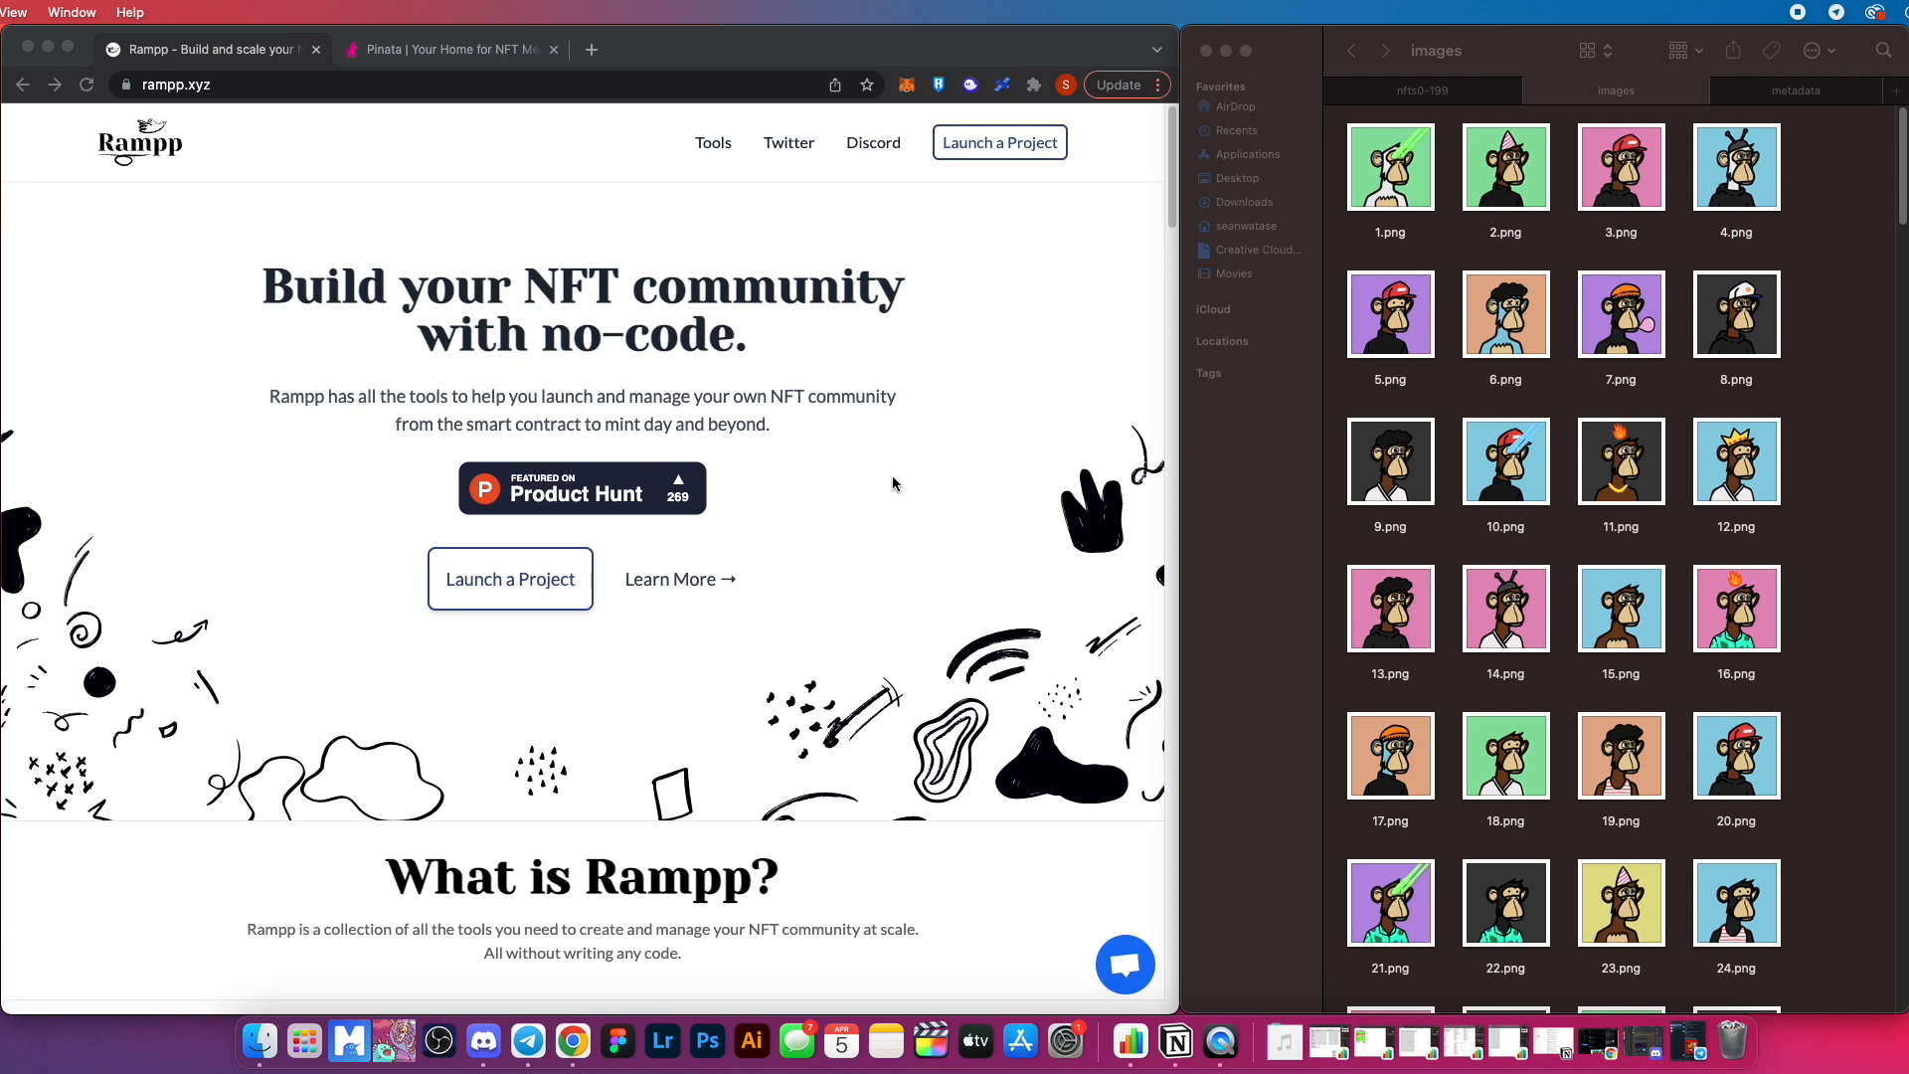
# - Quick Look the ape images in Finder, stepping through them from 1.png
pyautogui.click(1286, 412)
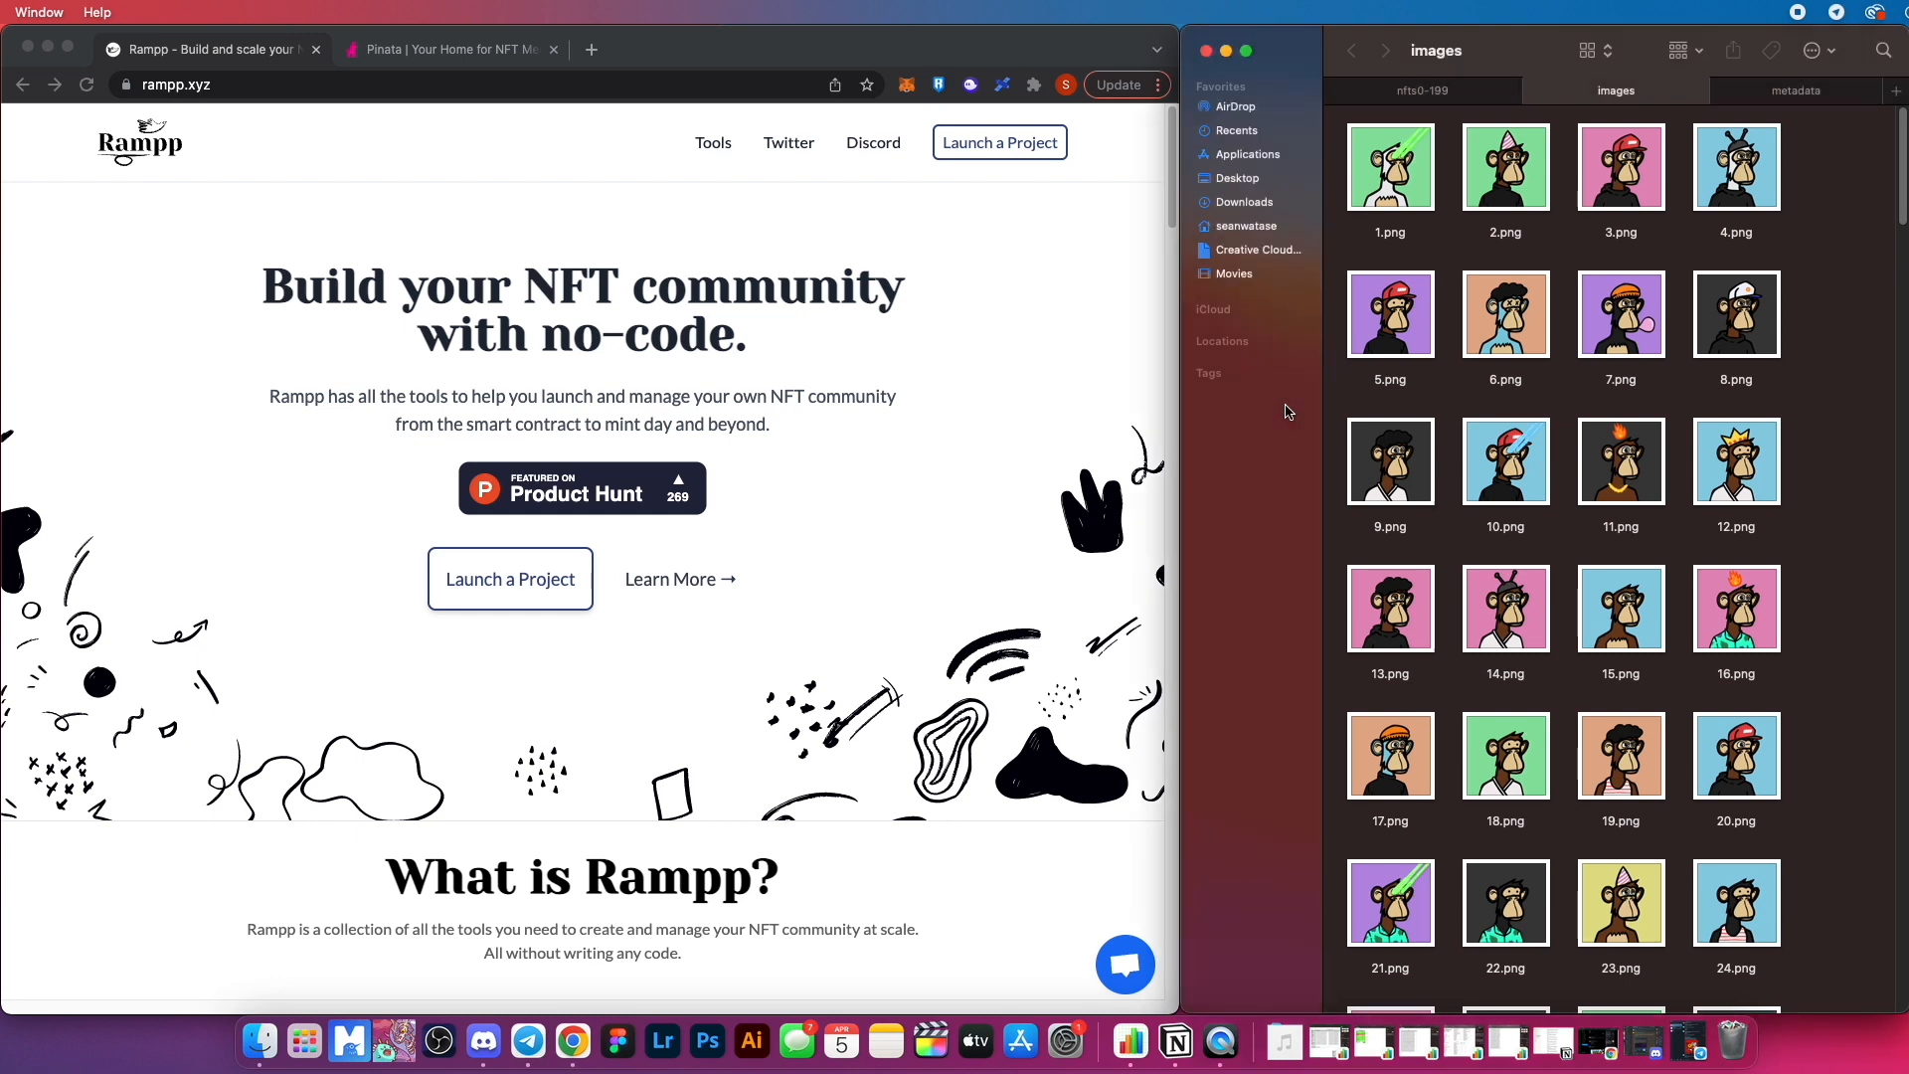
pyautogui.click(1422, 191)
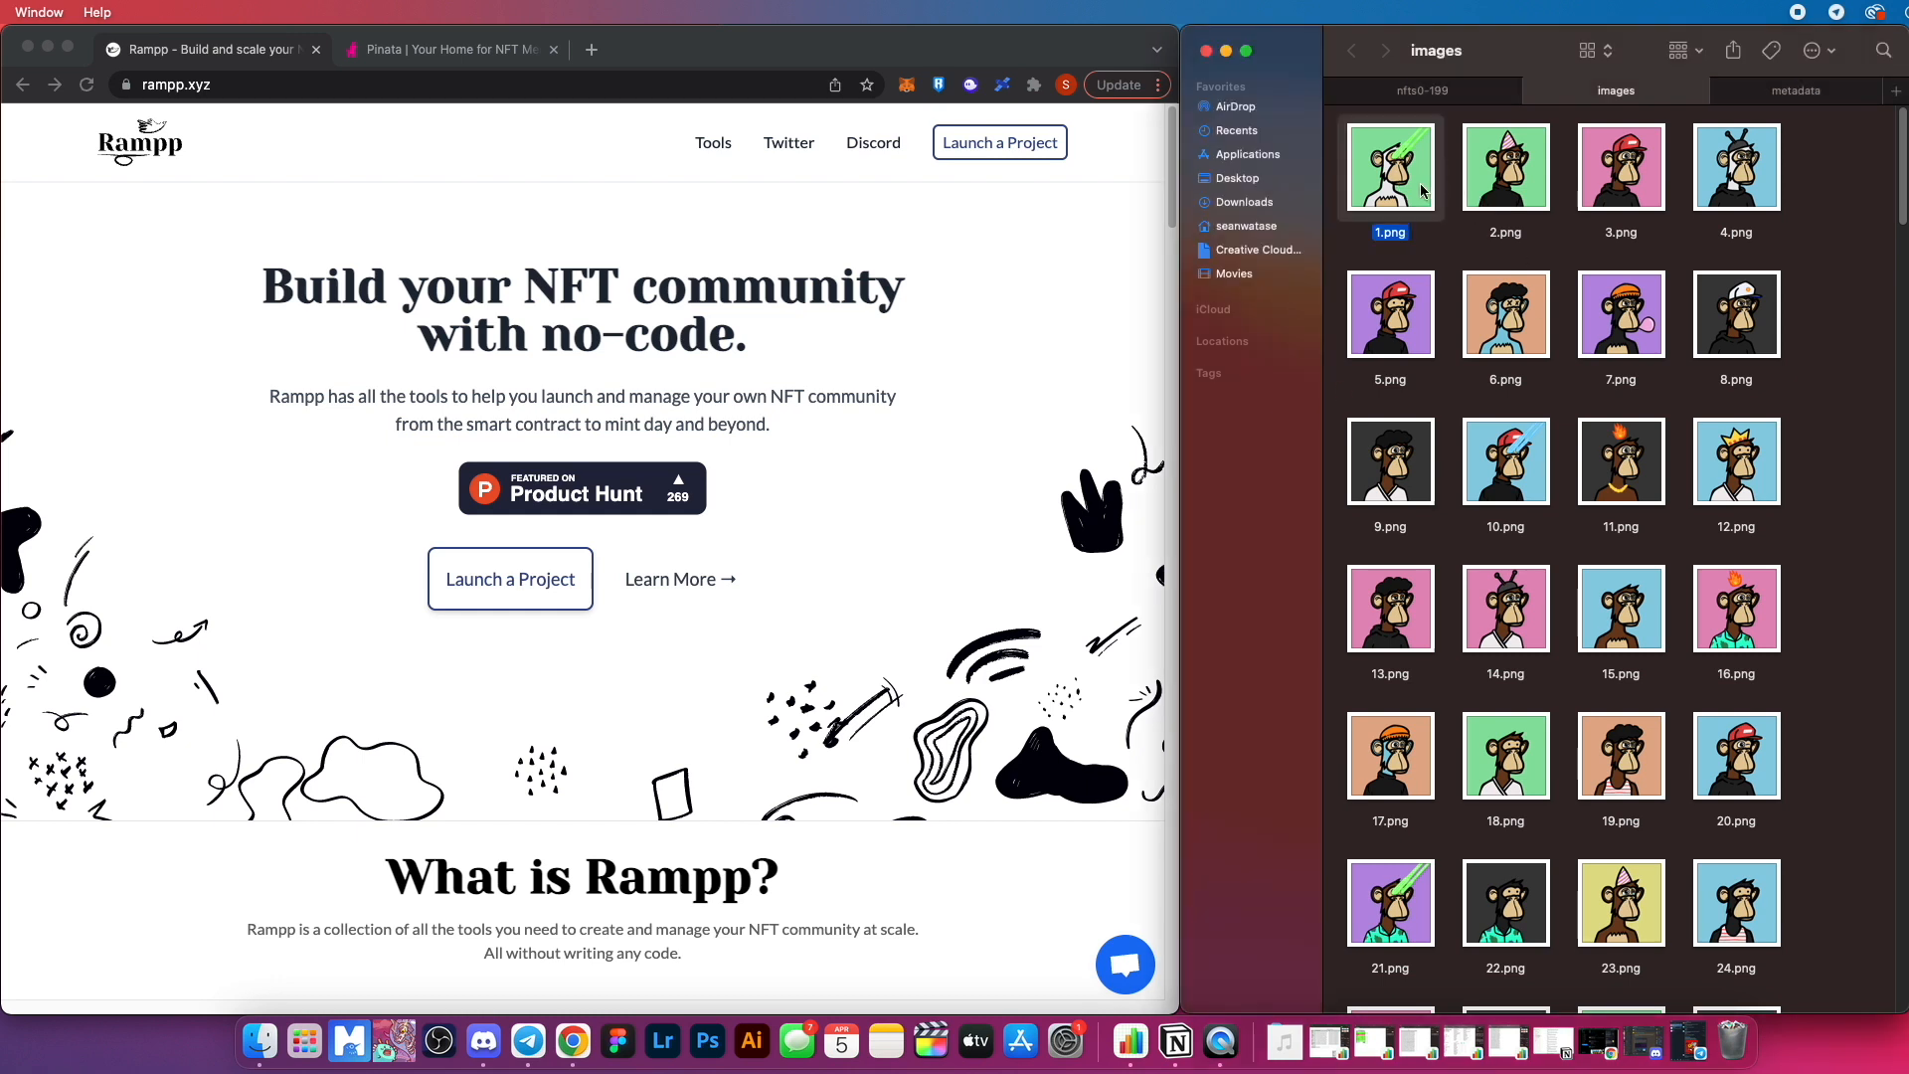
pyautogui.press('space')
pyautogui.press('Down')
pyautogui.press('Down')
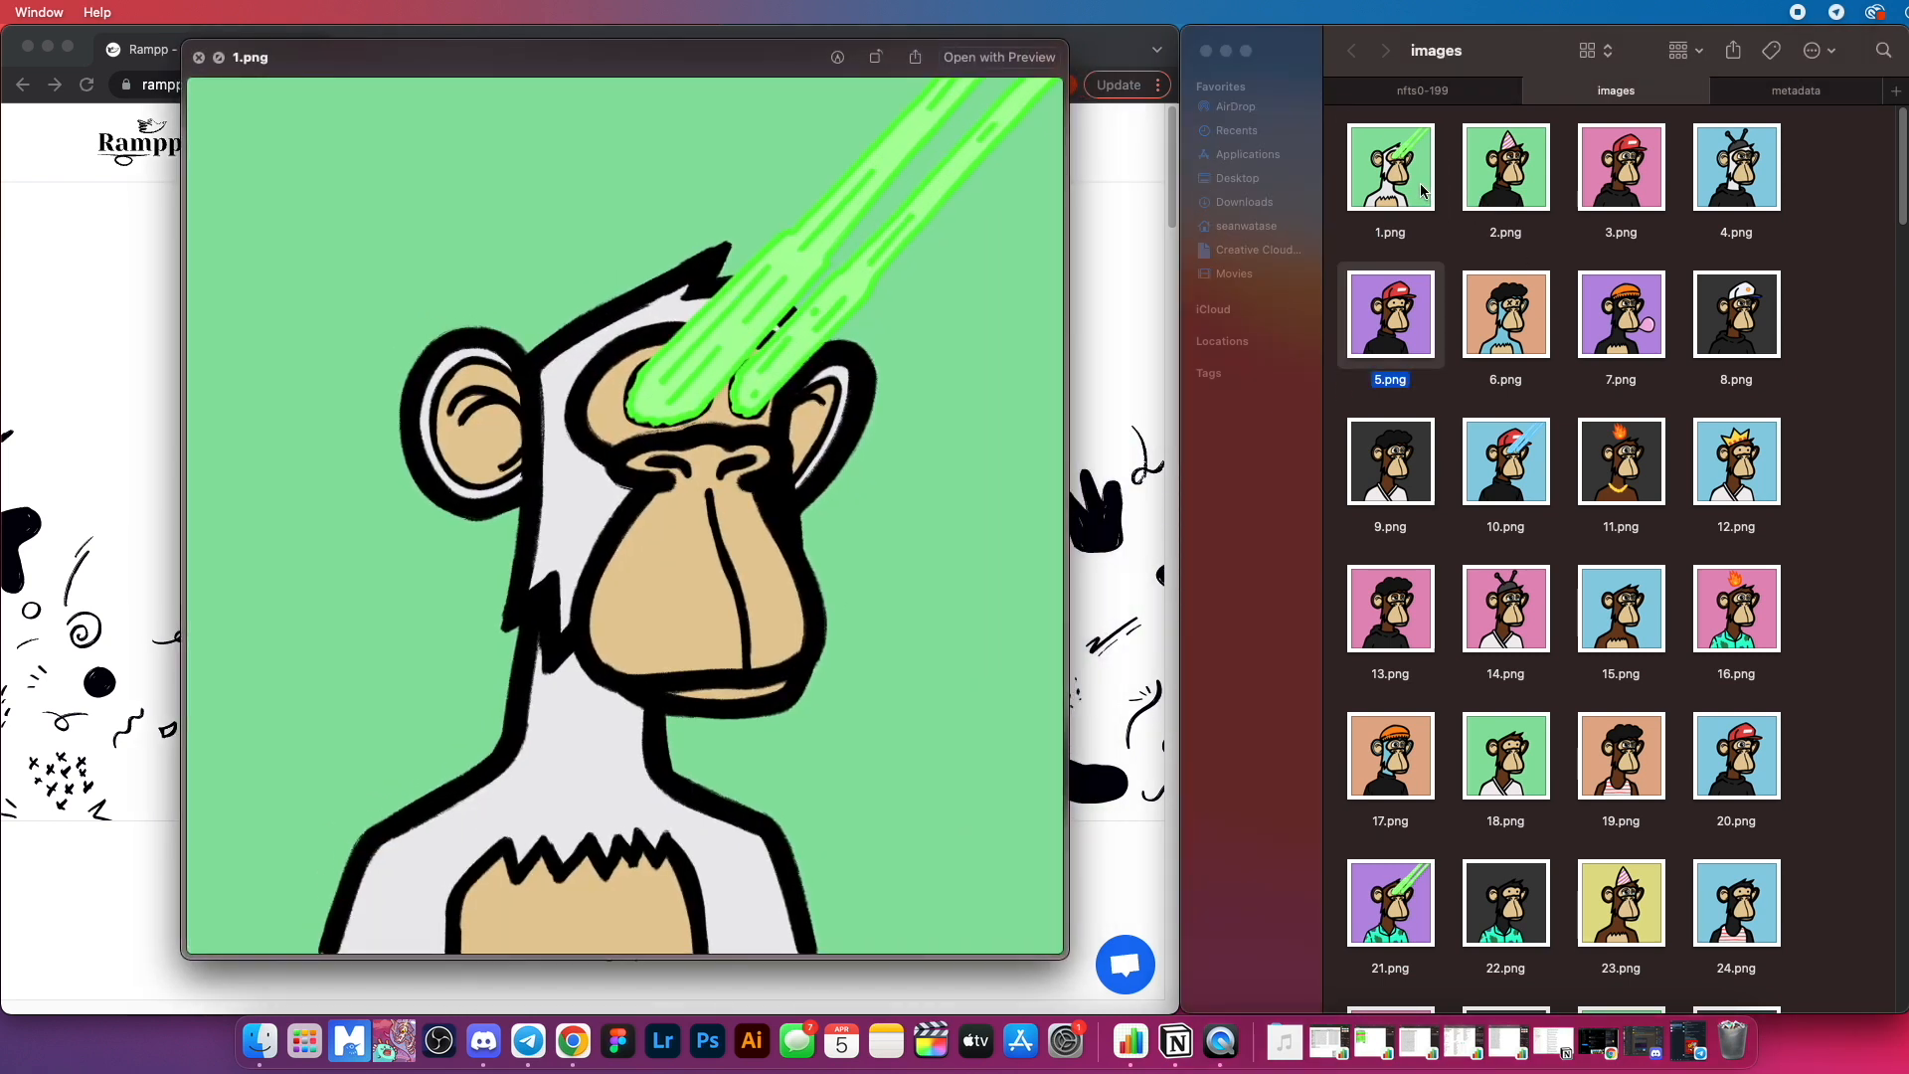
pyautogui.press('Down')
pyautogui.press('Right')
pyautogui.press('Up')
pyautogui.press('Up')
pyautogui.press('Up')
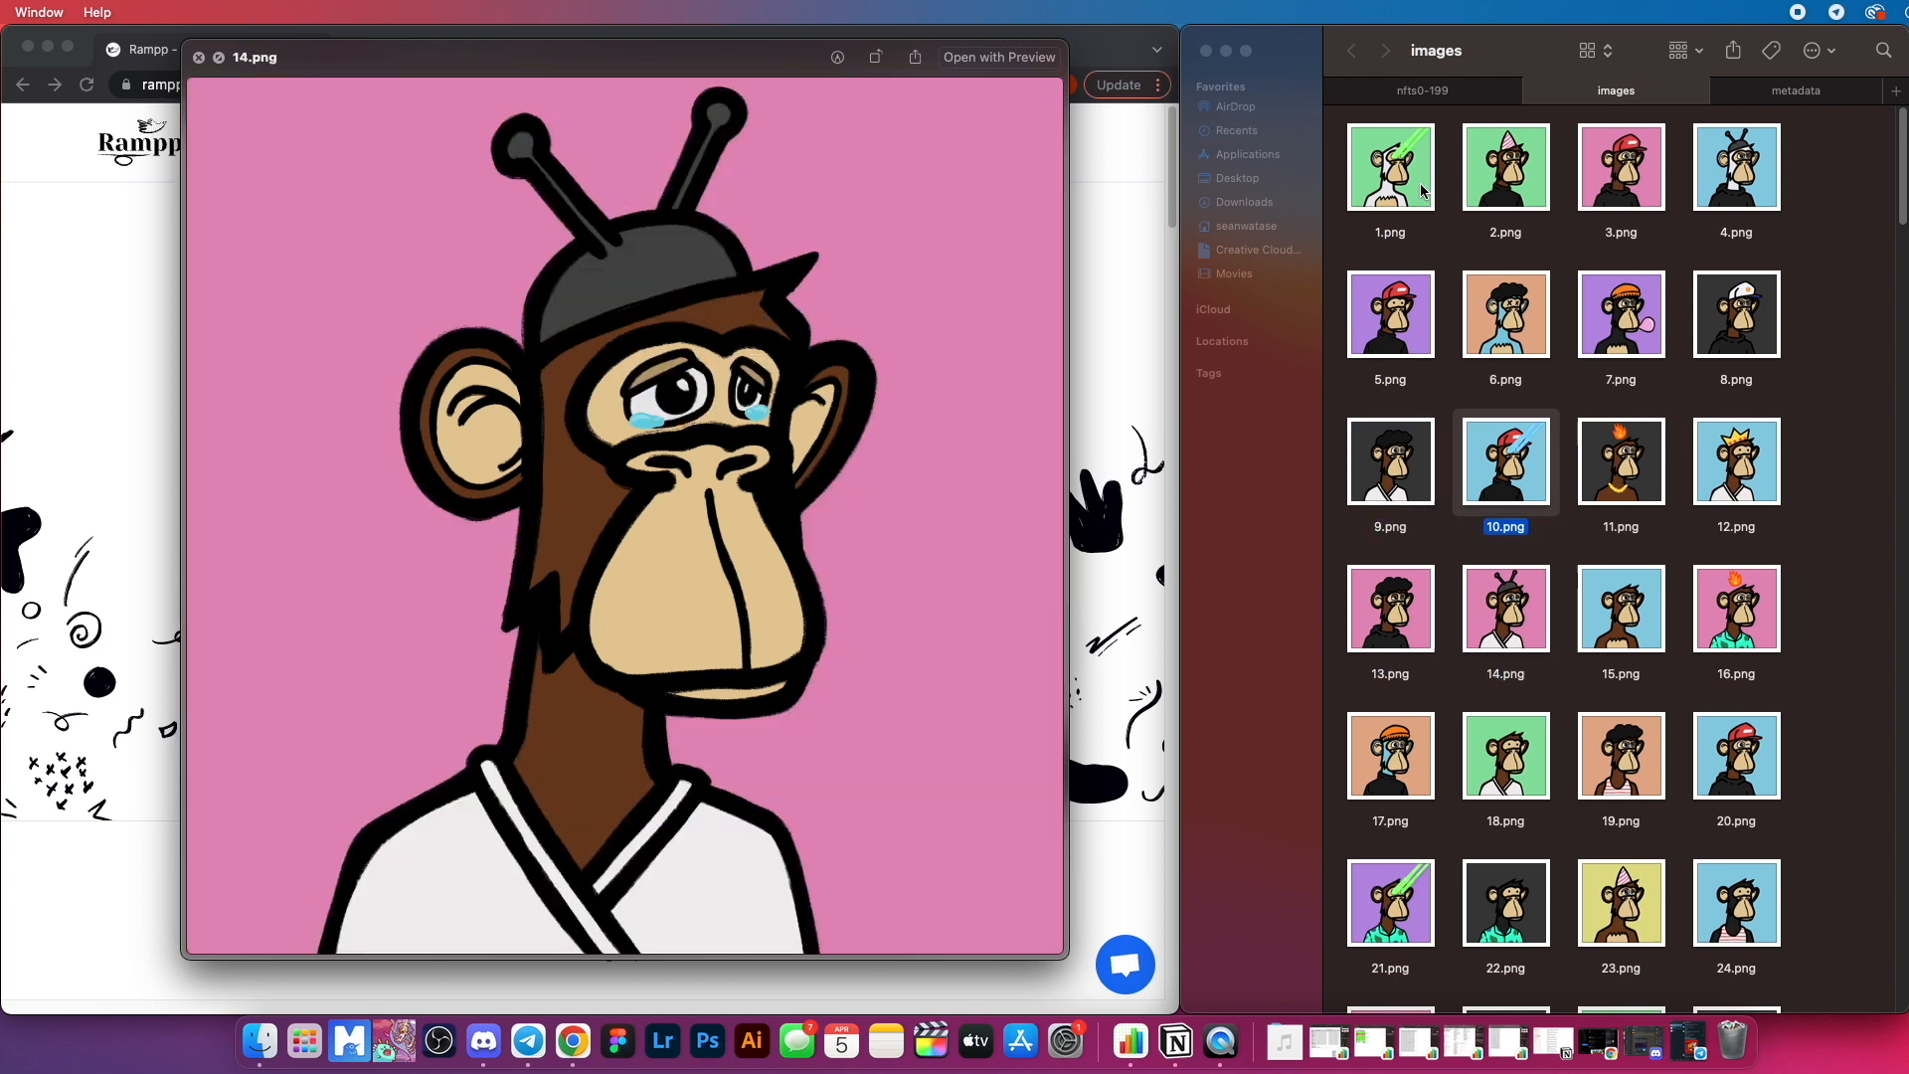
pyautogui.press('space')
# - Preview 0.json in the metadata folder, then bring the Rampp site forward
pyautogui.click(1795, 95)
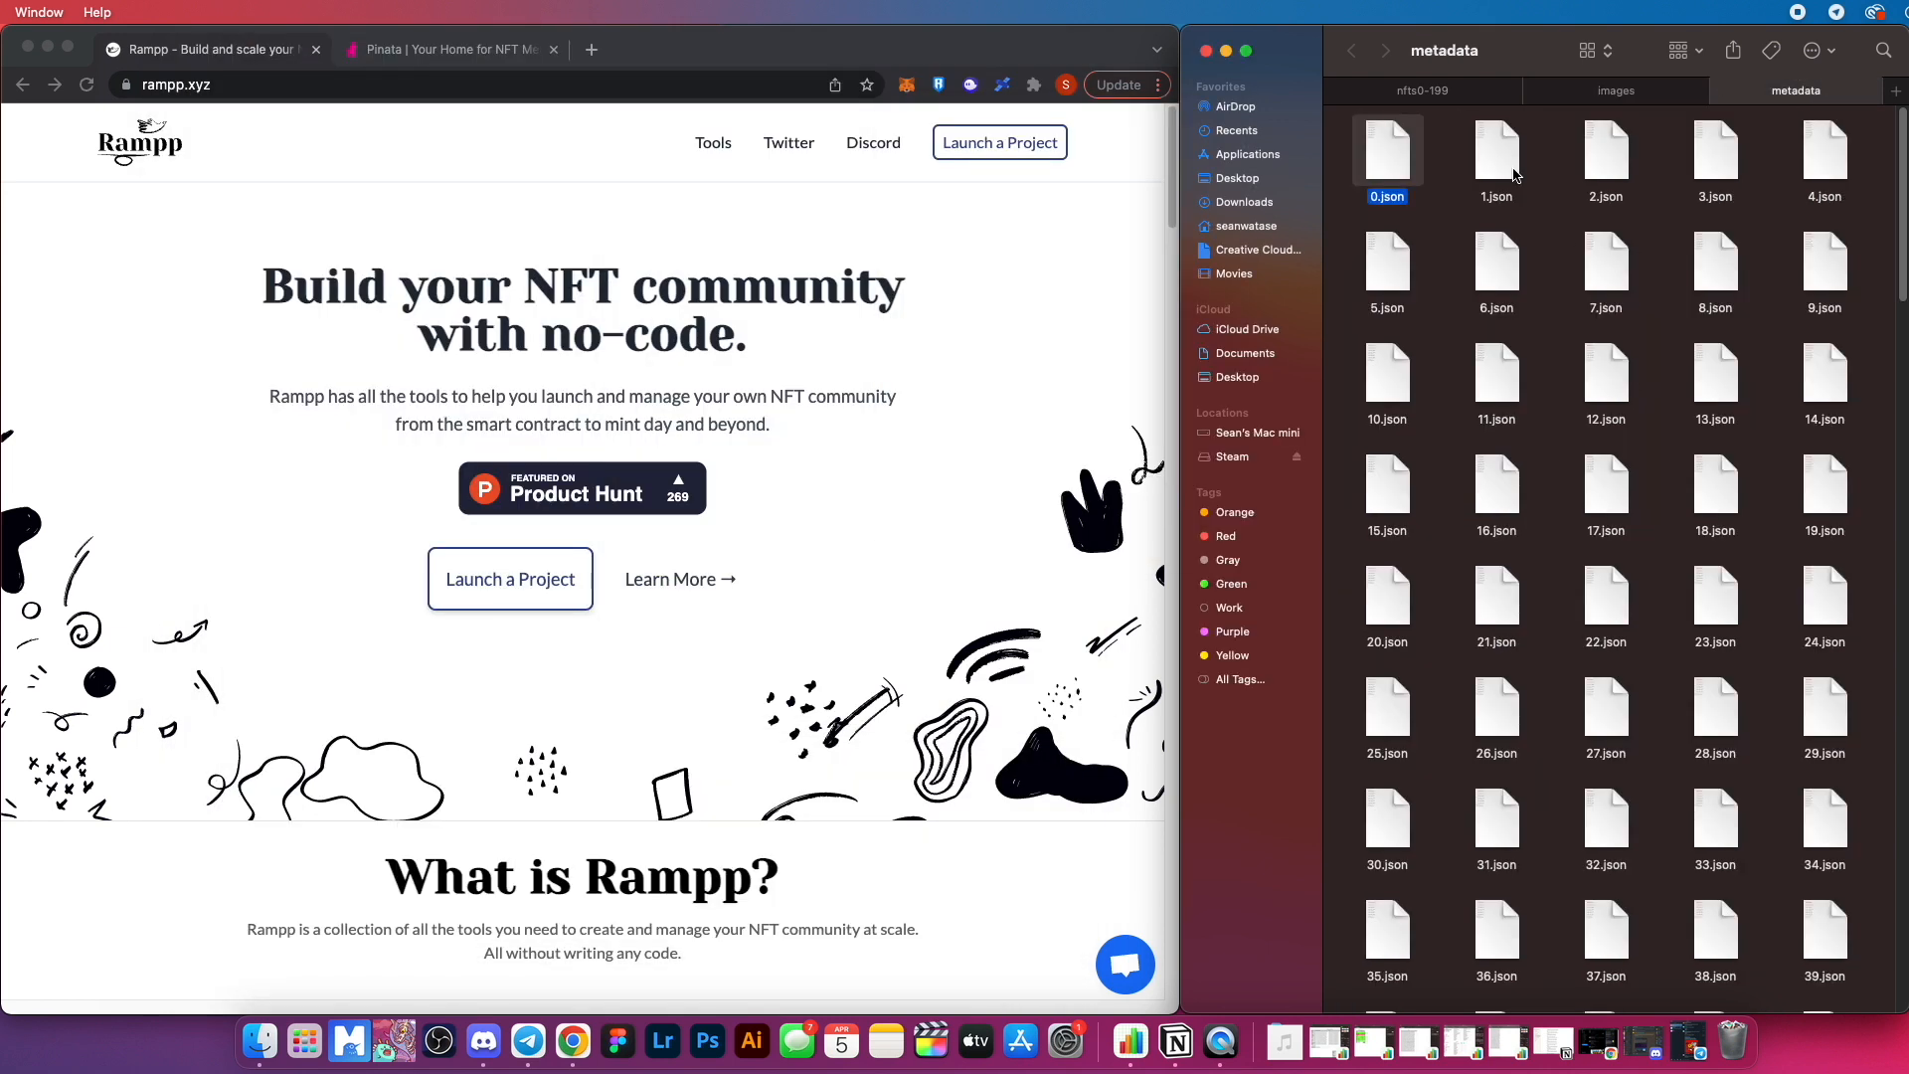
pyautogui.press('space')
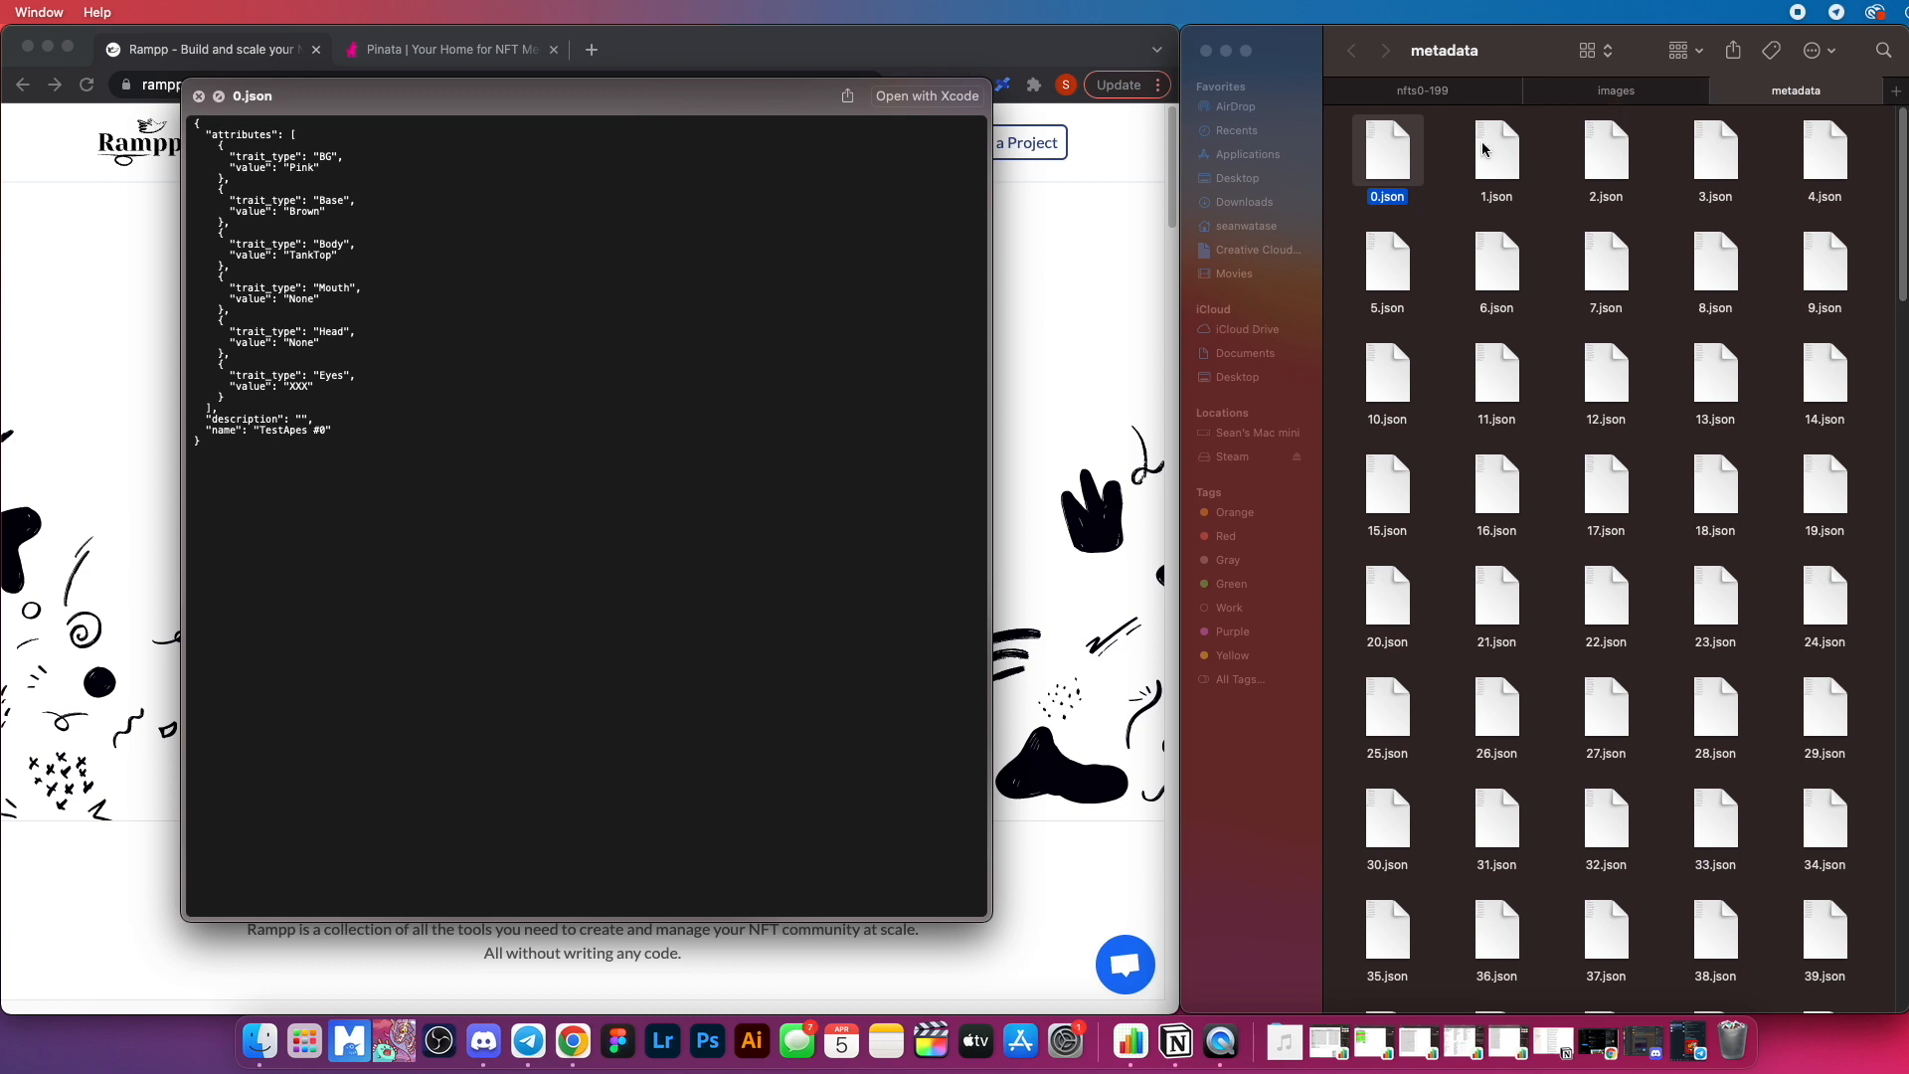
pyautogui.press('space')
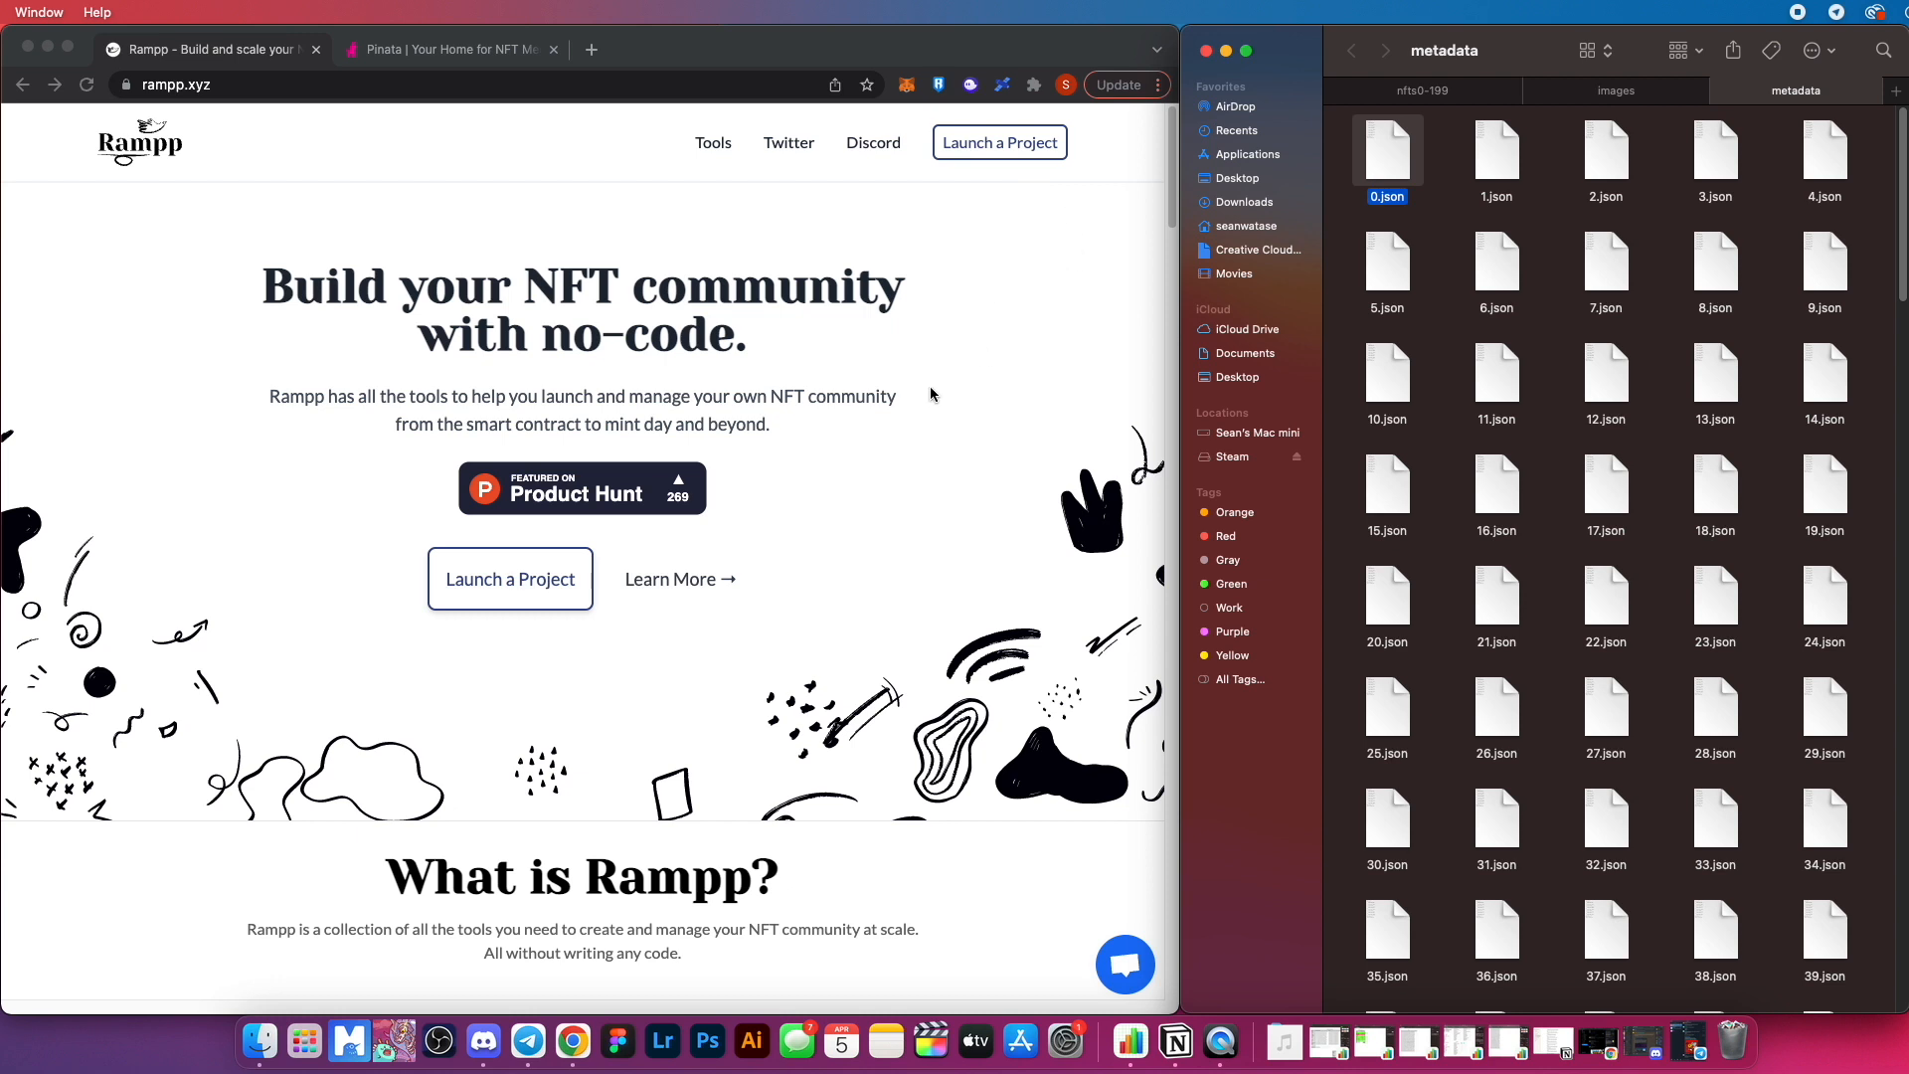
pyautogui.click(937, 421)
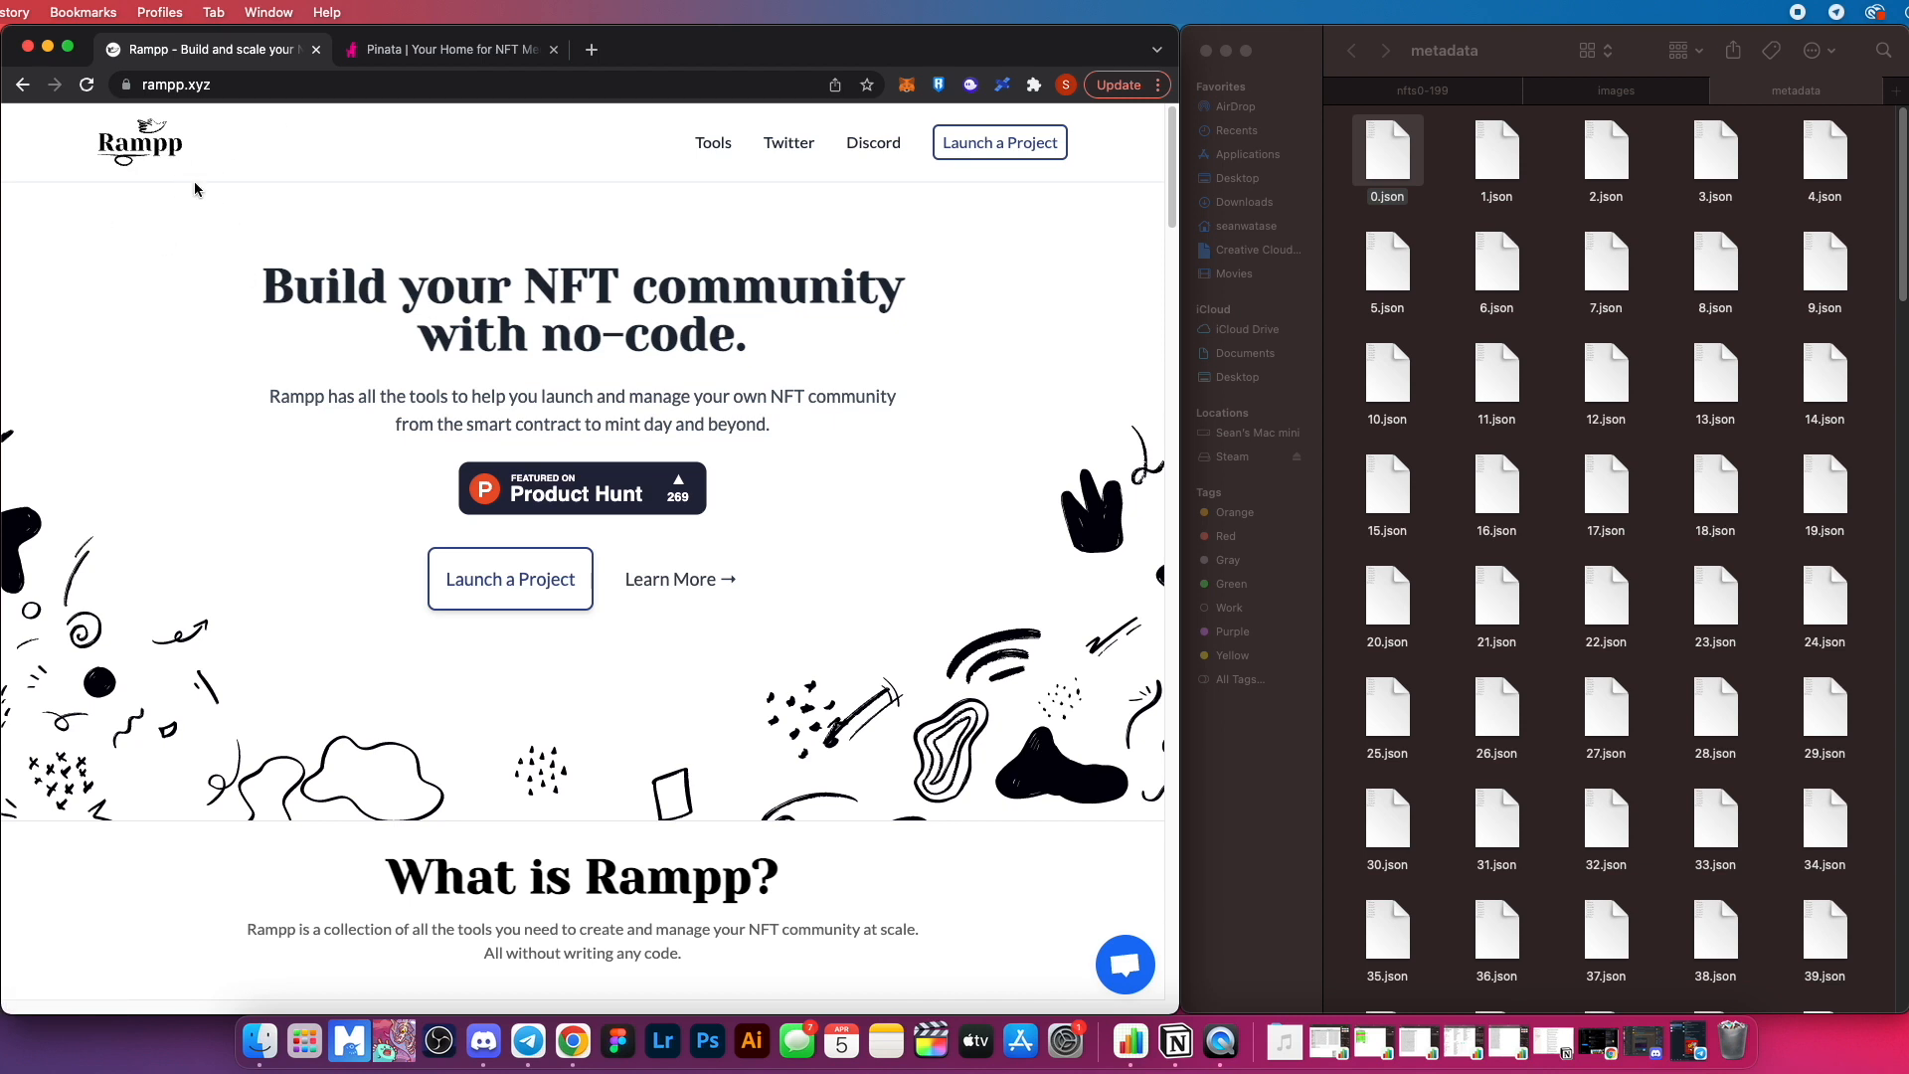
pyautogui.scroll(-4, 708, 557)
pyautogui.scroll(-4, 708, 556)
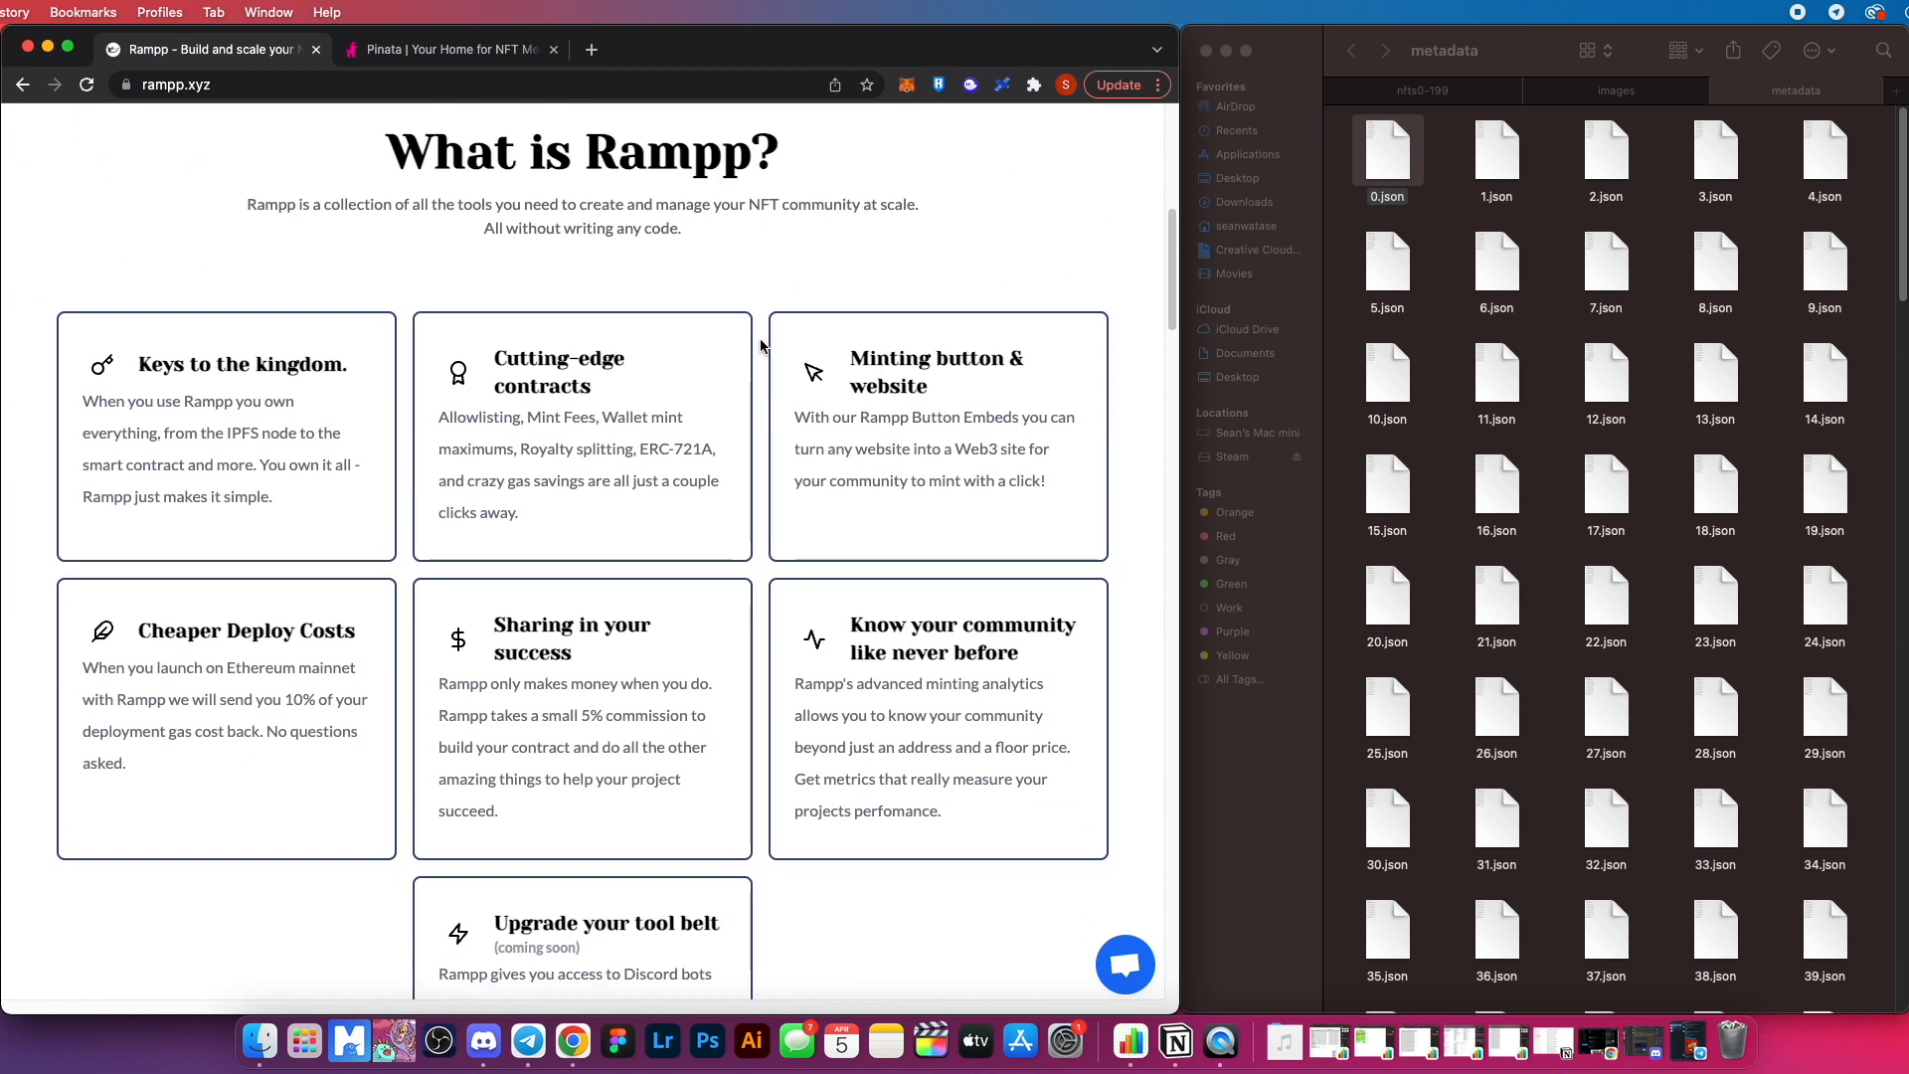
pyautogui.scroll(-1, 761, 345)
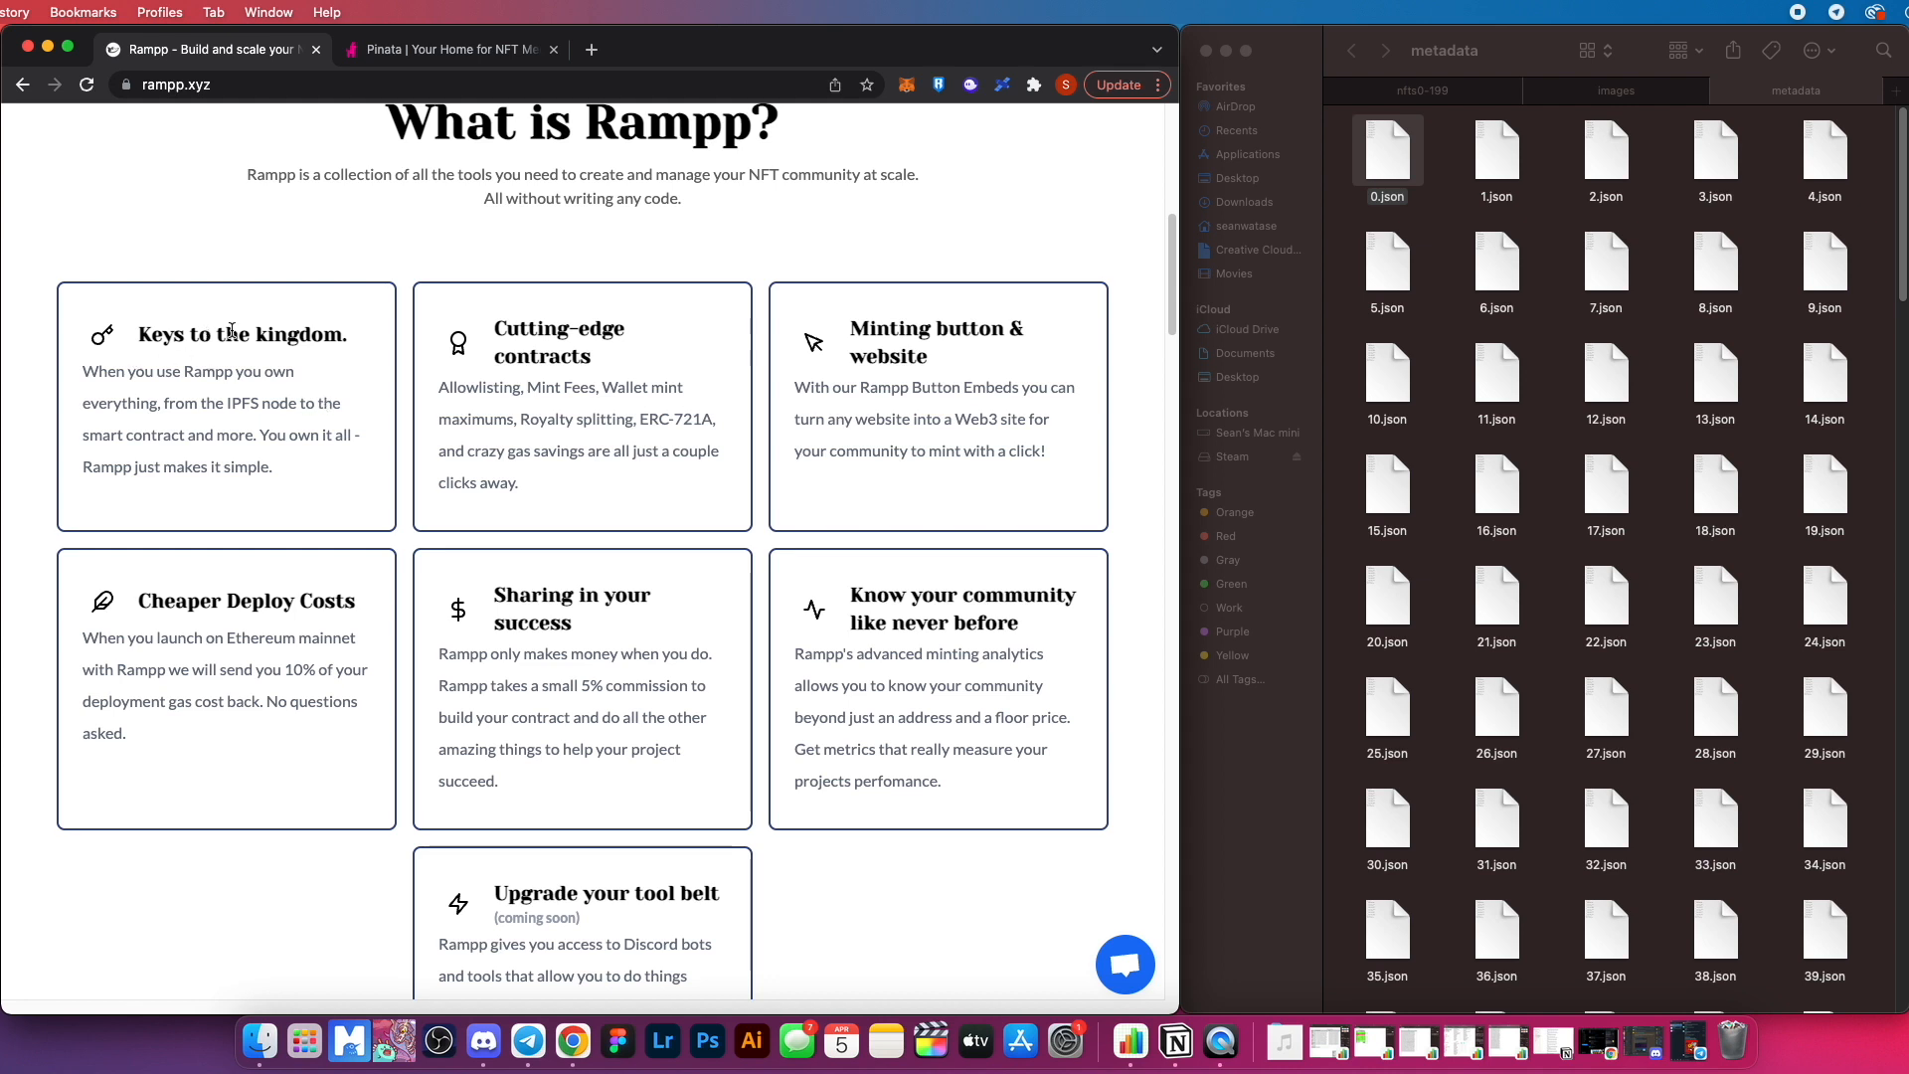
pyautogui.scroll(-1, 651, 358)
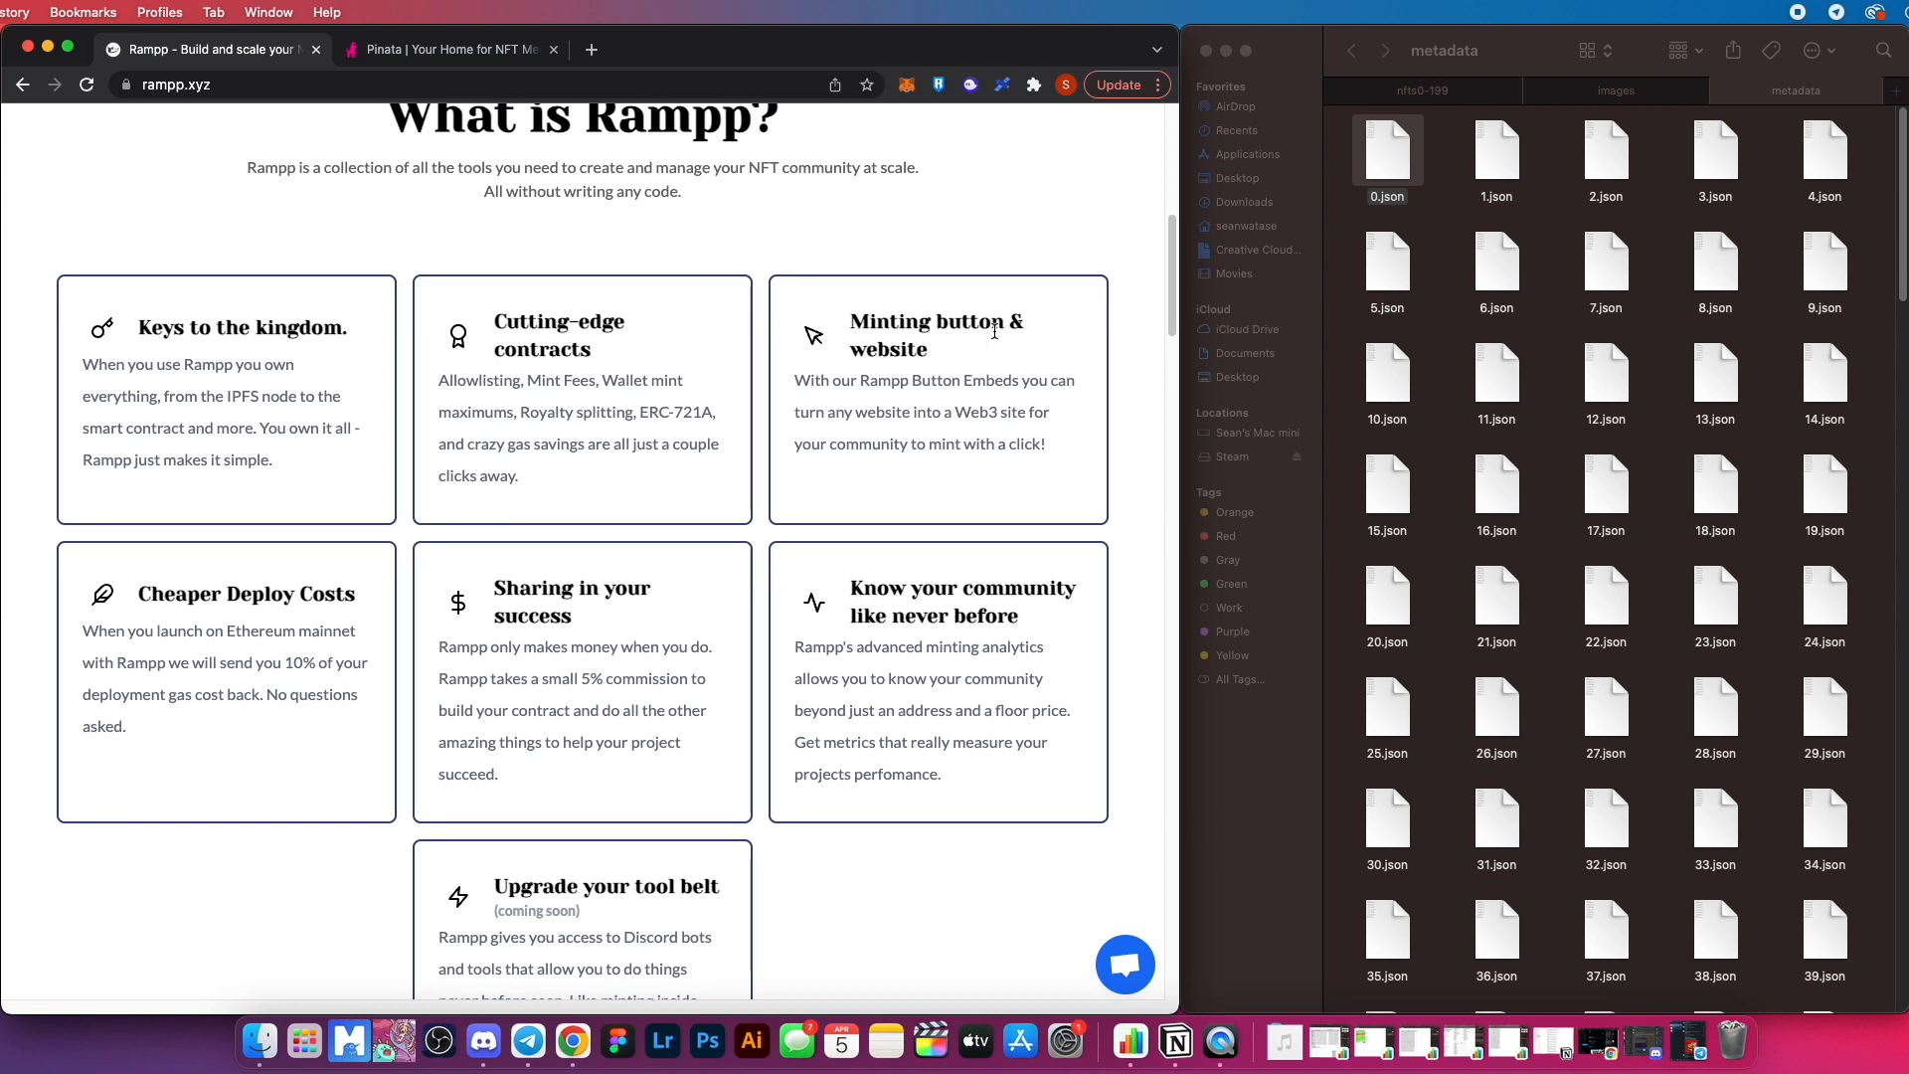
pyautogui.scroll(-2, 883, 377)
pyautogui.scroll(-1, 883, 378)
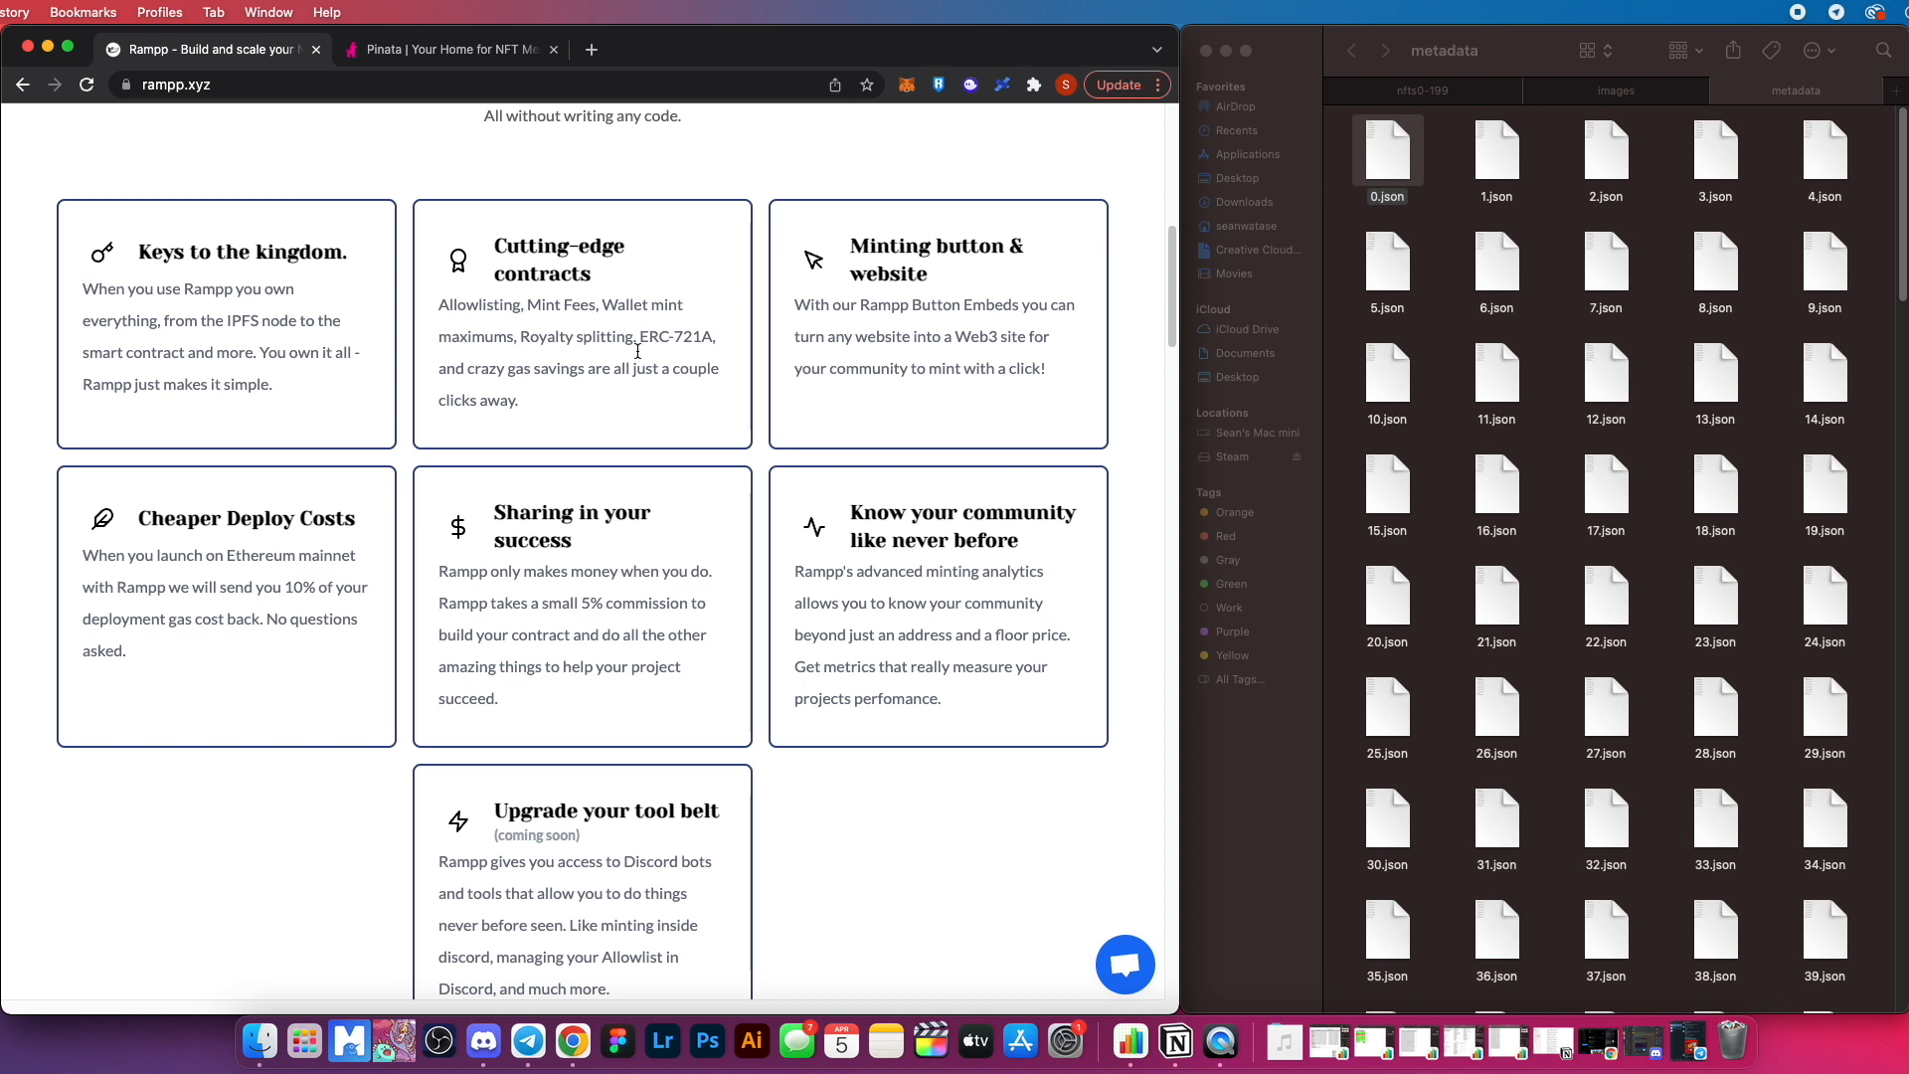
pyautogui.scroll(-1, 636, 358)
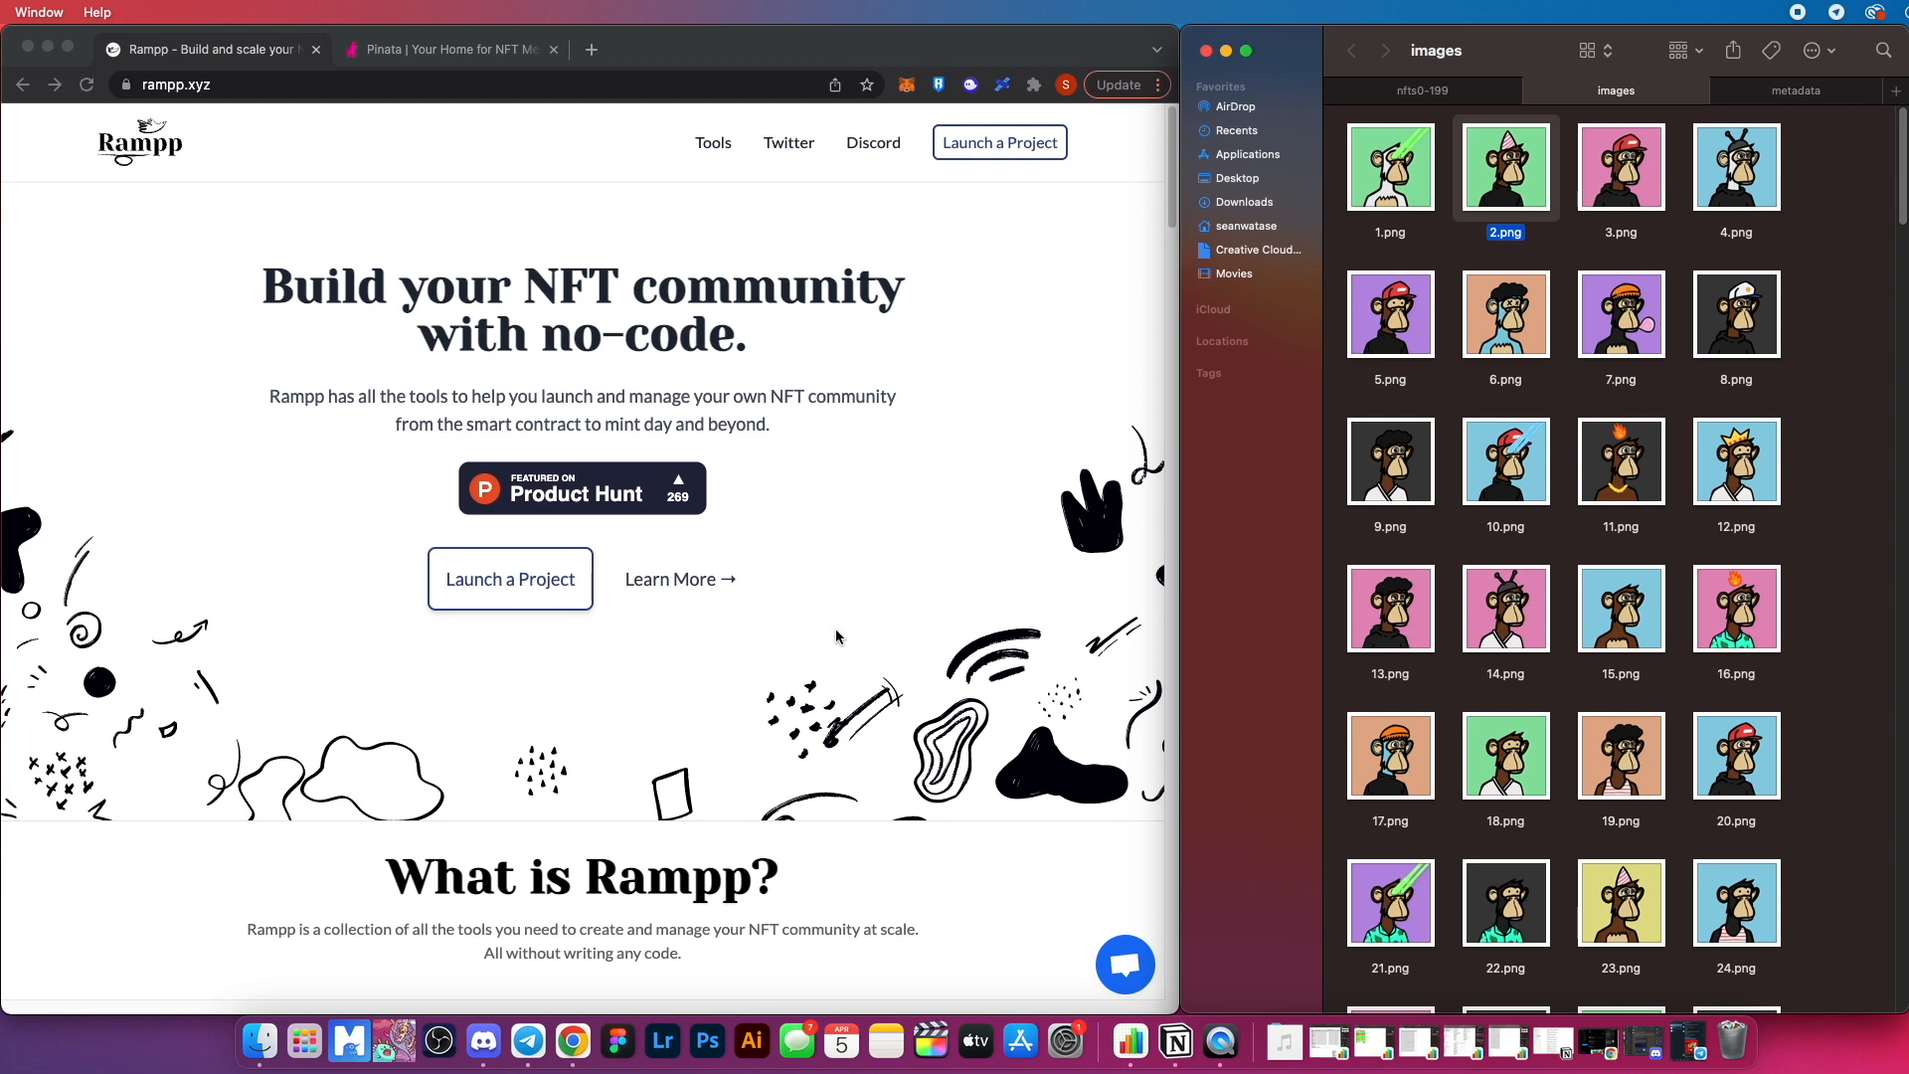
# - Create My NFT Rampp Project and start its Setup Images and Metadata on IPFS walkthrough
pyautogui.click(523, 630)
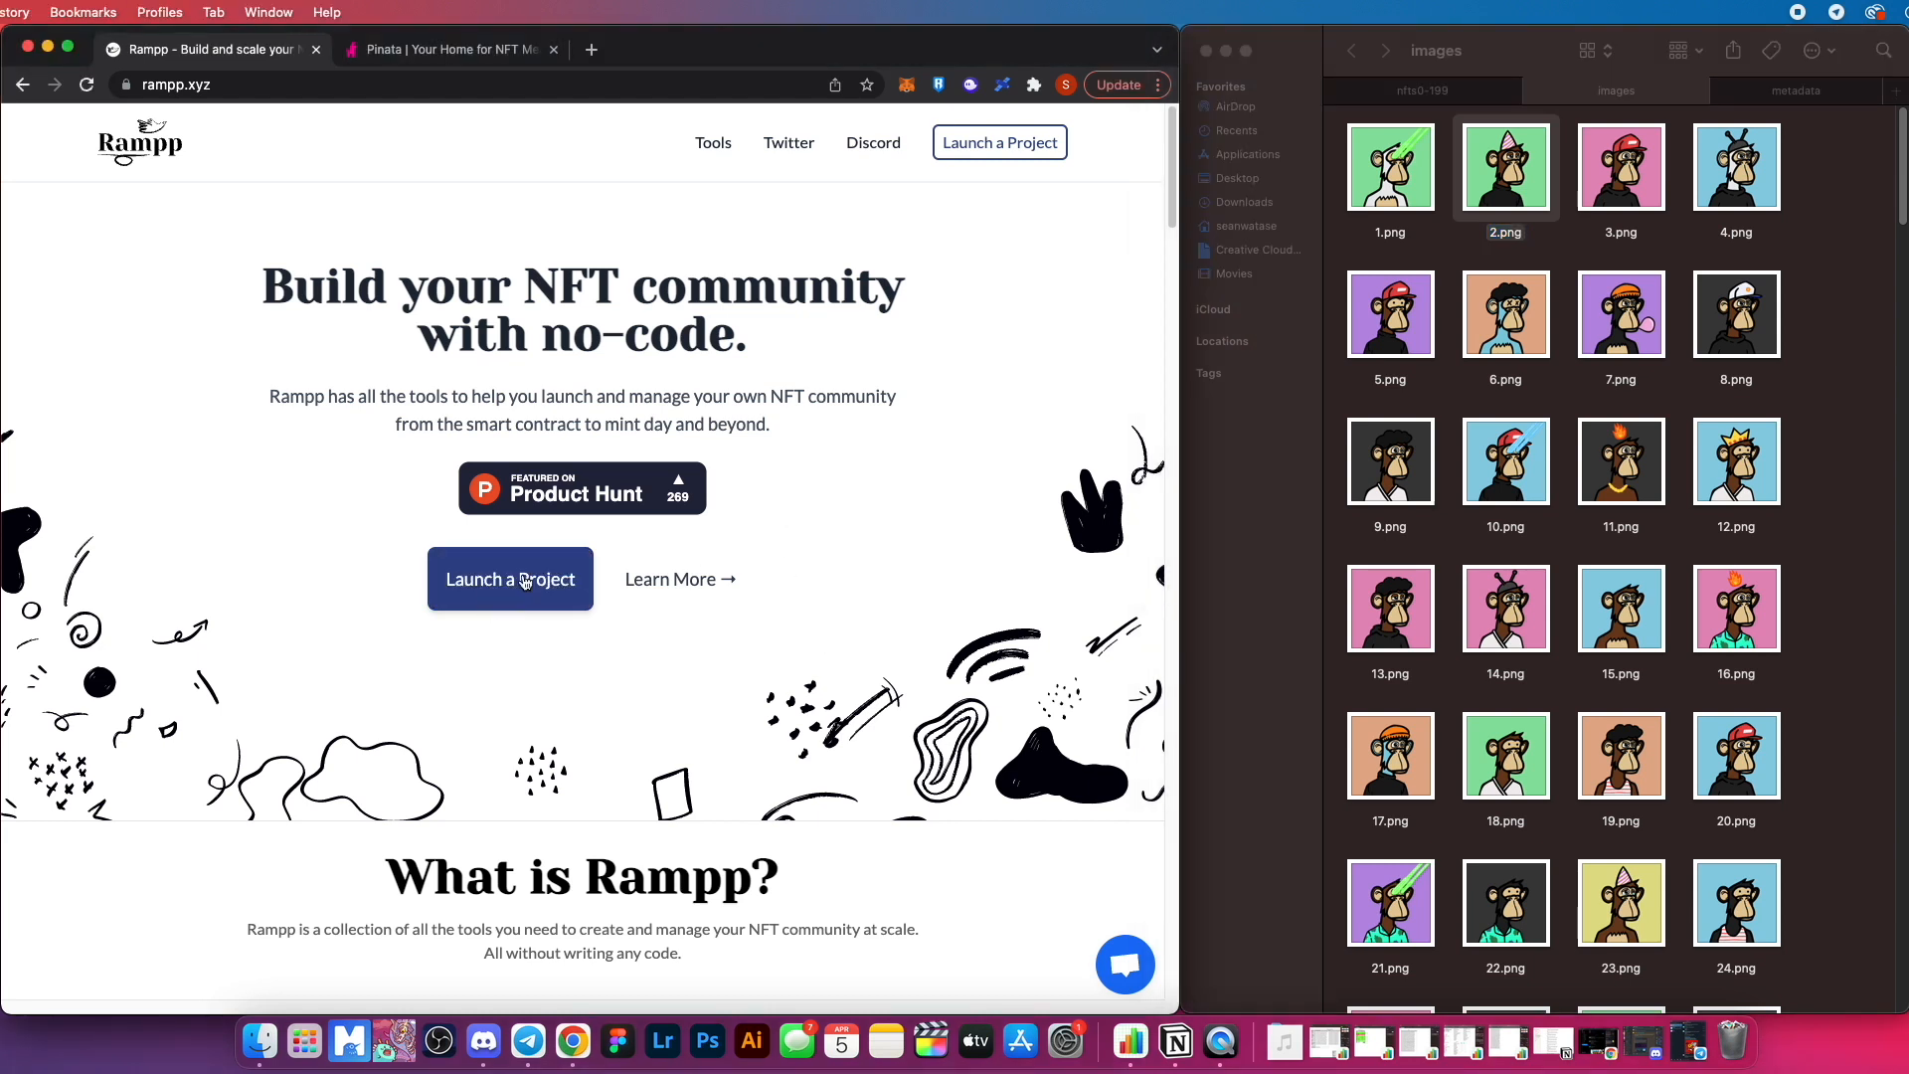
pyautogui.click(1014, 157)
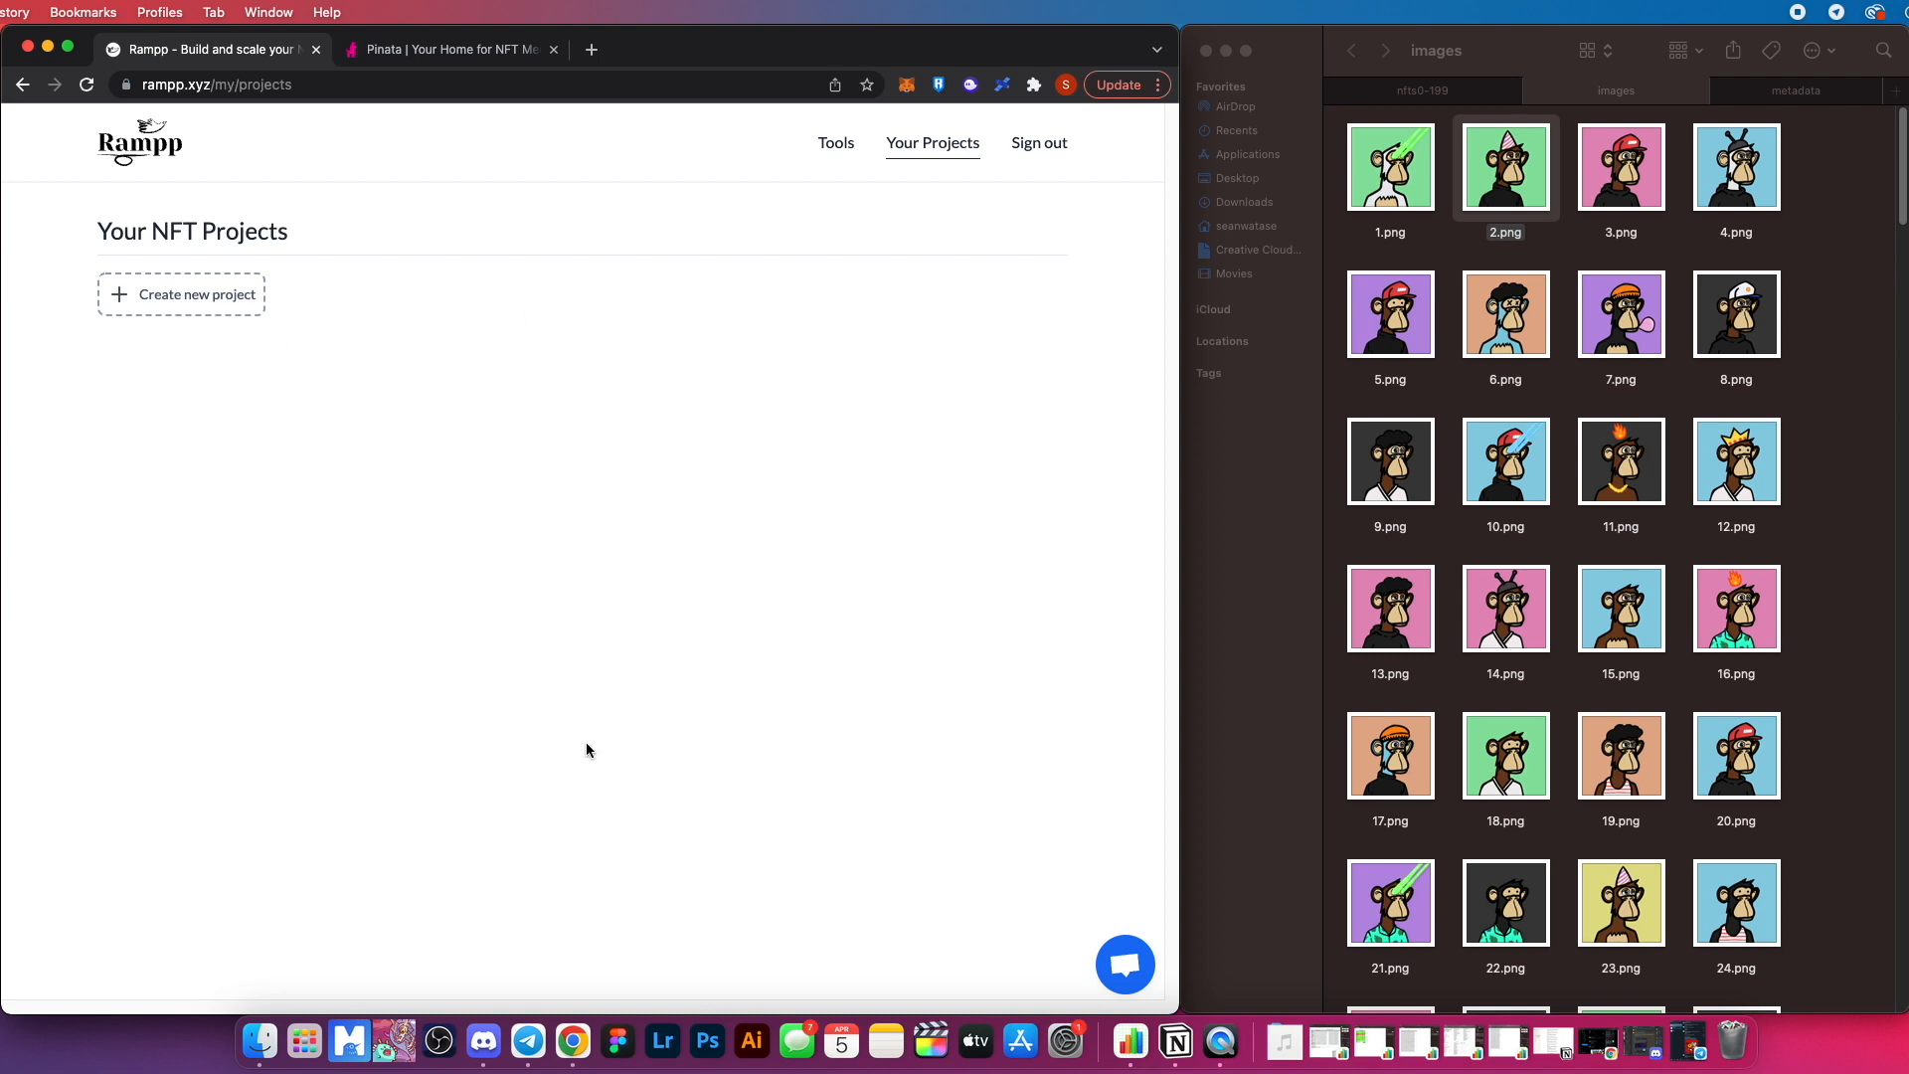
pyautogui.click(220, 312)
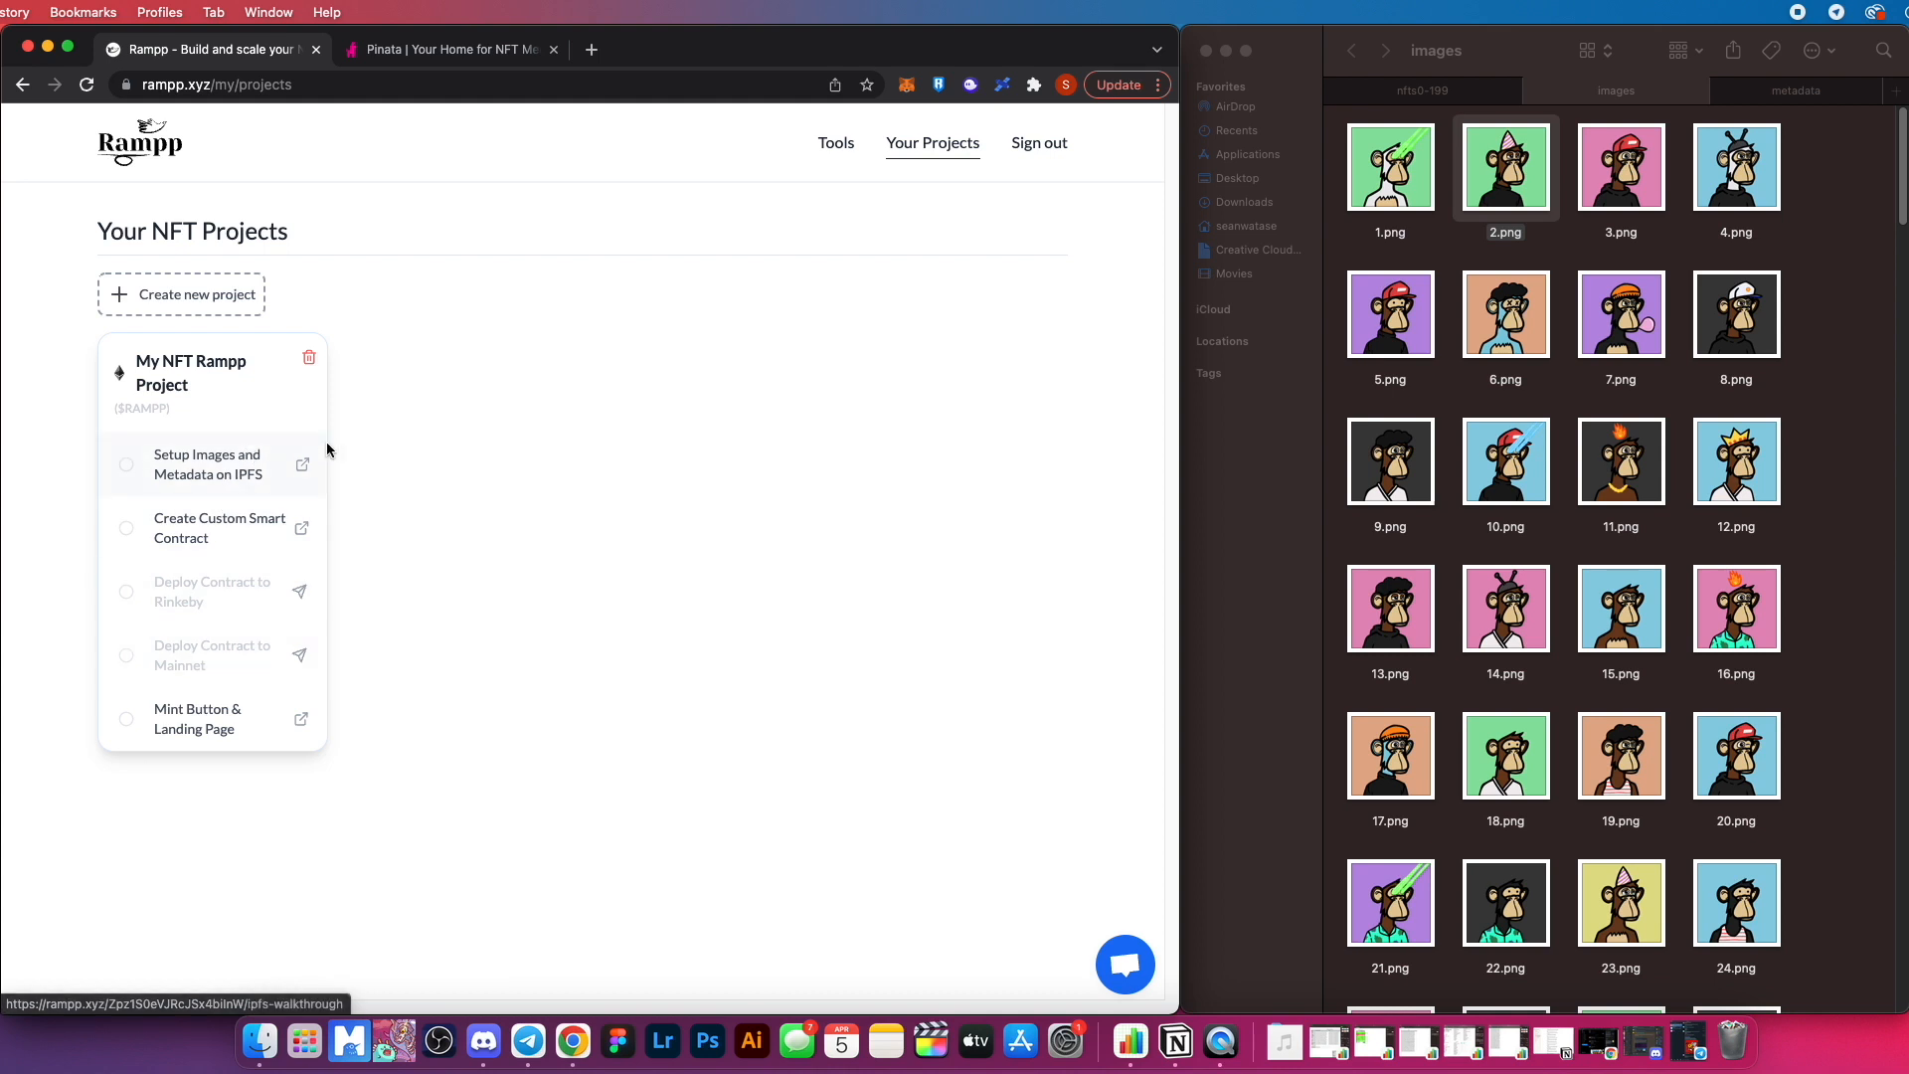
pyautogui.click(258, 464)
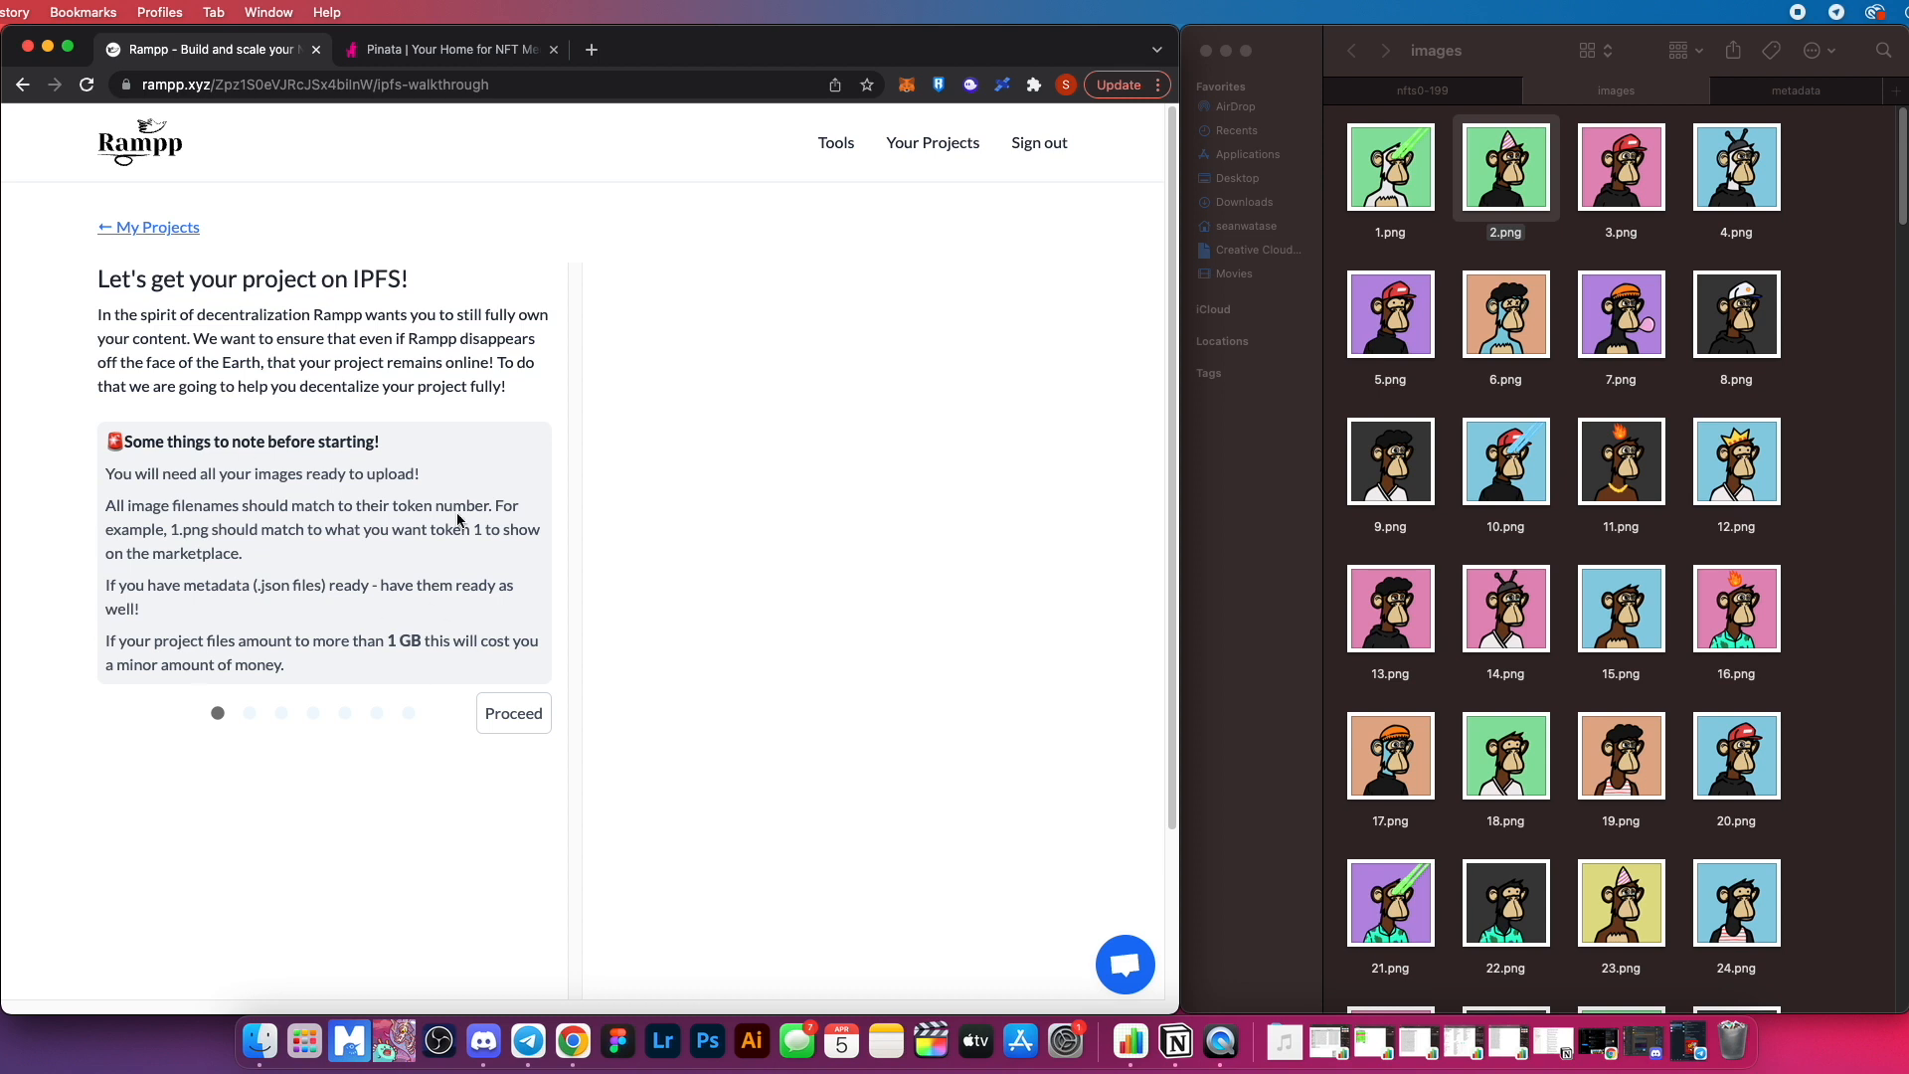
pyautogui.click(1275, 478)
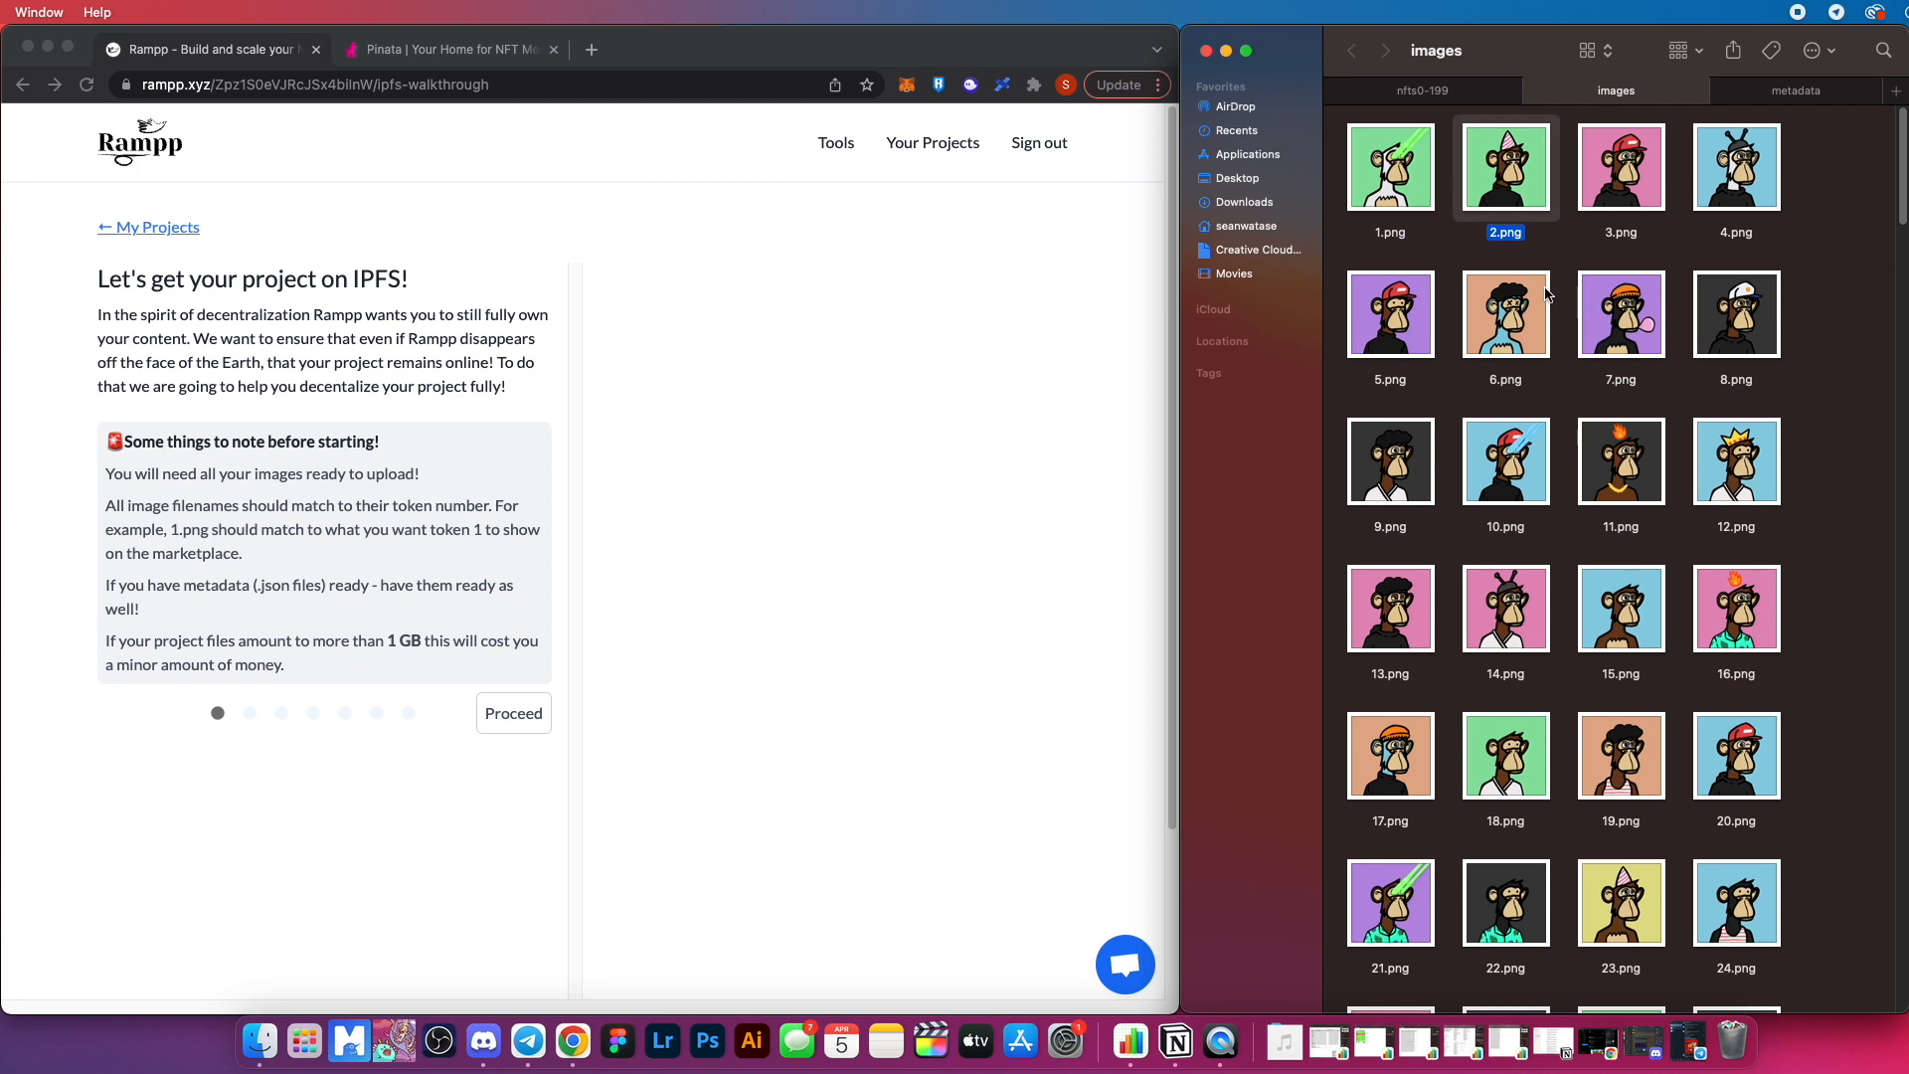
pyautogui.click(188, 509)
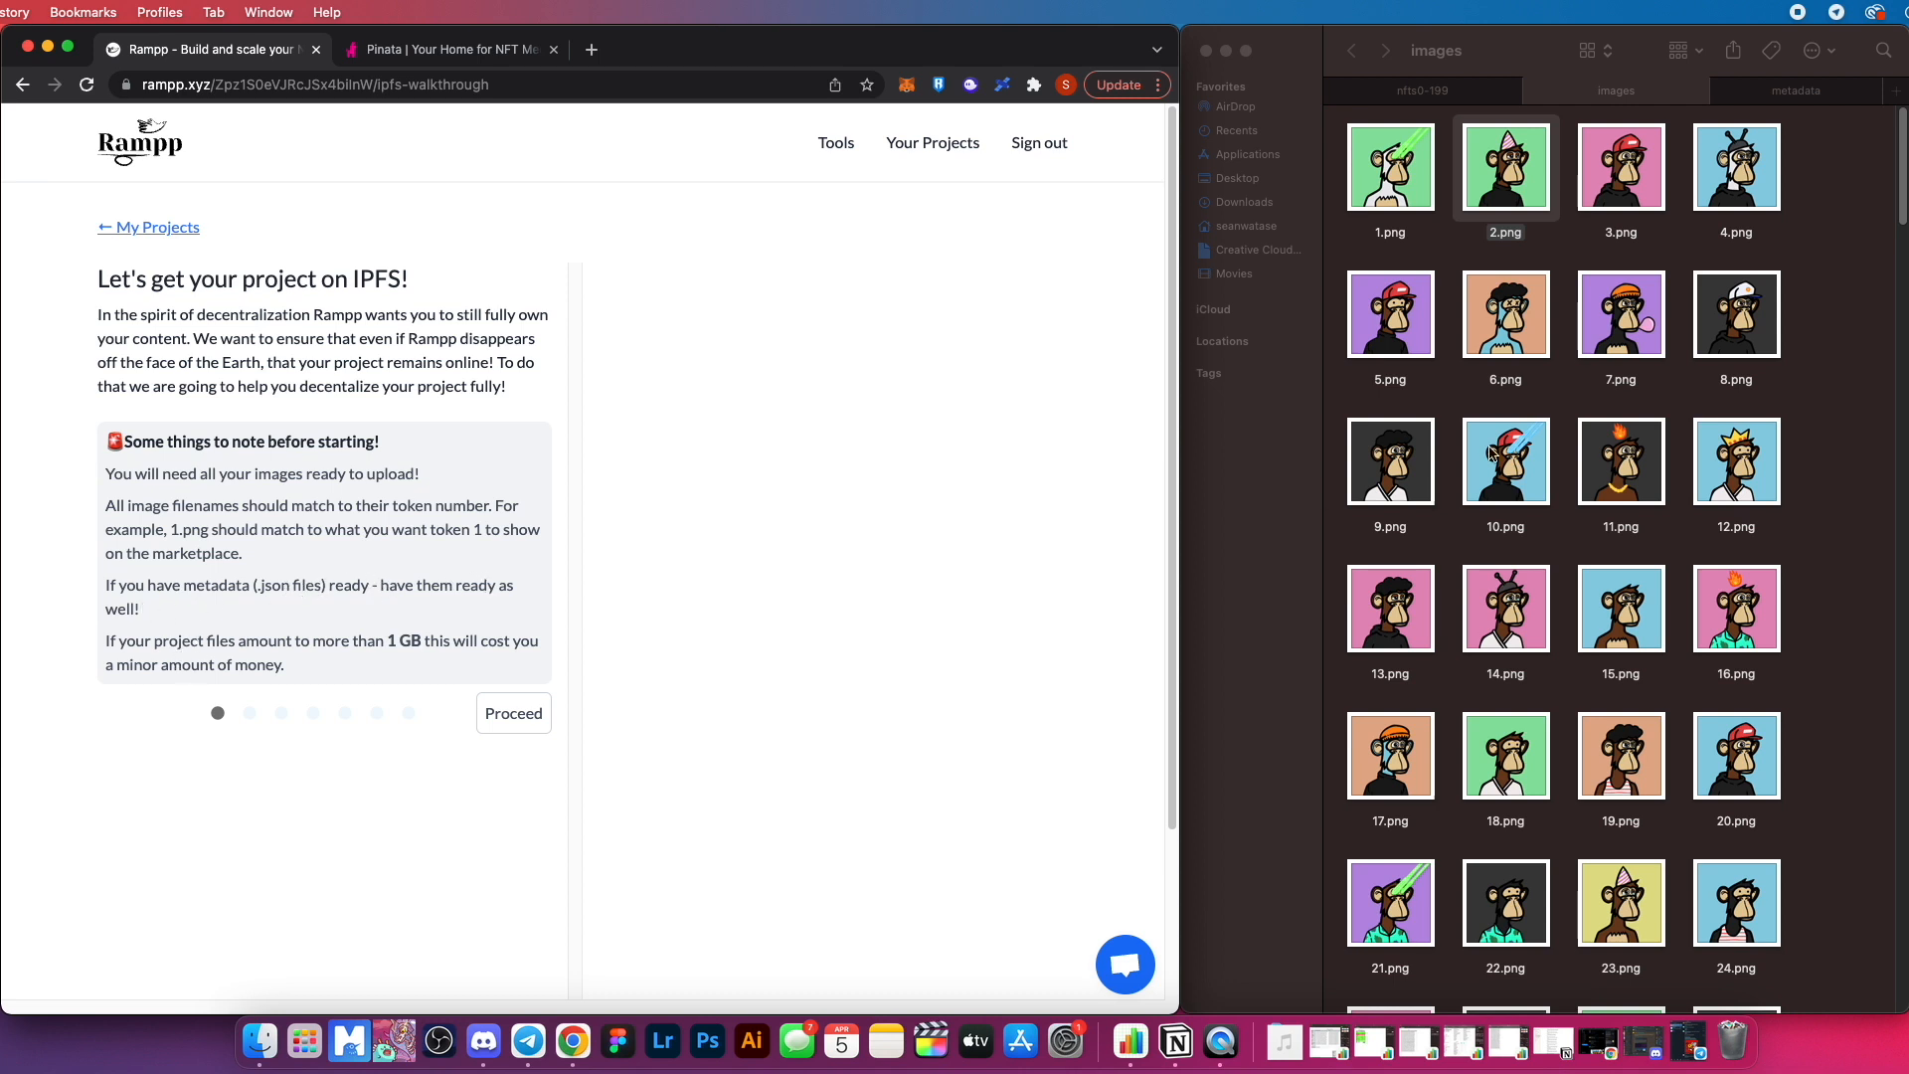
pyautogui.click(1556, 407)
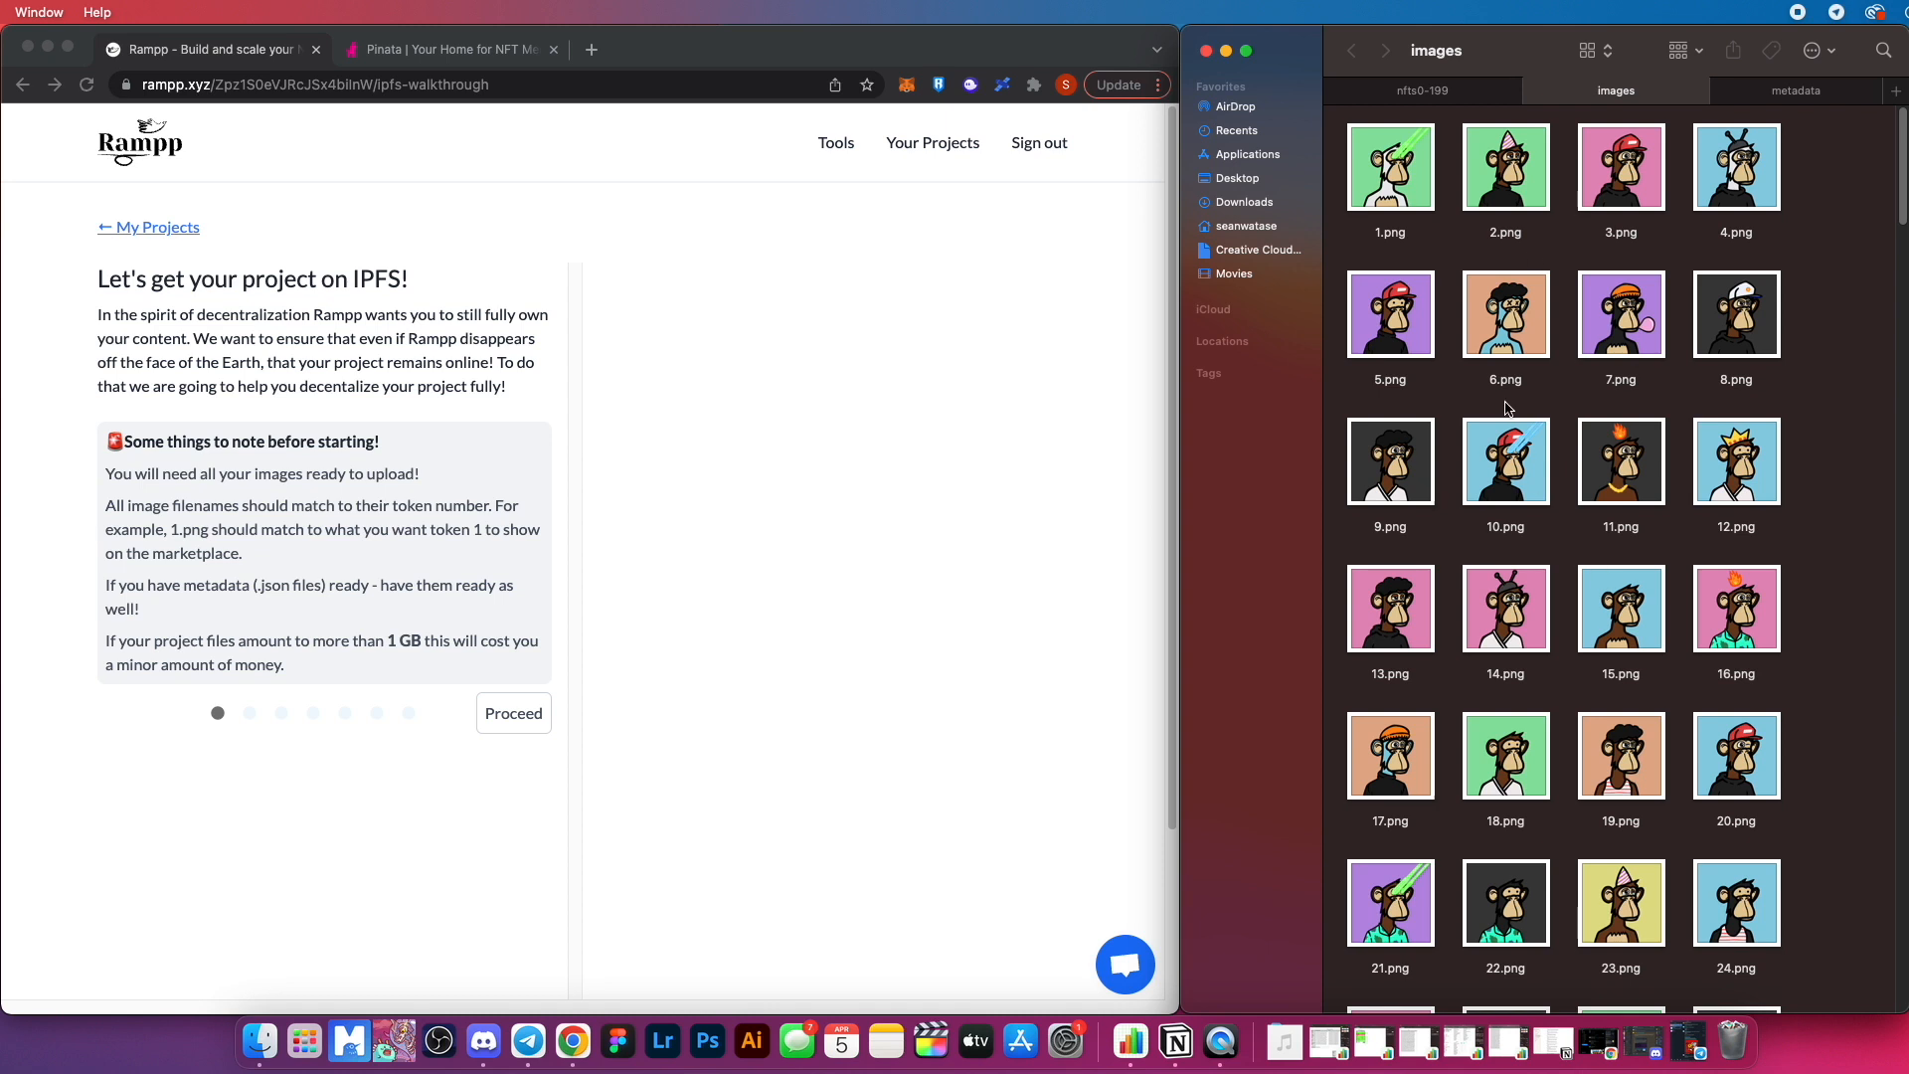
# - Scroll the images folder from 1.png down toward 200.png and back
pyautogui.click(1404, 229)
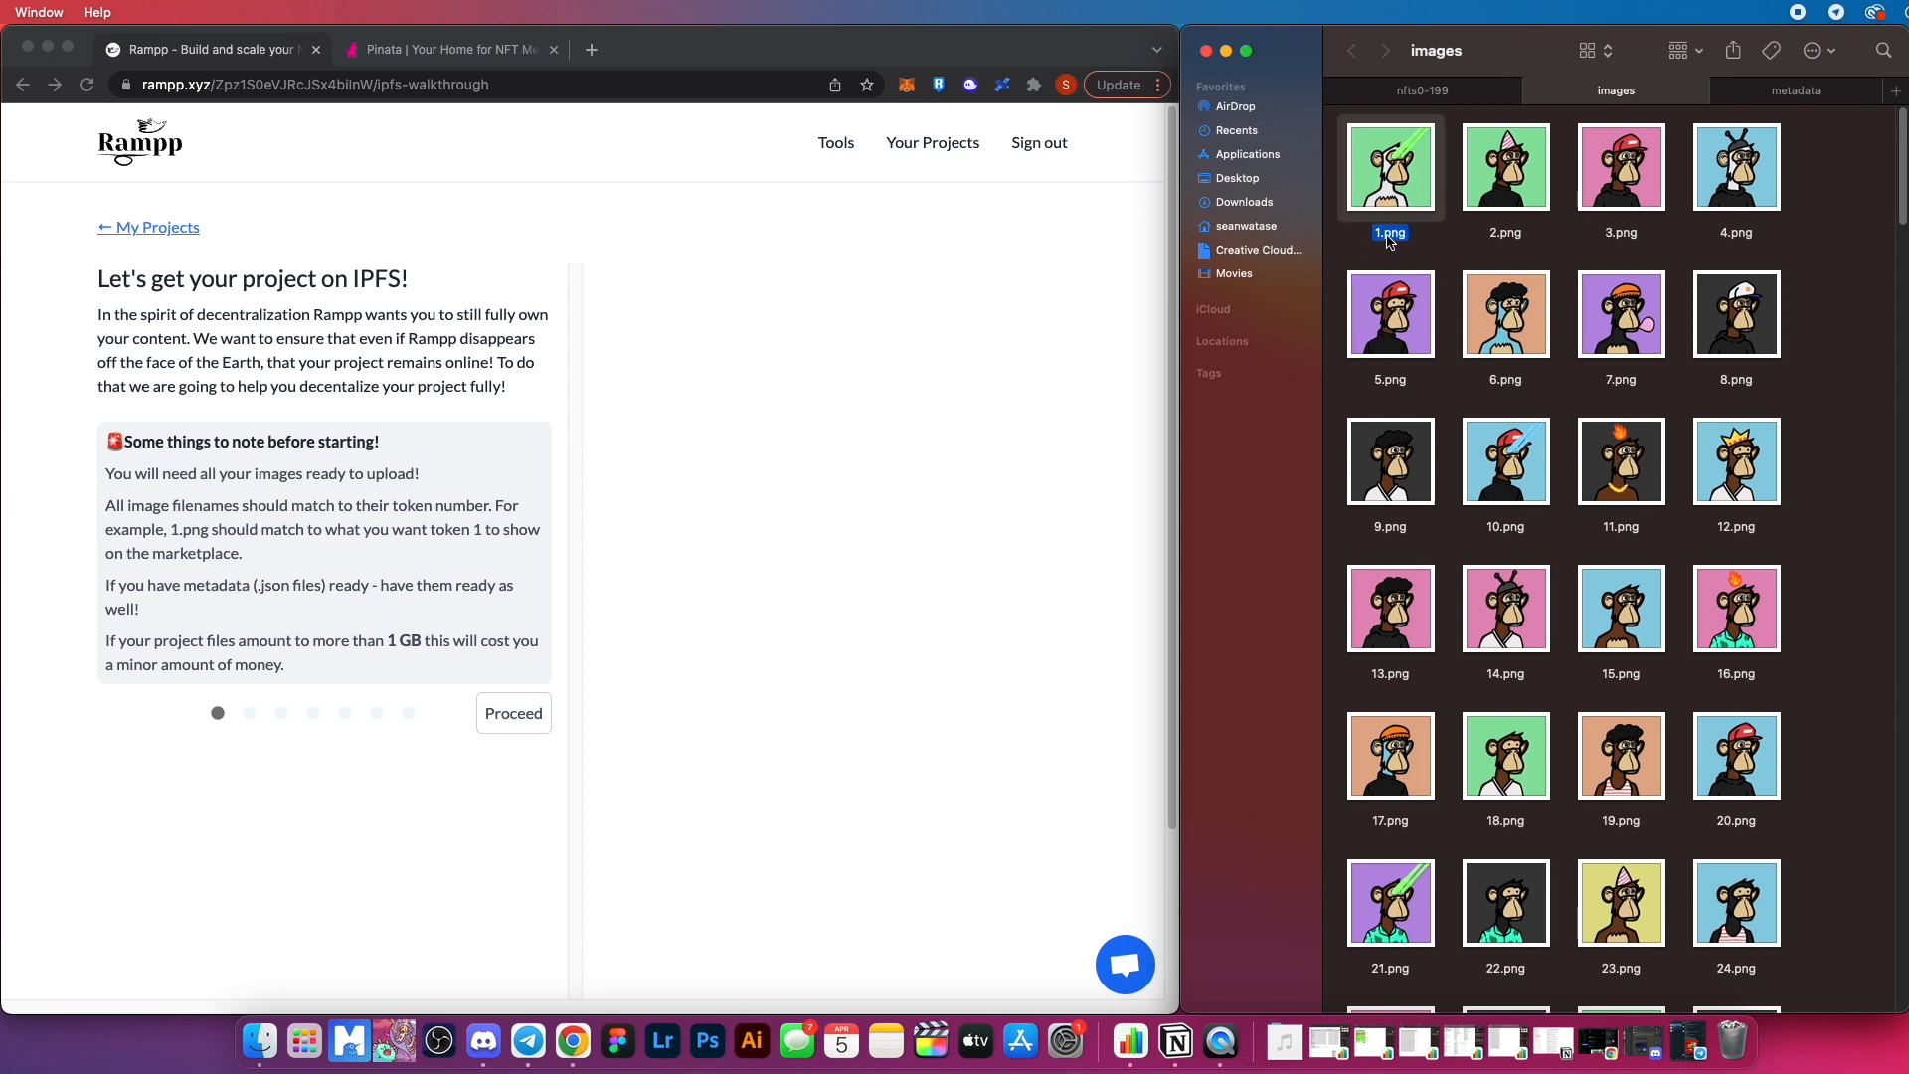
pyautogui.click(1500, 236)
pyautogui.scroll(-20, 1551, 429)
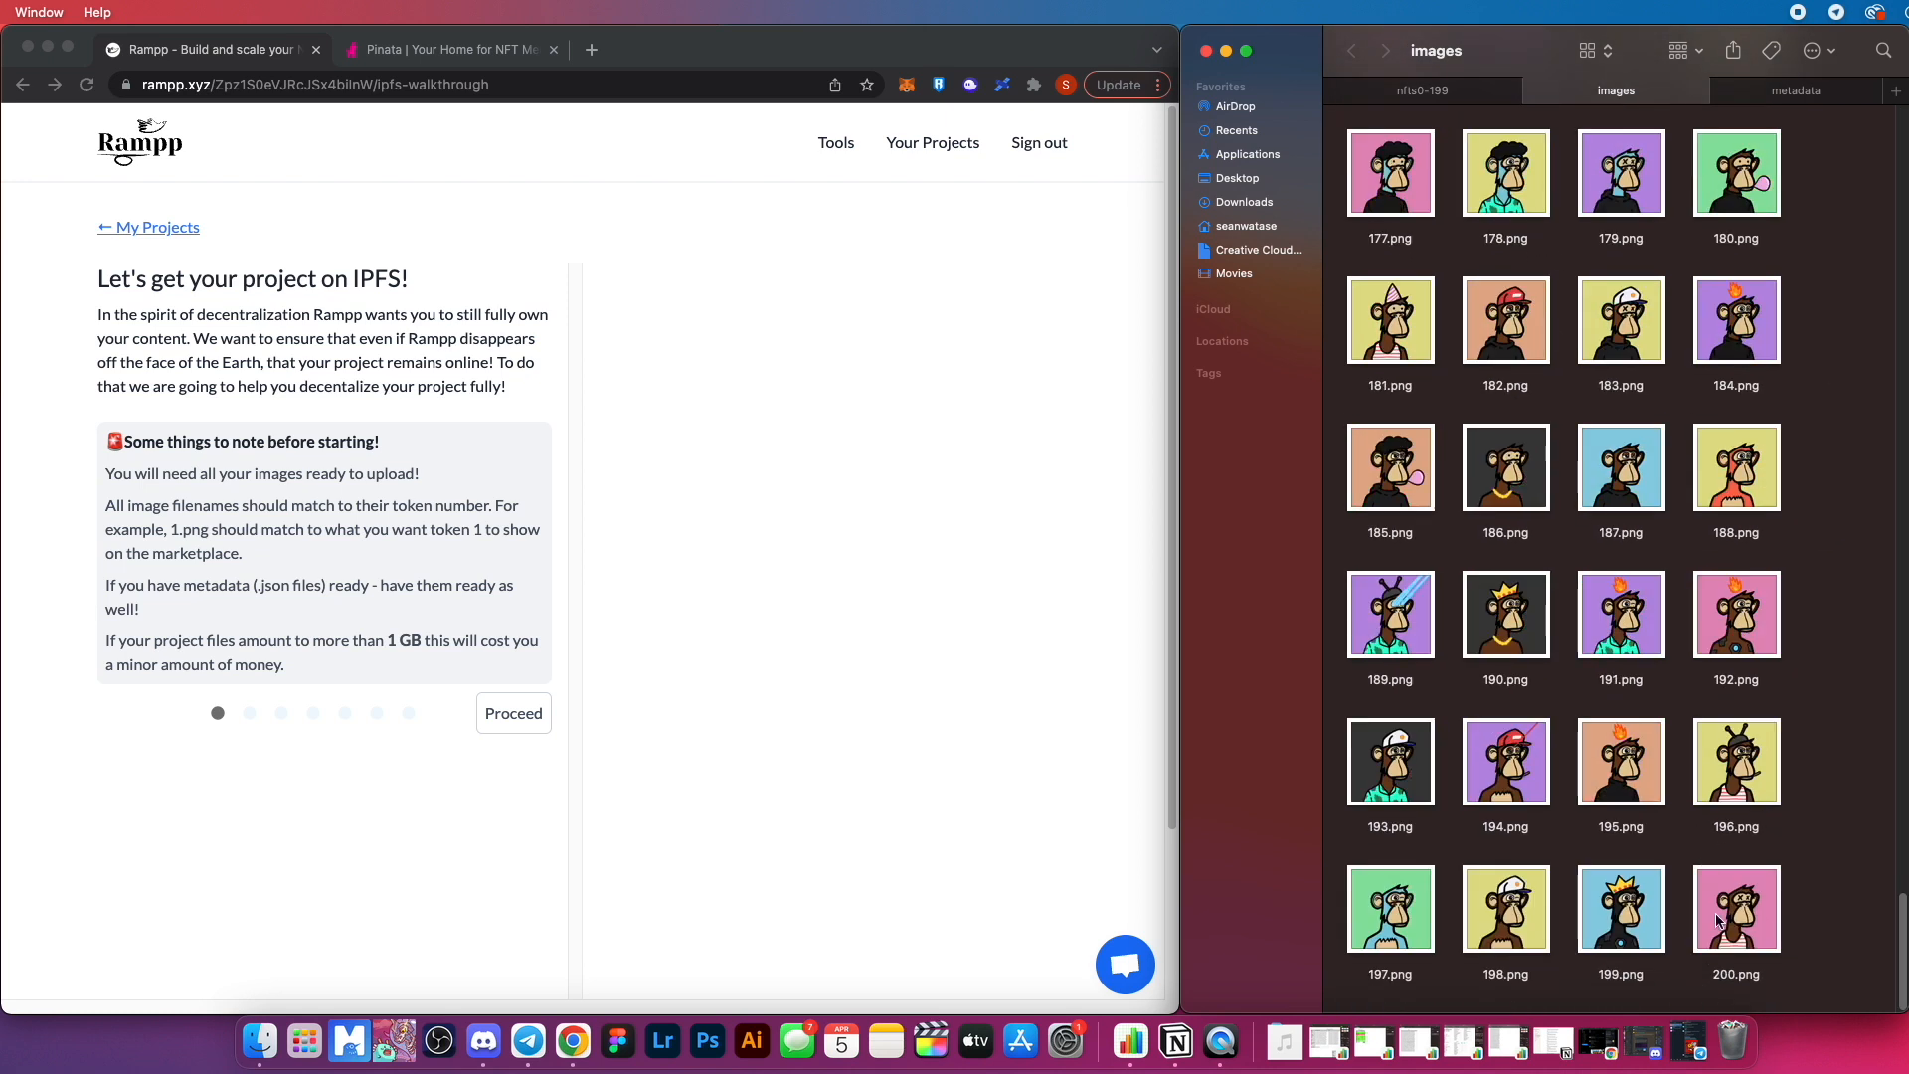
pyautogui.scroll(20, 1518, 668)
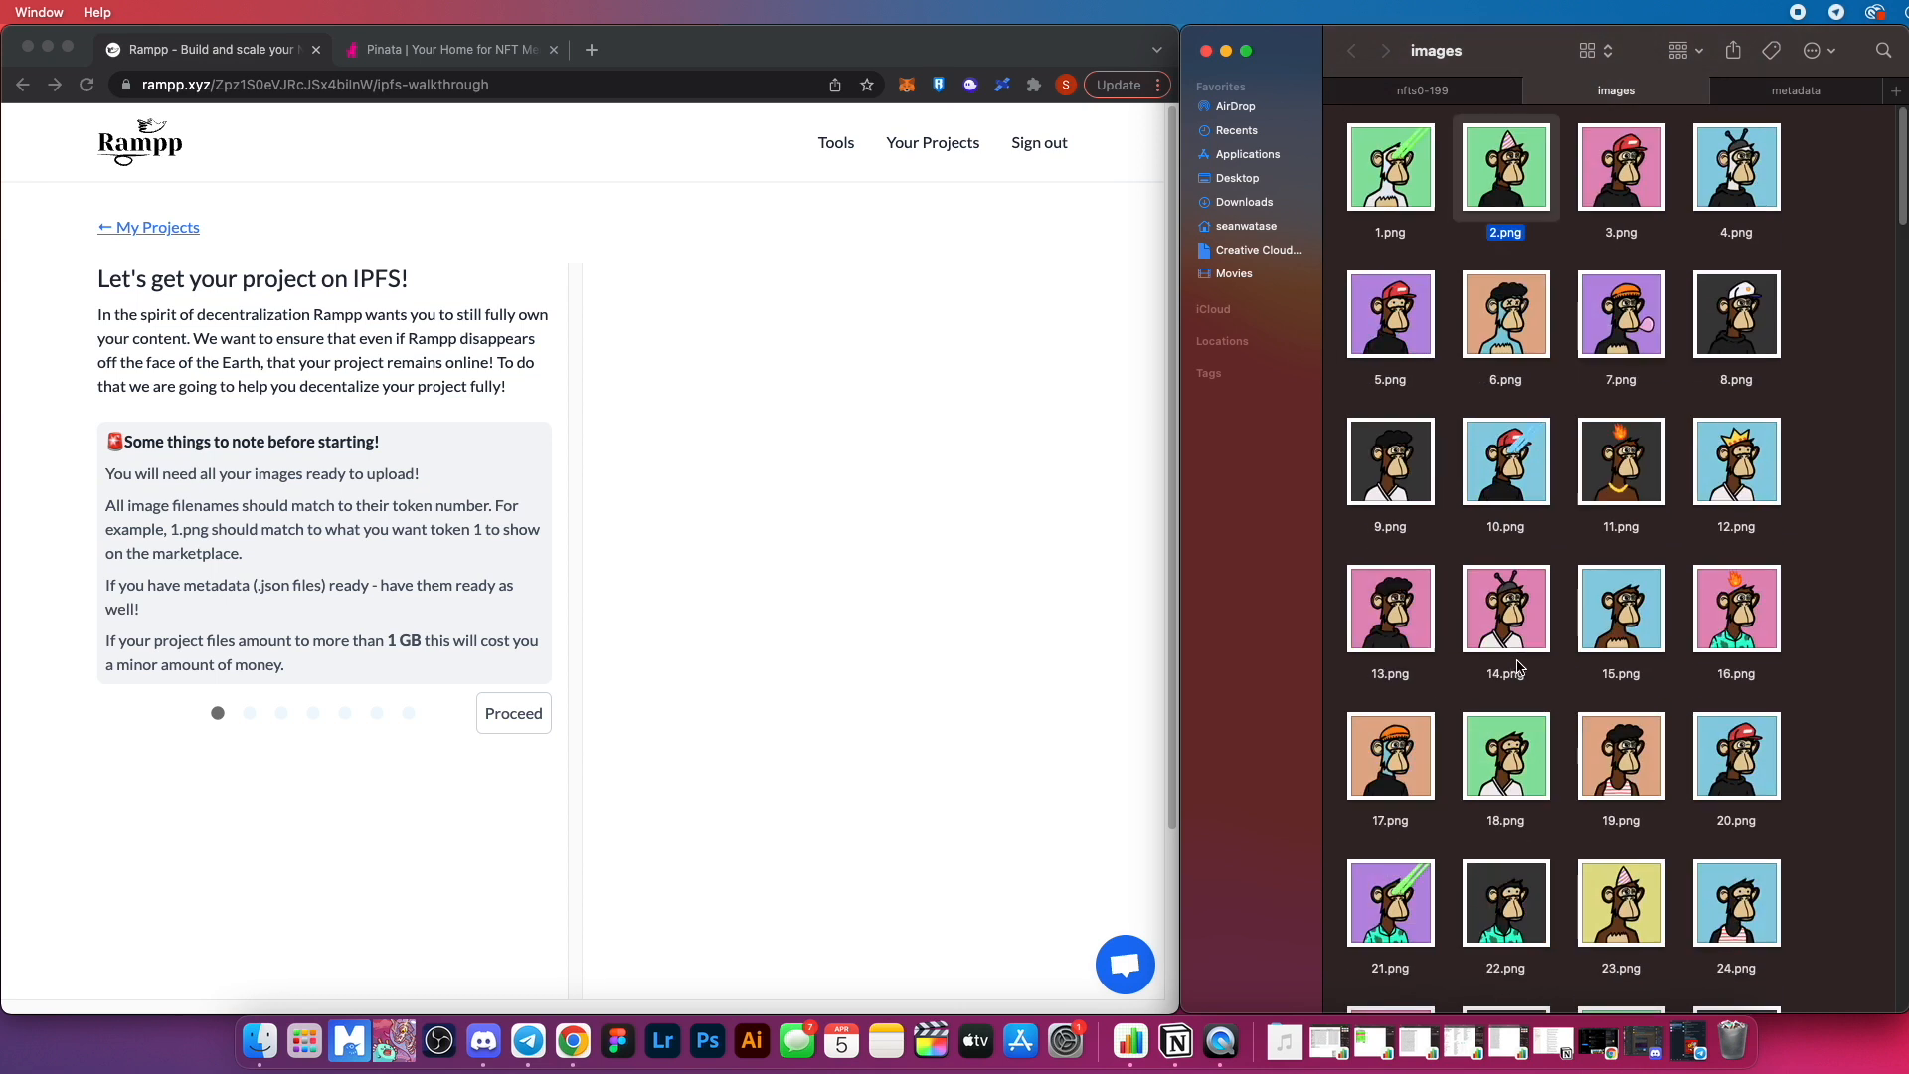
pyautogui.click(1458, 249)
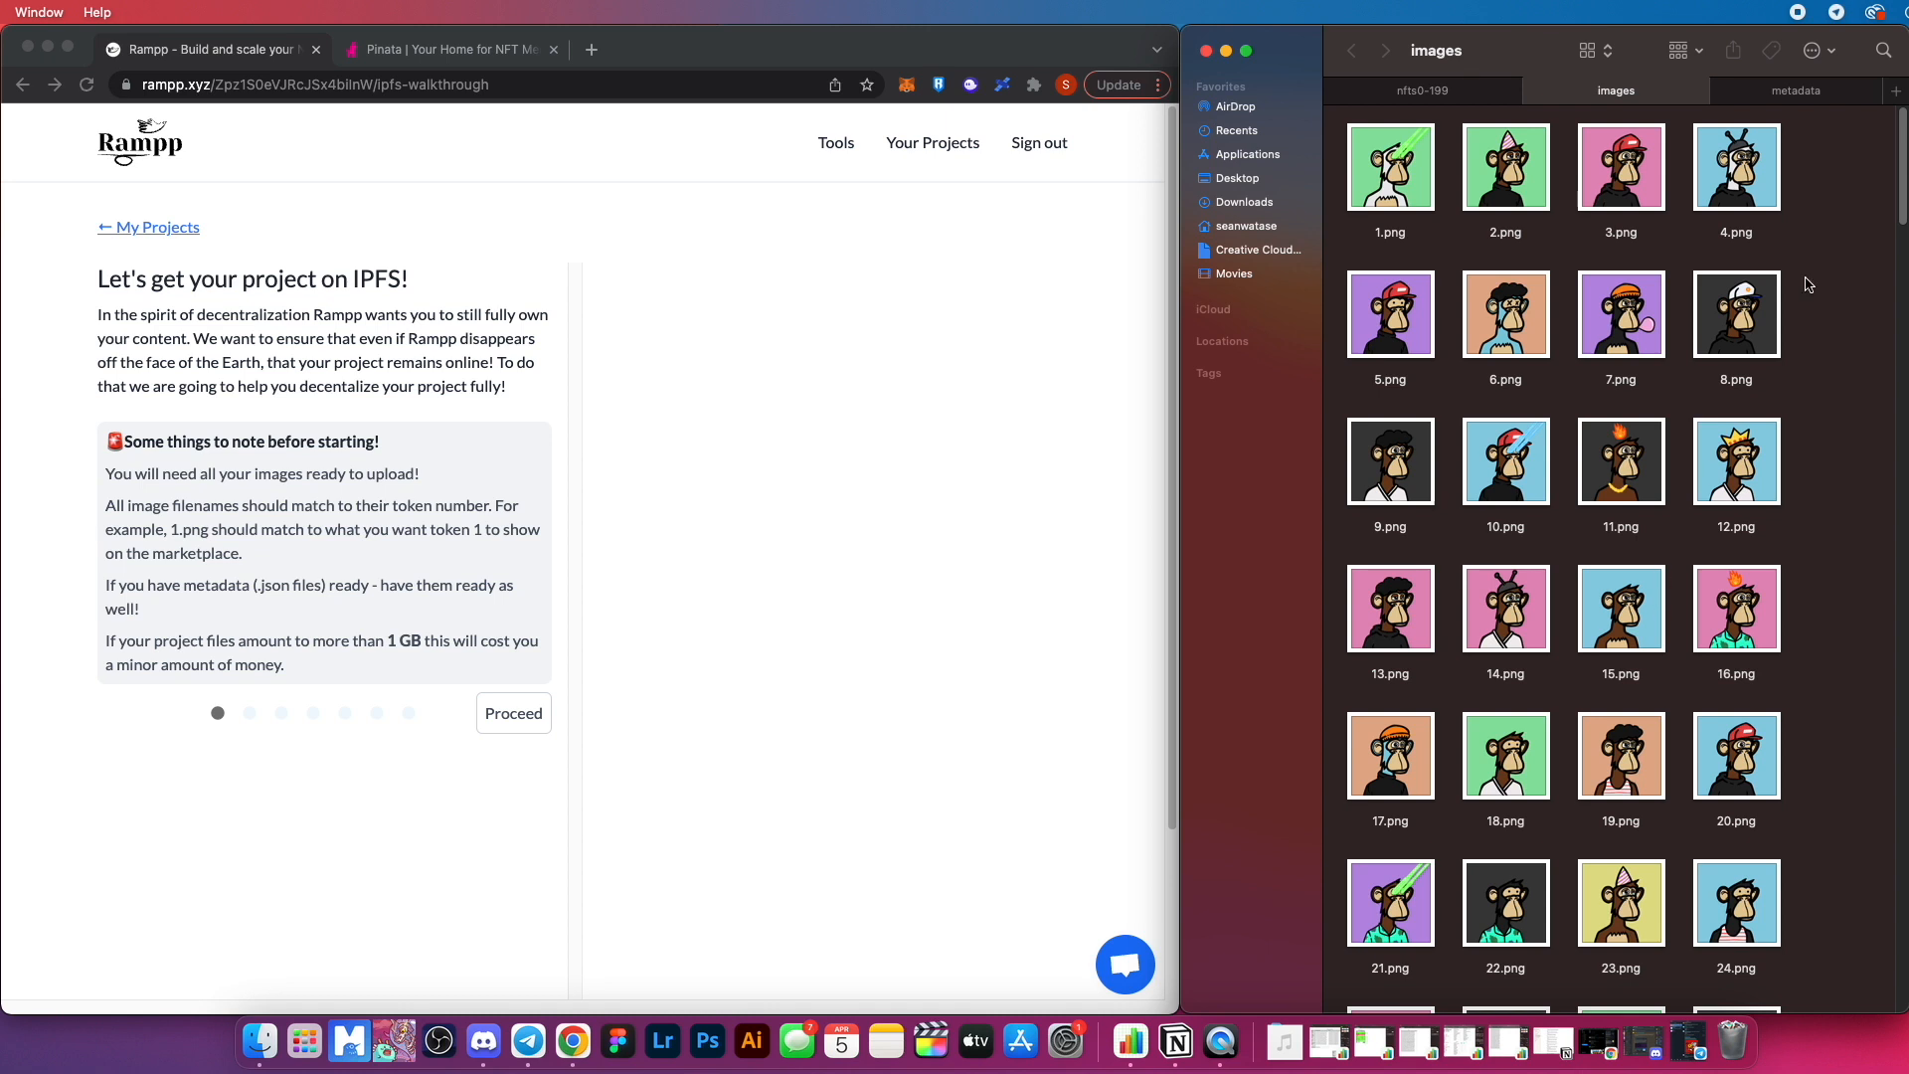
# - Preview 0.json to confirm the metadata numbering starts at 0
pyautogui.click(1791, 89)
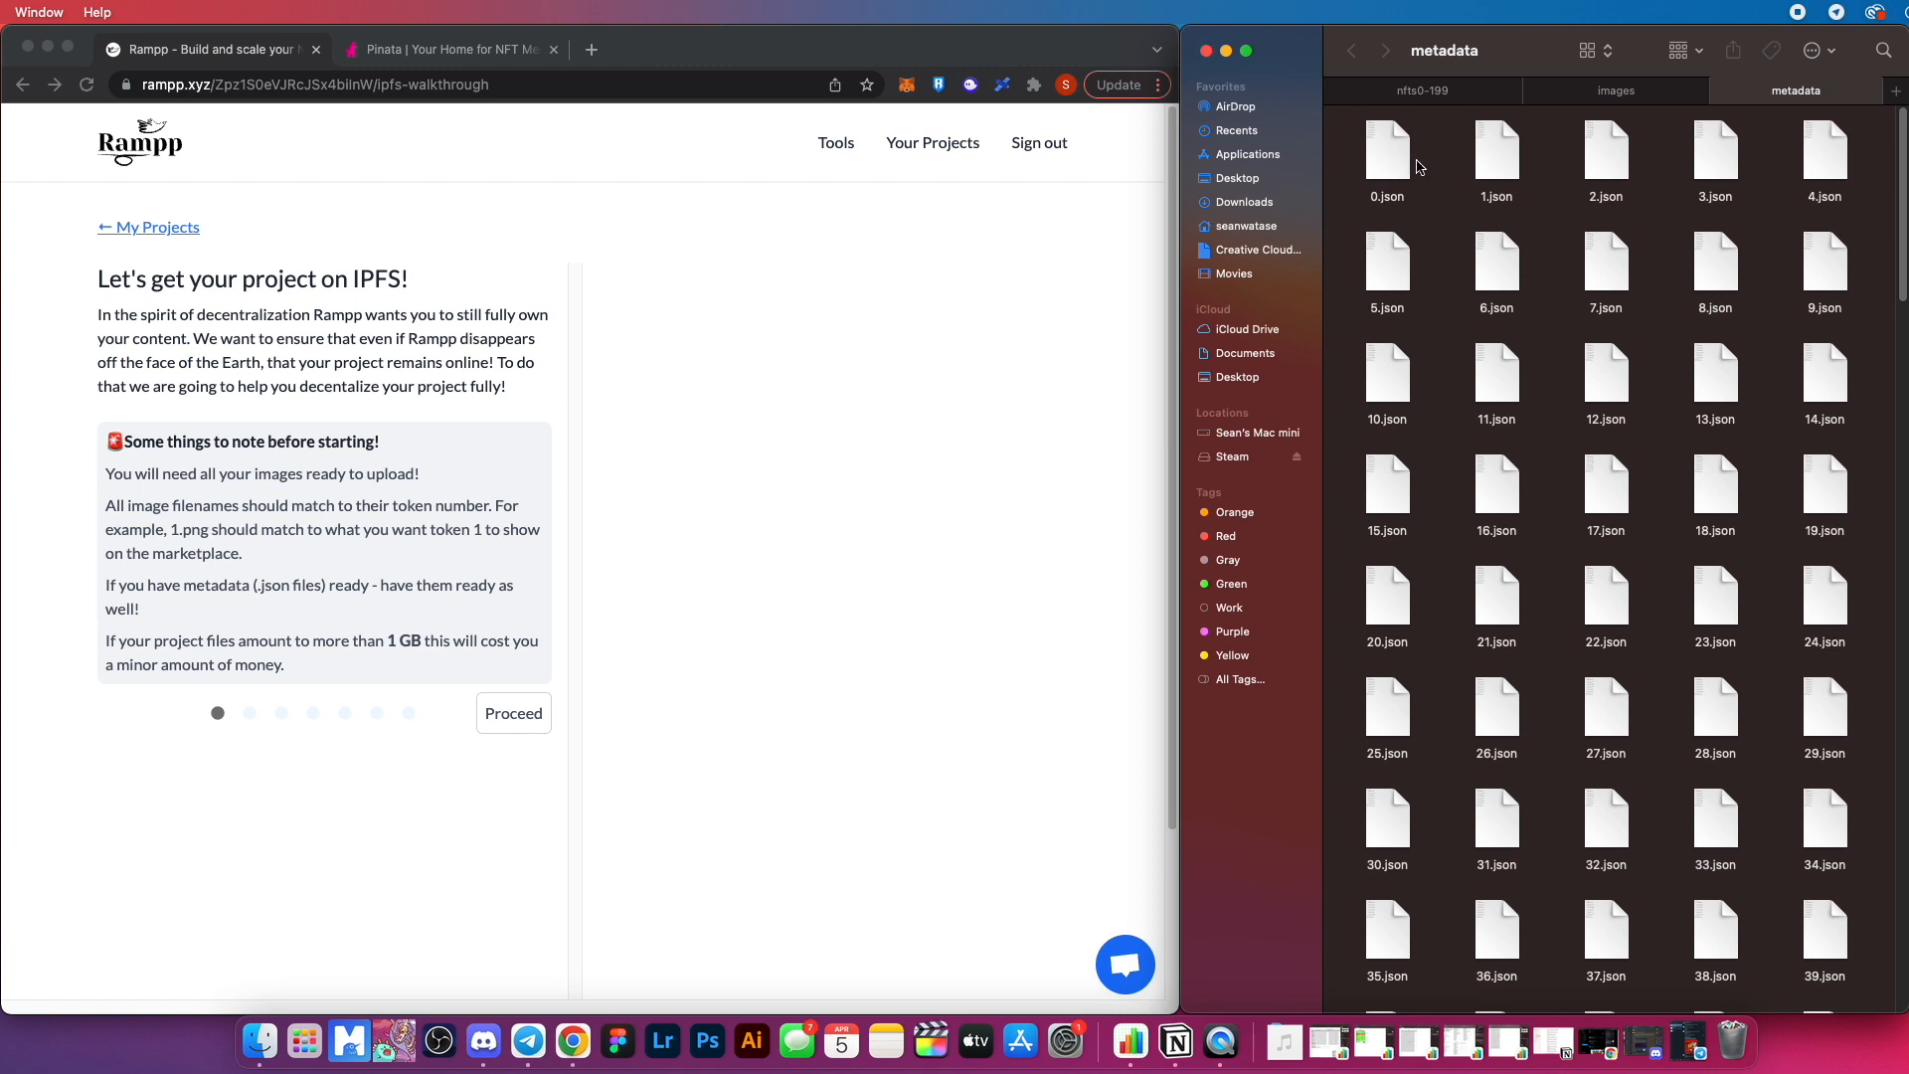
pyautogui.click(1397, 166)
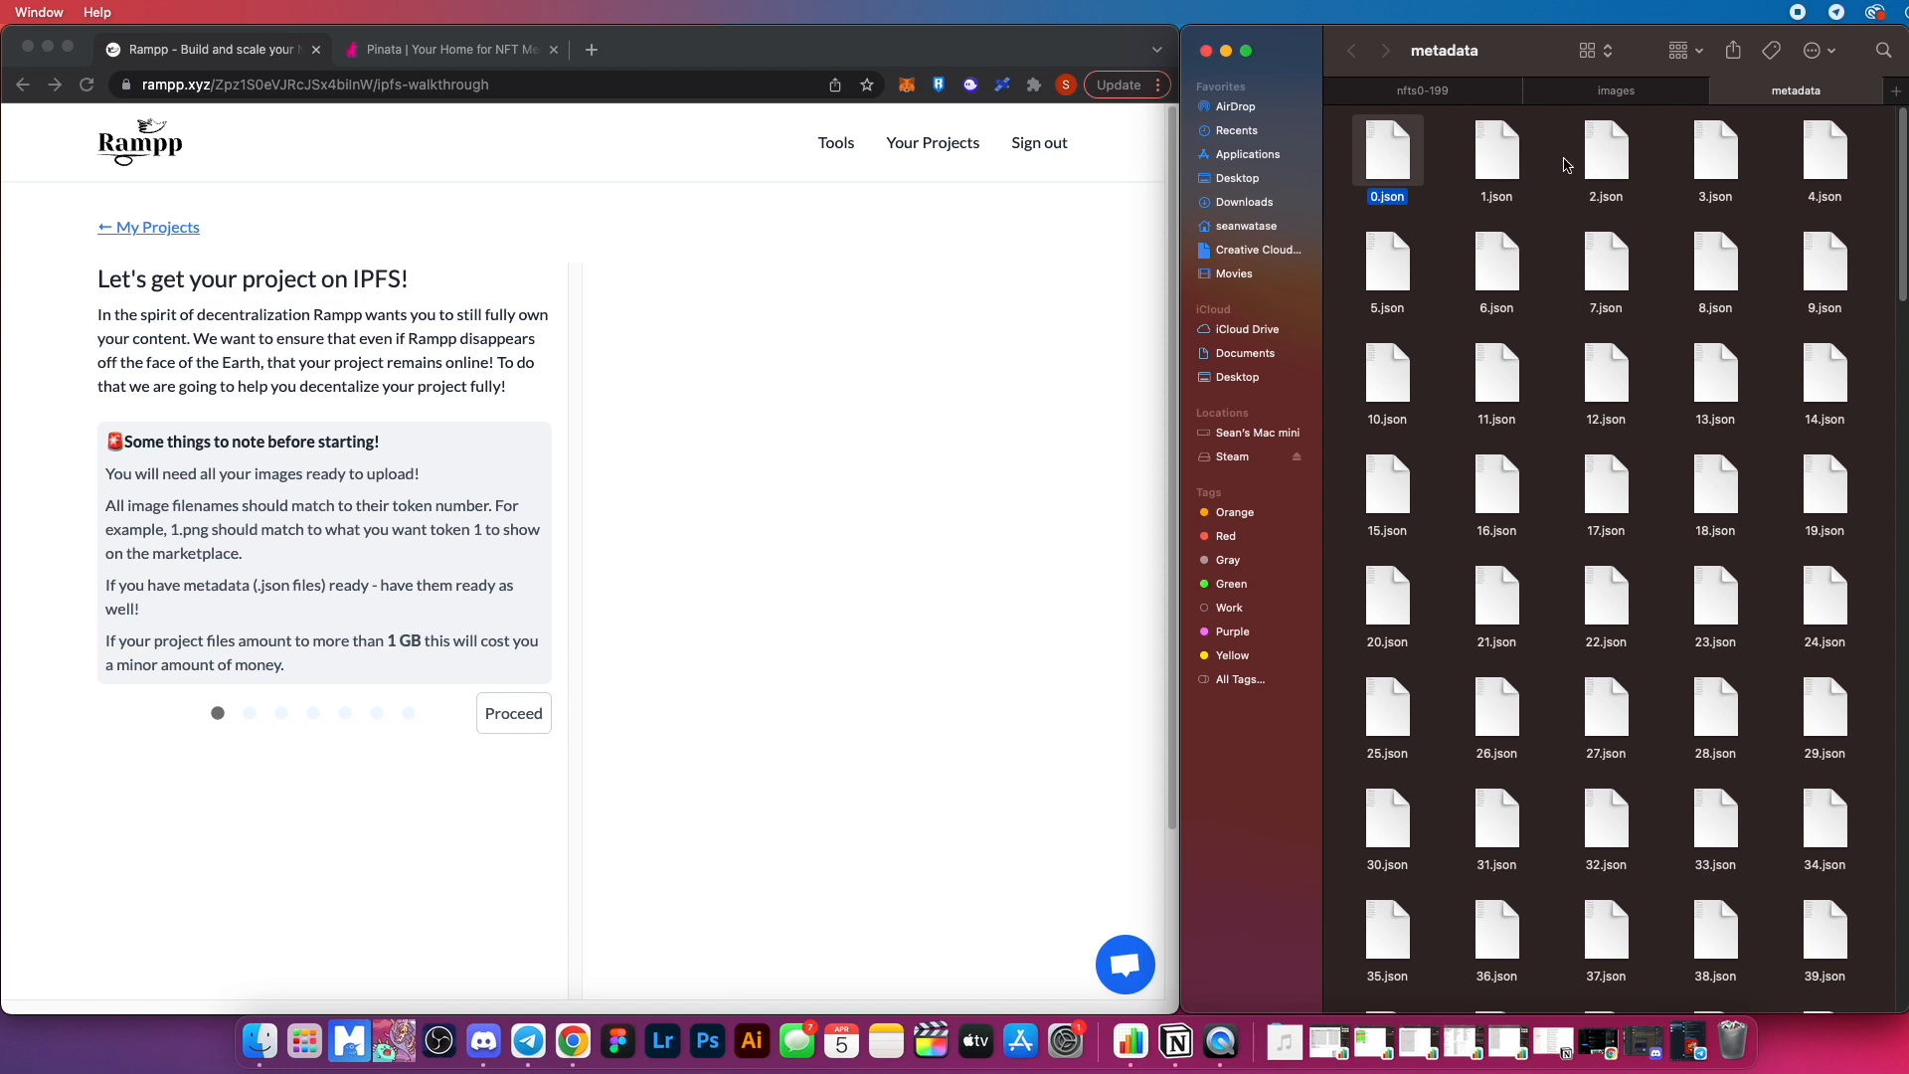
pyautogui.press('space')
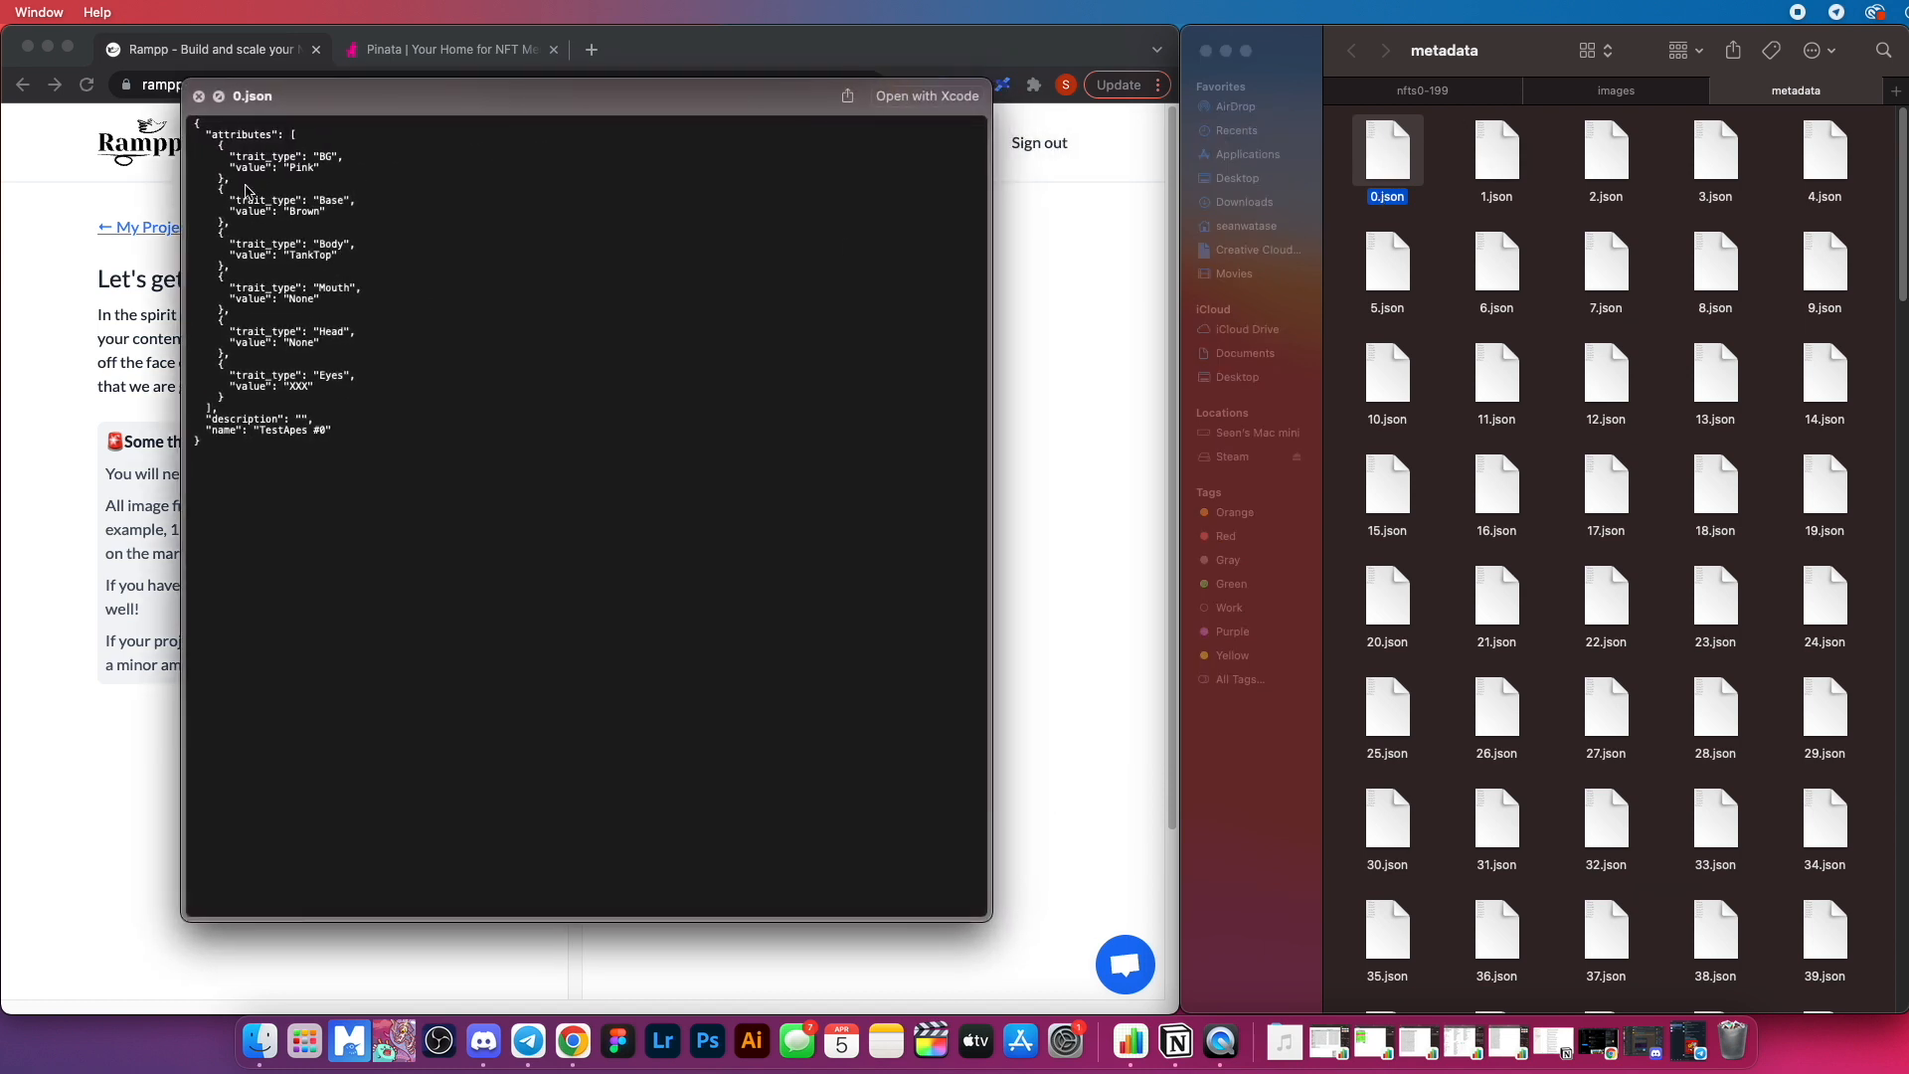
pyautogui.press('space')
# - Preview the last image, 200.png, then return to the metadata folder
pyautogui.click(1581, 91)
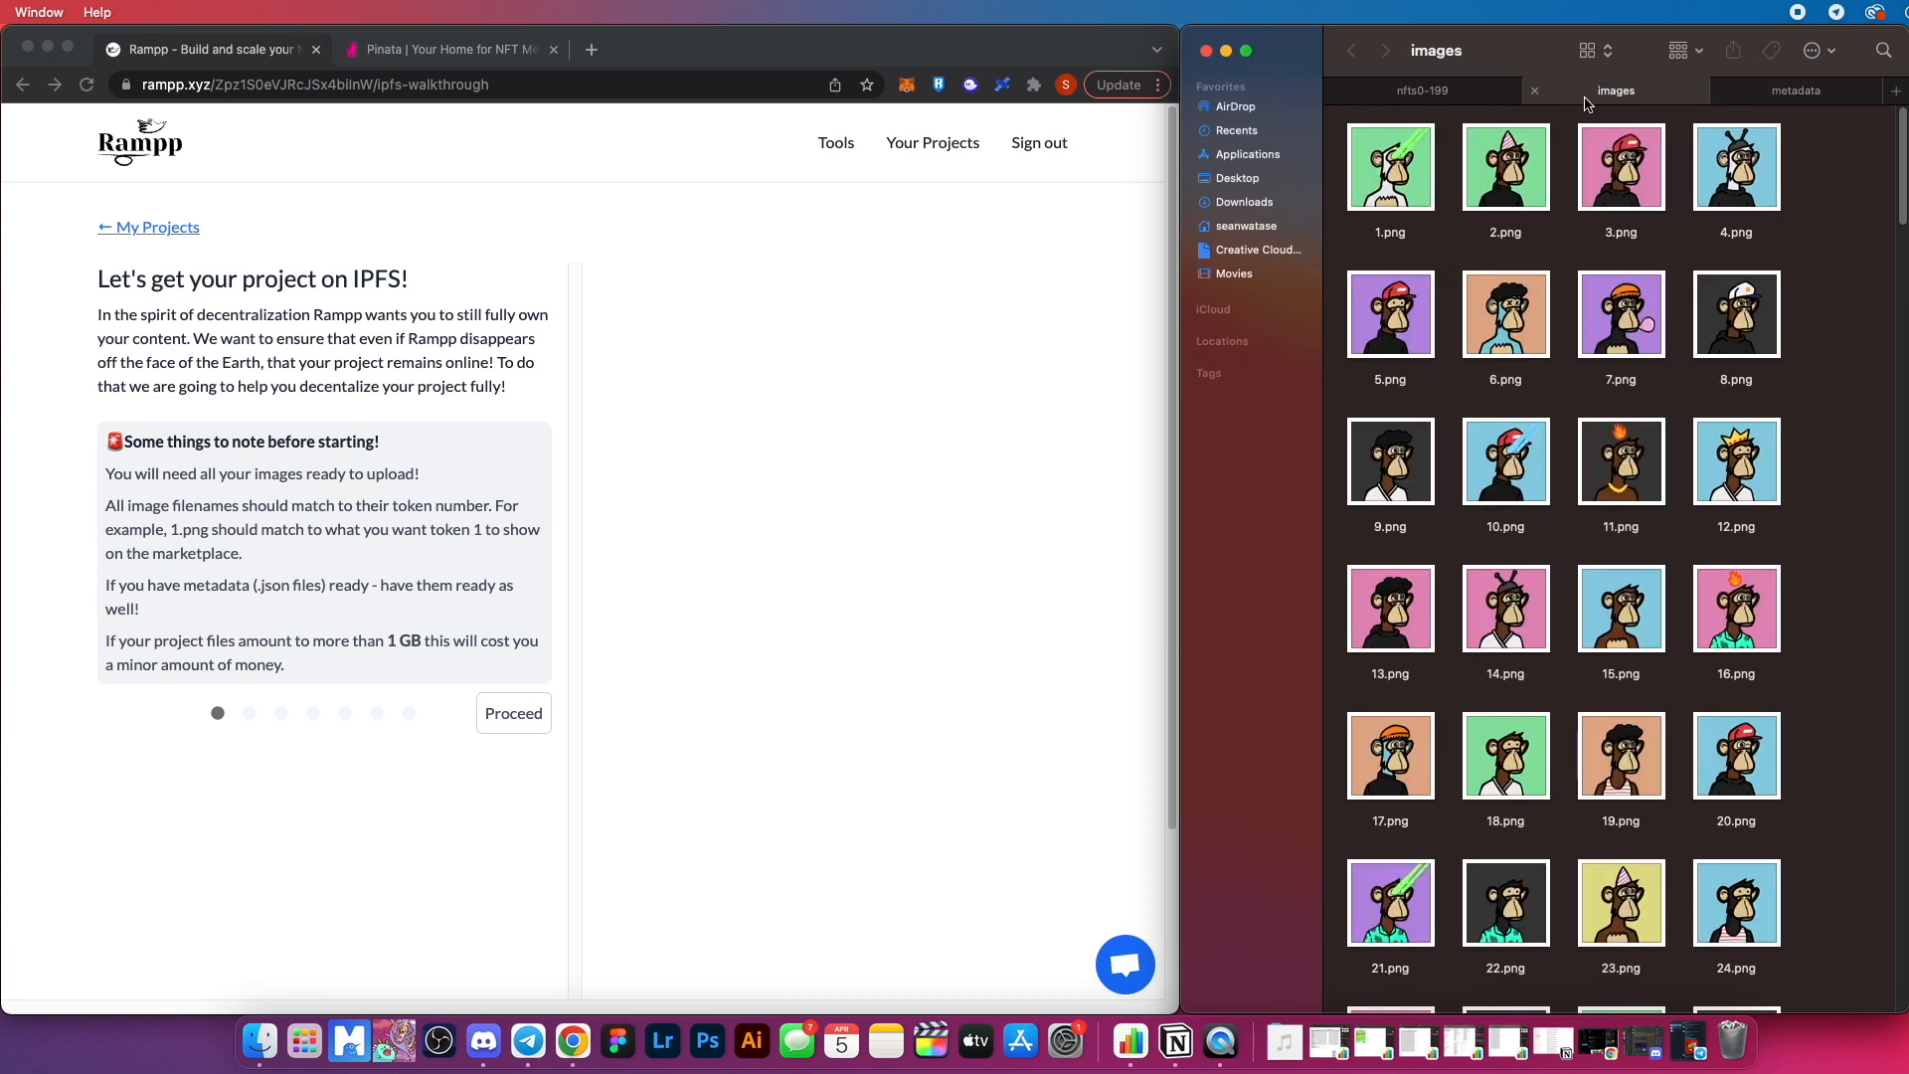
pyautogui.scroll(-20, 1545, 413)
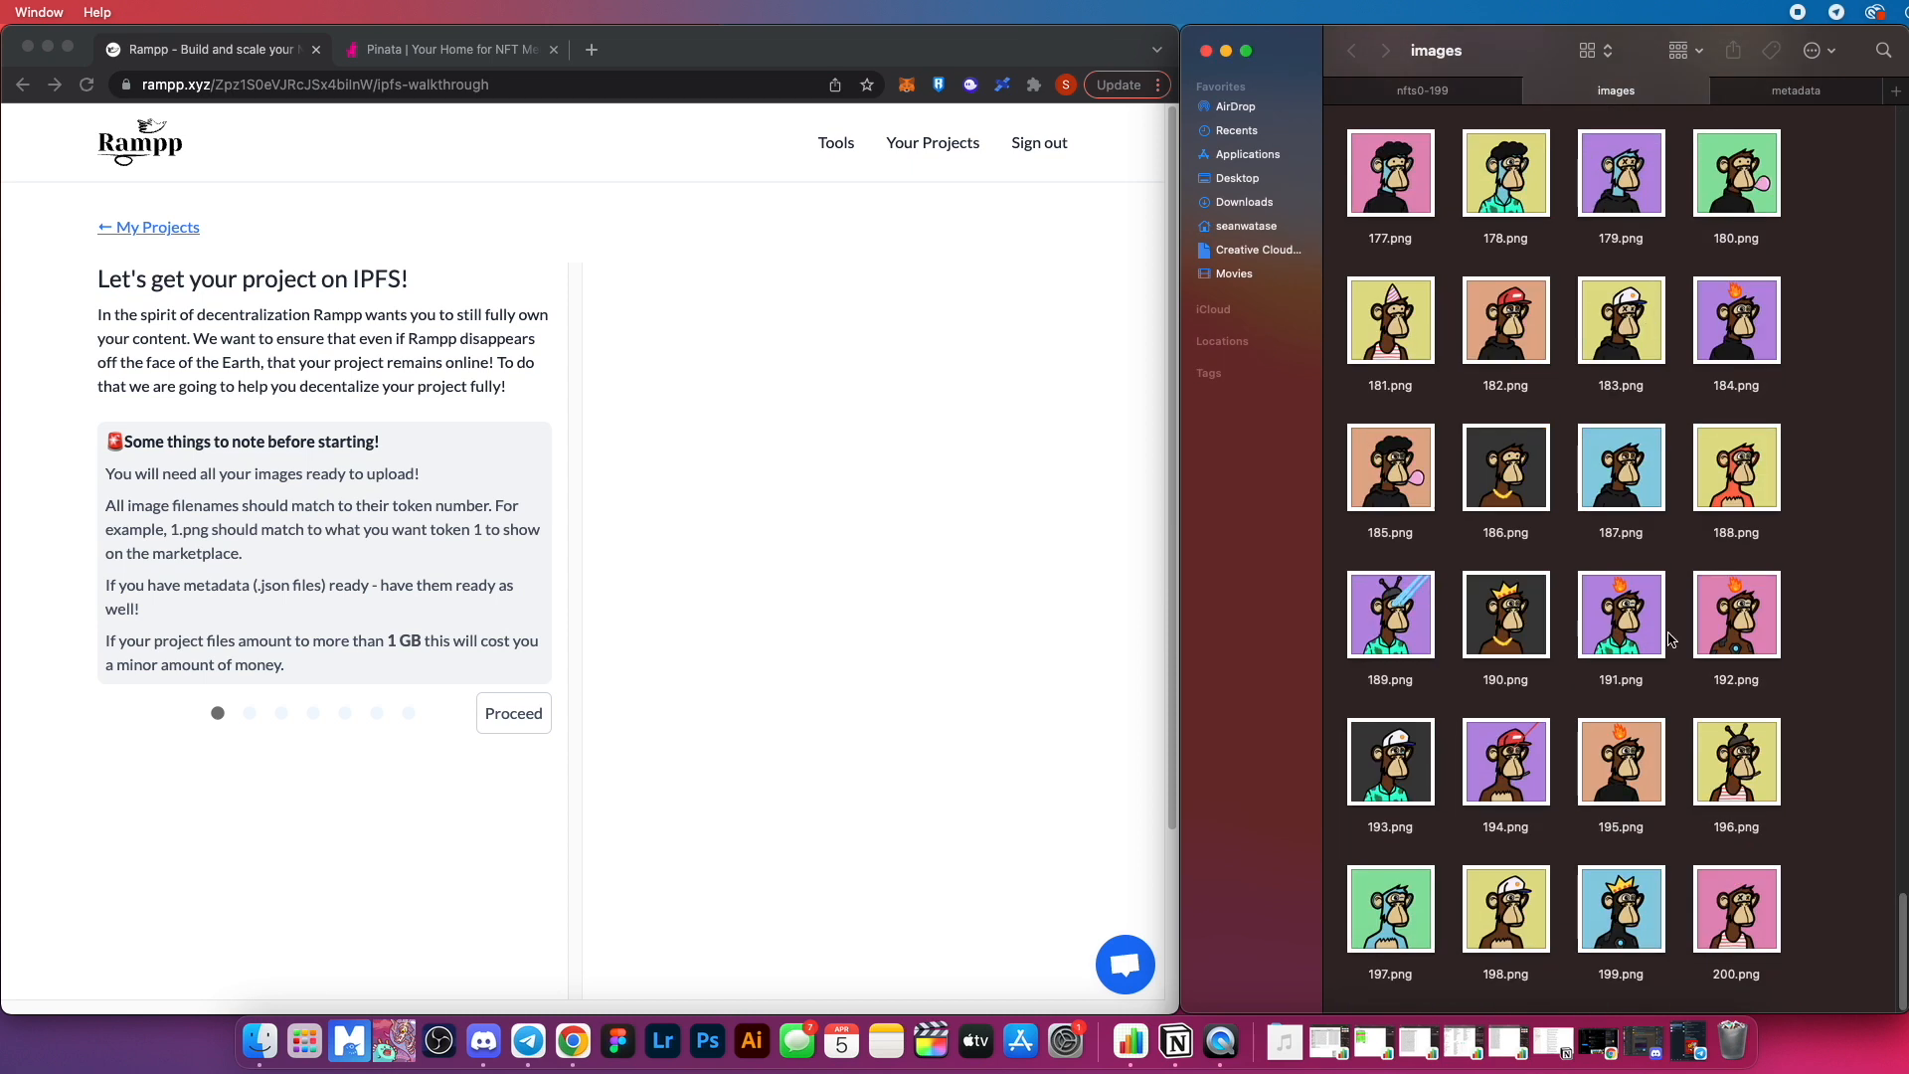
pyautogui.click(1739, 925)
pyautogui.press('space')
pyautogui.press('space')
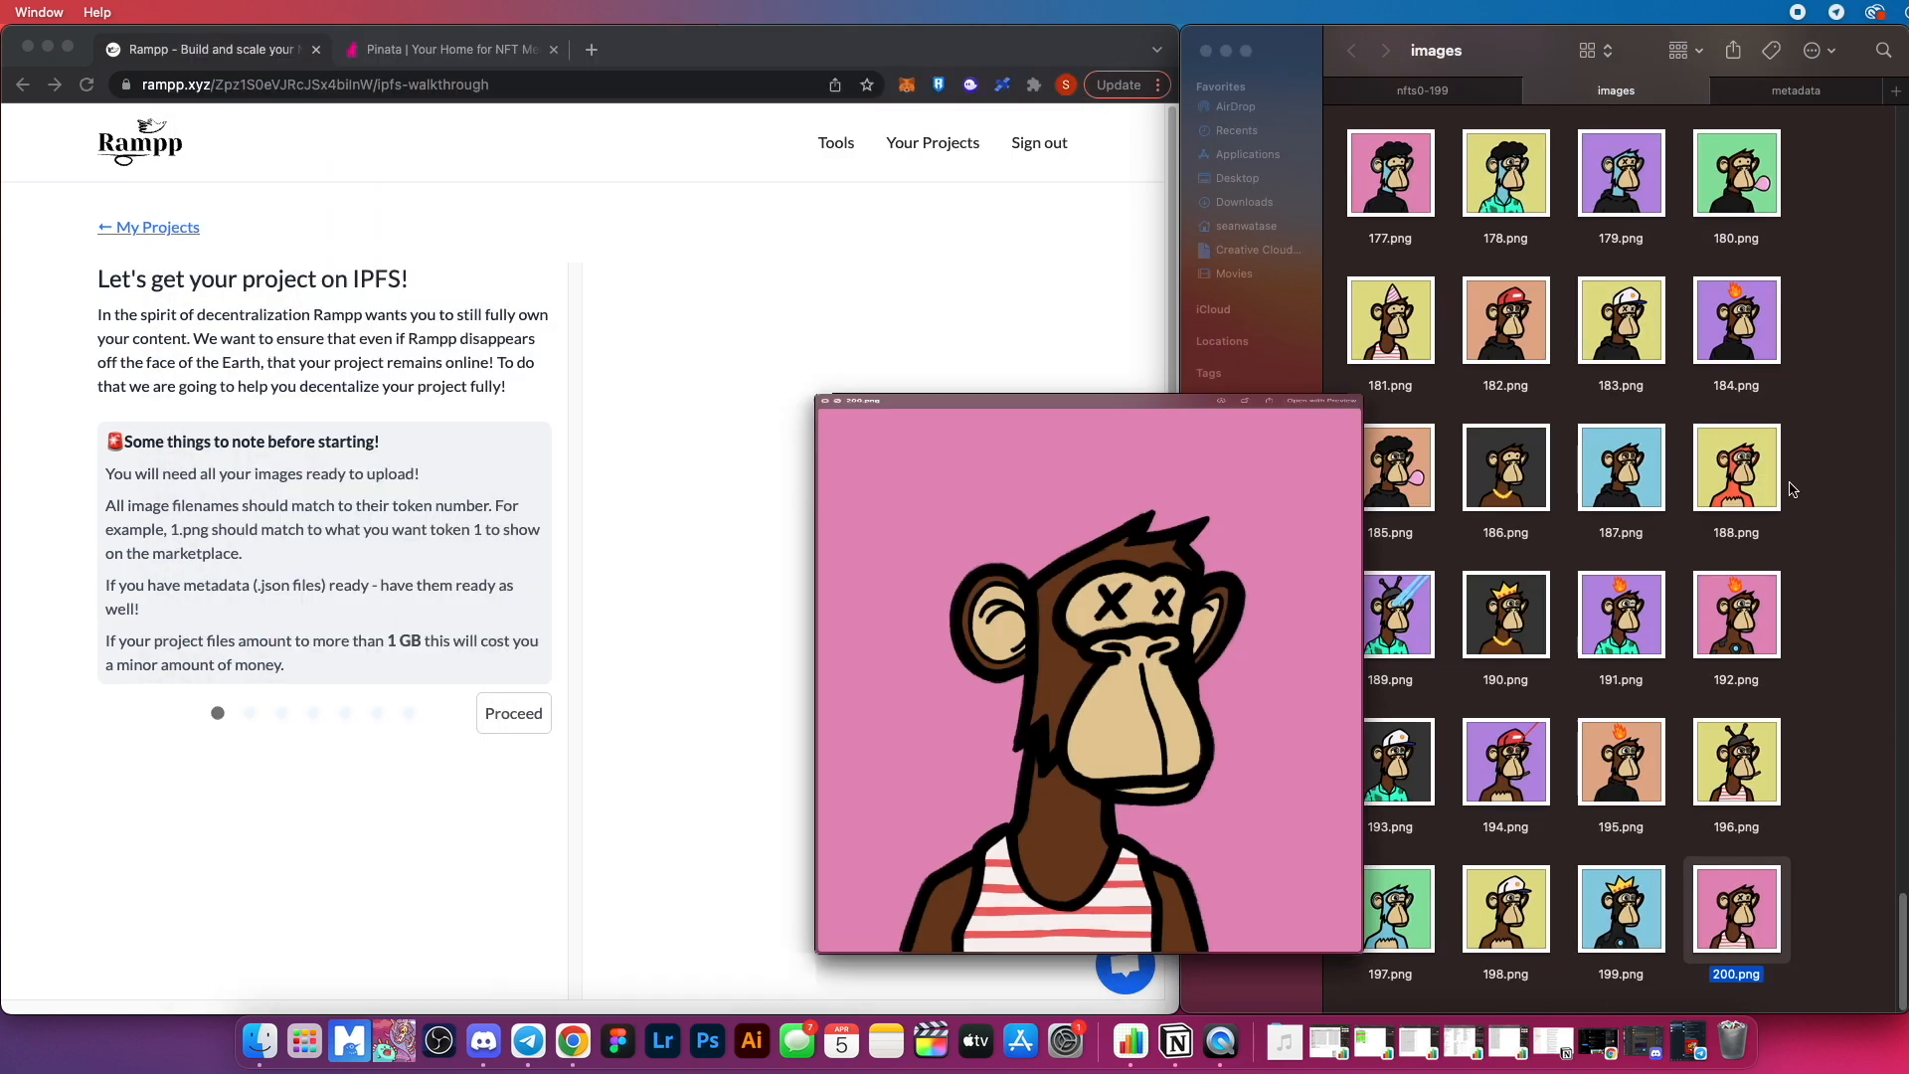
pyautogui.click(1795, 90)
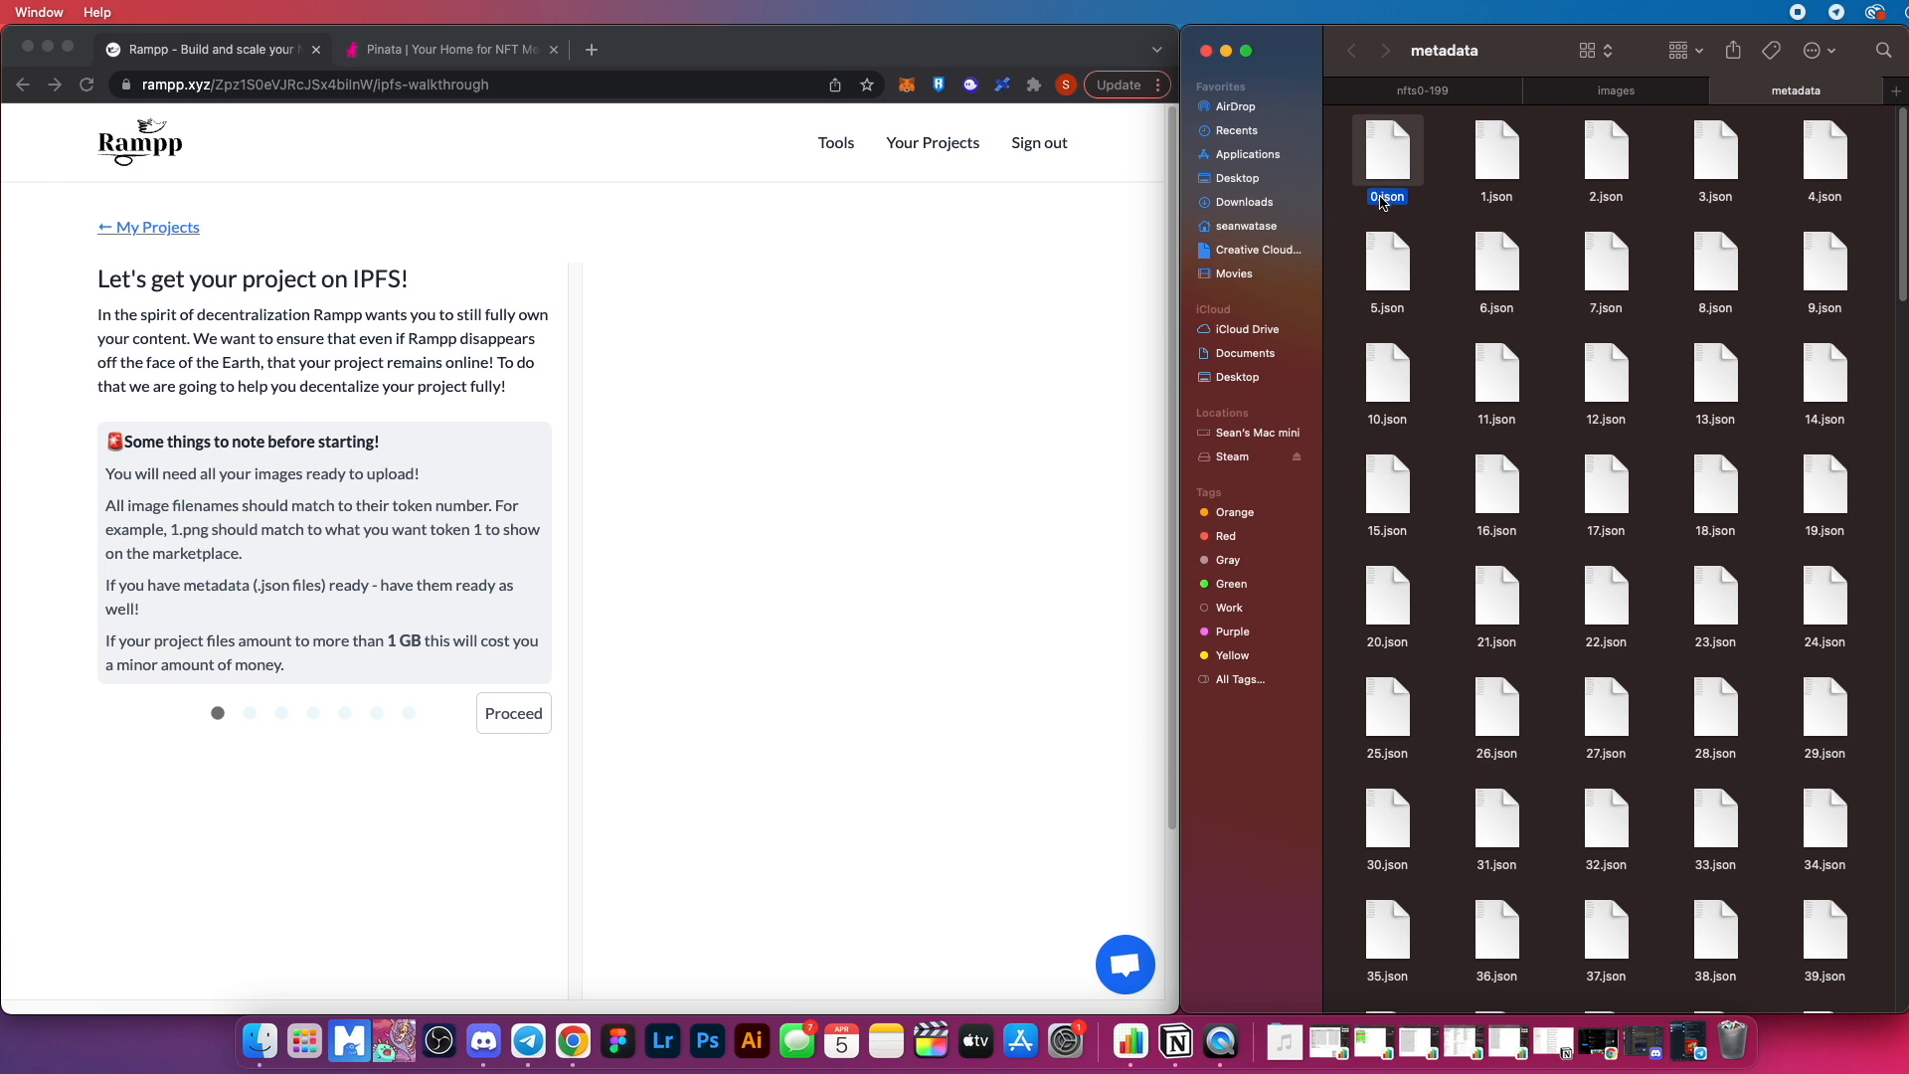
# - Rename 0.json to 200.json
pyautogui.click(1380, 197)
pyautogui.click(1373, 197)
pyautogui.write('20')
pyautogui.click(1440, 245)
# - Clean up the metadata files by name, then preview 1.json
pyautogui.rightClick(1433, 217)
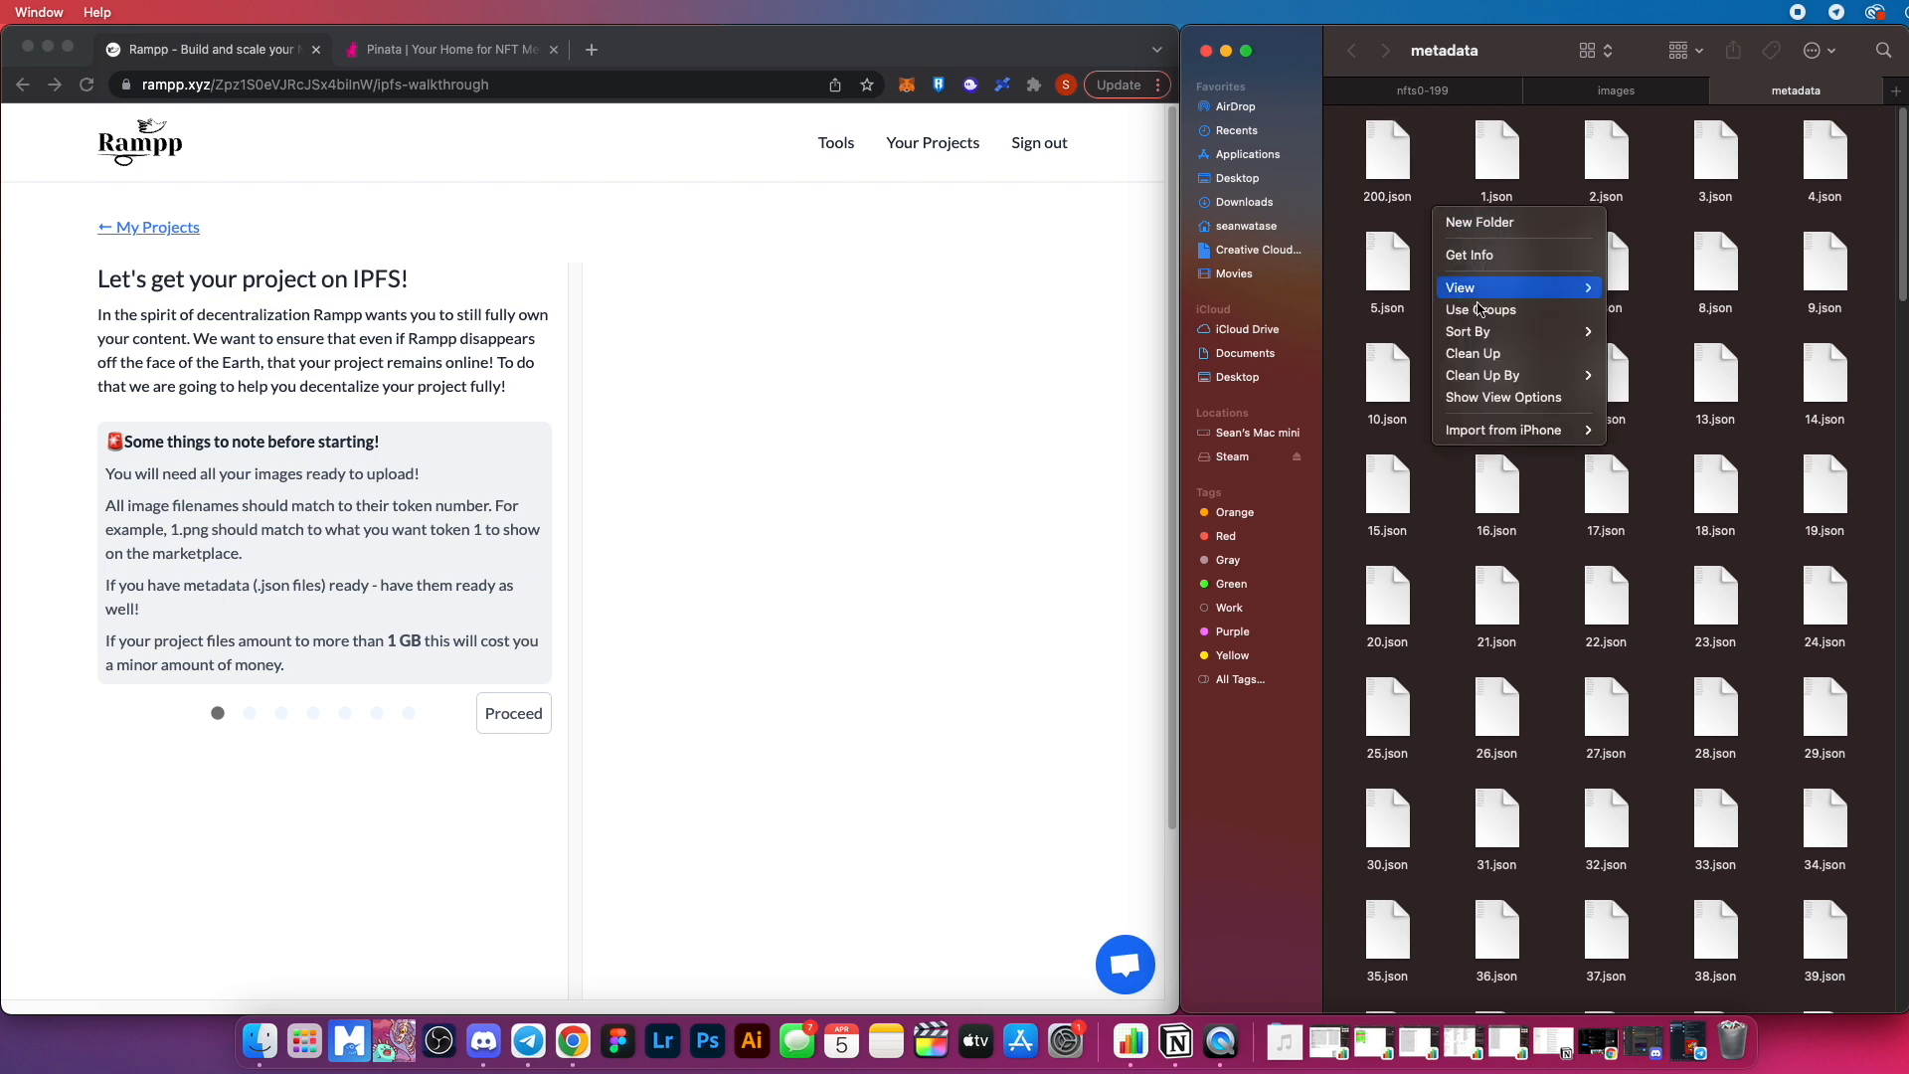
pyautogui.moveTo(1489, 386)
pyautogui.click(1650, 440)
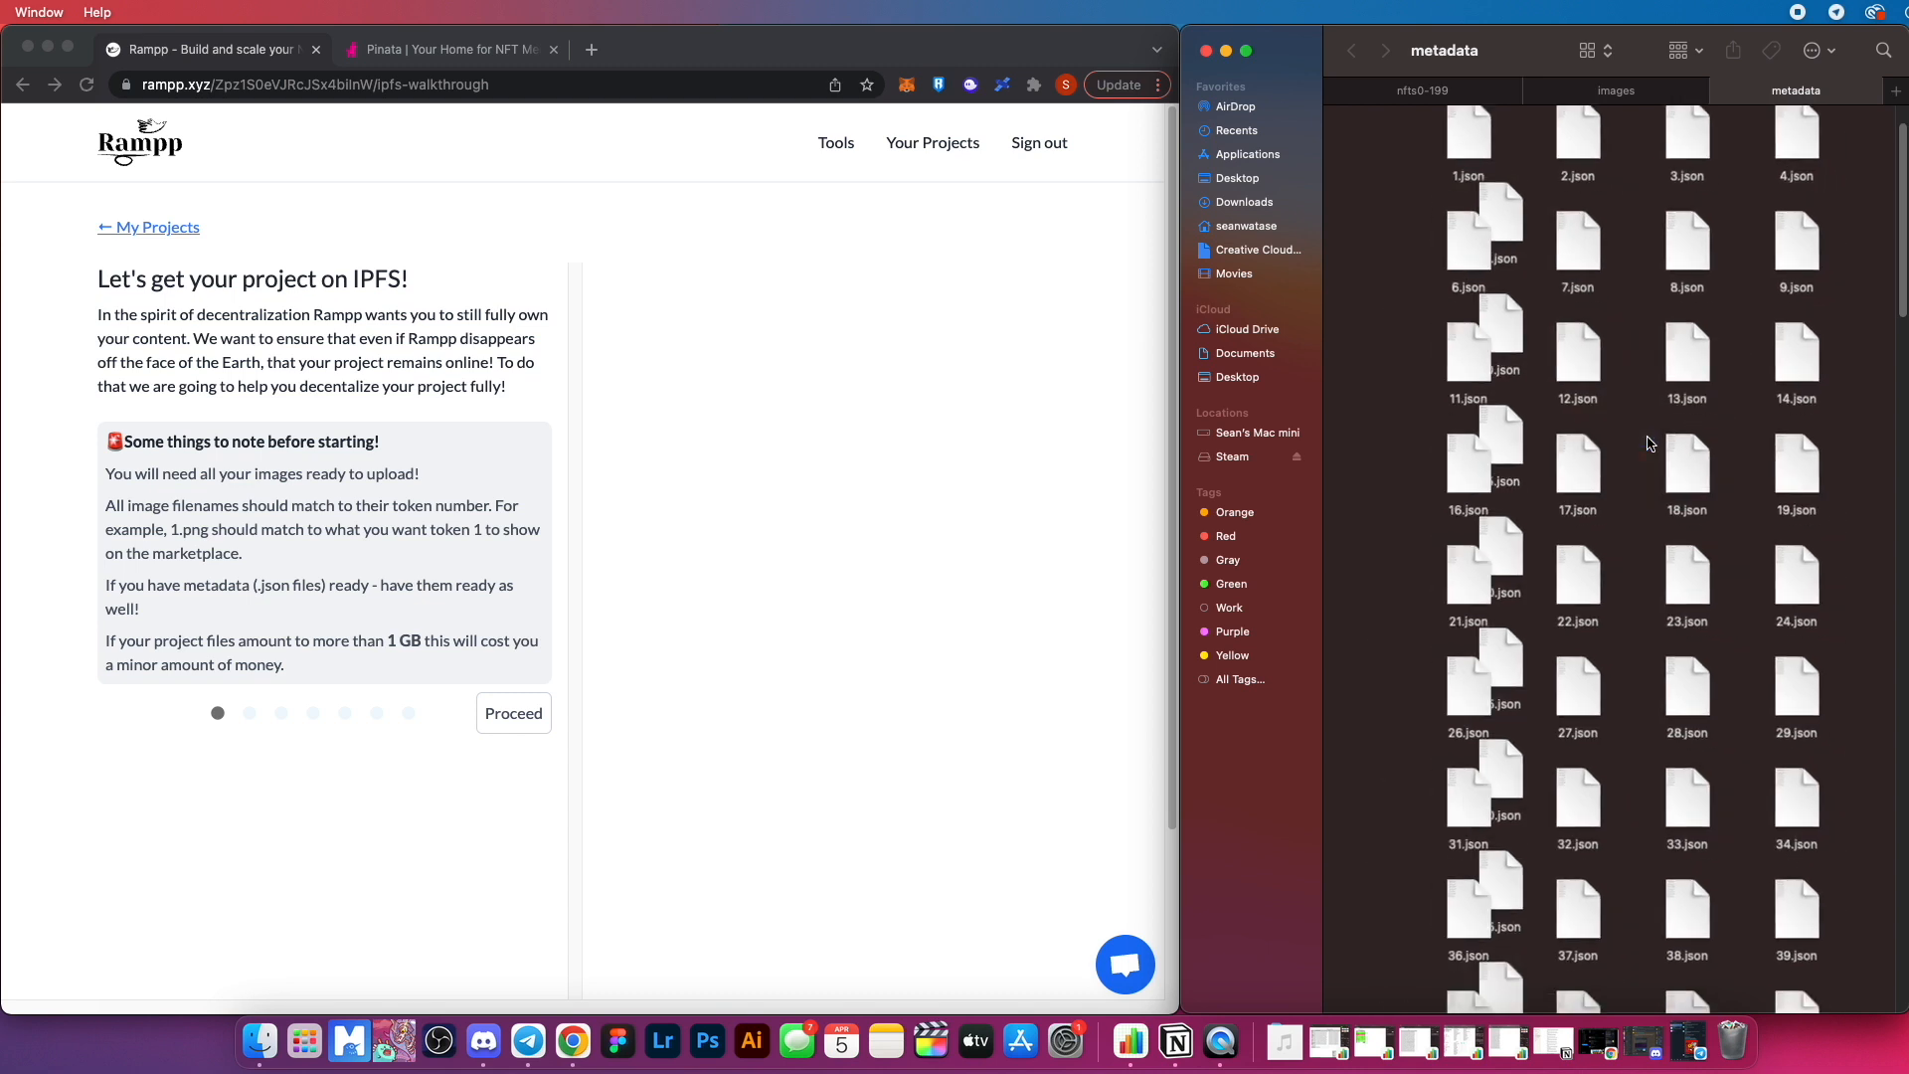
pyautogui.rightClick(1444, 204)
pyautogui.moveTo(1531, 364)
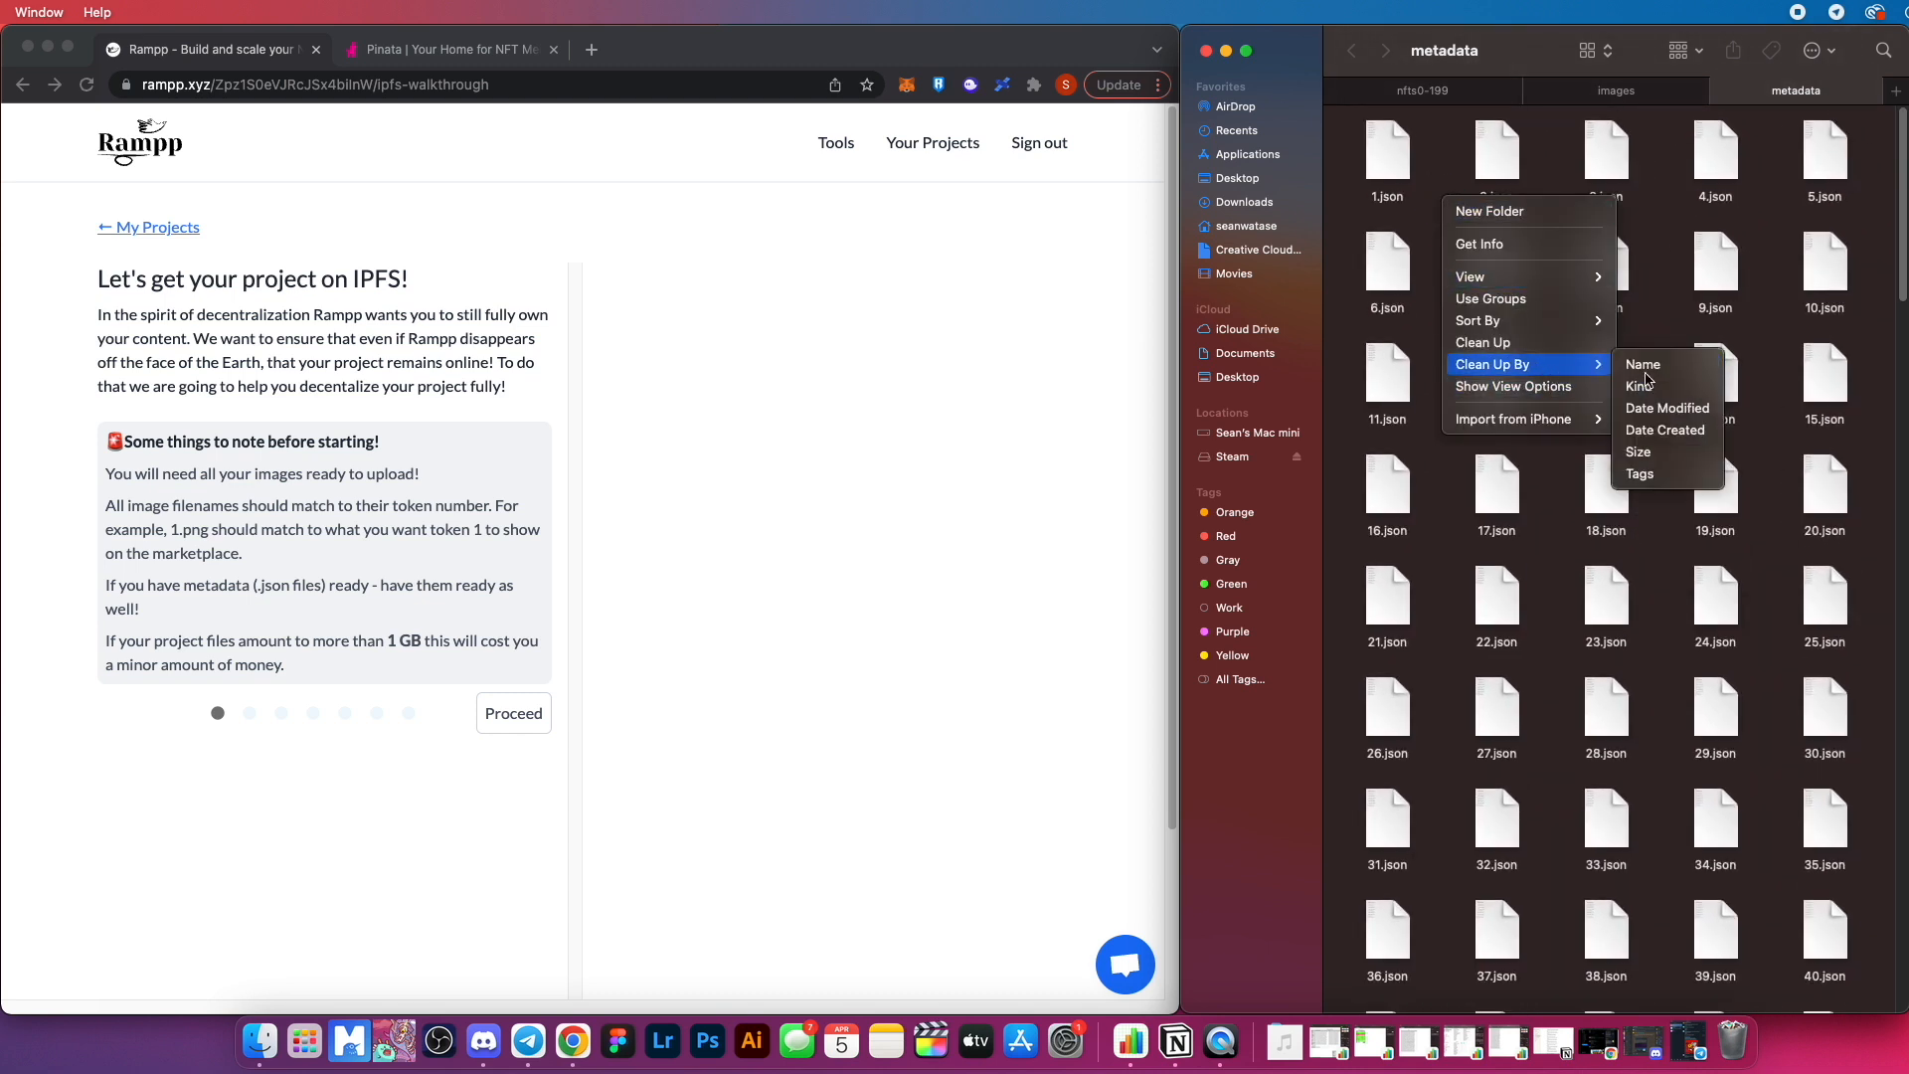
pyautogui.click(1646, 364)
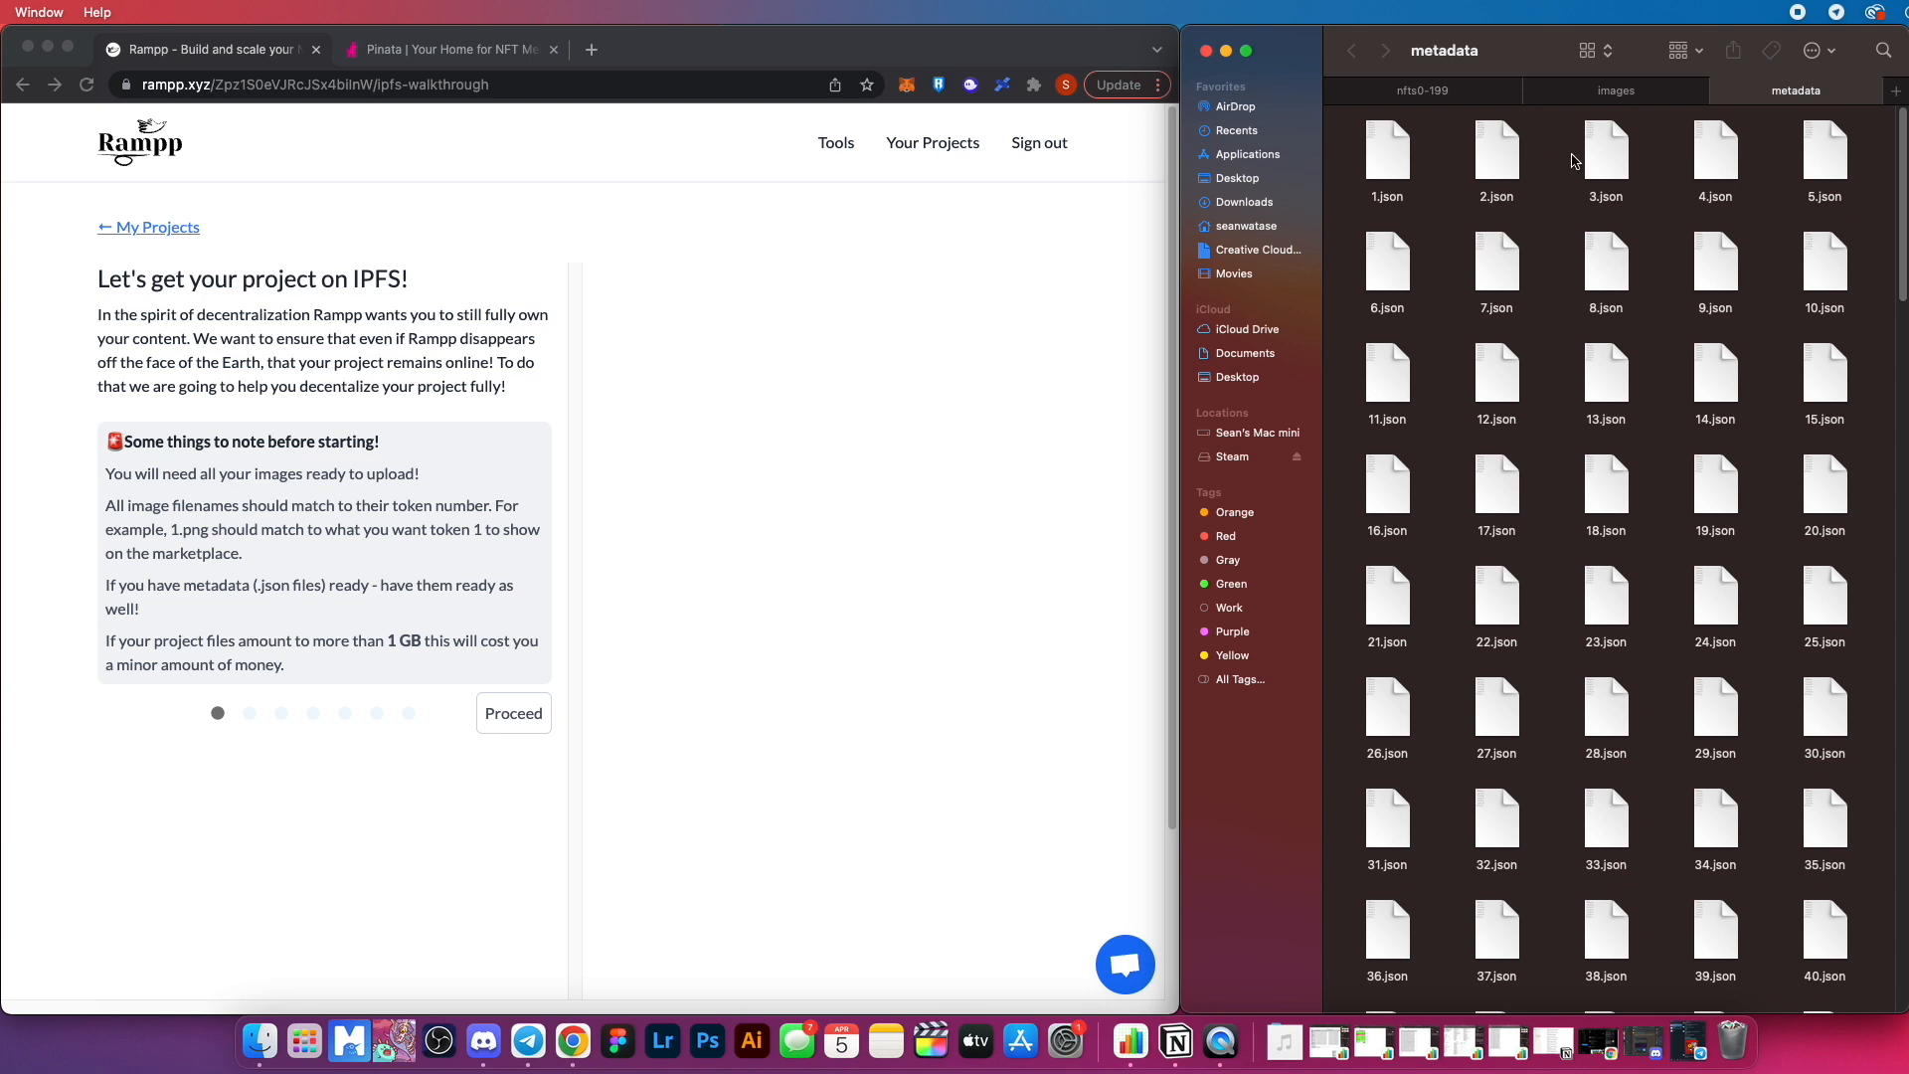
pyautogui.click(1386, 151)
pyautogui.press('space')
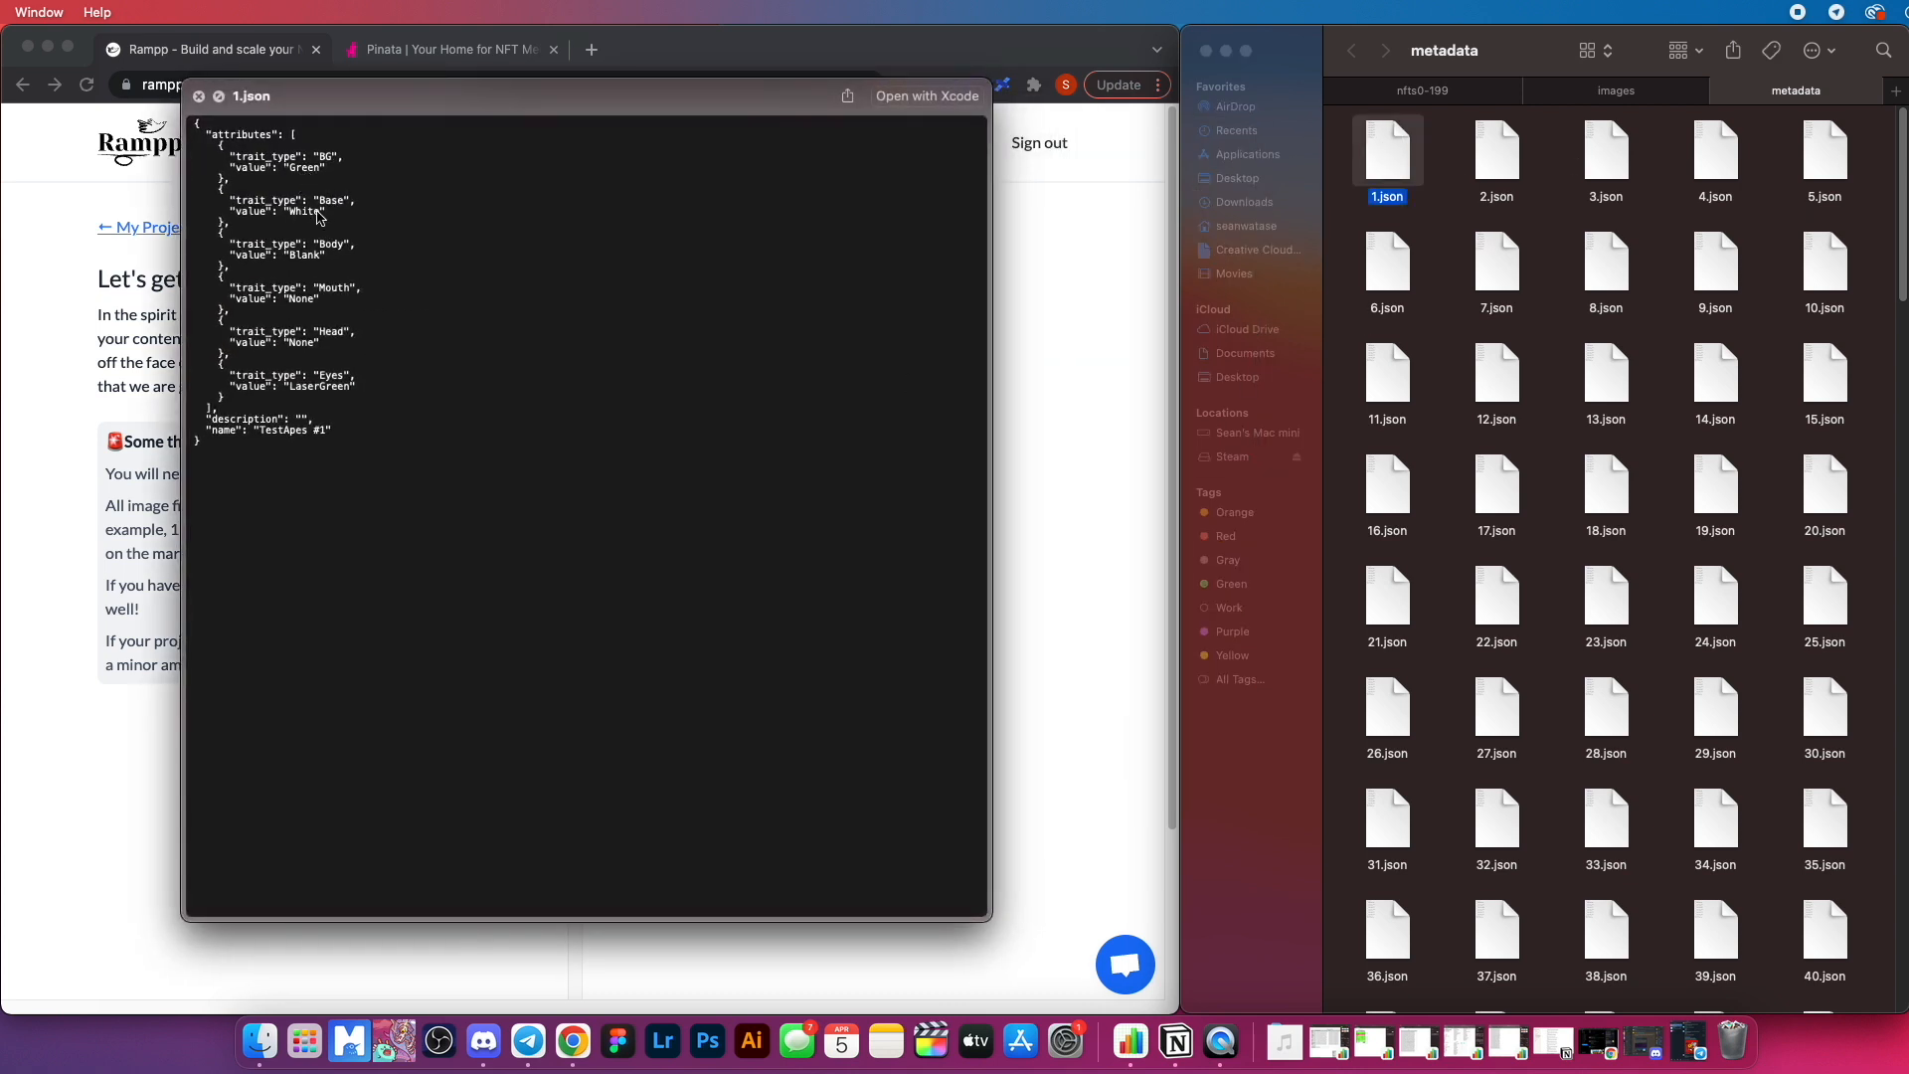
pyautogui.press('space')
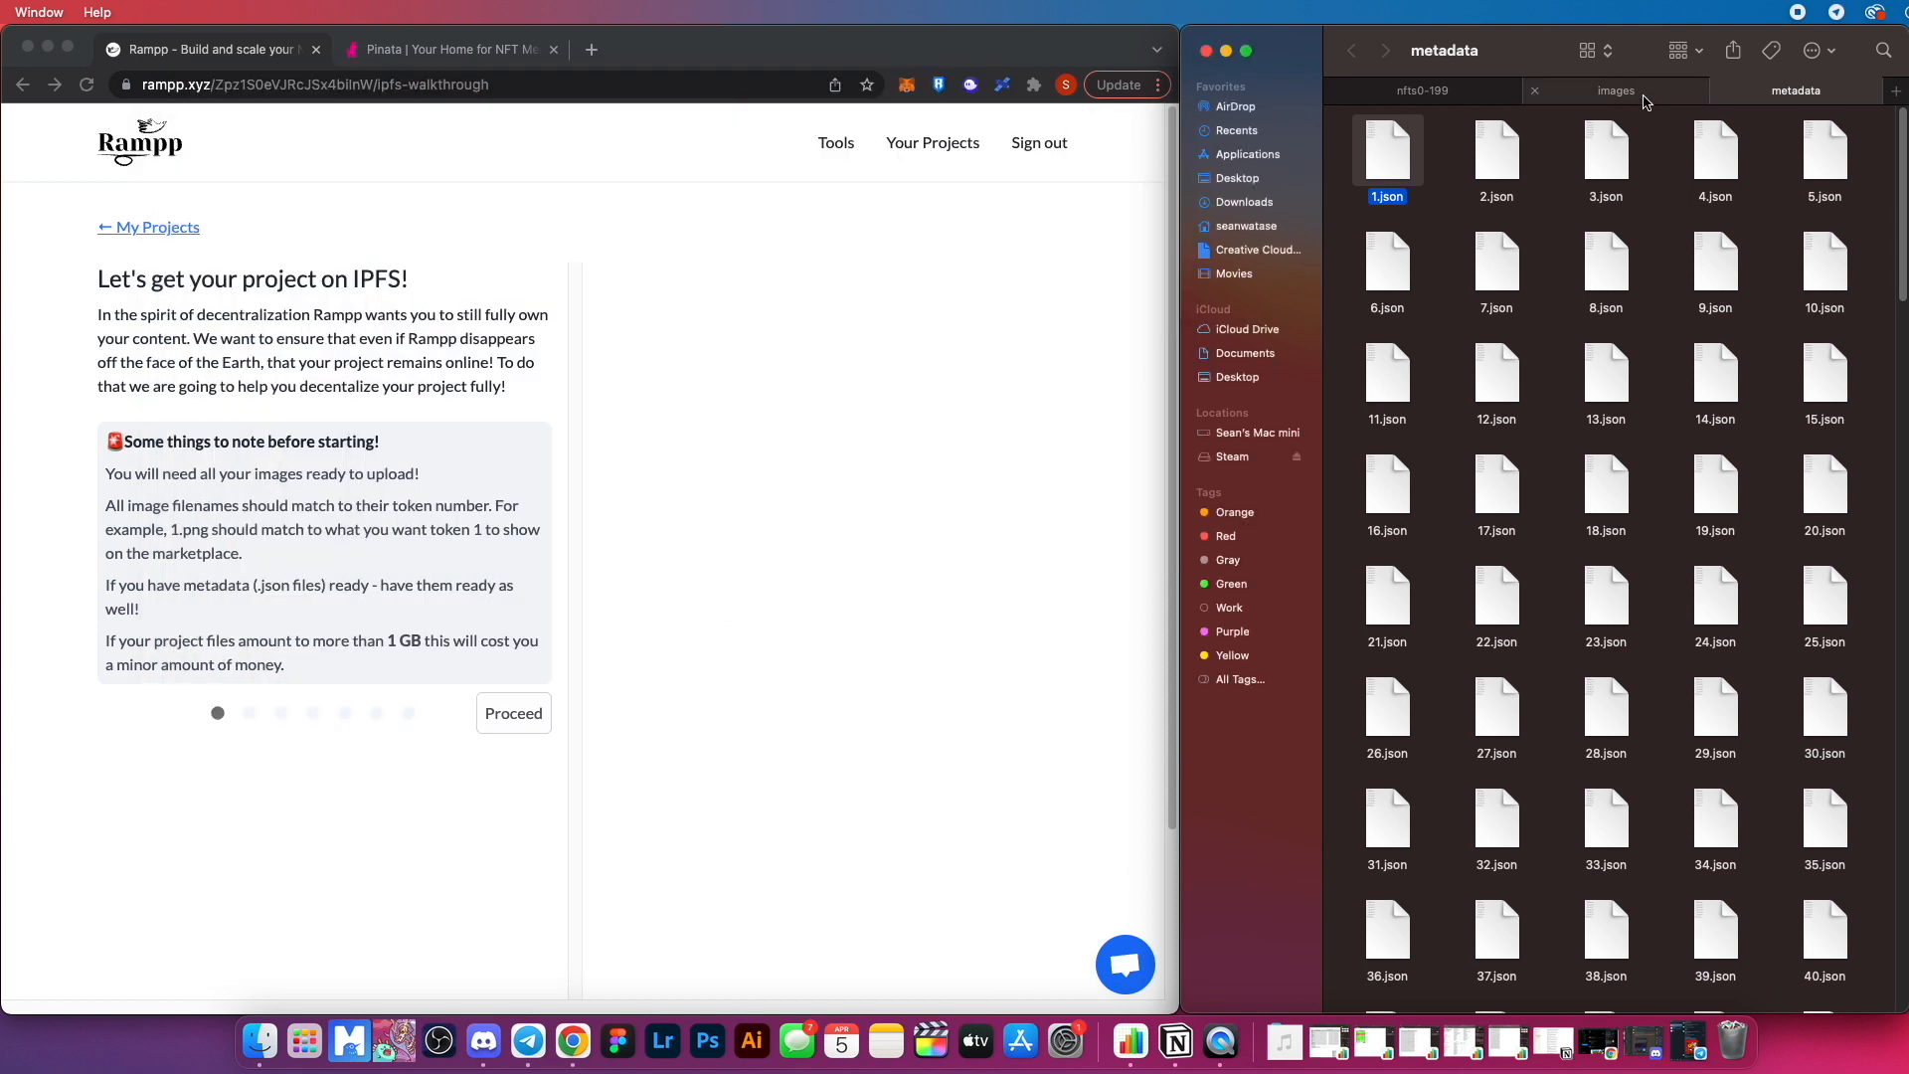
# - Preview 1.png at the top of the images folder
pyautogui.click(1641, 93)
pyautogui.scroll(20, 1384, 182)
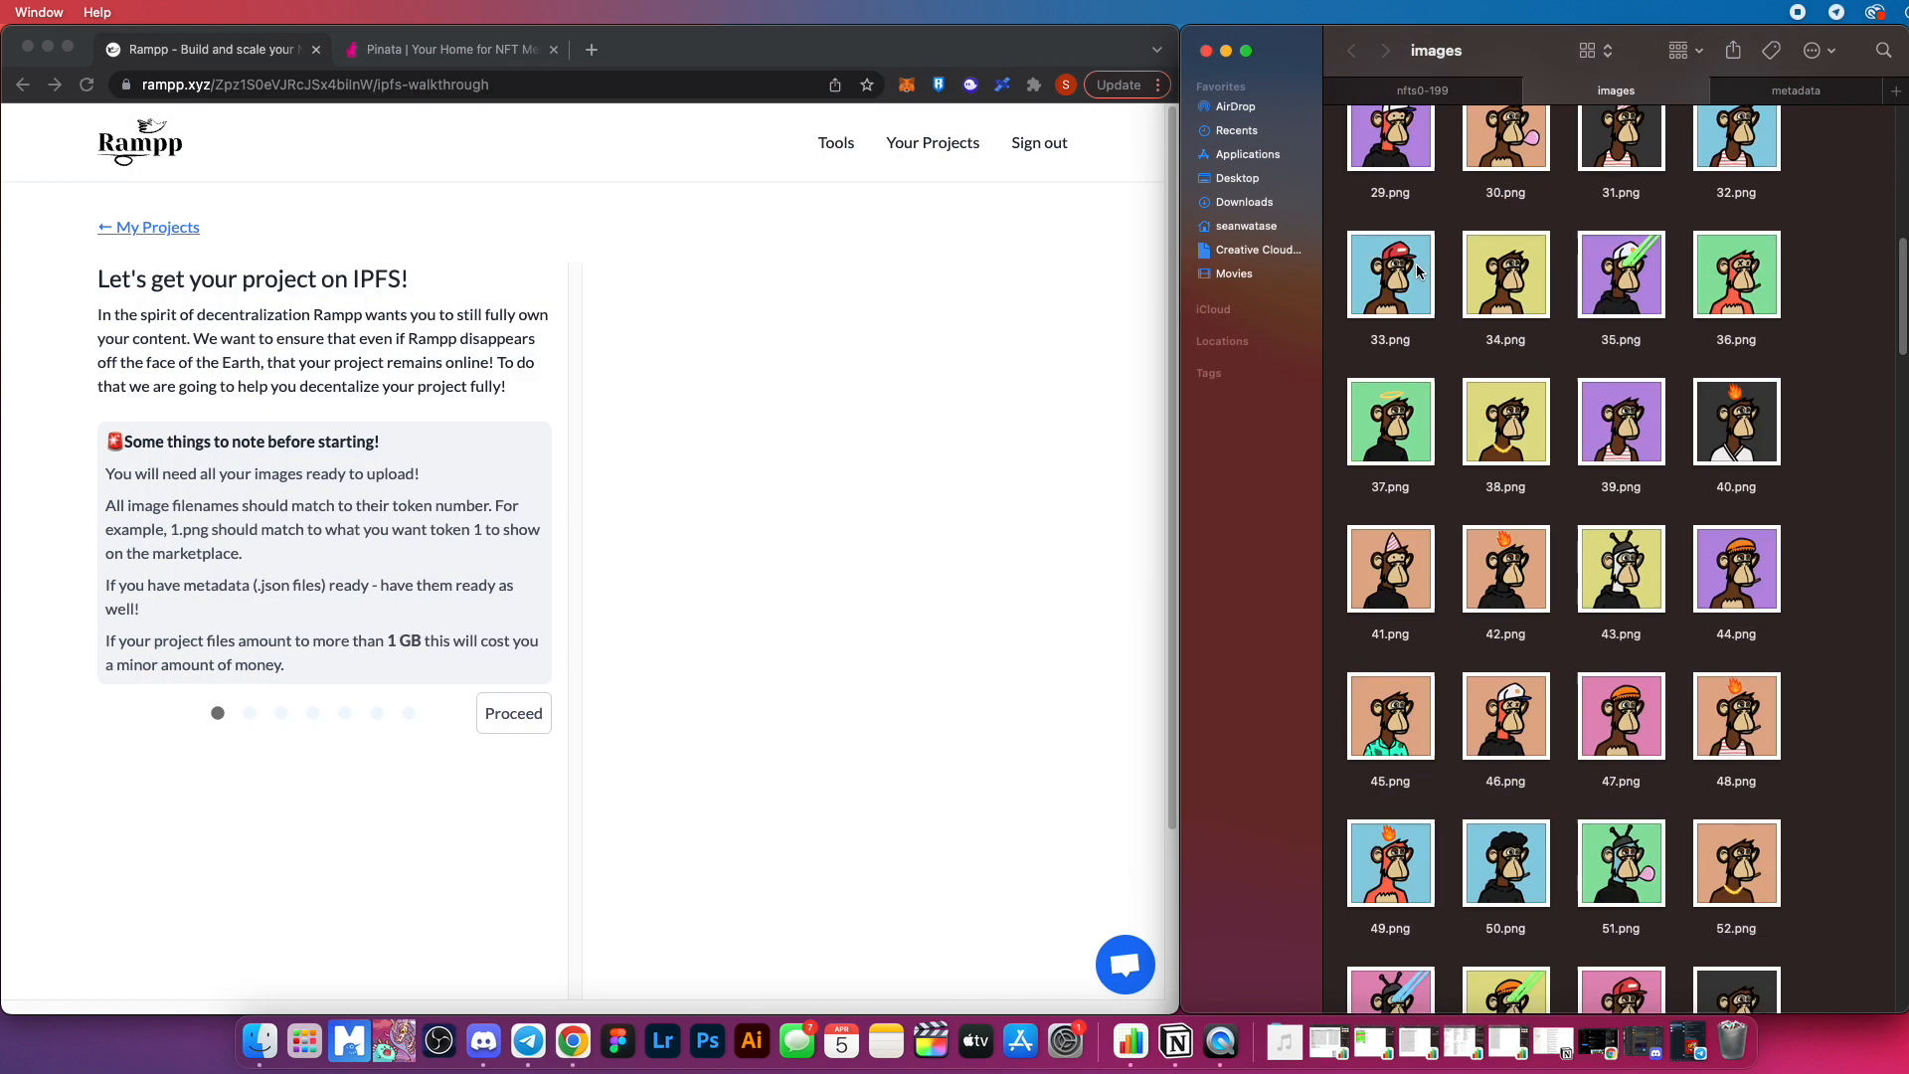
pyautogui.click(1408, 171)
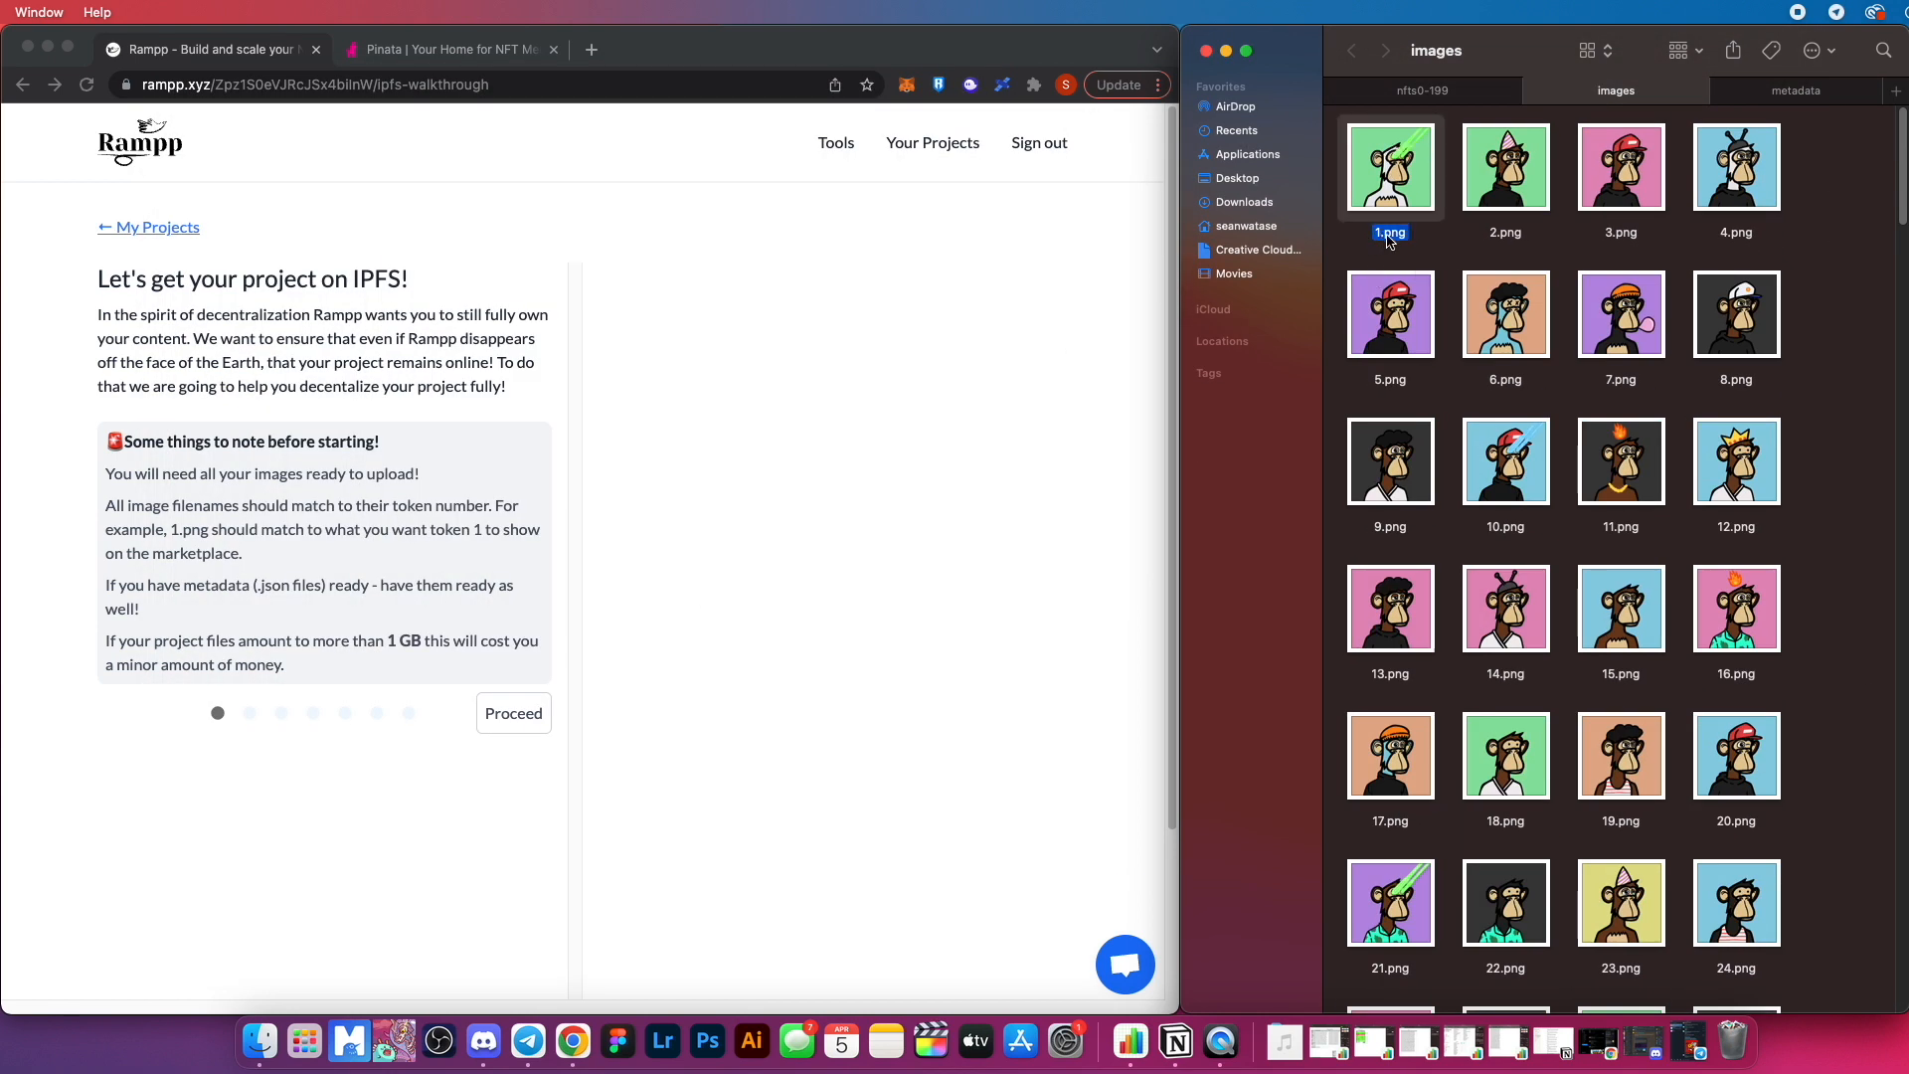
pyautogui.press('space')
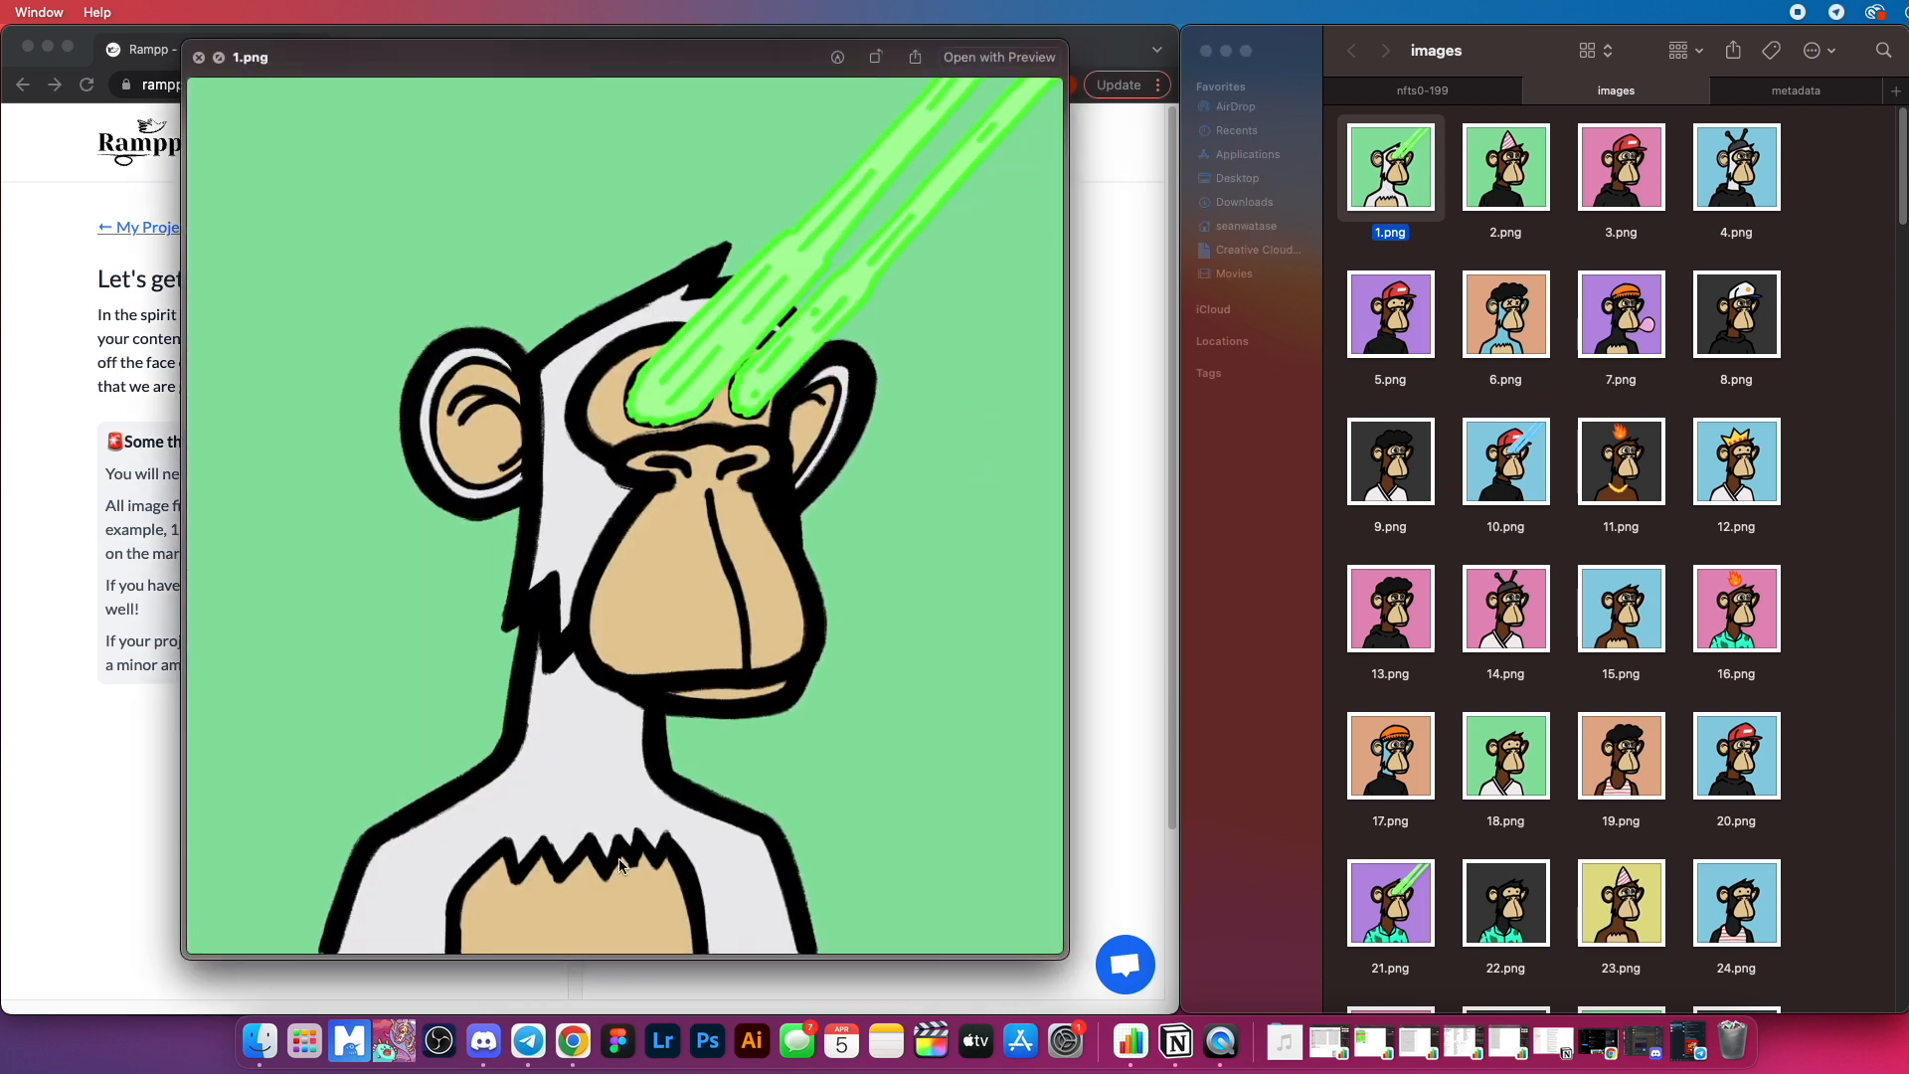
pyautogui.press('space')
# - Check 2.json, return to the images folder, and advance Rampp to Register & Login with Pinata
pyautogui.click(1750, 92)
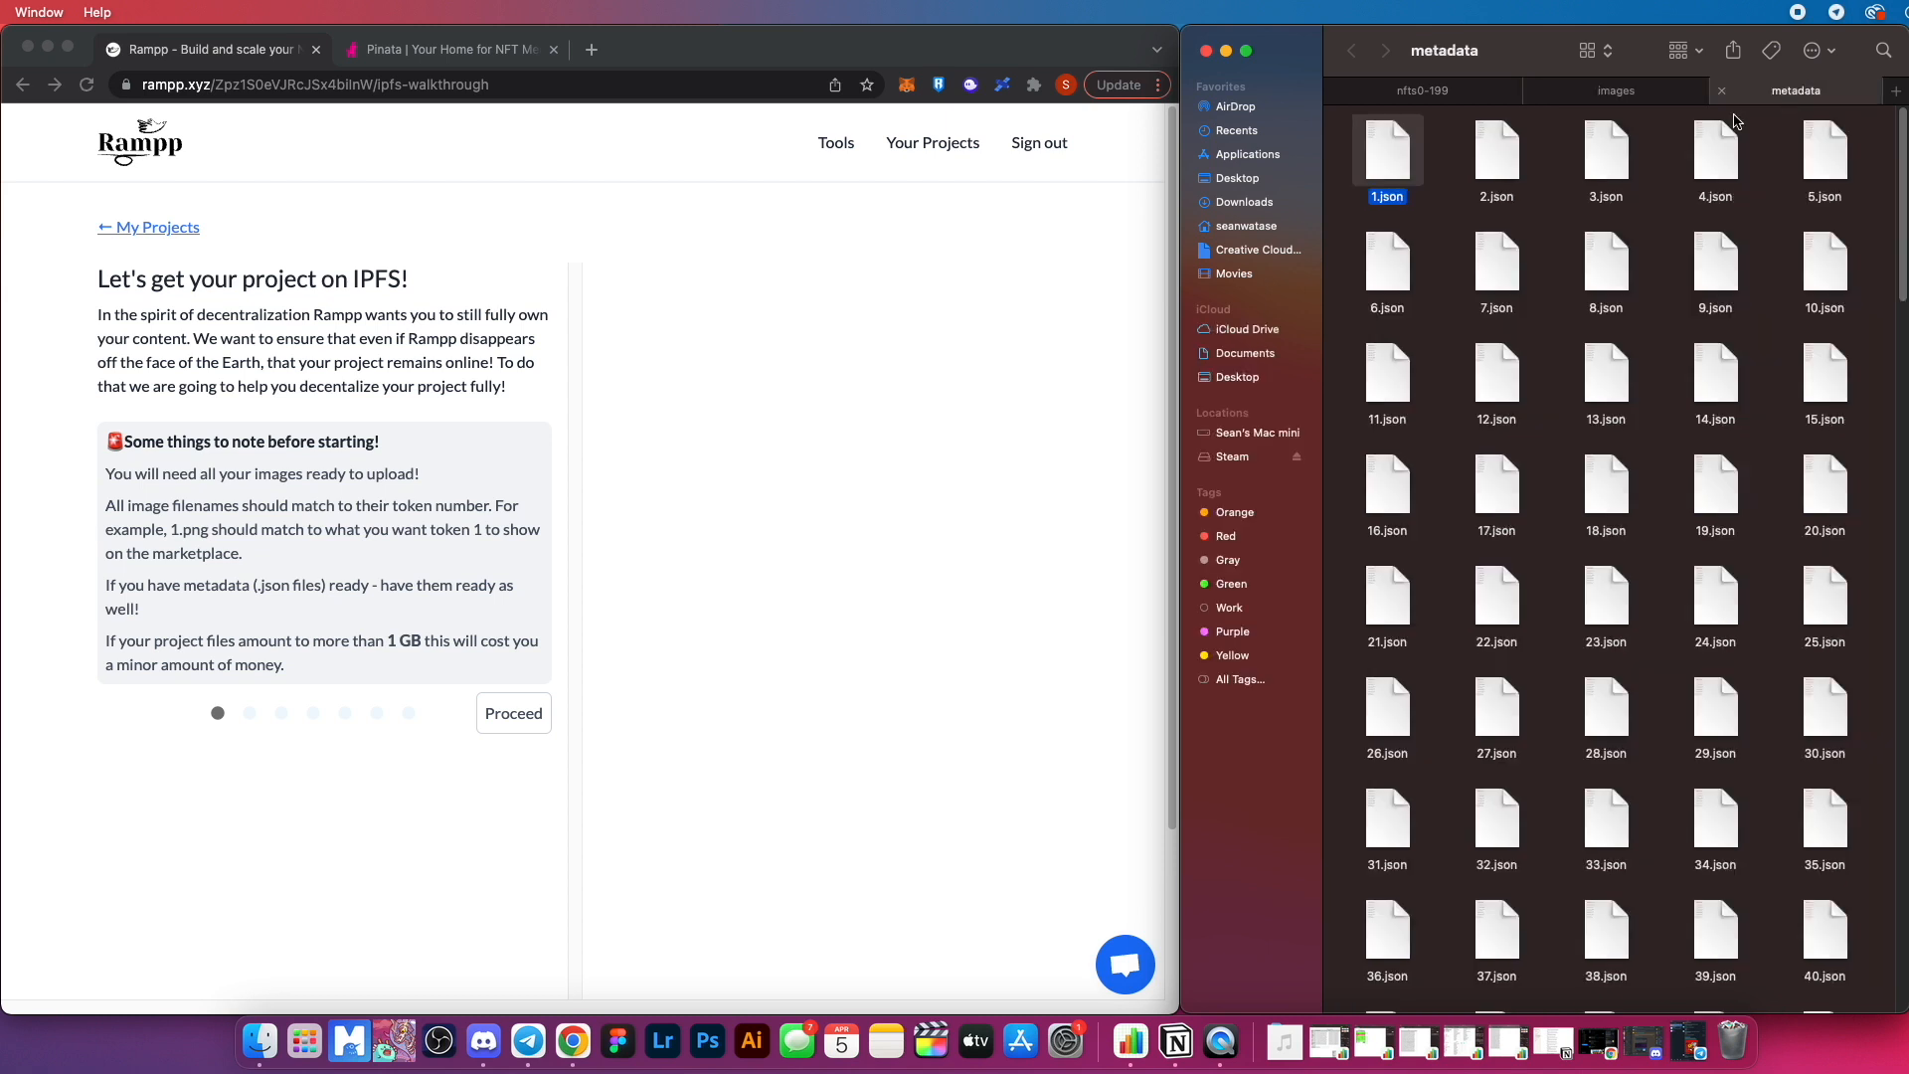
pyautogui.click(1492, 198)
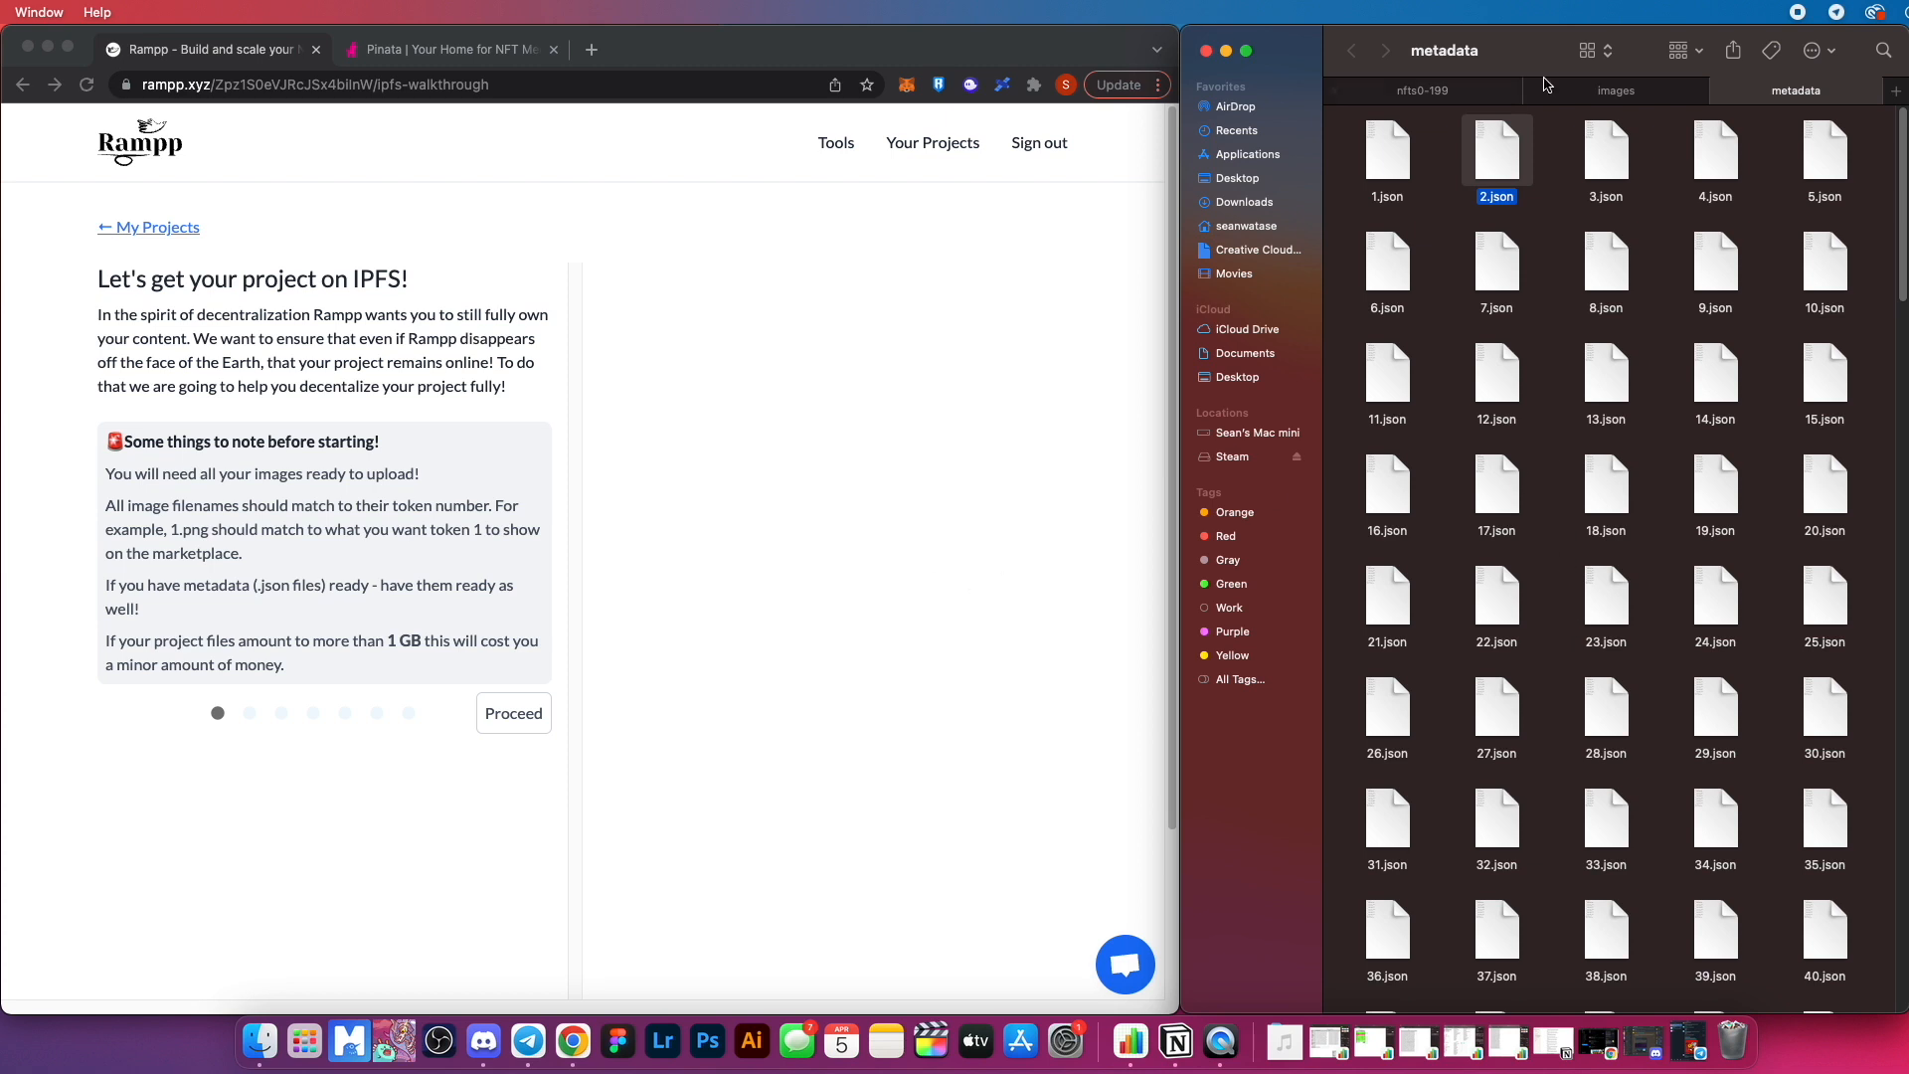
pyautogui.click(1549, 87)
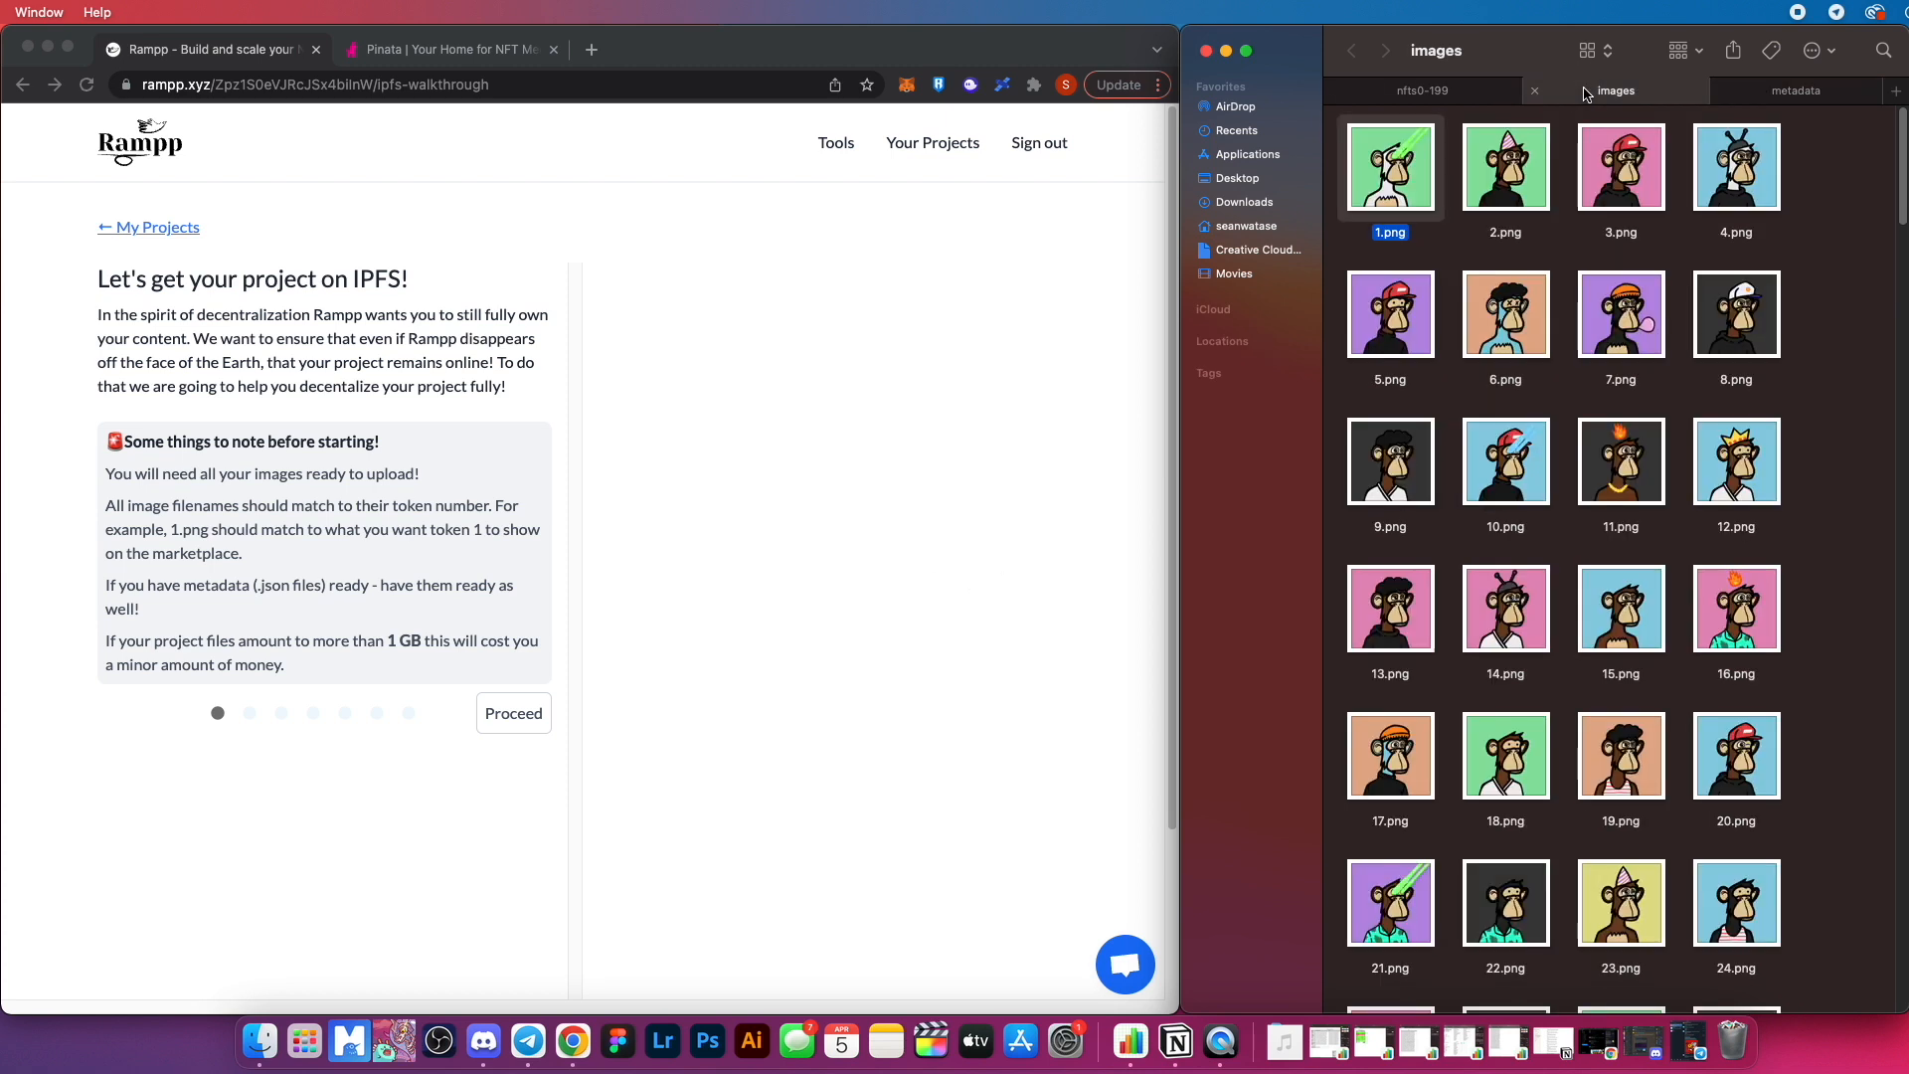
pyautogui.click(775, 507)
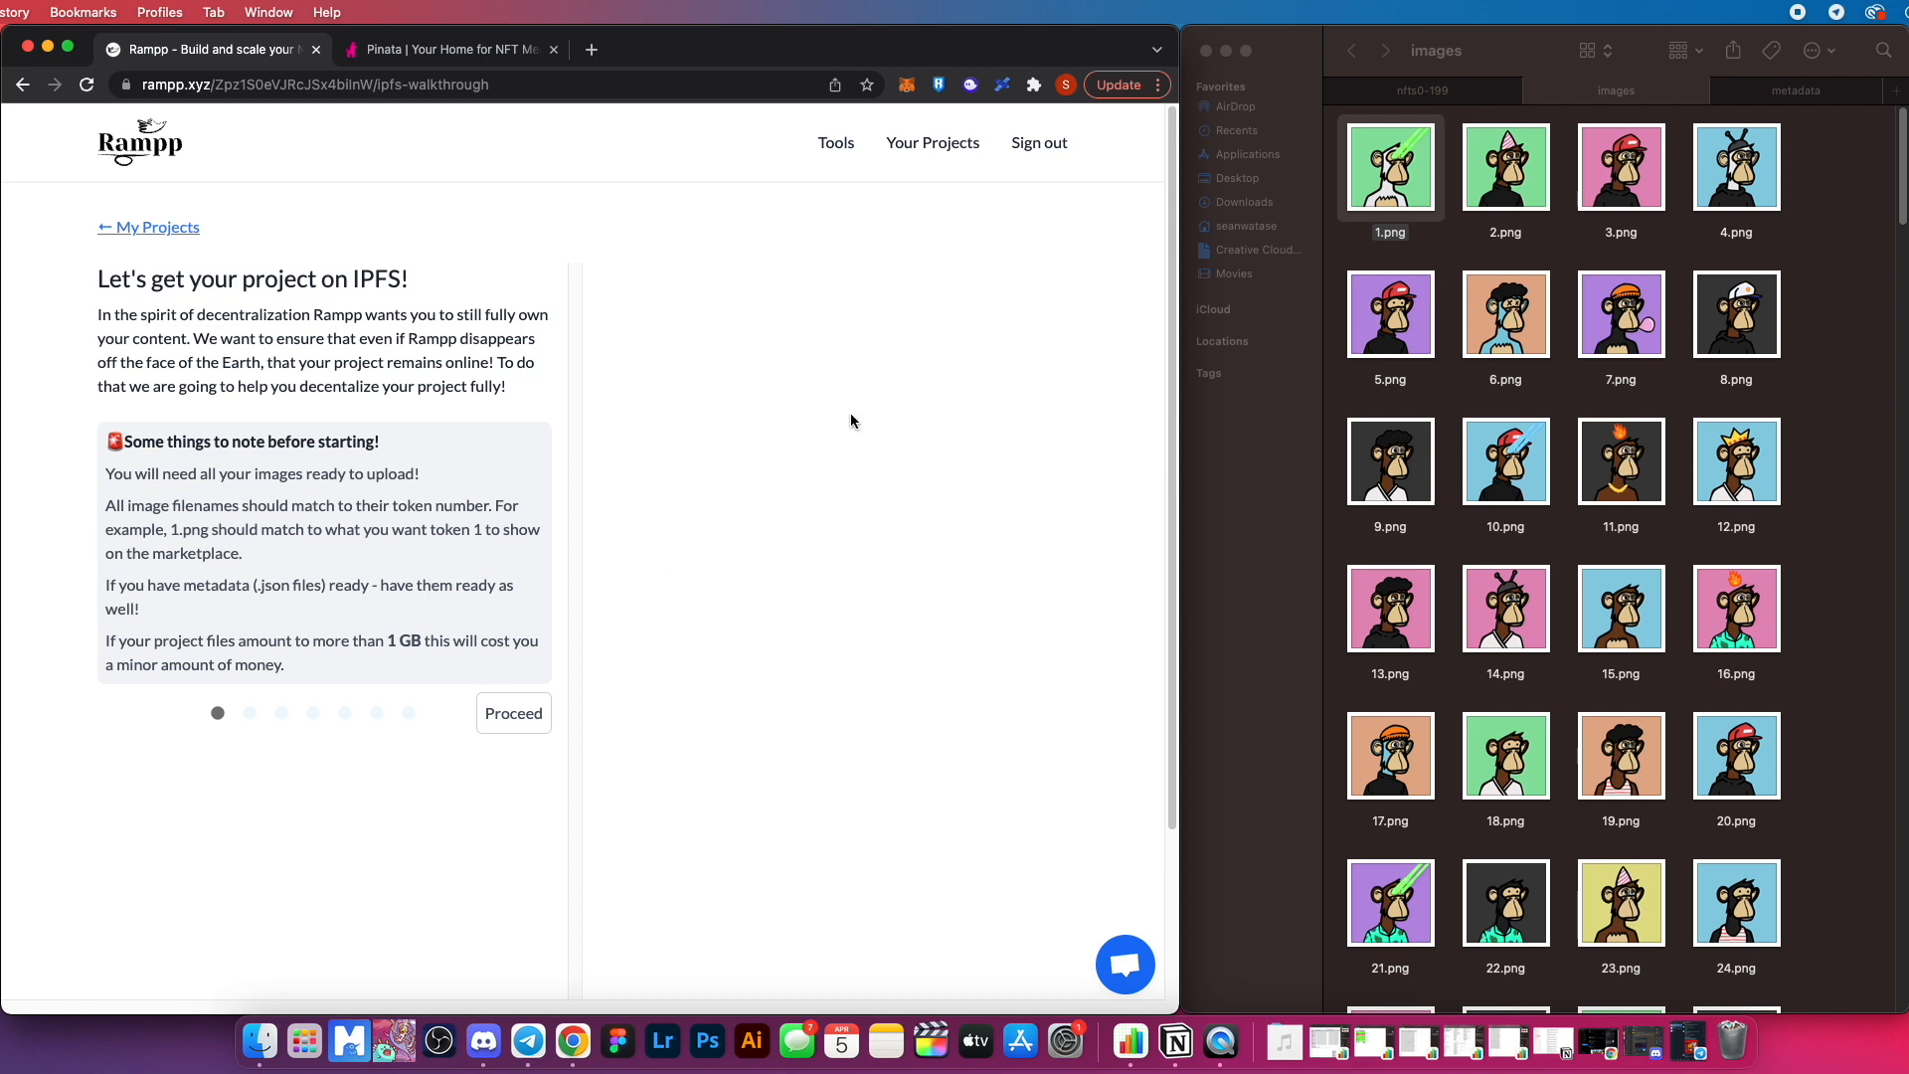
pyautogui.click(537, 731)
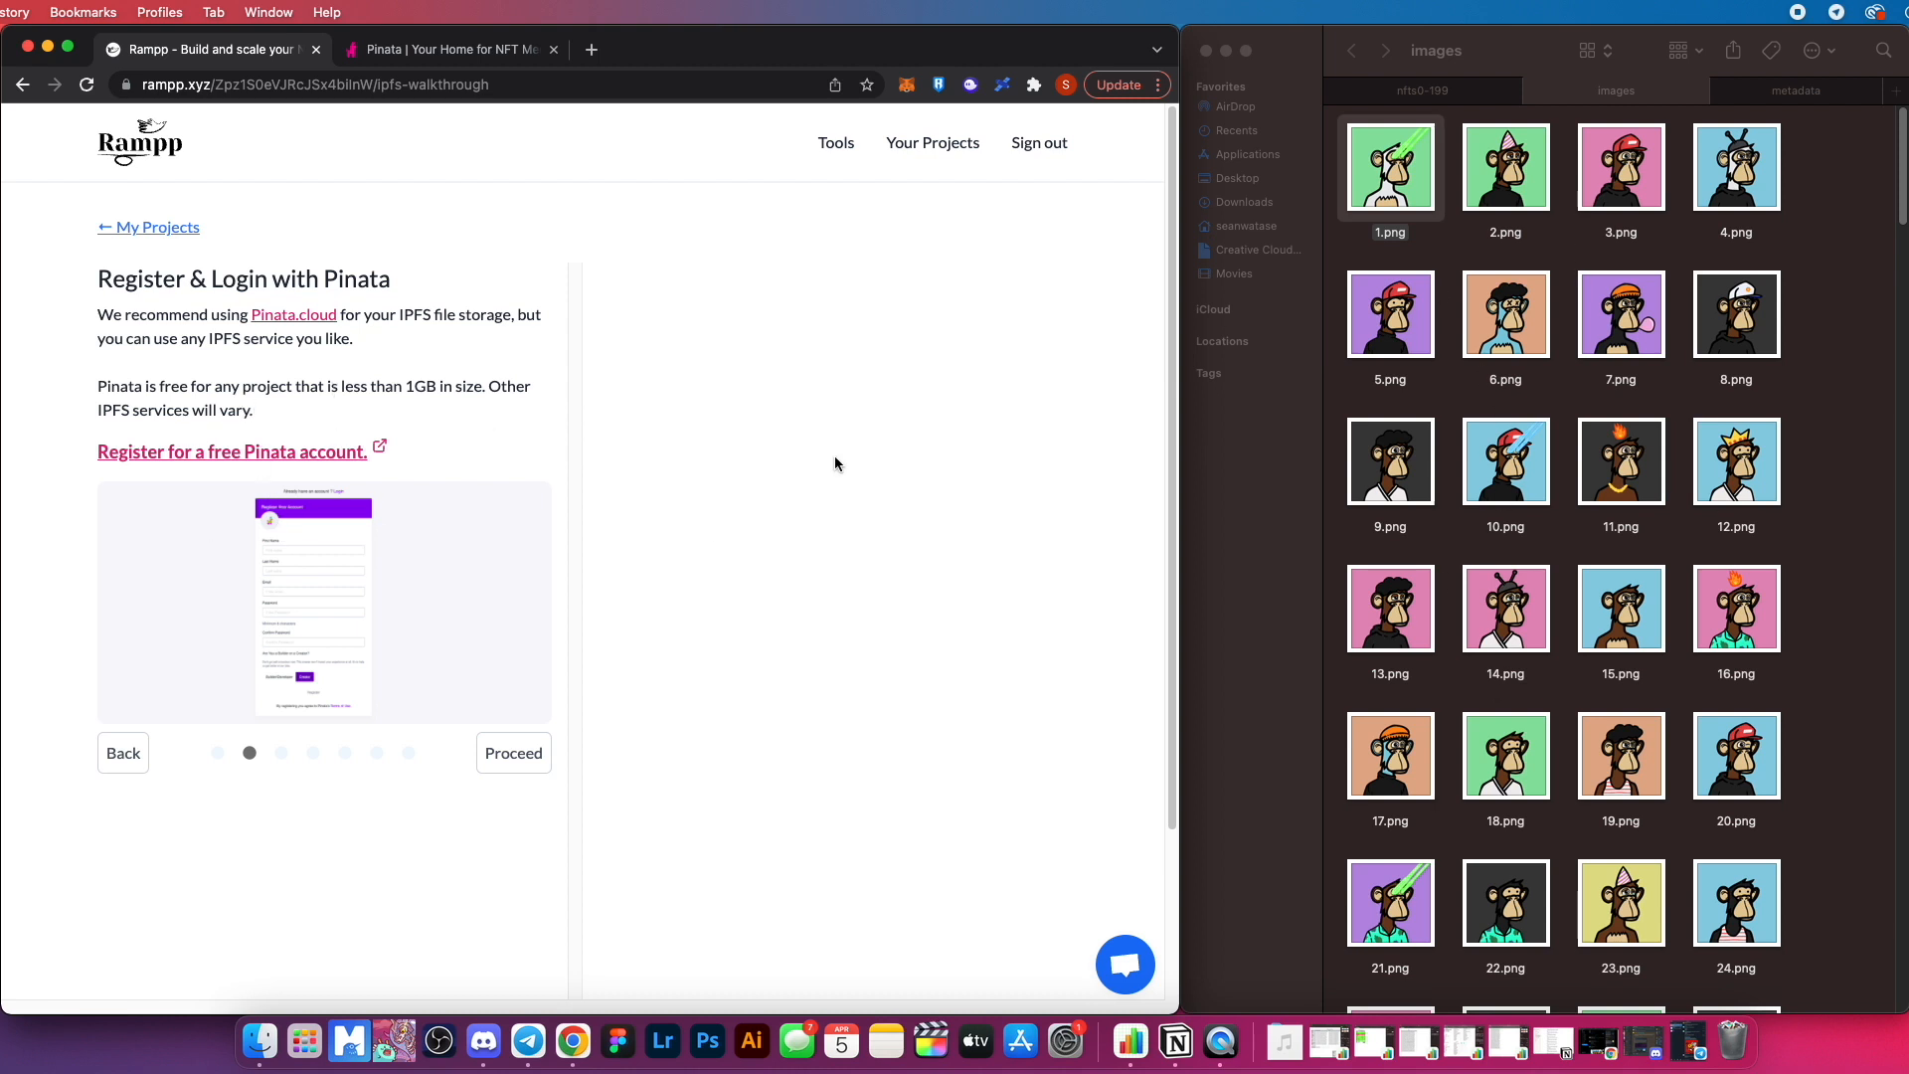
# - Follow the recommended Pinata.cloud link from the Register & Login with Pinata step
pyautogui.click(300, 316)
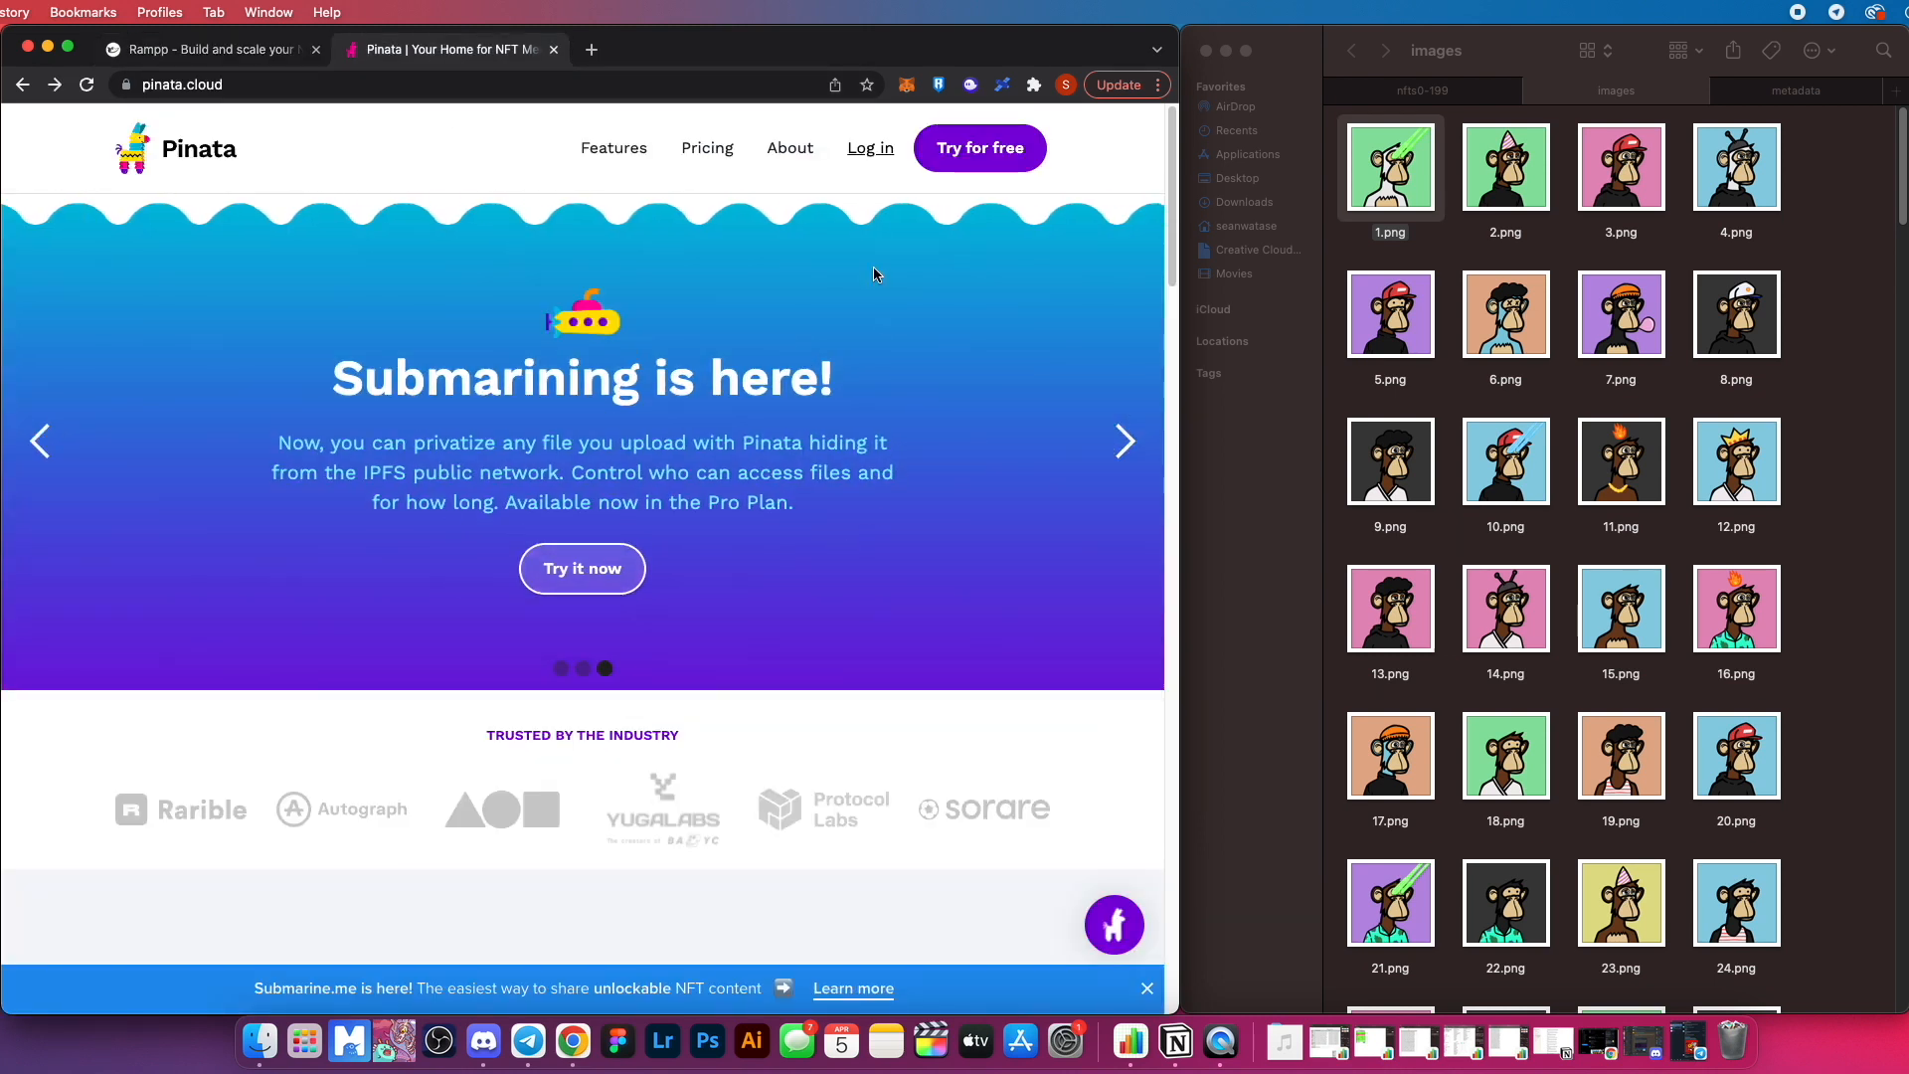
# - Sign up free on Pinata, dismiss the welcome tour and chat, then return to Rampp
pyautogui.click(945, 156)
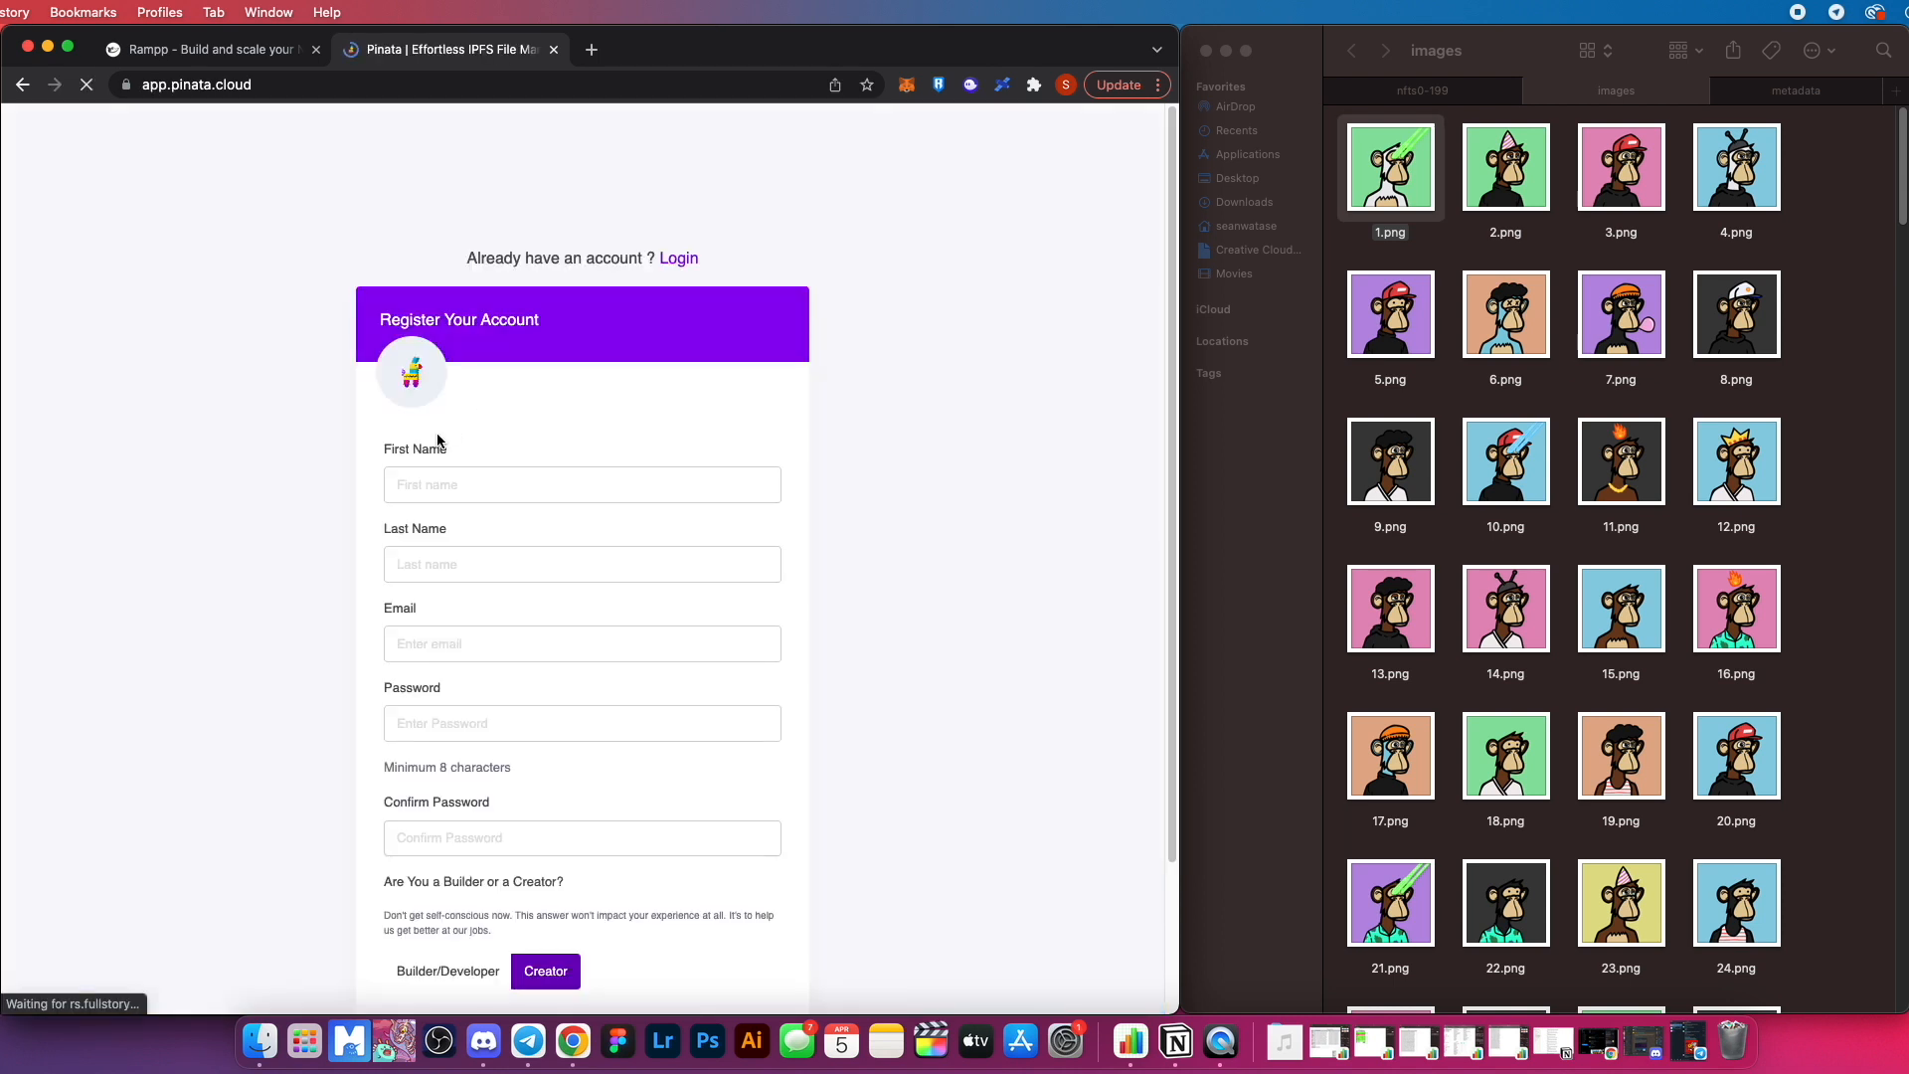
pyautogui.click(515, 487)
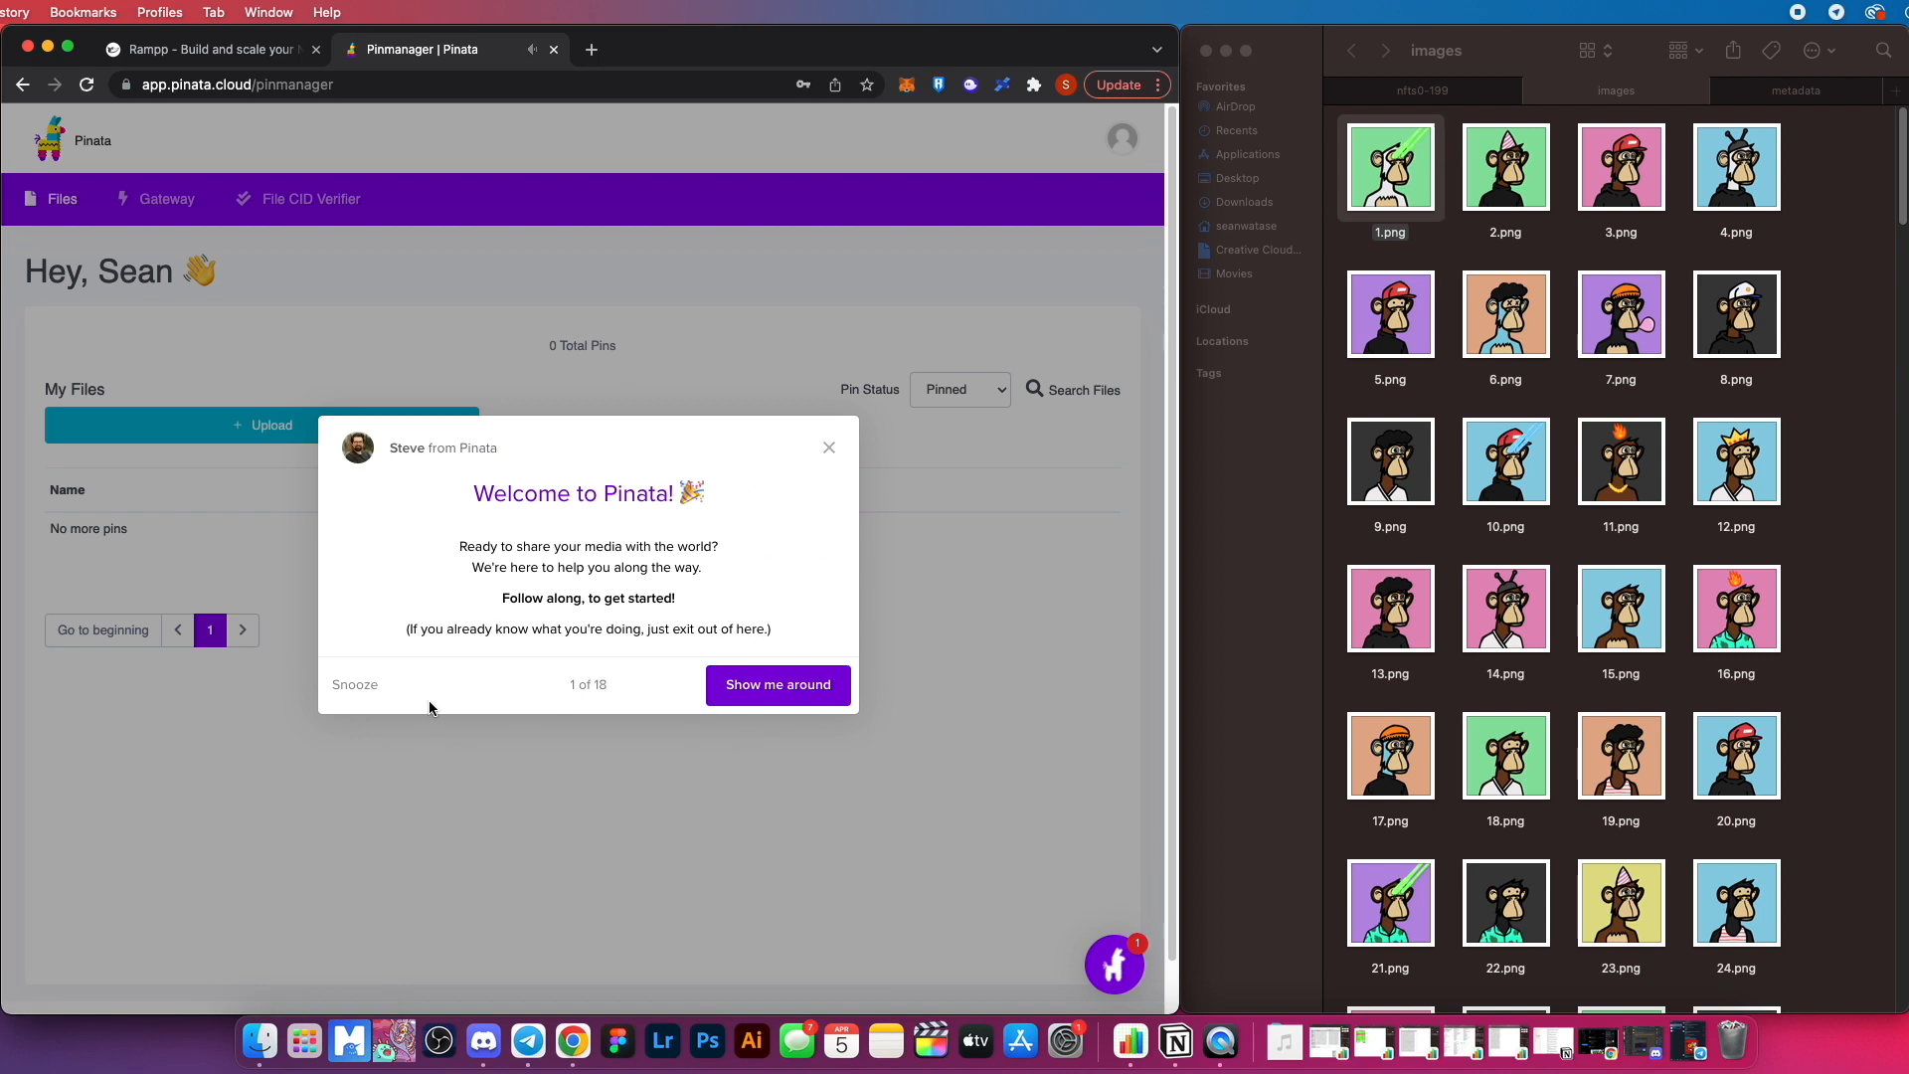
pyautogui.click(829, 447)
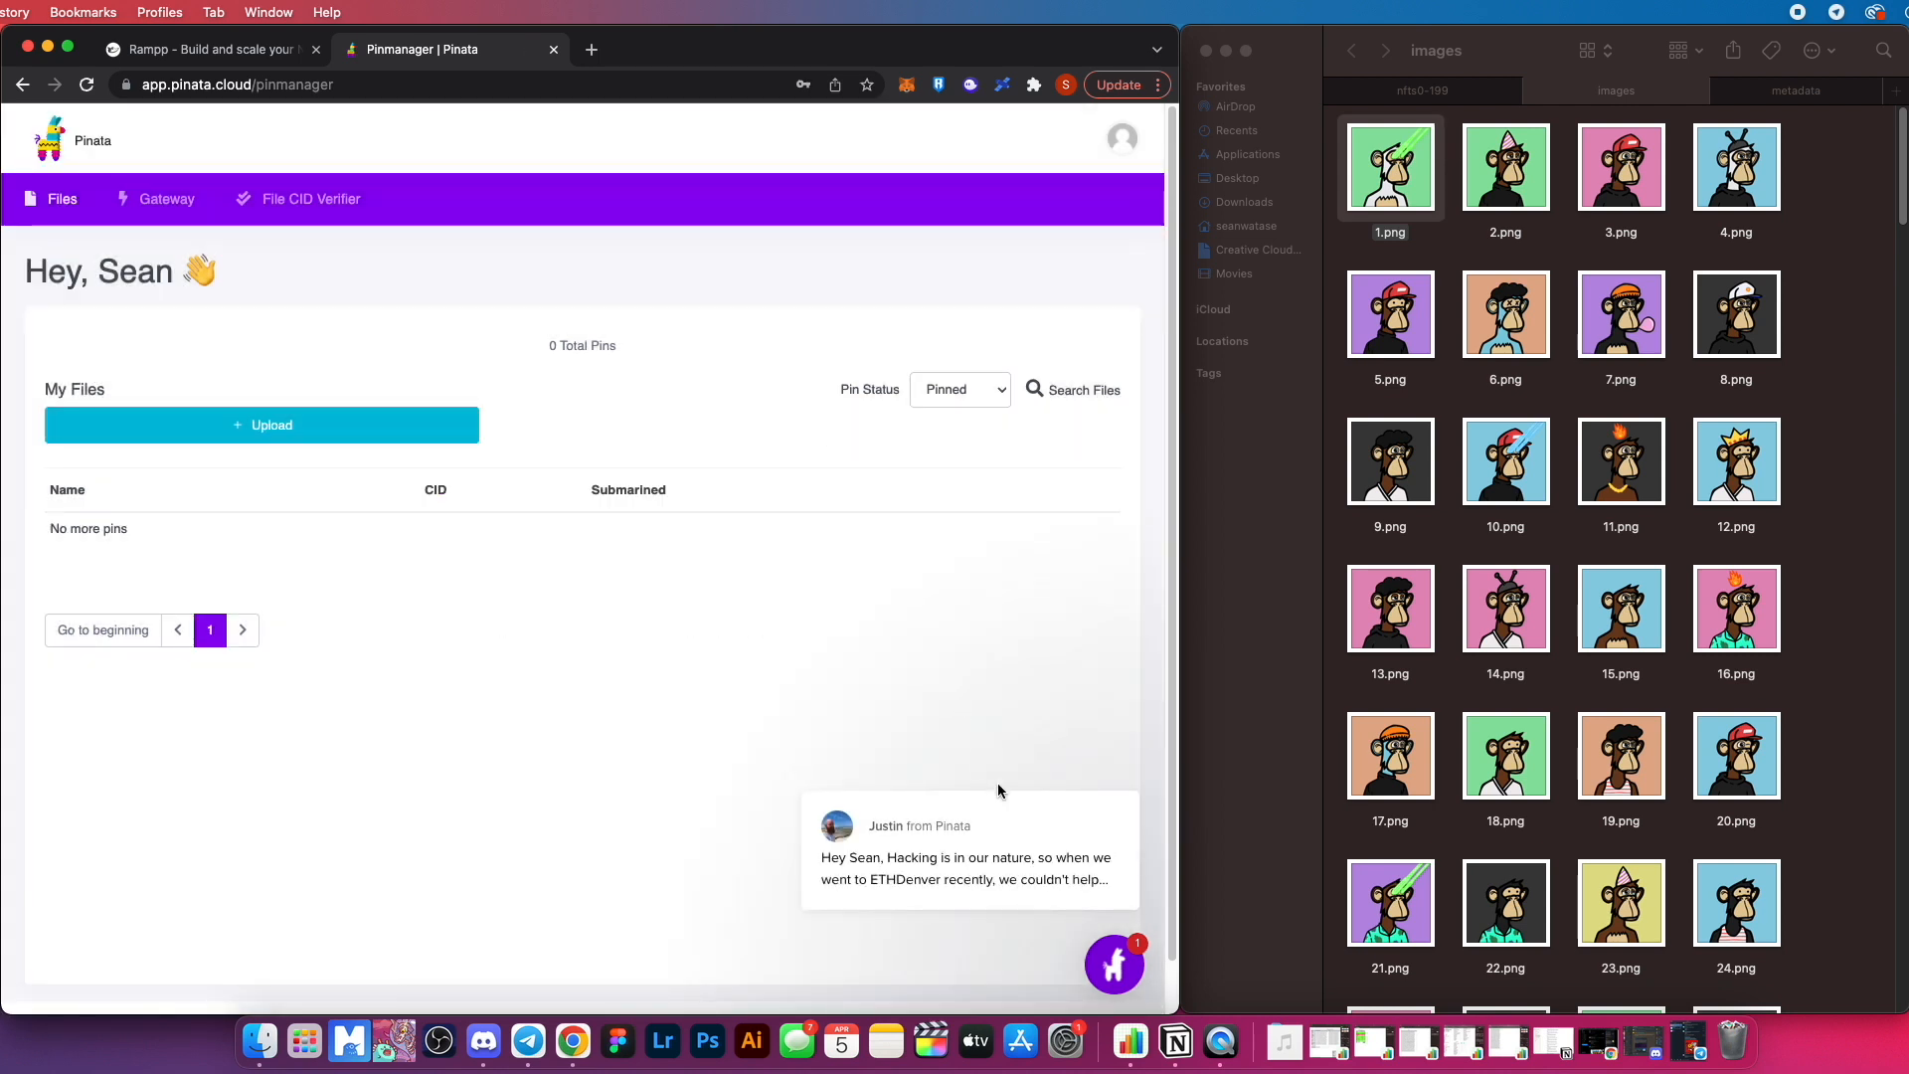
pyautogui.click(1113, 961)
pyautogui.click(1124, 982)
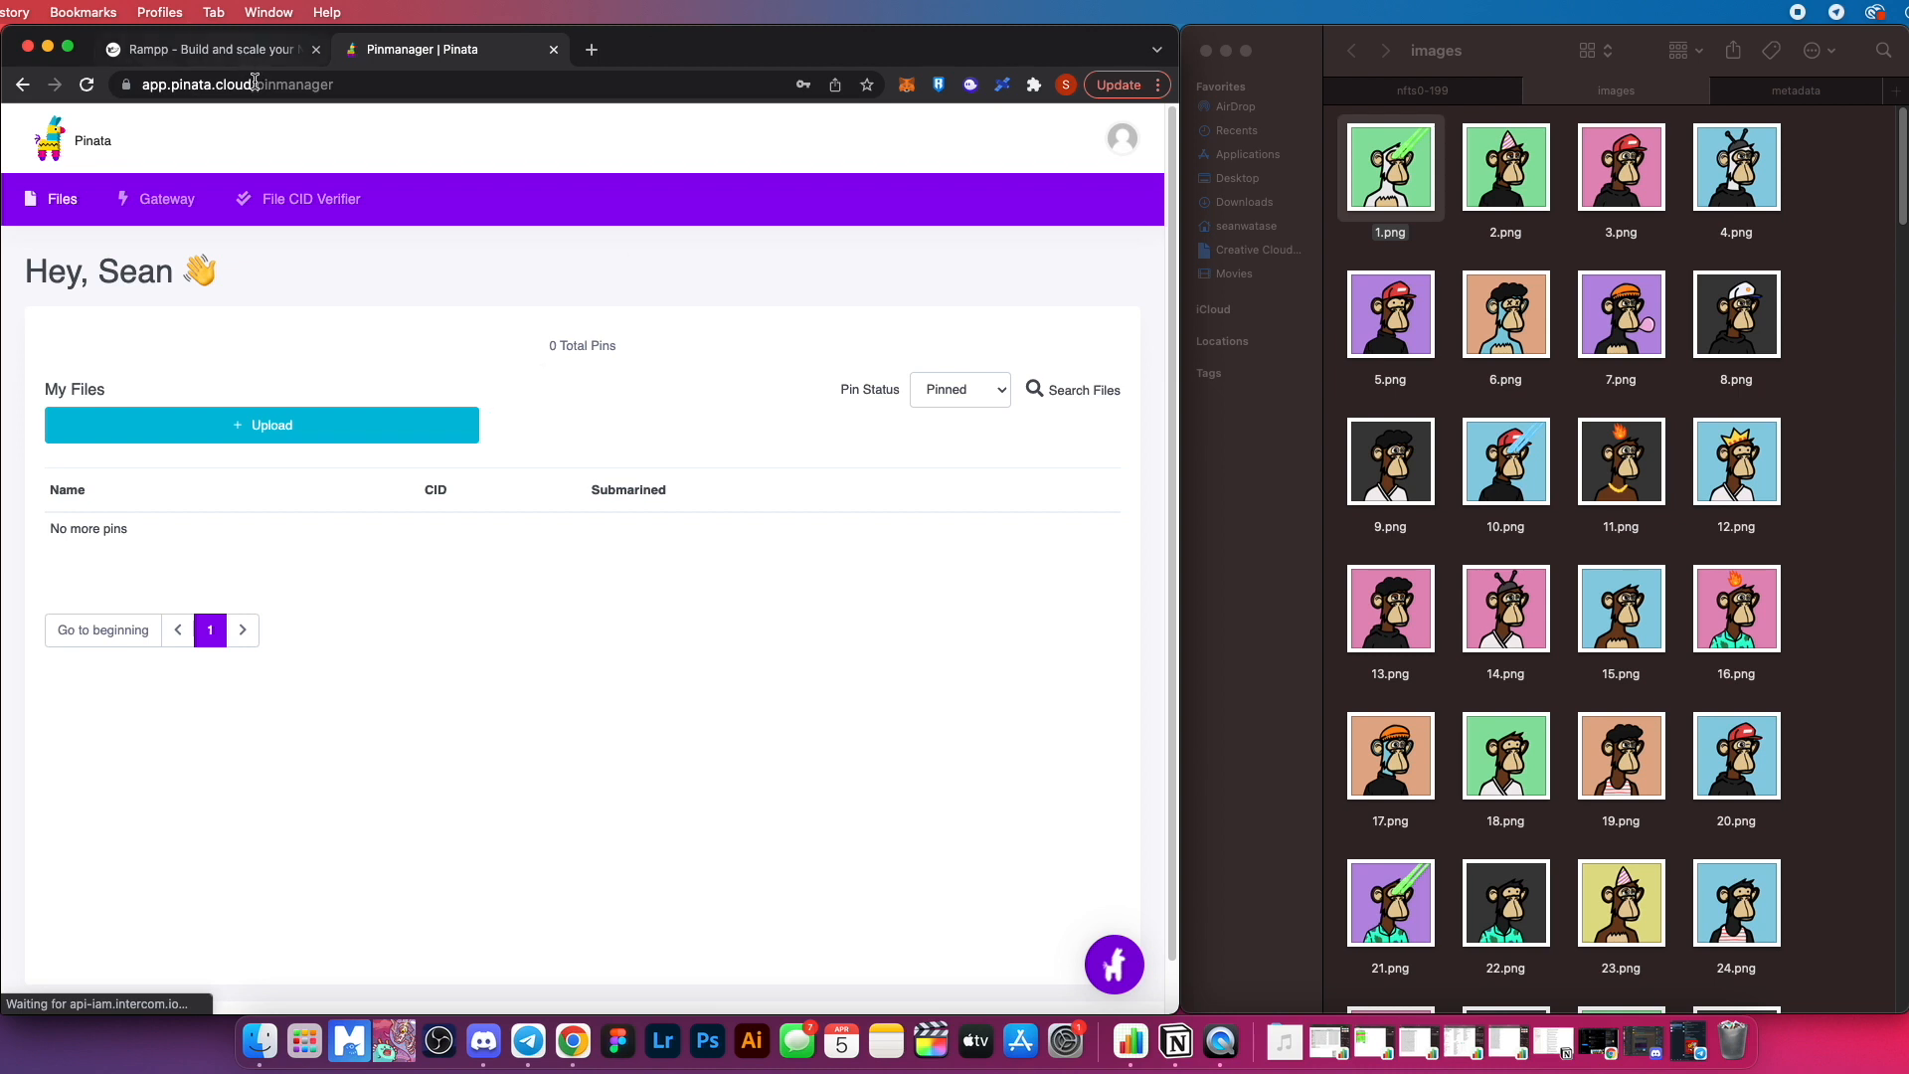
pyautogui.click(232, 52)
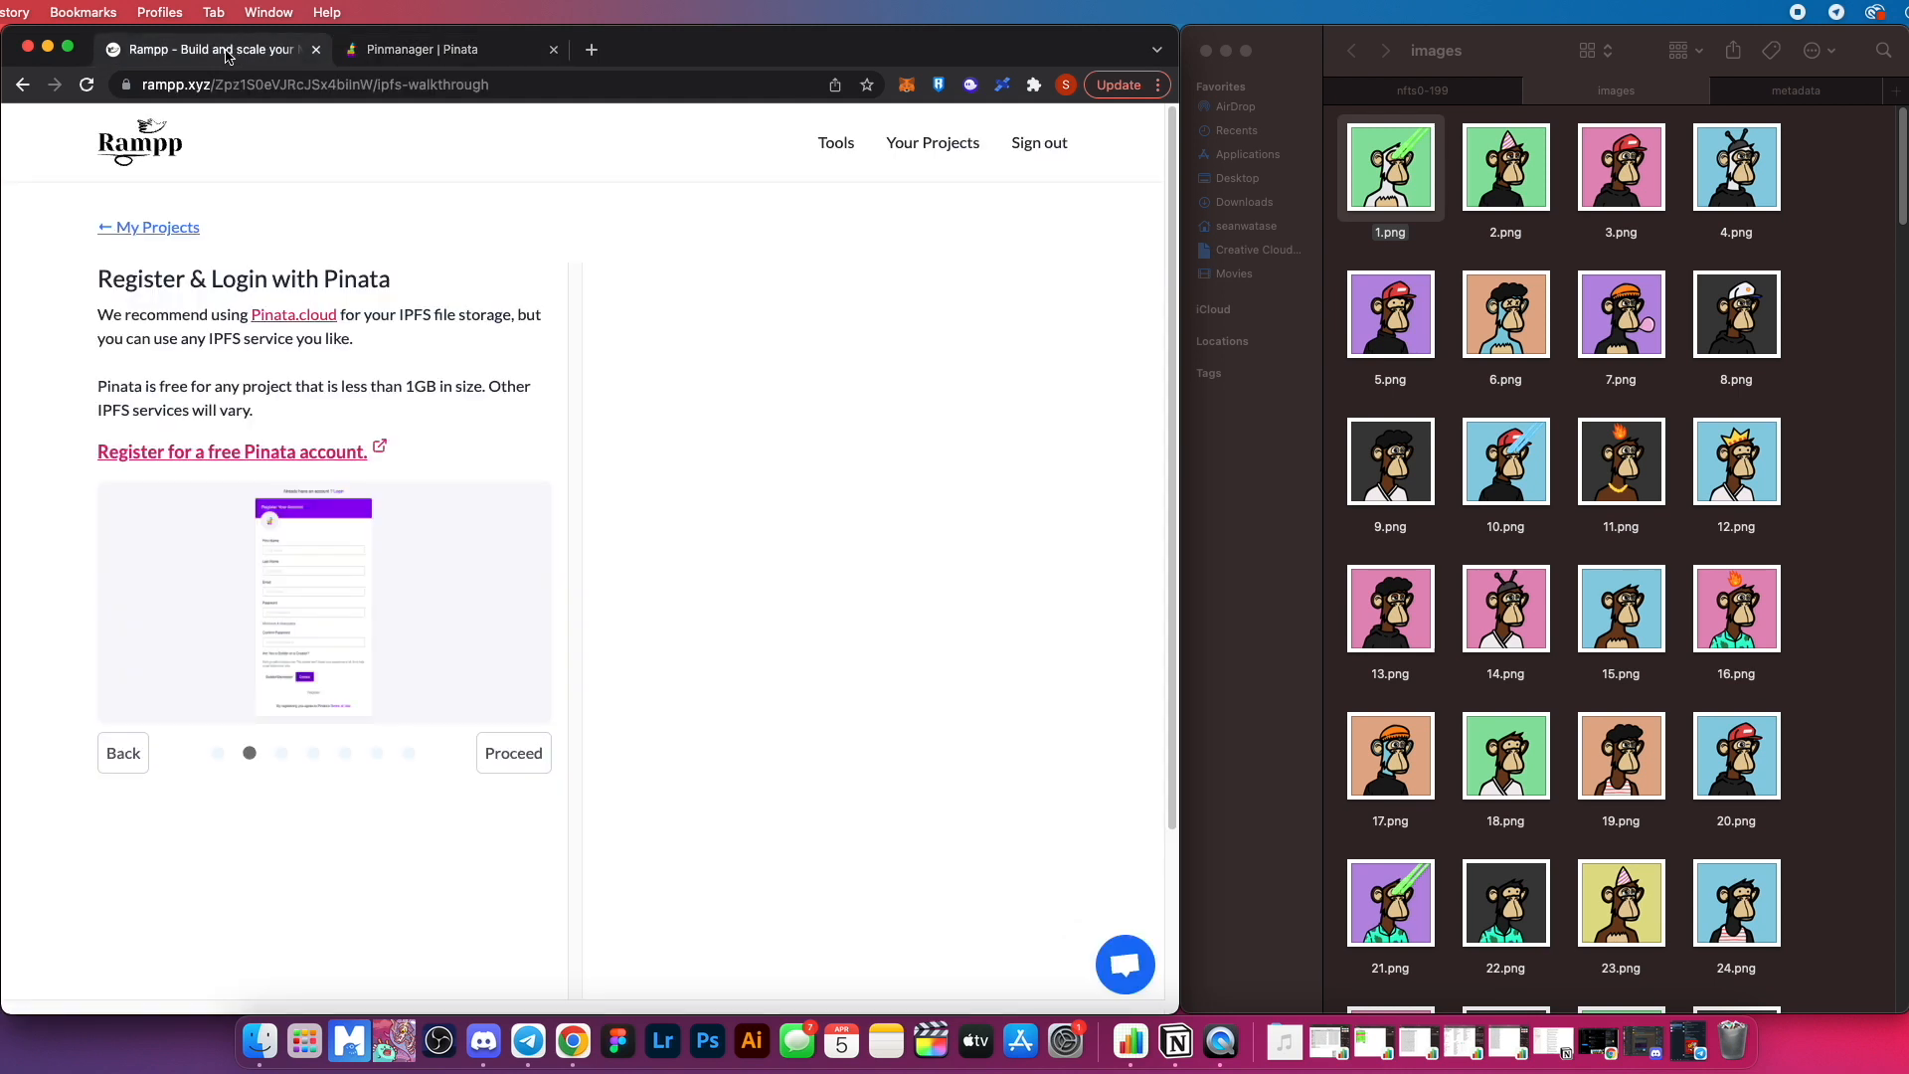
# - Proceed to Upload Token Images, review its CID fields, then switch to Pinata's Pin Manager
pyautogui.click(536, 765)
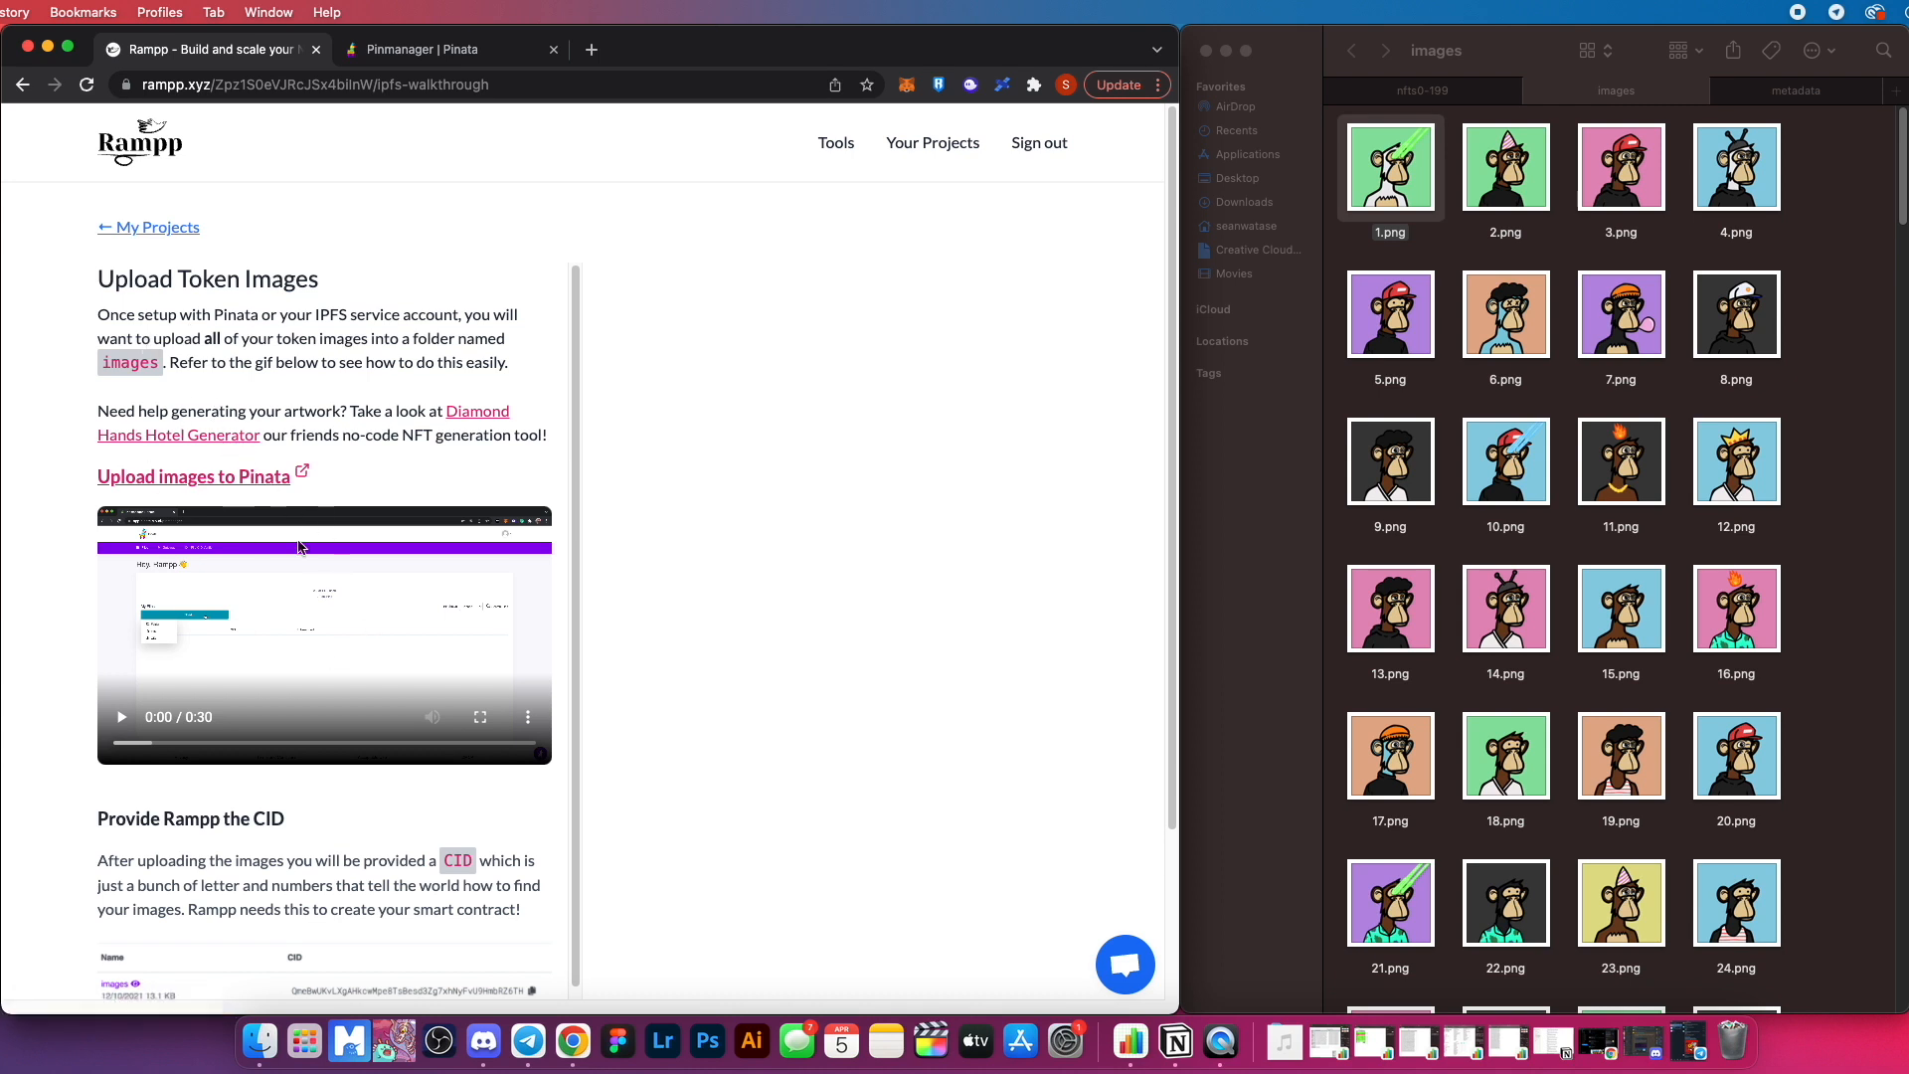
pyautogui.scroll(-5, 356, 635)
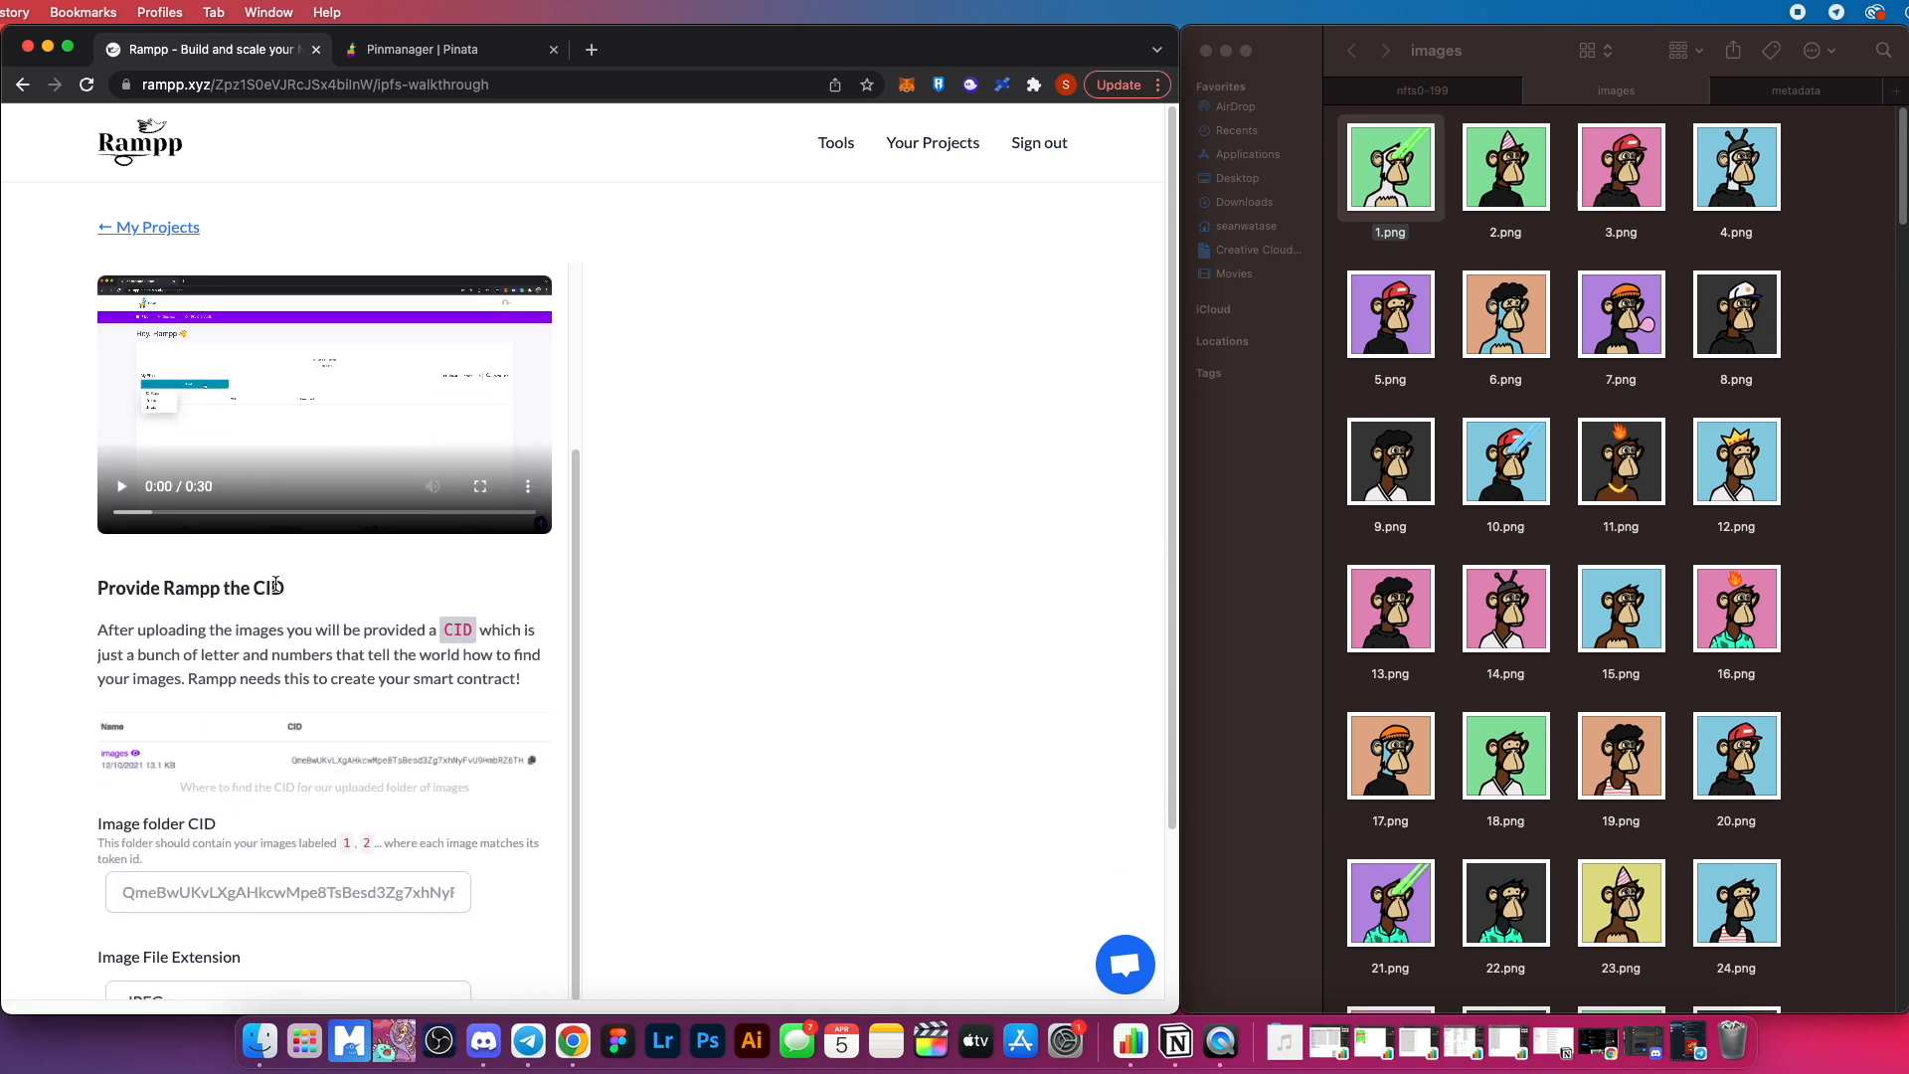
pyautogui.scroll(-3, 303, 830)
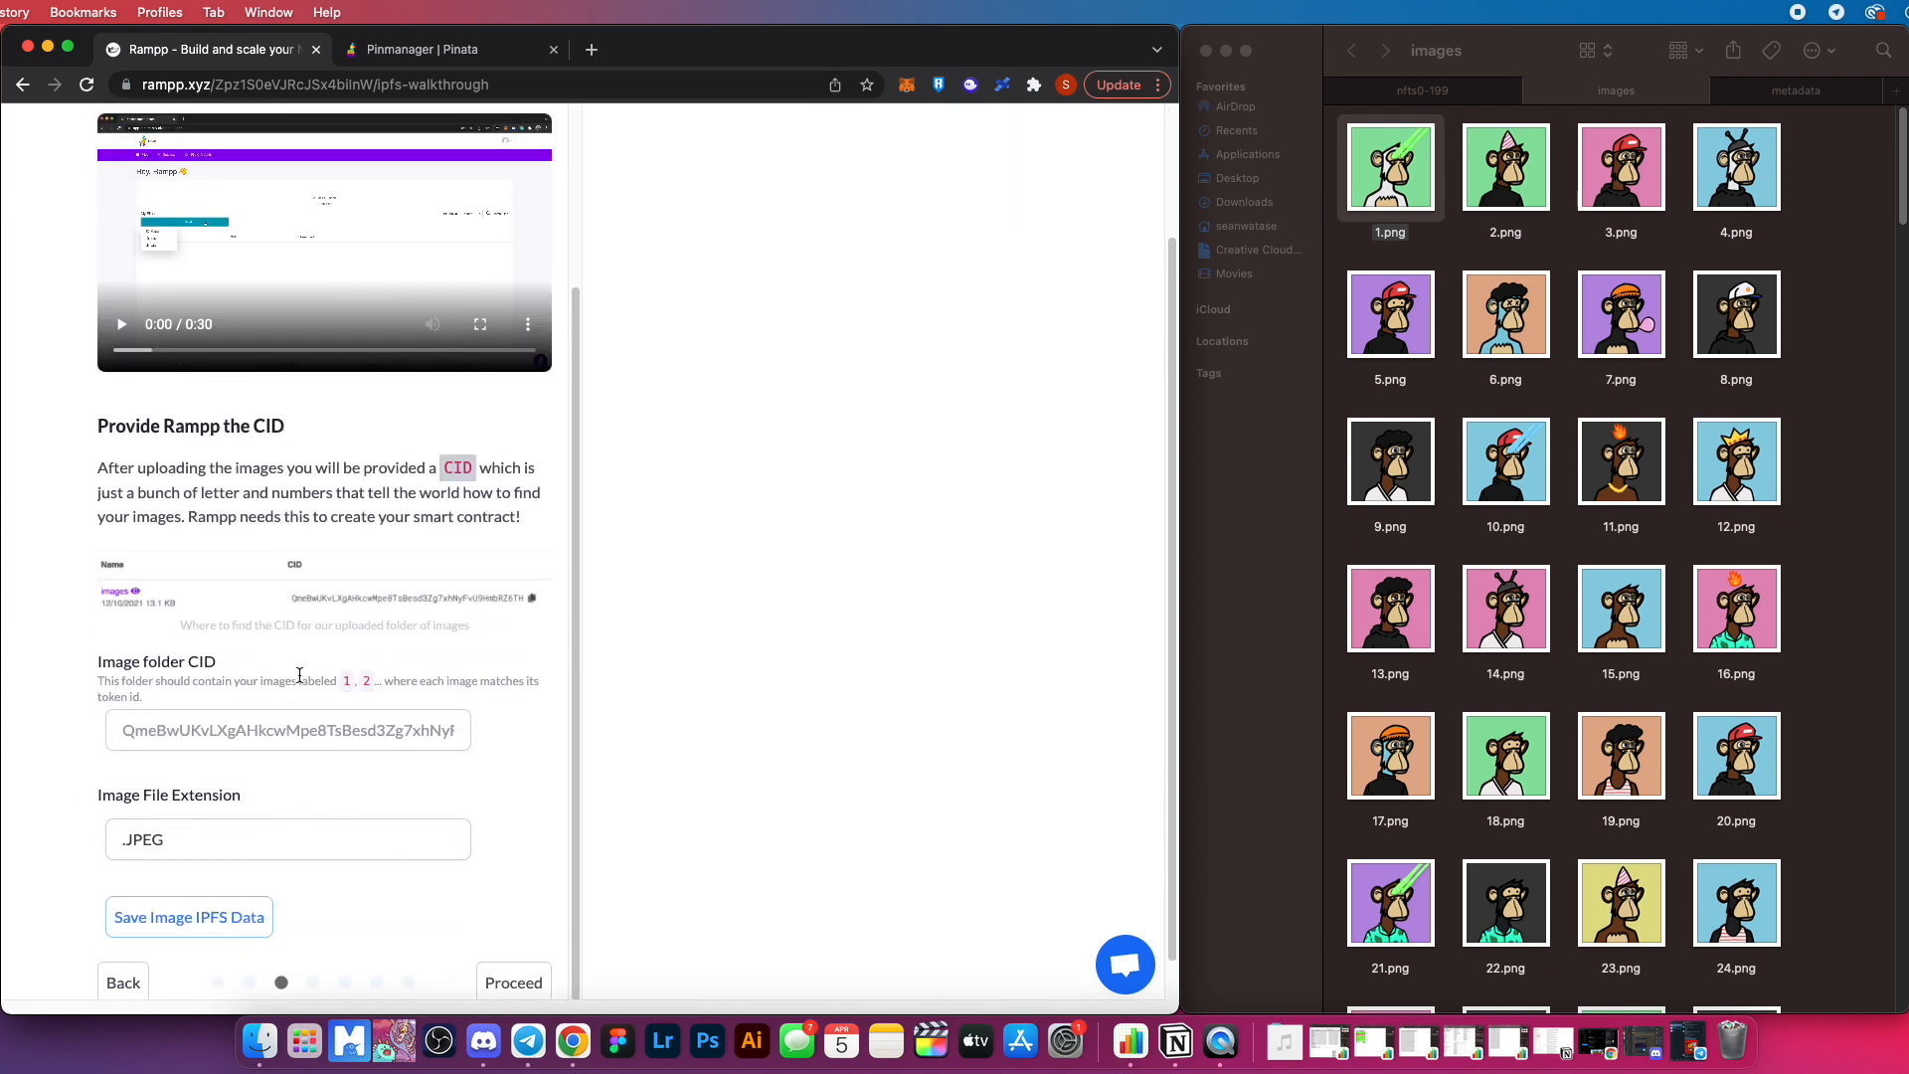
pyautogui.scroll(5, 436, 526)
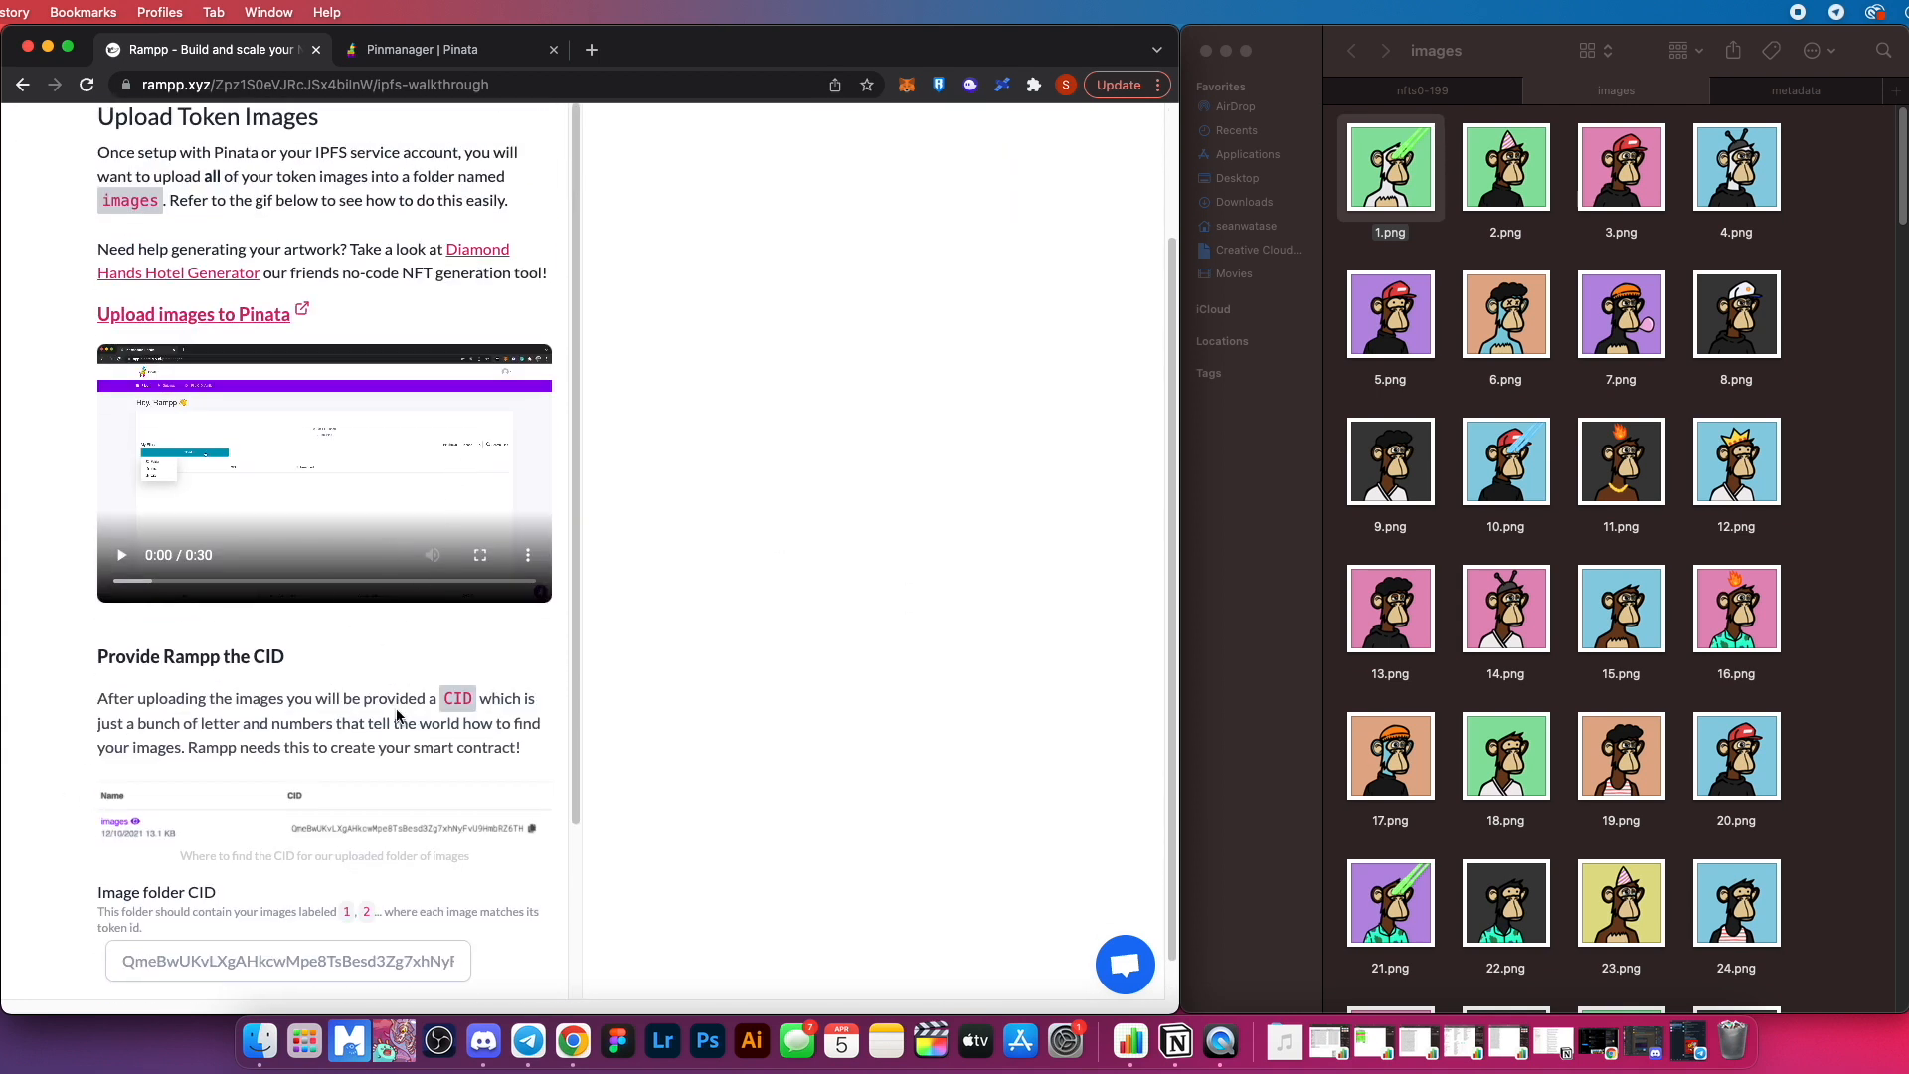
pyautogui.scroll(3, 366, 487)
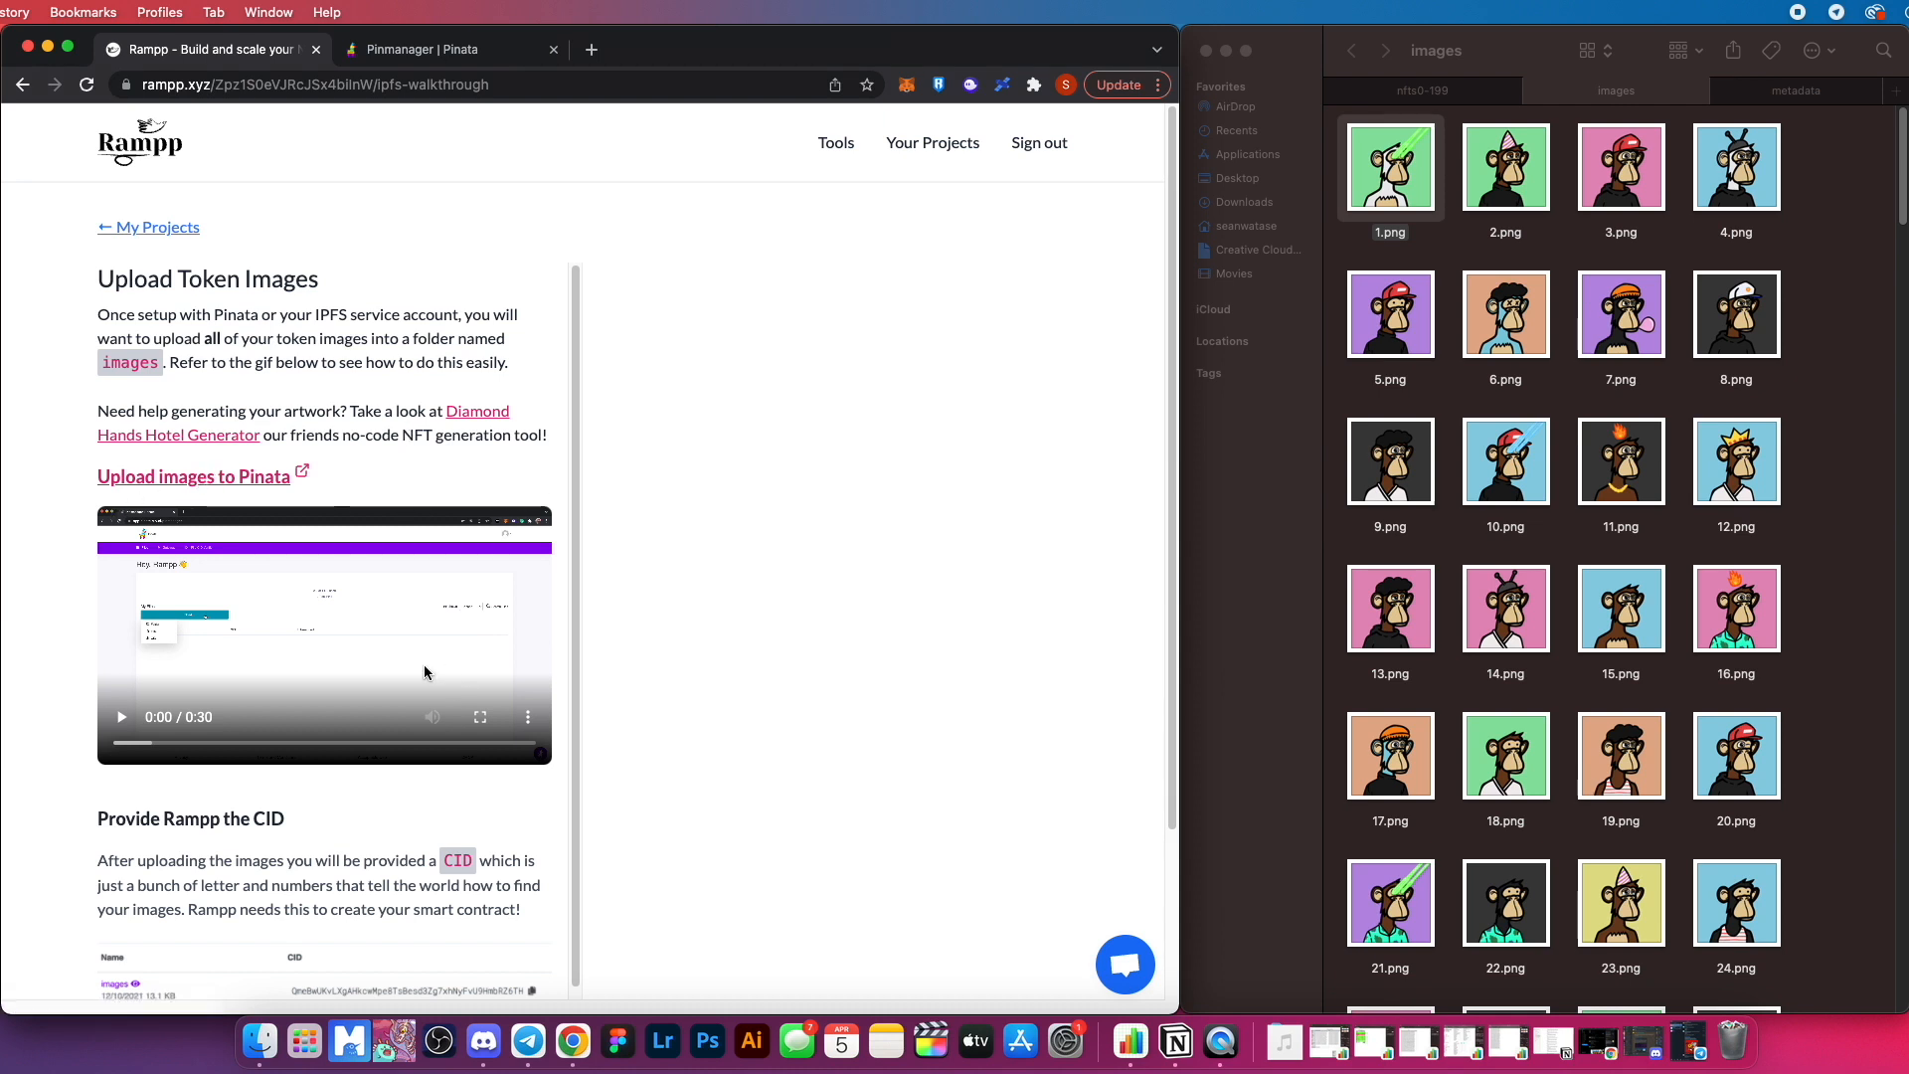
pyautogui.scroll(-5, 425, 672)
pyautogui.scroll(-4, 487, 574)
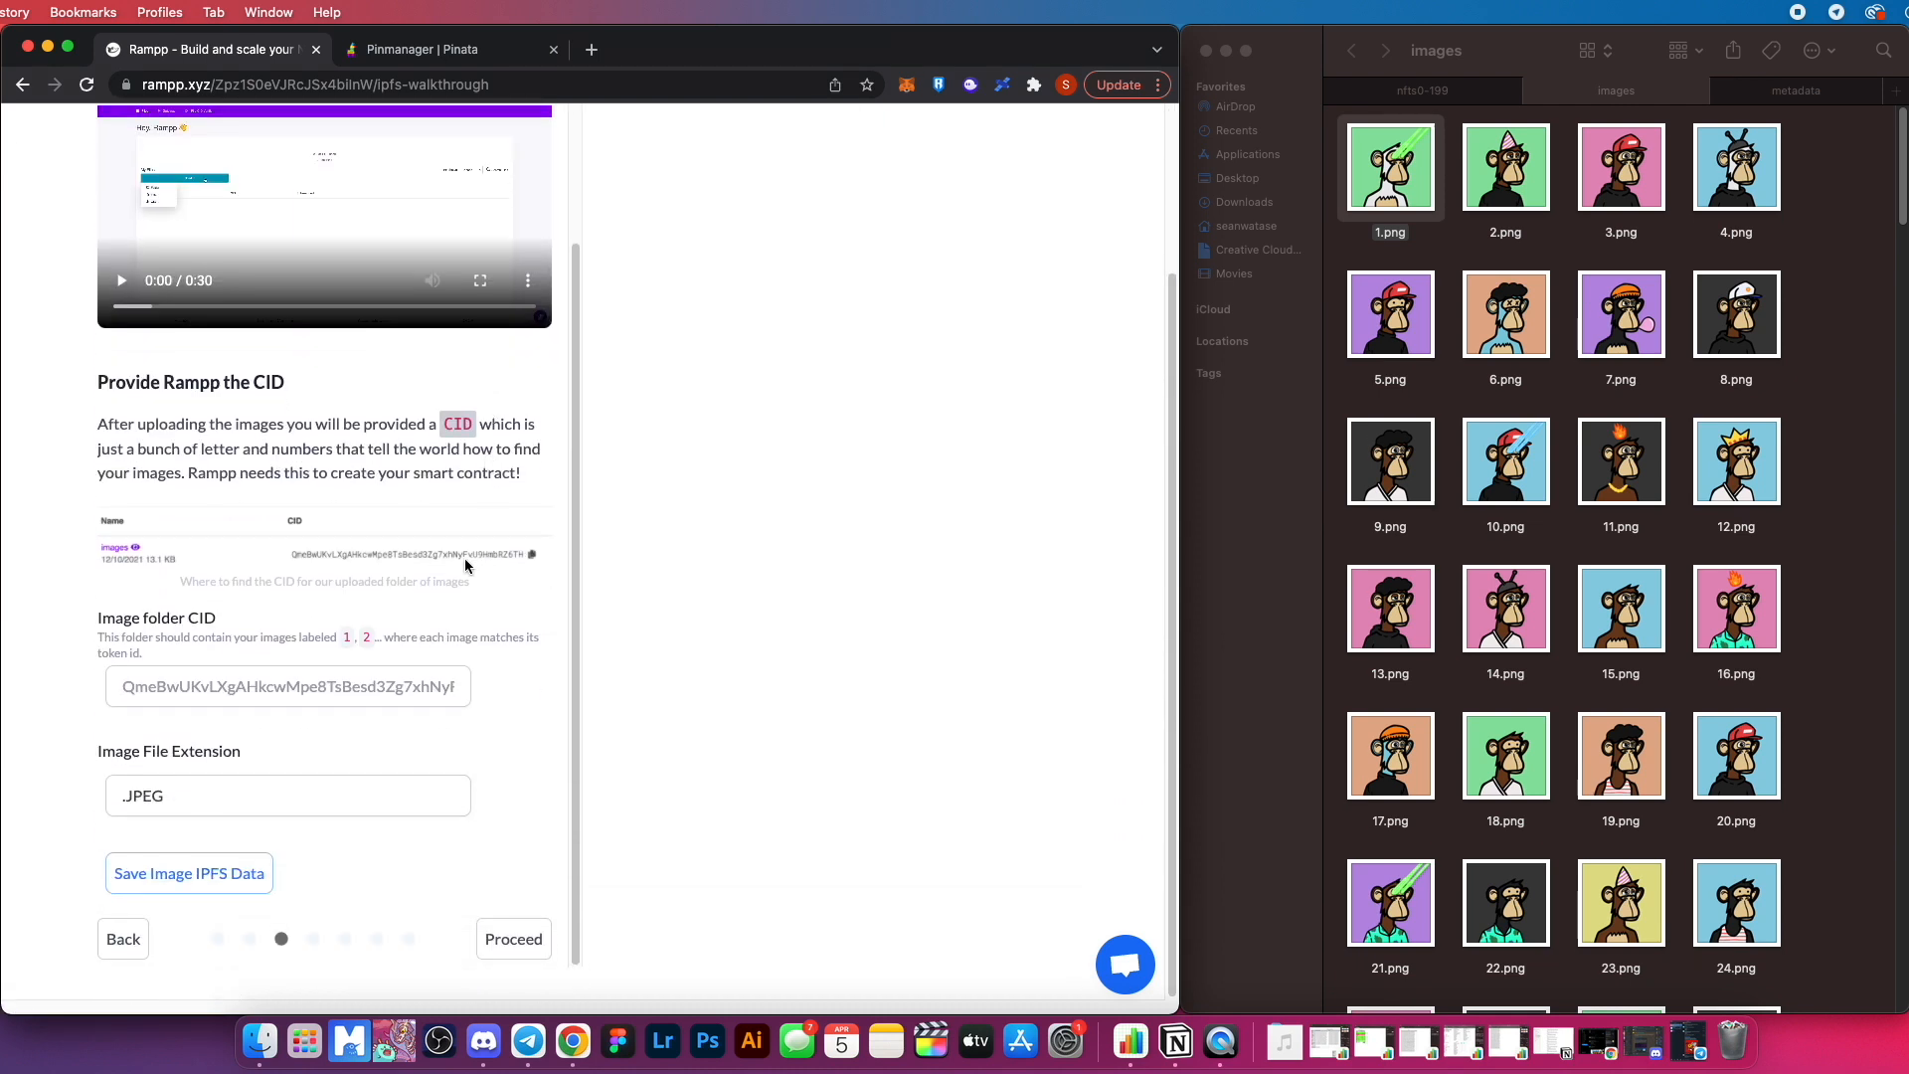
pyautogui.click(444, 54)
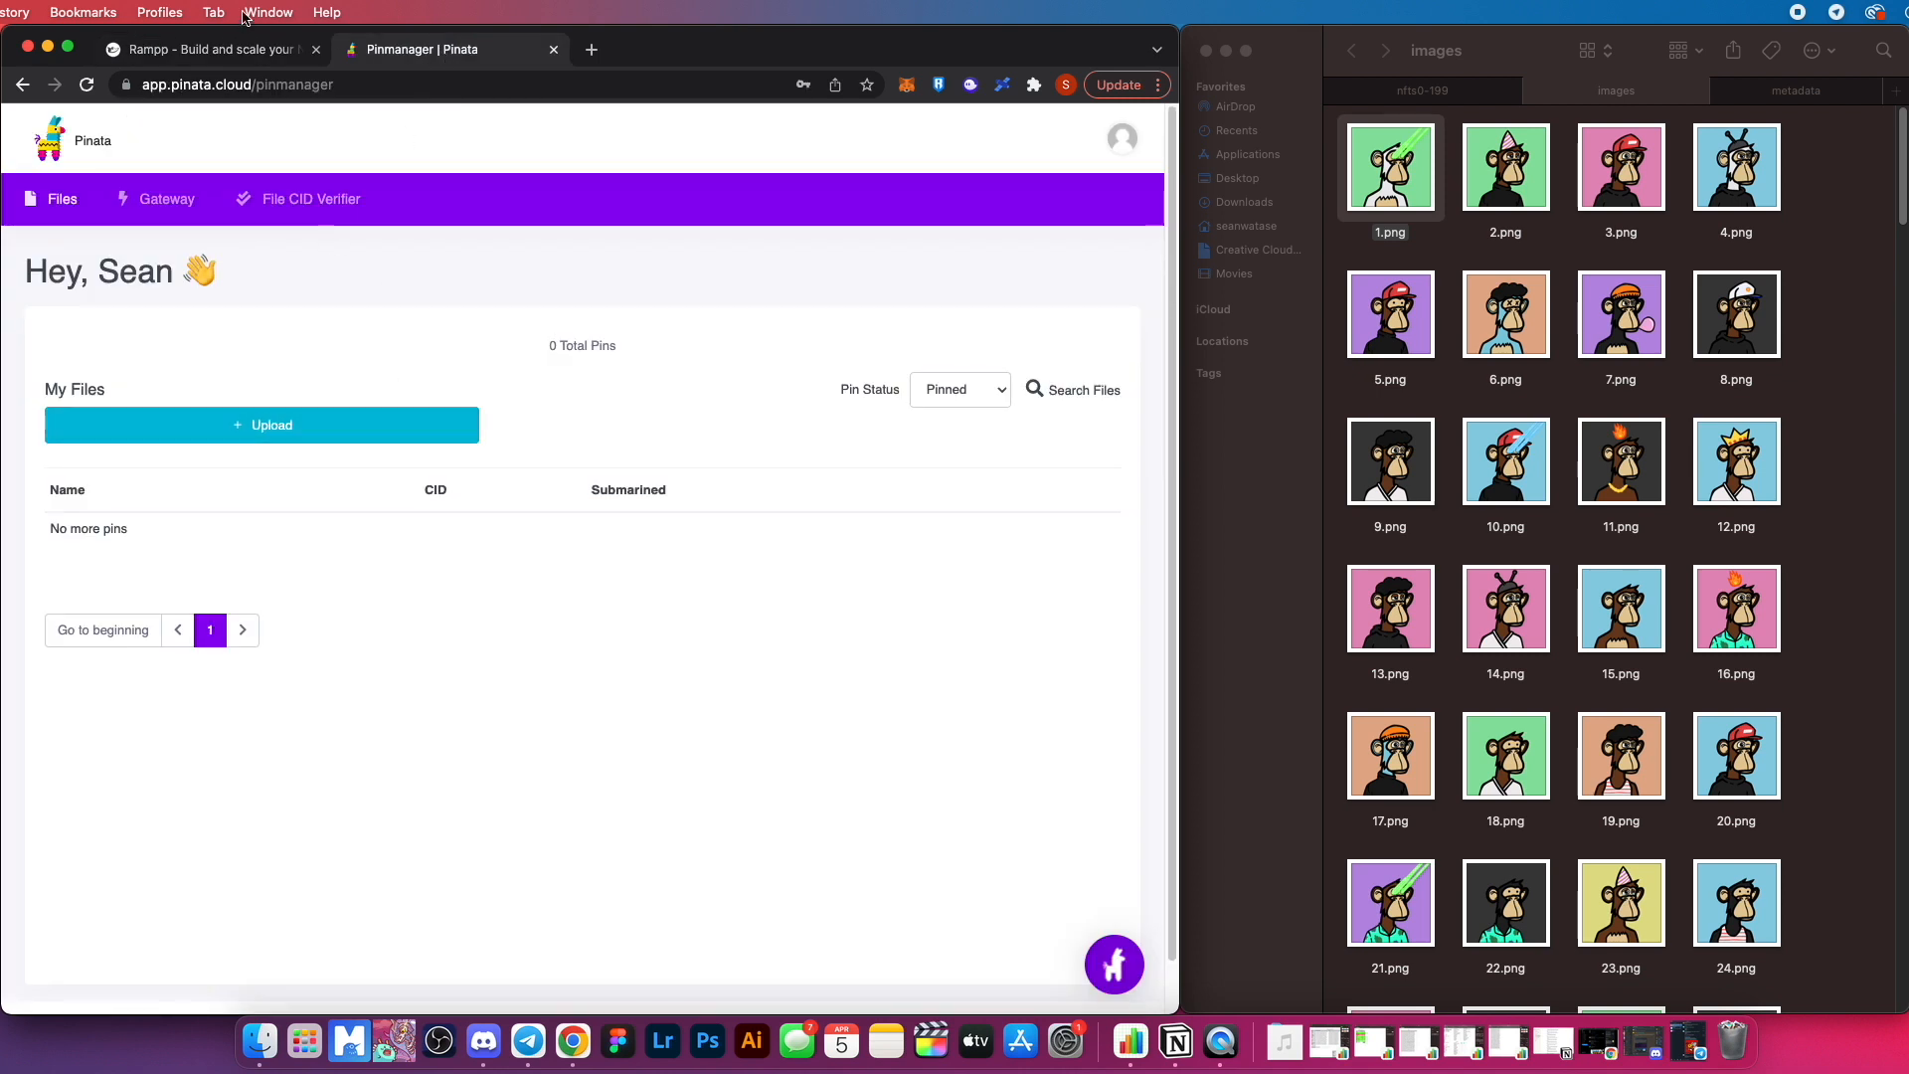
# - Pick the images folder for a Pinata folder upload, allowing all 201 files
pyautogui.click(313, 425)
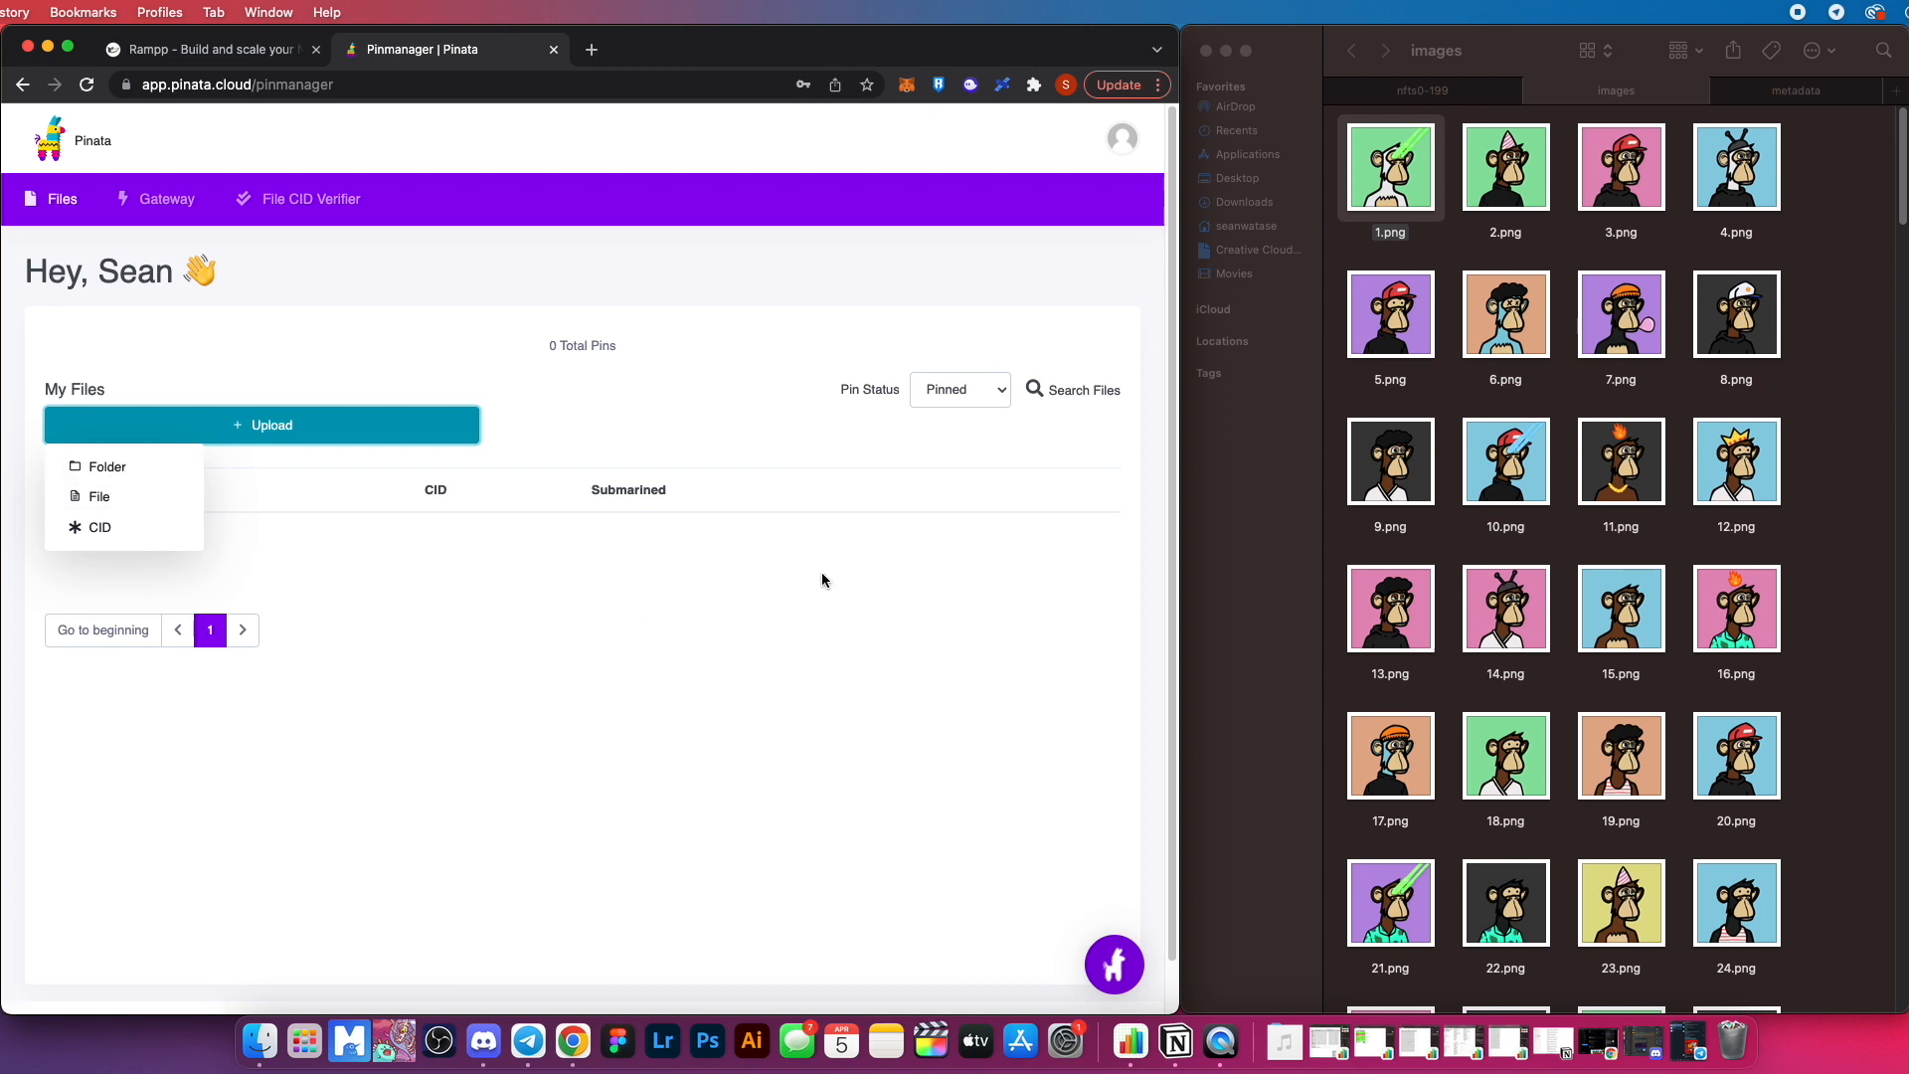
pyautogui.click(147, 460)
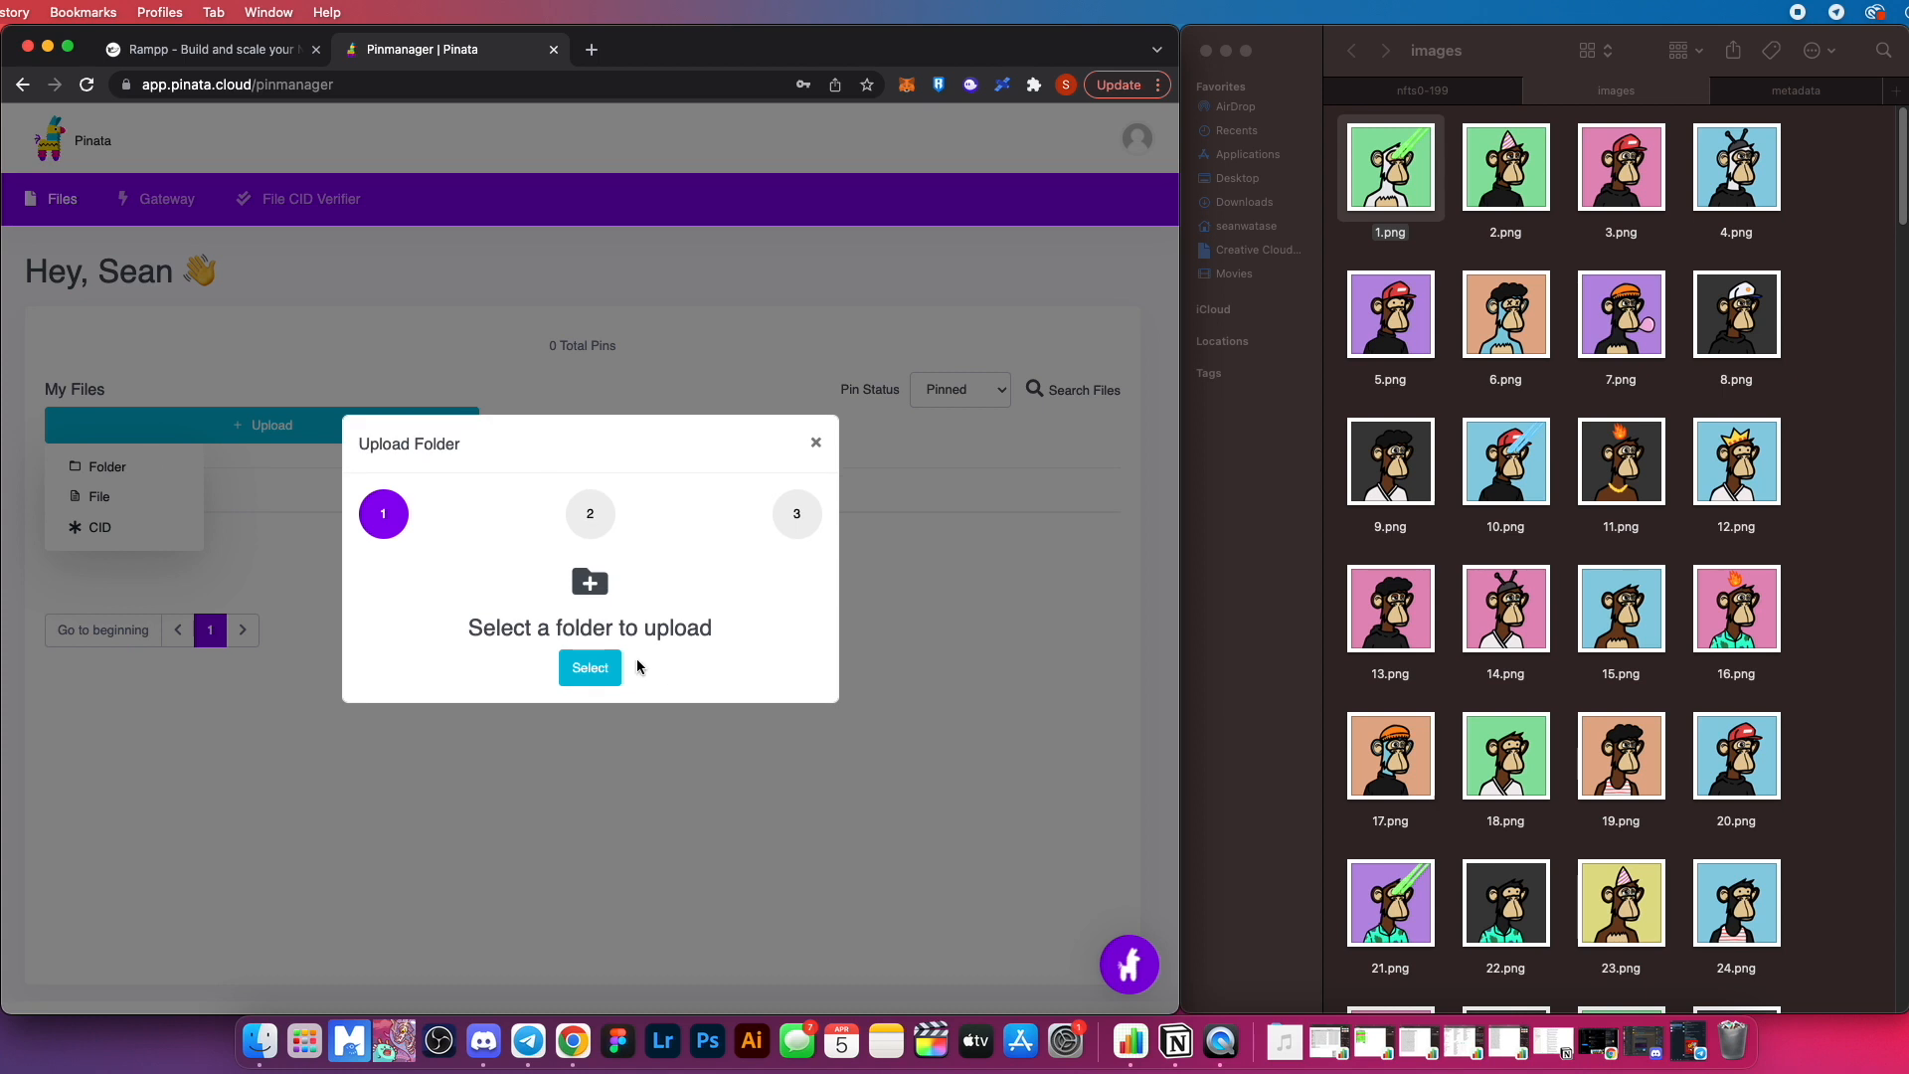
pyautogui.click(599, 662)
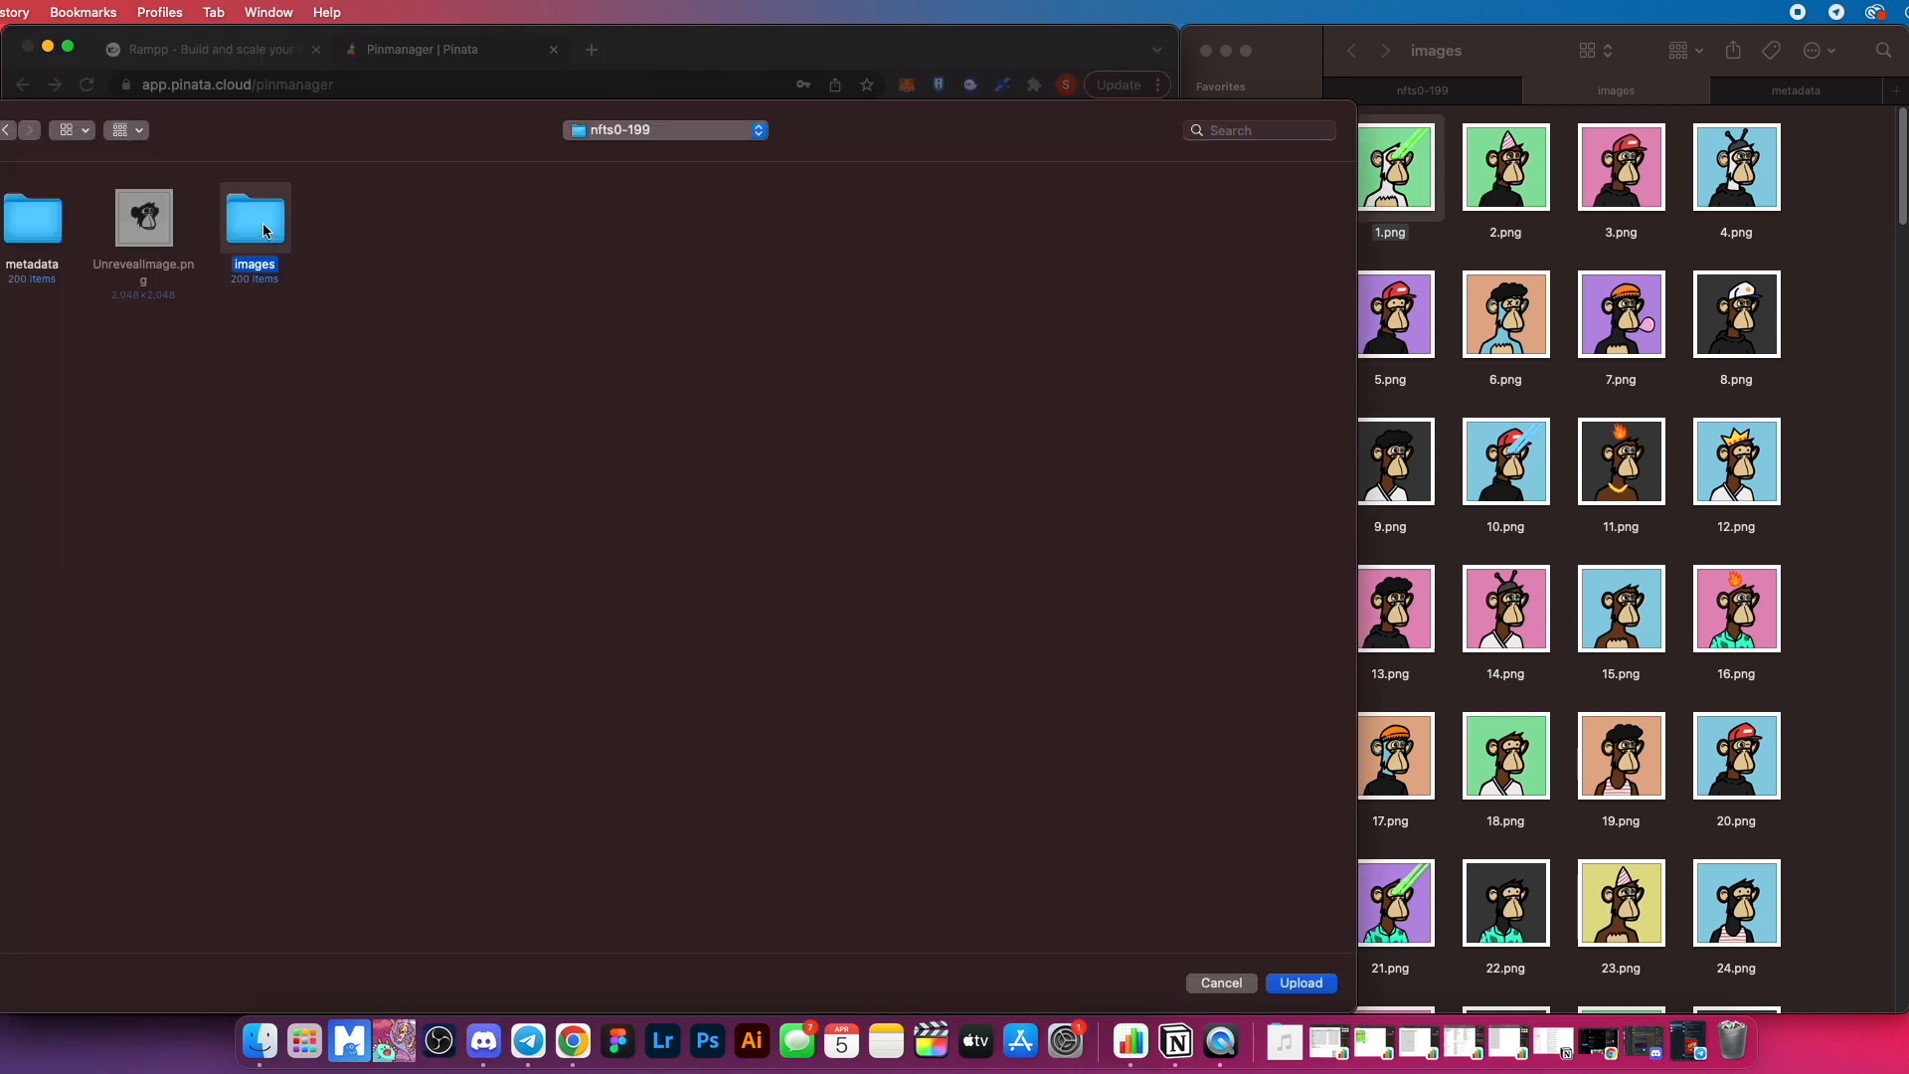
pyautogui.click(1331, 984)
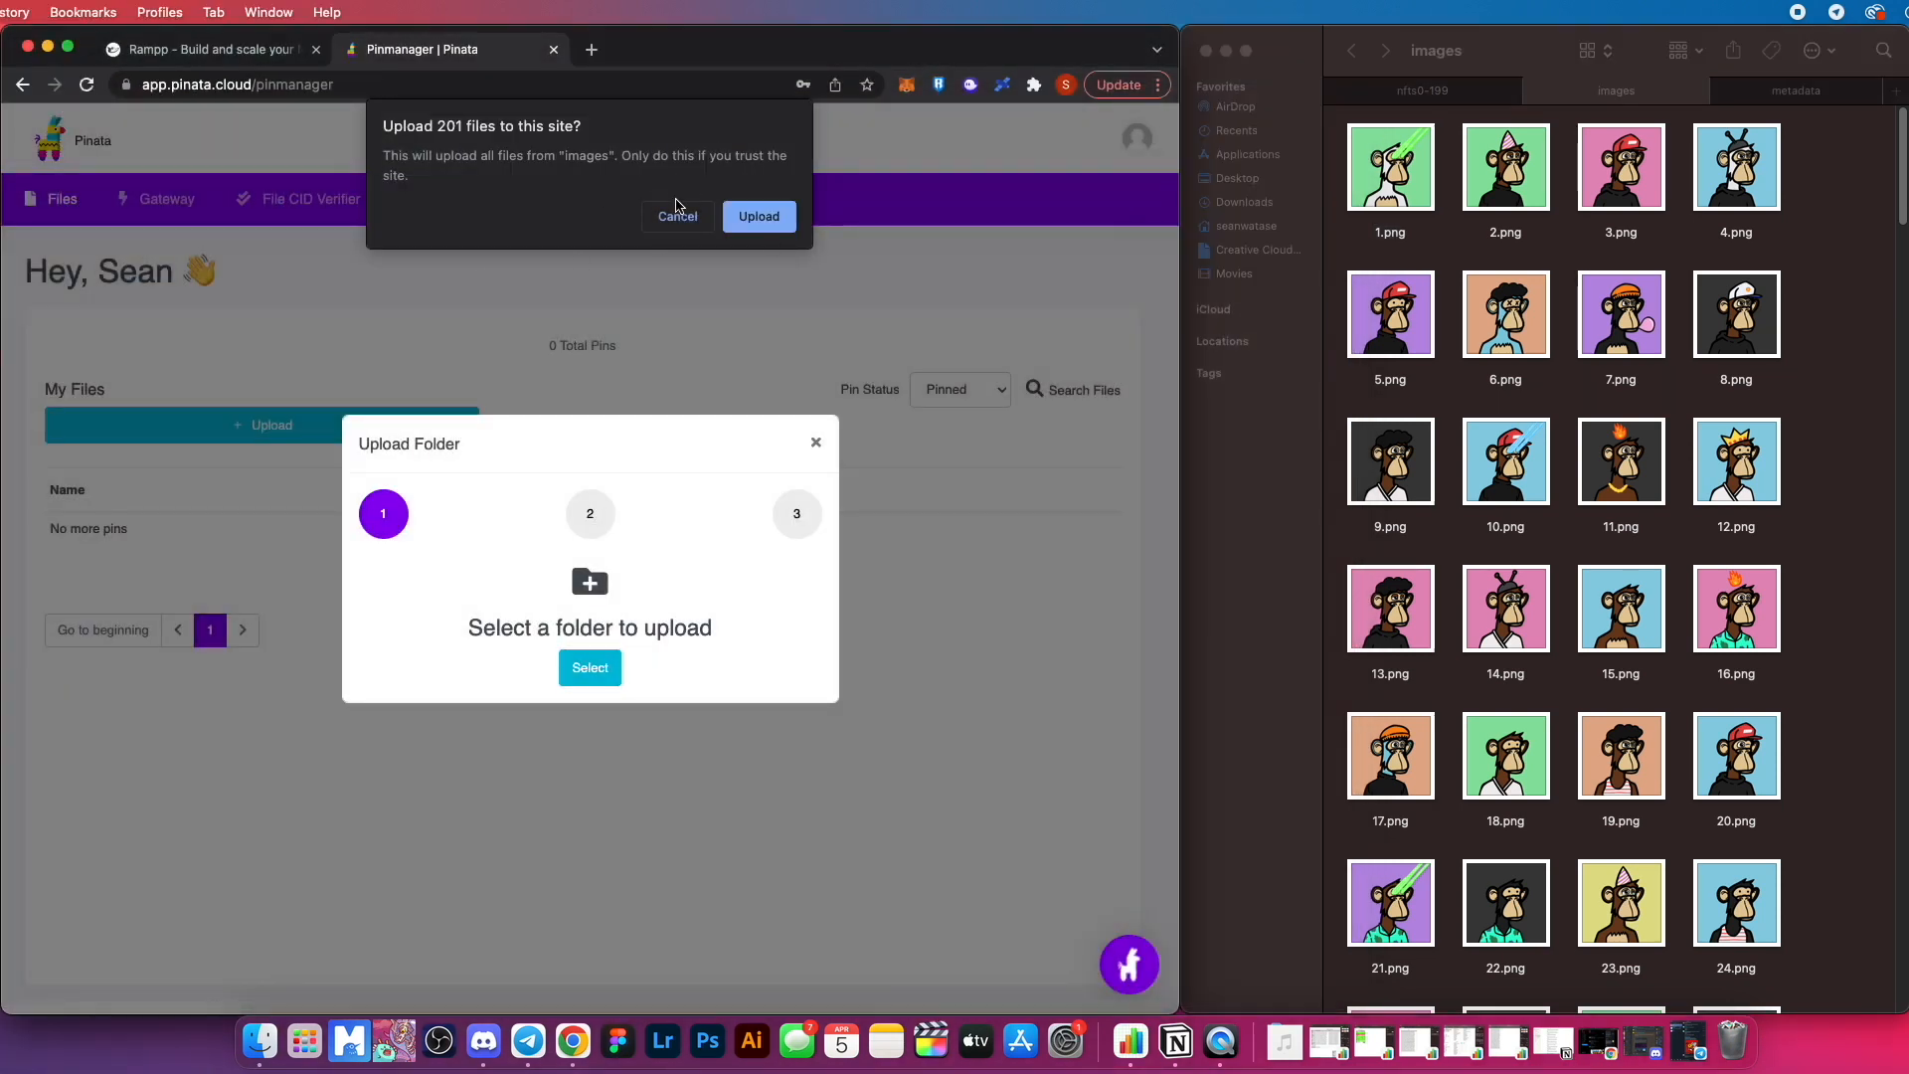
pyautogui.click(772, 224)
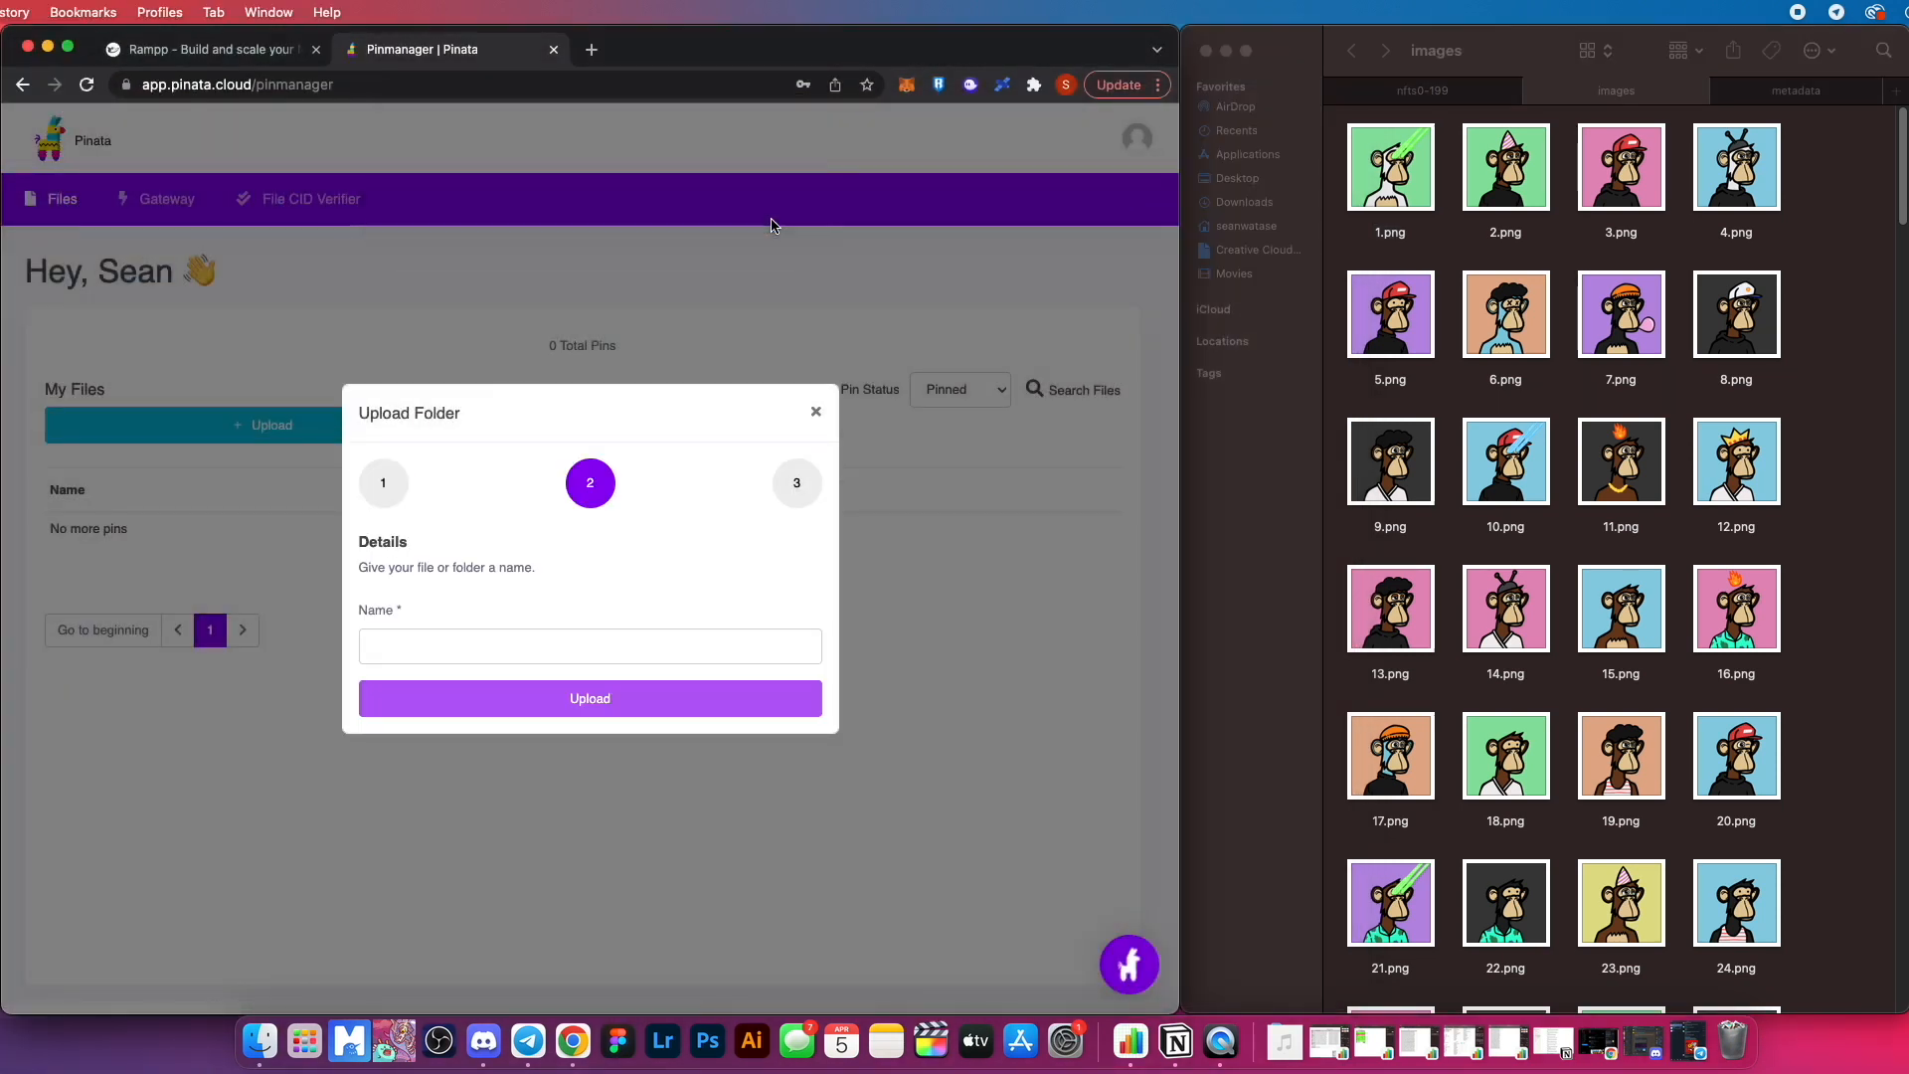
# - Name it Test Apes Images, upload it, copy its CID, and return to Rampp
pyautogui.click(667, 659)
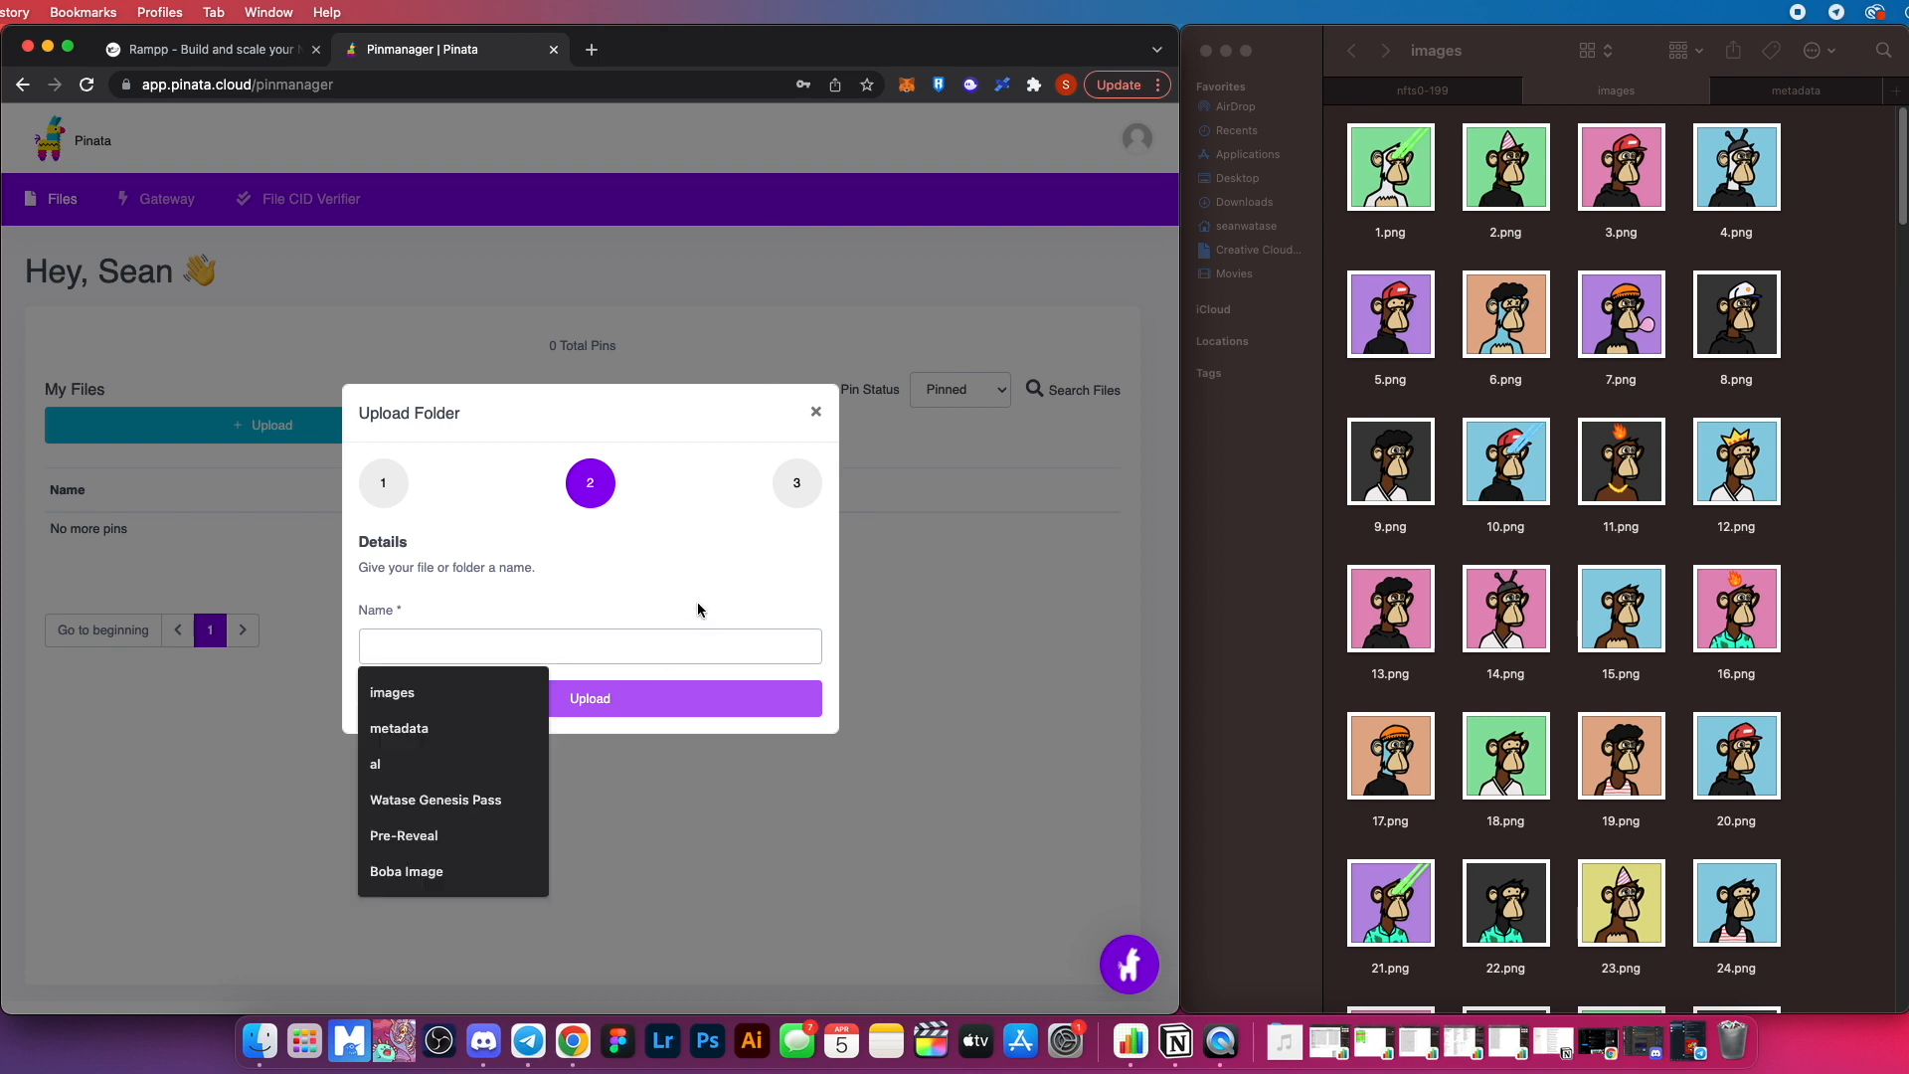
pyautogui.write('Test Apes Images')
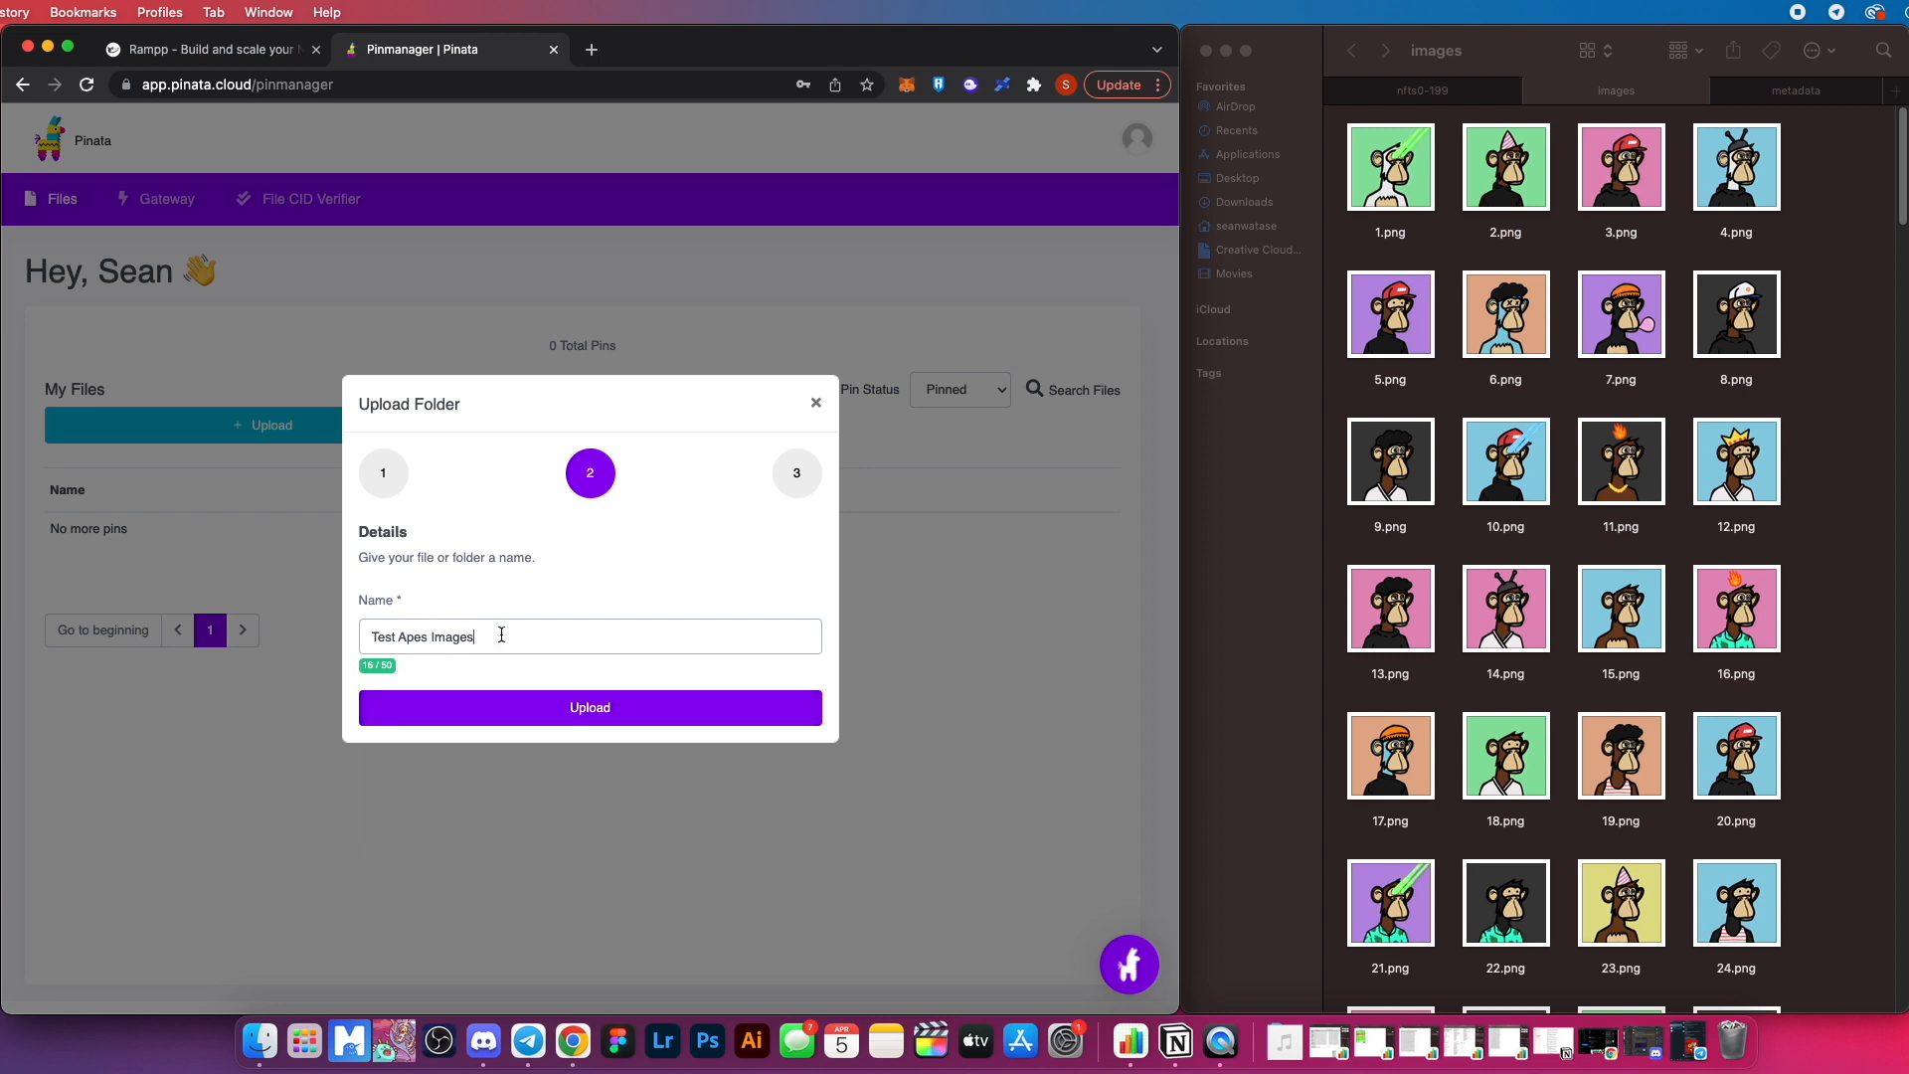
pyautogui.click(644, 712)
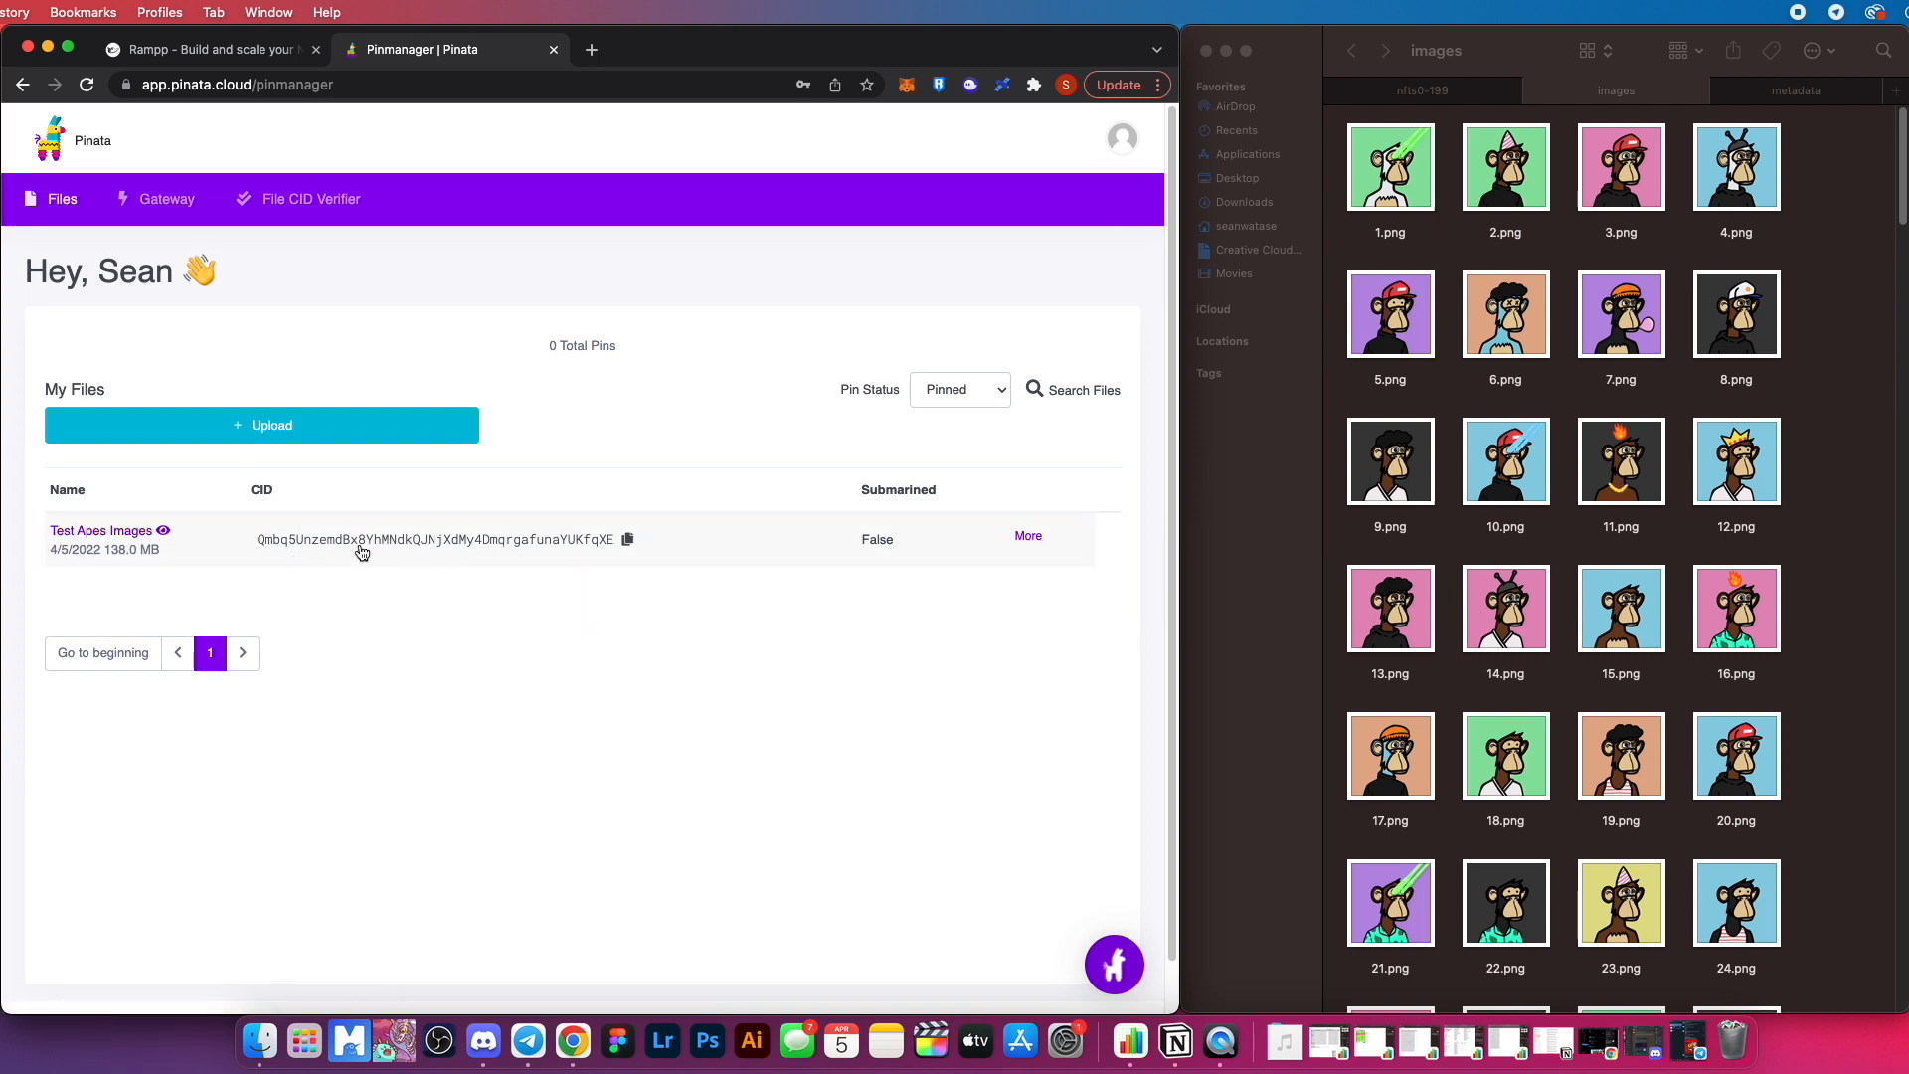
pyautogui.click(627, 540)
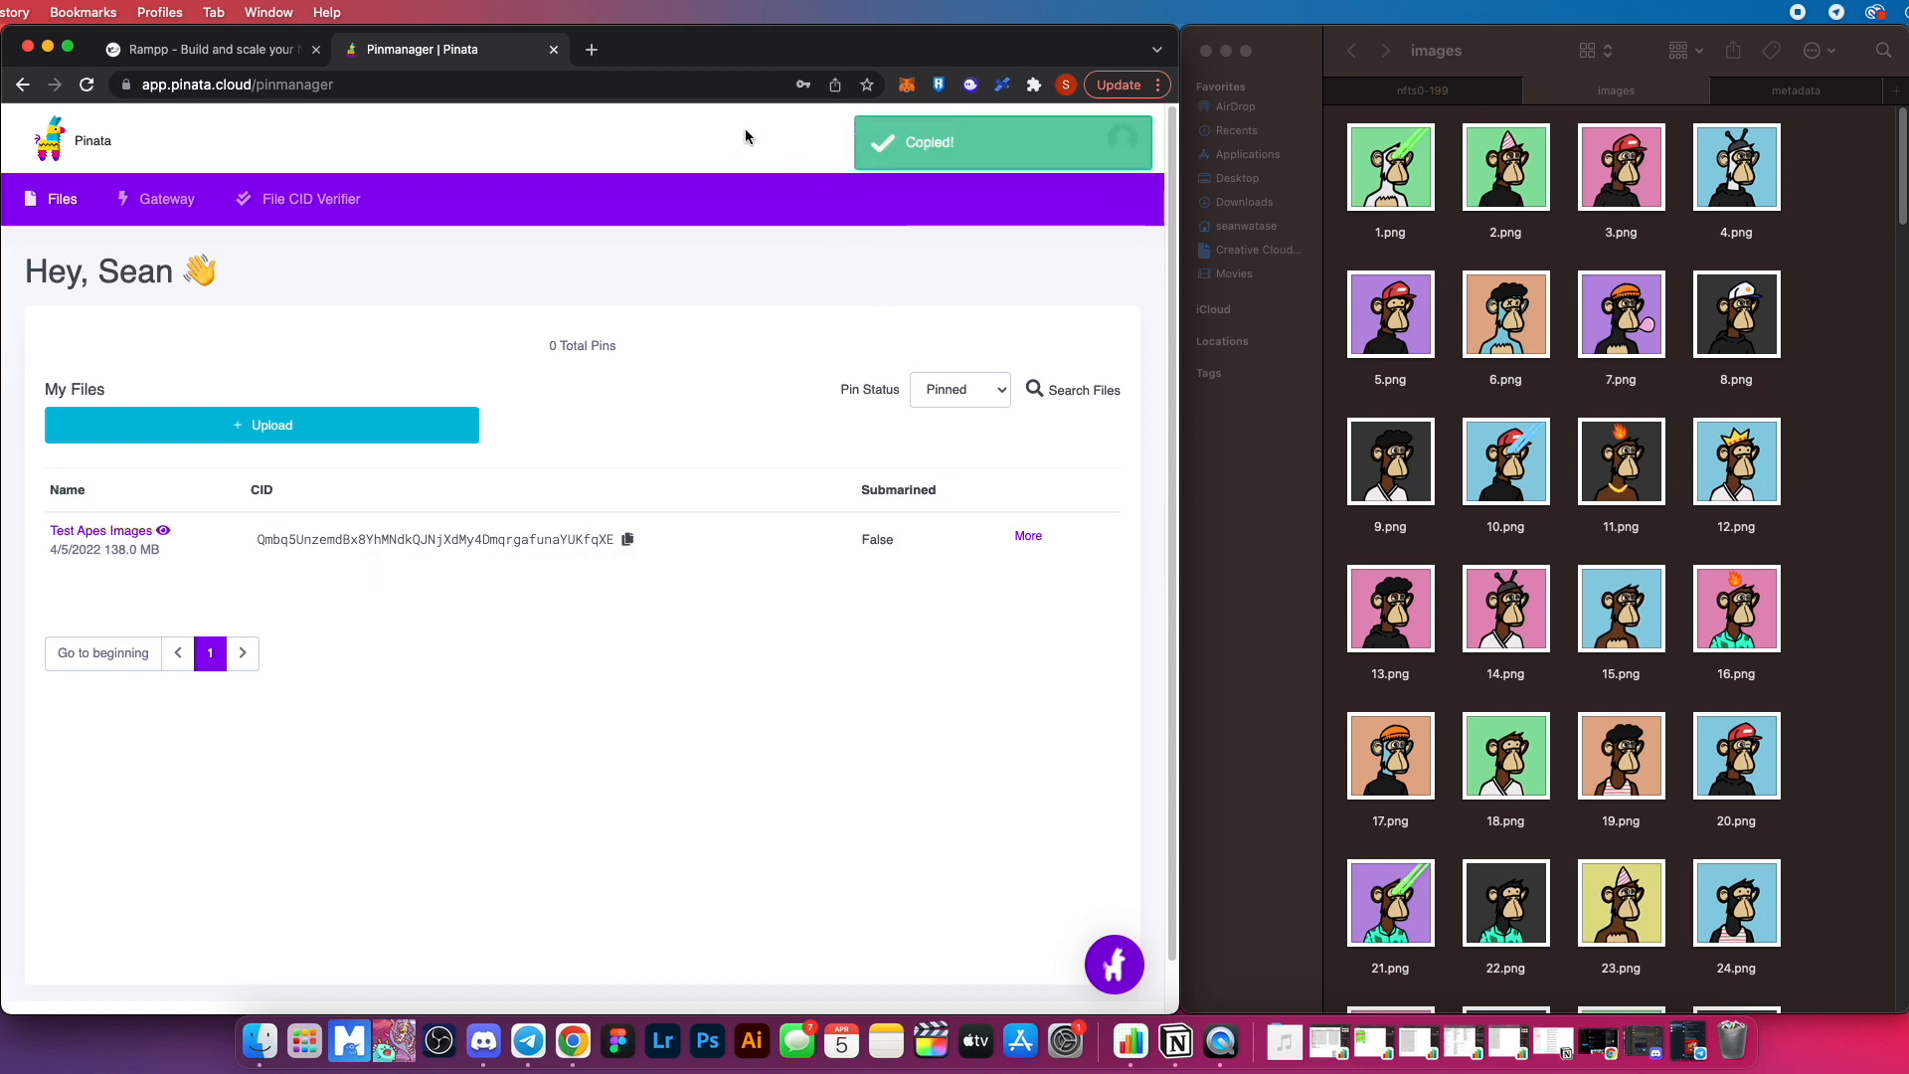
pyautogui.click(228, 50)
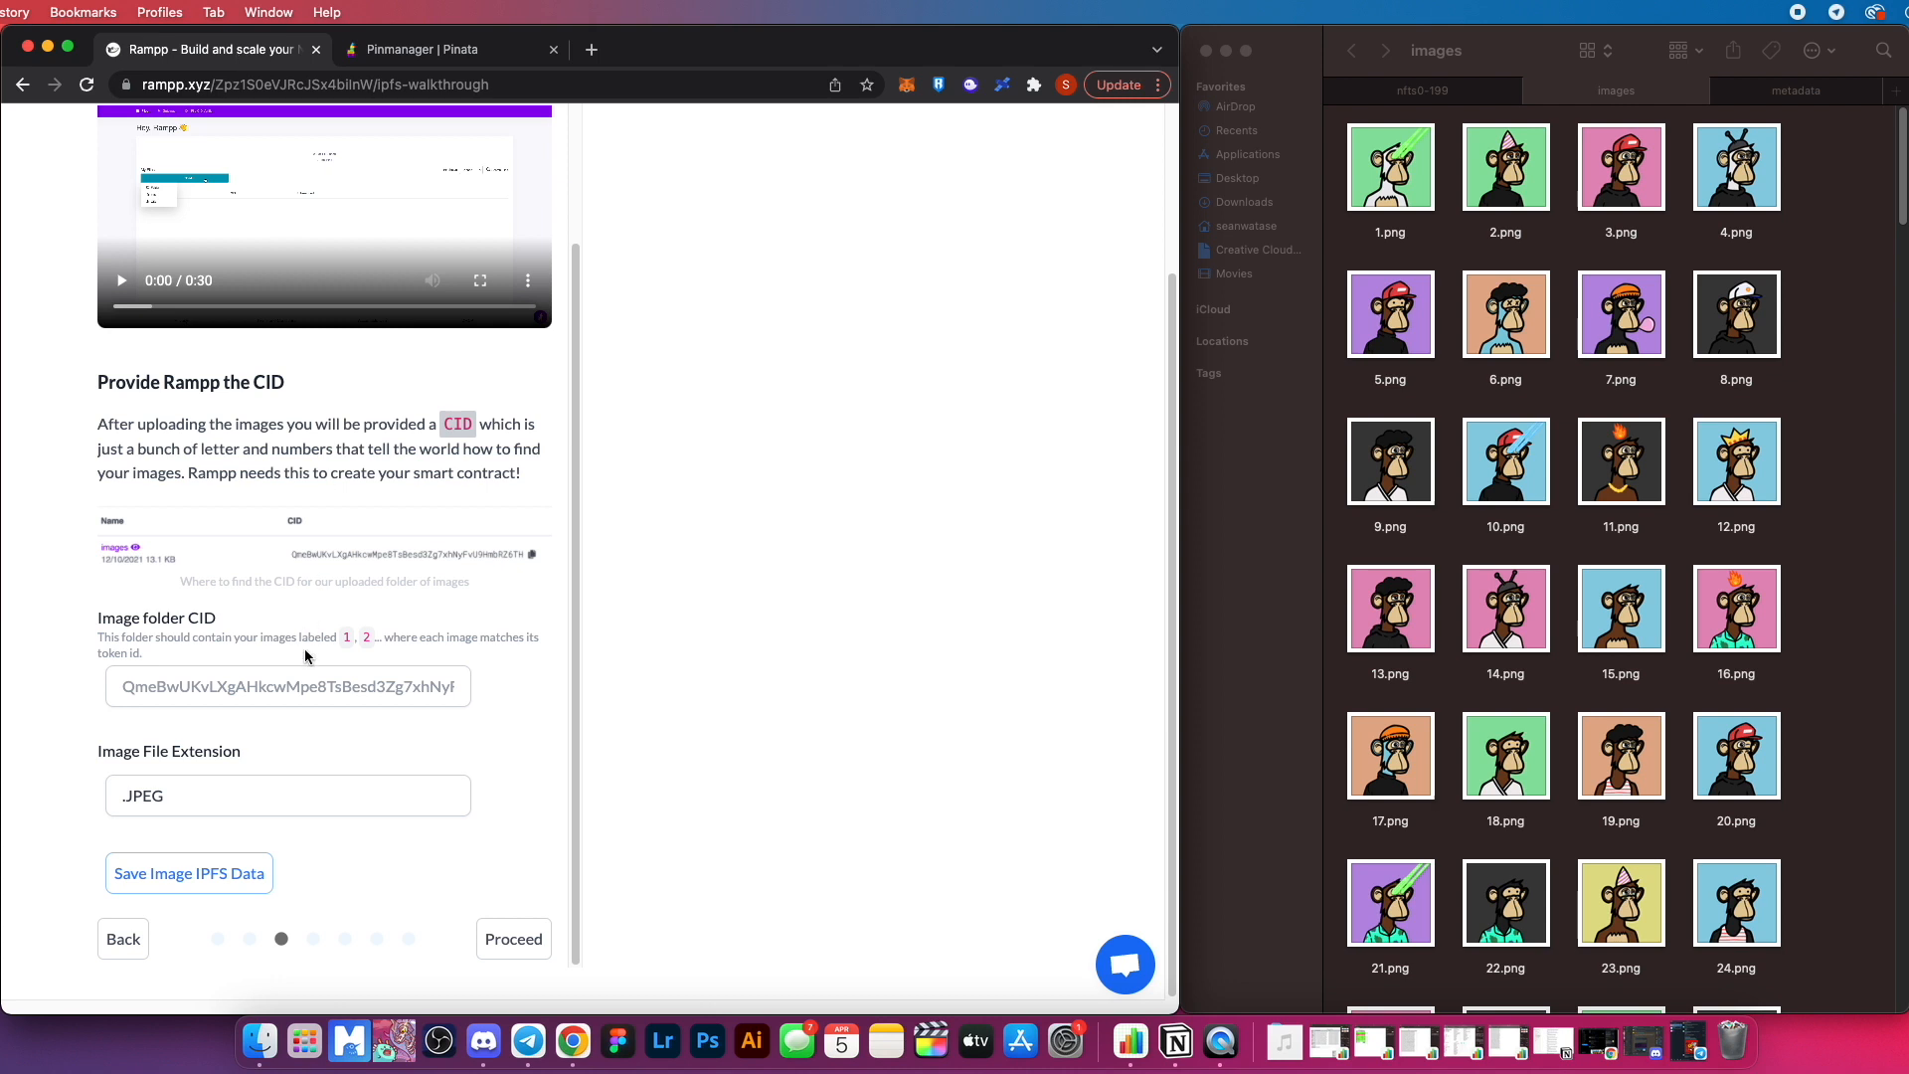
# - Paste the Test Apes Images CID as the image folder, choose .PNG extension, and save
pyautogui.click(298, 692)
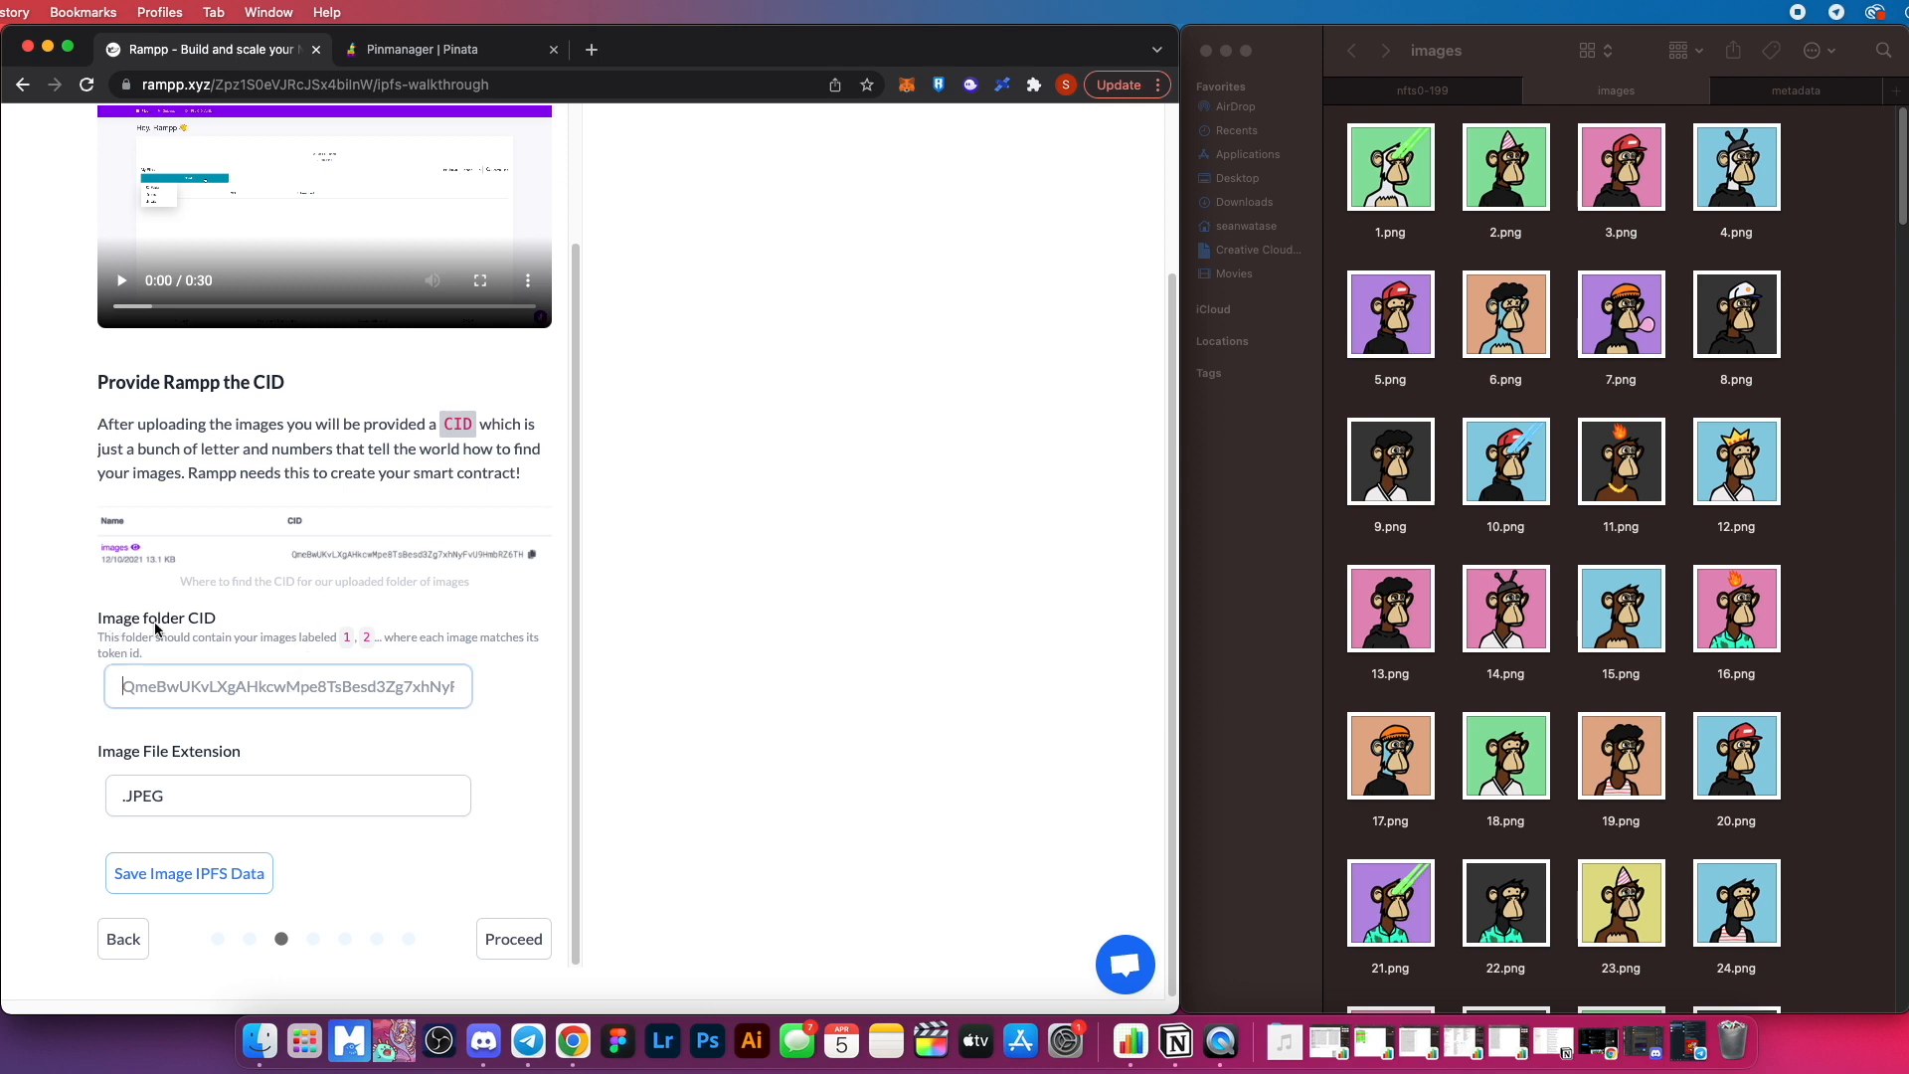
pyautogui.press('super+v')
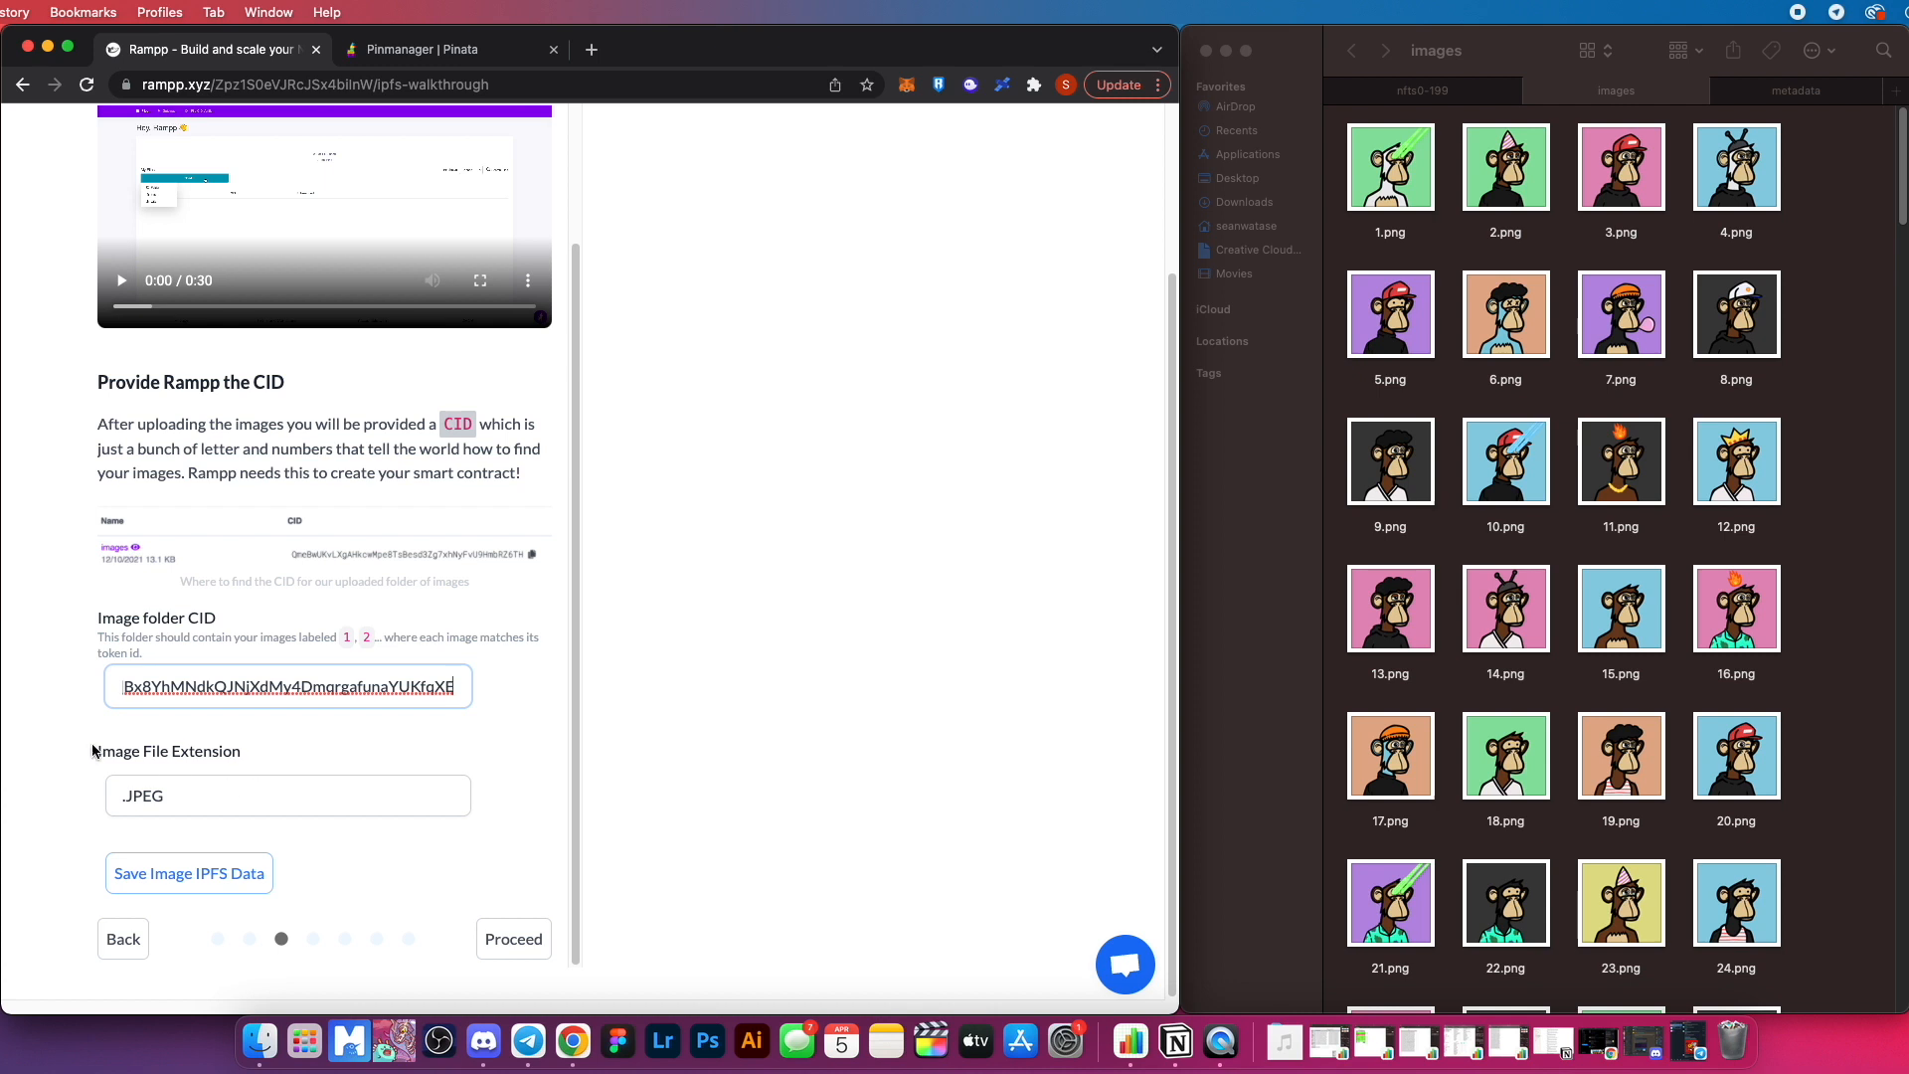
pyautogui.click(269, 792)
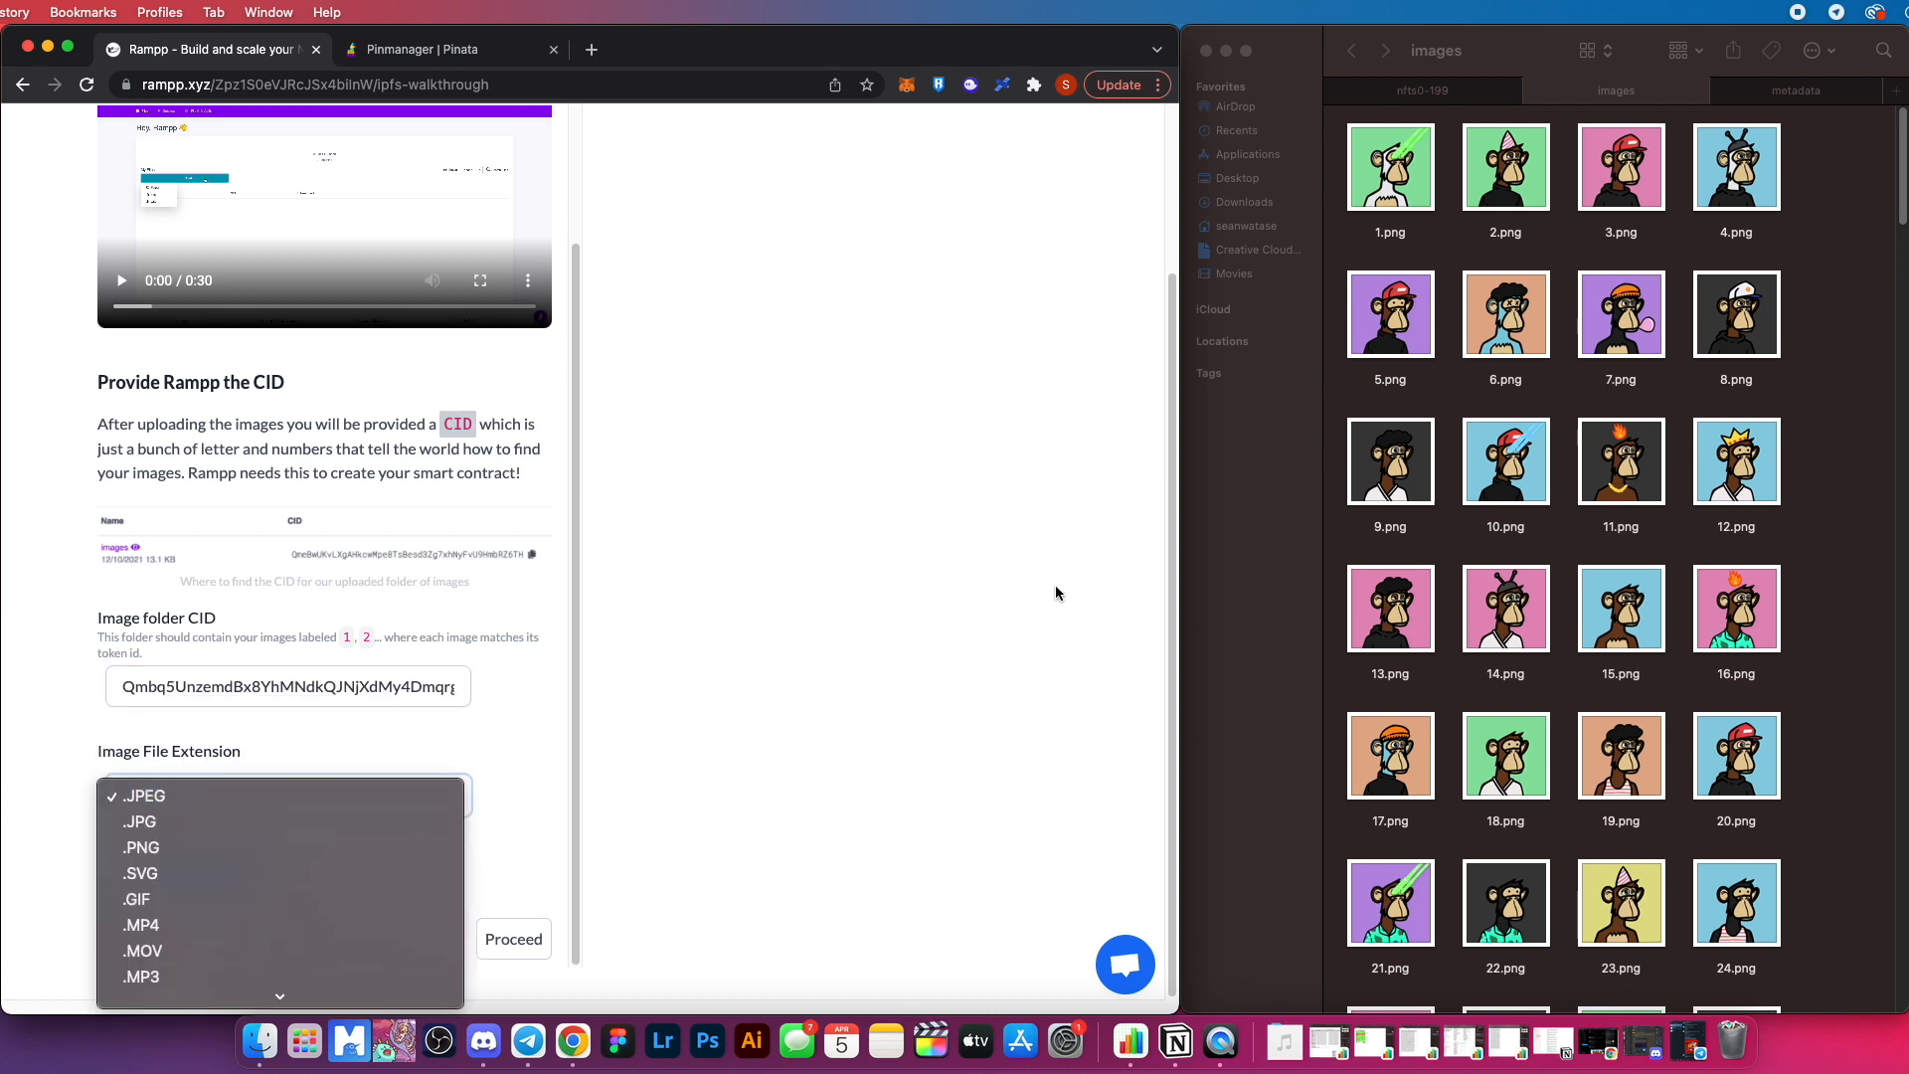
pyautogui.click(1251, 495)
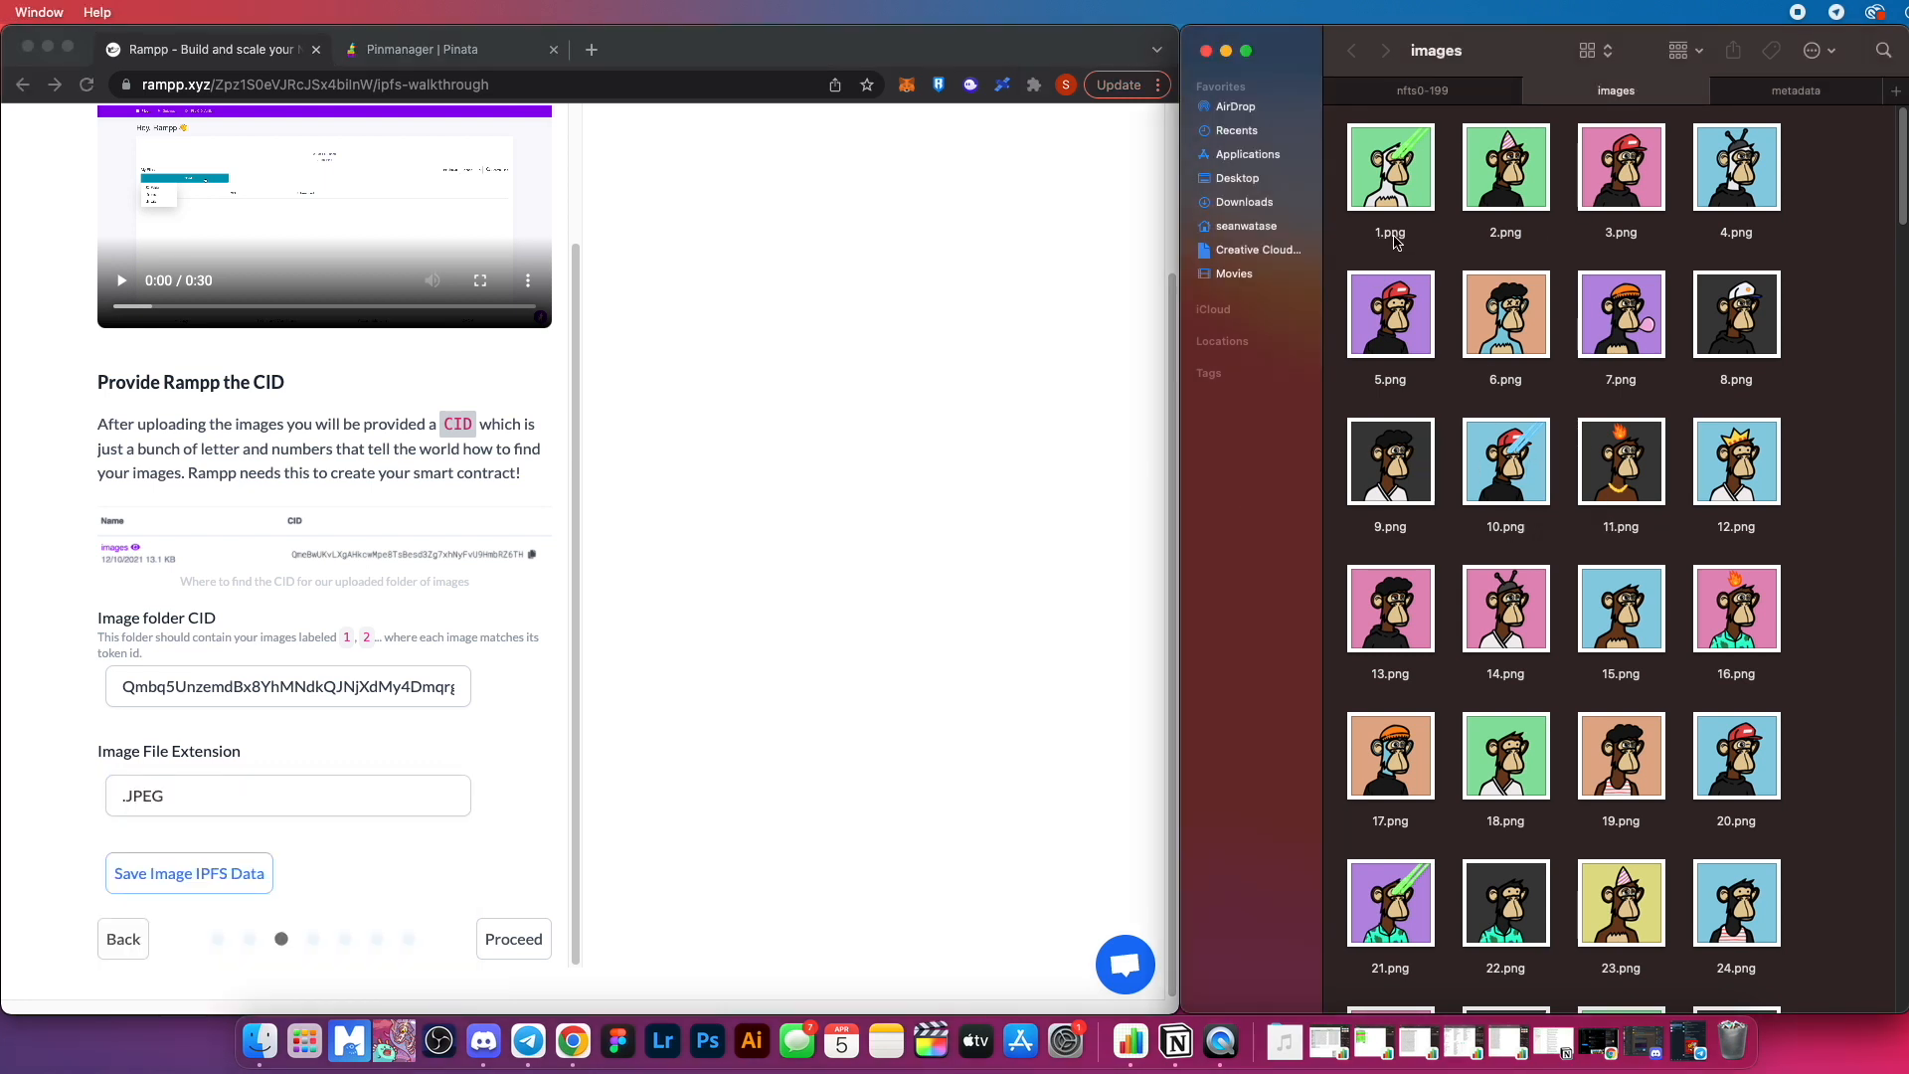
pyautogui.click(374, 808)
pyautogui.click(375, 809)
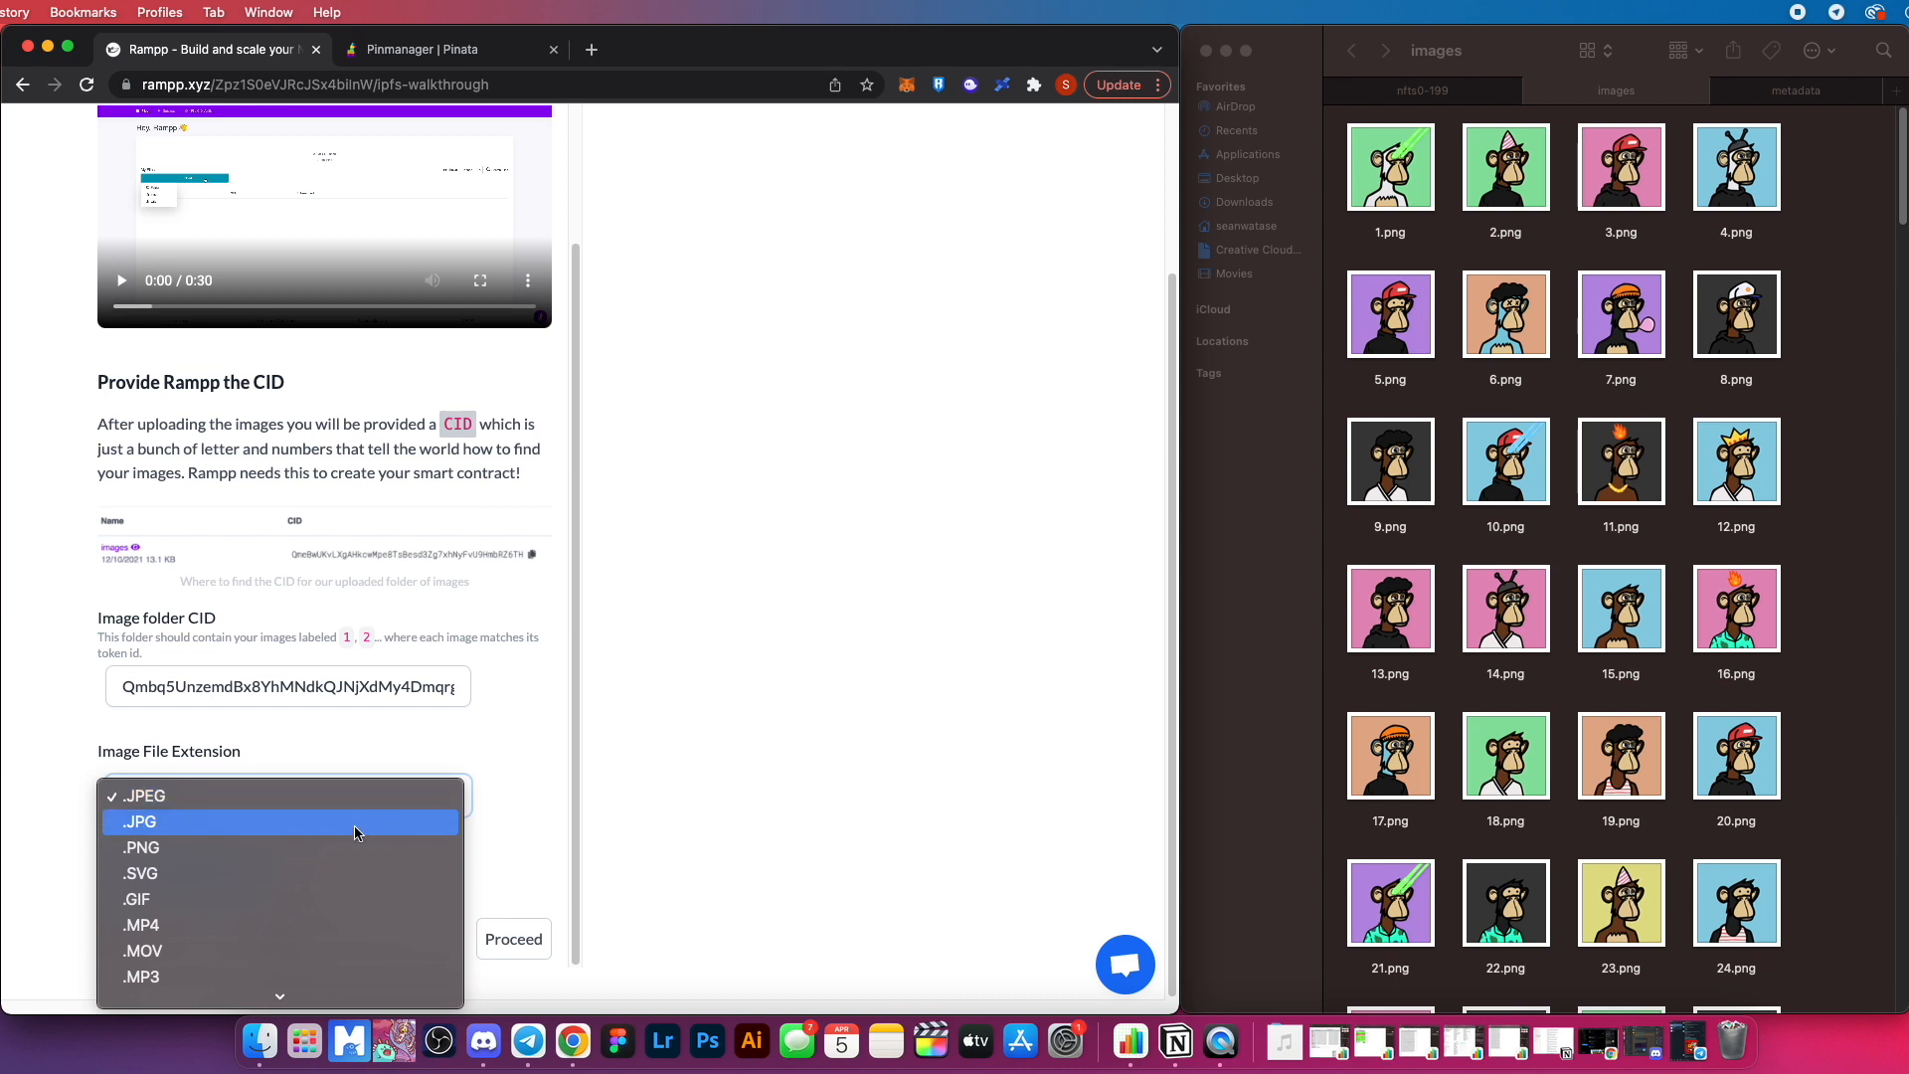
pyautogui.click(352, 837)
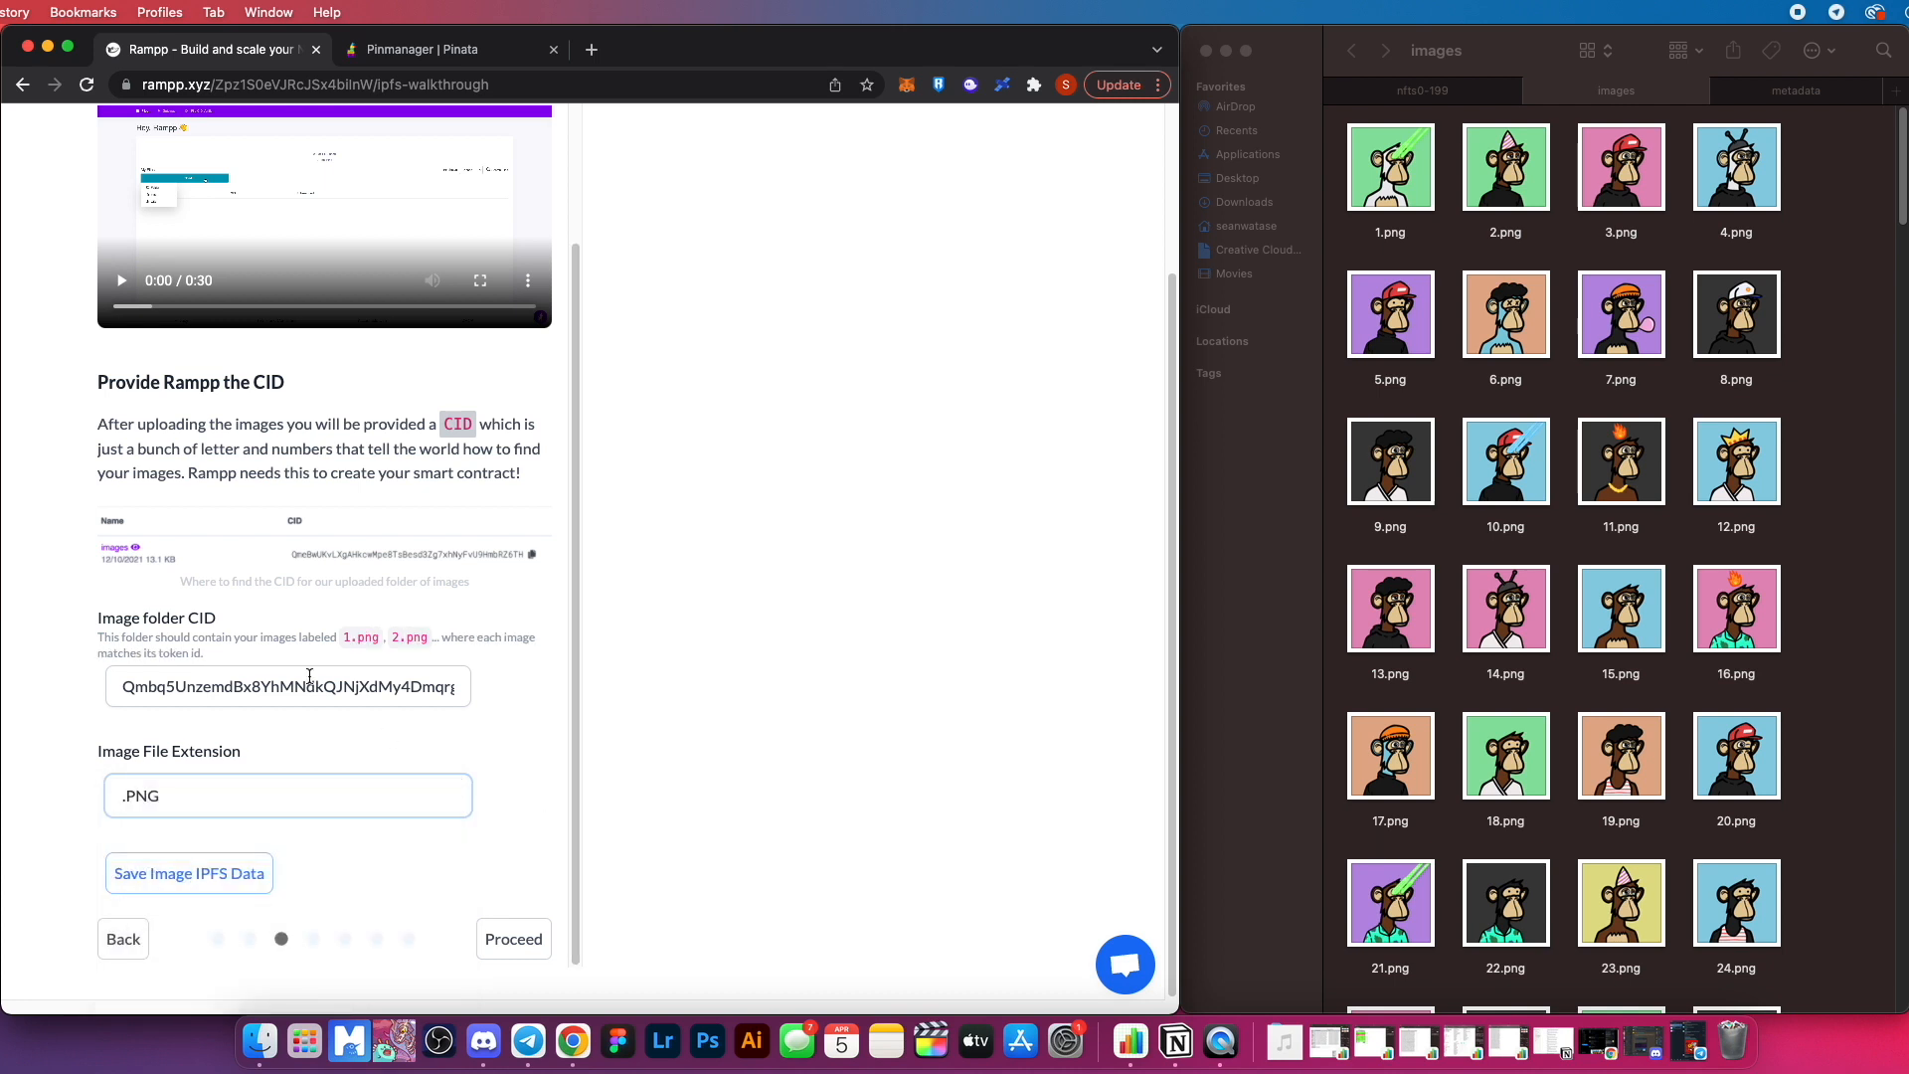
pyautogui.click(239, 884)
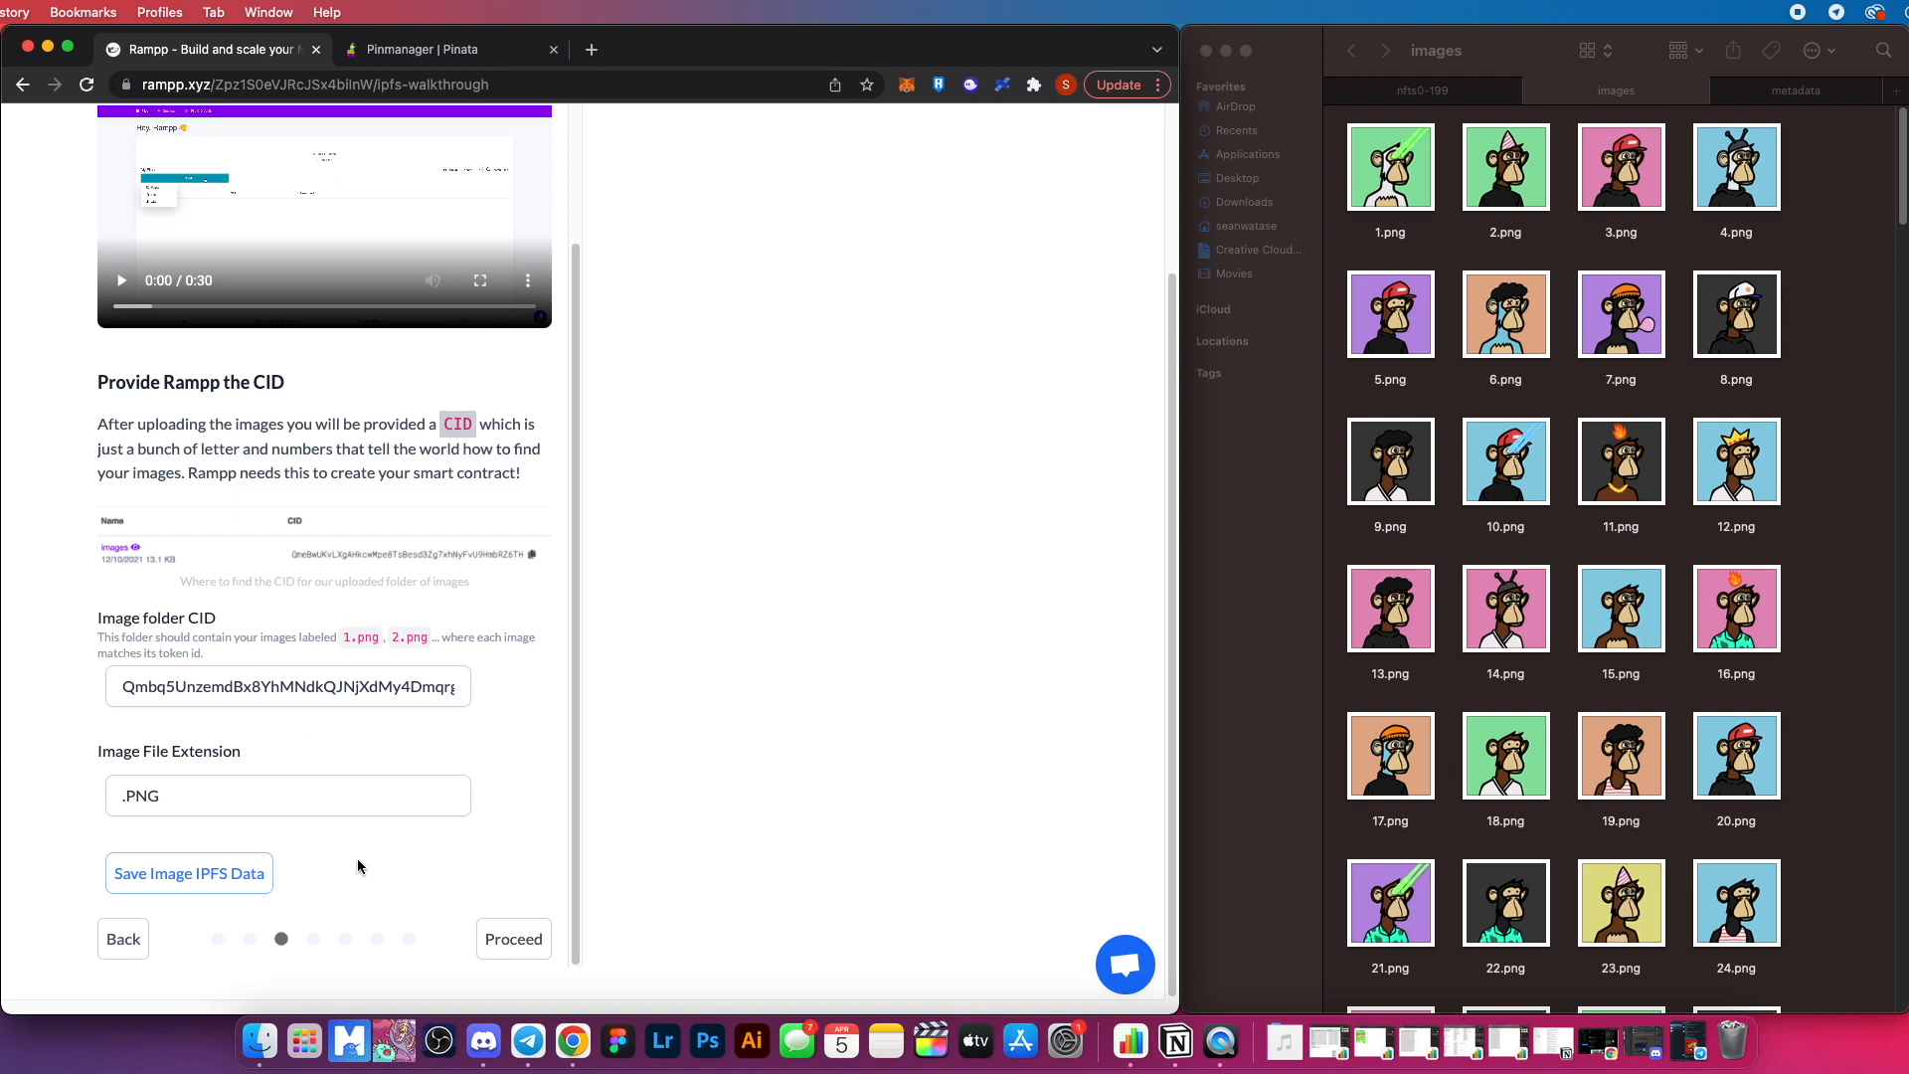
pyautogui.click(213, 875)
# - Advance Rampp to the pre-reveal image step and preview UnrevealImage.png in Finder's nfts0-199 folder
pyautogui.click(509, 942)
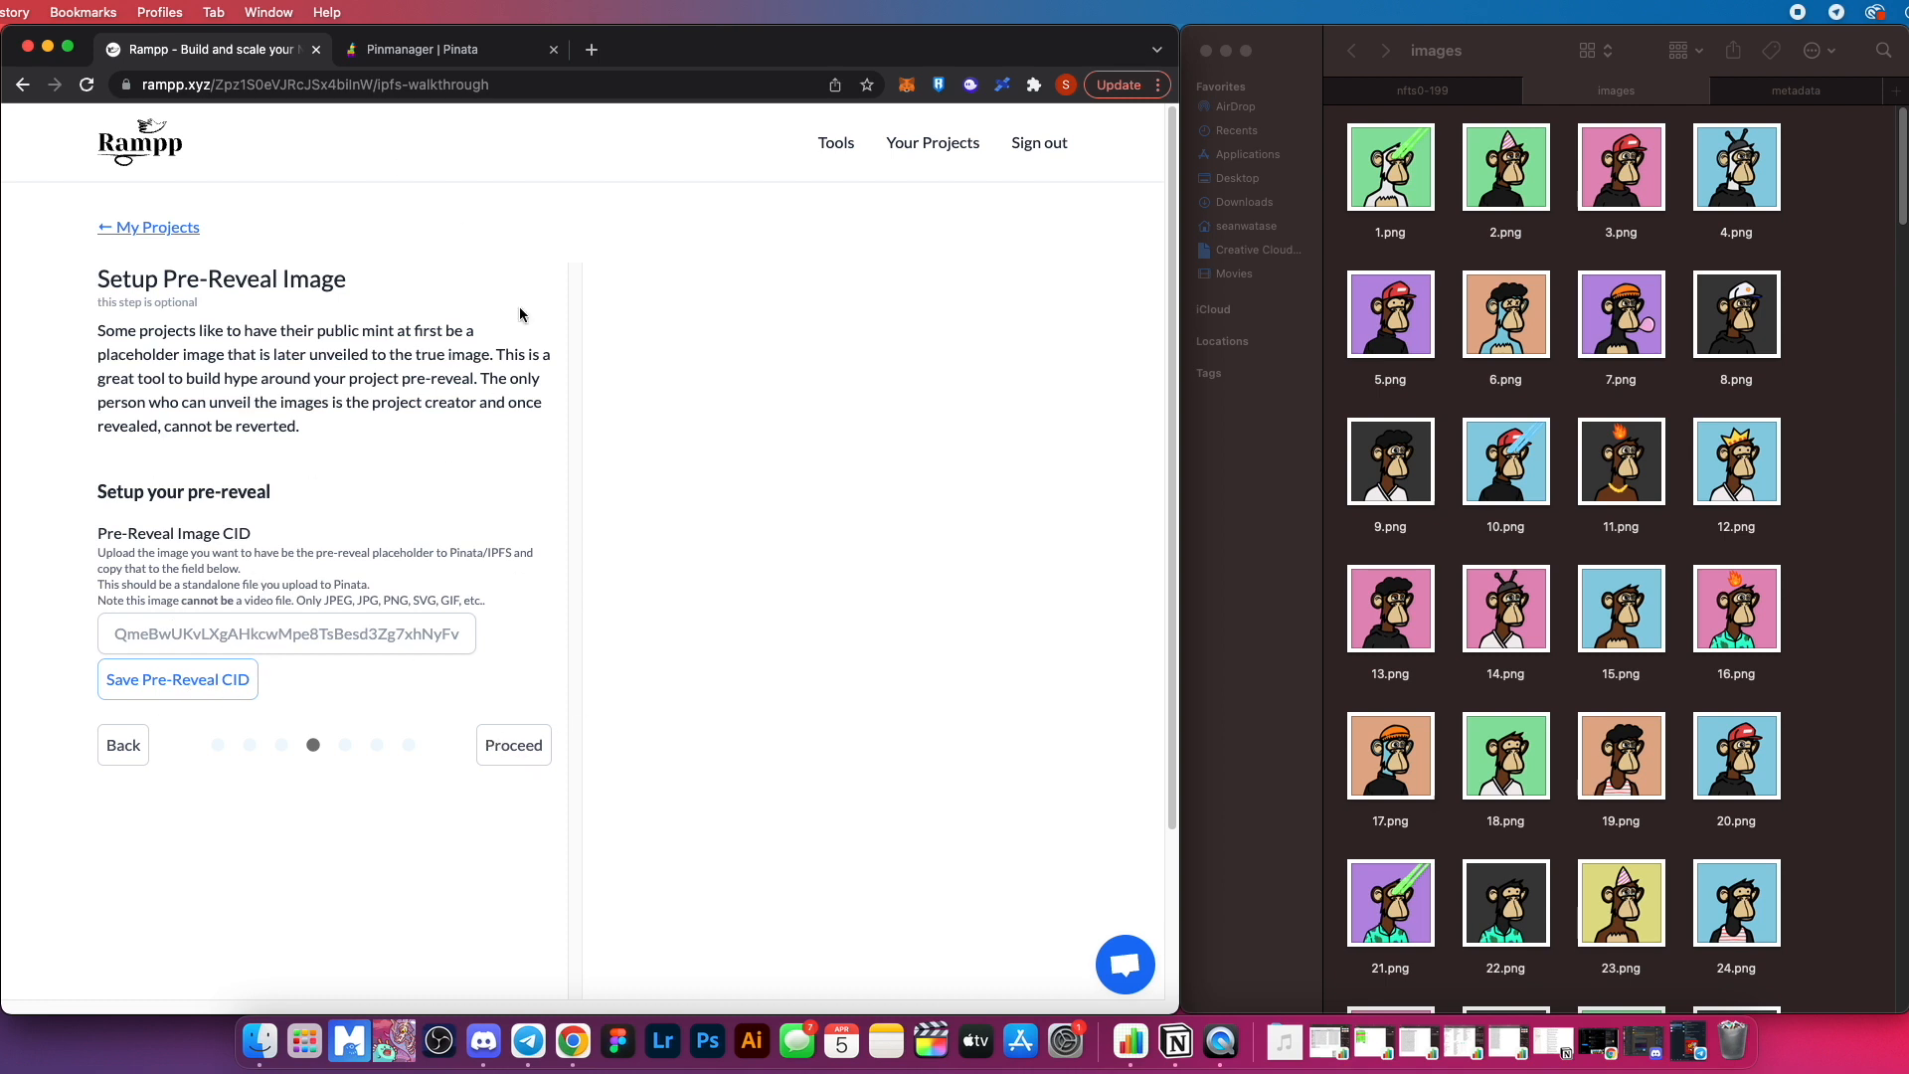
pyautogui.click(1415, 96)
pyautogui.click(1602, 154)
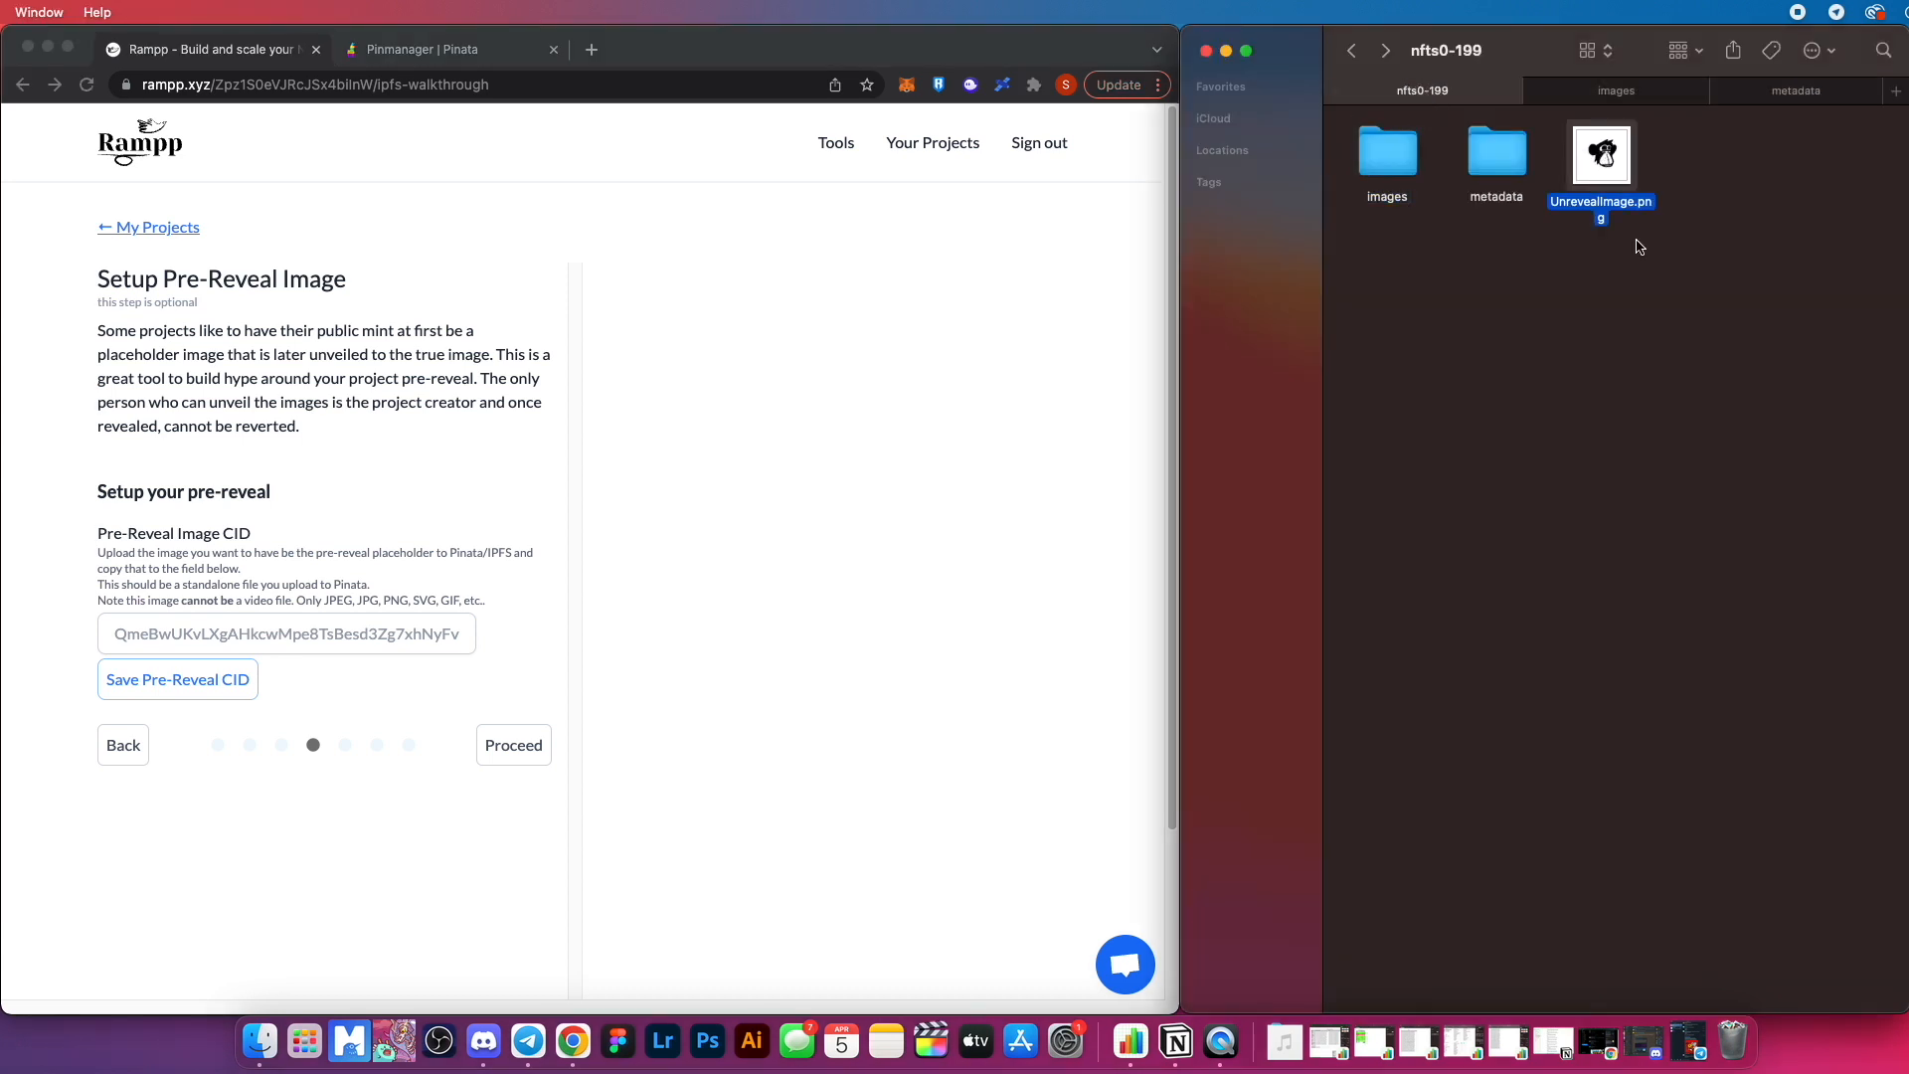
pyautogui.press('space')
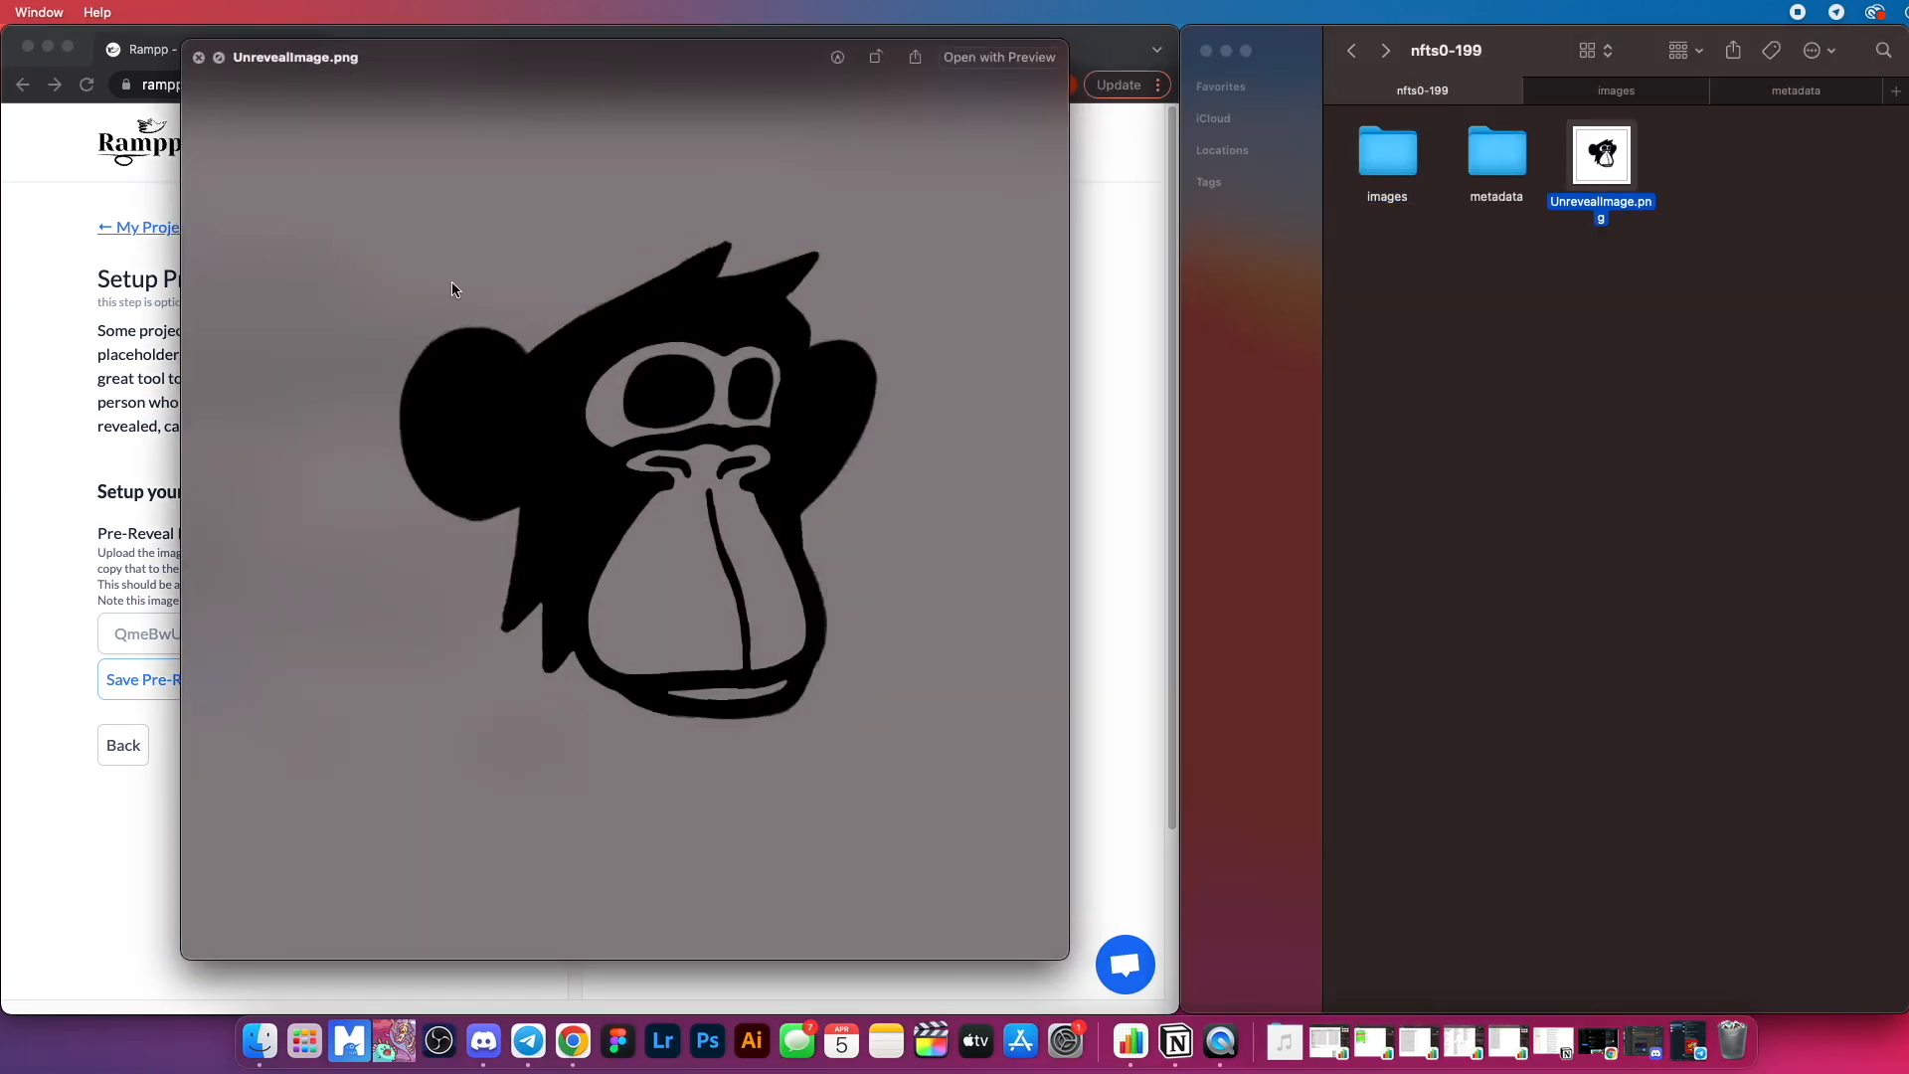
pyautogui.press('space')
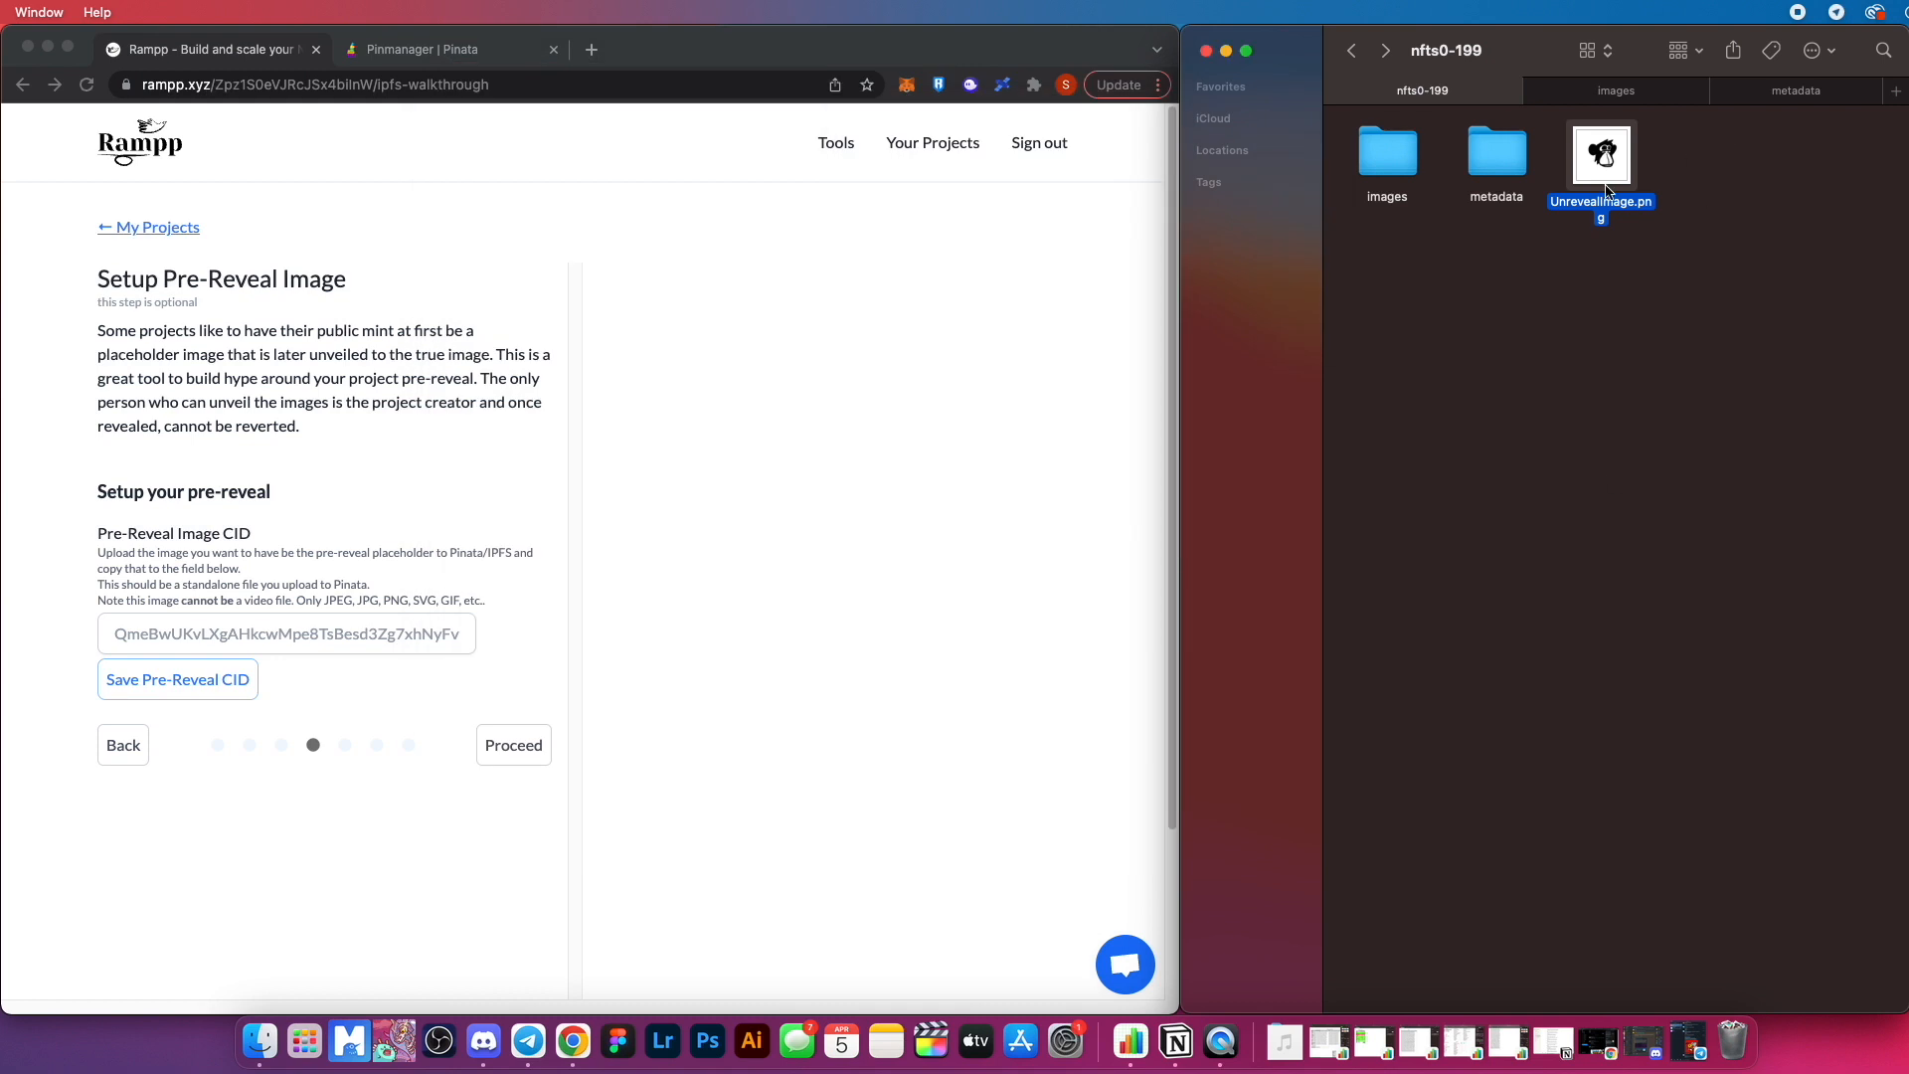
pyautogui.click(1591, 318)
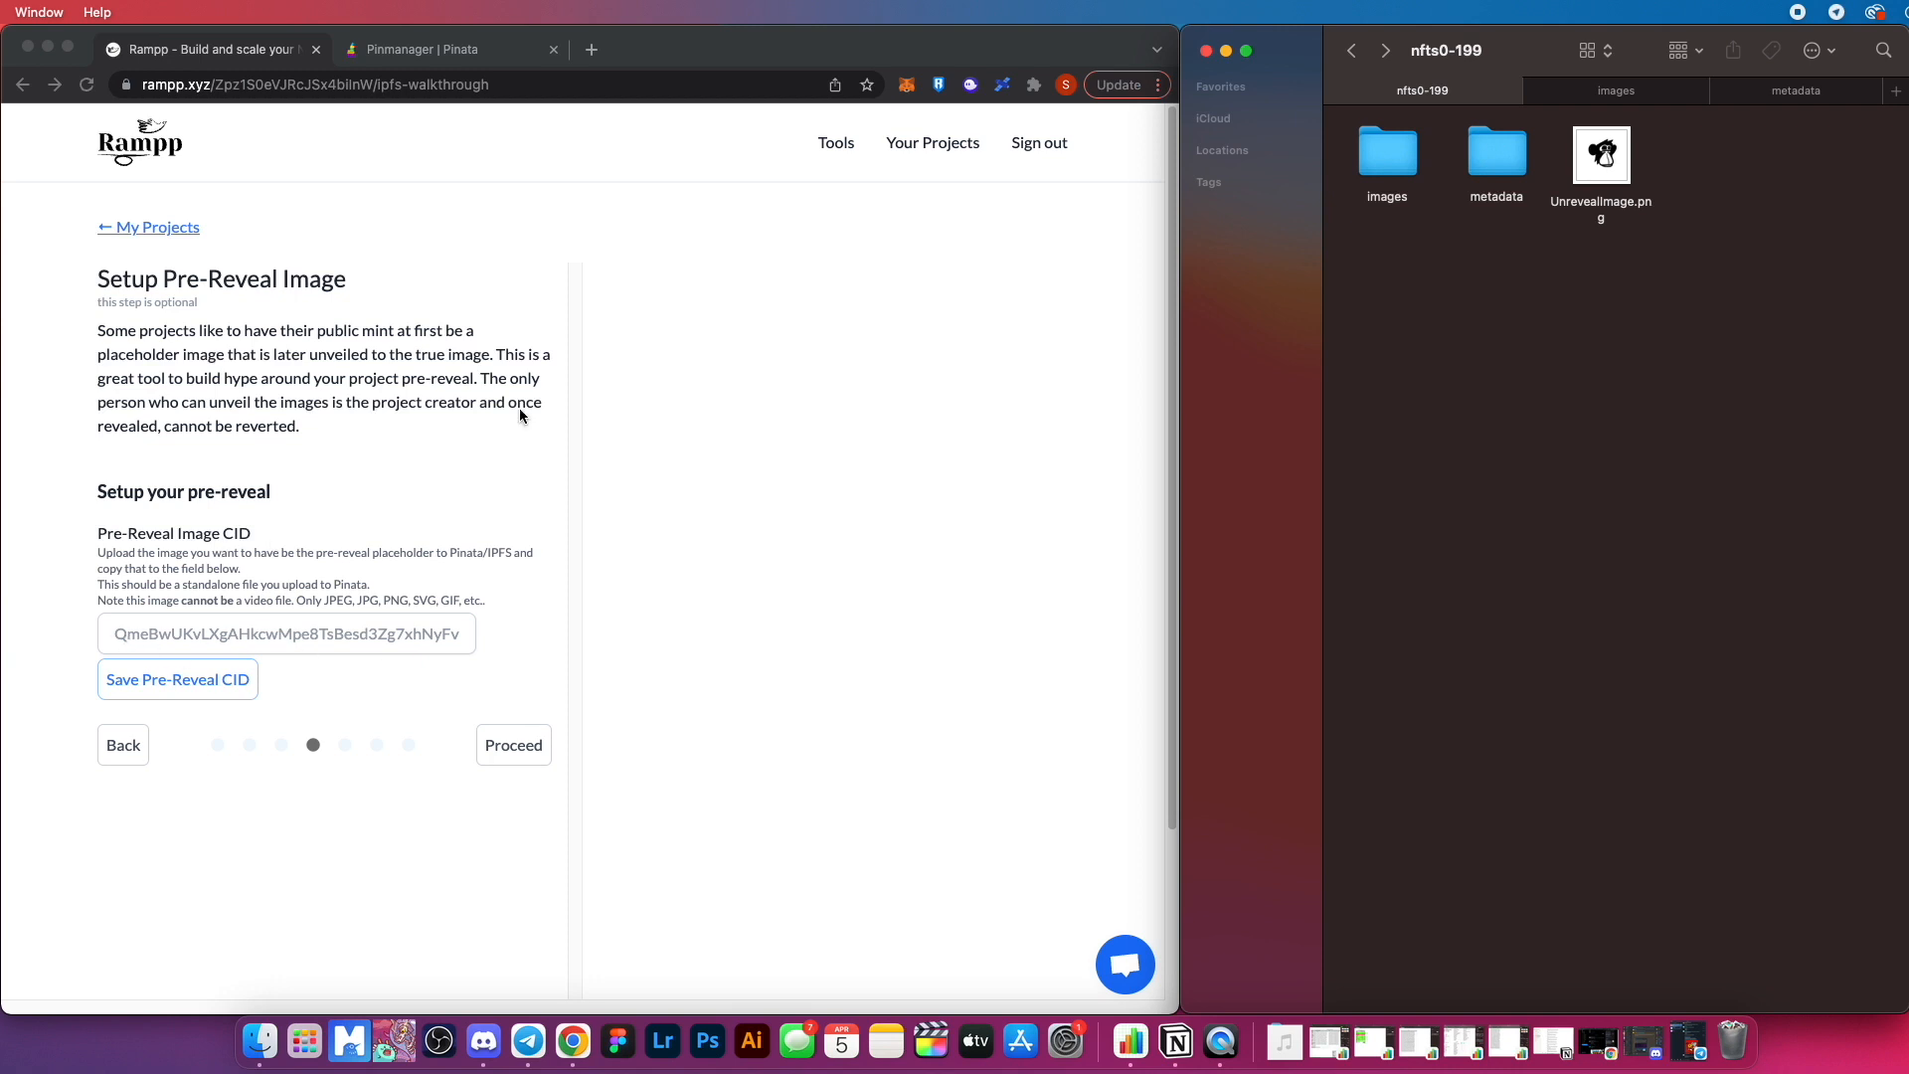
pyautogui.click(452, 52)
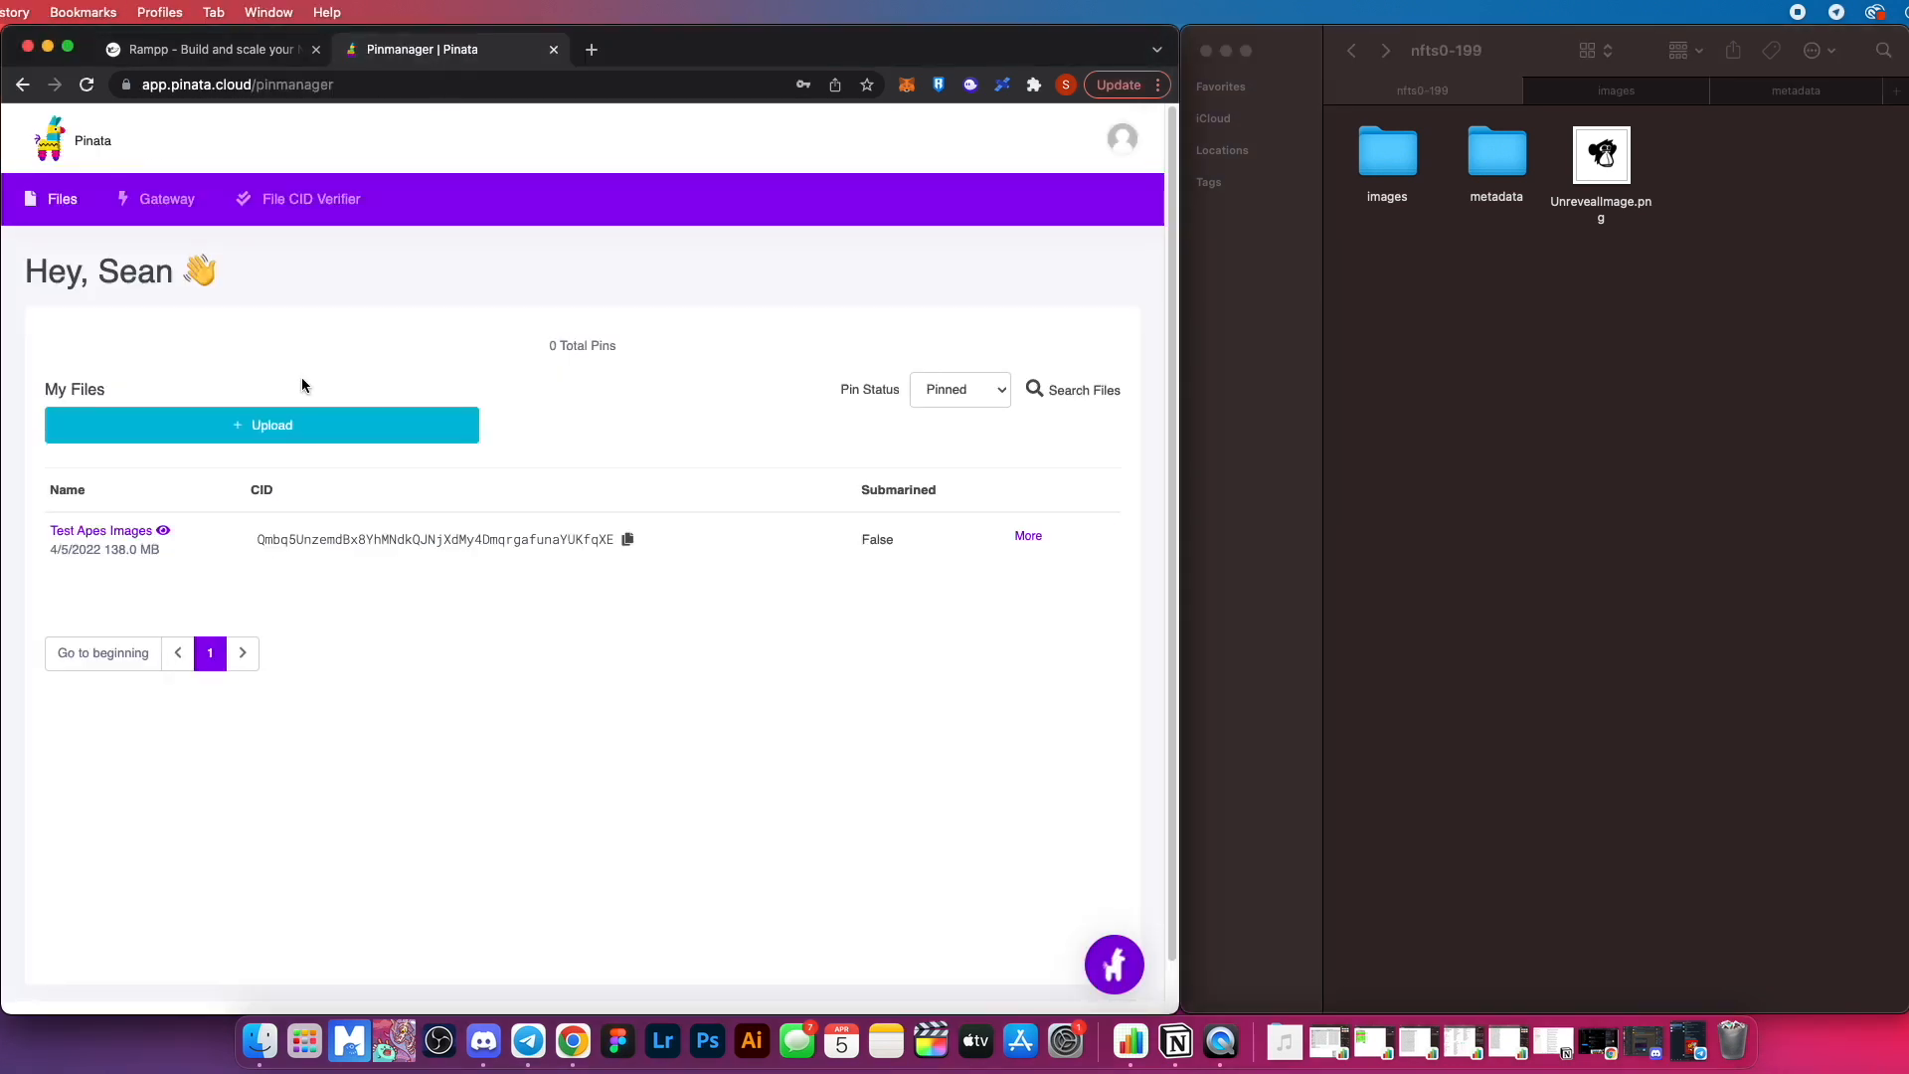
# - Start a Pinata single-file upload and choose nfts0-199/UnrevealImage.png
pyautogui.click(312, 429)
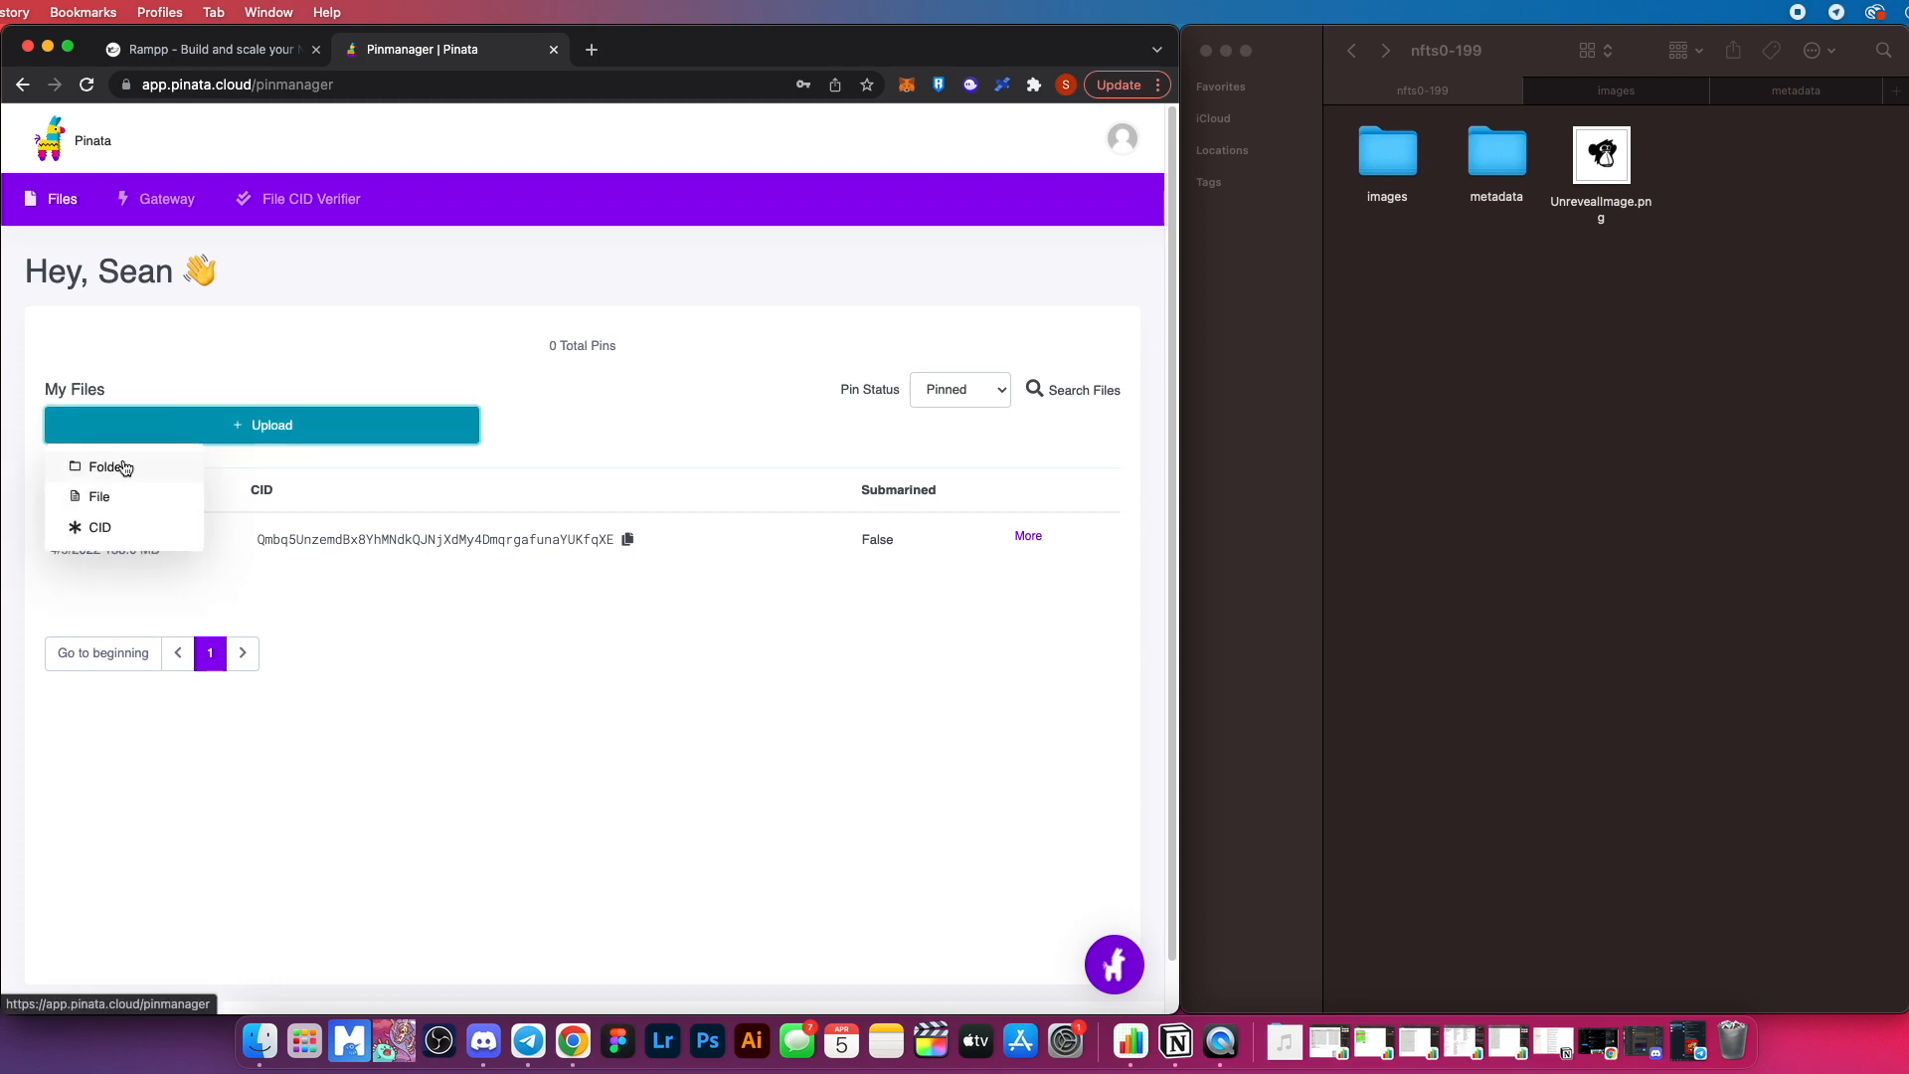
pyautogui.click(147, 505)
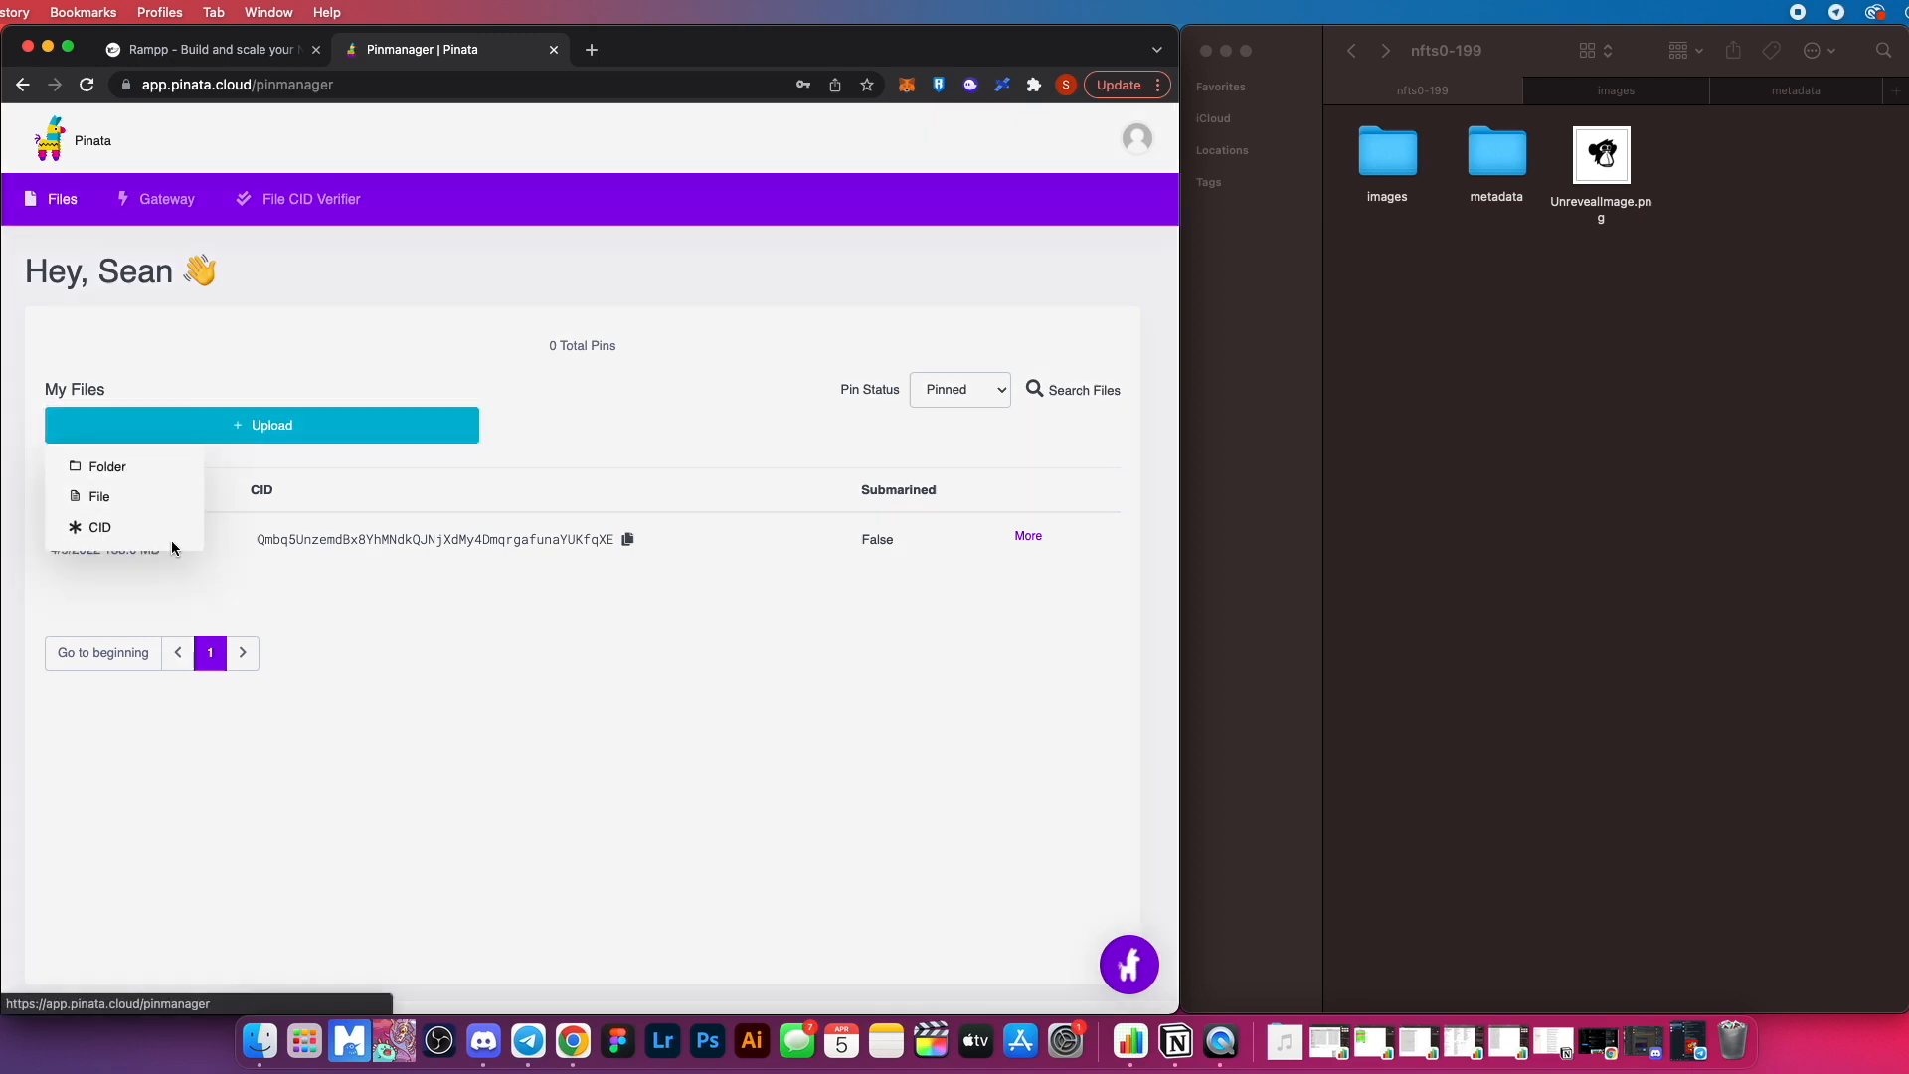
pyautogui.click(615, 662)
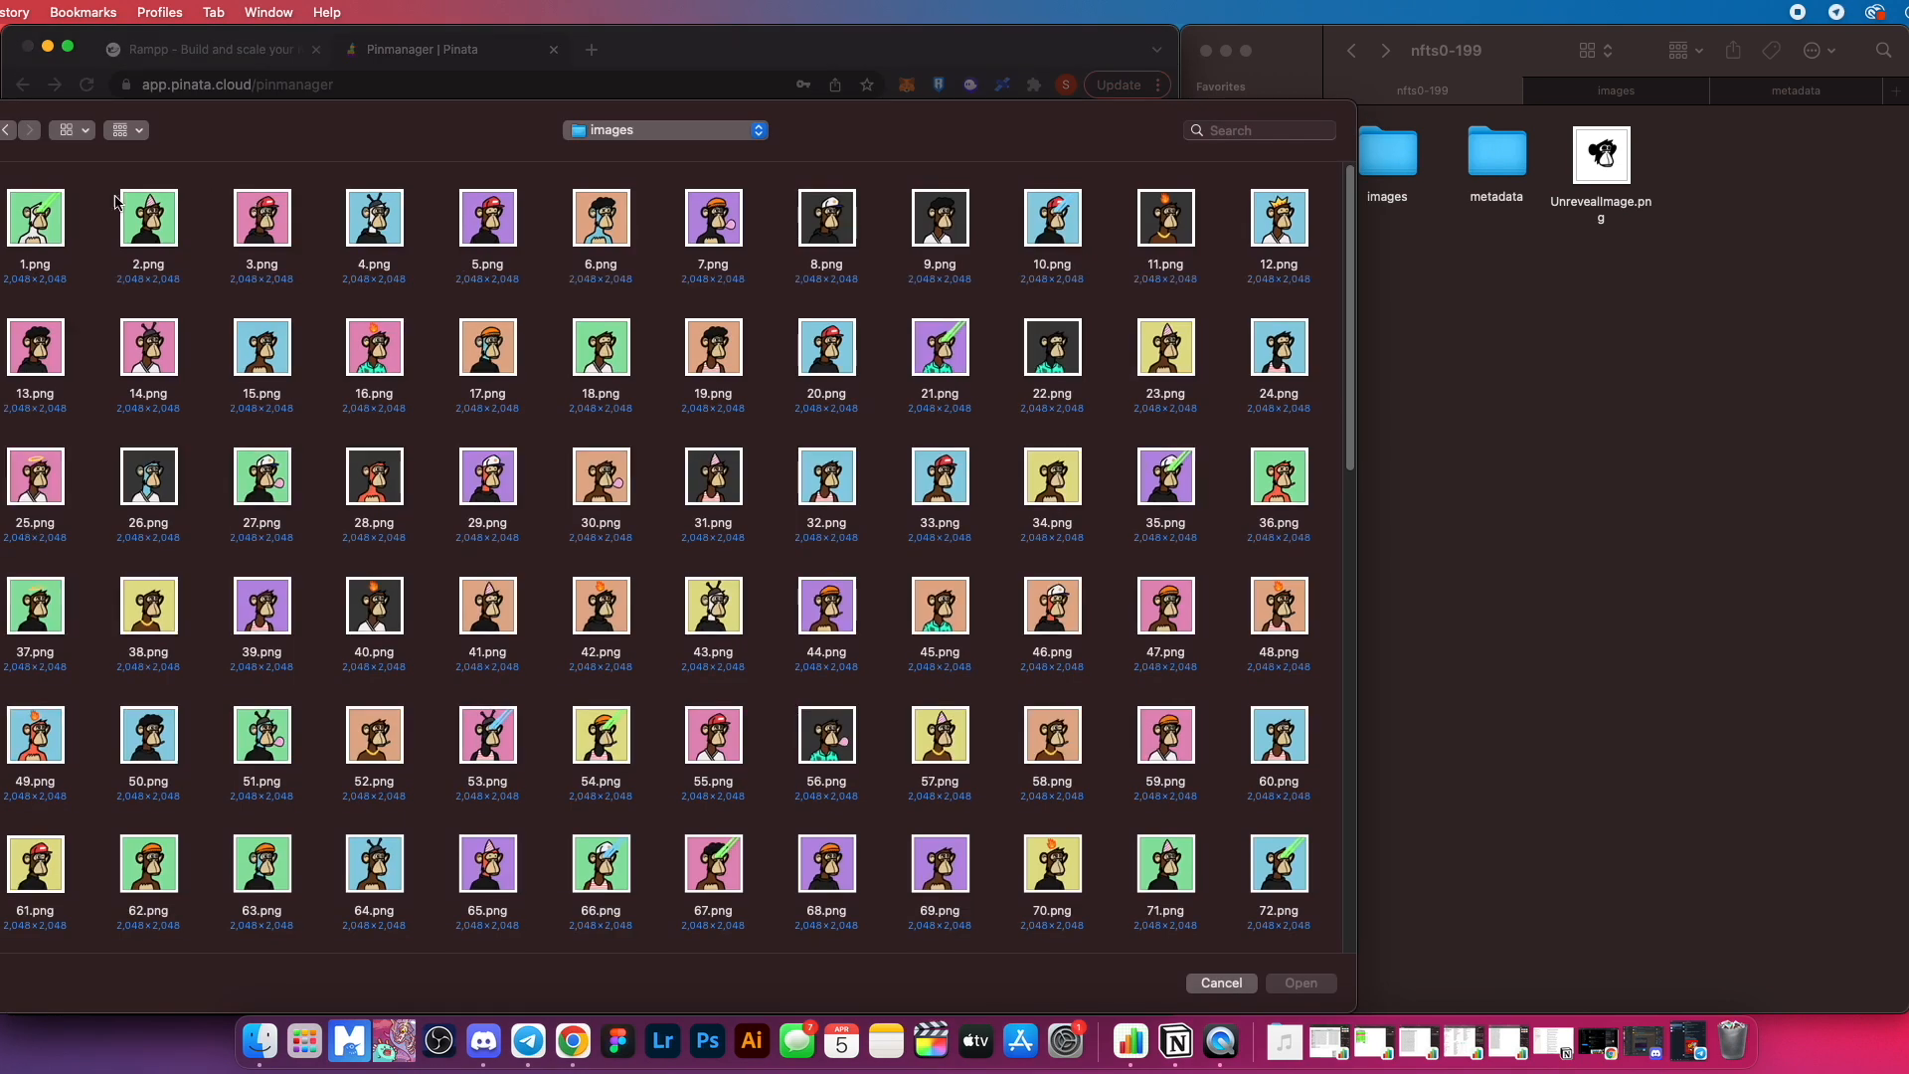
pyautogui.click(710, 133)
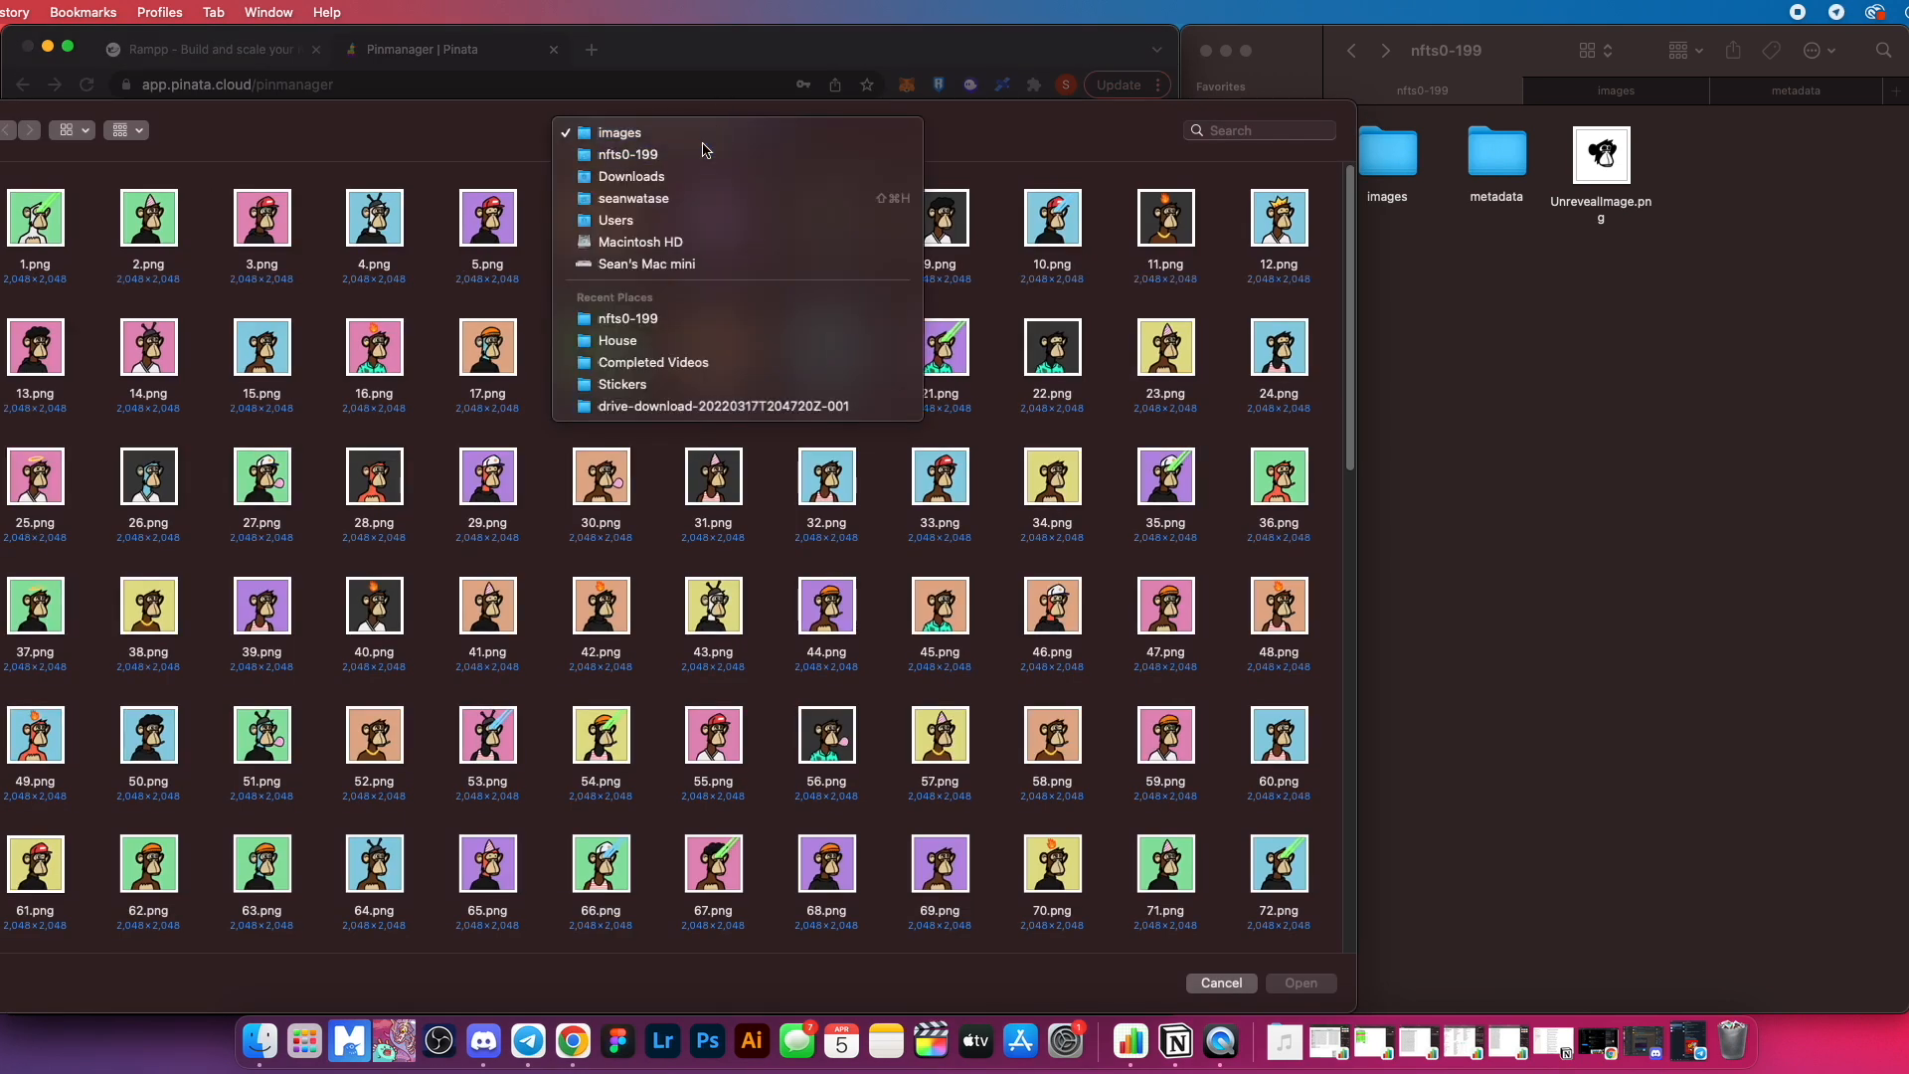
pyautogui.click(705, 154)
pyautogui.click(145, 229)
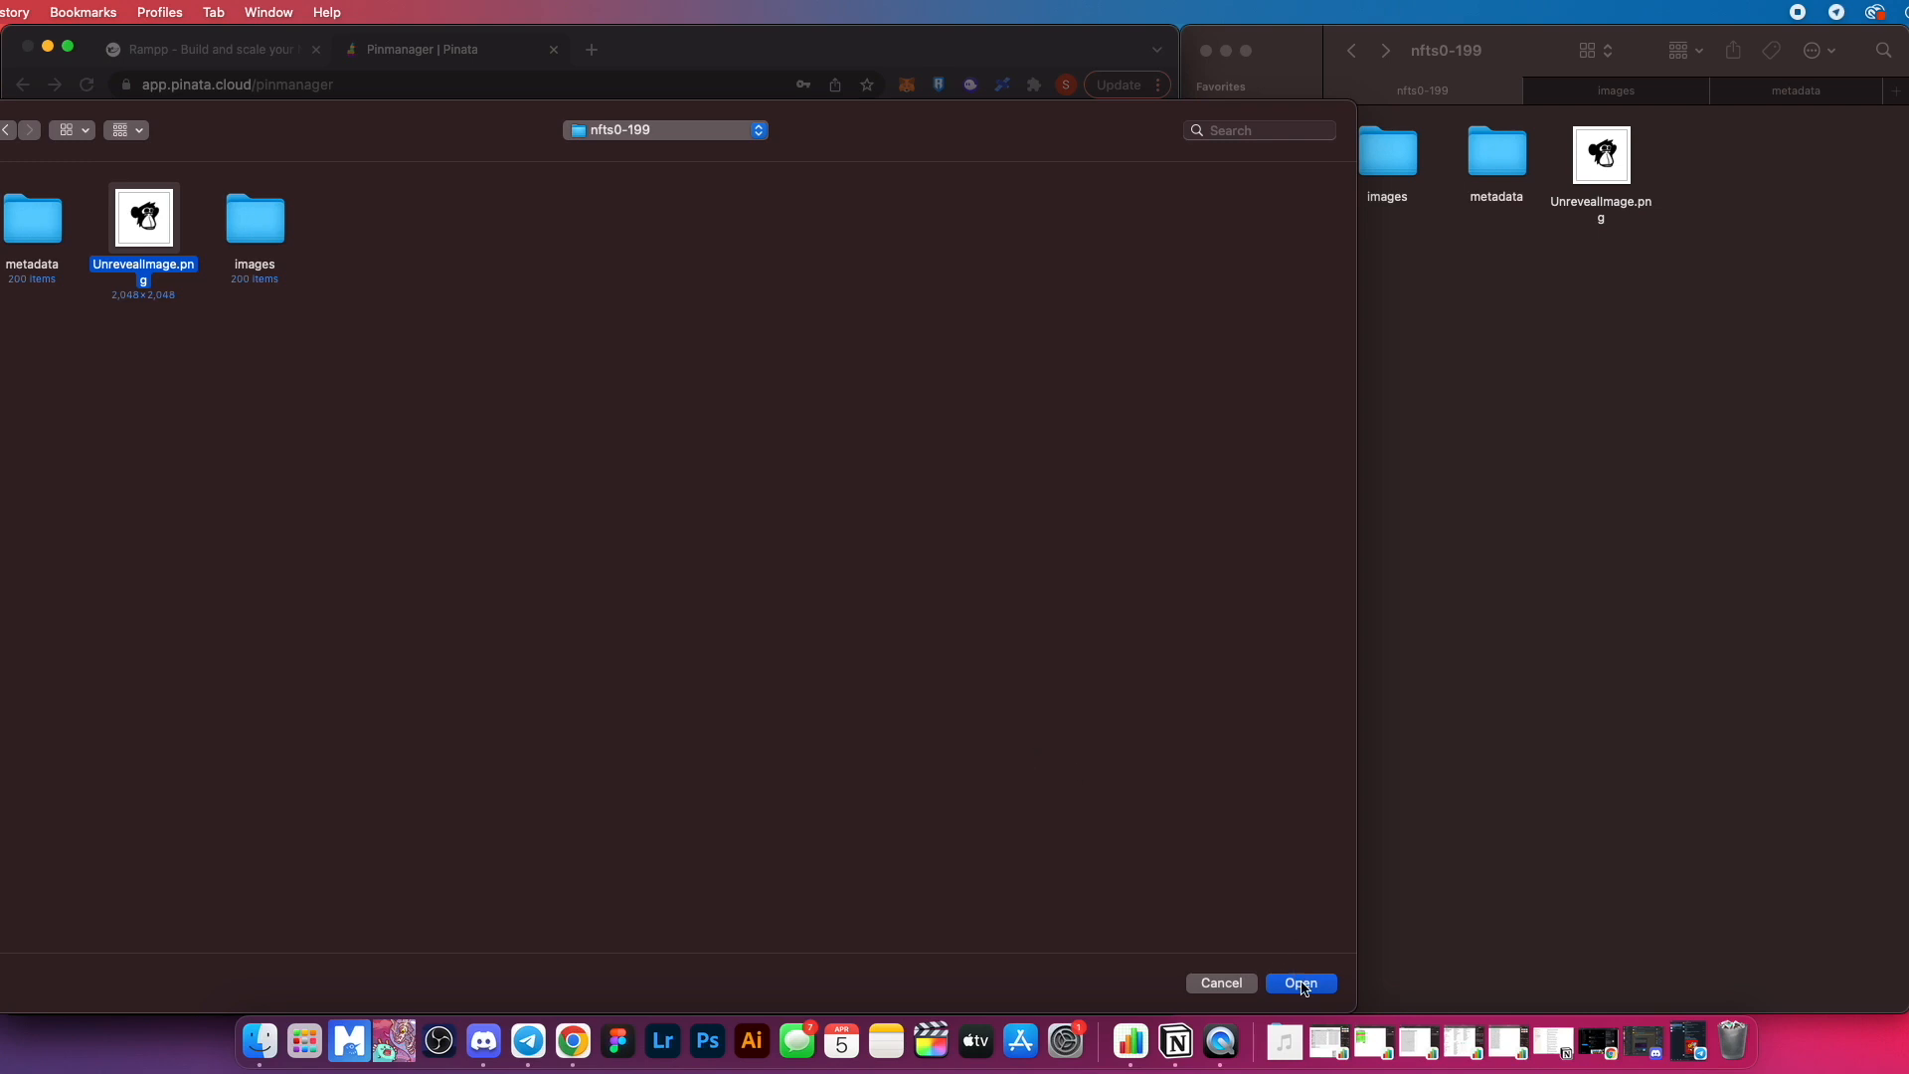
pyautogui.click(1300, 983)
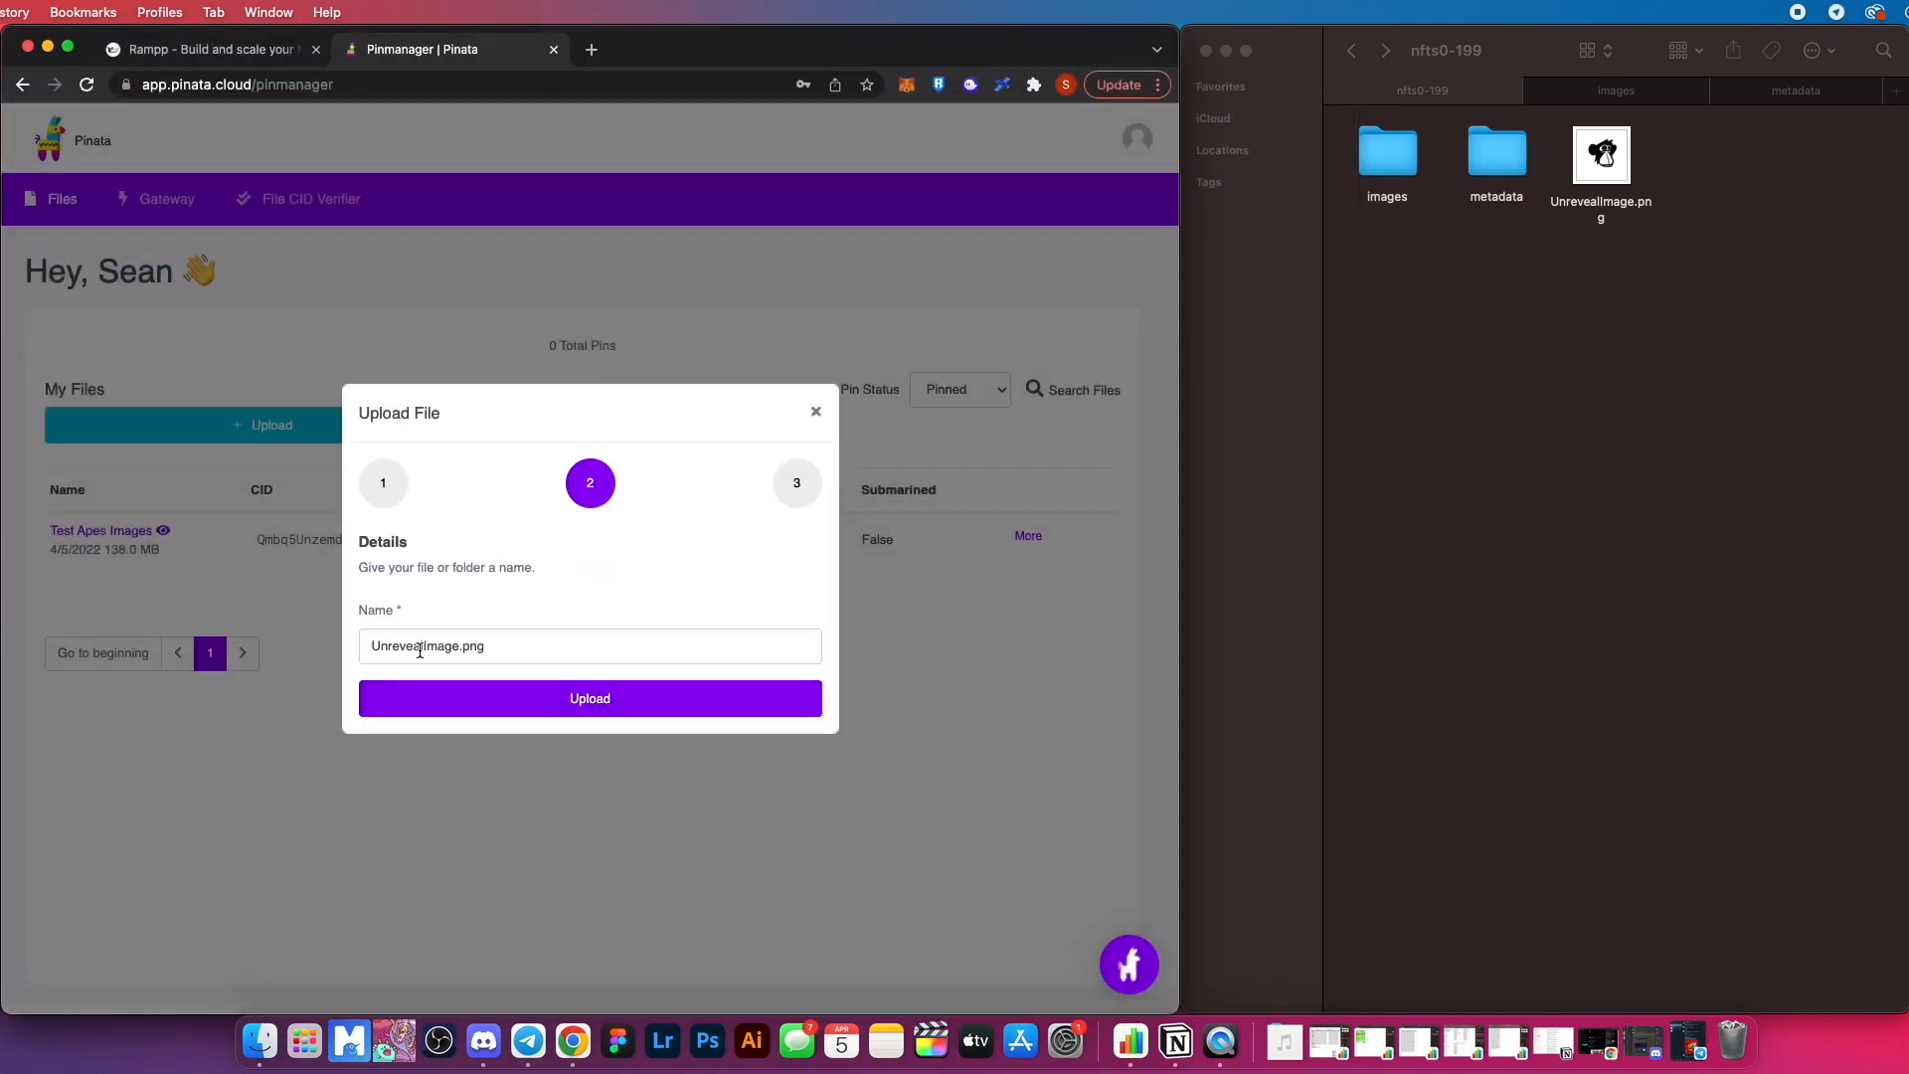
# - Name the upload 'Test Apes Pre-Reveal', upload it and copy its CID
pyautogui.moveTo(490, 647); pyautogui.dragTo(332, 647)
pyautogui.write('P')
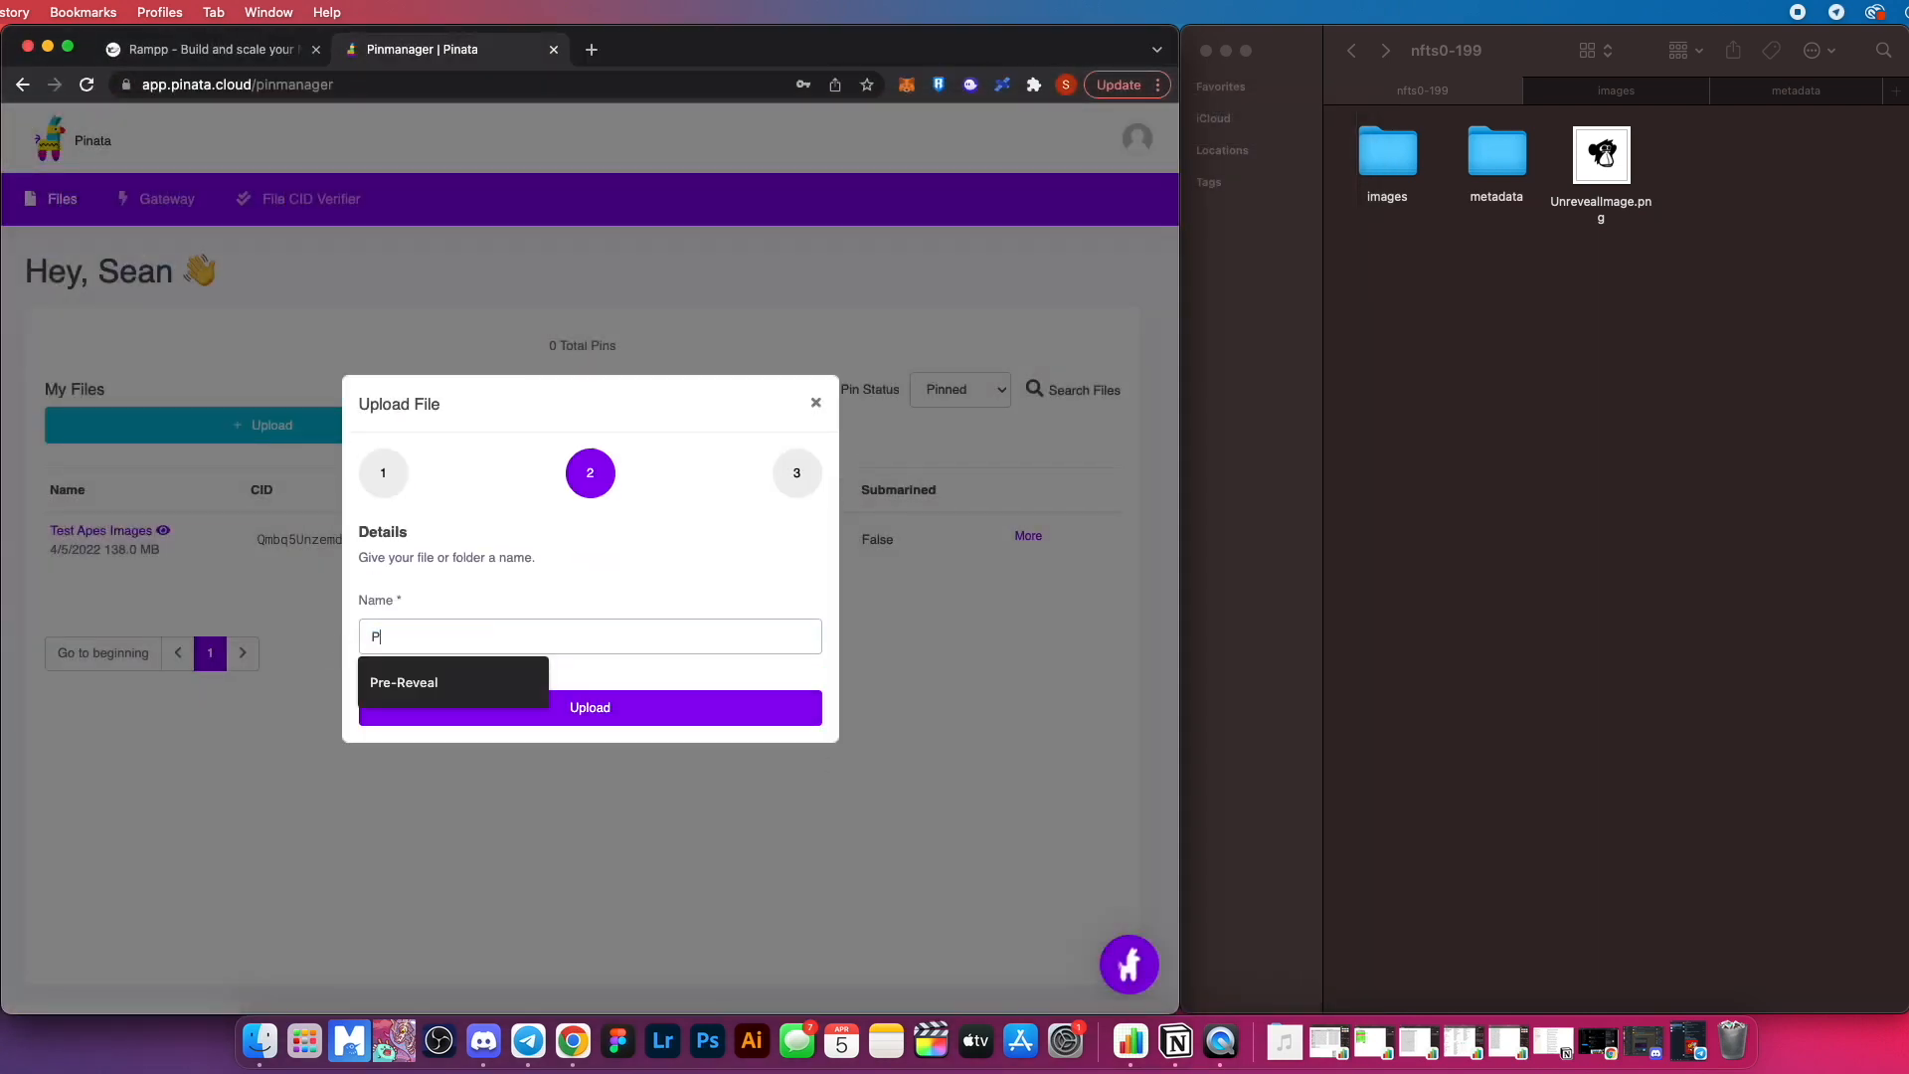
pyautogui.write('r')
pyautogui.click(392, 685)
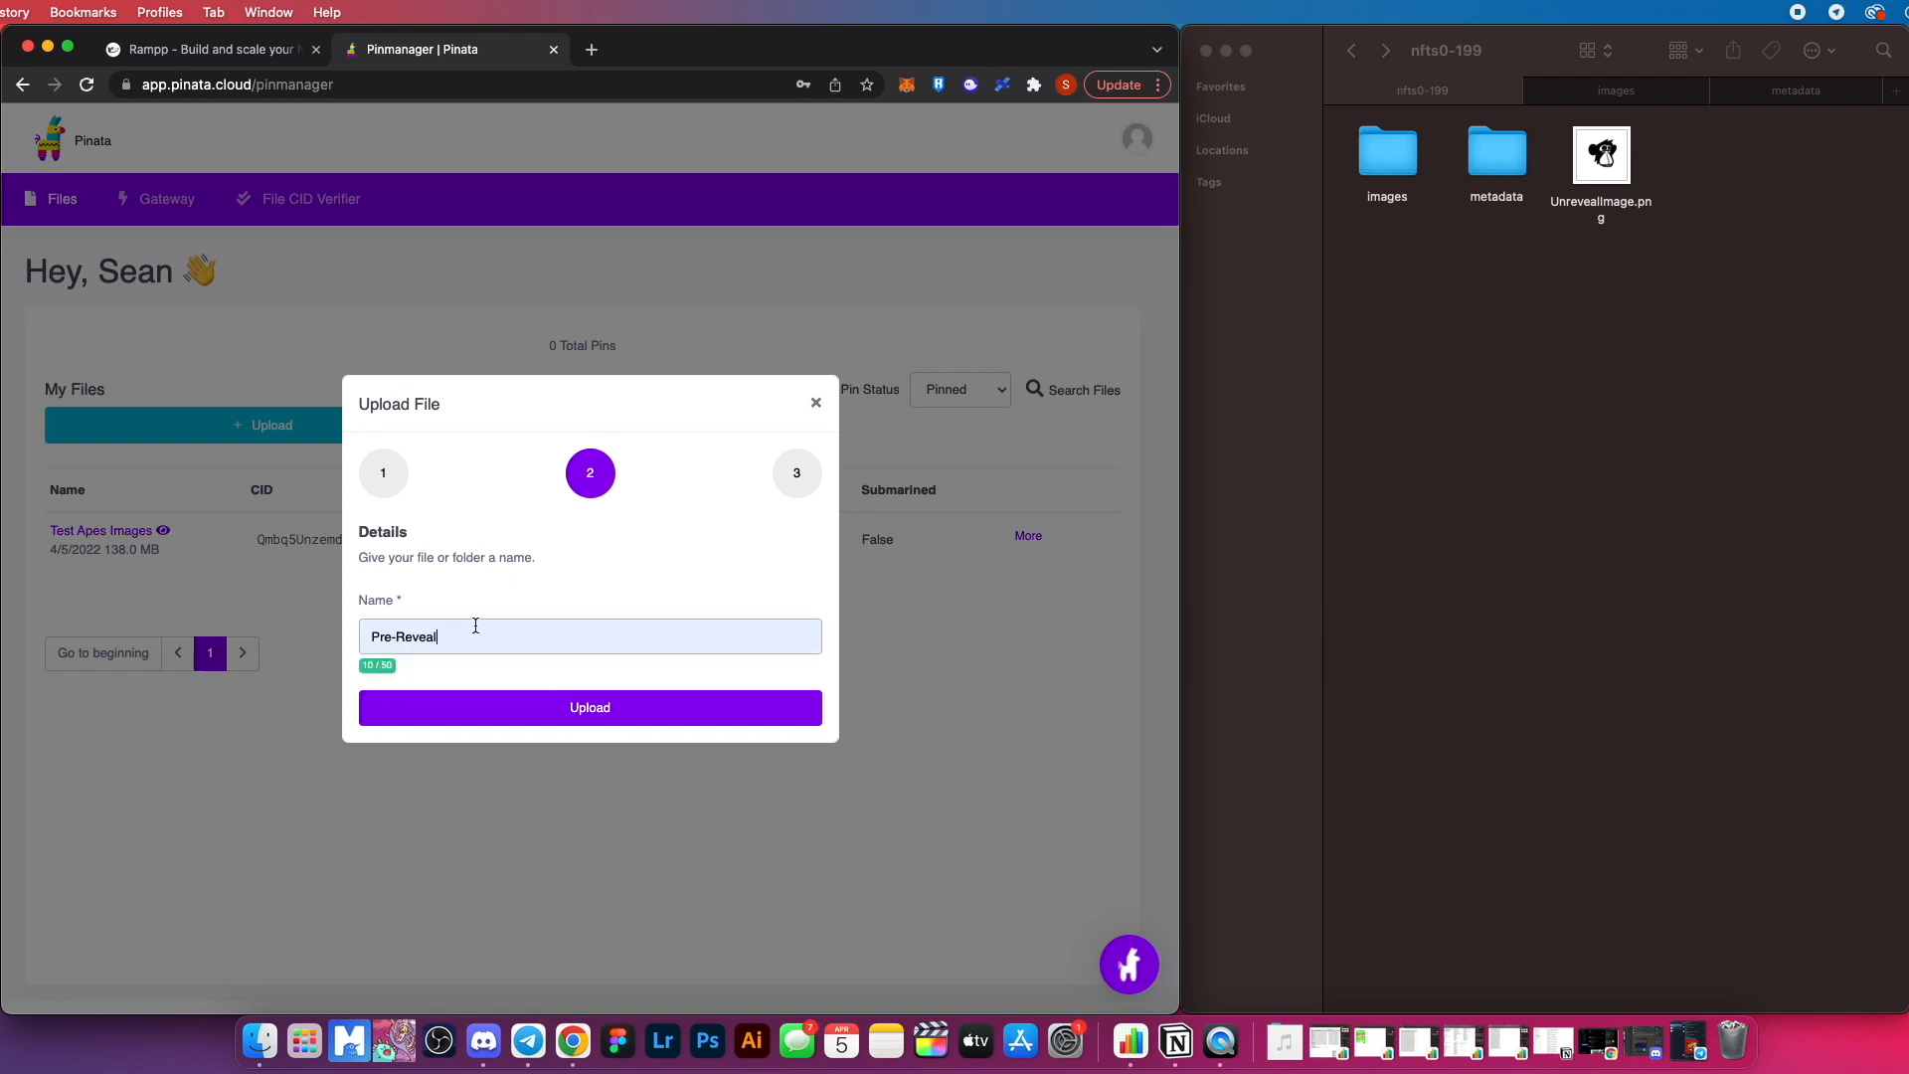
pyautogui.write('Test Apes')
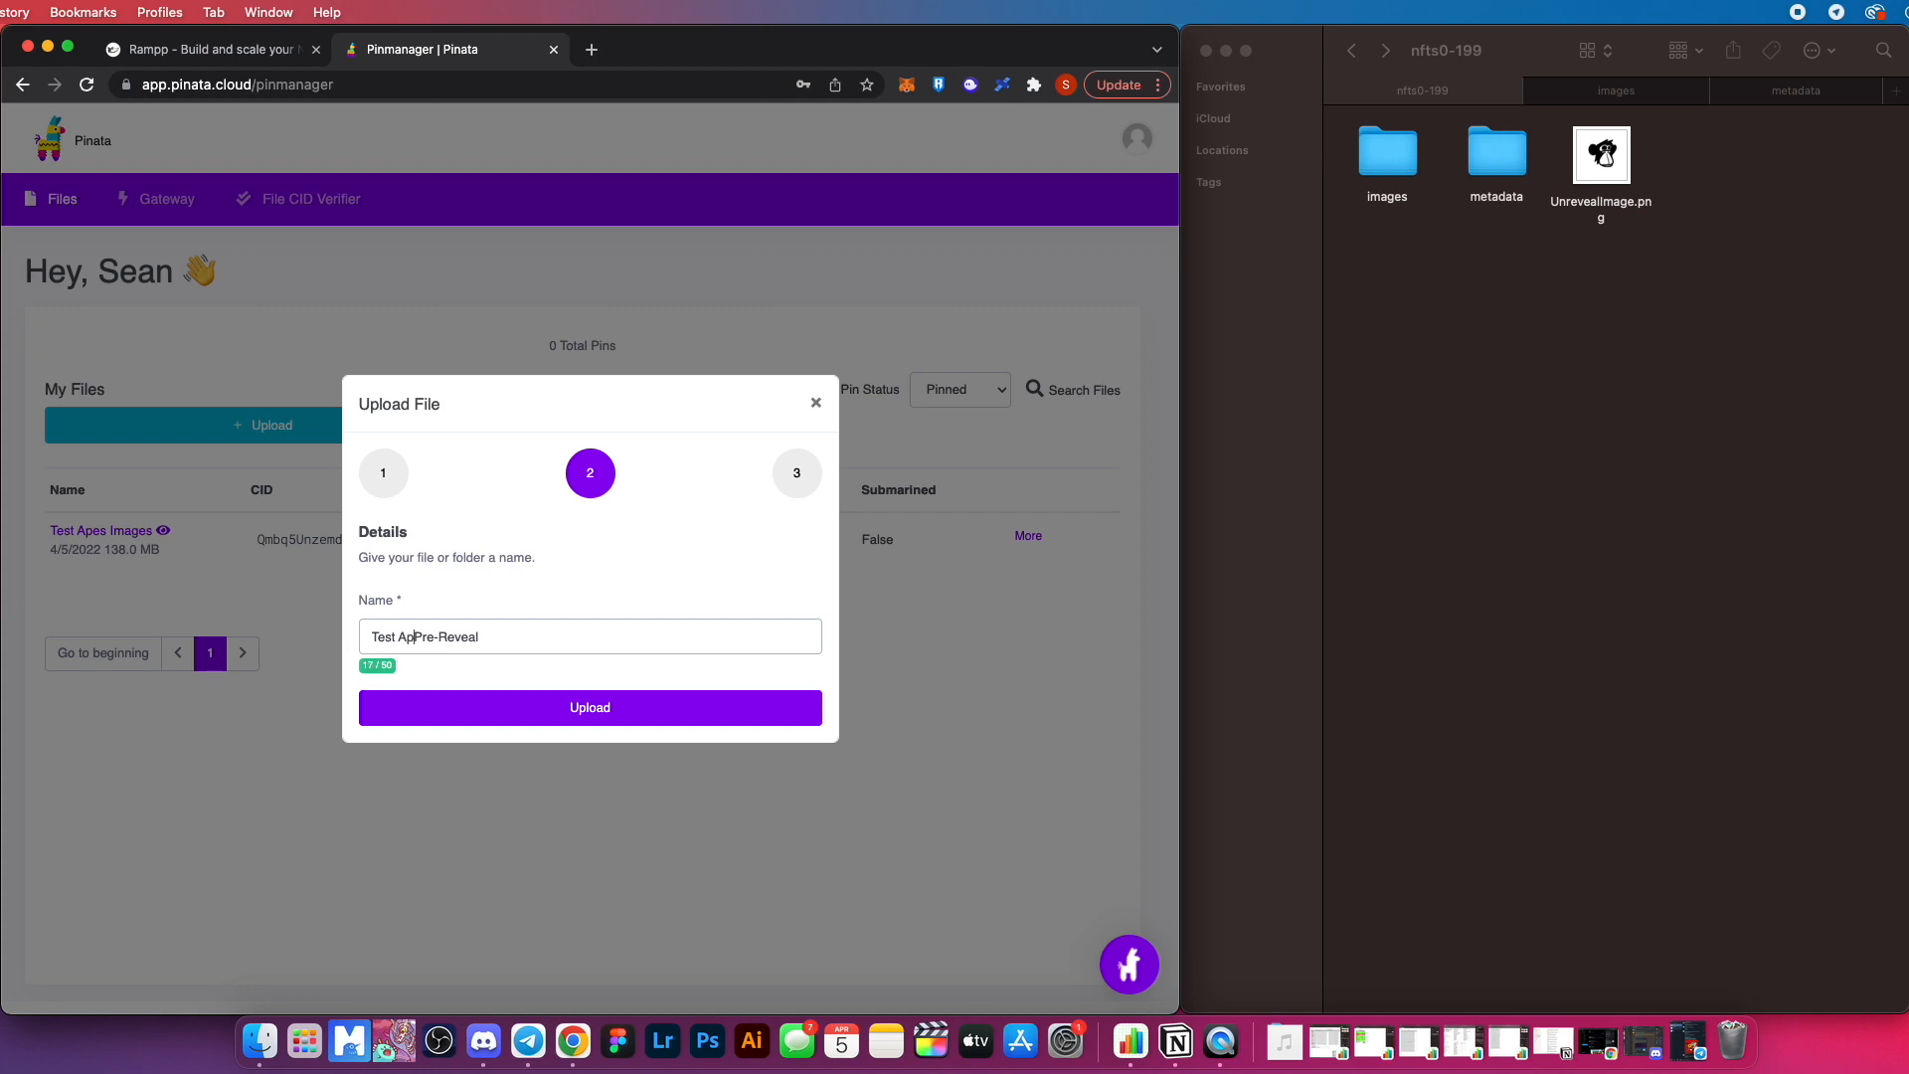
pyautogui.click(704, 709)
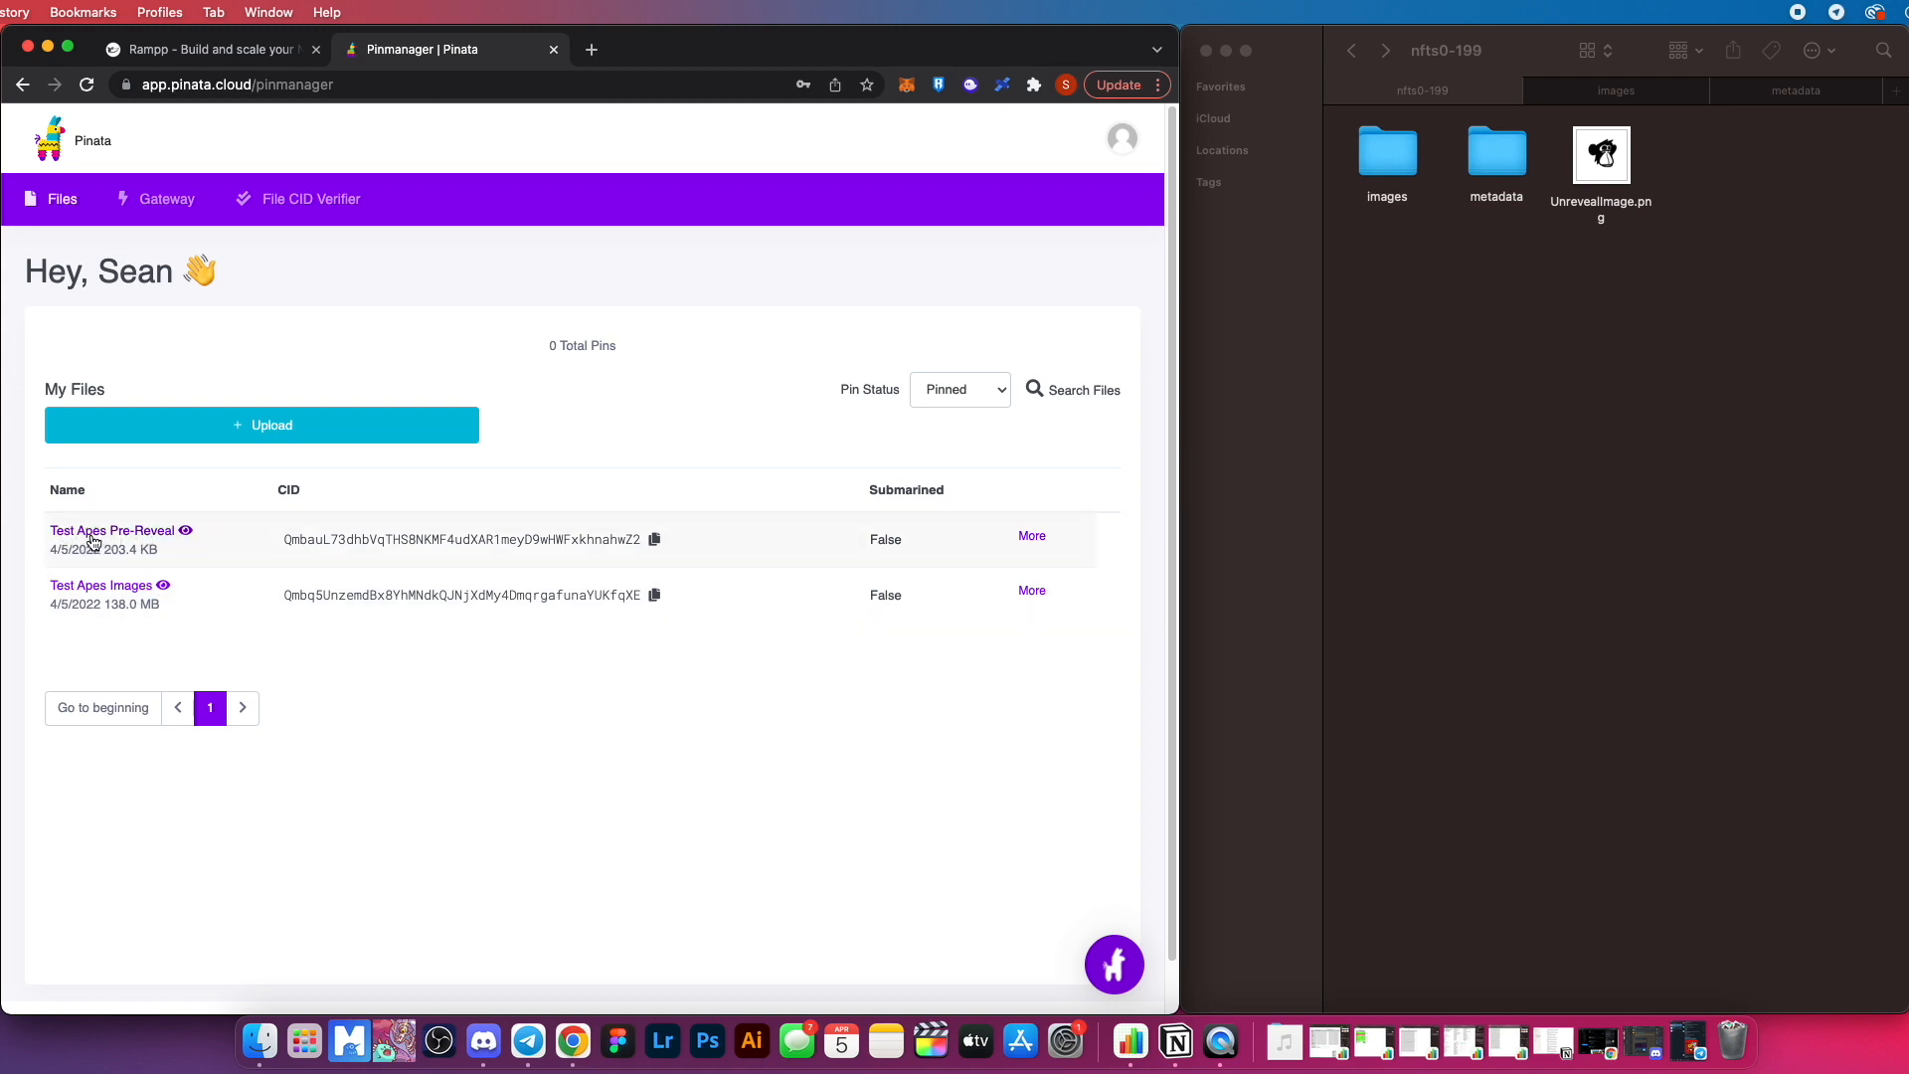
pyautogui.click(654, 538)
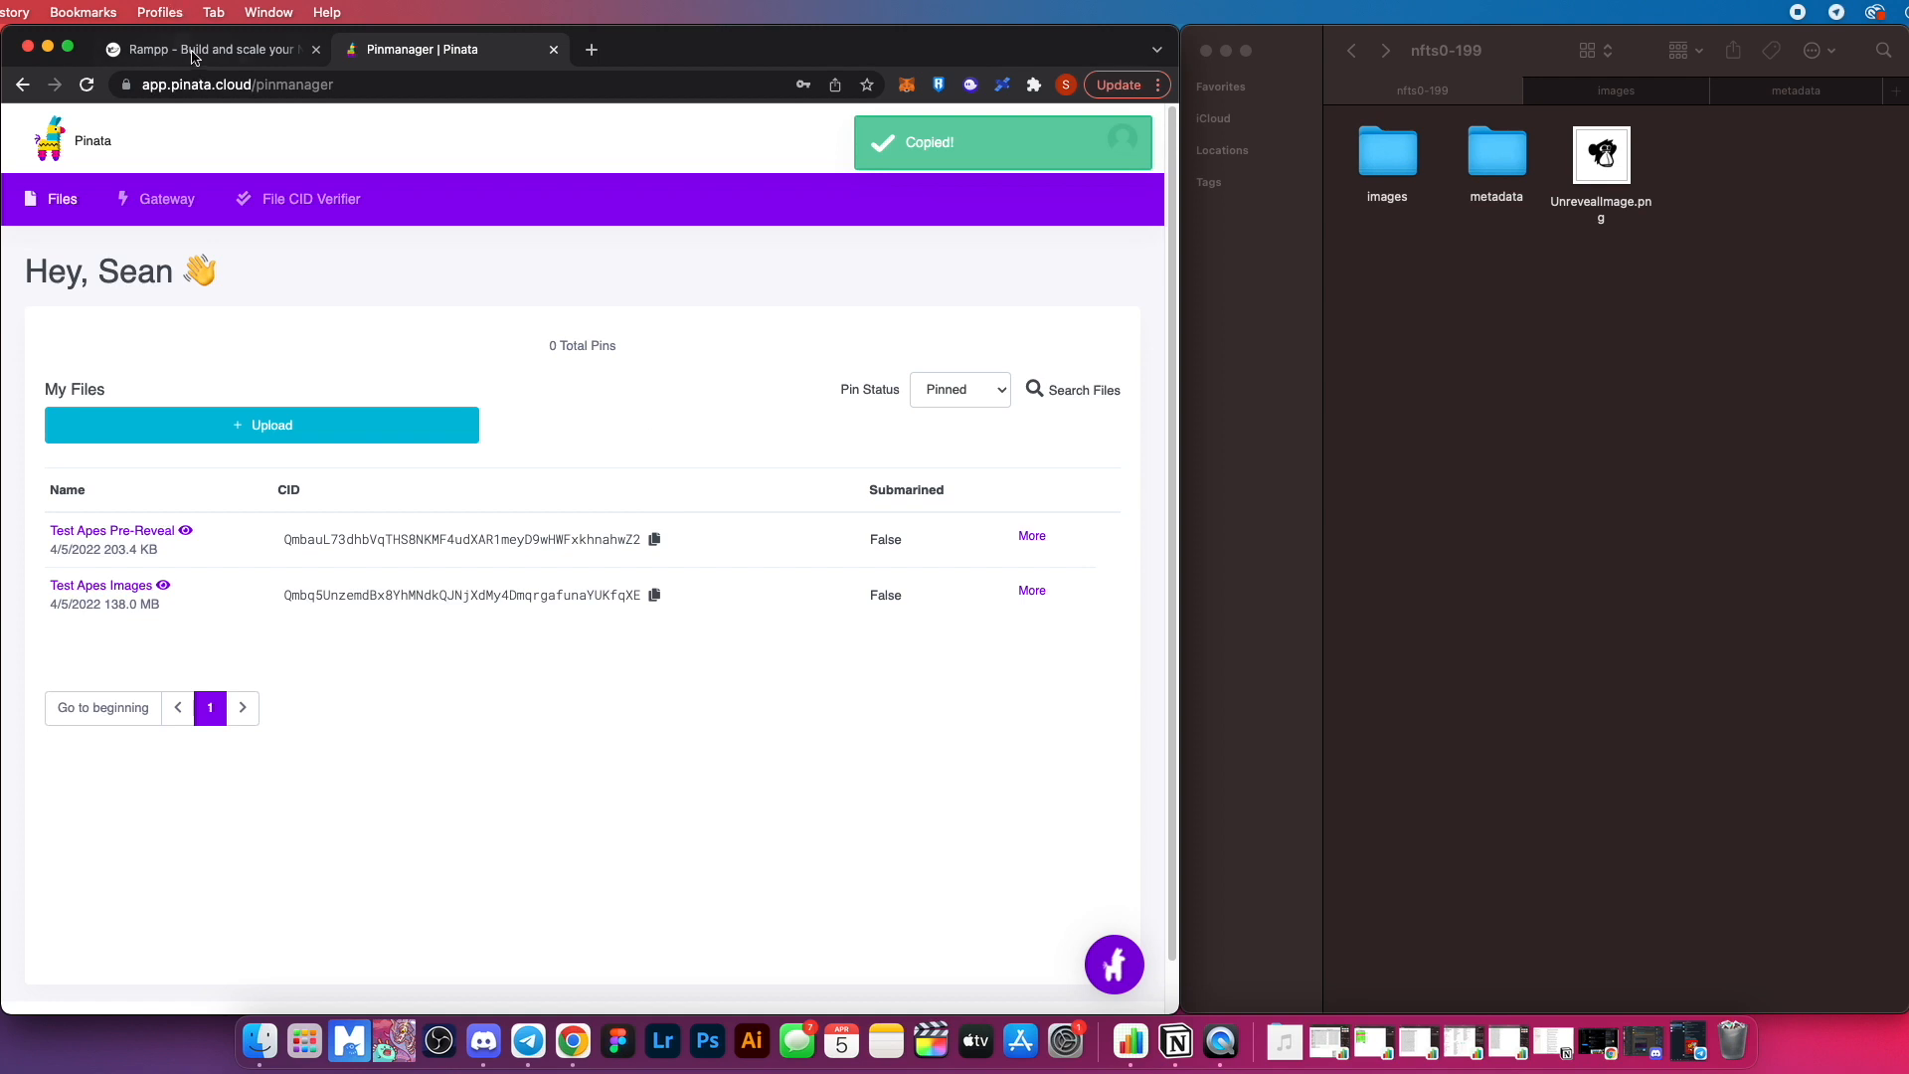
pyautogui.click(195, 49)
# - Paste the Test Apes Pre-Reveal CID into Rampp's pre-reveal field and save it
pyautogui.click(367, 639)
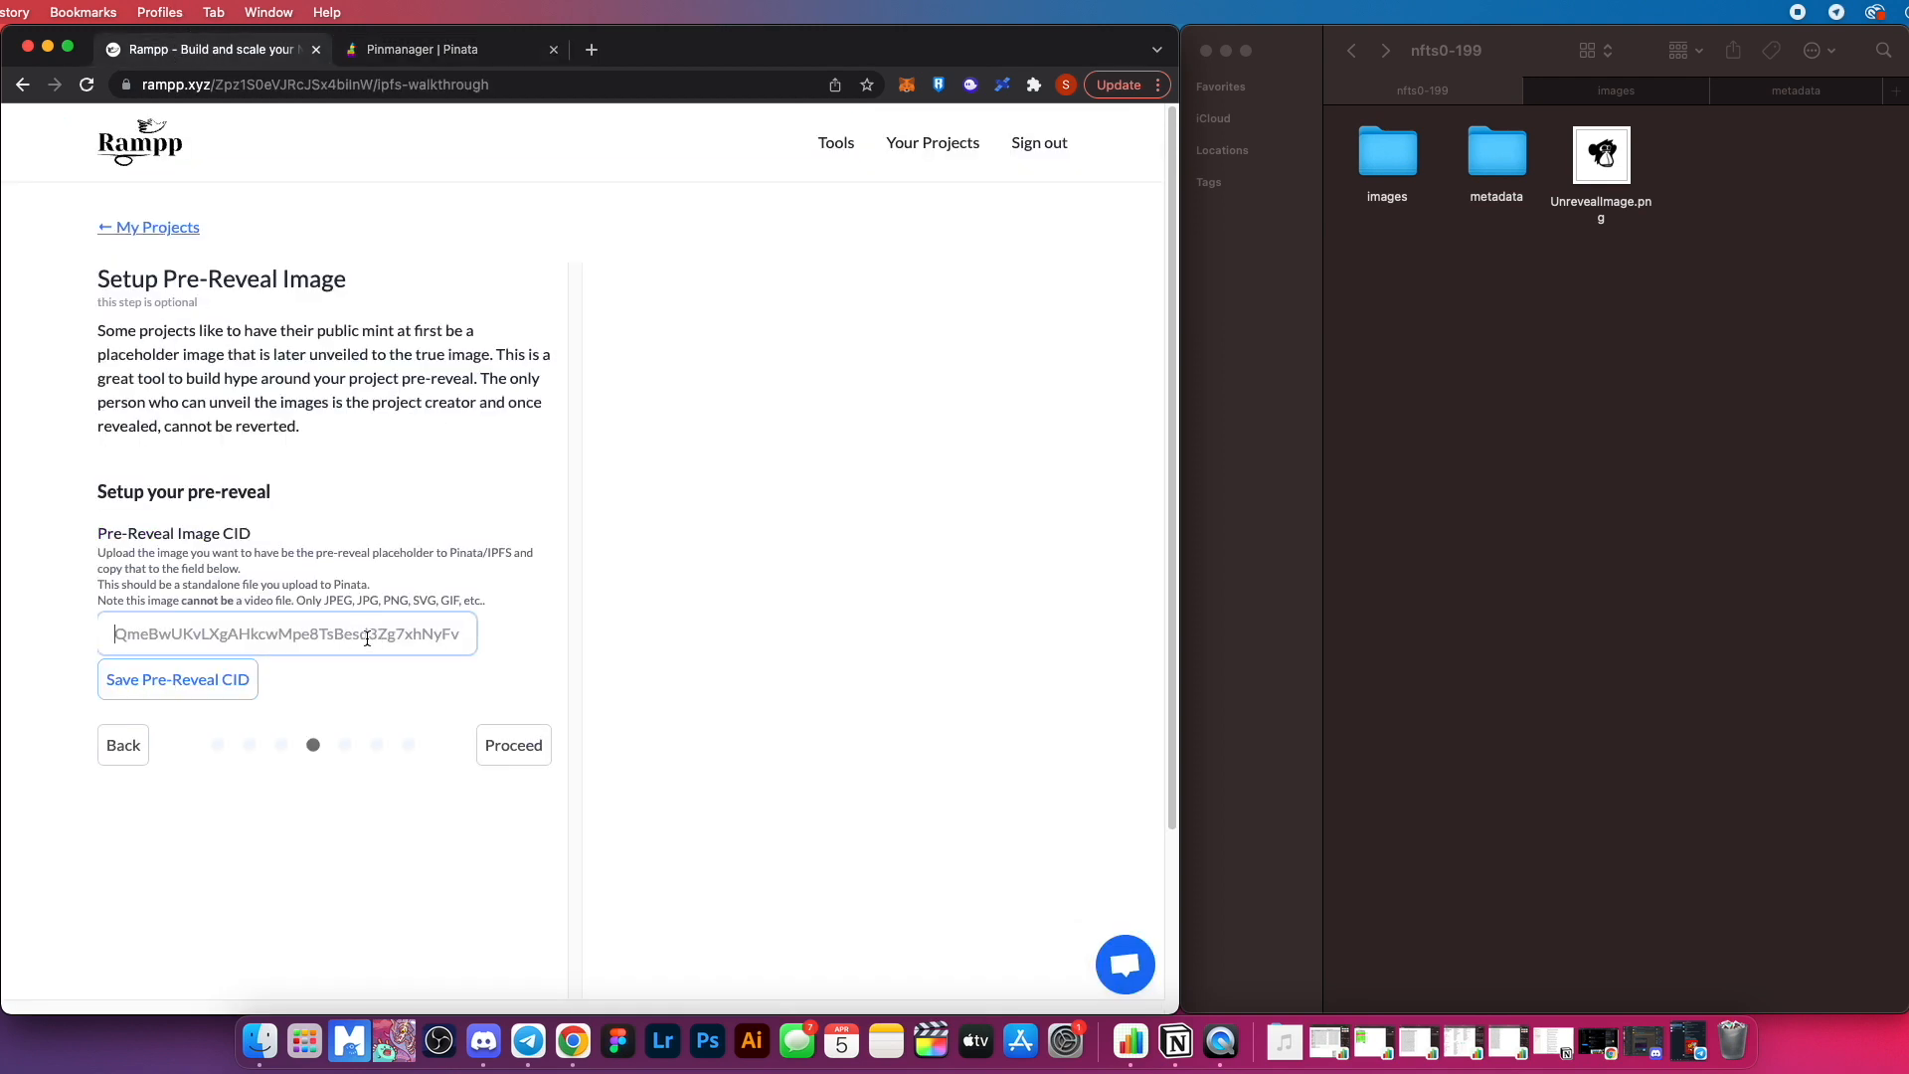
pyautogui.press('super+v')
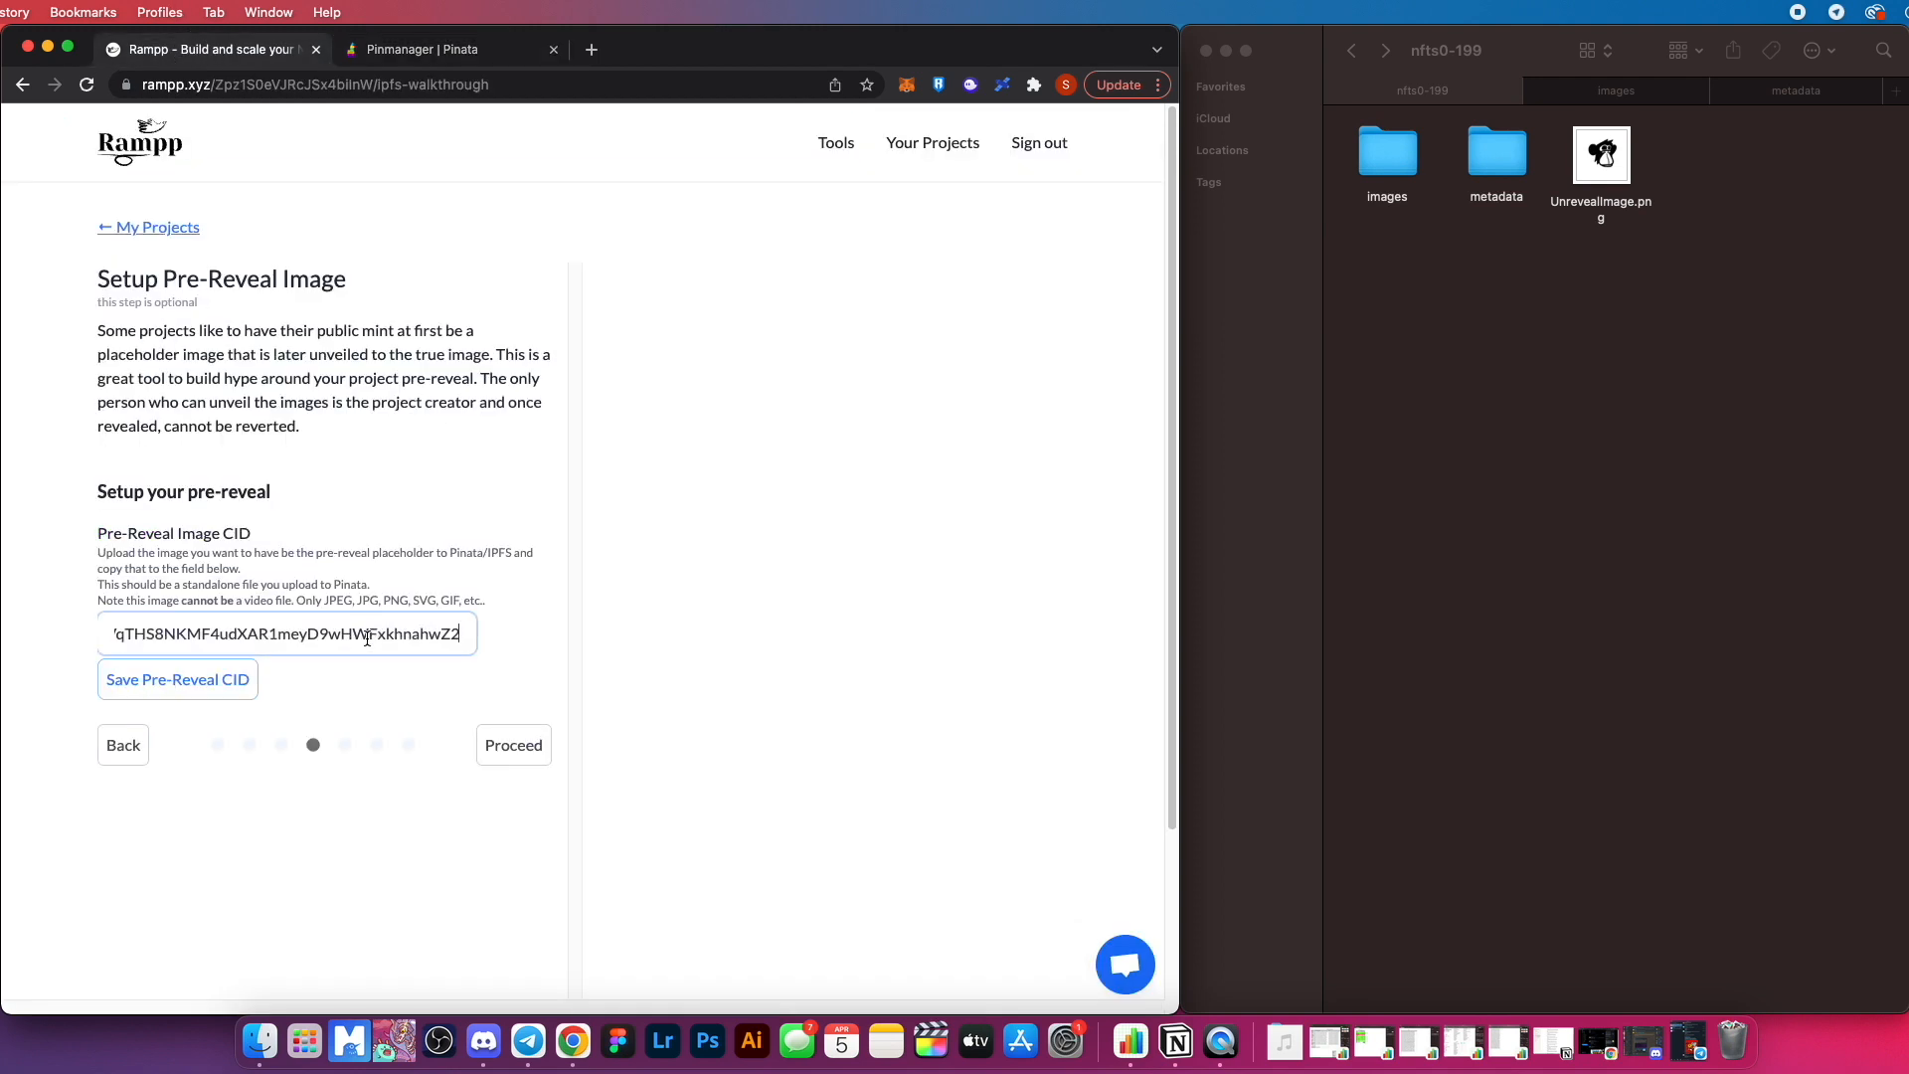
pyautogui.click(225, 680)
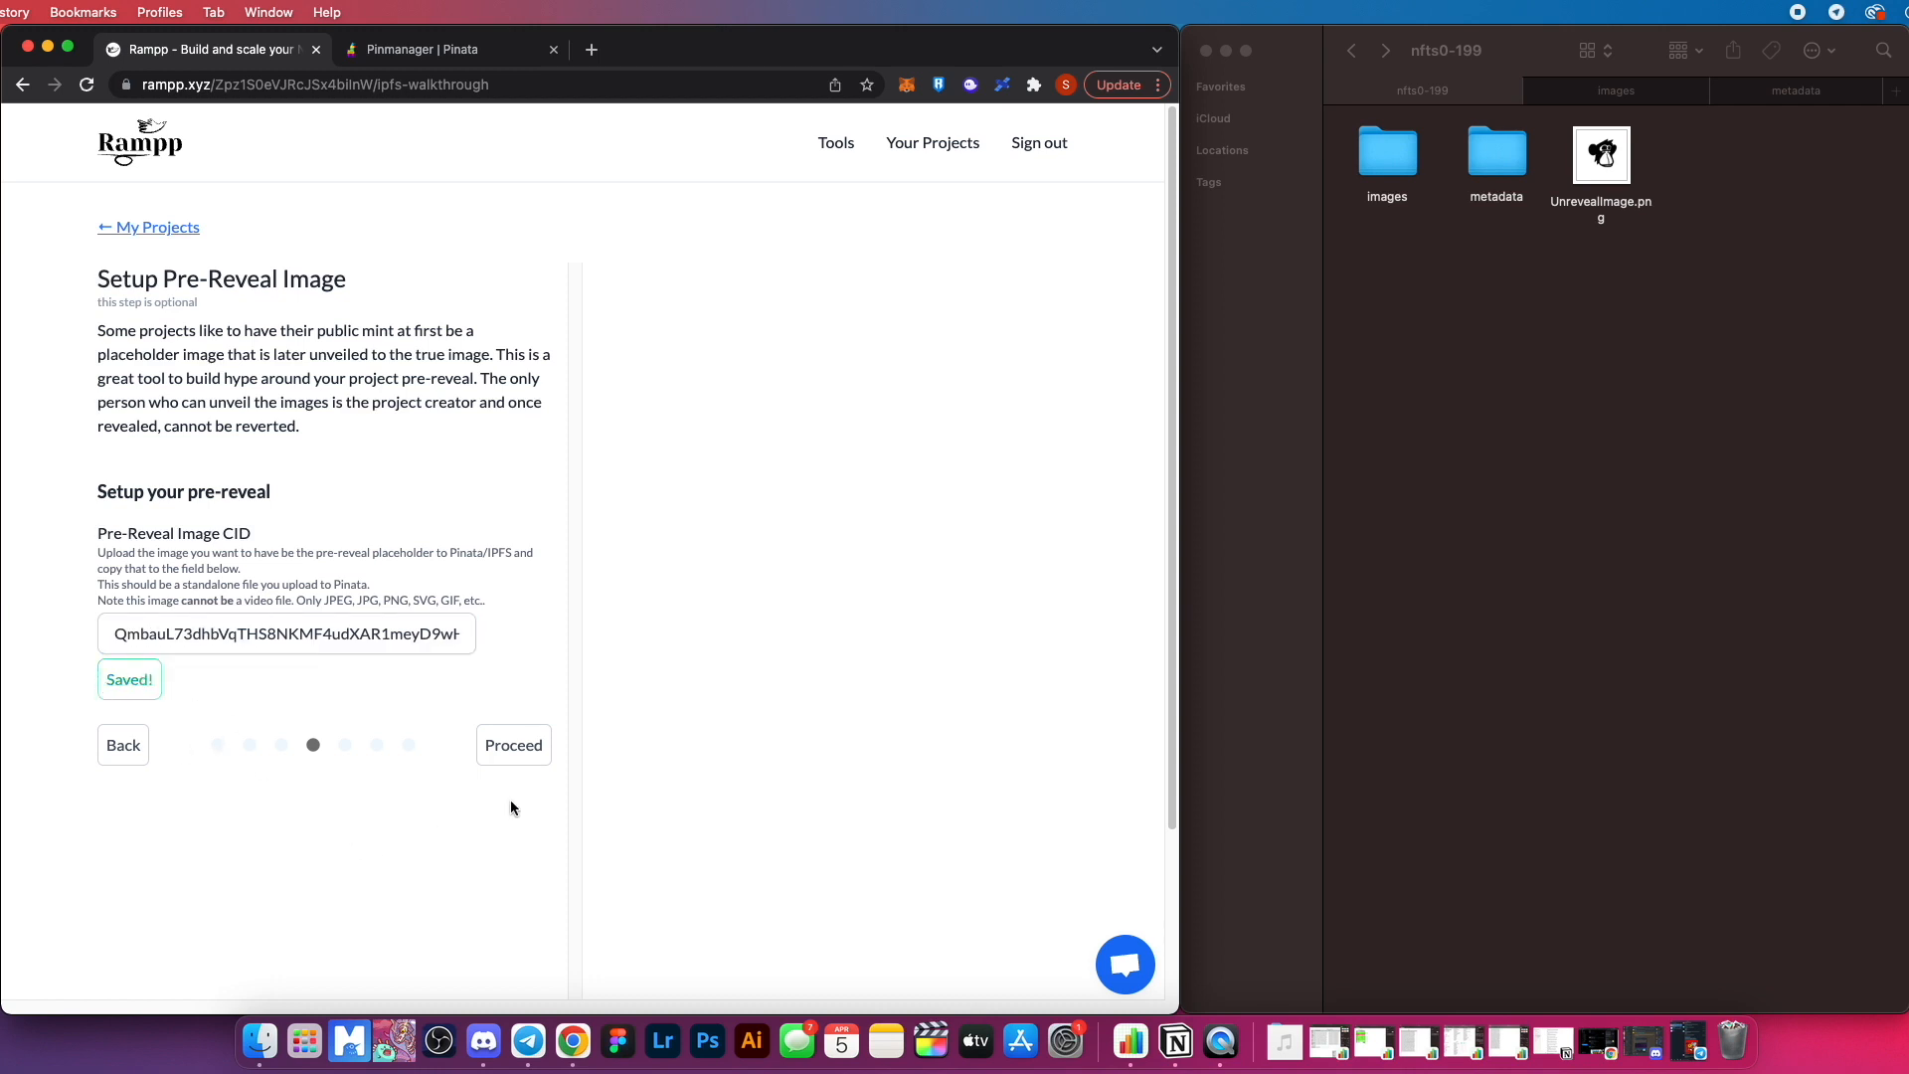
# - Proceed to the Create Metadata step, checking both pins listed on Pinata
pyautogui.click(514, 746)
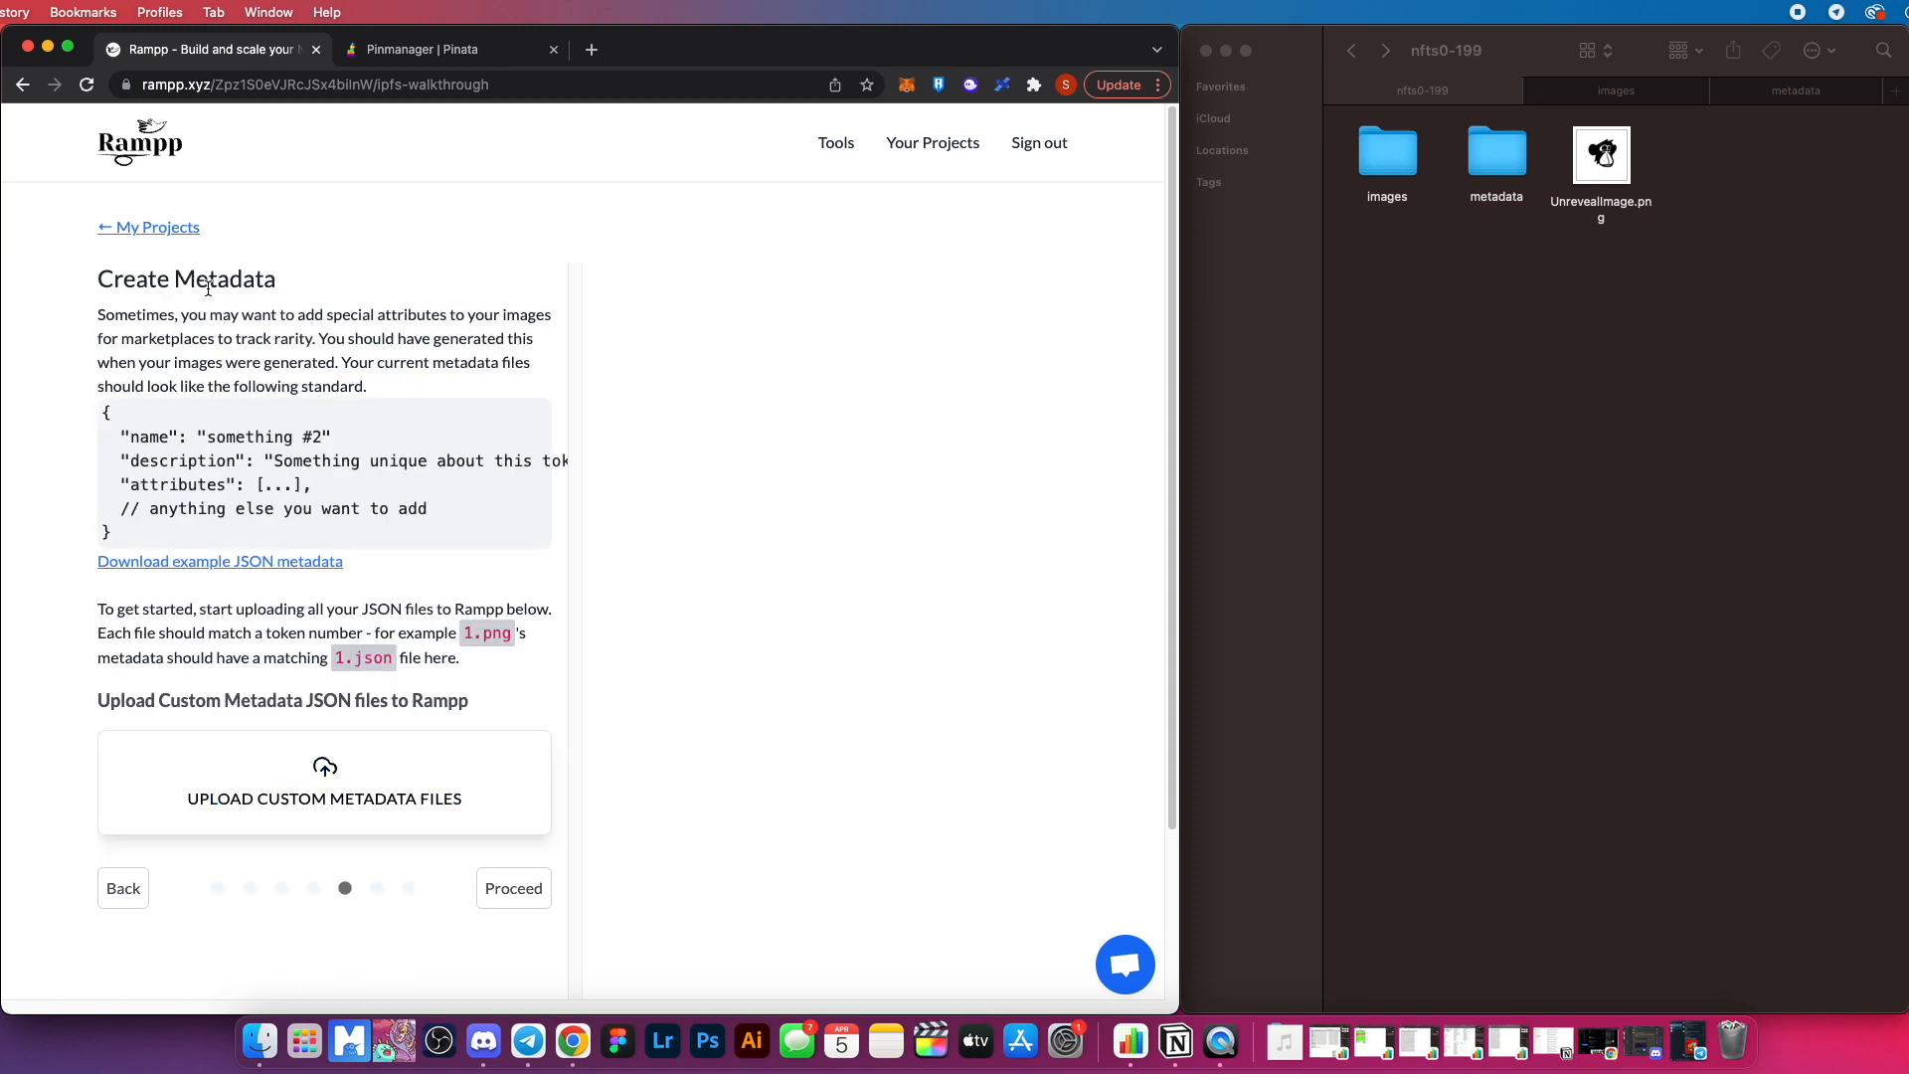
pyautogui.scroll(-1, 205, 286)
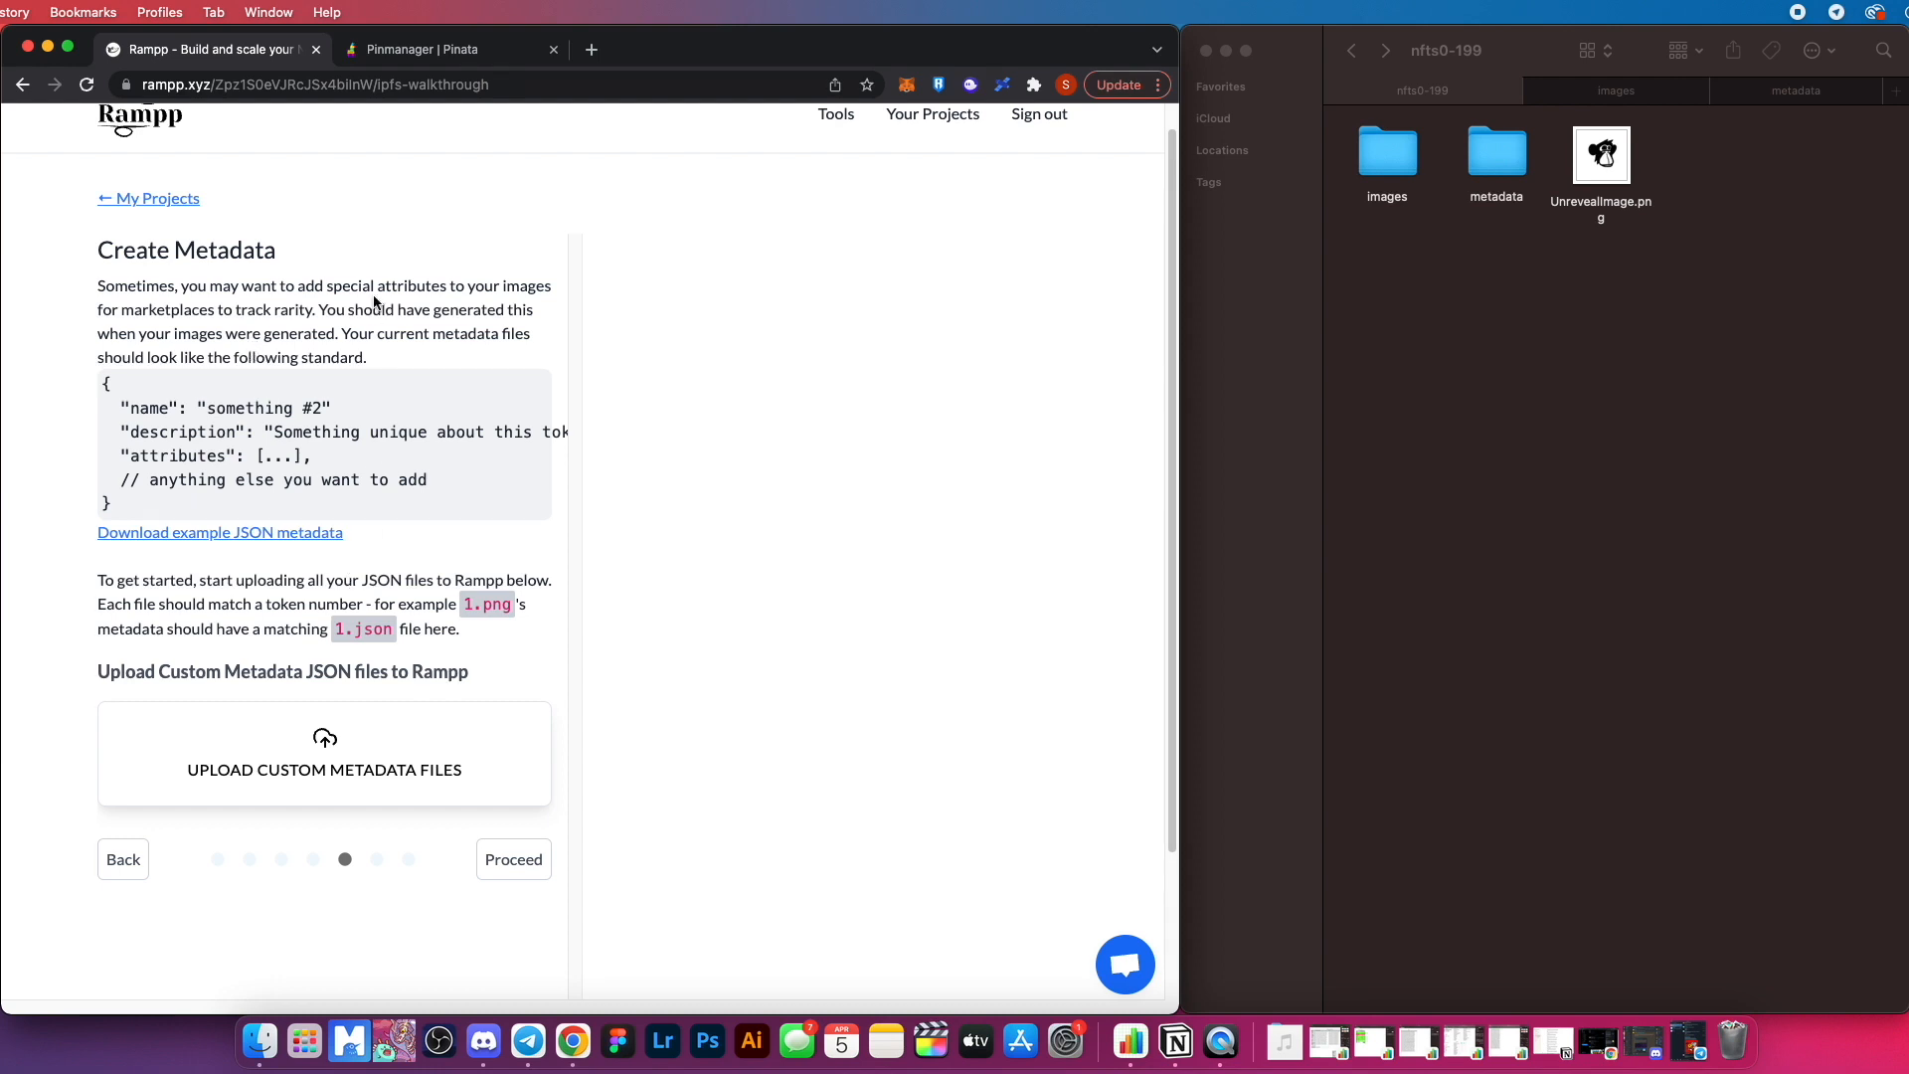
pyautogui.click(527, 47)
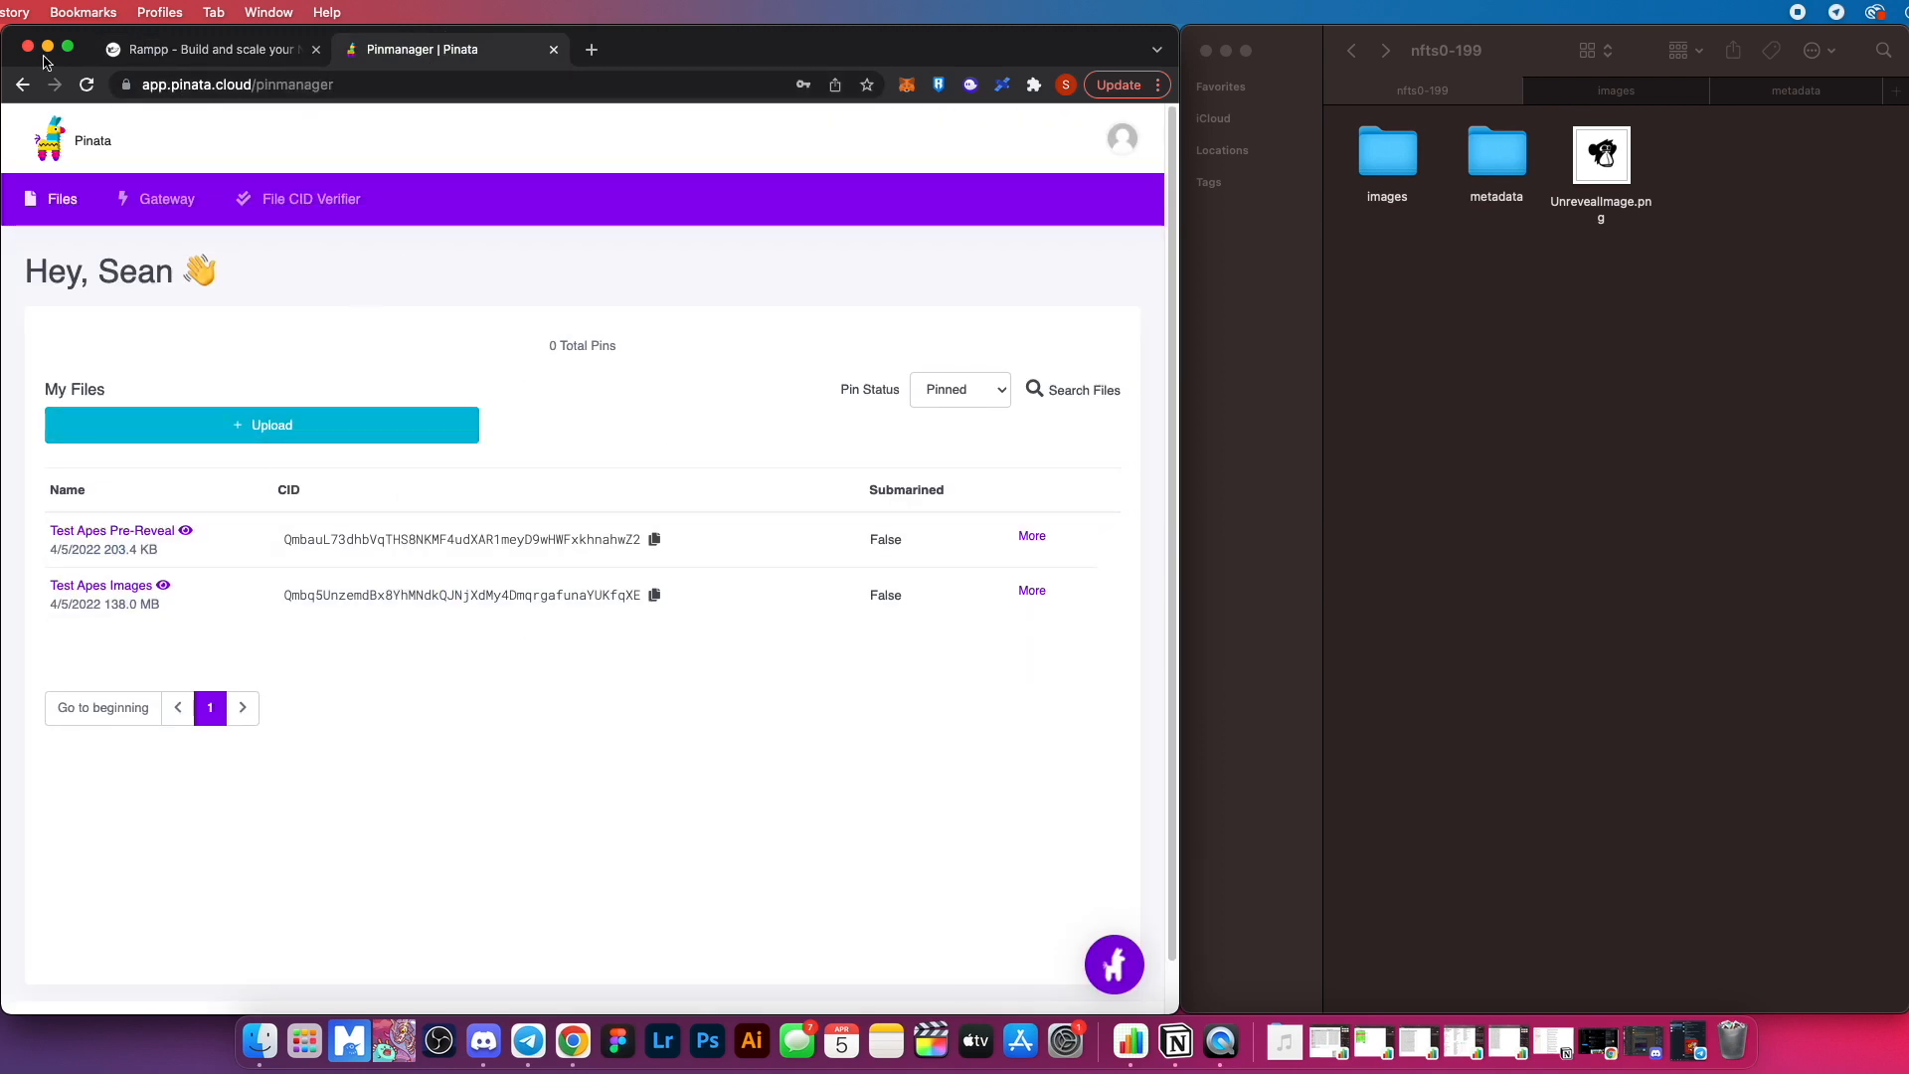
pyautogui.click(184, 52)
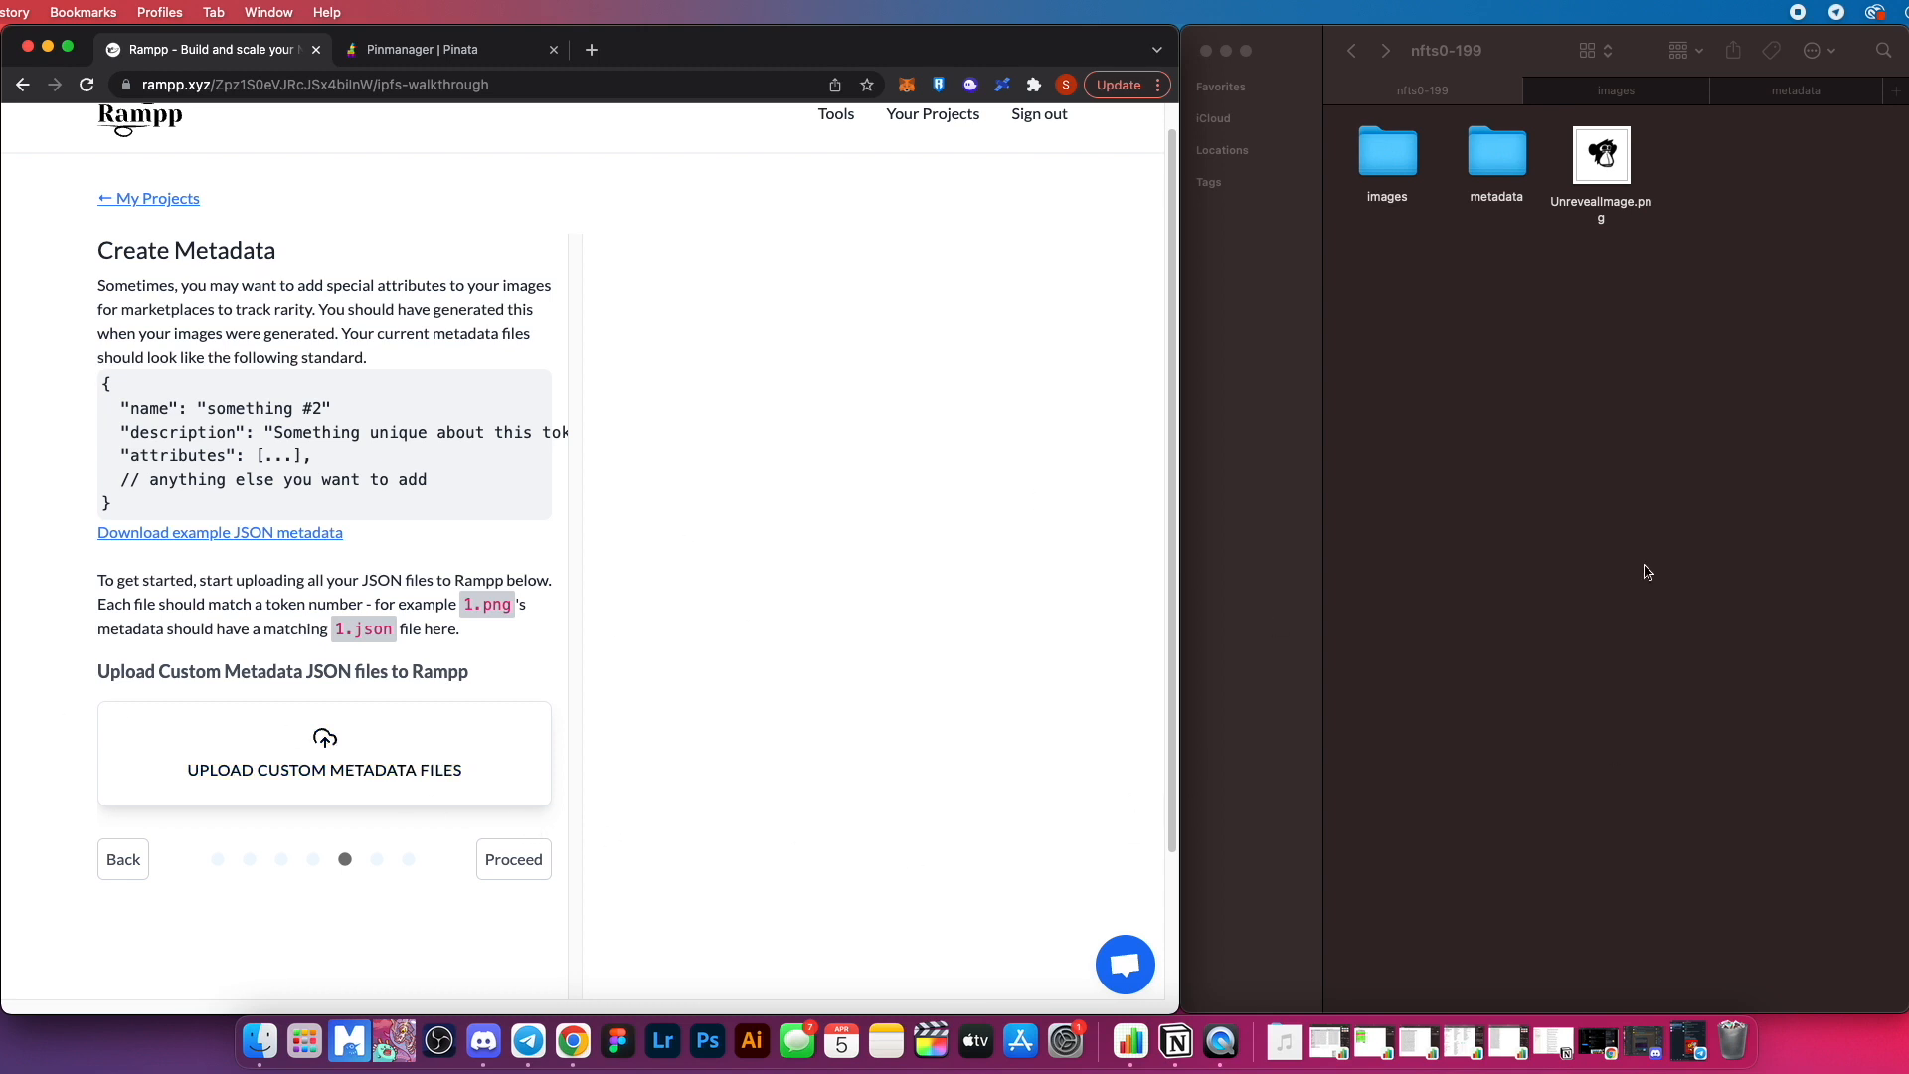
# - Open the metadata folder and Quick Look 1.json's trait attributes
pyautogui.doubleClick(1497, 151)
pyautogui.click(1387, 154)
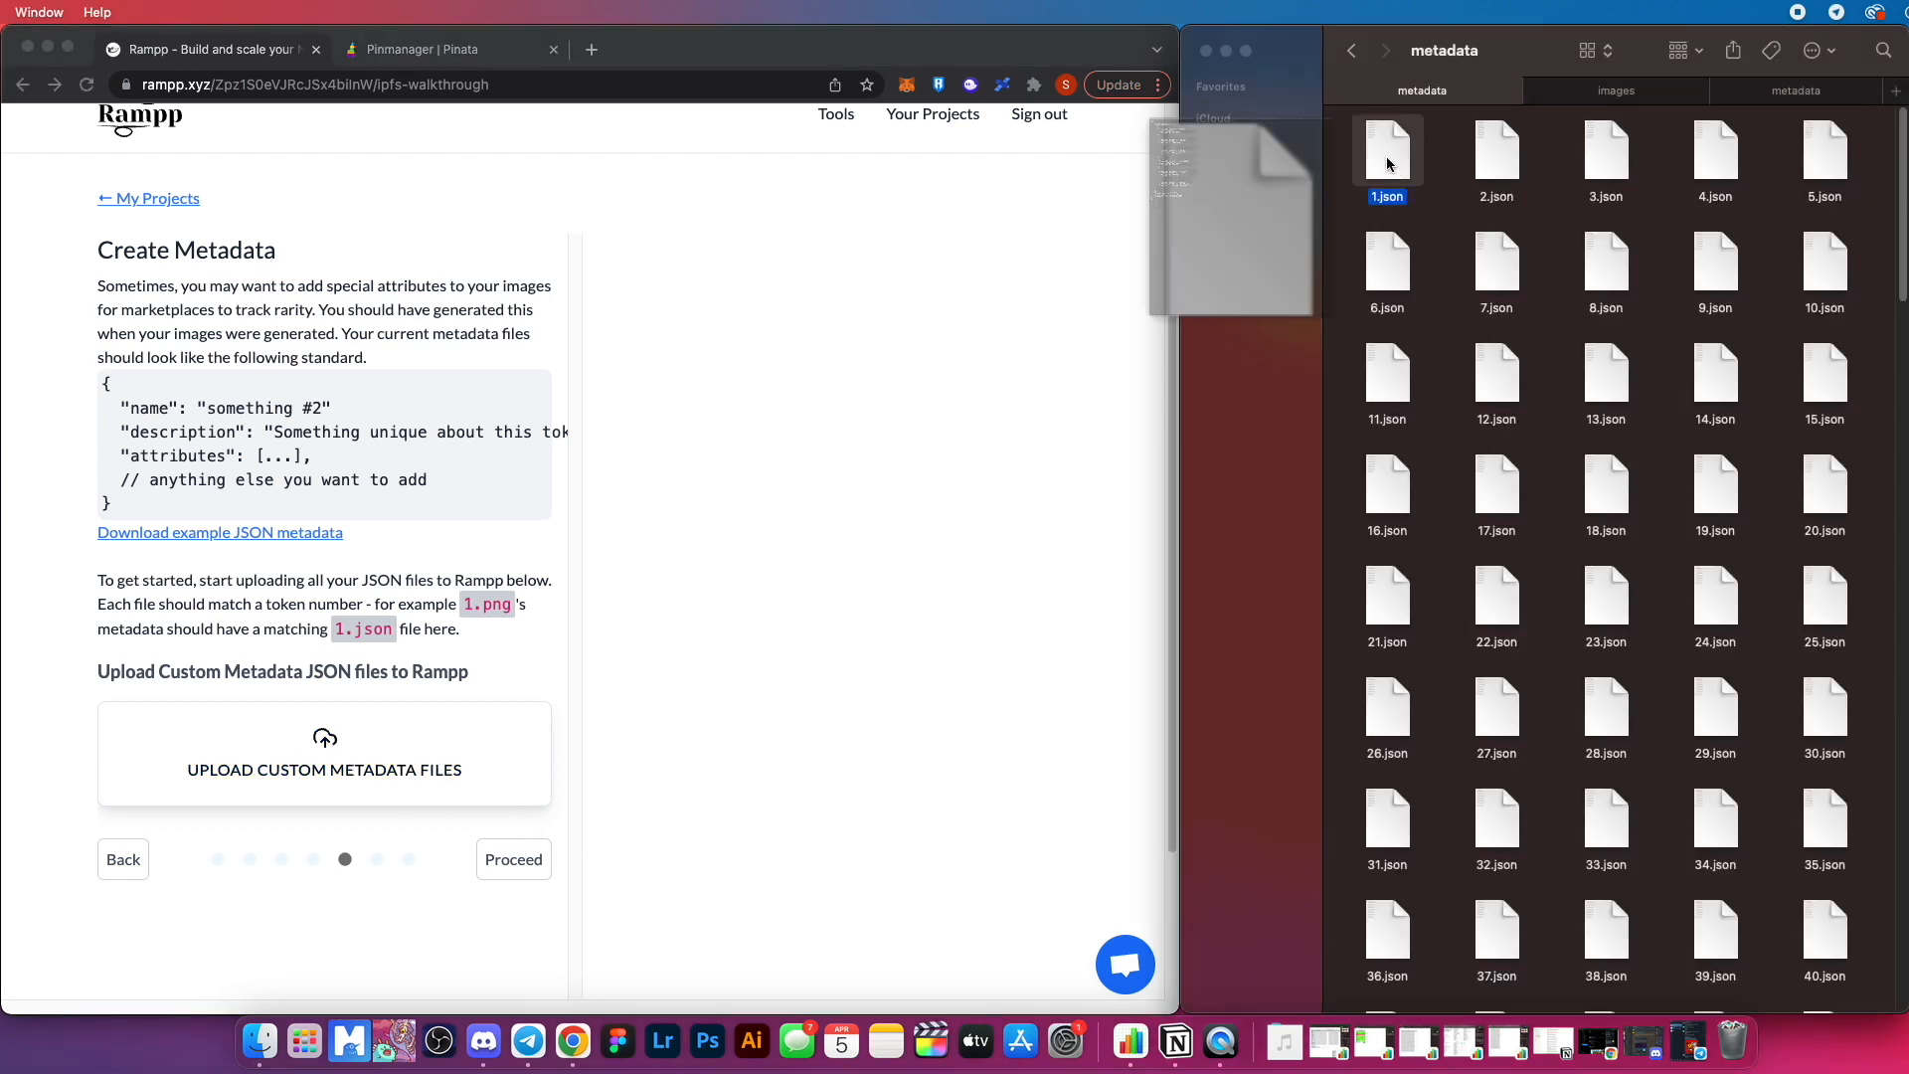
pyautogui.press('space')
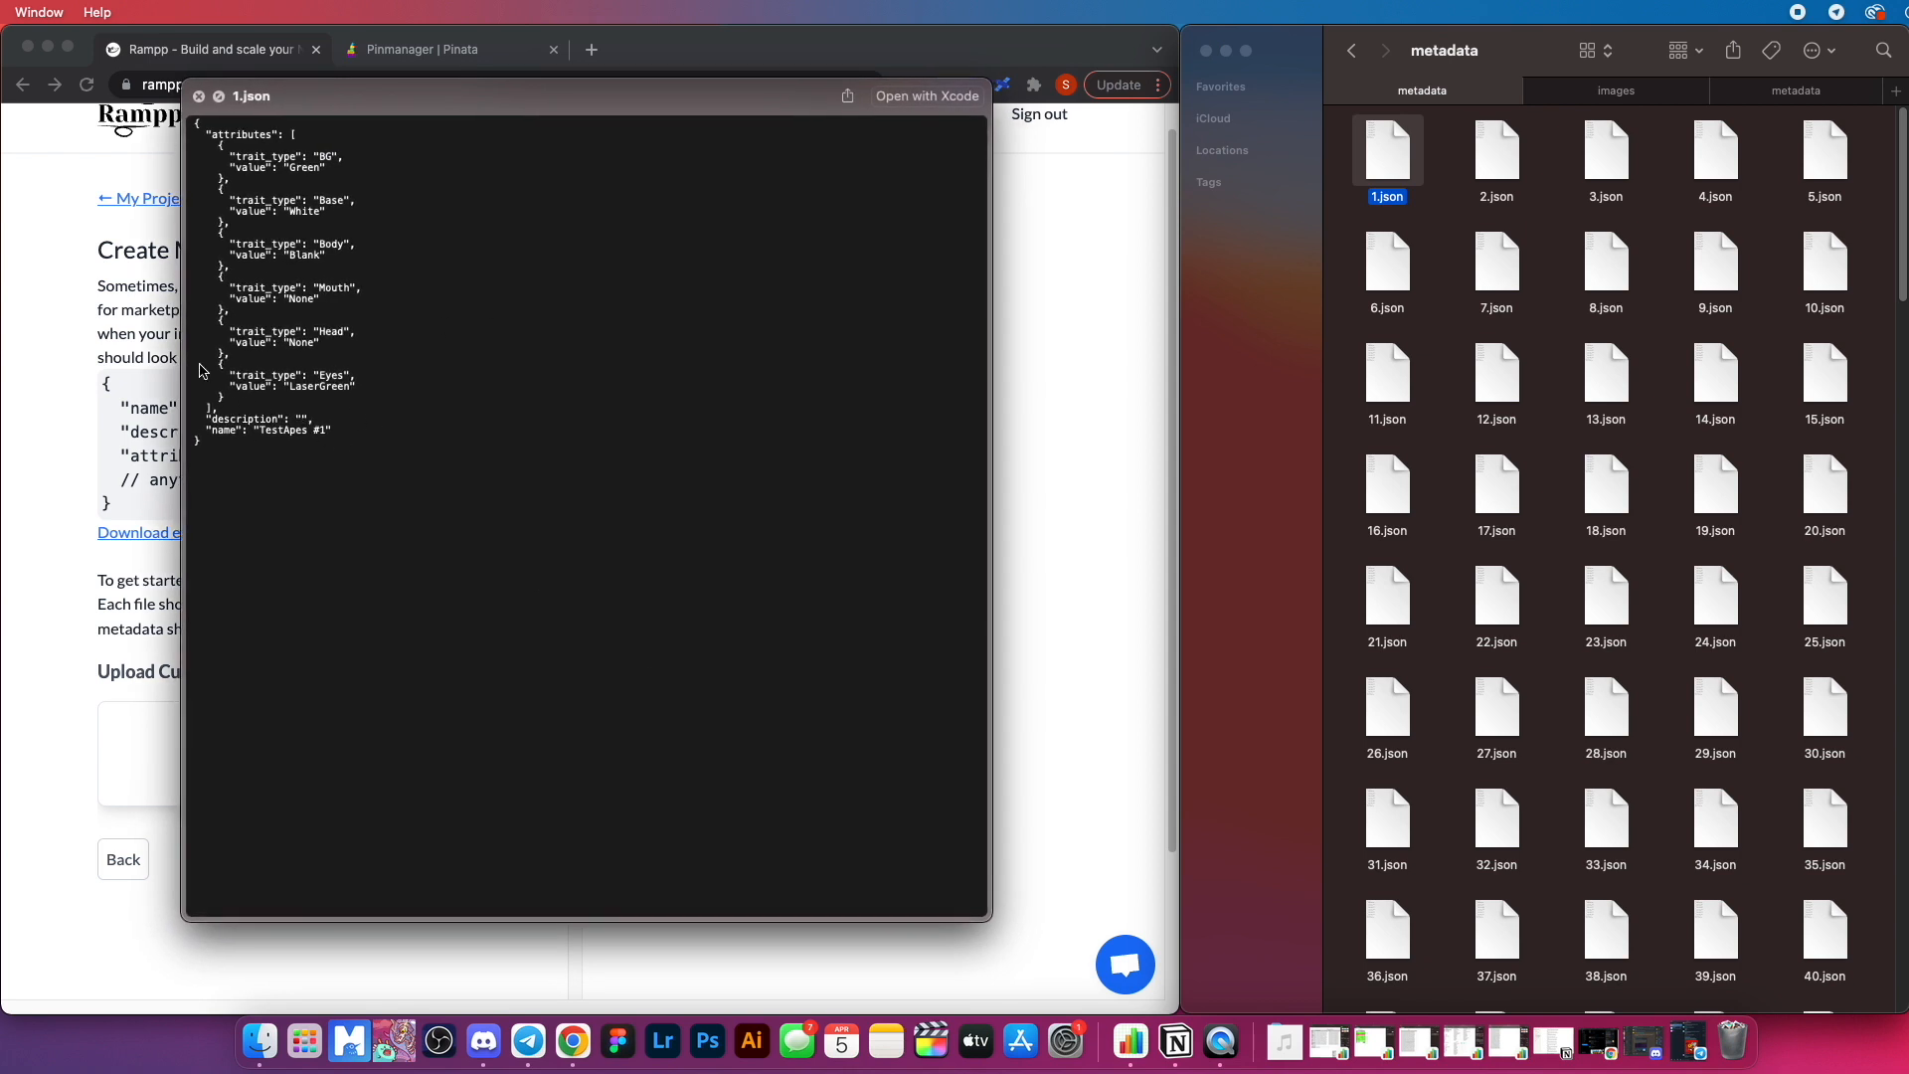
pyautogui.click(482, 34)
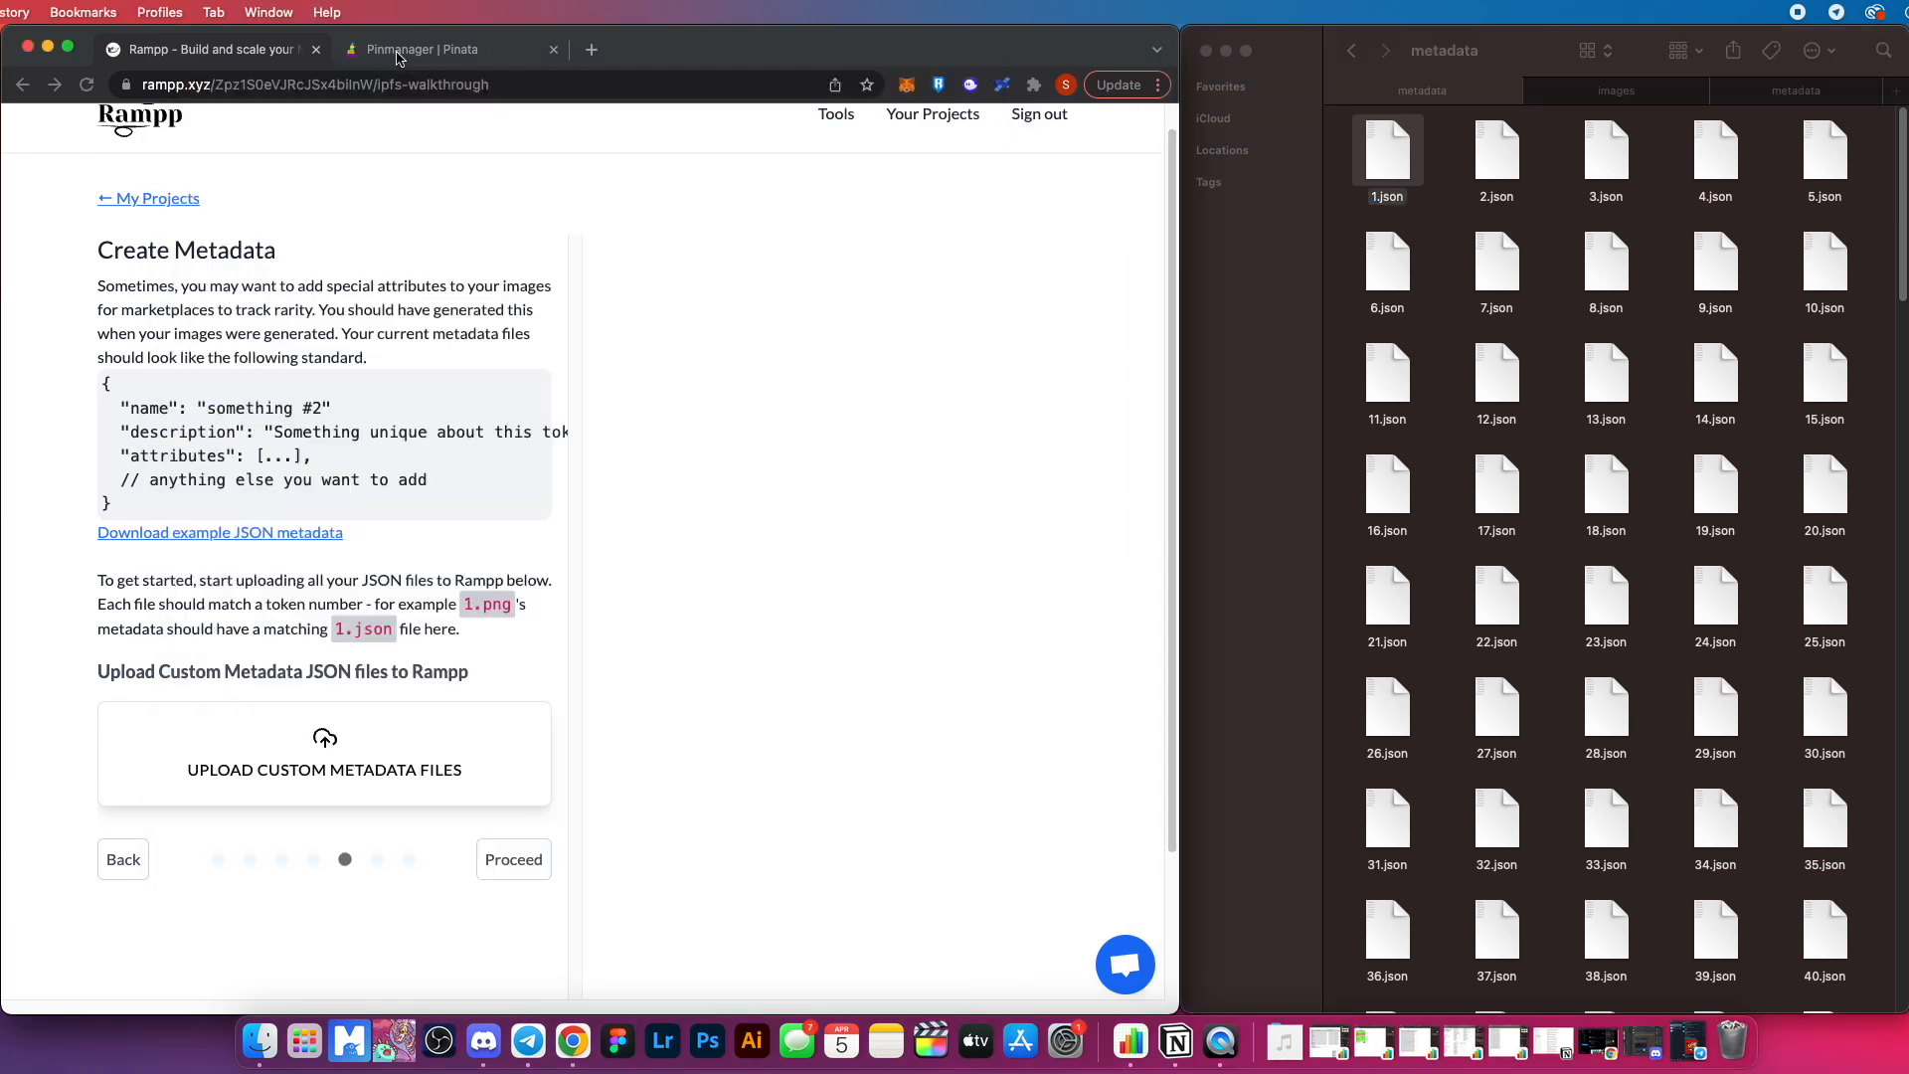
pyautogui.click(437, 49)
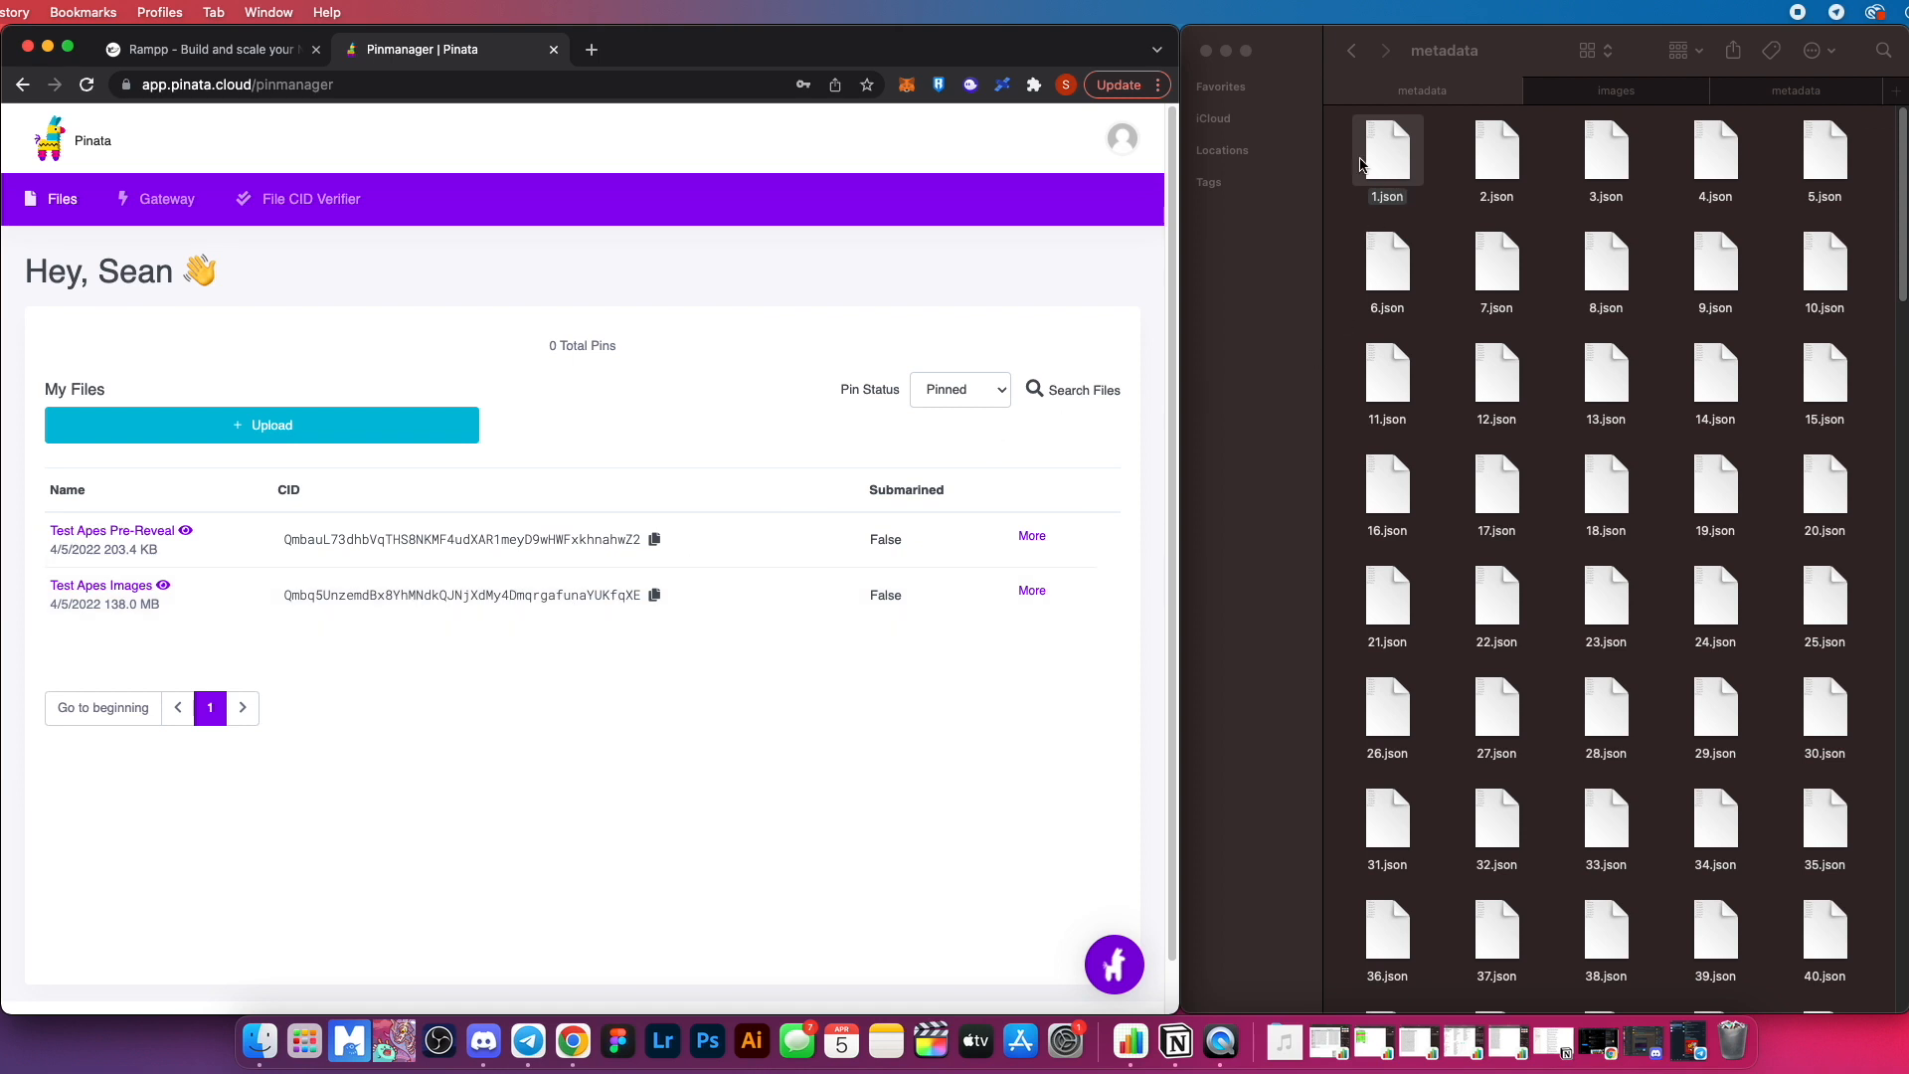
# - Re-check 1.json's attributes, then open Rampp's custom metadata file upload
pyautogui.click(1390, 152)
pyautogui.press('space')
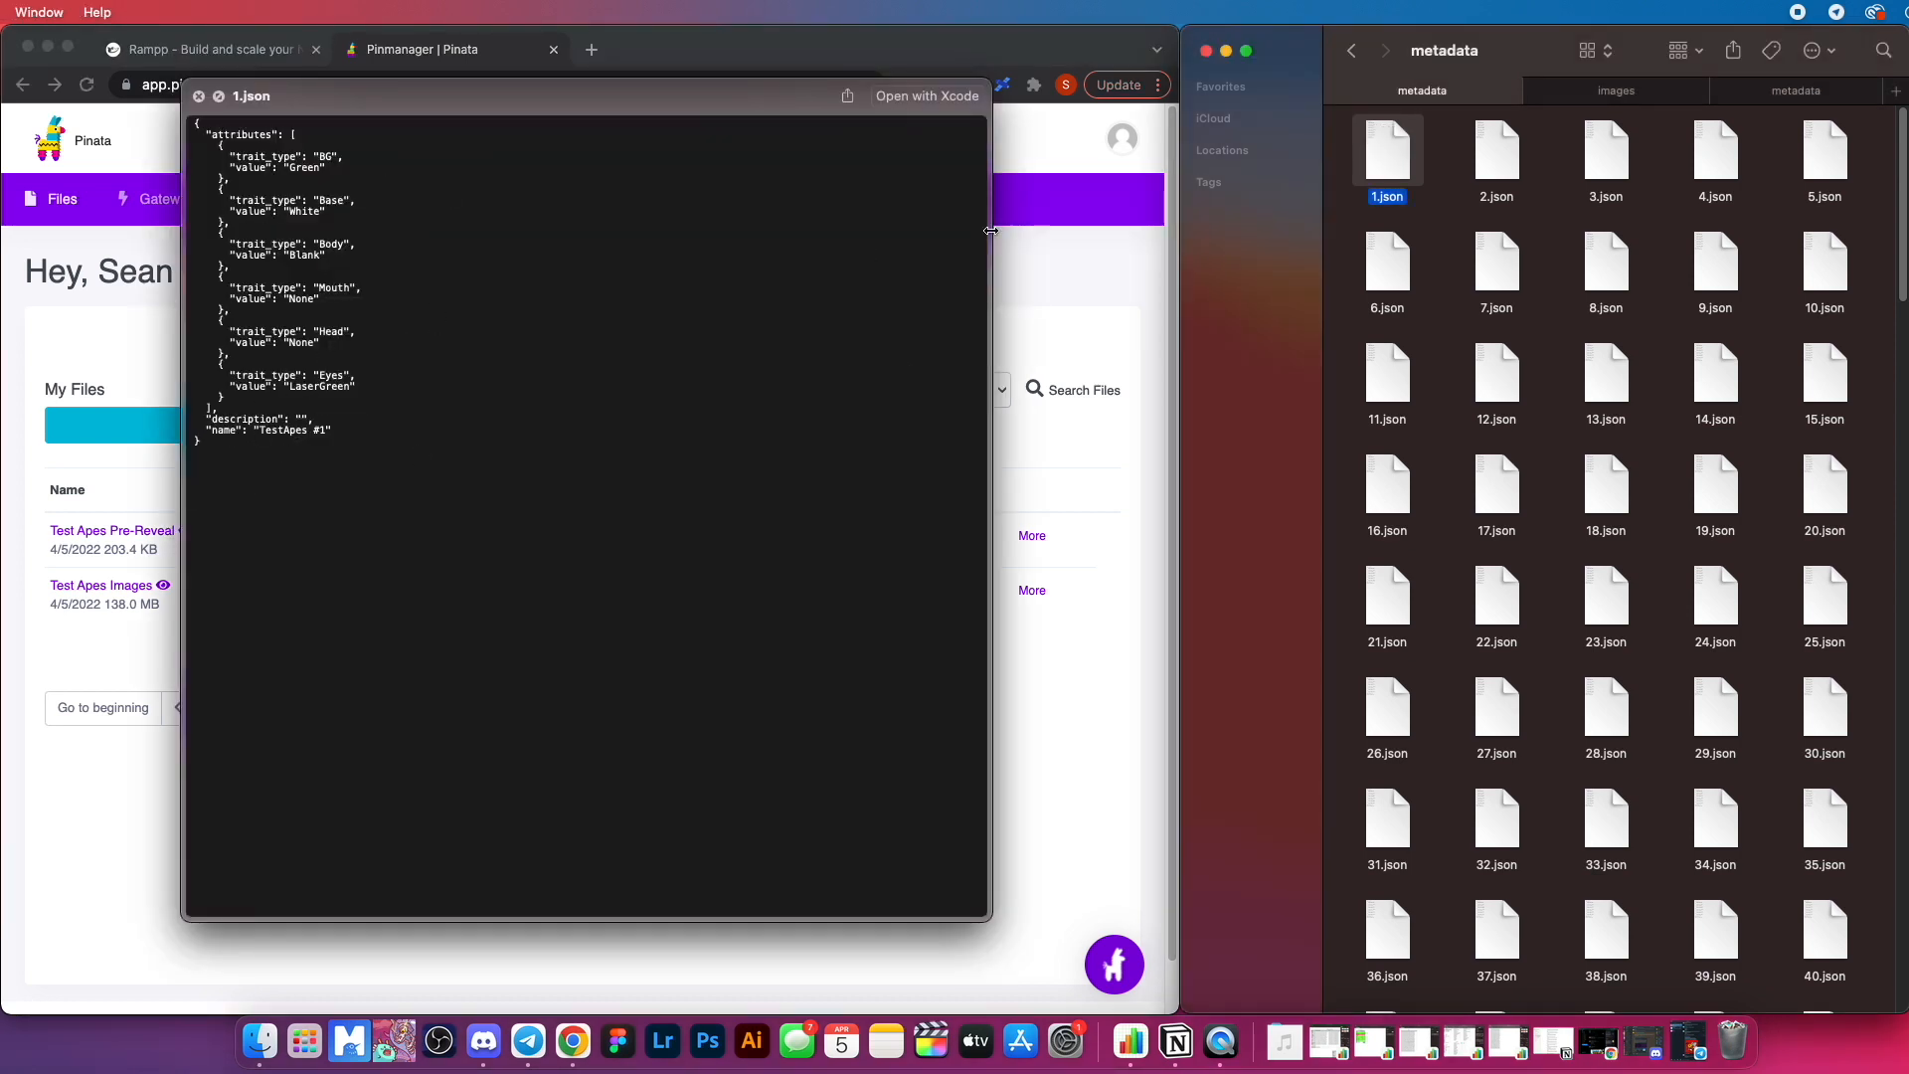
pyautogui.press('space')
pyautogui.click(201, 48)
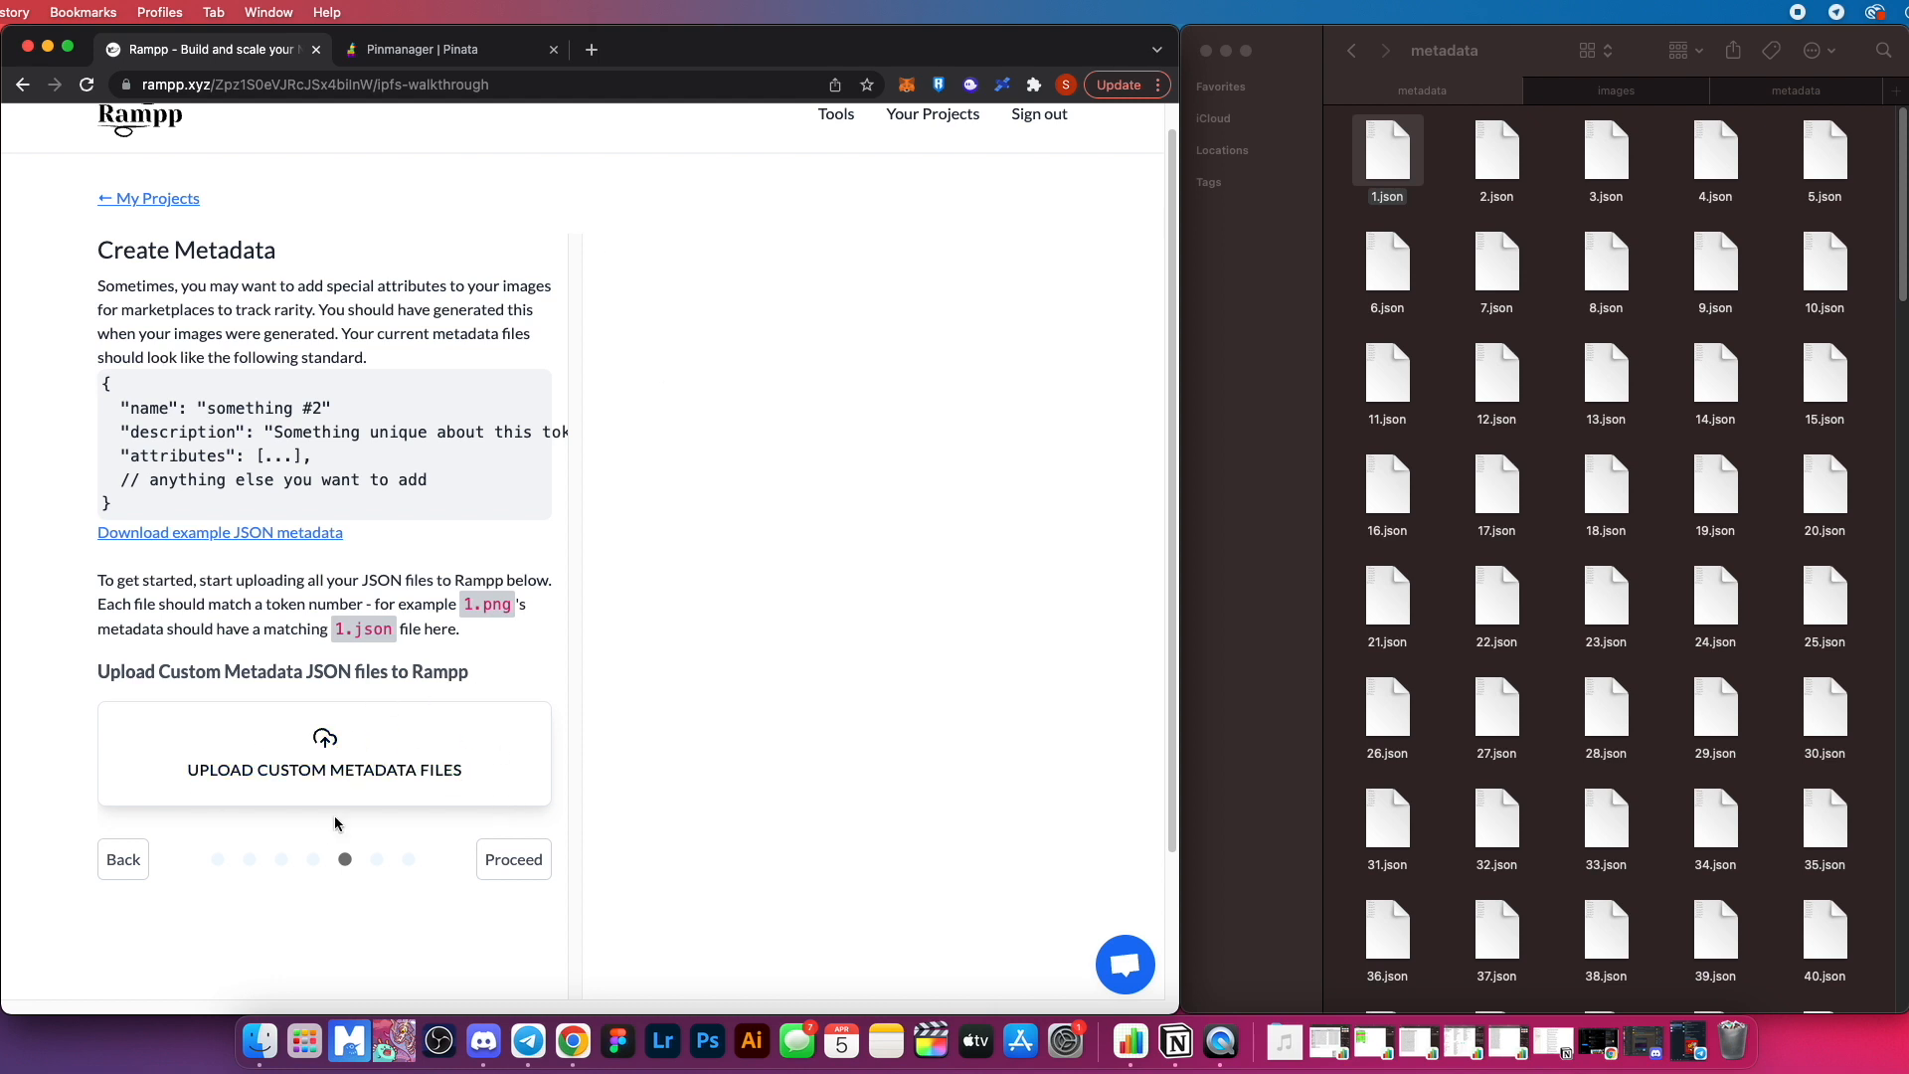
pyautogui.click(357, 750)
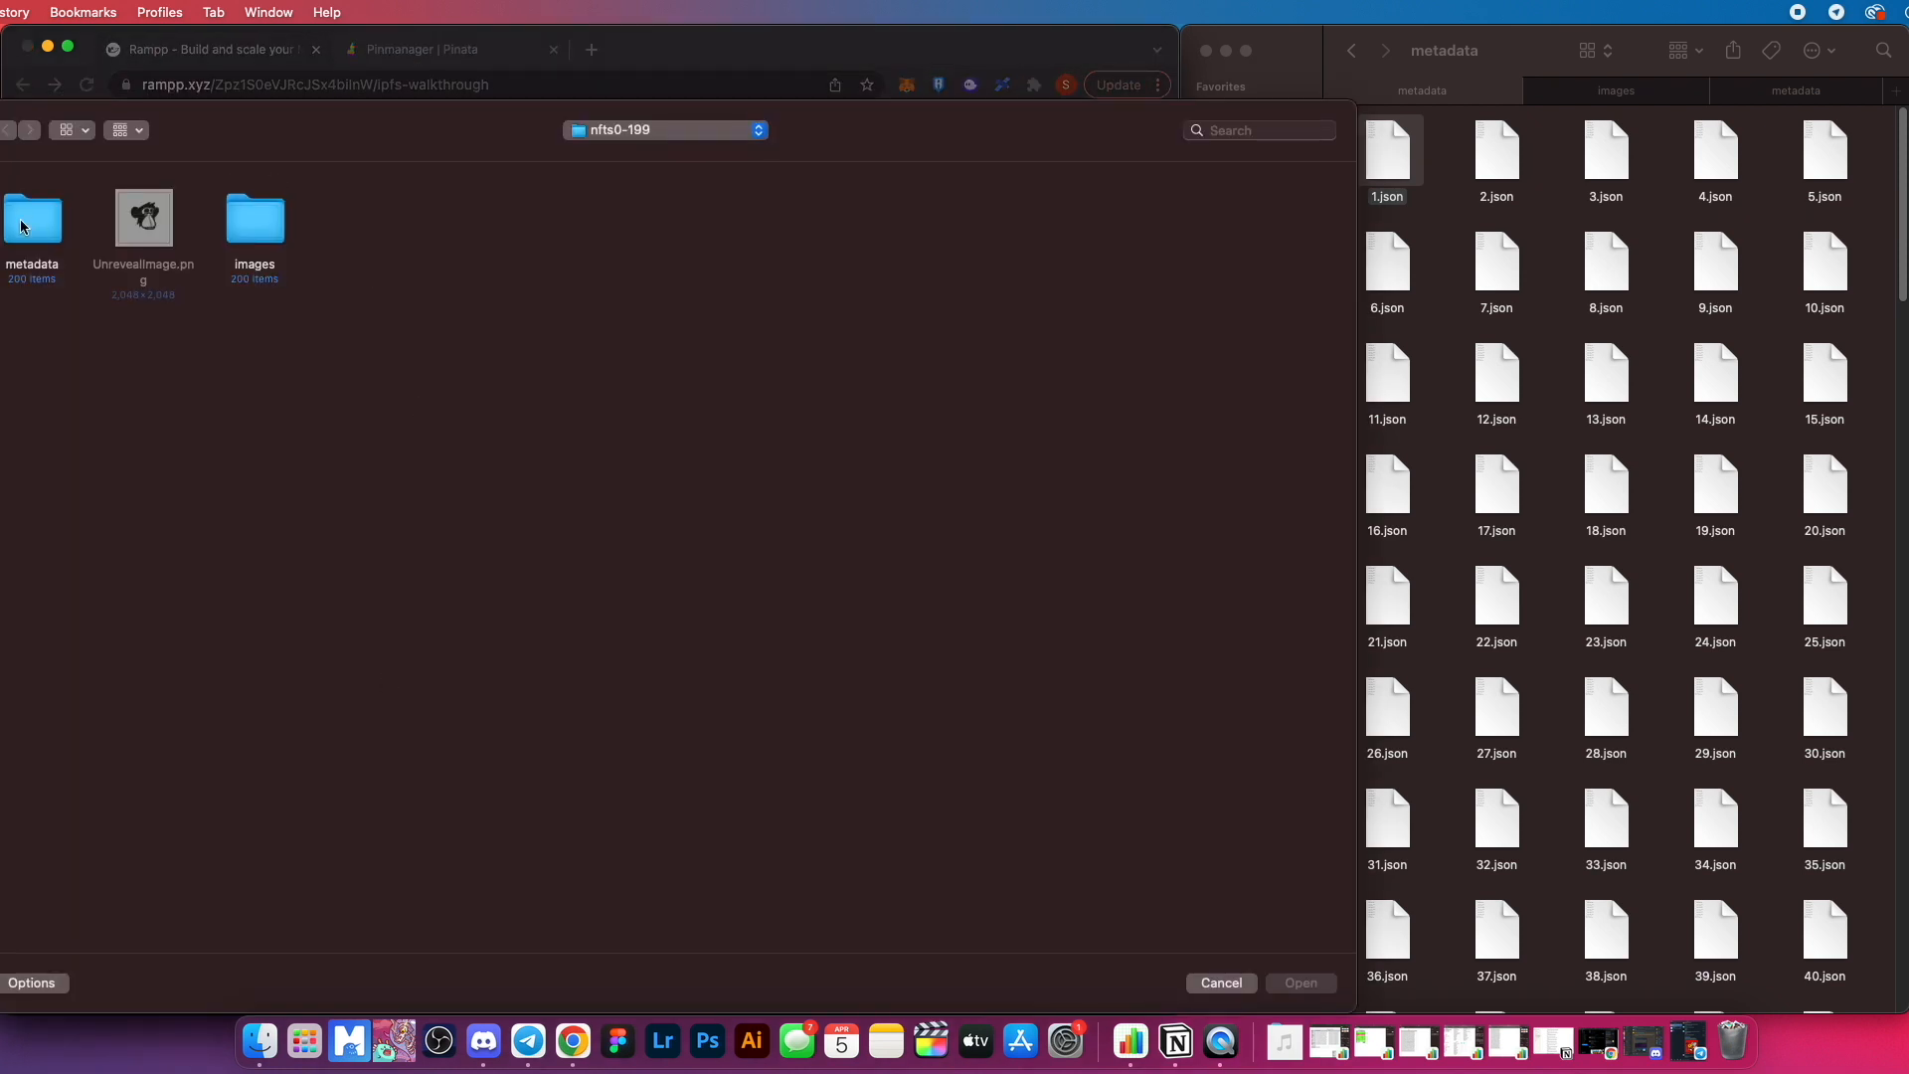
# - Upload all 200 JSON files from the metadata folder to Rampp
pyautogui.click(29, 227)
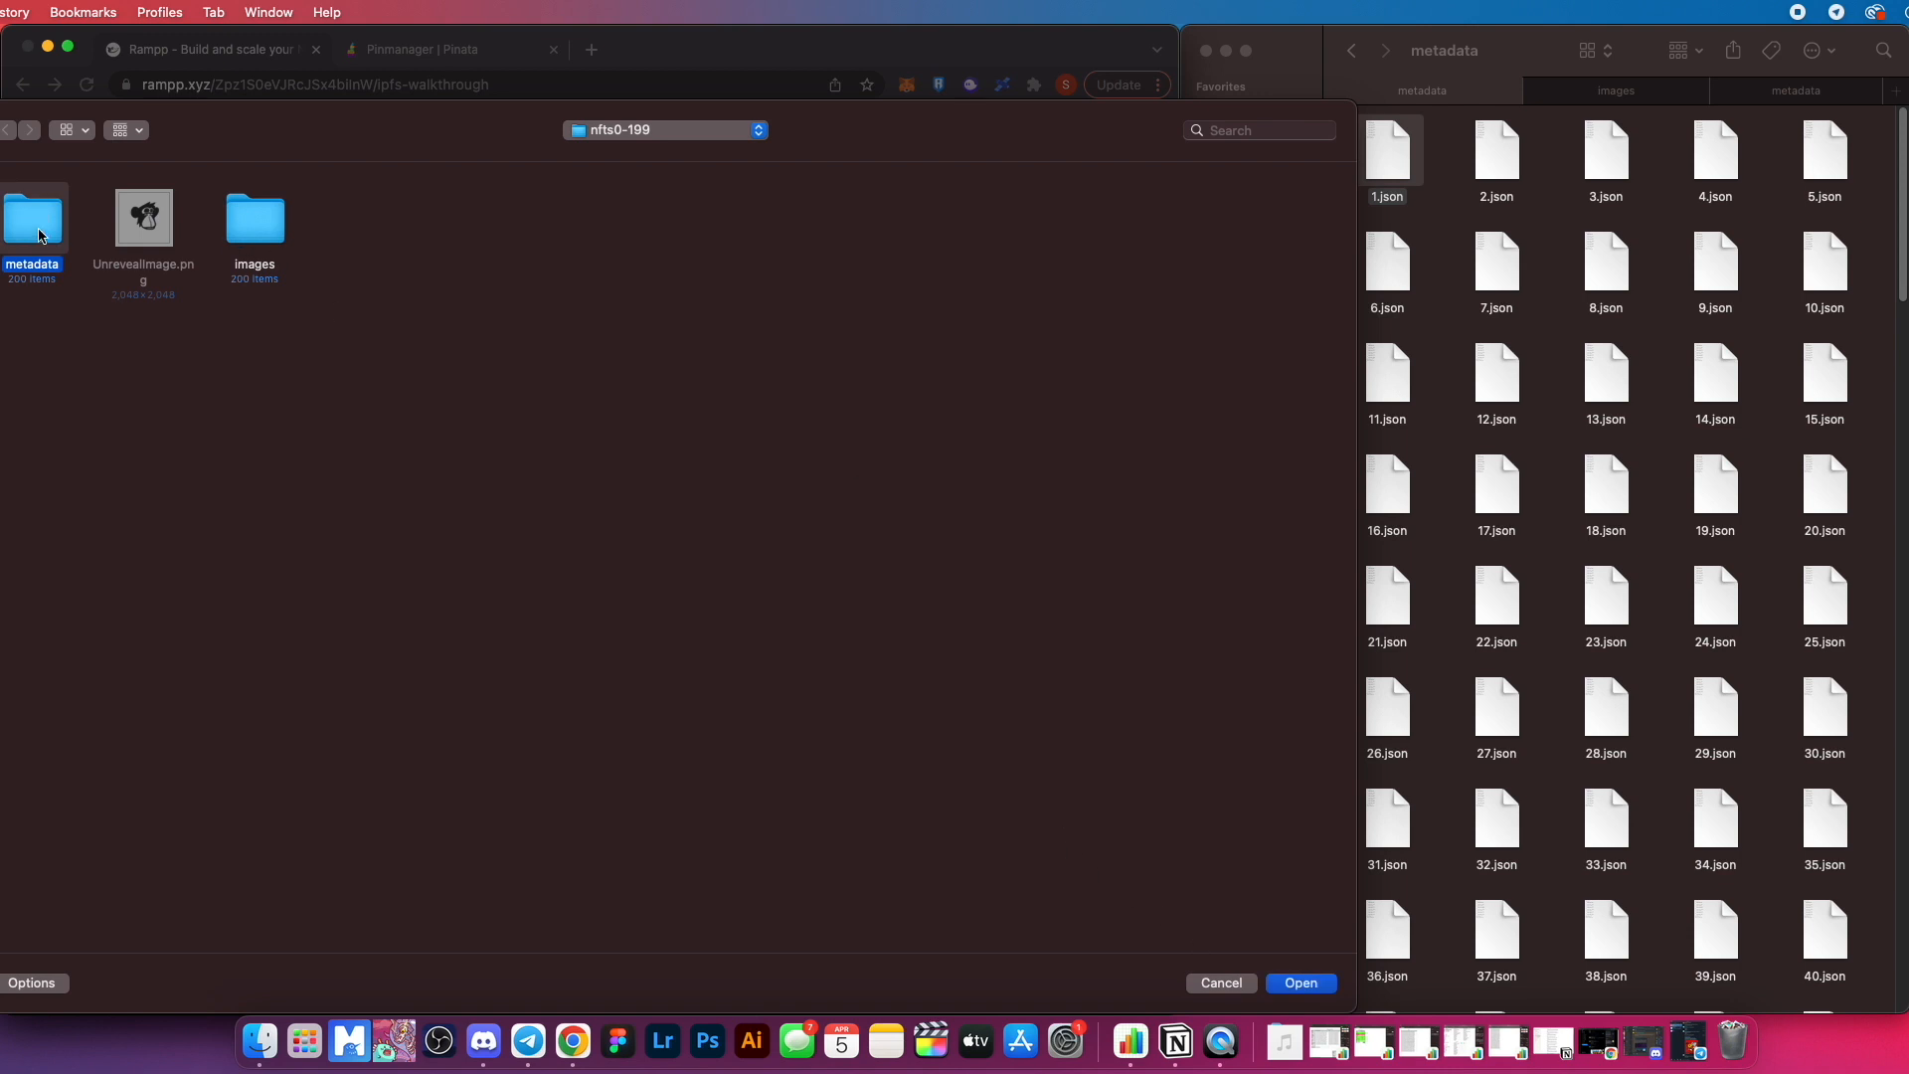
pyautogui.doubleClick(40, 235)
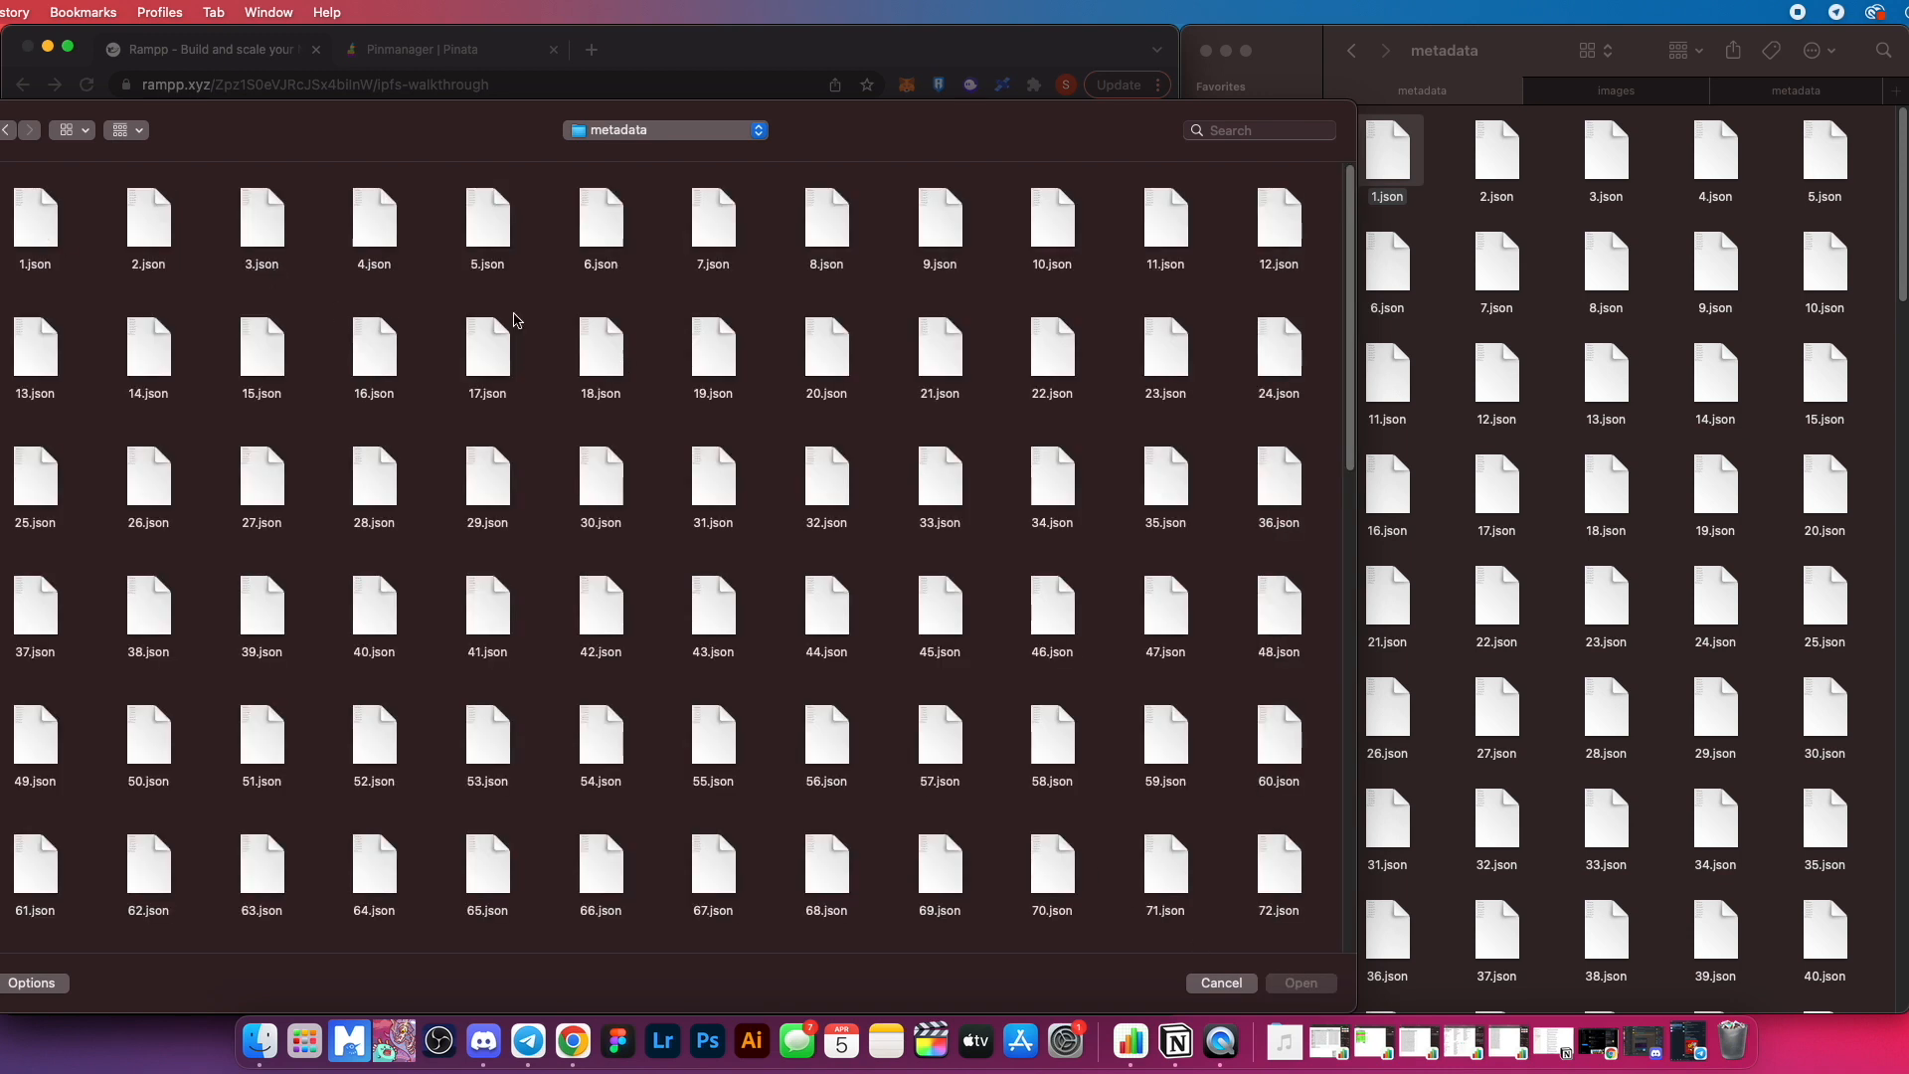
pyautogui.press('super+a')
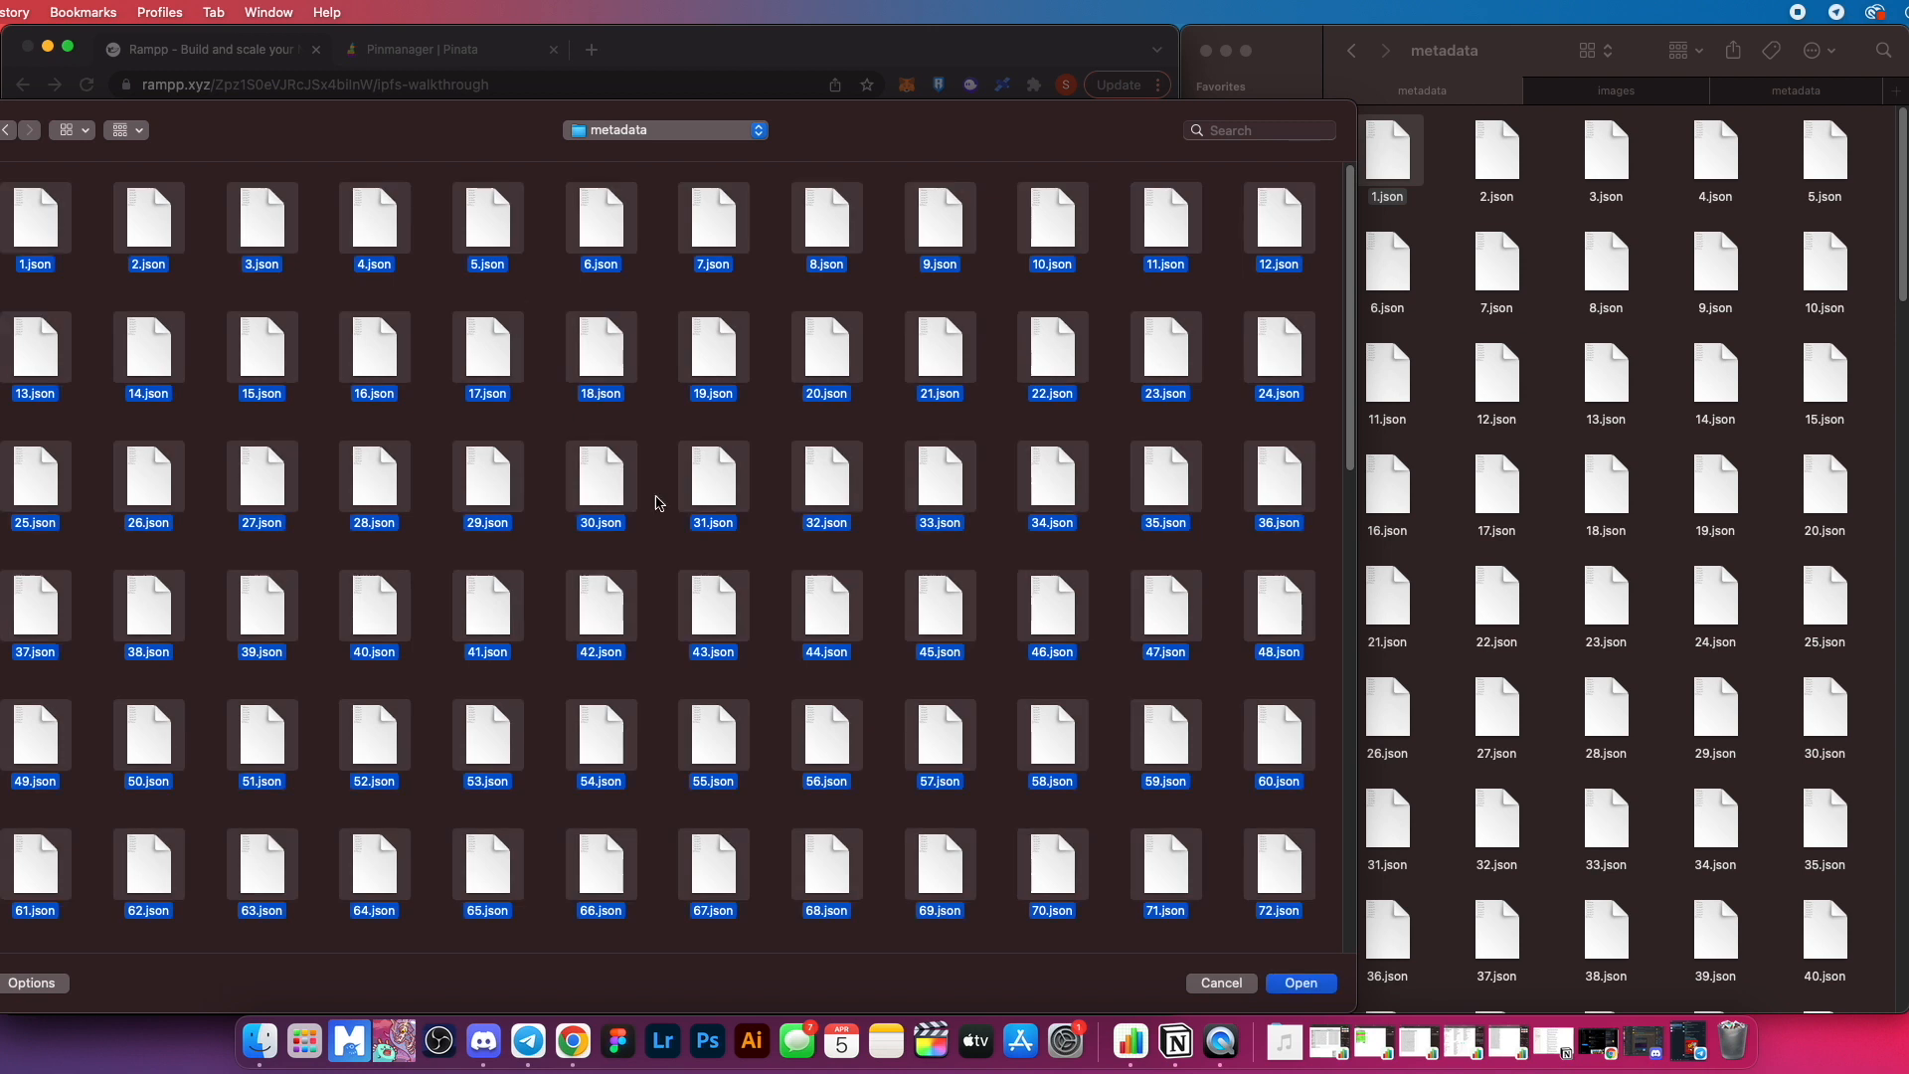
pyautogui.click(1302, 983)
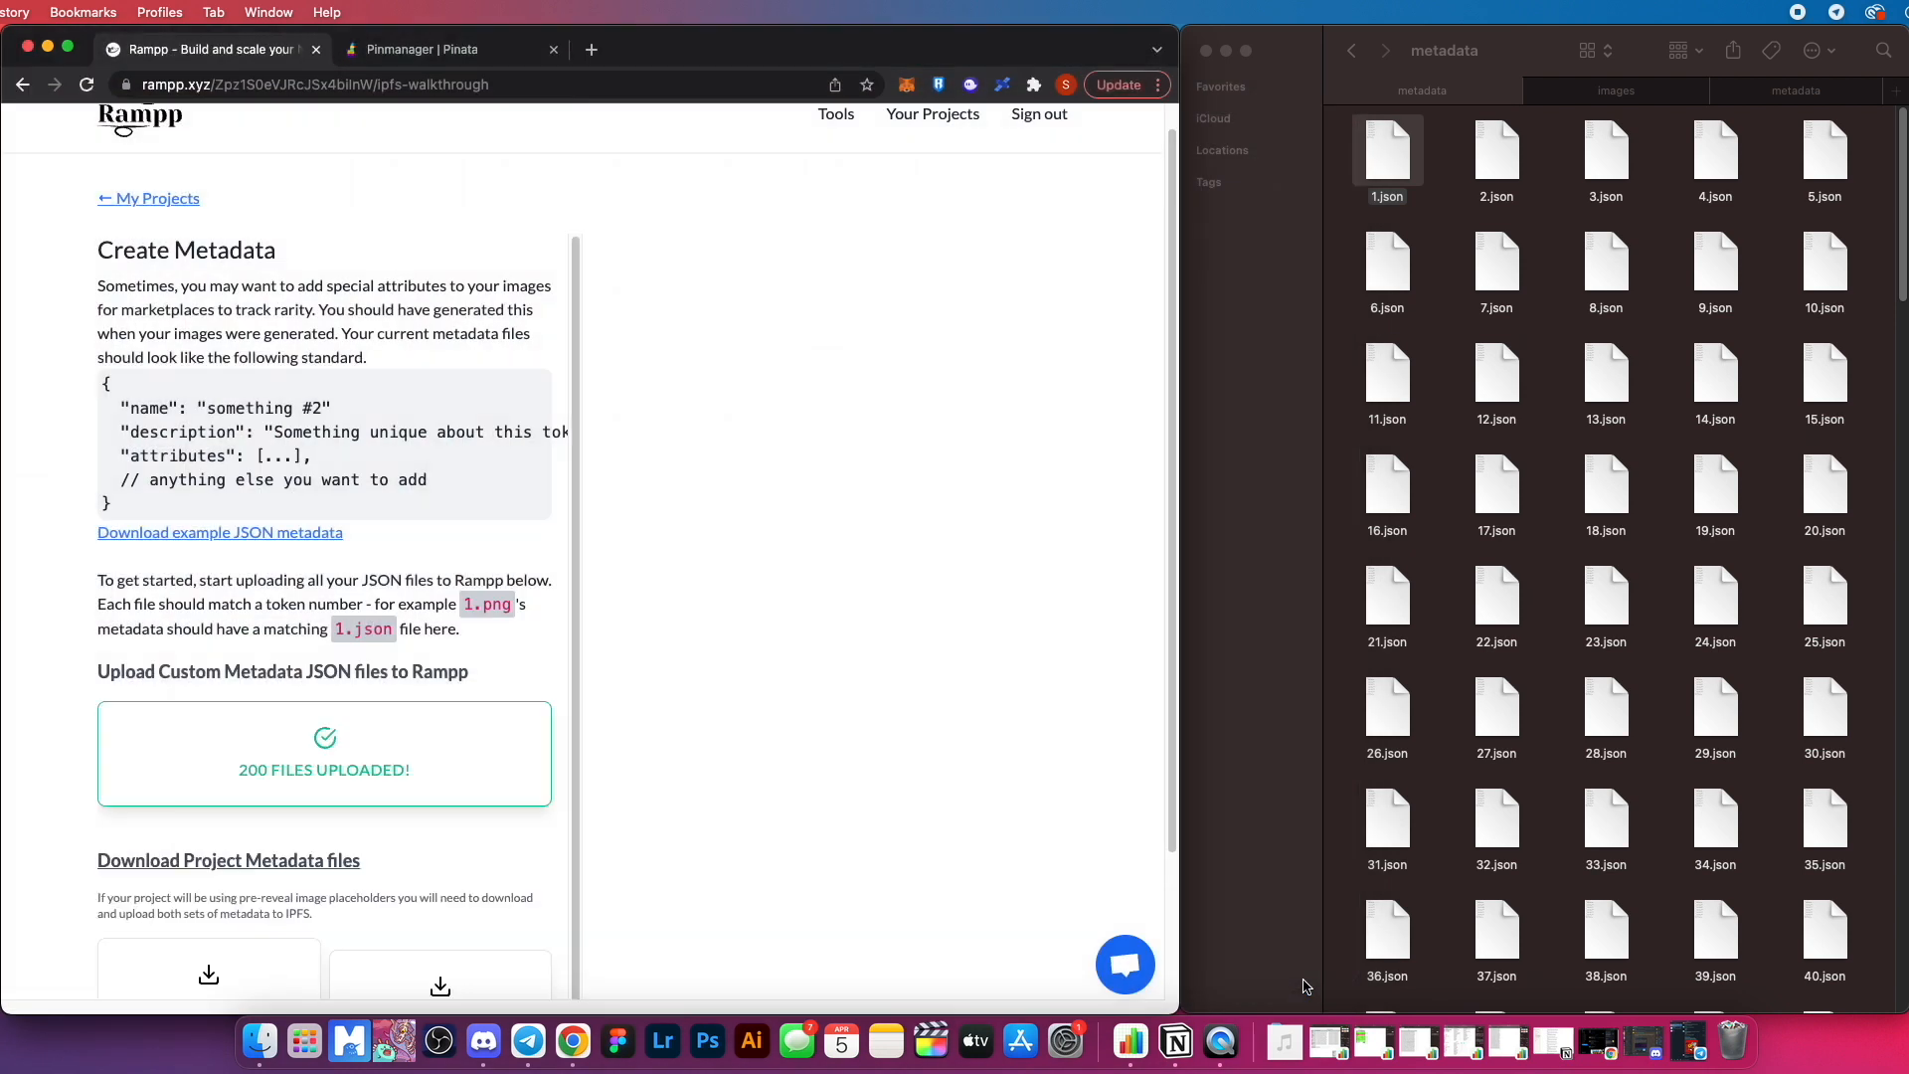
# - Download the complete metadata files and the pre-reveal metadata files into nfts0-199
pyautogui.scroll(-1, 227, 726)
pyautogui.scroll(-4, 235, 784)
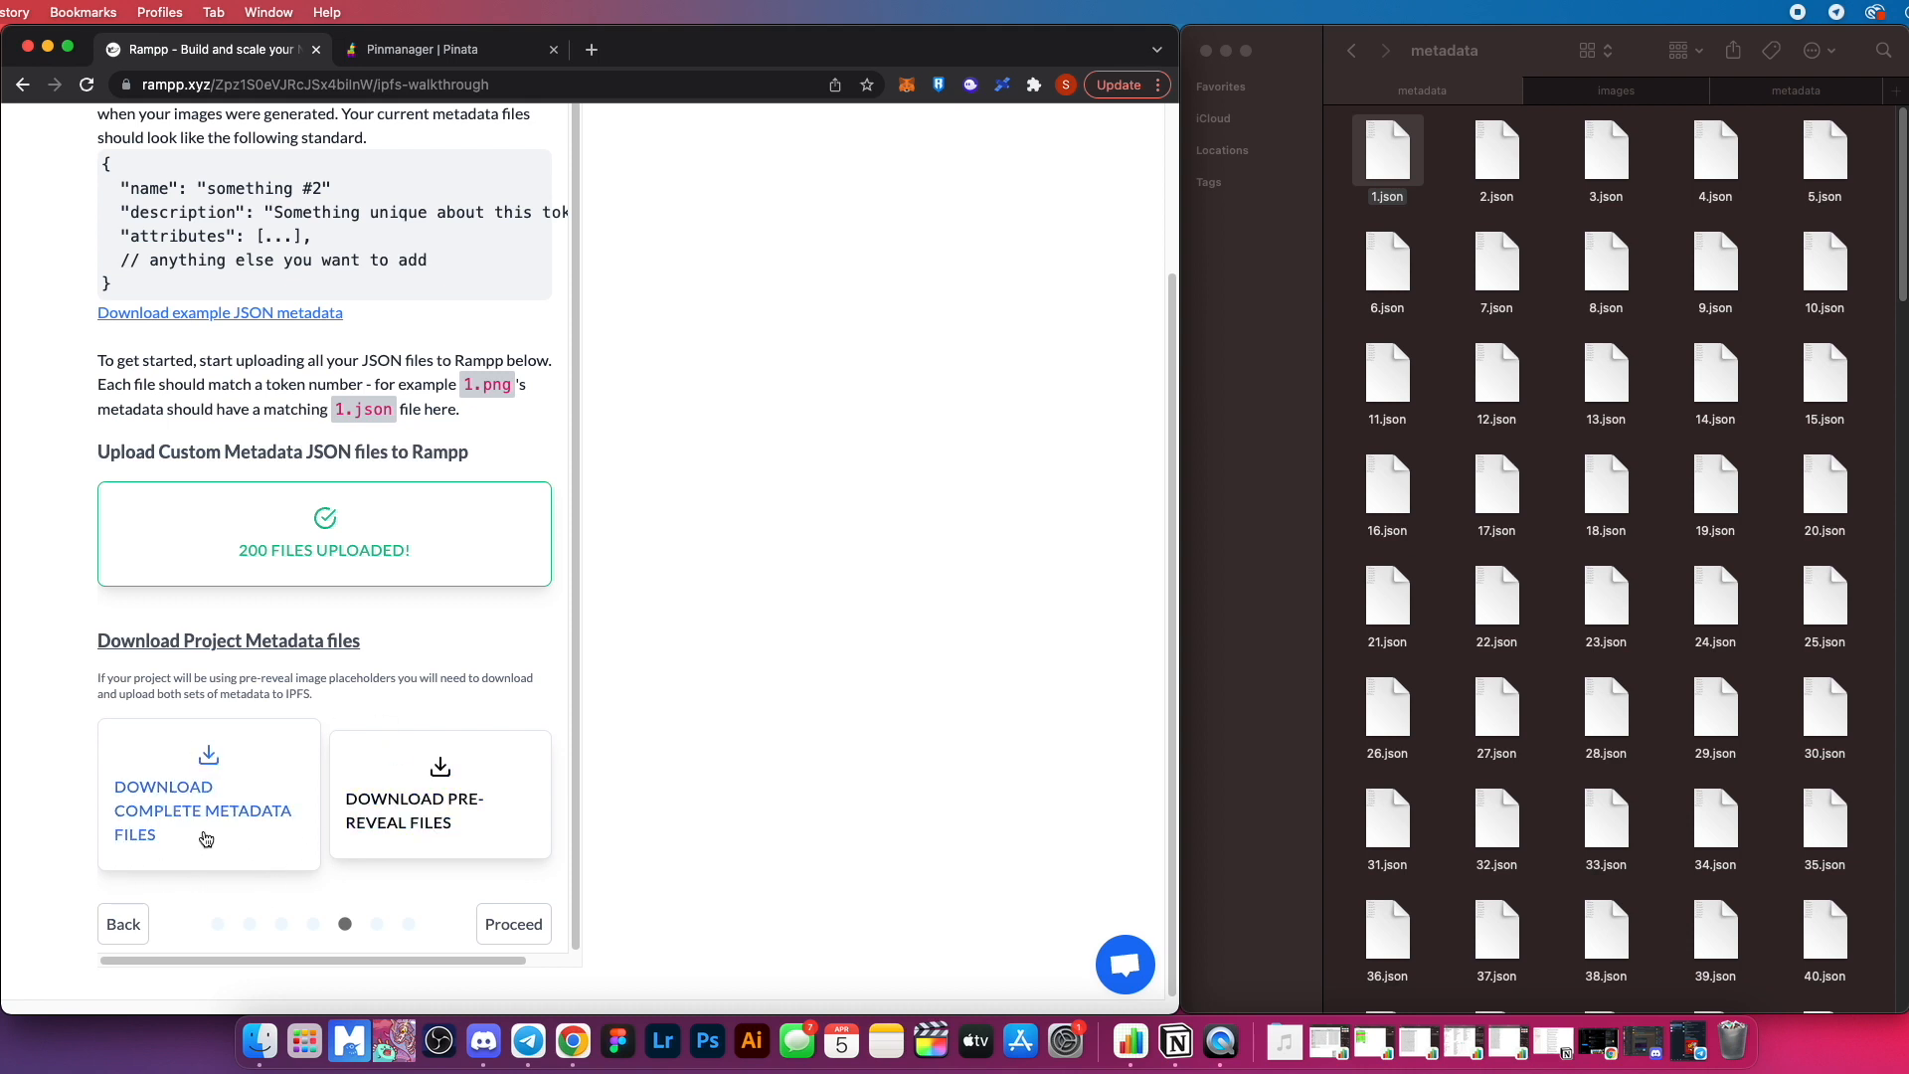
pyautogui.click(240, 824)
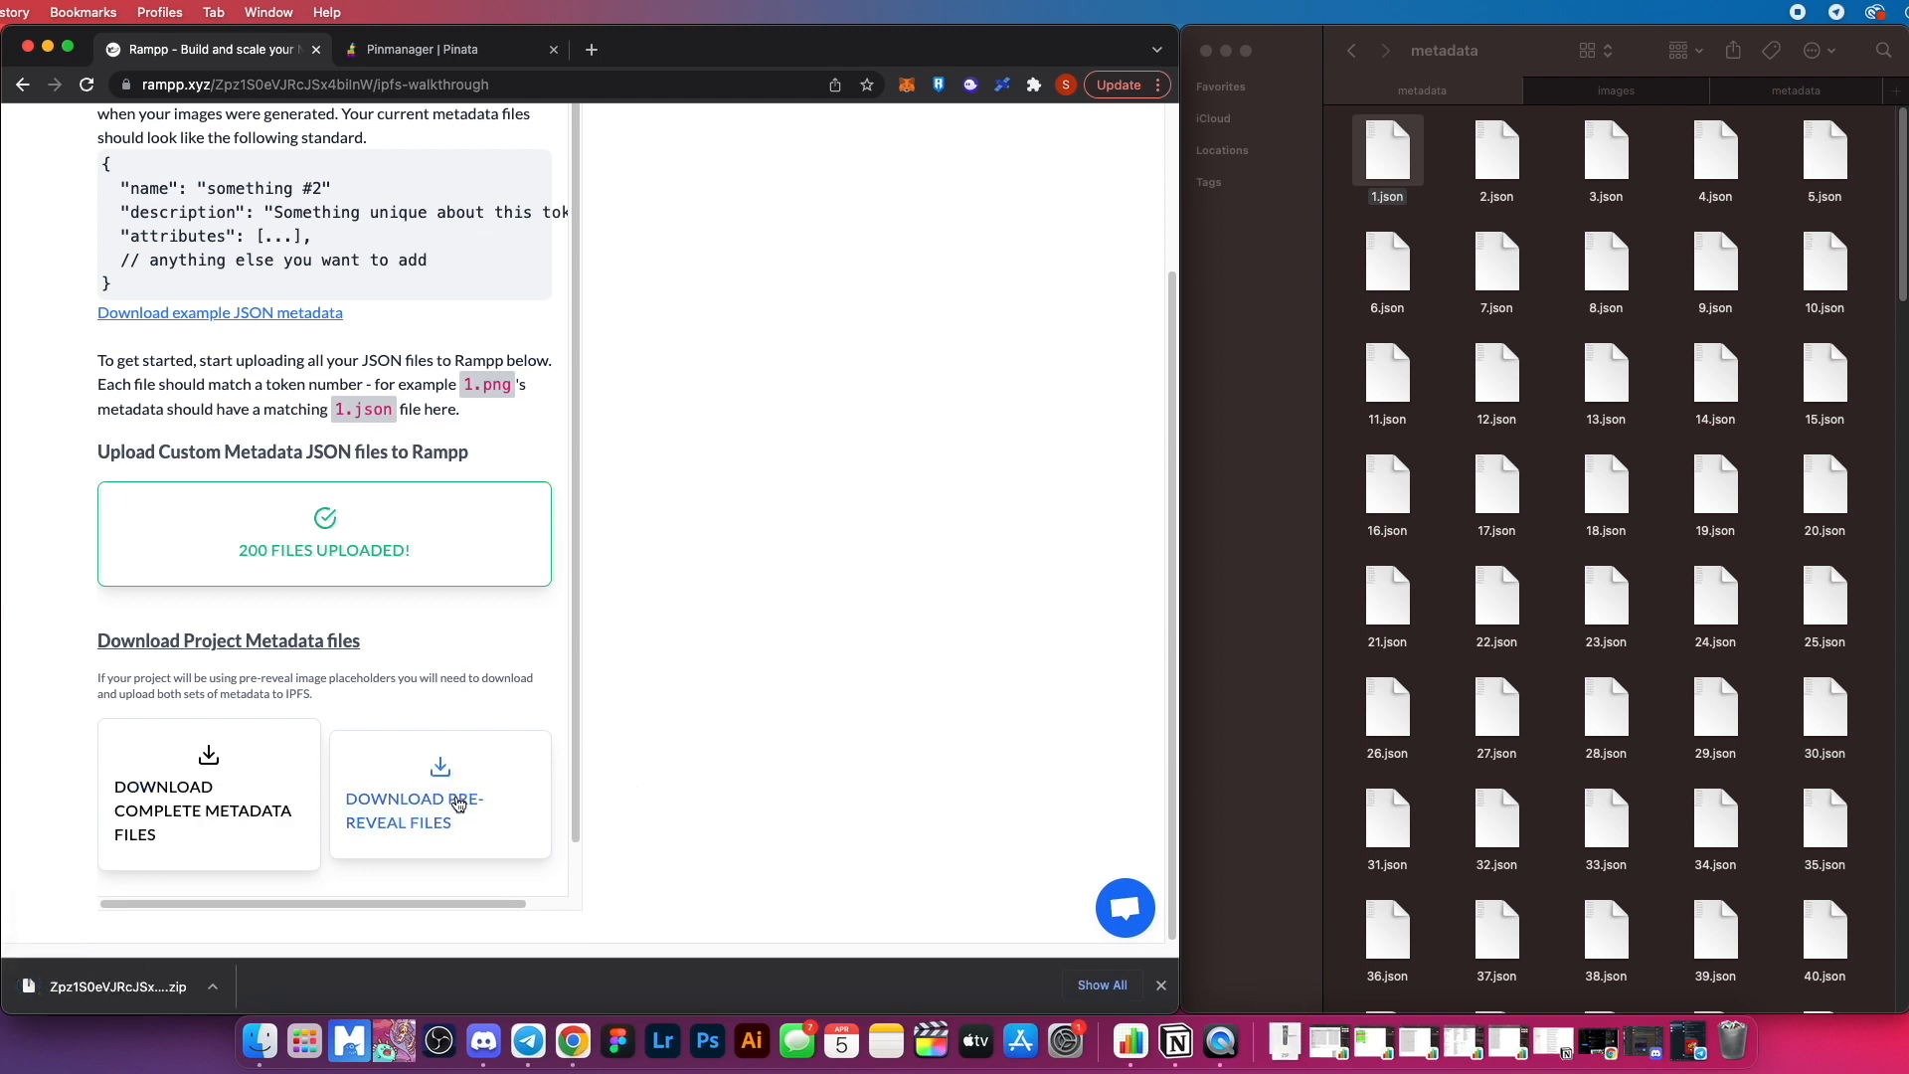
pyautogui.scroll(-2, 463, 794)
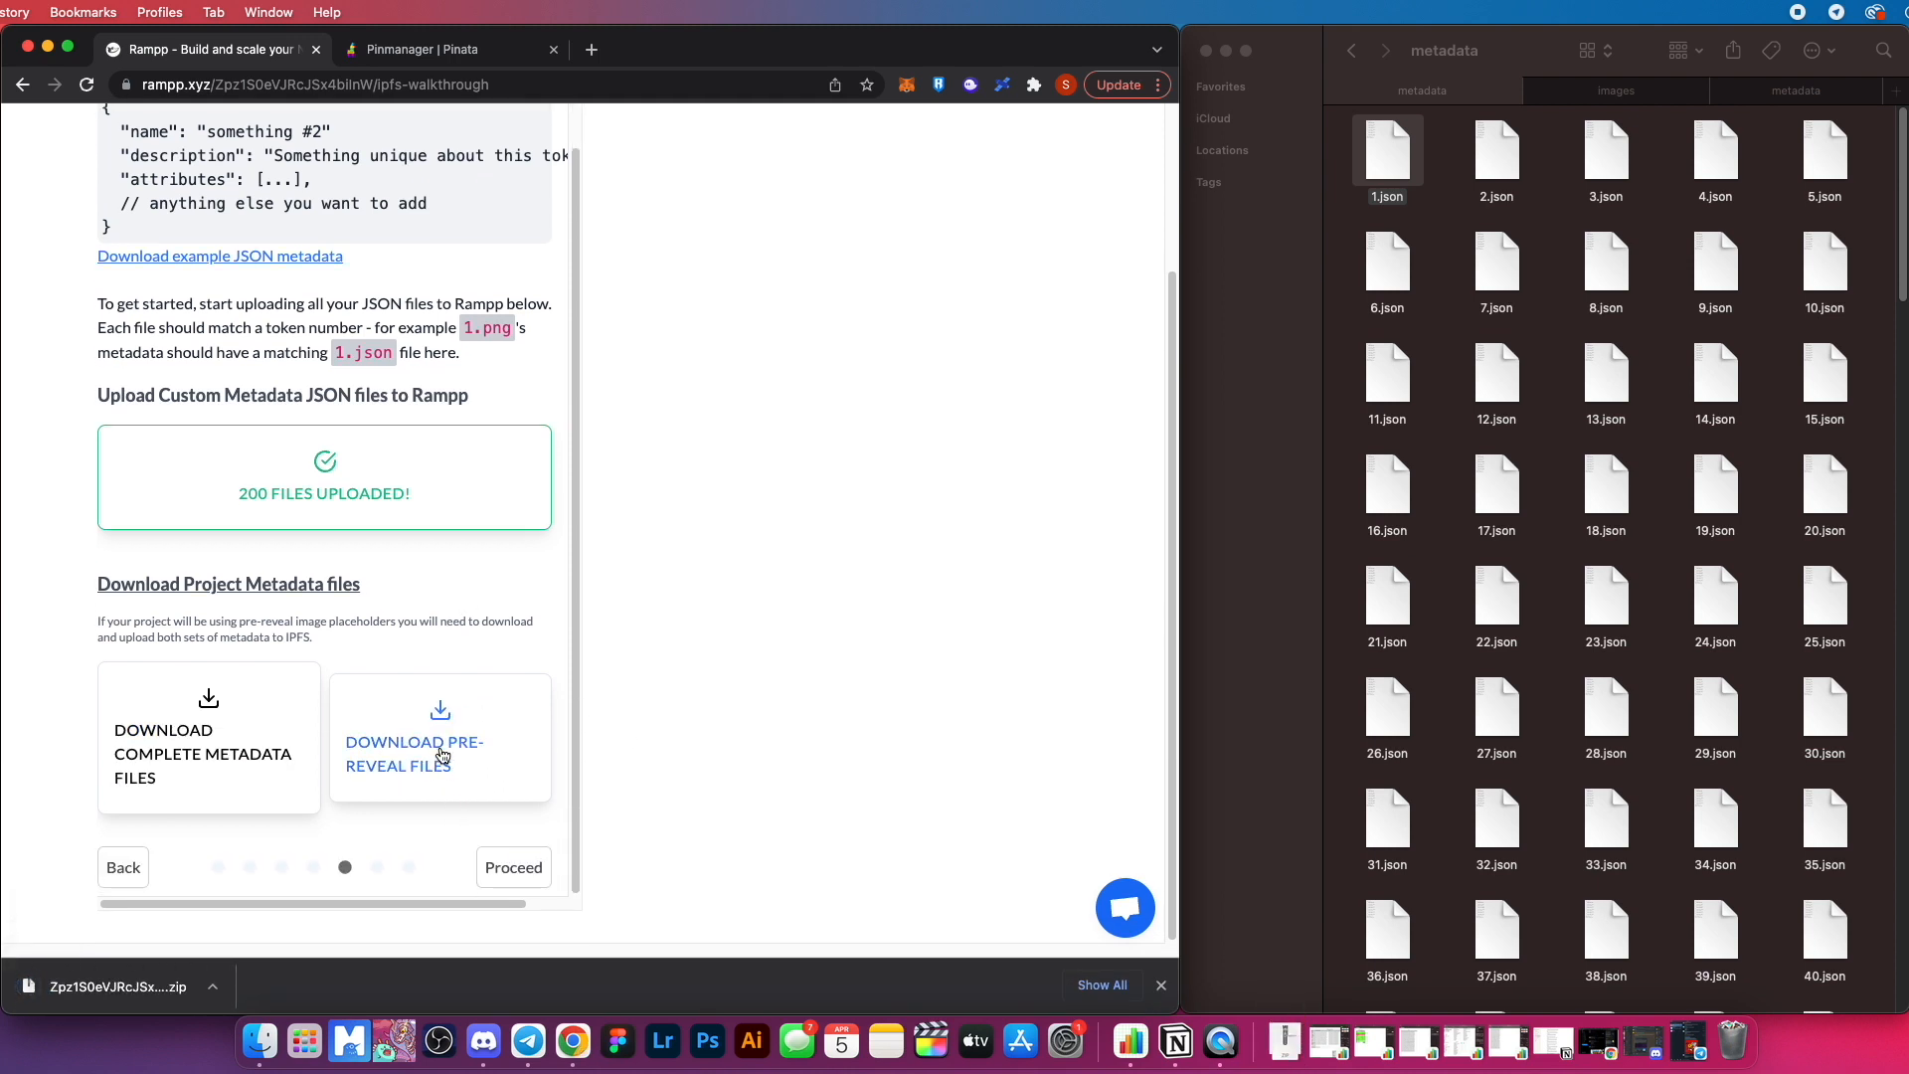
pyautogui.click(443, 753)
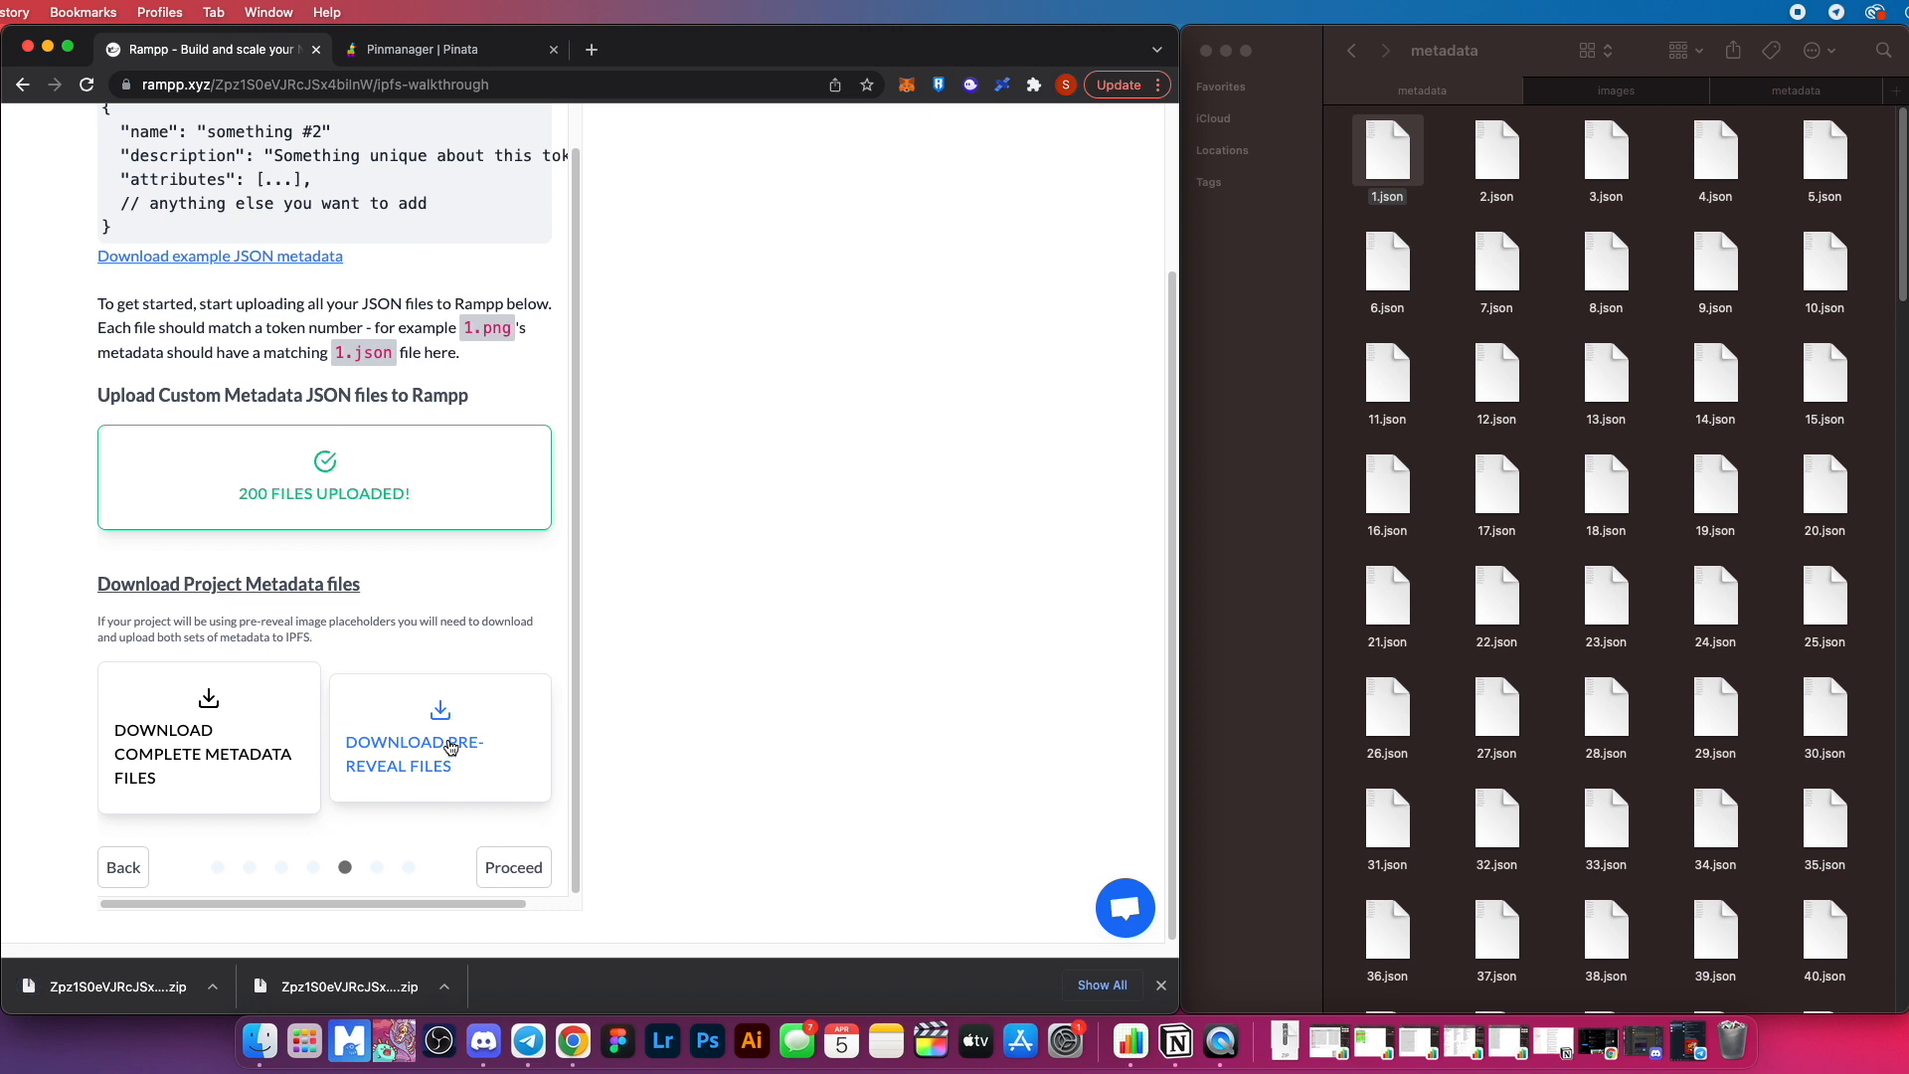
pyautogui.scroll(1, 1158, 579)
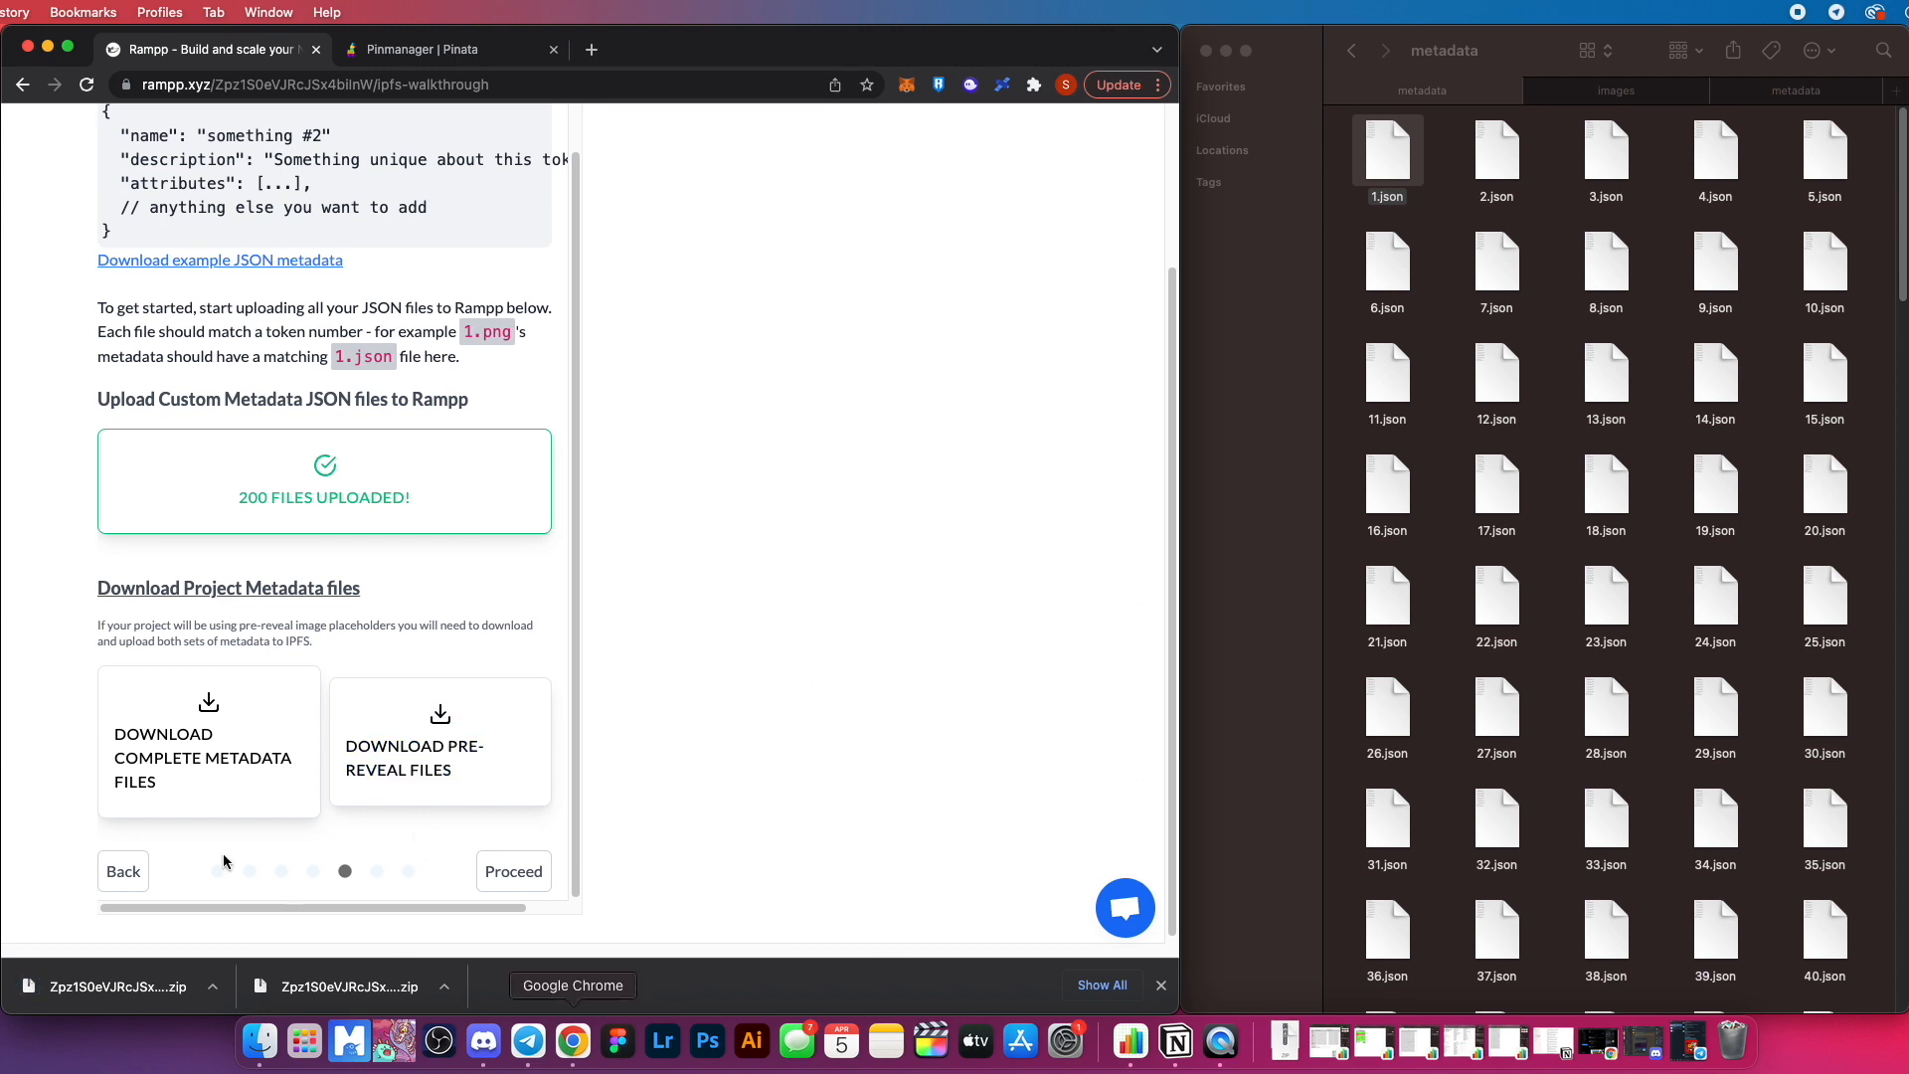
pyautogui.scroll(4, 640, 481)
pyautogui.scroll(-4, 640, 481)
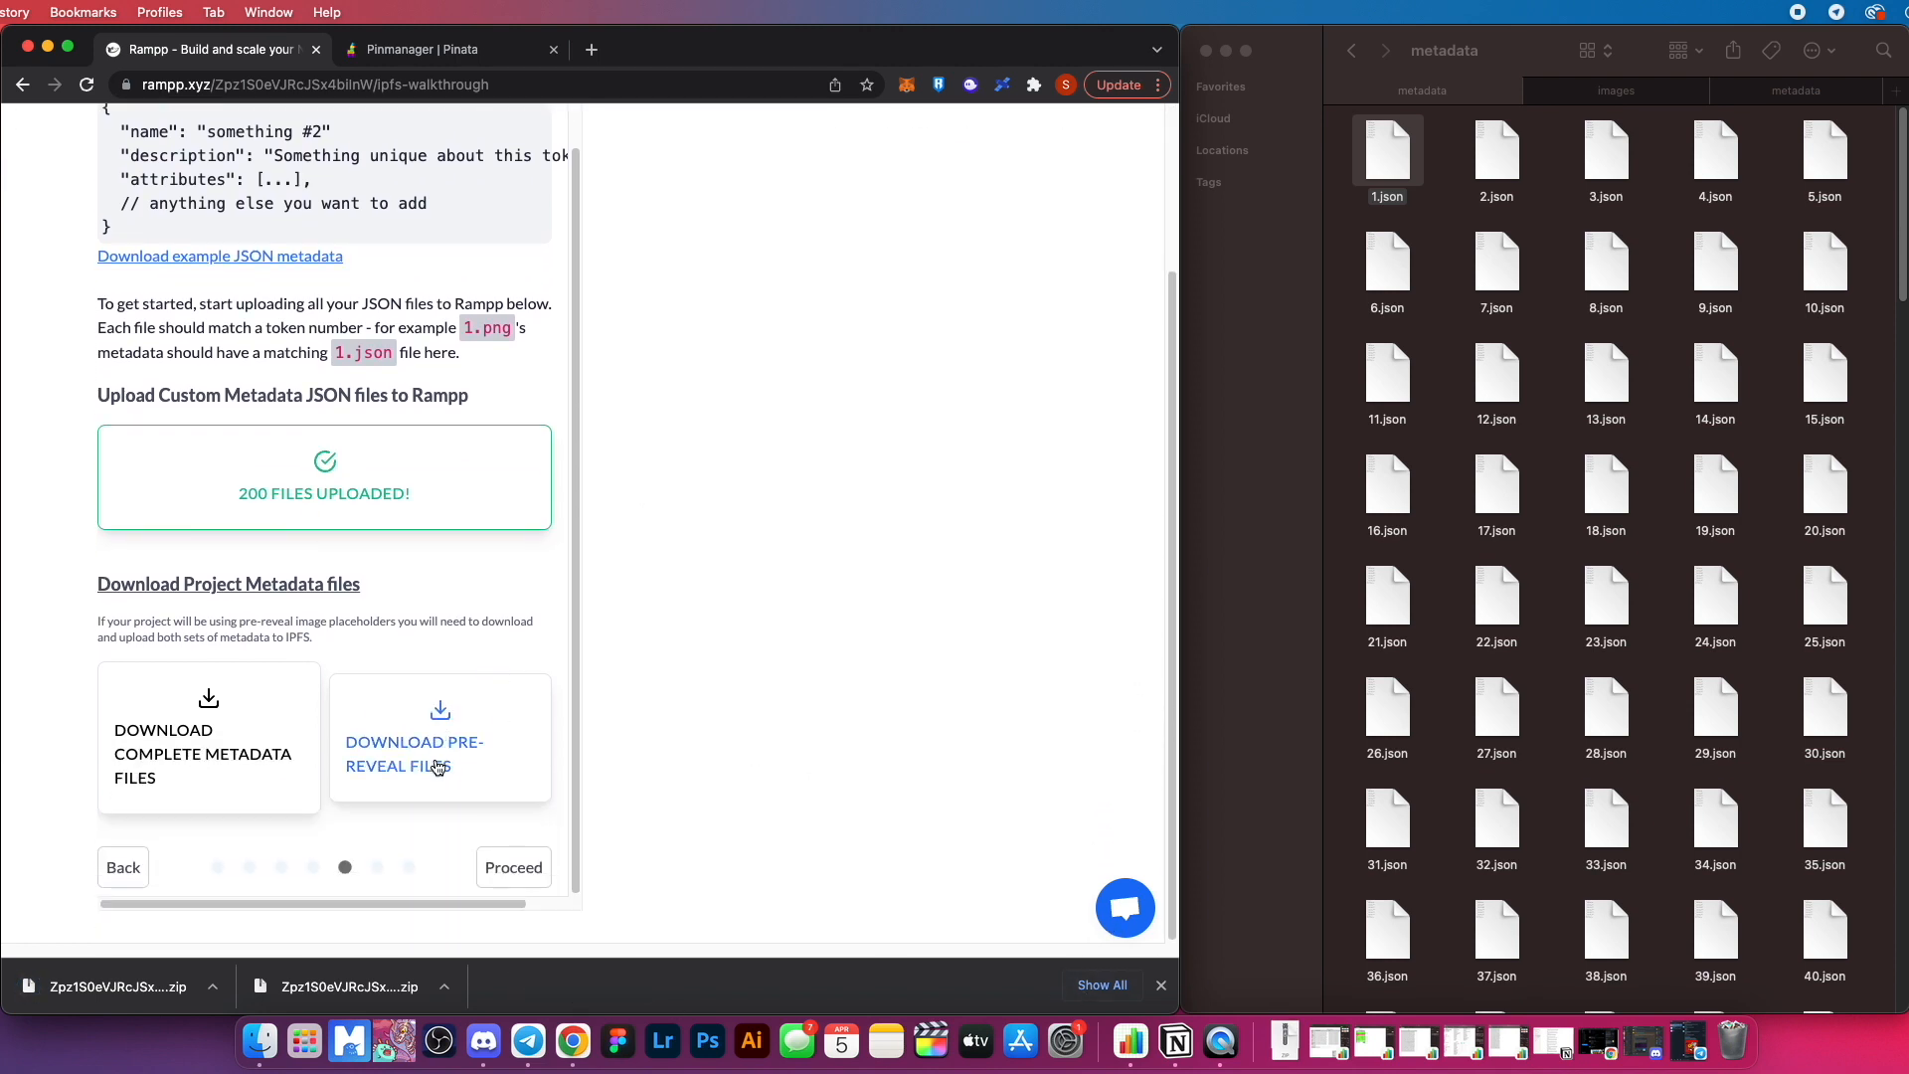
pyautogui.click(1163, 986)
pyautogui.click(1728, 314)
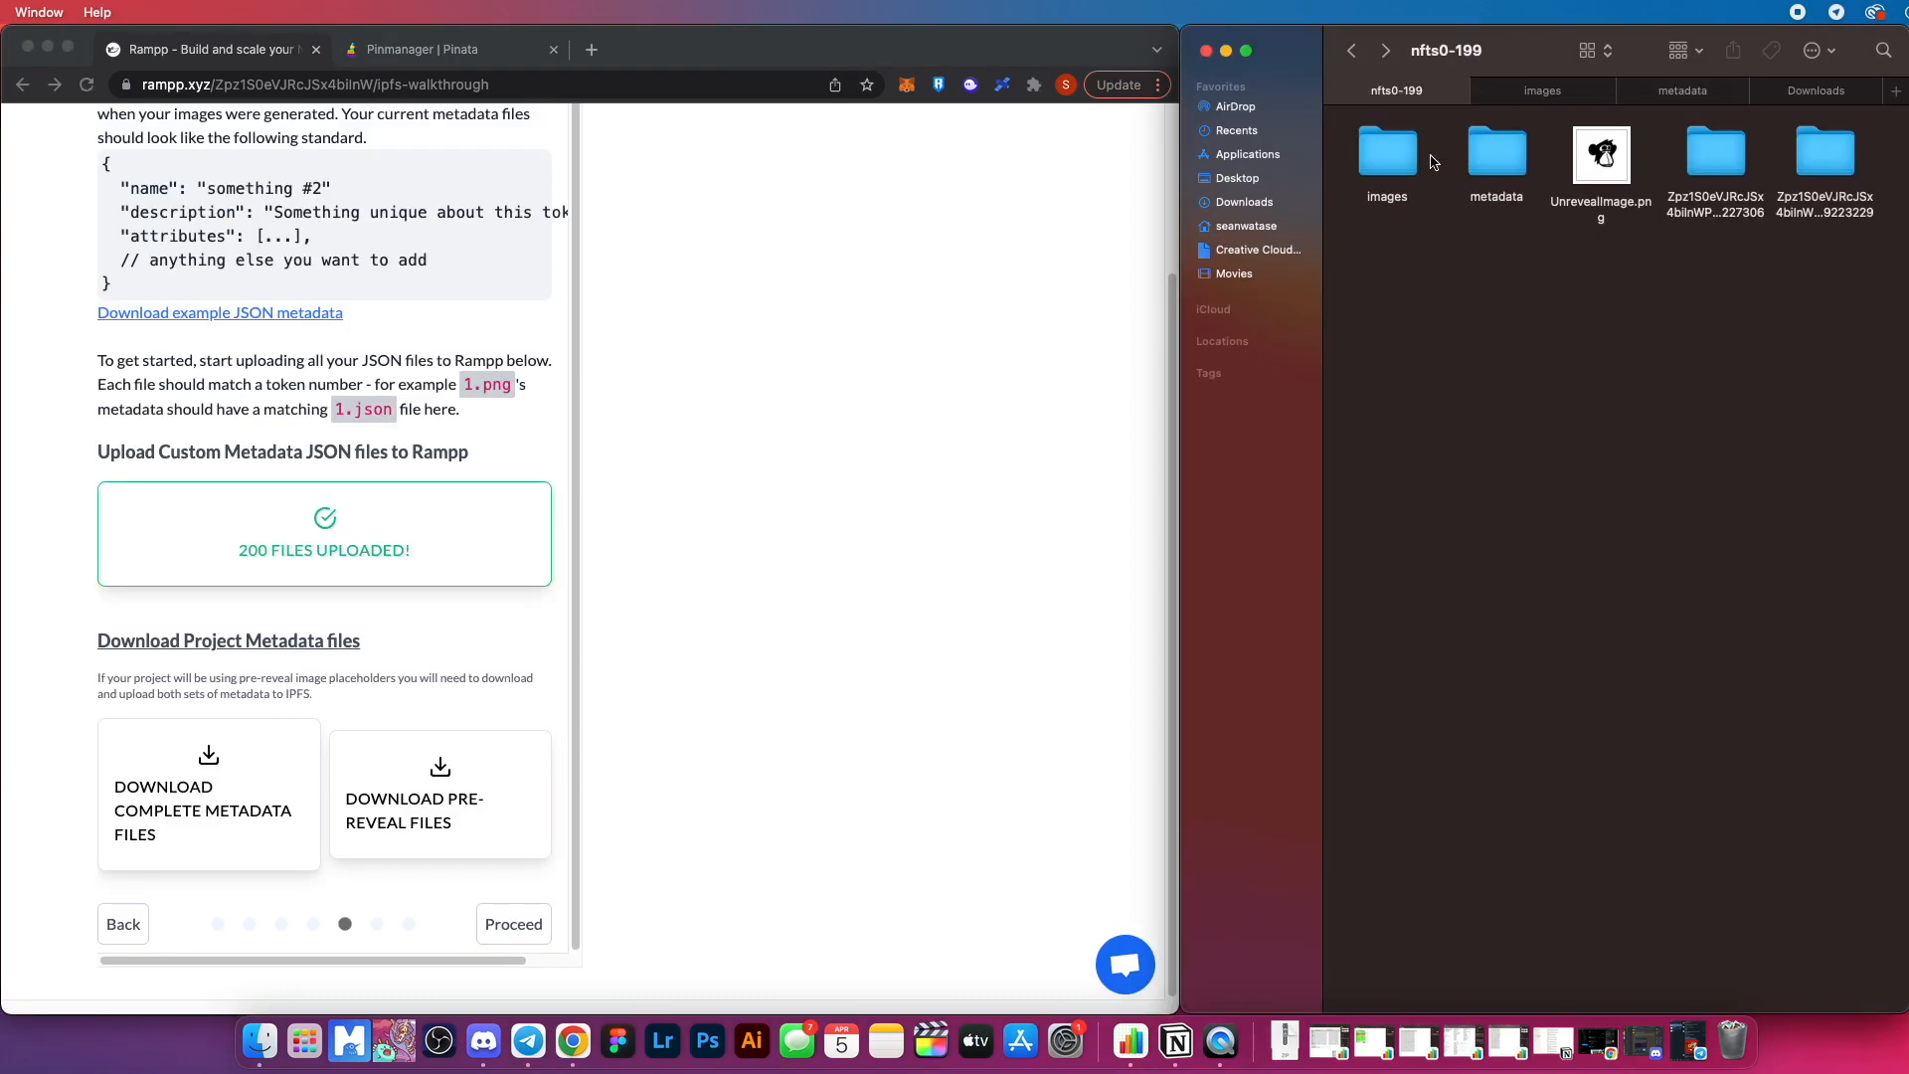
# - Find and open the downloaded pre-reveal metadata folder in Finder
pyautogui.click(1704, 143)
pyautogui.press('space')
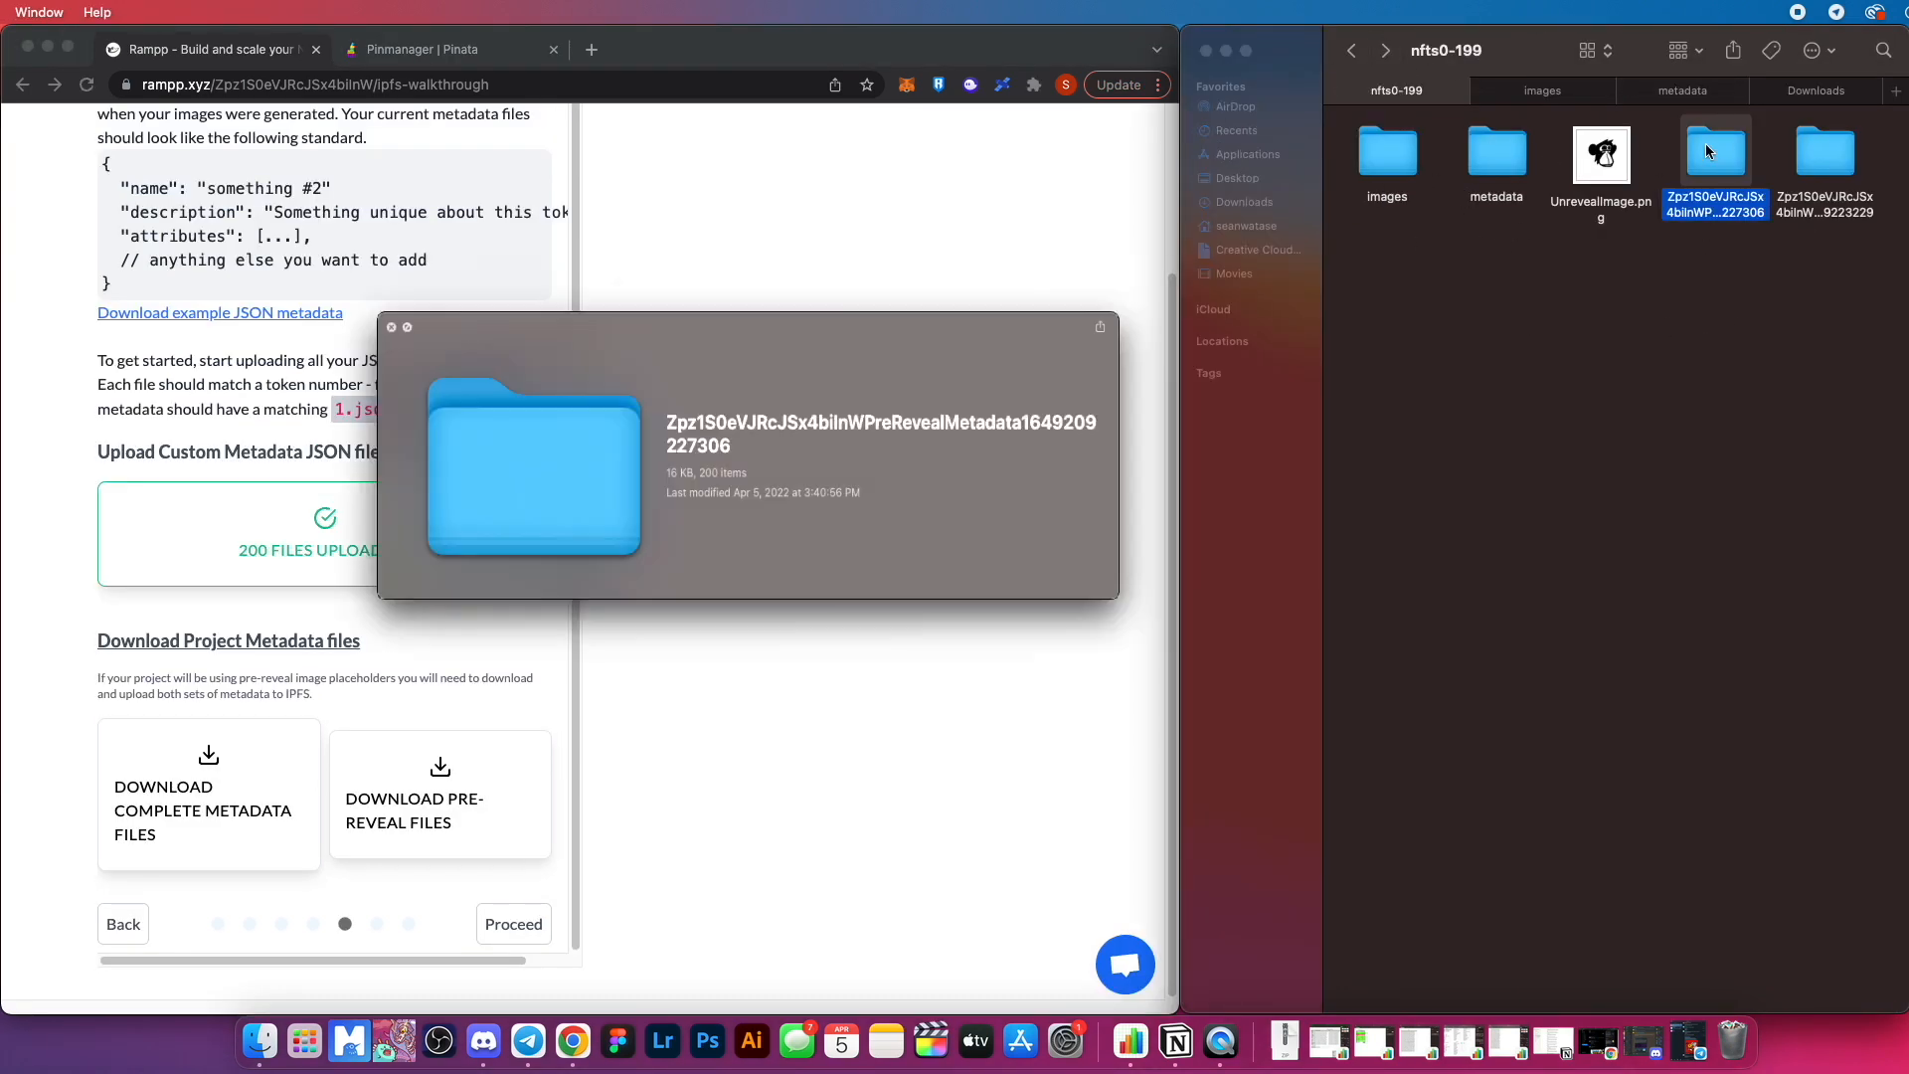
pyautogui.press('space')
pyautogui.doubleClick(1676, 175)
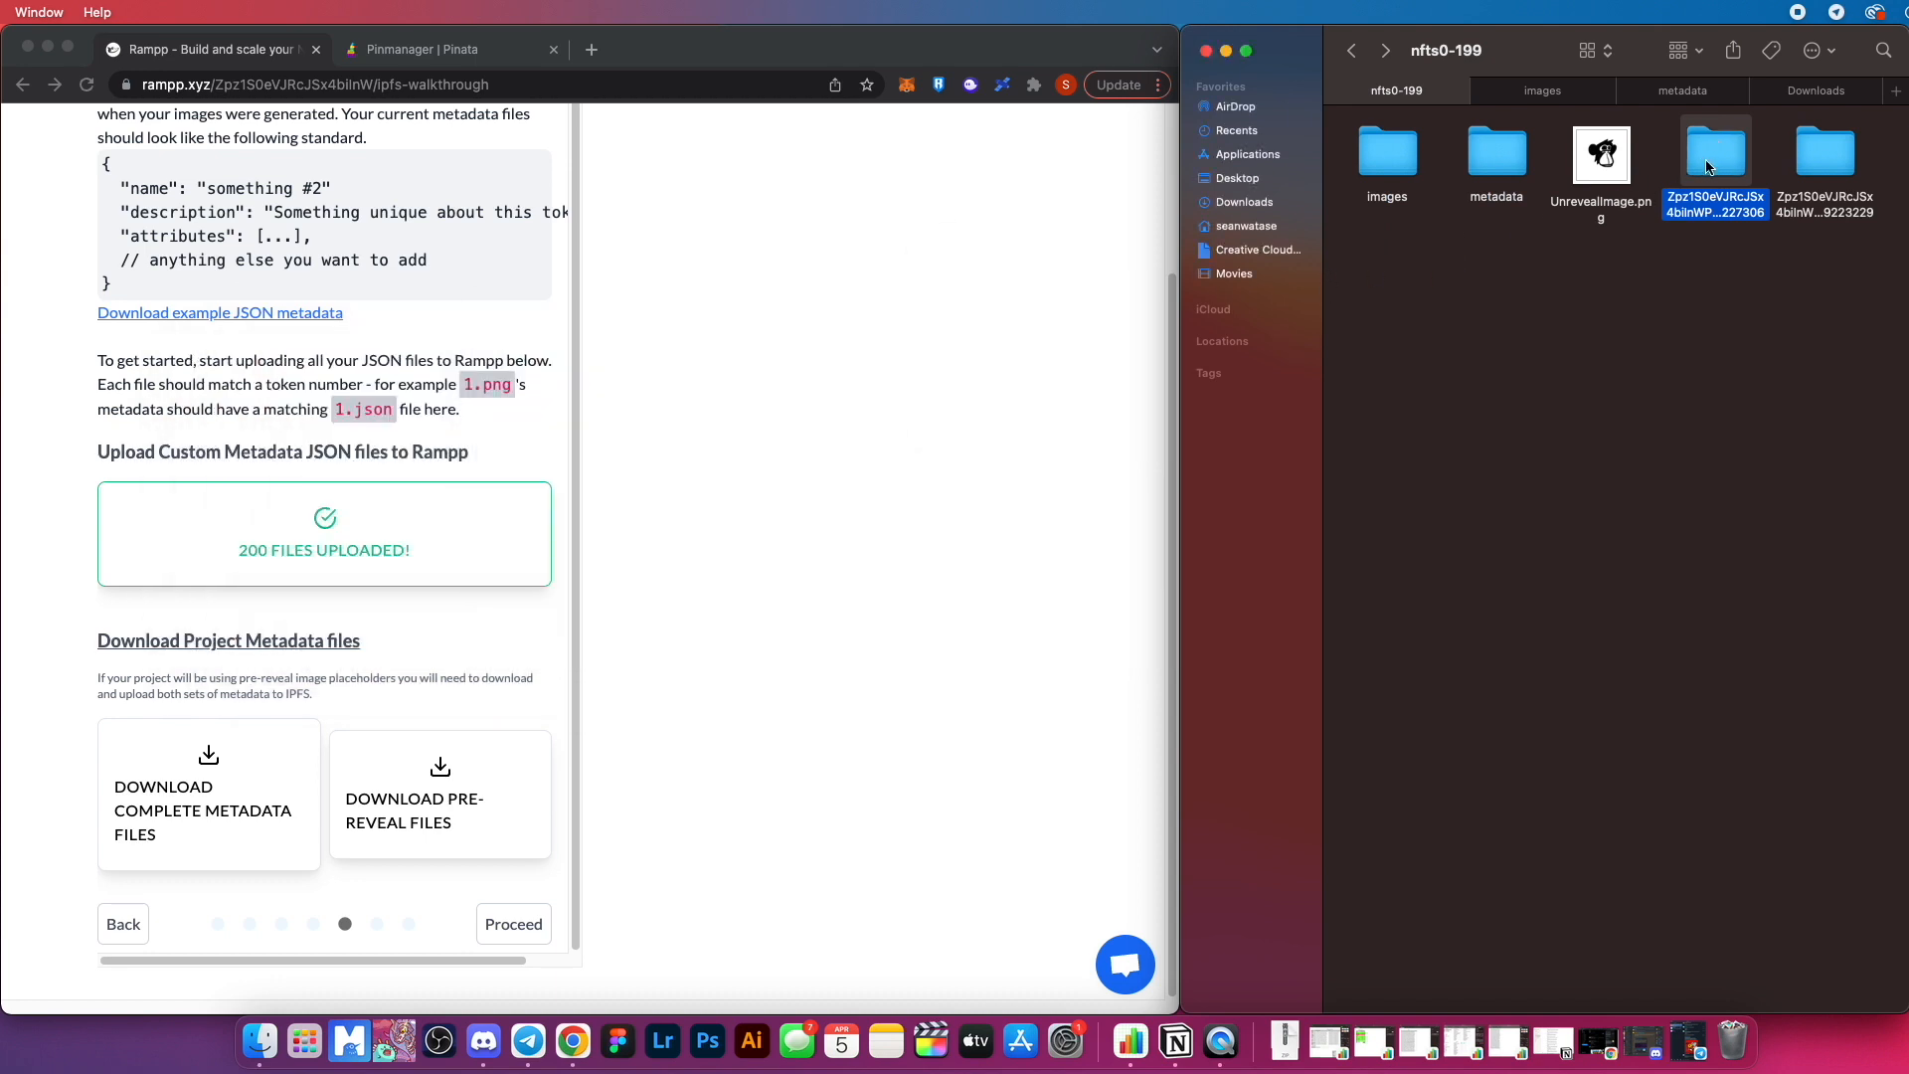
pyautogui.click(1358, 59)
pyautogui.doubleClick(1828, 168)
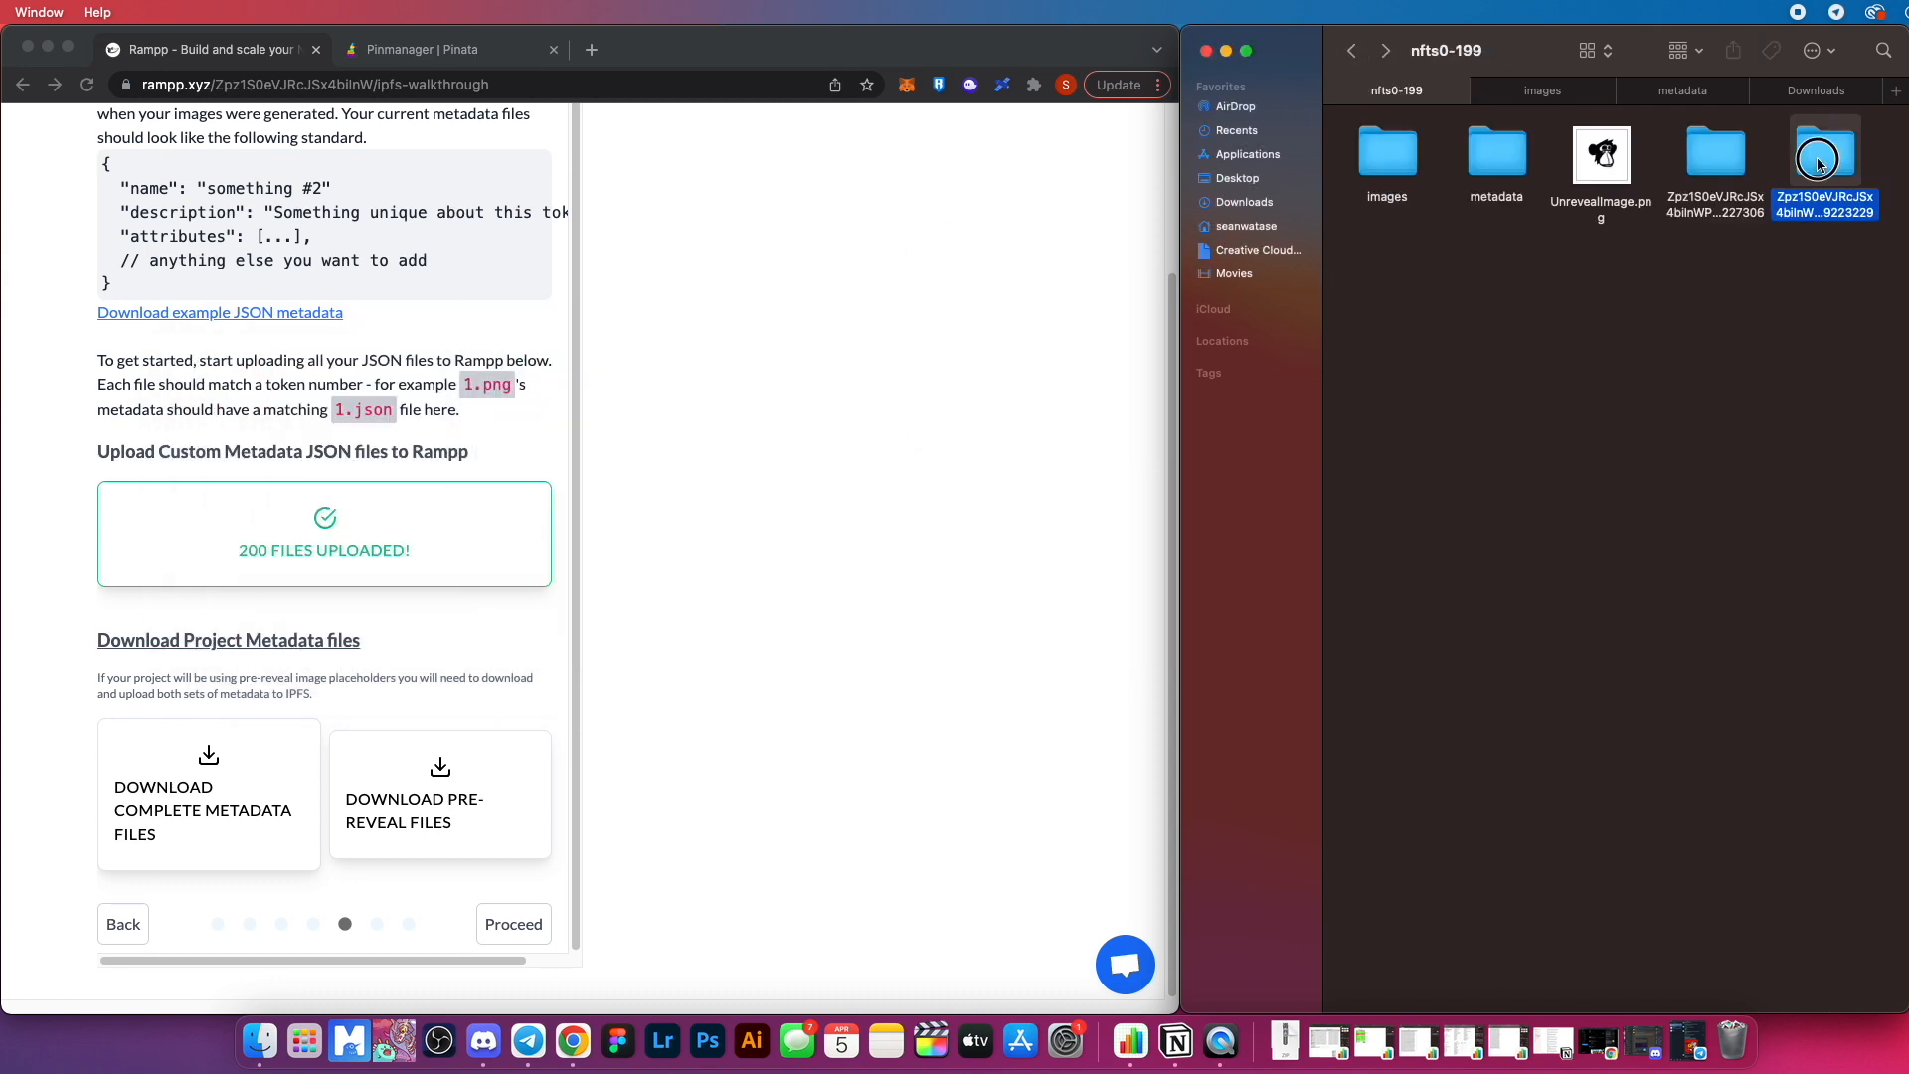
pyautogui.click(1350, 52)
pyautogui.click(1699, 152)
pyautogui.doubleClick(1698, 153)
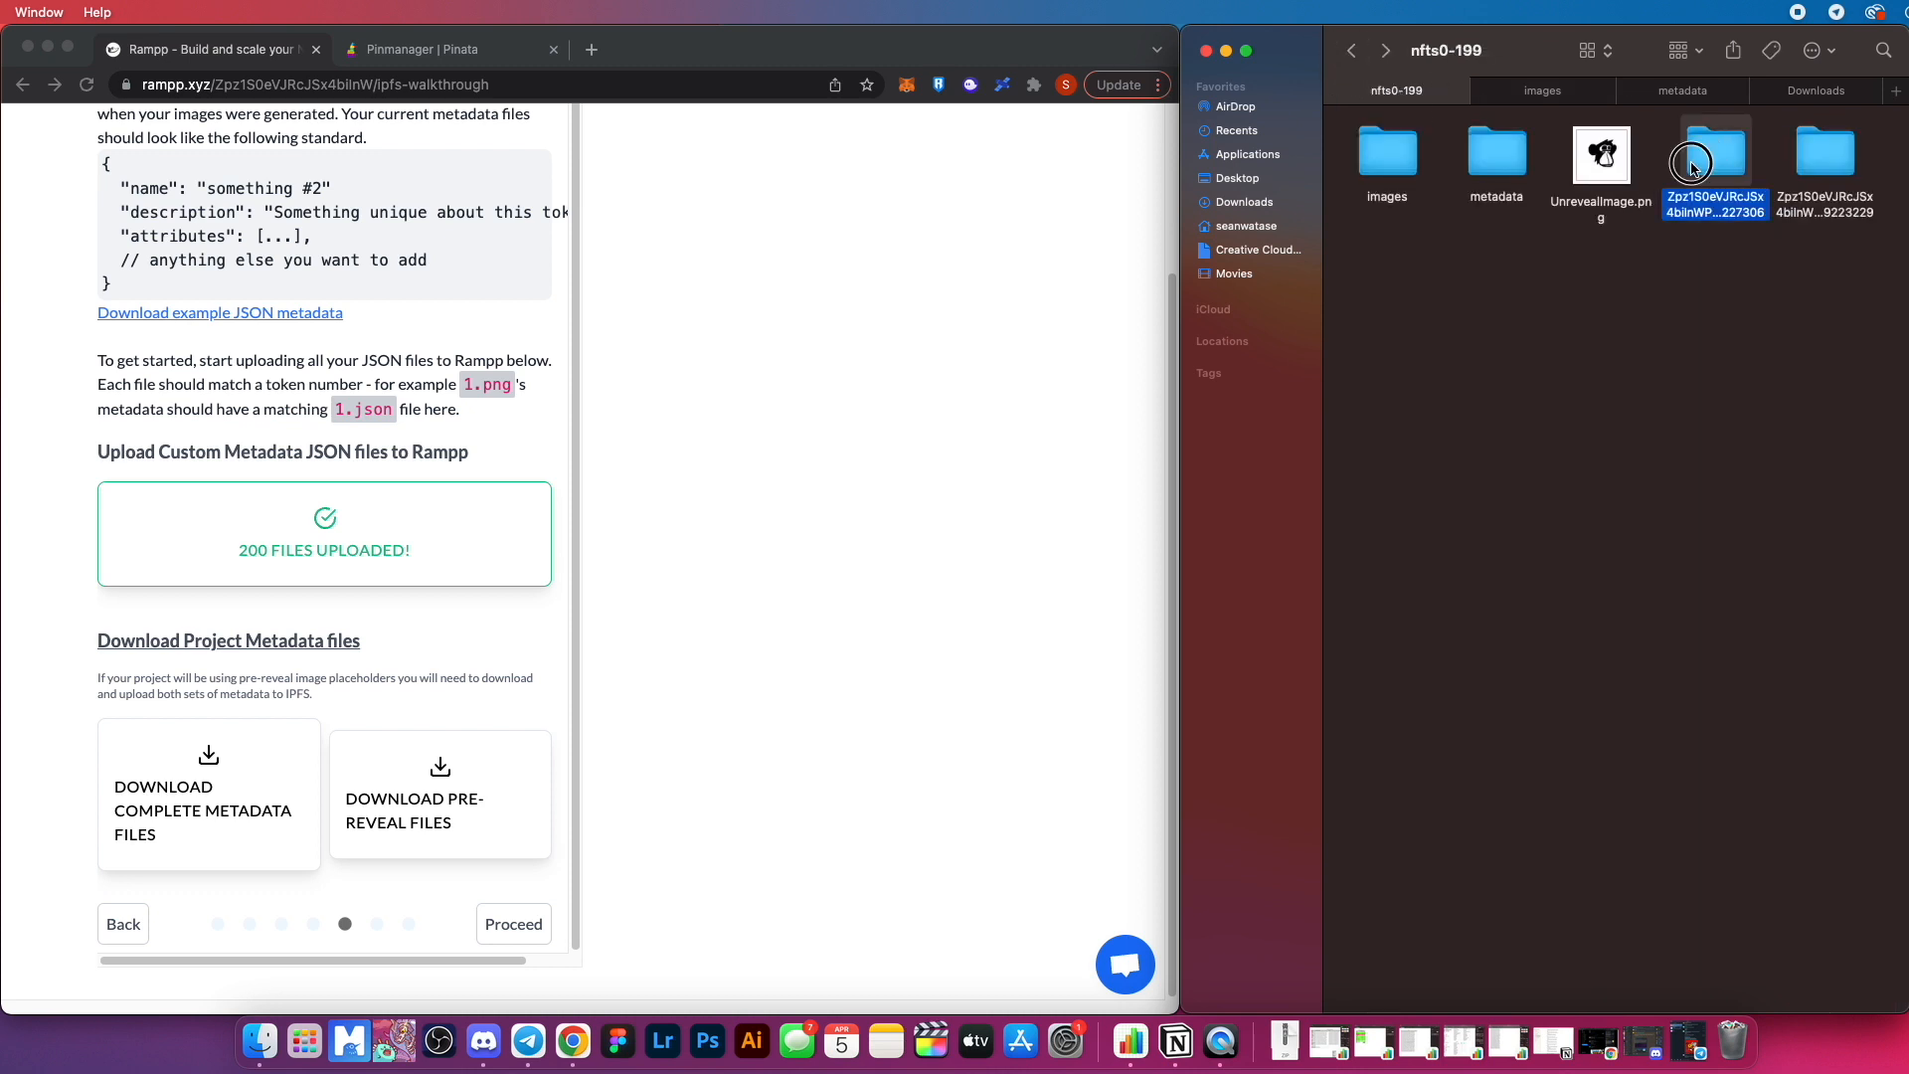
# - Open file 1 in TextEdit and compare its ipfs image URL with Pinata's CID
pyautogui.rightClick(1406, 157)
pyautogui.moveTo(1437, 189)
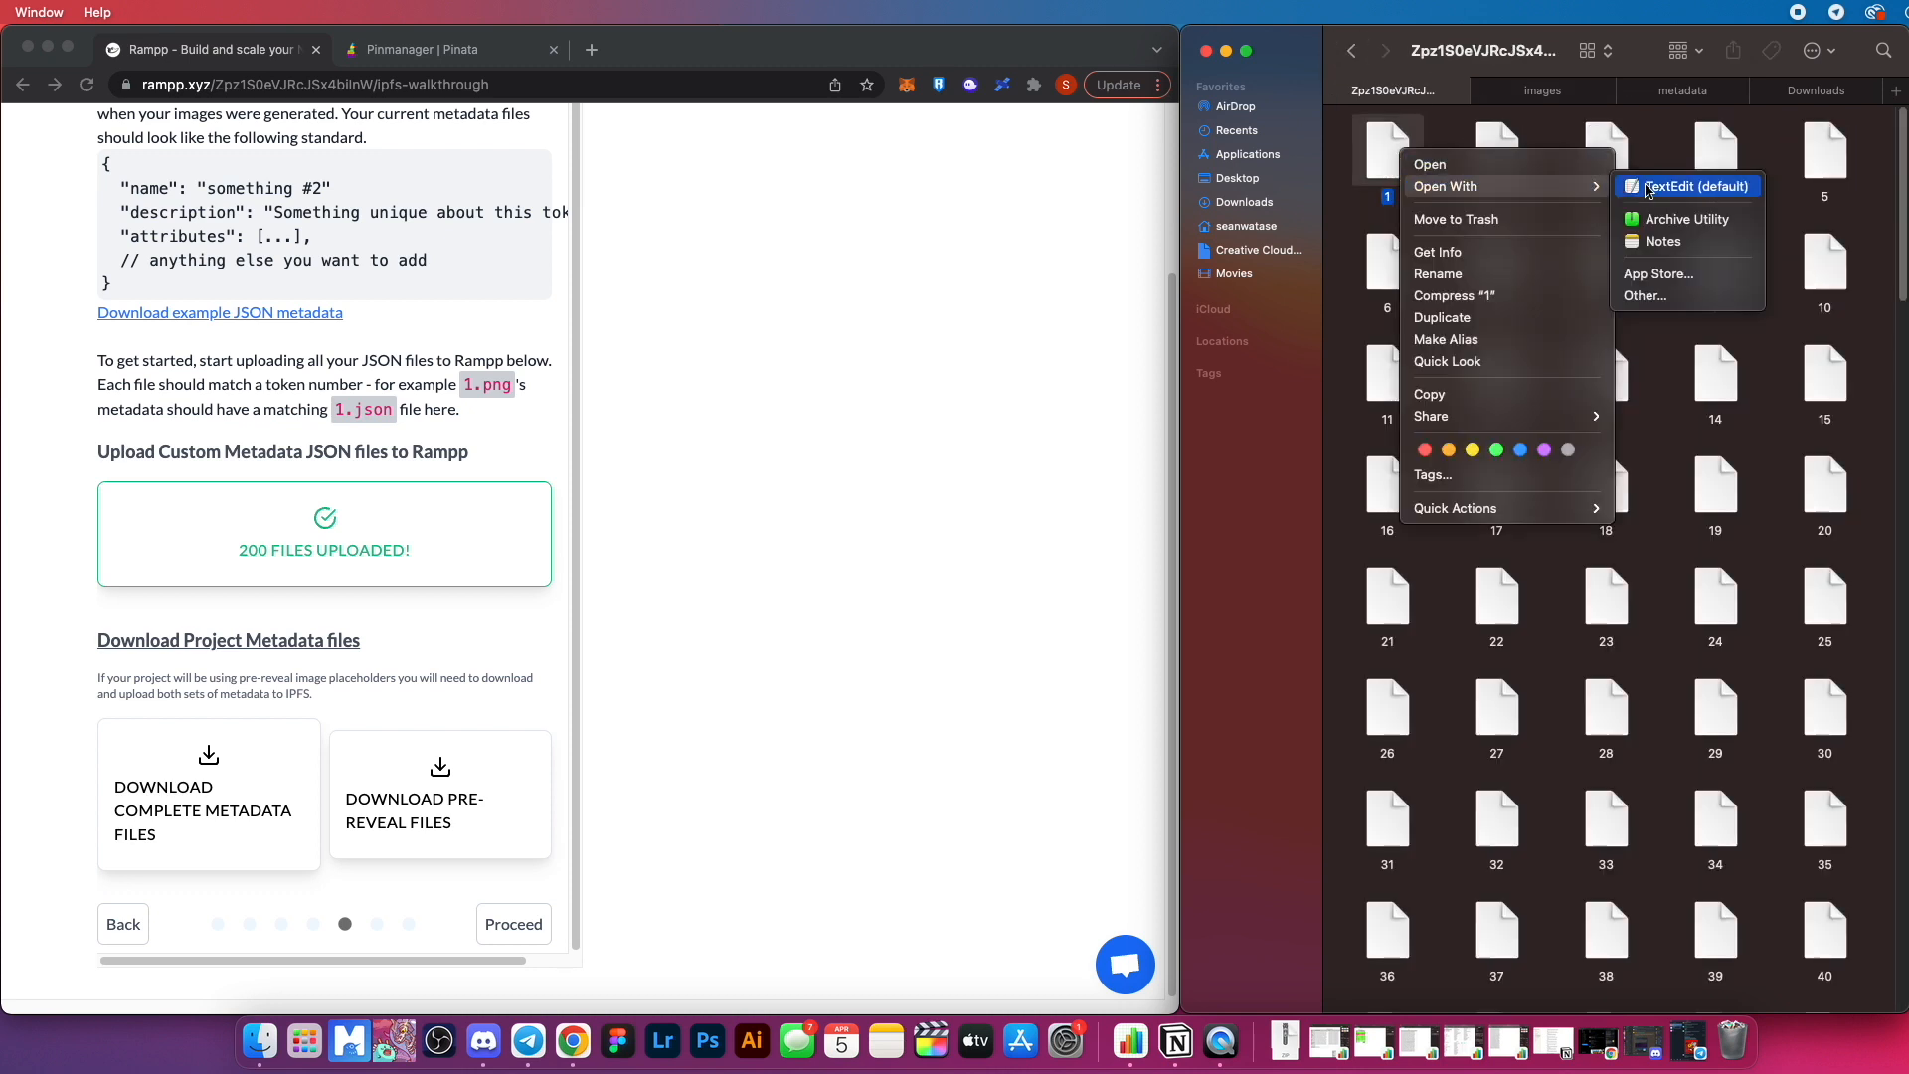
pyautogui.click(1664, 189)
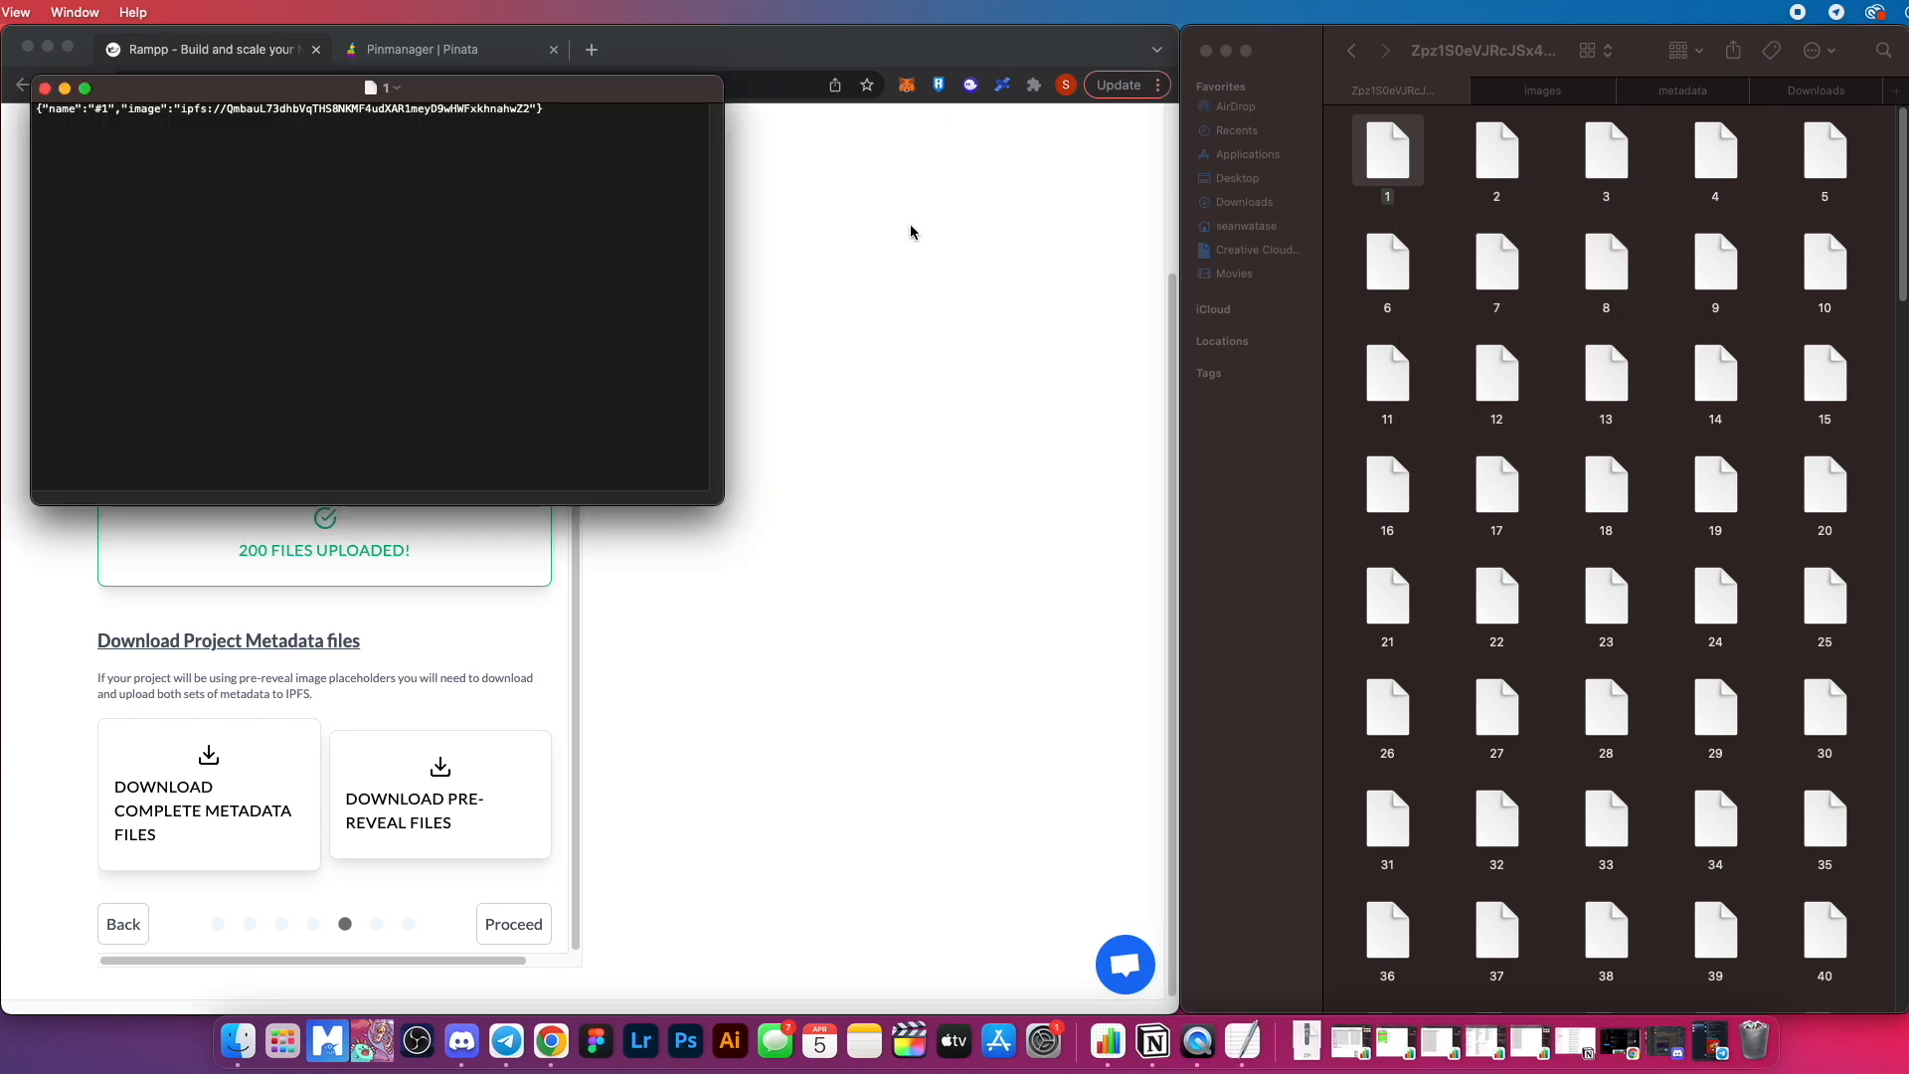
pyautogui.moveTo(546, 101); pyautogui.dragTo(1150, 316)
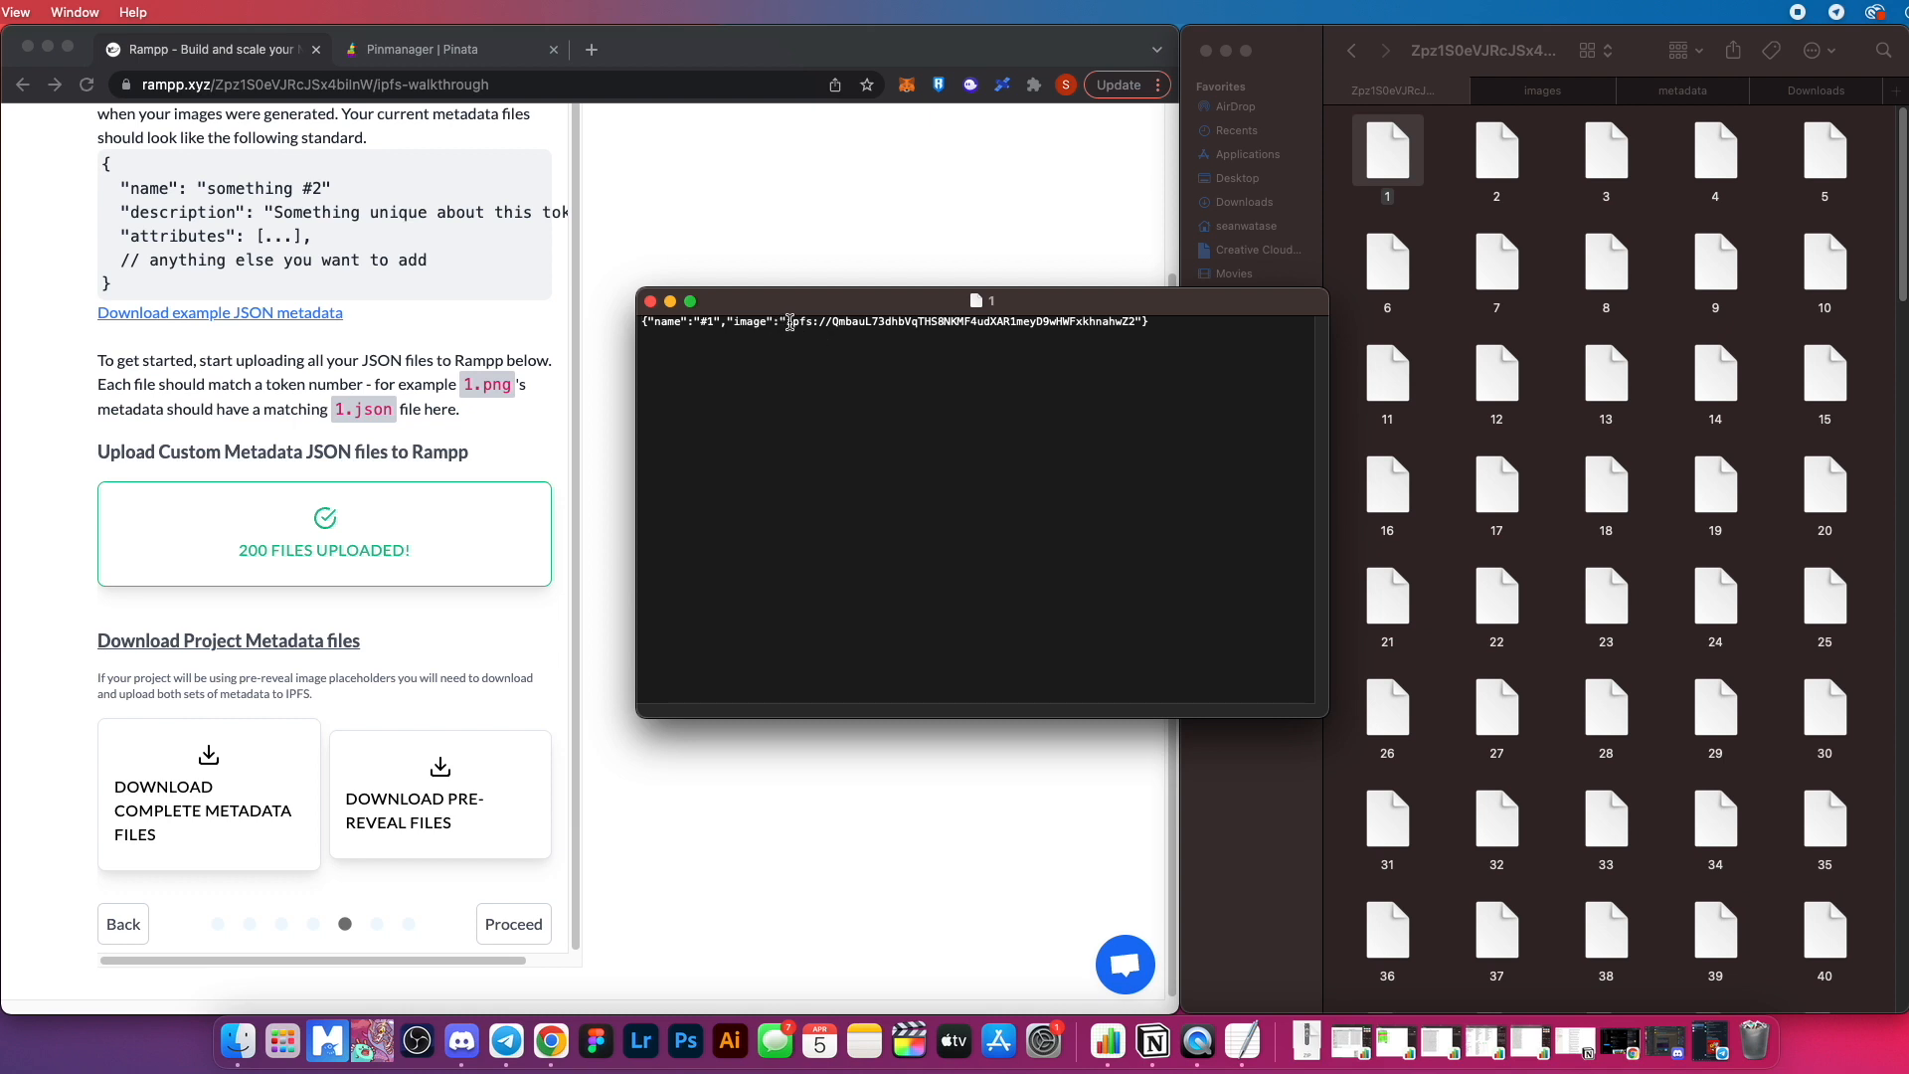
pyautogui.moveTo(790, 323); pyautogui.dragTo(1137, 341)
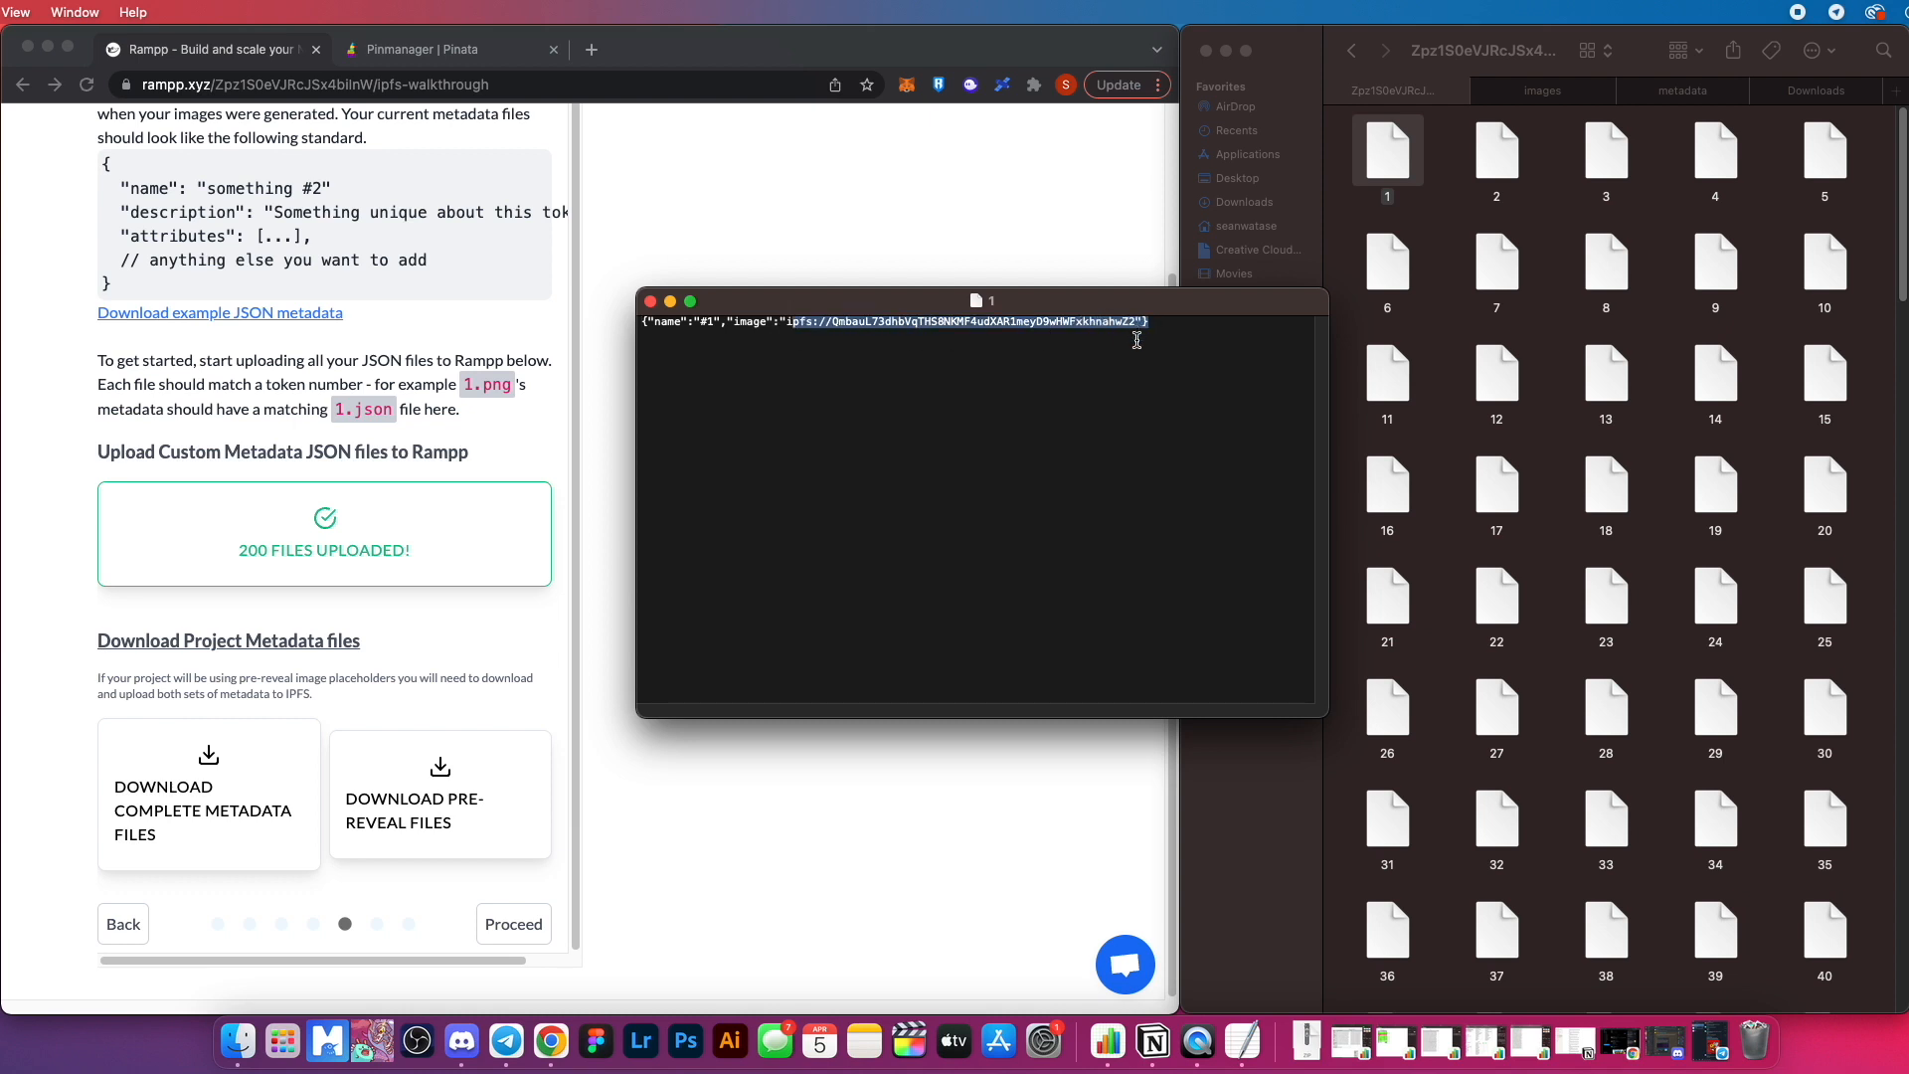
pyautogui.click(336, 50)
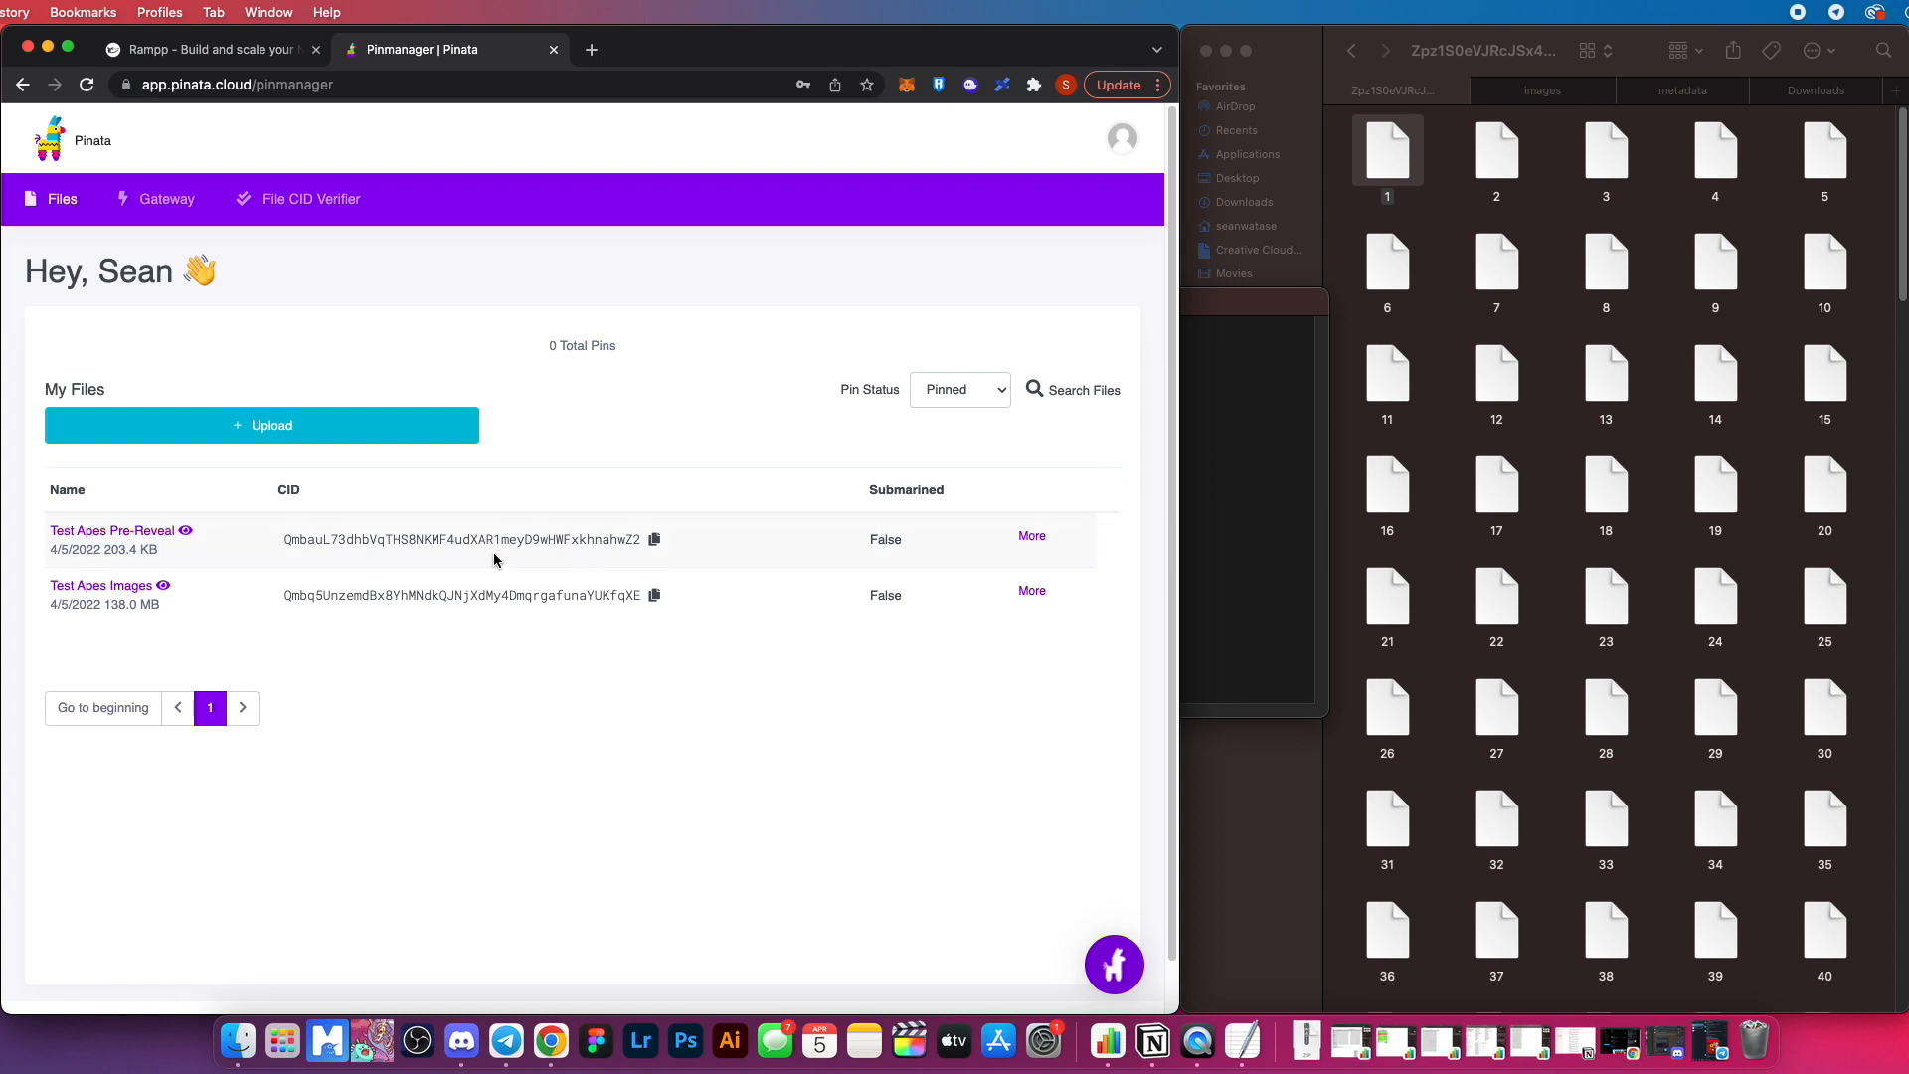
pyautogui.click(1282, 477)
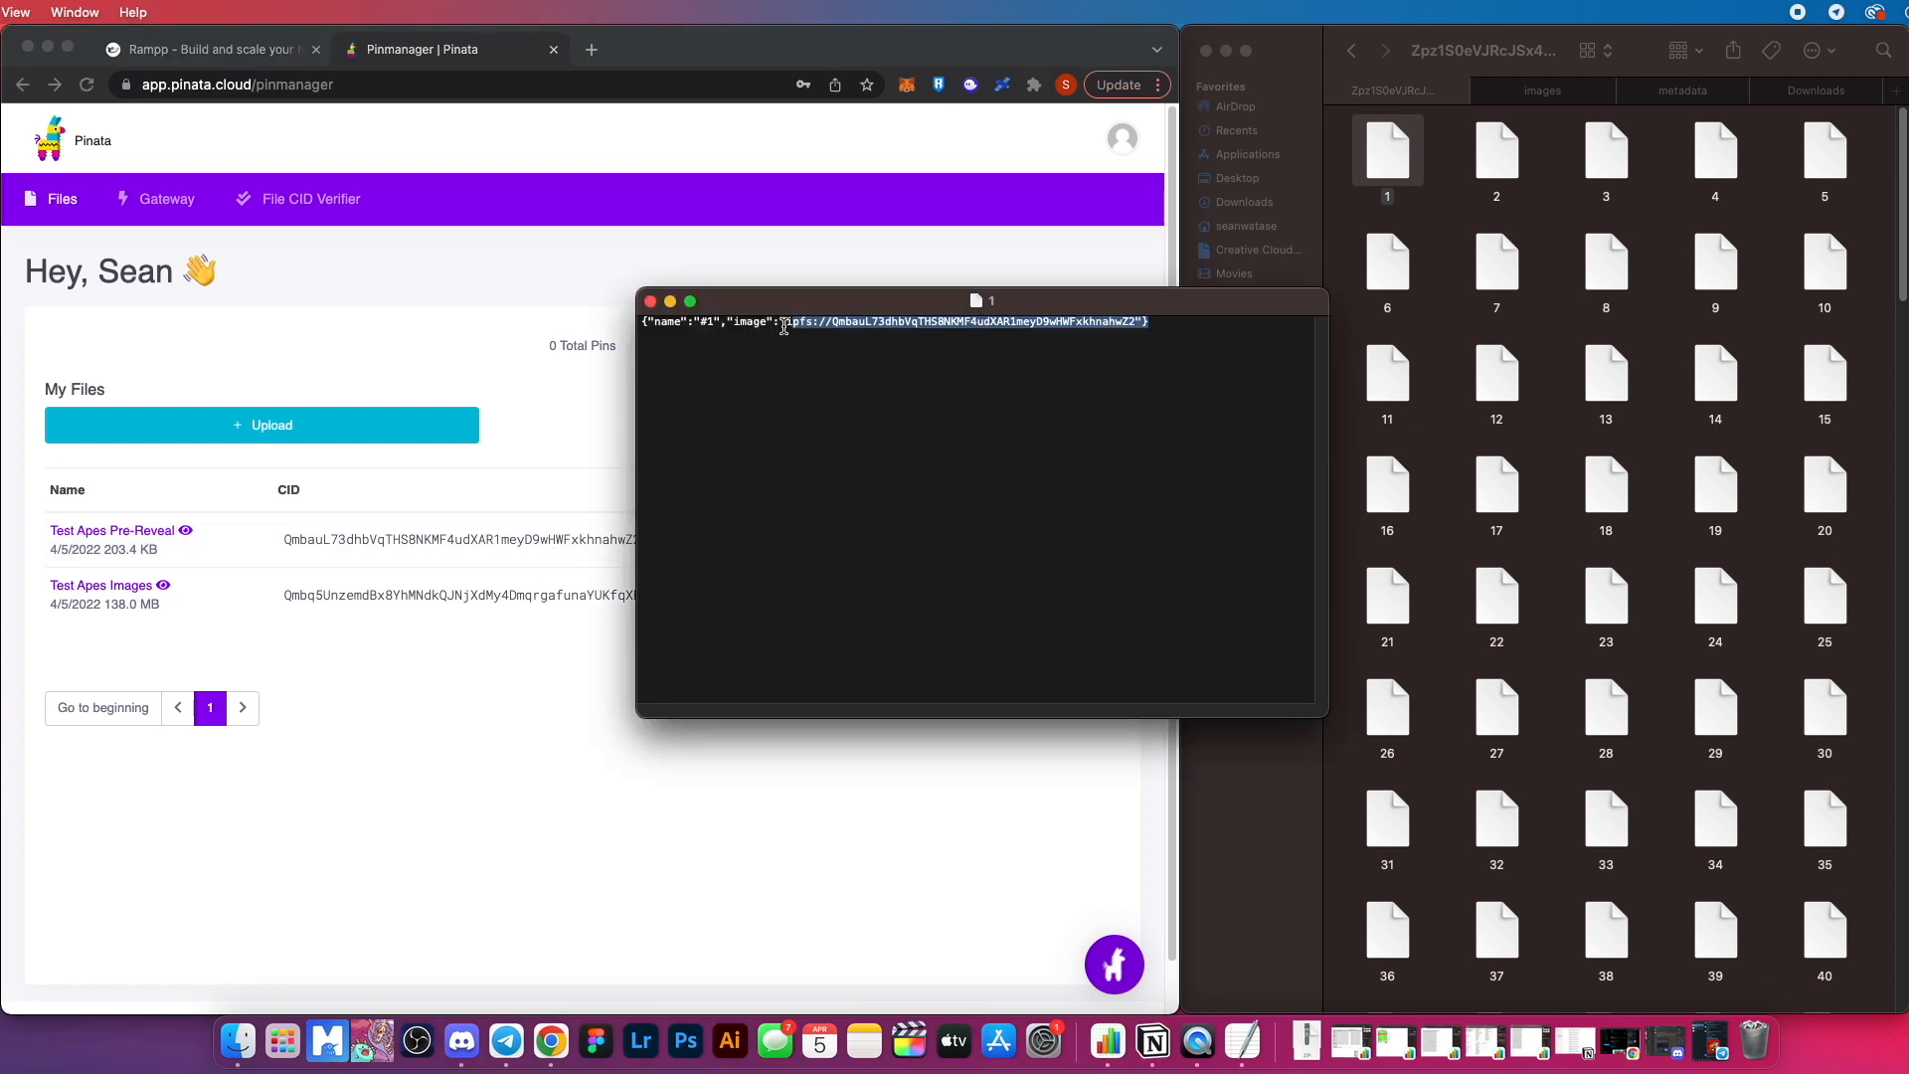
pyautogui.moveTo(786, 323); pyautogui.dragTo(1136, 324)
# - Open pre-reveal file 1 from the last downloaded folder in TextEdit
pyautogui.click(650, 301)
pyautogui.click(1467, 115)
pyautogui.click(1352, 51)
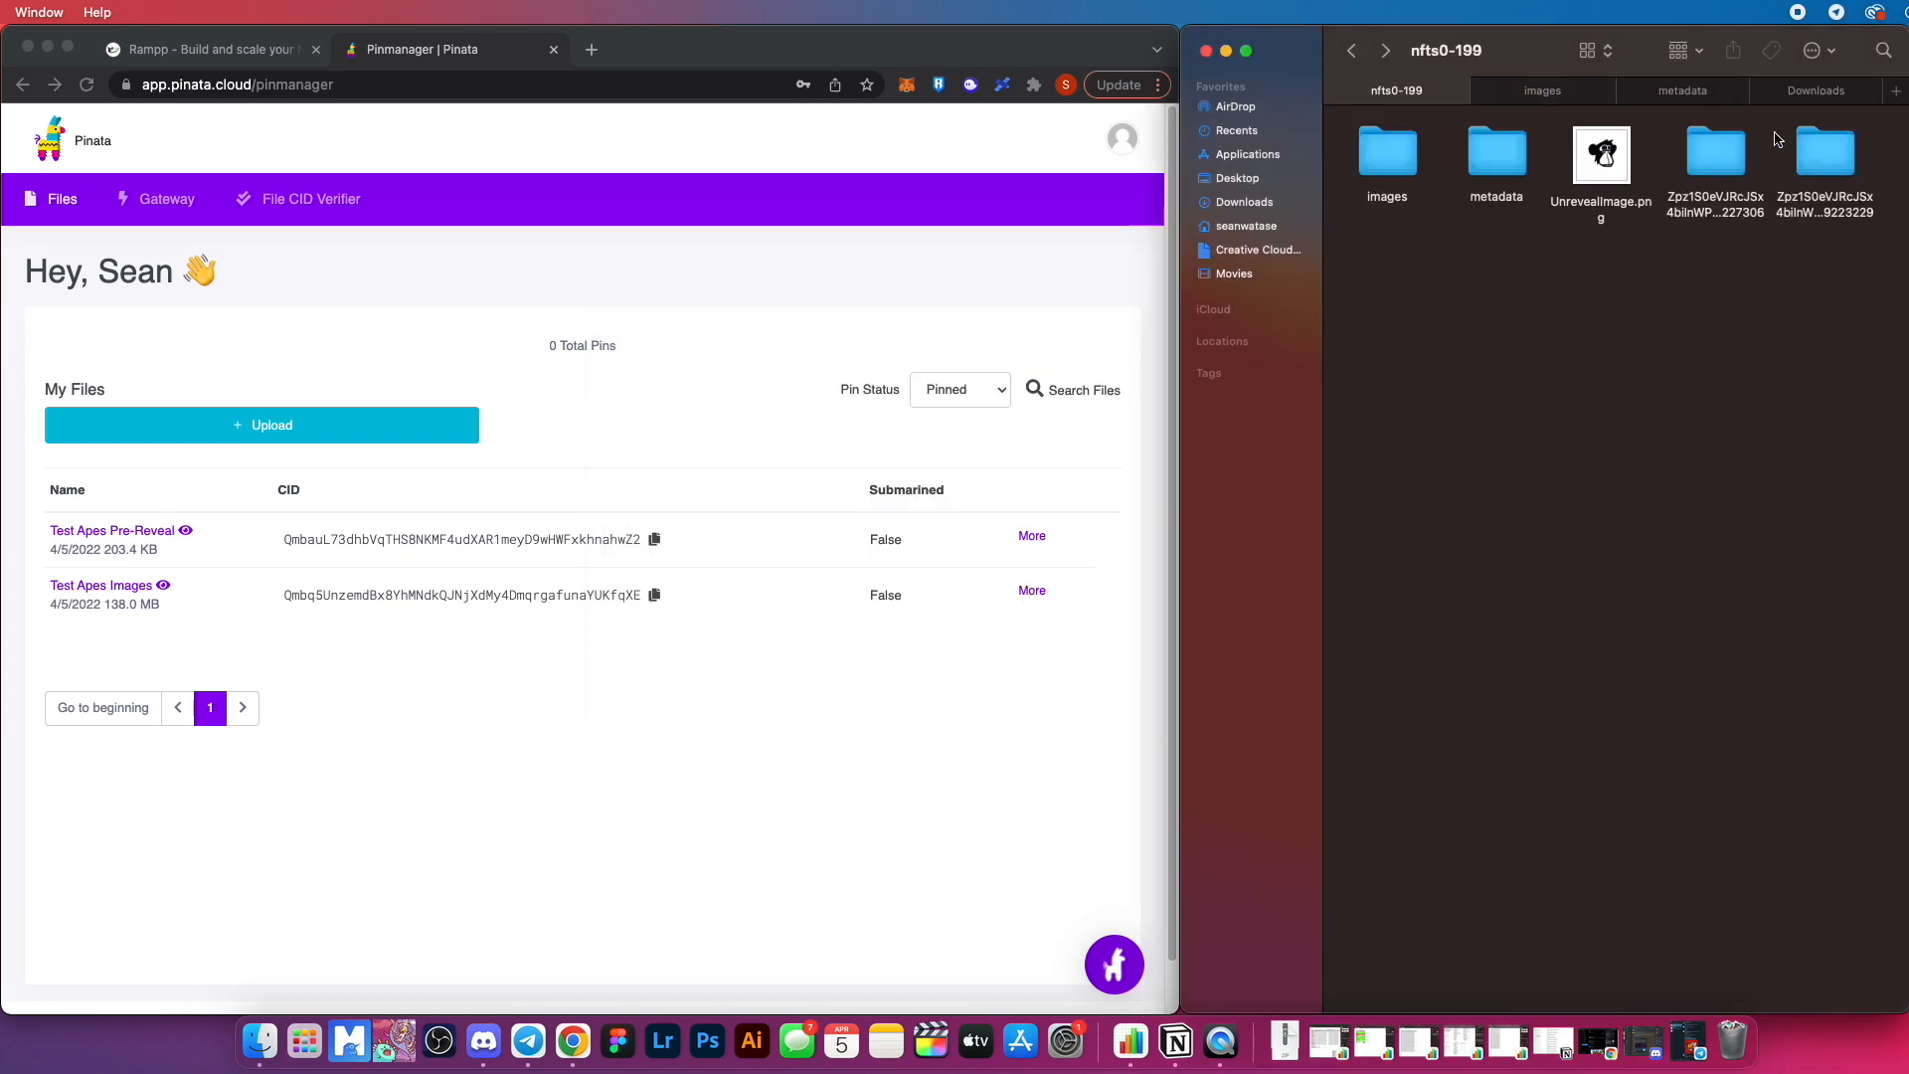
pyautogui.doubleClick(1804, 144)
pyautogui.rightClick(1387, 151)
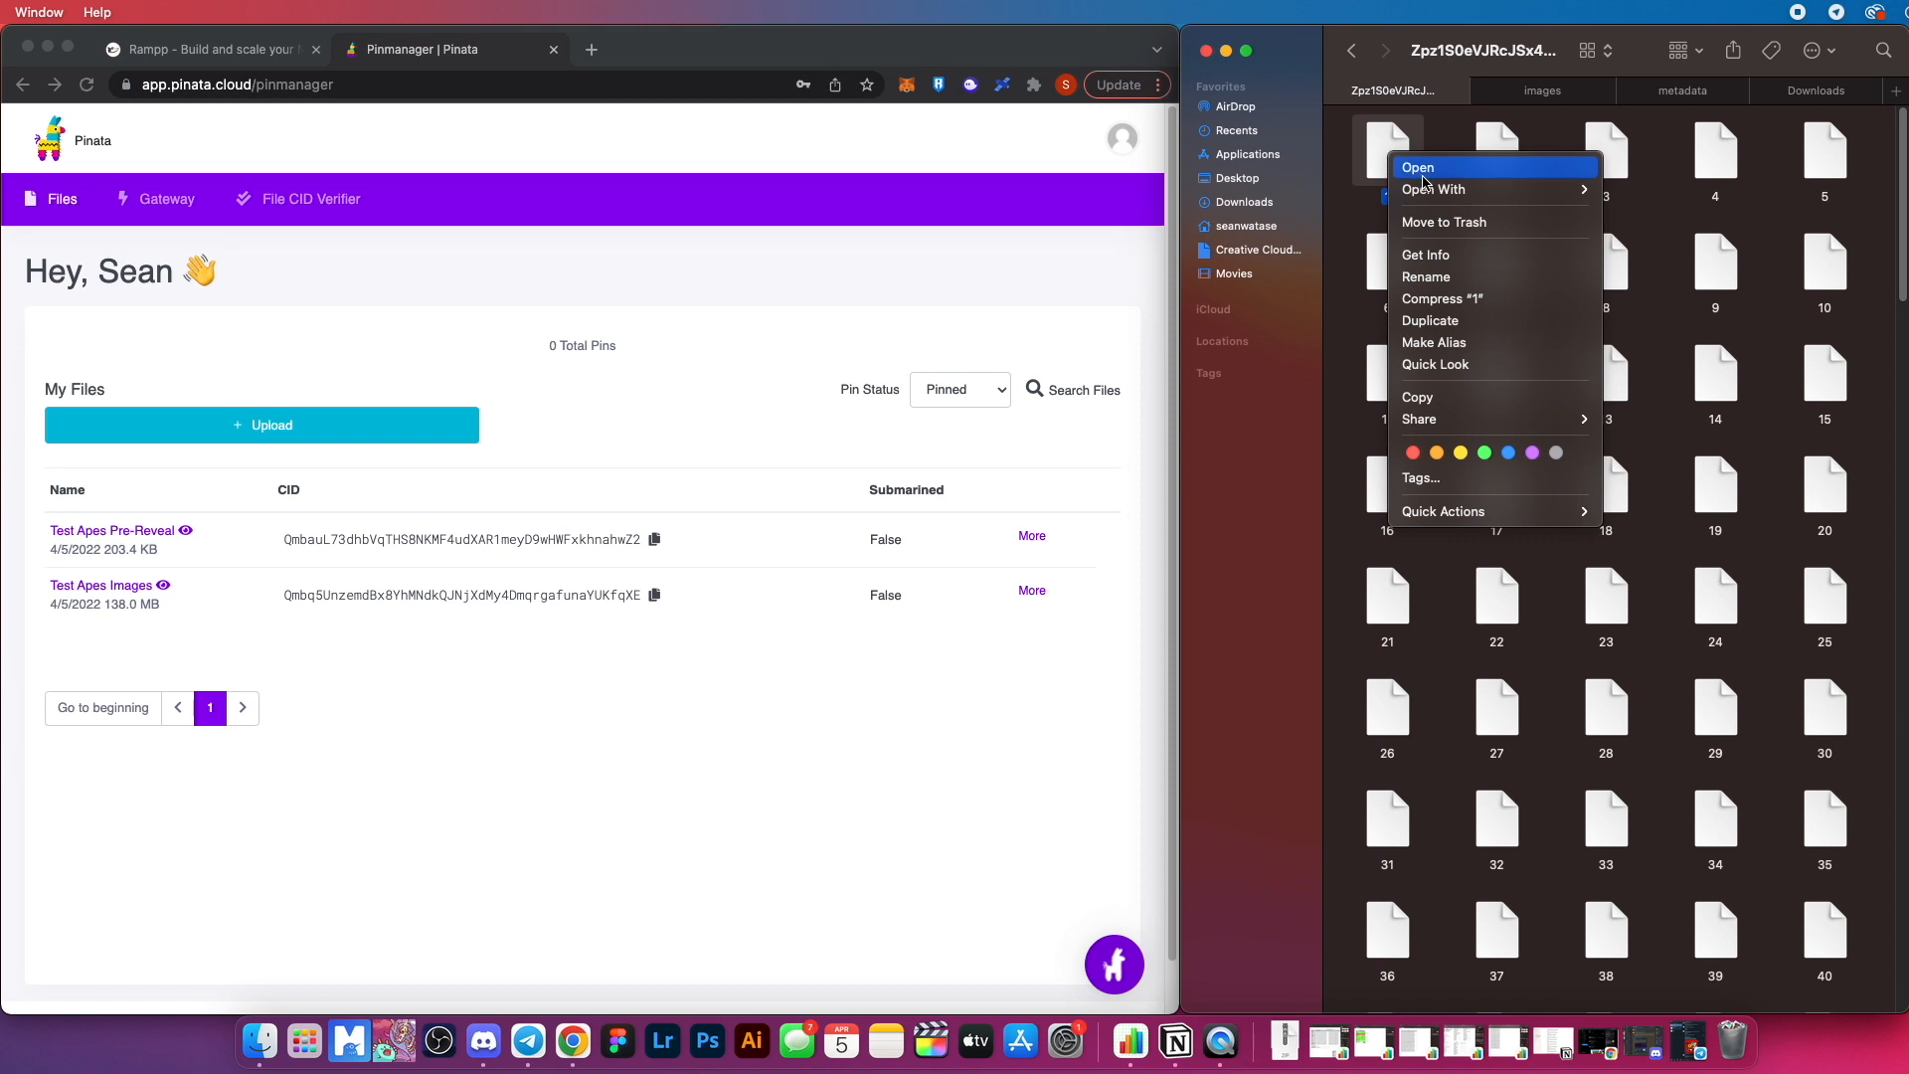
pyautogui.moveTo(1428, 189)
pyautogui.click(1670, 190)
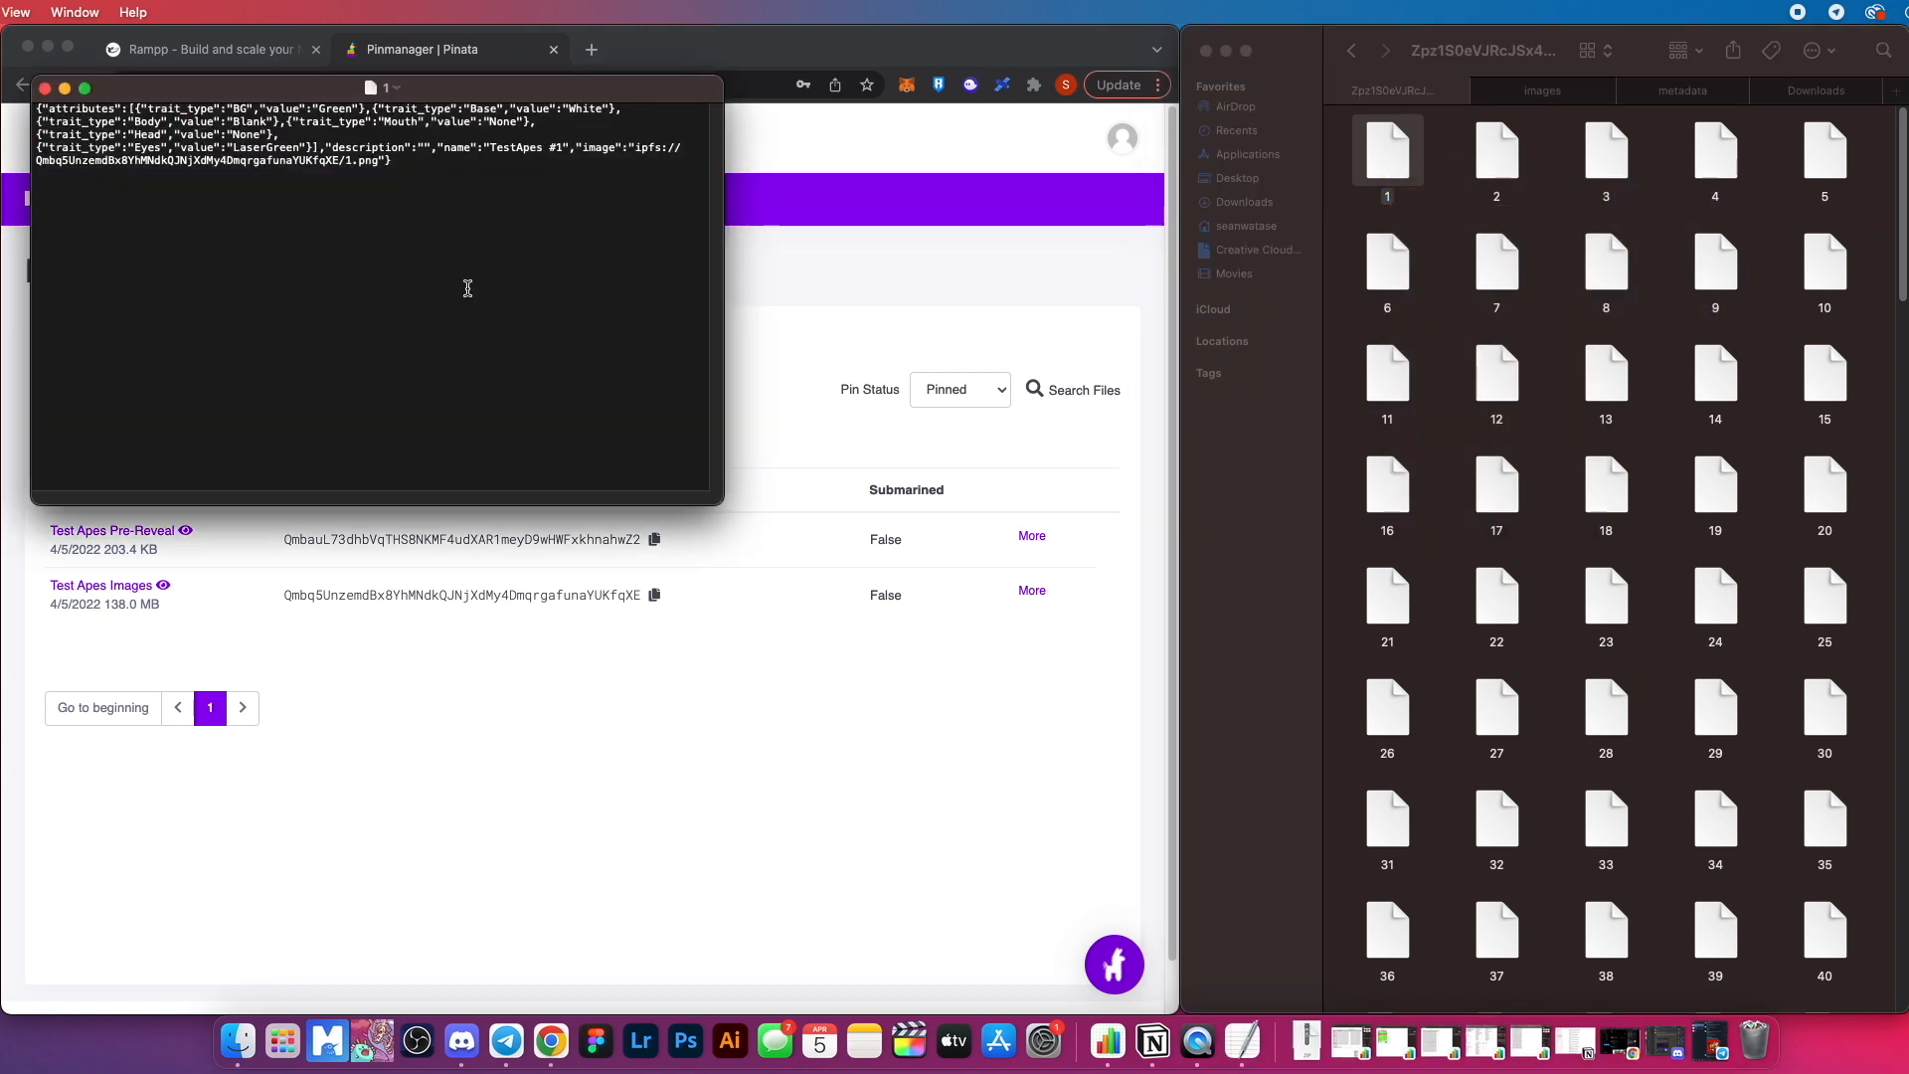
pyautogui.moveTo(210, 88); pyautogui.dragTo(578, 299)
# - Compare the BG trait, empty description and 1.png image link against Quick Look of 1.json
pyautogui.click(1543, 90)
pyautogui.click(1683, 90)
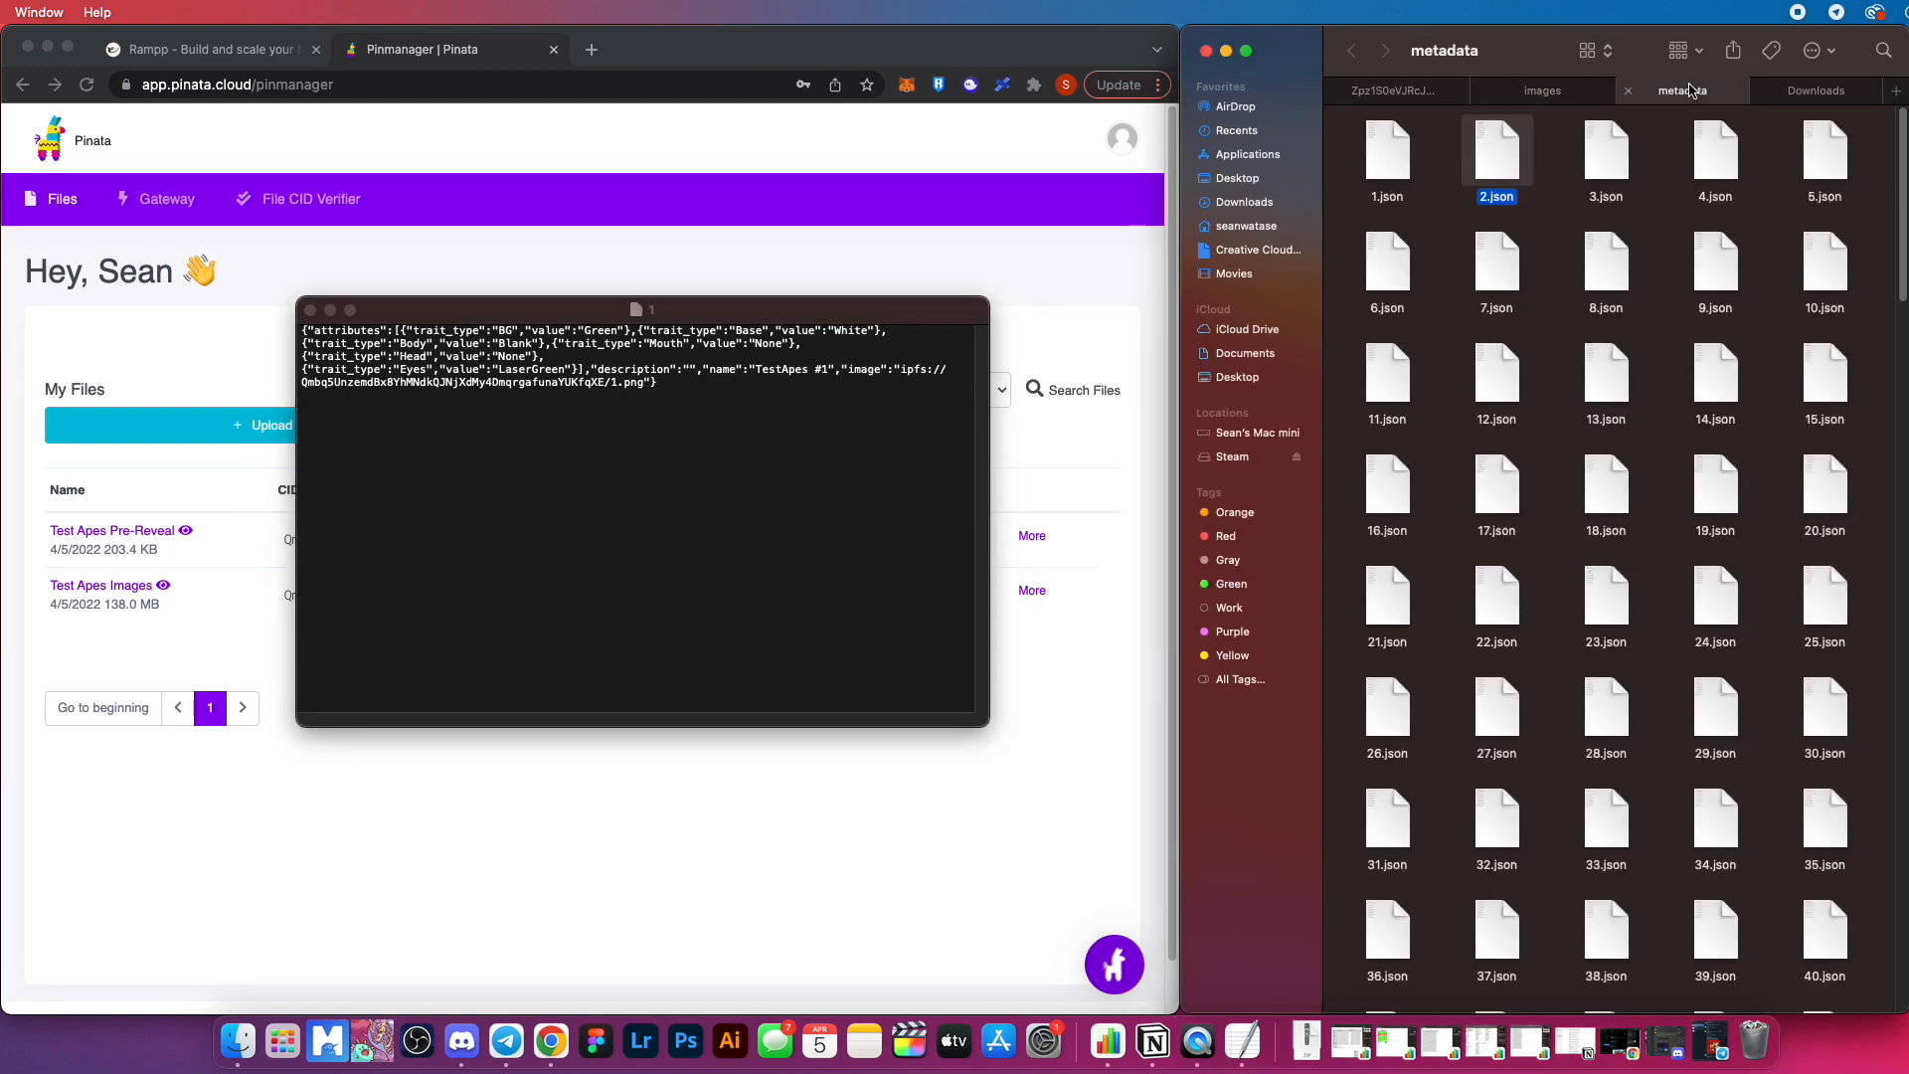
pyautogui.click(1368, 164)
pyautogui.press('space')
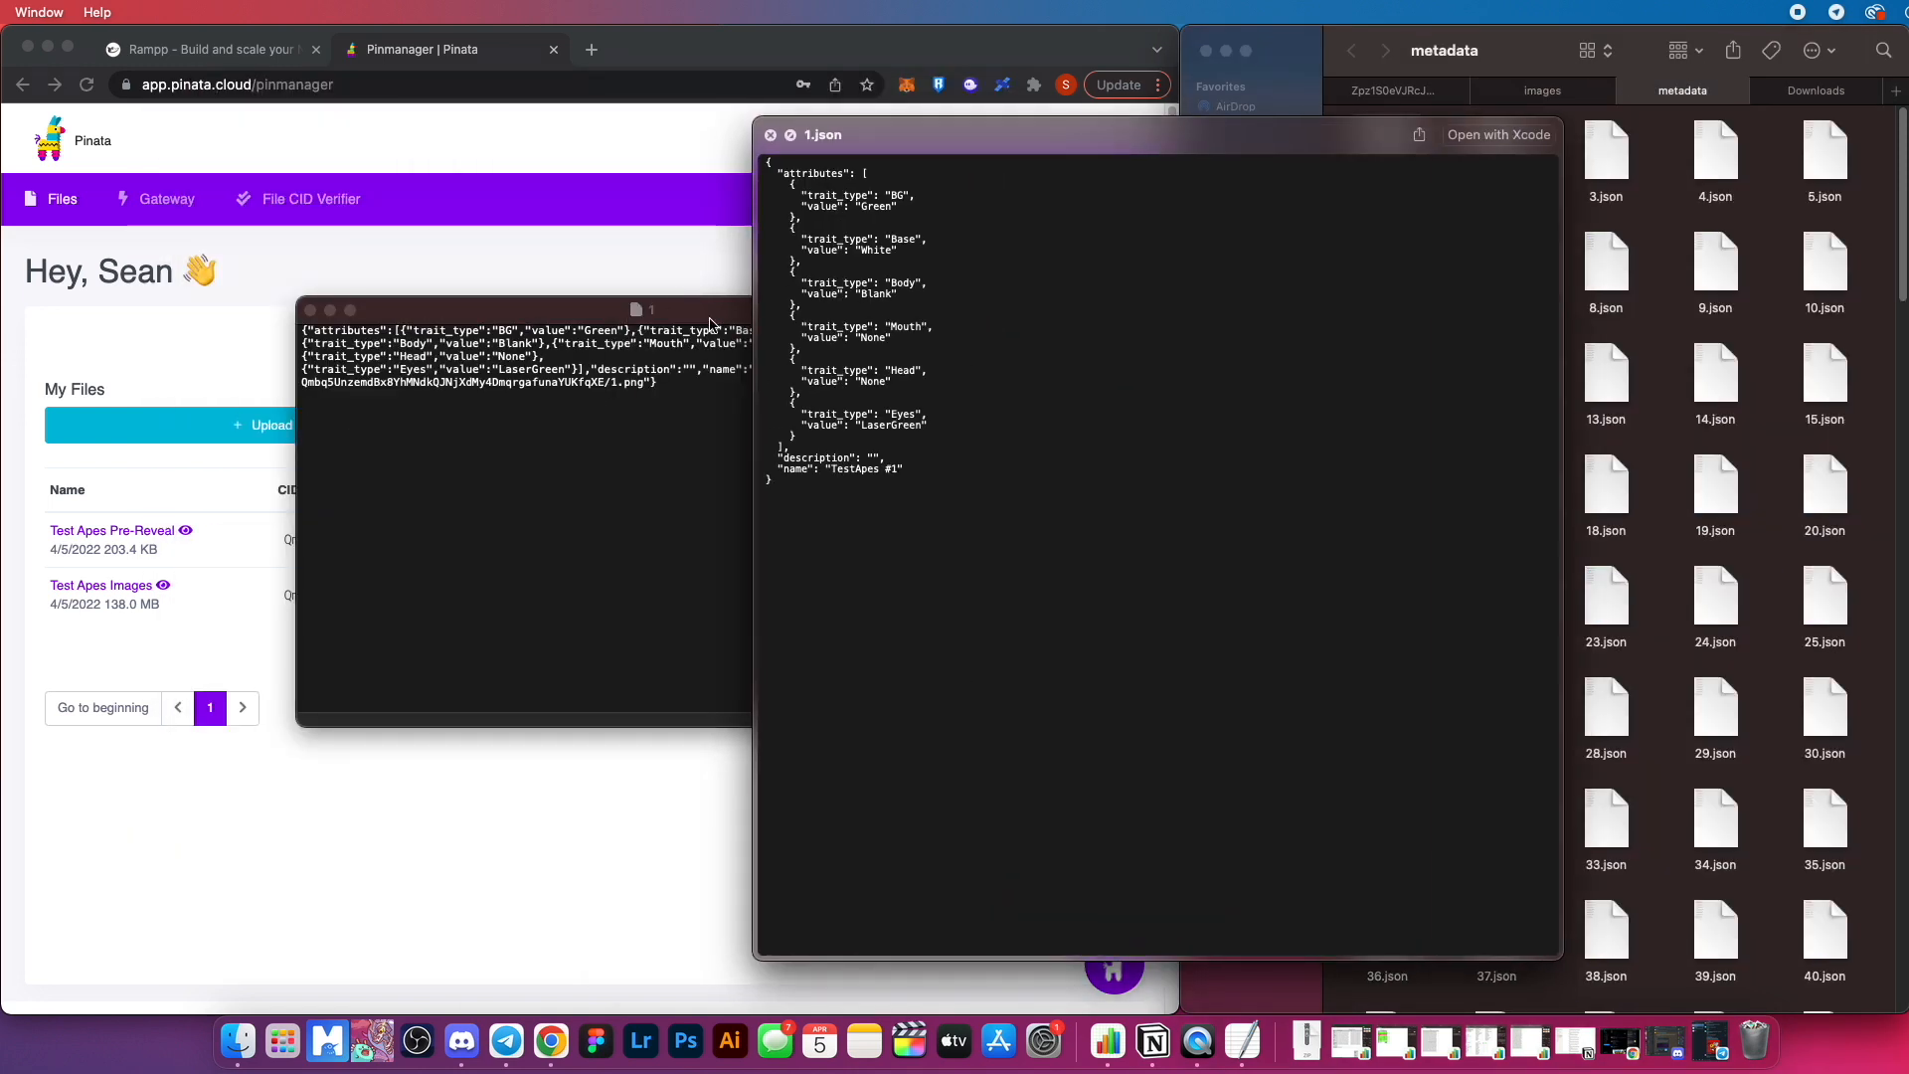
pyautogui.moveTo(709, 324); pyautogui.dragTo(468, 134)
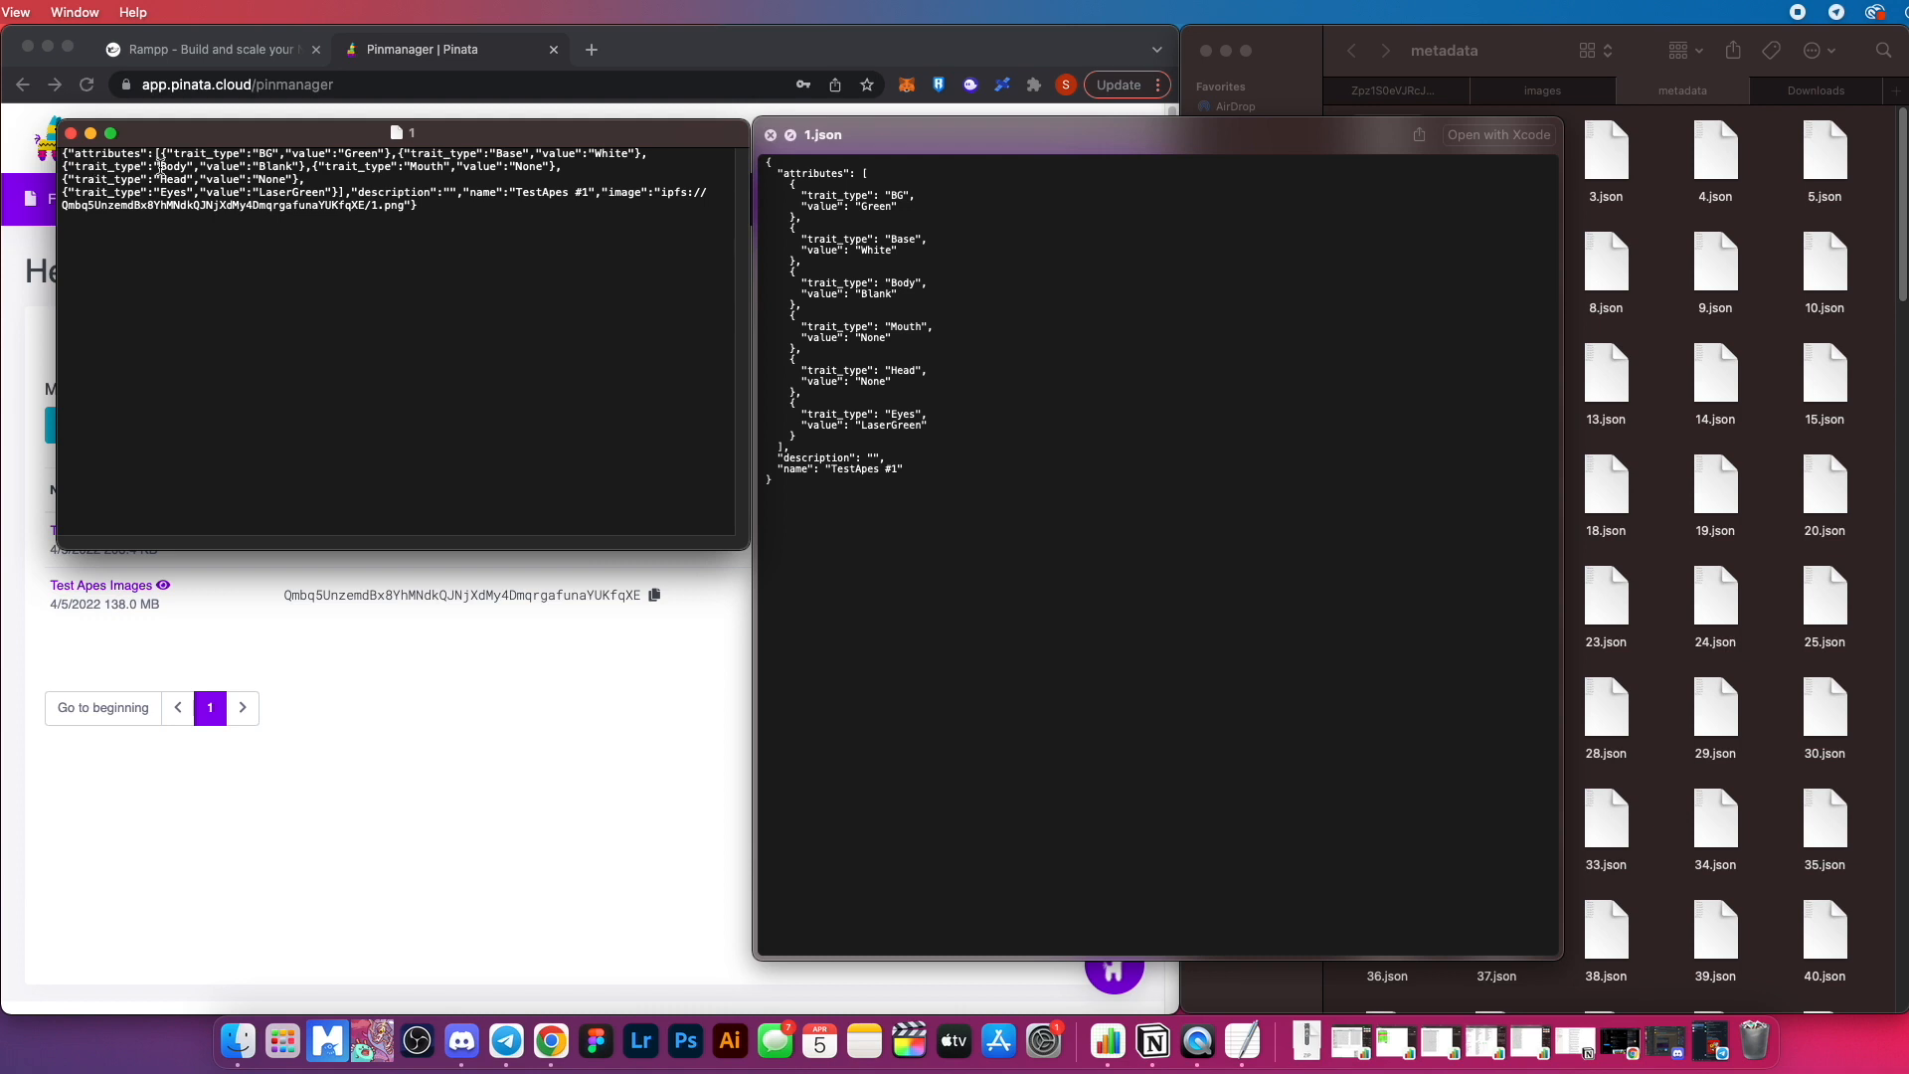
pyautogui.moveTo(258, 154); pyautogui.dragTo(385, 155)
pyautogui.click(916, 412)
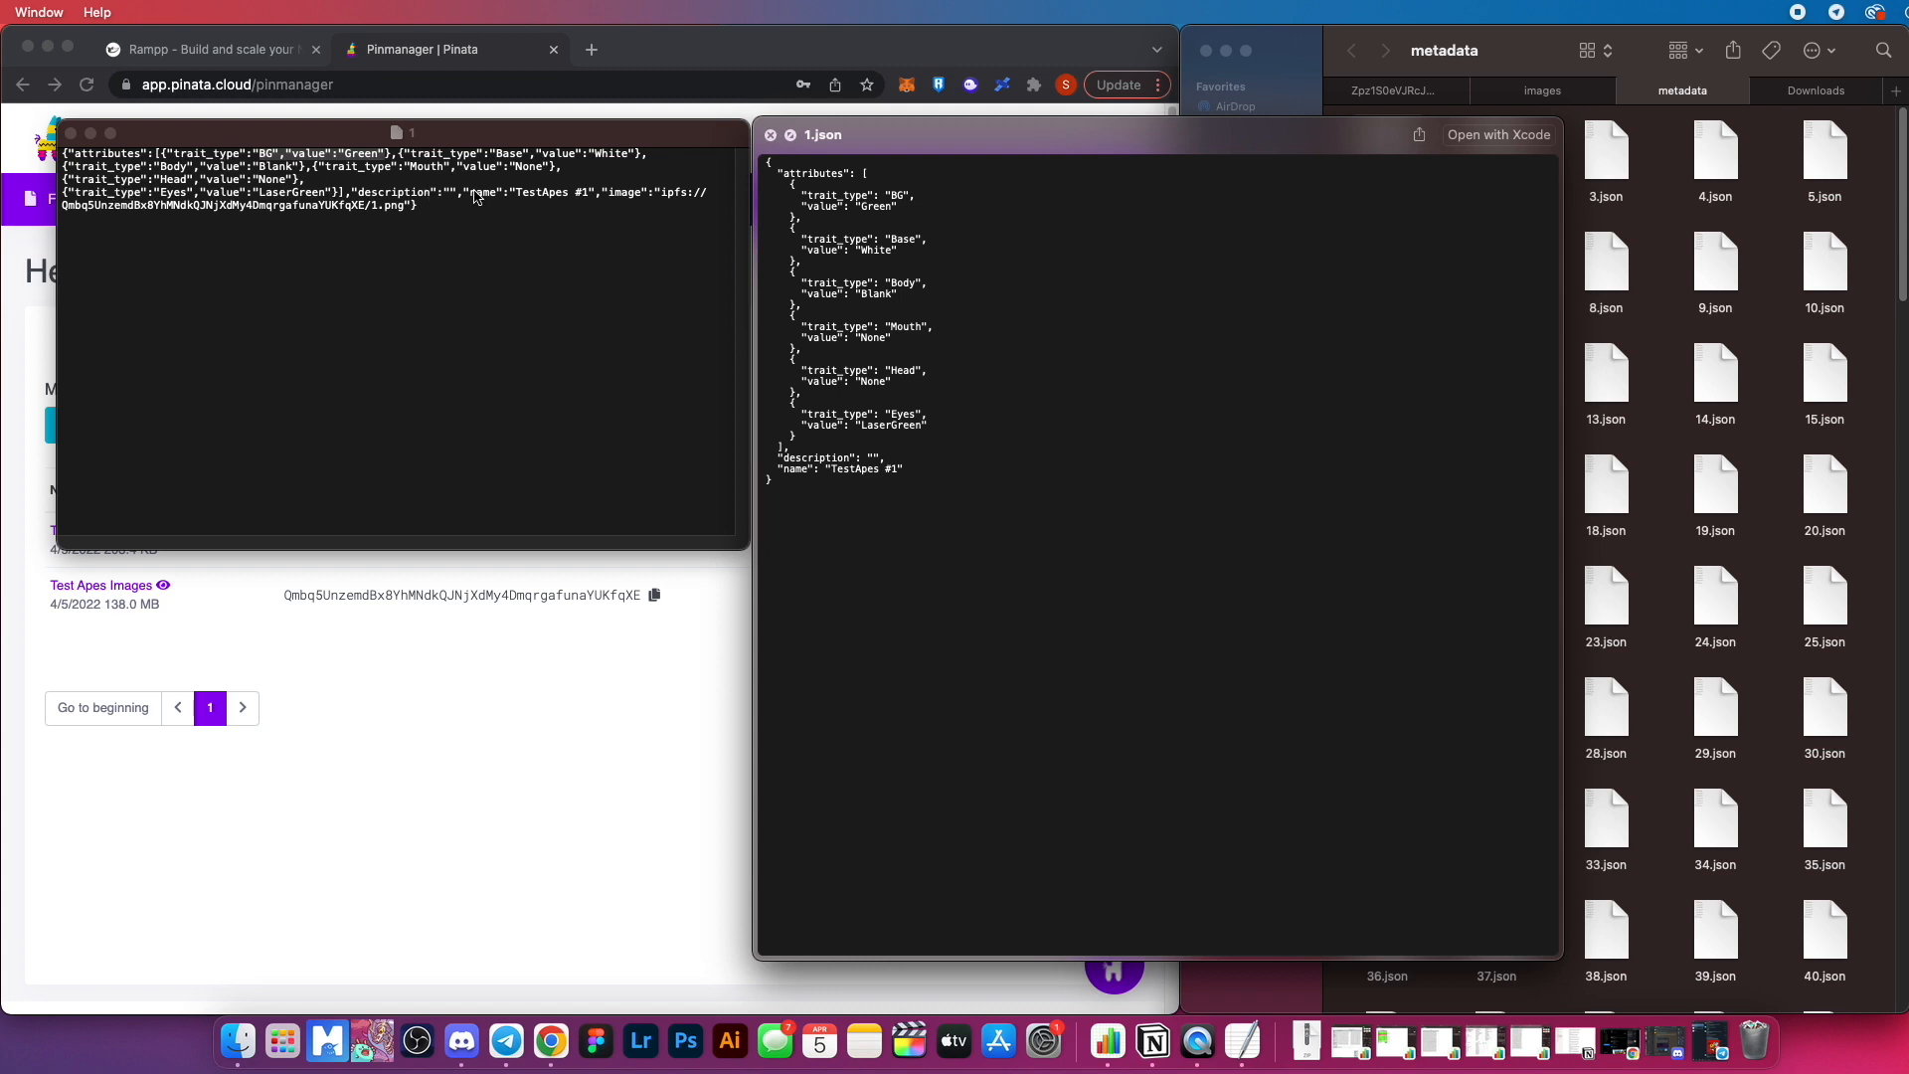
pyautogui.click(398, 201)
pyautogui.moveTo(456, 193); pyautogui.dragTo(348, 210)
pyautogui.moveTo(386, 219); pyautogui.dragTo(408, 213)
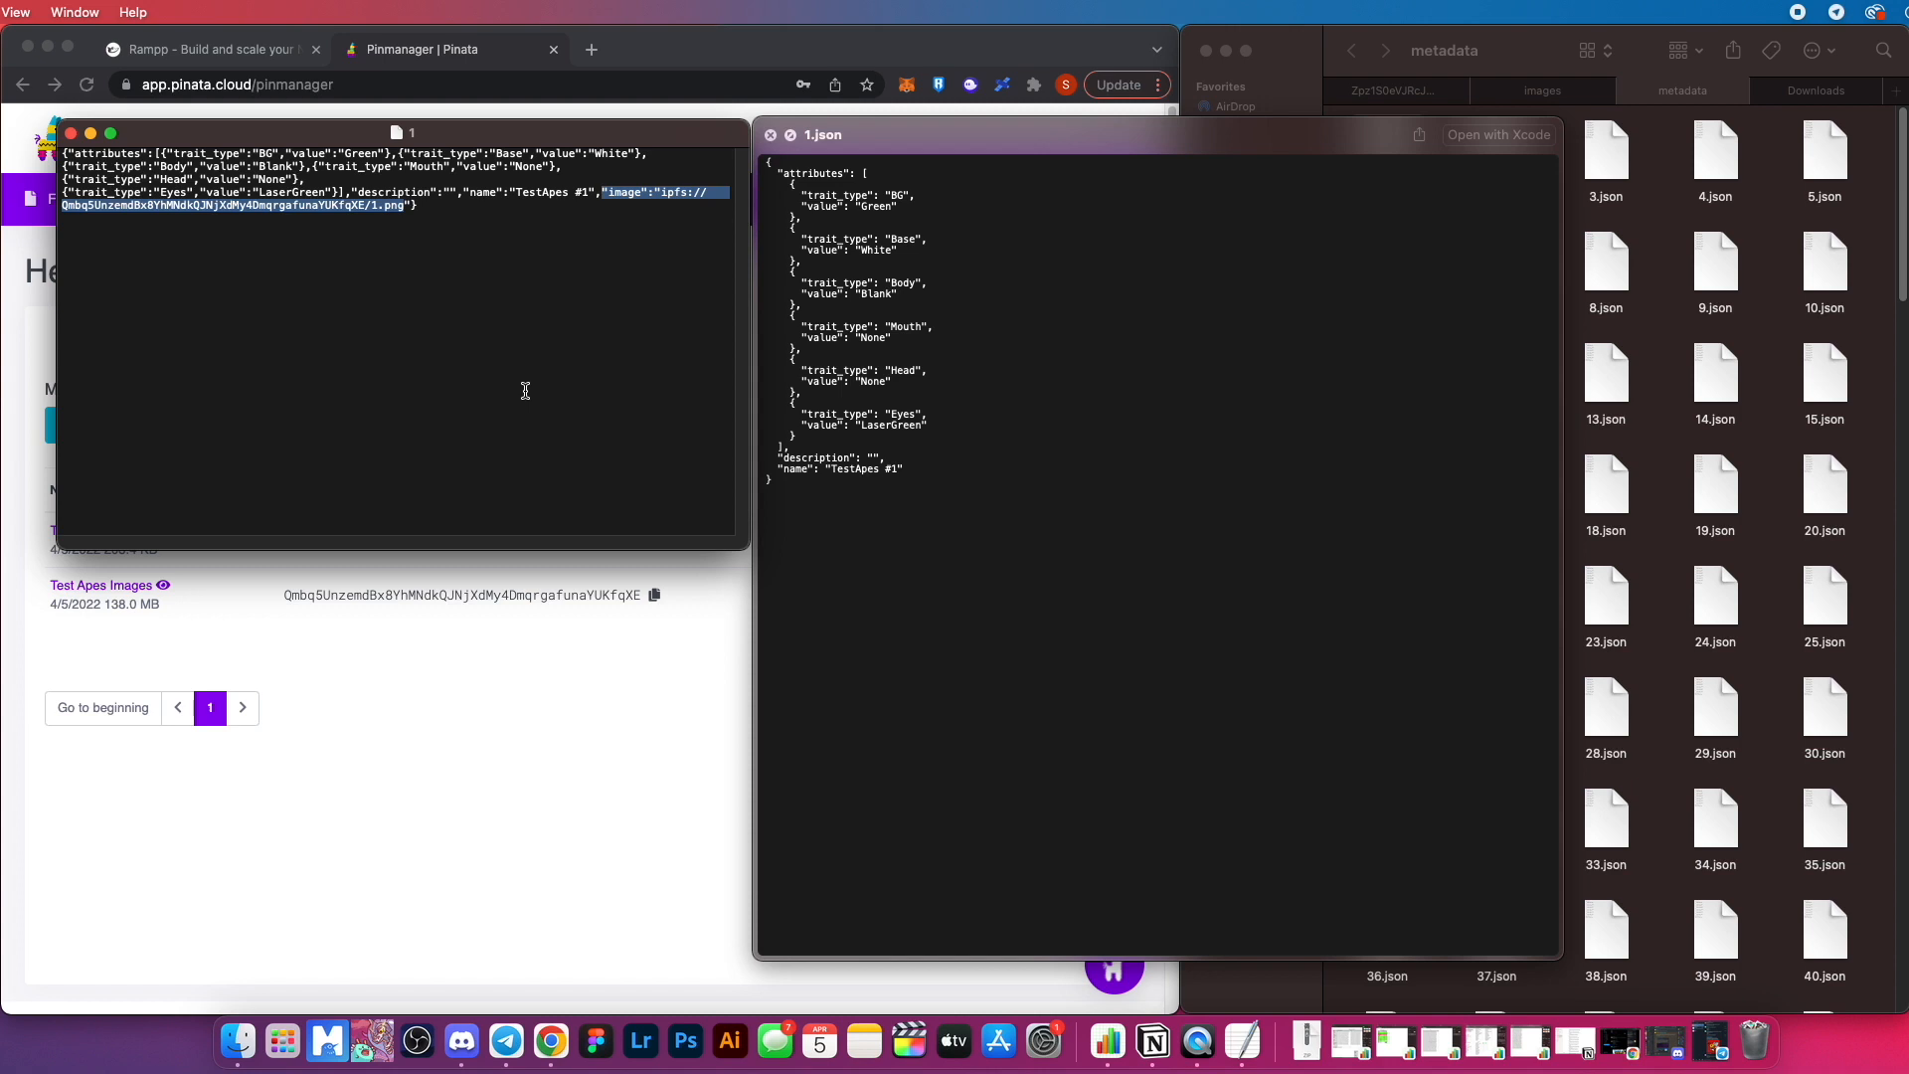
# - Close both files, note the 227306 and 9223229 download folders, and advance to the CID step
pyautogui.click(70, 134)
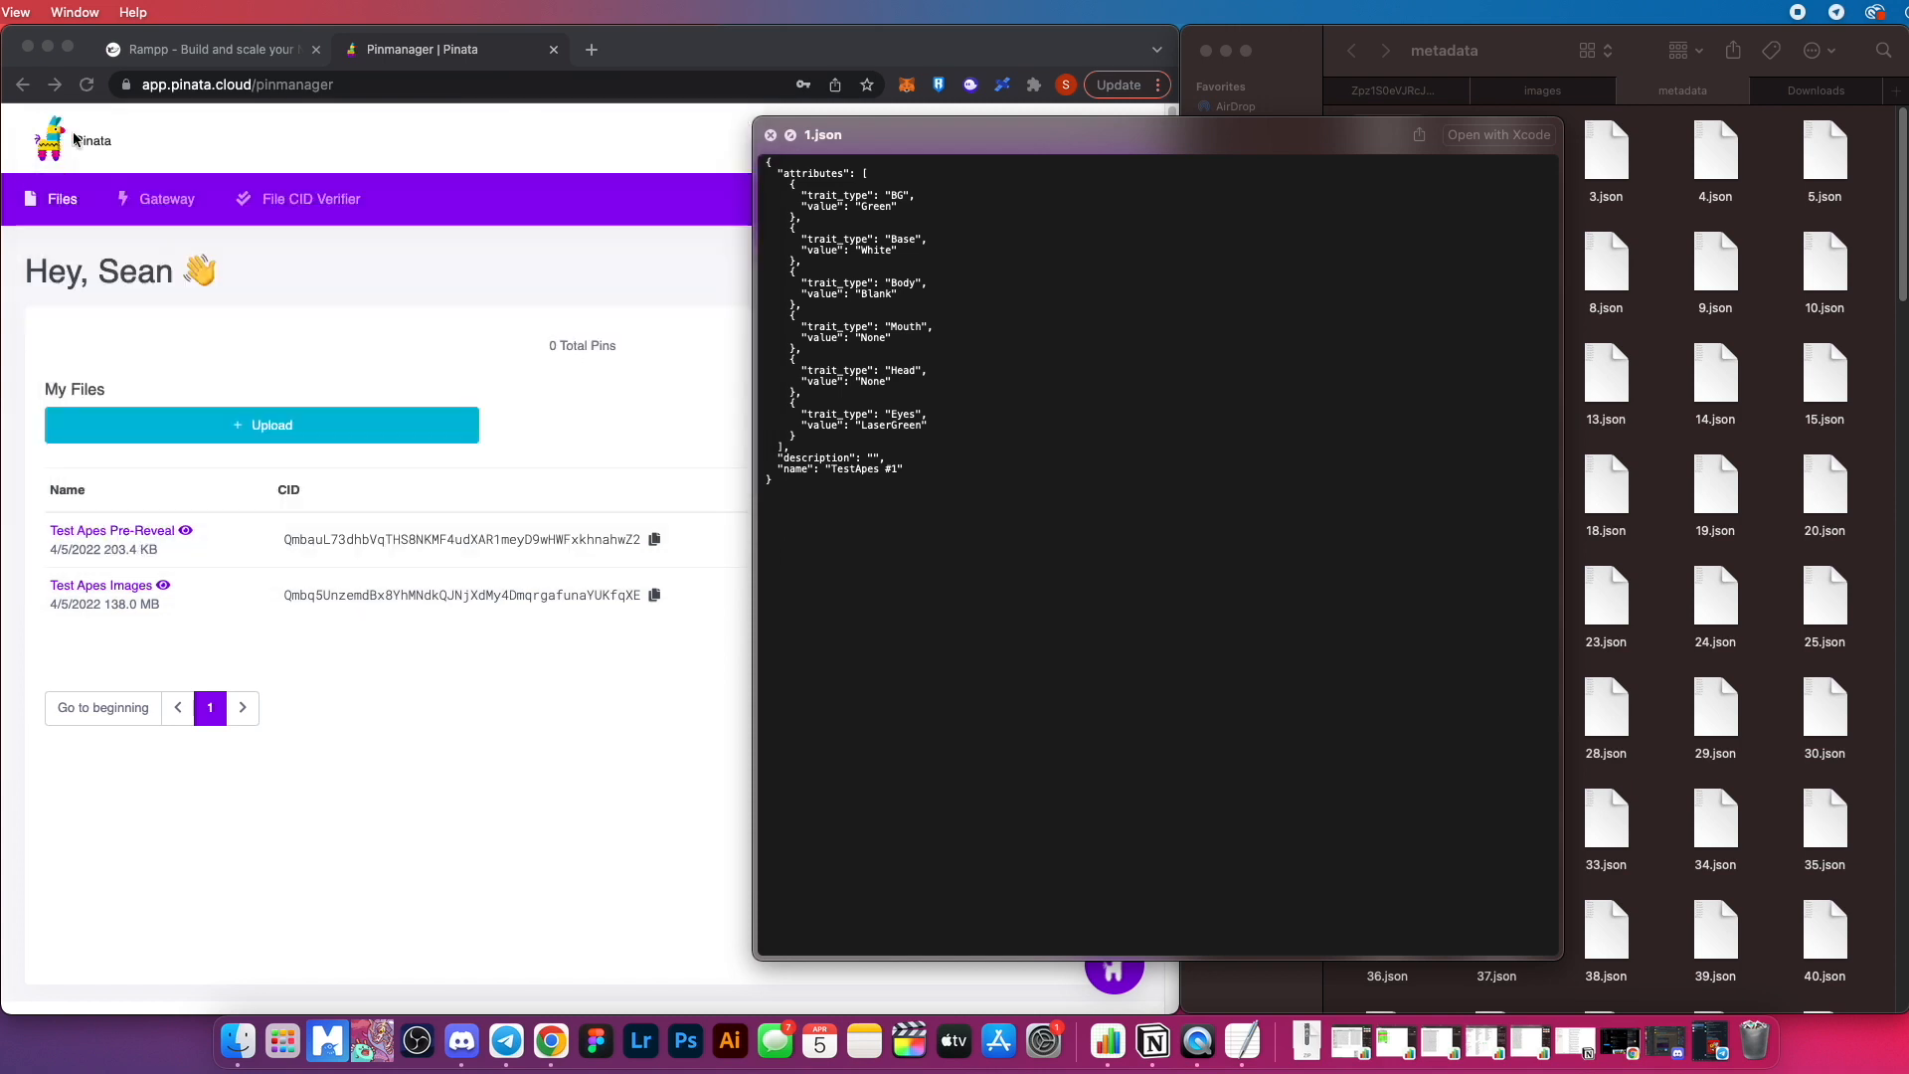
pyautogui.press('space')
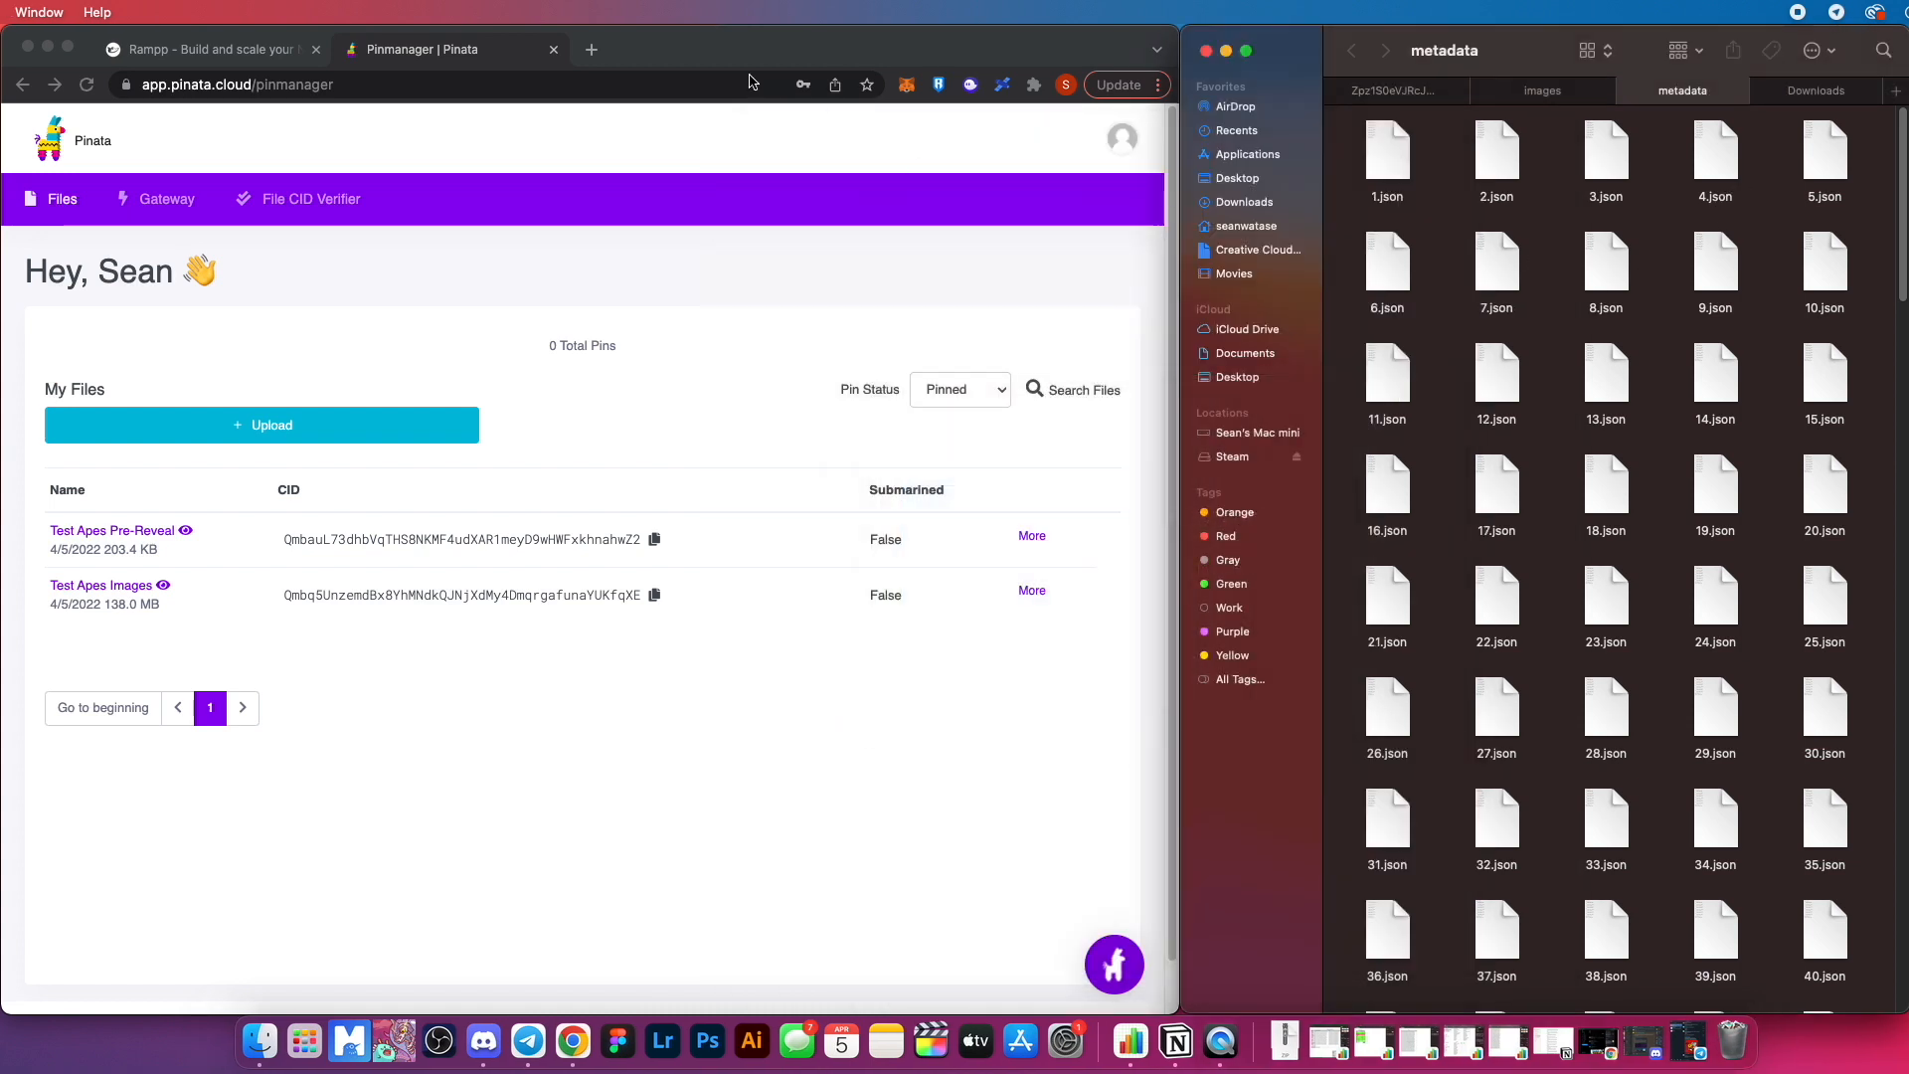
pyautogui.click(264, 59)
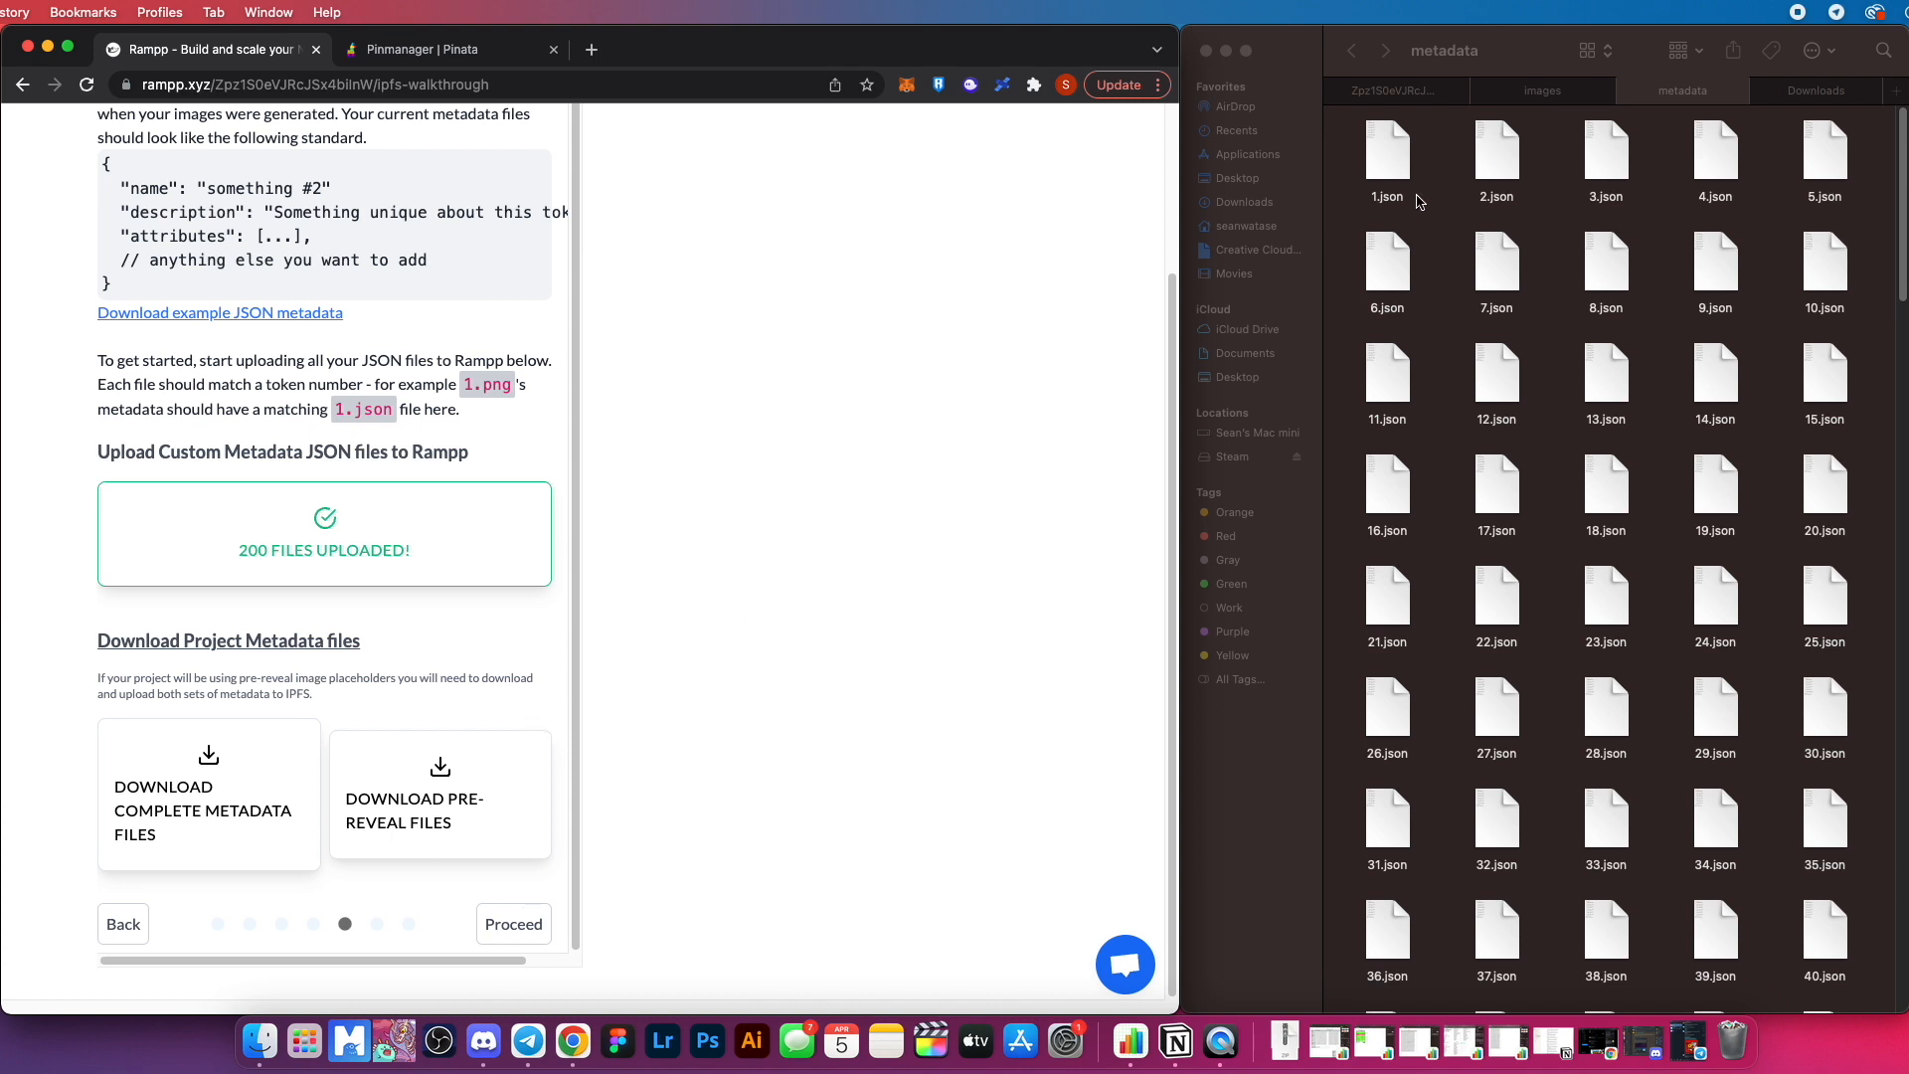
pyautogui.click(1392, 90)
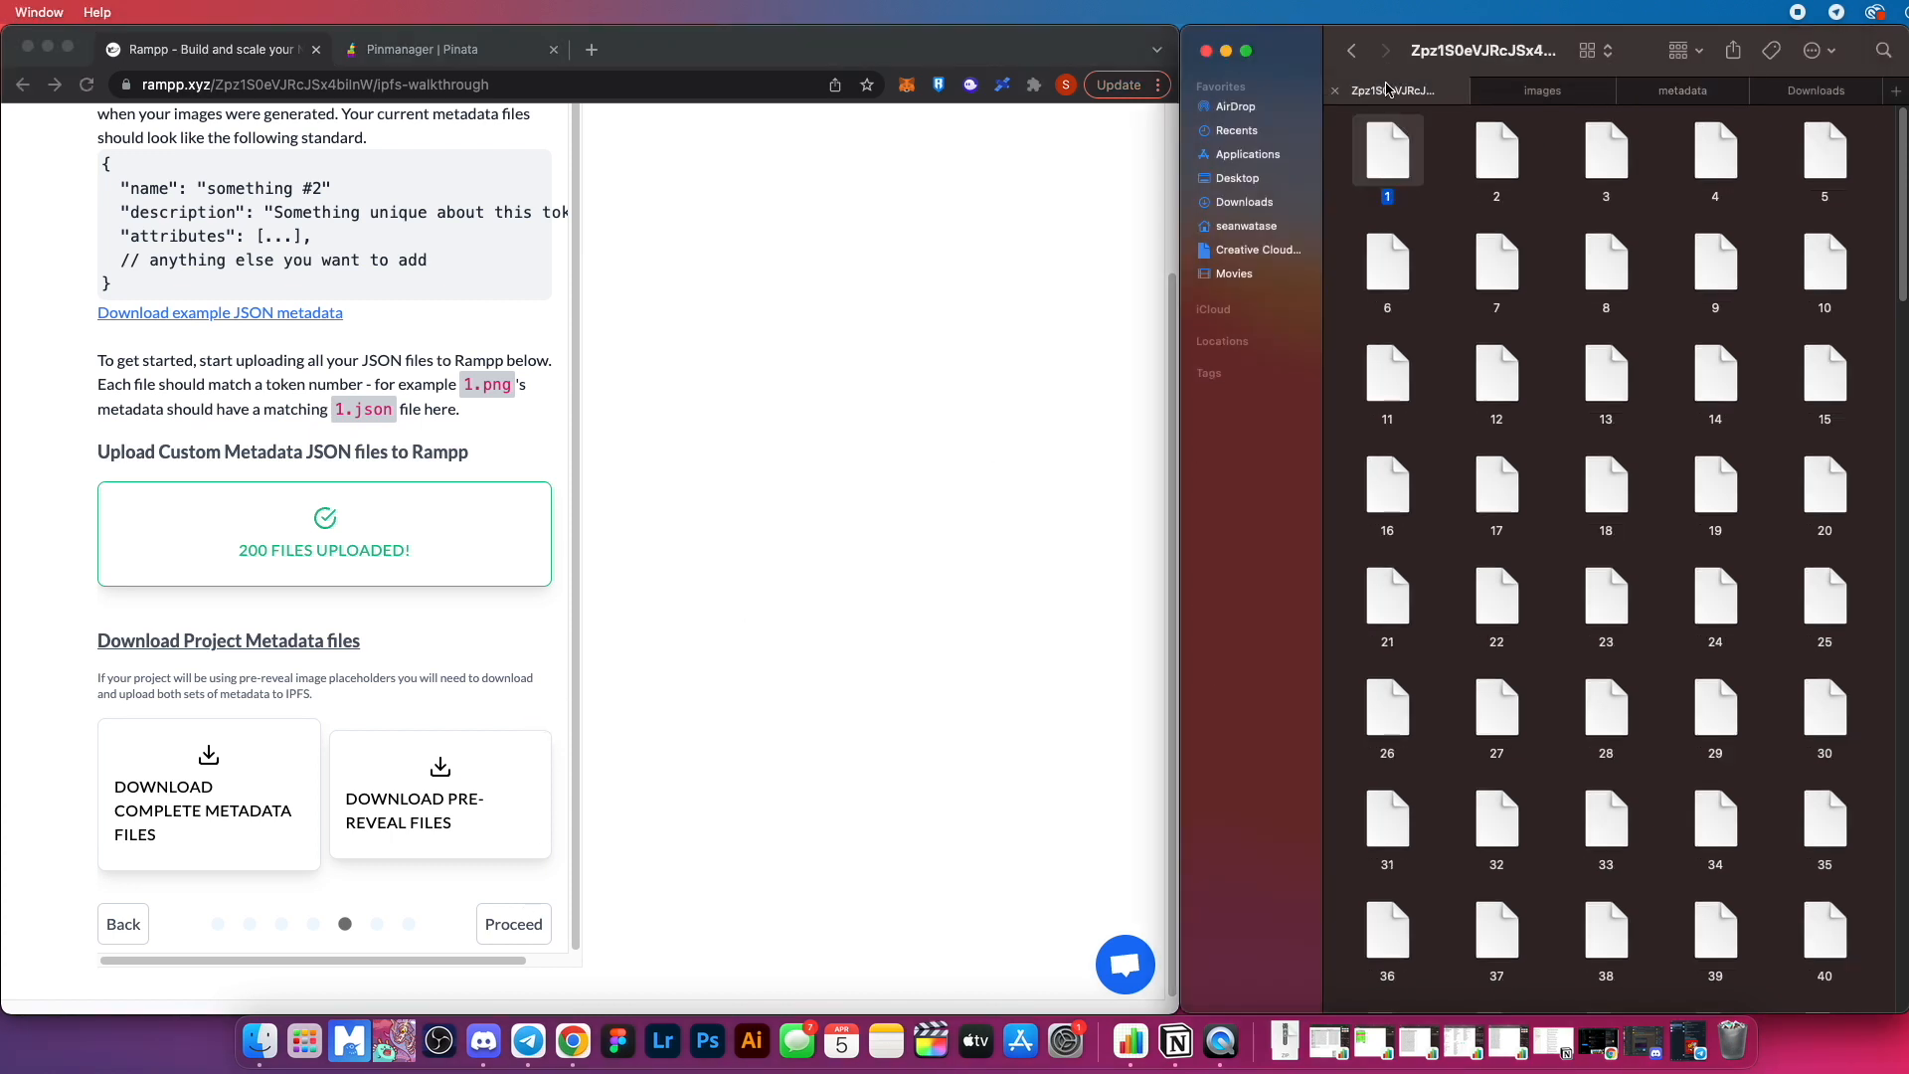
pyautogui.click(1353, 54)
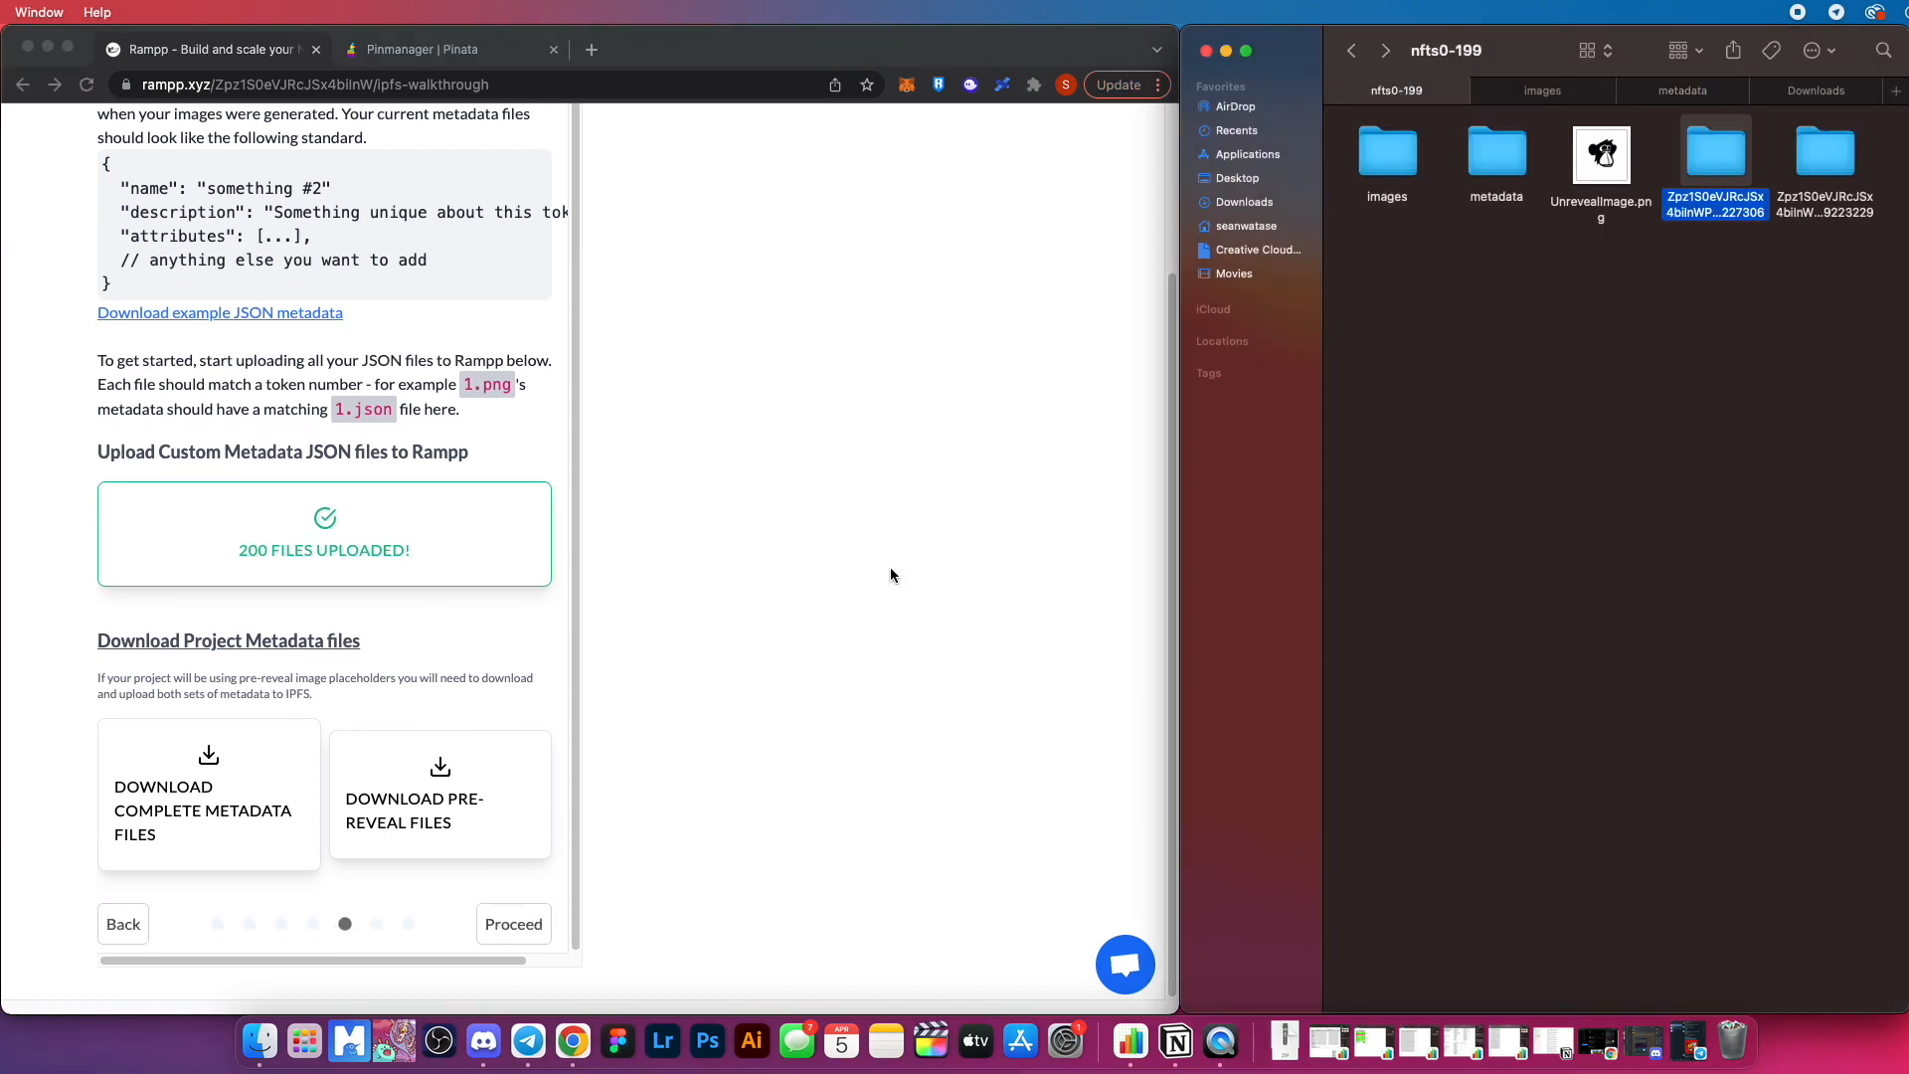
pyautogui.click(1735, 179)
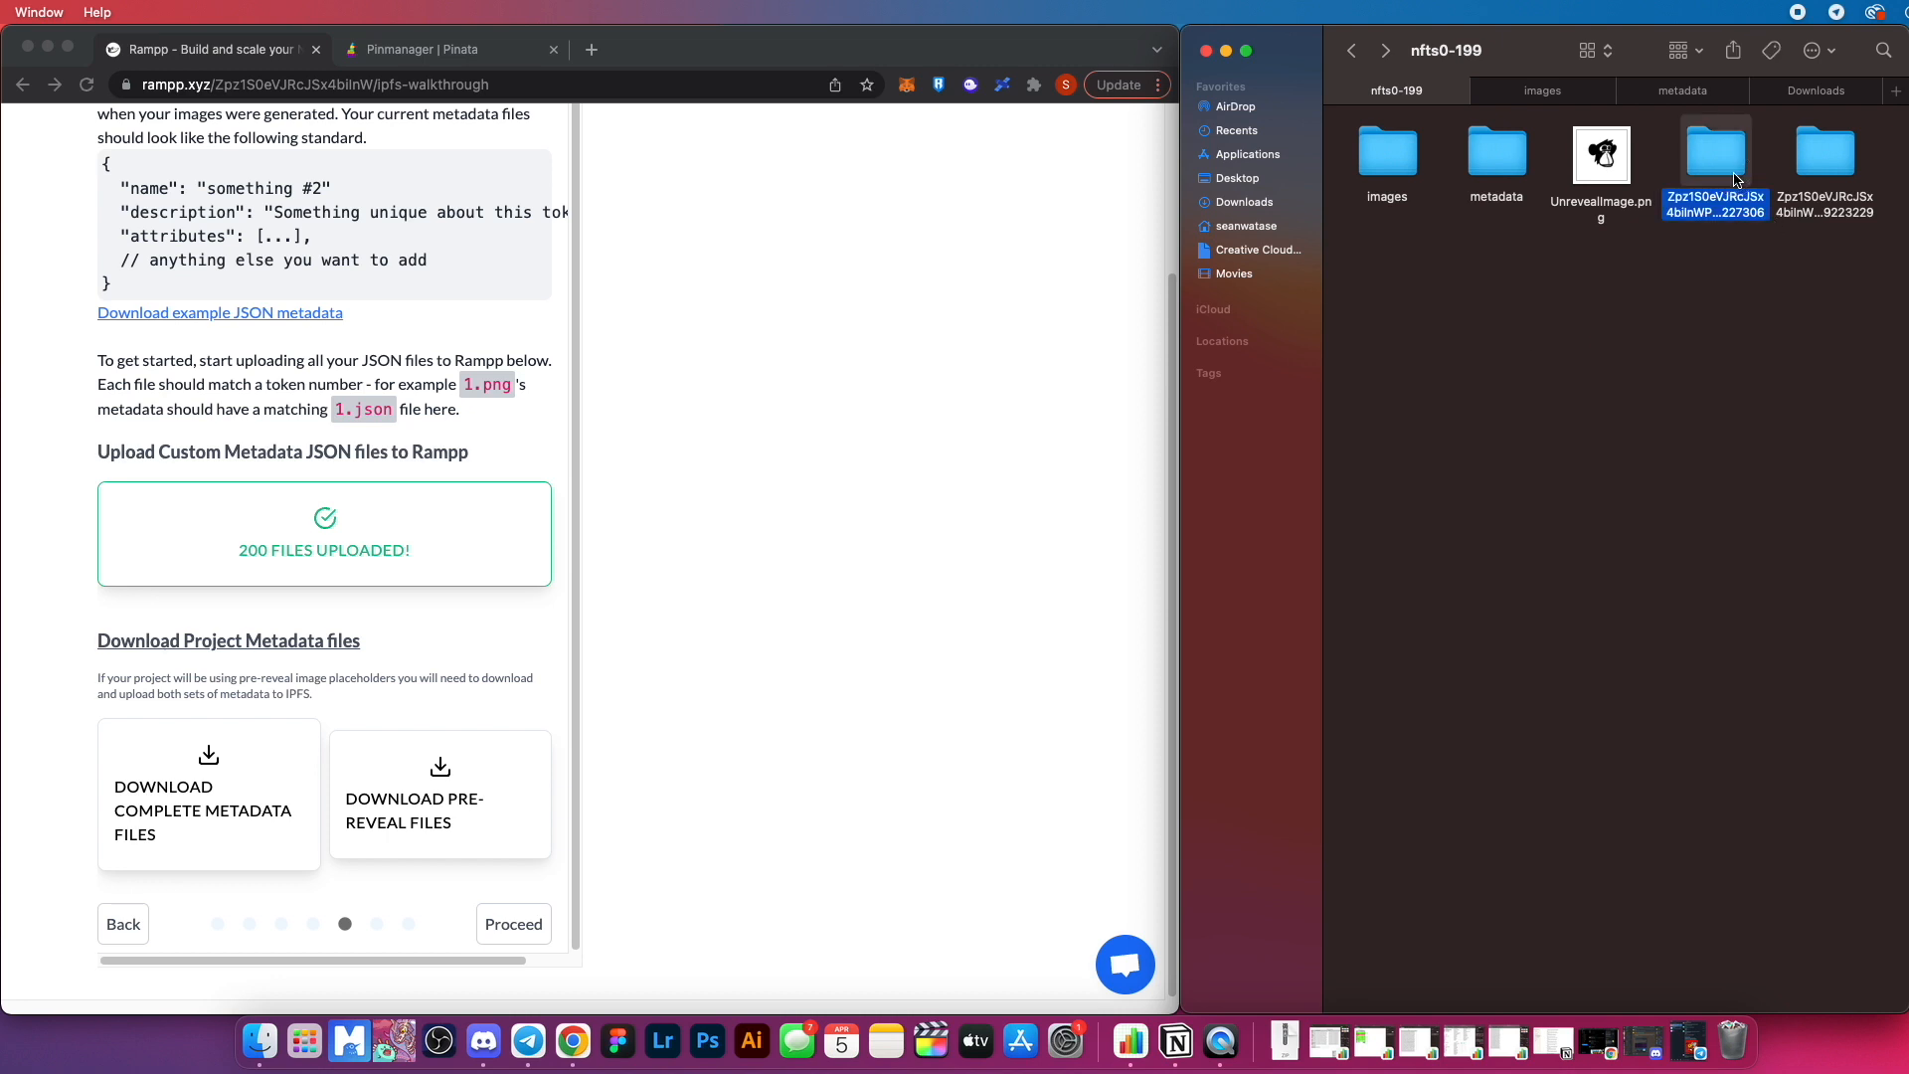
pyautogui.click(1801, 171)
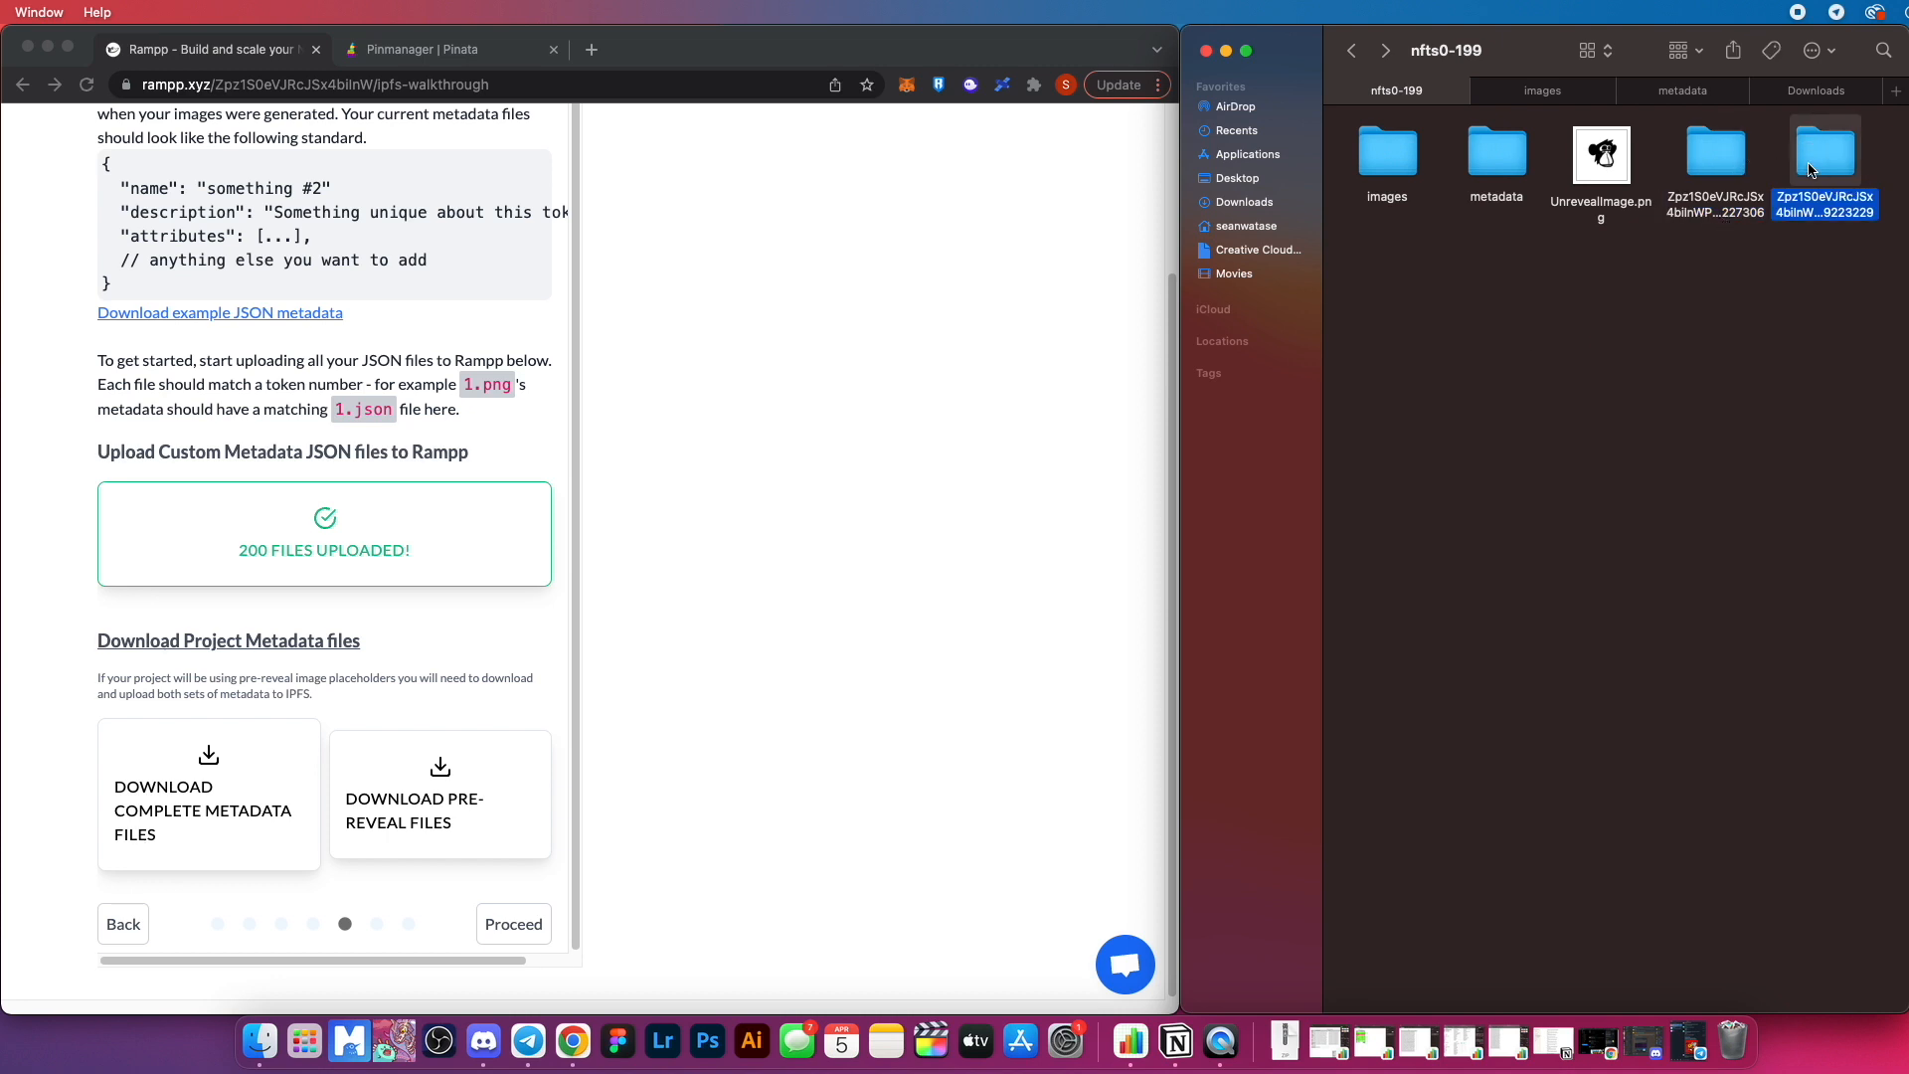
pyautogui.click(509, 926)
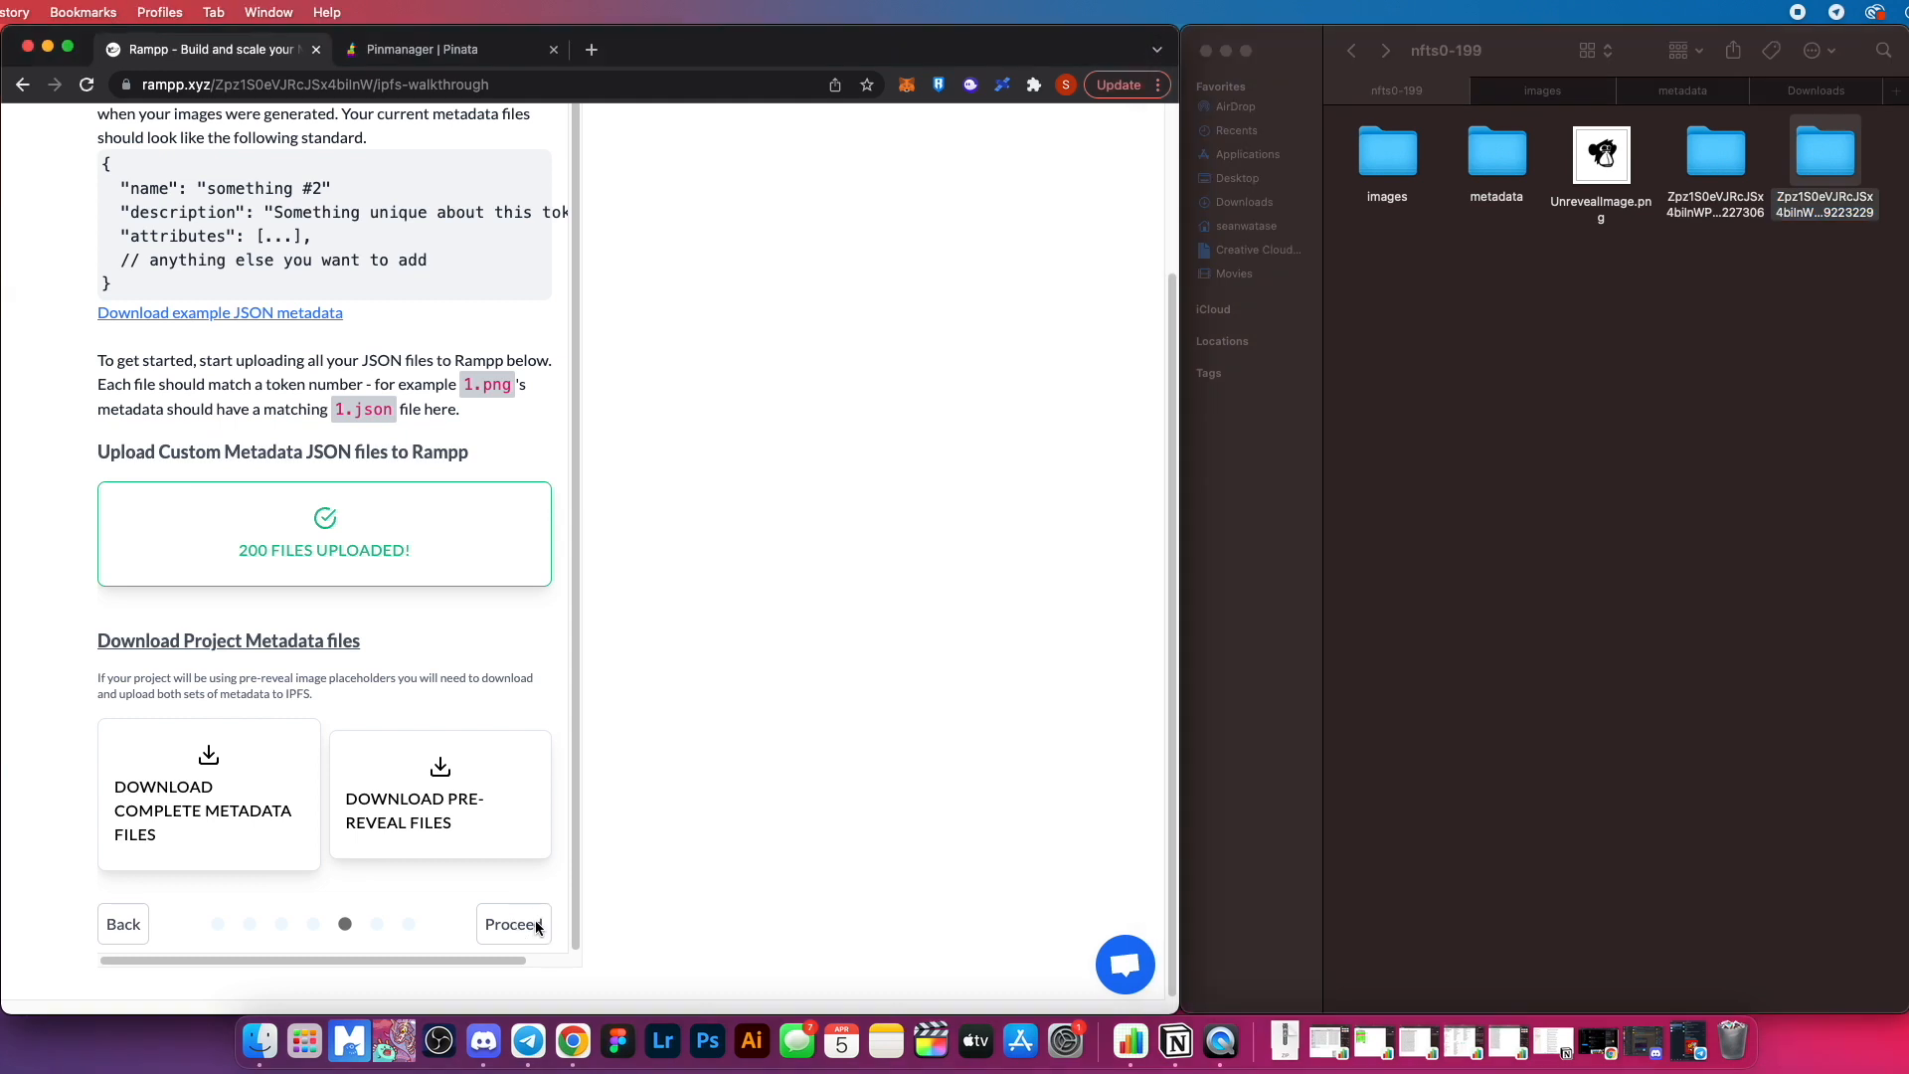
# - Start a Pinata folder upload of the folder ending 227306 and confirm its 200 files
pyautogui.scroll(5, 99, 596)
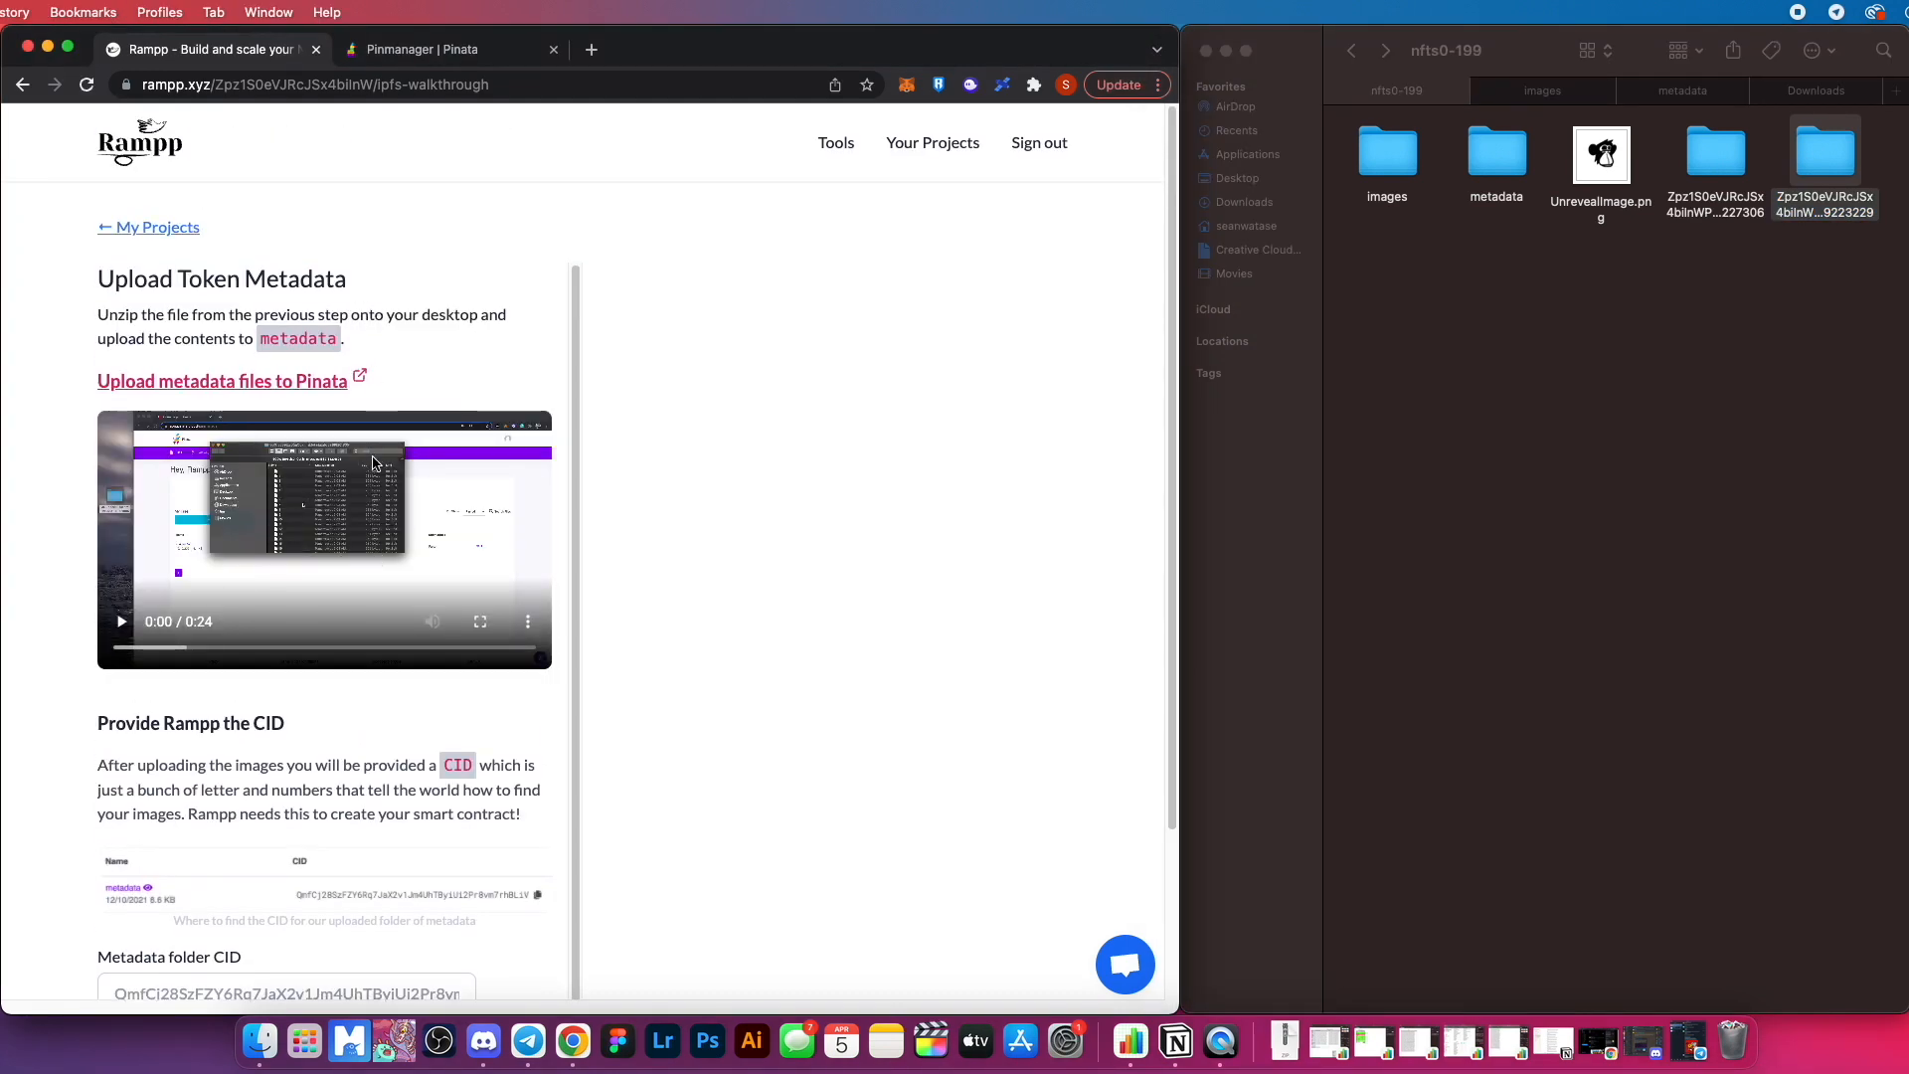
pyautogui.scroll(-1, 376, 468)
pyautogui.scroll(-3, 328, 619)
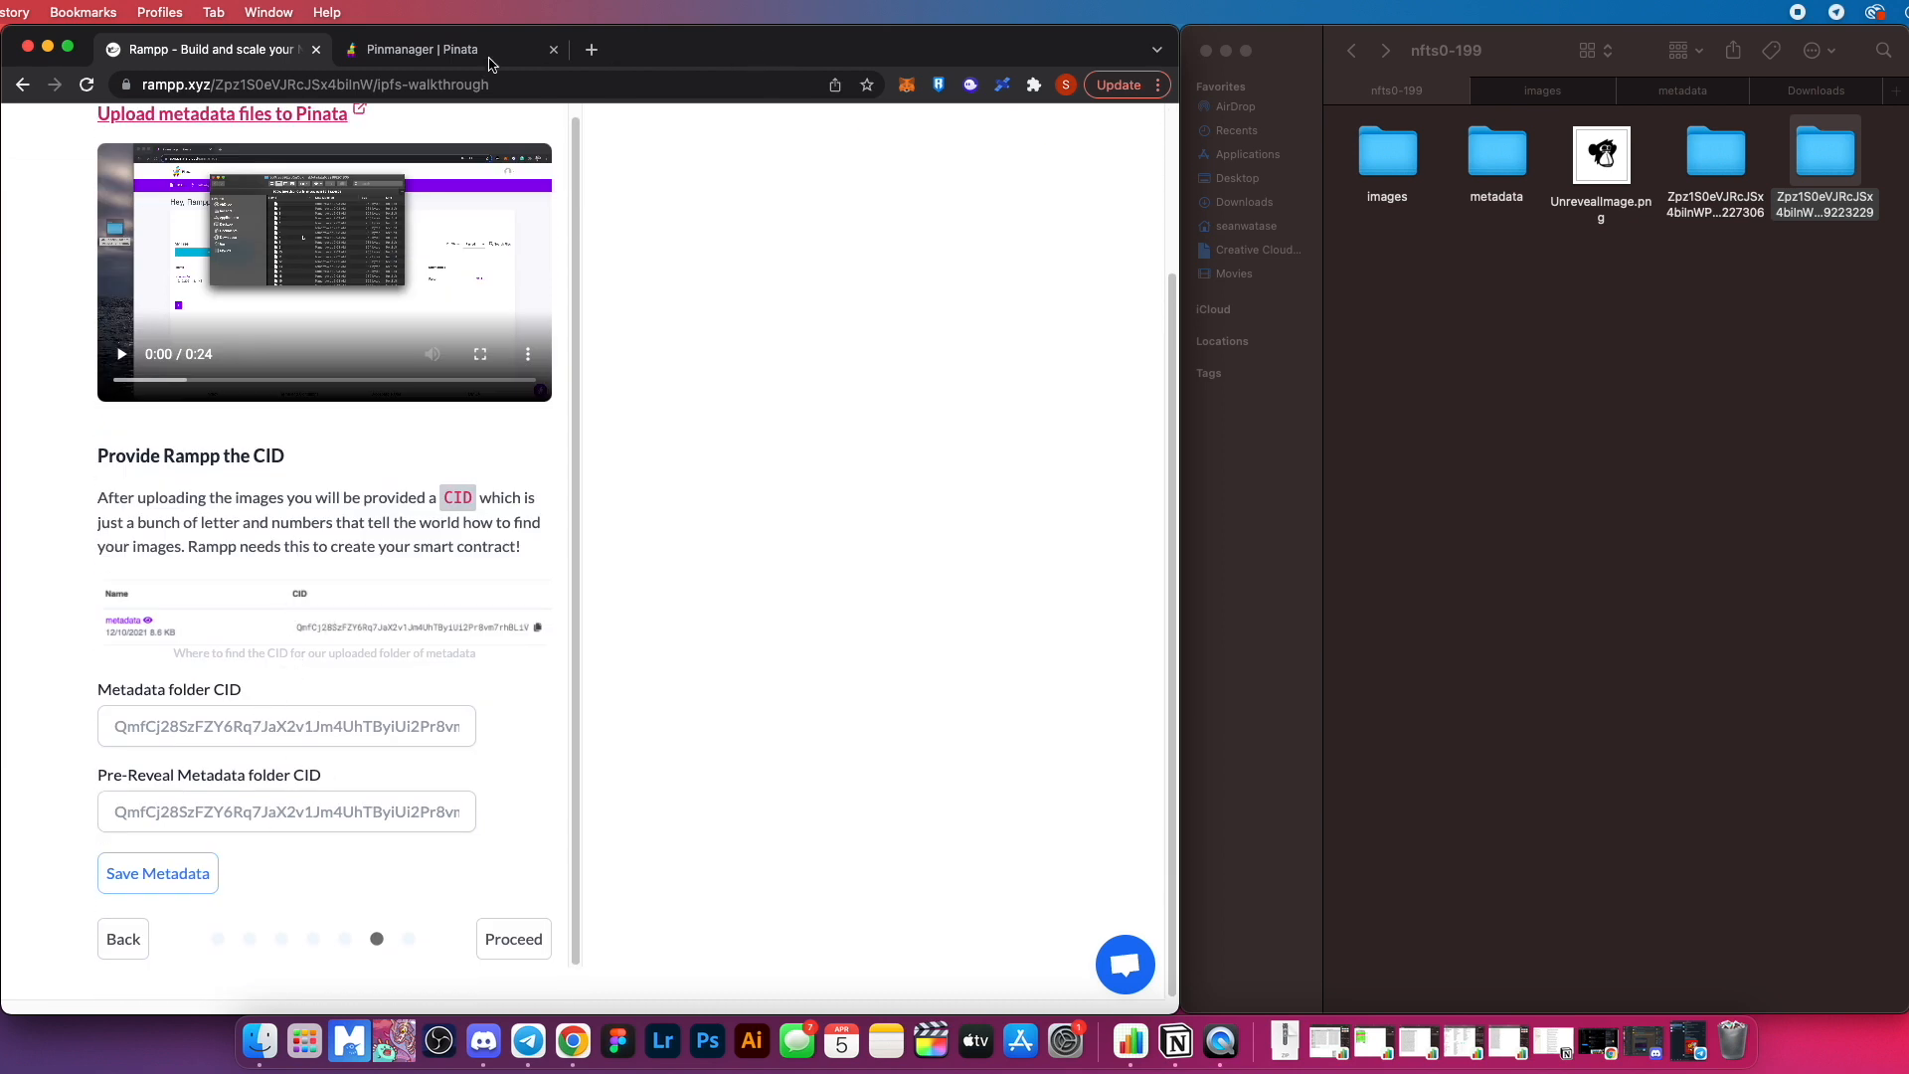
pyautogui.click(488, 62)
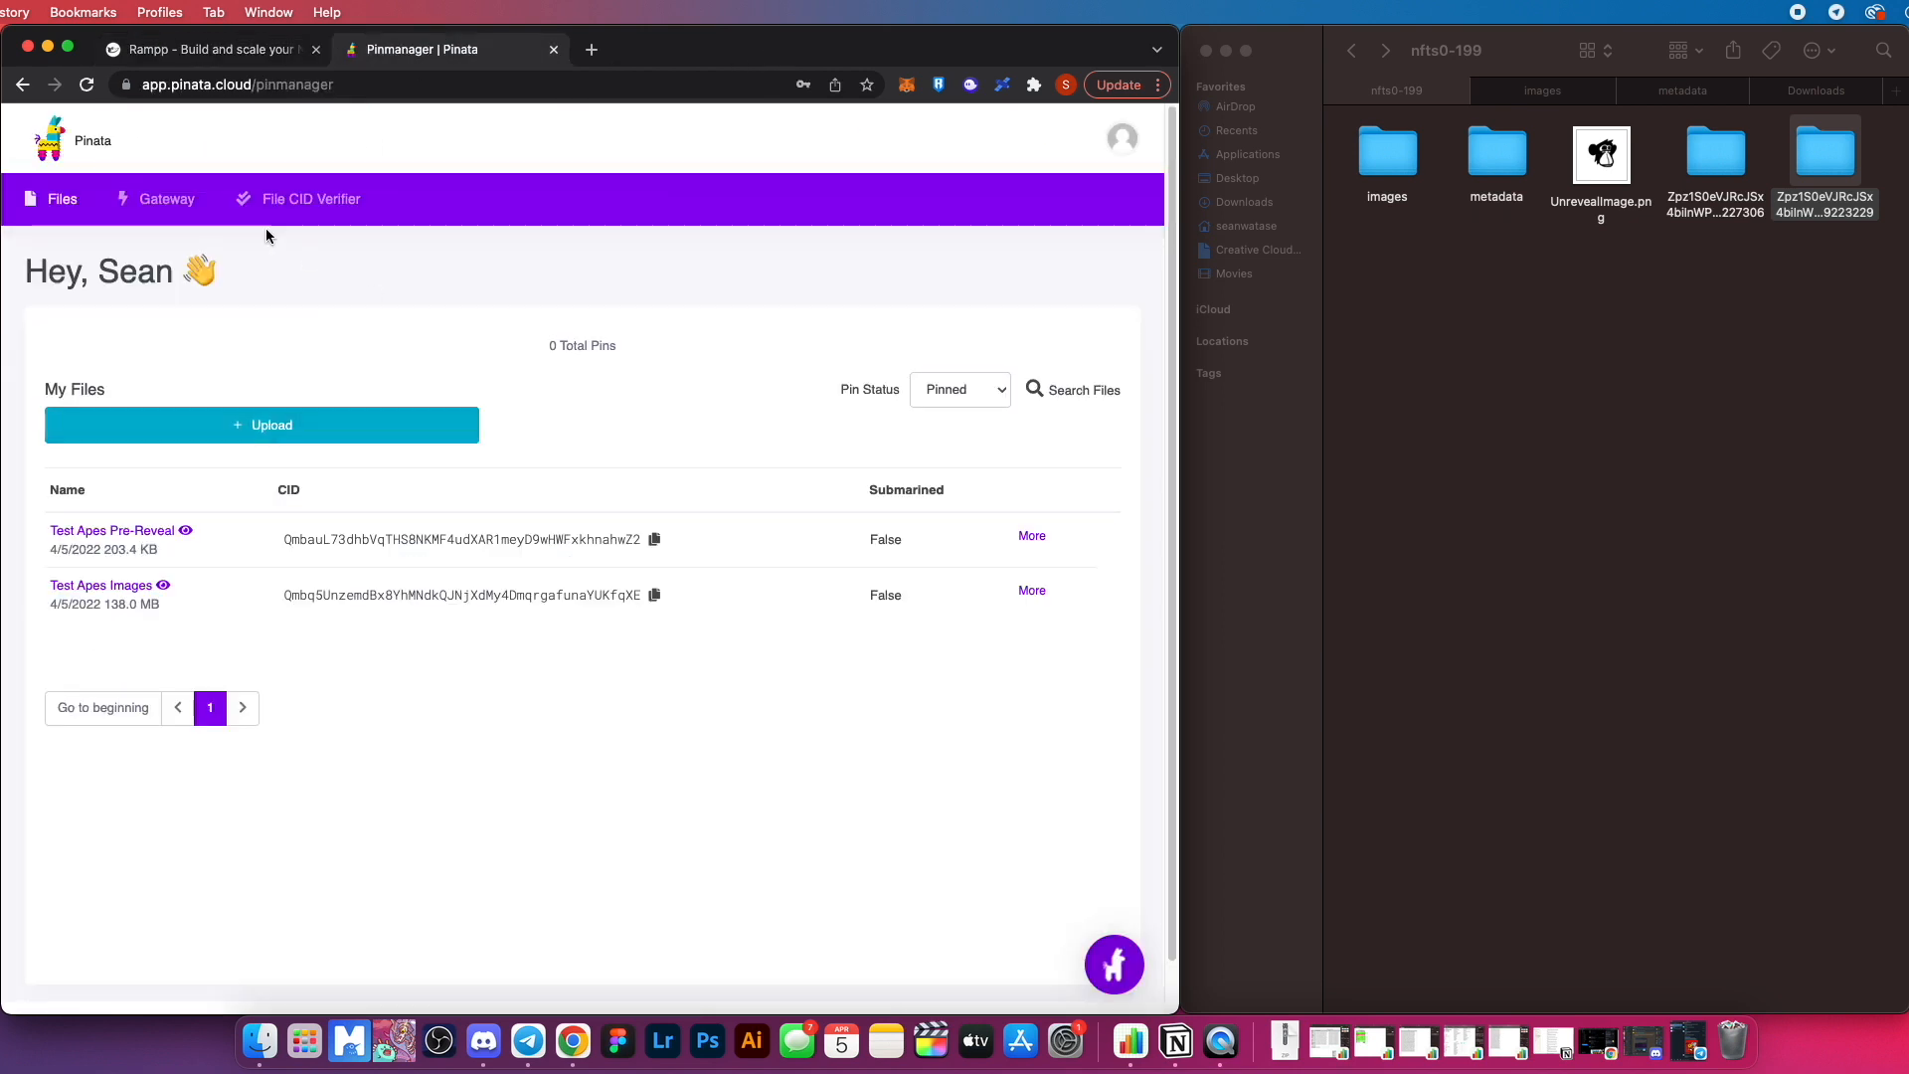
pyautogui.click(384, 430)
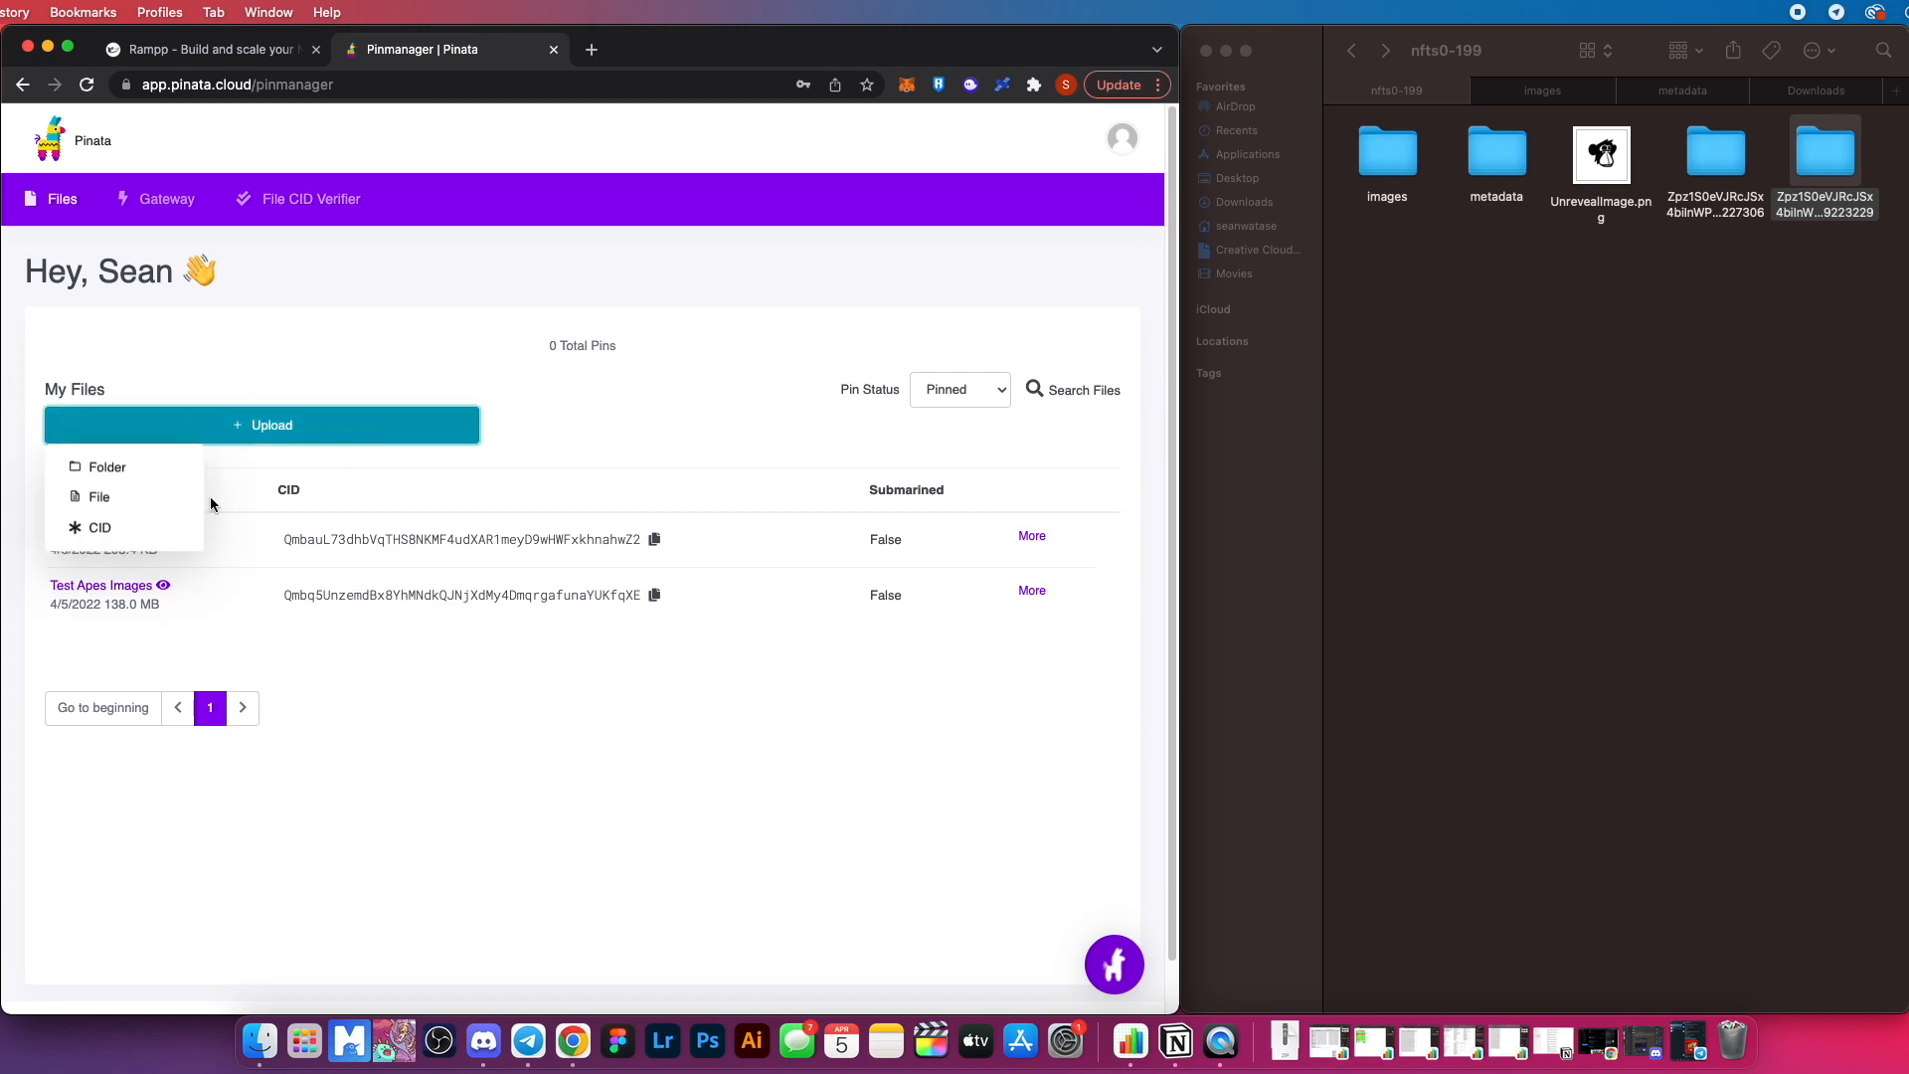
pyautogui.click(134, 472)
pyautogui.click(587, 668)
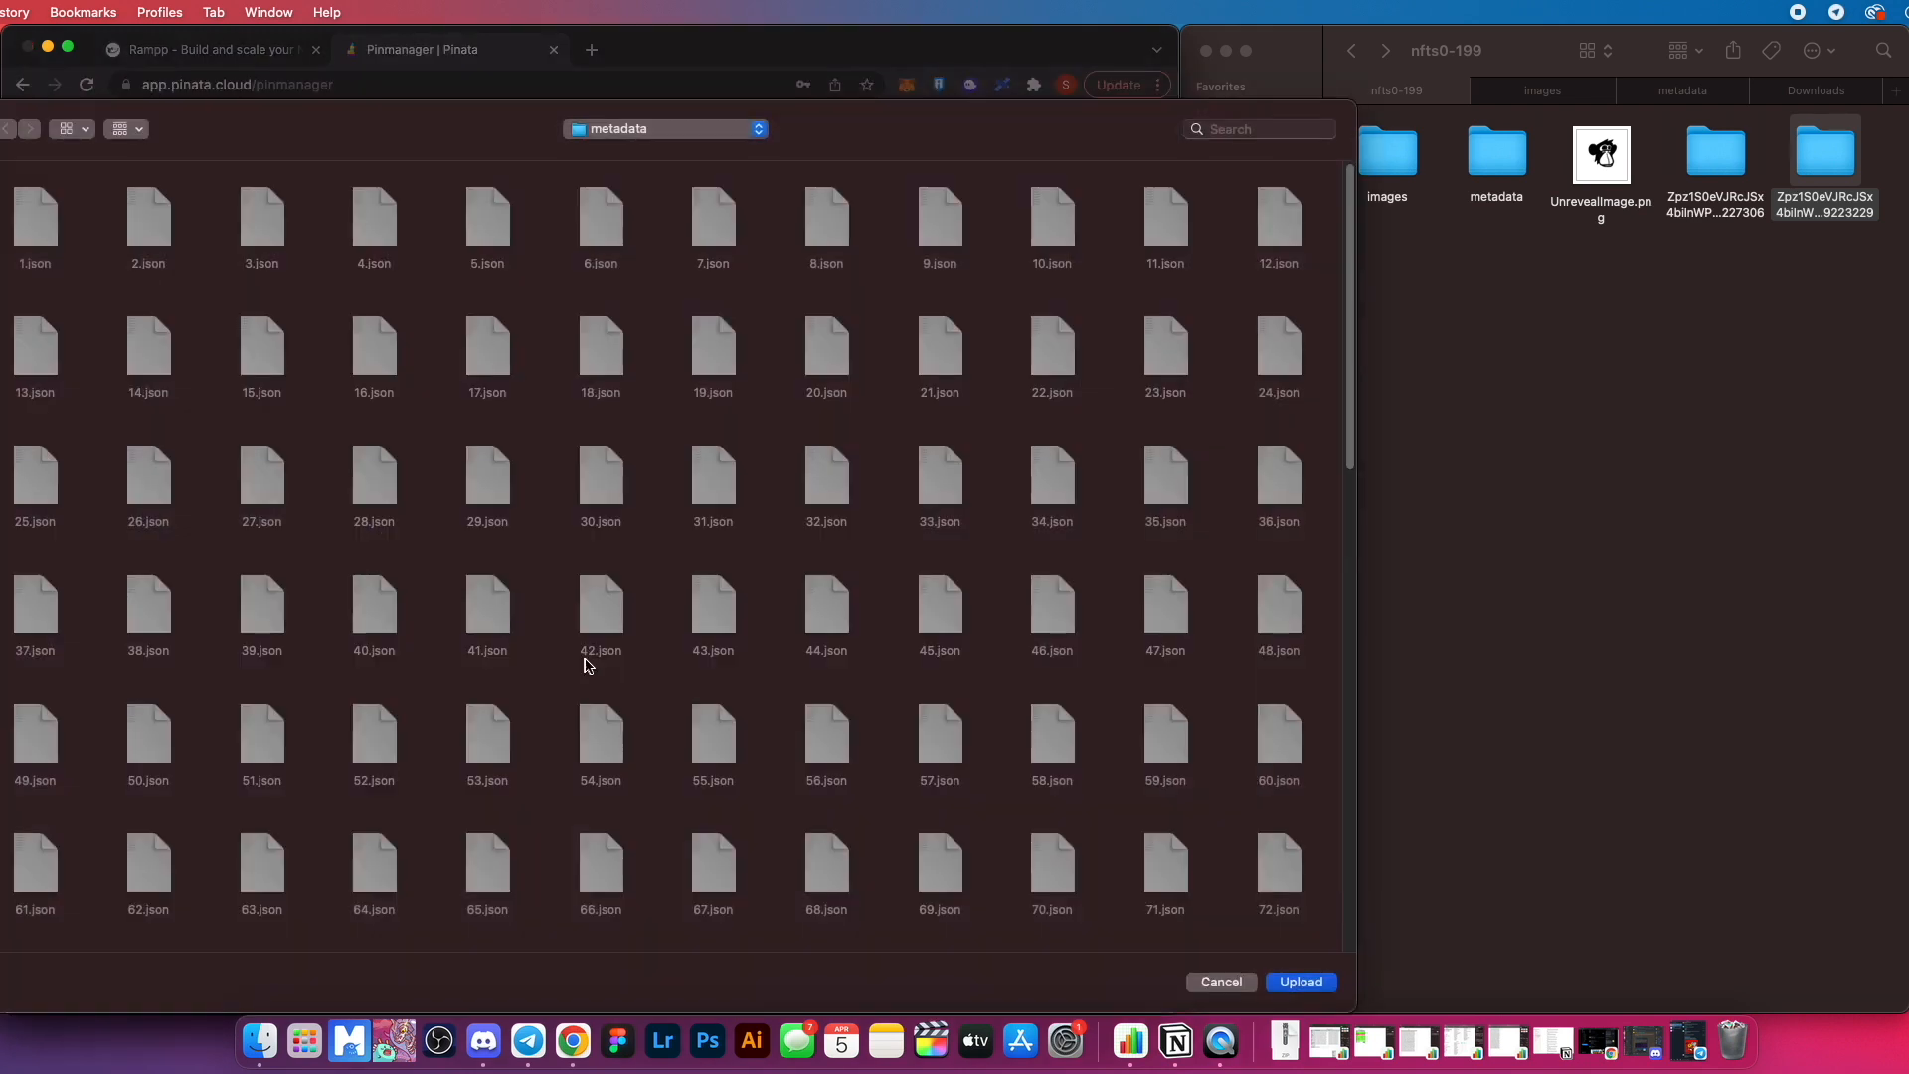
pyautogui.click(696, 130)
pyautogui.click(691, 156)
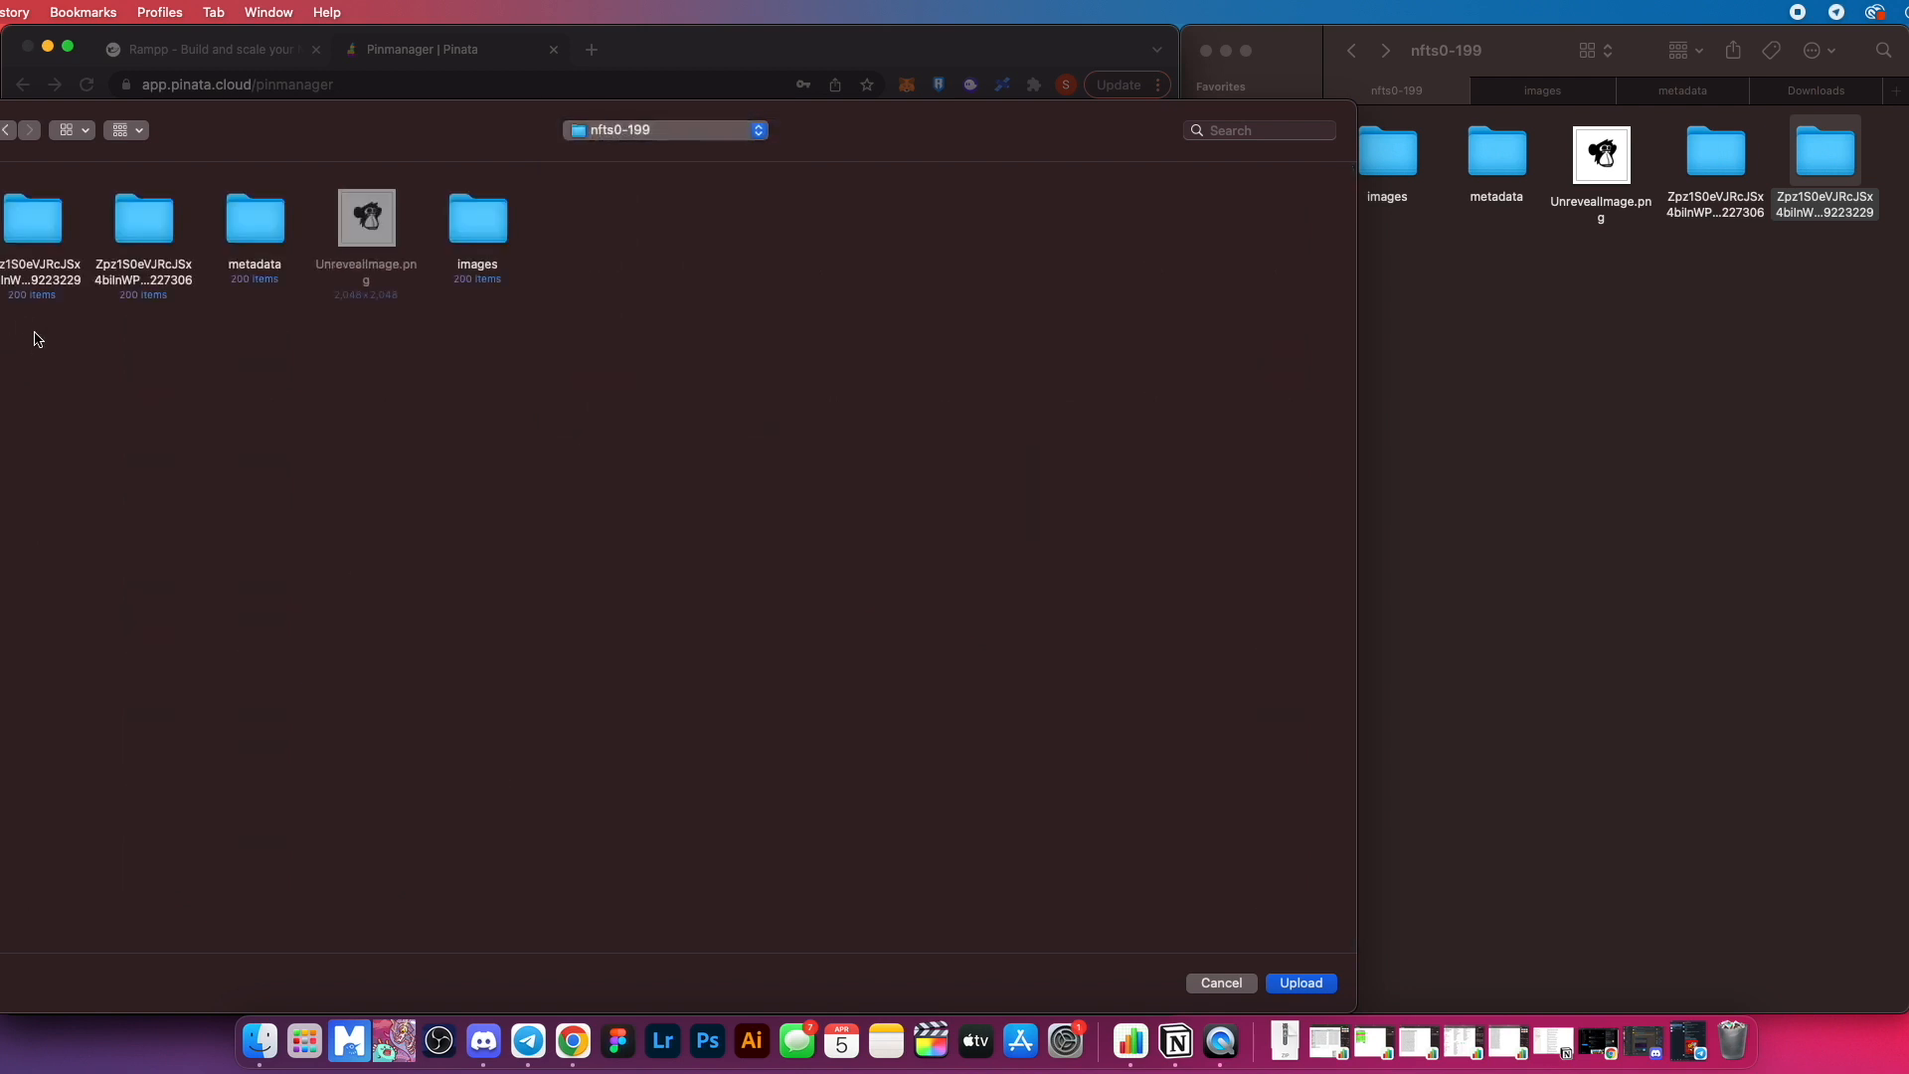
pyautogui.click(1714, 217)
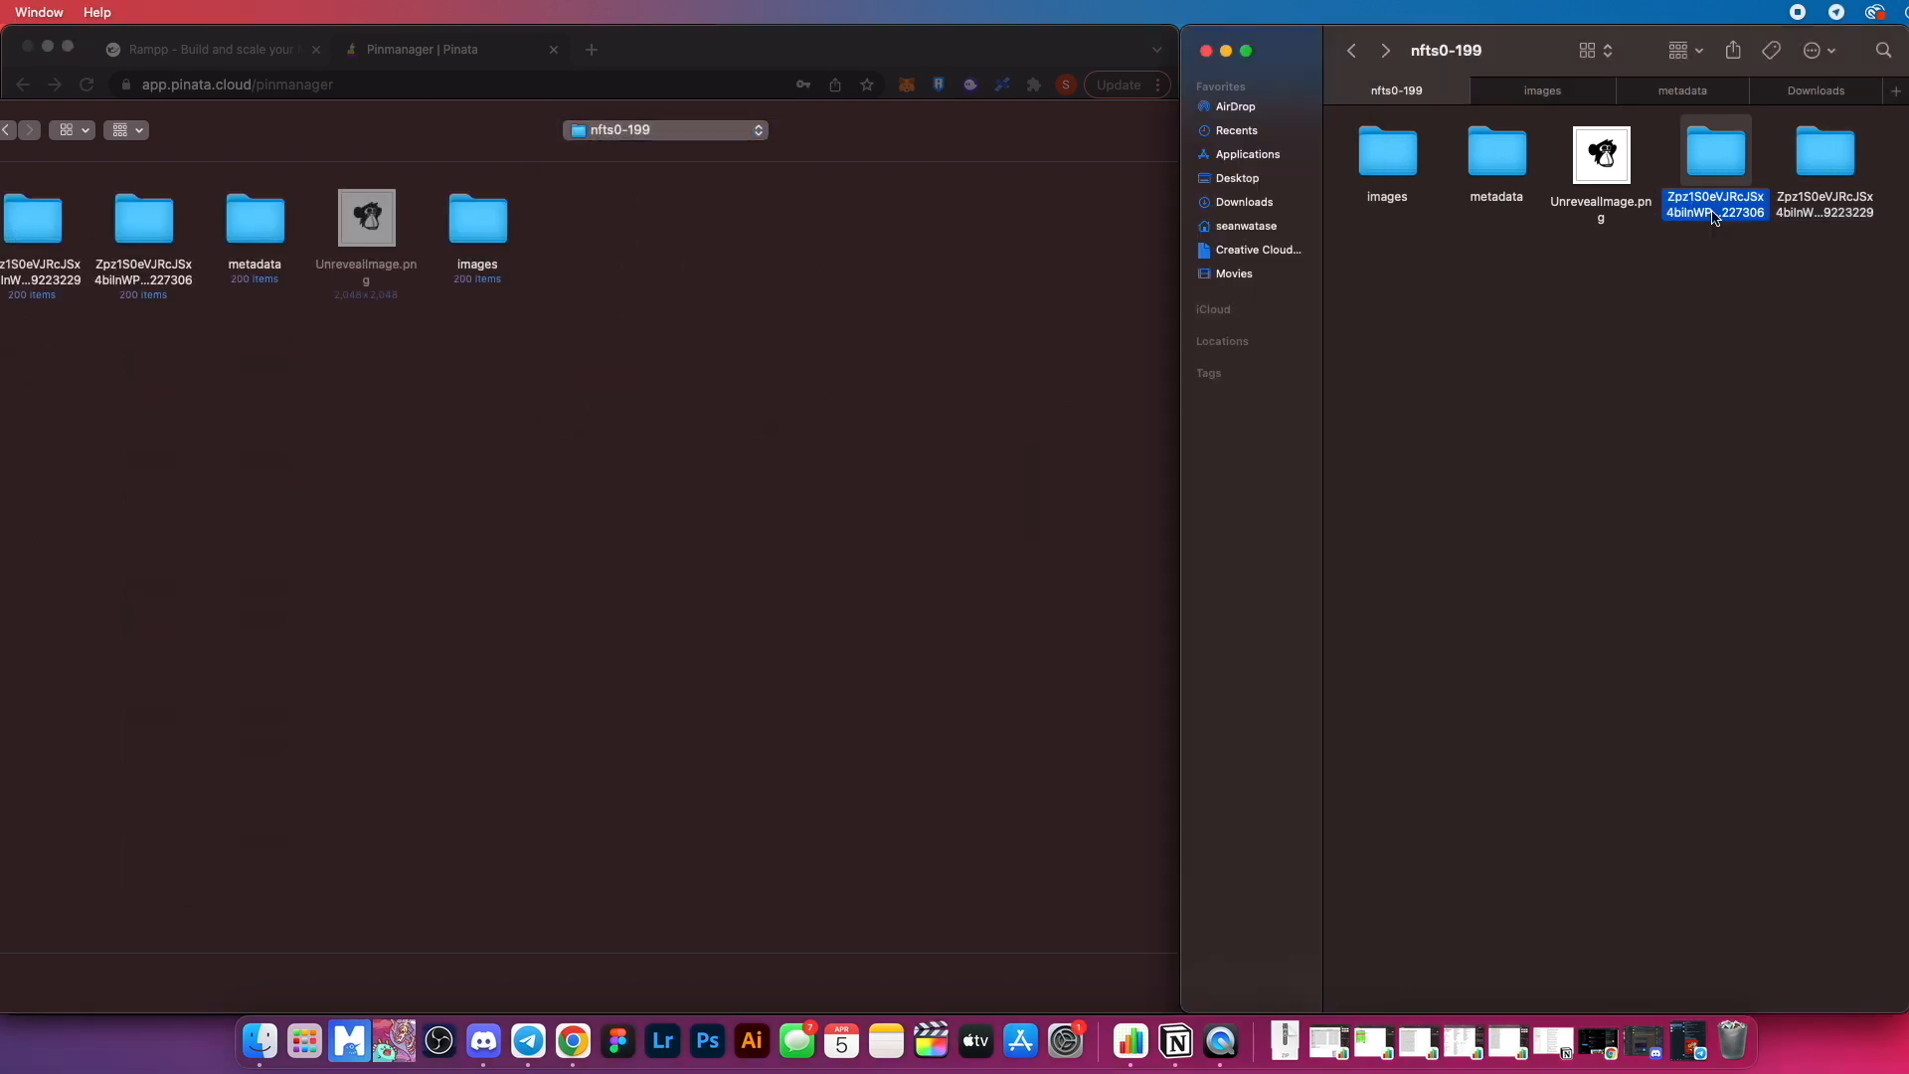
pyautogui.click(653, 394)
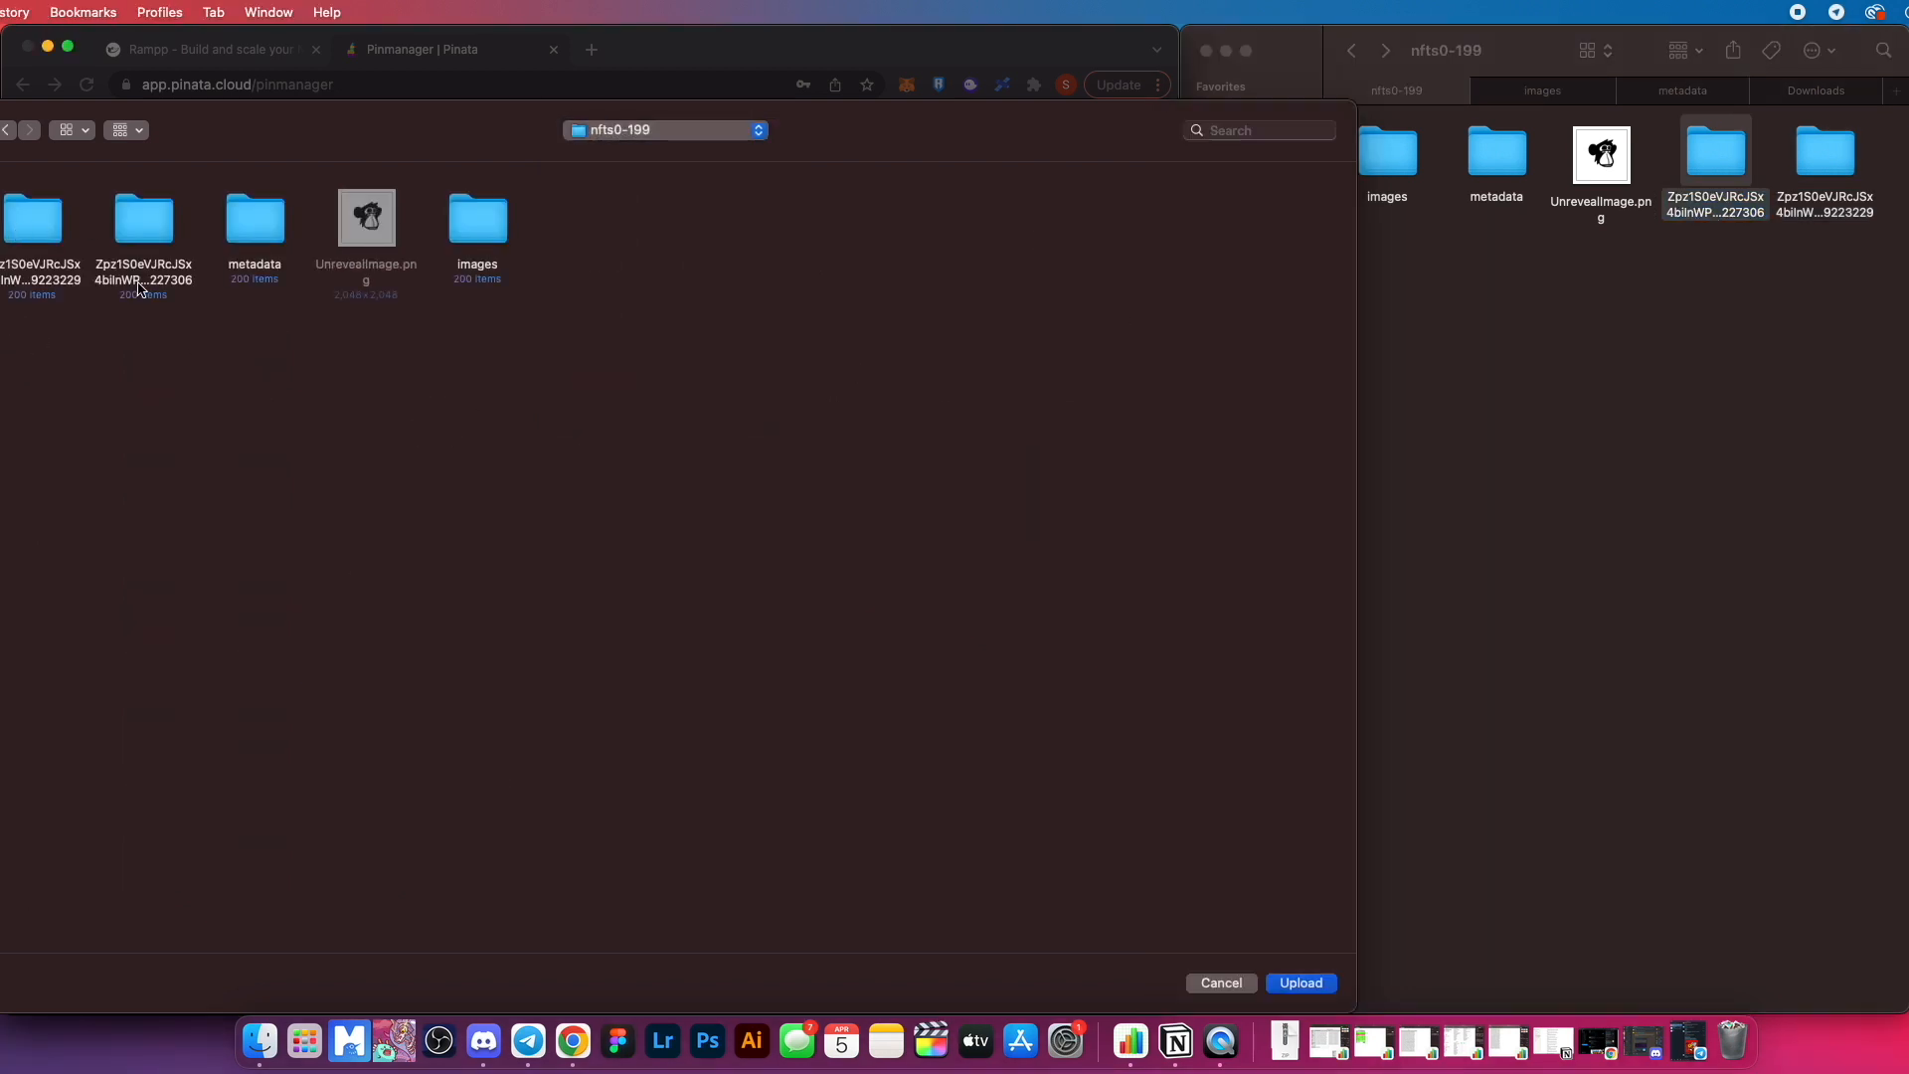
pyautogui.click(143, 288)
pyautogui.click(1311, 985)
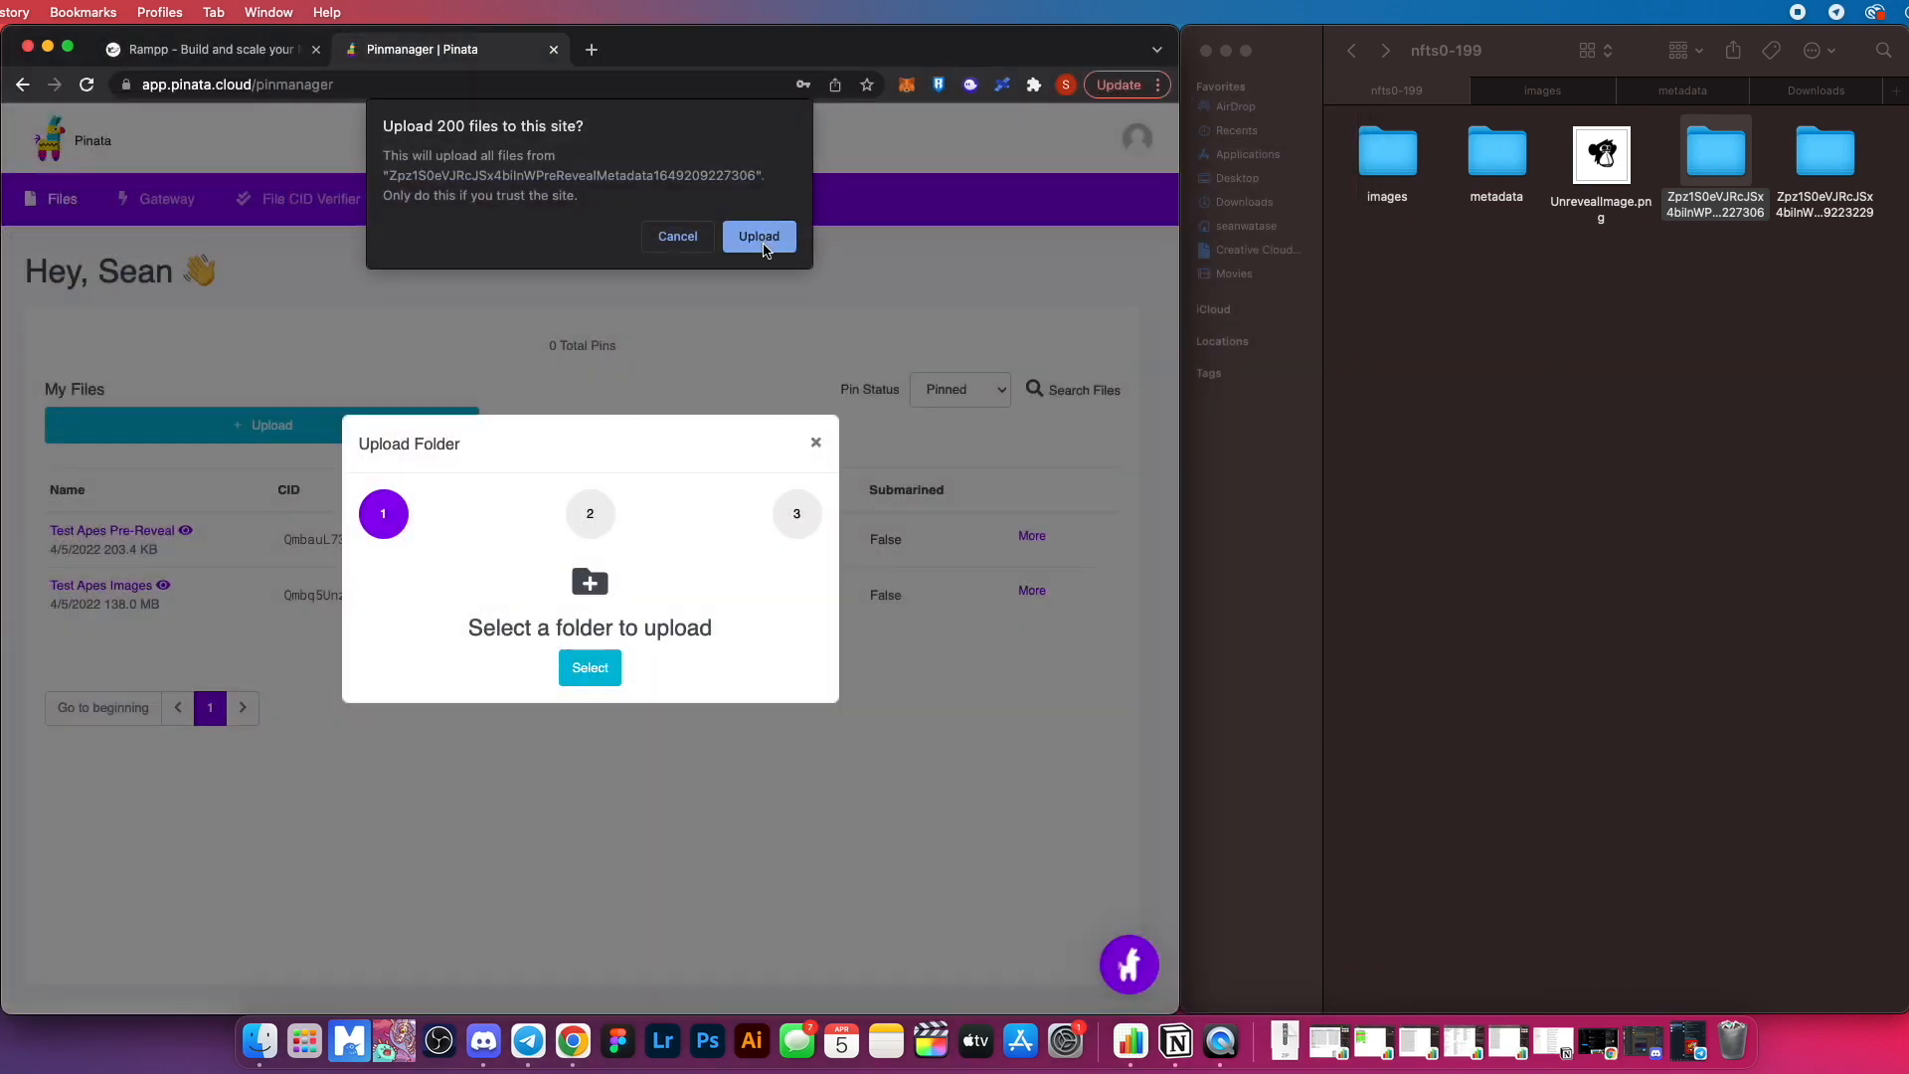
pyautogui.click(760, 238)
# - Name the folder 'Test Apes Pre-Reveal Metadata' and pin it
pyautogui.click(494, 645)
pyautogui.write('P')
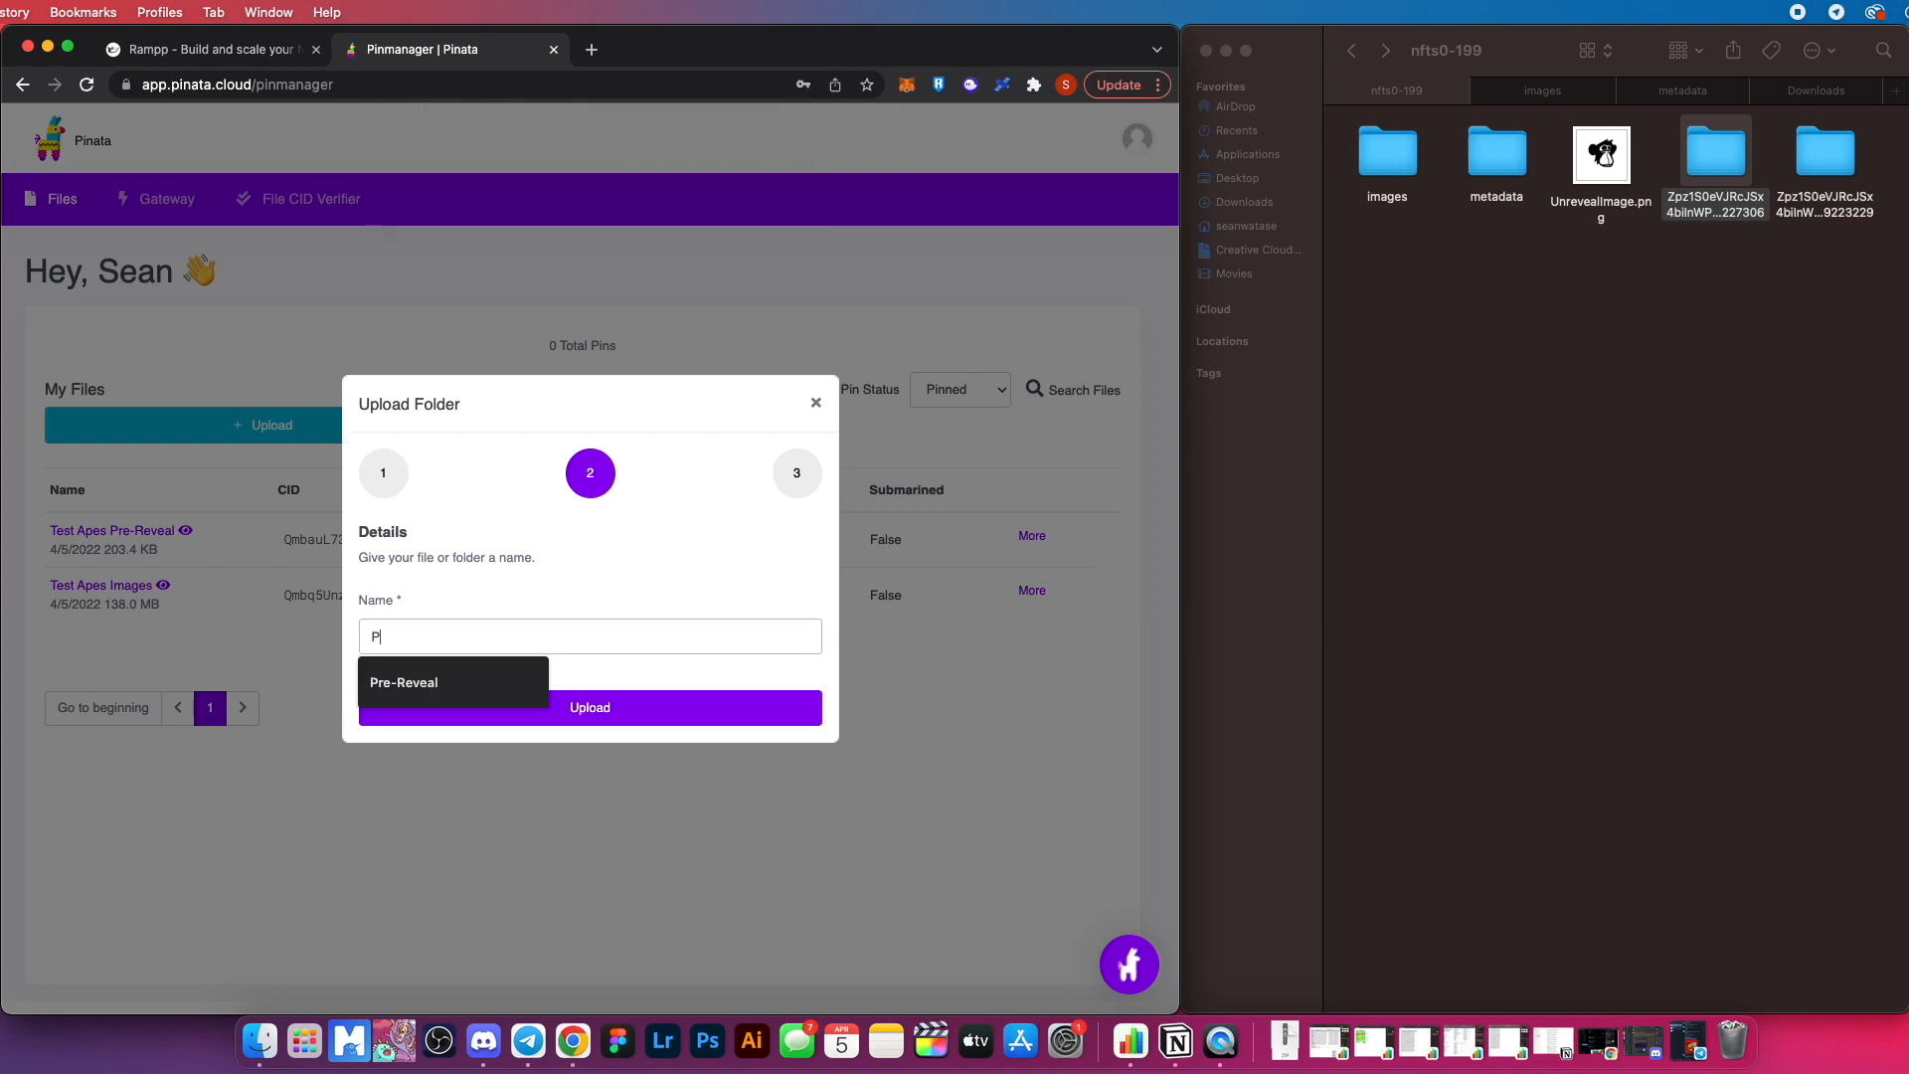
pyautogui.write('re')
pyautogui.click(494, 660)
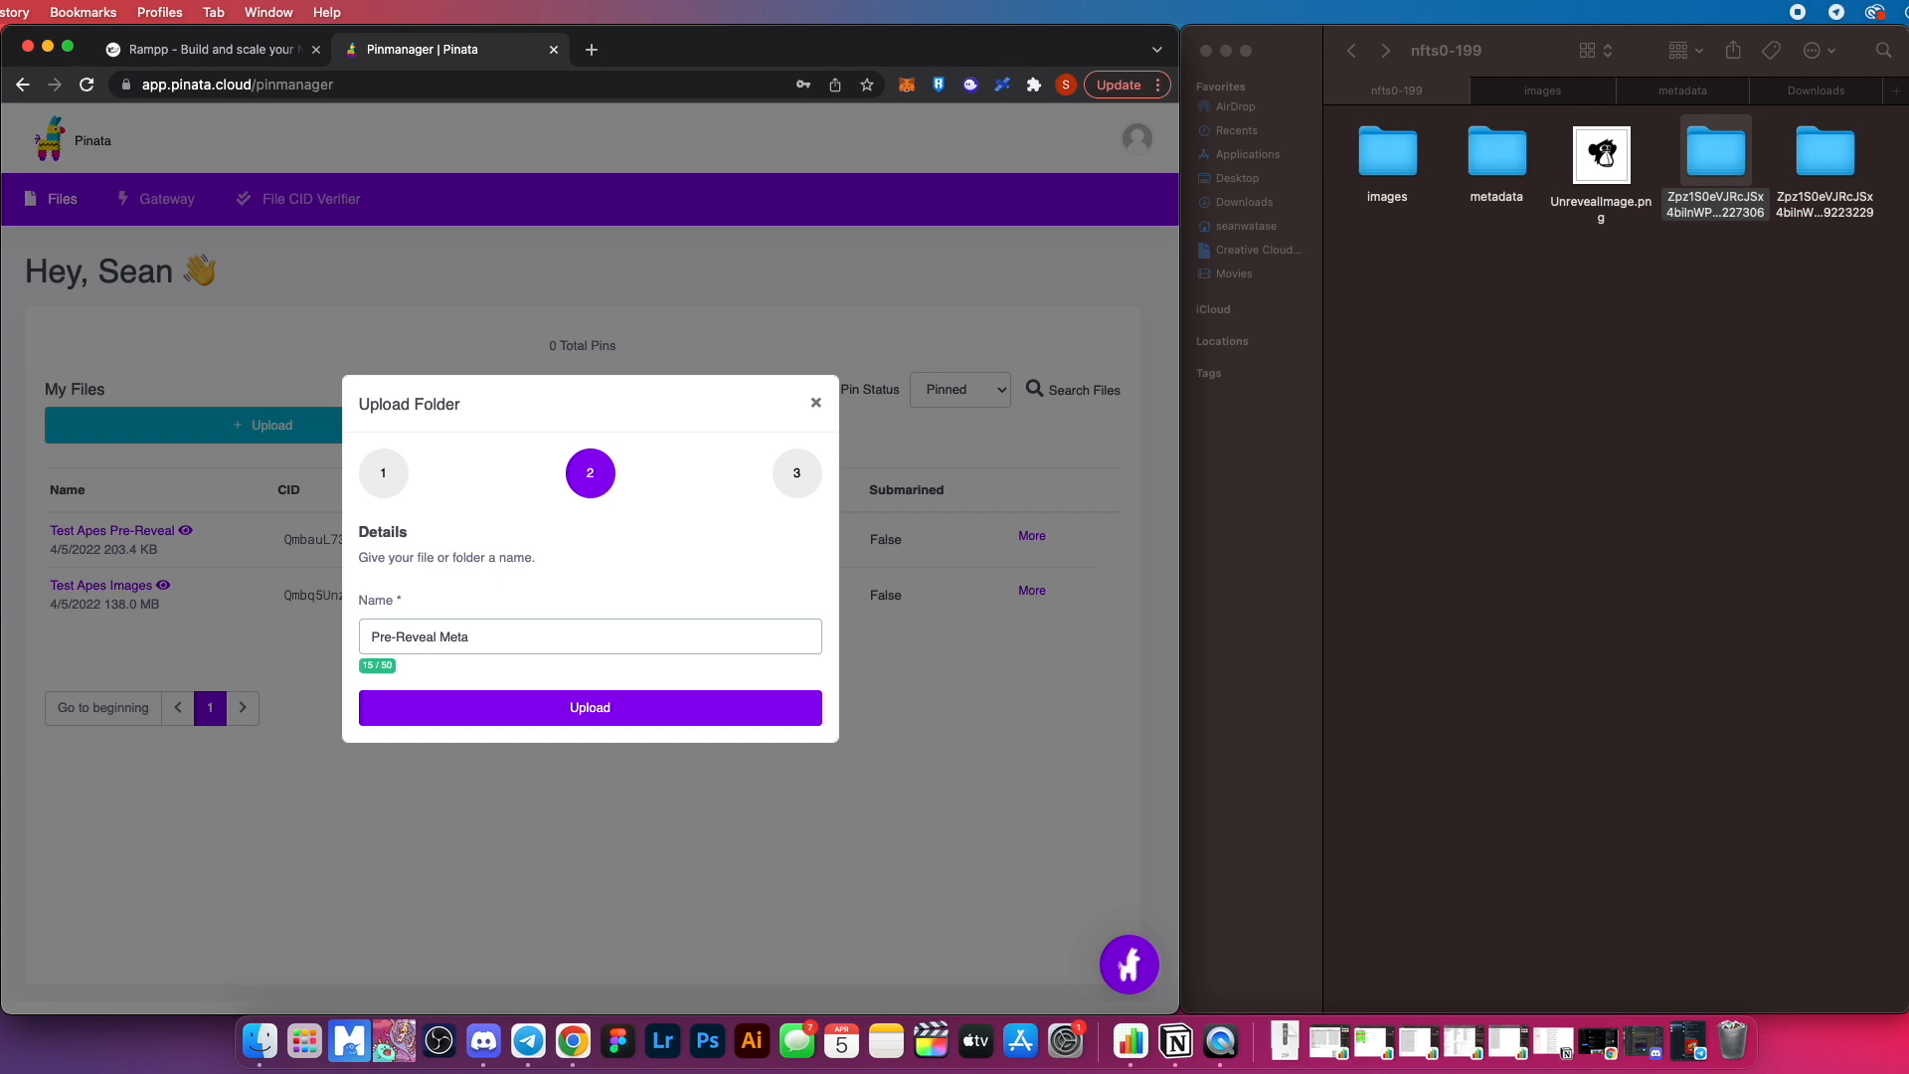
pyautogui.write('Test Apes')
pyautogui.click(605, 707)
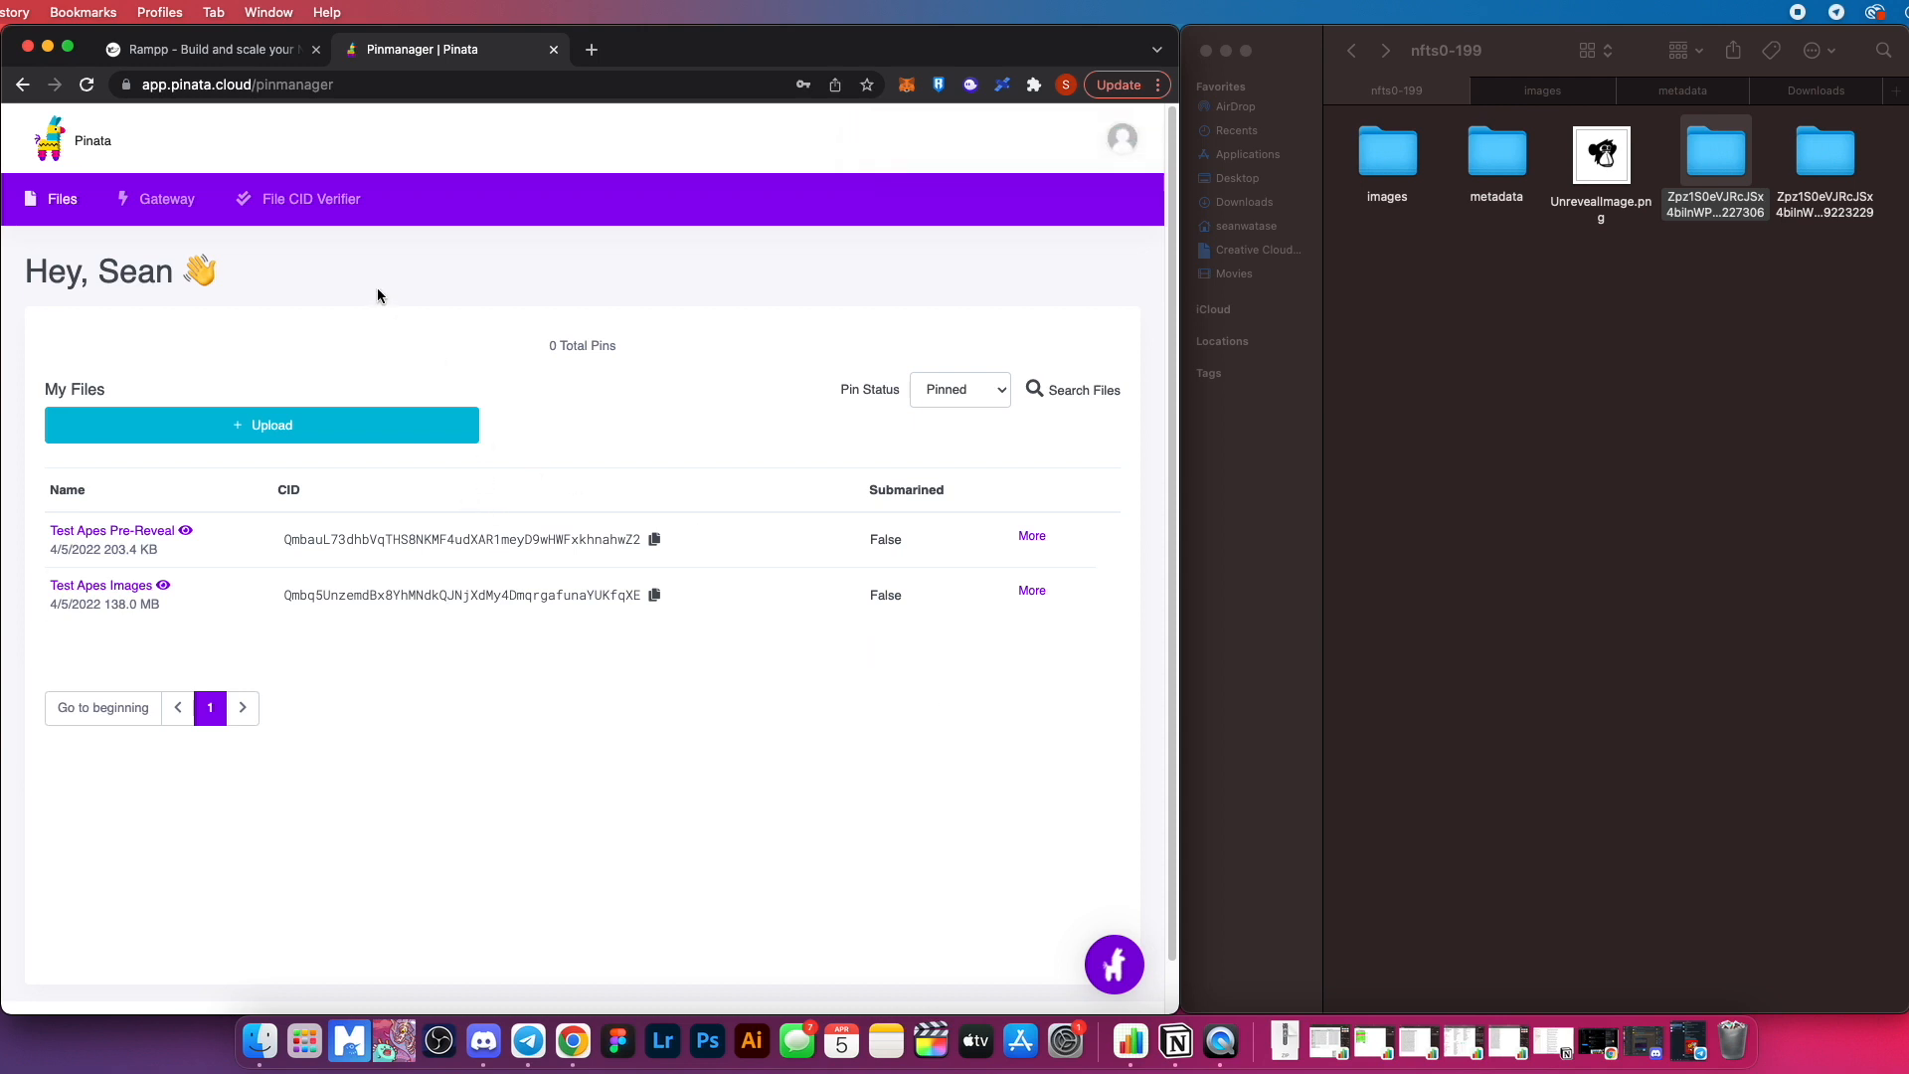
# - Start a Pinata folder upload of the folder ending 9223229 and confirm its 200 files
pyautogui.click(369, 425)
pyautogui.click(107, 467)
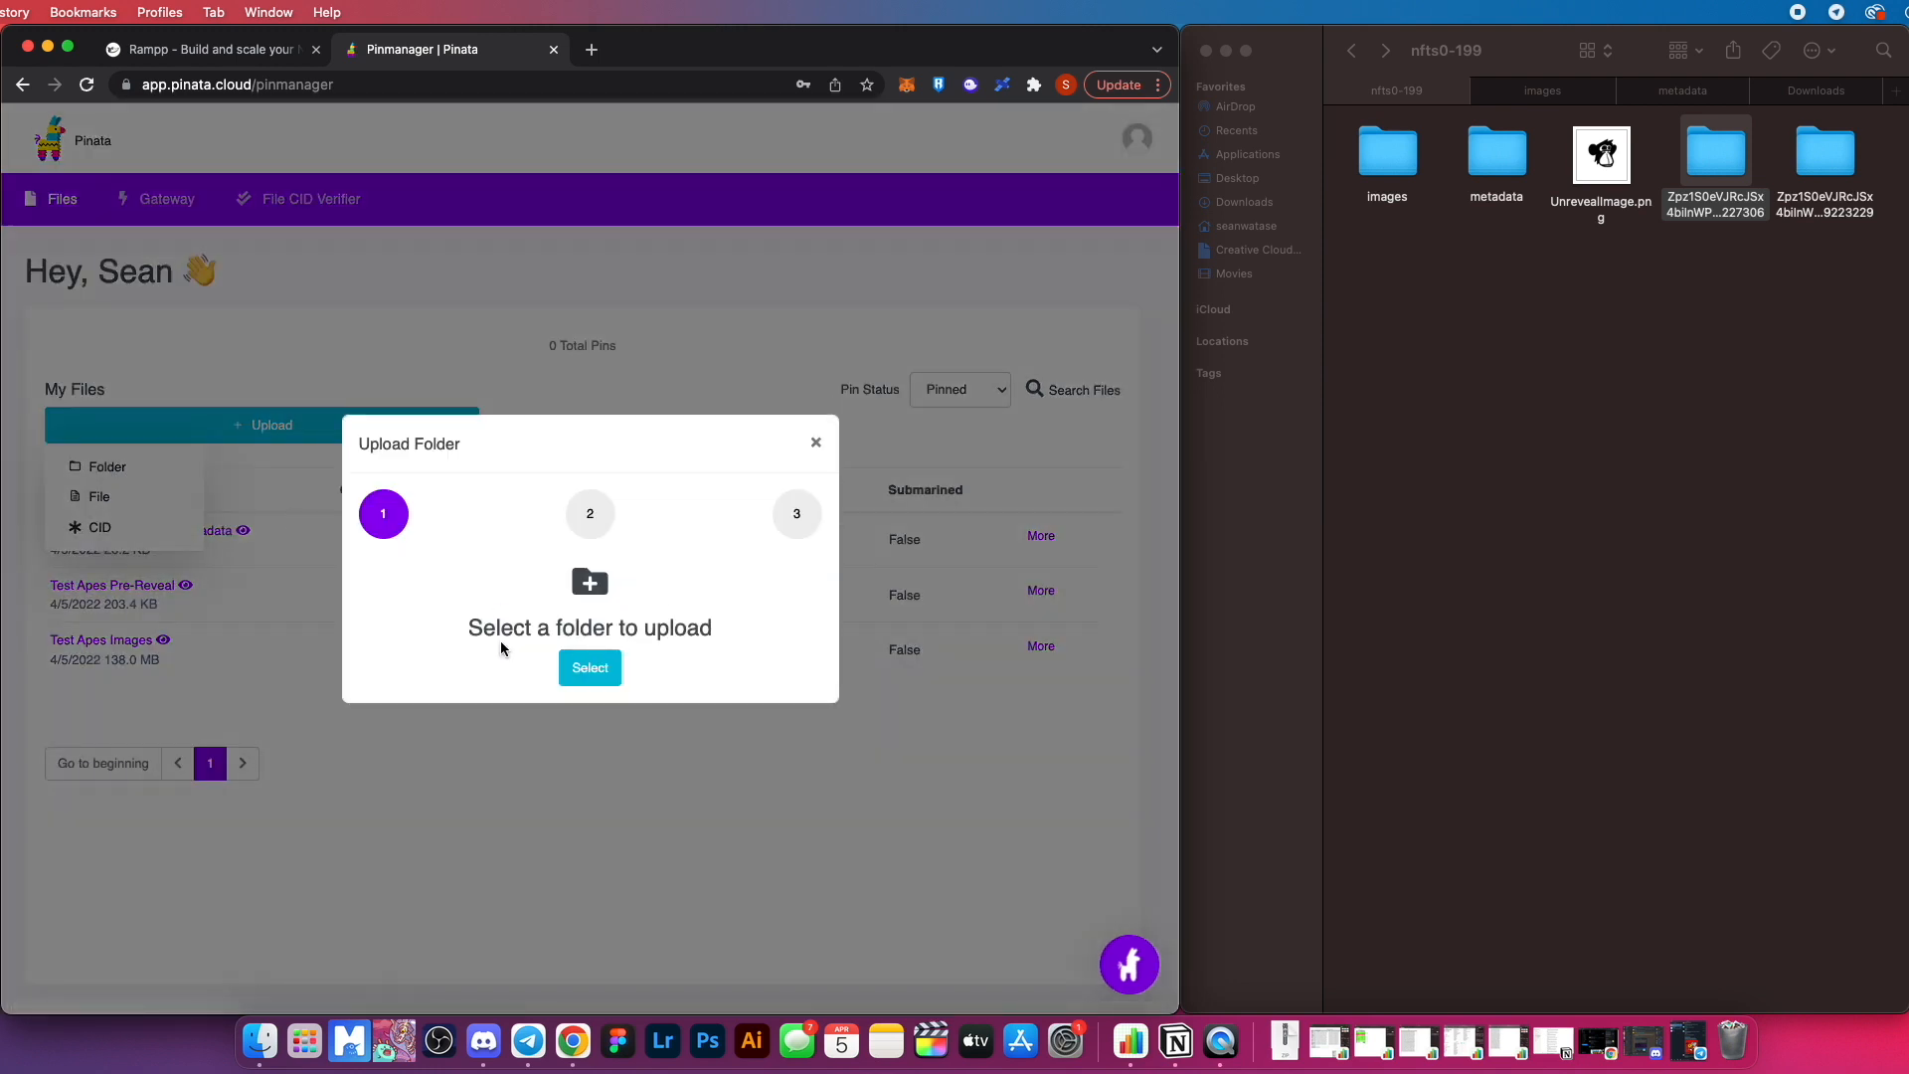
pyautogui.click(589, 673)
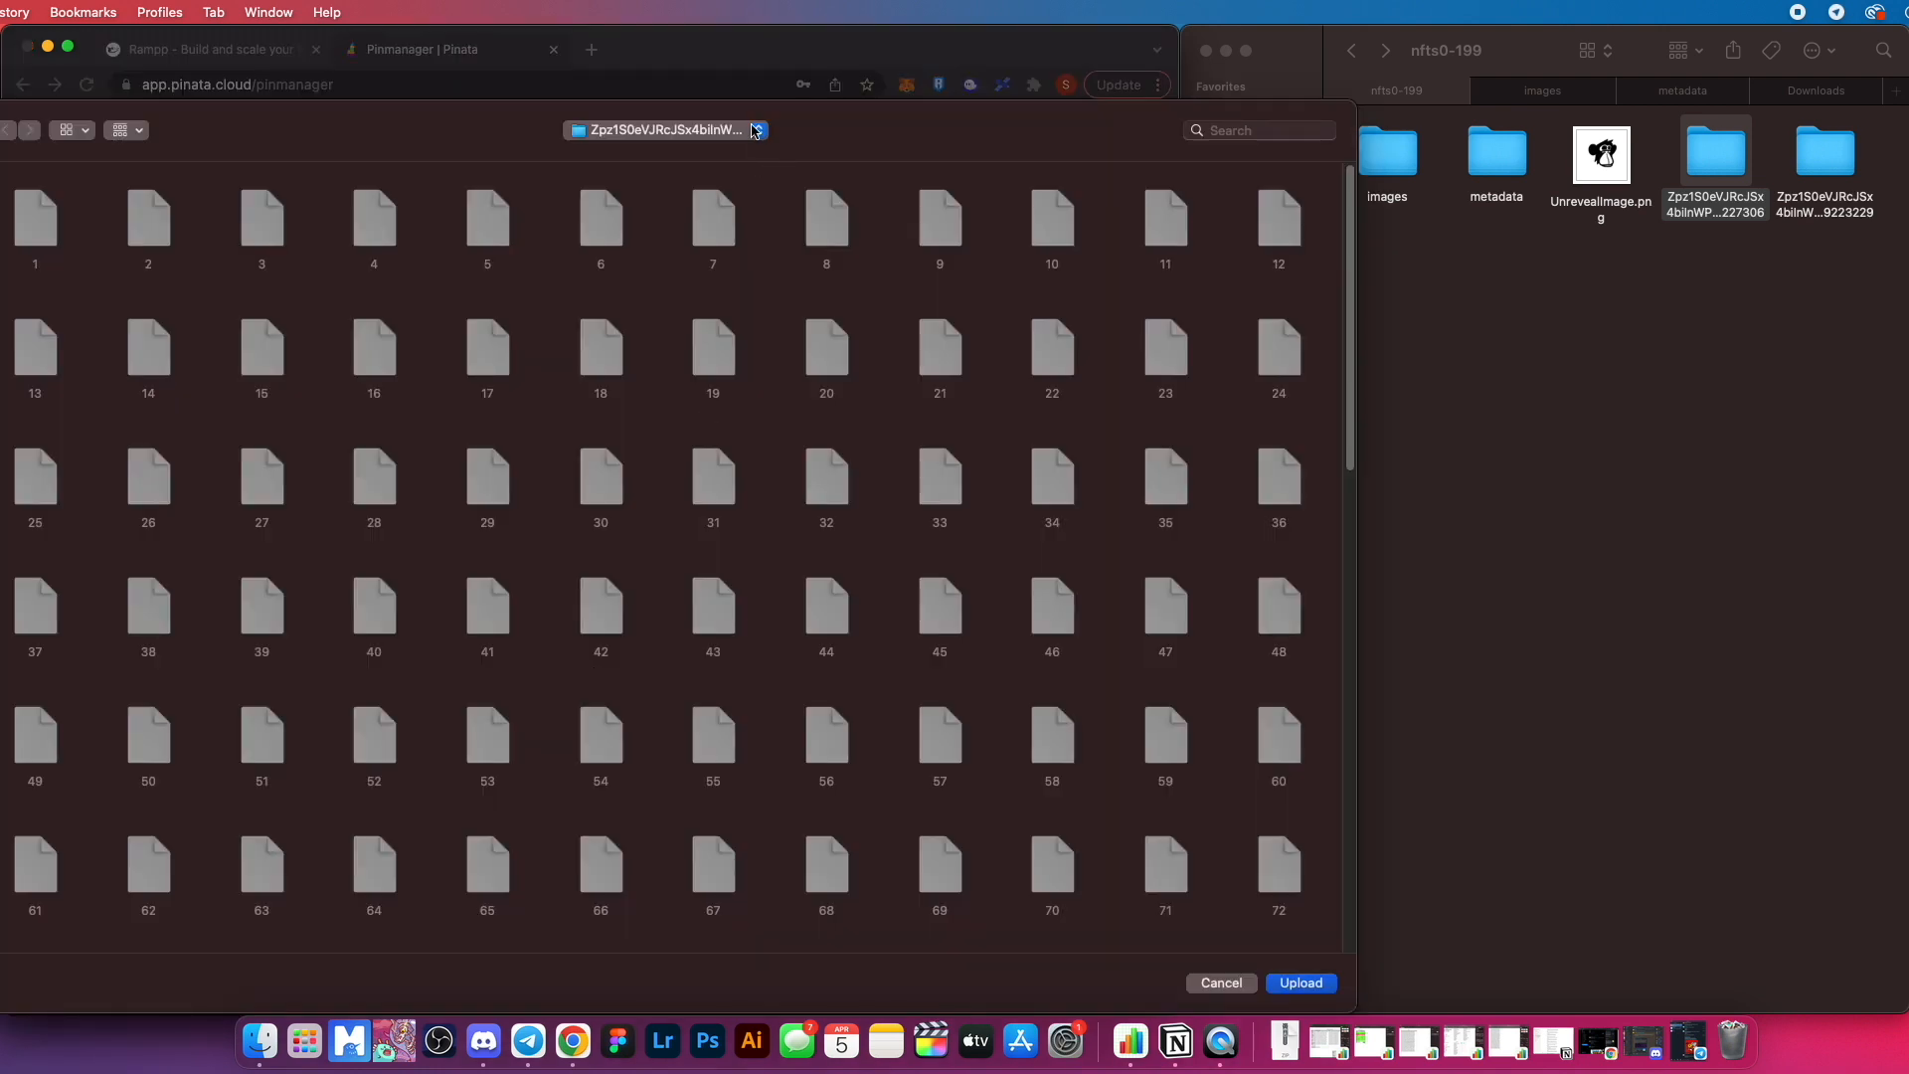
pyautogui.click(756, 133)
pyautogui.click(734, 152)
pyautogui.click(1819, 216)
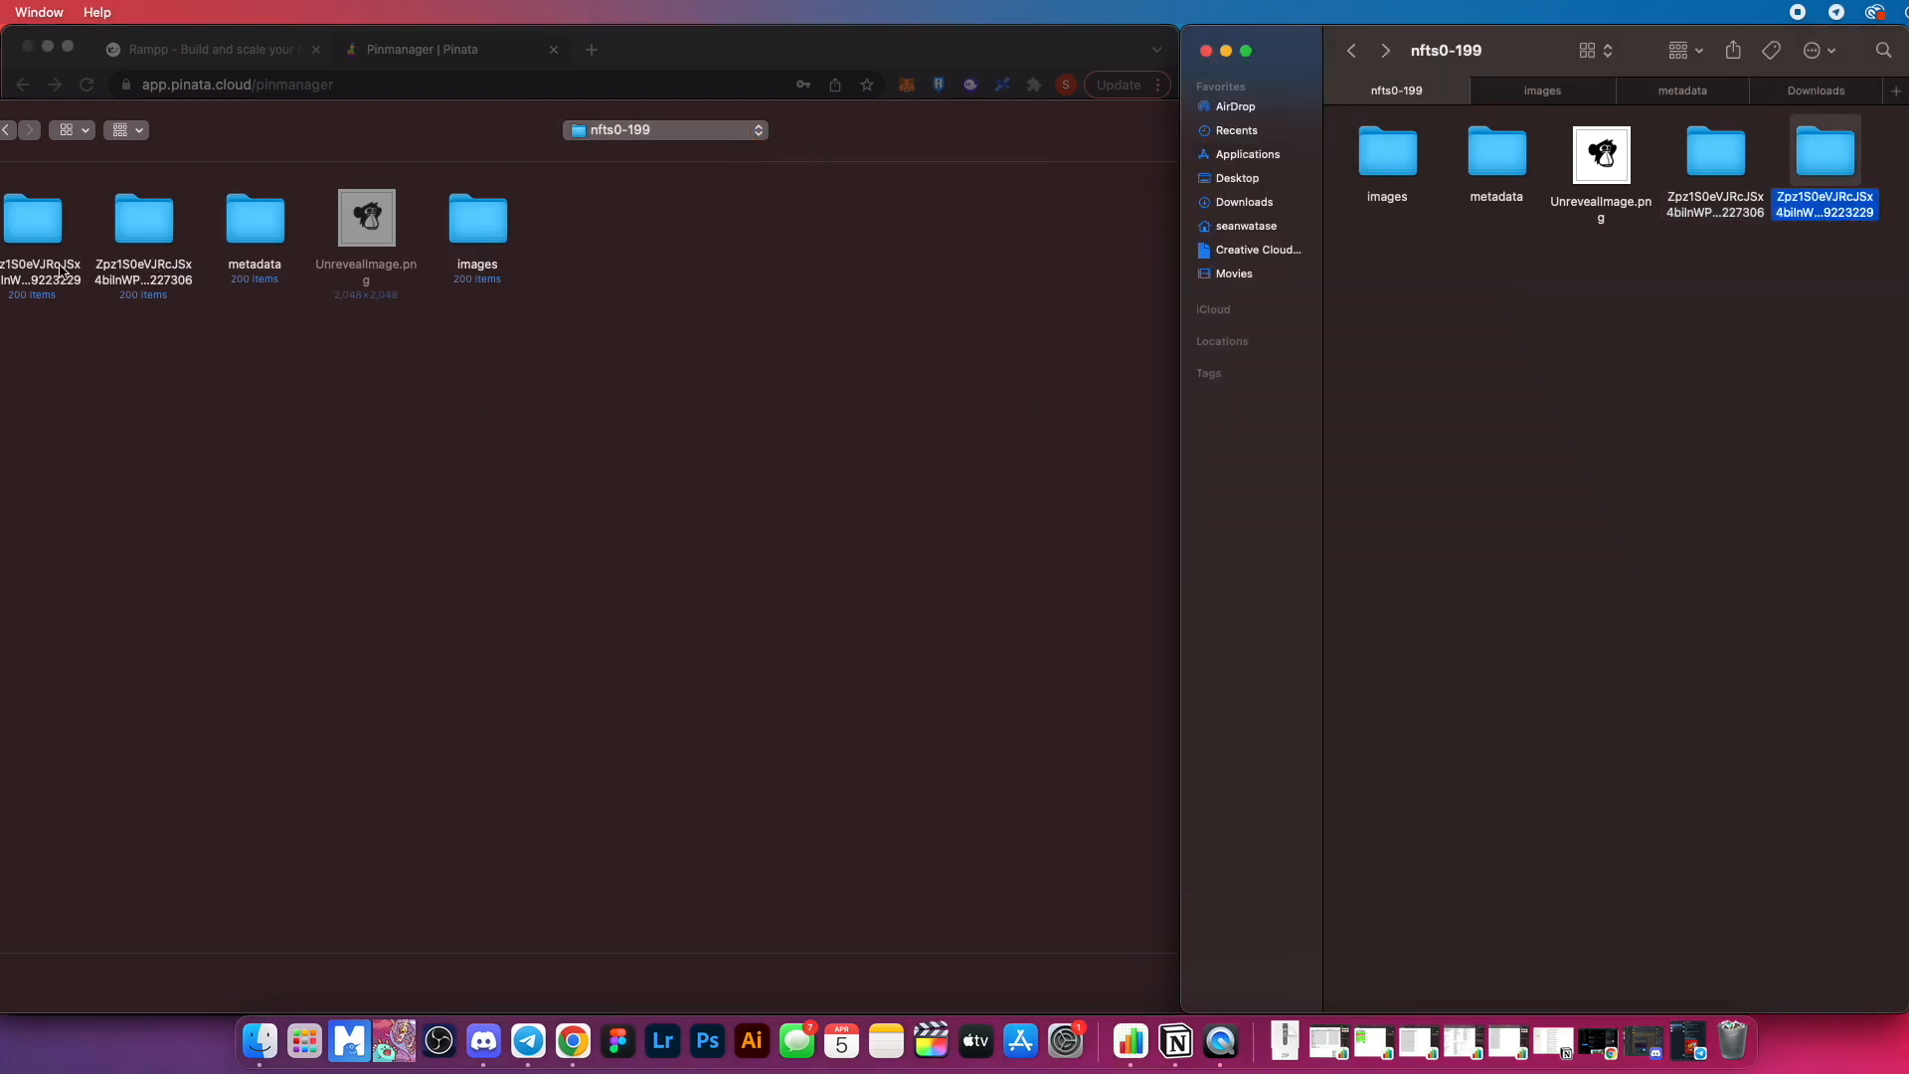
pyautogui.click(29, 217)
pyautogui.click(1301, 982)
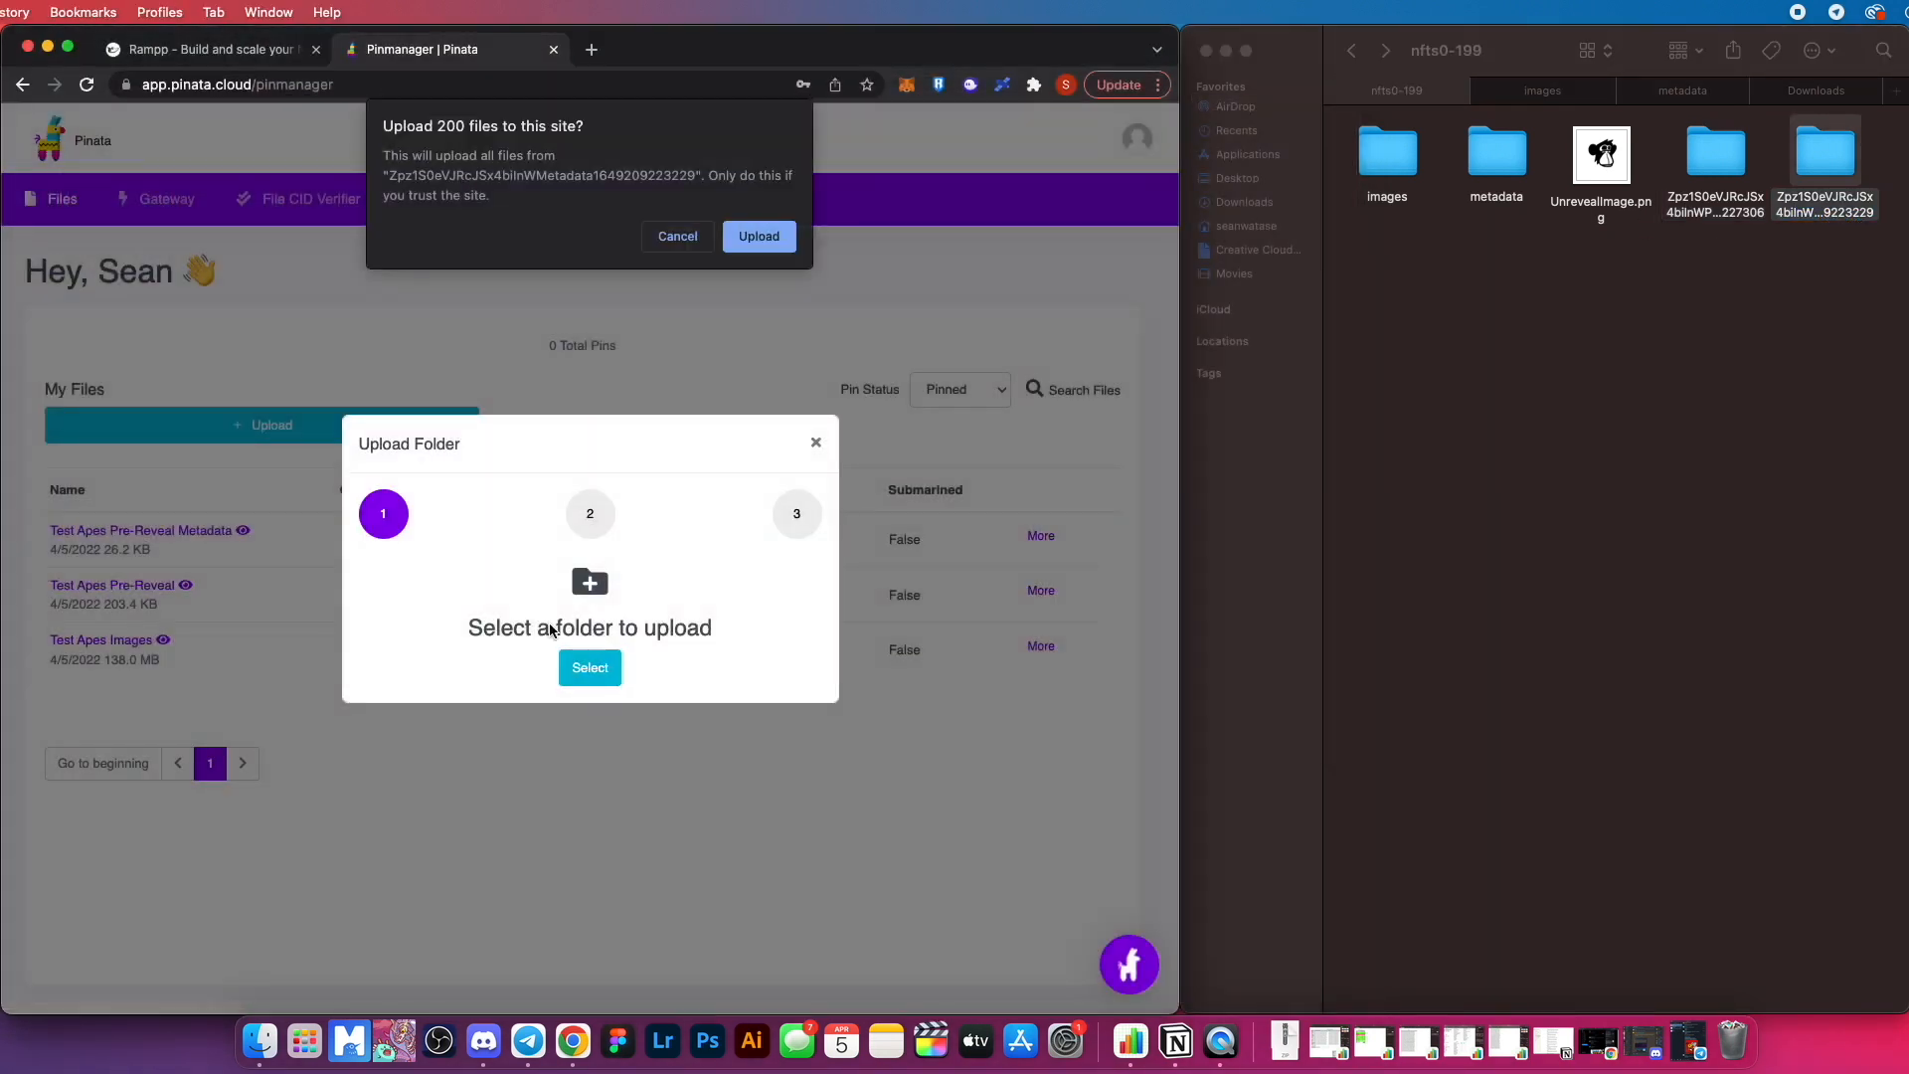
pyautogui.click(760, 235)
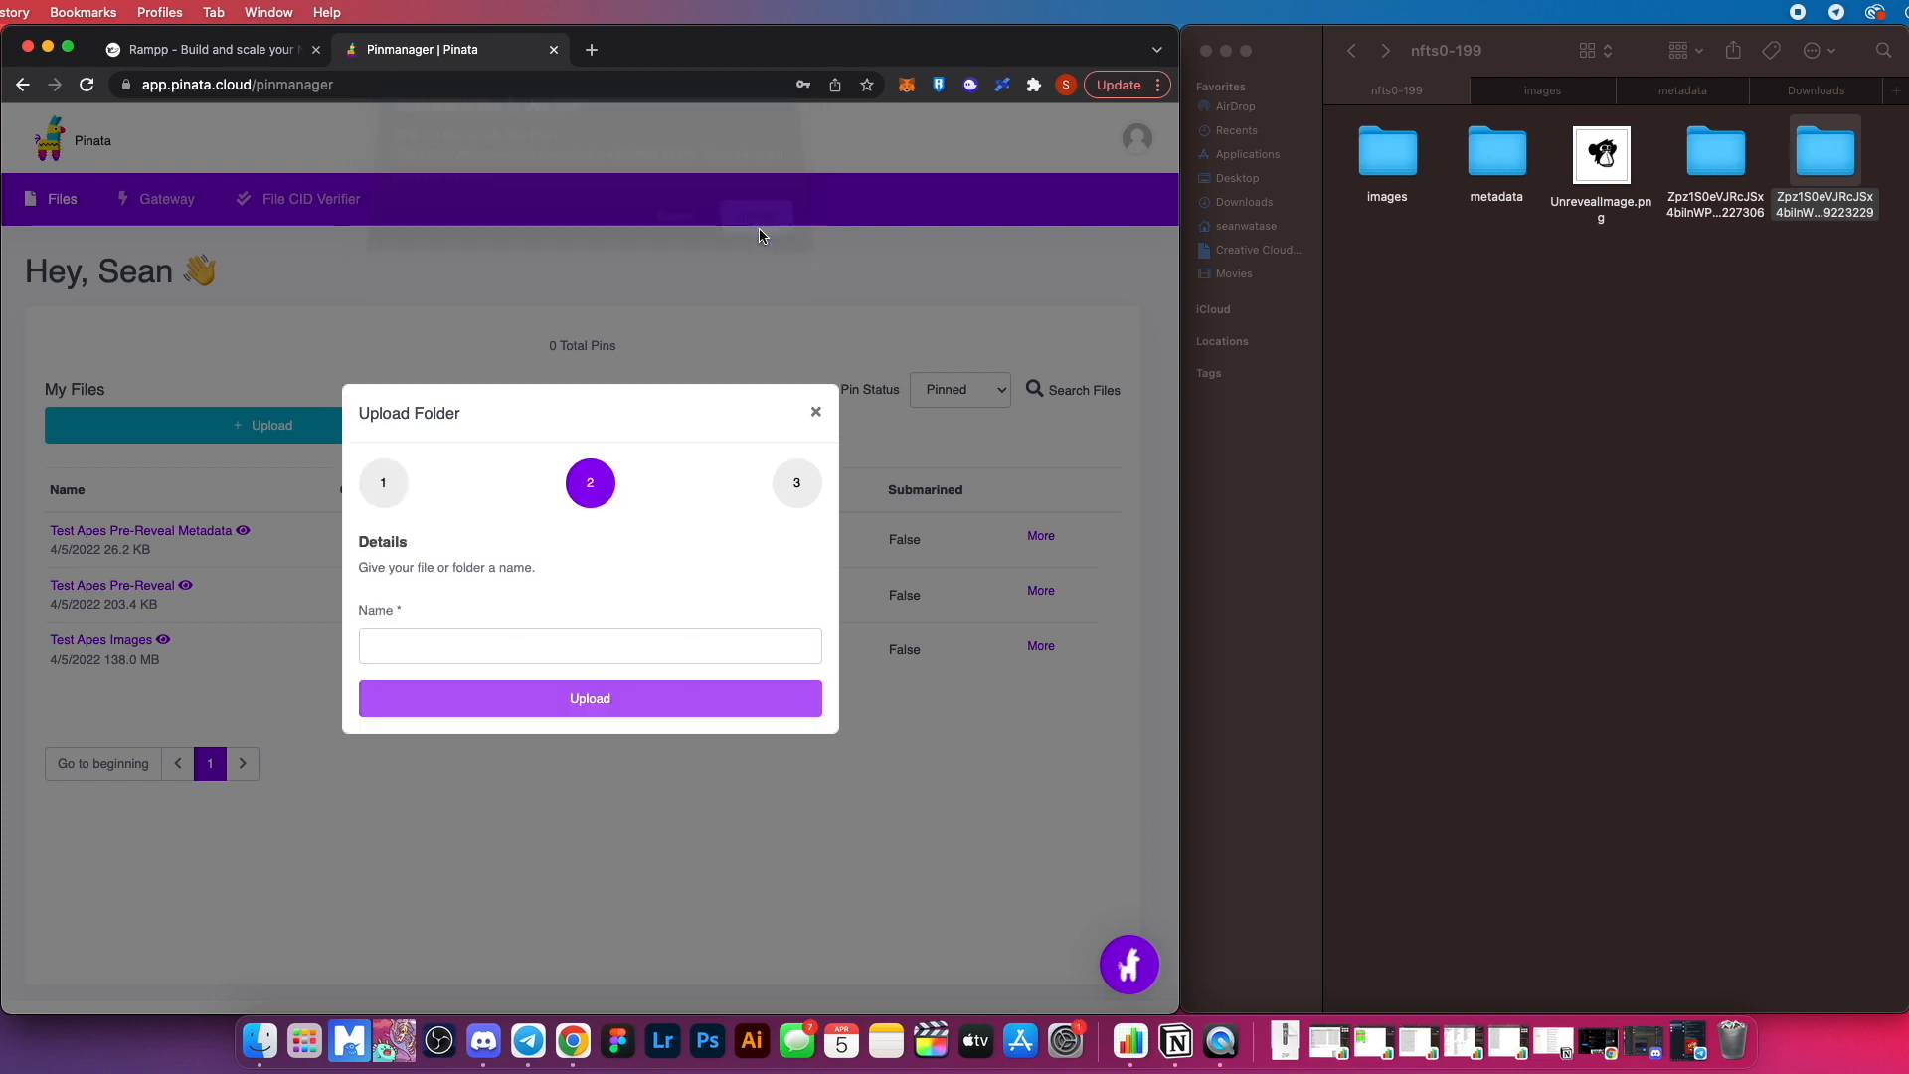
# - Name the folder 'Test Apes Metadata' and start the upload
pyautogui.click(515, 646)
pyautogui.write('Test')
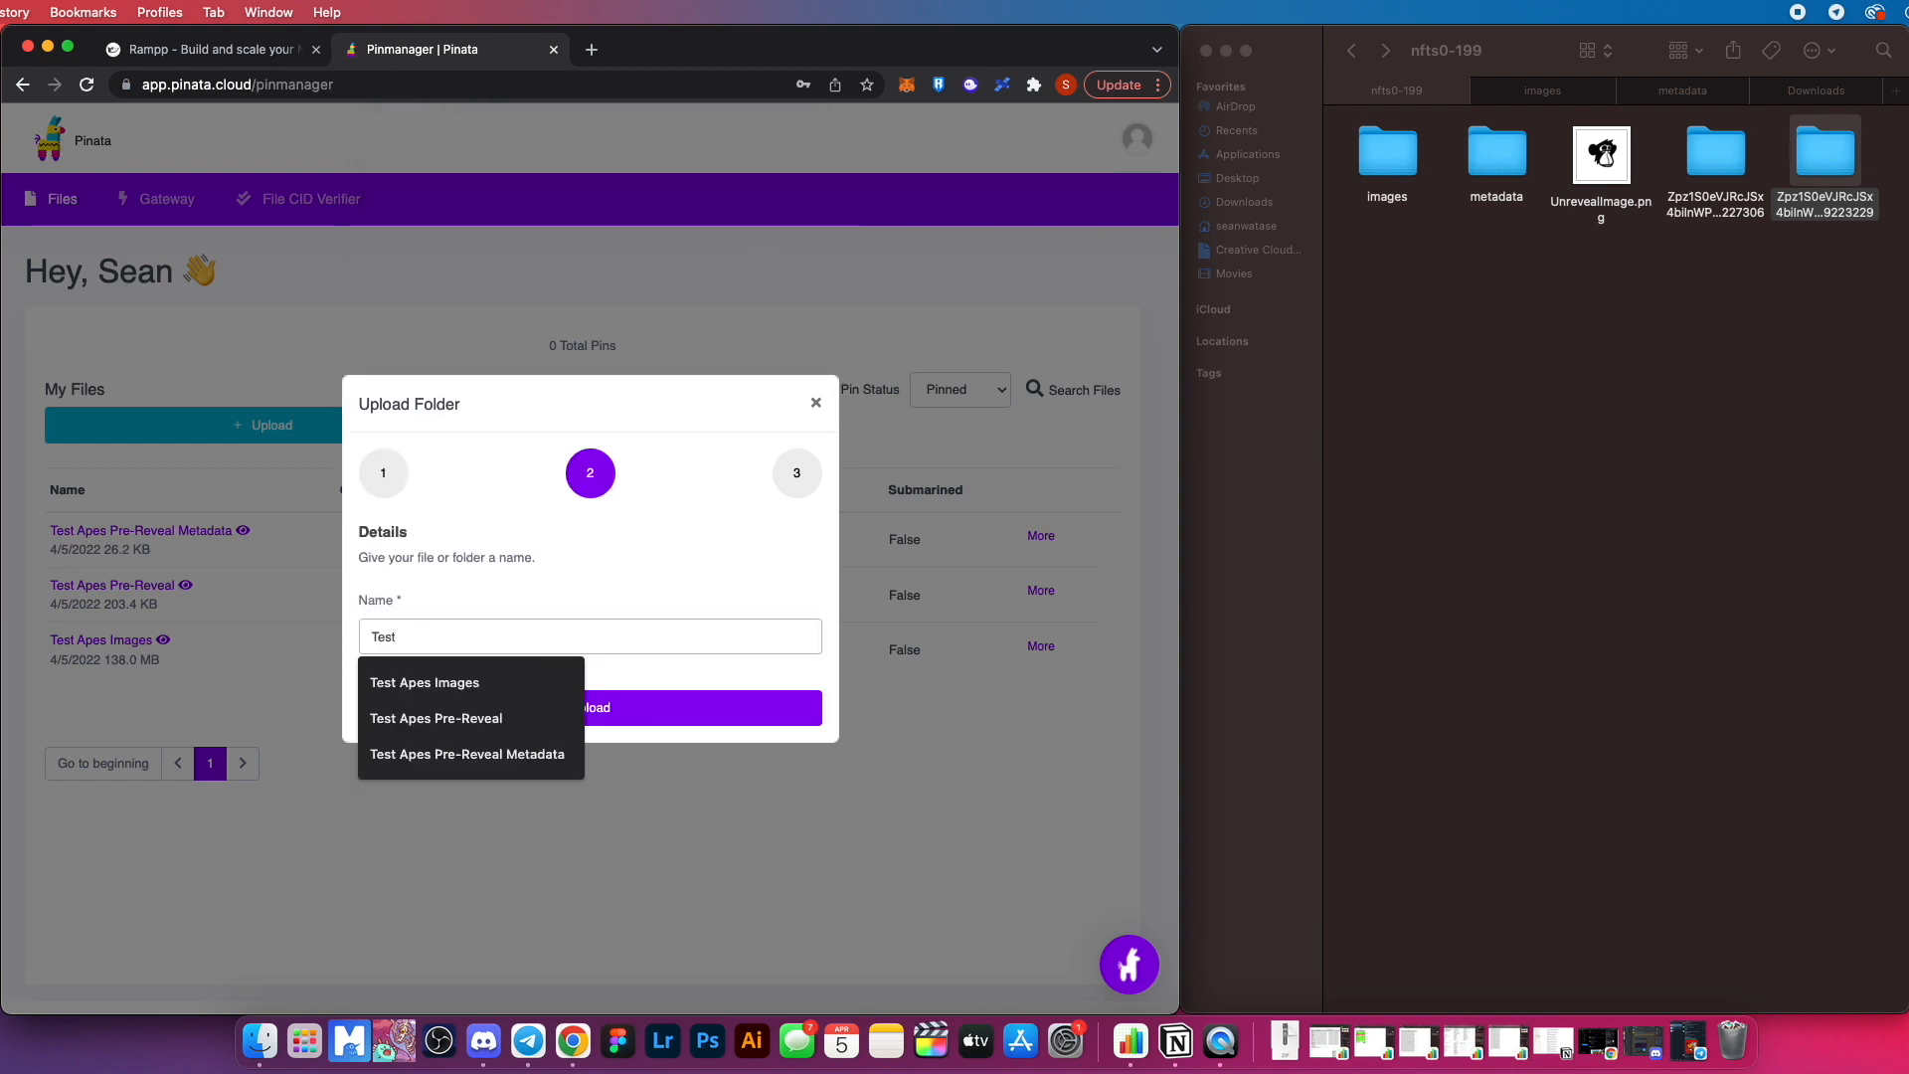
pyautogui.press('Down')
pyautogui.press('Down')
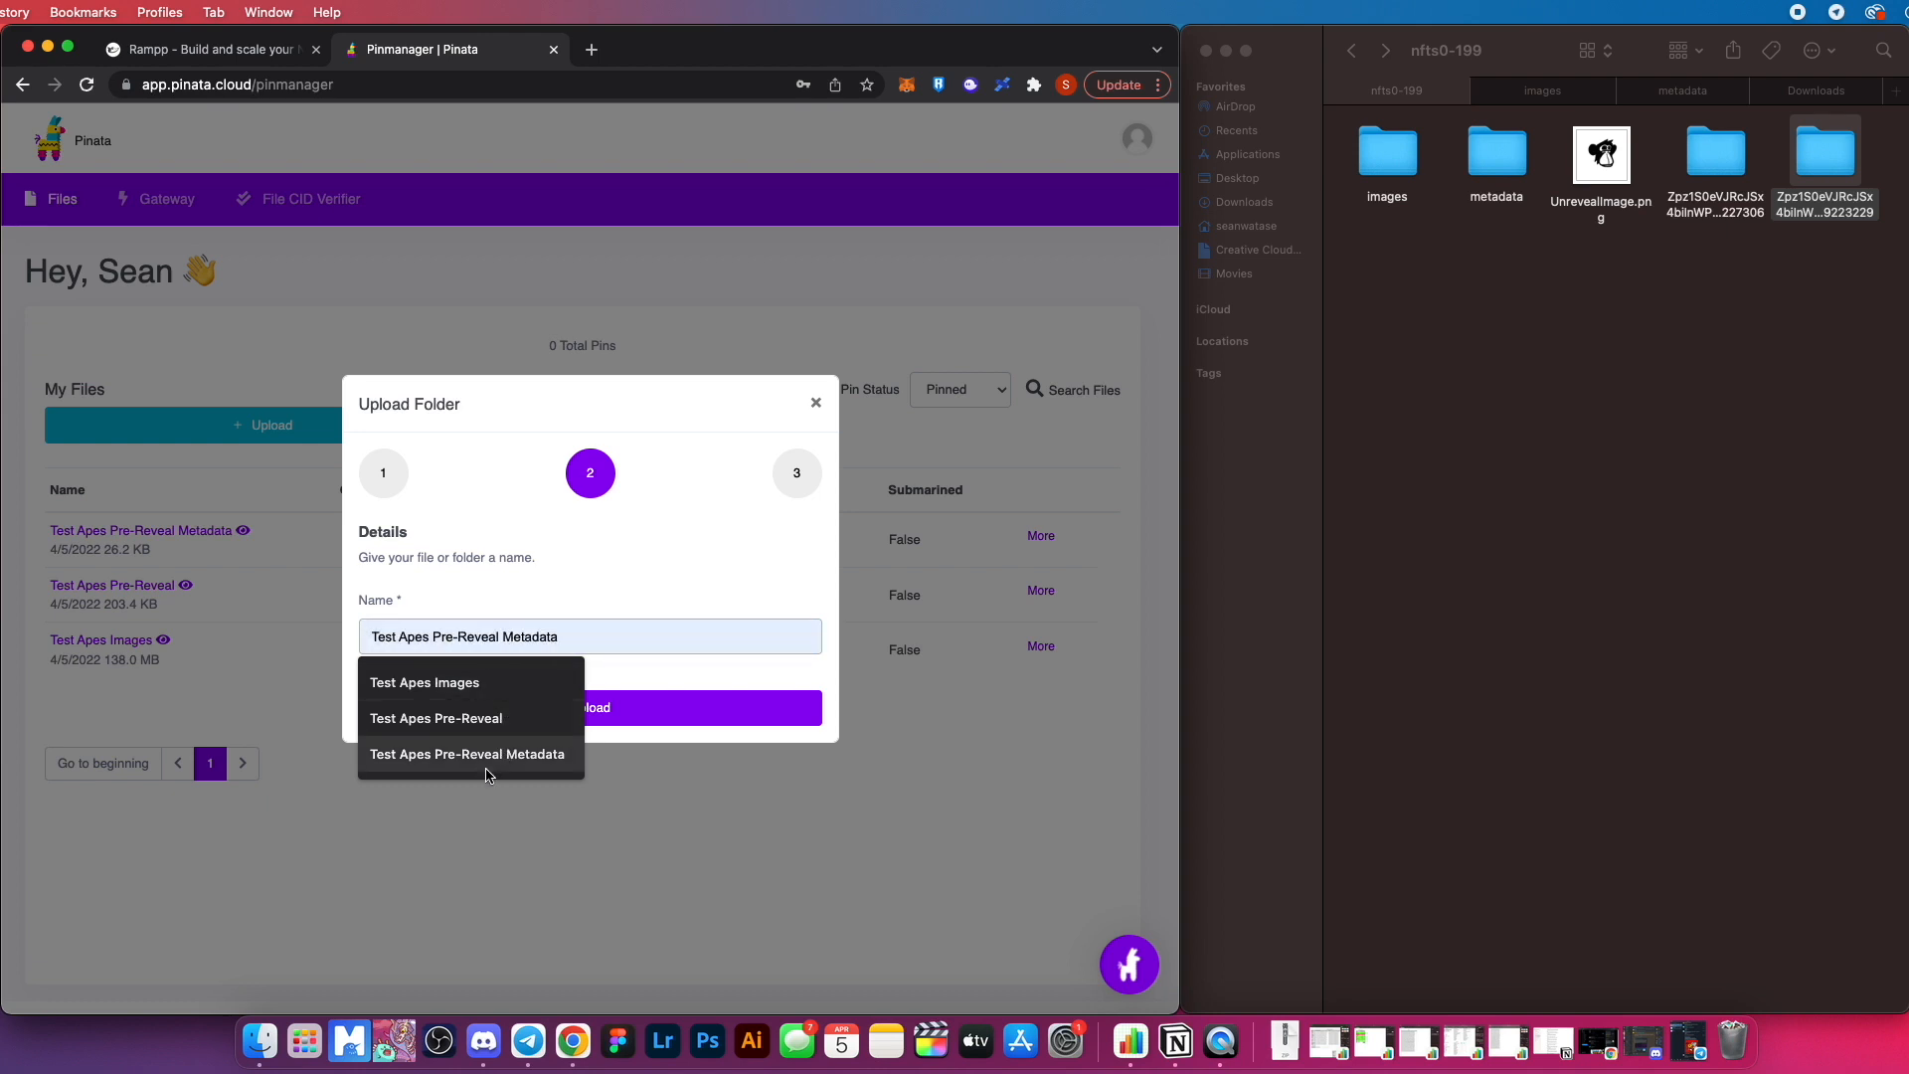
pyautogui.click(487, 758)
pyautogui.moveTo(494, 636); pyautogui.dragTo(428, 637)
pyautogui.press('BackSpace')
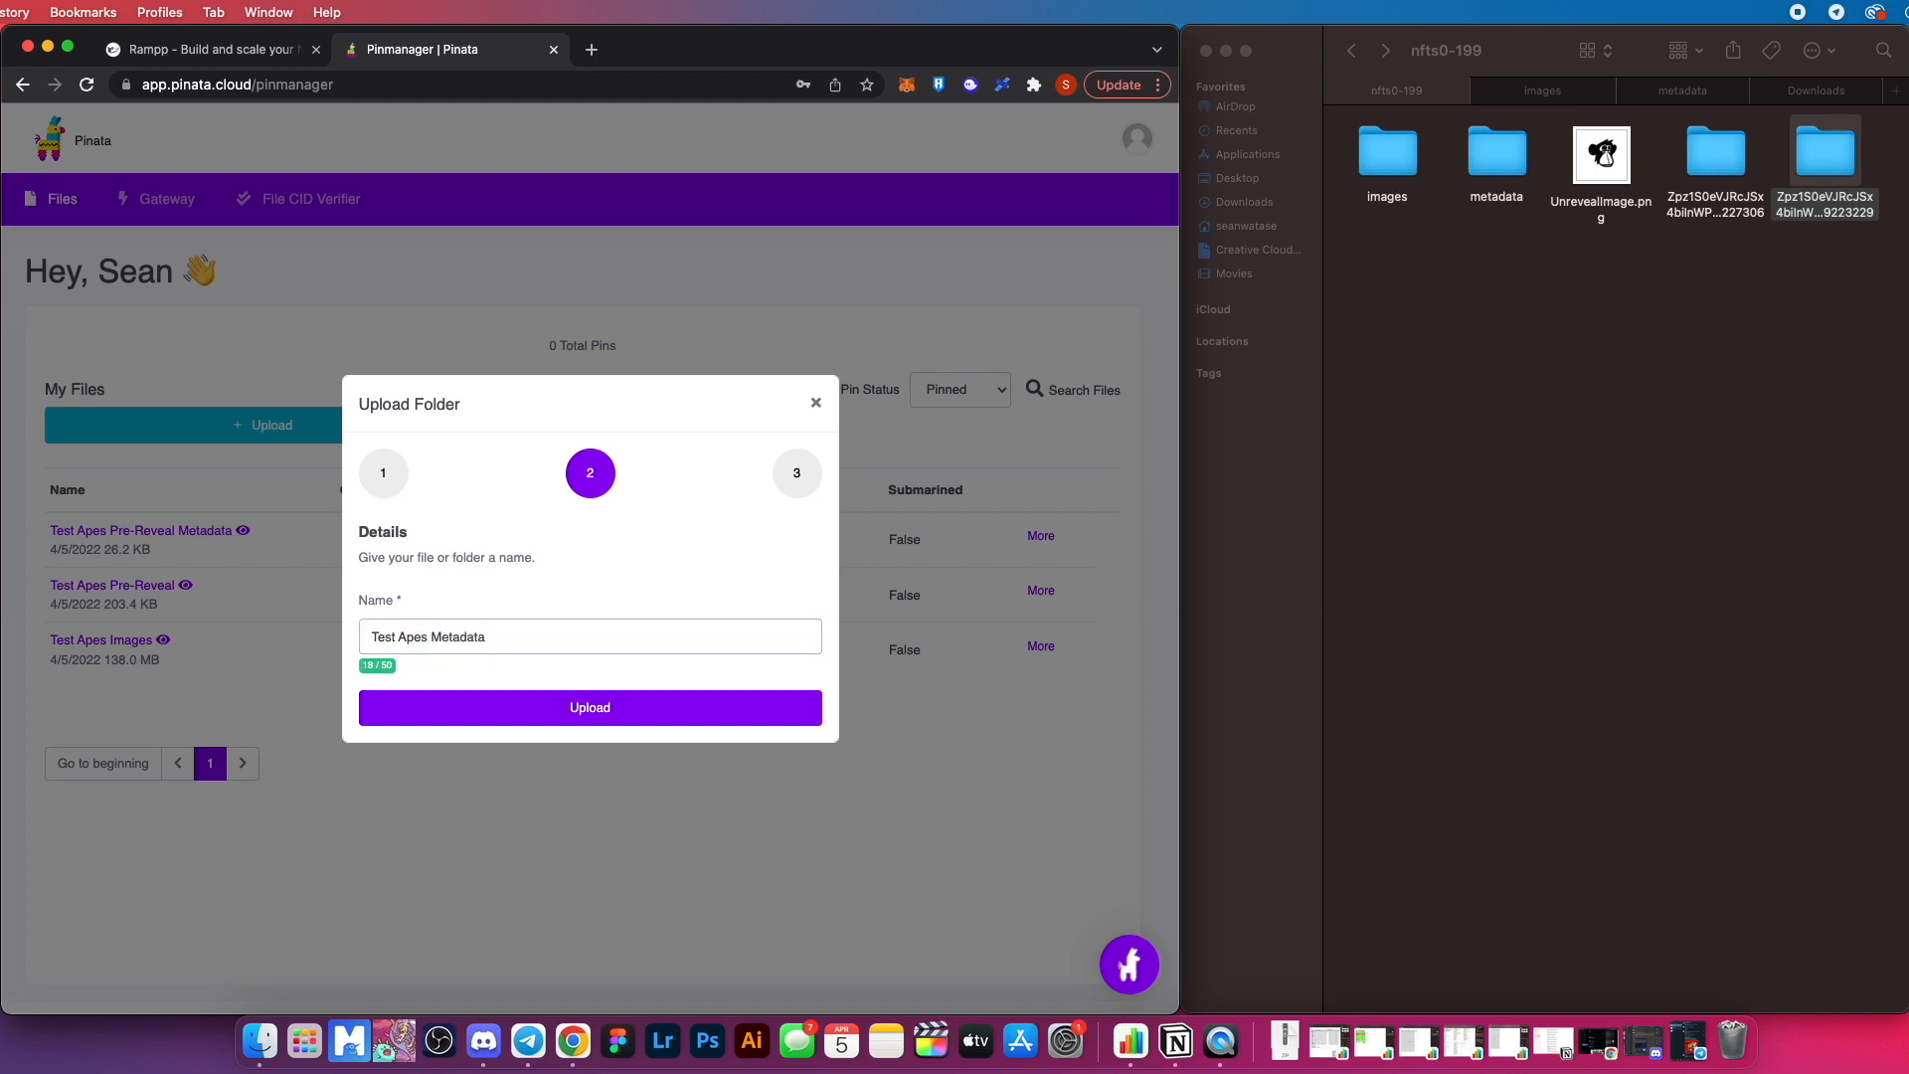
pyautogui.click(476, 709)
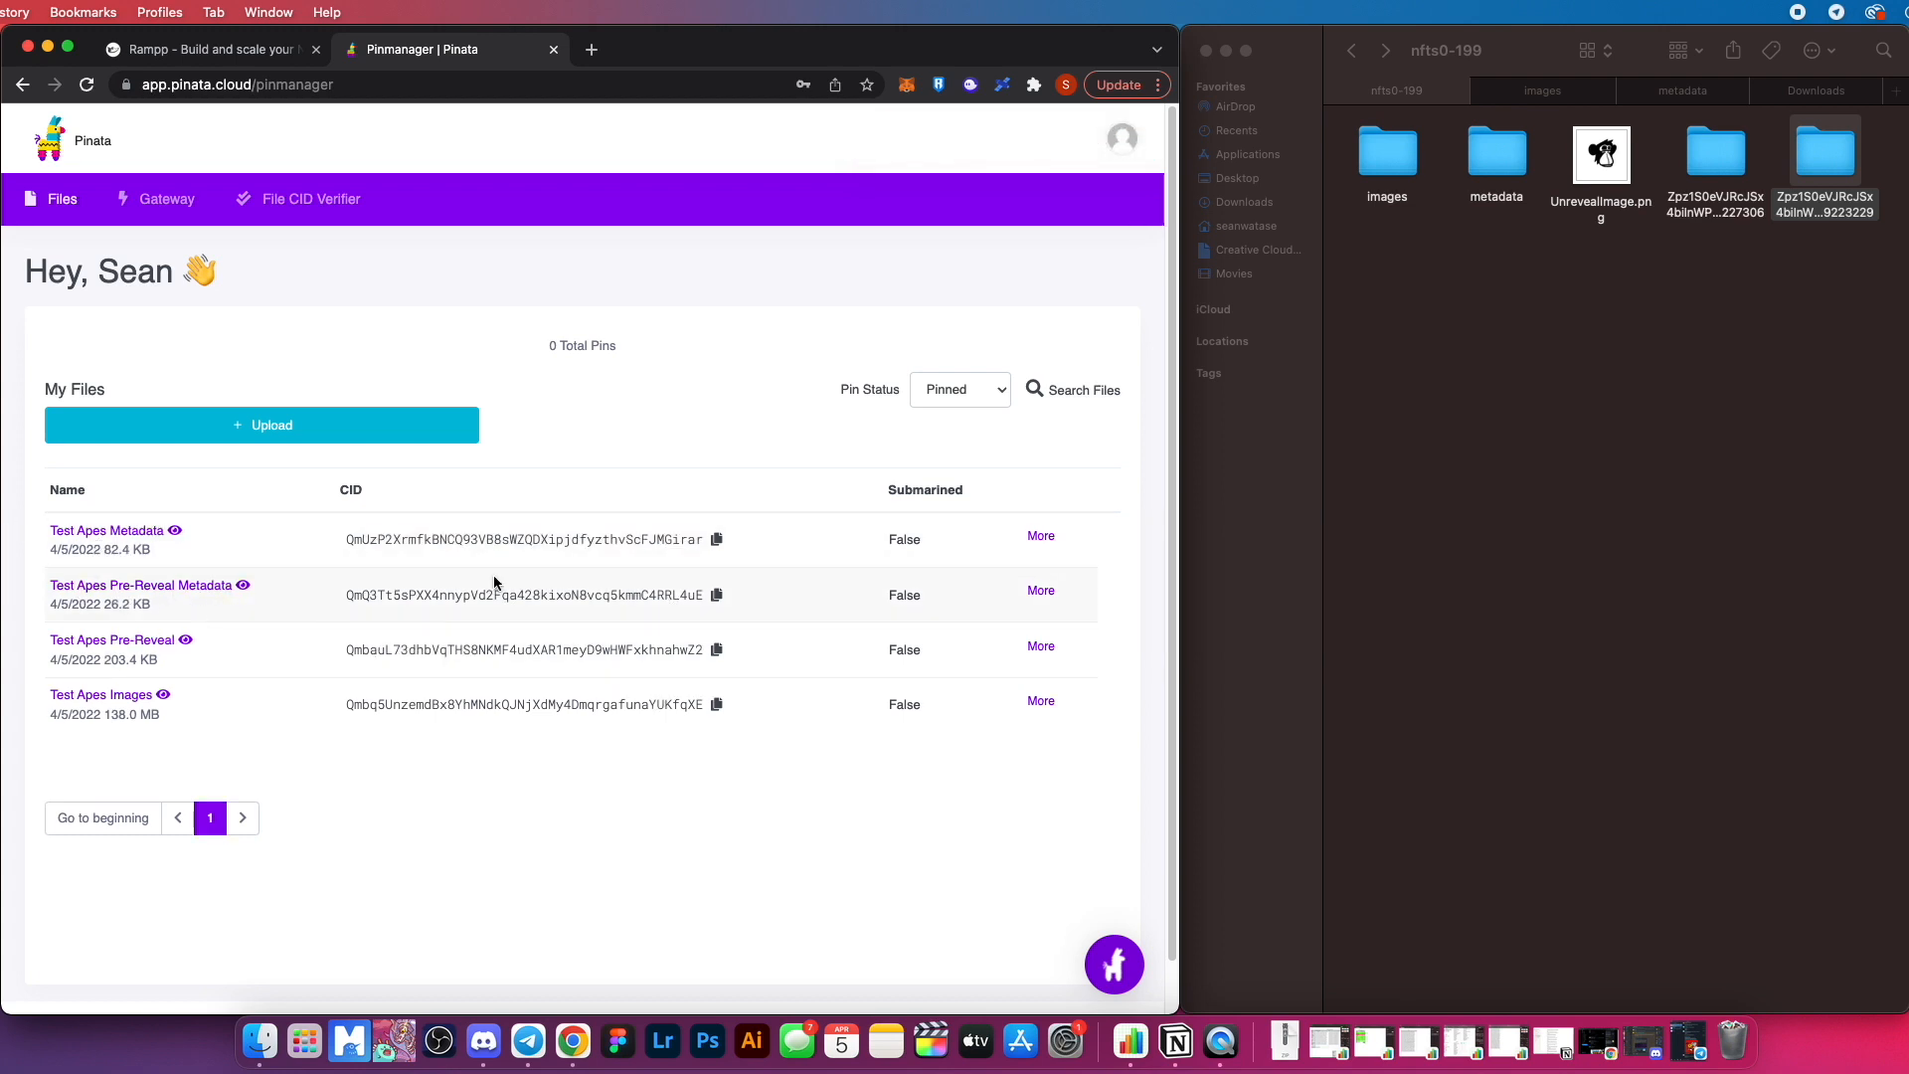
# - Paste the Test Apes Pre-Reveal Metadata CID from Pinata into the Pre-Reveal Metadata folder CID field
pyautogui.click(715, 595)
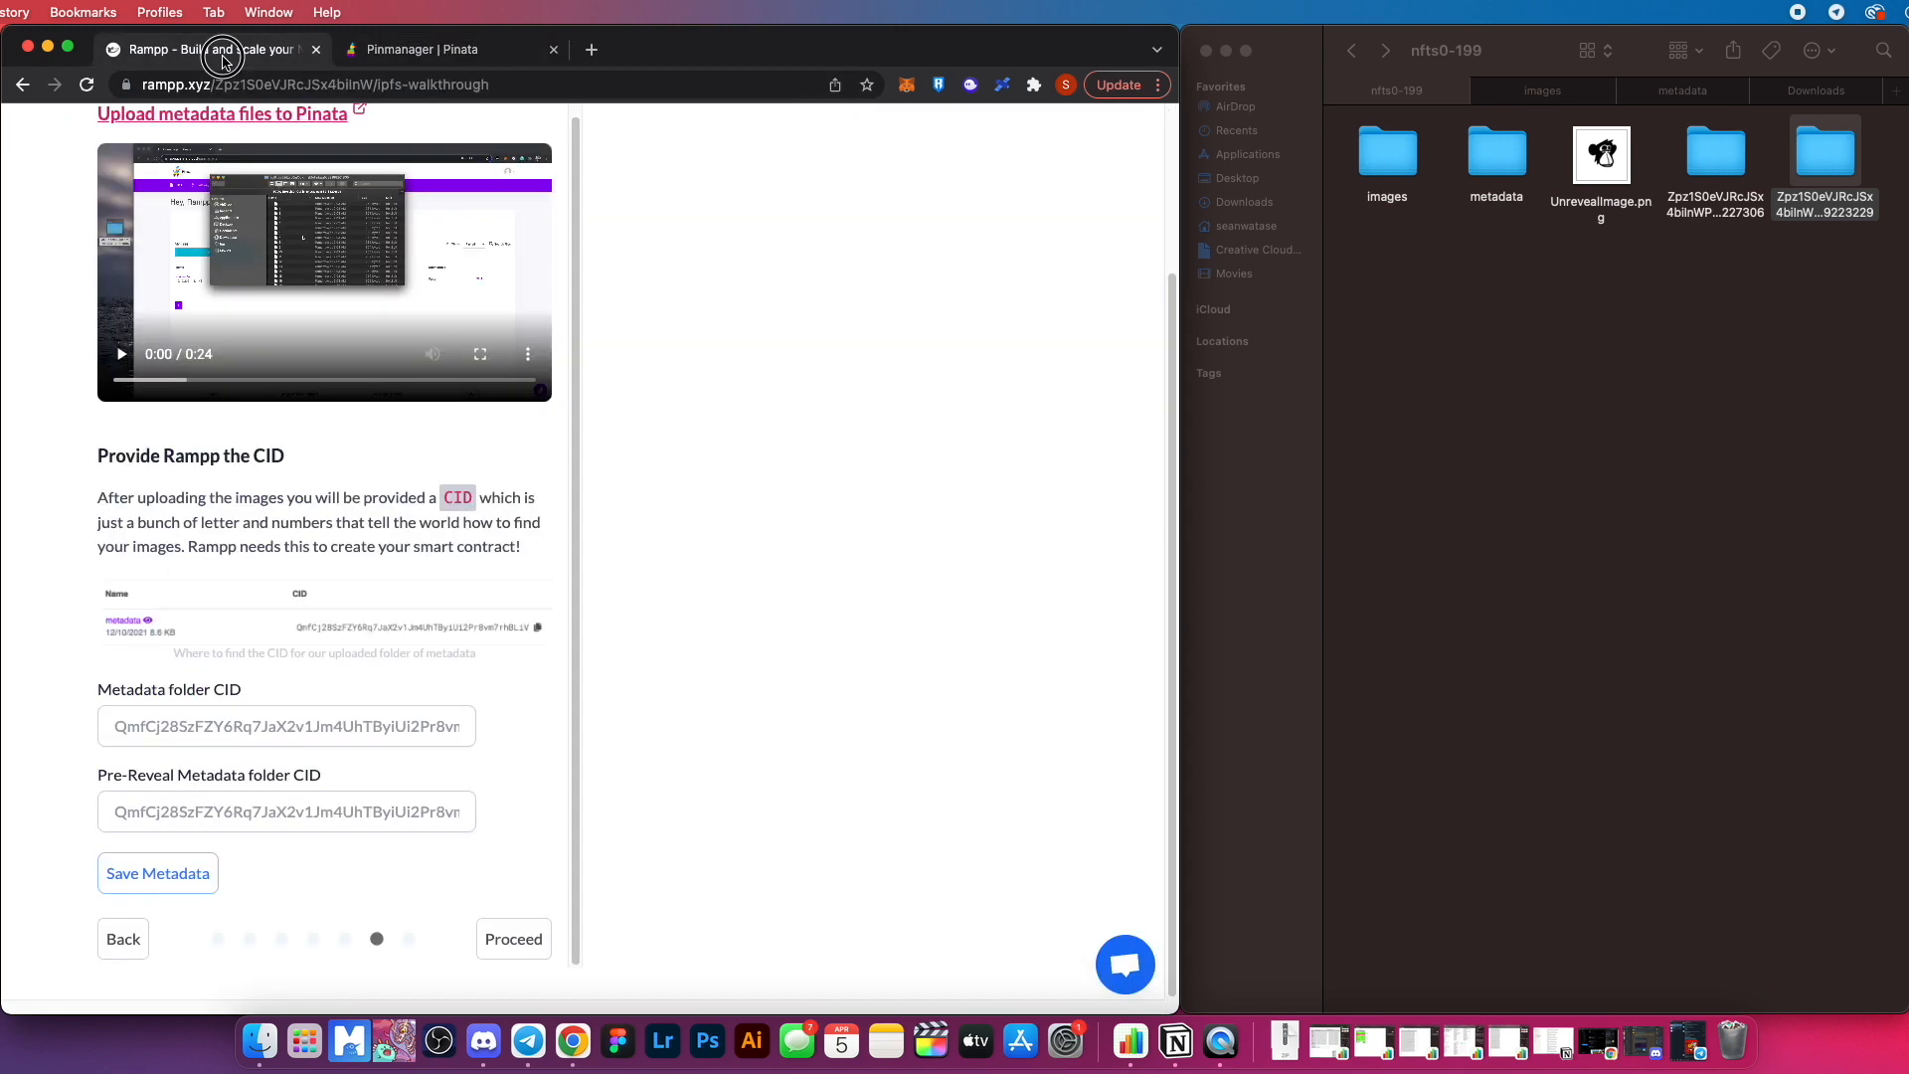
pyautogui.click(223, 57)
pyautogui.click(279, 821)
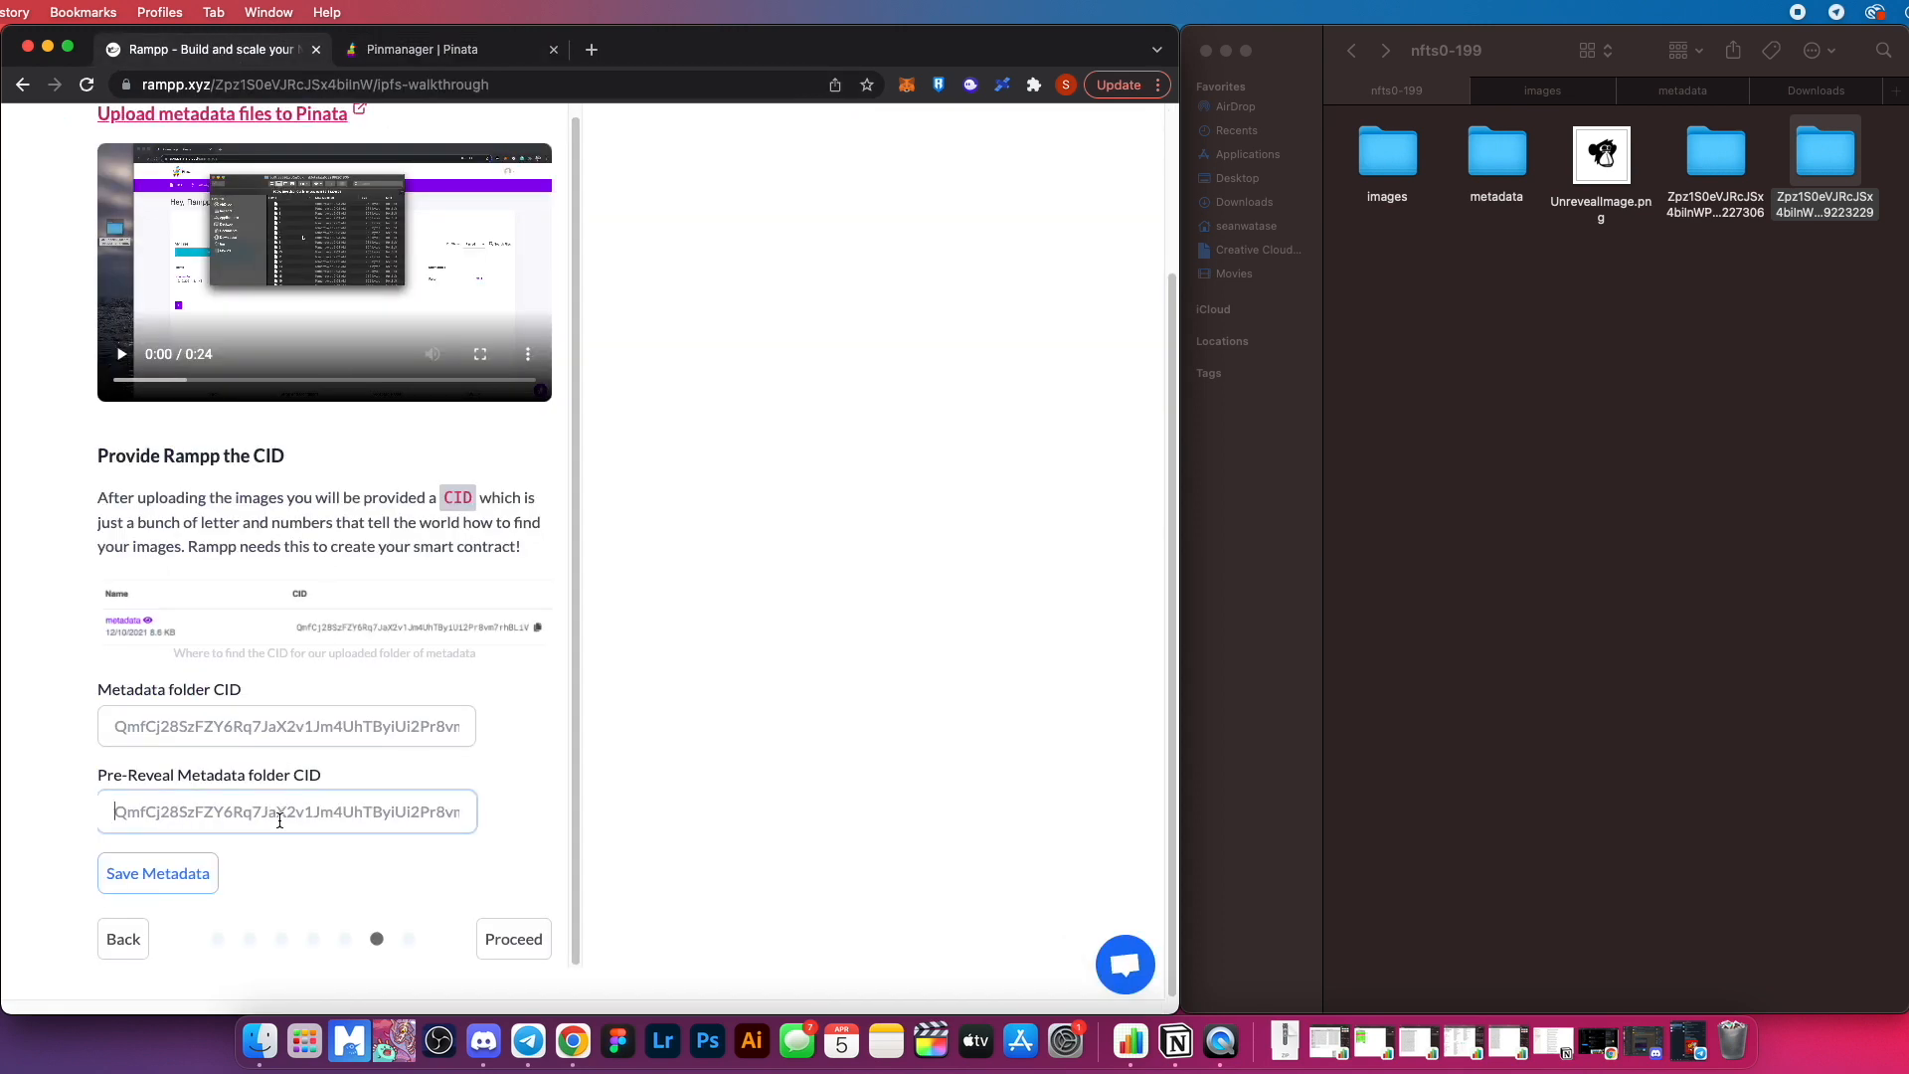
pyautogui.press('super+v')
# - Paste the Test Apes Metadata CID into the Metadata folder CID field and save both CIDs
pyautogui.click(494, 51)
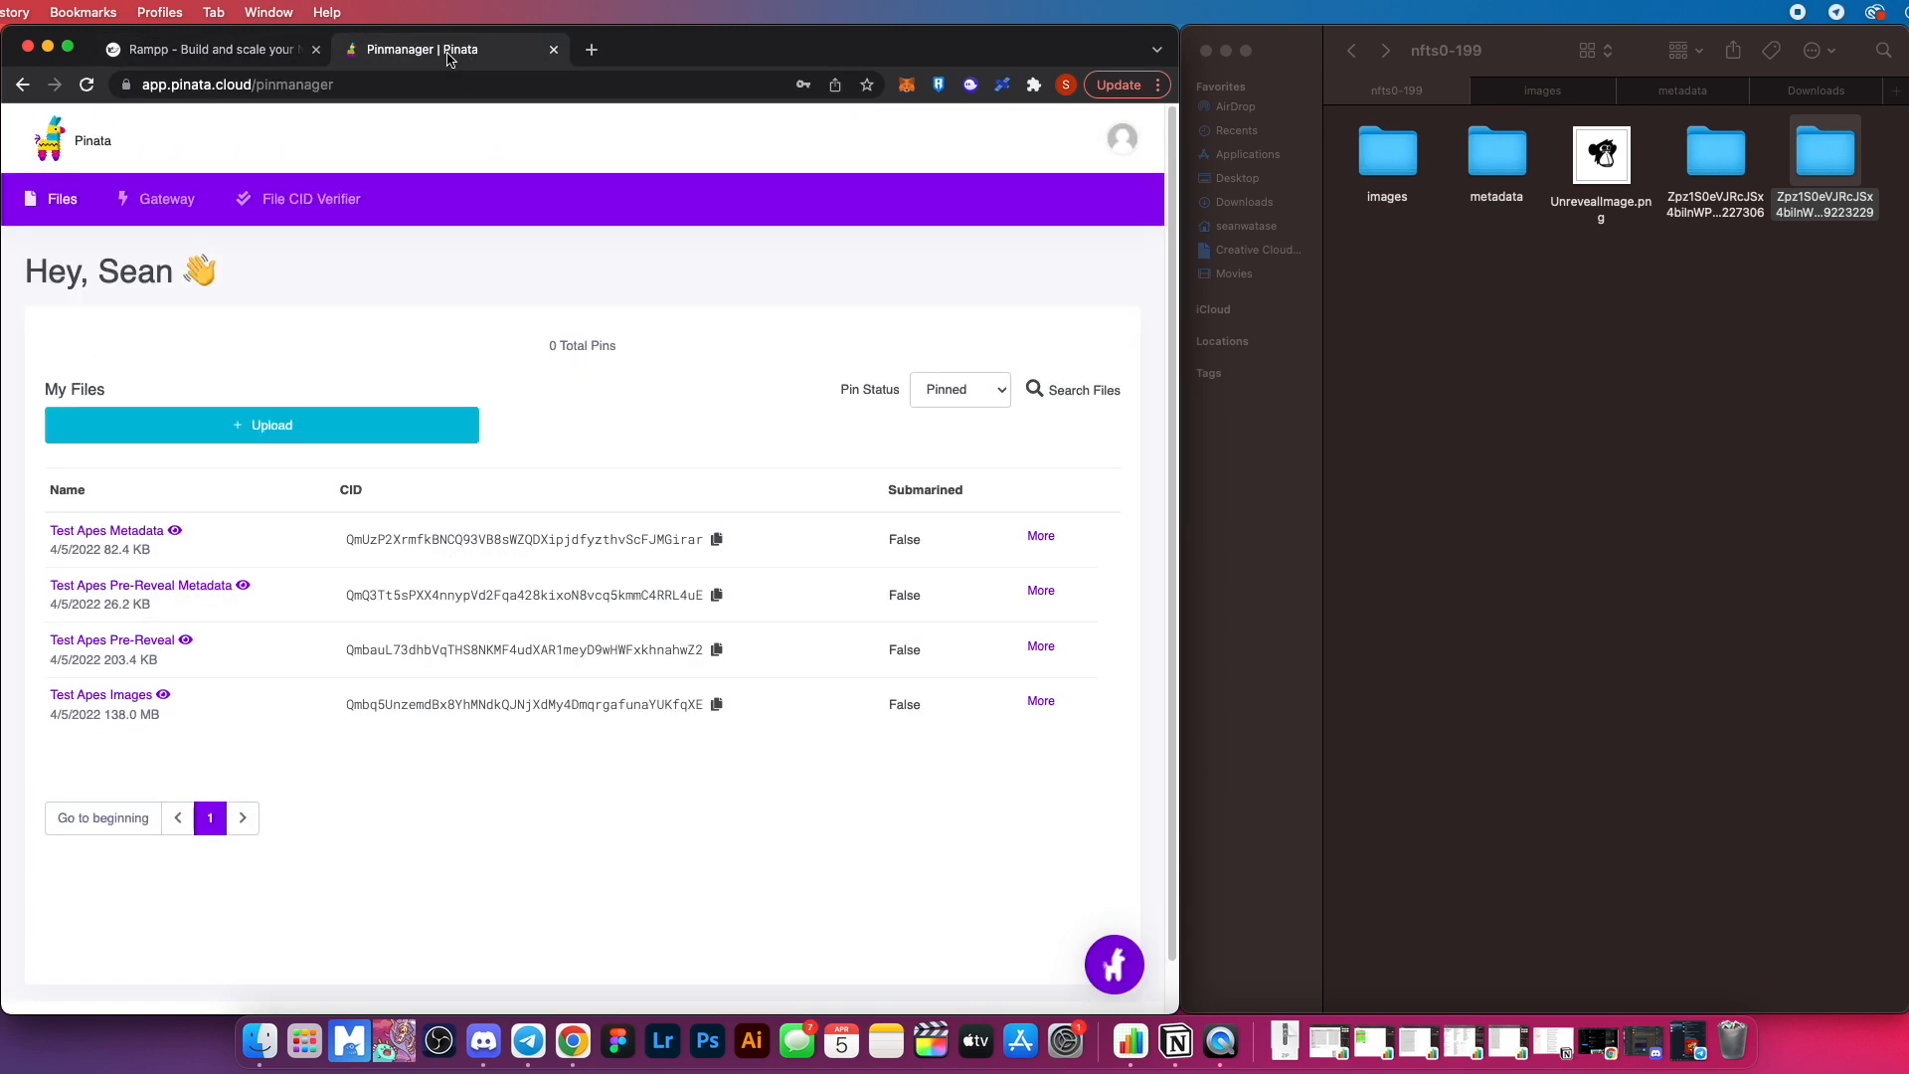
pyautogui.click(717, 540)
pyautogui.click(254, 50)
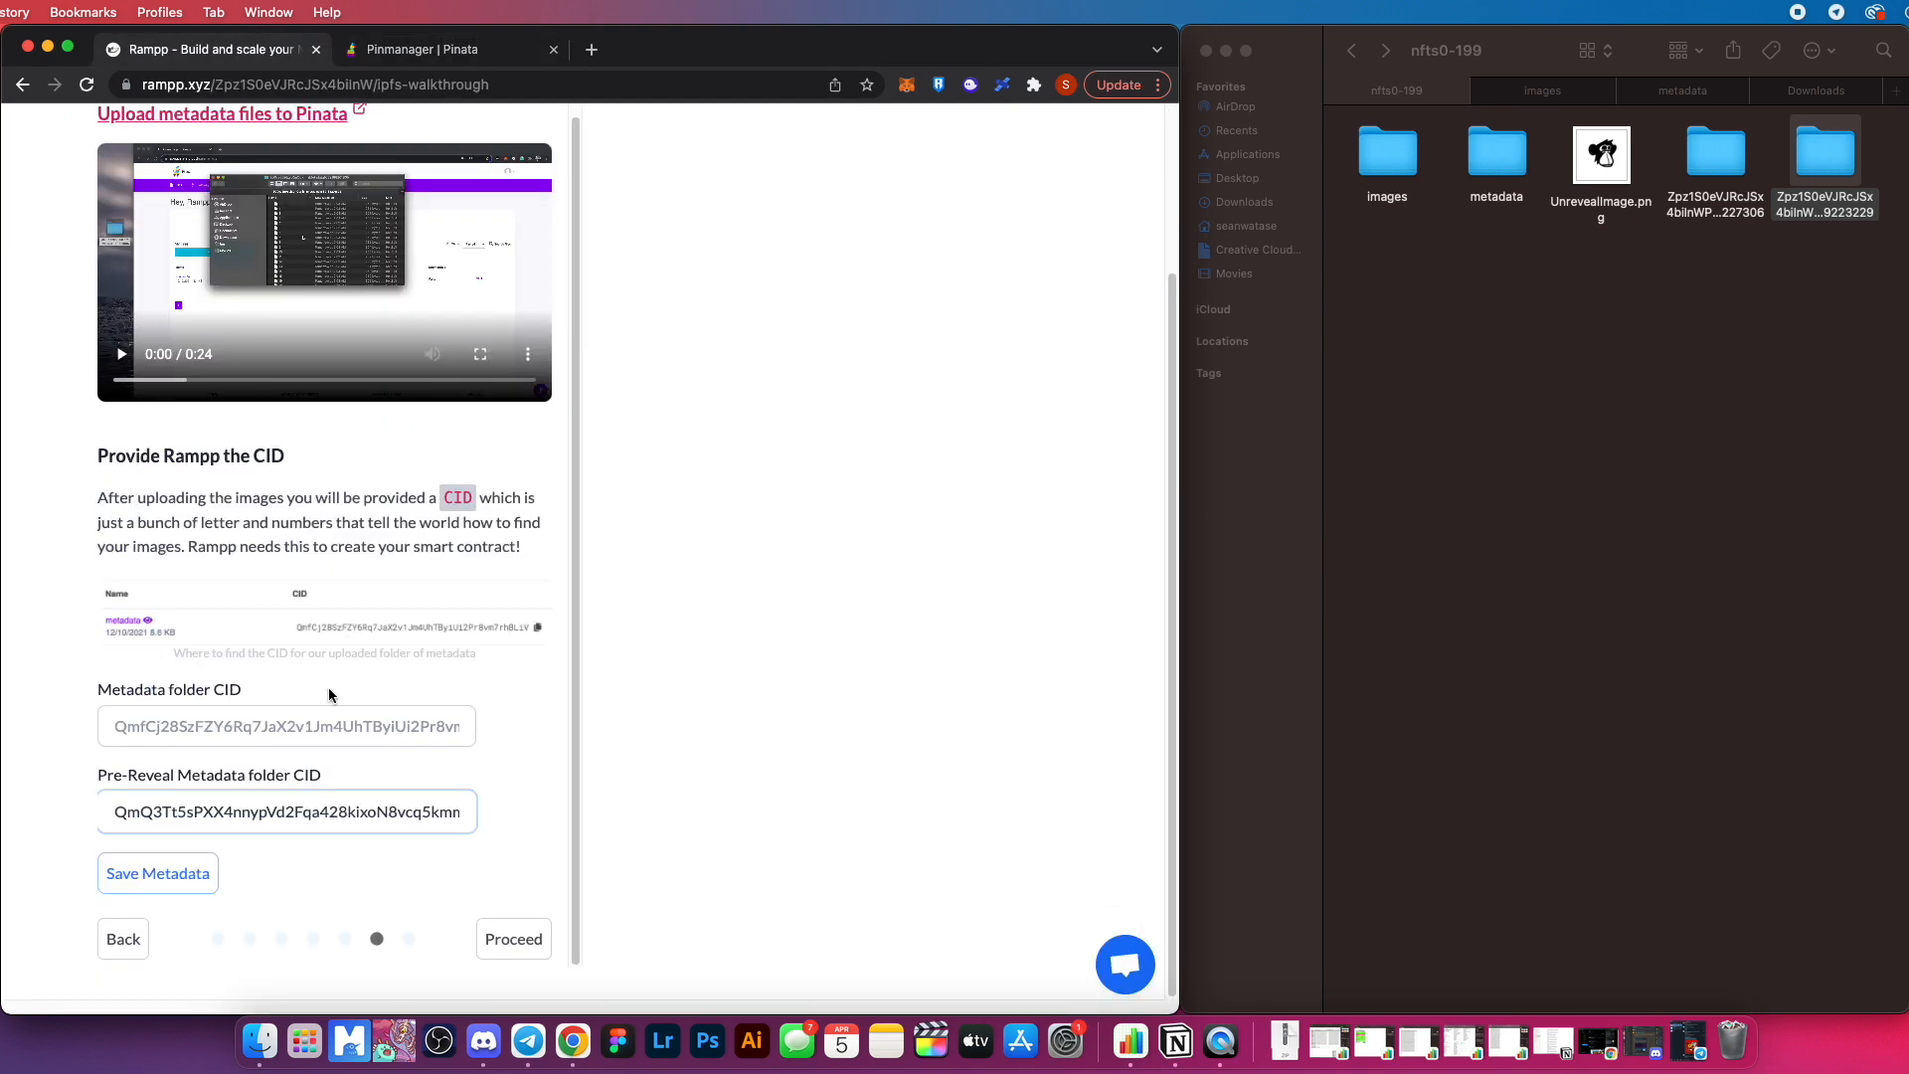
pyautogui.click(332, 723)
pyautogui.press('super+v')
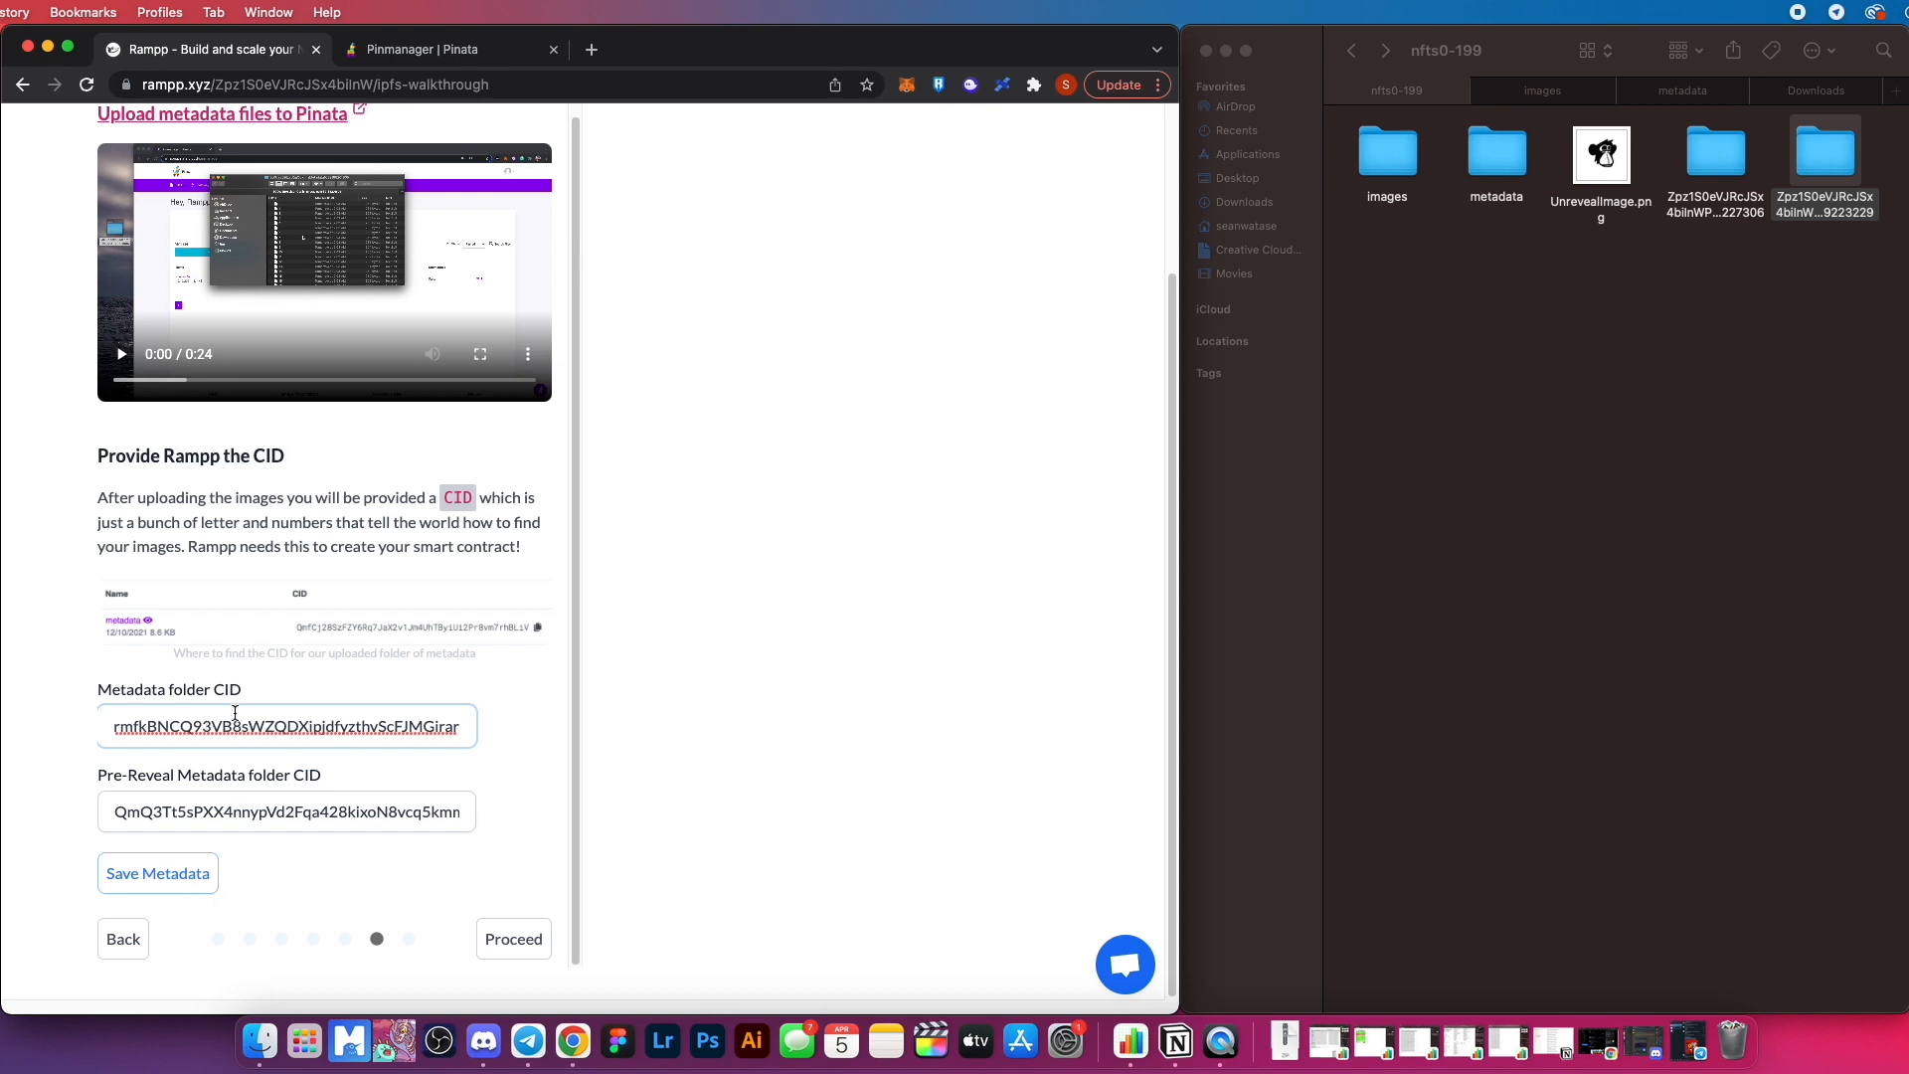
pyautogui.click(164, 877)
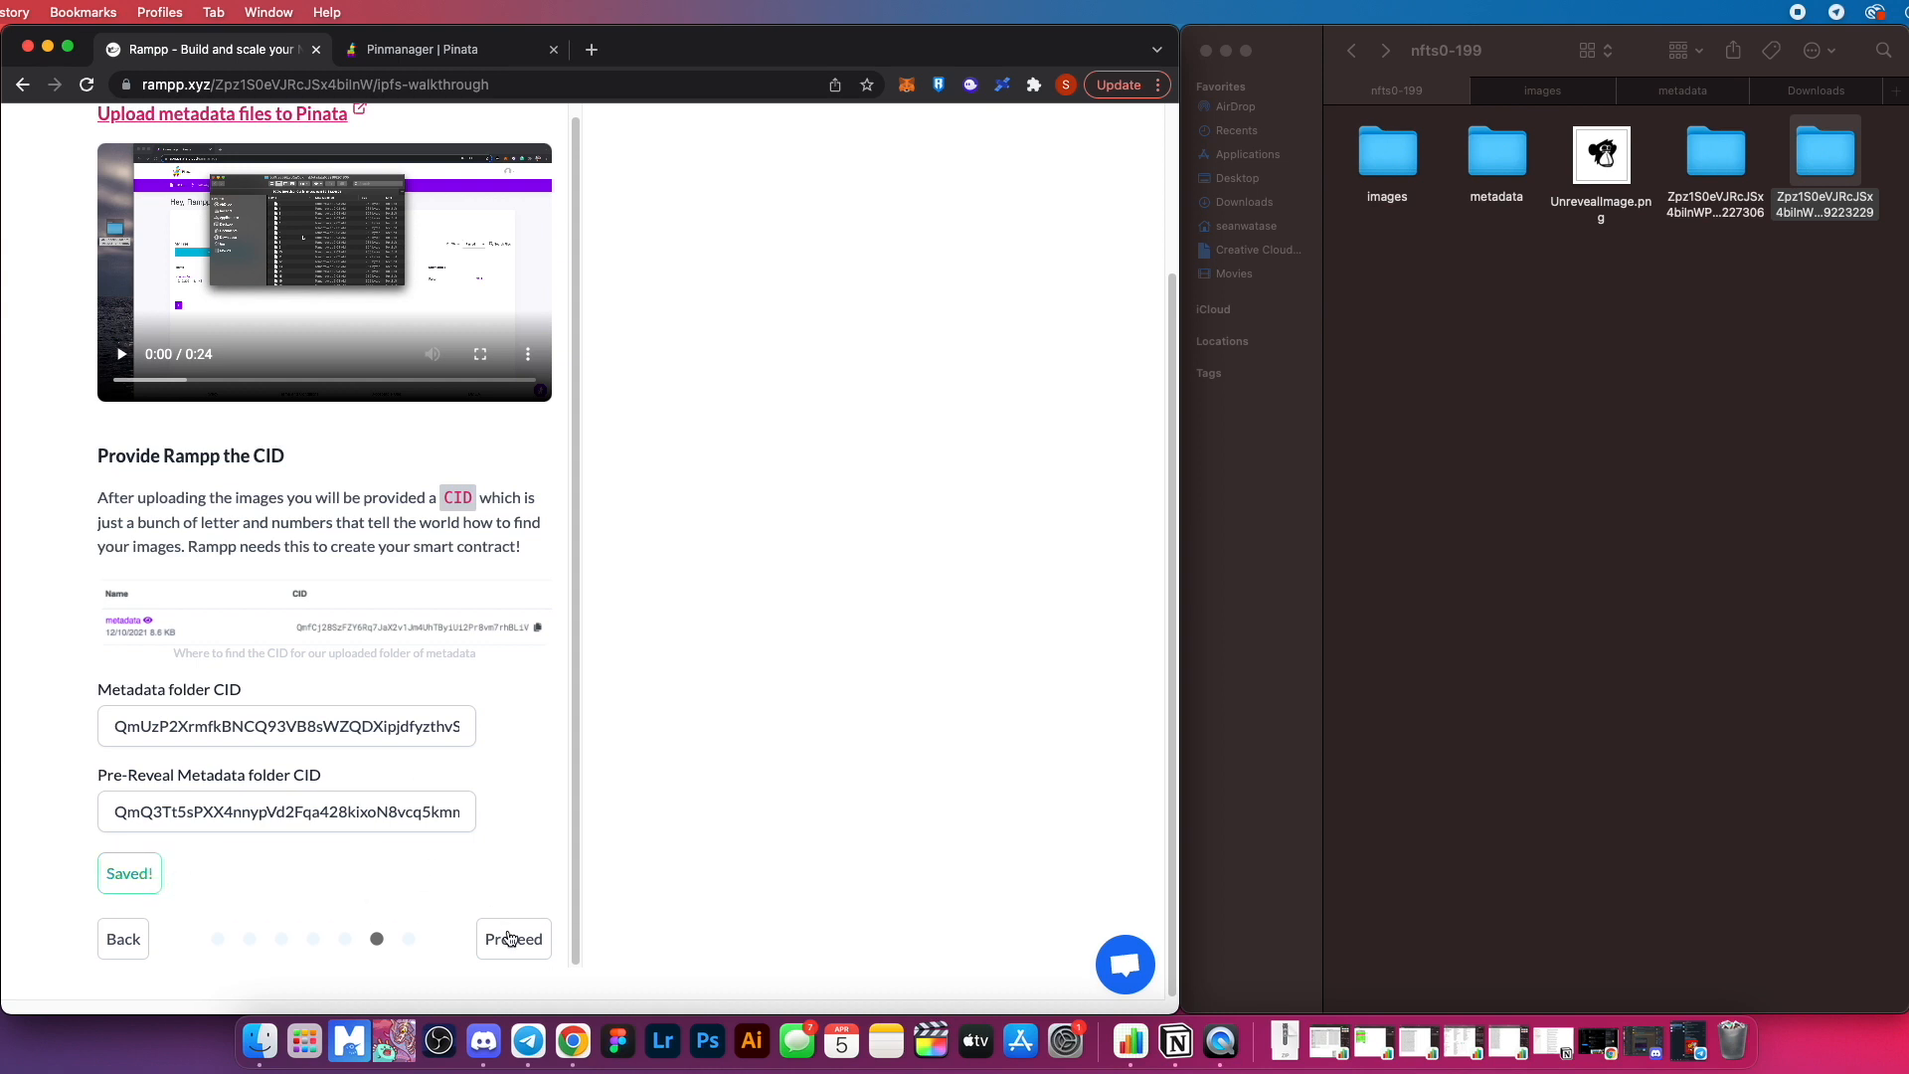
pyautogui.click(509, 938)
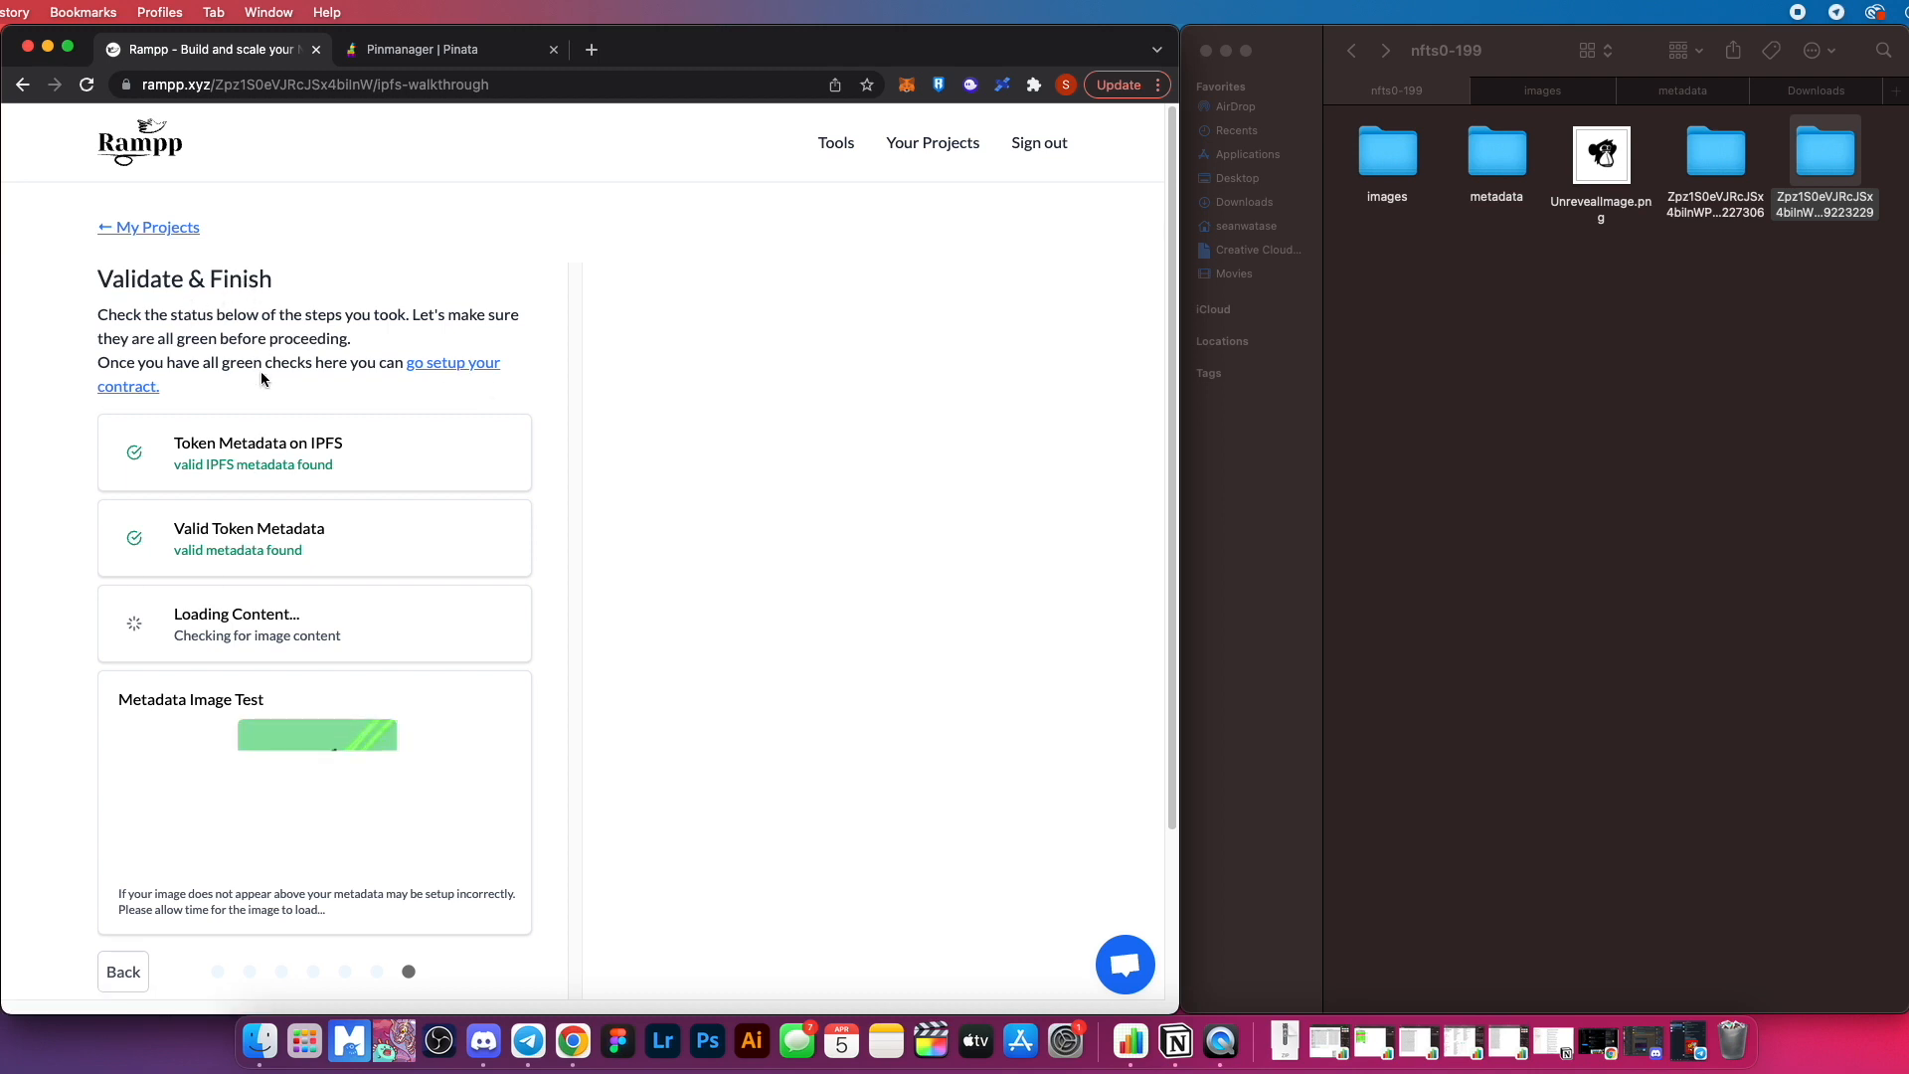
# - Scroll through the Validate & Finish checks and Metadata Image Test, which shows an image-loading error
pyautogui.scroll(-2, 264, 373)
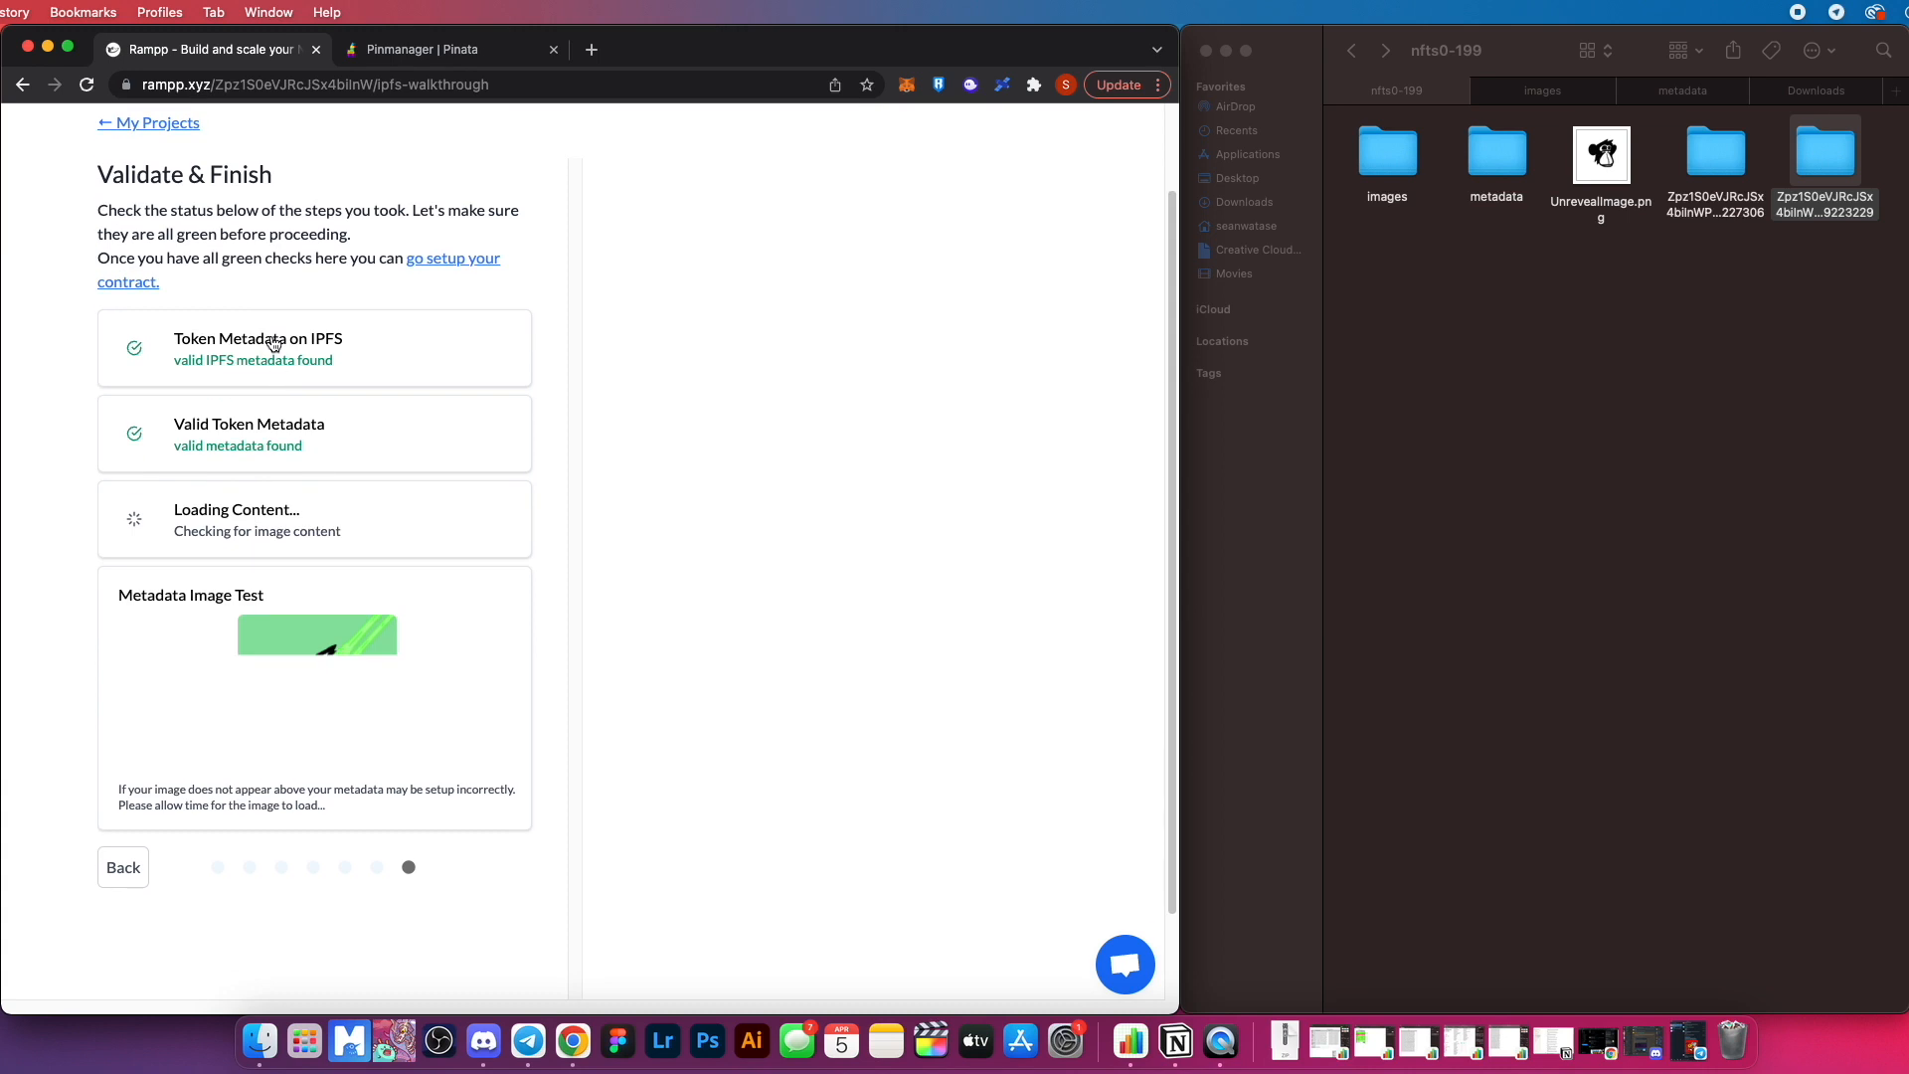
pyautogui.scroll(2, 273, 340)
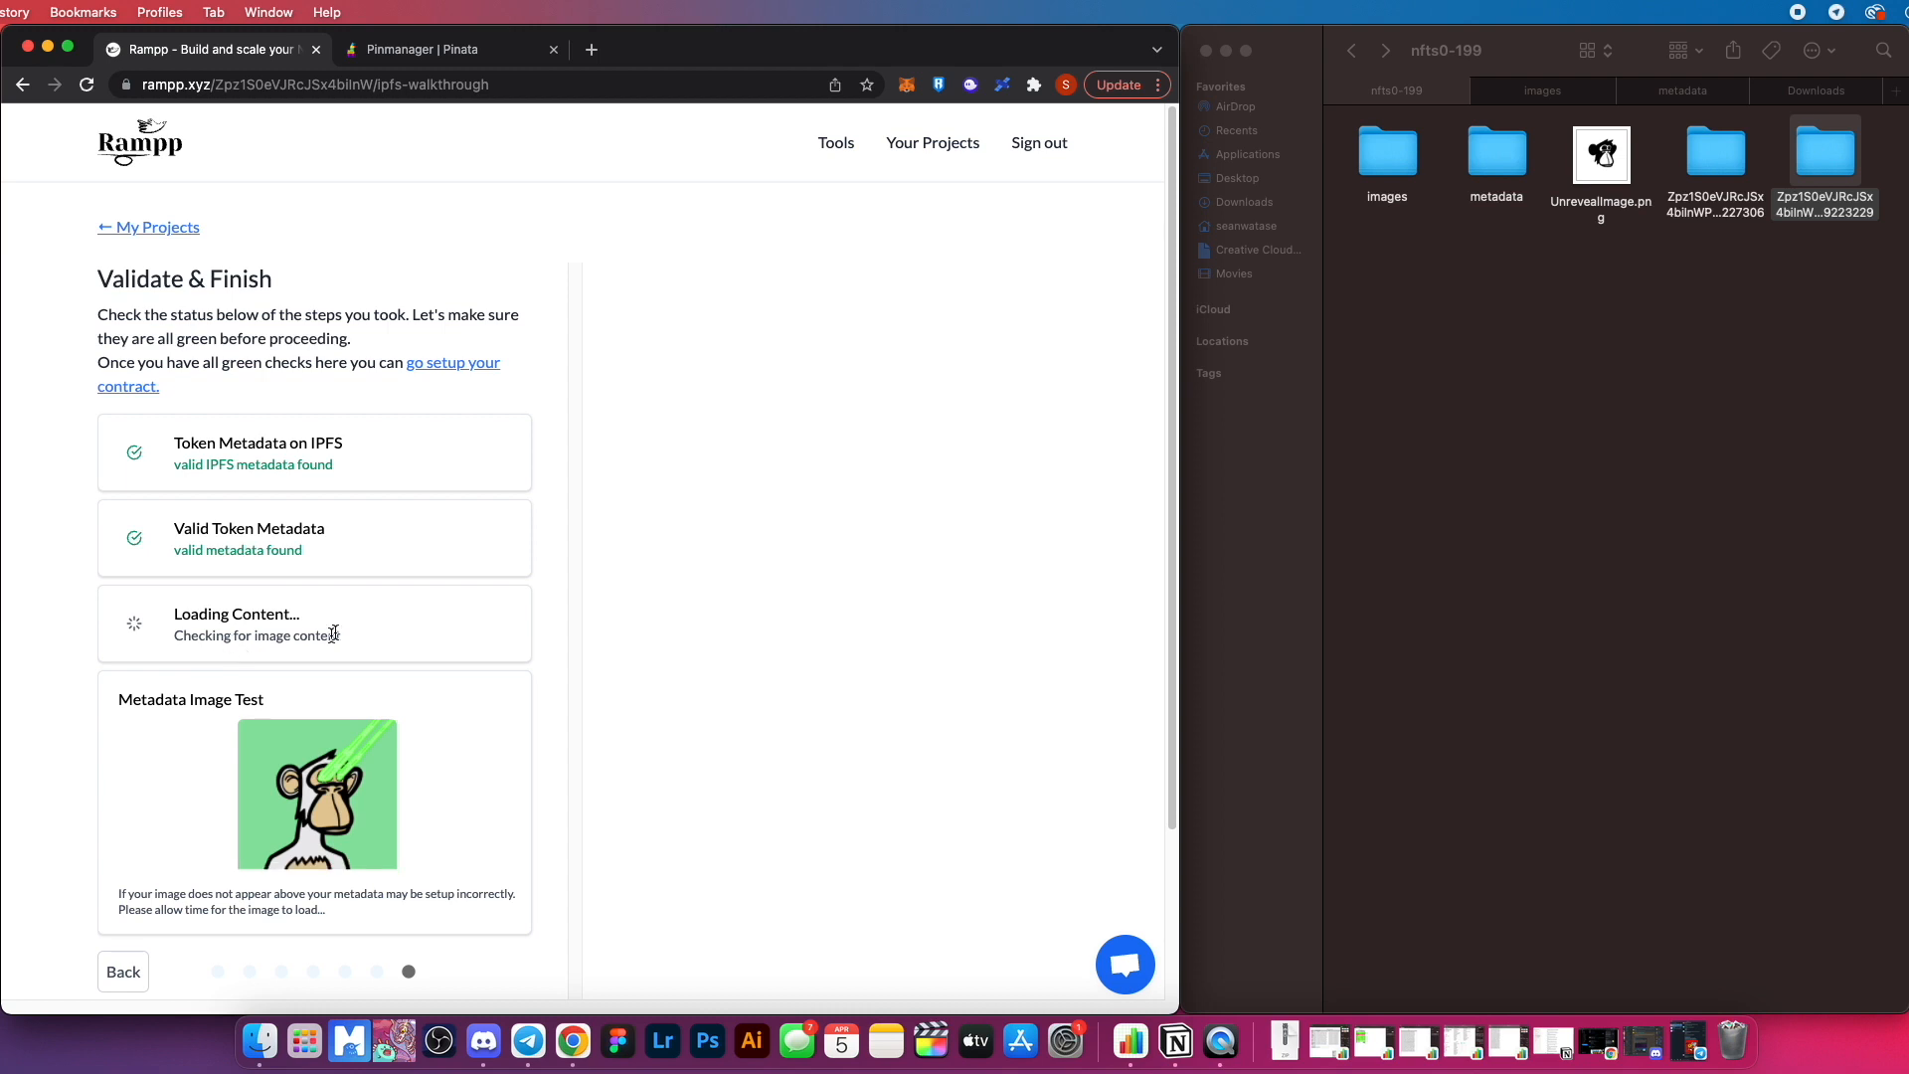
pyautogui.scroll(-2, 515, 884)
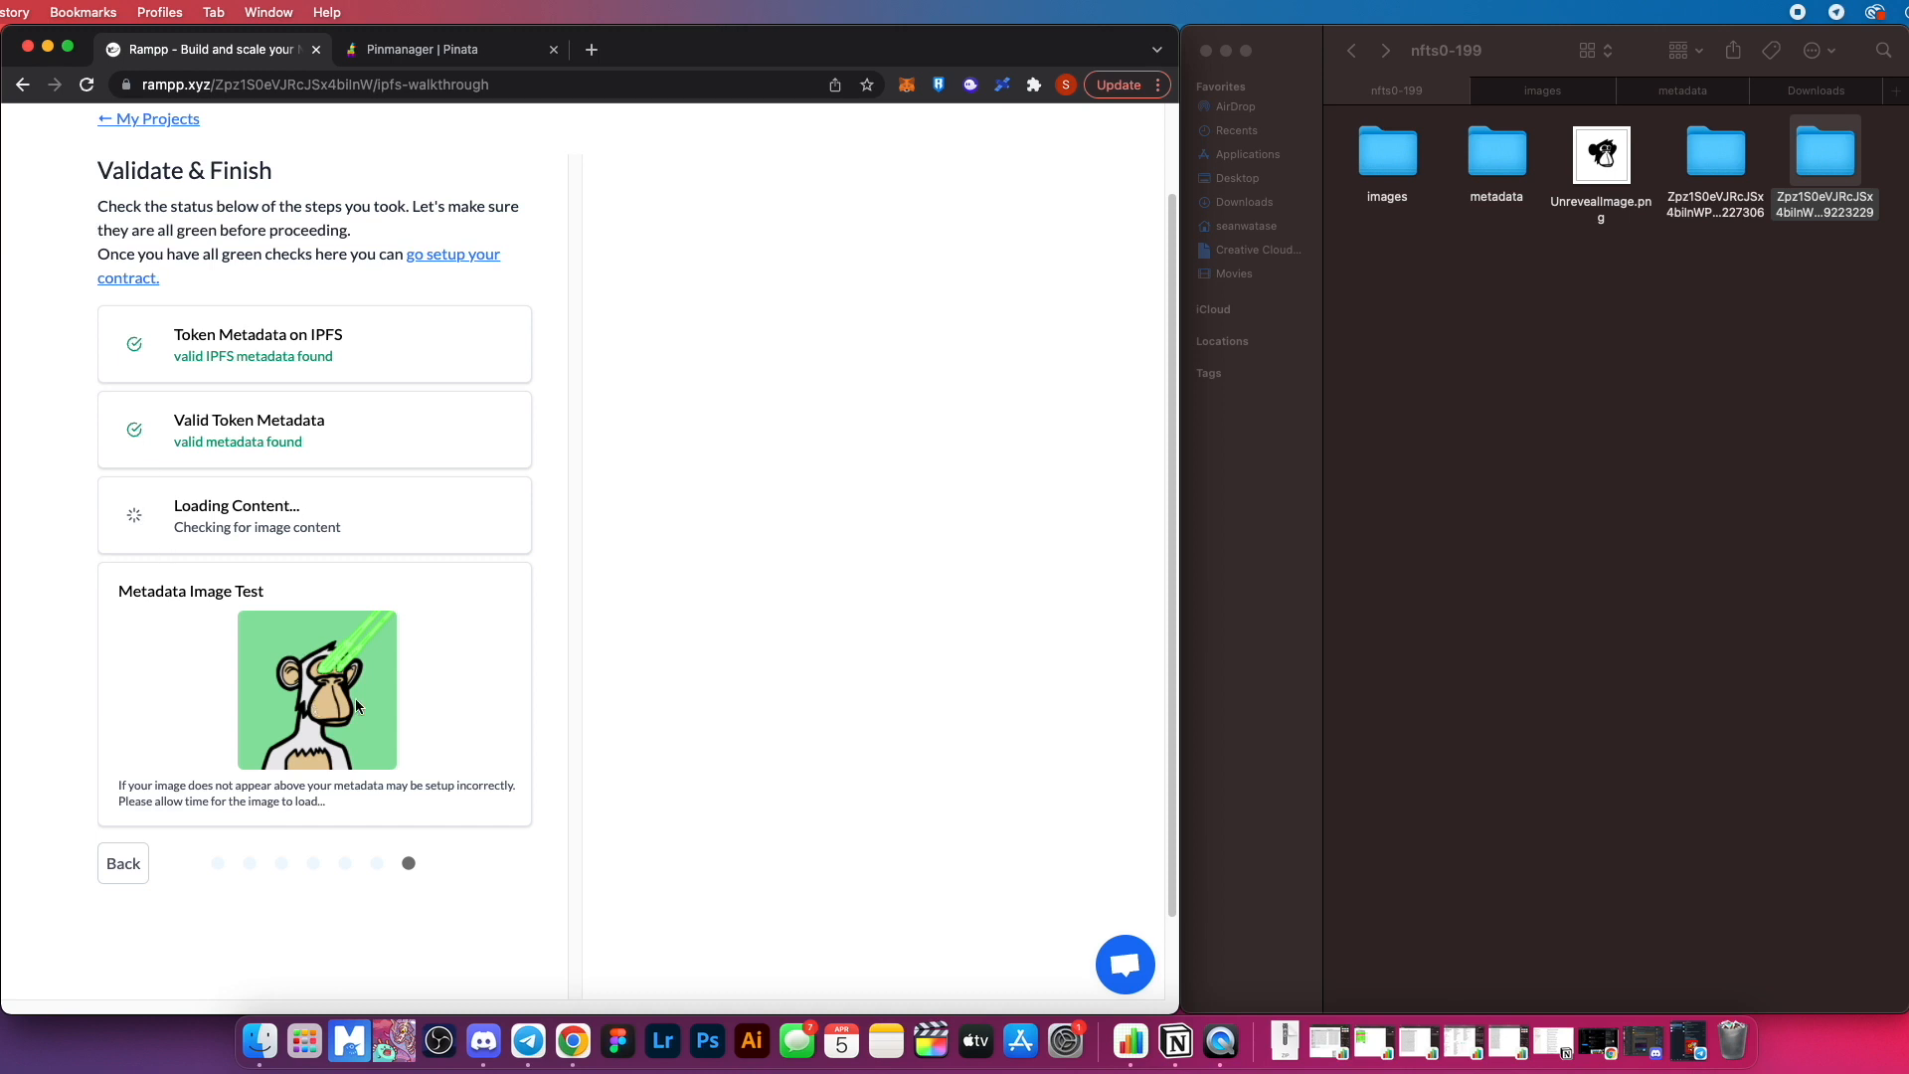
pyautogui.scroll(-1, 316, 646)
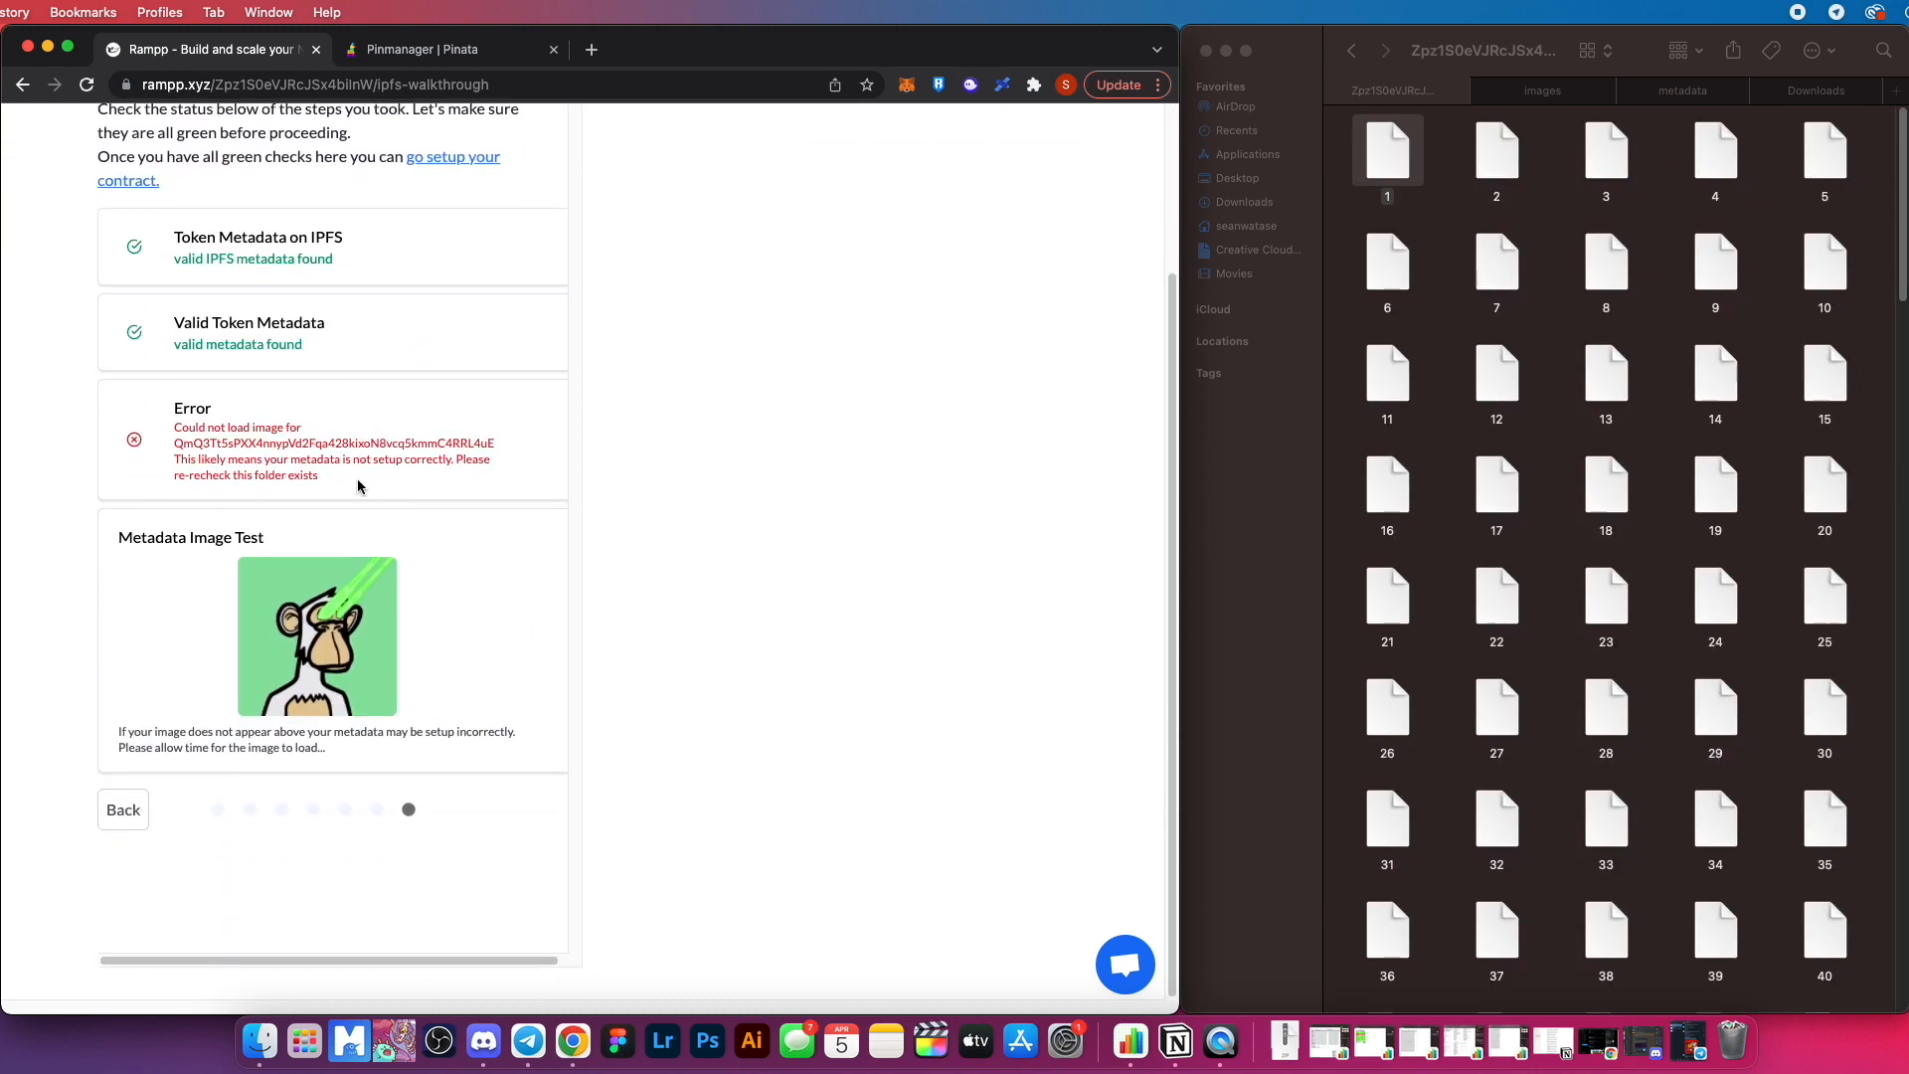
pyautogui.scroll(2, 358, 485)
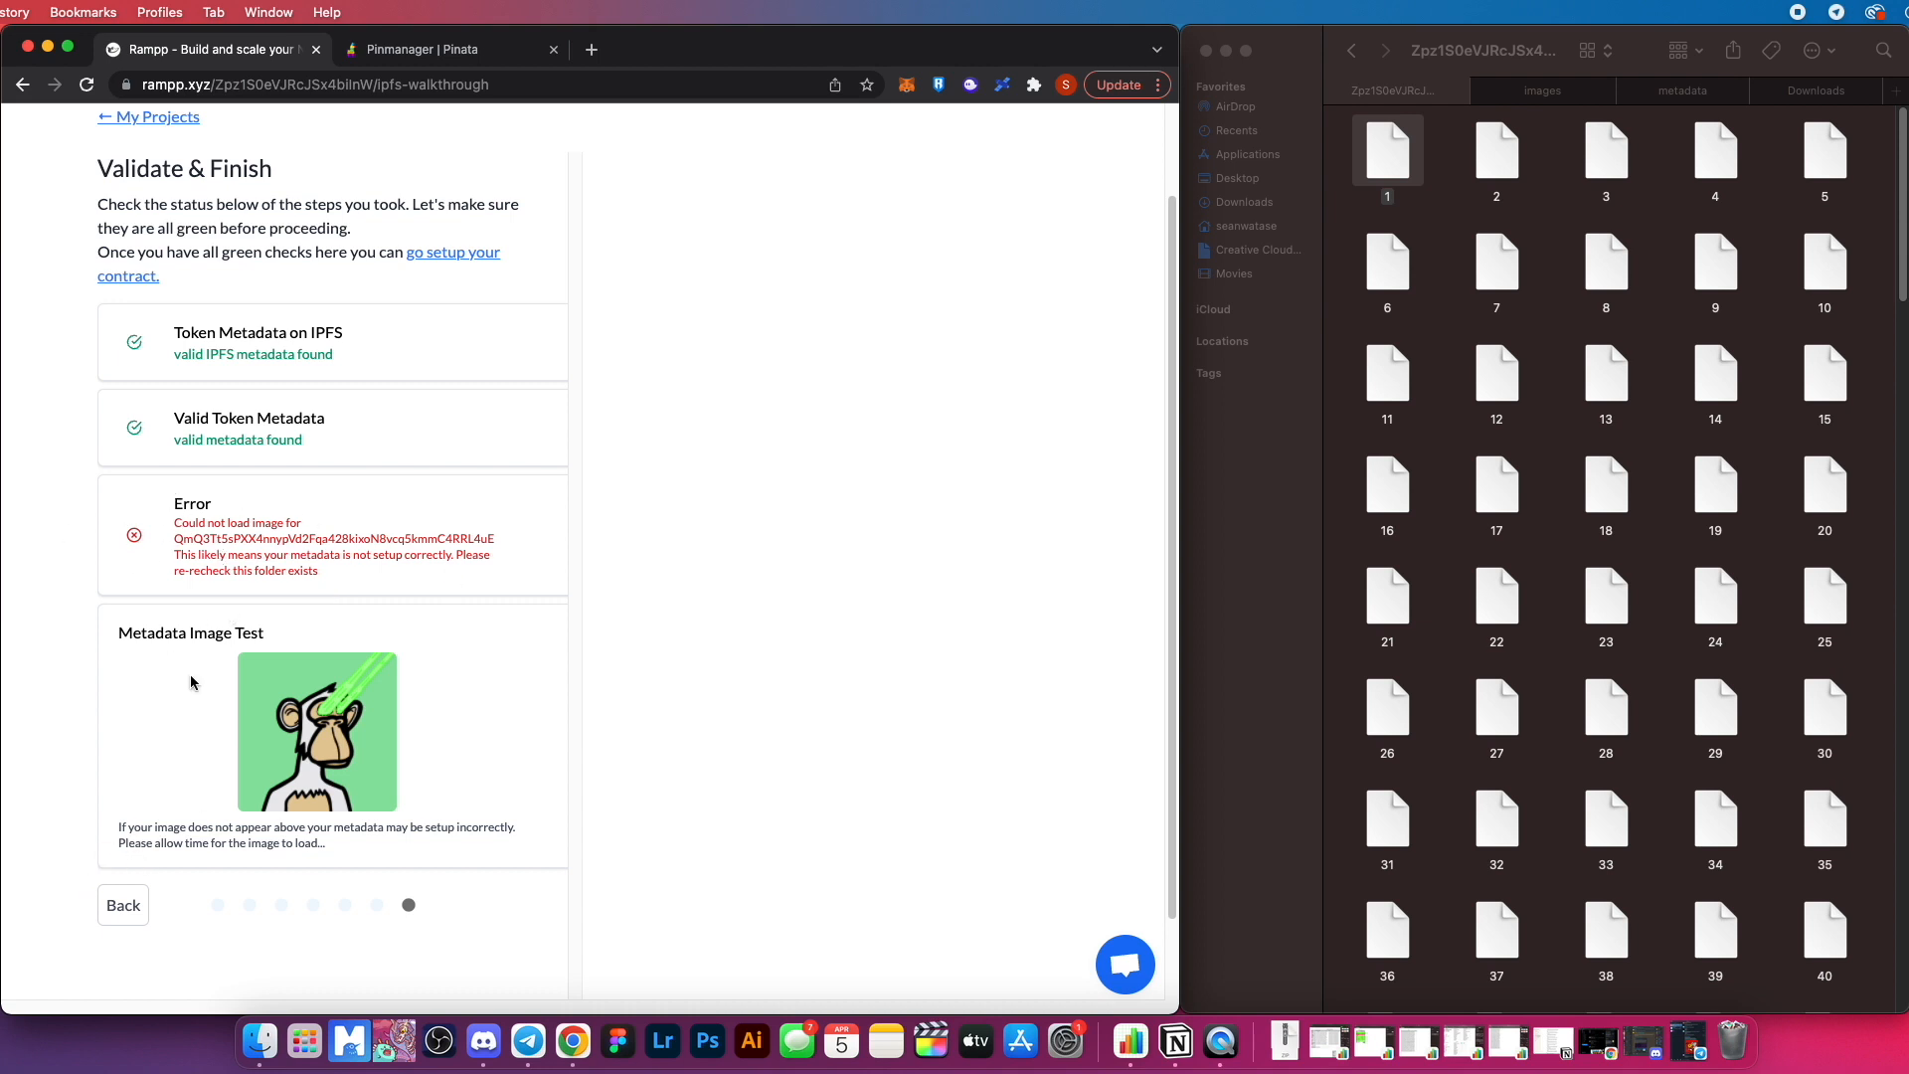
# - Step back through the walkthrough to the Setup Pre-Reveal Image step
pyautogui.scroll(-2, 191, 682)
pyautogui.click(129, 811)
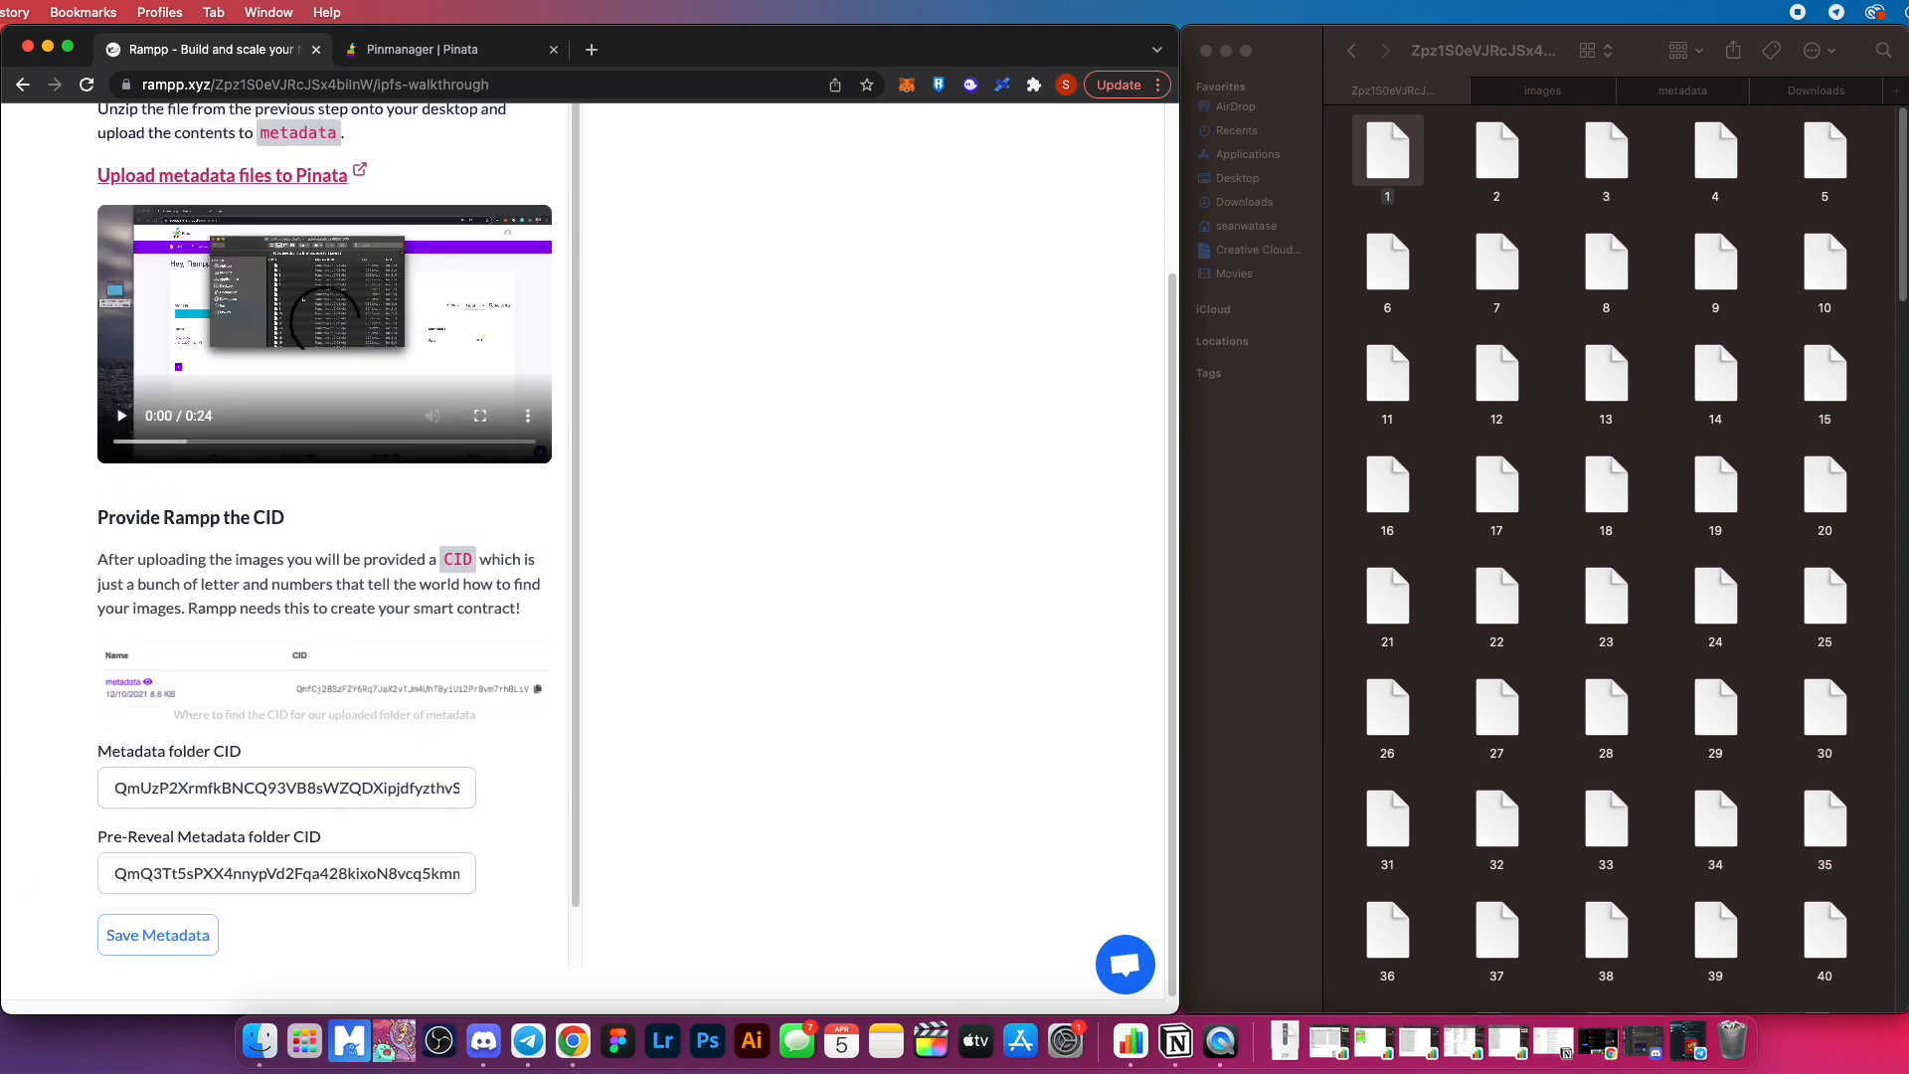
pyautogui.scroll(-2, 119, 865)
pyautogui.click(125, 945)
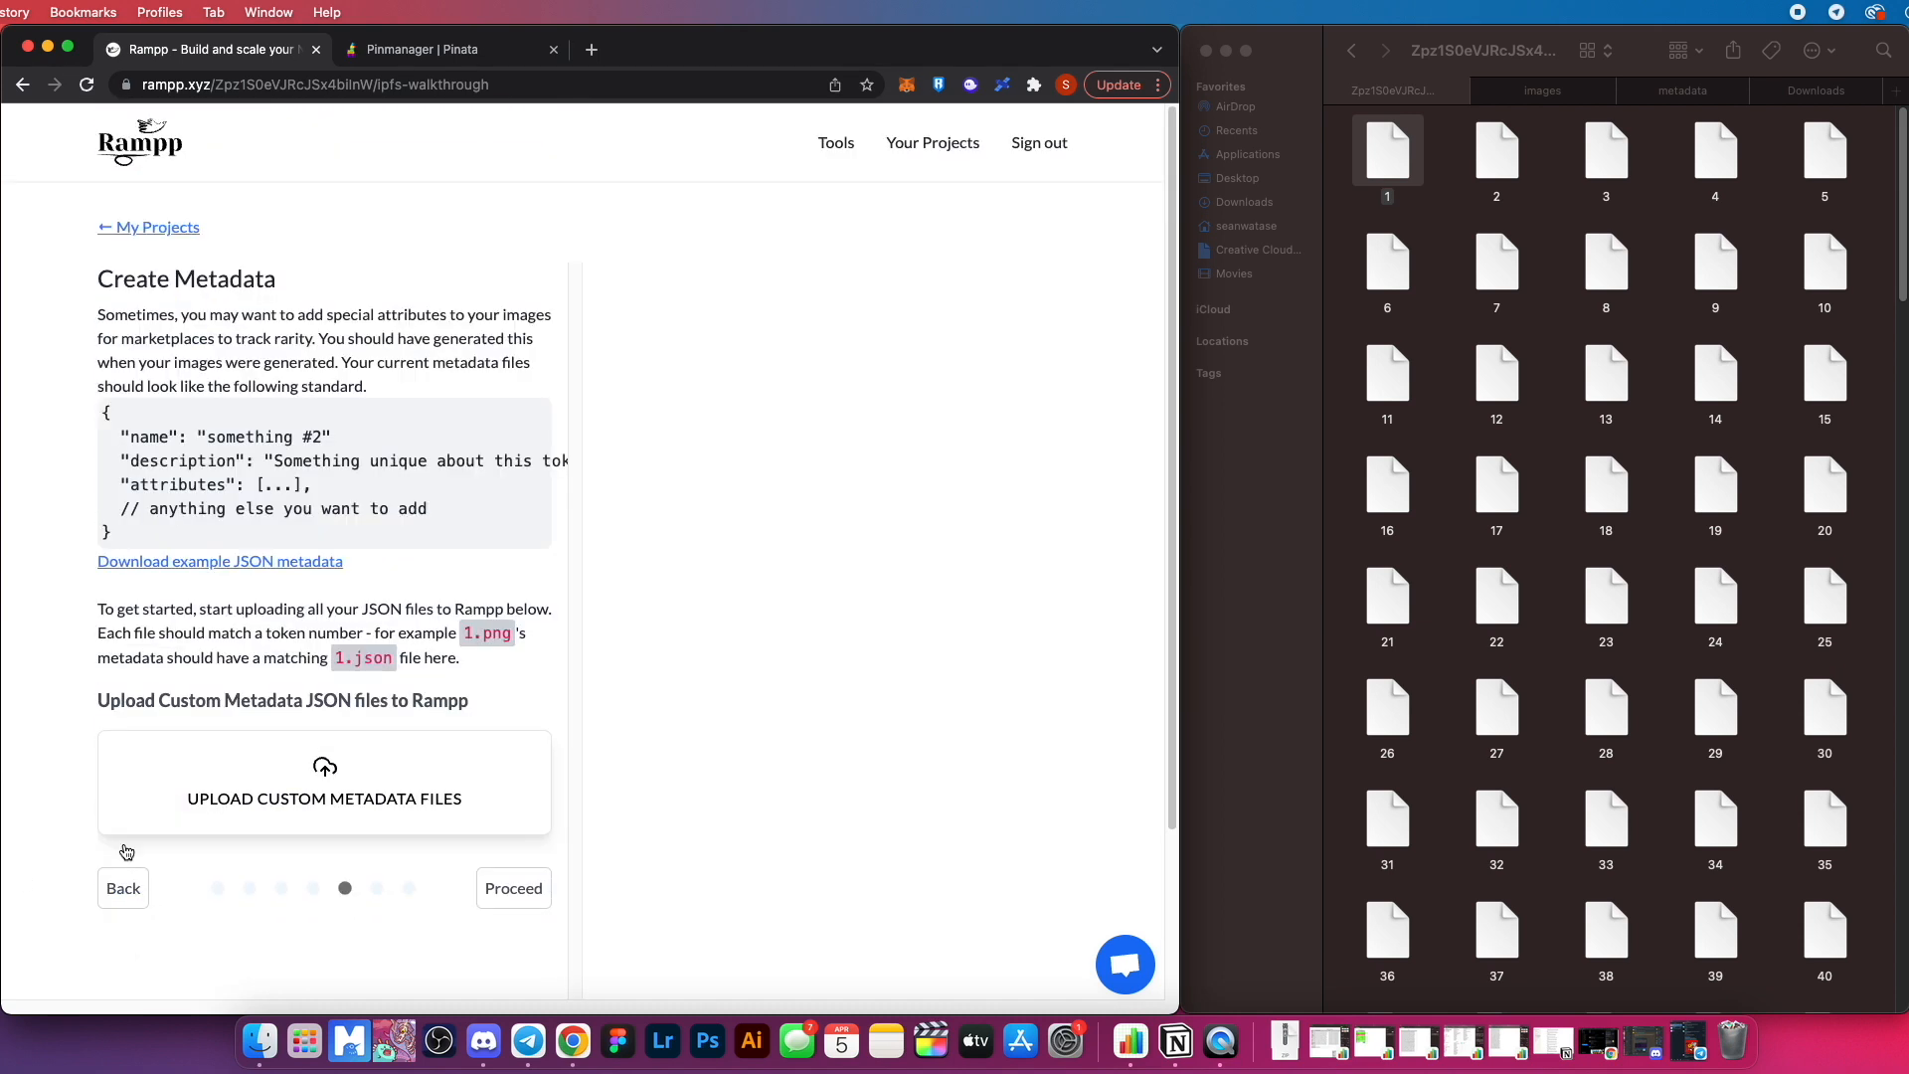
pyautogui.click(137, 896)
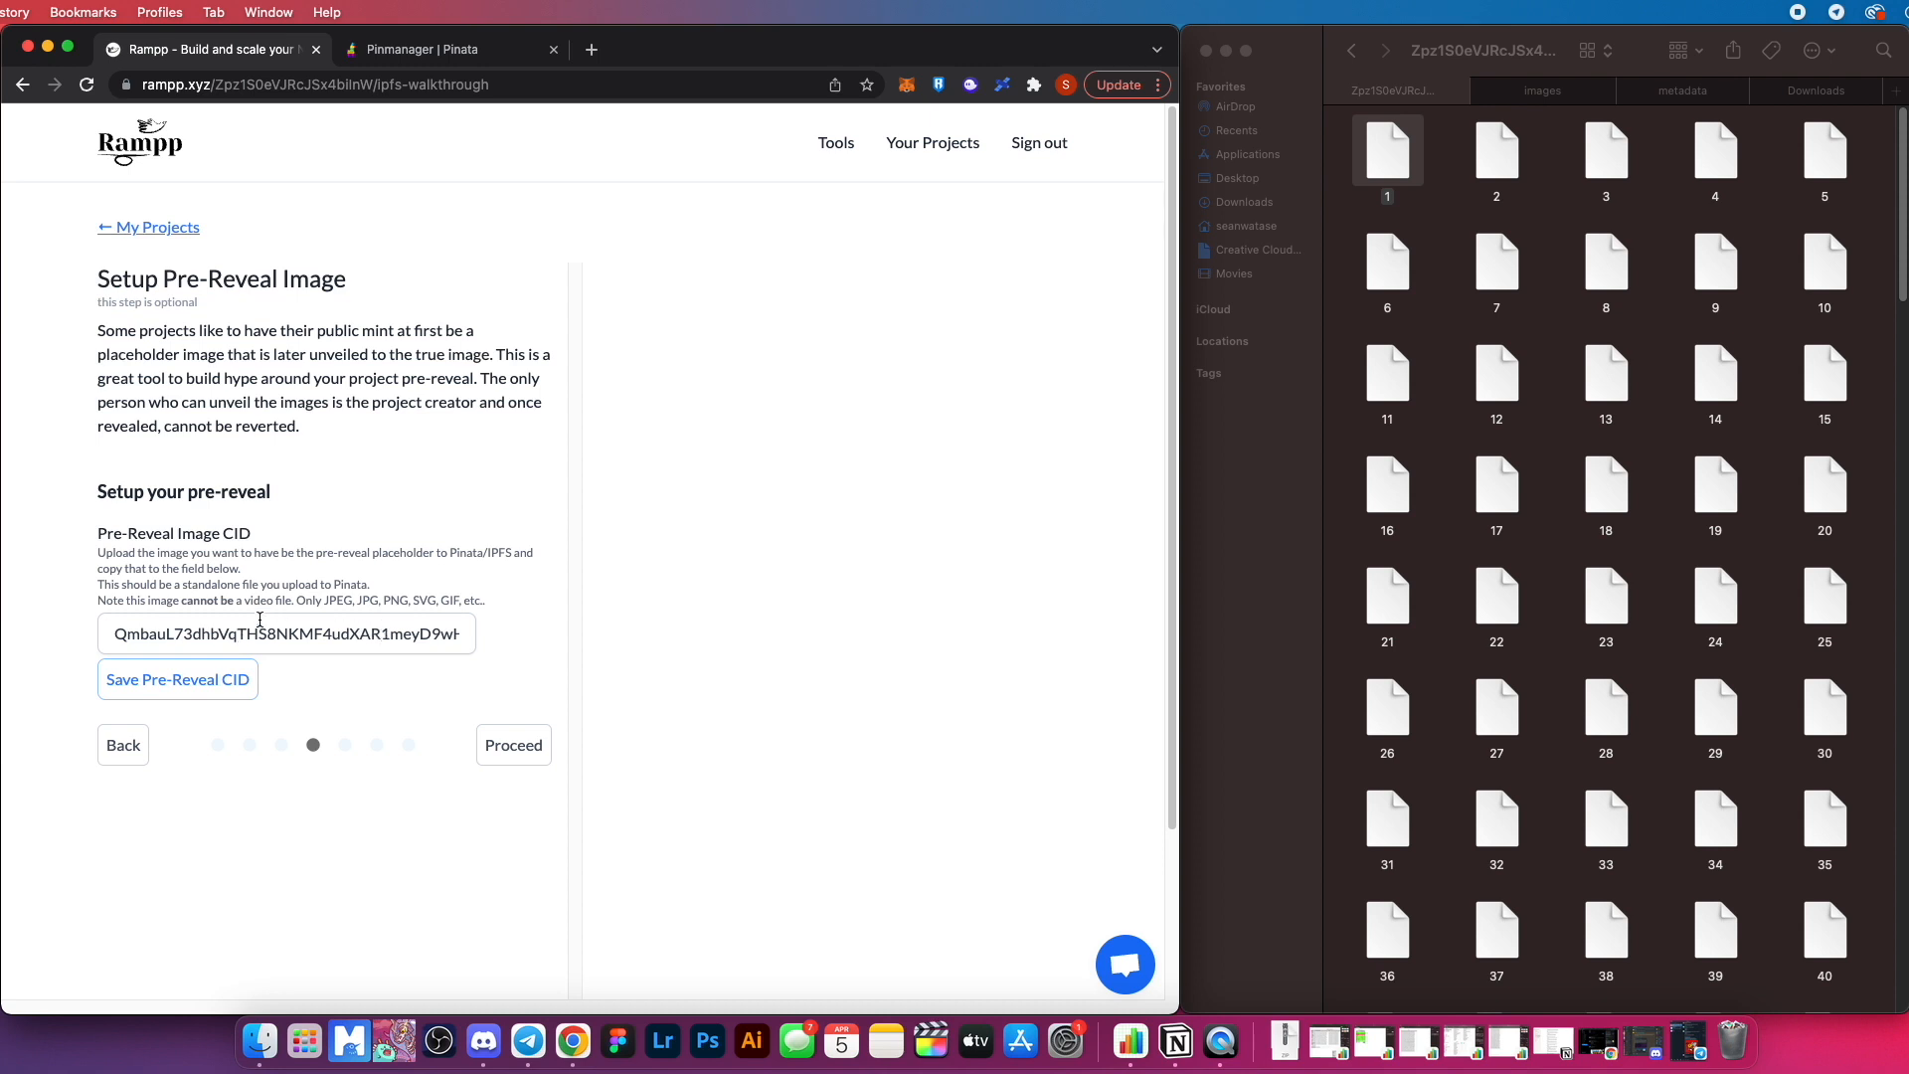
# - Replace the pre-reveal image CID with Pinata's Test Apes Pre-Reveal CID and save it
pyautogui.click(433, 49)
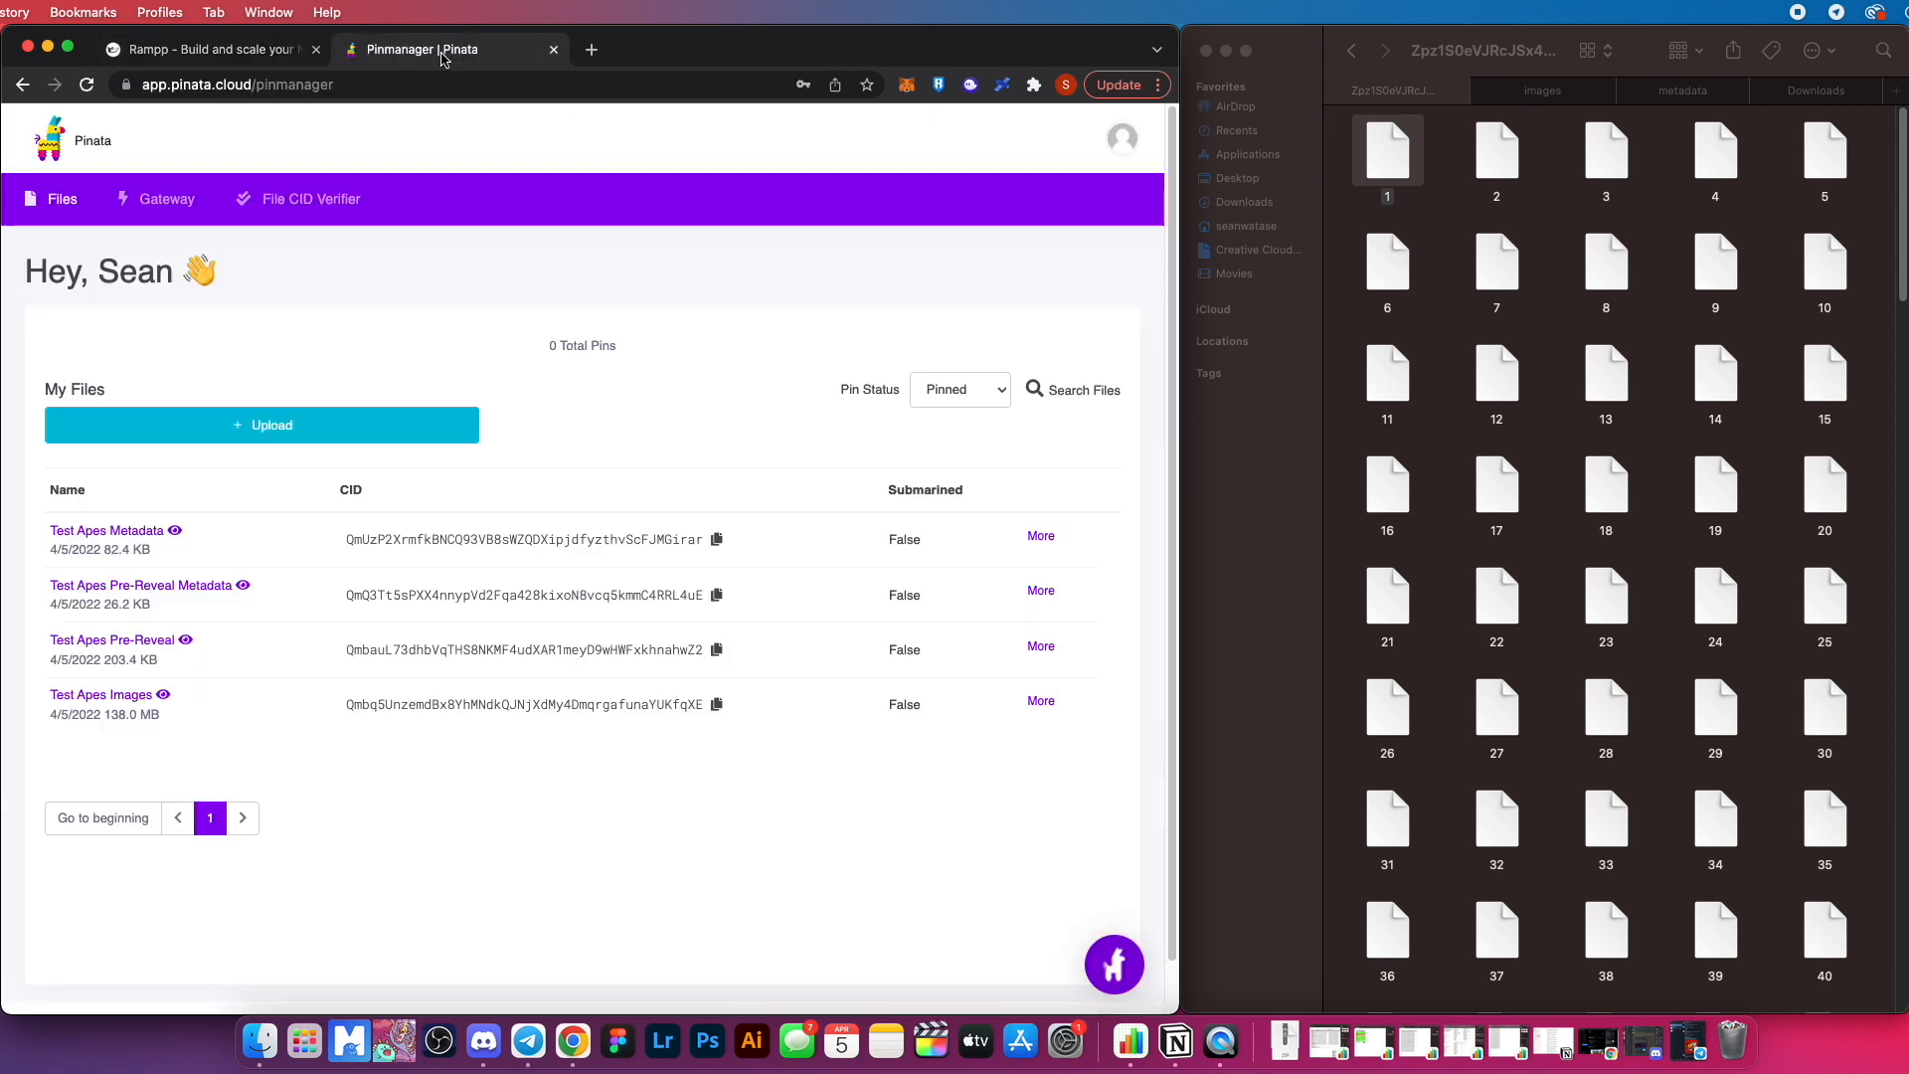
pyautogui.click(716, 649)
pyautogui.click(208, 50)
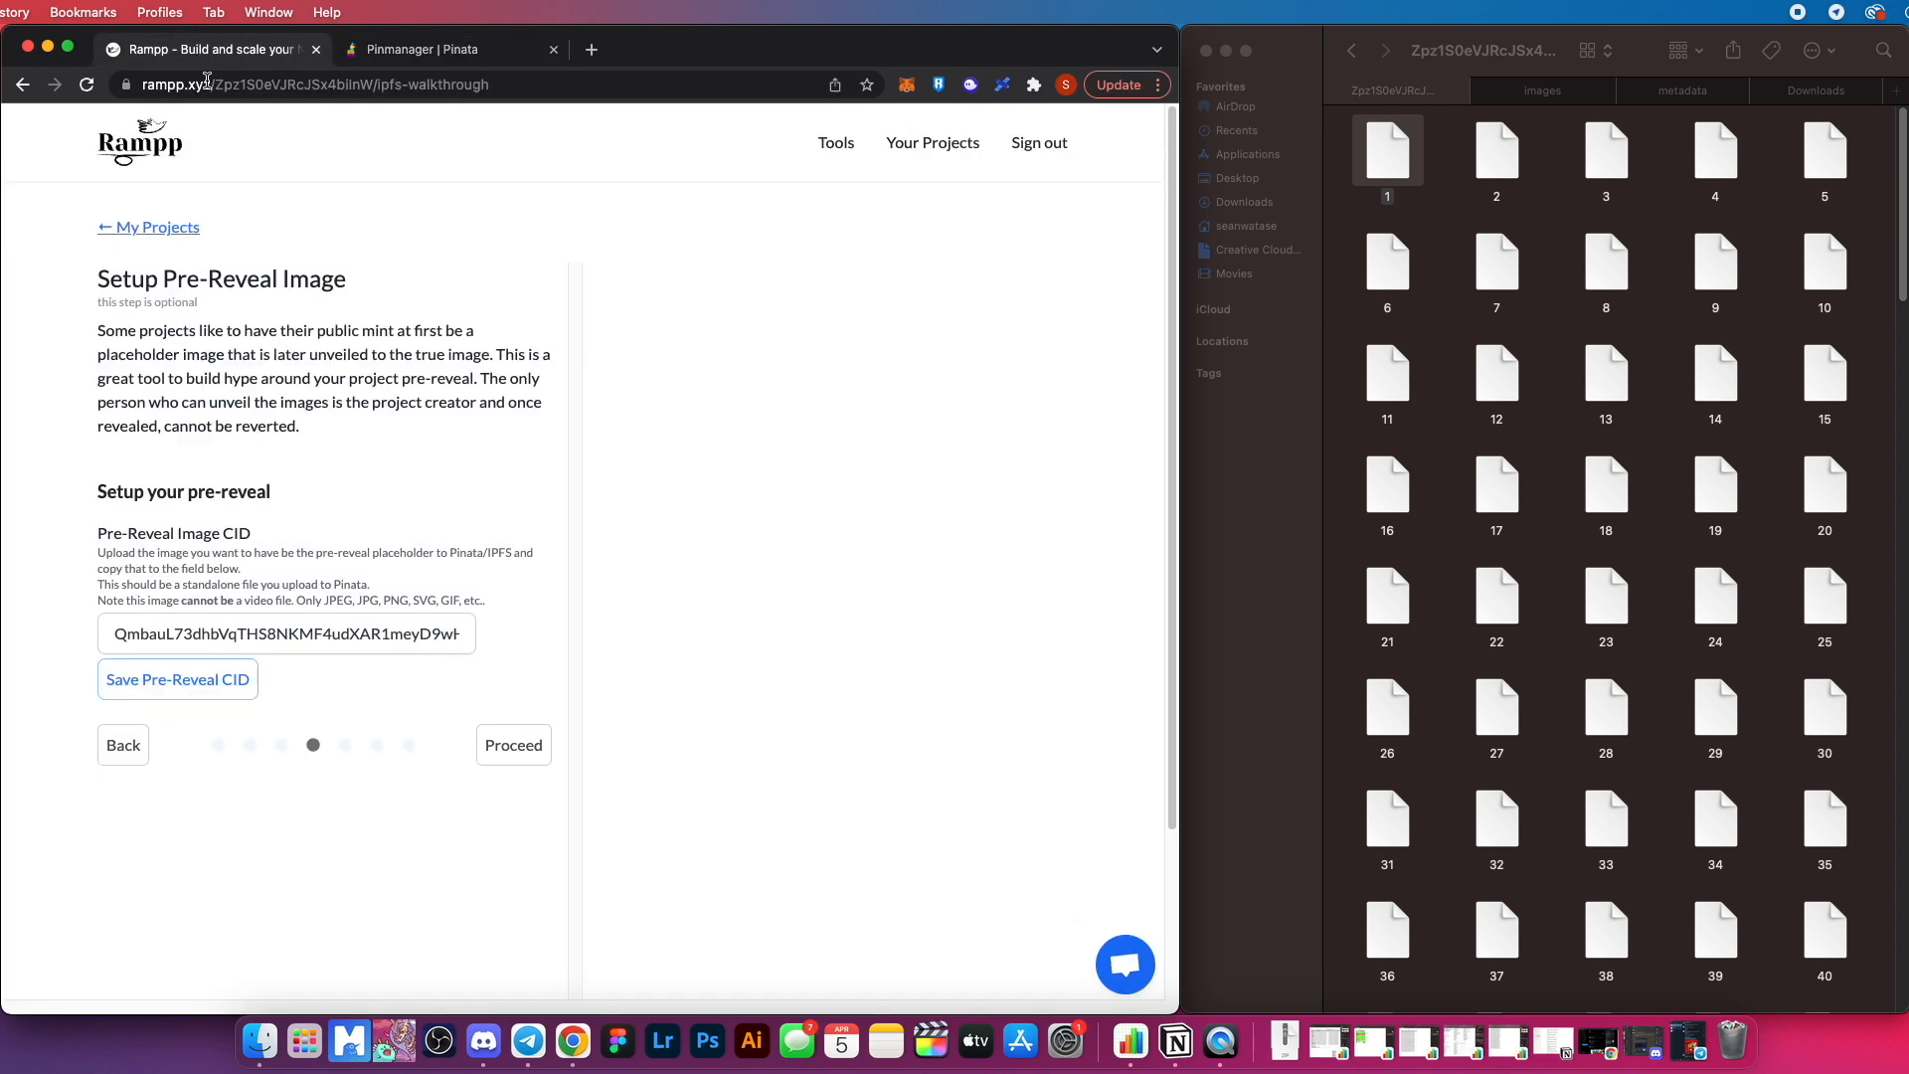
pyautogui.doubleClick(336, 634)
pyautogui.moveTo(336, 634); pyautogui.dragTo(339, 633)
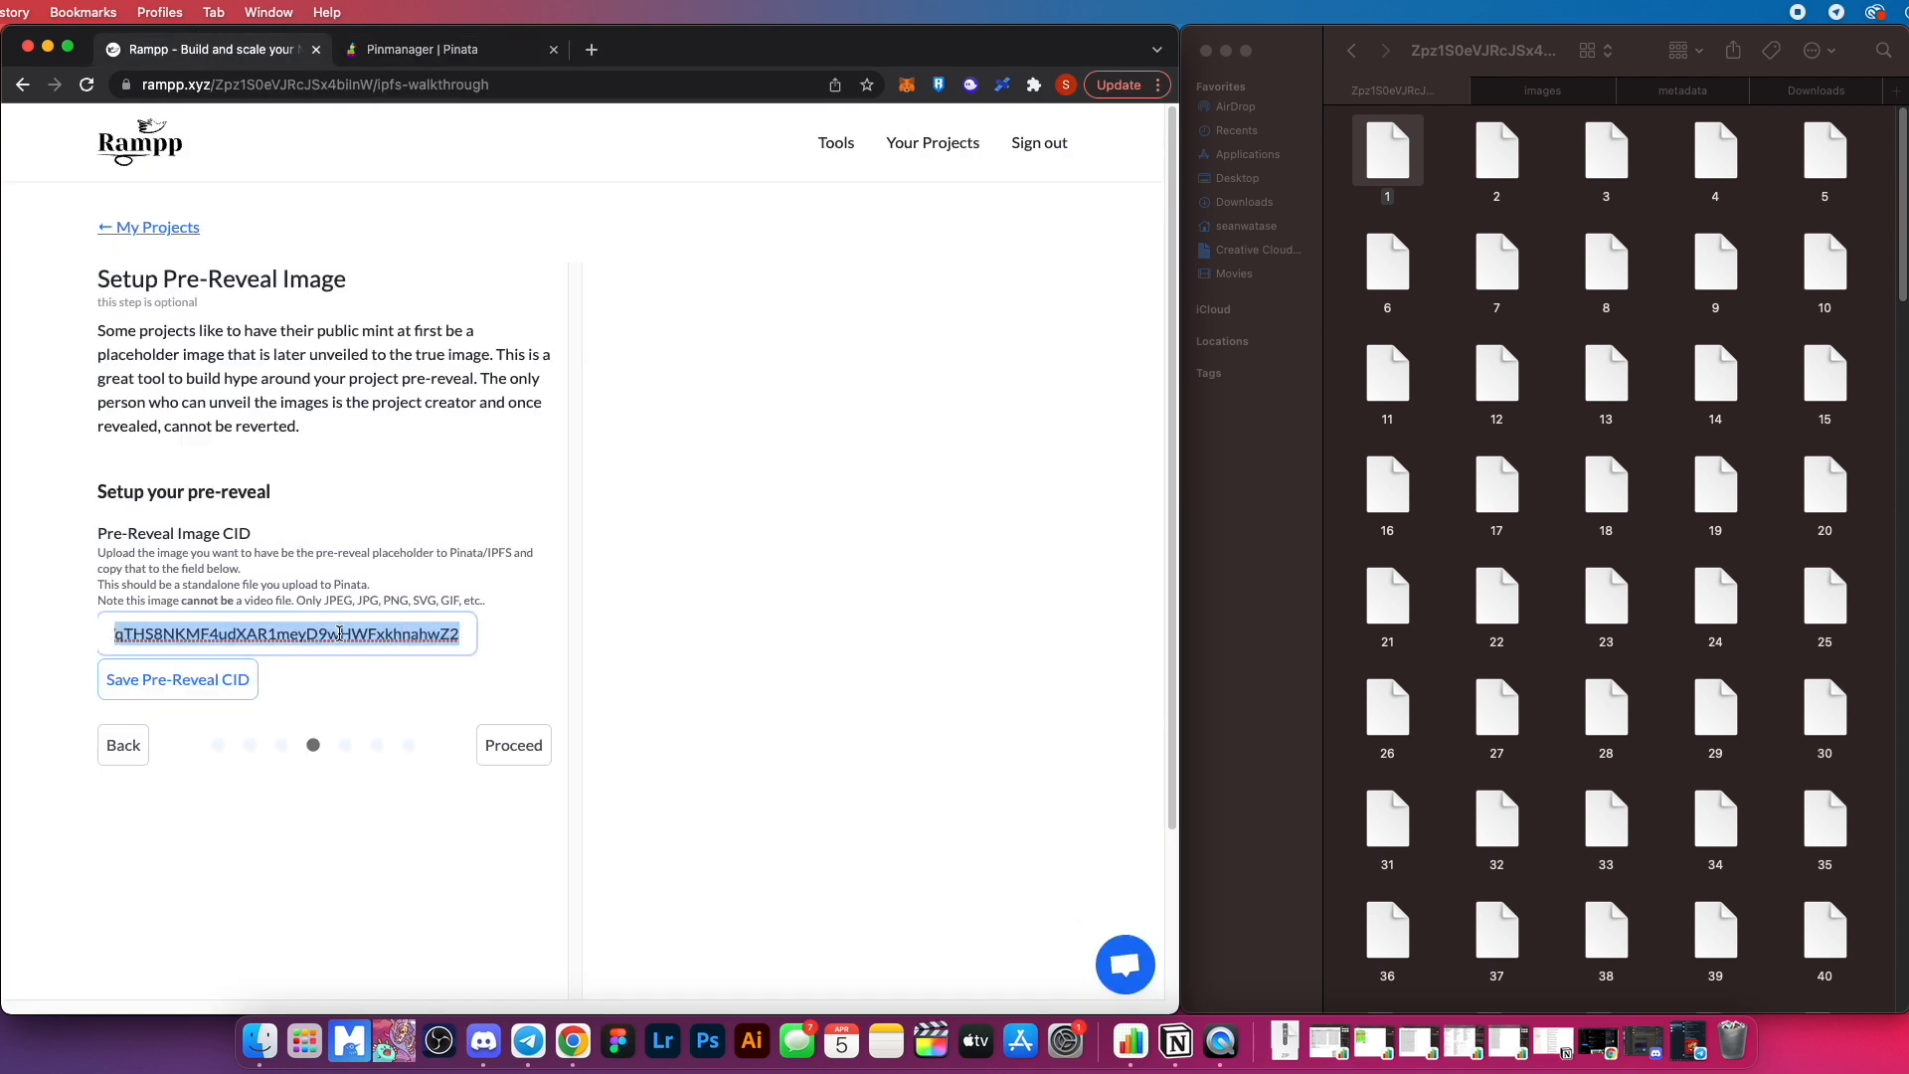
pyautogui.press('super+v')
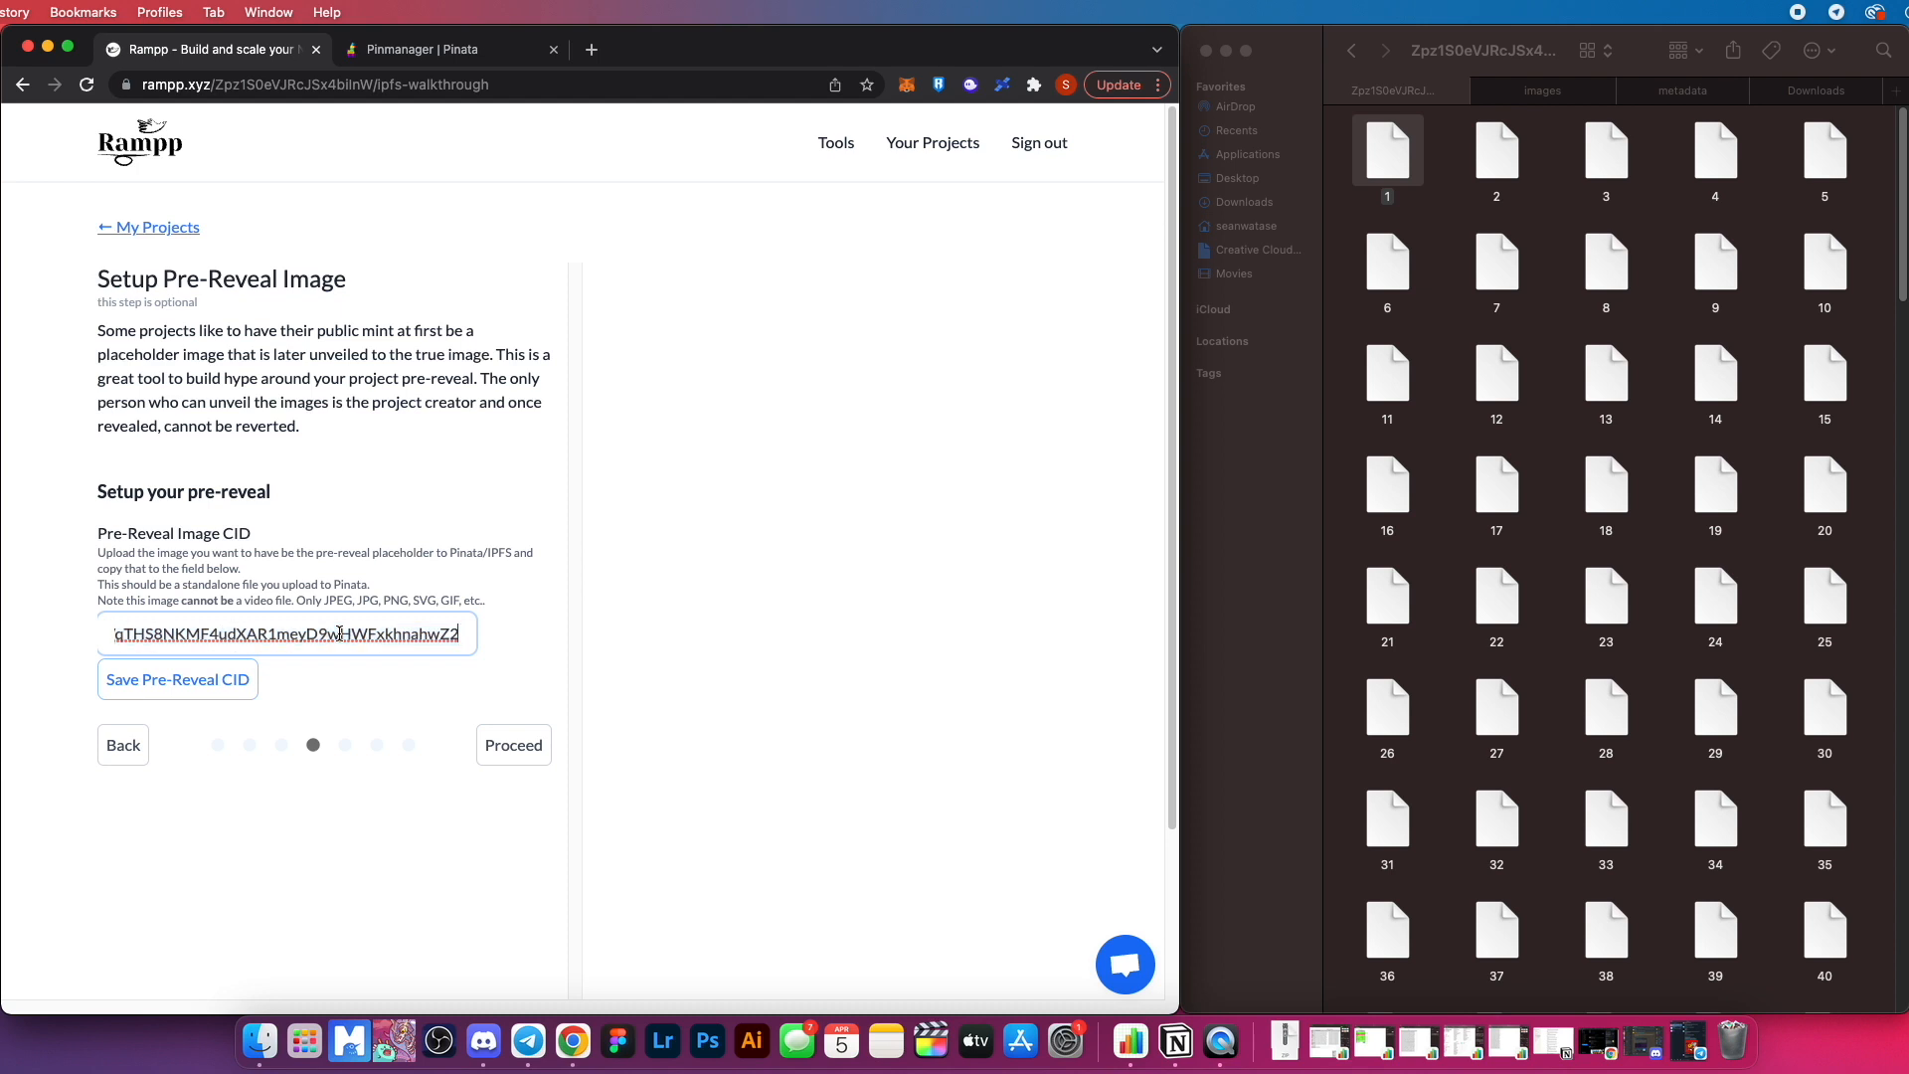
pyautogui.click(205, 690)
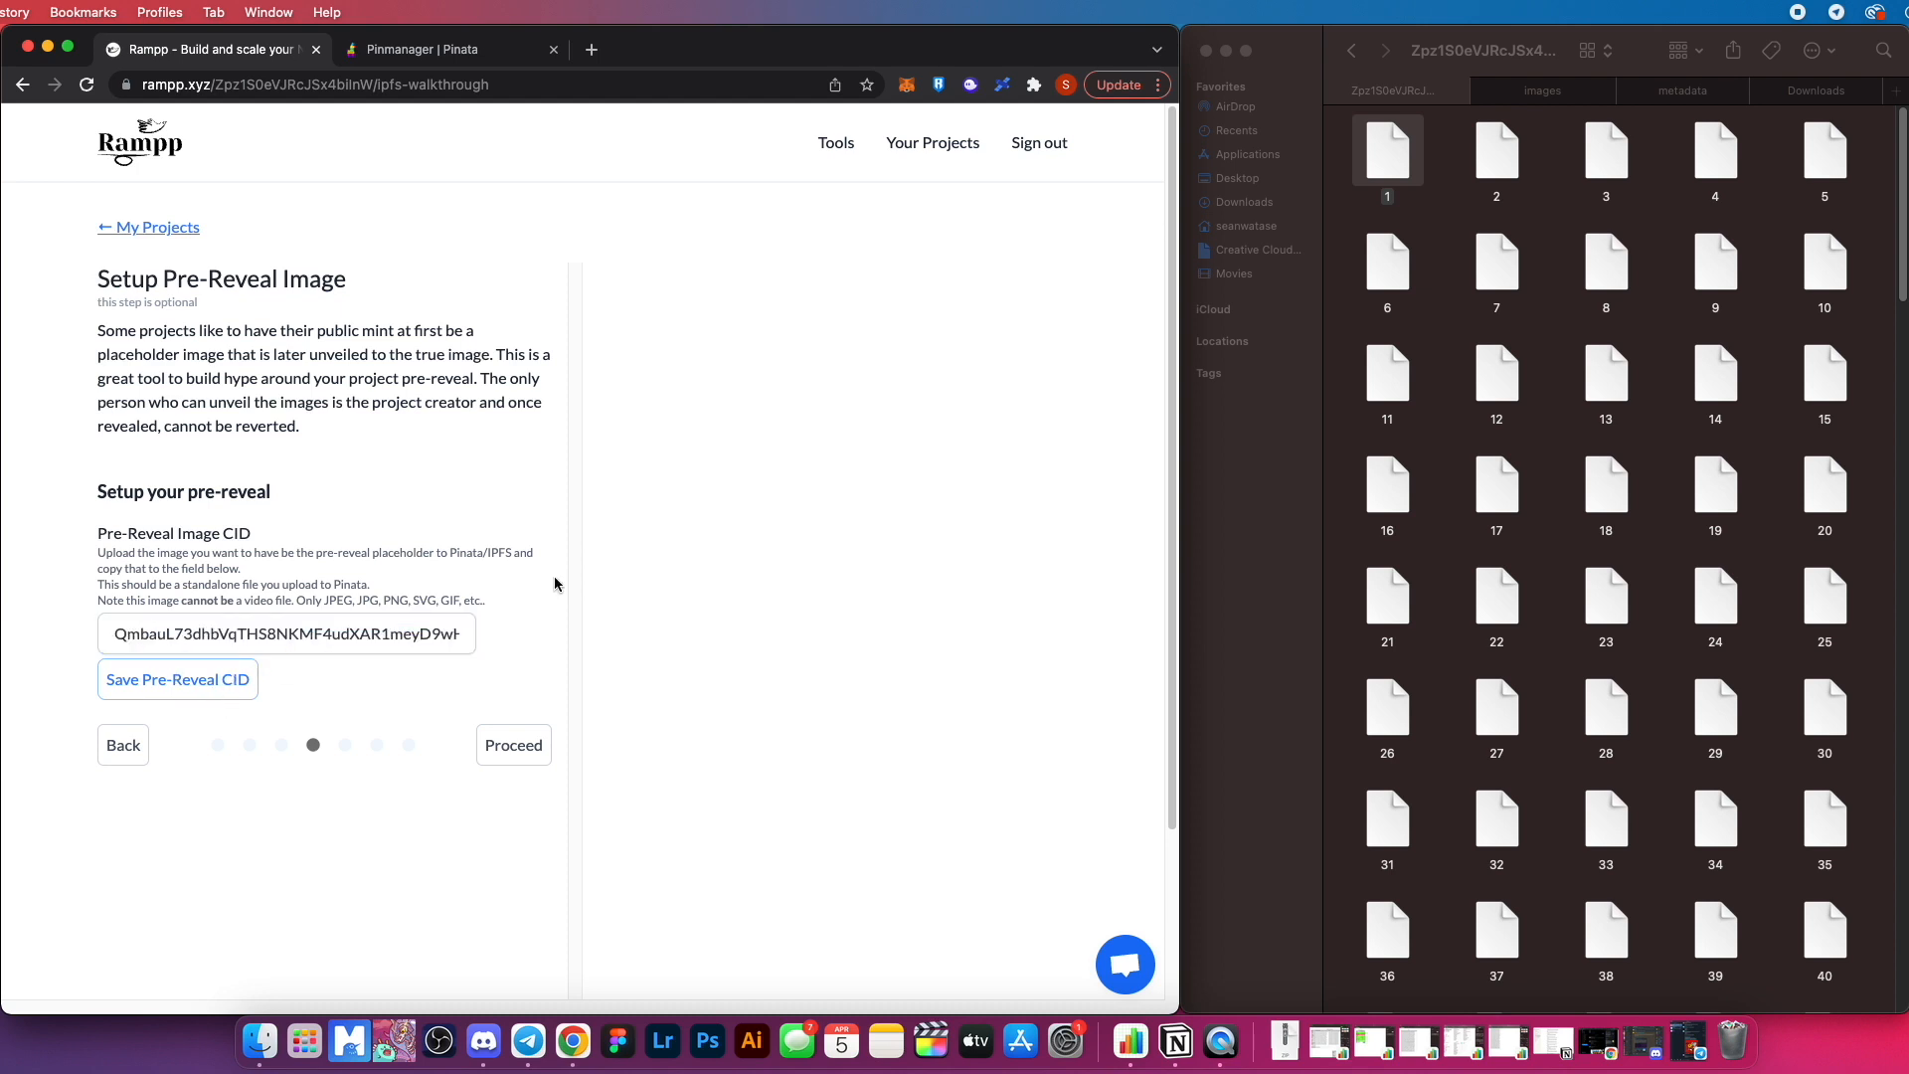
pyautogui.click(512, 756)
# - Advance to Upload Token Metadata and check the end of the Pre-Reveal Metadata folder CID
pyautogui.click(512, 889)
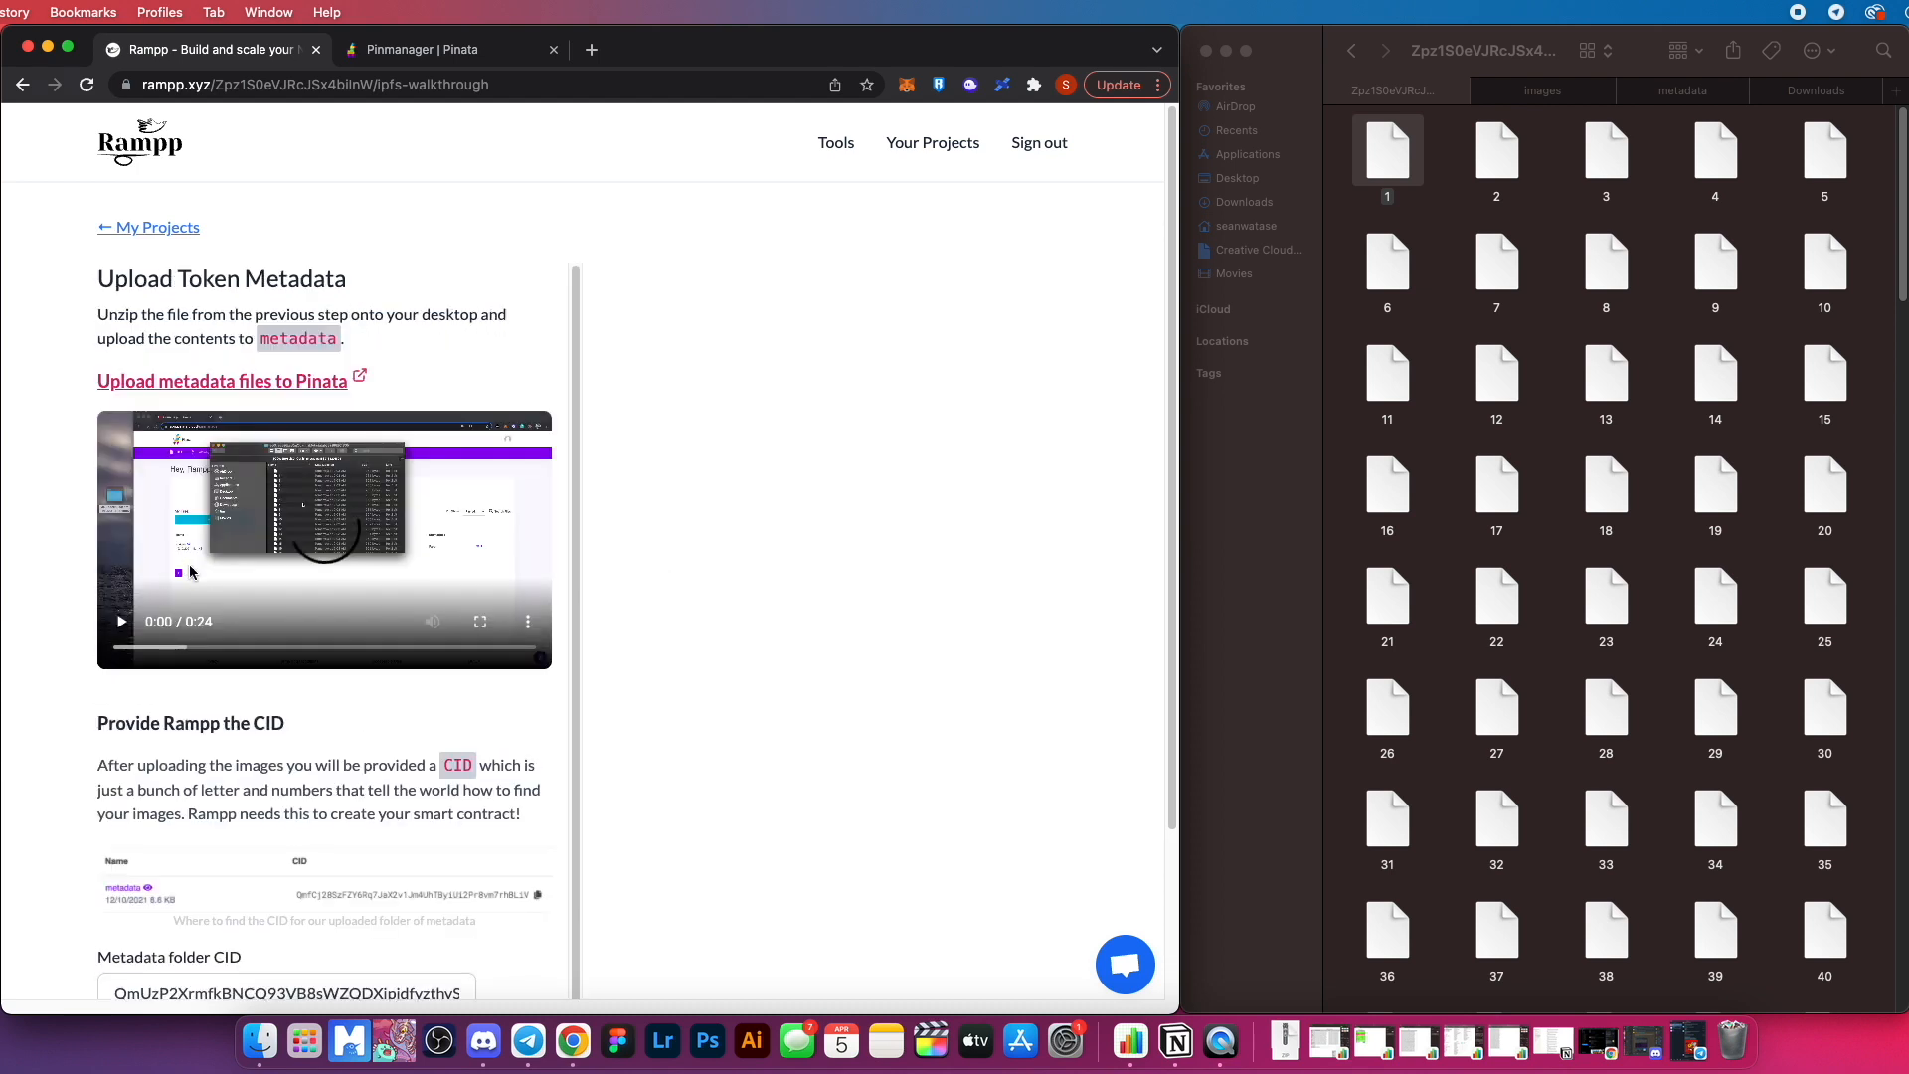
pyautogui.scroll(-5, 370, 691)
pyautogui.scroll(-2, 366, 688)
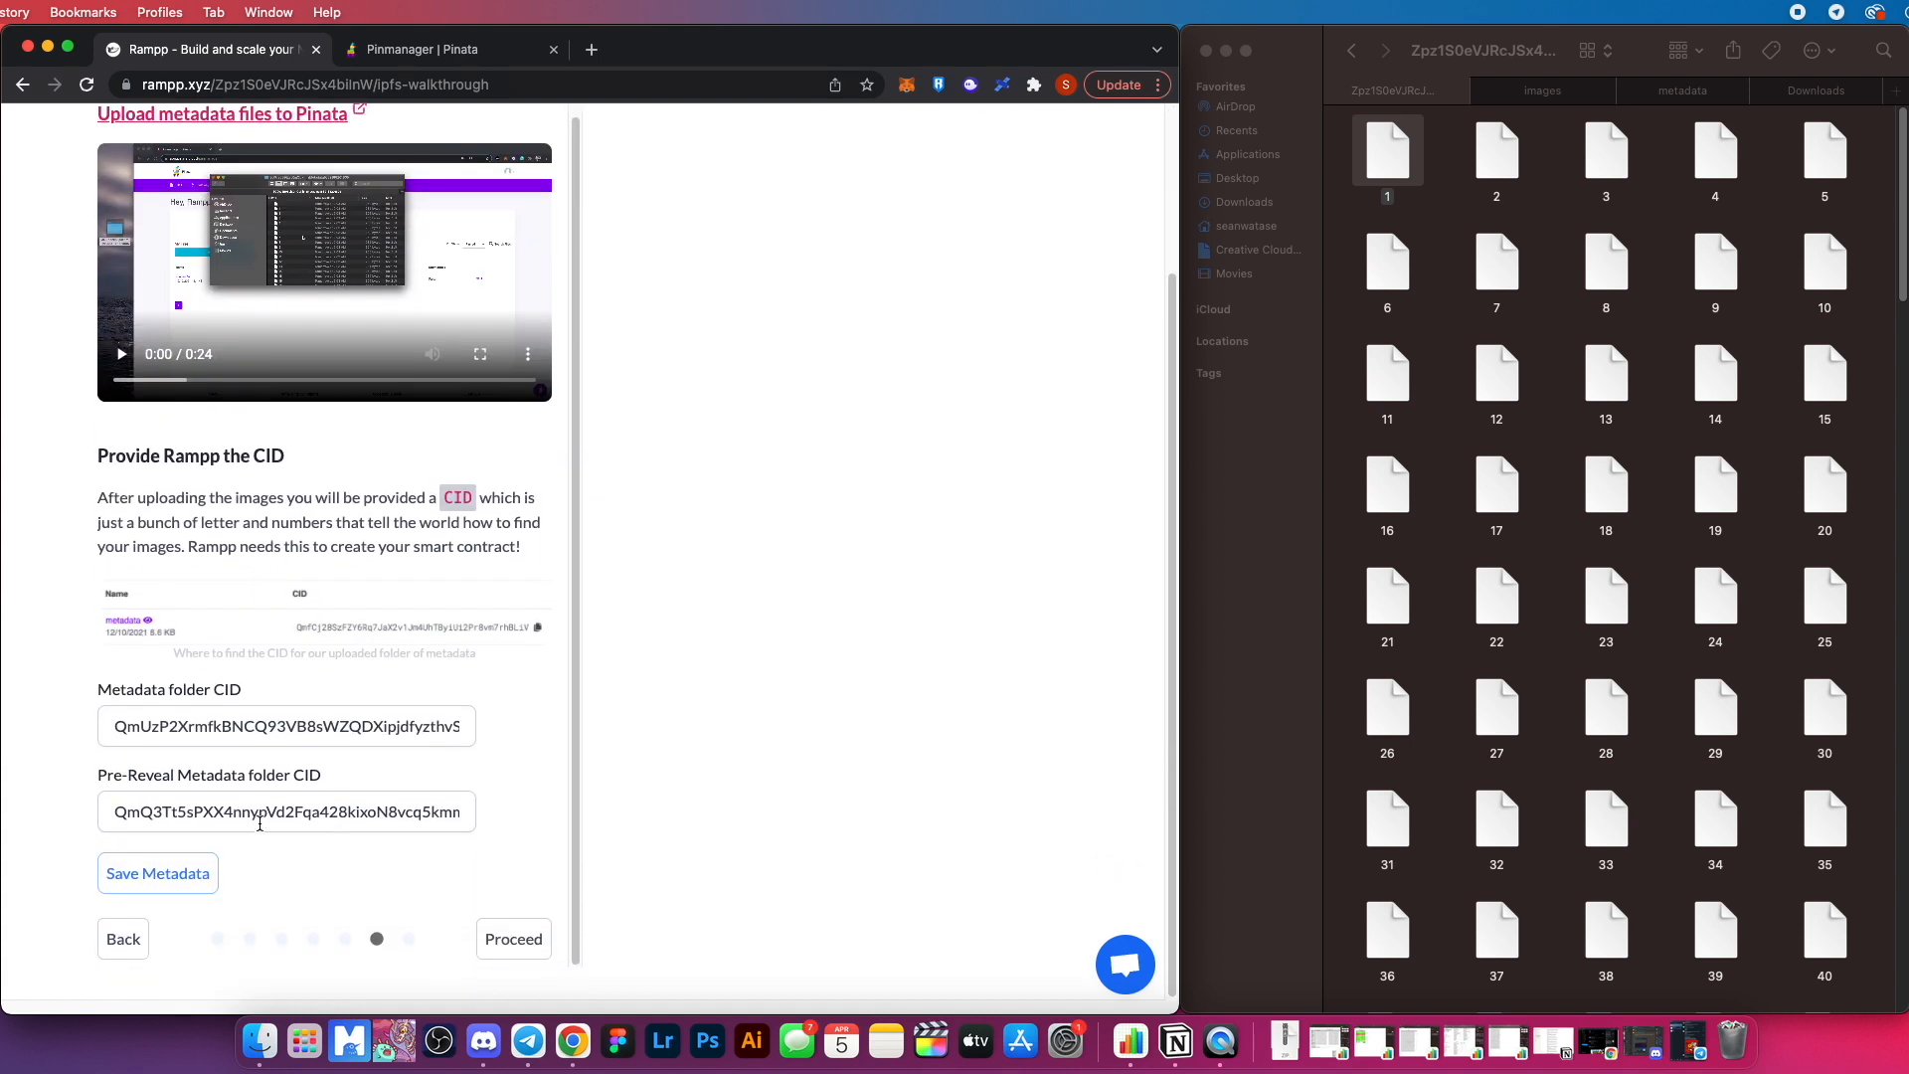
pyautogui.click(298, 818)
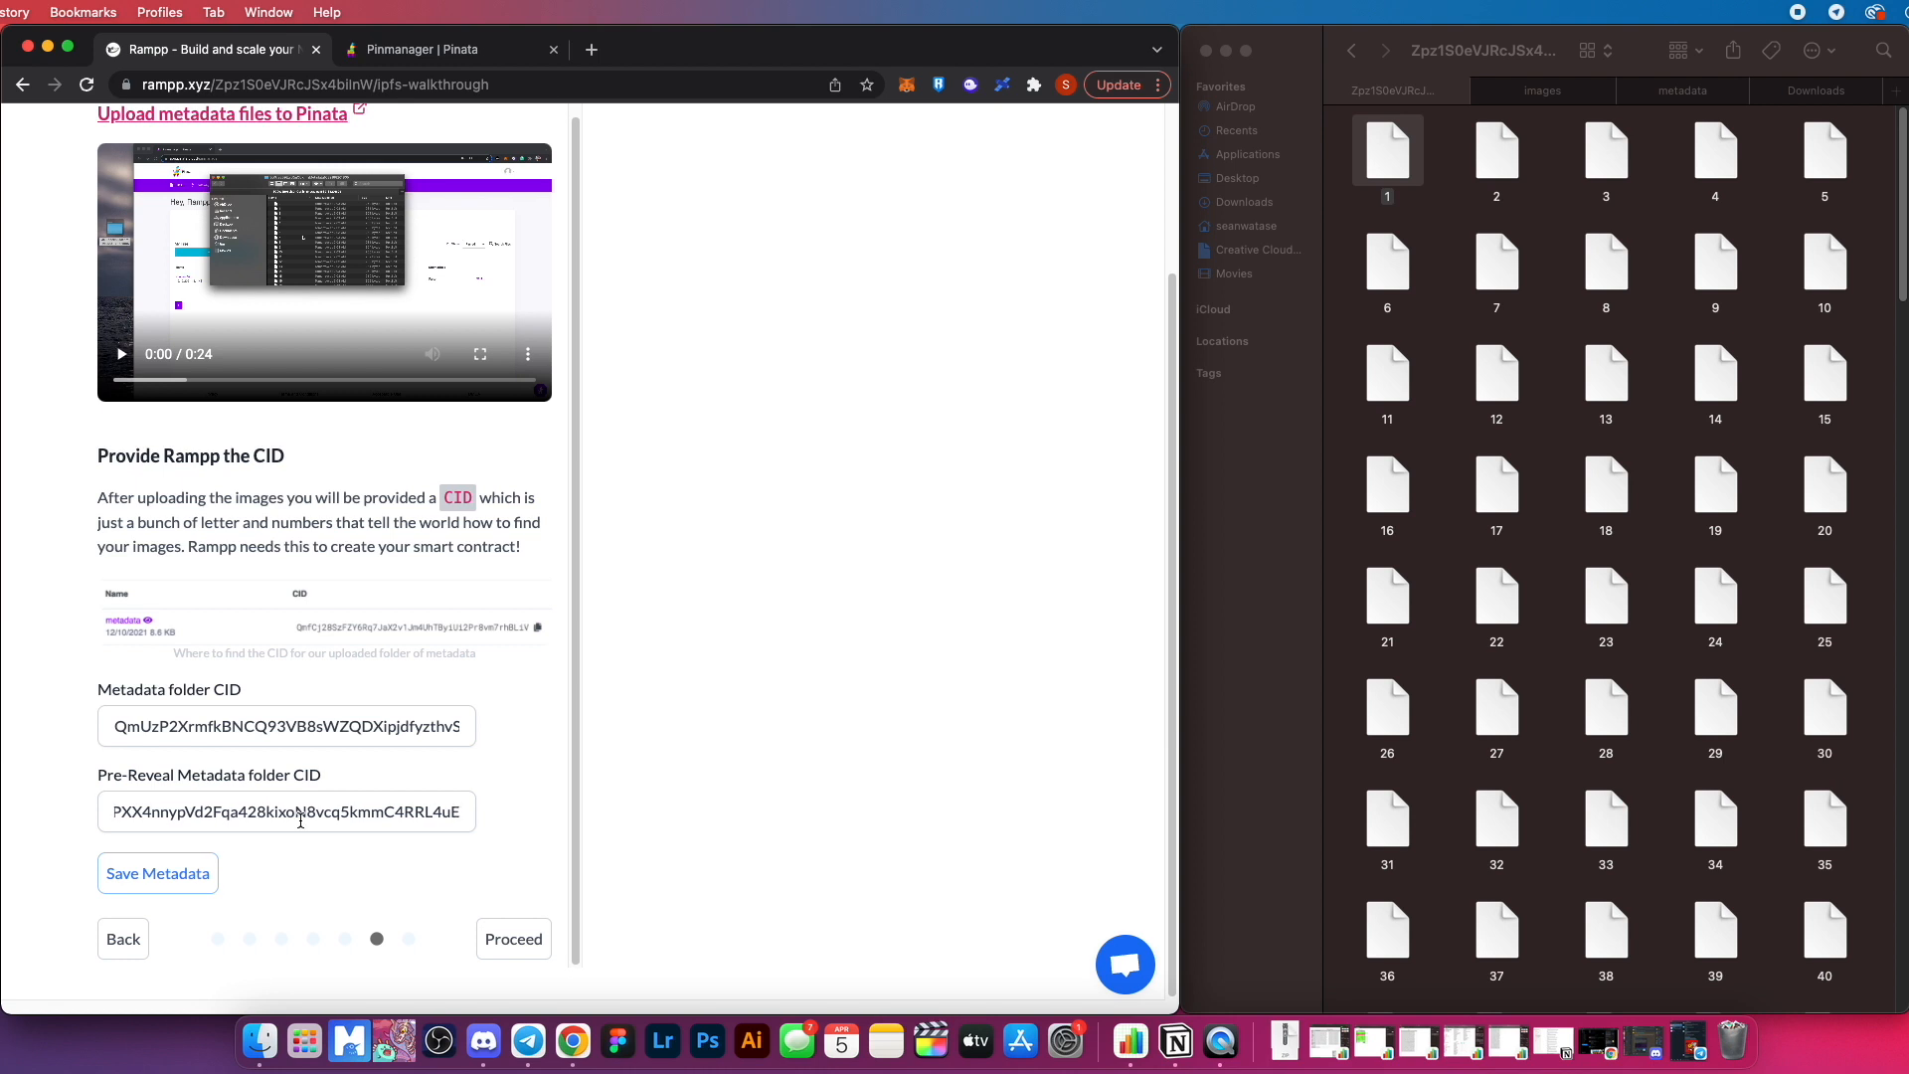
pyautogui.click(459, 811)
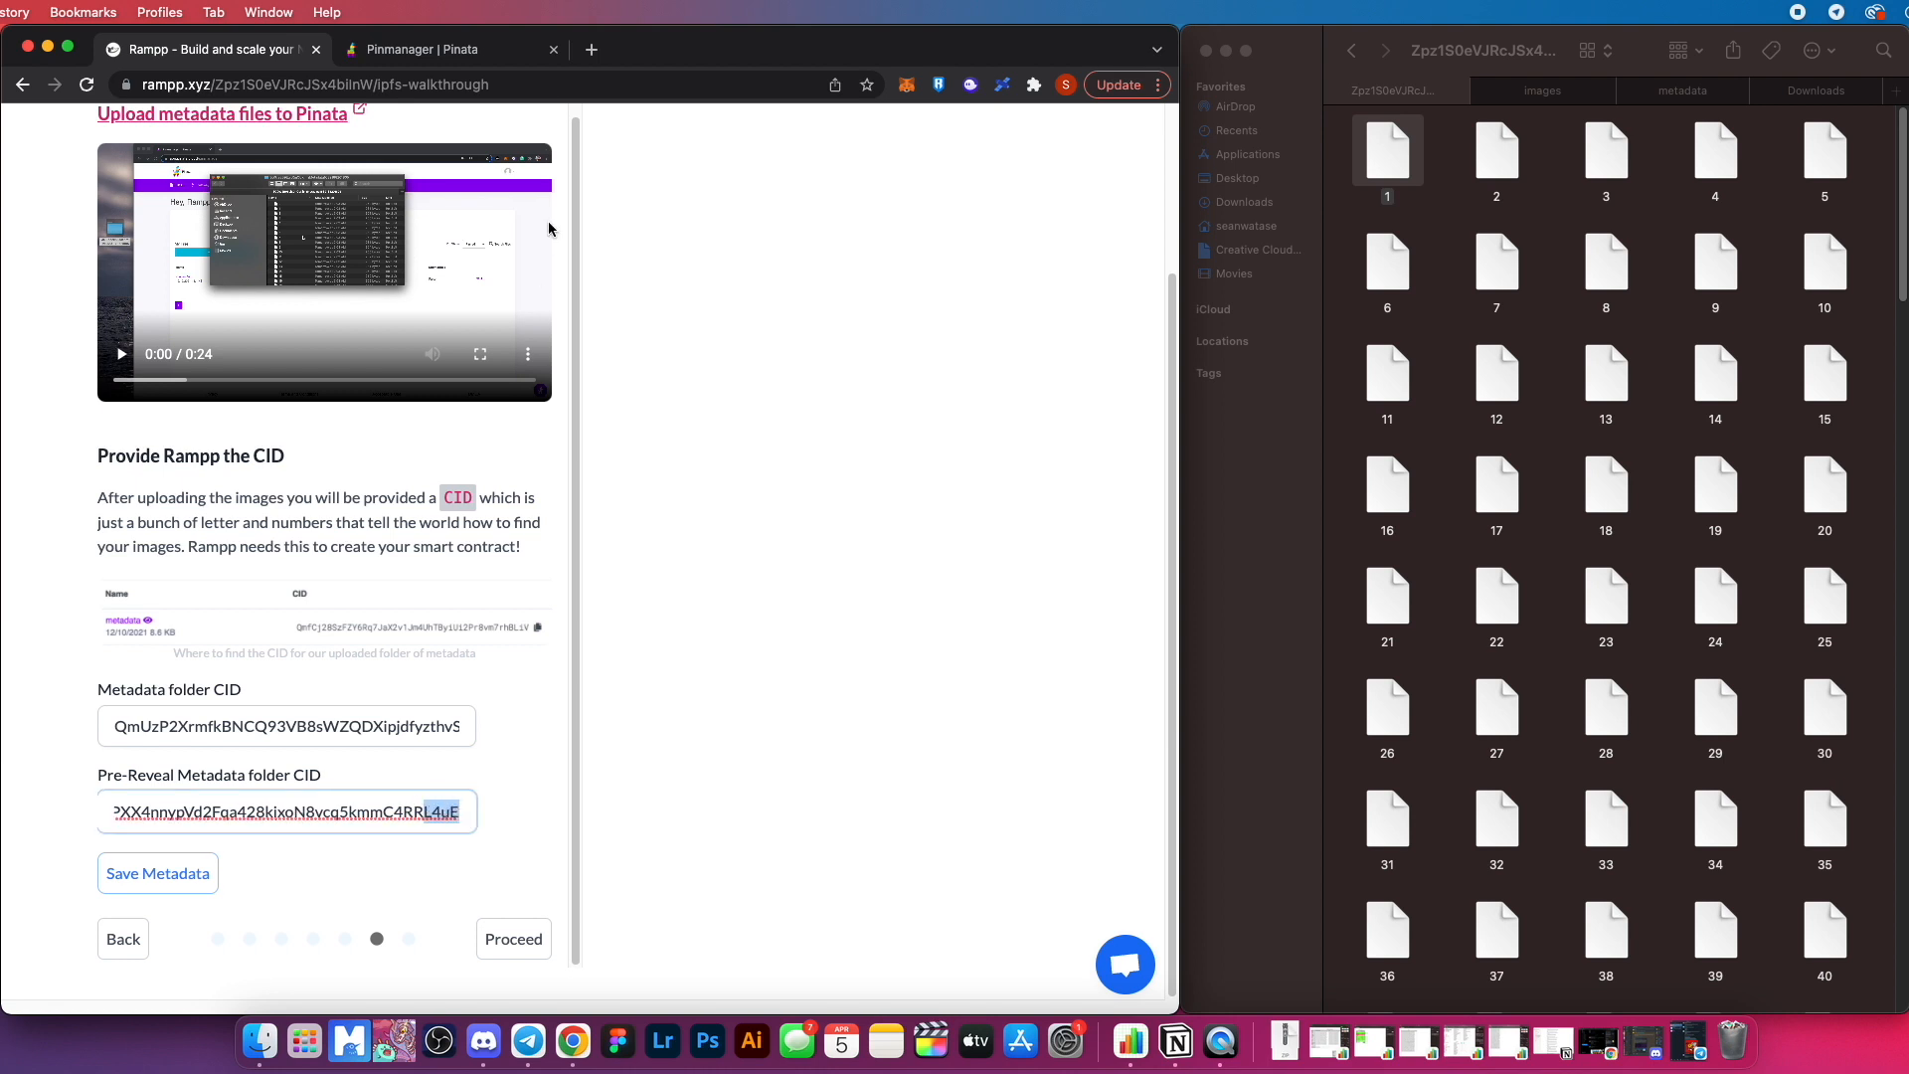
pyautogui.click(396, 56)
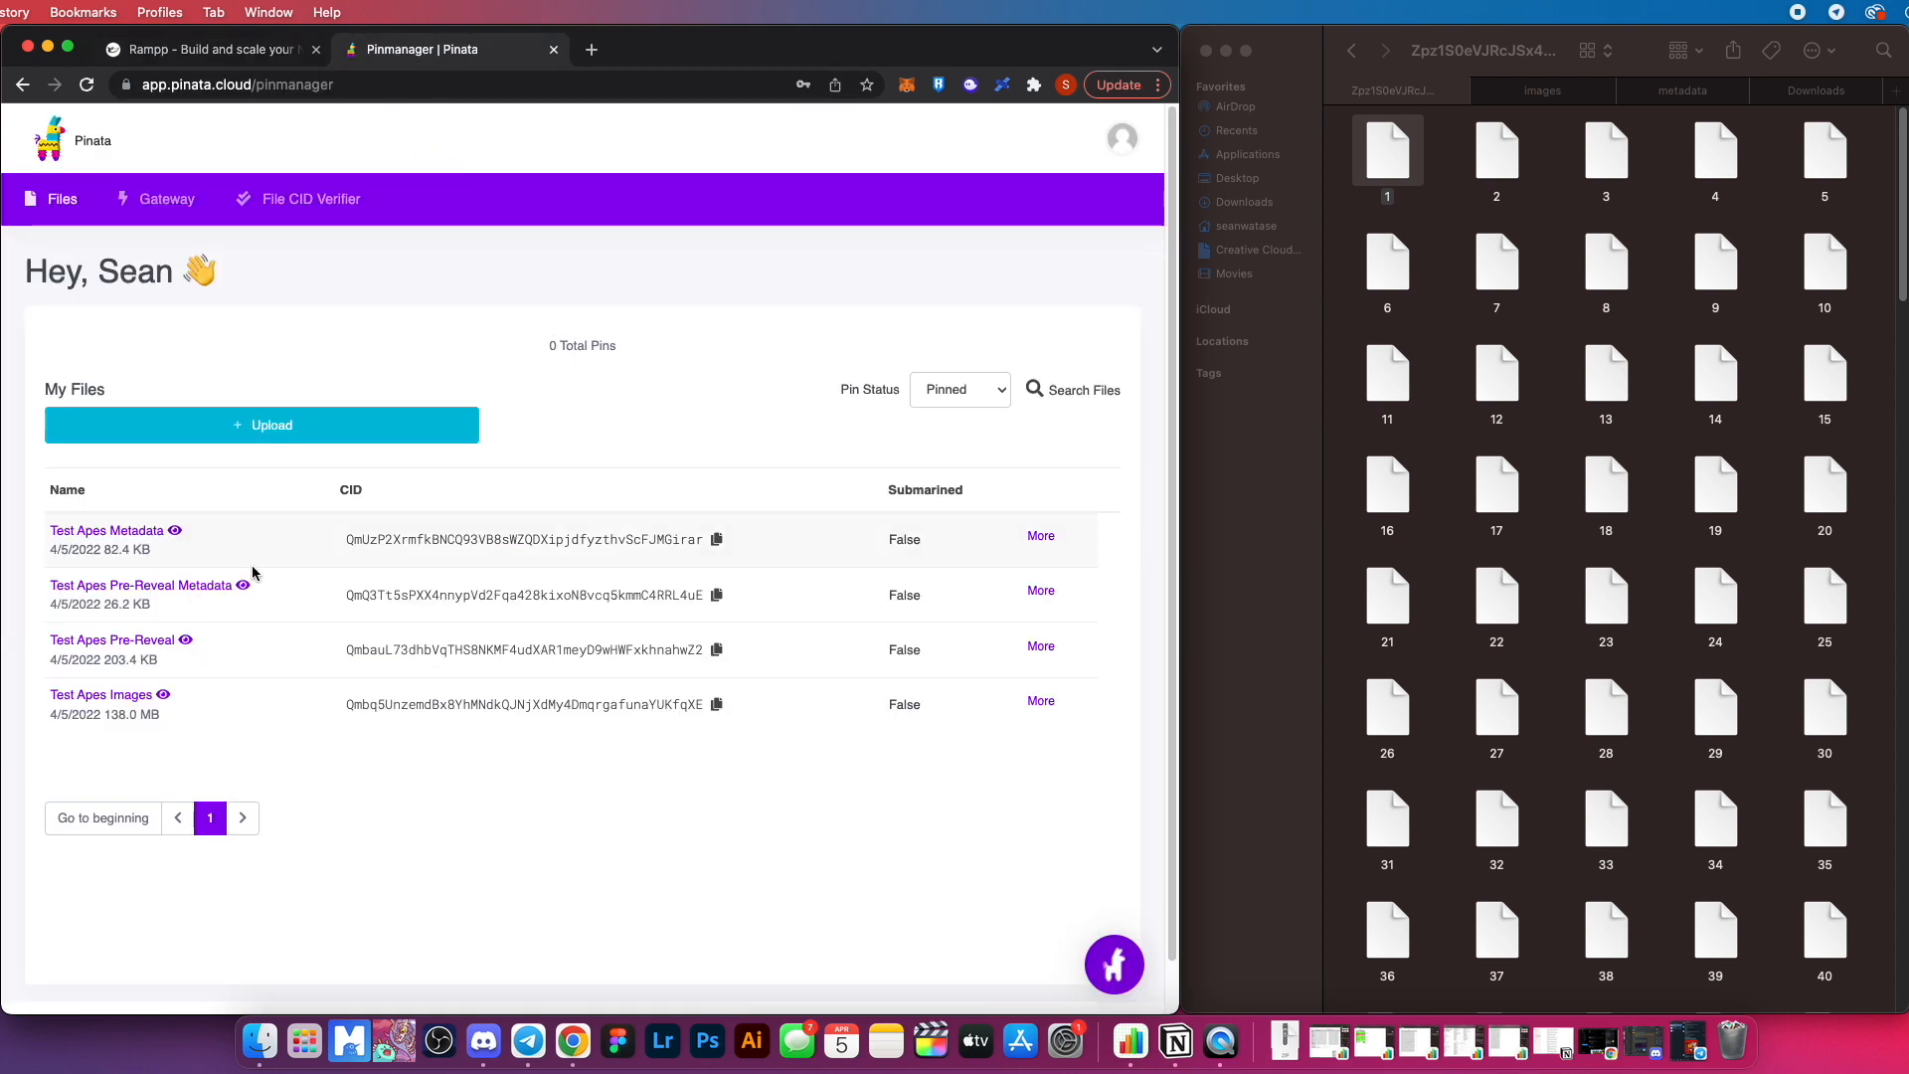
# - Open token 1's file in the Test Apes Pre-Reveal Metadata folder and select its image CID
pyautogui.click(194, 590)
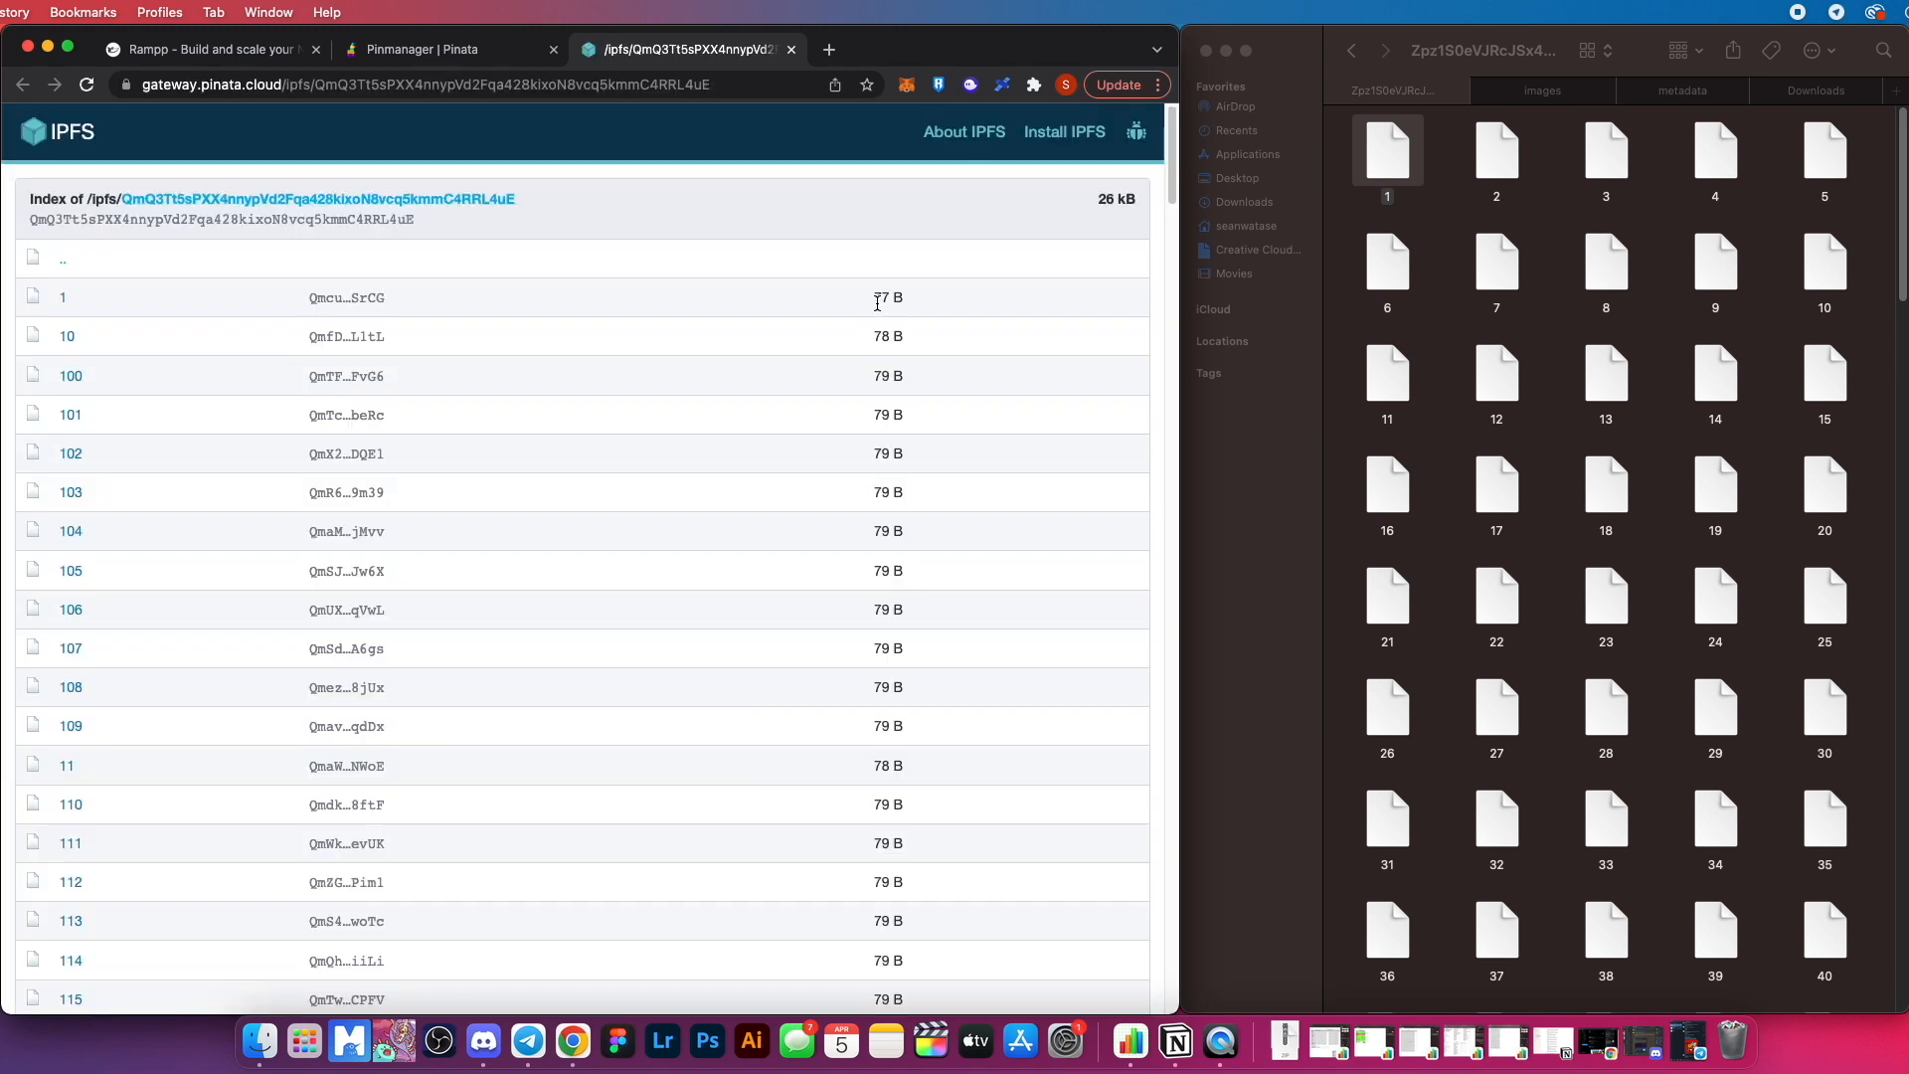
pyautogui.click(62, 300)
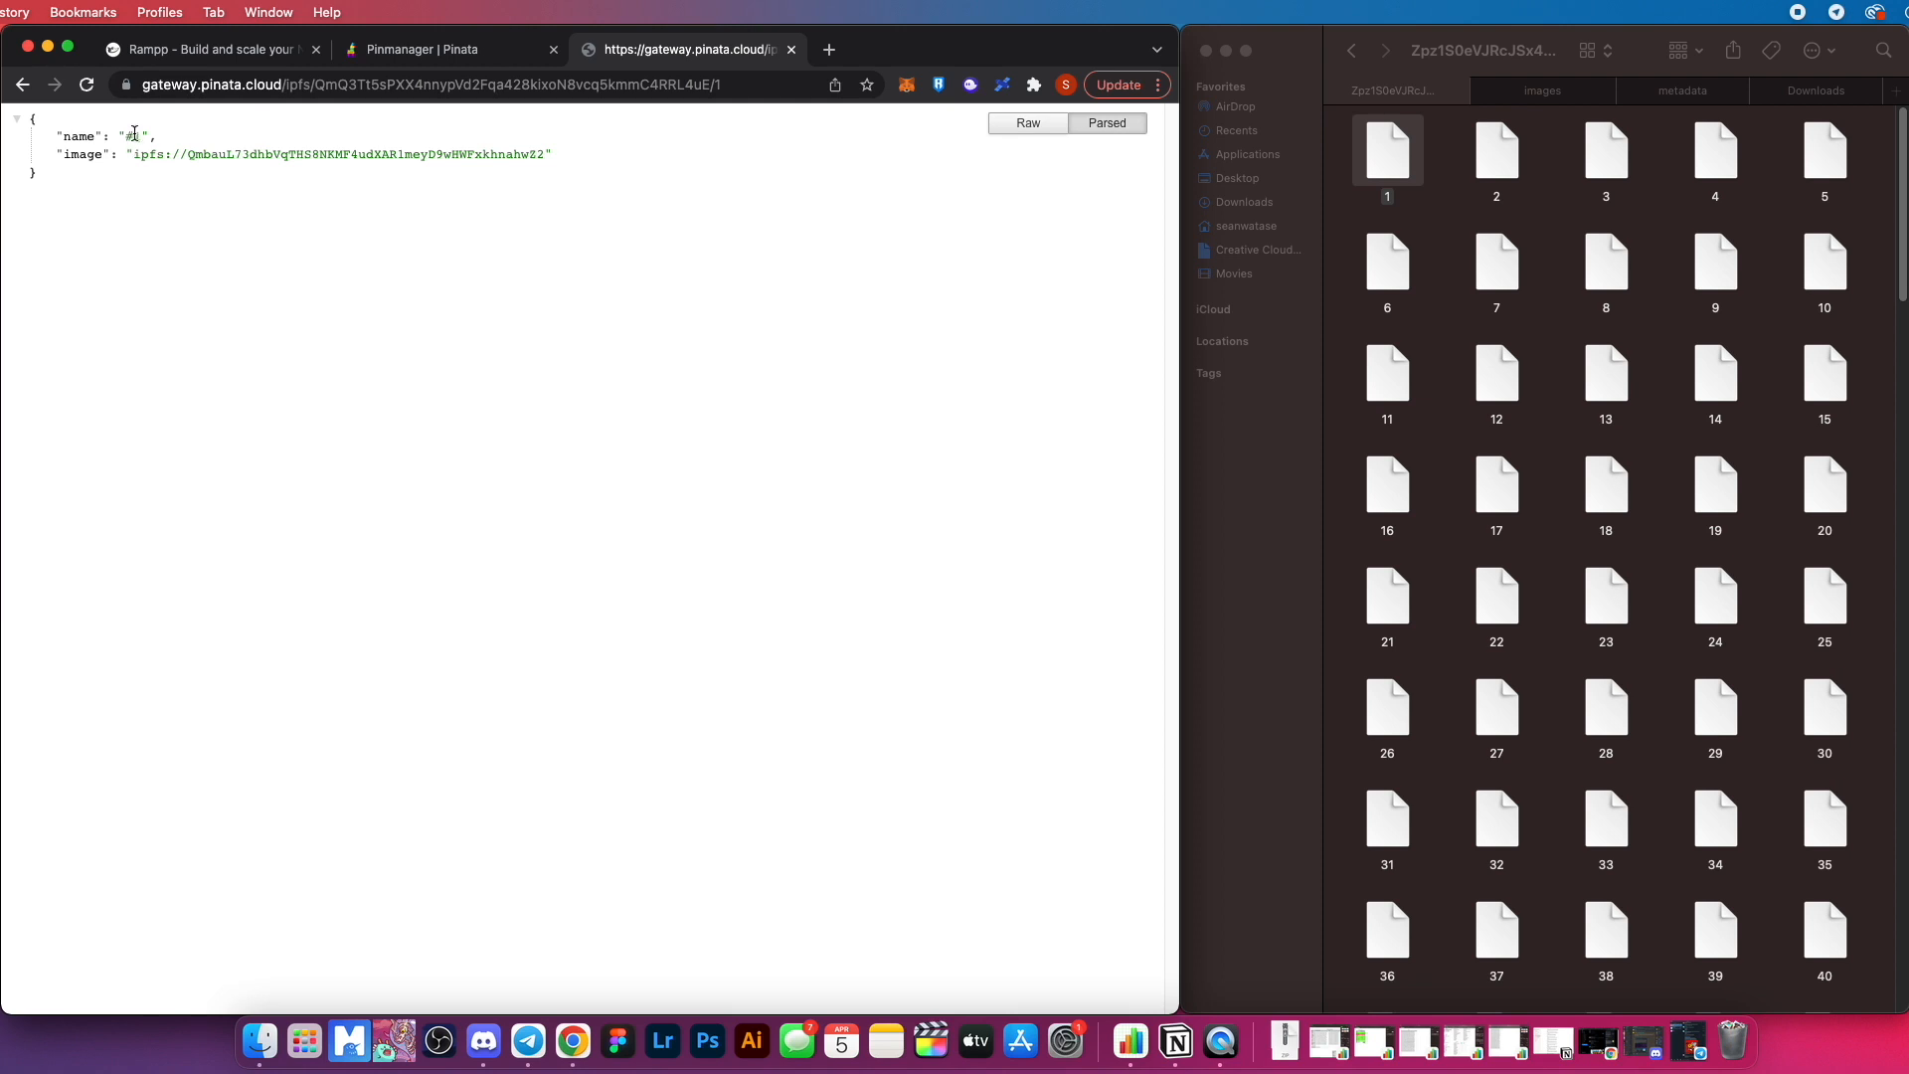
pyautogui.moveTo(133, 154); pyautogui.dragTo(190, 160)
pyautogui.click(545, 167)
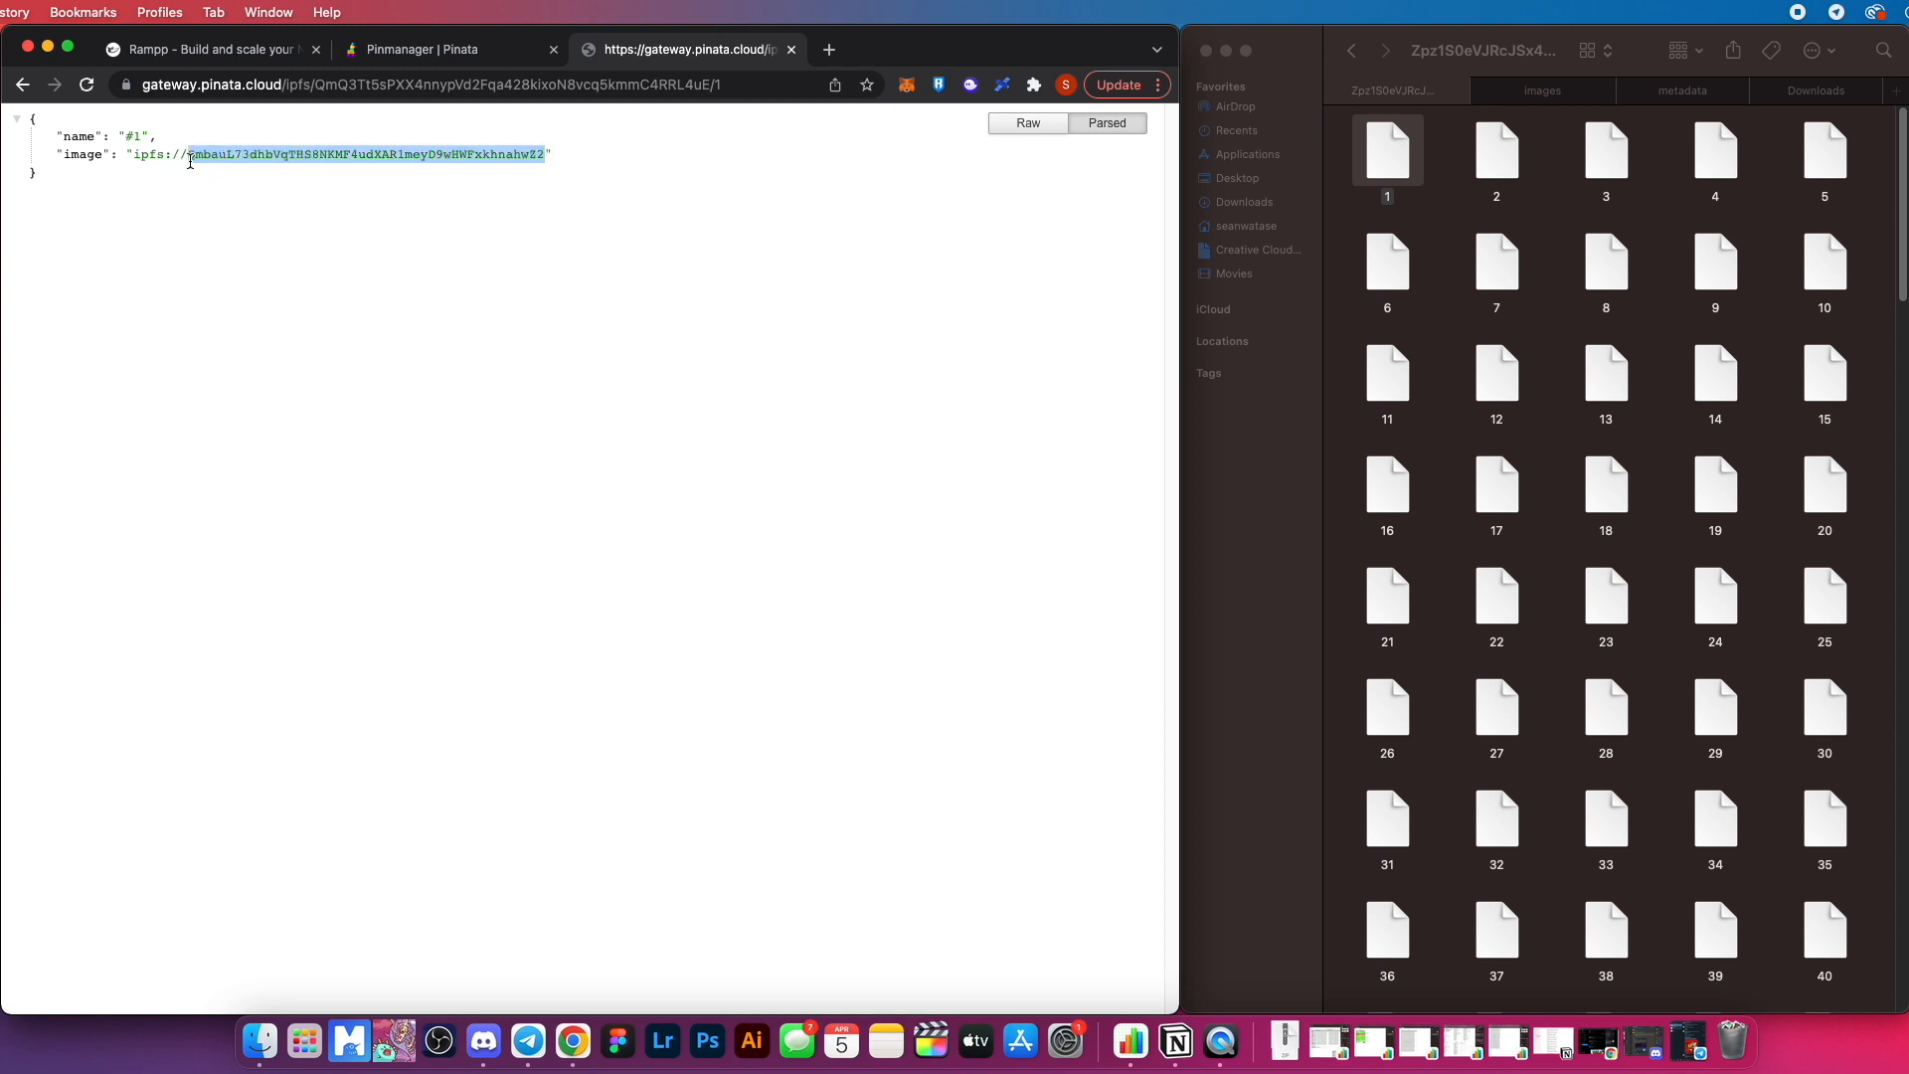
# - Load the pre-reveal image on the IPFS gateway using that image CID, then close the preview
pyautogui.click(294, 83)
pyautogui.click(328, 85)
pyautogui.moveTo(367, 88); pyautogui.dragTo(770, 88)
pyautogui.press('super+v')
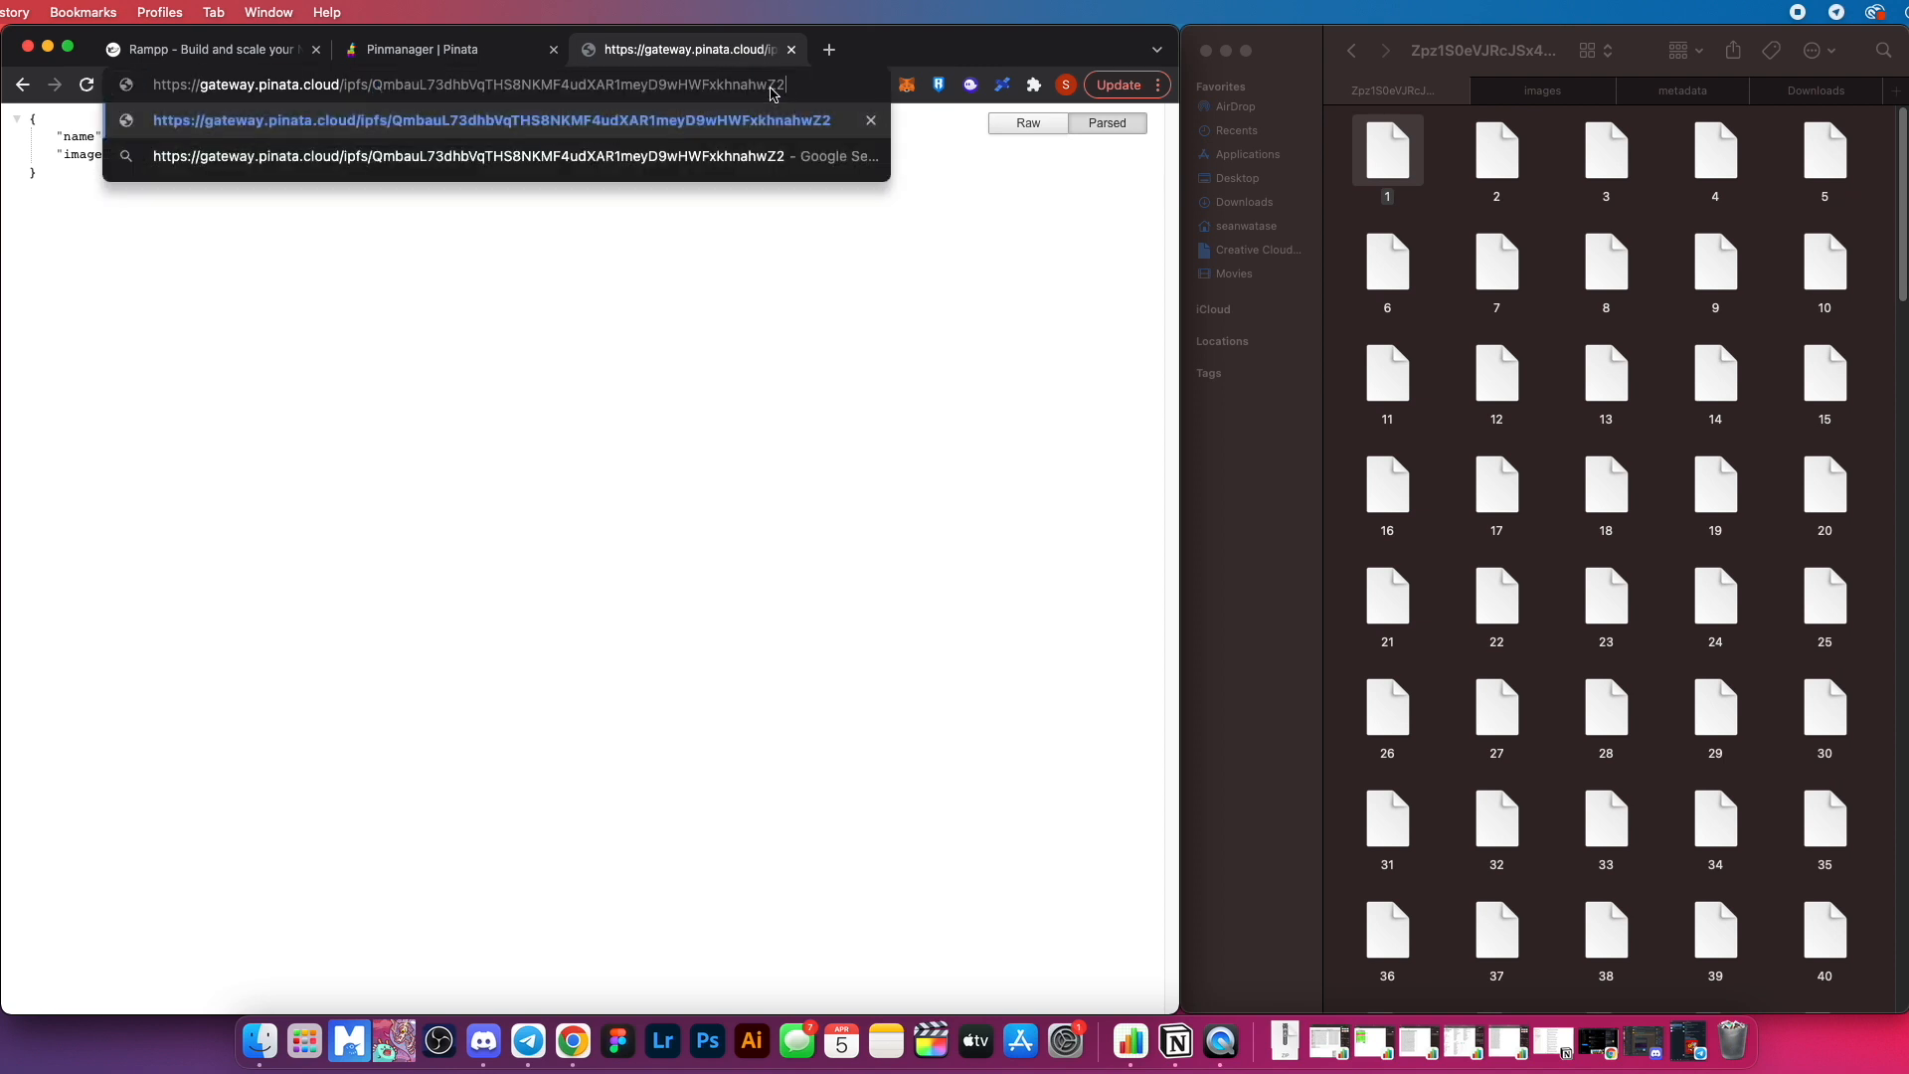
pyautogui.press('Return')
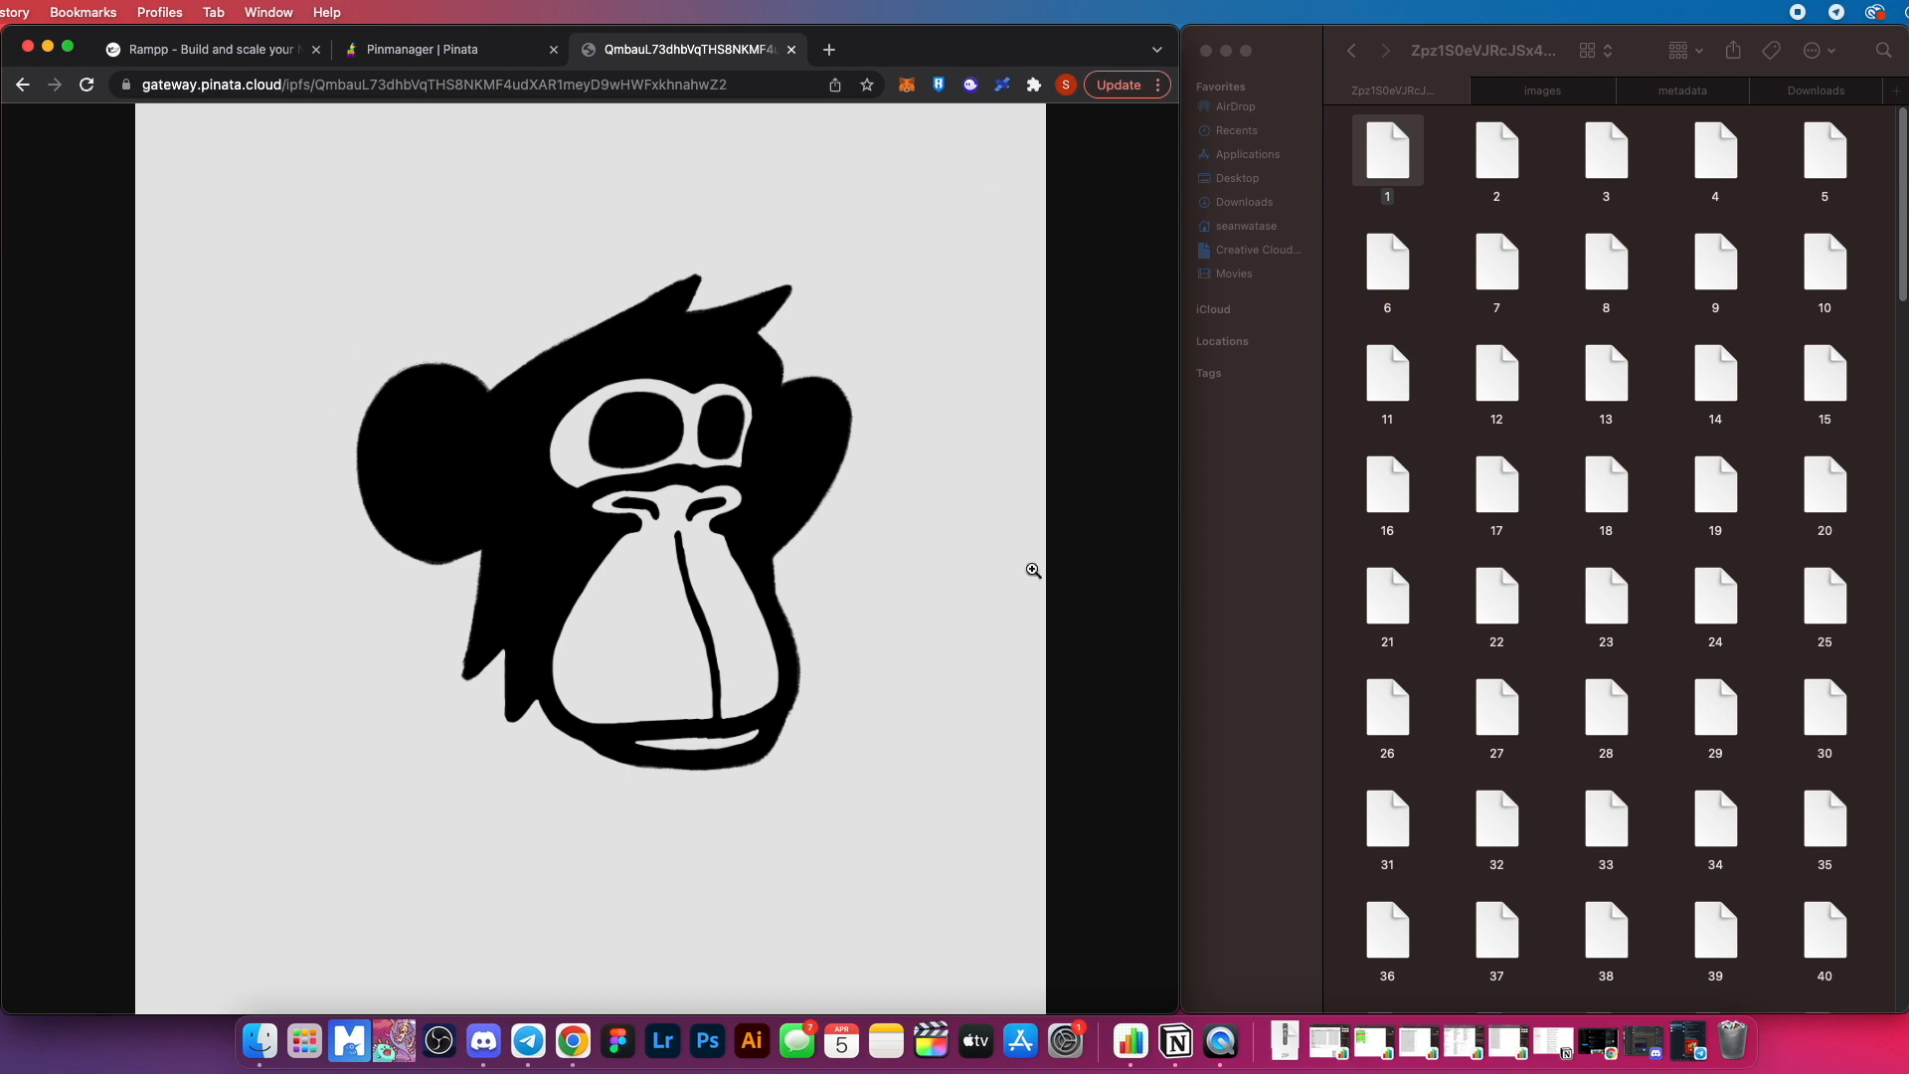
pyautogui.click(792, 49)
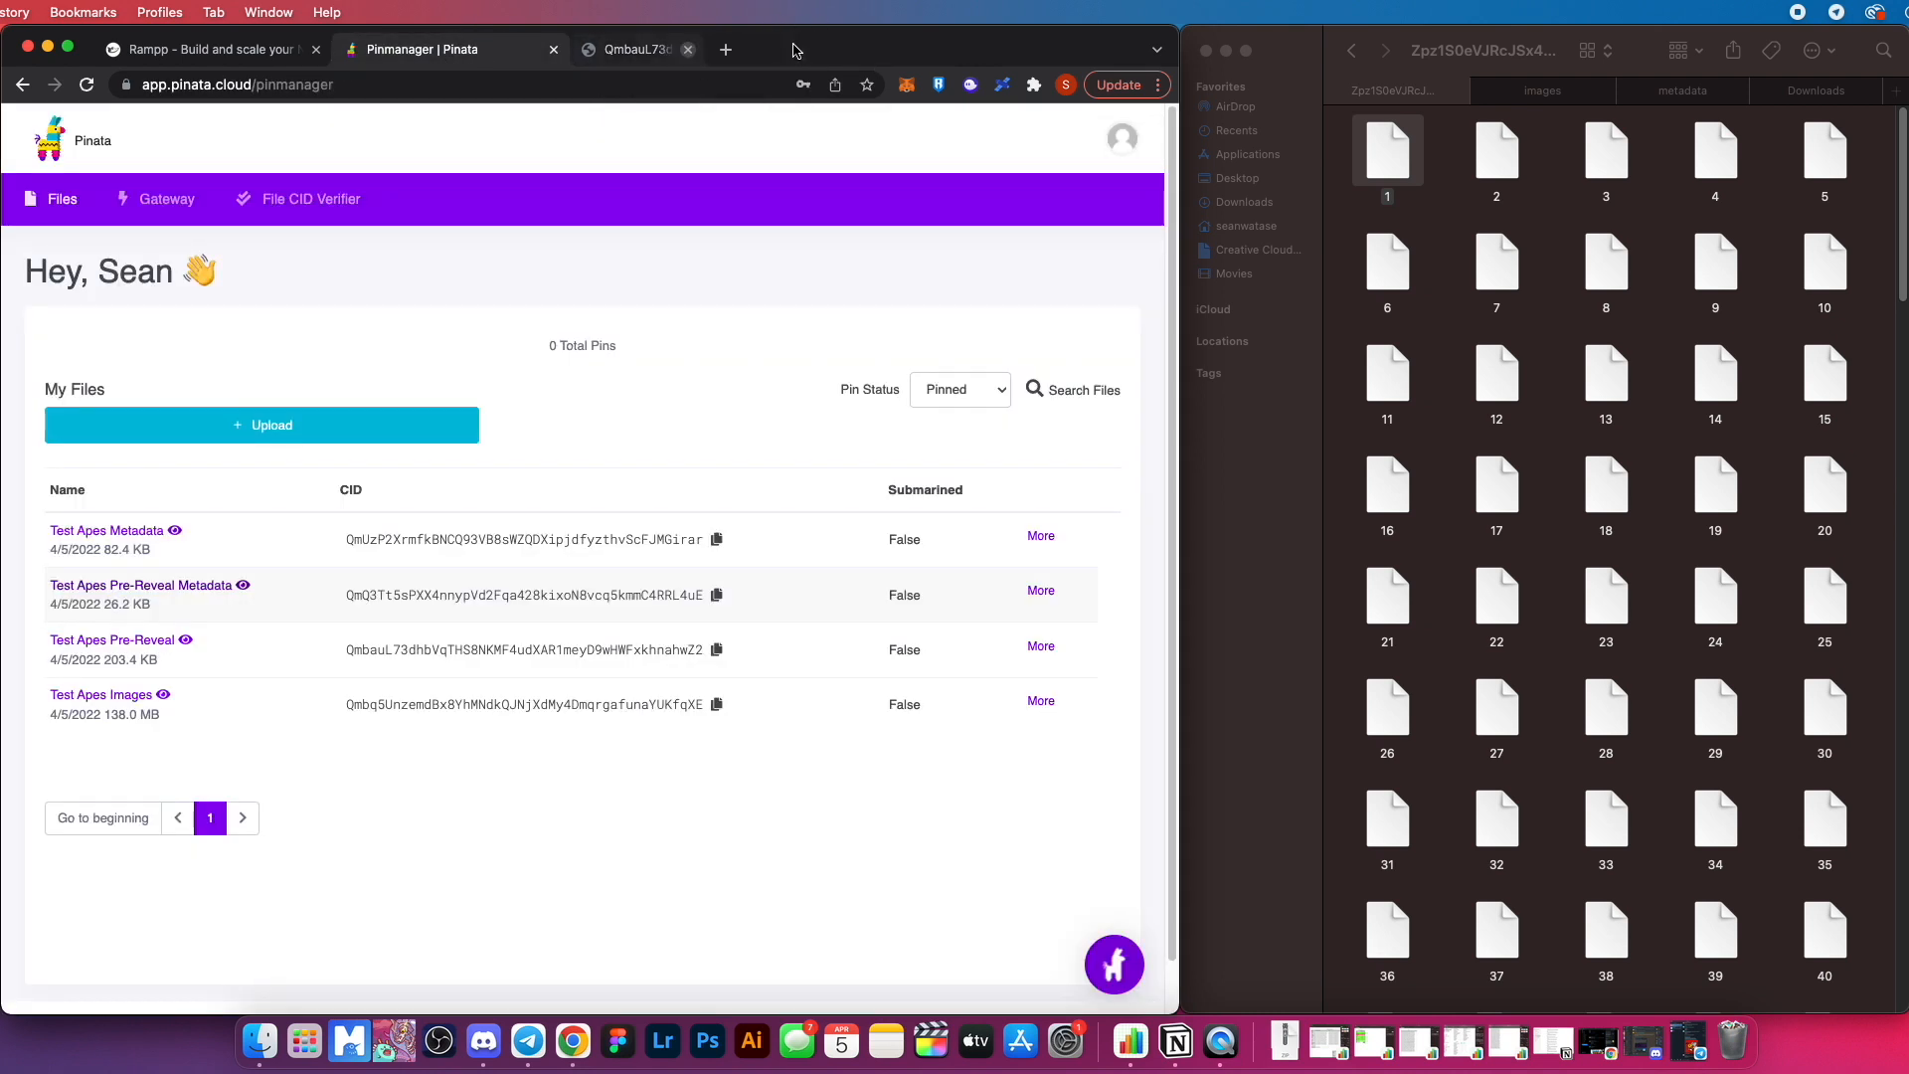
pyautogui.click(248, 58)
# - Proceed to Validate & Finish and confirm both metadata checks are green and both images load
pyautogui.scroll(1, 511, 824)
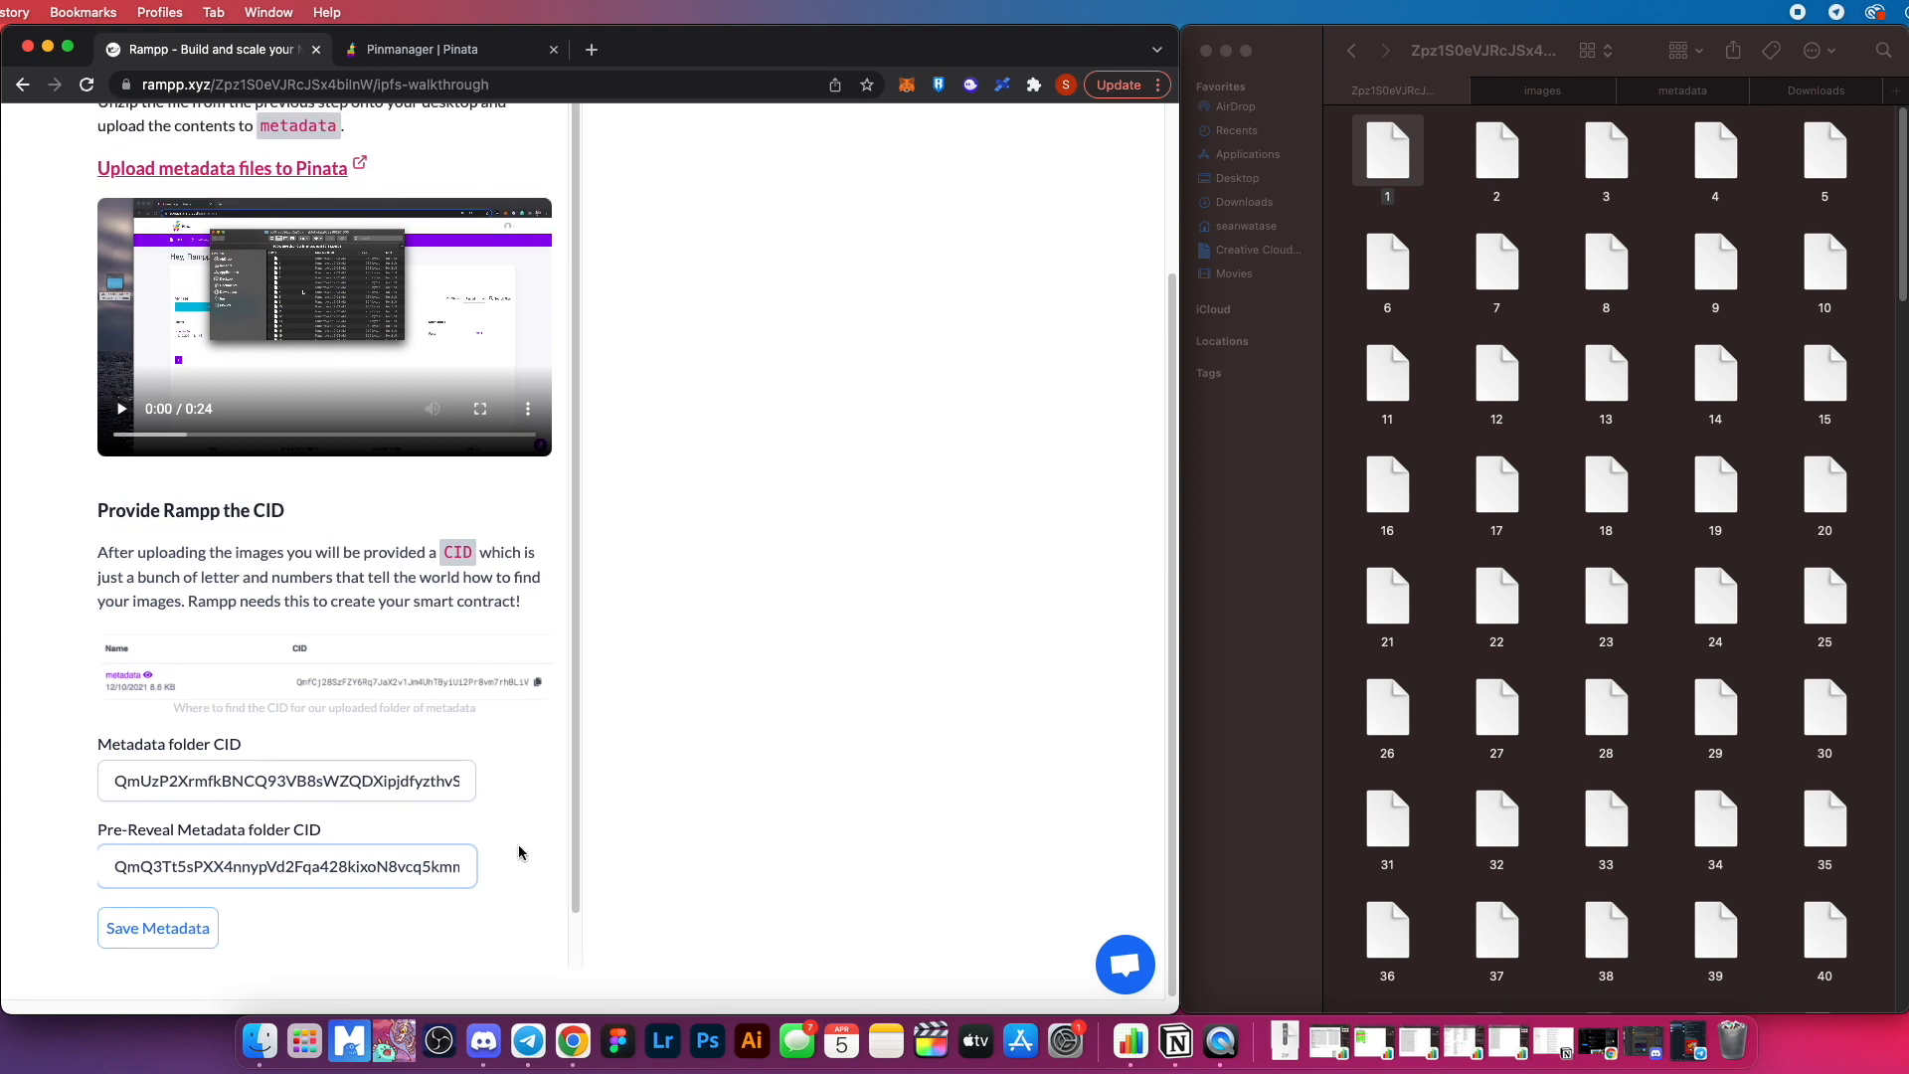
pyautogui.scroll(-1, 511, 824)
pyautogui.click(525, 934)
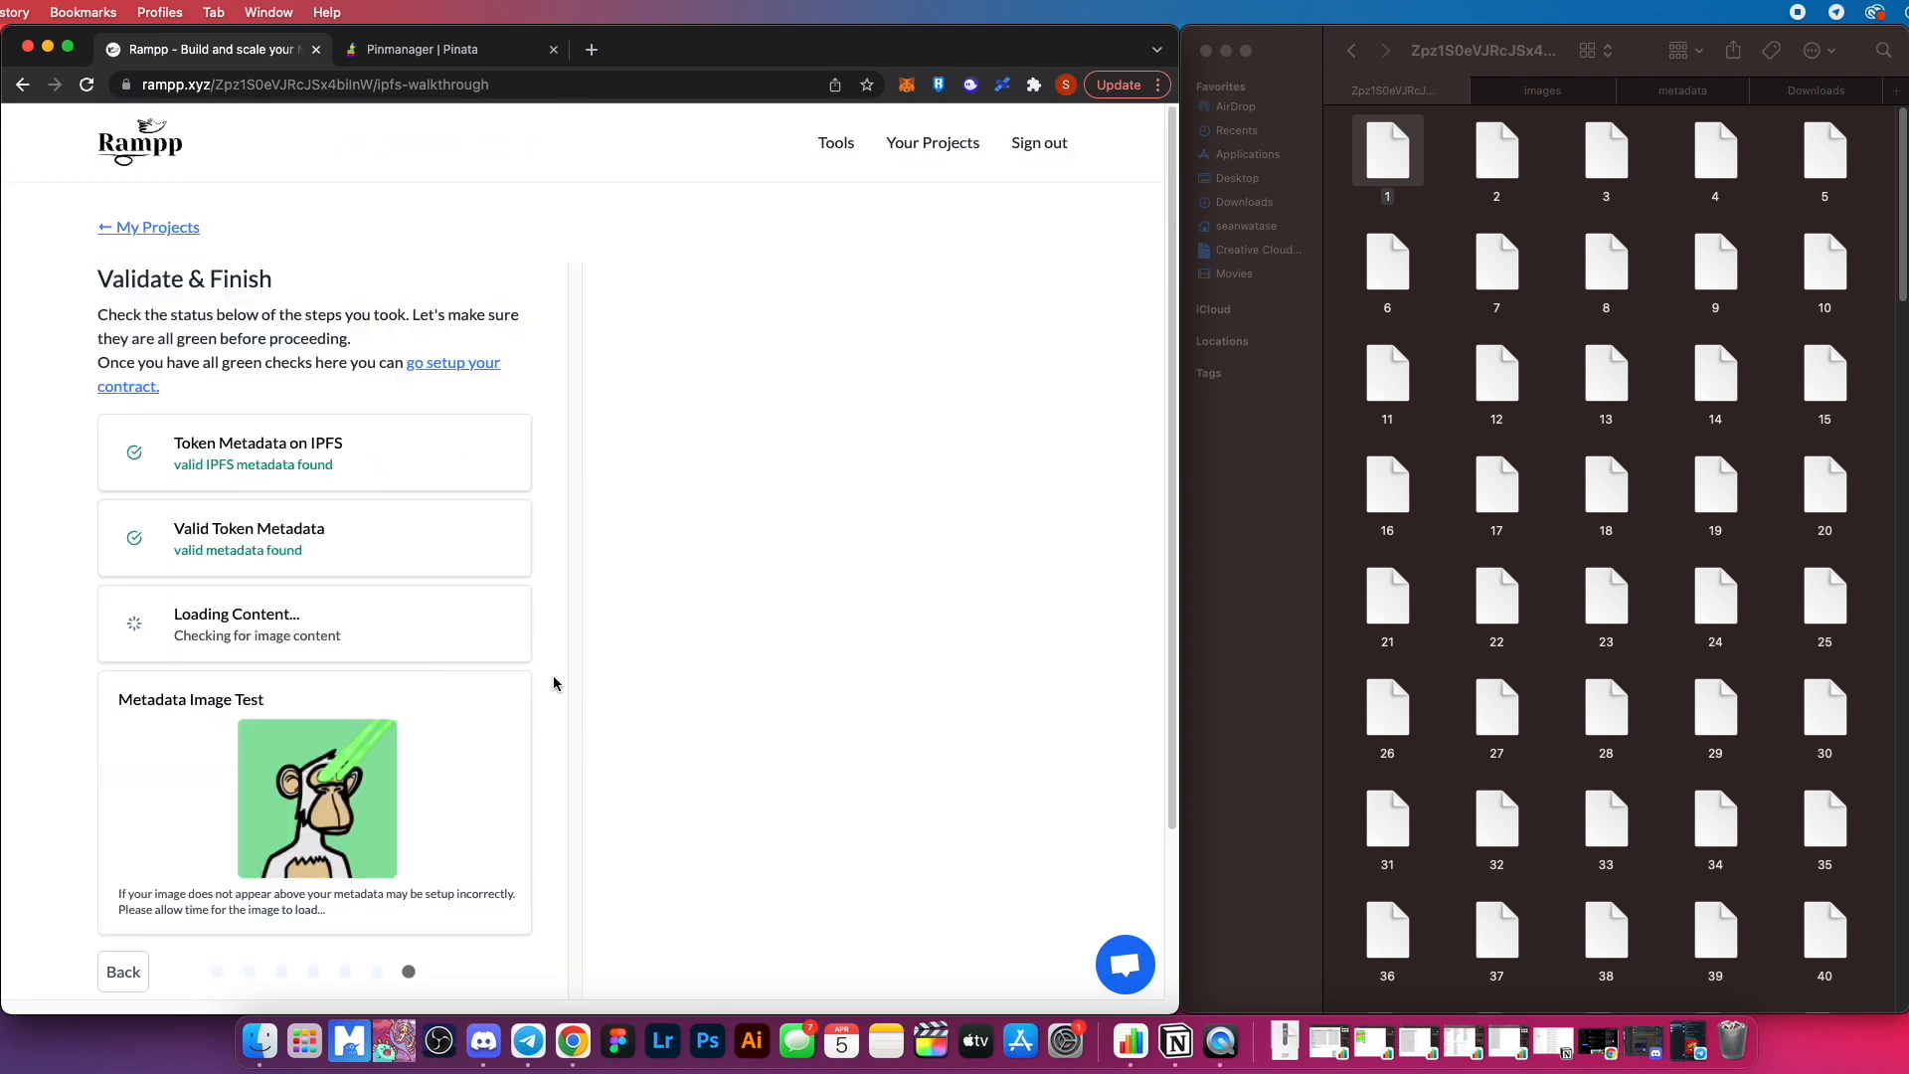
pyautogui.scroll(-1, 348, 696)
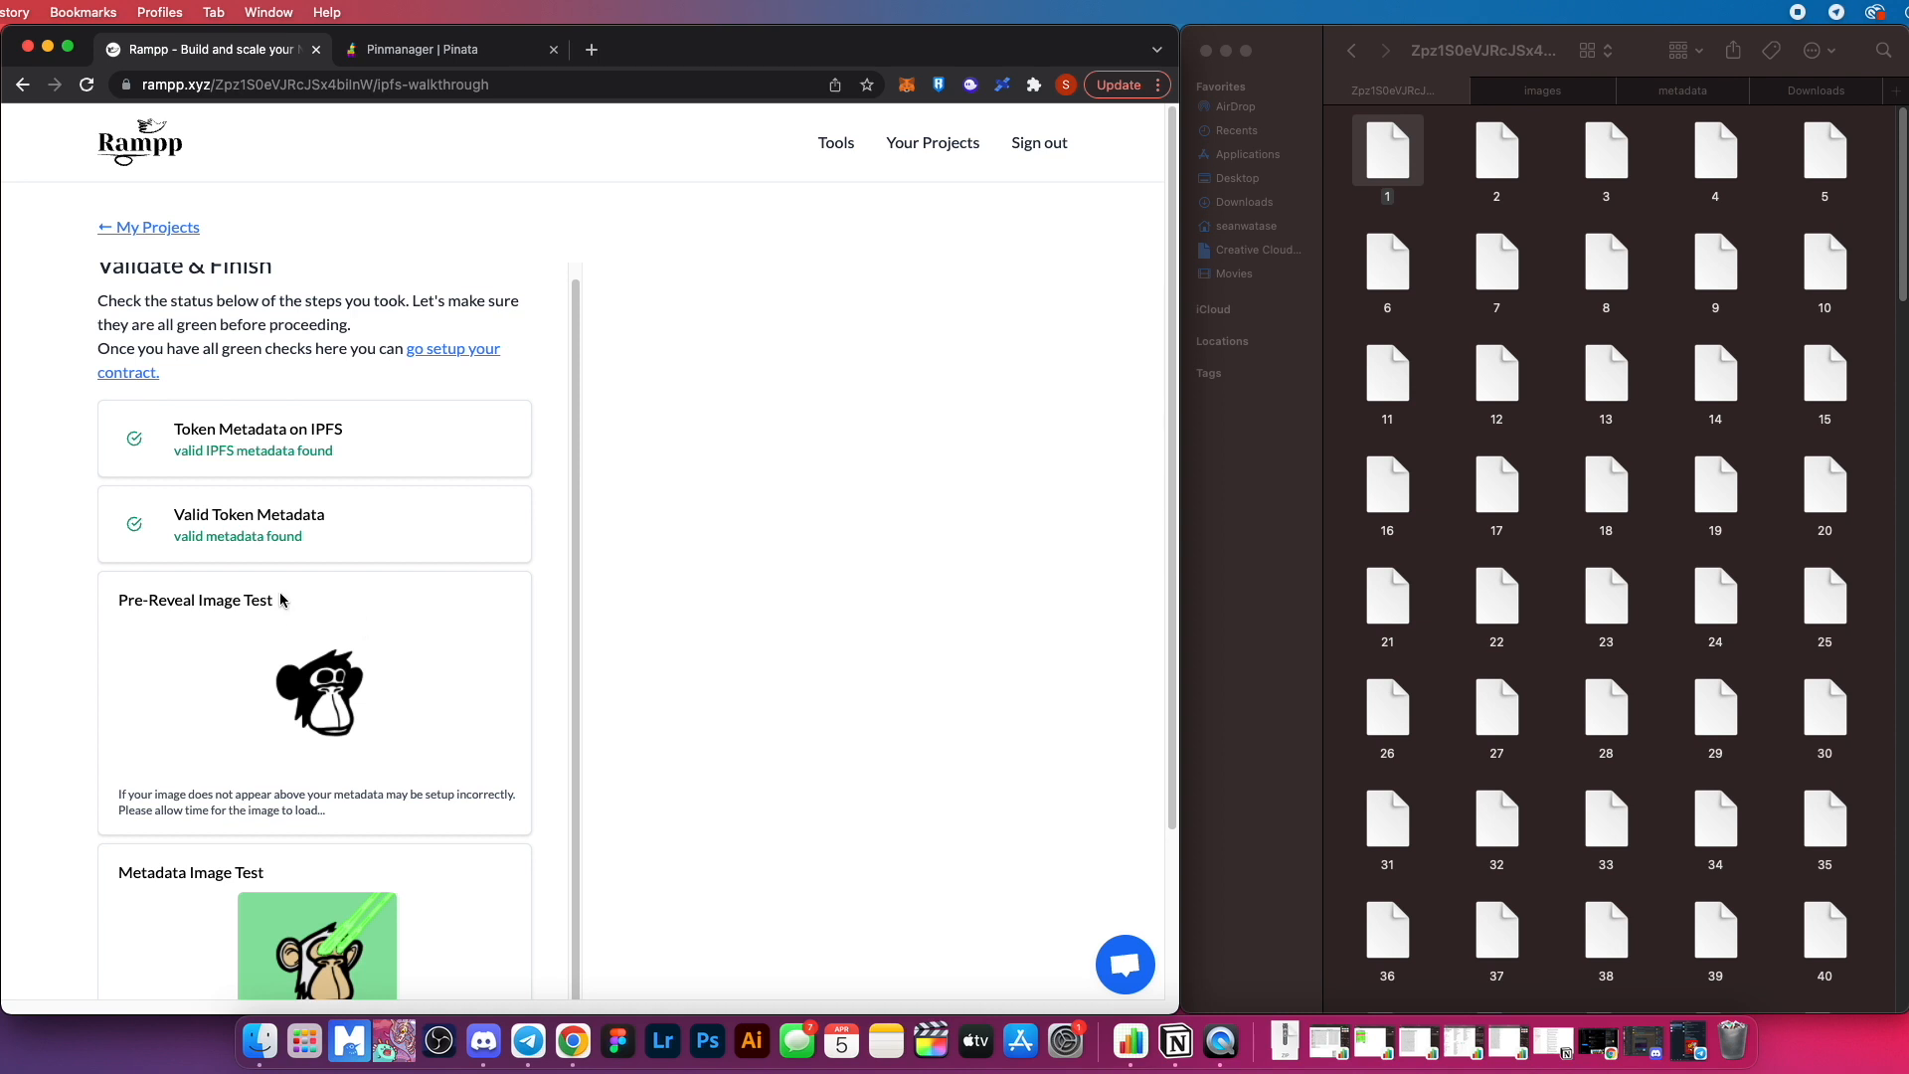
pyautogui.scroll(-5, 283, 600)
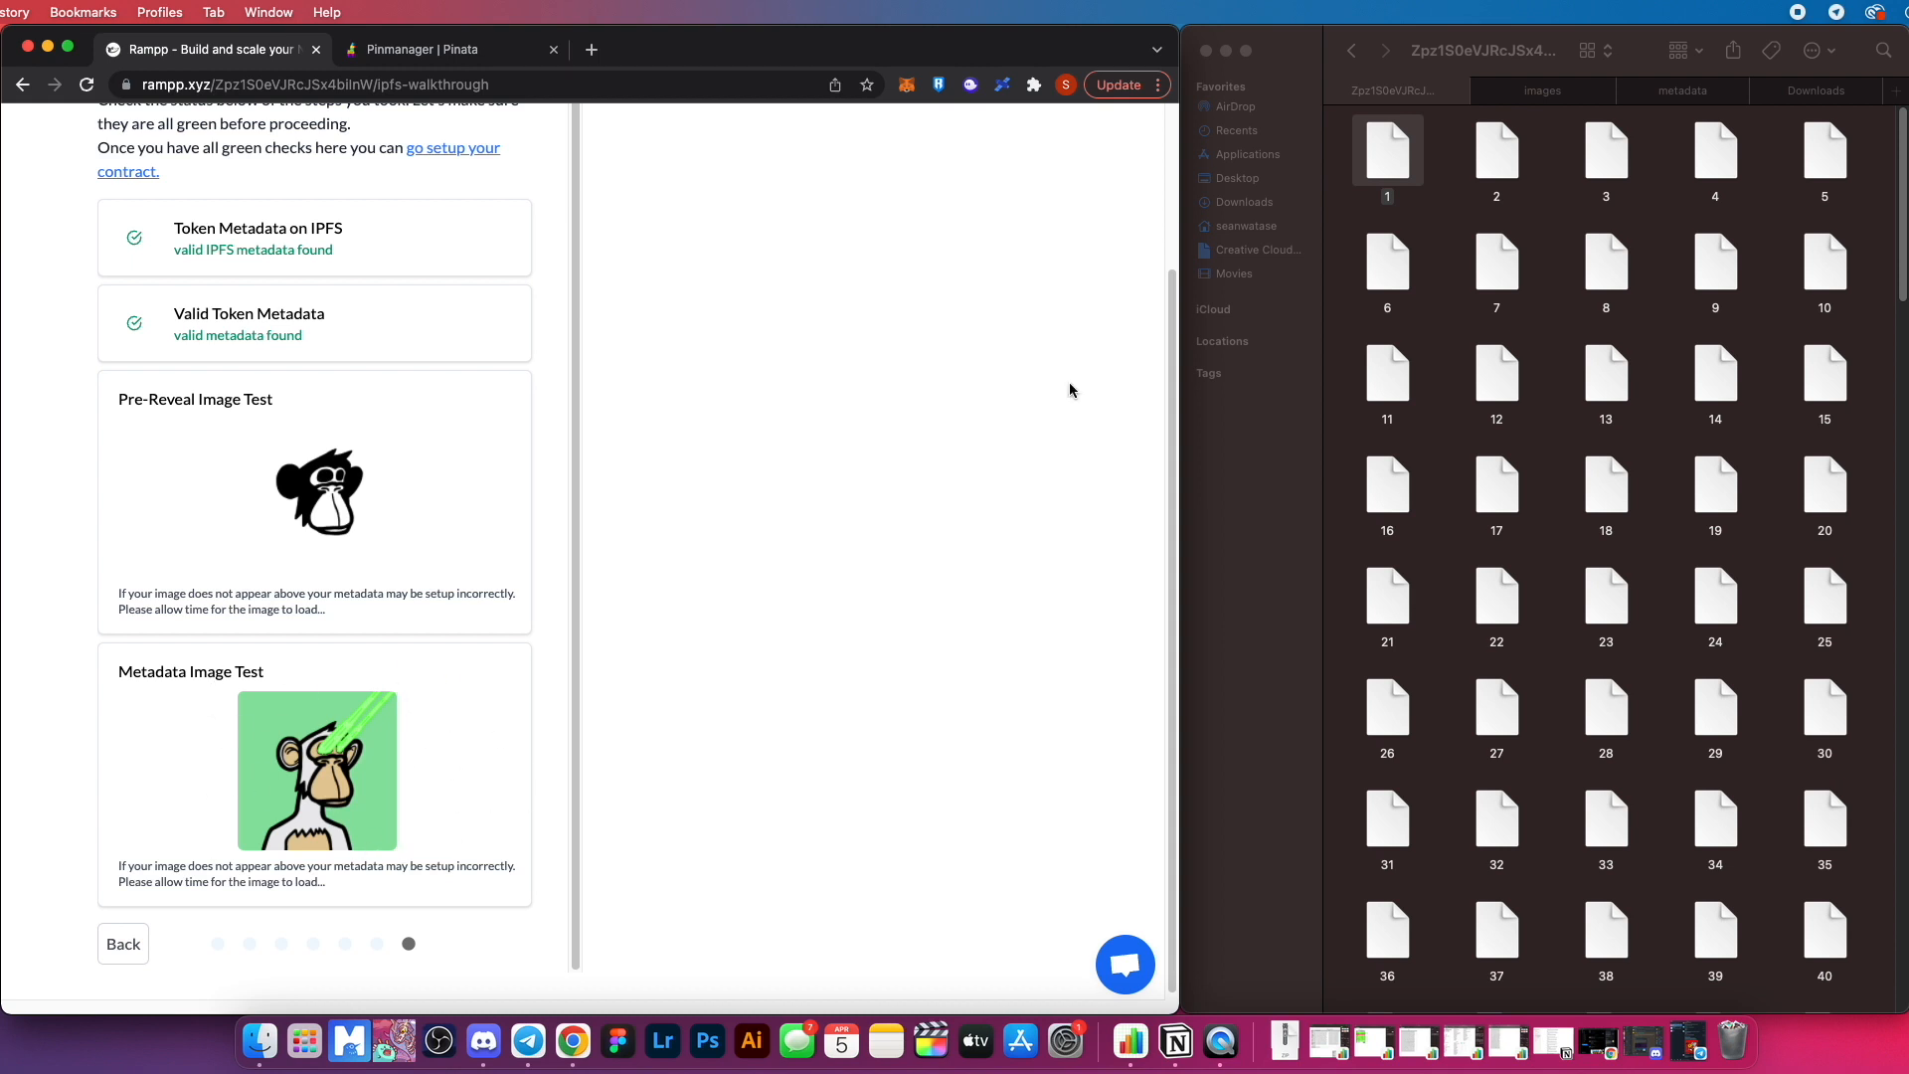
pyautogui.scroll(1, 438, 818)
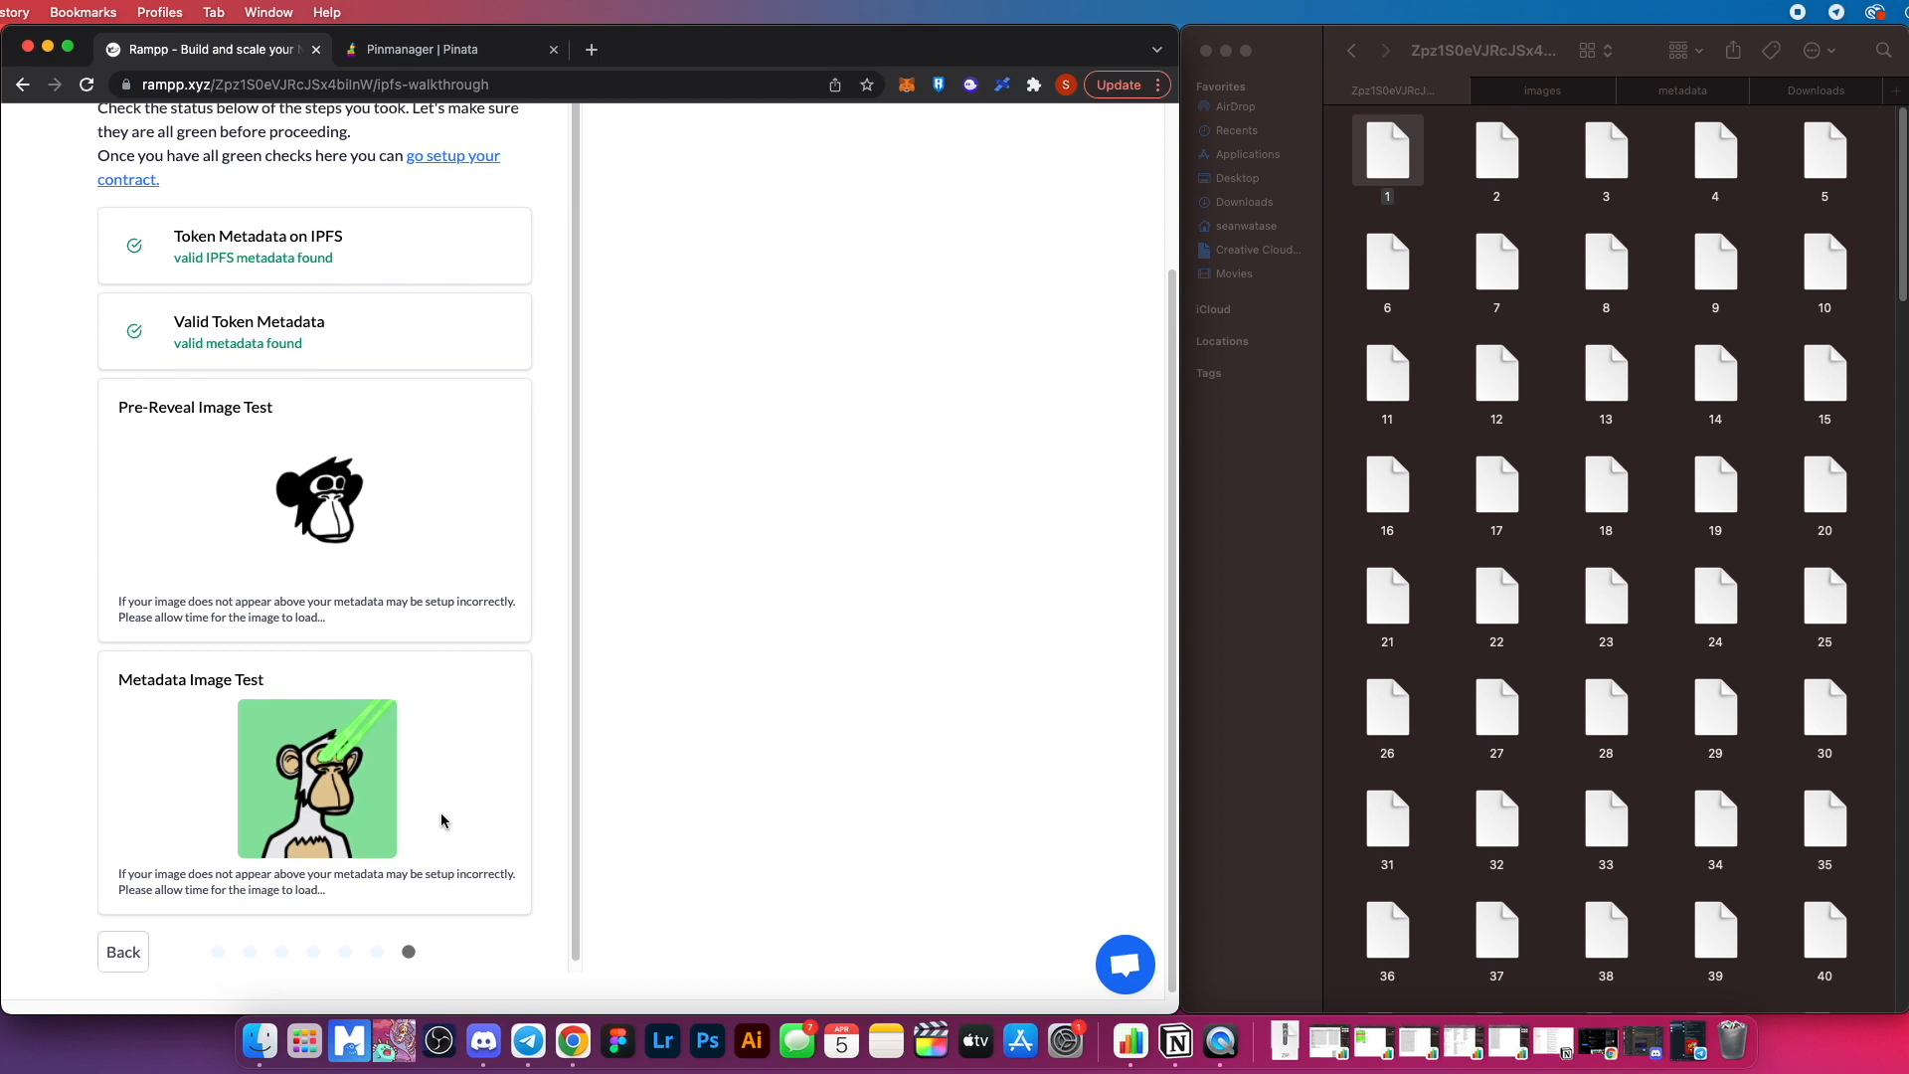
pyautogui.scroll(3, 290, 426)
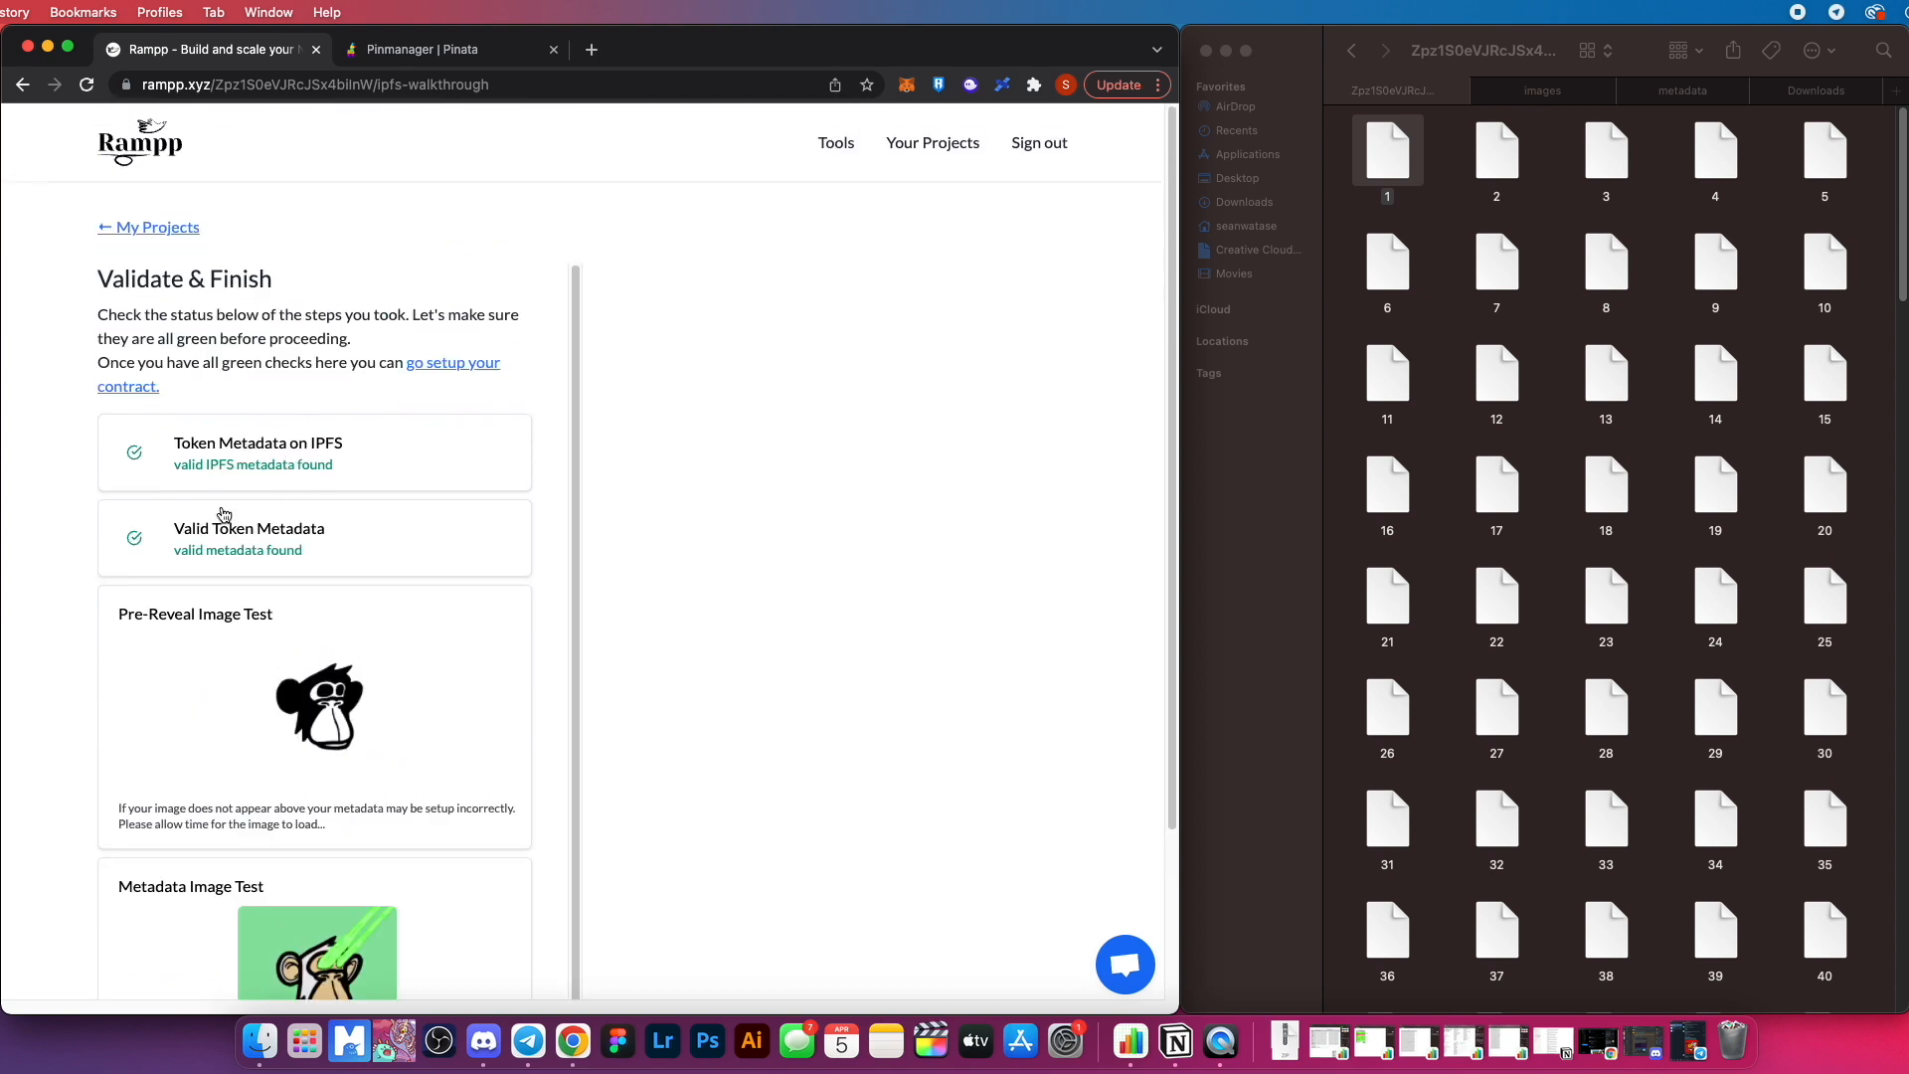
pyautogui.scroll(-1, 362, 728)
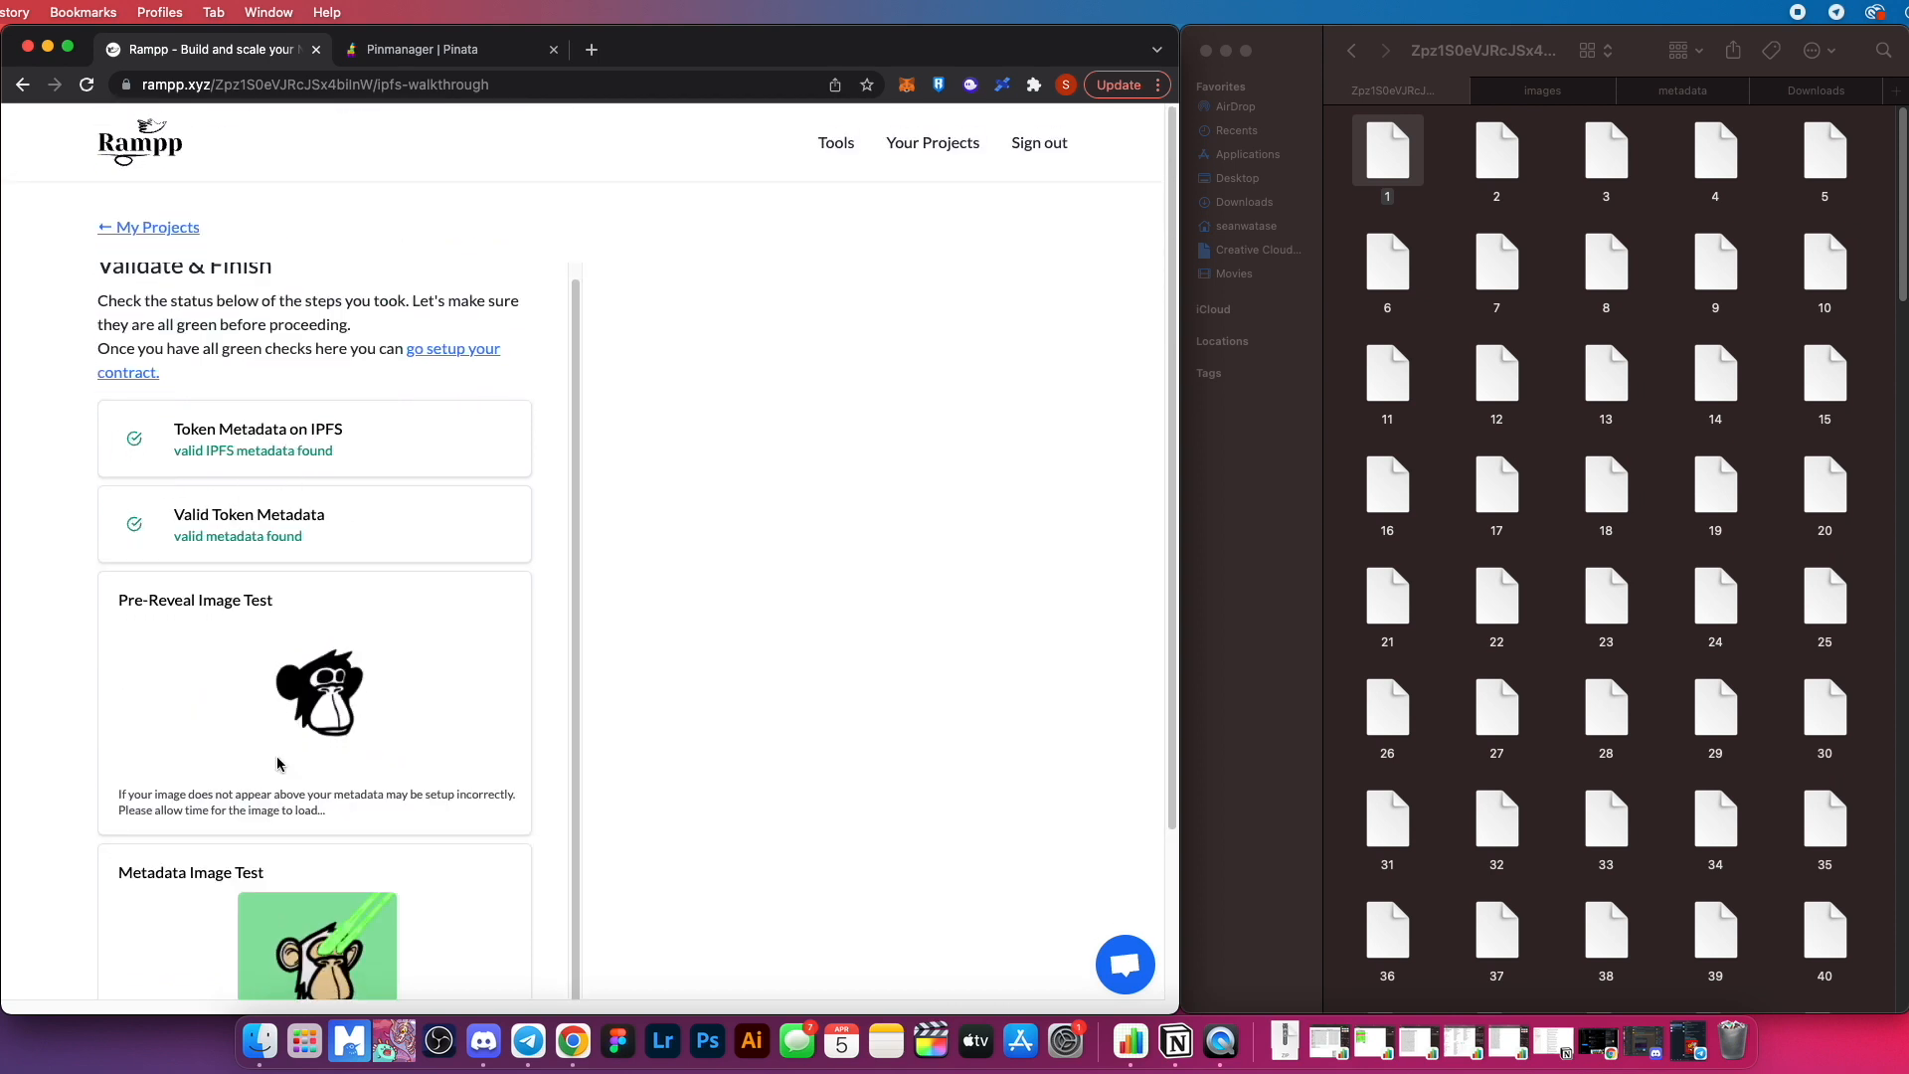
pyautogui.scroll(-3, 428, 790)
pyautogui.scroll(3, 428, 791)
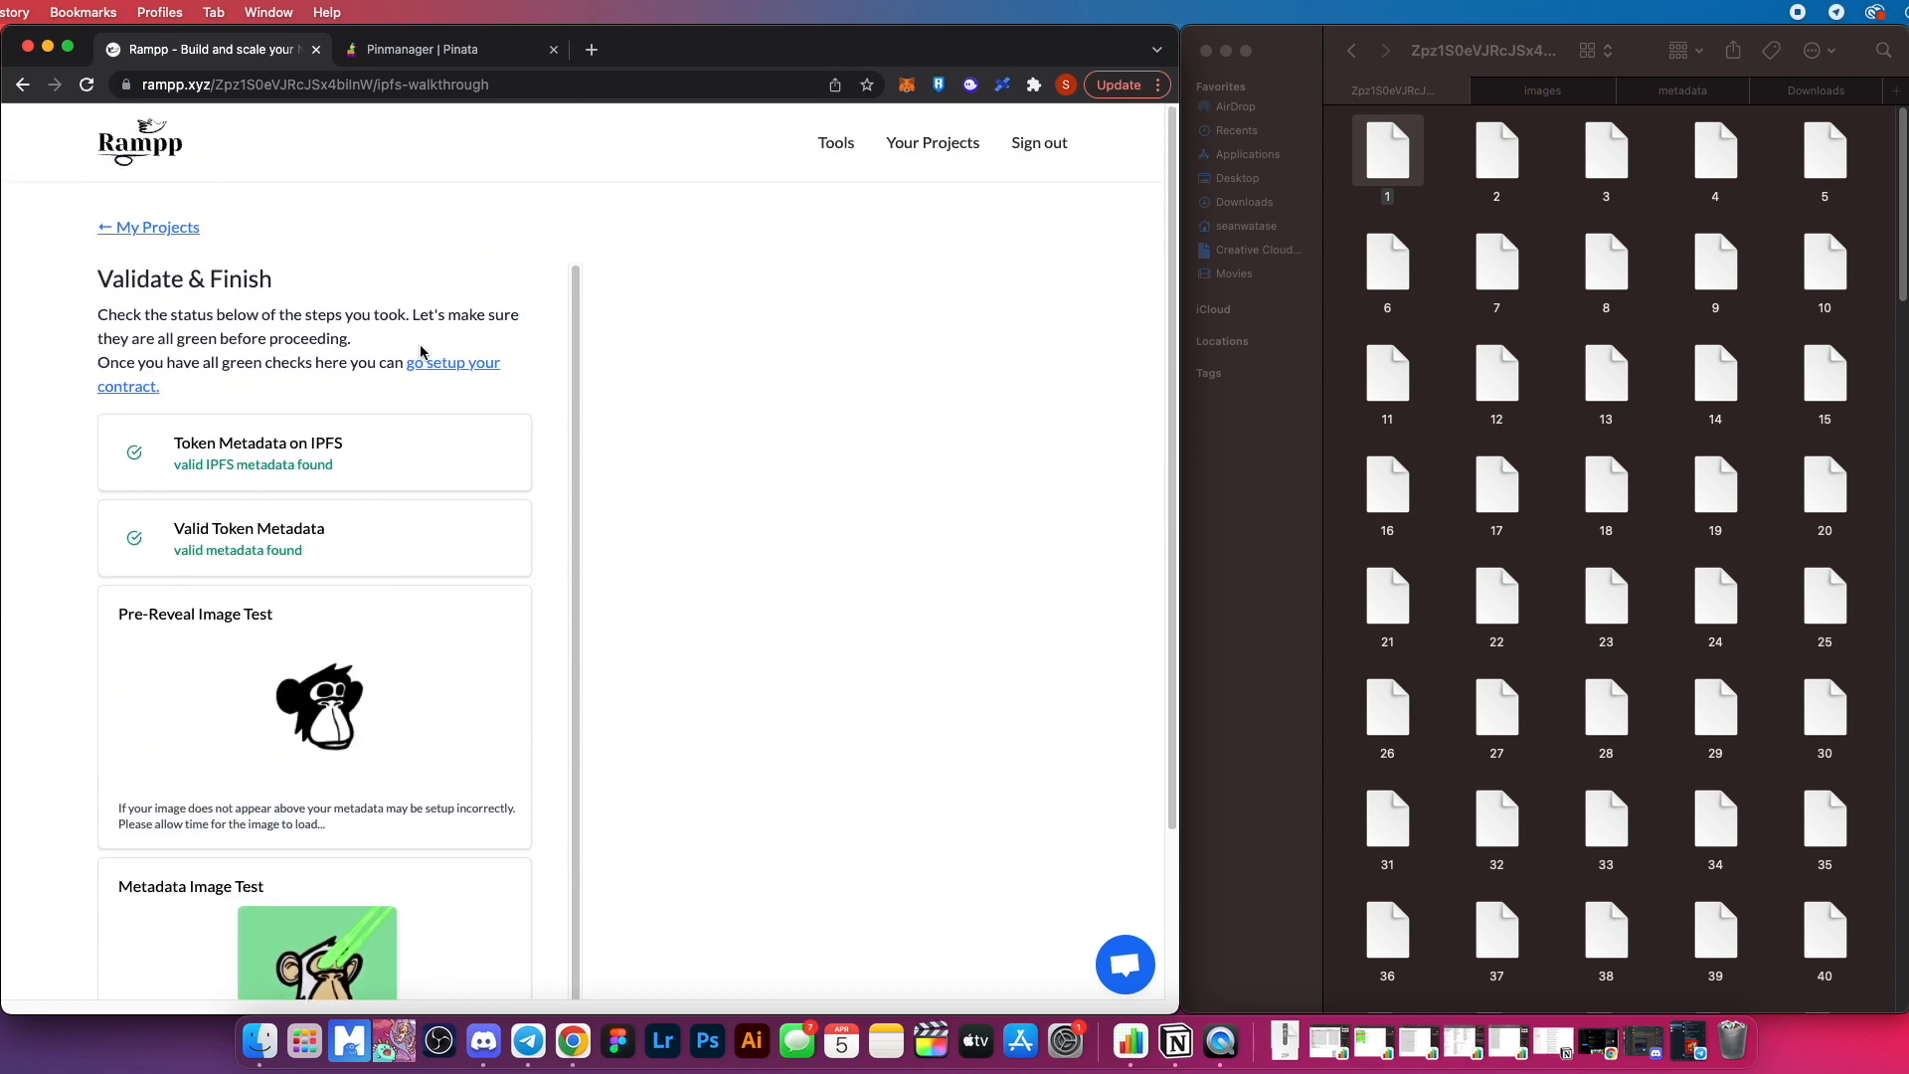
# - Open the contract's Project Information, trying Optimism and Polygon before keeping Ethereum as the network
pyautogui.click(465, 365)
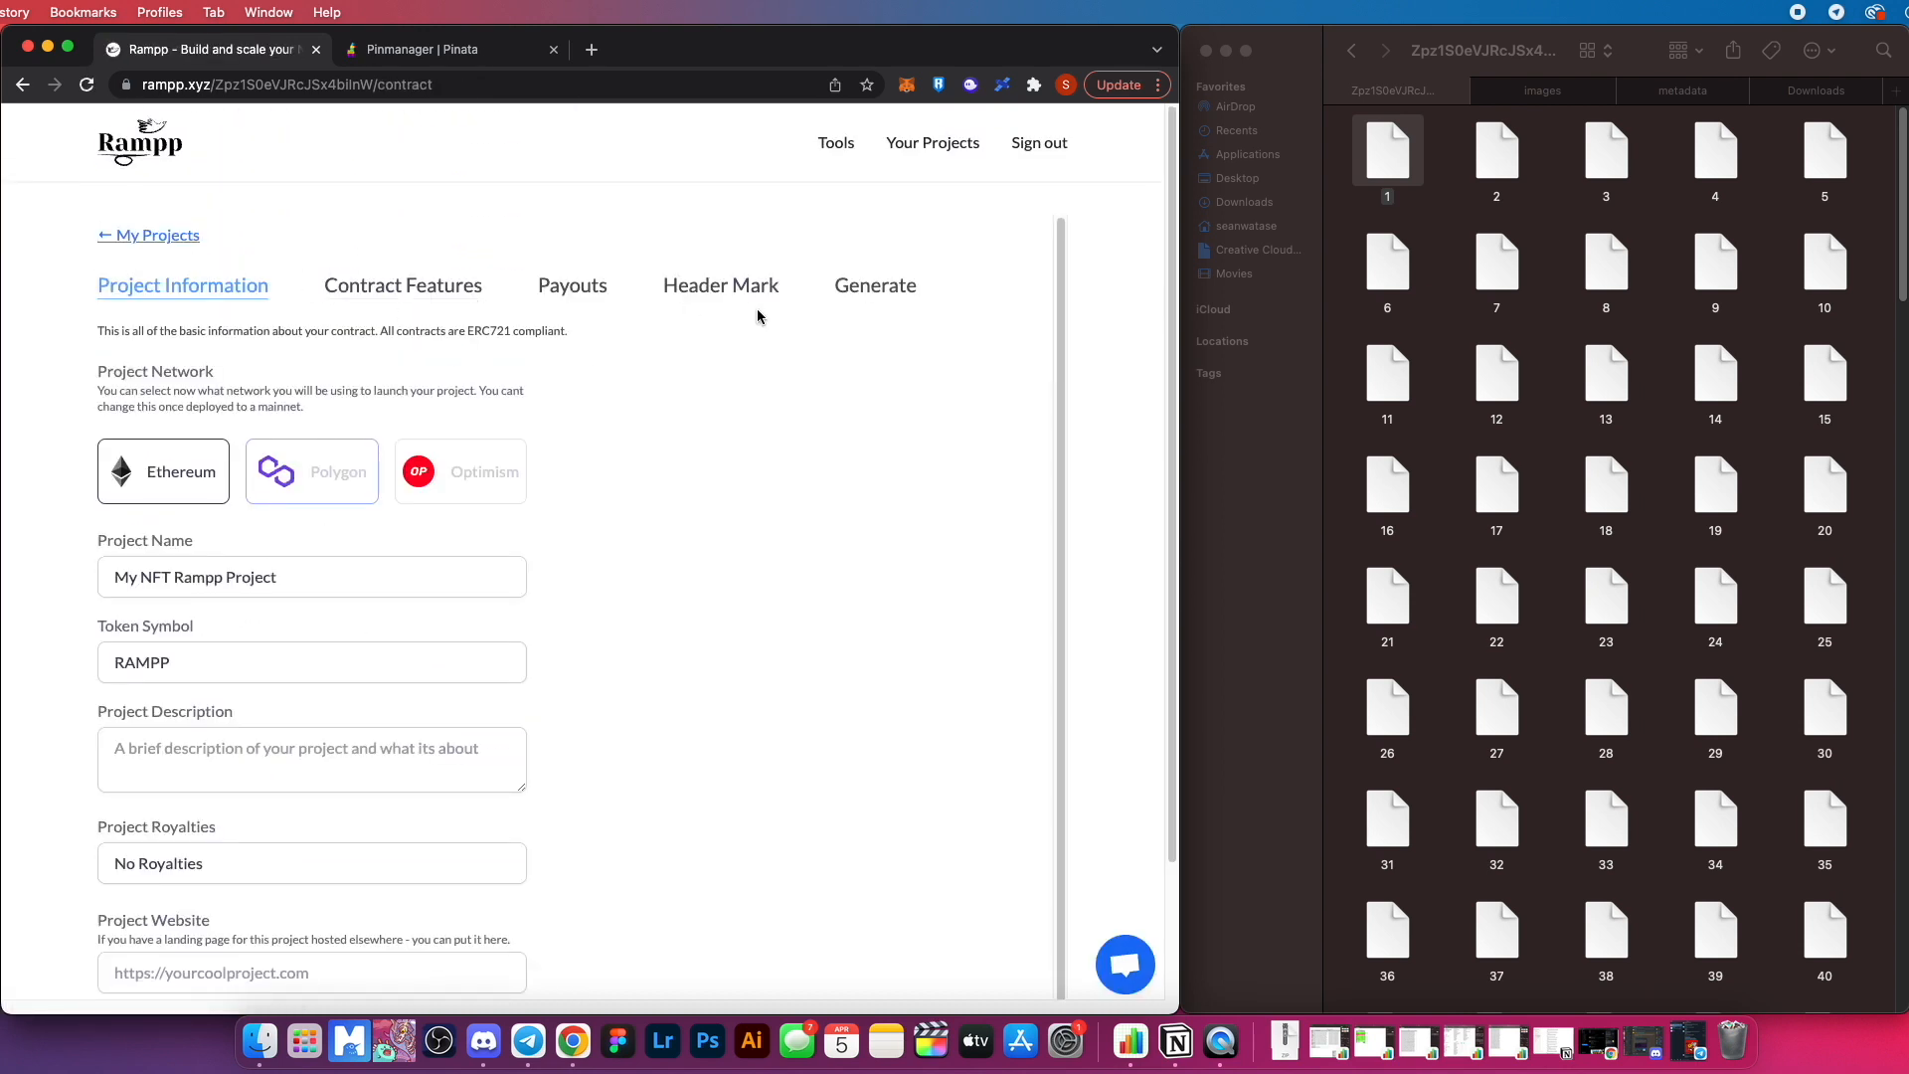
pyautogui.scroll(-1, 551, 562)
pyautogui.scroll(1, 551, 562)
pyautogui.scroll(-1, 184, 376)
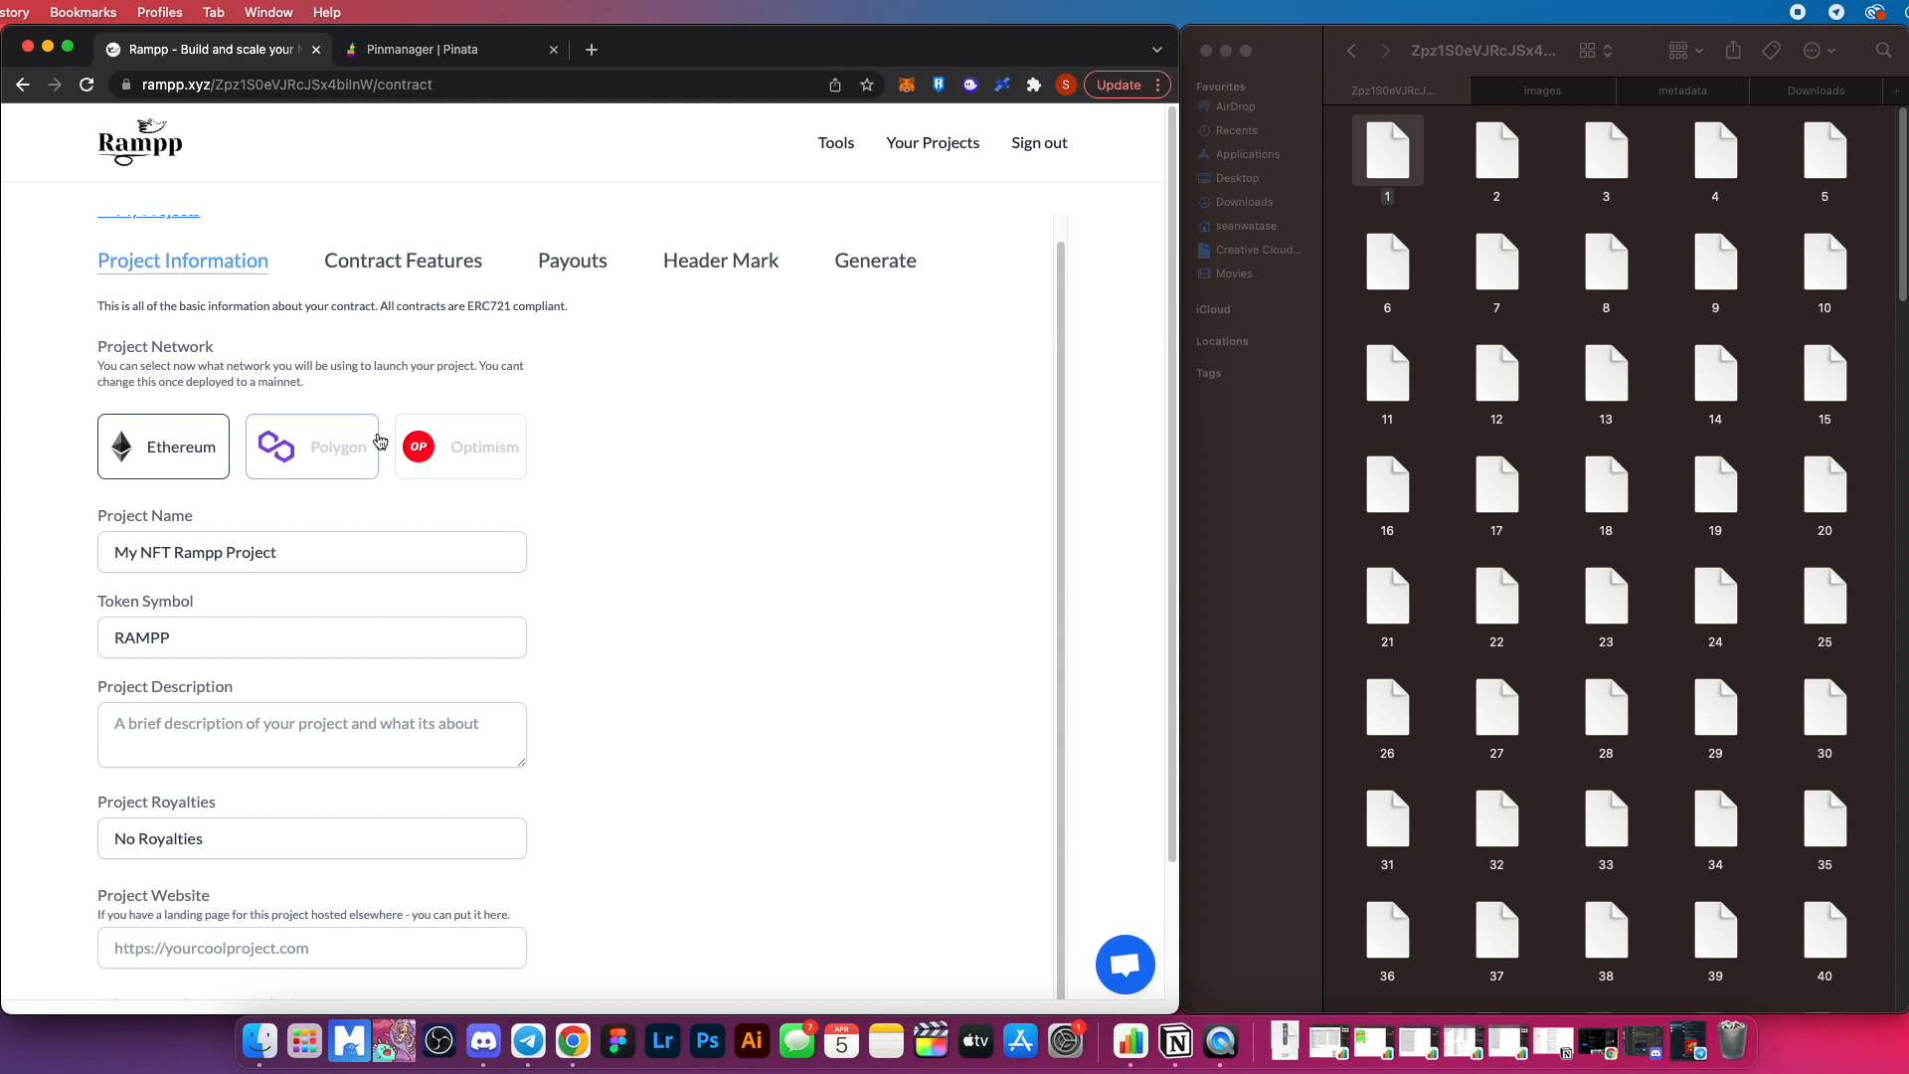
pyautogui.click(438, 457)
pyautogui.click(289, 450)
pyautogui.click(148, 453)
pyautogui.scroll(1, 328, 636)
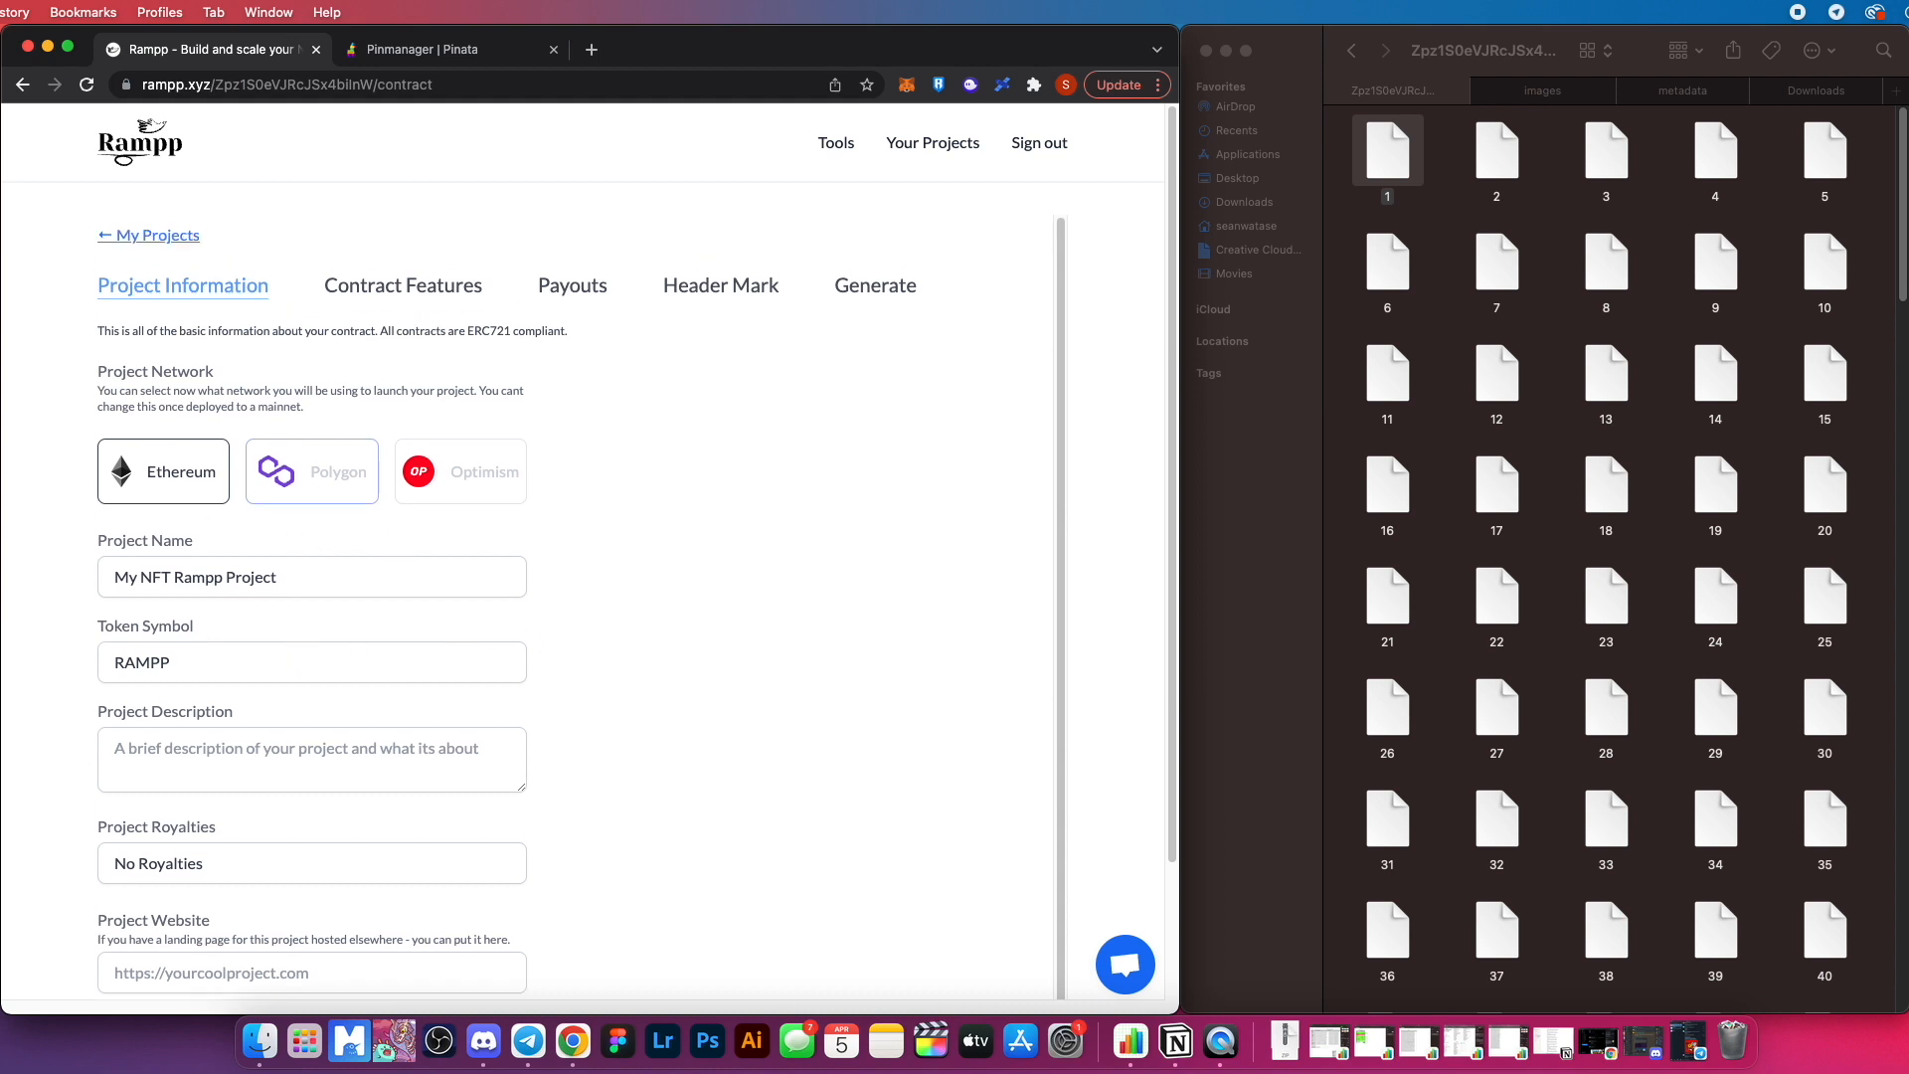
# - Rename the project to 'Test Apes Tutorial' and set the token symbol to TESTAPES
pyautogui.tripleClick(359, 581)
pyautogui.write('TEst')
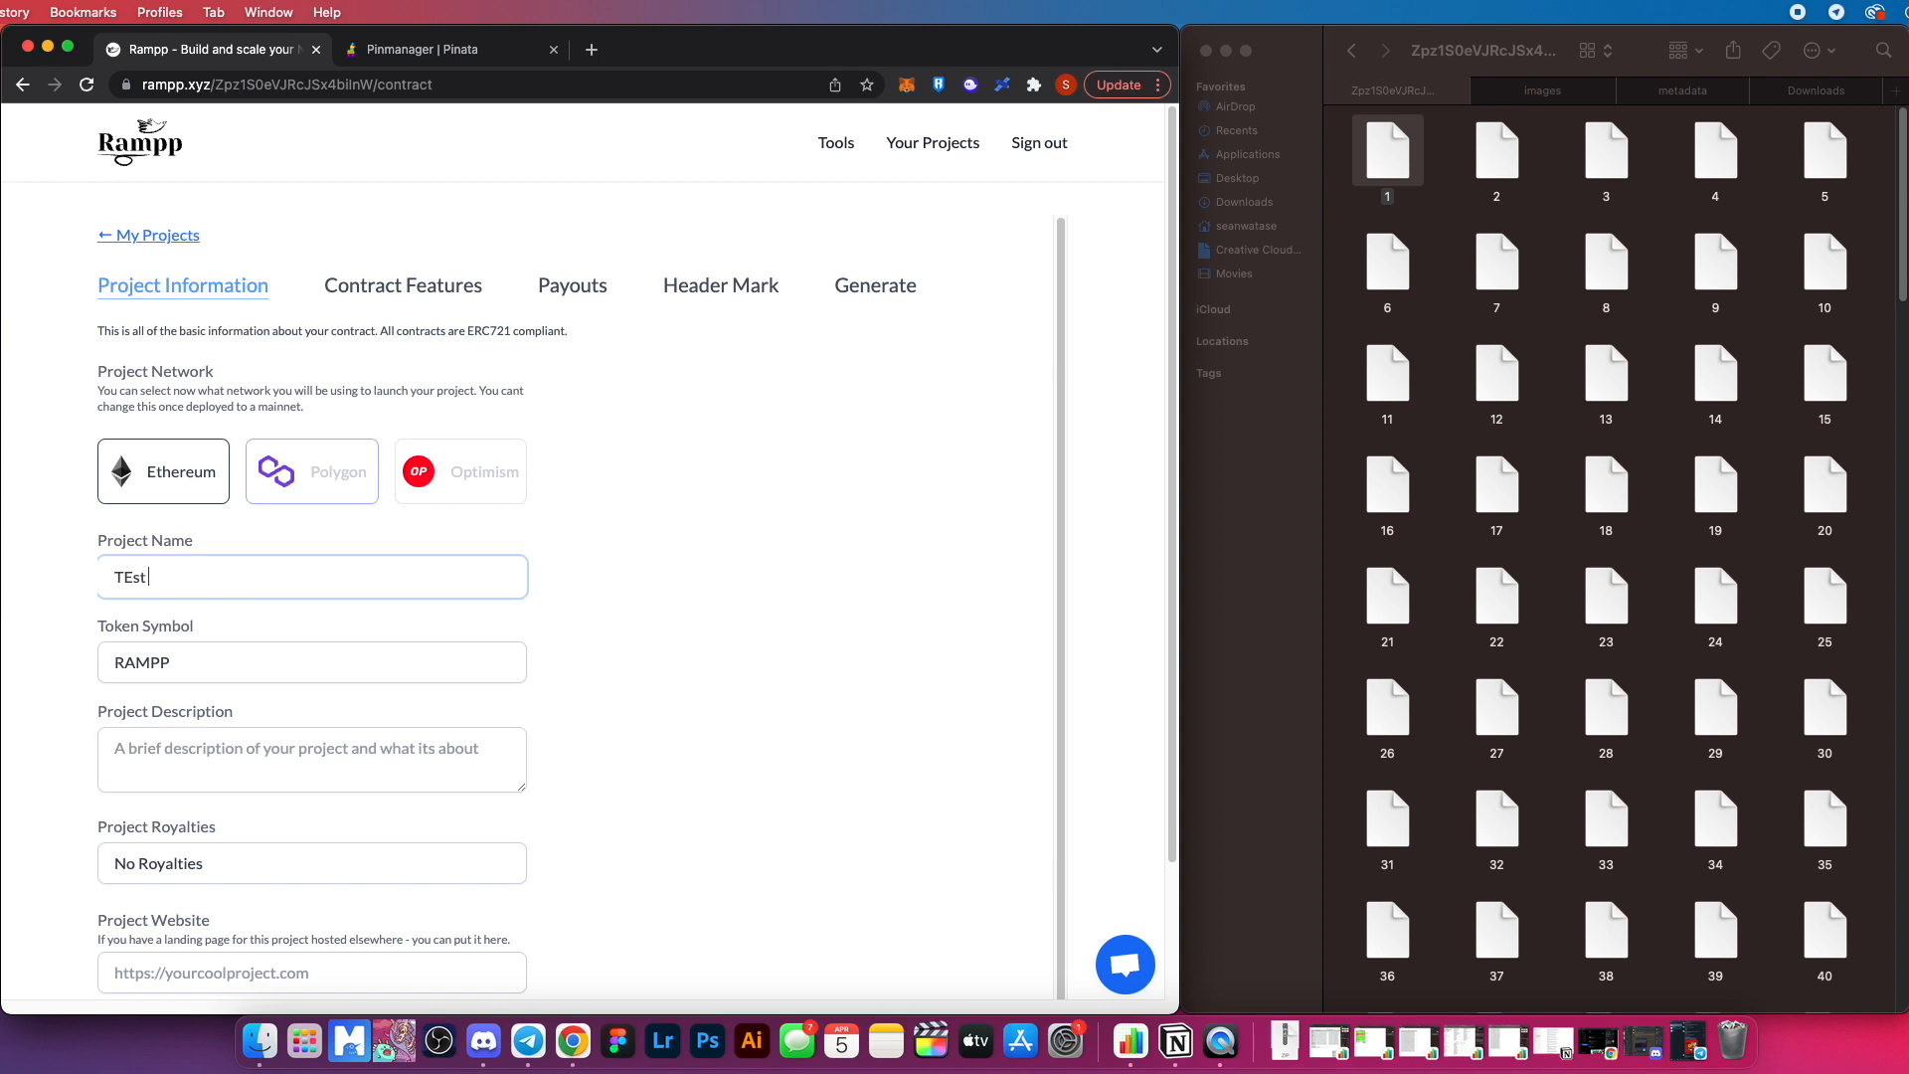
pyautogui.press('BackSpace')
pyautogui.press('BackSpace')
pyautogui.write('est')
pyautogui.scroll(-3, 361, 580)
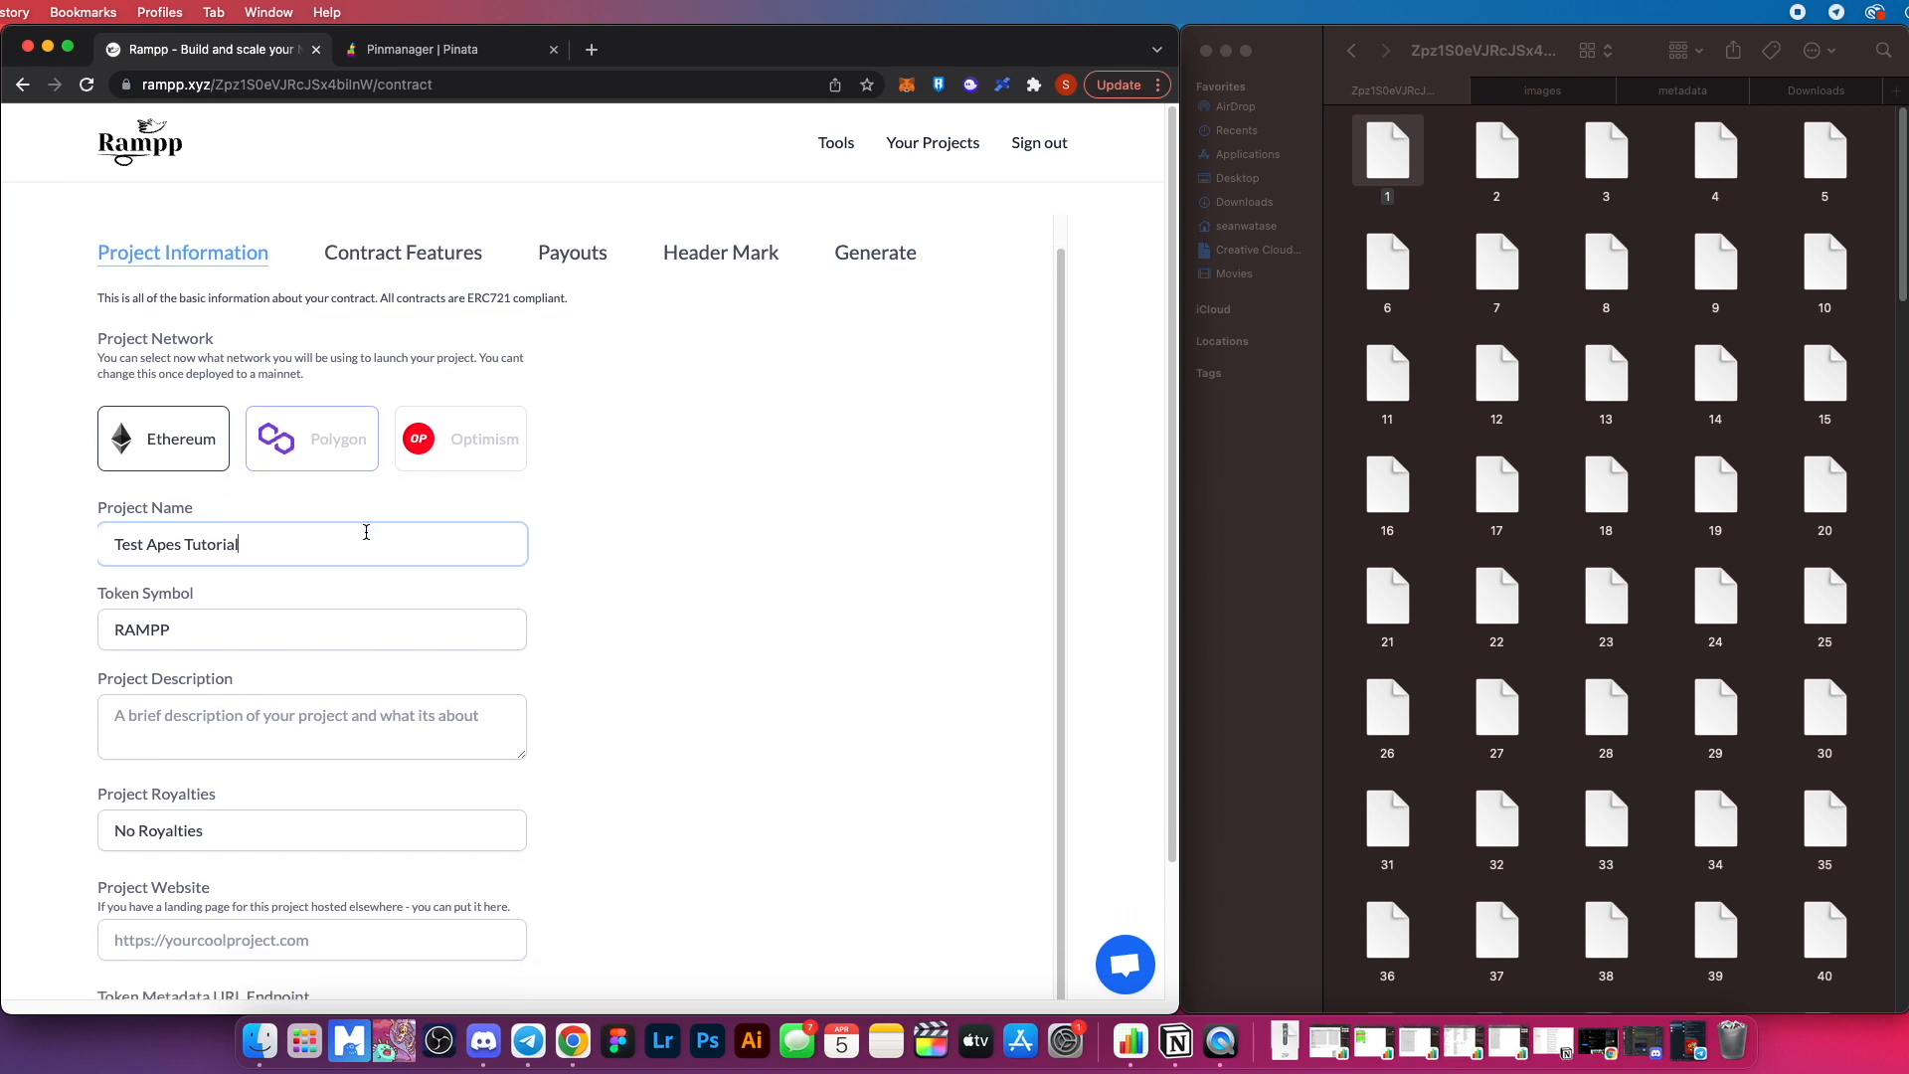
pyautogui.press('Tab')
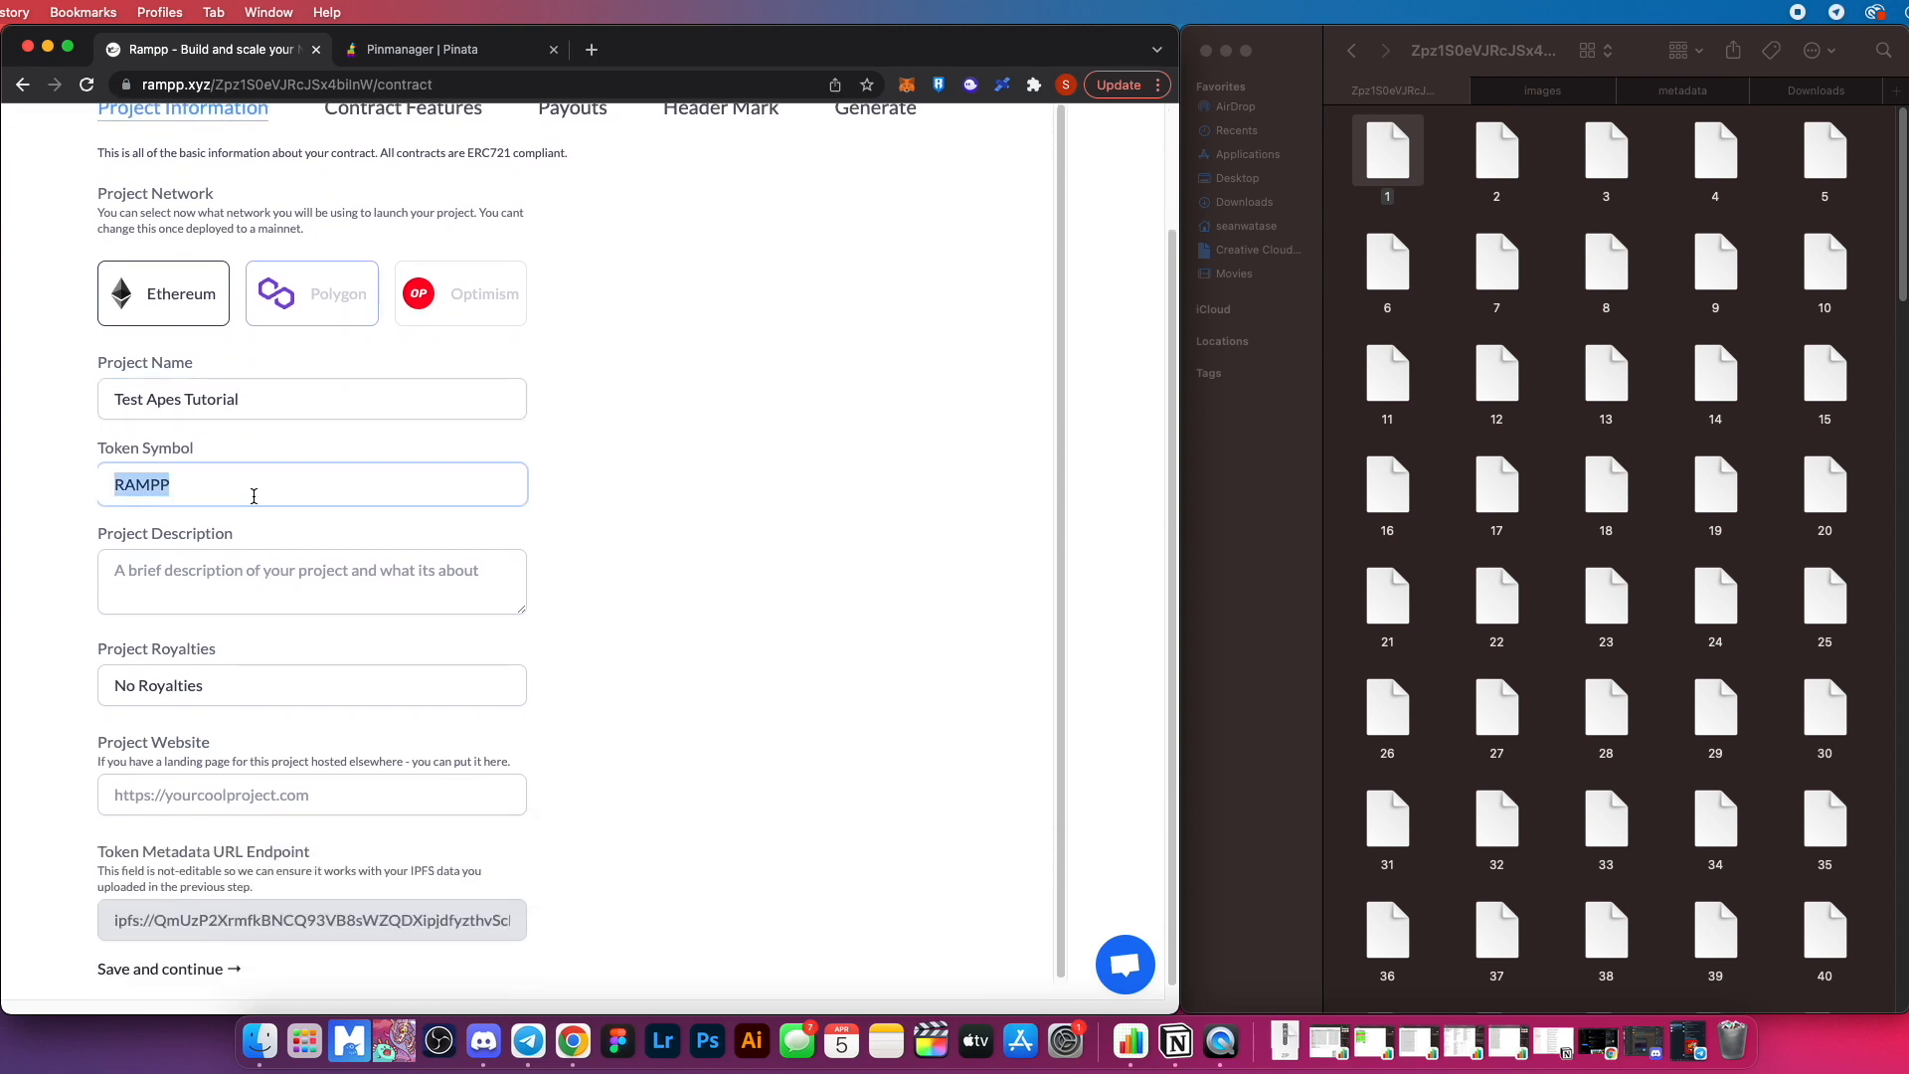
pyautogui.write('TEST')
pyautogui.write('APSE')
pyautogui.press('BackSpace')
pyautogui.press('BackSpace')
pyautogui.write('E')
# - Enter a short tutorial description beginning 'This' and set project royalties to 5%
pyautogui.click(250, 591)
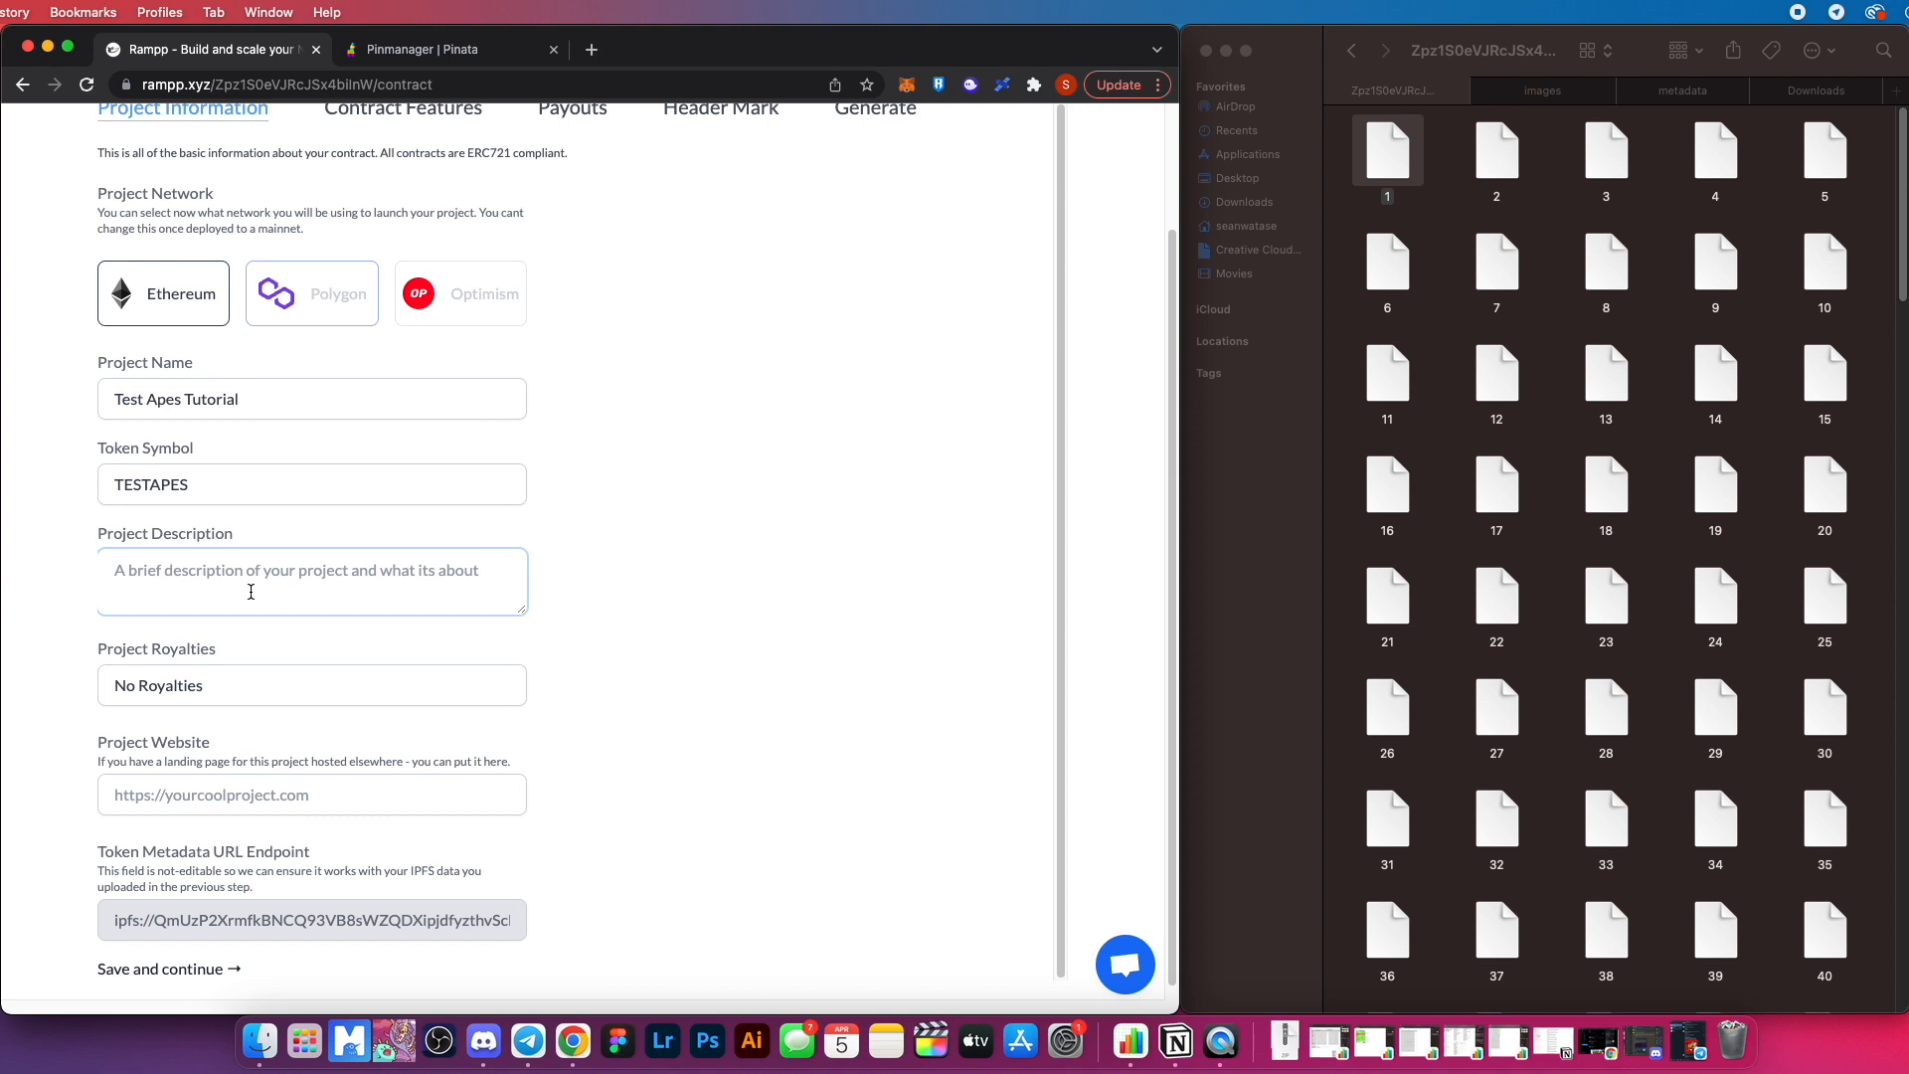
pyautogui.write('This is a NFT project tutorial')
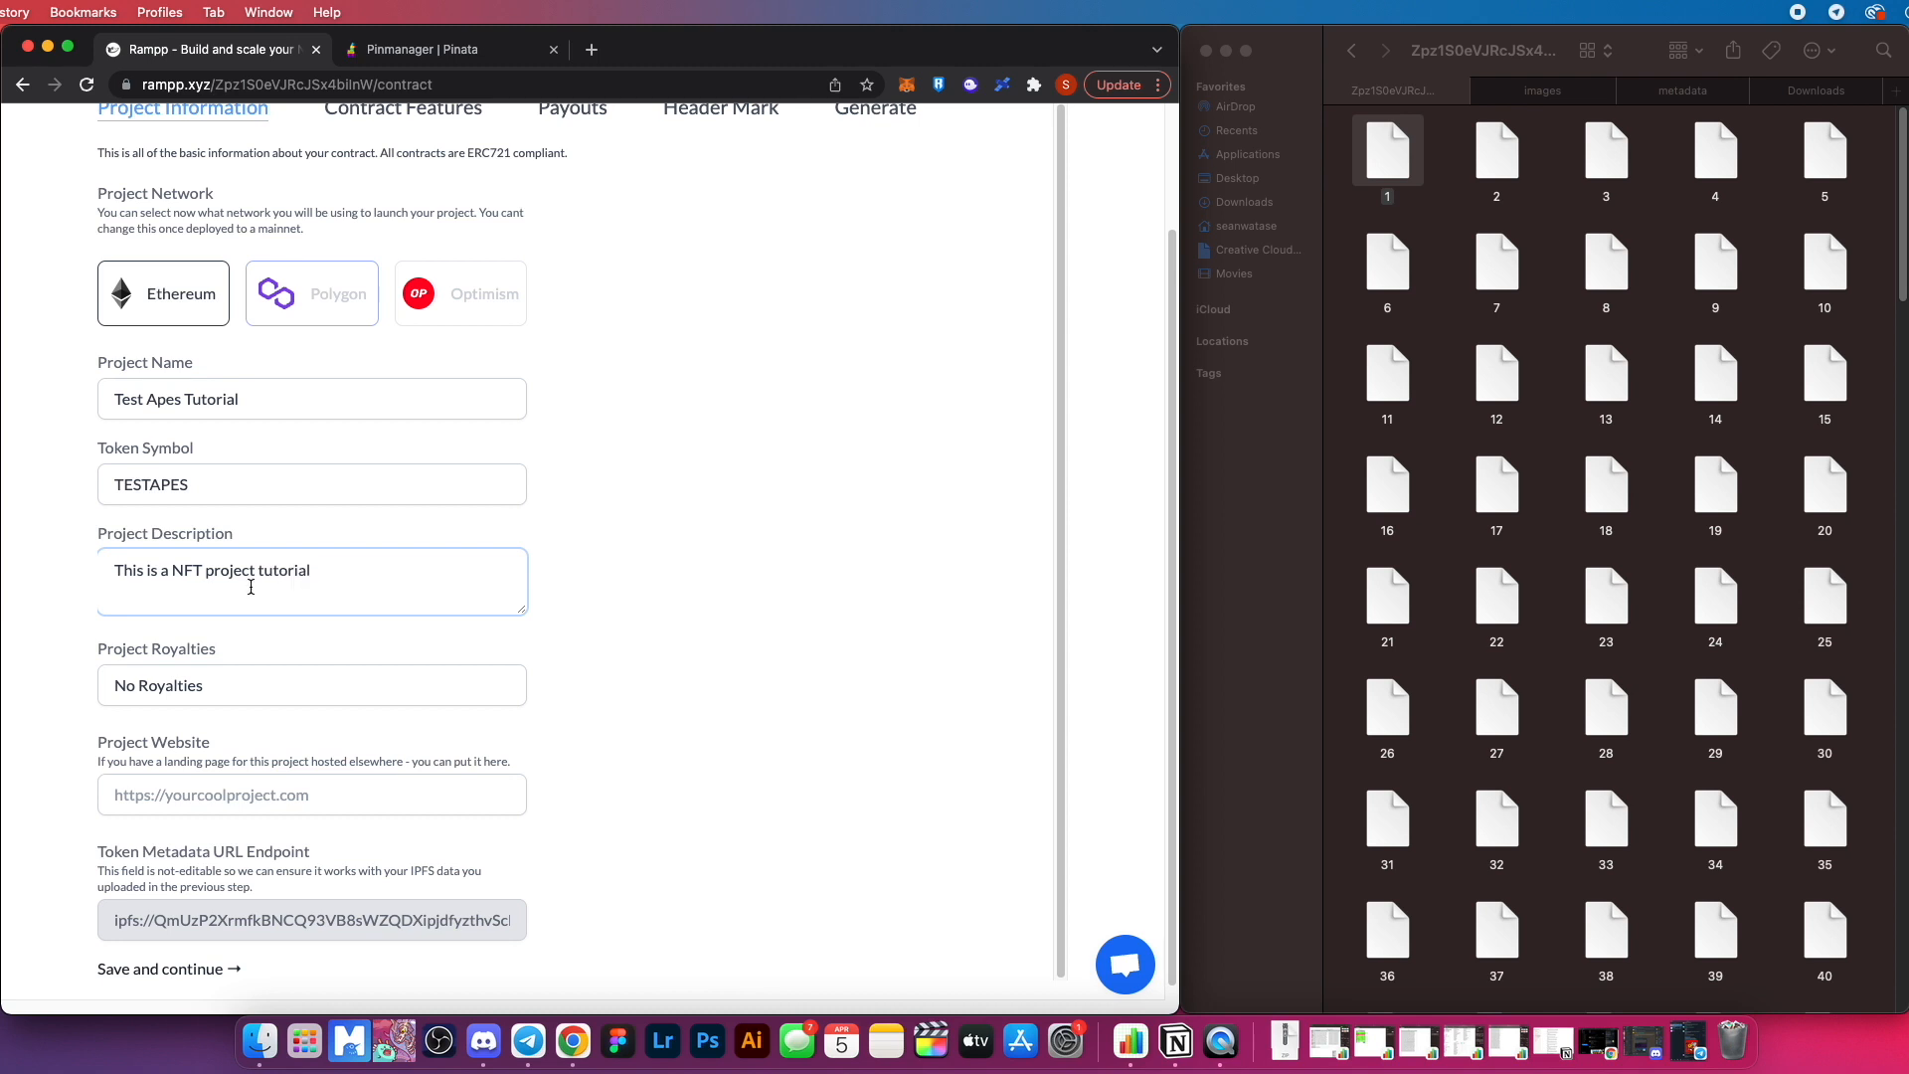
pyautogui.click(396, 691)
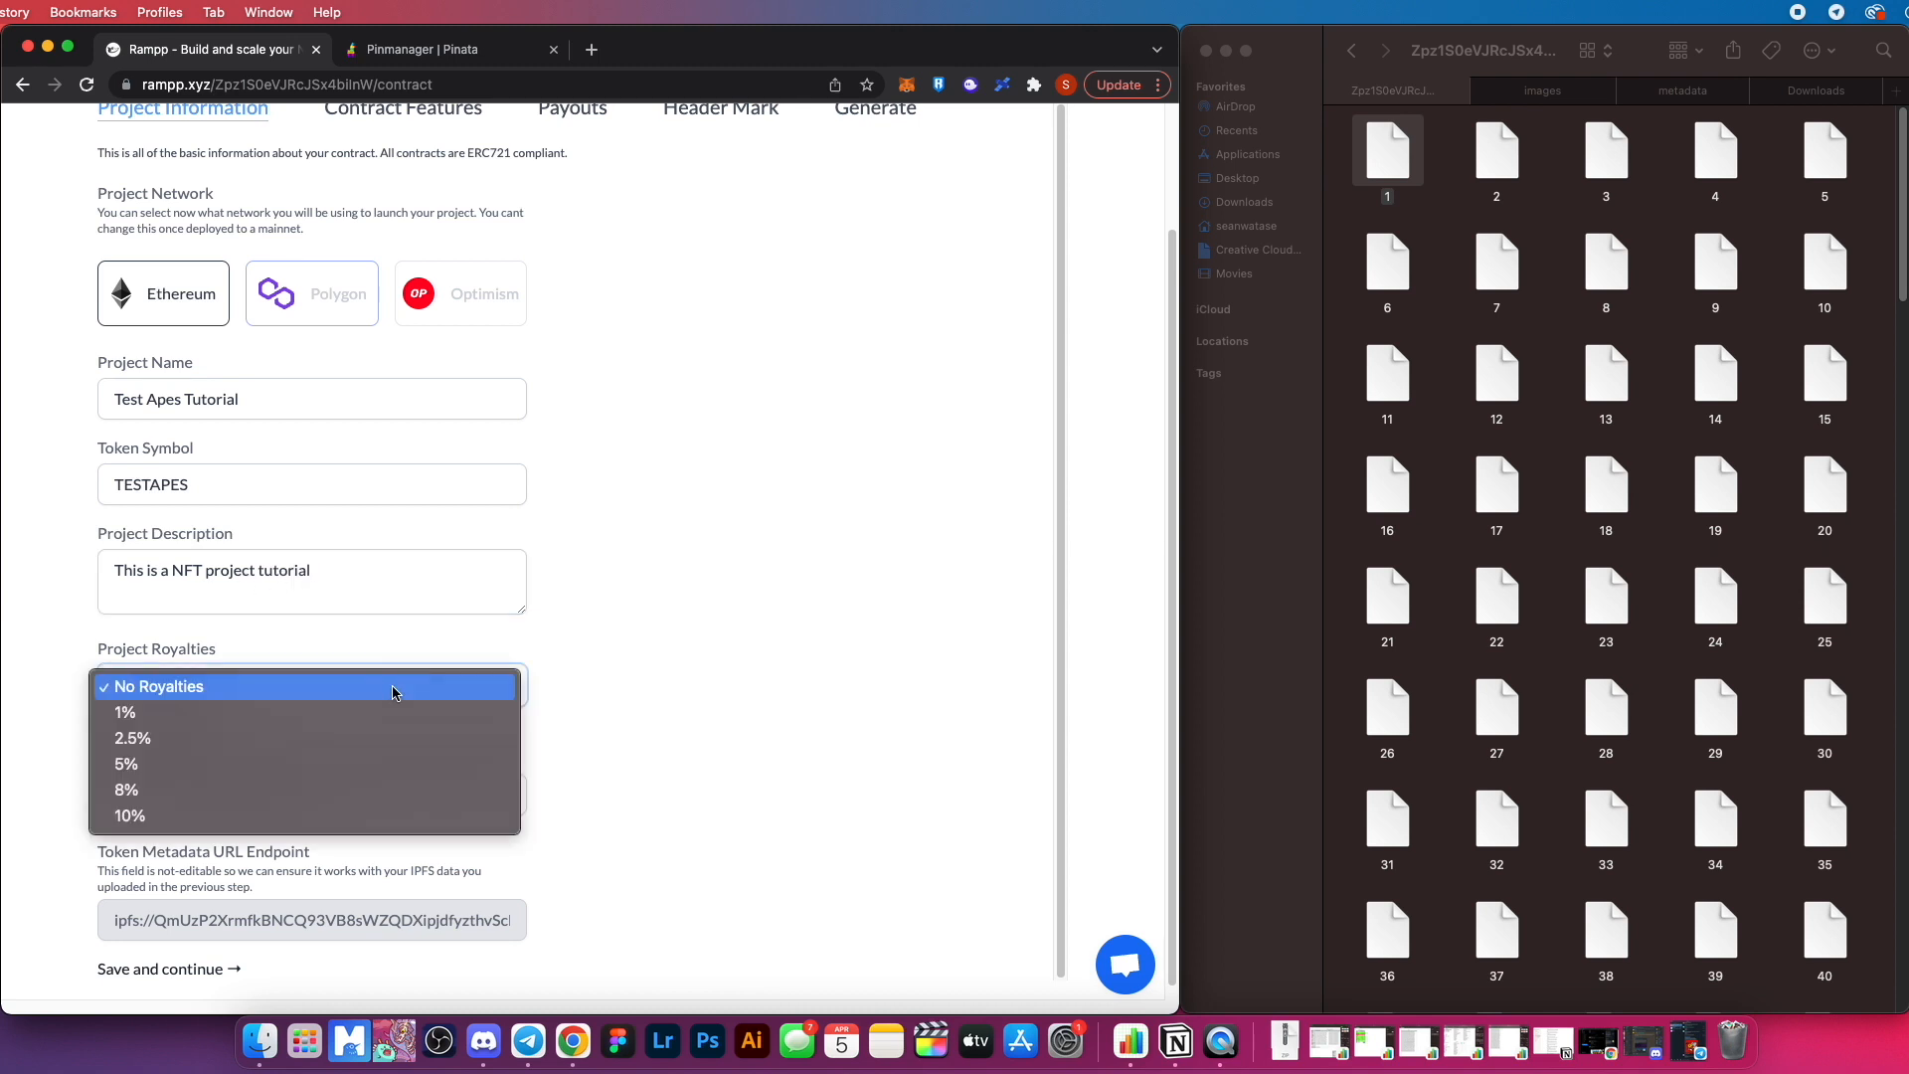
pyautogui.click(729, 664)
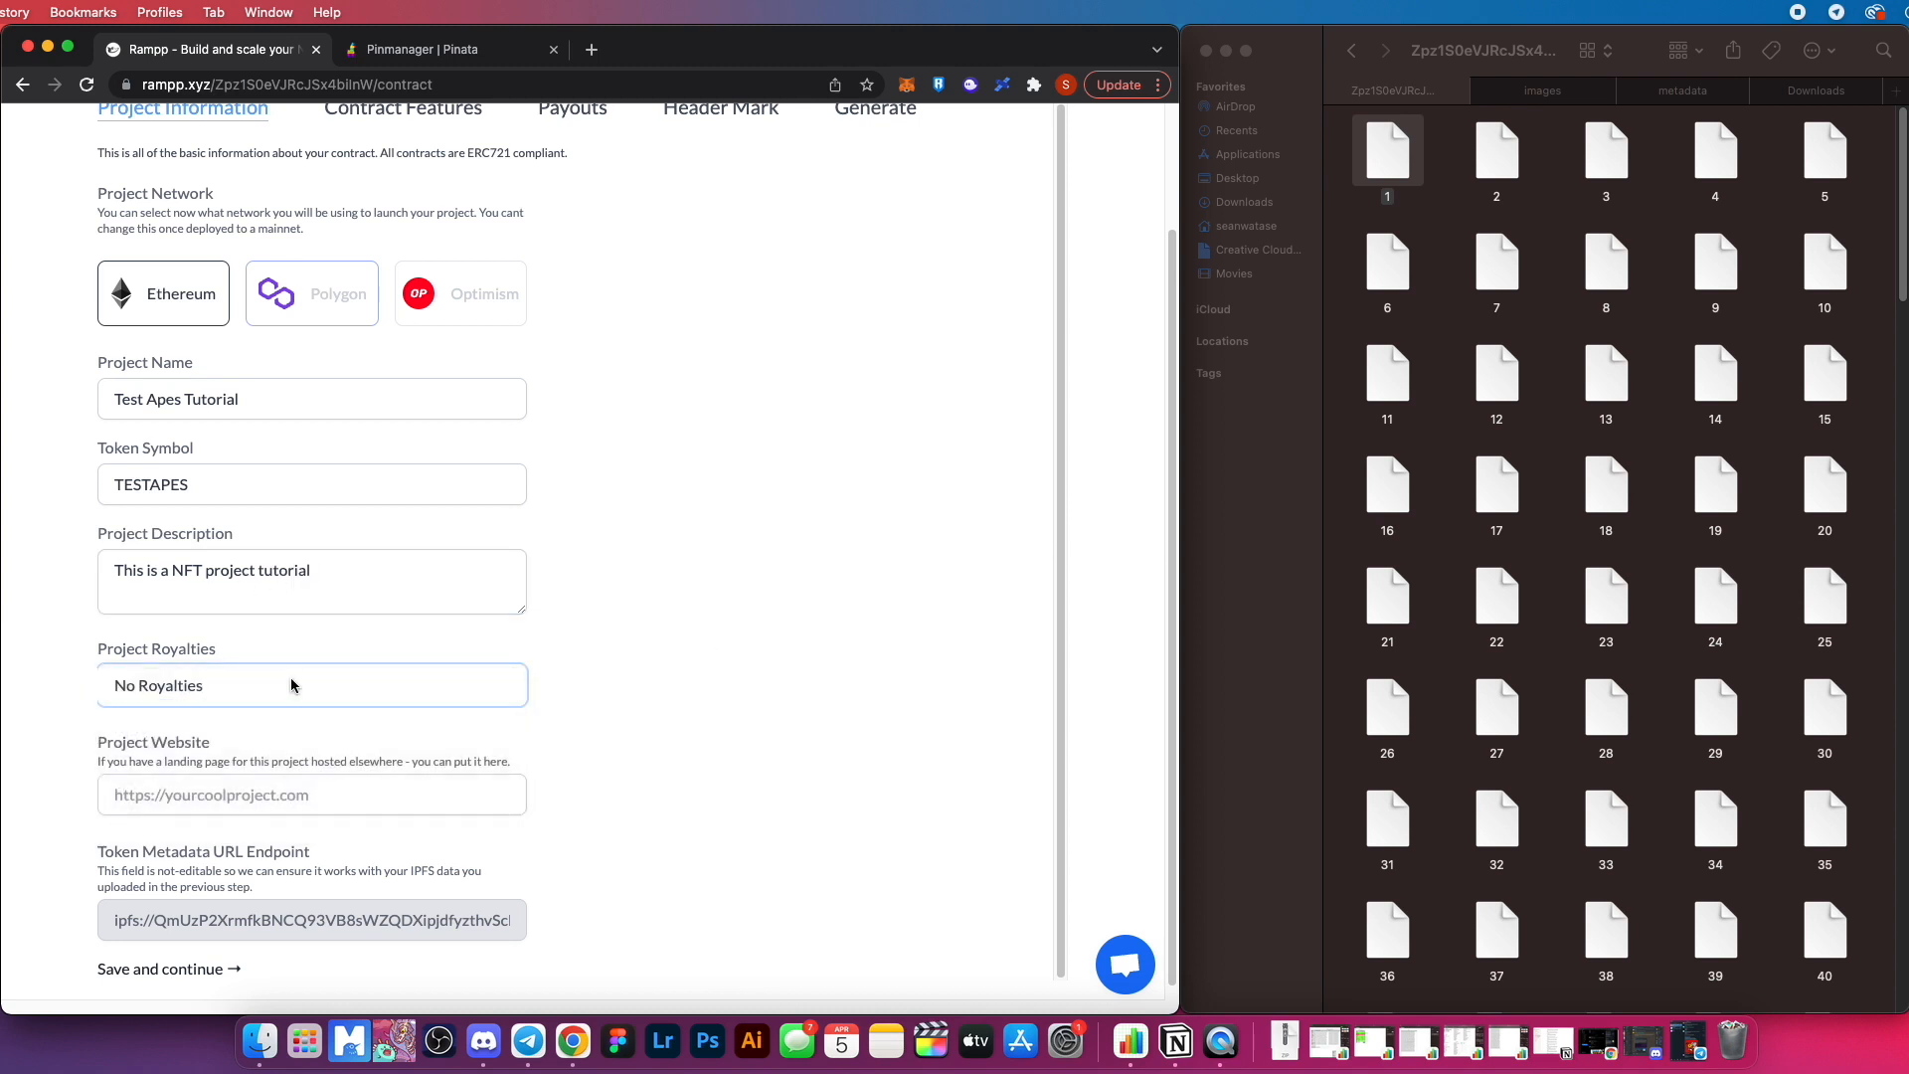
pyautogui.click(295, 683)
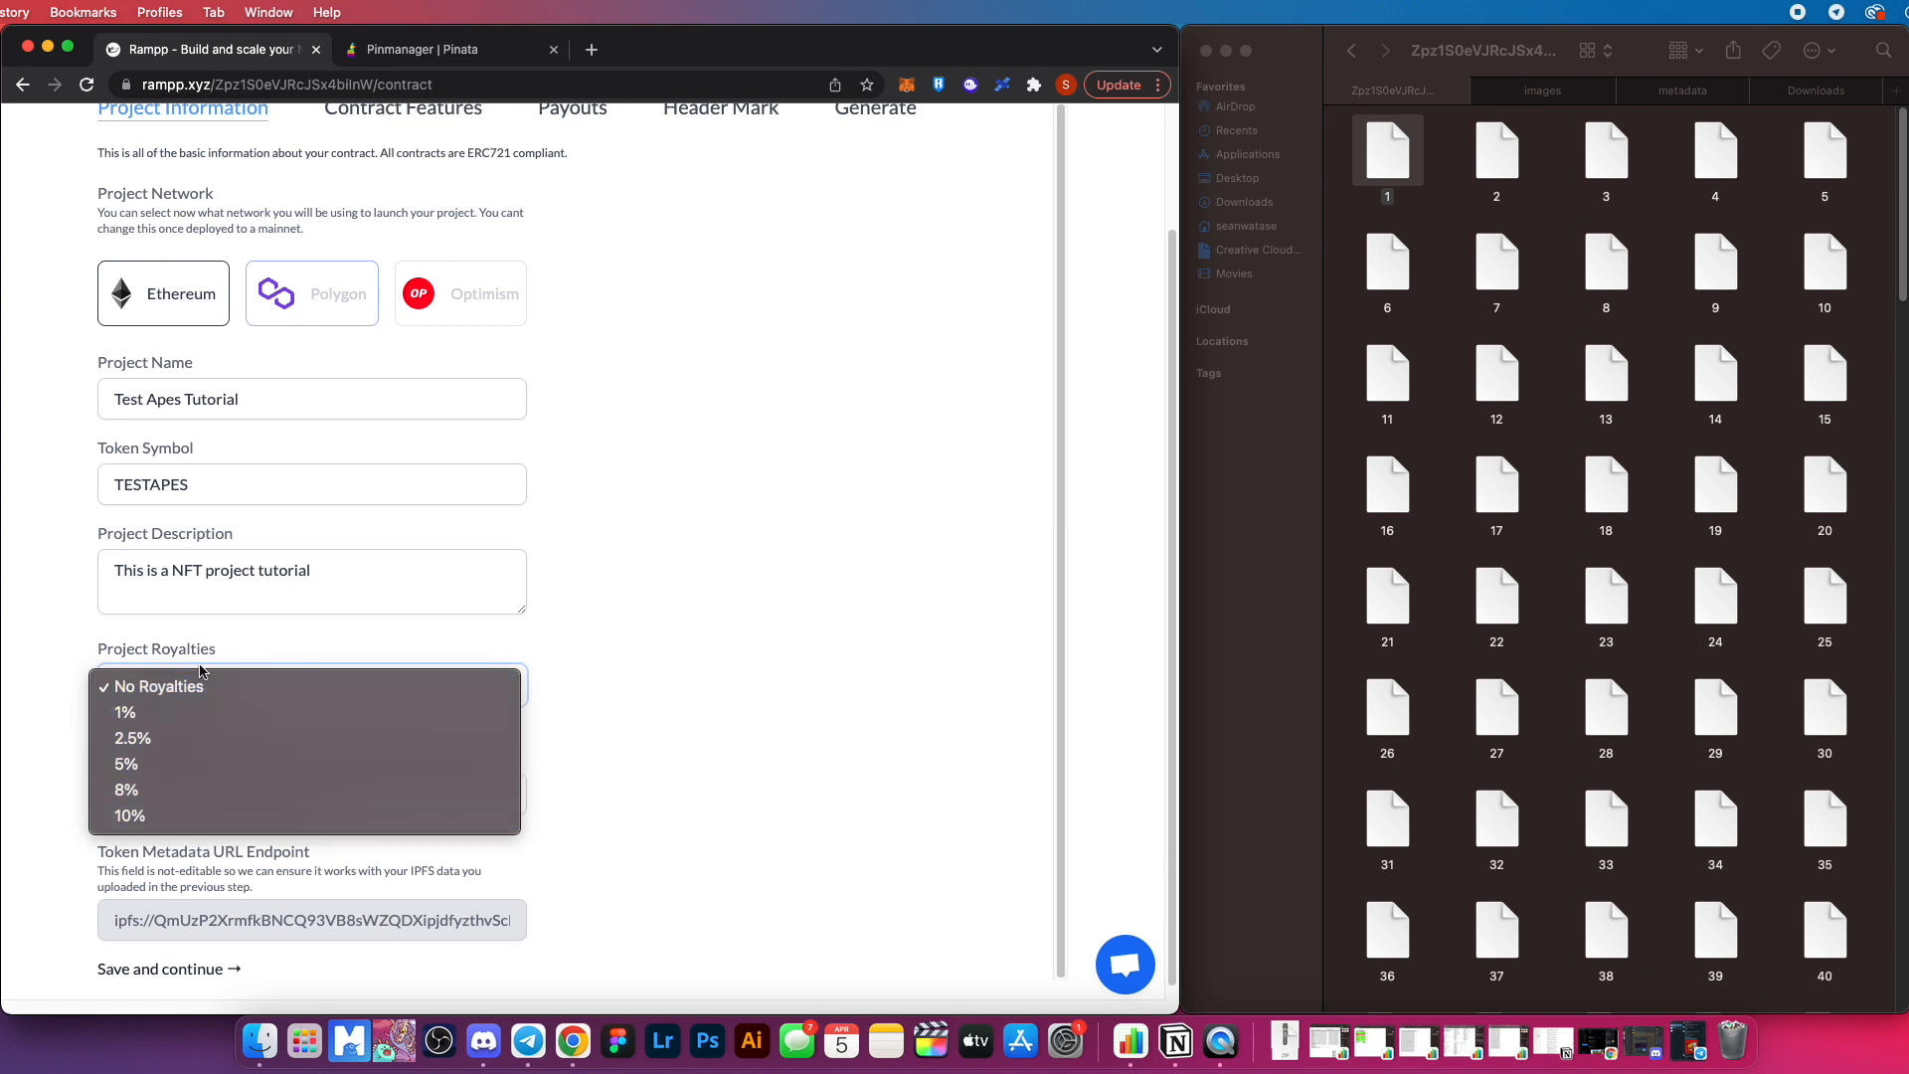
pyautogui.click(186, 764)
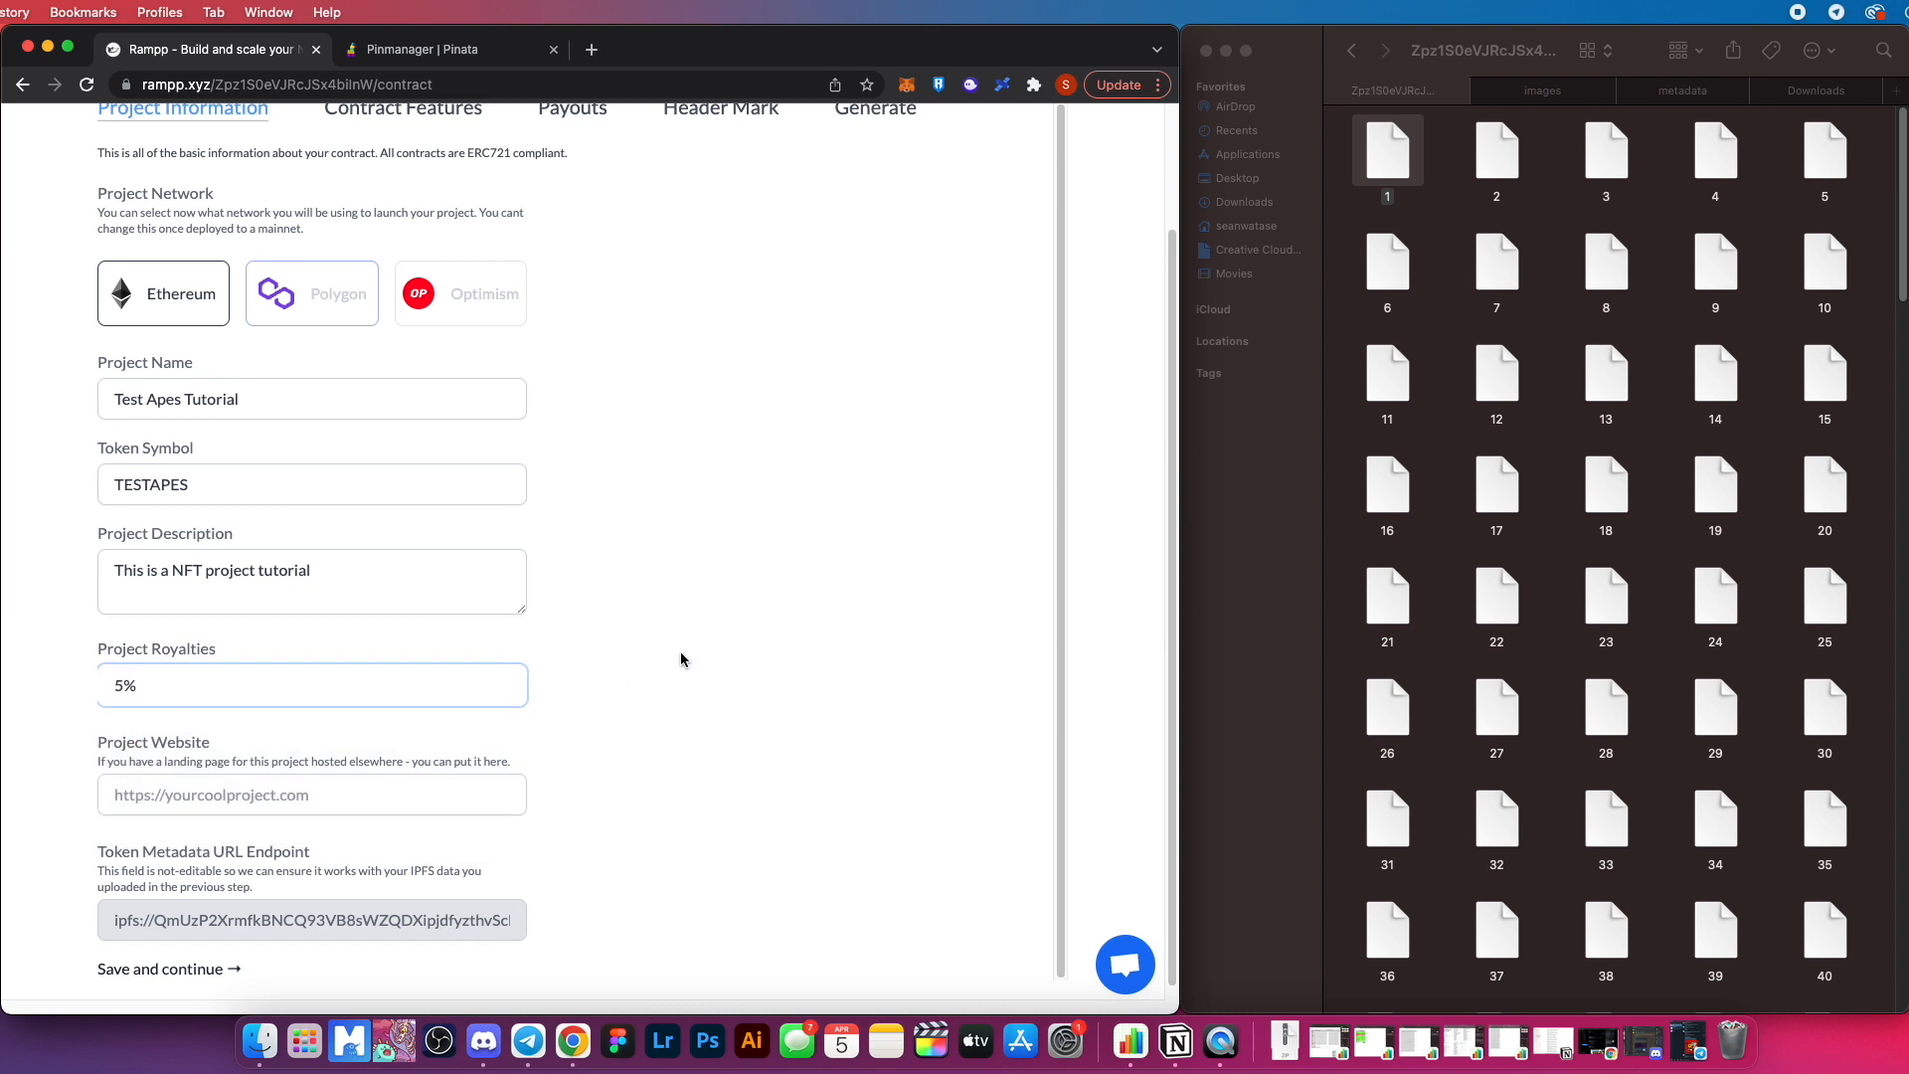
# - Review the completed Project Information form and save it to reach Contract Features
pyautogui.scroll(-1, 777, 670)
pyautogui.click(328, 775)
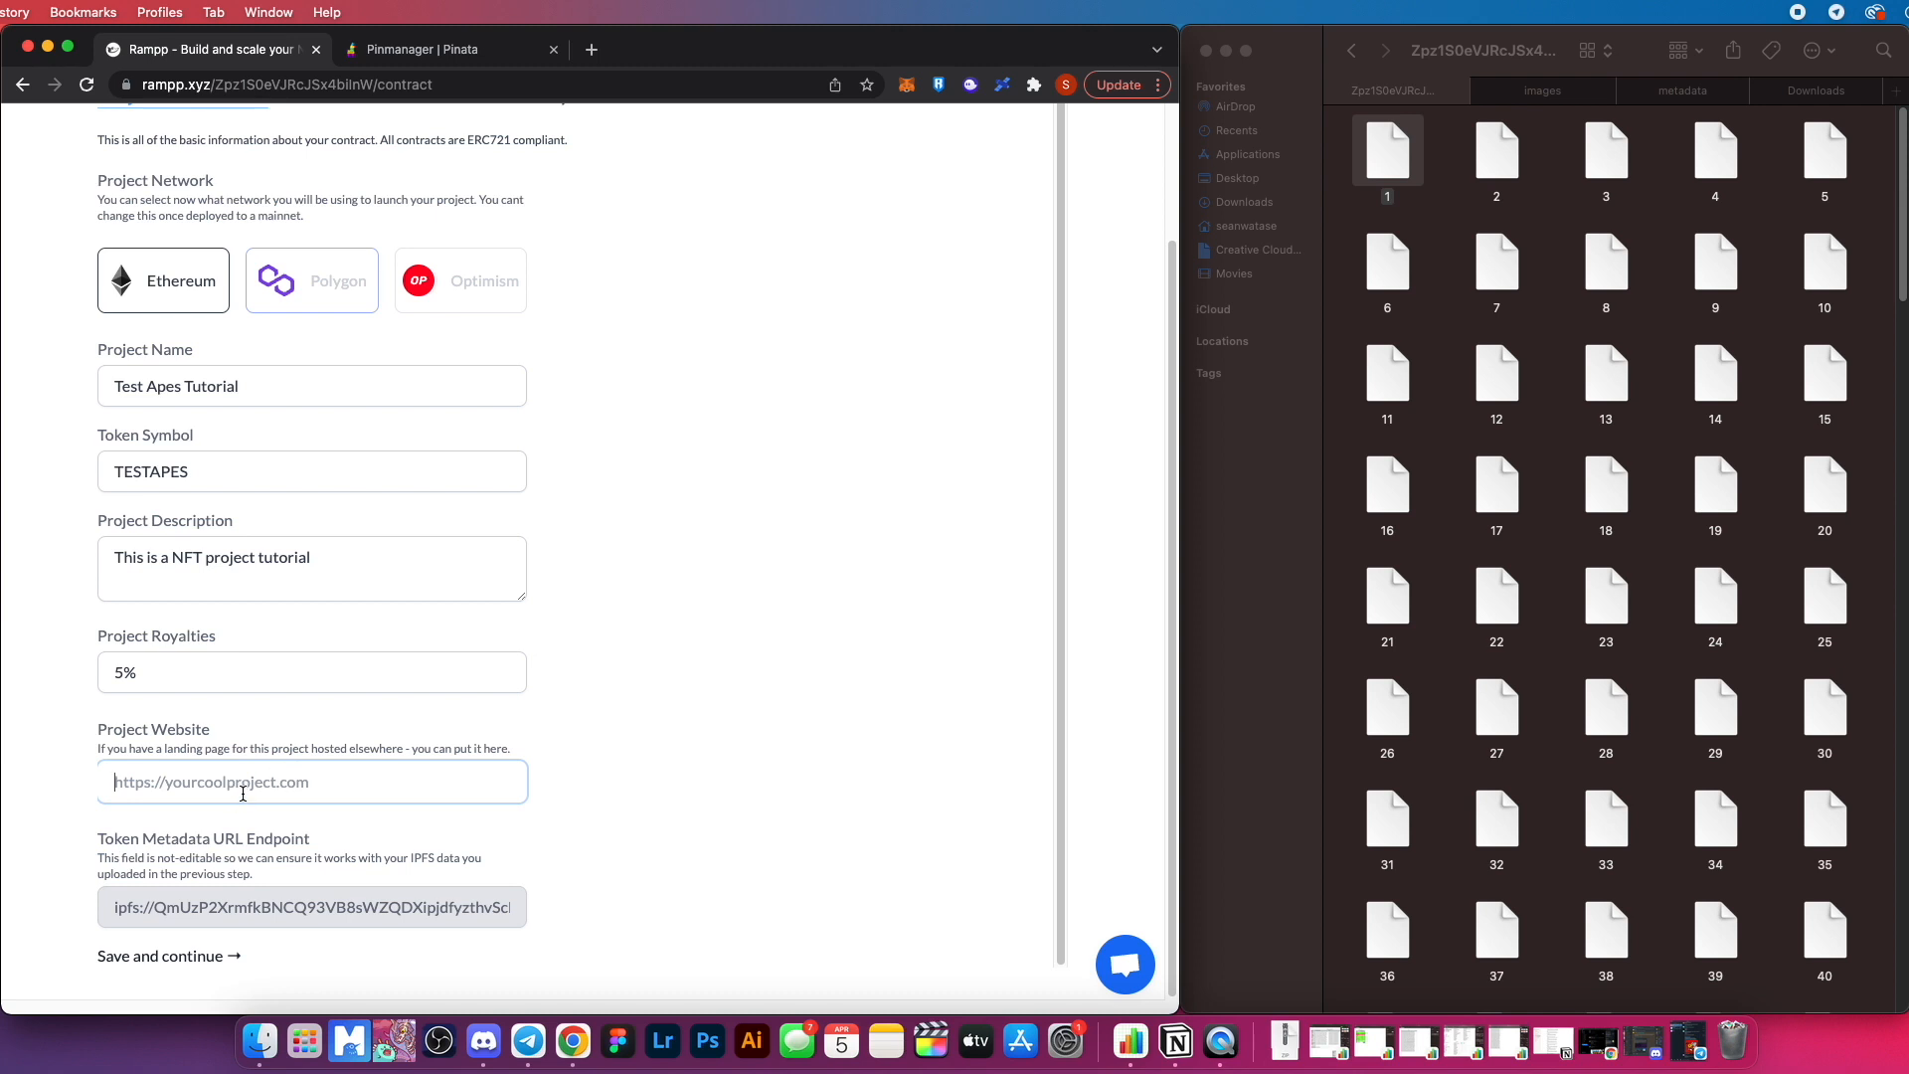
pyautogui.scroll(1, 615, 796)
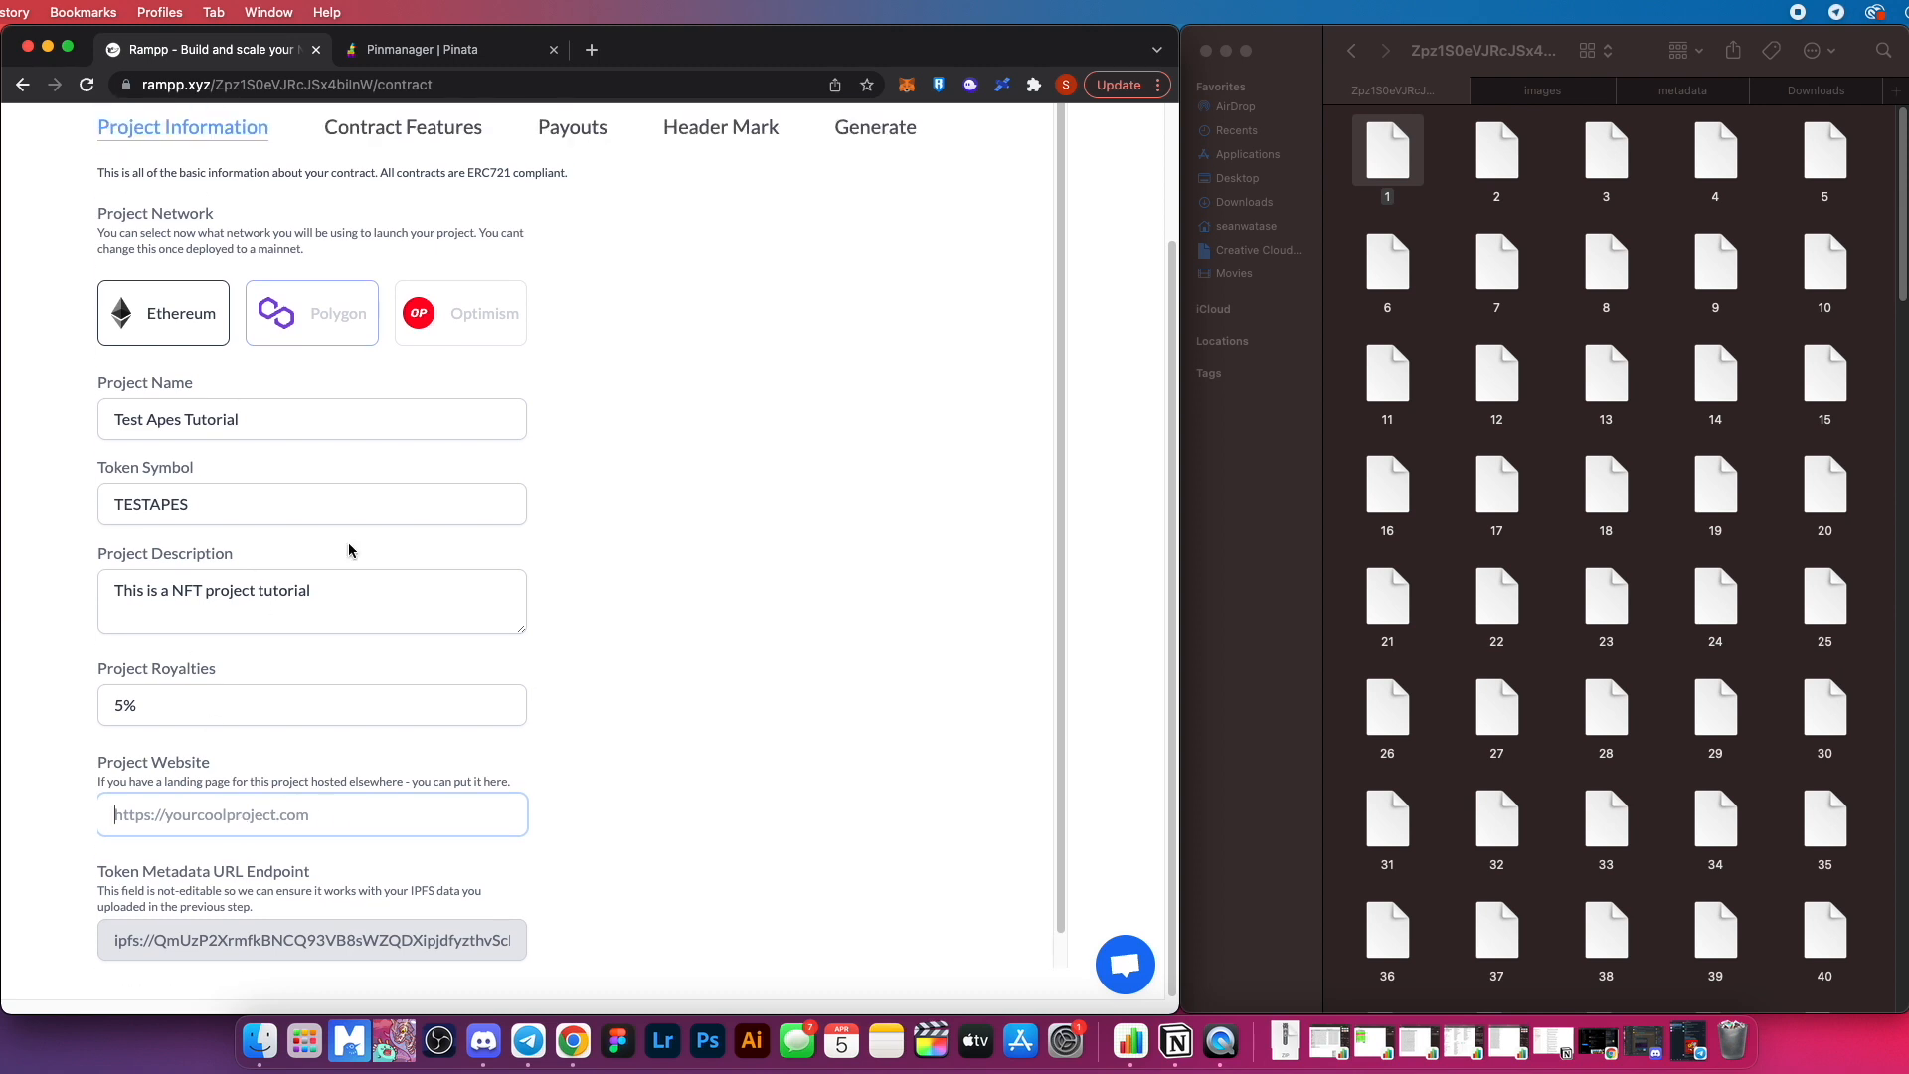
pyautogui.scroll(5, 375, 626)
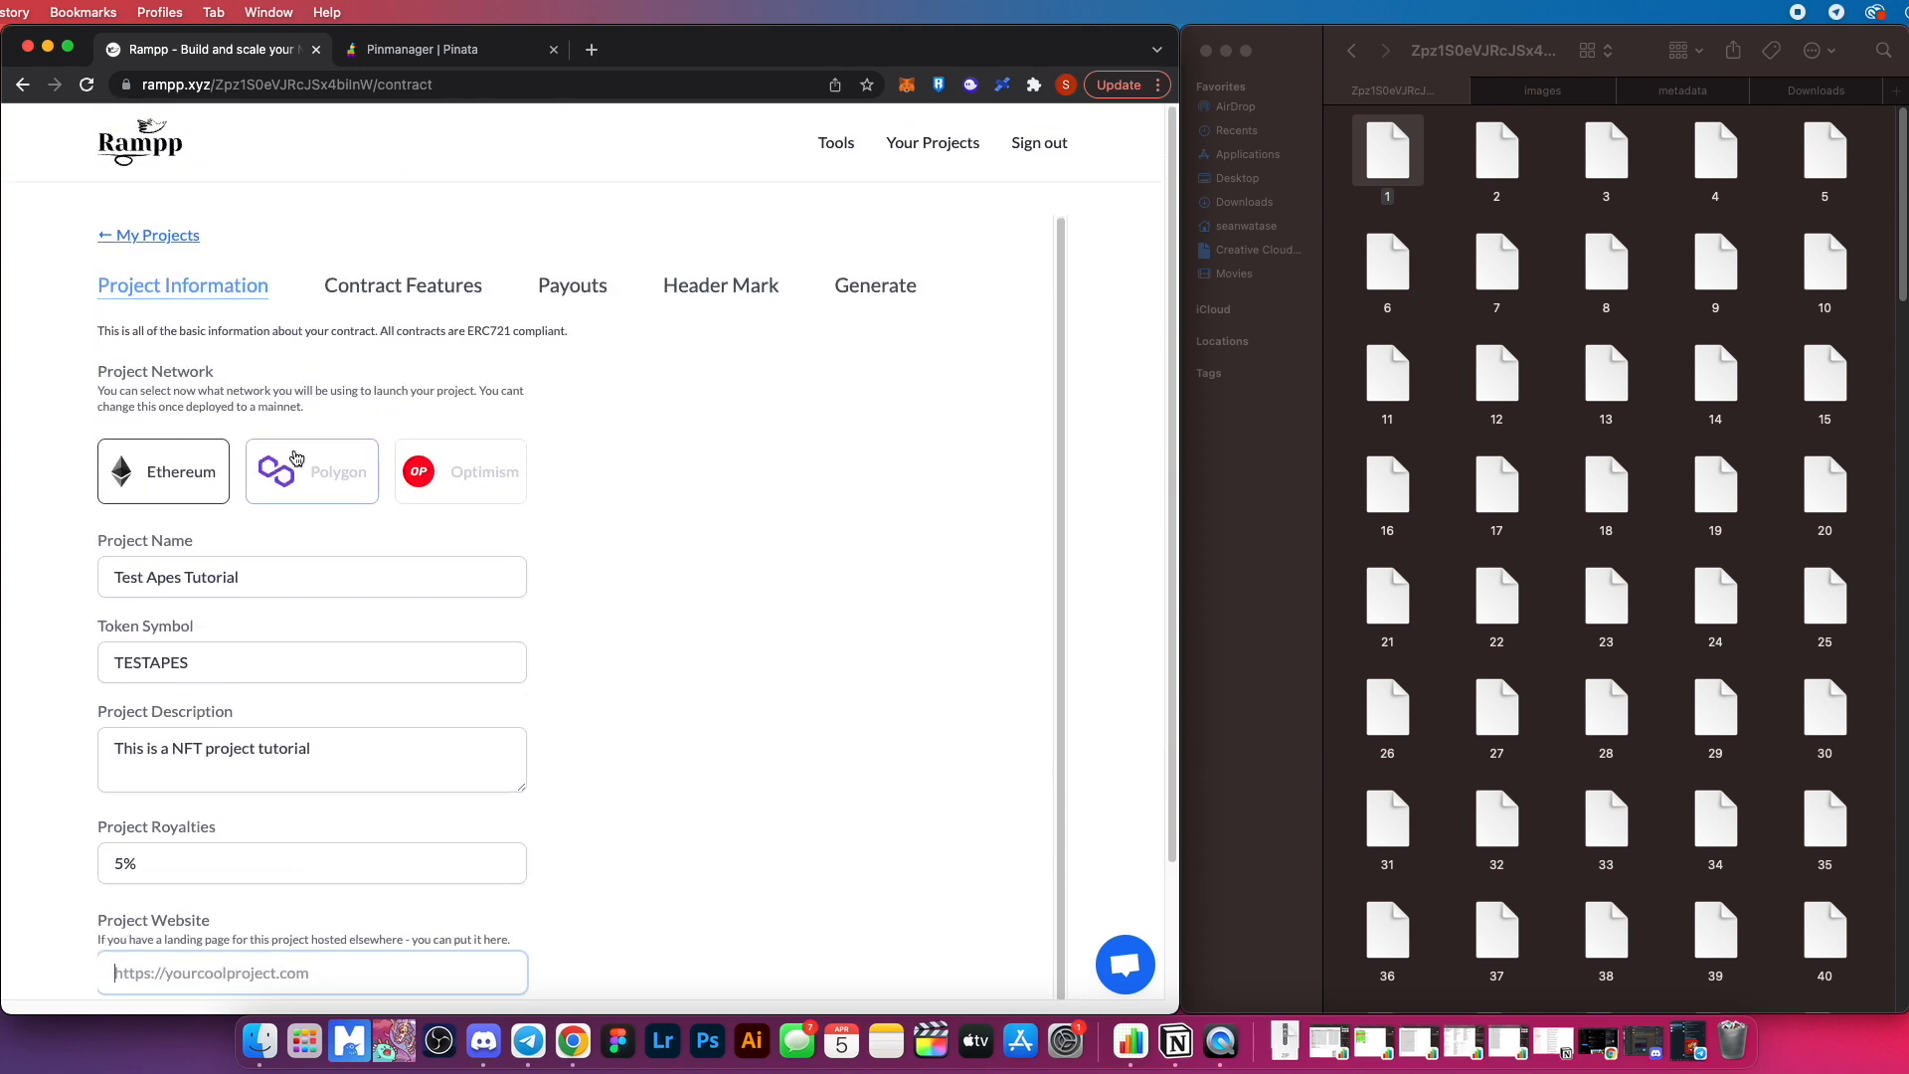
pyautogui.scroll(-1, 394, 699)
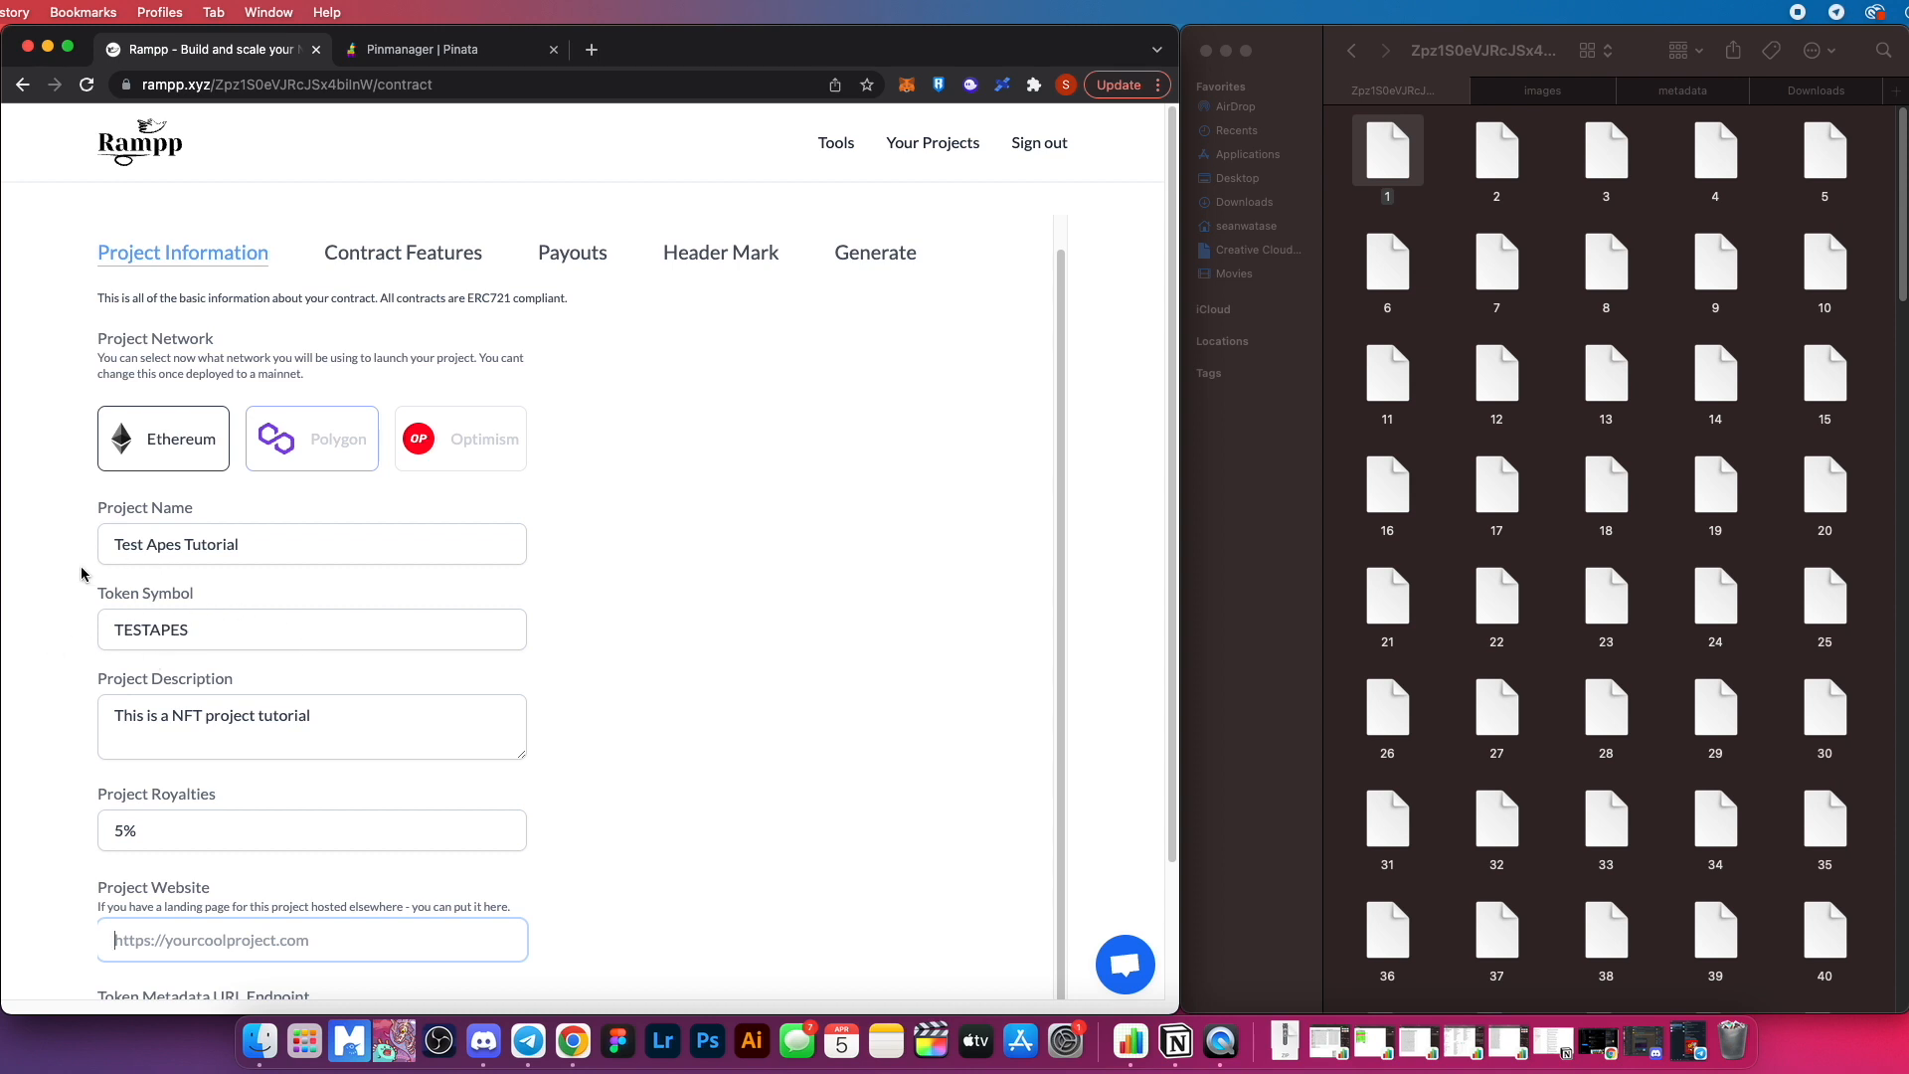
pyautogui.scroll(-3, 116, 704)
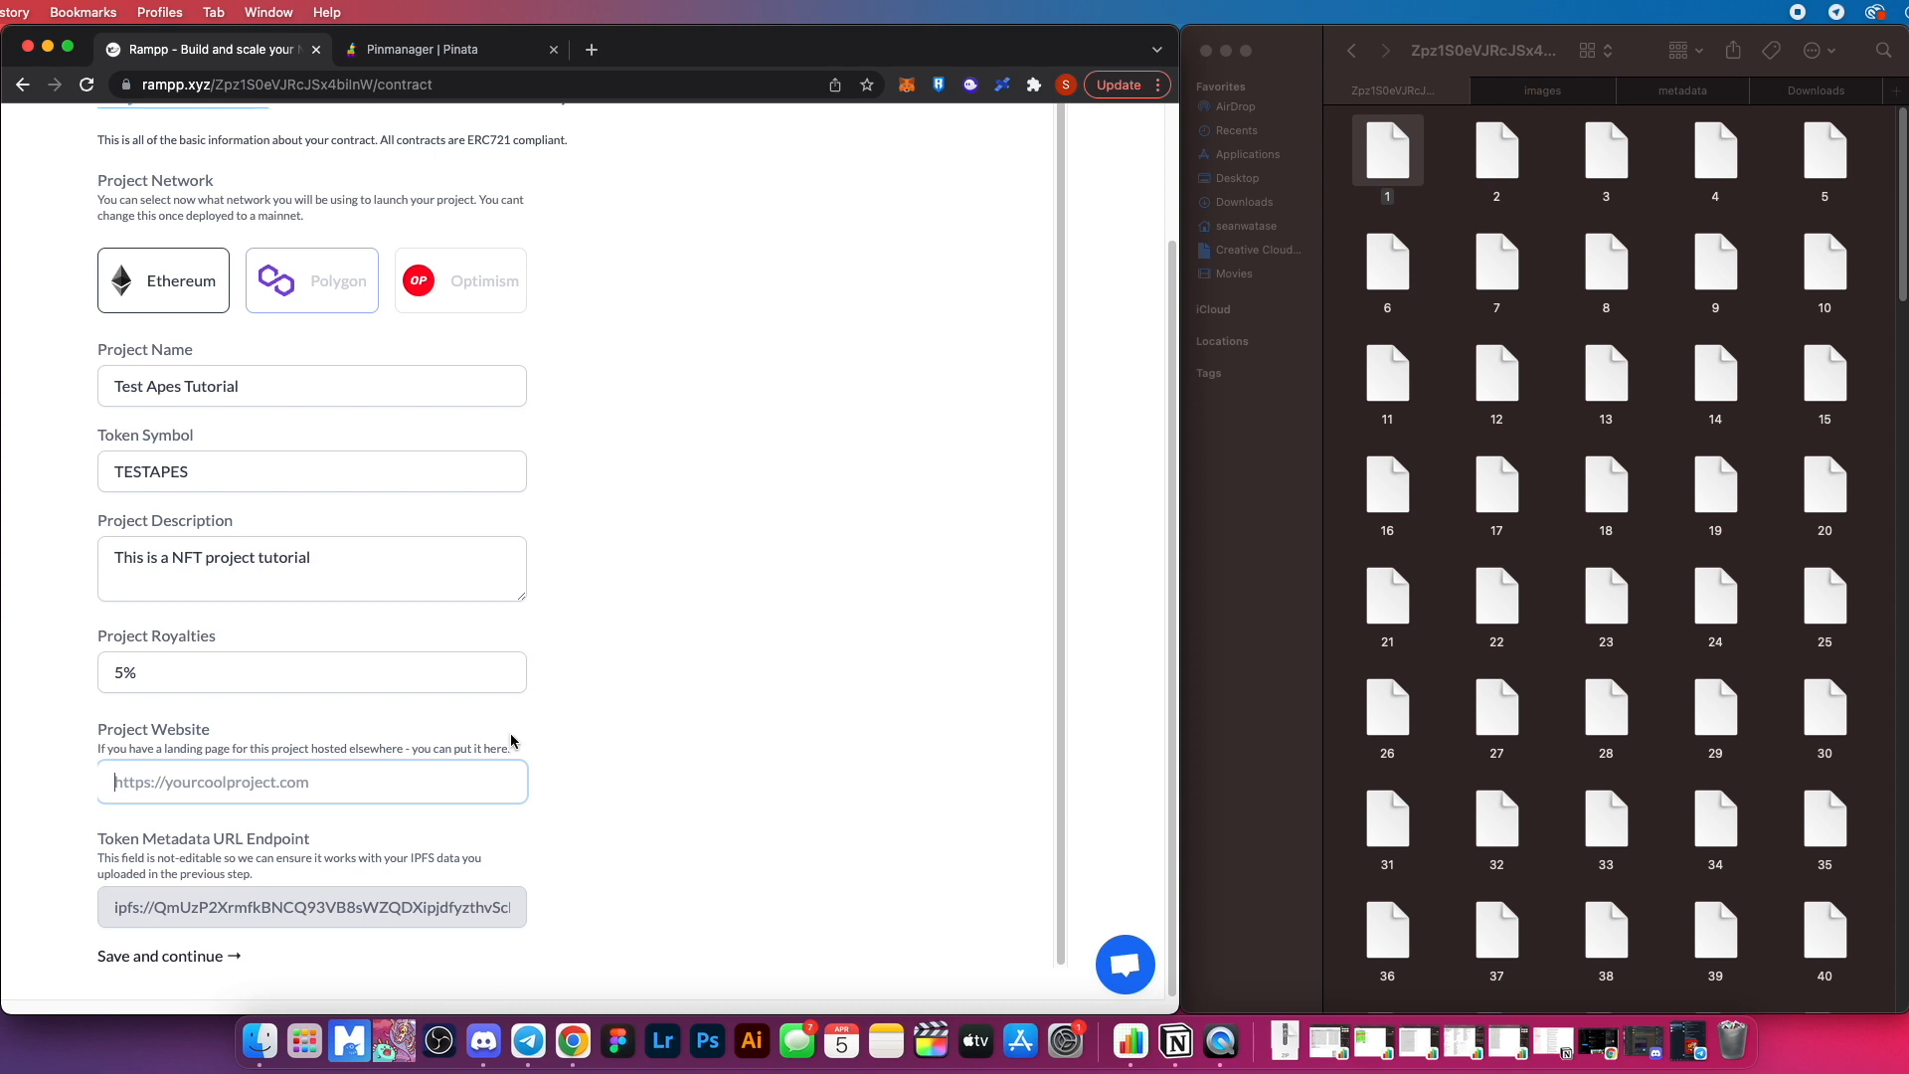
pyautogui.scroll(1, 344, 636)
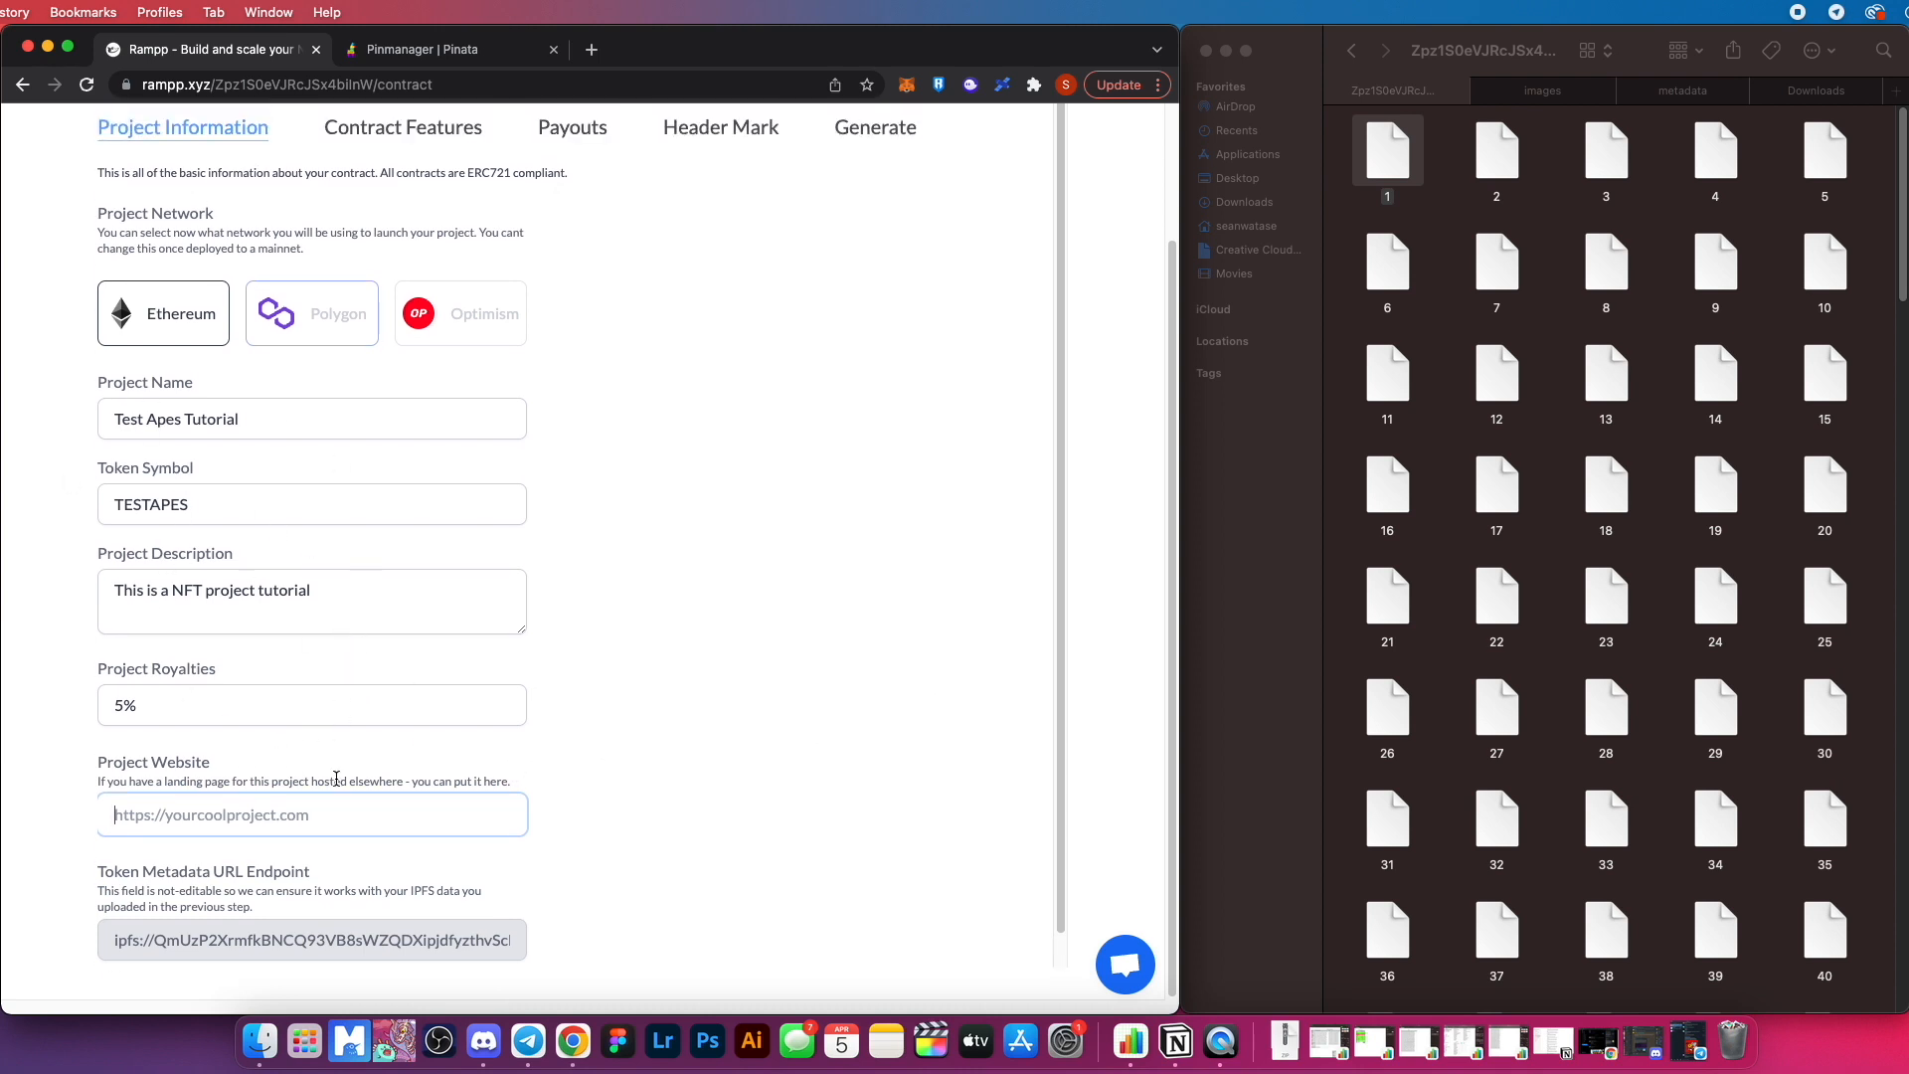
pyautogui.scroll(-1, 239, 910)
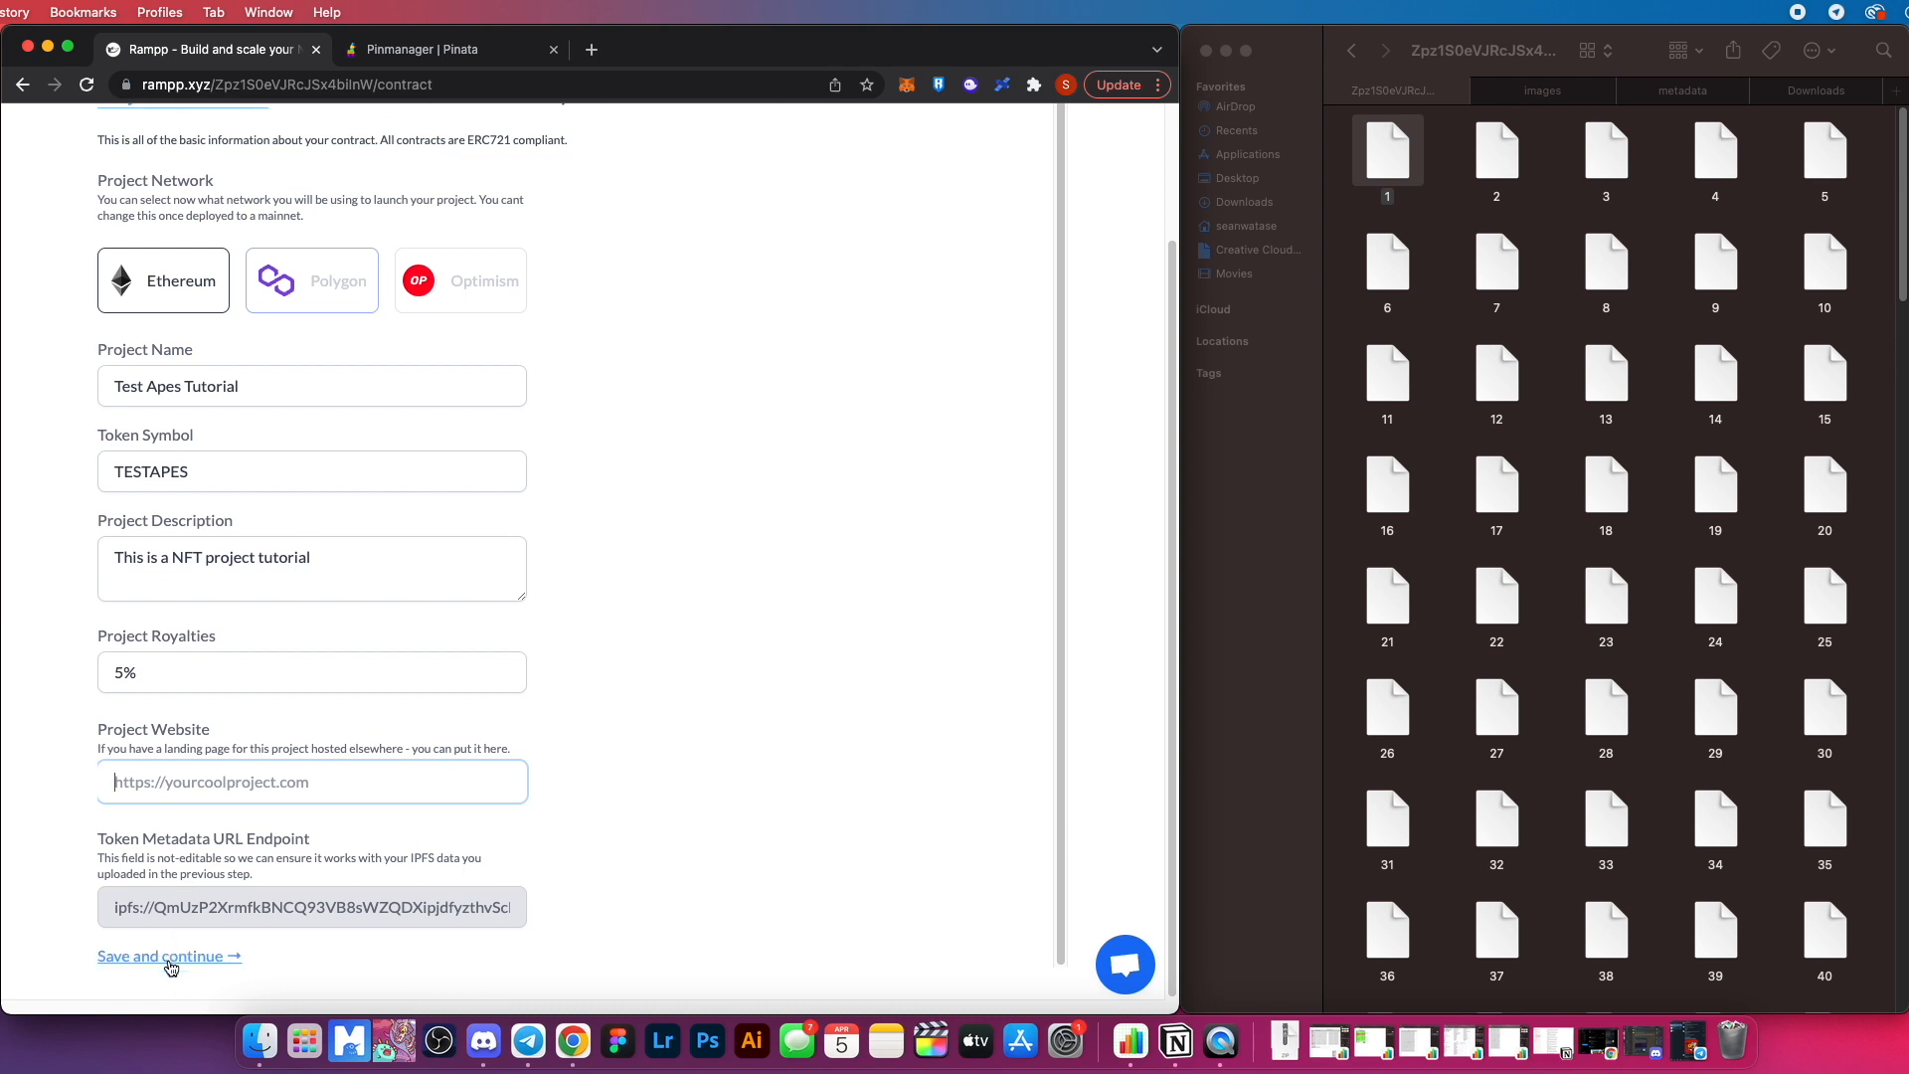
pyautogui.click(170, 956)
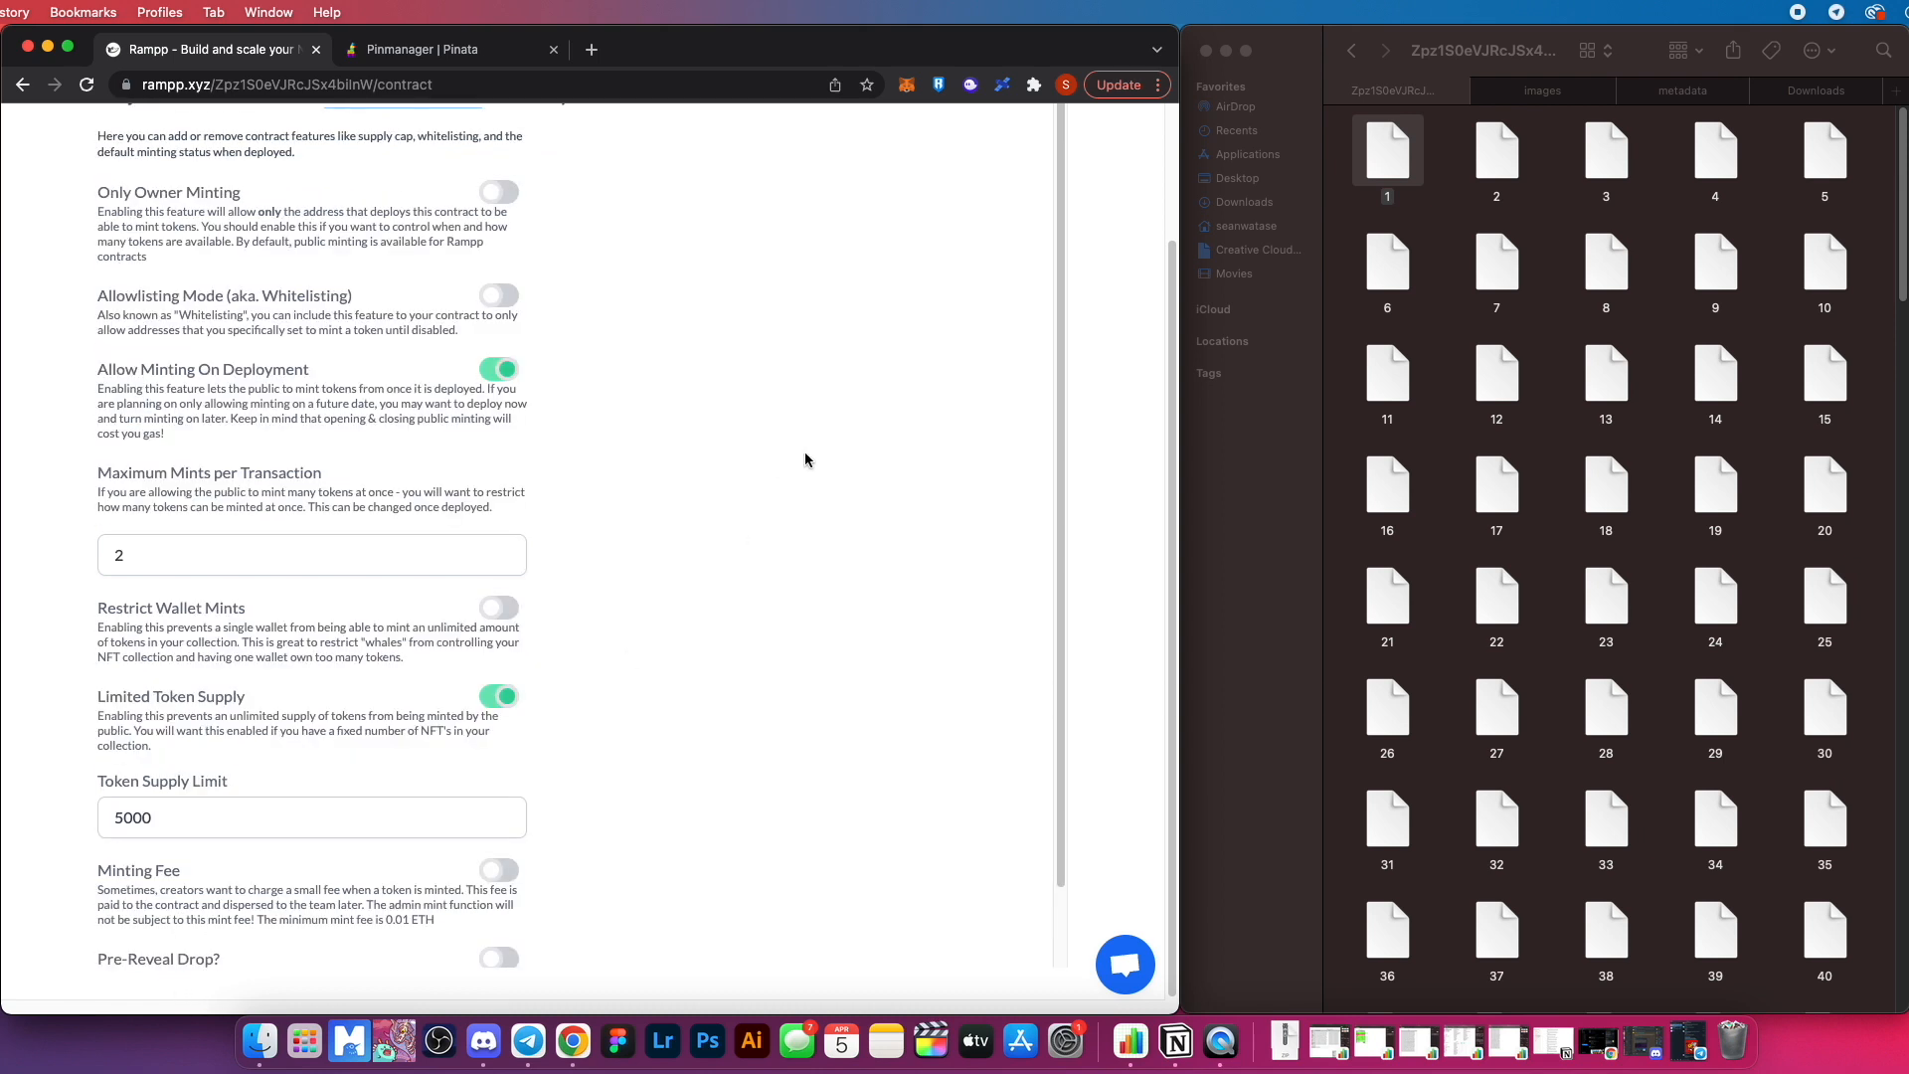
pyautogui.scroll(1, 806, 527)
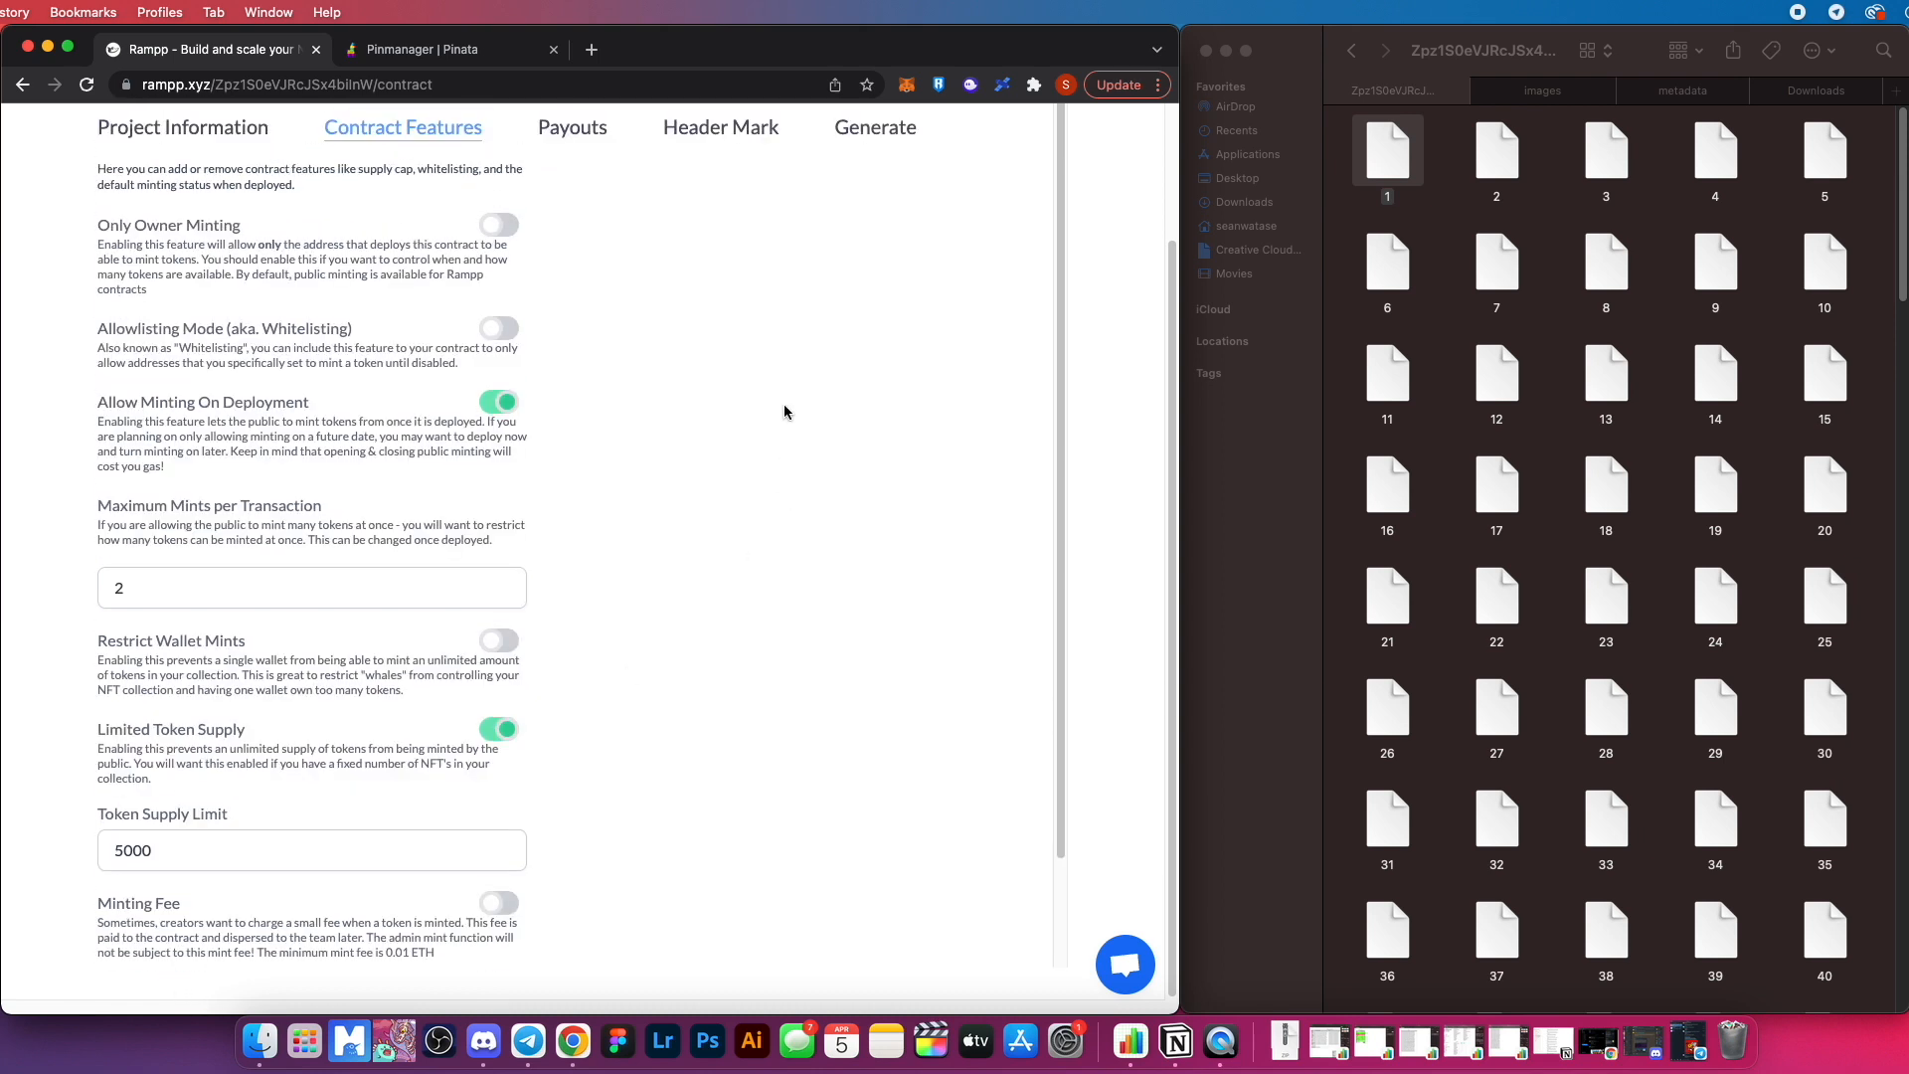
pyautogui.scroll(1, 787, 605)
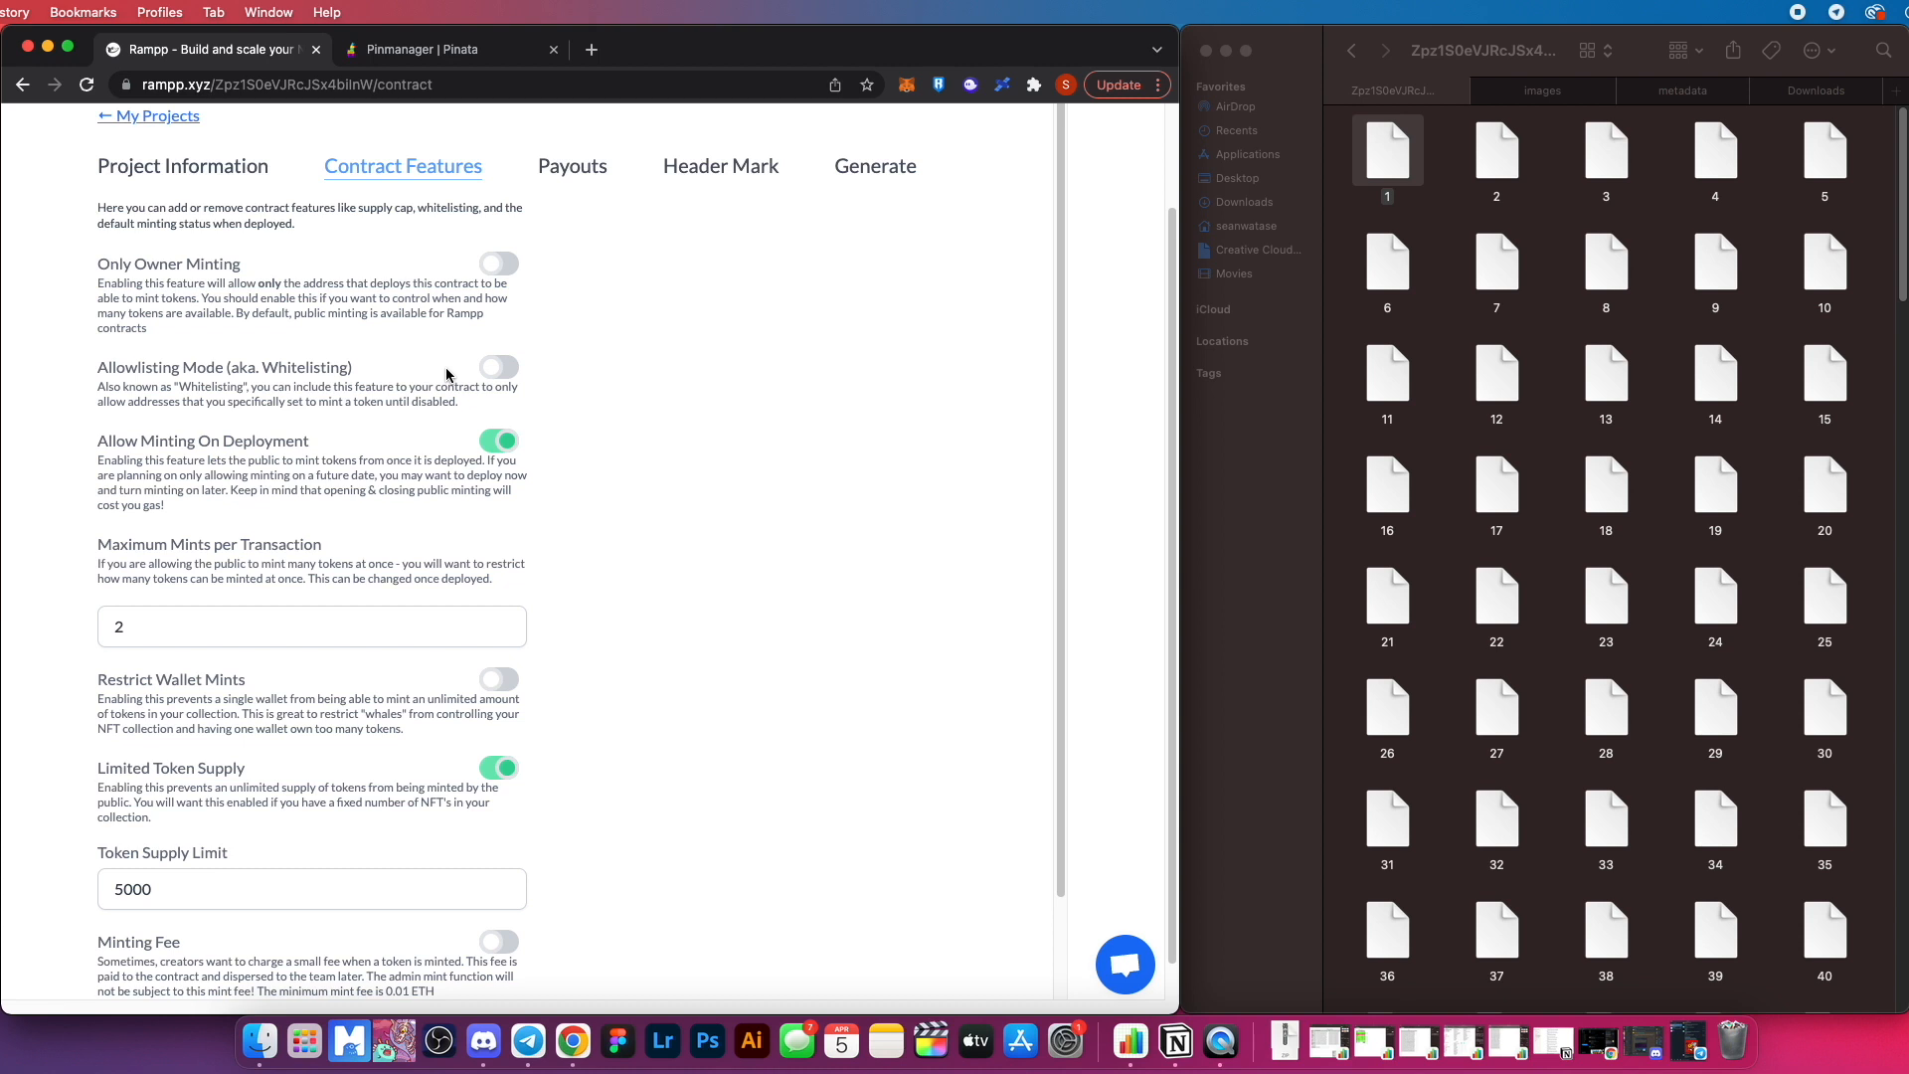
# - Switch Allowlisting Mode on and Allow Minting On Deployment off in Contract Features
pyautogui.click(502, 367)
pyautogui.scroll(-3, 493, 608)
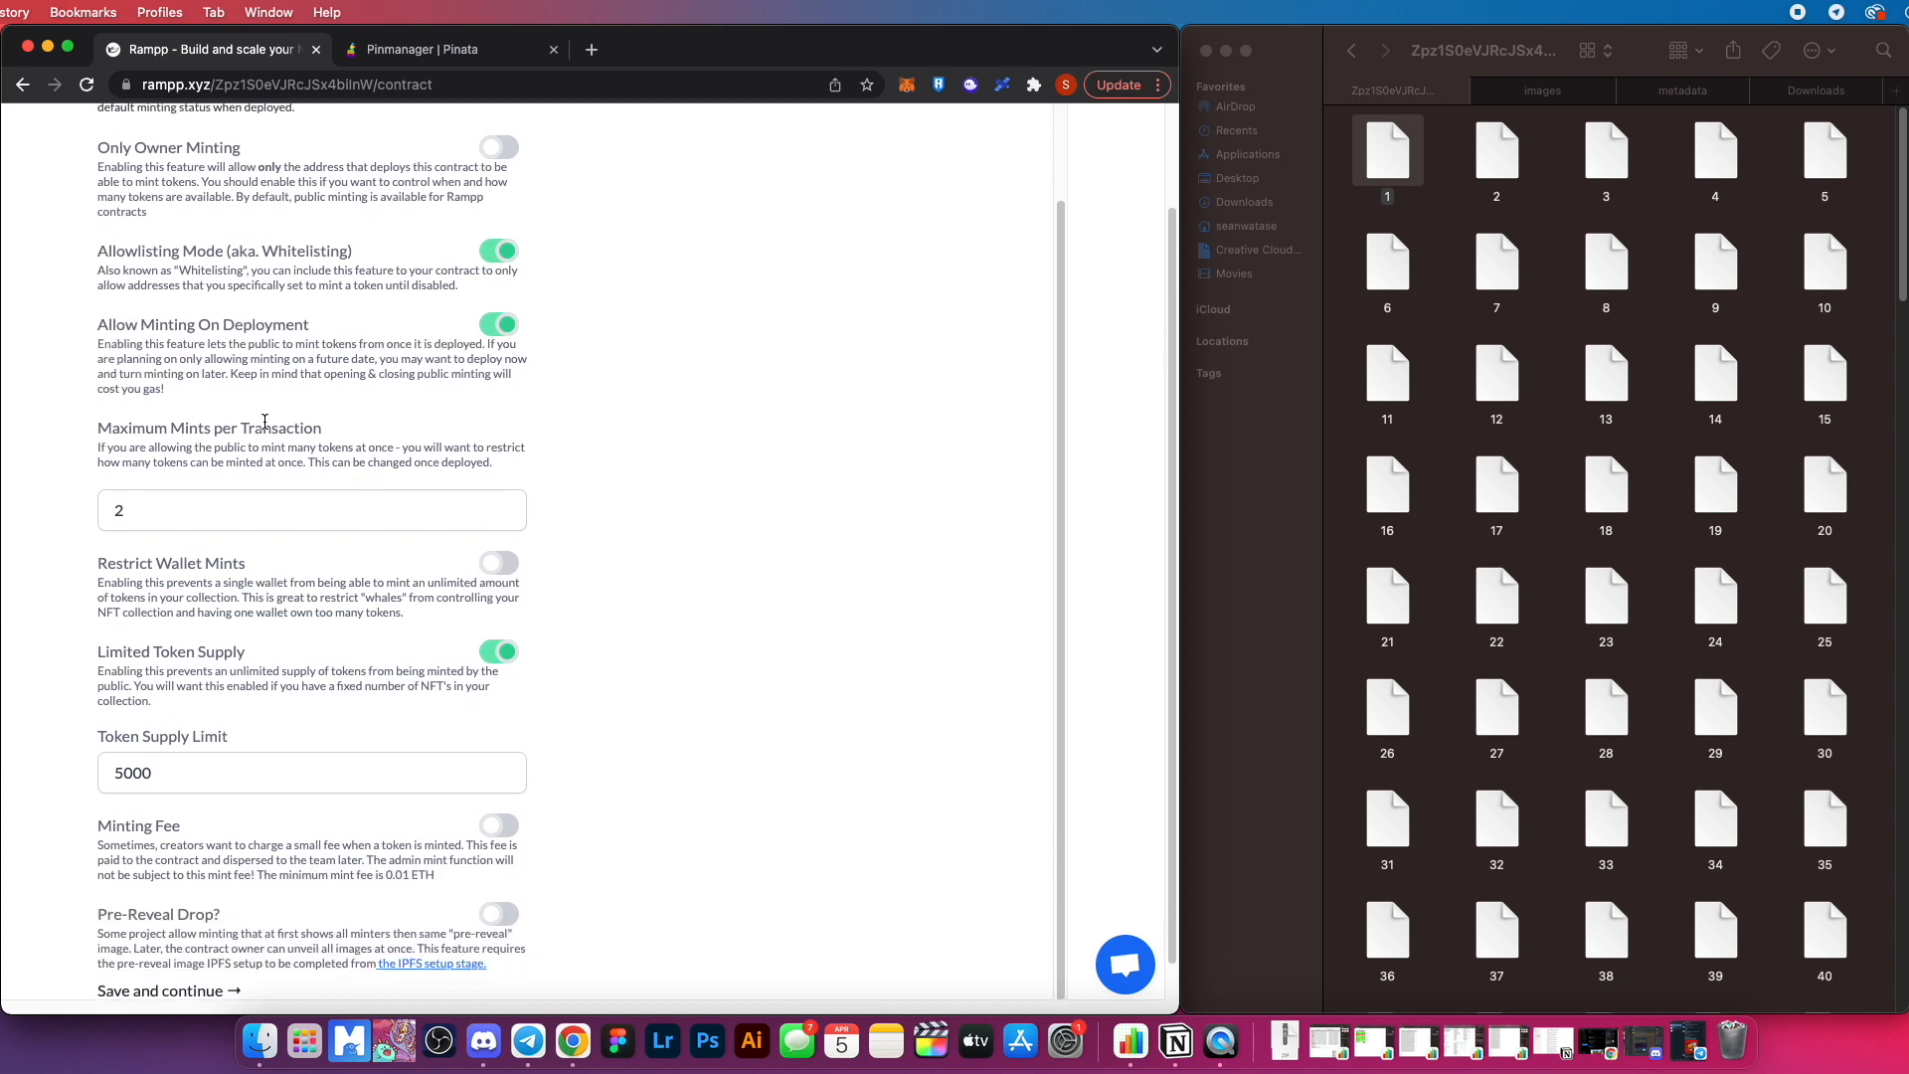
pyautogui.scroll(1, 162, 355)
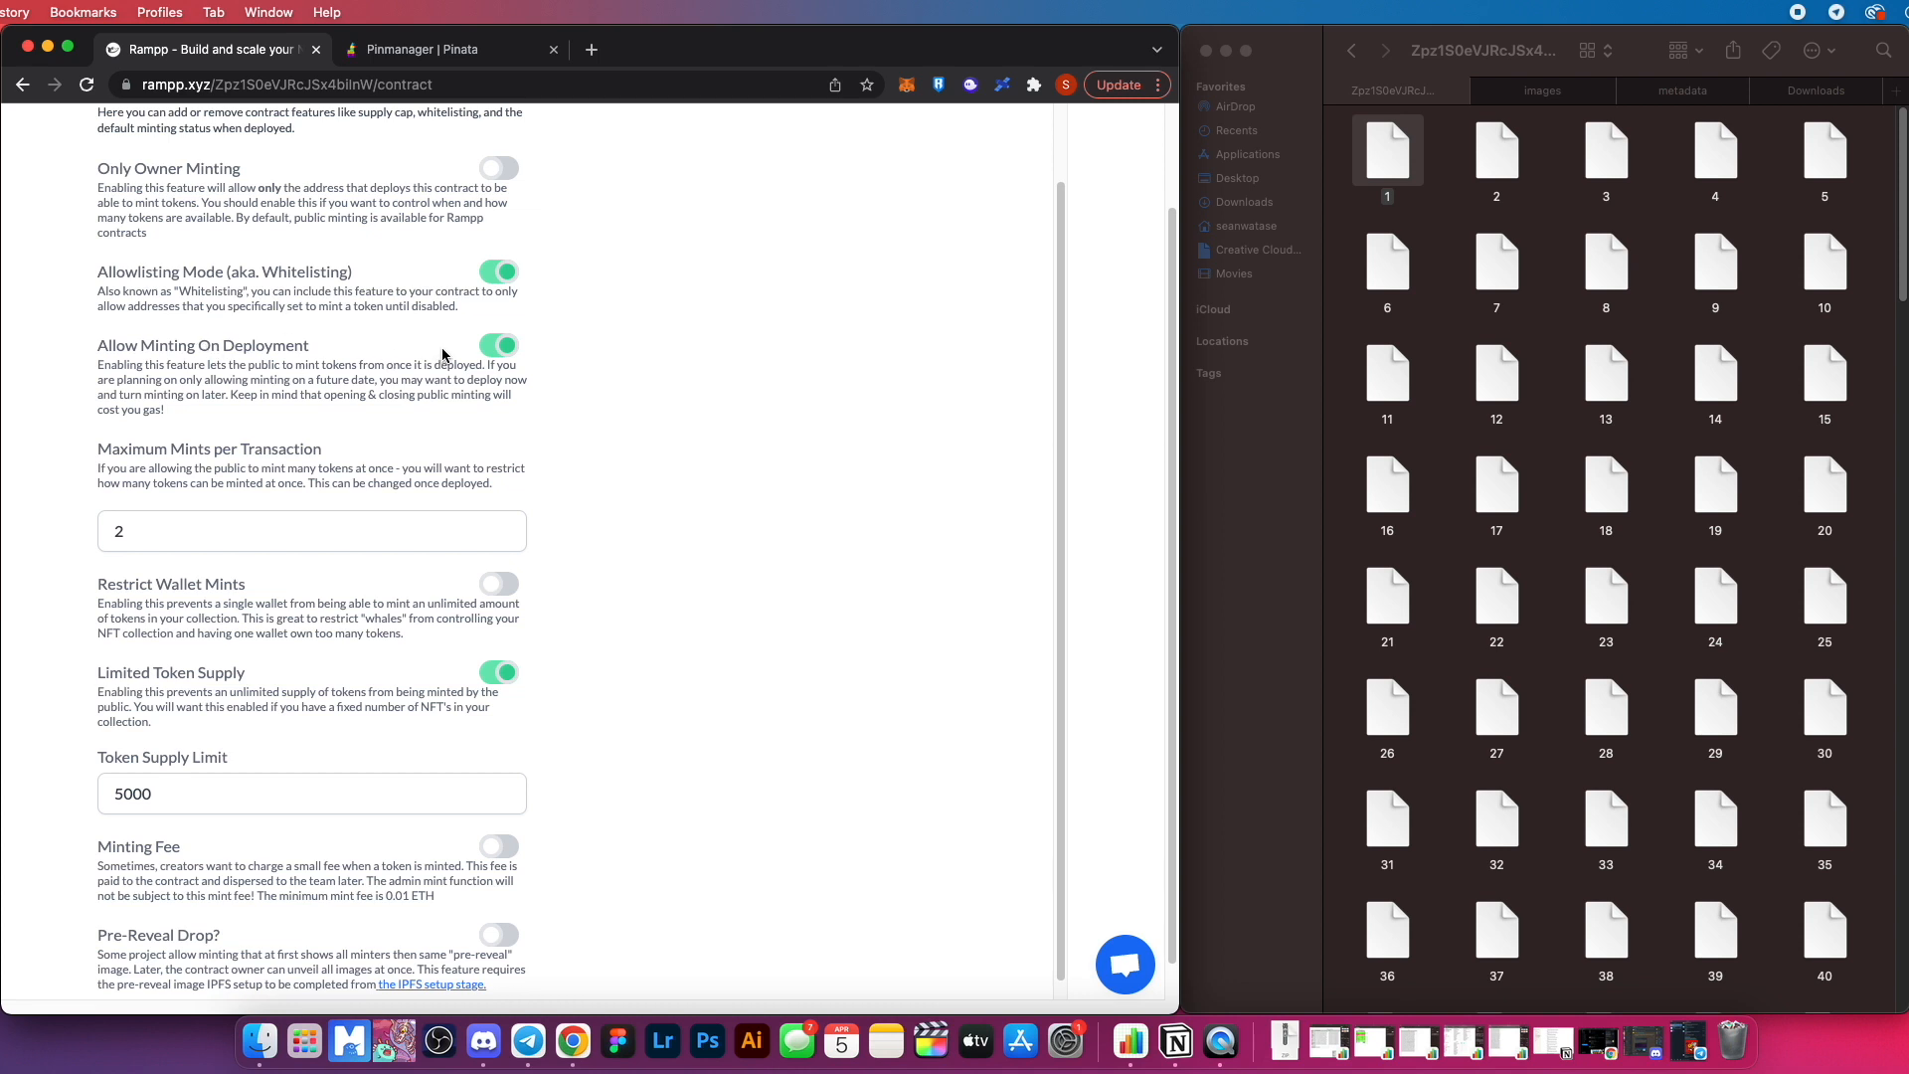
pyautogui.click(502, 355)
pyautogui.scroll(-1, 211, 502)
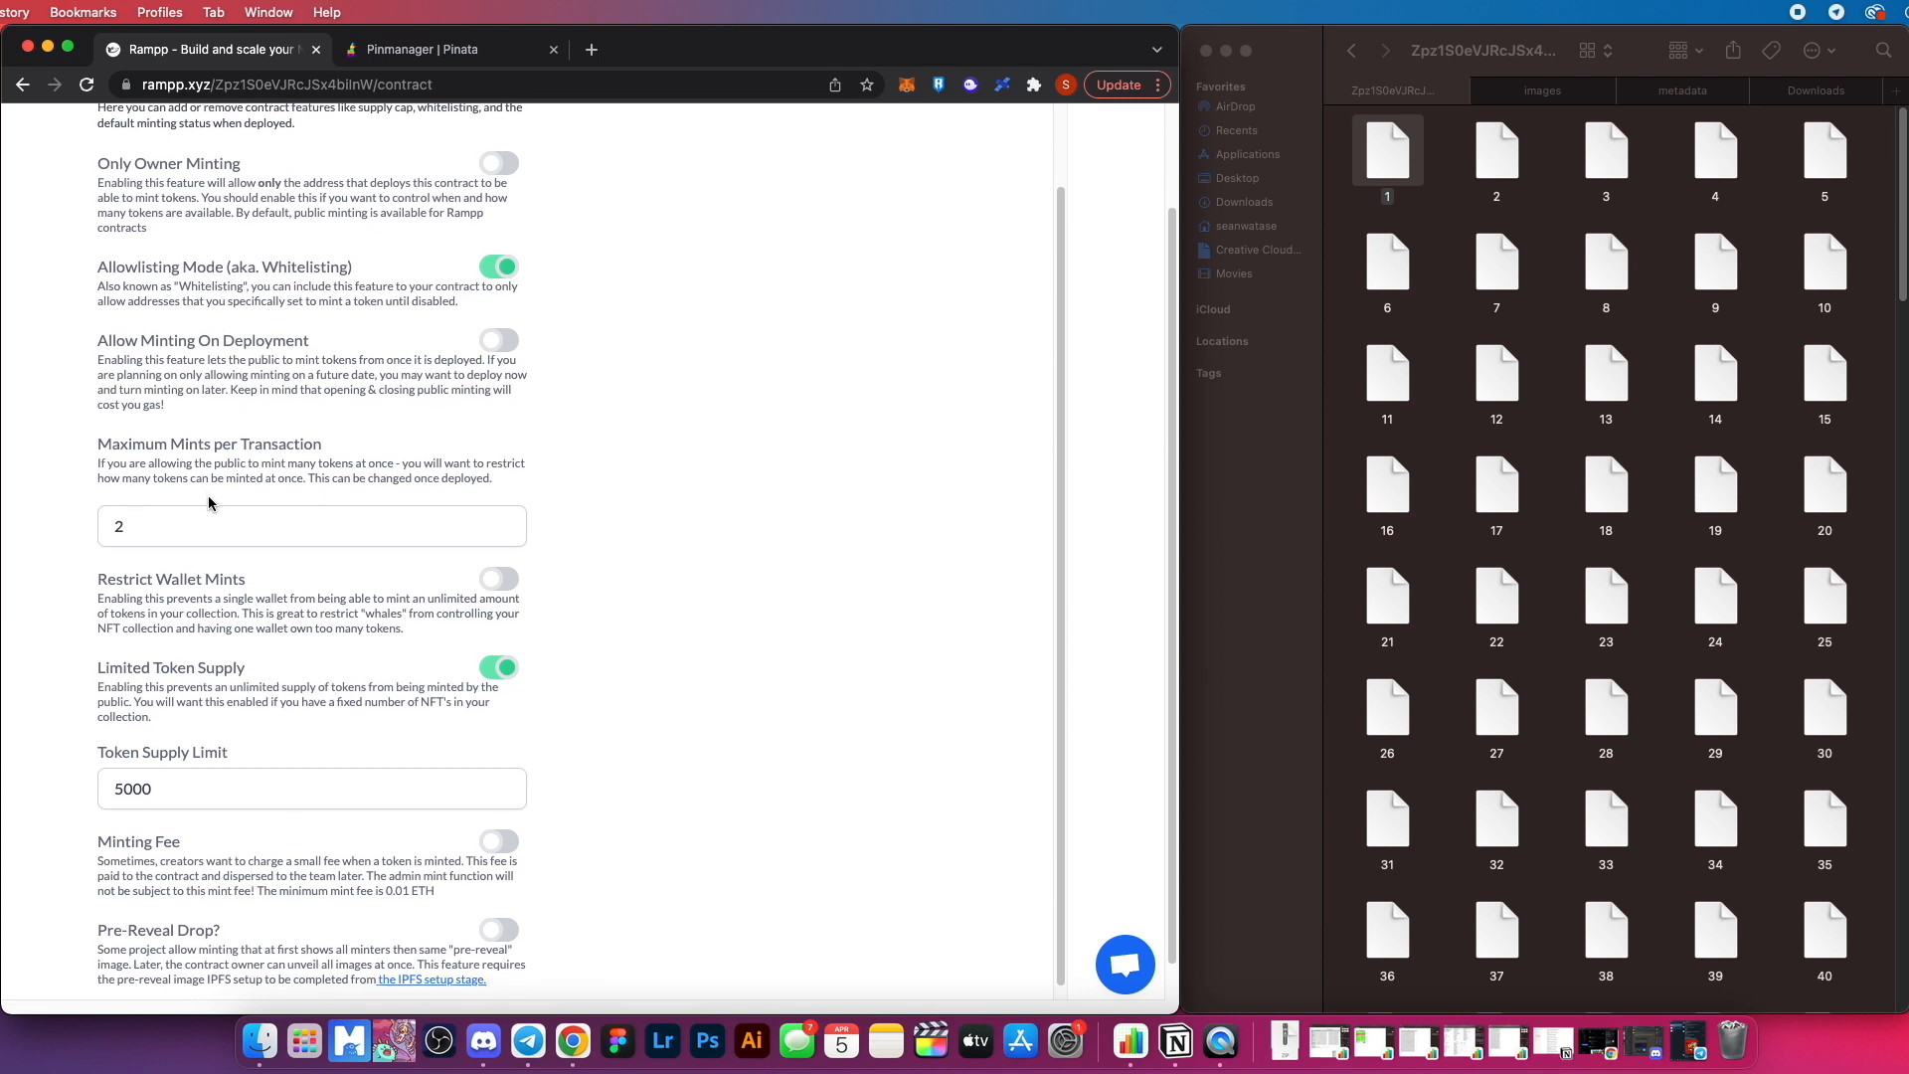
pyautogui.scroll(-1, 388, 477)
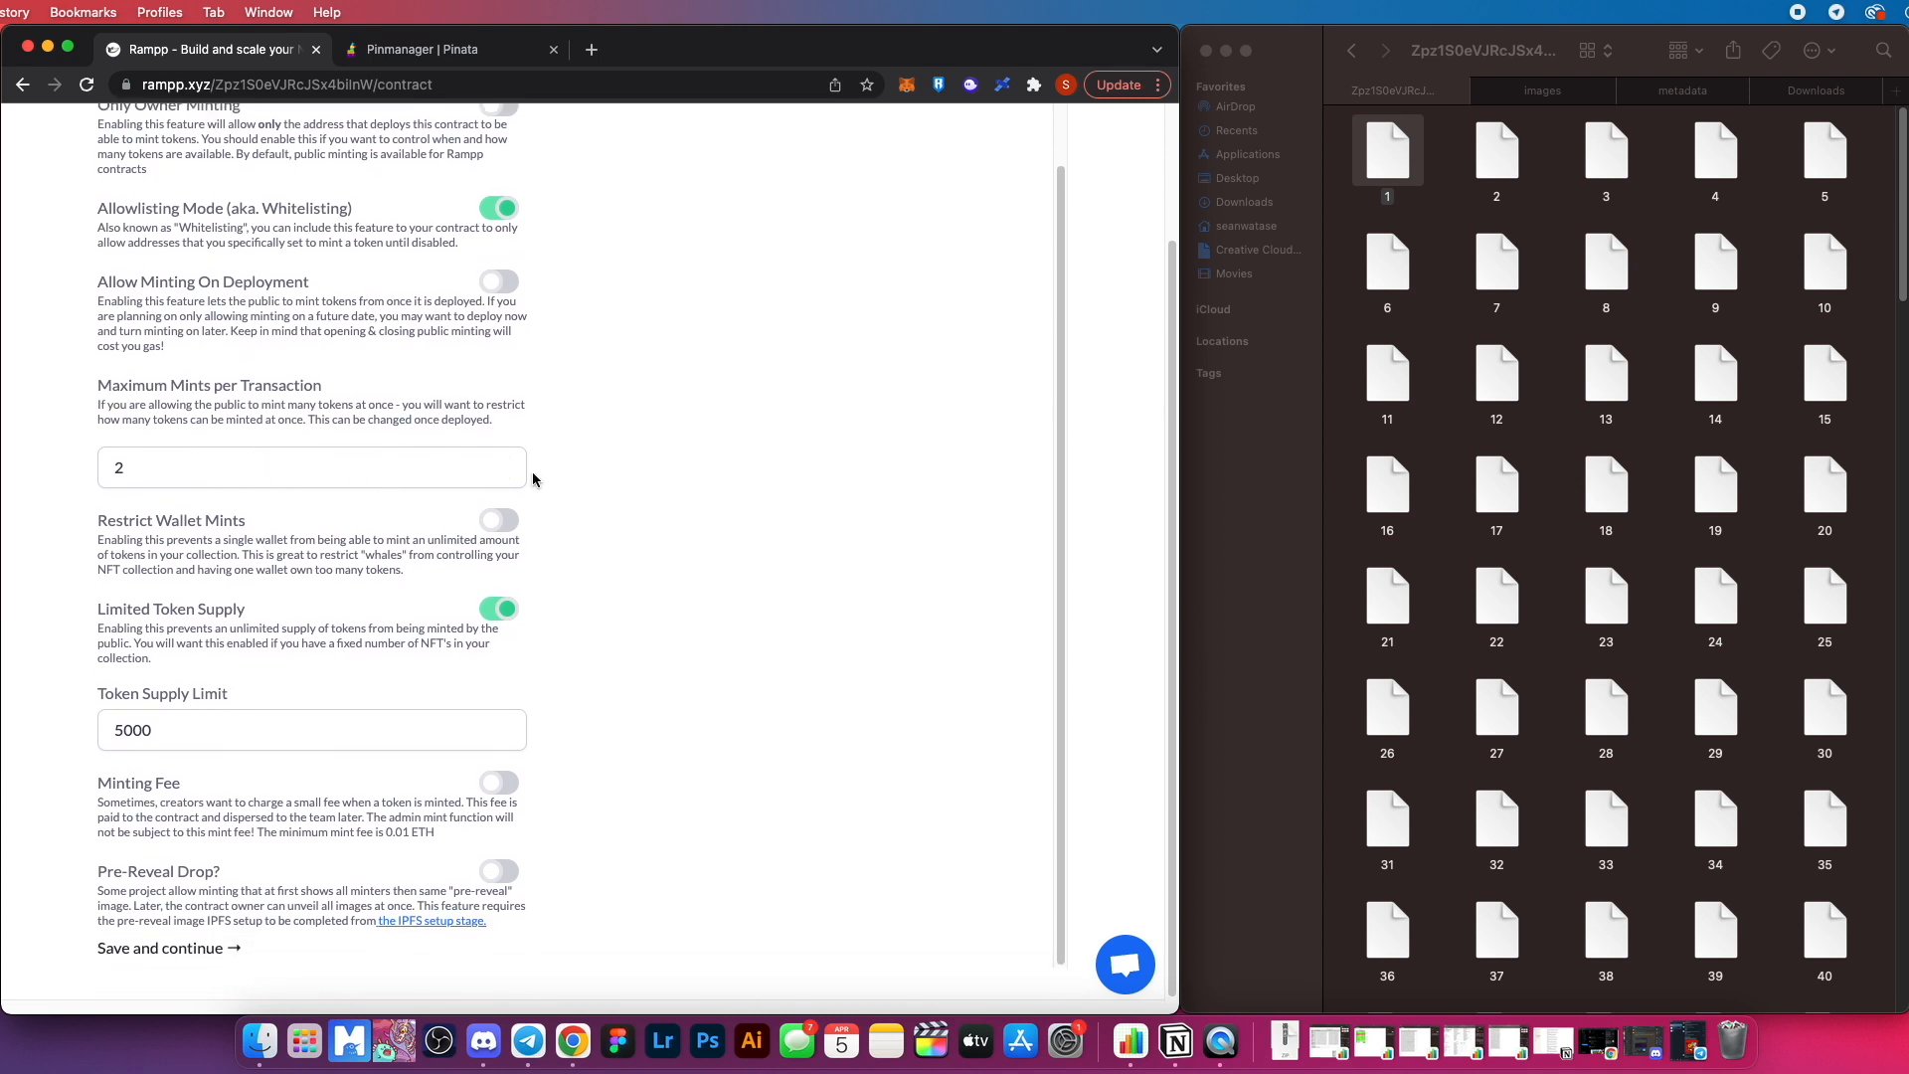
# - Adjust Maximum Mints per Transaction and enable Restrict Wallet Mints
pyautogui.click(171, 460)
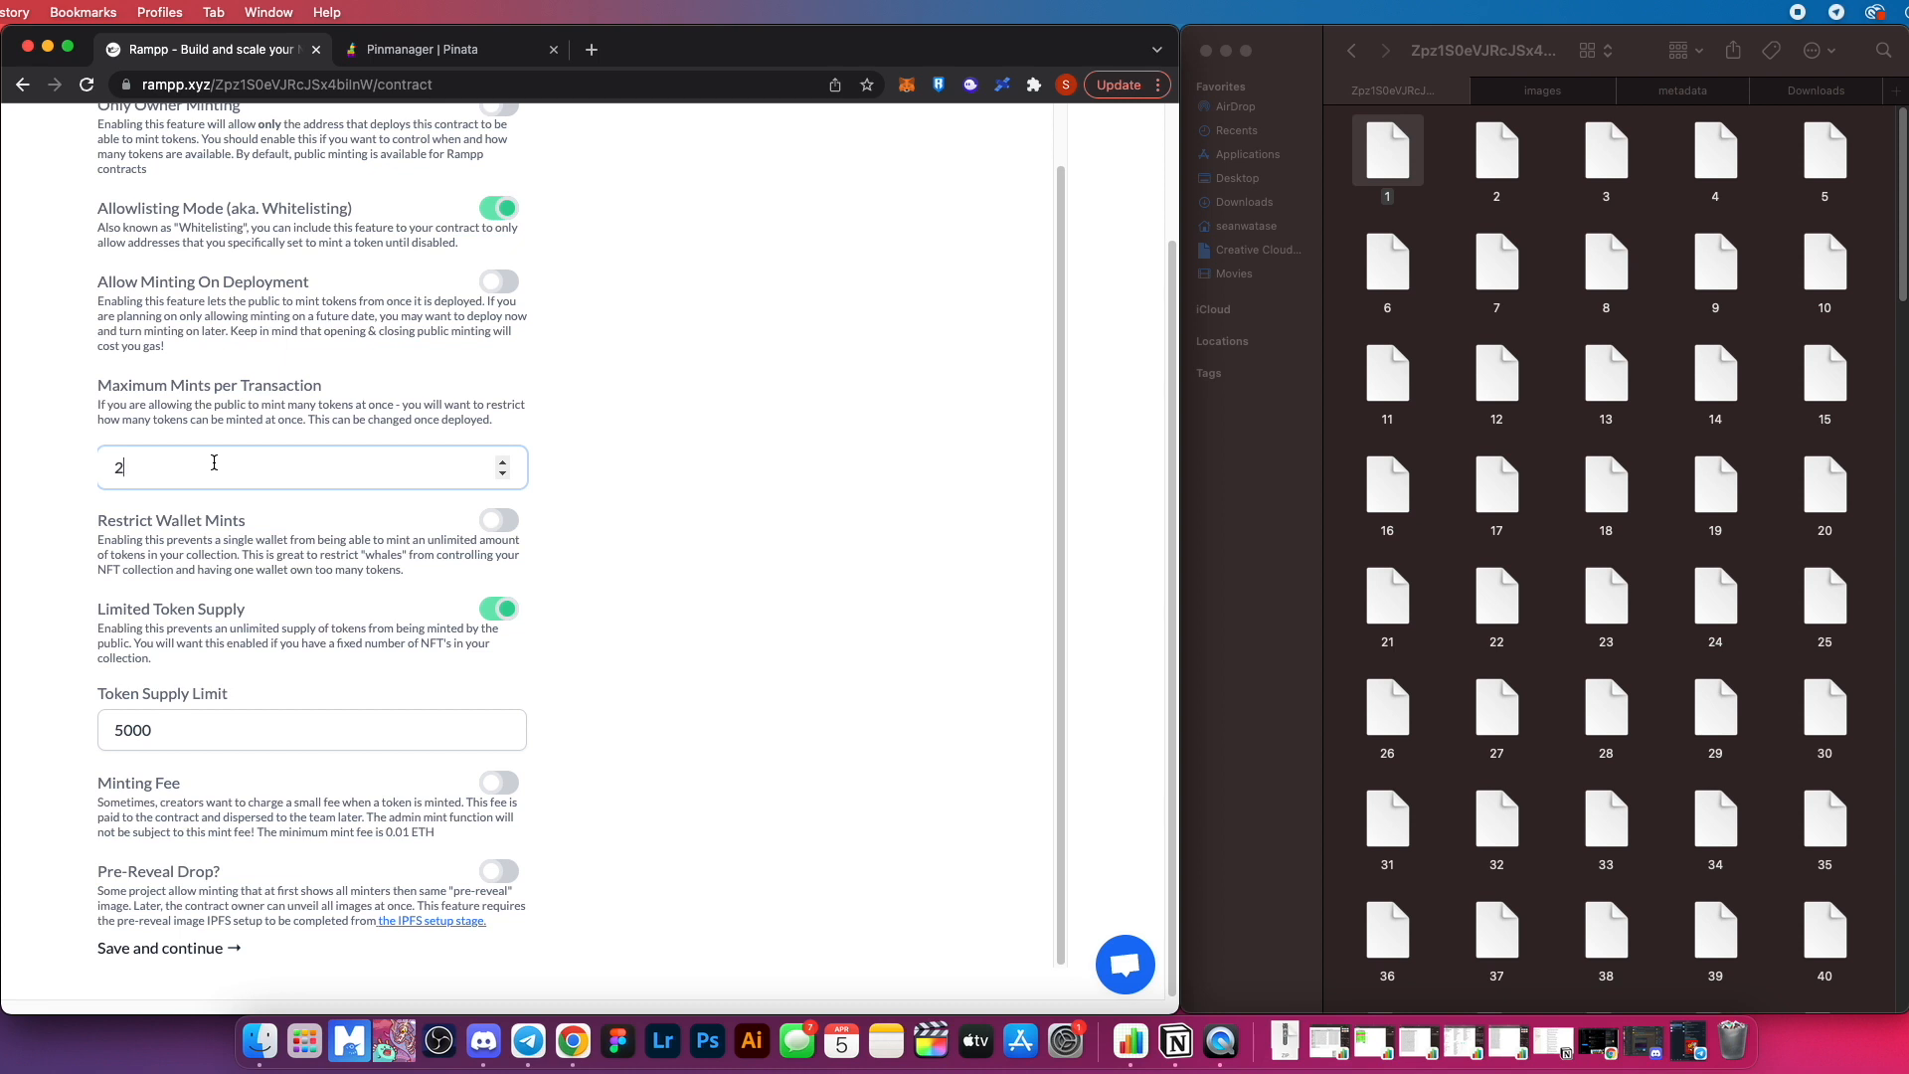
pyautogui.click(502, 471)
pyautogui.click(502, 462)
pyautogui.click(502, 462)
pyautogui.click(494, 520)
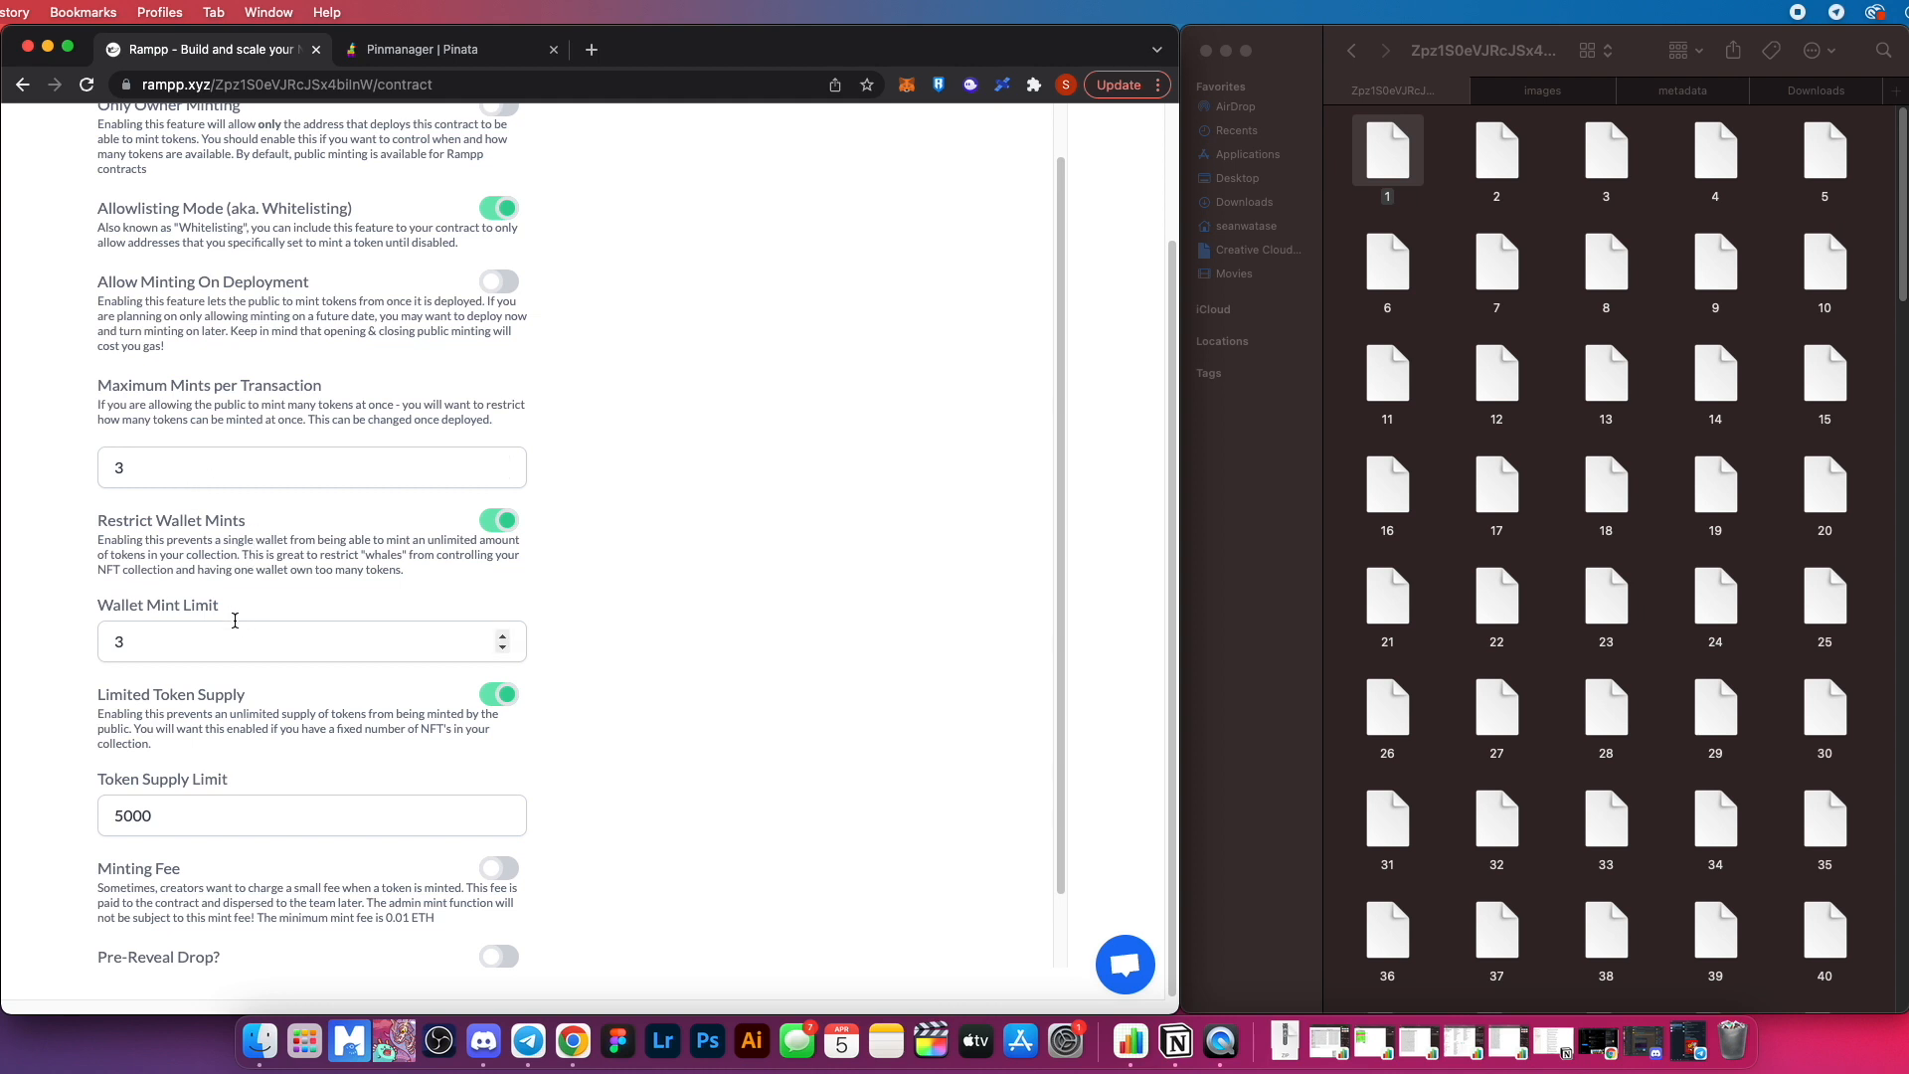
# - Replace the 5000 token supply limit with 200
pyautogui.scroll(-2, 235, 620)
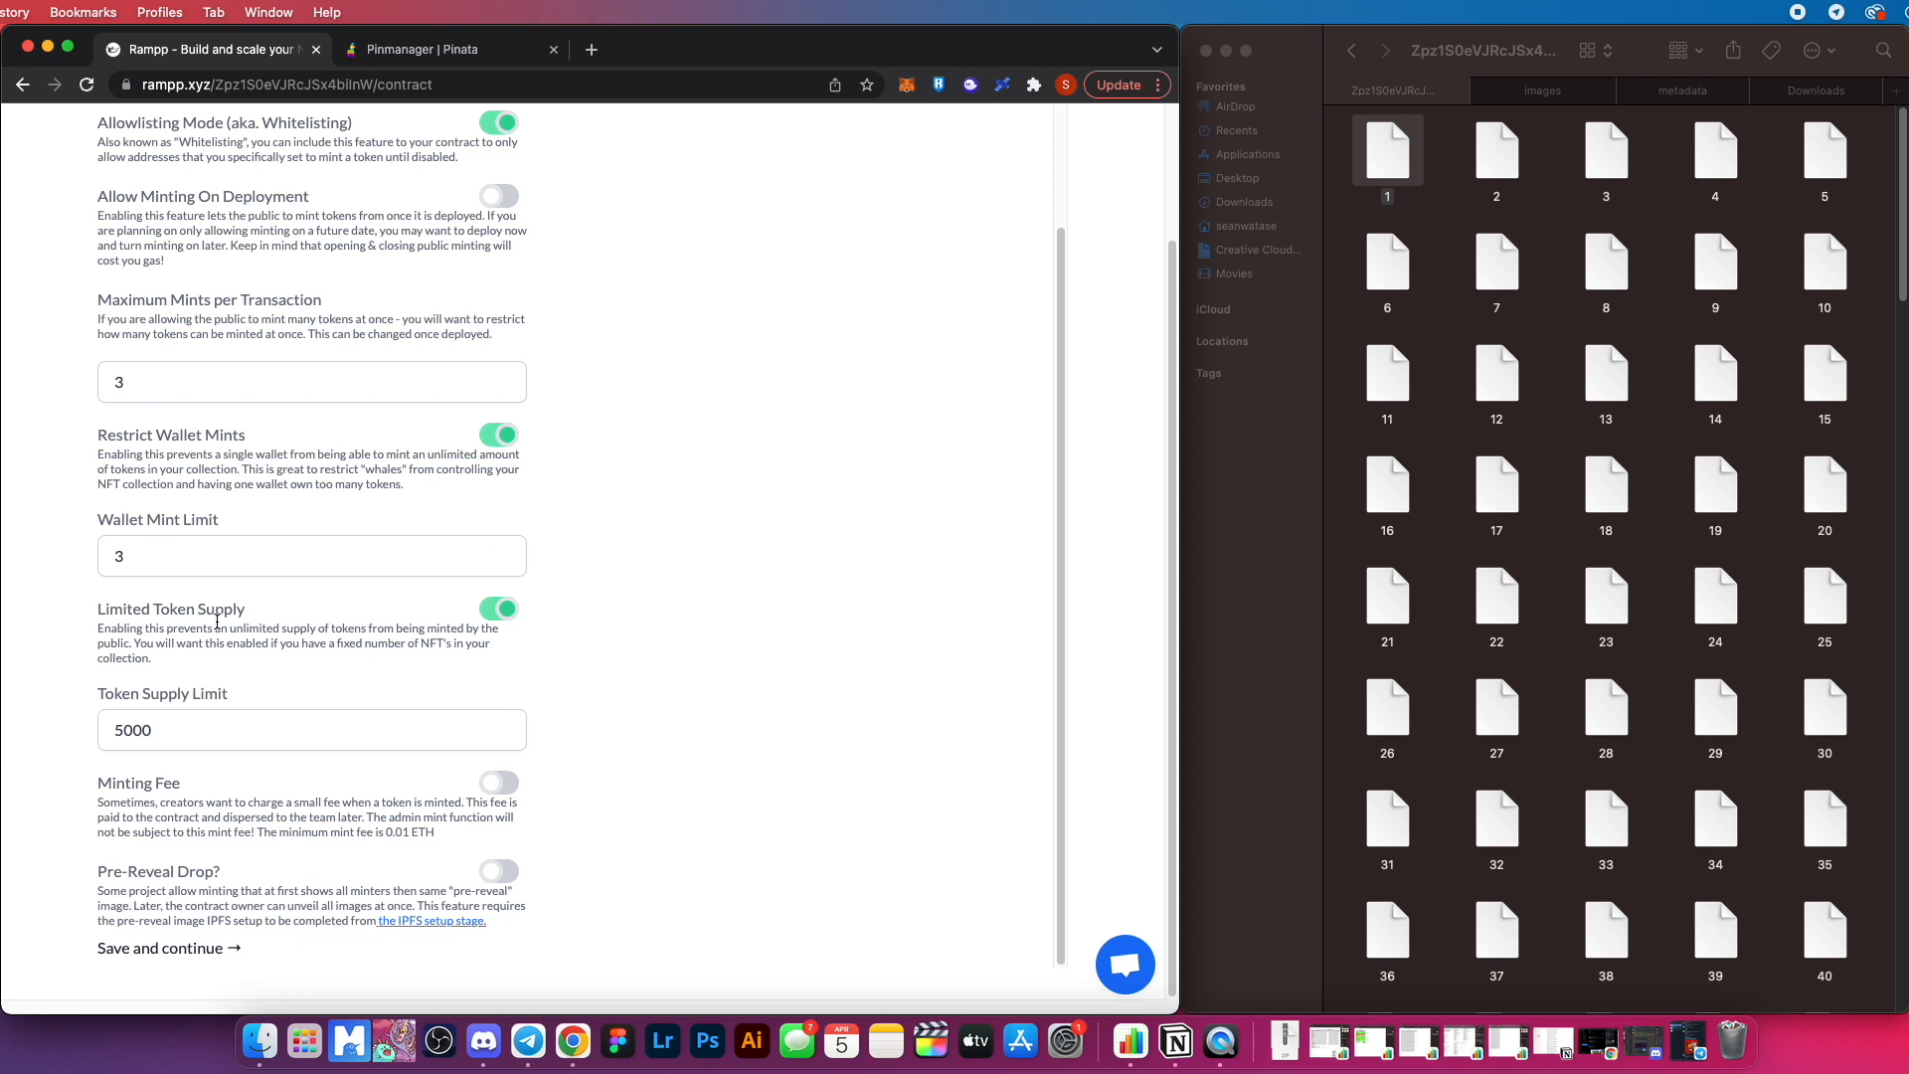
pyautogui.click(204, 746)
pyautogui.moveTo(153, 729); pyautogui.dragTo(107, 729)
pyautogui.write('2')
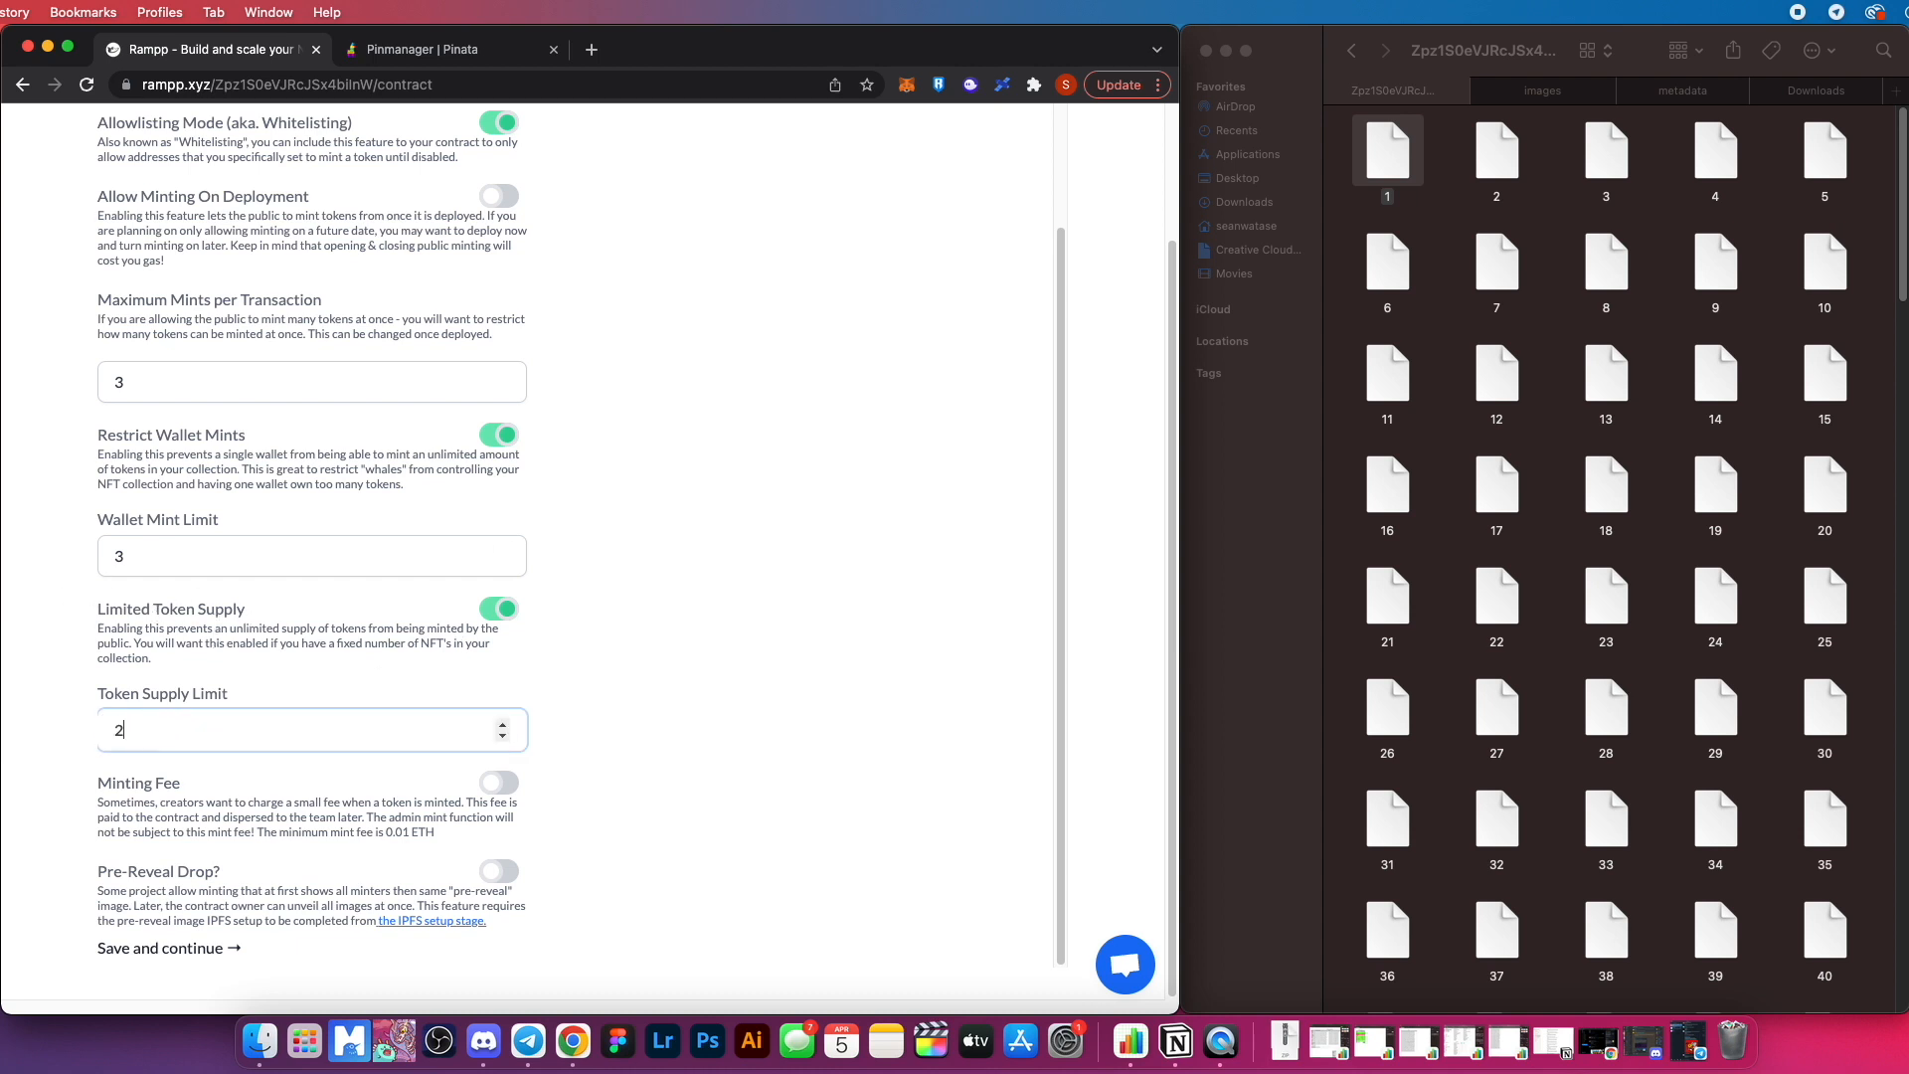
pyautogui.write('00')
pyautogui.click(626, 589)
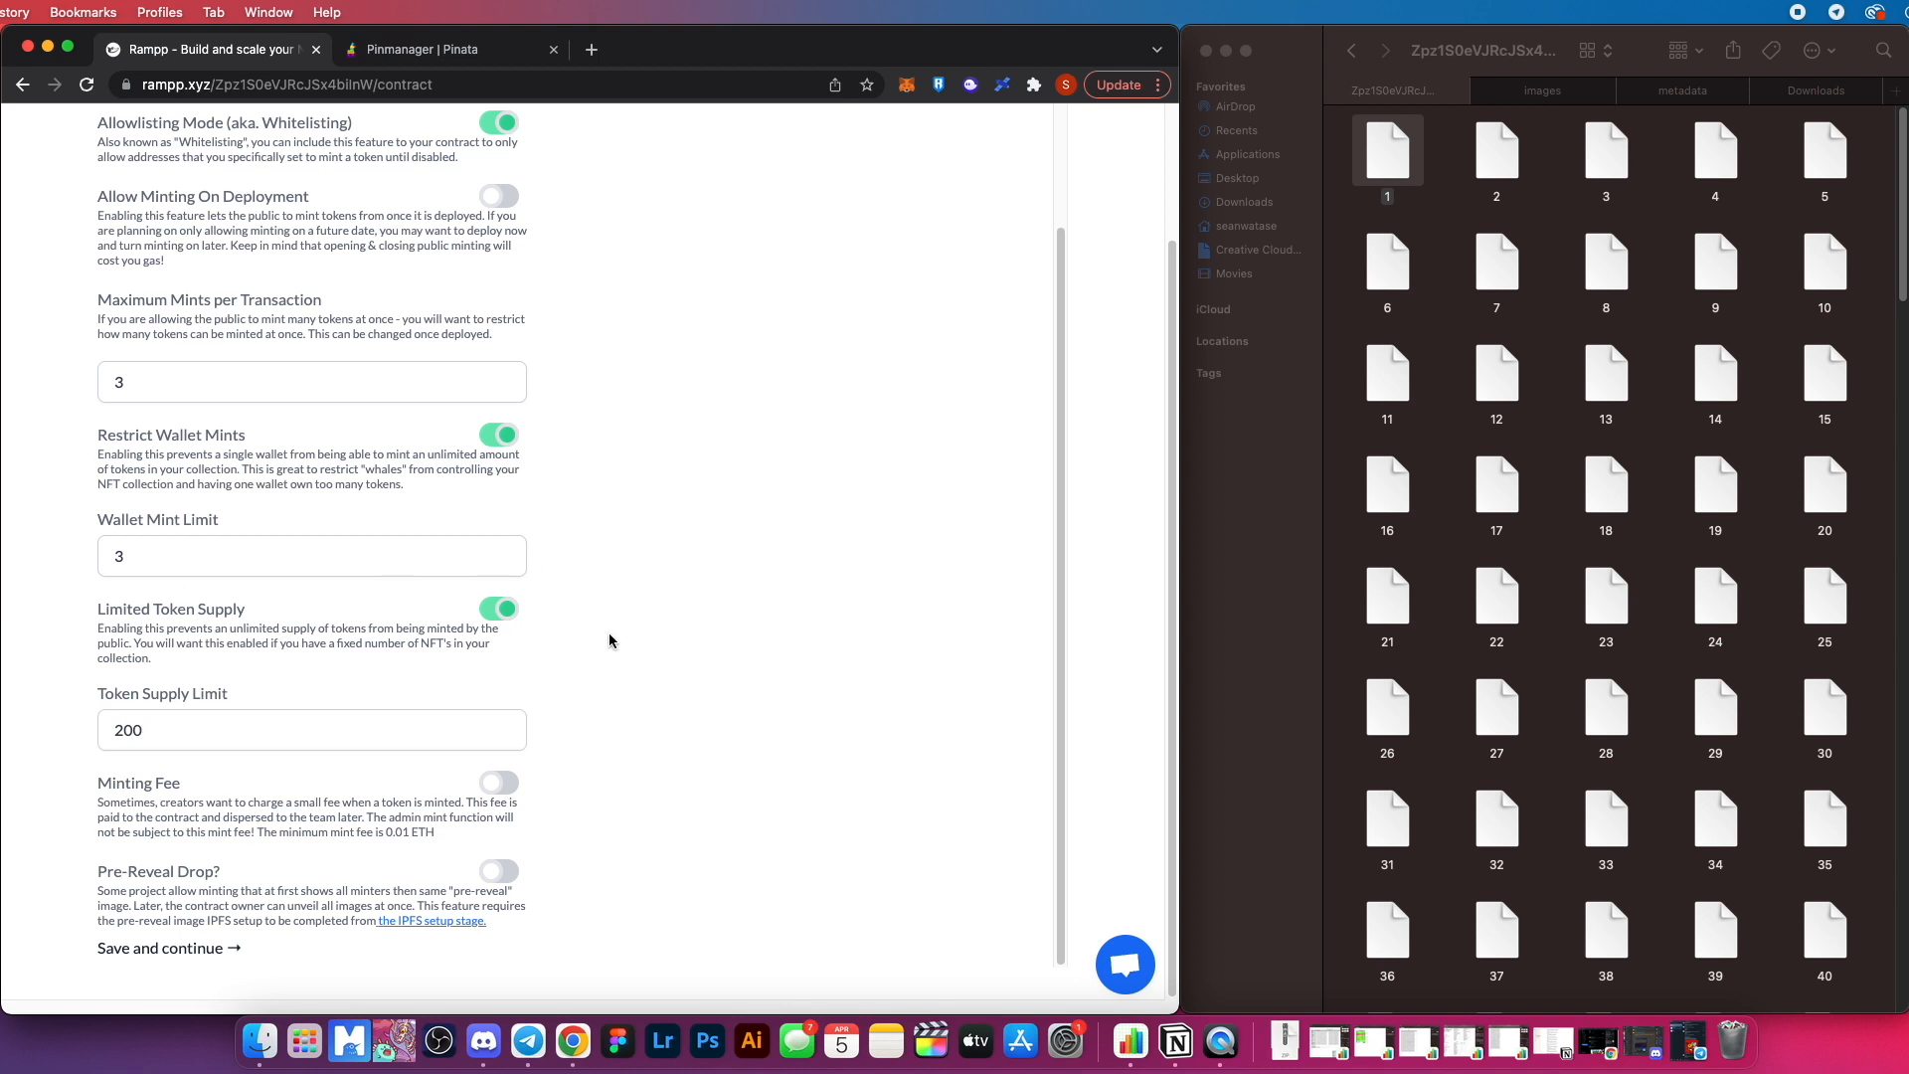
# - Set both Maximum Mints per Transaction and Wallet Mint Limit to 2
pyautogui.click(1589, 96)
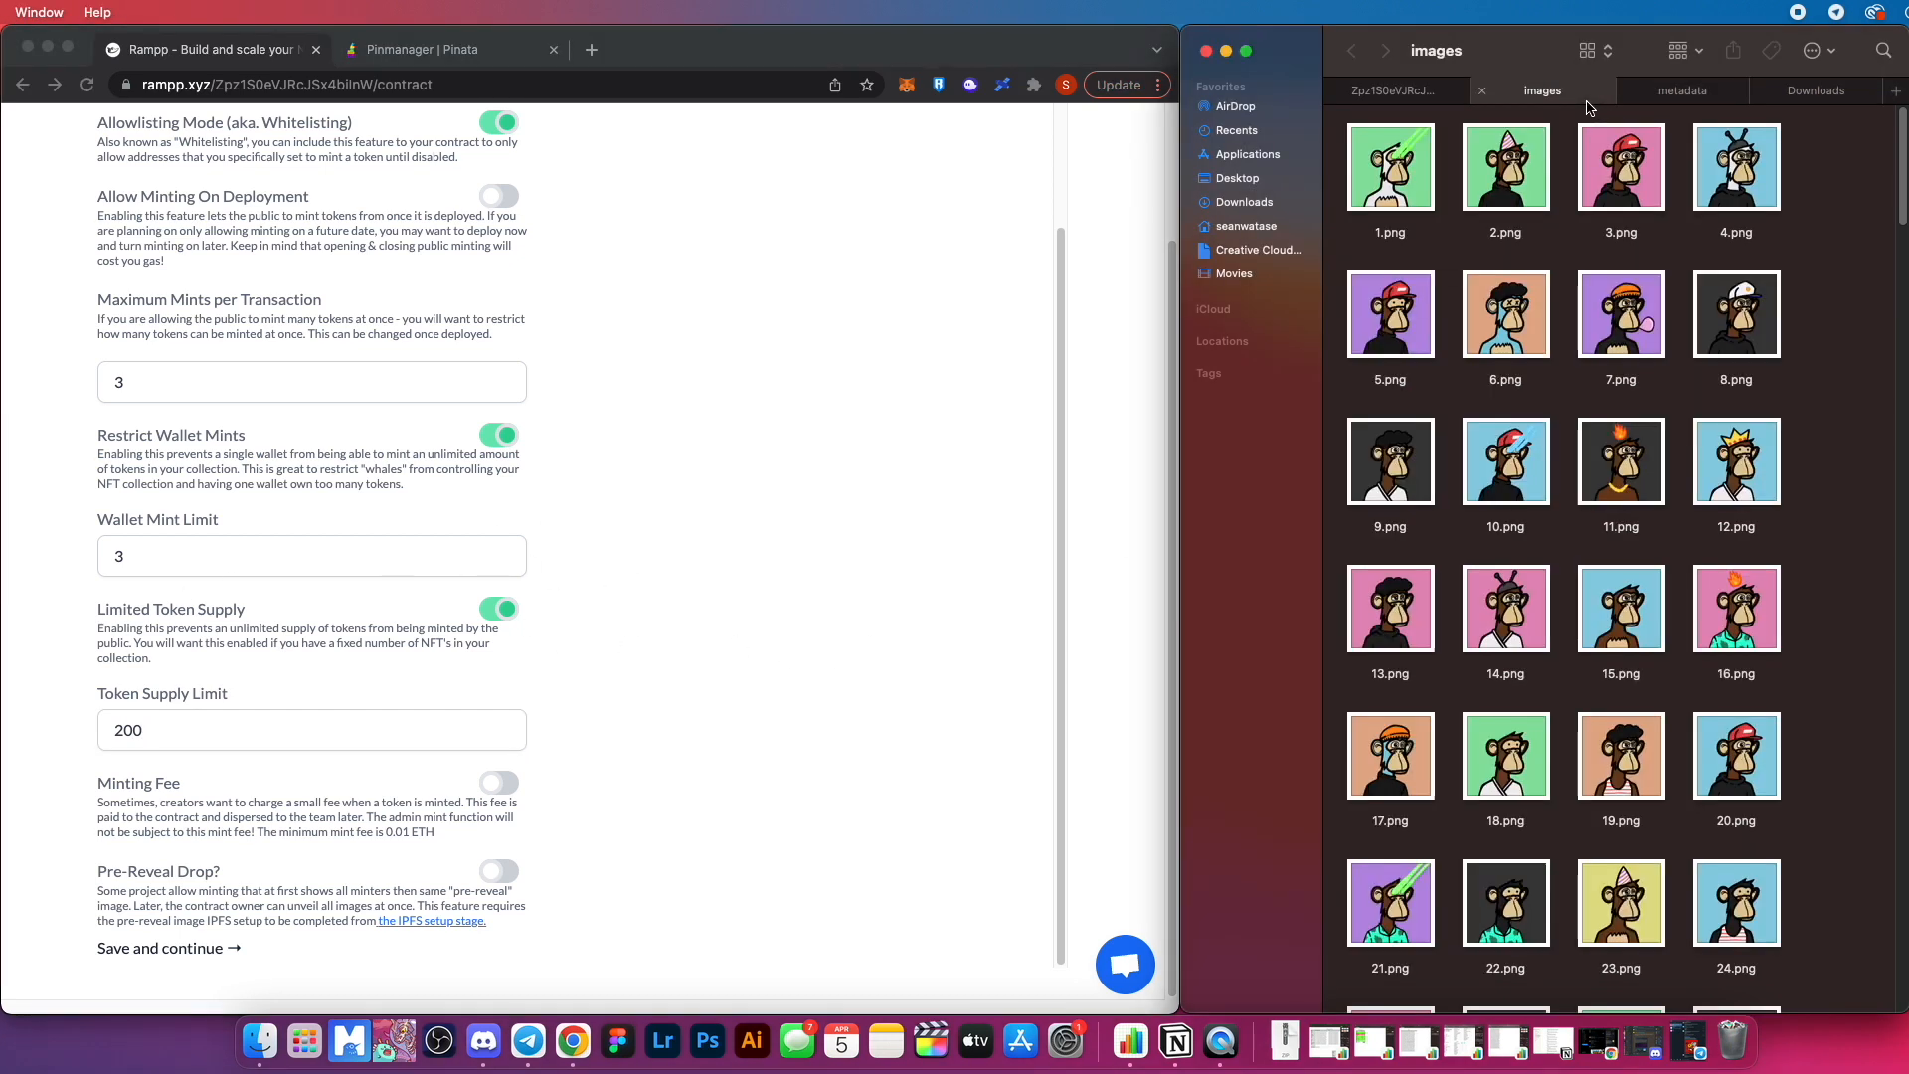
pyautogui.scroll(-20, 1595, 597)
pyautogui.scroll(-5, 1596, 596)
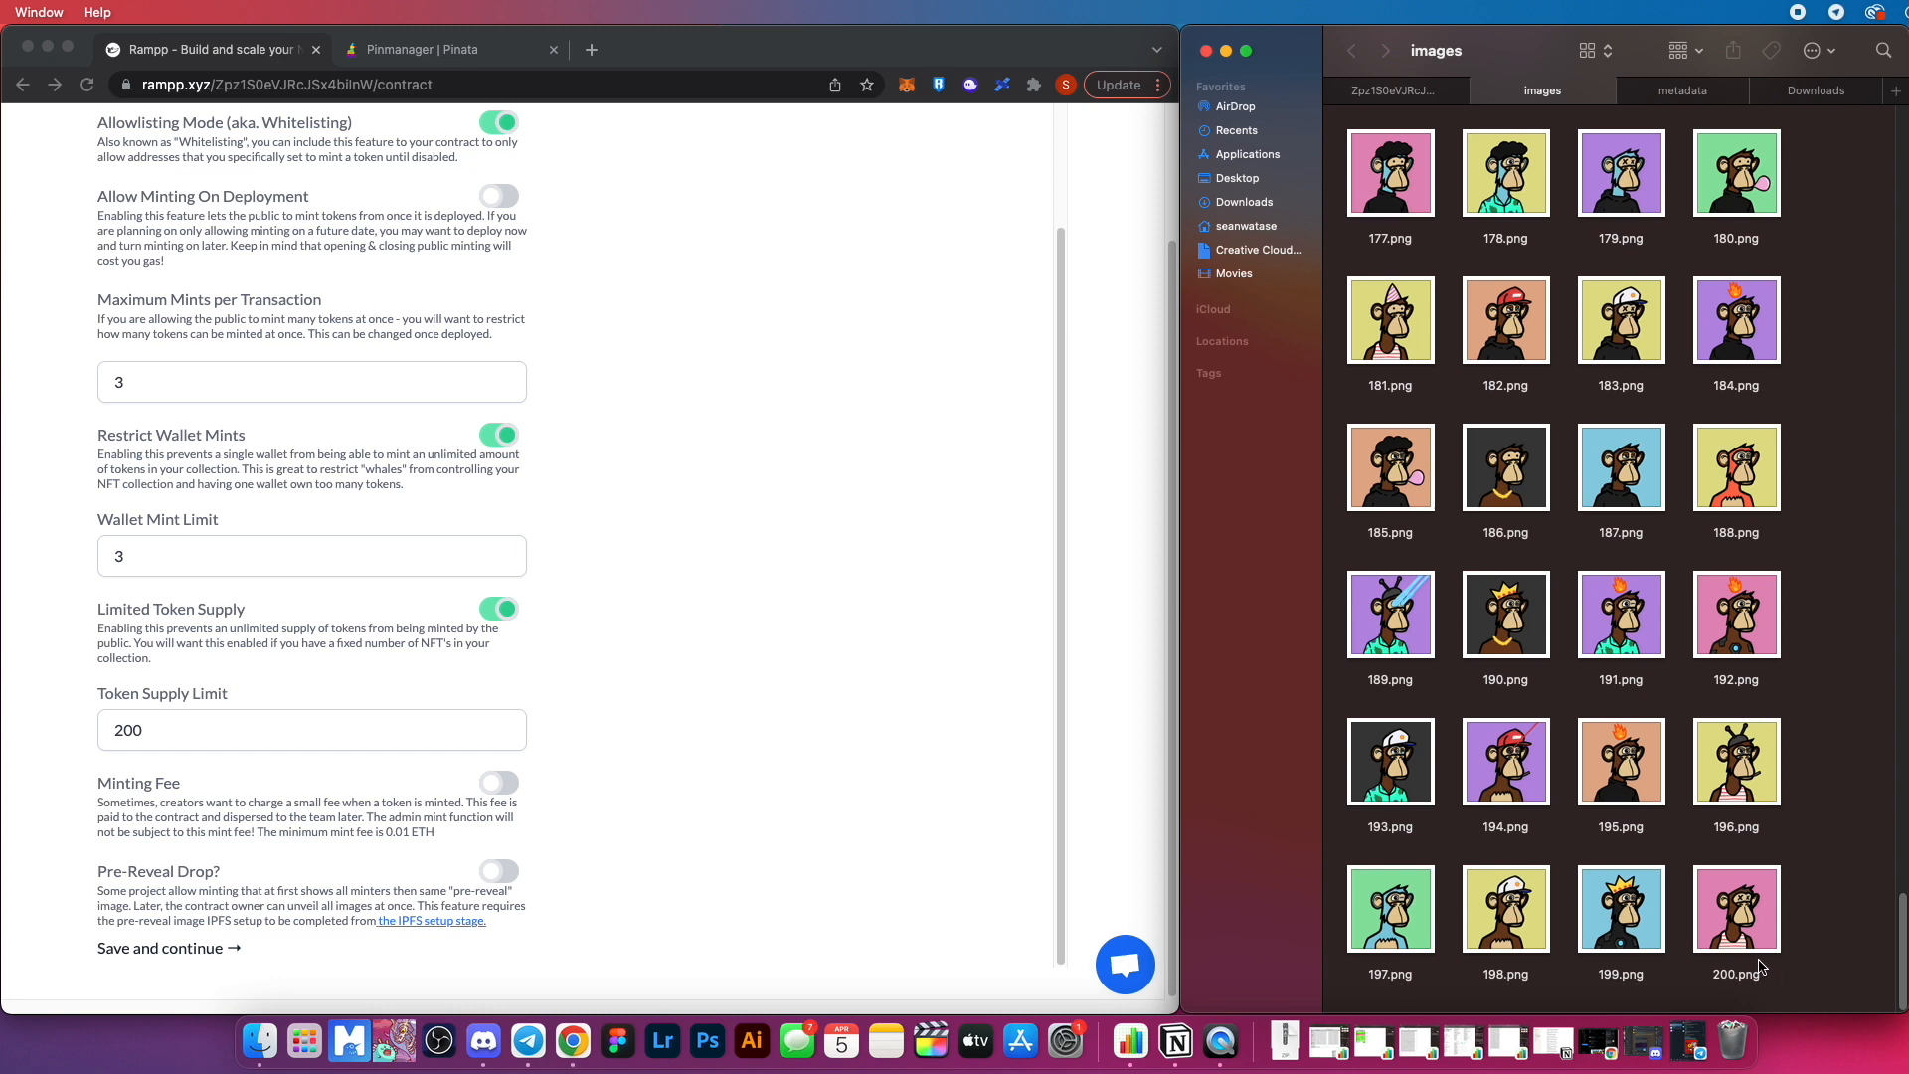
pyautogui.click(716, 653)
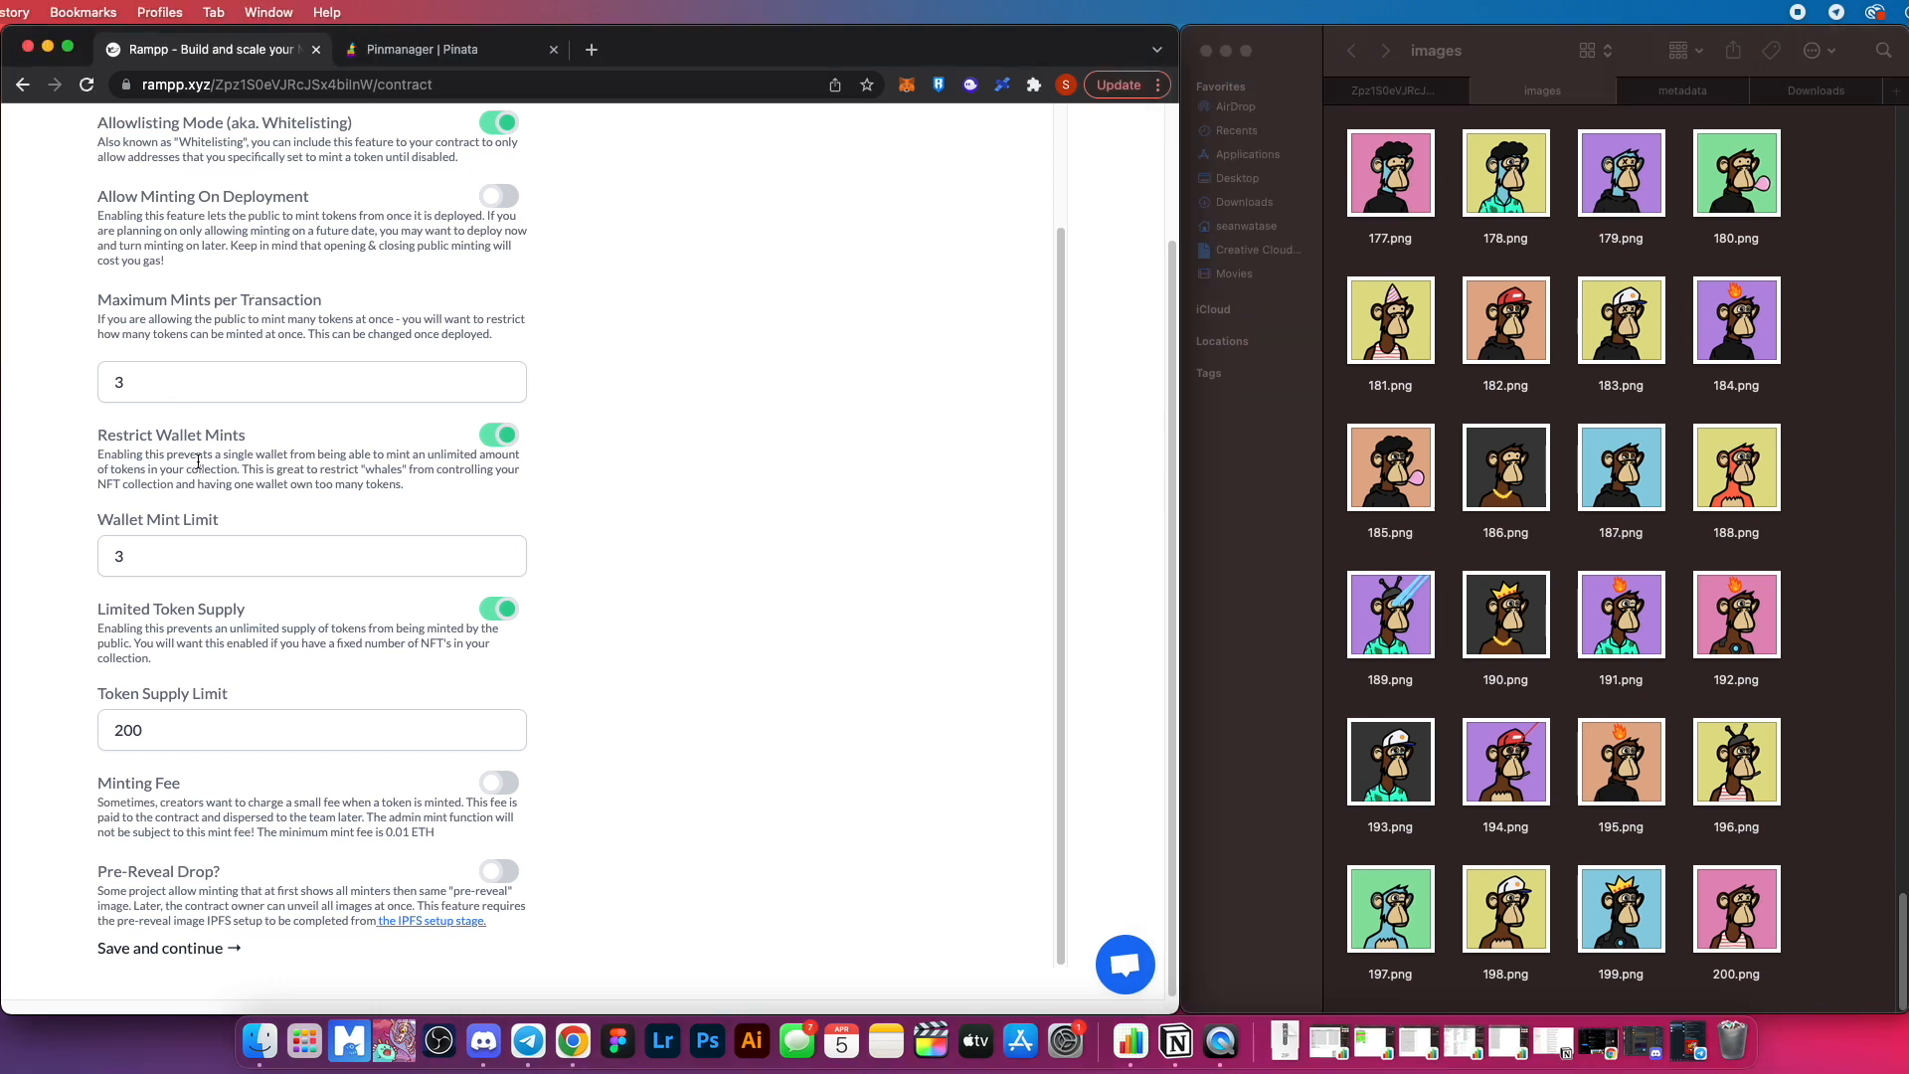
pyautogui.click(502, 389)
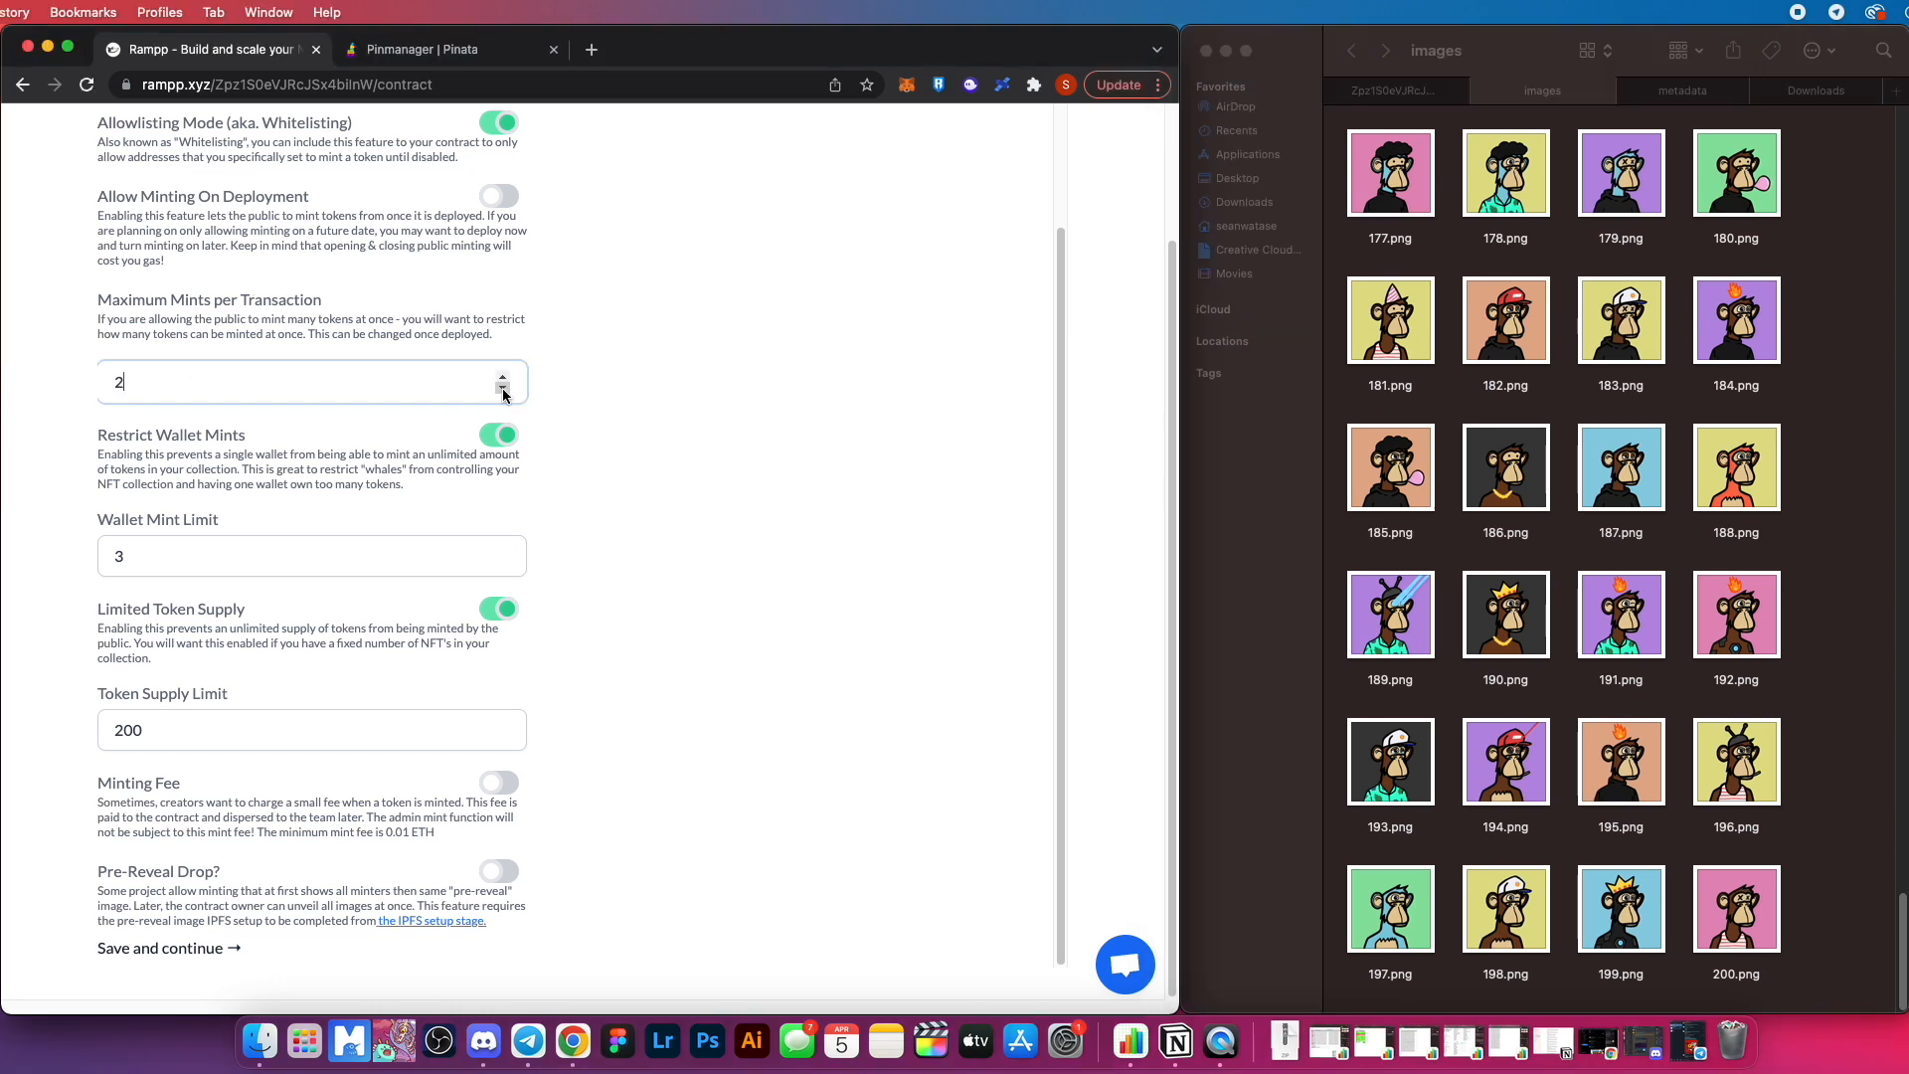
pyautogui.click(502, 562)
pyautogui.click(715, 557)
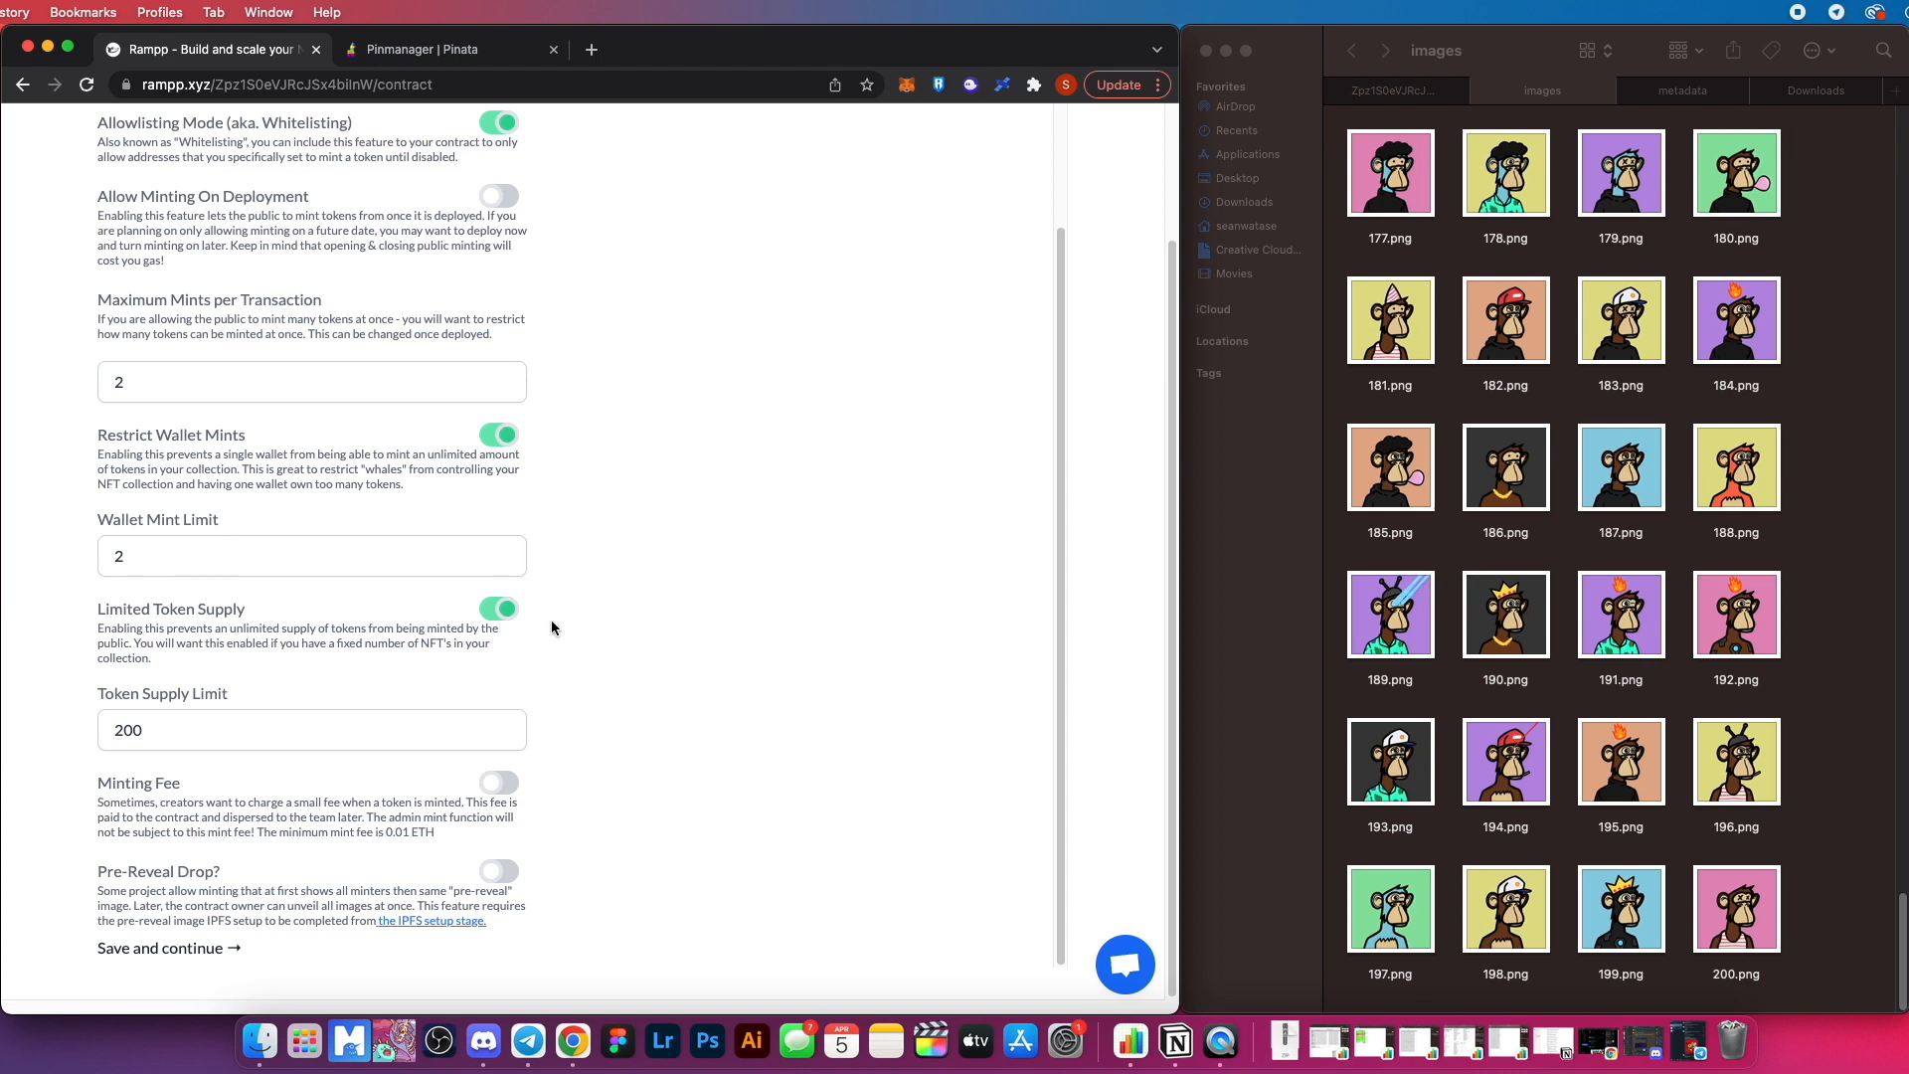
# - Enable a 0.05 ETH minting fee and switch on Pre-Reveal Drop
pyautogui.click(496, 787)
pyautogui.scroll(-2, 338, 795)
pyautogui.click(197, 809)
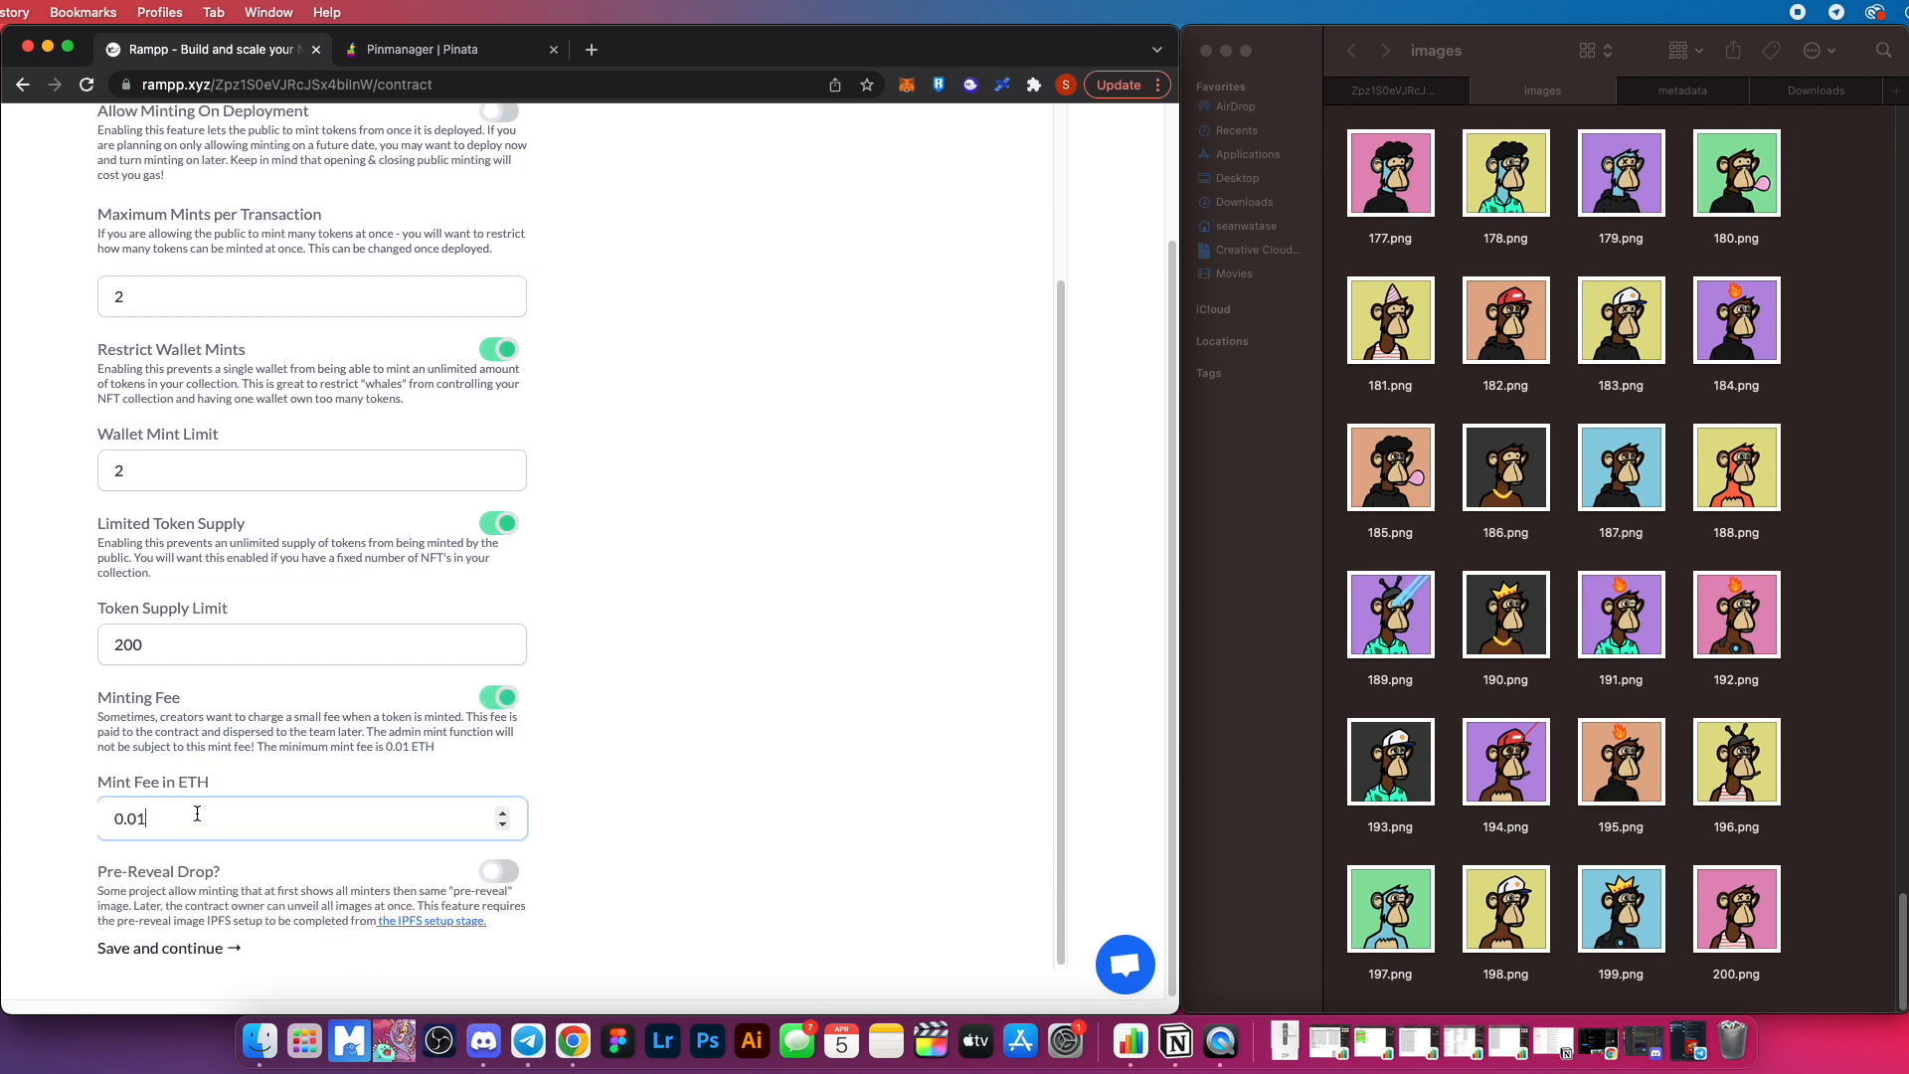
pyautogui.press('BackSpace')
pyautogui.write('5')
pyautogui.click(503, 872)
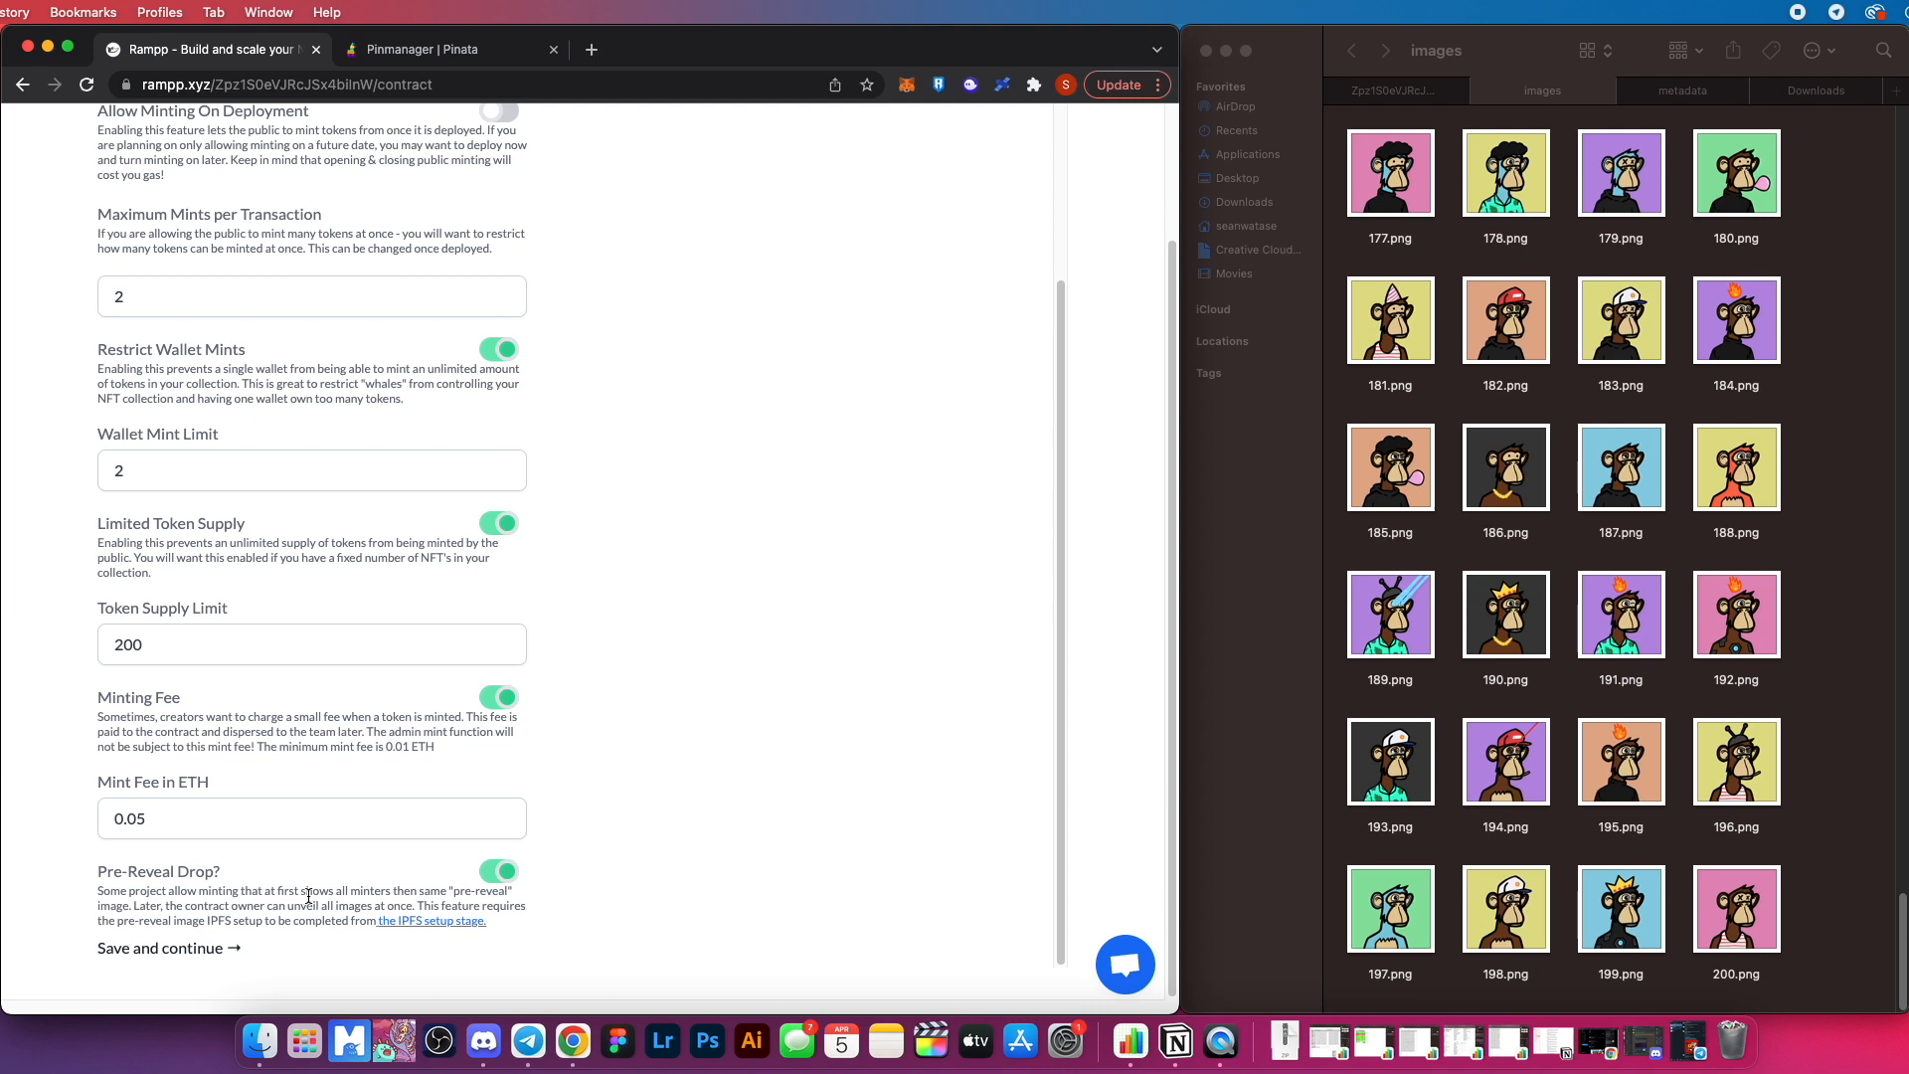
# - Review the contract settings and save them to reach Payouts
pyautogui.scroll(10, 309, 895)
pyautogui.click(1438, 416)
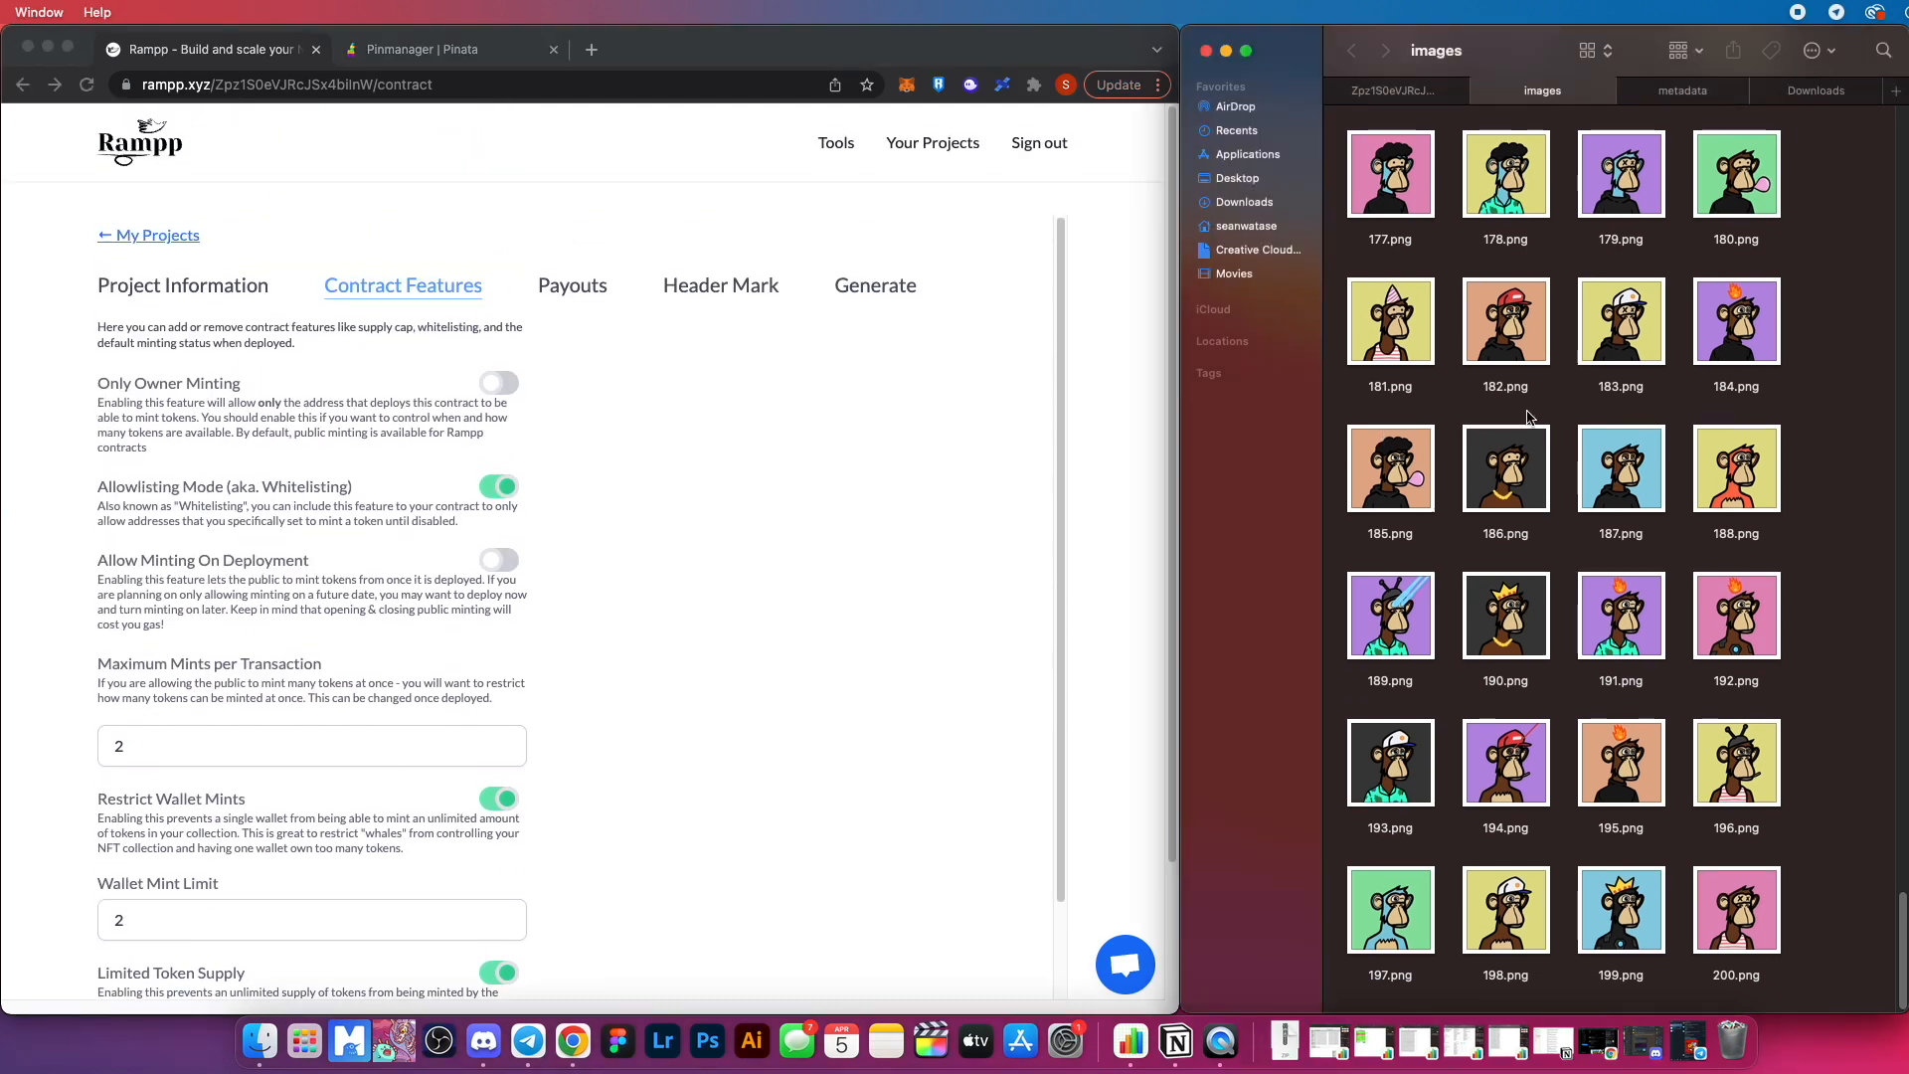
pyautogui.scroll(3, 1528, 416)
pyautogui.click(773, 563)
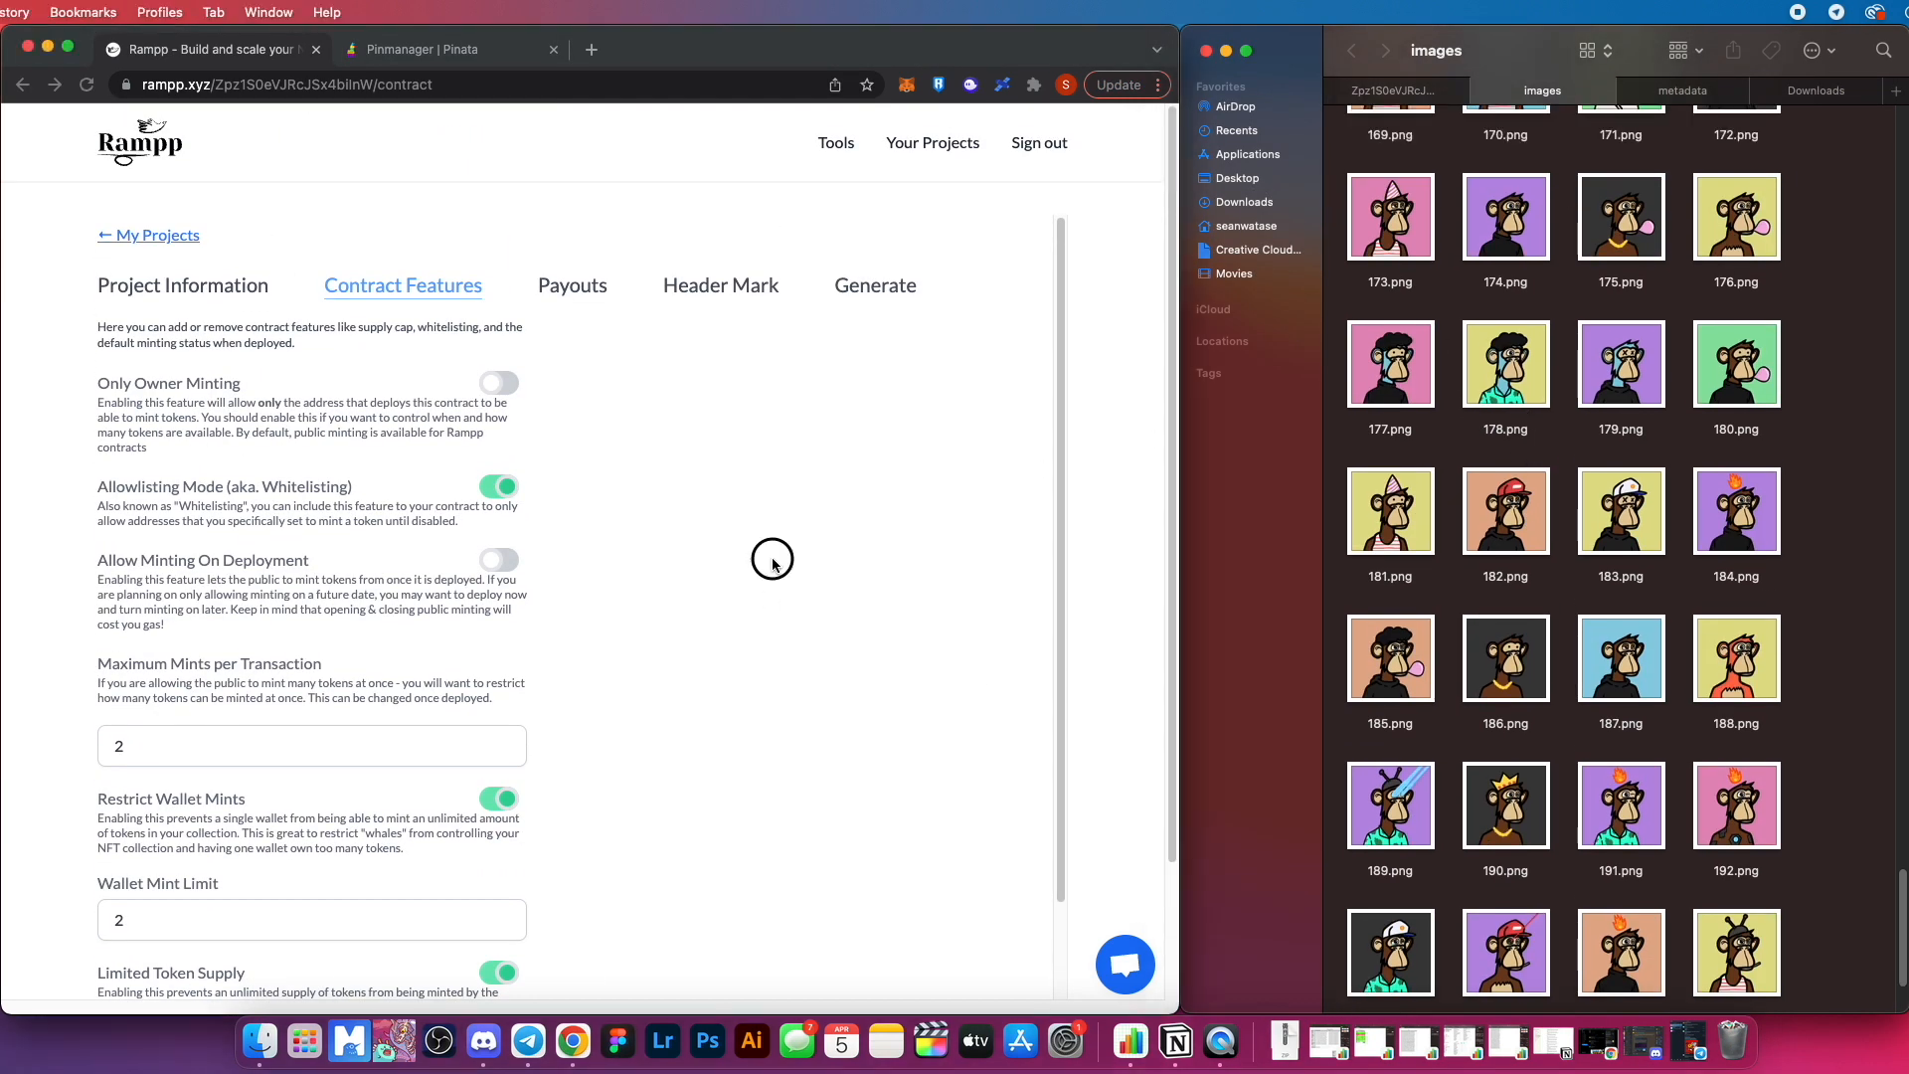
pyautogui.scroll(-5, 597, 616)
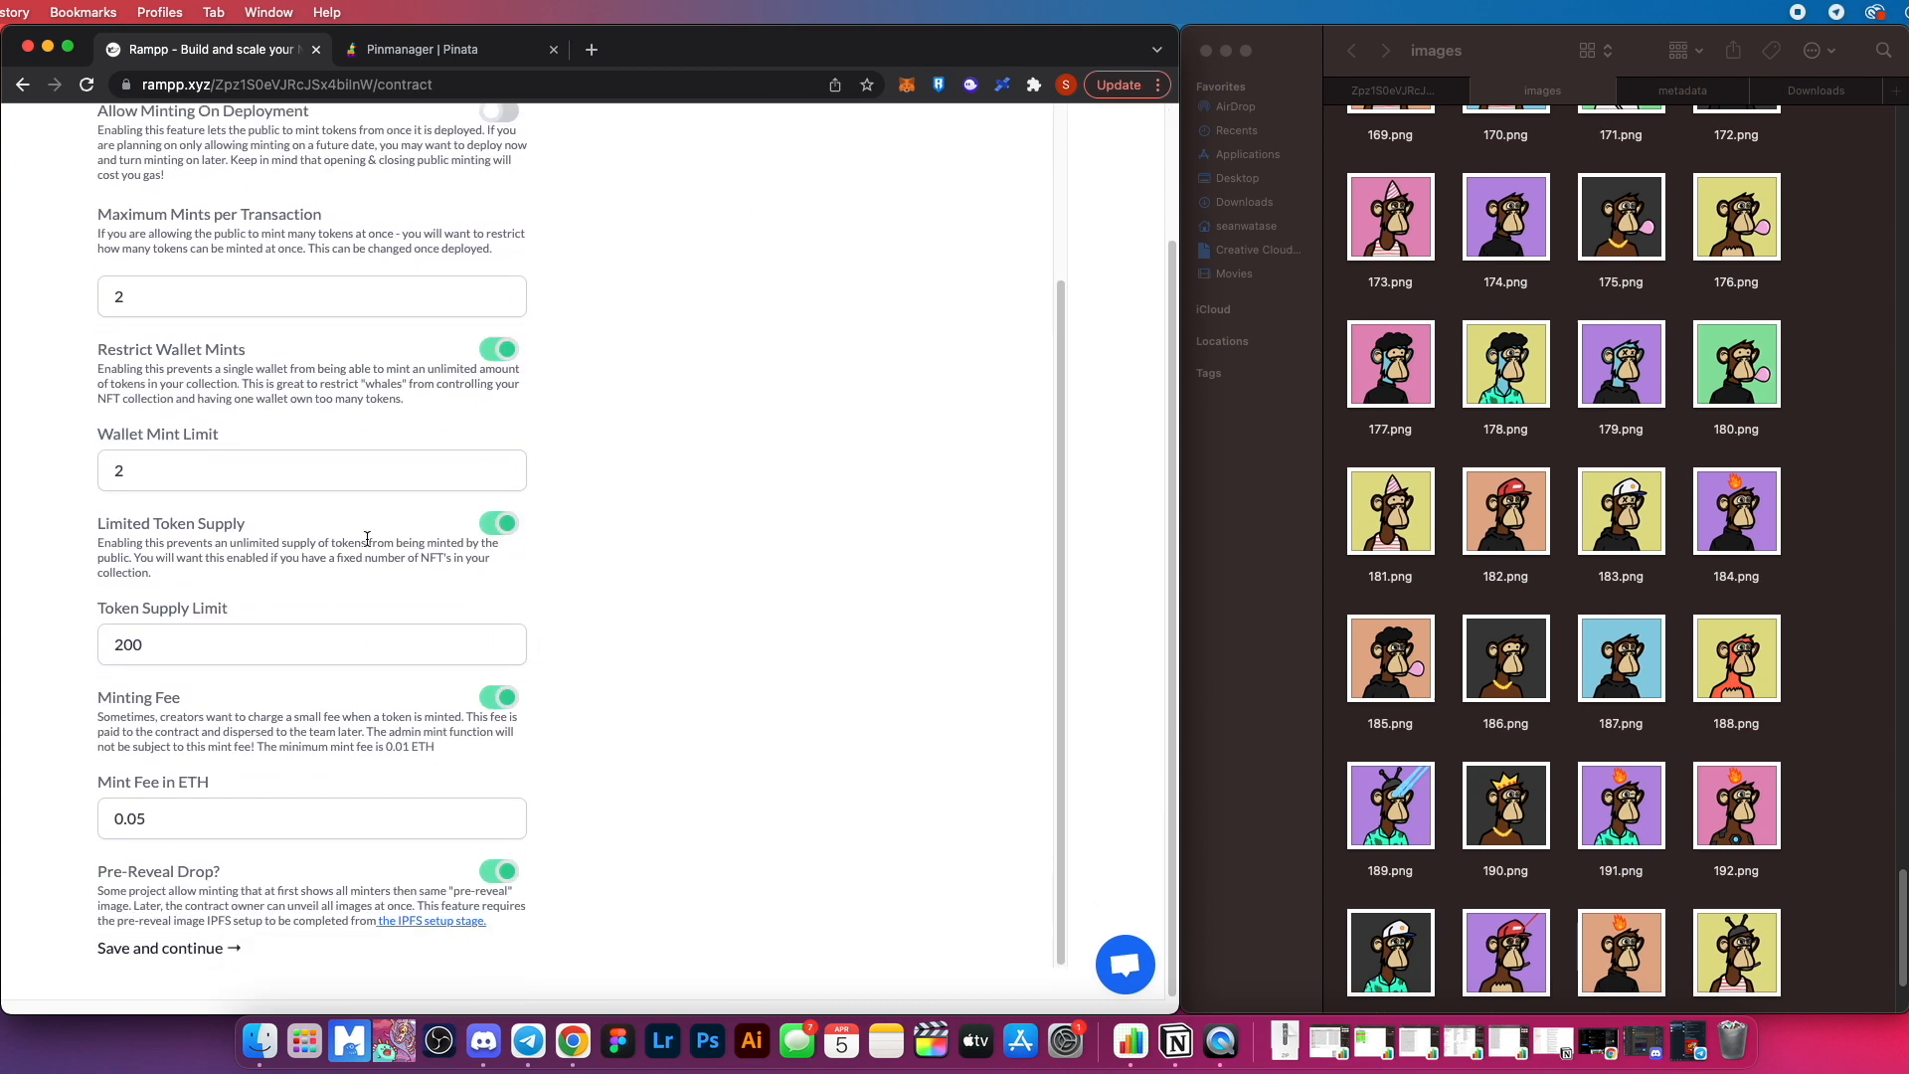
pyautogui.scroll(3, 367, 538)
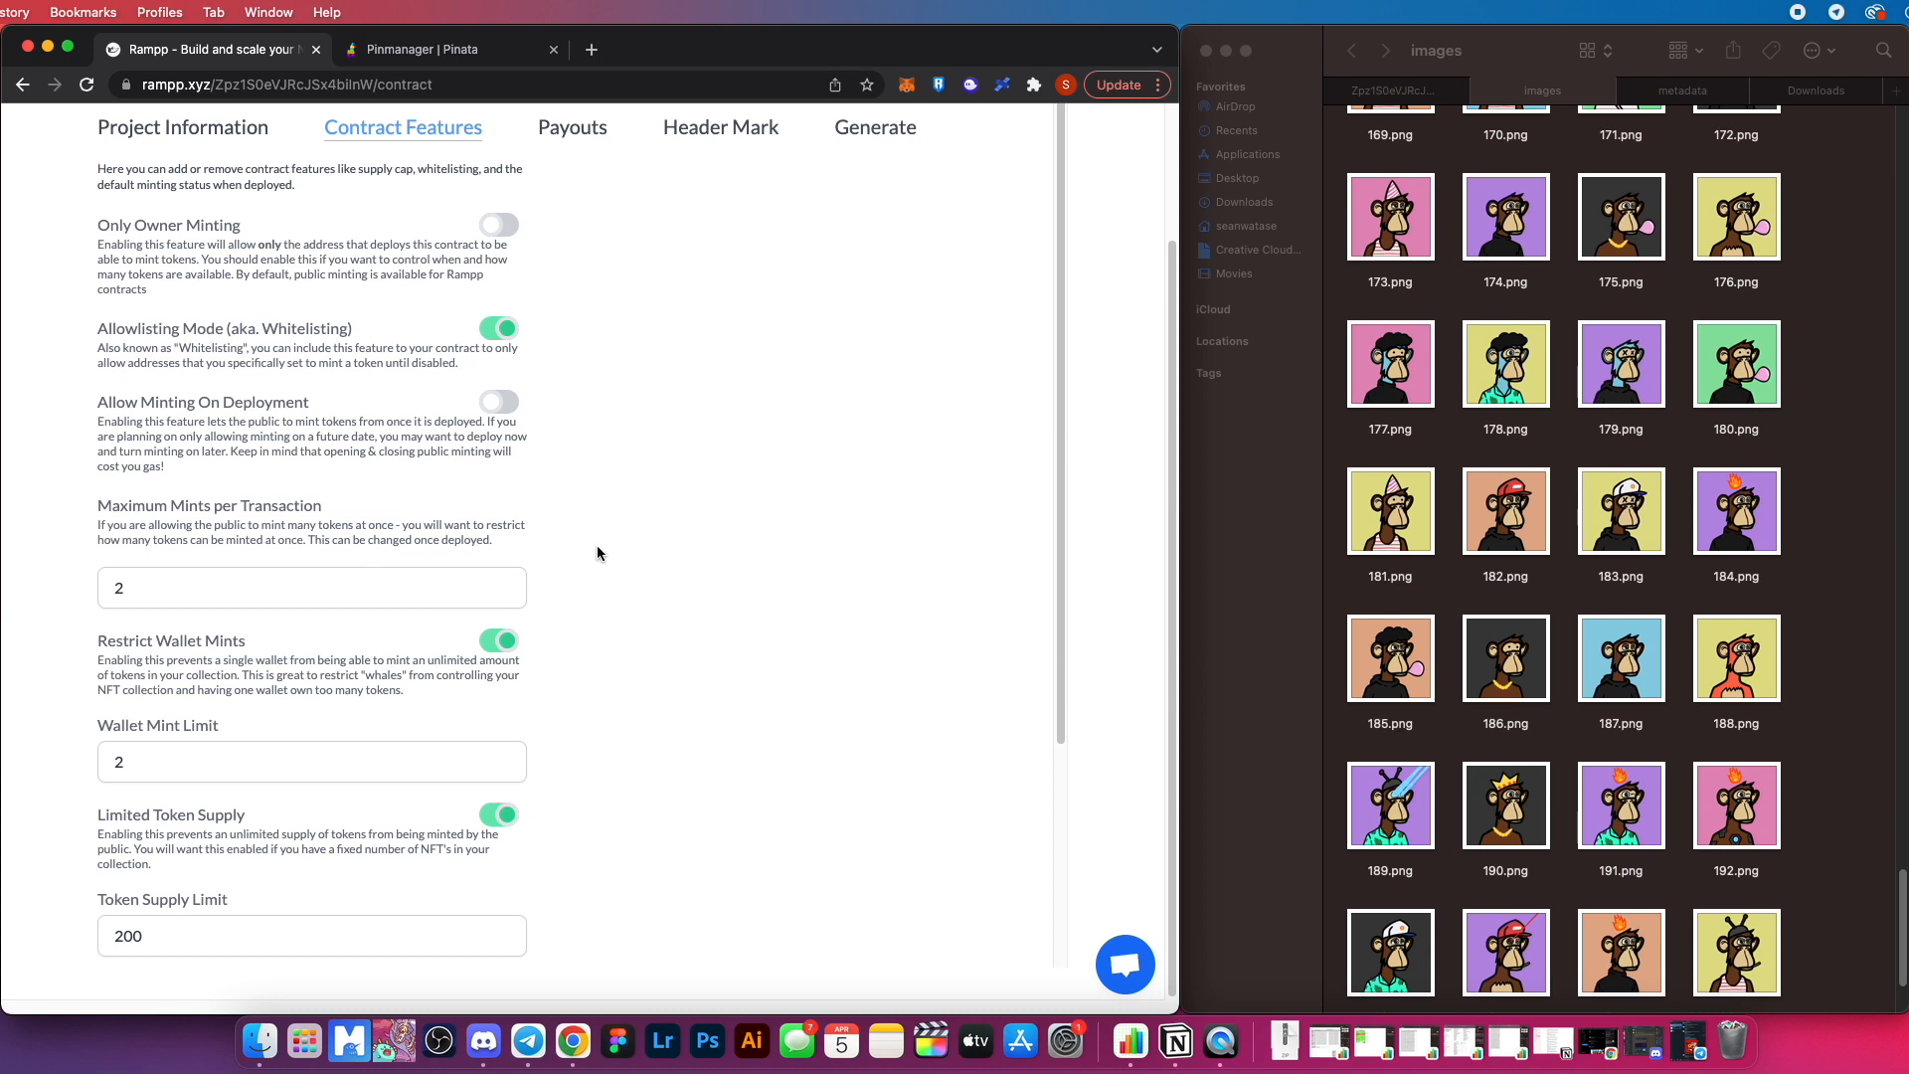
pyautogui.scroll(-3, 665, 592)
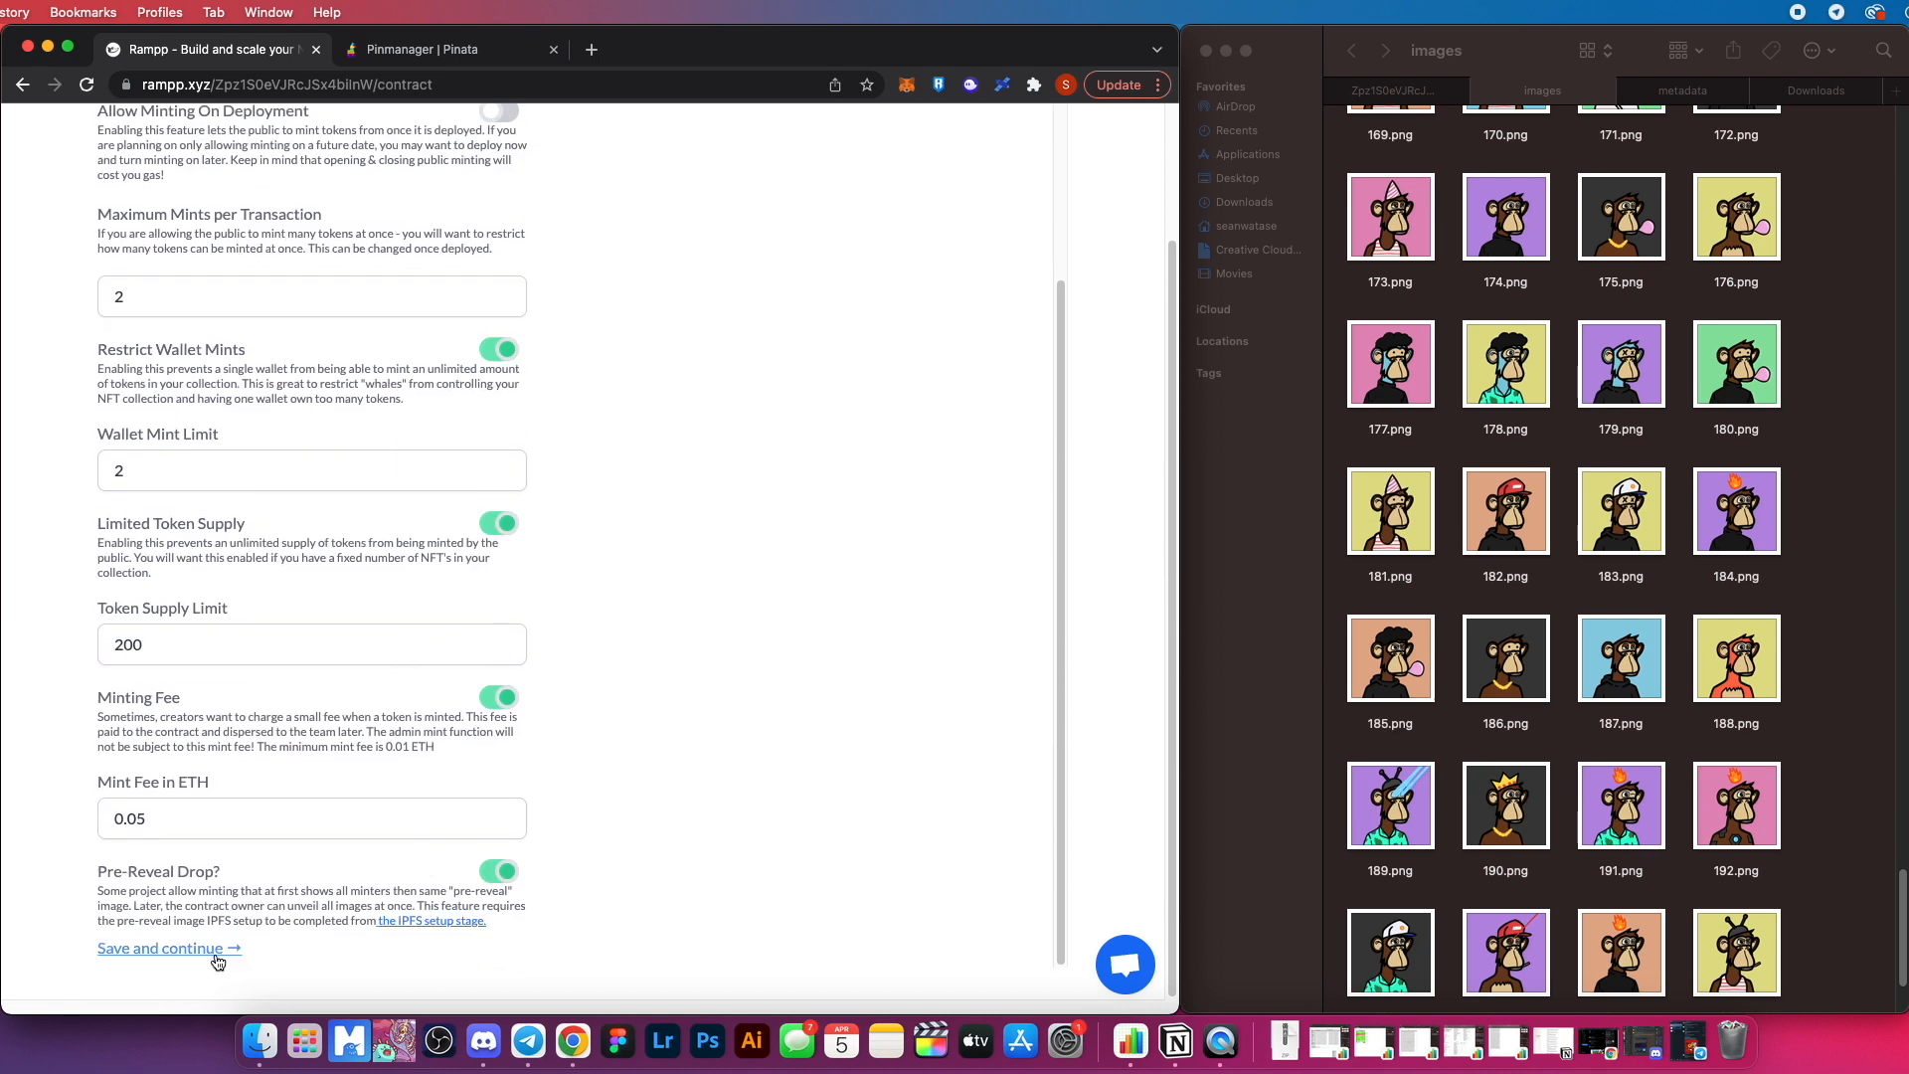
pyautogui.click(218, 949)
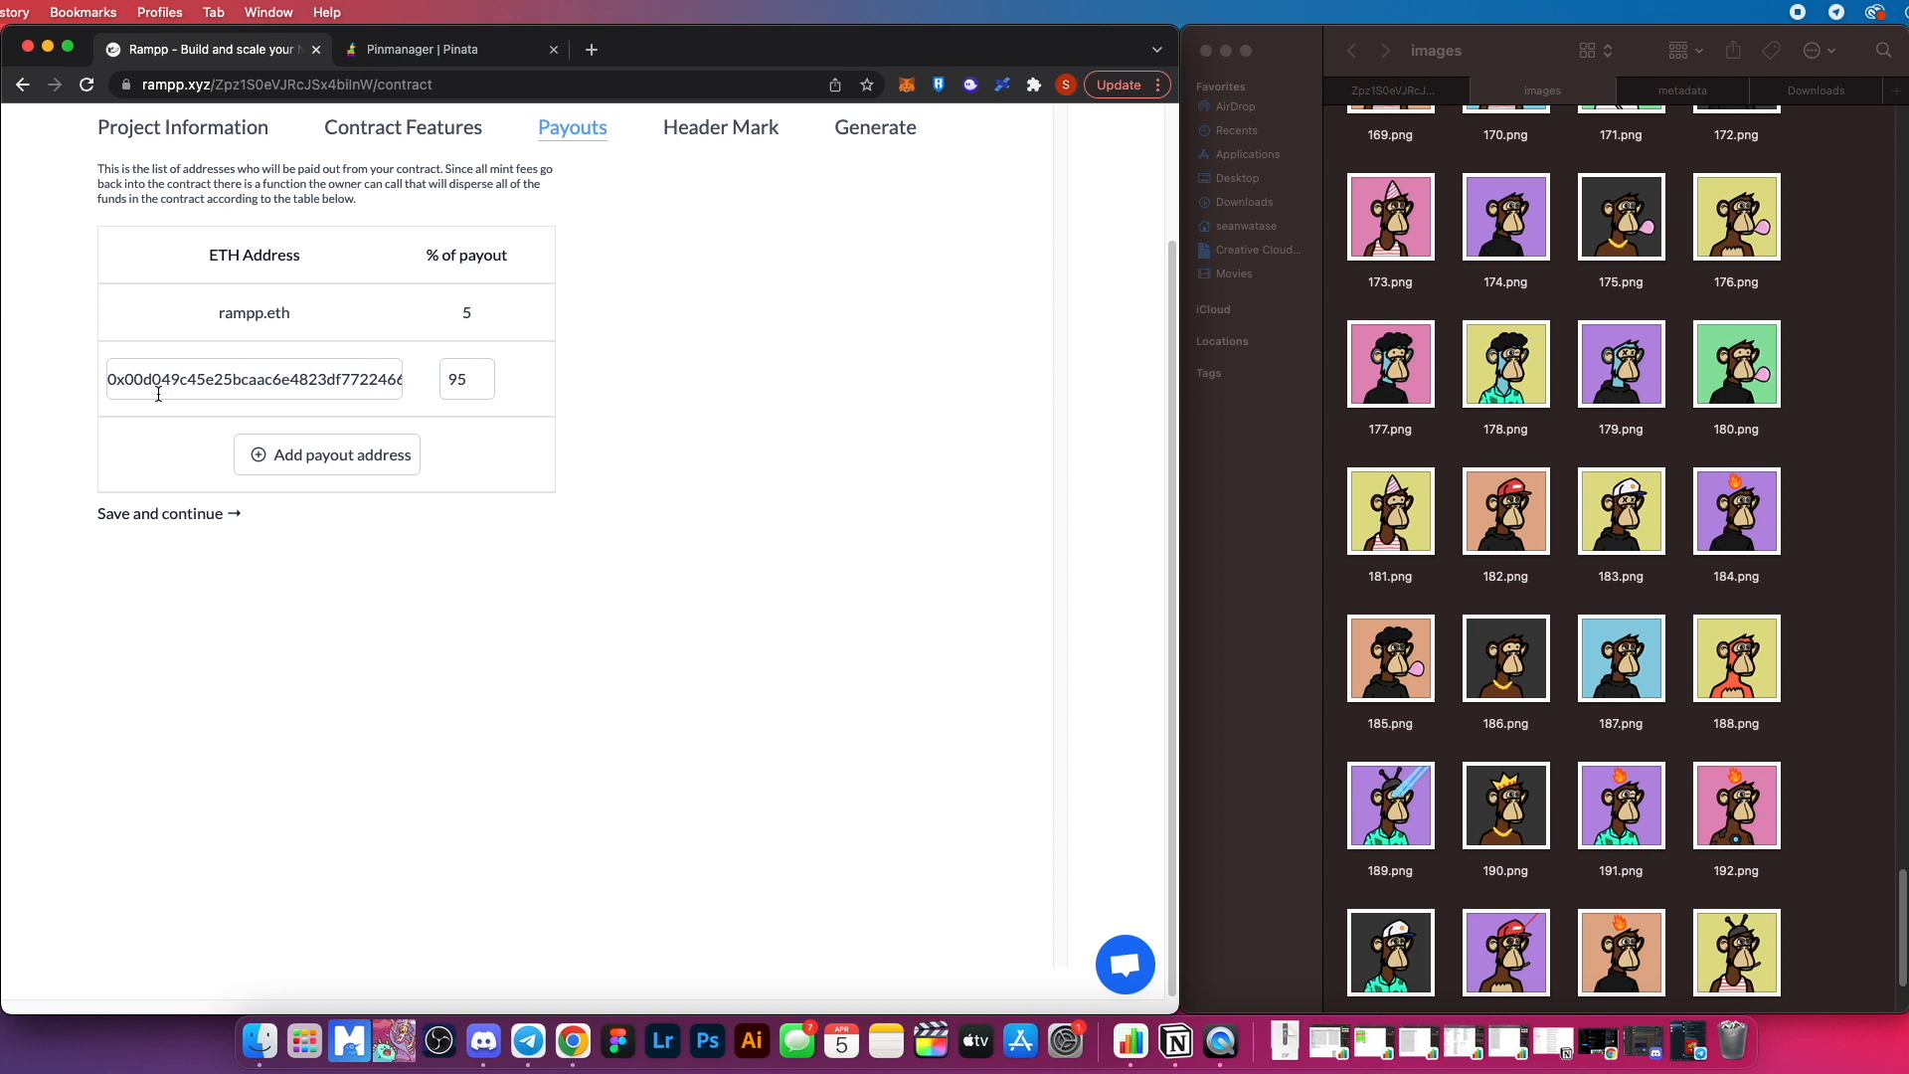
# - Try an extra payout row and percentage changes, then remove it, keeping 5%/95%
pyautogui.click(368, 458)
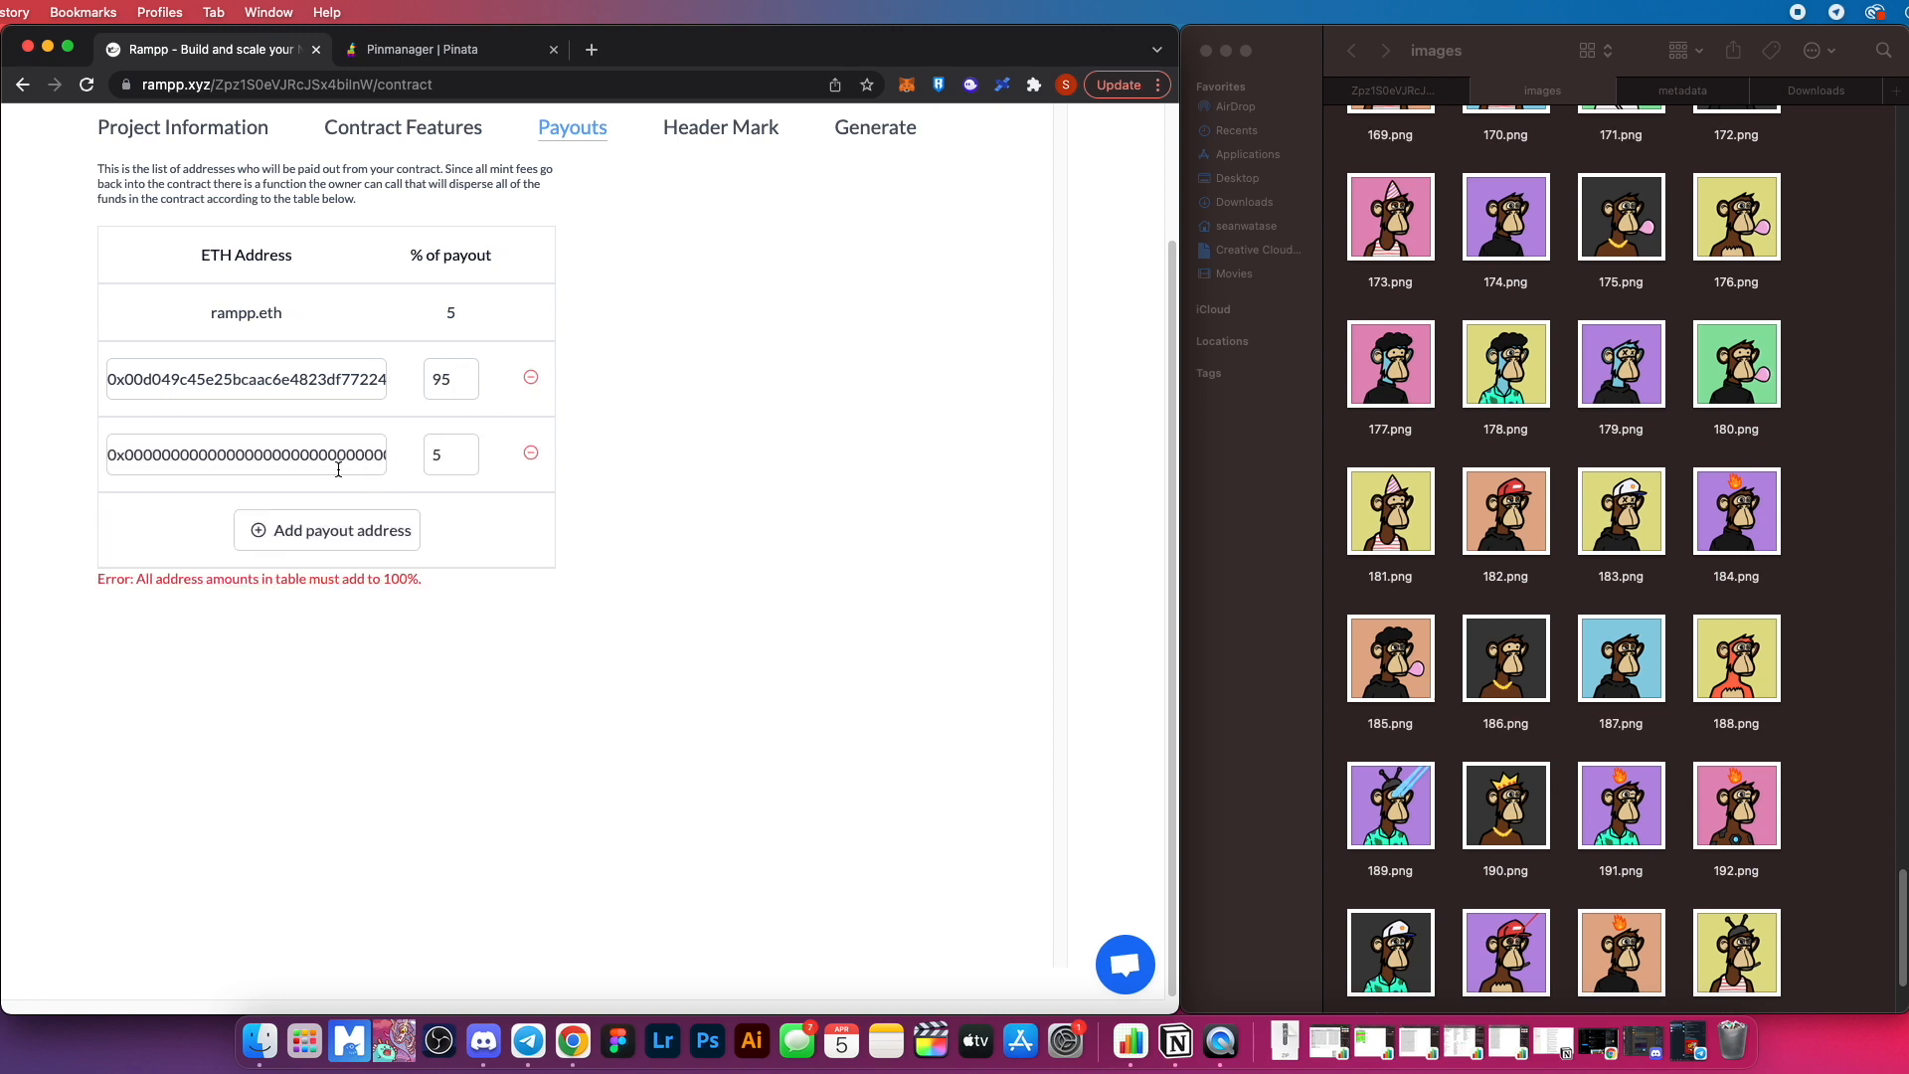
pyautogui.click(462, 385)
pyautogui.click(462, 385)
pyautogui.click(463, 385)
pyautogui.click(463, 384)
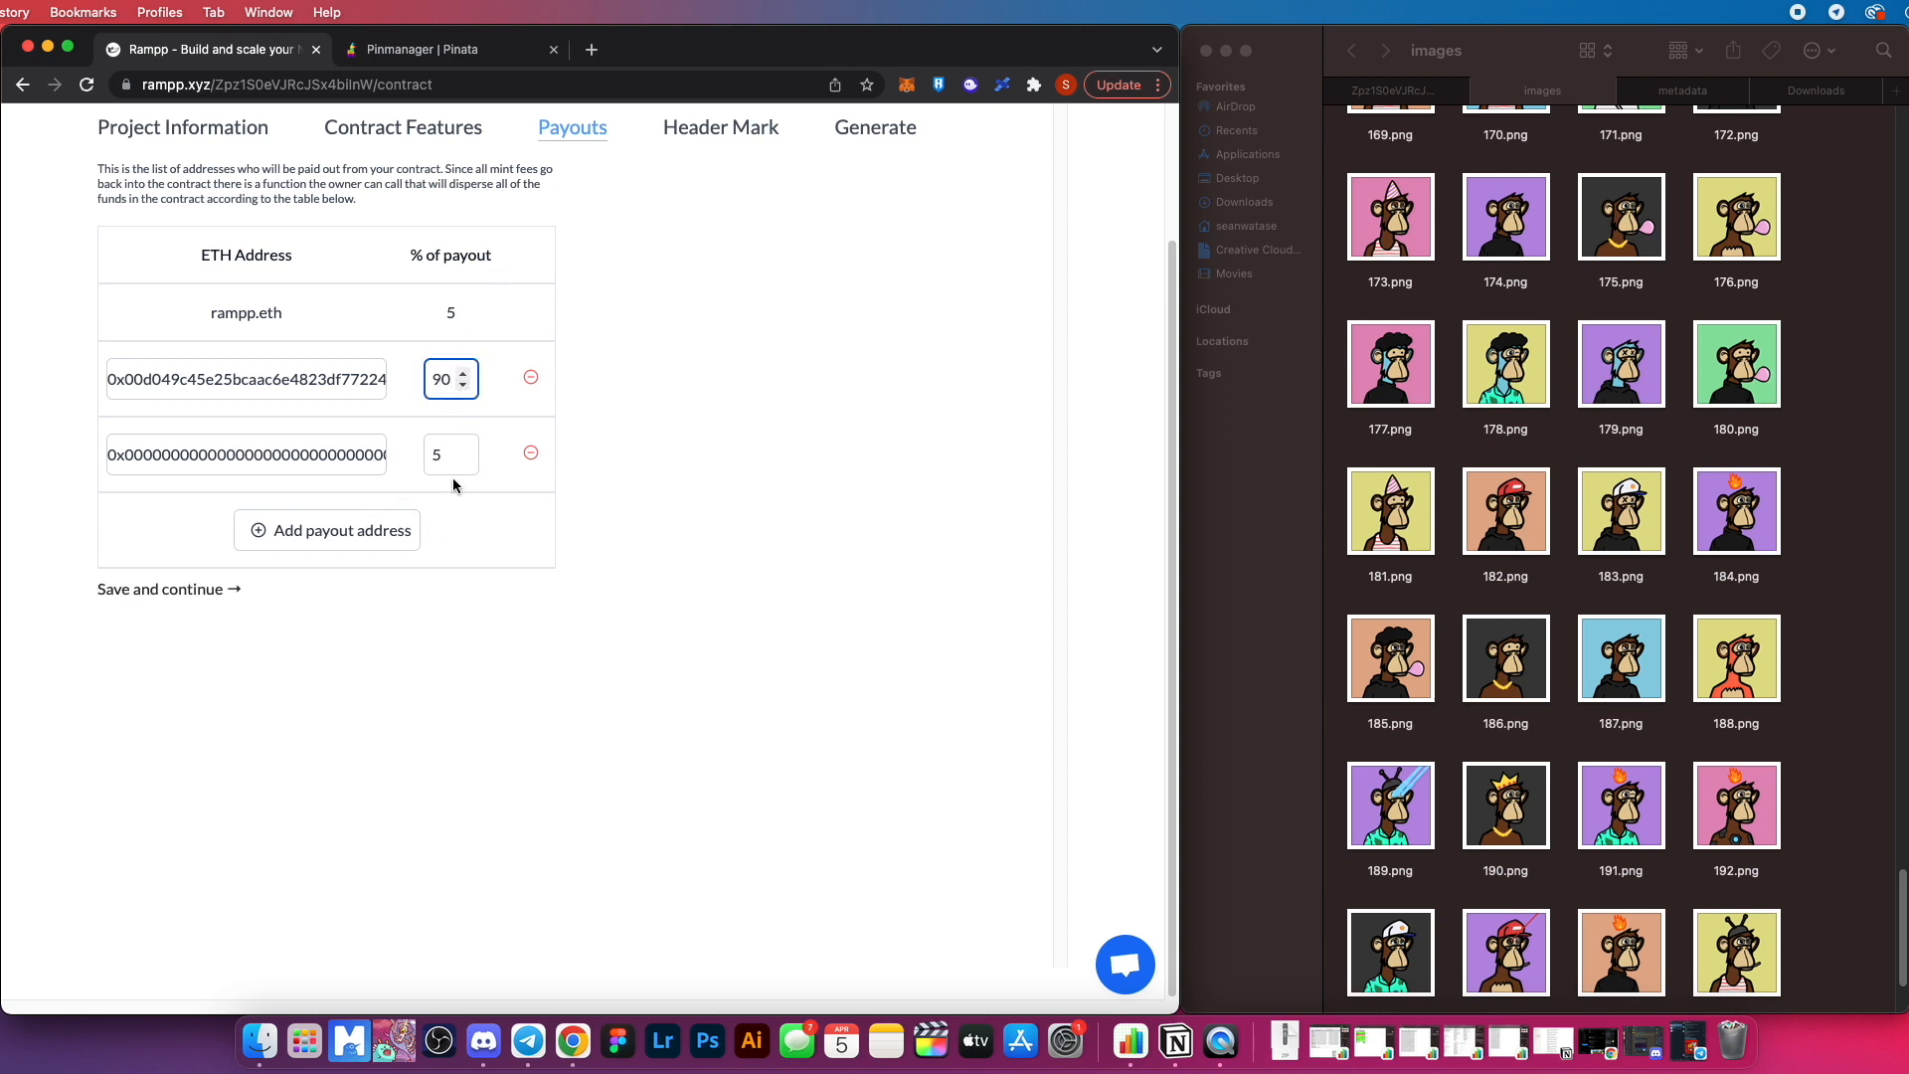
pyautogui.doubleClick(194, 457)
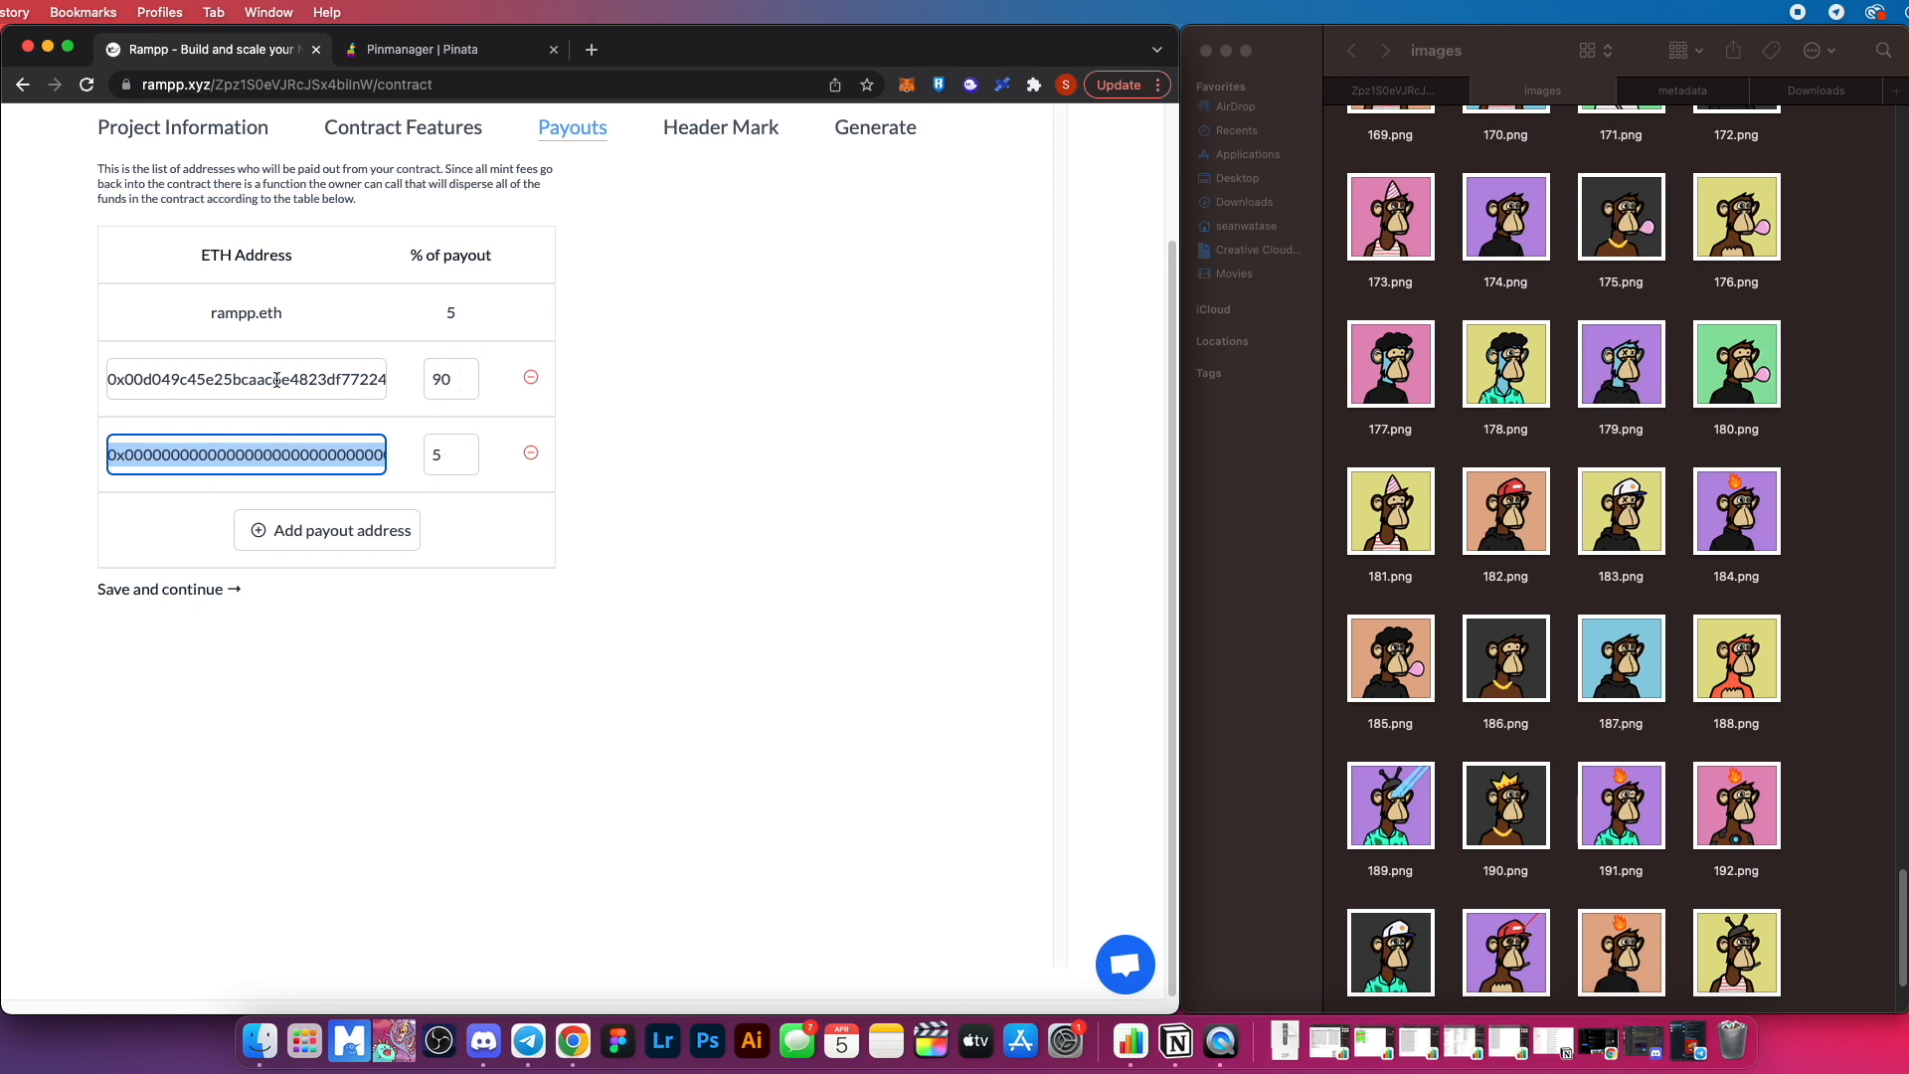
pyautogui.click(531, 452)
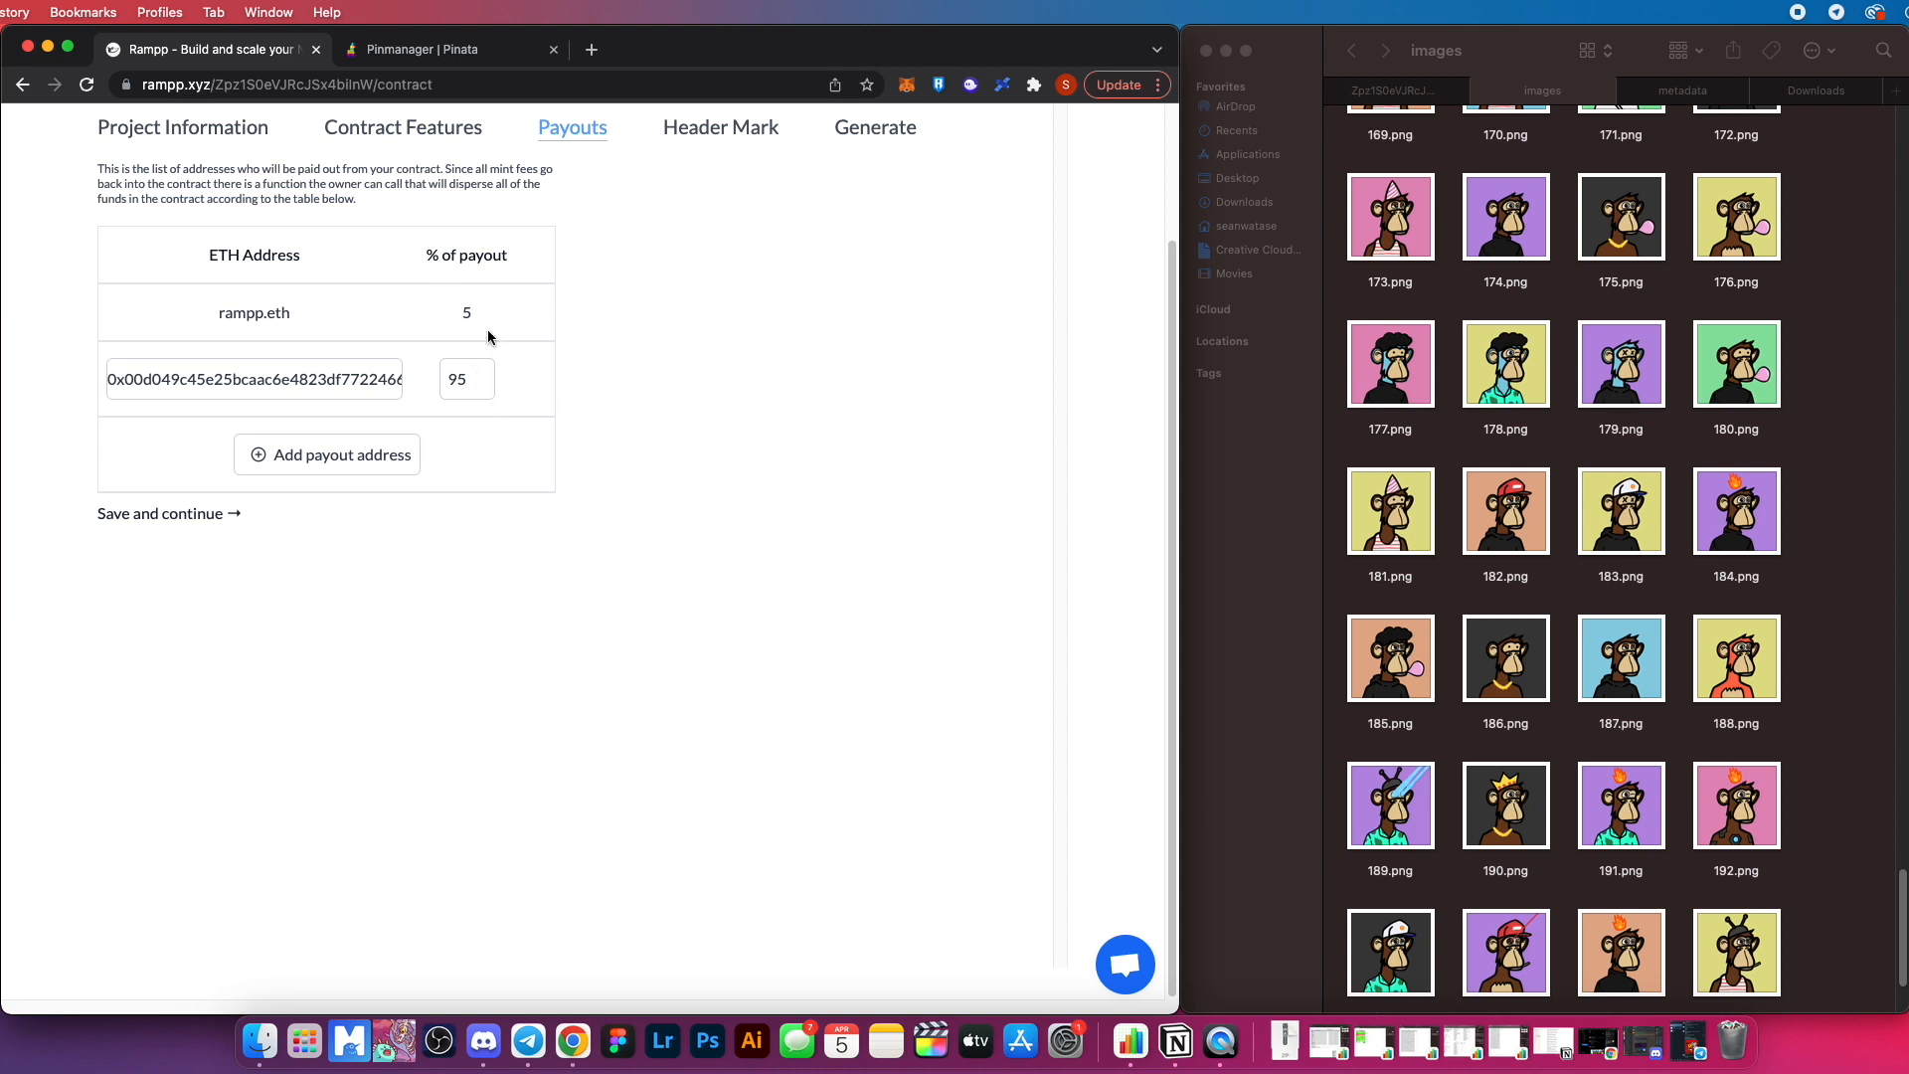
# - Save the payouts, then save a blank header mark to reach Generate
pyautogui.click(191, 523)
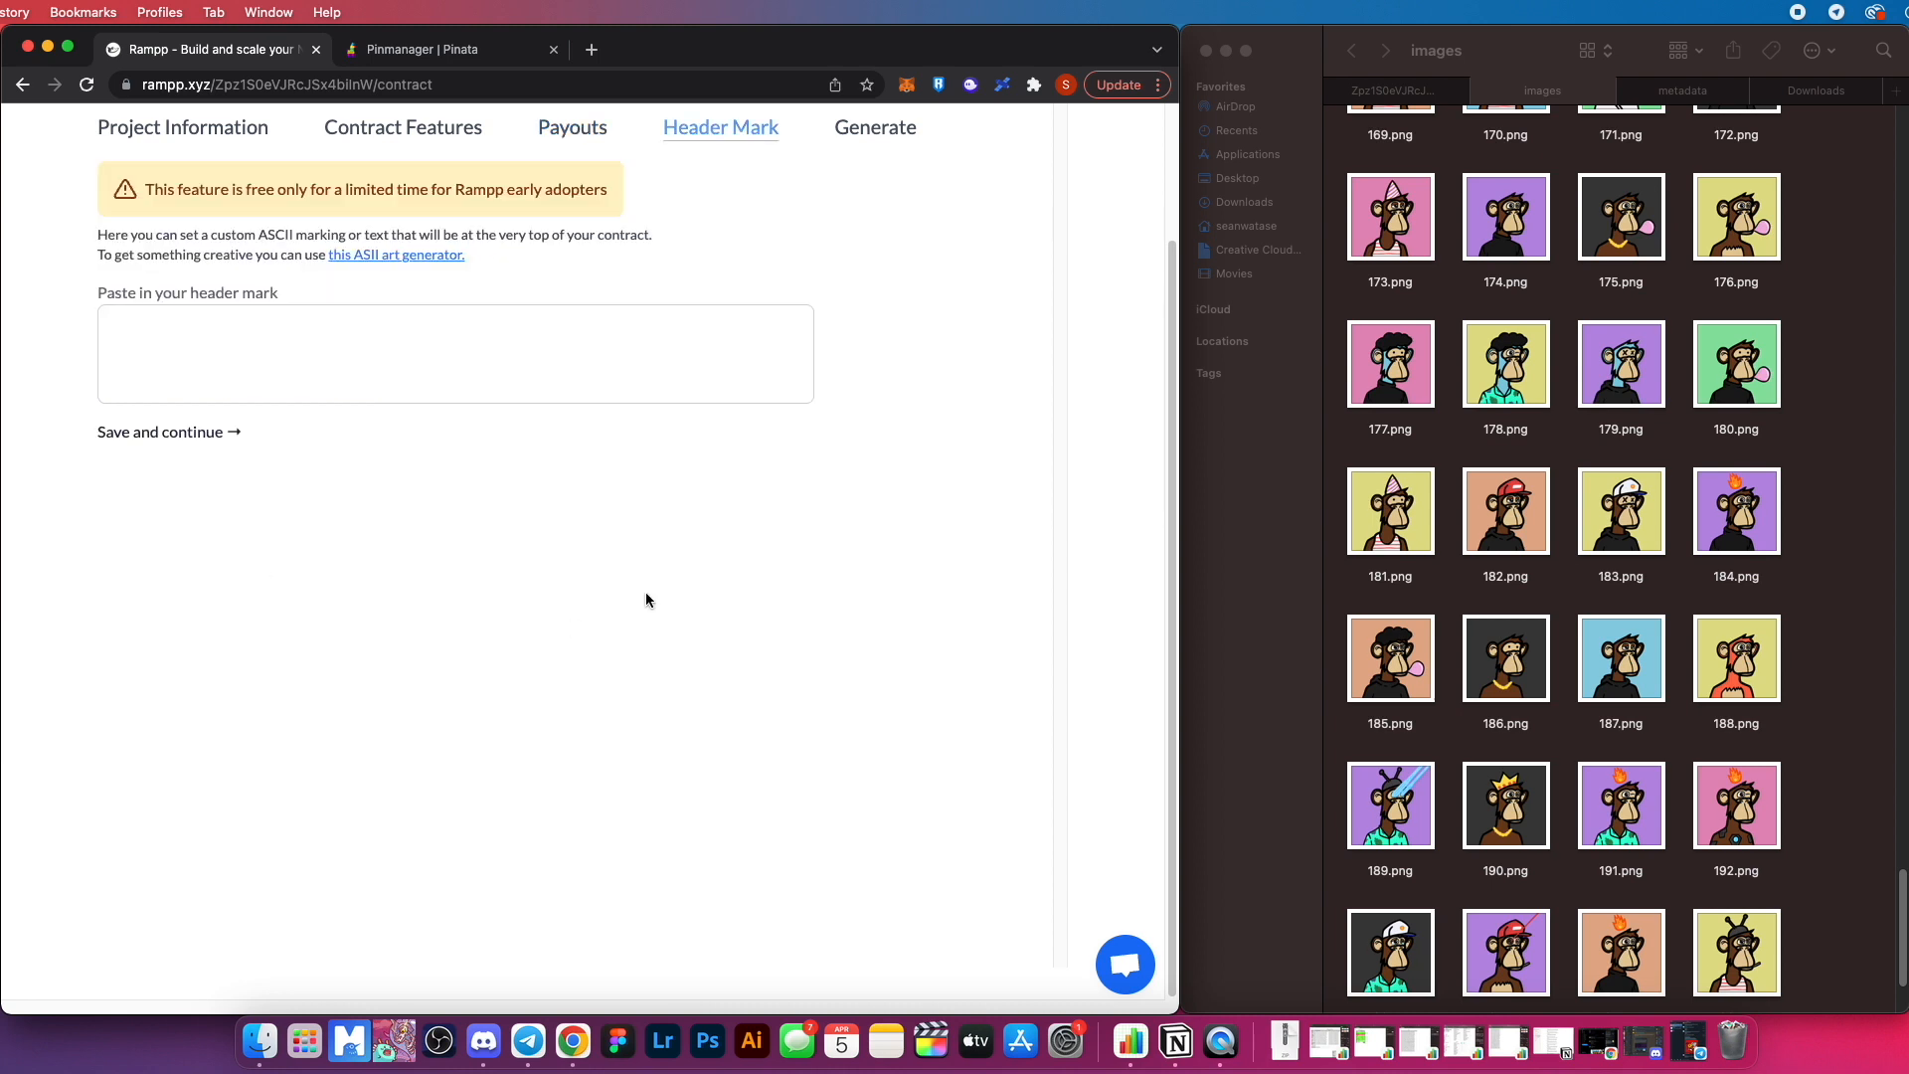
pyautogui.scroll(2, 646, 593)
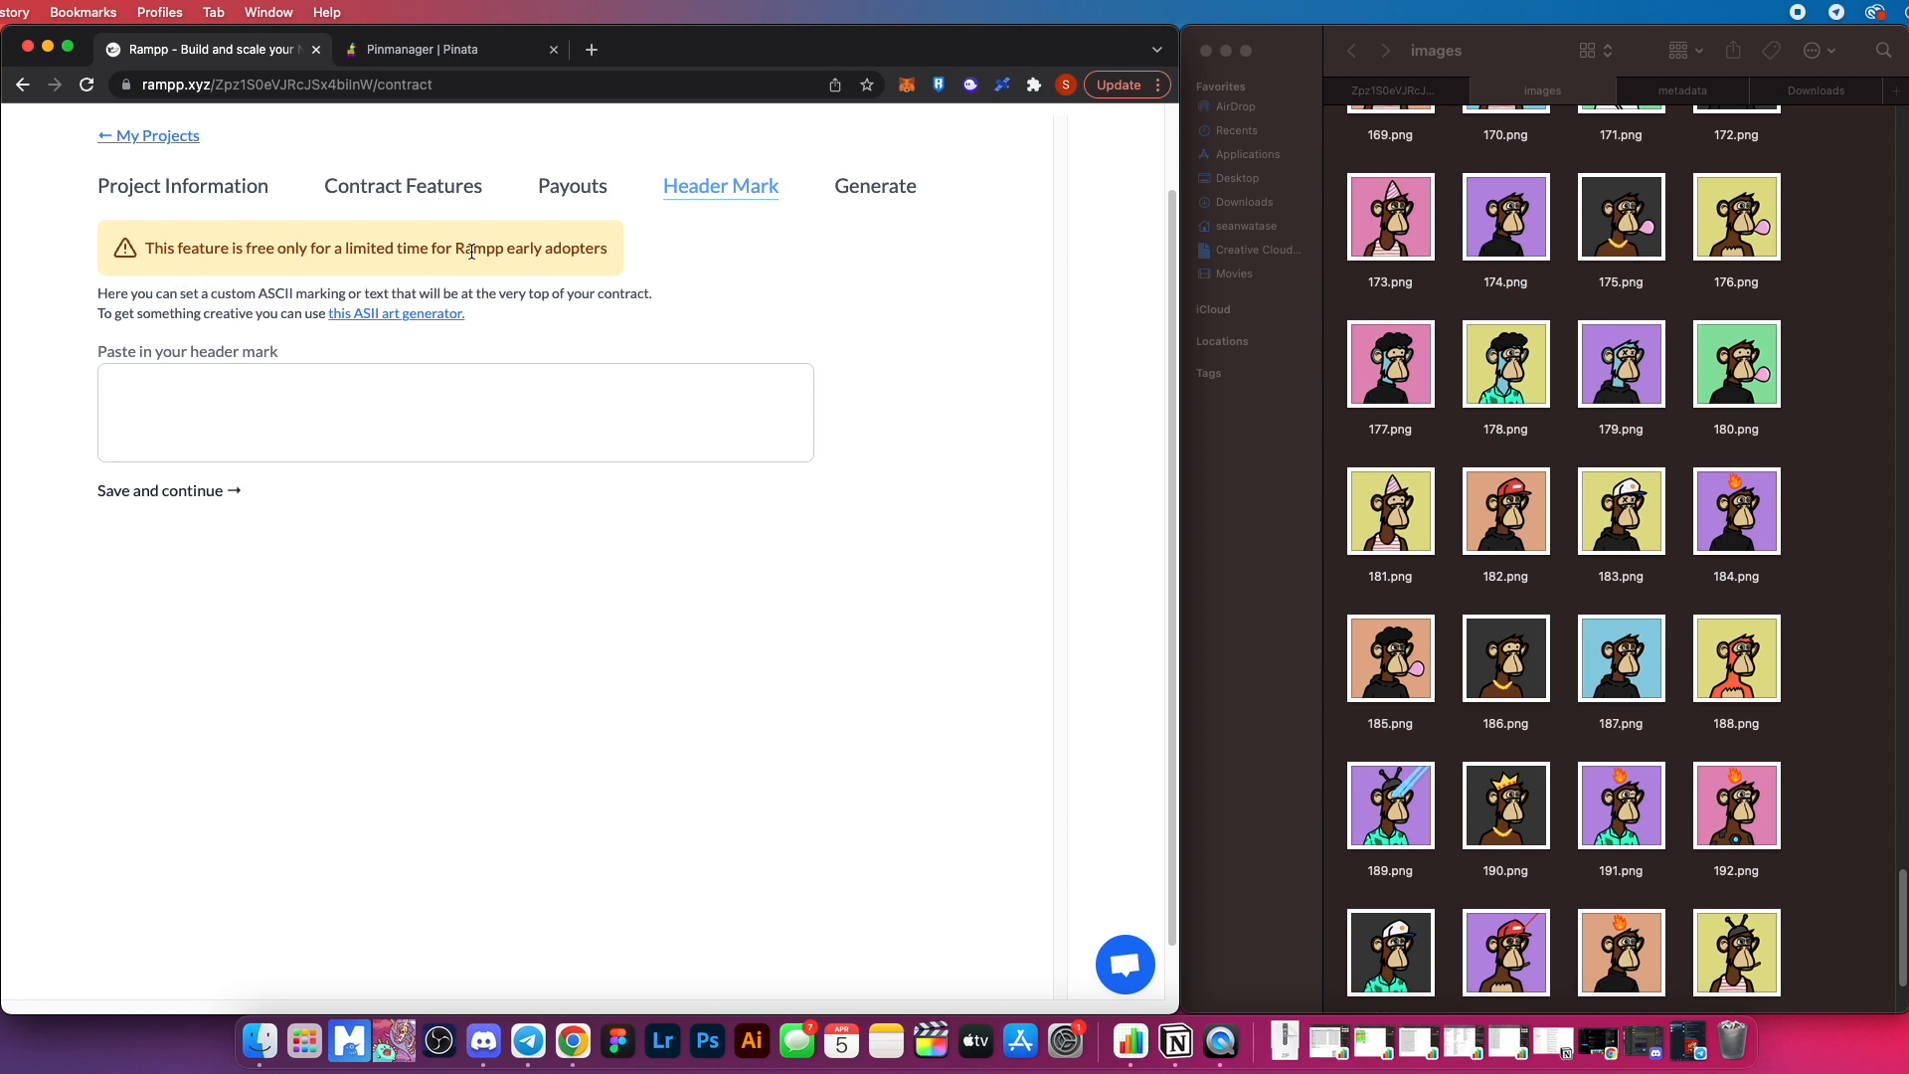
pyautogui.click(484, 433)
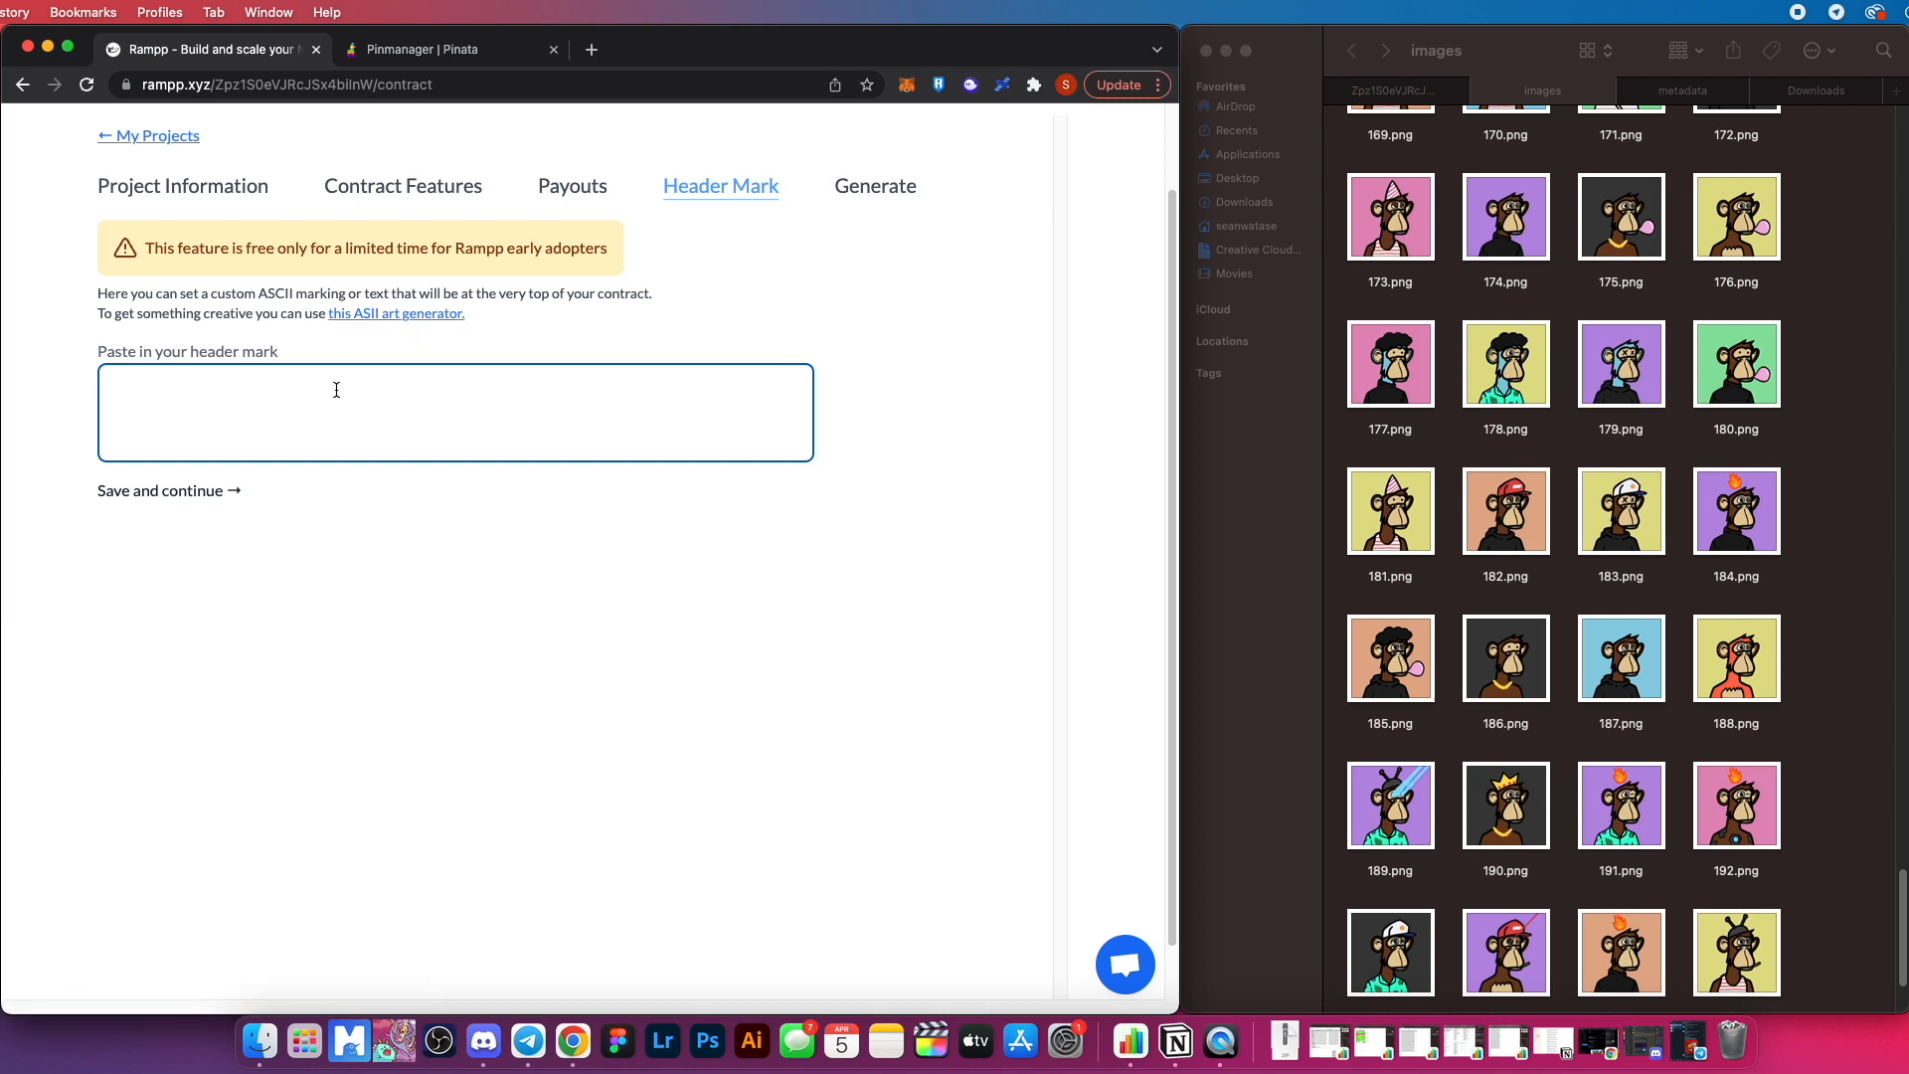
pyautogui.click(129, 492)
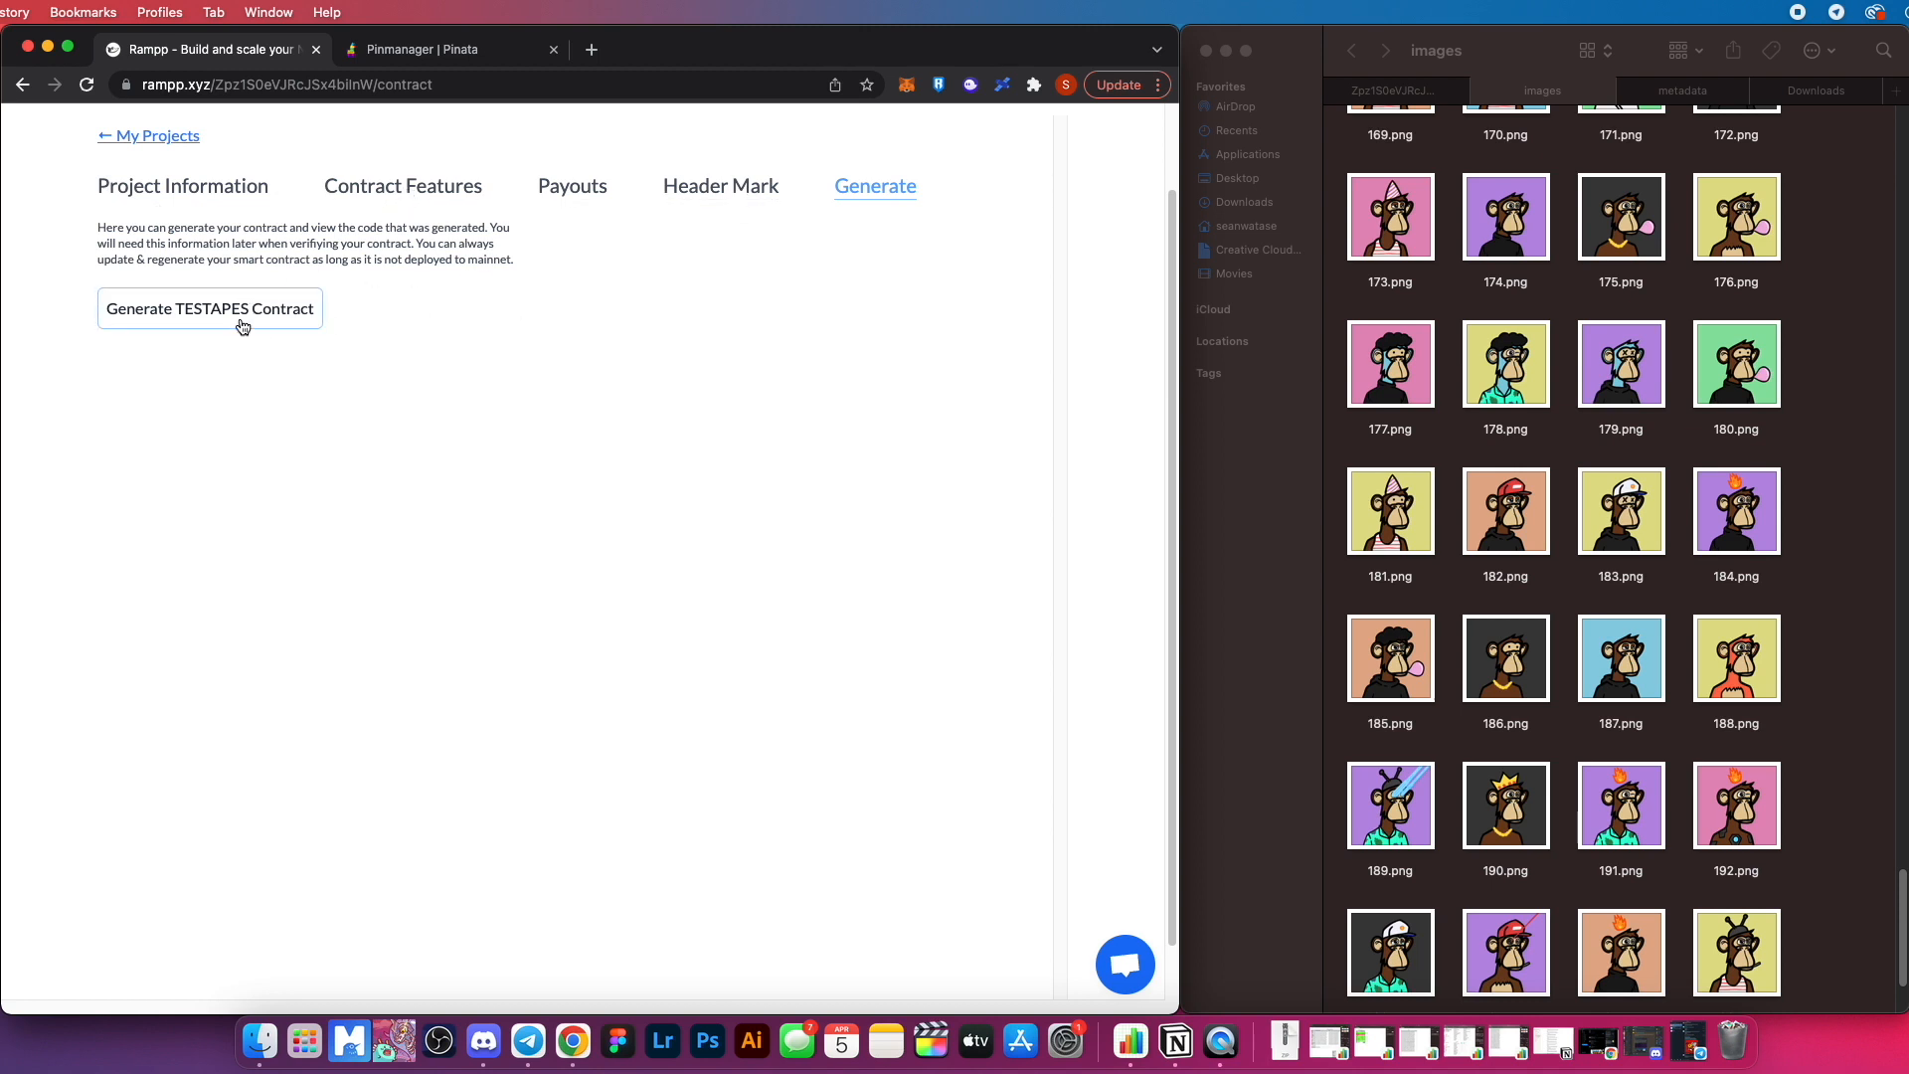
# - Generate the TESTAPES contract and open its source code and ABI files in tabs
pyautogui.click(204, 304)
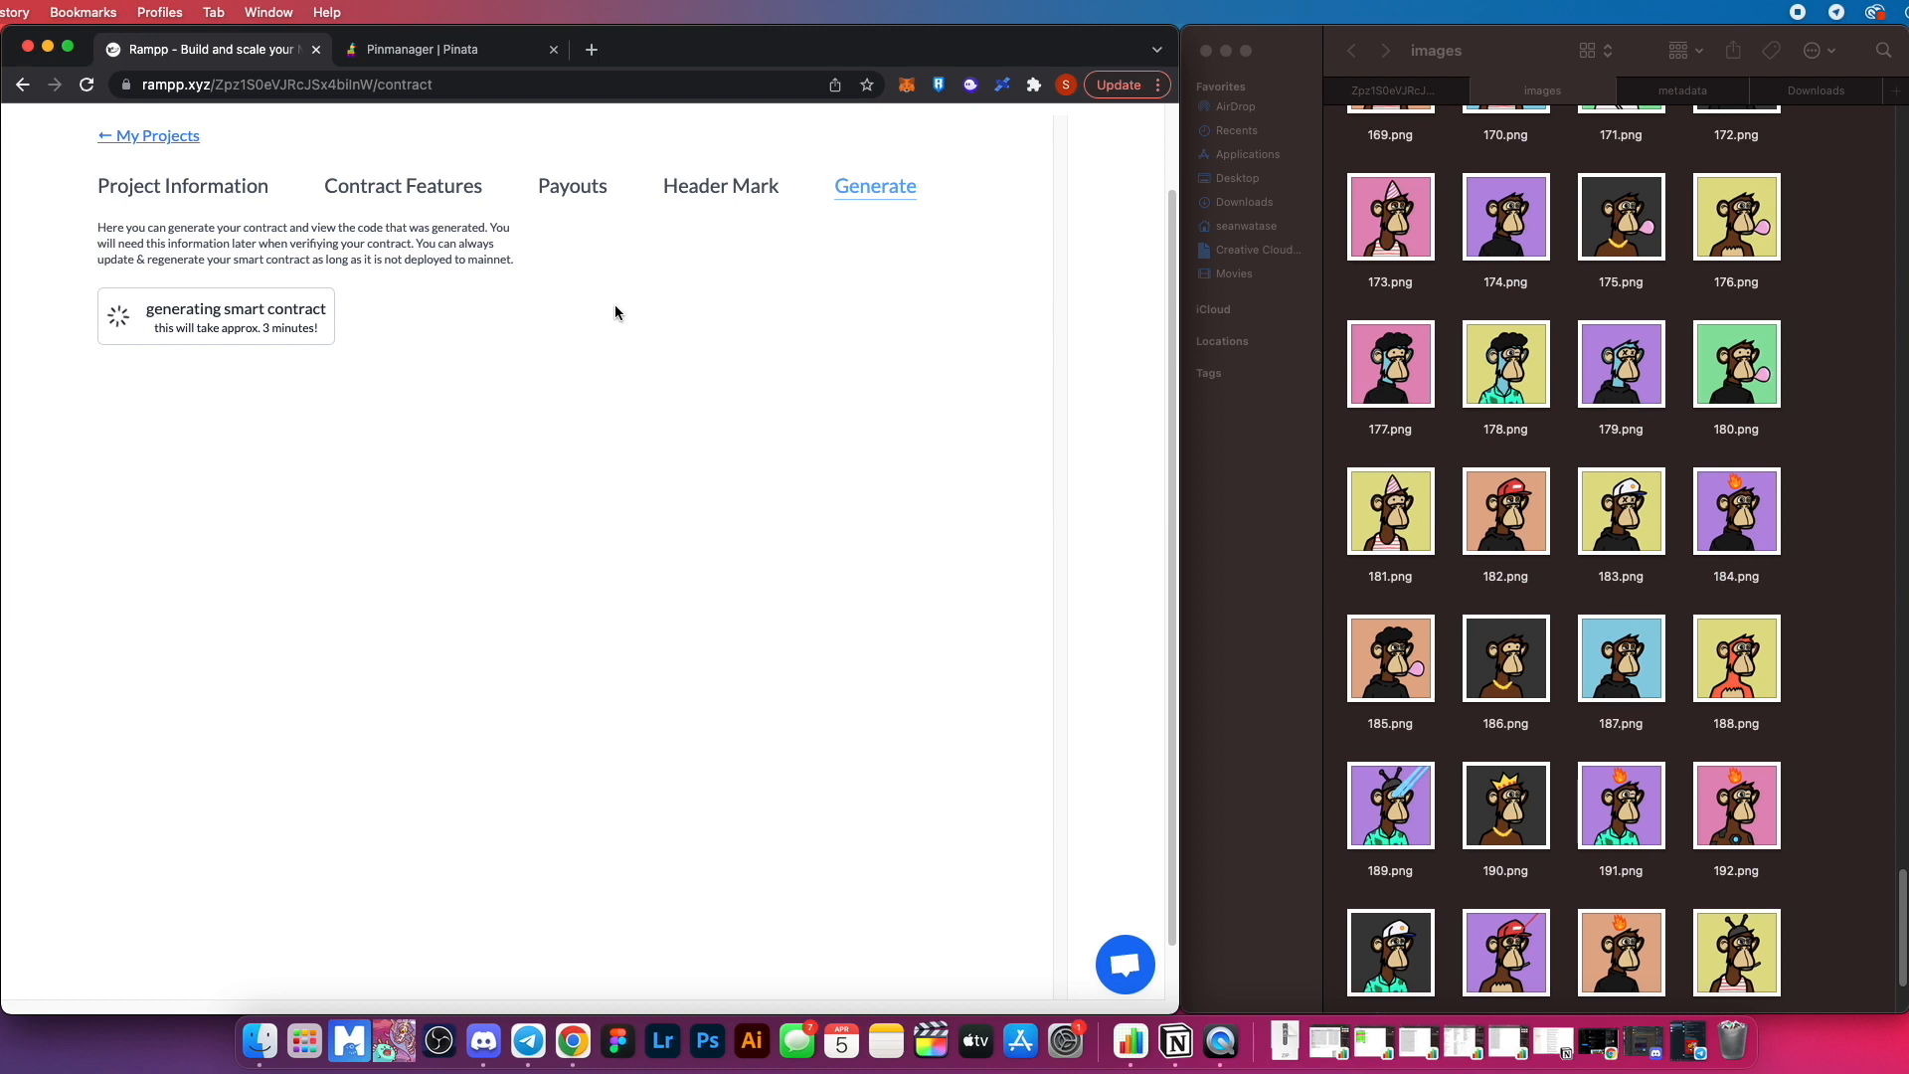
pyautogui.click(651, 378)
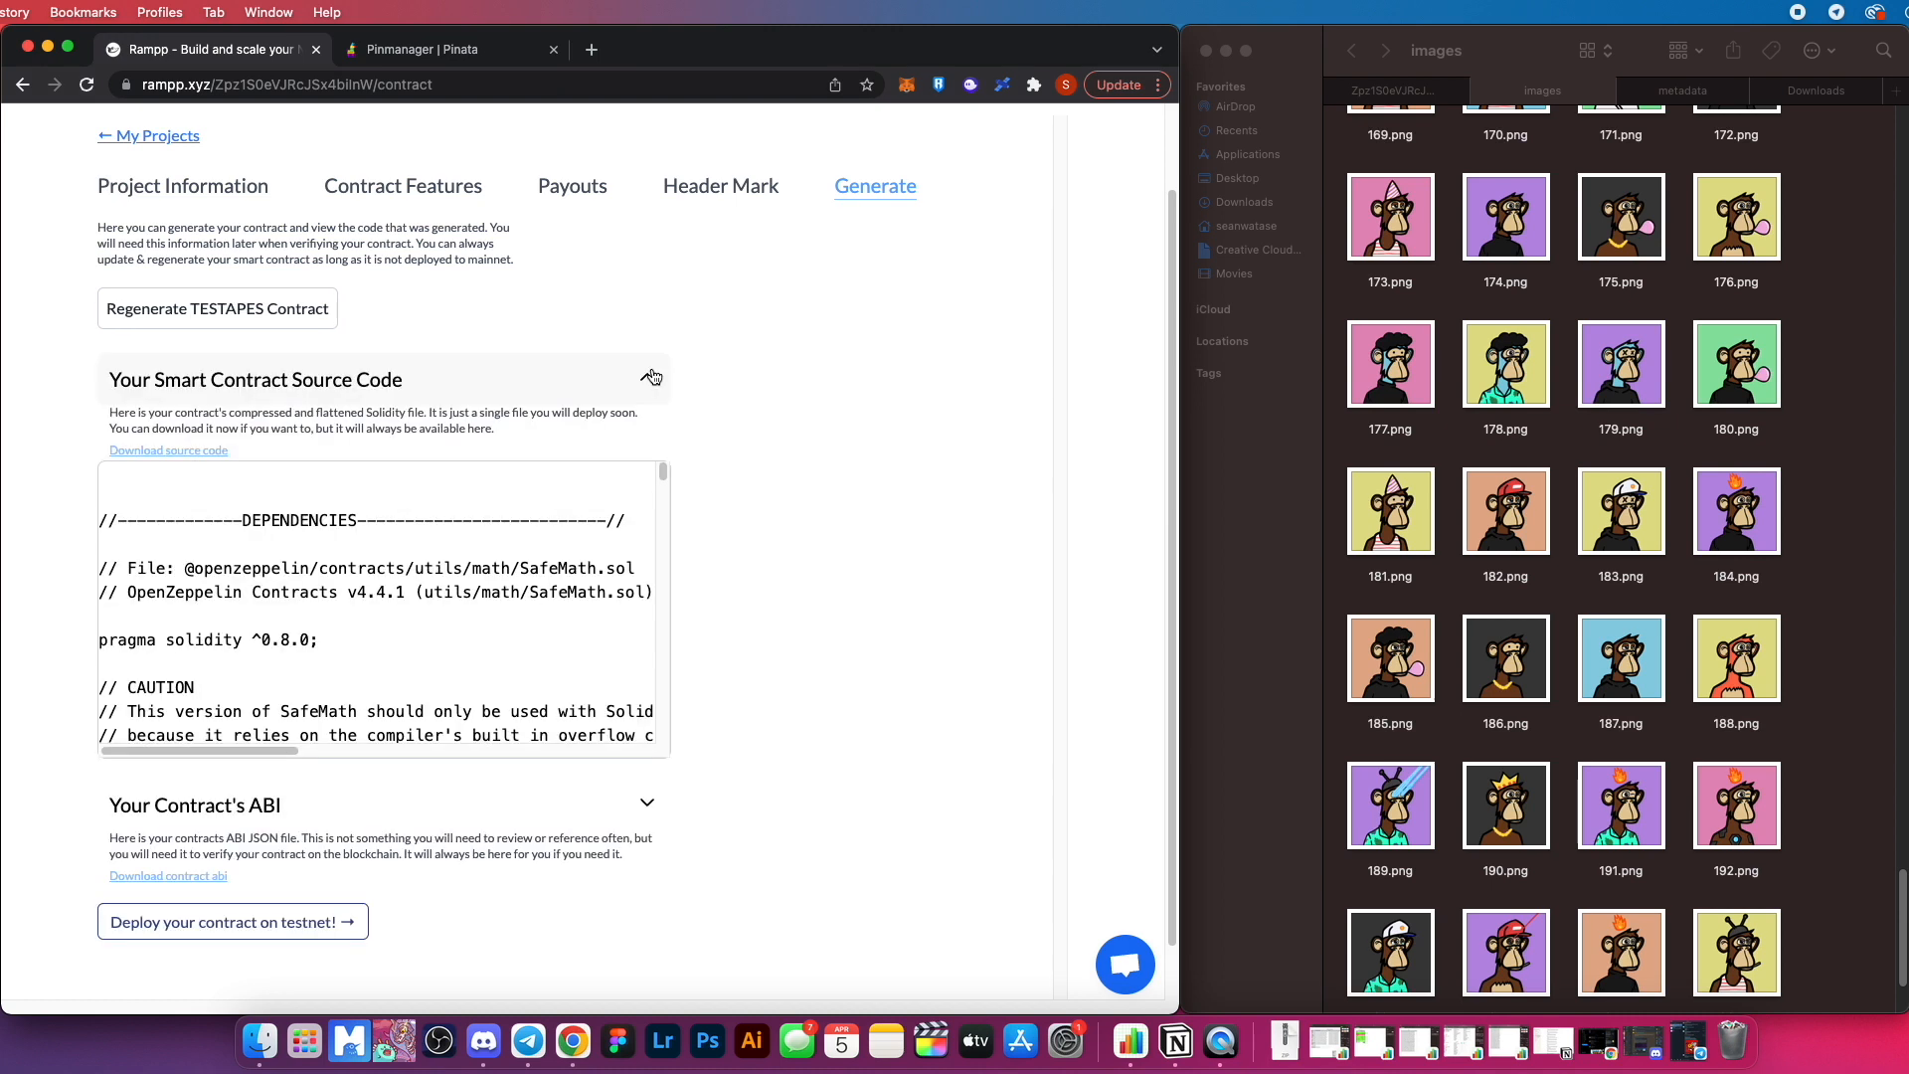
pyautogui.click(651, 378)
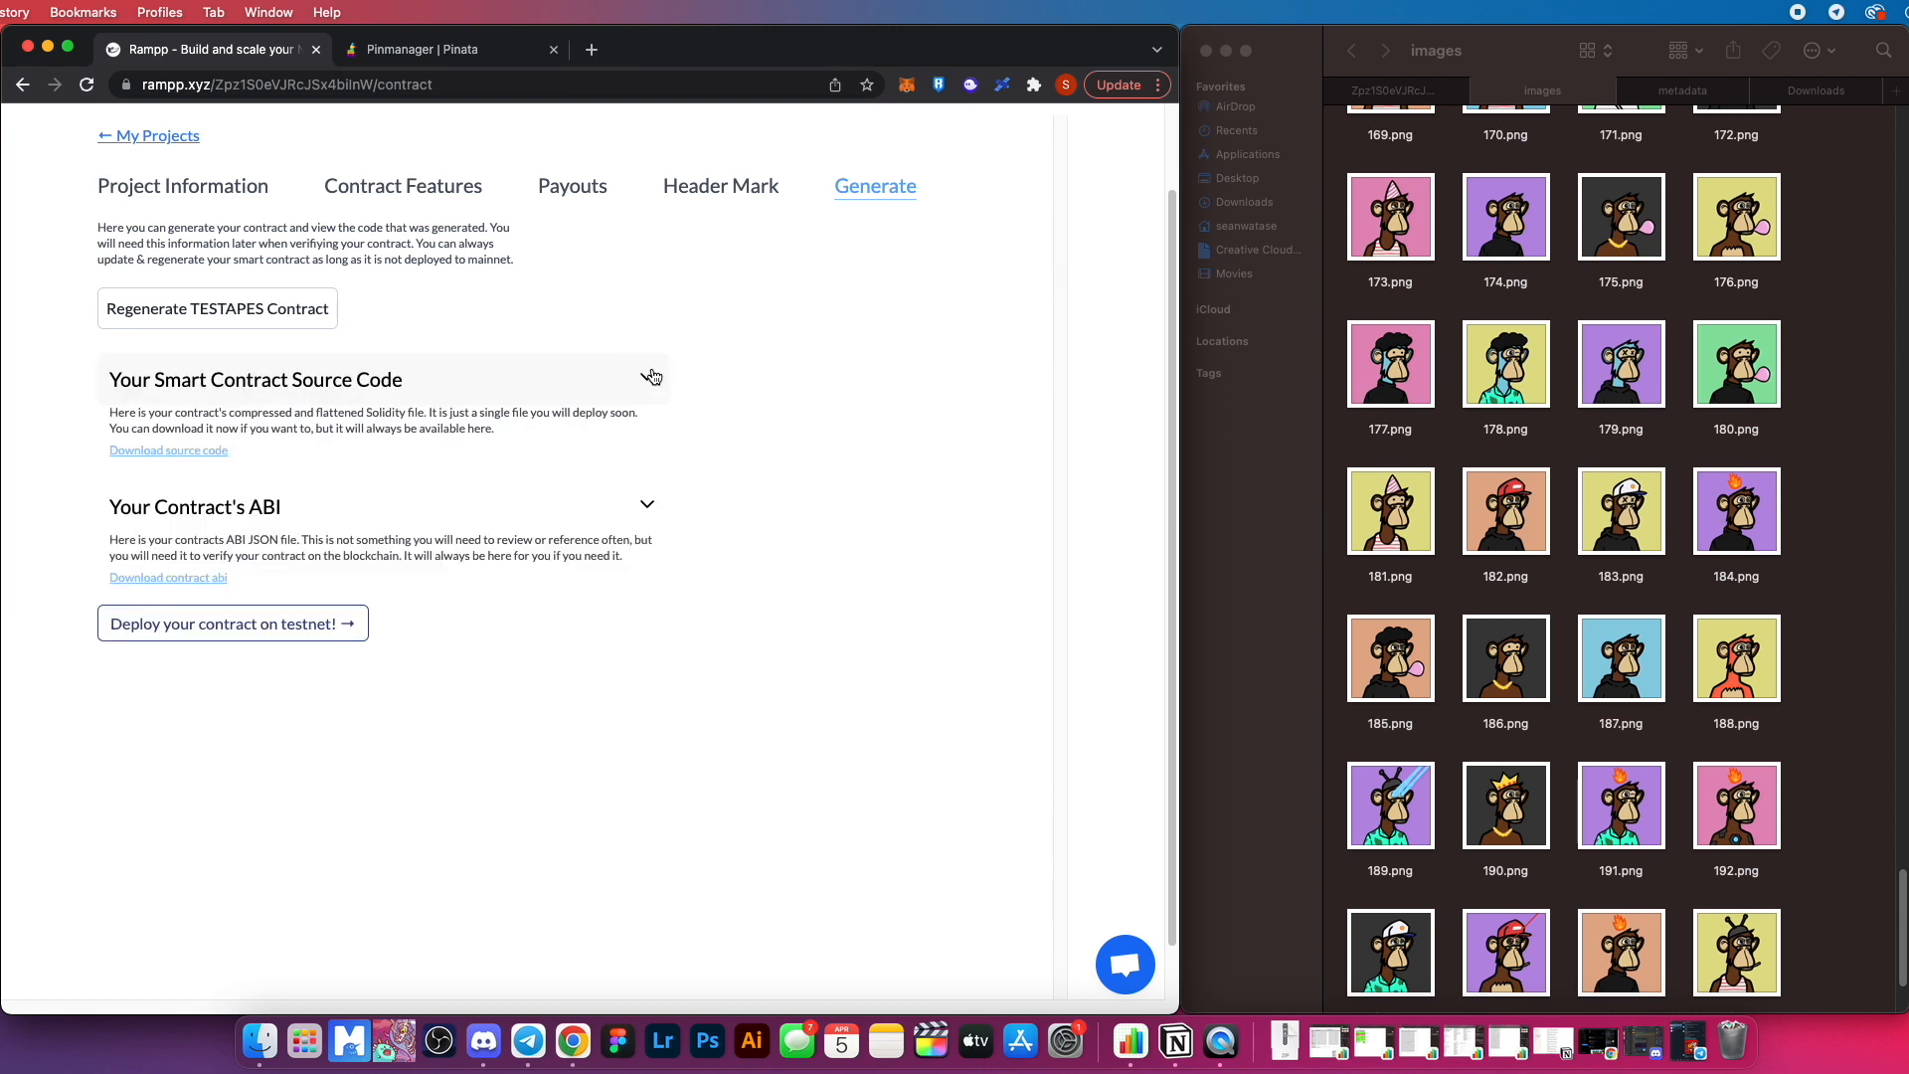
pyautogui.click(204, 447)
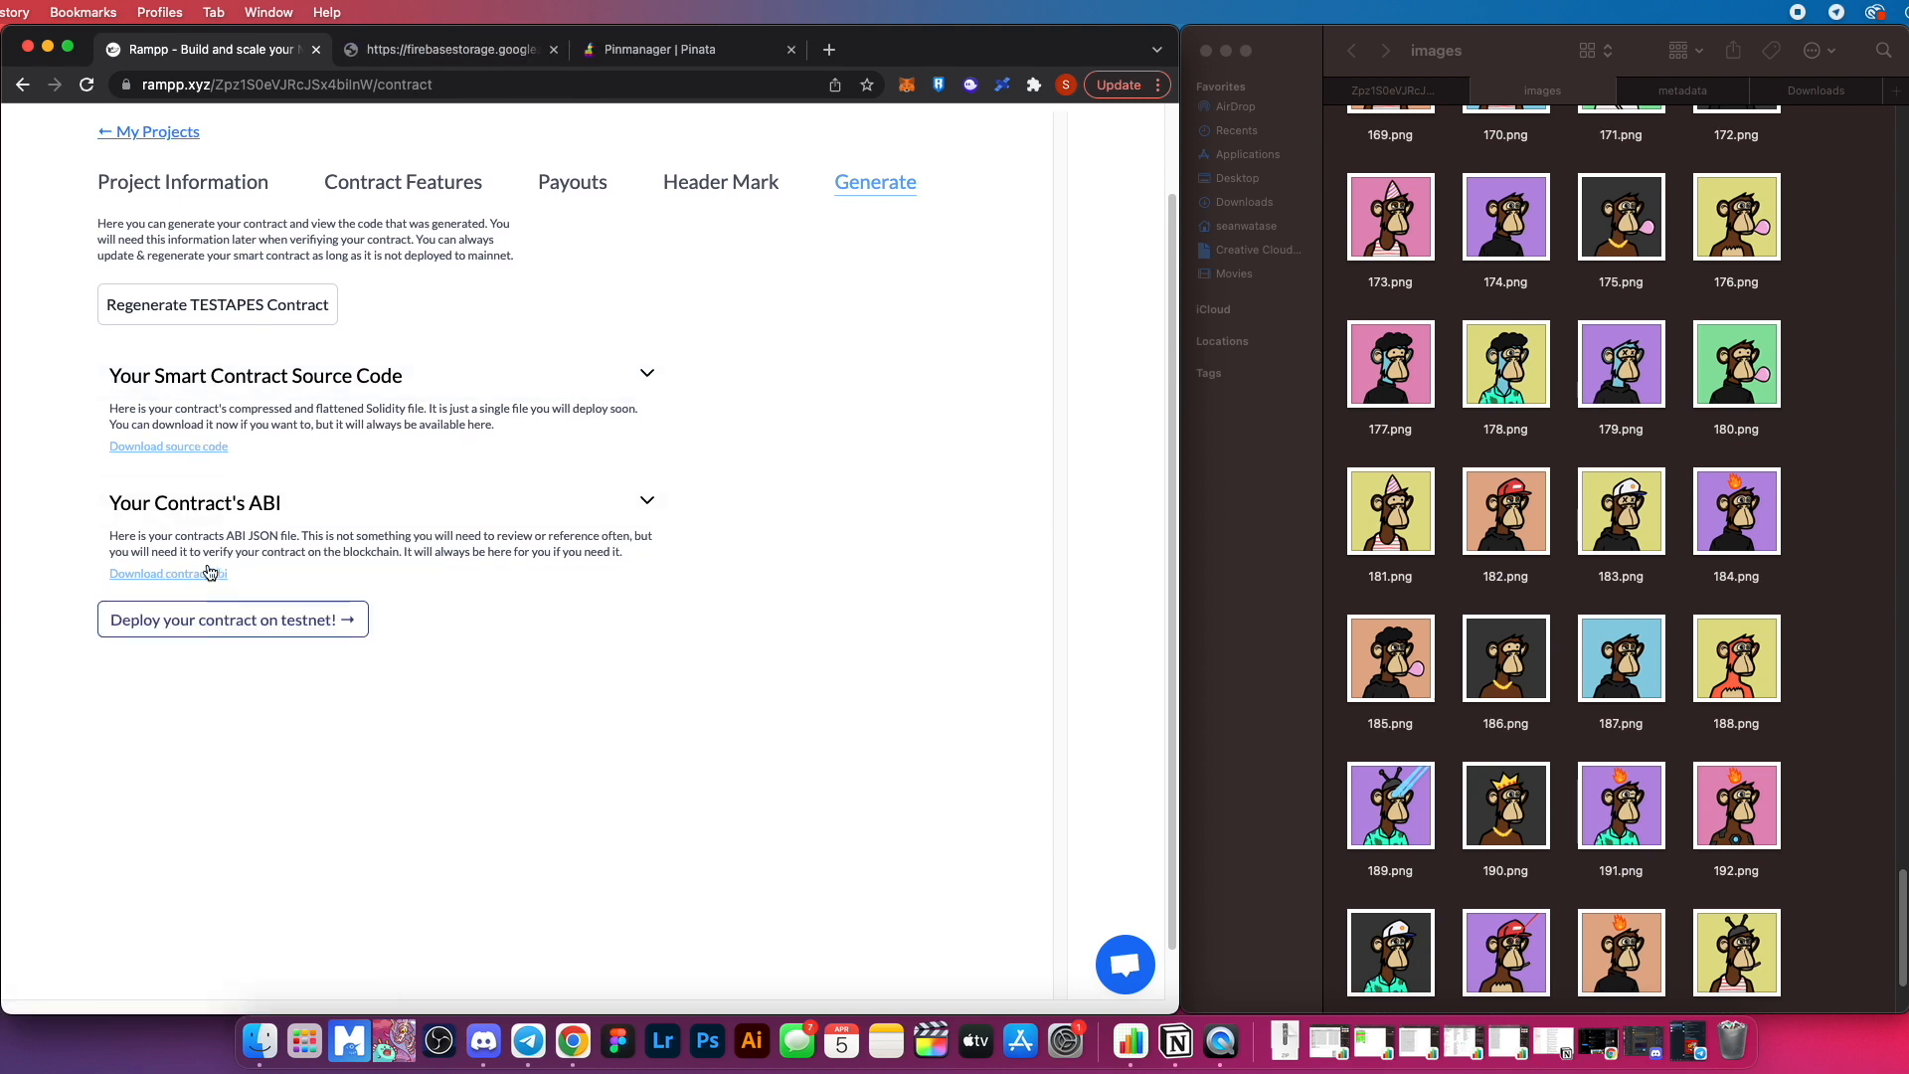
pyautogui.click(211, 575)
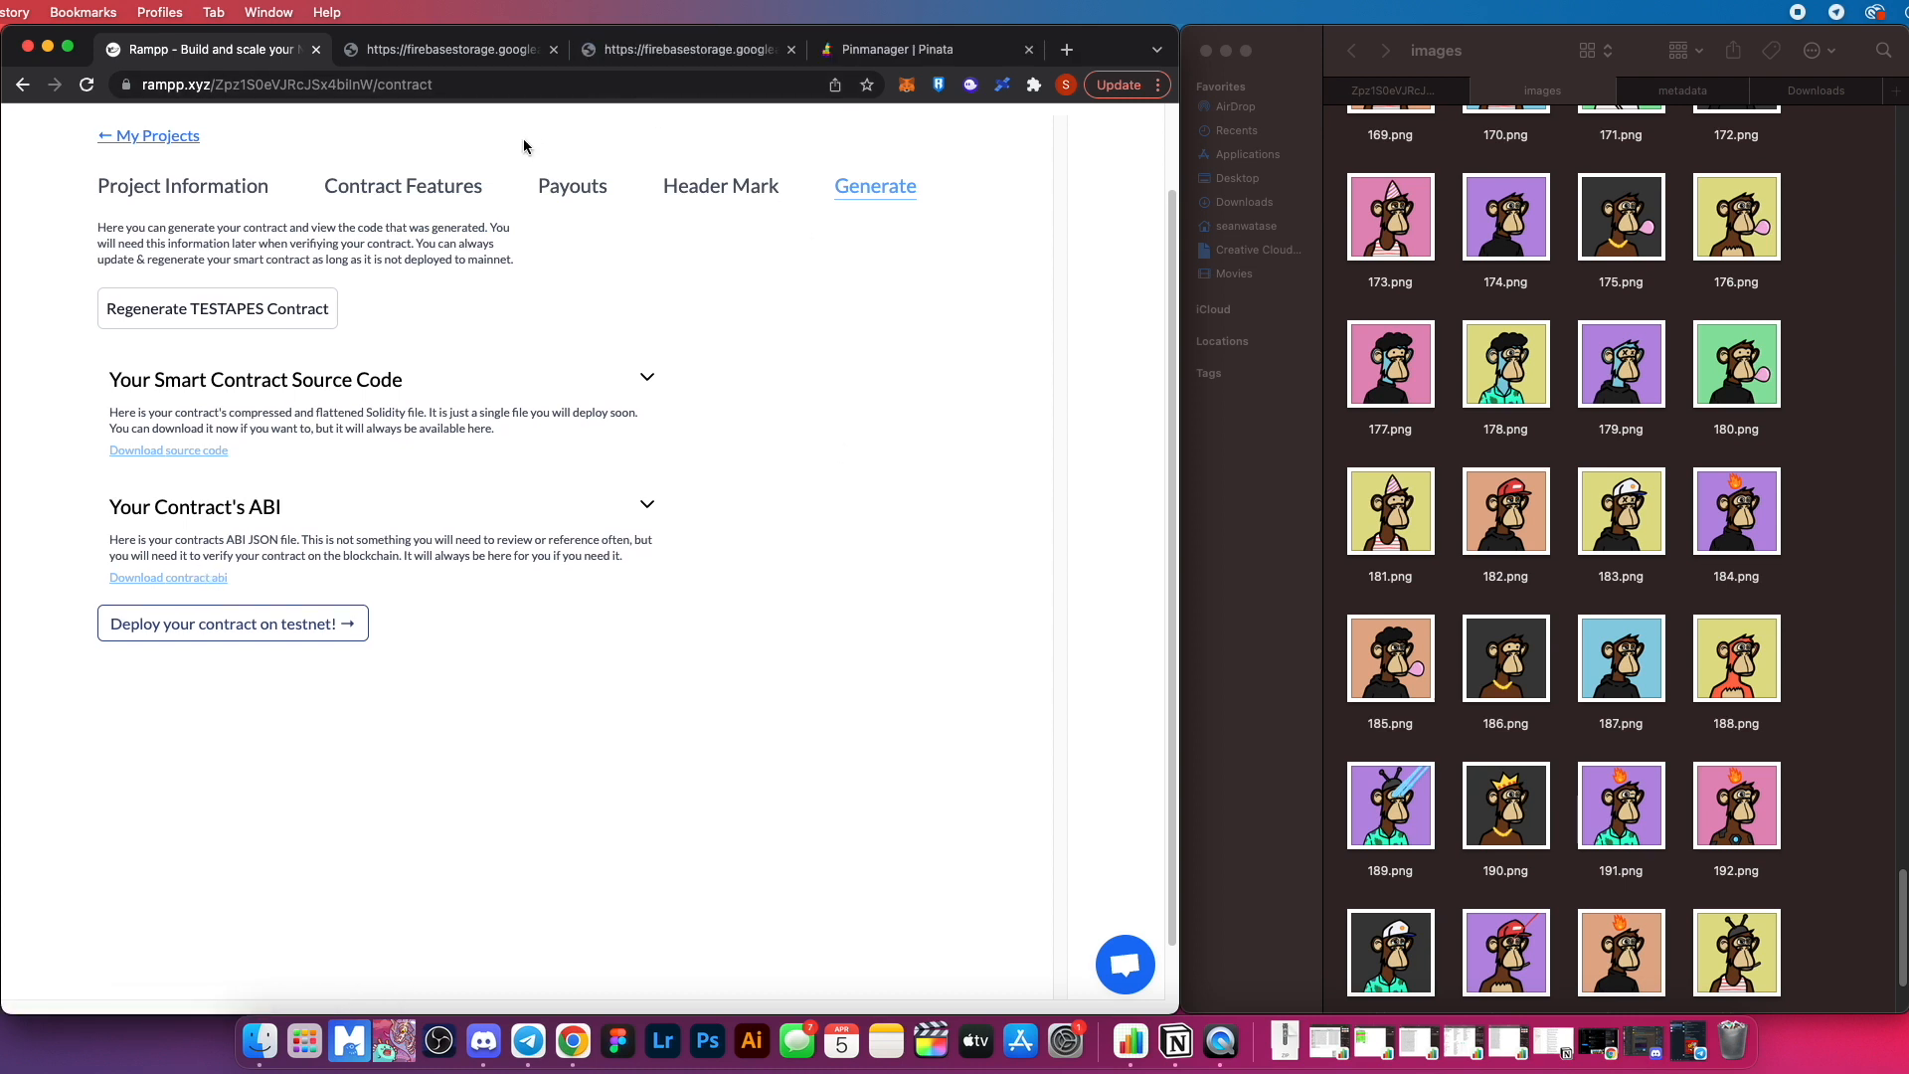
pyautogui.click(475, 49)
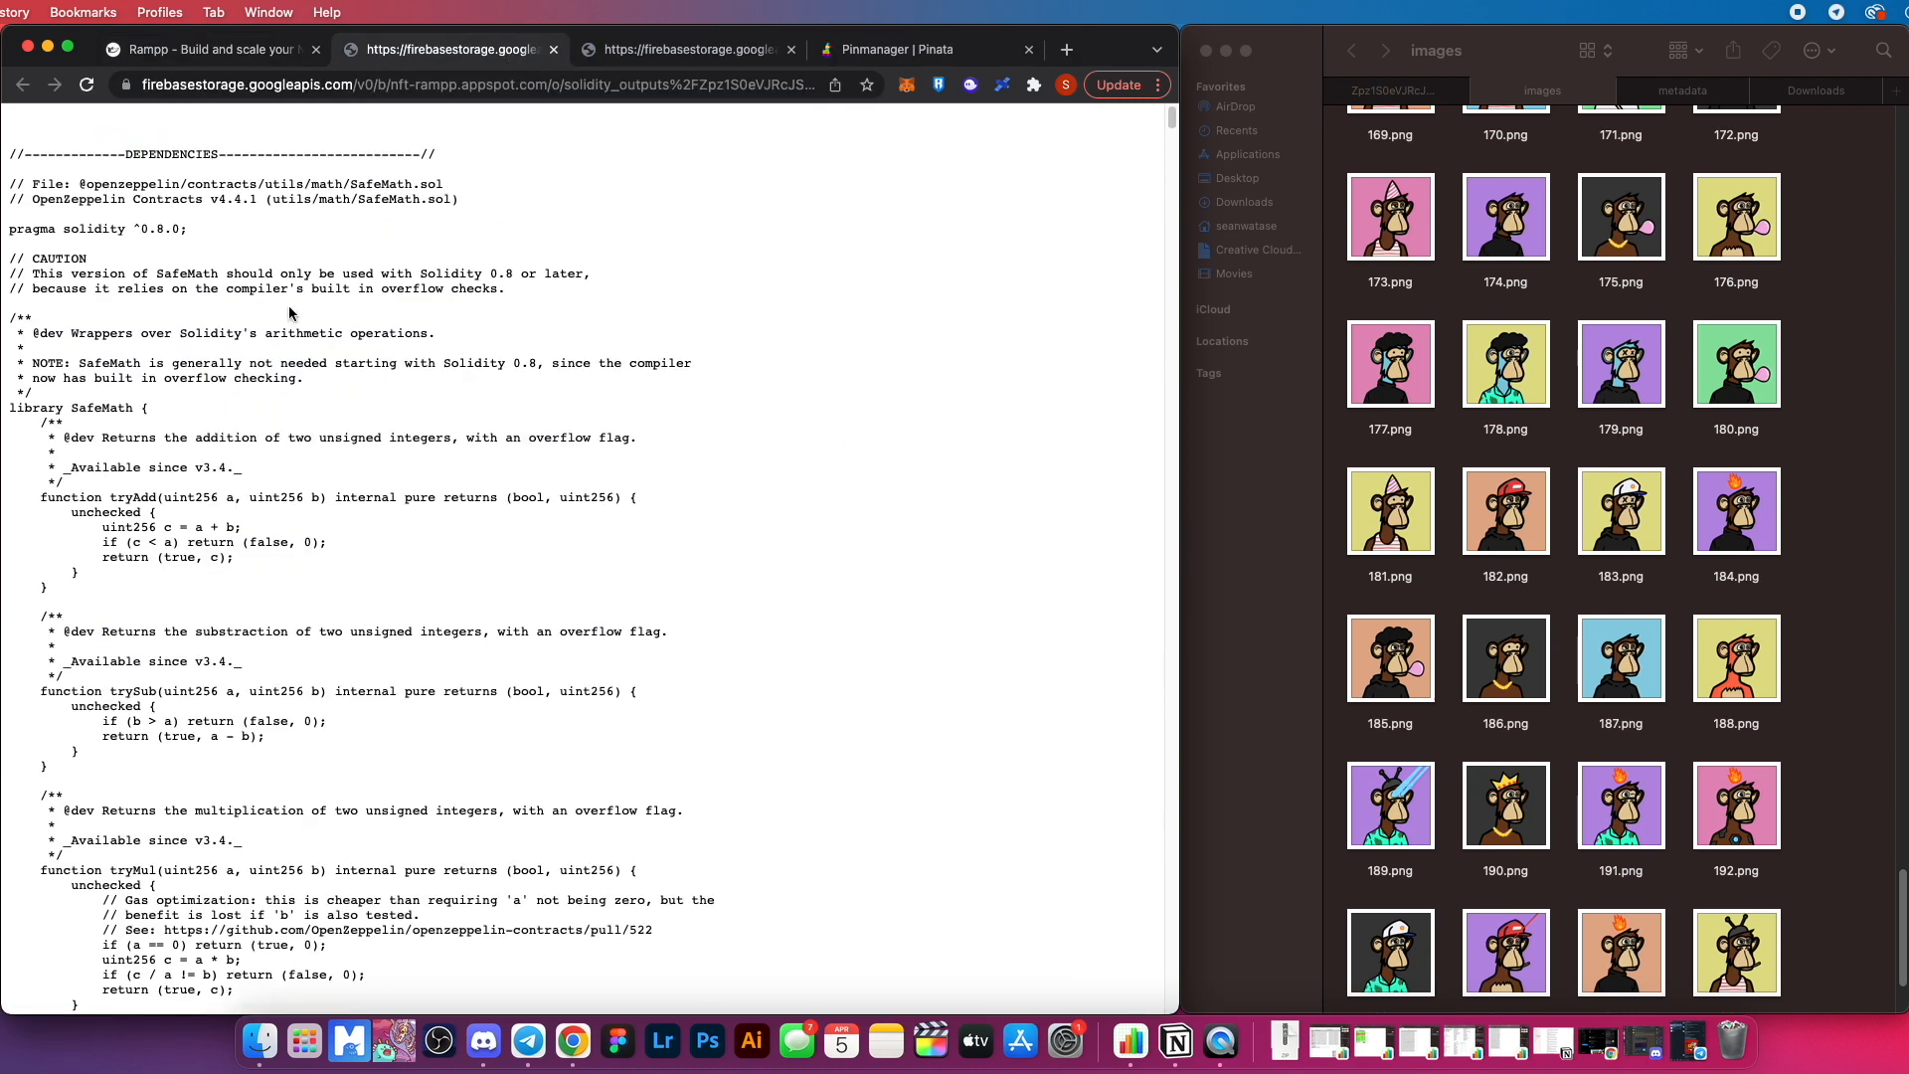
# - Scroll through the Solidity source and select the Rampp ASCII banner at its end
pyautogui.scroll(-10, 288, 313)
pyautogui.scroll(10, 279, 328)
pyautogui.scroll(-3, 621, 497)
pyautogui.scroll(-20, 620, 497)
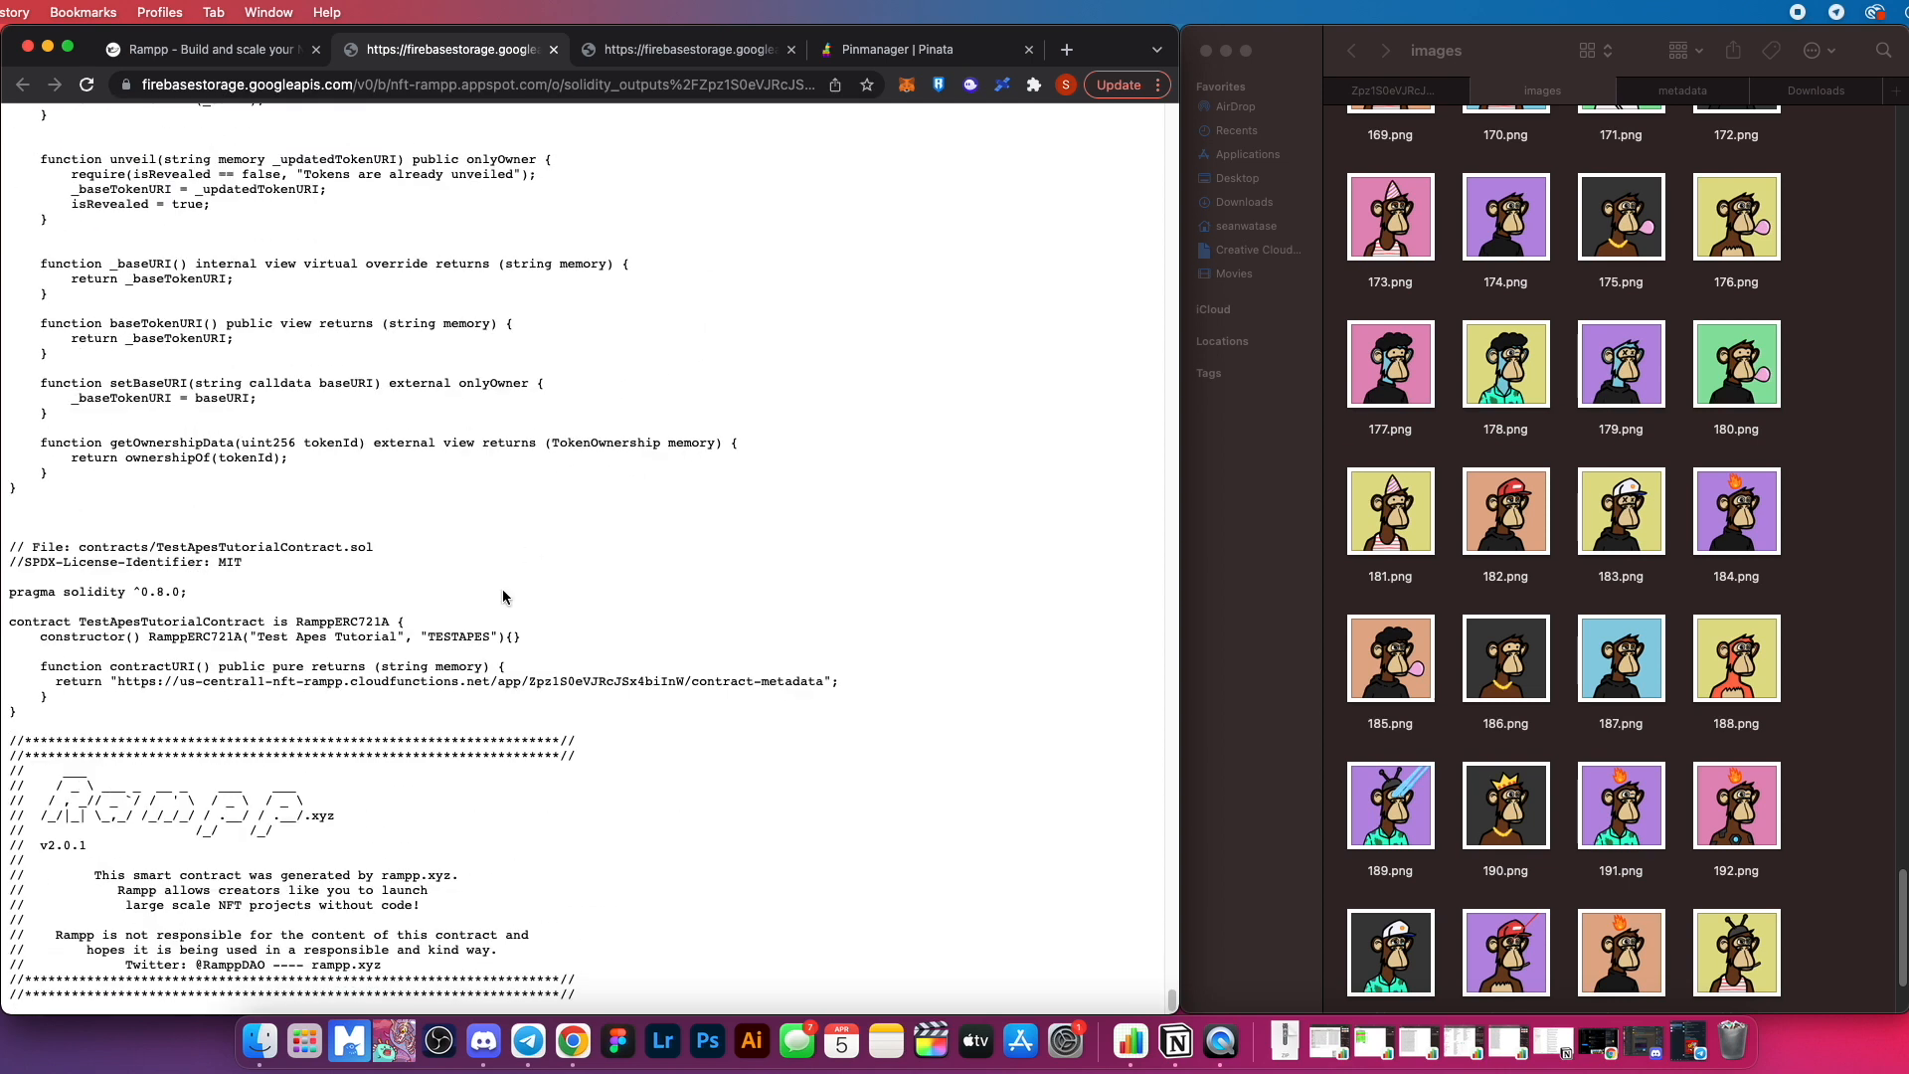
pyautogui.scroll(7, 323, 456)
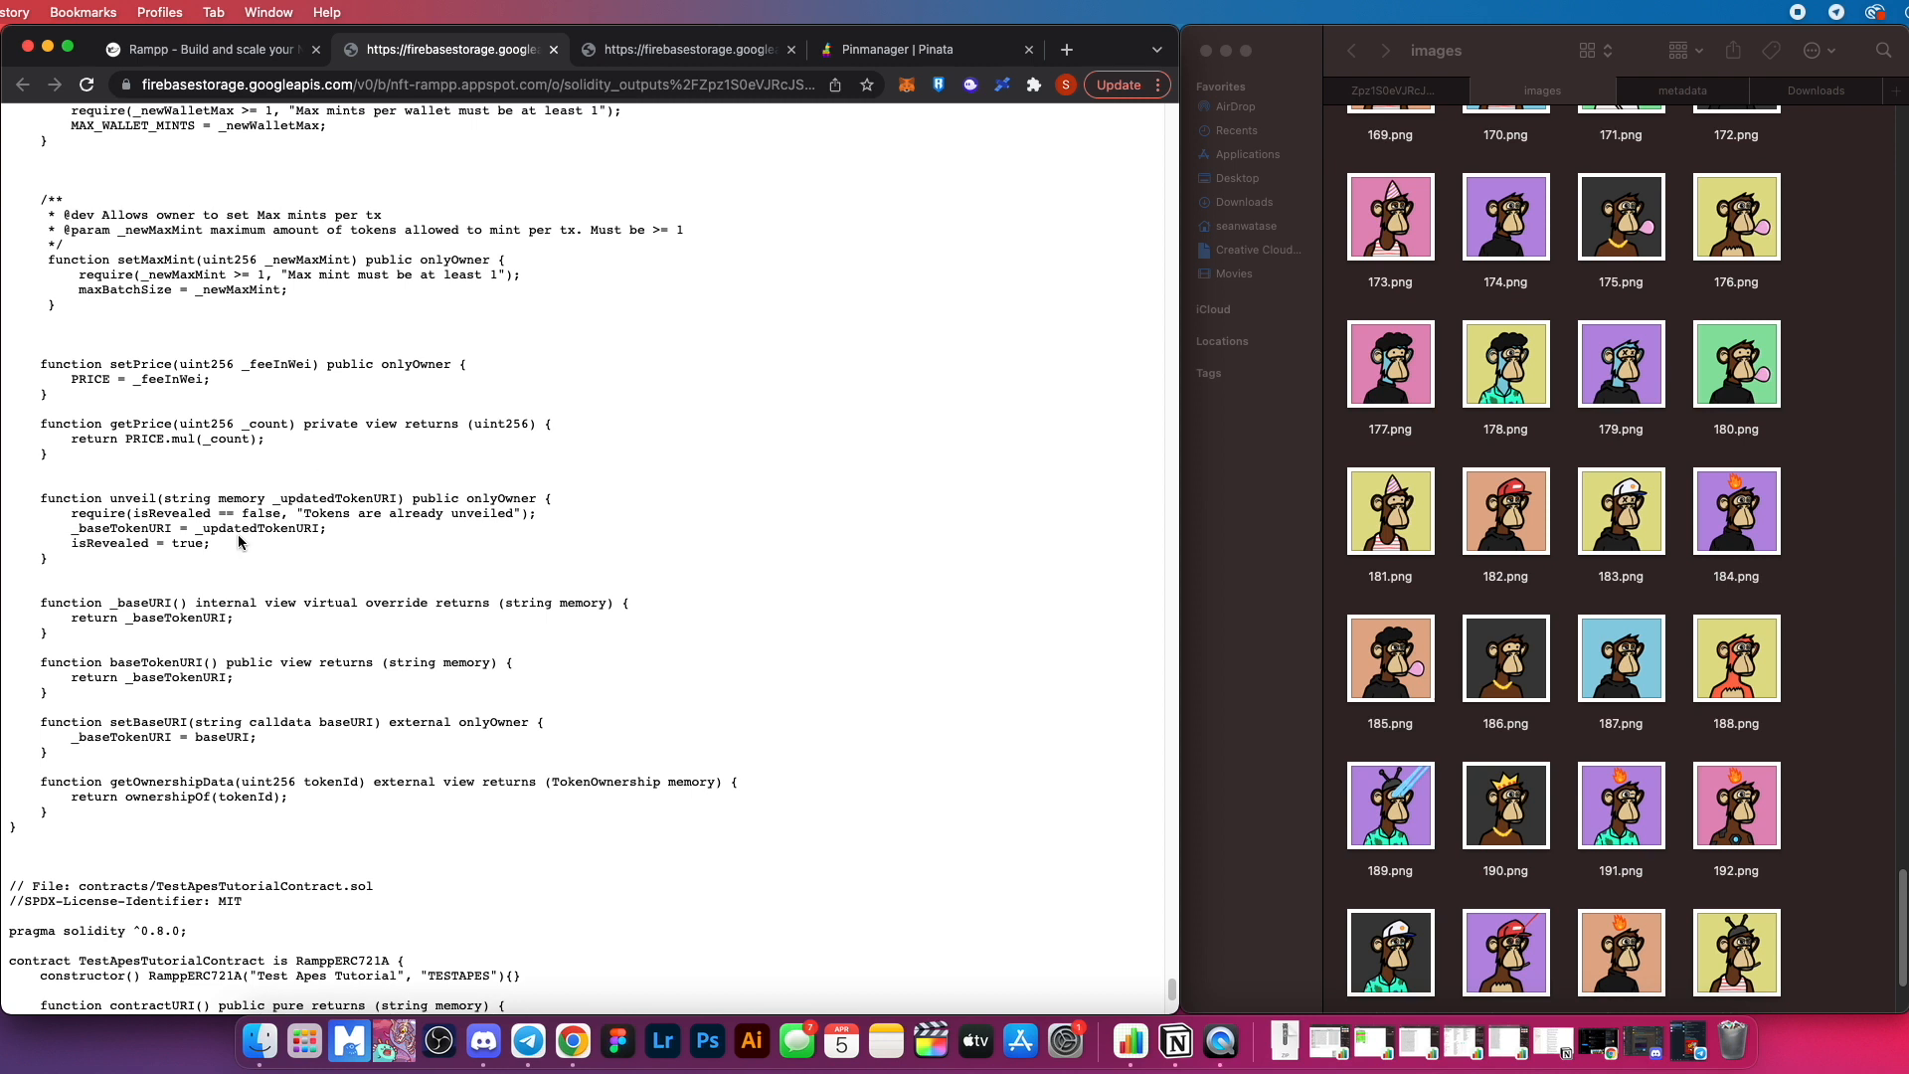
pyautogui.scroll(-7, 237, 534)
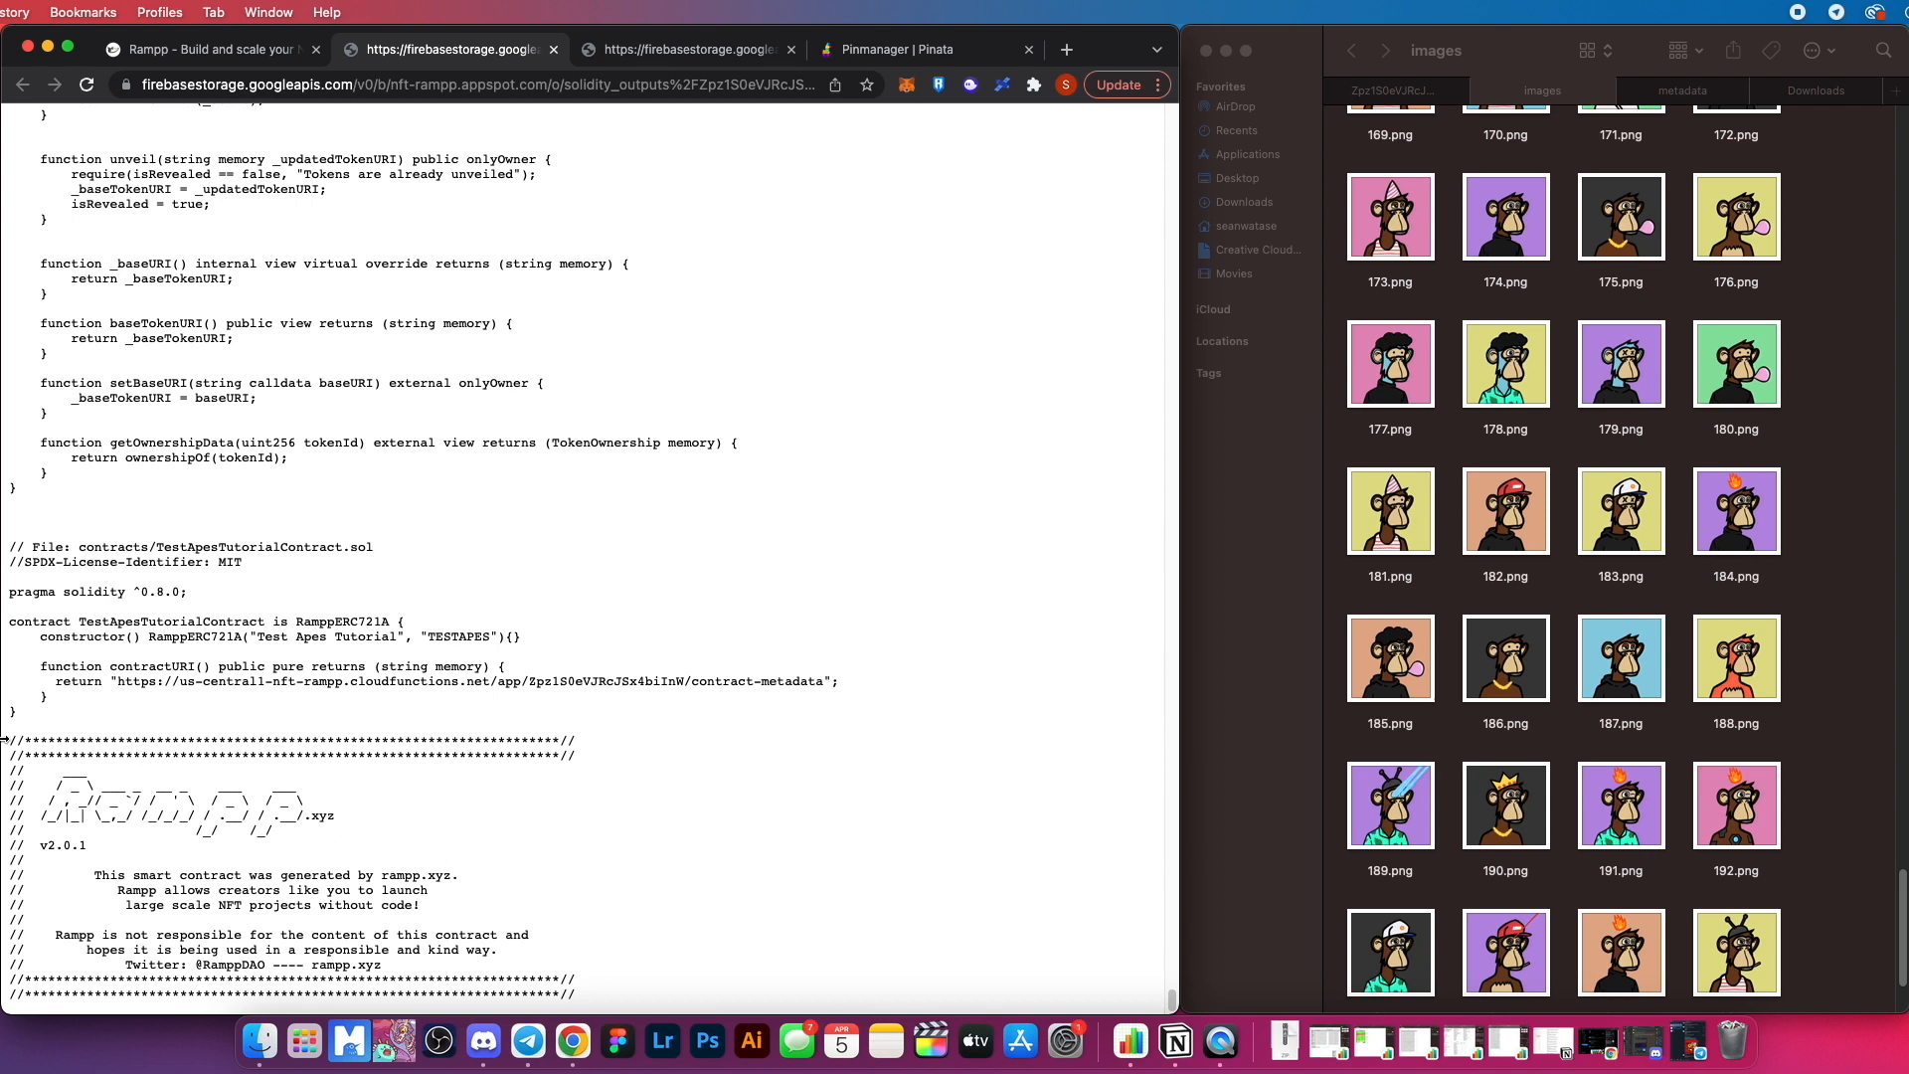
pyautogui.moveTo(3, 738); pyautogui.dragTo(725, 1048)
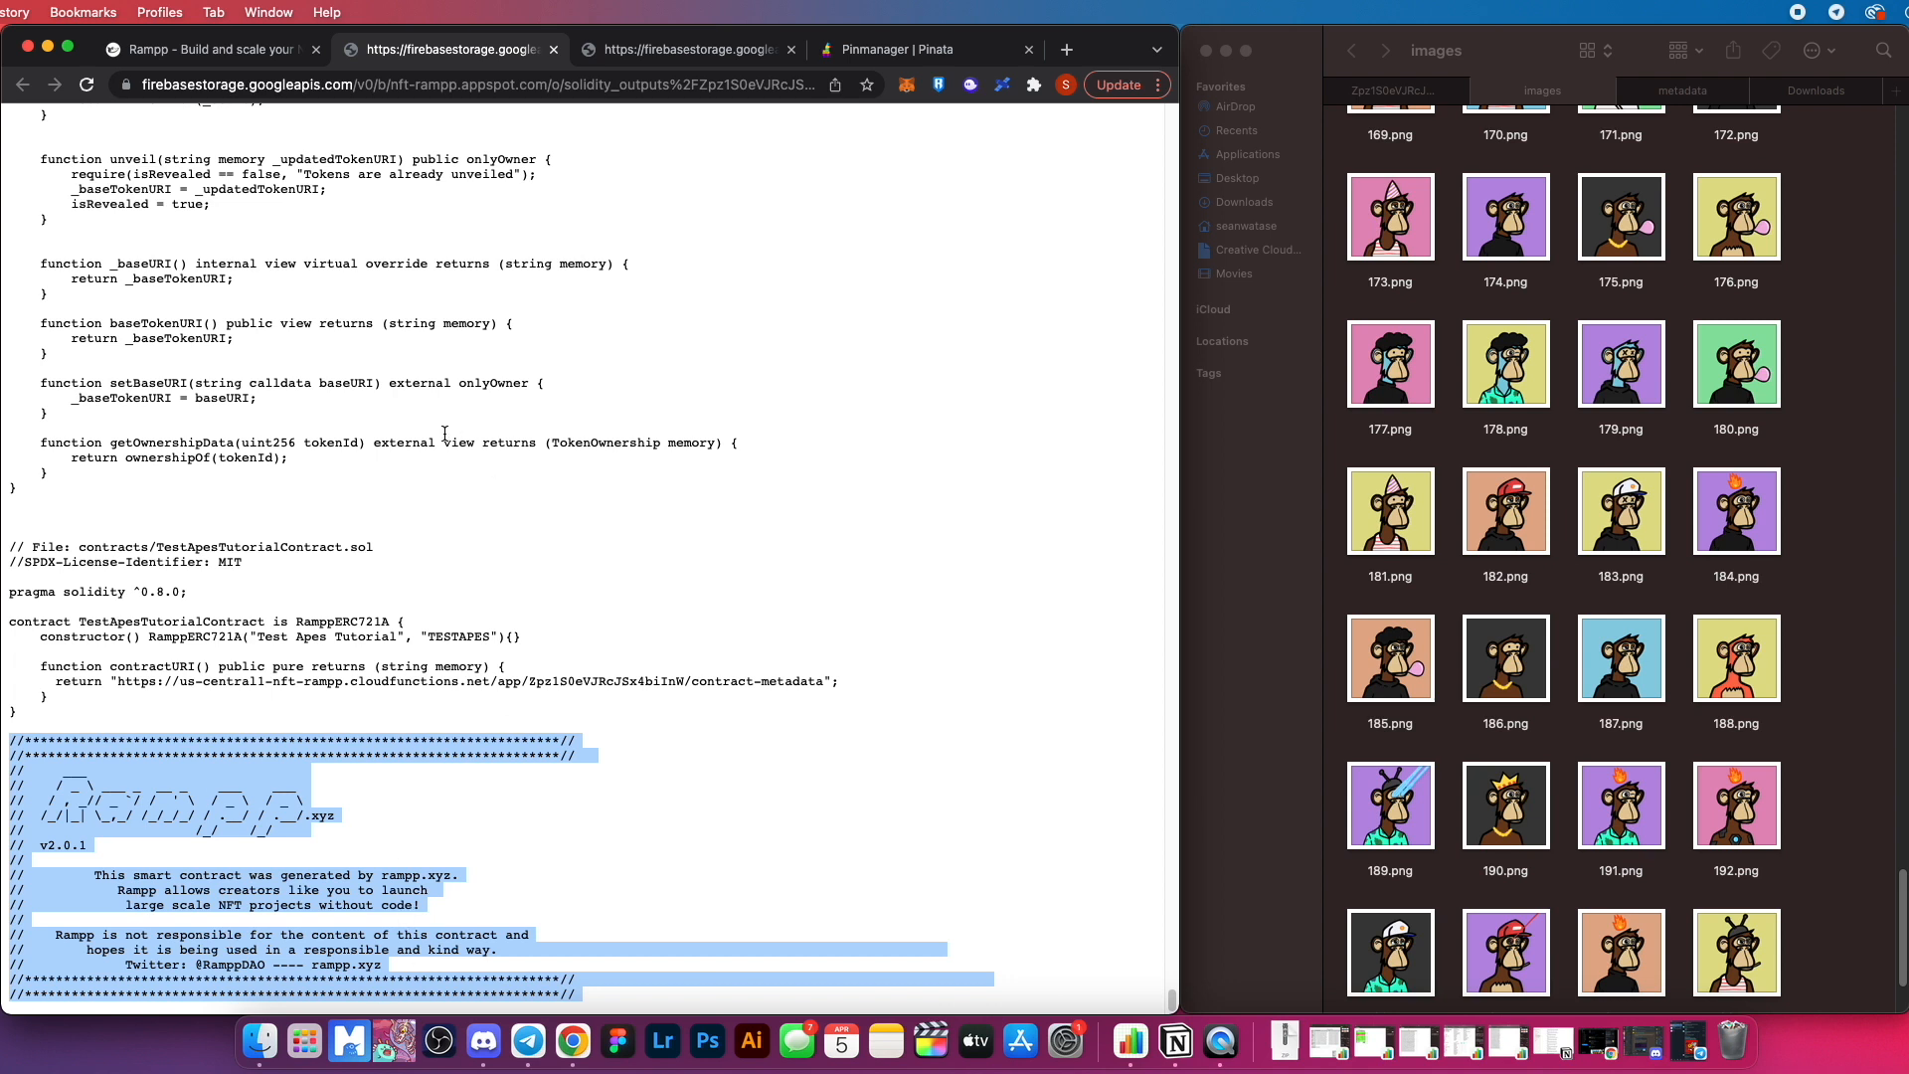
pyautogui.click(191, 44)
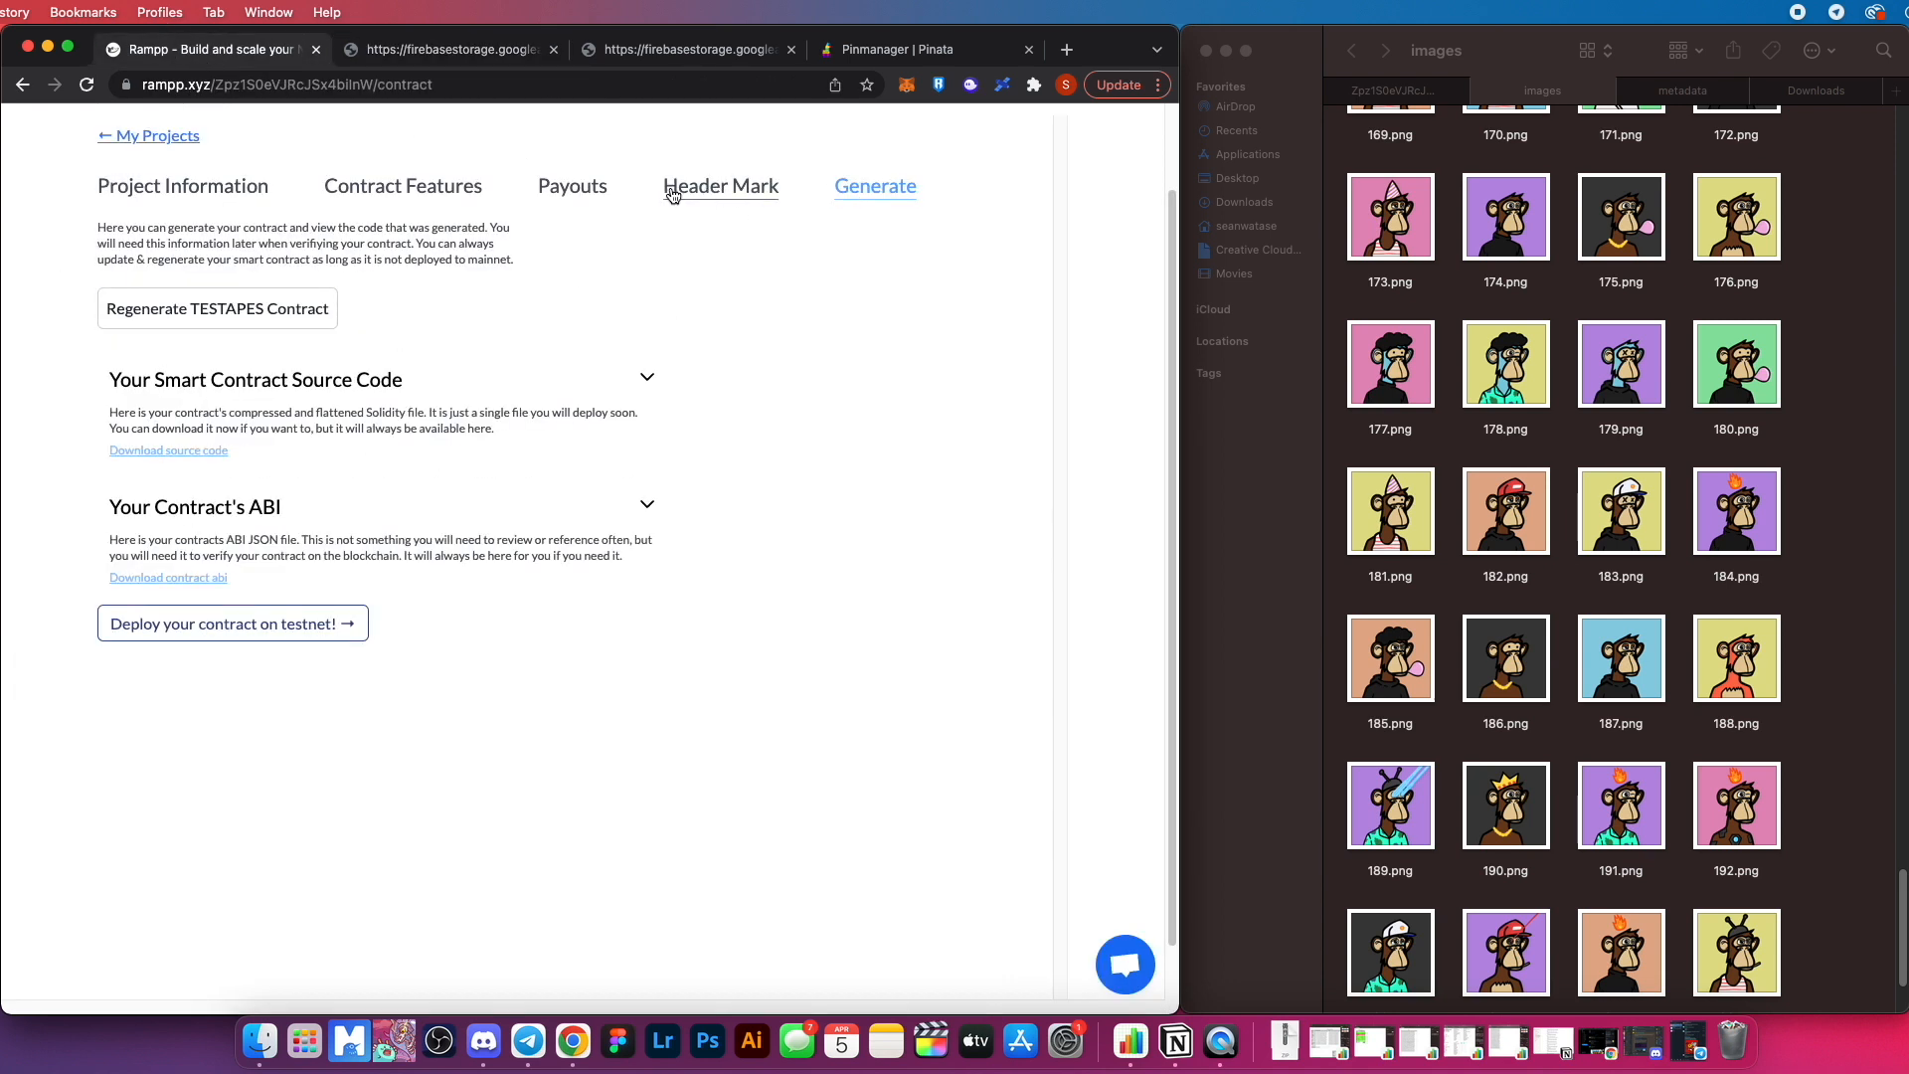
pyautogui.click(437, 50)
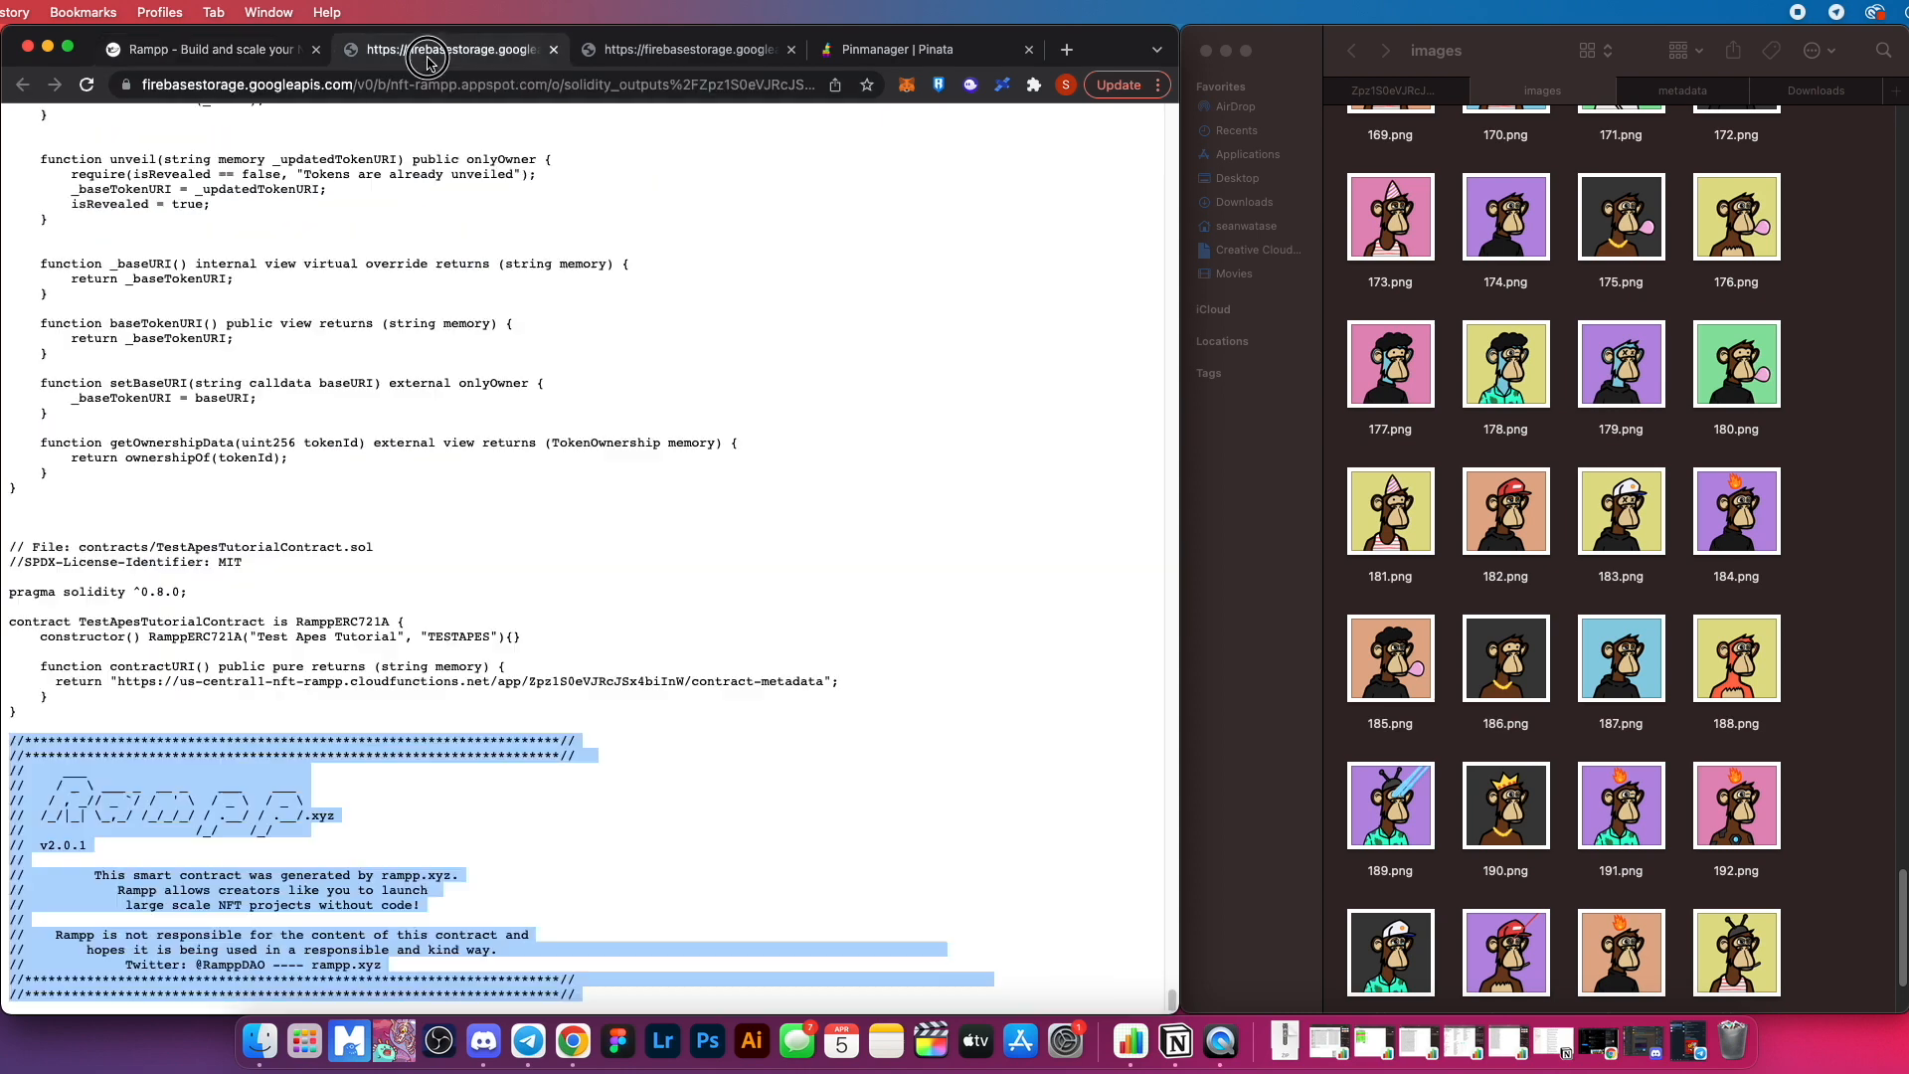
pyautogui.click(571, 835)
# - View the ABI JSON file, close it, and return to the Rampp Generate page
pyautogui.scroll(1, 571, 832)
pyautogui.scroll(10, 571, 832)
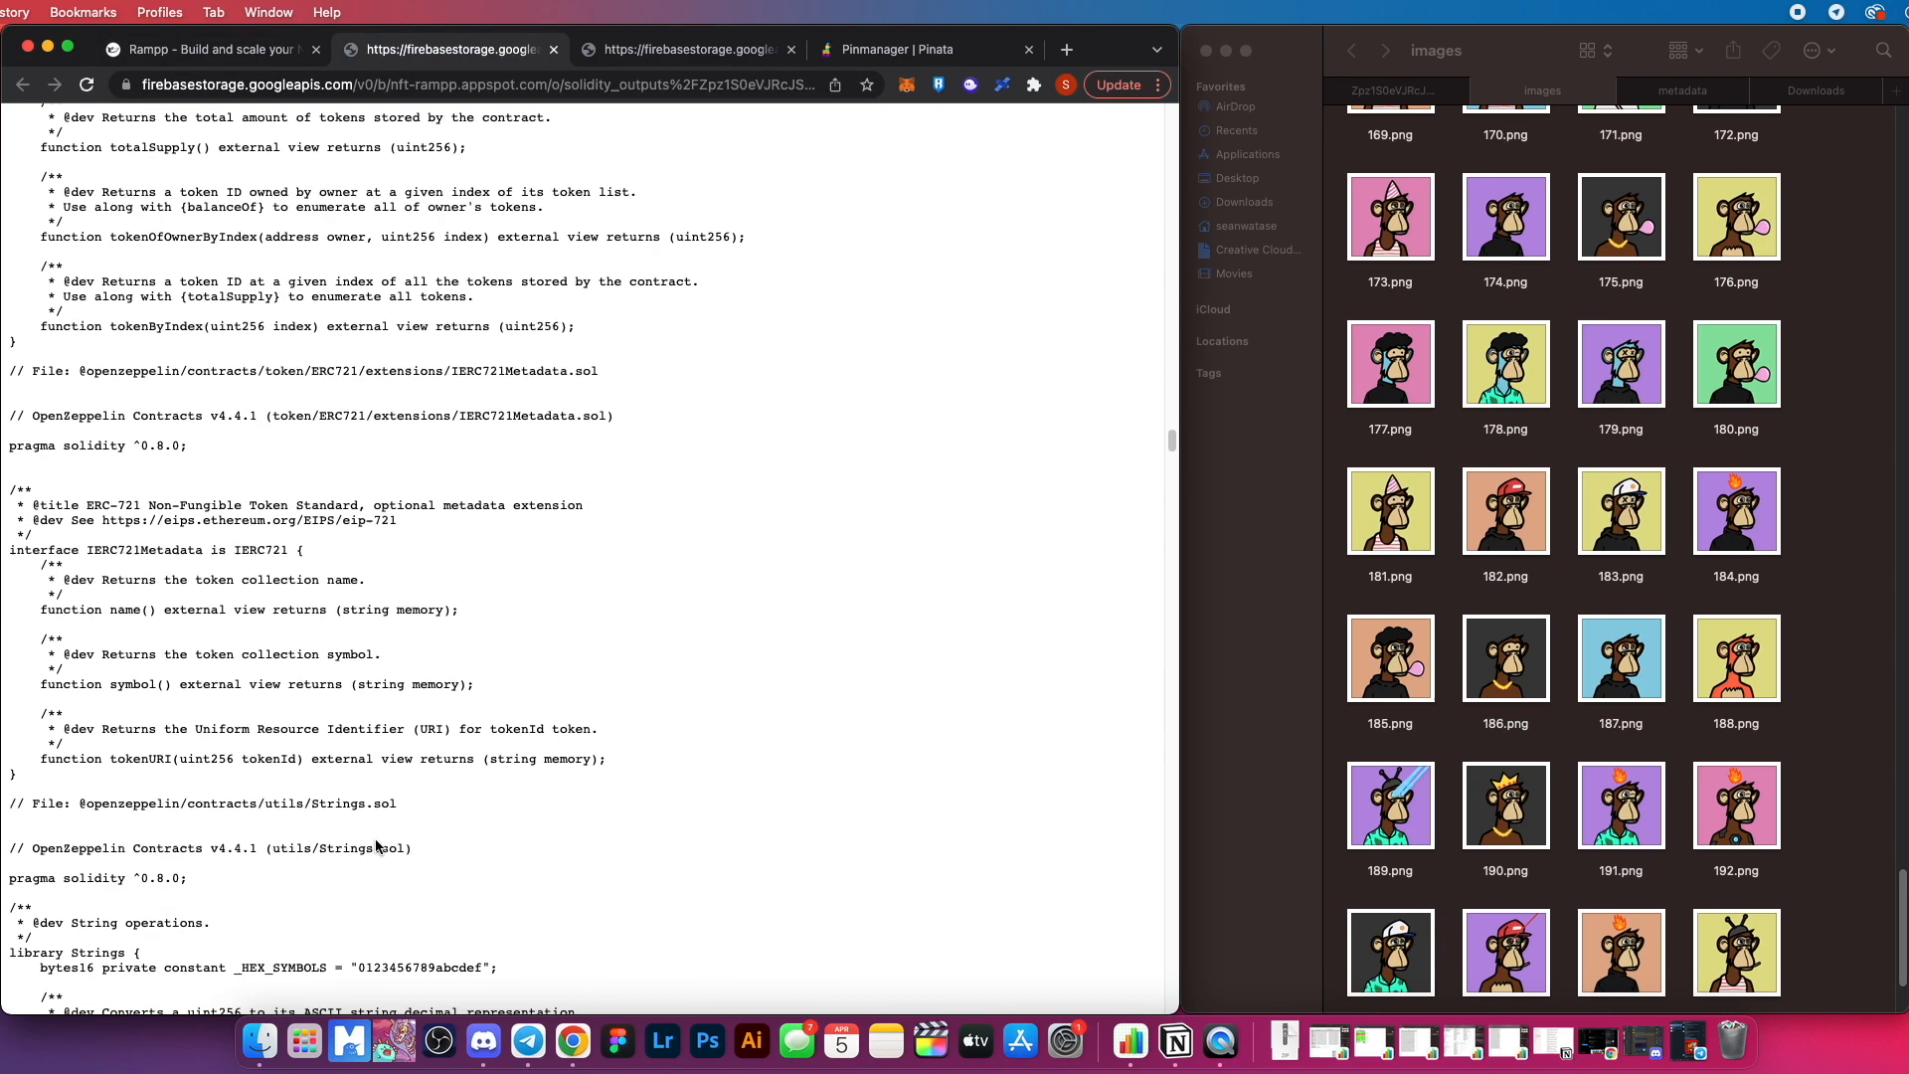
pyautogui.hotkey('ctrl', 'Tab')
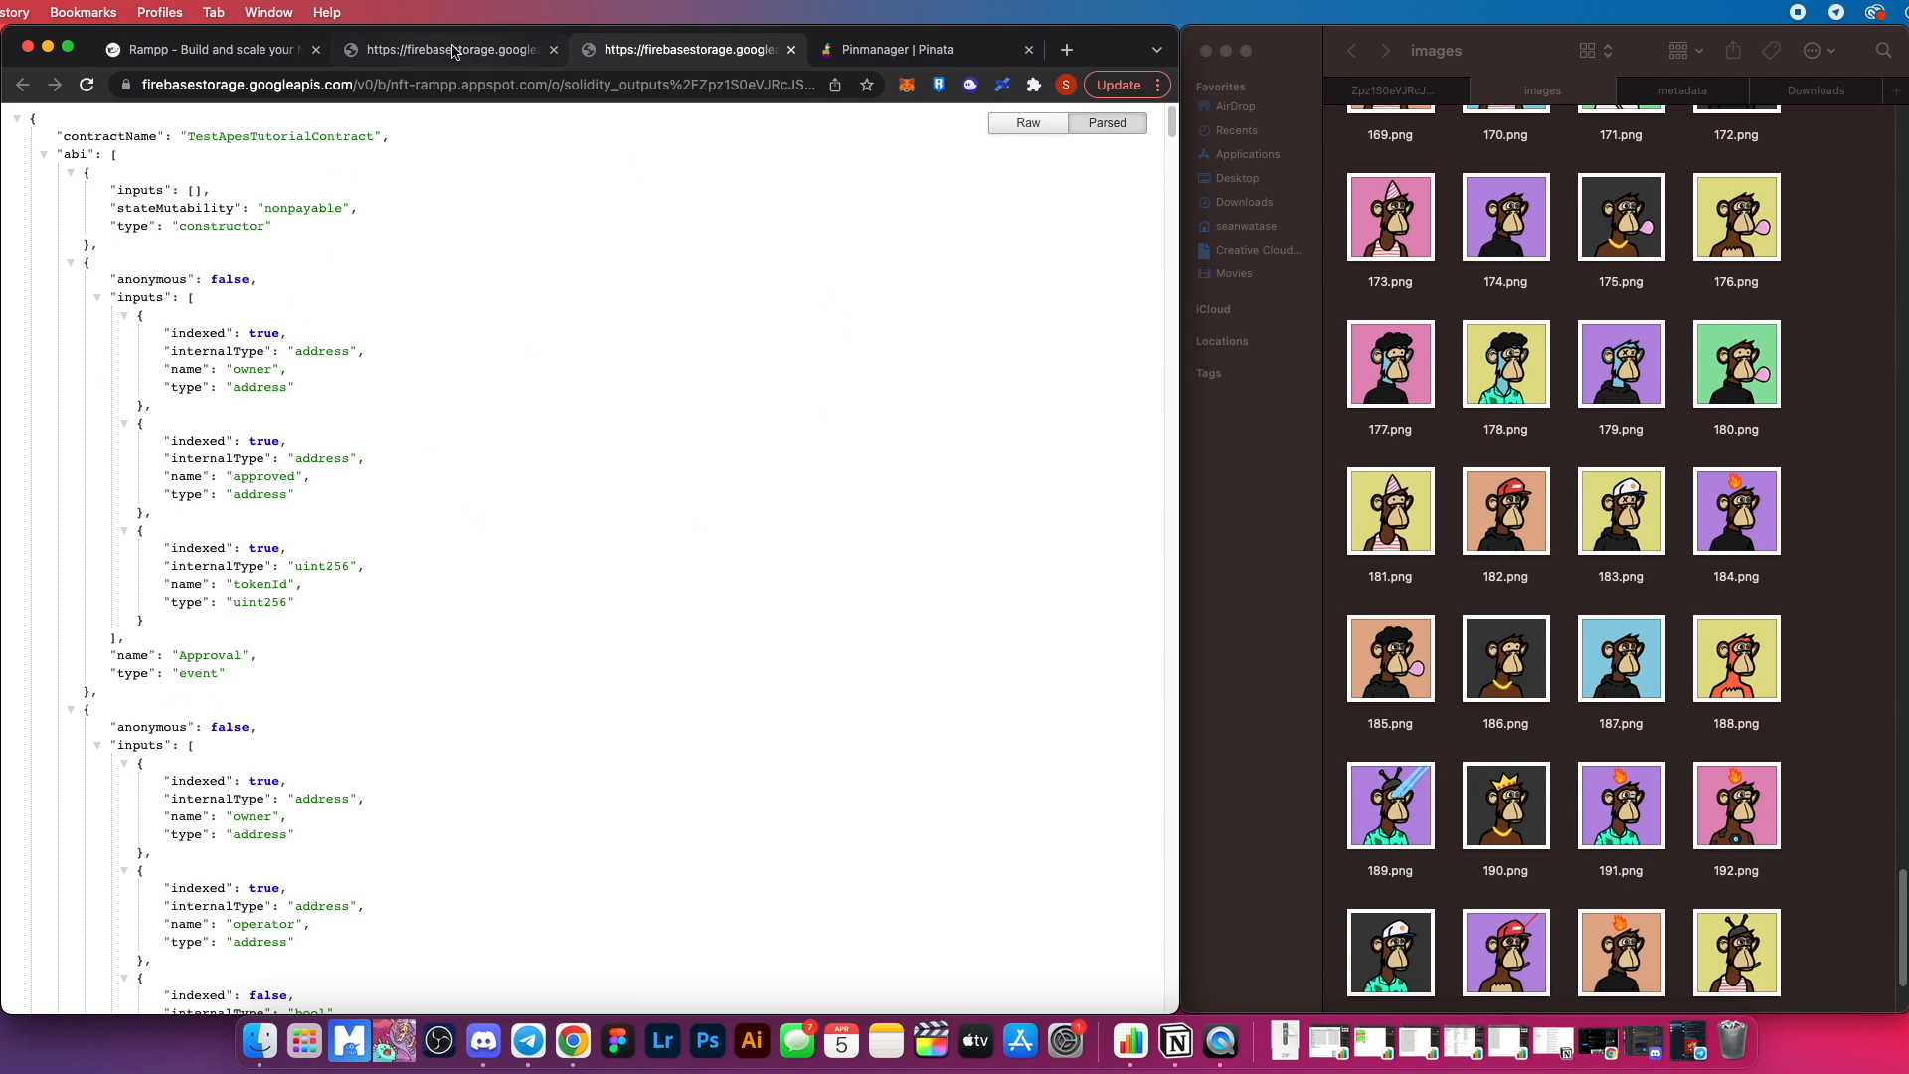
pyautogui.press('super+w')
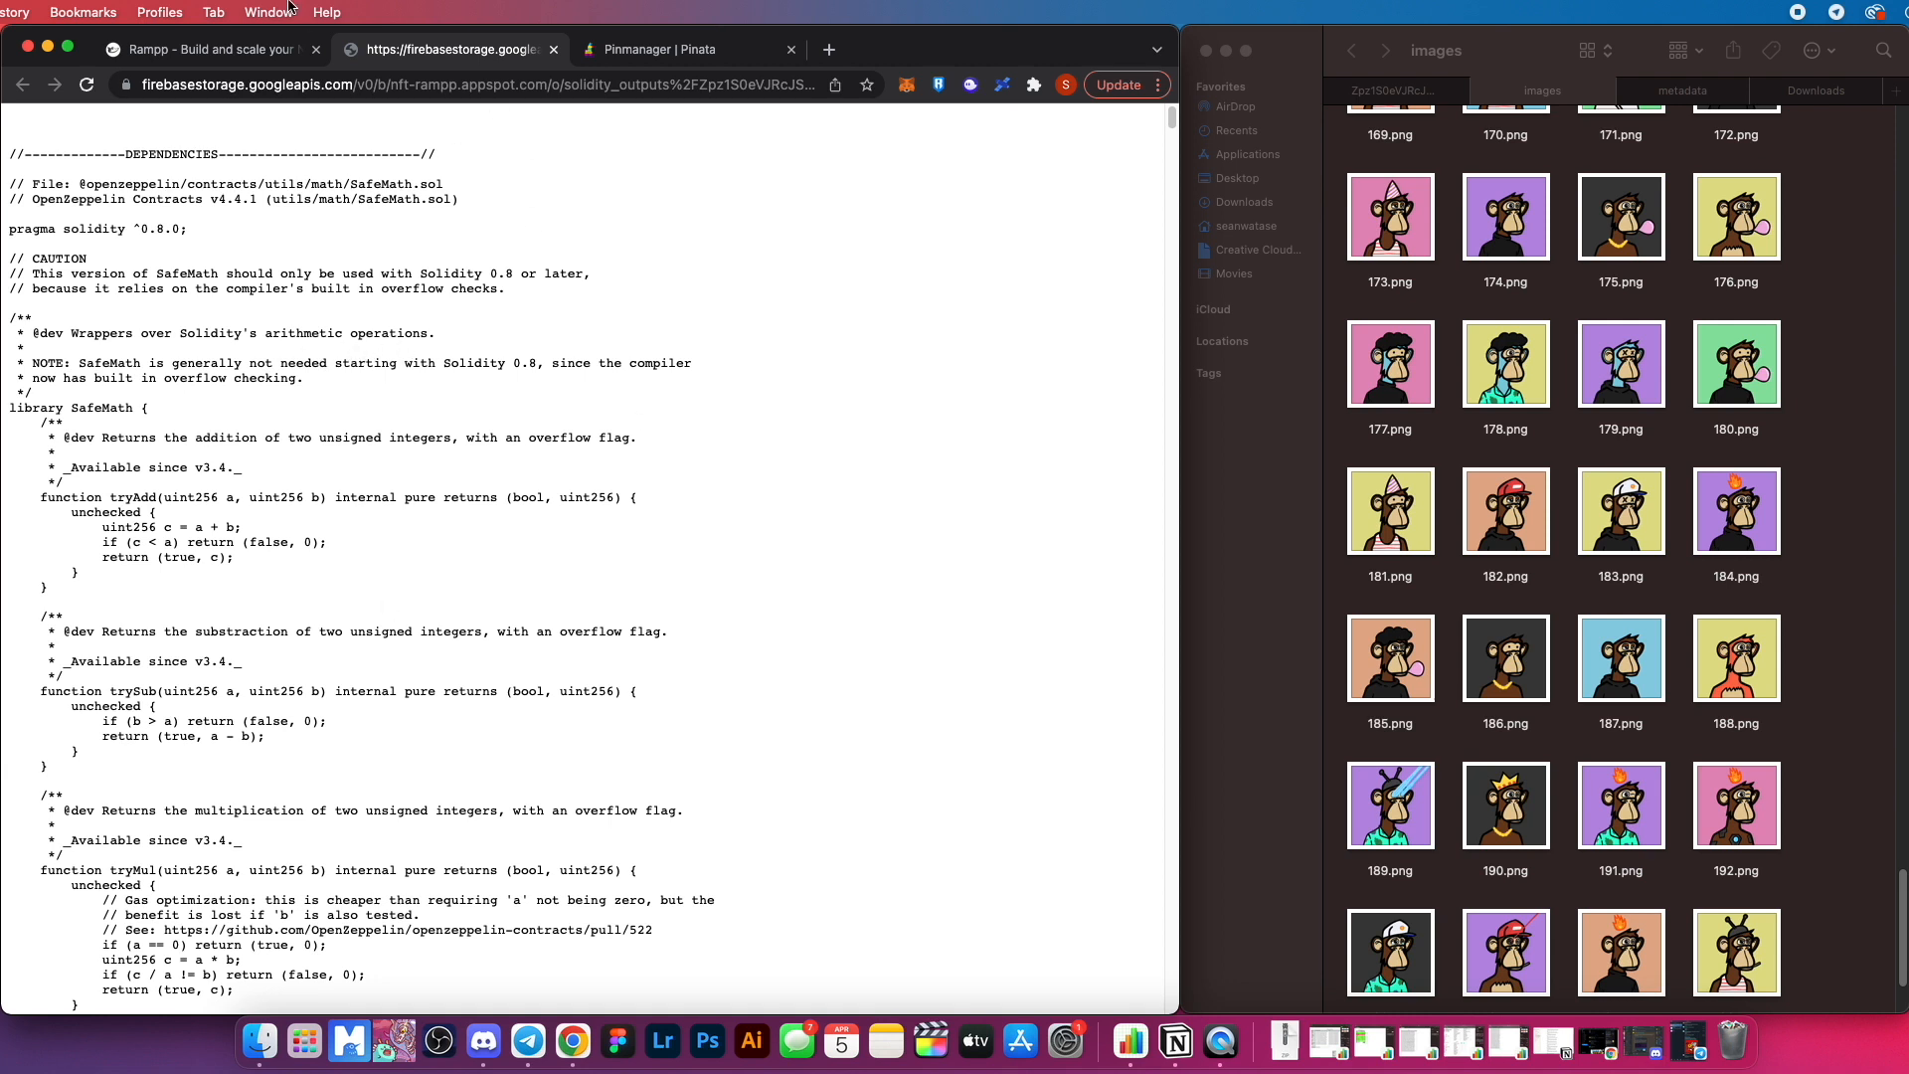
pyautogui.click(219, 50)
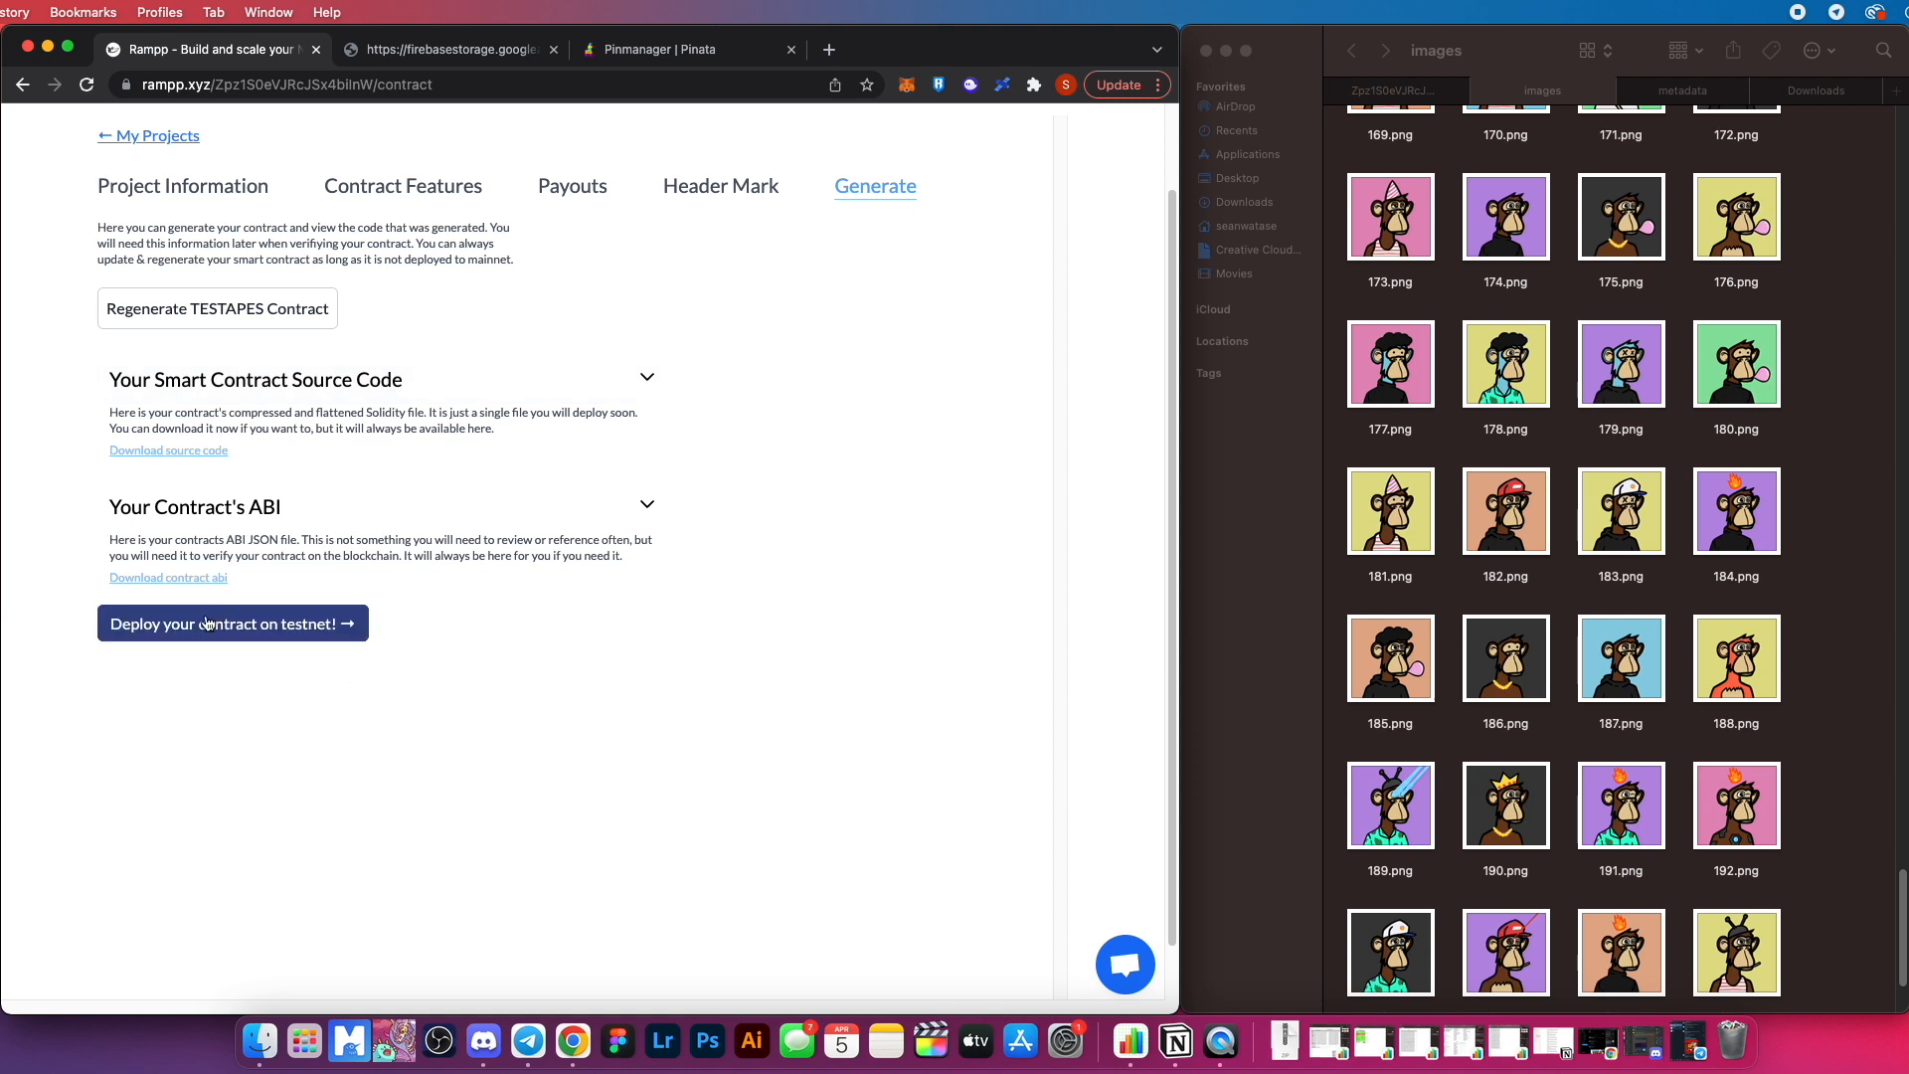
# - Choose 'Deploy your contract on testnet!' to open the Rinkeby deploy page
pyautogui.click(325, 645)
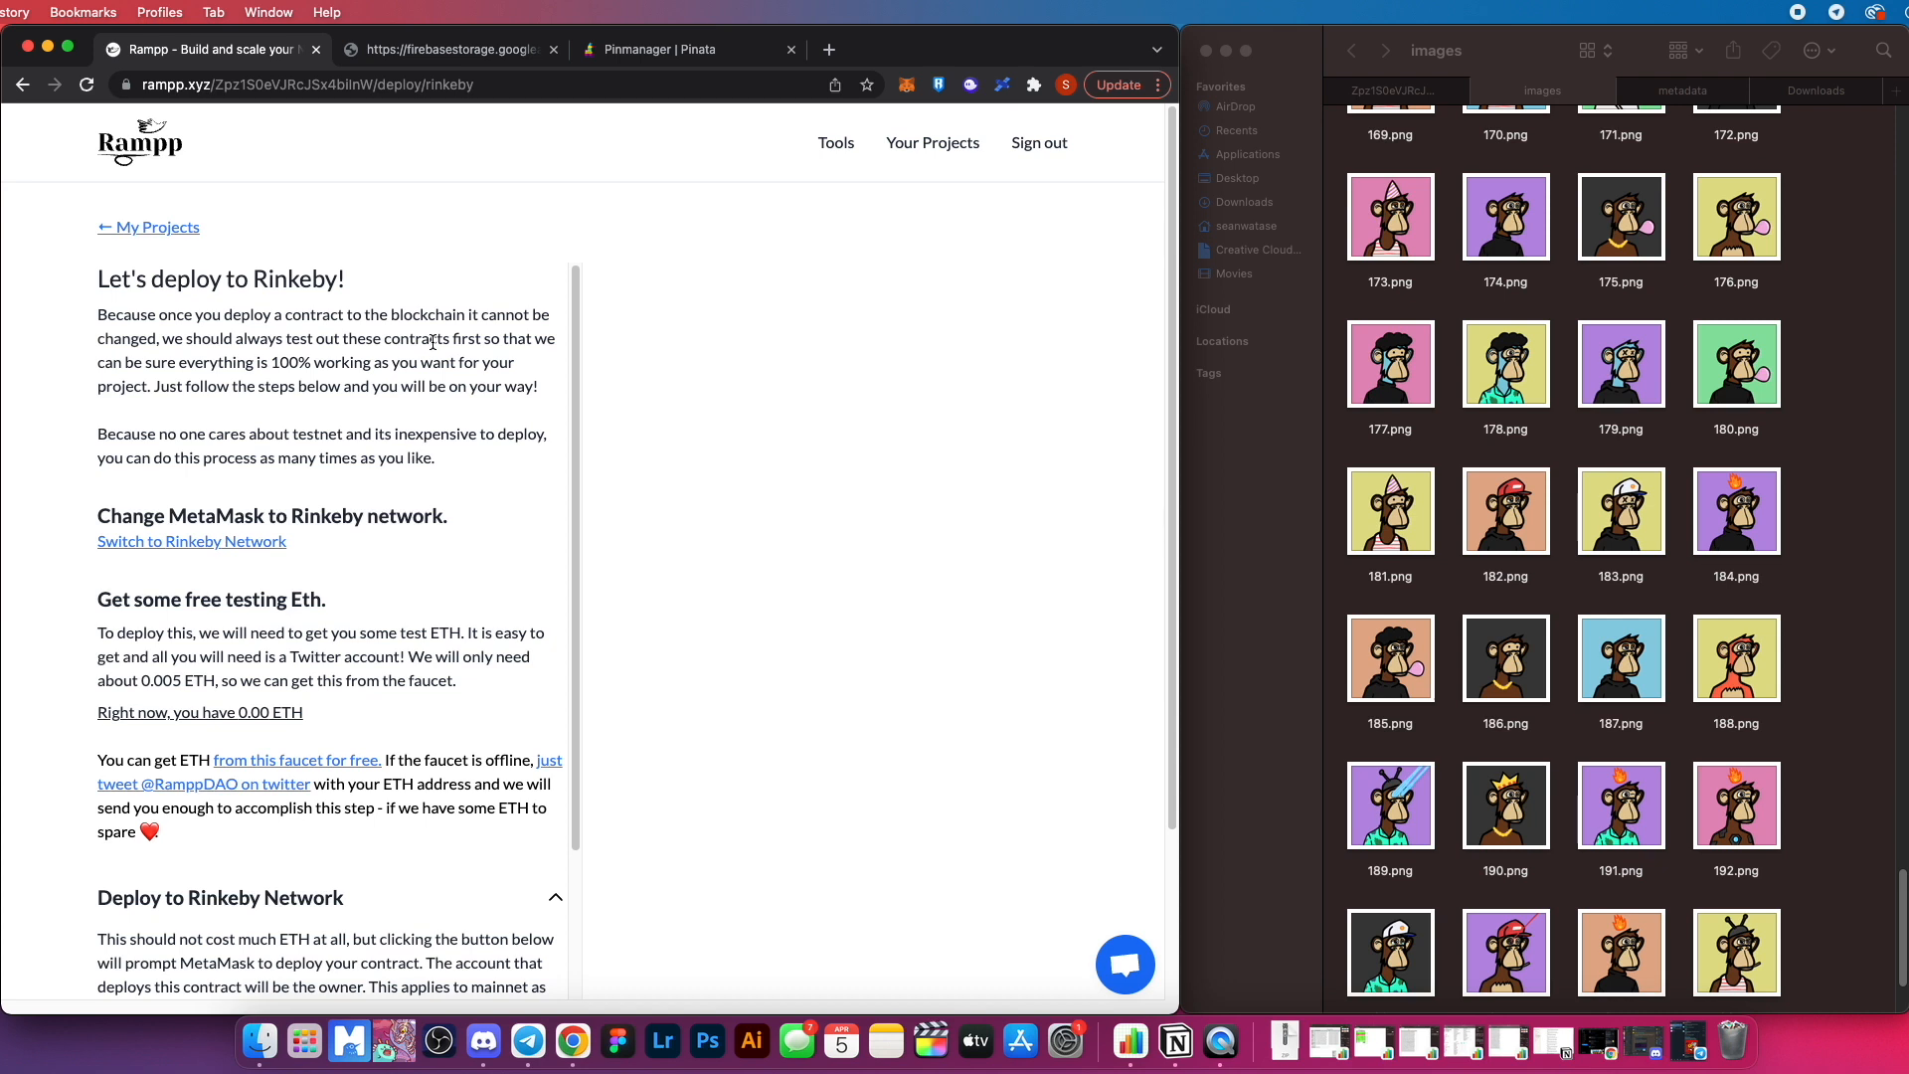
# - Switch MetaMask to Rinkeby Test Network and check its 0.198 ETH balance
pyautogui.click(906, 86)
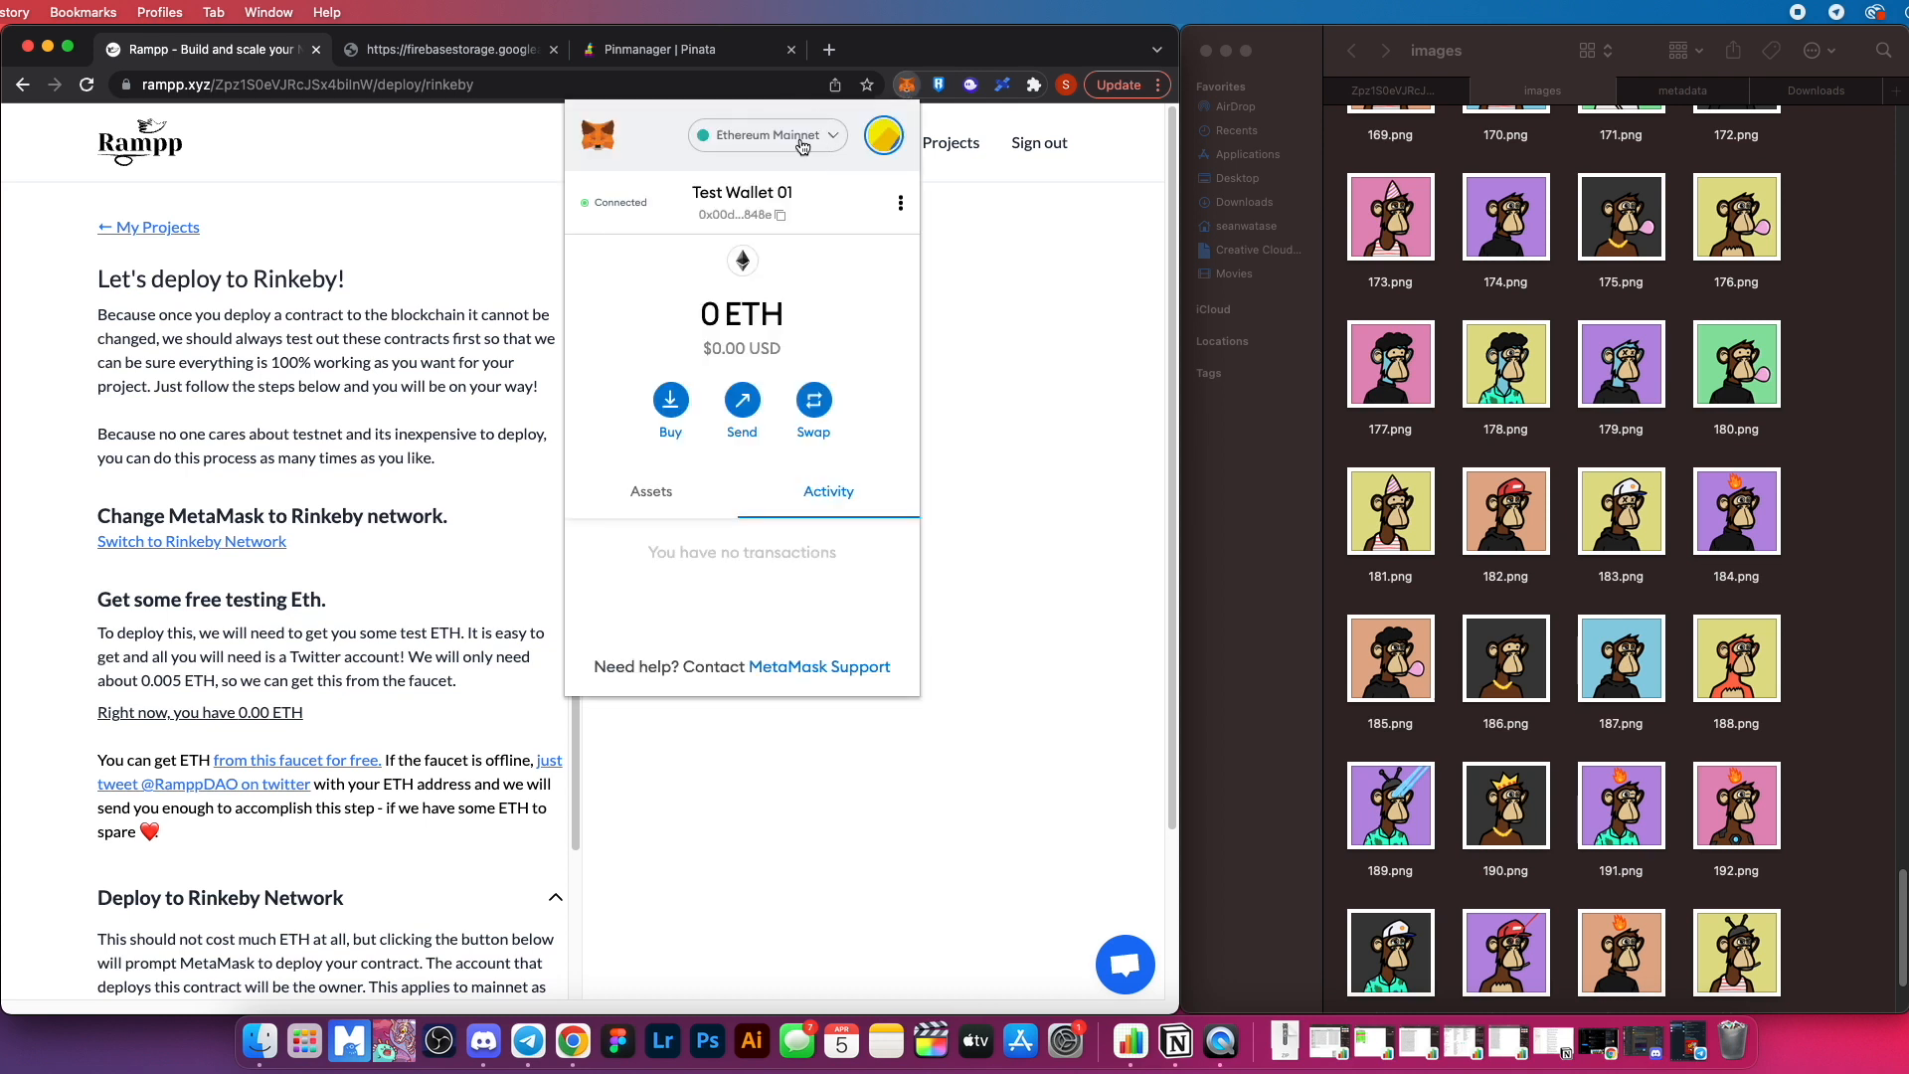
pyautogui.click(795, 135)
pyautogui.scroll(-1, 763, 418)
pyautogui.scroll(-2, 763, 418)
pyautogui.click(764, 435)
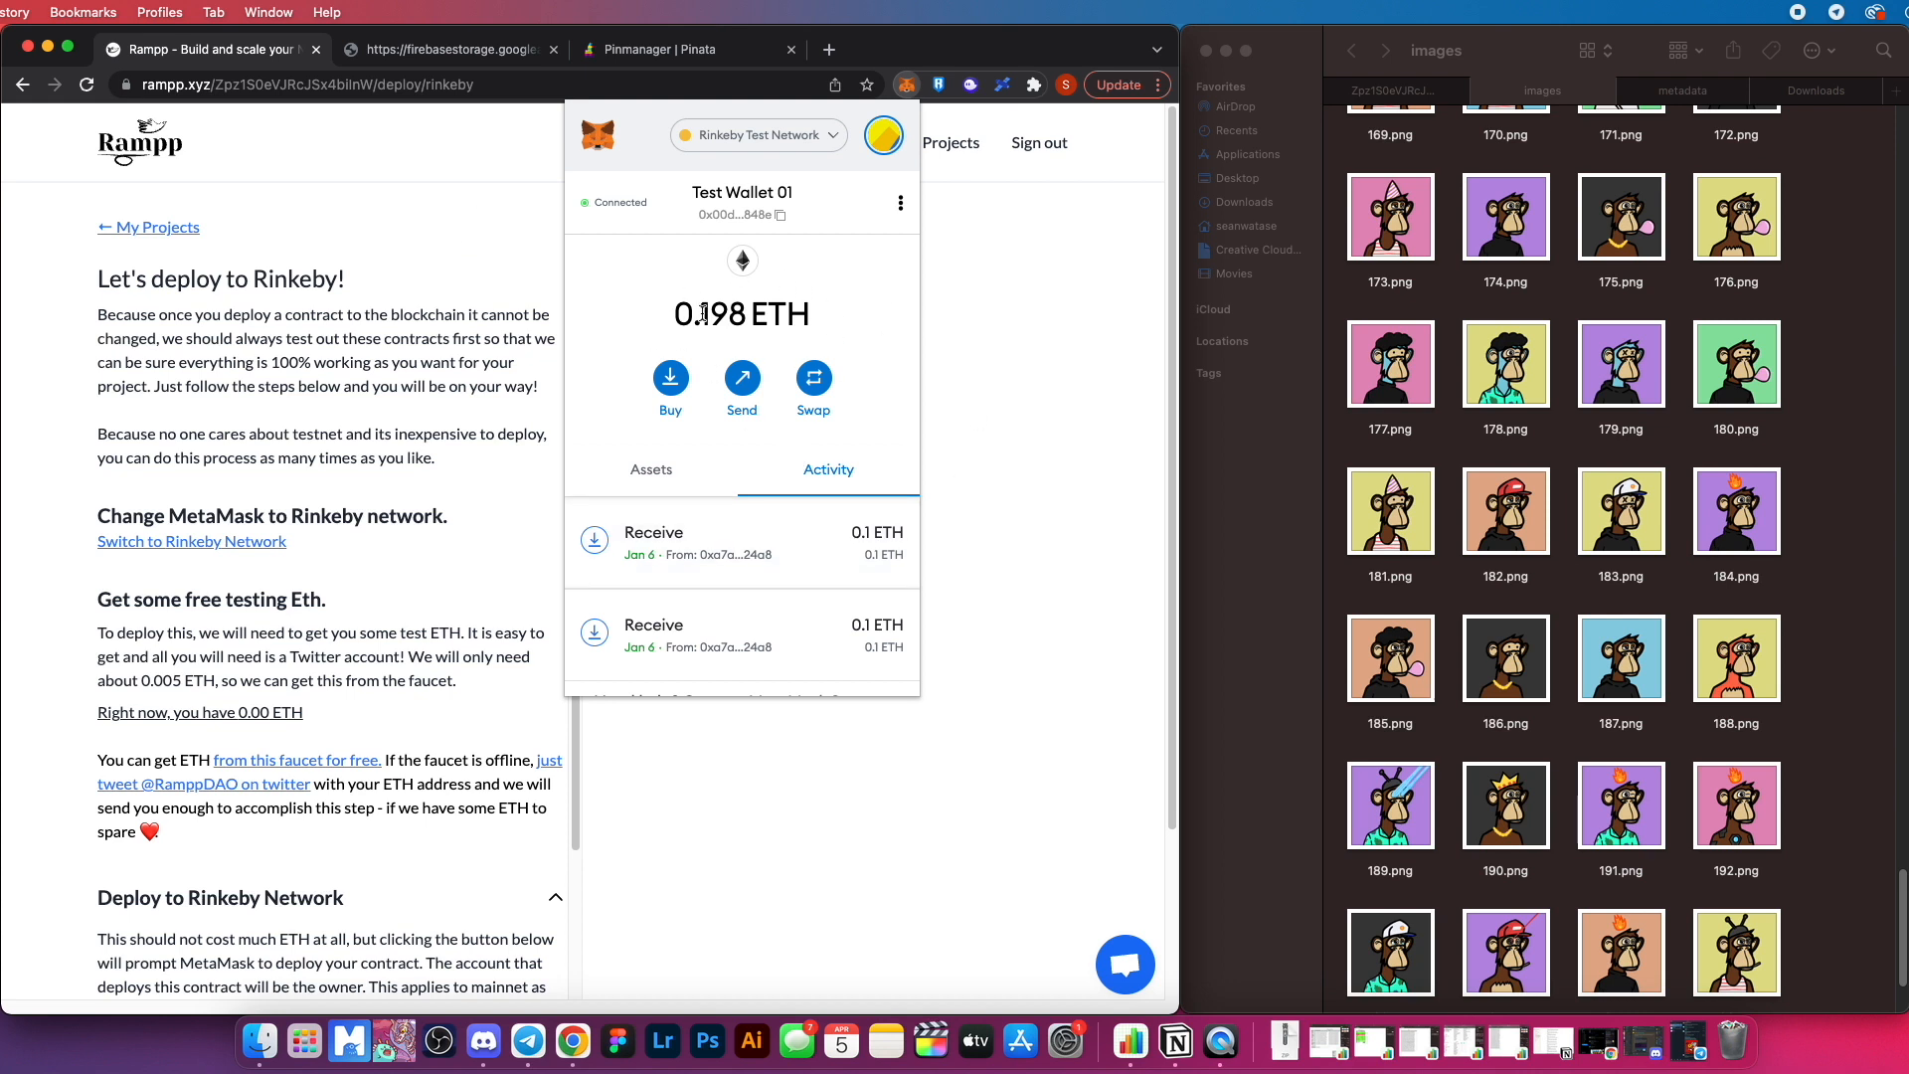
pyautogui.click(644, 473)
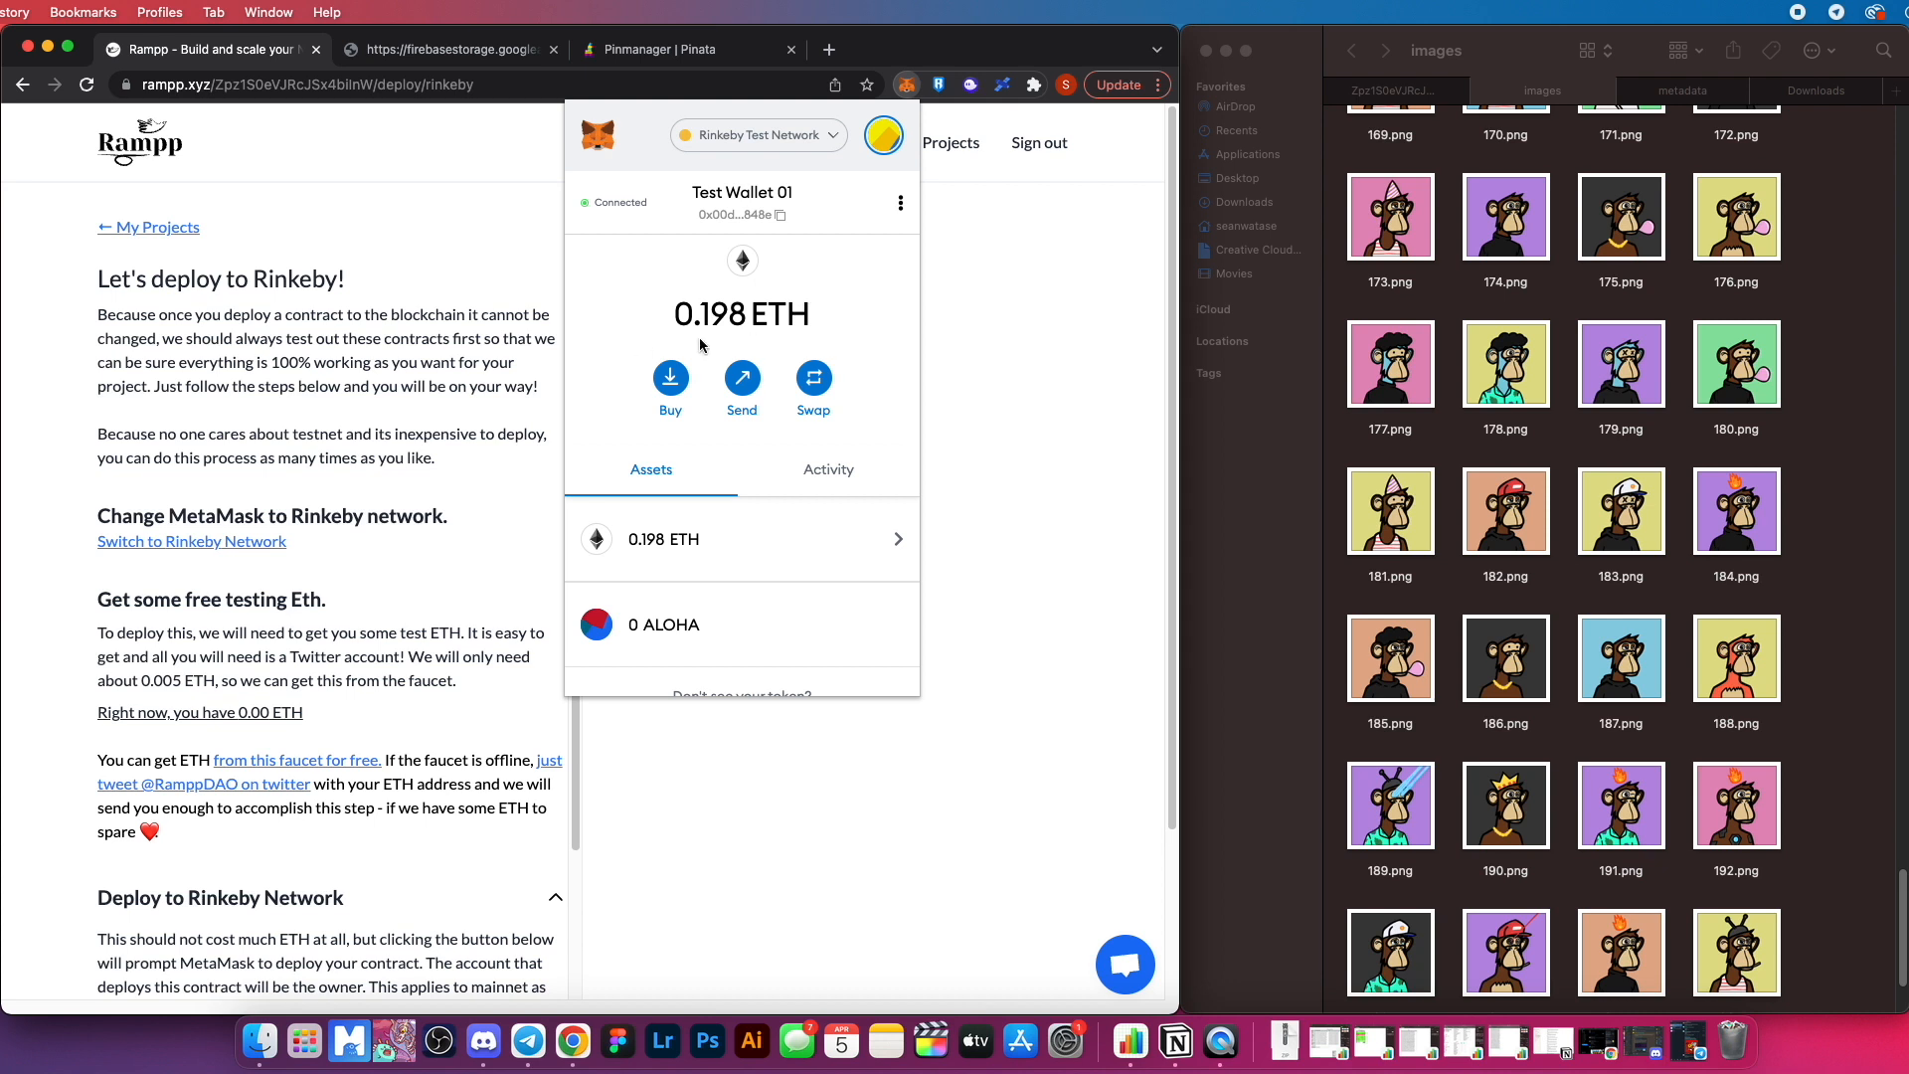
# - Open the Chainlink Rinkeby faucet in a new tab and connect MetaMask
pyautogui.click(830, 52)
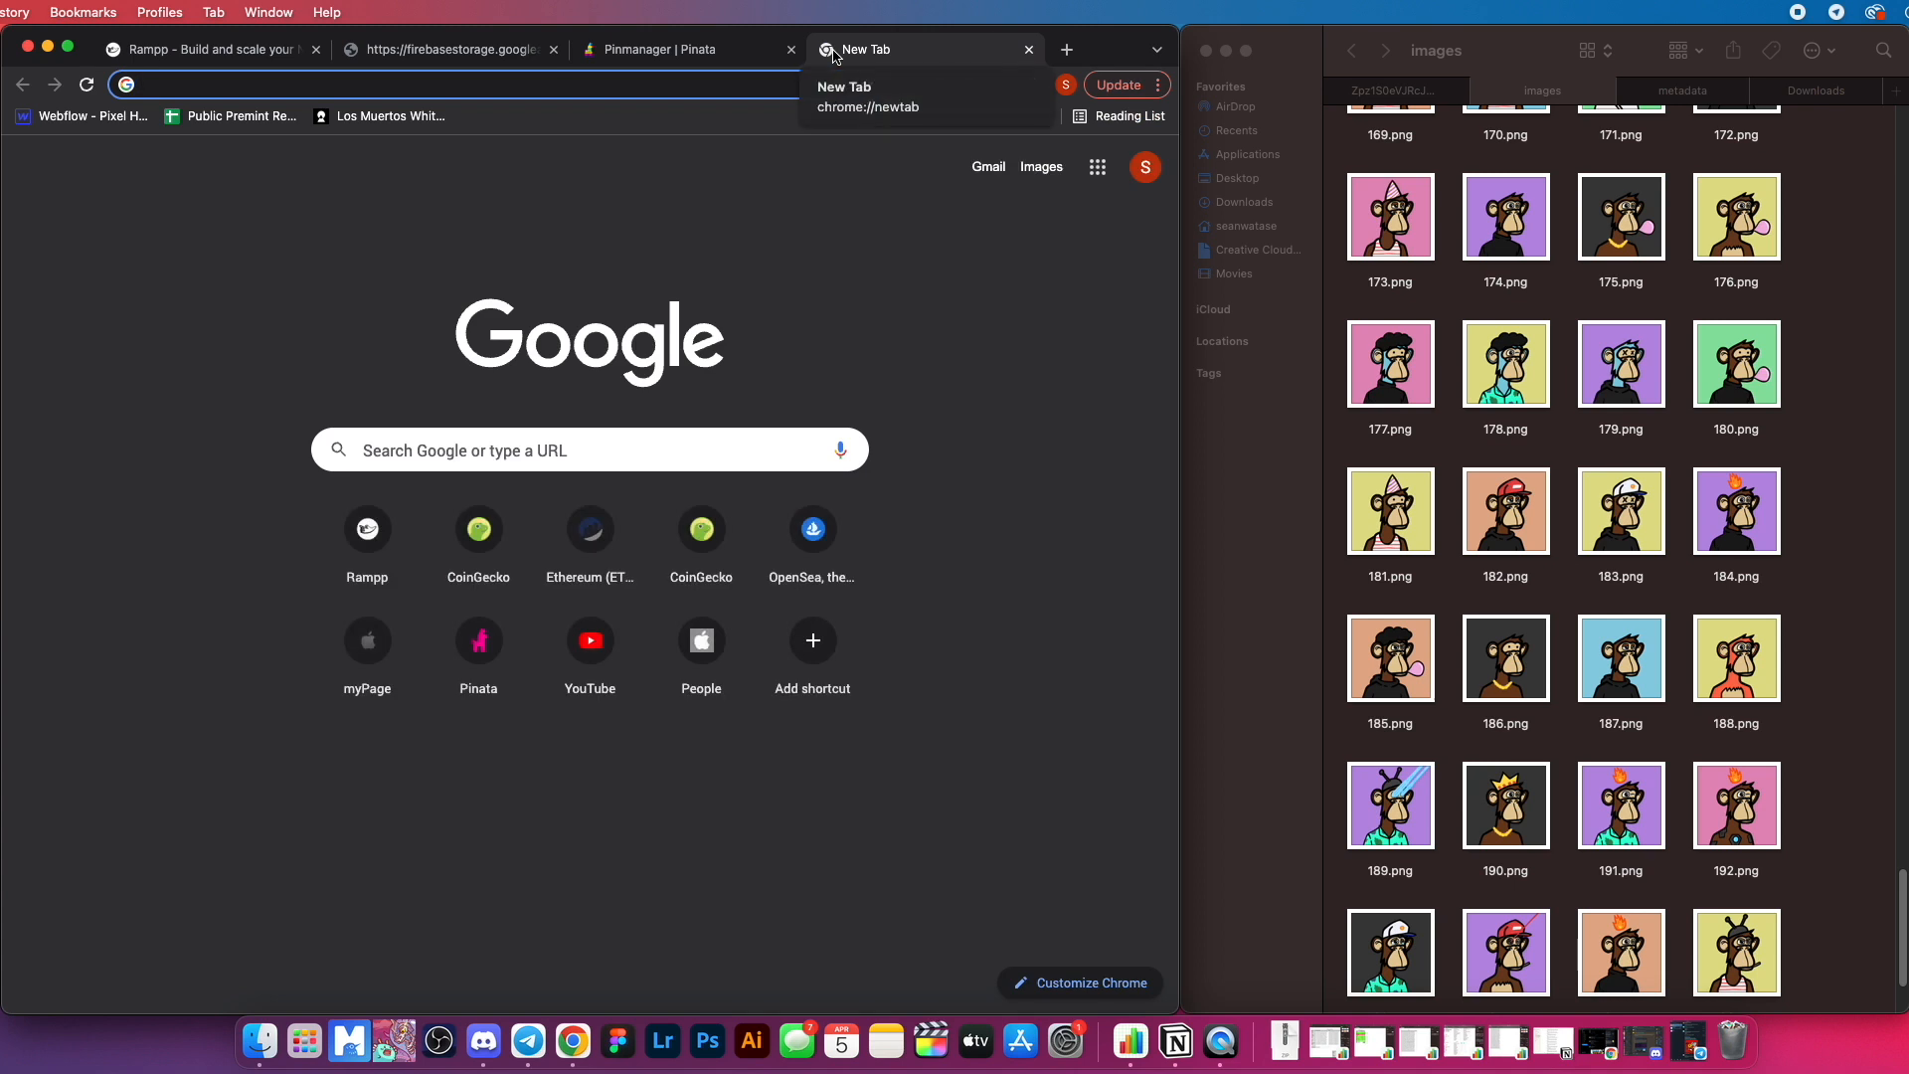
pyautogui.write('faucets.chain.link/rinkeby')
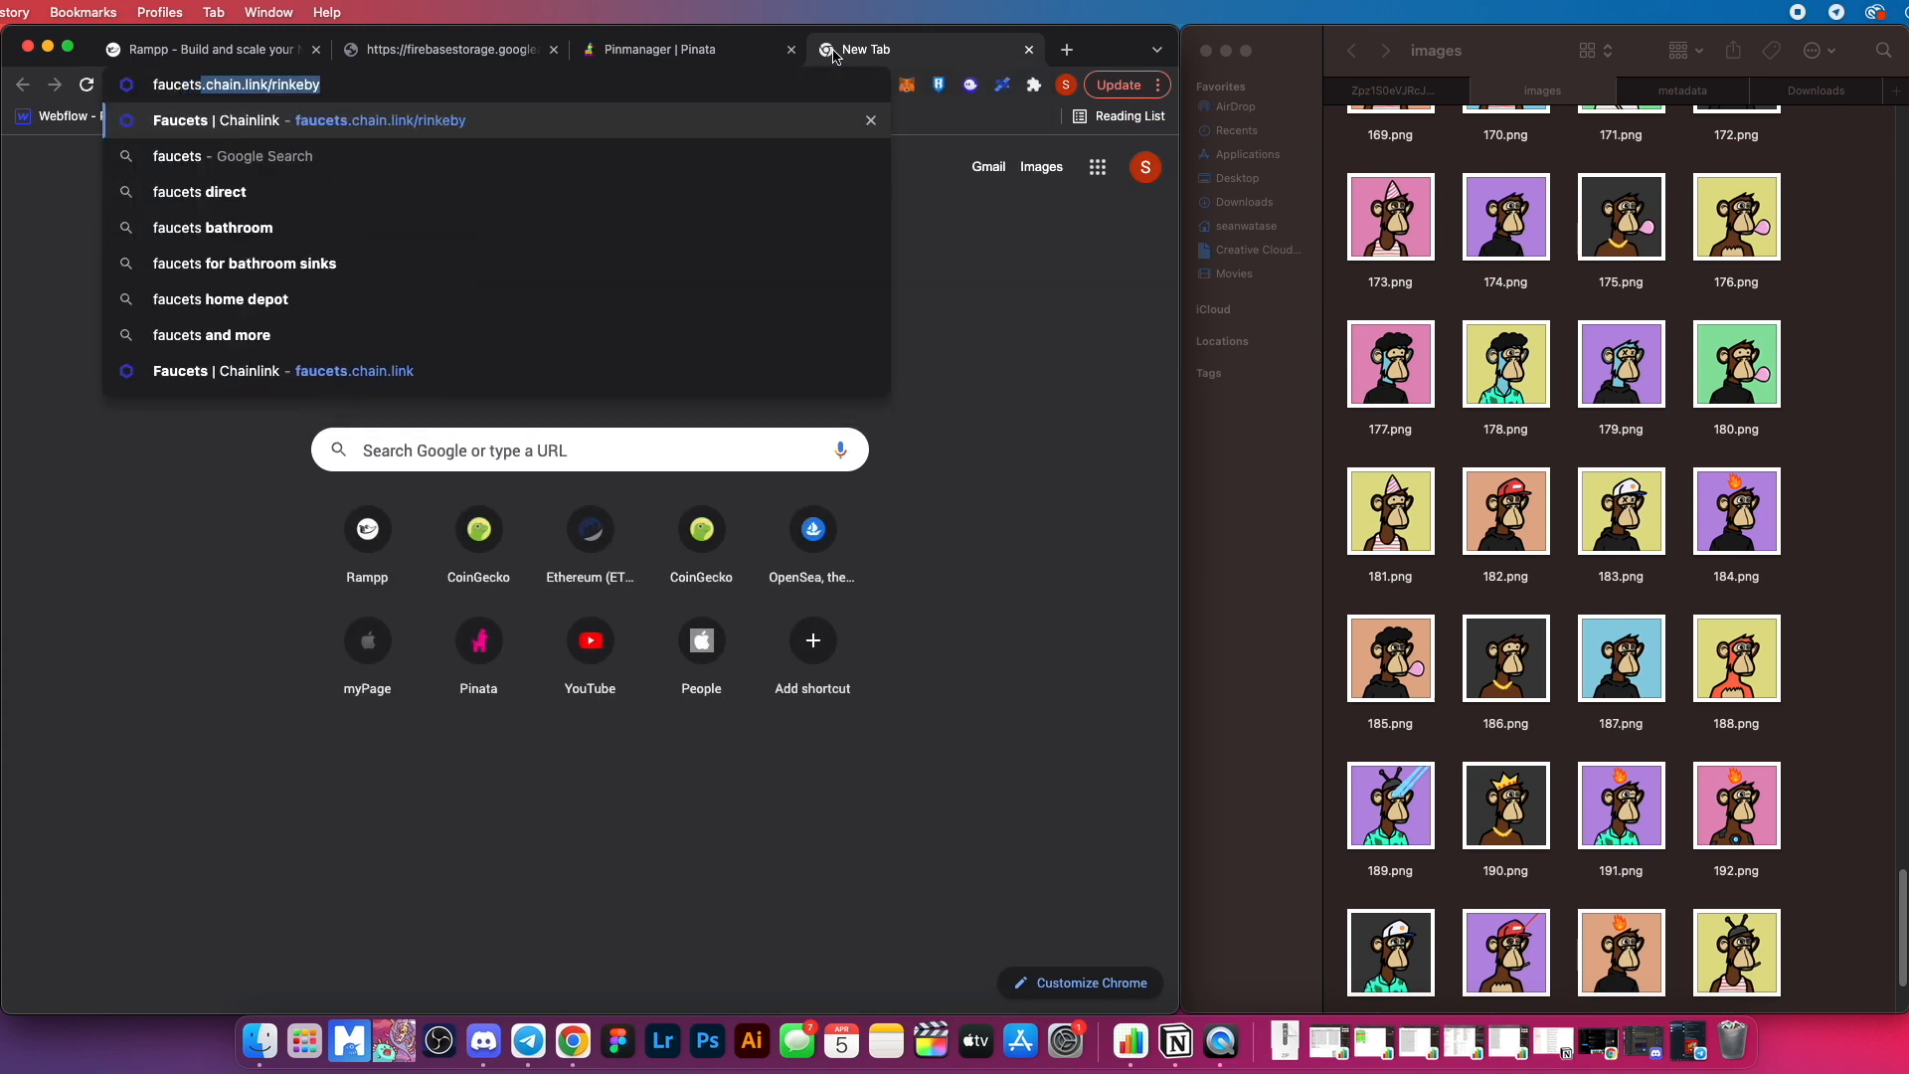
pyautogui.press('Right')
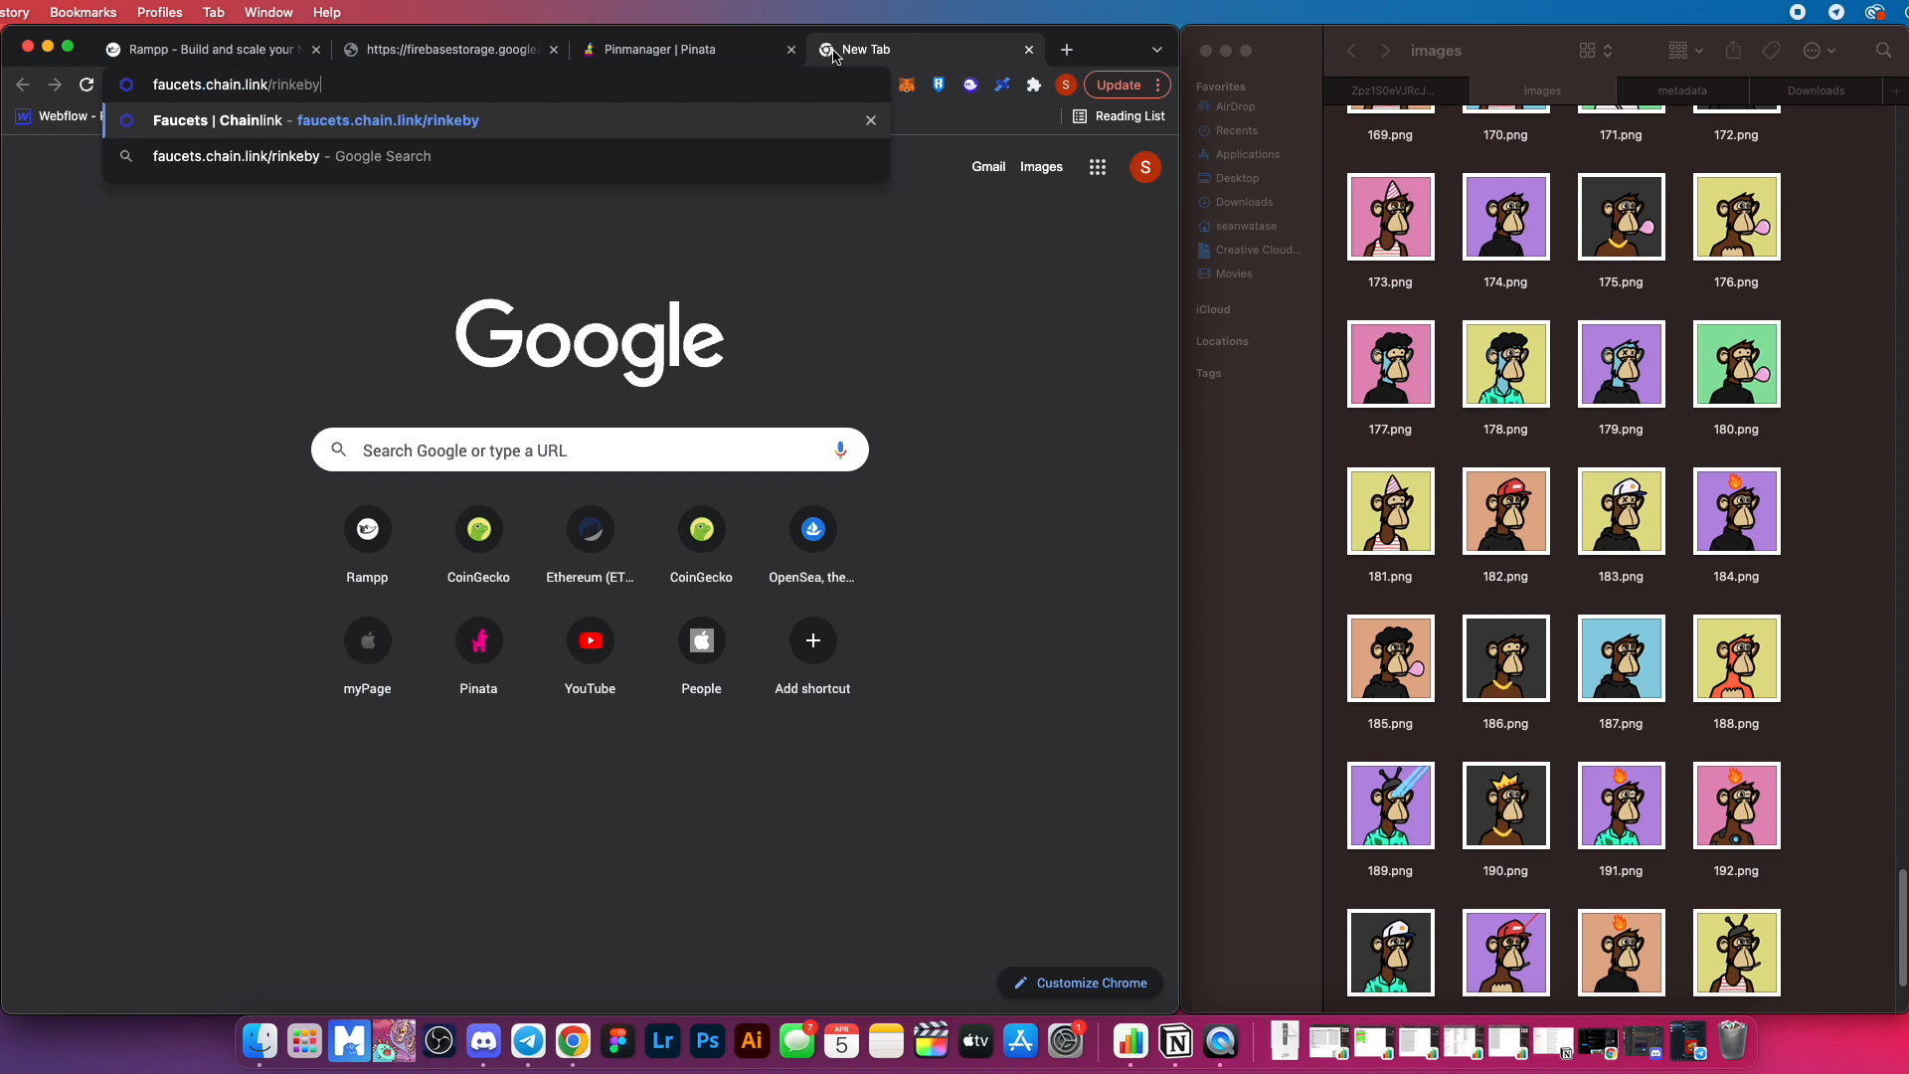
pyautogui.press('Return')
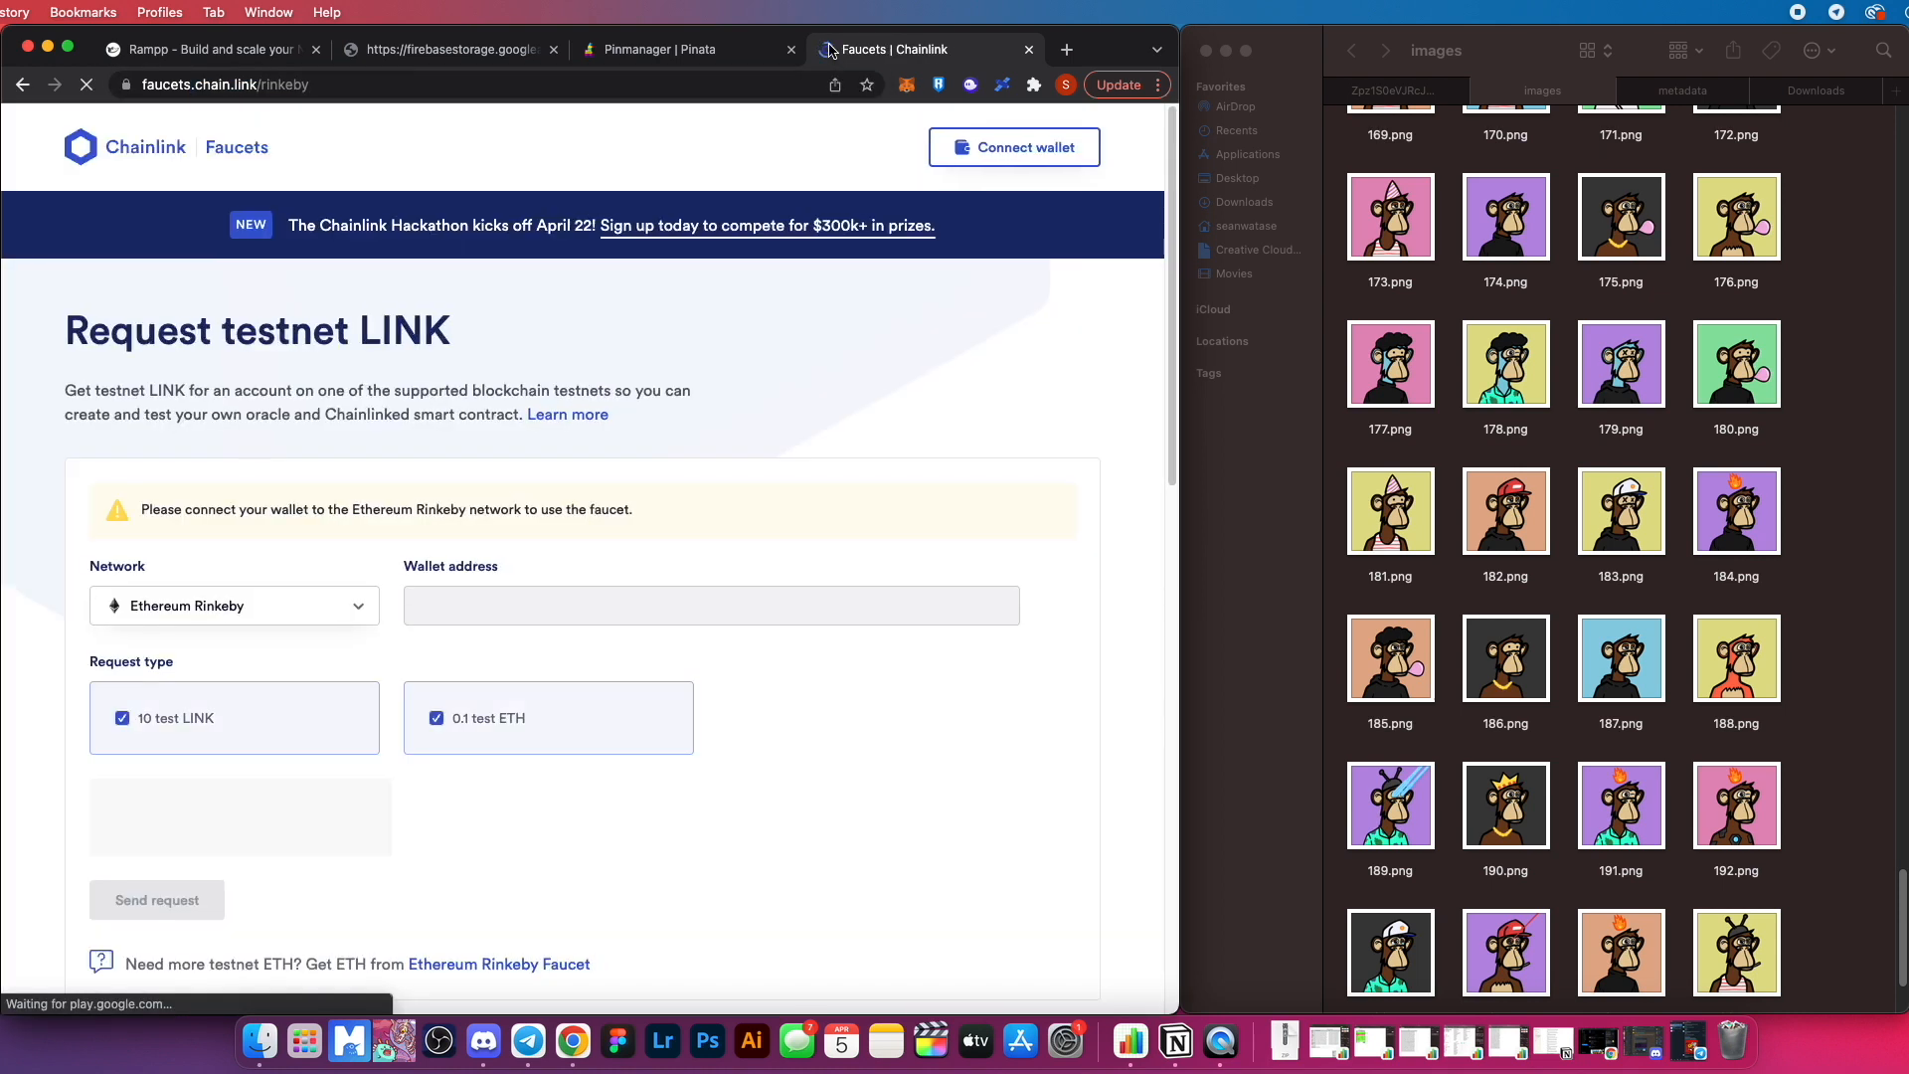
pyautogui.scroll(-2, 467, 365)
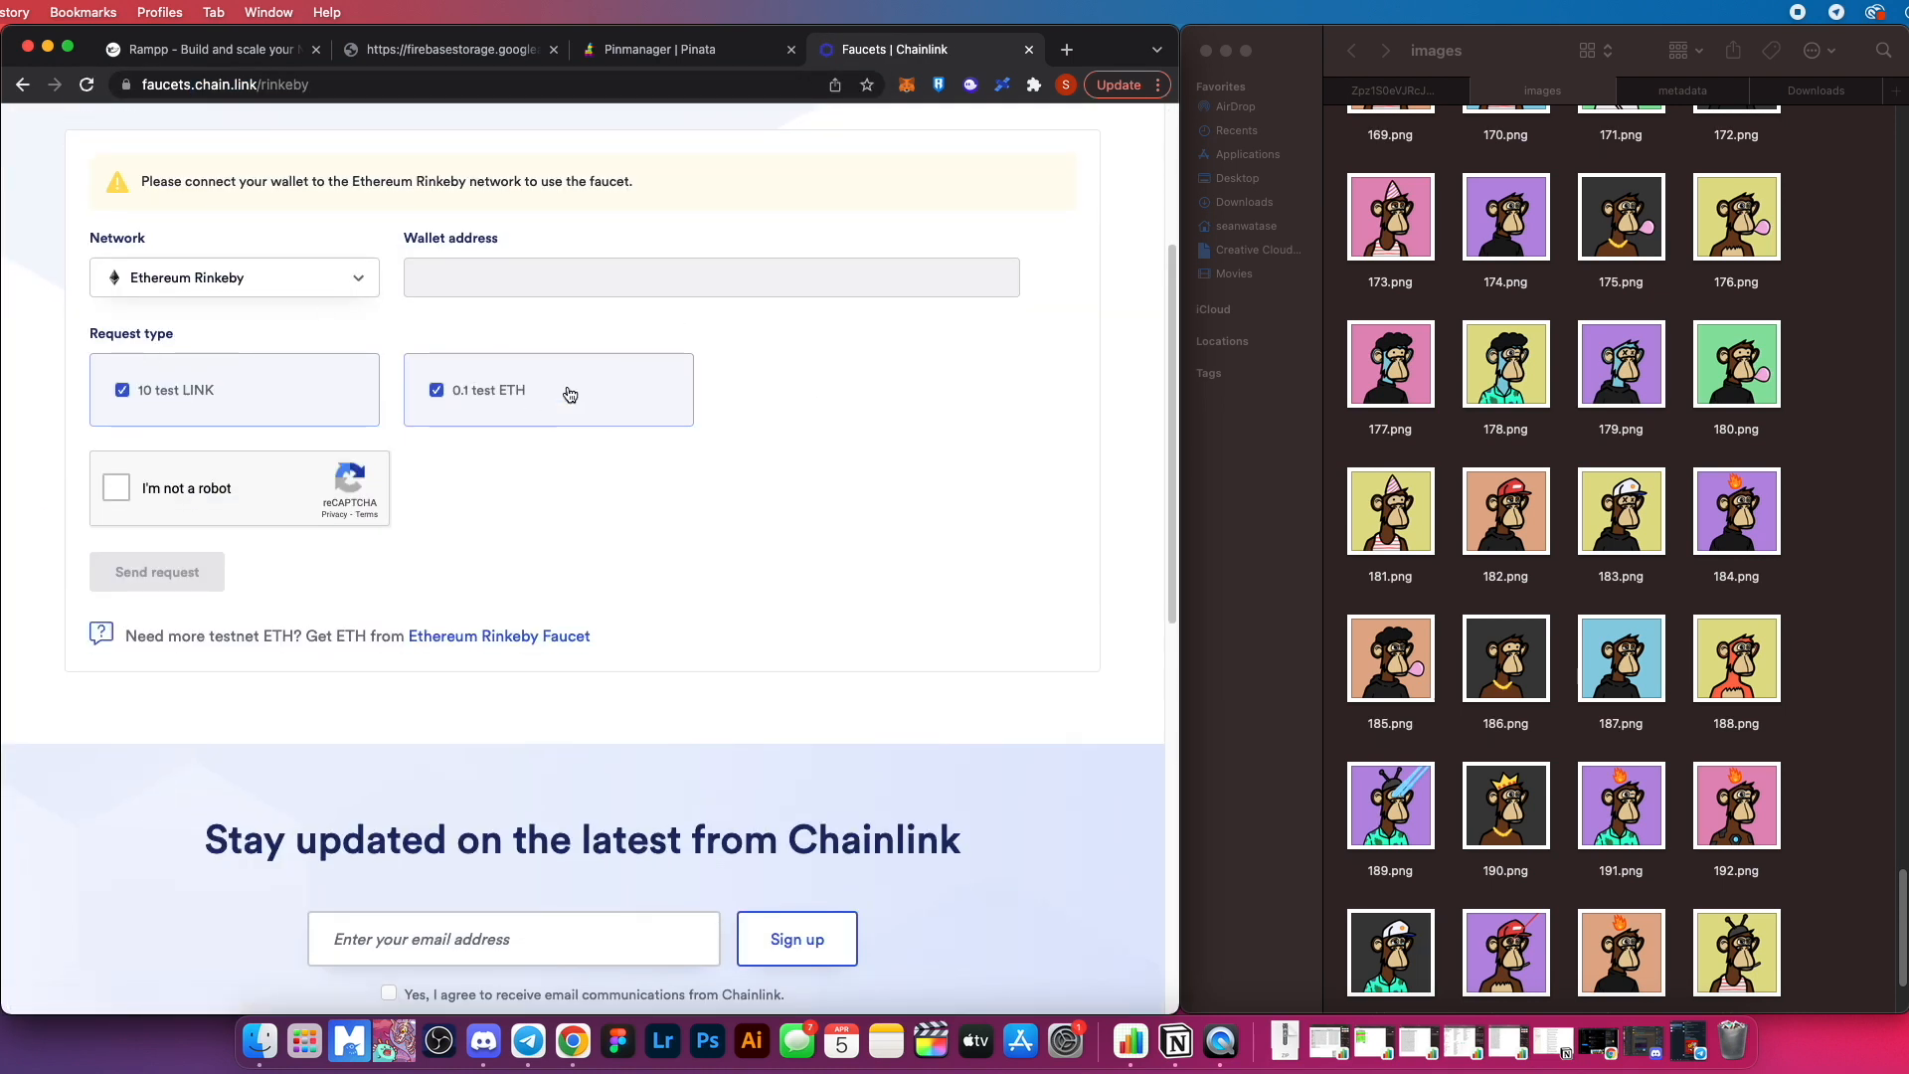
pyautogui.scroll(3, 557, 388)
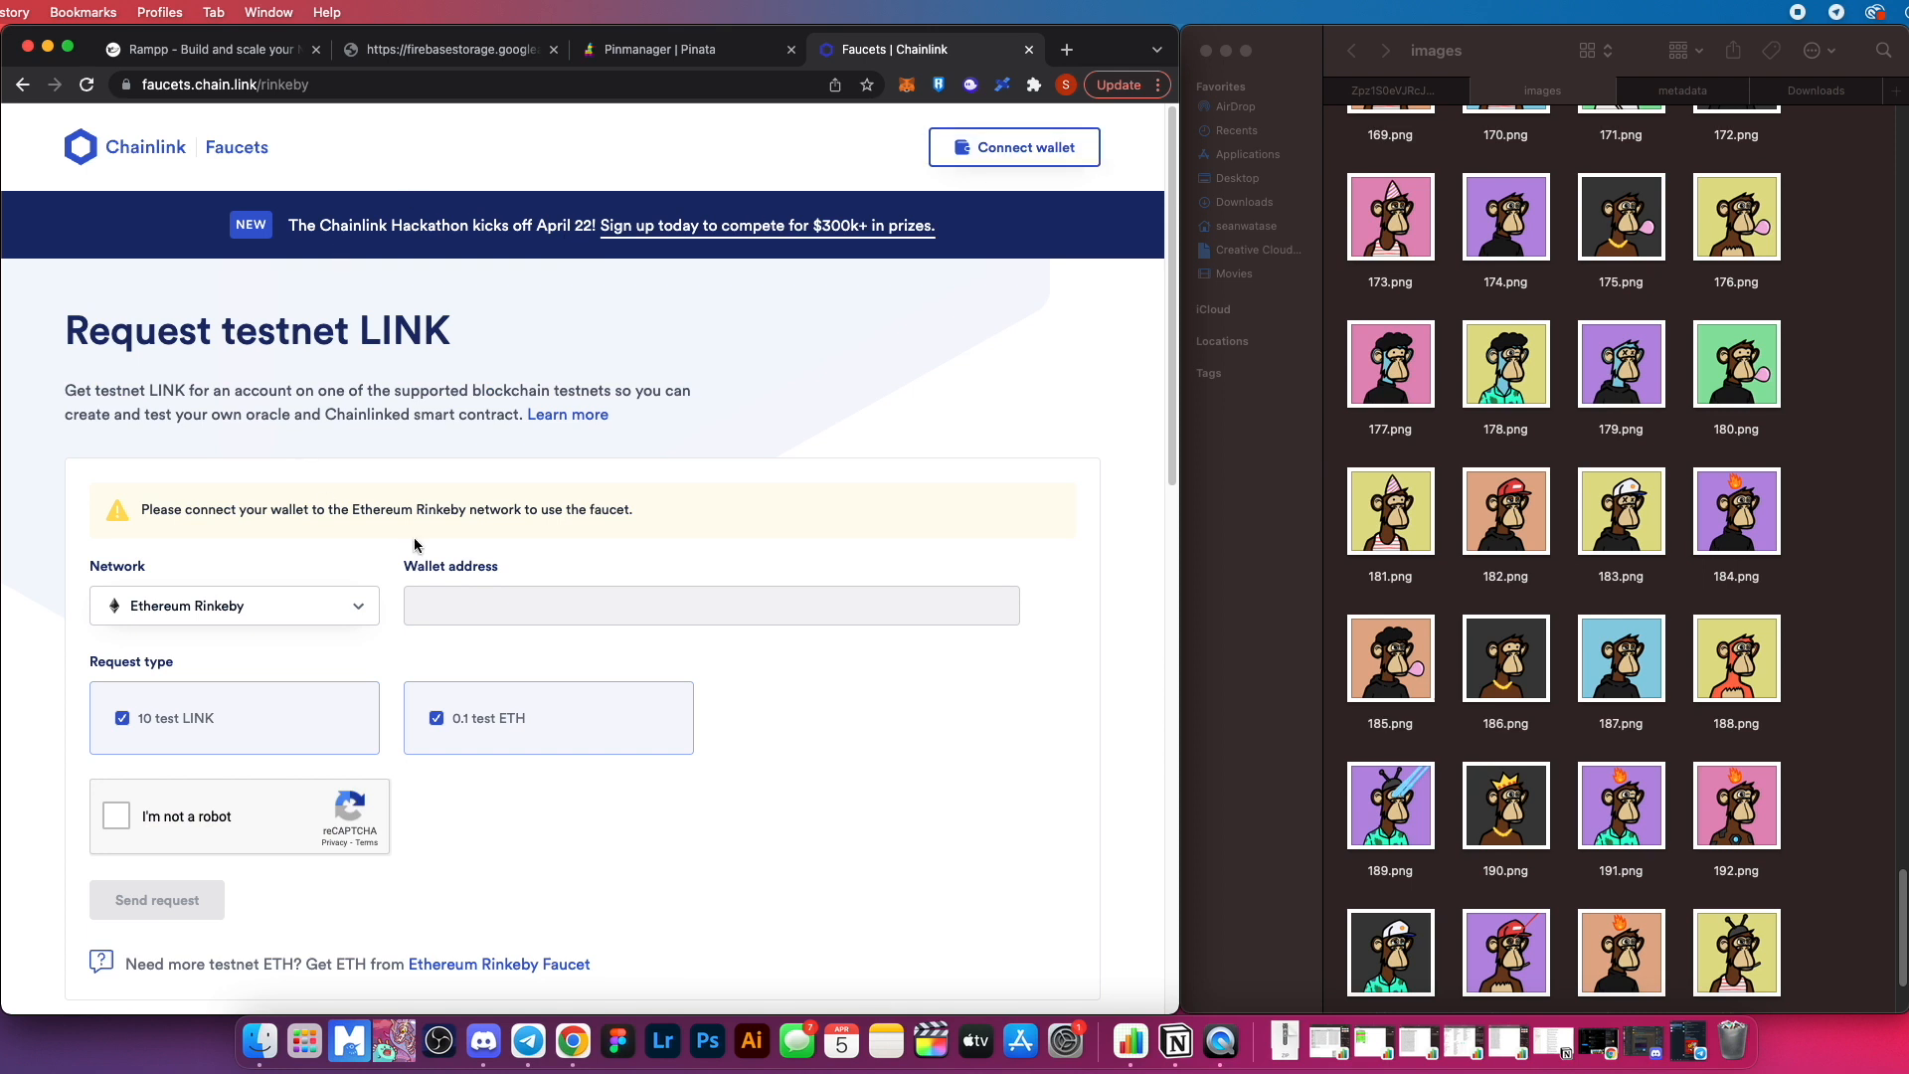
pyautogui.click(1025, 162)
pyautogui.click(437, 588)
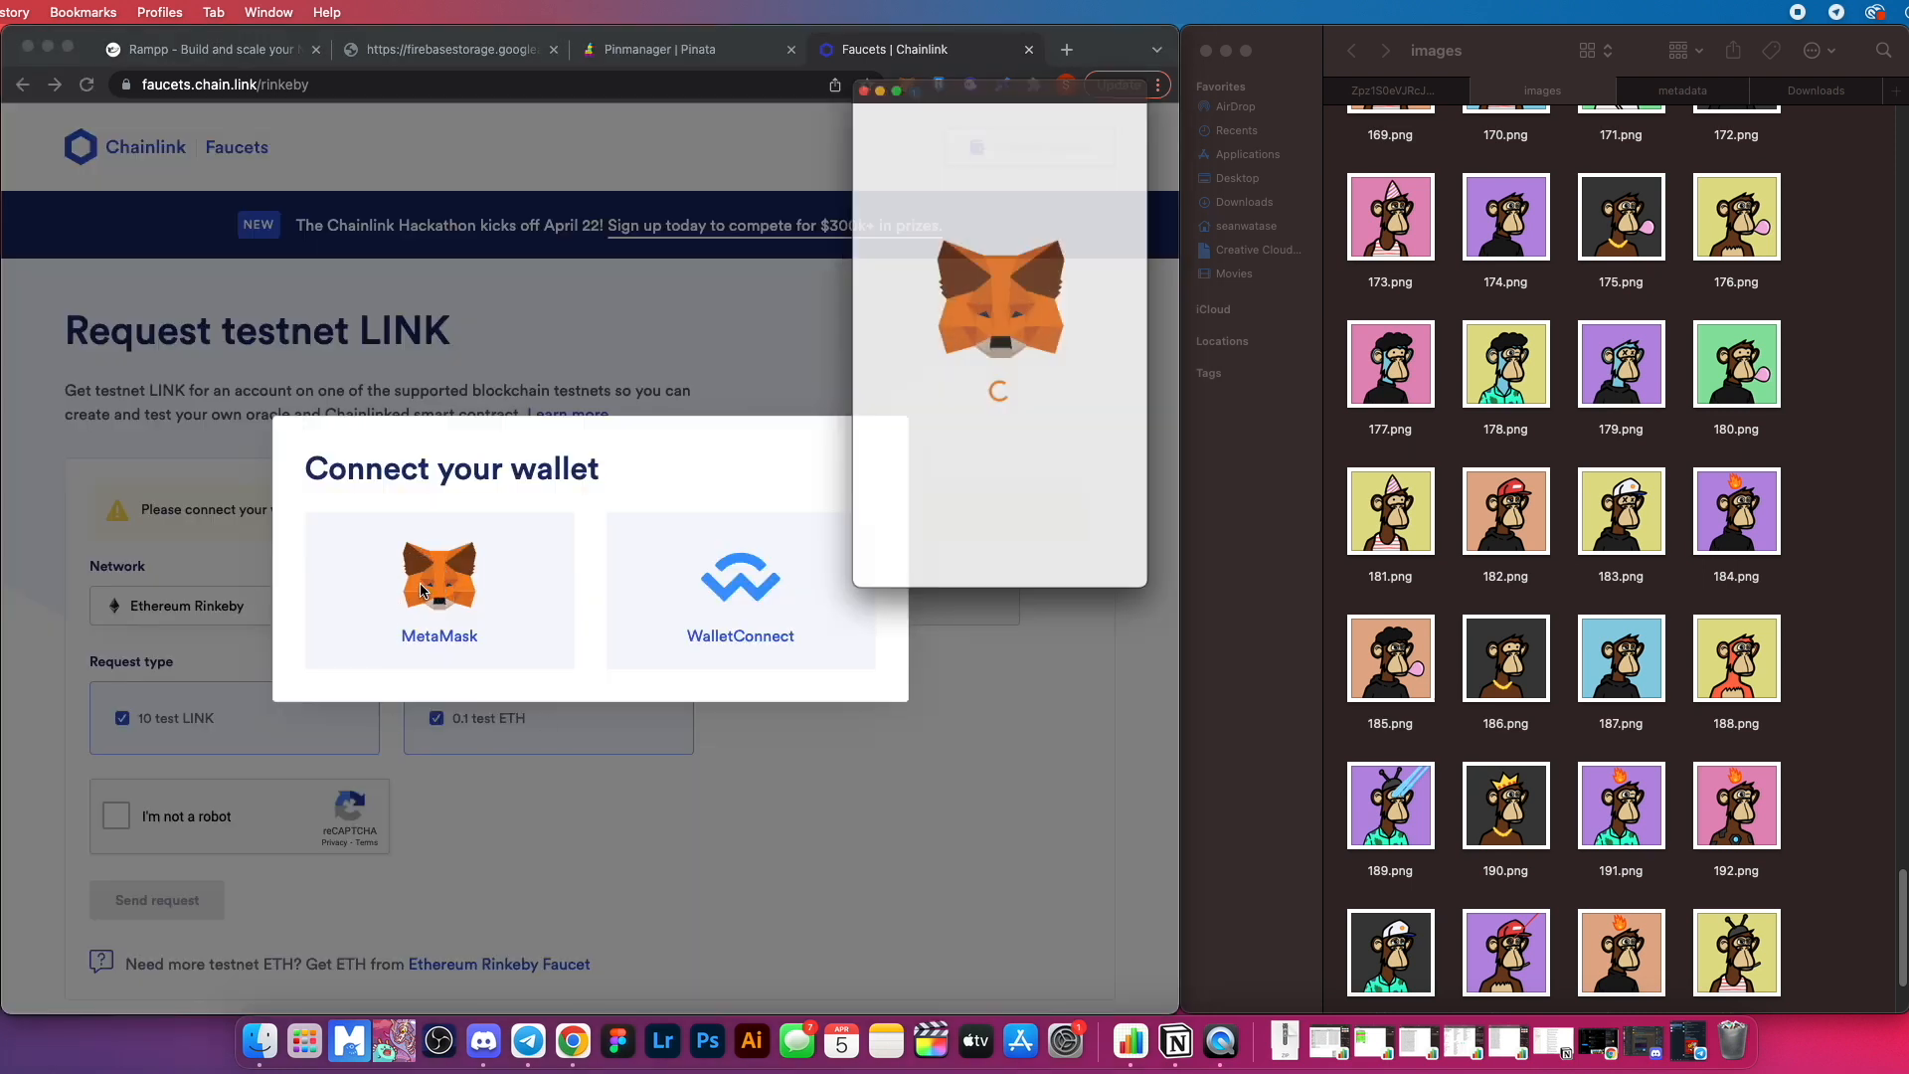
# - Request only 0.1 test ETH, check the wallet balance, and close the faucet tab
pyautogui.click(122, 648)
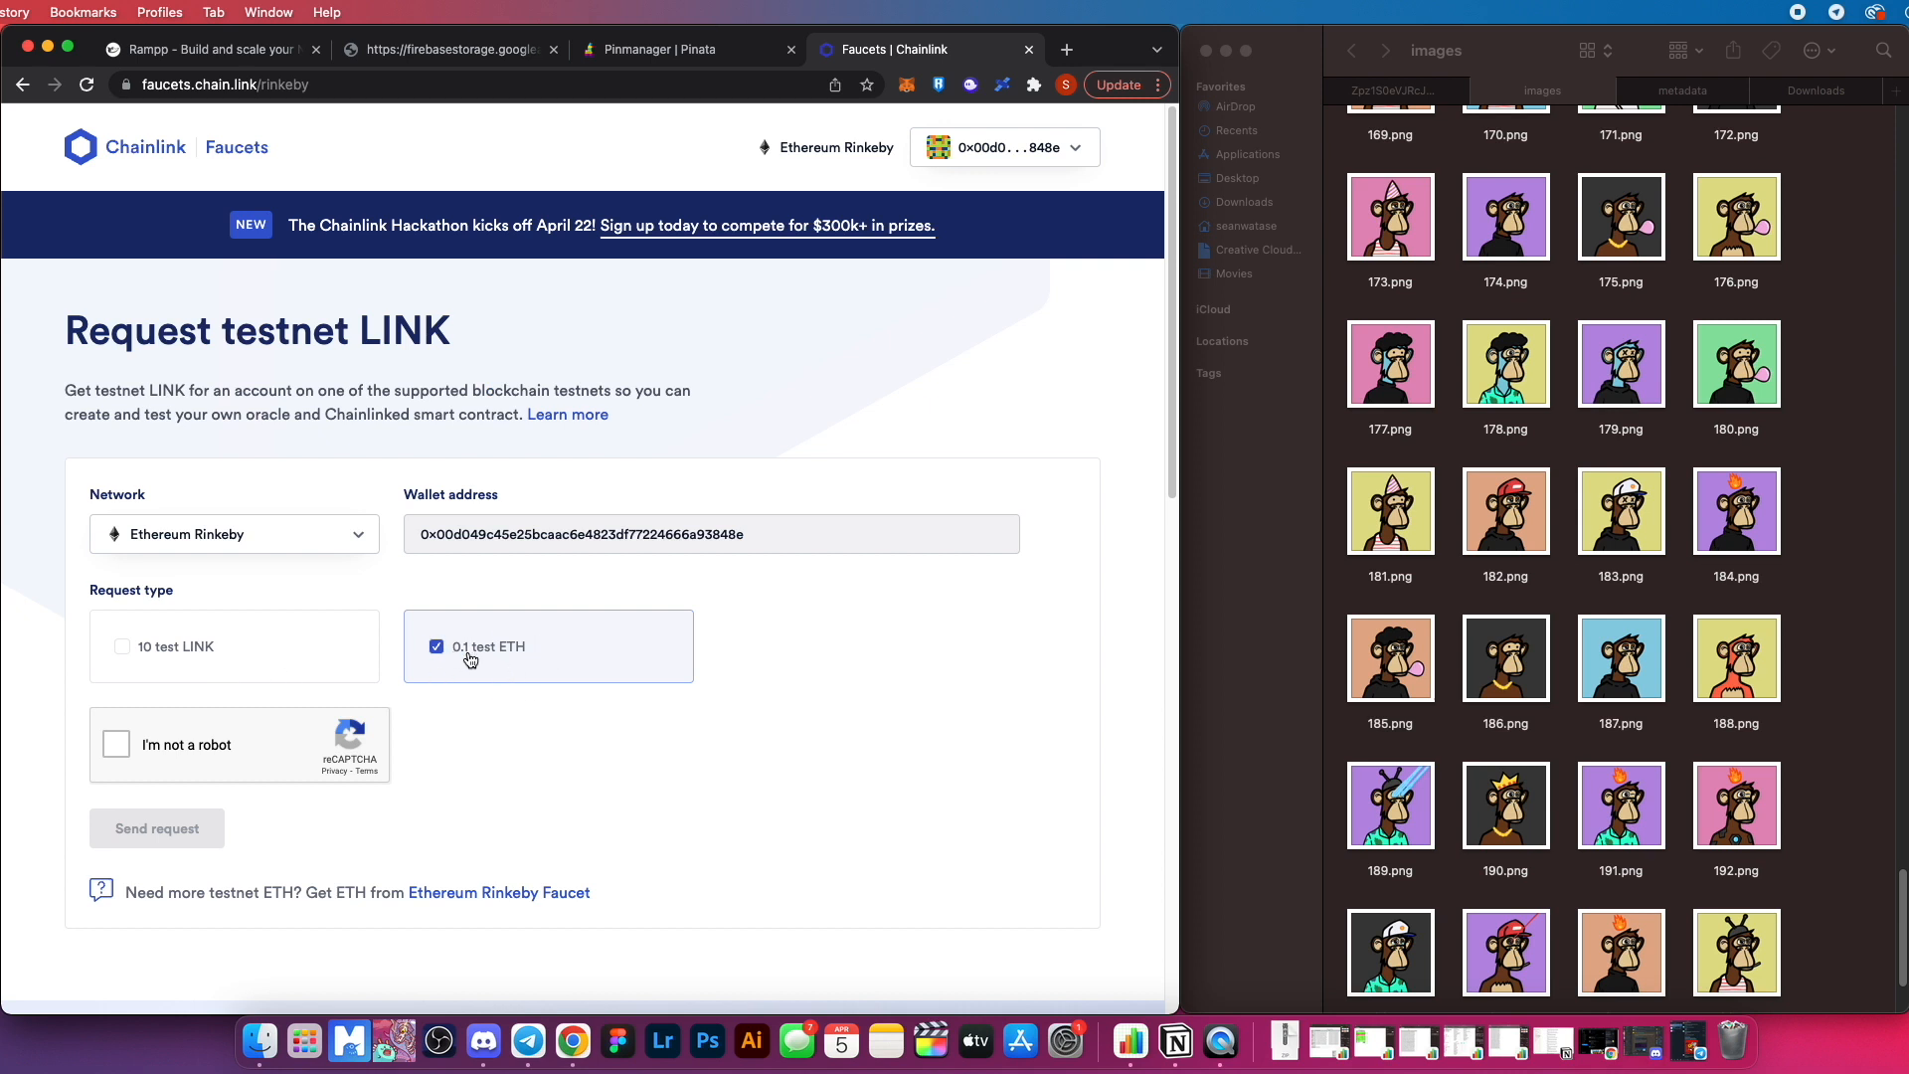
pyautogui.click(115, 745)
pyautogui.click(176, 849)
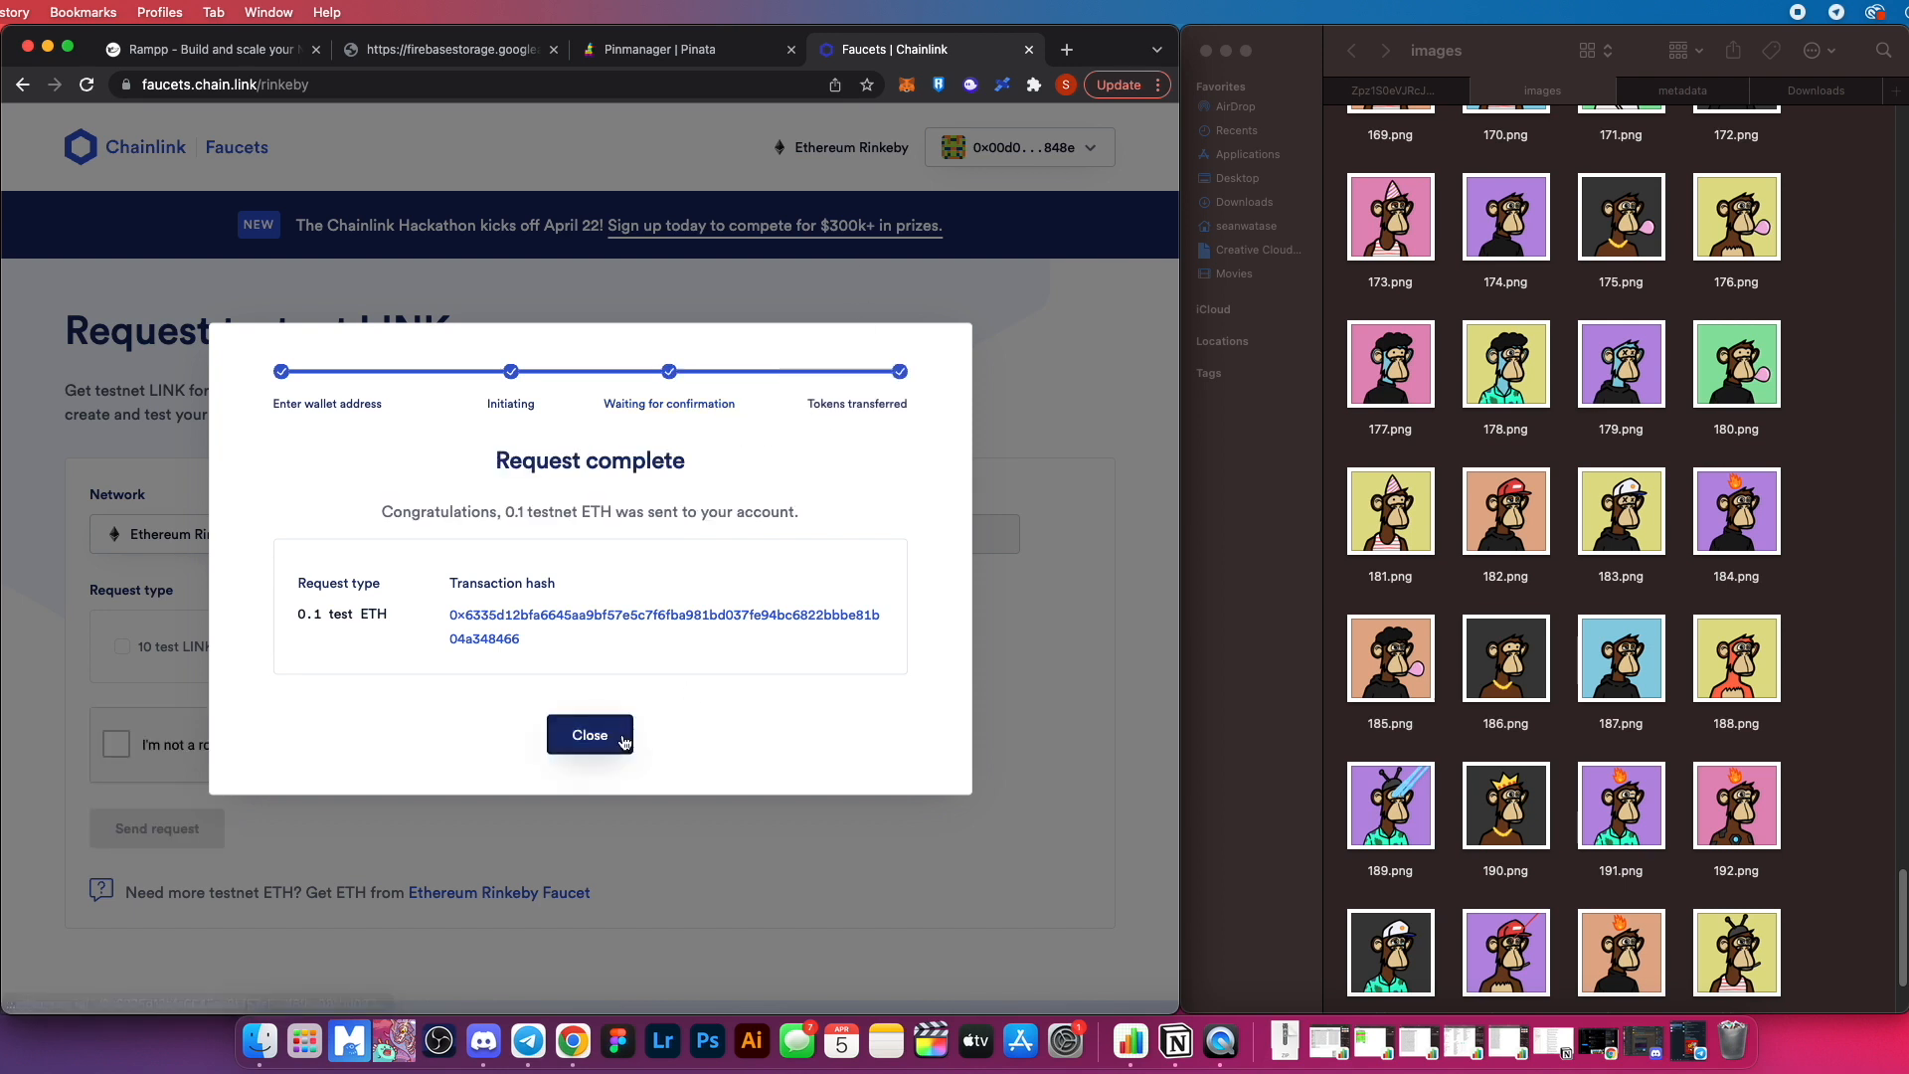
pyautogui.click(616, 734)
pyautogui.click(904, 90)
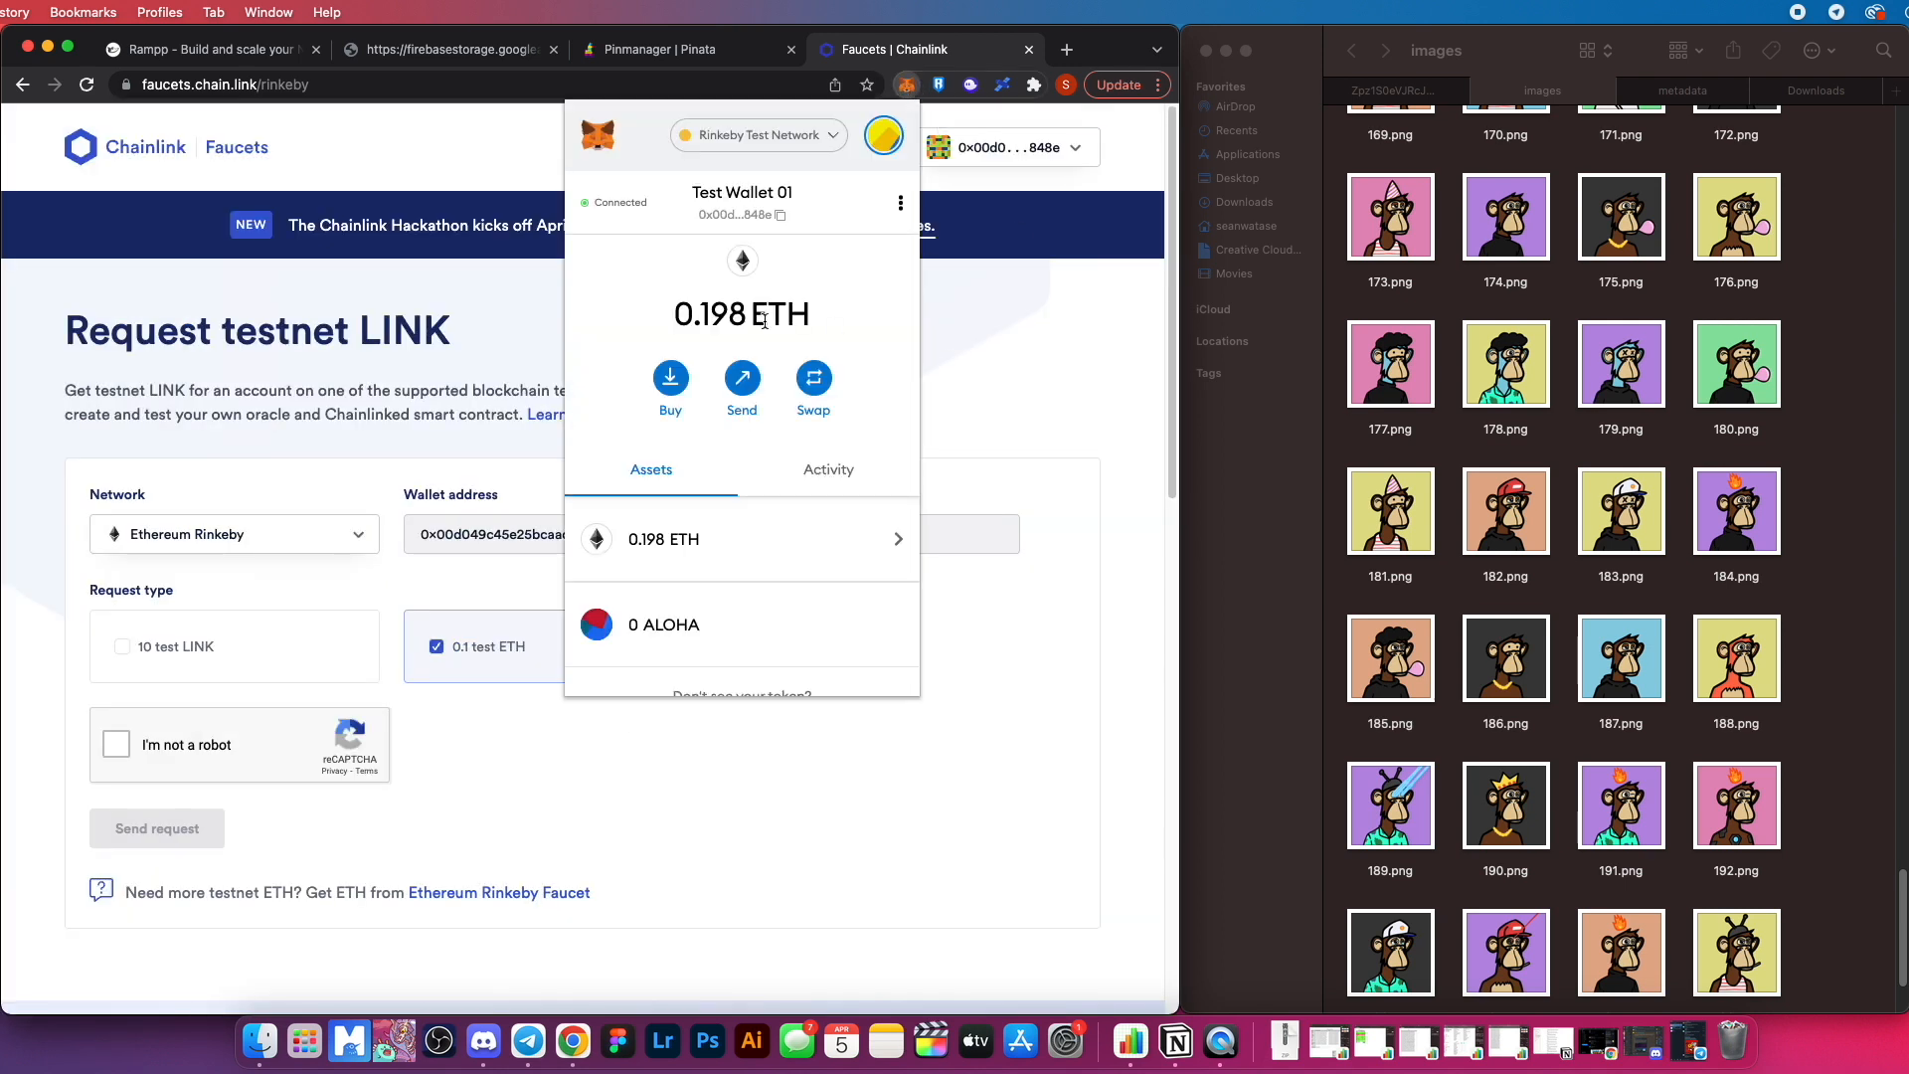
pyautogui.click(1074, 363)
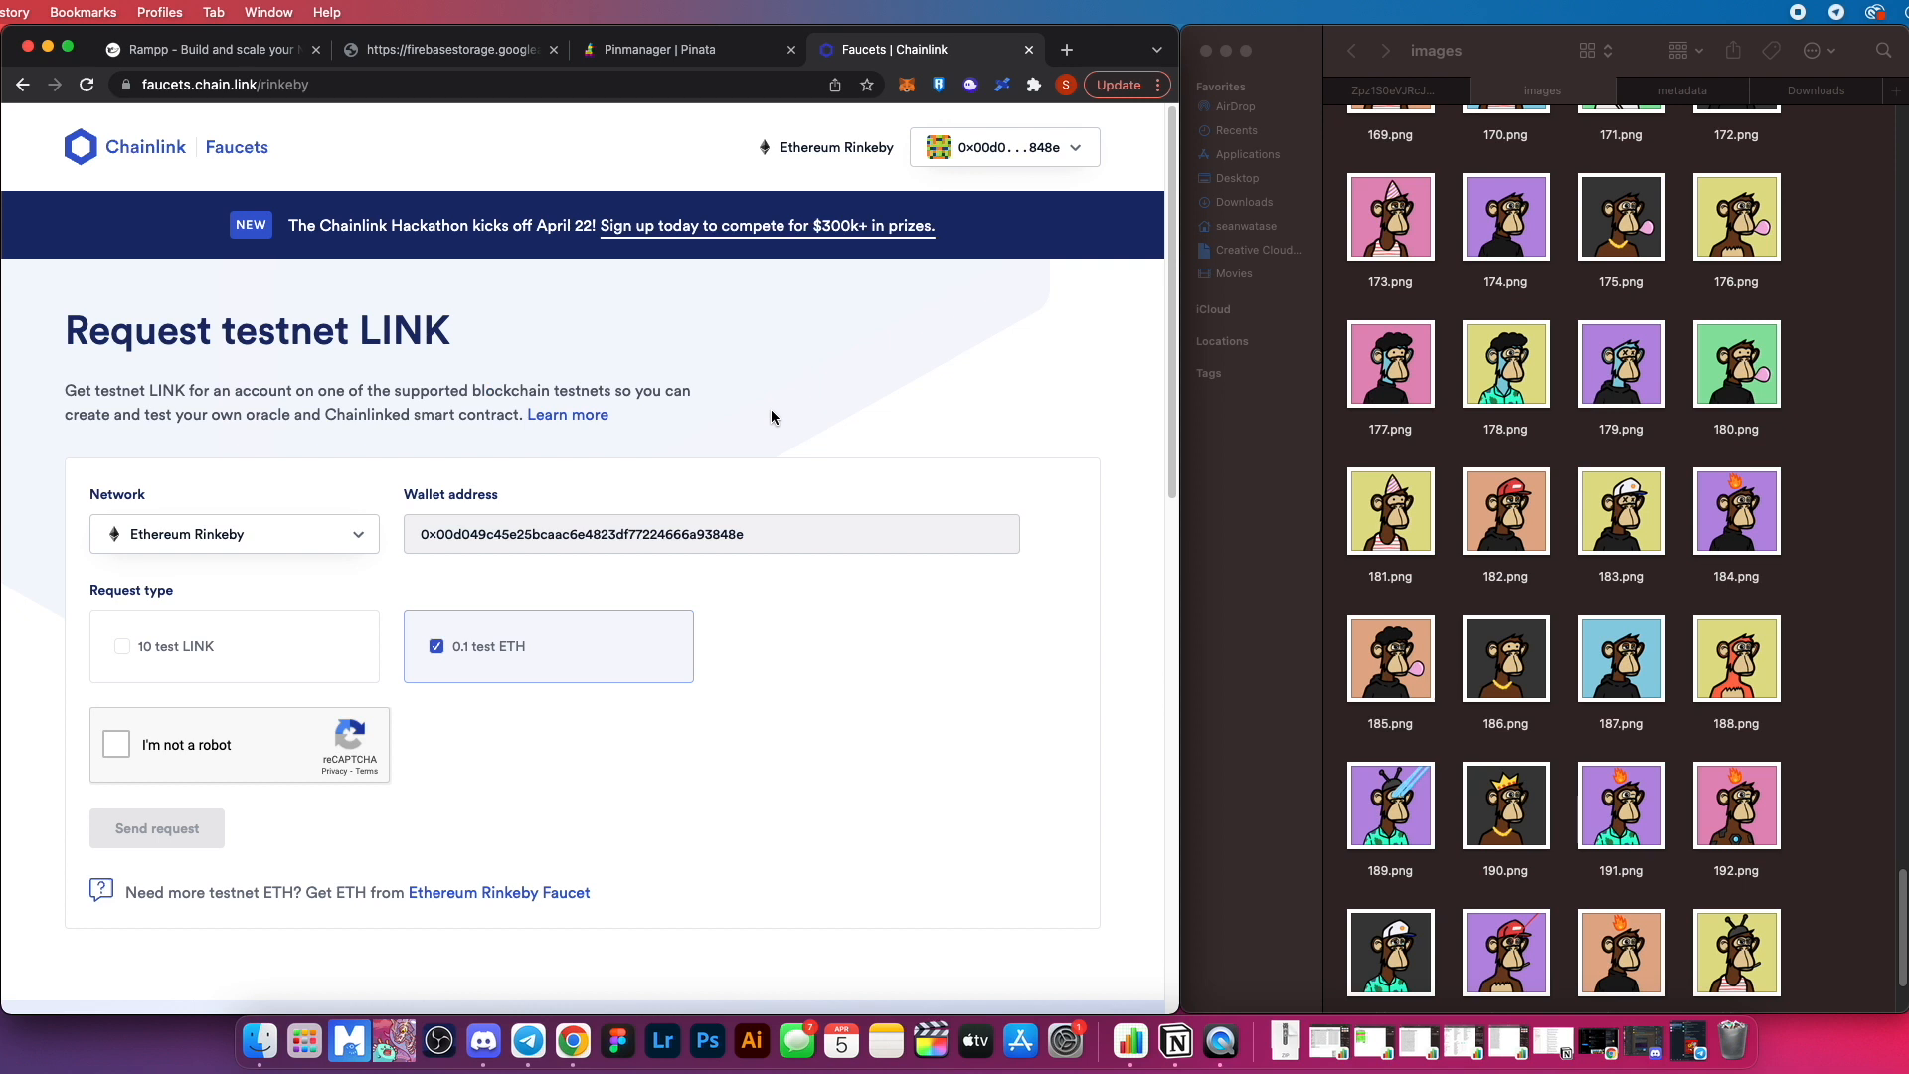
pyautogui.press('super+w')
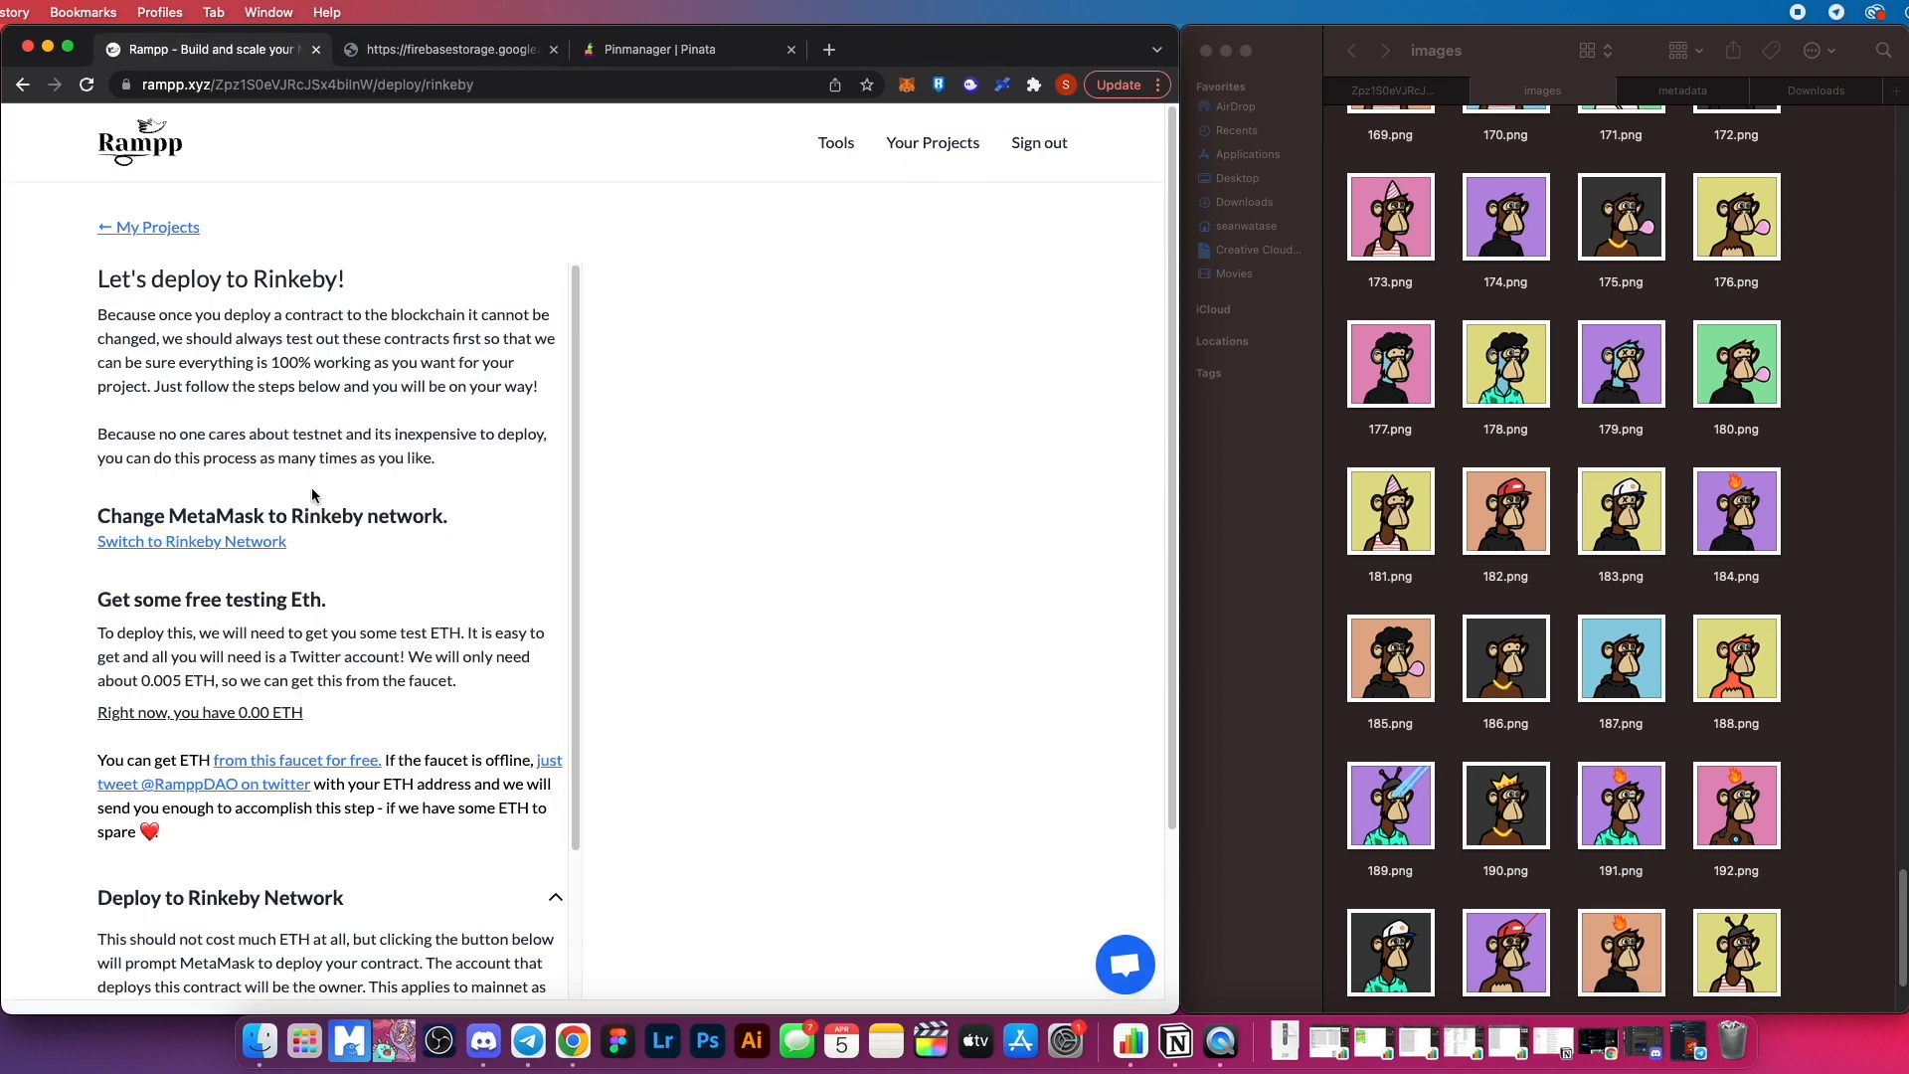
# - Switch the wallet to the Rinkeby network and check its 0.30 ETH test balance
pyautogui.click(222, 547)
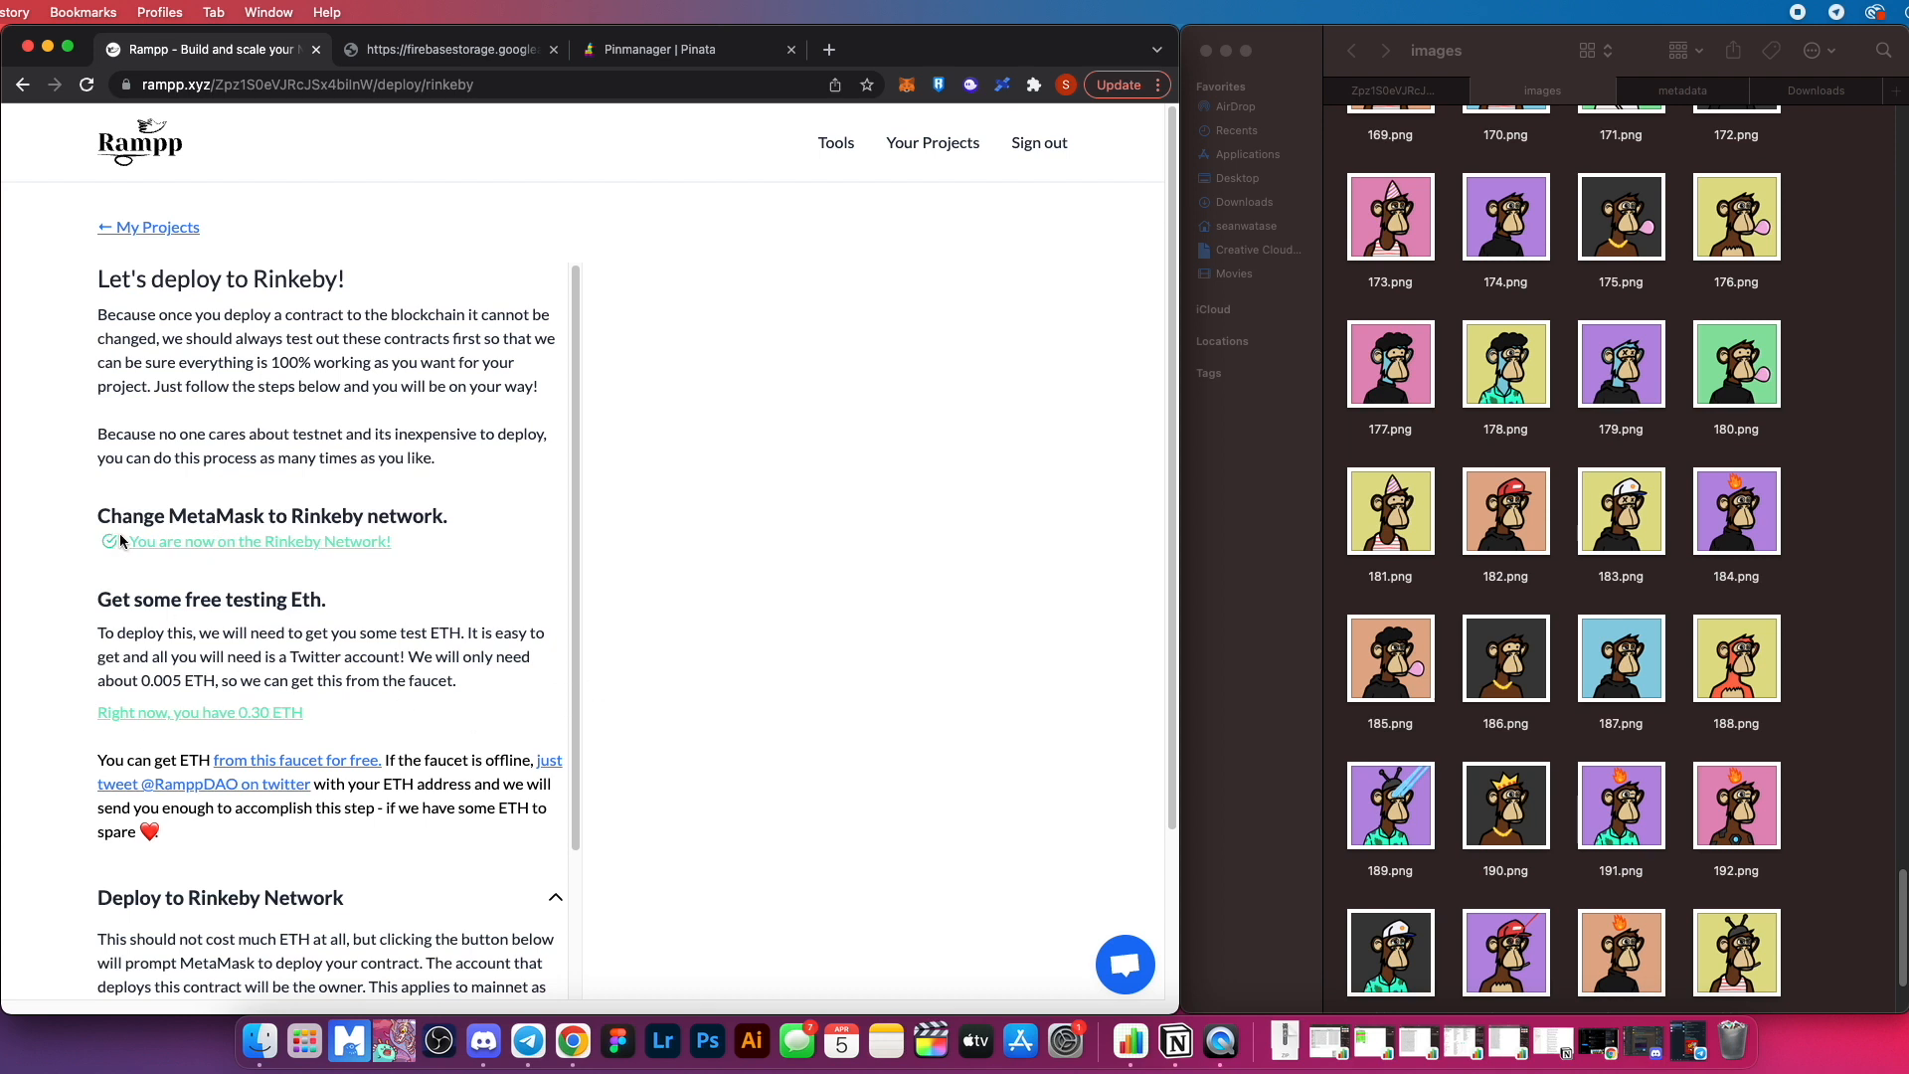
pyautogui.click(907, 86)
pyautogui.click(438, 386)
# - Deploy $TESTAPES to Rinkeby, bringing up the MetaMask confirmation
pyautogui.scroll(-4, 303, 673)
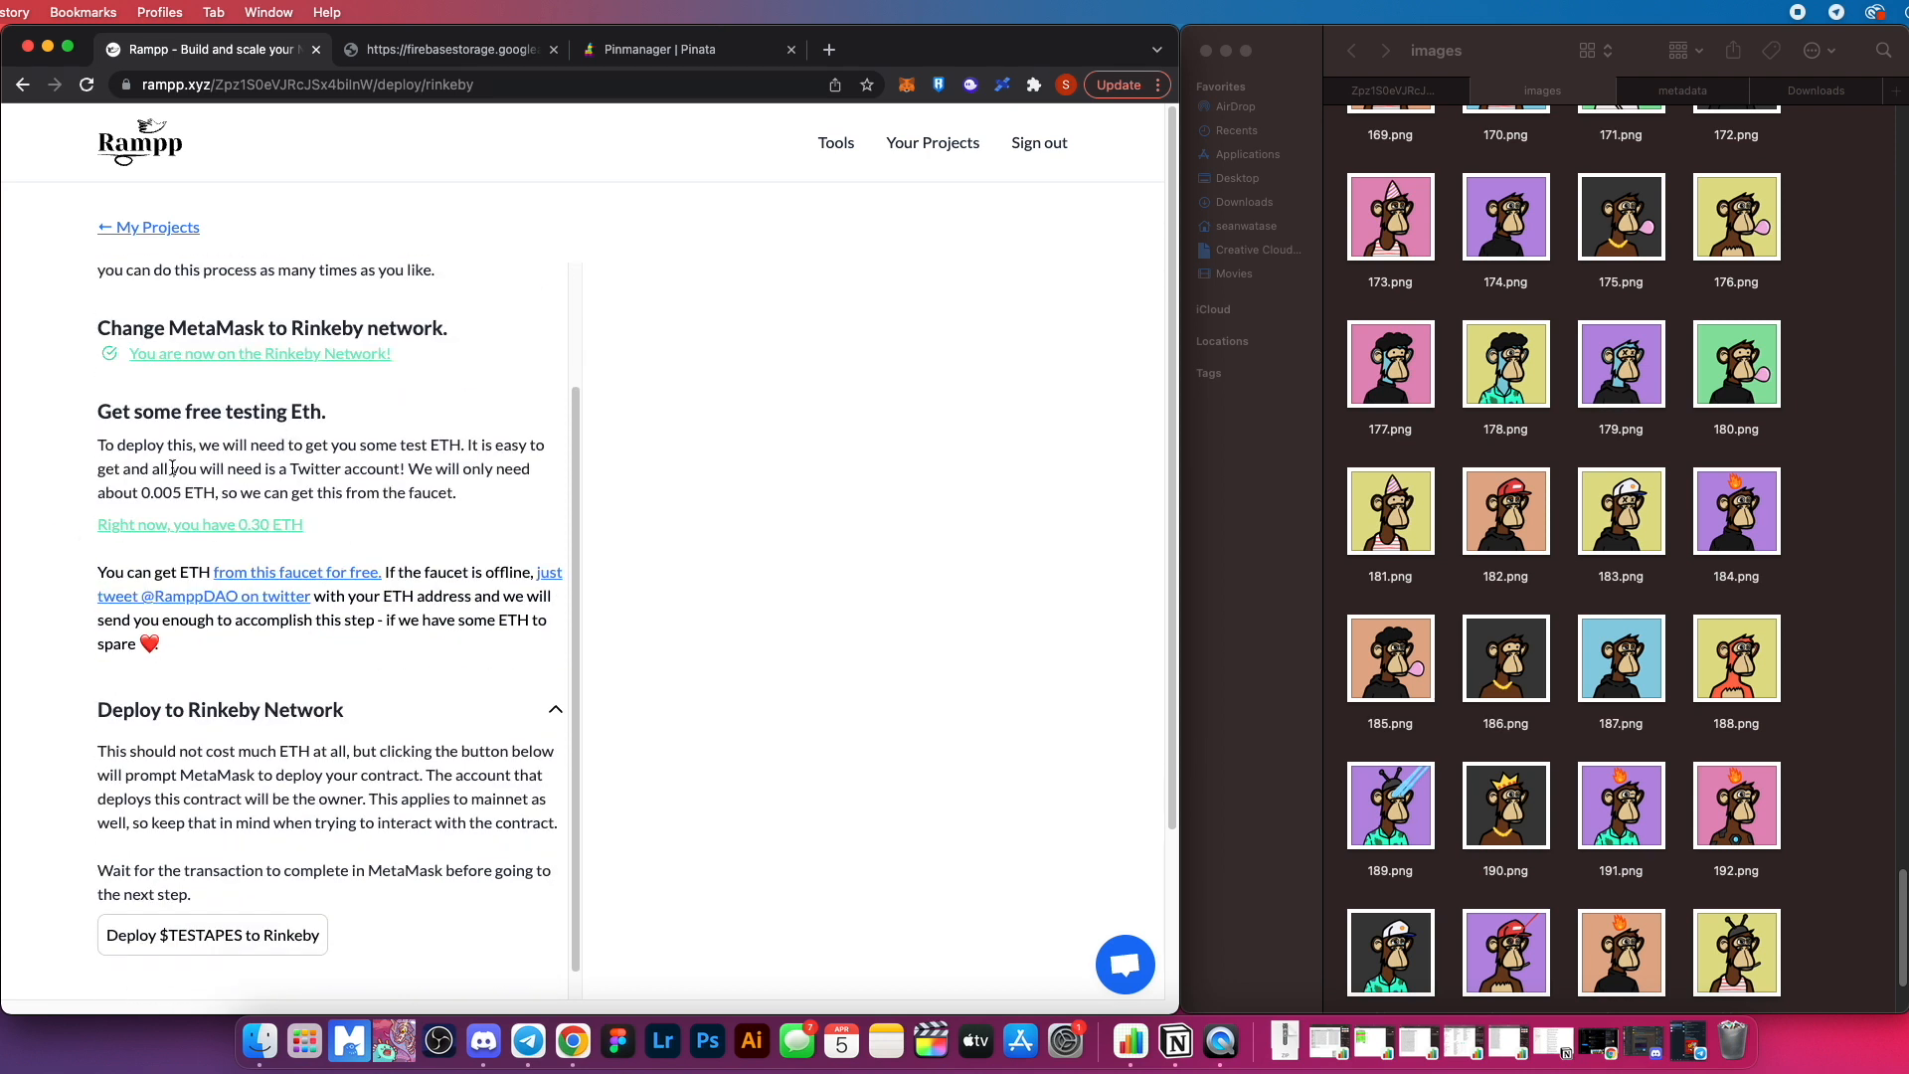
pyautogui.scroll(-1, 333, 546)
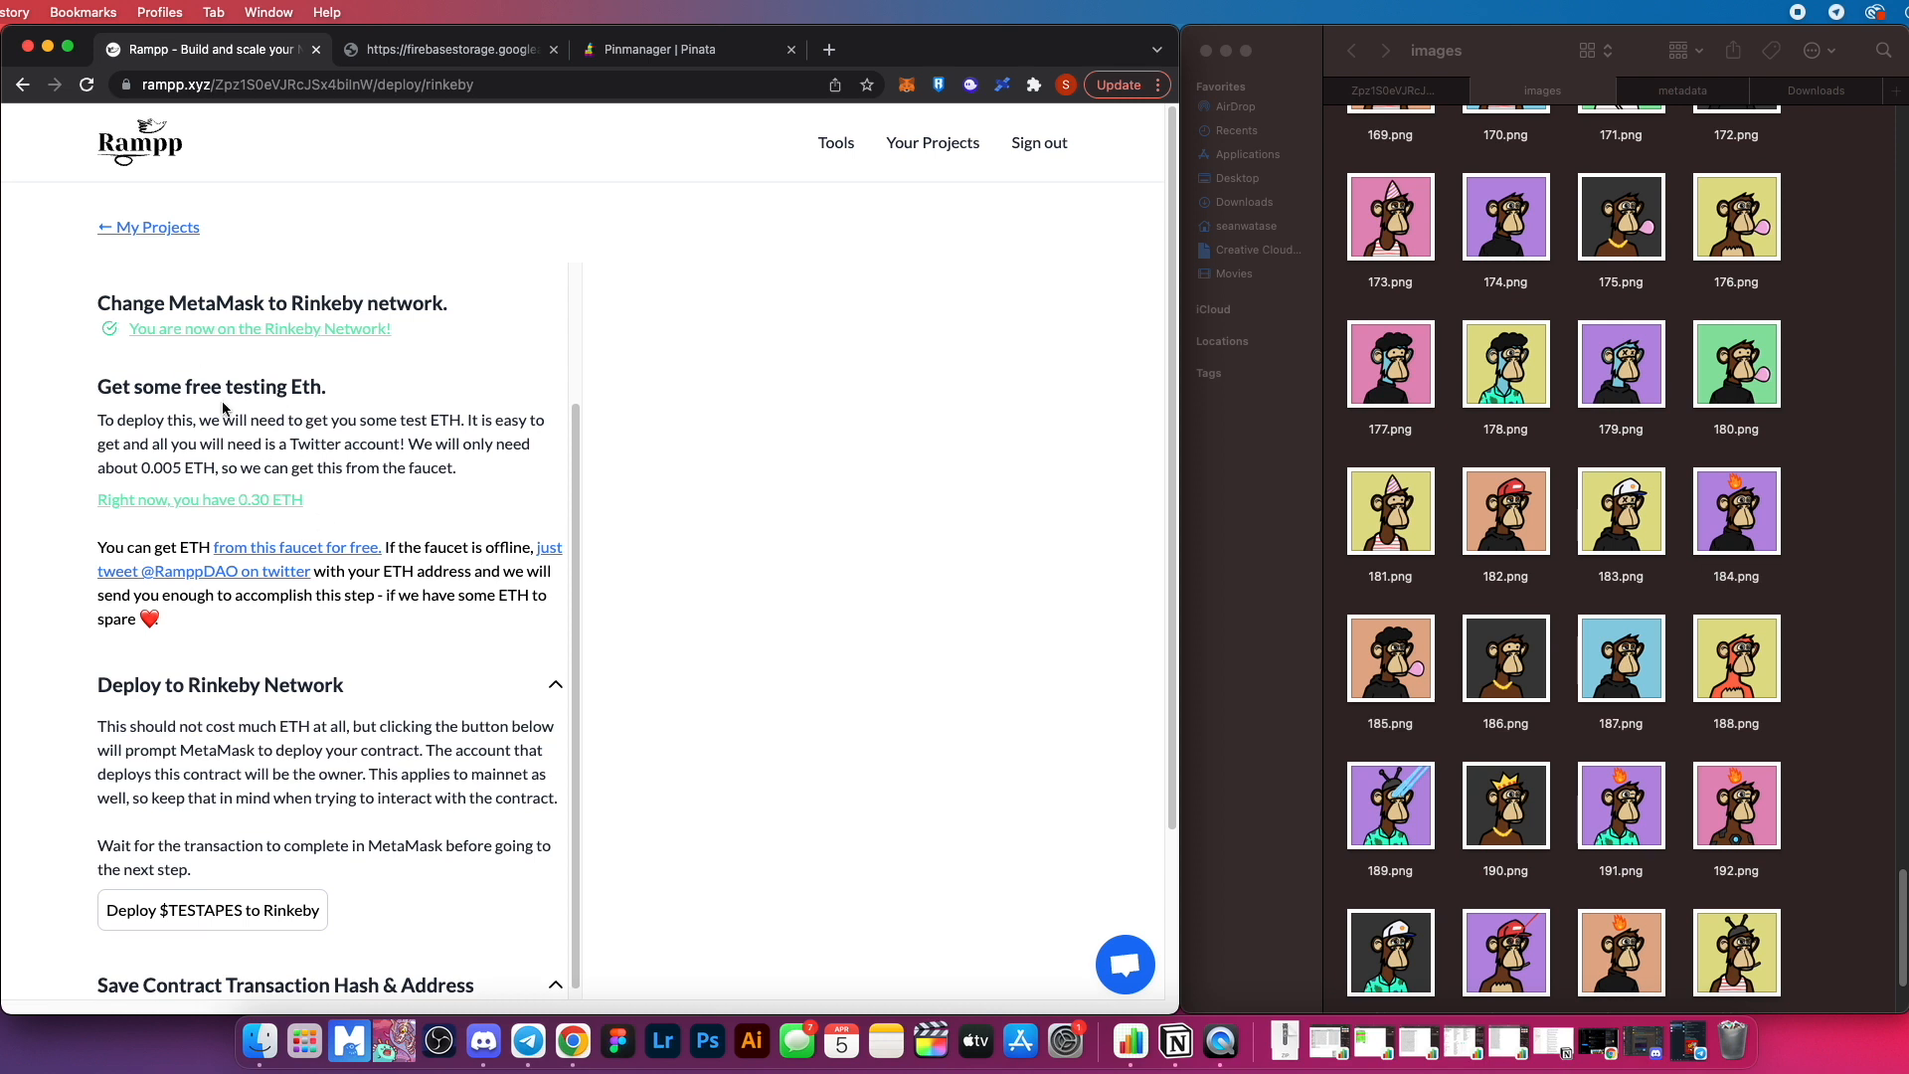
pyautogui.scroll(-3, 410, 467)
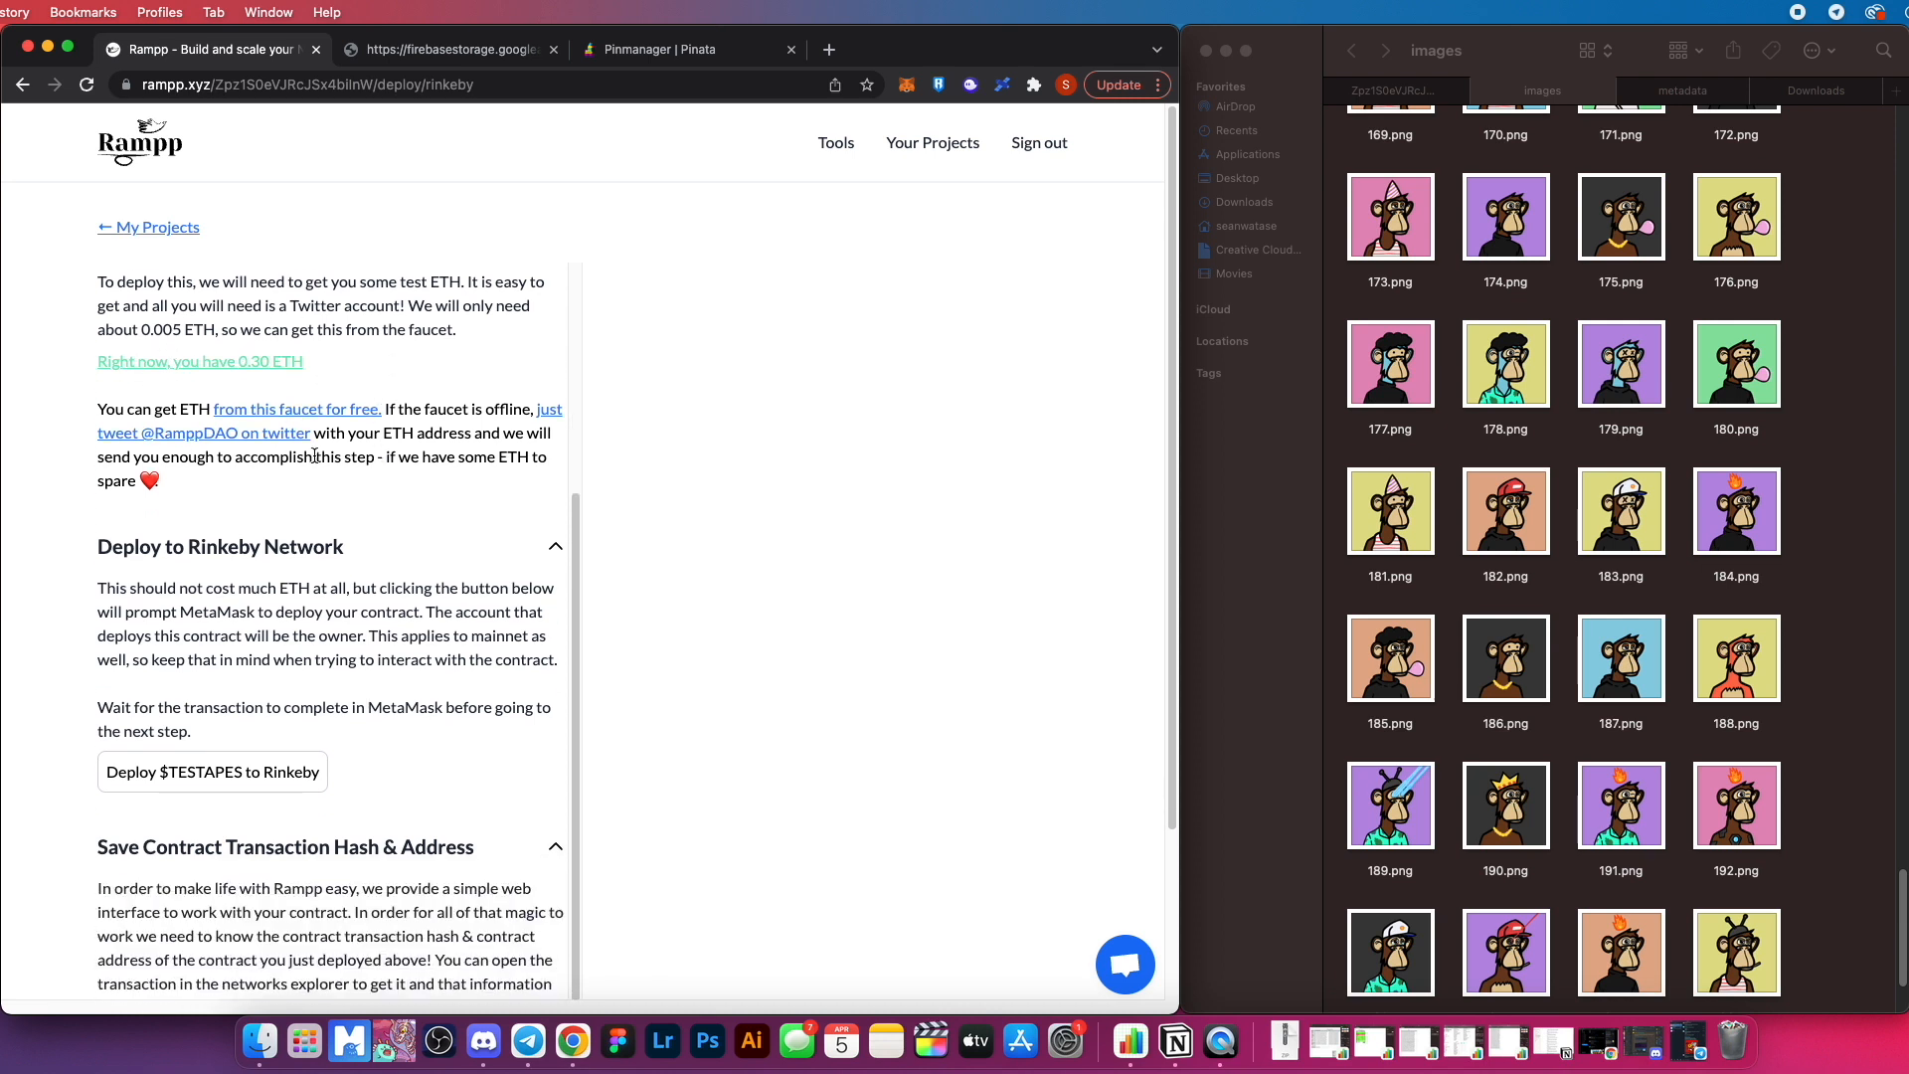
pyautogui.scroll(-3, 518, 427)
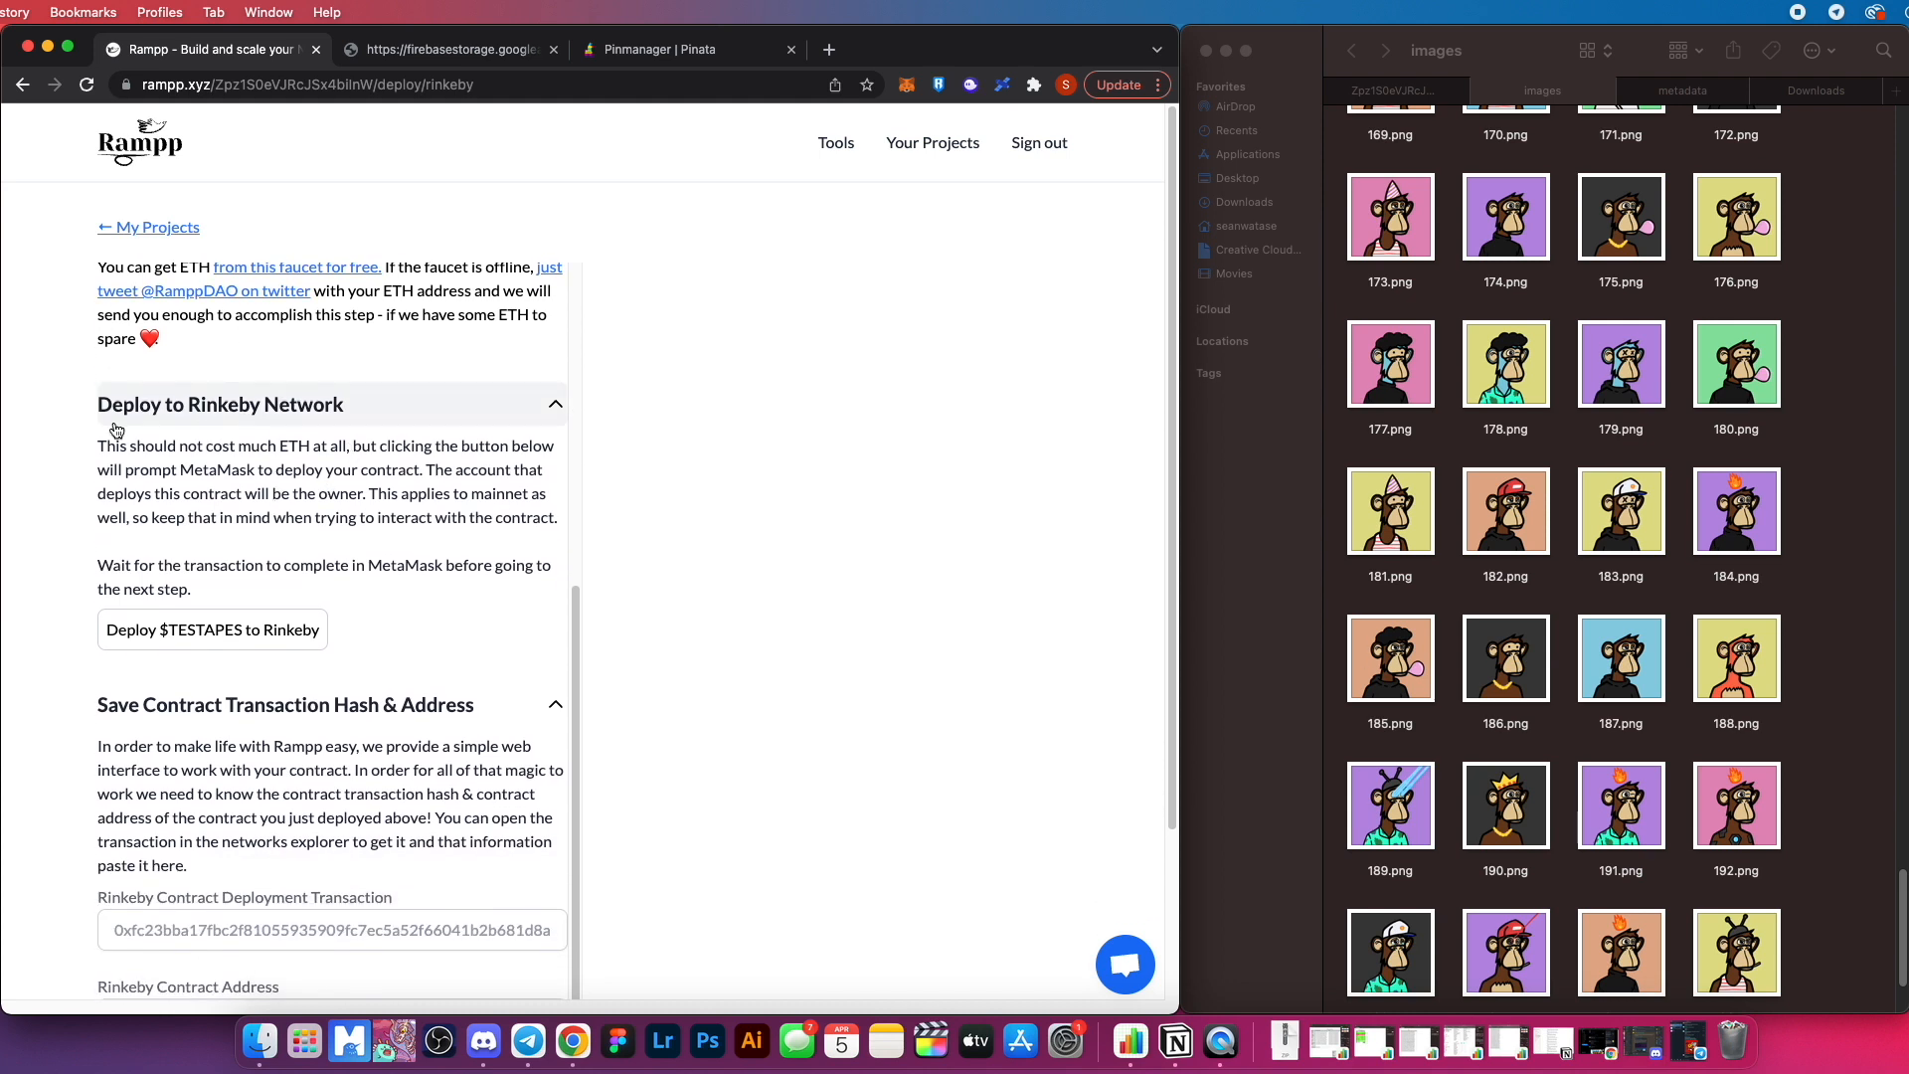
pyautogui.click(284, 636)
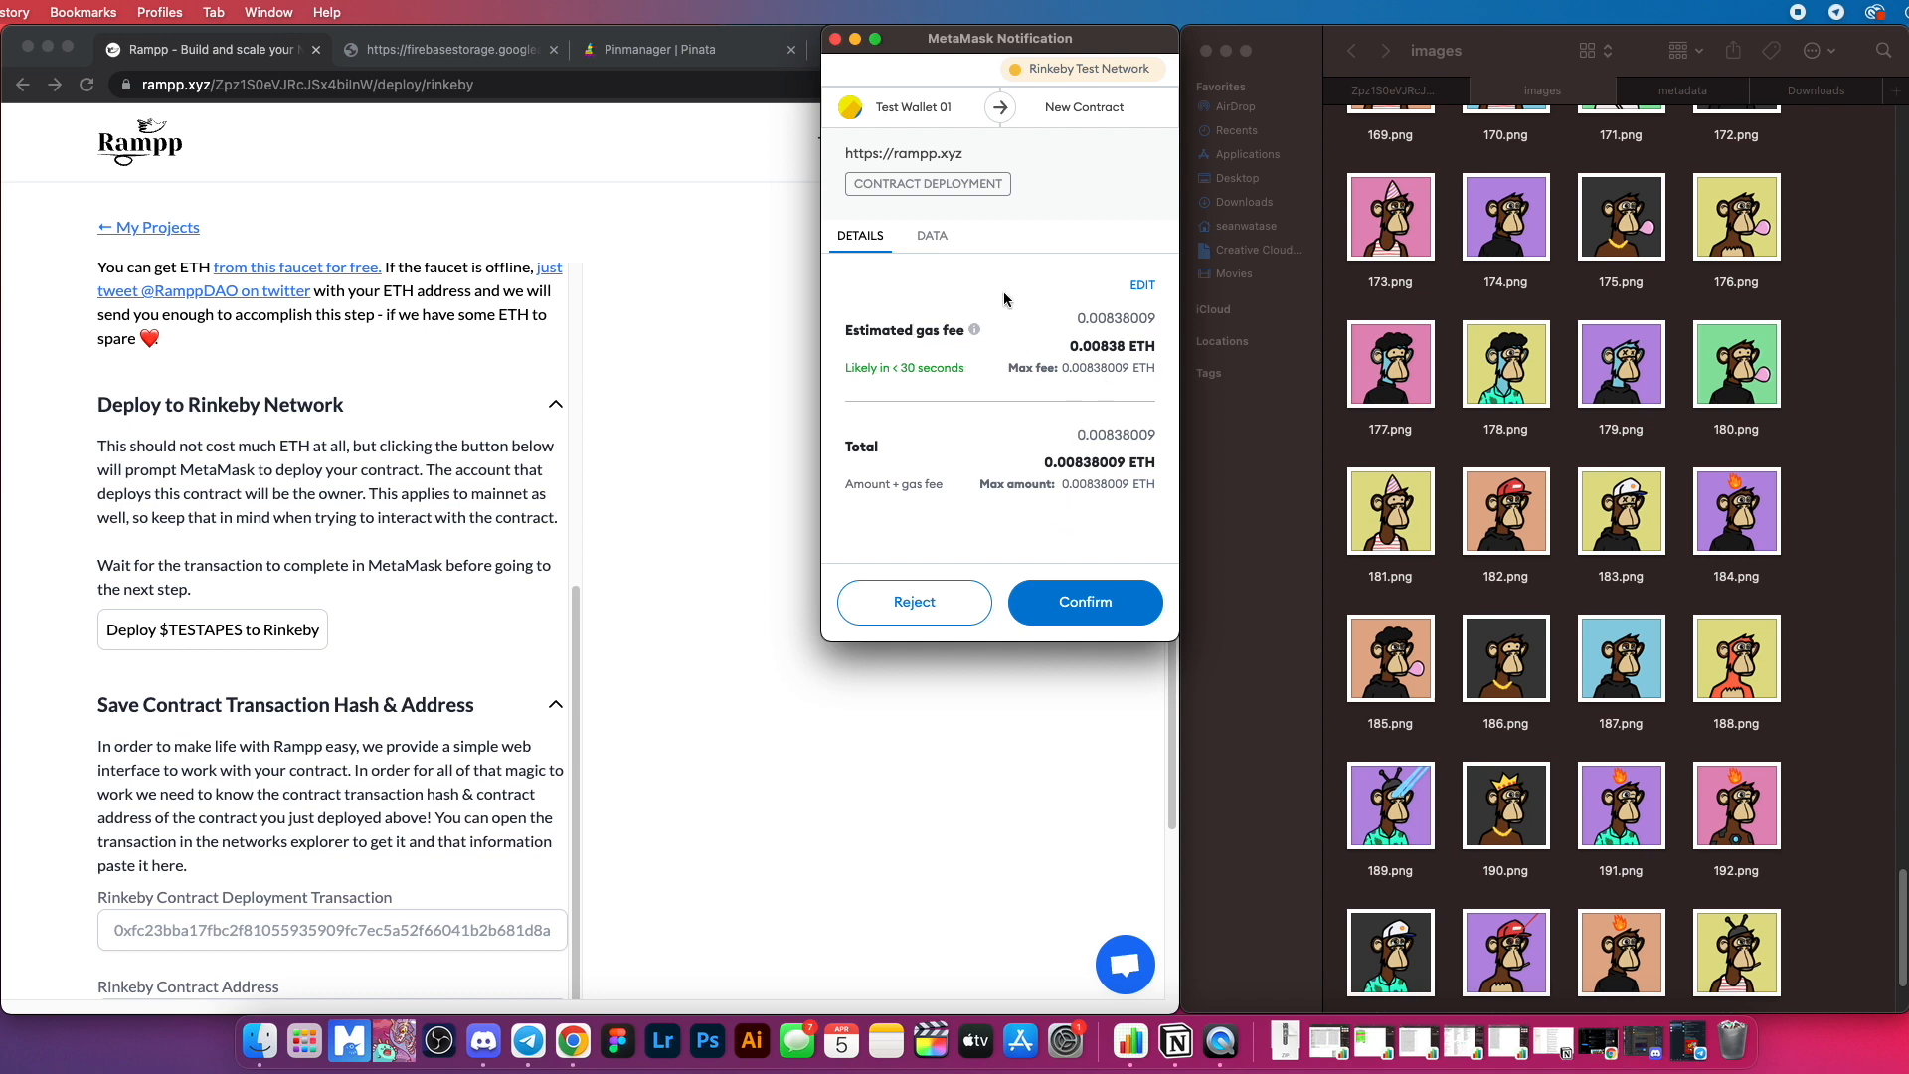
# - Confirm the $TESTAPES deployment in MetaMask and open its Contract Deployment entry under Activity
pyautogui.click(1104, 608)
pyautogui.click(1113, 599)
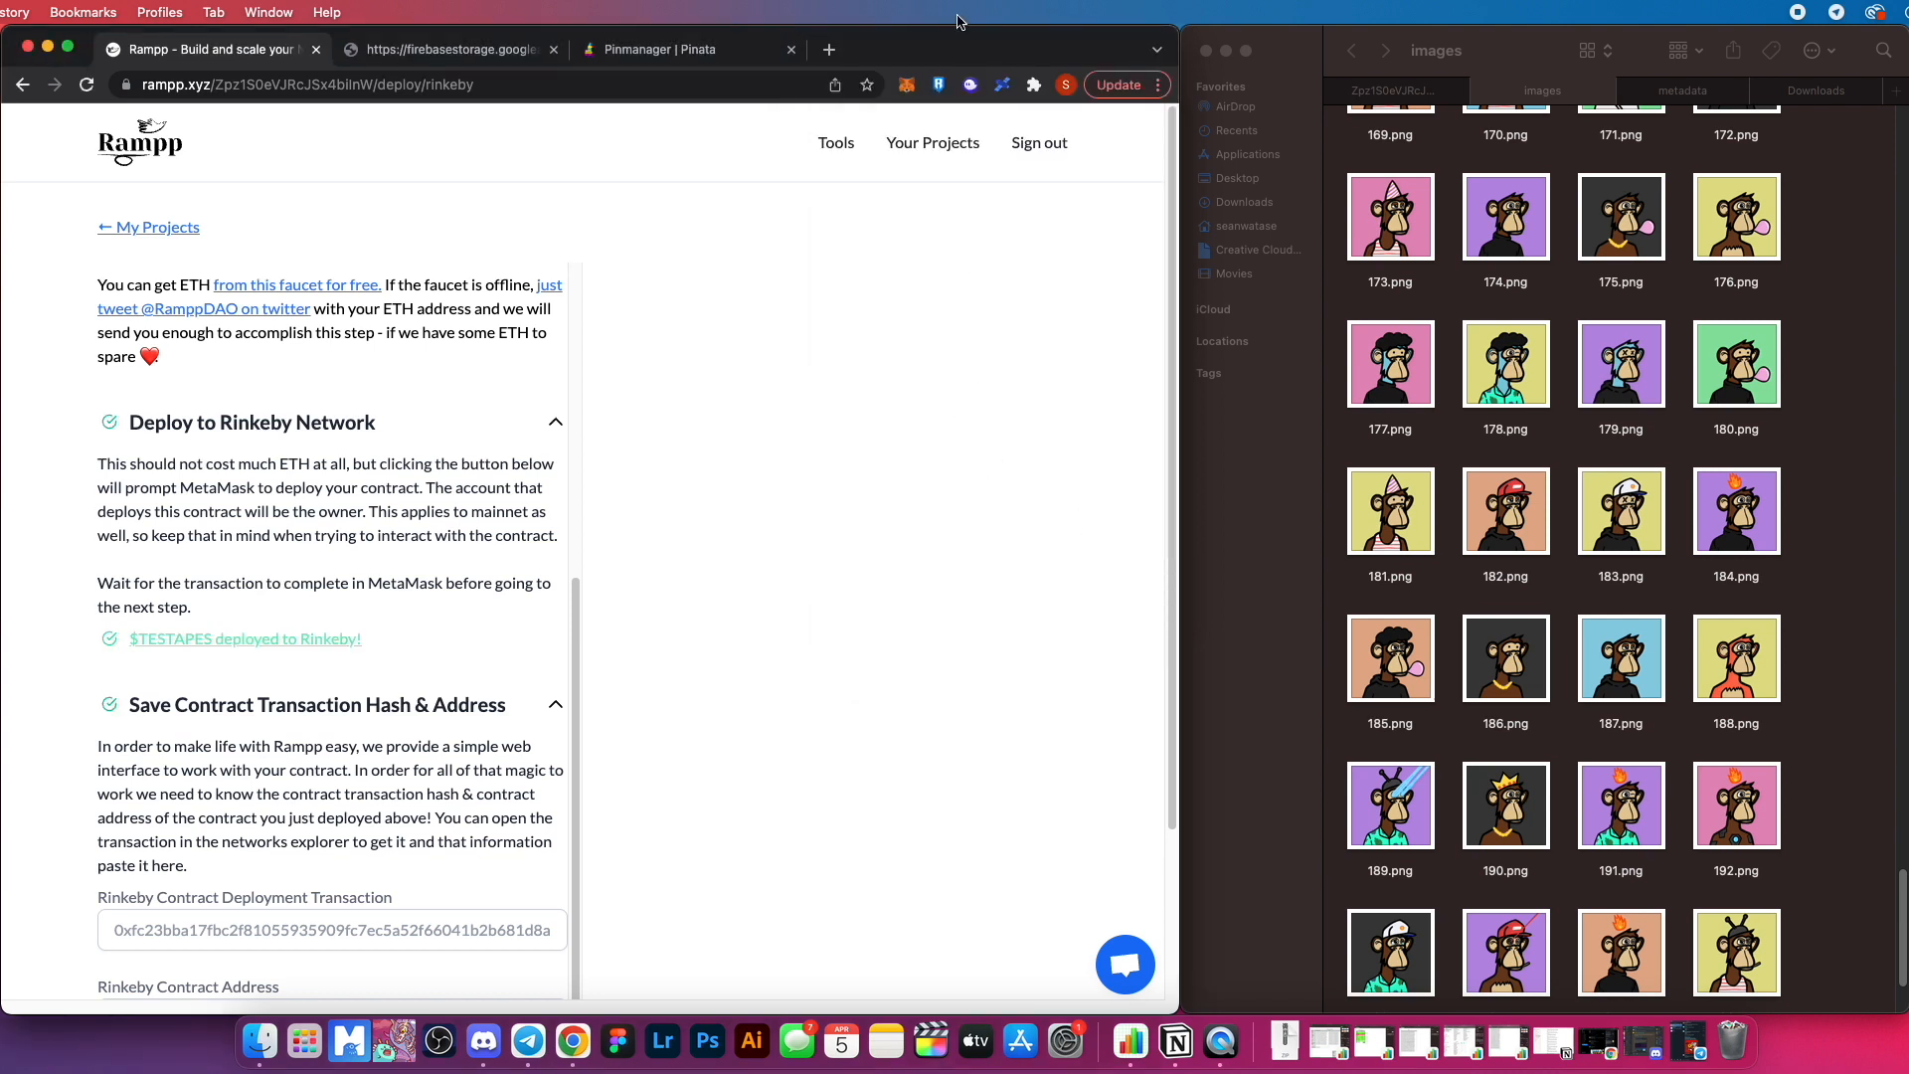
pyautogui.click(907, 84)
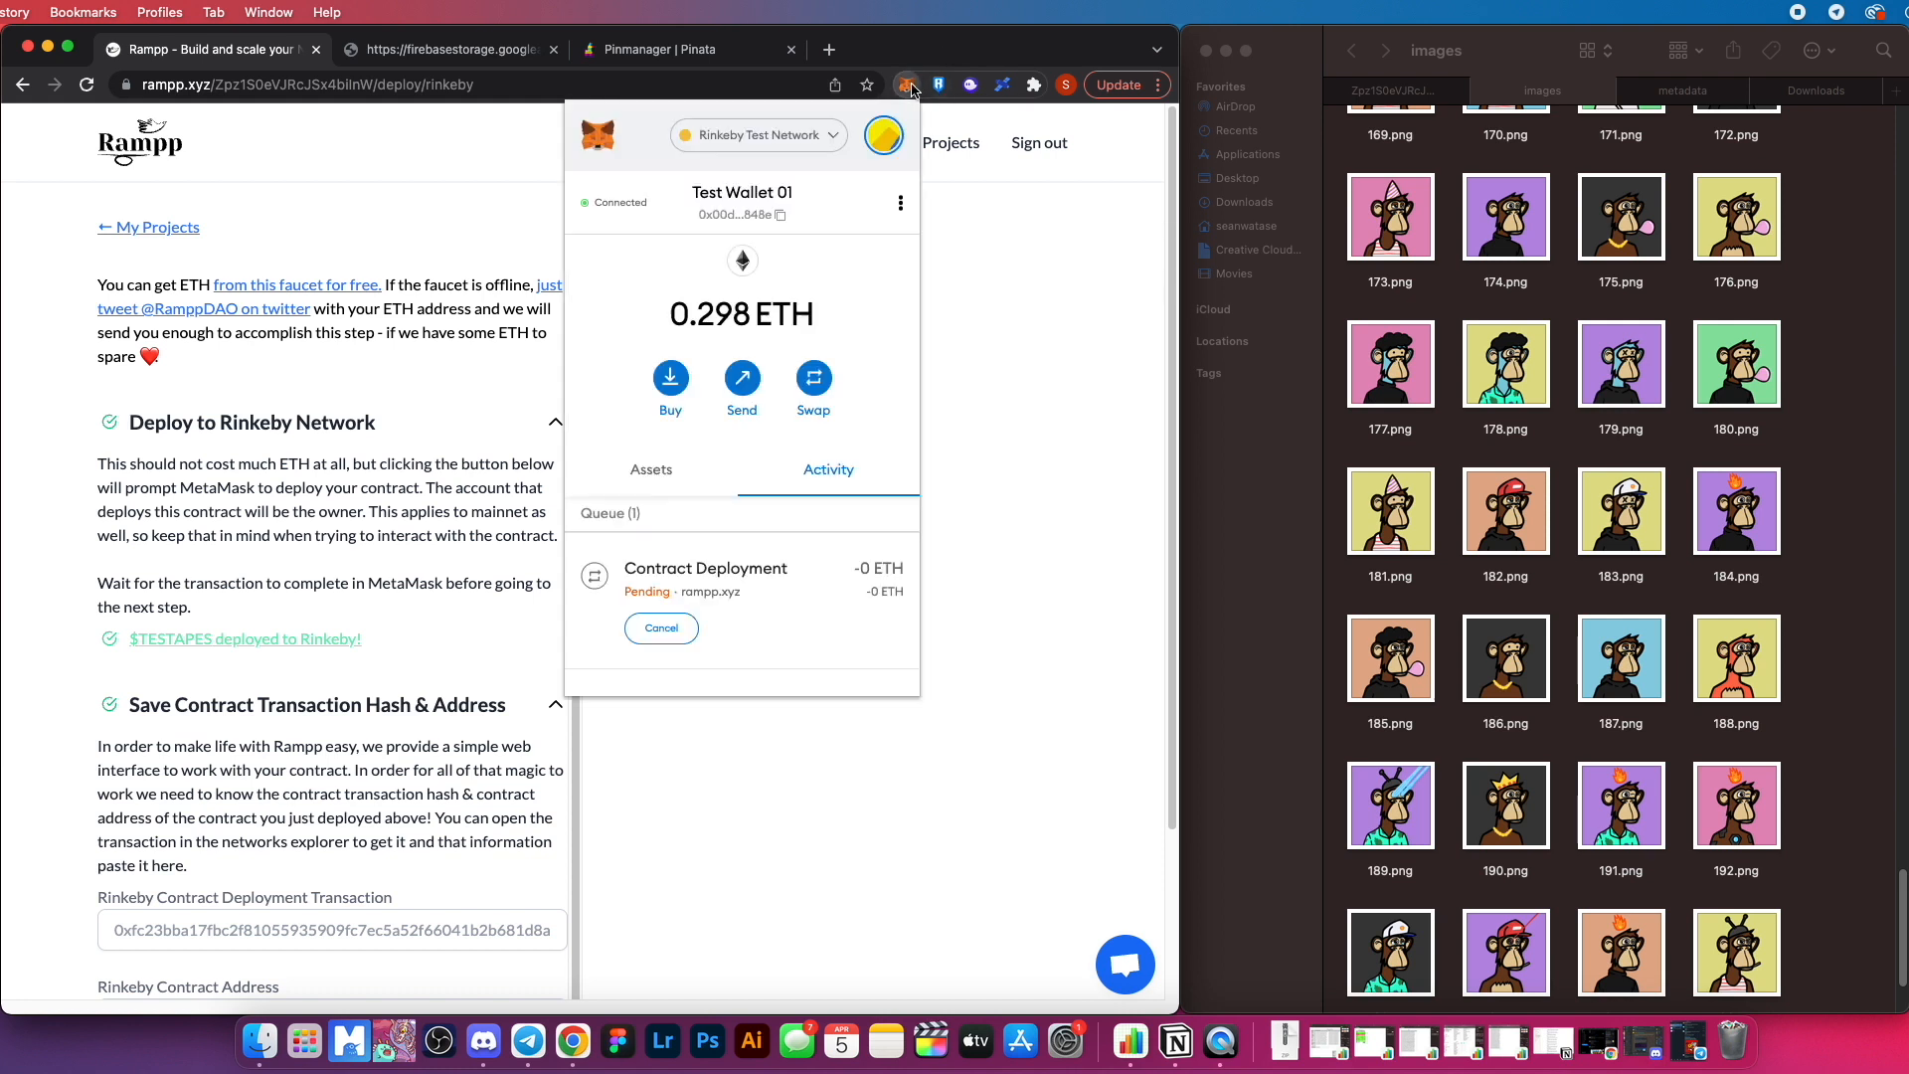
pyautogui.click(828, 562)
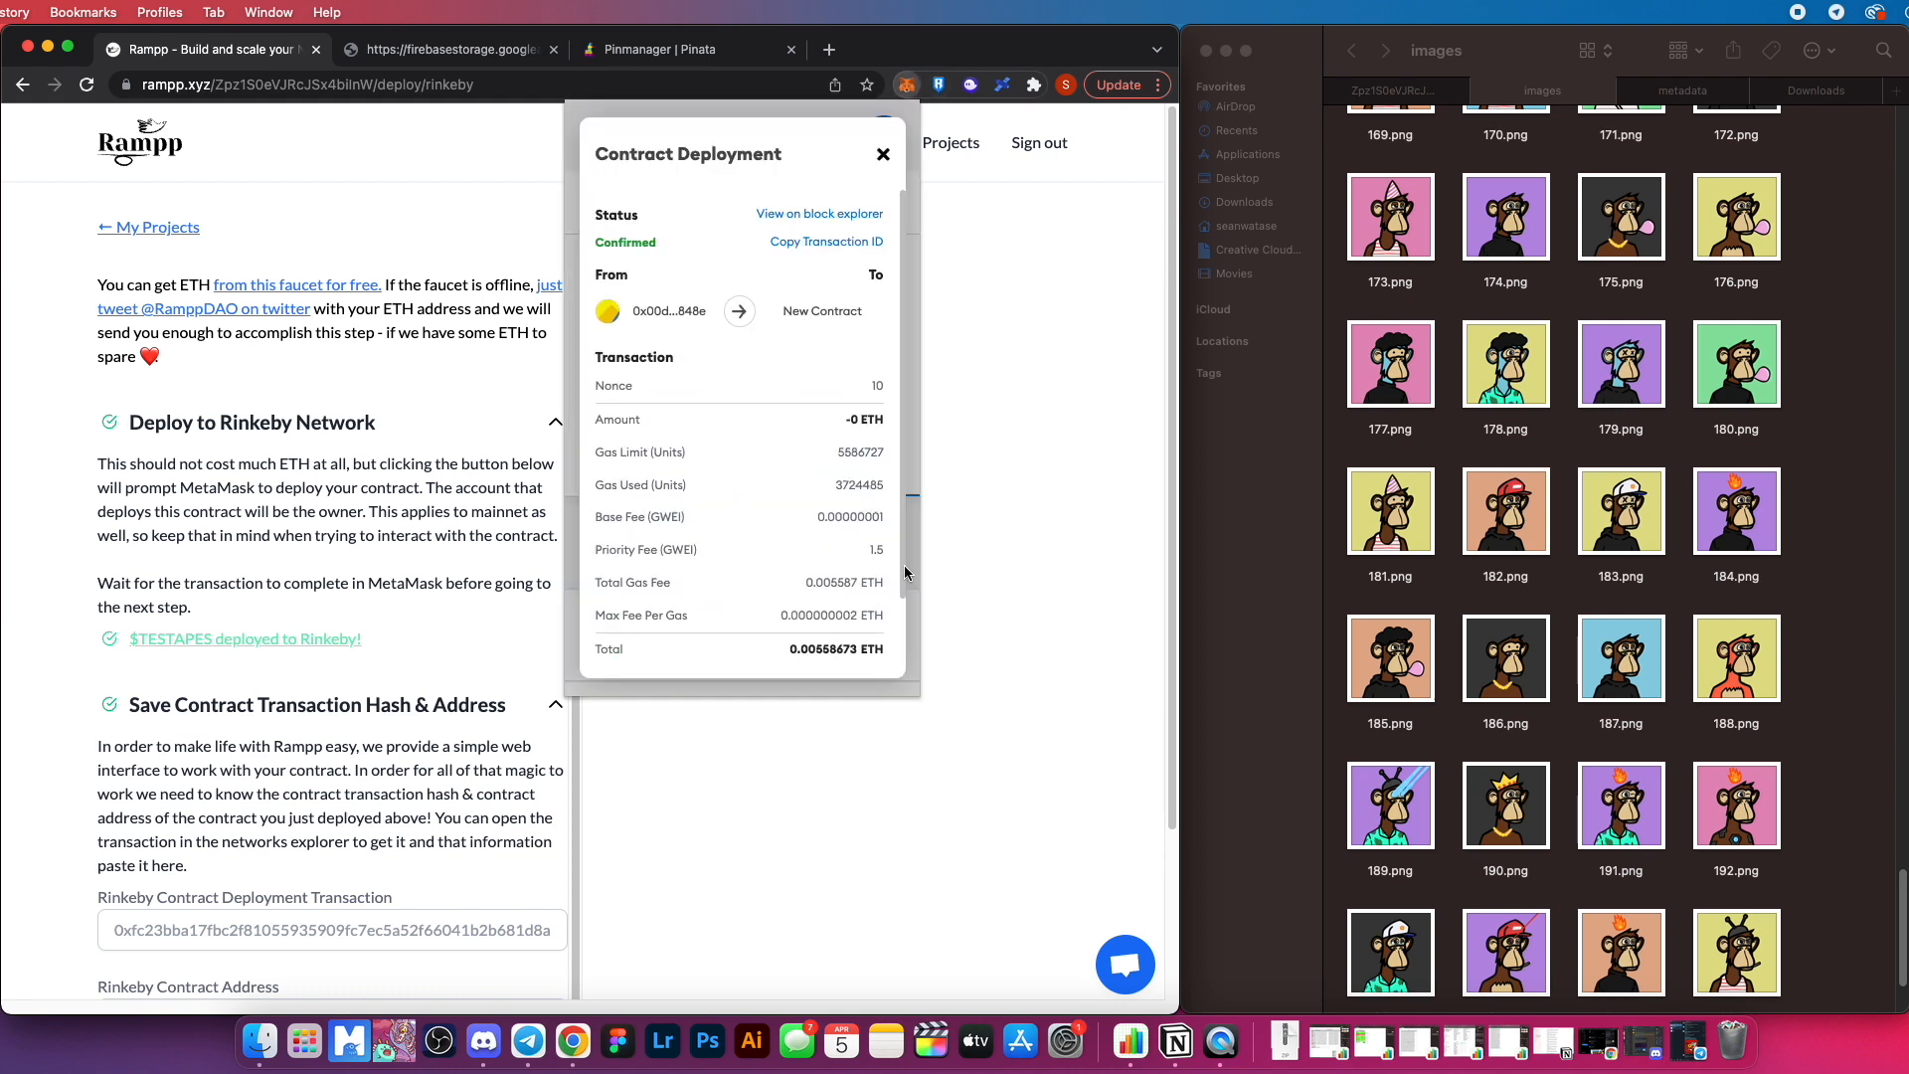
# - Review the Success contract-creation transaction on Etherscan, then go back to the Rampp tab
pyautogui.click(811, 219)
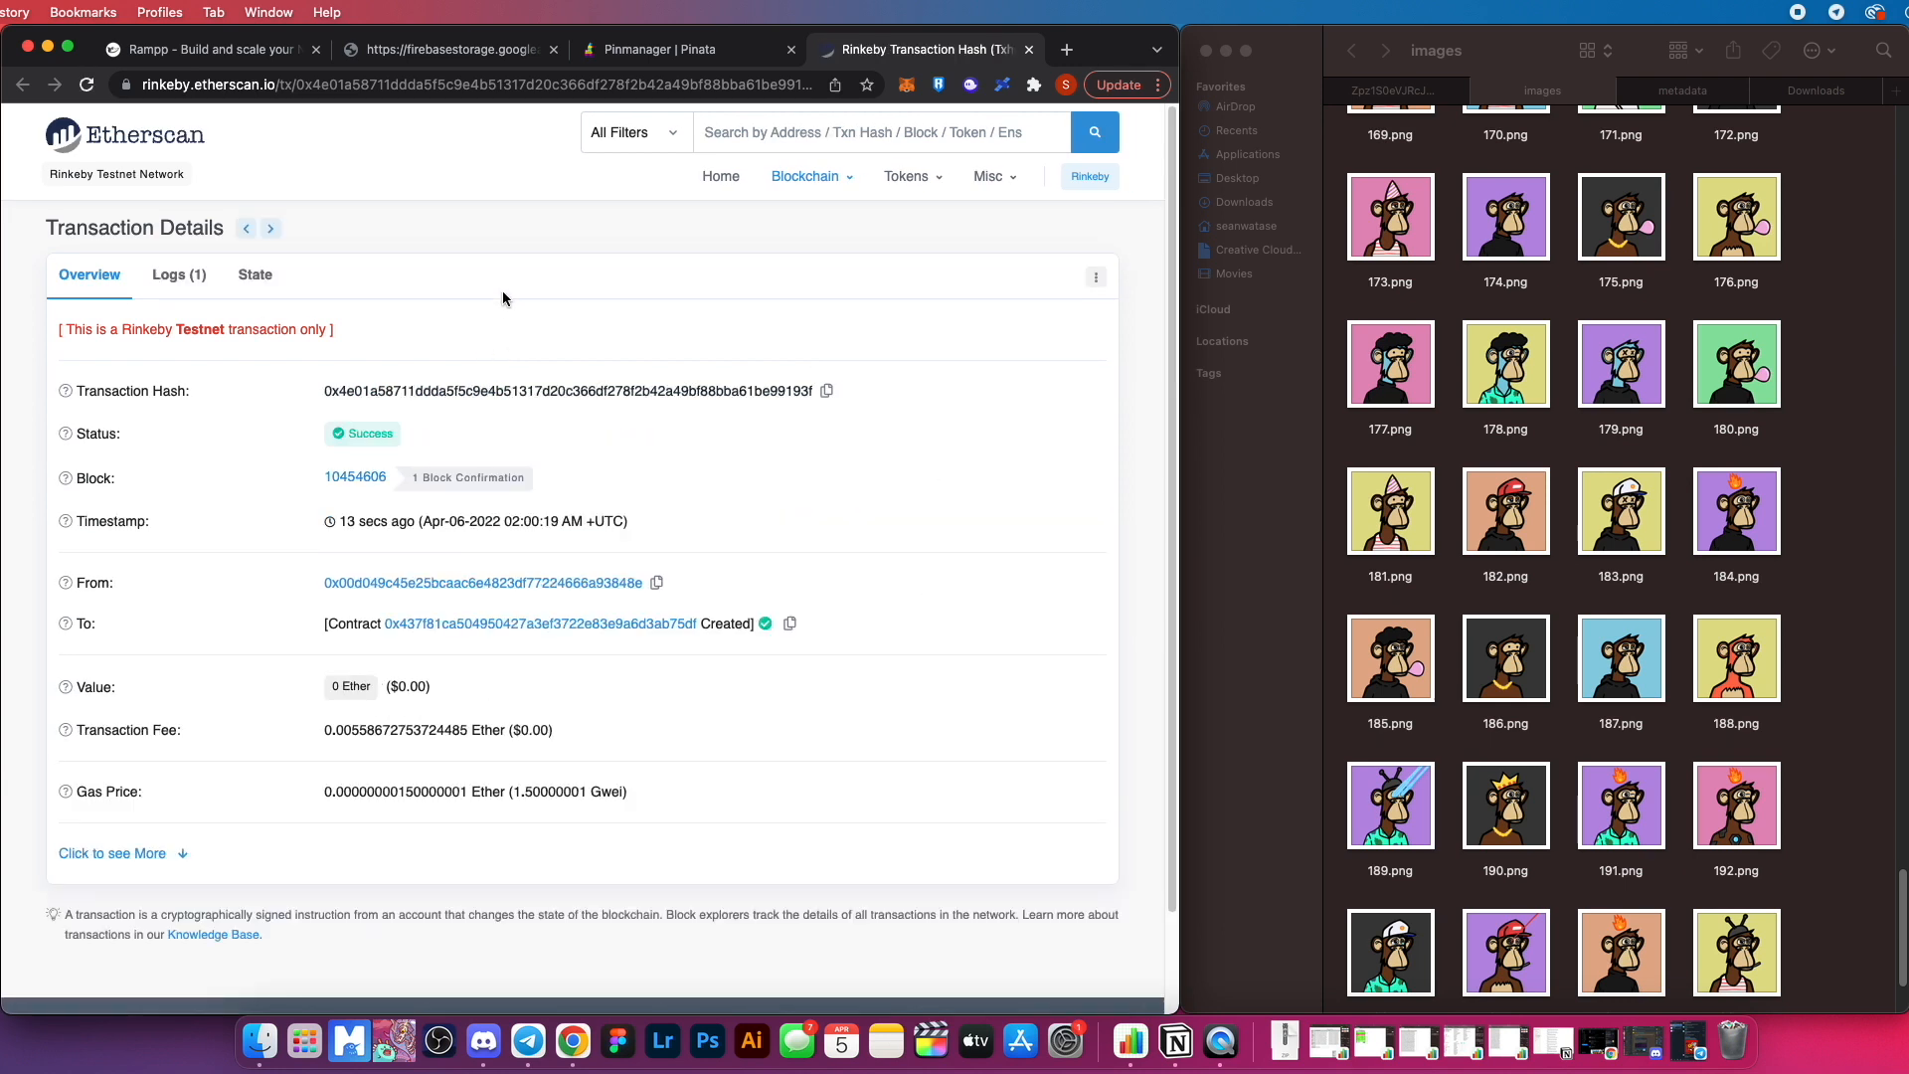
pyautogui.scroll(-1, 503, 299)
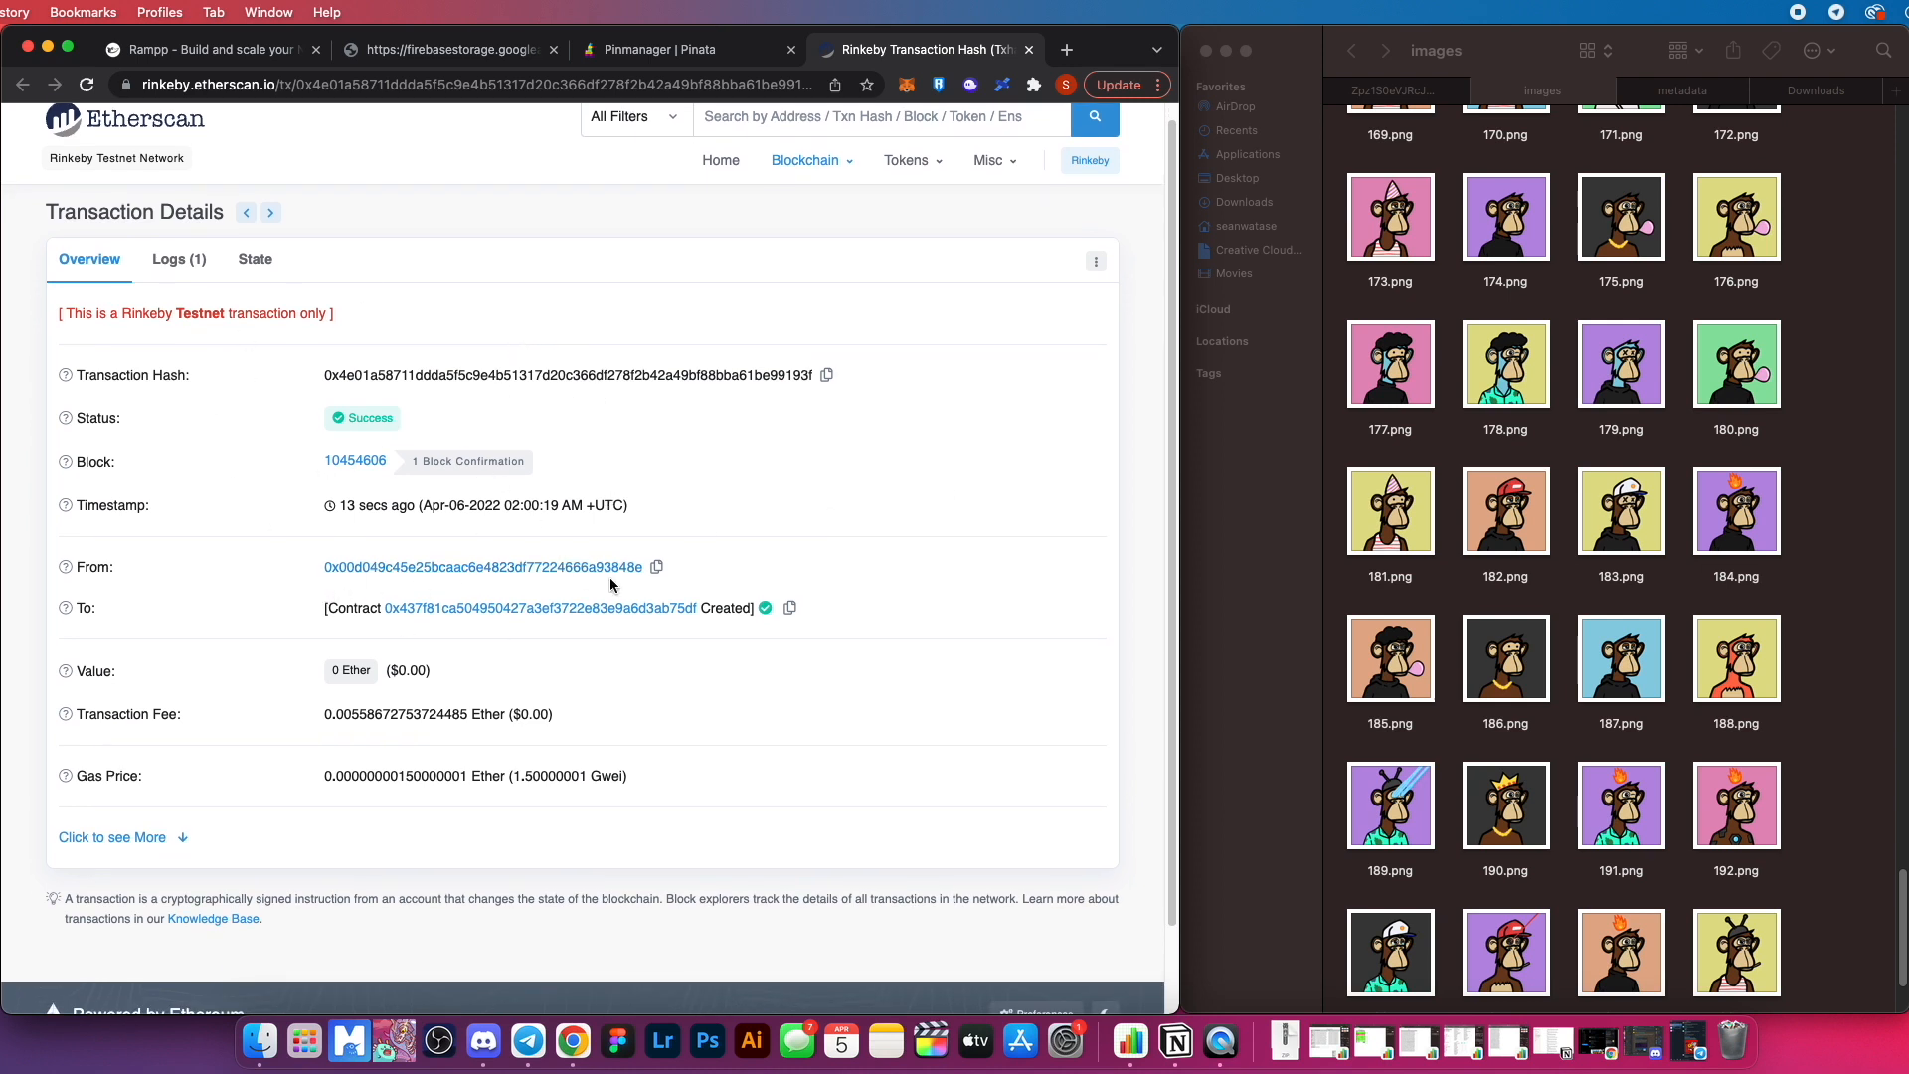
pyautogui.scroll(1, 406, 659)
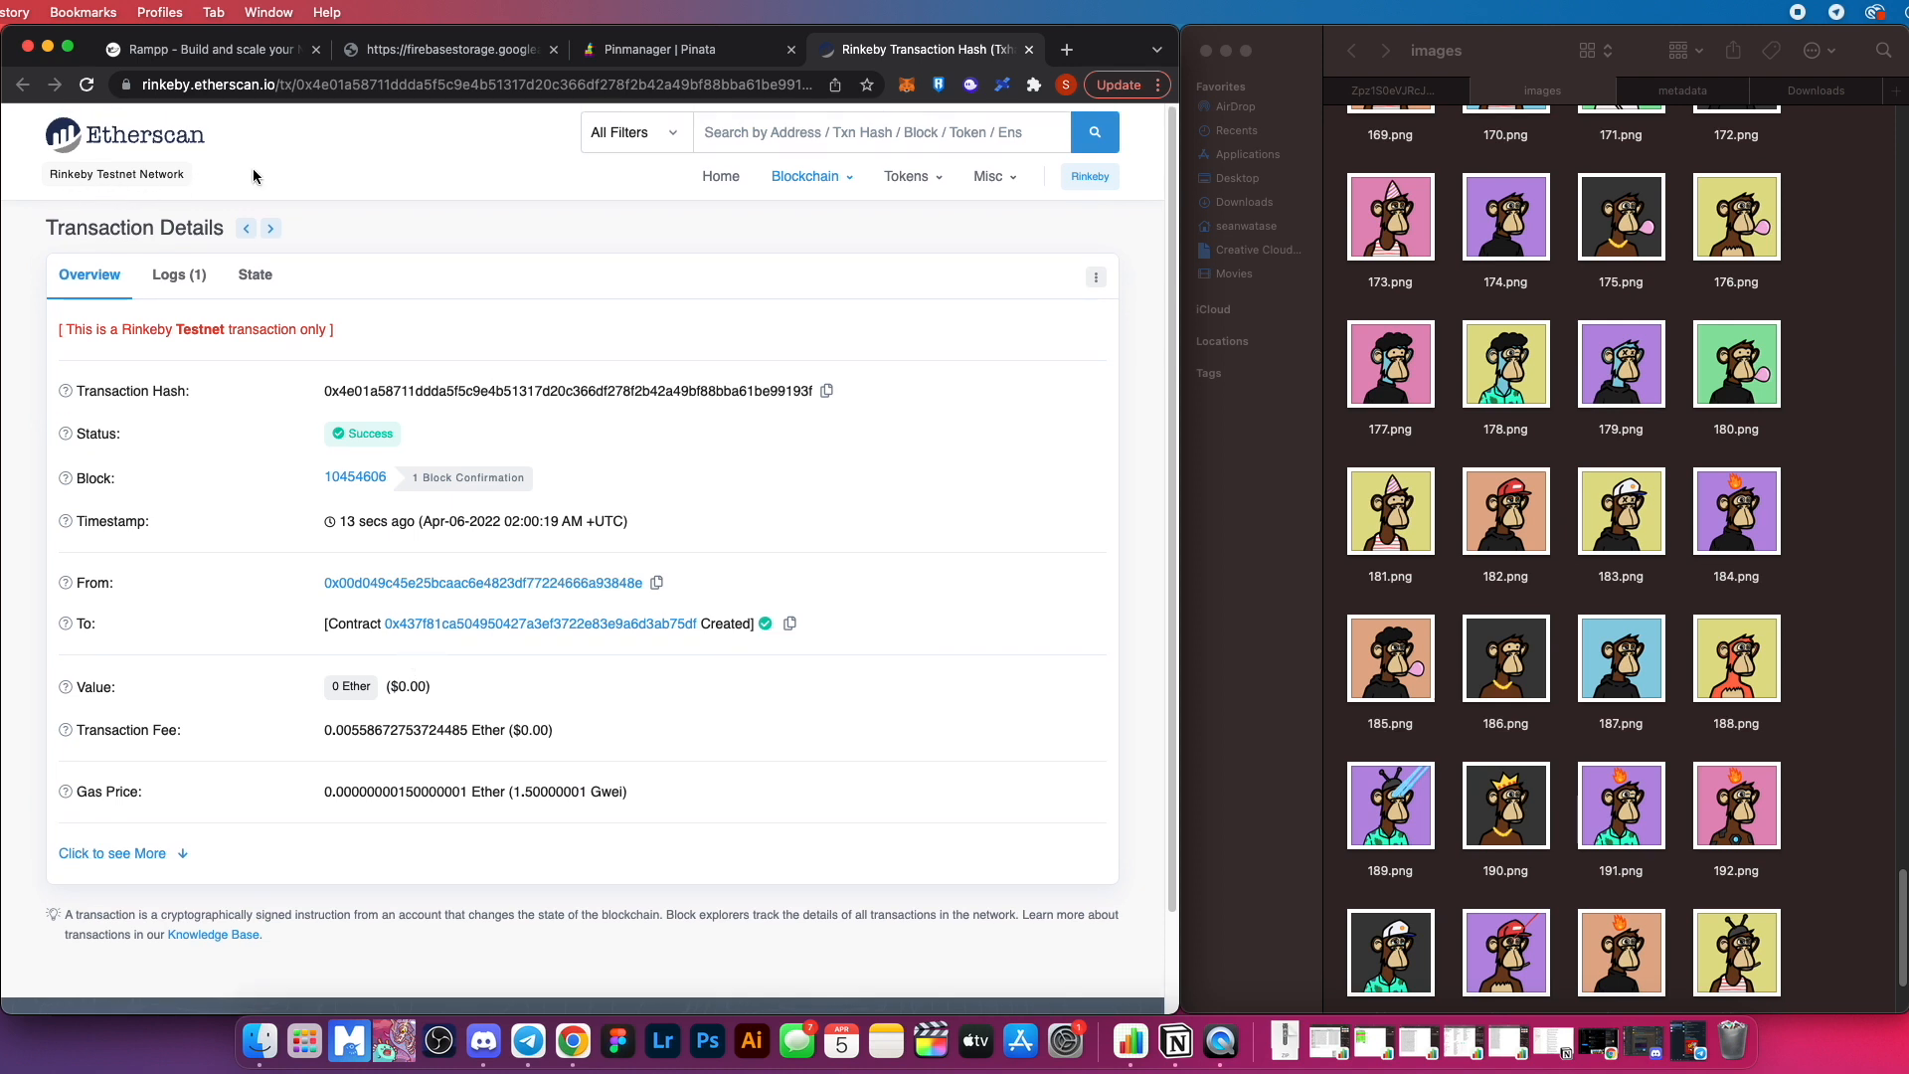
pyautogui.click(204, 49)
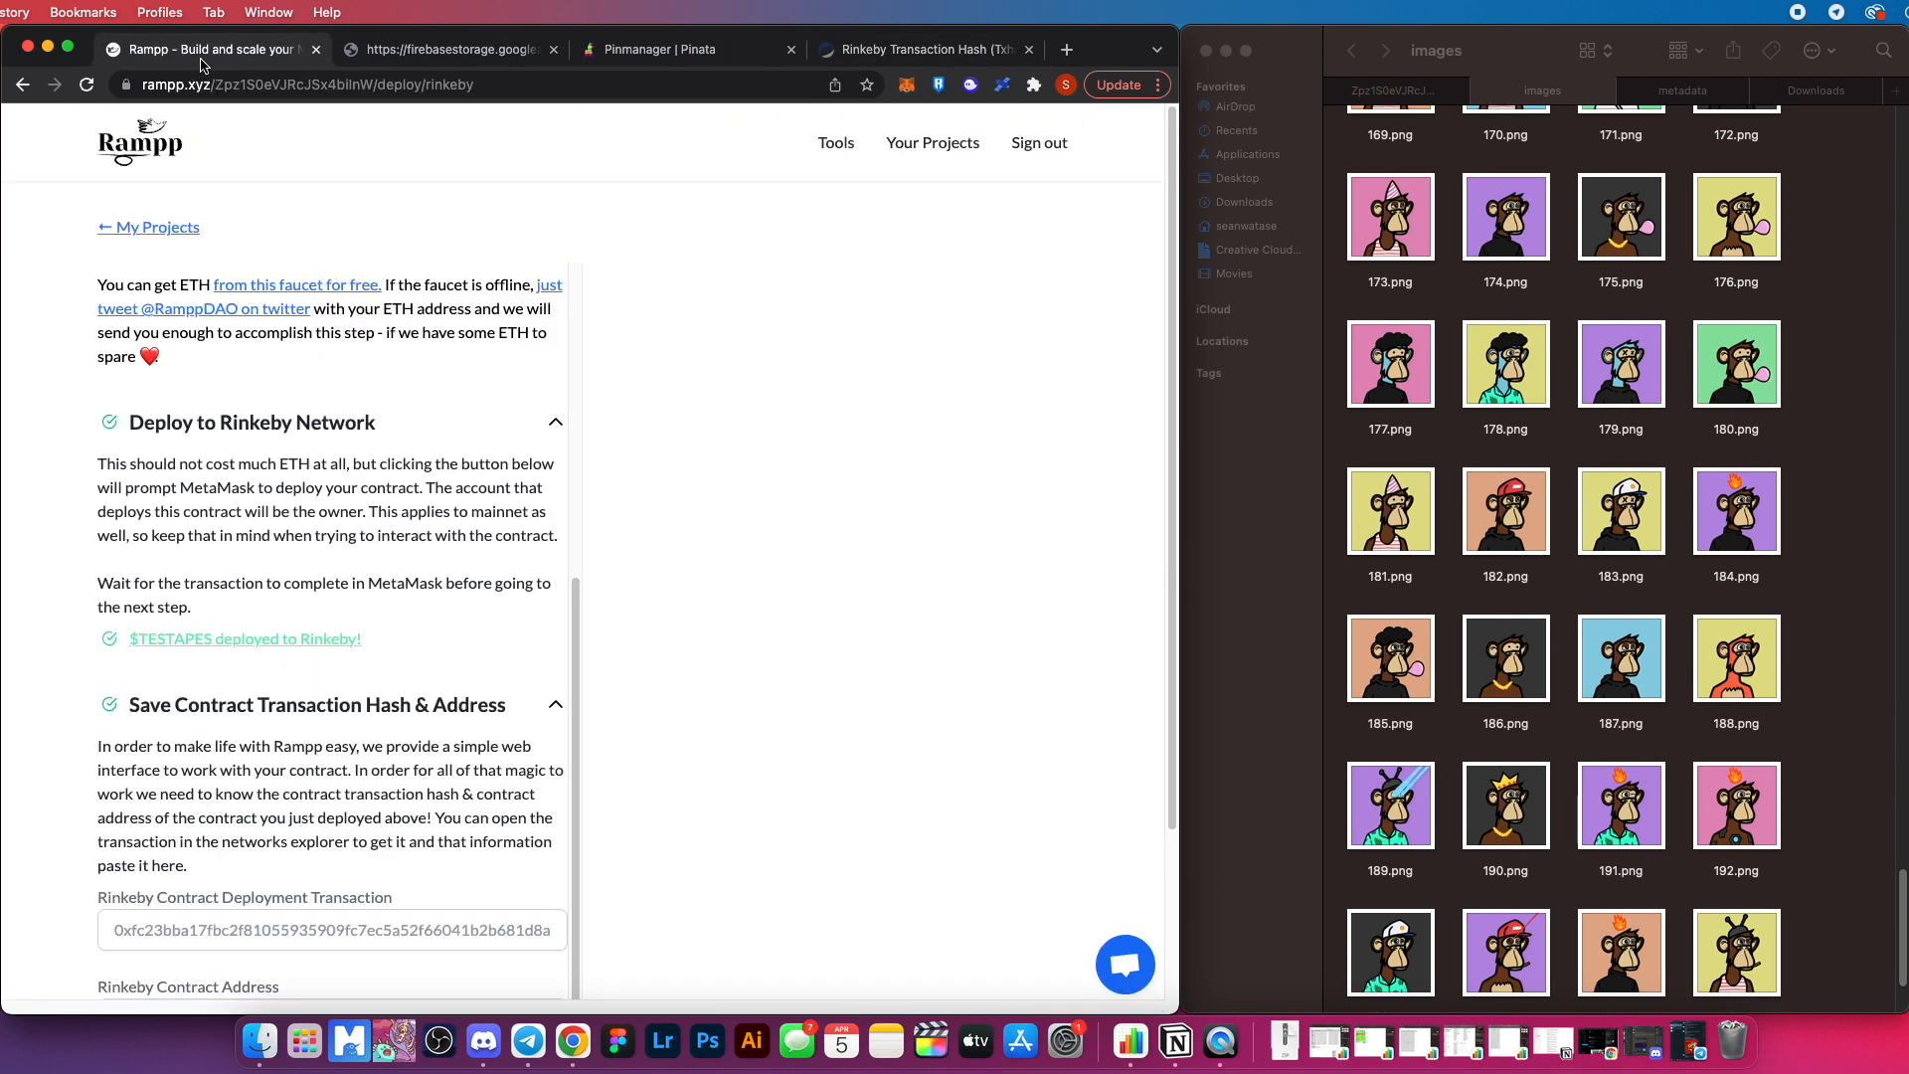
# - Paste the Etherscan transaction hash into Rampp's Rinkeby Contract Deployment Transaction field
pyautogui.scroll(-5, 313, 569)
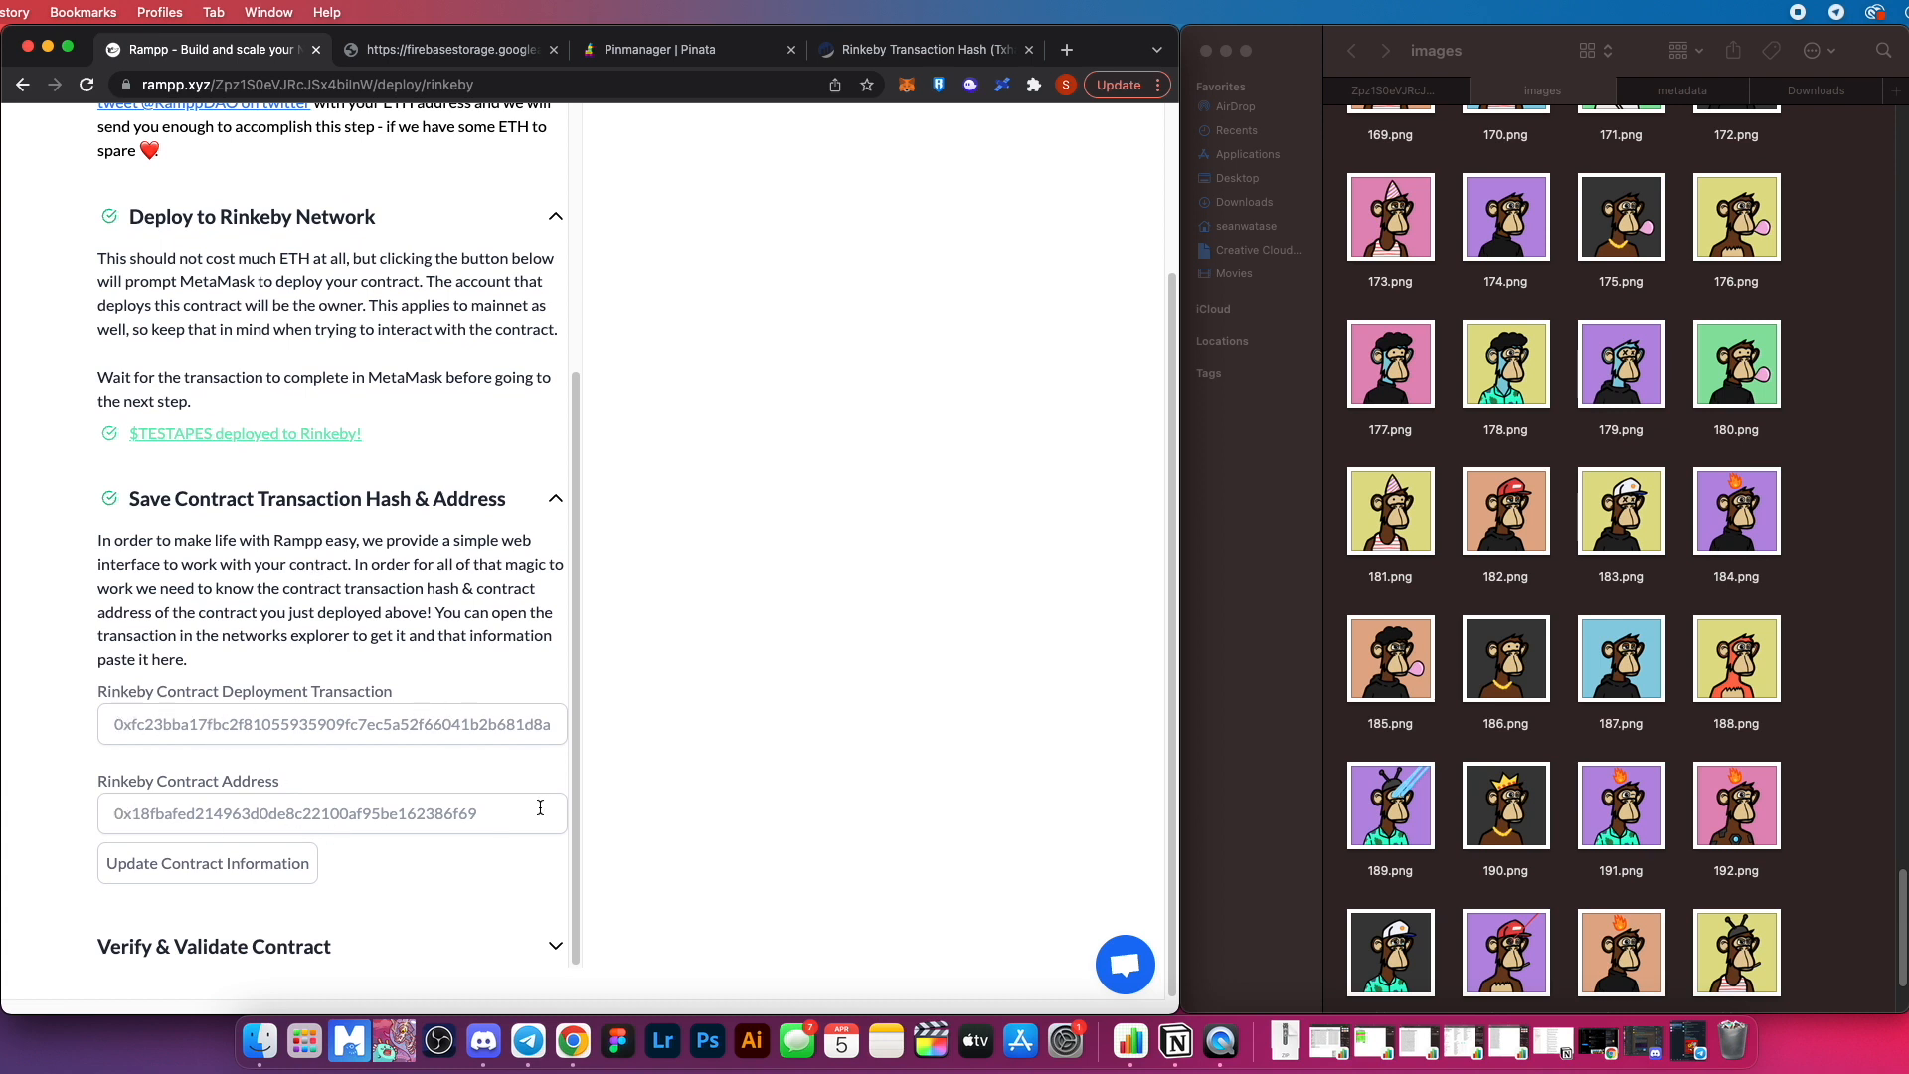
pyautogui.click(948, 50)
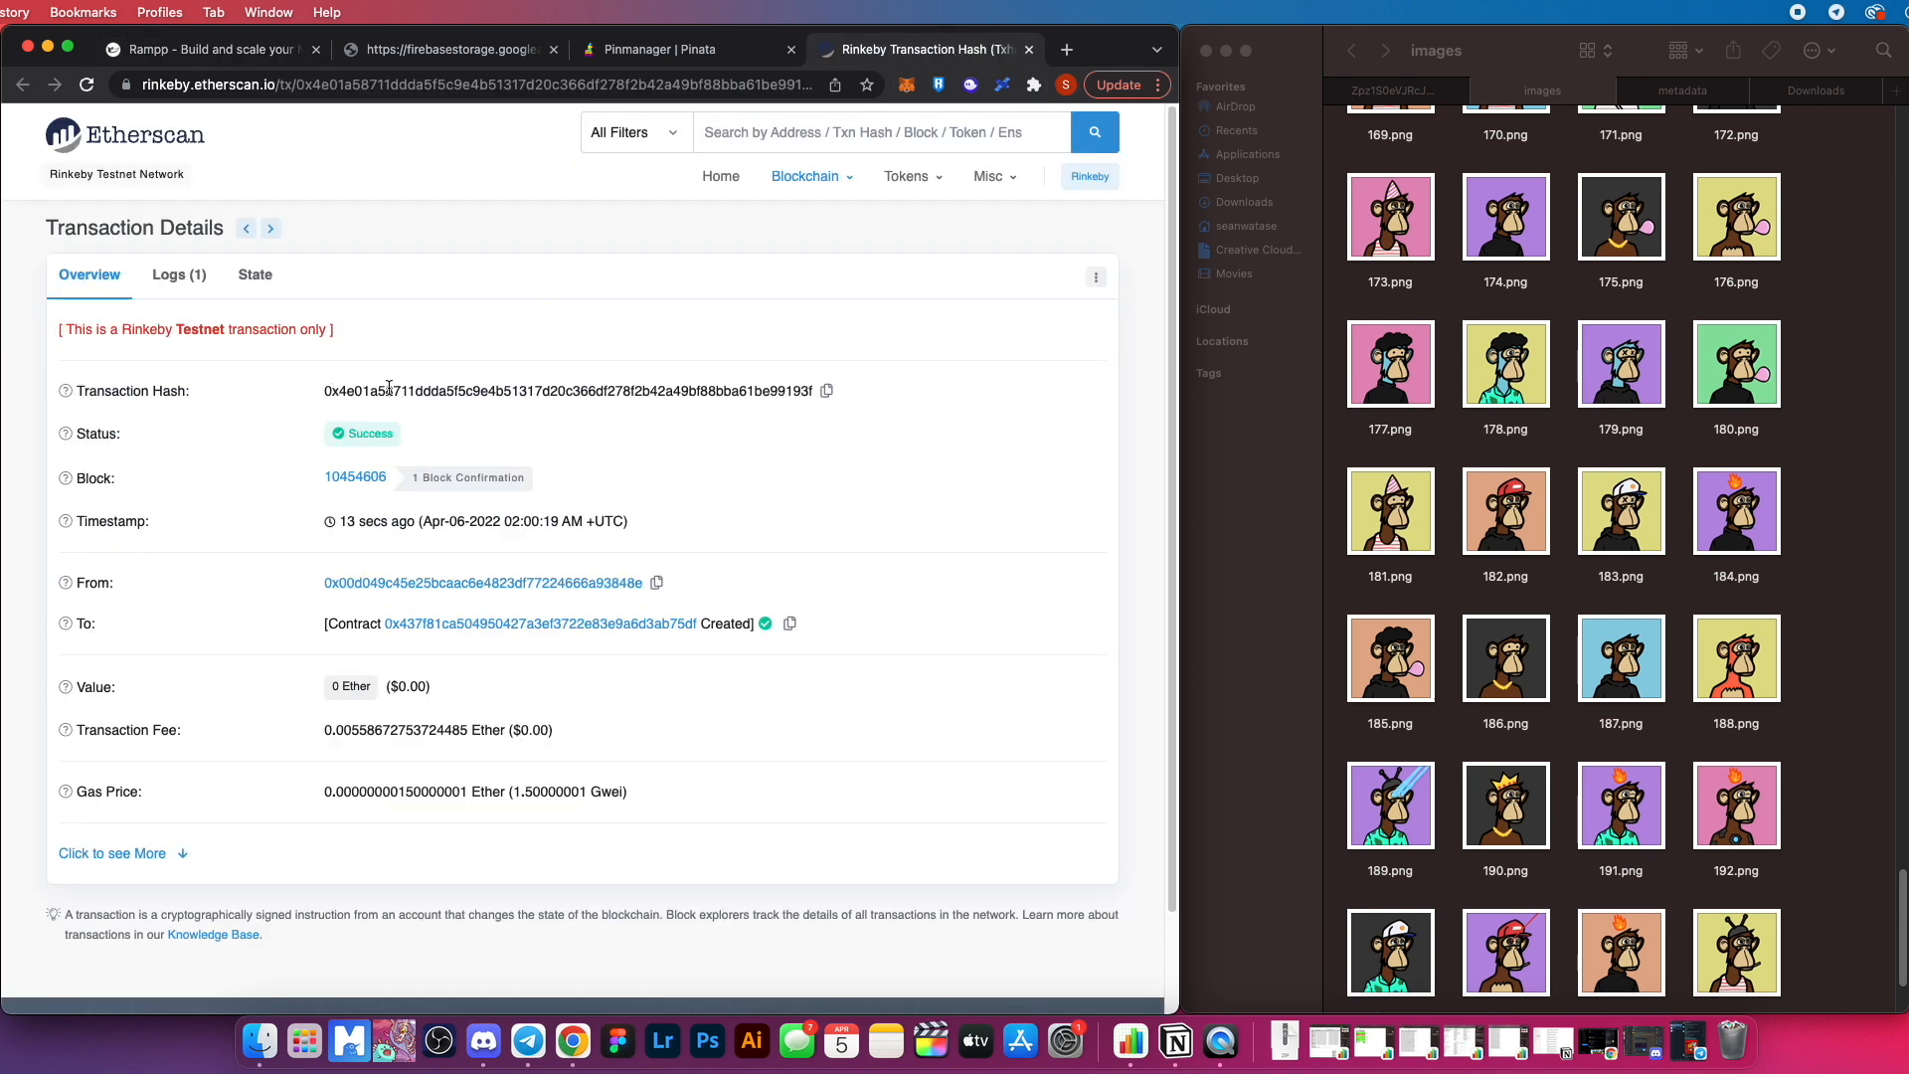
pyautogui.click(826, 390)
pyautogui.click(243, 52)
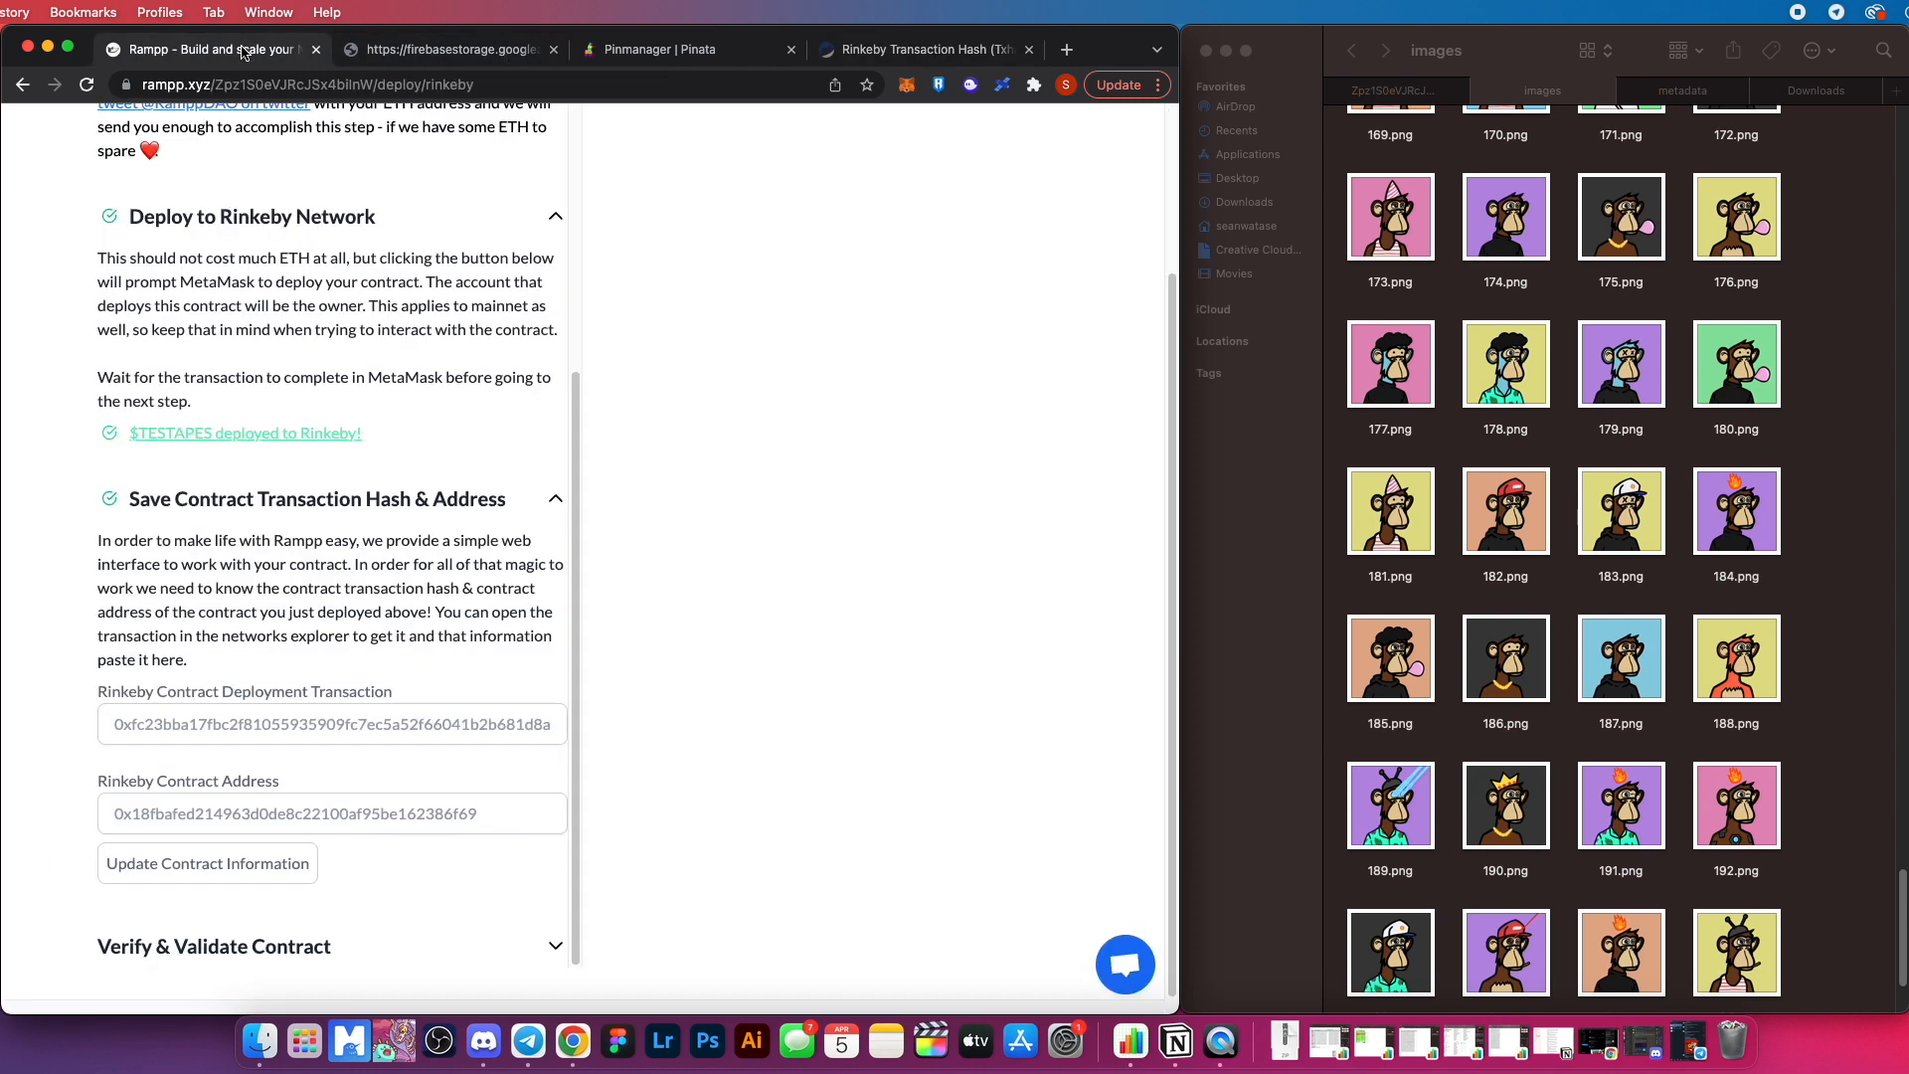
pyautogui.click(397, 720)
pyautogui.press('super+v')
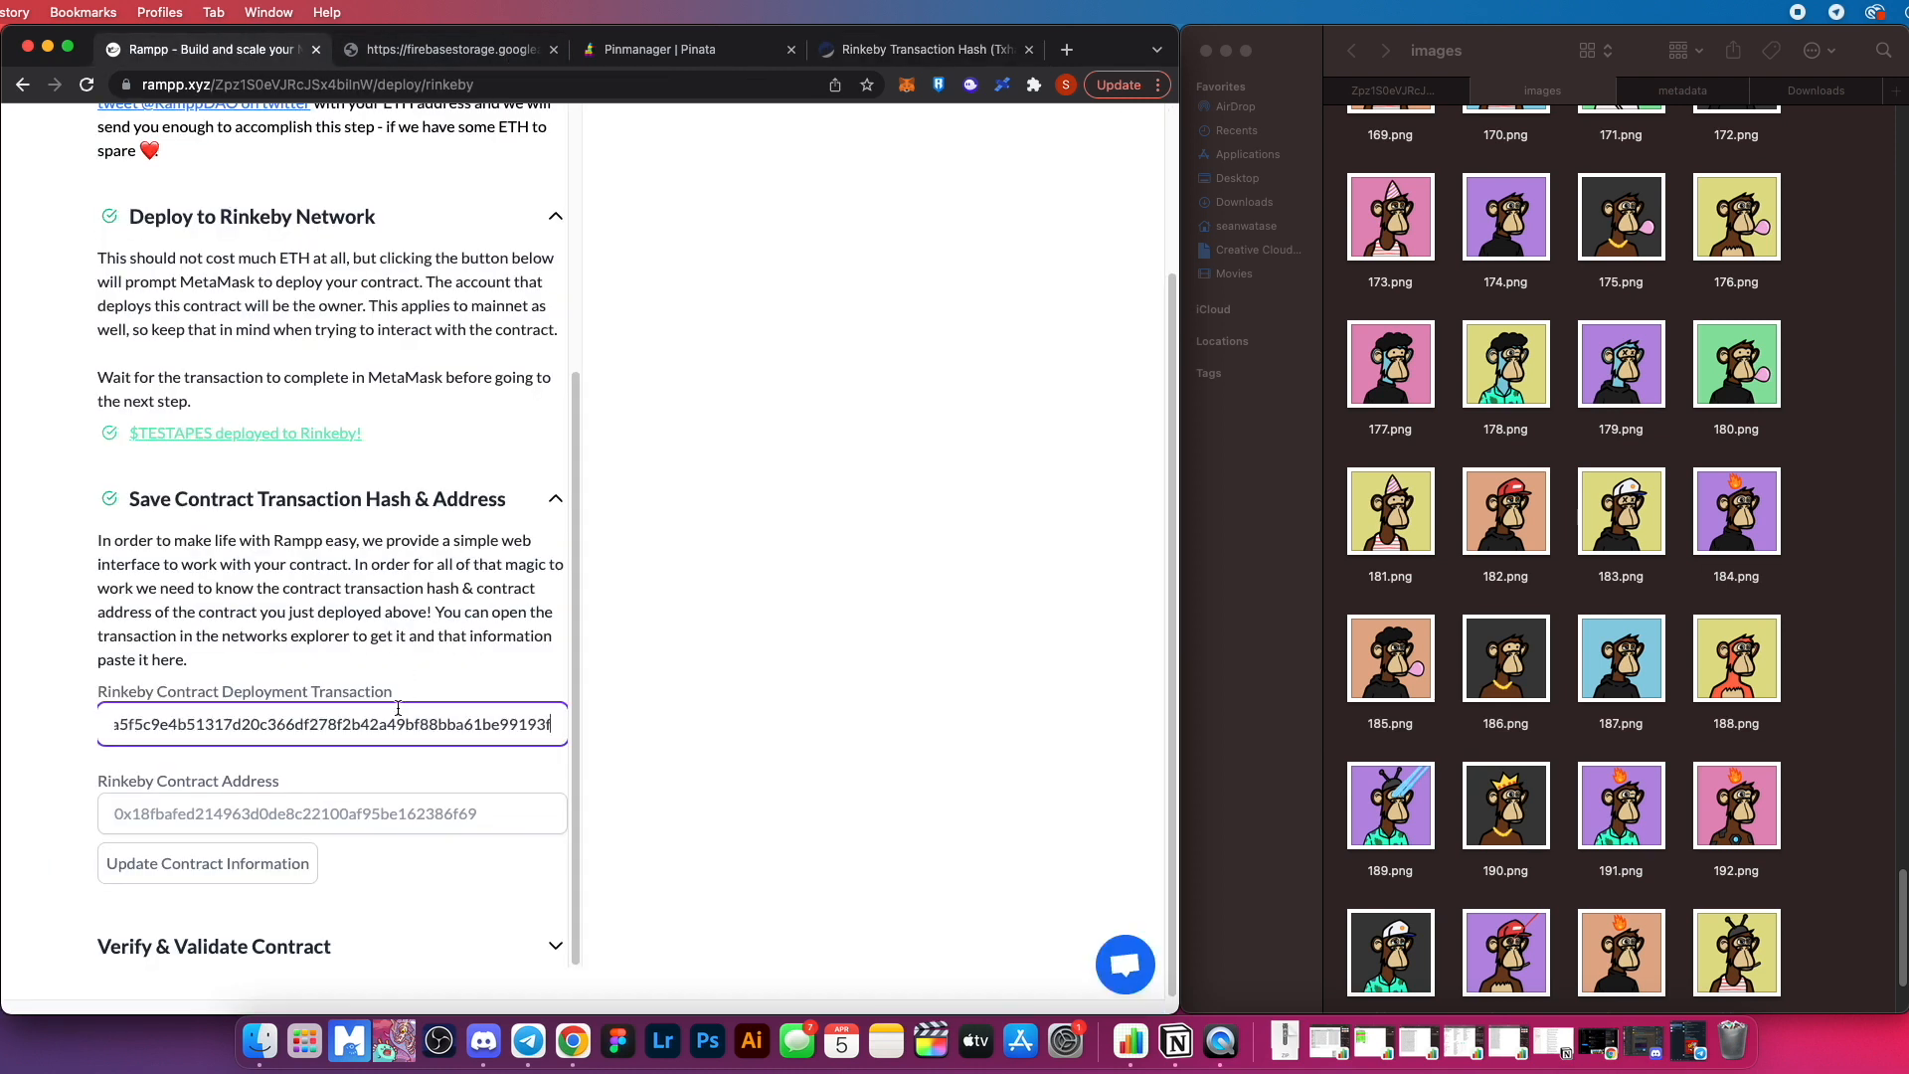
# - Paste the new contract's address into the Rinkeby Contract Address field and save both values
pyautogui.click(924, 50)
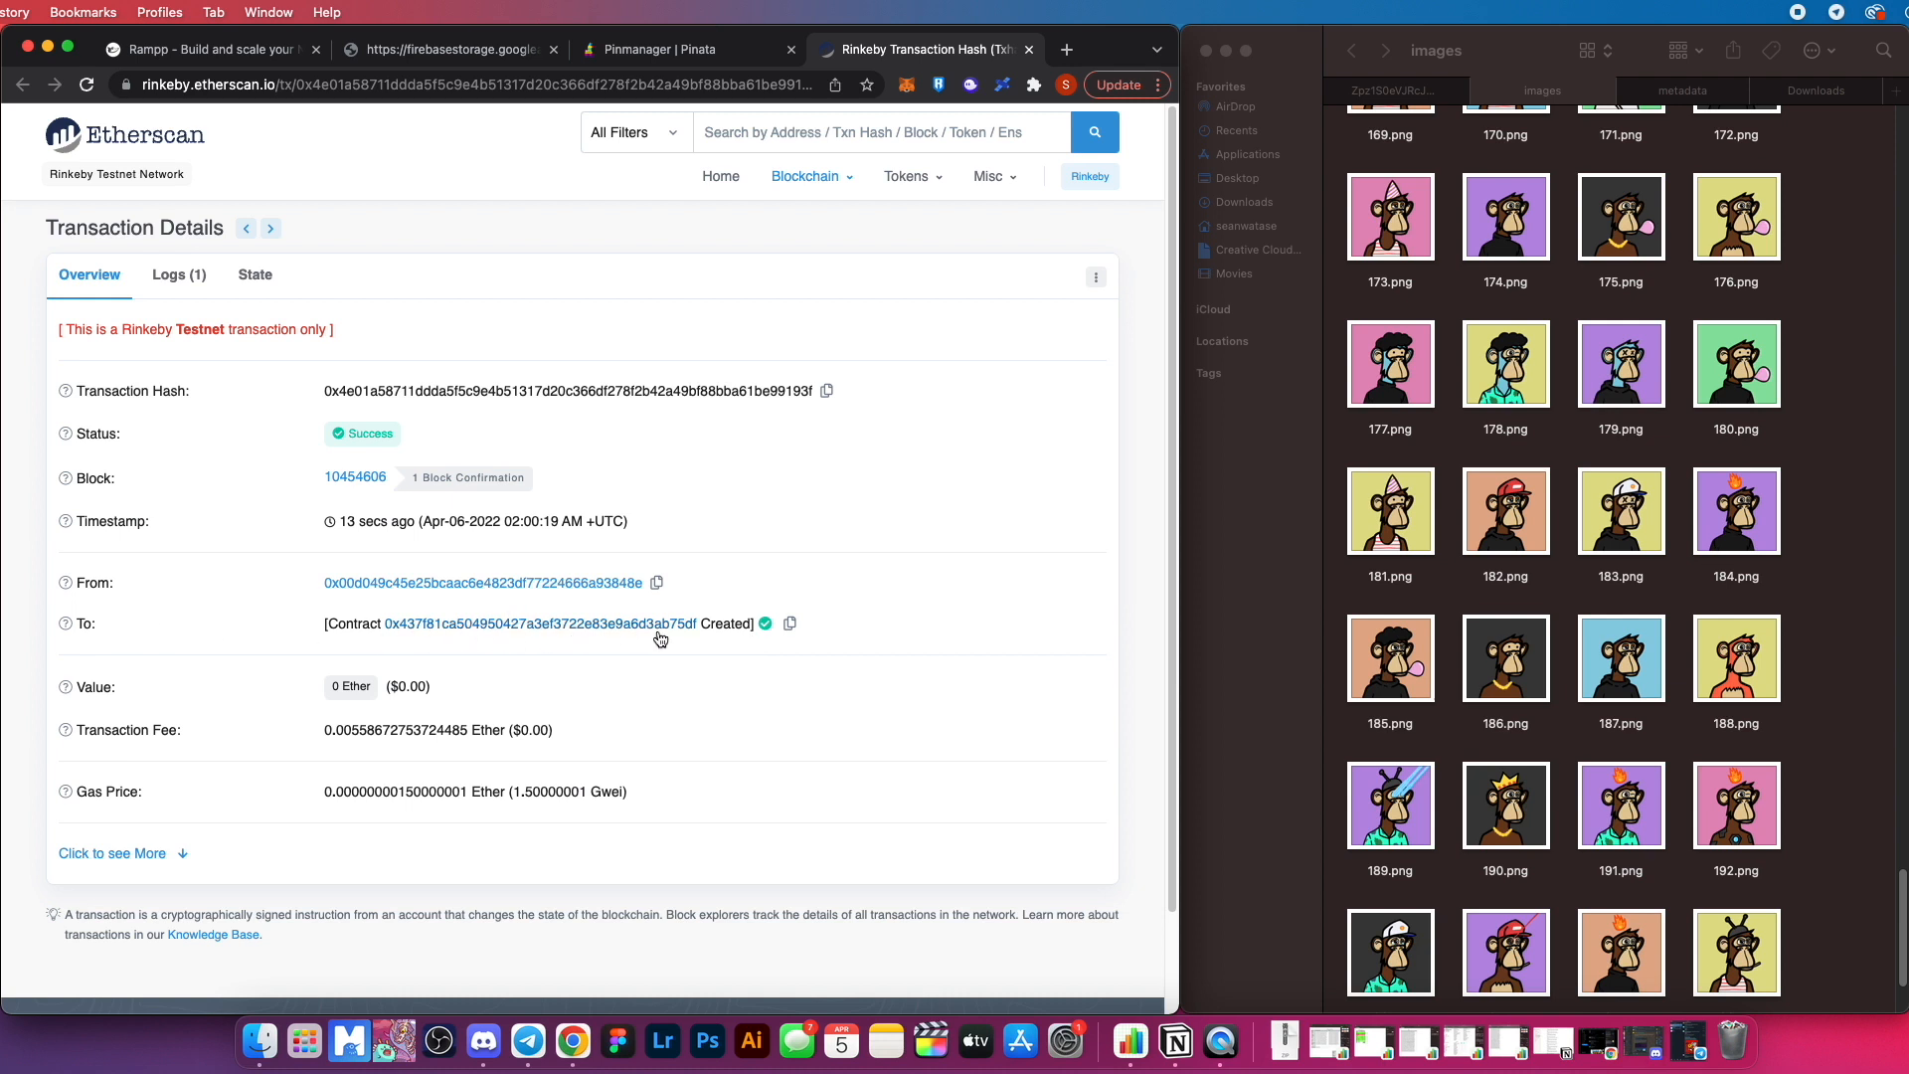
pyautogui.click(790, 624)
pyautogui.click(214, 49)
pyautogui.click(443, 813)
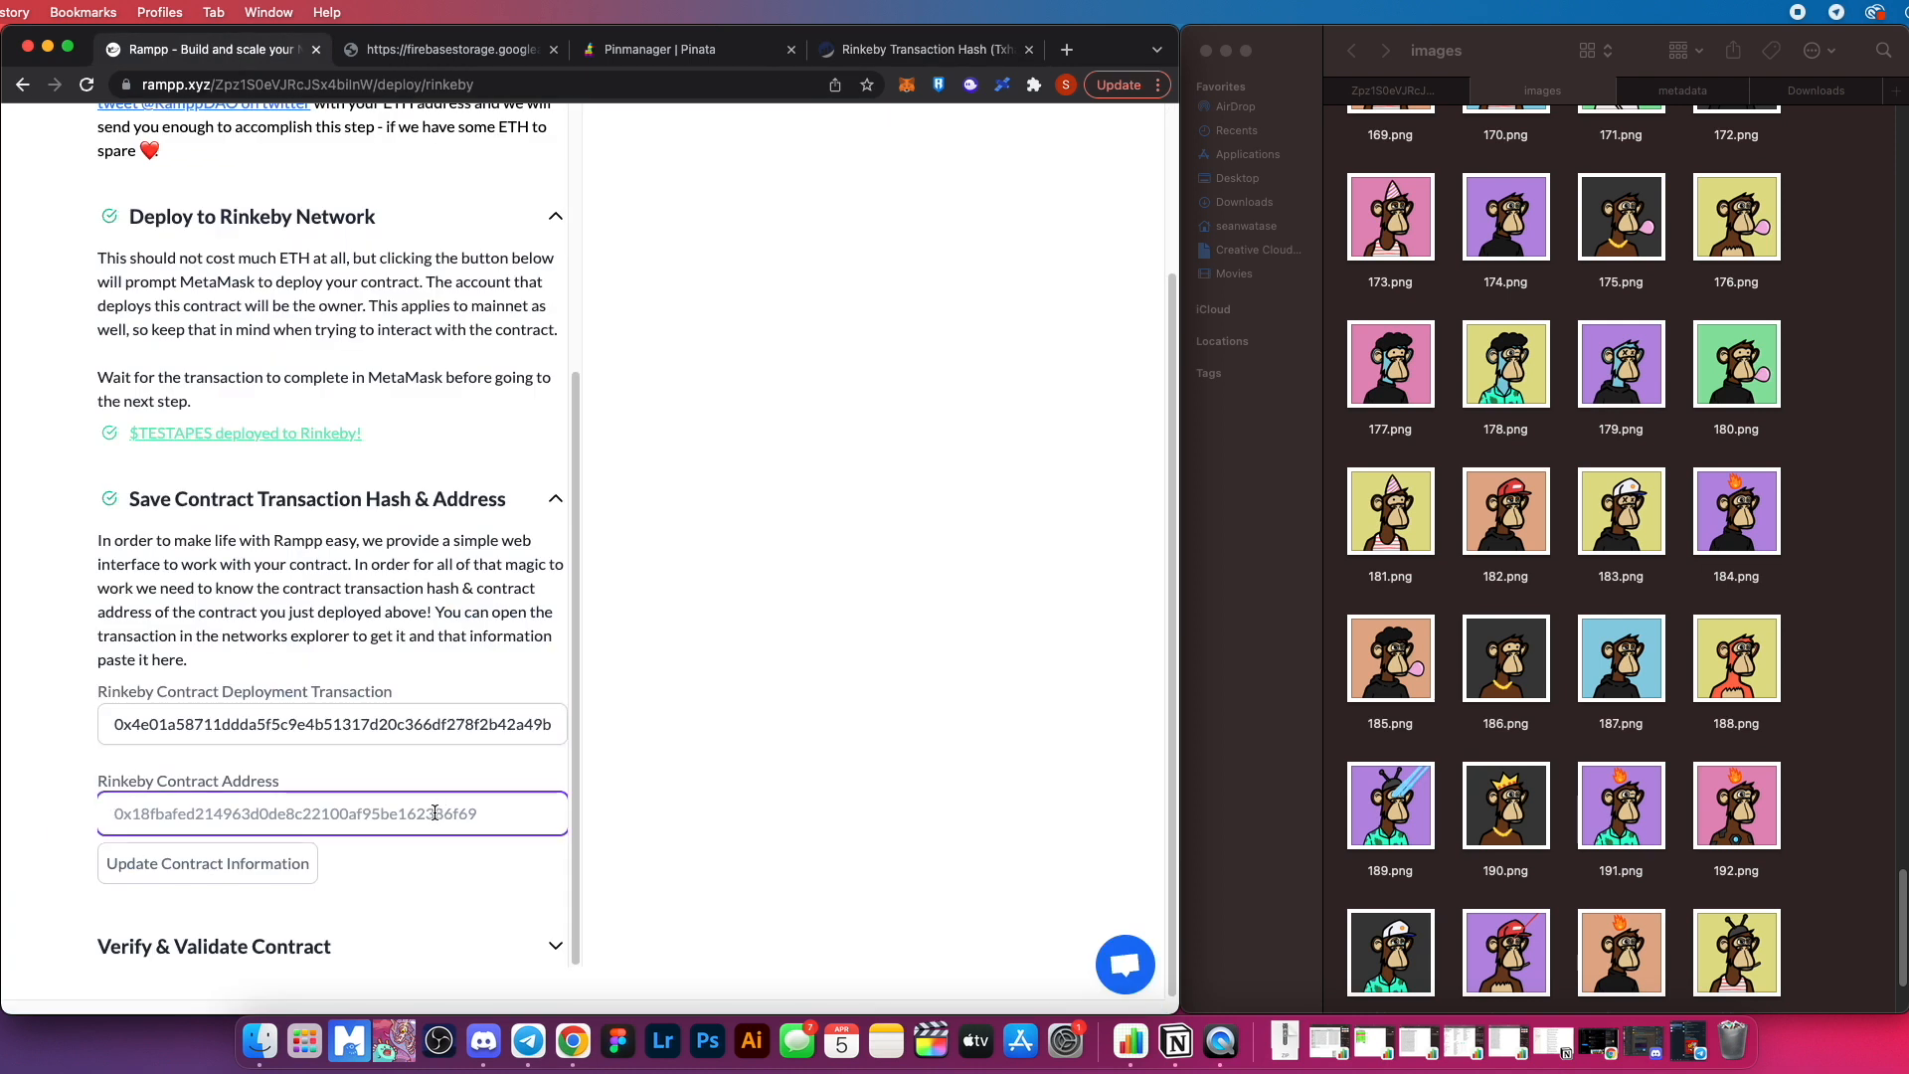
pyautogui.press('super+v')
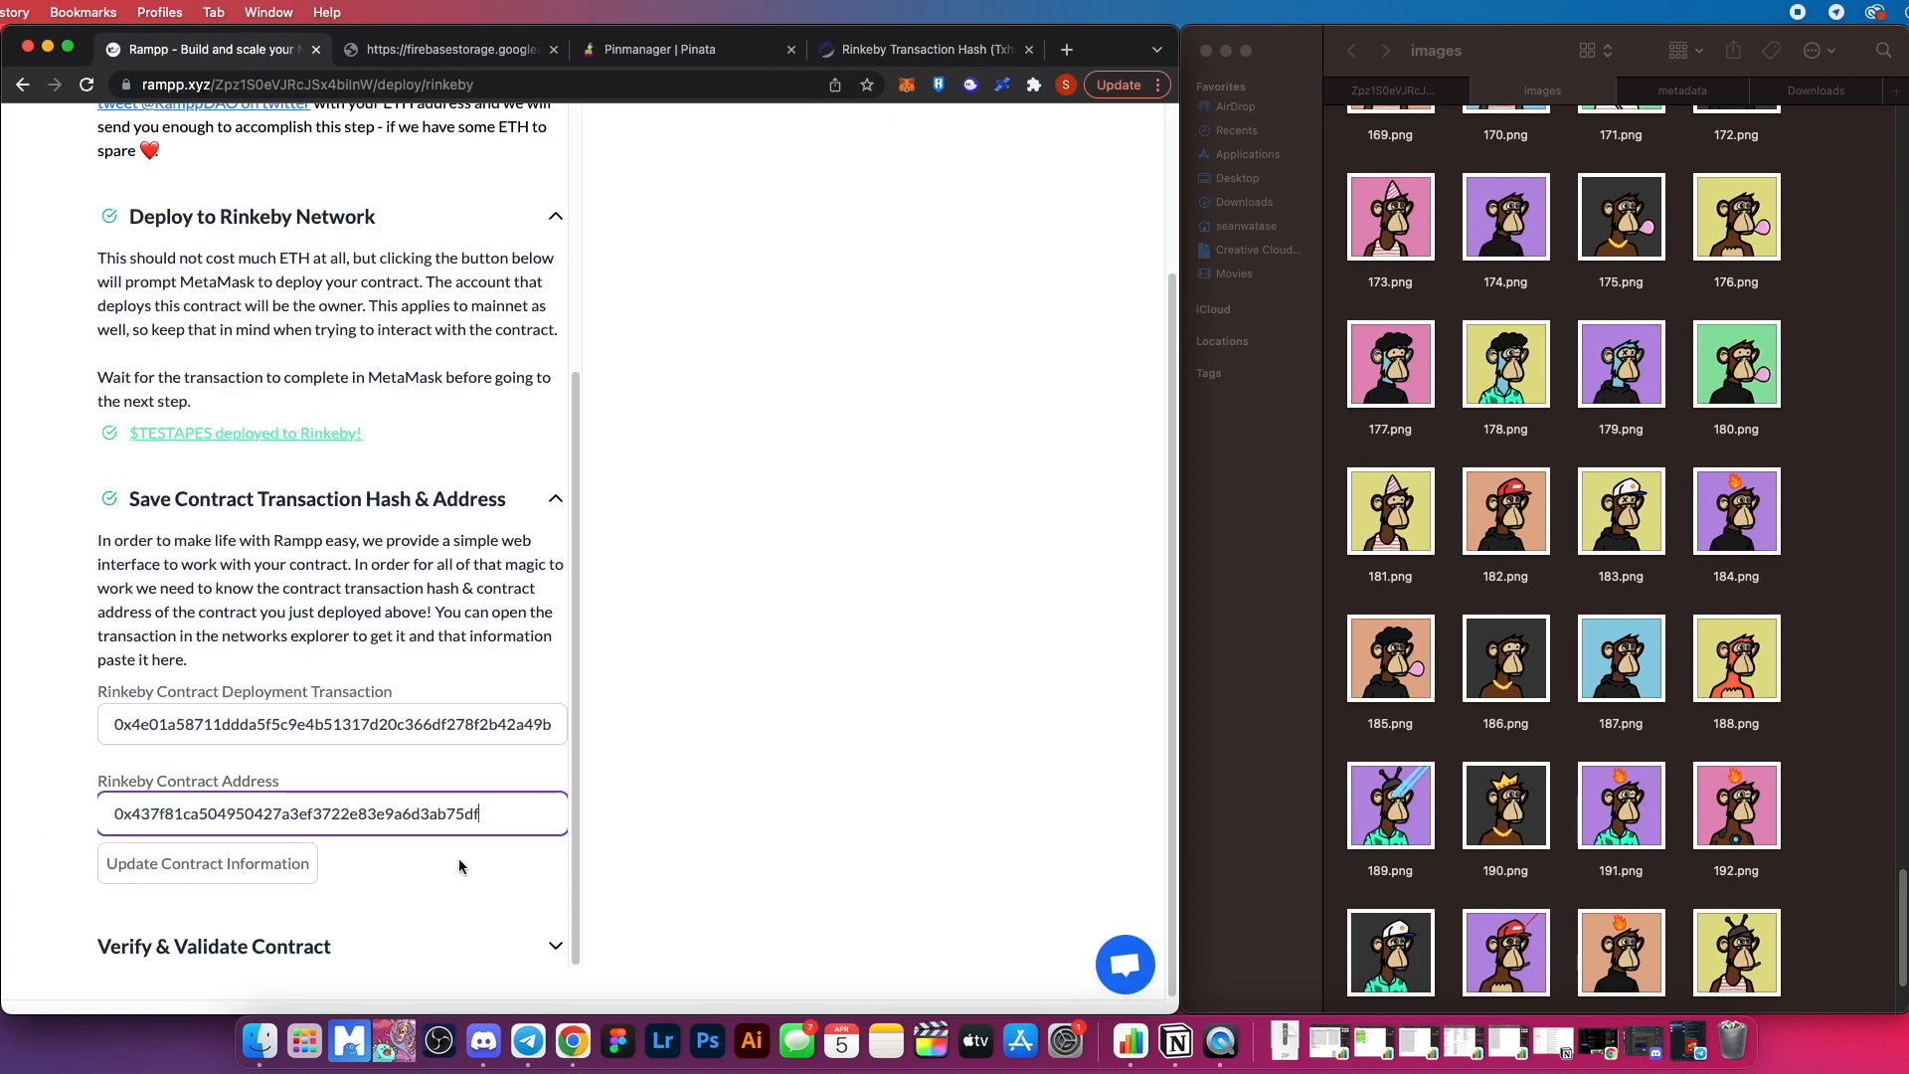
pyautogui.click(267, 879)
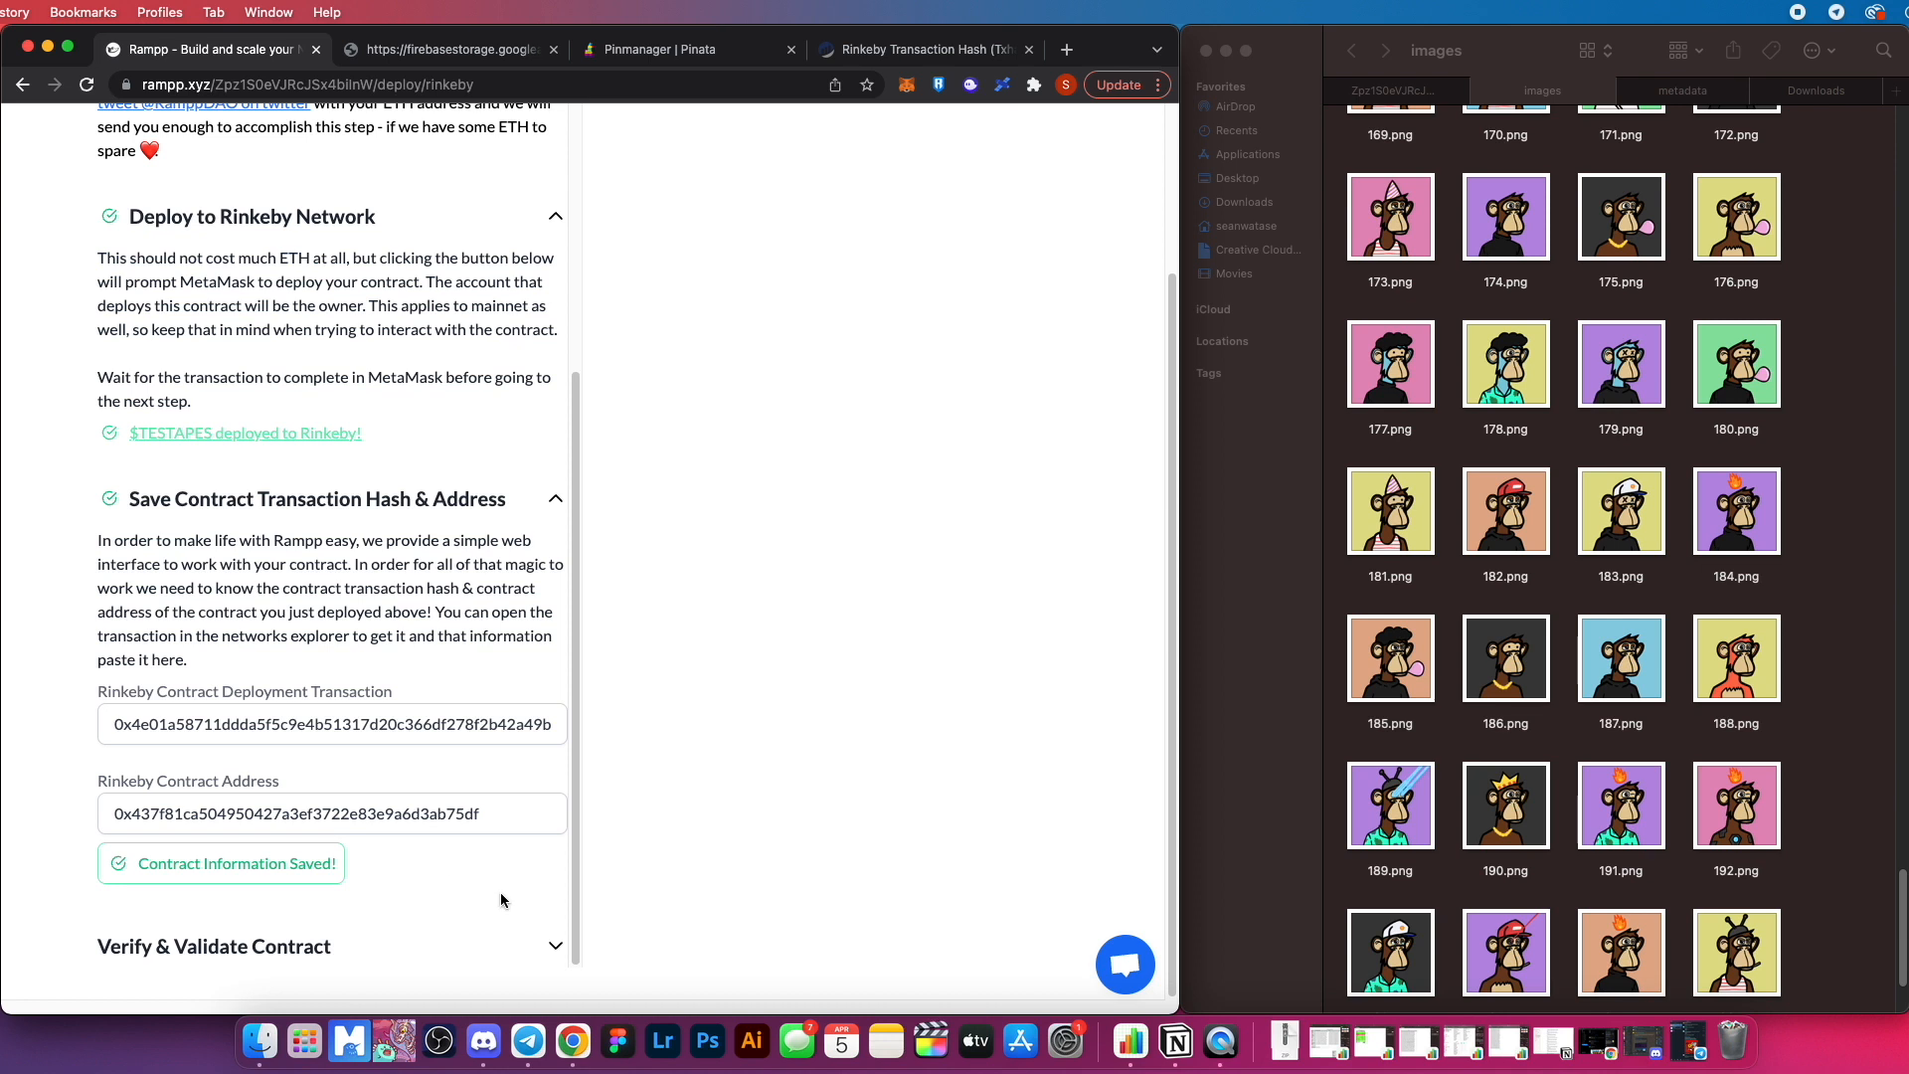
# - Review the Verify & Validate Contract section, then return to the Etherscan transaction tab
pyautogui.click(502, 946)
pyautogui.scroll(-6, 508, 857)
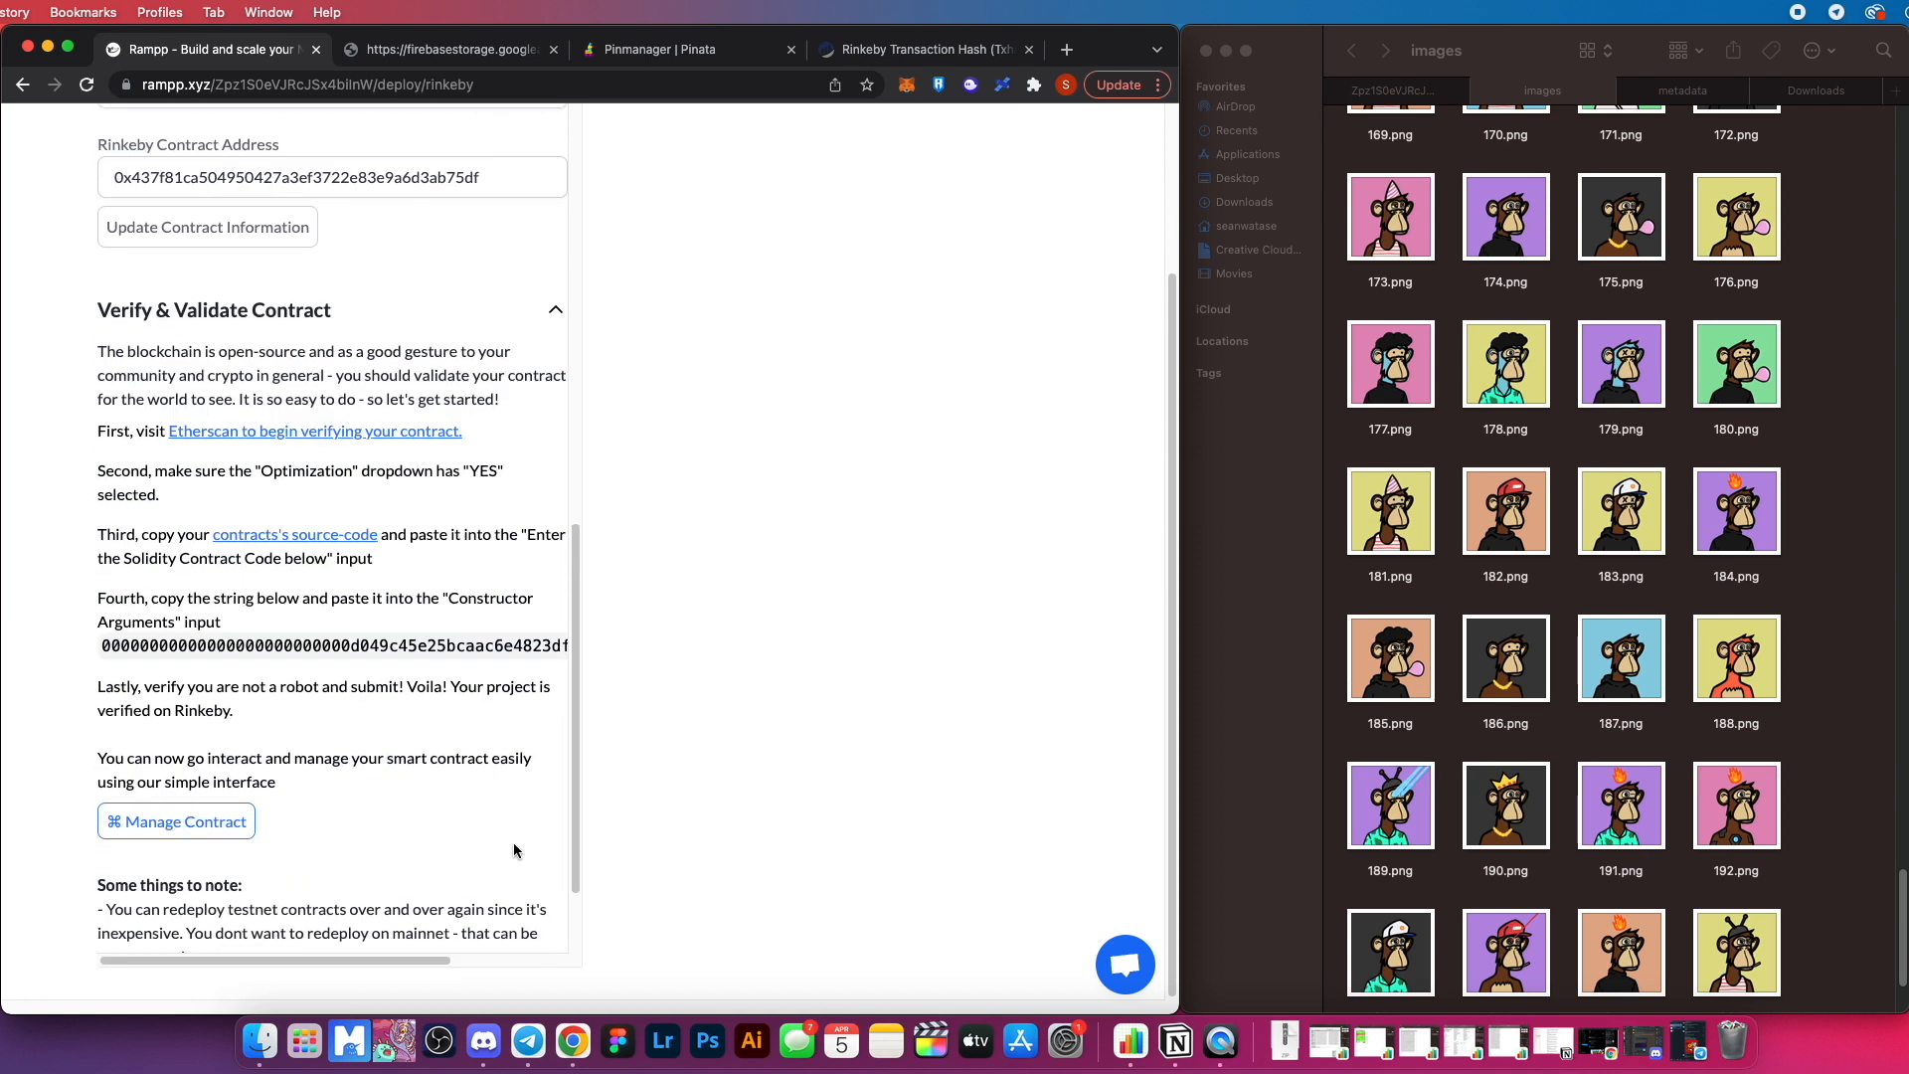
pyautogui.scroll(3, 358, 553)
pyautogui.click(359, 568)
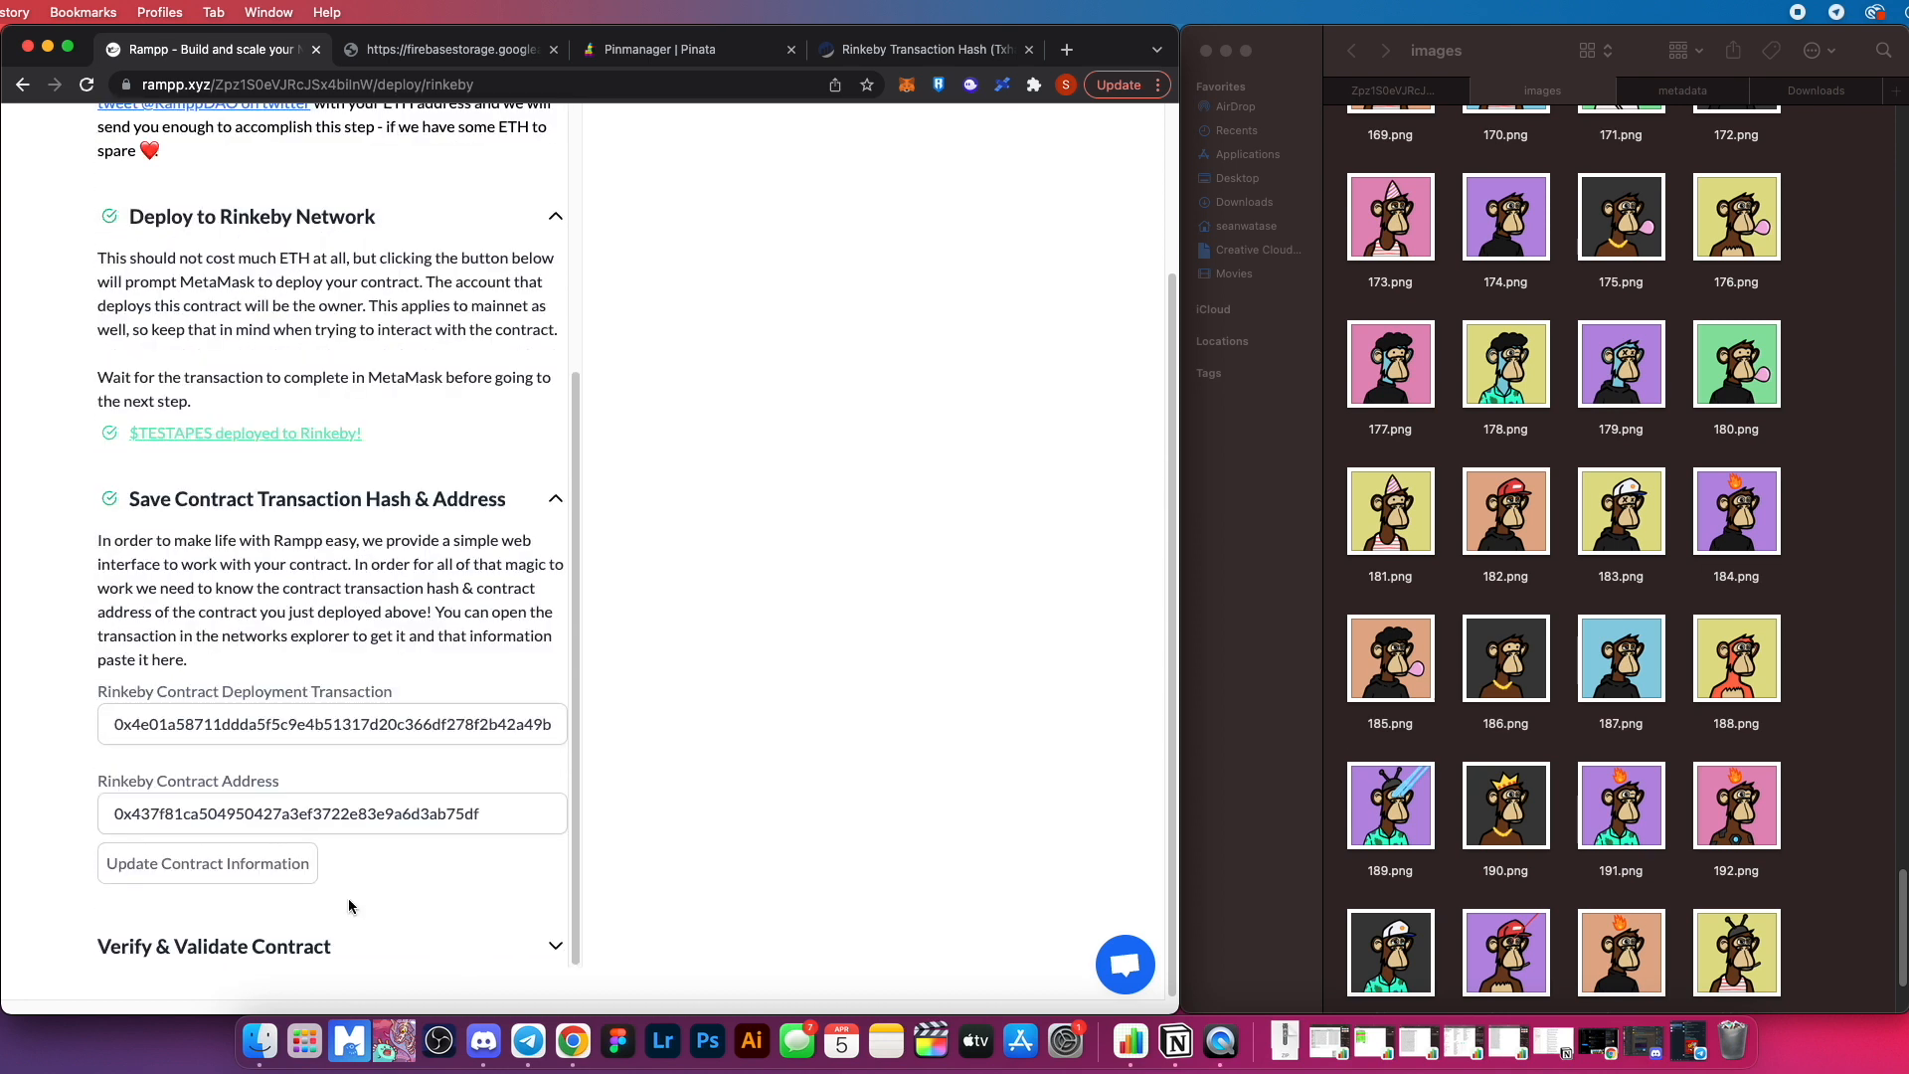
pyautogui.click(290, 939)
pyautogui.scroll(-8, 396, 767)
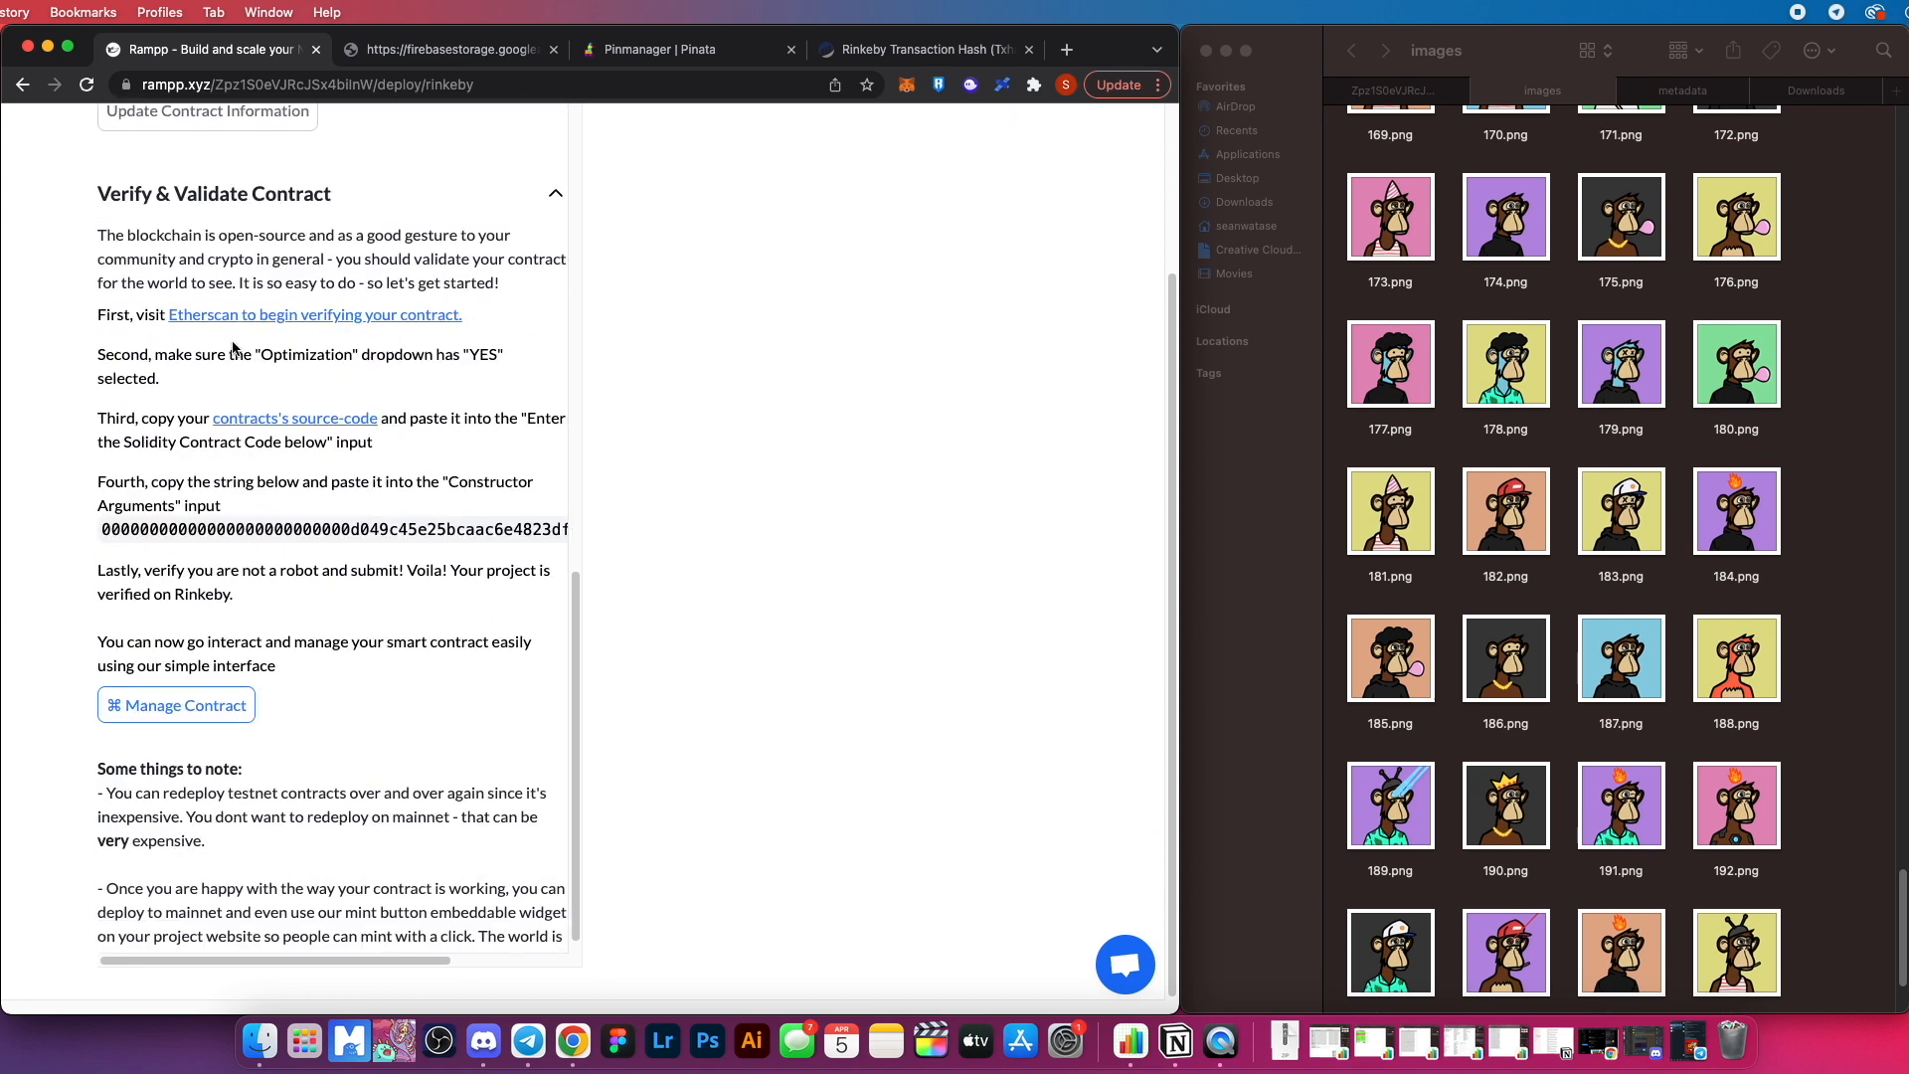
pyautogui.scroll(2, 298, 816)
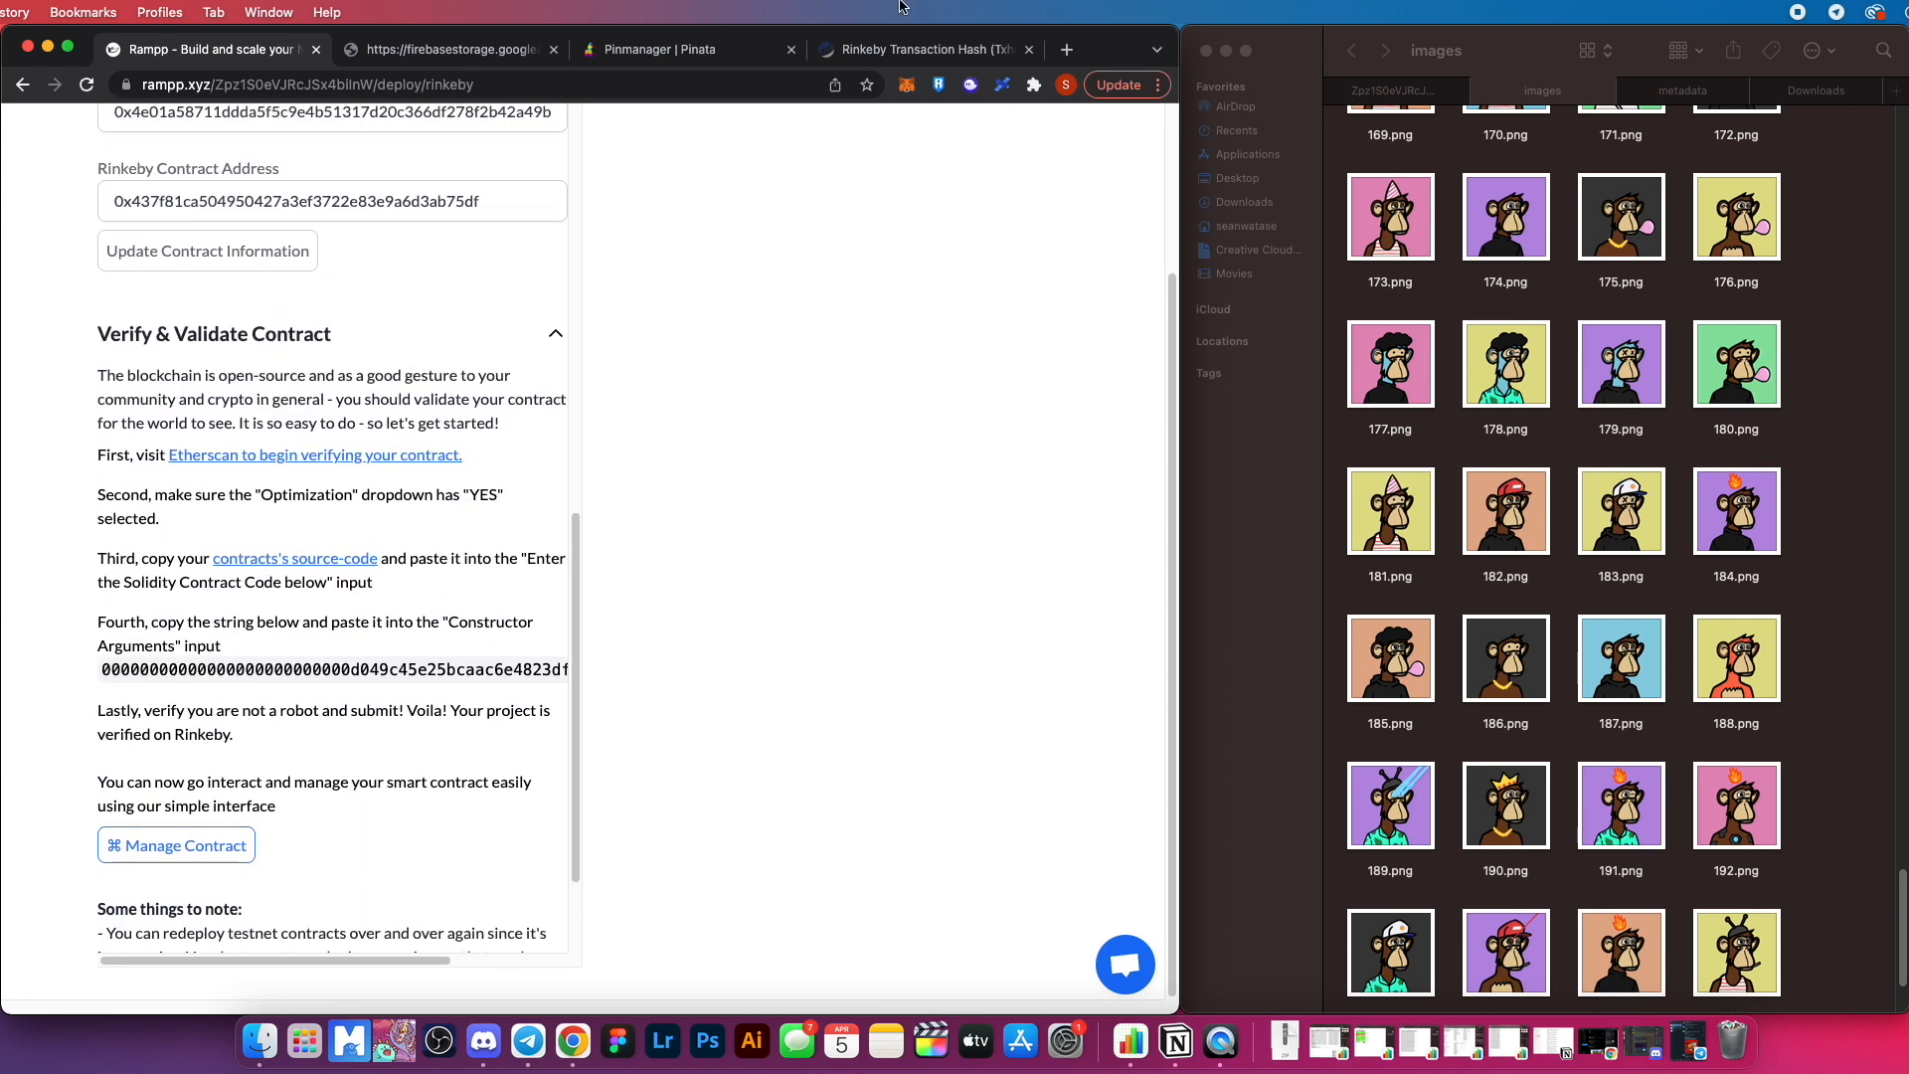
pyautogui.click(892, 49)
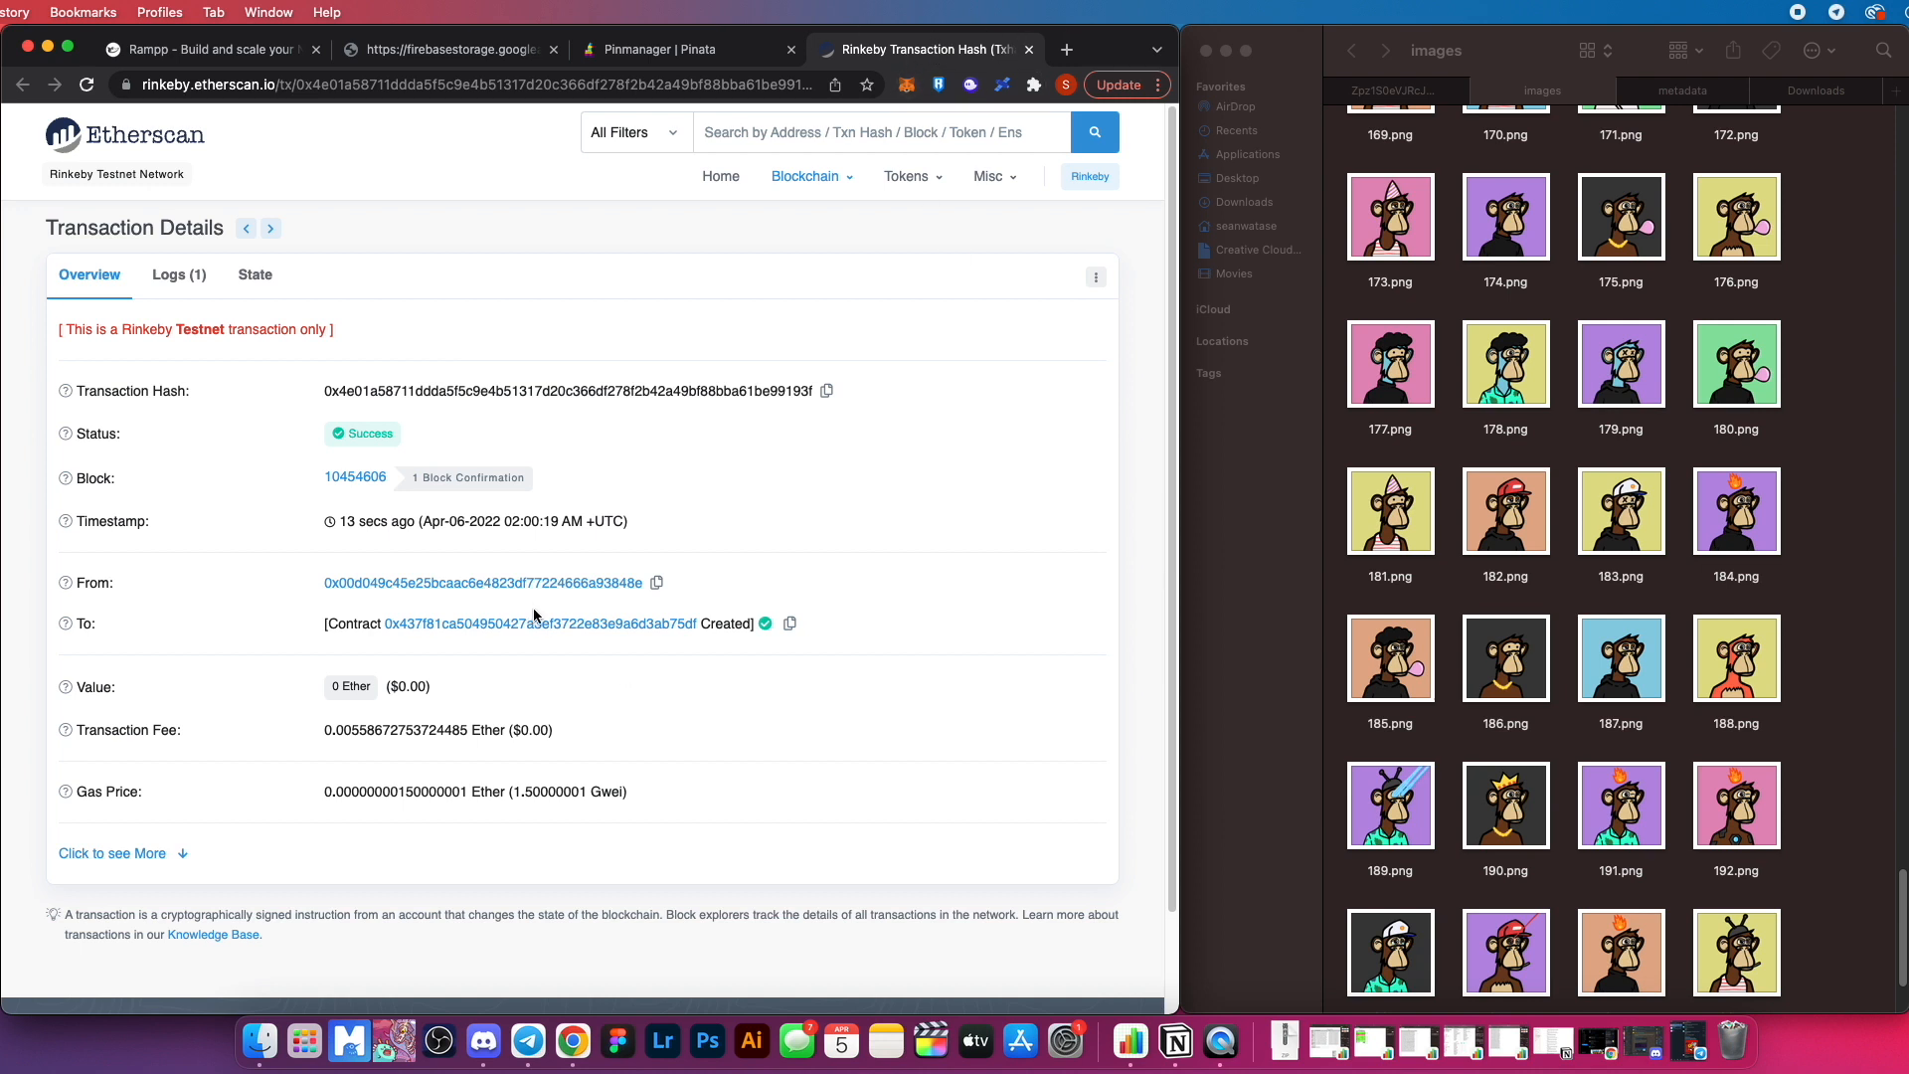
# - Reload the transaction and open the created contract's Contract tab showing its unverified bytecode
pyautogui.press('super+r')
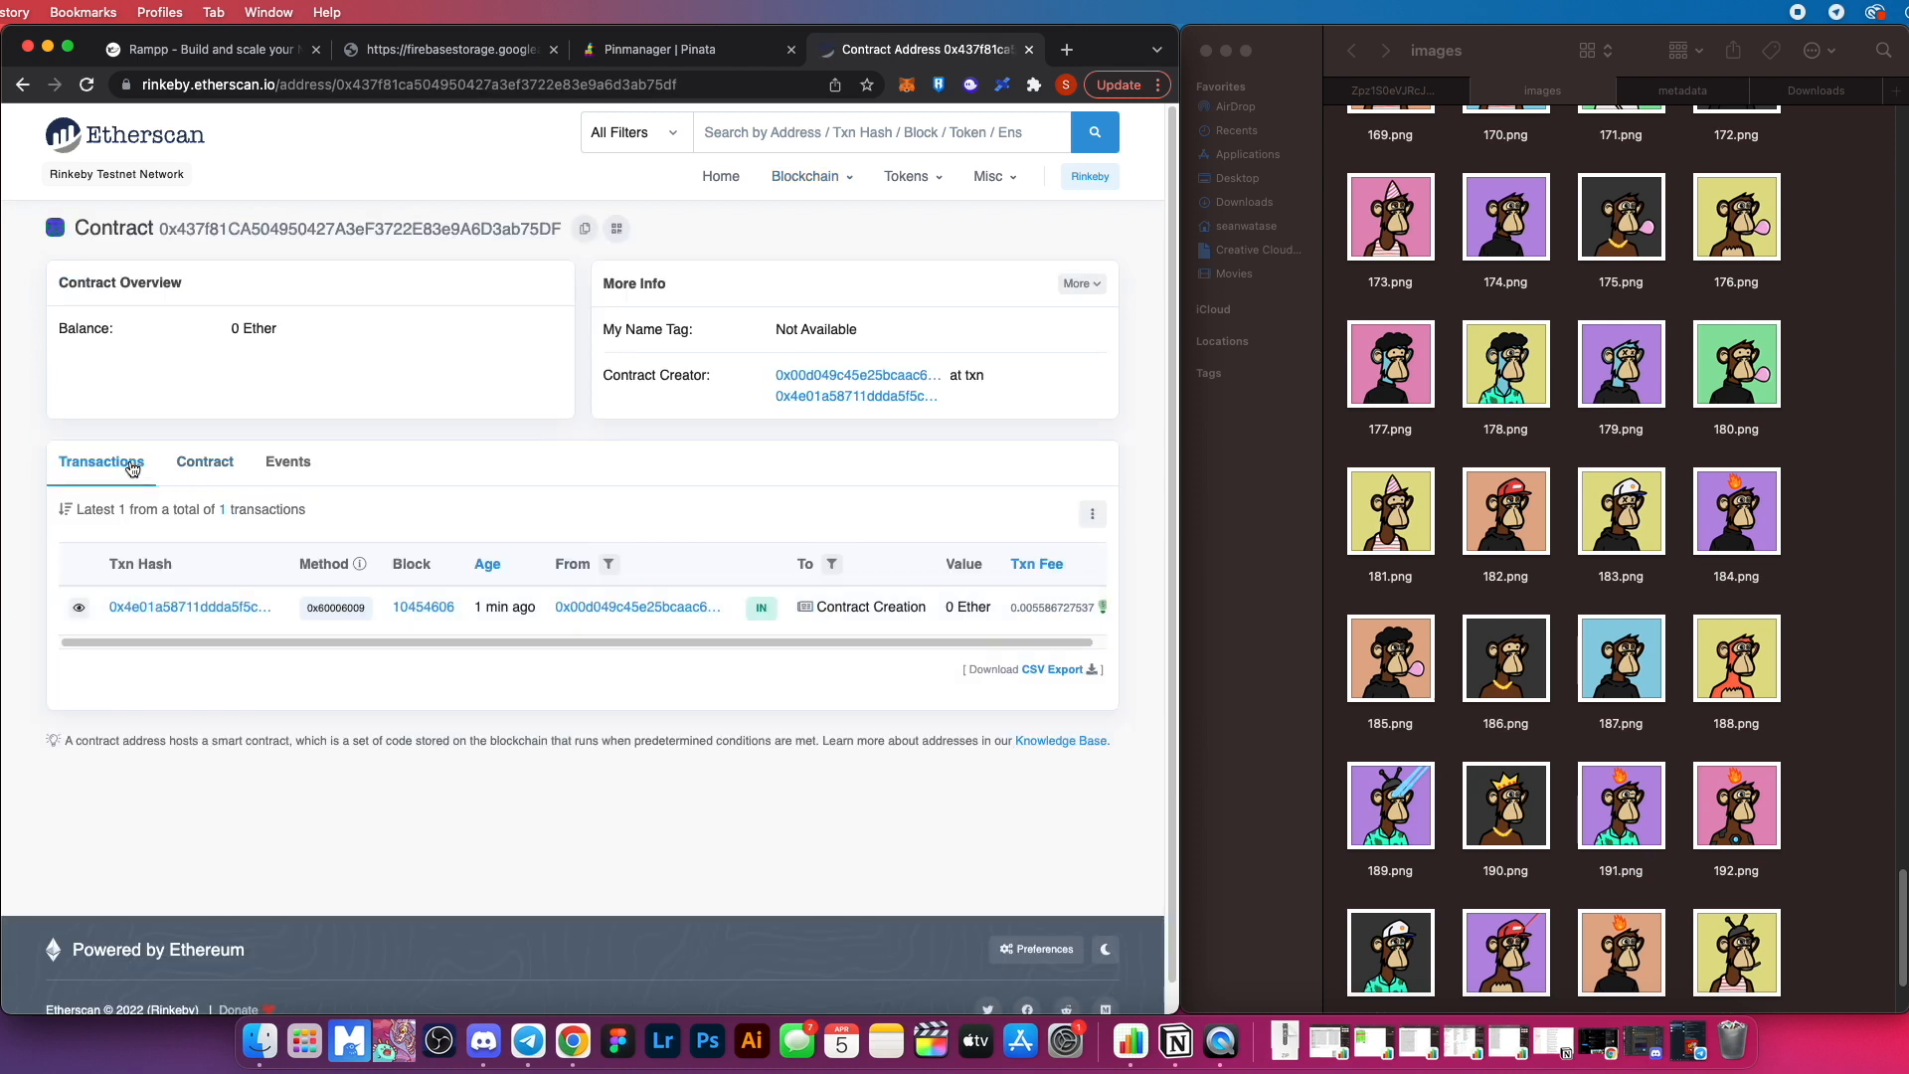
pyautogui.click(195, 468)
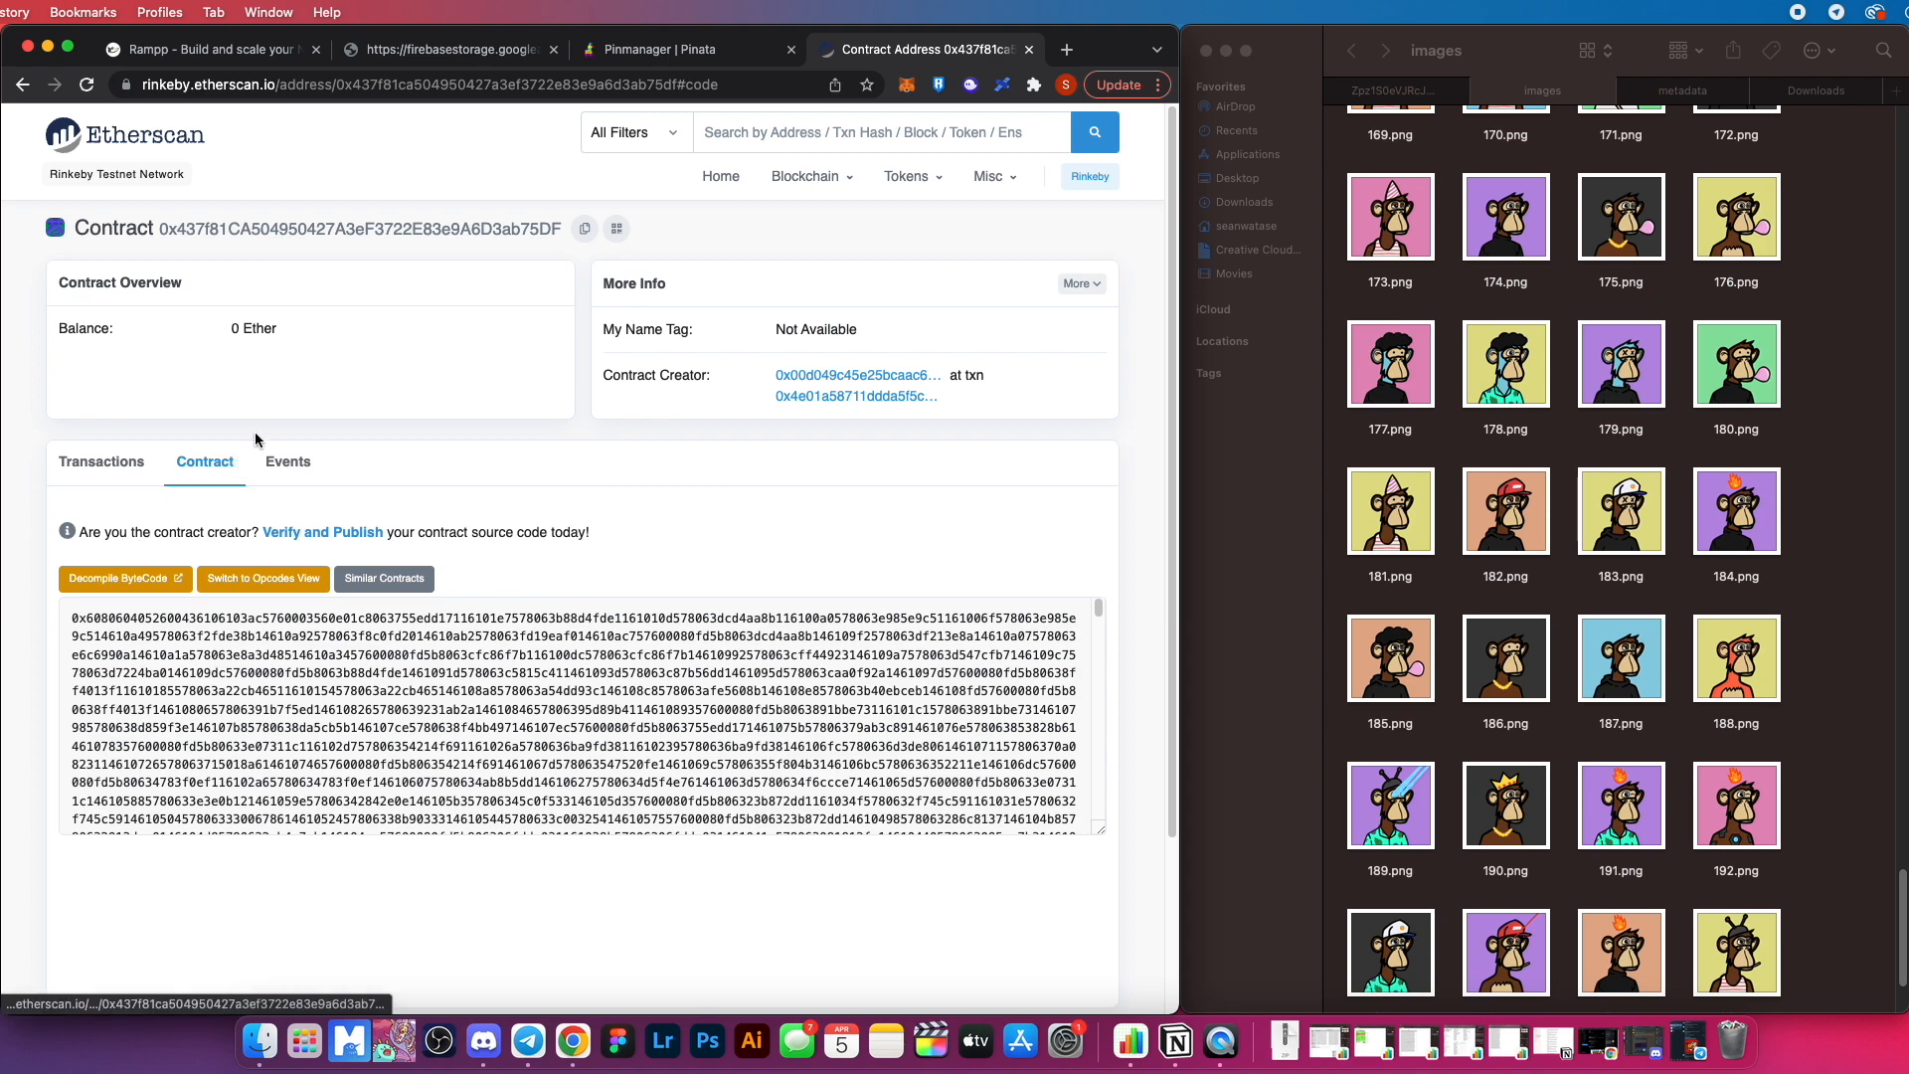
pyautogui.scroll(-15, 537, 735)
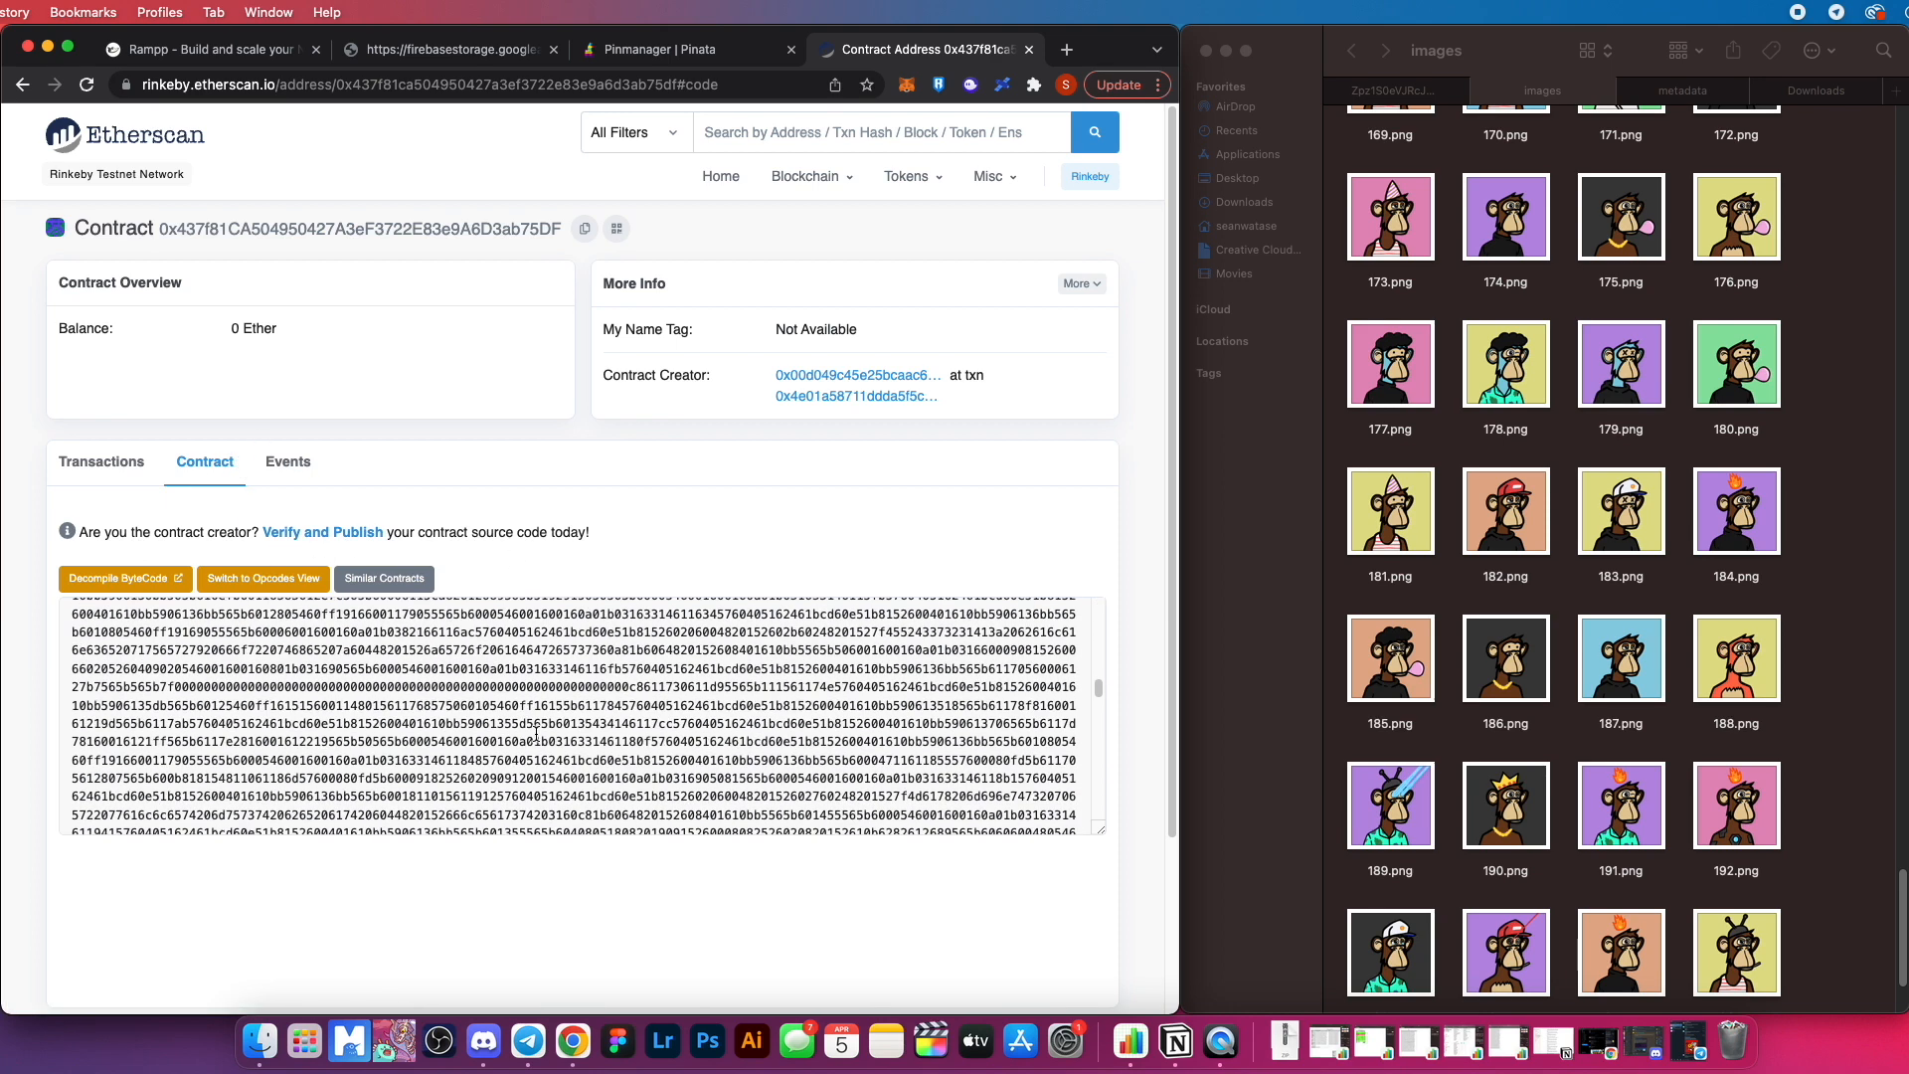
pyautogui.scroll(15, 537, 736)
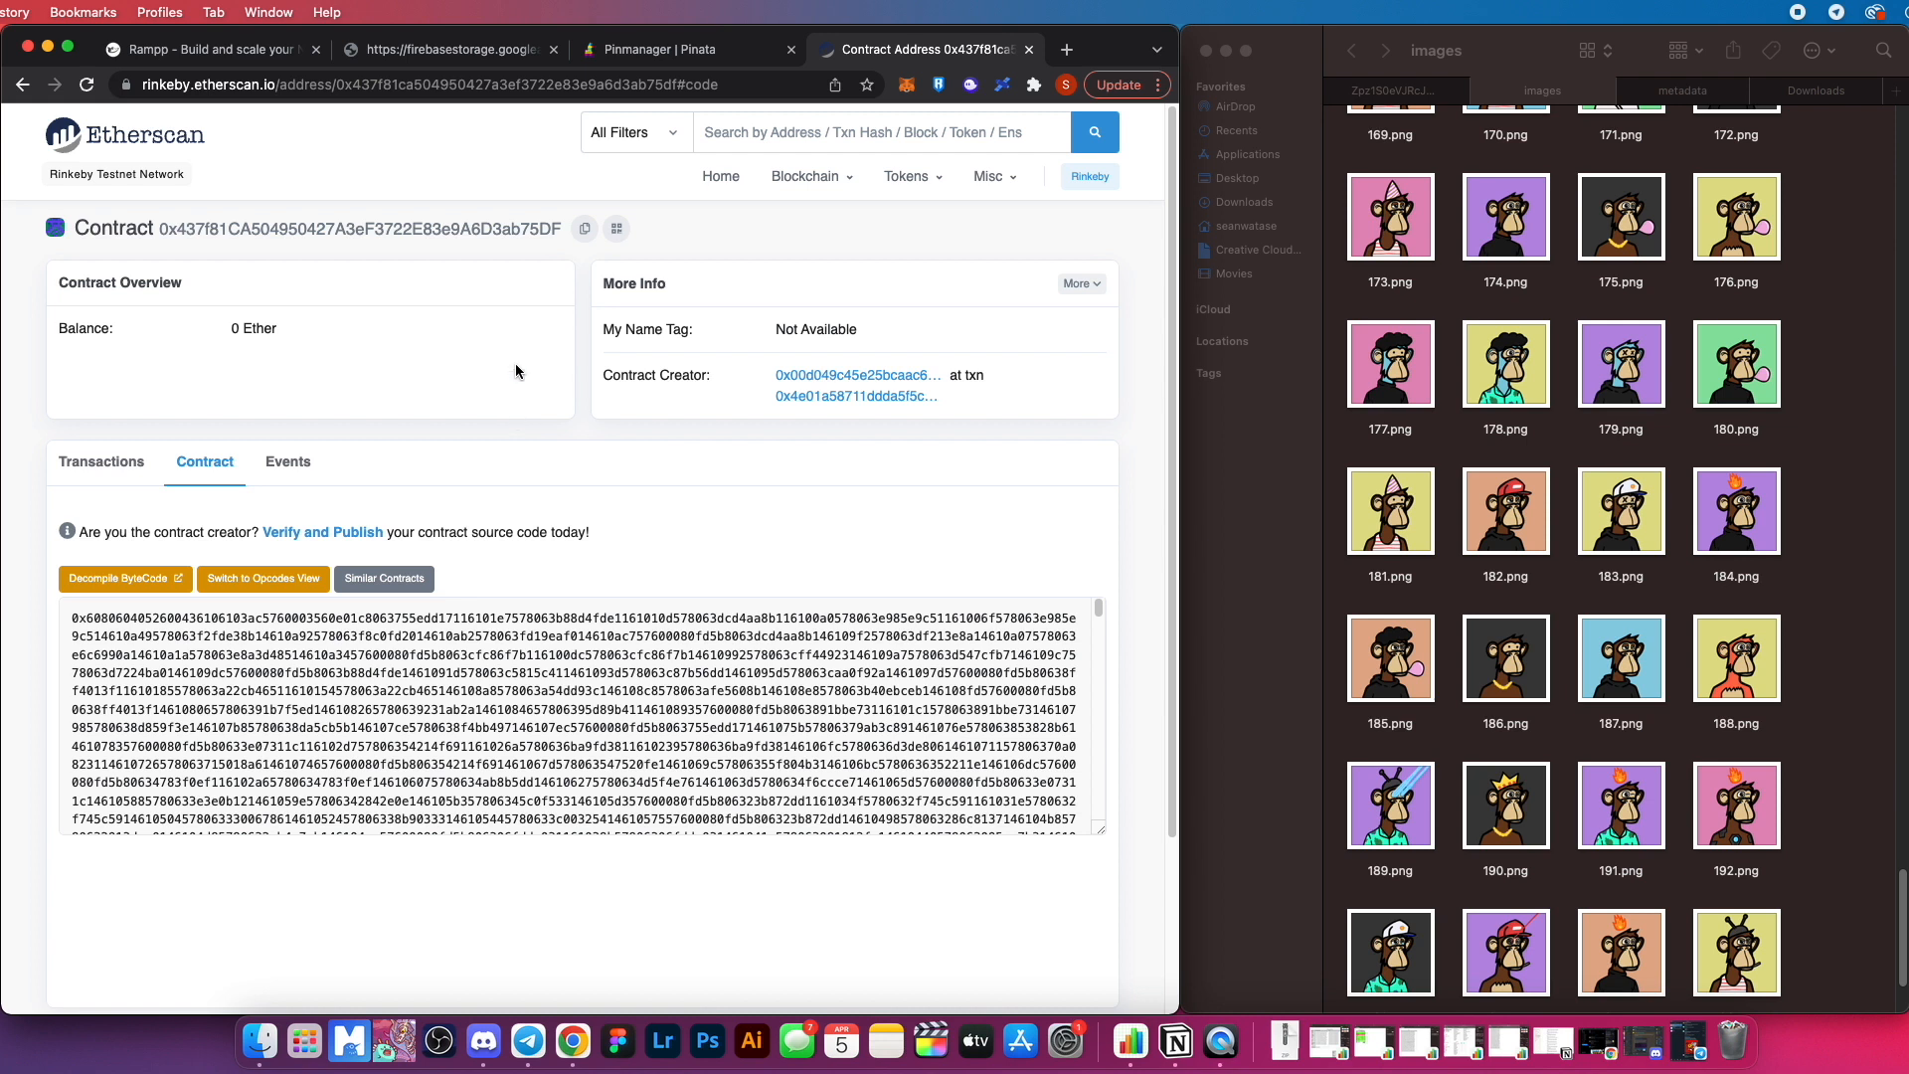
# - Scroll to Rampp's Verify & Validate Contract instructions and follow the Etherscan verification link
pyautogui.click(228, 50)
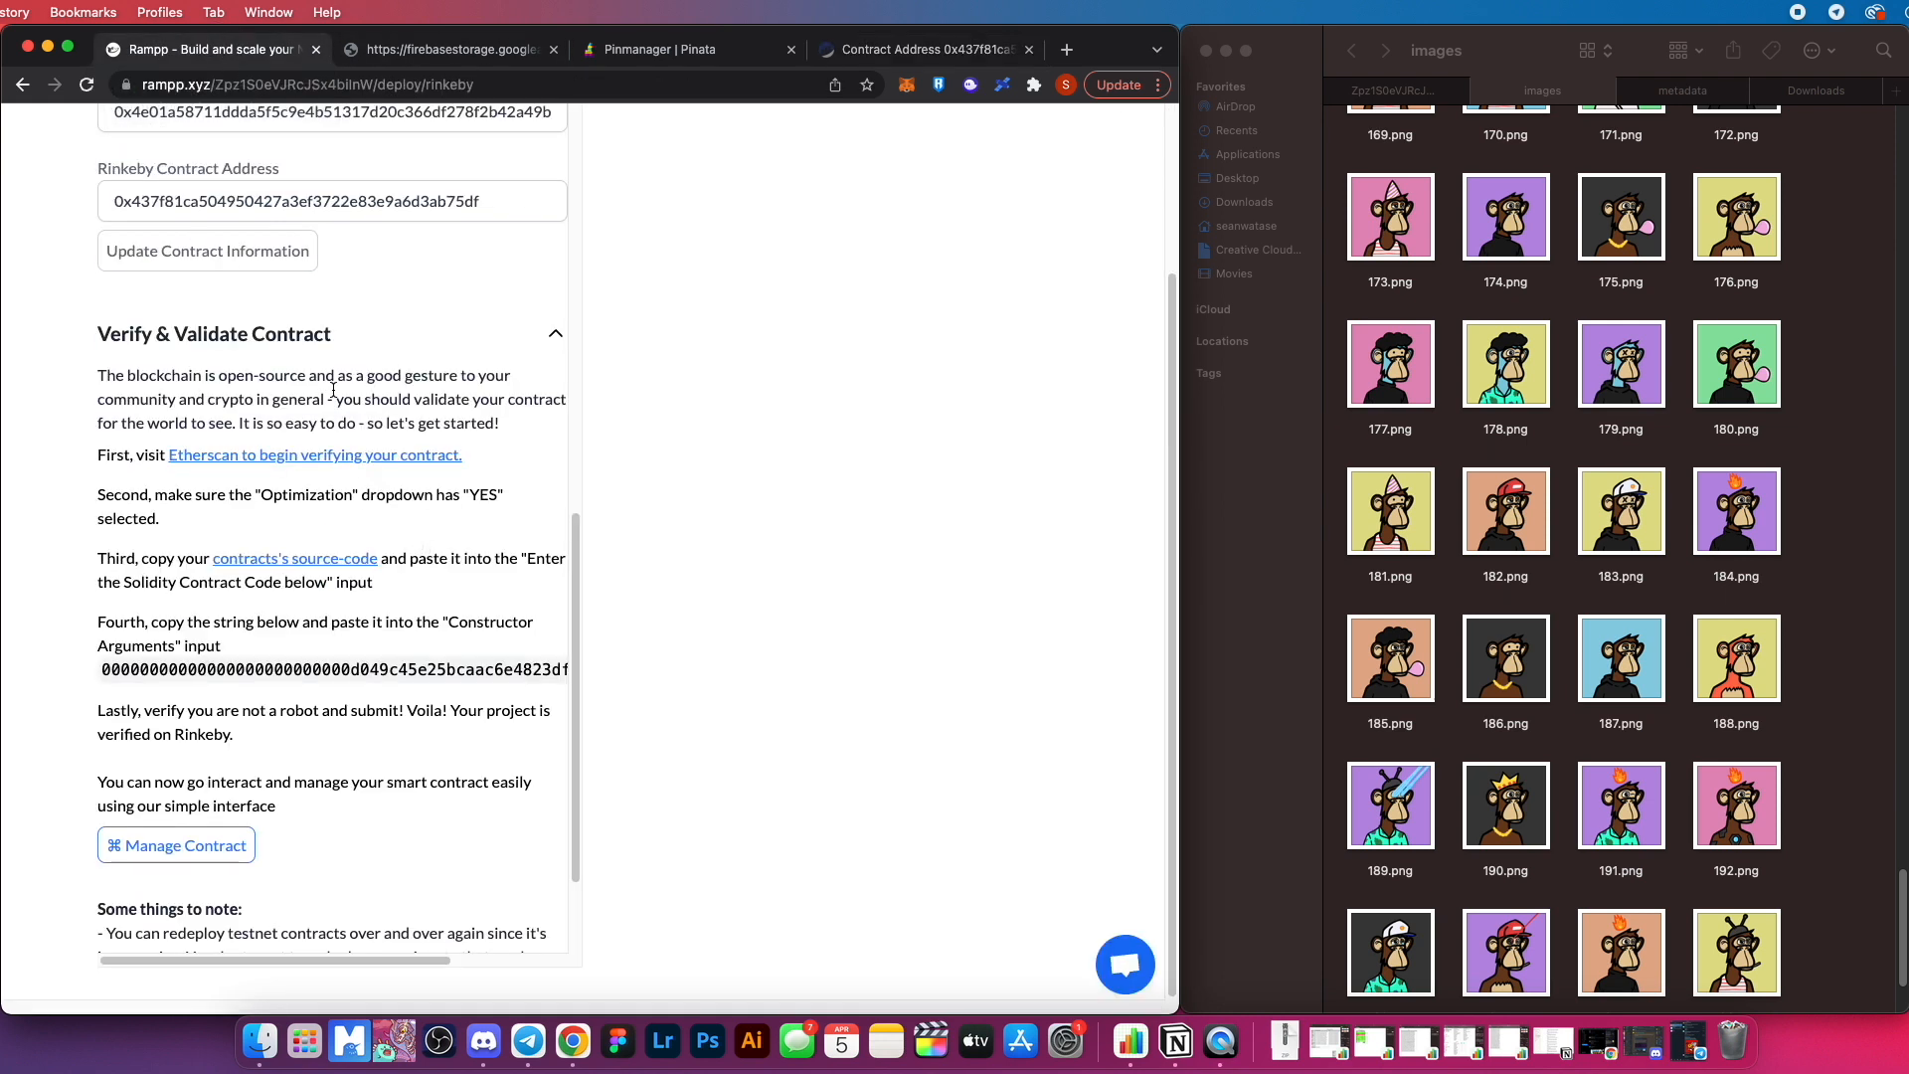
pyautogui.scroll(3, 312, 363)
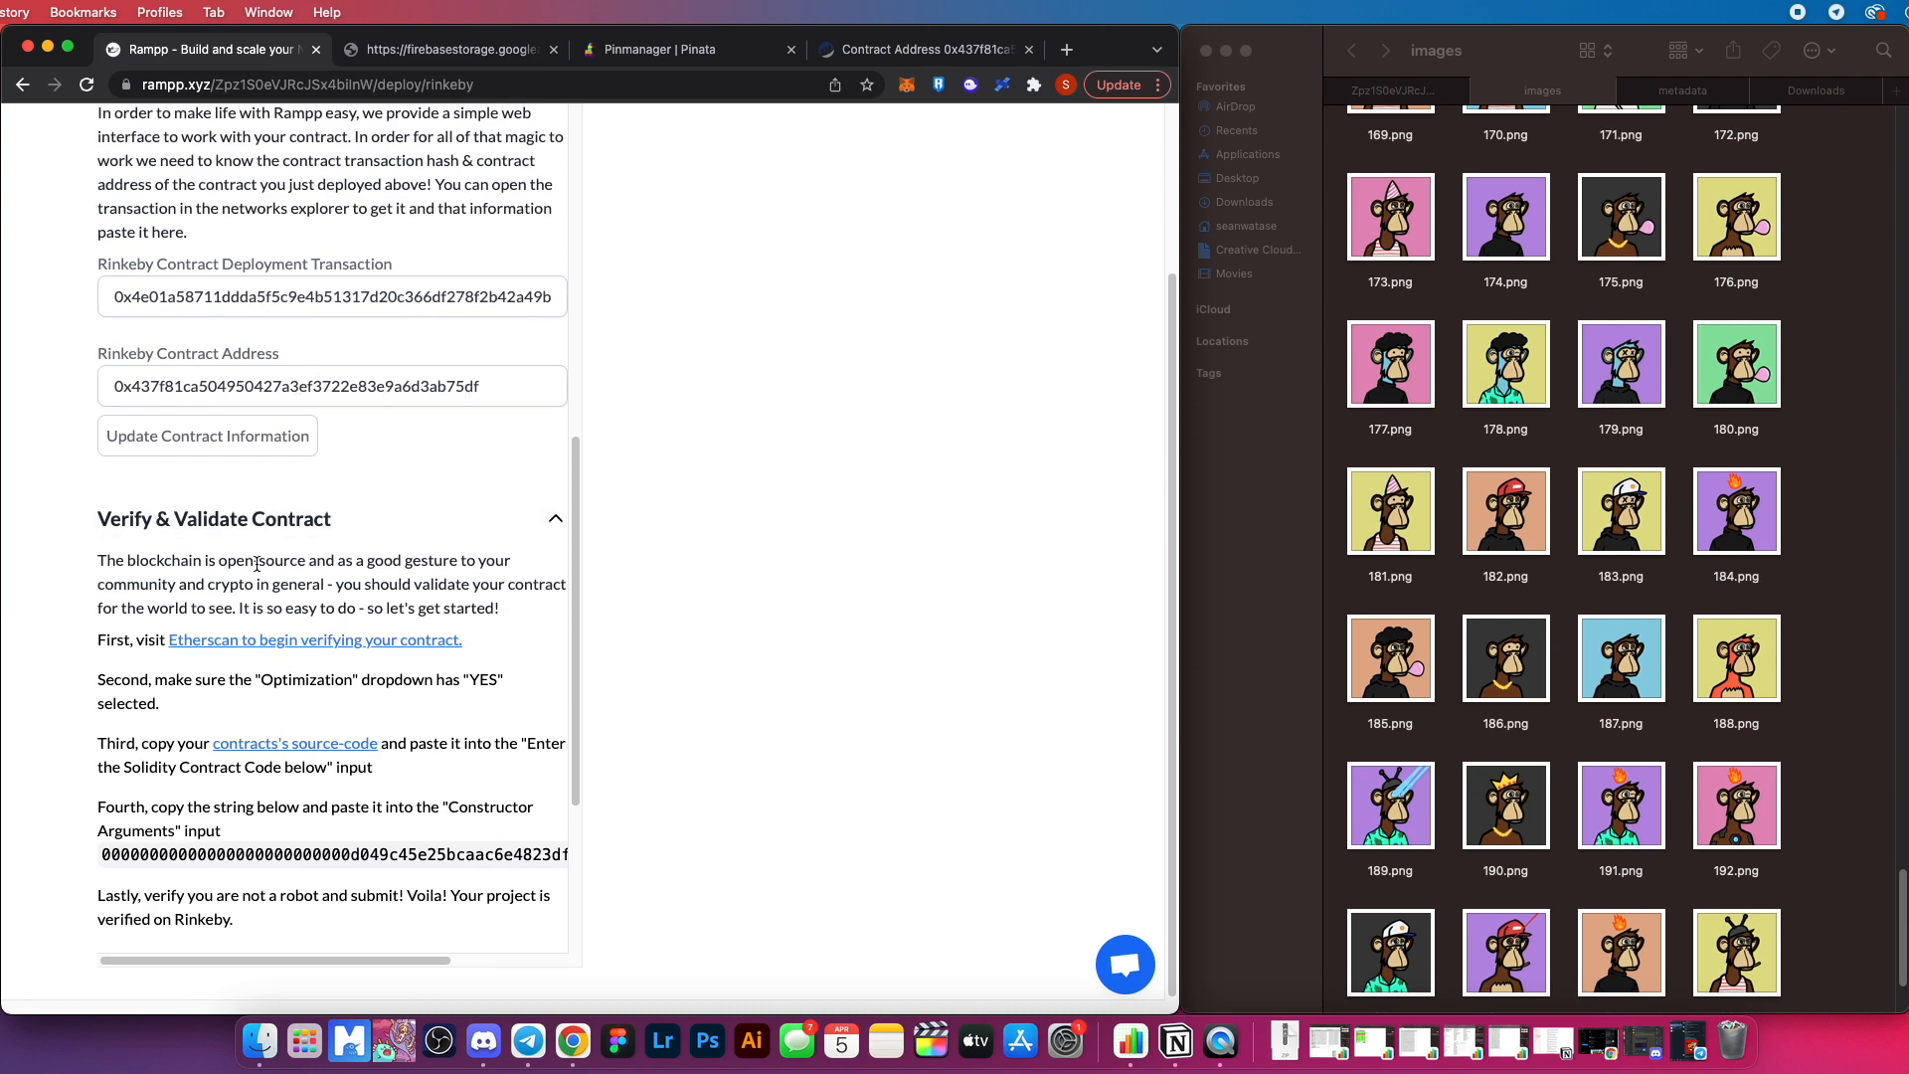
pyautogui.scroll(-2, 257, 564)
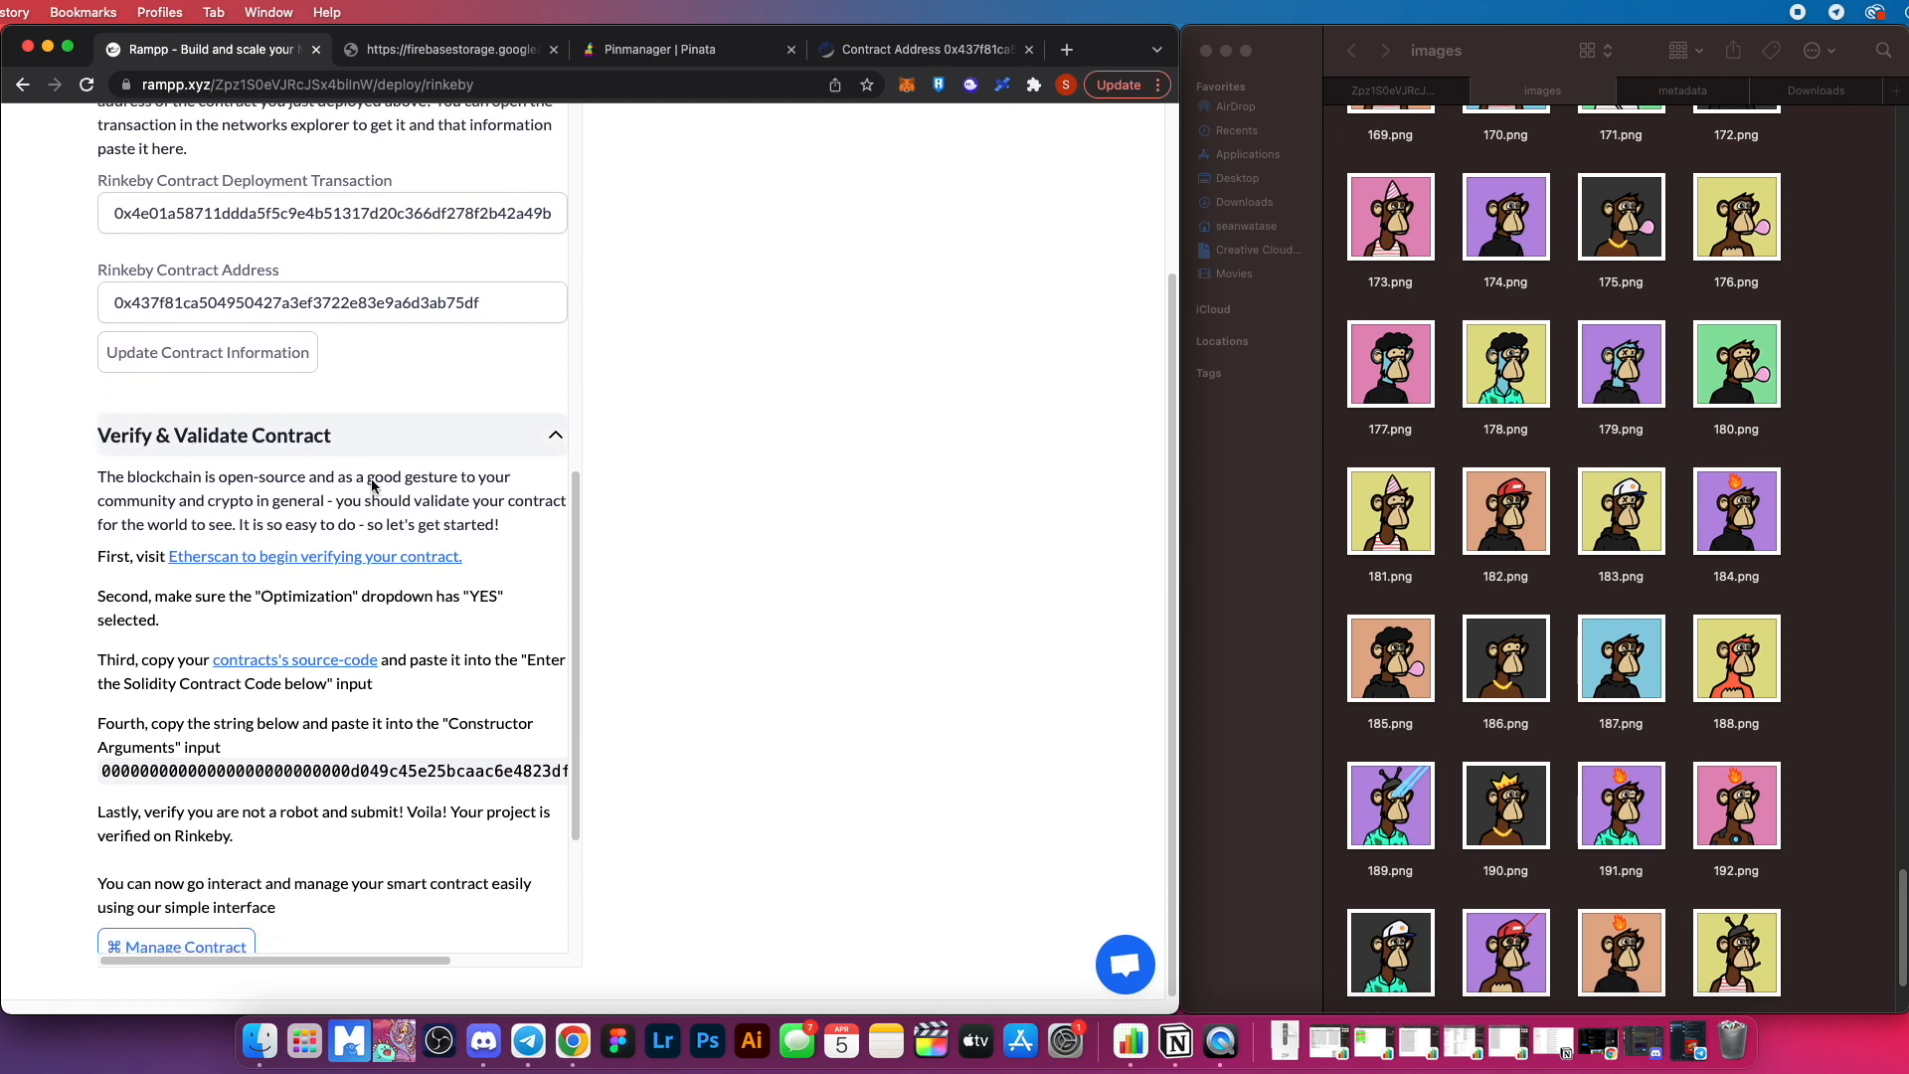
pyautogui.scroll(-2, 167, 527)
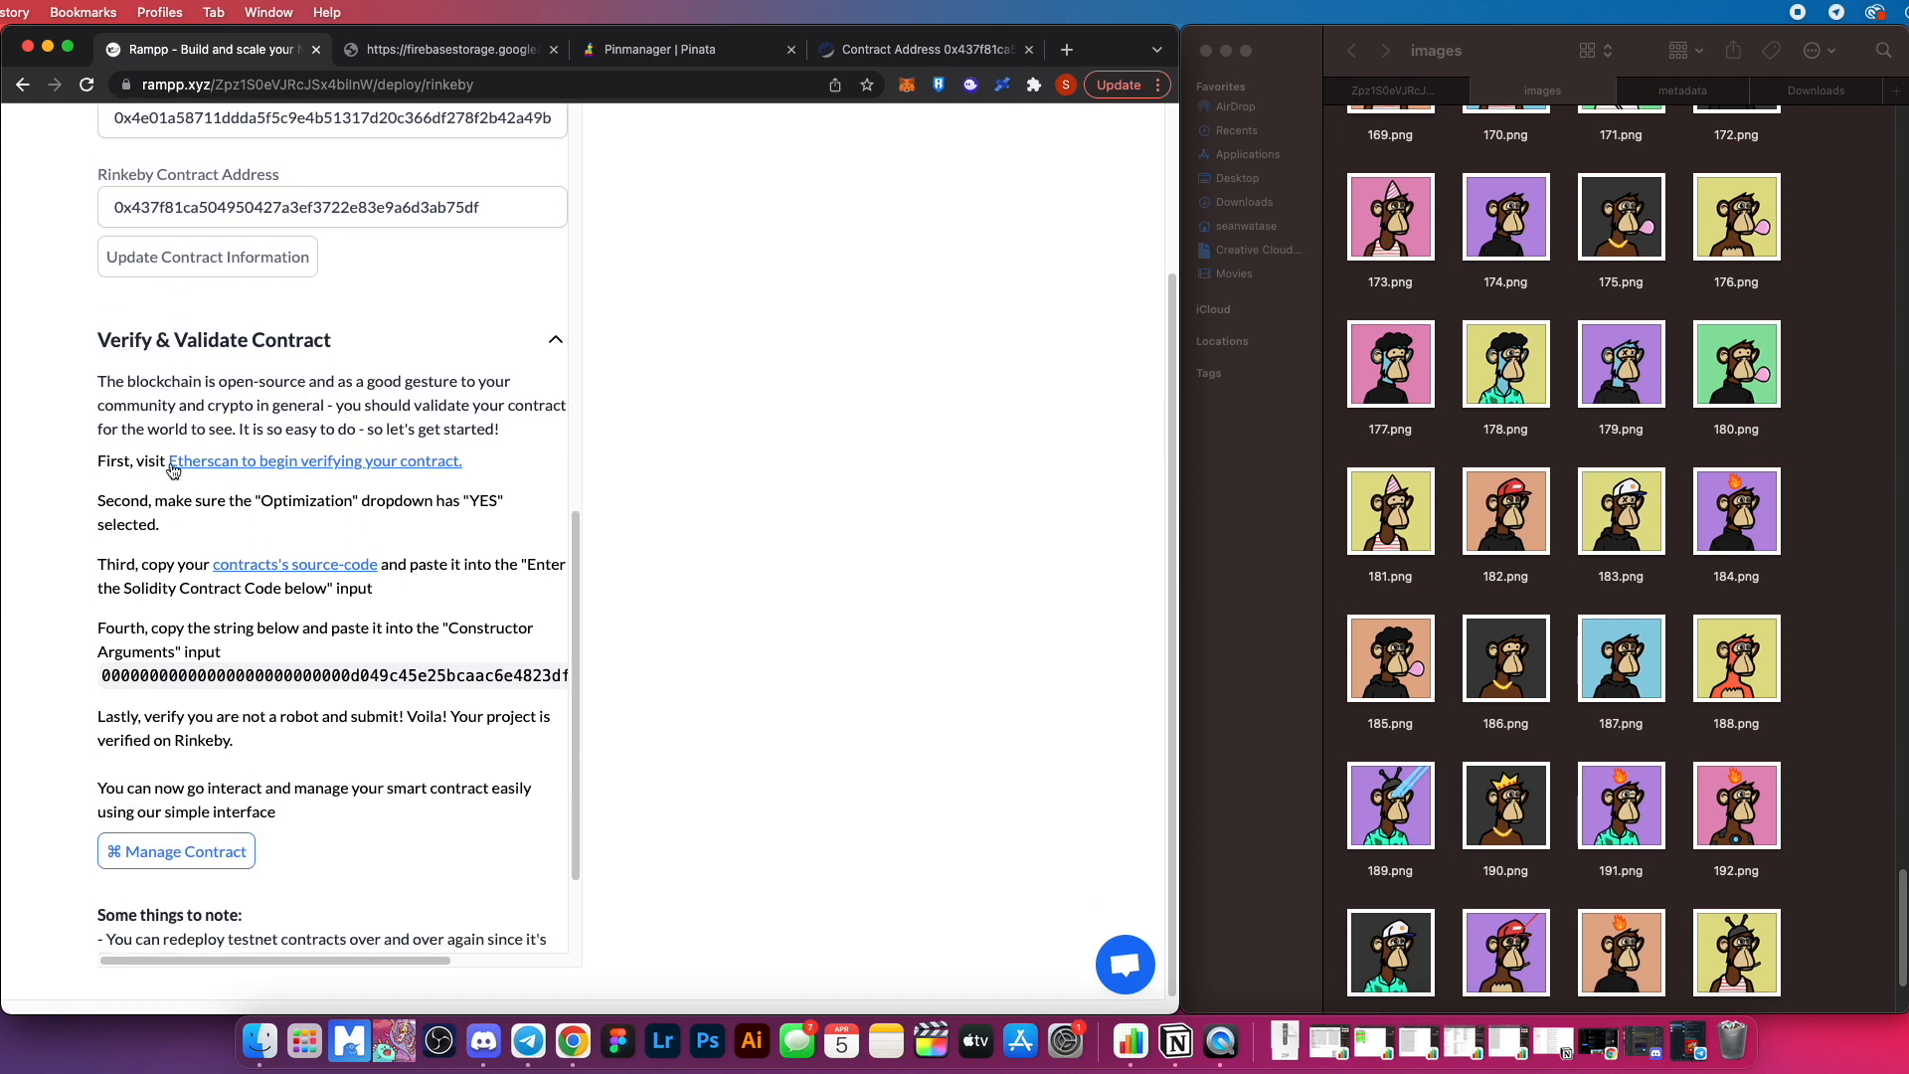
pyautogui.click(245, 463)
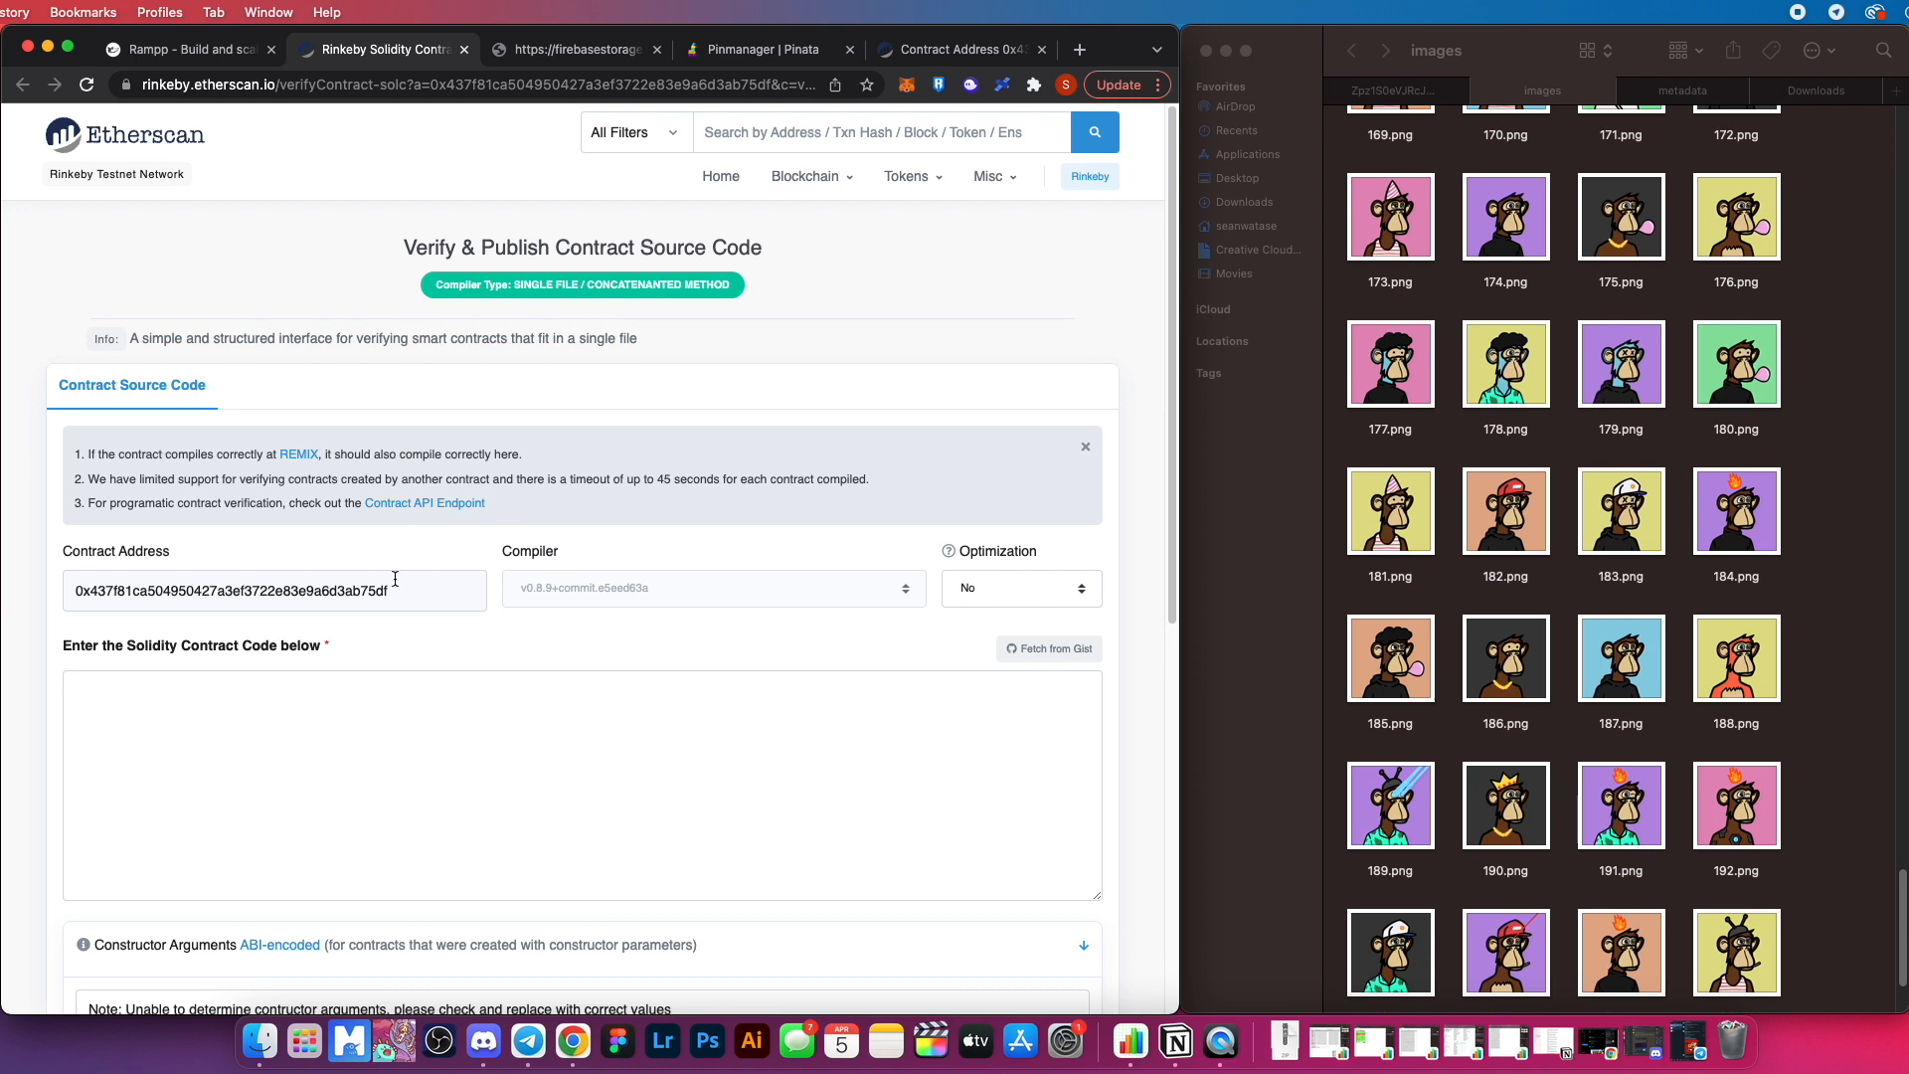
# - Set Optimization to Yes in the verification form
pyautogui.scroll(-2, 288, 647)
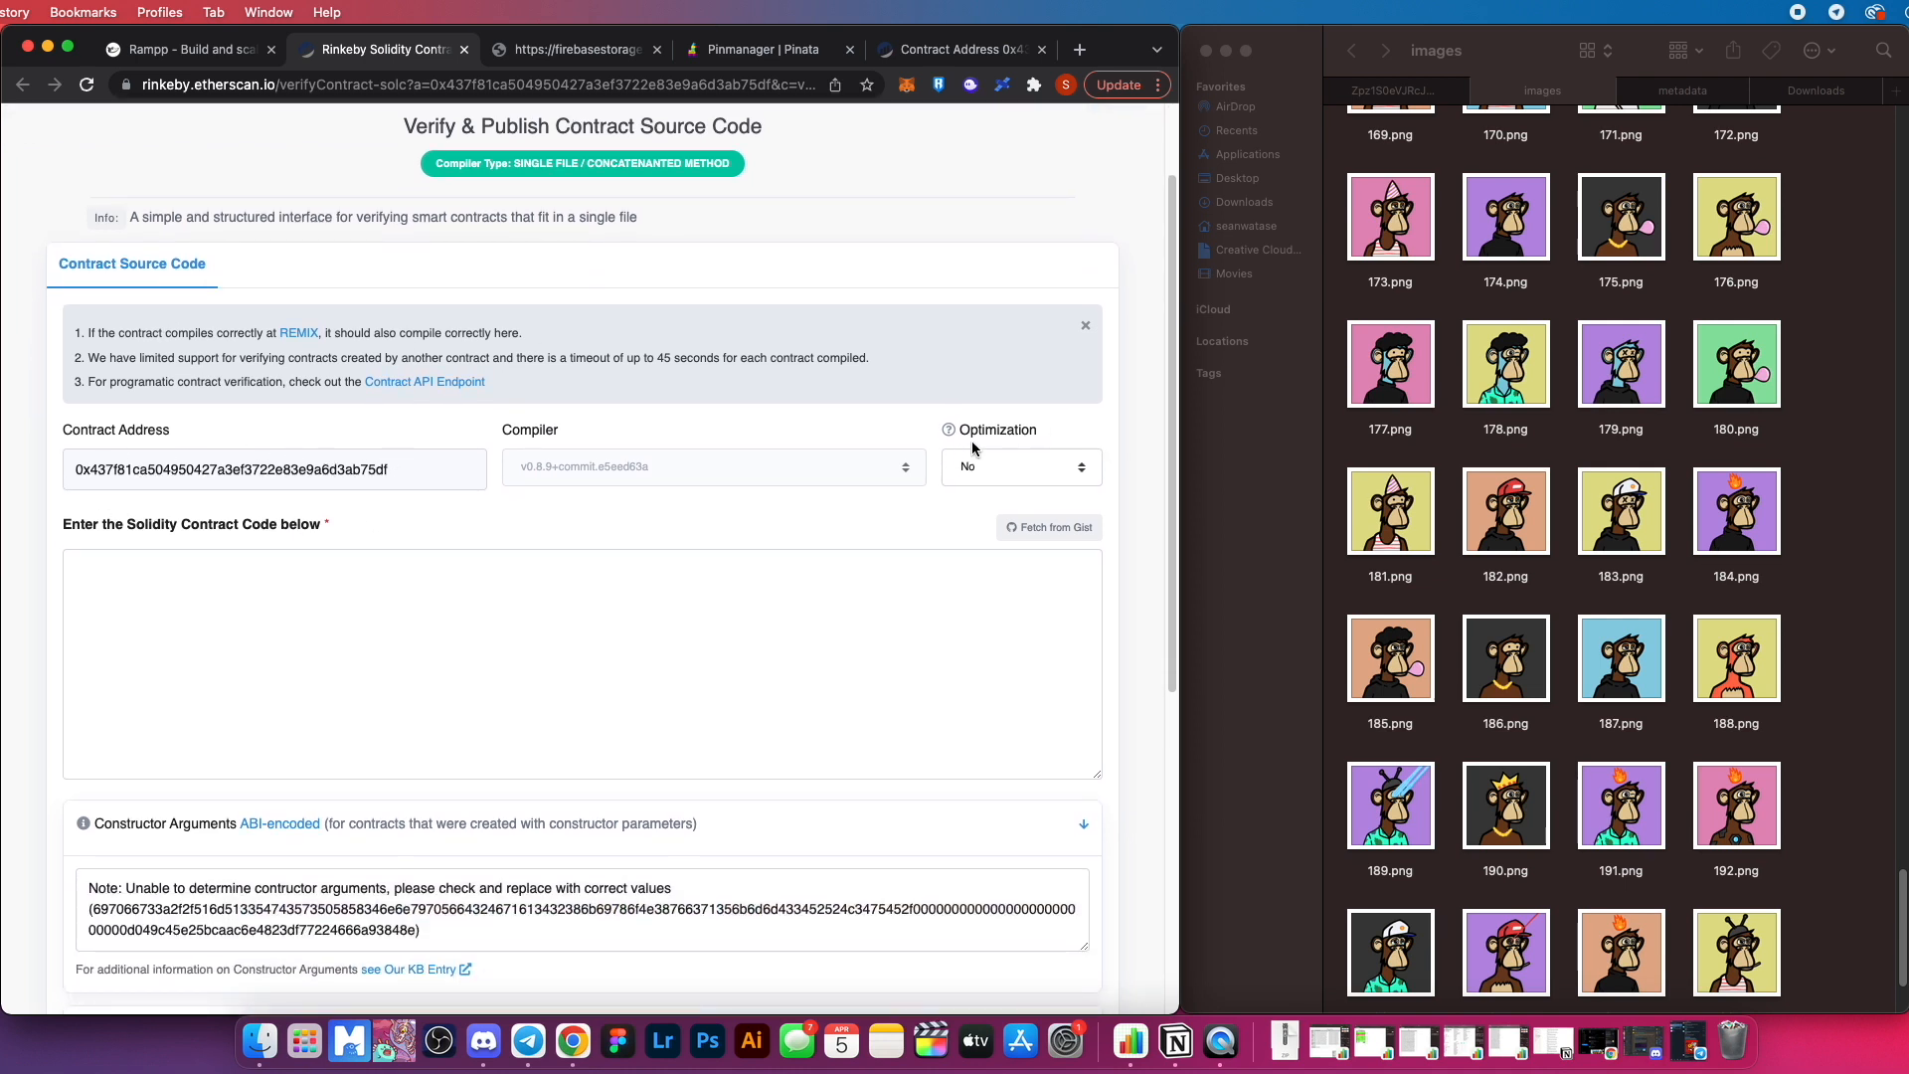
pyautogui.scroll(-2, 1012, 449)
pyautogui.click(1016, 326)
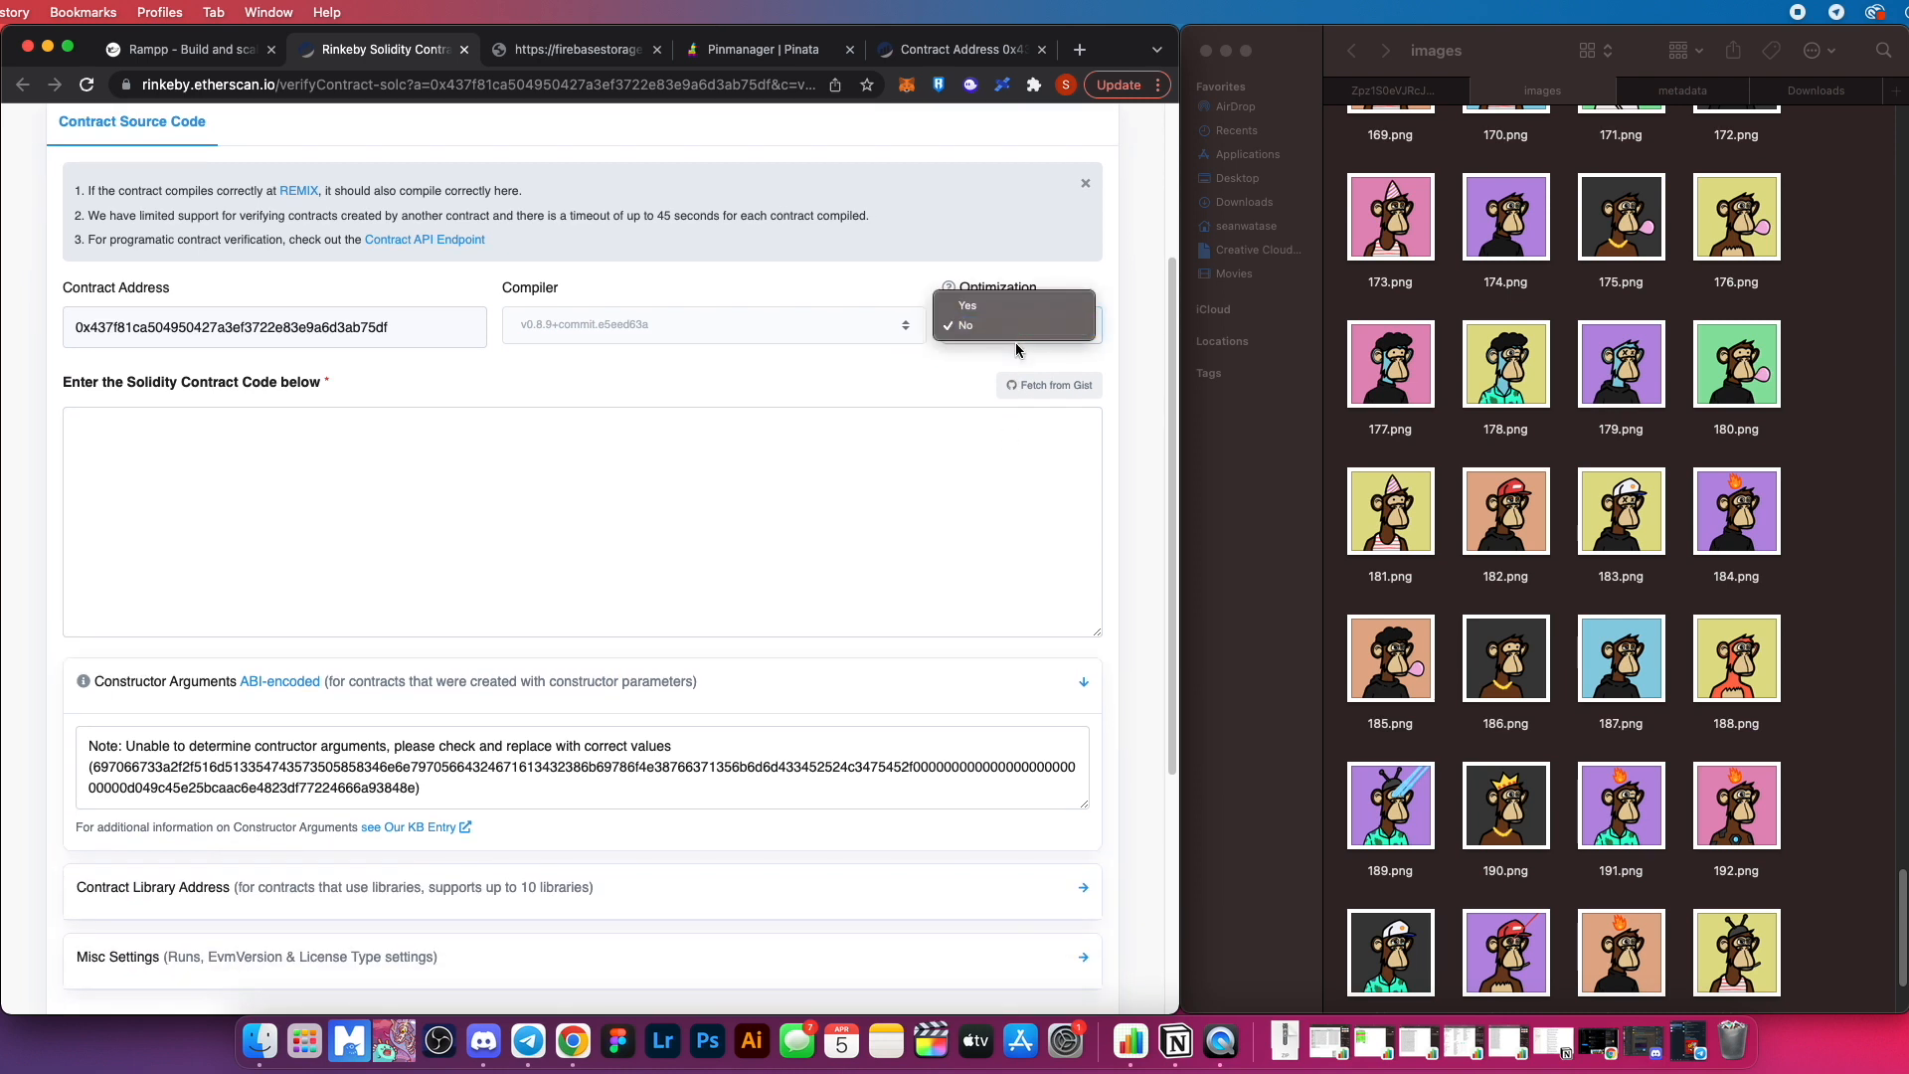
pyautogui.click(1014, 306)
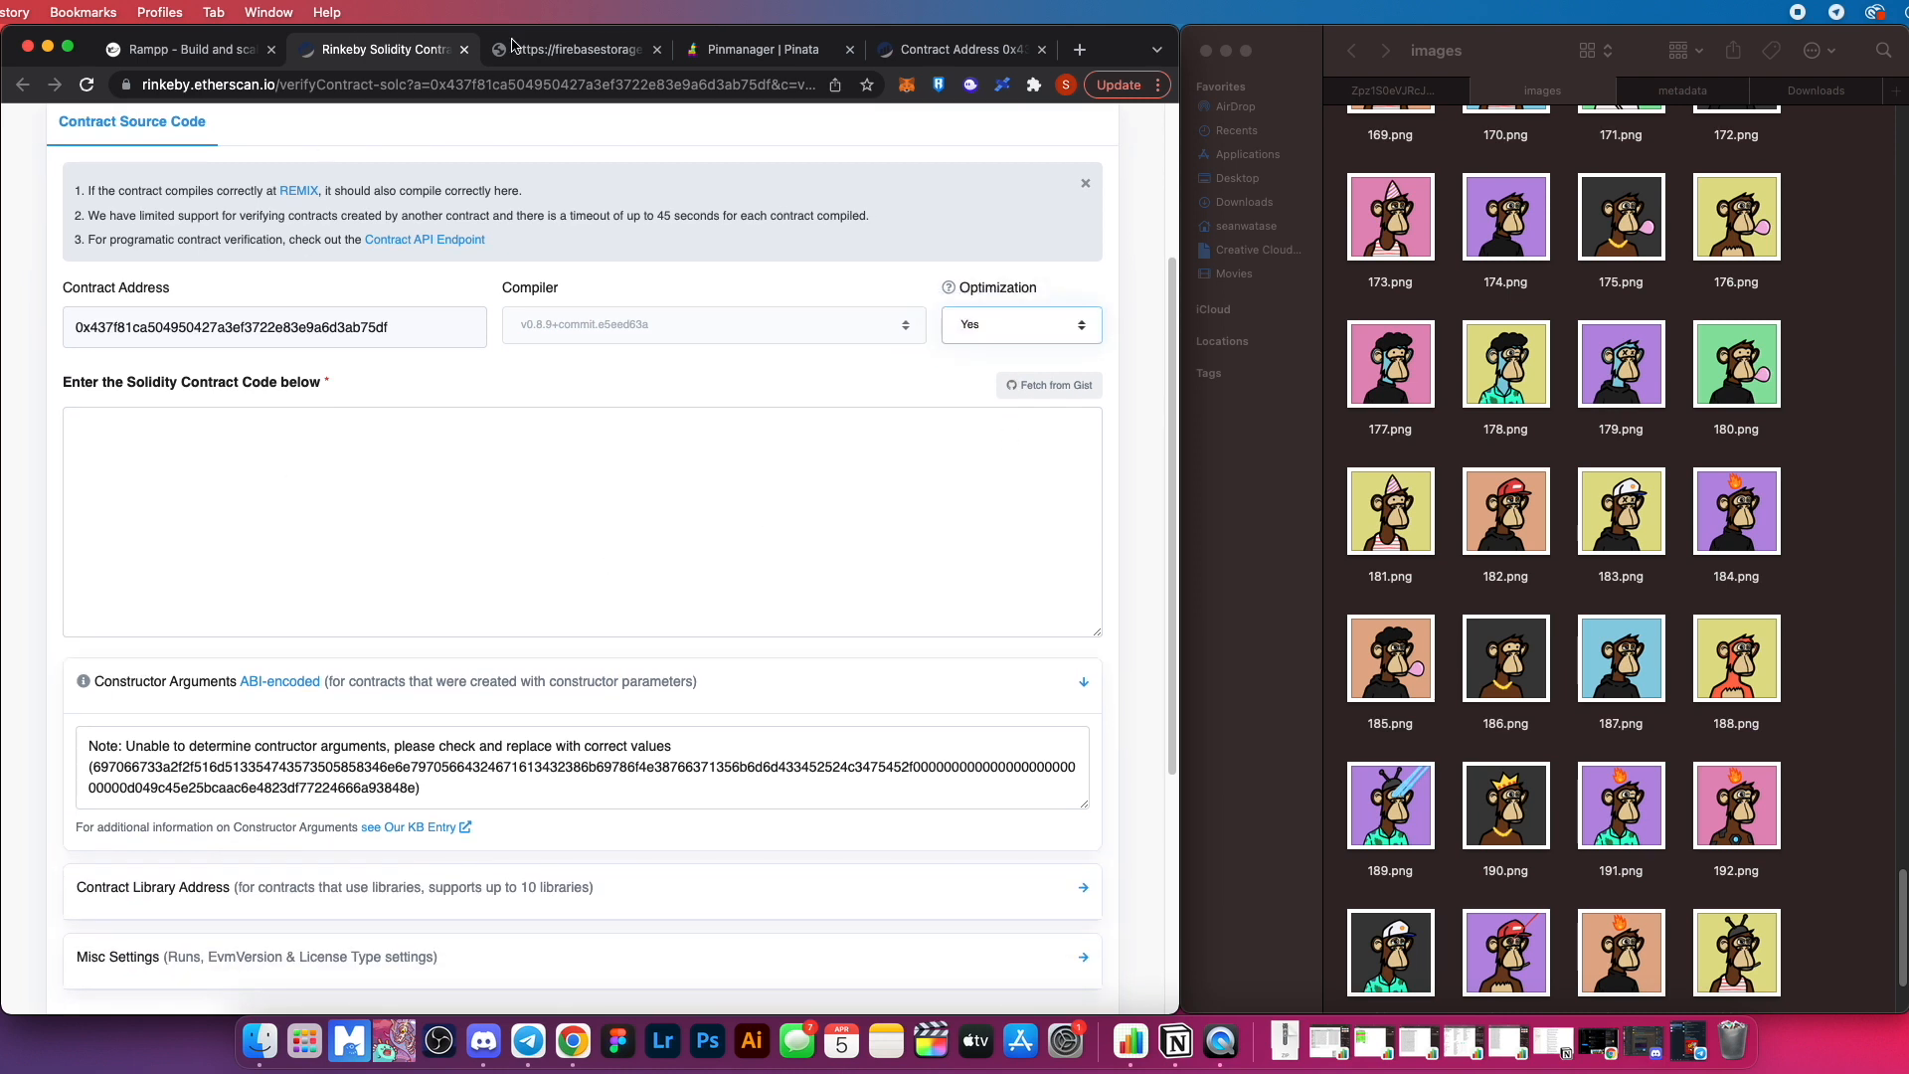
# - Copy the full generated contract source from Rampp into the form's code box
pyautogui.click(513, 46)
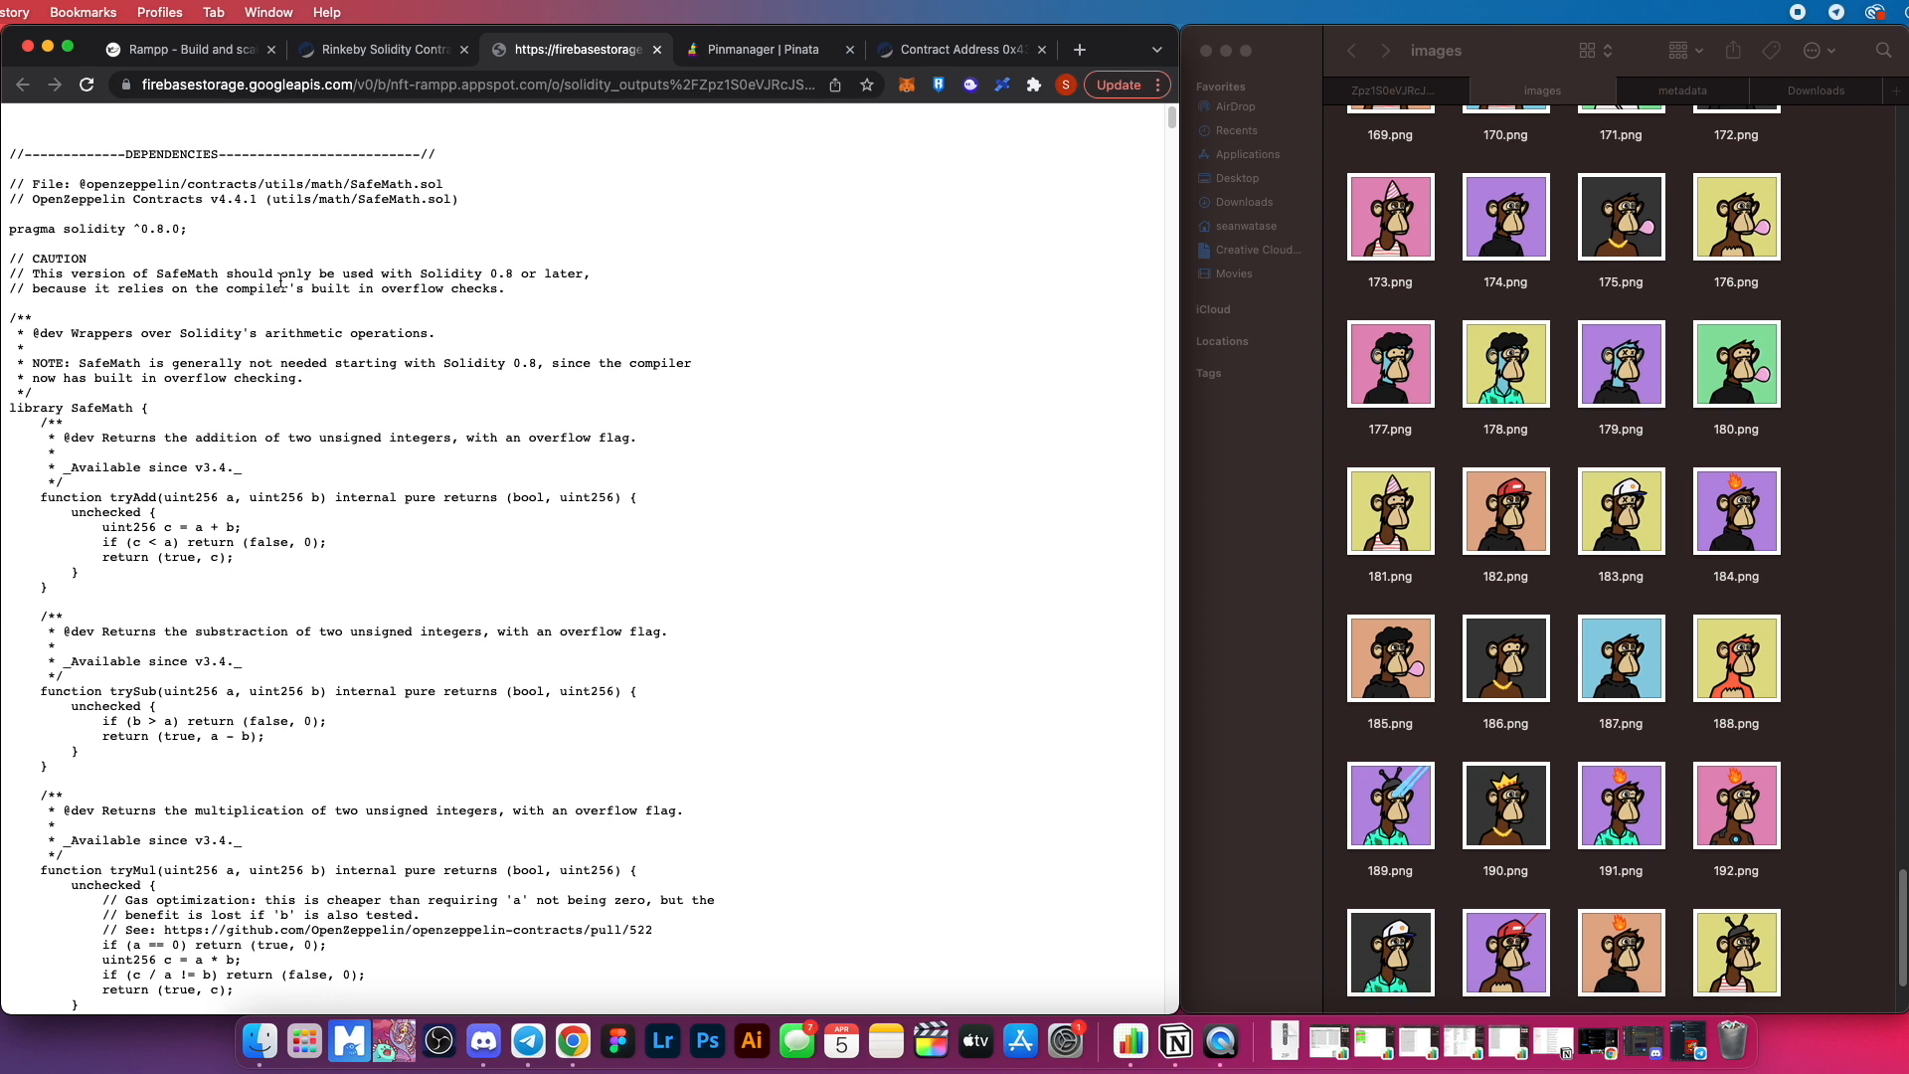
pyautogui.scroll(-20, 497, 599)
pyautogui.scroll(20, 497, 599)
pyautogui.click(483, 362)
pyautogui.press('super+a')
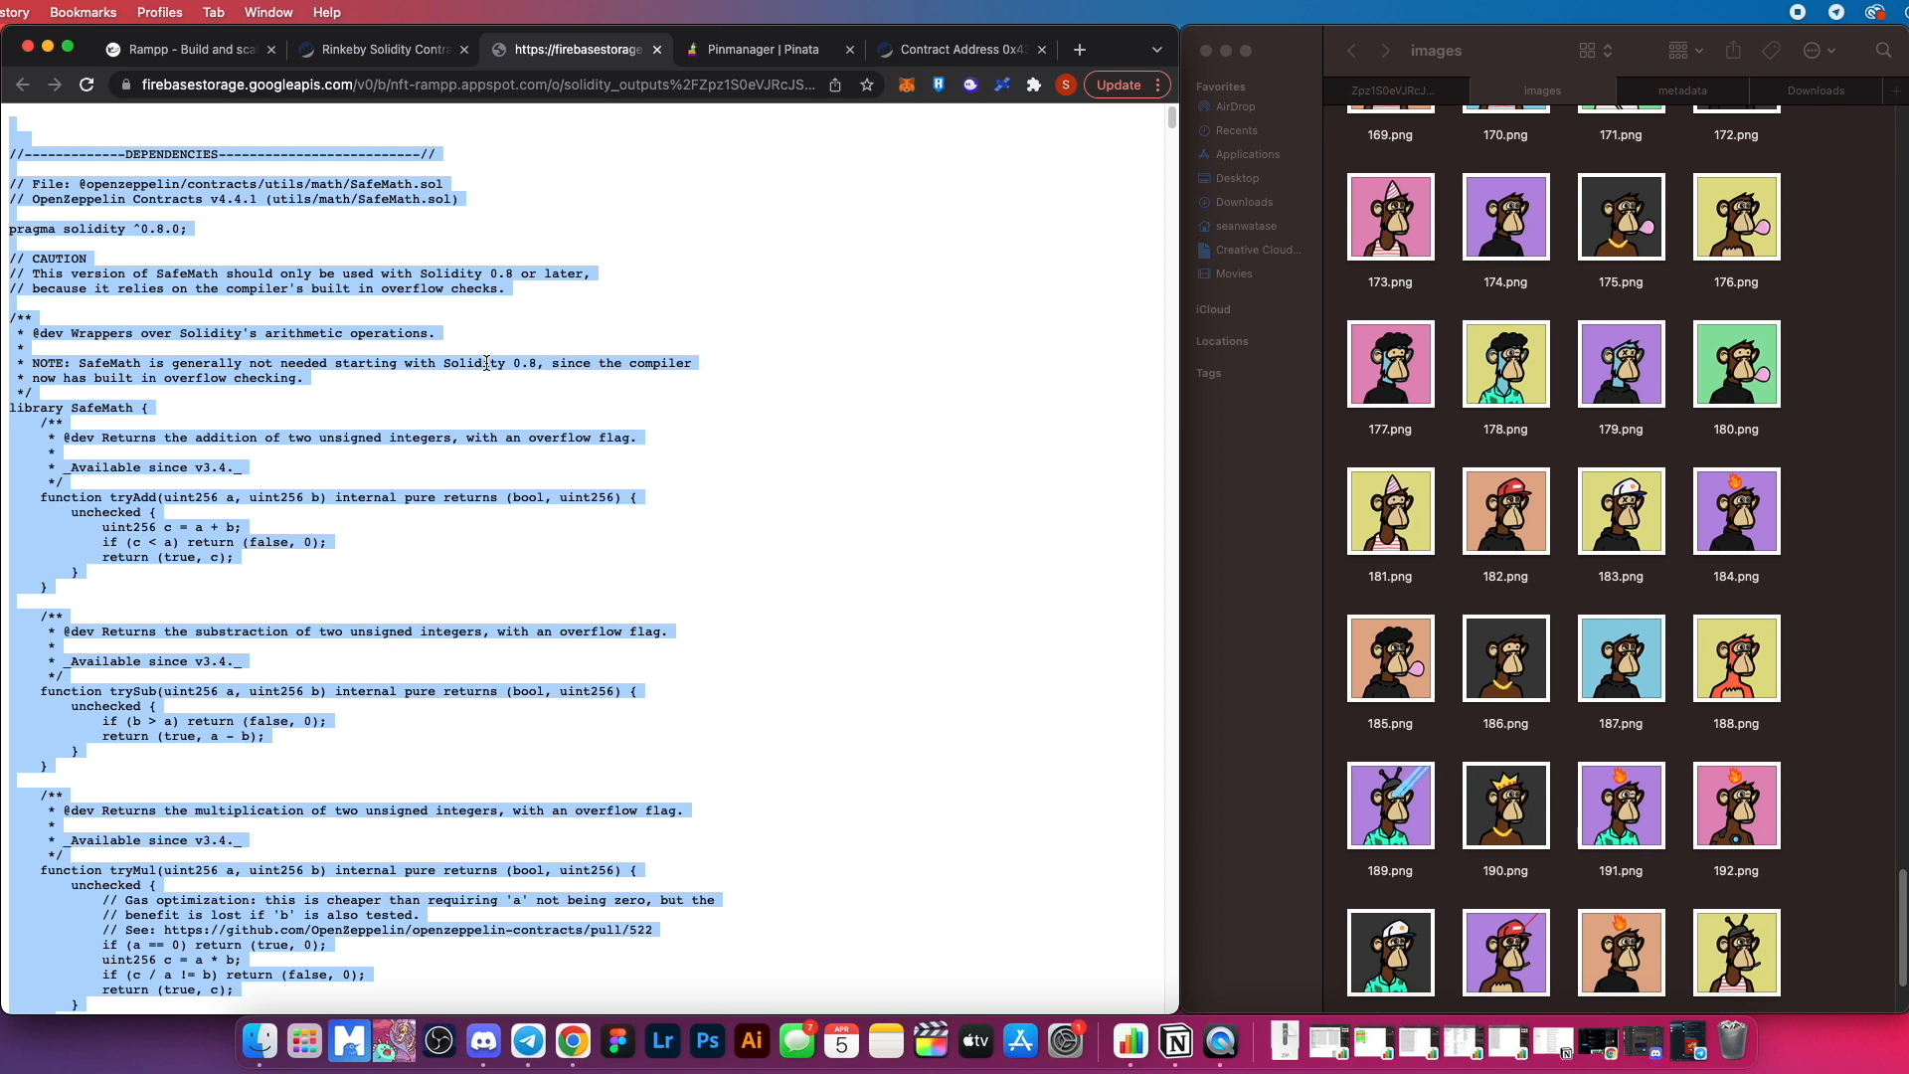
pyautogui.click(370, 49)
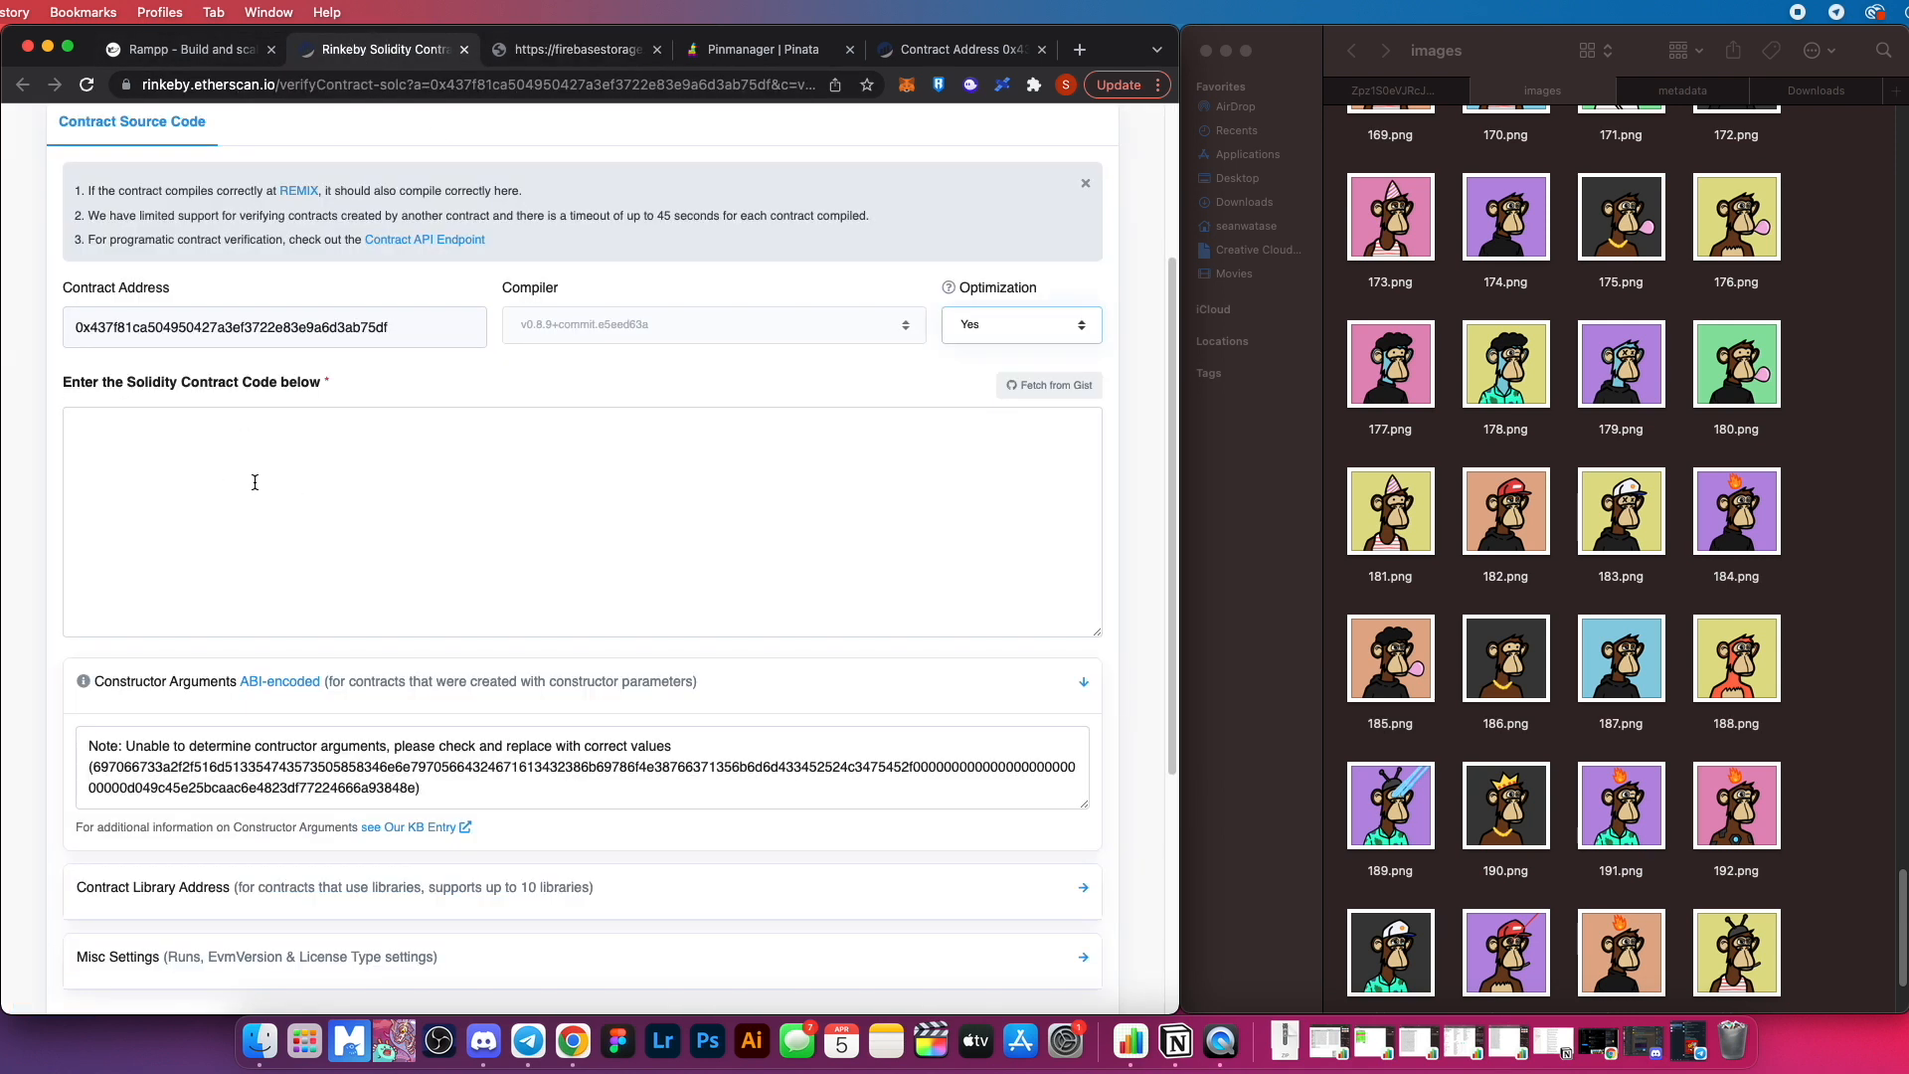
pyautogui.press('super+v')
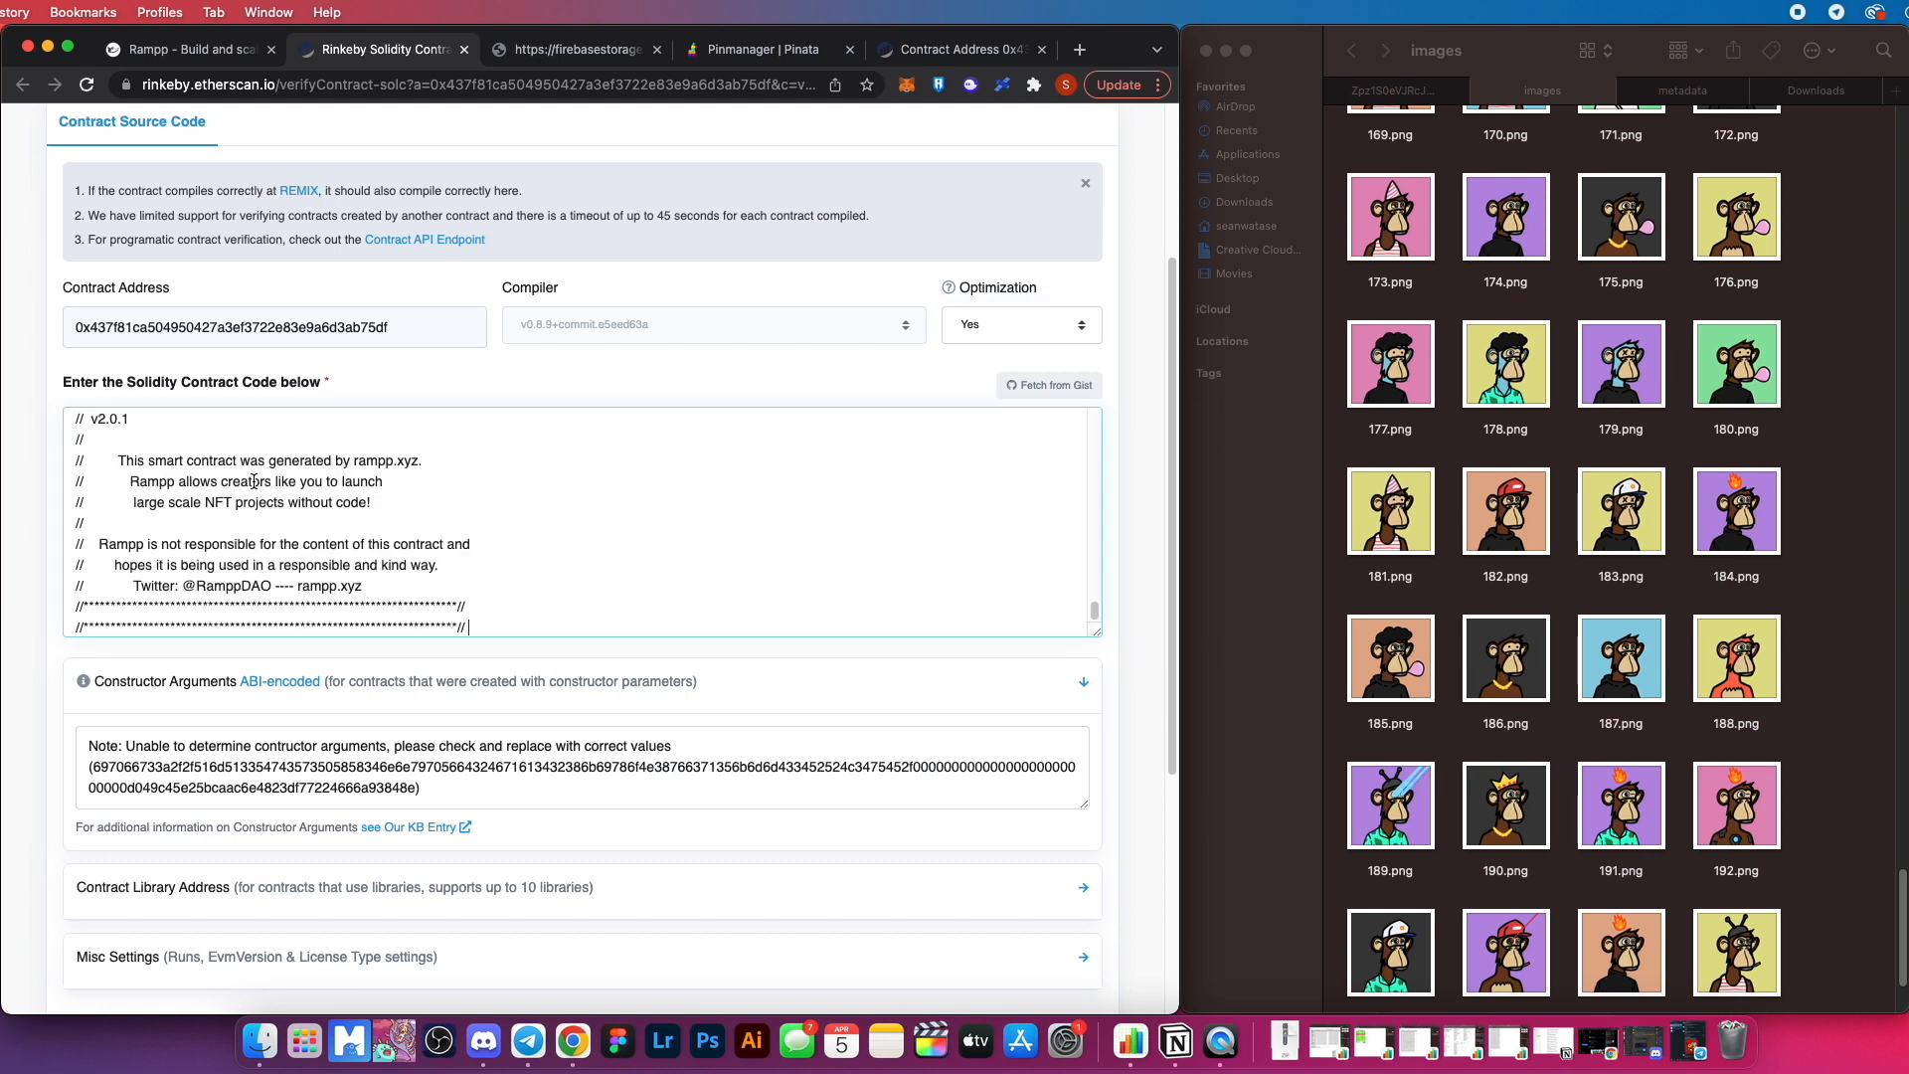
# - Replace the Constructor Arguments placeholder with Rampp's constructor arguments hex string
pyautogui.scroll(-5, 504, 538)
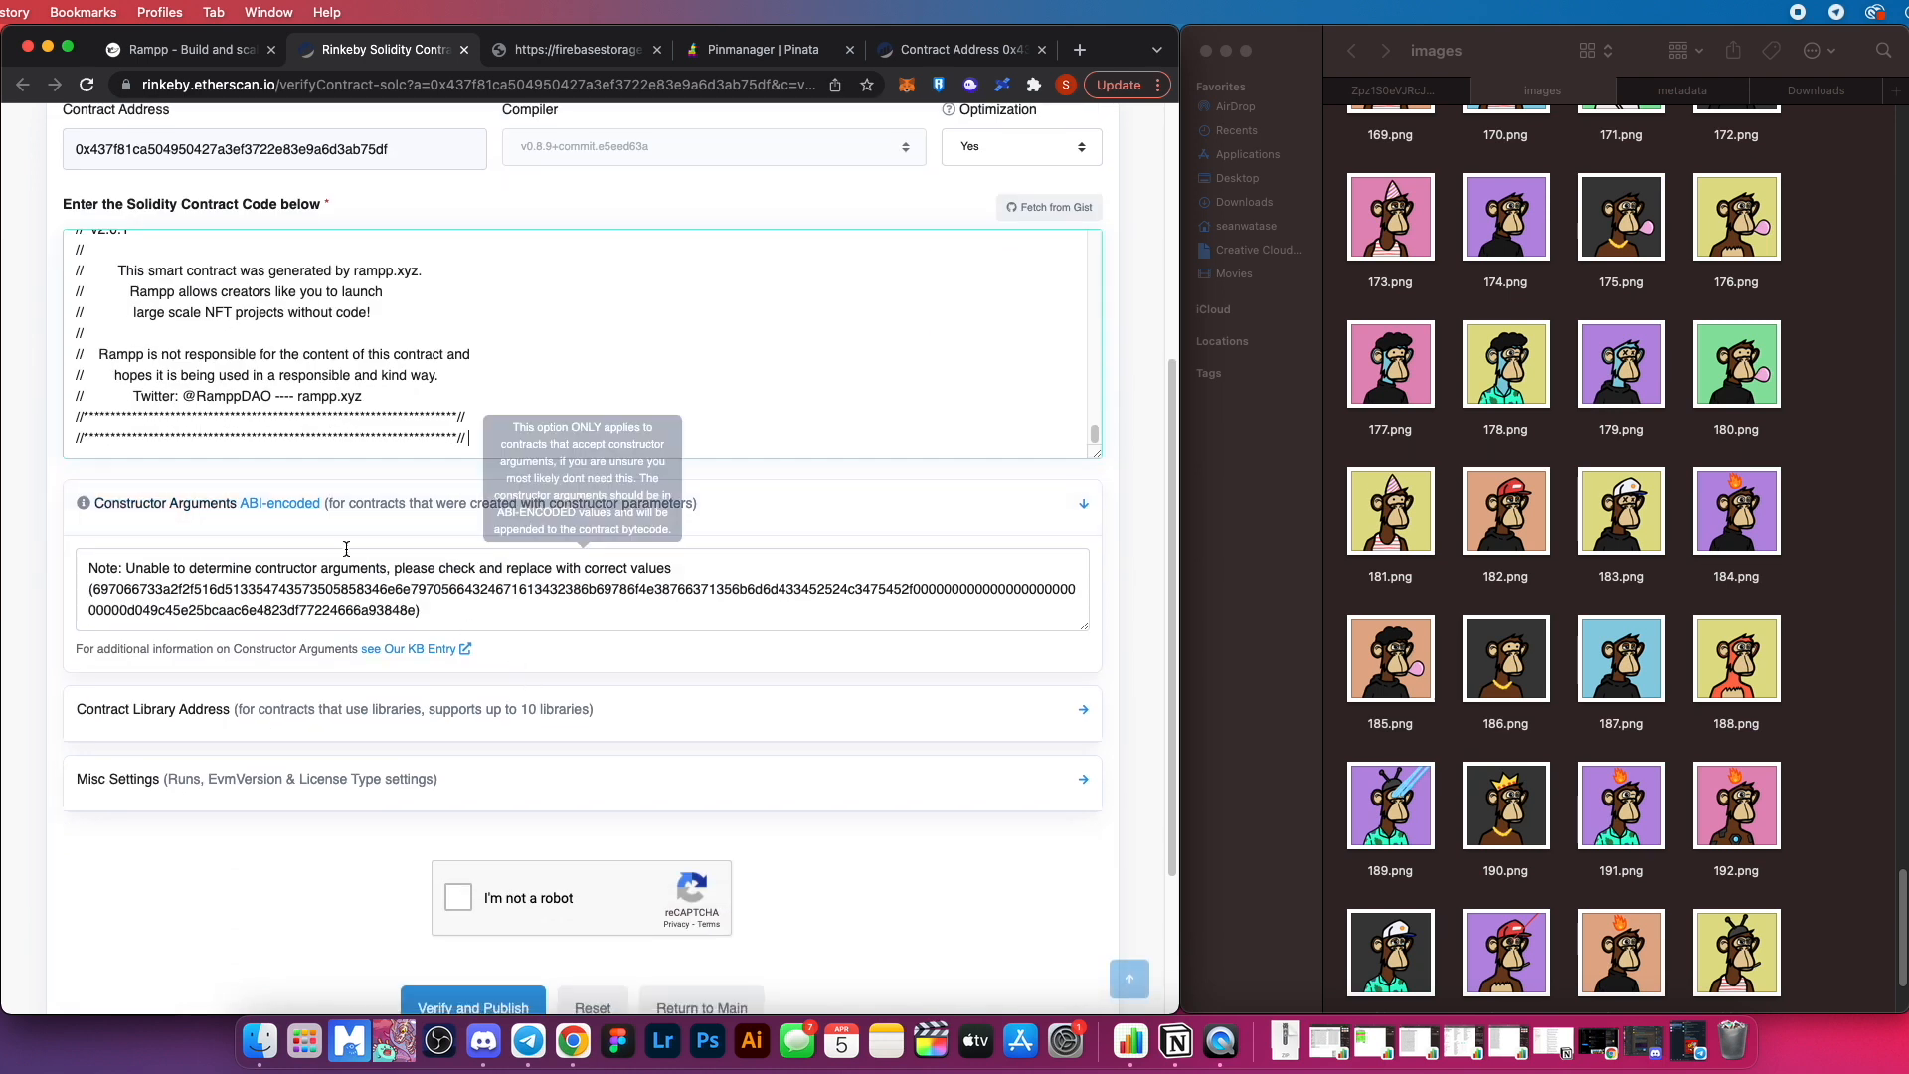
pyautogui.tripleClick(91, 562)
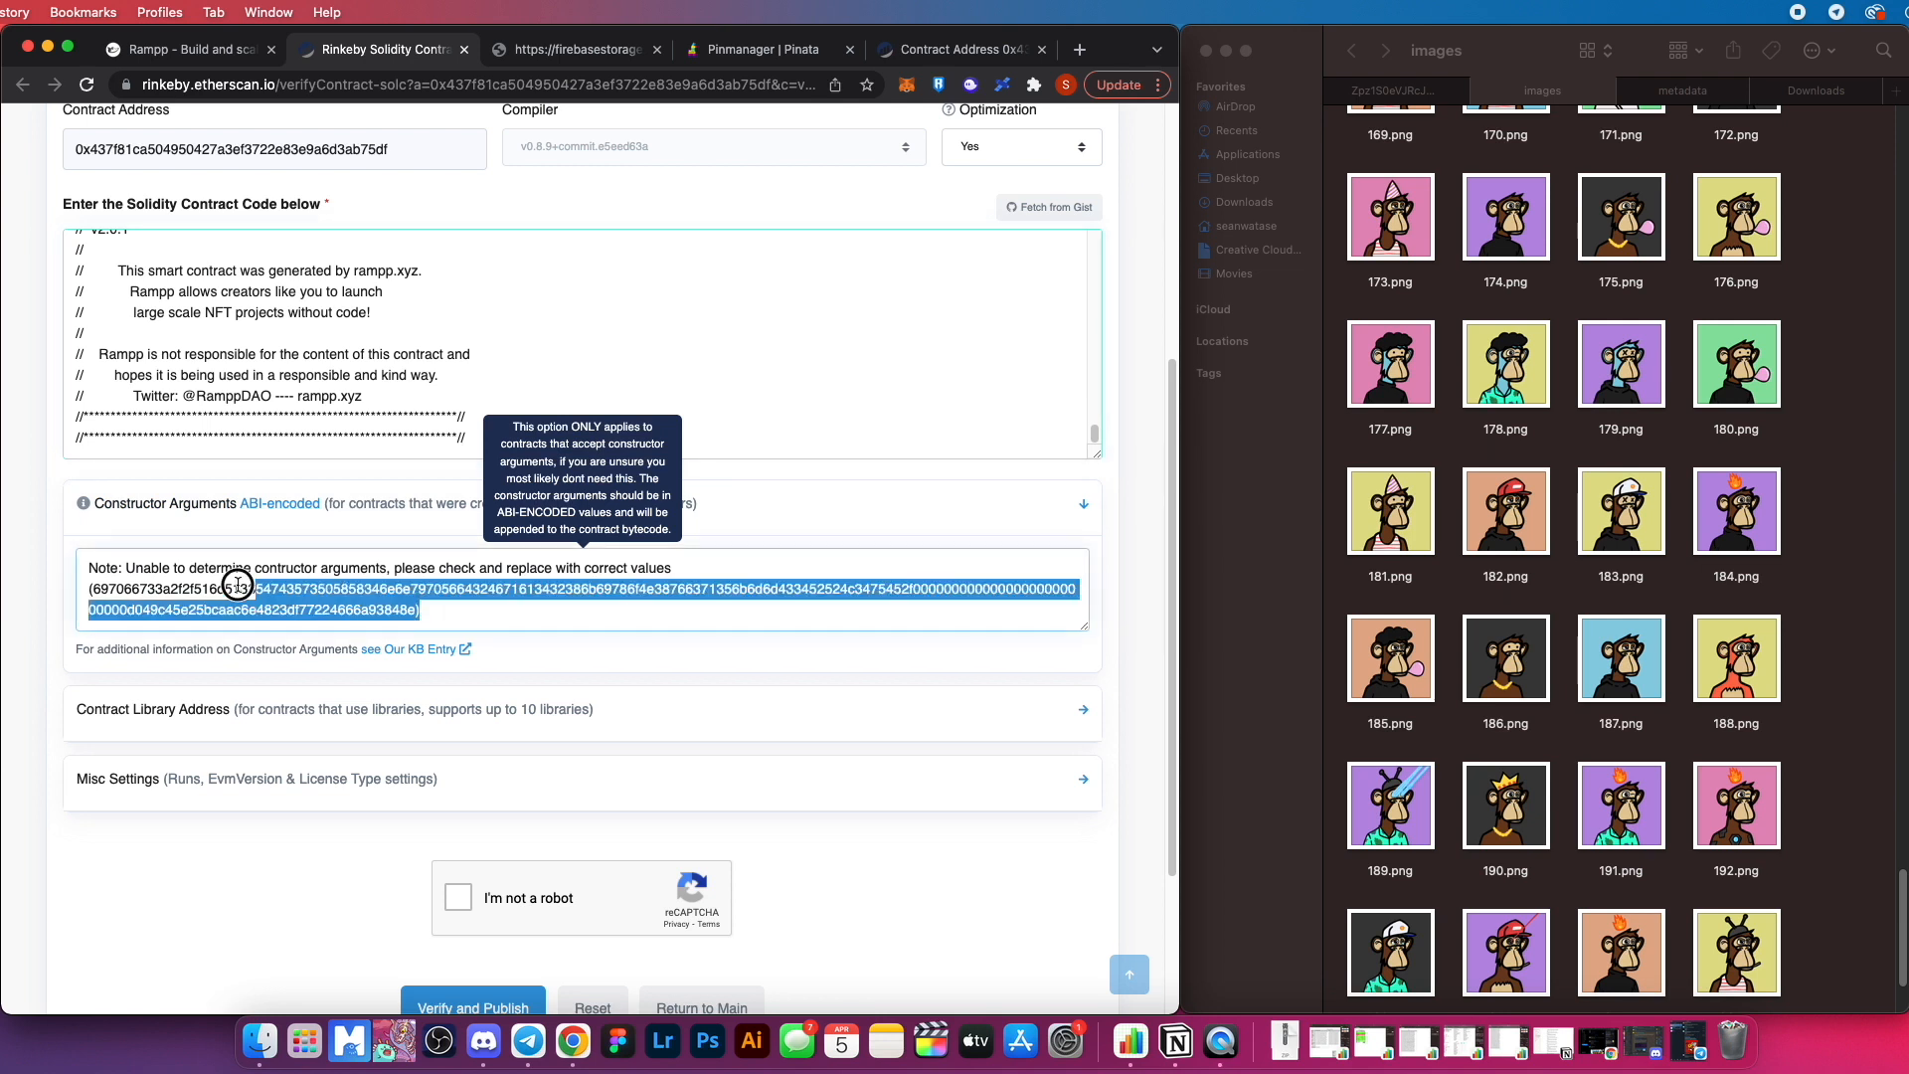
pyautogui.press('BackSpace')
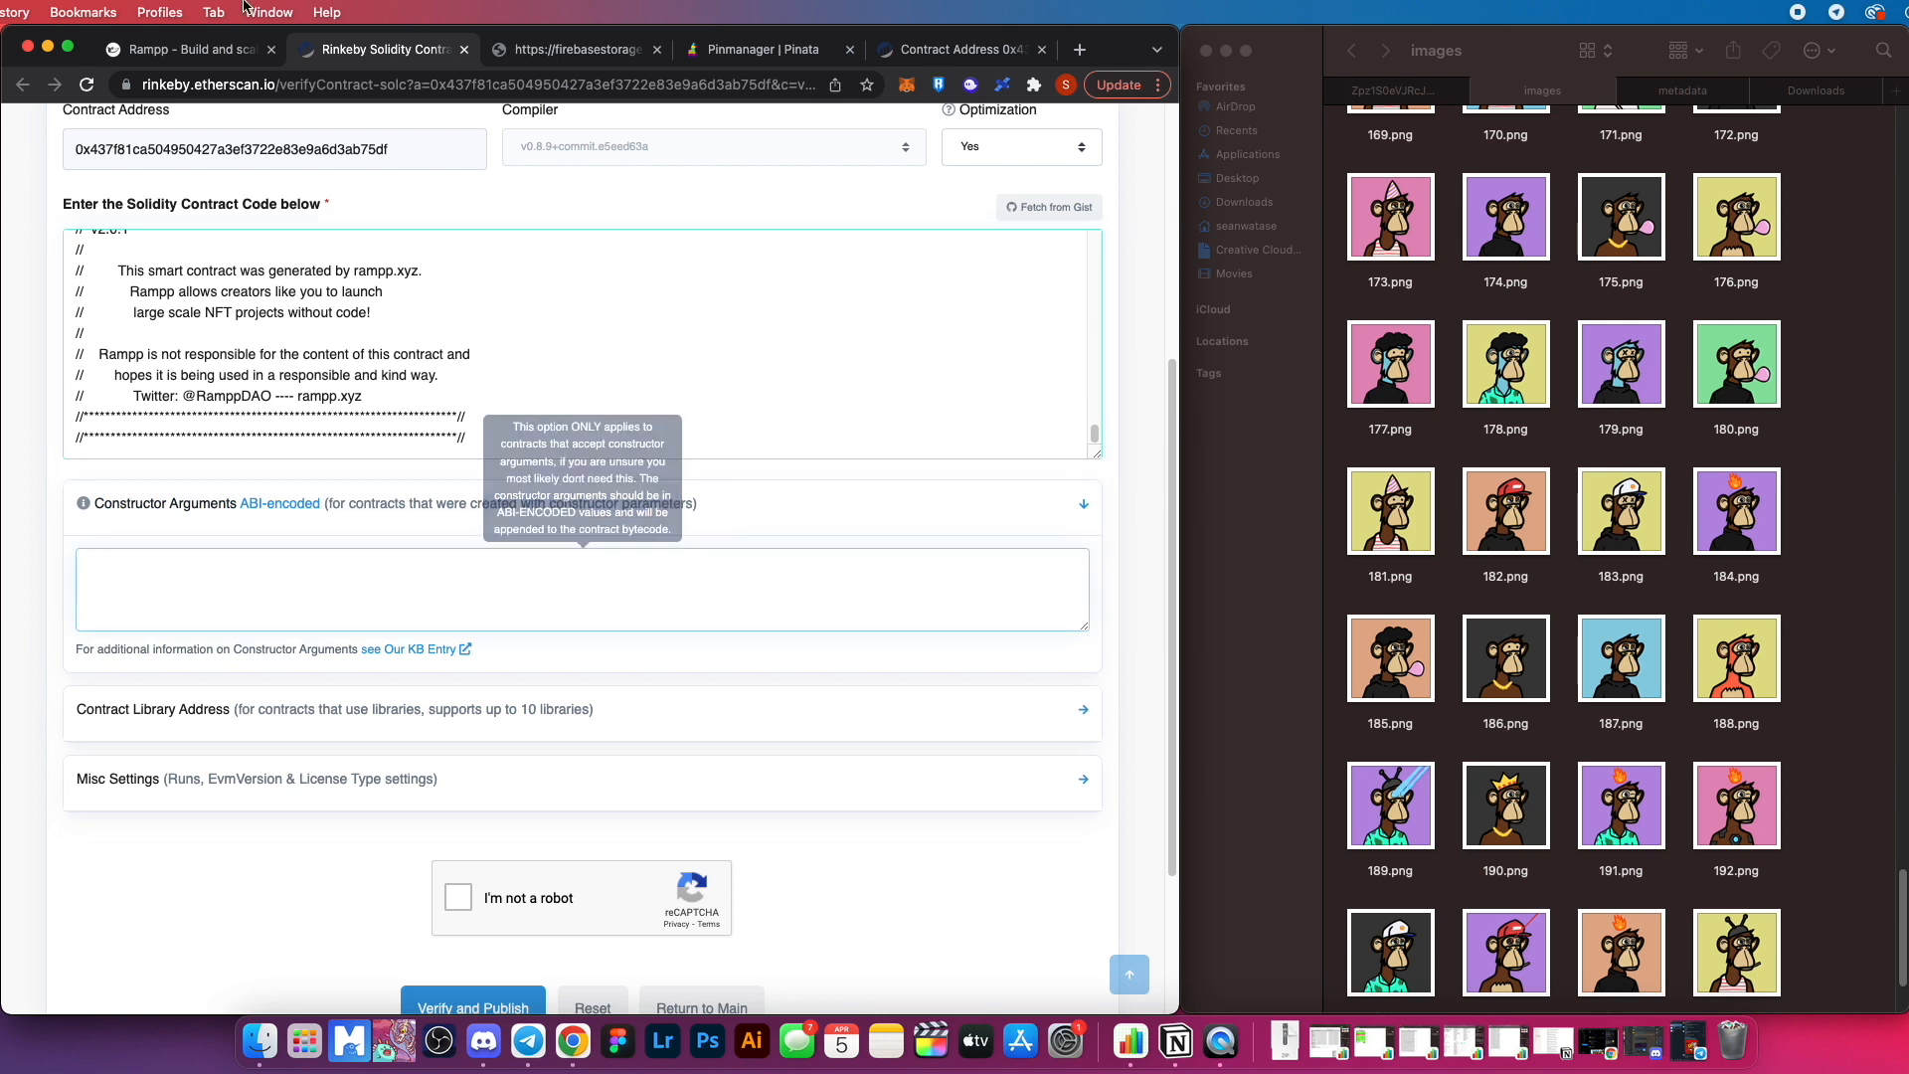
pyautogui.click(176, 53)
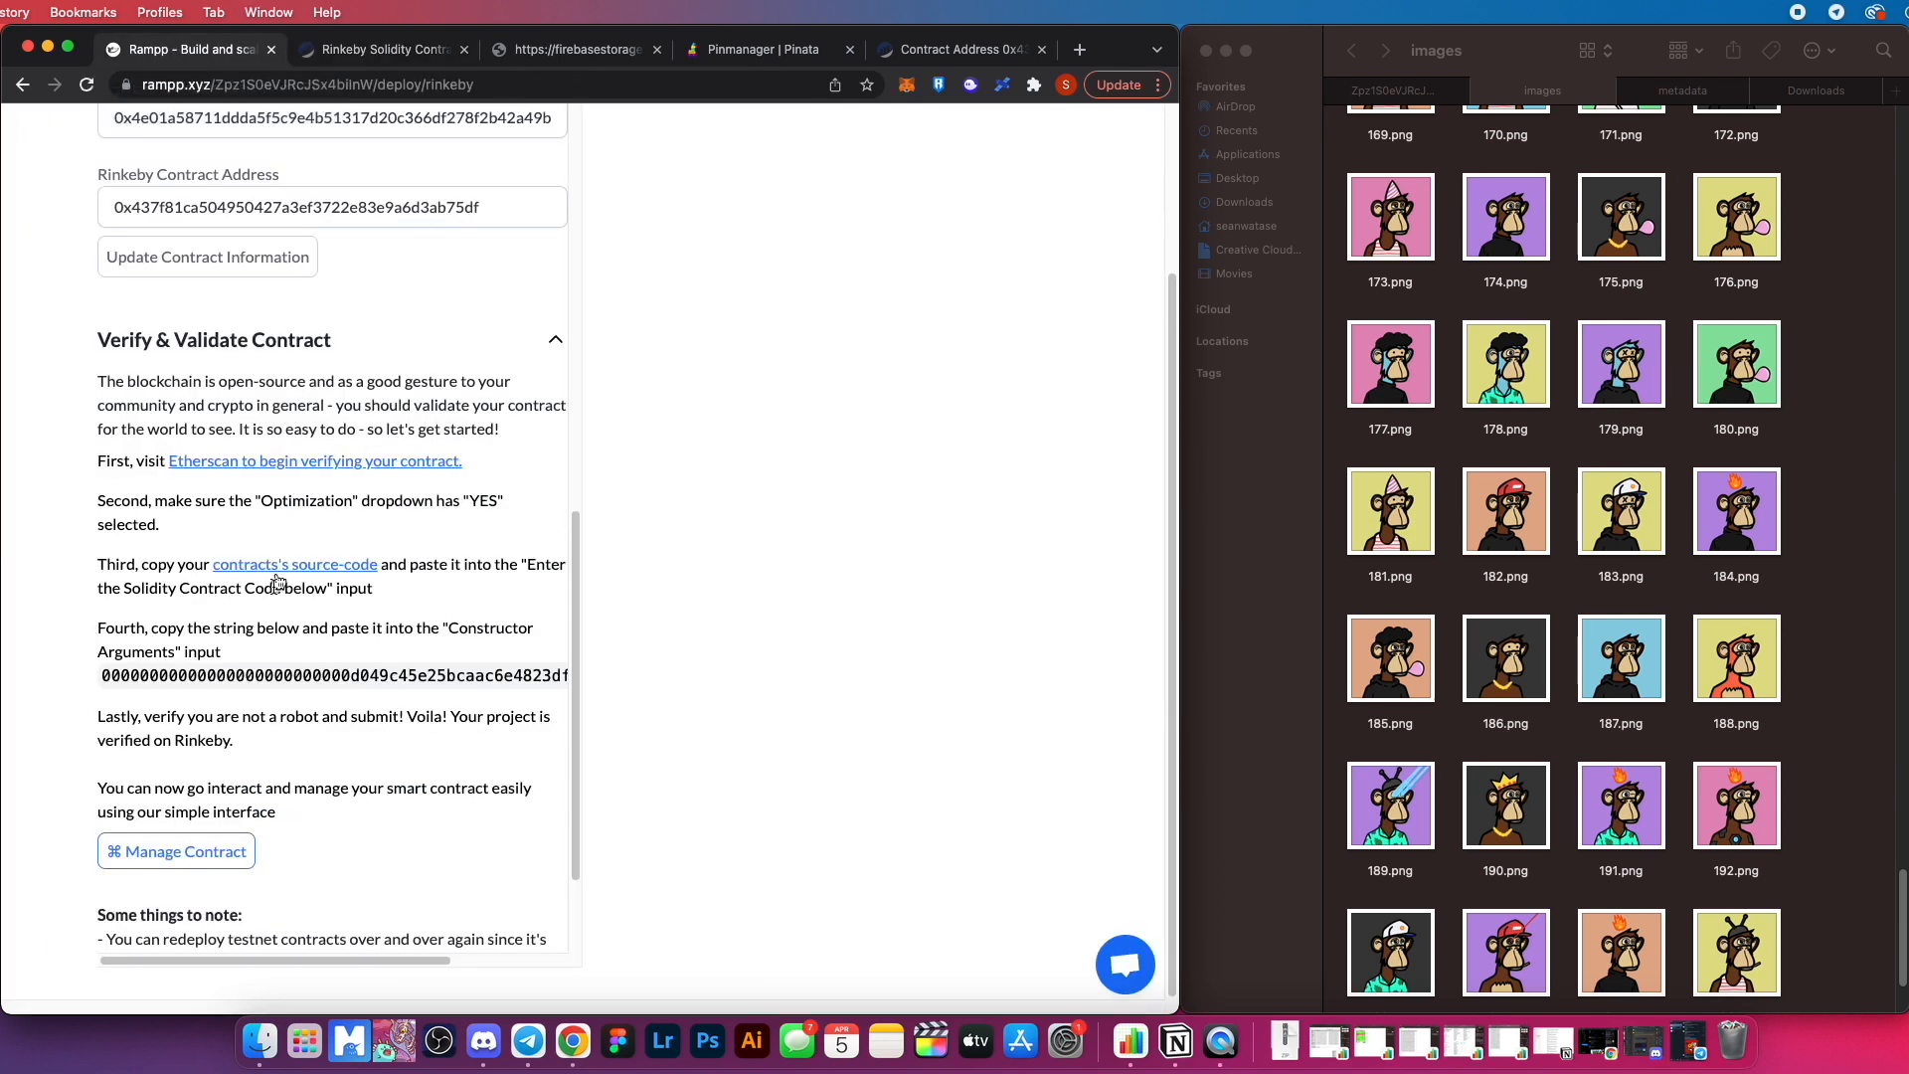
pyautogui.doubleClick(206, 675)
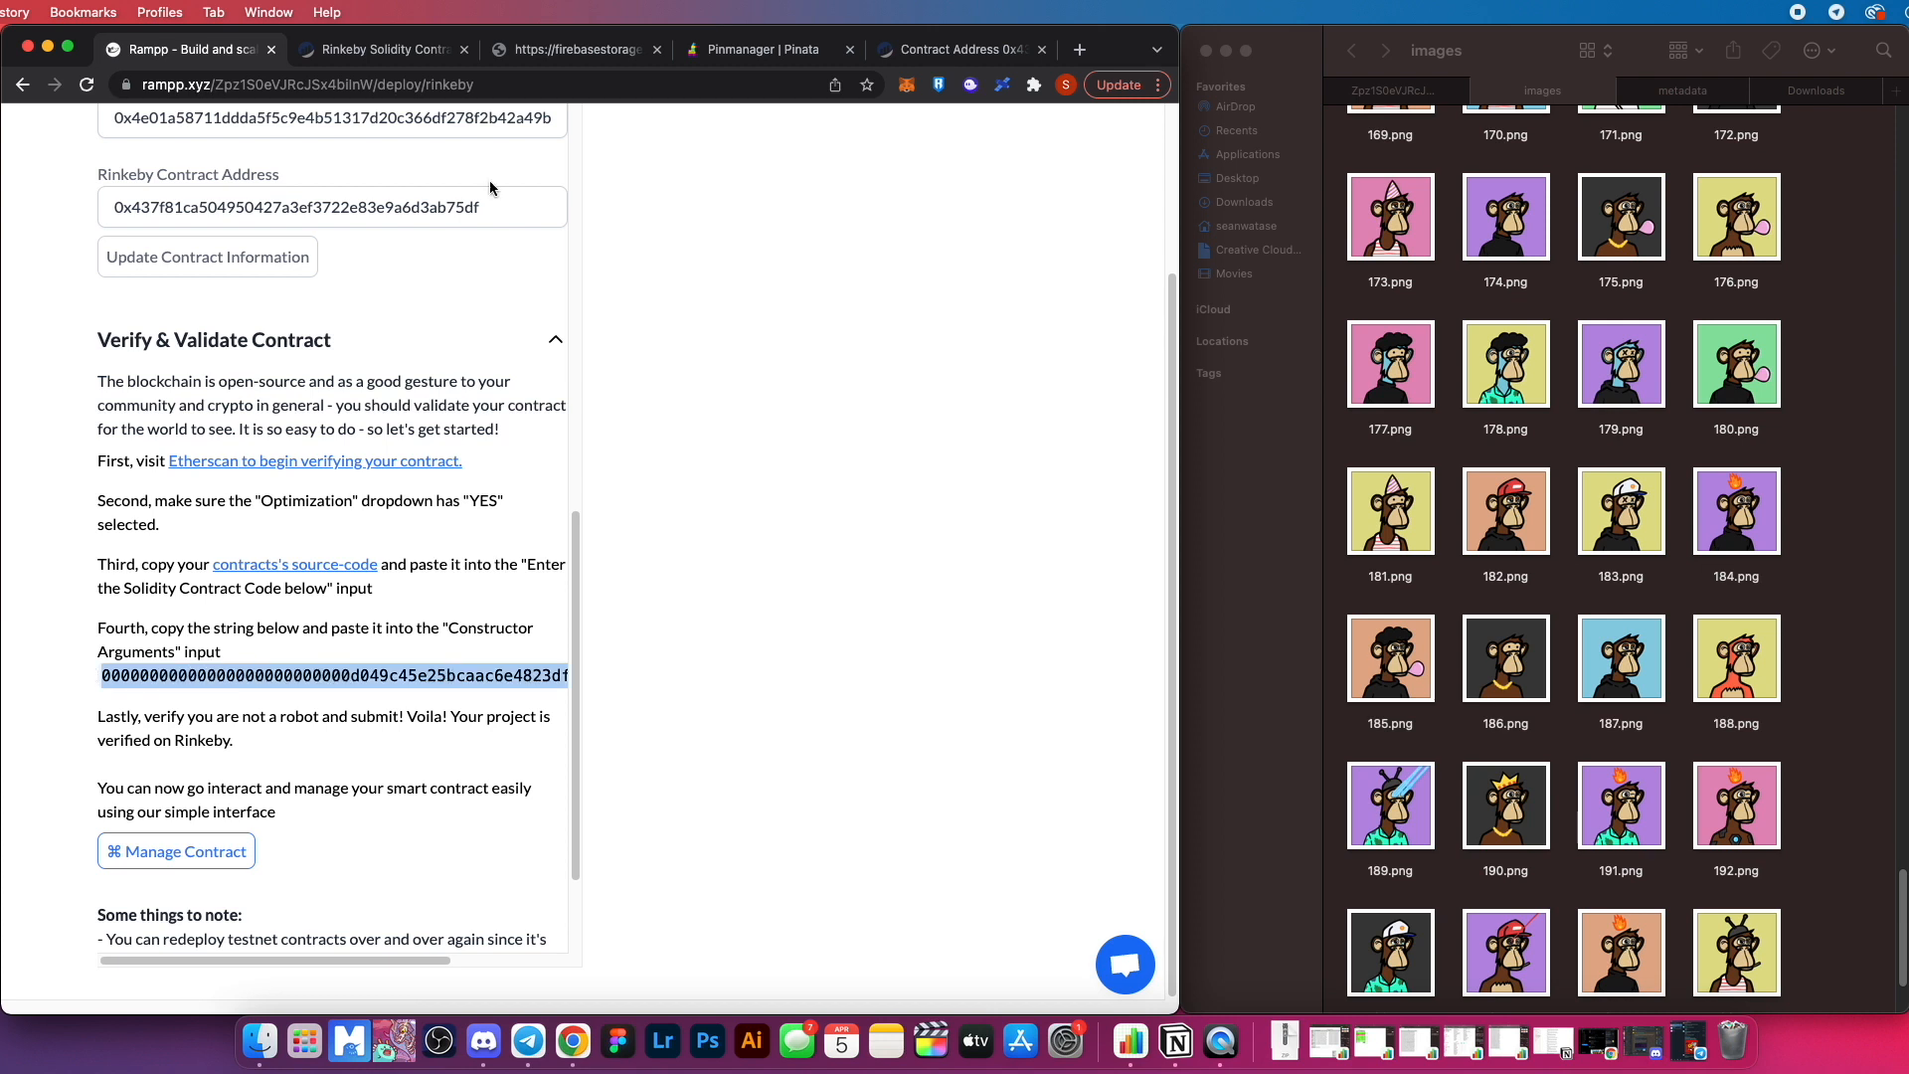
pyautogui.click(357, 62)
pyautogui.press('super+v')
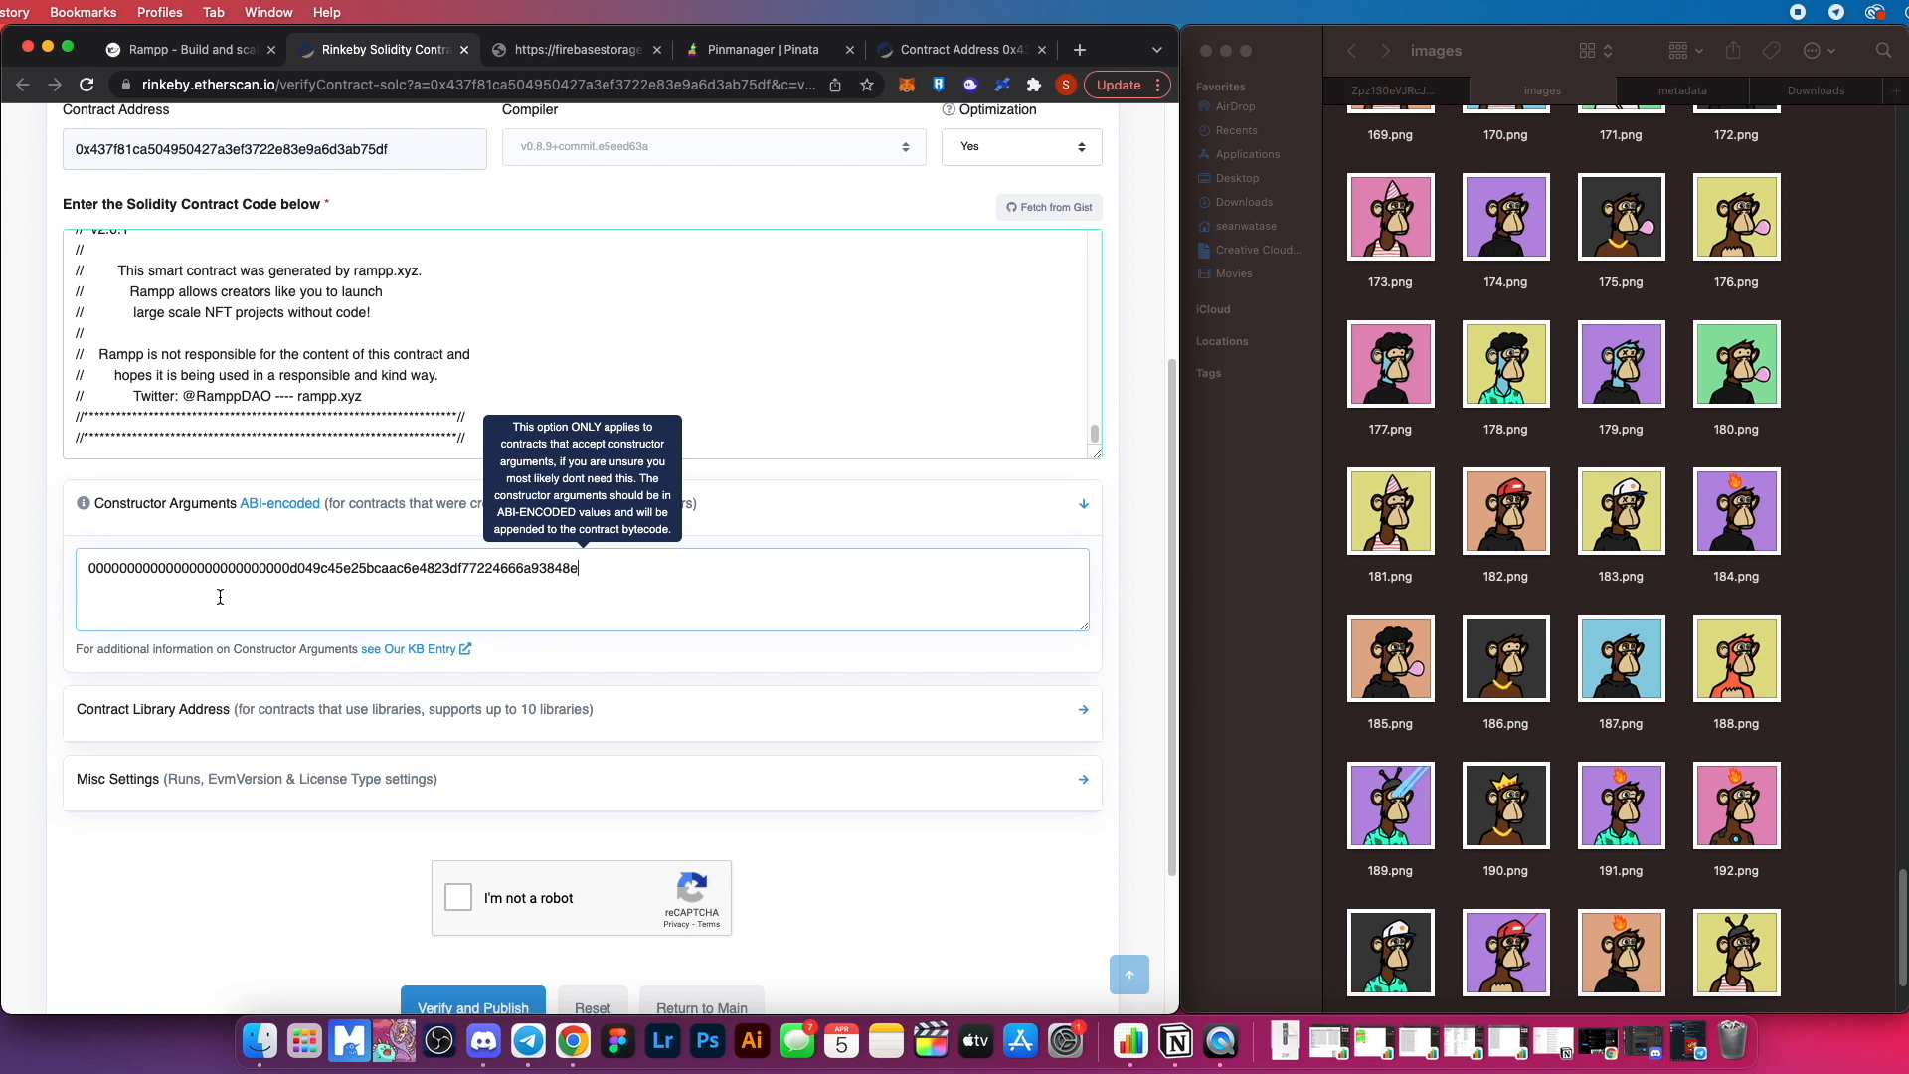
# - Pass the traffic-lights reCAPTCHA and submit with Verify and Publish
pyautogui.scroll(-4, 487, 684)
pyautogui.click(457, 724)
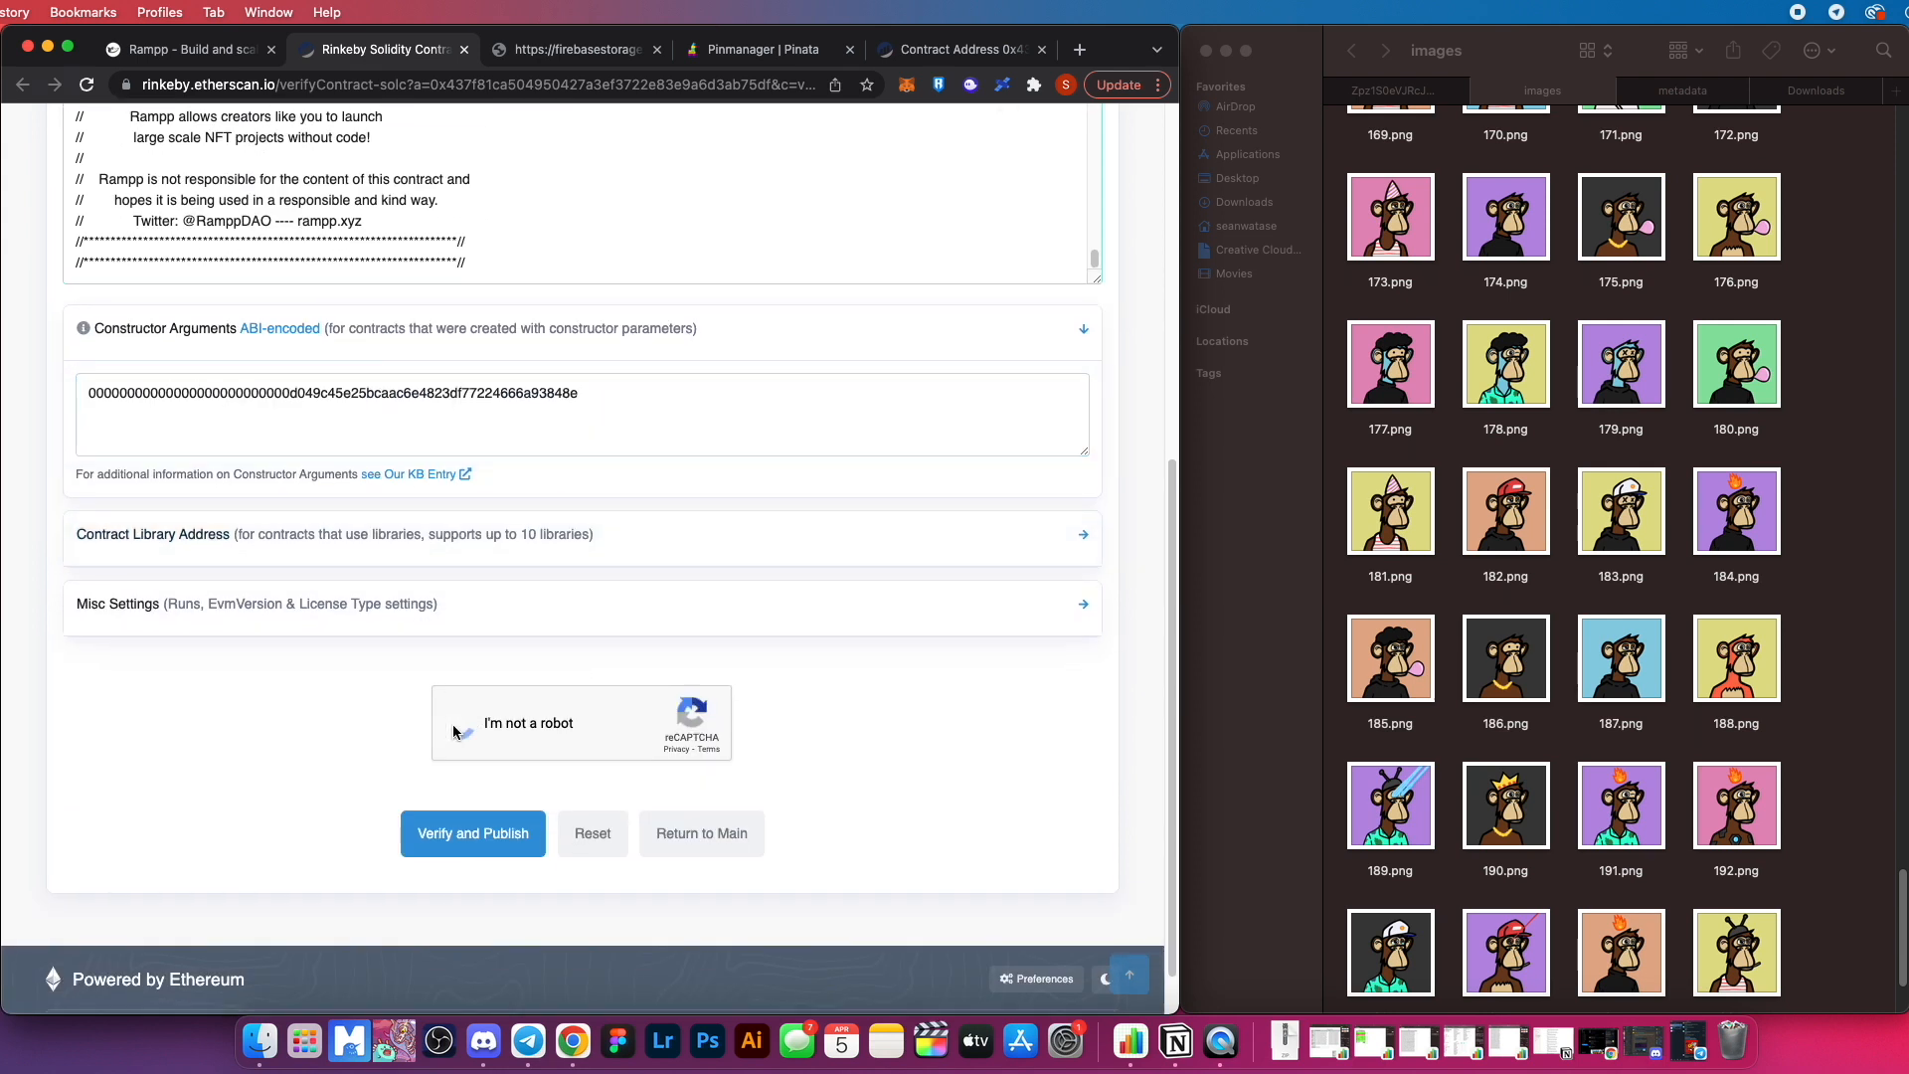
pyautogui.click(562, 598)
pyautogui.click(633, 601)
pyautogui.click(730, 601)
pyautogui.click(730, 698)
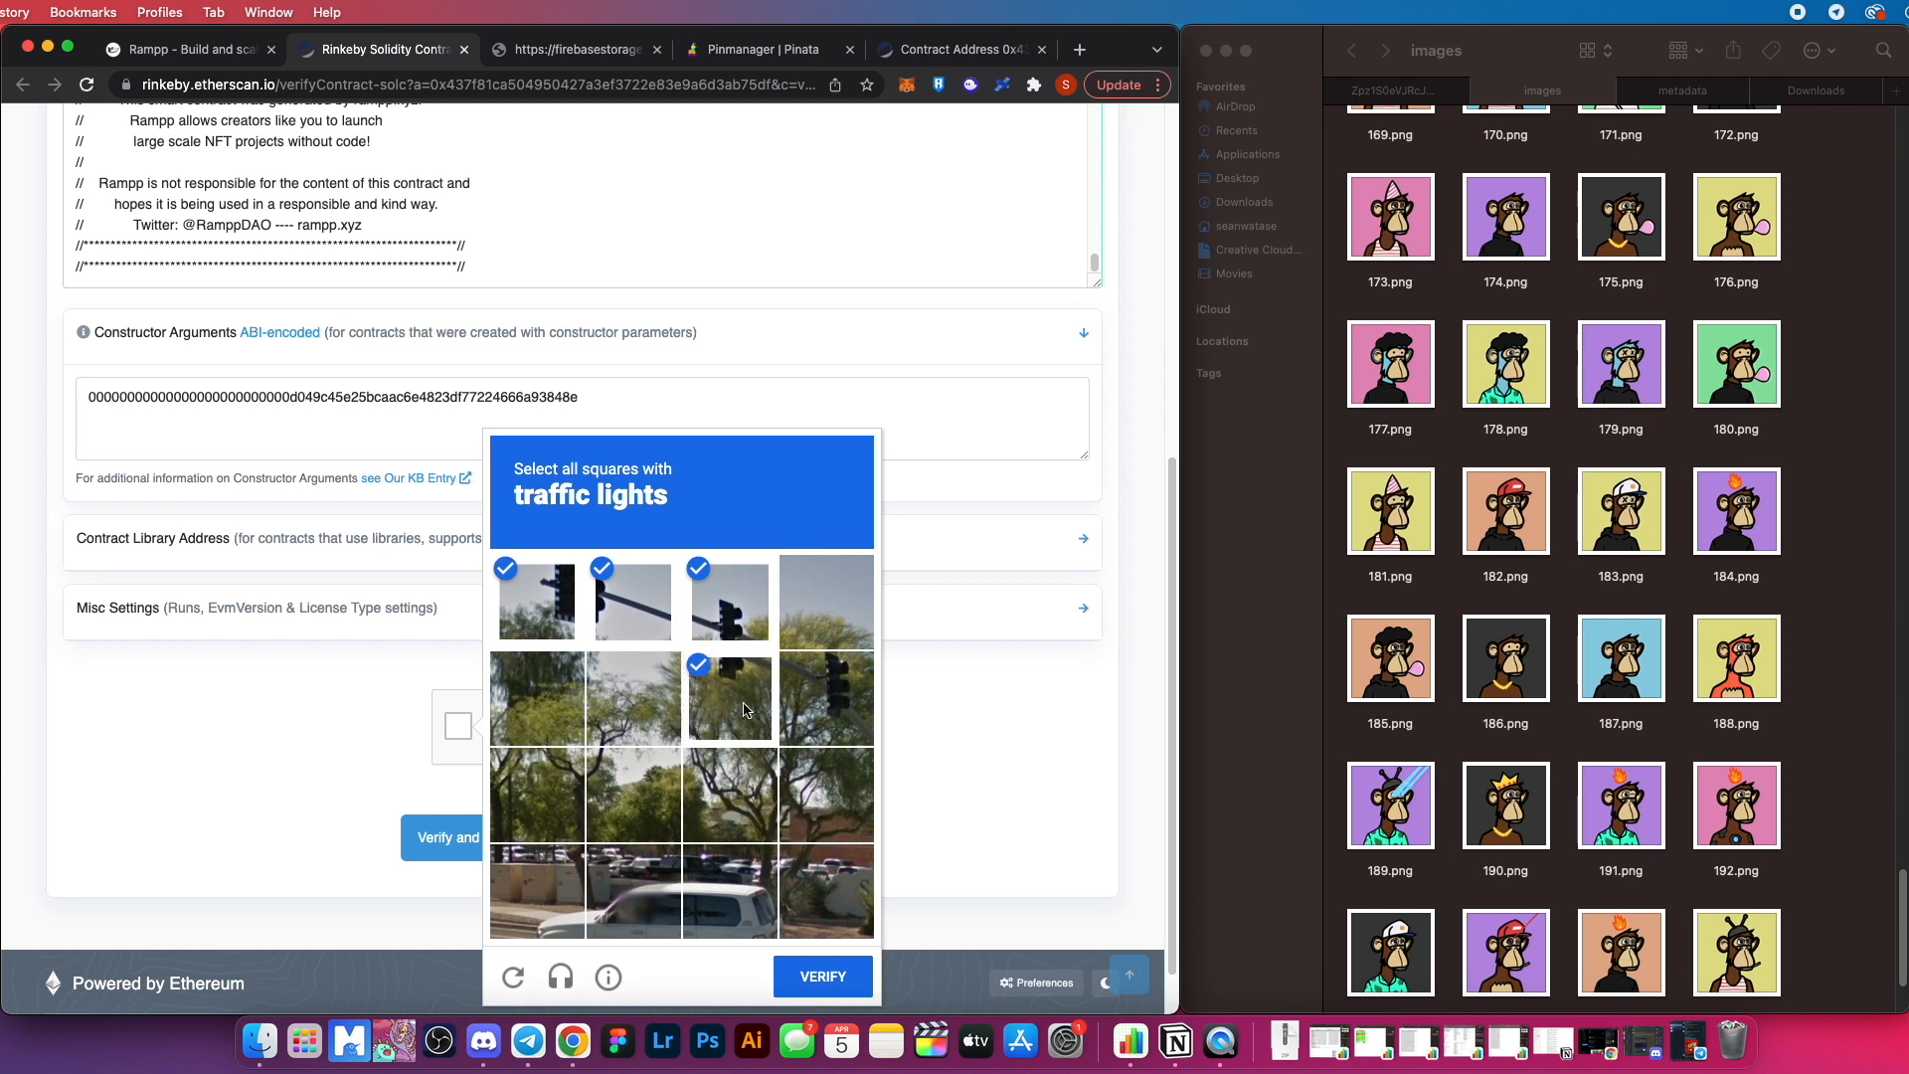
pyautogui.click(826, 698)
pyautogui.click(845, 984)
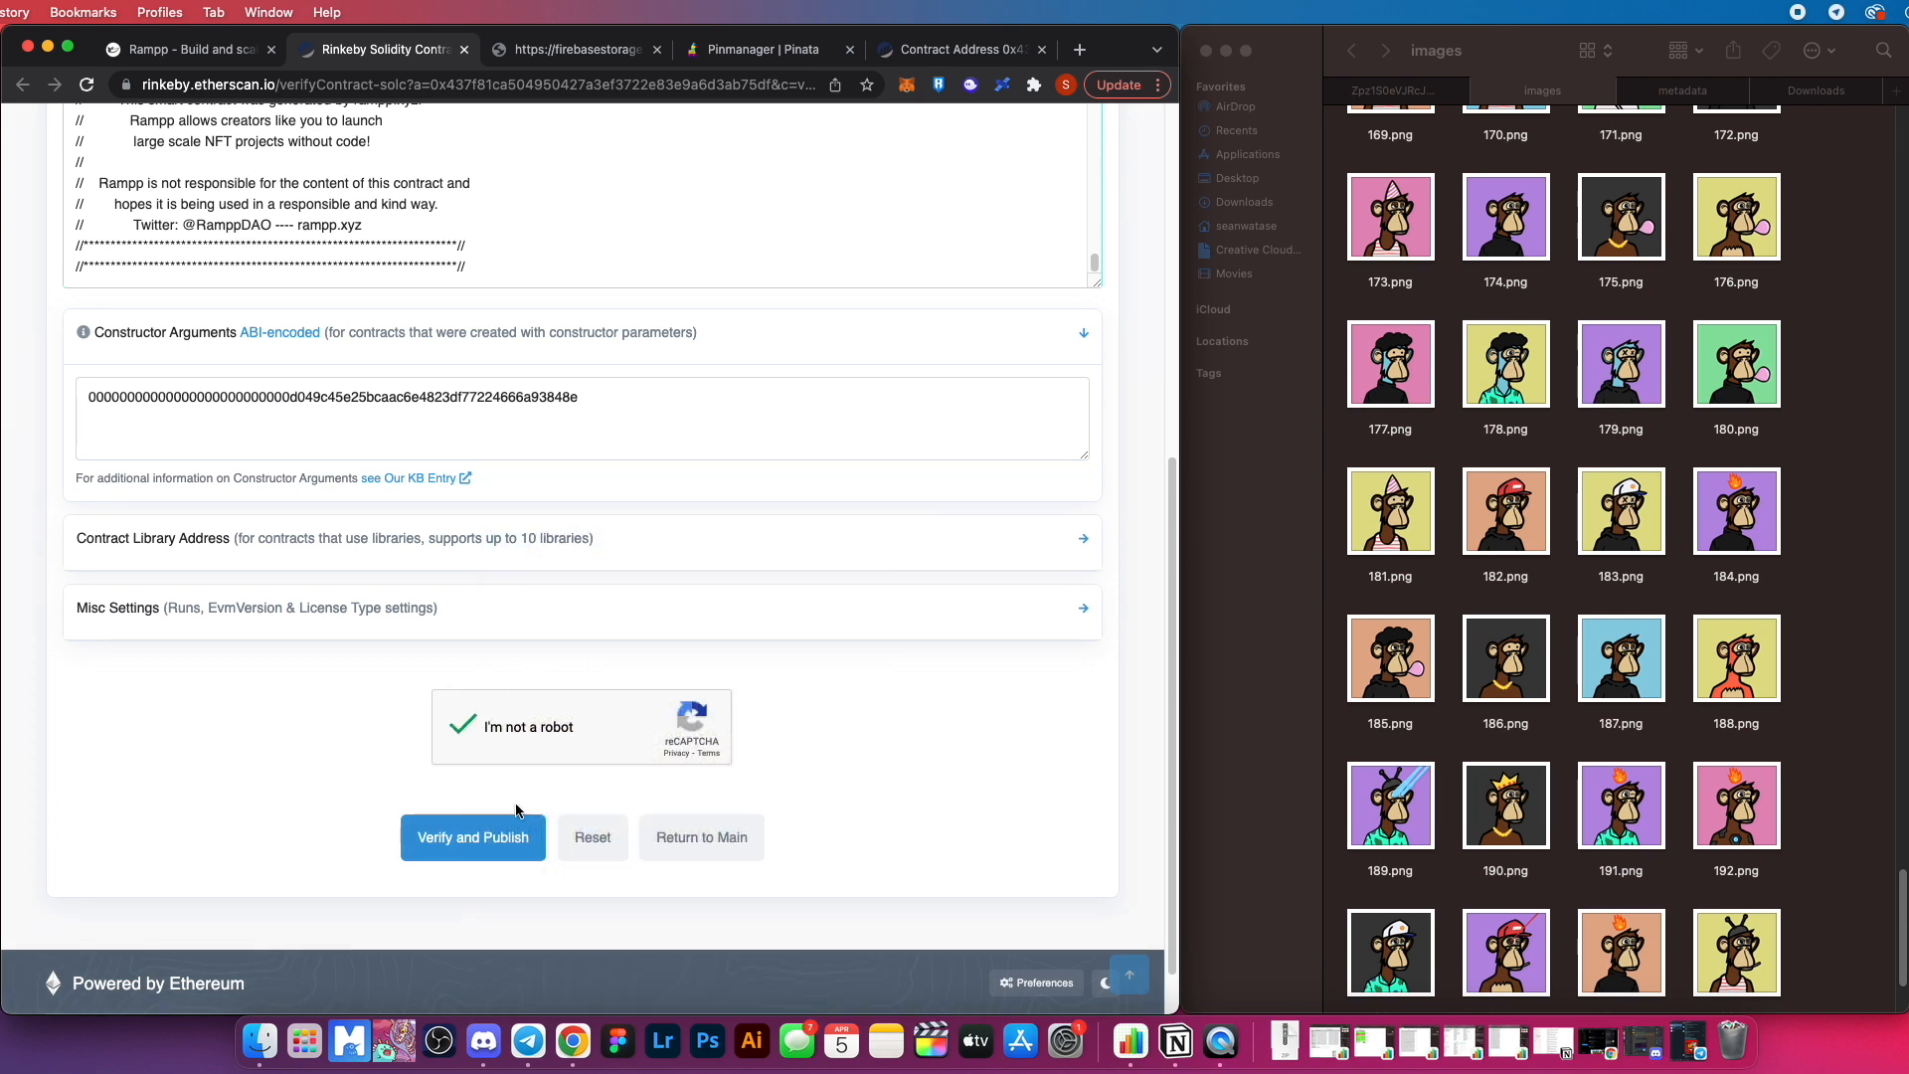
pyautogui.click(483, 847)
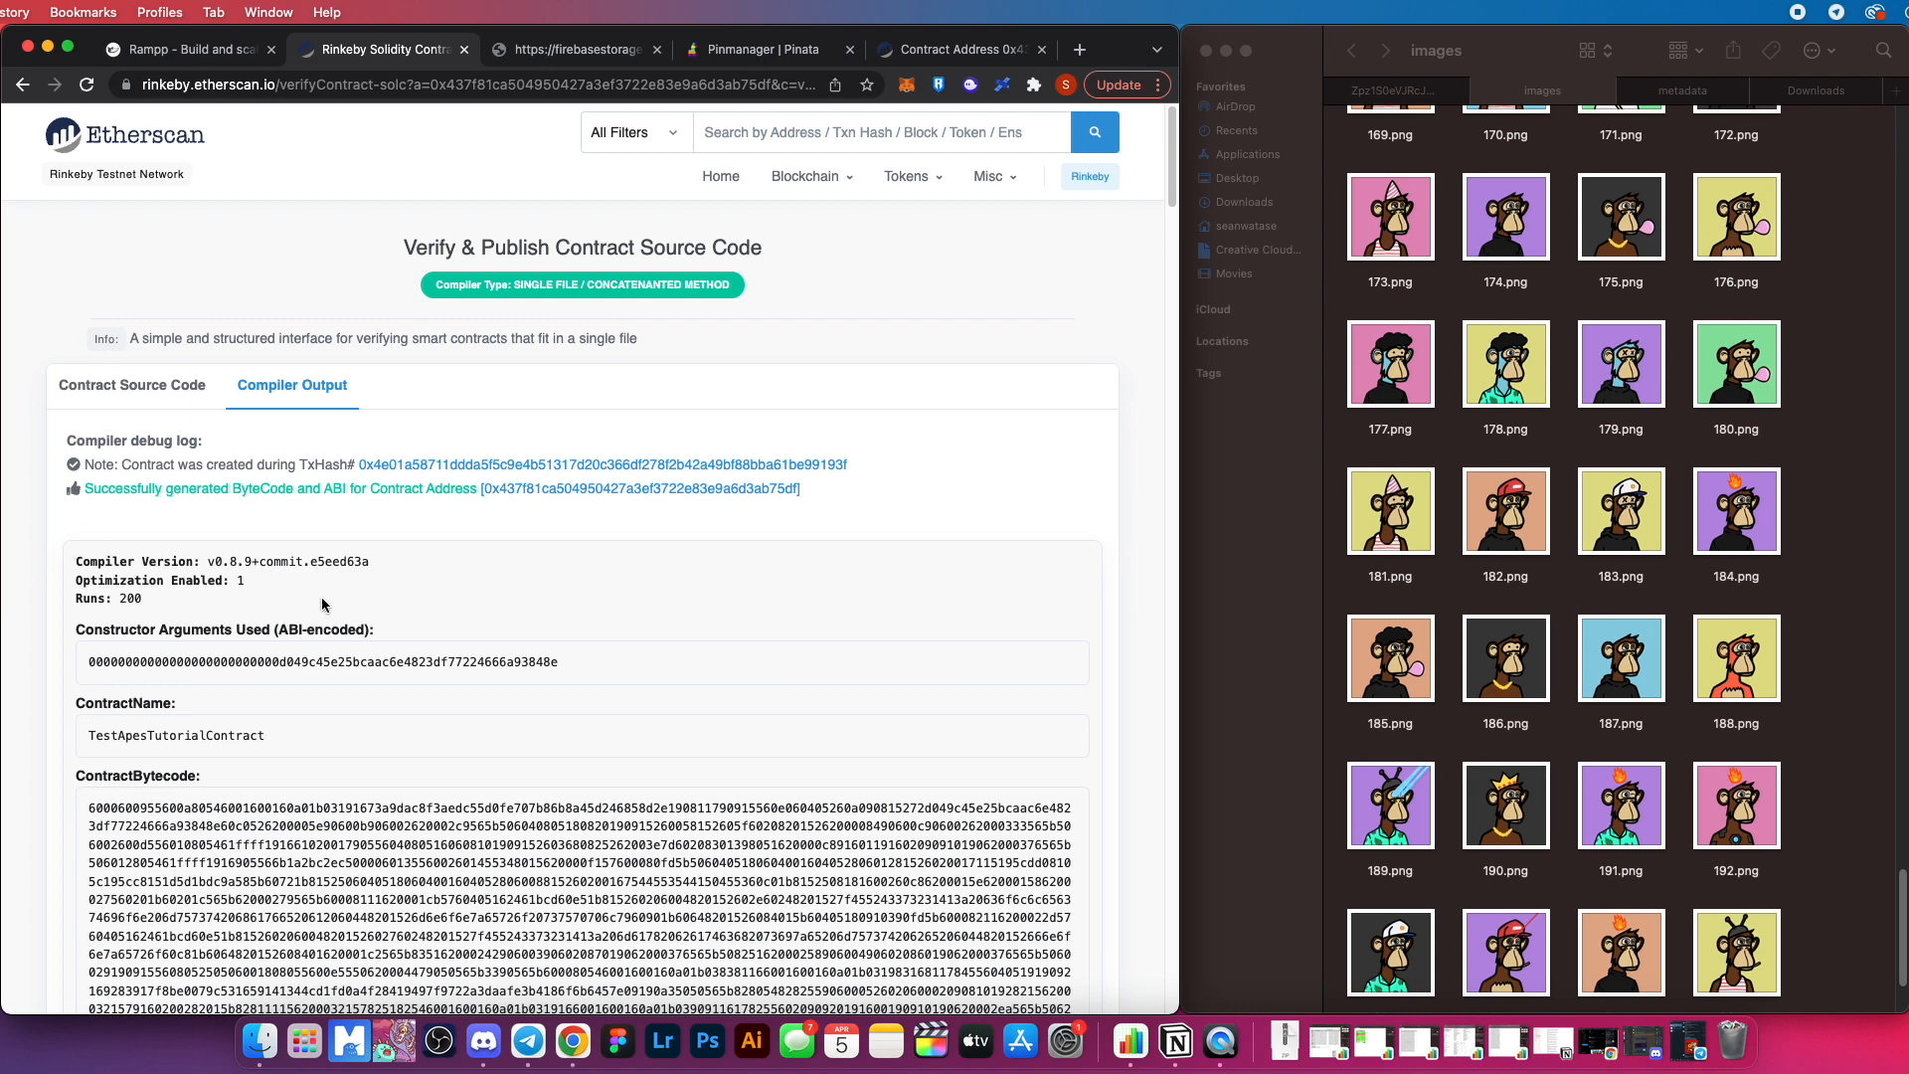
# - Bring up the deployed contract's page and reload it to pick up the verification
pyautogui.scroll(-5, 656, 549)
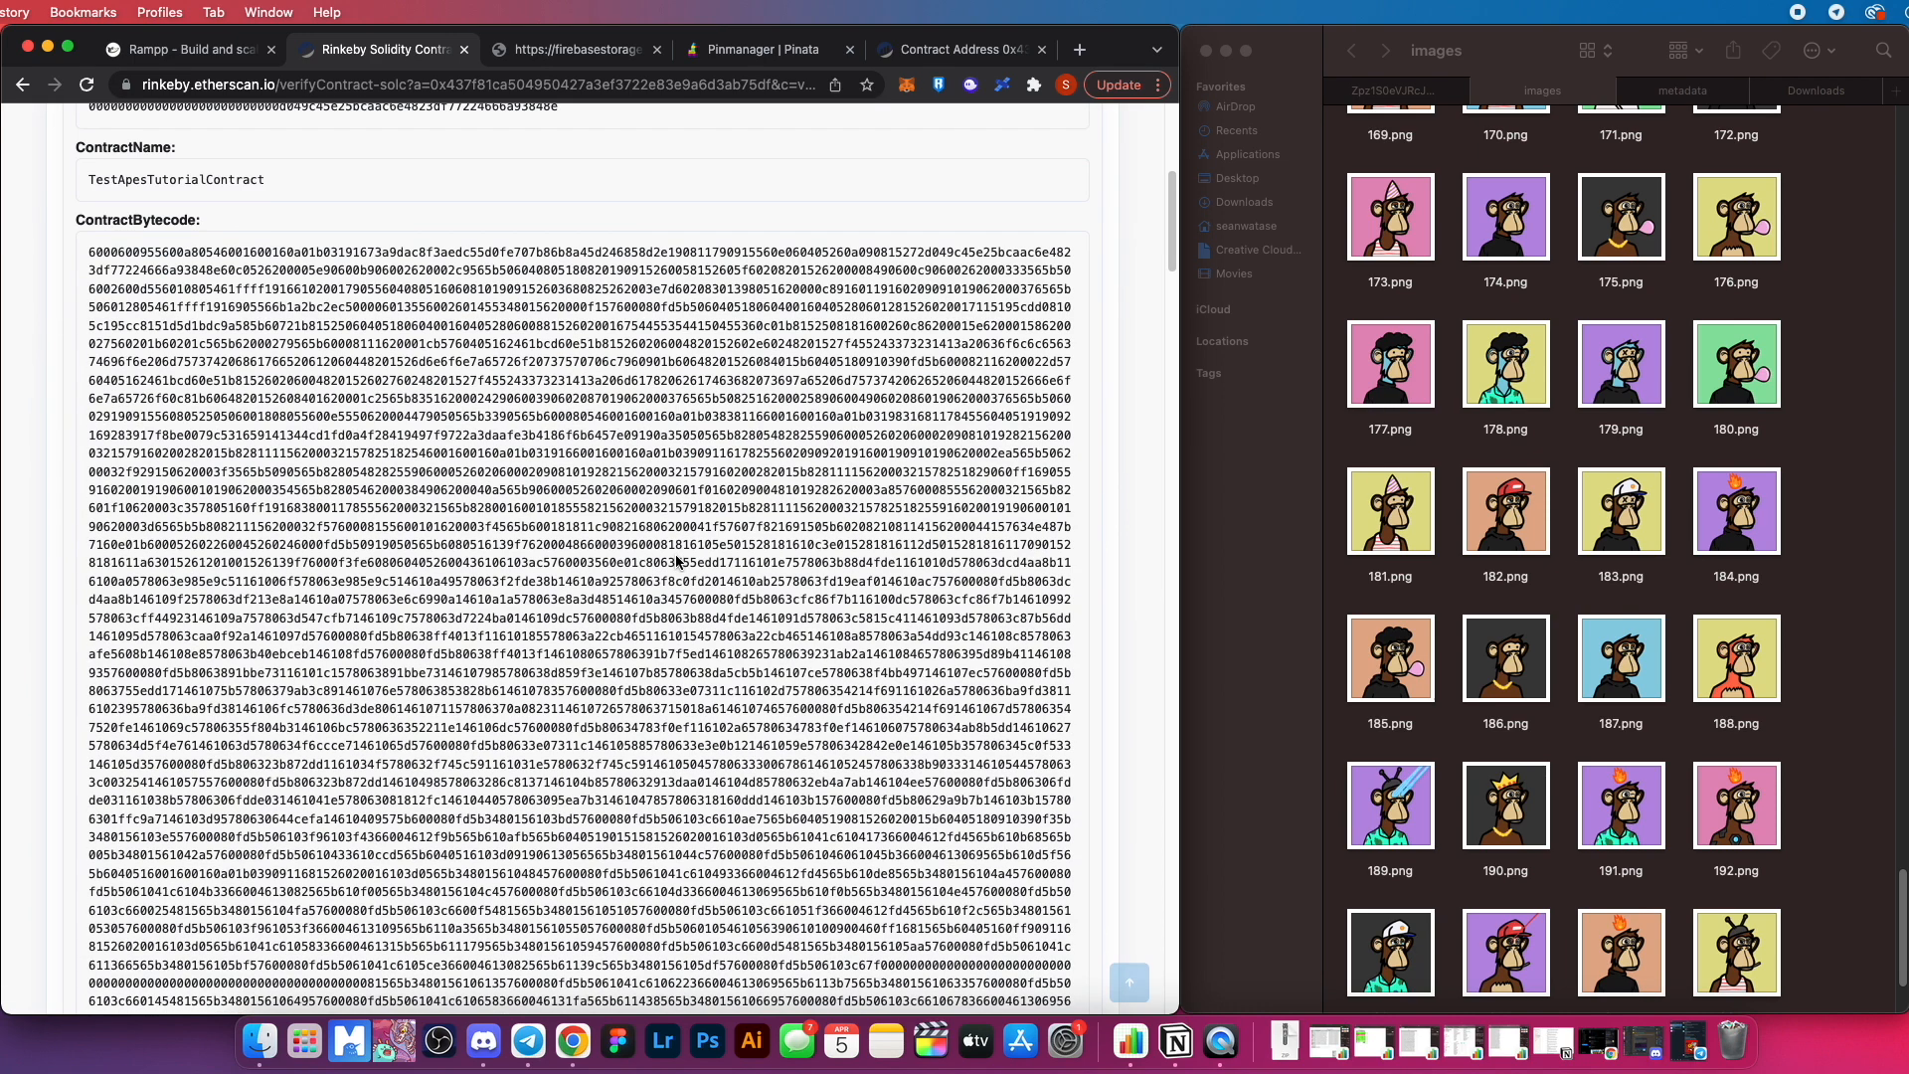
pyautogui.scroll(10, 676, 553)
pyautogui.click(949, 49)
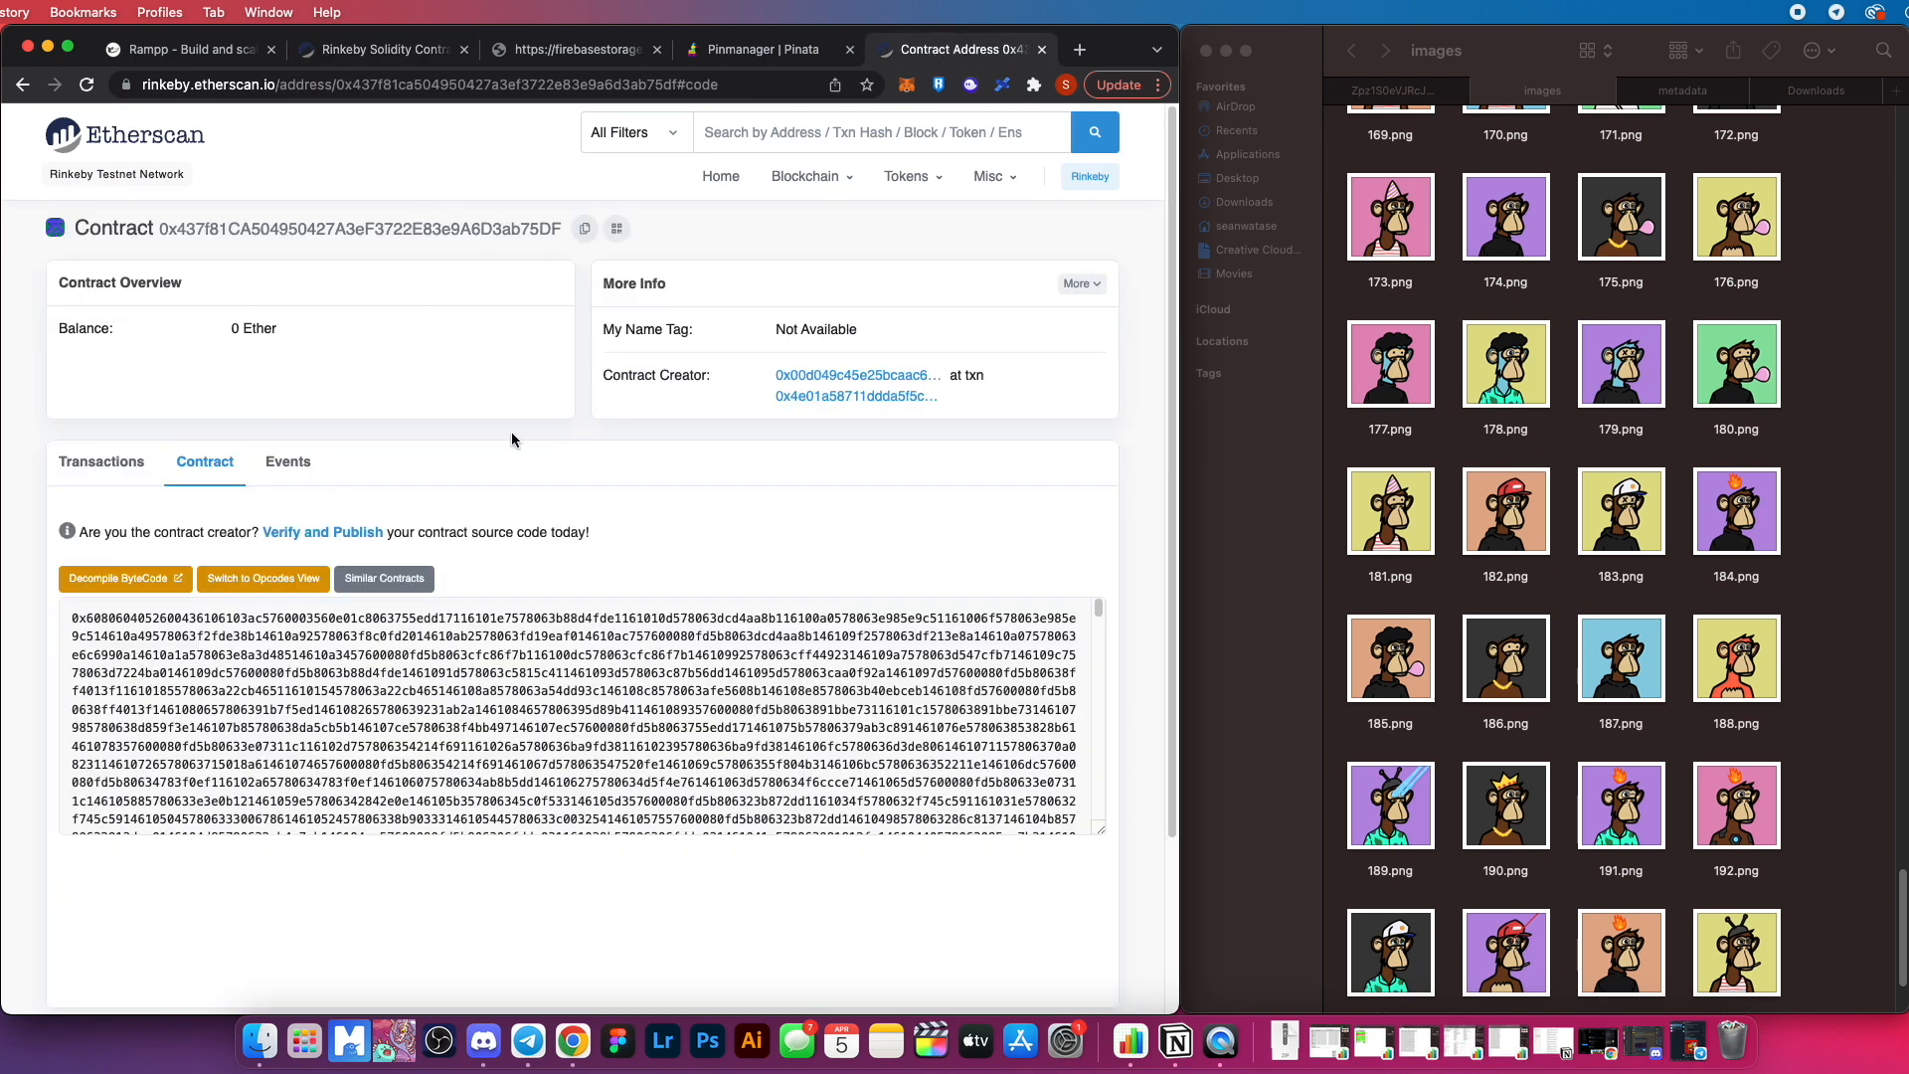
pyautogui.click(101, 461)
pyautogui.click(205, 461)
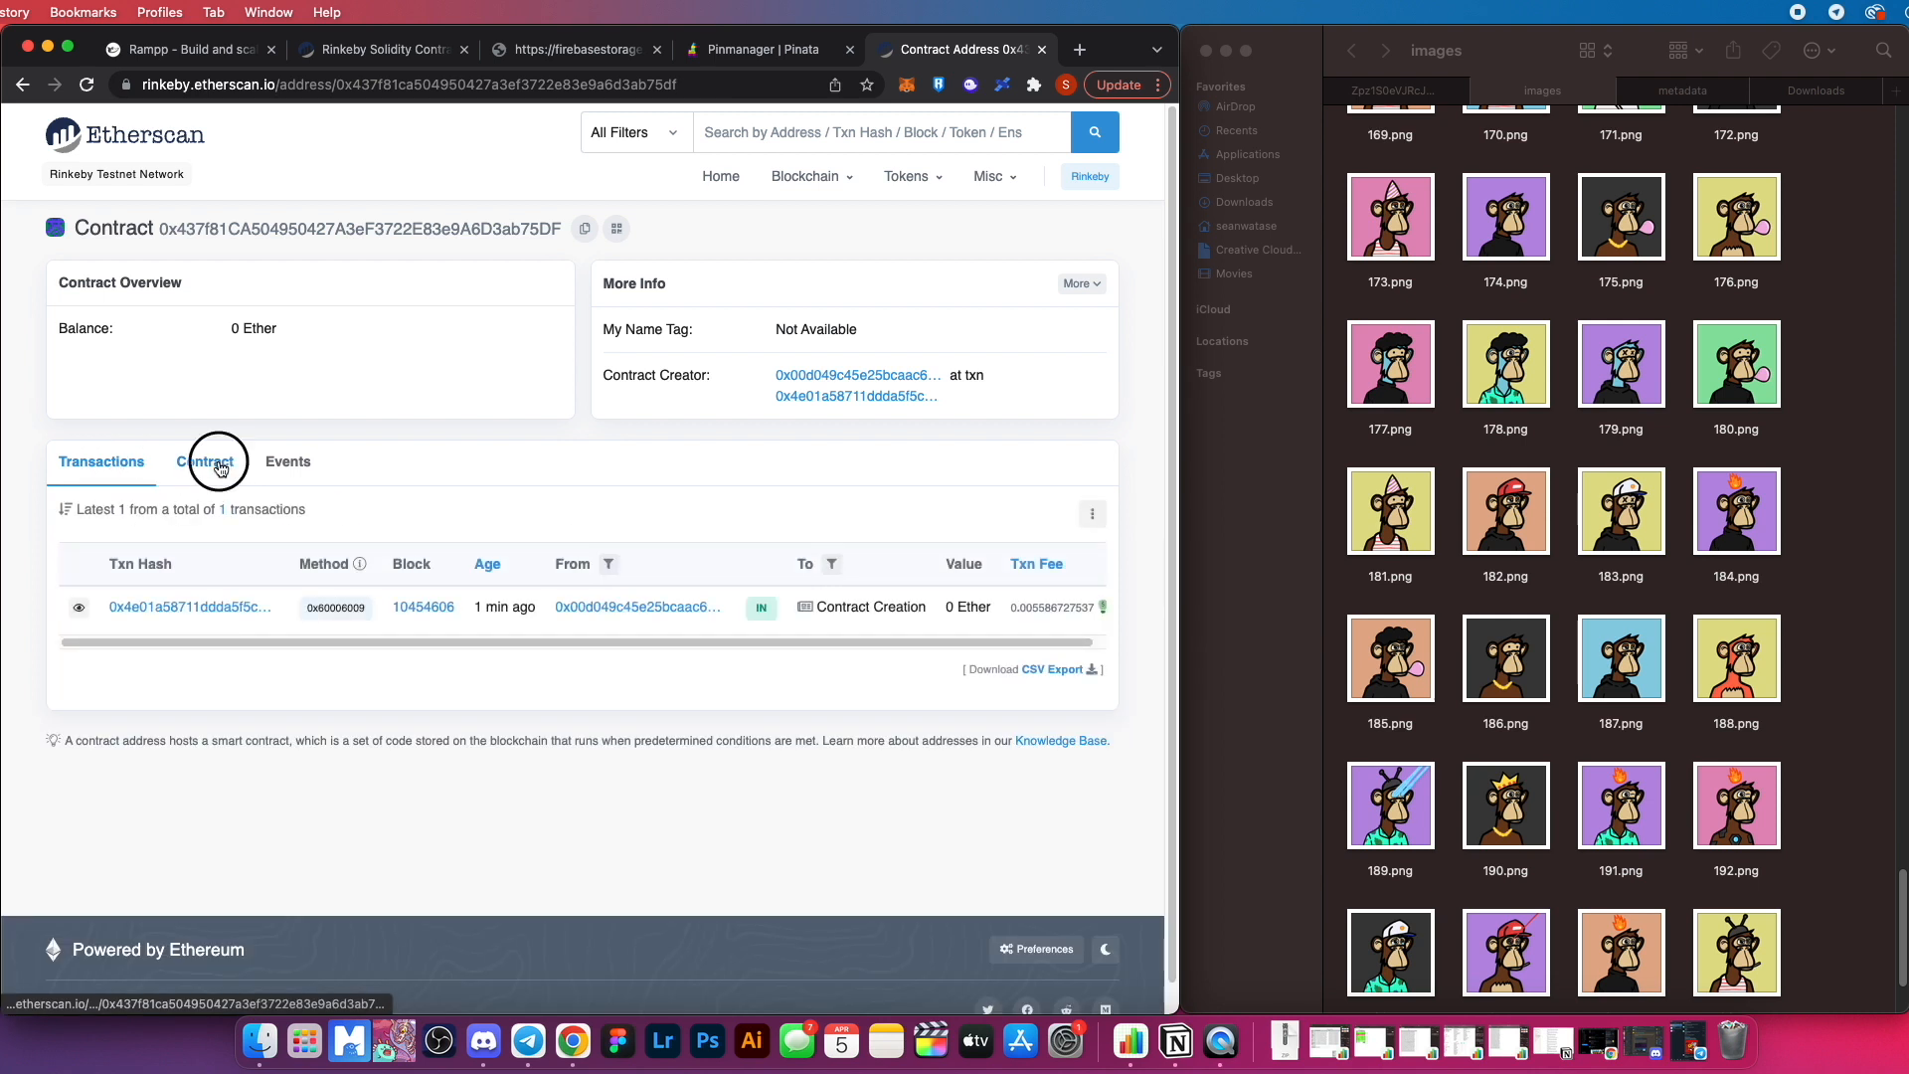
pyautogui.click(87, 467)
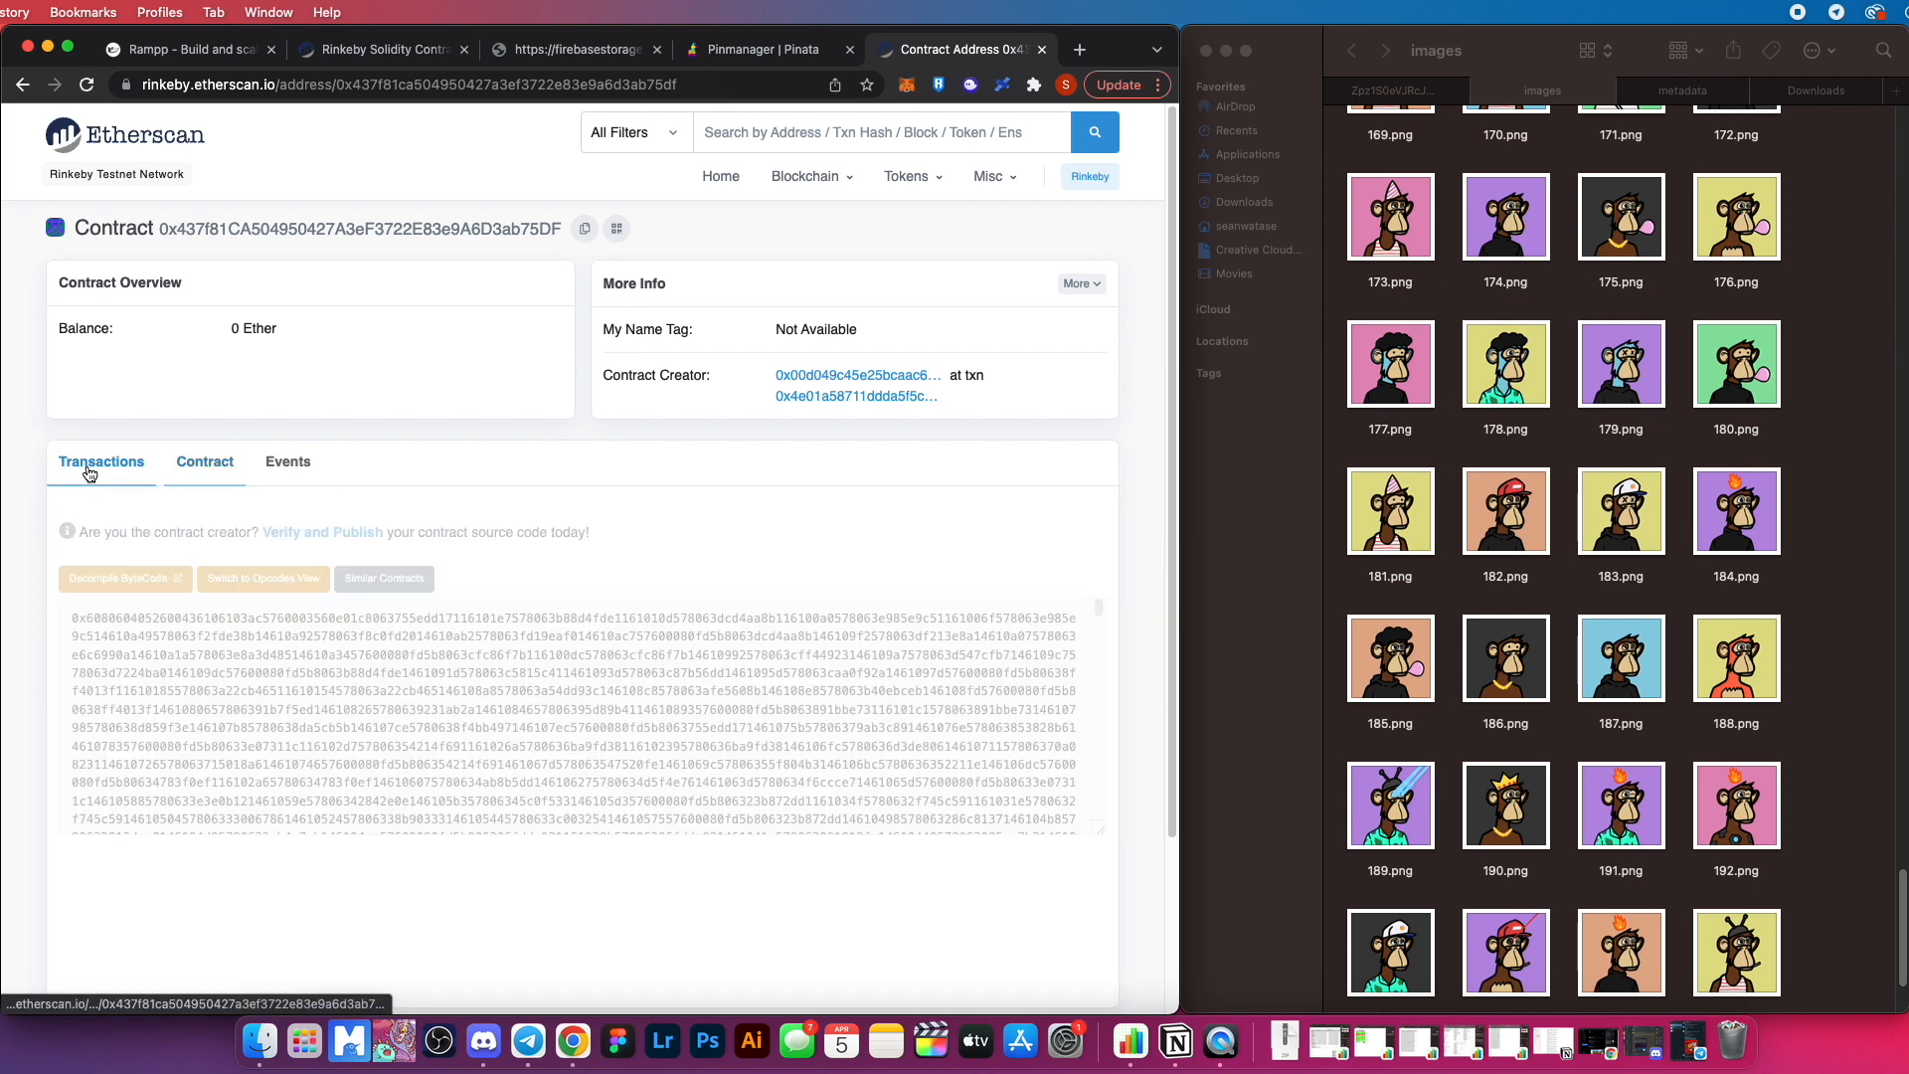
pyautogui.press('super+r')
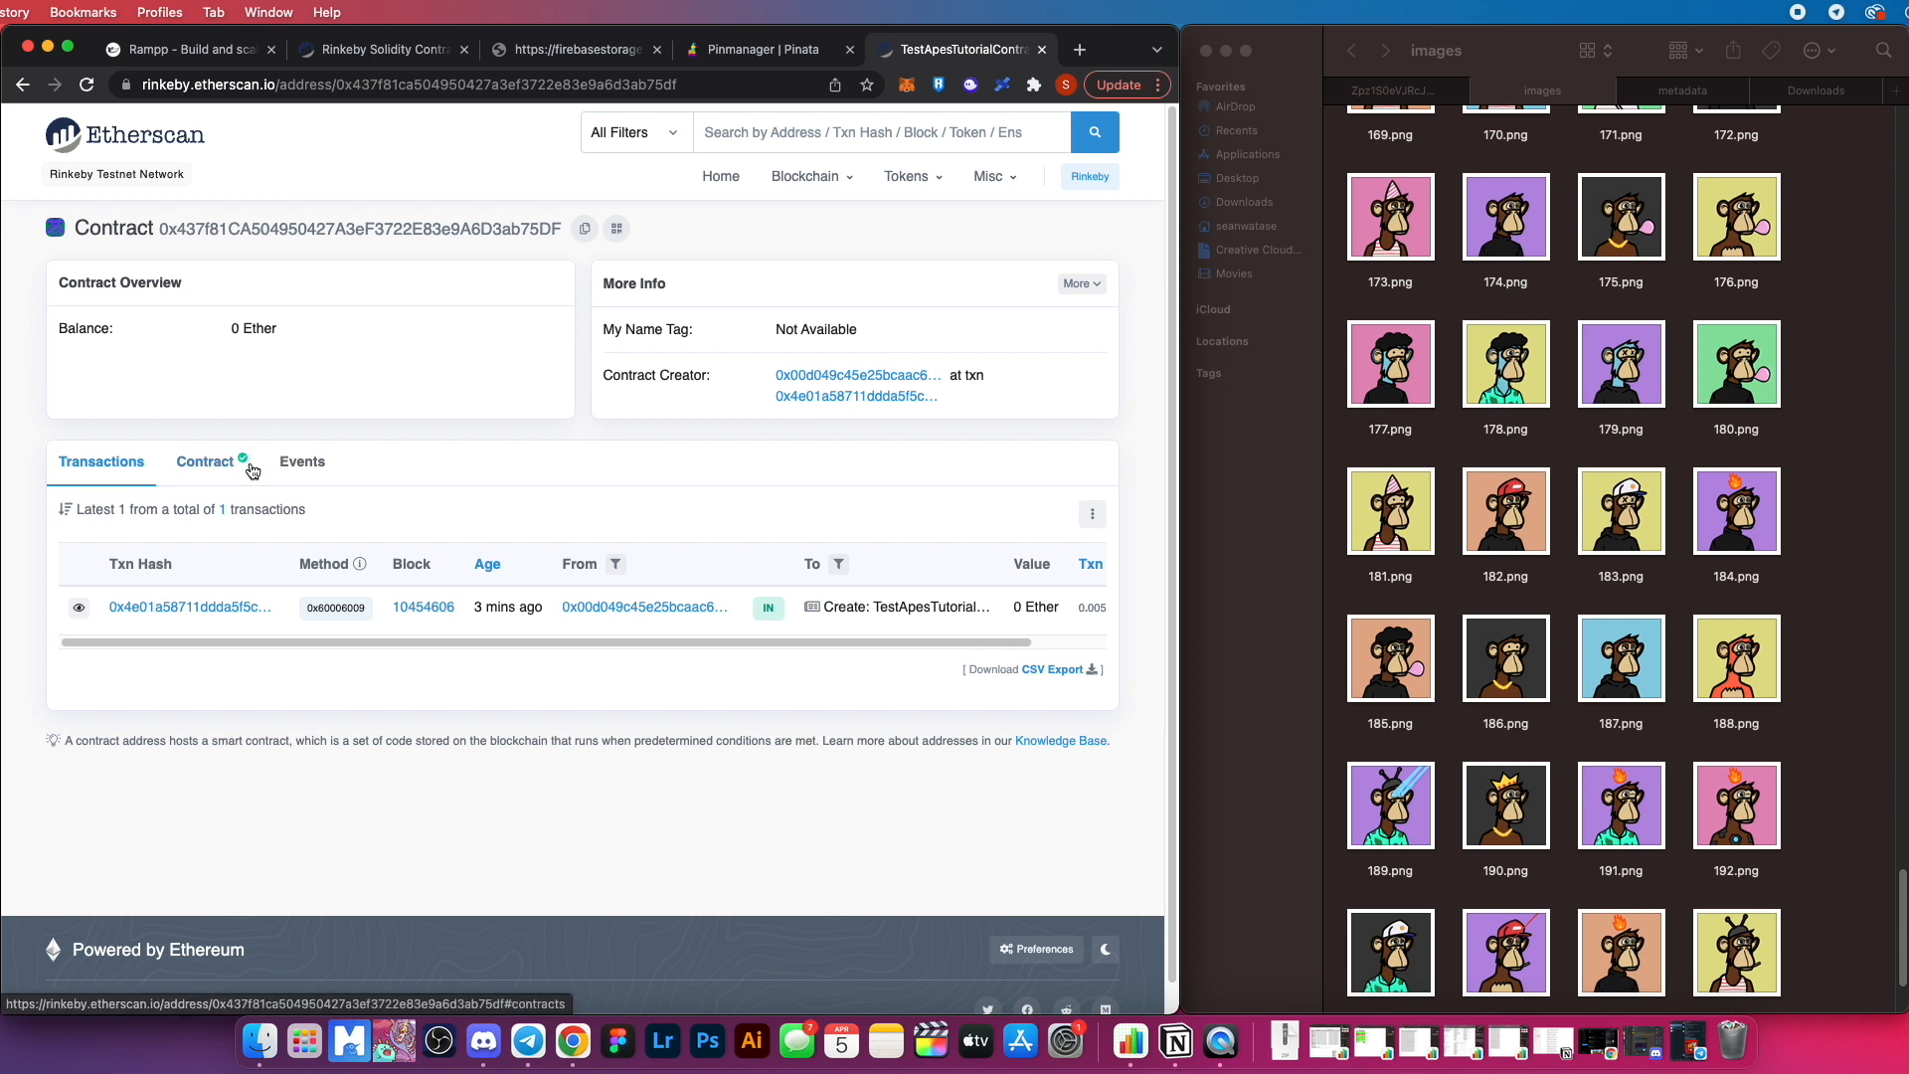
# - Scroll through the Exact Match verified TestApesTutorialContract source, ABI and constructor arguments
pyautogui.click(222, 465)
pyautogui.scroll(-5, 373, 750)
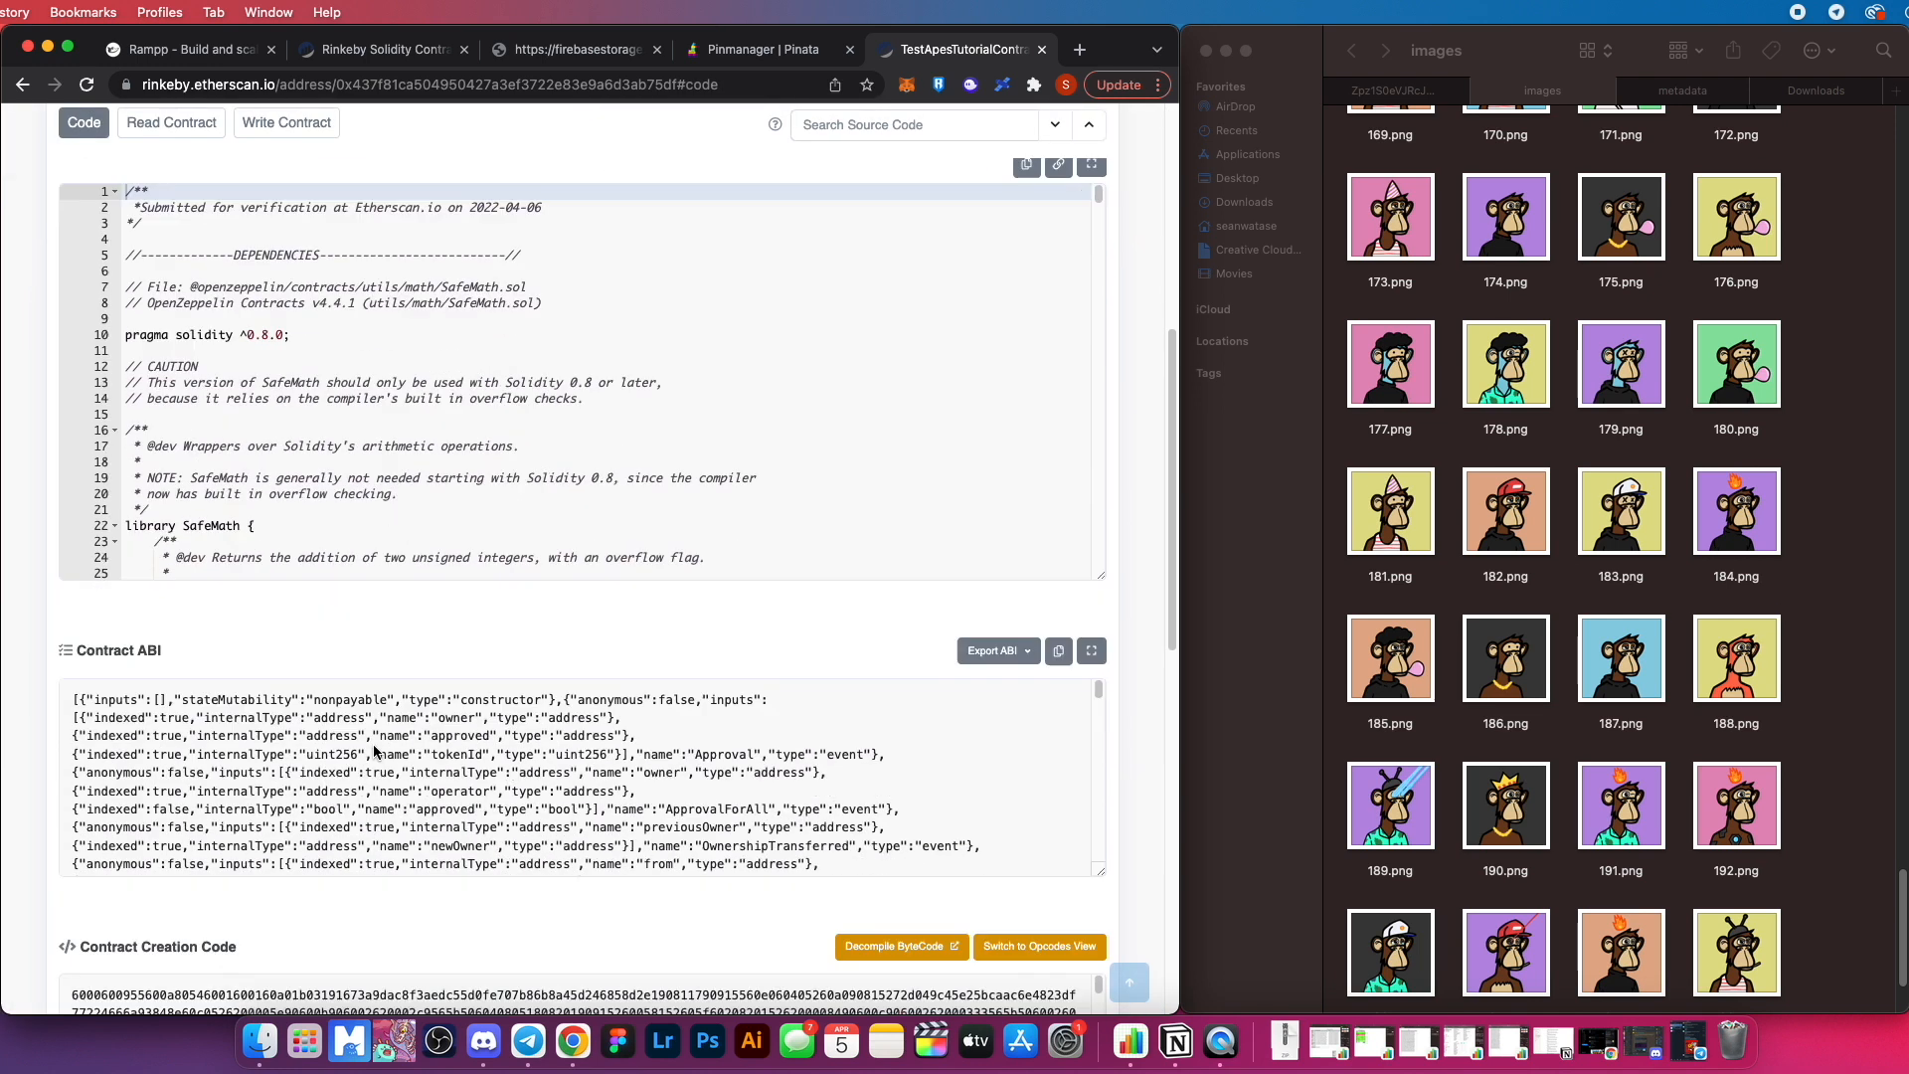
pyautogui.scroll(4, 483, 498)
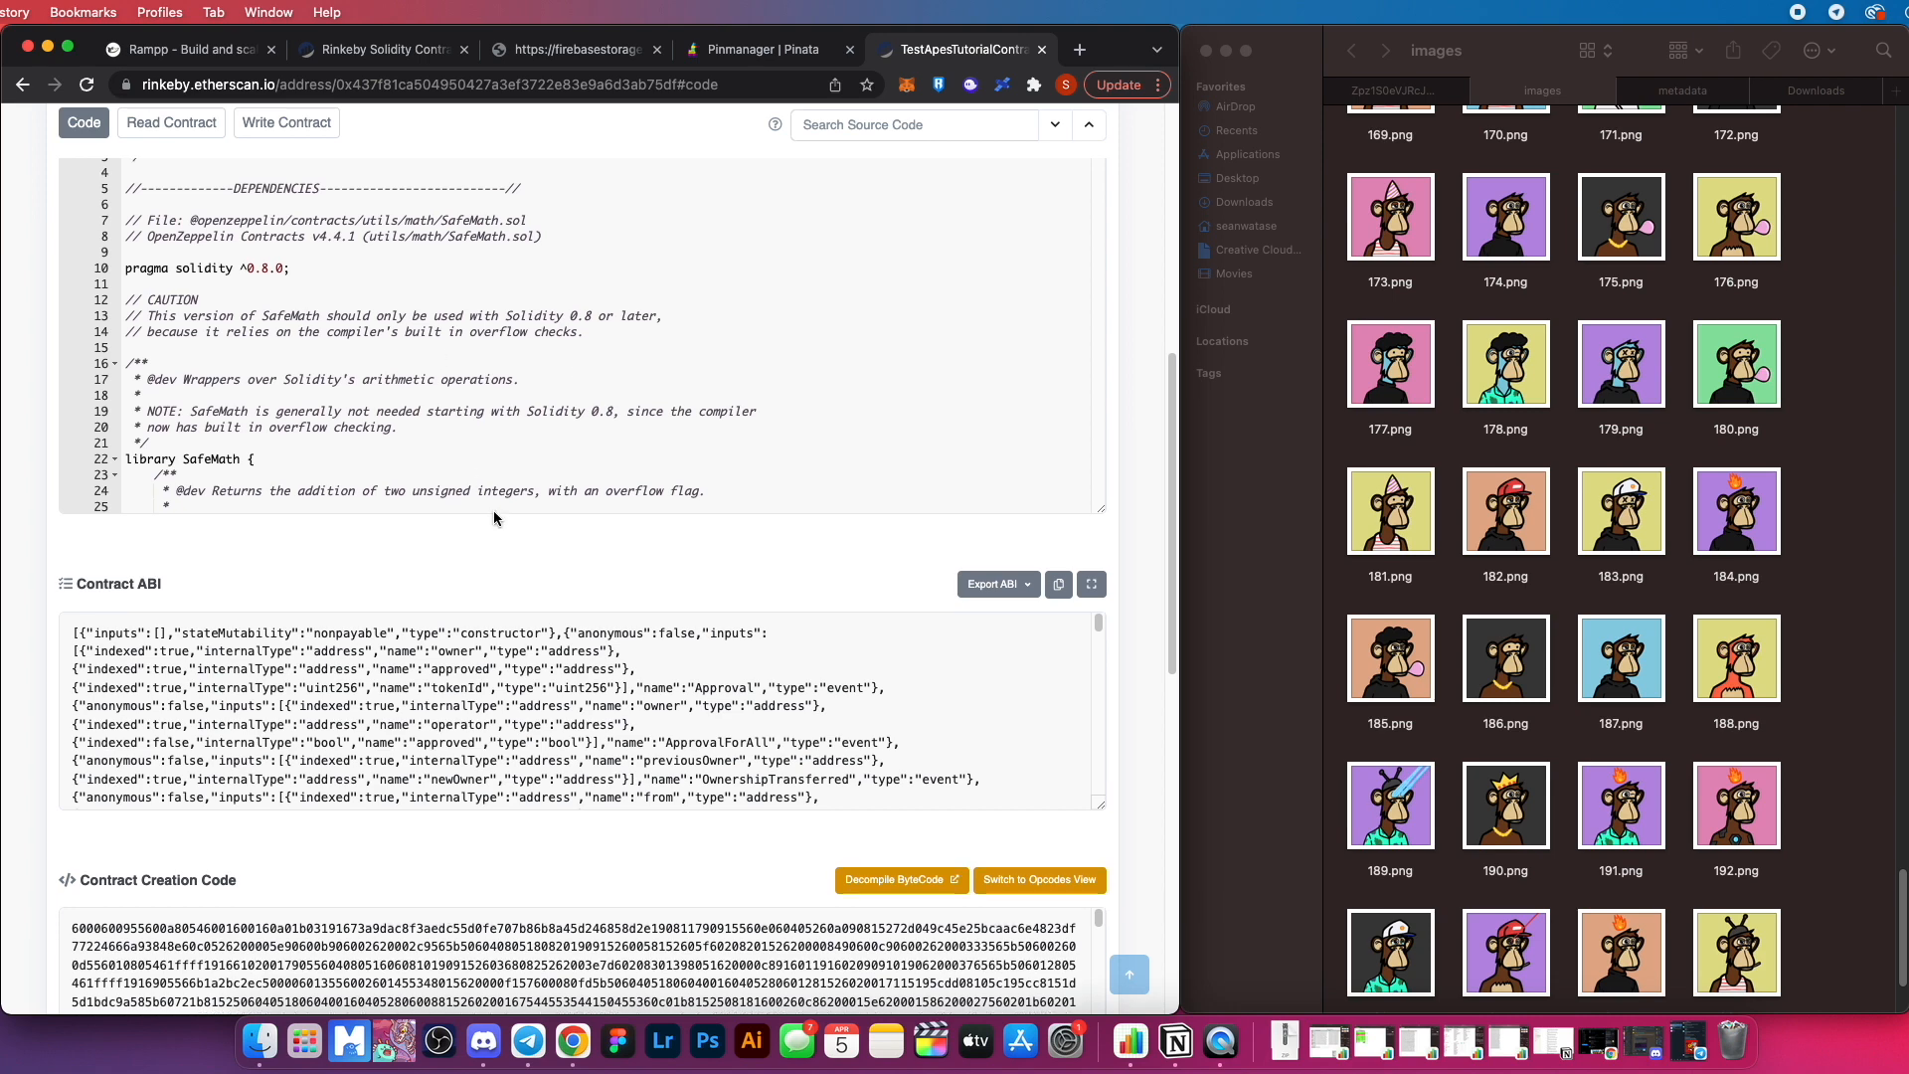
pyautogui.scroll(-15, 517, 633)
pyautogui.scroll(-20, 517, 633)
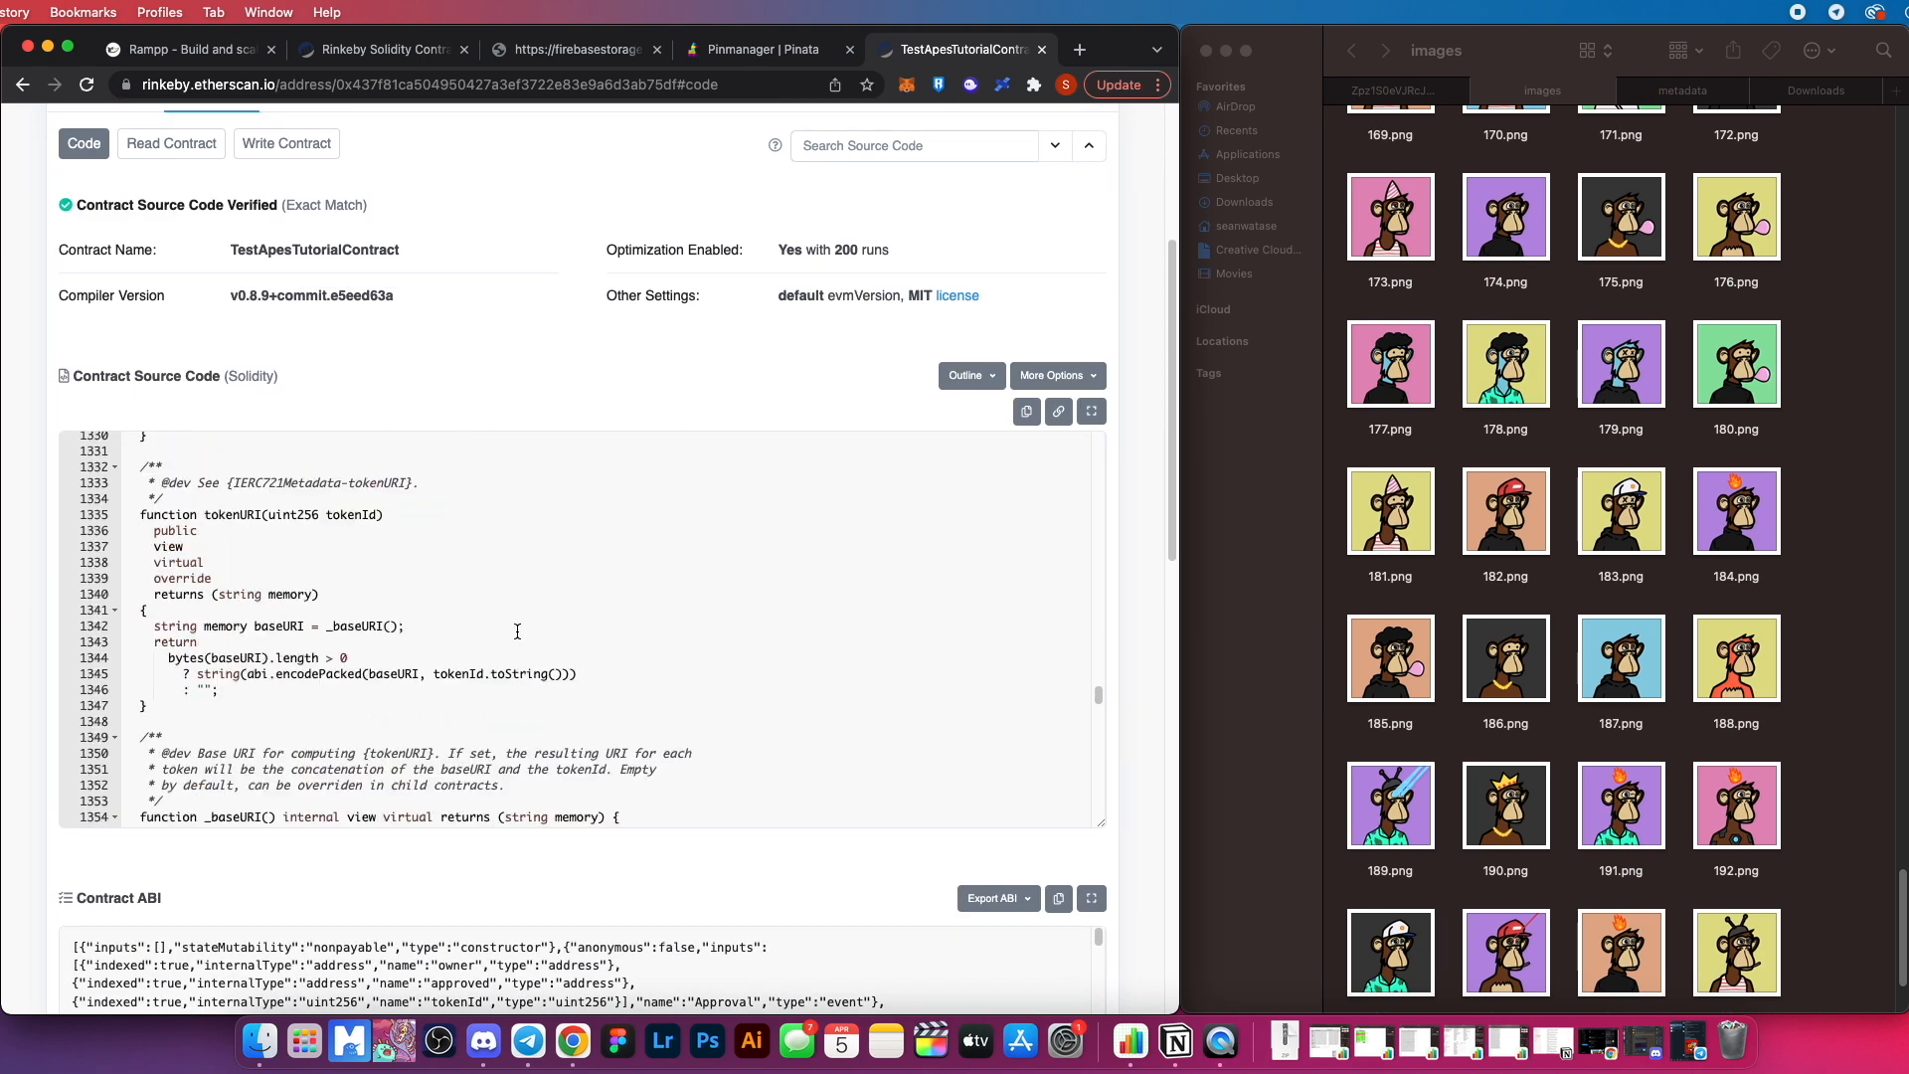
pyautogui.scroll(-4, 527, 716)
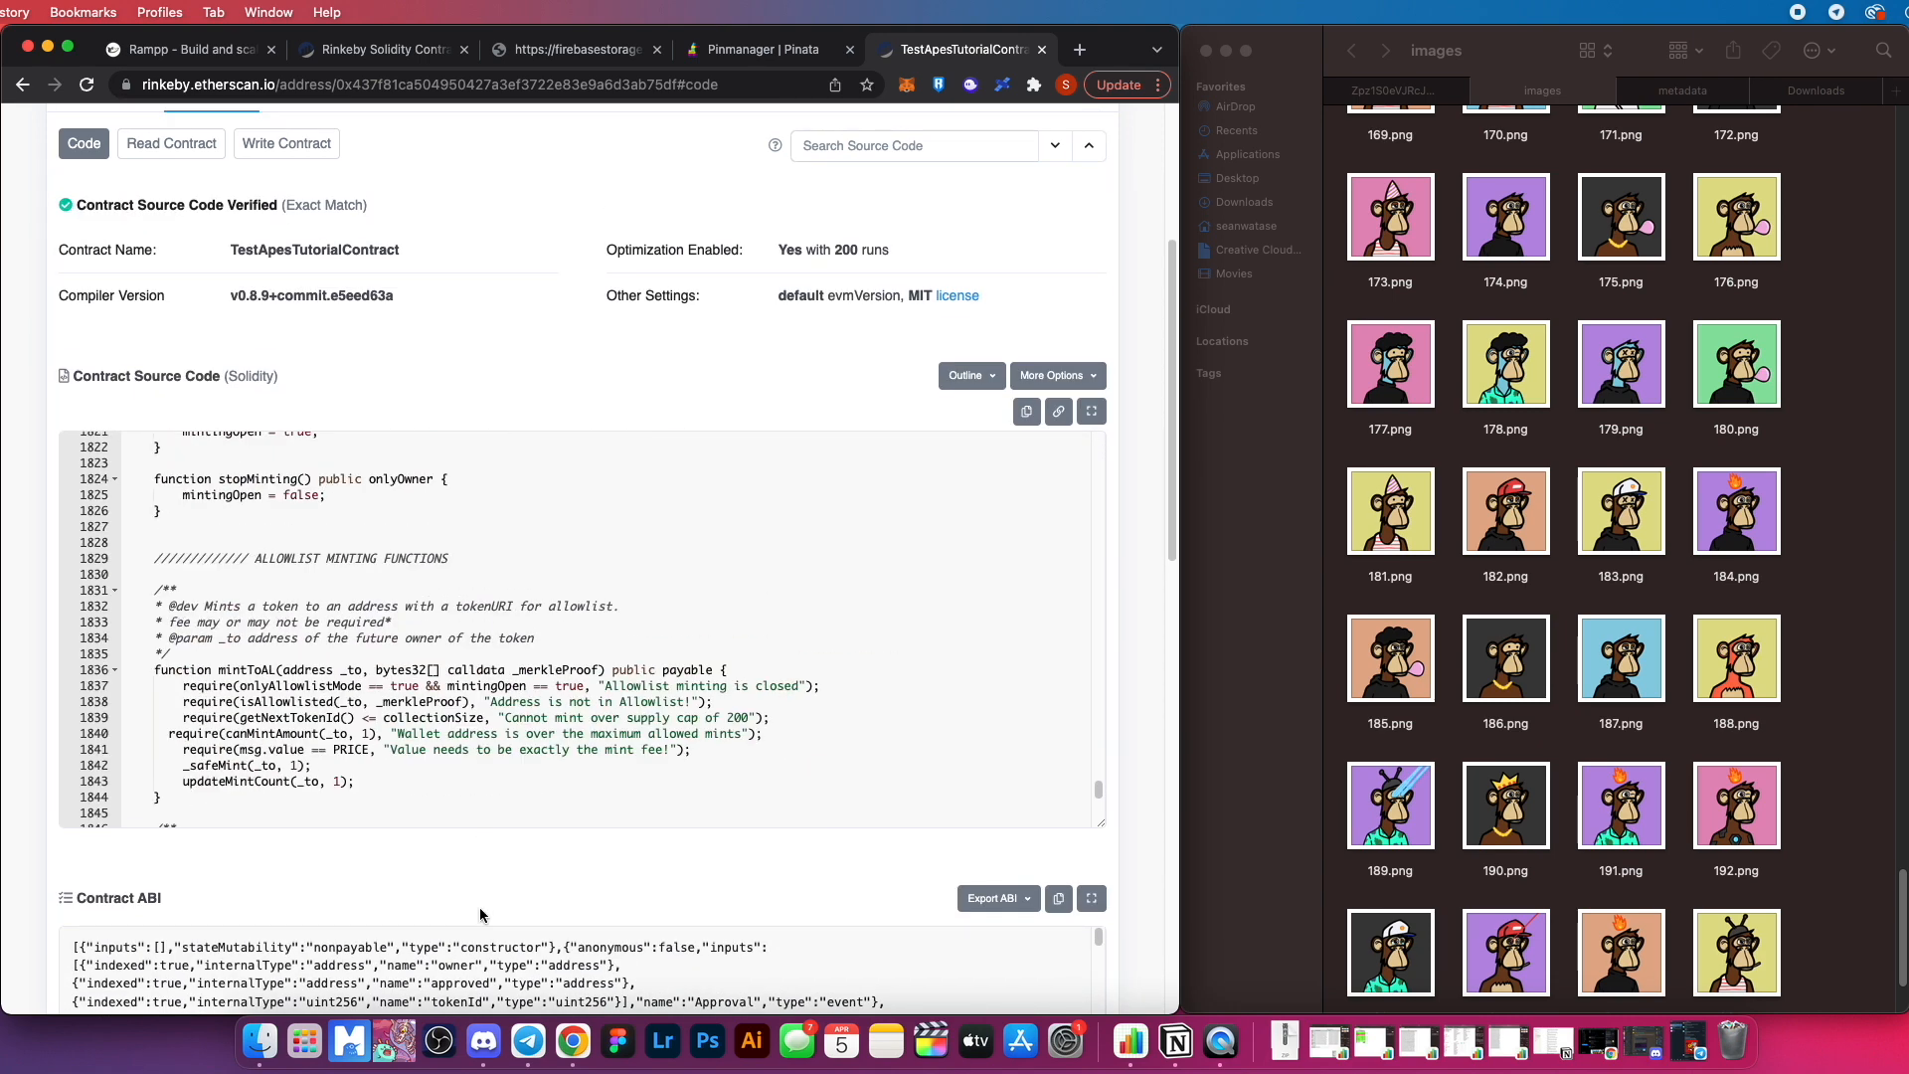
pyautogui.scroll(-6, 480, 909)
pyautogui.scroll(-5, 388, 686)
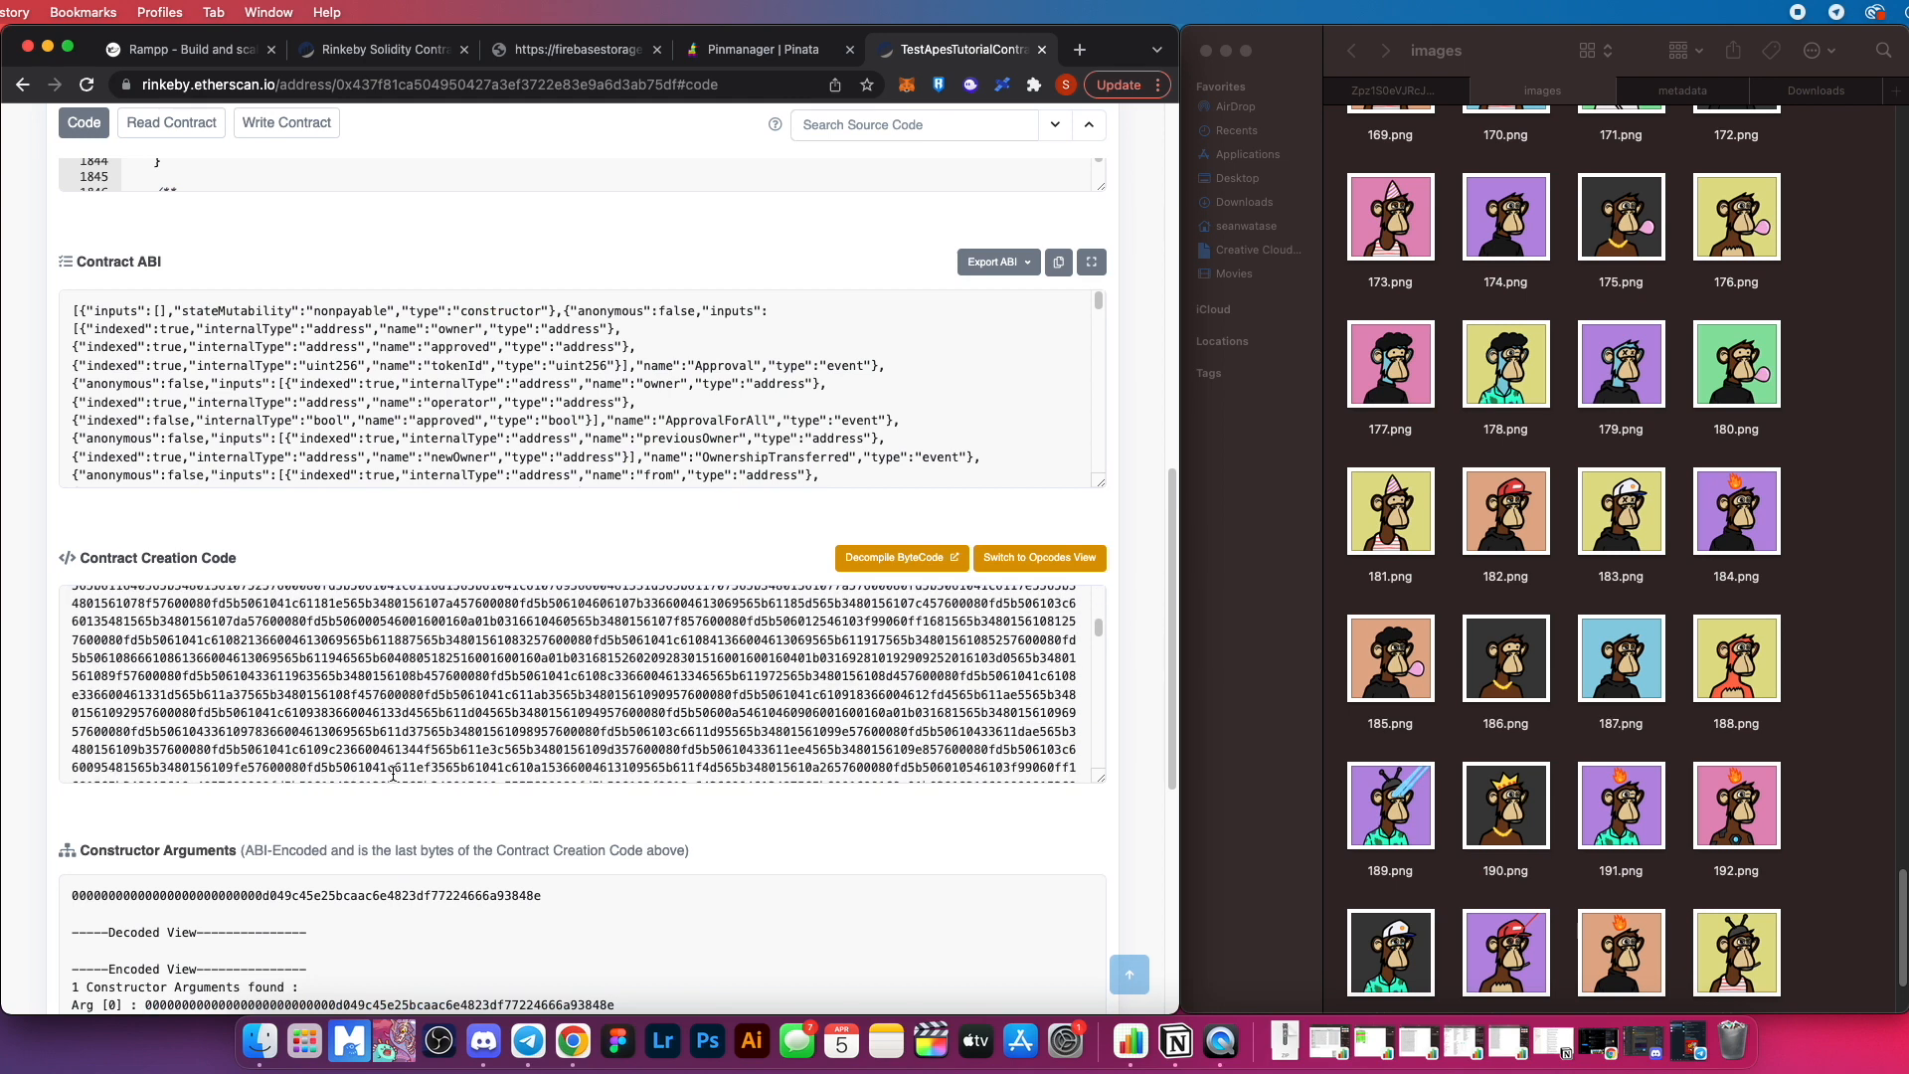
pyautogui.scroll(-4, 392, 773)
pyautogui.scroll(-6, 395, 795)
pyautogui.scroll(12, 366, 535)
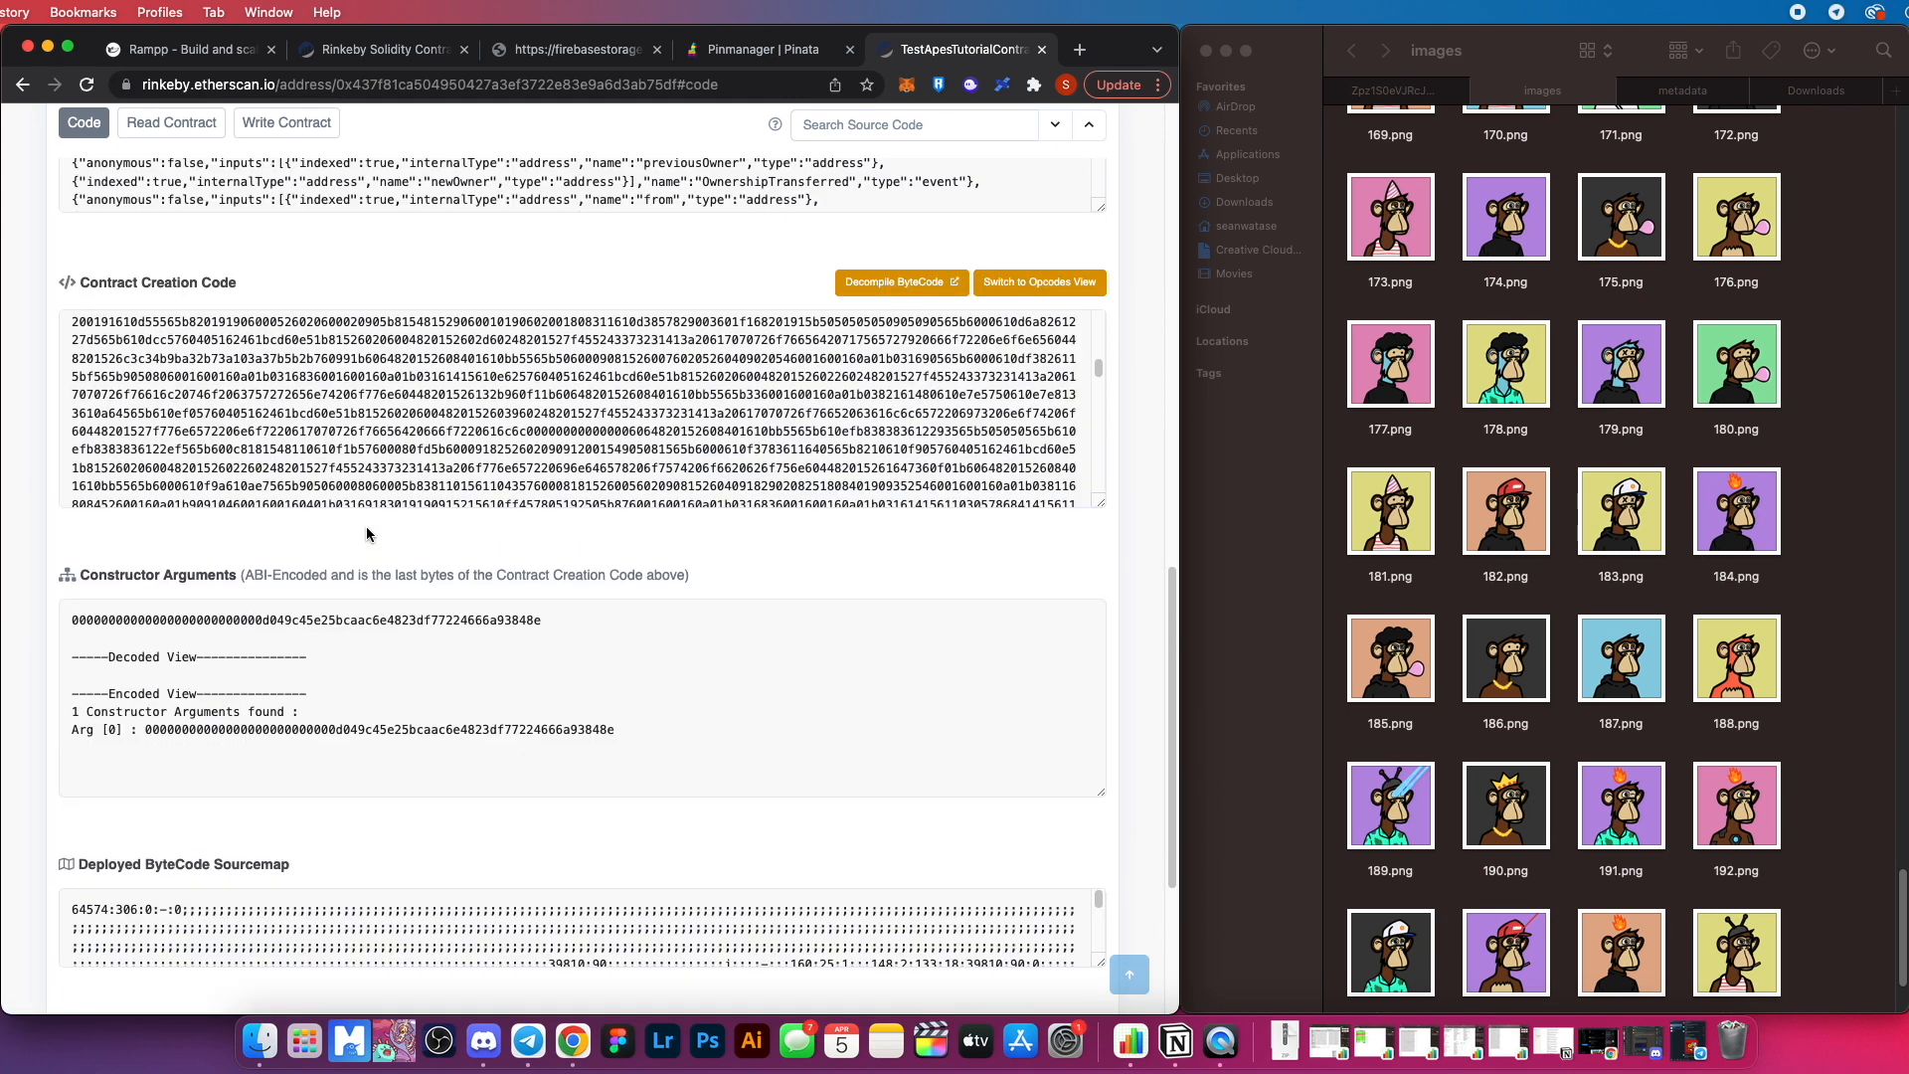
pyautogui.scroll(10, 370, 528)
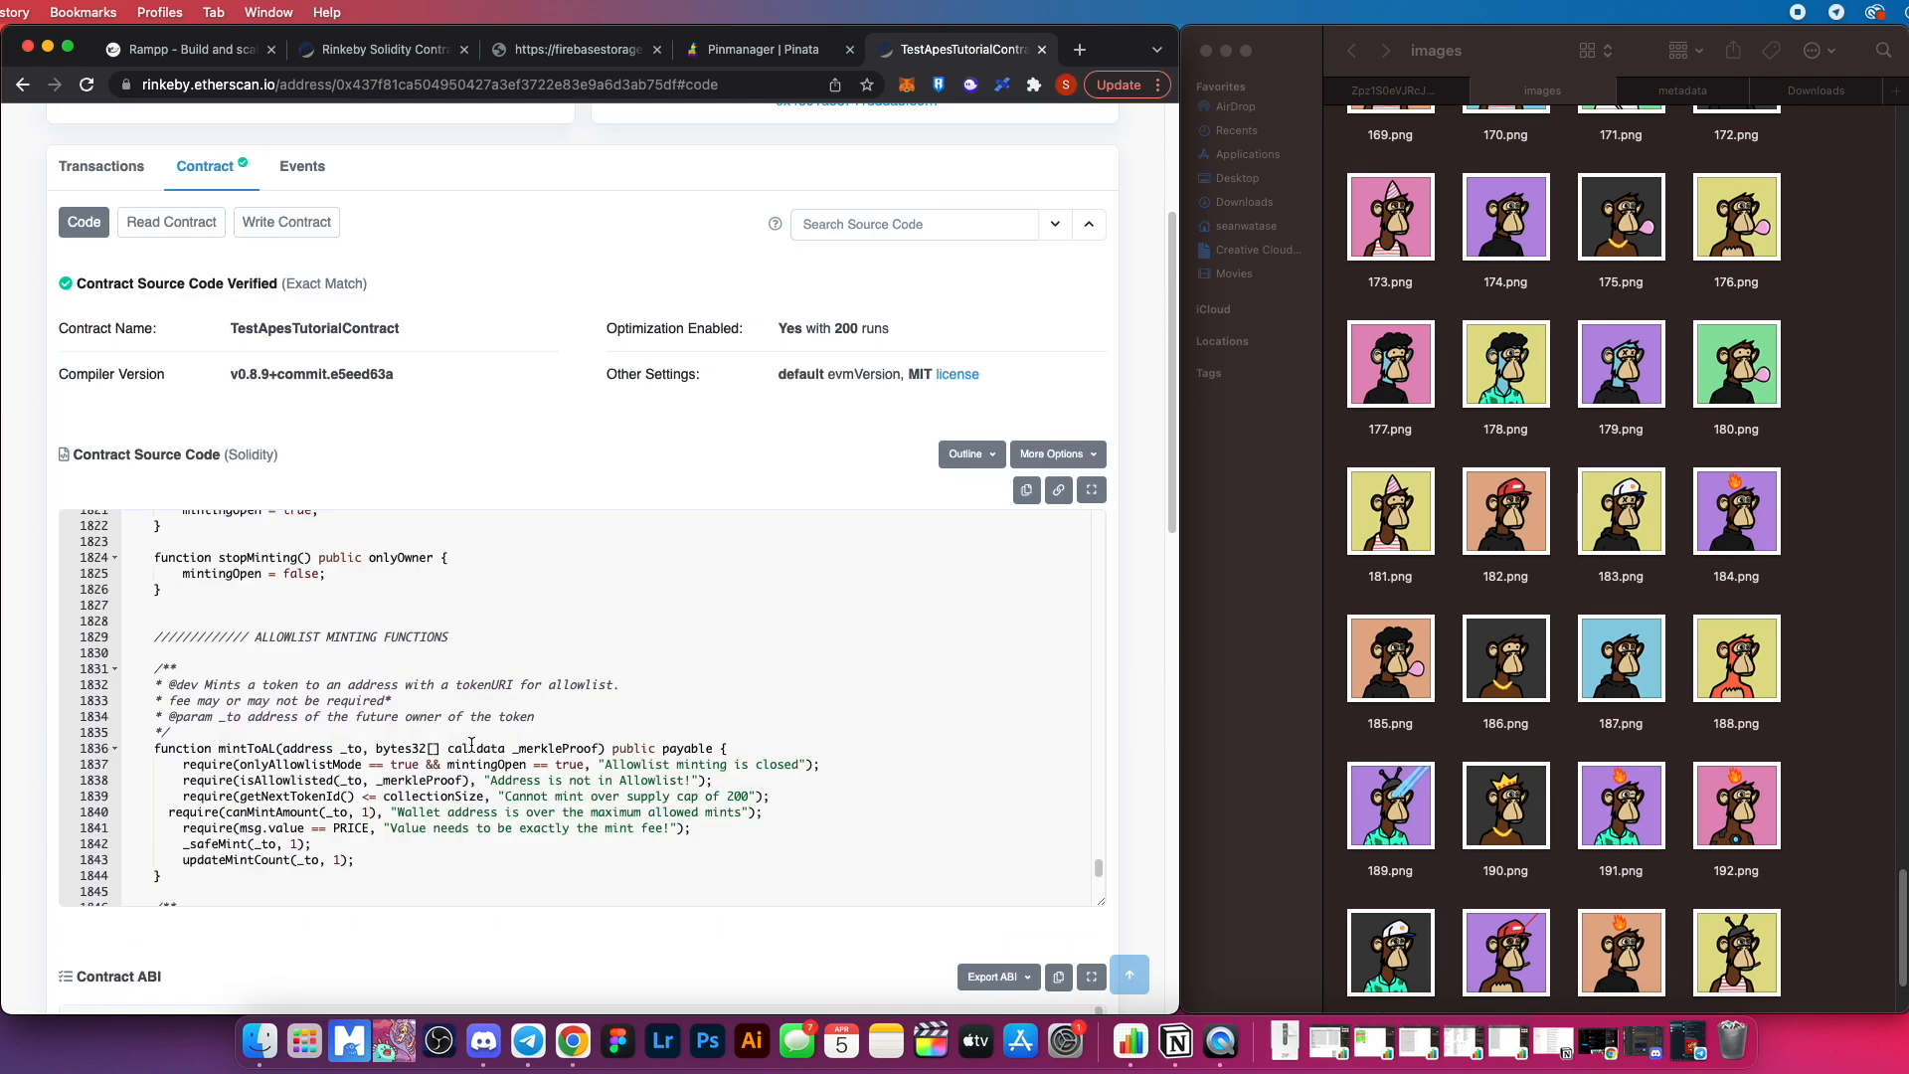
pyautogui.scroll(15, 592, 912)
pyautogui.scroll(10, 591, 911)
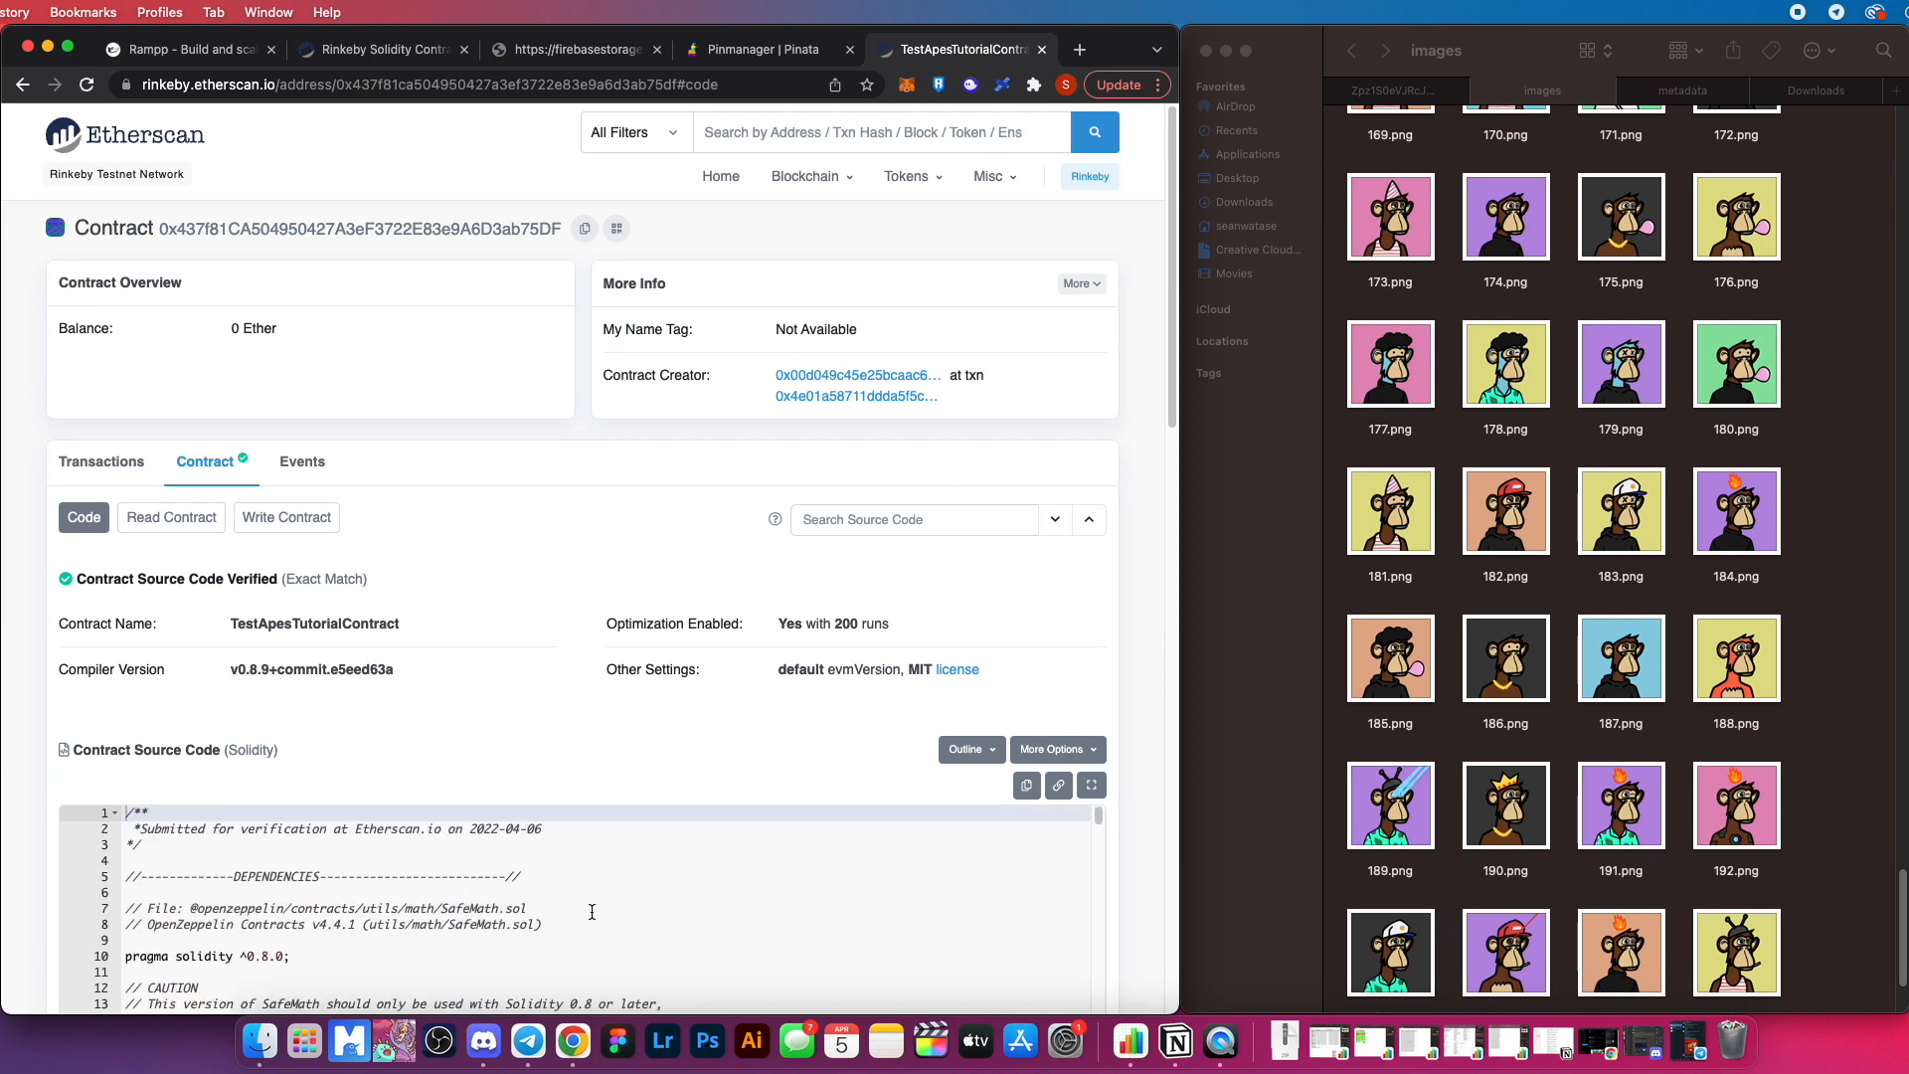
pyautogui.click(205, 521)
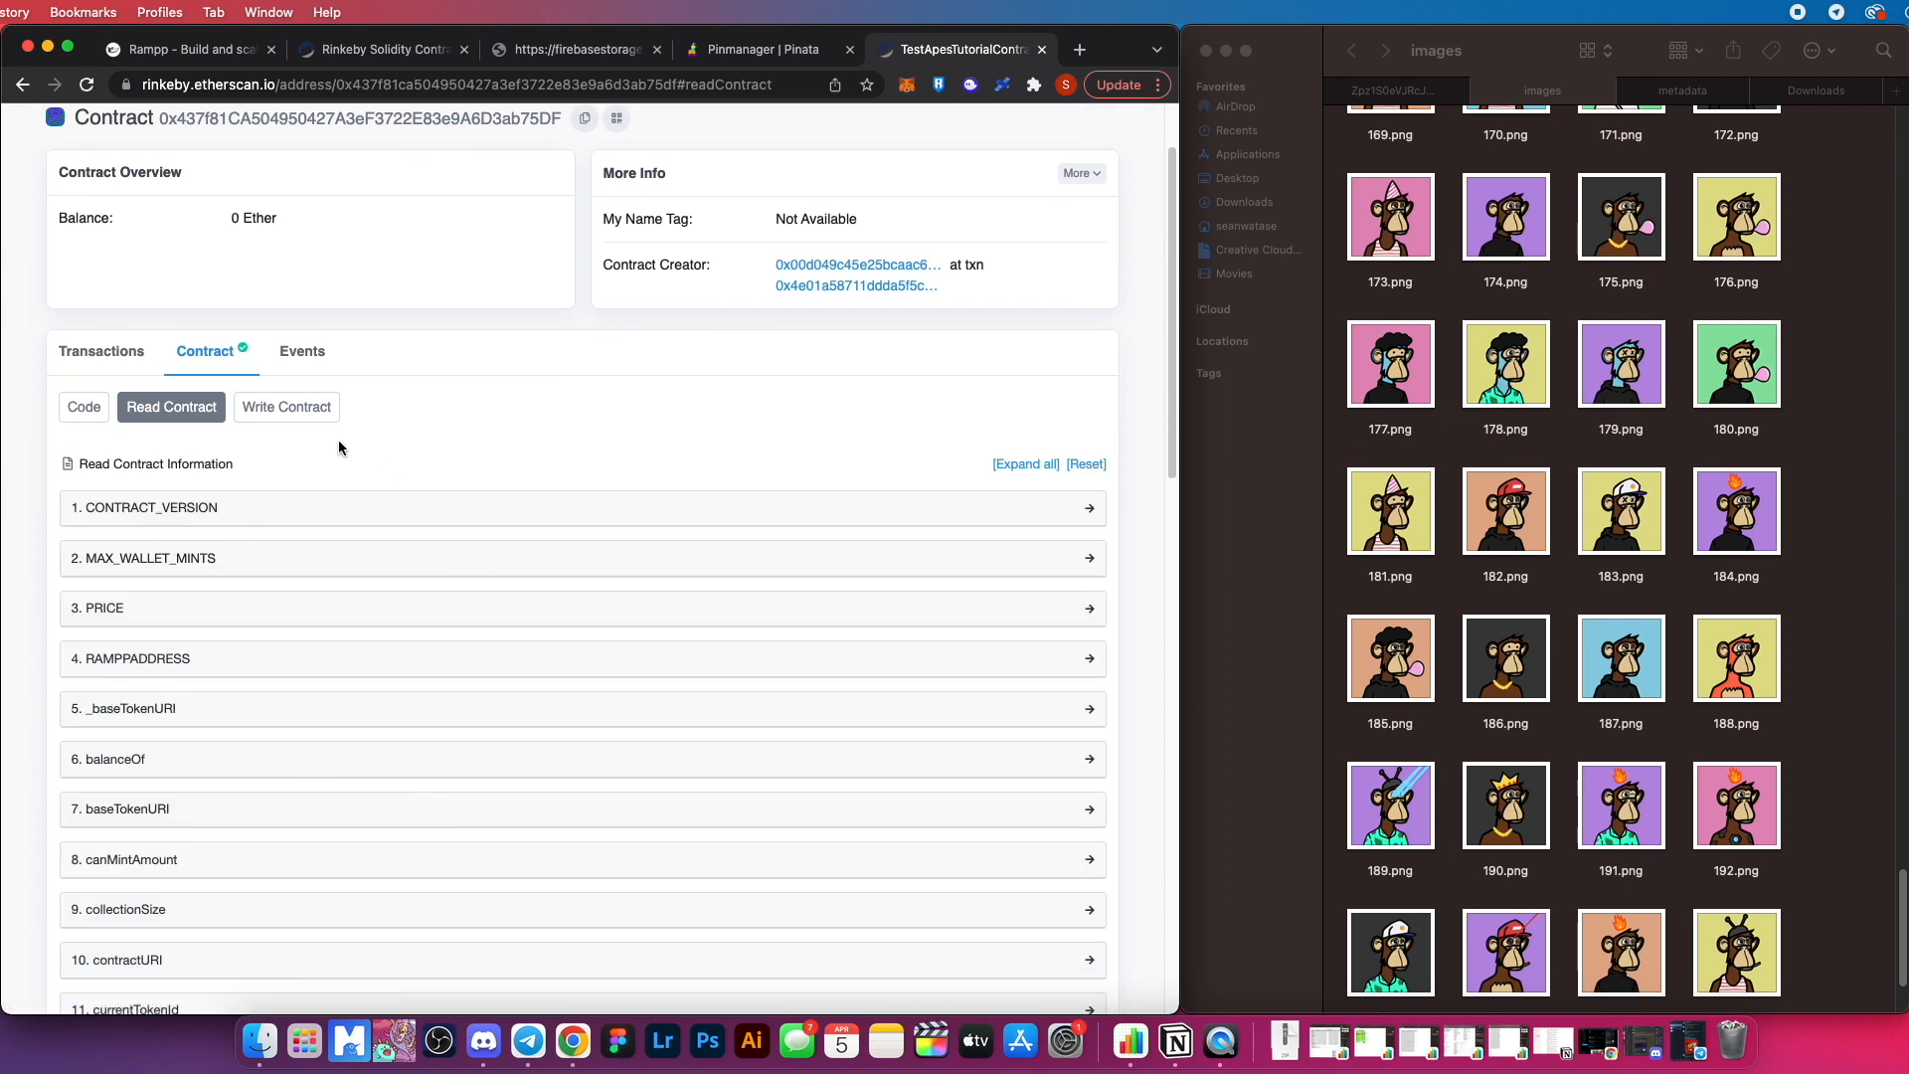
pyautogui.click(189, 609)
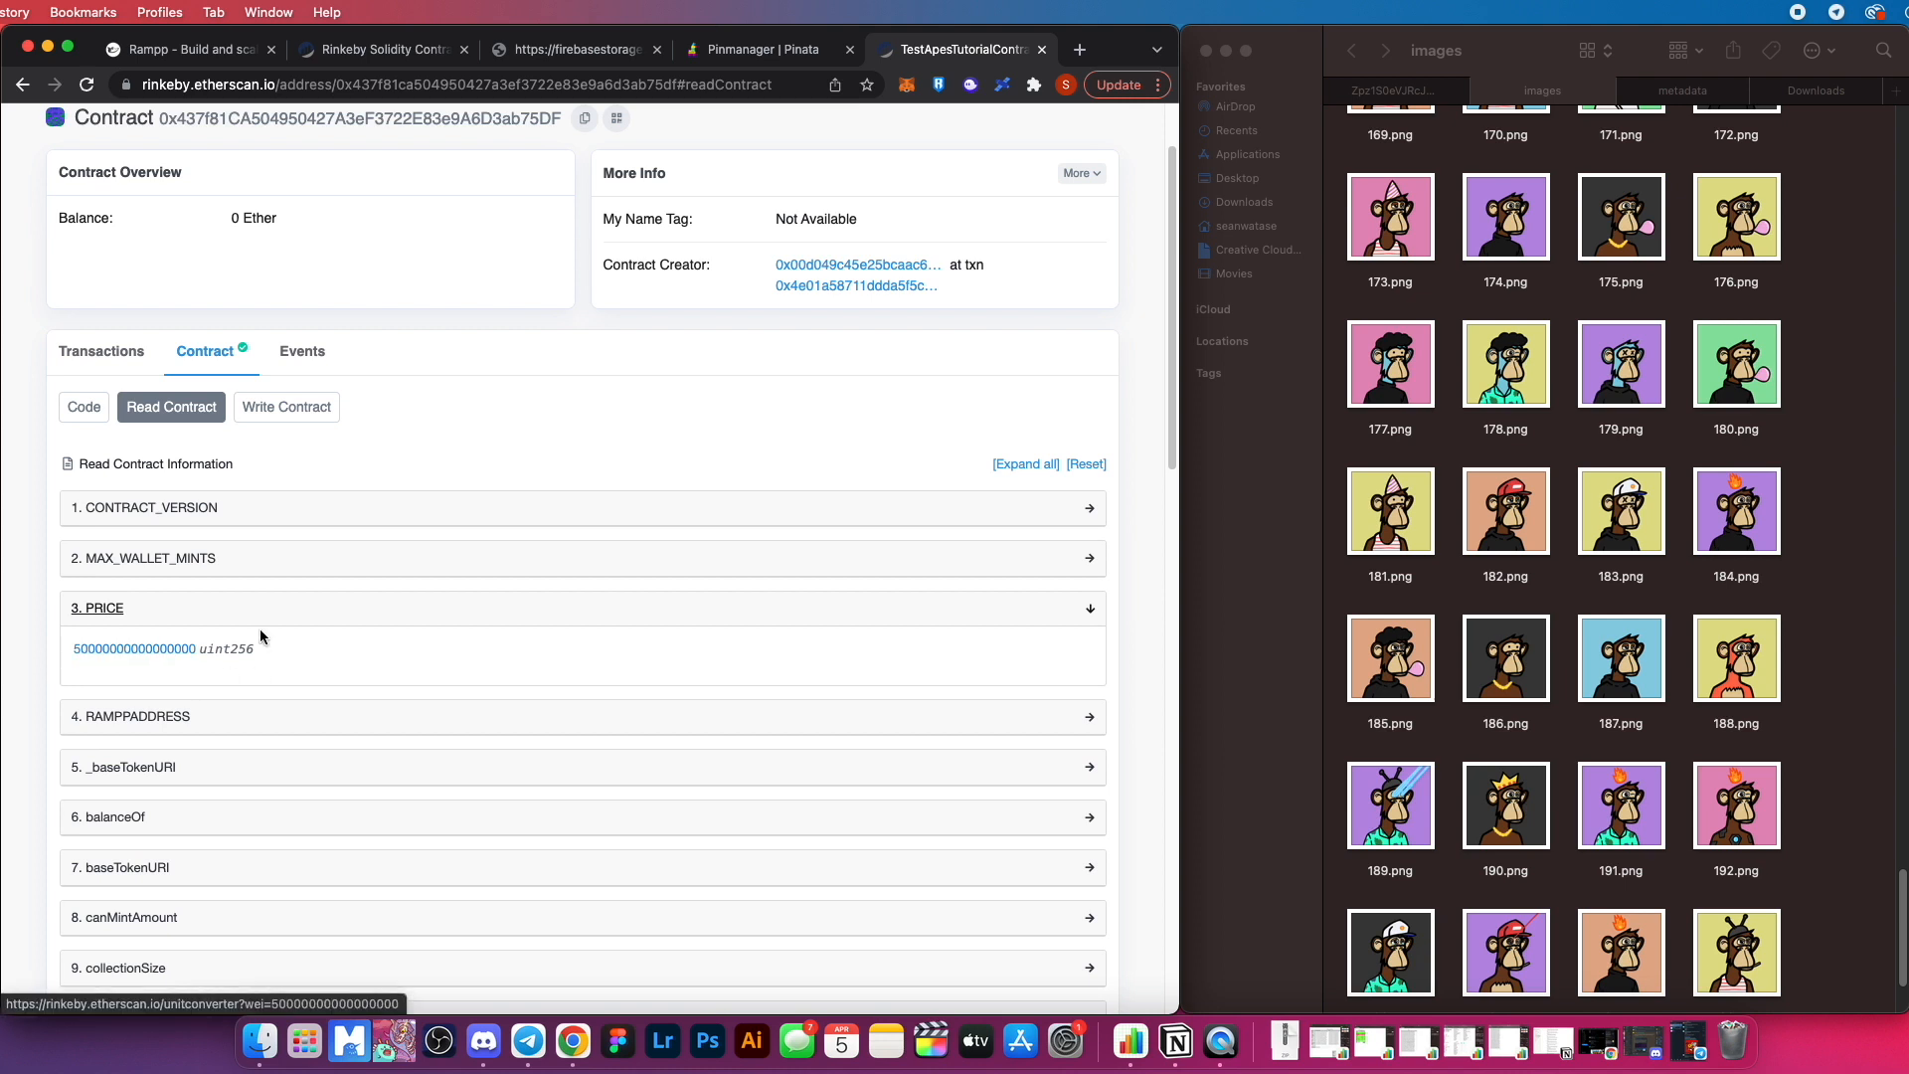
pyautogui.click(247, 559)
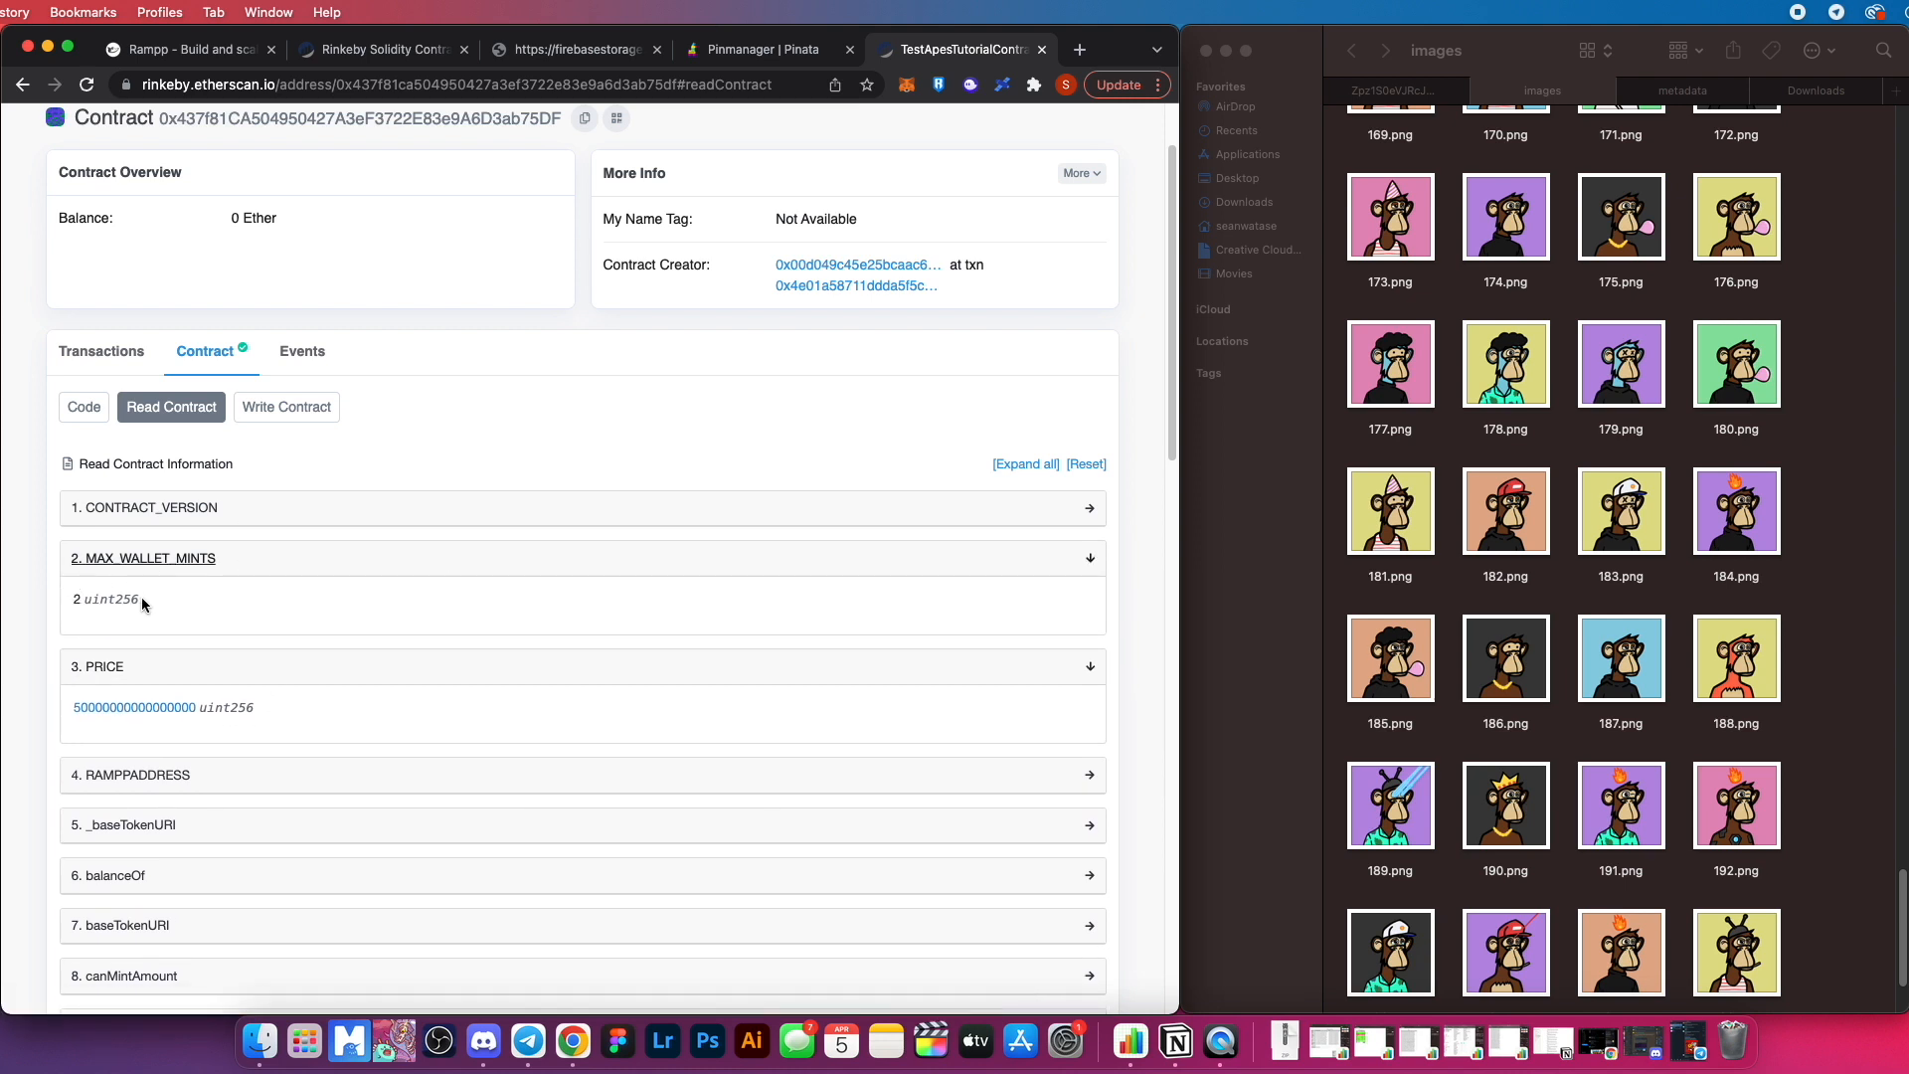
pyautogui.click(183, 665)
pyautogui.click(259, 563)
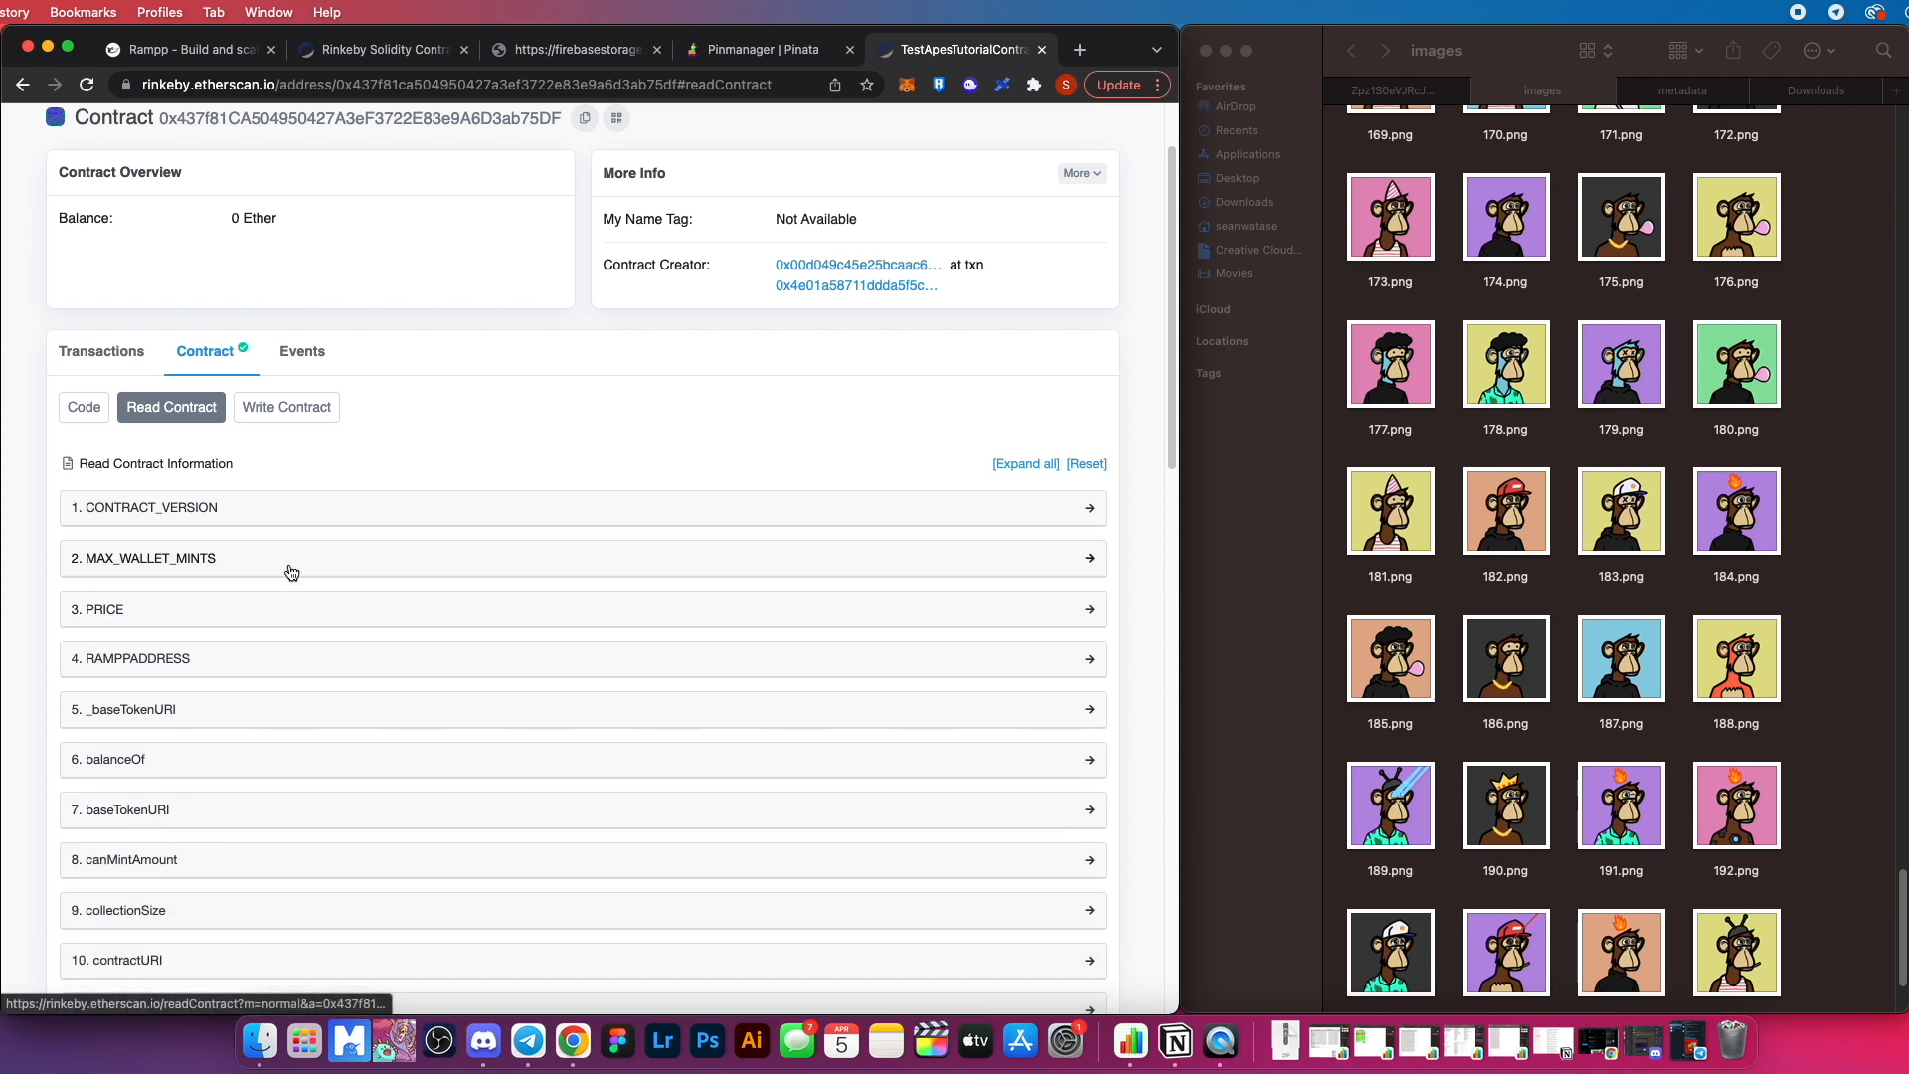
# - Under Write Contract, expand 8. mintToAdmin to show its _to address input
pyautogui.click(297, 420)
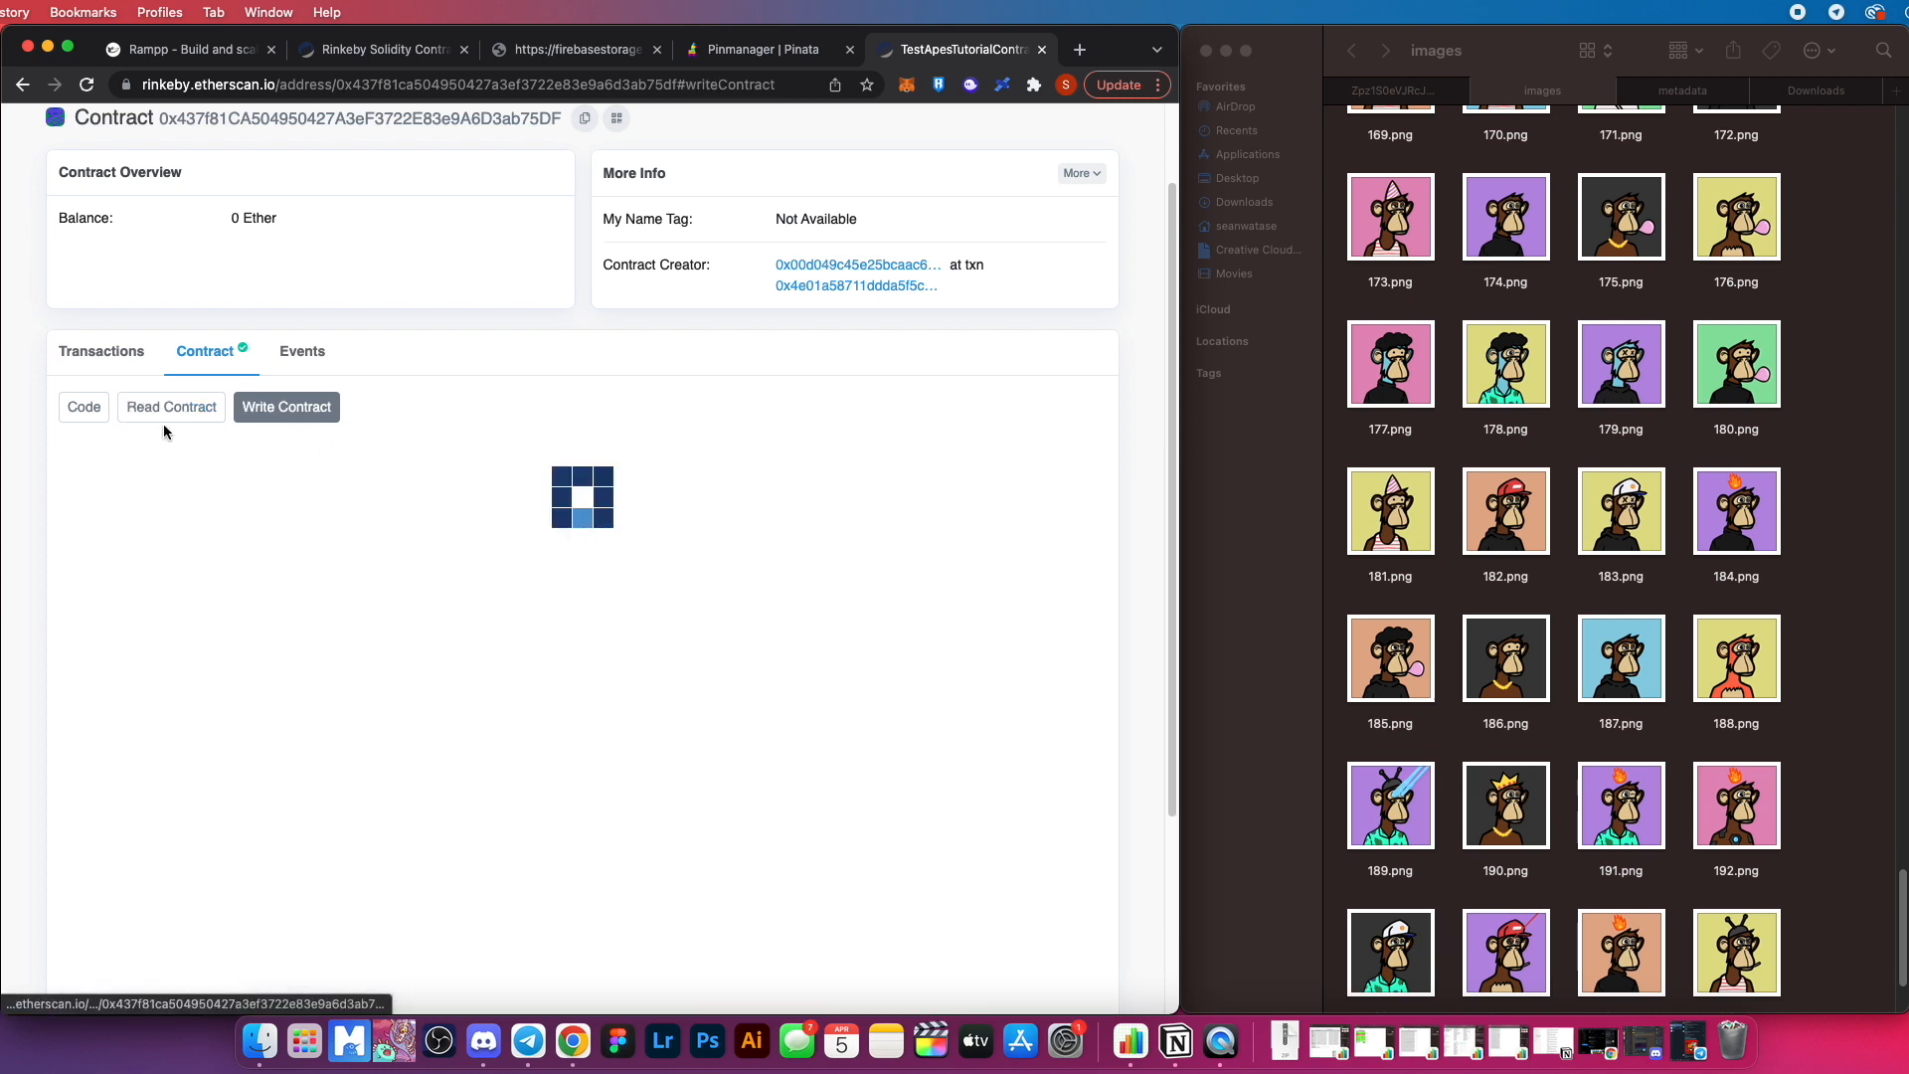
pyautogui.scroll(-1, 328, 564)
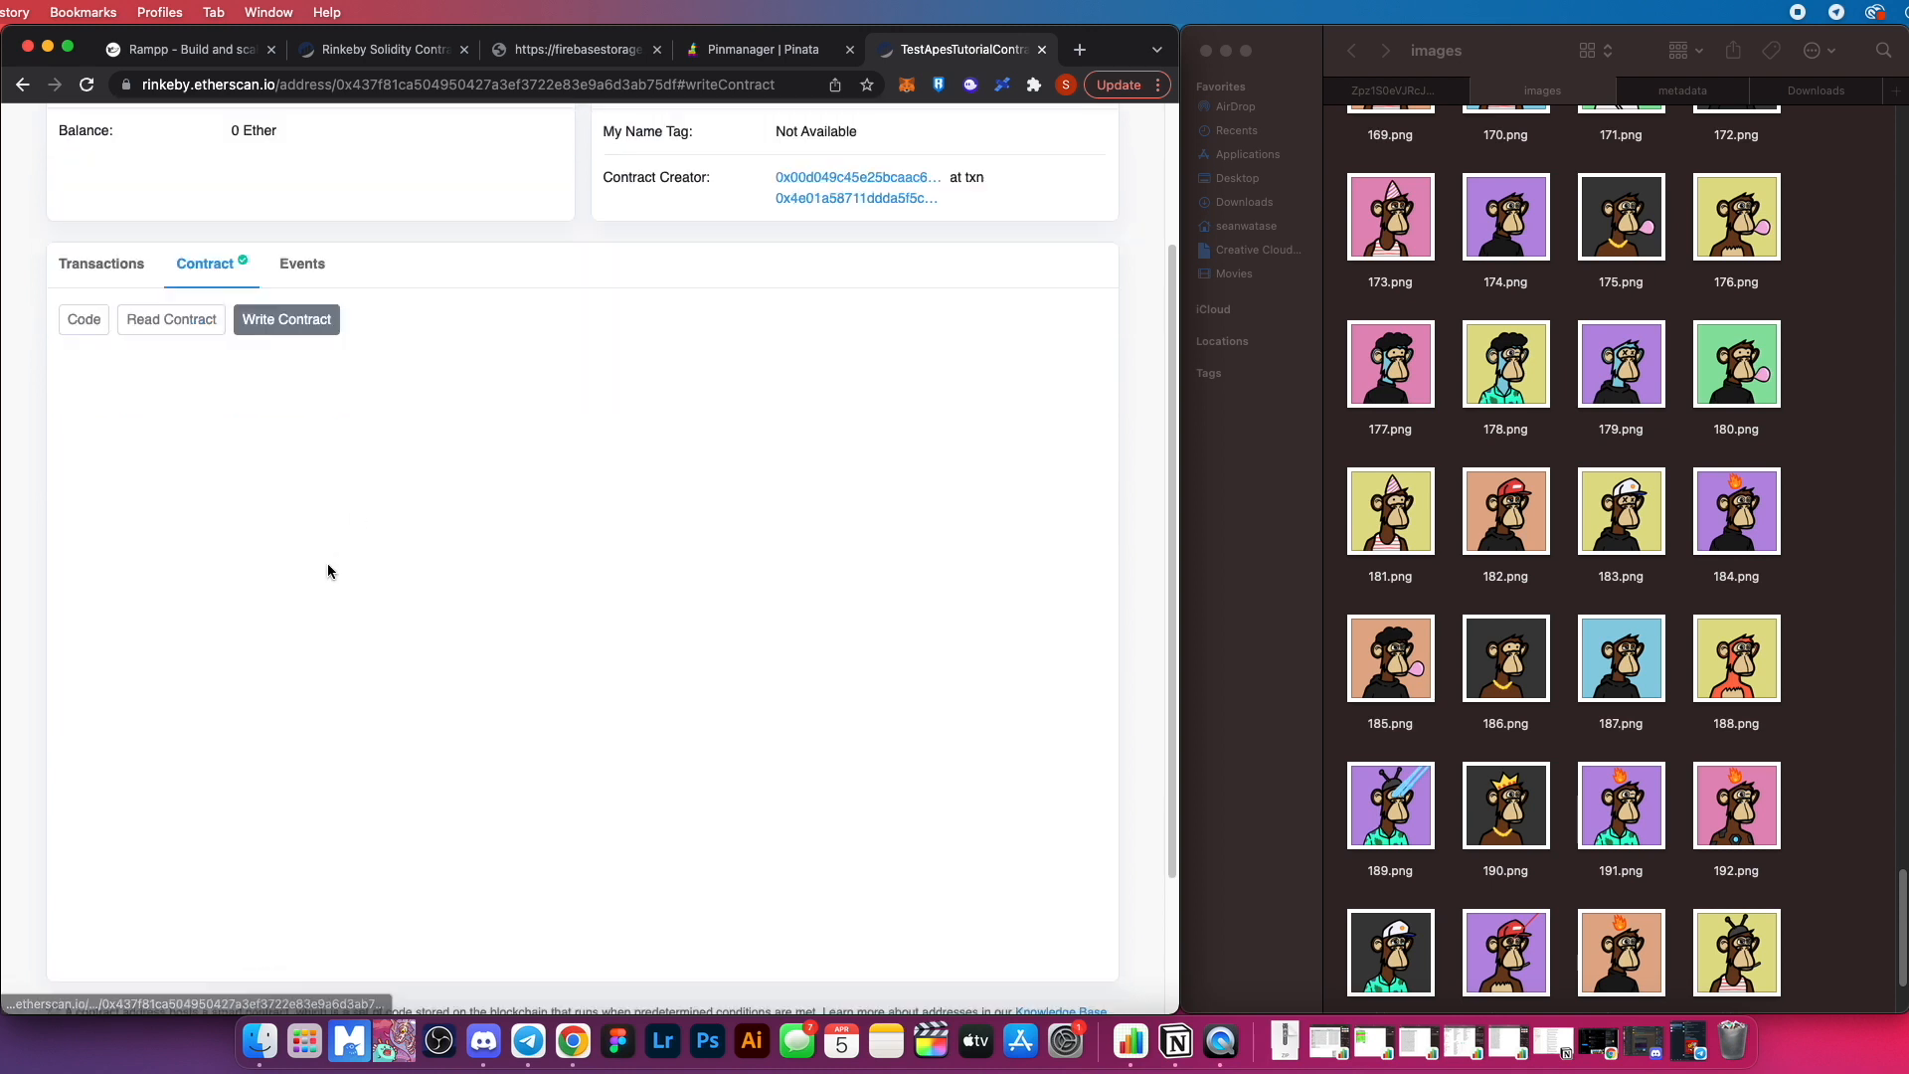
pyautogui.scroll(2, 328, 565)
pyautogui.click(183, 527)
pyautogui.click(287, 532)
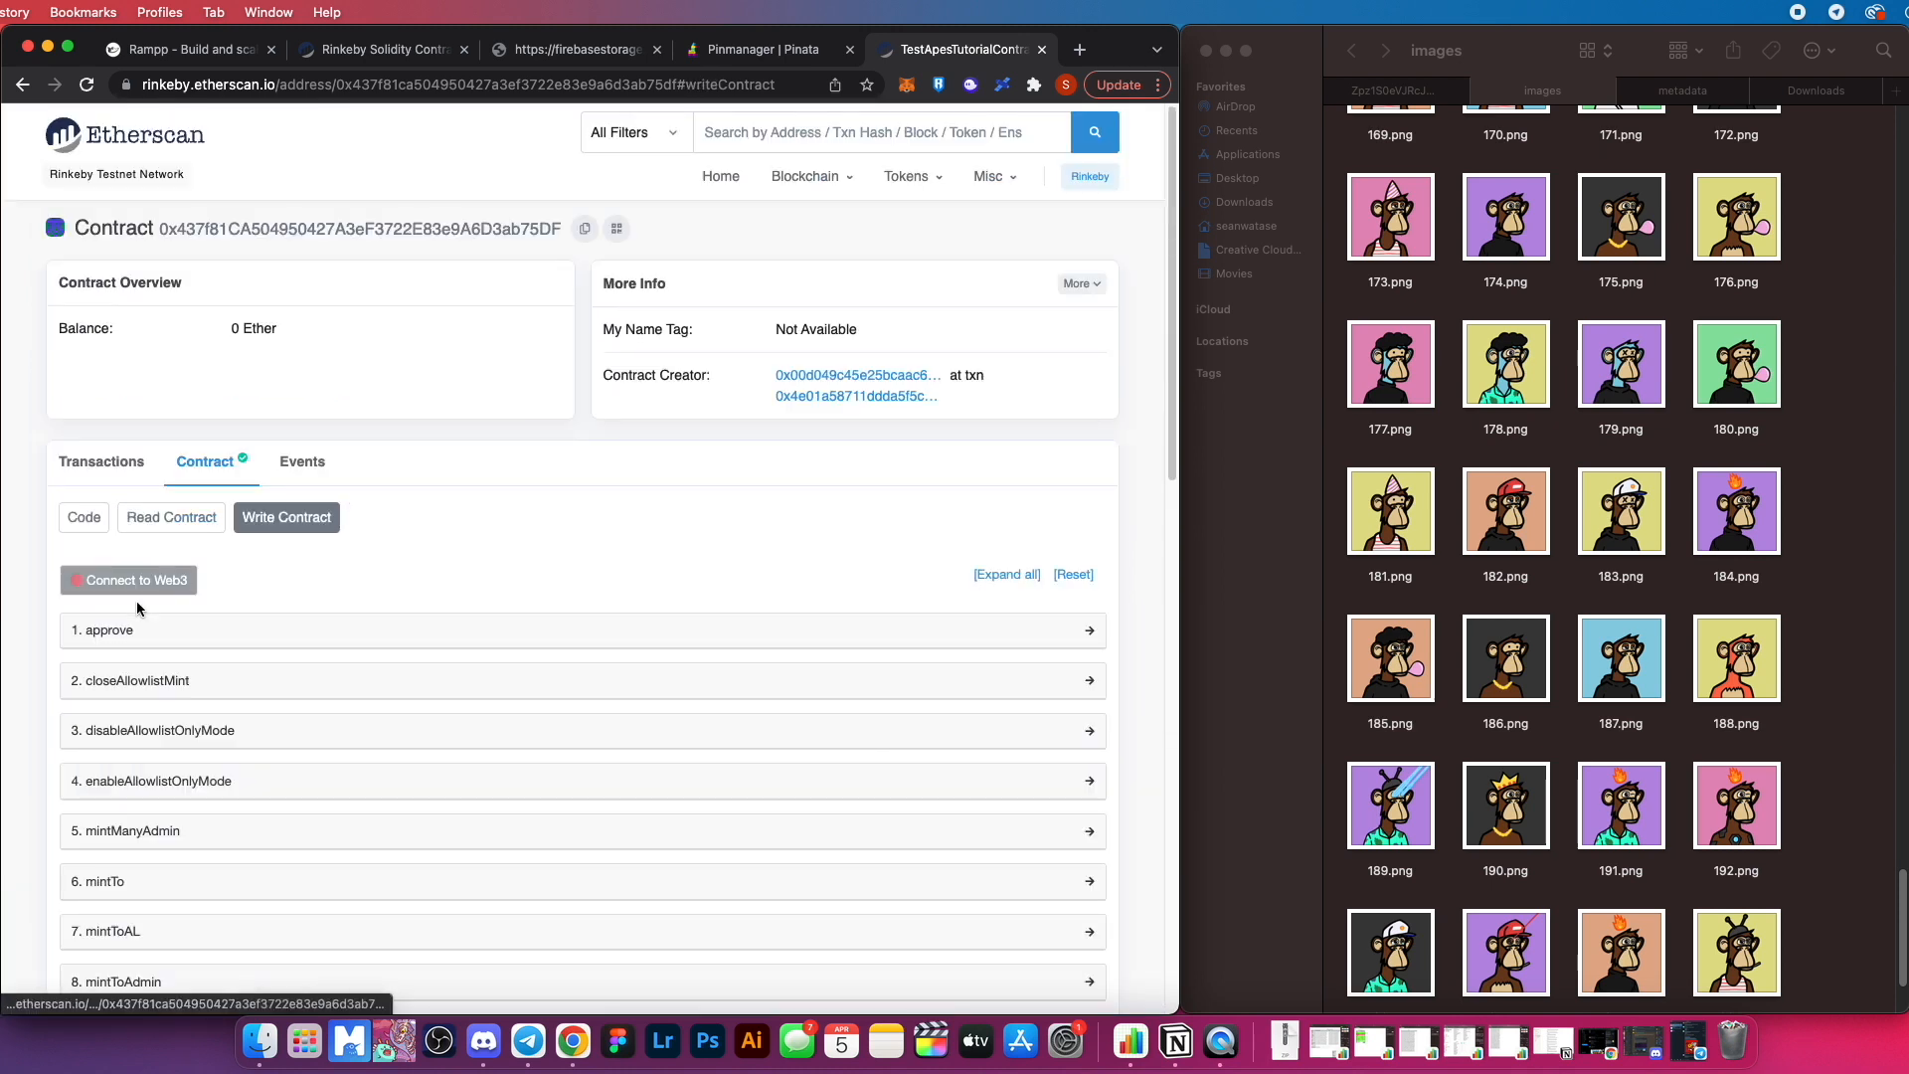
pyautogui.scroll(-3, 176, 654)
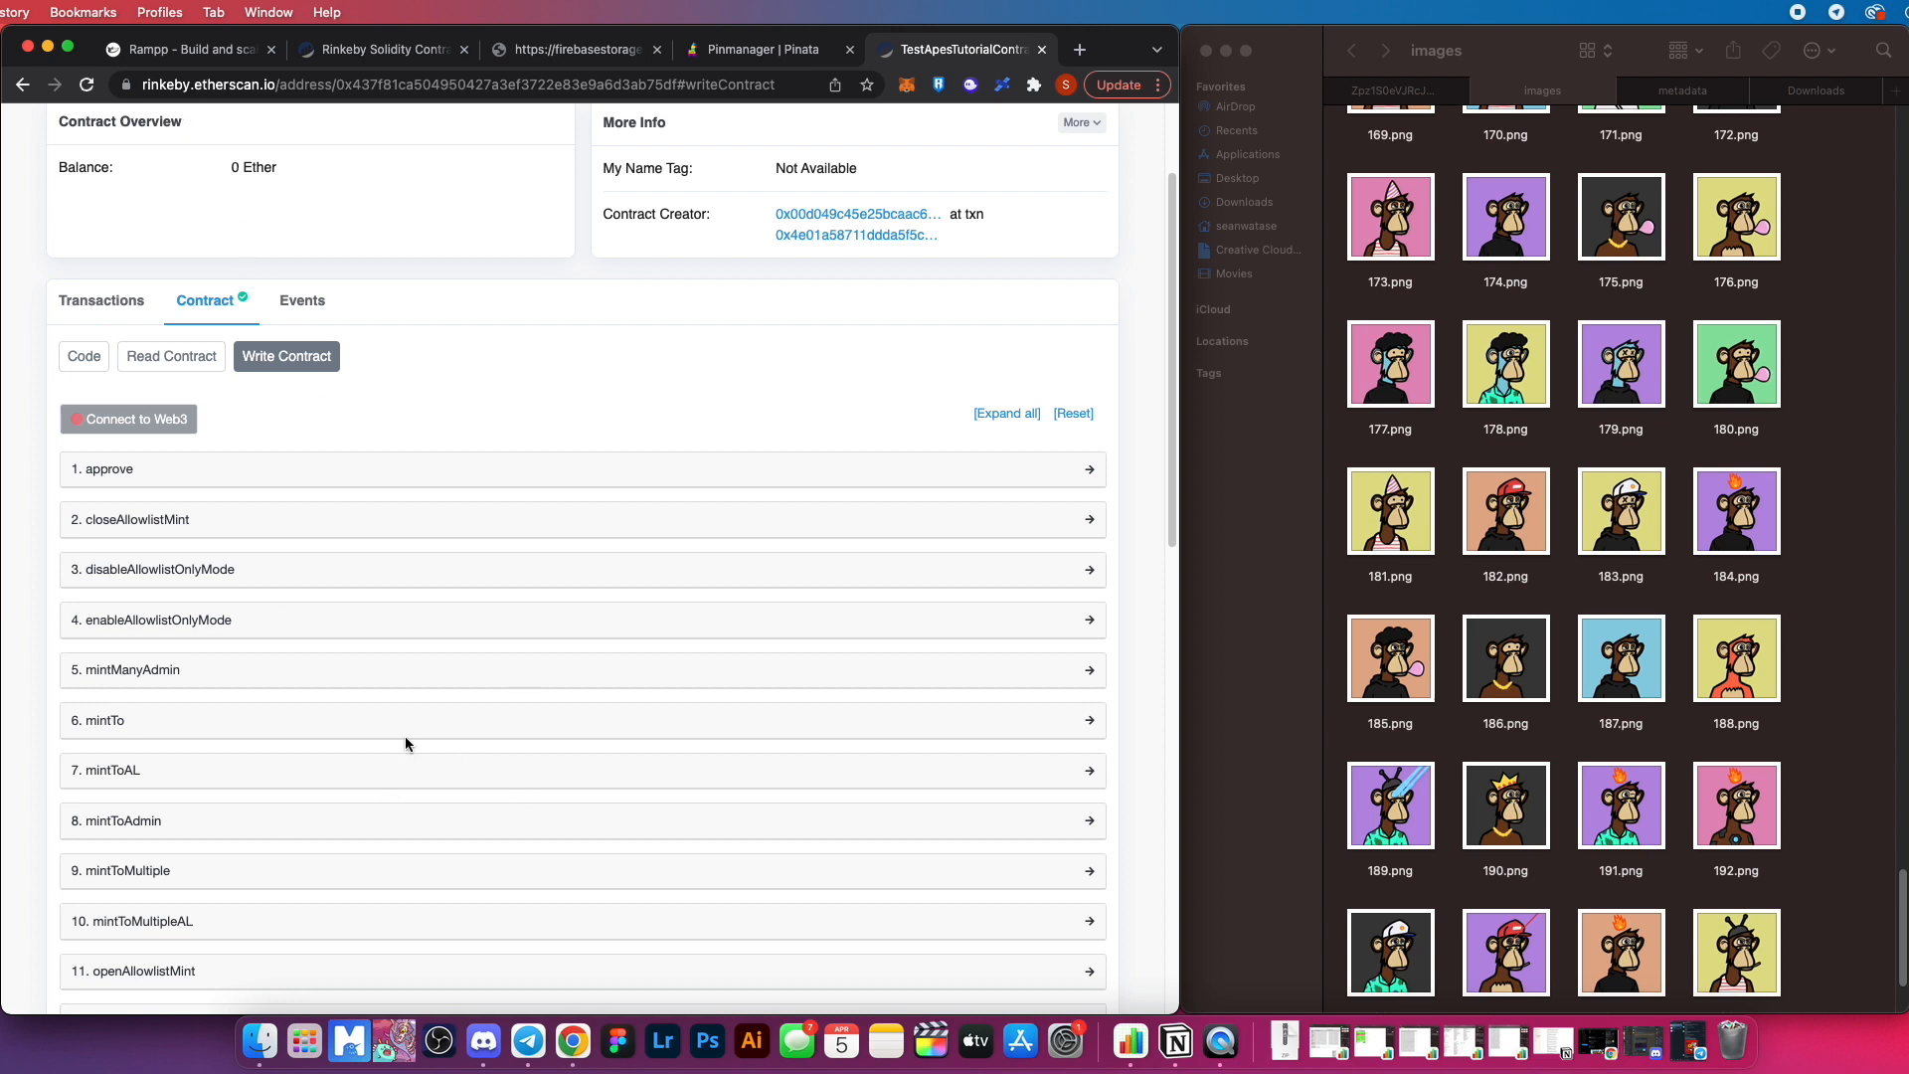
pyautogui.click(263, 813)
pyautogui.scroll(-2, 272, 786)
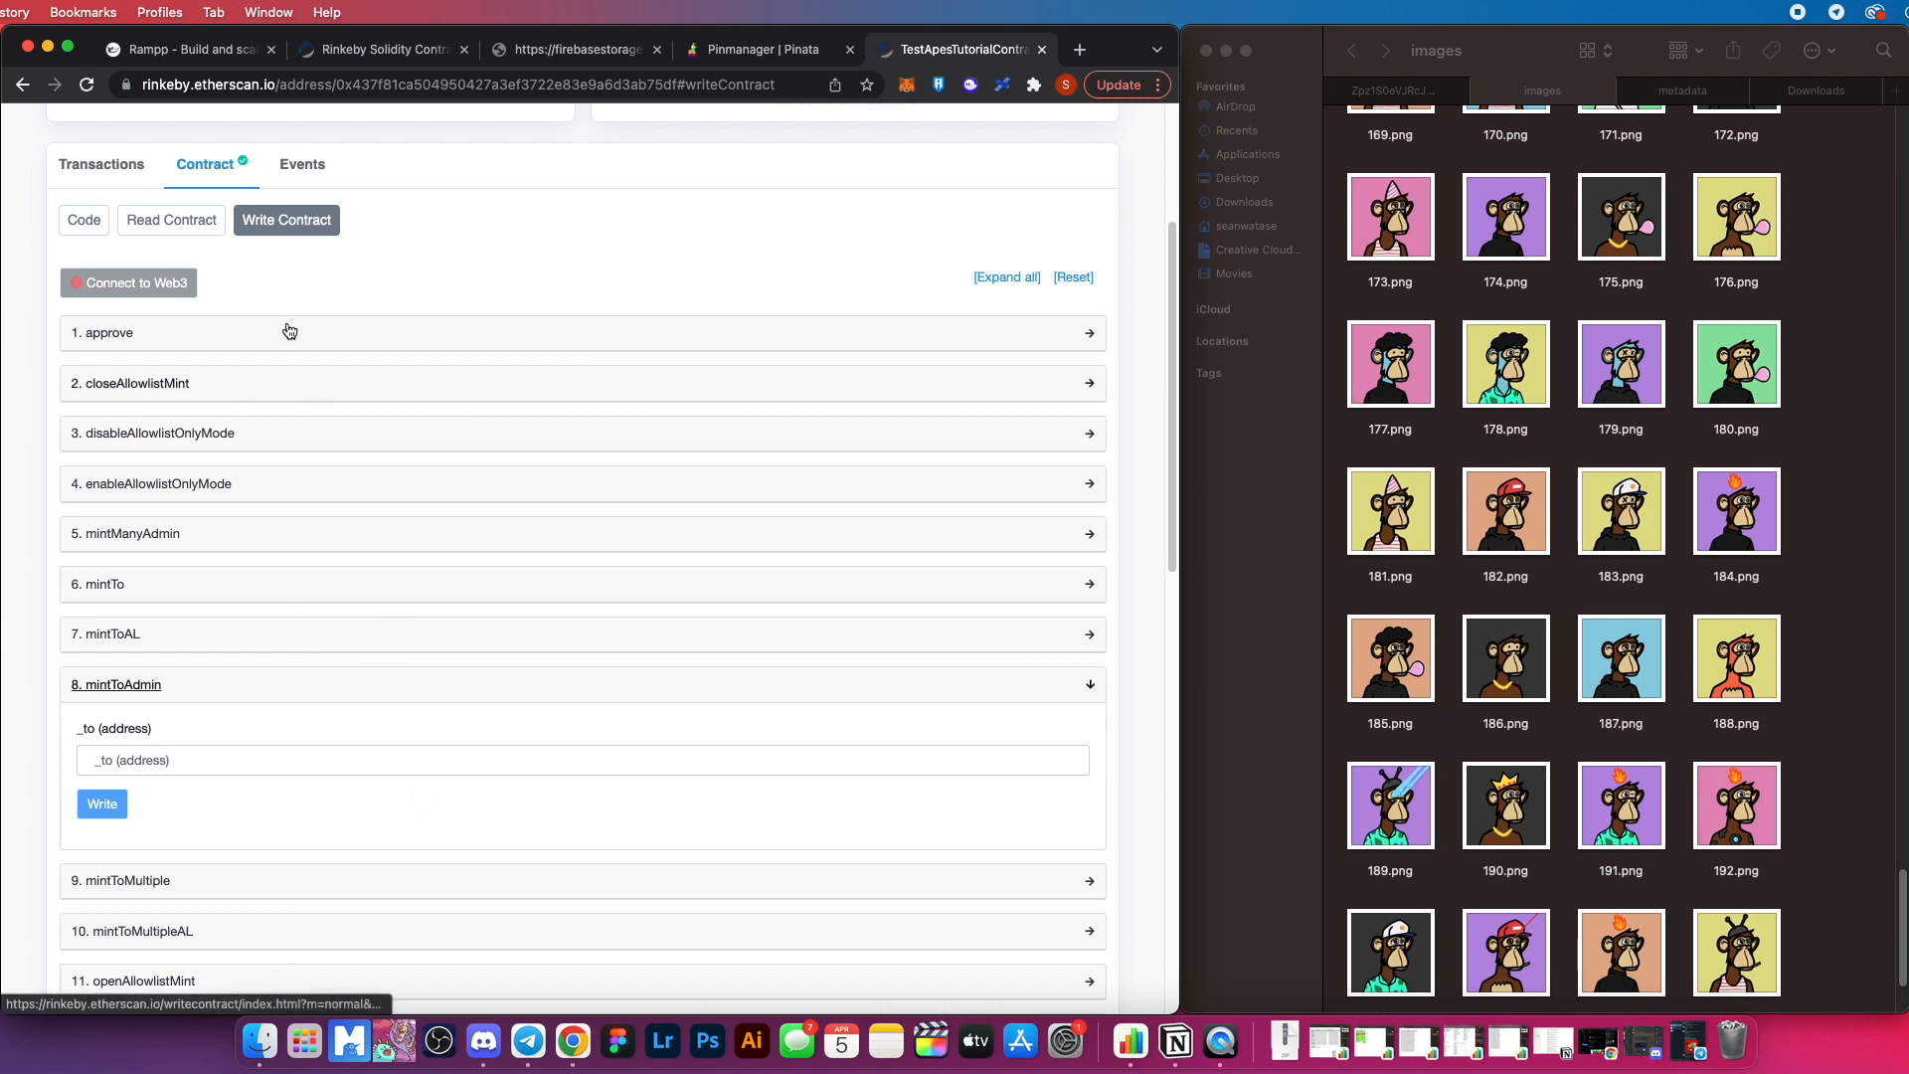
# - Open the Rampp contract dashboard and review its mint settings, including the Airdrop address field
pyautogui.click(221, 60)
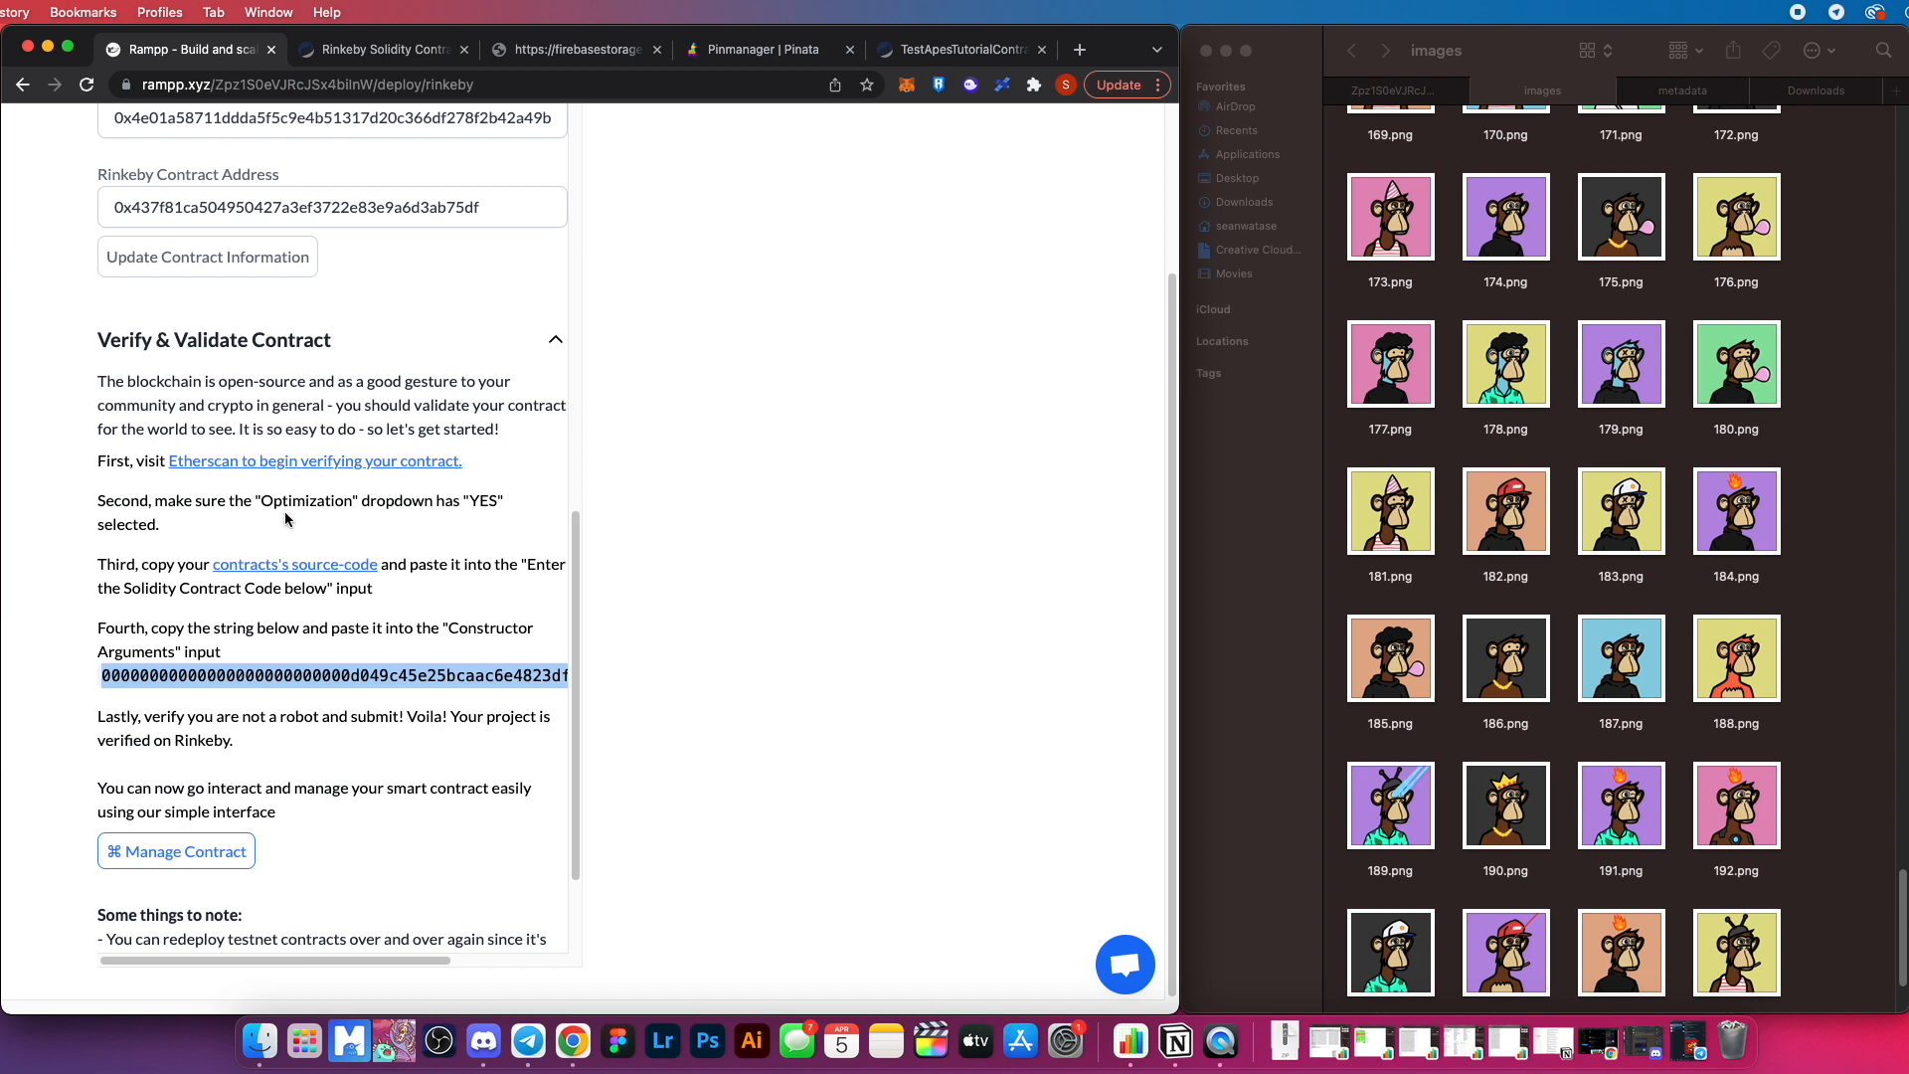
pyautogui.scroll(14, 267, 586)
pyautogui.scroll(-15, 266, 585)
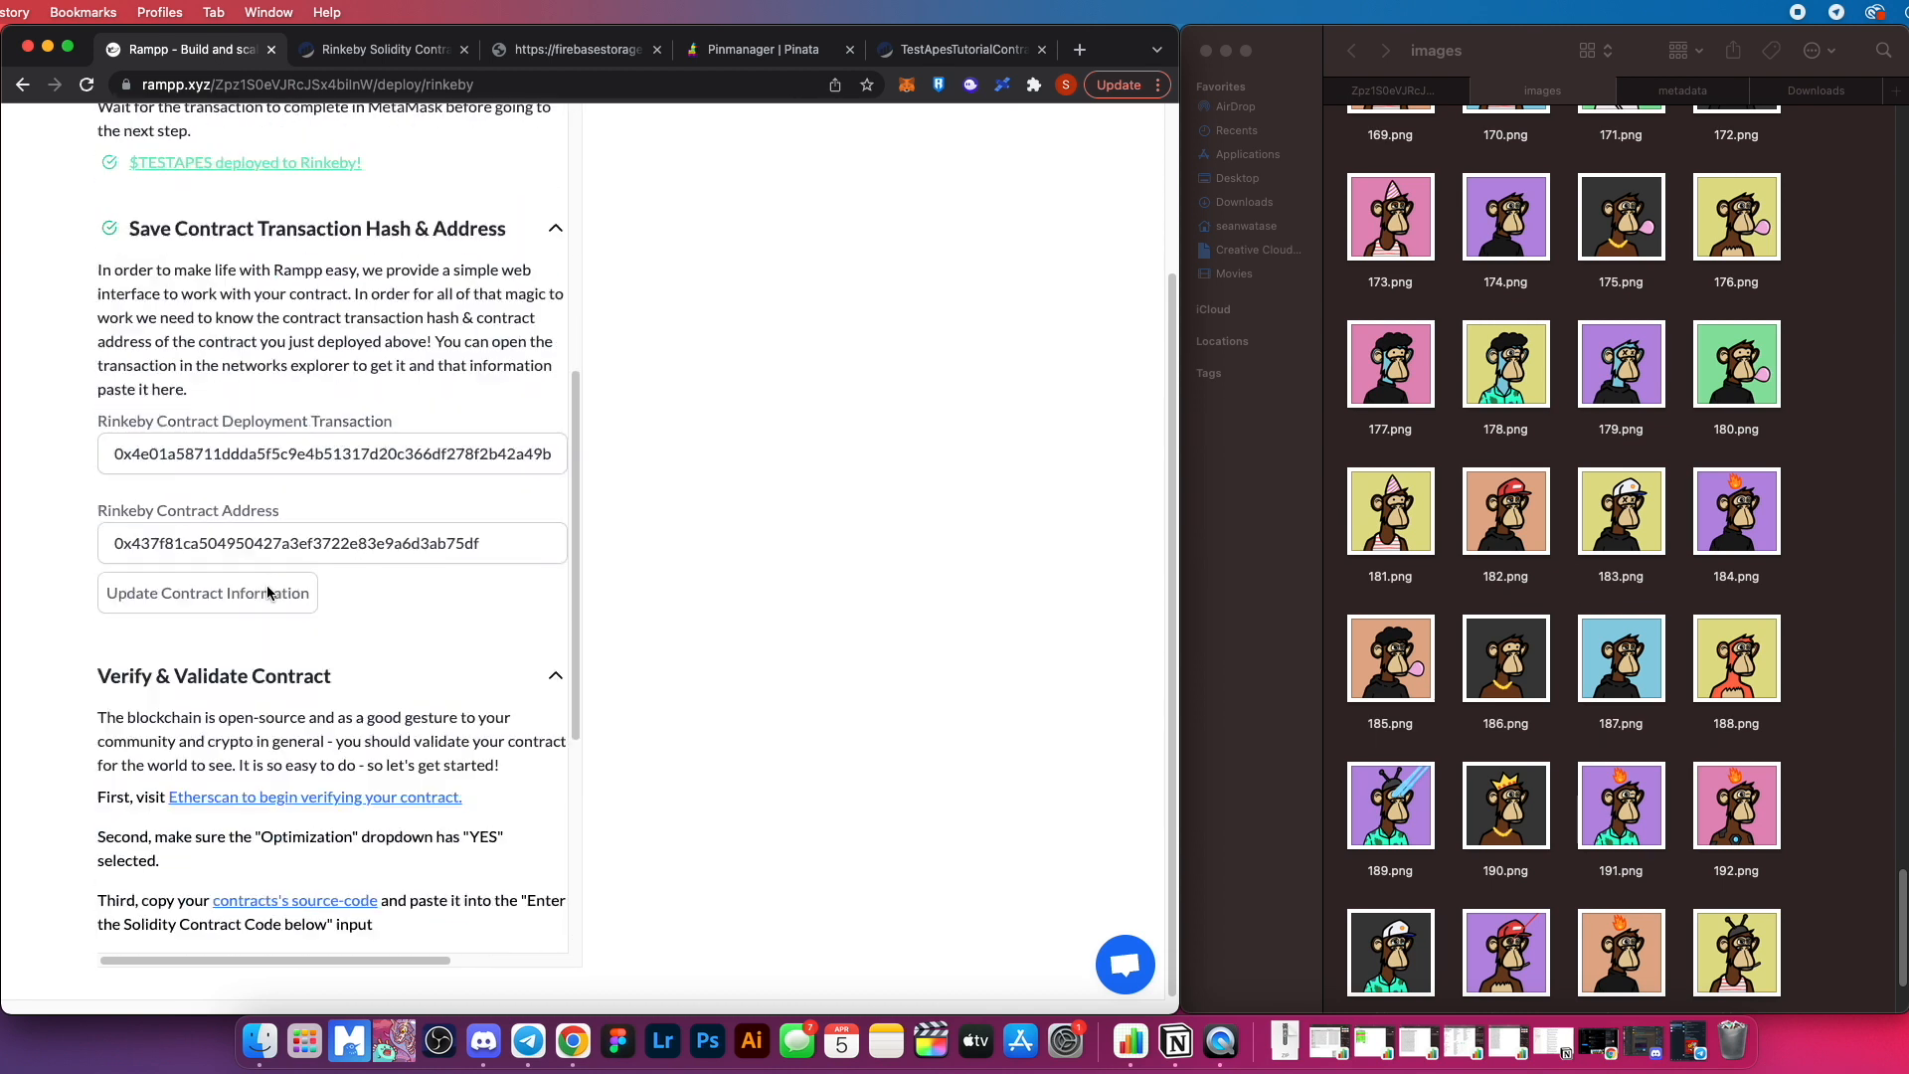
pyautogui.scroll(1, 266, 591)
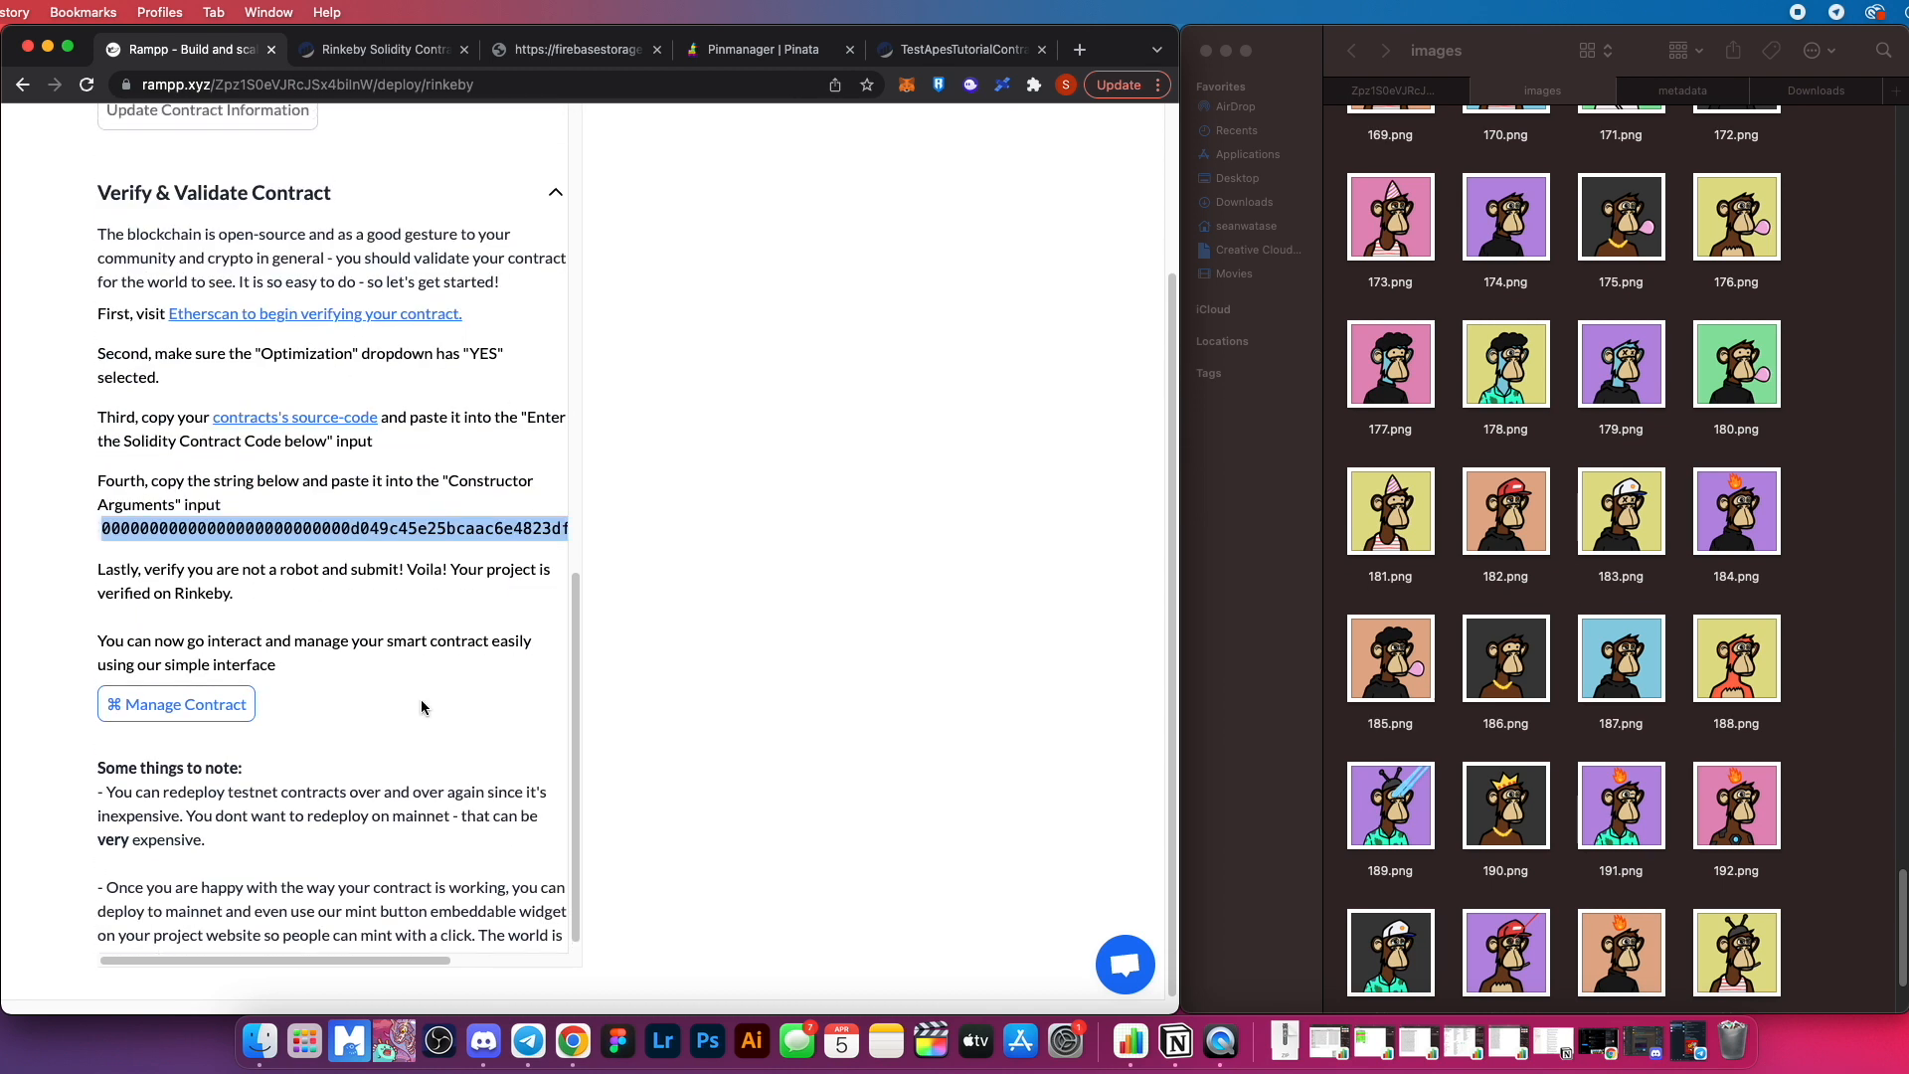
pyautogui.click(211, 702)
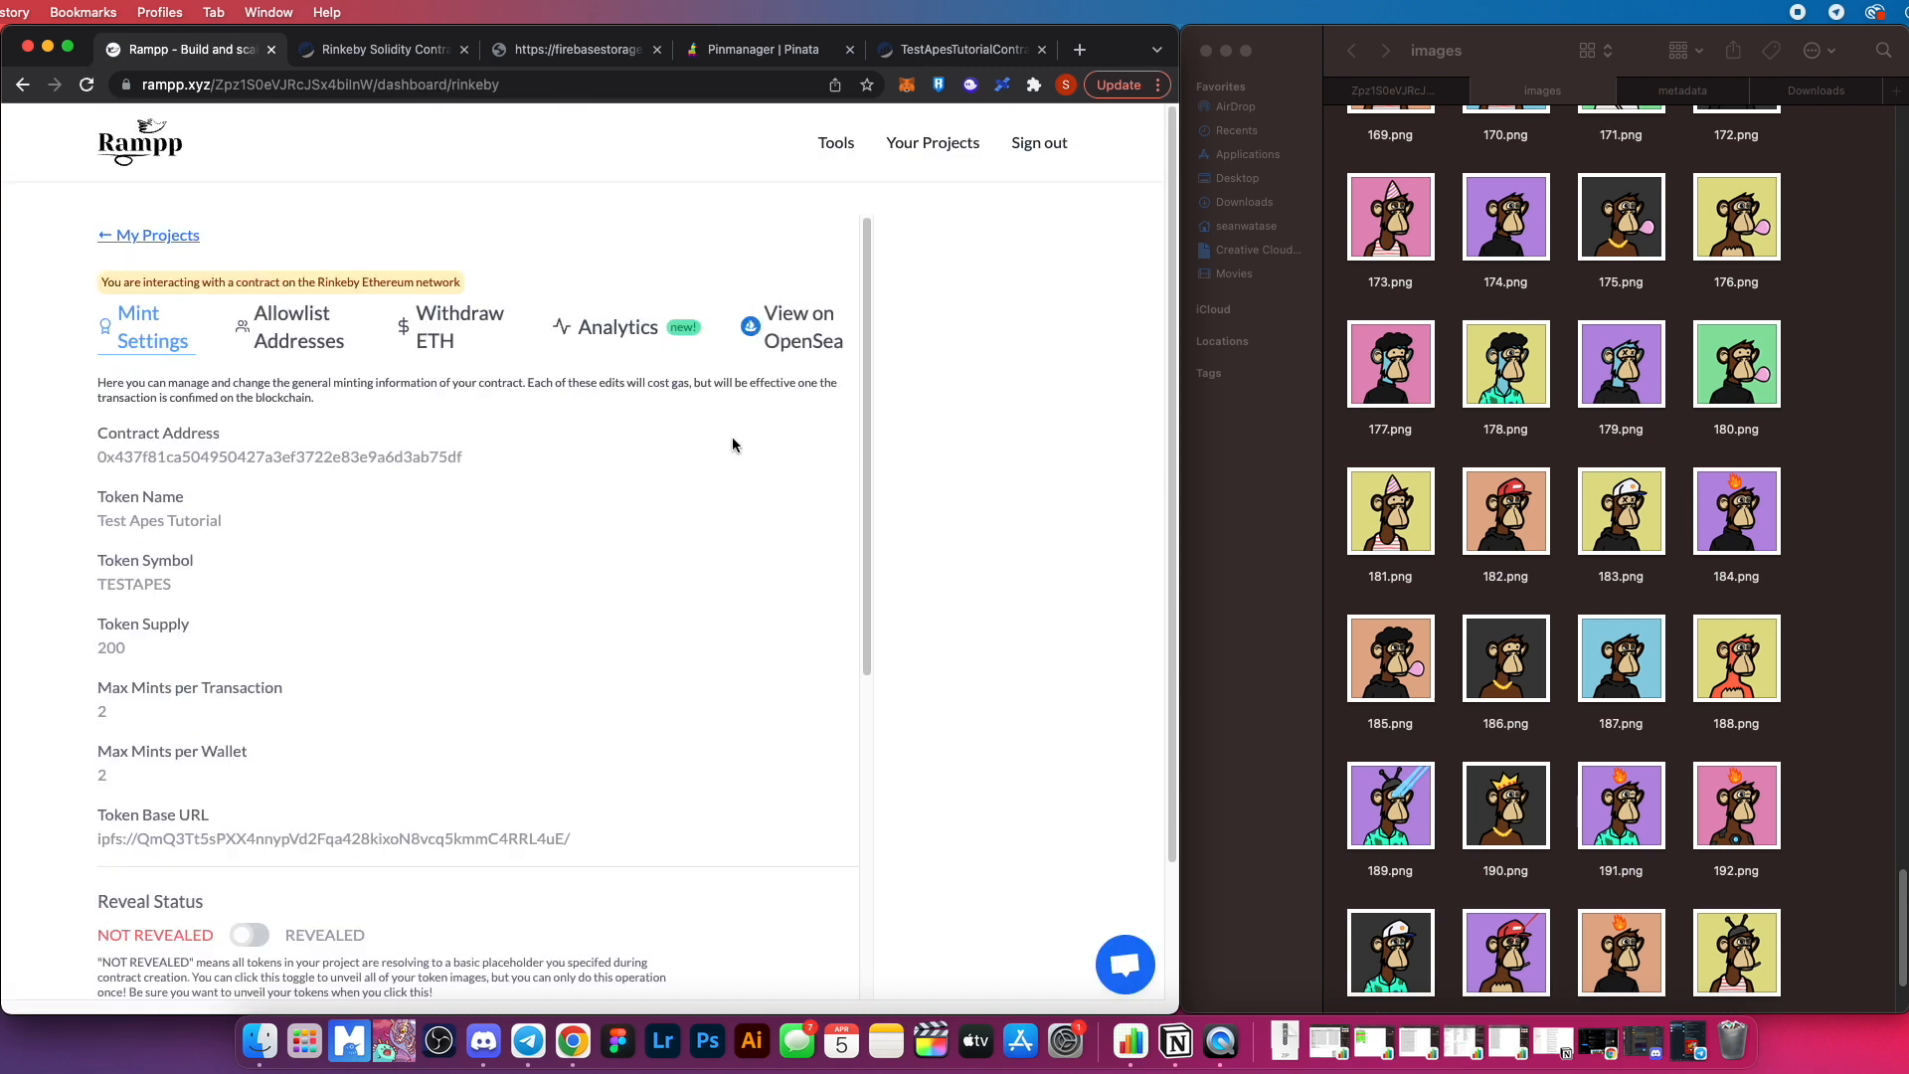
pyautogui.scroll(-5, 350, 515)
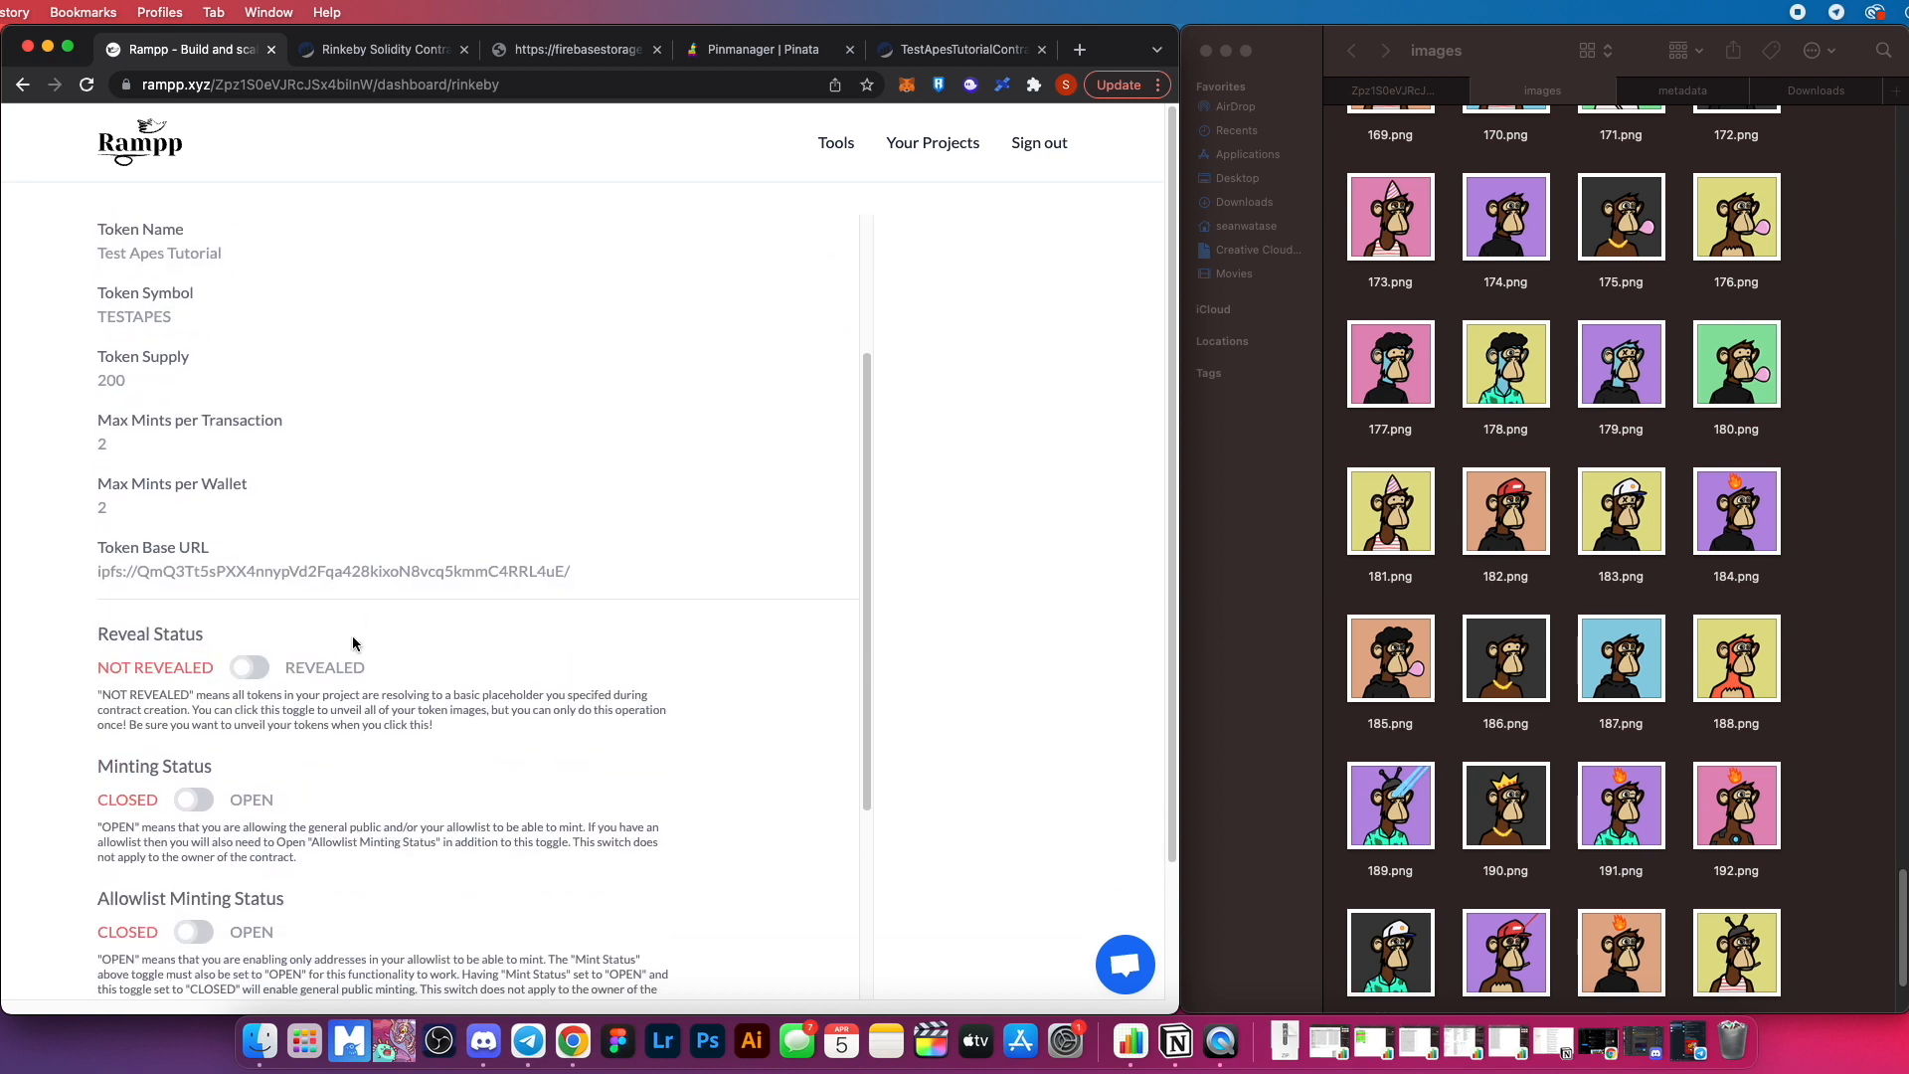
pyautogui.scroll(-3, 298, 768)
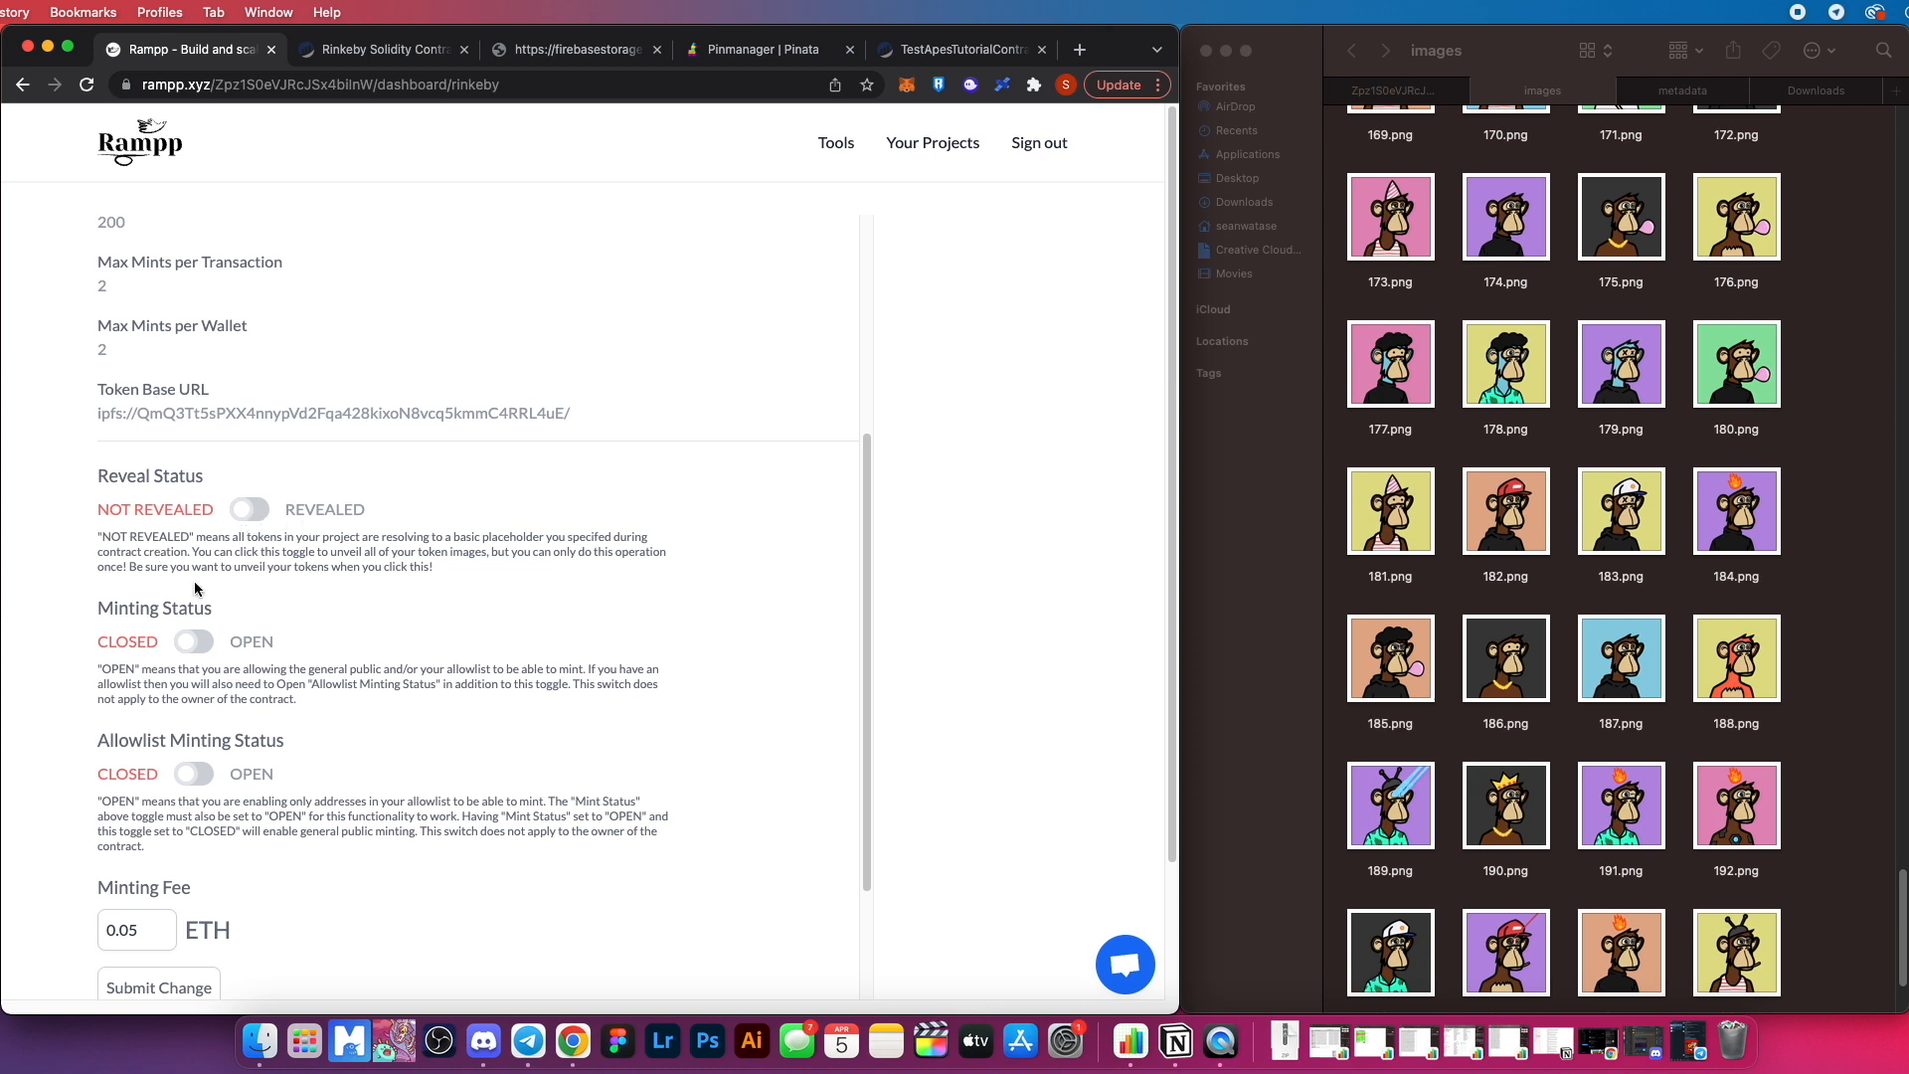
pyautogui.scroll(-3, 194, 581)
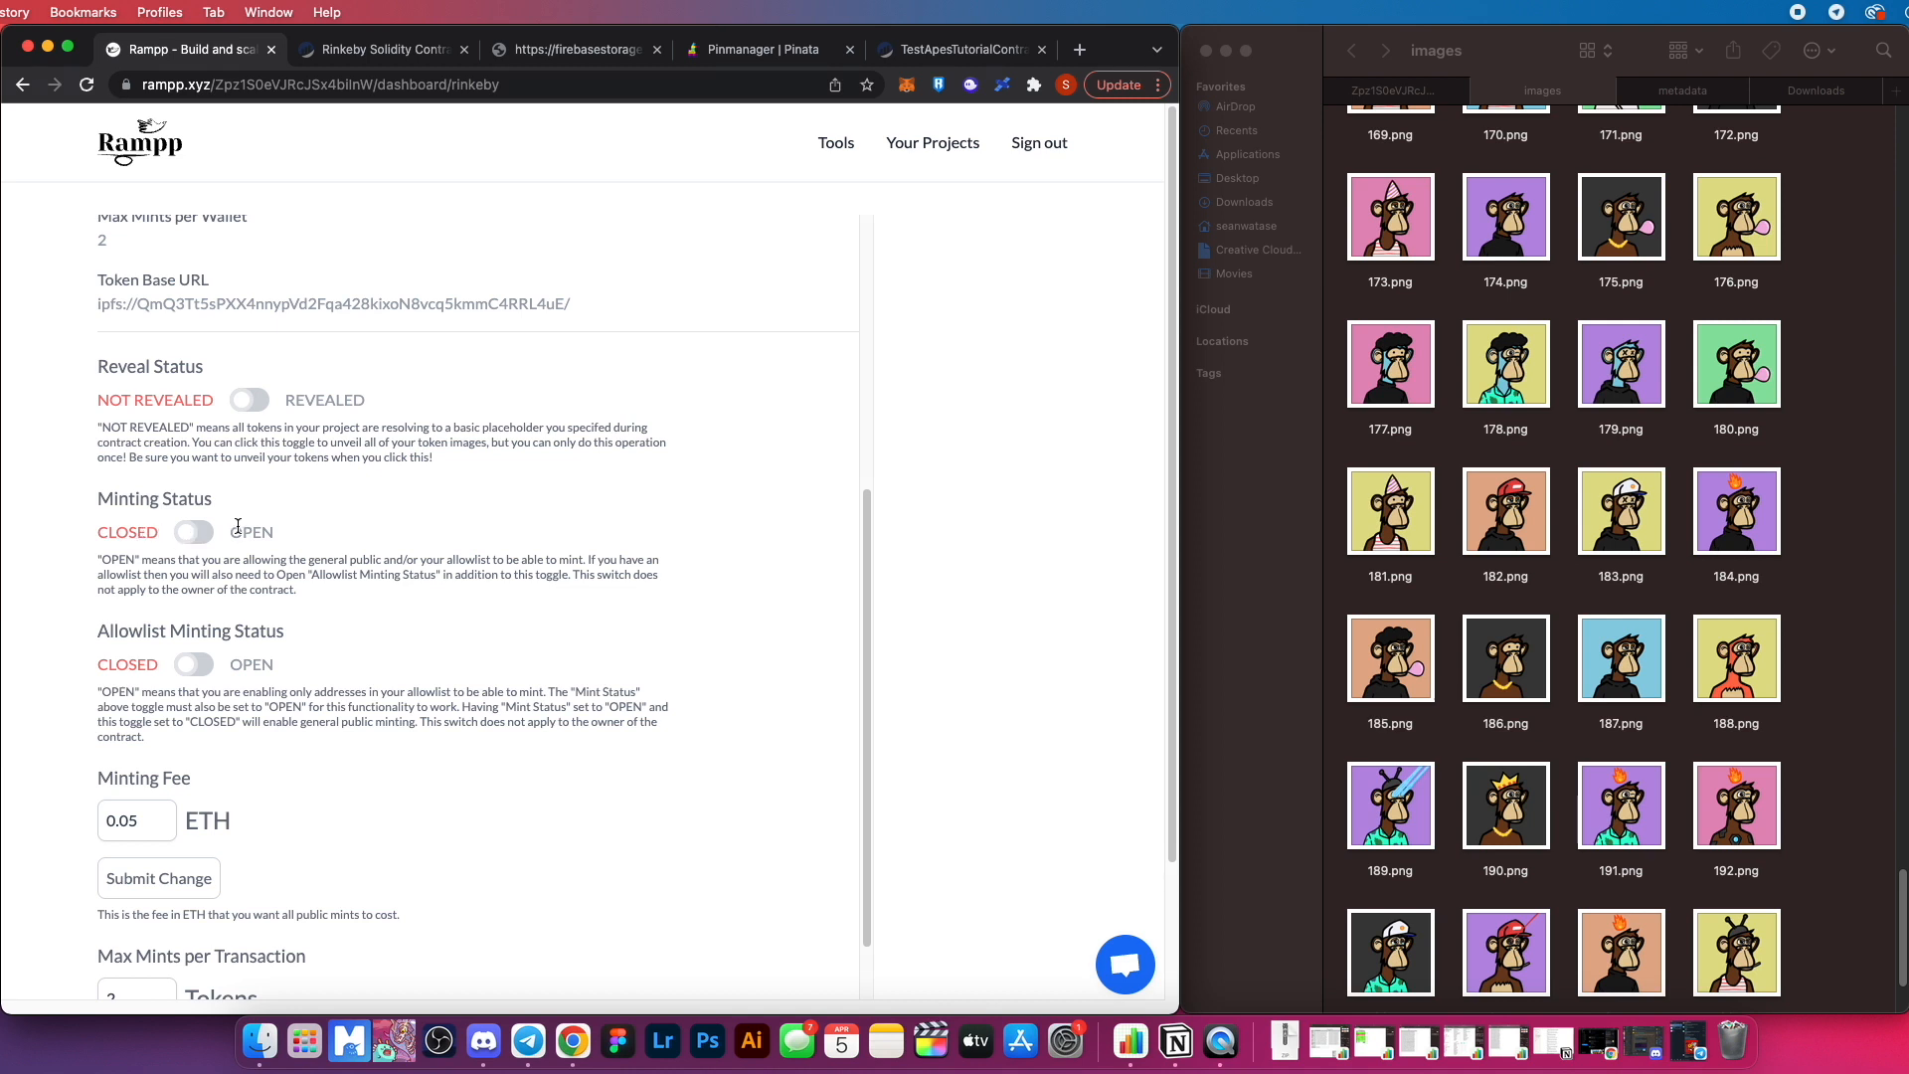
pyautogui.scroll(-8, 271, 617)
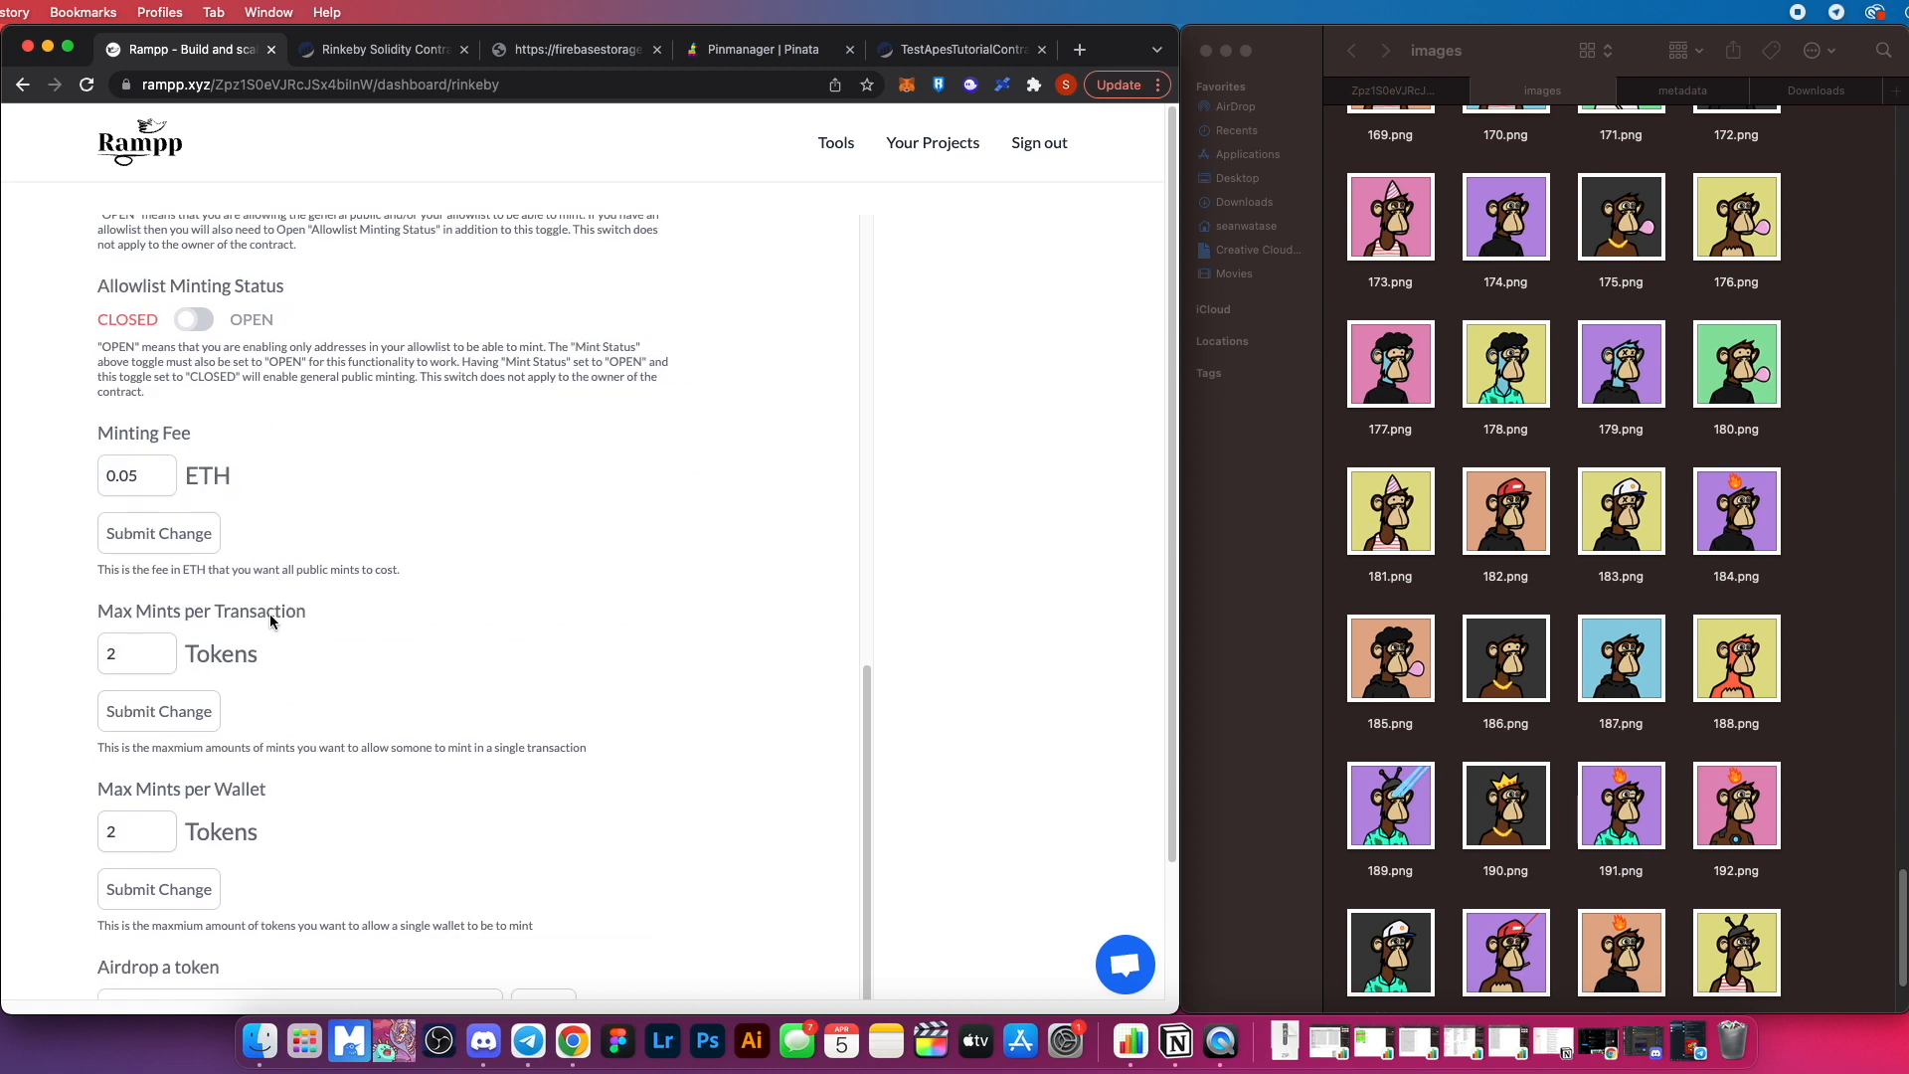
pyautogui.scroll(4, 271, 614)
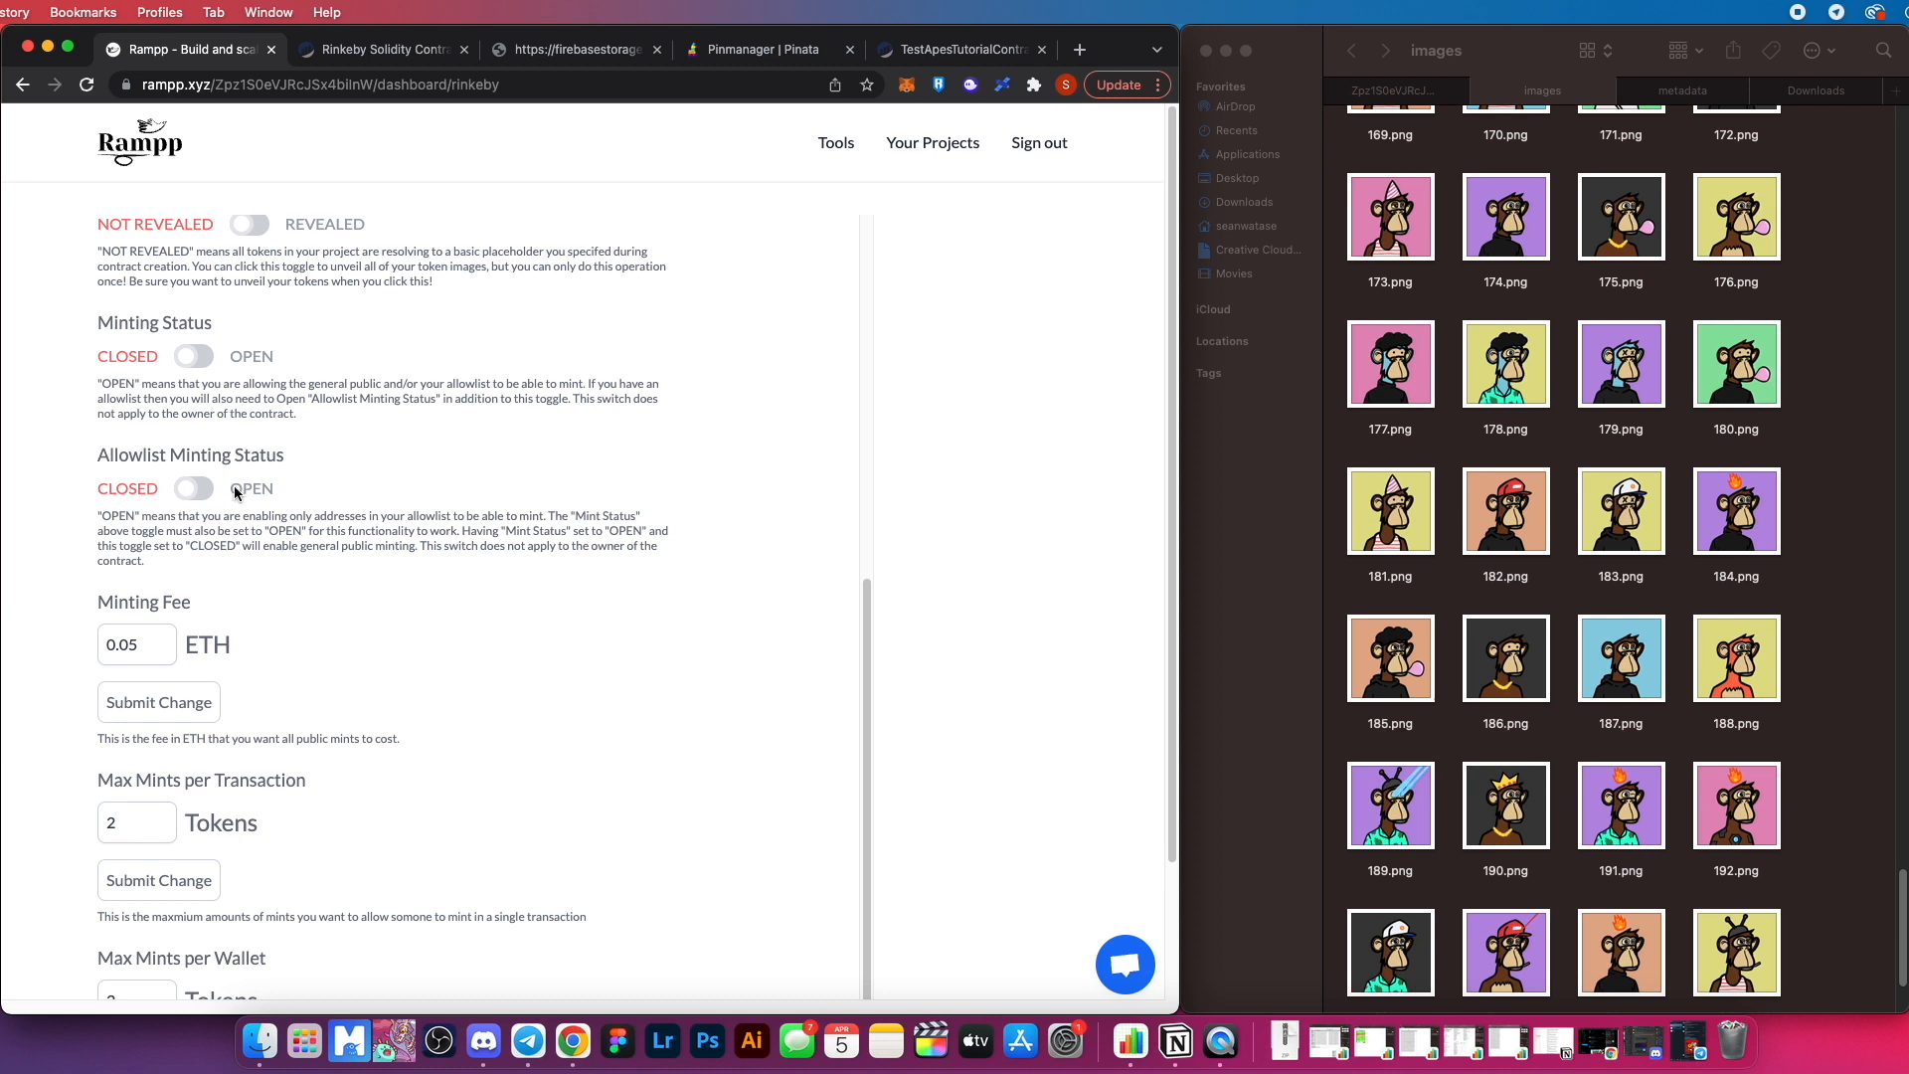
pyautogui.scroll(-4, 387, 686)
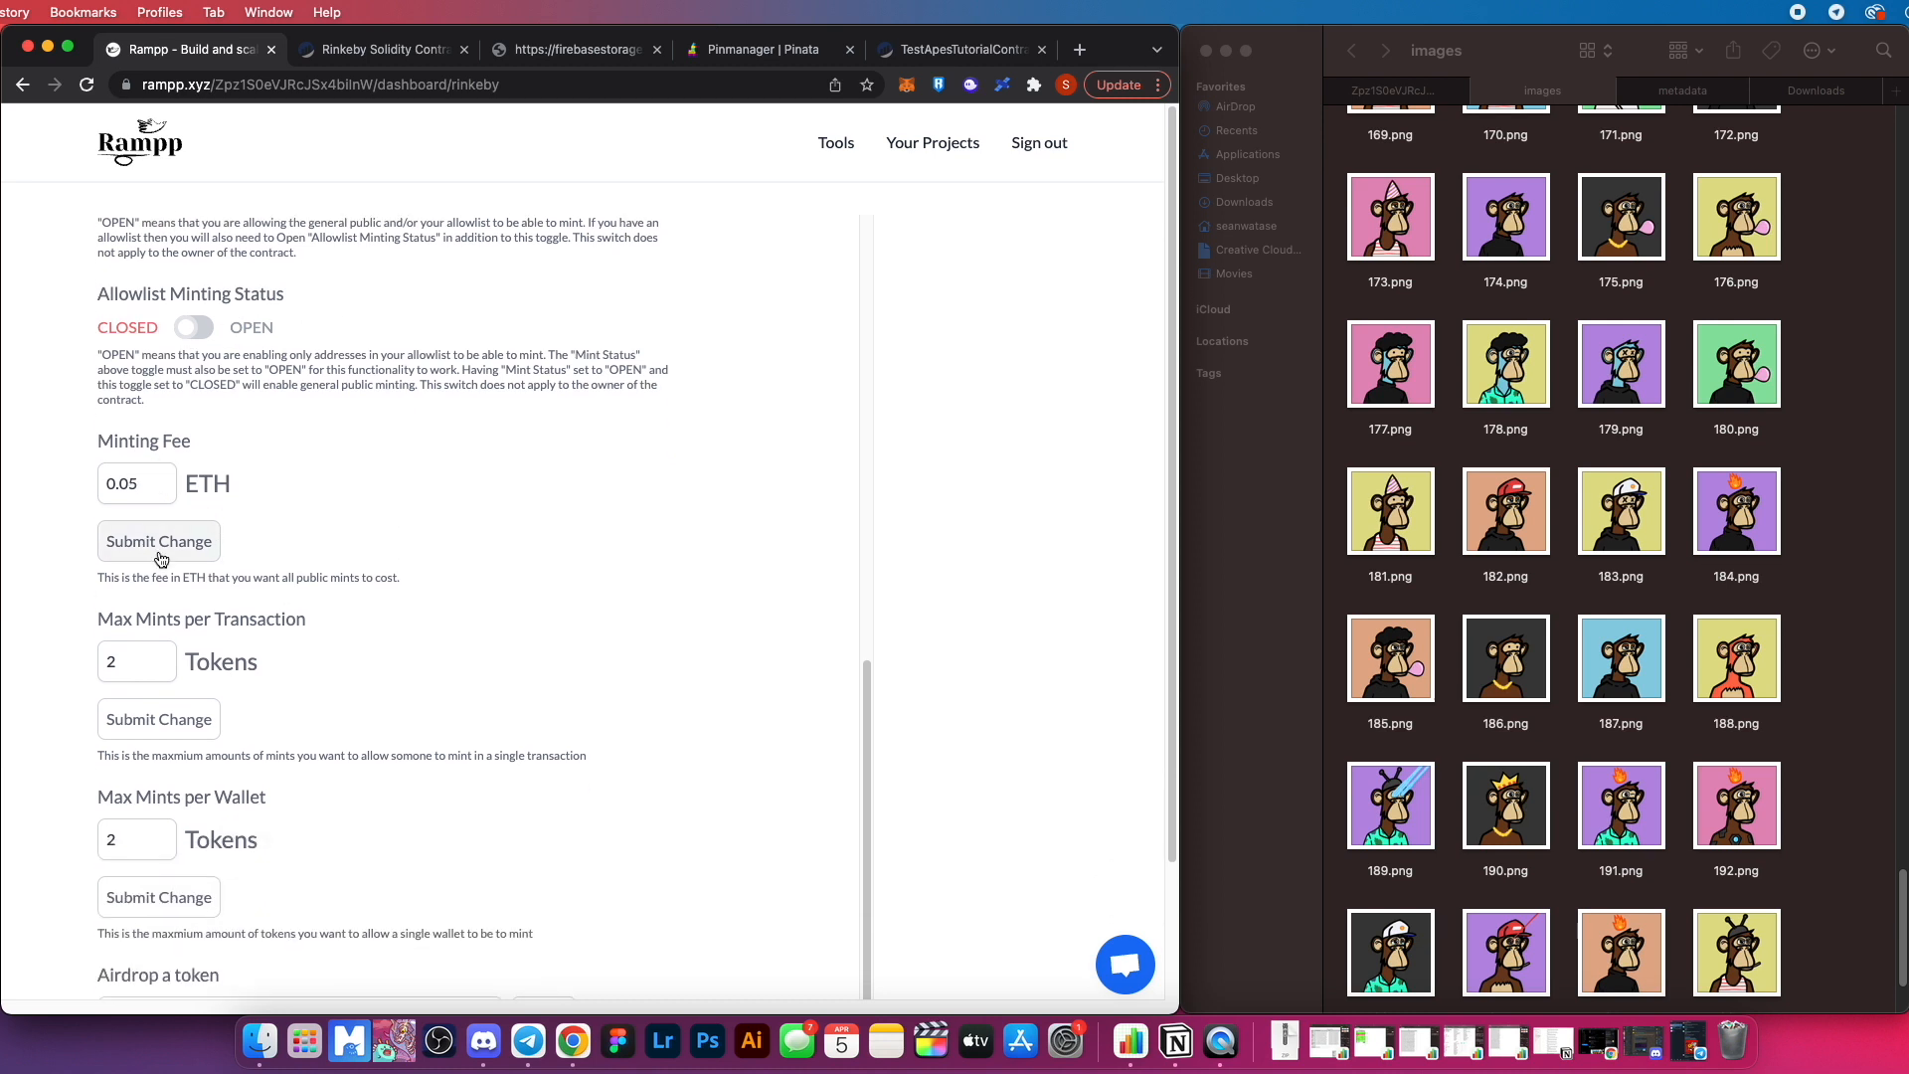
pyautogui.scroll(-1, 247, 696)
pyautogui.scroll(1, 230, 719)
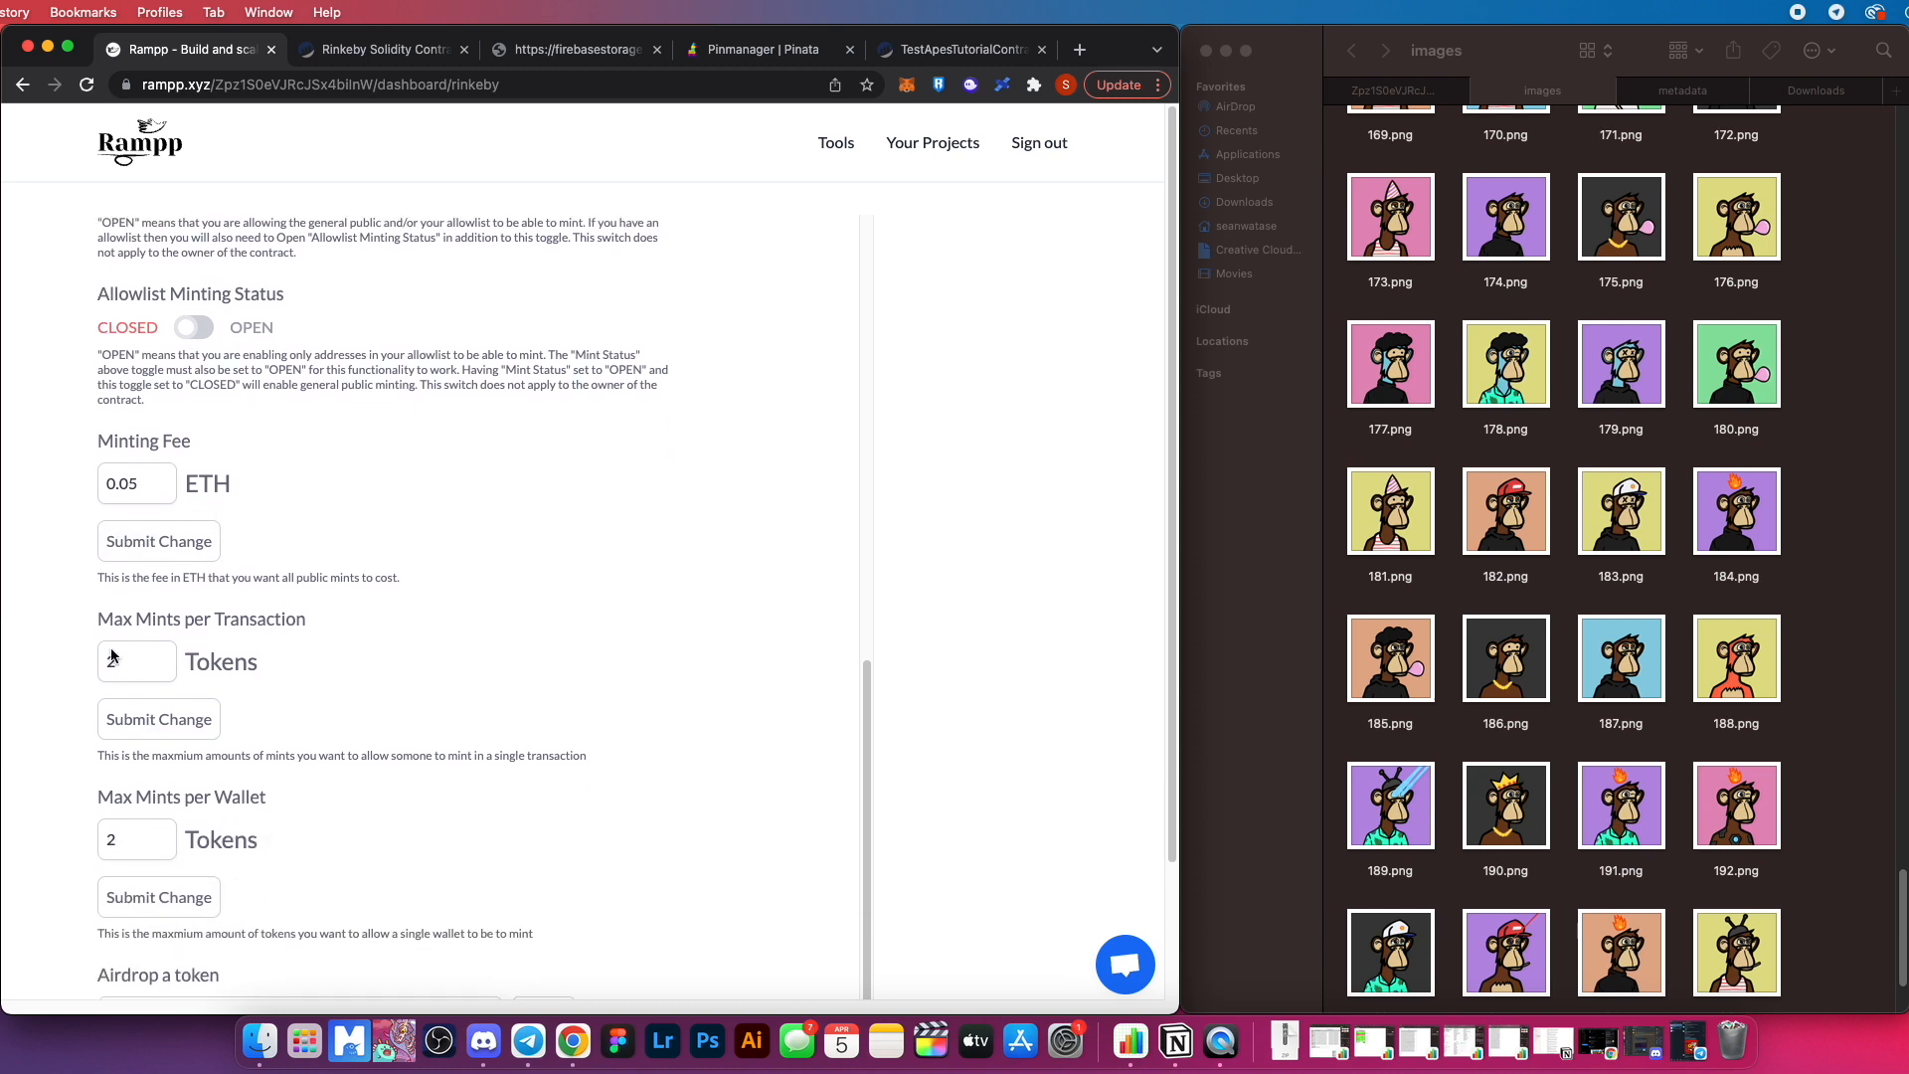
pyautogui.scroll(-1, 176, 845)
pyautogui.scroll(-4, 176, 844)
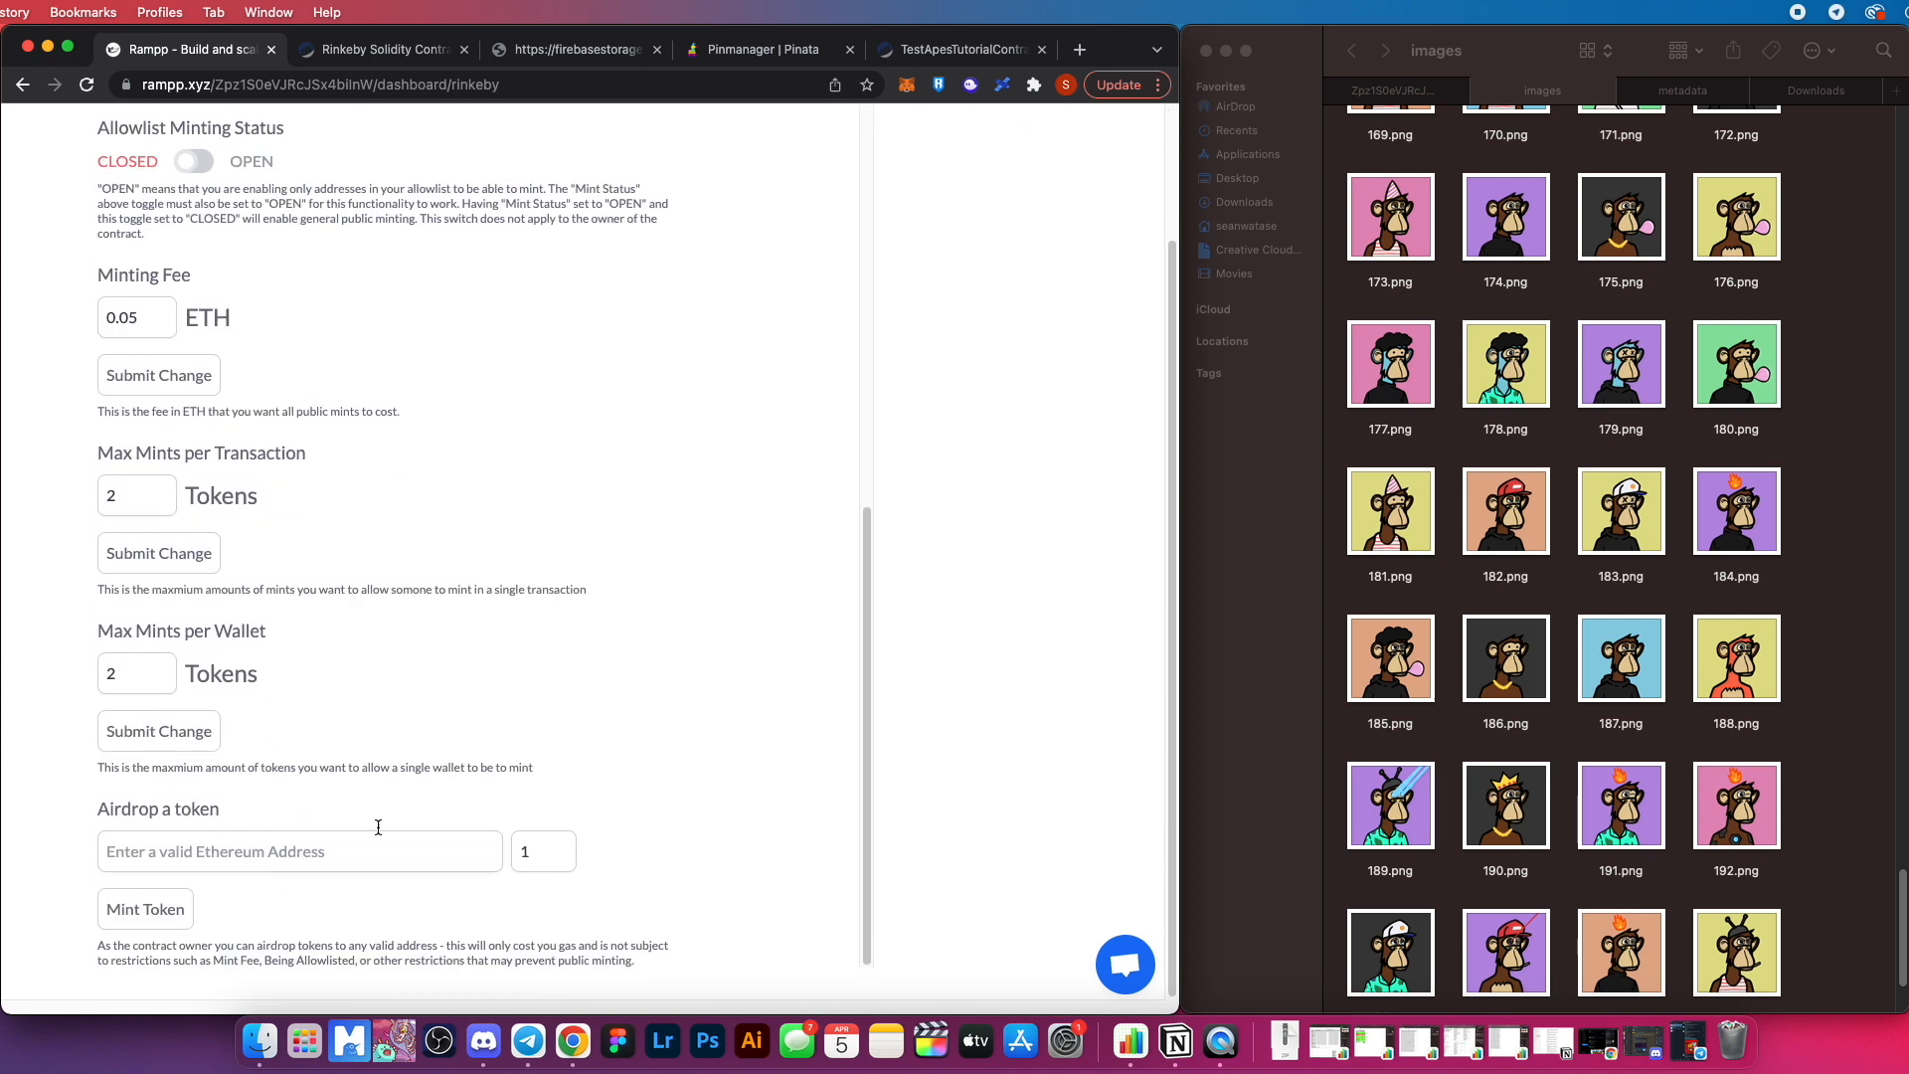
pyautogui.click(299, 855)
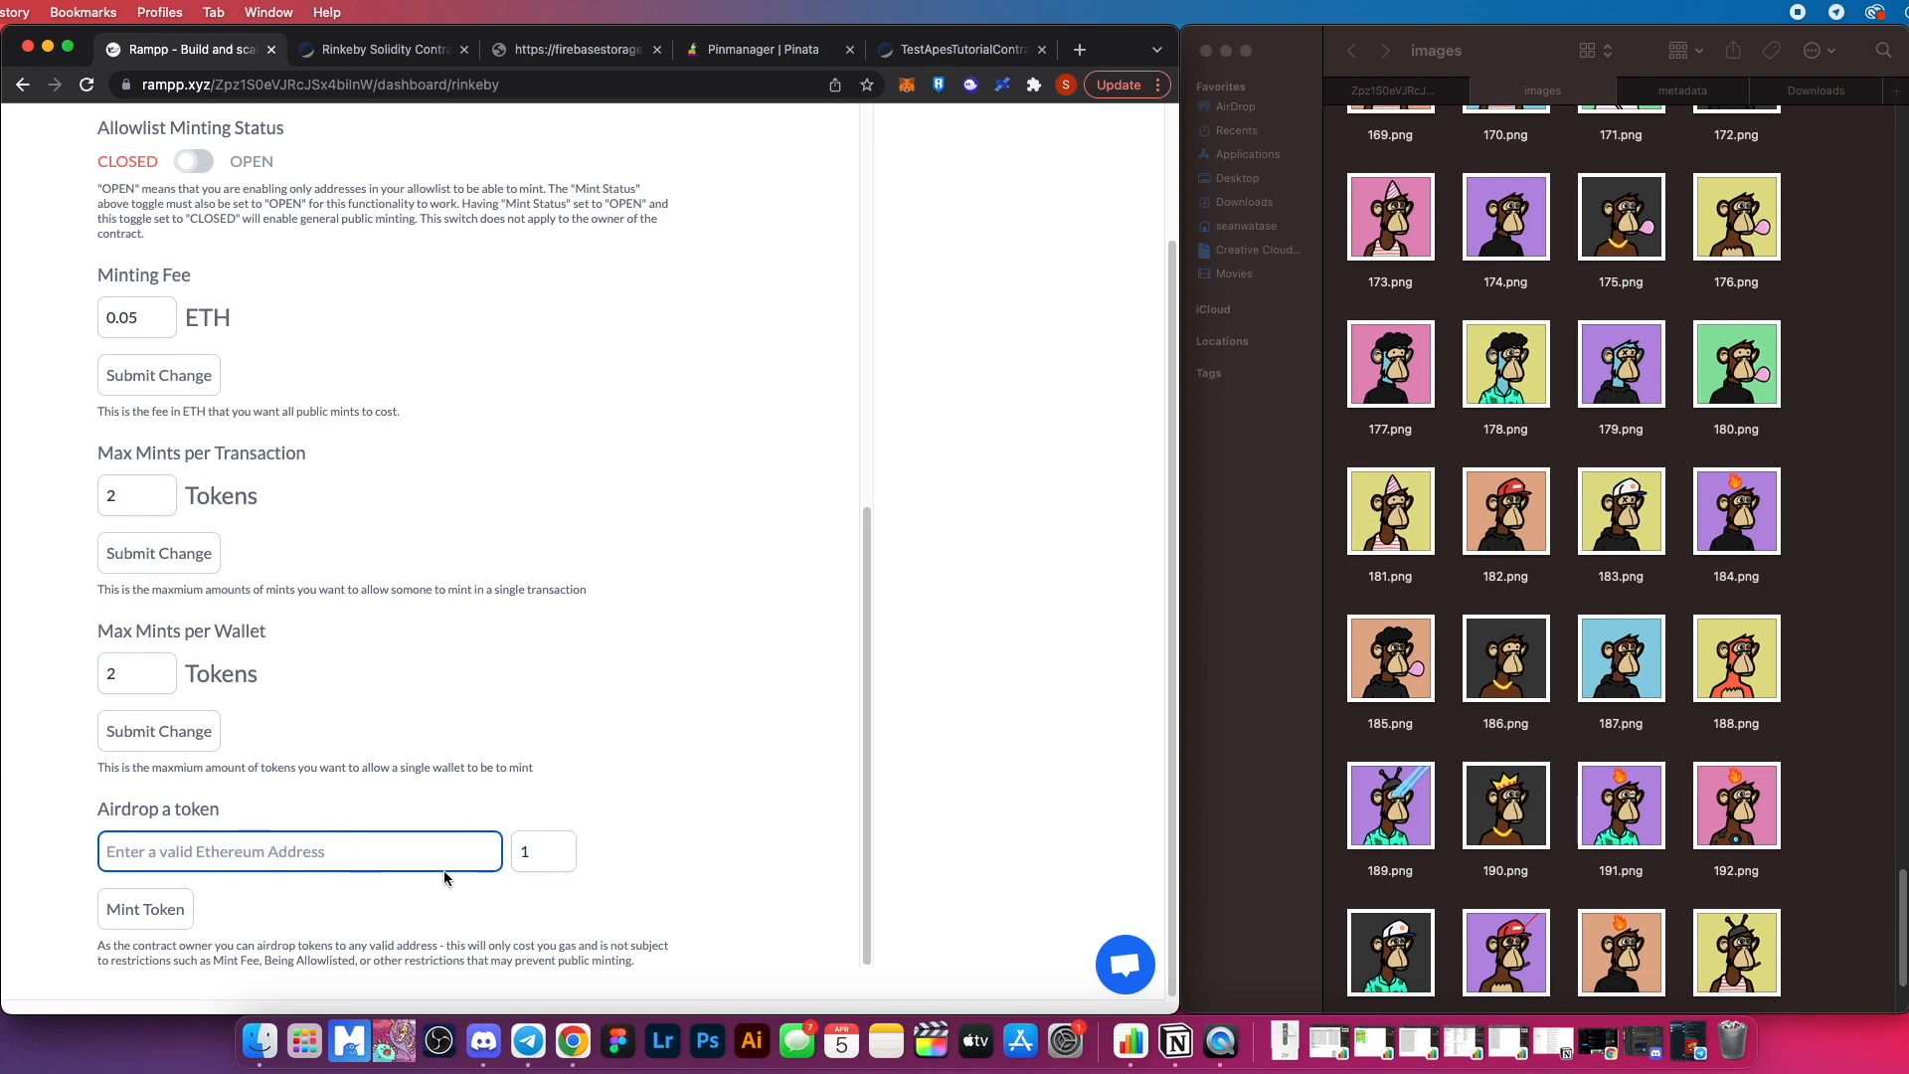
pyautogui.scroll(15, 503, 718)
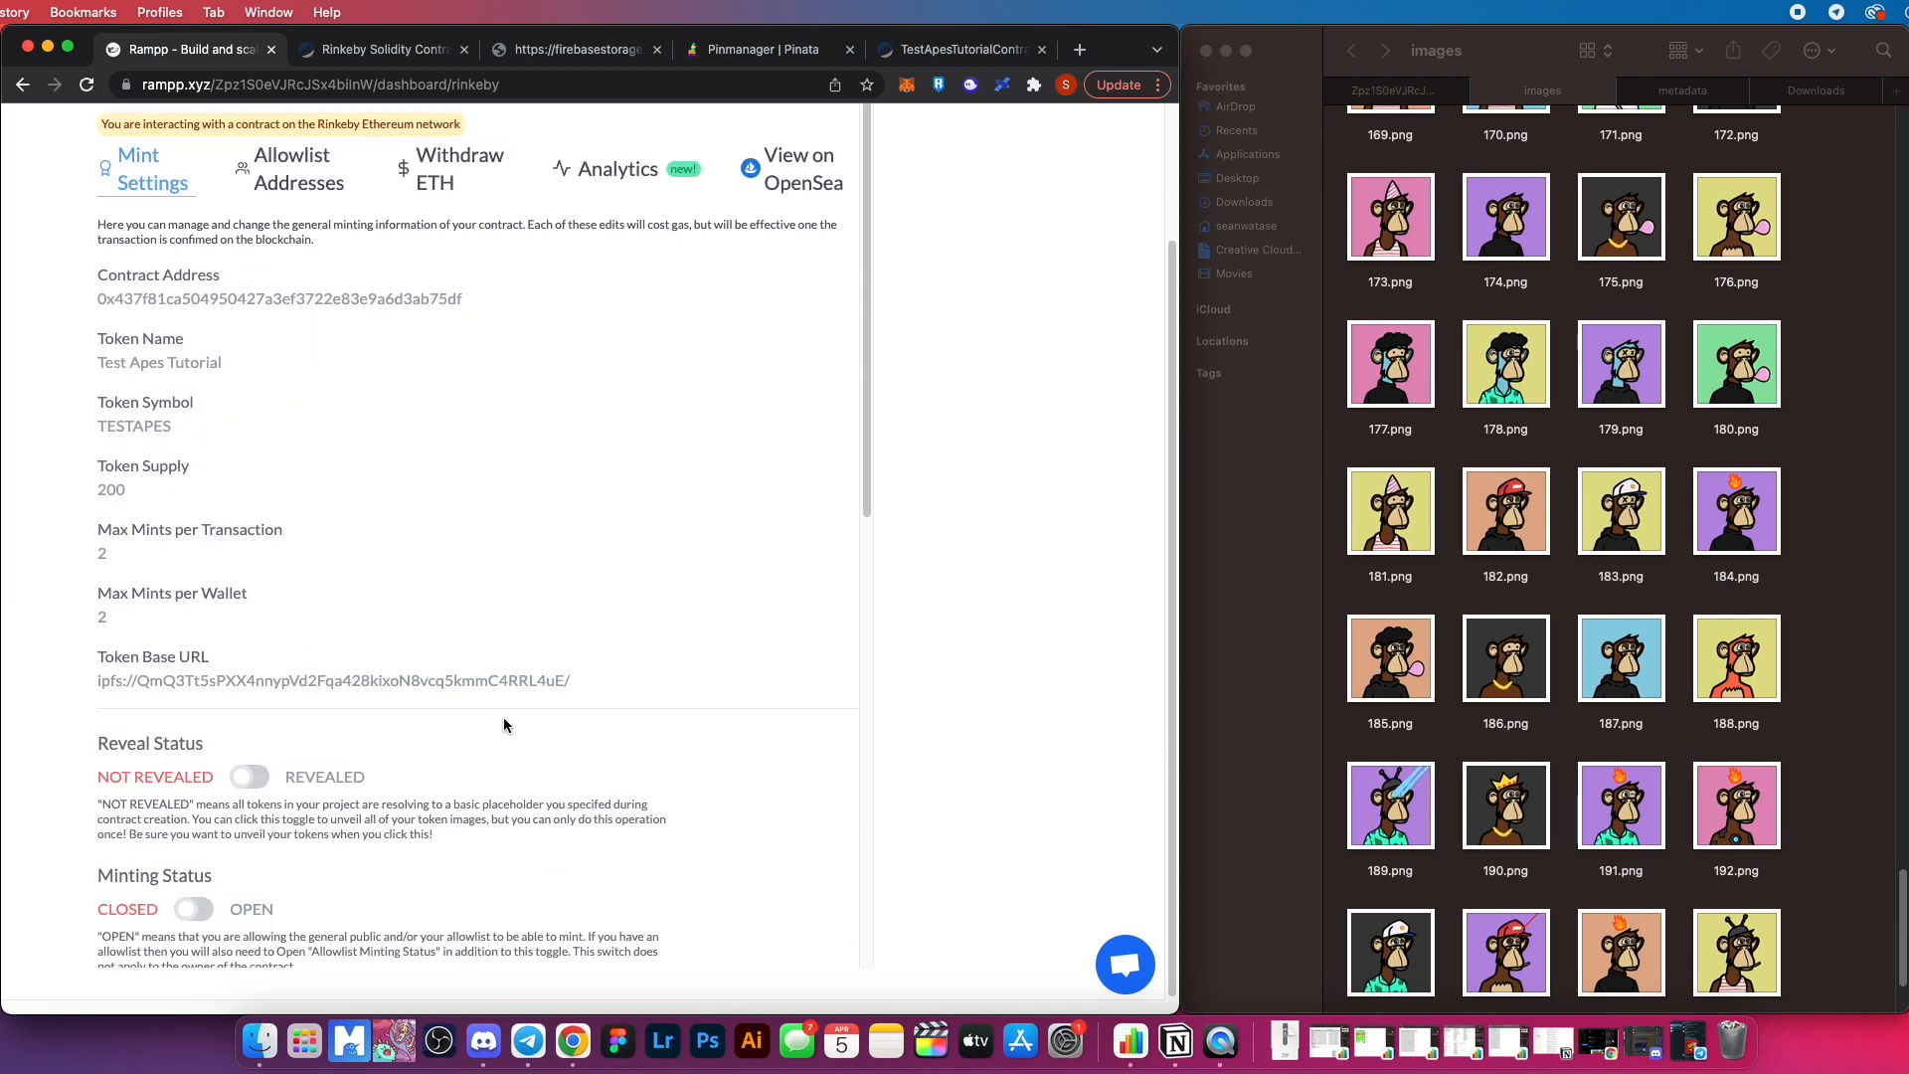
# - Inspect the contract's Etherscan write functions with mintToAdmin collapsed, then return to Rampp
pyautogui.click(355, 50)
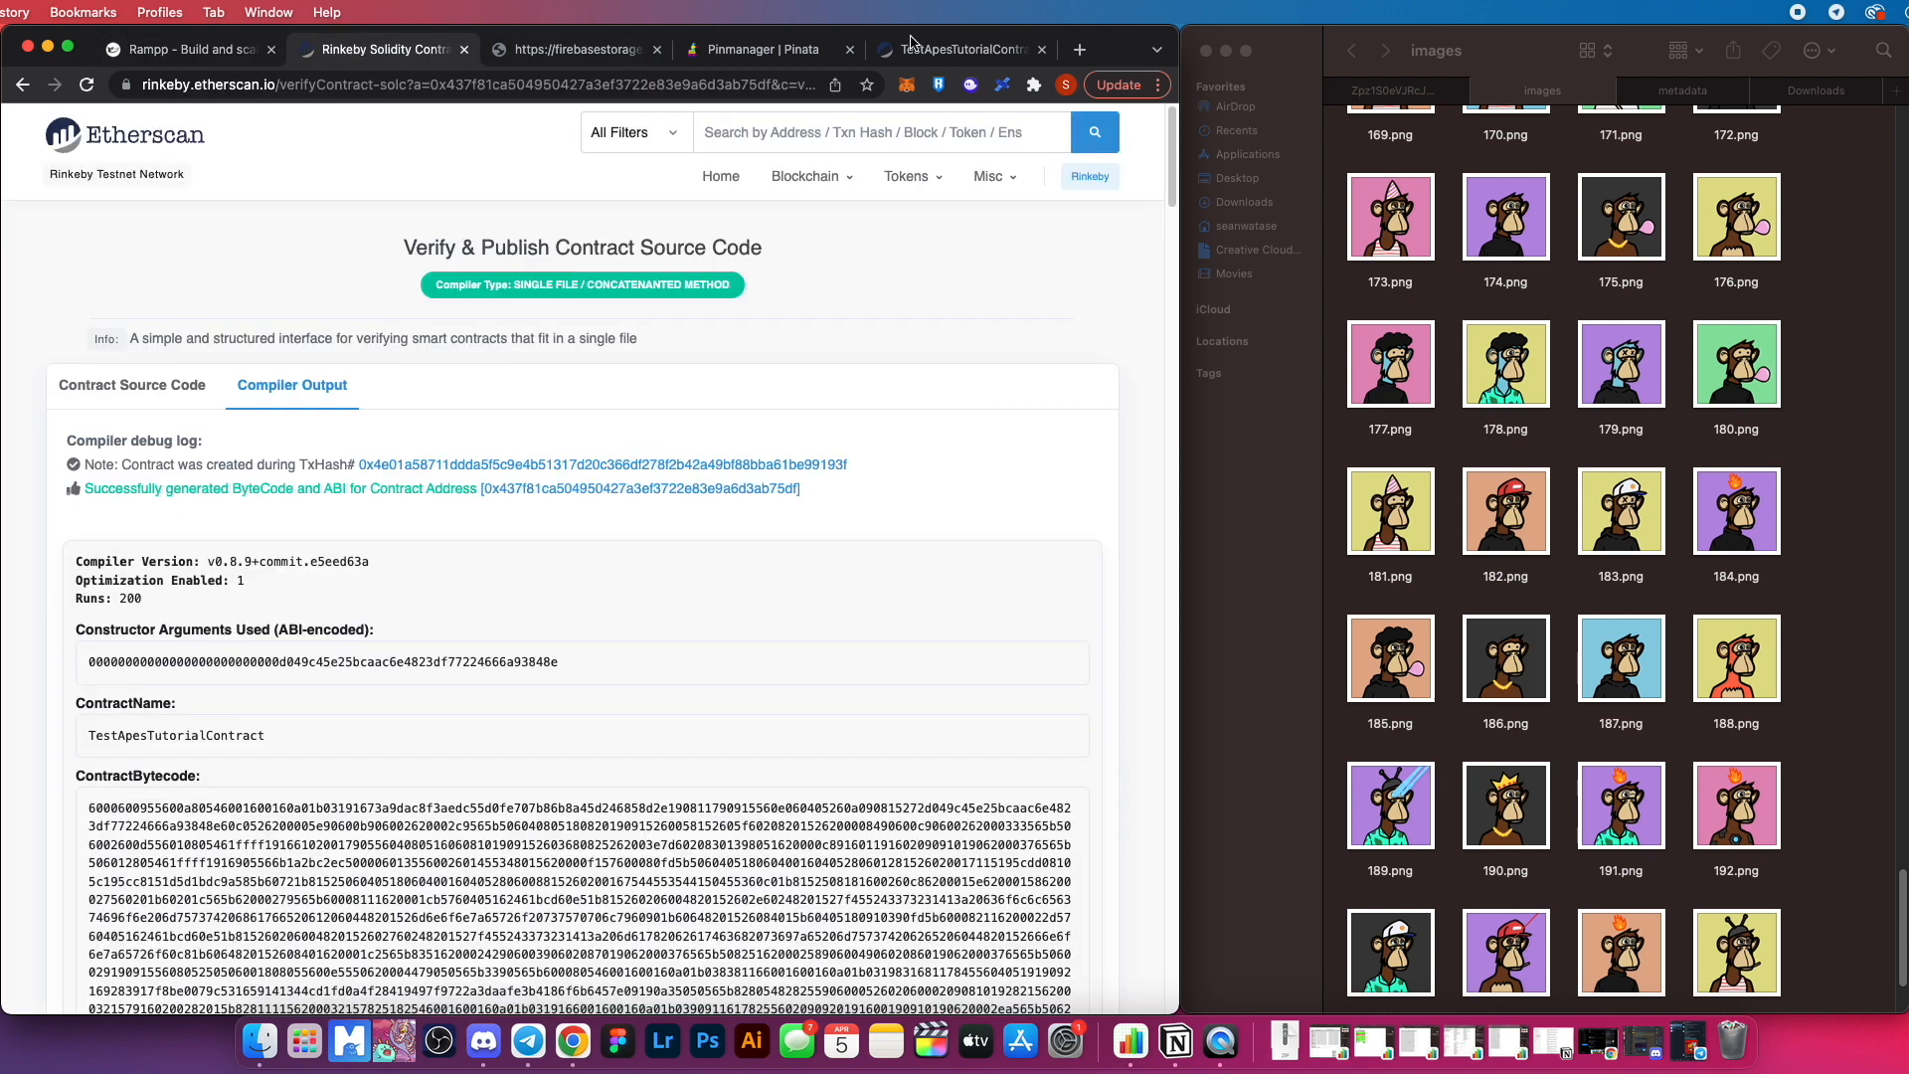
pyautogui.click(955, 50)
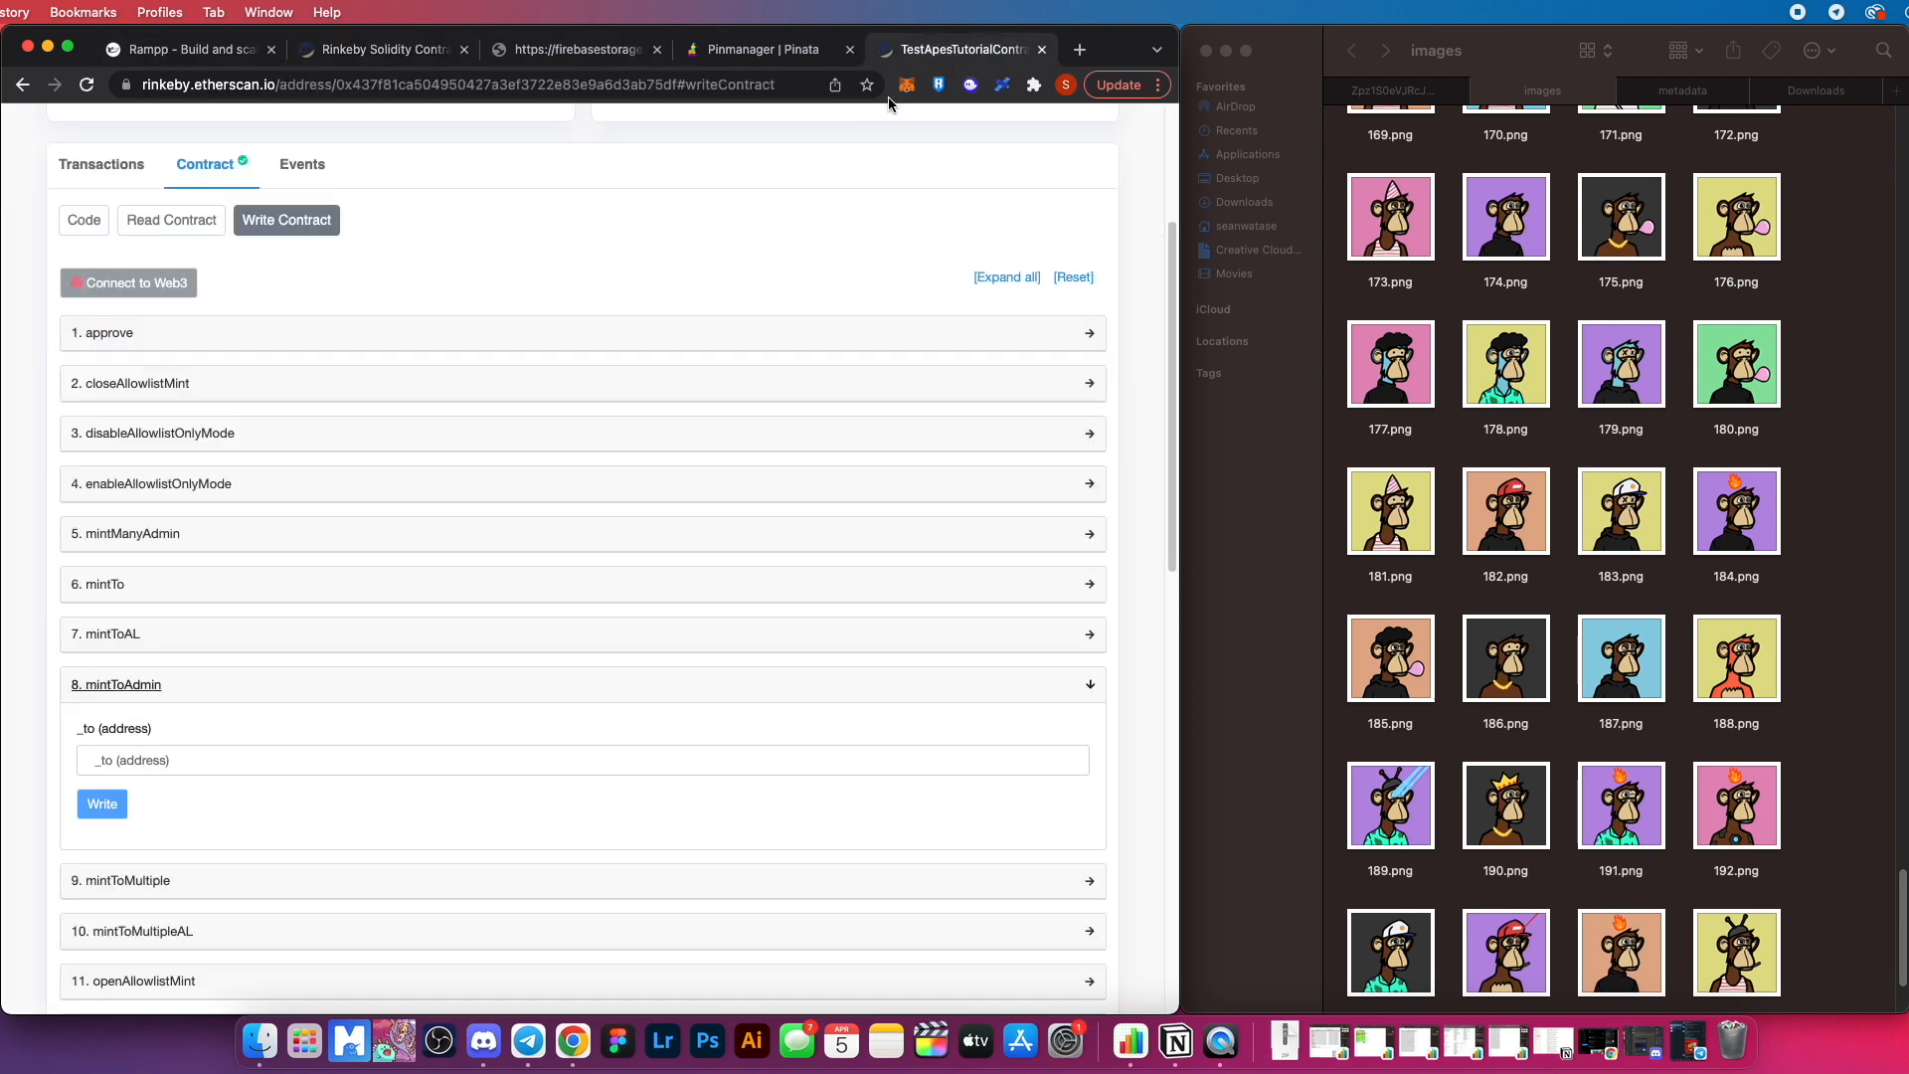
pyautogui.click(377, 687)
pyautogui.scroll(-2, 311, 810)
pyautogui.scroll(-5, 310, 814)
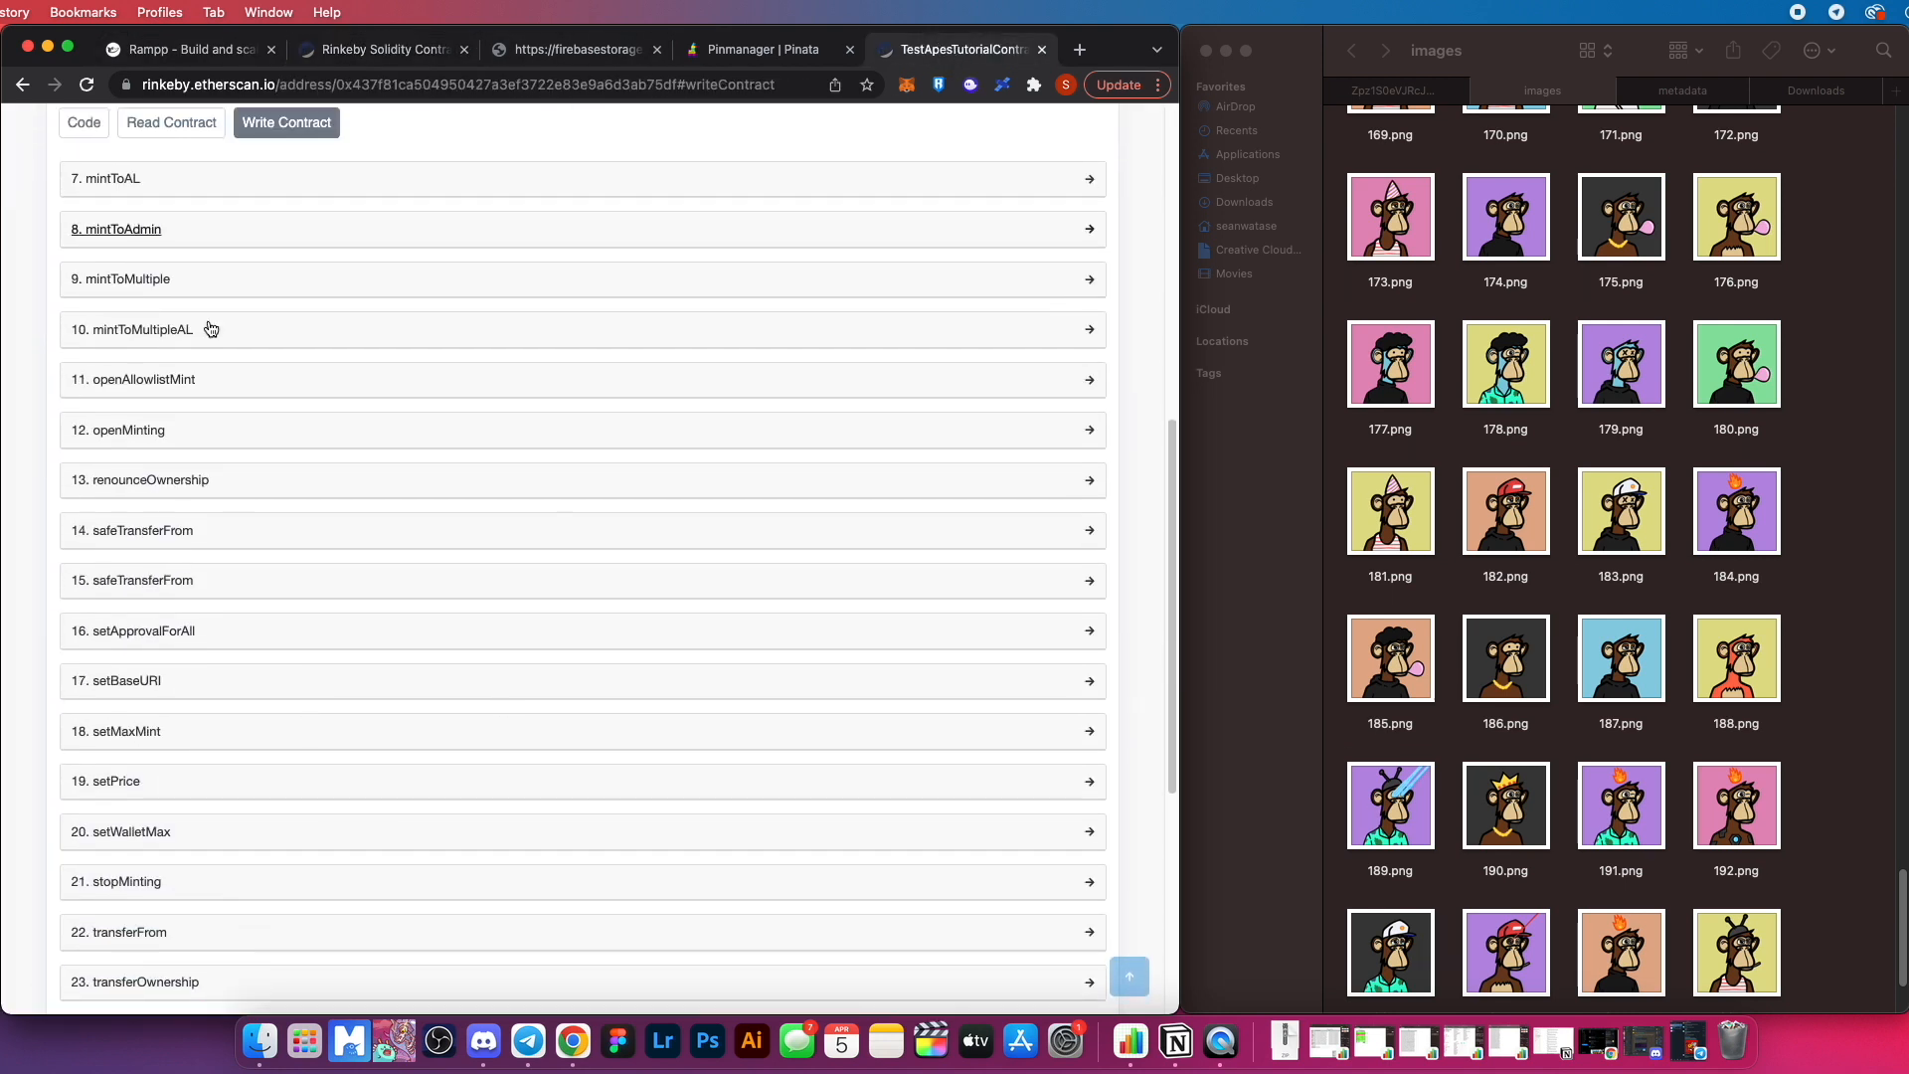
pyautogui.click(189, 50)
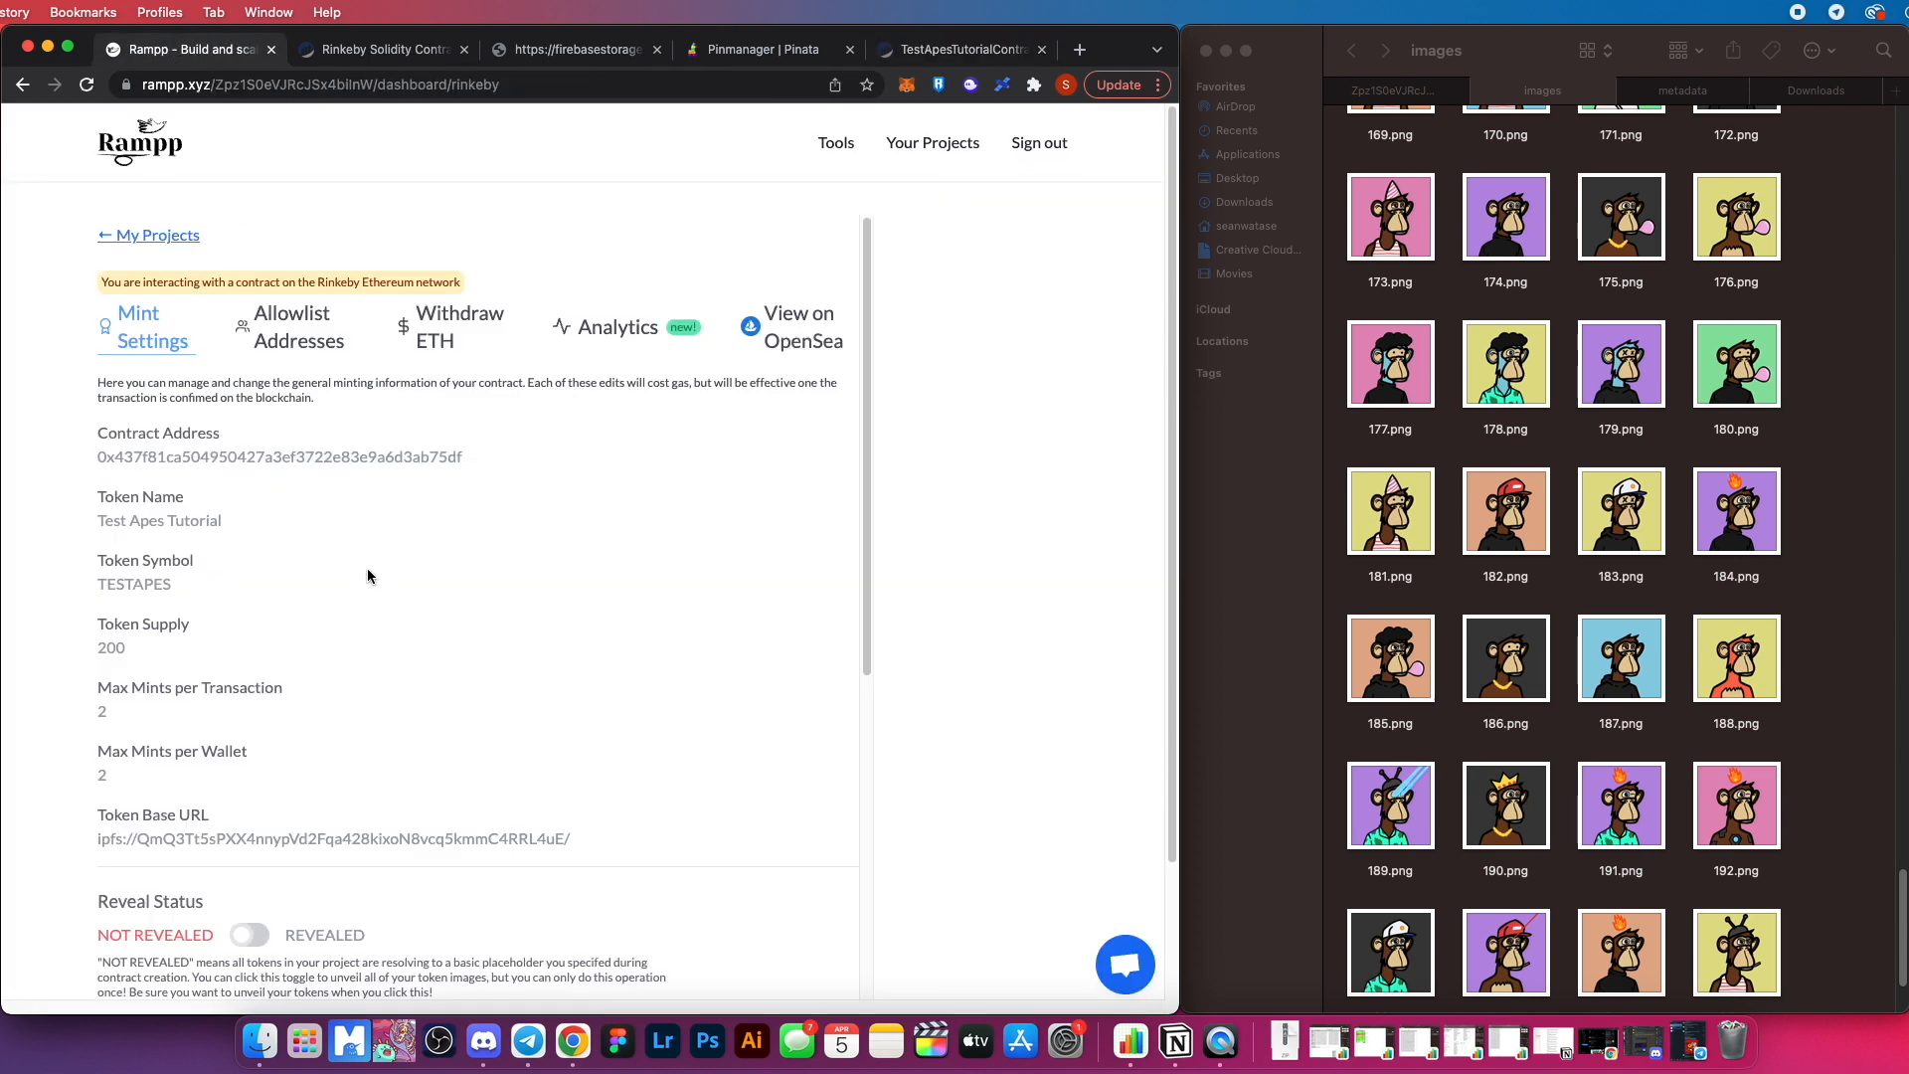
# - Add three address rows to the allowlist, then view the 0 ETH withdrawal balance and payout split
pyautogui.scroll(-4, 355, 653)
pyautogui.scroll(-10, 355, 654)
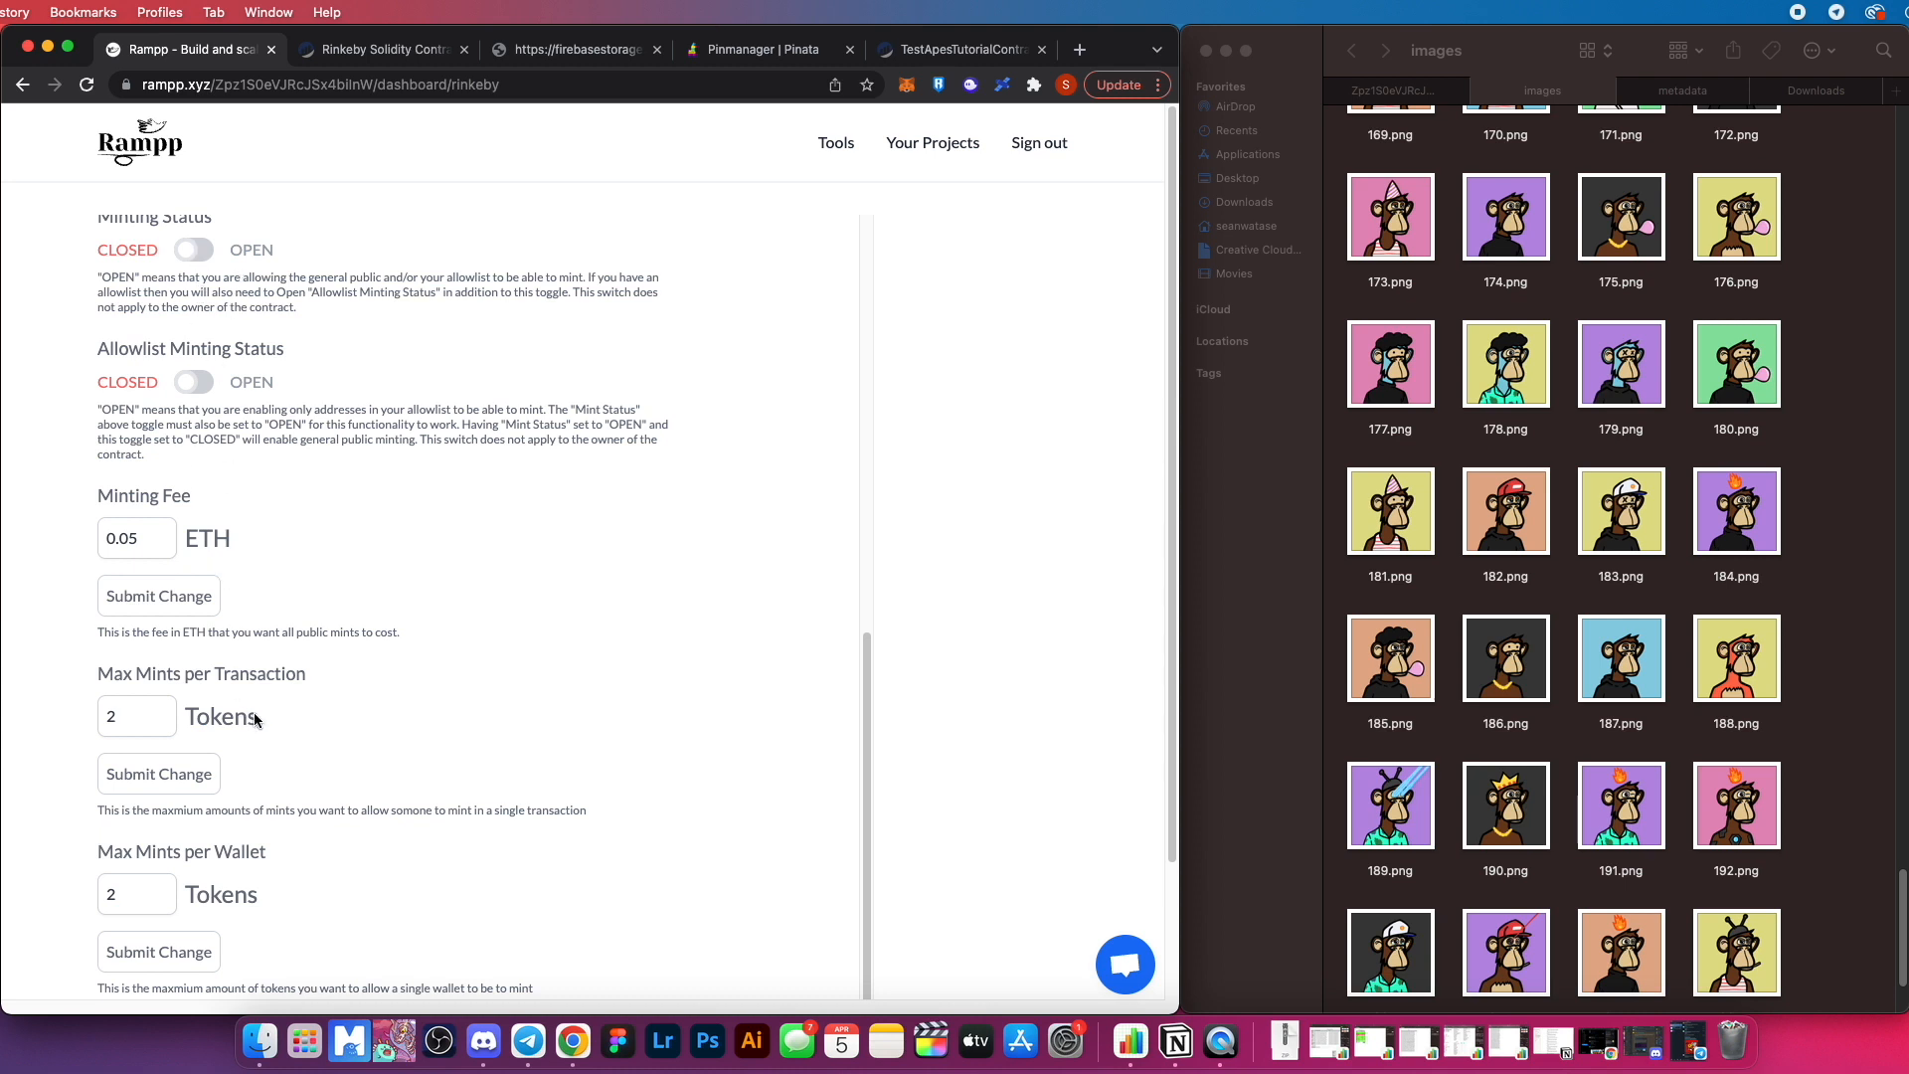
pyautogui.scroll(15, 425, 662)
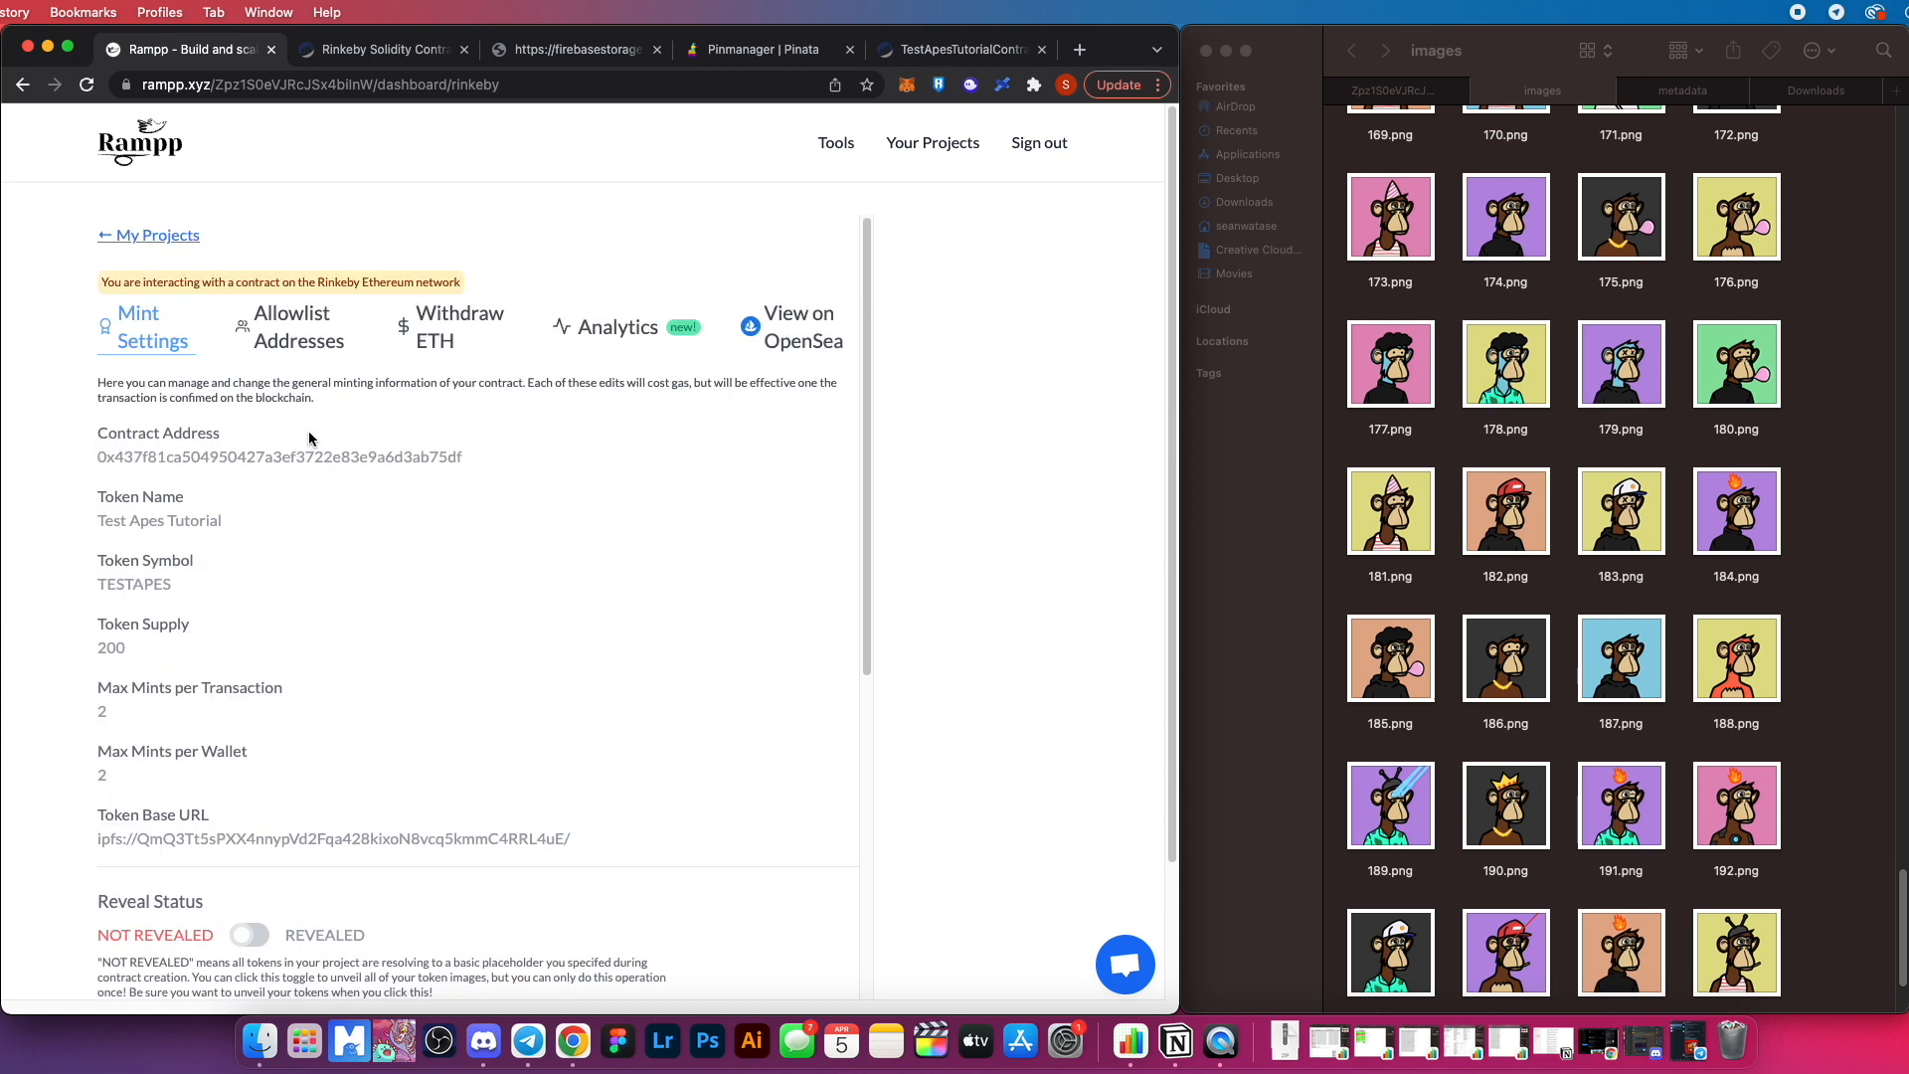
pyautogui.click(292, 335)
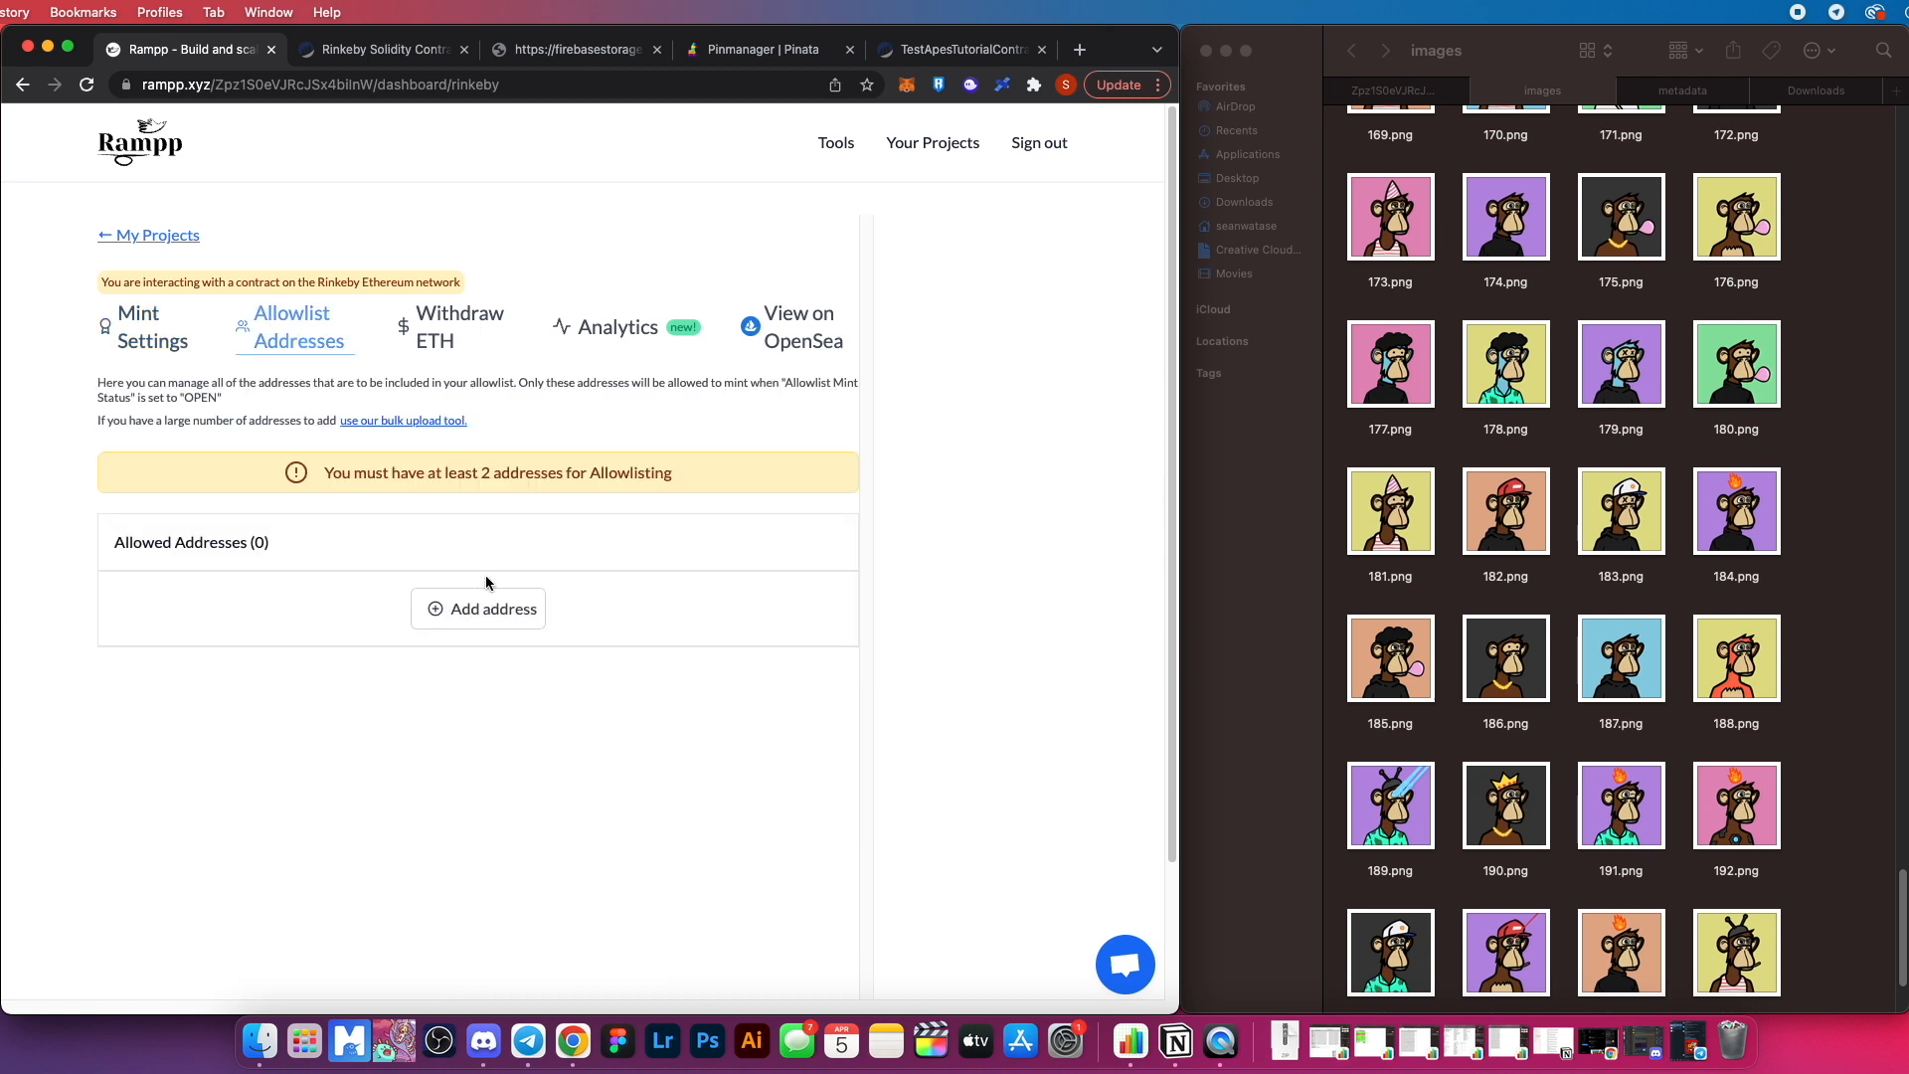
pyautogui.click(490, 606)
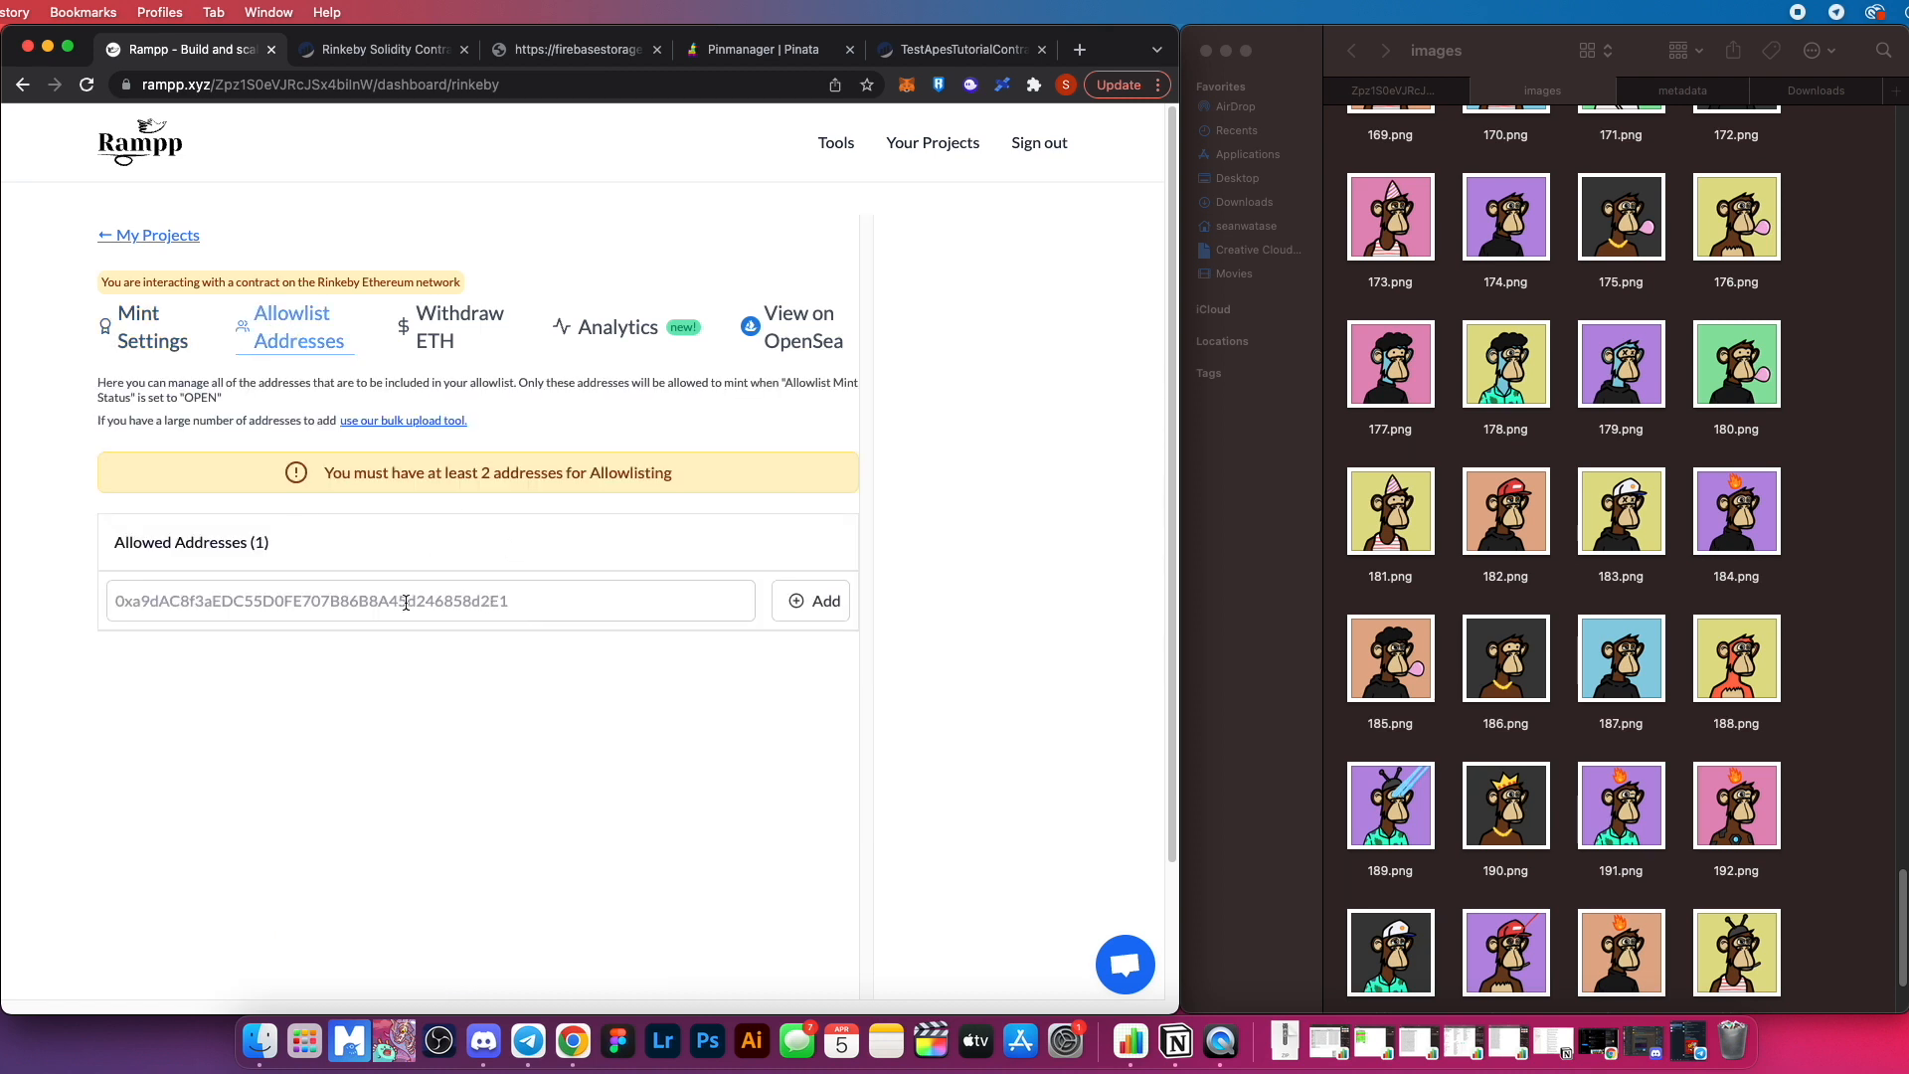
pyautogui.click(583, 609)
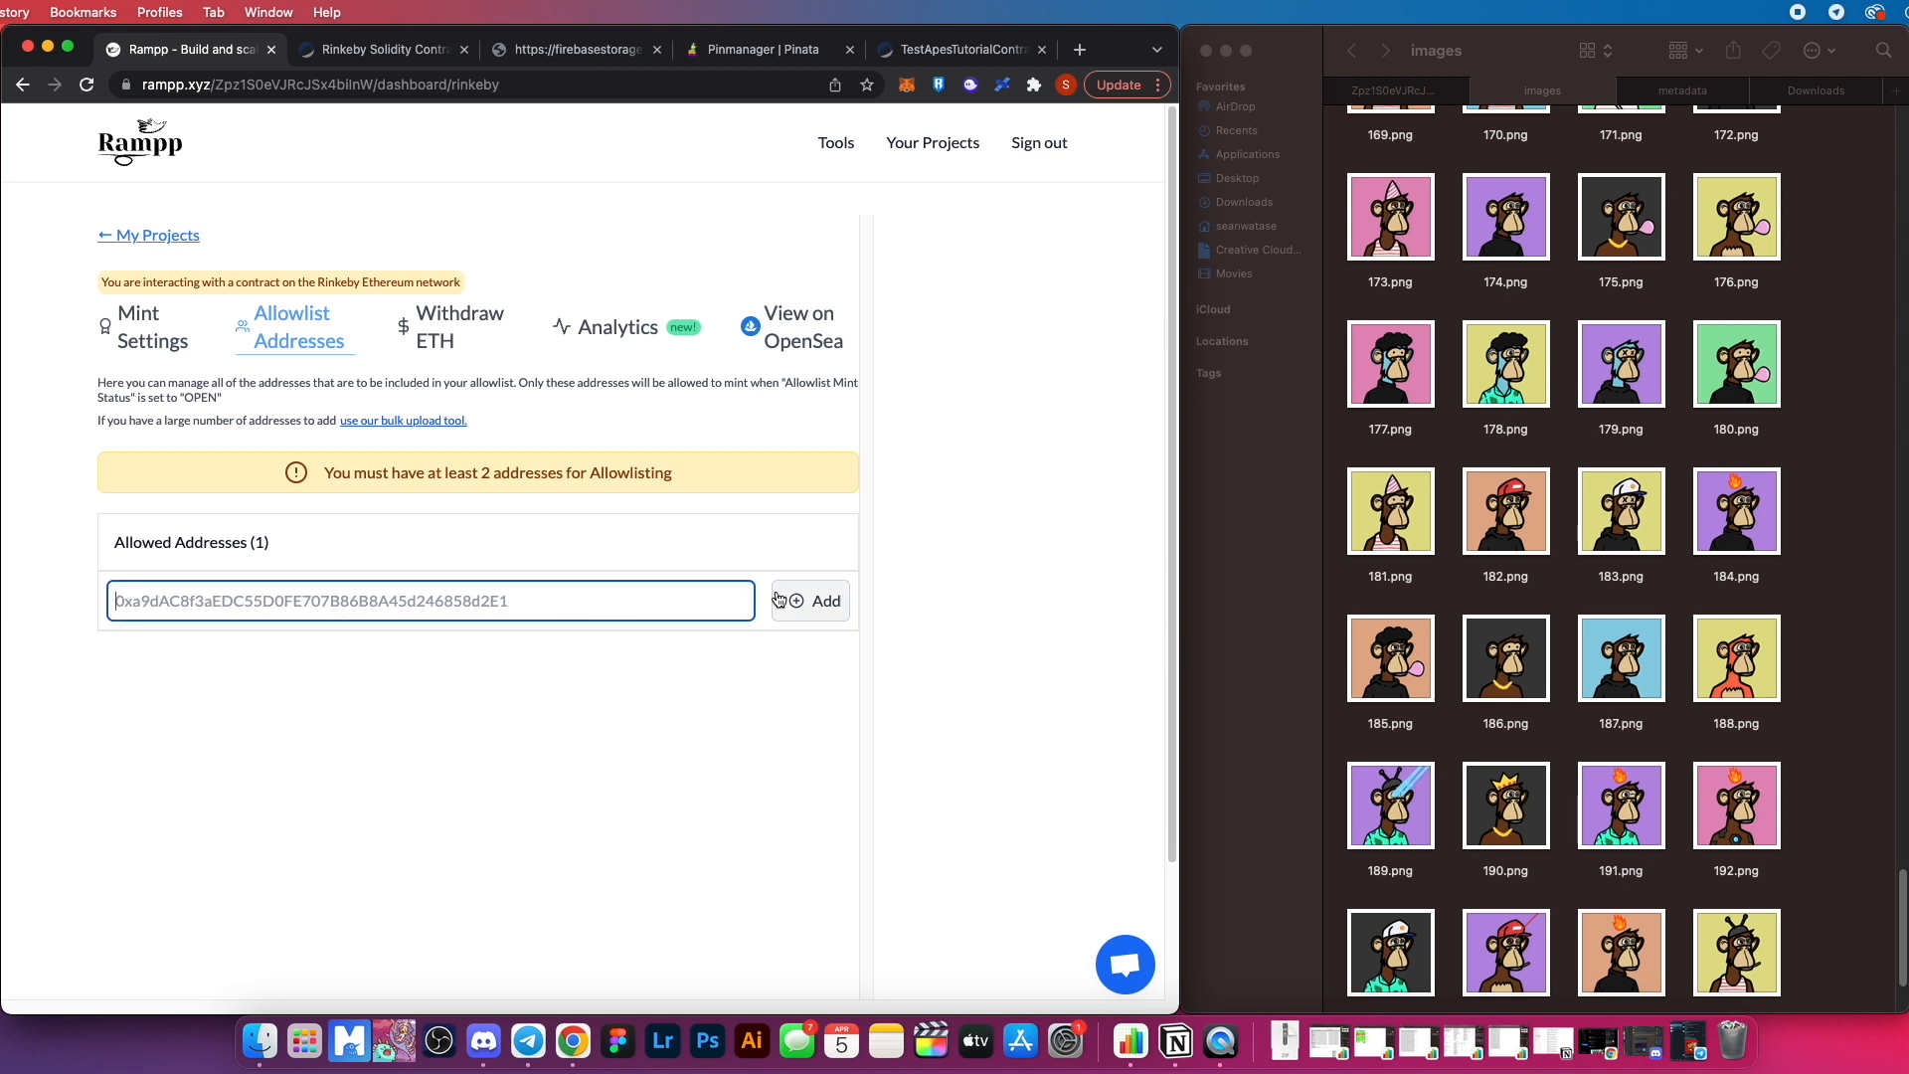
pyautogui.click(811, 601)
pyautogui.click(812, 660)
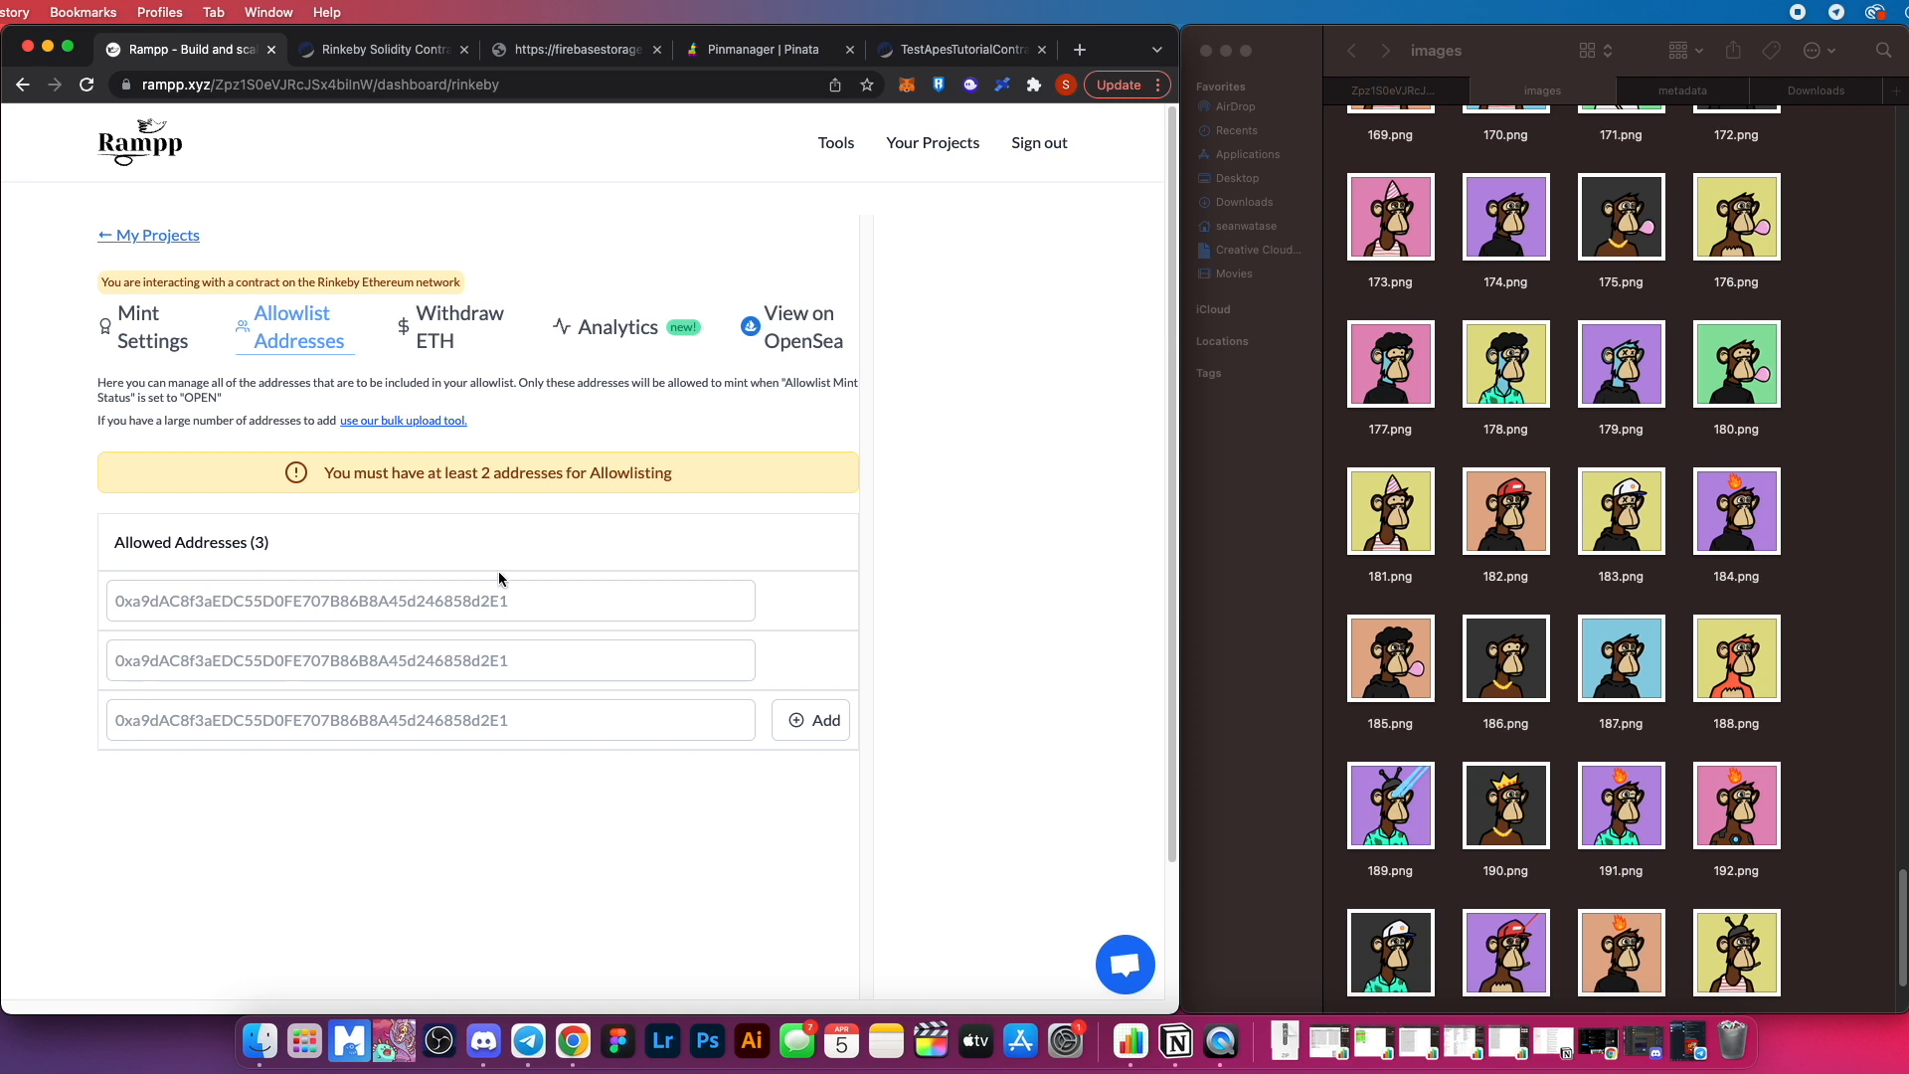
pyautogui.click(418, 348)
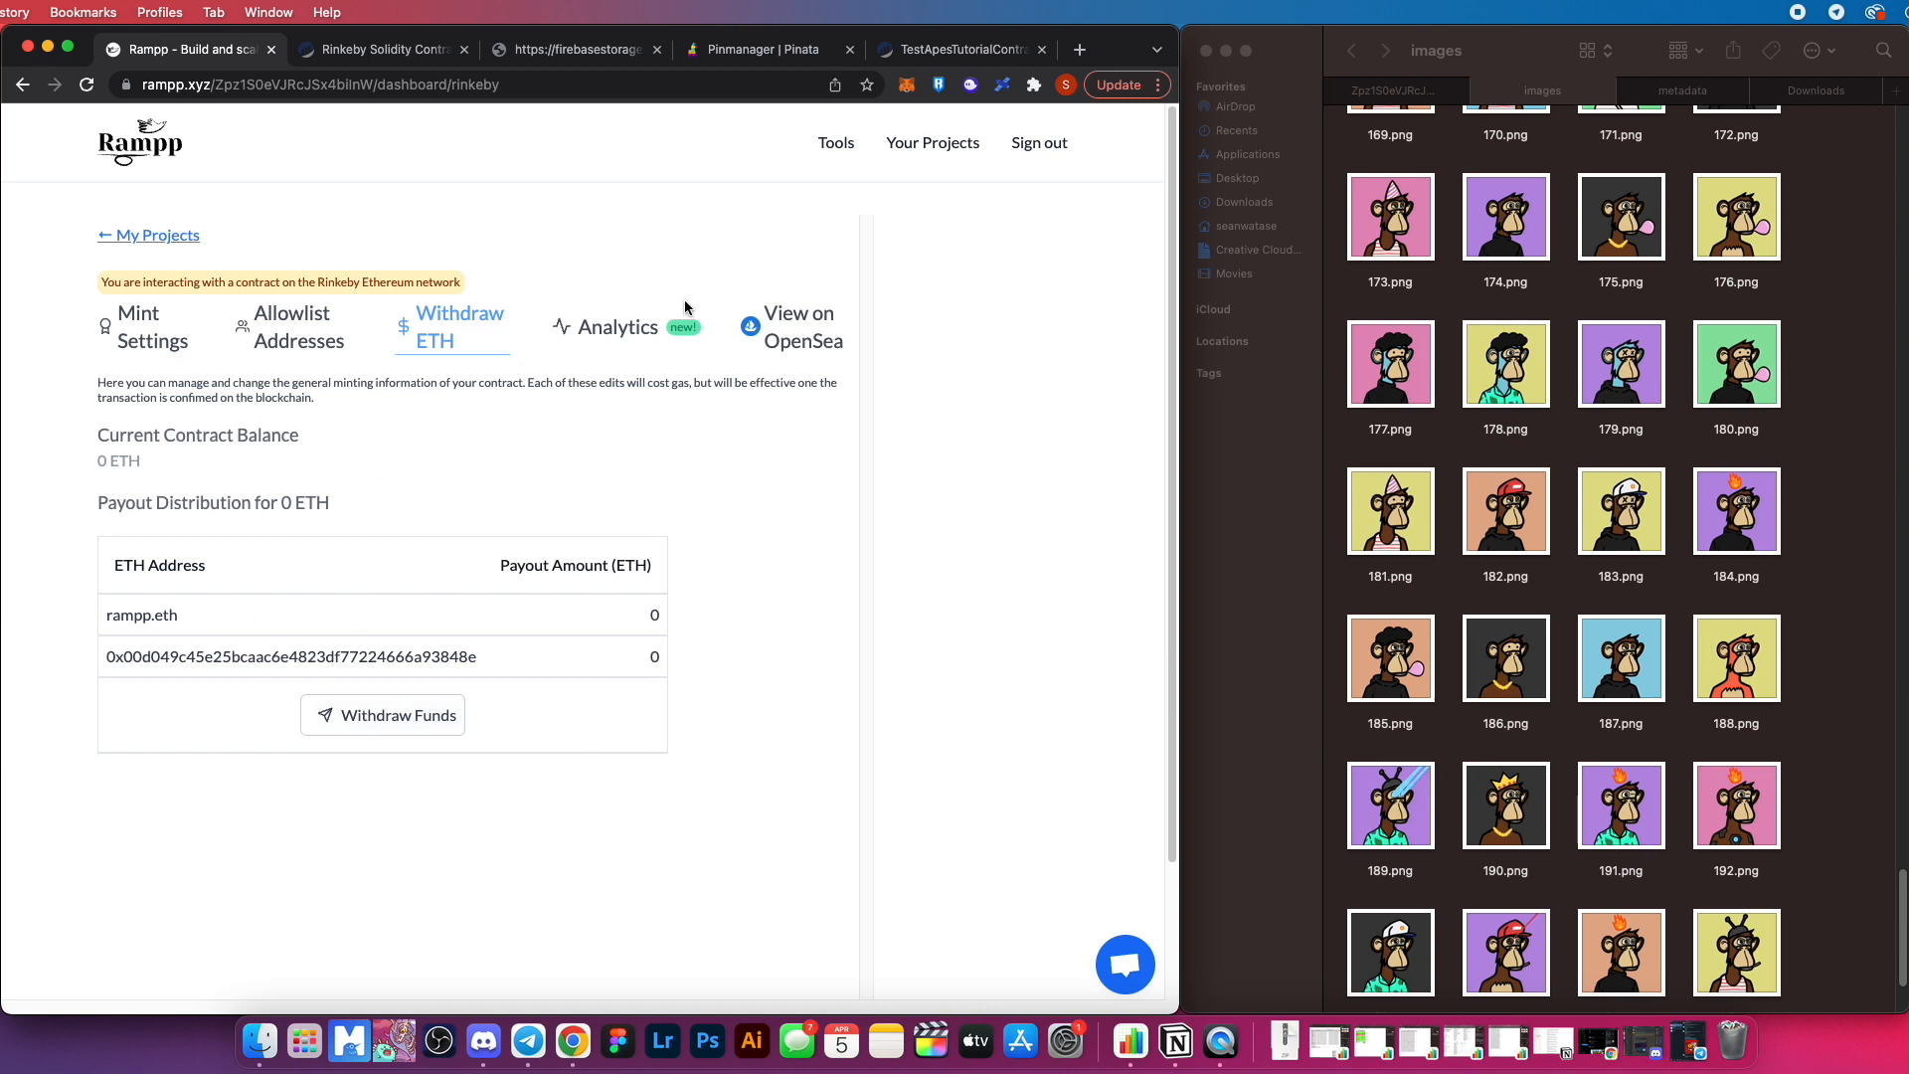
# - Open Analytics, close the 'Got Analytics?' early-access modal, and return to Mint Settings
pyautogui.click(625, 326)
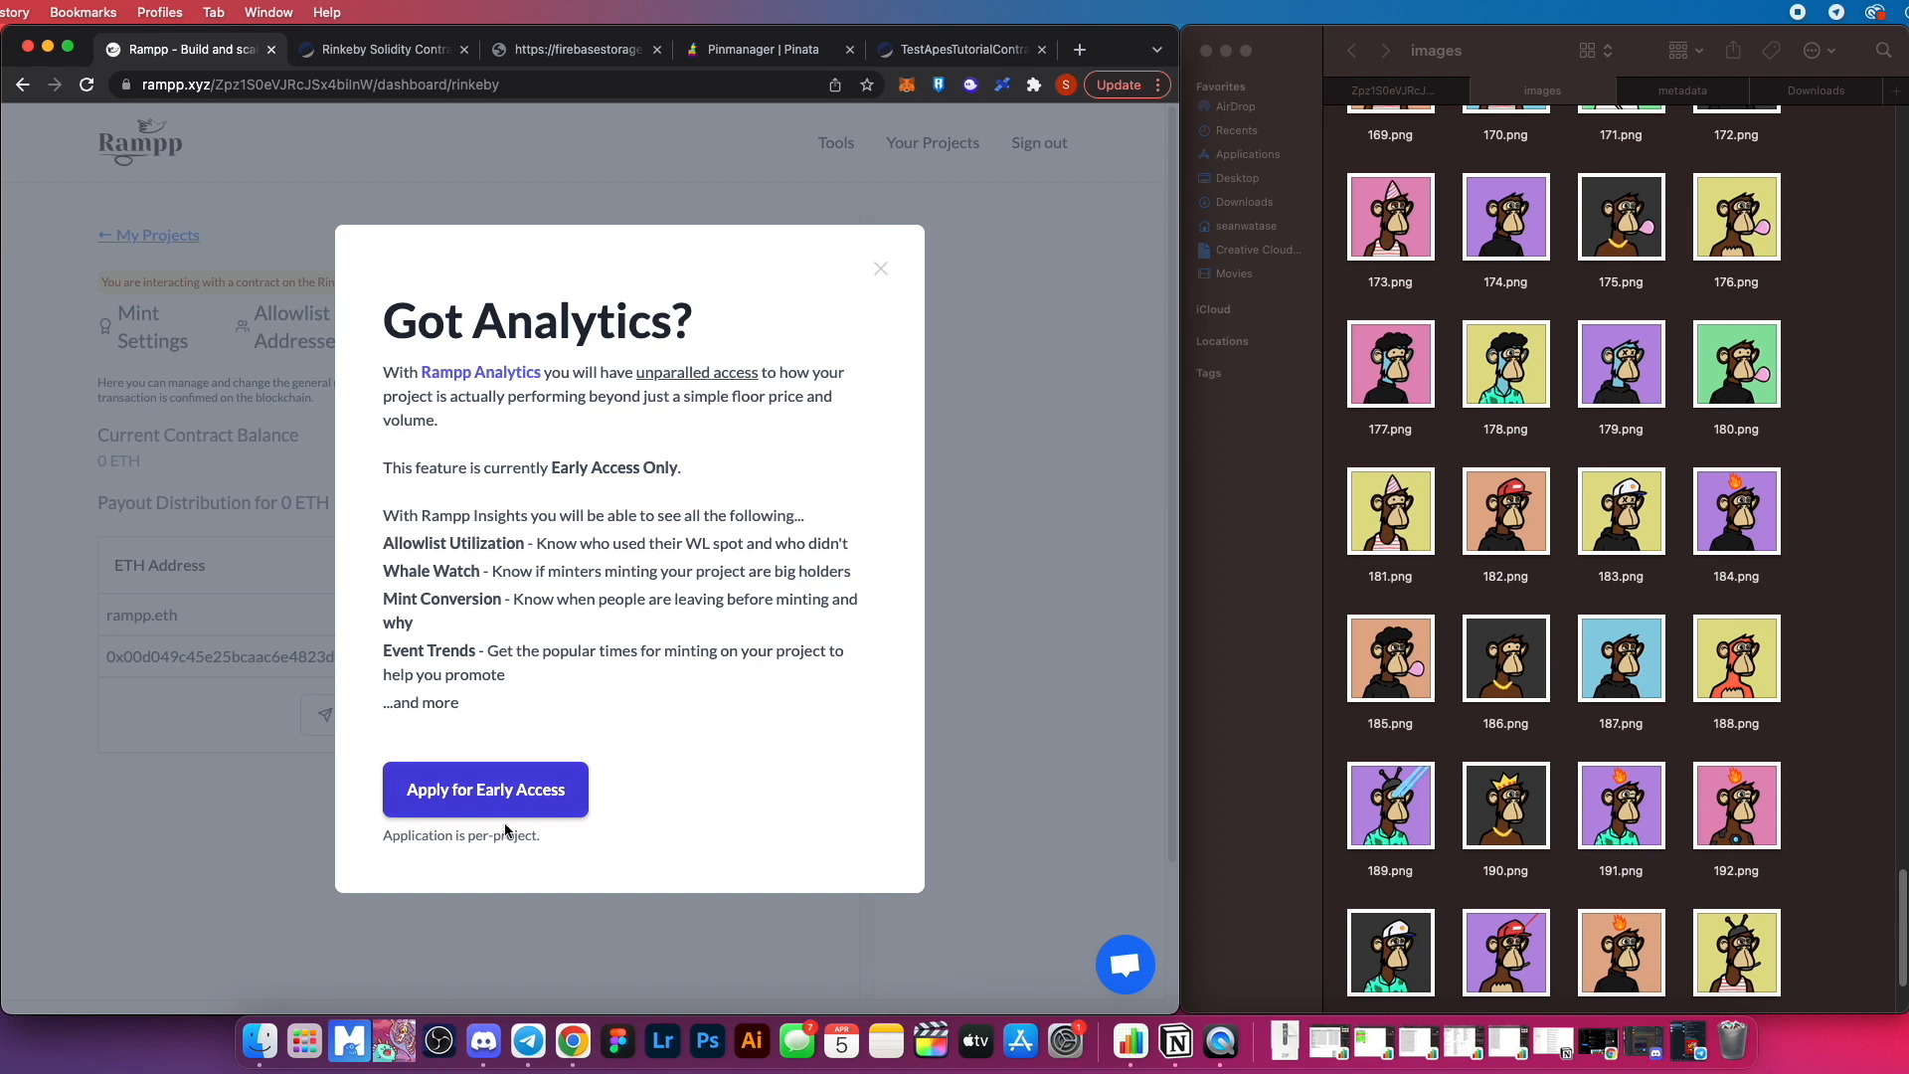
pyautogui.click(884, 270)
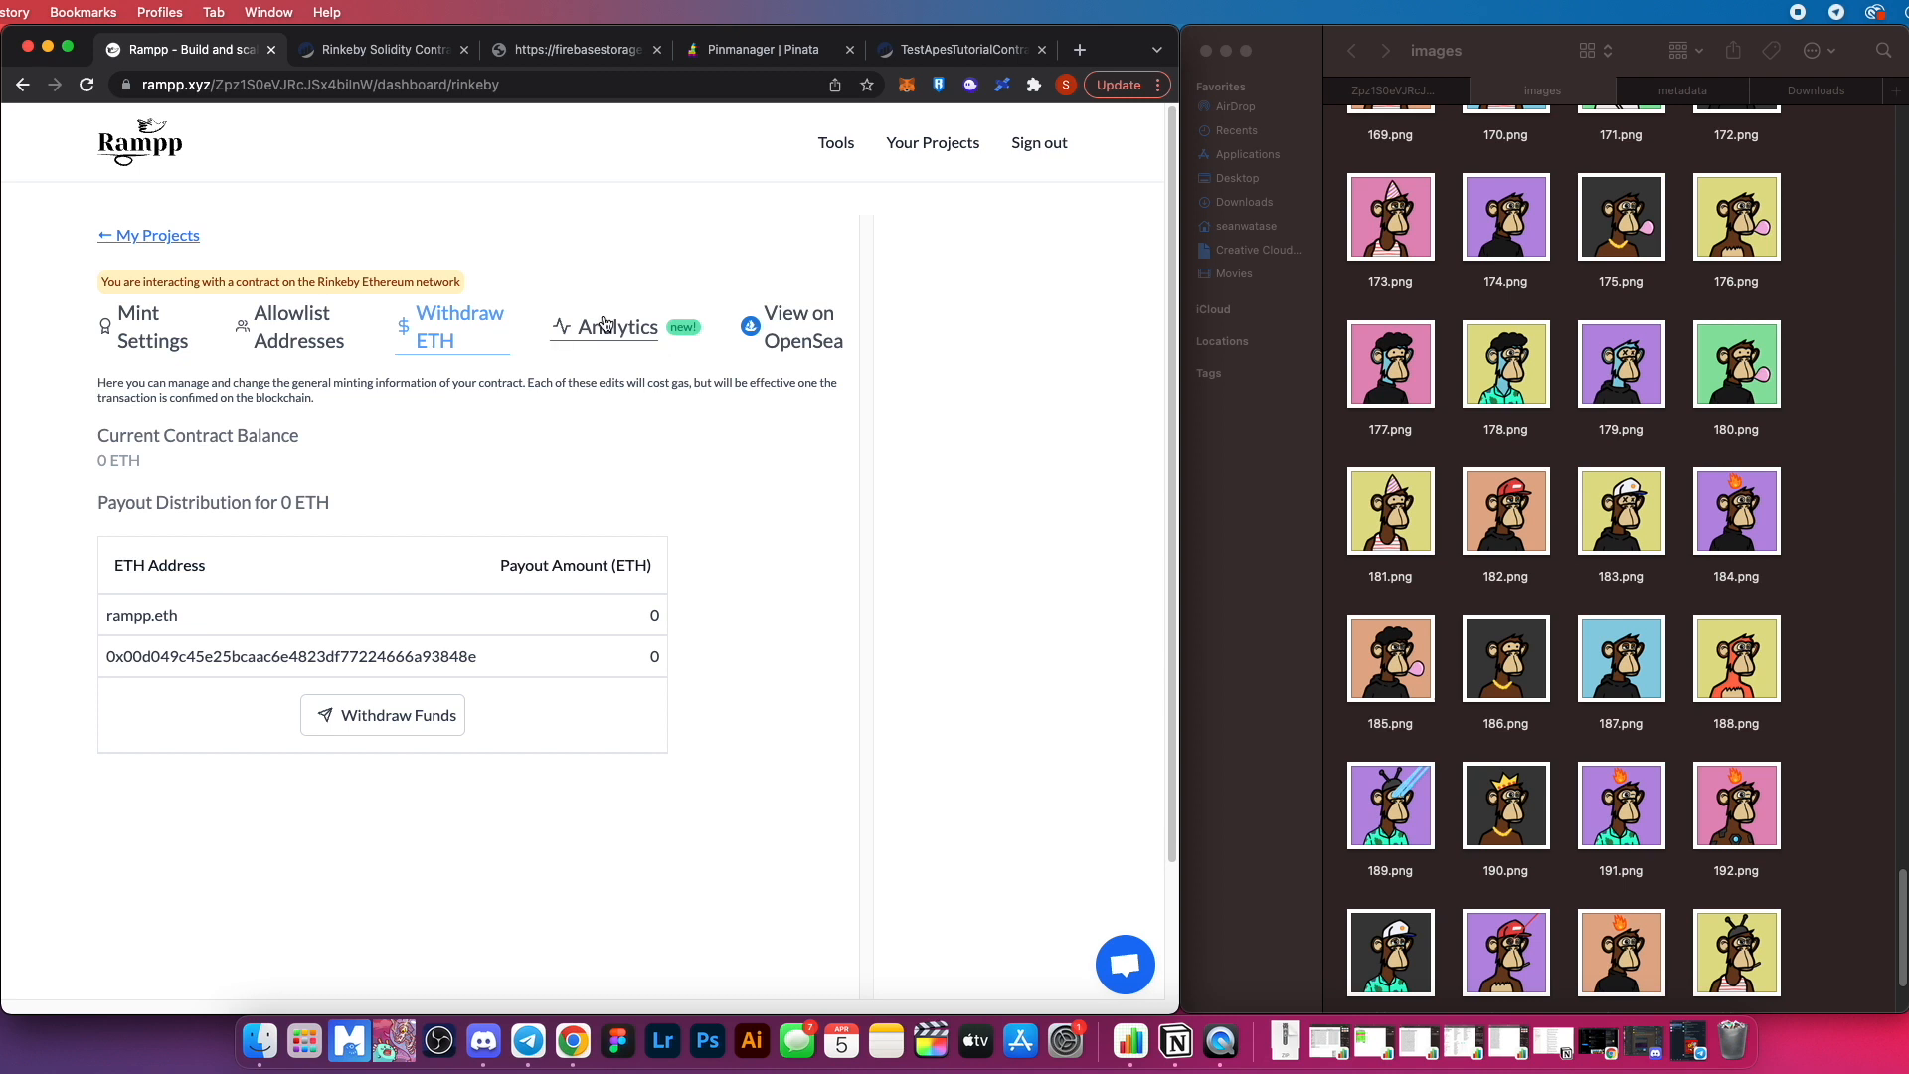
pyautogui.click(159, 331)
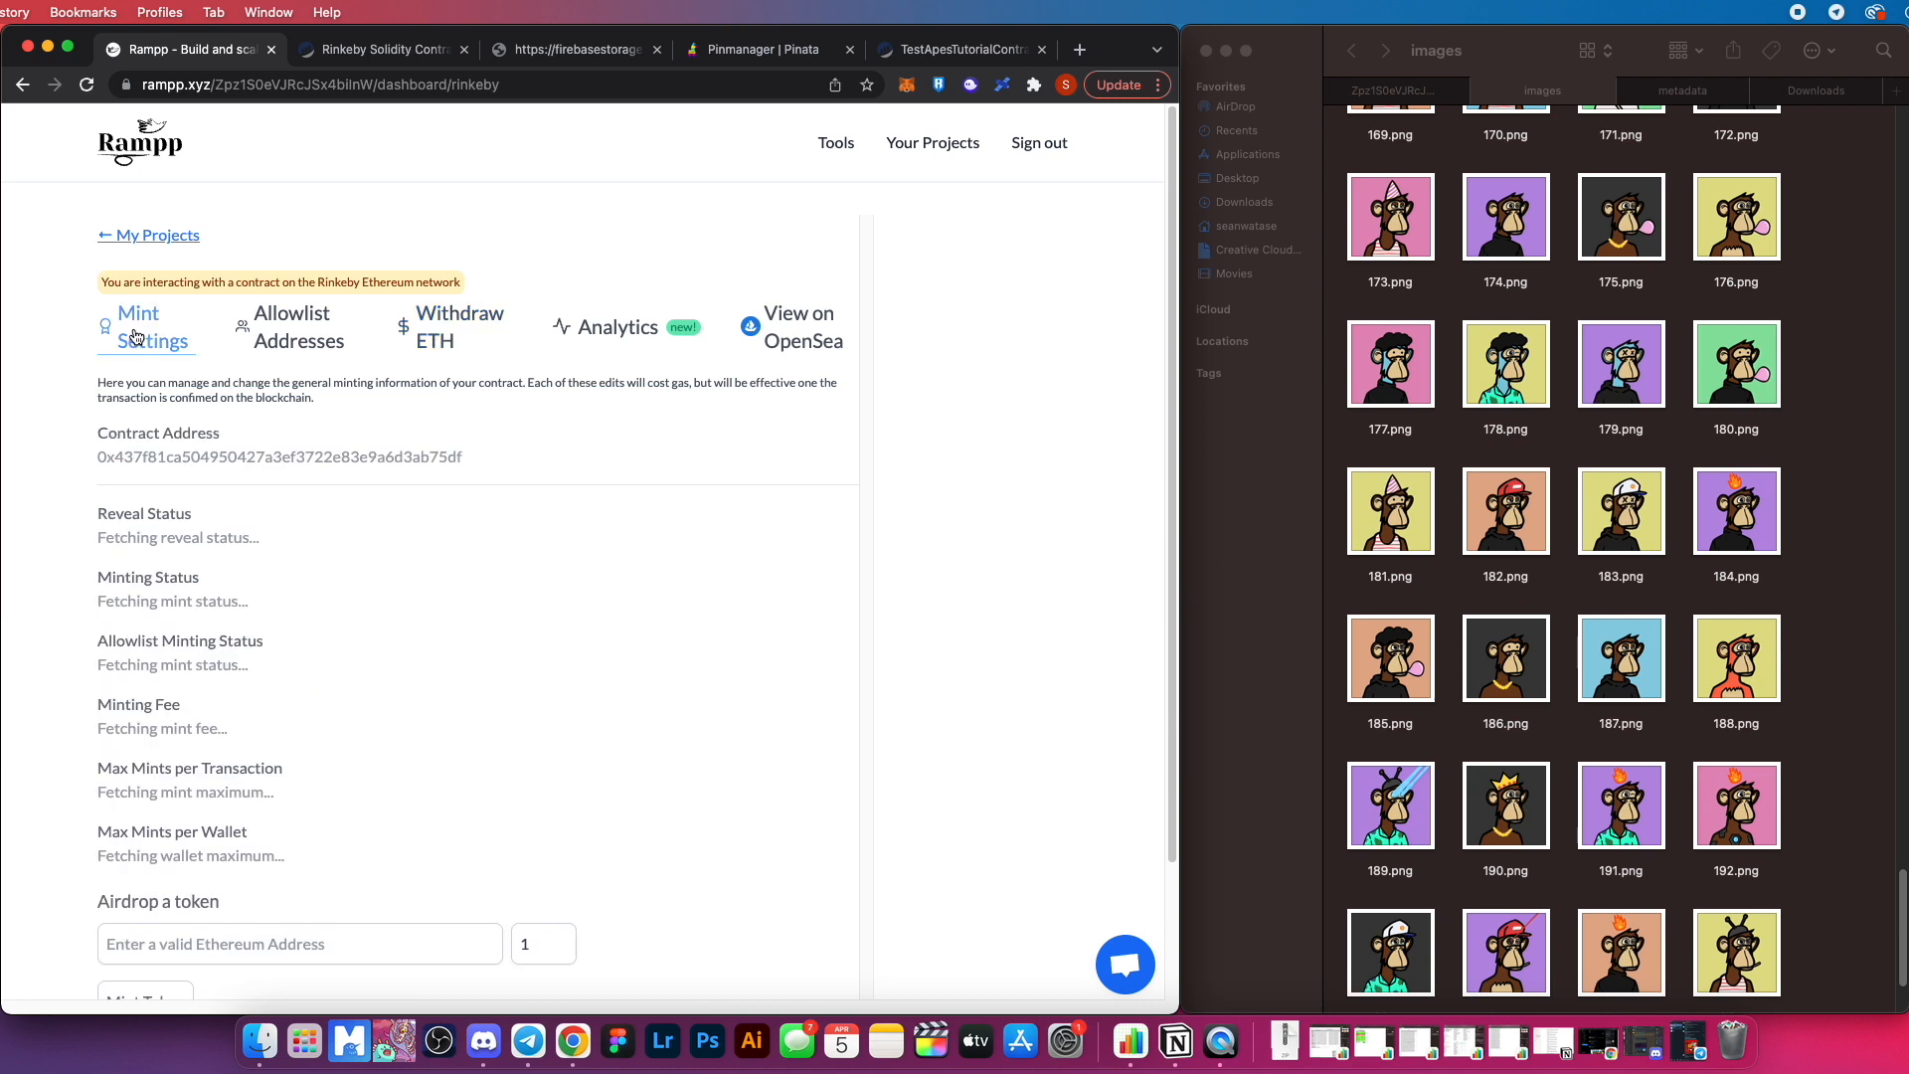
# - Scroll through Mint Settings and go back to the My Projects list
pyautogui.scroll(-6, 437, 660)
pyautogui.scroll(-3, 298, 619)
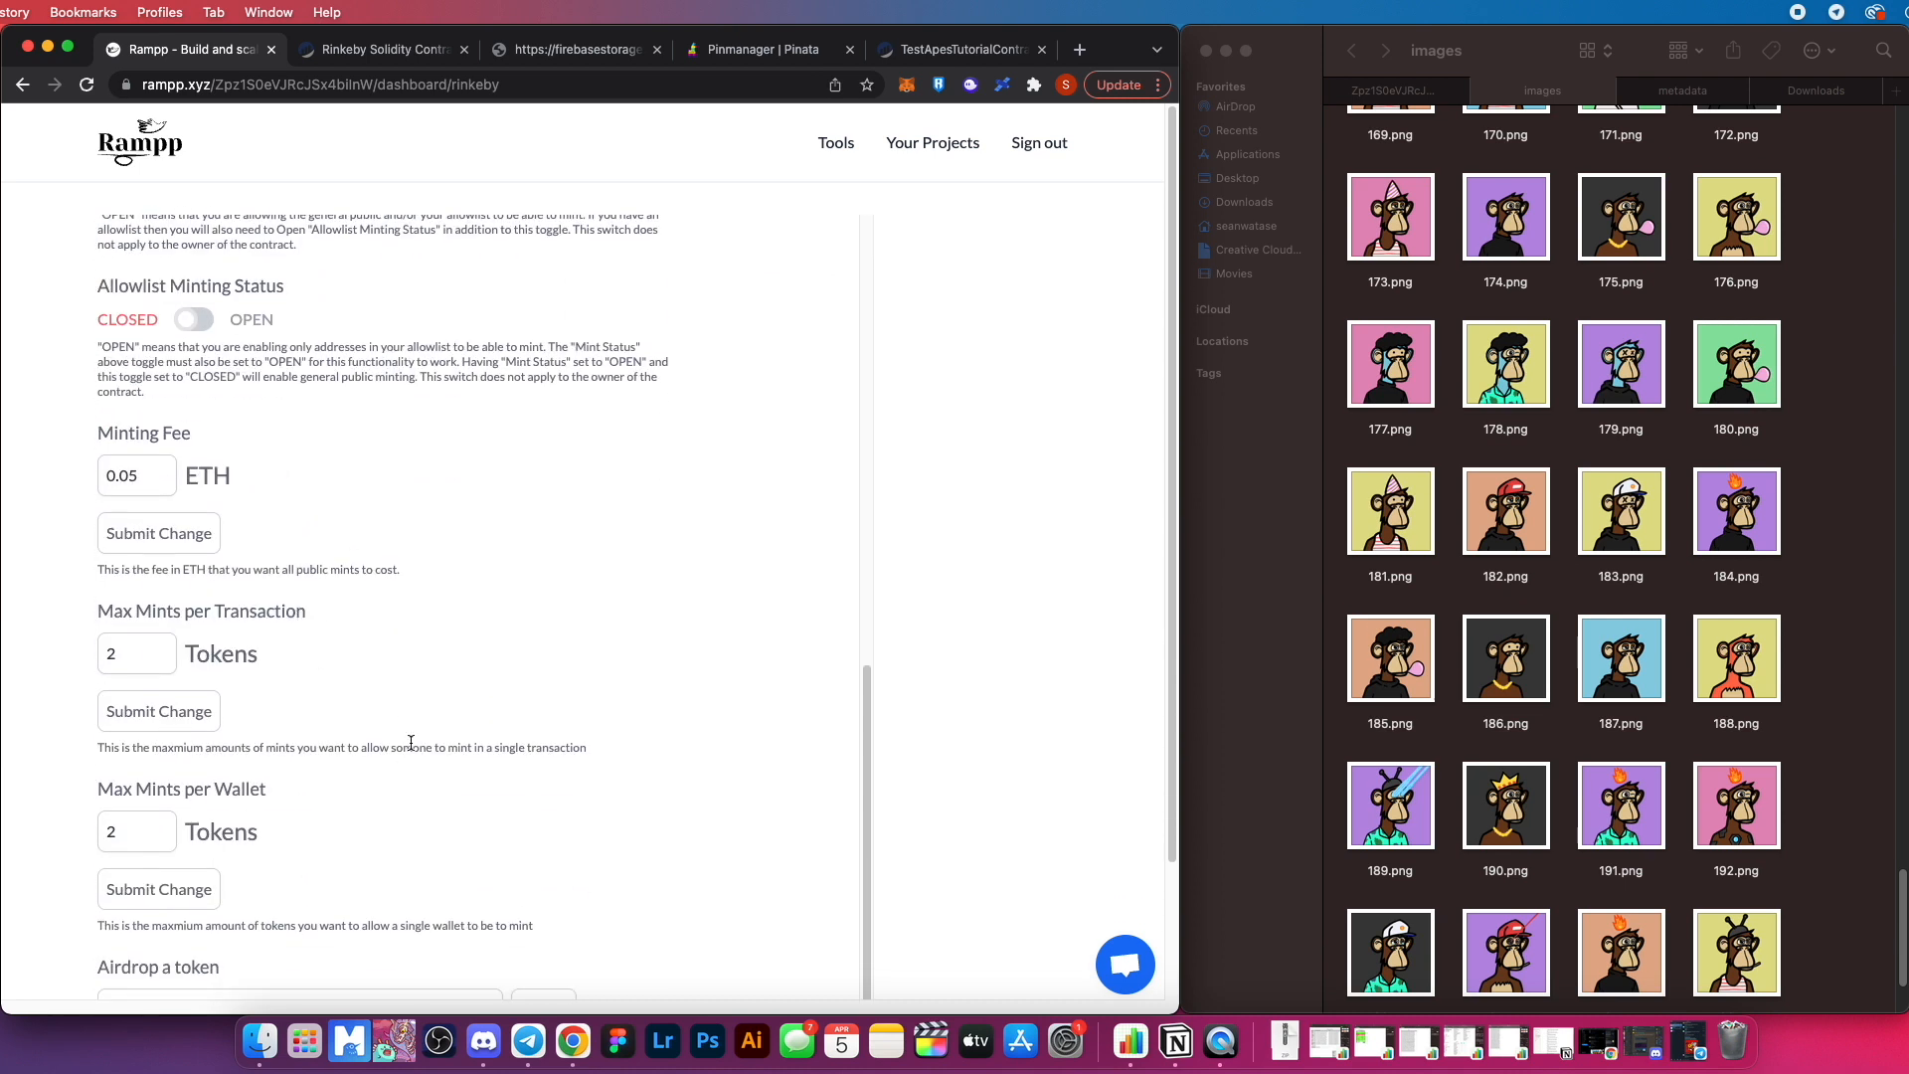
pyautogui.scroll(10, 438, 658)
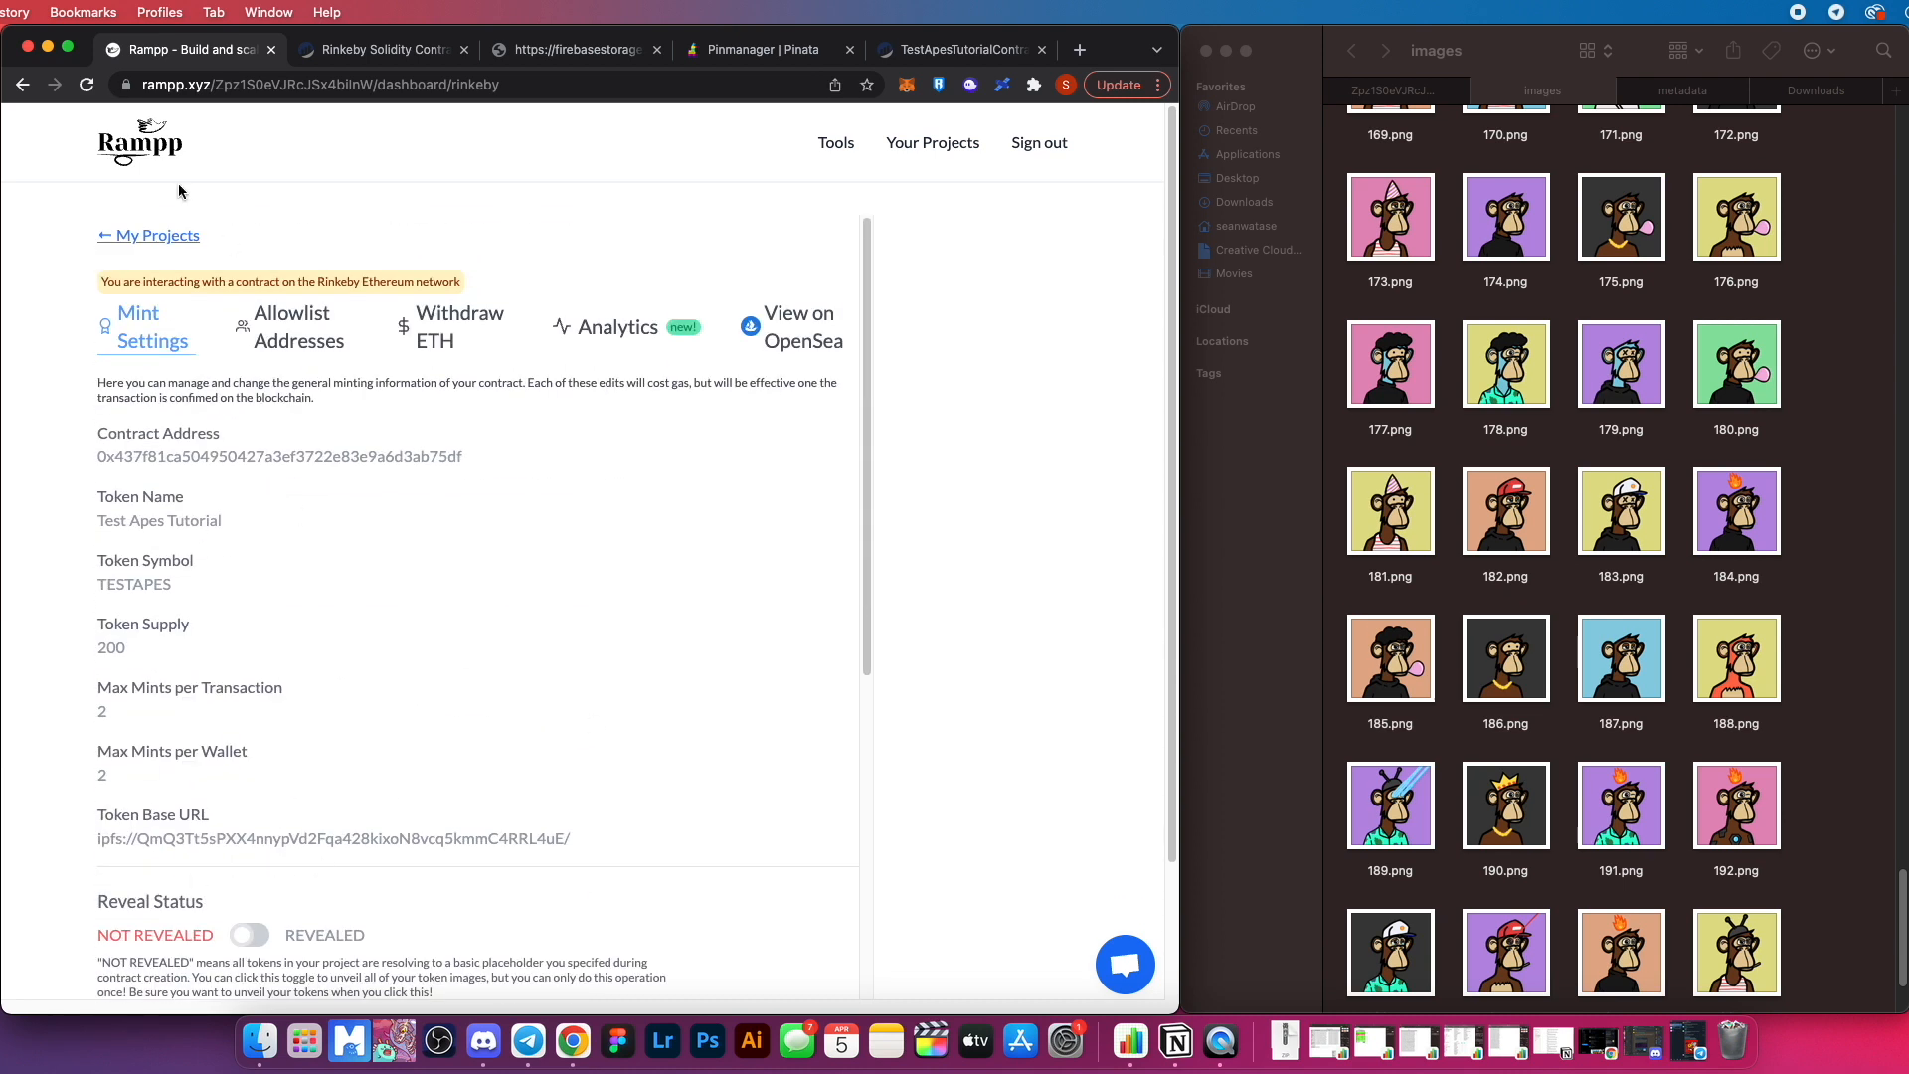
pyautogui.click(185, 237)
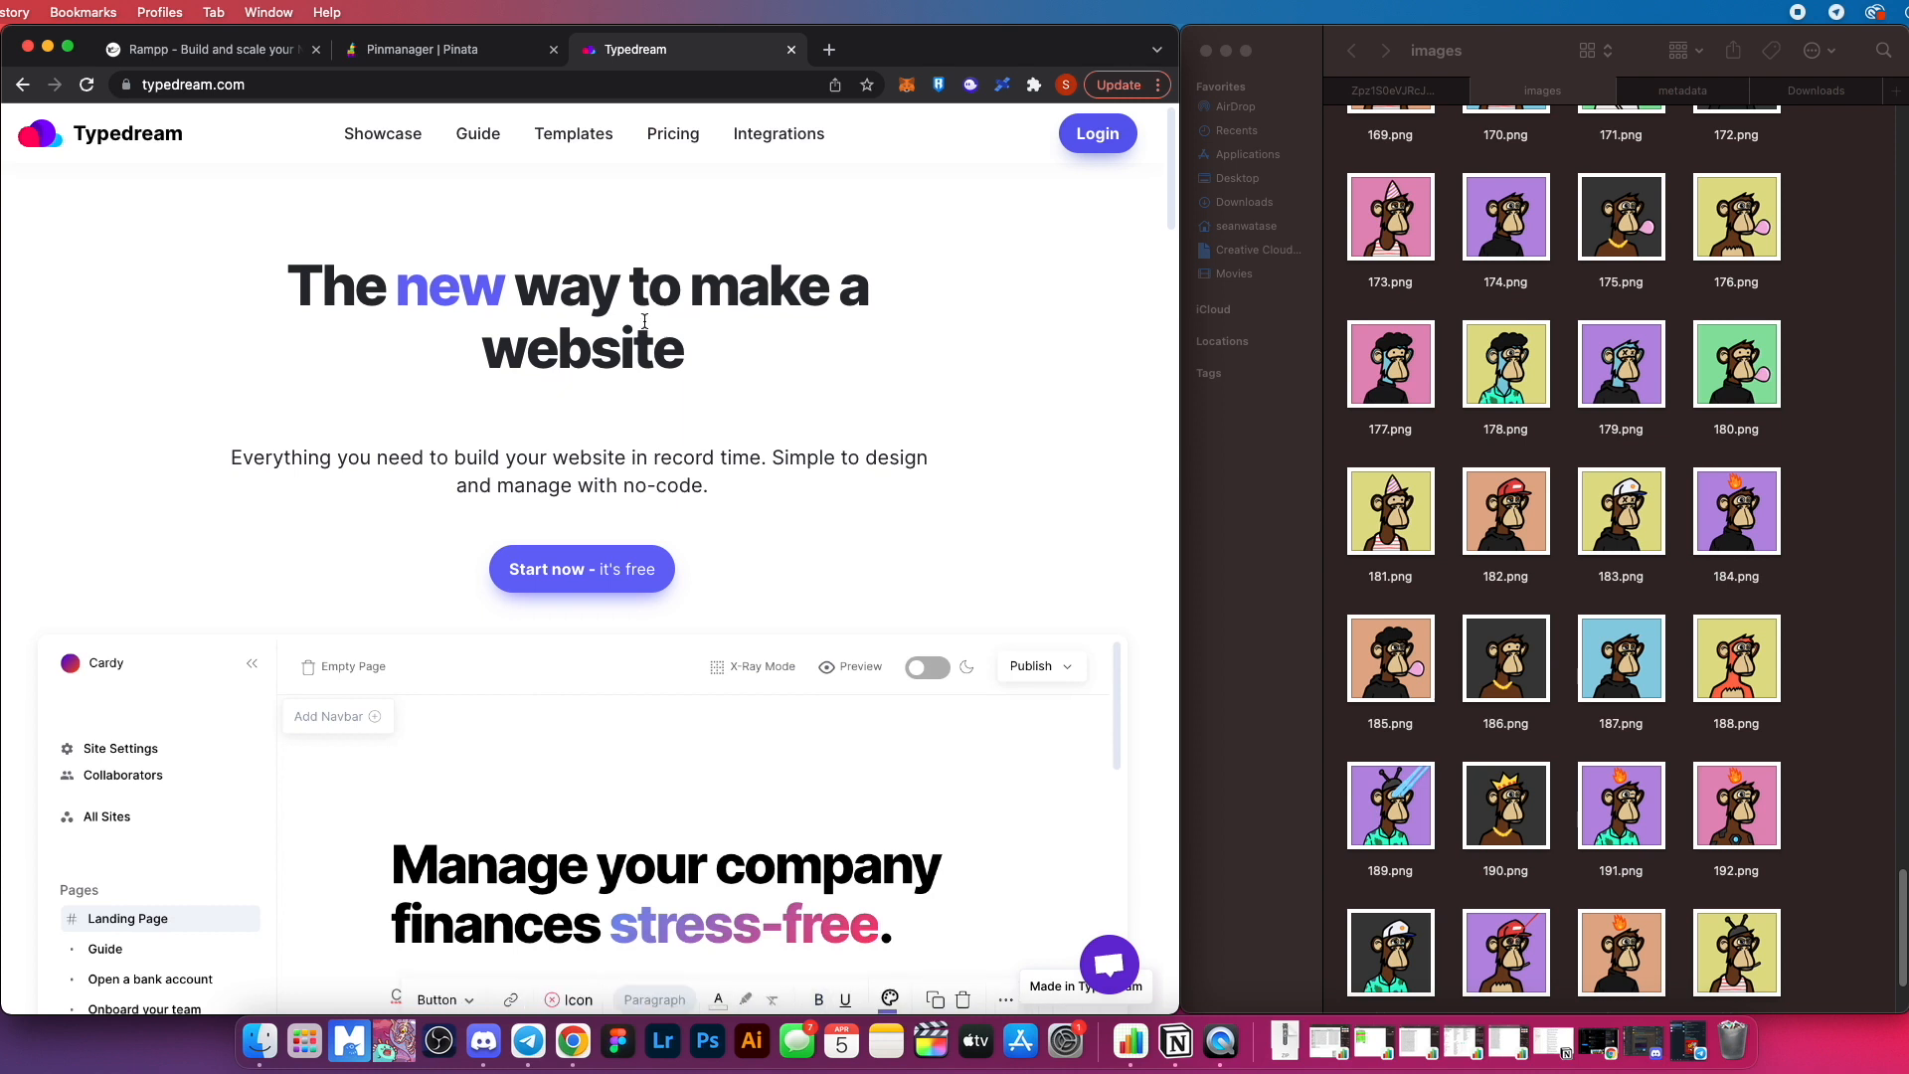
# - Log in to Typedream from its homepage and start creating a new site
pyautogui.scroll(-7, 771, 478)
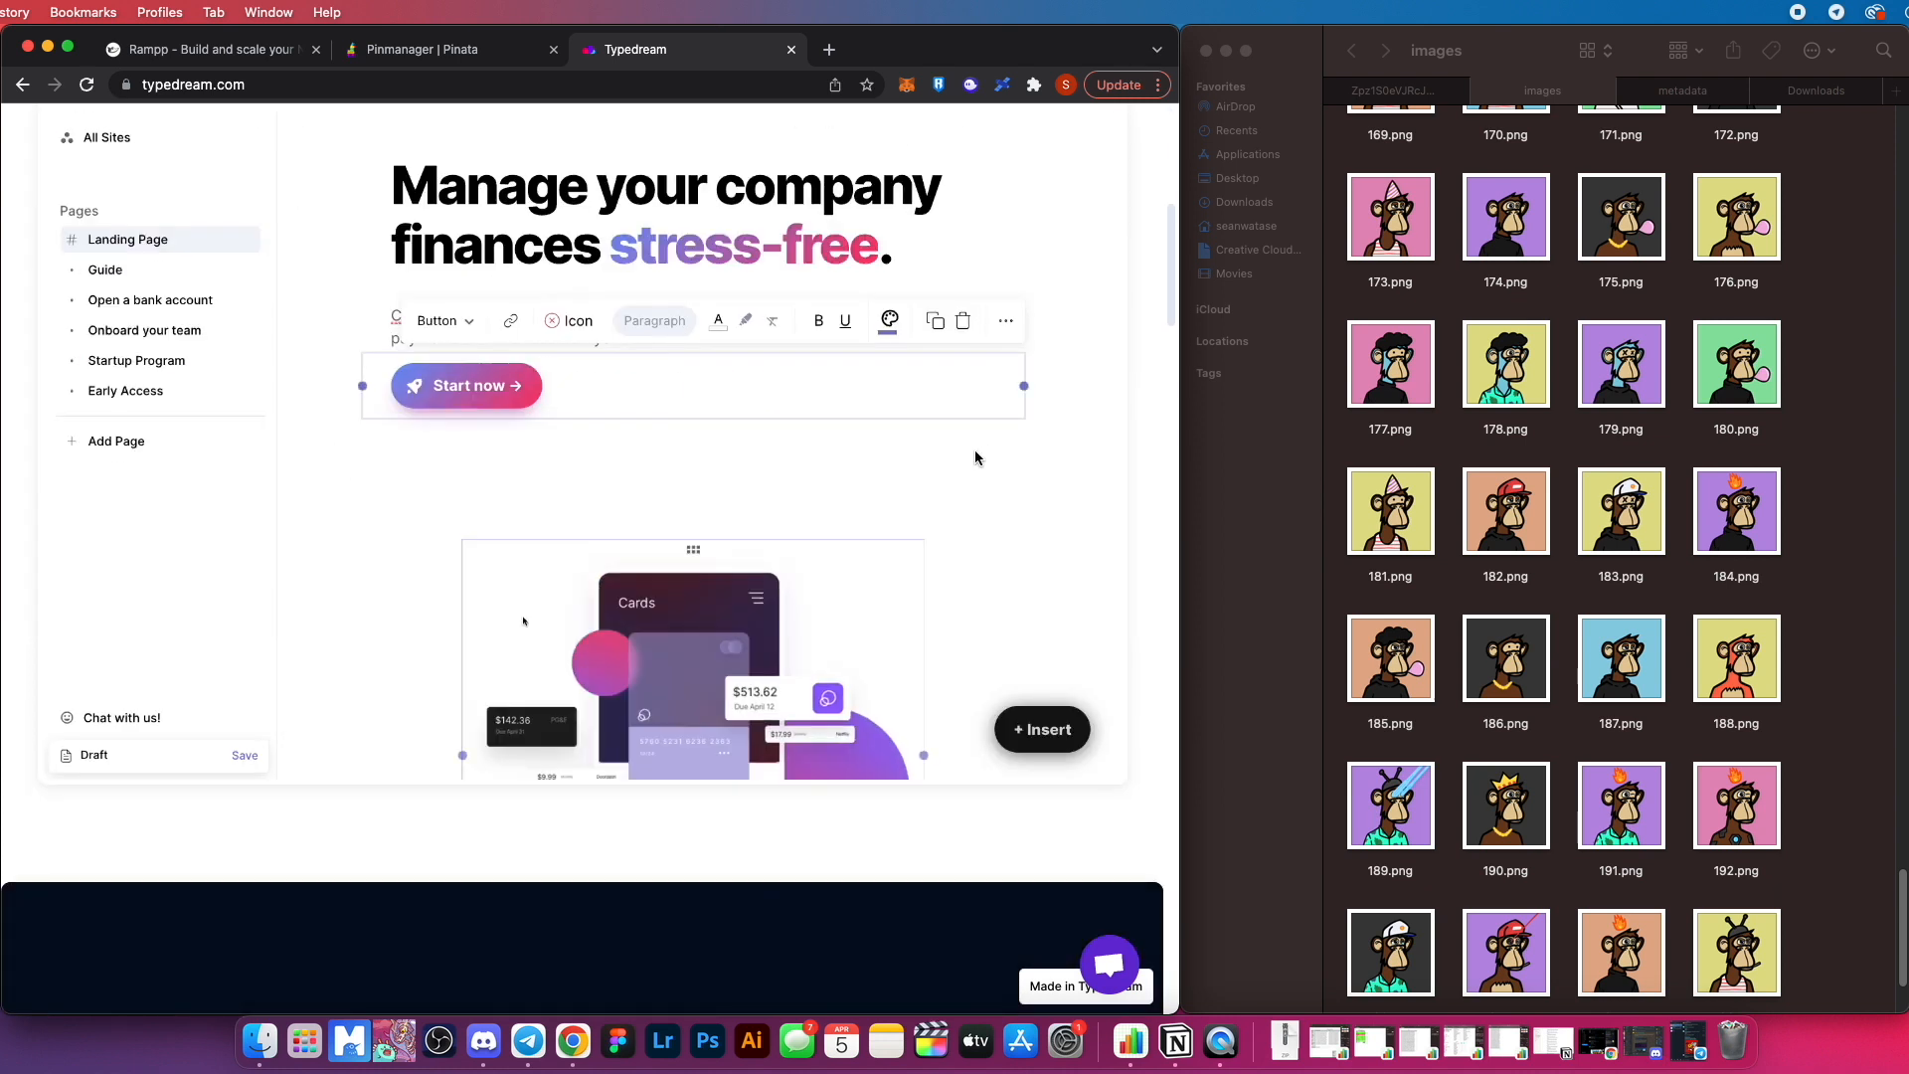
pyautogui.scroll(7, 975, 449)
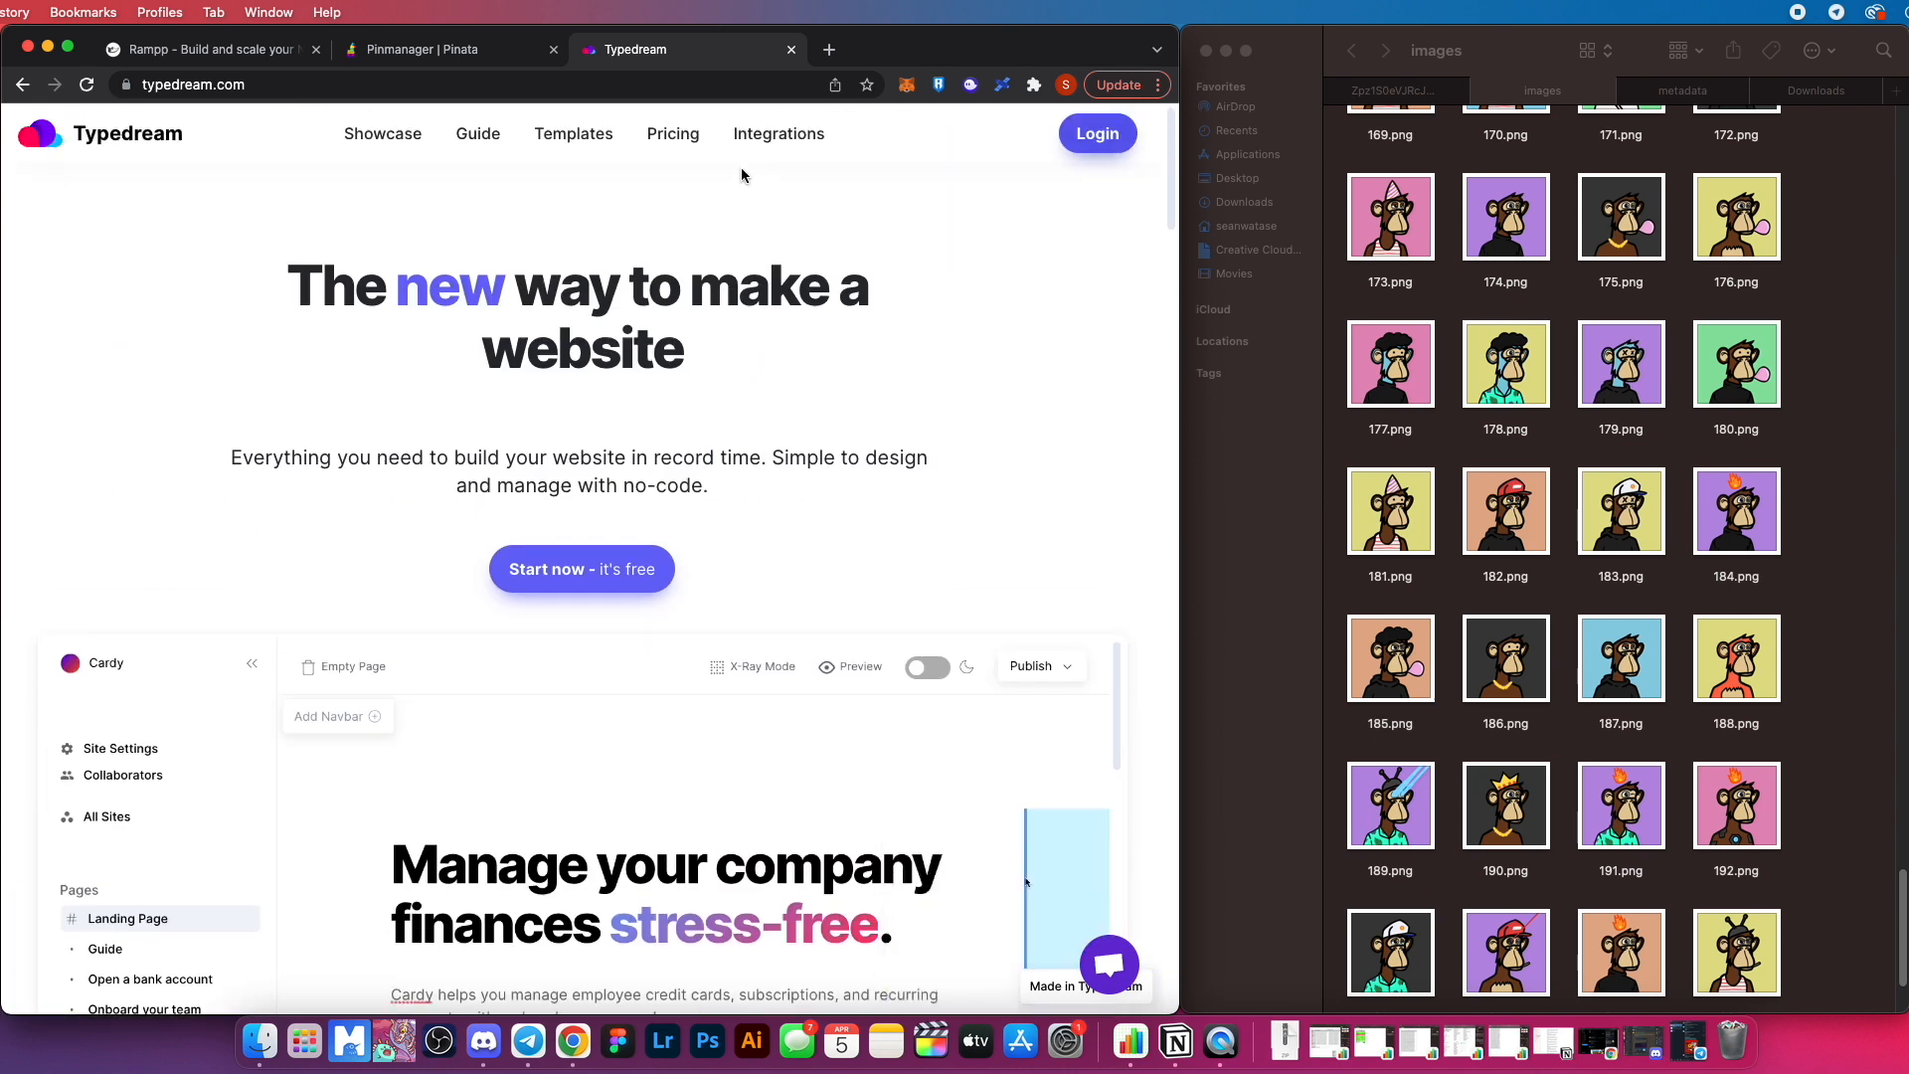
pyautogui.click(1082, 148)
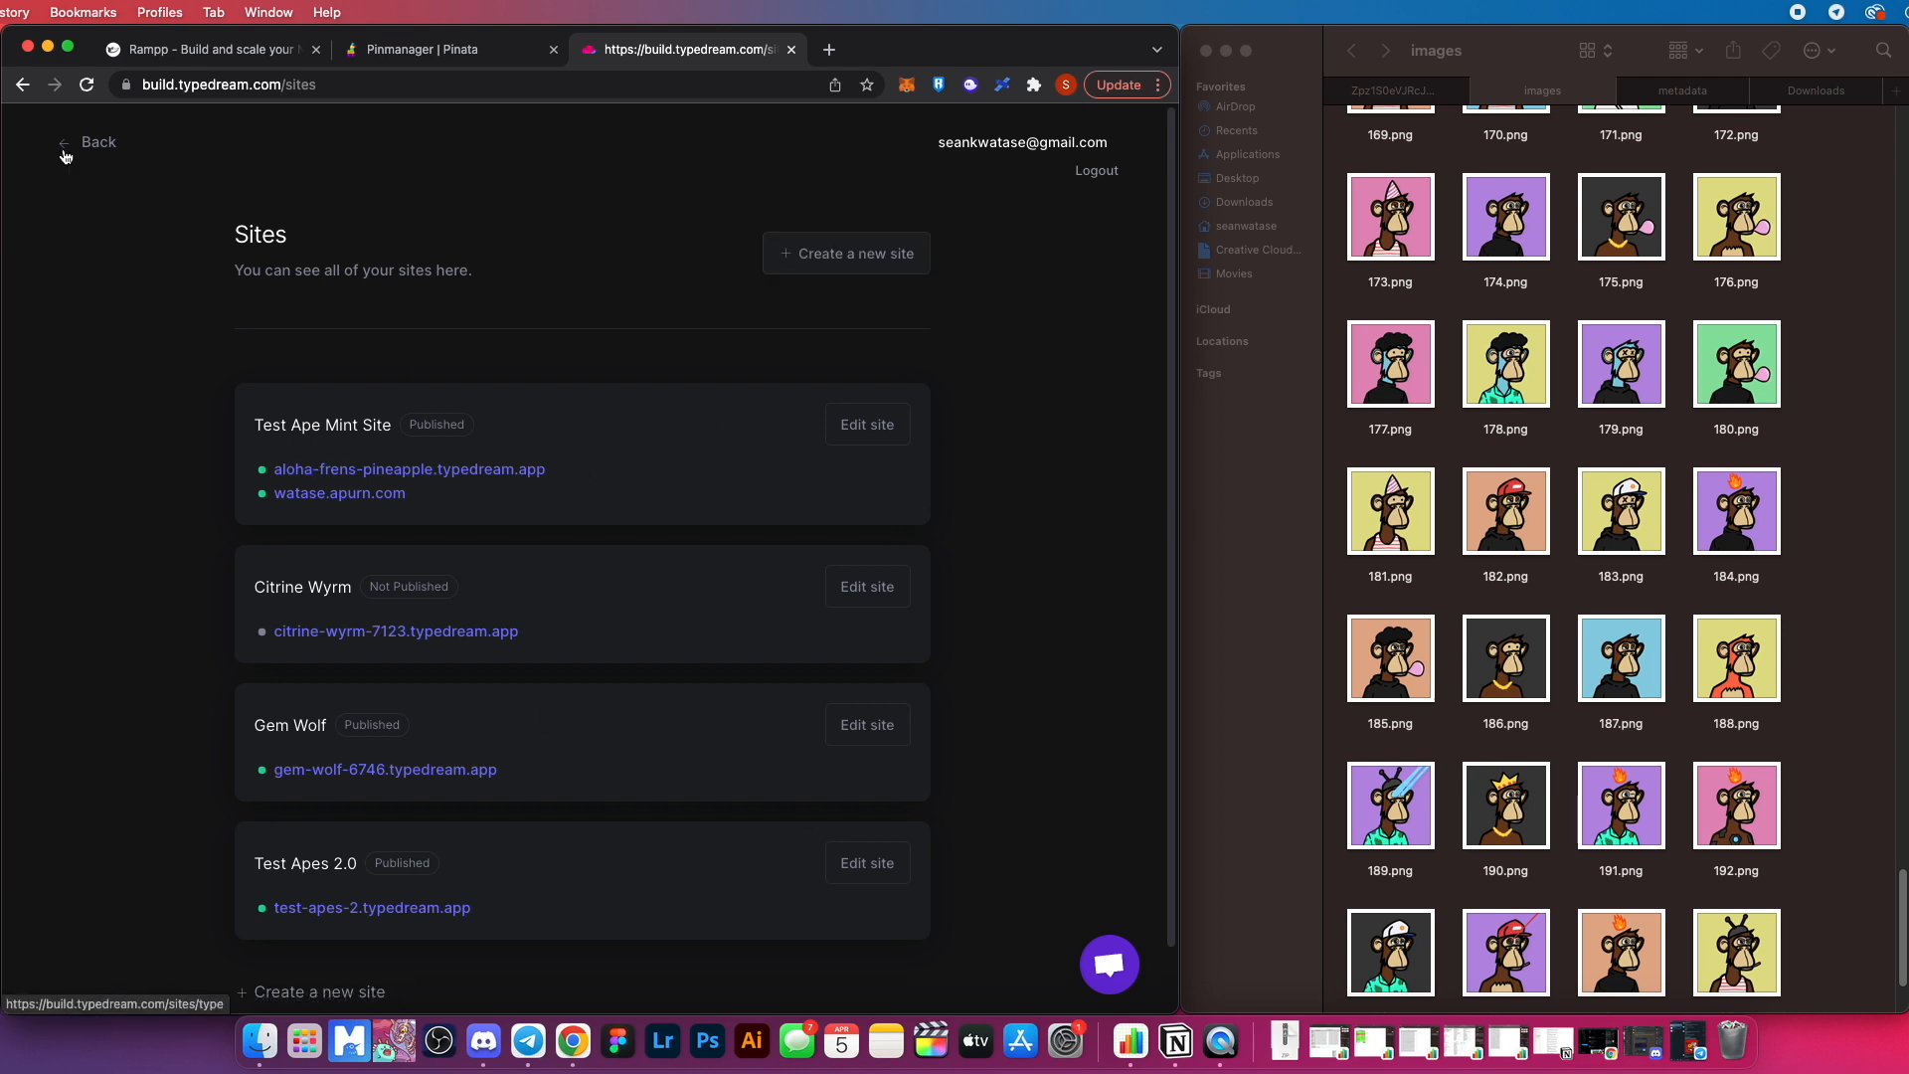
pyautogui.click(898, 253)
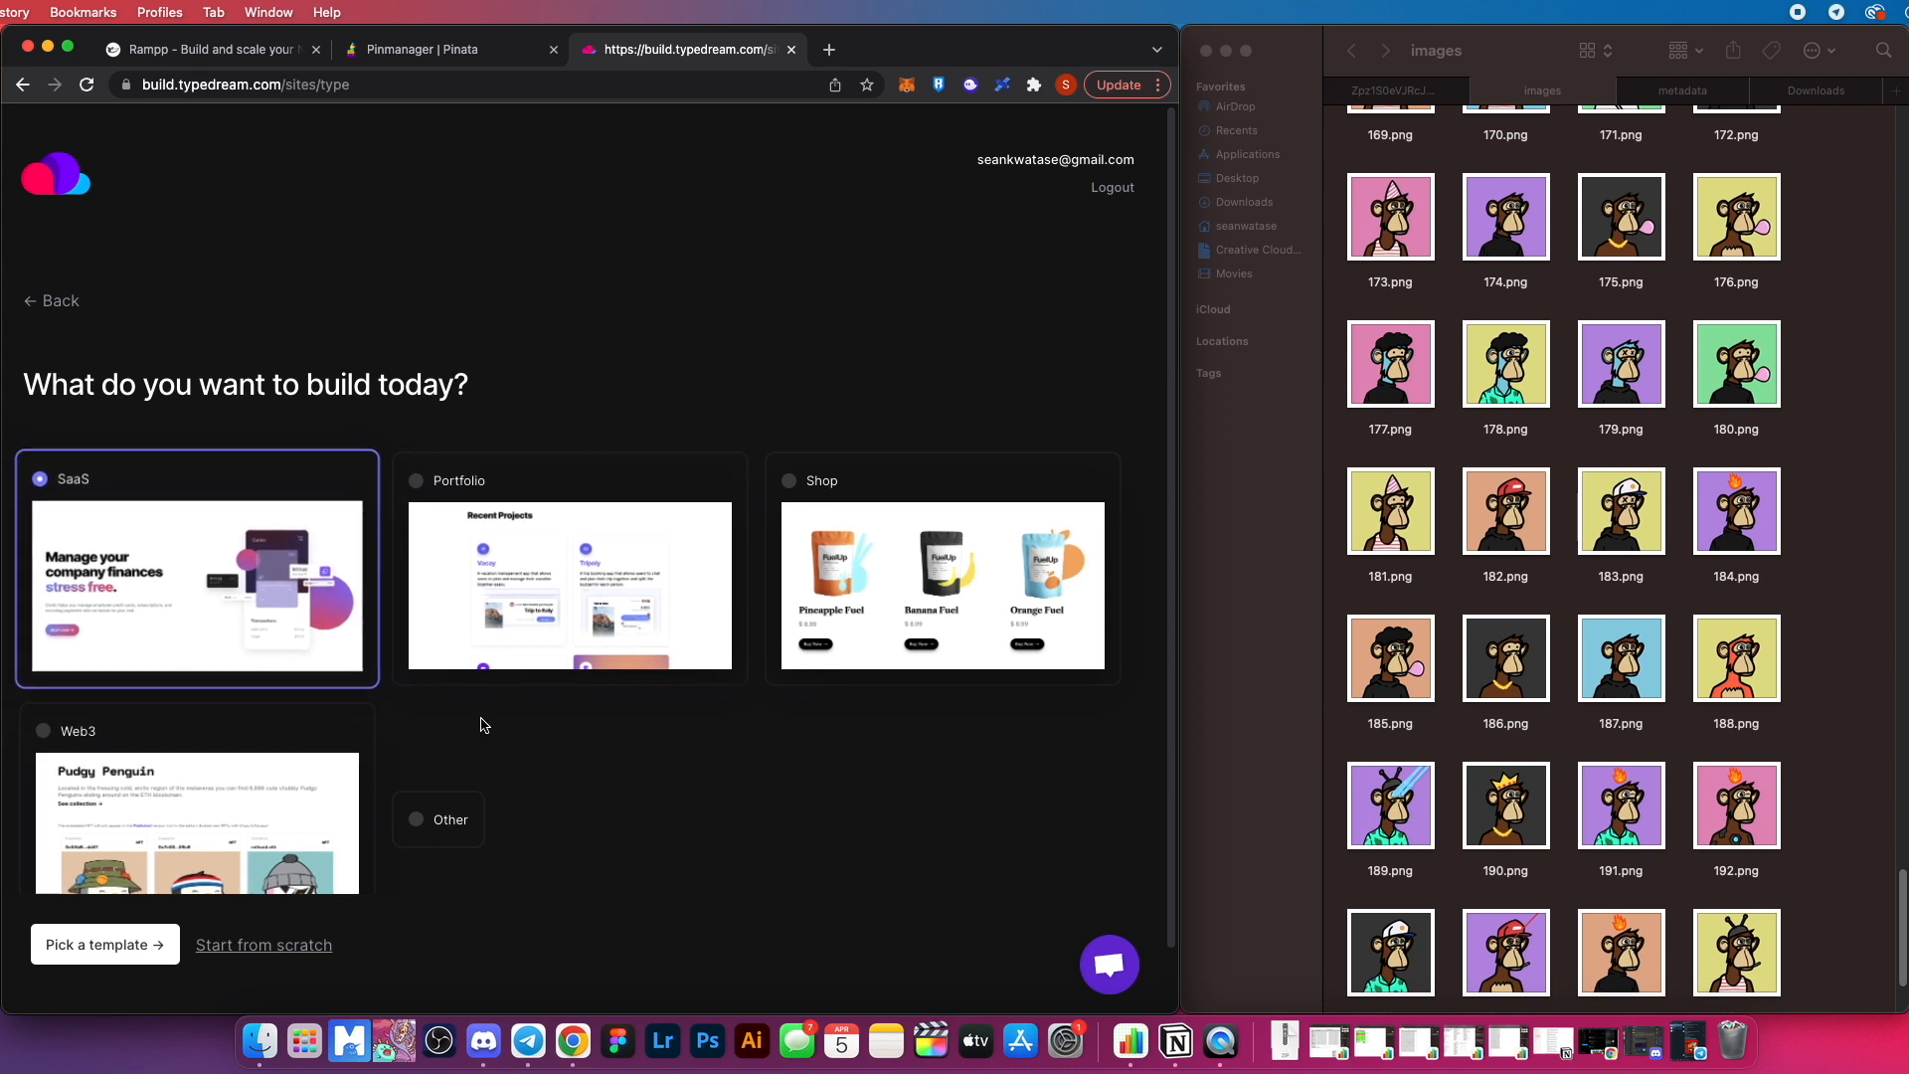
pyautogui.scroll(-2, 481, 724)
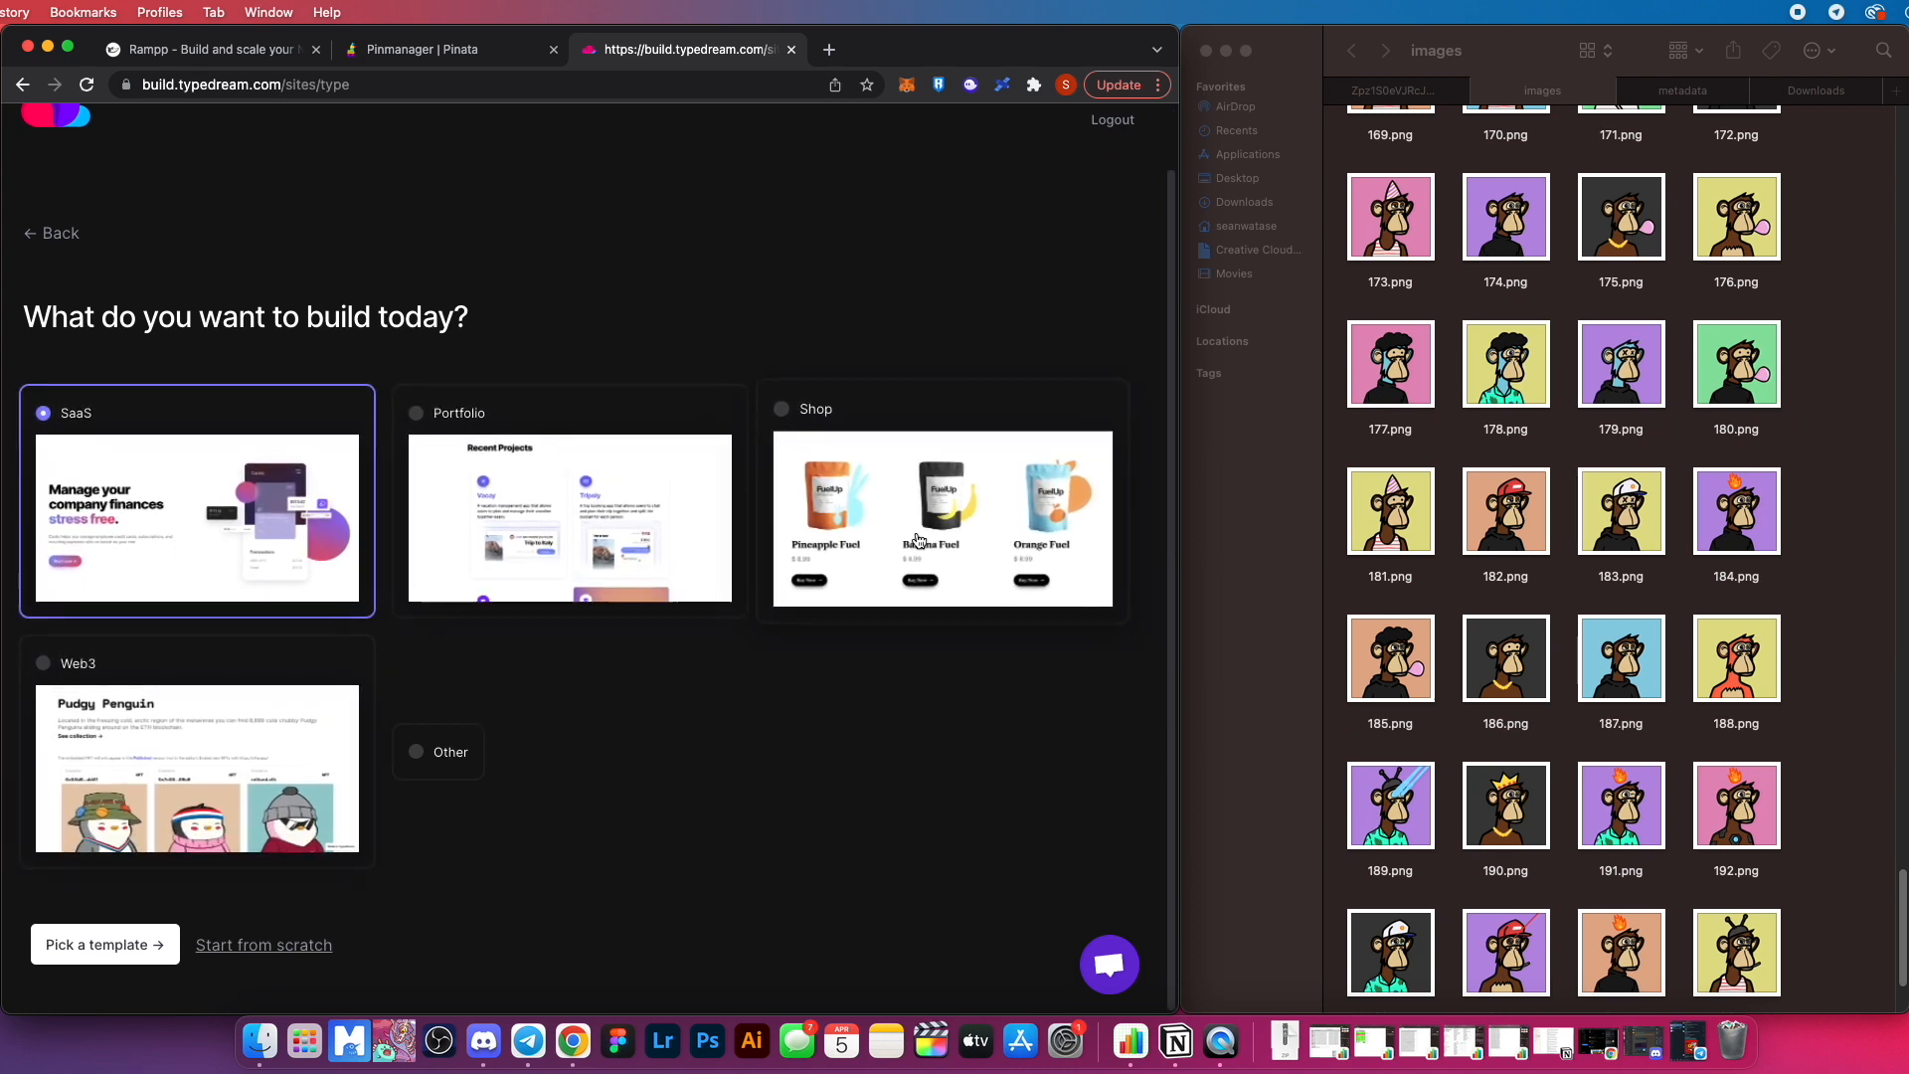
# - Start a blank site and delete the guide button, welcome paragraph, heading and spacer
pyautogui.click(311, 952)
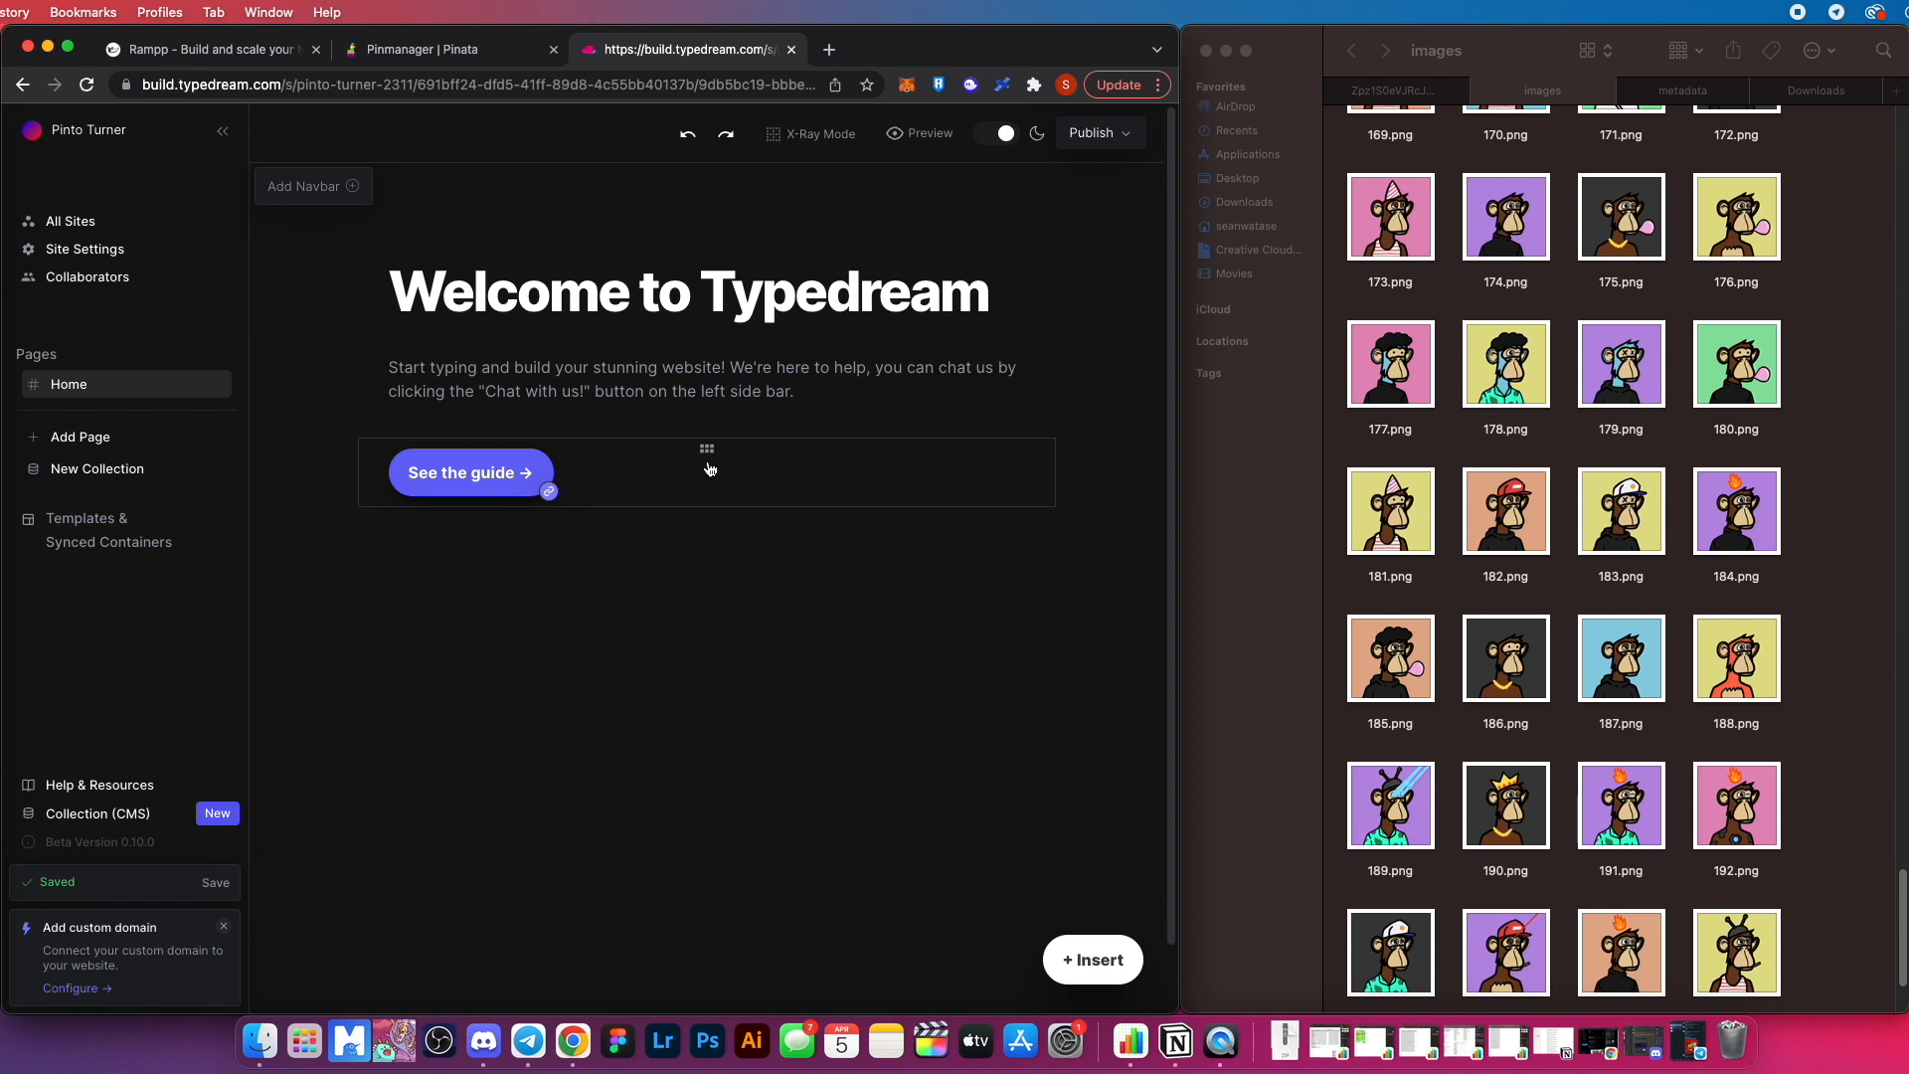
pyautogui.click(707, 449)
pyautogui.click(920, 404)
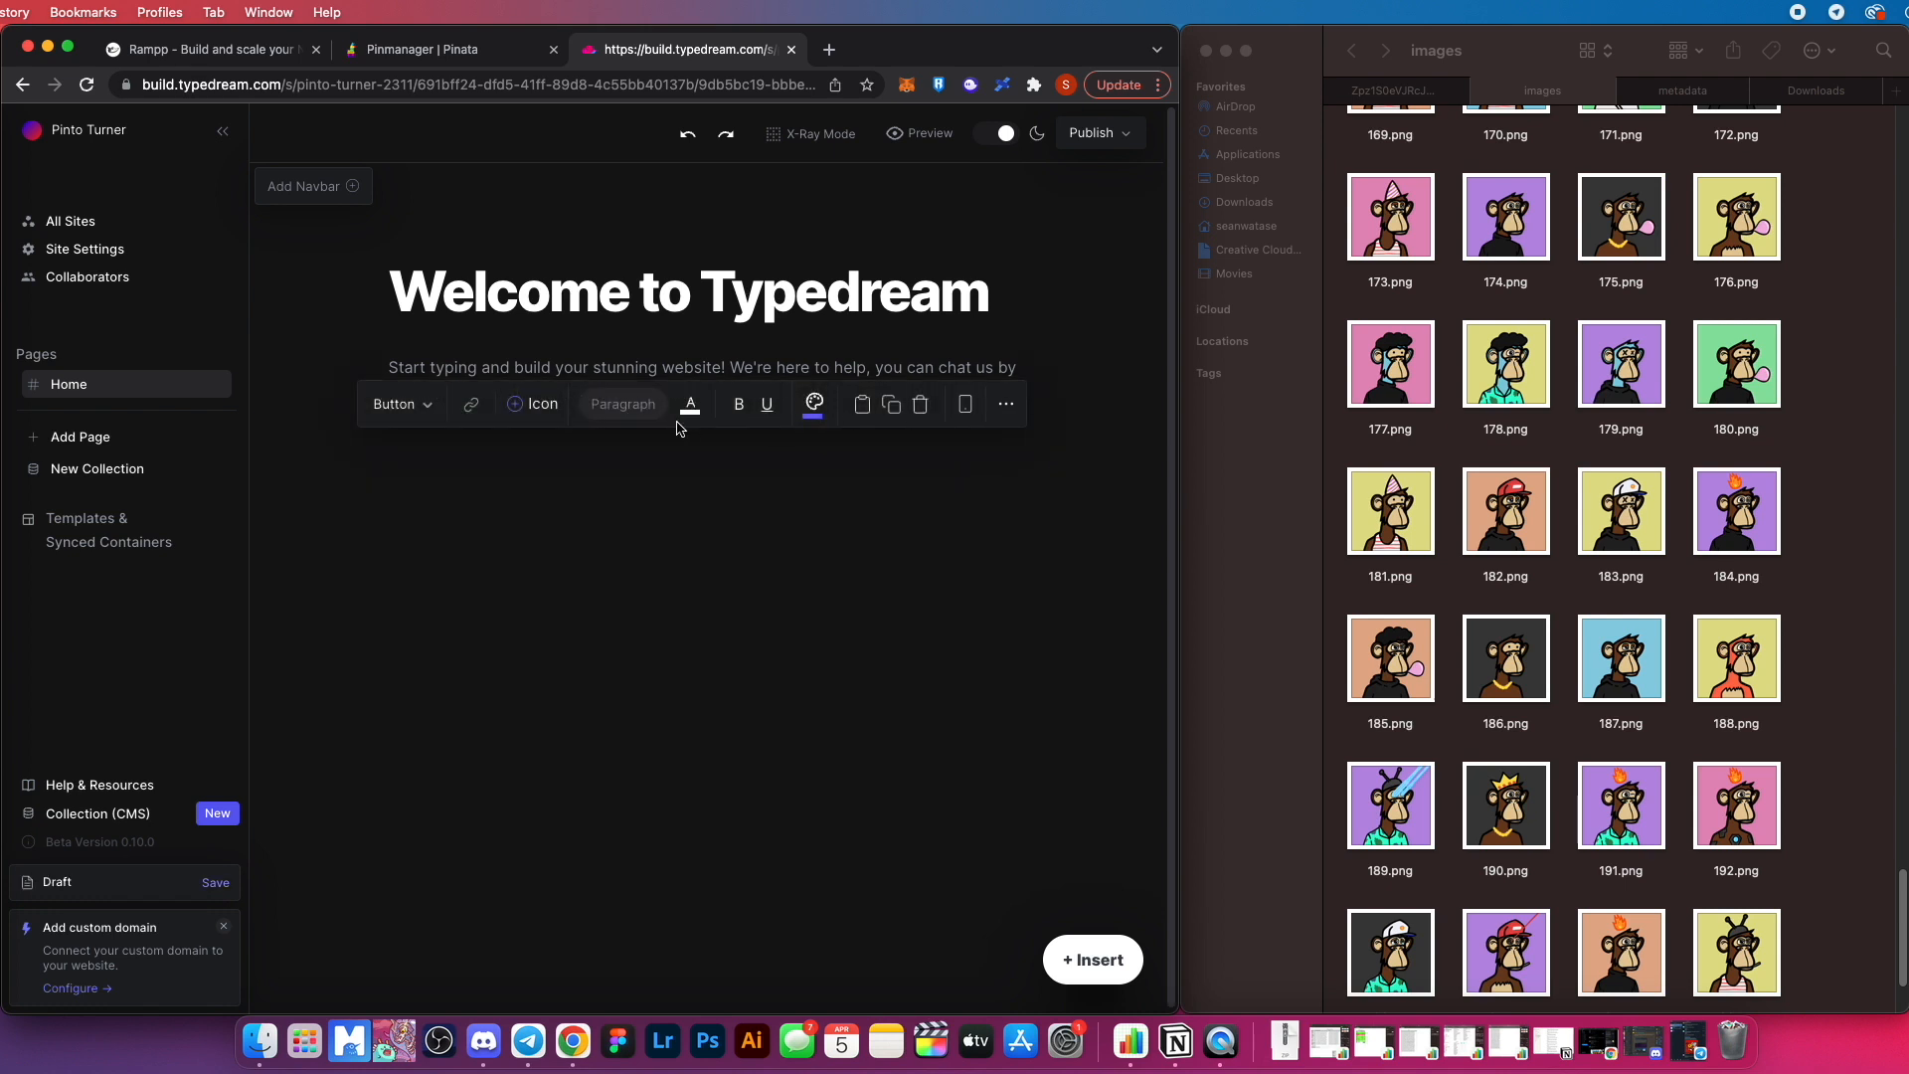
pyautogui.click(701, 360)
pyautogui.click(926, 319)
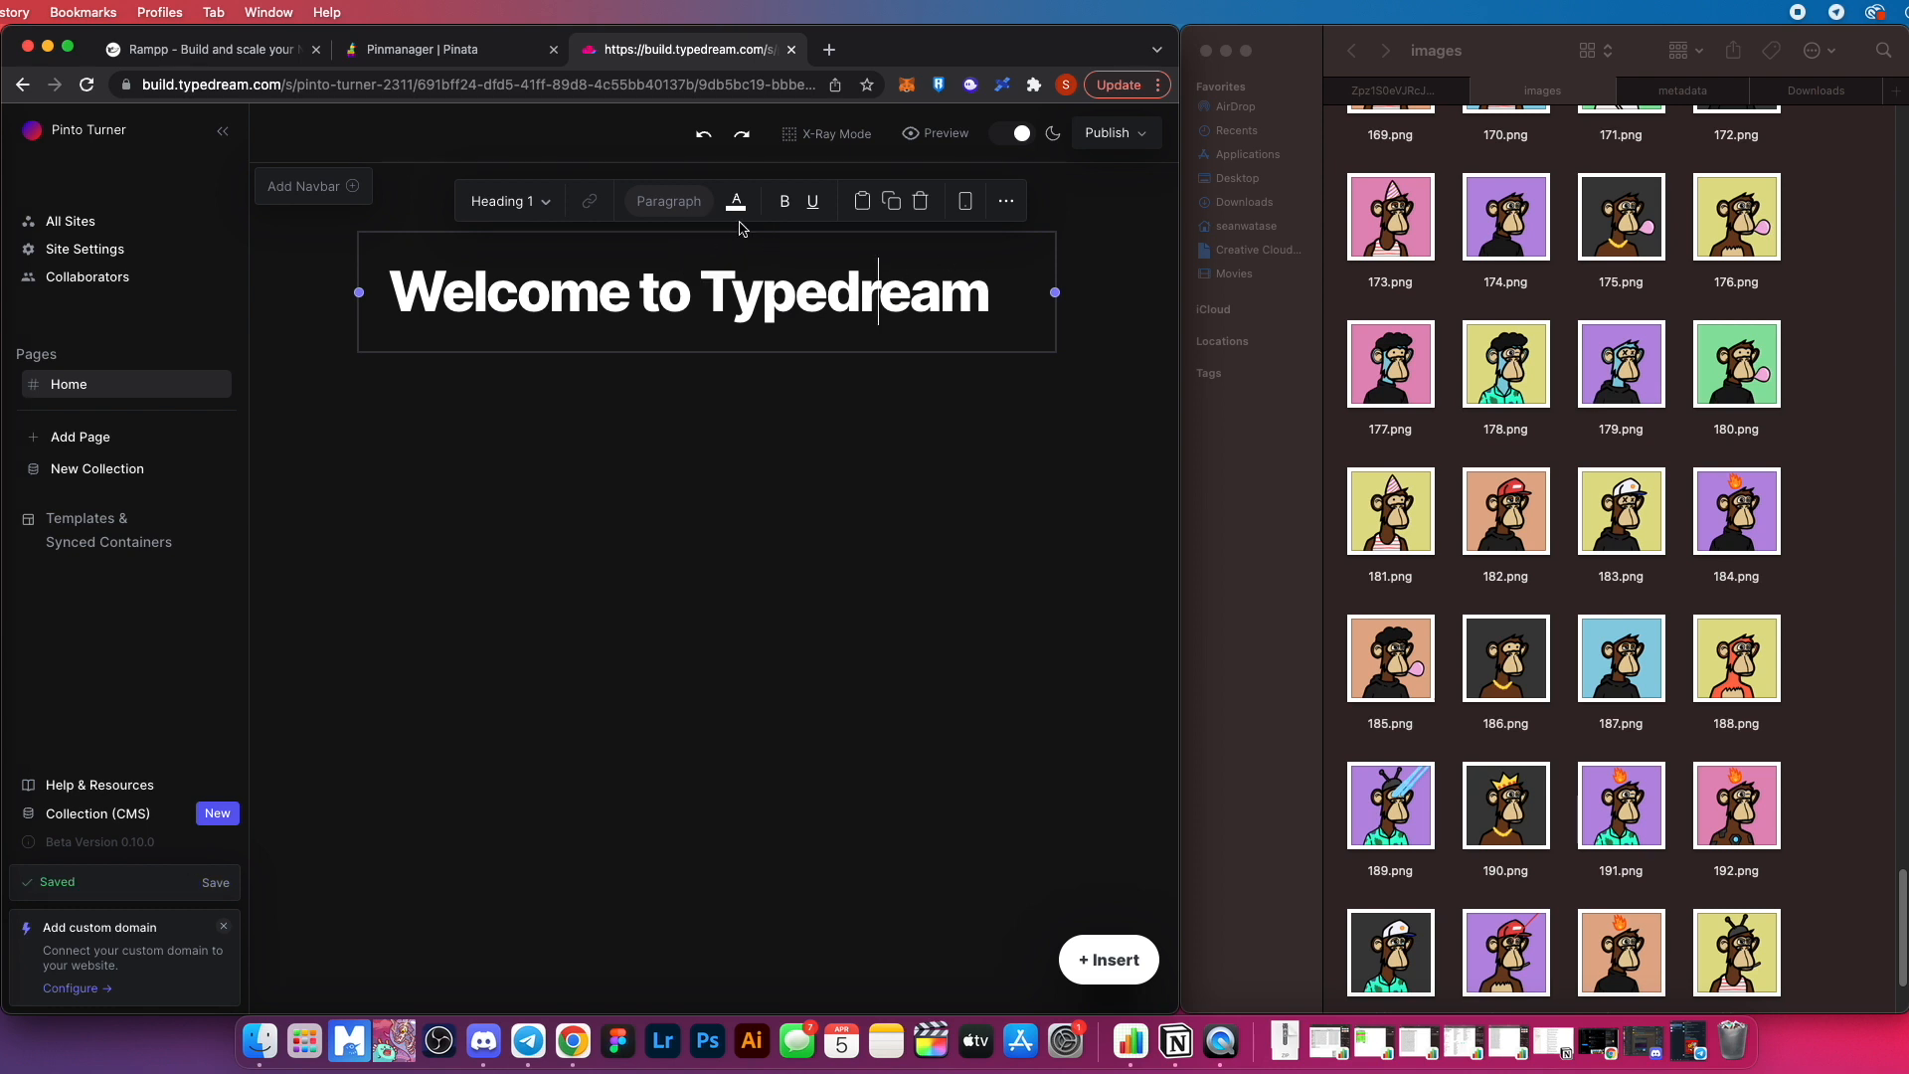
pyautogui.click(919, 201)
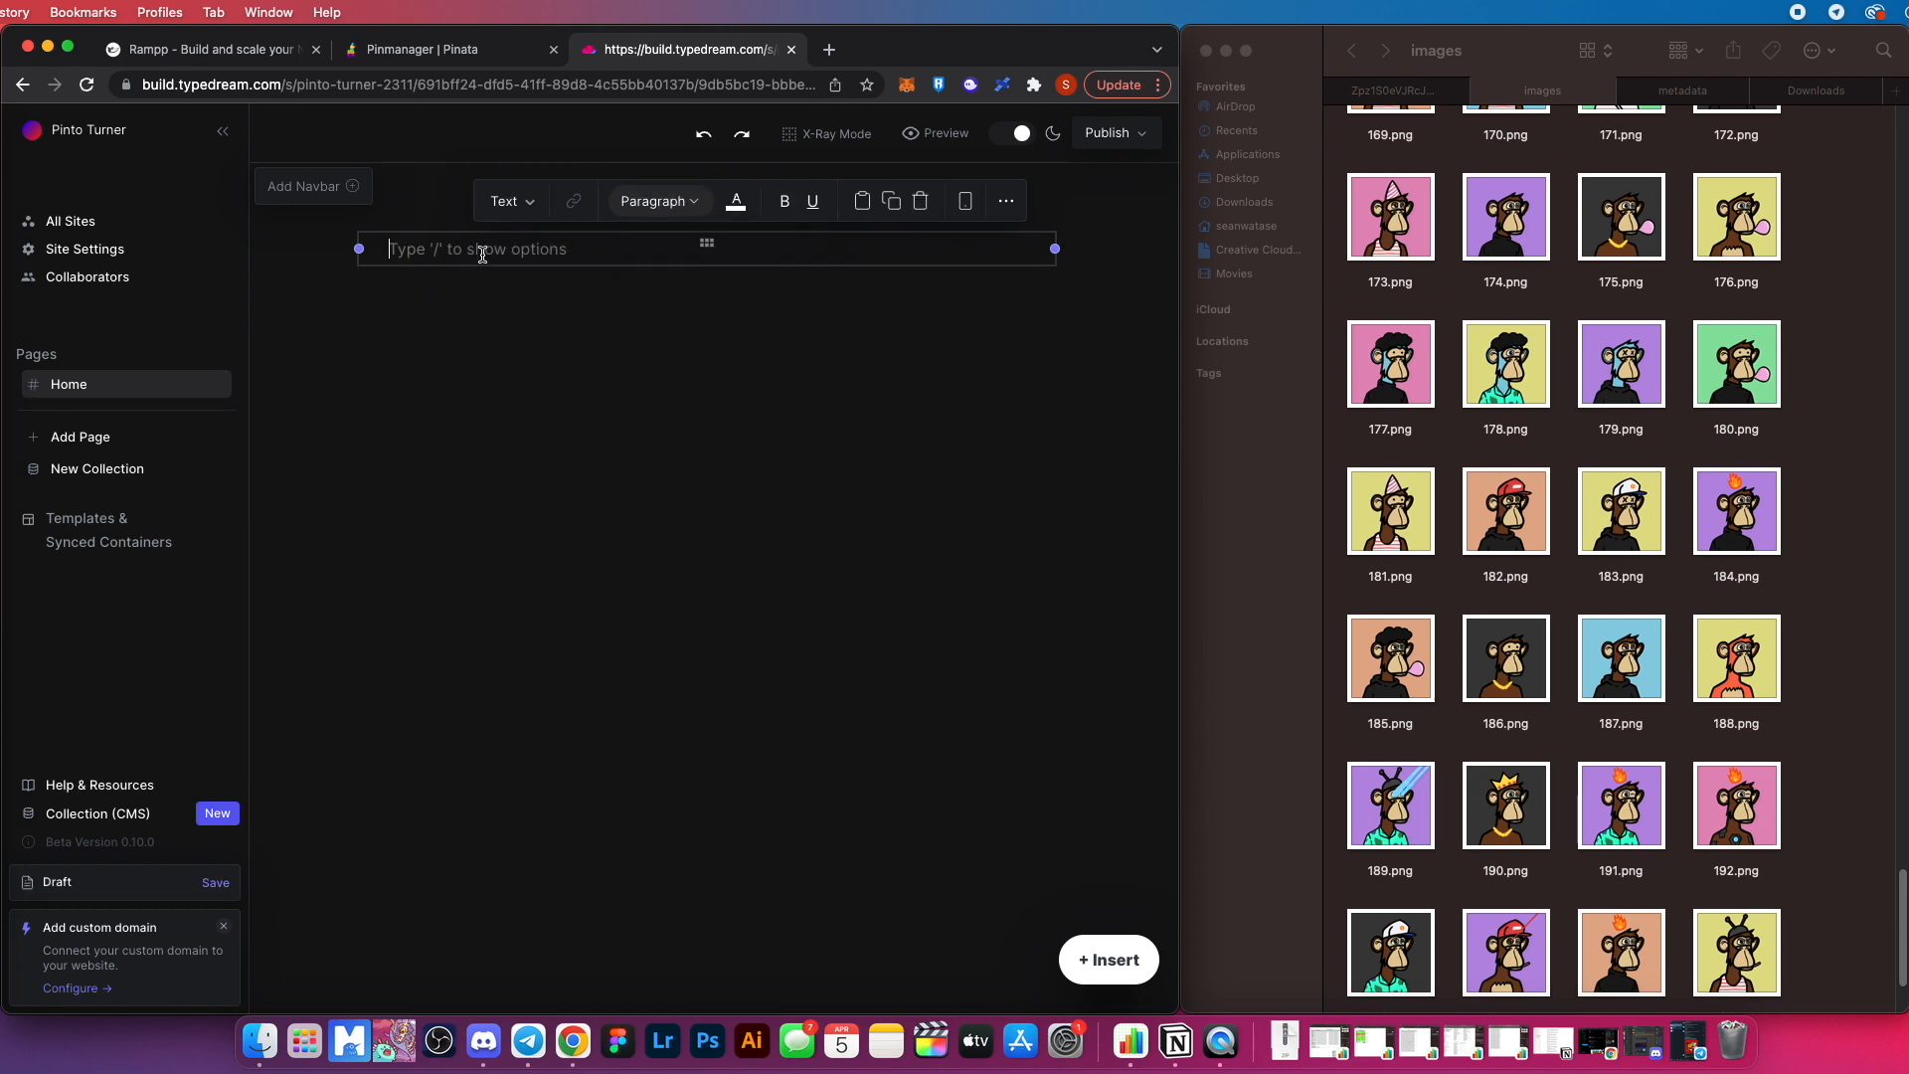
pyautogui.press('BackSpace')
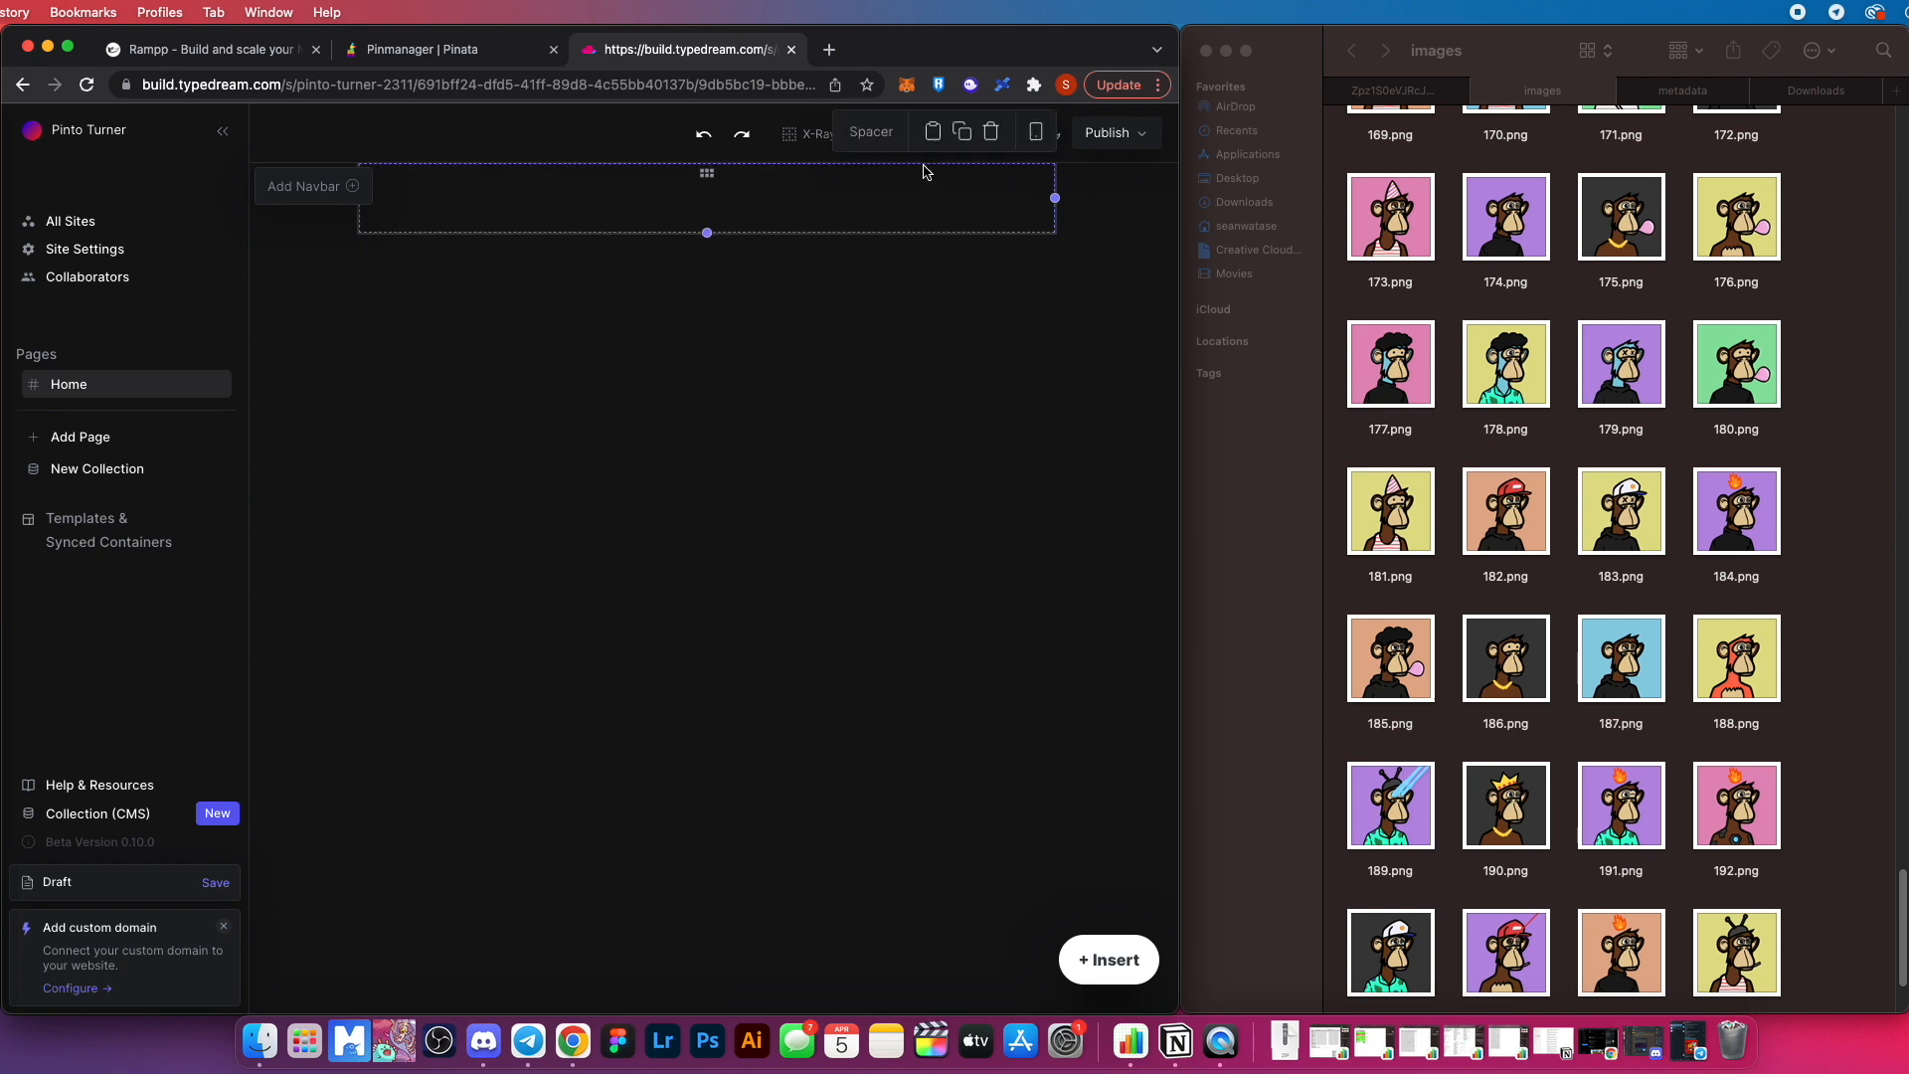
pyautogui.click(990, 131)
# - Insert a Section Template block via '/' in the empty block and remove the extra line
pyautogui.click(642, 177)
pyautogui.click(610, 177)
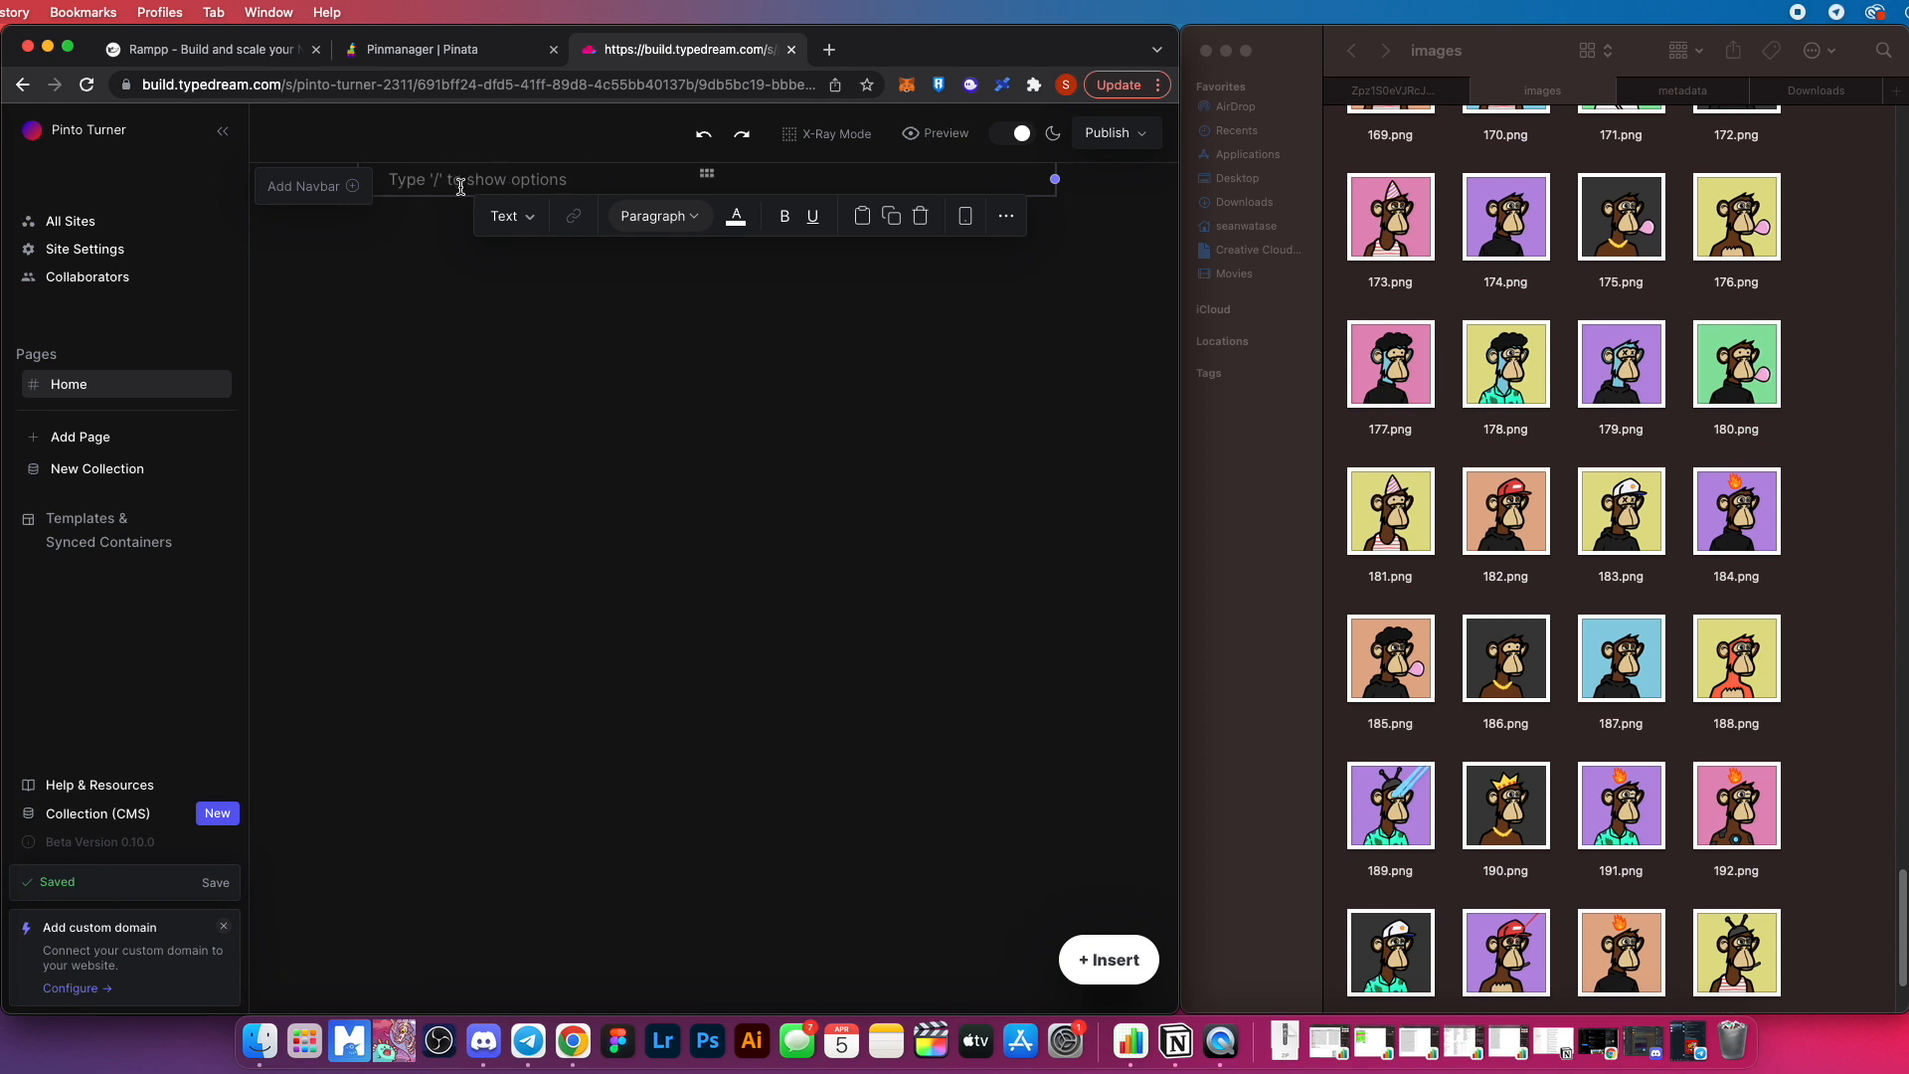
pyautogui.write('/')
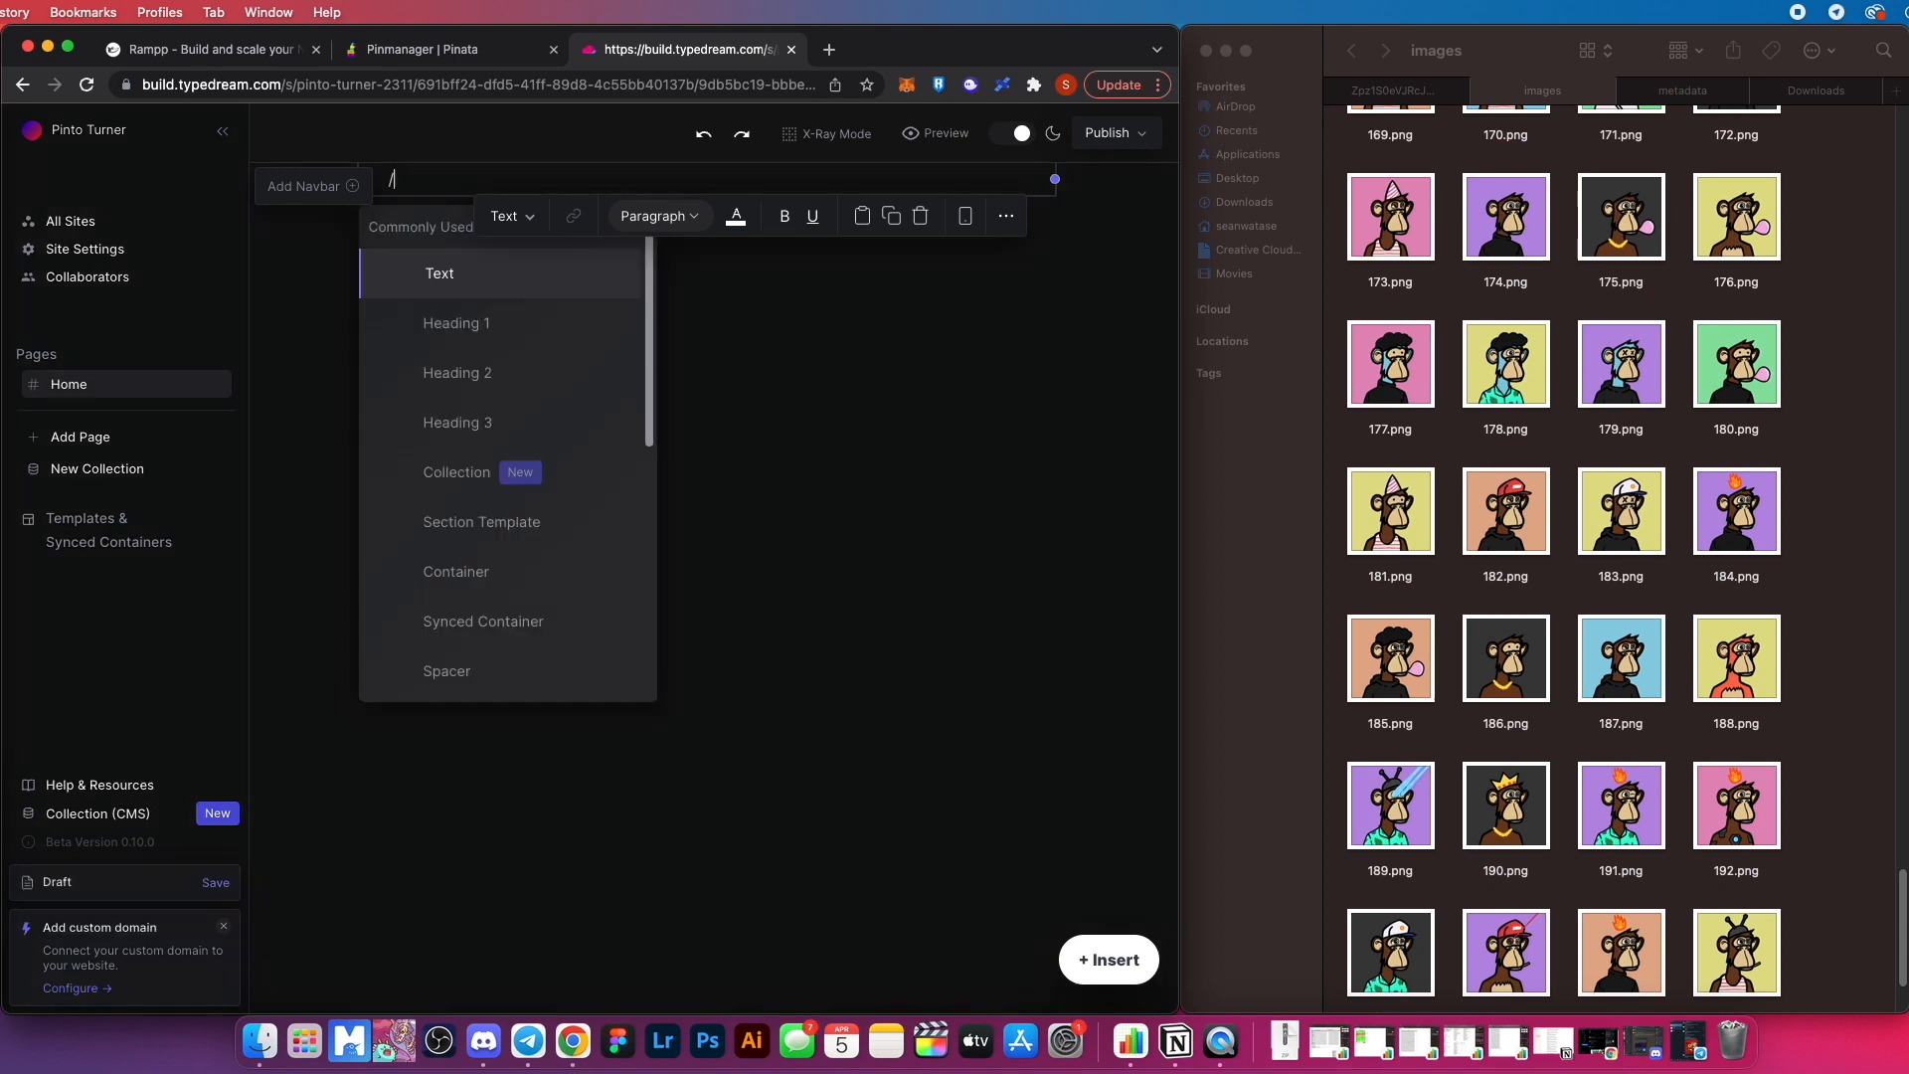
pyautogui.click(514, 535)
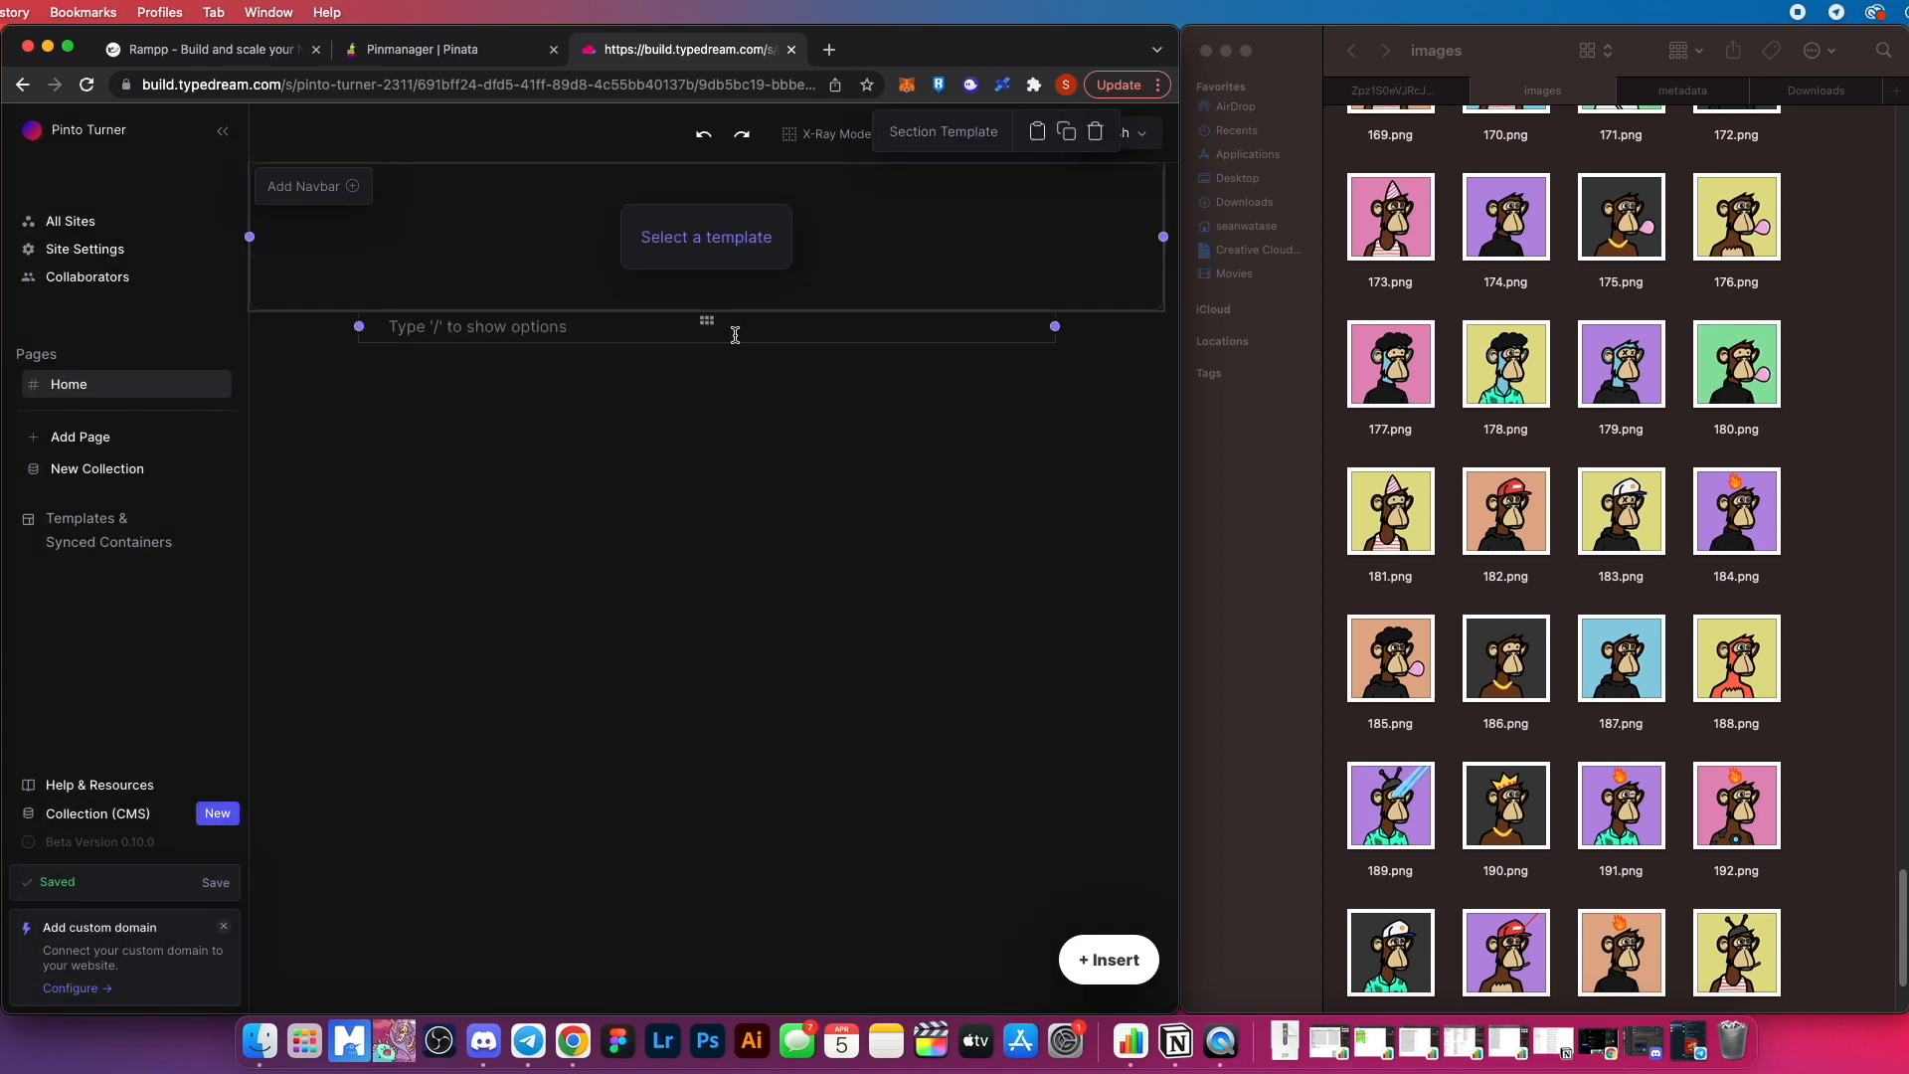
pyautogui.click(707, 320)
pyautogui.click(917, 281)
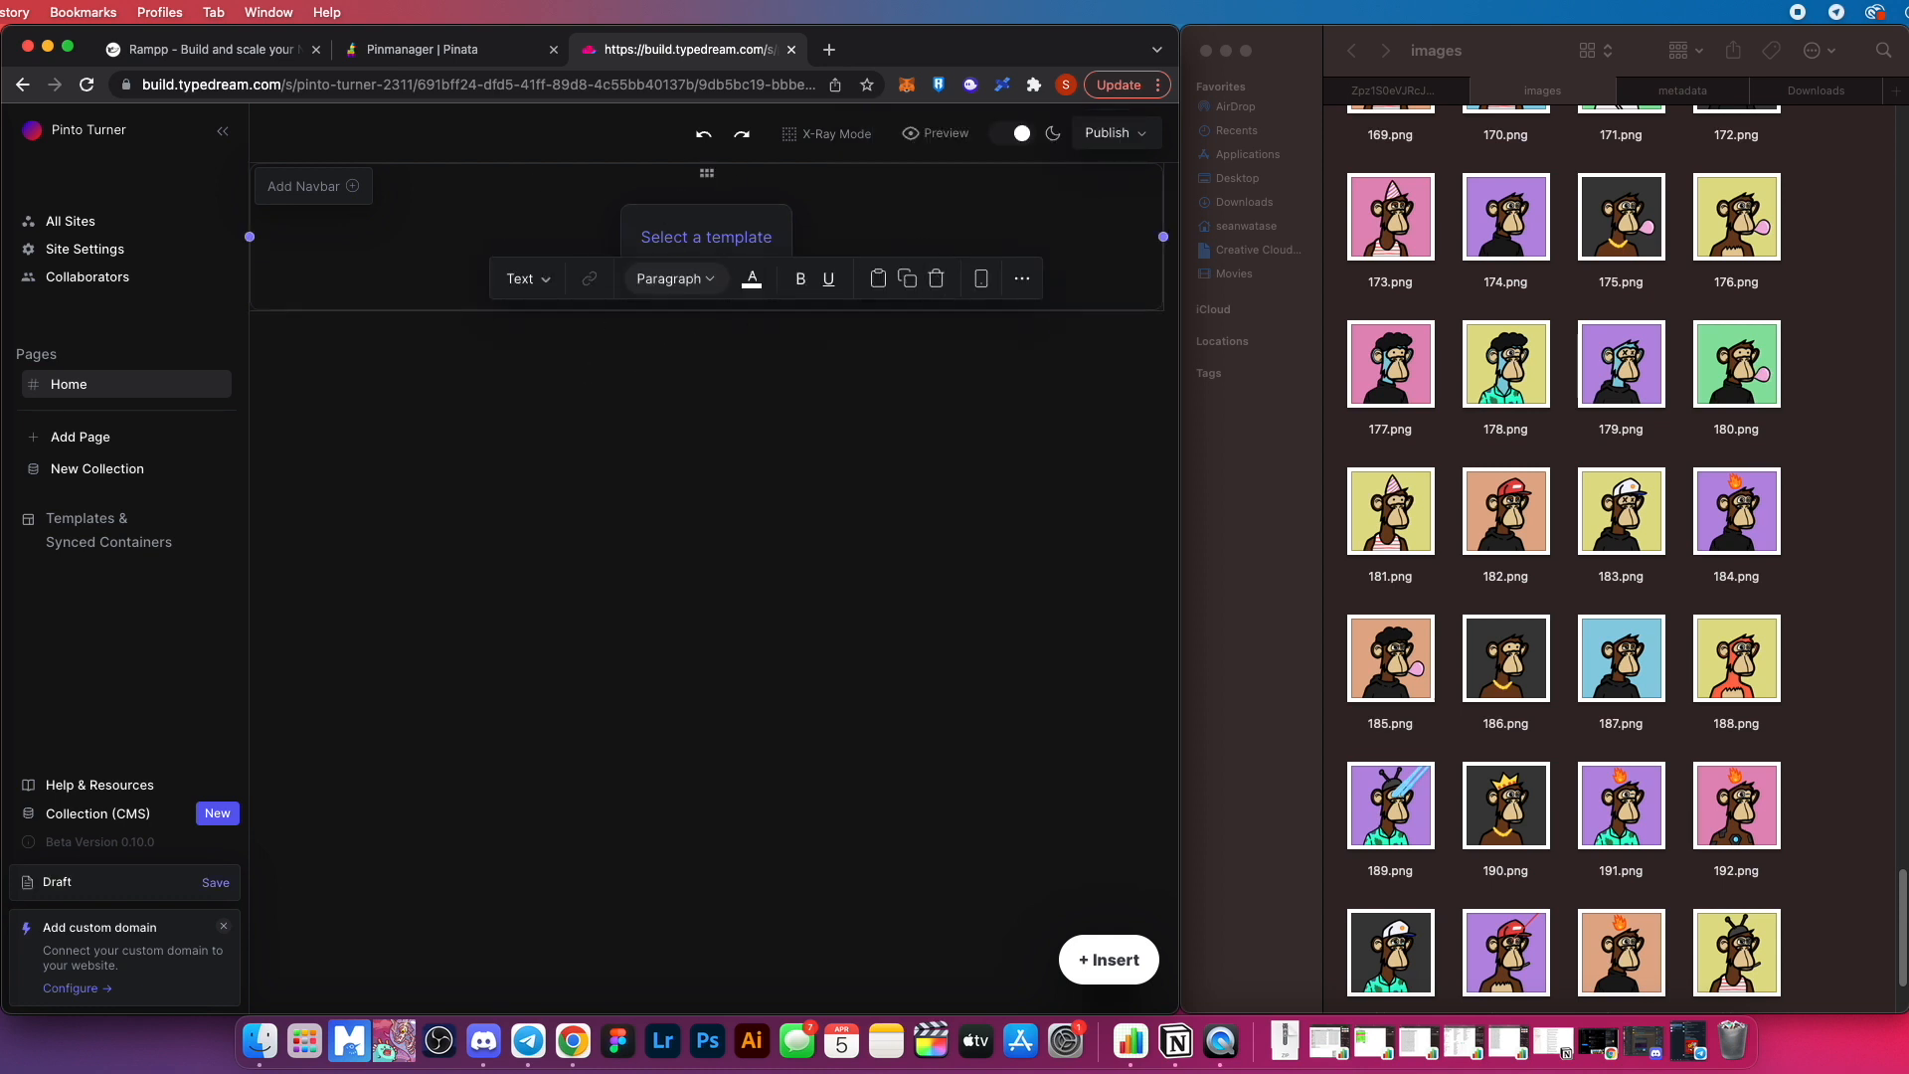
pyautogui.click(880, 214)
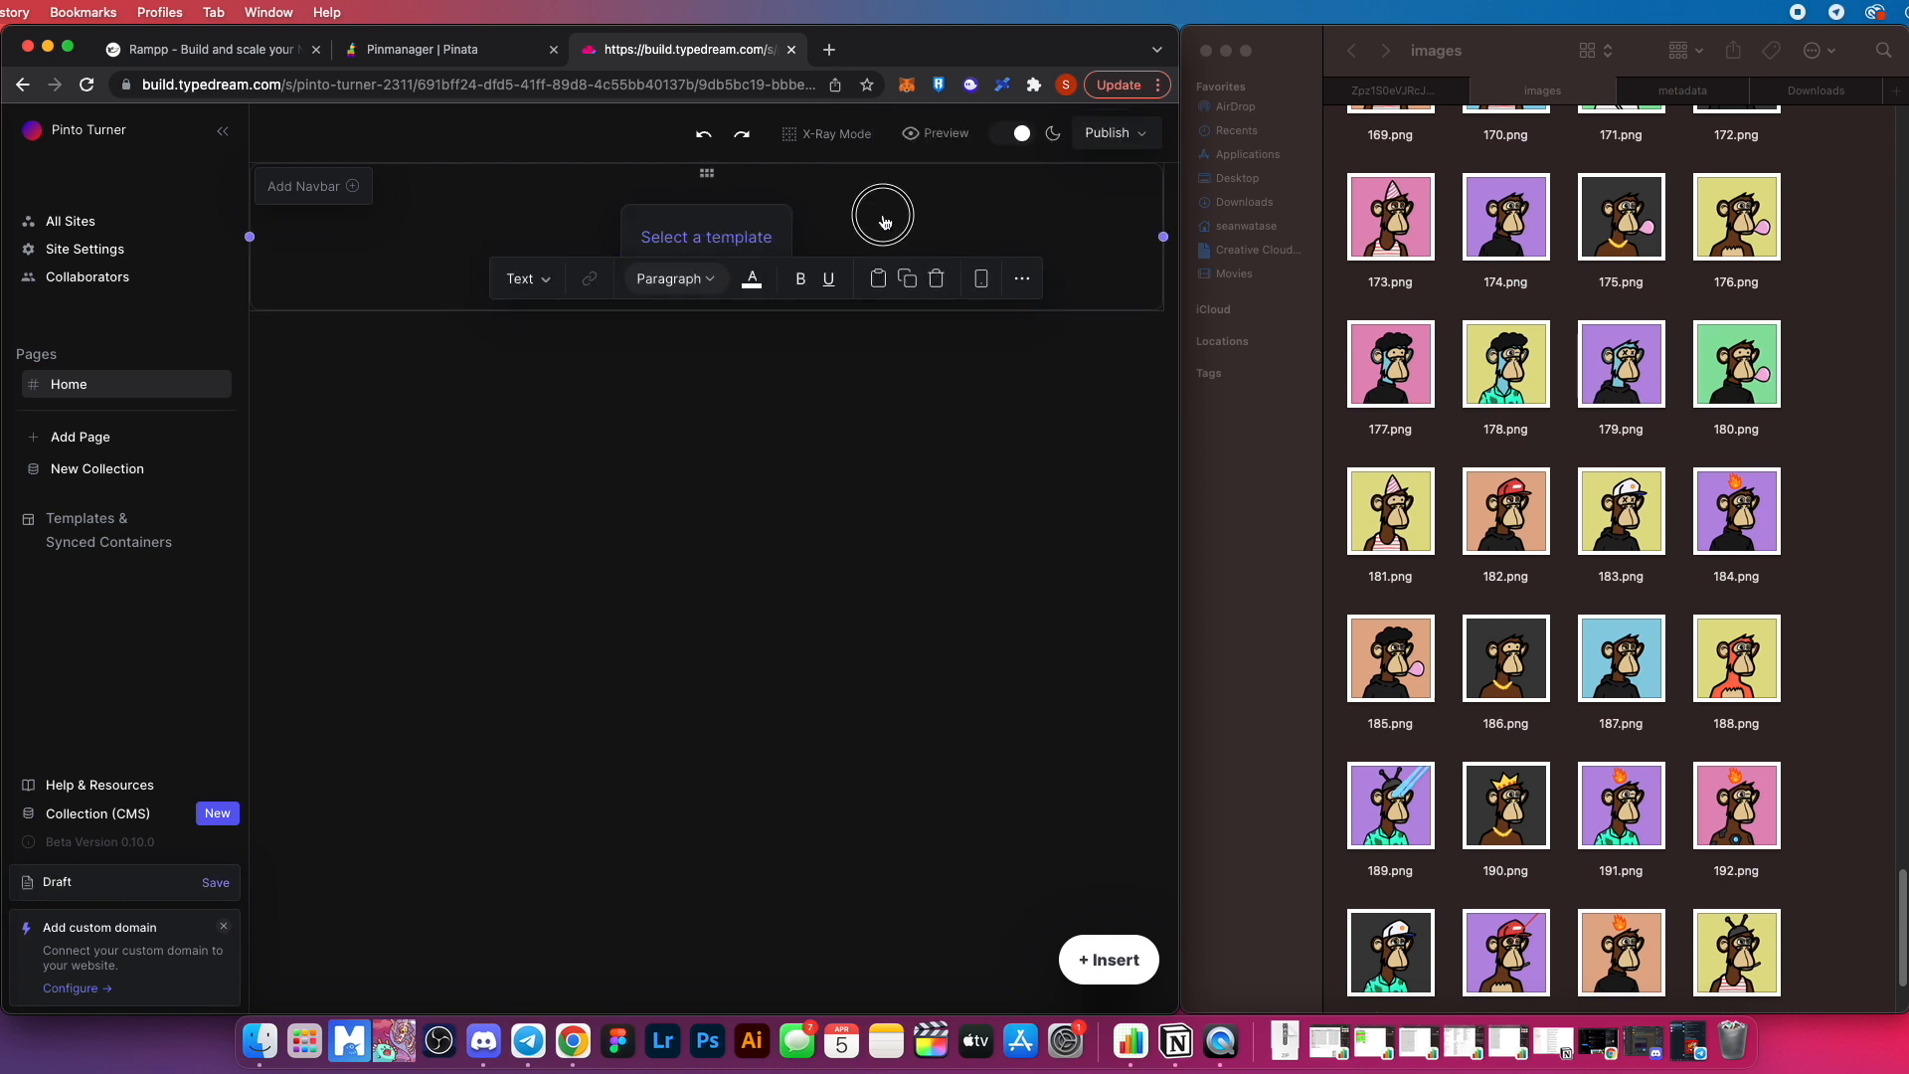
# - Apply the first Hero template, 'Manage your company finances stress free.', to the section
pyautogui.click(743, 234)
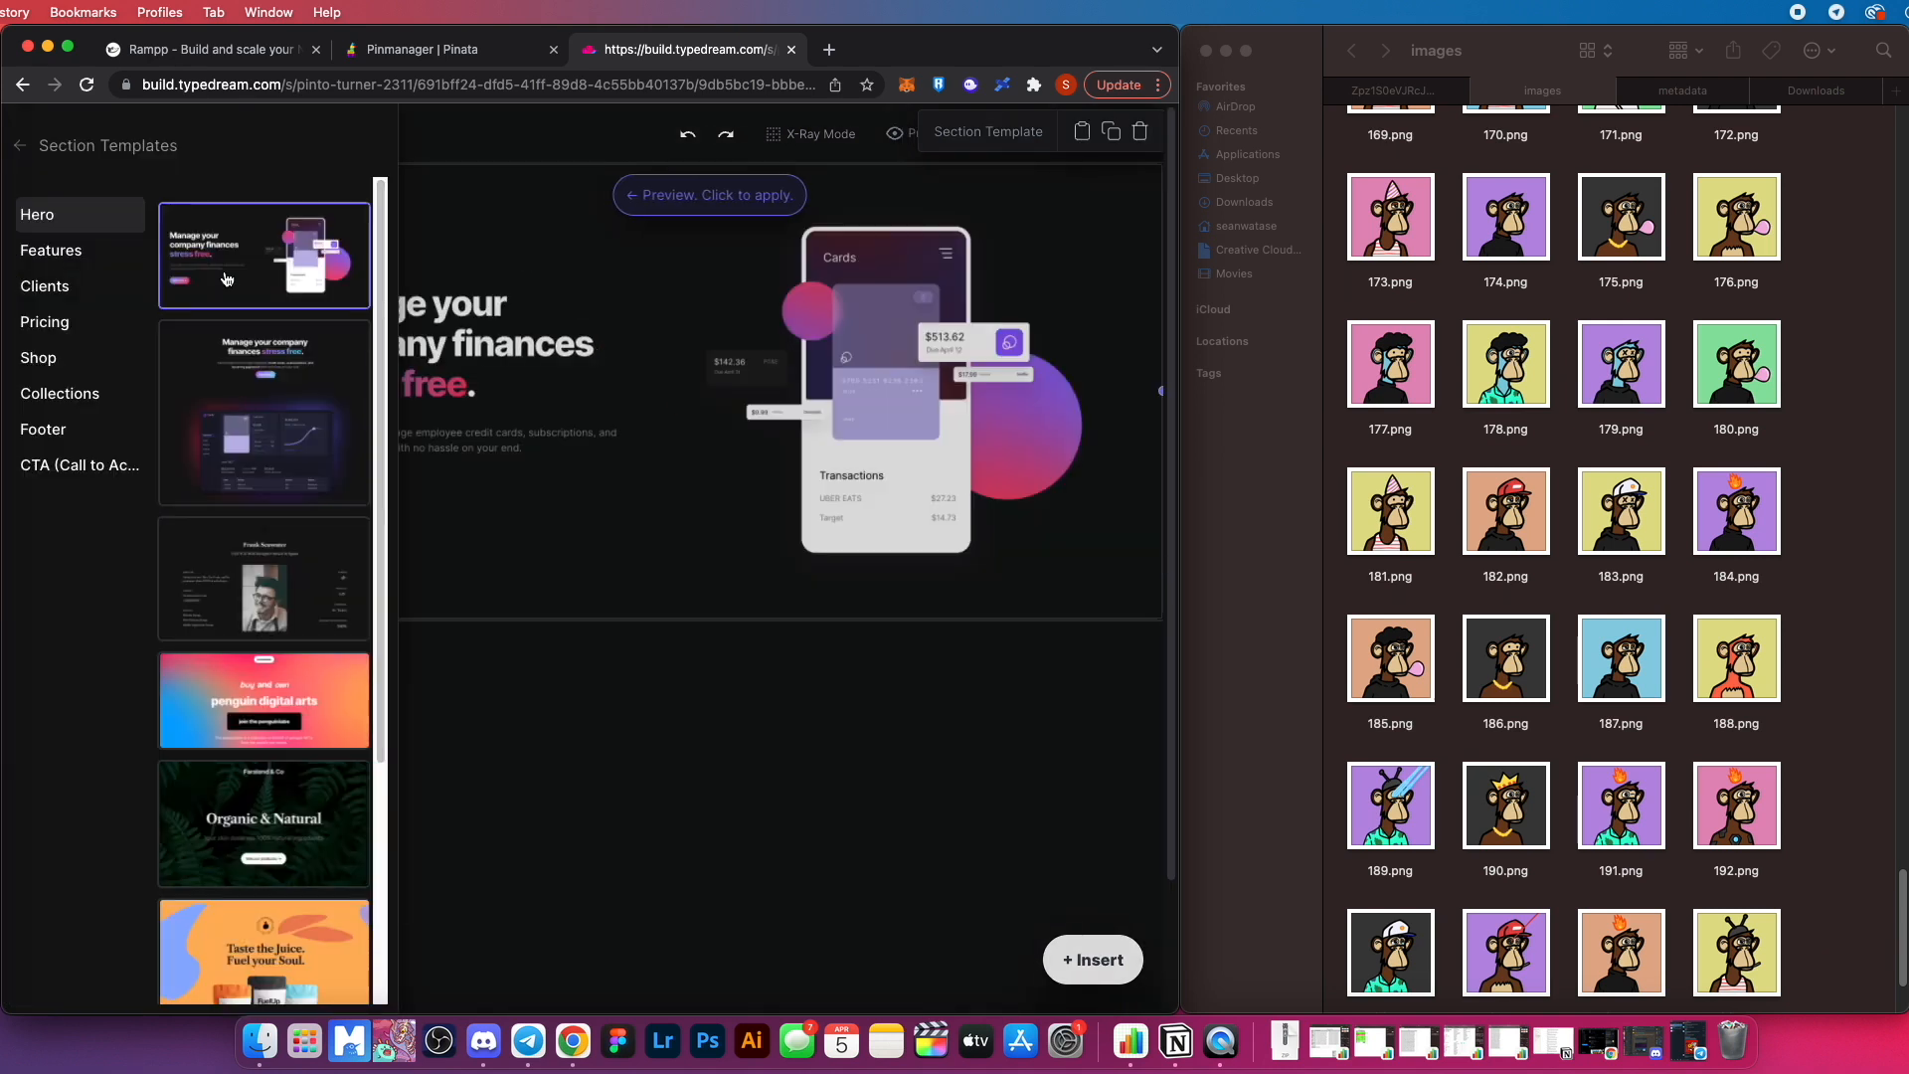
pyautogui.click(277, 252)
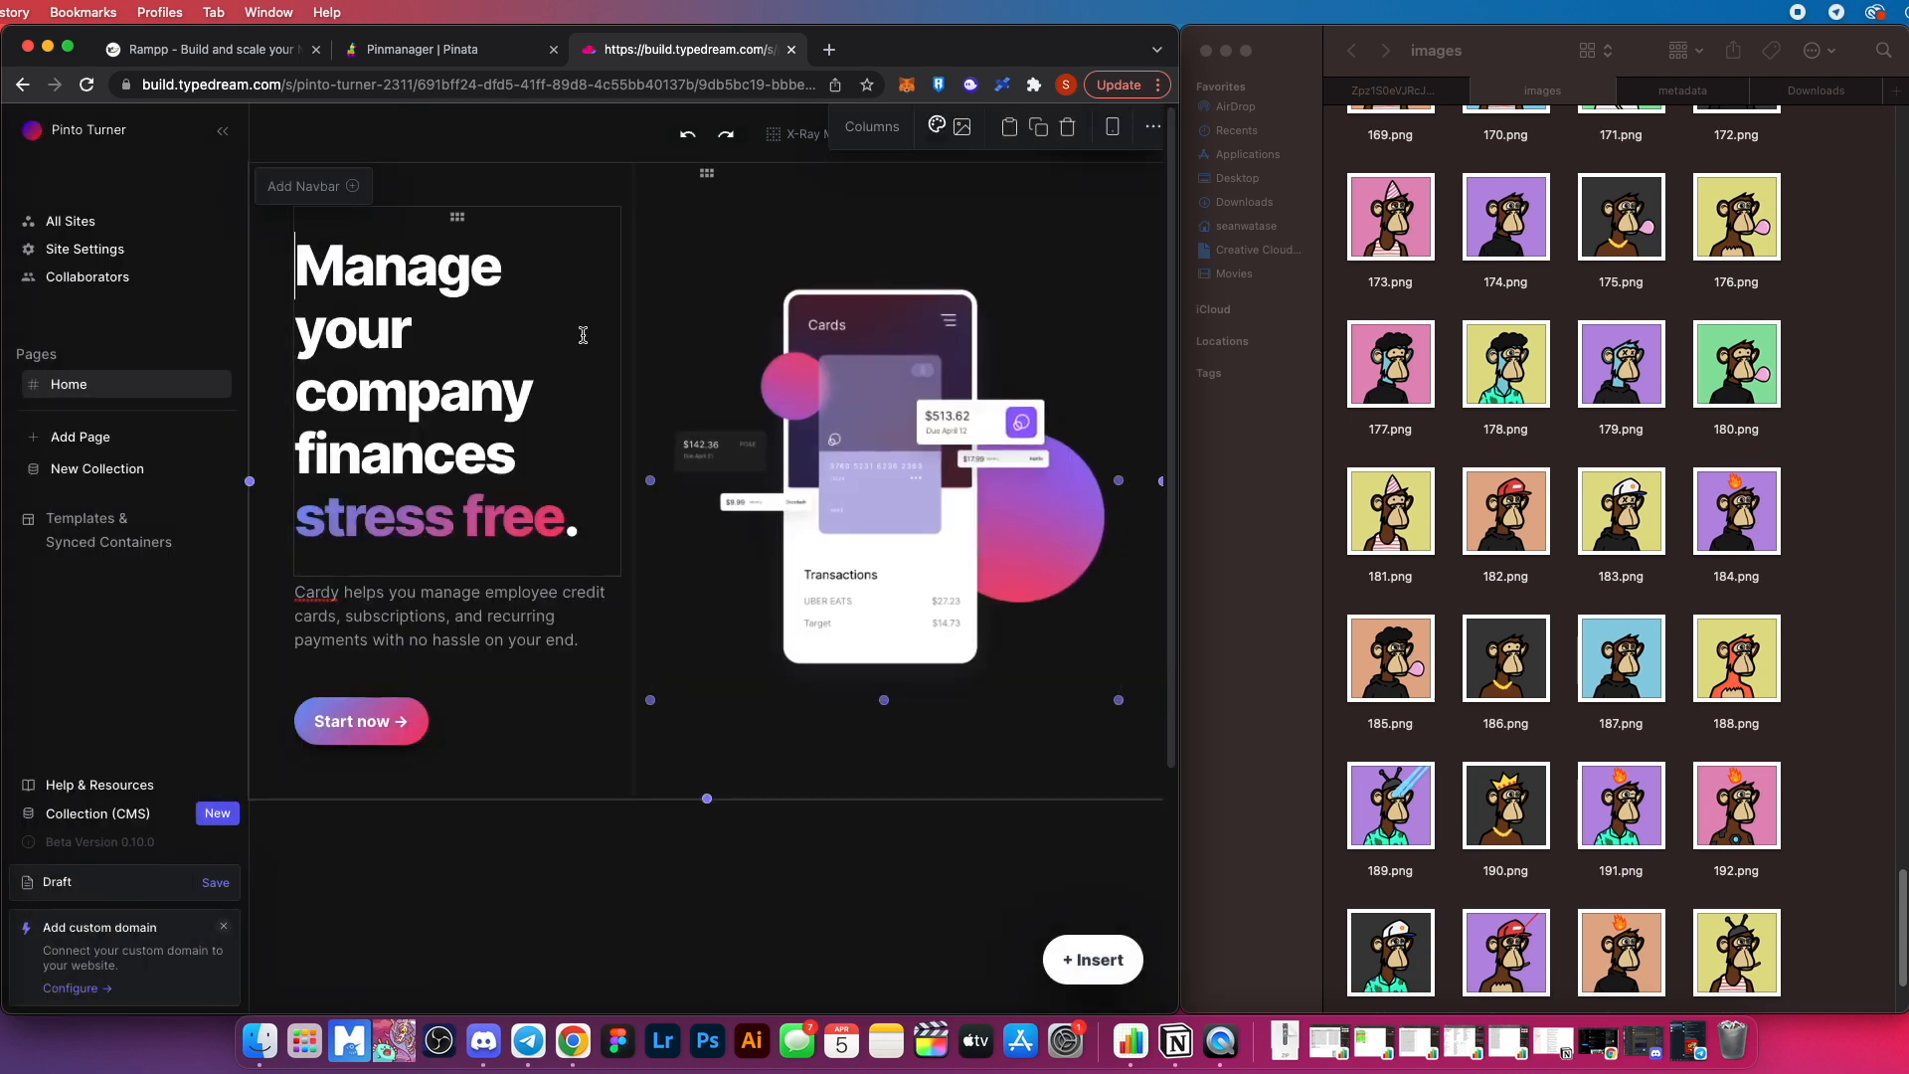
pyautogui.click(708, 851)
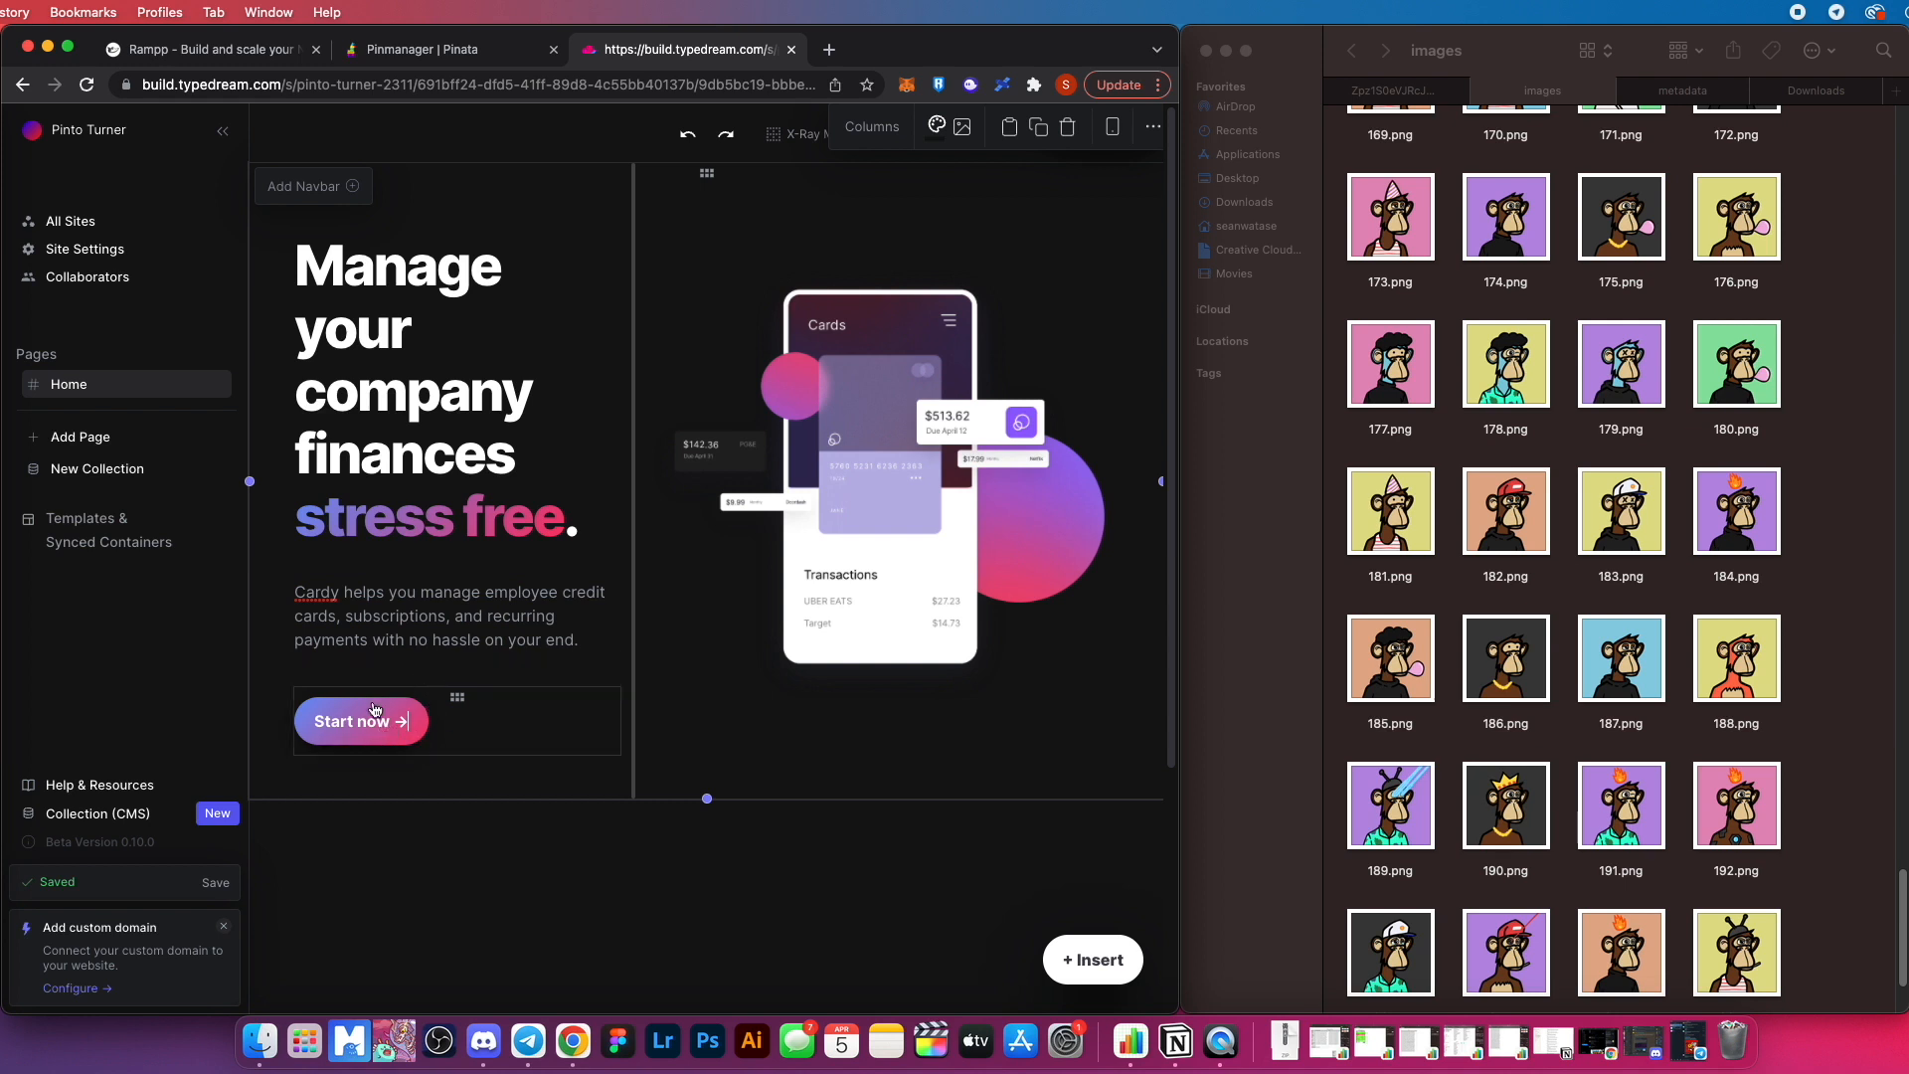
pyautogui.click(455, 700)
# - Delete the Start now button and retitle the hero heading 'TEST APES TUTORIAL NFT'
pyautogui.click(857, 652)
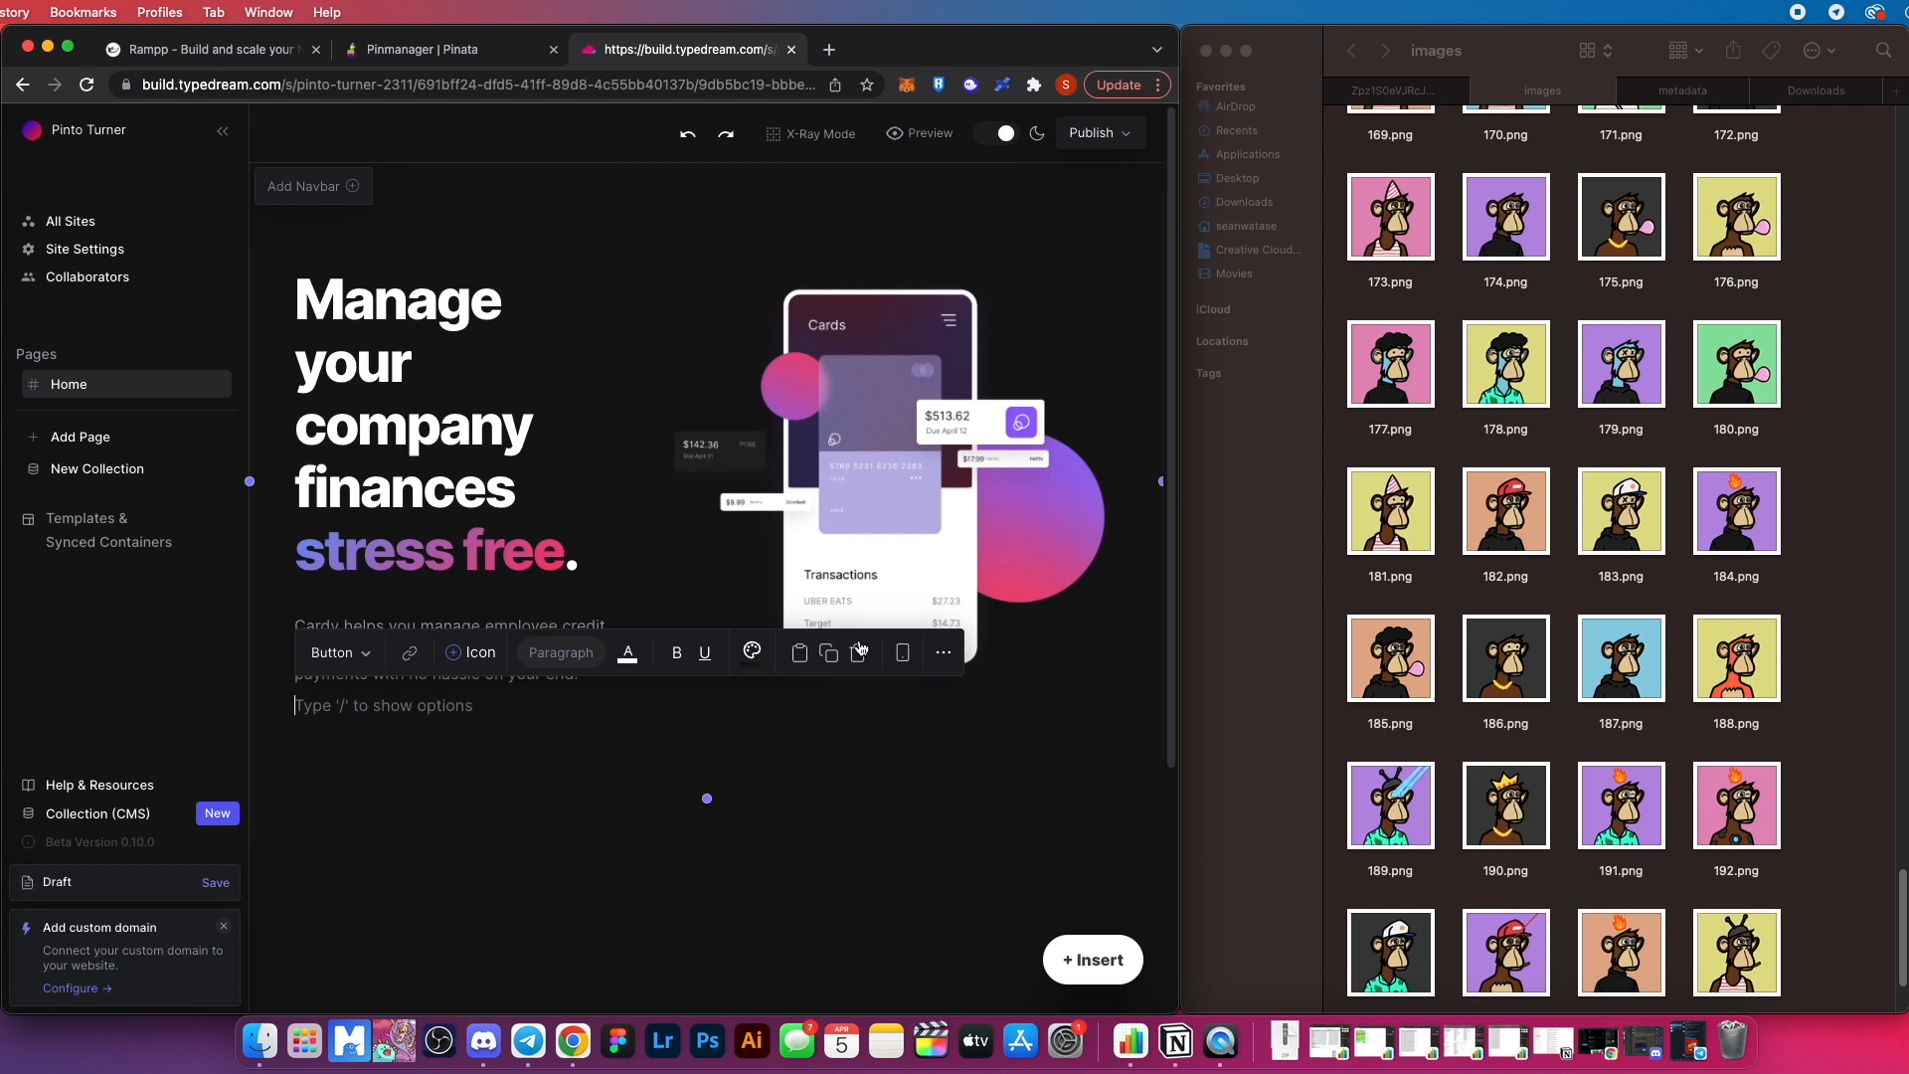
pyautogui.doubleClick(437, 312)
pyautogui.moveTo(582, 557); pyautogui.dragTo(294, 296)
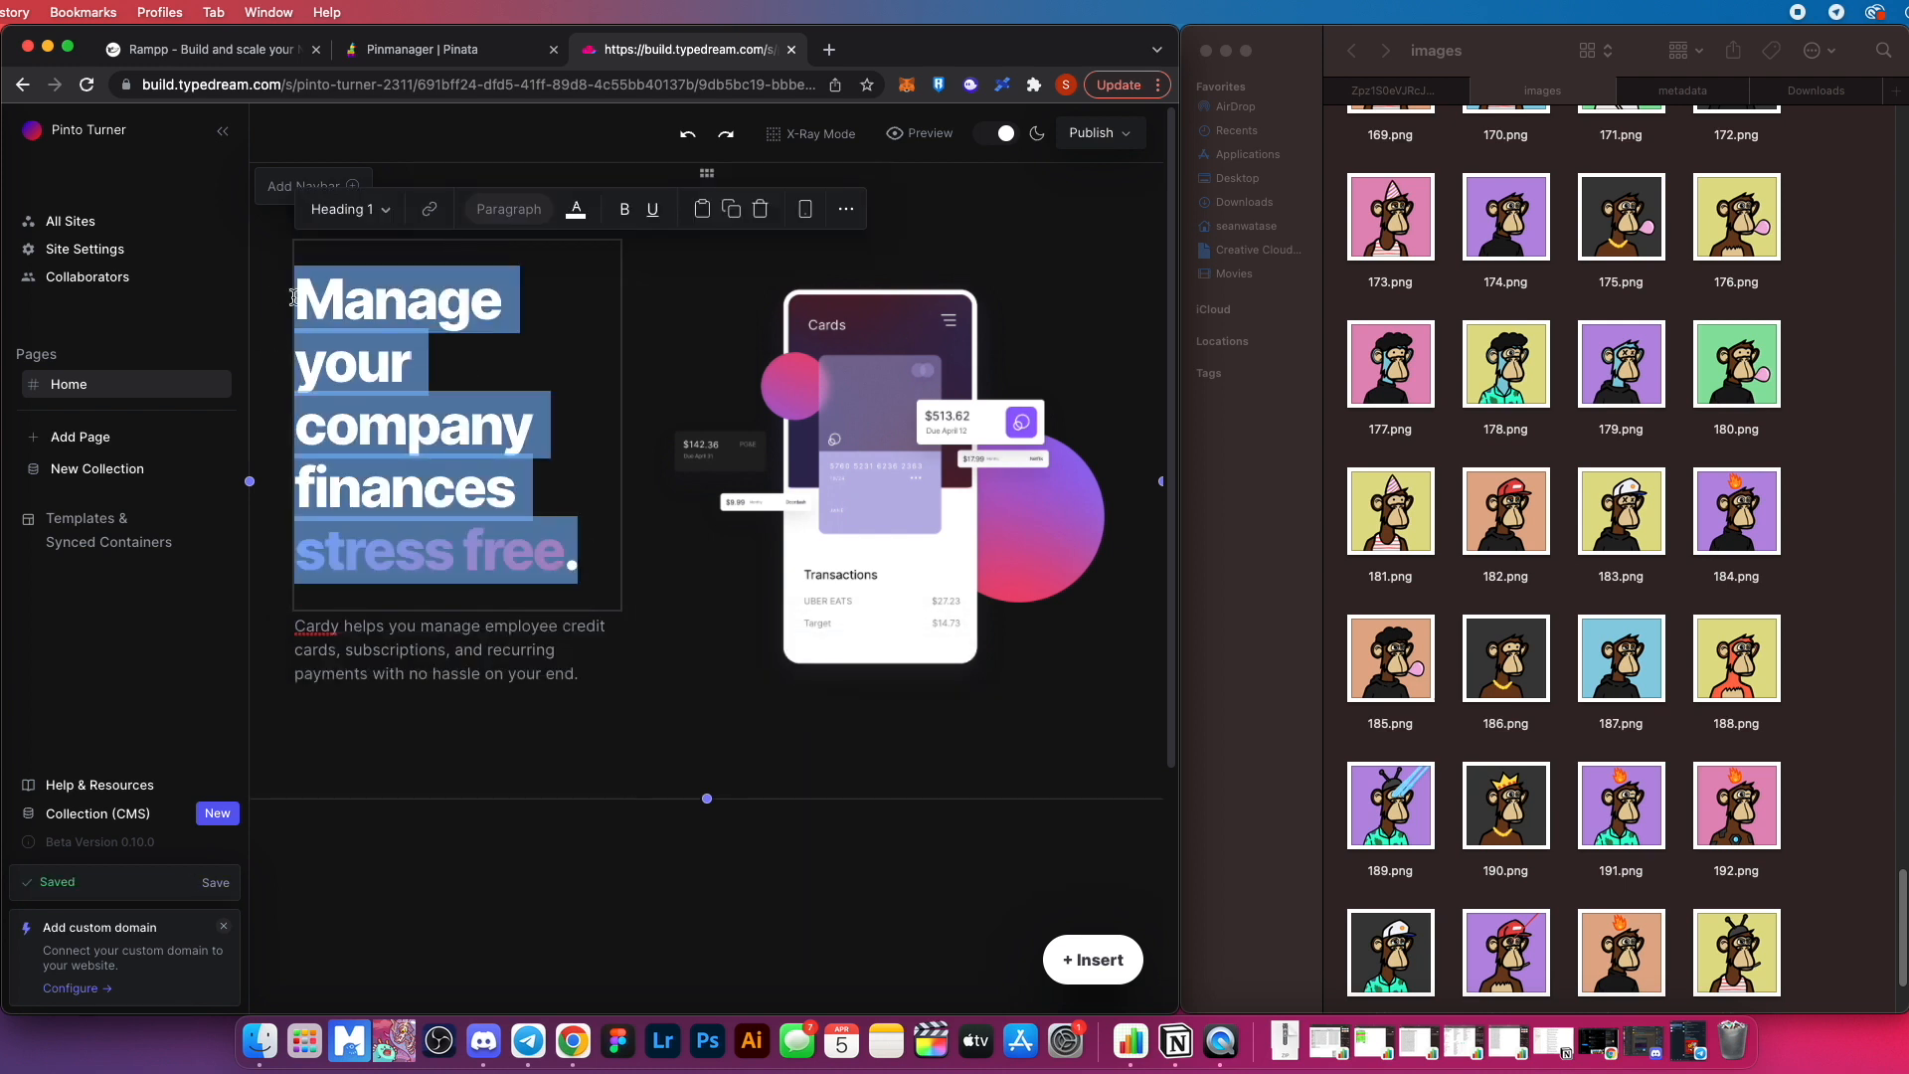
pyautogui.write('RTE')
pyautogui.press('BackSpace')
pyautogui.press('BackSpace')
pyautogui.press('BackSpace')
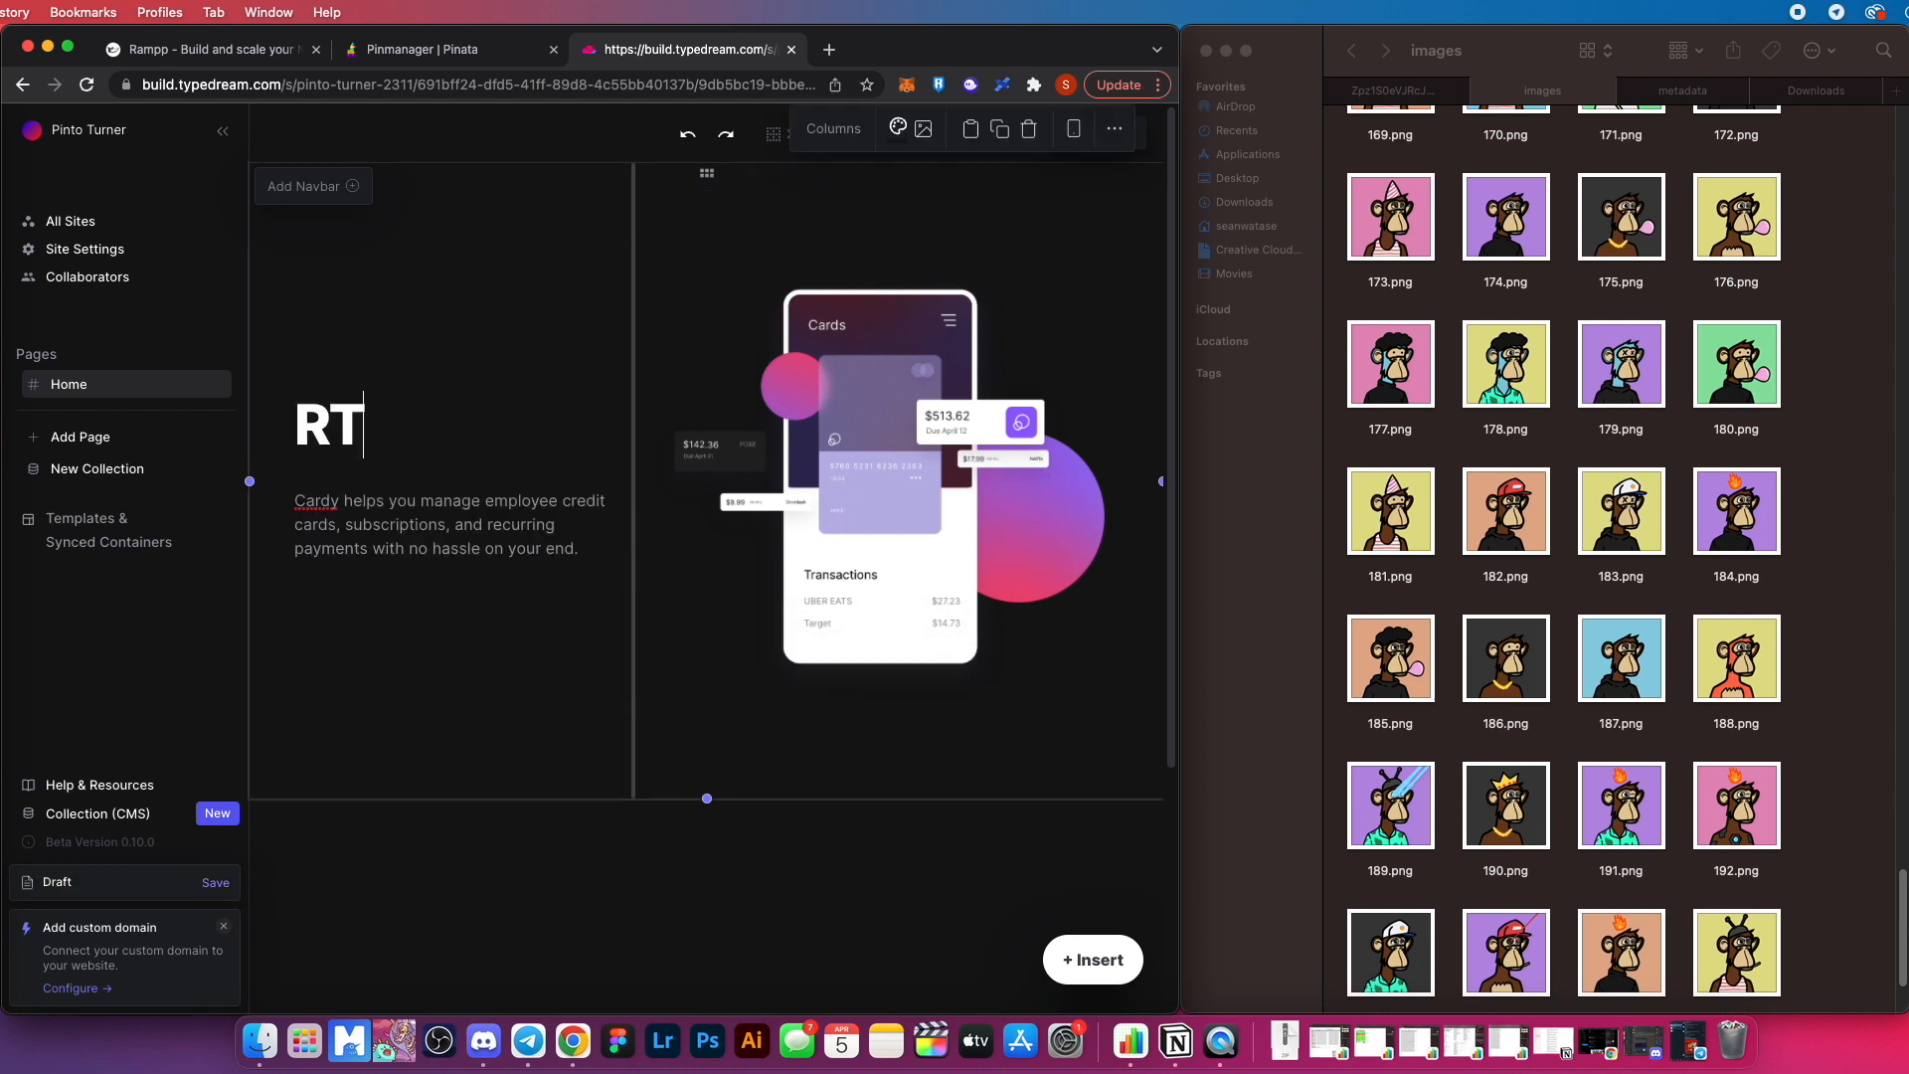
pyautogui.write('TEST APES TIT')
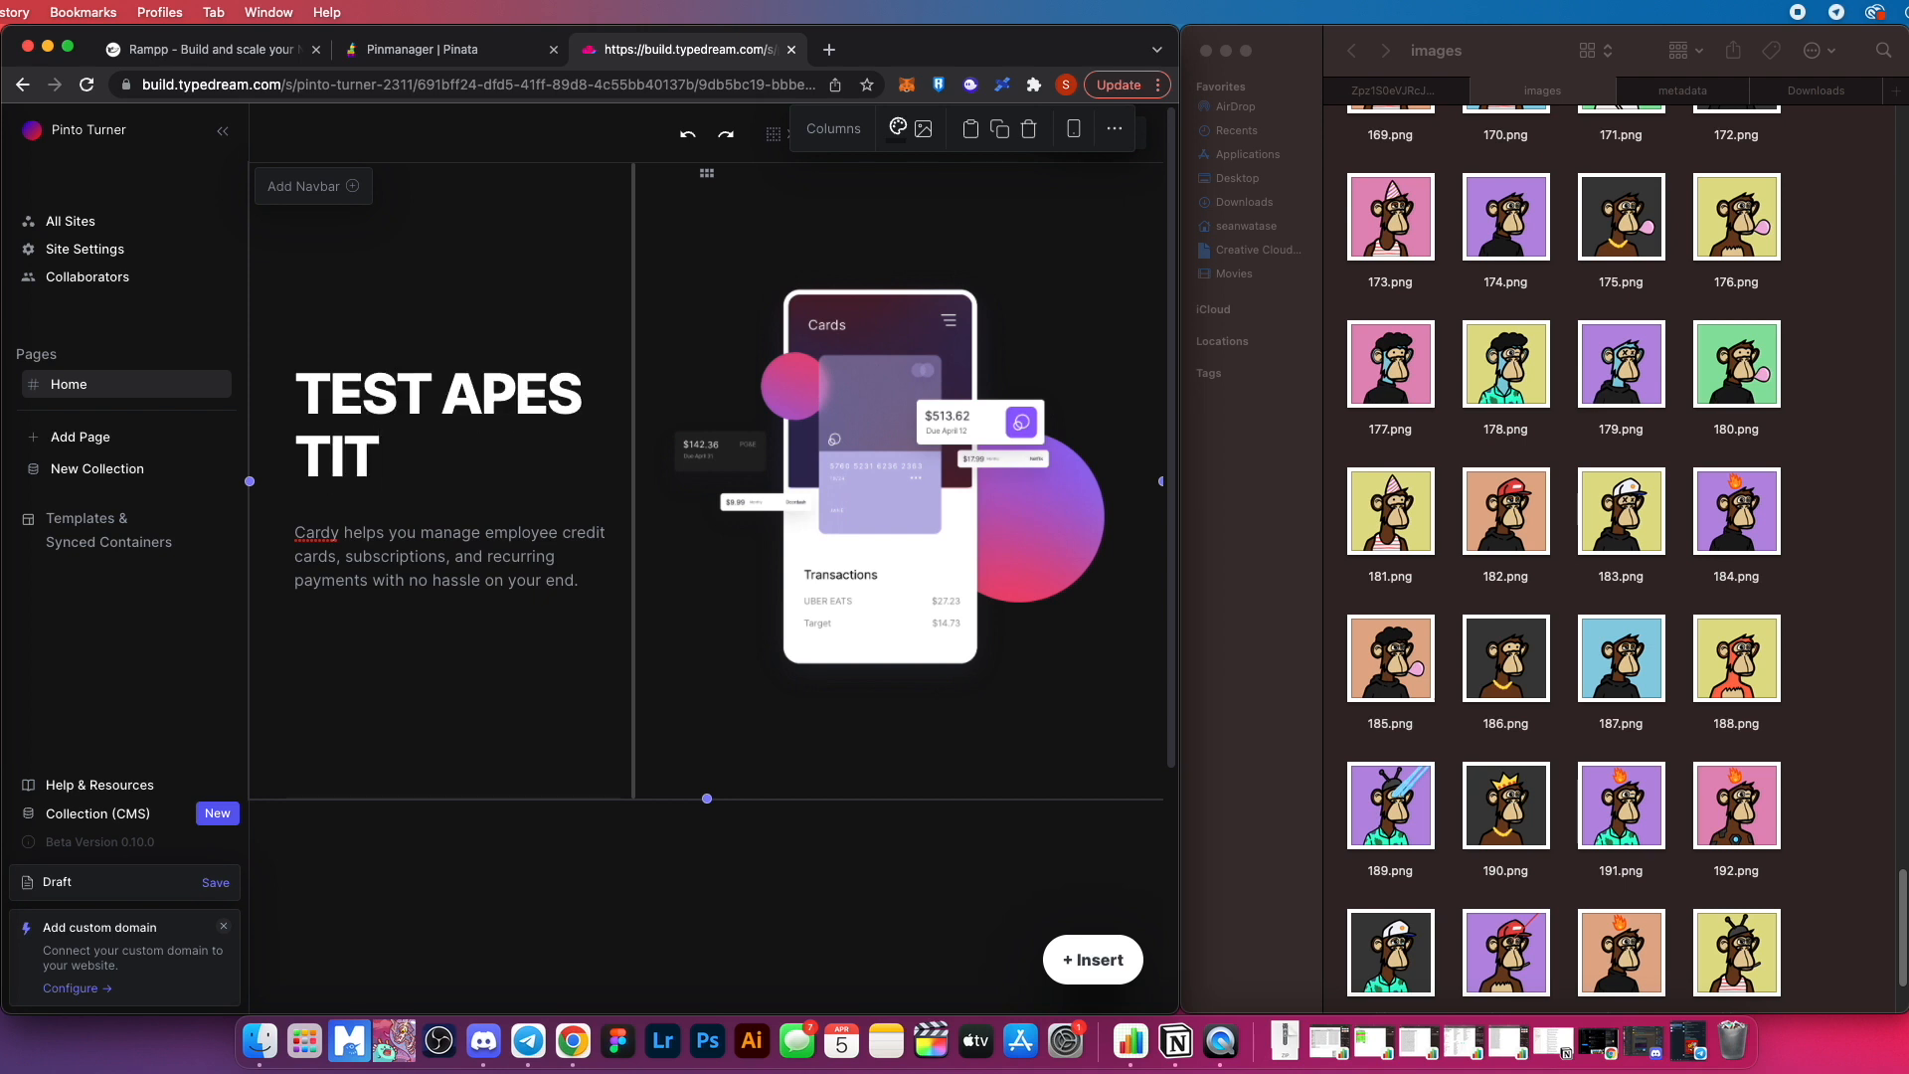
pyautogui.press('BackSpace')
pyautogui.press('BackSpace')
pyautogui.write('UTORIAL')
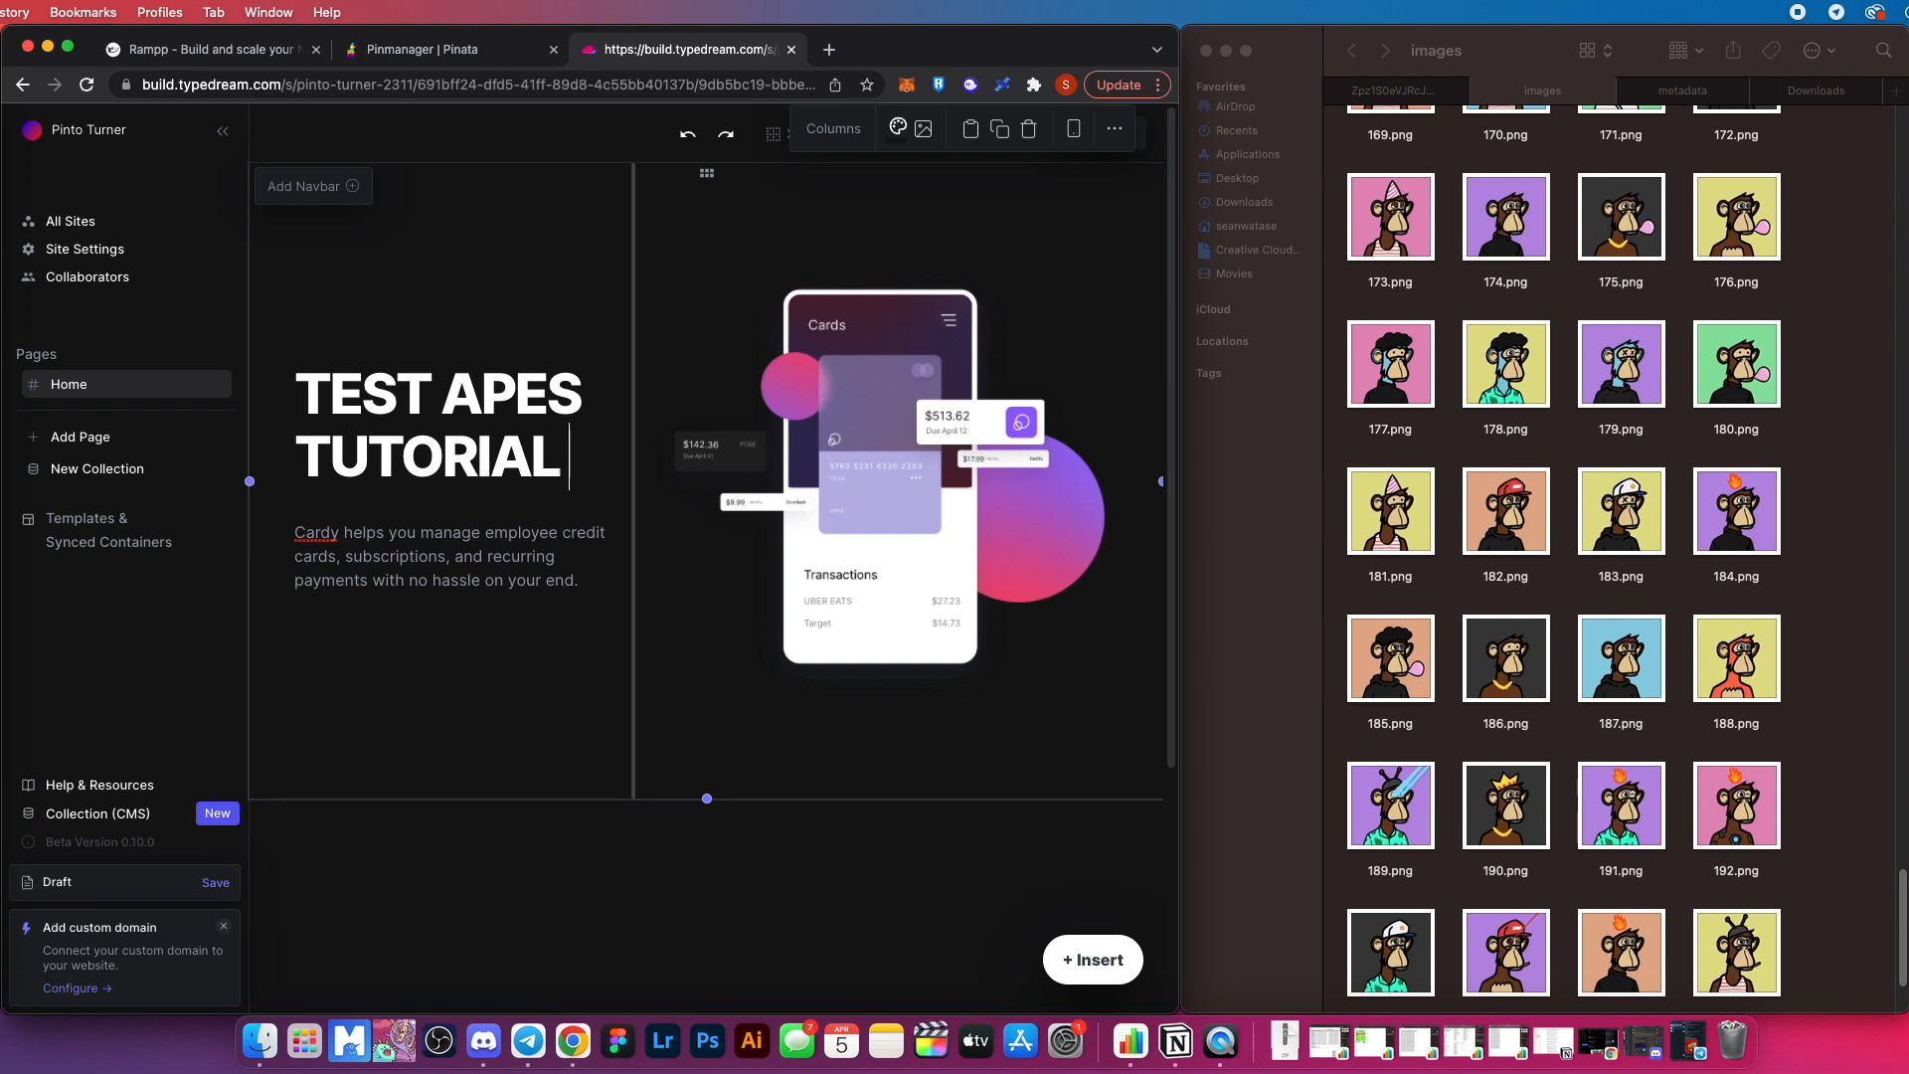
pyautogui.write(' NFT')
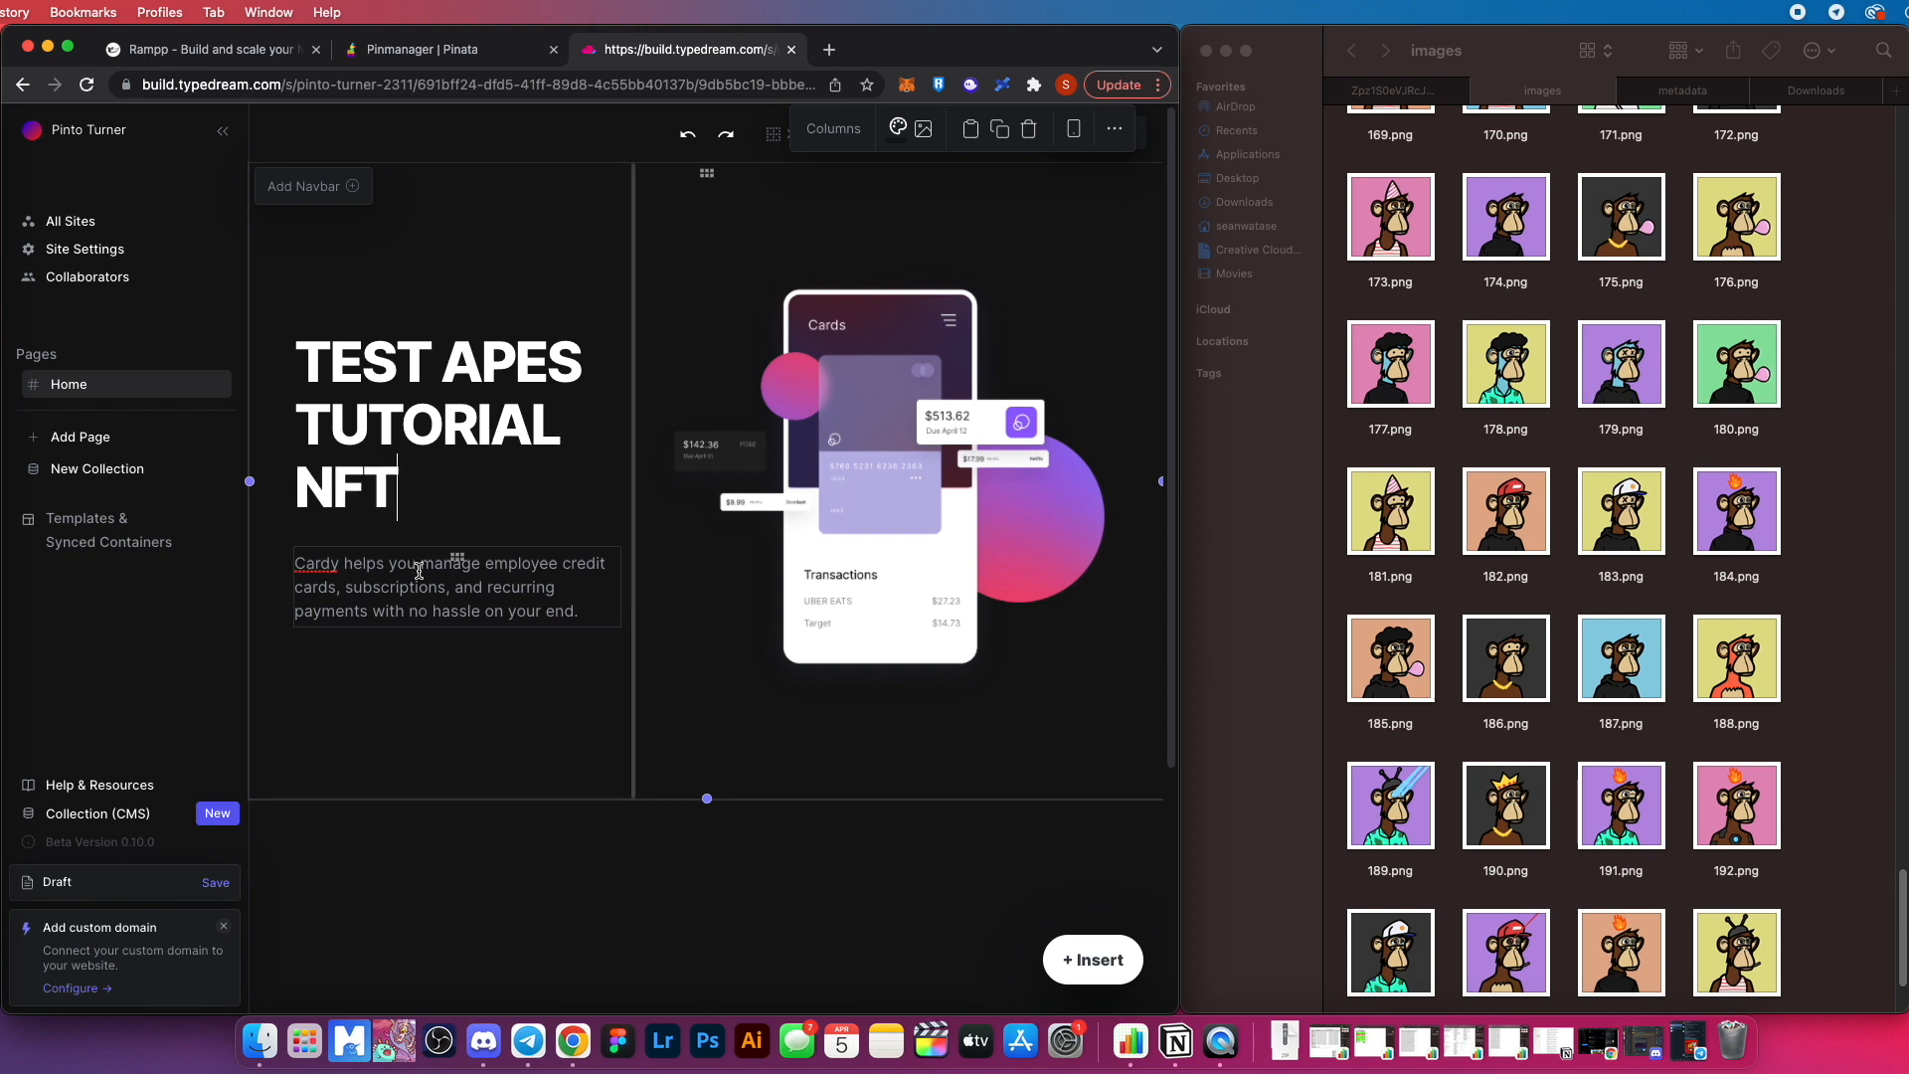
# - Replace the hero description with the no-code NFT tutorial text 'THIS IS A TUTORIAL ON HOW TO CREATE A…'
pyautogui.tripleClick(419, 570)
pyautogui.write('THIS IS A TUTORIAL')
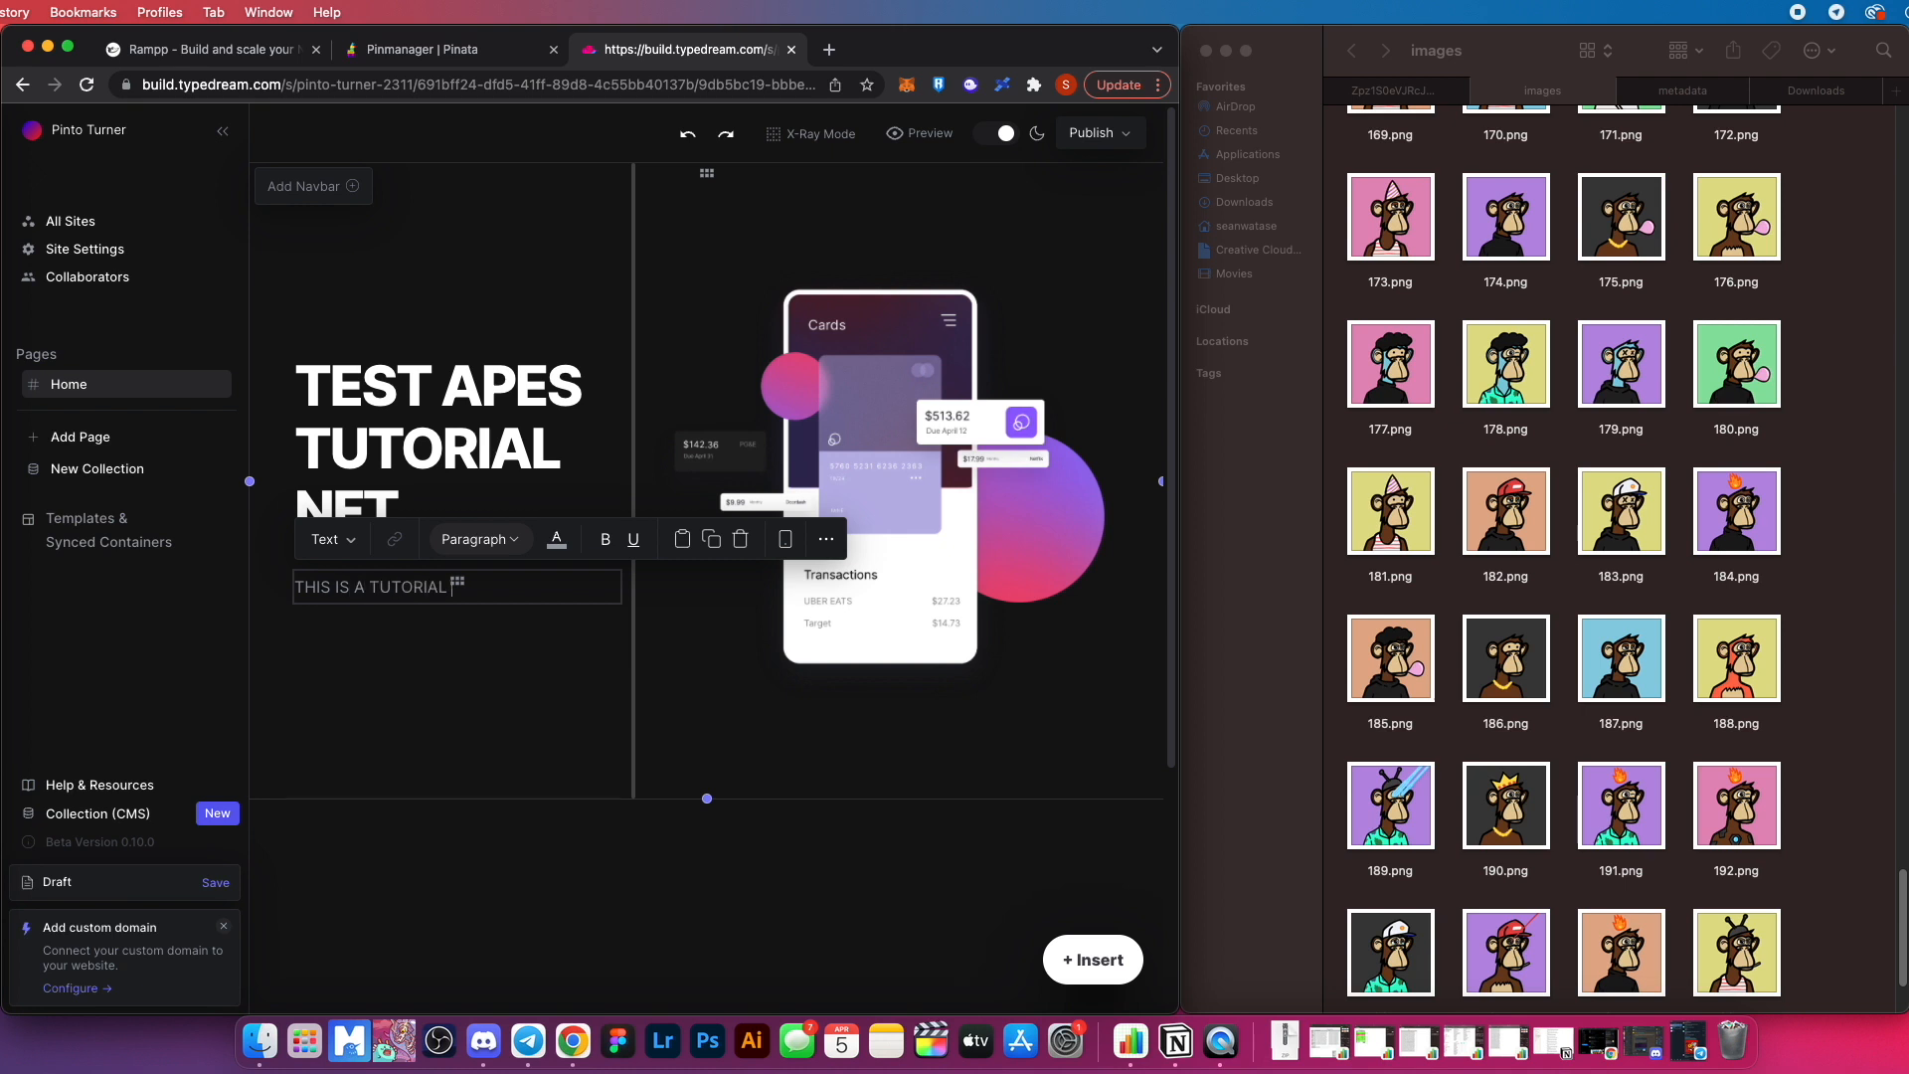
pyautogui.write(' ON HOW TO CREATE A NFT PROJECT WITH NO')
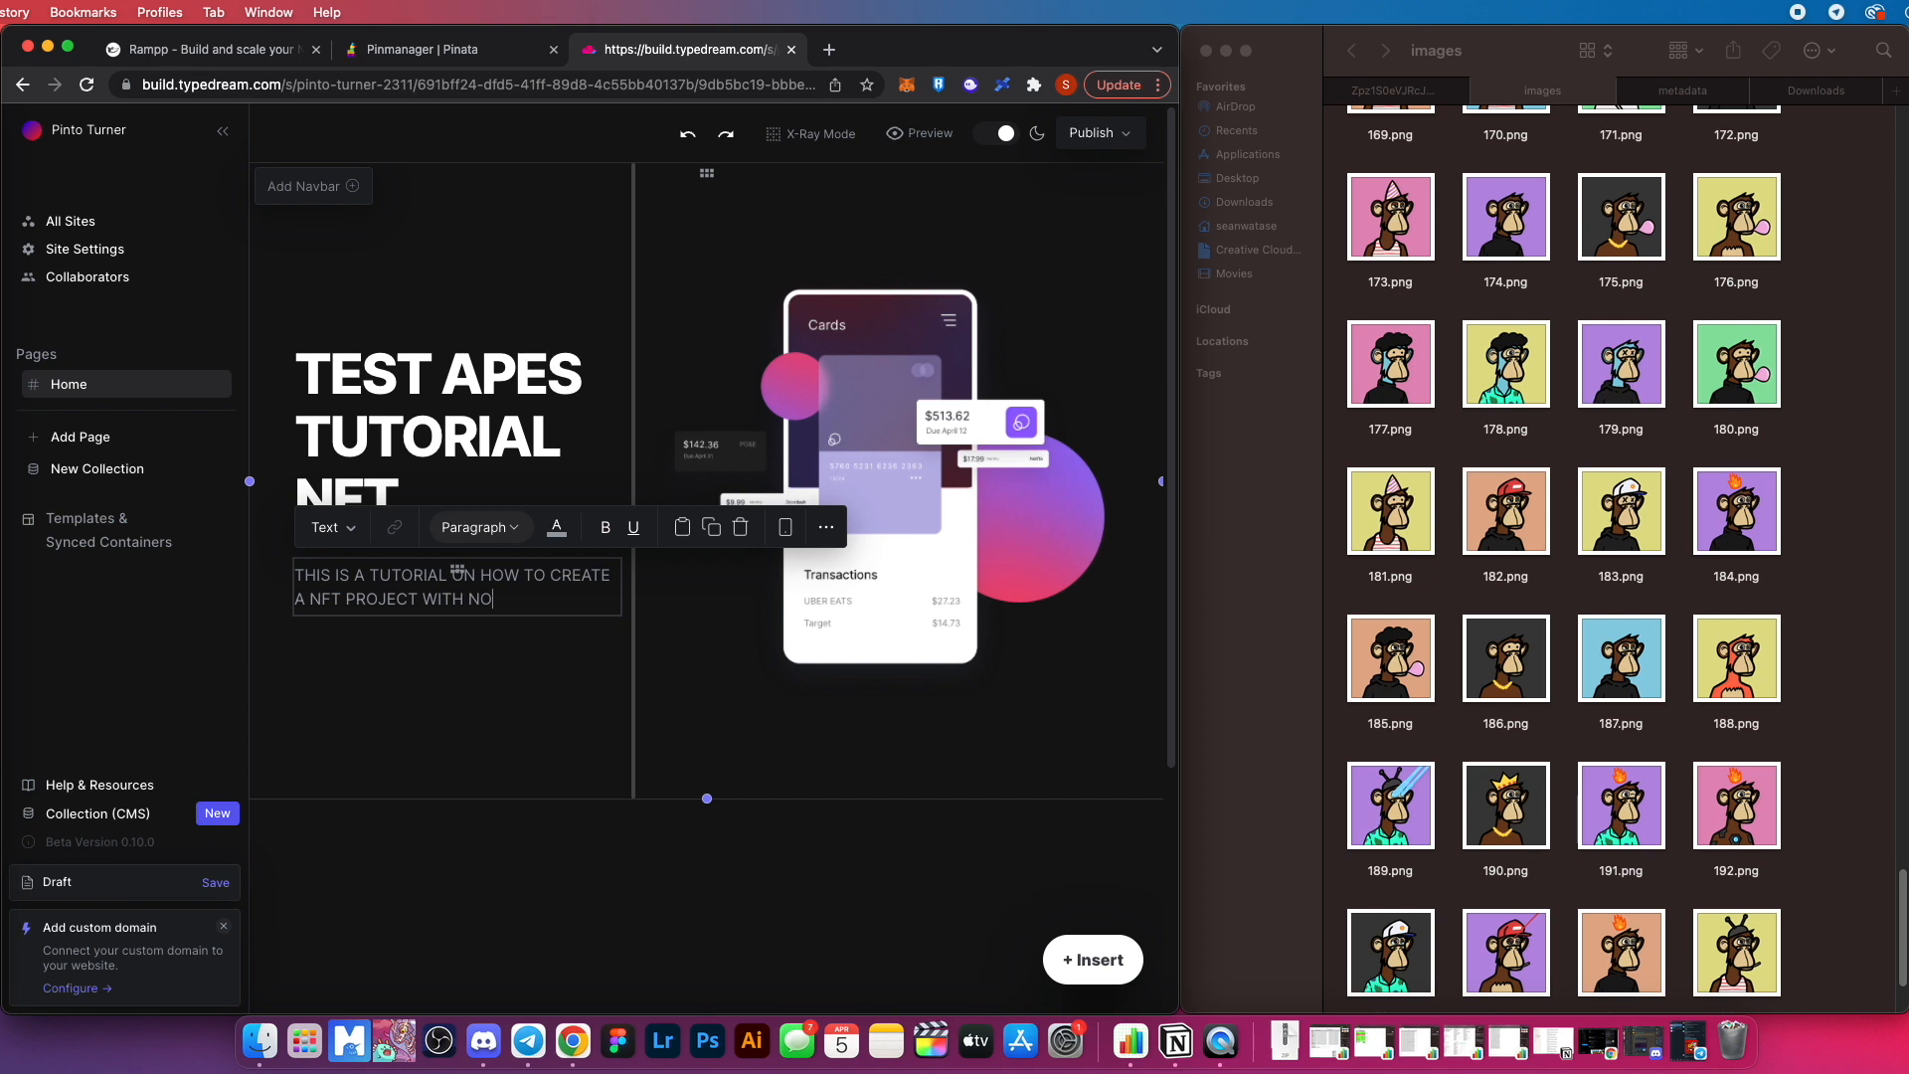
pyautogui.write('CODE.')
pyautogui.press('Return')
pyautogui.click(833, 415)
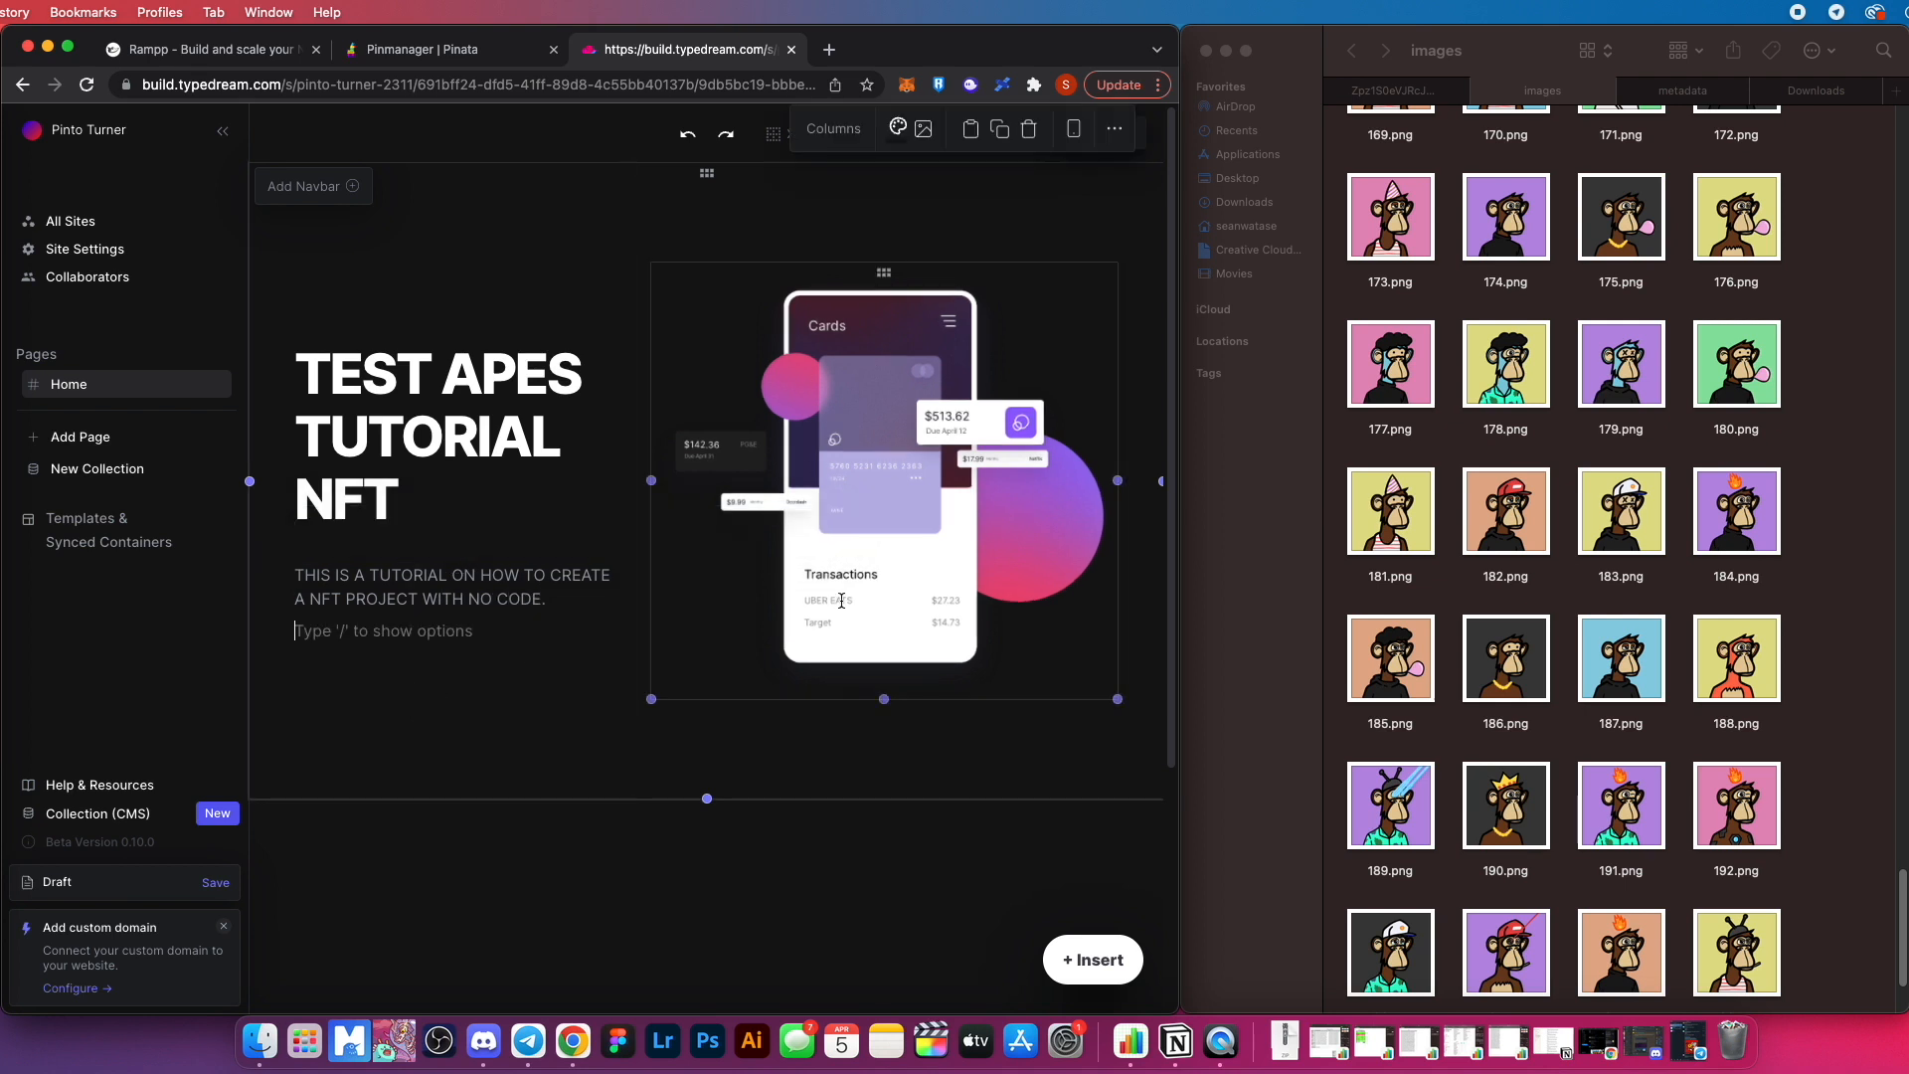
pyautogui.click(890, 407)
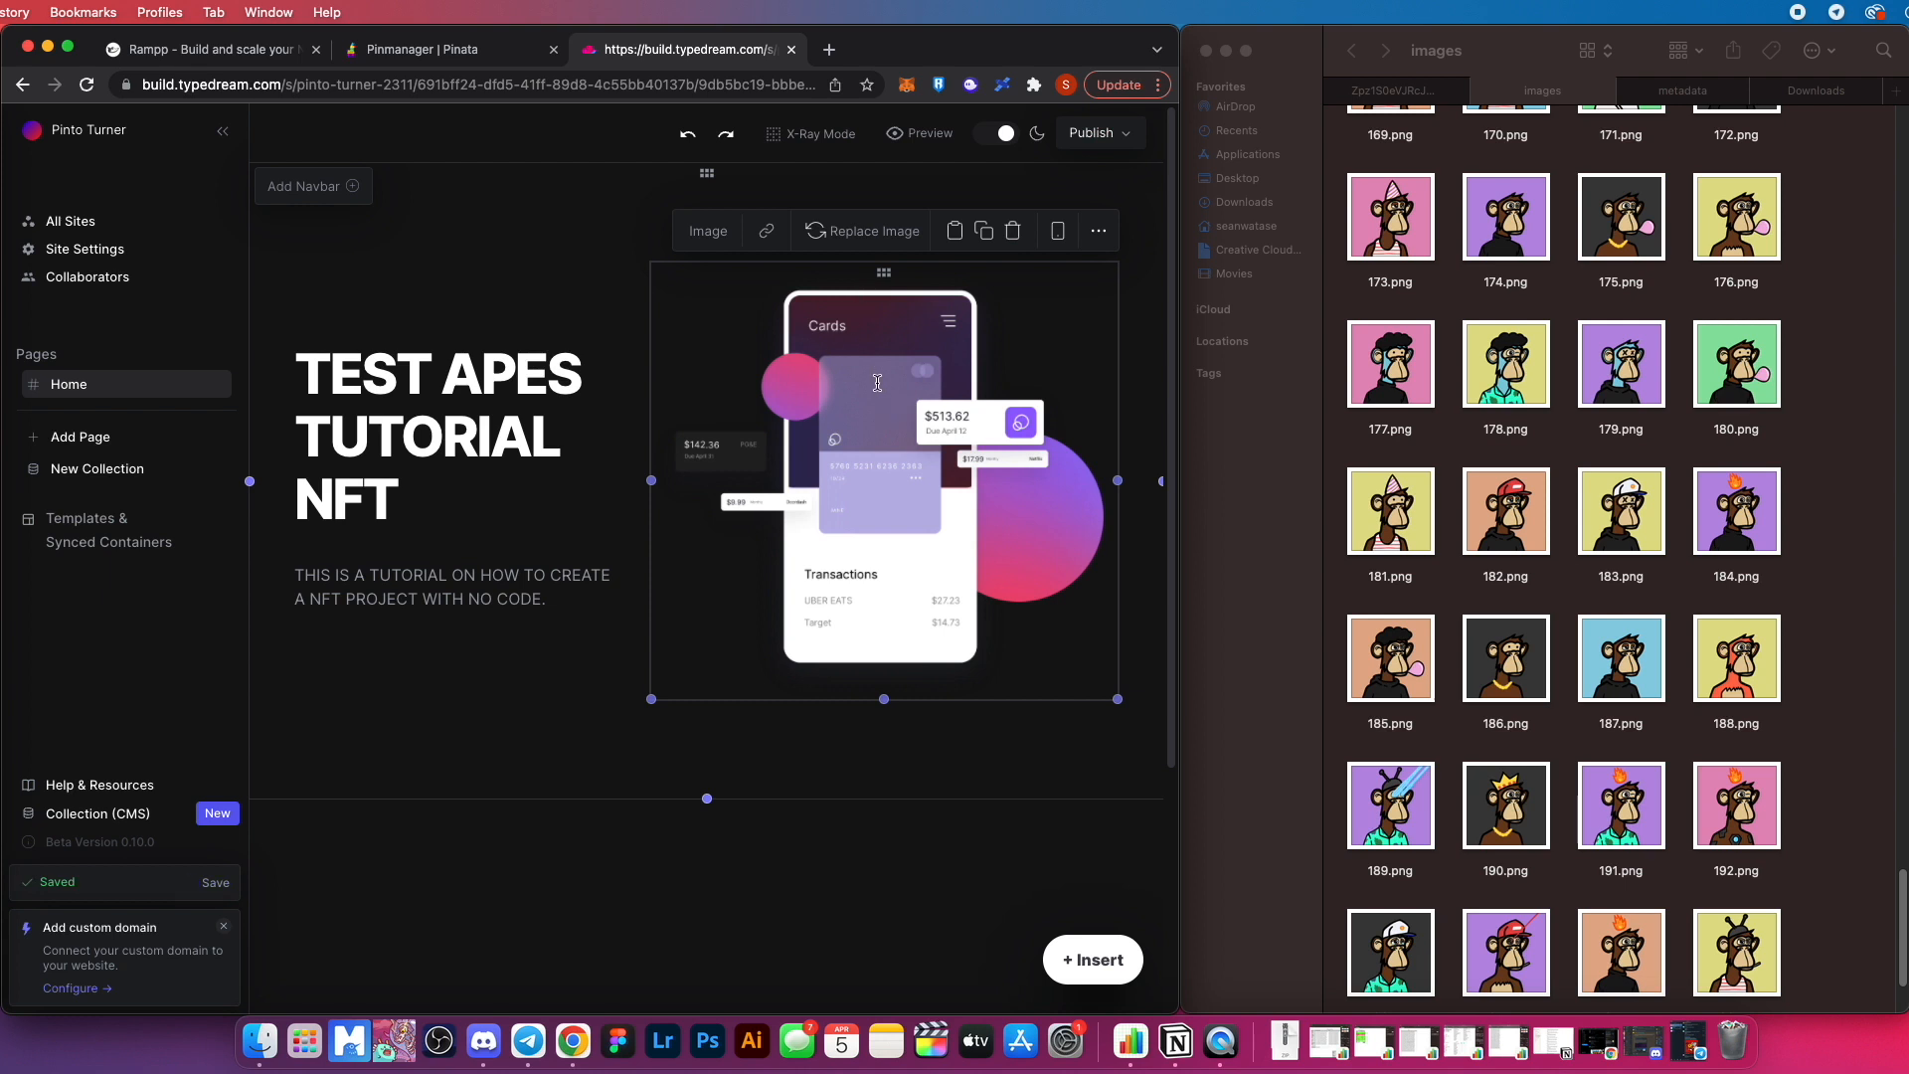
pyautogui.click(497, 636)
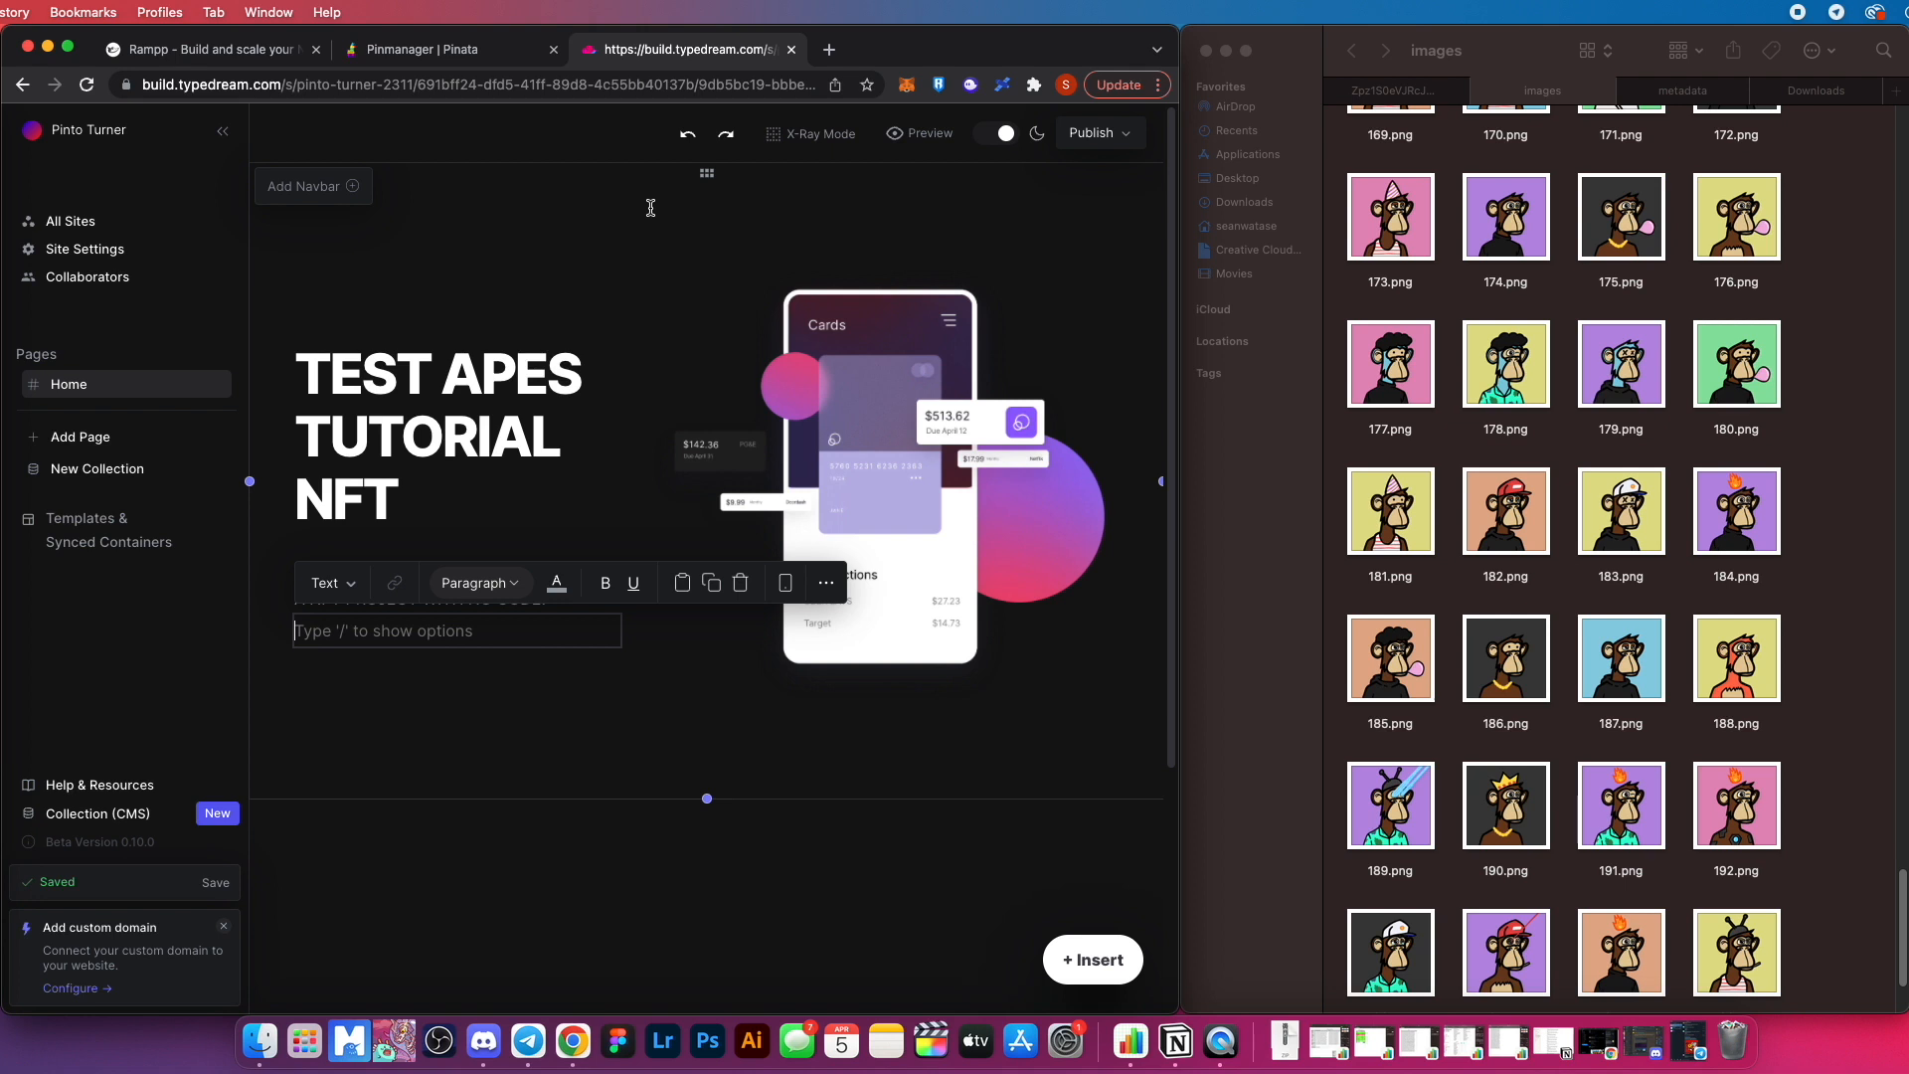
pyautogui.click(490, 664)
# - Open the Test Apes Tutorial project's Embeddable Button widget under Mint Button & Landing Page
pyautogui.click(214, 54)
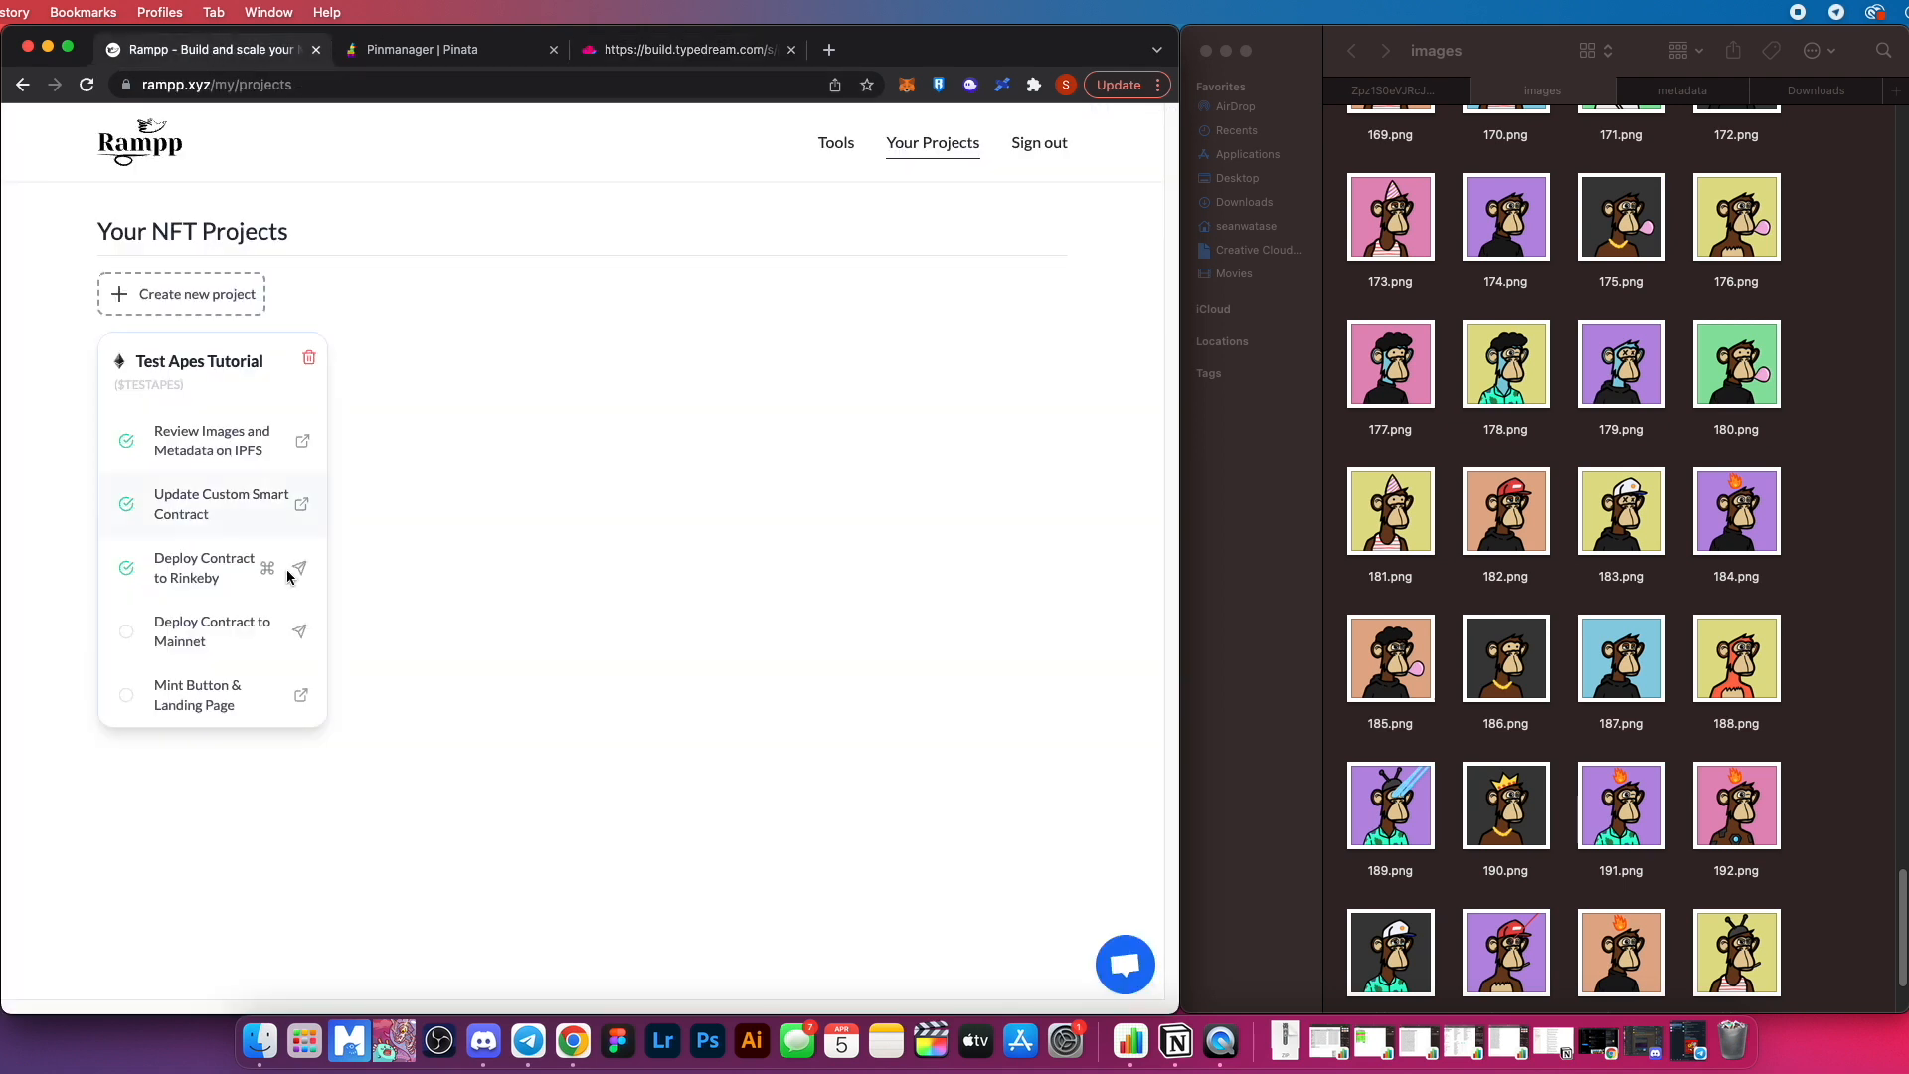
pyautogui.click(219, 693)
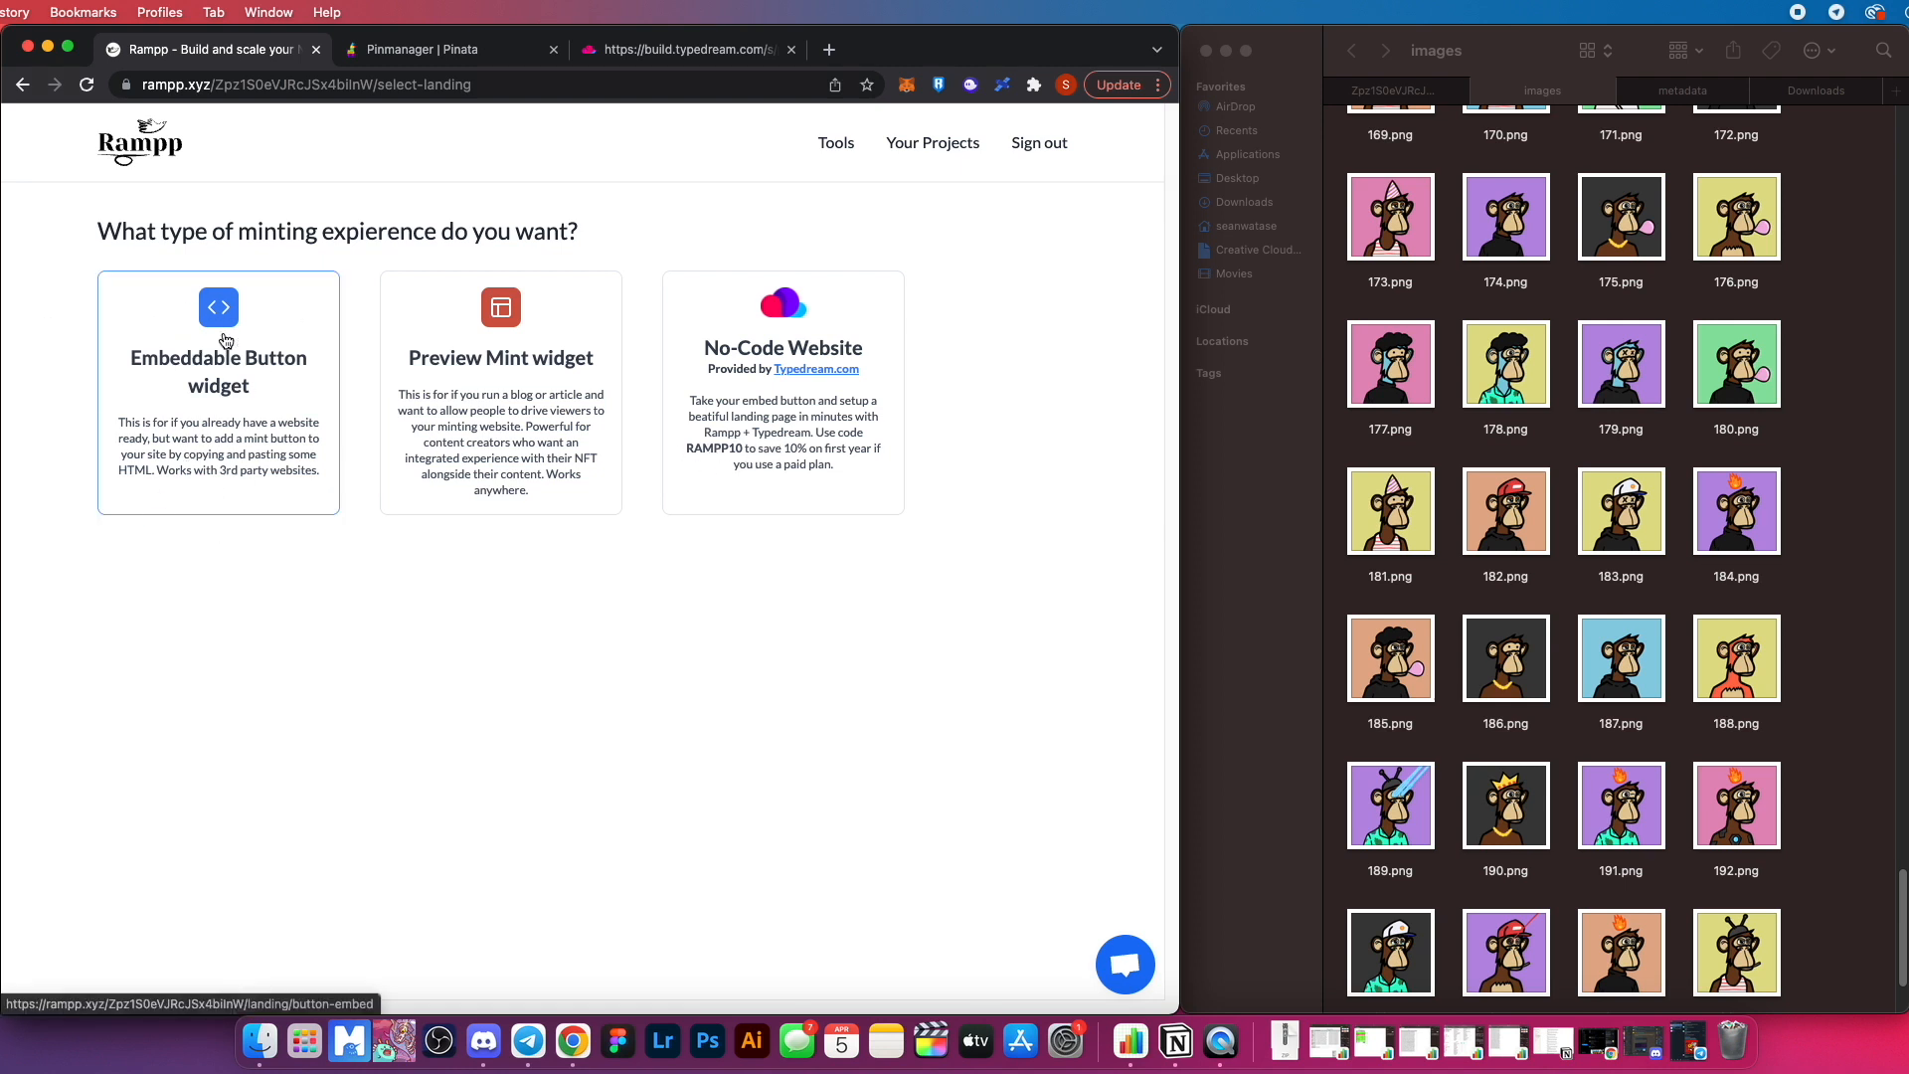
pyautogui.click(247, 405)
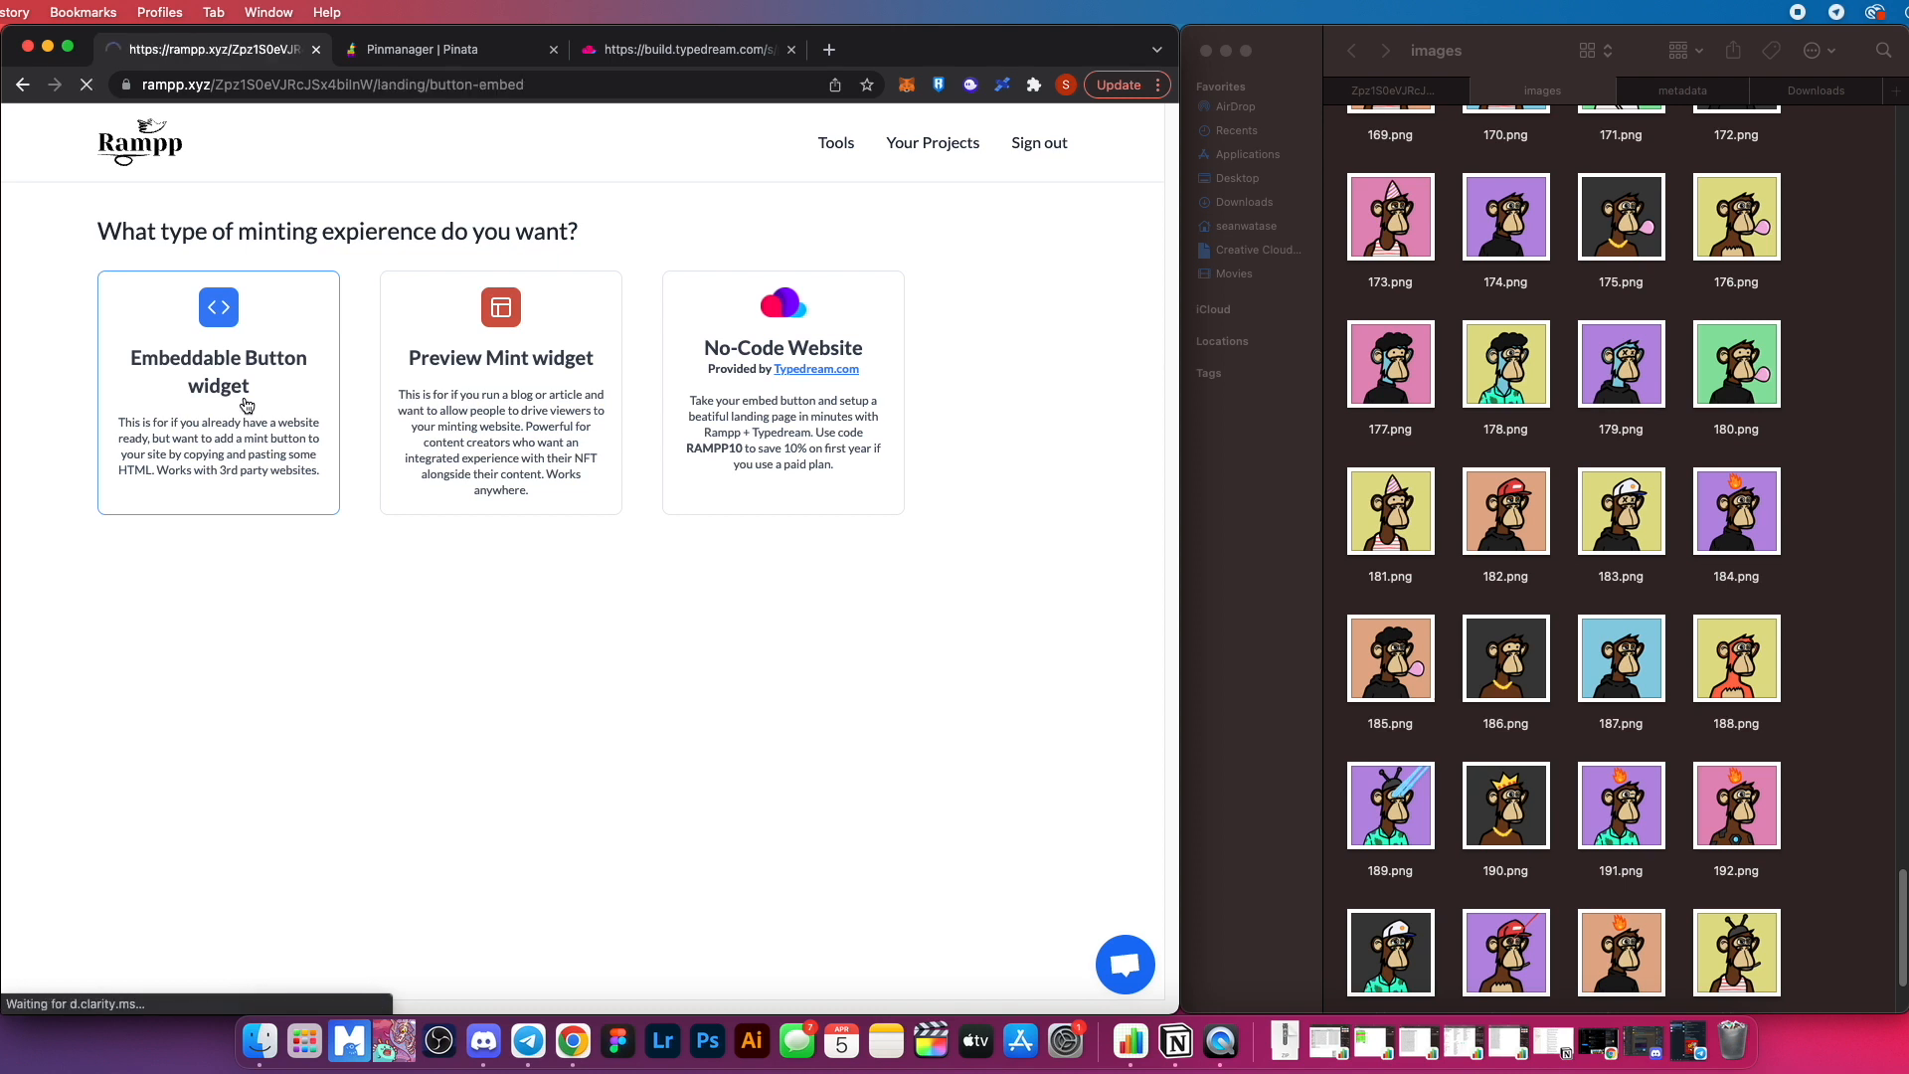
pyautogui.scroll(-2, 237, 537)
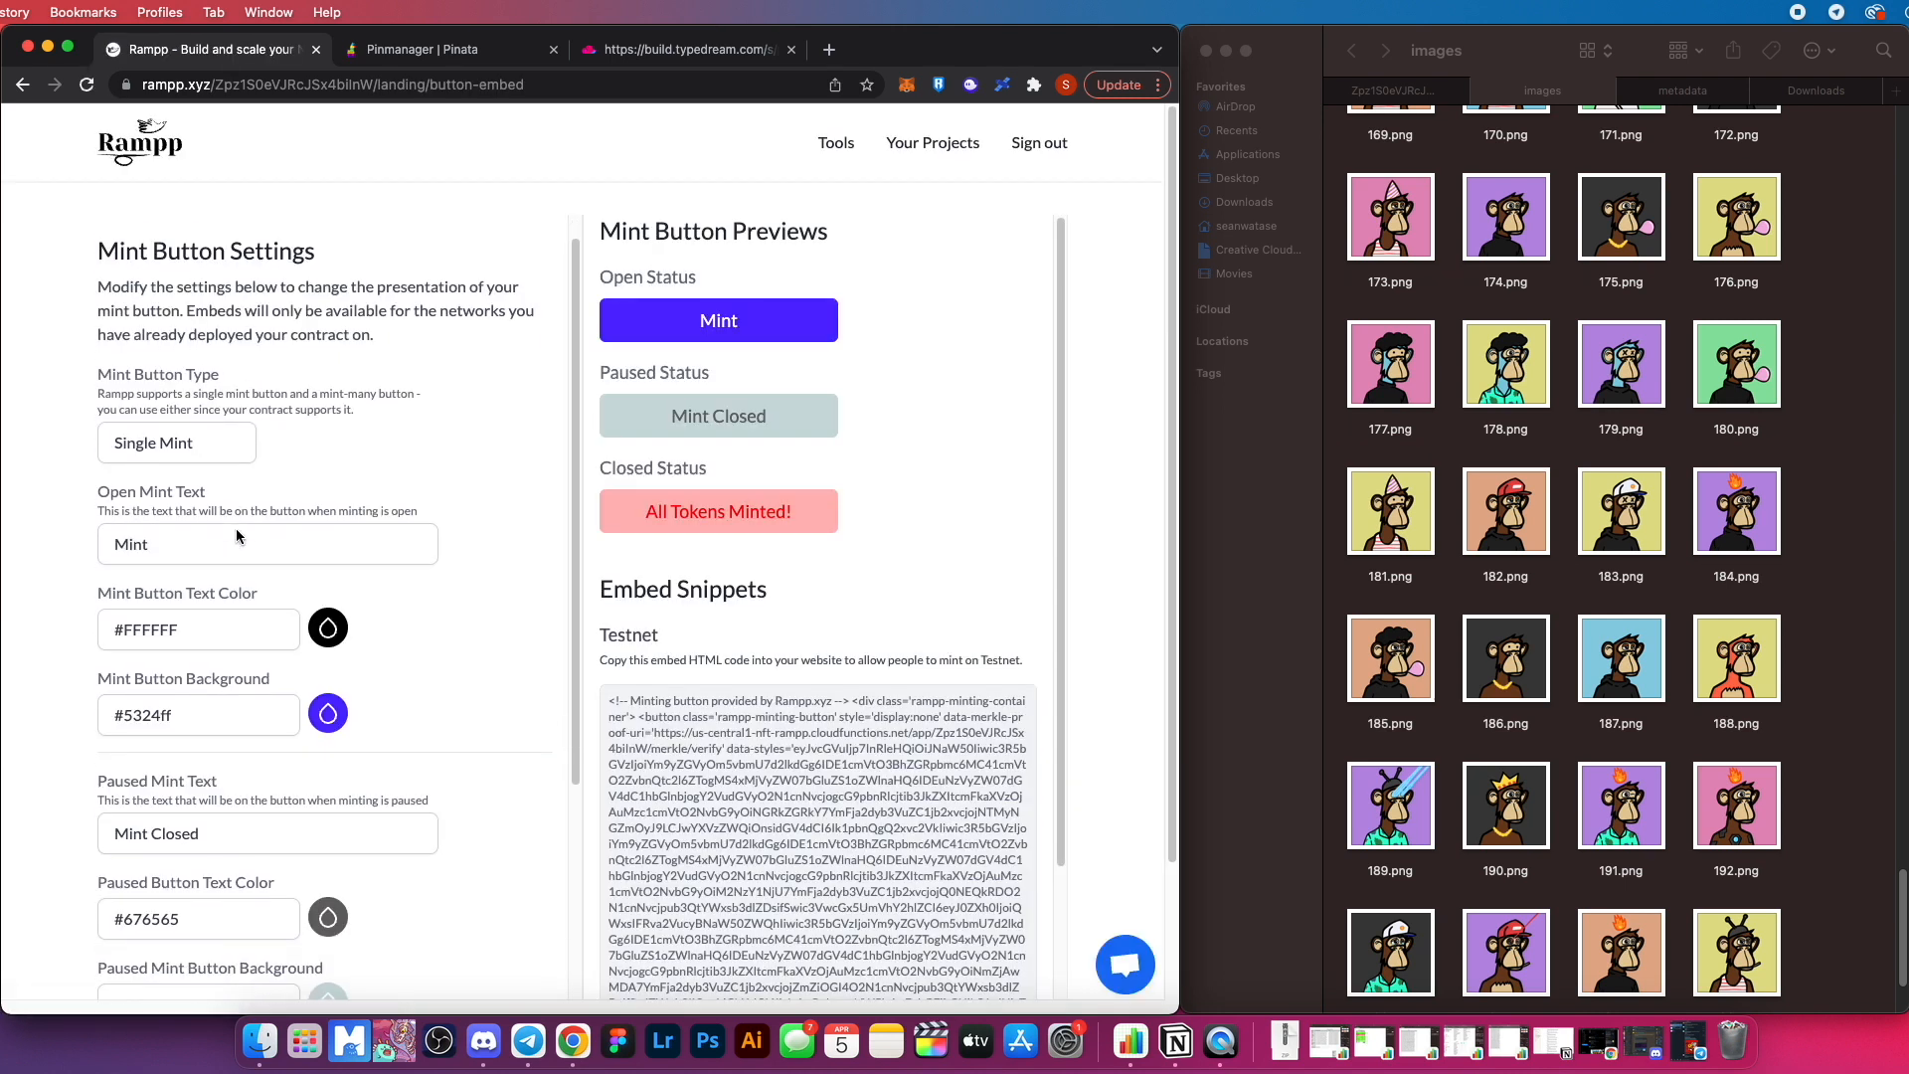
# - Switch the mint button type to Multi Mint and test the preview's quantity selector
pyautogui.click(179, 418)
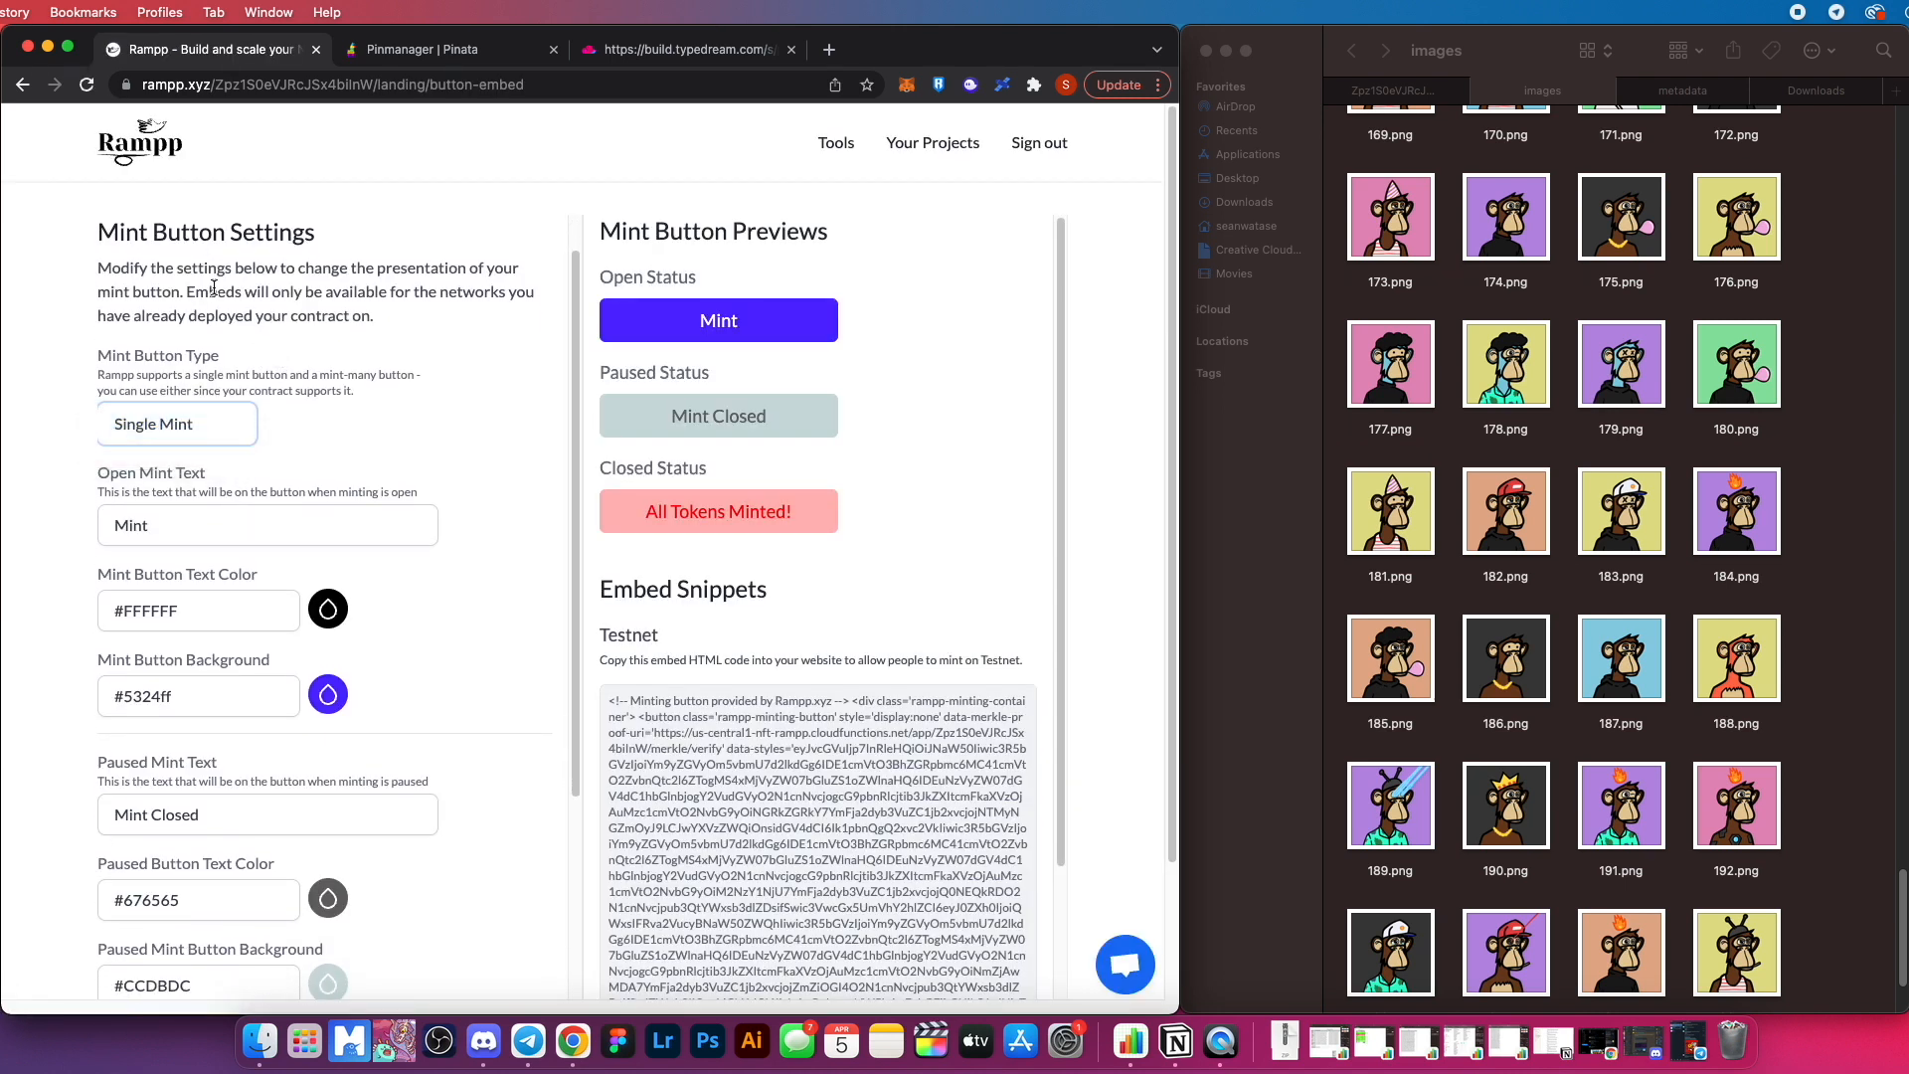
pyautogui.scroll(-6, 283, 422)
pyautogui.scroll(3, 548, 602)
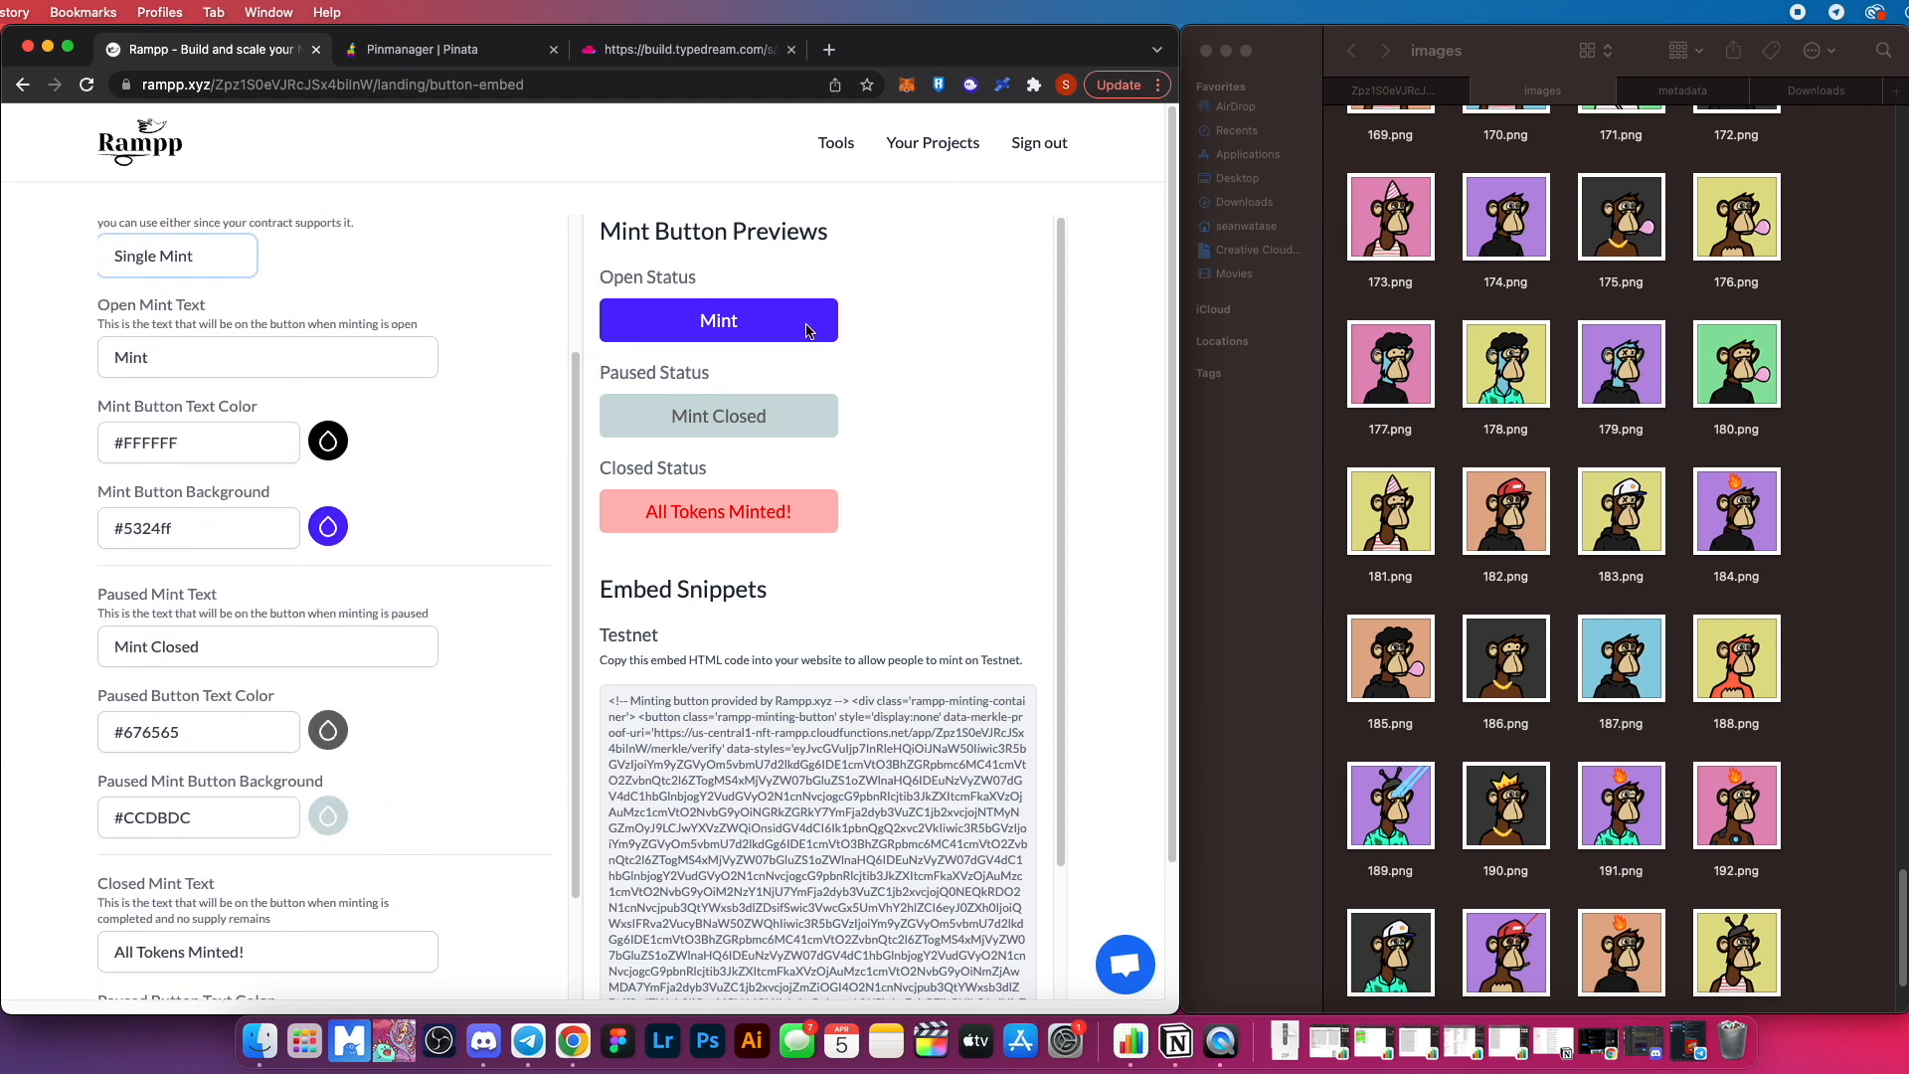
pyautogui.scroll(3, 222, 449)
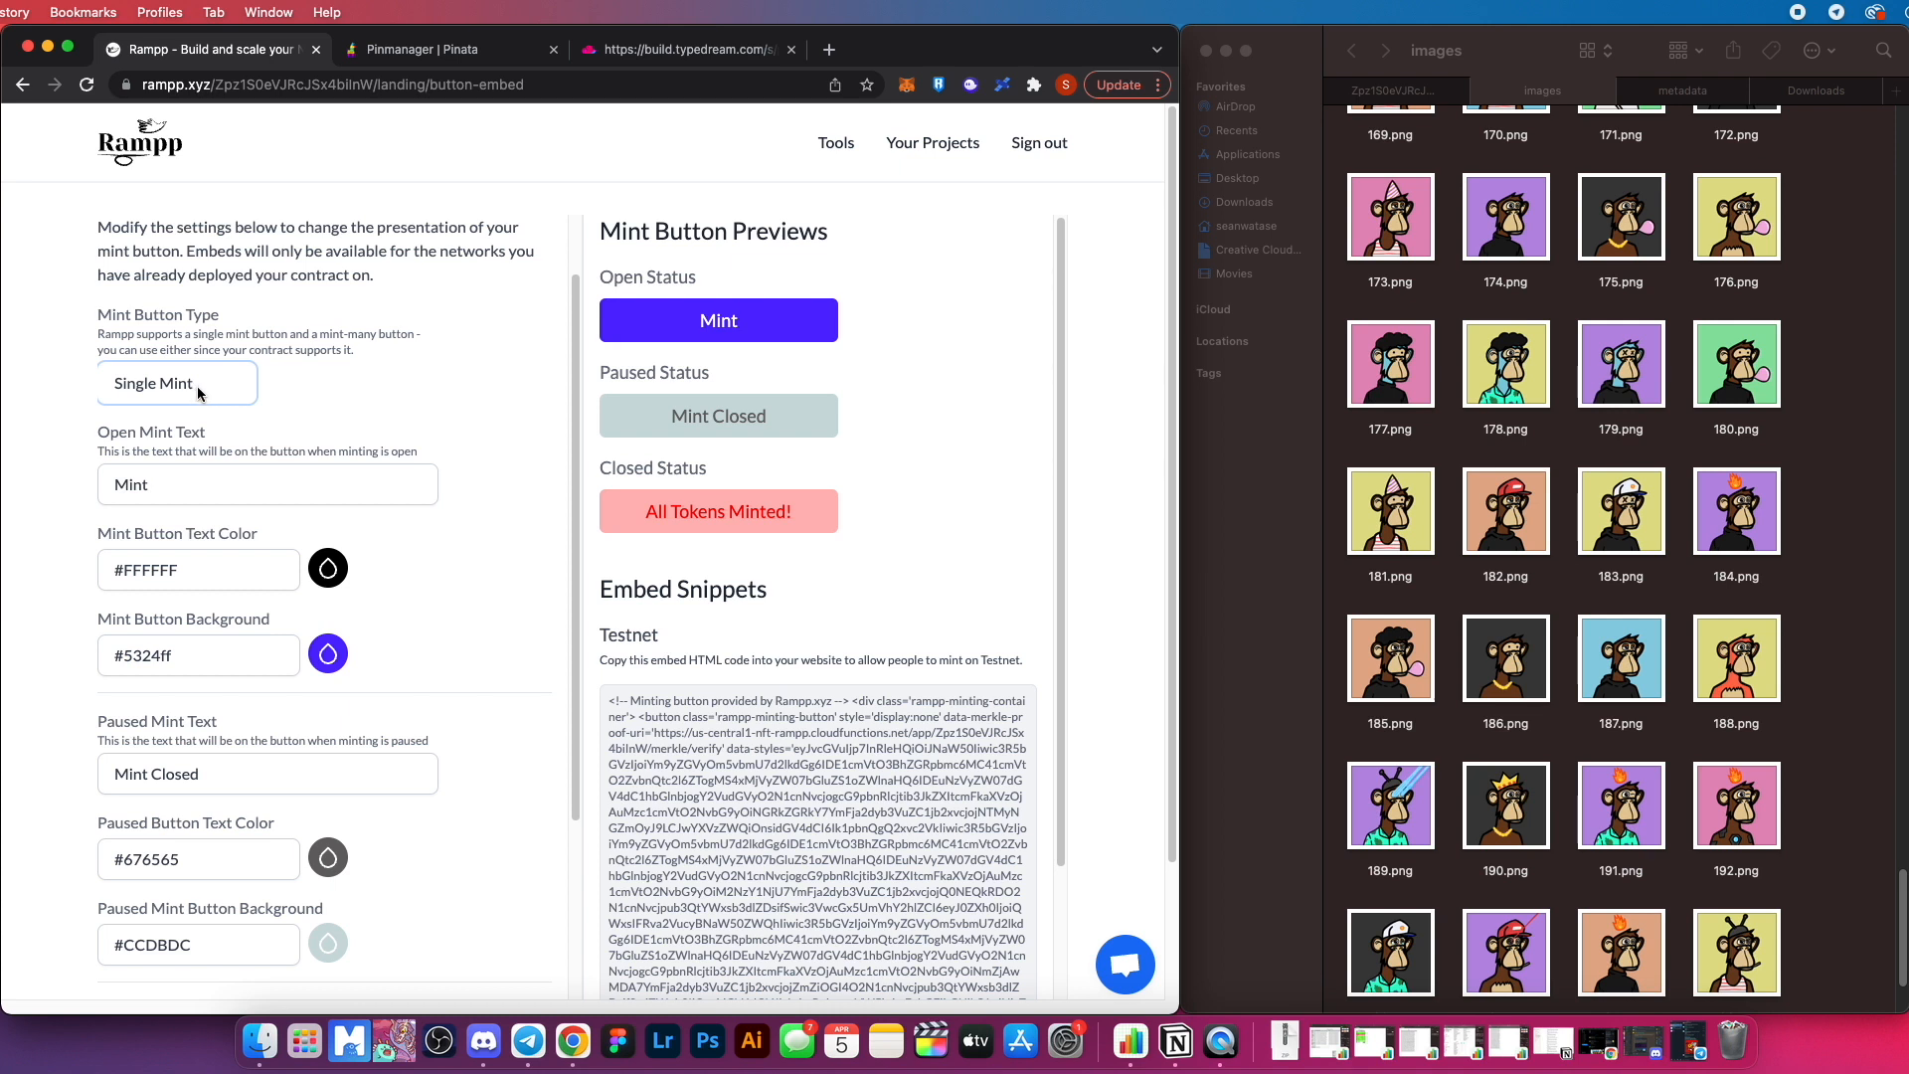
pyautogui.click(199, 393)
pyautogui.click(188, 407)
pyautogui.scroll(-1, 256, 447)
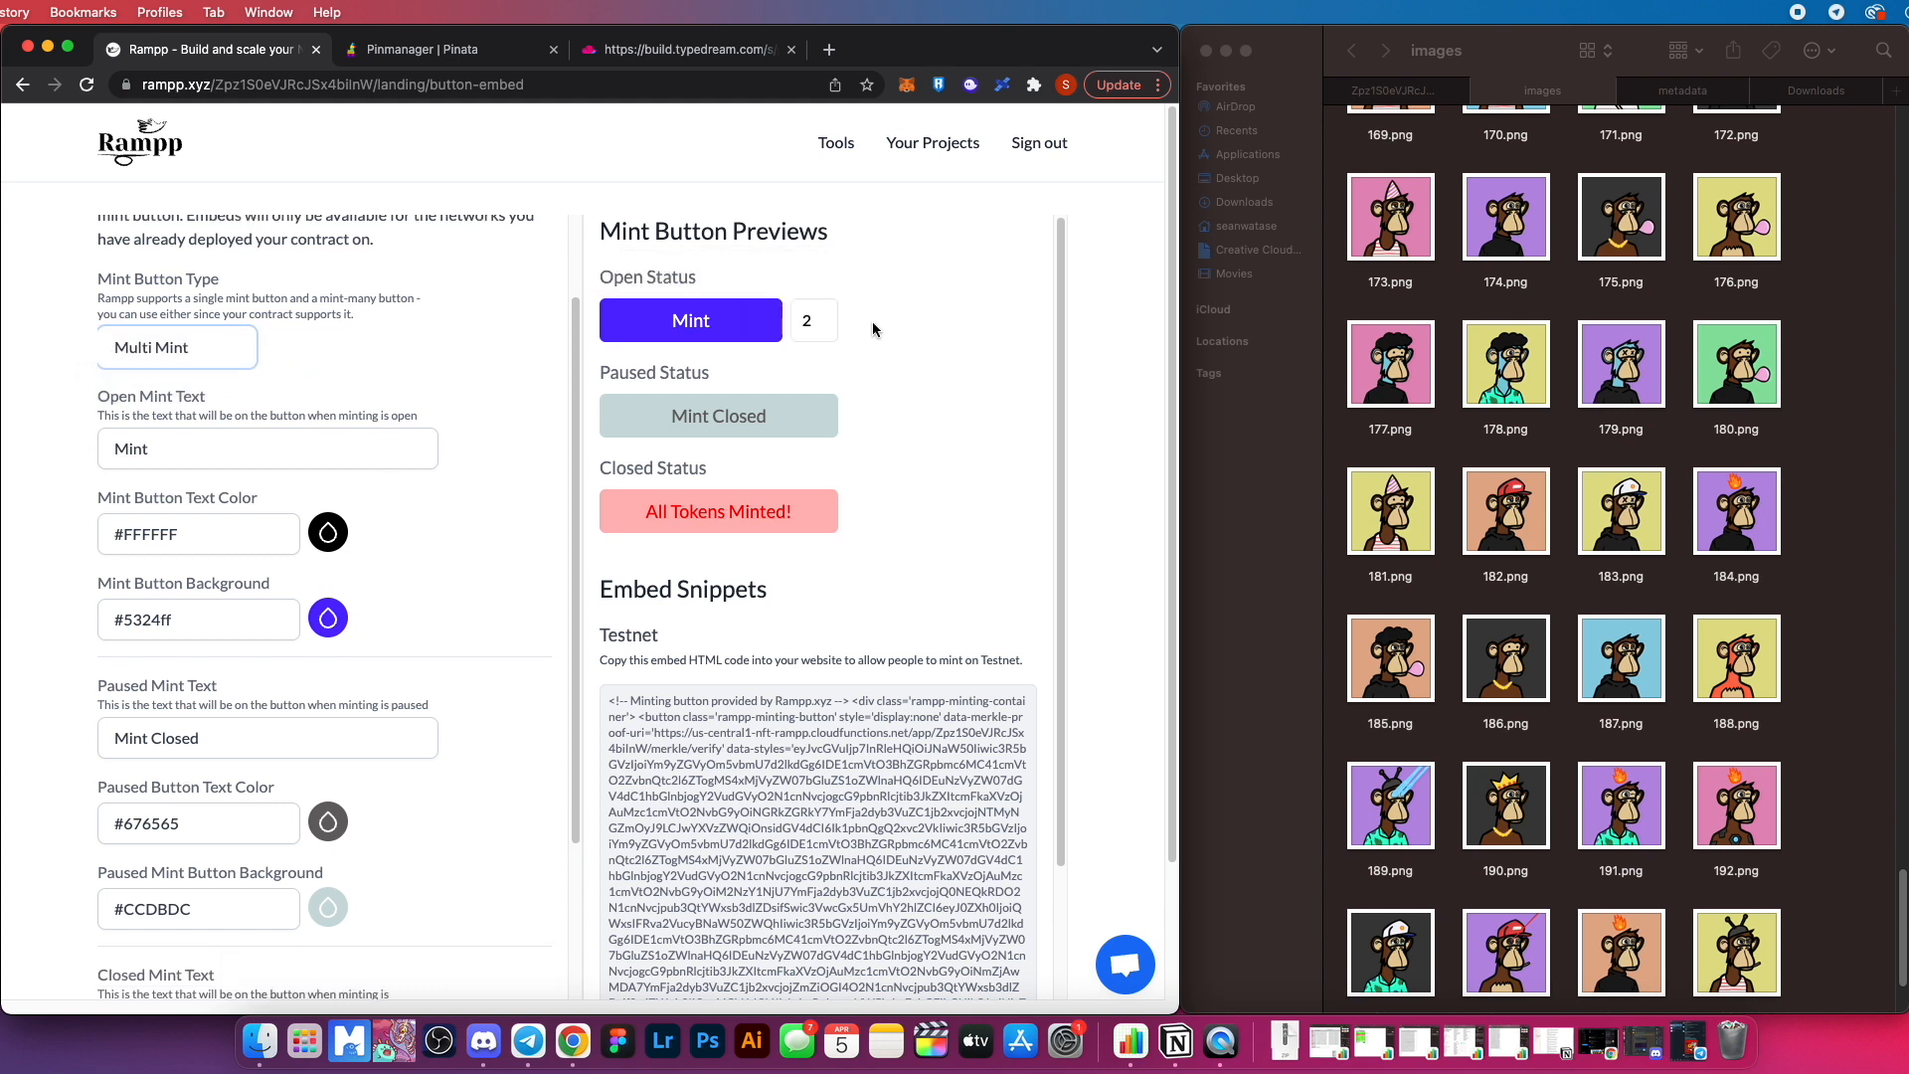
pyautogui.click(828, 326)
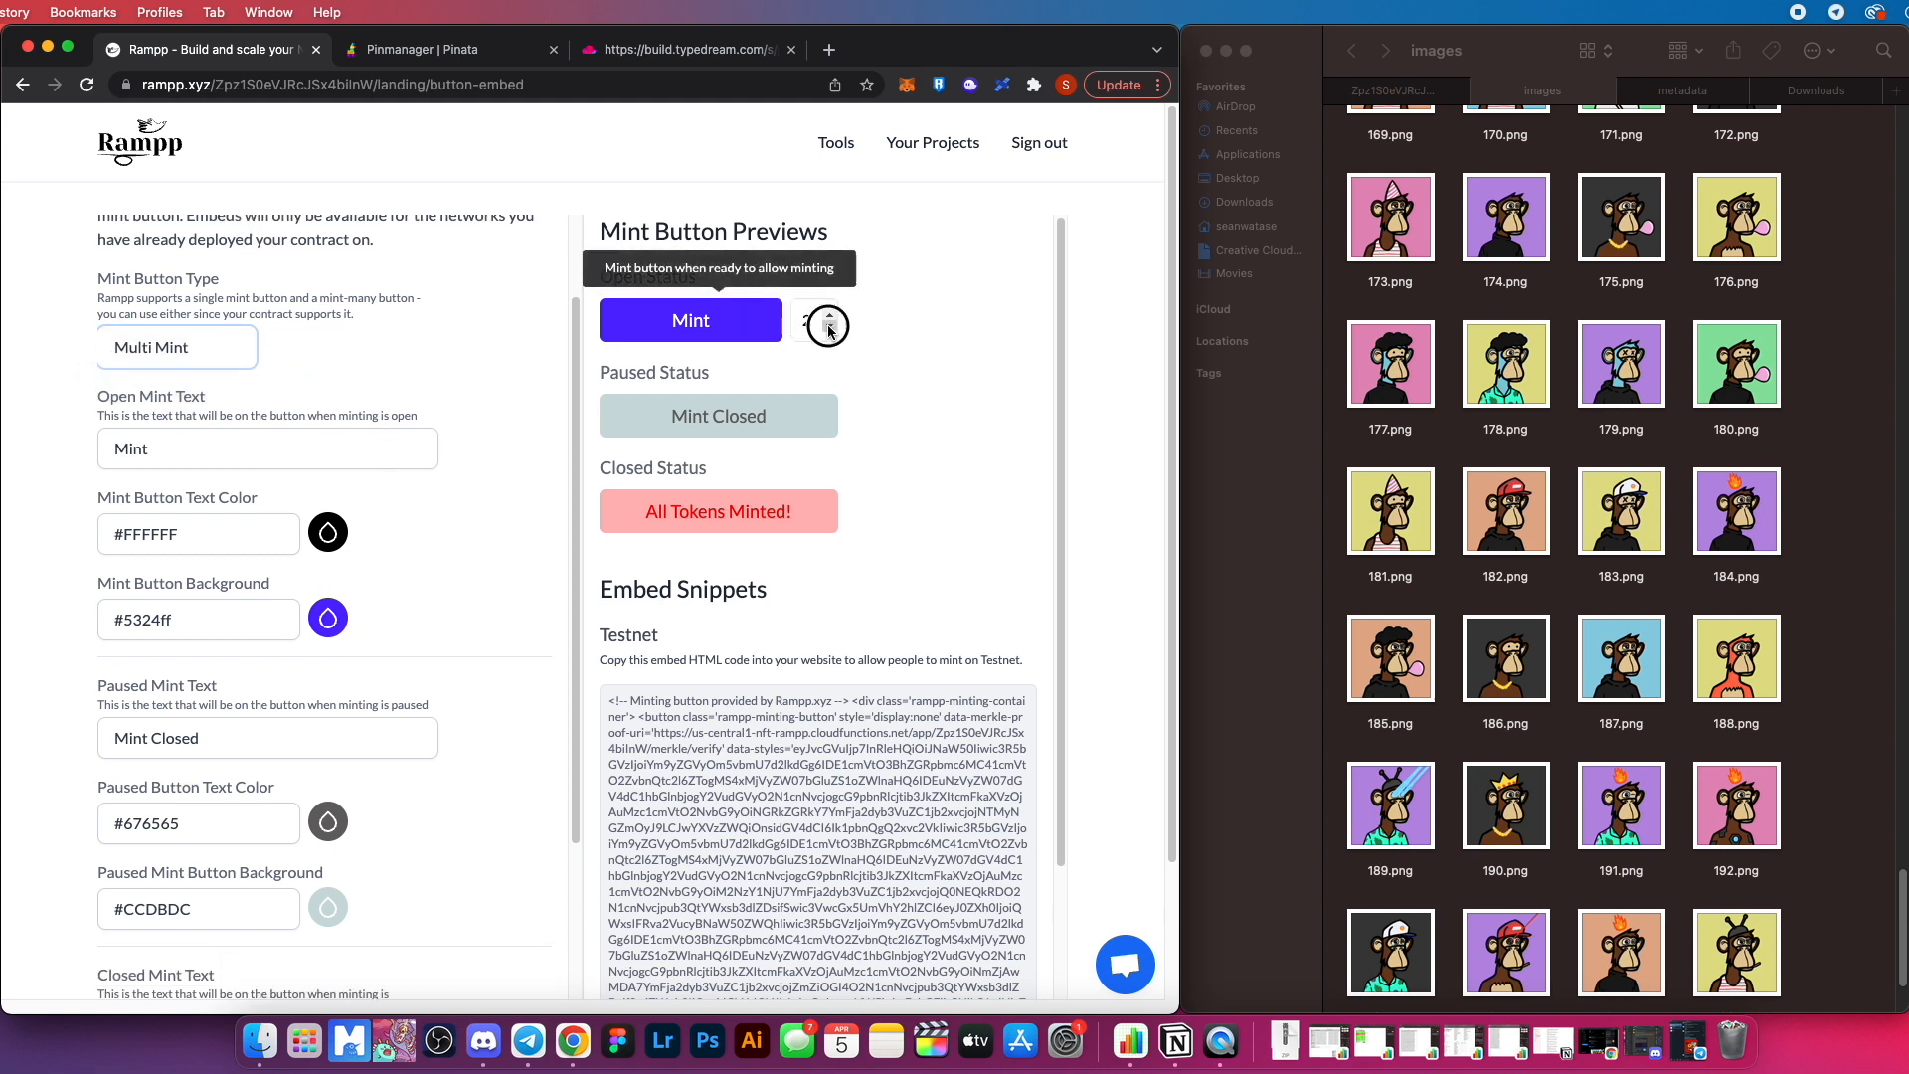
pyautogui.click(830, 317)
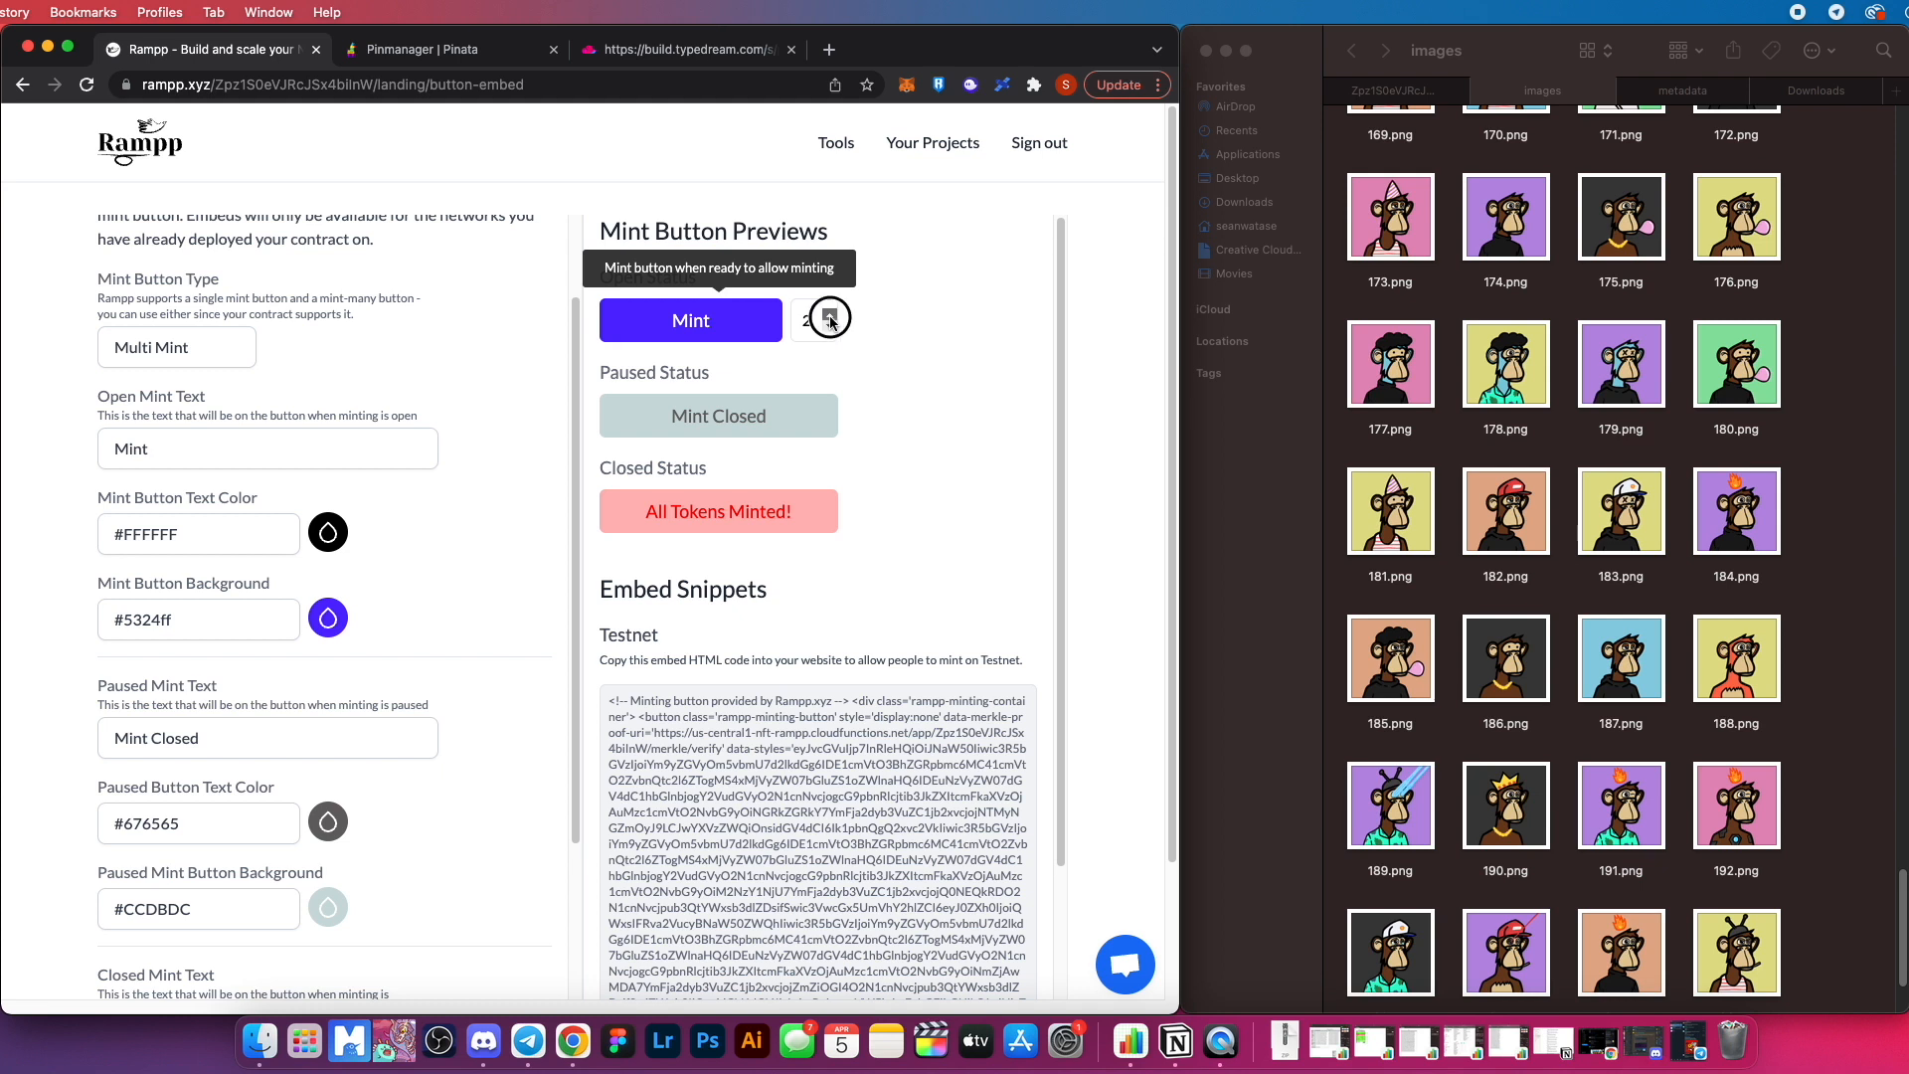
# - Change the open, paused and closed texts to MINT TEST APE, MINT PAUSED and SOLD OUT
pyautogui.click(341, 449)
pyautogui.doubleClick(204, 445)
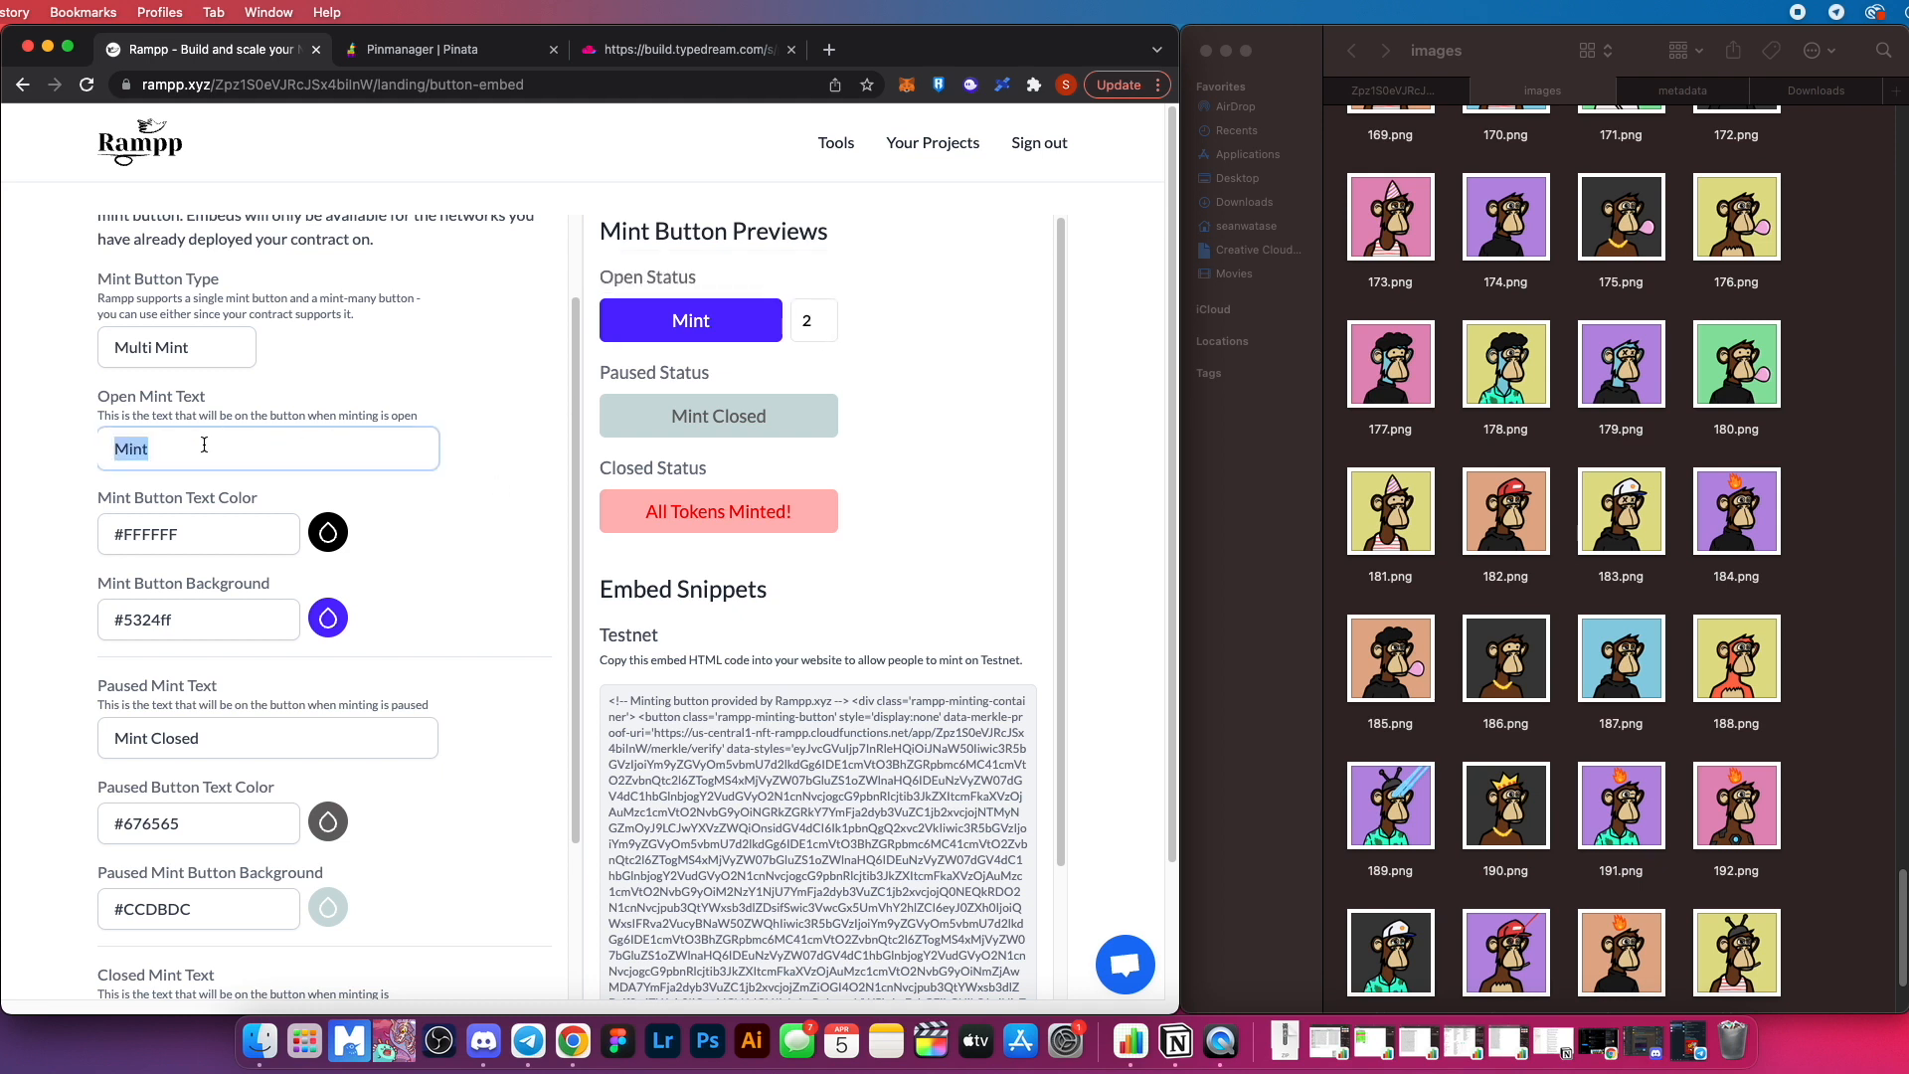
pyautogui.write('MINT TEST APE')
pyautogui.scroll(-2, 235, 607)
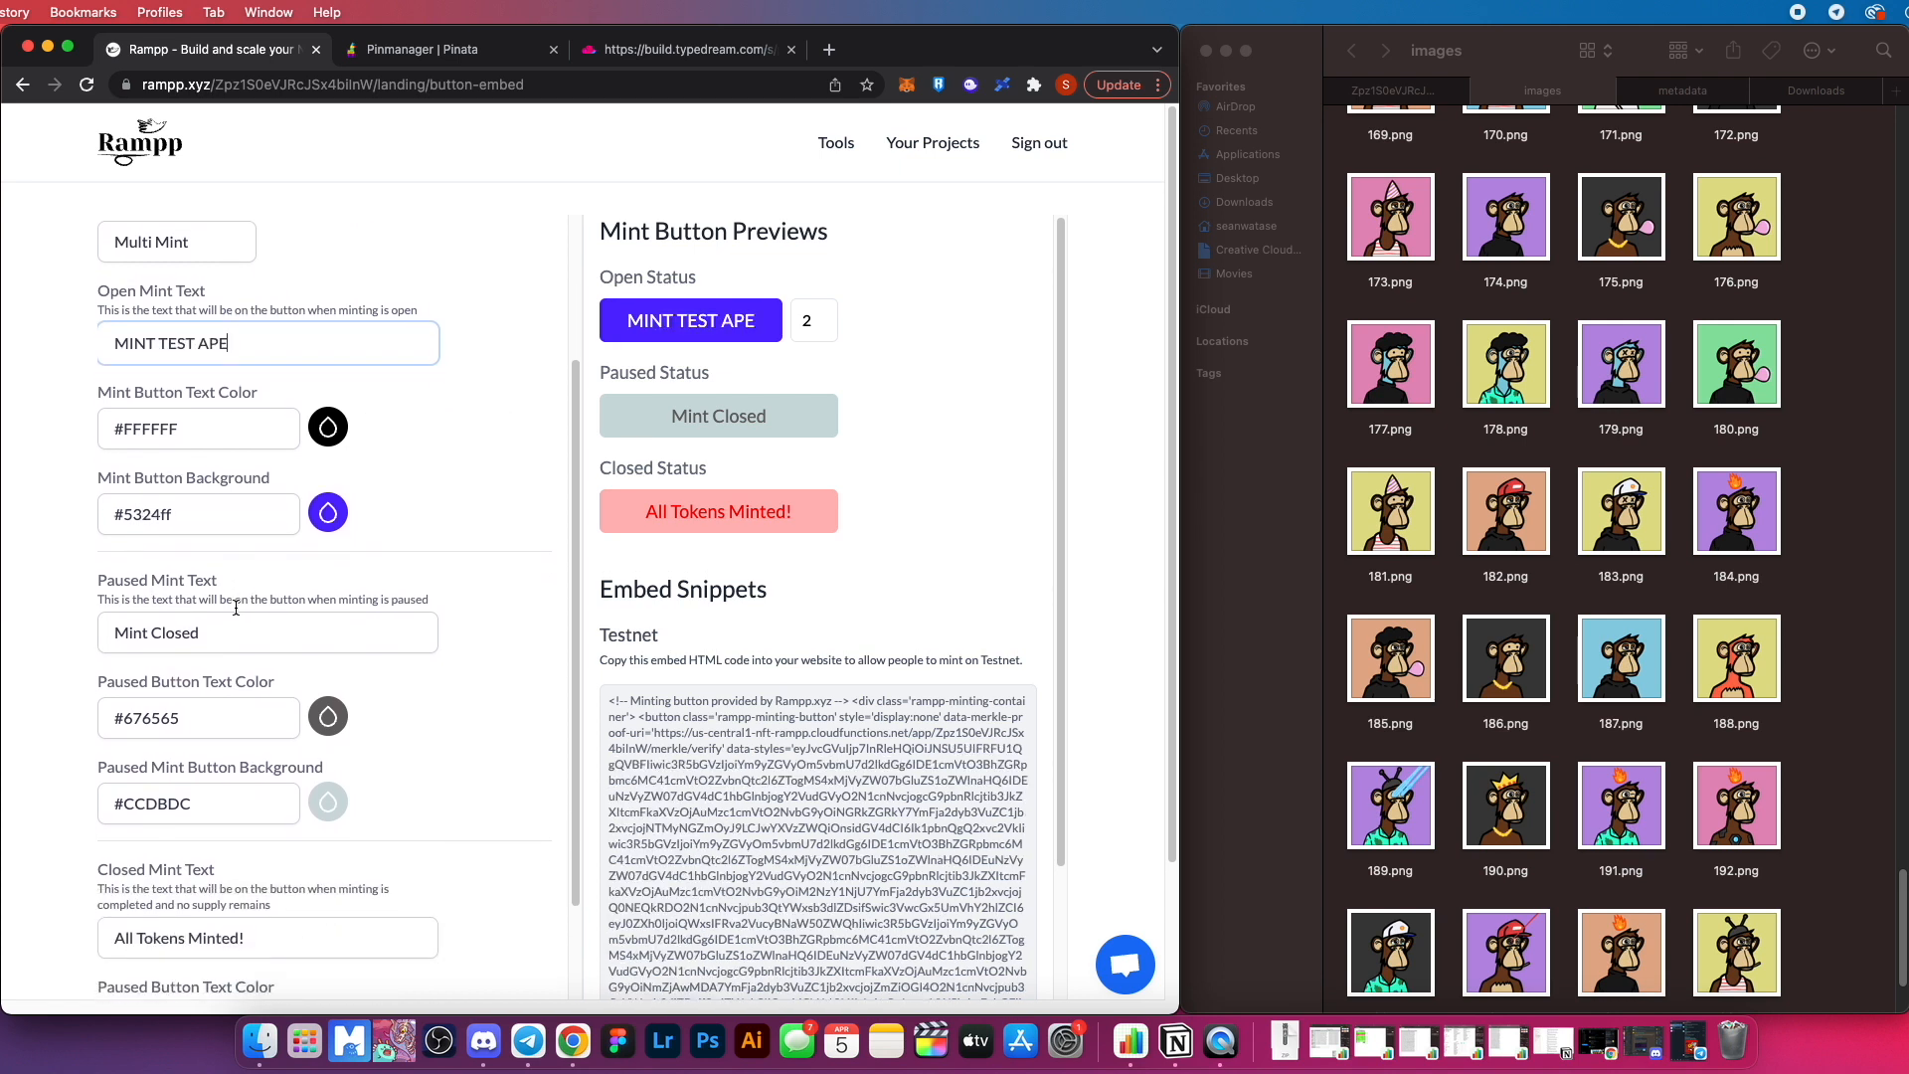
pyautogui.doubleClick(295, 613)
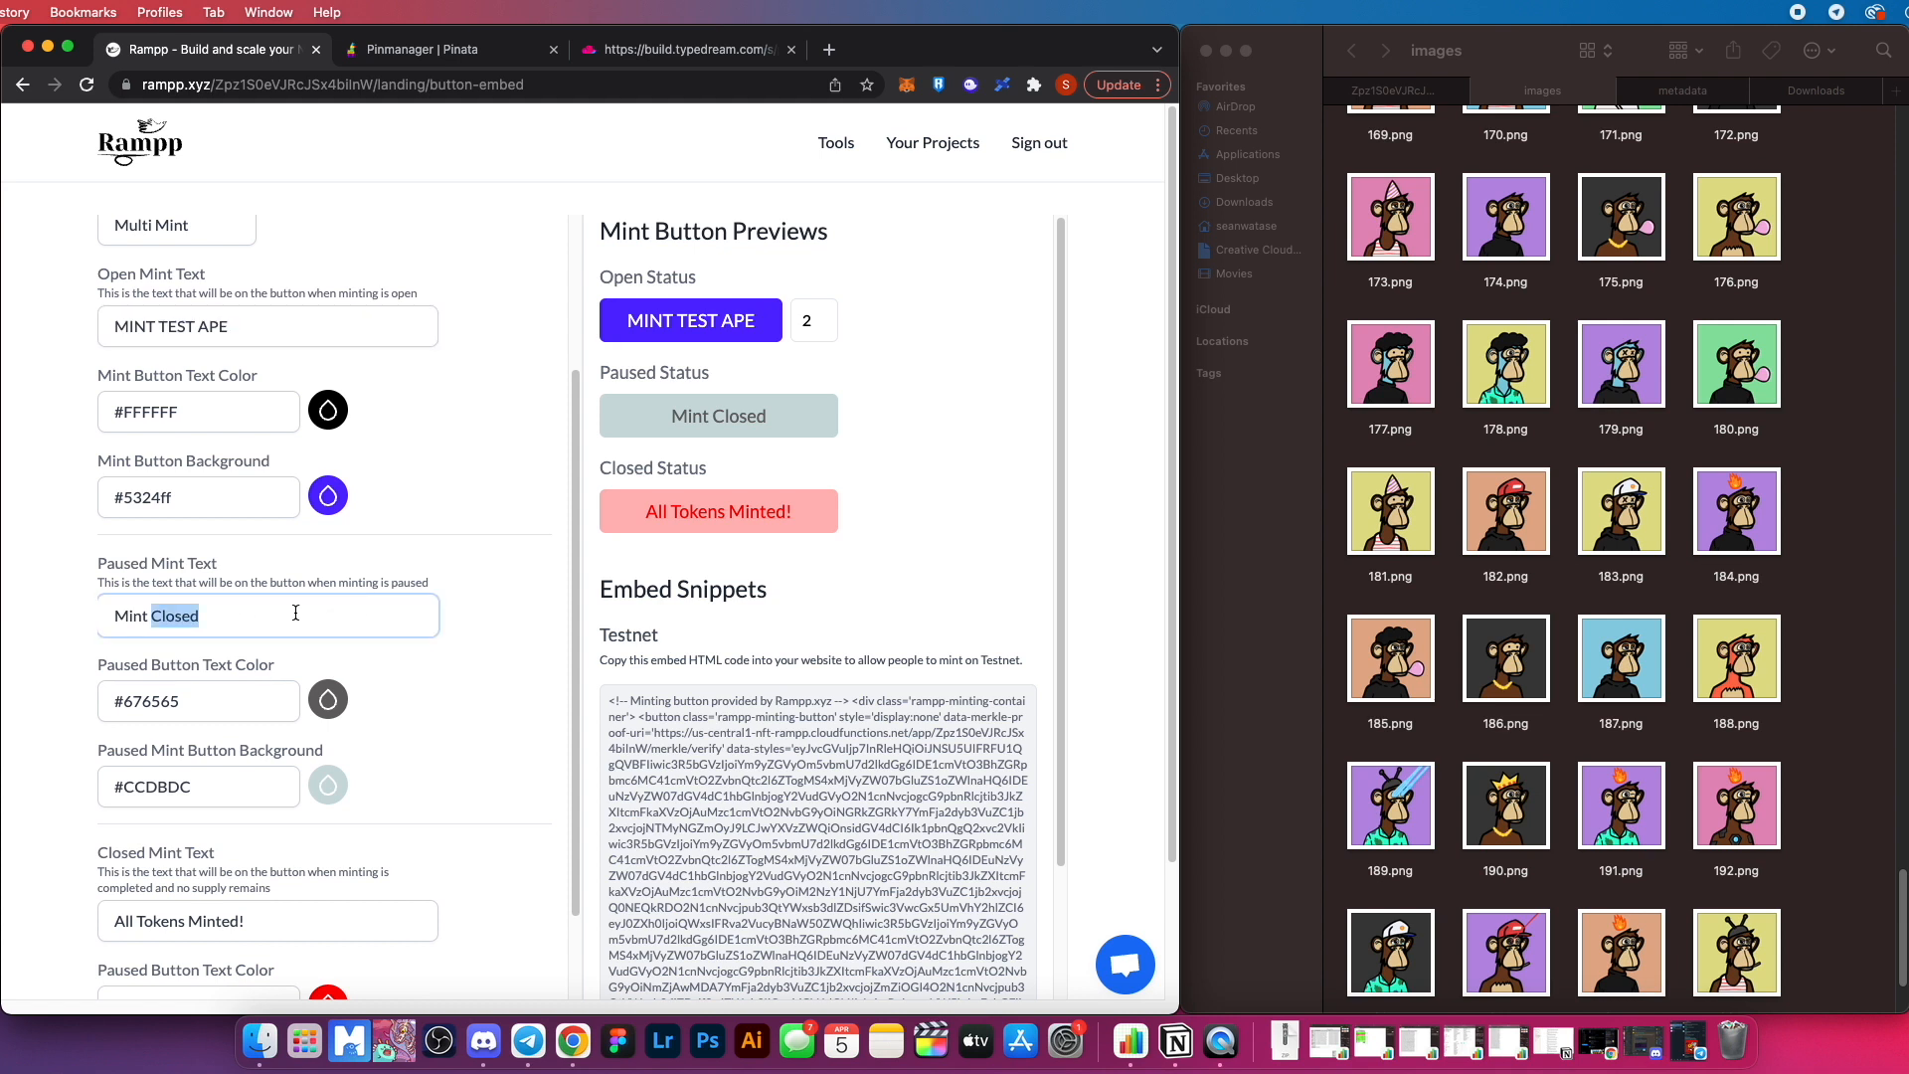
pyautogui.write('PAUSED')
pyautogui.doubleClick(129, 616)
pyautogui.write('M')
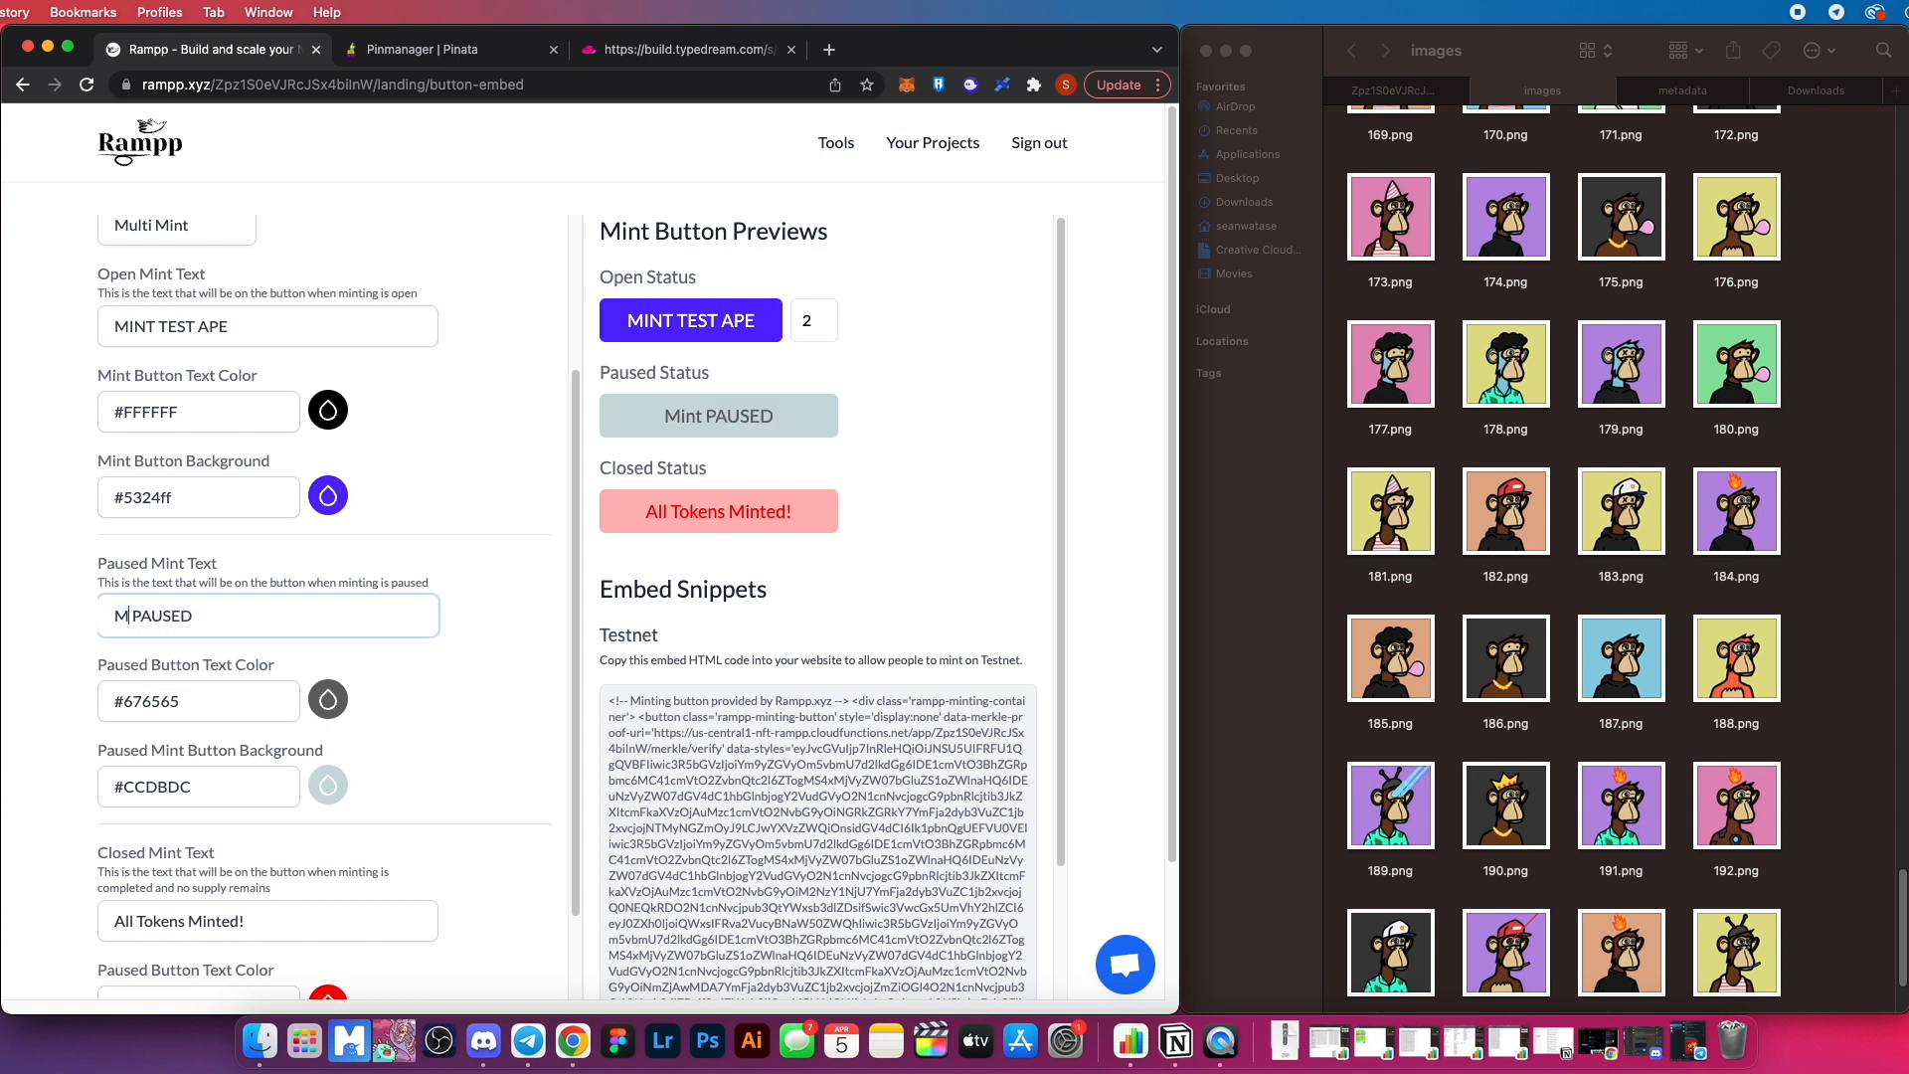
pyautogui.write('INT')
pyautogui.click(469, 701)
pyautogui.scroll(-5, 333, 743)
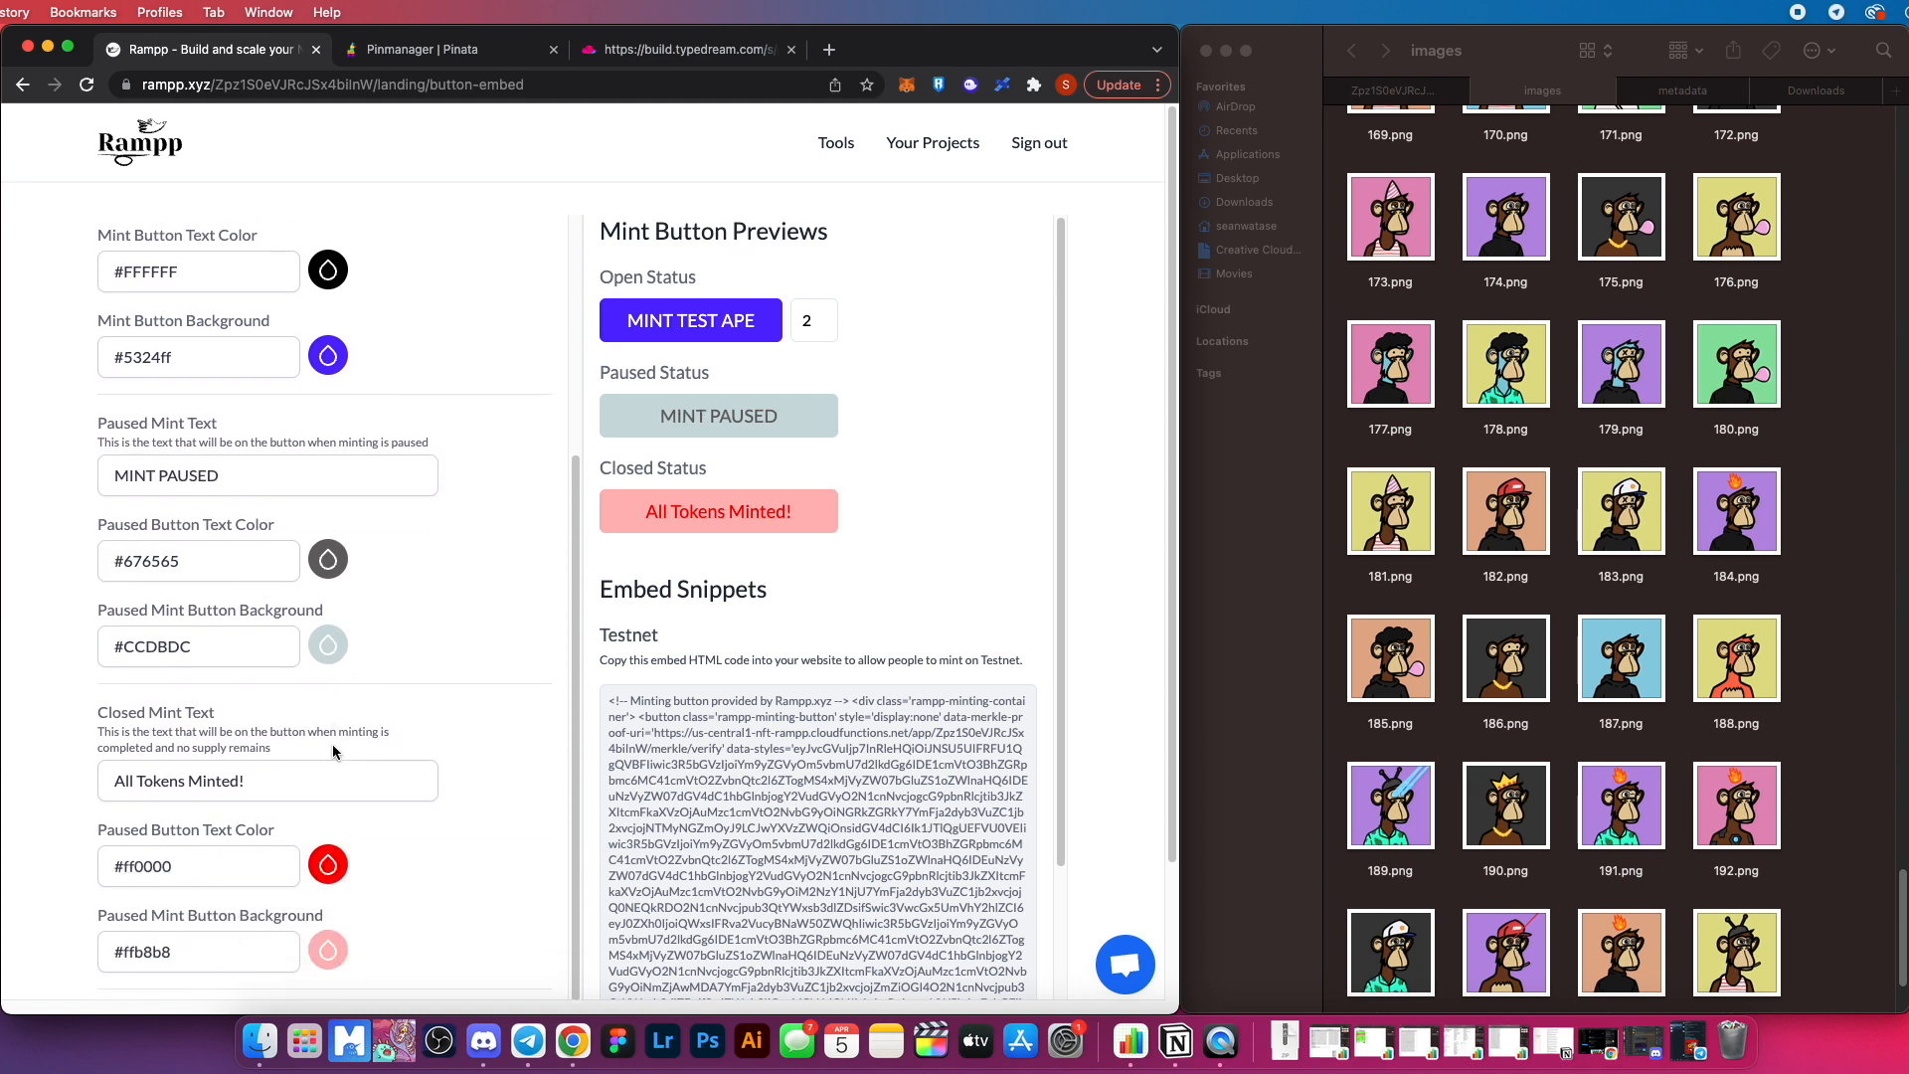
pyautogui.moveTo(133, 583); pyautogui.dragTo(376, 570)
pyautogui.write('SOLD OUT')
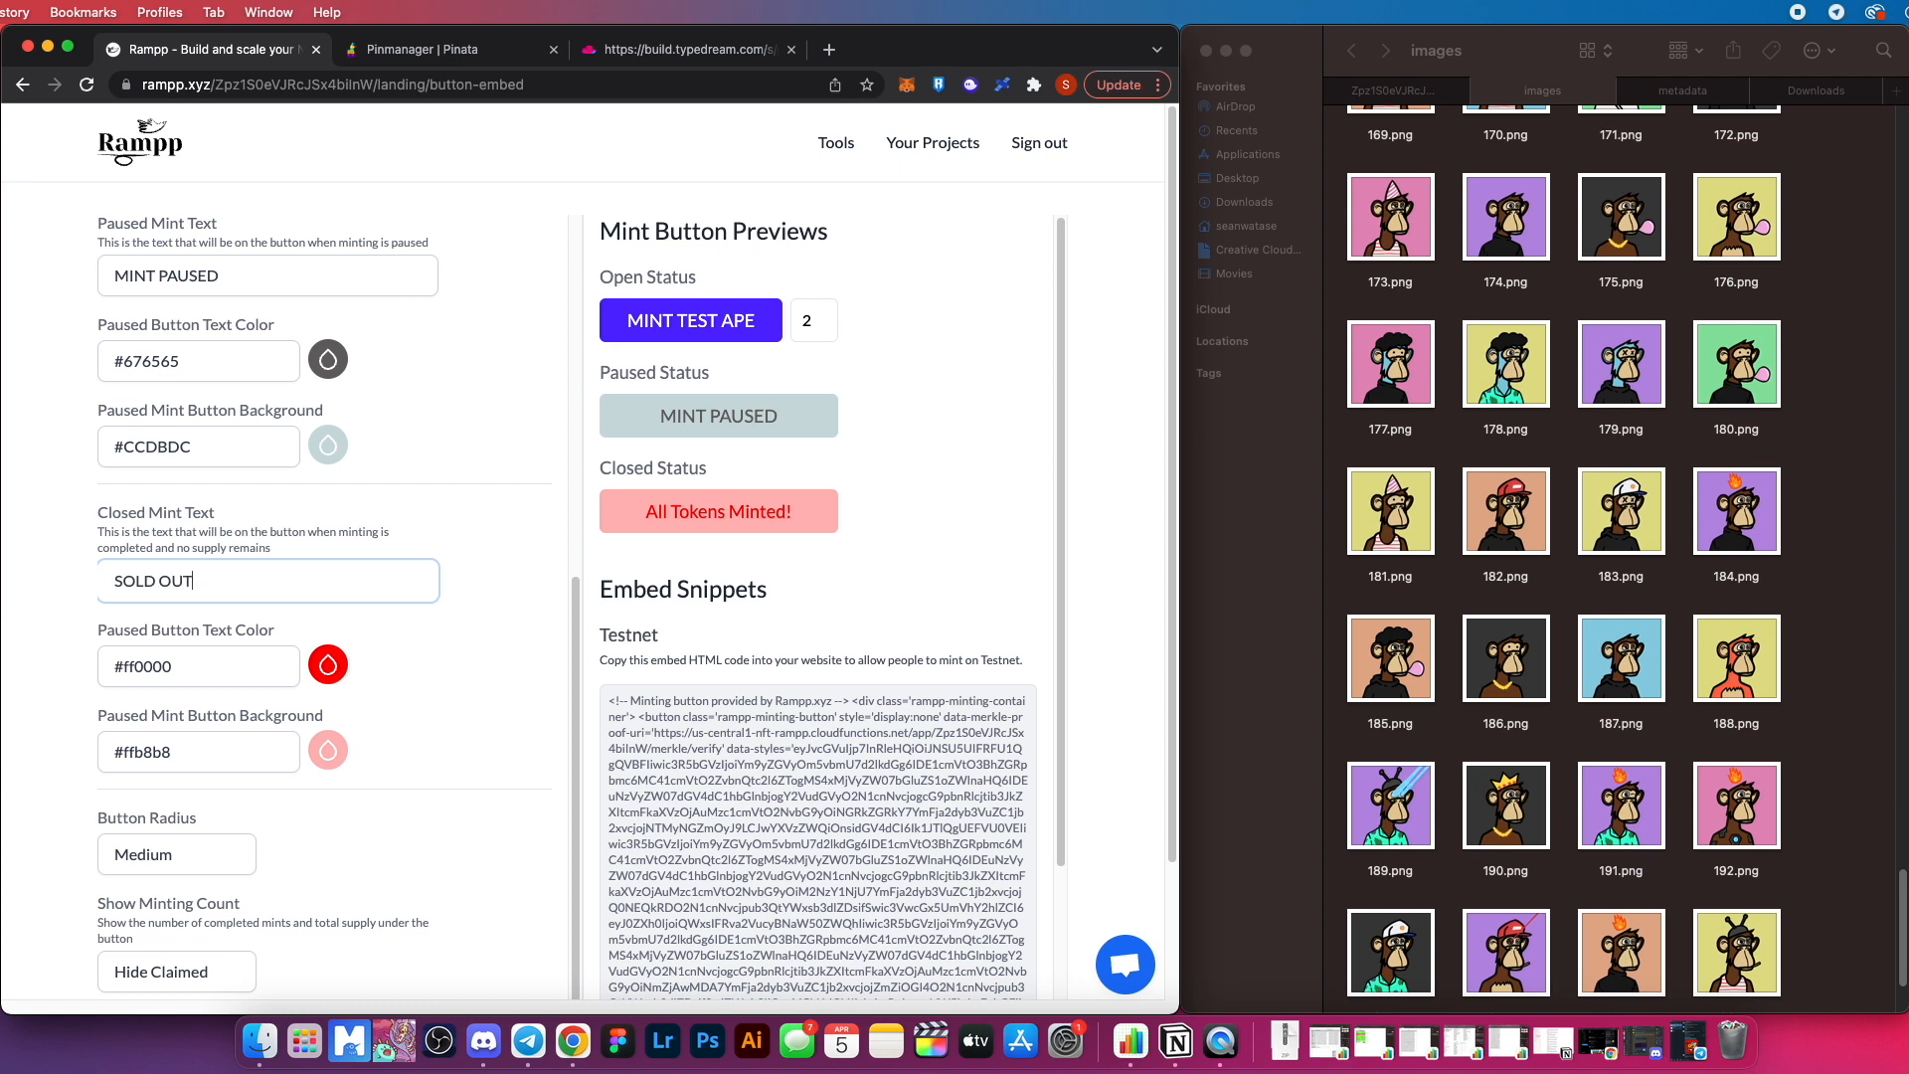
pyautogui.click(470, 596)
# - Set the button corner radius to Full
pyautogui.scroll(-2, 469, 597)
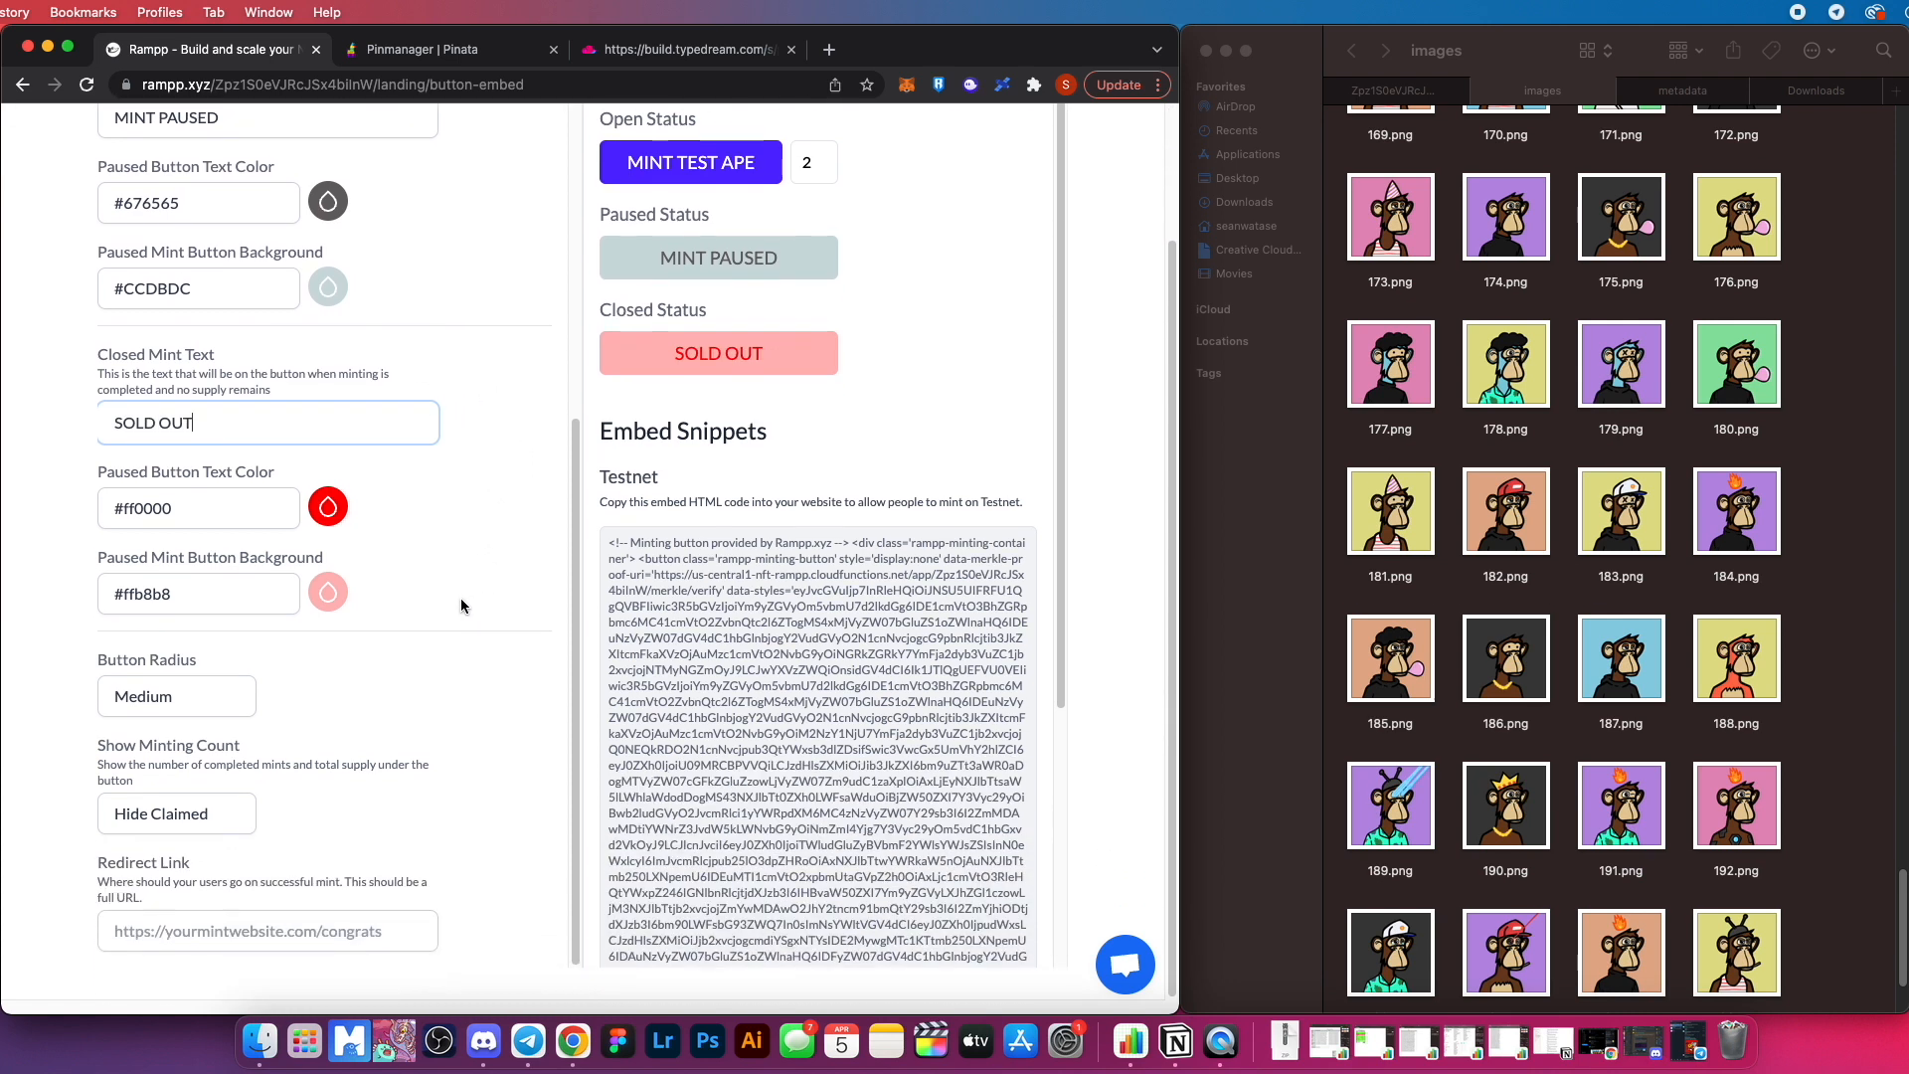
pyautogui.scroll(2, 686, 476)
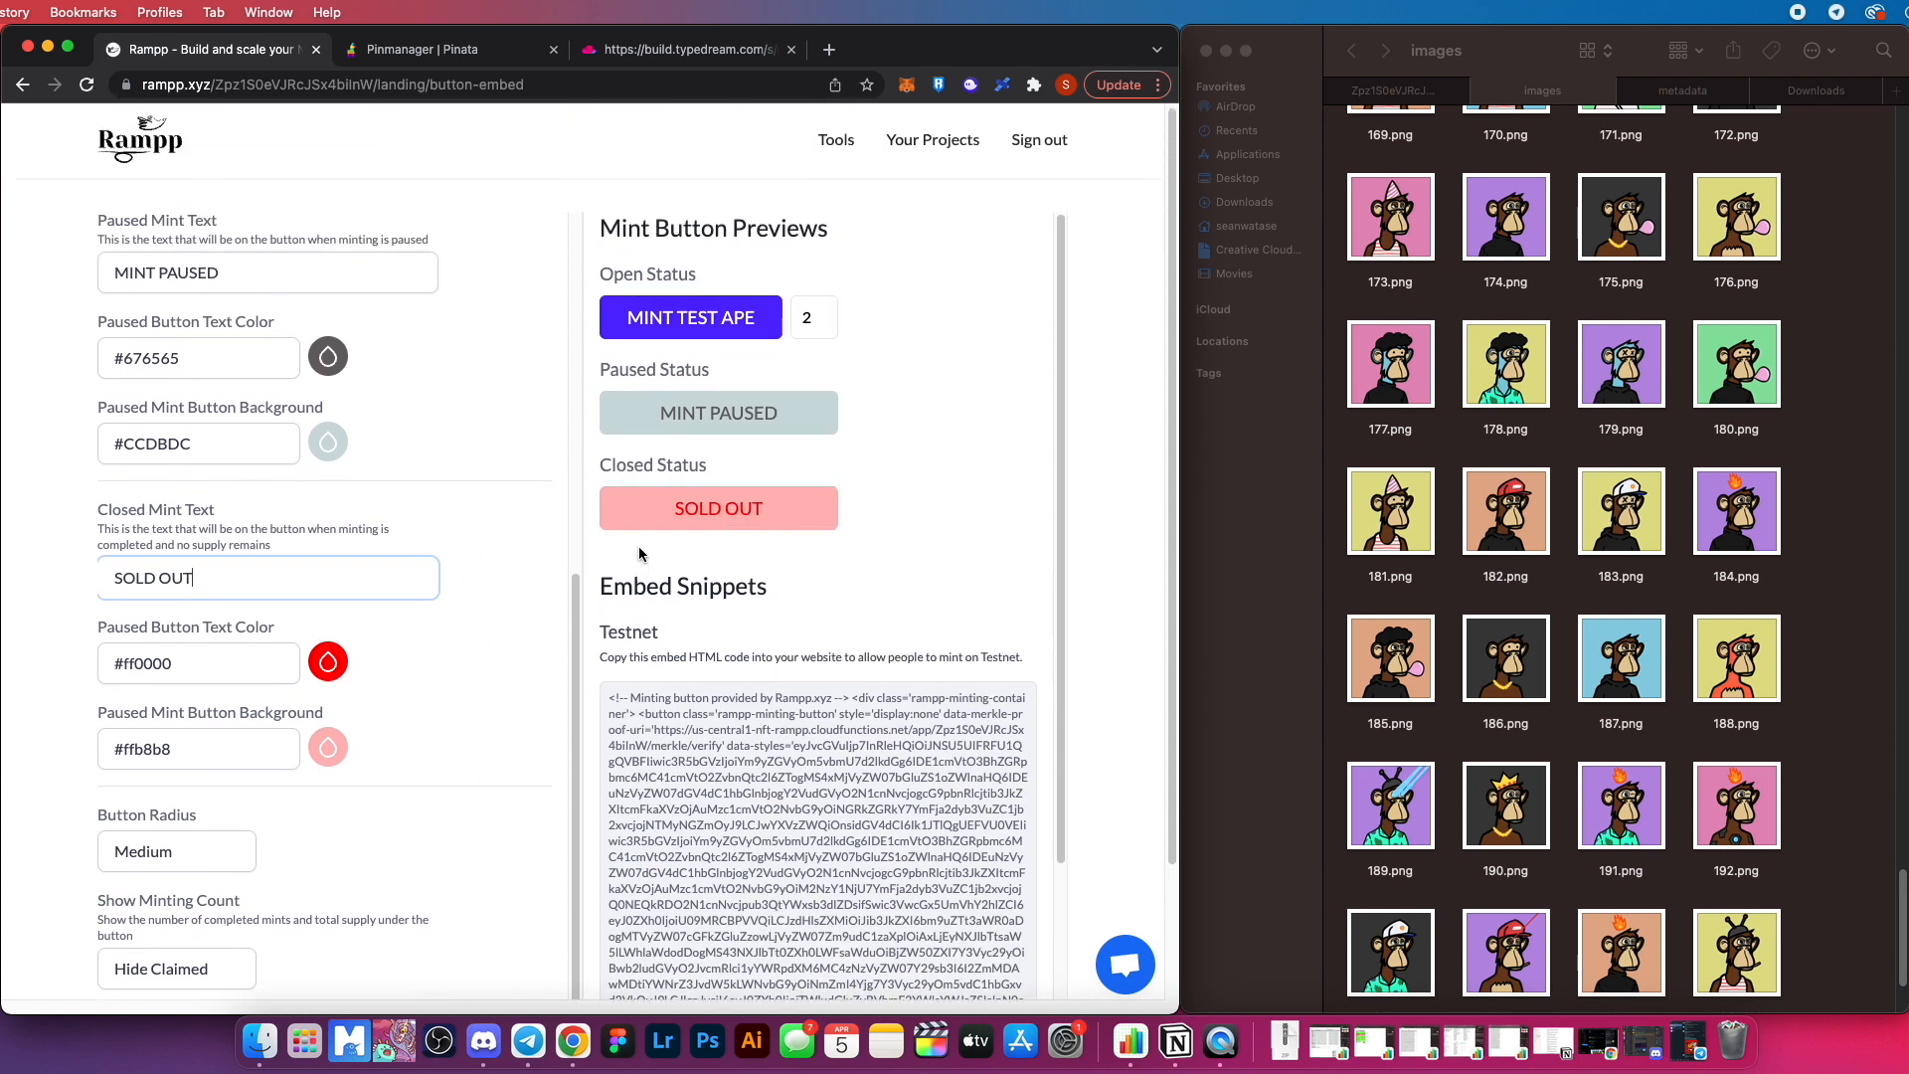
pyautogui.scroll(-2, 249, 732)
pyautogui.click(212, 701)
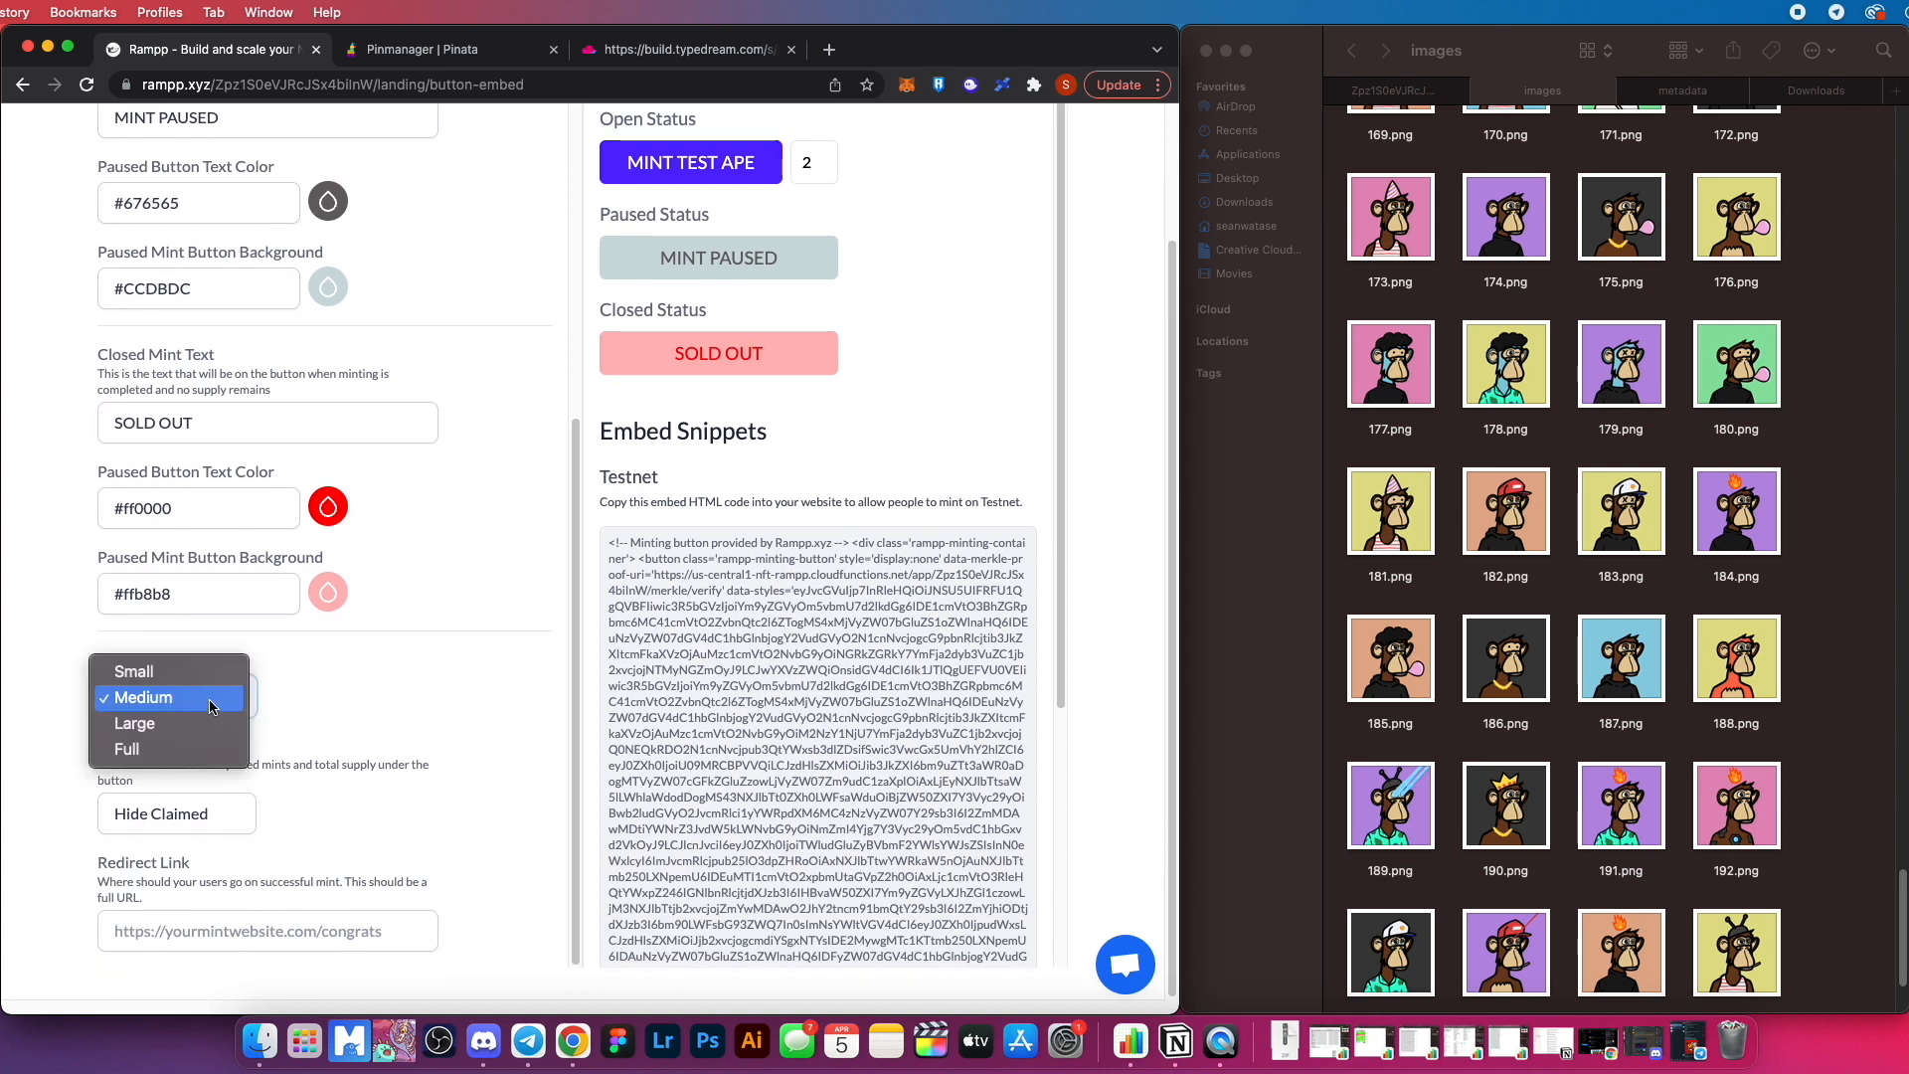
pyautogui.click(199, 762)
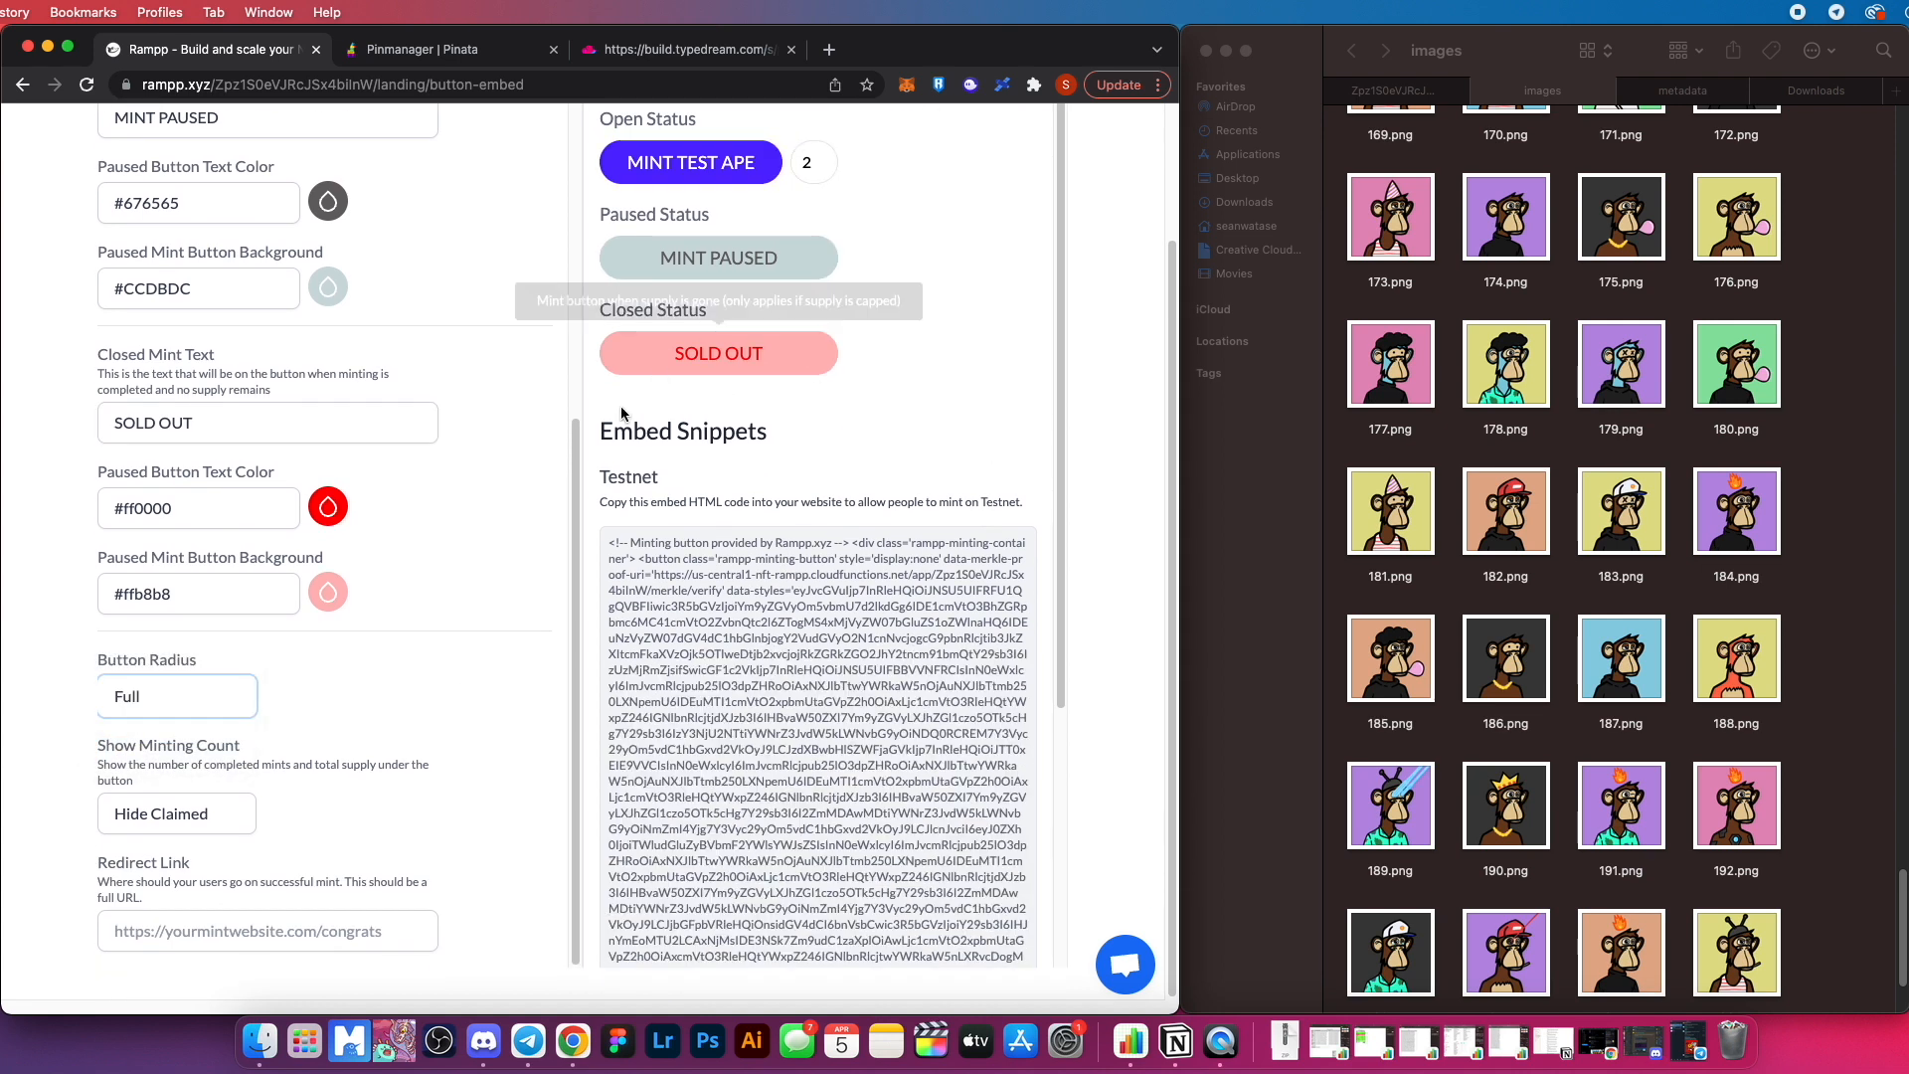
# - Try showing the claimed count under the button, then set it back to hidden
pyautogui.scroll(1, 169, 821)
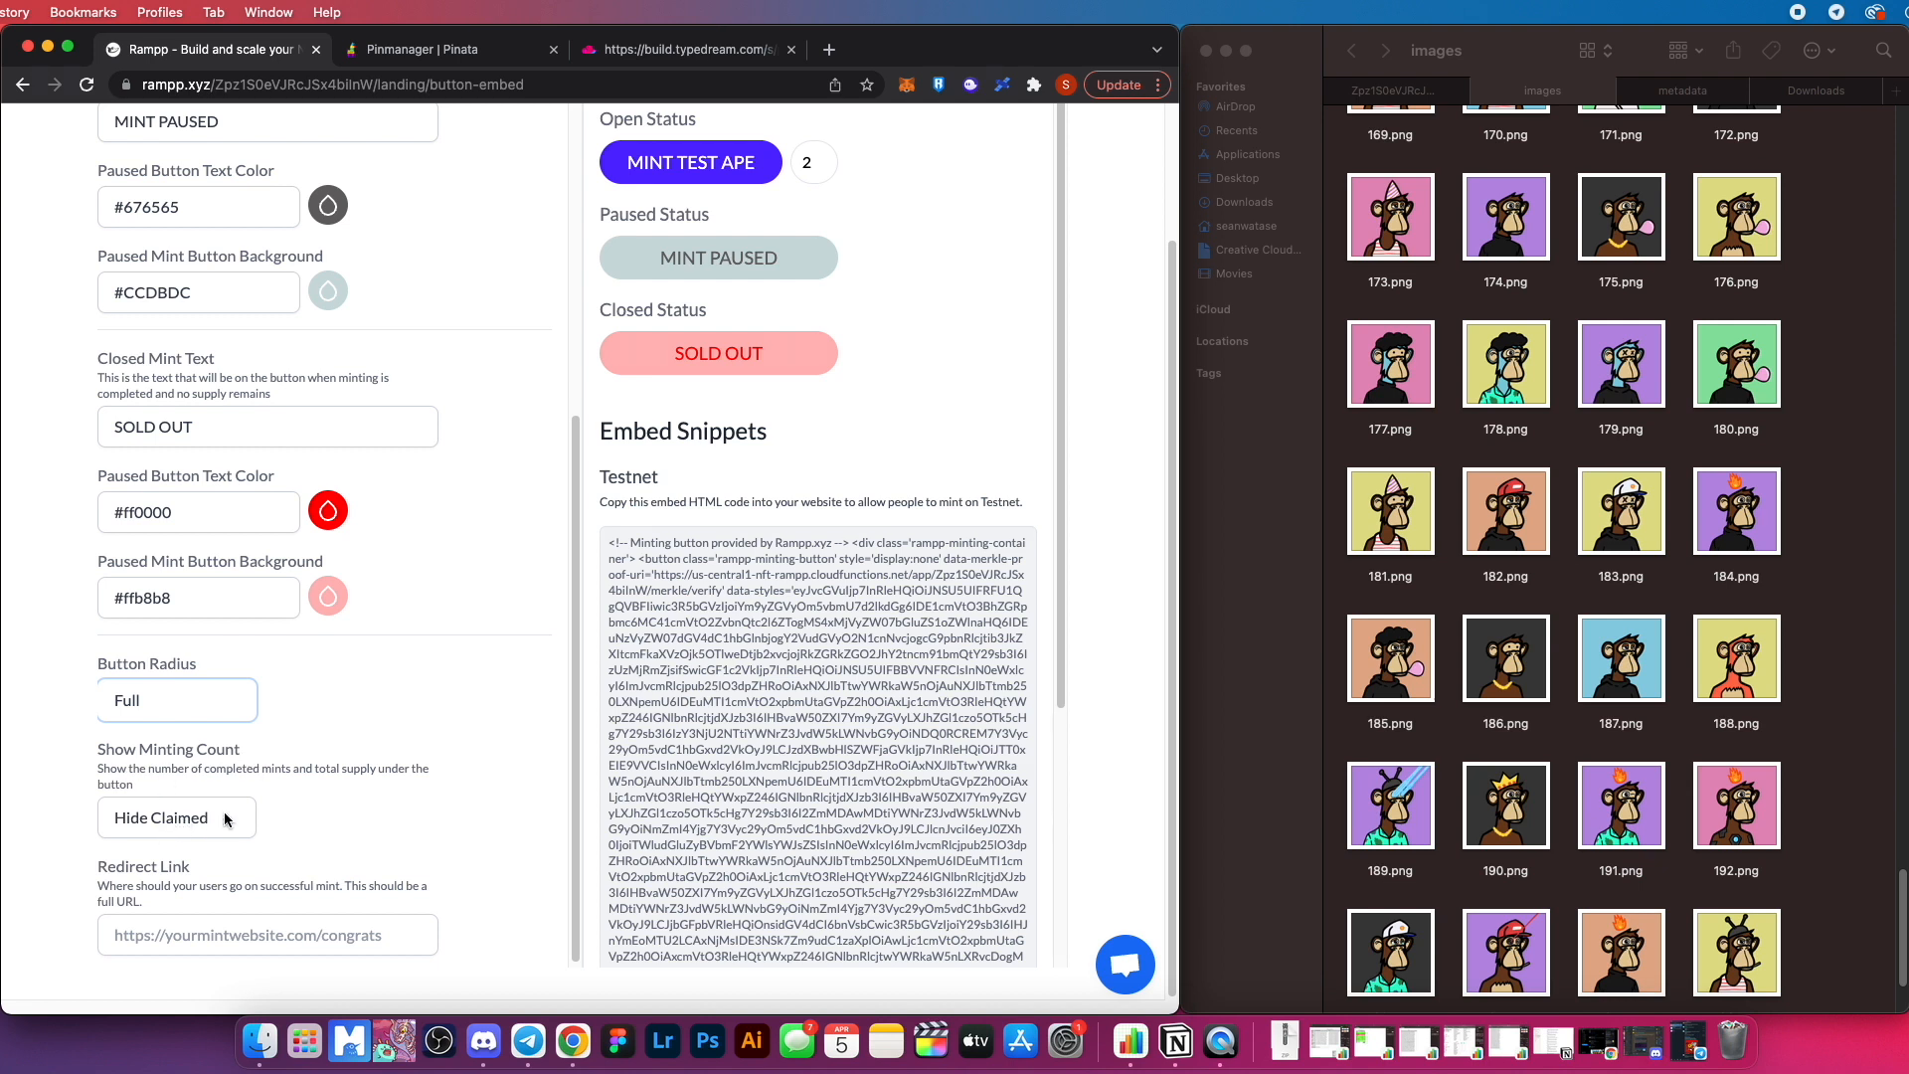
pyautogui.click(233, 837)
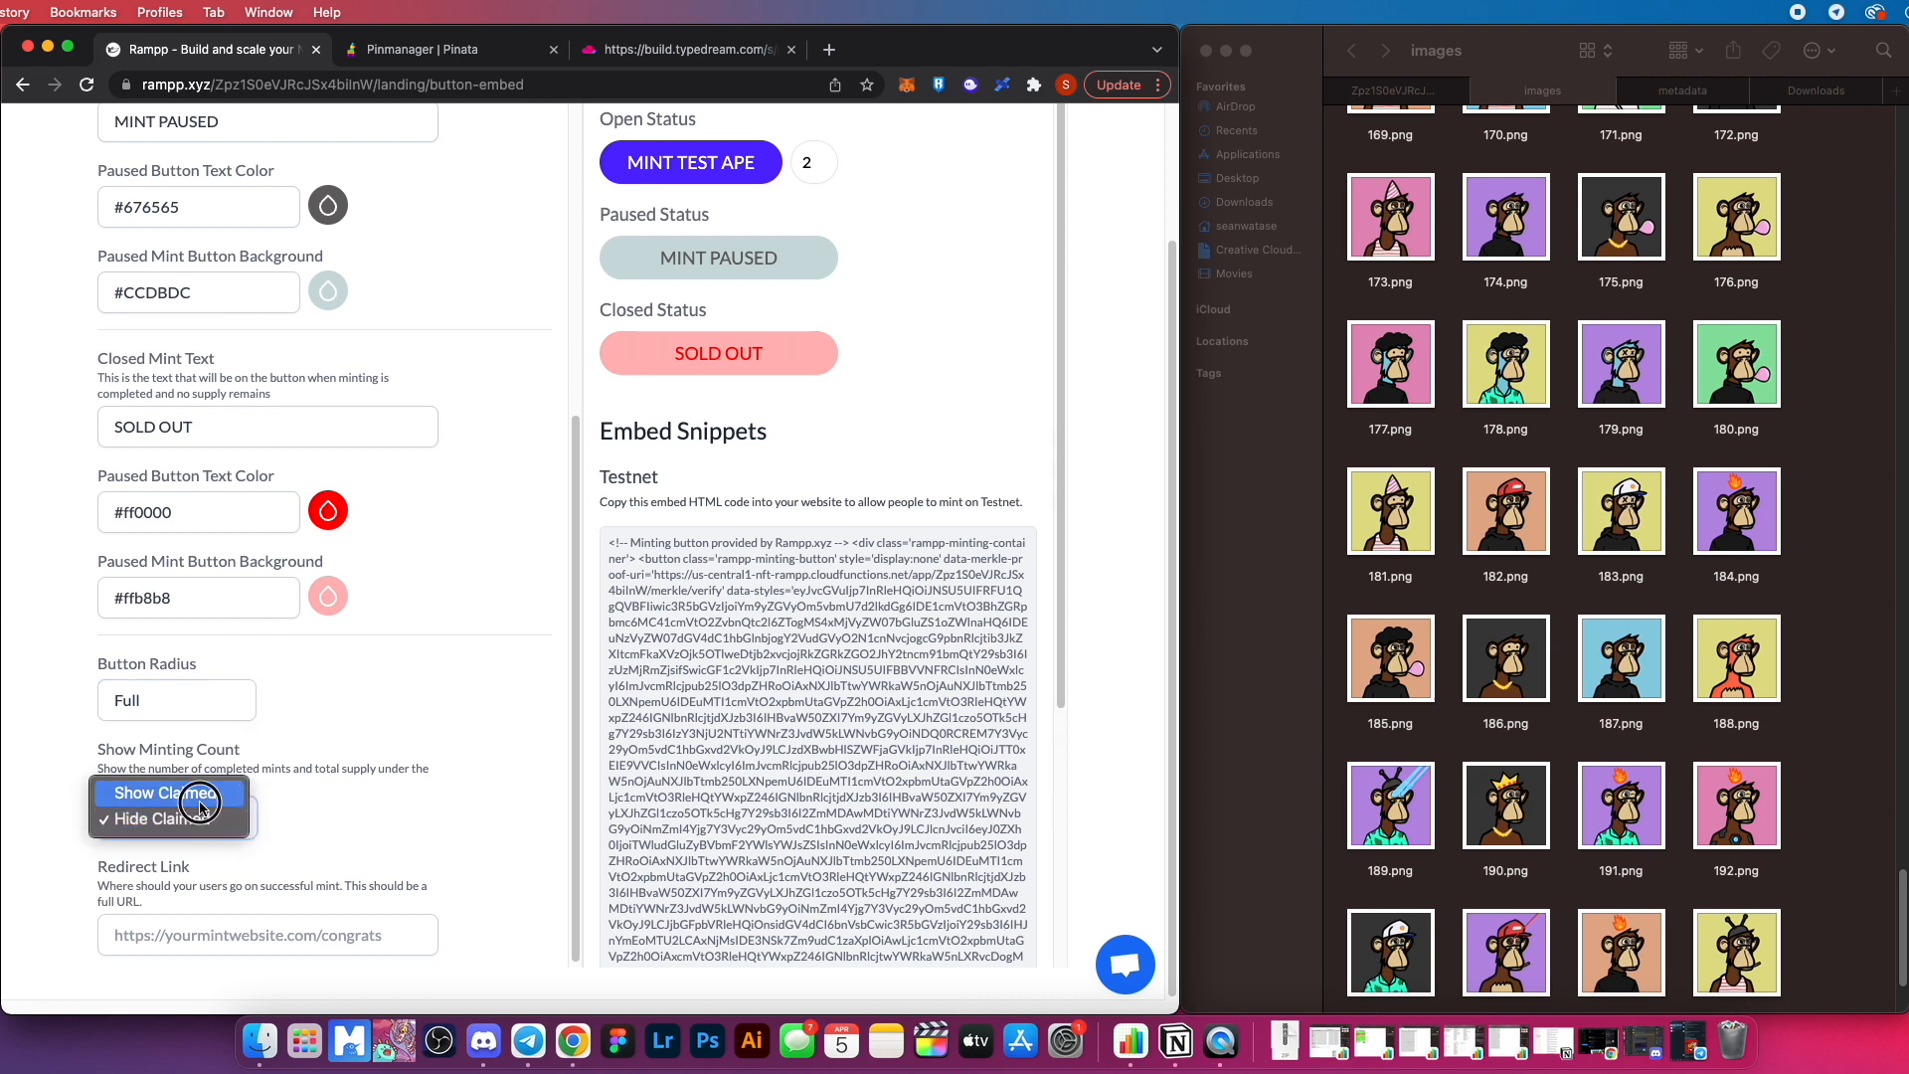
pyautogui.click(189, 790)
pyautogui.scroll(3, 848, 733)
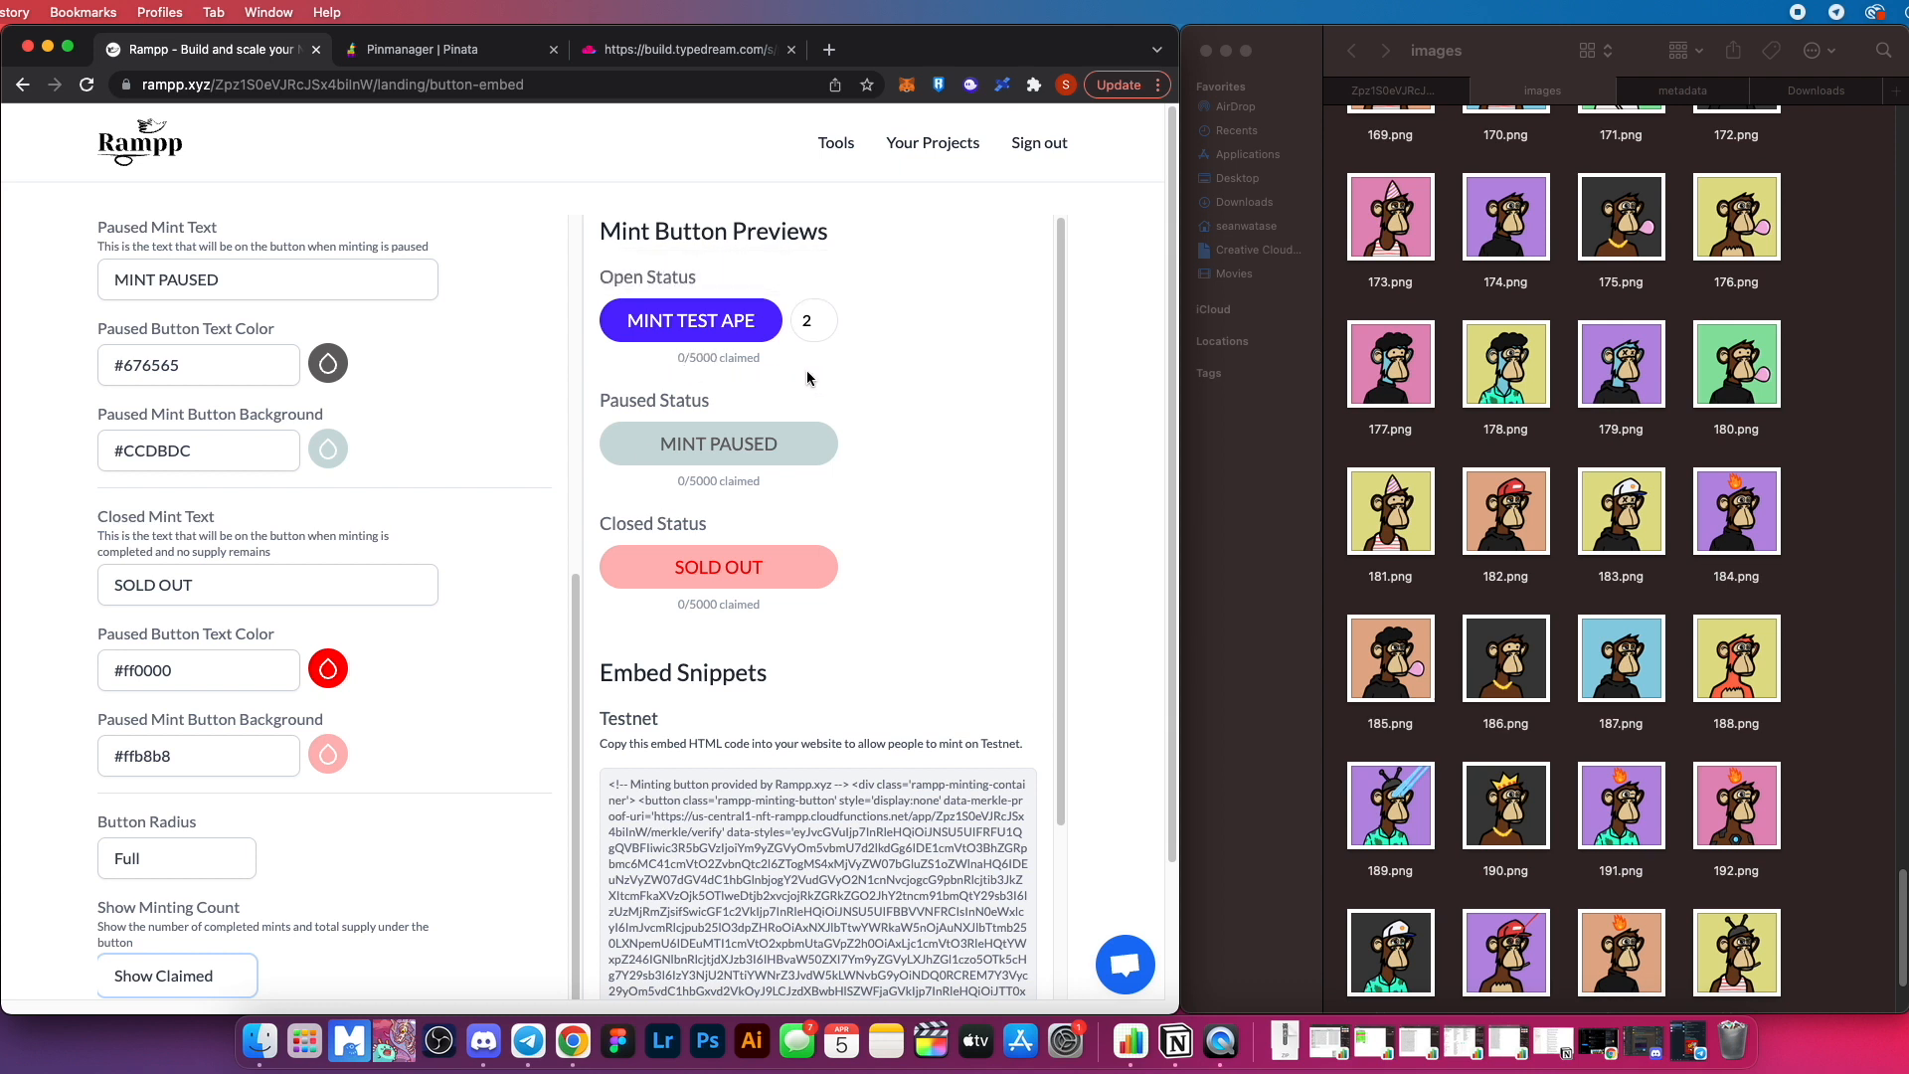
pyautogui.scroll(-1, 461, 732)
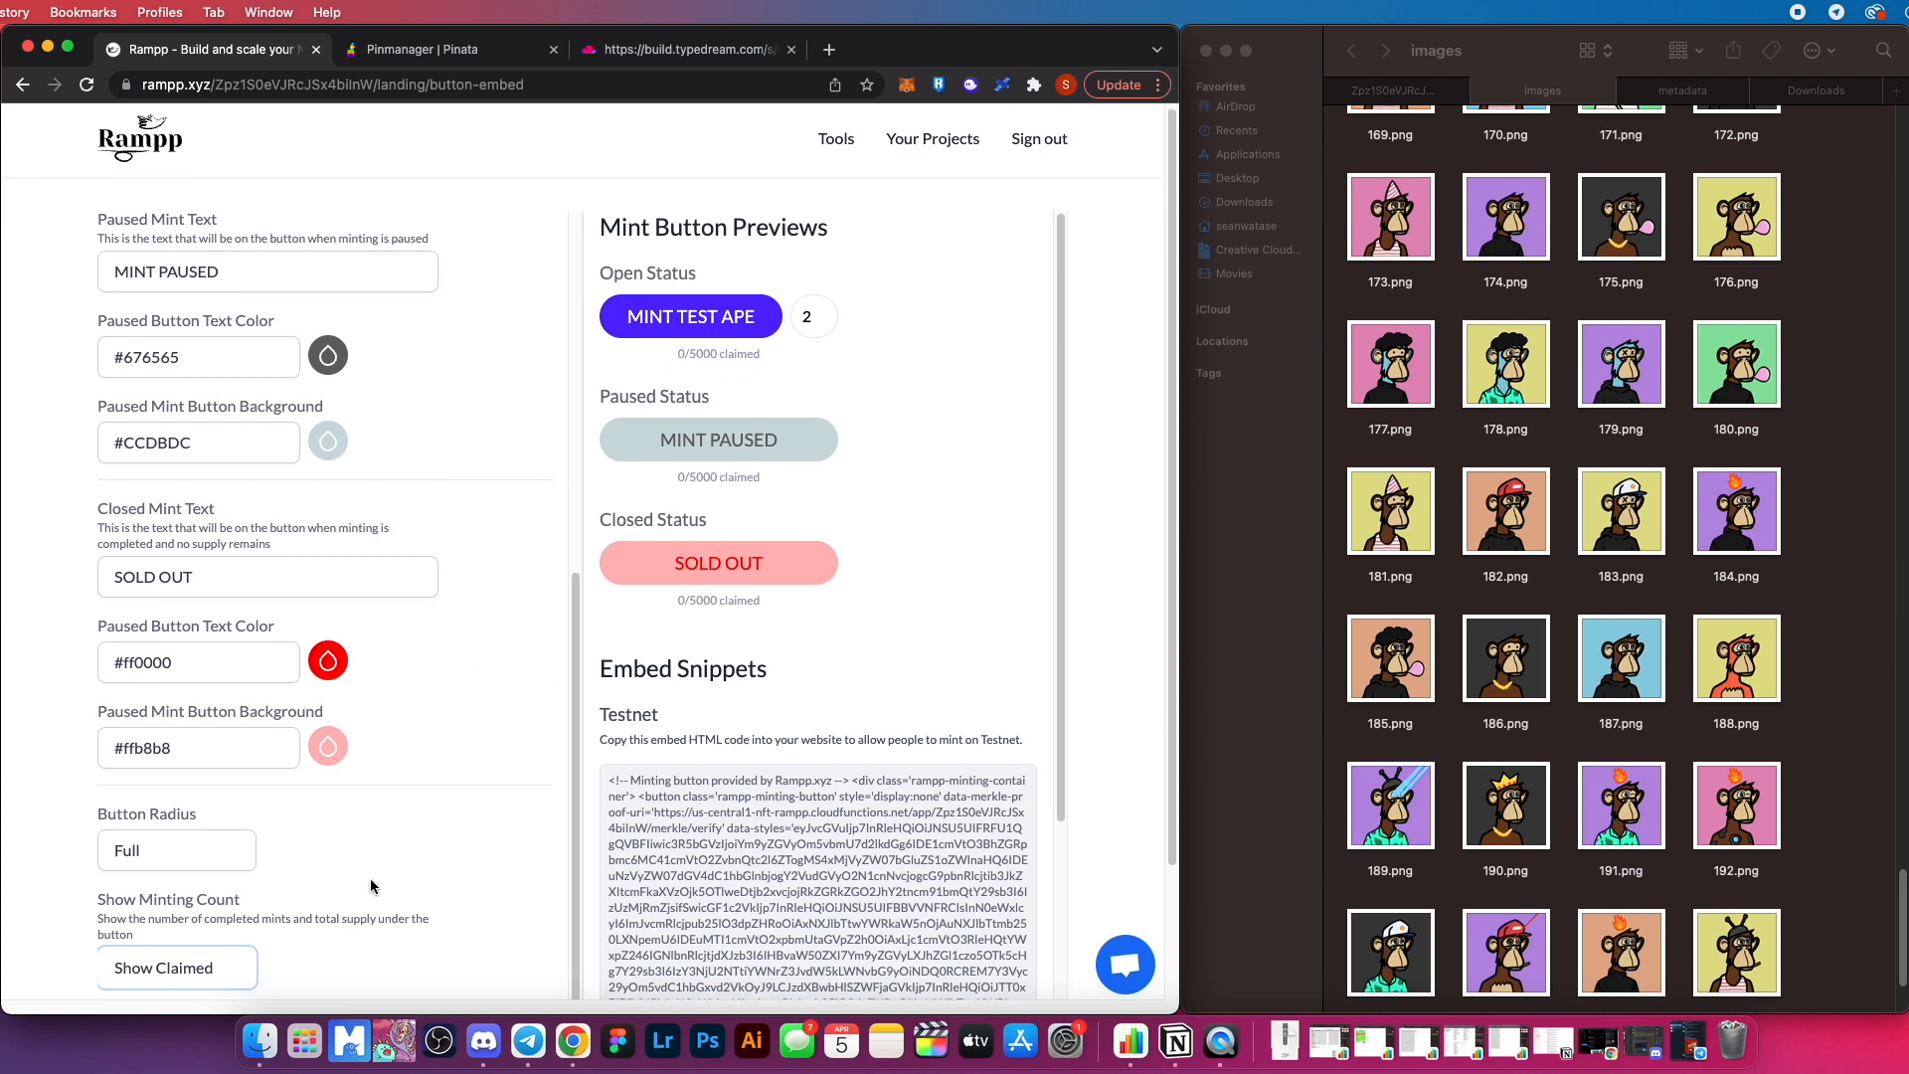
pyautogui.scroll(-5, 370, 886)
pyautogui.click(229, 832)
pyautogui.click(159, 844)
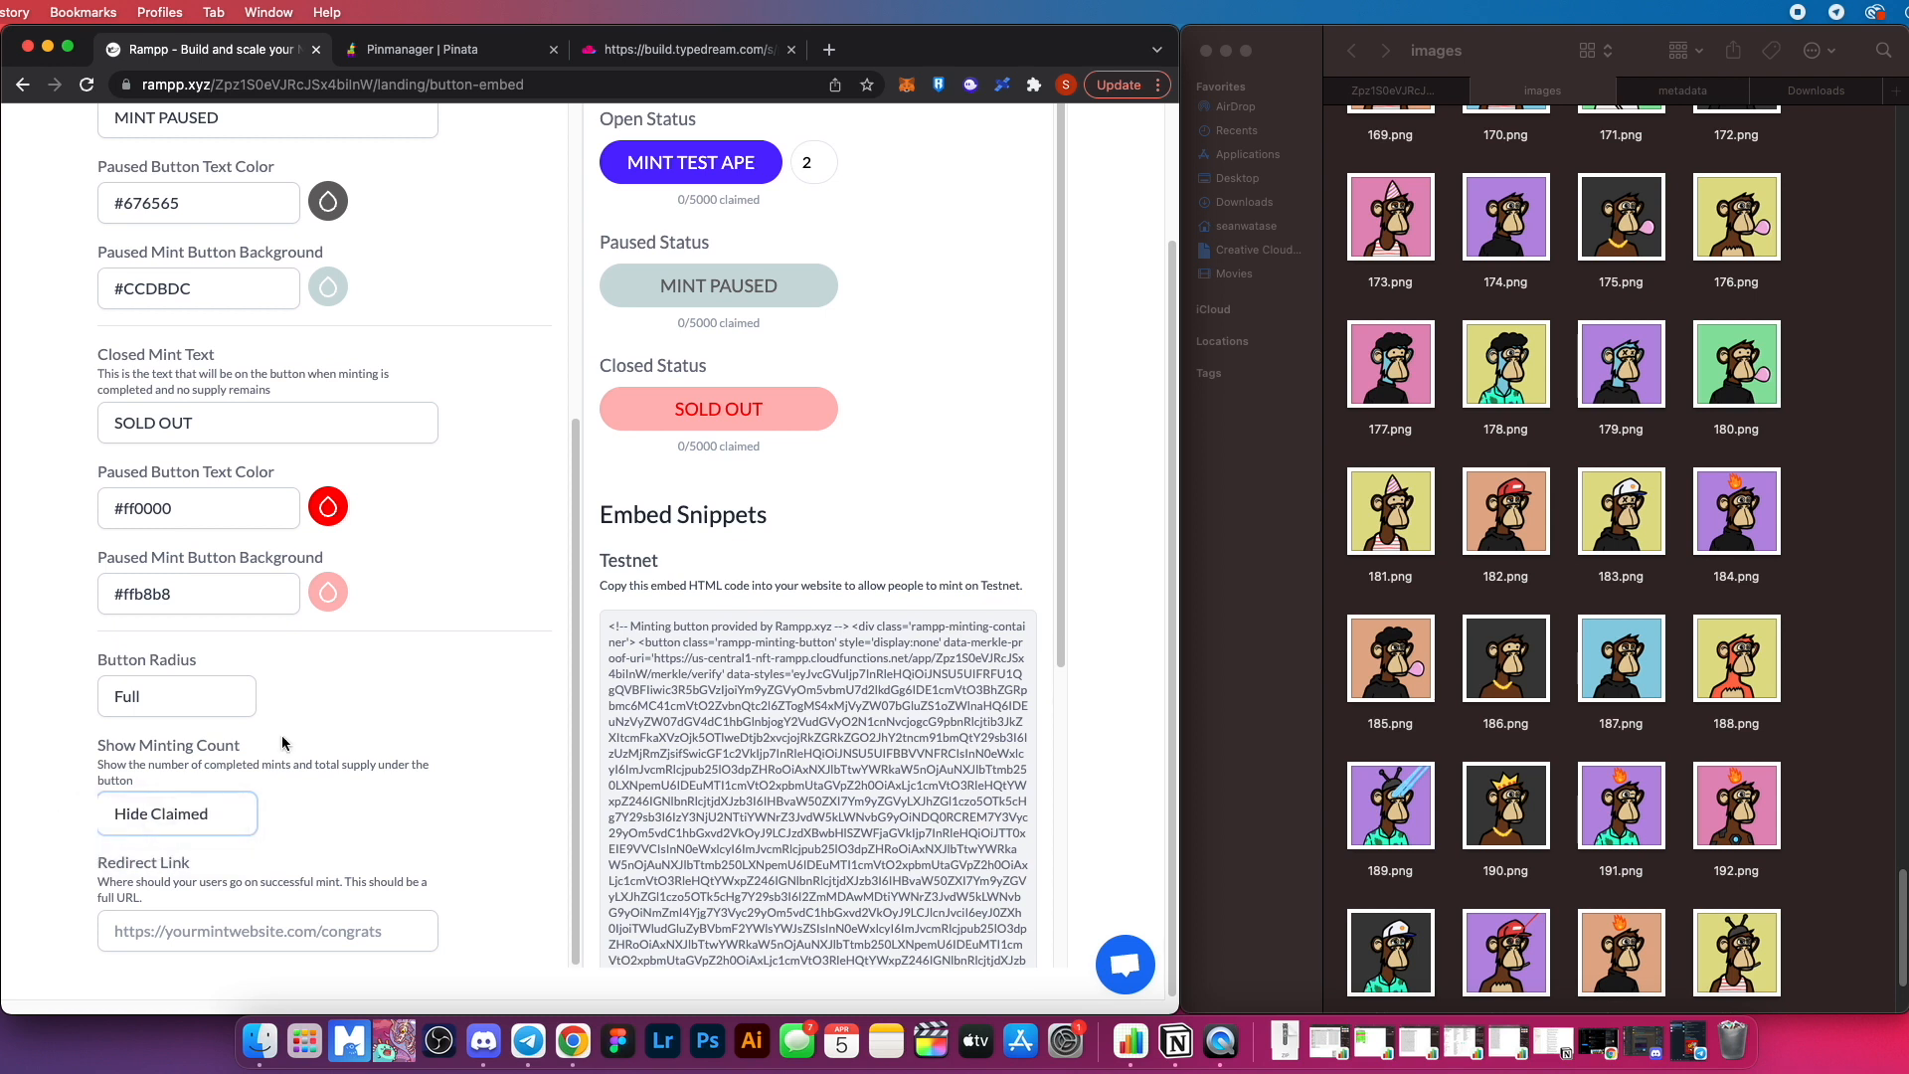
# - Paste a Twitter profile URL as the post-mint redirect link
pyautogui.click(299, 920)
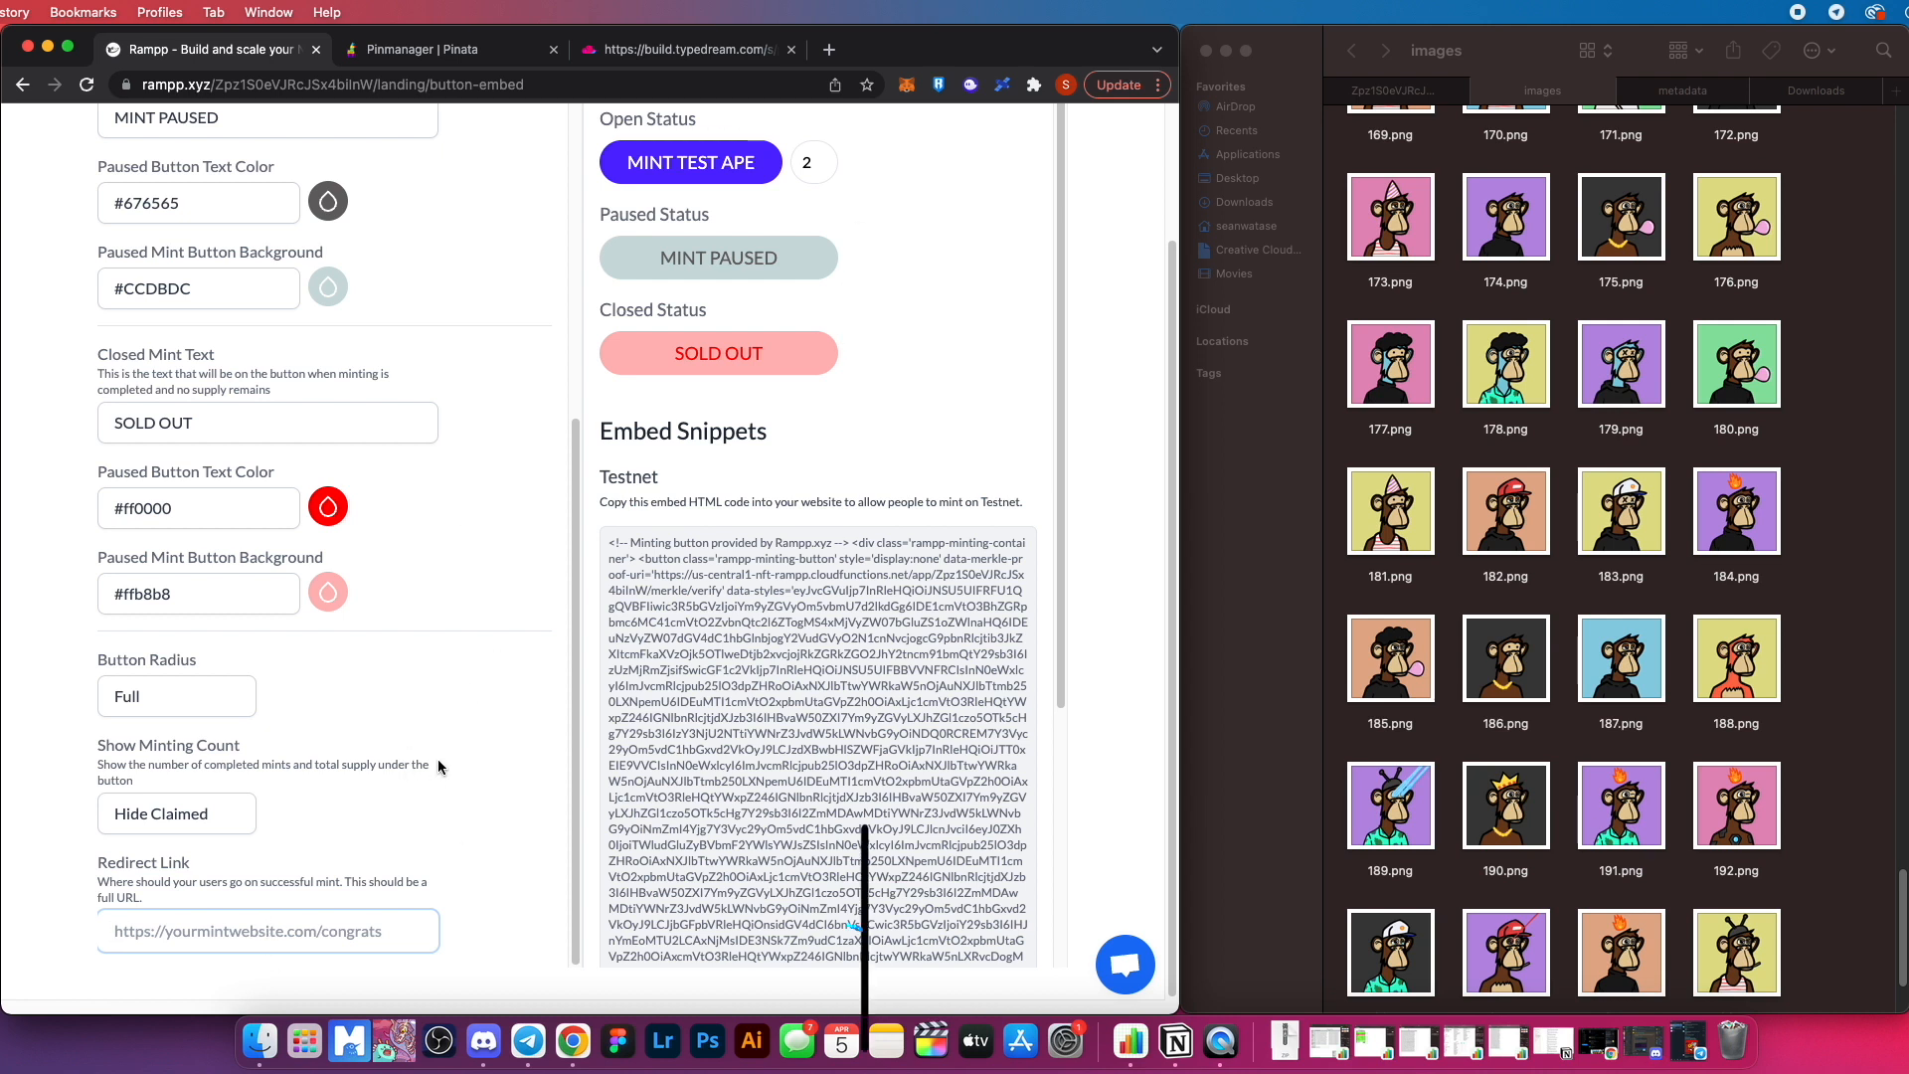
pyautogui.write('https://twitter.com/watase_eth')
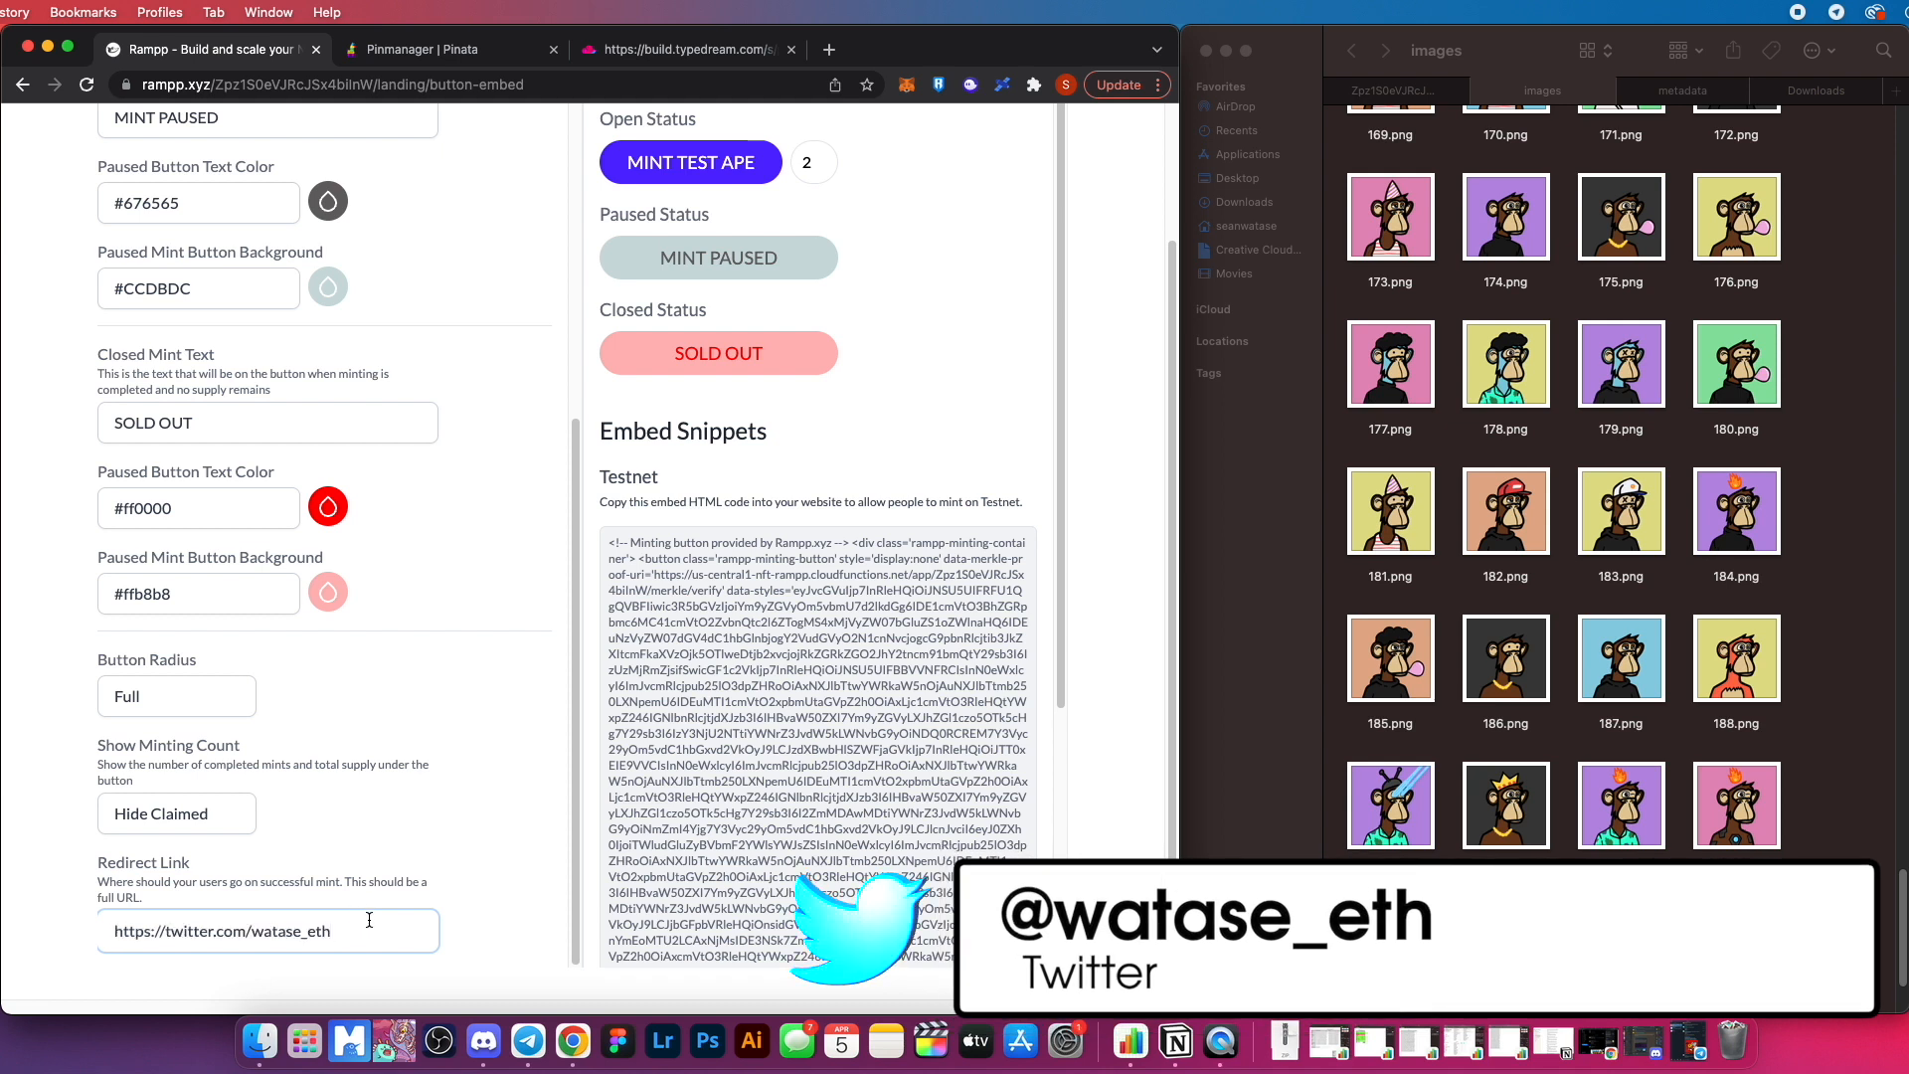
pyautogui.doubleClick(289, 931)
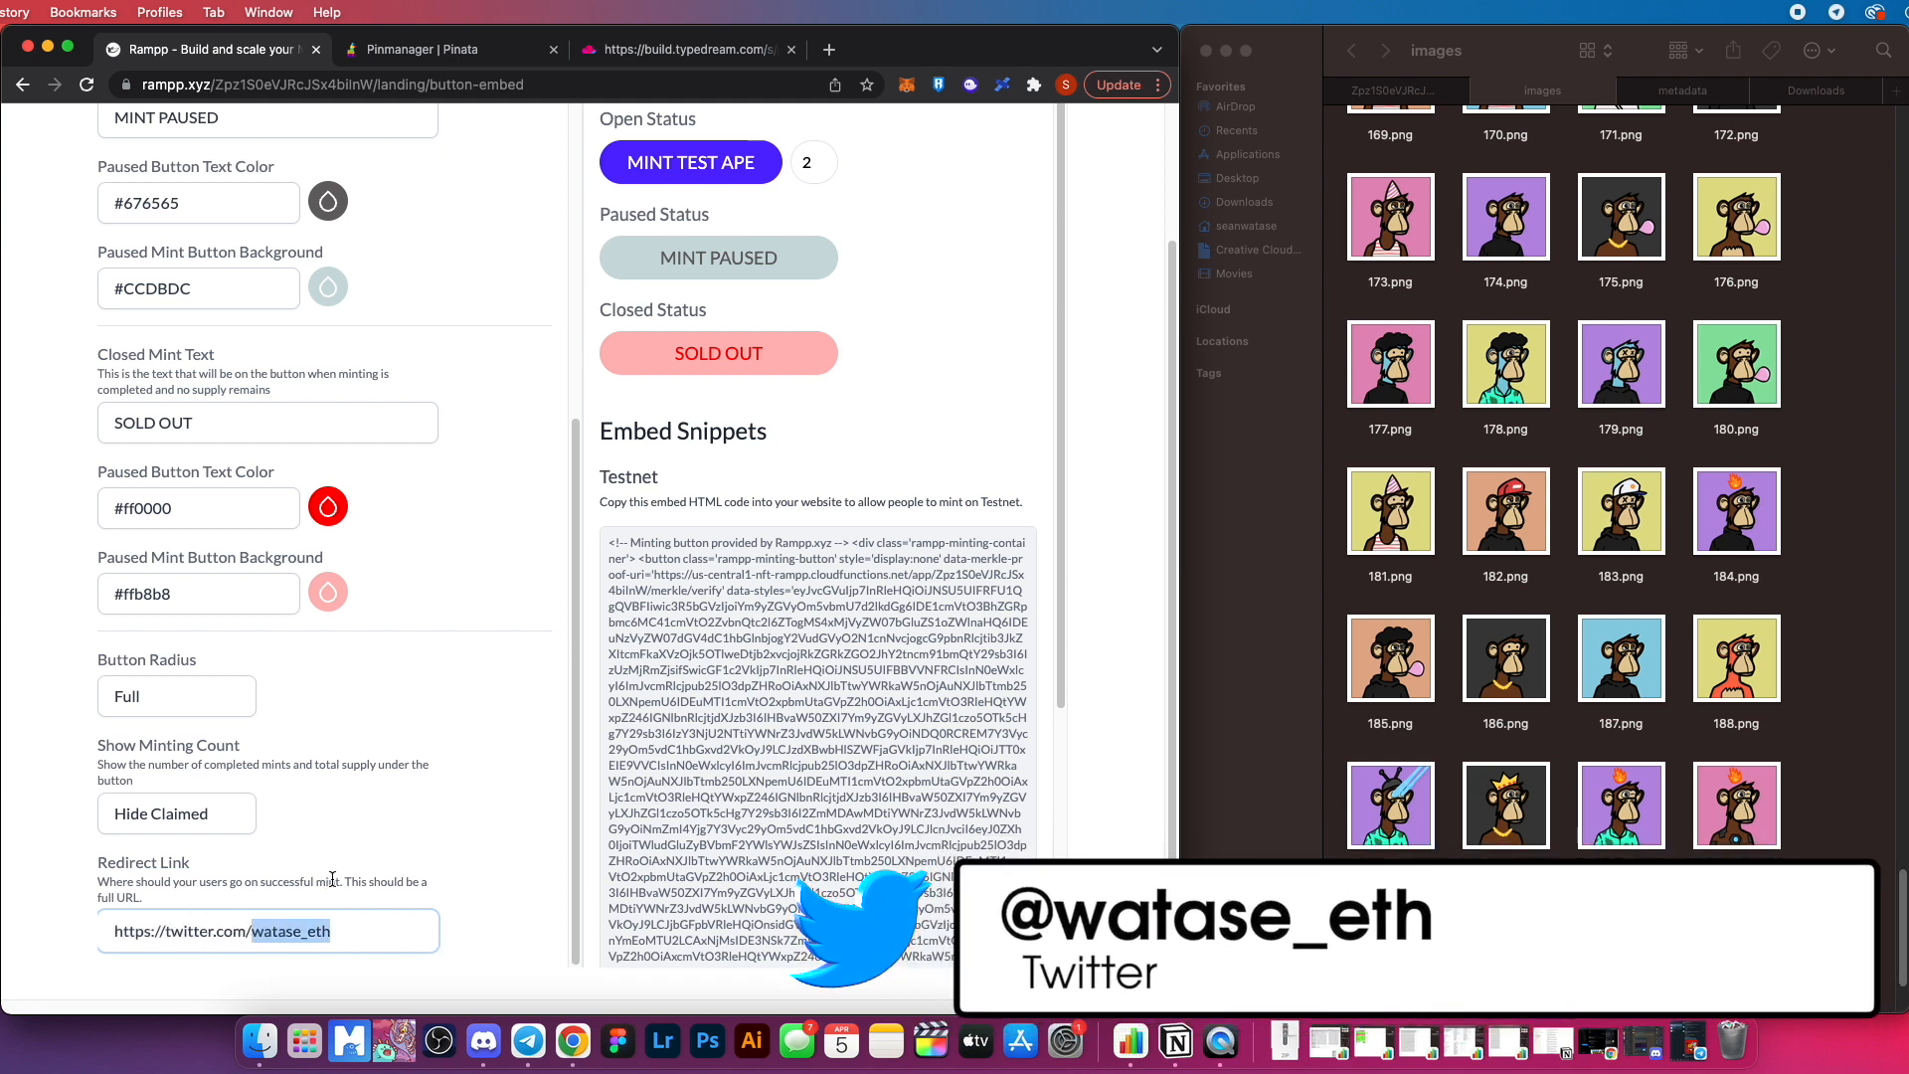
pyautogui.click(392, 885)
pyautogui.click(388, 932)
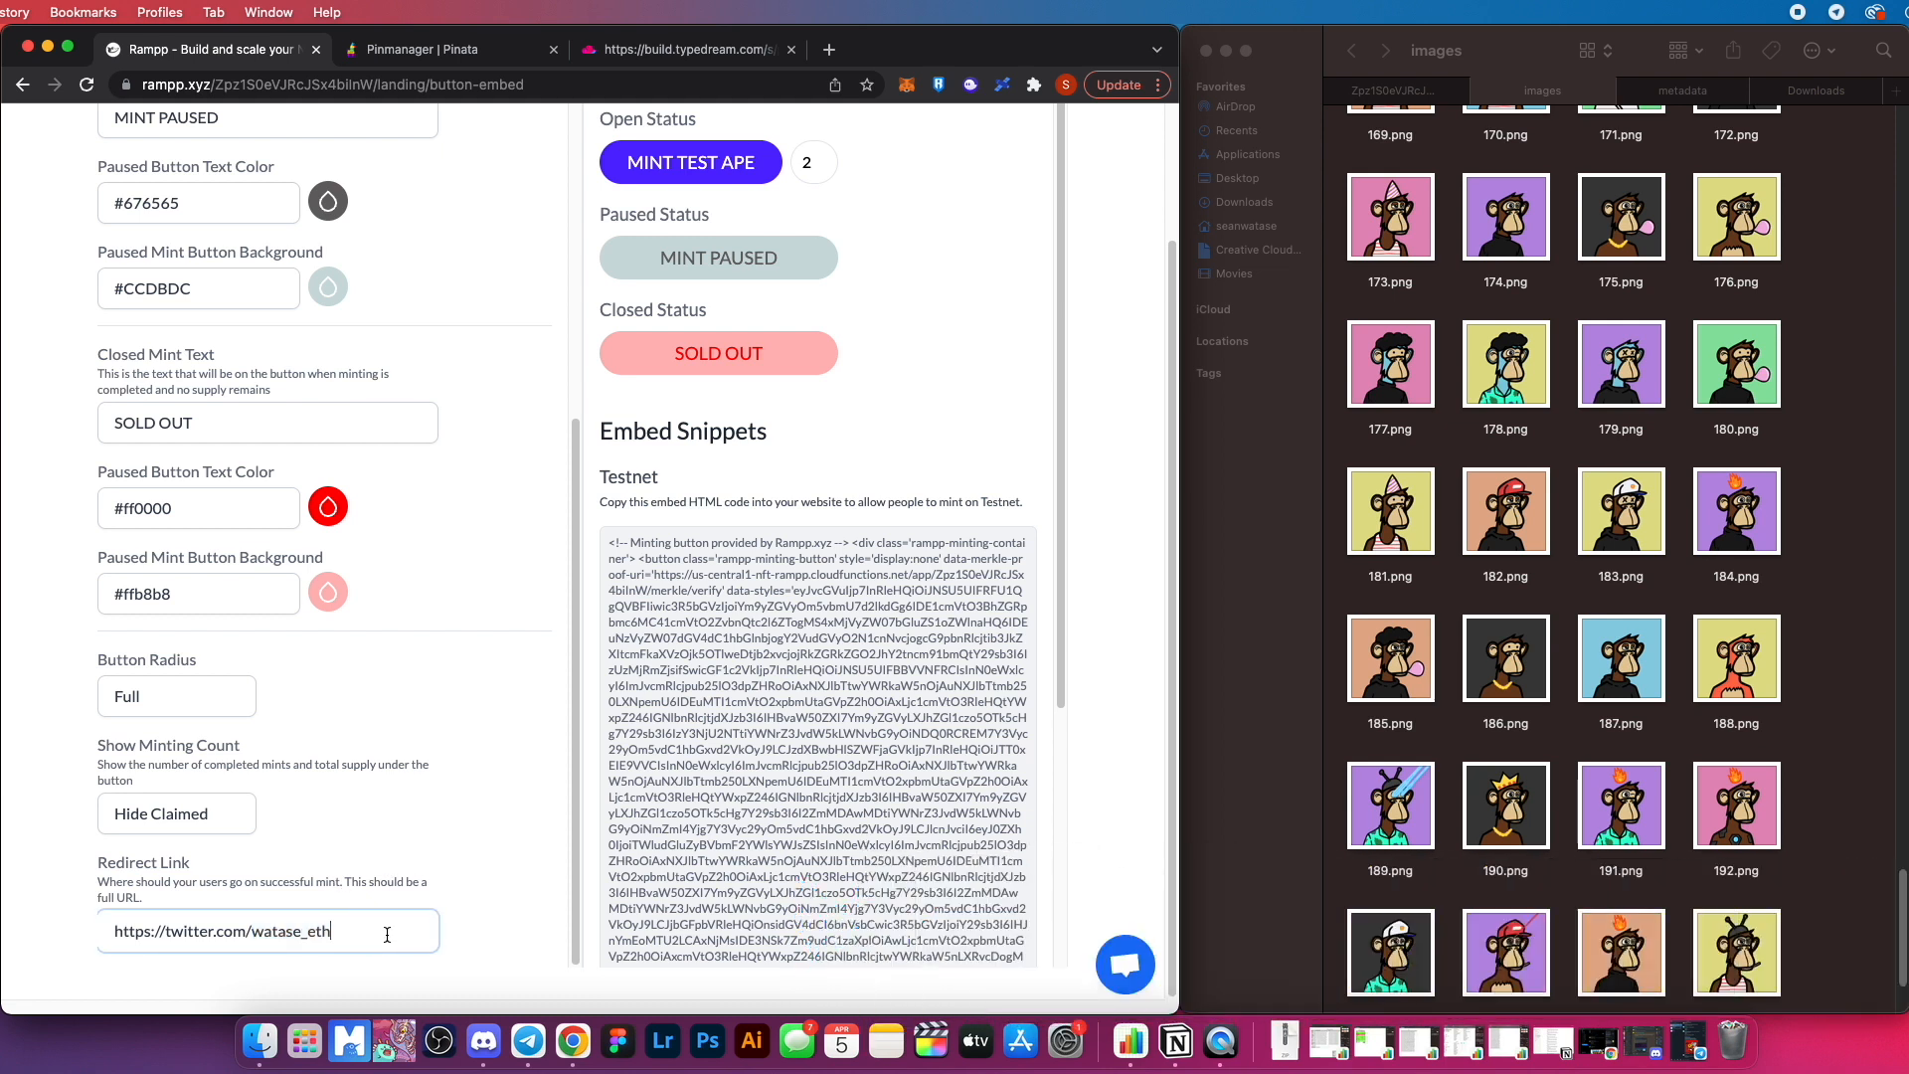
pyautogui.scroll(1, 384, 819)
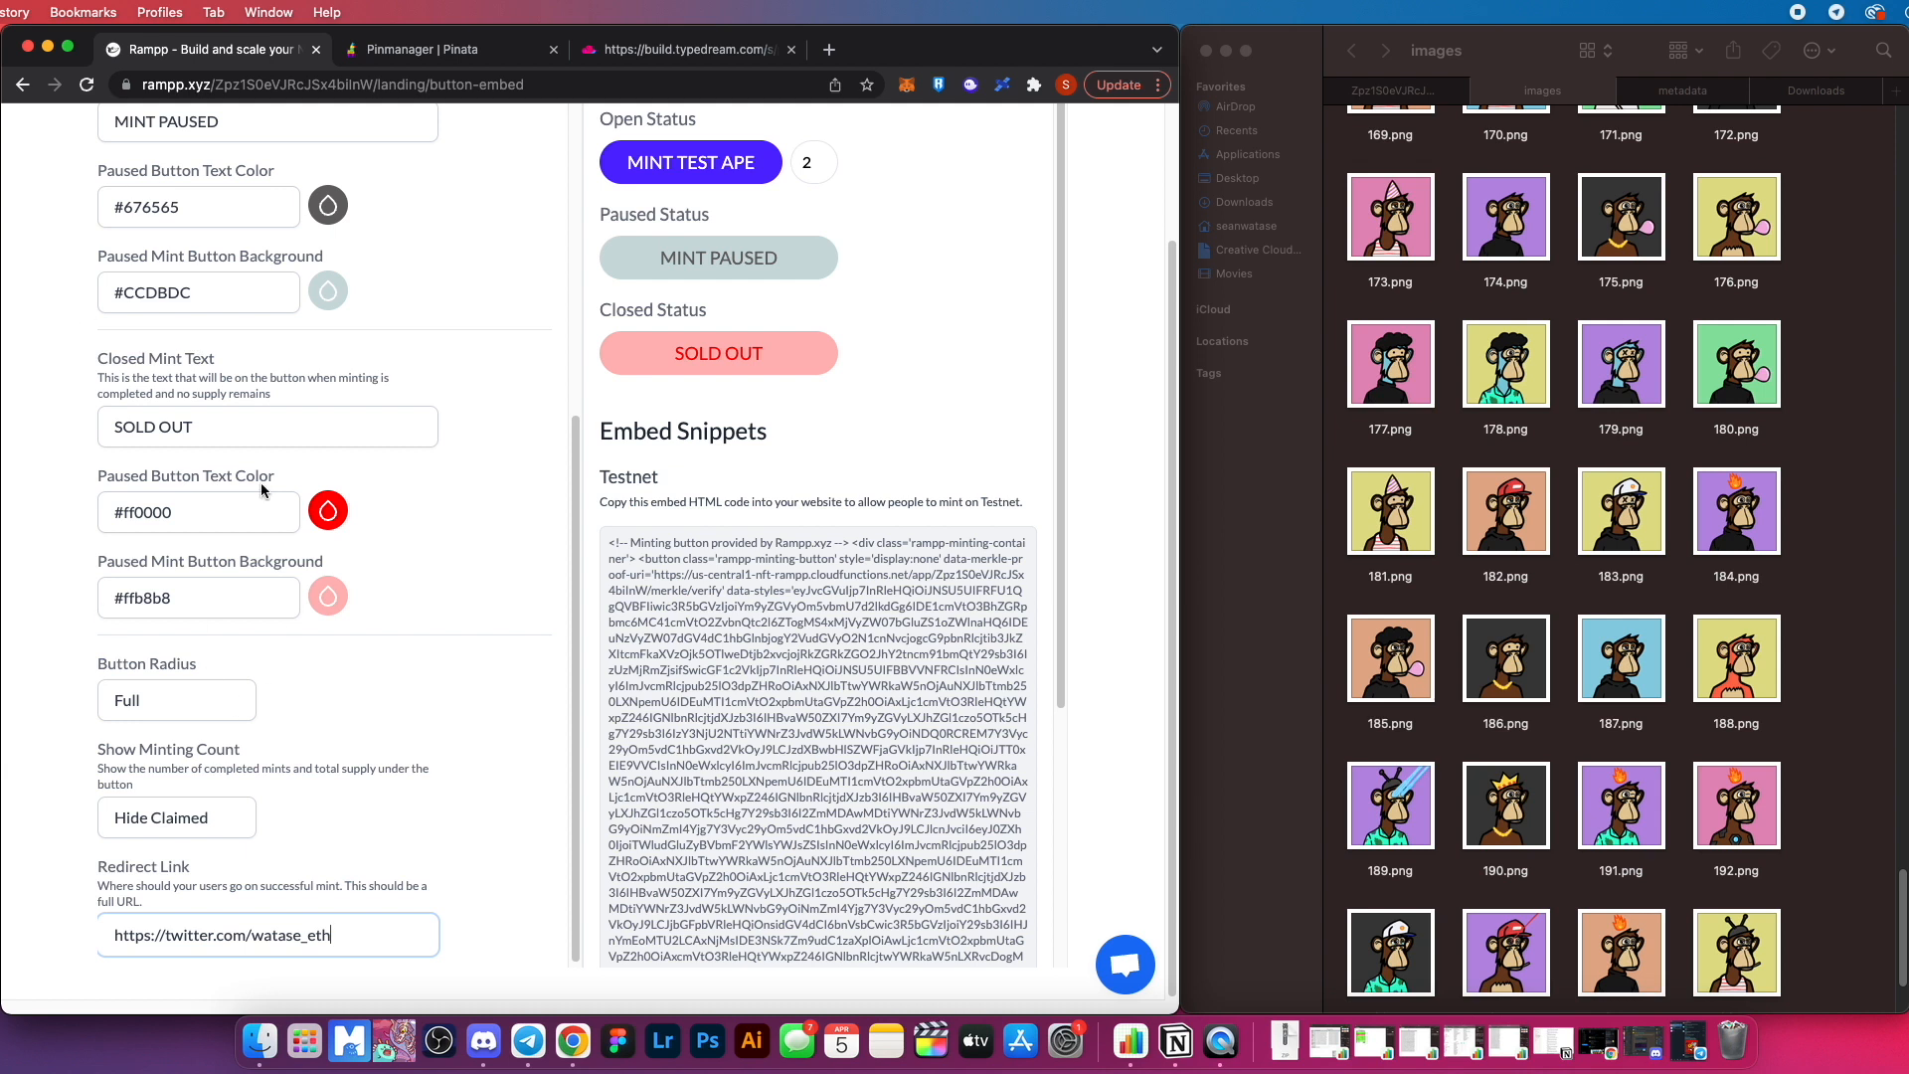
pyautogui.scroll(6, 278, 681)
pyautogui.scroll(-4, 283, 617)
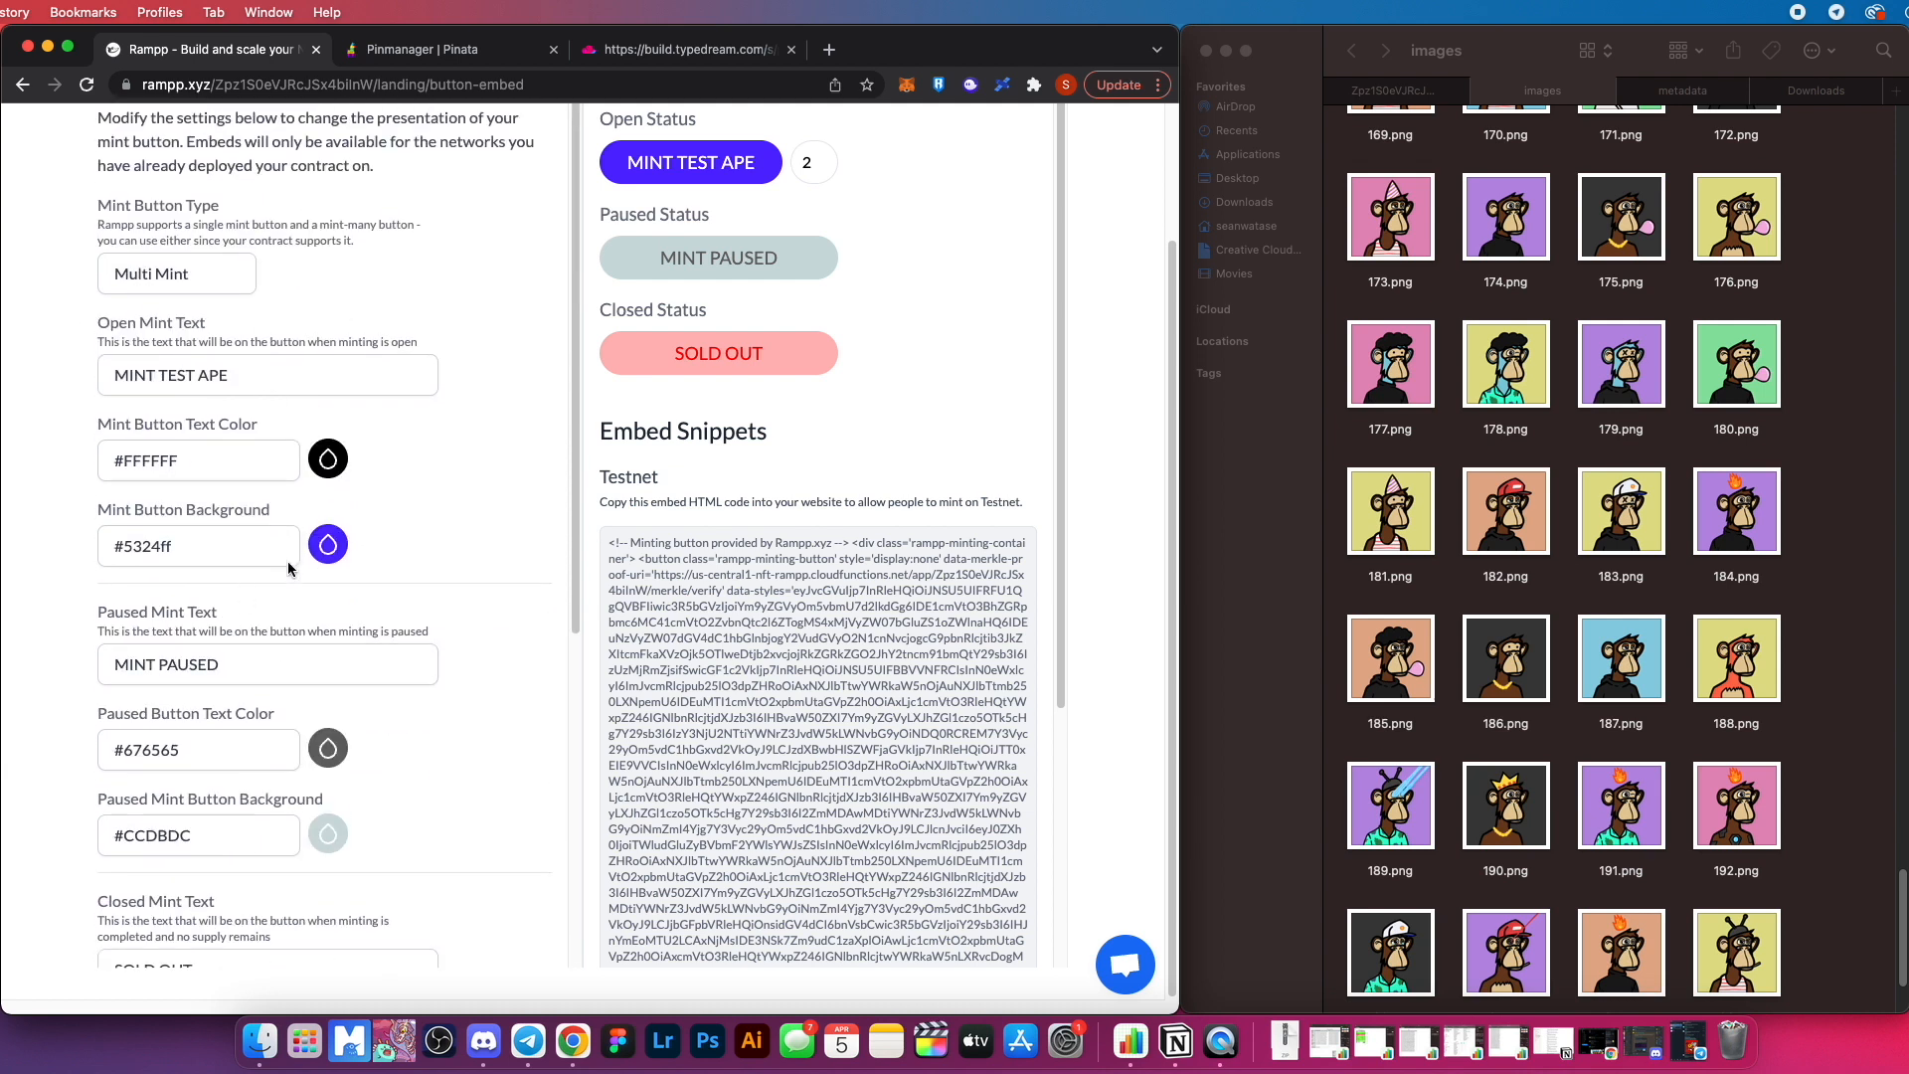
pyautogui.scroll(2, 875, 525)
pyautogui.scroll(-1, 349, 543)
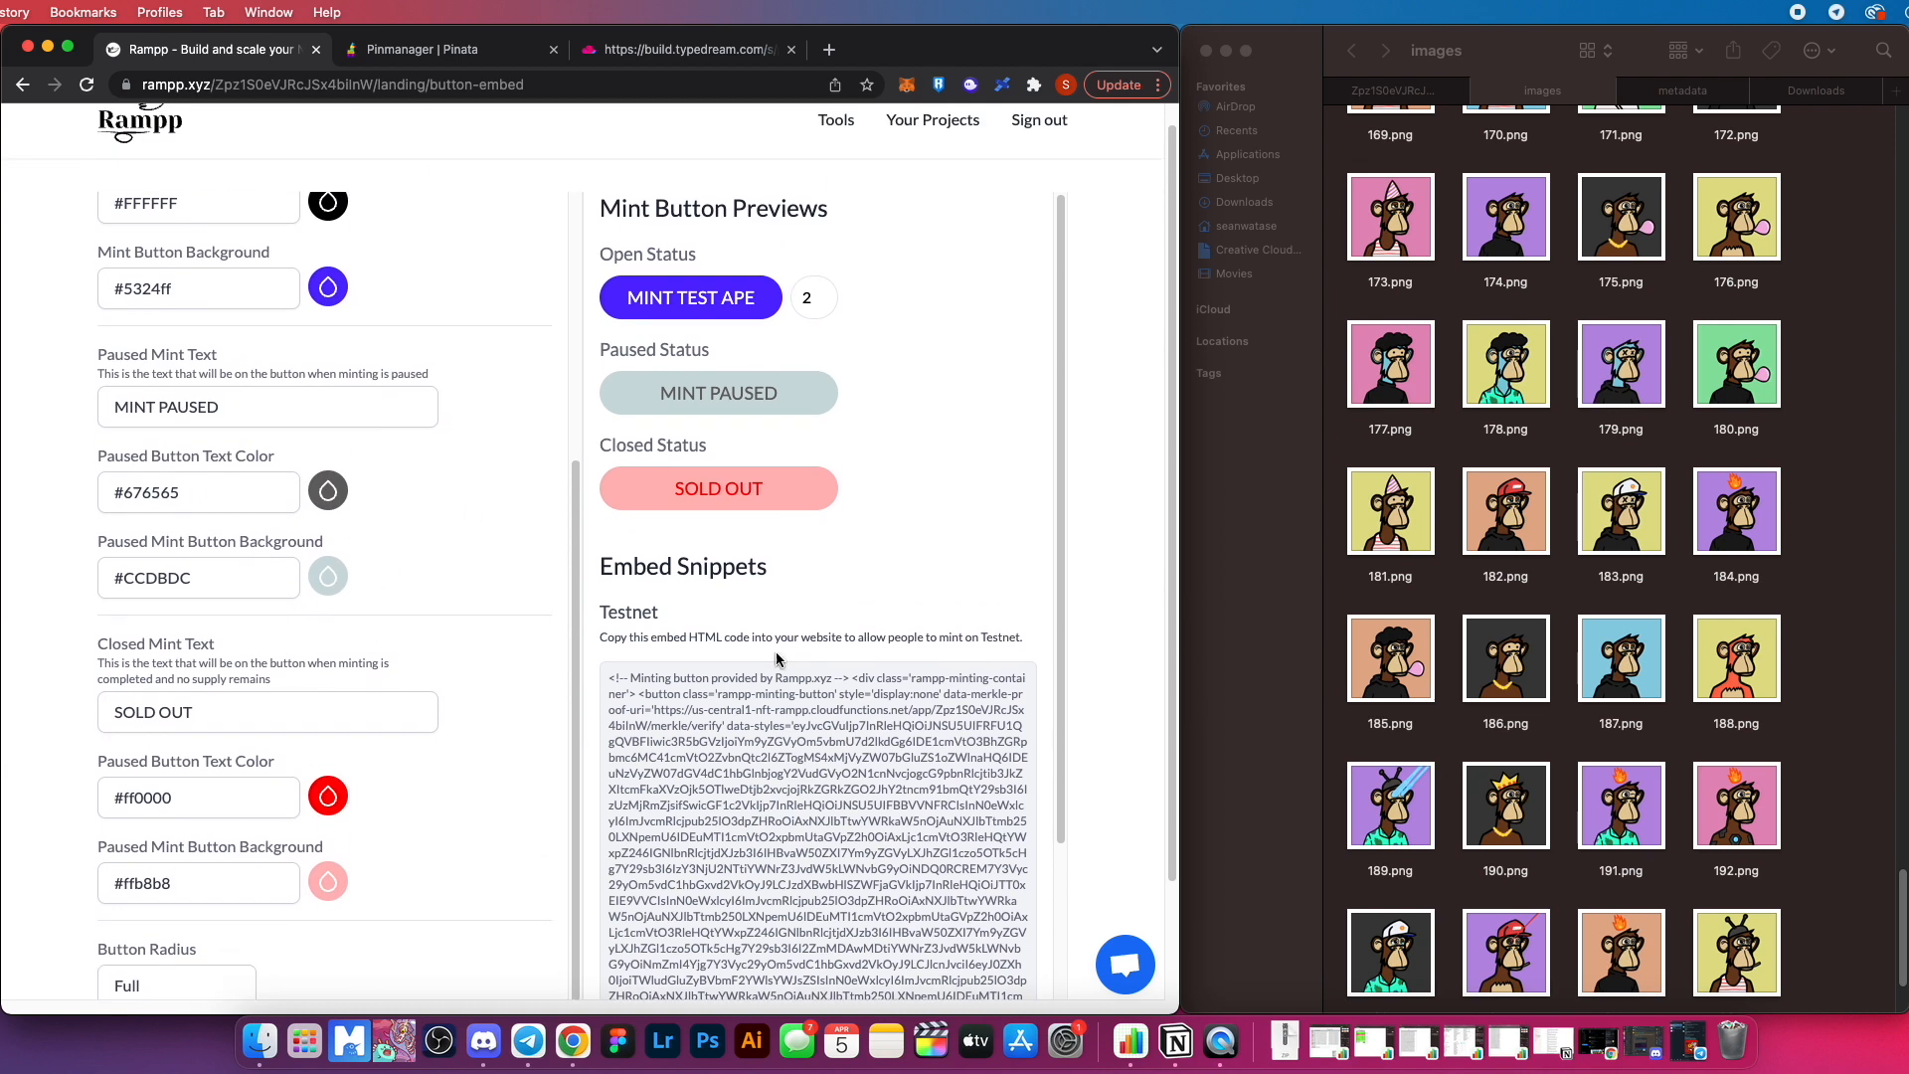
pyautogui.scroll(-2, 930, 676)
# - Copy the customised multi-mint button HTML from Rampp's Testnet embed snippet to the clipboard
pyautogui.click(929, 676)
pyautogui.scroll(-5, 930, 677)
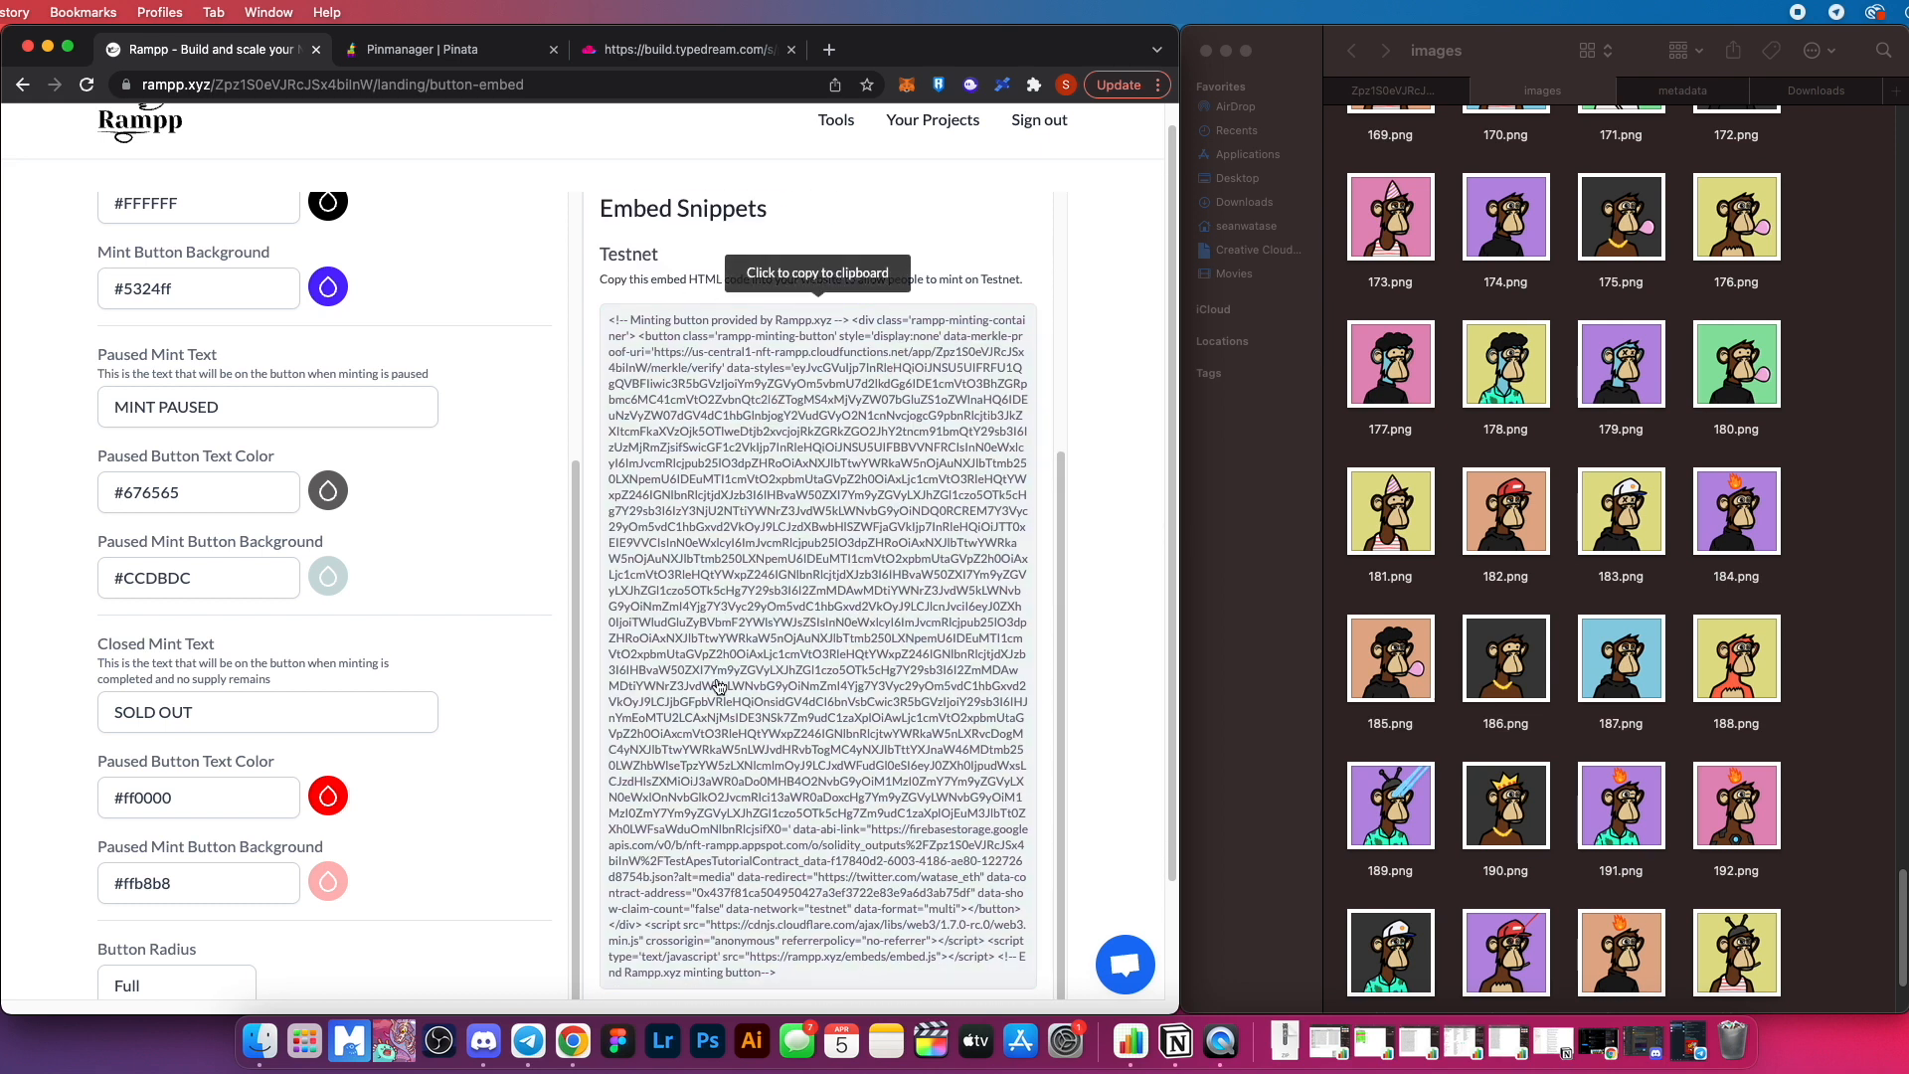
pyautogui.scroll(-3, 825, 701)
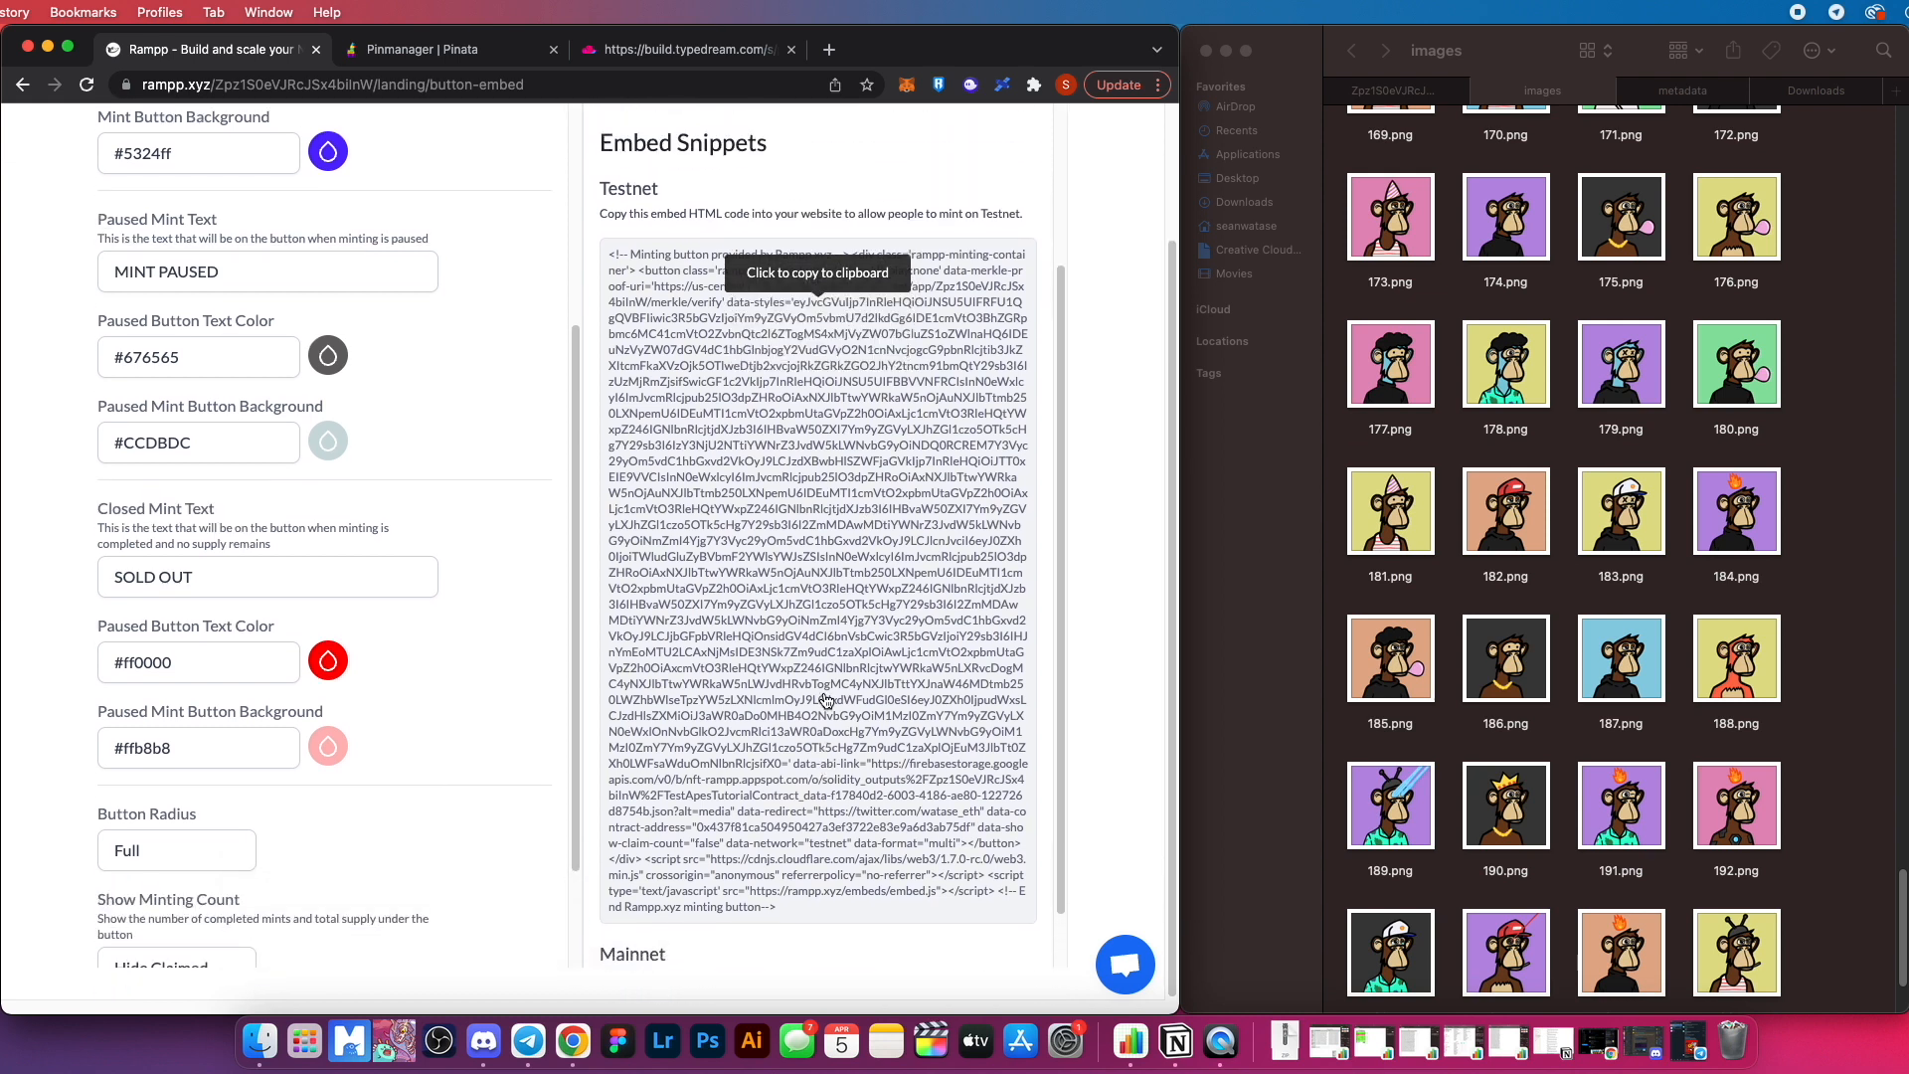
pyautogui.scroll(3, 825, 701)
pyautogui.scroll(-1, 755, 497)
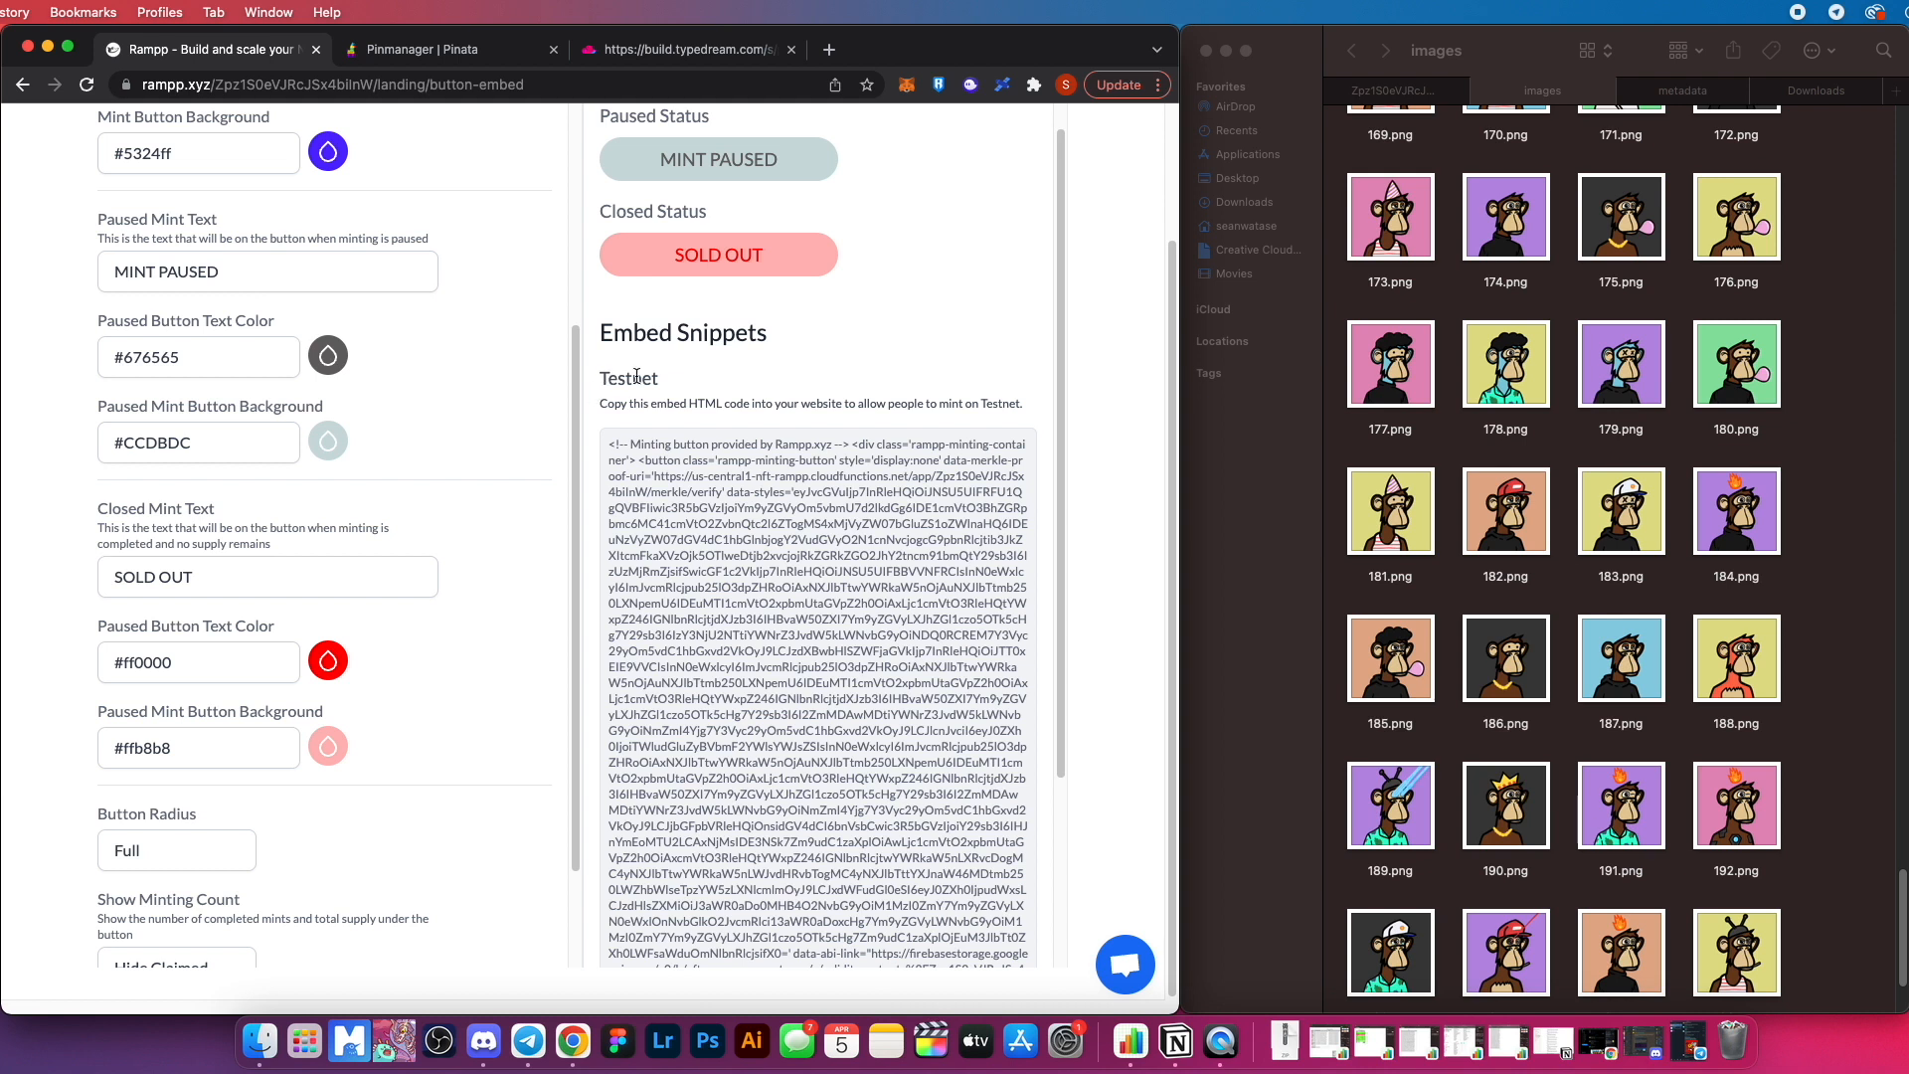
pyautogui.scroll(-5, 830, 595)
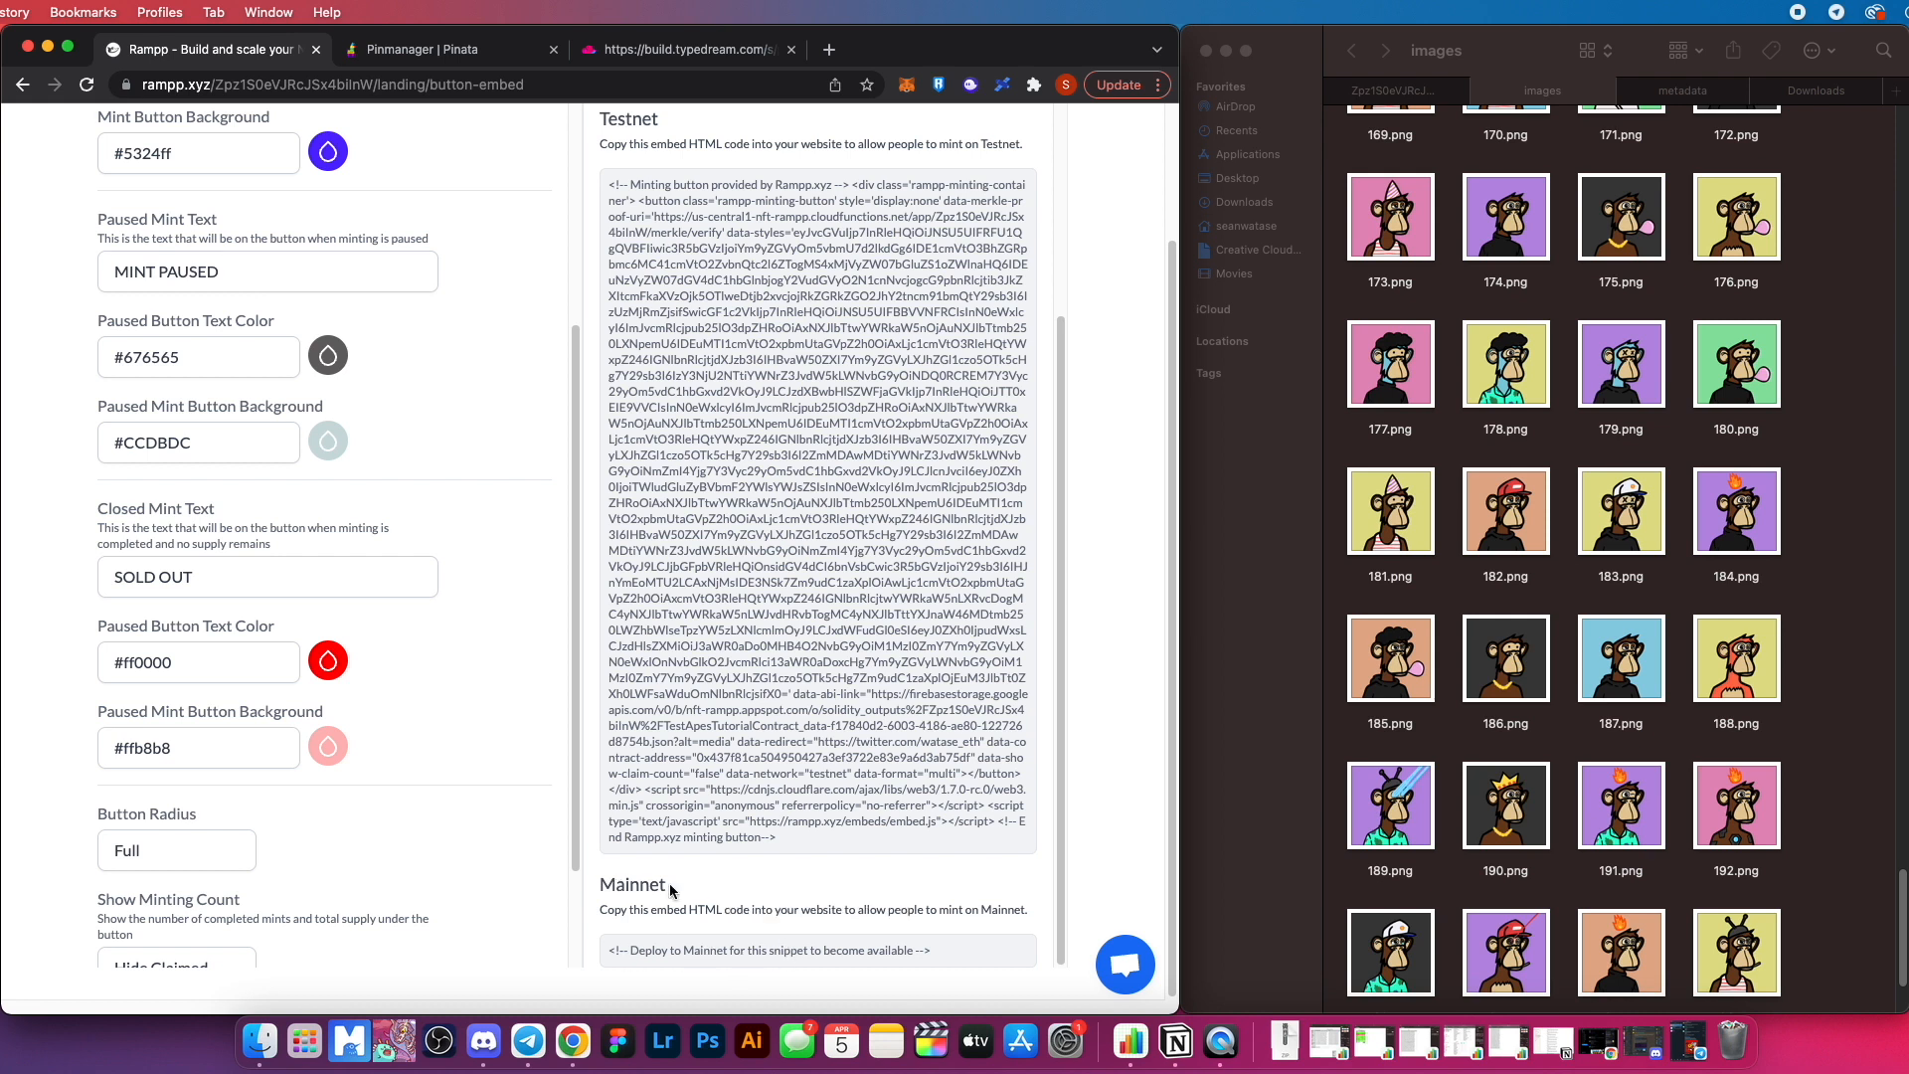
pyautogui.scroll(1, 734, 895)
pyautogui.scroll(3, 732, 898)
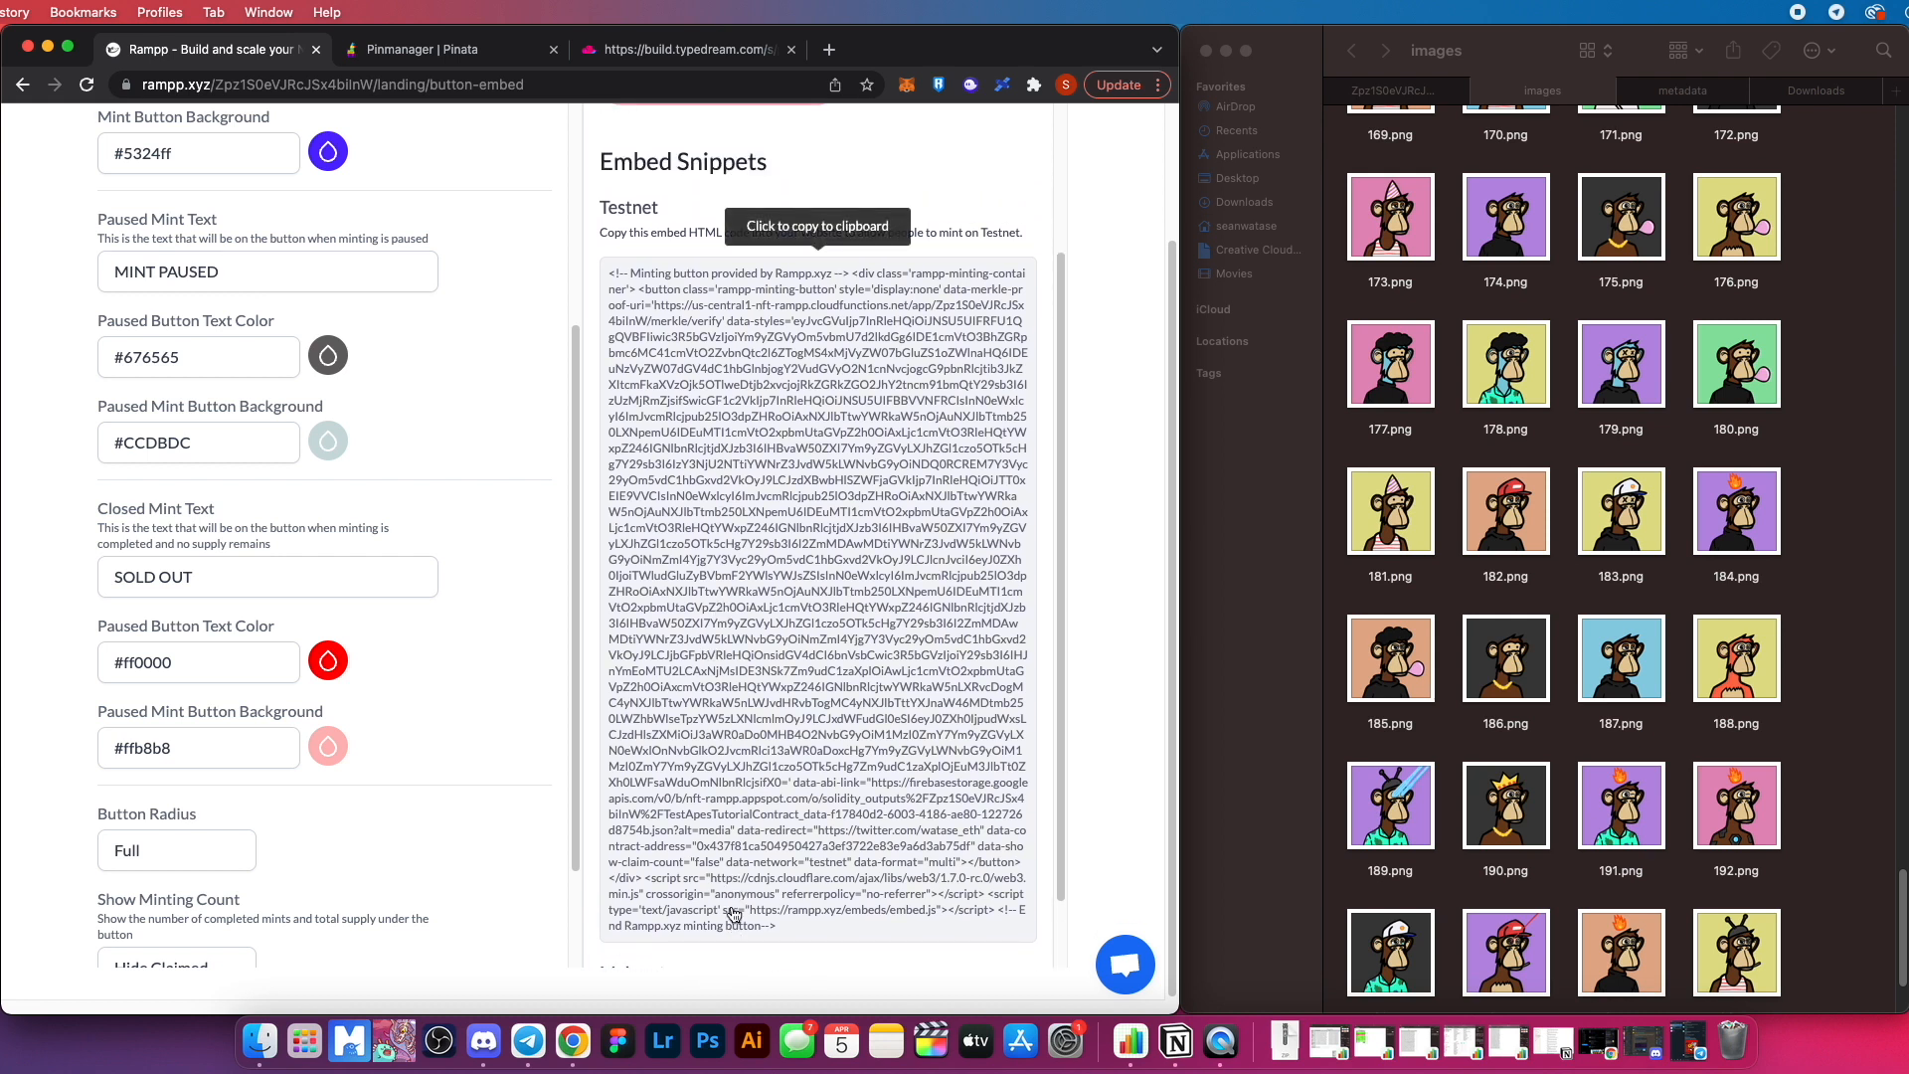
pyautogui.scroll(-3, 716, 953)
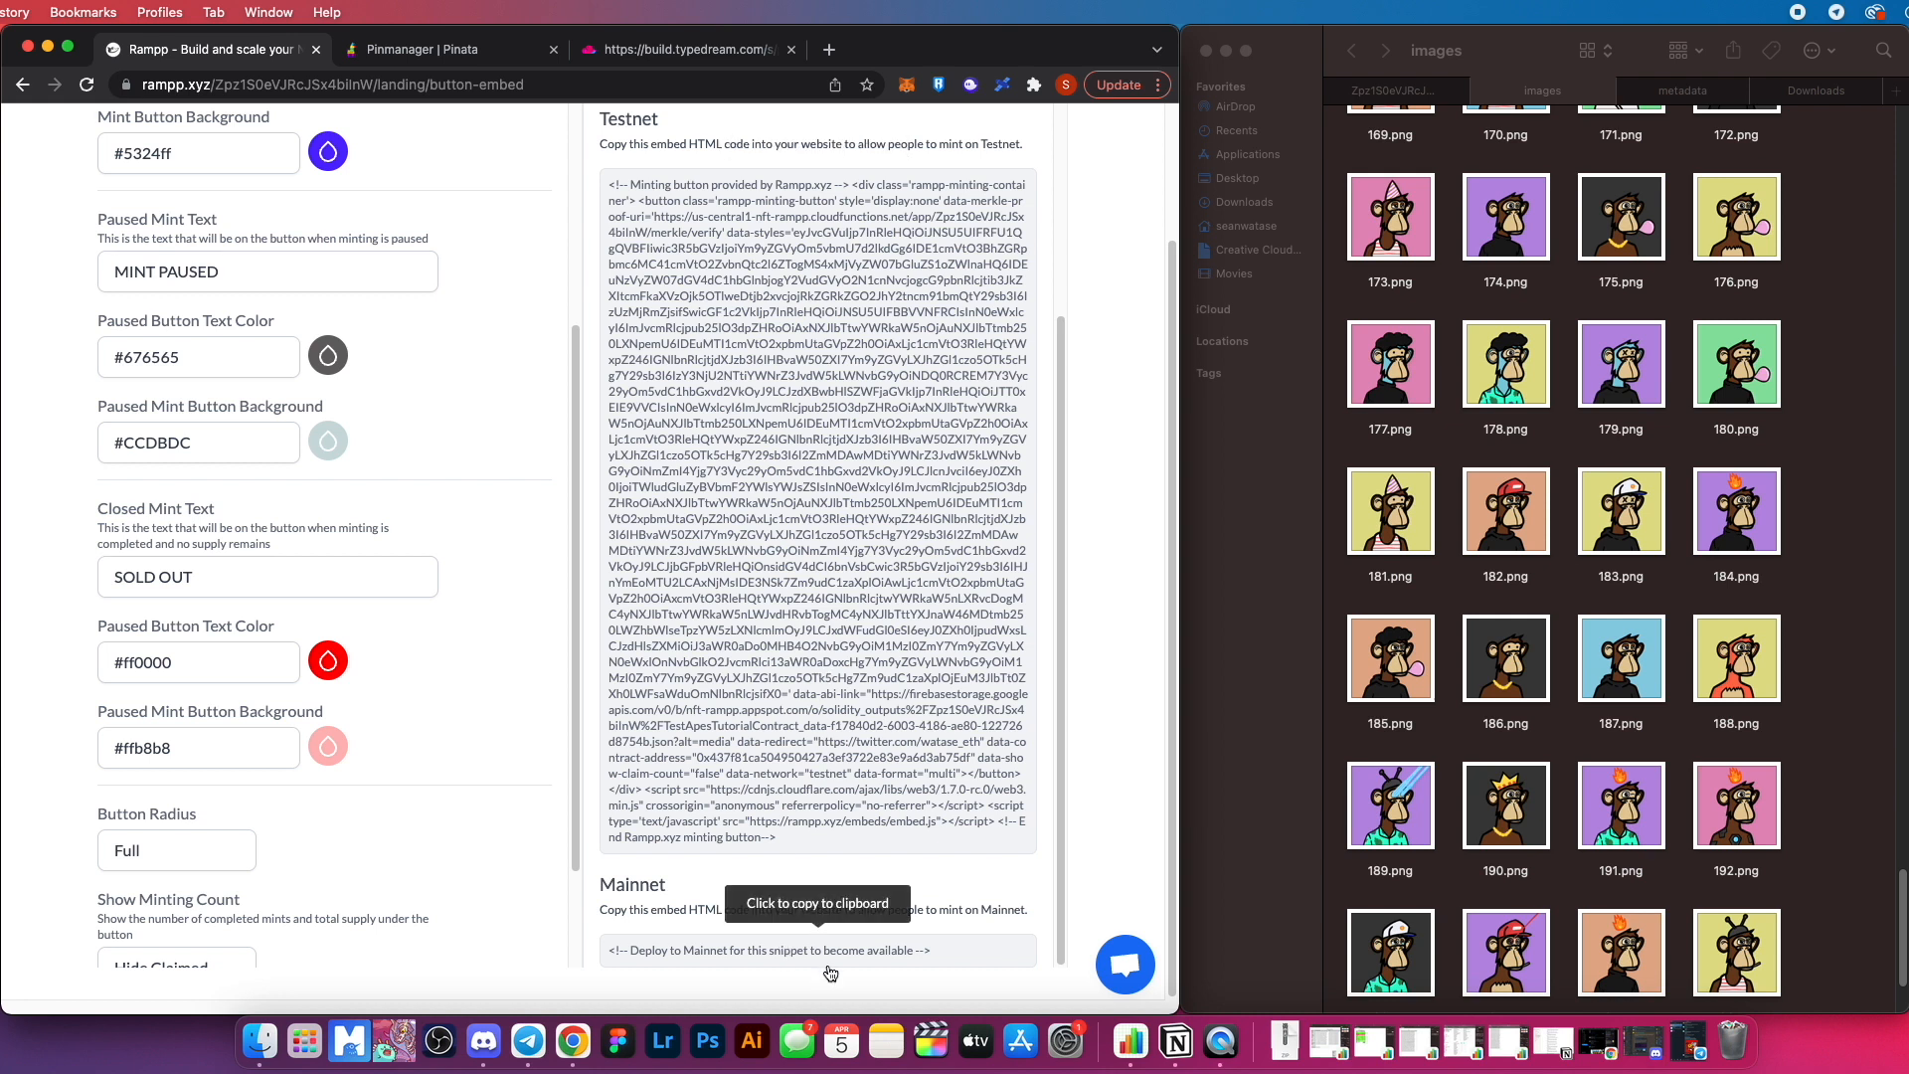
pyautogui.scroll(2, 736, 497)
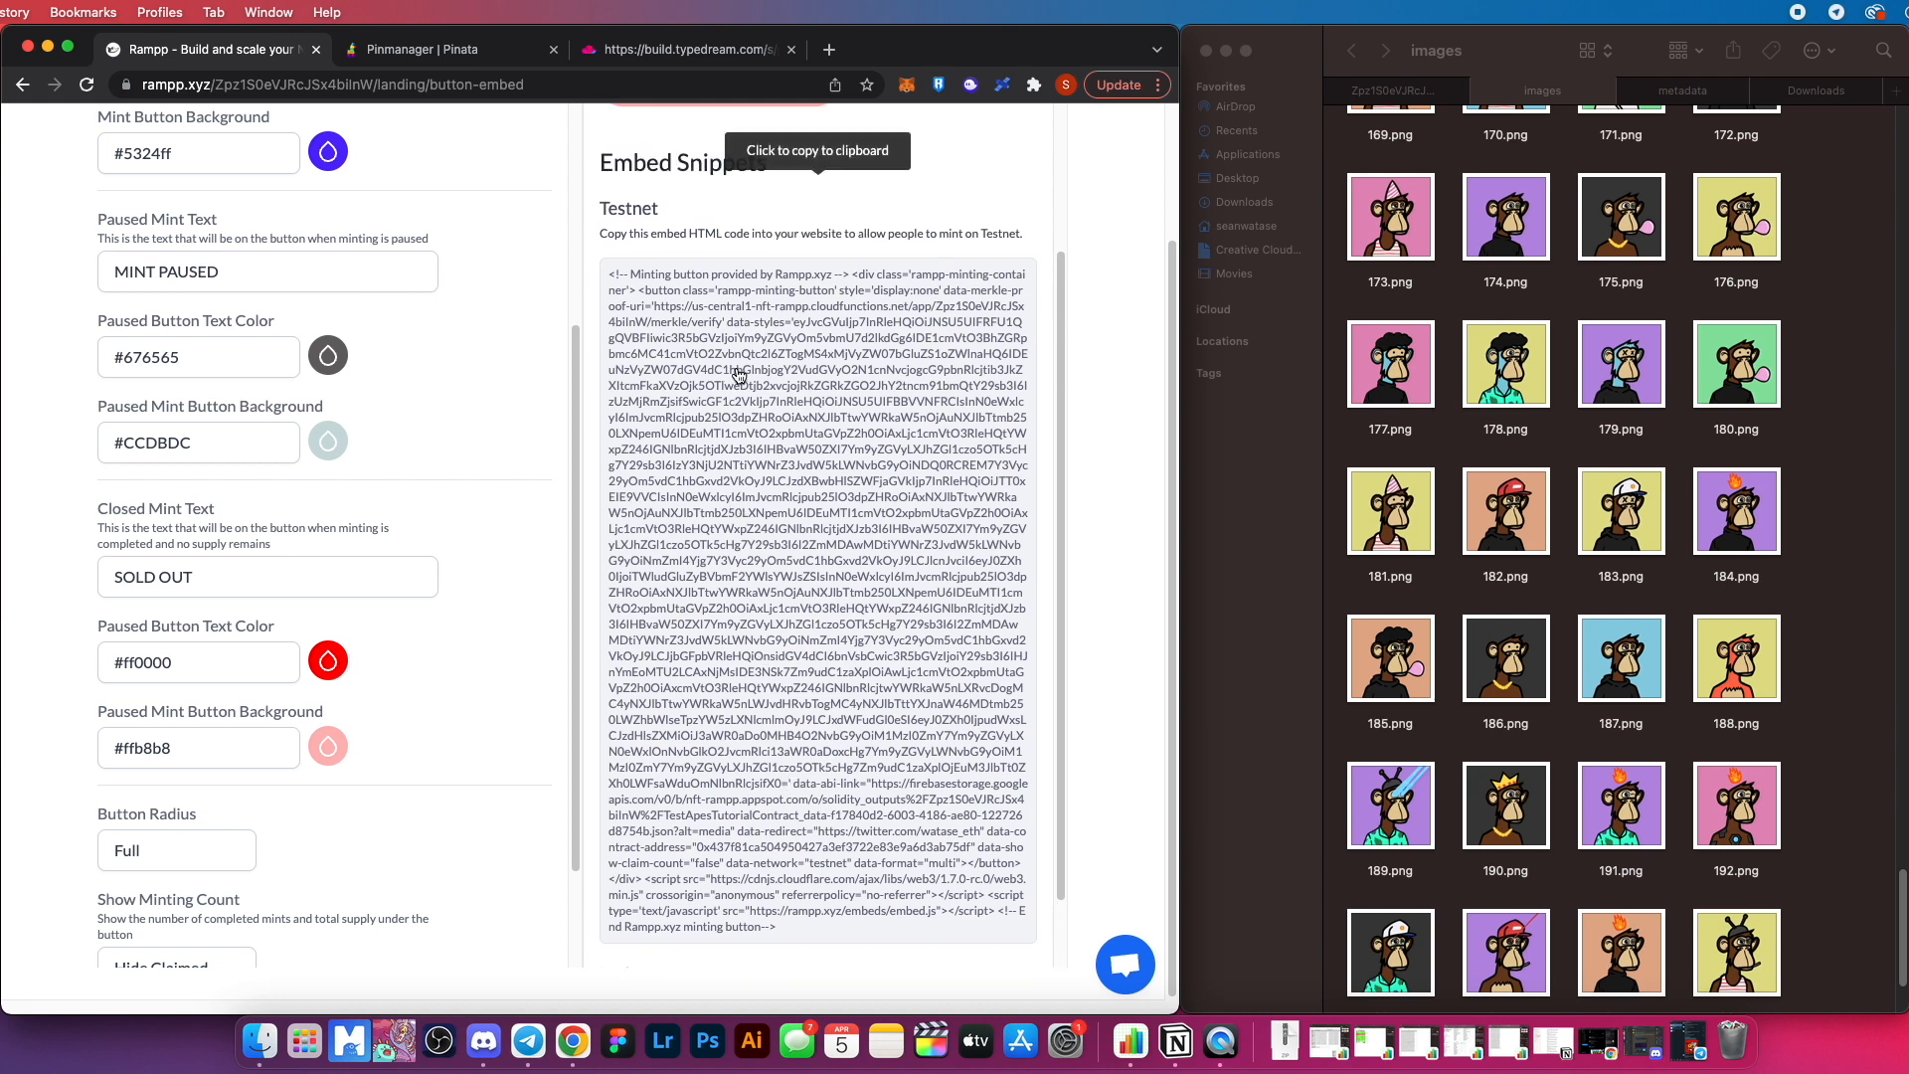
pyautogui.click(740, 412)
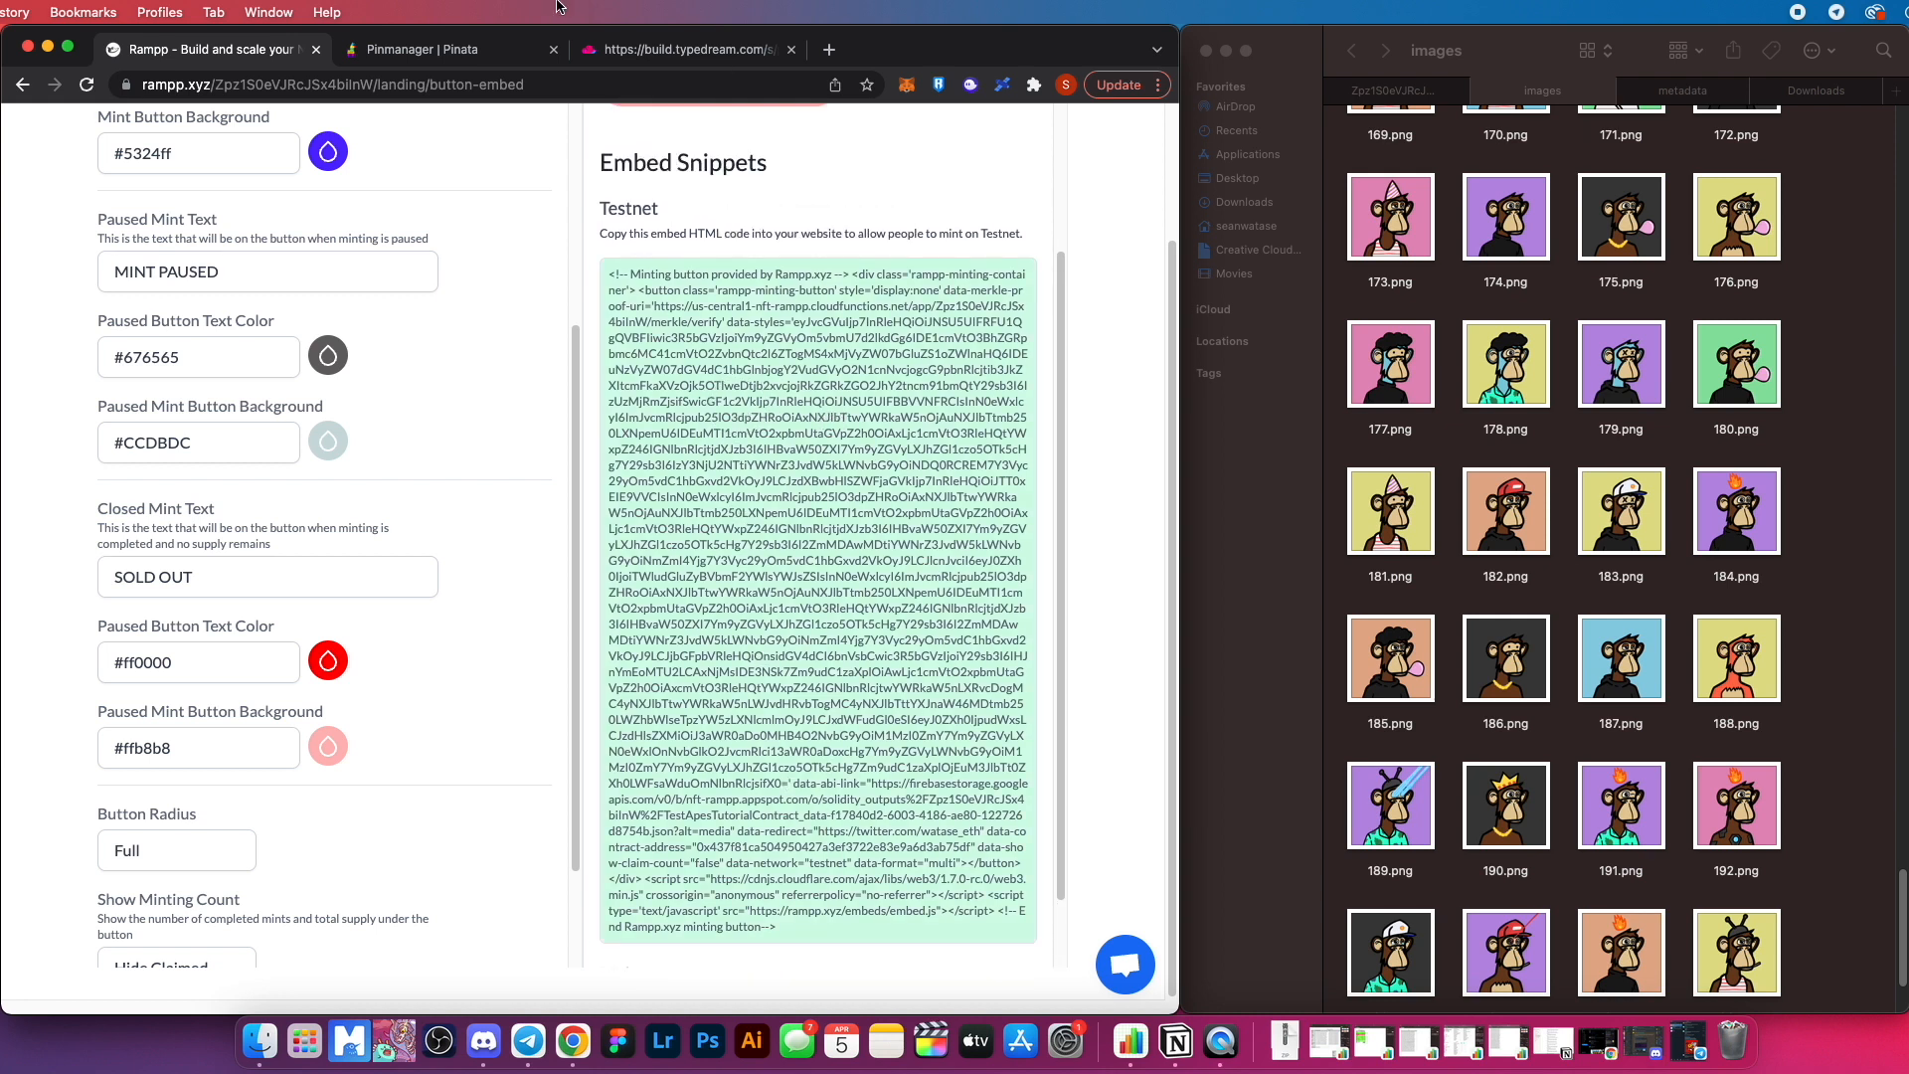
# - Turn the empty block under the tagline into an Embed block with the pasted Rampp code
pyautogui.click(648, 50)
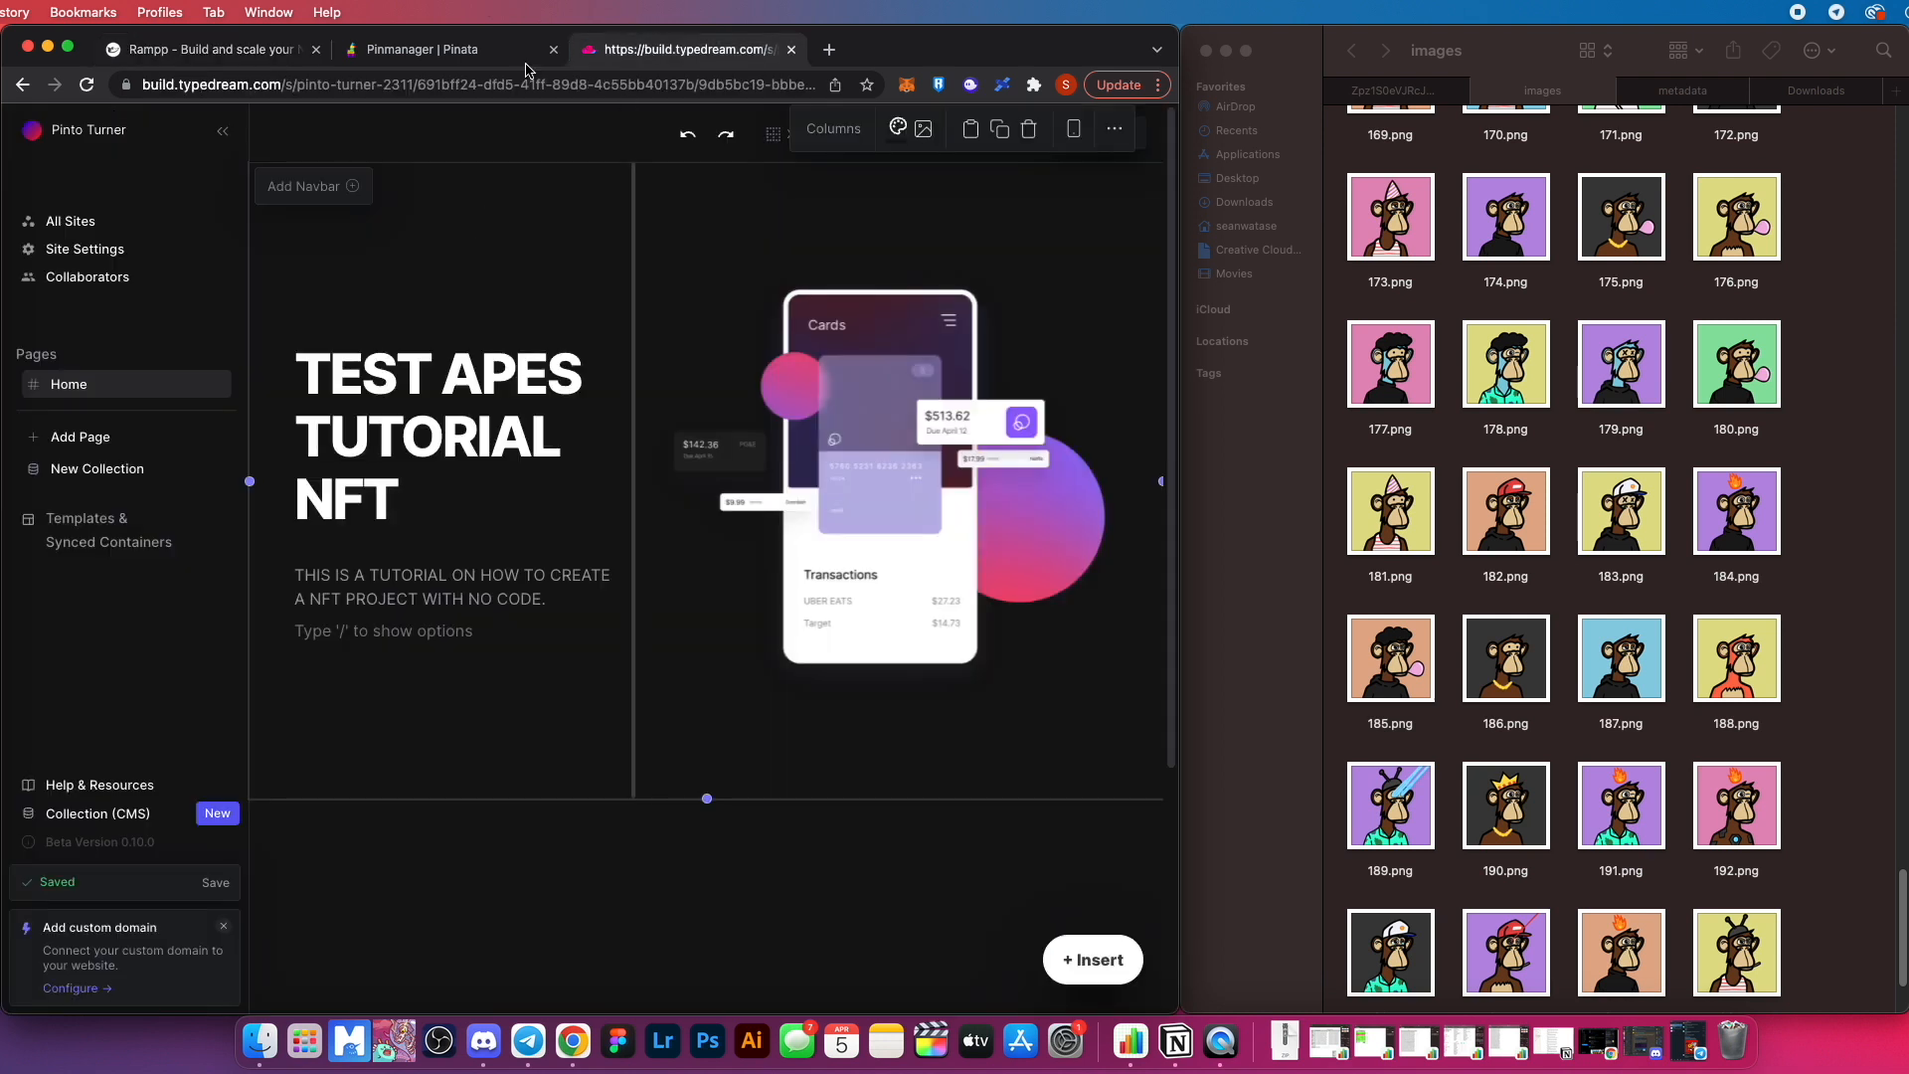
pyautogui.click(386, 636)
pyautogui.write('/')
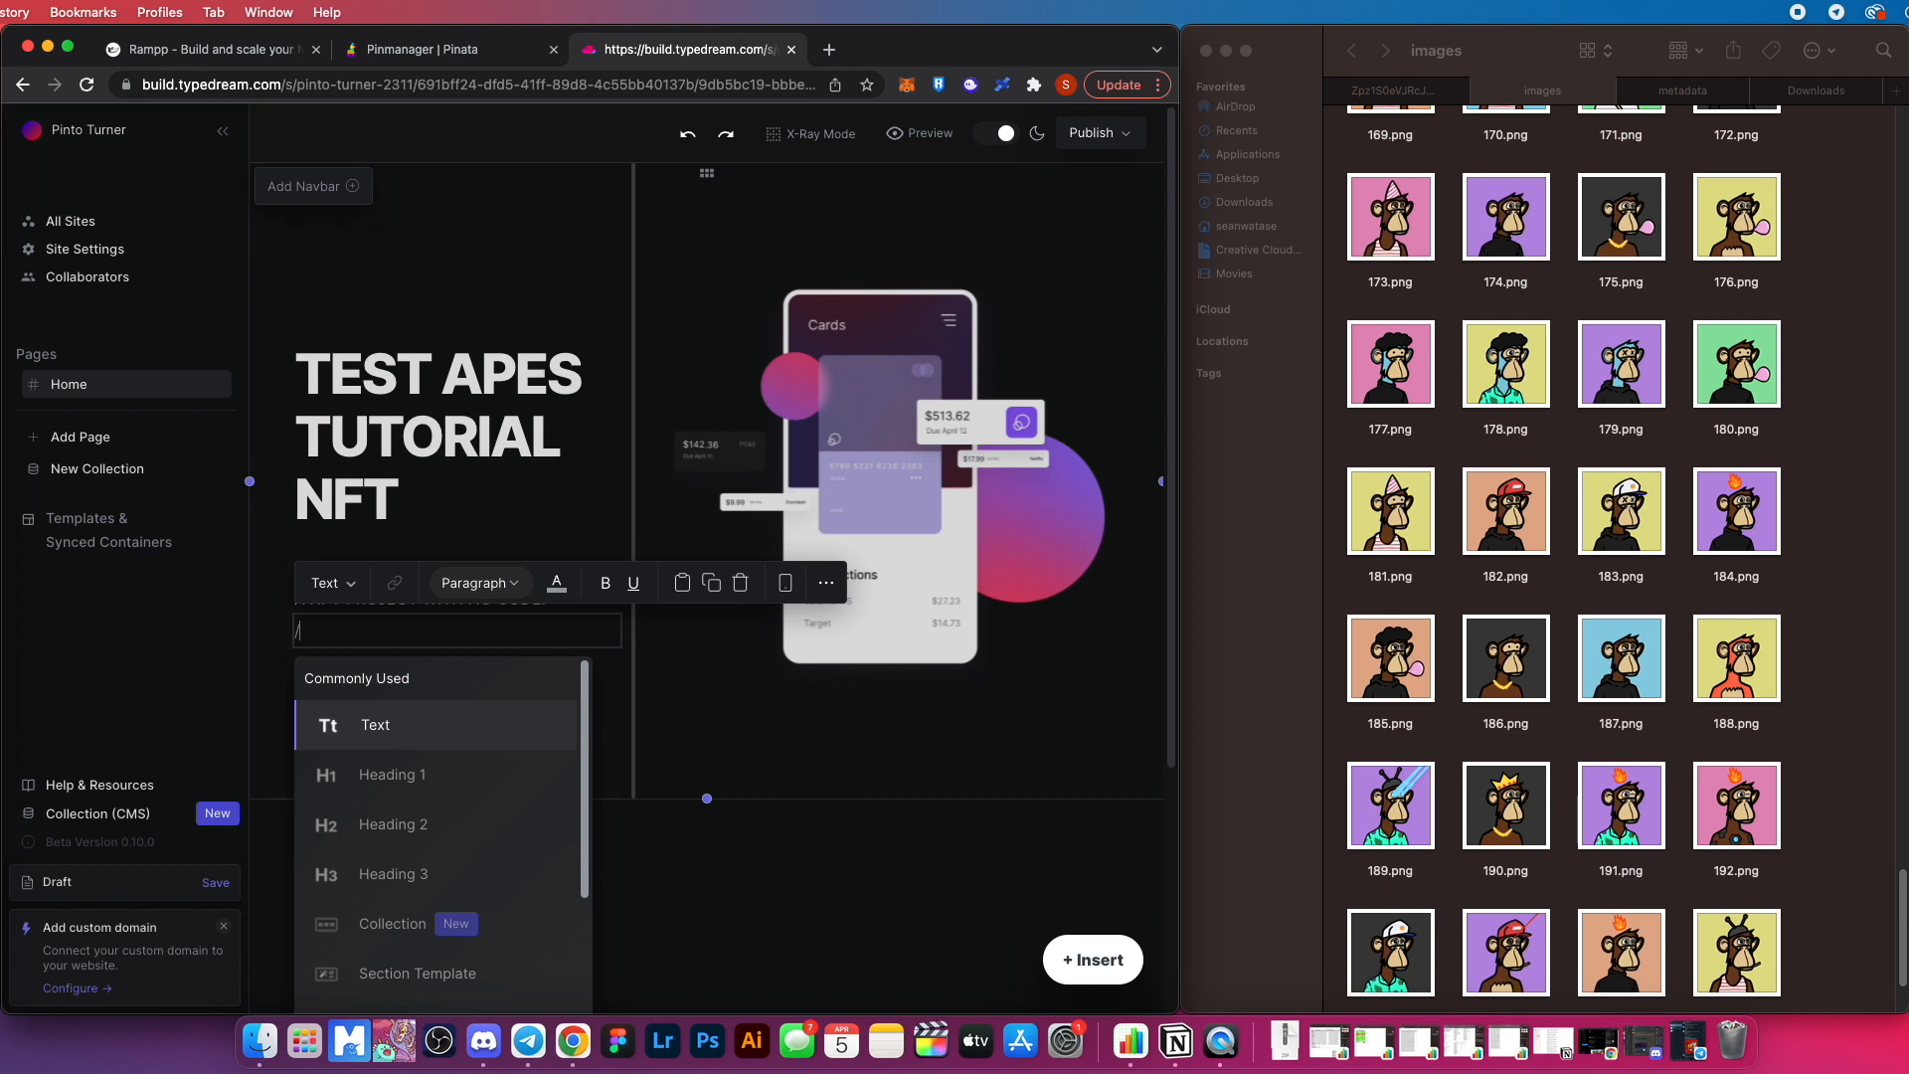
pyautogui.write('em')
pyautogui.click(354, 817)
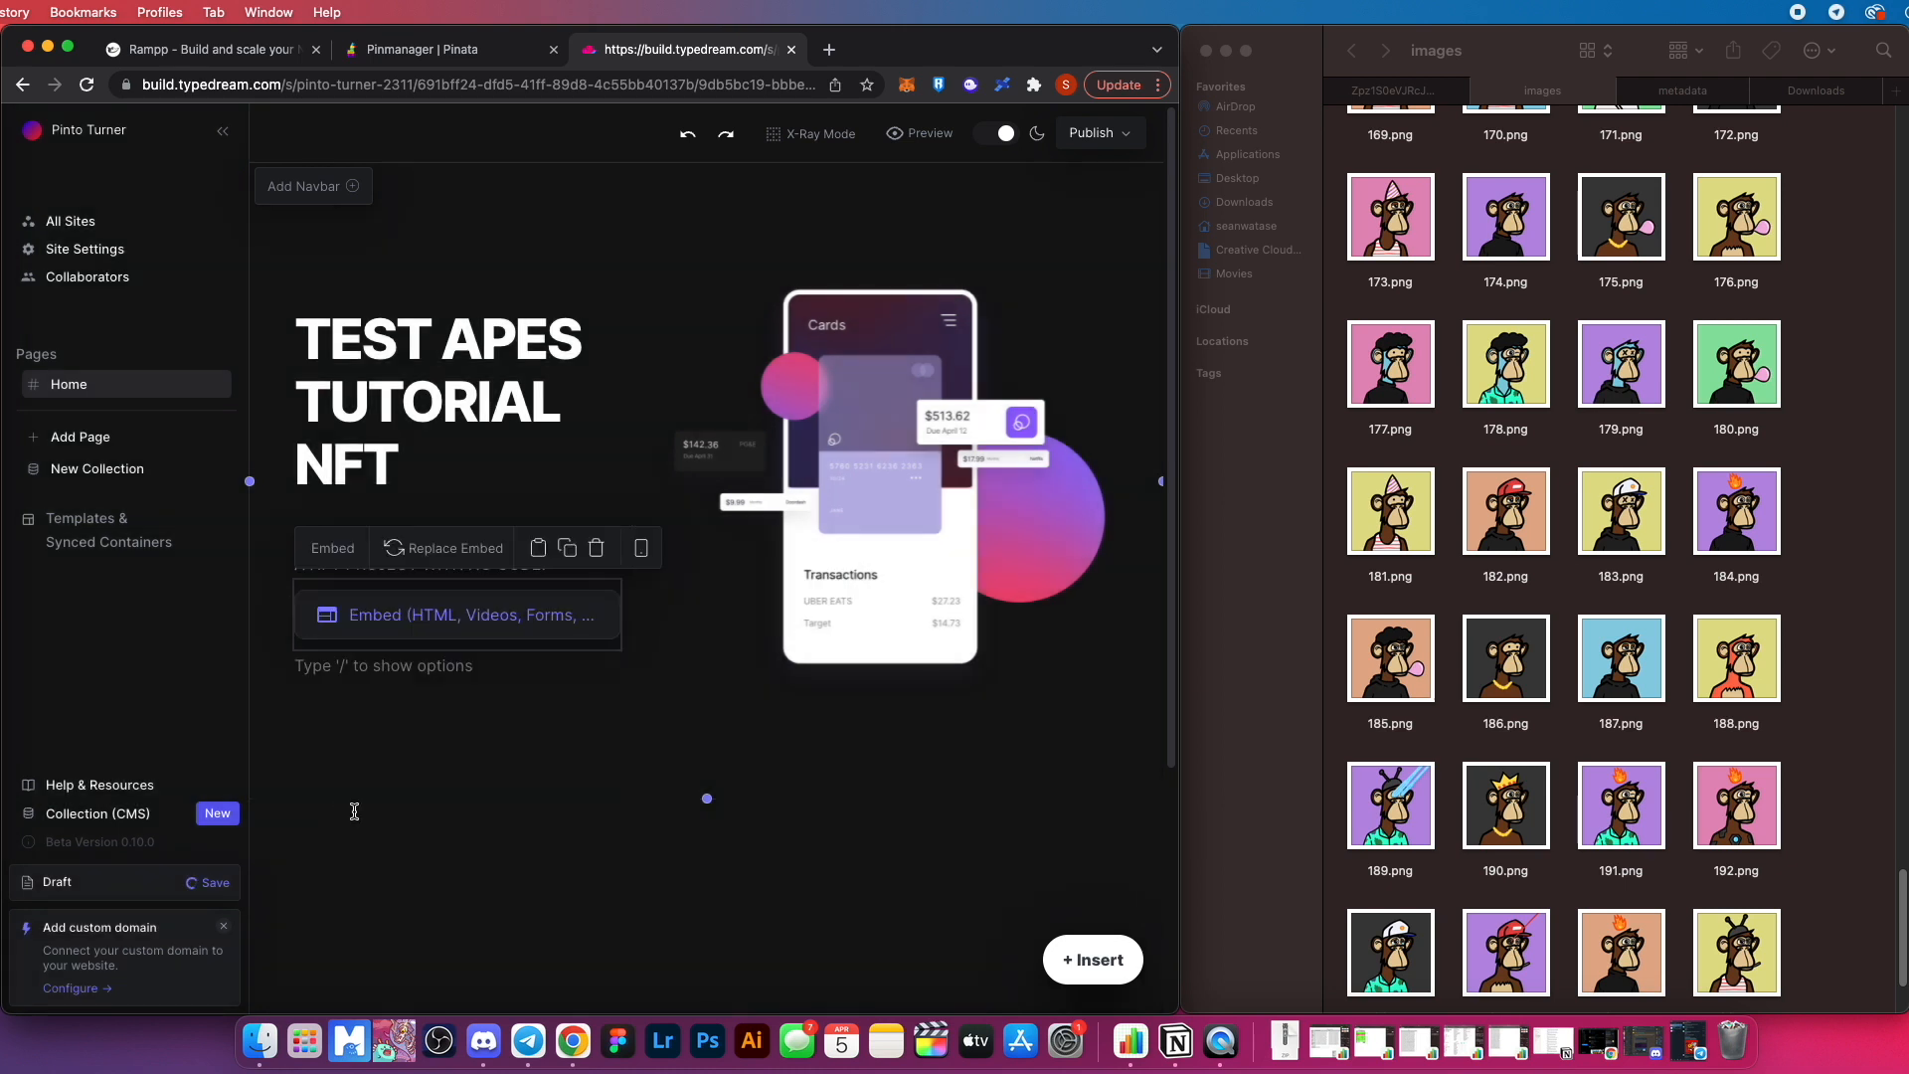
pyautogui.click(475, 617)
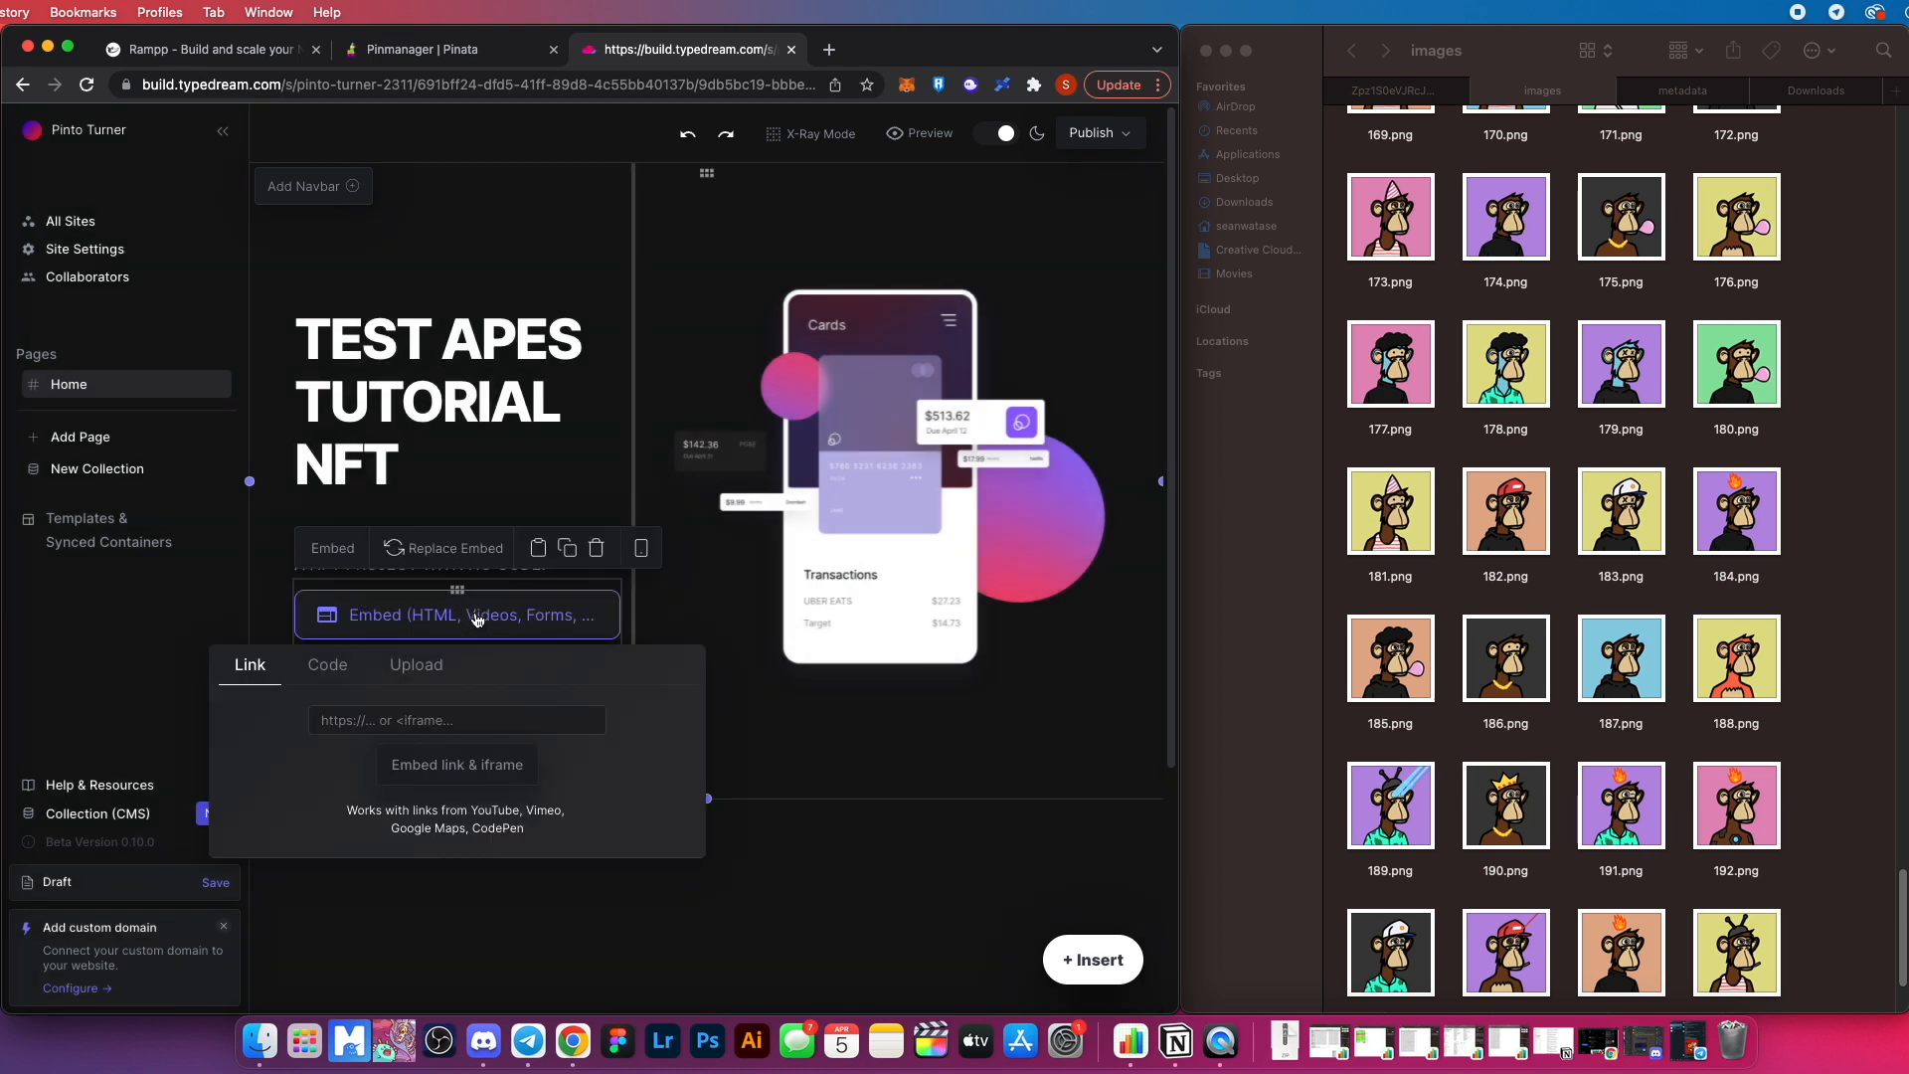
pyautogui.click(332, 679)
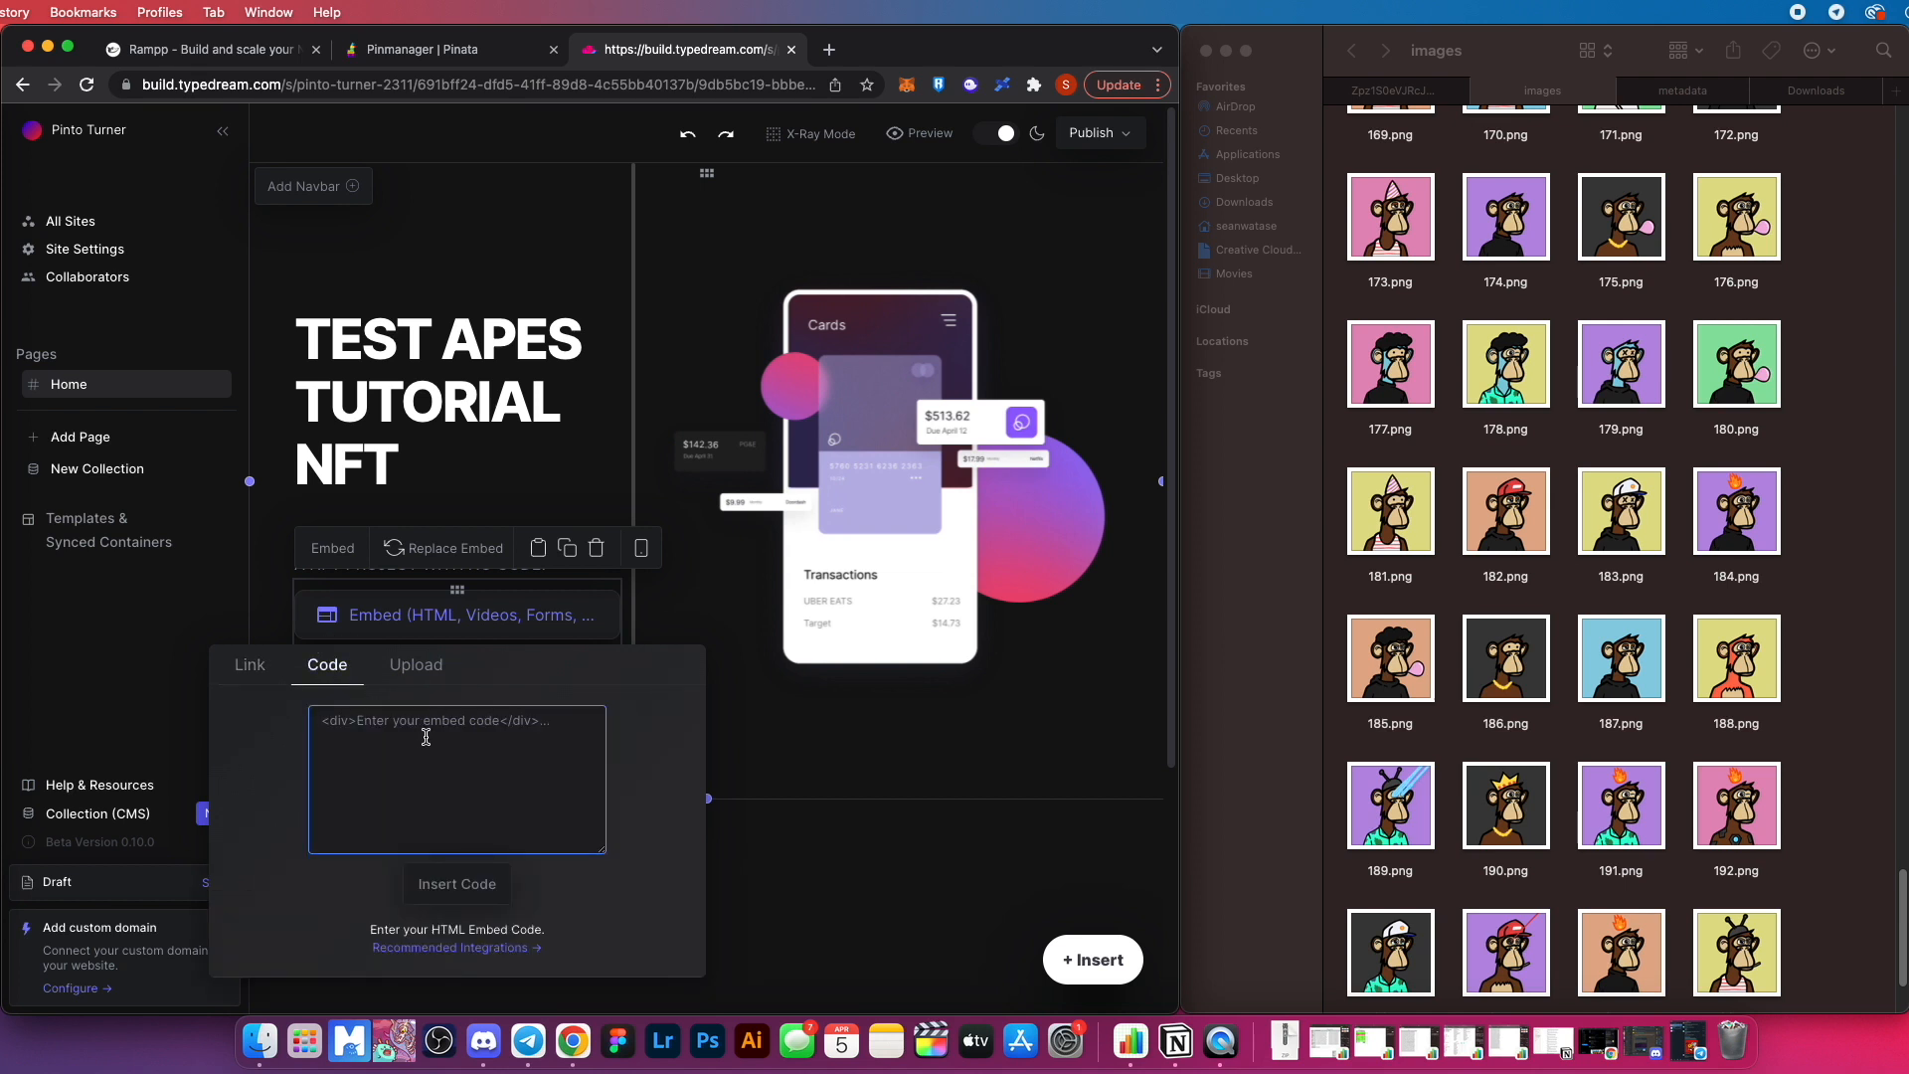
pyautogui.press('super+v')
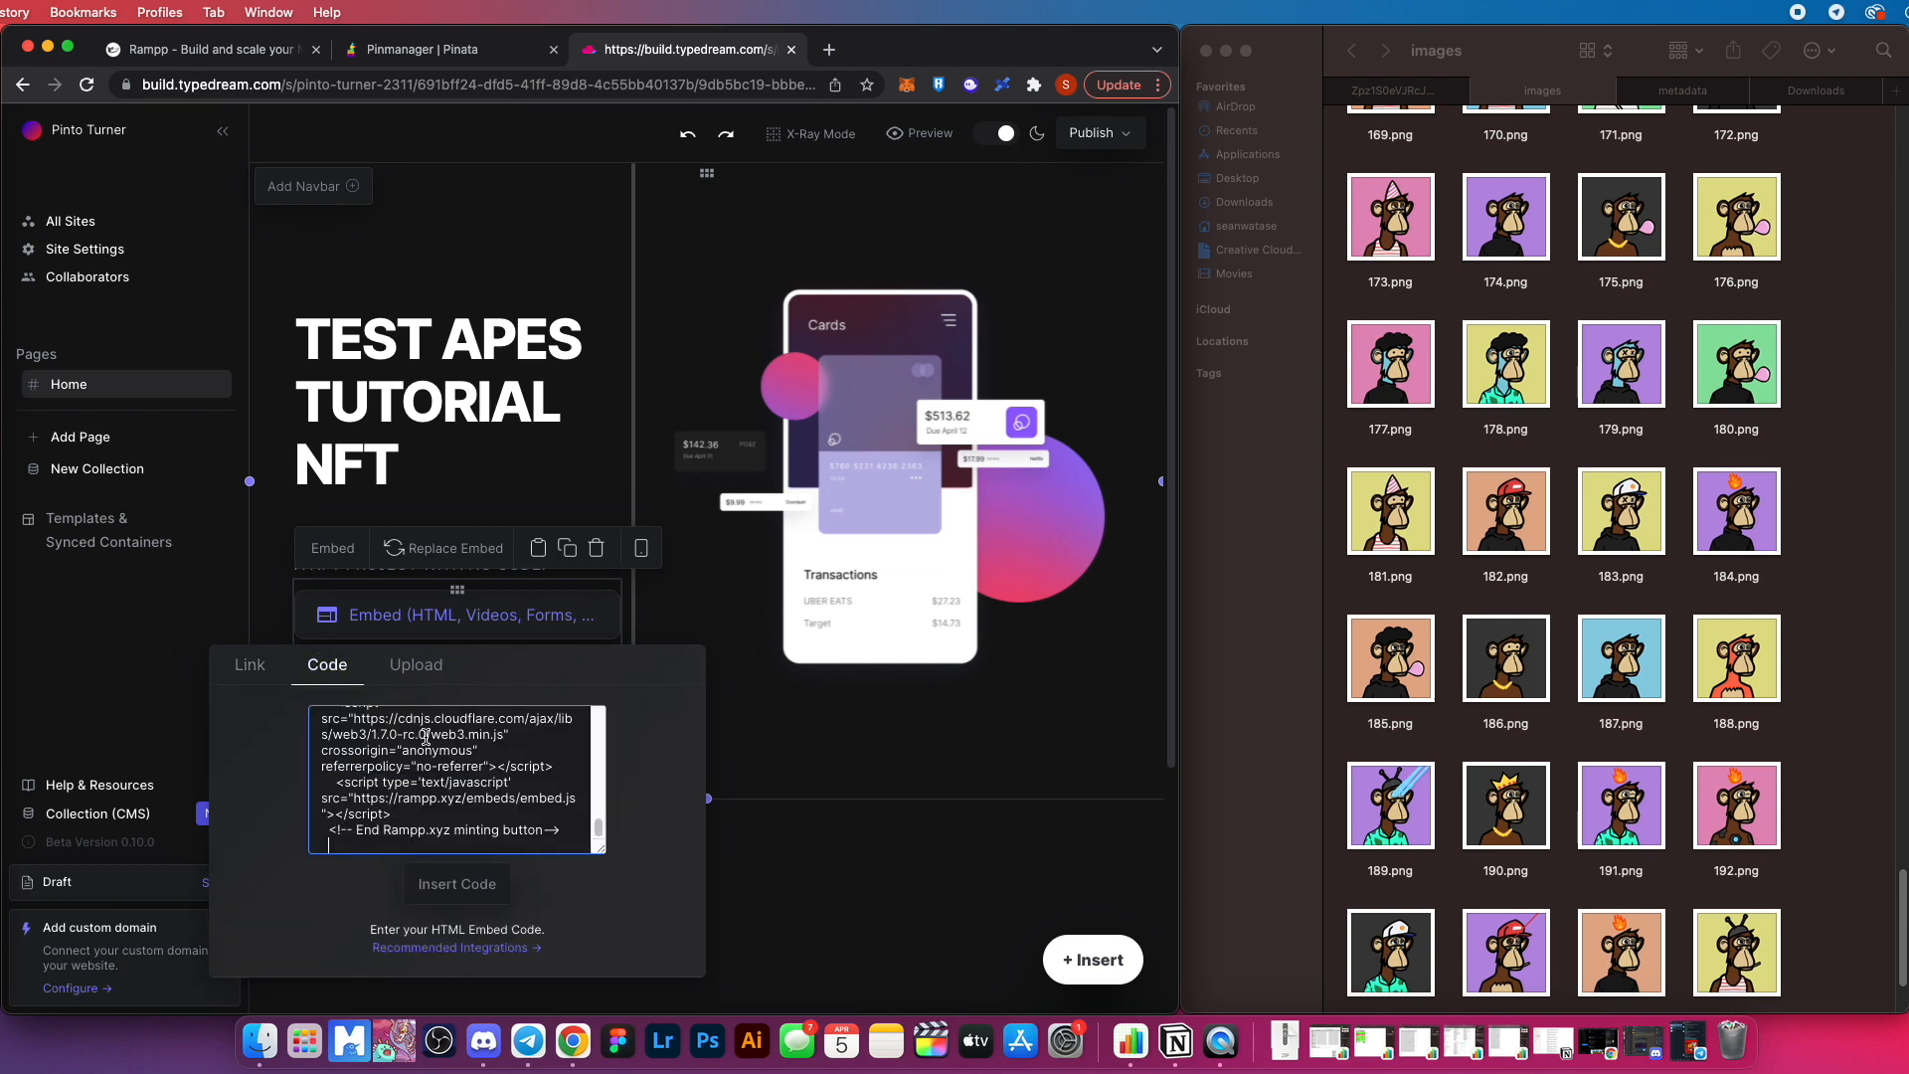
pyautogui.click(488, 899)
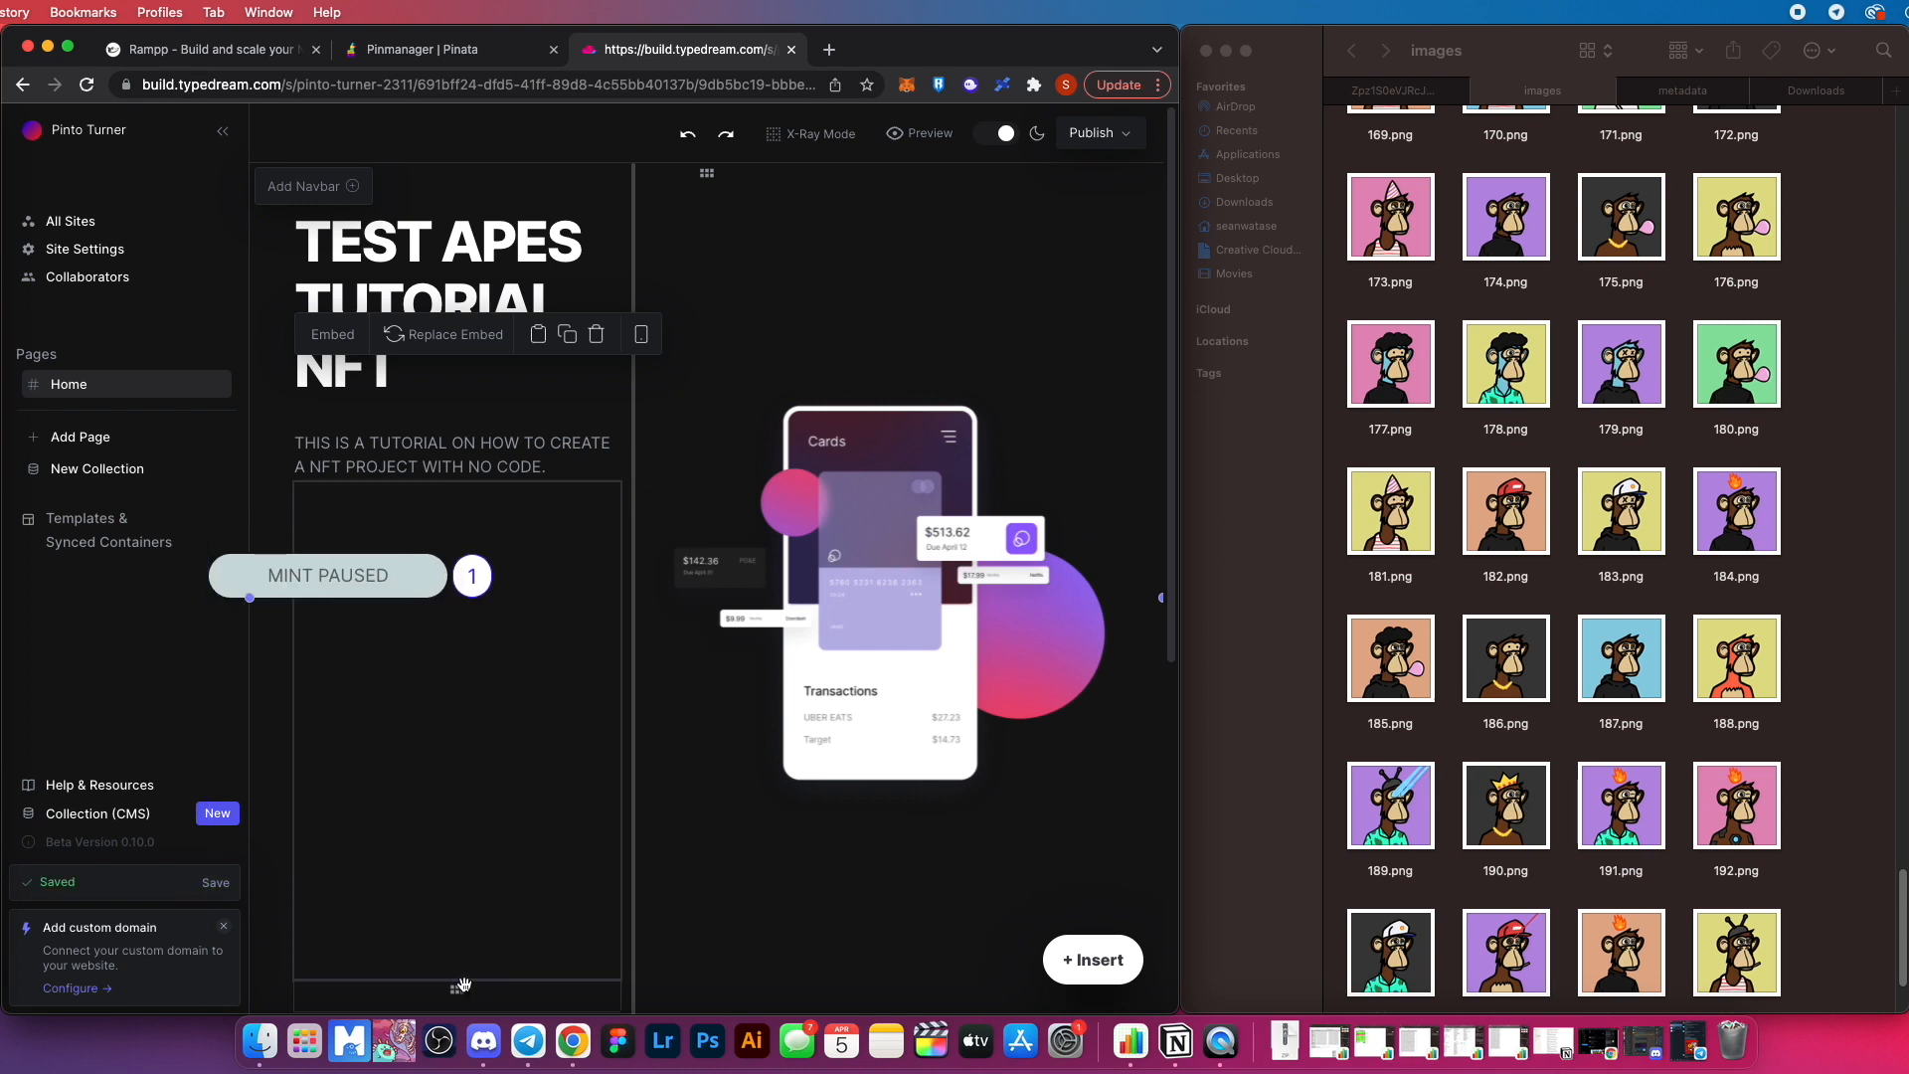
# - Shorten the mint button embed and delete the empty text block below it
pyautogui.moveTo(457, 979); pyautogui.dragTo(470, 807)
pyautogui.click(474, 818)
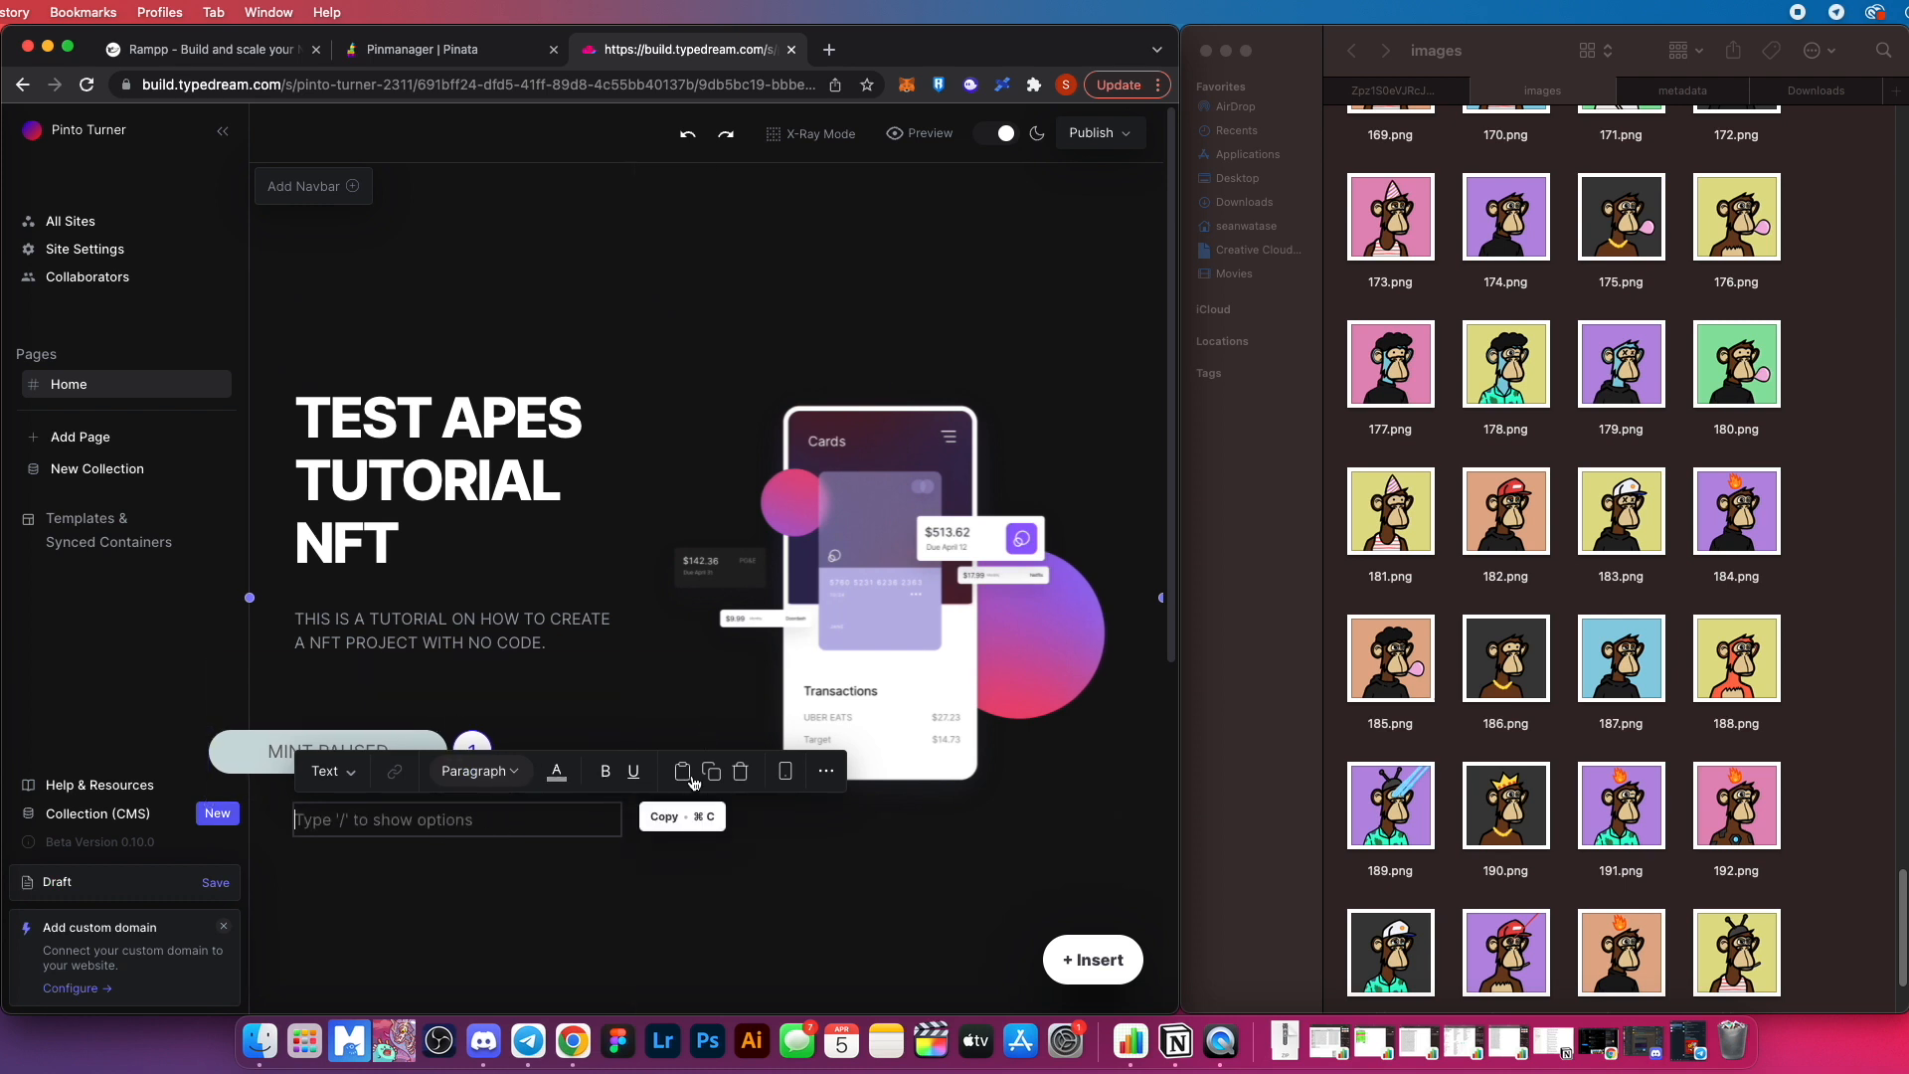
pyautogui.click(739, 772)
# - Resize the mint button embed narrower from the left and adjust its height, then preview the draft
pyautogui.click(457, 677)
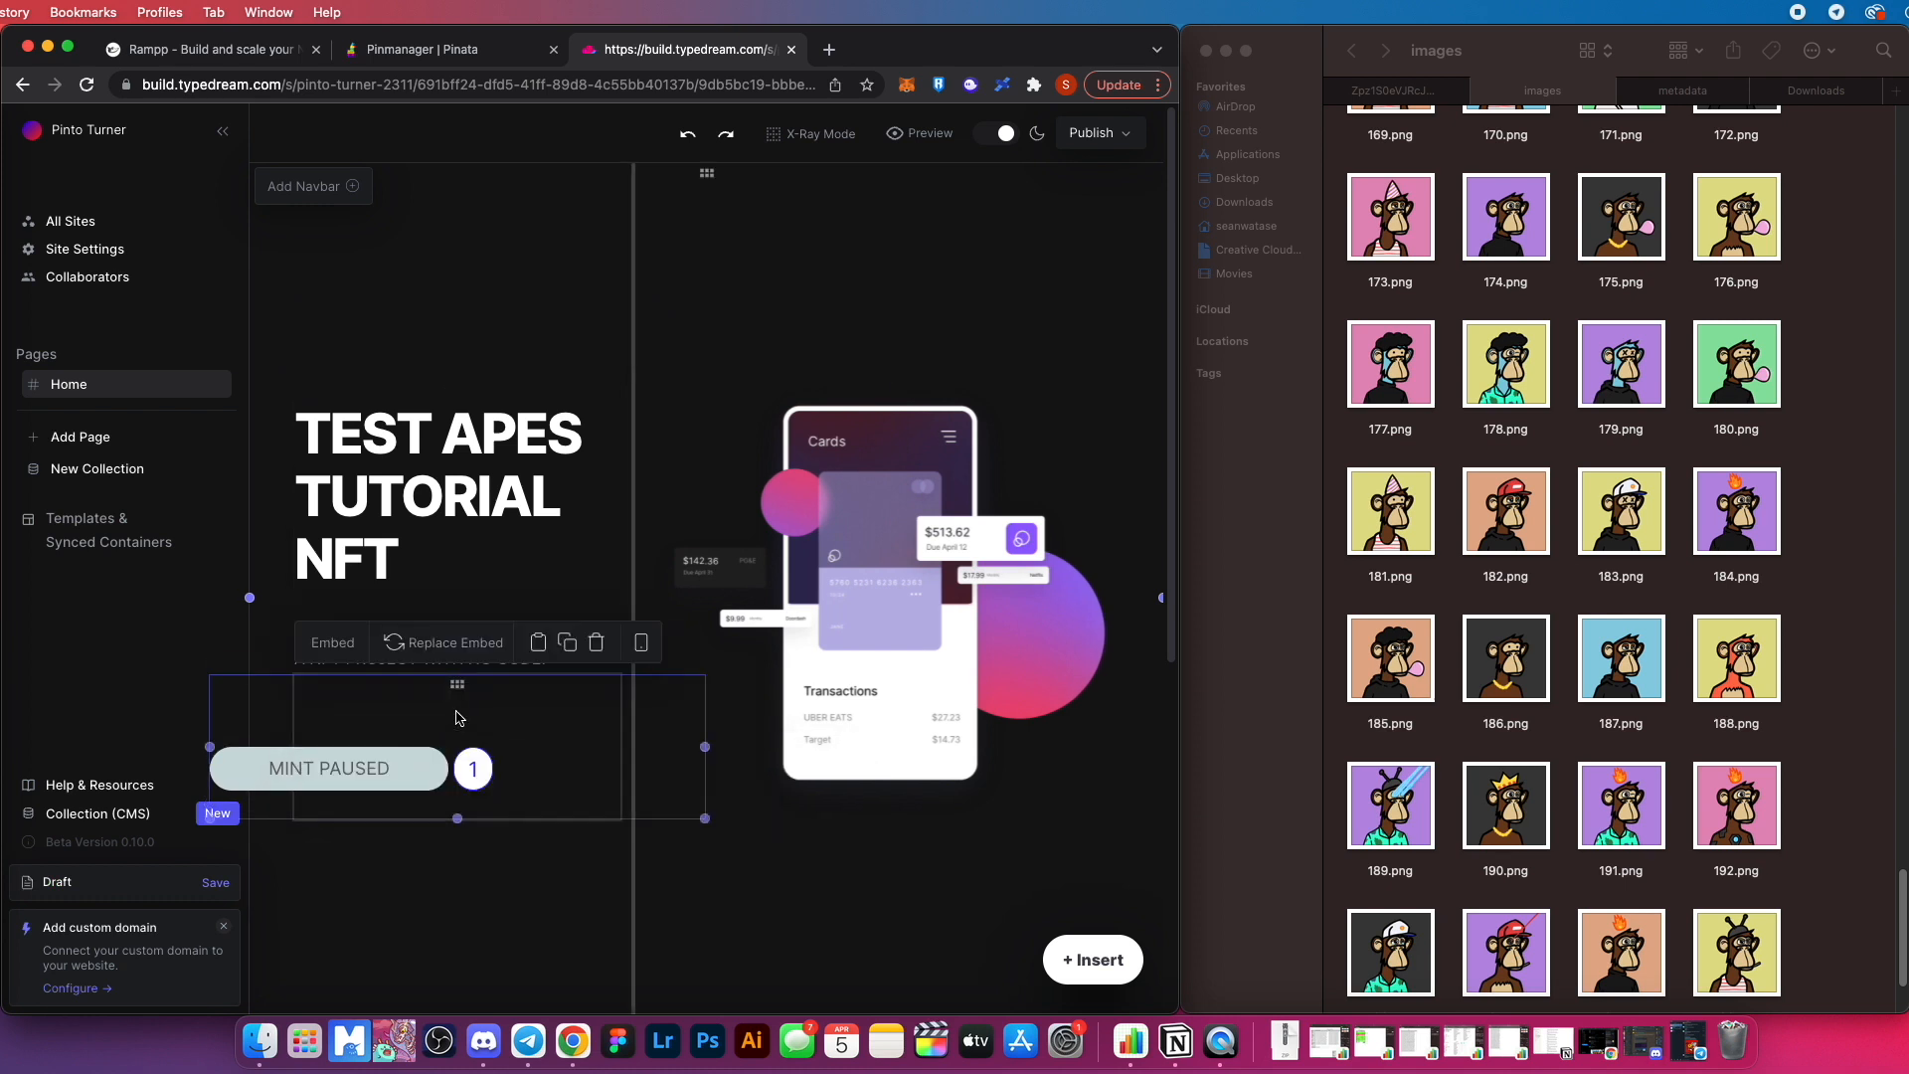
pyautogui.moveTo(455, 818)
pyautogui.mouseDown()
pyautogui.moveTo(457, 780)
pyautogui.moveTo(458, 798)
pyautogui.mouseUp()
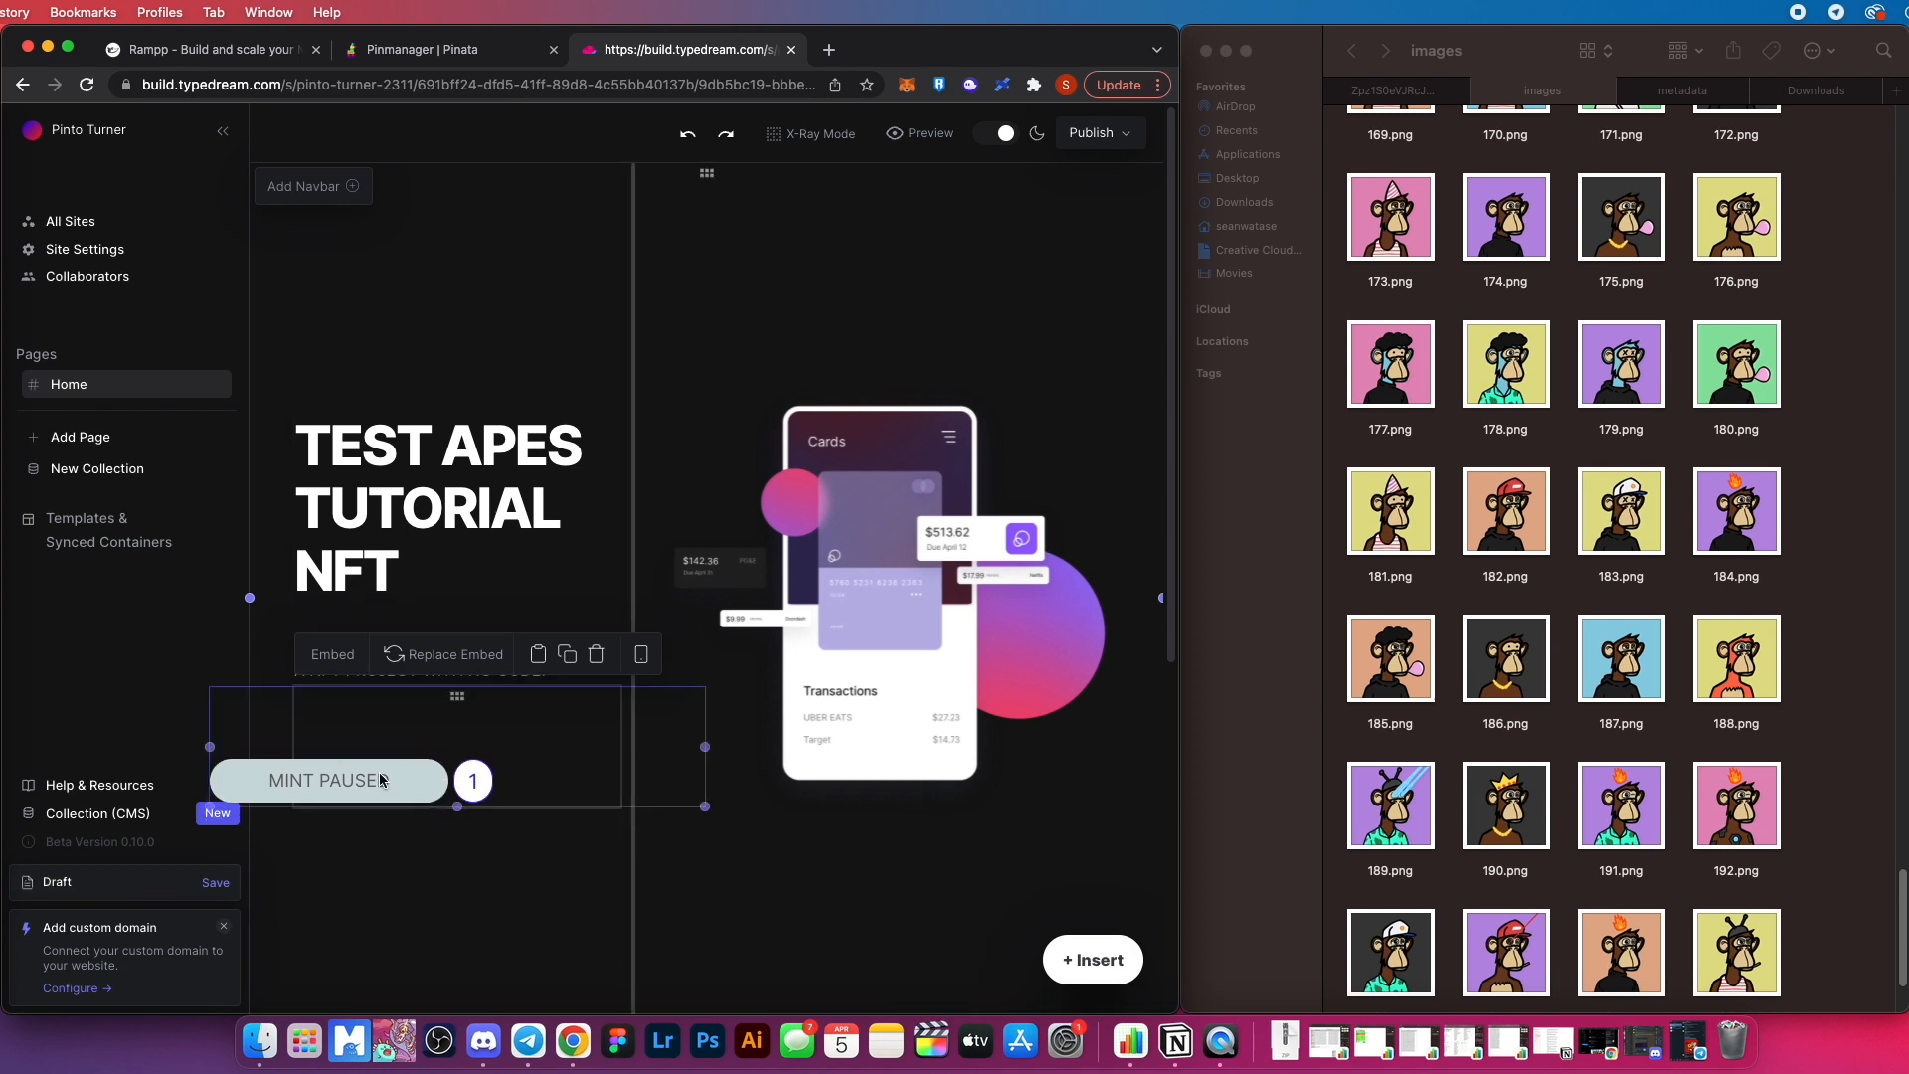
pyautogui.moveTo(210, 746); pyautogui.dragTo(296, 748)
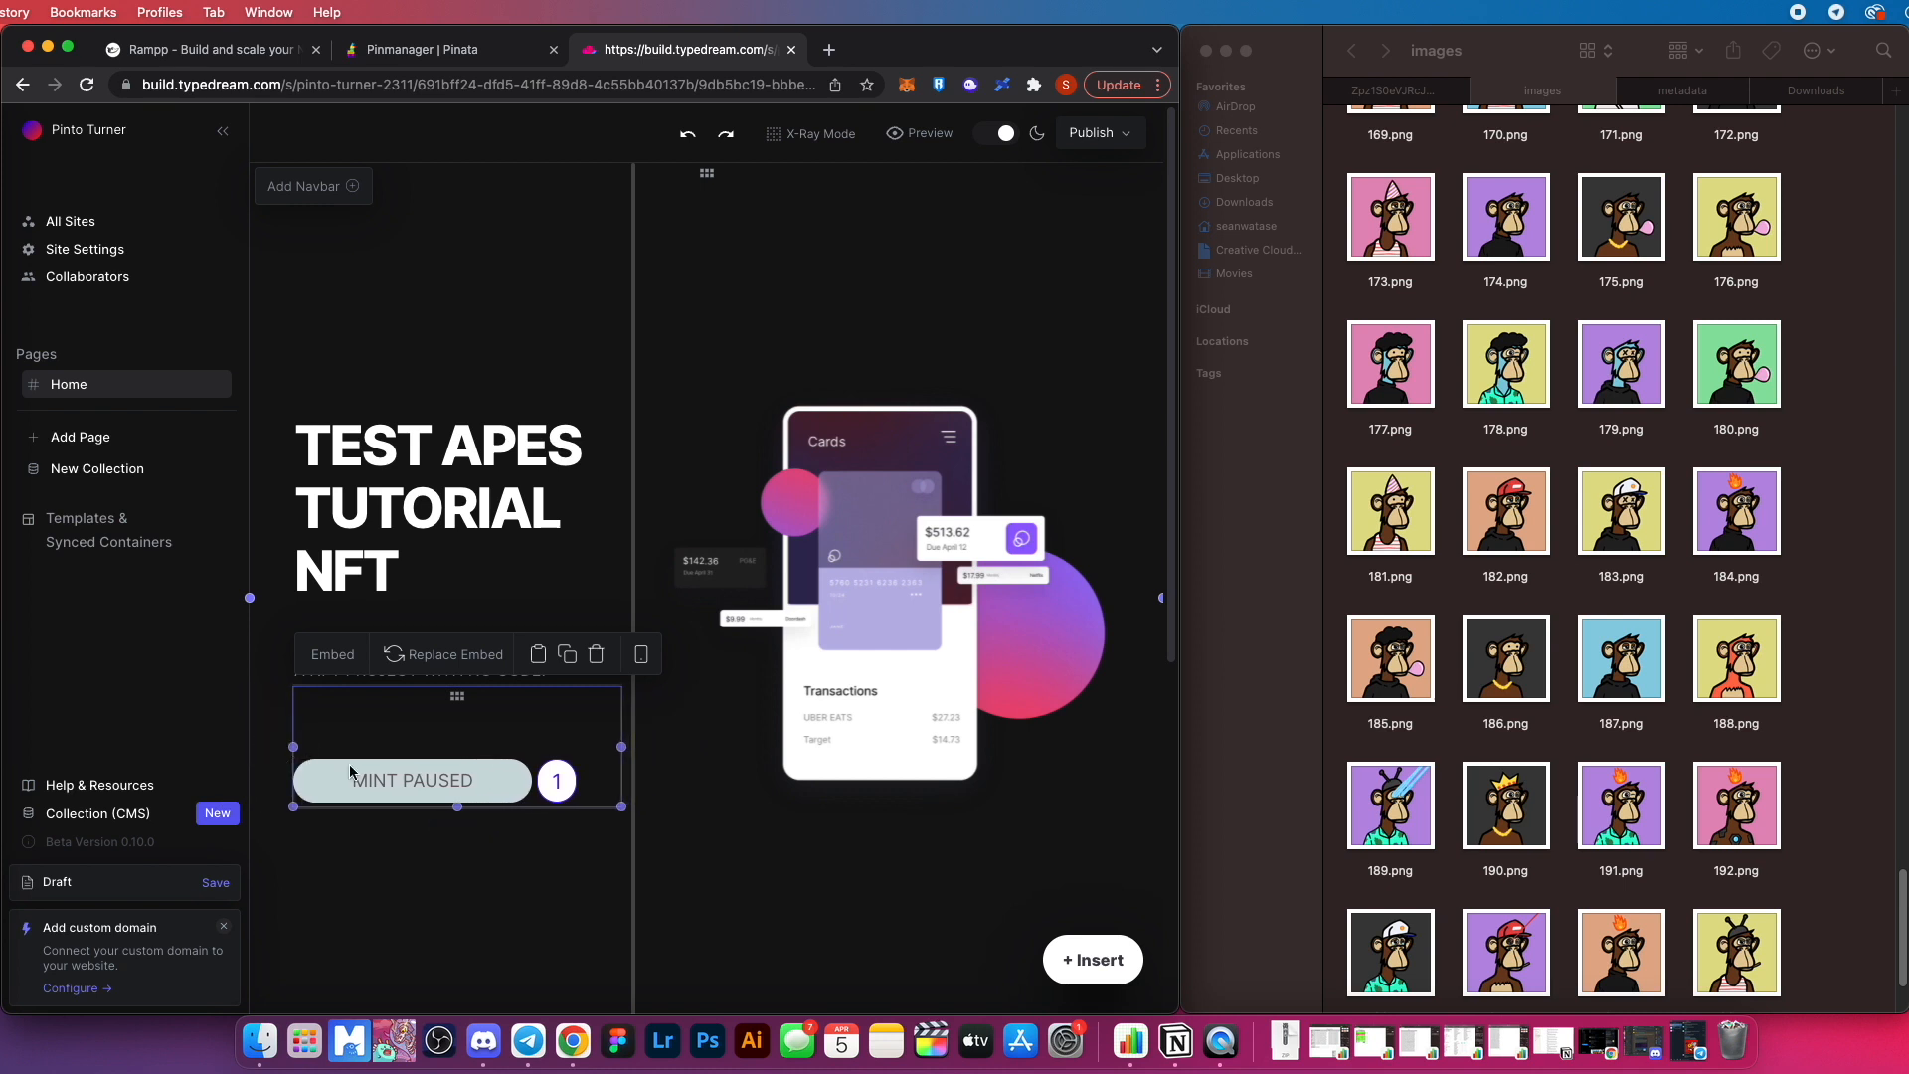
pyautogui.moveTo(467, 806); pyautogui.dragTo(463, 811)
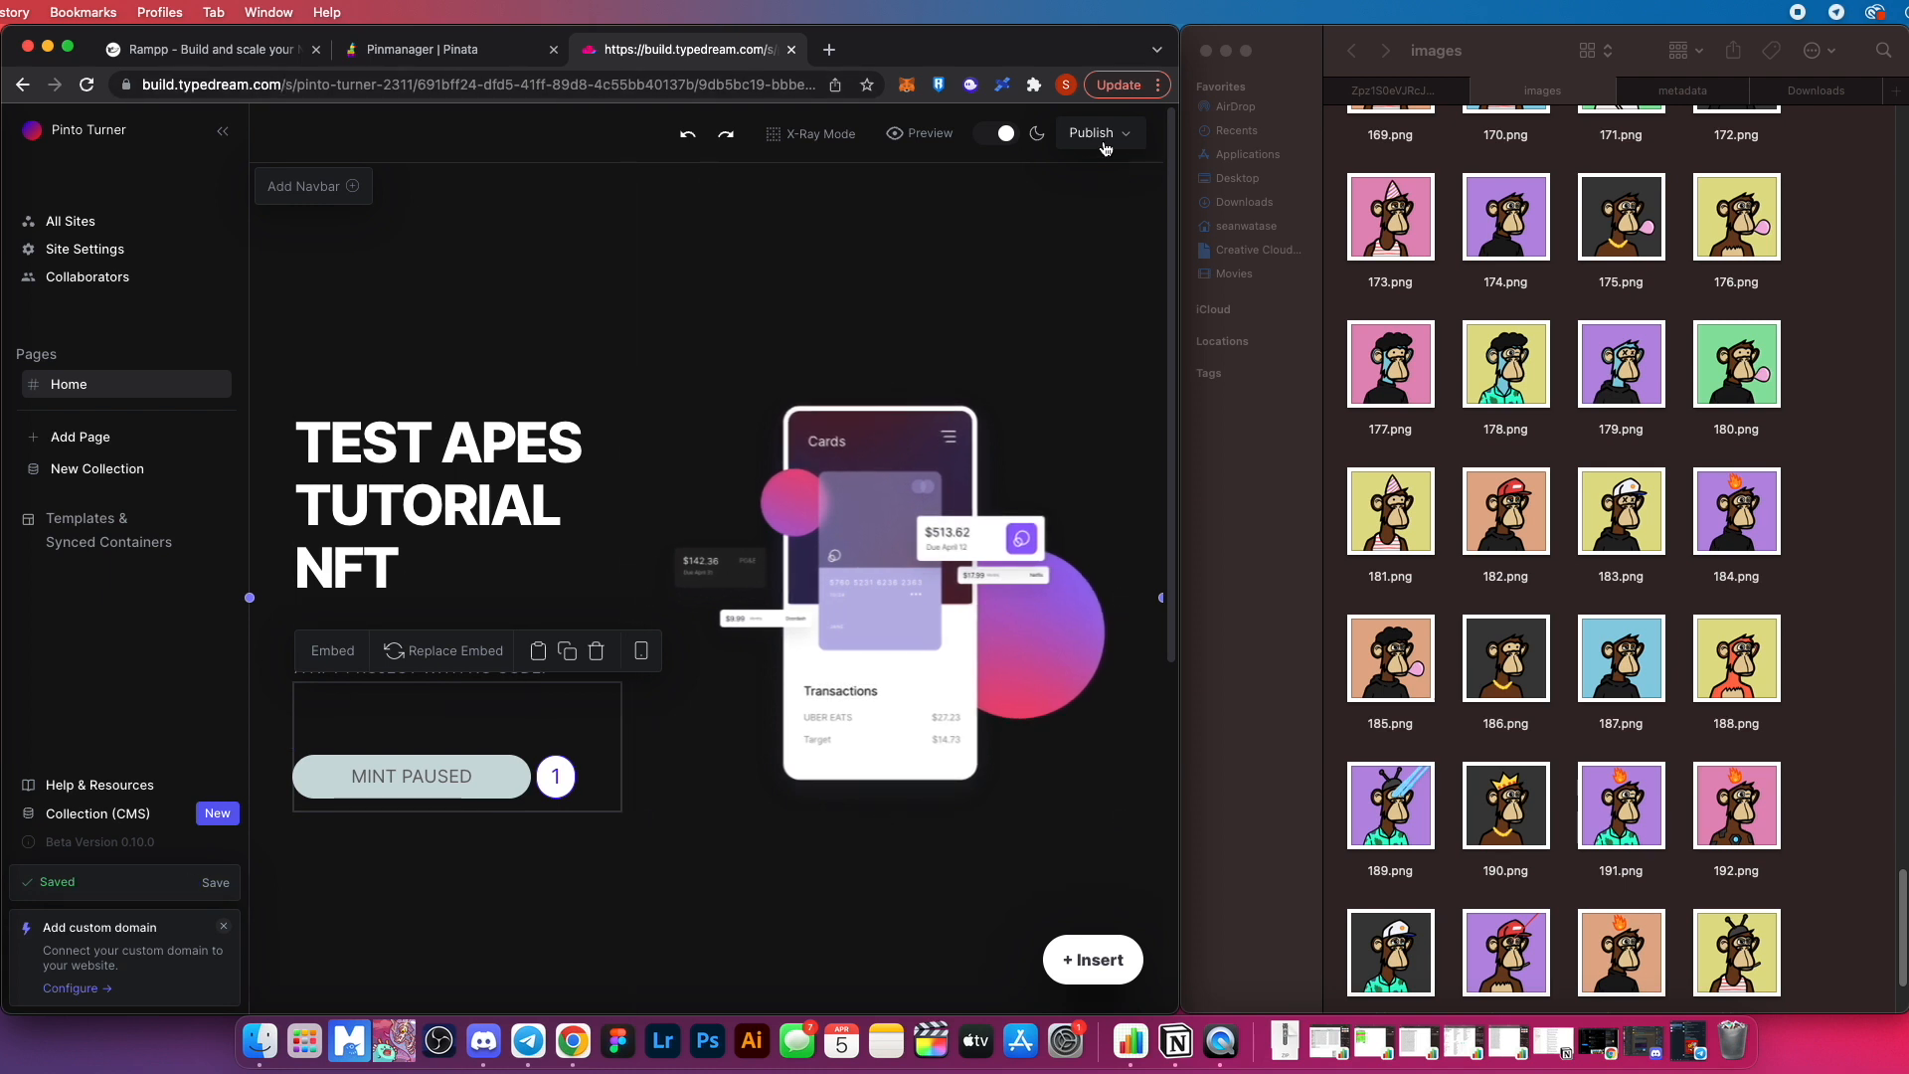
pyautogui.click(930, 136)
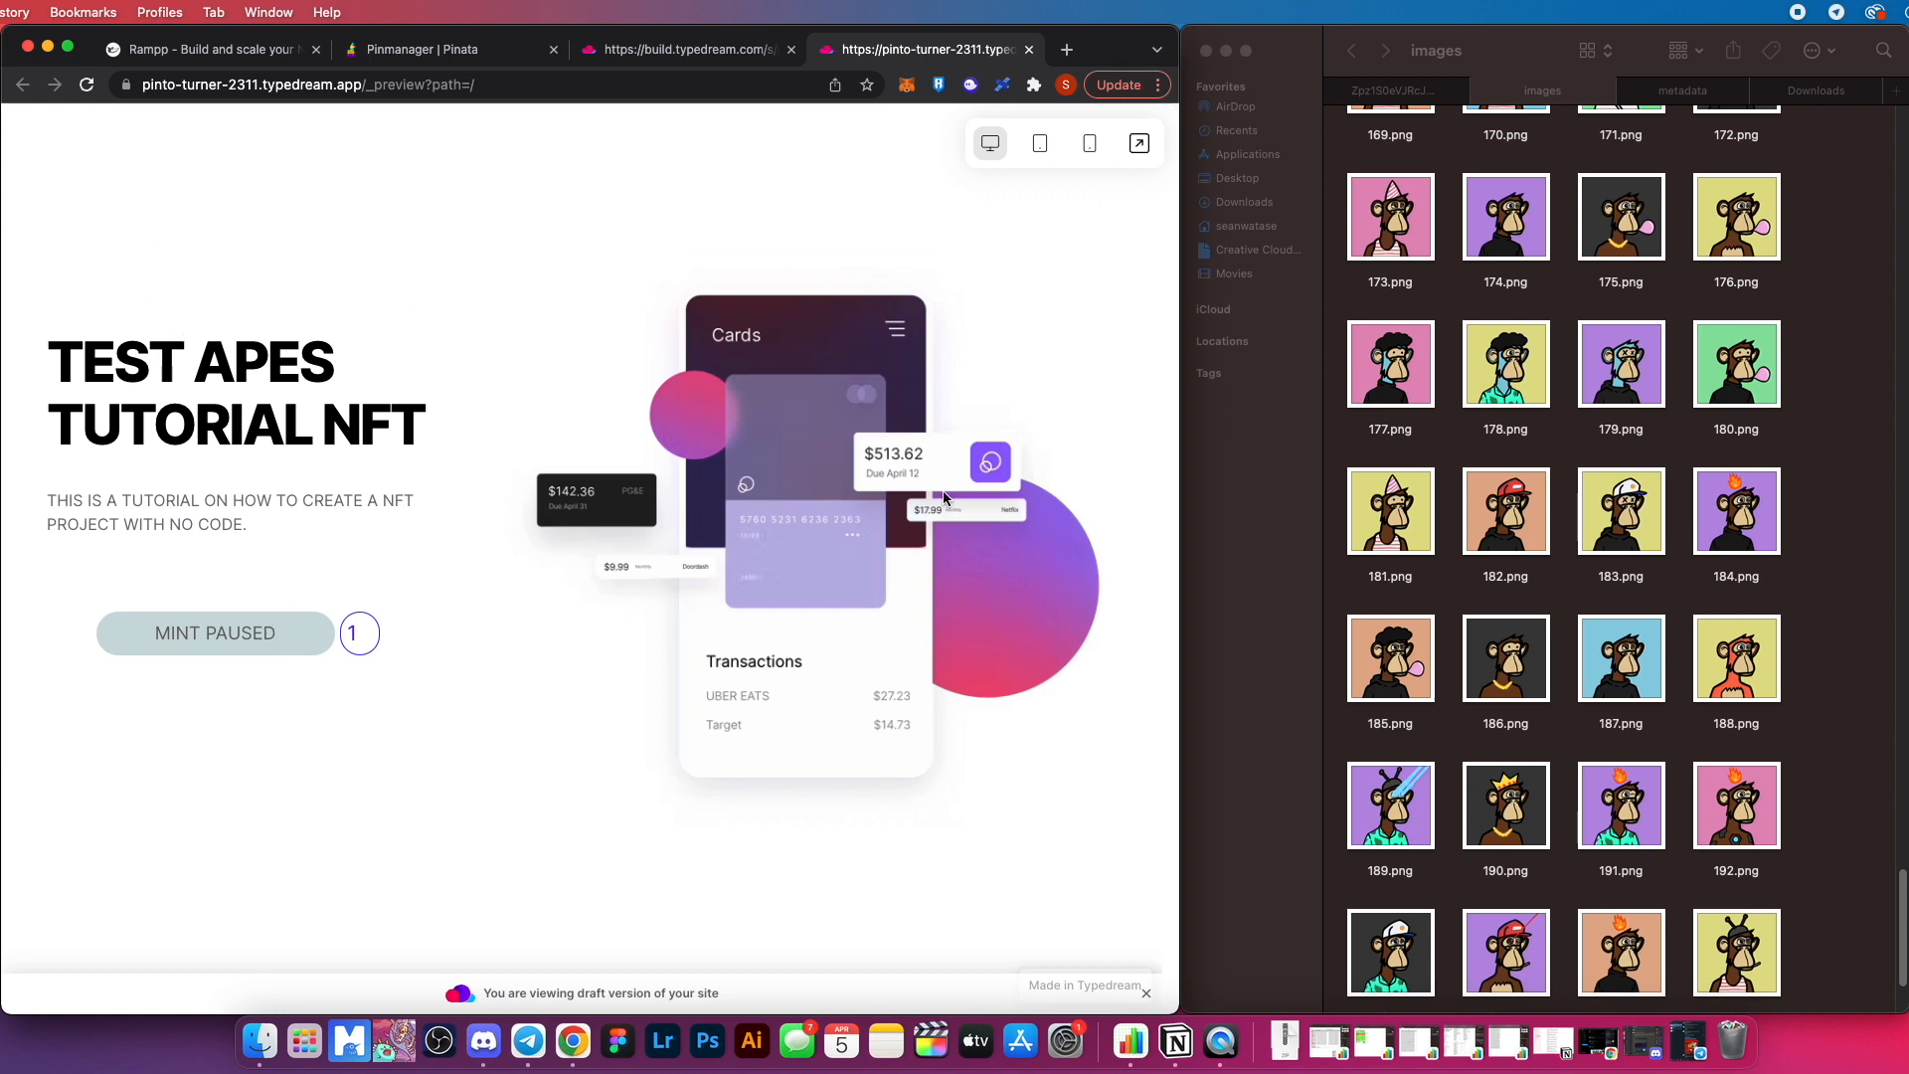
# - Toggle the Typedream editor to light theme and back to dark, then return to the preview
pyautogui.click(637, 49)
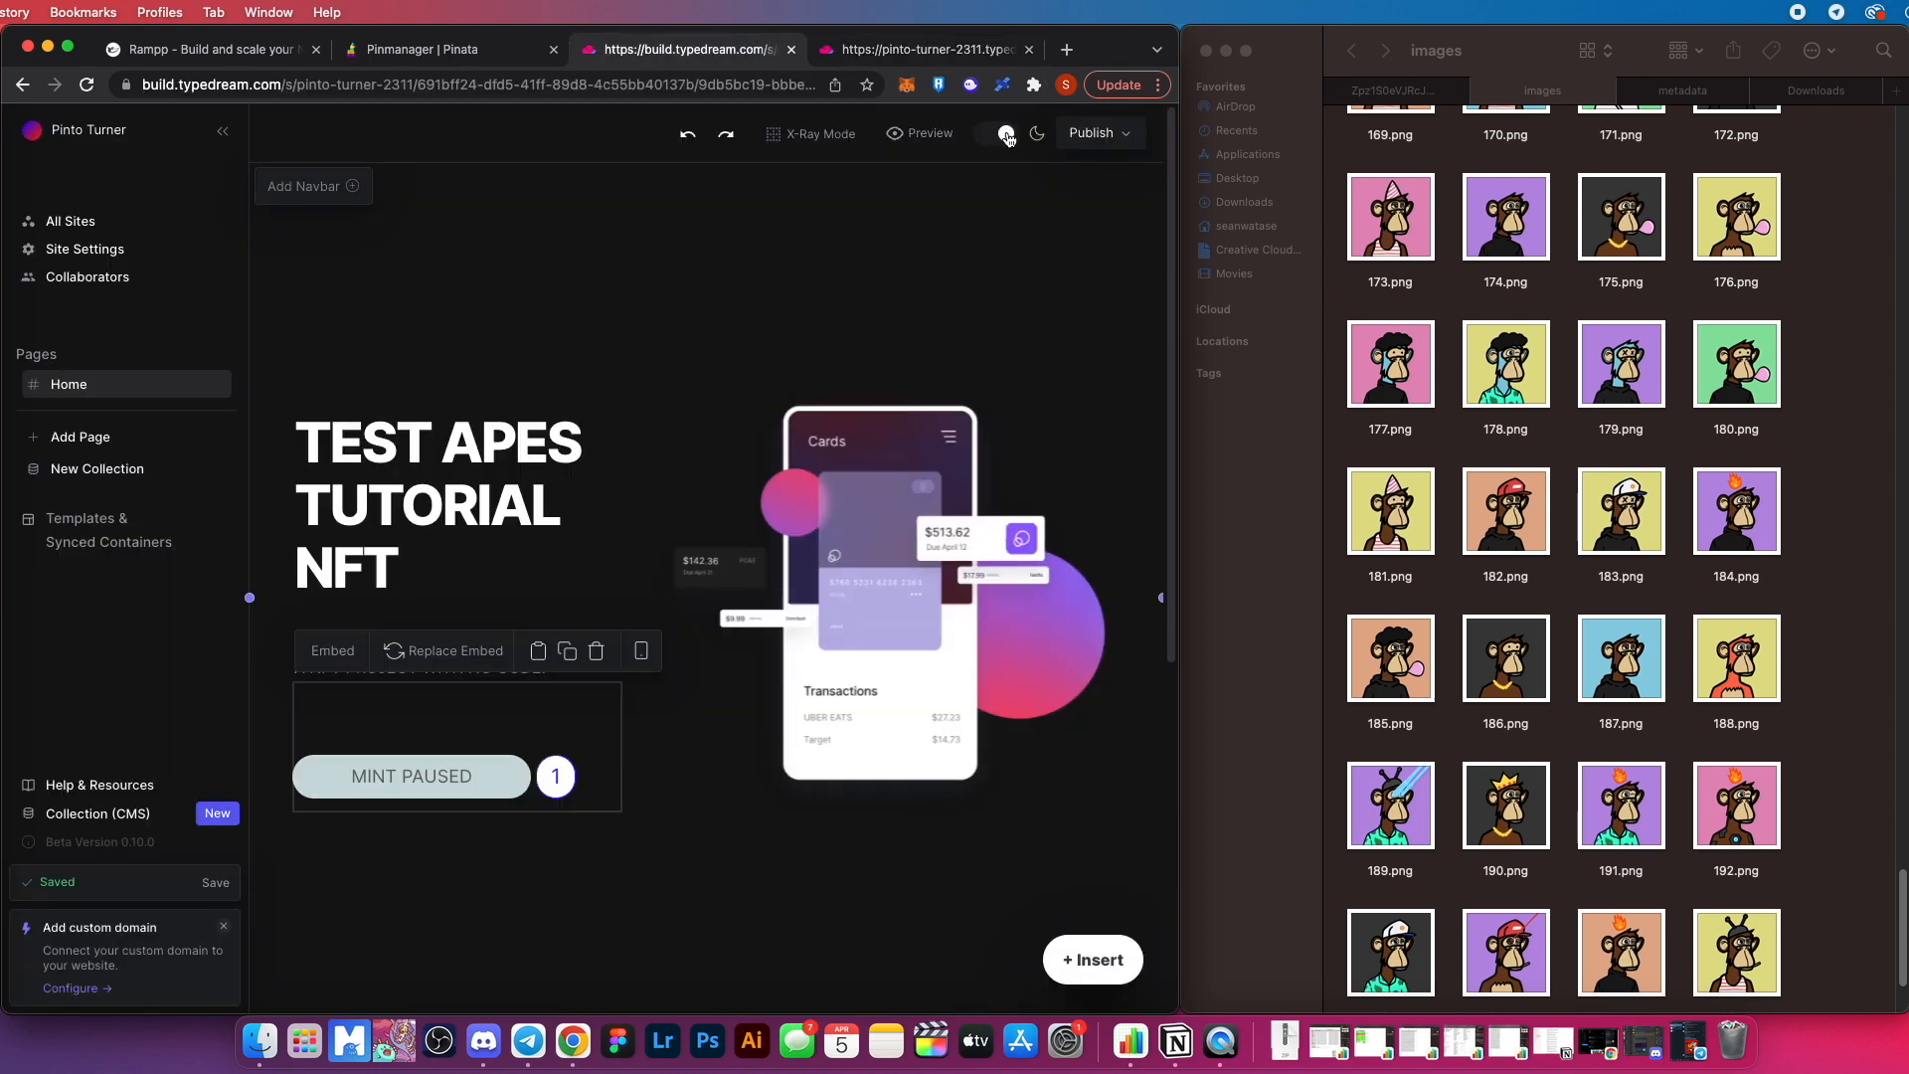
pyautogui.click(1002, 135)
pyautogui.click(1004, 136)
pyautogui.click(920, 48)
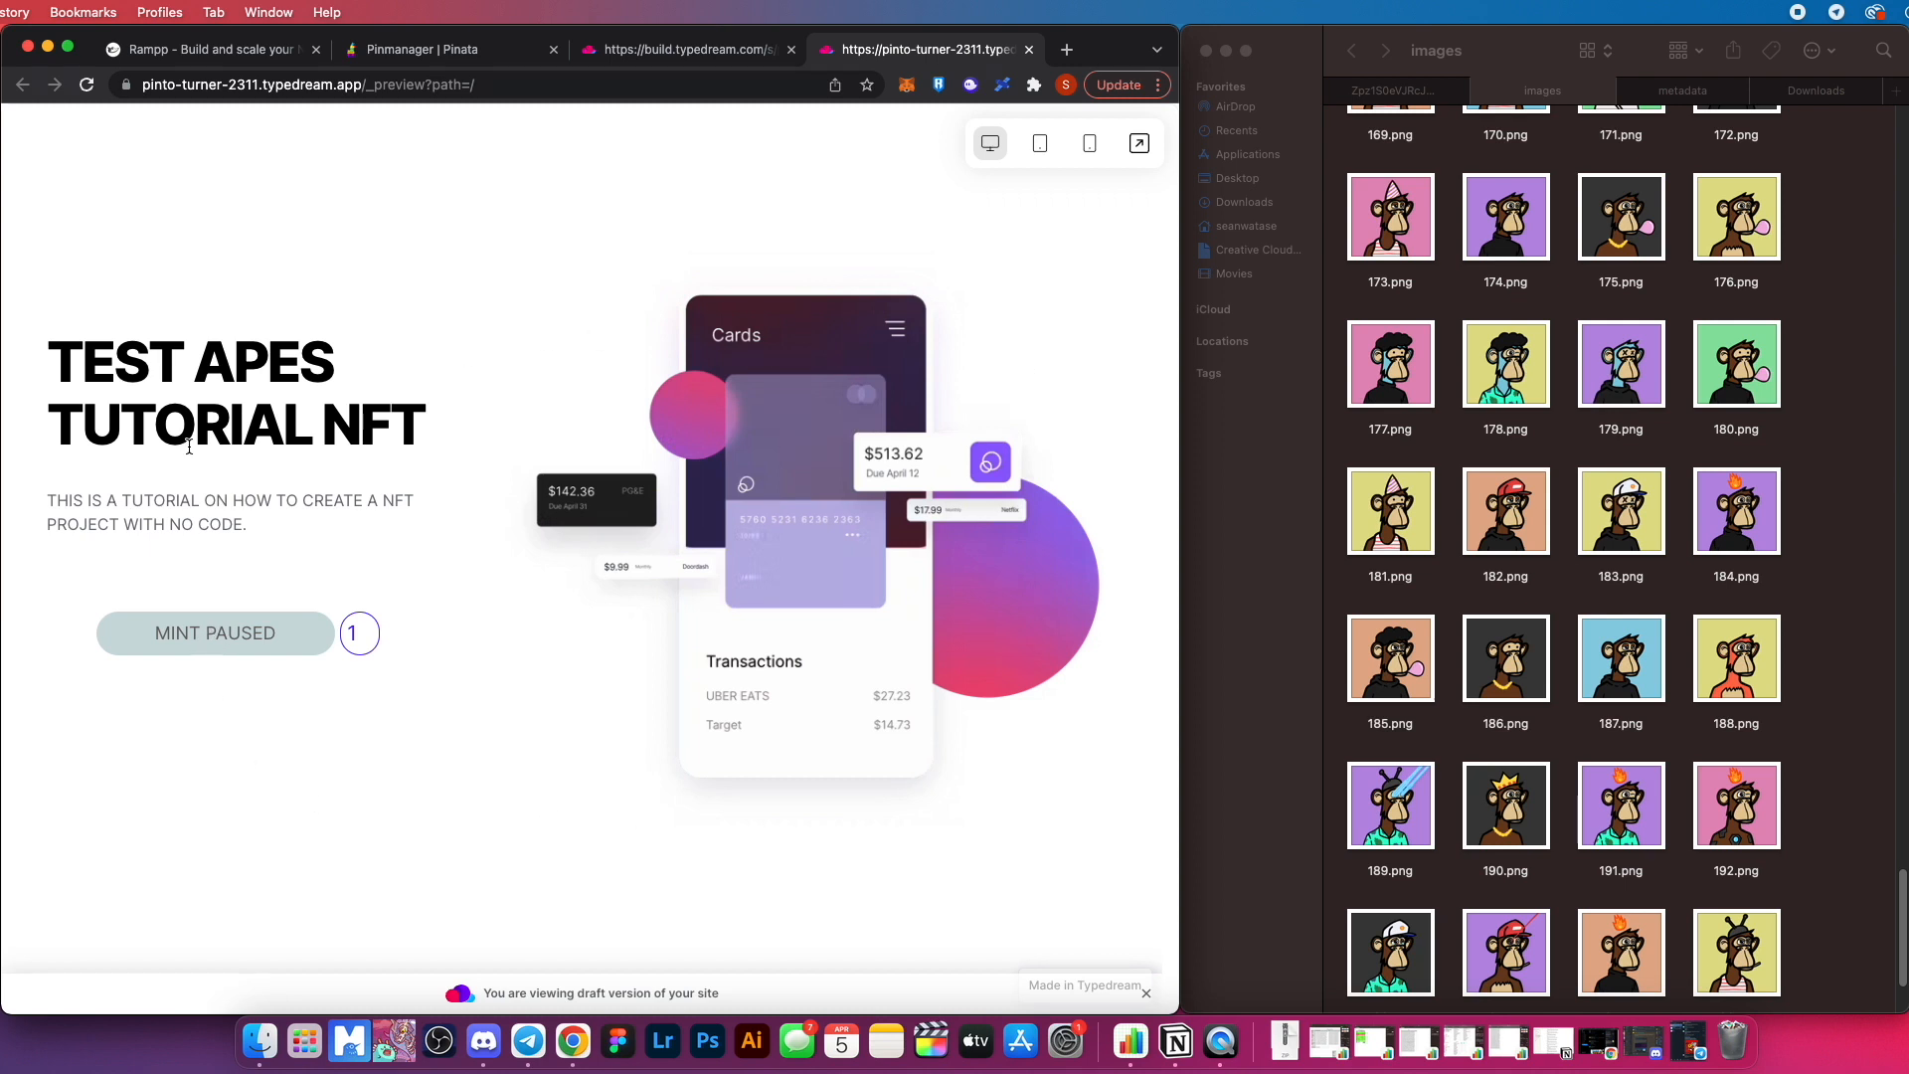
# - Test the mint quantity spinner beside MINT PAUSED, leaving it at 0
pyautogui.click(371, 642)
pyautogui.click(372, 627)
pyautogui.click(370, 640)
pyautogui.click(372, 630)
pyautogui.click(437, 626)
pyautogui.click(367, 637)
pyautogui.click(367, 638)
pyautogui.click(169, 48)
# - Check that Minting Status is closed on the Test Apes Tutorial Rinkeby contract dashboard
pyautogui.scroll(6, 169, 414)
pyautogui.click(132, 235)
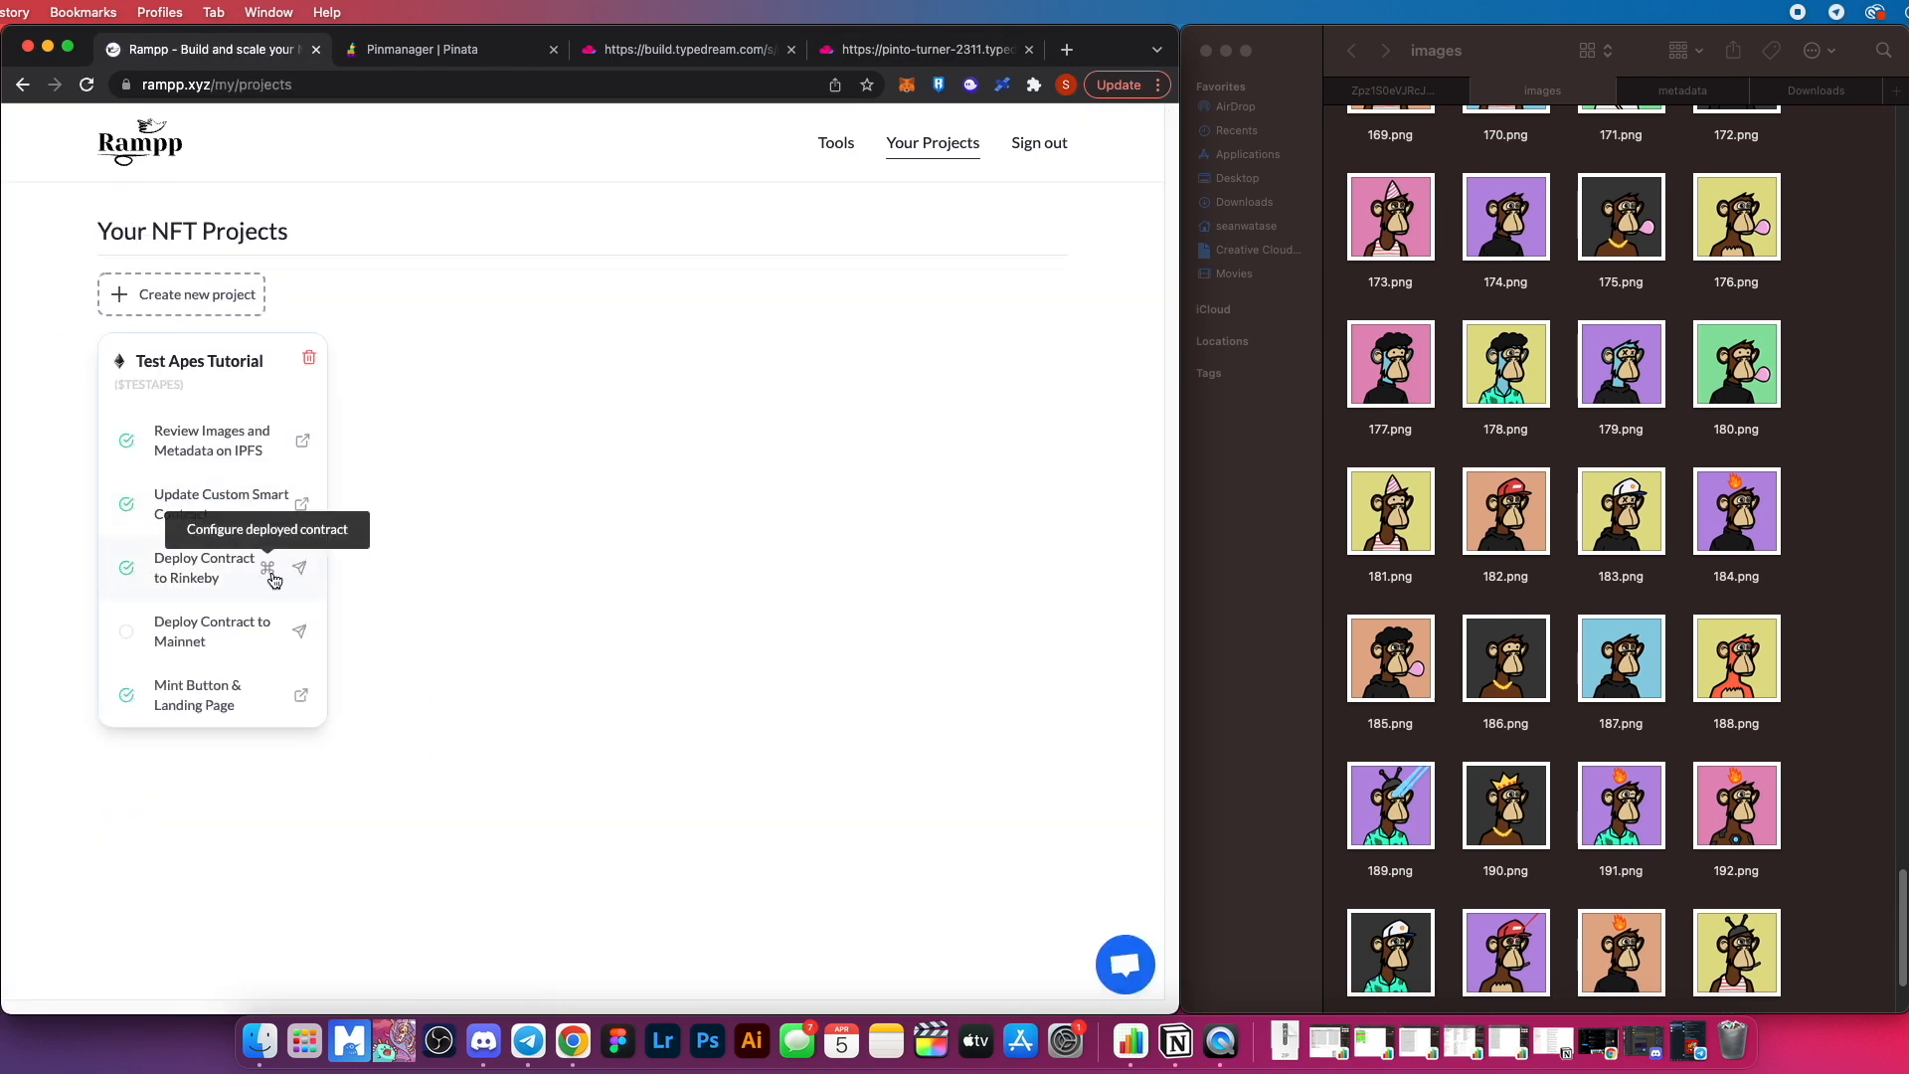
pyautogui.click(269, 572)
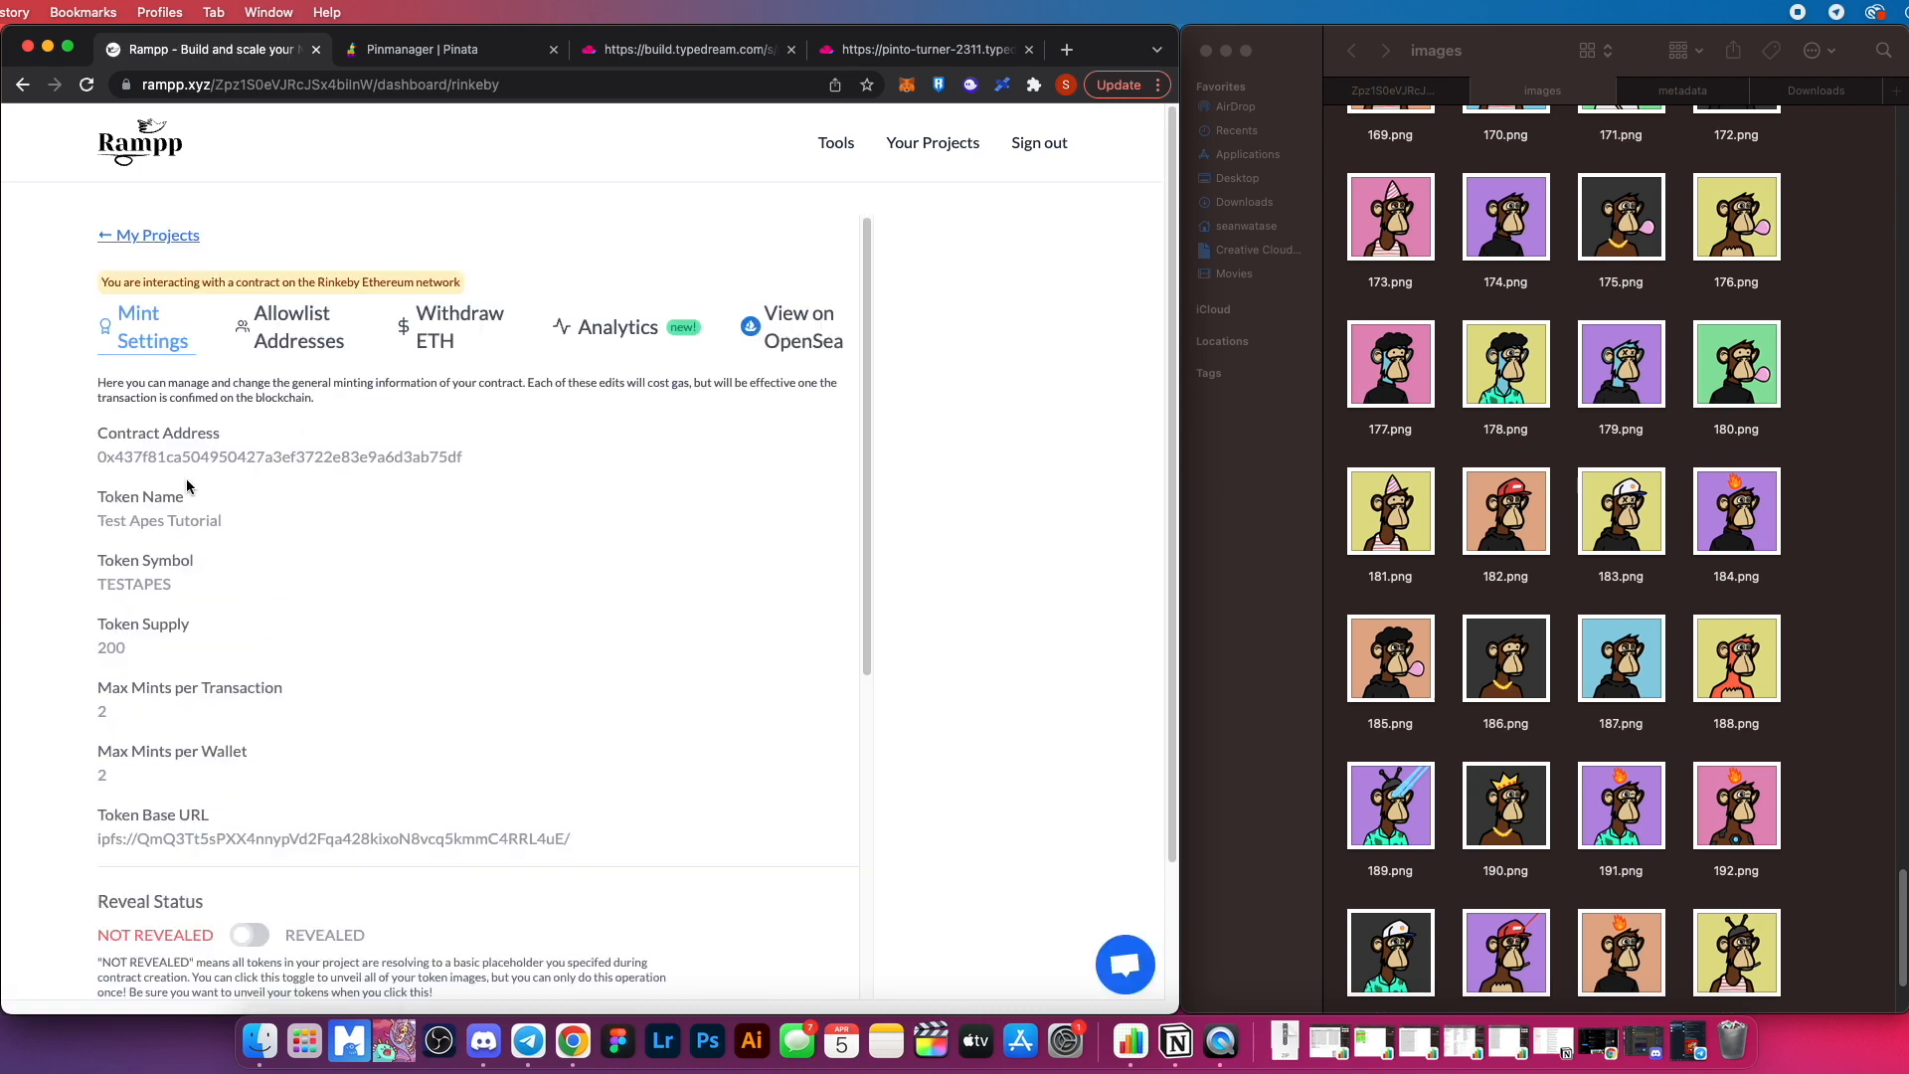
pyautogui.scroll(-10, 249, 653)
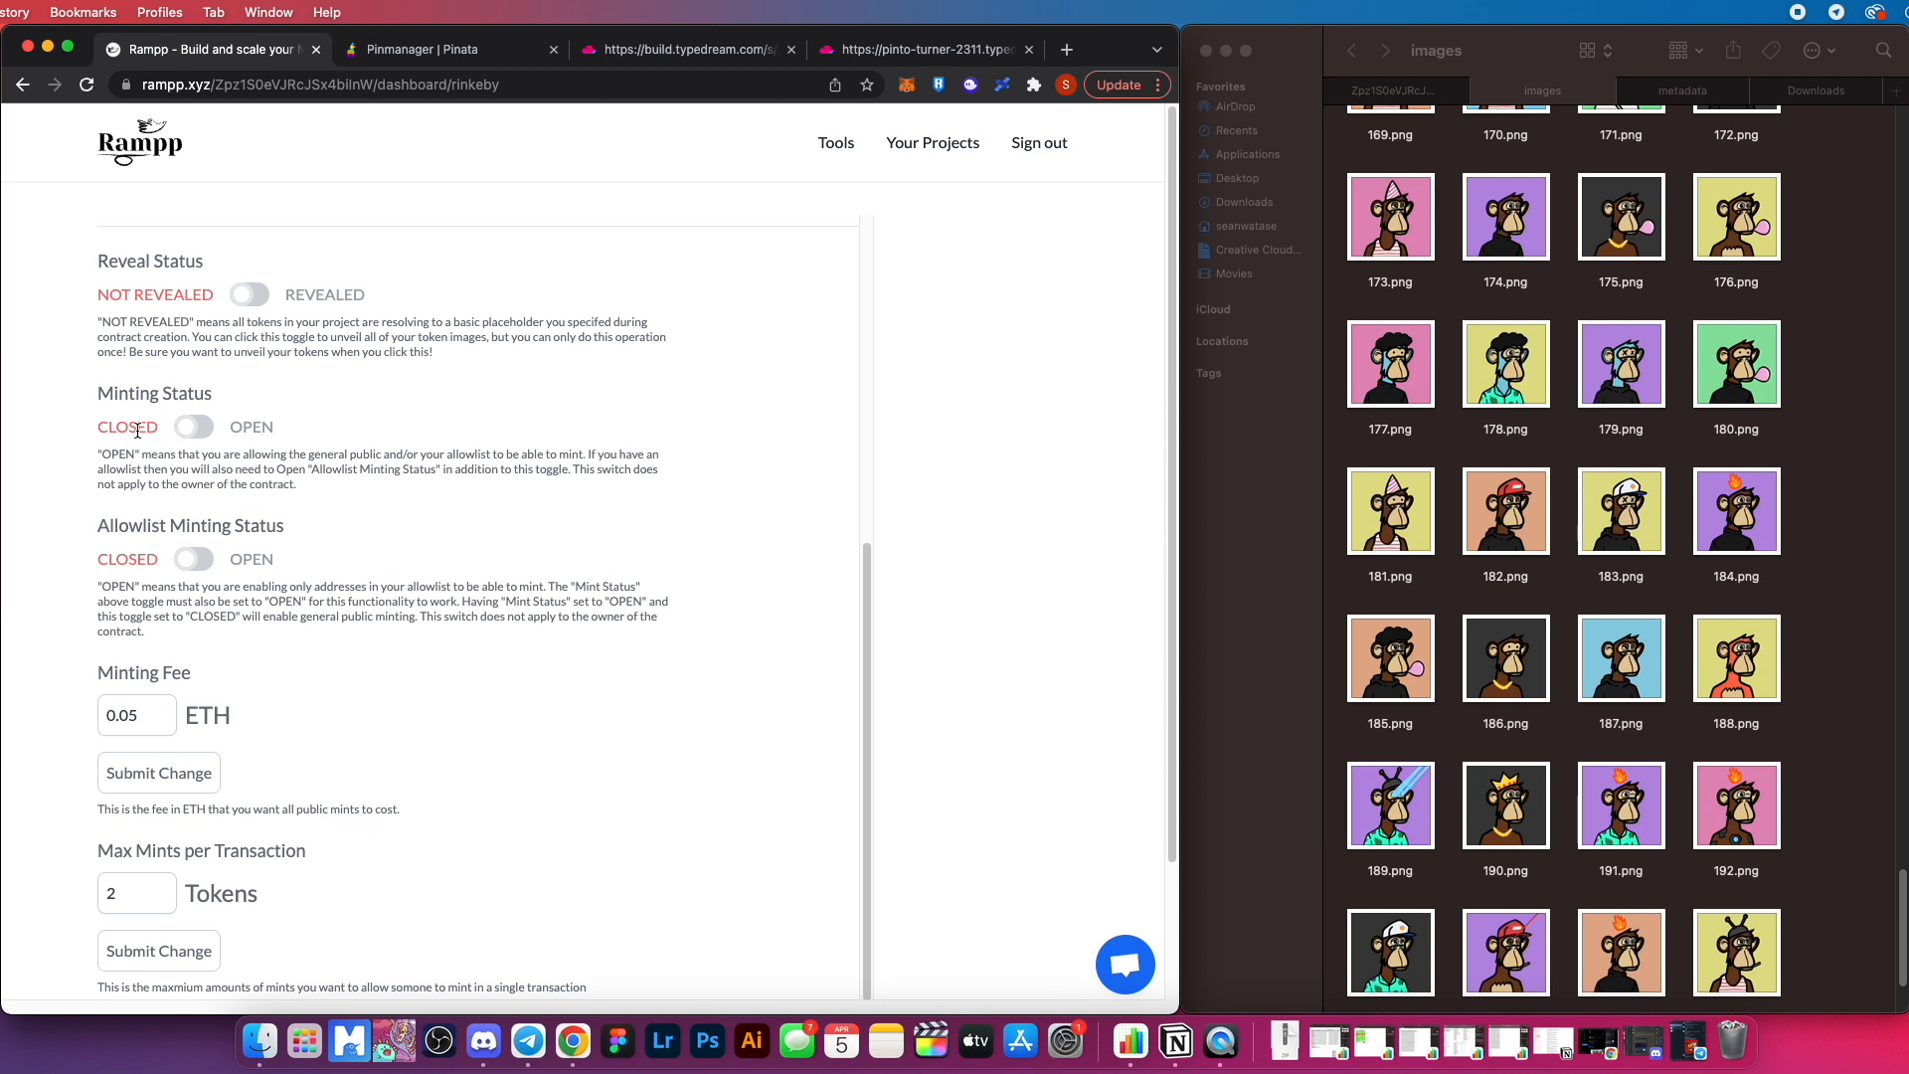
pyautogui.click(708, 60)
pyautogui.click(885, 49)
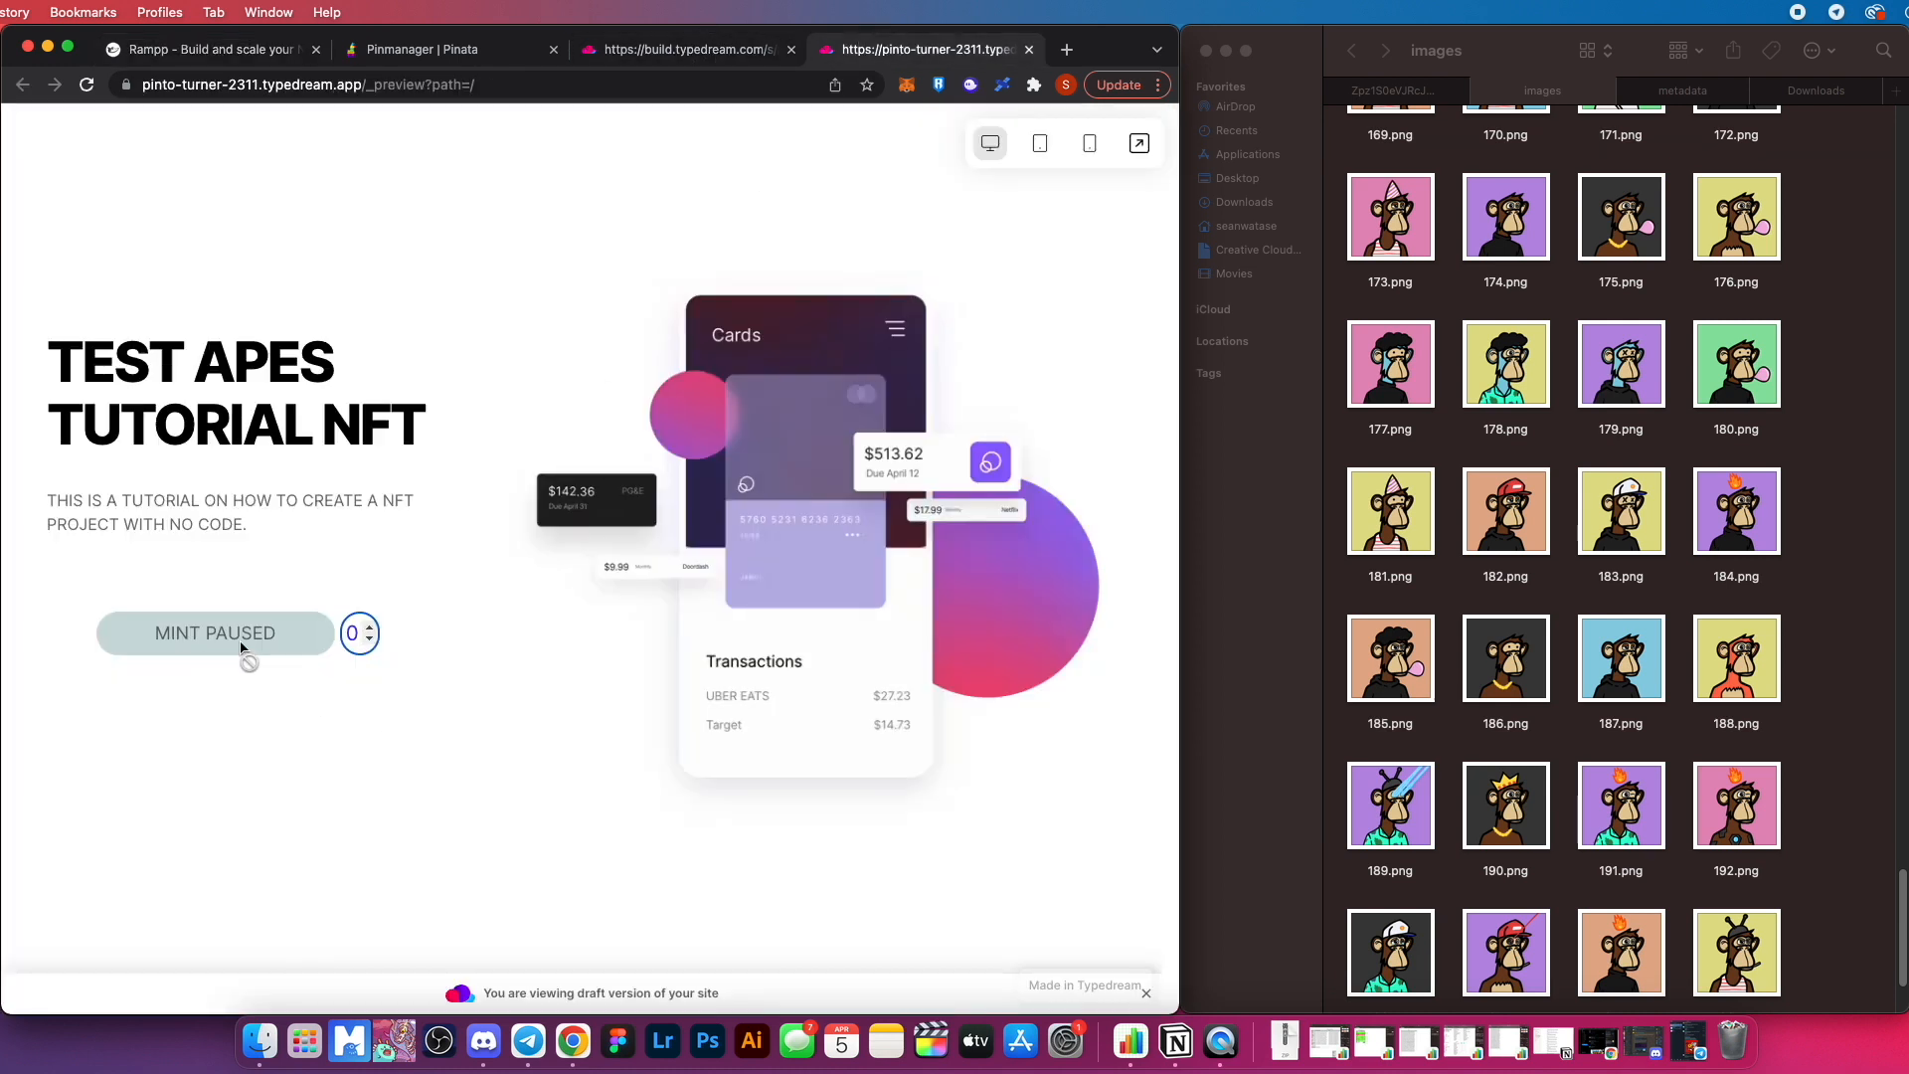
# - Close the preview and publish only the Home page to the free typedream.app subdomain
pyautogui.click(1029, 50)
pyautogui.click(1127, 140)
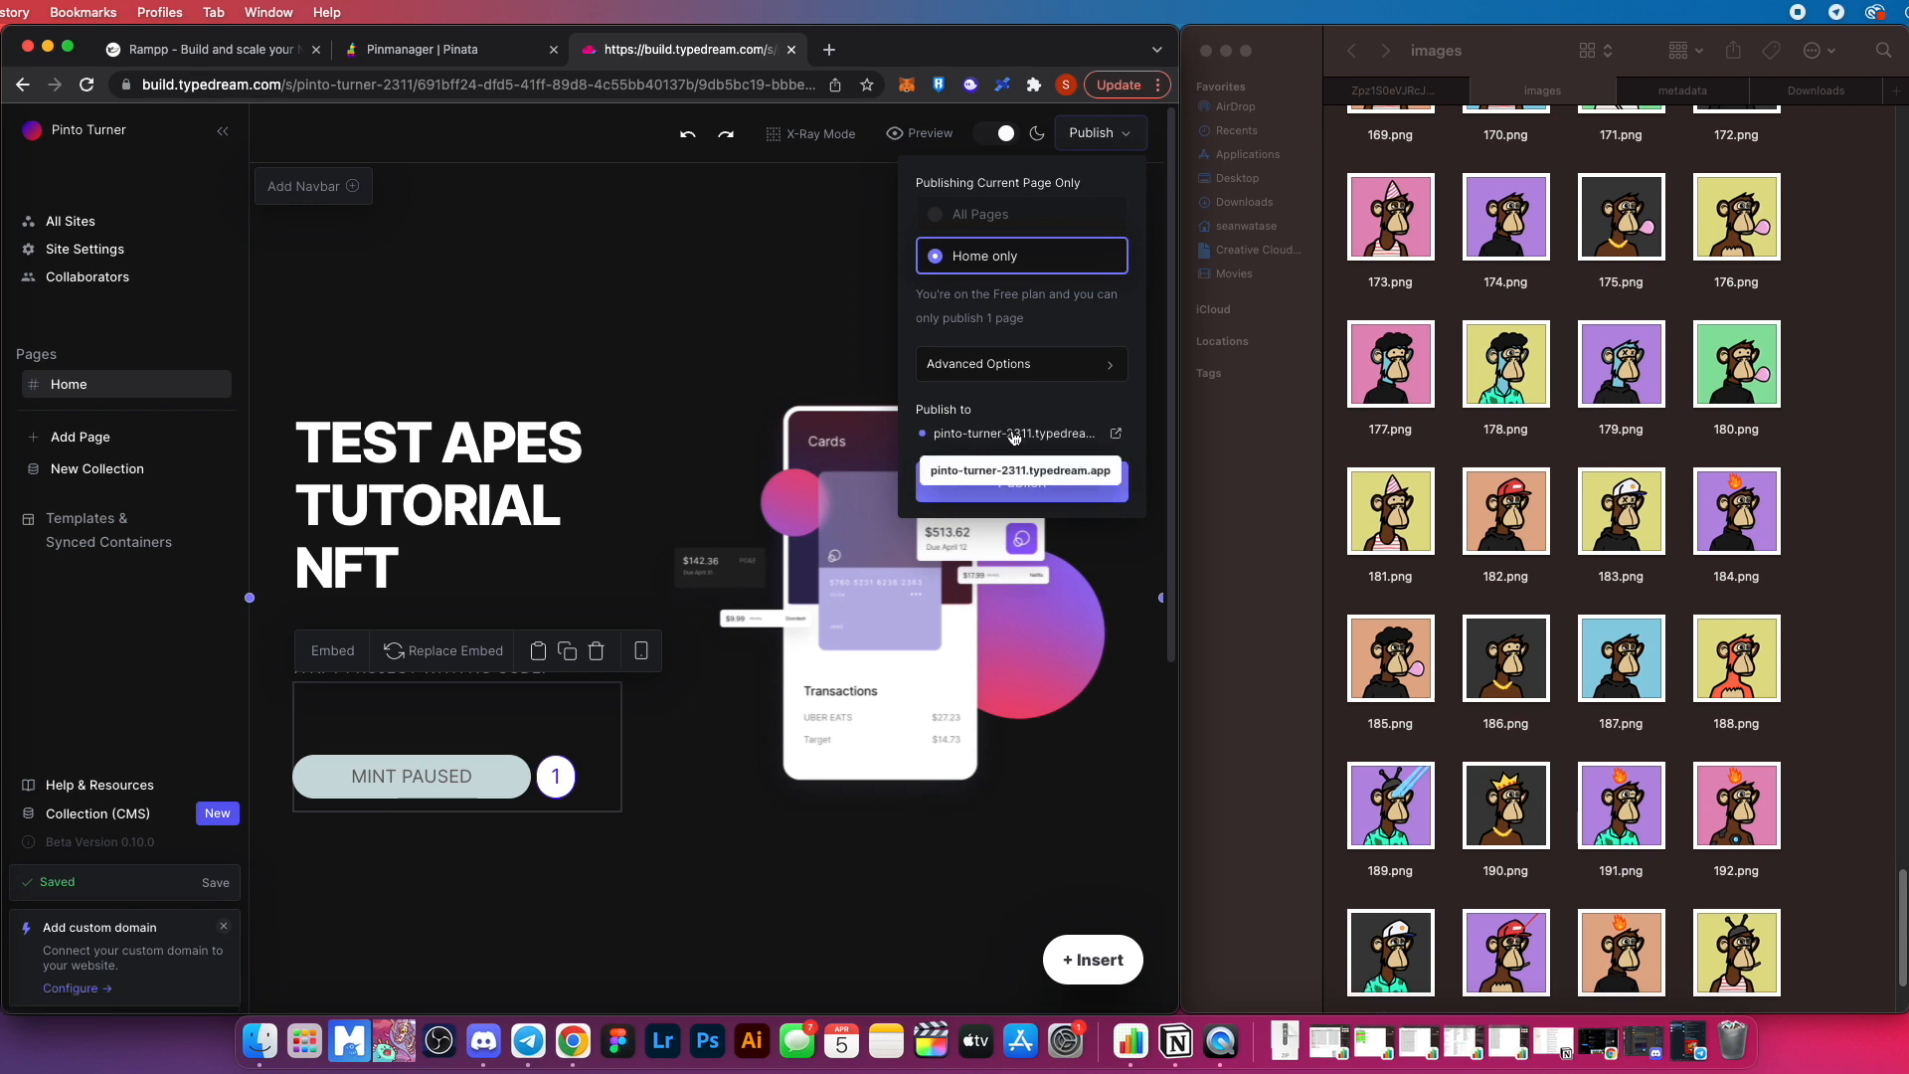
pyautogui.click(1004, 484)
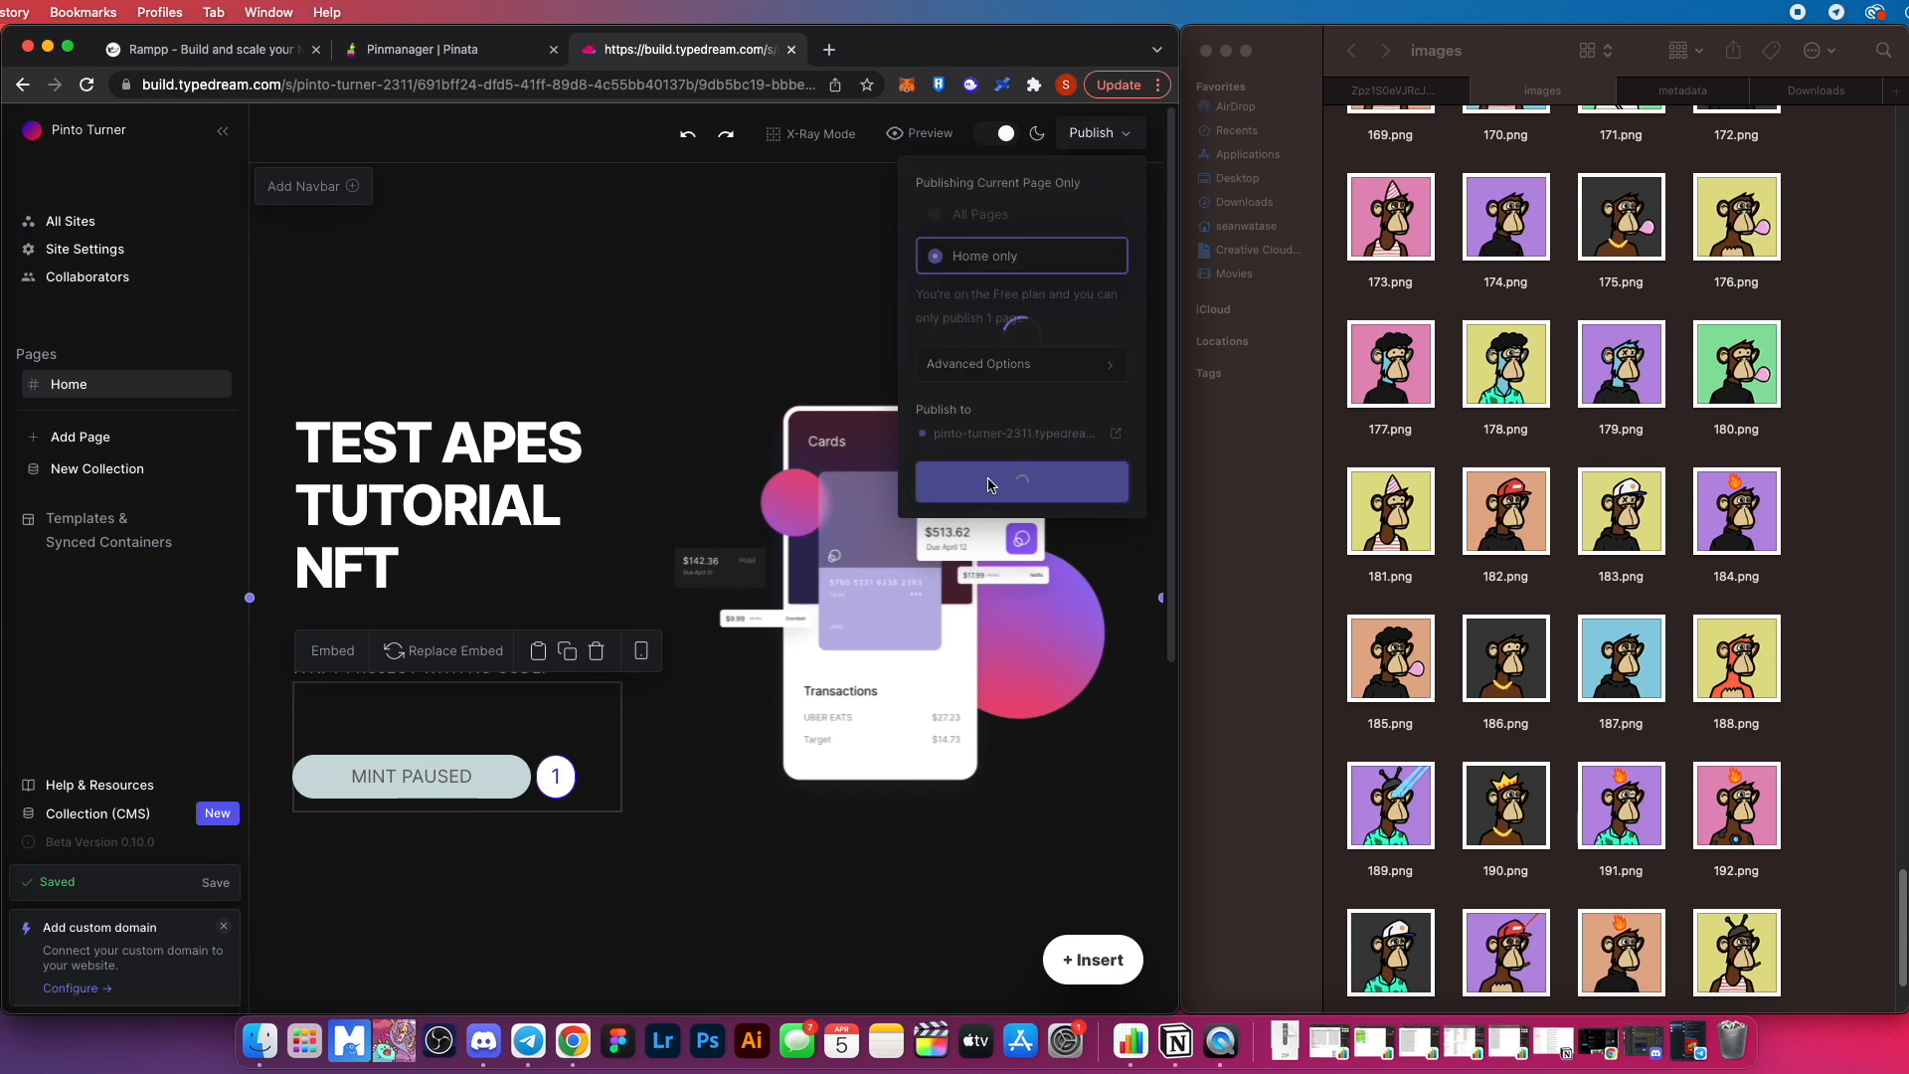
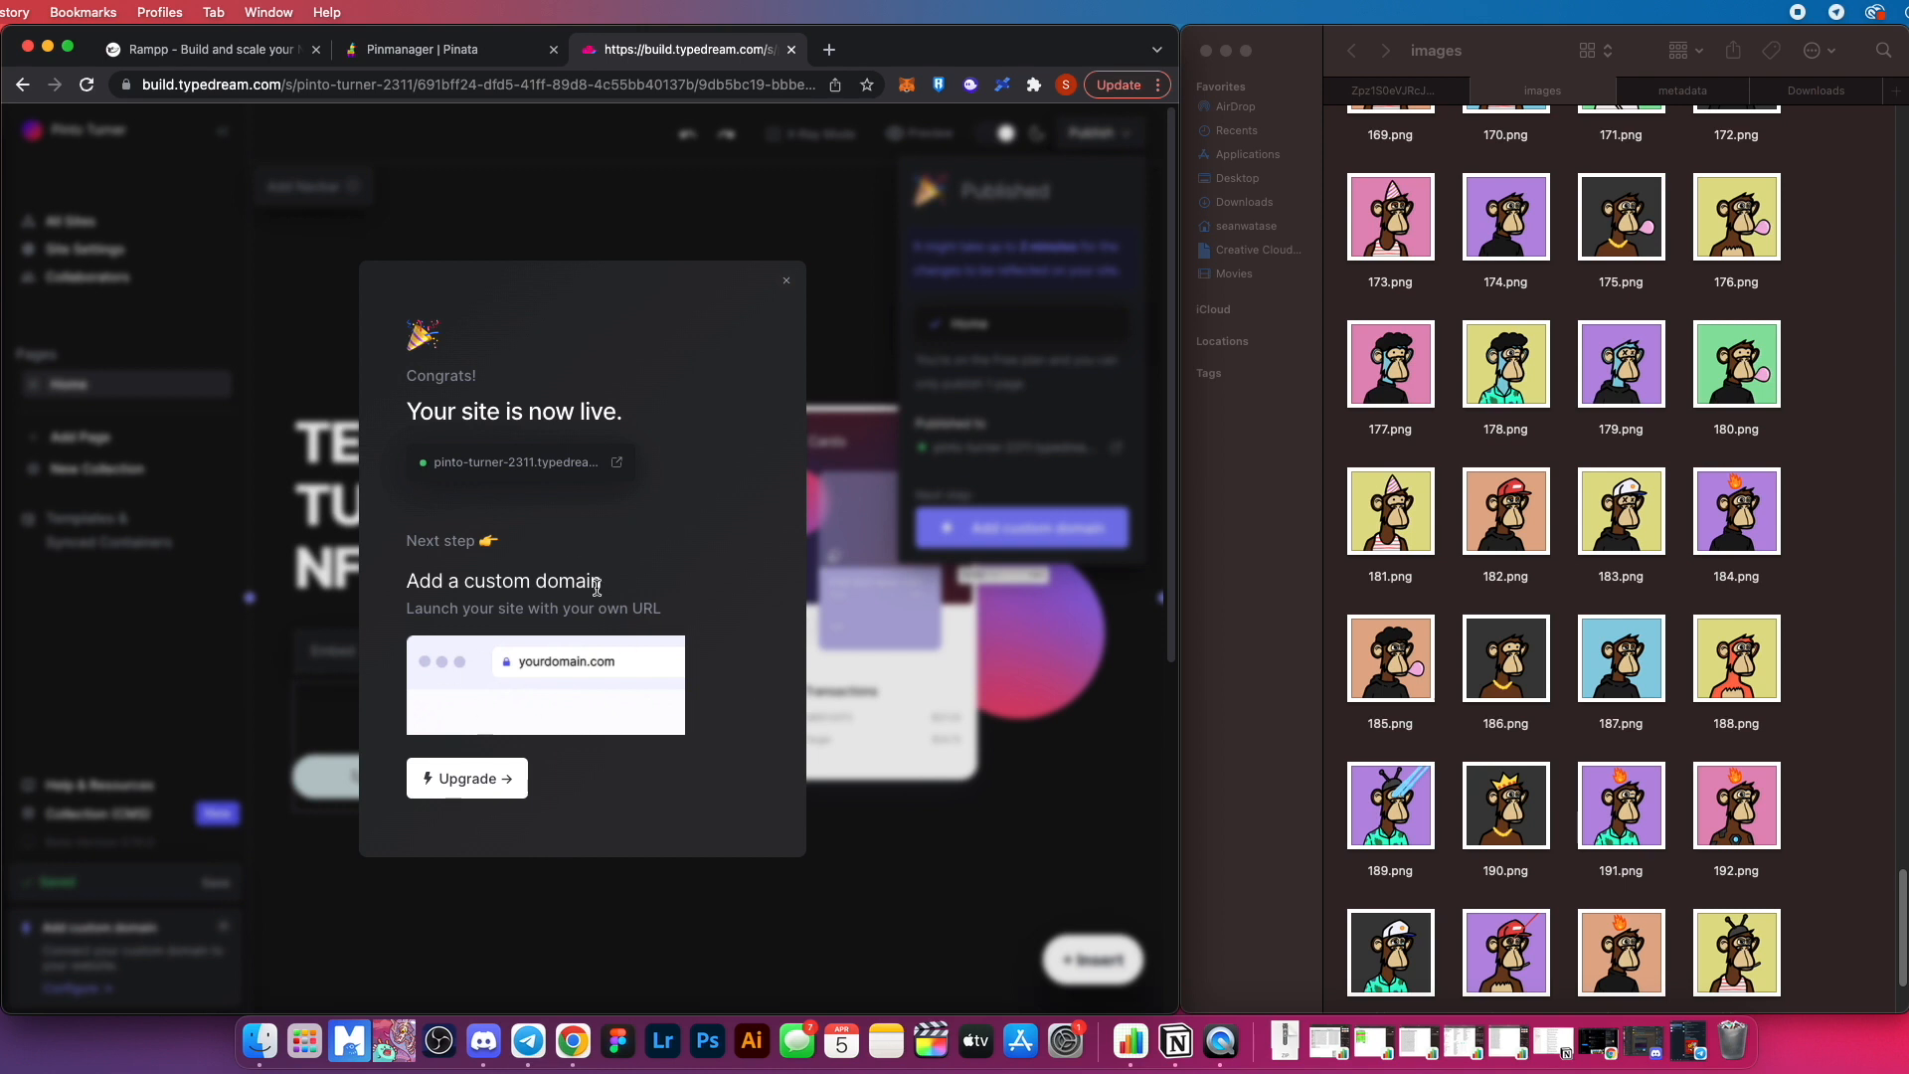
# - Open the live TEST APES TUTORIAL typedream.app site and close its draft-version notice
pyautogui.click(507, 465)
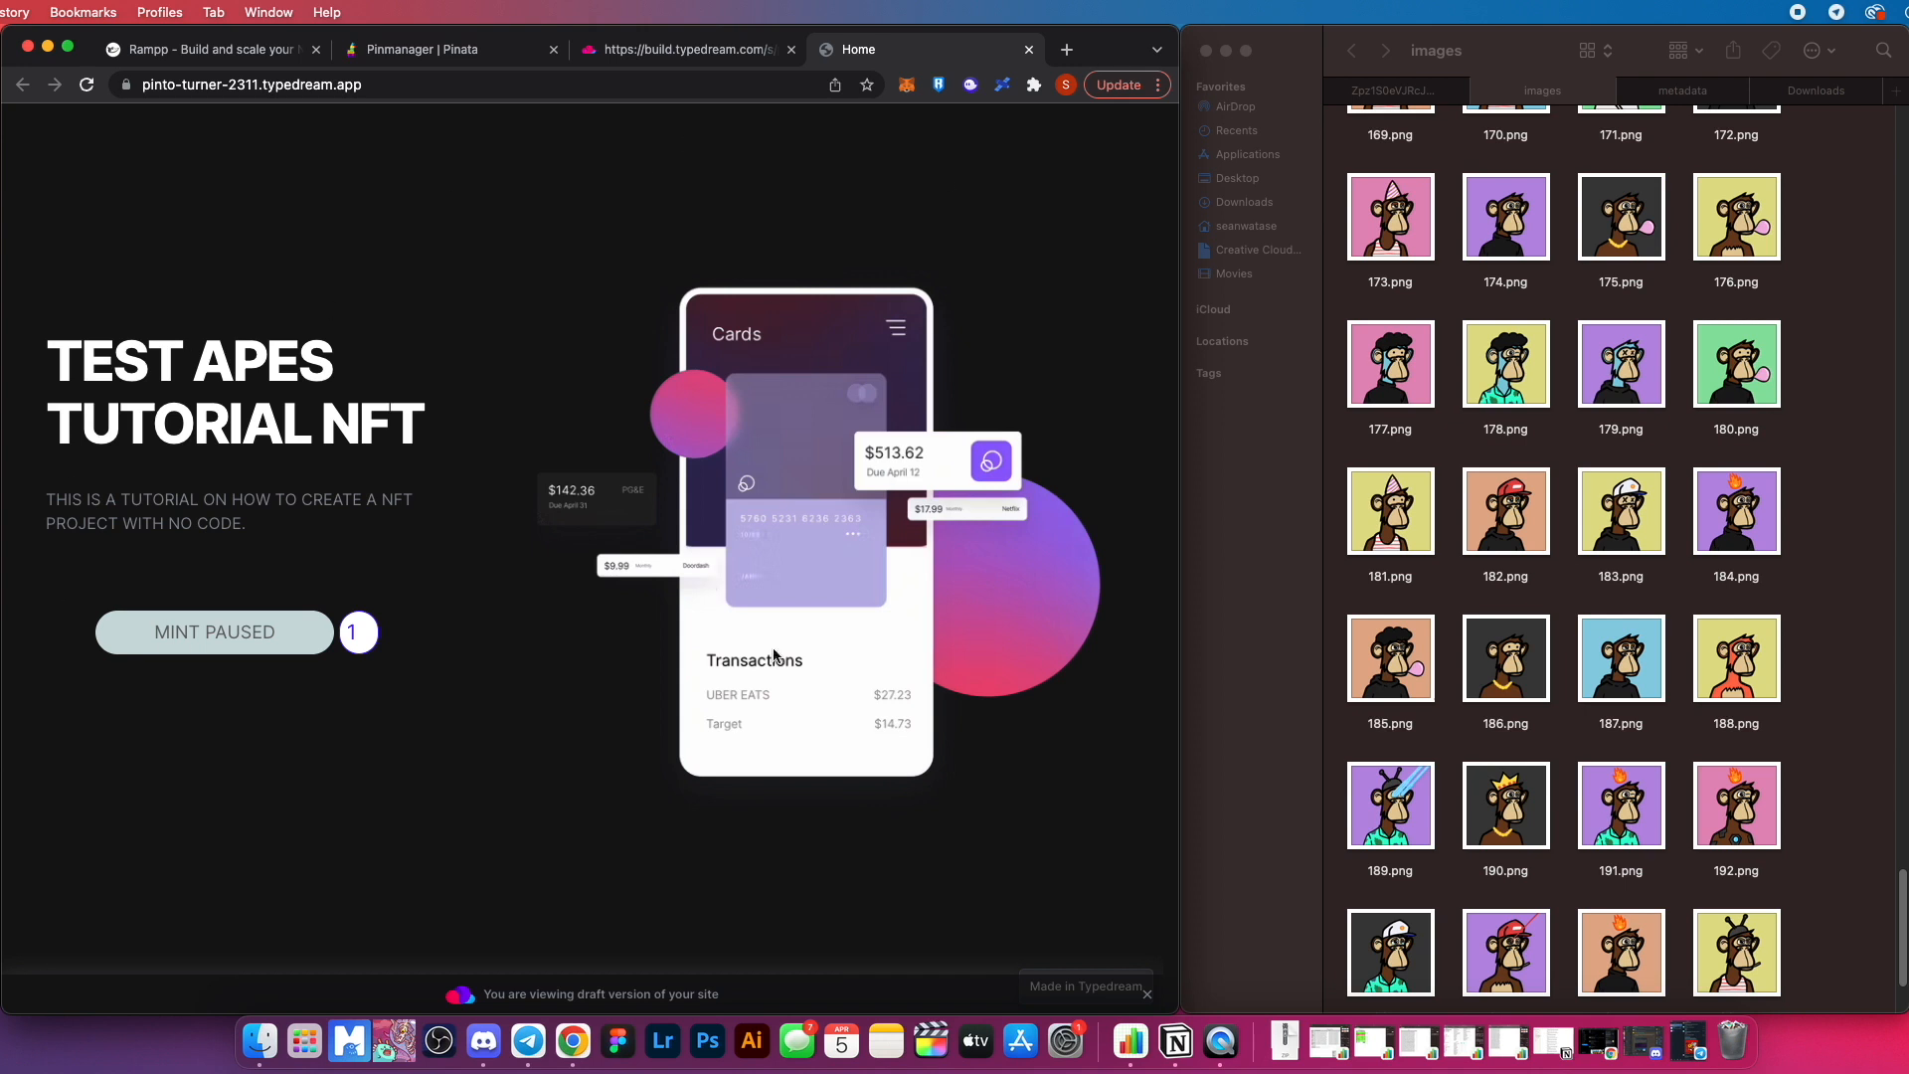
pyautogui.click(150, 88)
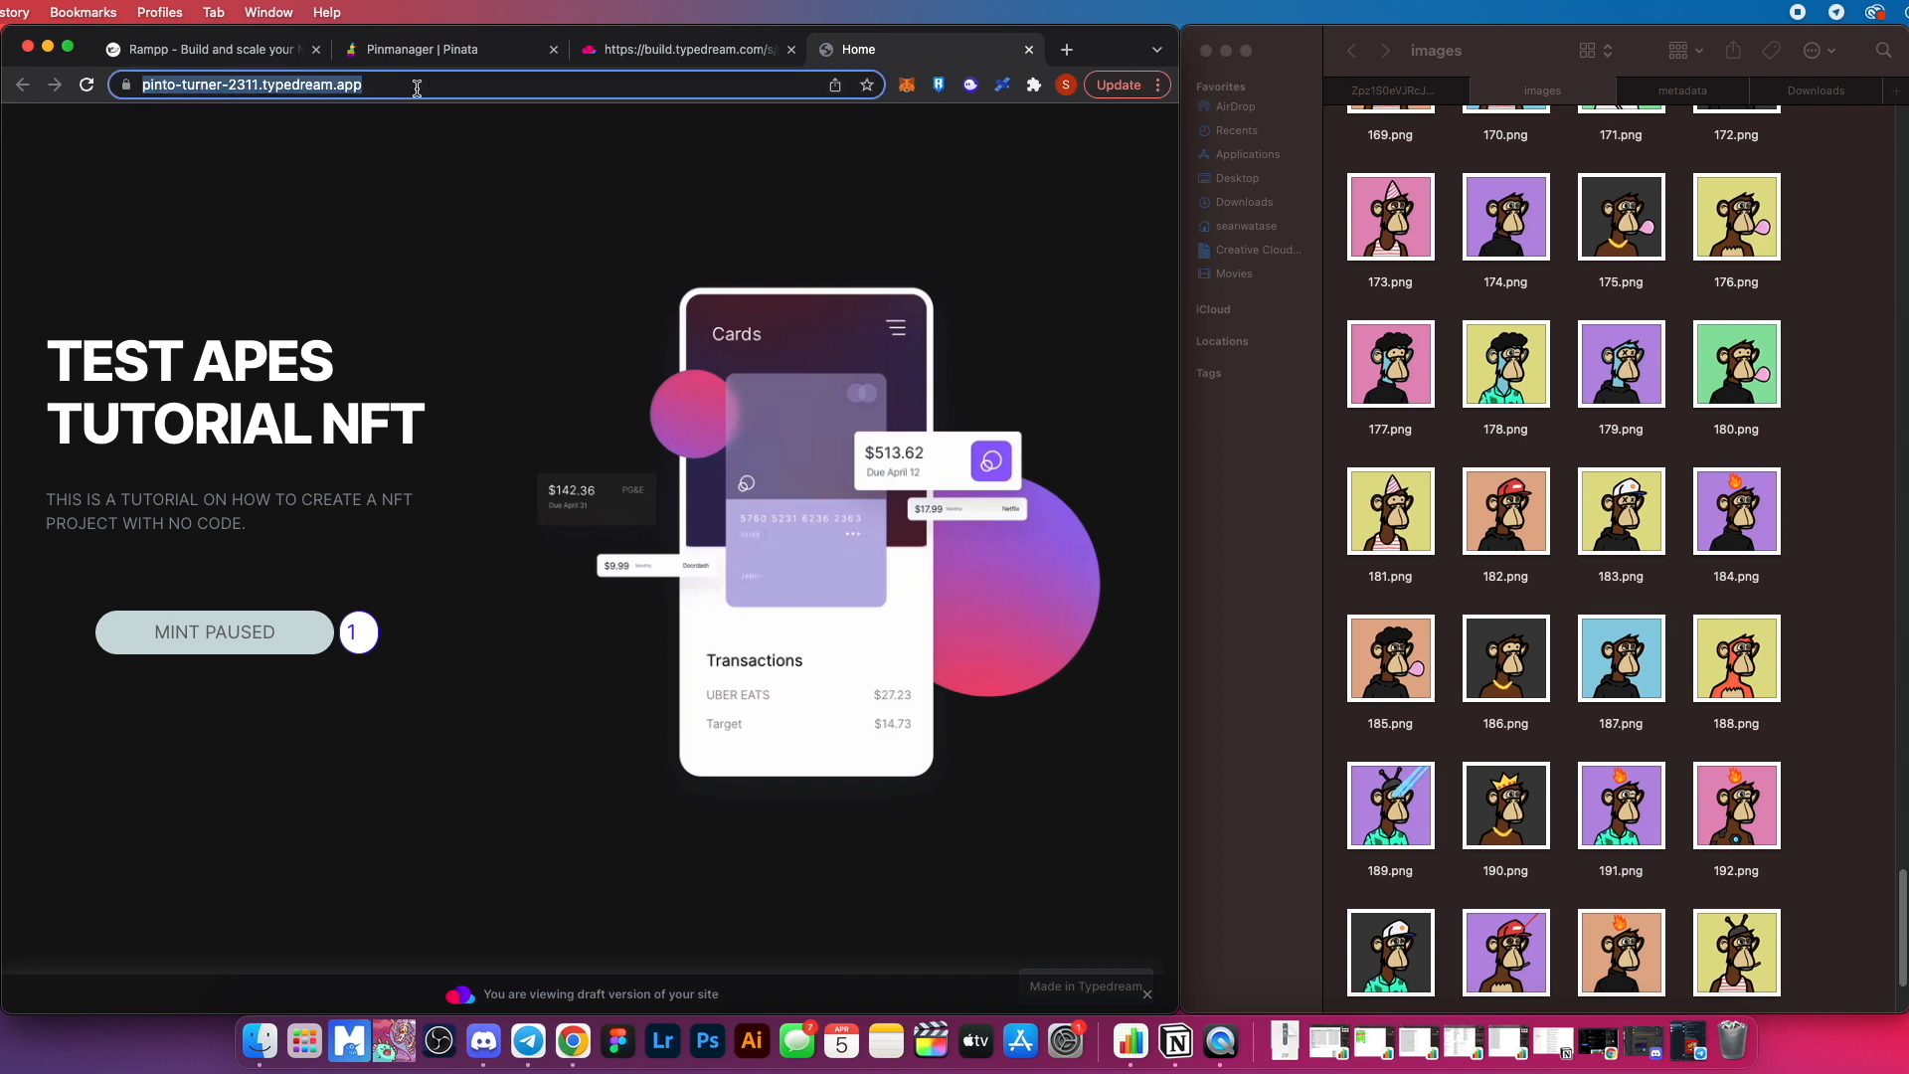
pyautogui.click(472, 484)
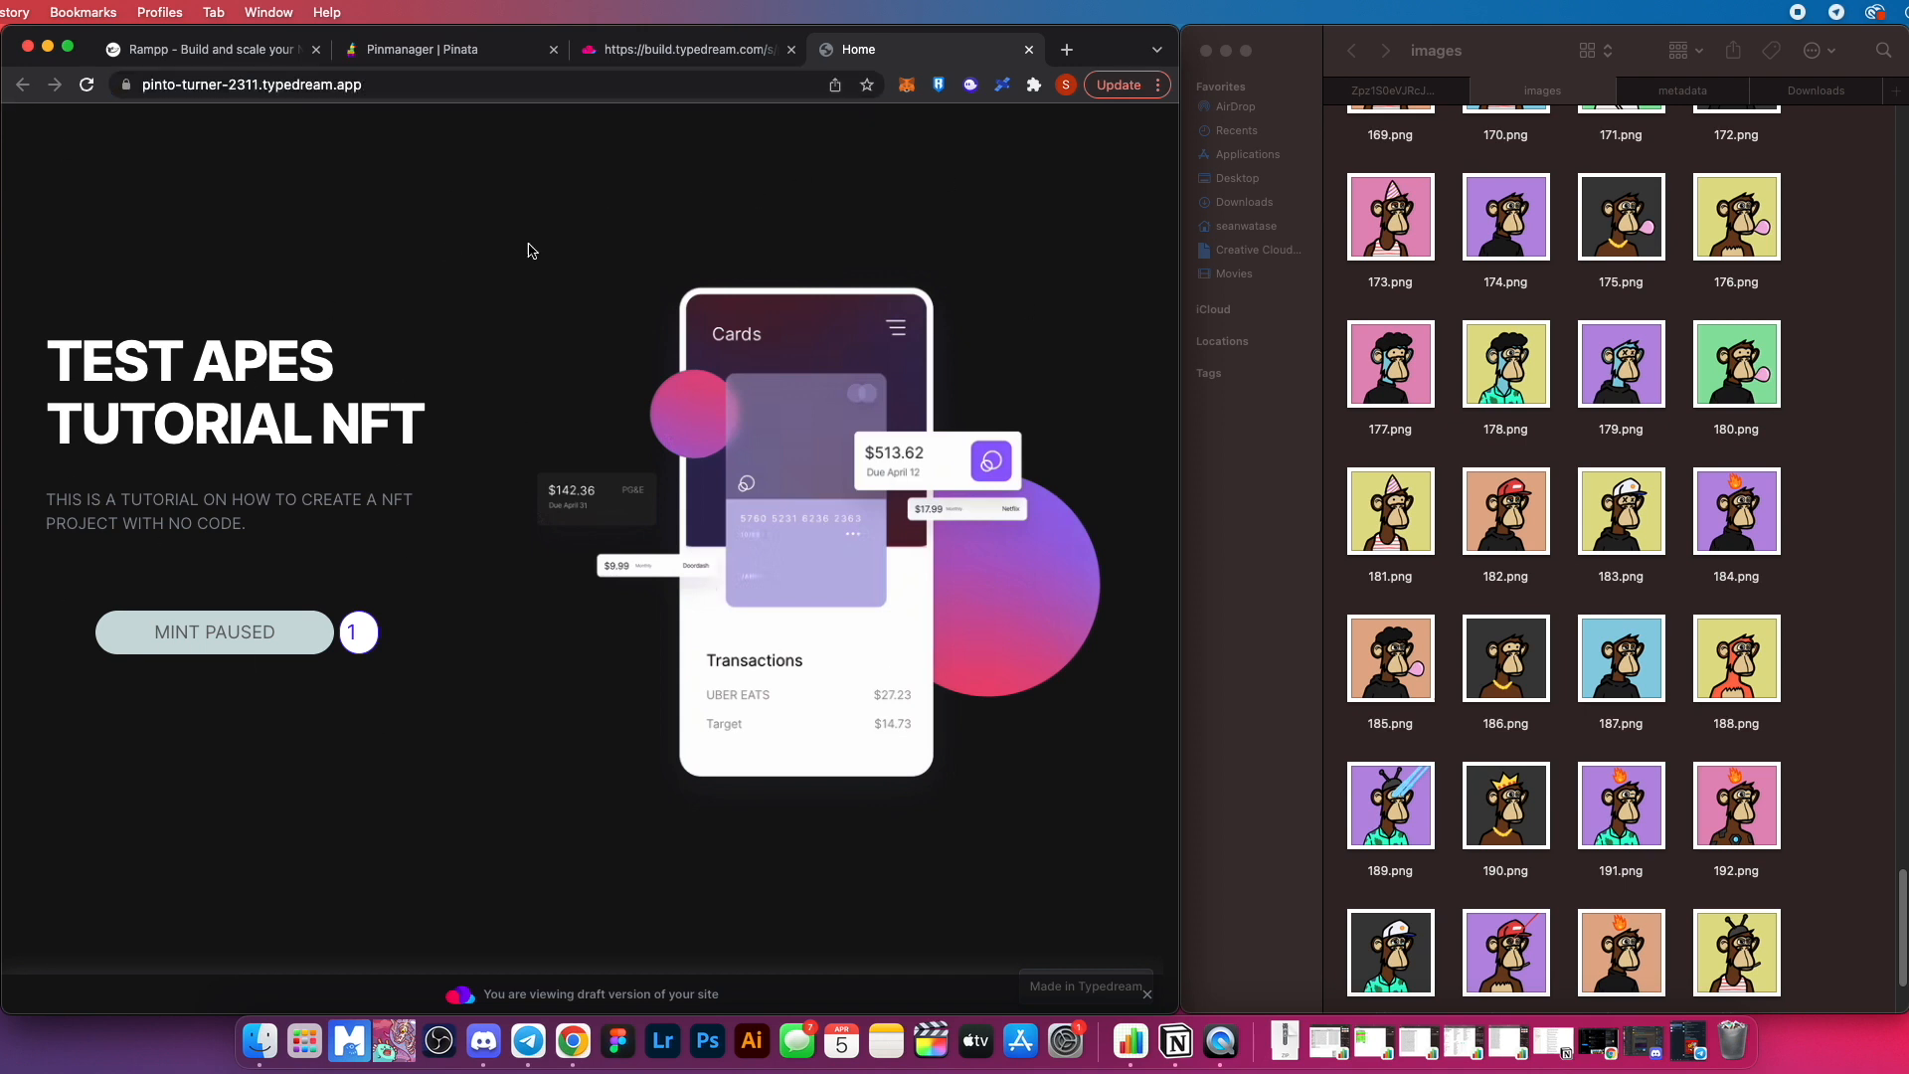
pyautogui.click(1148, 997)
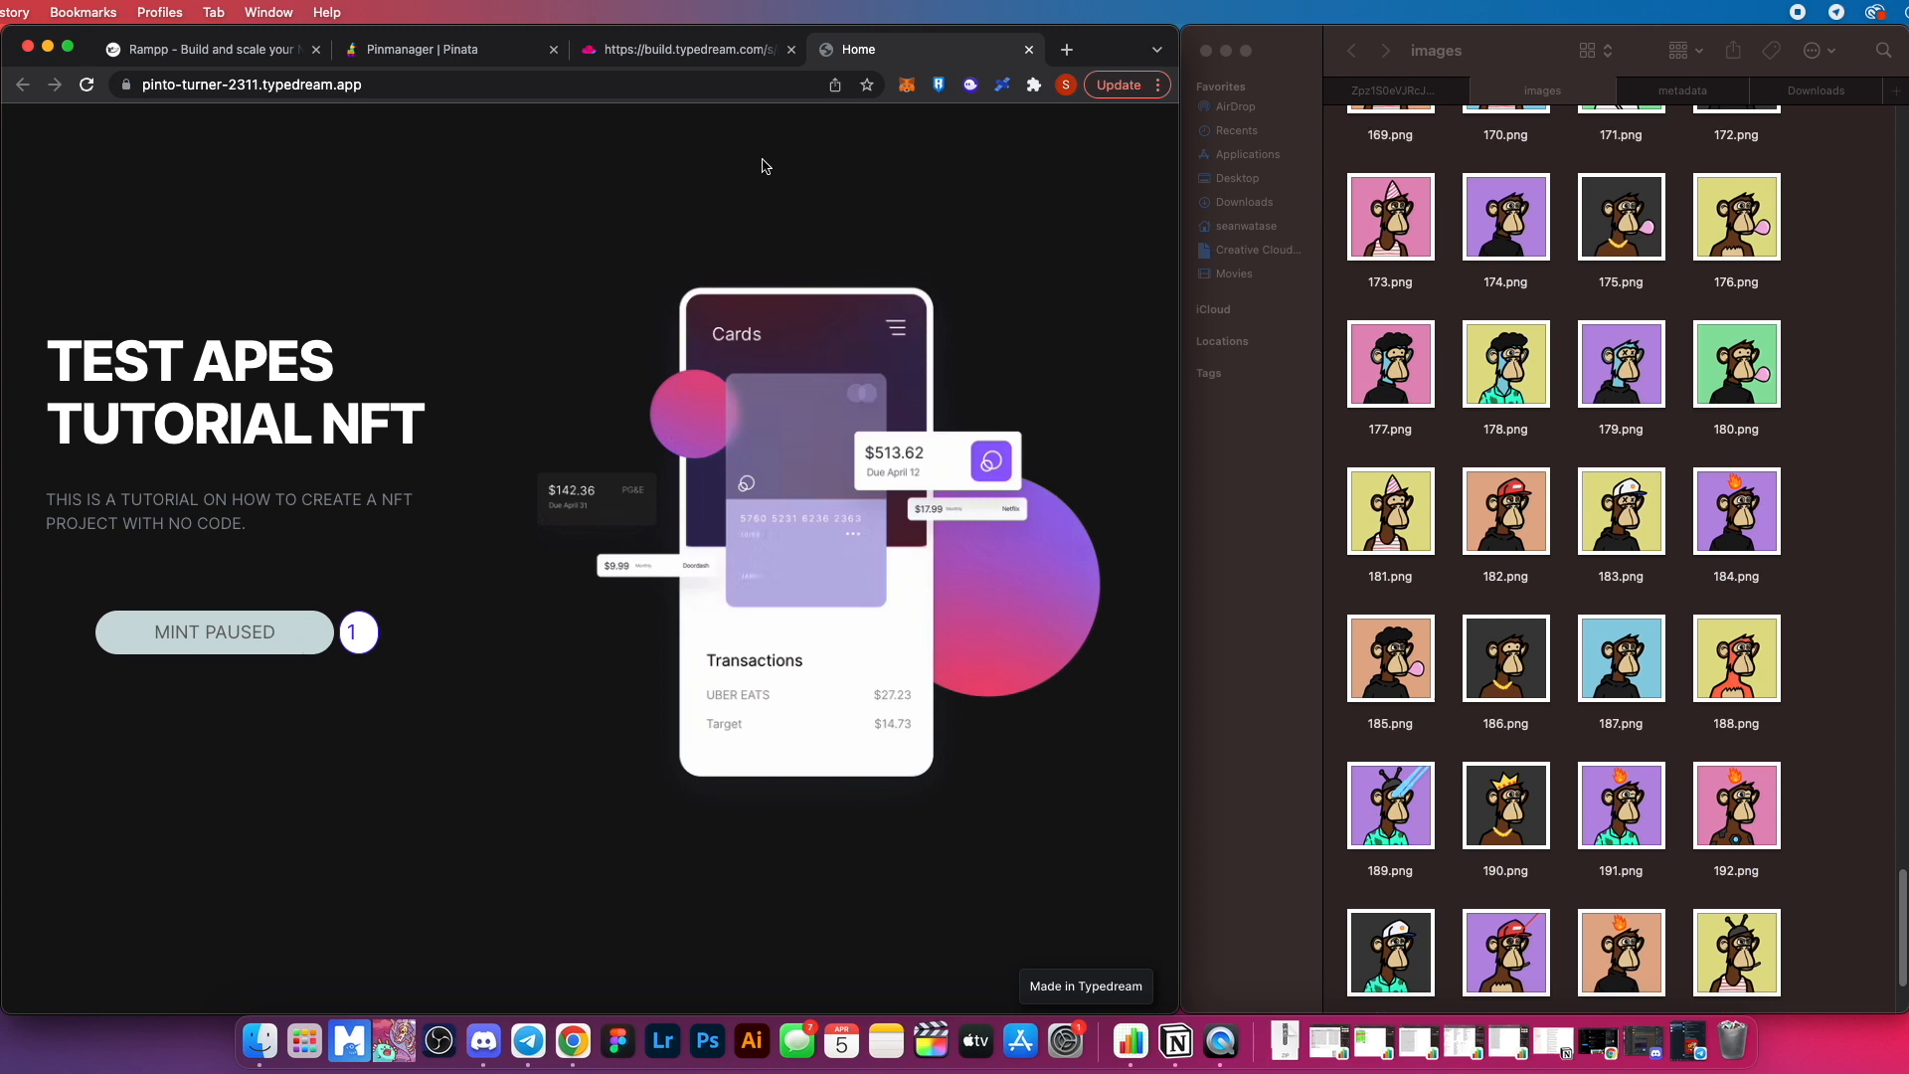
# - Load testnets.opensea.io in a new tab, then open another blank tab
pyautogui.click(1072, 51)
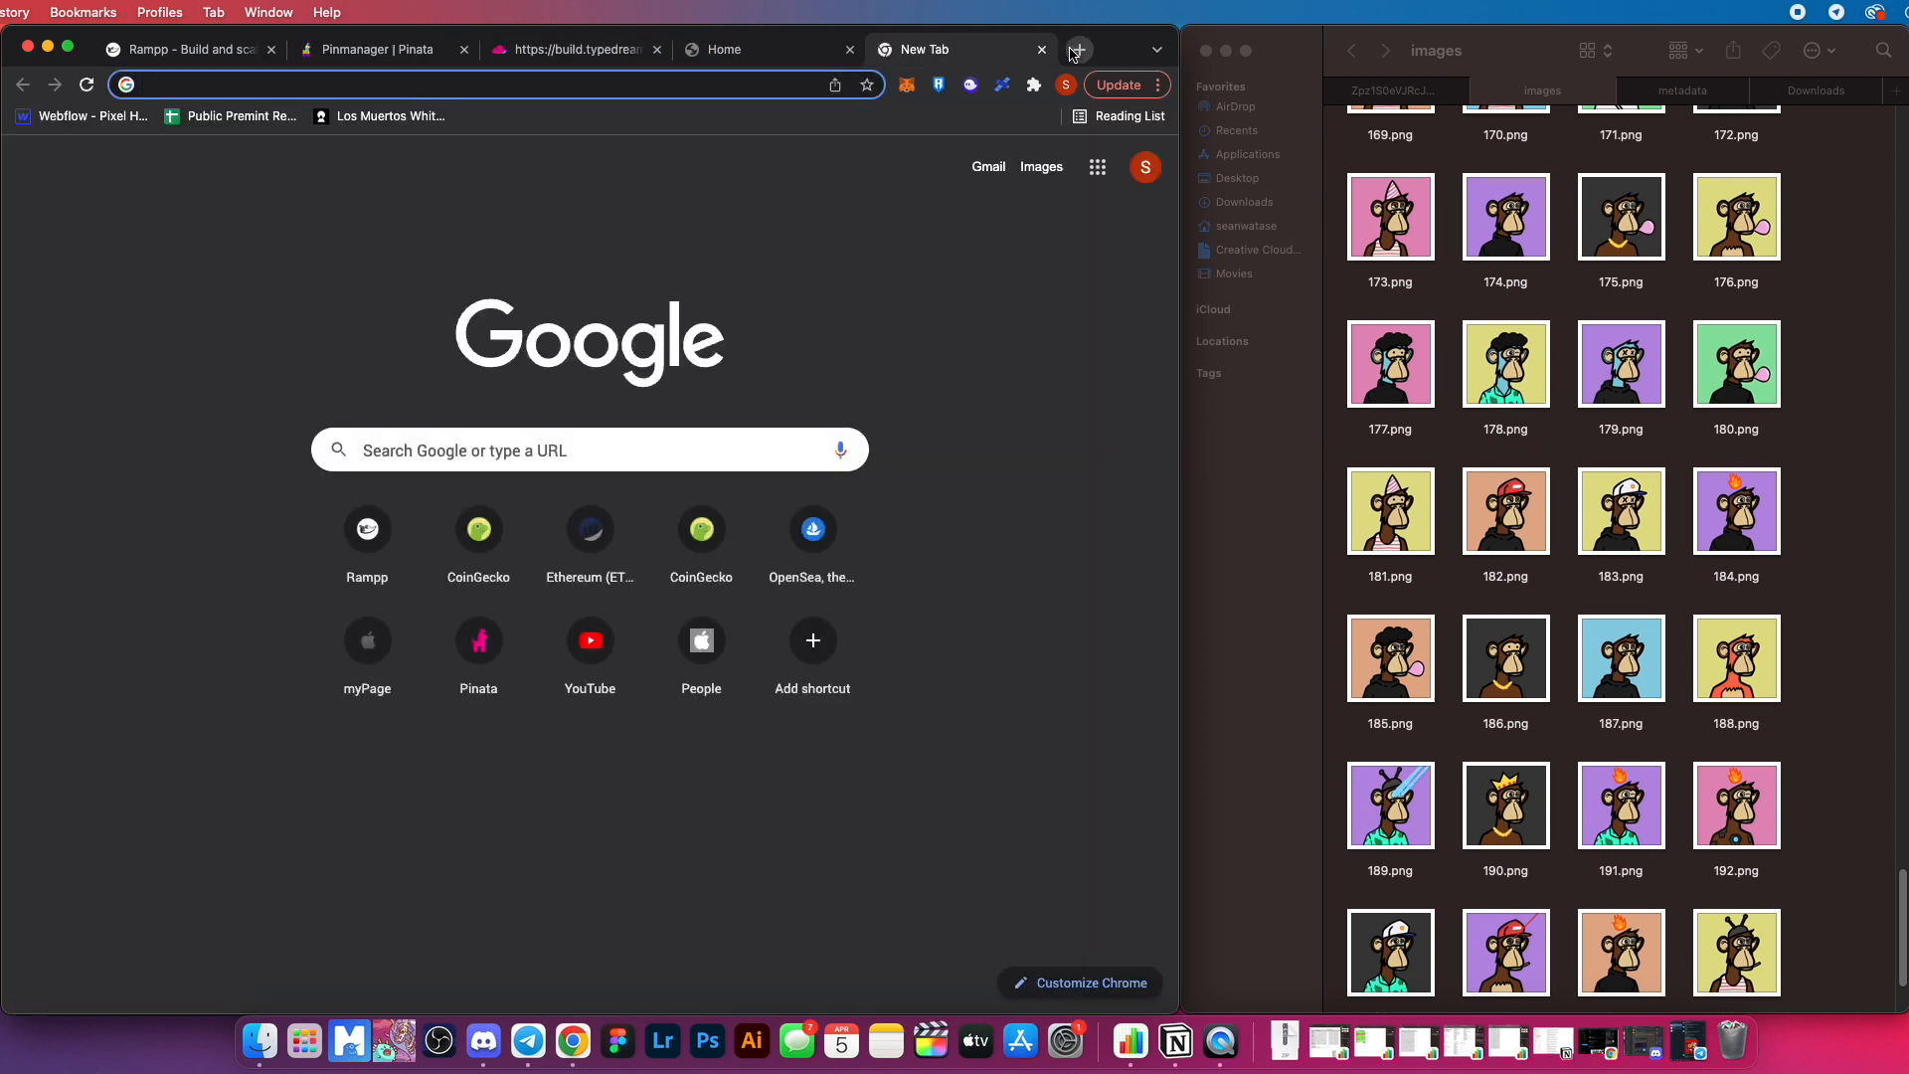
pyautogui.write('terrest')
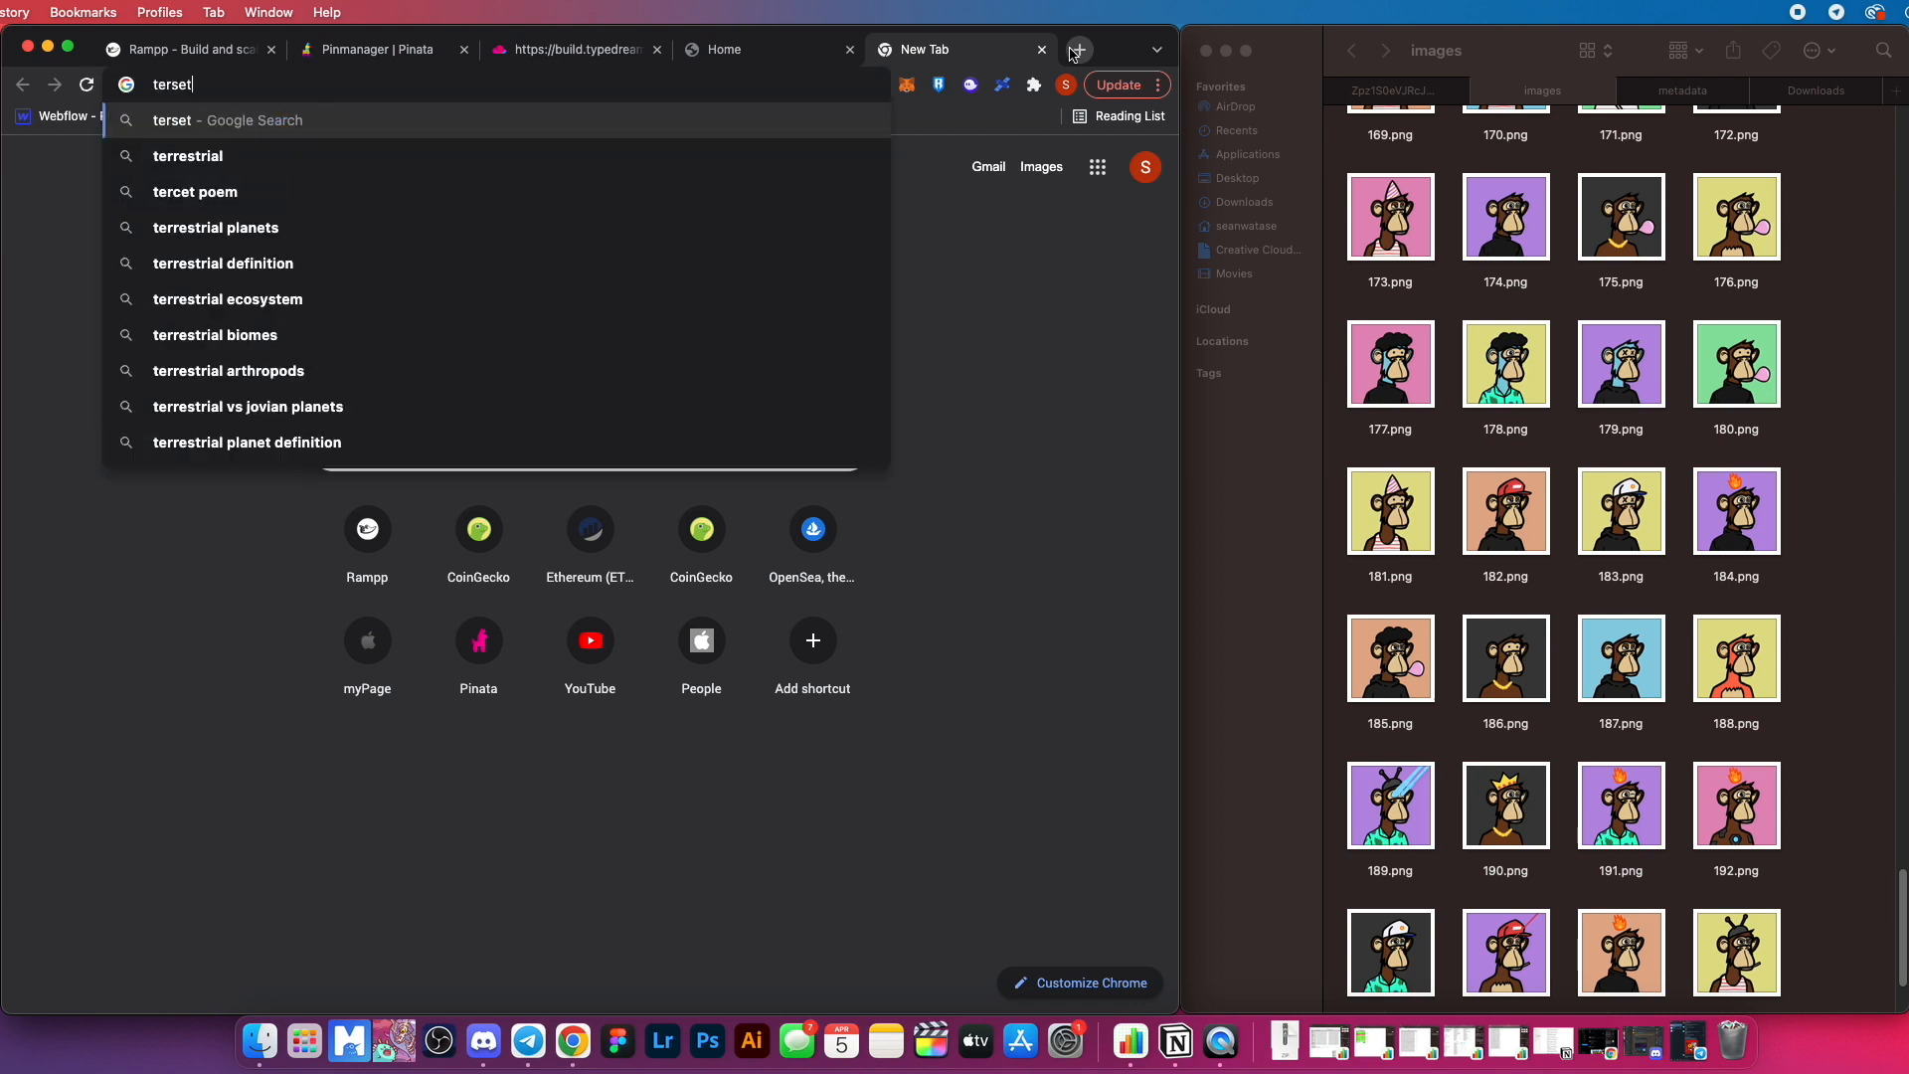
pyautogui.press('BackSpace')
pyautogui.press('BackSpace')
pyautogui.press('BackSpace')
pyautogui.press('BackSpace')
pyautogui.press('BackSpace')
pyautogui.write('stnets.opensea.io')
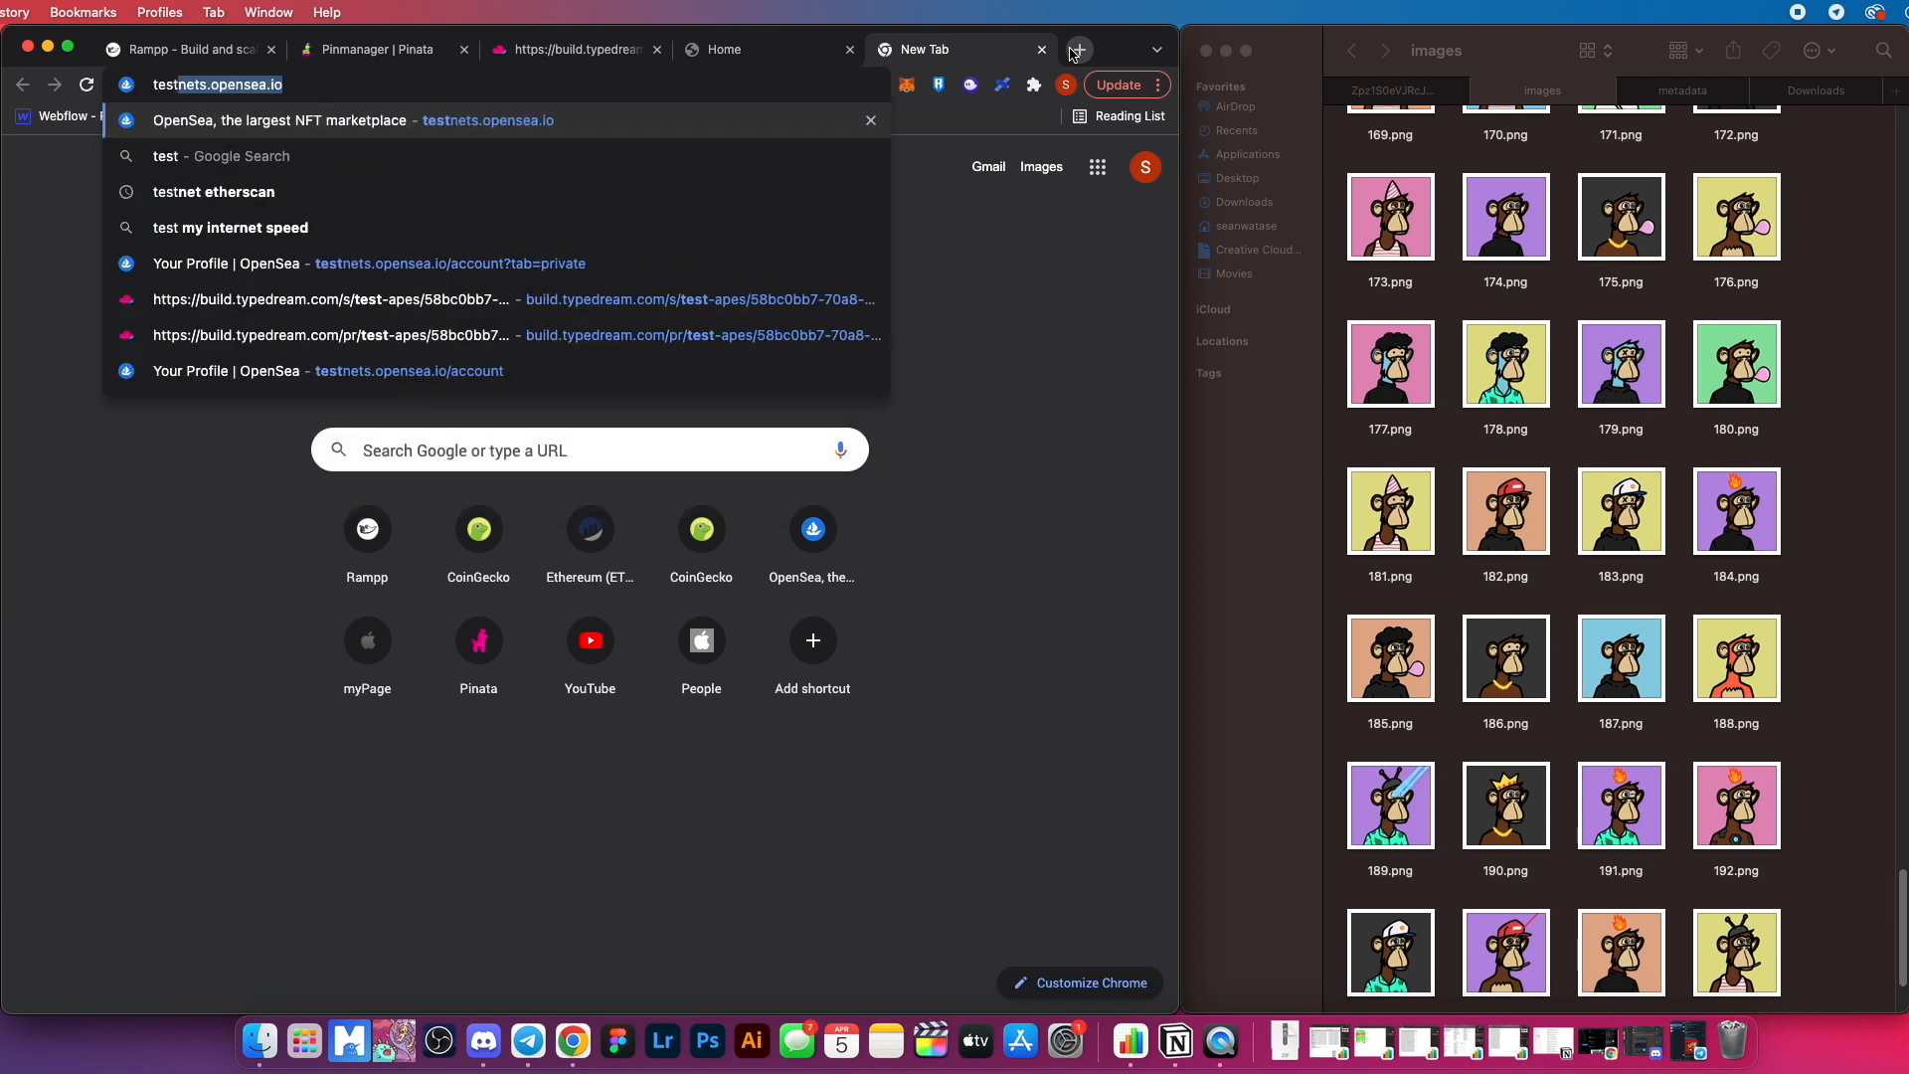
pyautogui.click(773, 116)
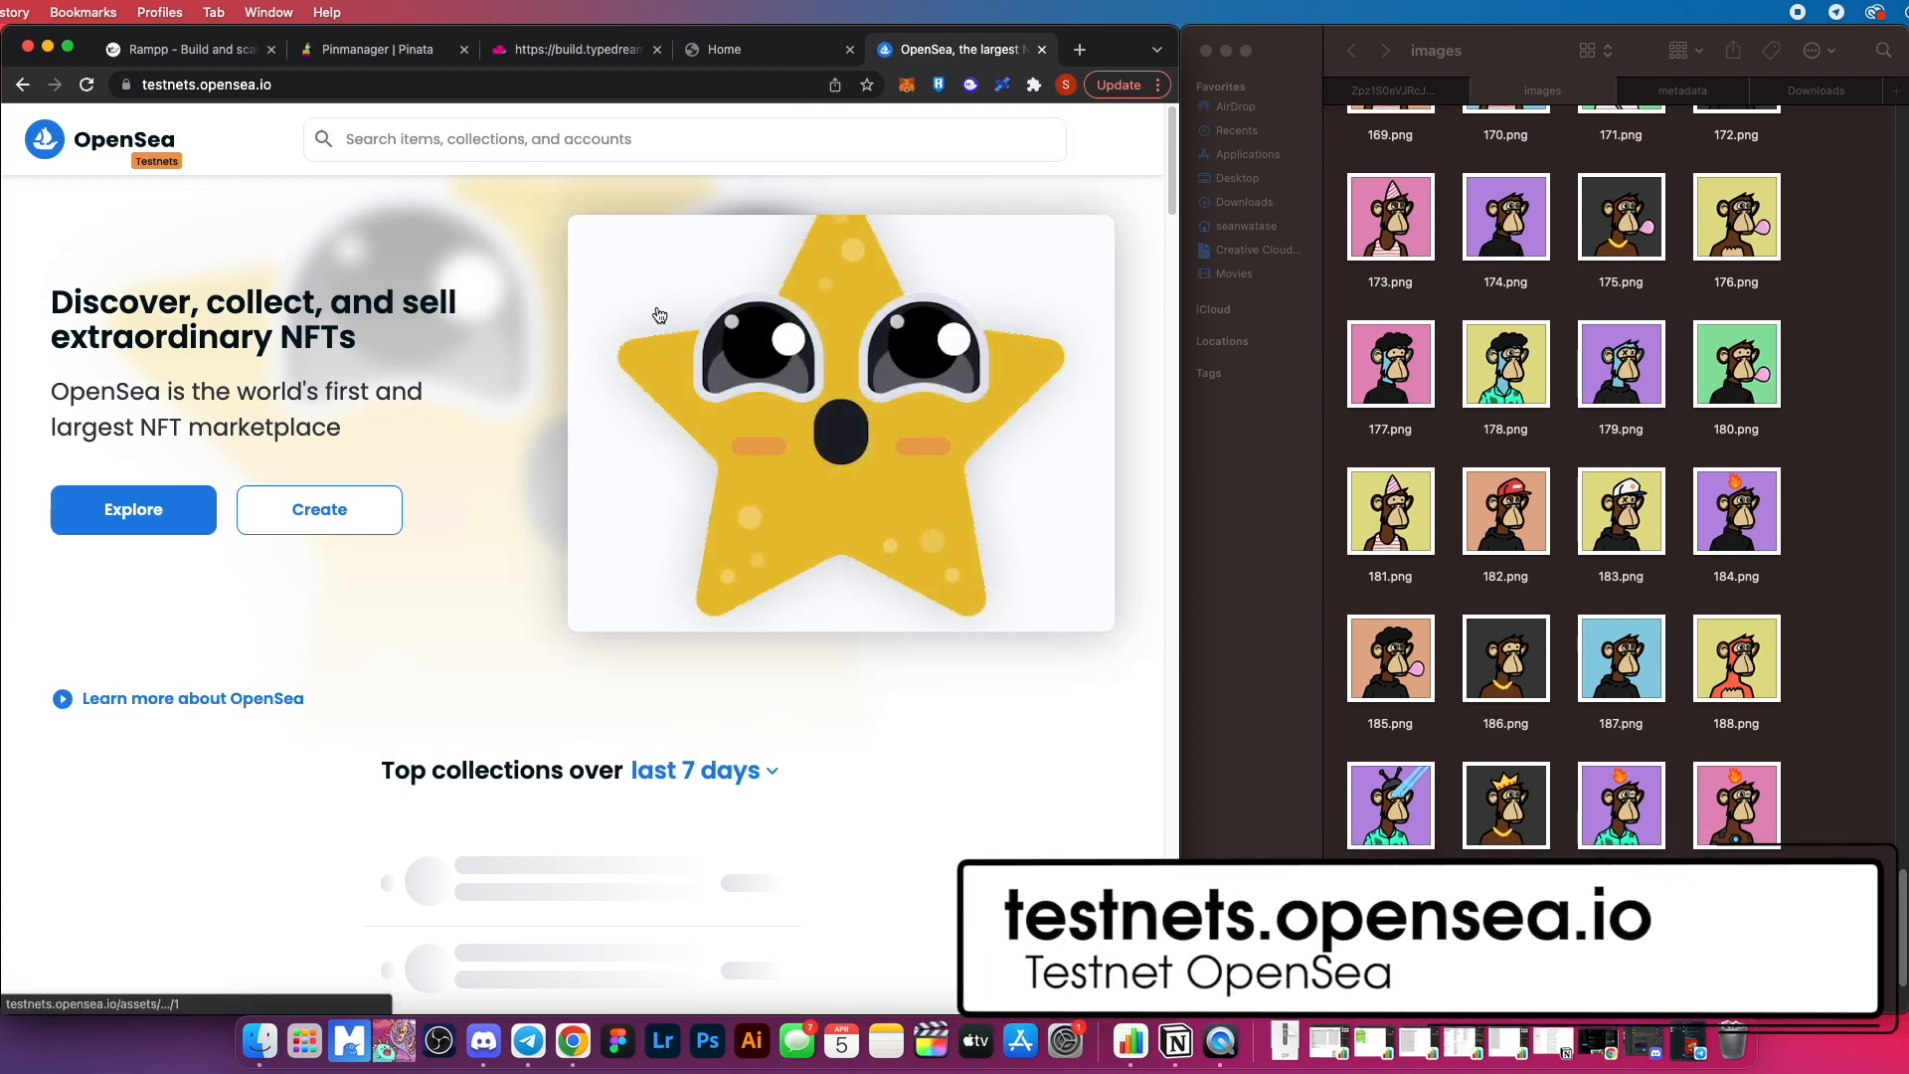
pyautogui.moveTo(175, 165)
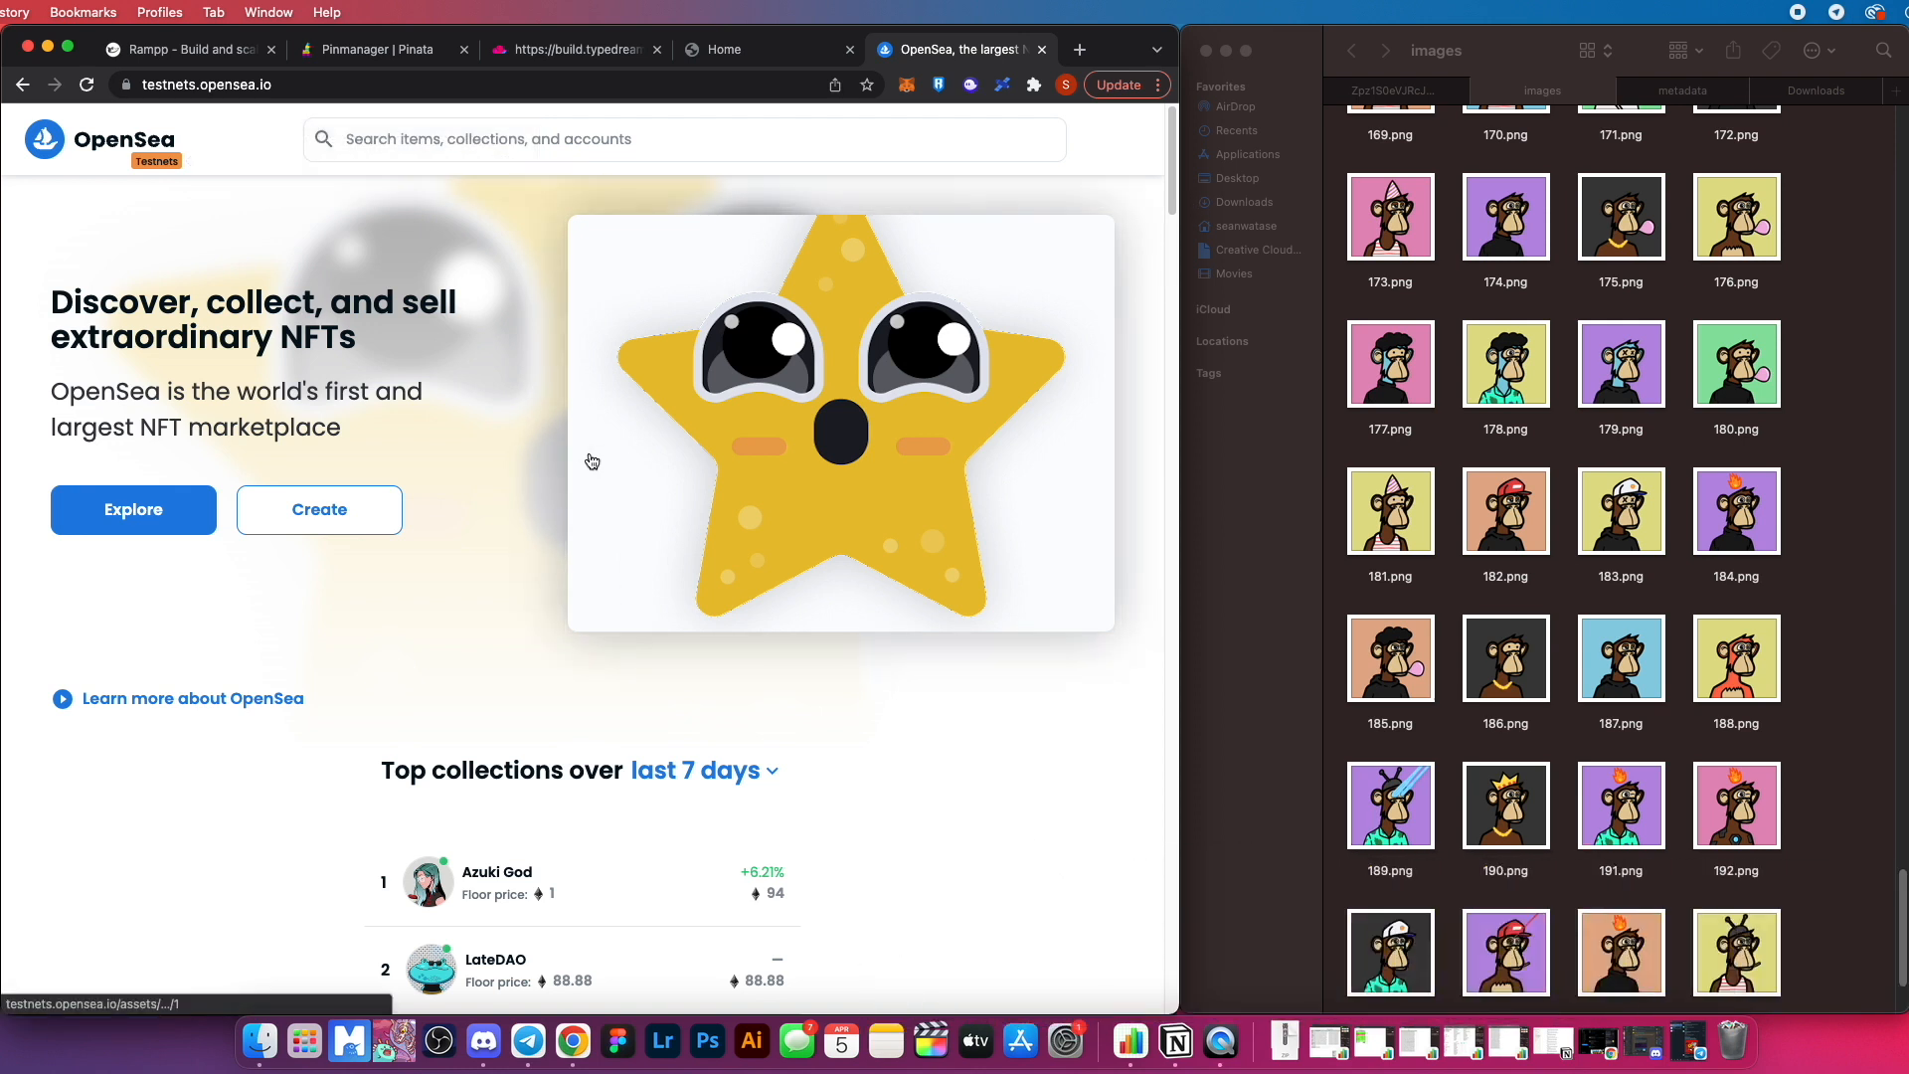
pyautogui.click(1075, 50)
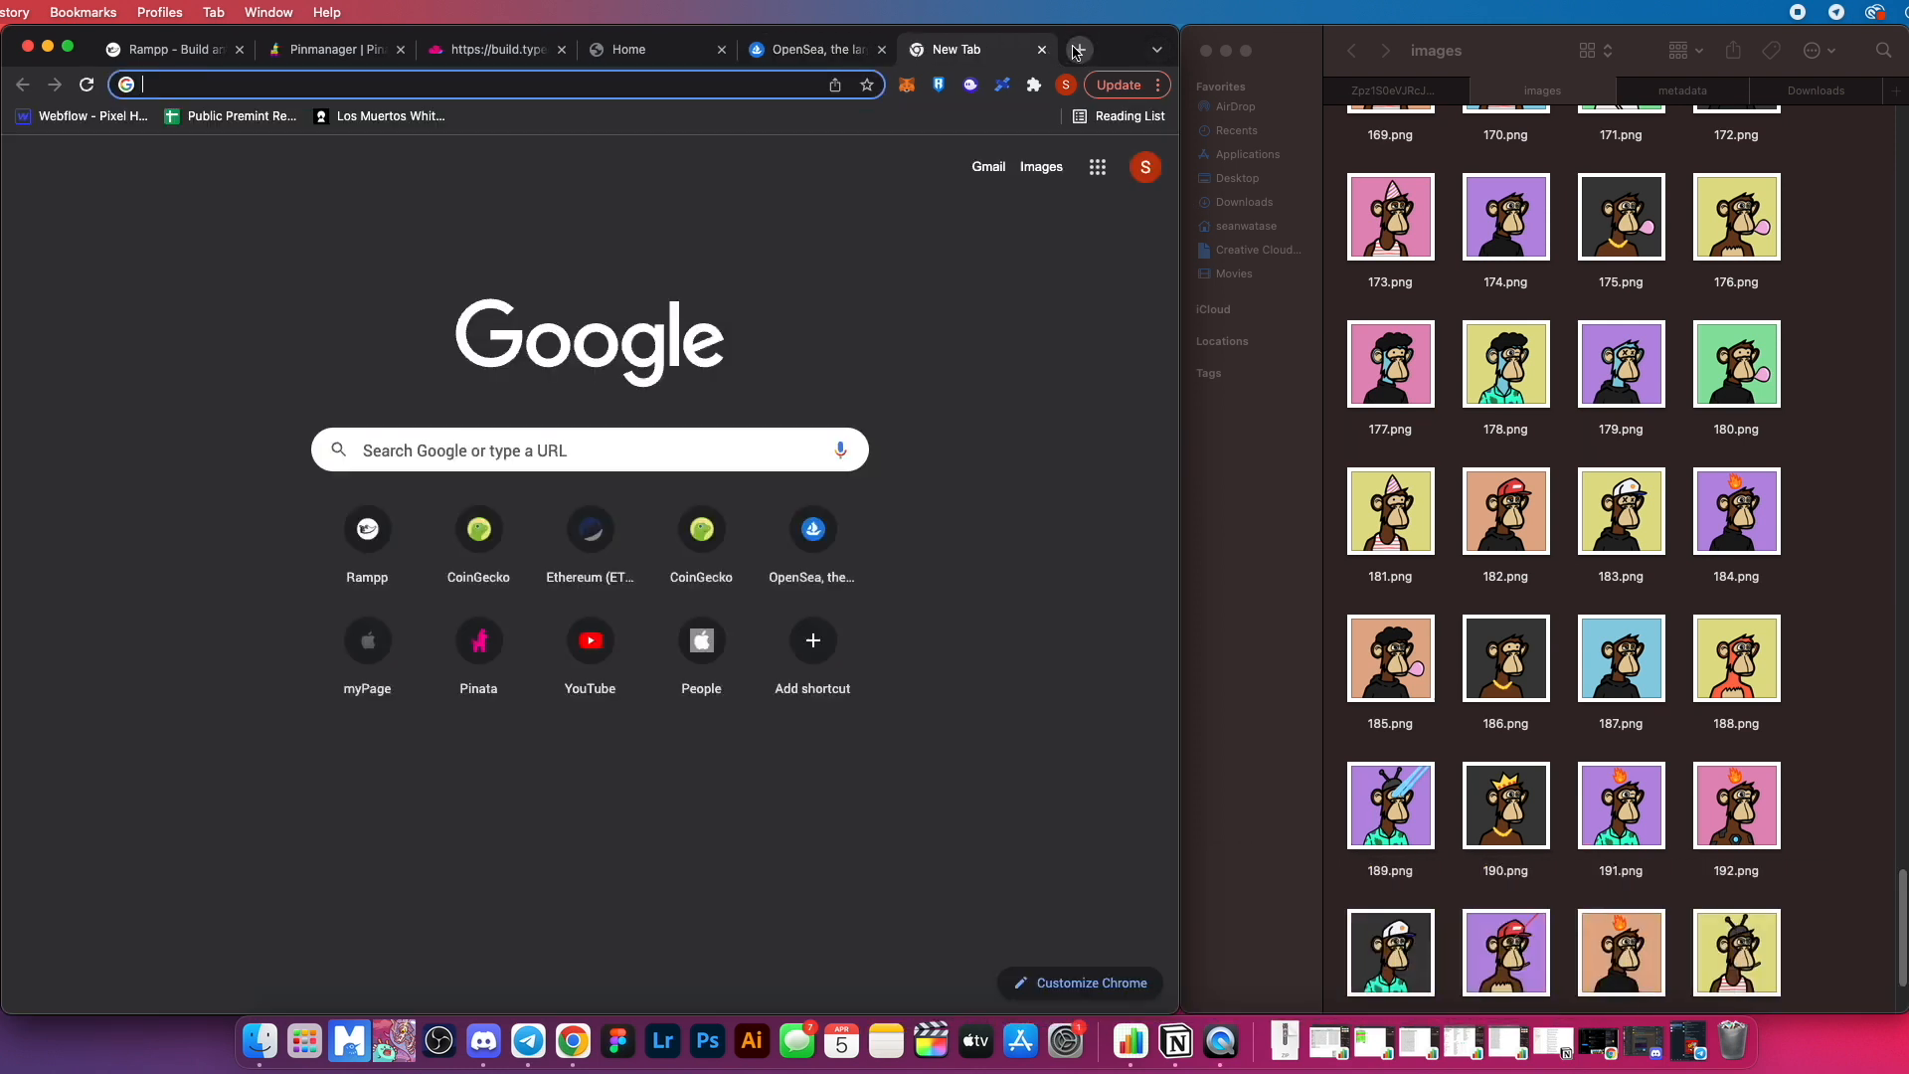
# - Load rinkeby.rarible.com, then move through the tabs back to the Typedream builder
pyautogui.write('rinkeby.rarible.com')
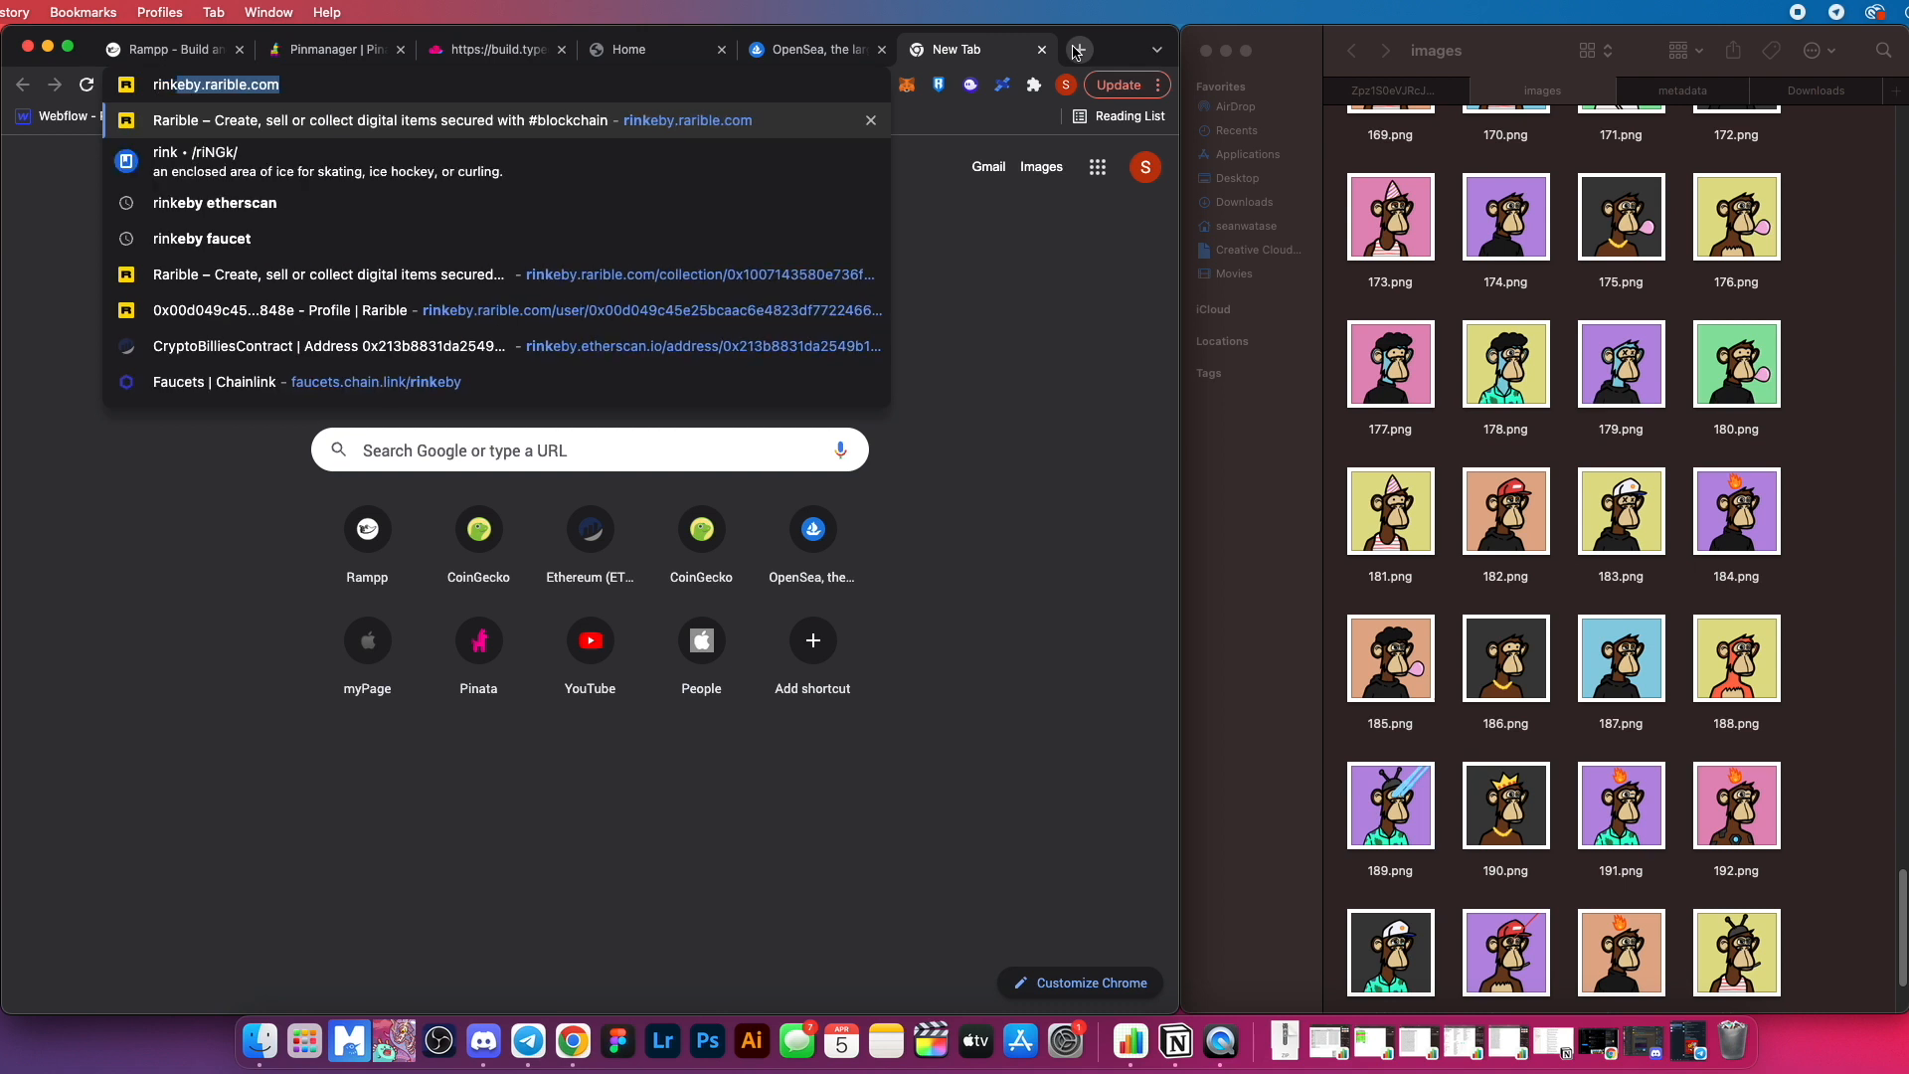
pyautogui.press('Return')
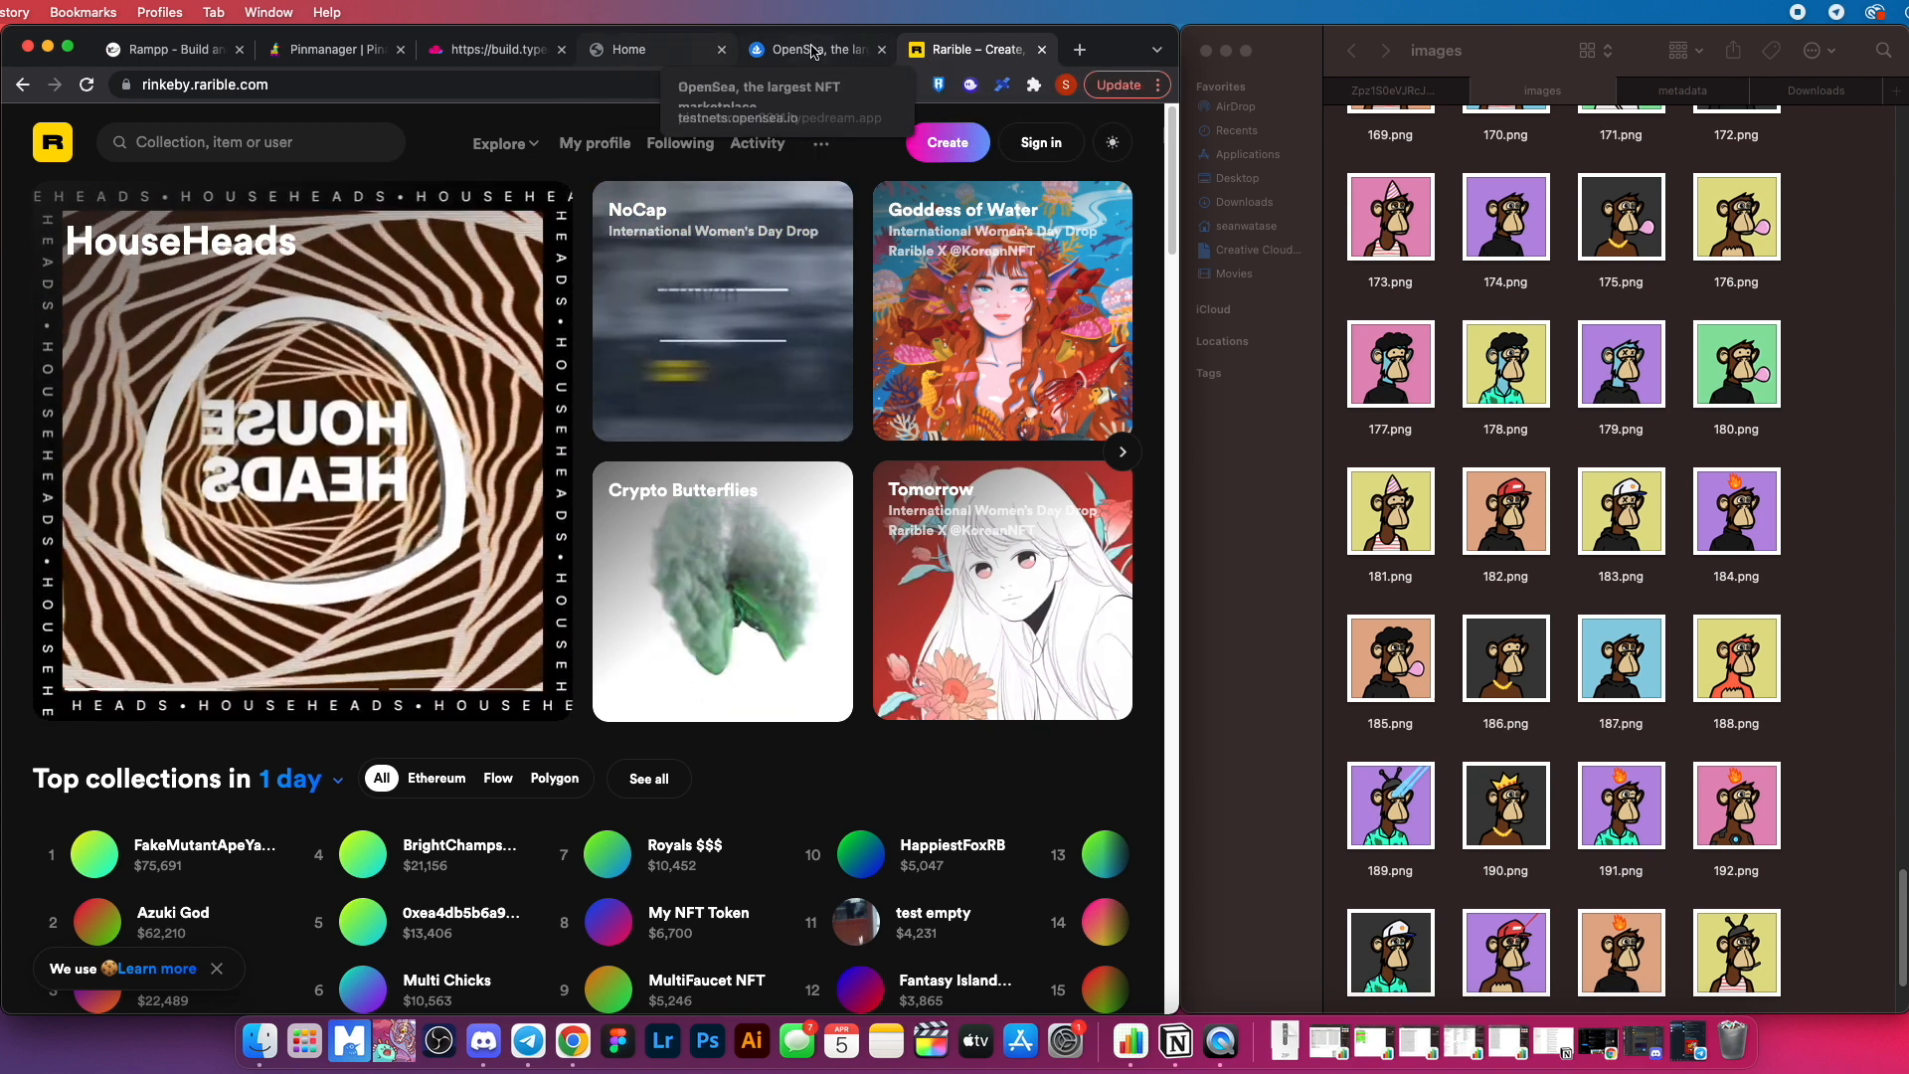
pyautogui.click(852, 49)
pyautogui.click(969, 50)
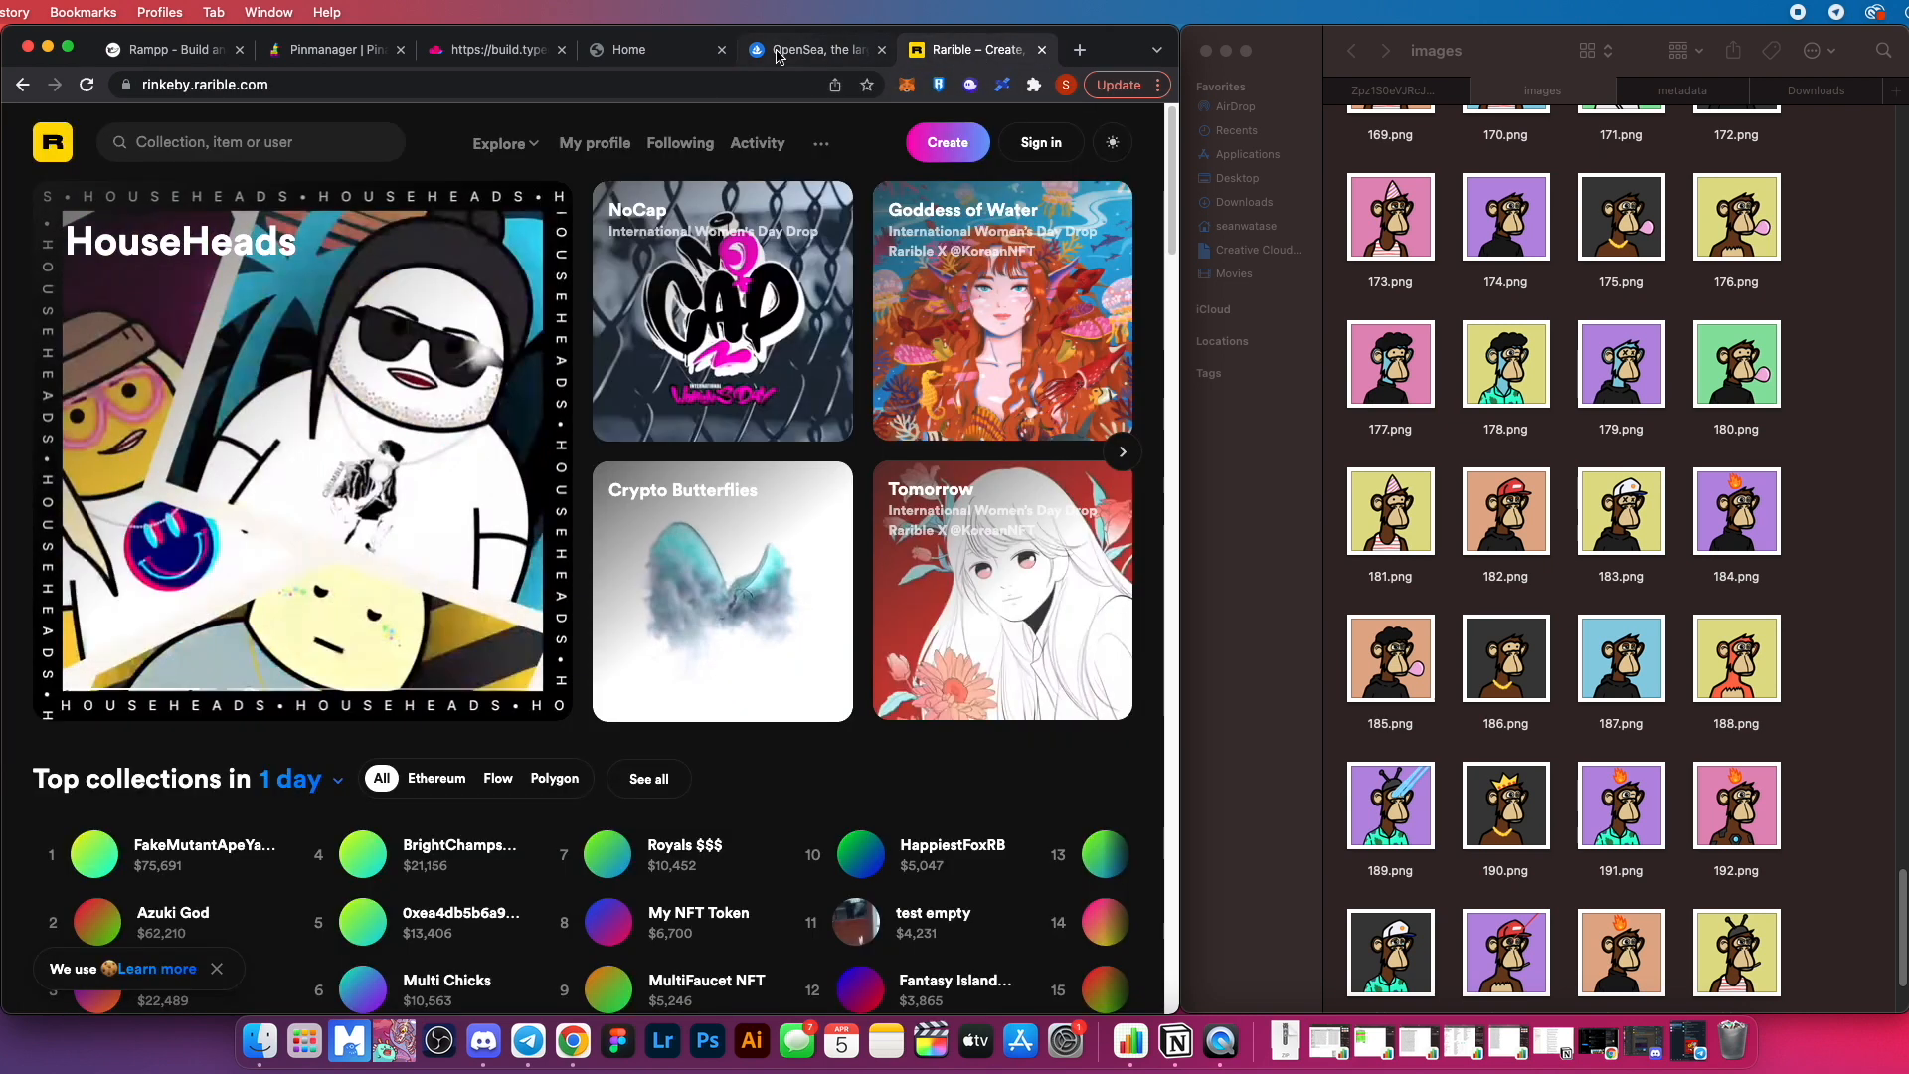
pyautogui.click(628, 50)
pyautogui.click(480, 49)
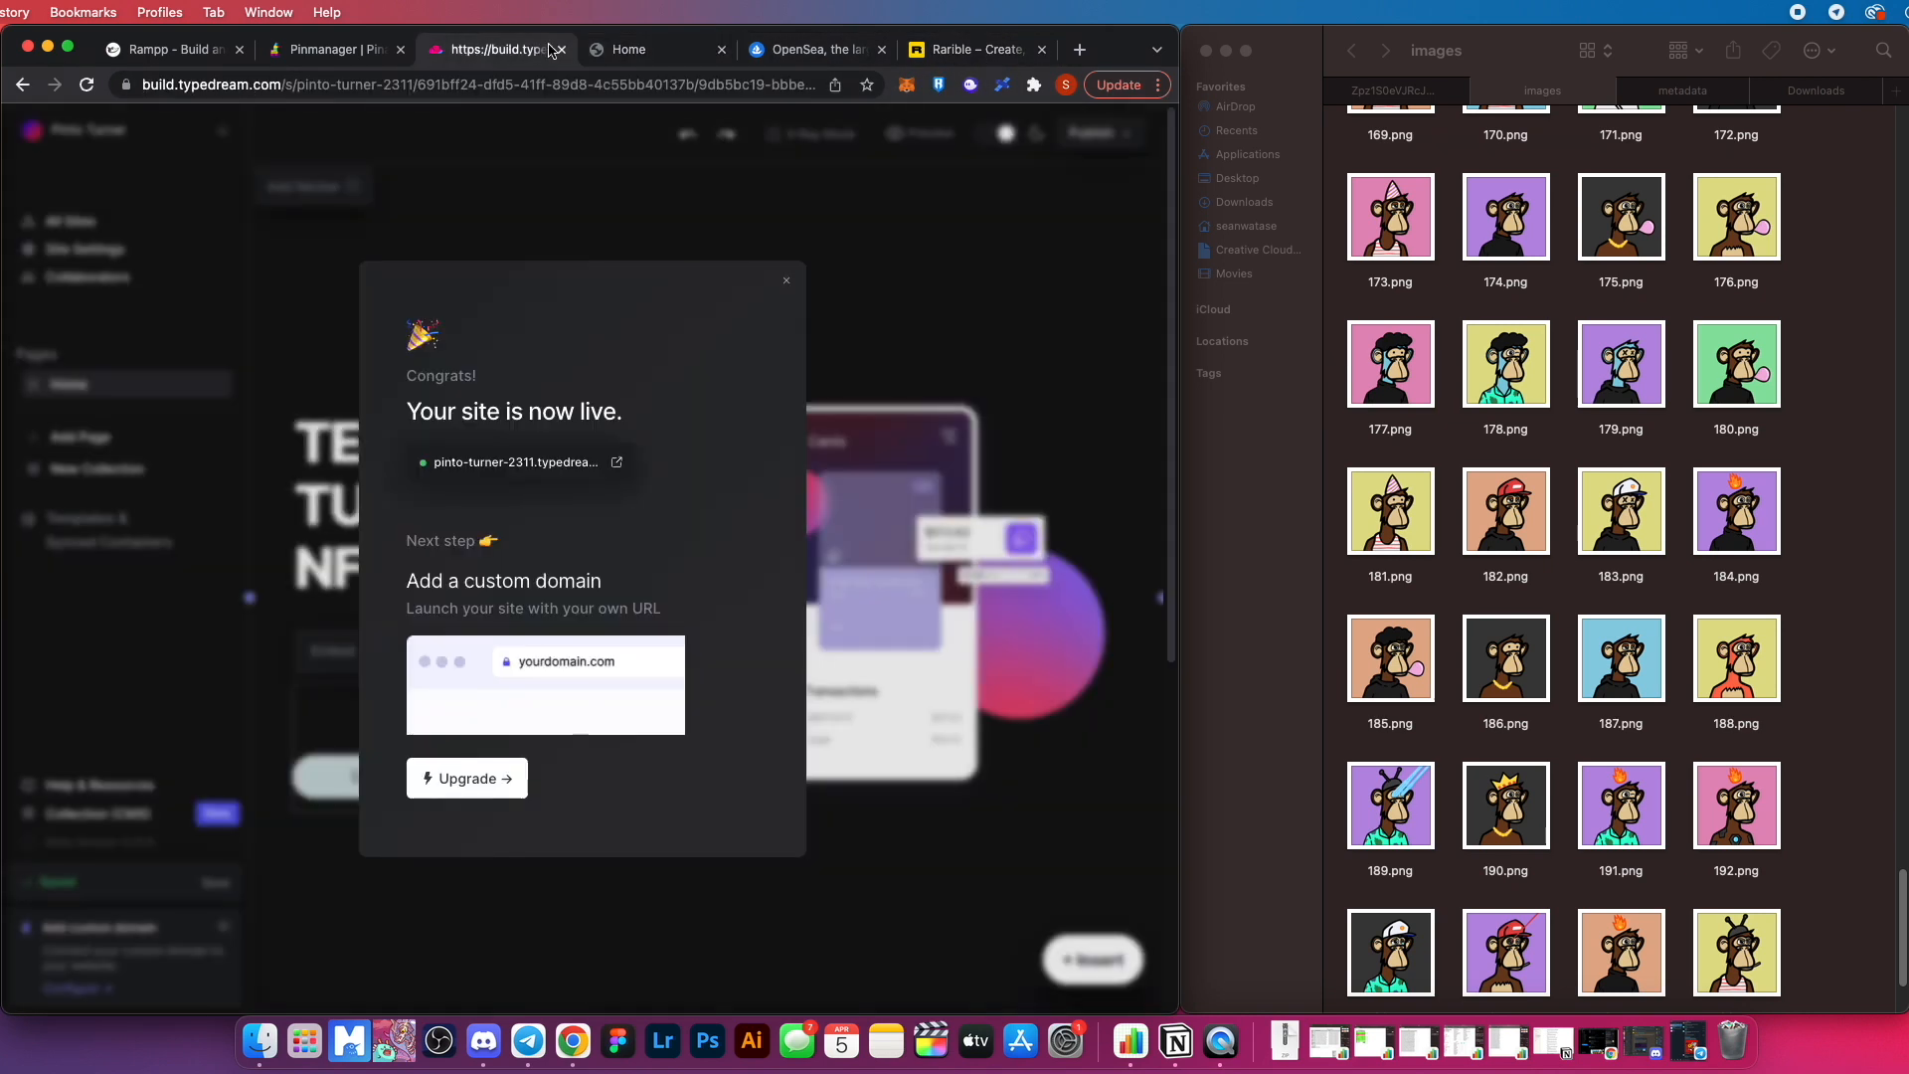
# - Toggle Rampp's Minting Status to OPEN and confirm the Open Minting transaction in MetaMask
pyautogui.click(636, 52)
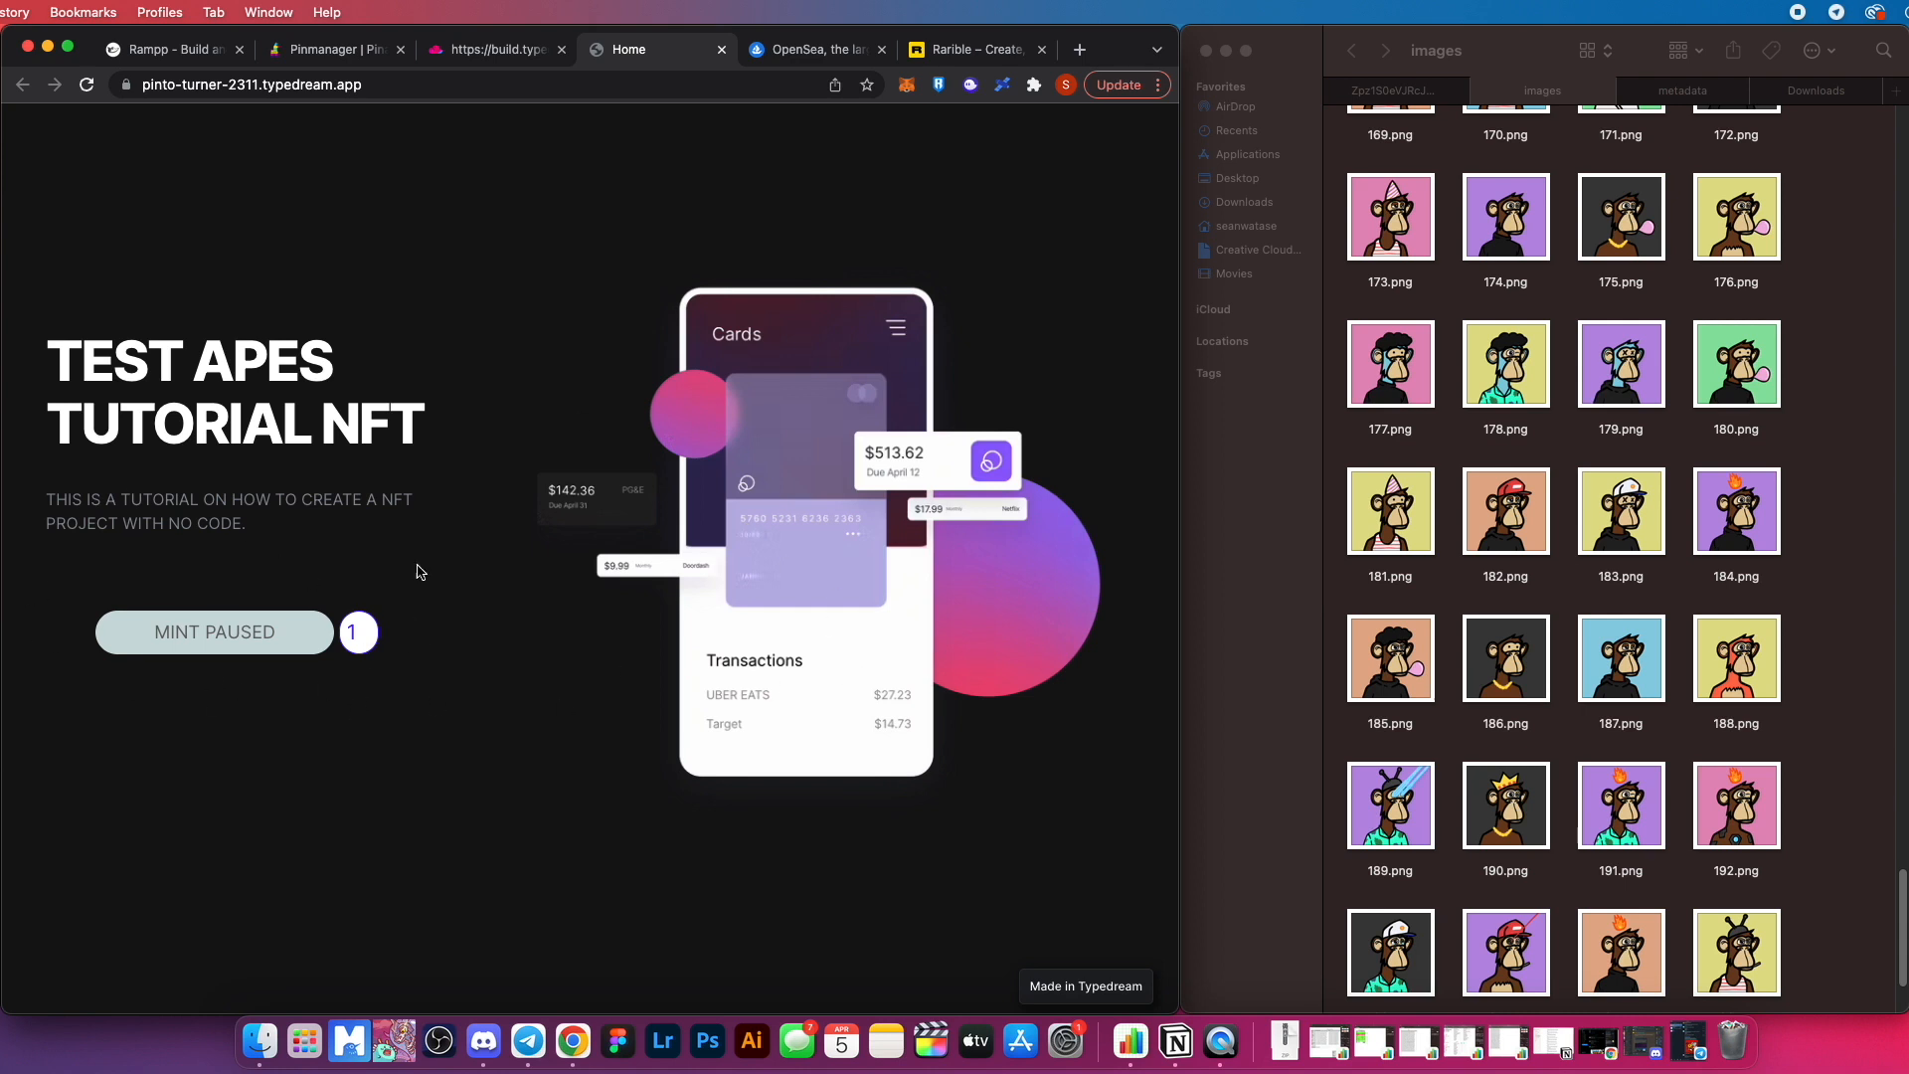
pyautogui.click(149, 55)
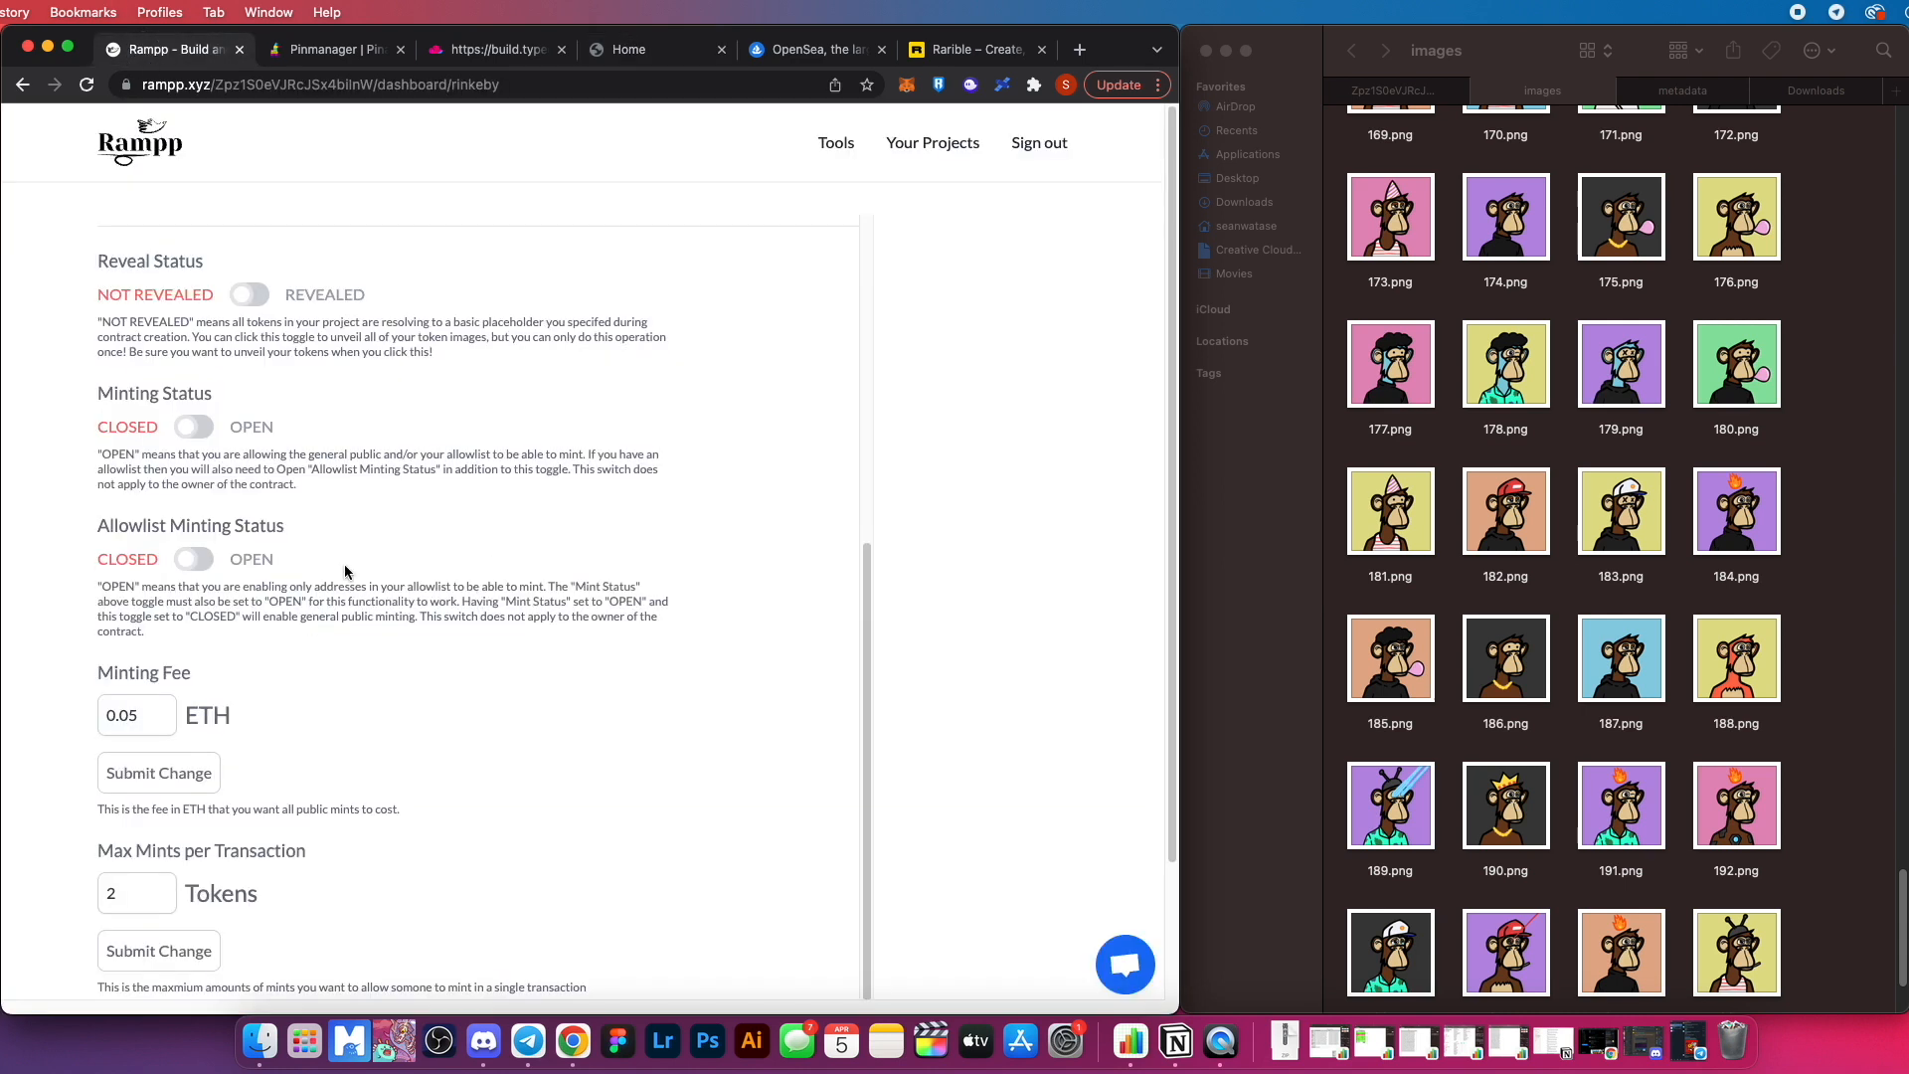
pyautogui.scroll(3, 344, 564)
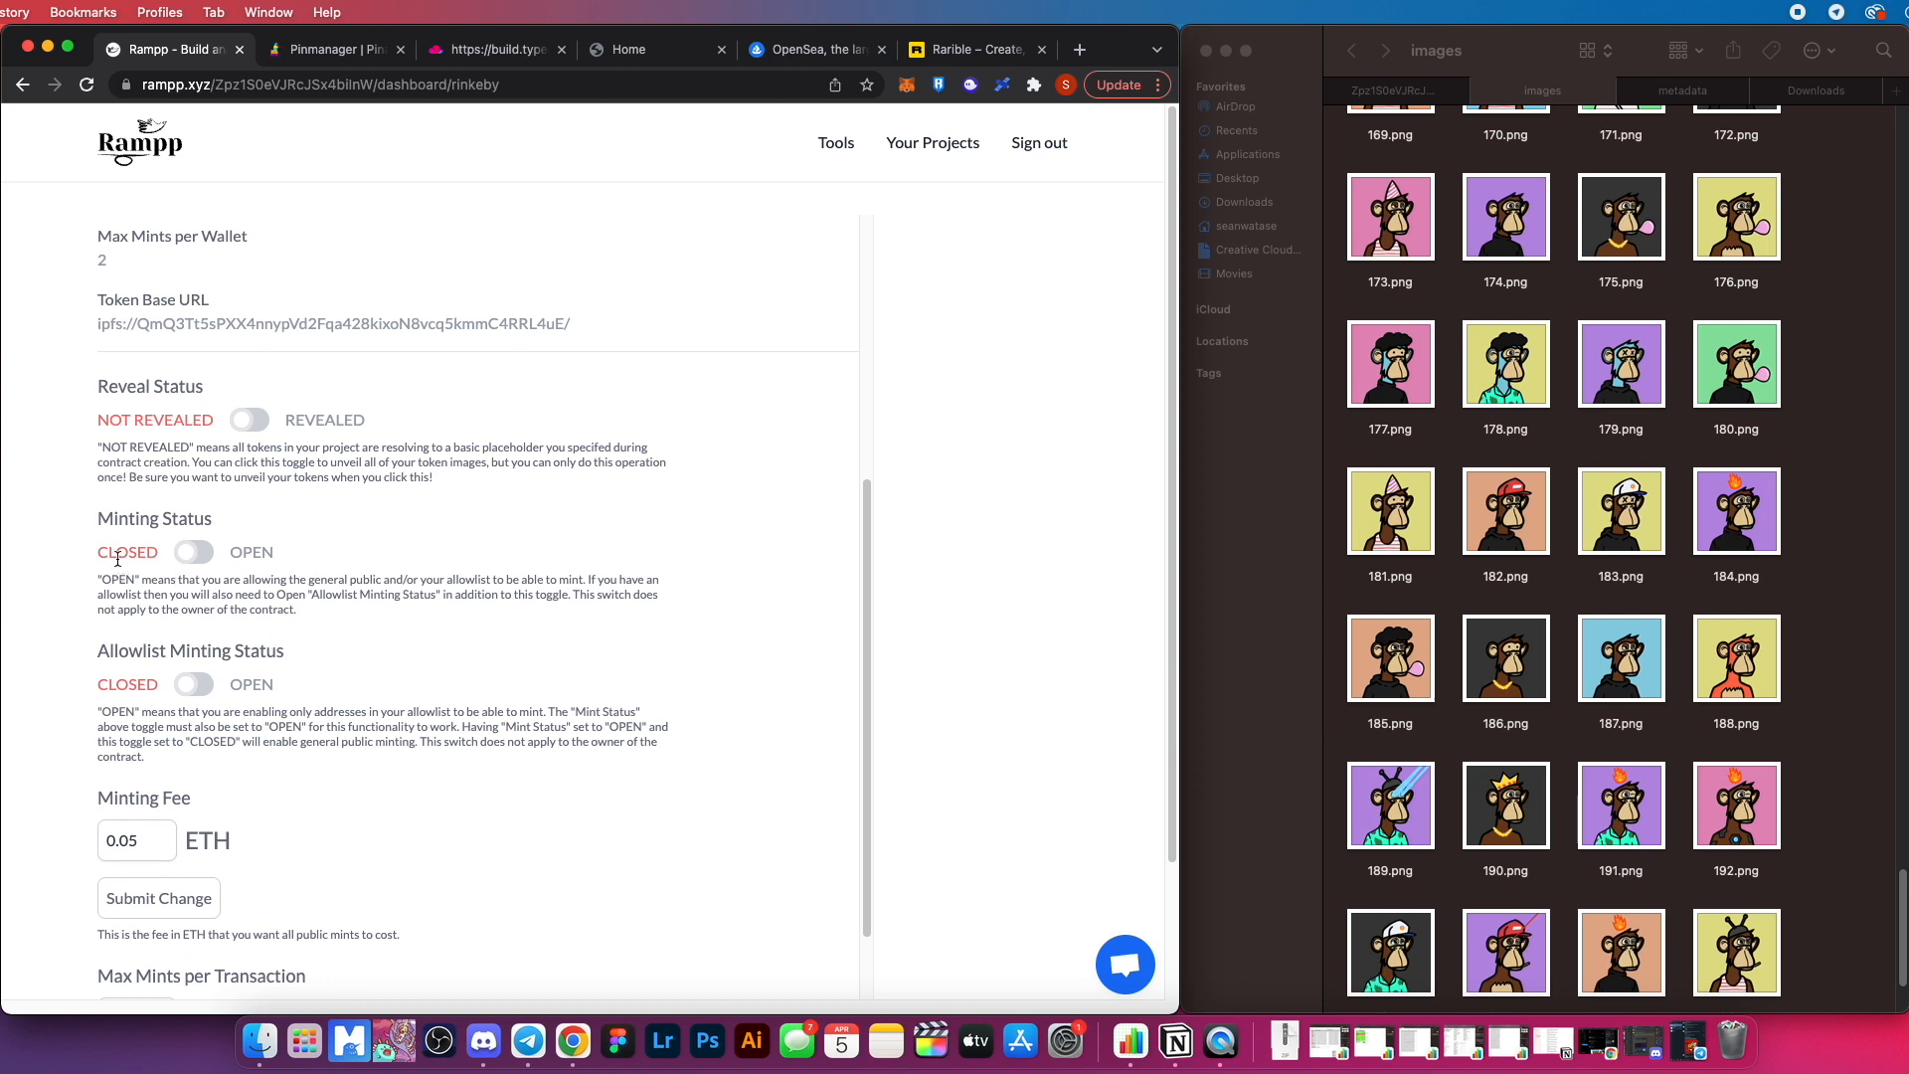
pyautogui.click(187, 552)
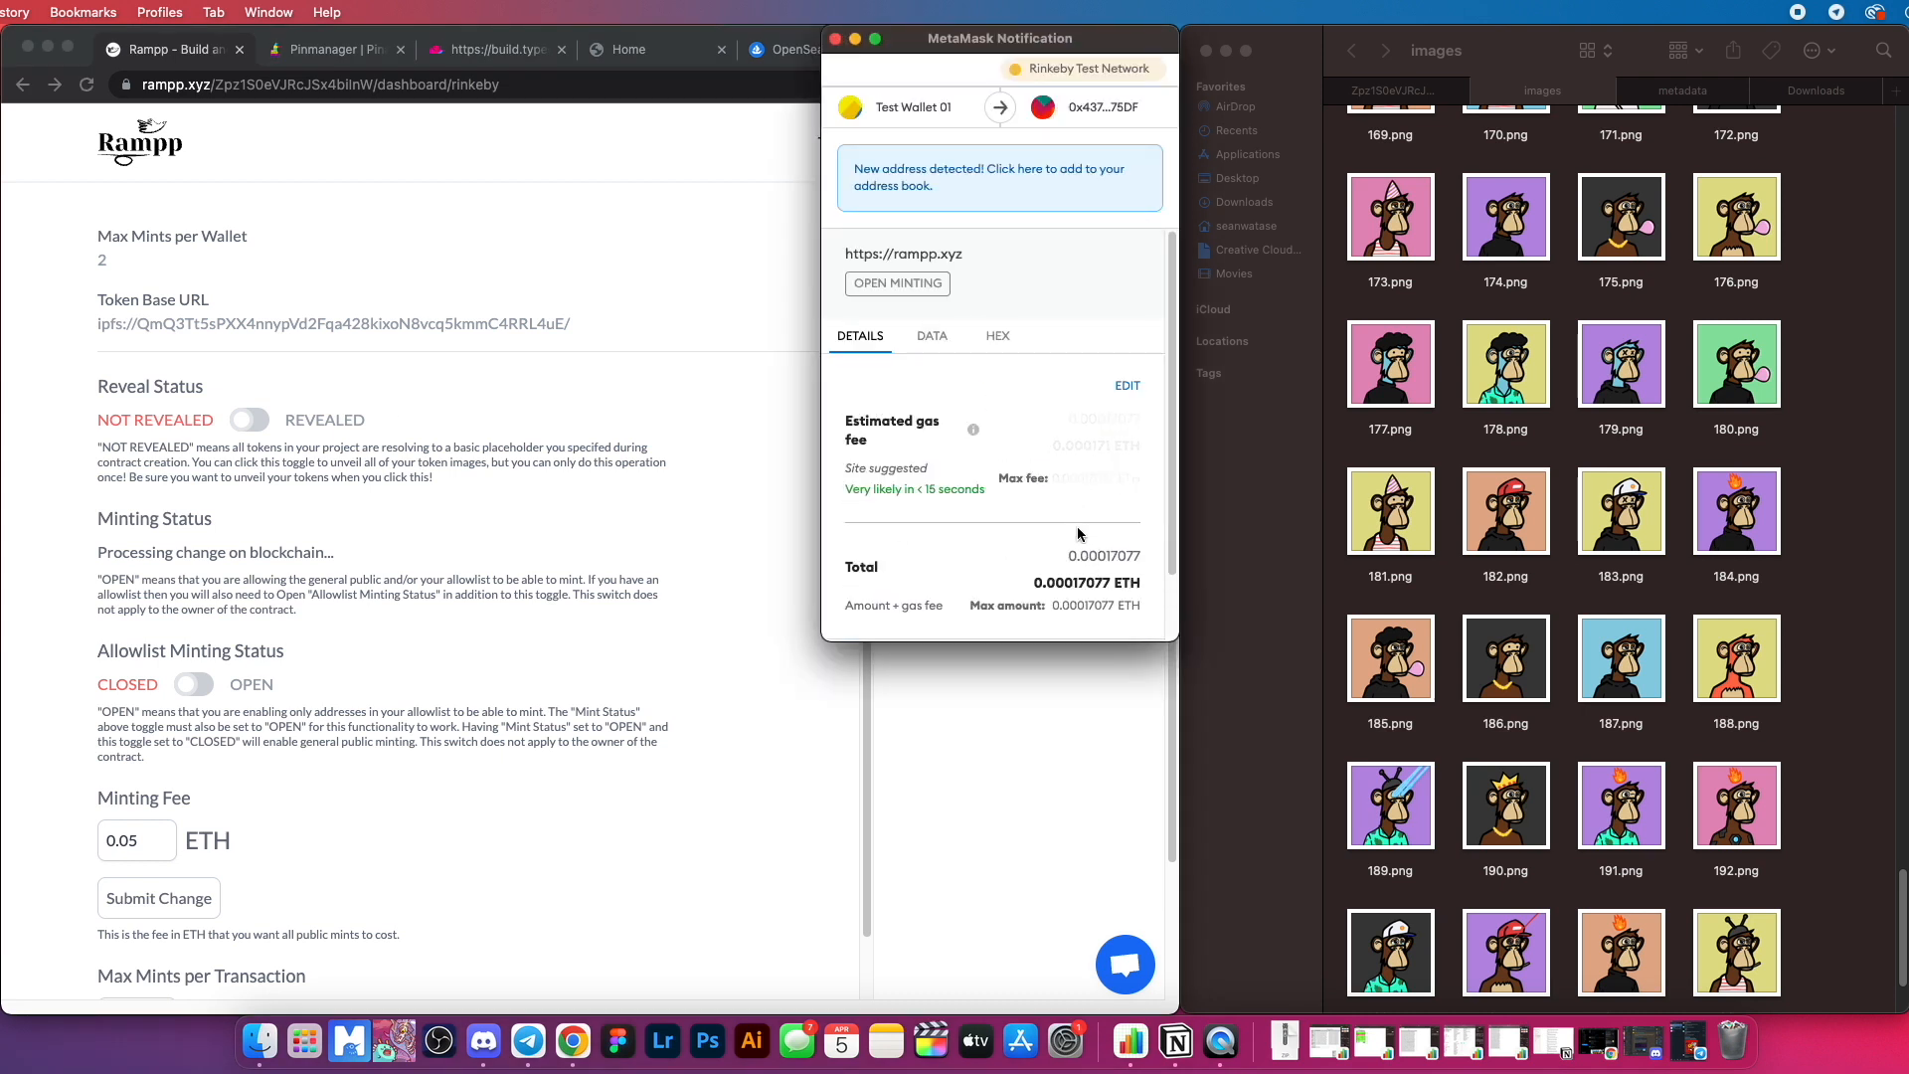
pyautogui.scroll(-2, 1077, 534)
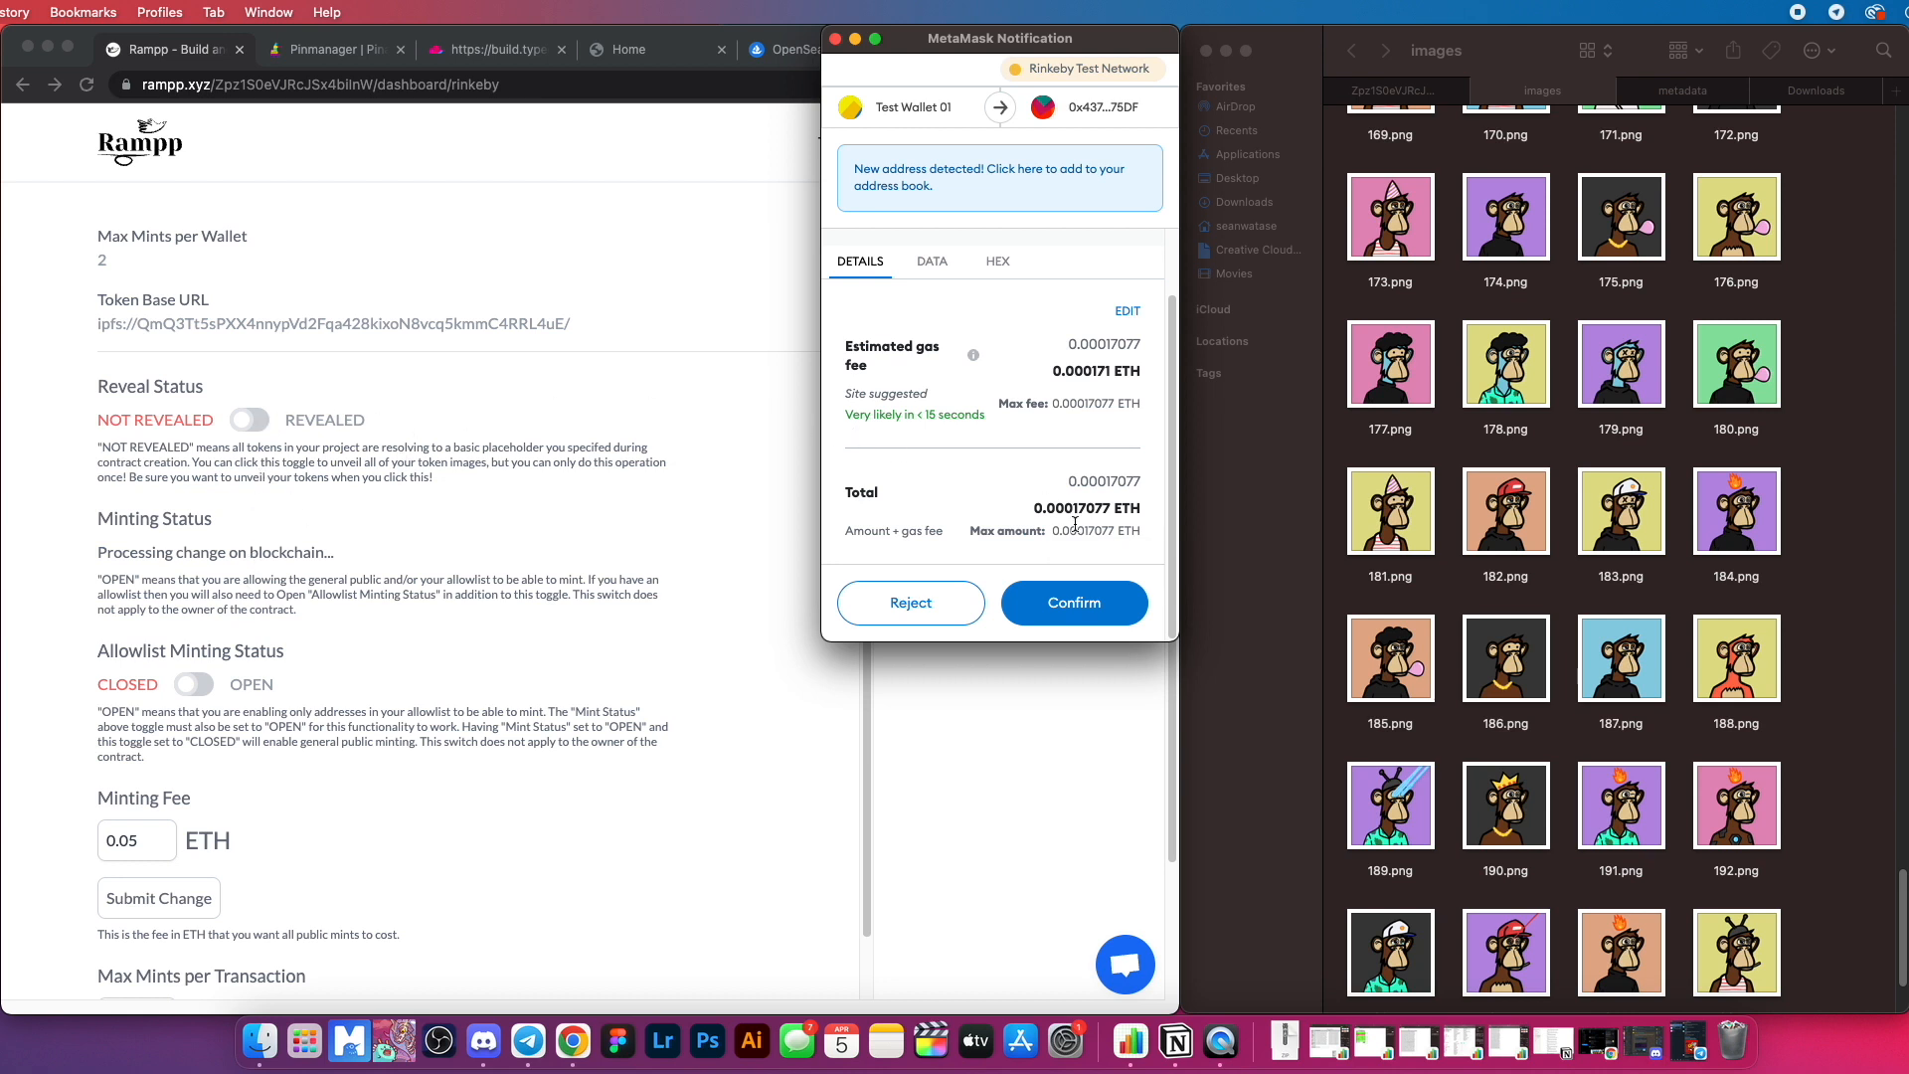
pyautogui.click(1104, 604)
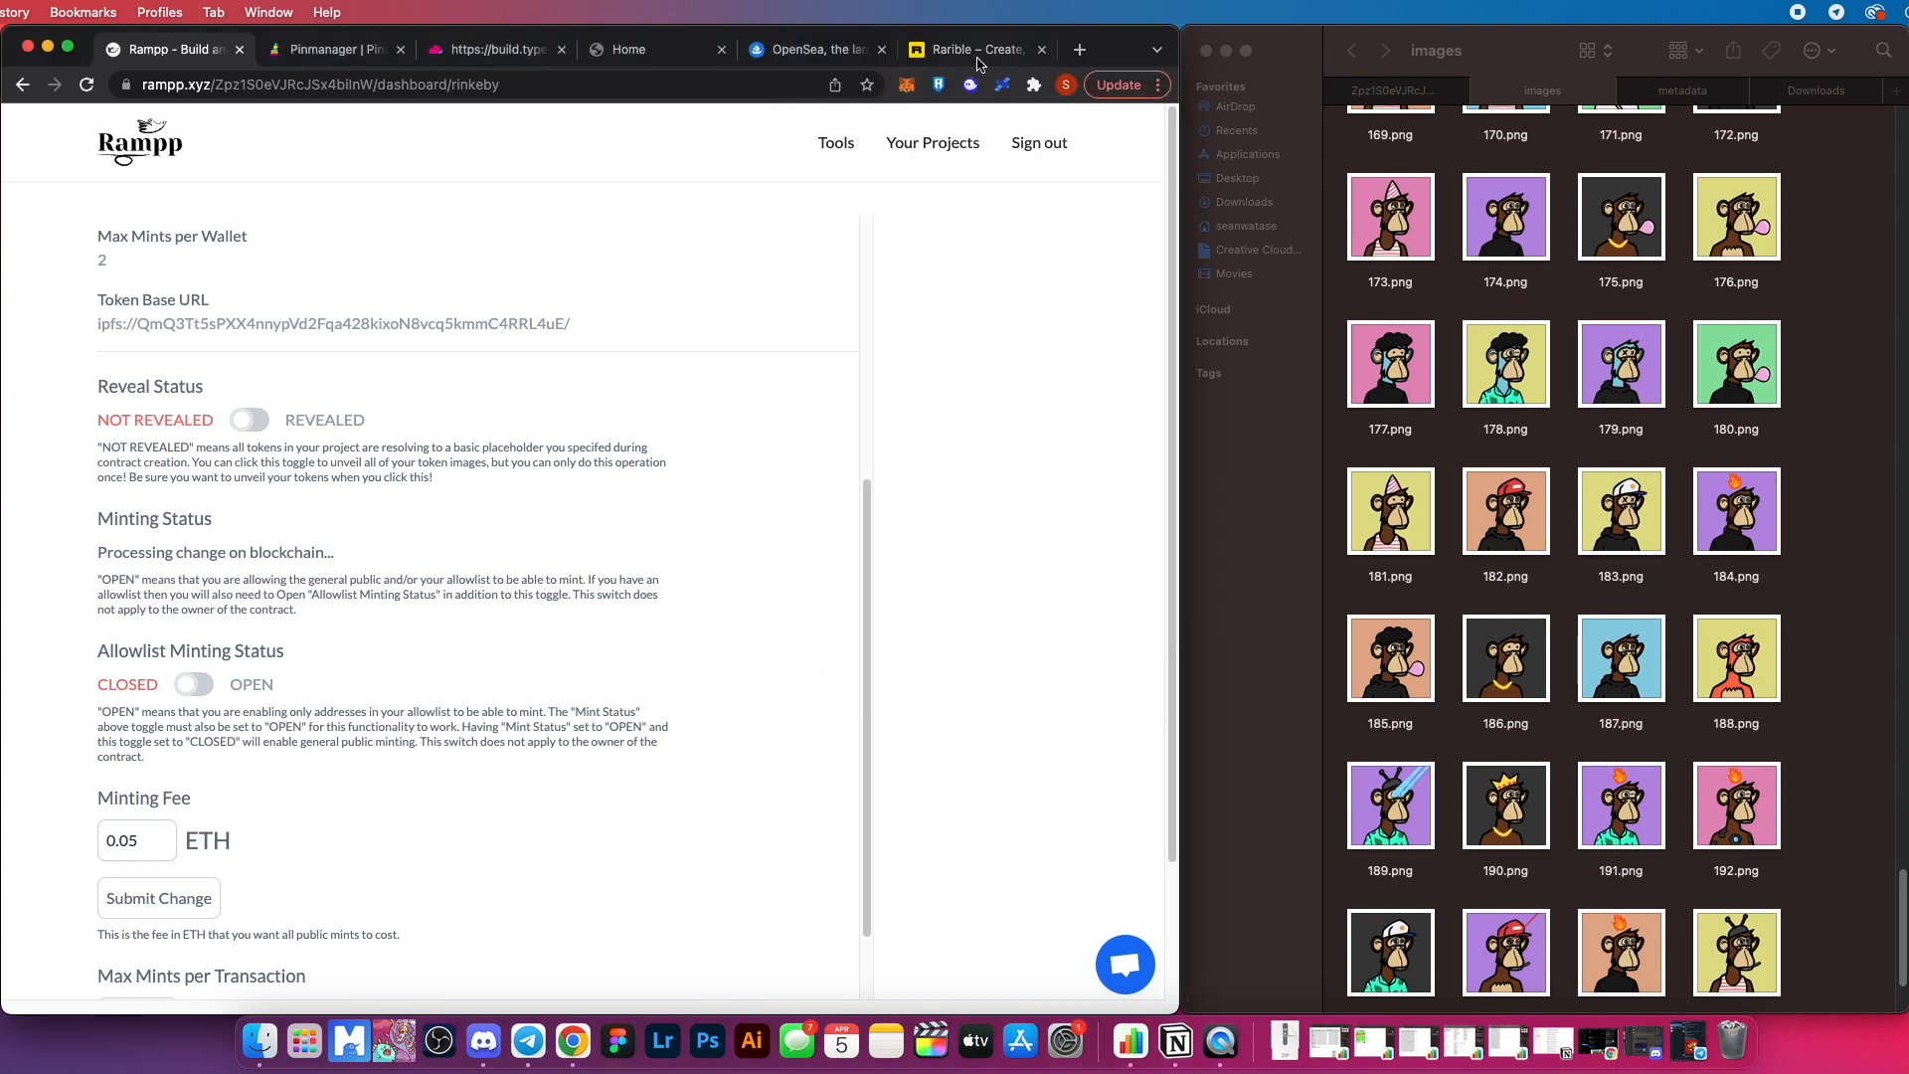
pyautogui.click(905, 86)
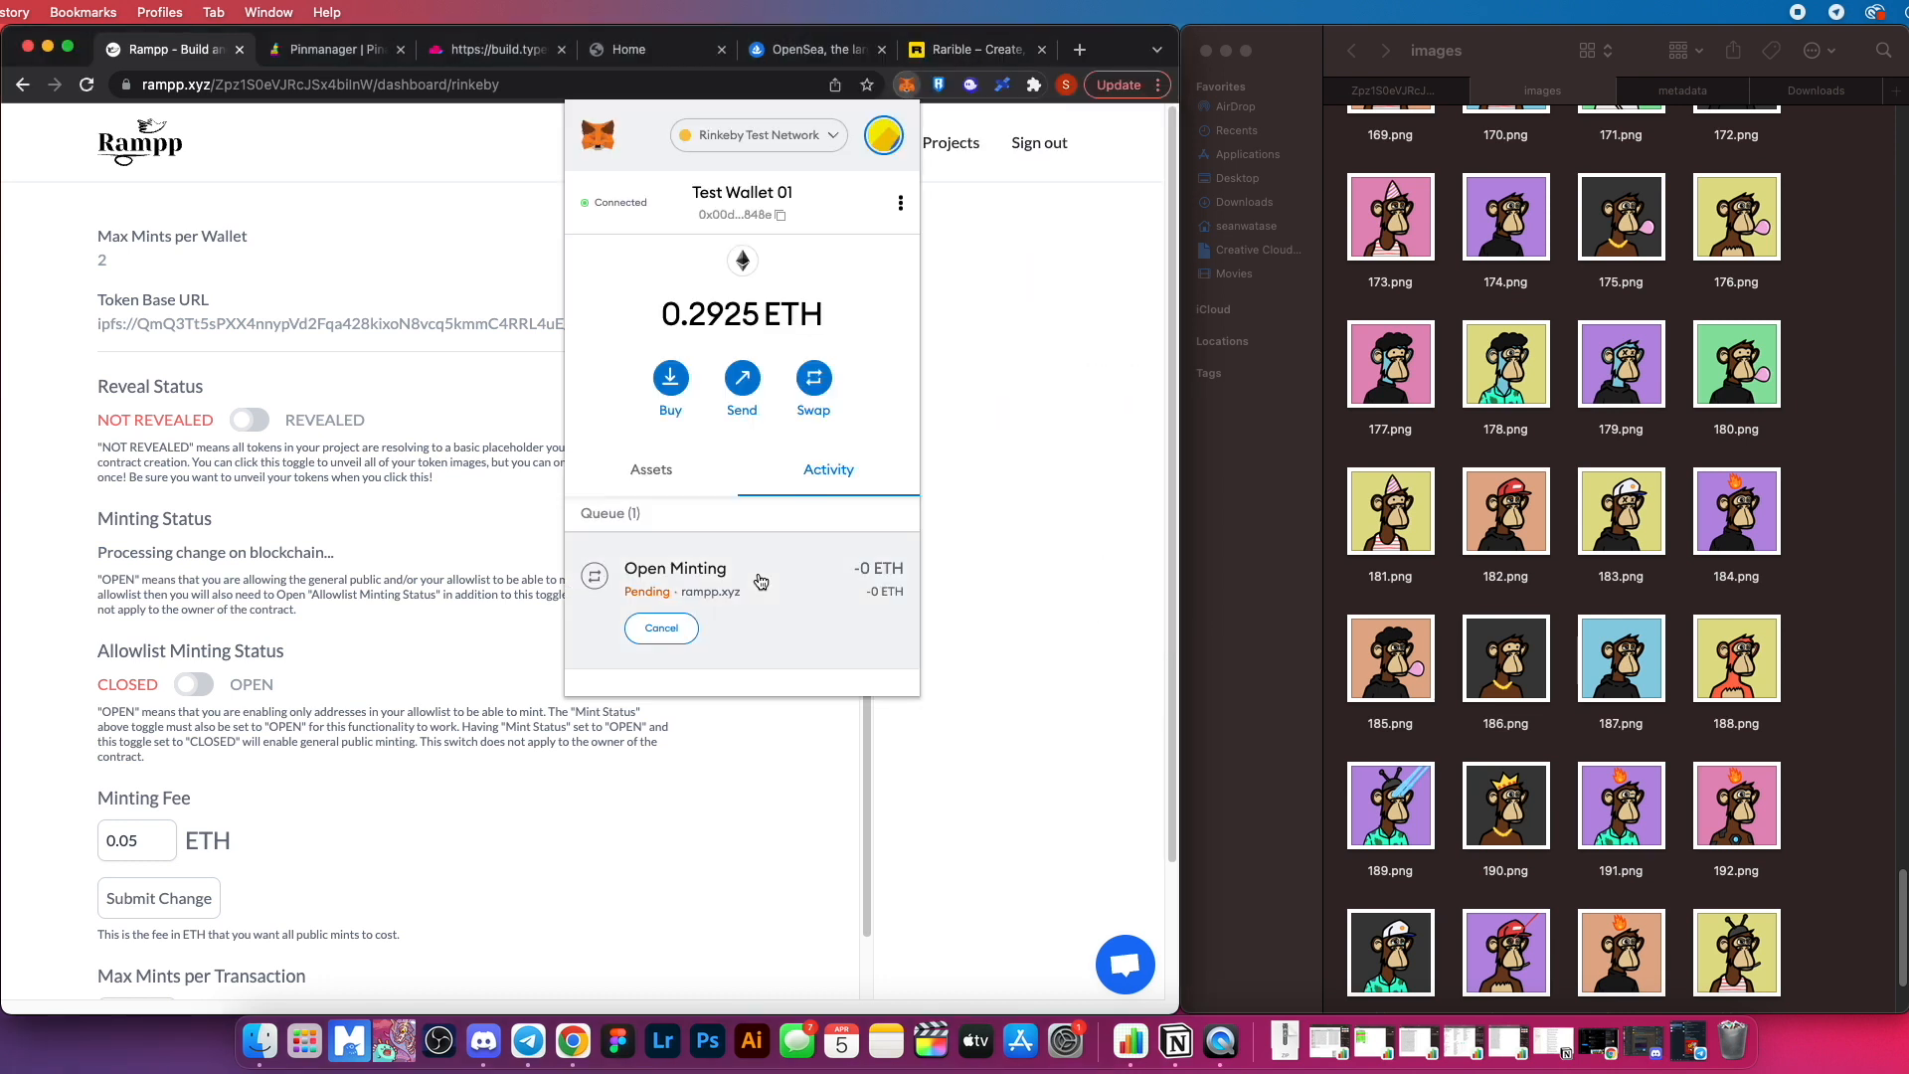
pyautogui.scroll(2, 766, 587)
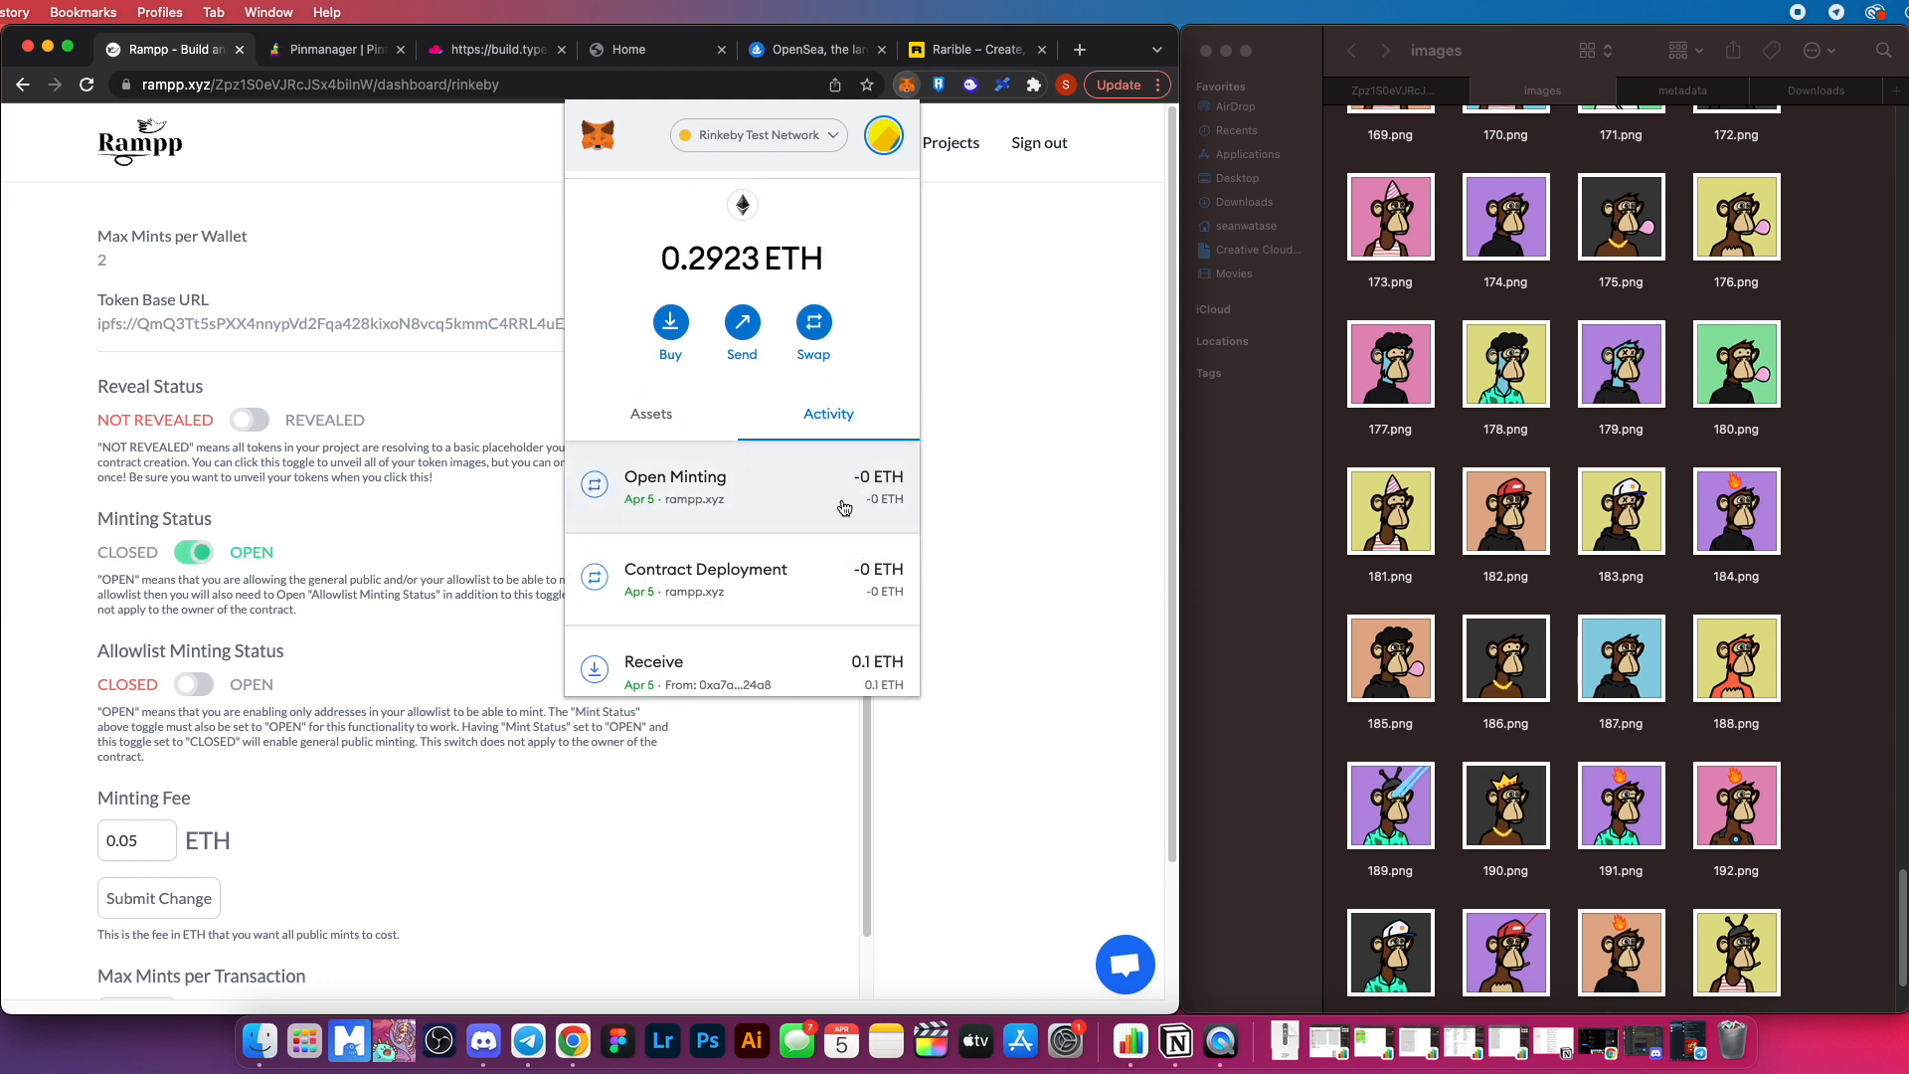
pyautogui.click(1126, 504)
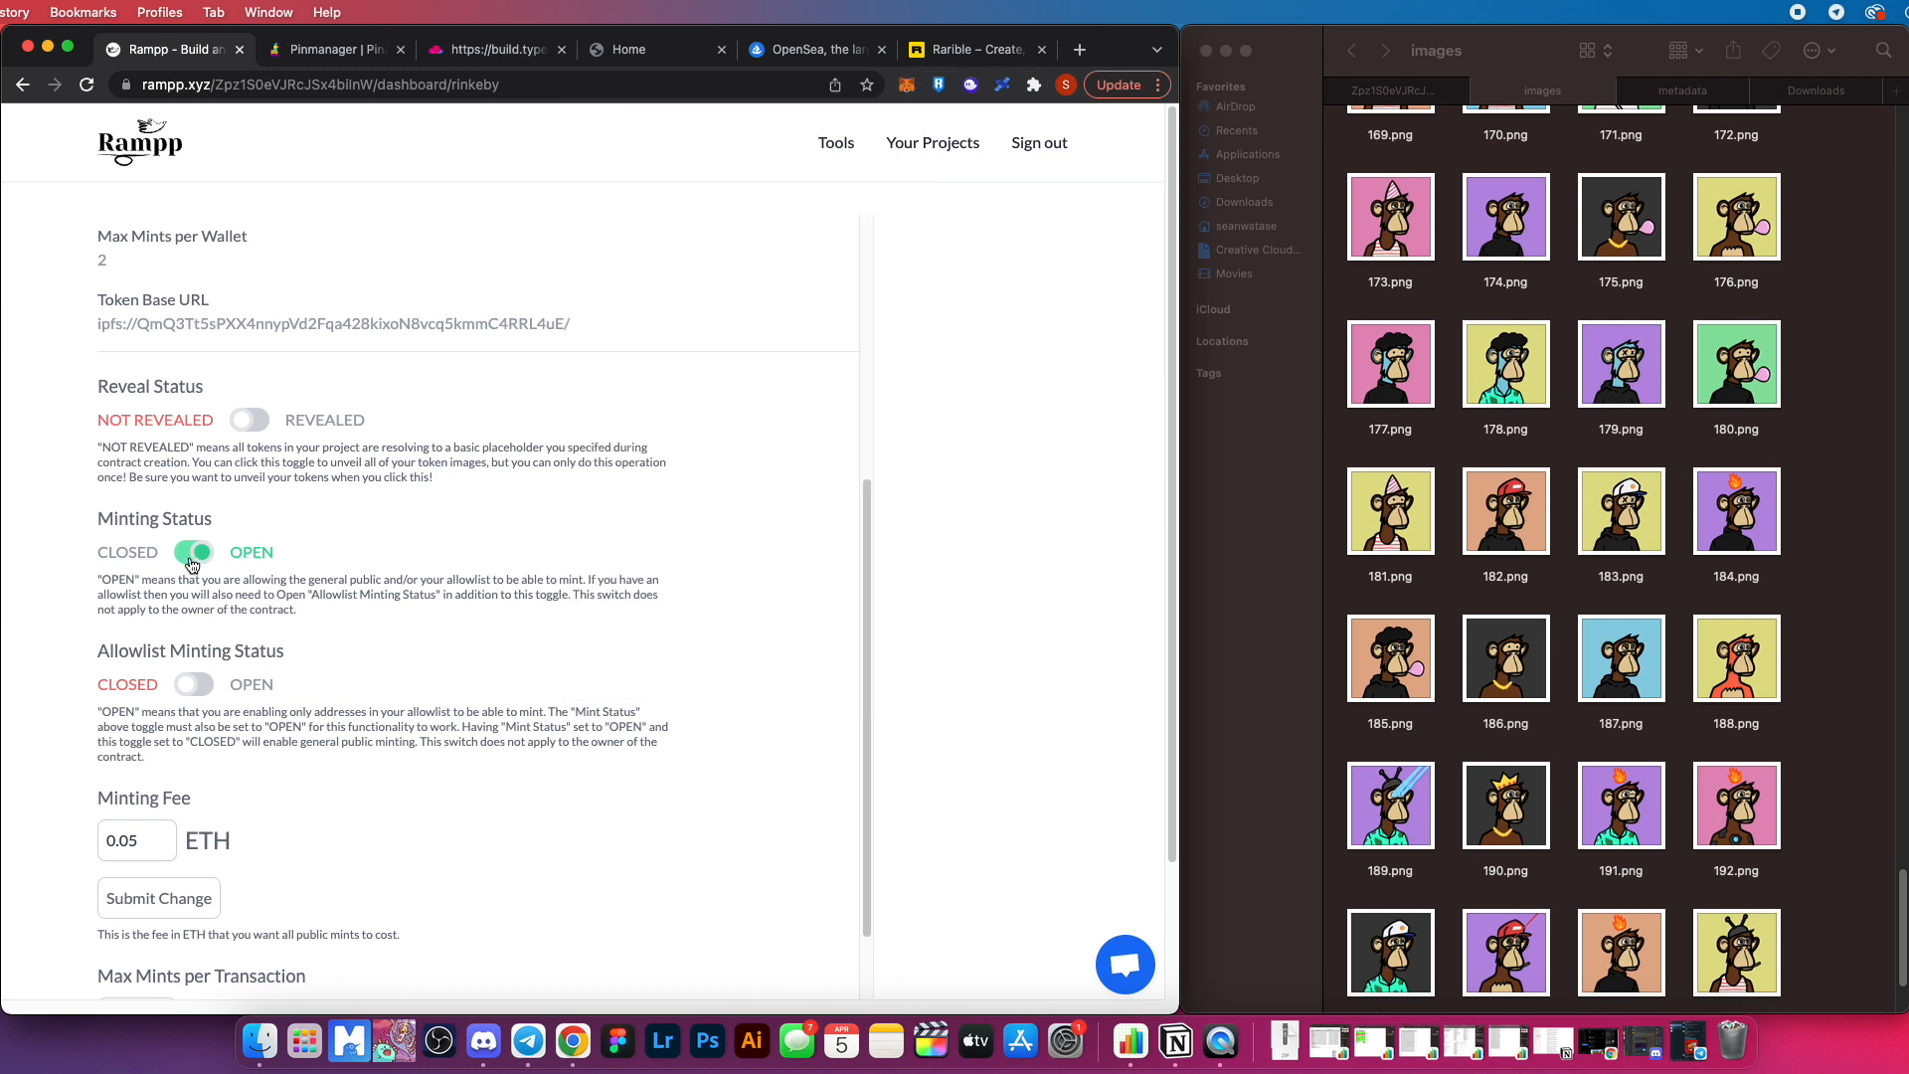
# - Reload the live Test Apes site to show minting enabled and set quantity to 2
pyautogui.click(651, 64)
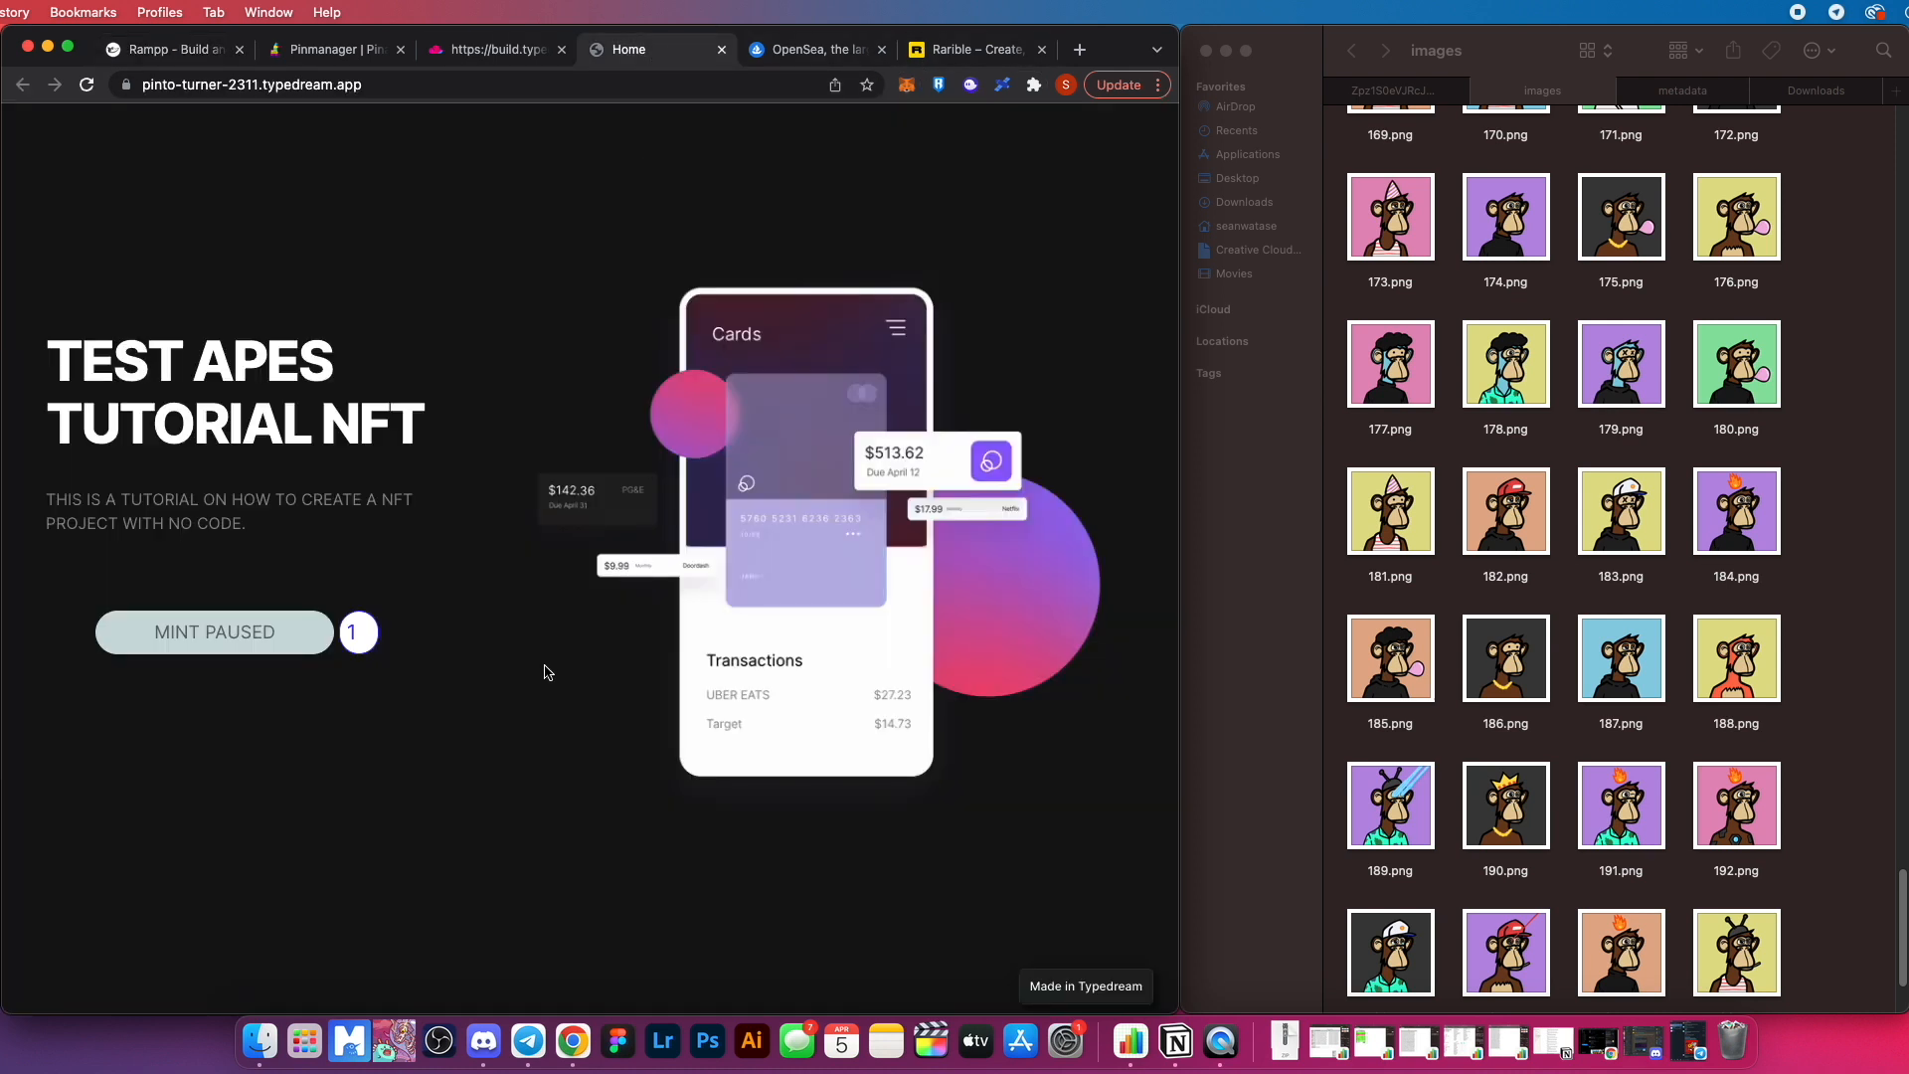
pyautogui.click(83, 88)
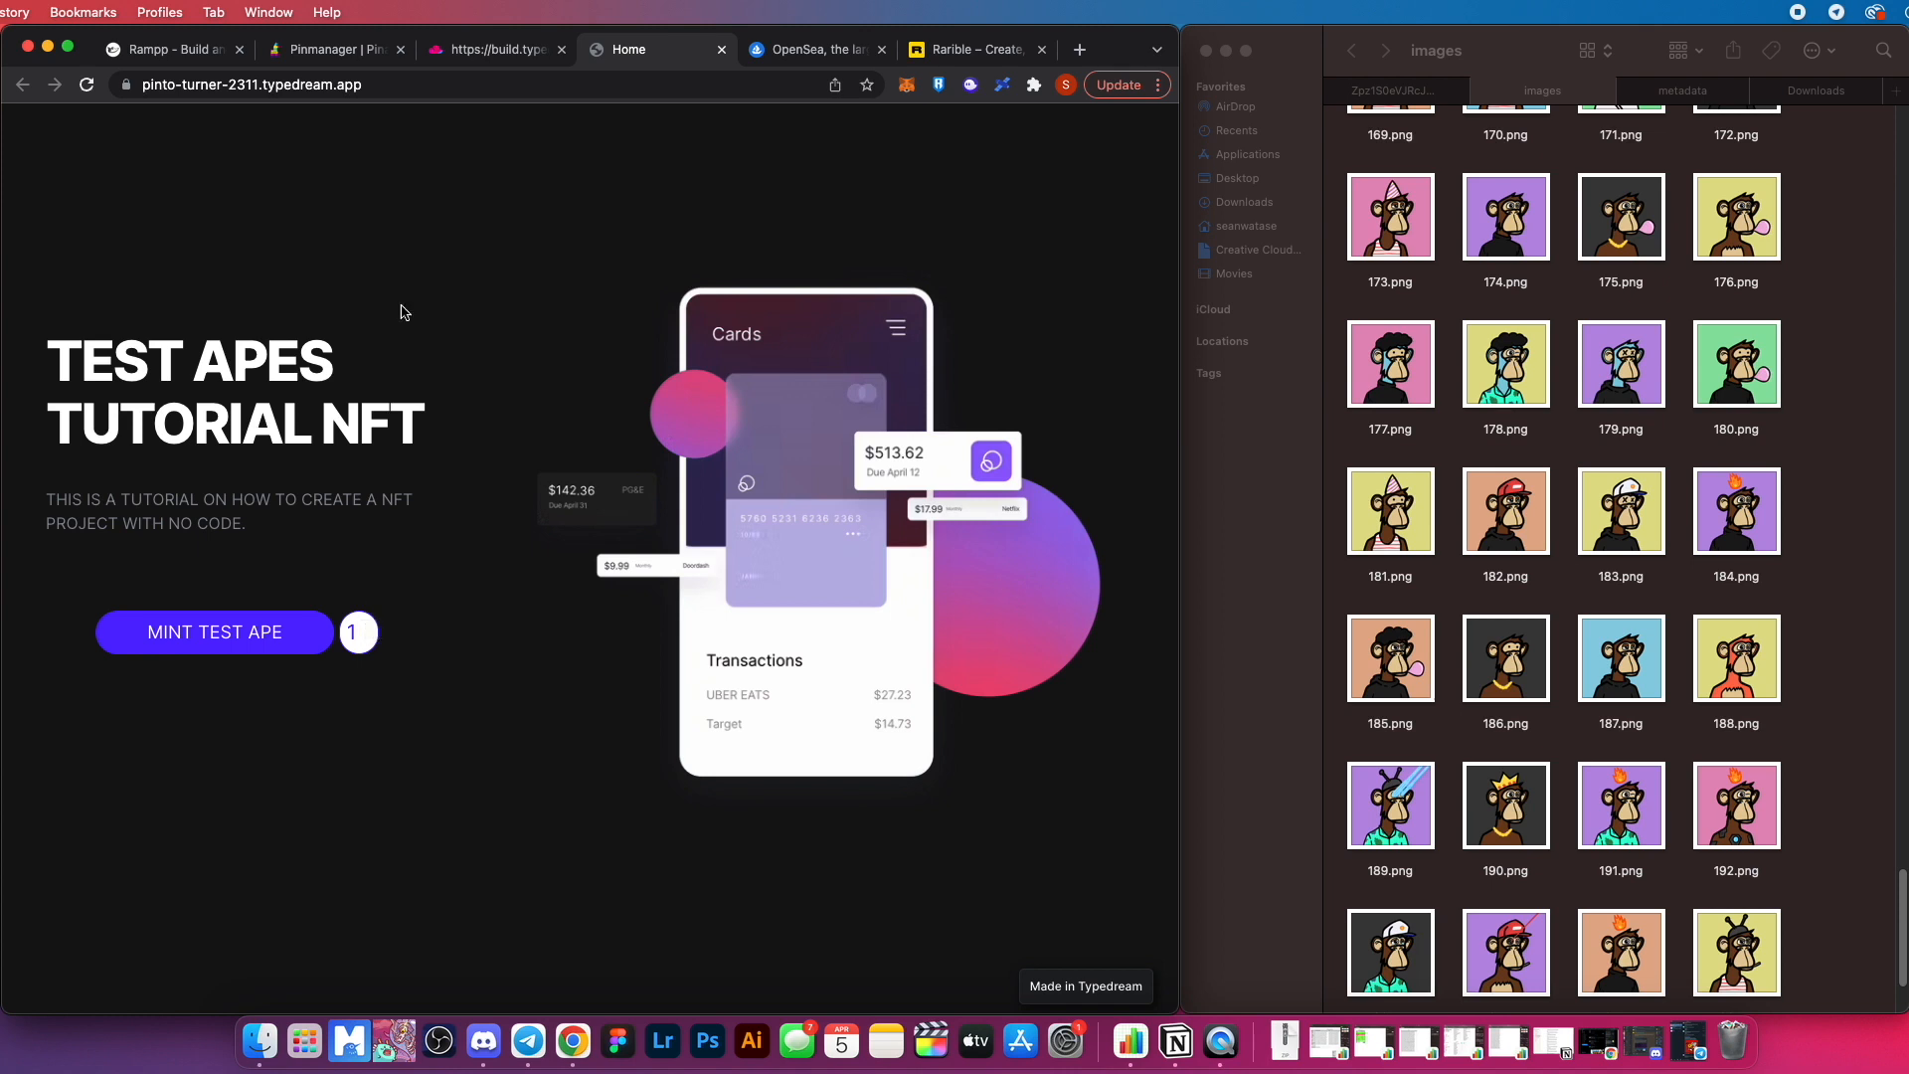
pyautogui.click(369, 627)
pyautogui.click(906, 84)
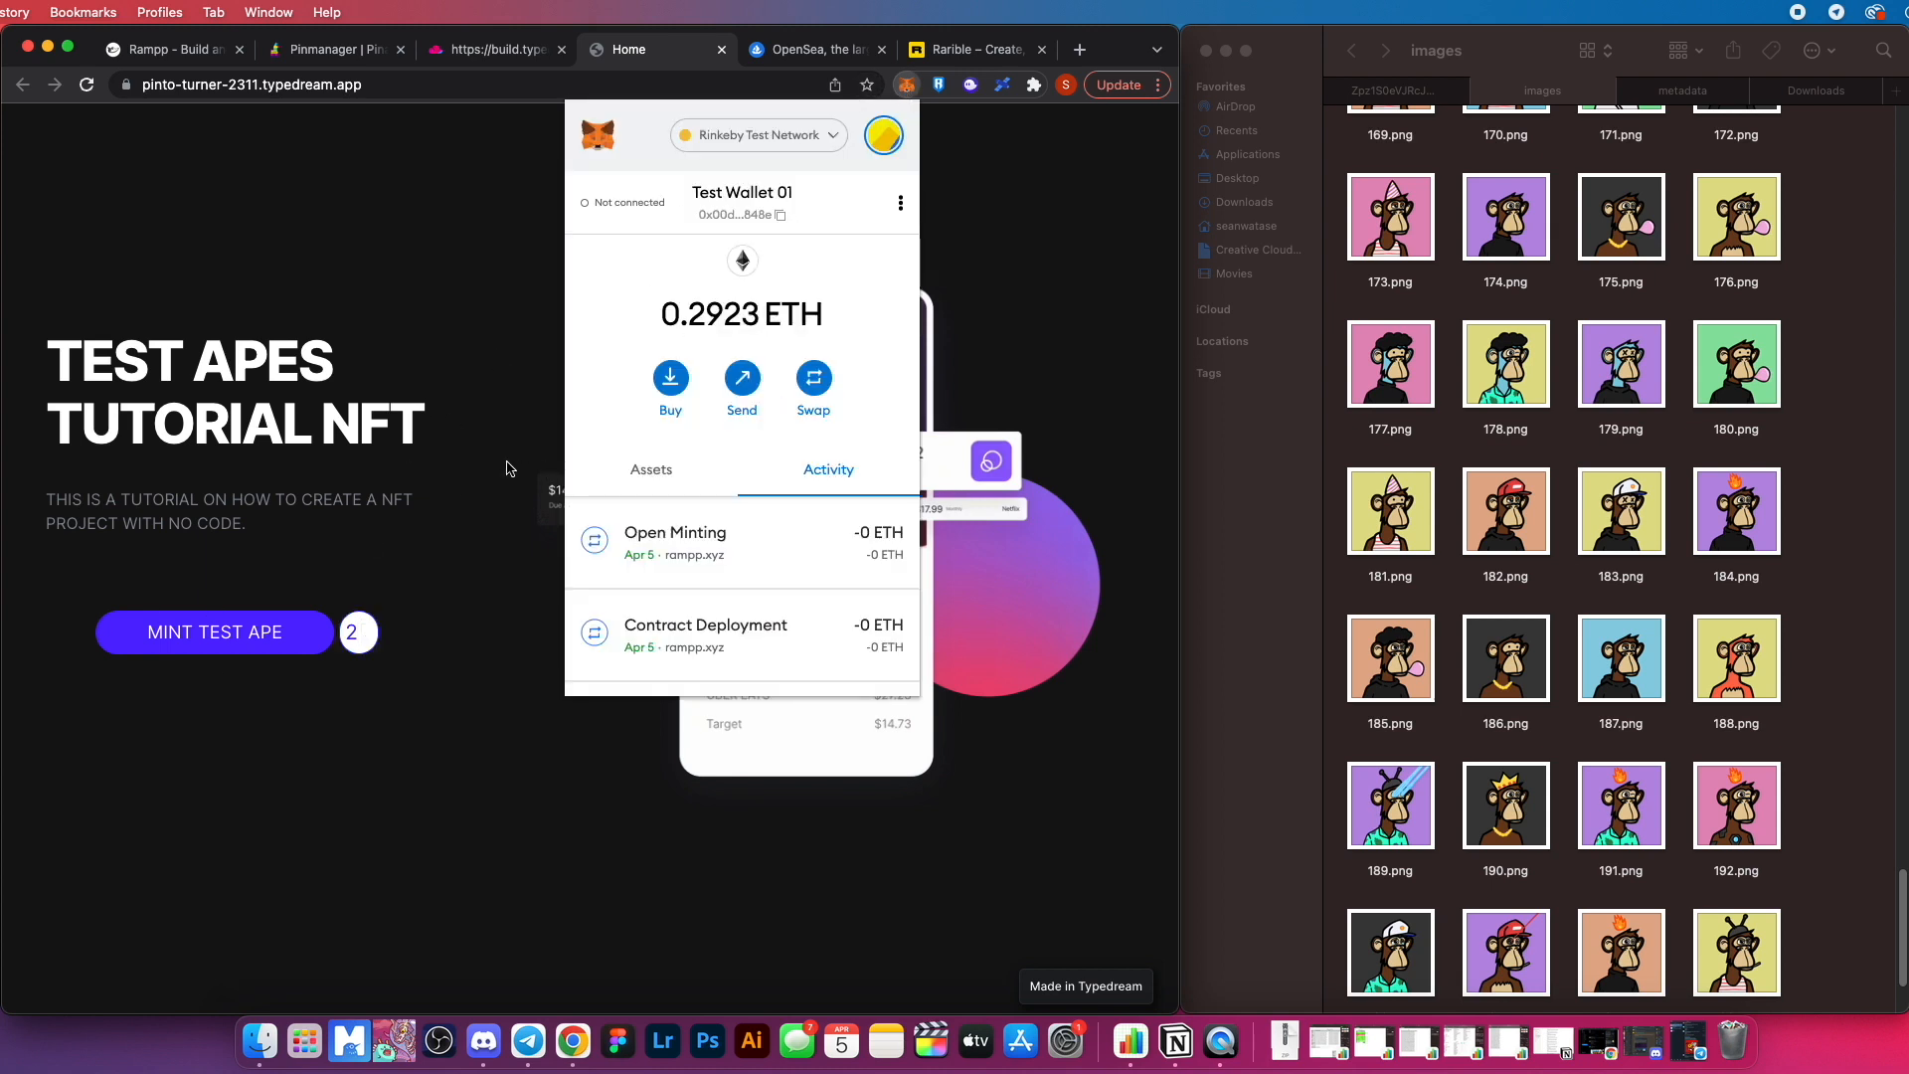
pyautogui.click(349, 373)
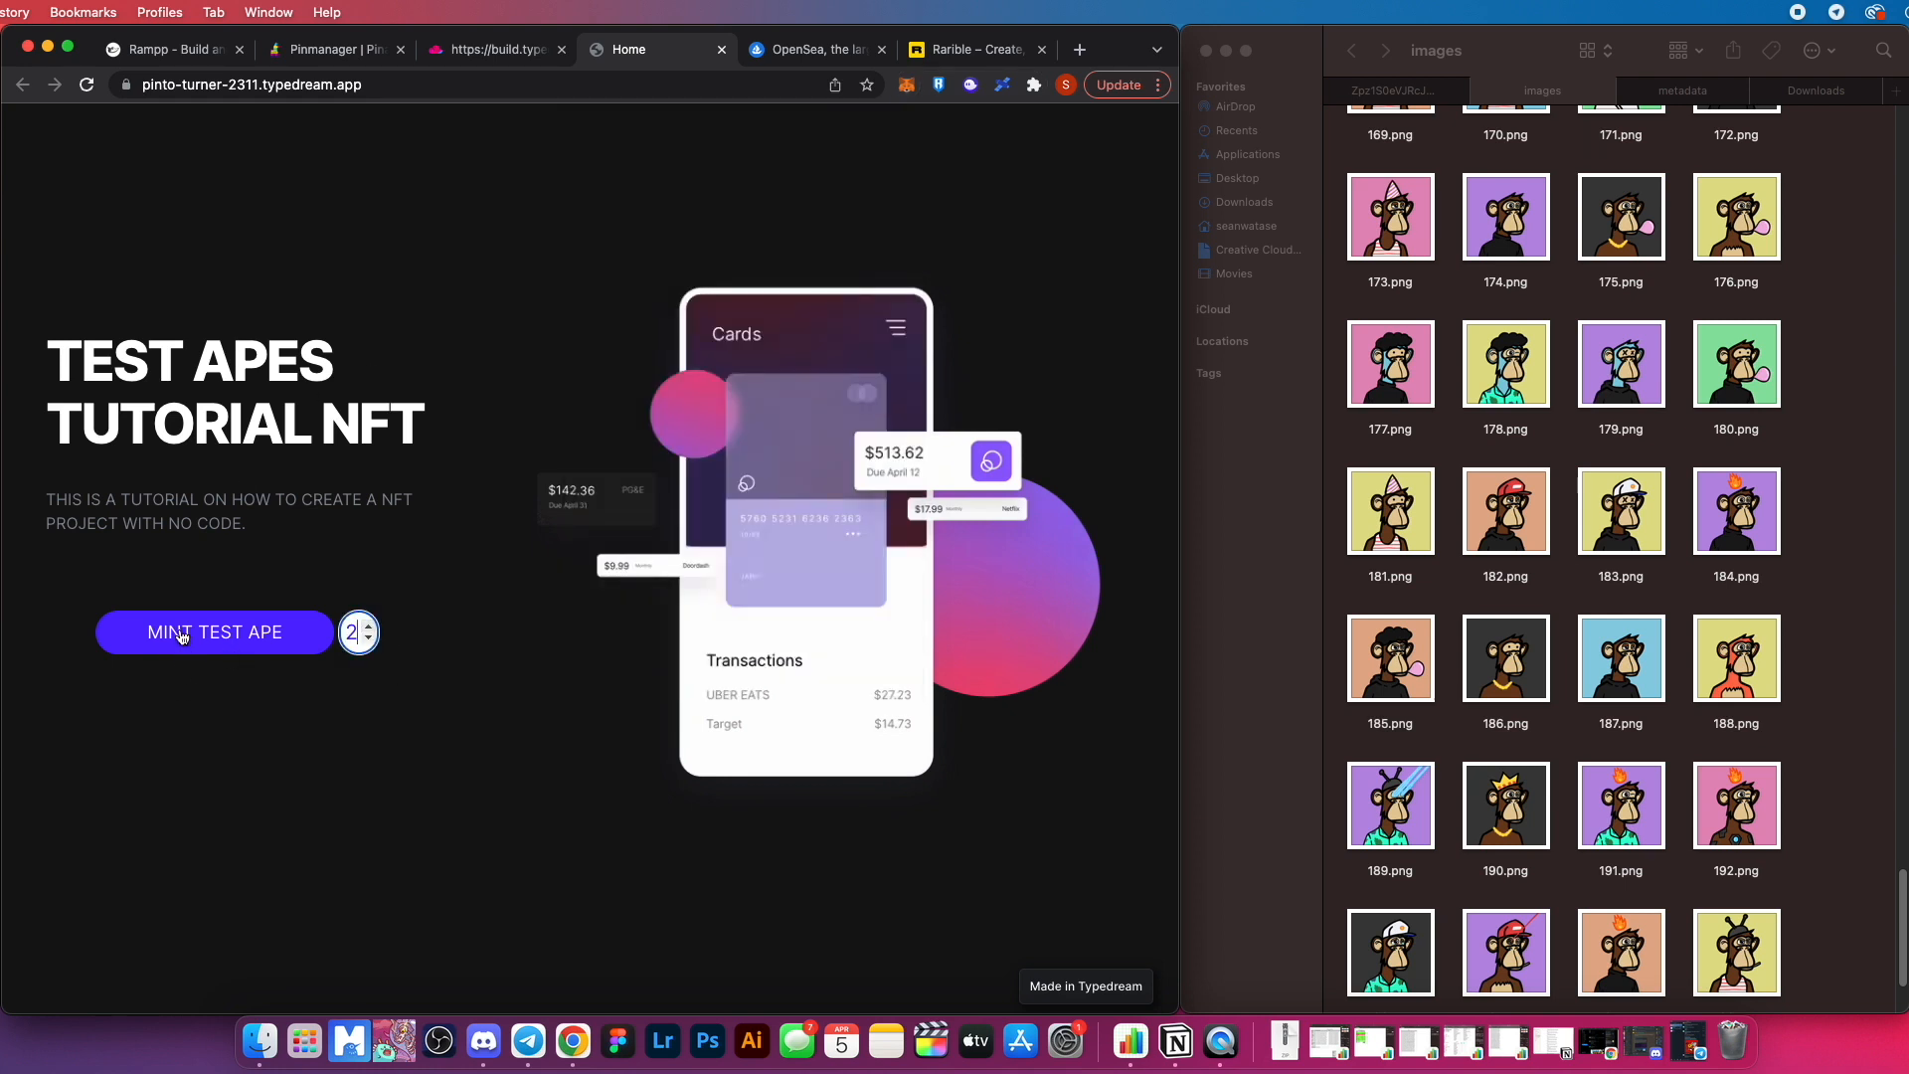
# - Mint two Test Apes, connecting the test wallet and approving the 0.1 ETH transaction
pyautogui.click(220, 636)
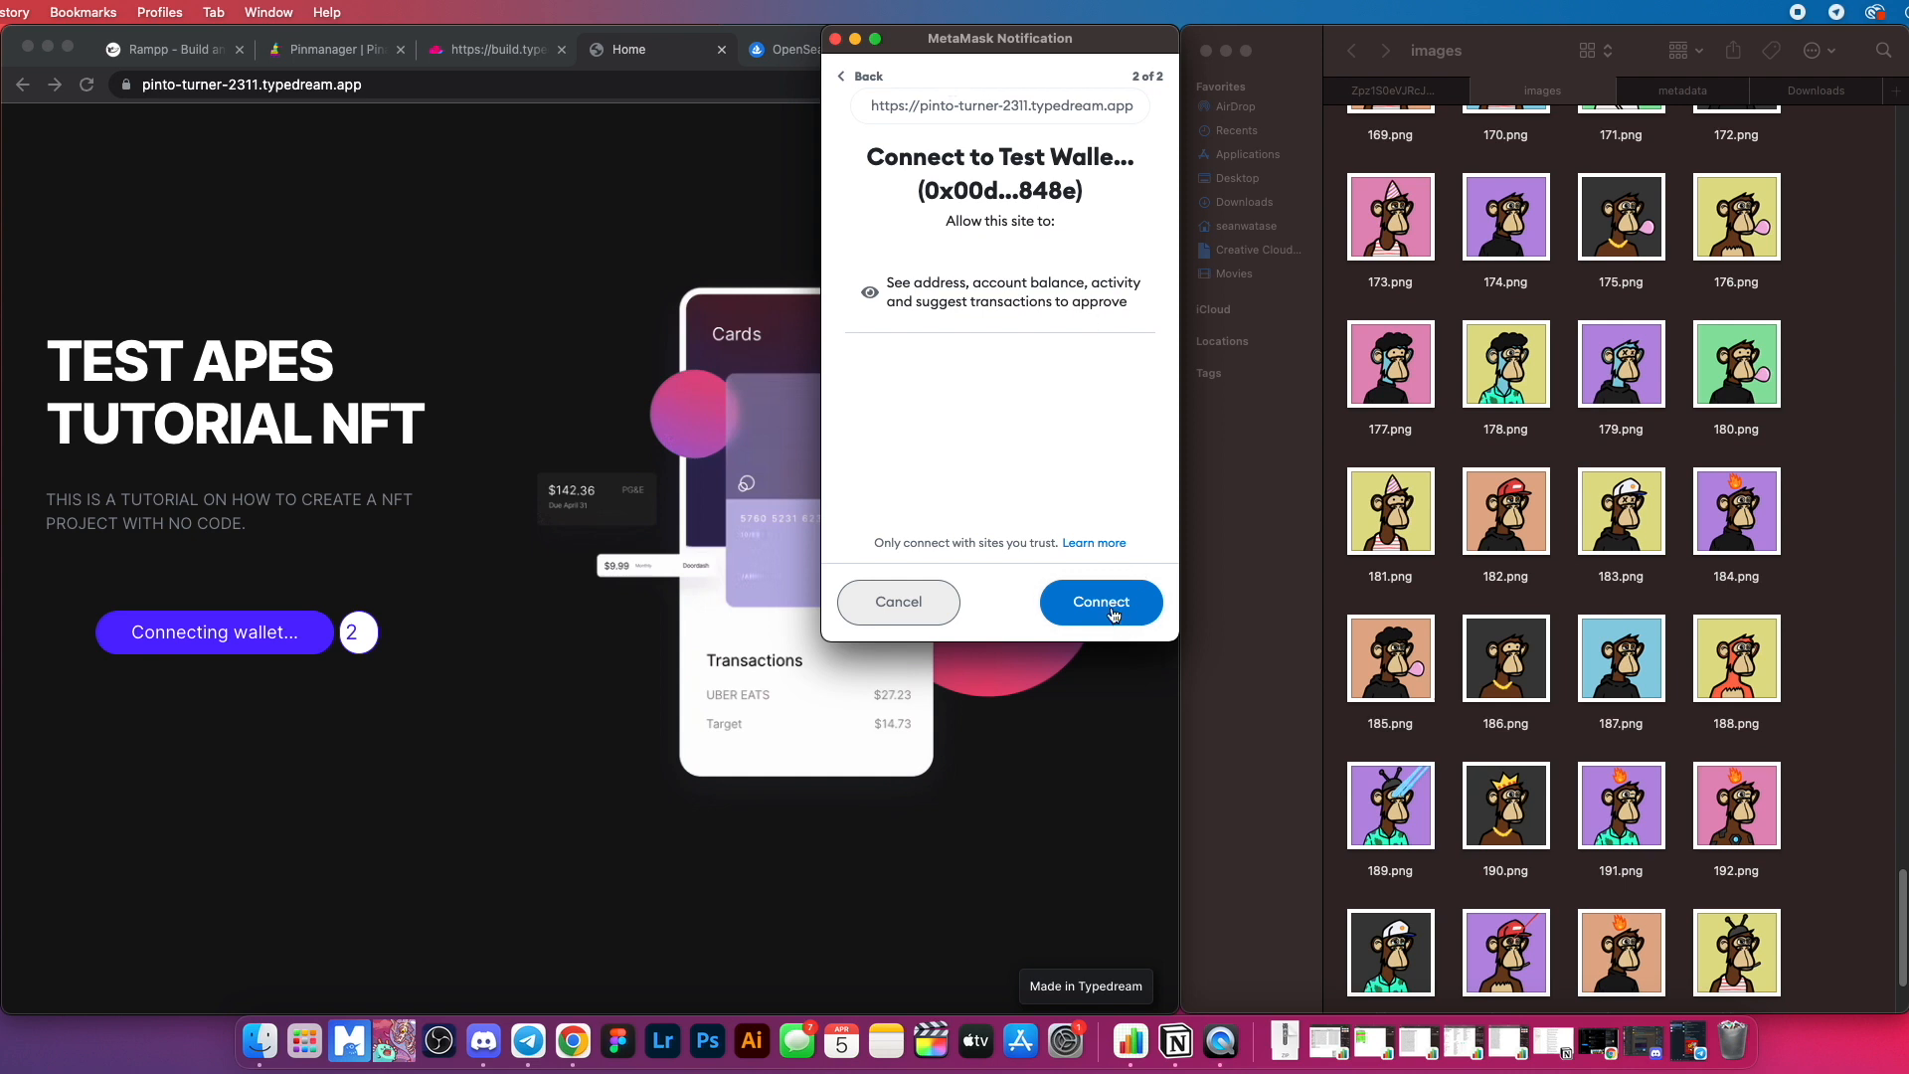
pyautogui.click(1109, 605)
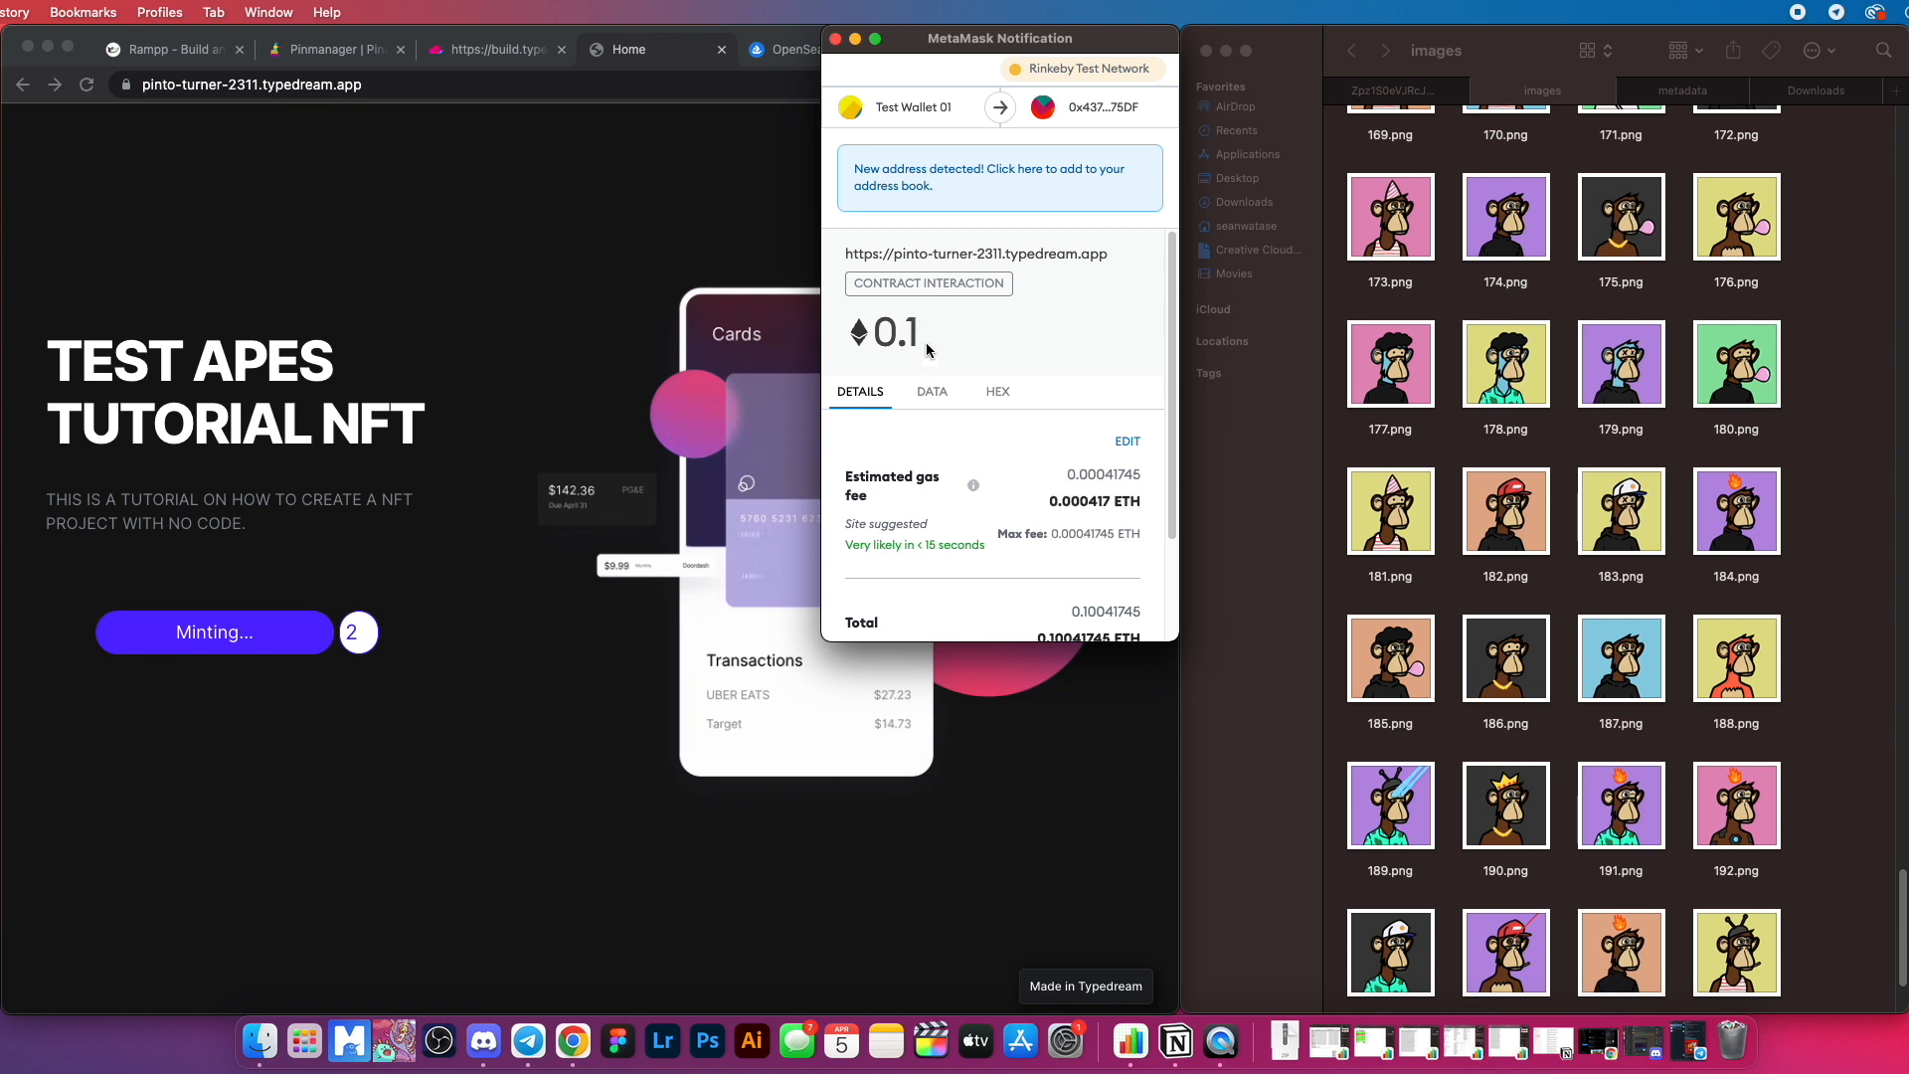
pyautogui.scroll(-3, 966, 526)
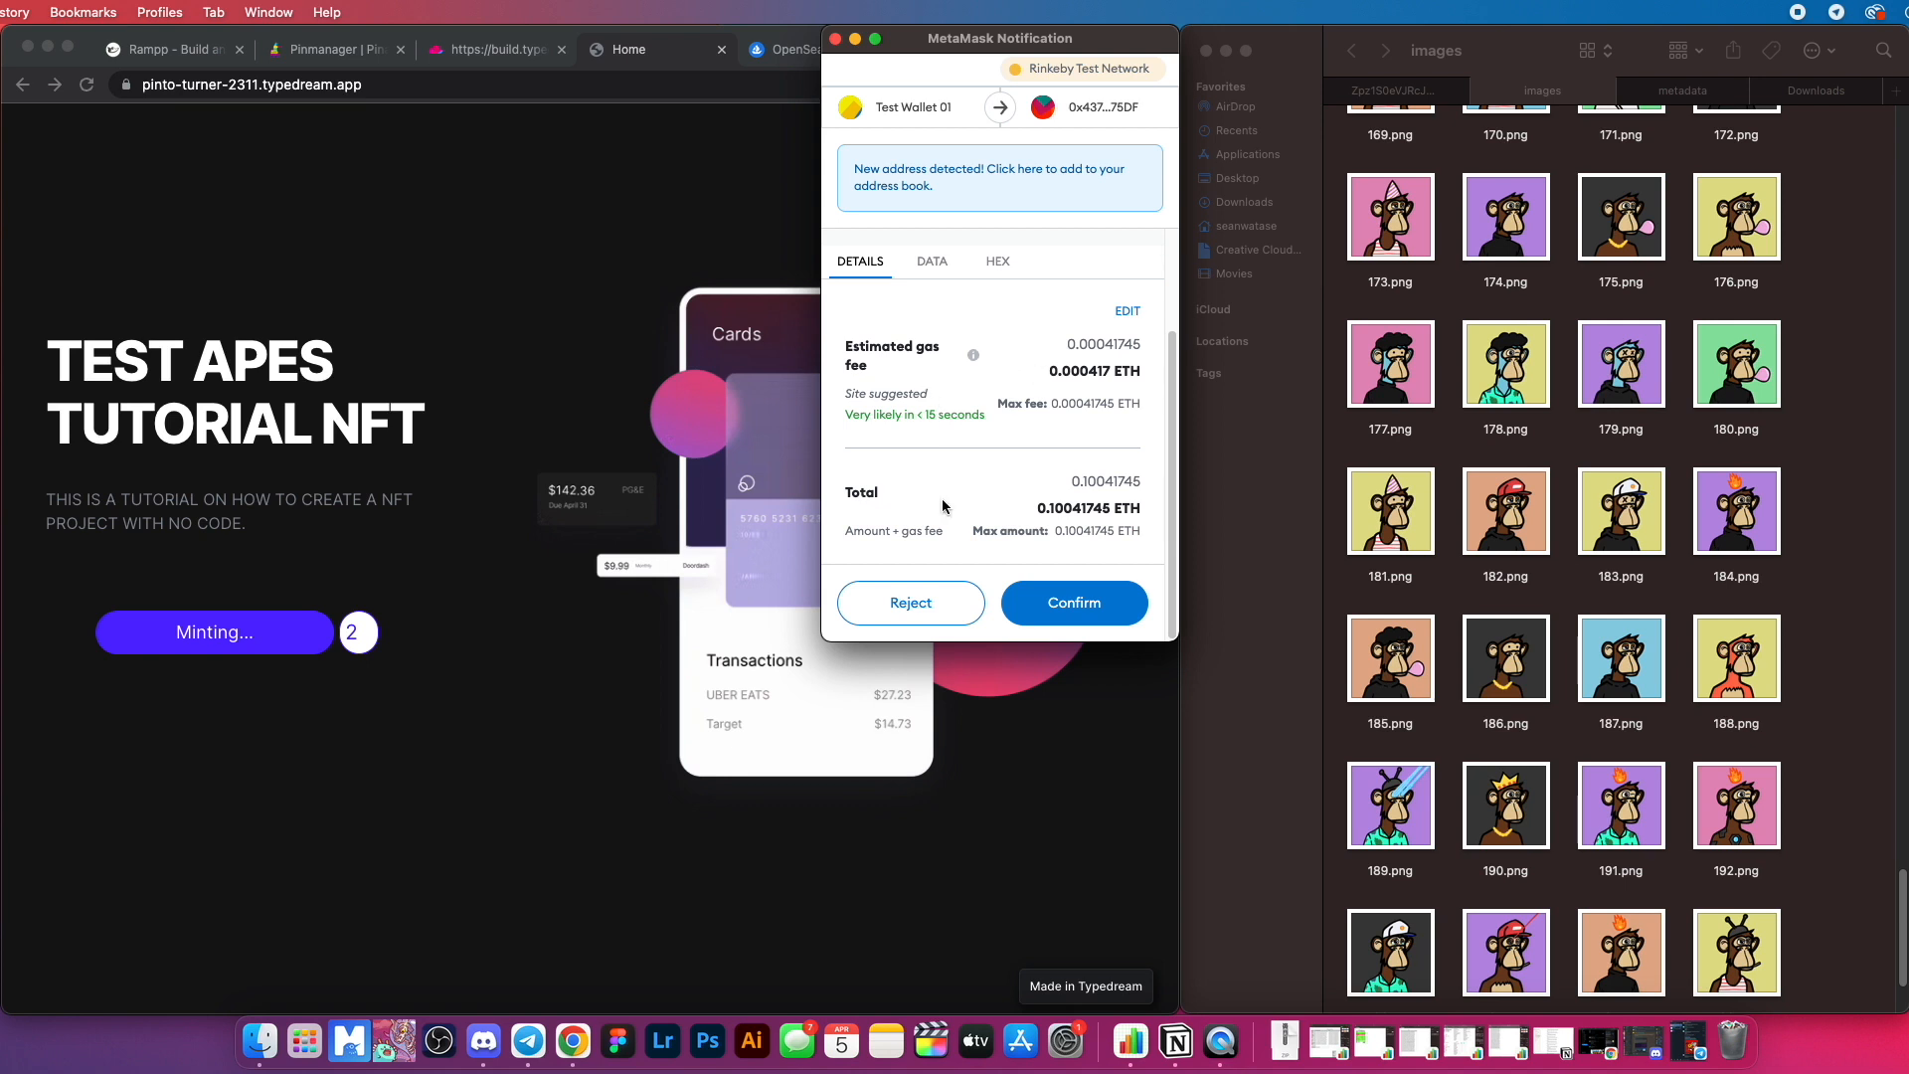
pyautogui.click(1072, 603)
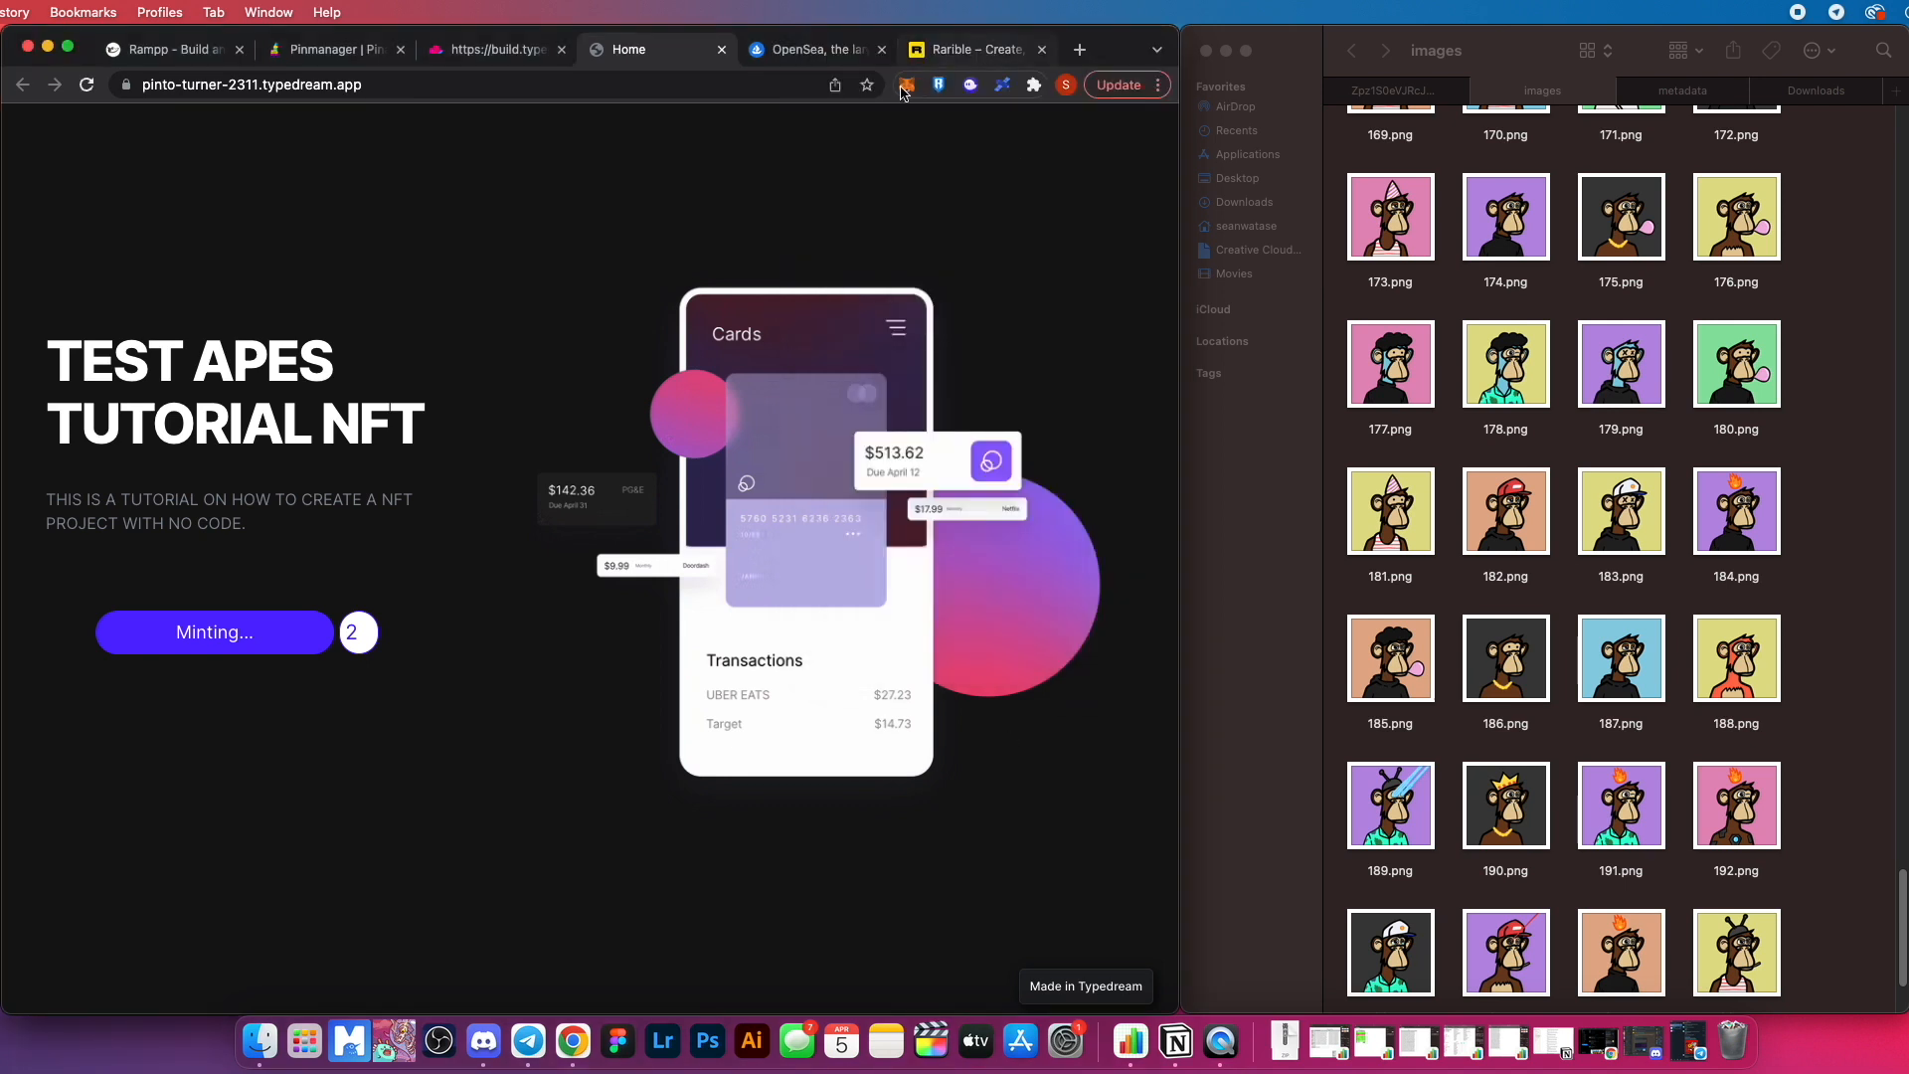
# - View the mint transaction on Etherscan, confirm tokens 1 and 2 transferred, and copy the contract address
pyautogui.click(905, 85)
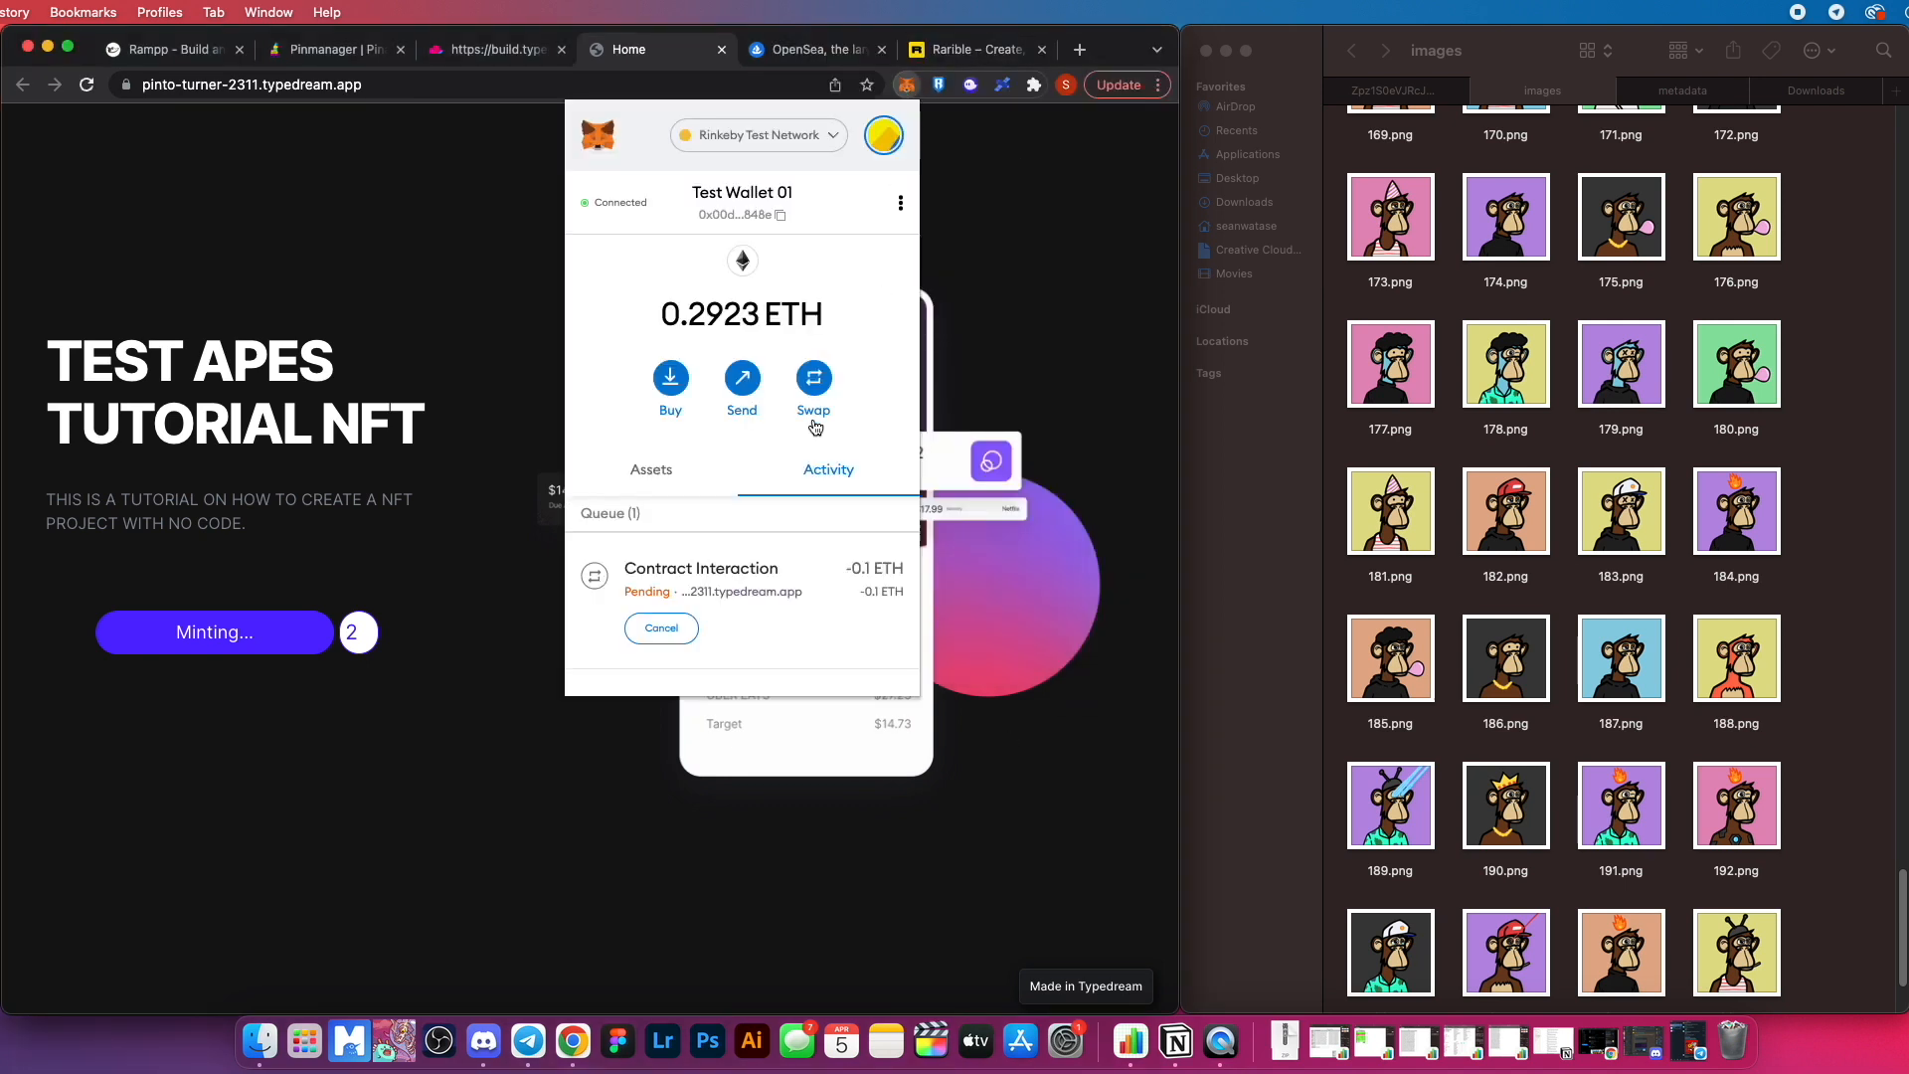
pyautogui.click(801, 597)
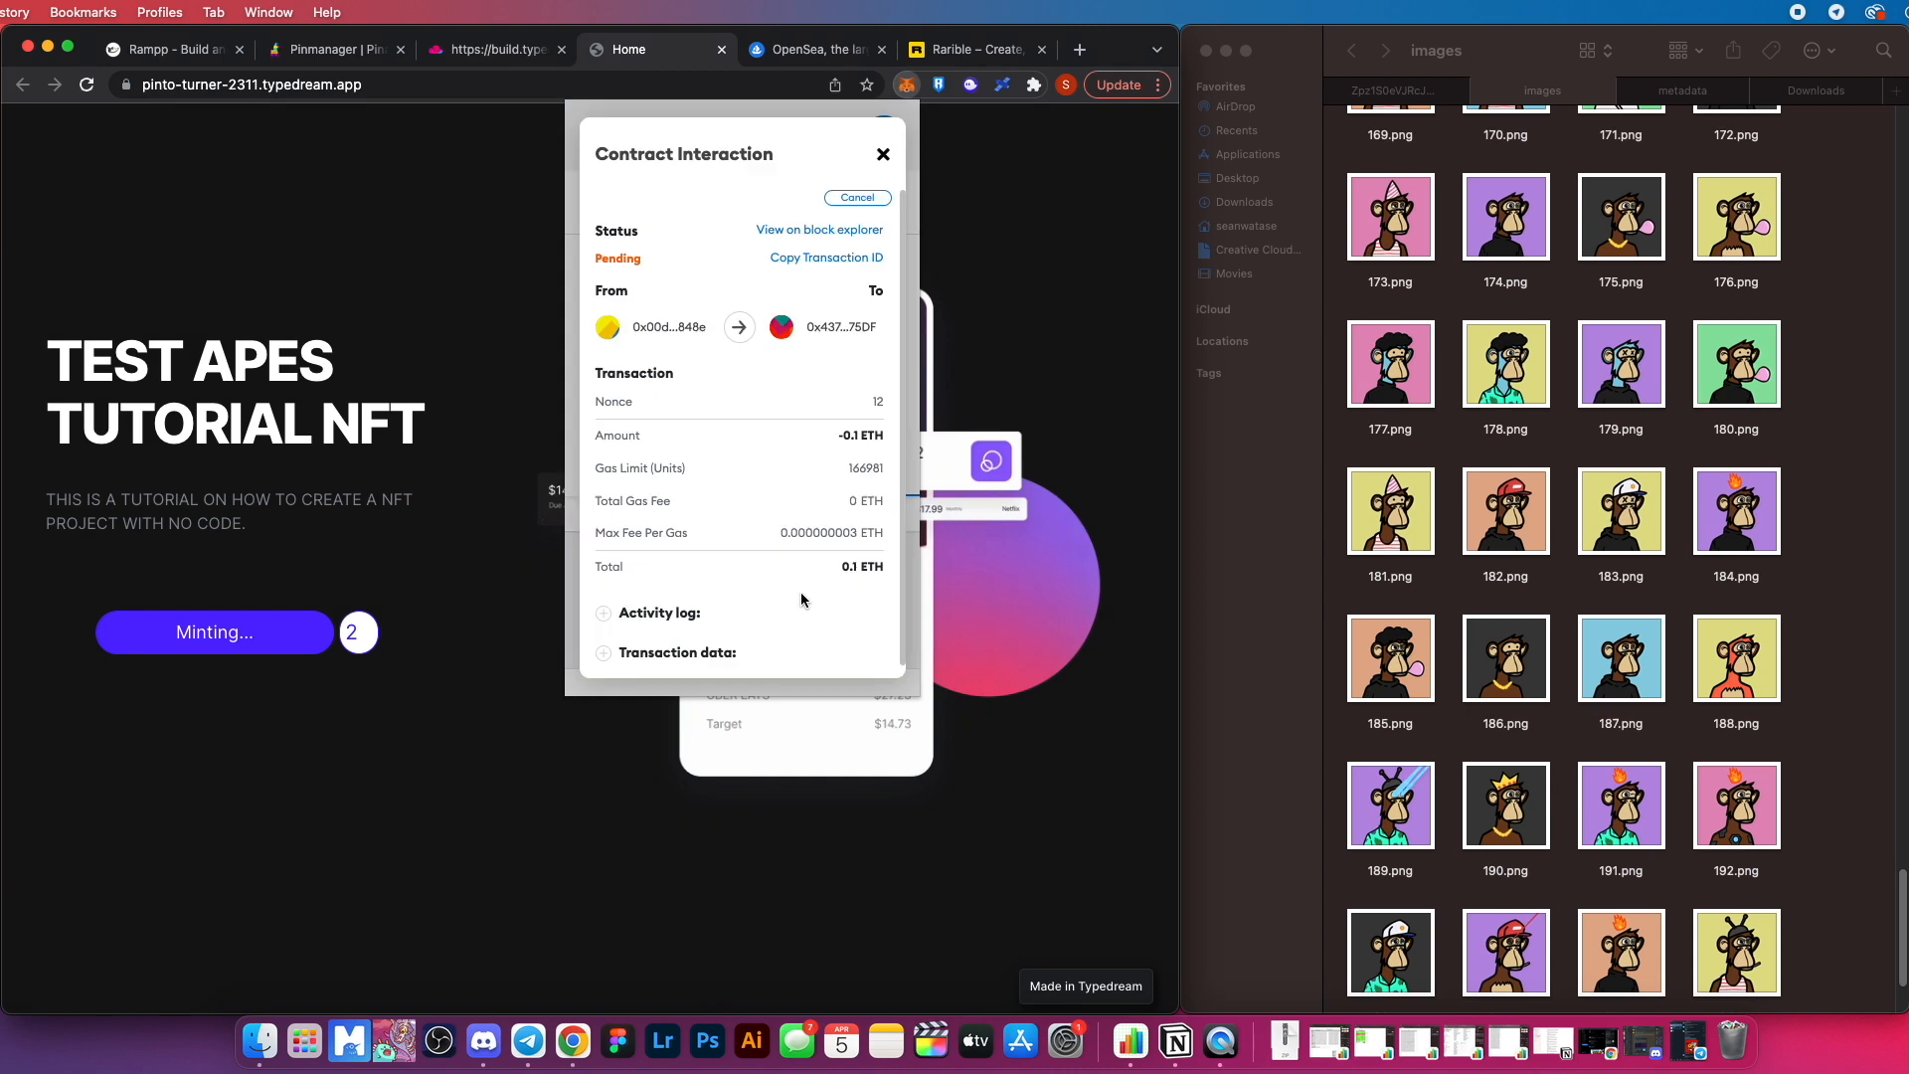
pyautogui.click(835, 230)
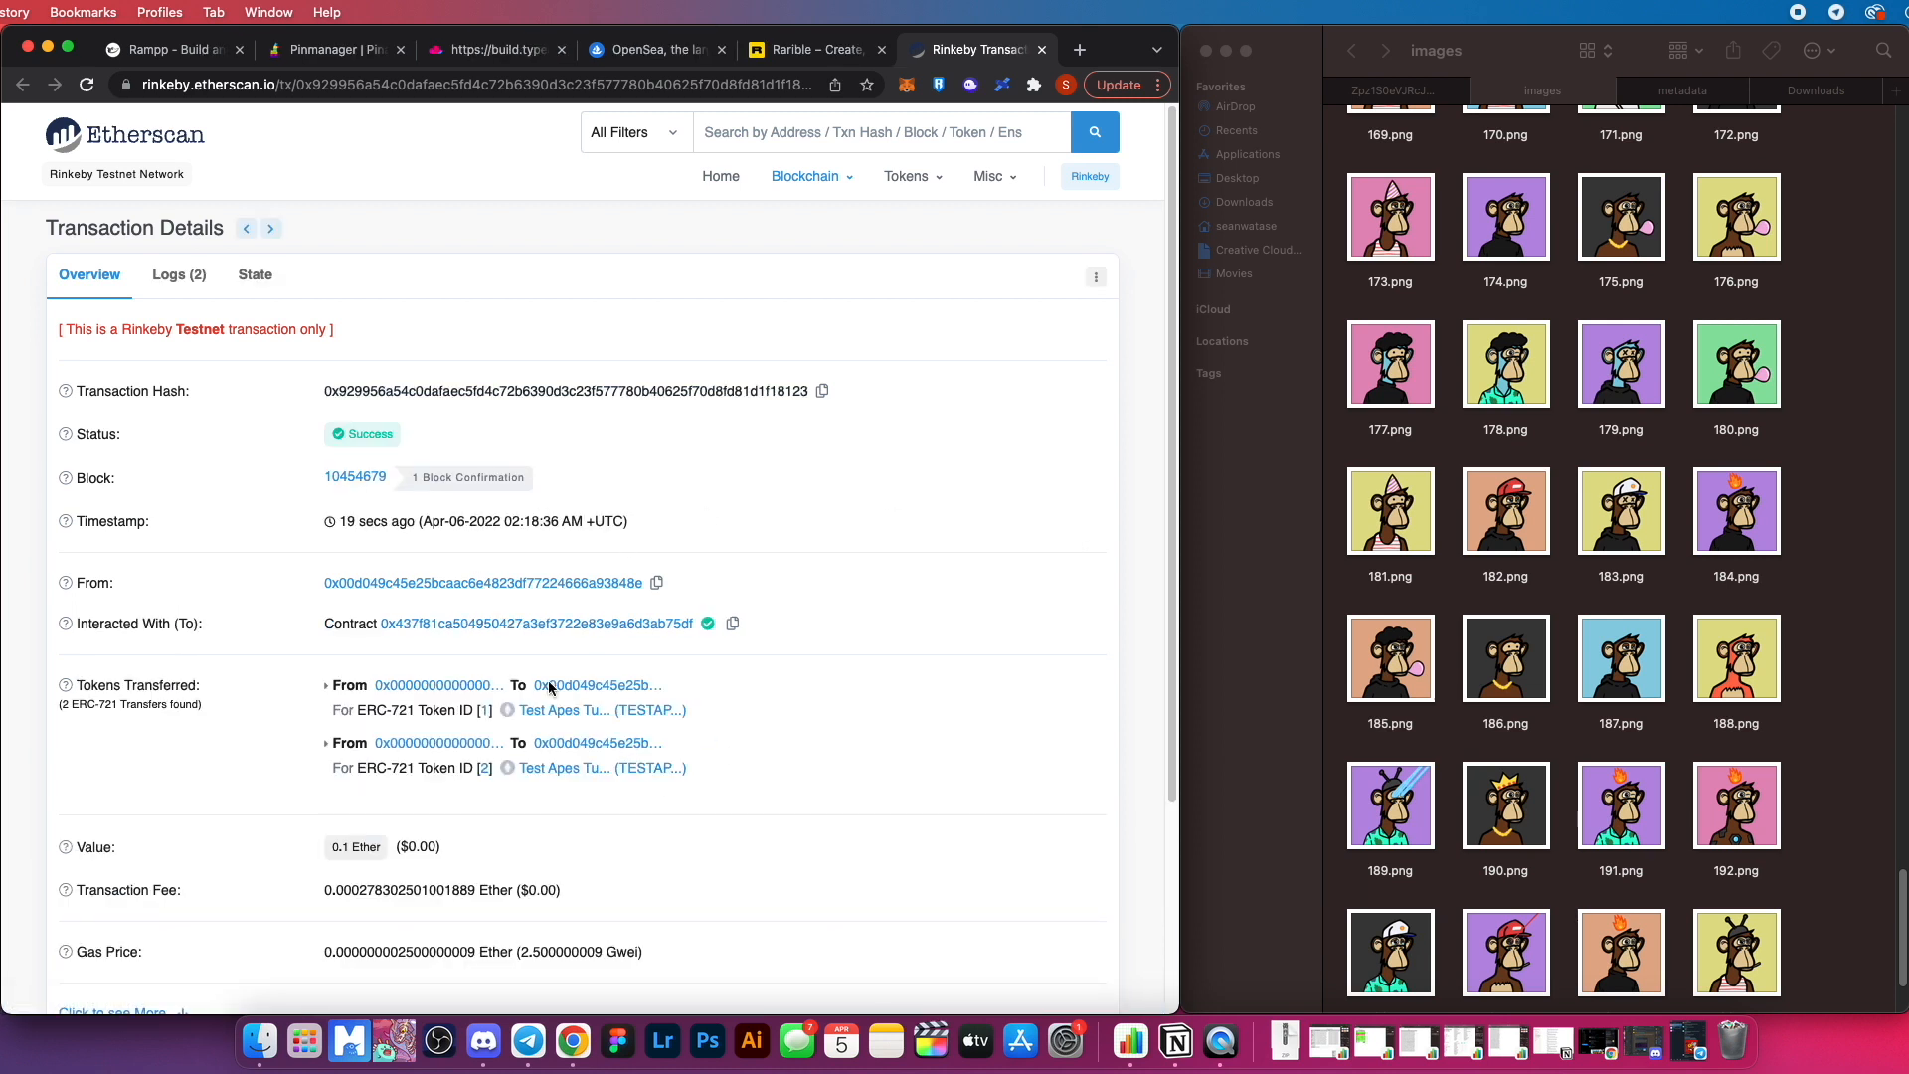
pyautogui.scroll(-3, 545, 688)
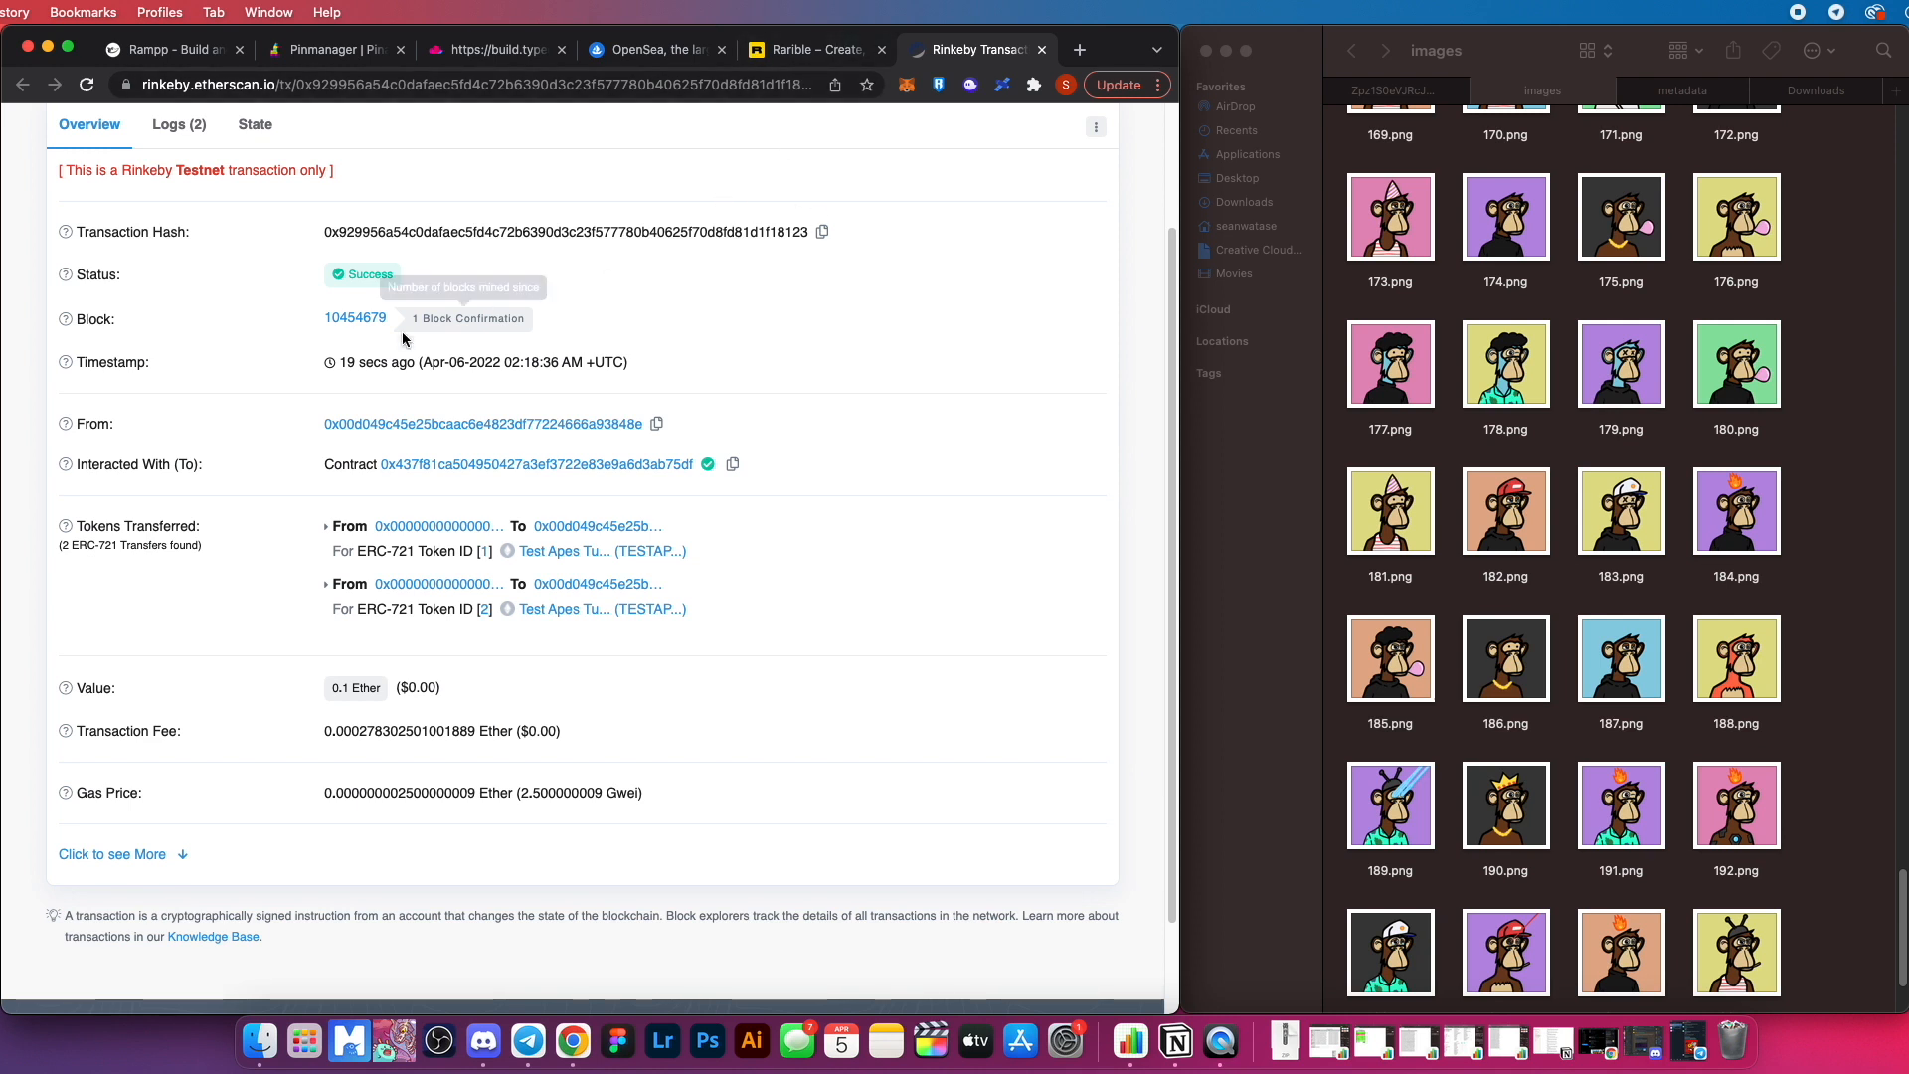
pyautogui.click(733, 465)
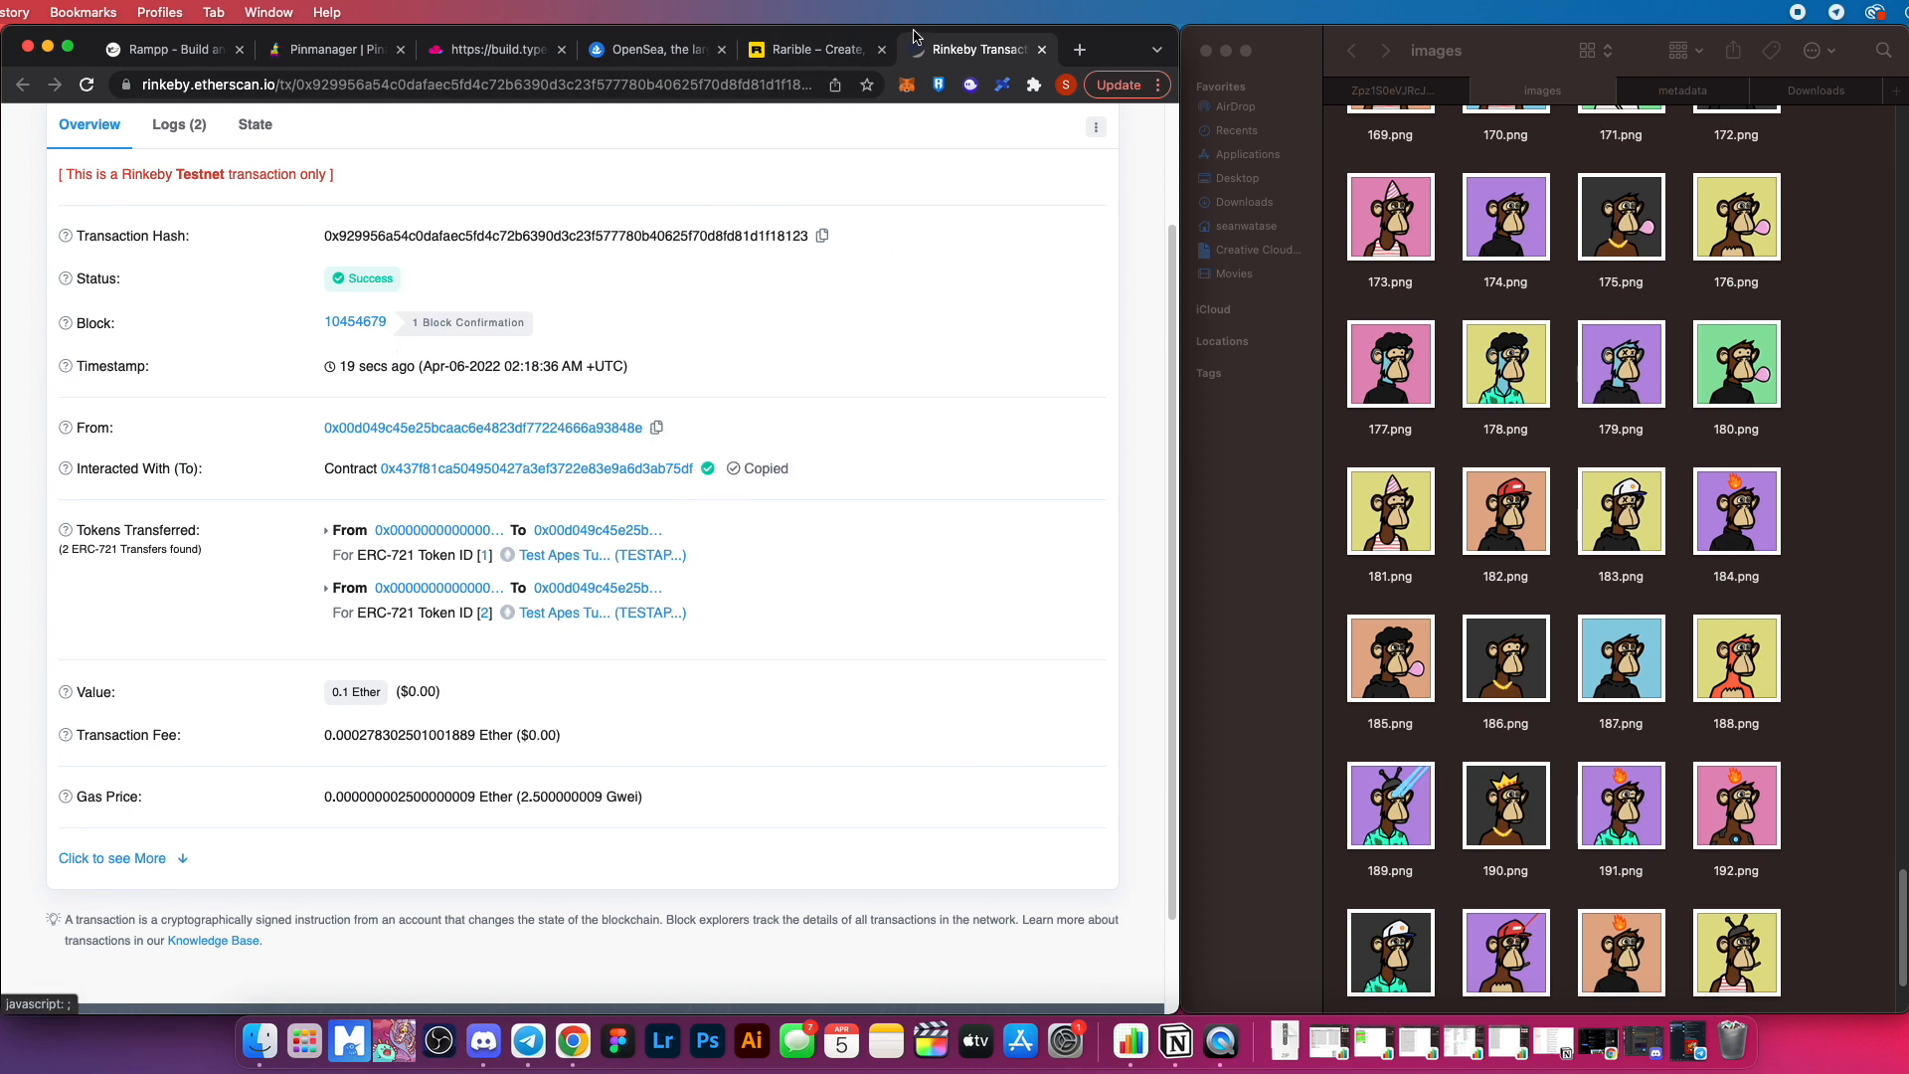
pyautogui.click(810, 49)
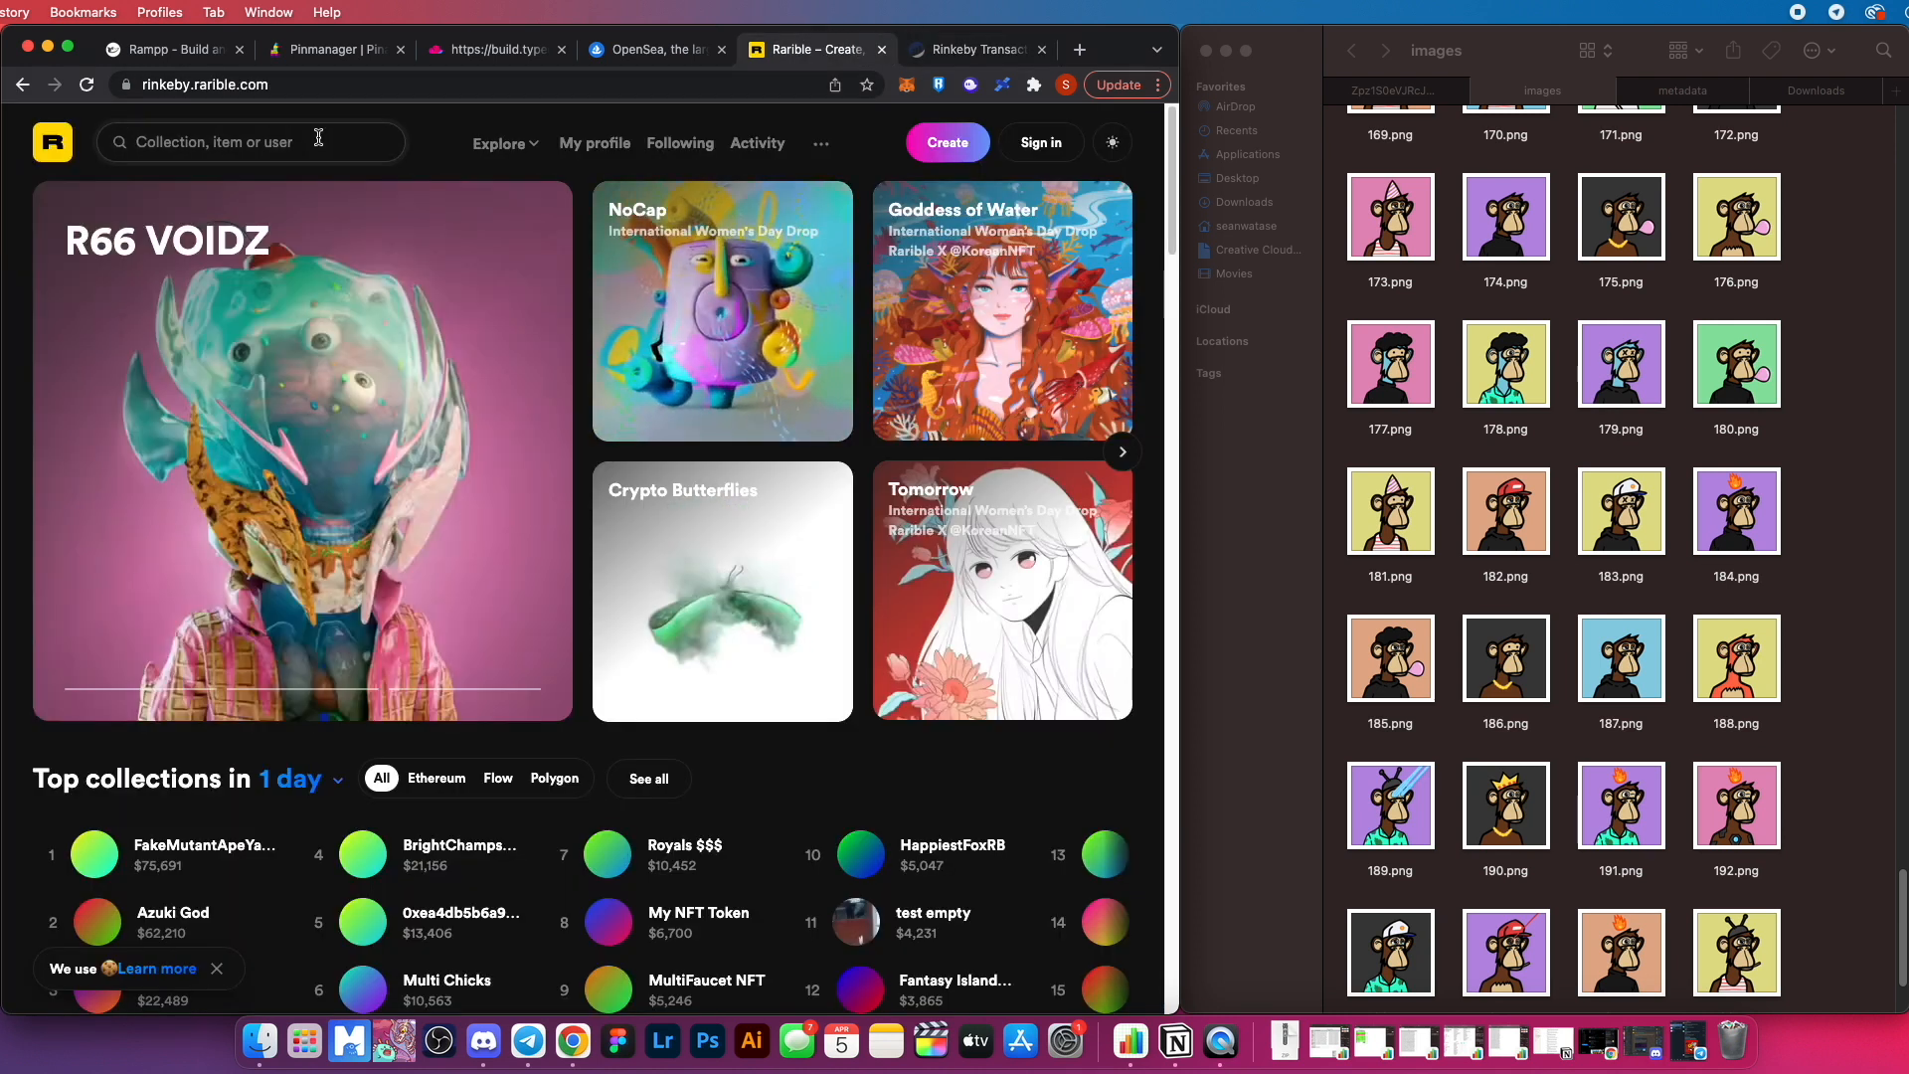
# - Search the contract address on Rarible and open the Test Apes Tutorial collection showing items #1 and #2
pyautogui.click(318, 137)
pyautogui.press('super+v')
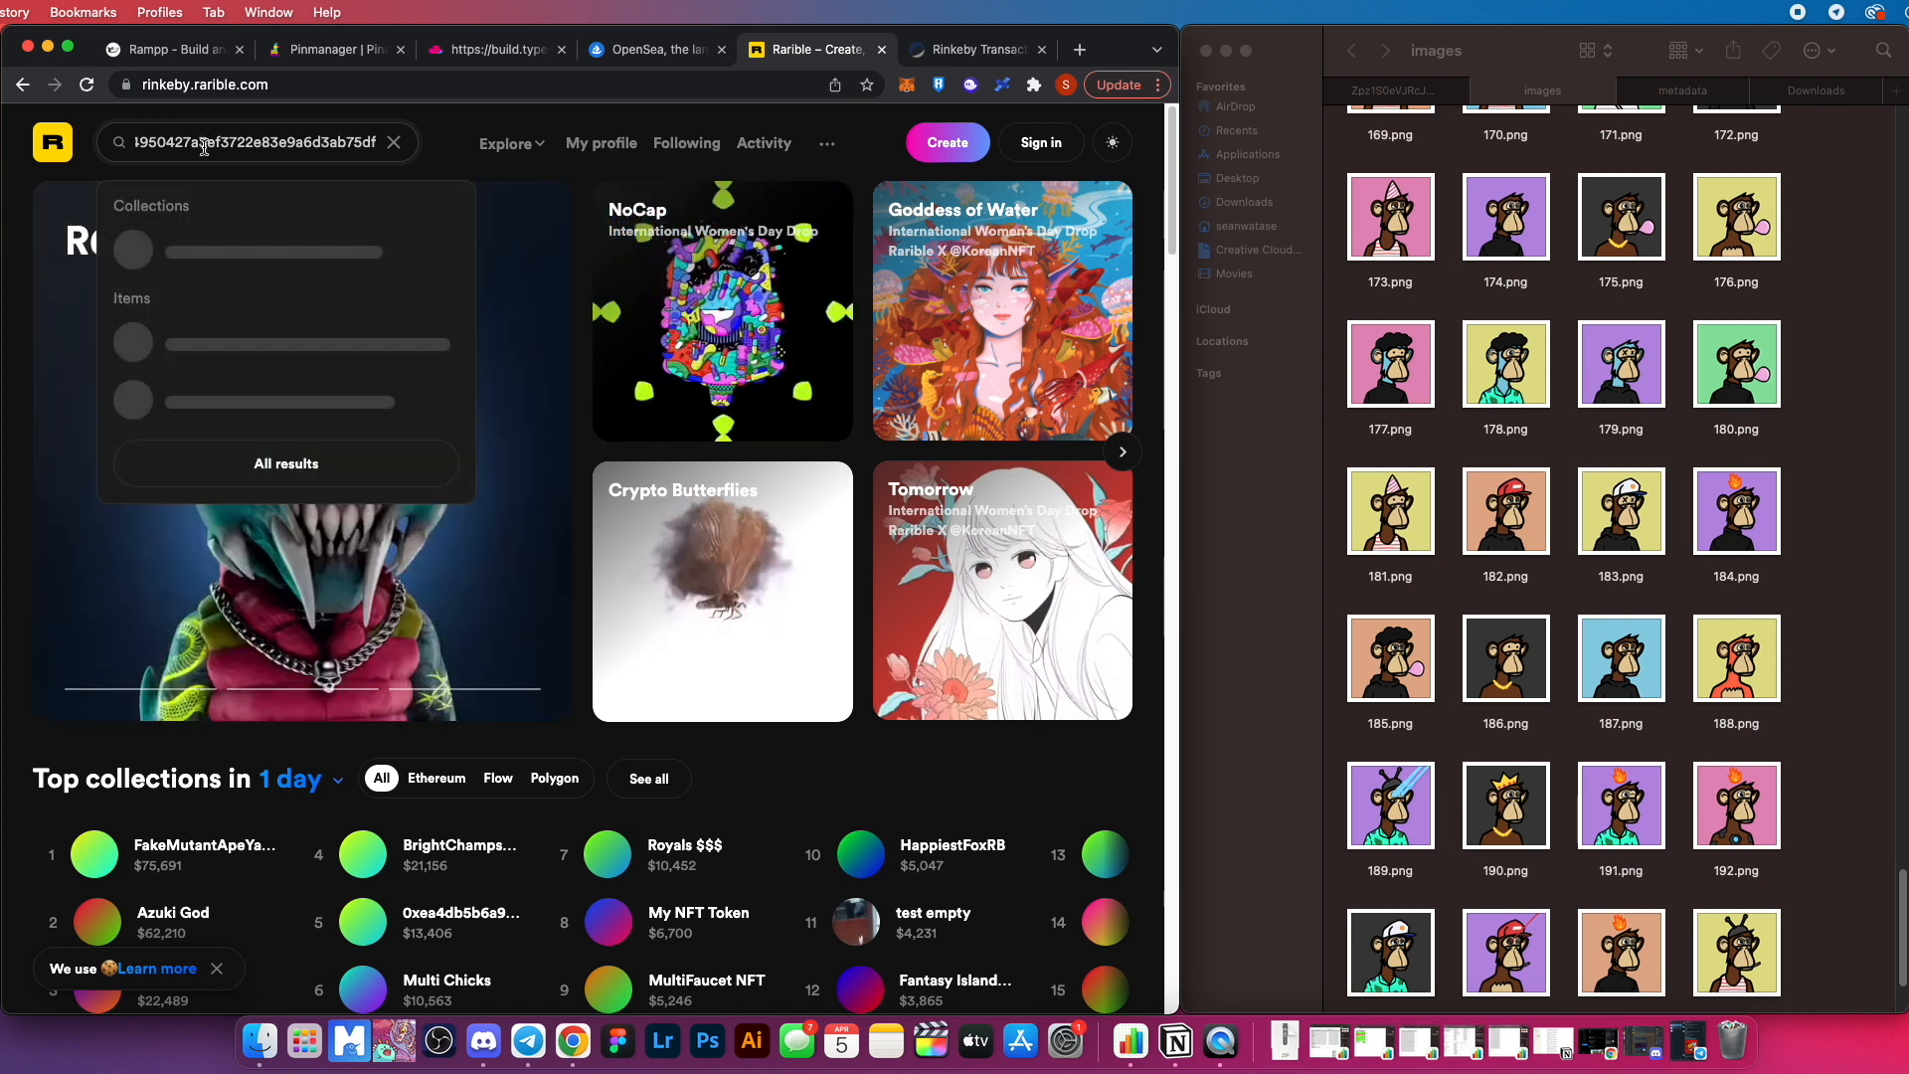
pyautogui.click(443, 261)
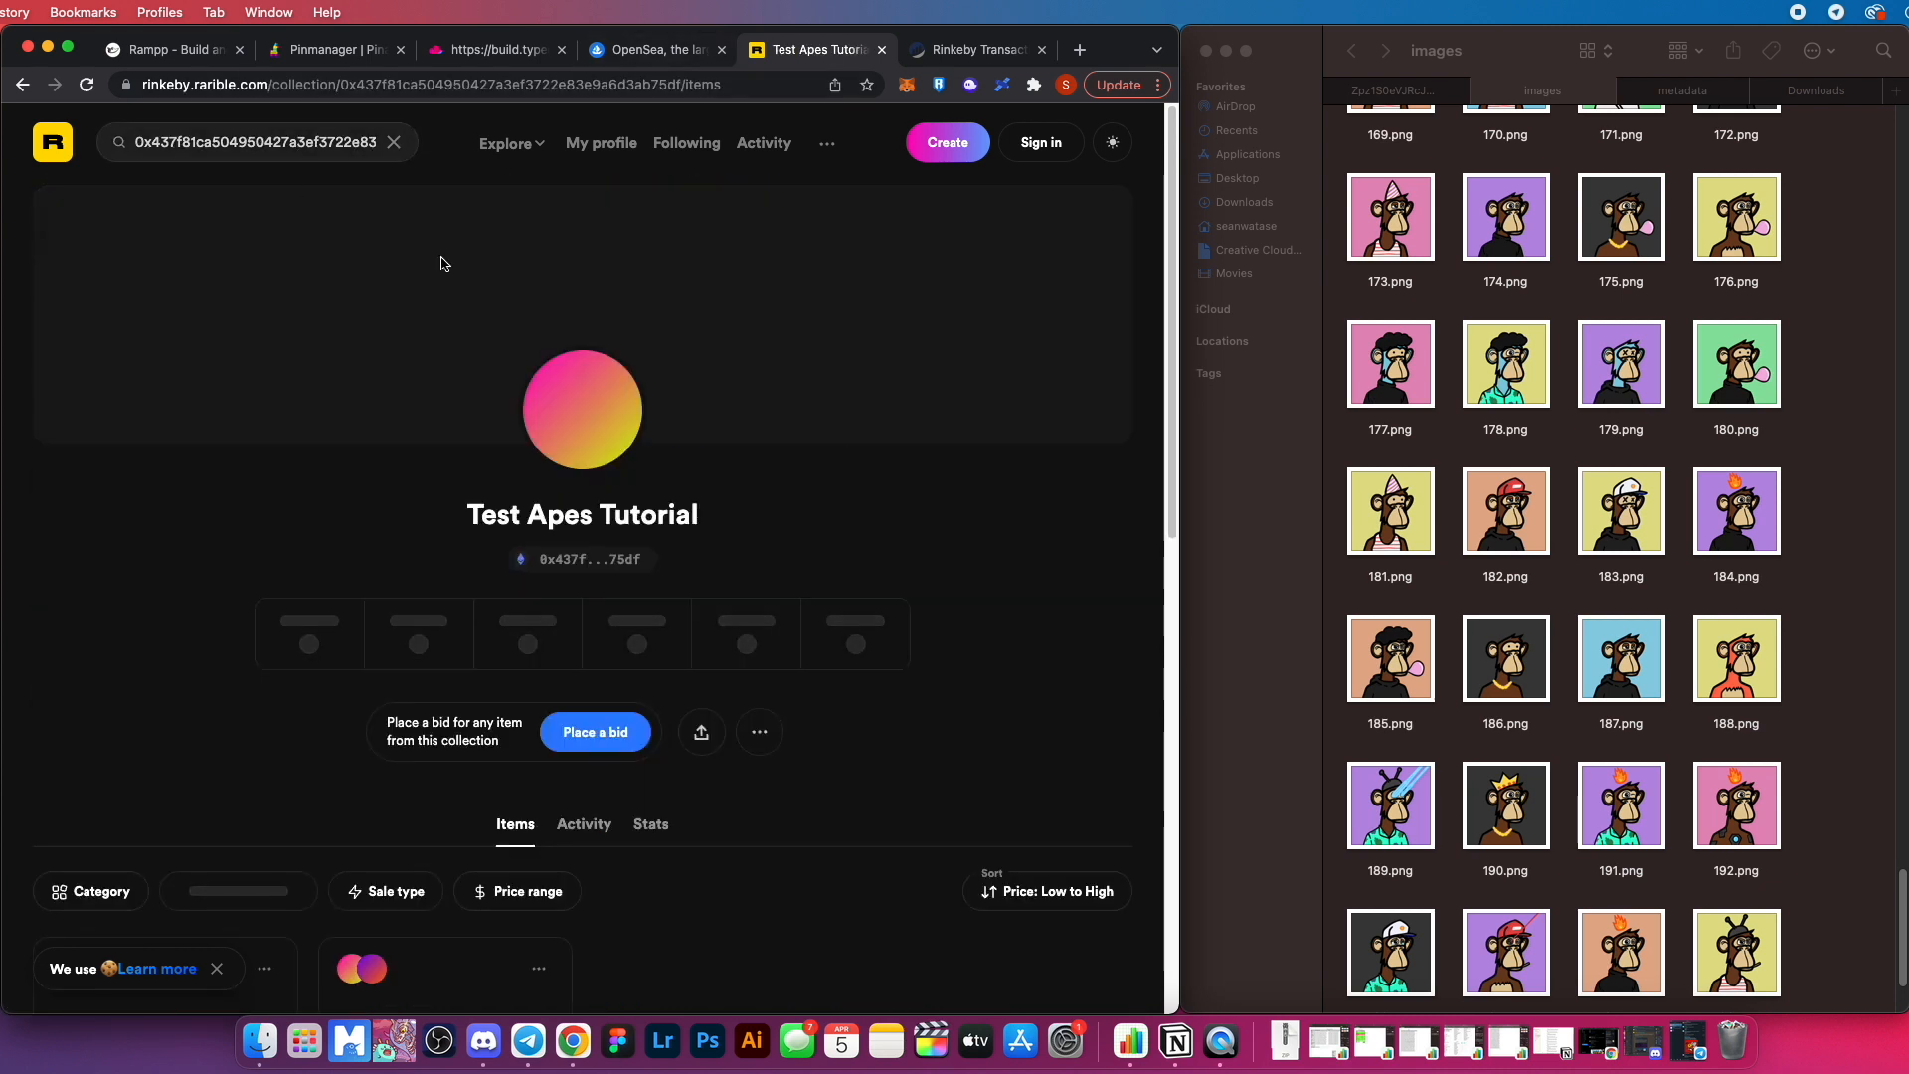
pyautogui.scroll(-5, 516, 767)
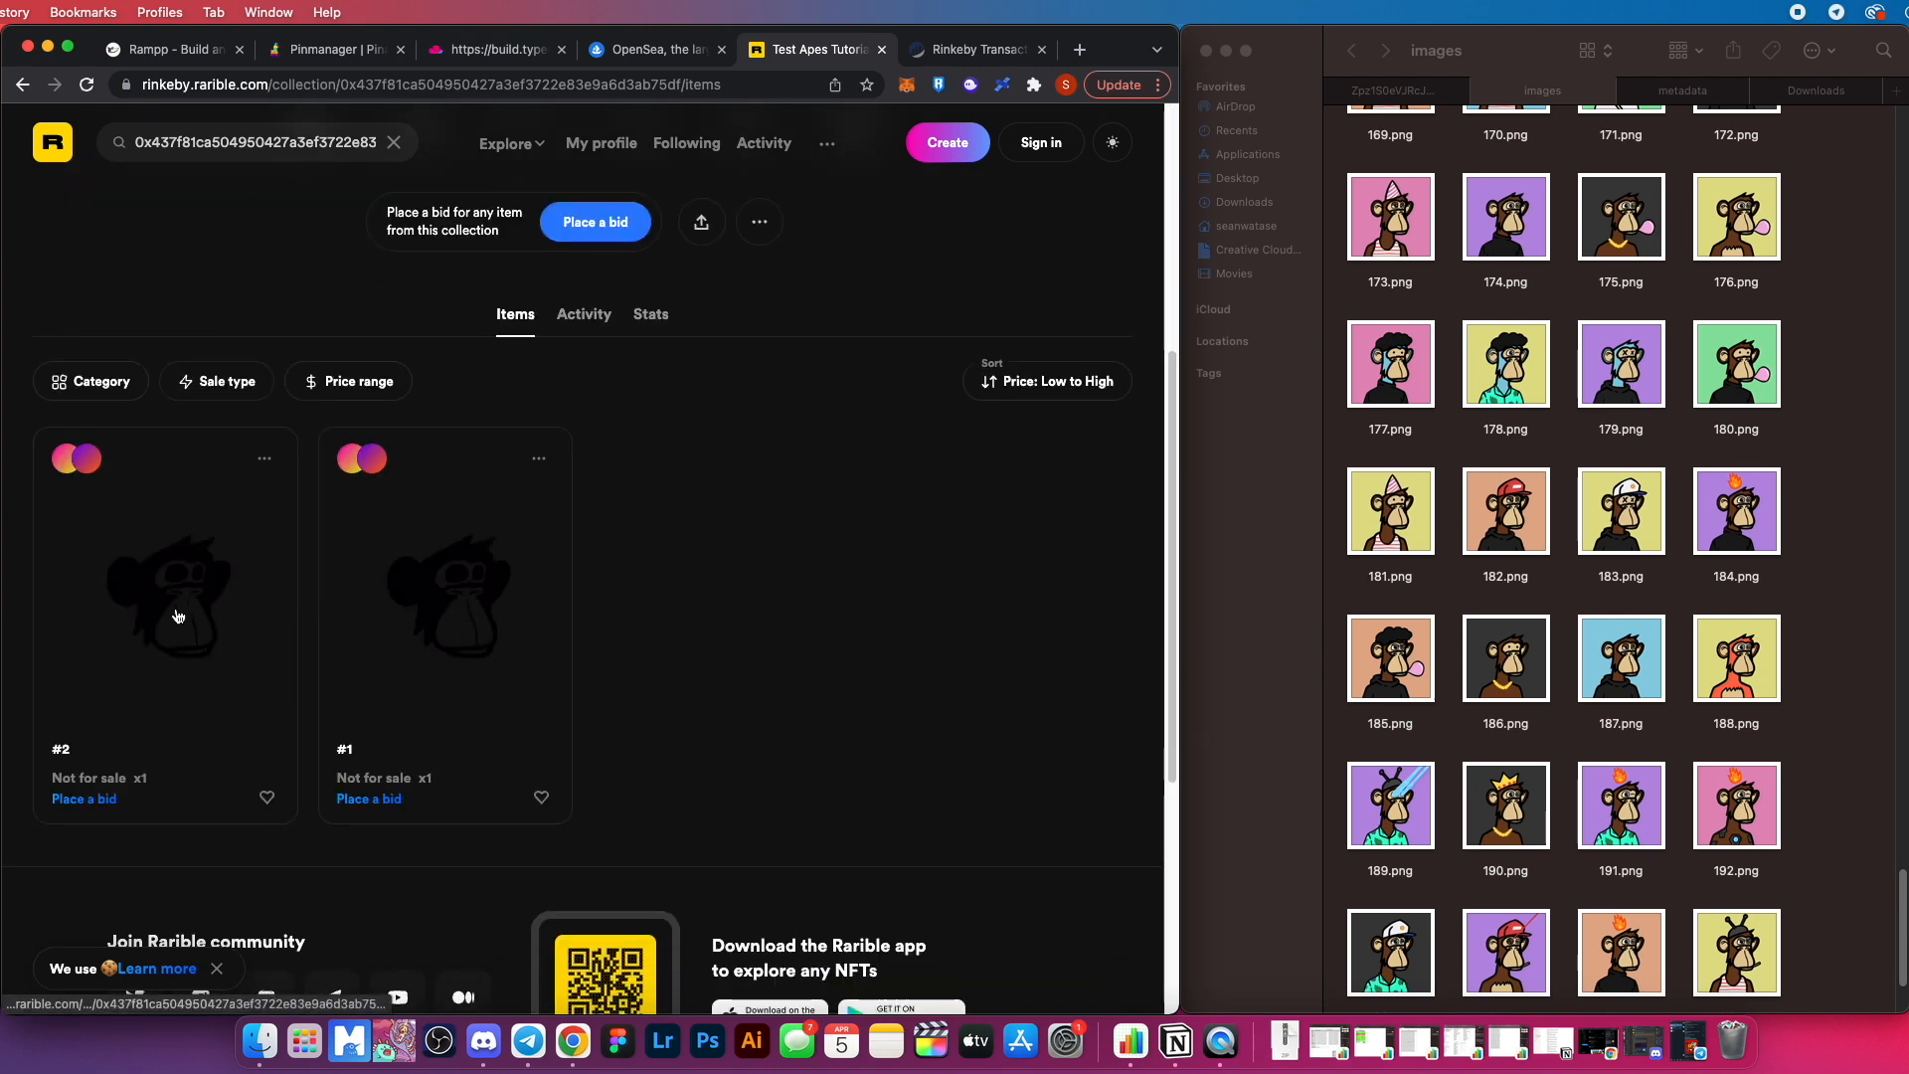
# - Paste the contract address into the OpenSea testnets search
pyautogui.click(636, 52)
pyautogui.click(491, 141)
pyautogui.press('super+v')
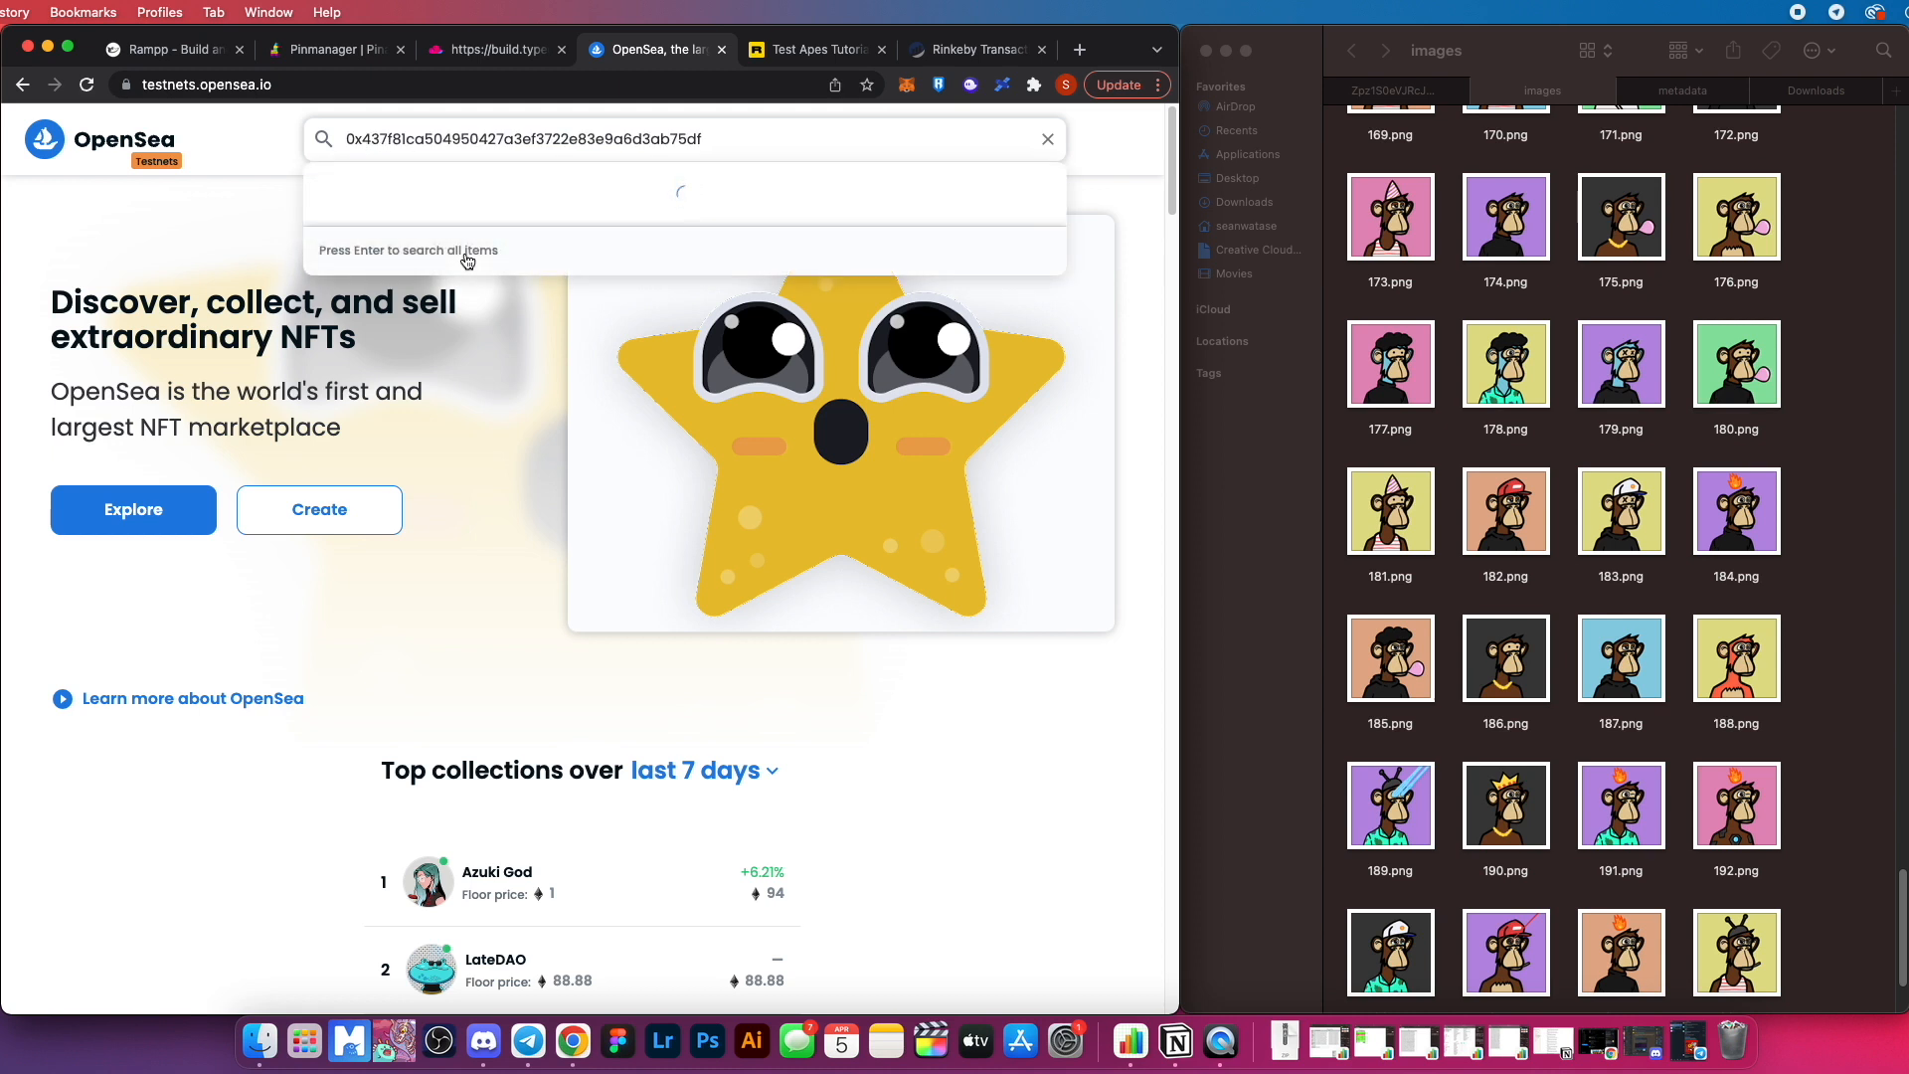
# - Open OpenSea's Test Apes Tutorial testnet collection and review its 2 placeholder items and 1 owner
pyautogui.click(468, 226)
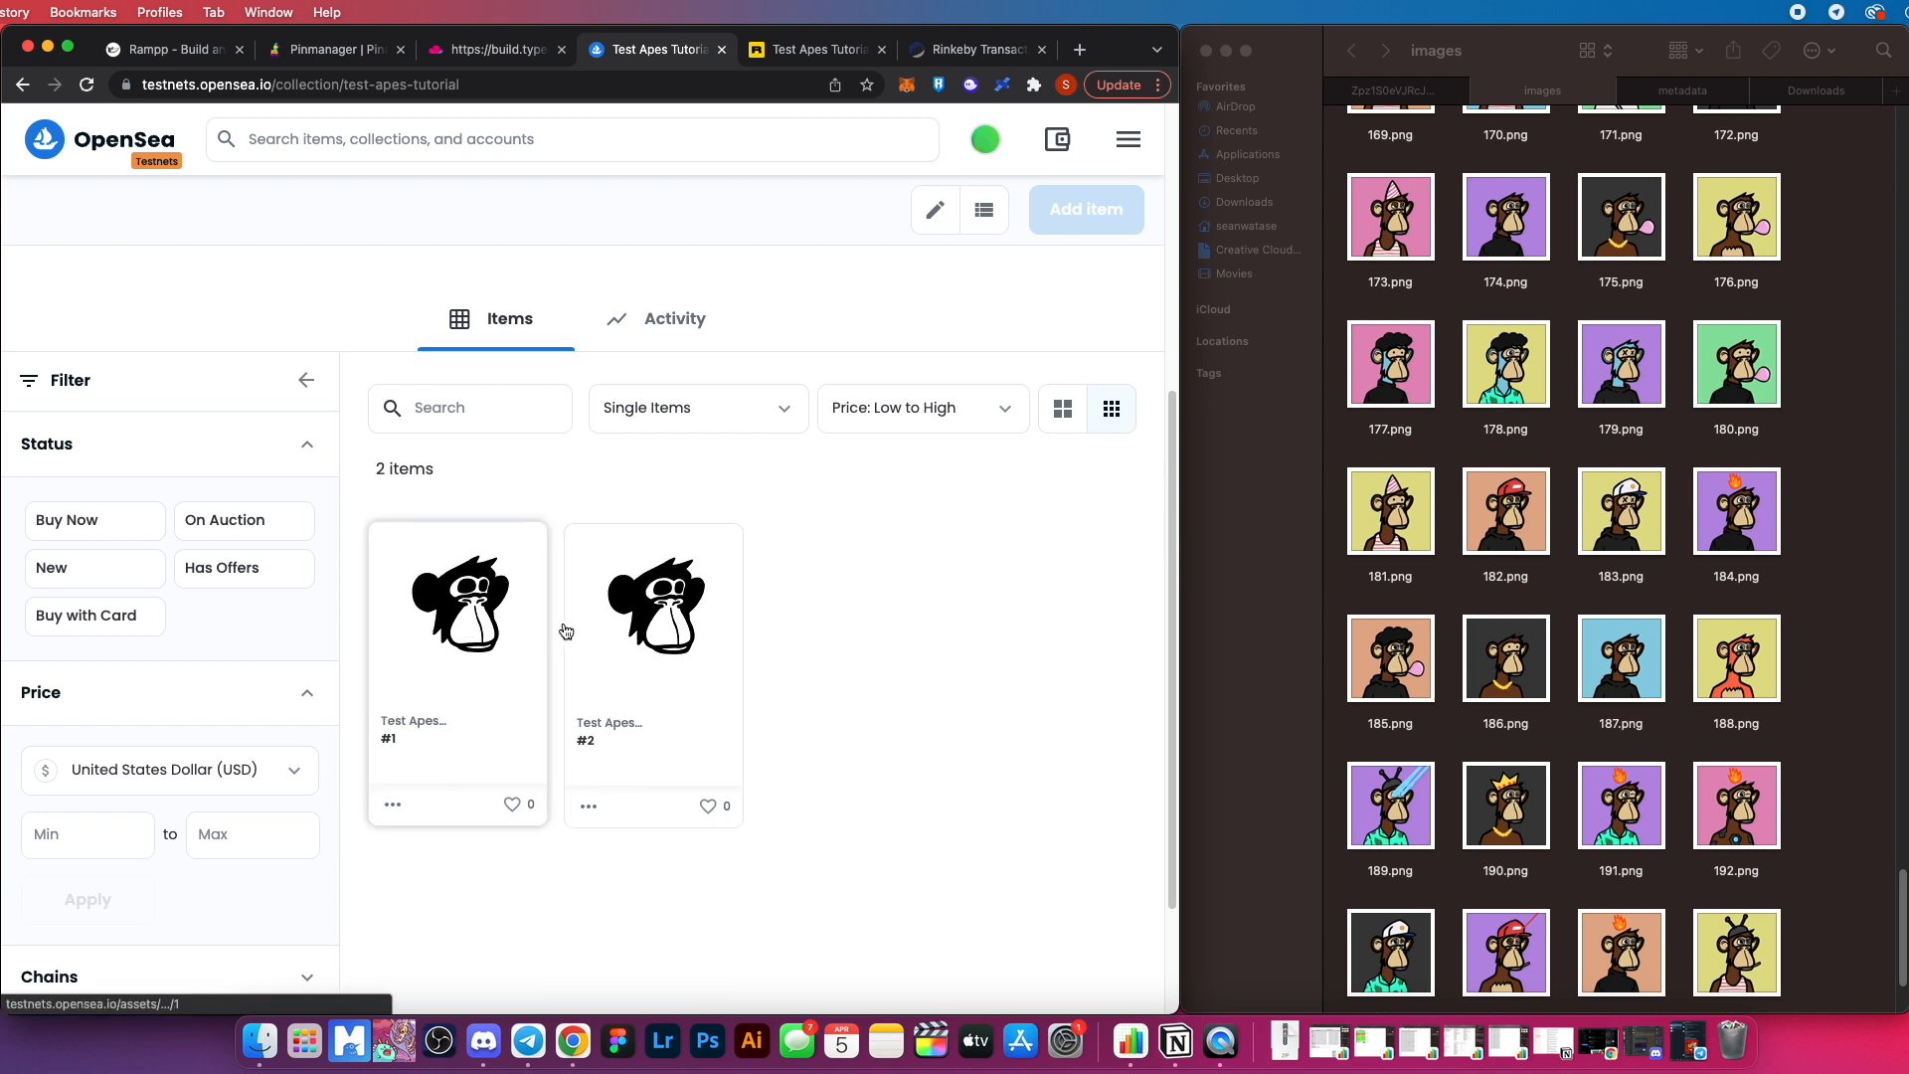
pyautogui.scroll(2, 694, 628)
pyautogui.scroll(5, 676, 616)
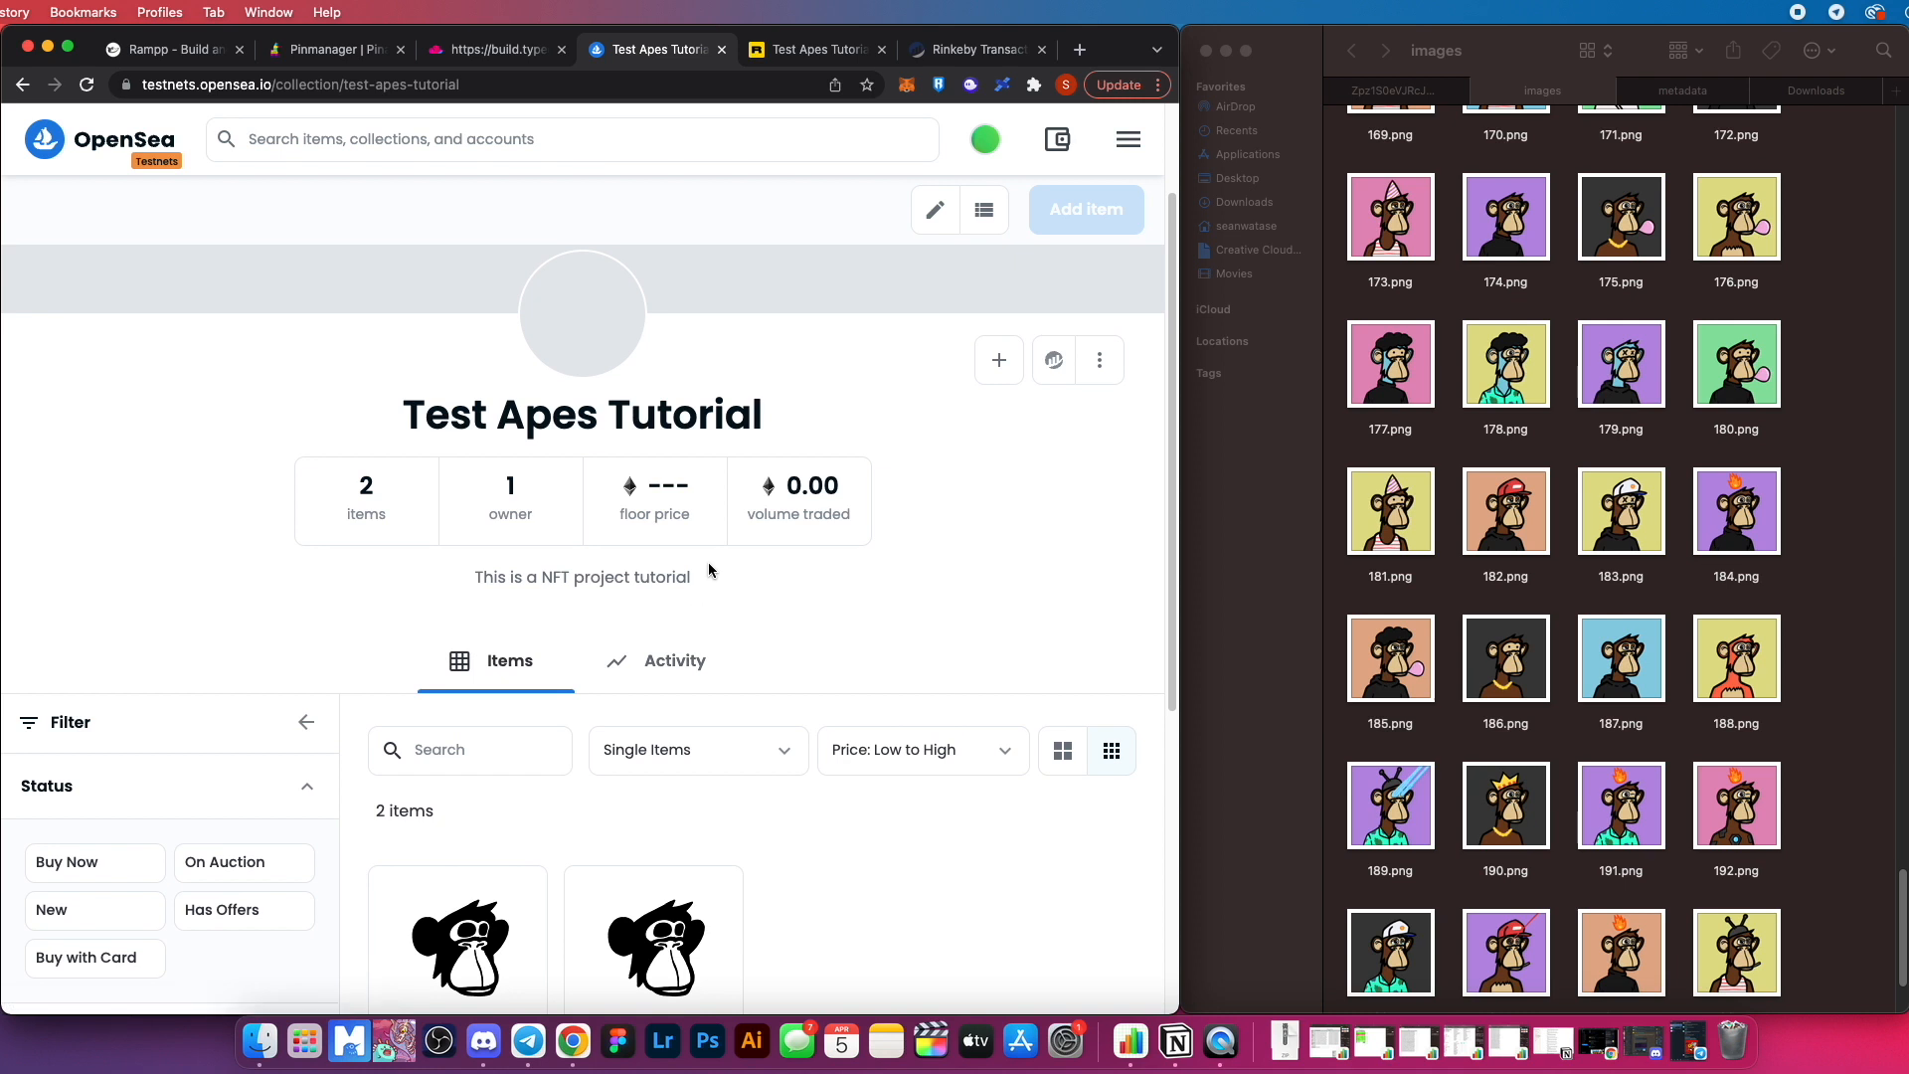
pyautogui.scroll(-7, 708, 565)
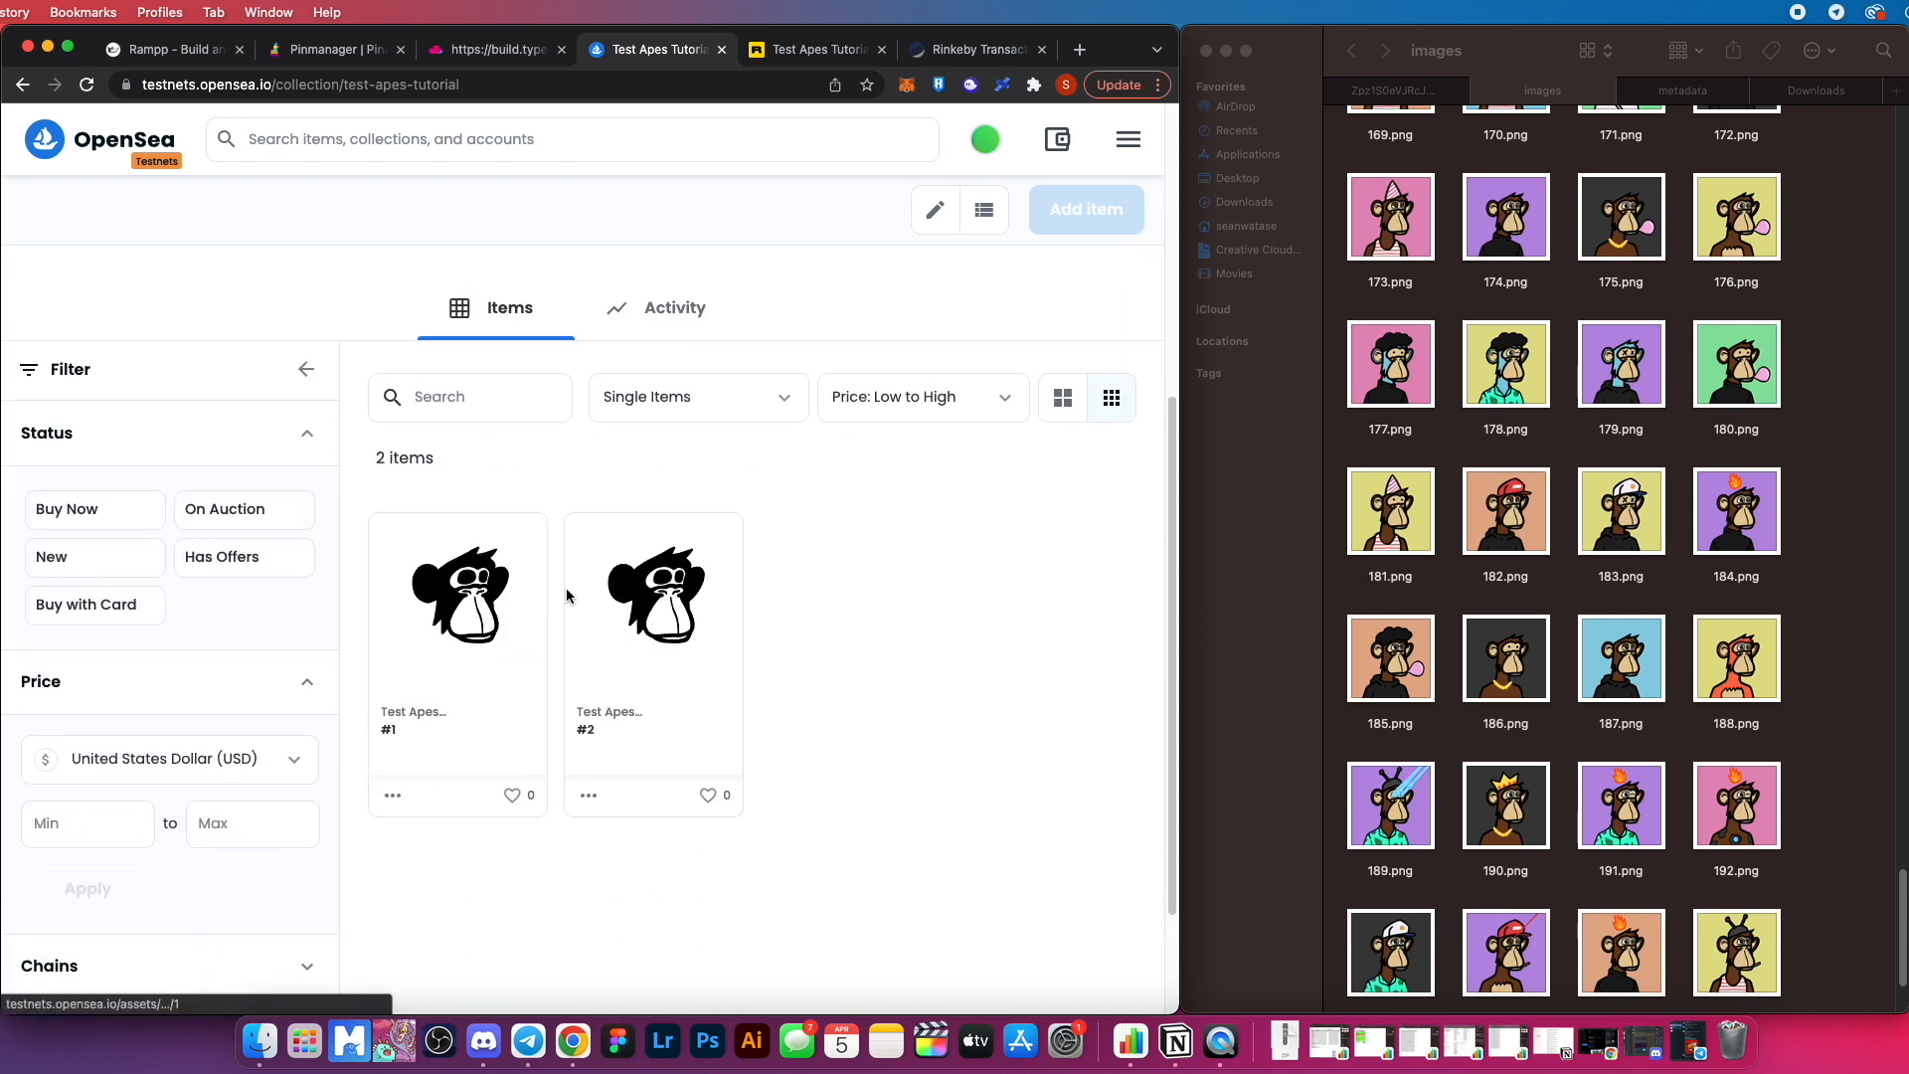
pyautogui.scroll(10, 615, 537)
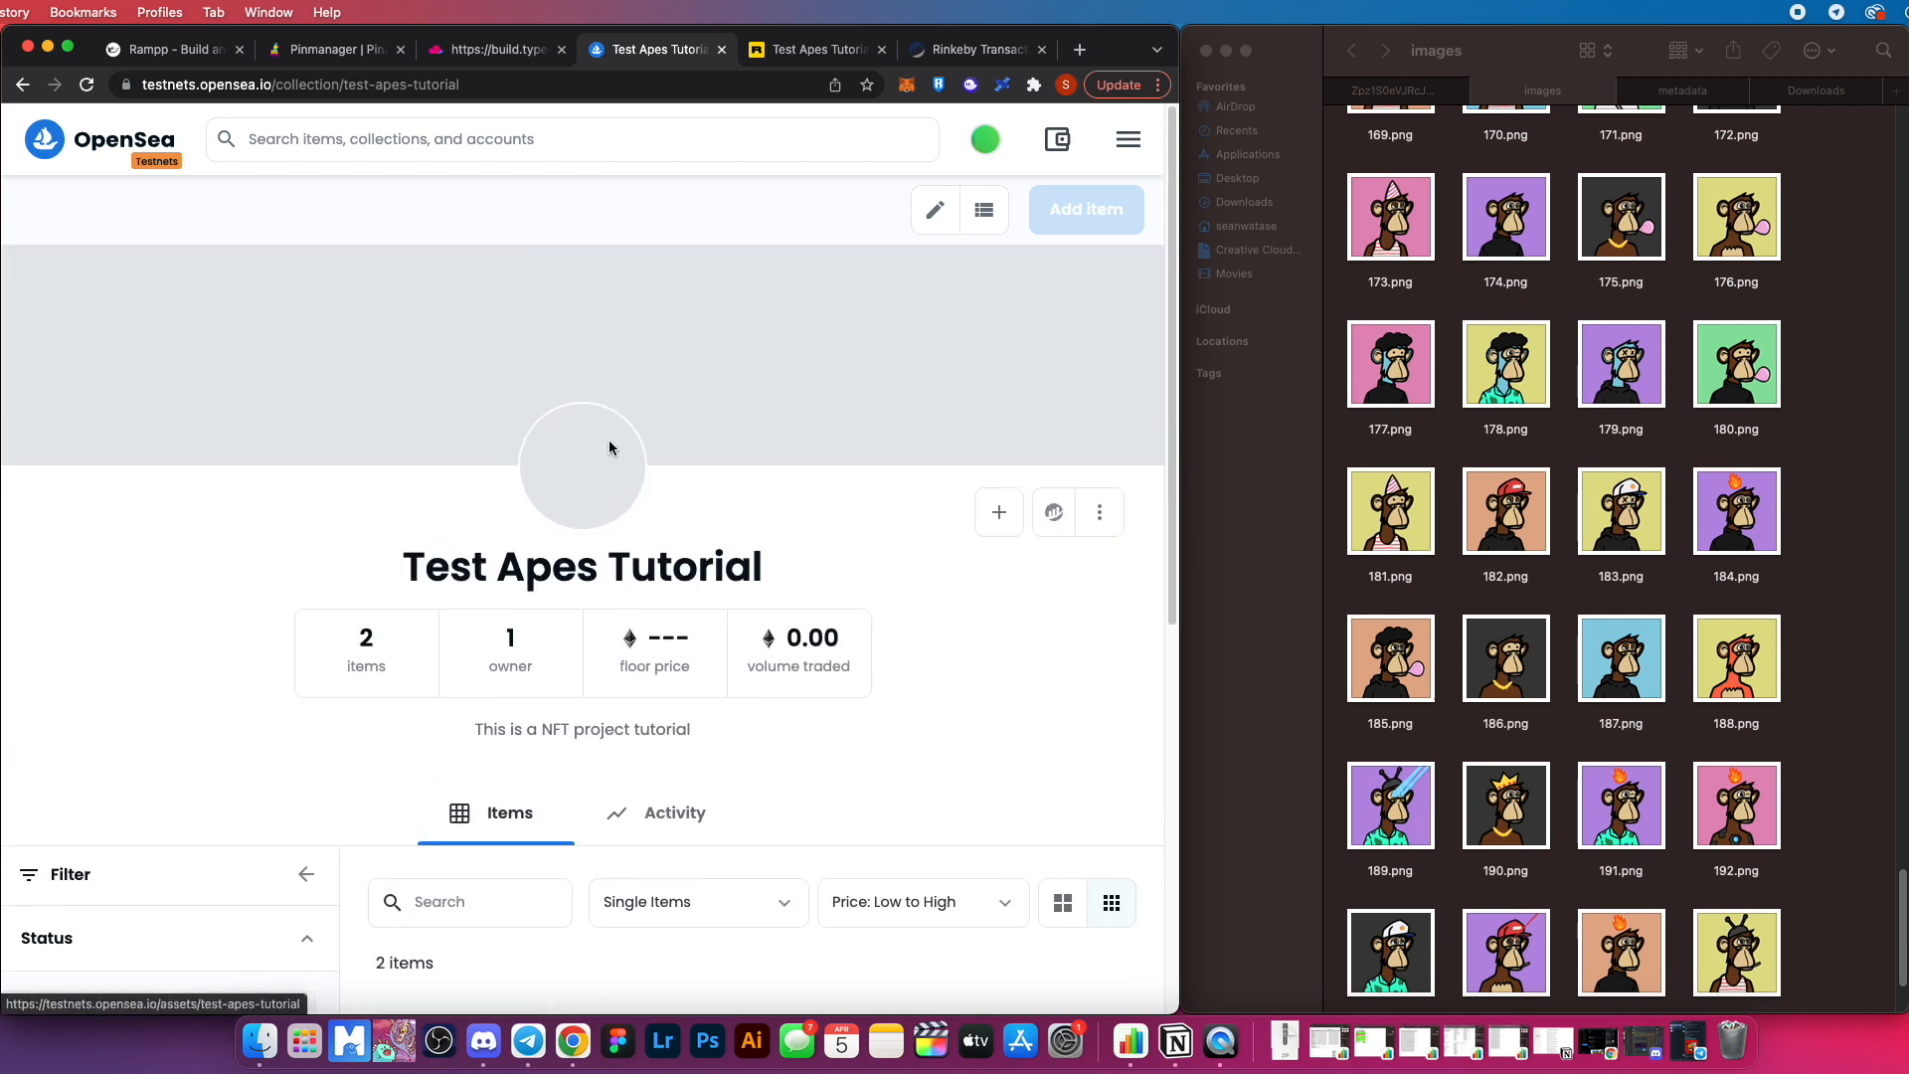
pyautogui.click(796, 50)
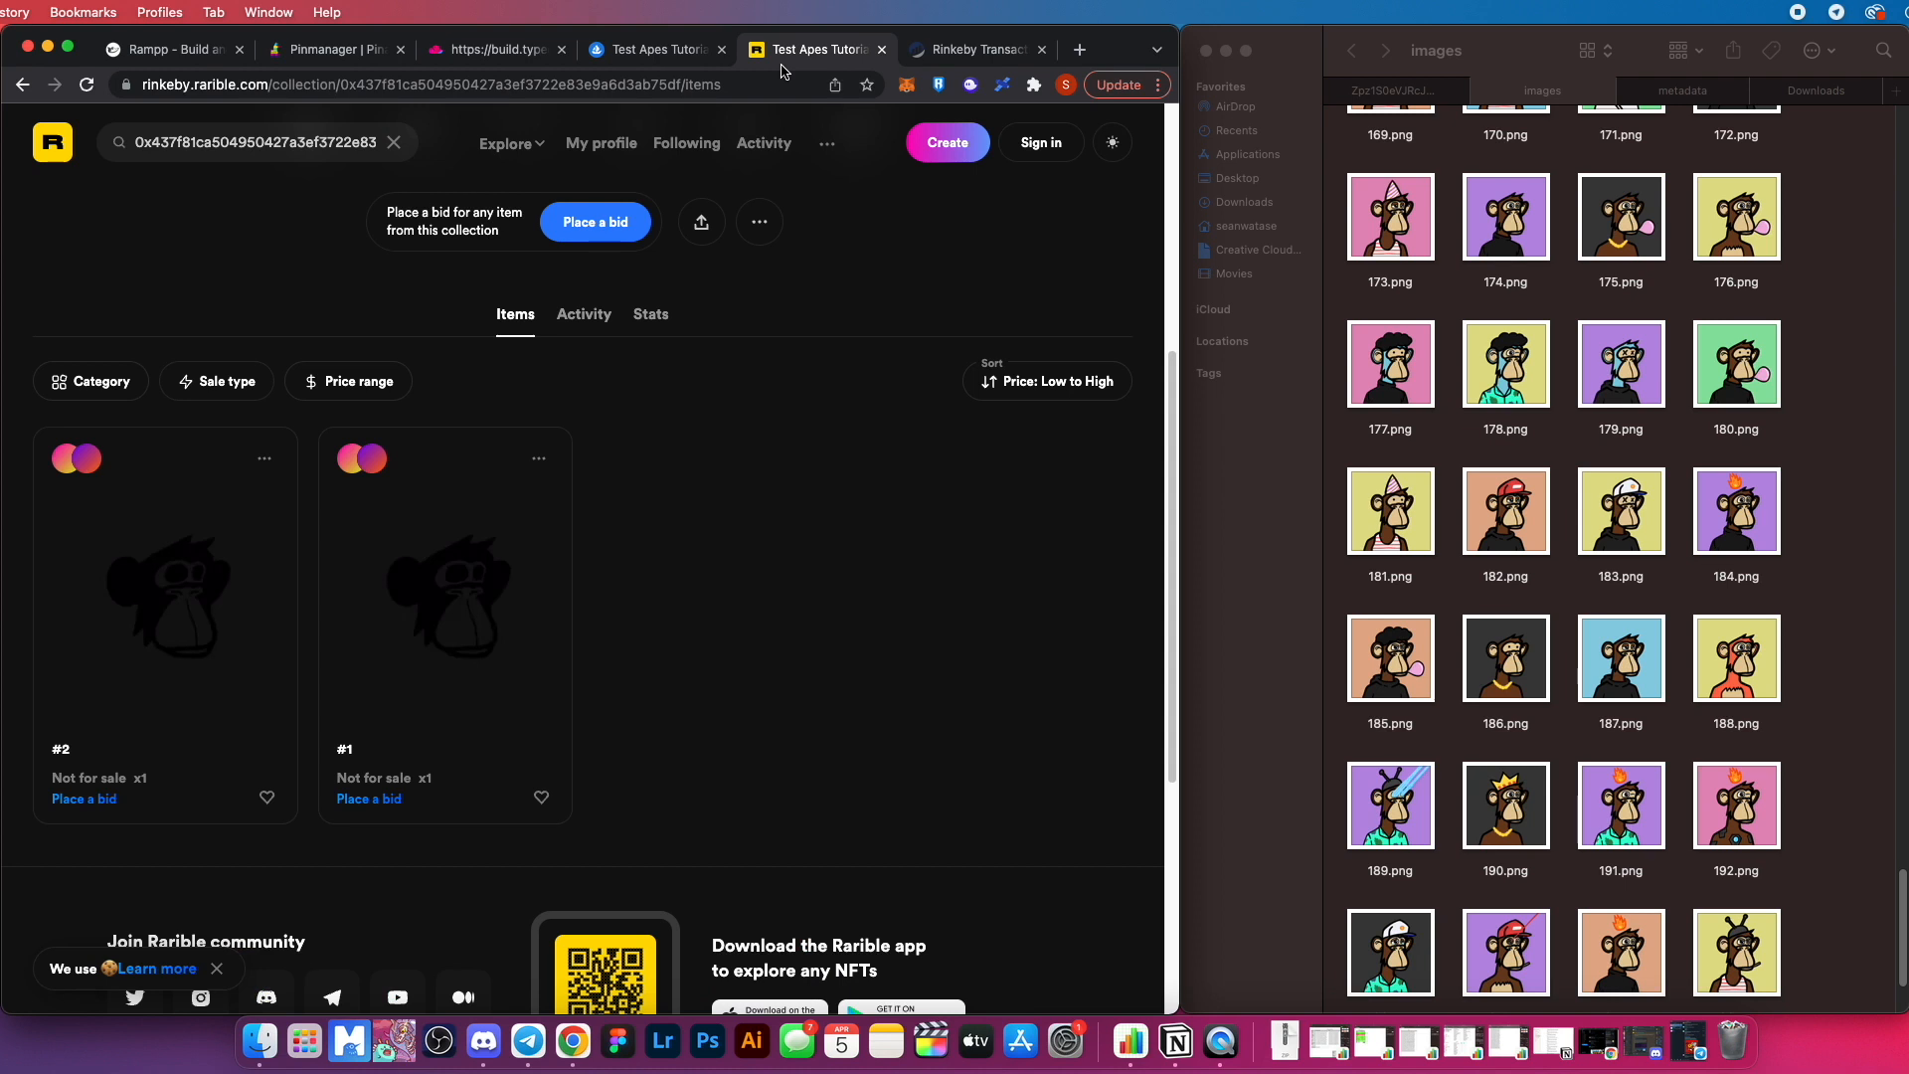
pyautogui.click(627, 52)
pyautogui.click(174, 49)
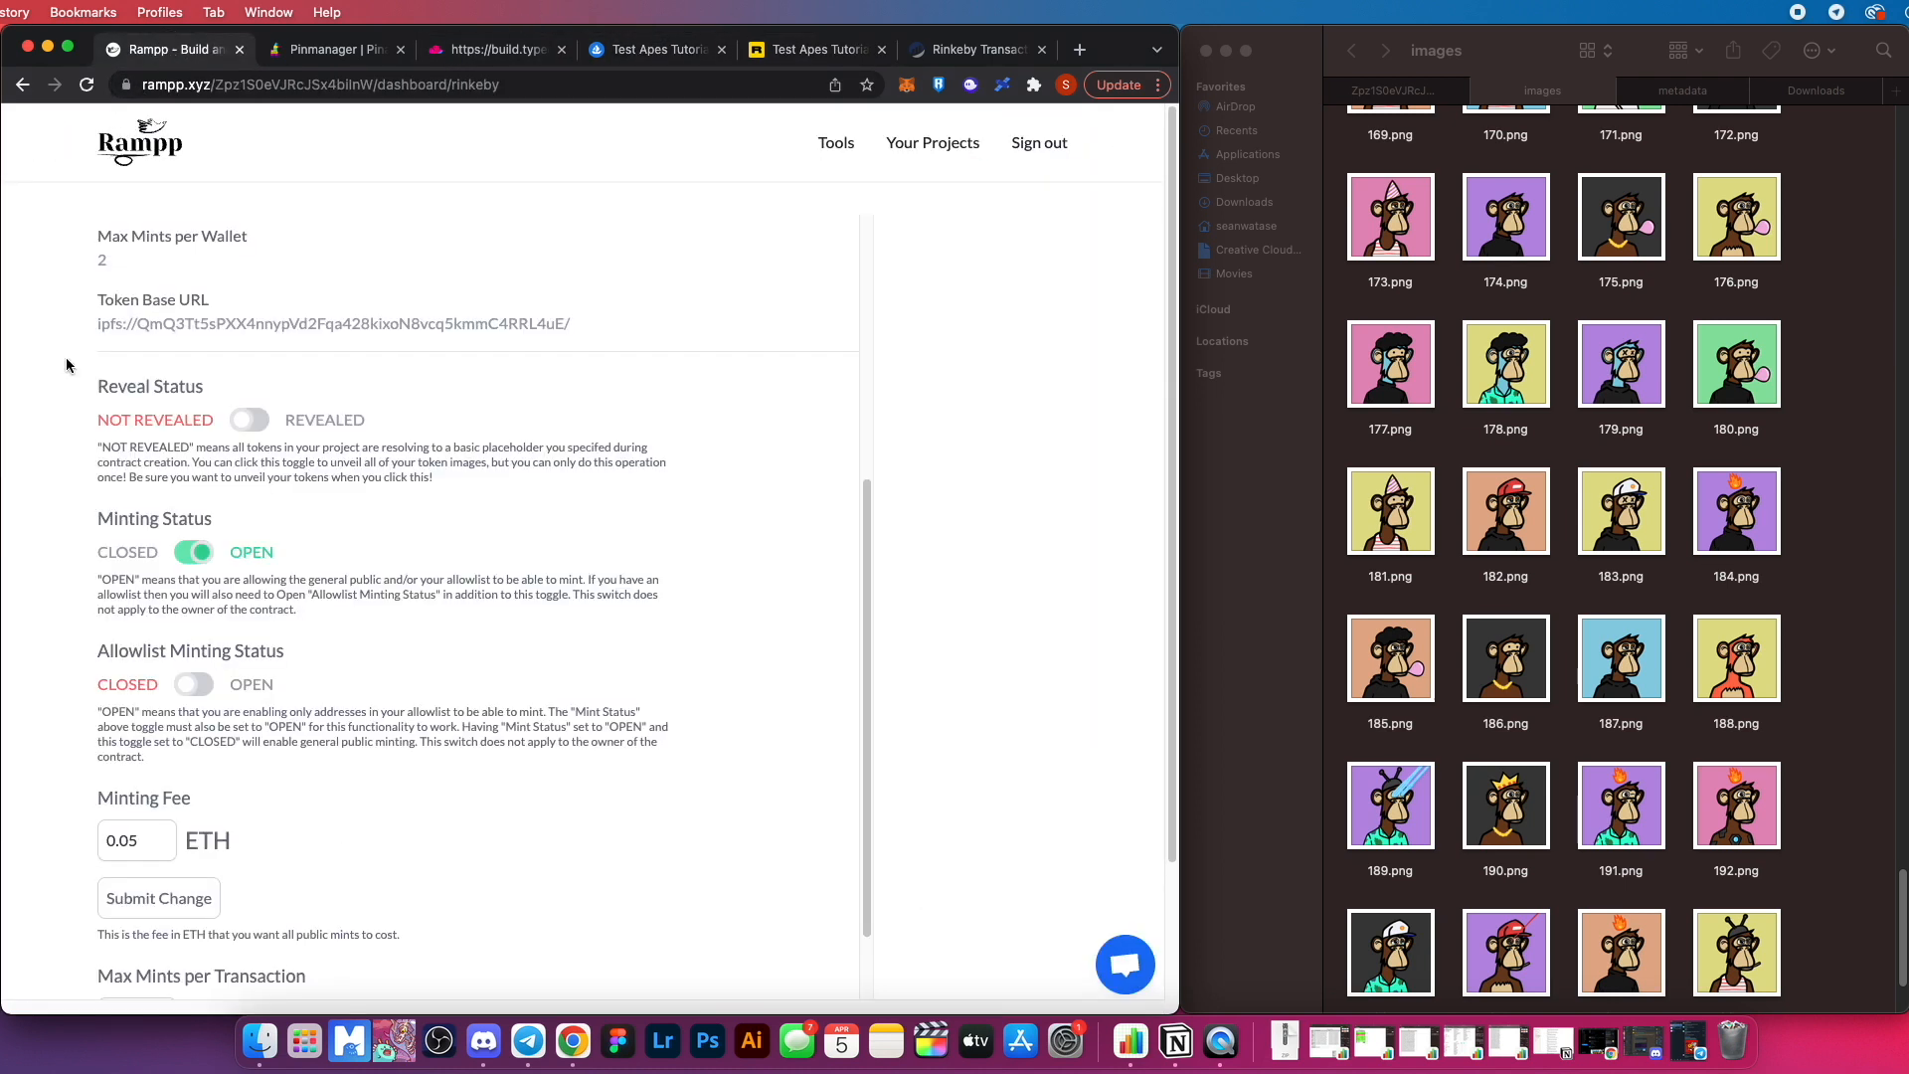
pyautogui.scroll(-3, 407, 723)
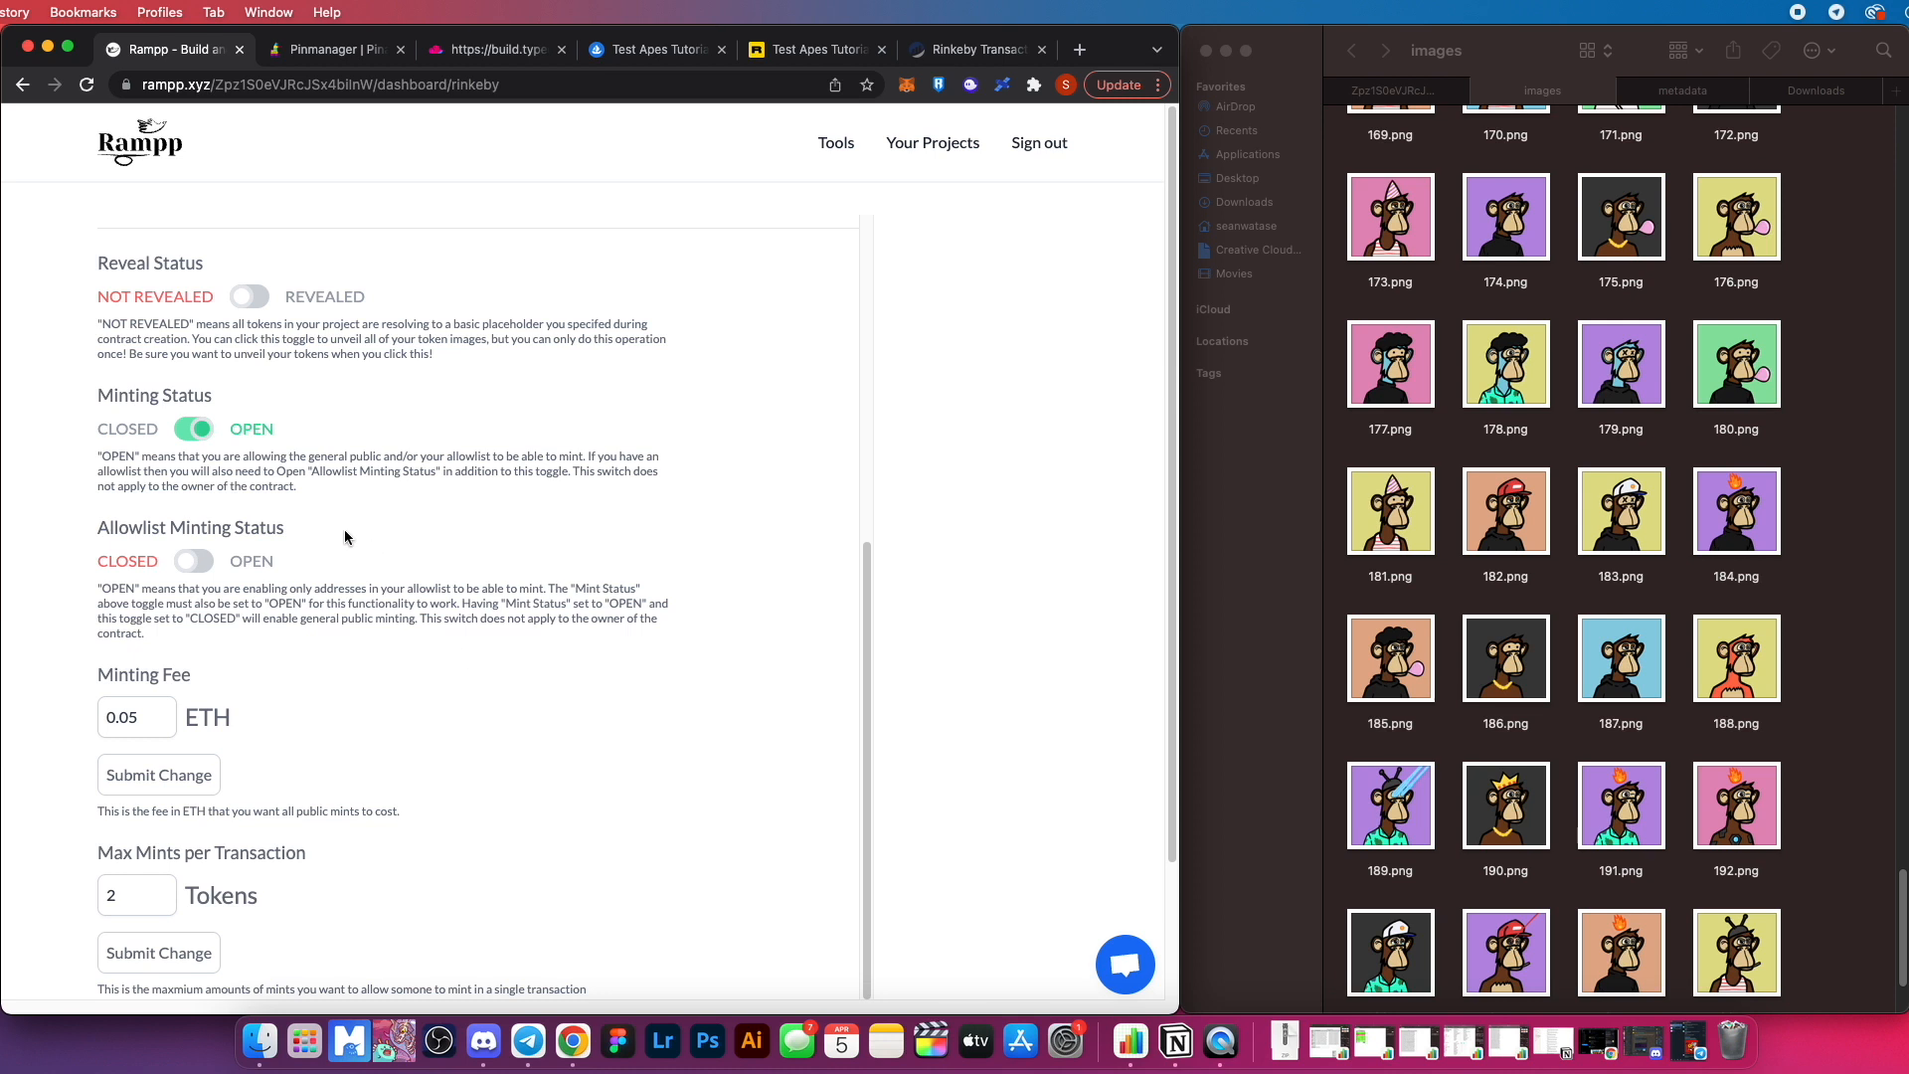
pyautogui.scroll(4, 353, 457)
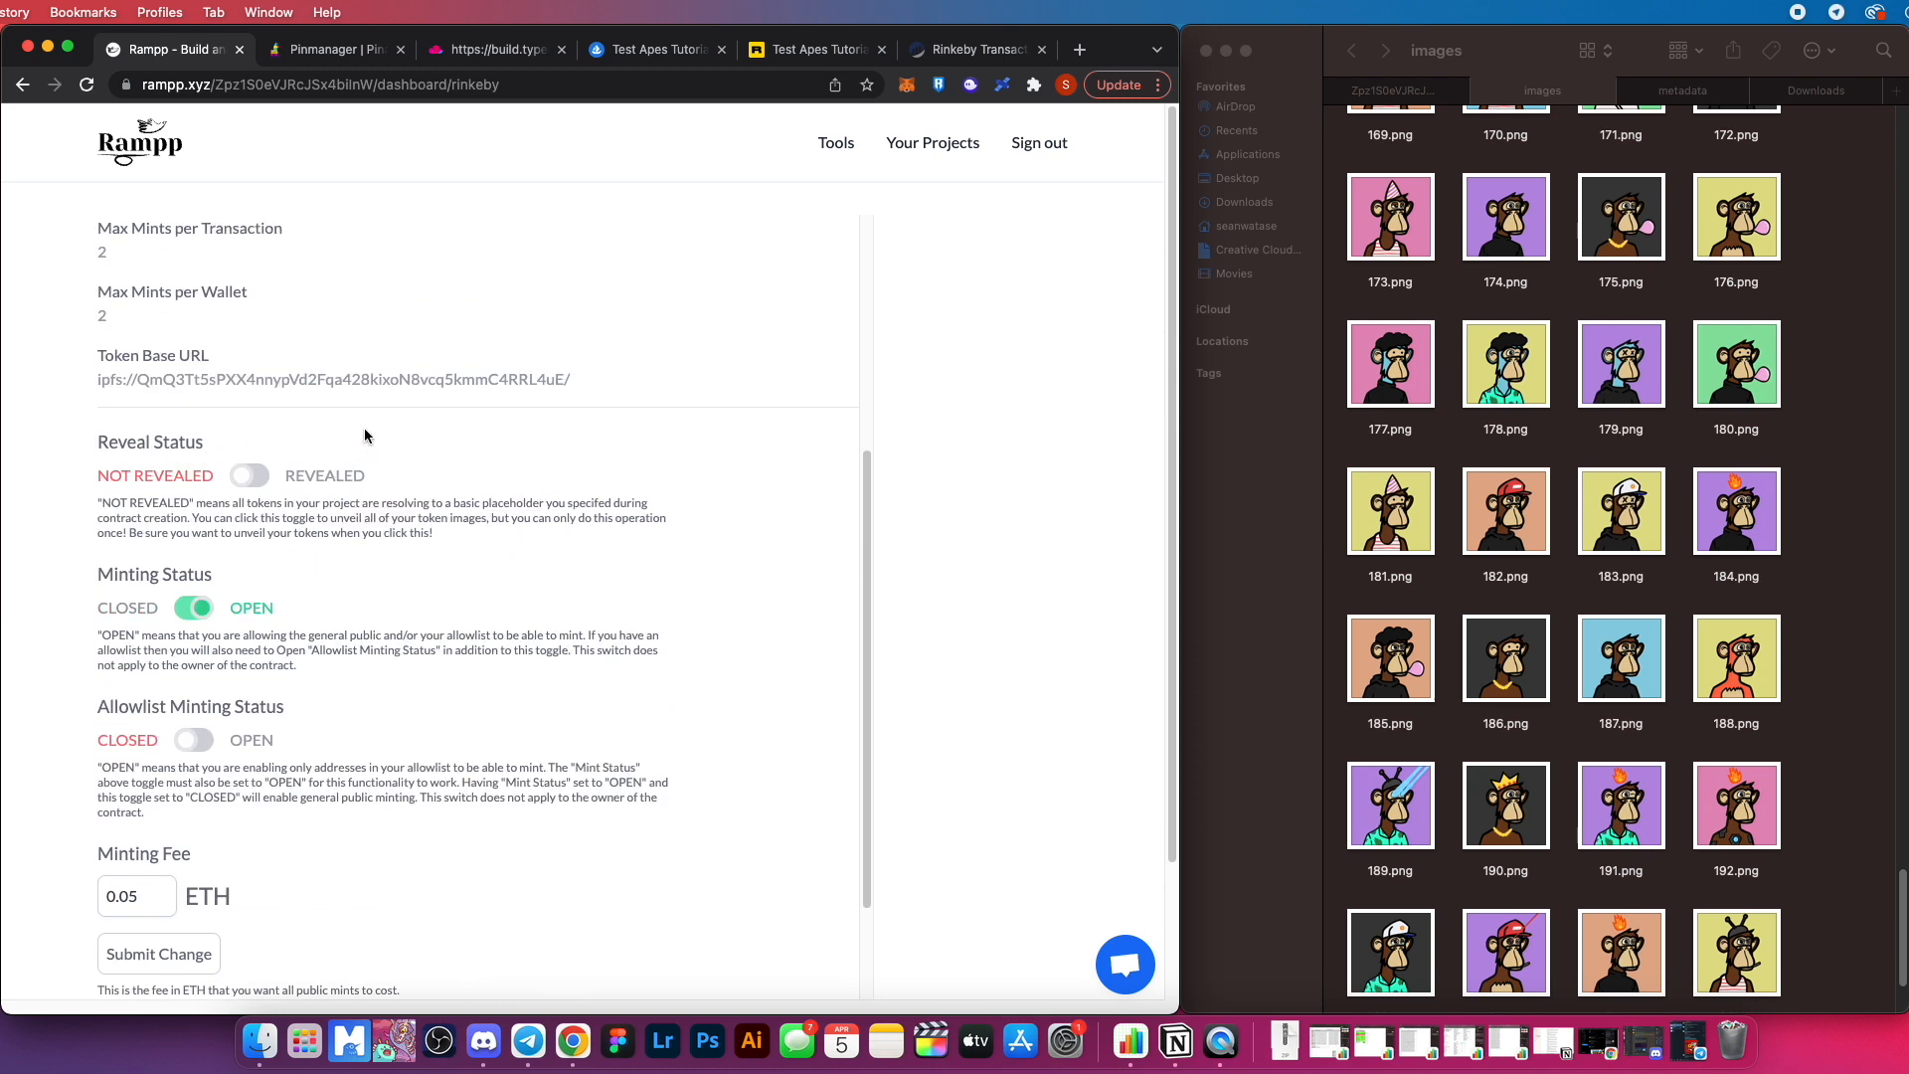
pyautogui.scroll(5, 364, 434)
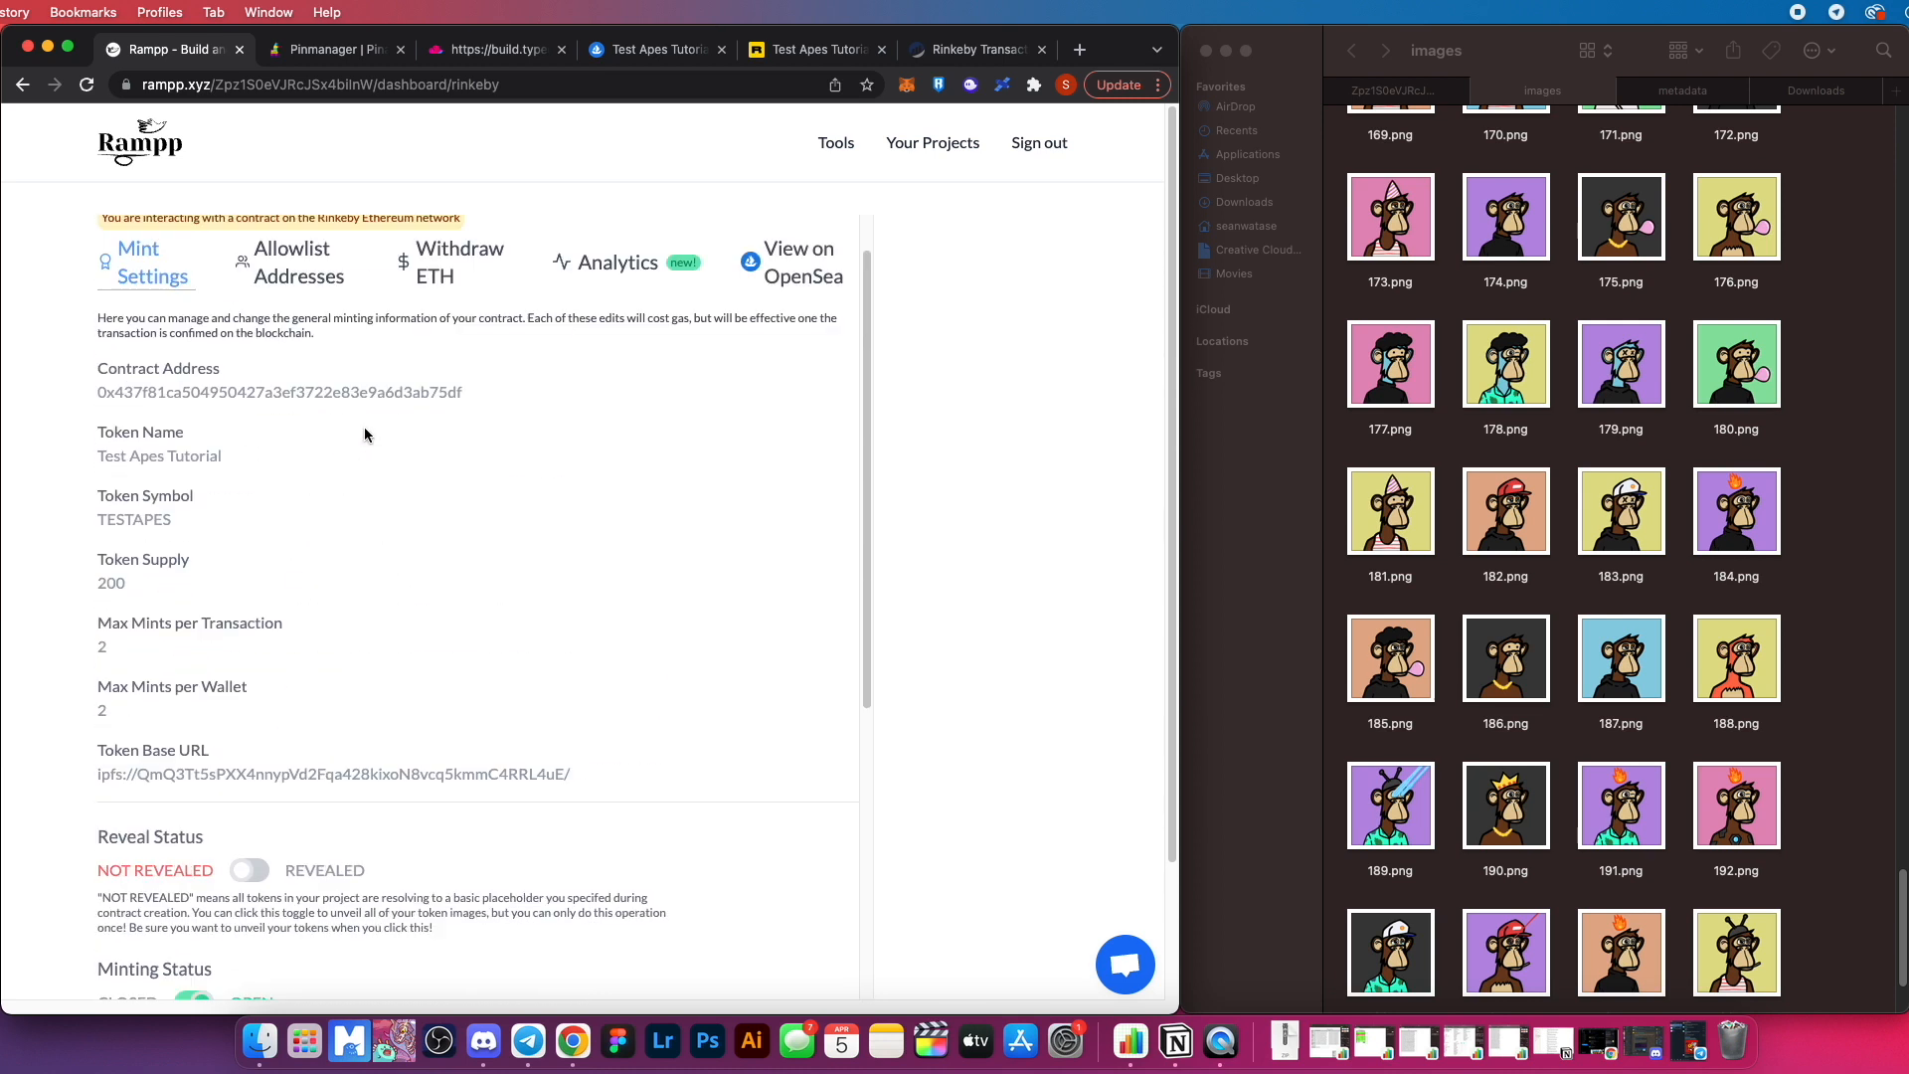
pyautogui.scroll(-3, 364, 434)
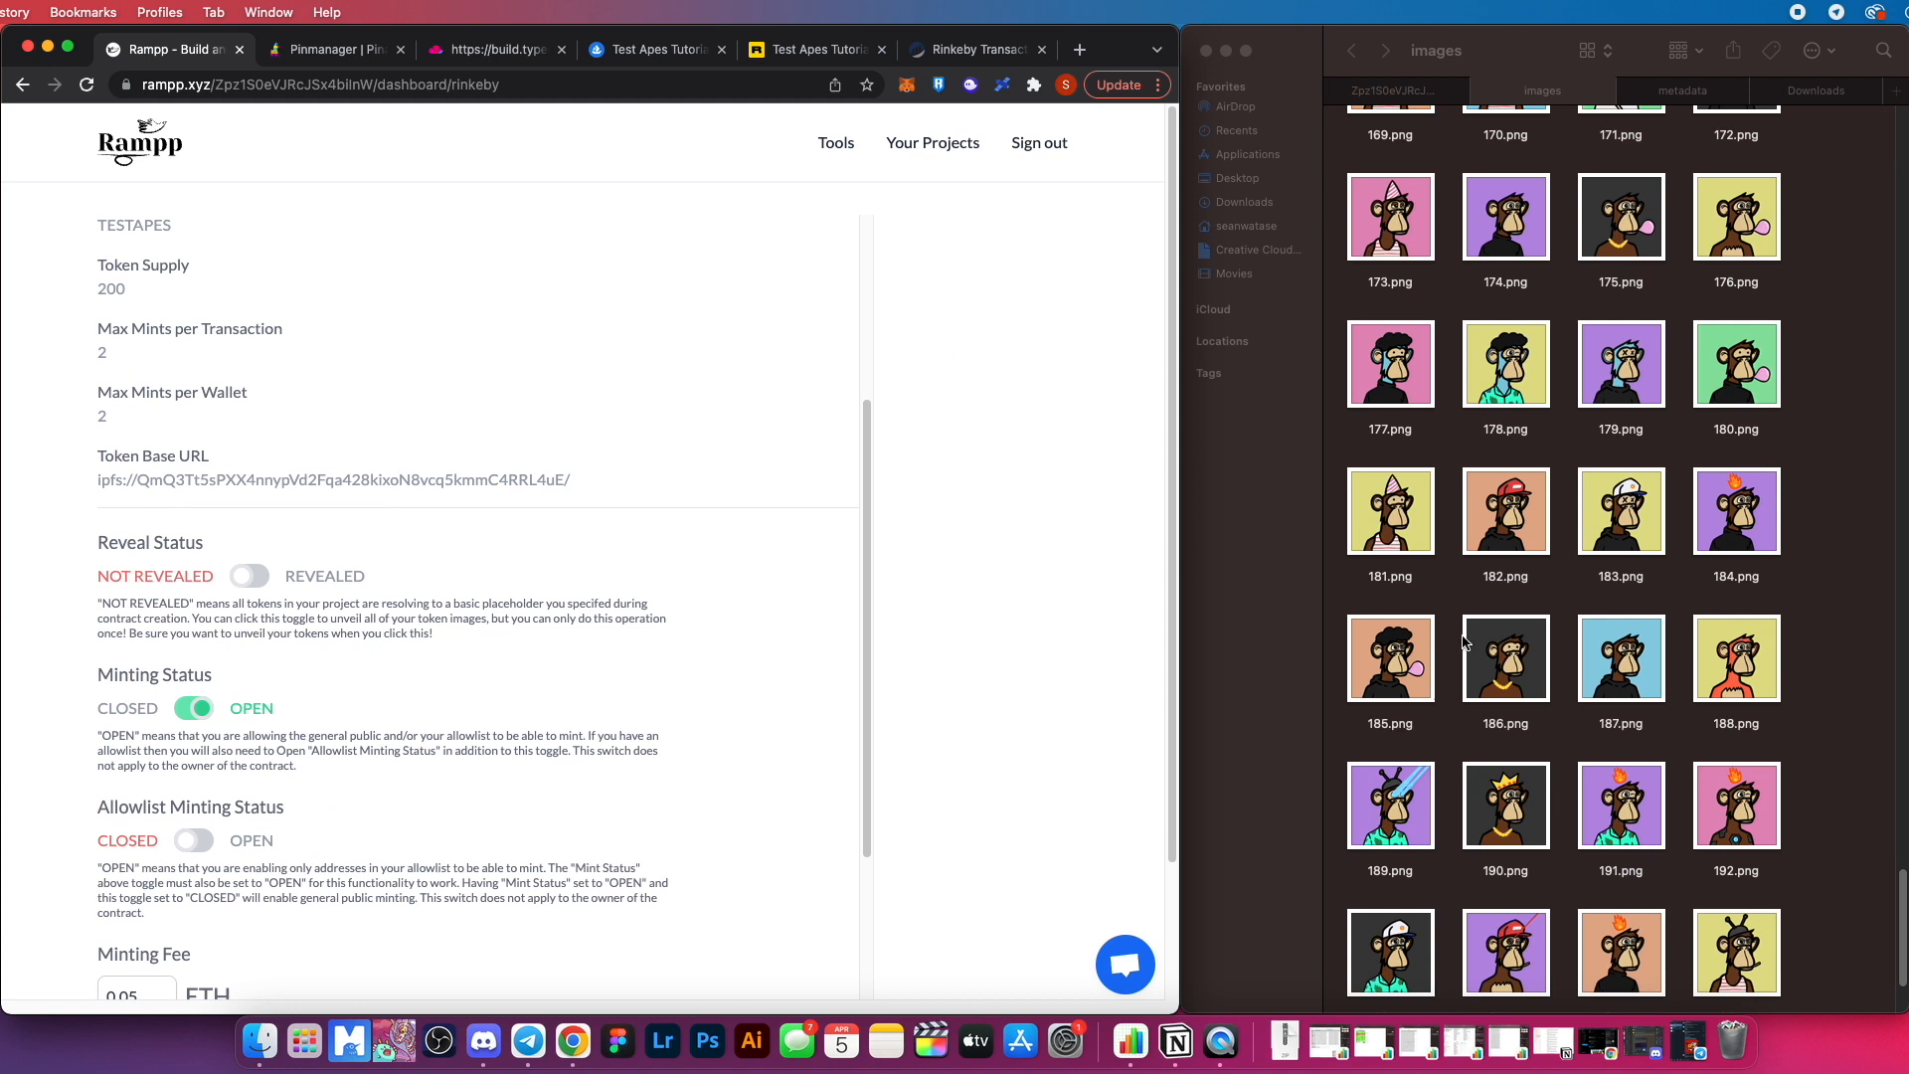
pyautogui.scroll(20, 1463, 641)
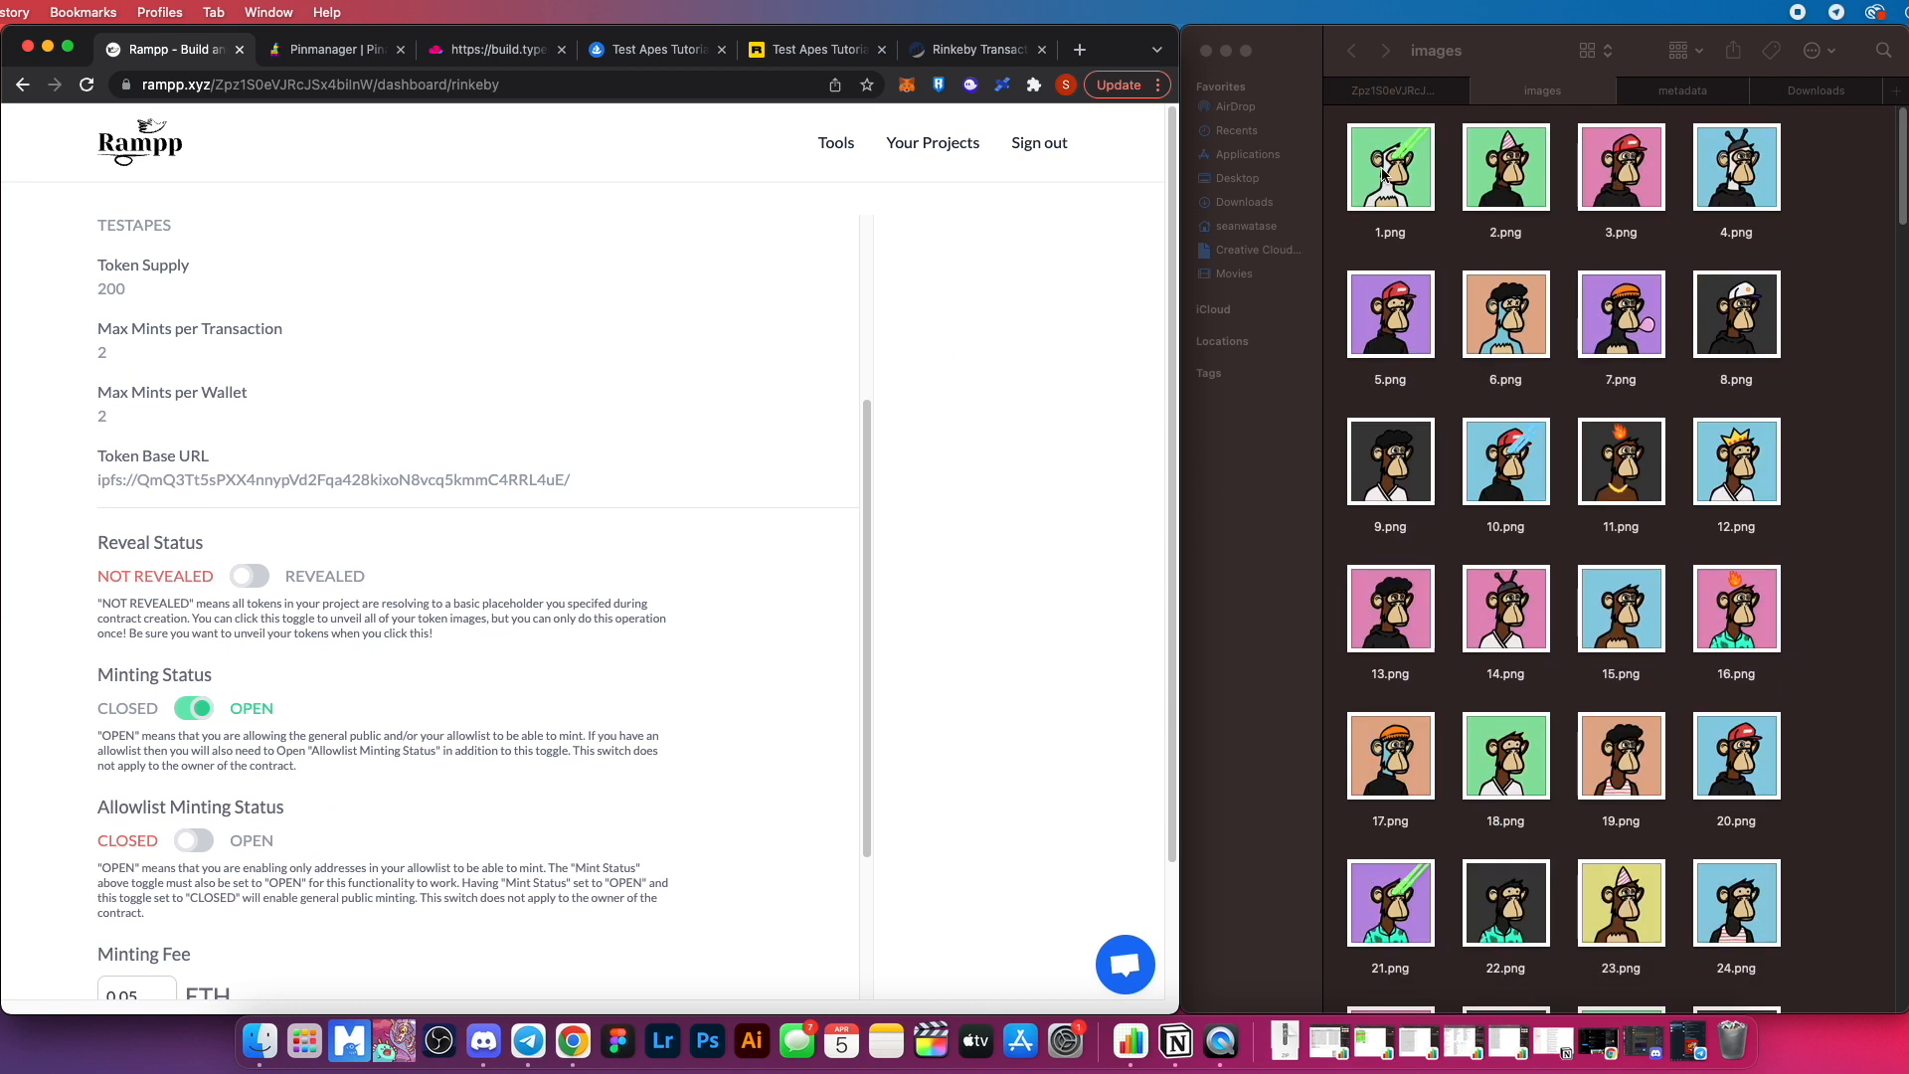
pyautogui.click(1383, 174)
pyautogui.press('space')
pyautogui.press('Right')
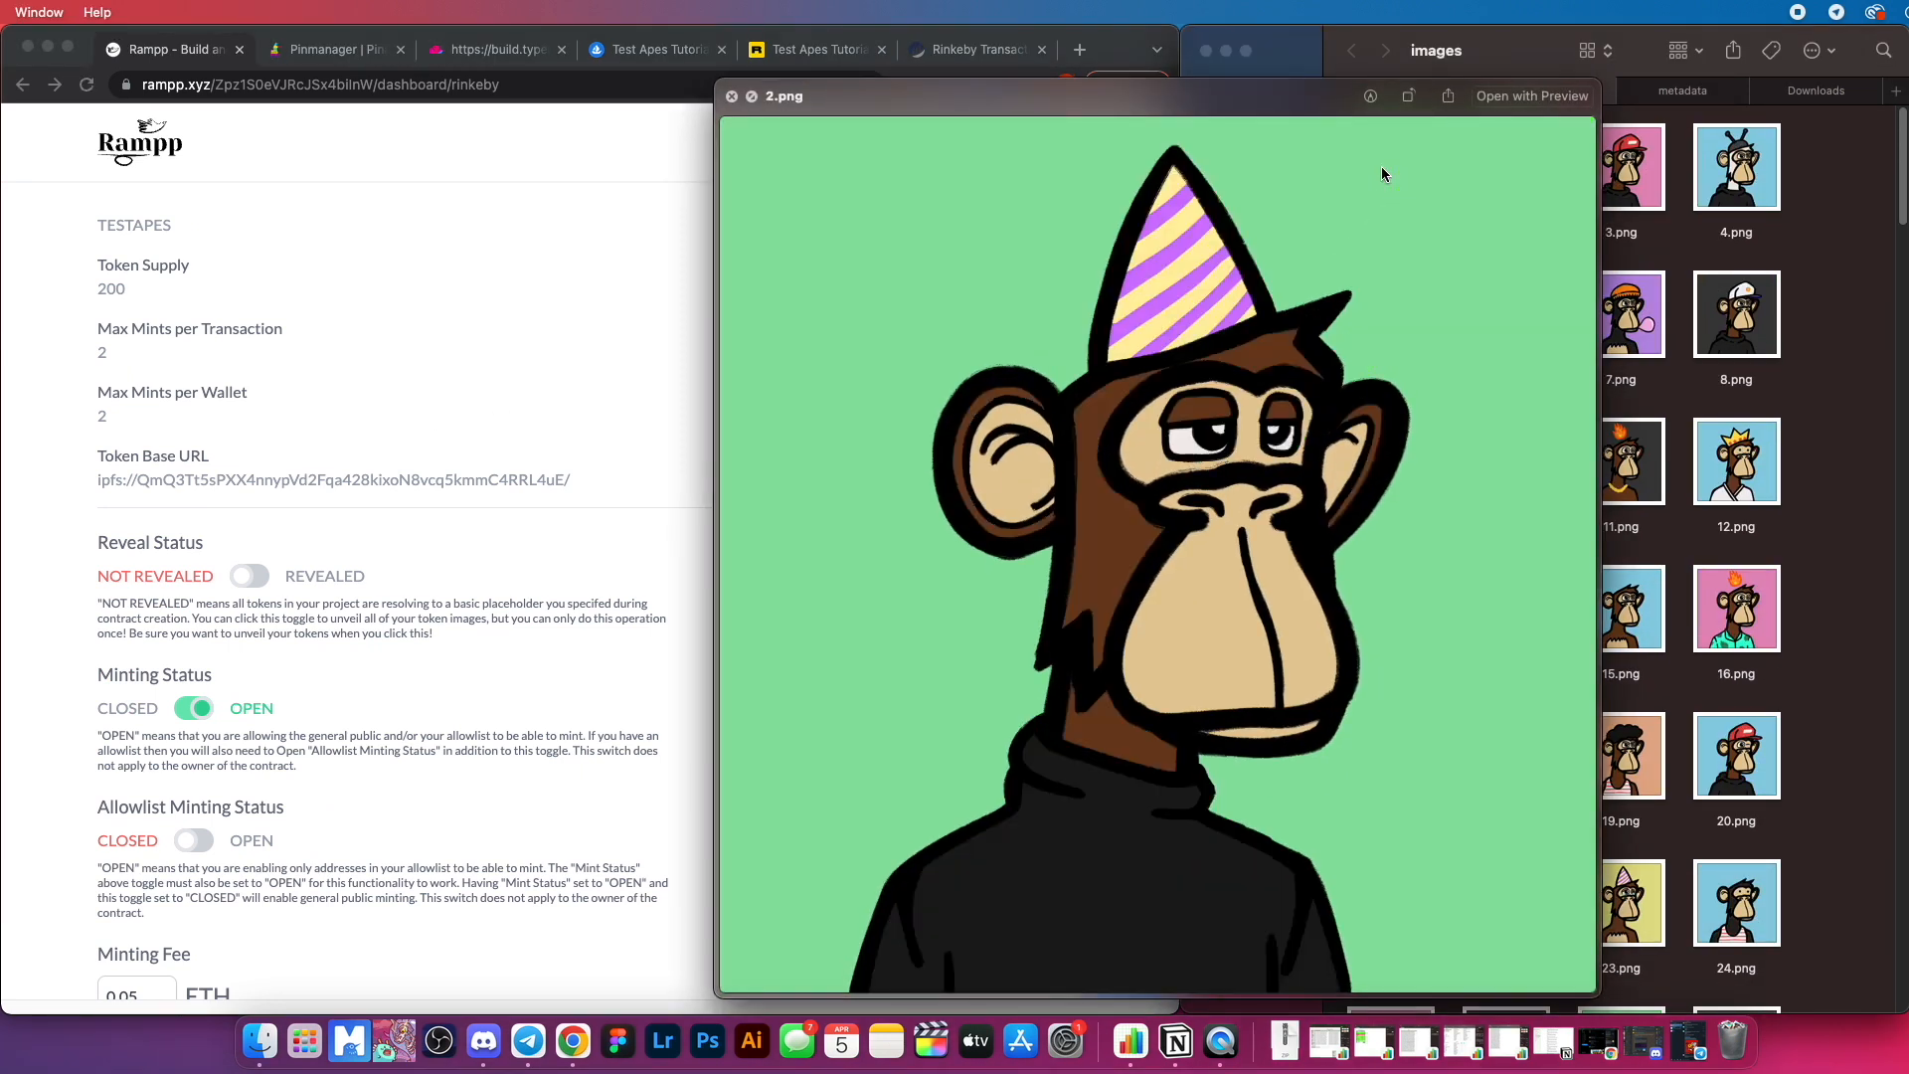
pyautogui.press('space')
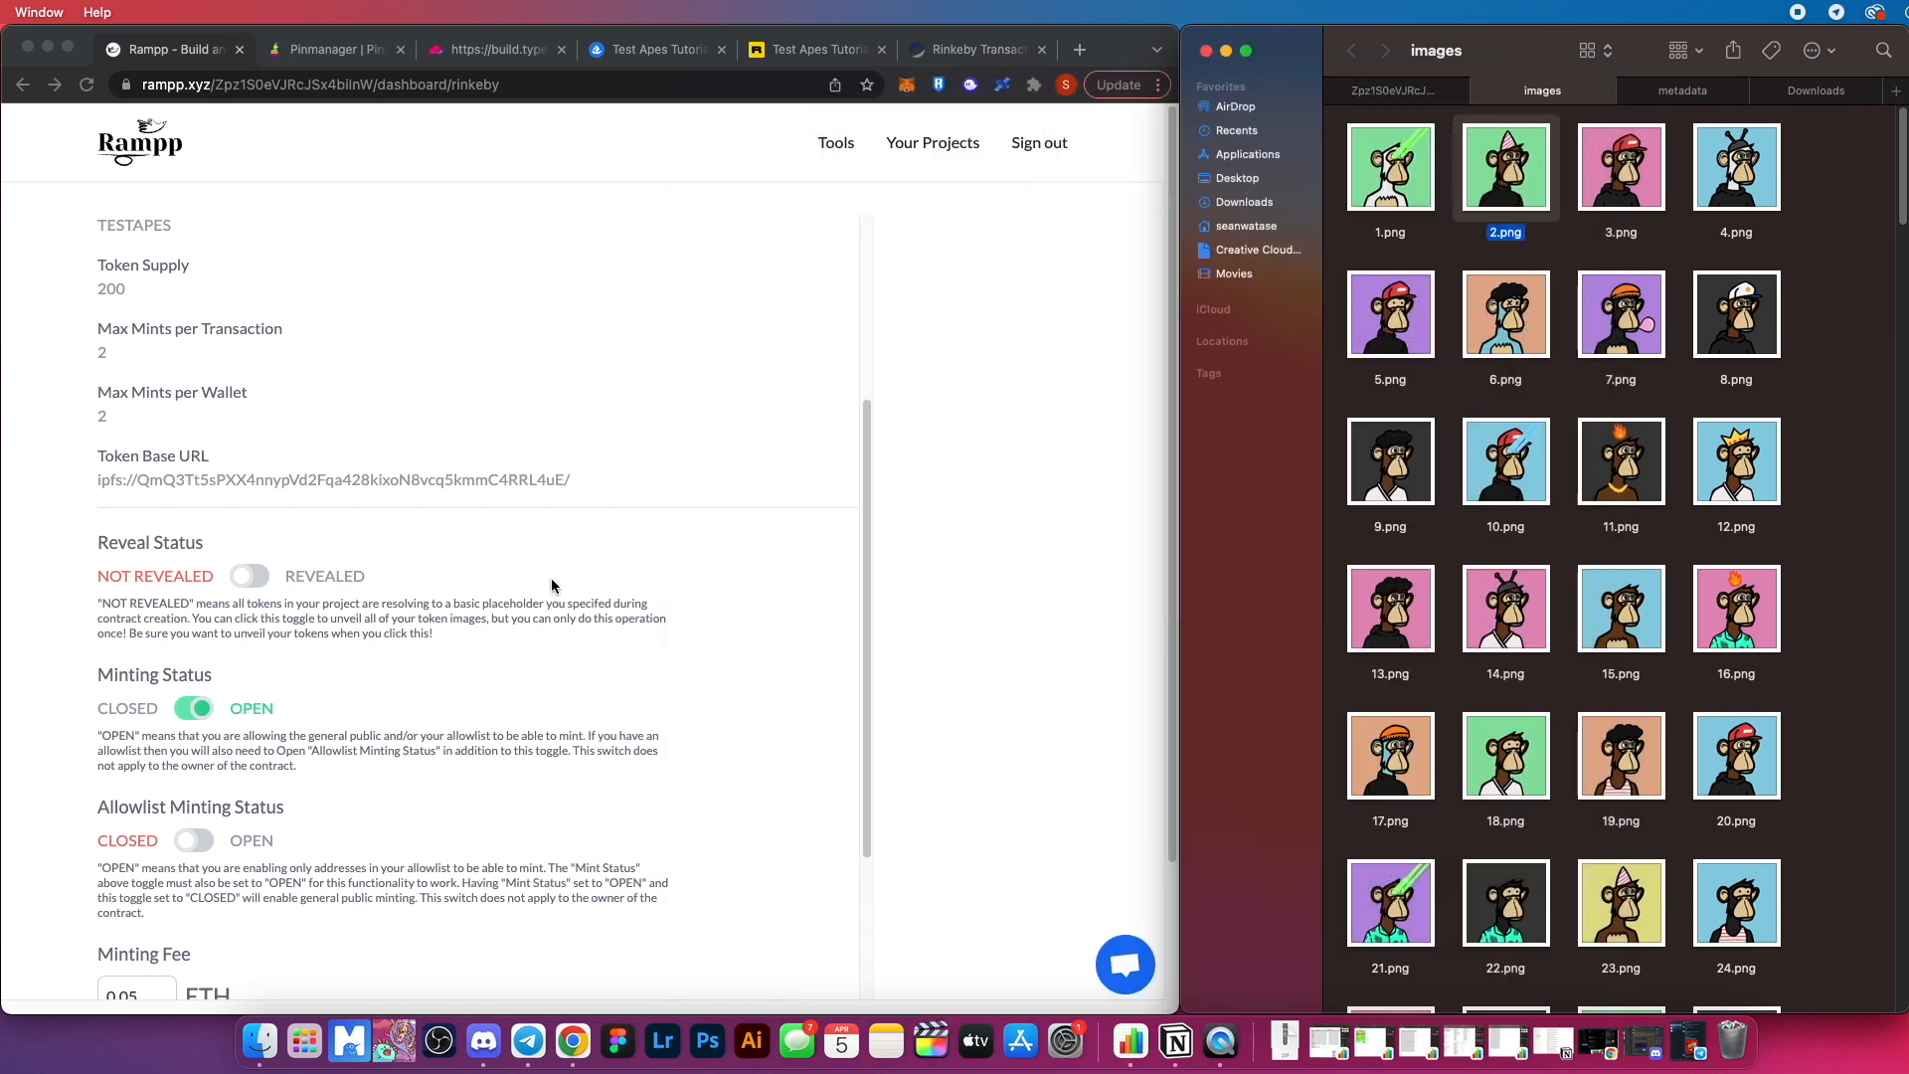
# - Switch Reveal Status to revealed, confirm the unveil prompts, and approve the transaction in MetaMask
pyautogui.click(316, 622)
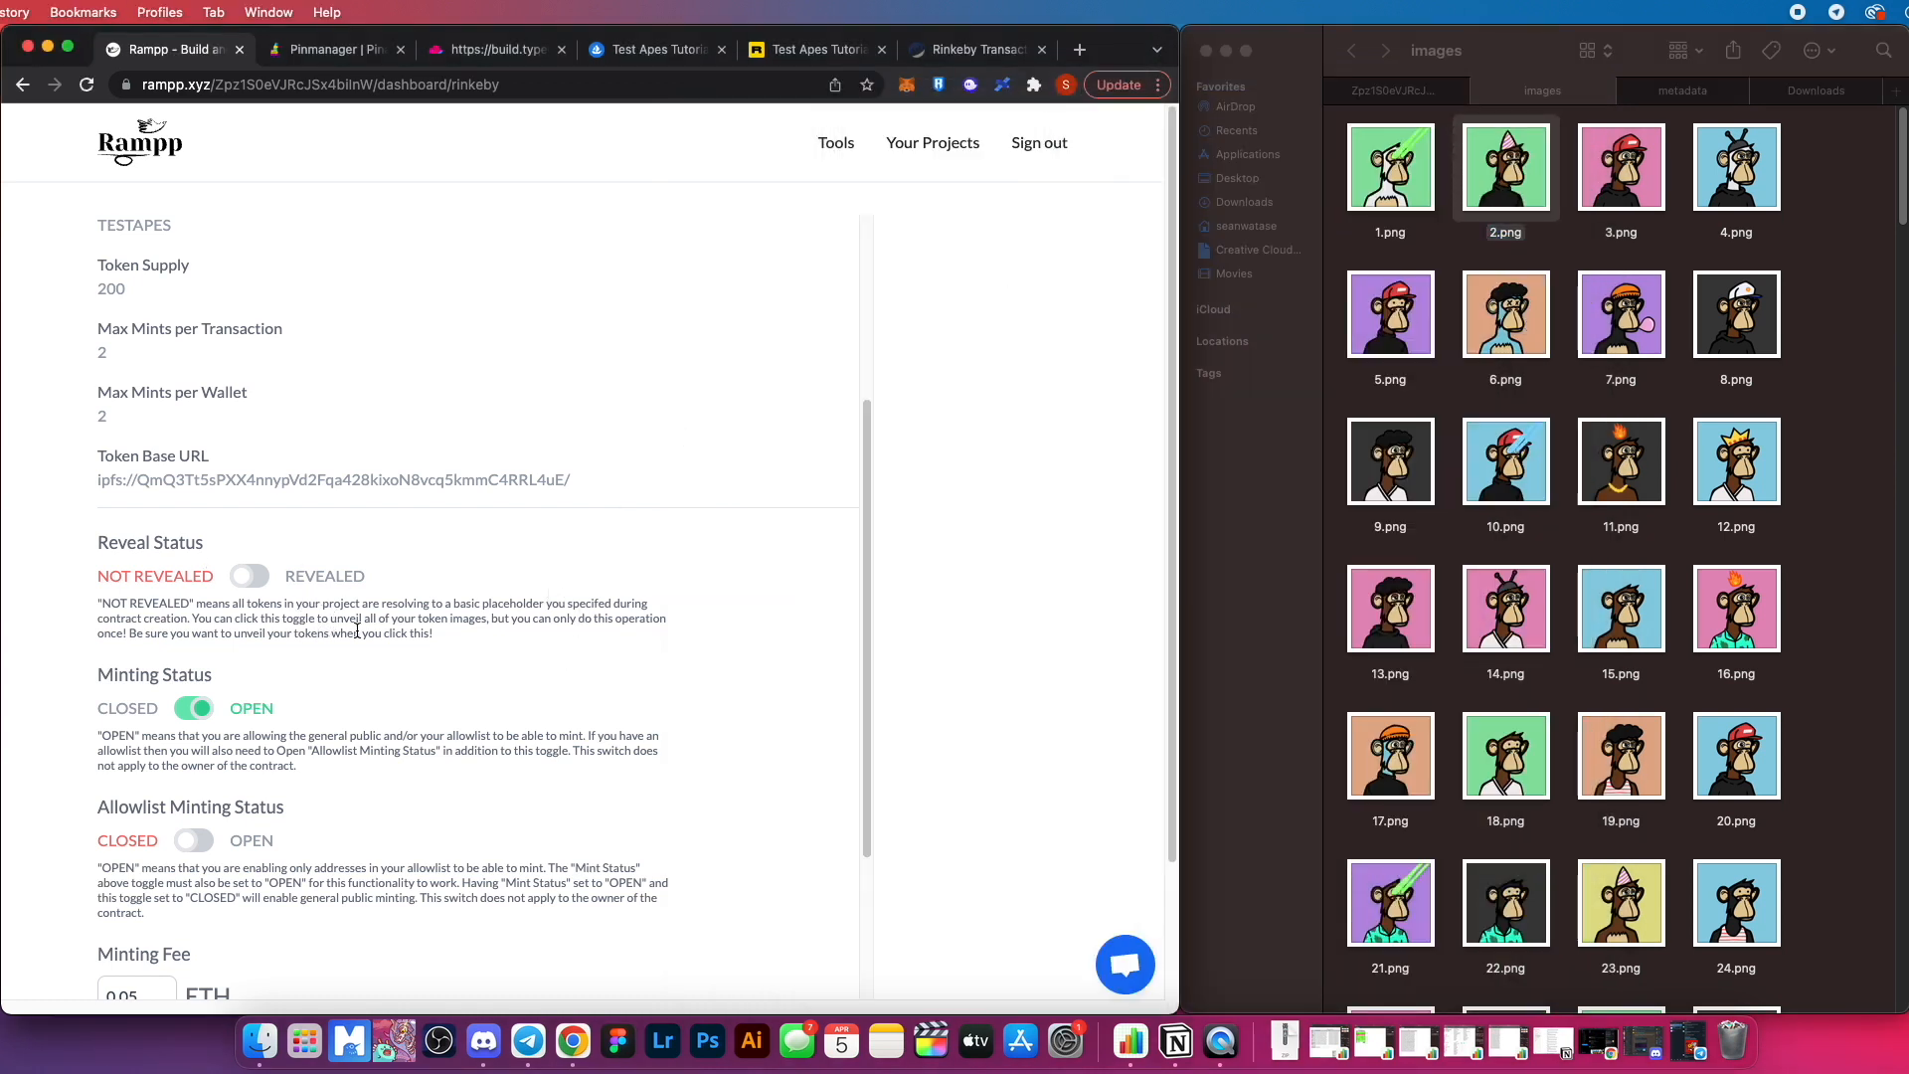
pyautogui.click(249, 578)
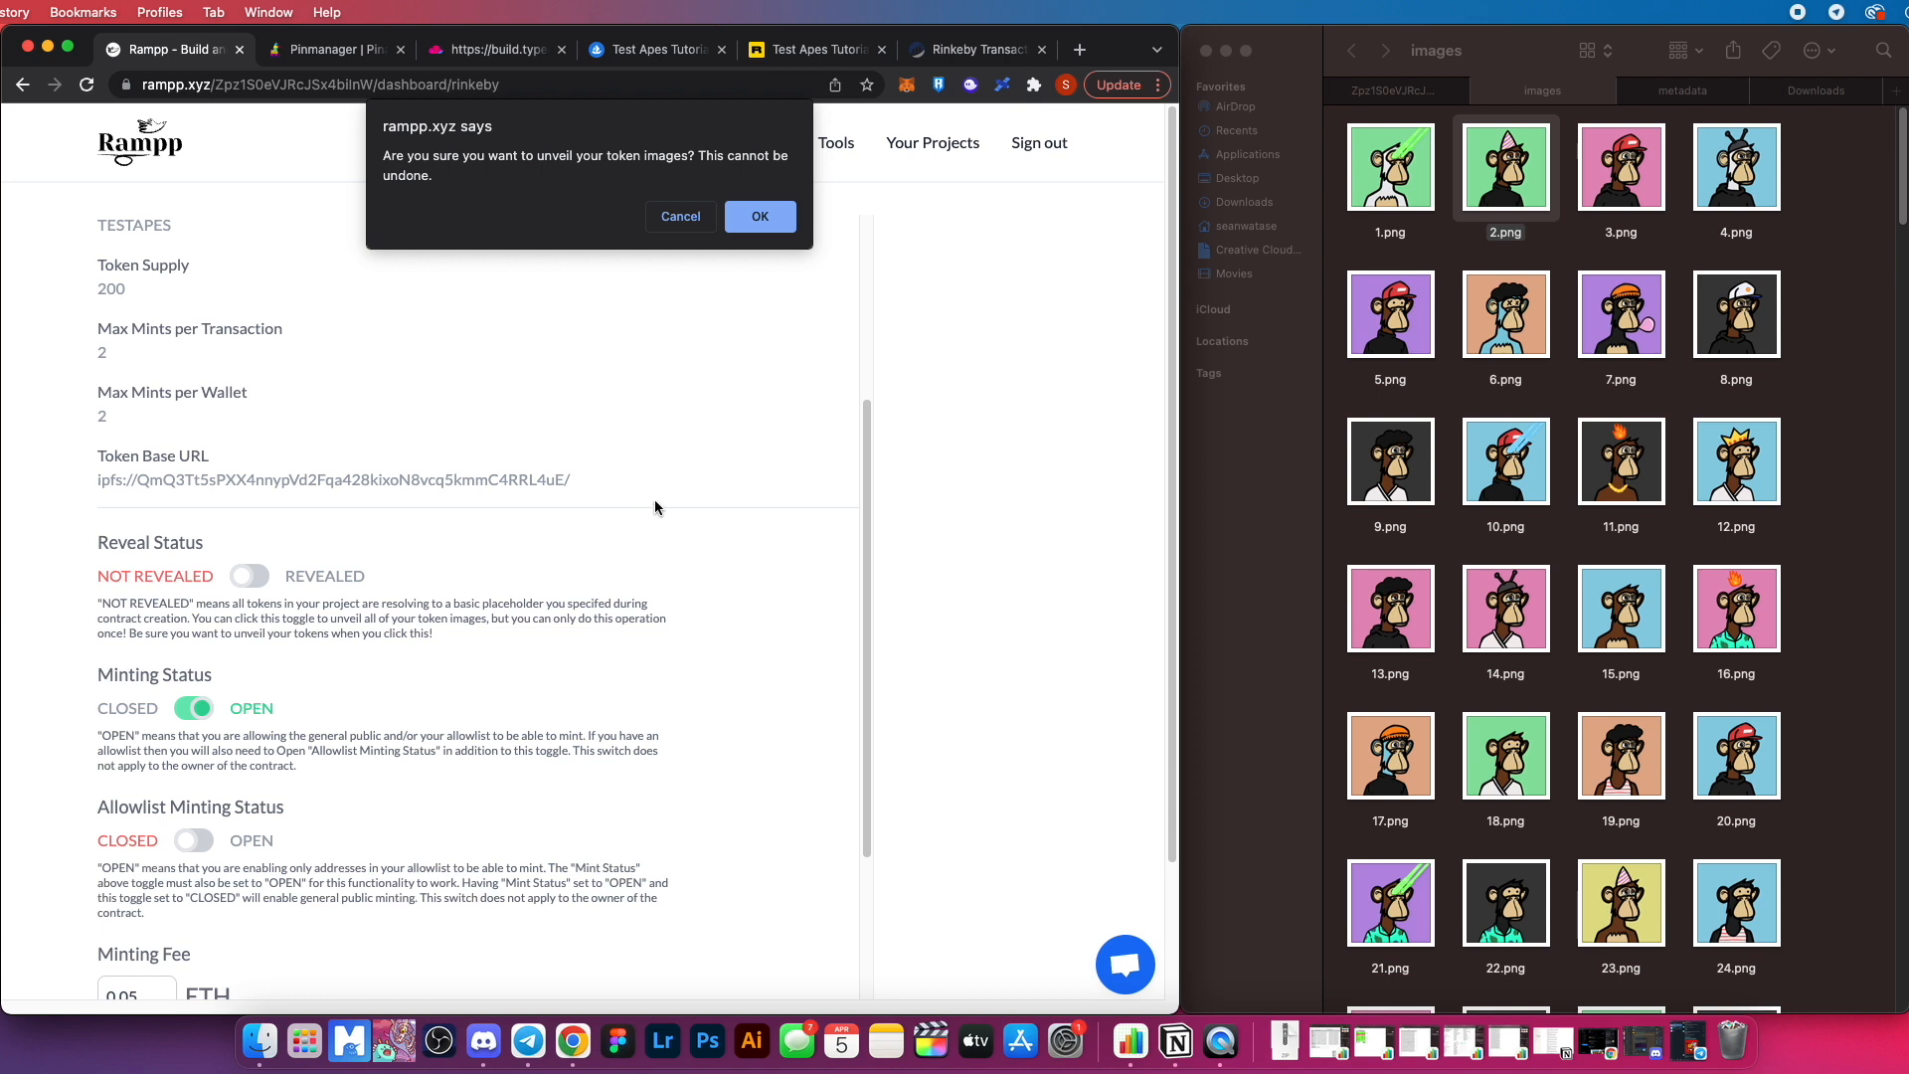
pyautogui.click(748, 233)
pyautogui.click(778, 218)
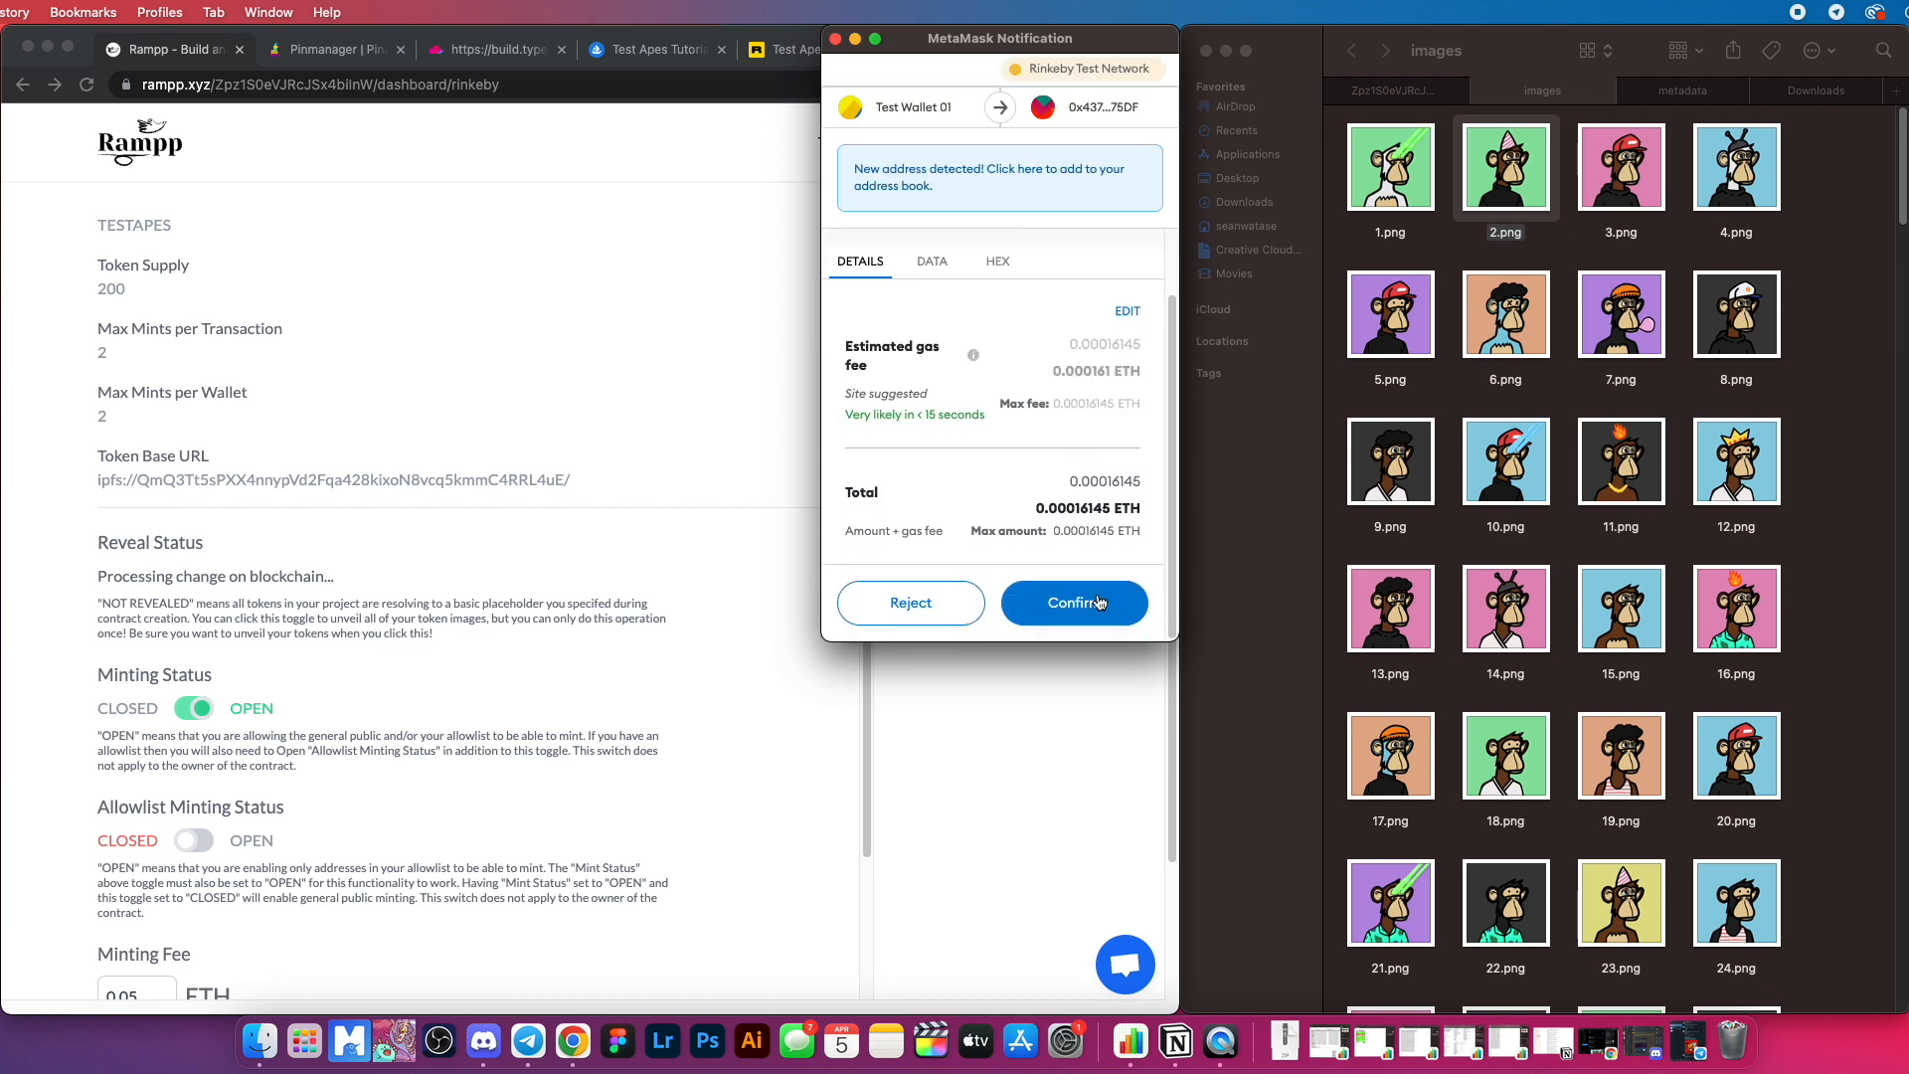
pyautogui.click(1099, 615)
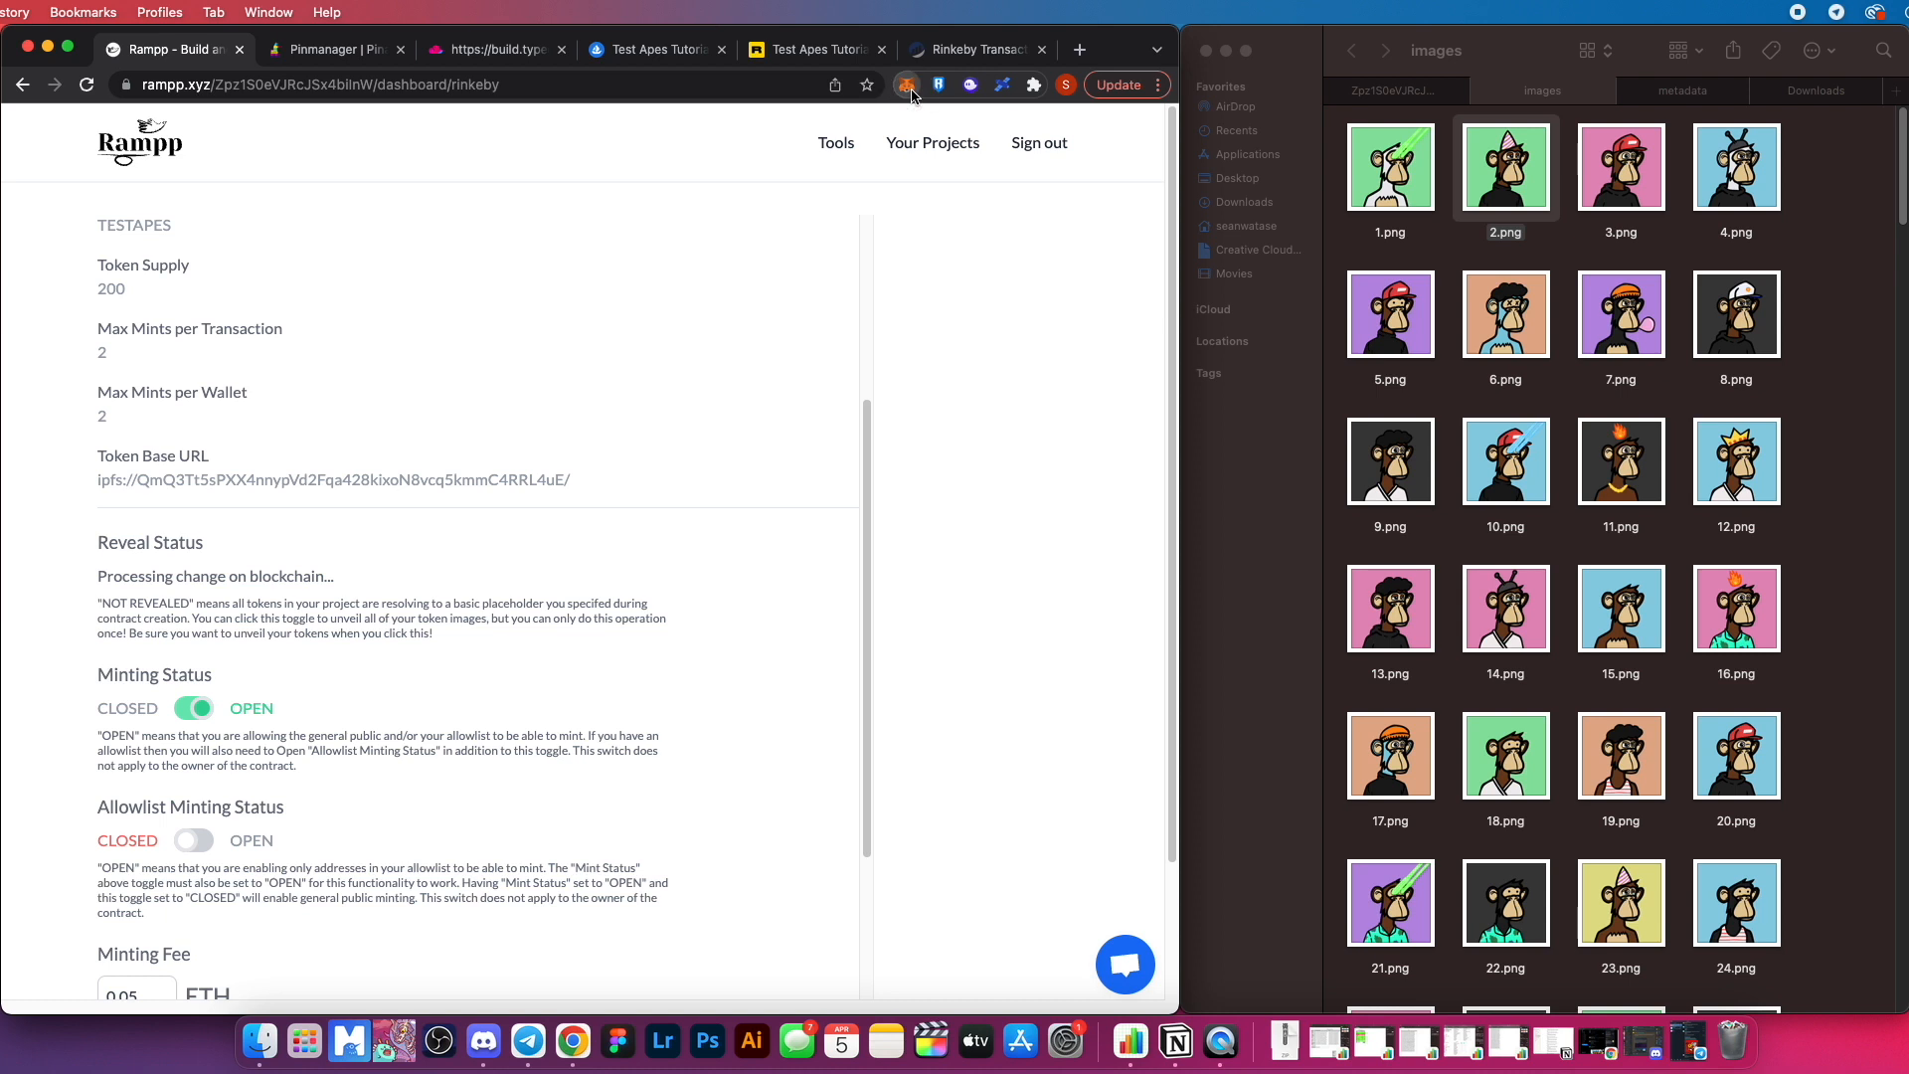
pyautogui.click(907, 85)
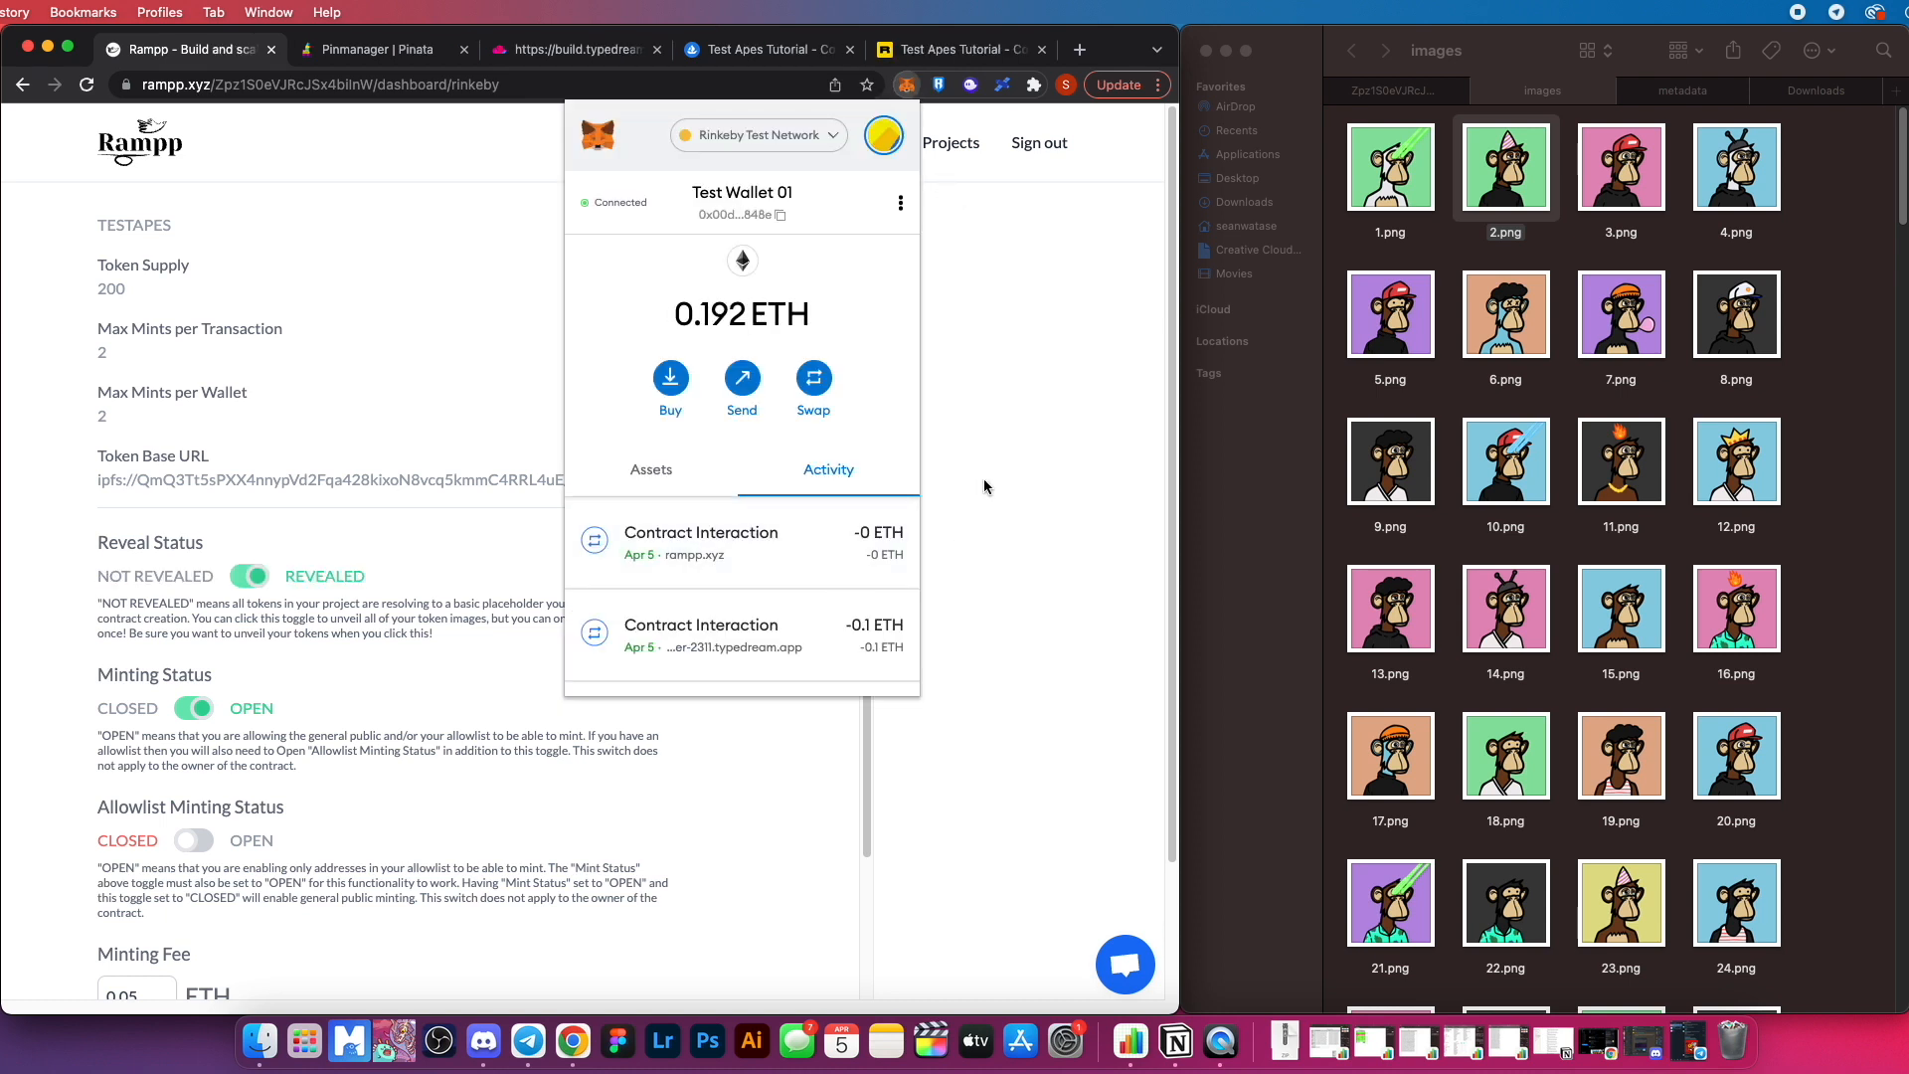
# - Refresh the Rarible metadata for Test Apes token #2
pyautogui.click(1027, 394)
pyautogui.click(925, 50)
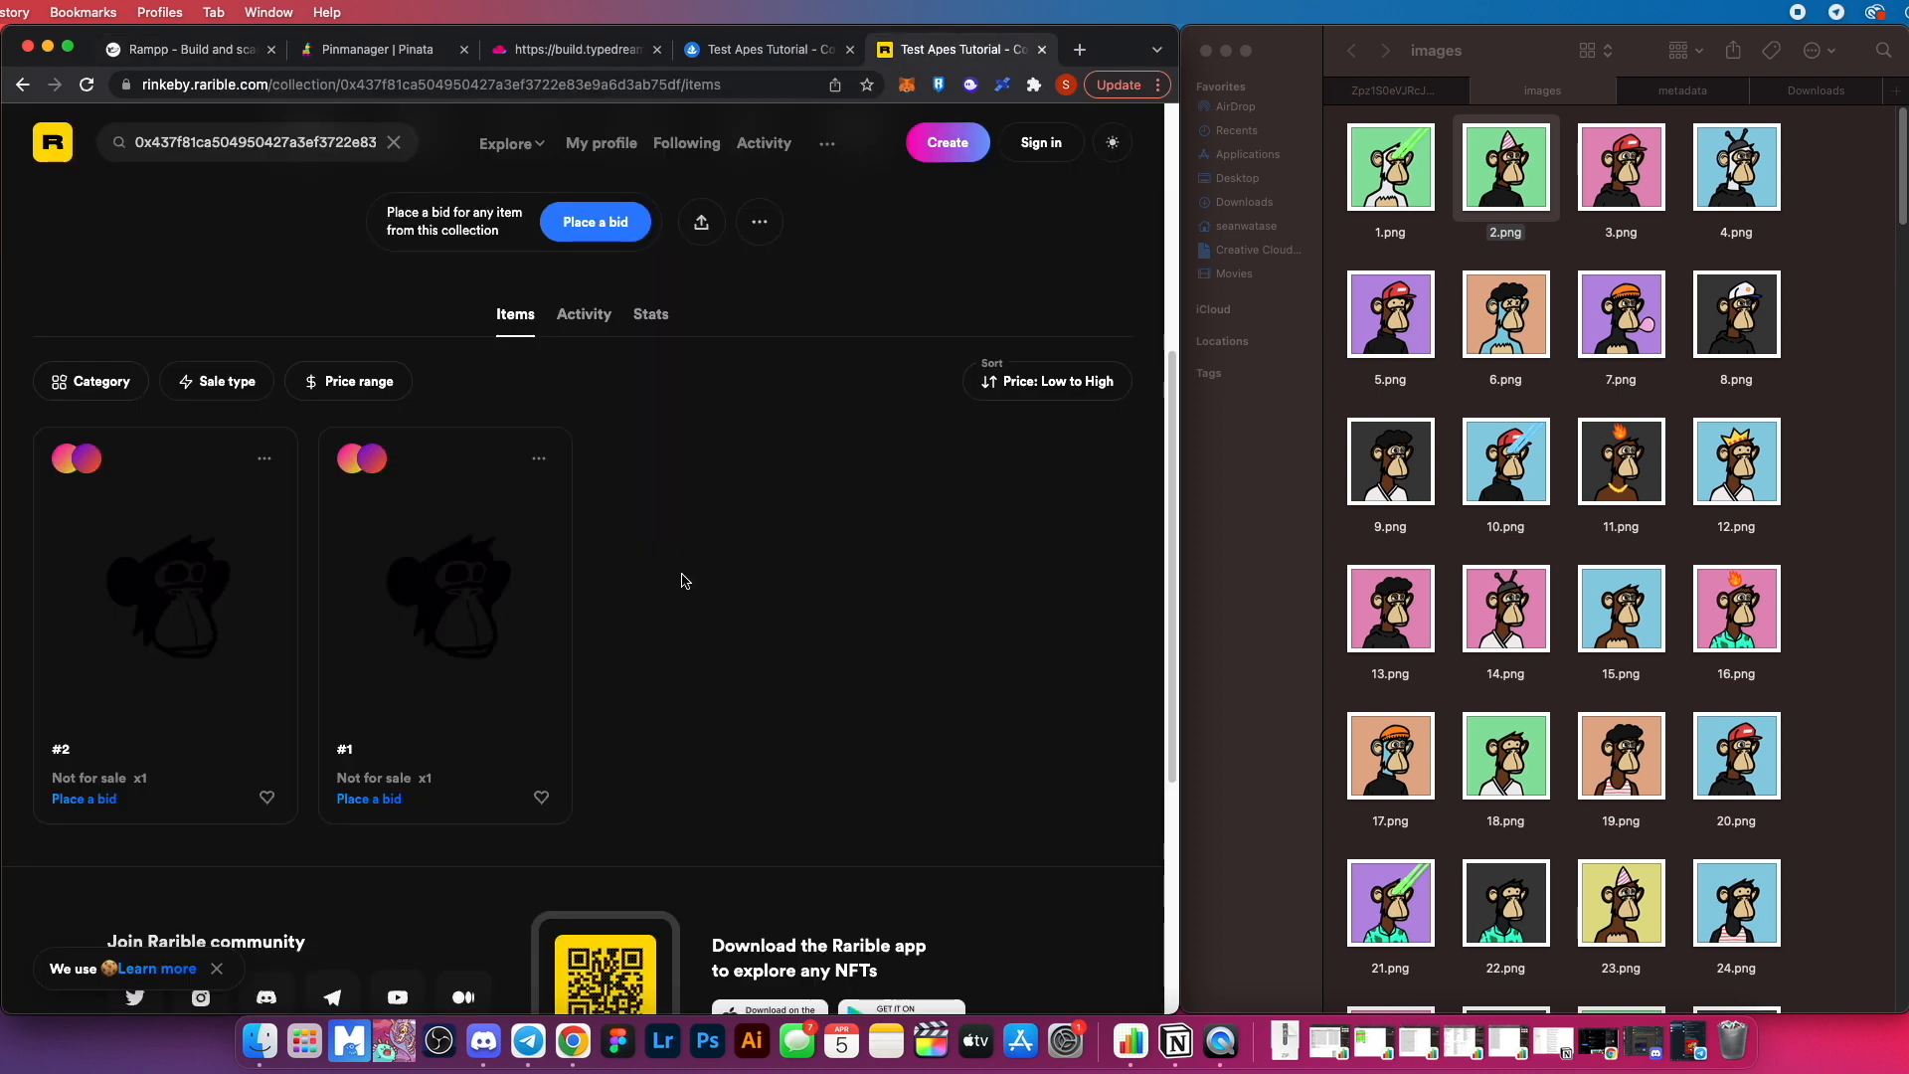
pyautogui.scroll(5, 450, 437)
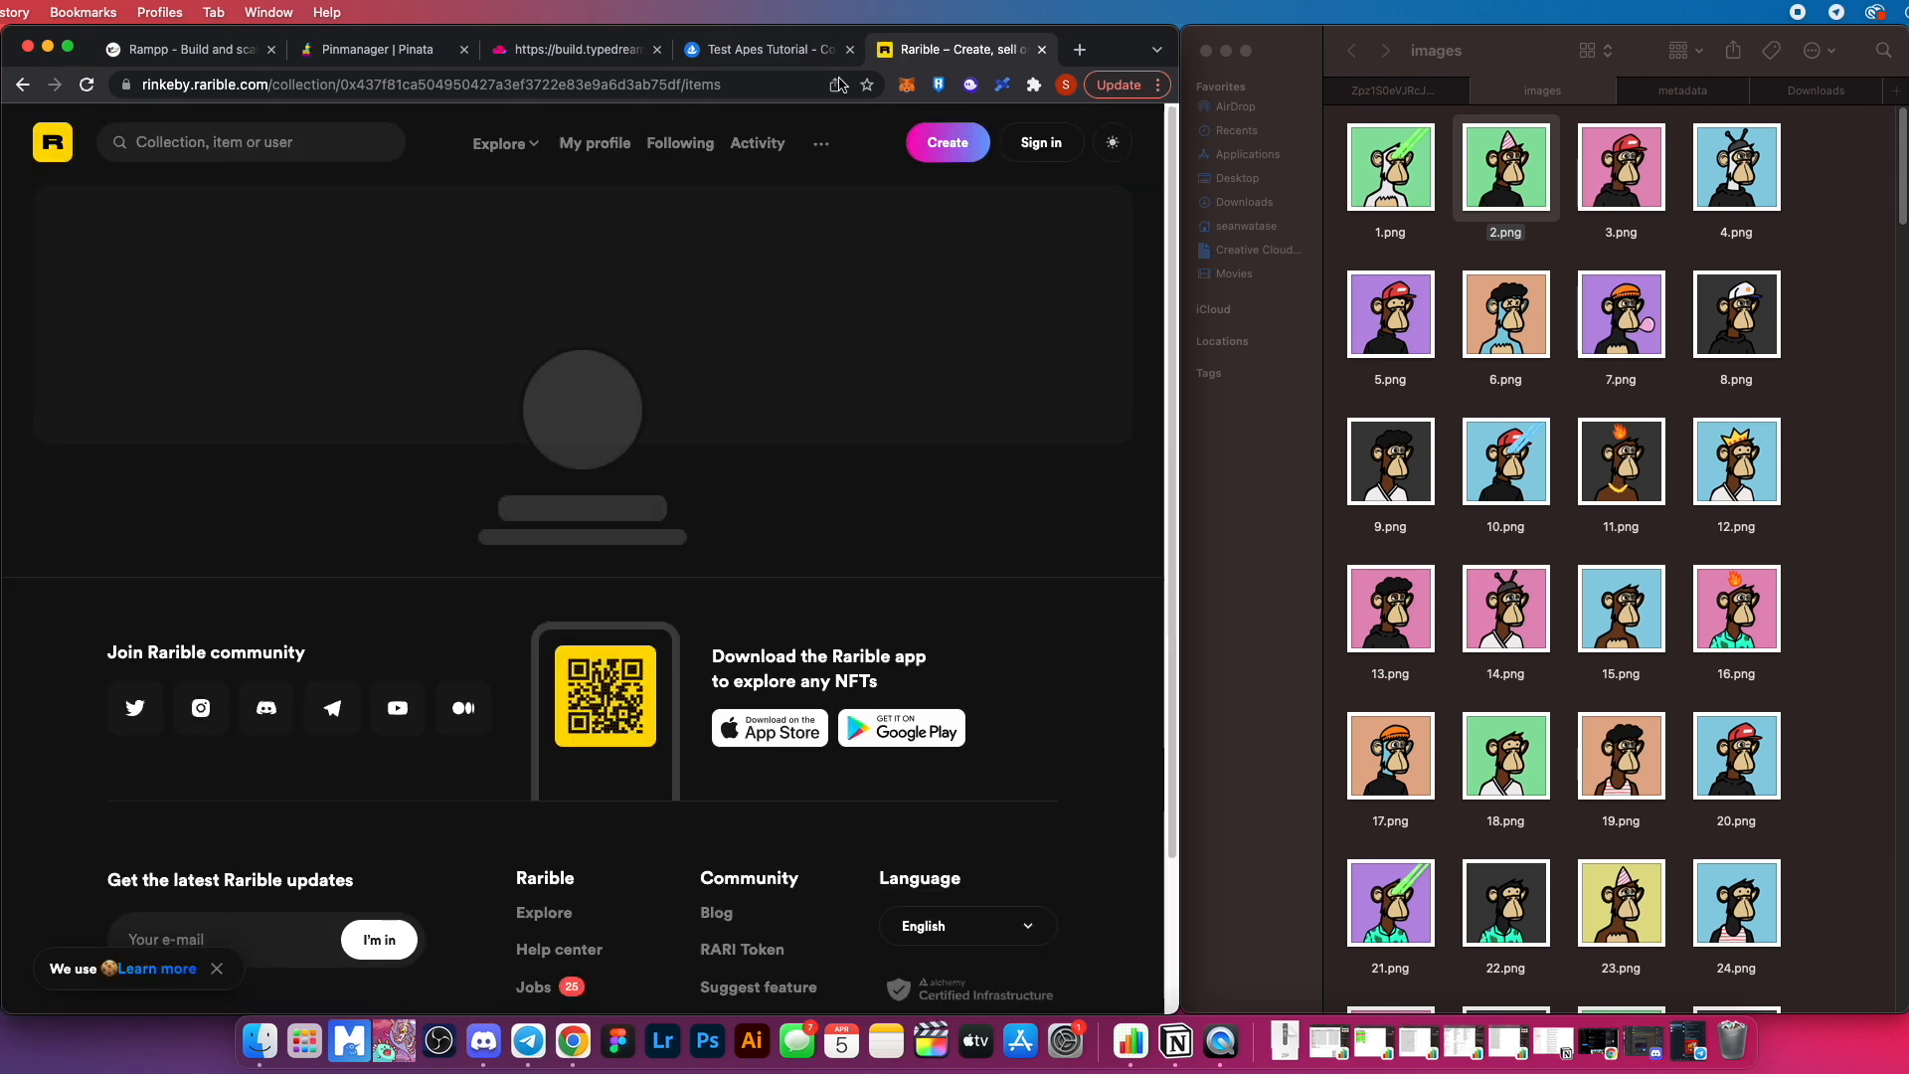
pyautogui.scroll(-2, 642, 571)
pyautogui.scroll(-4, 885, 464)
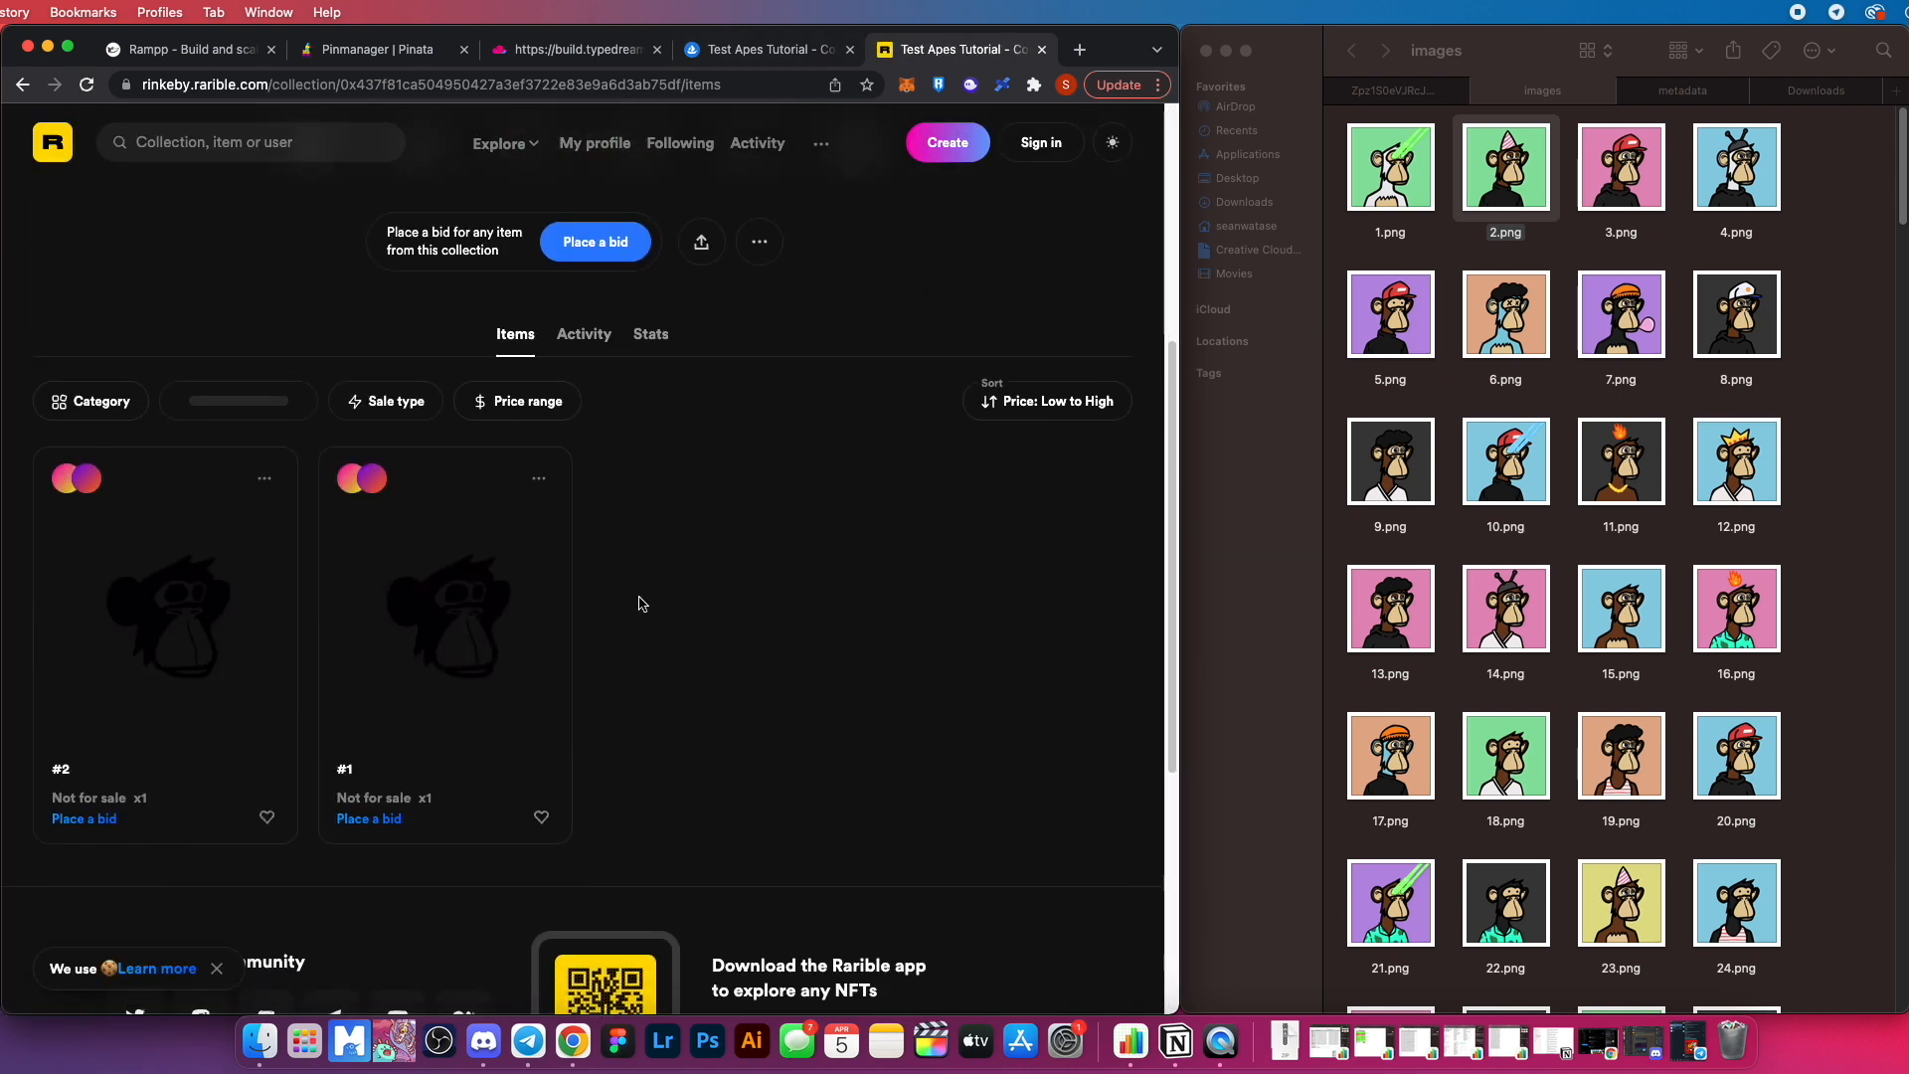
pyautogui.click(217, 589)
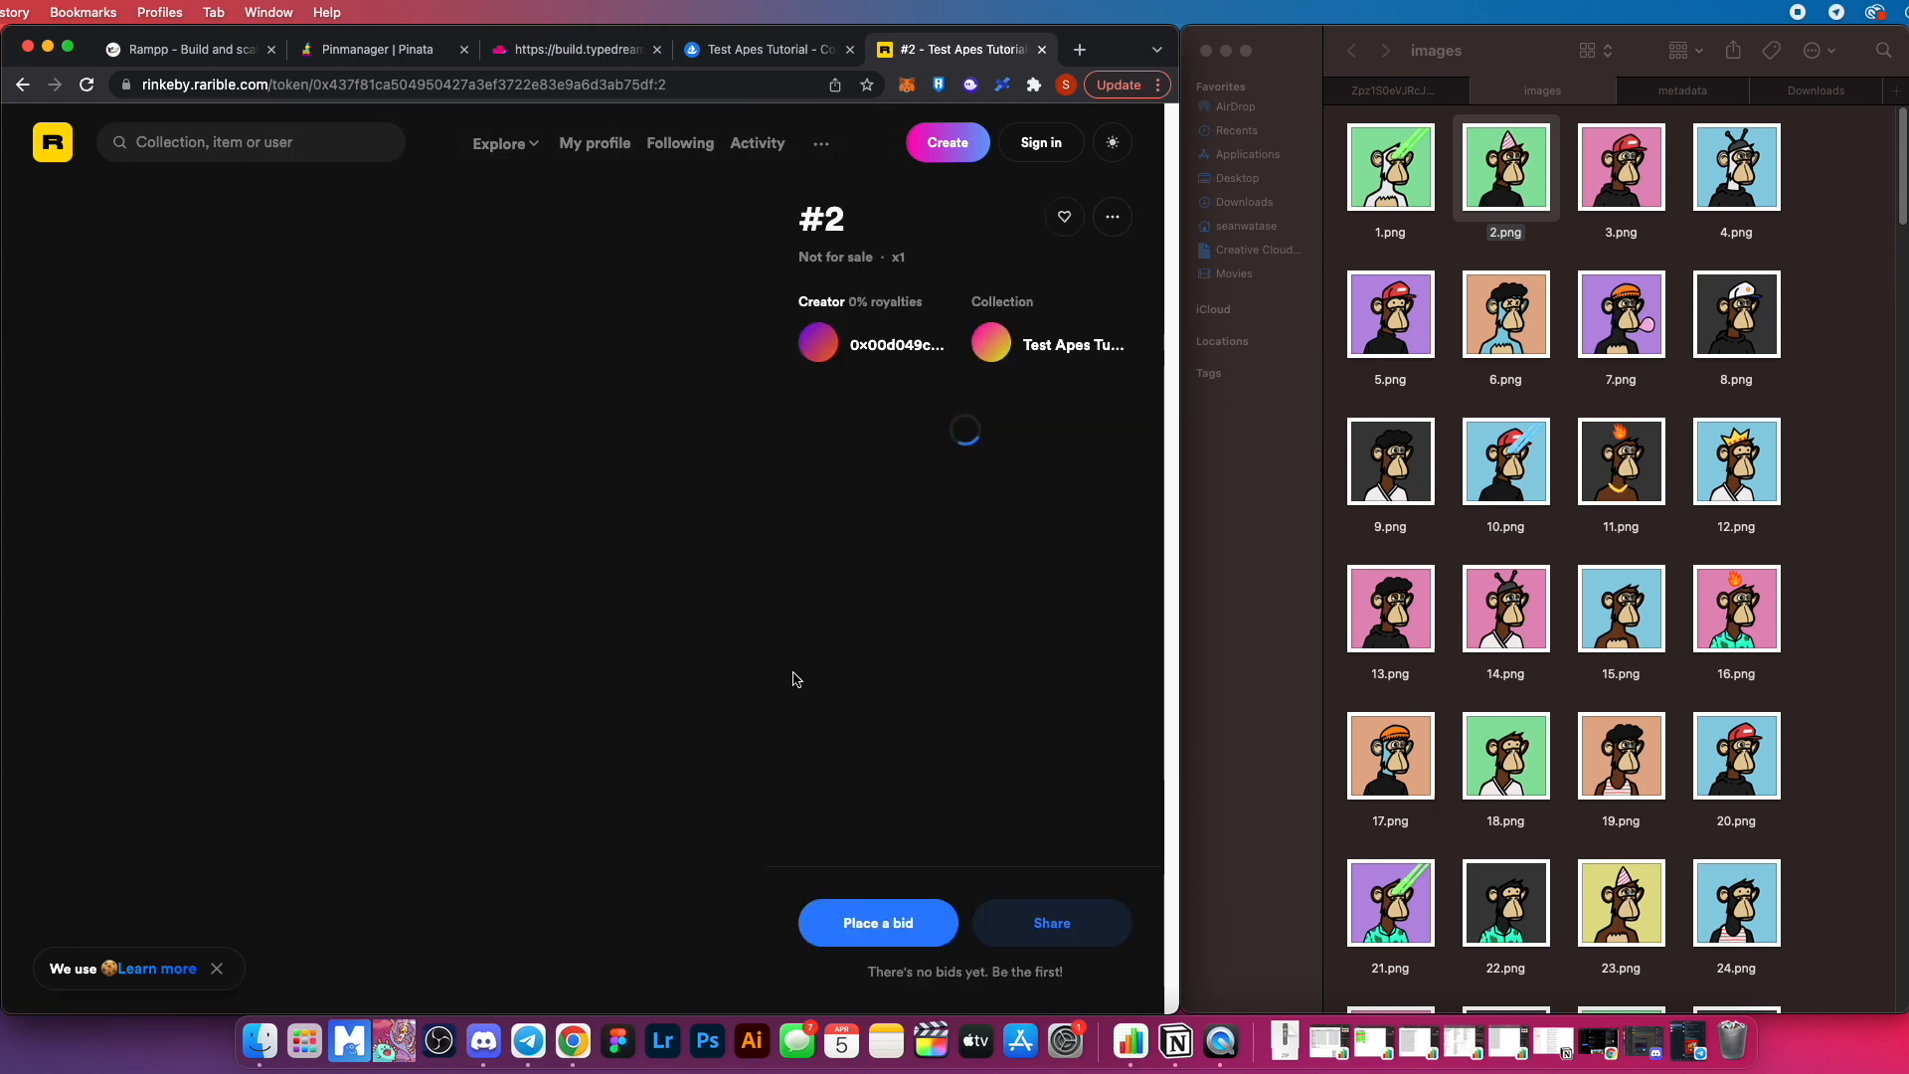
pyautogui.click(1114, 219)
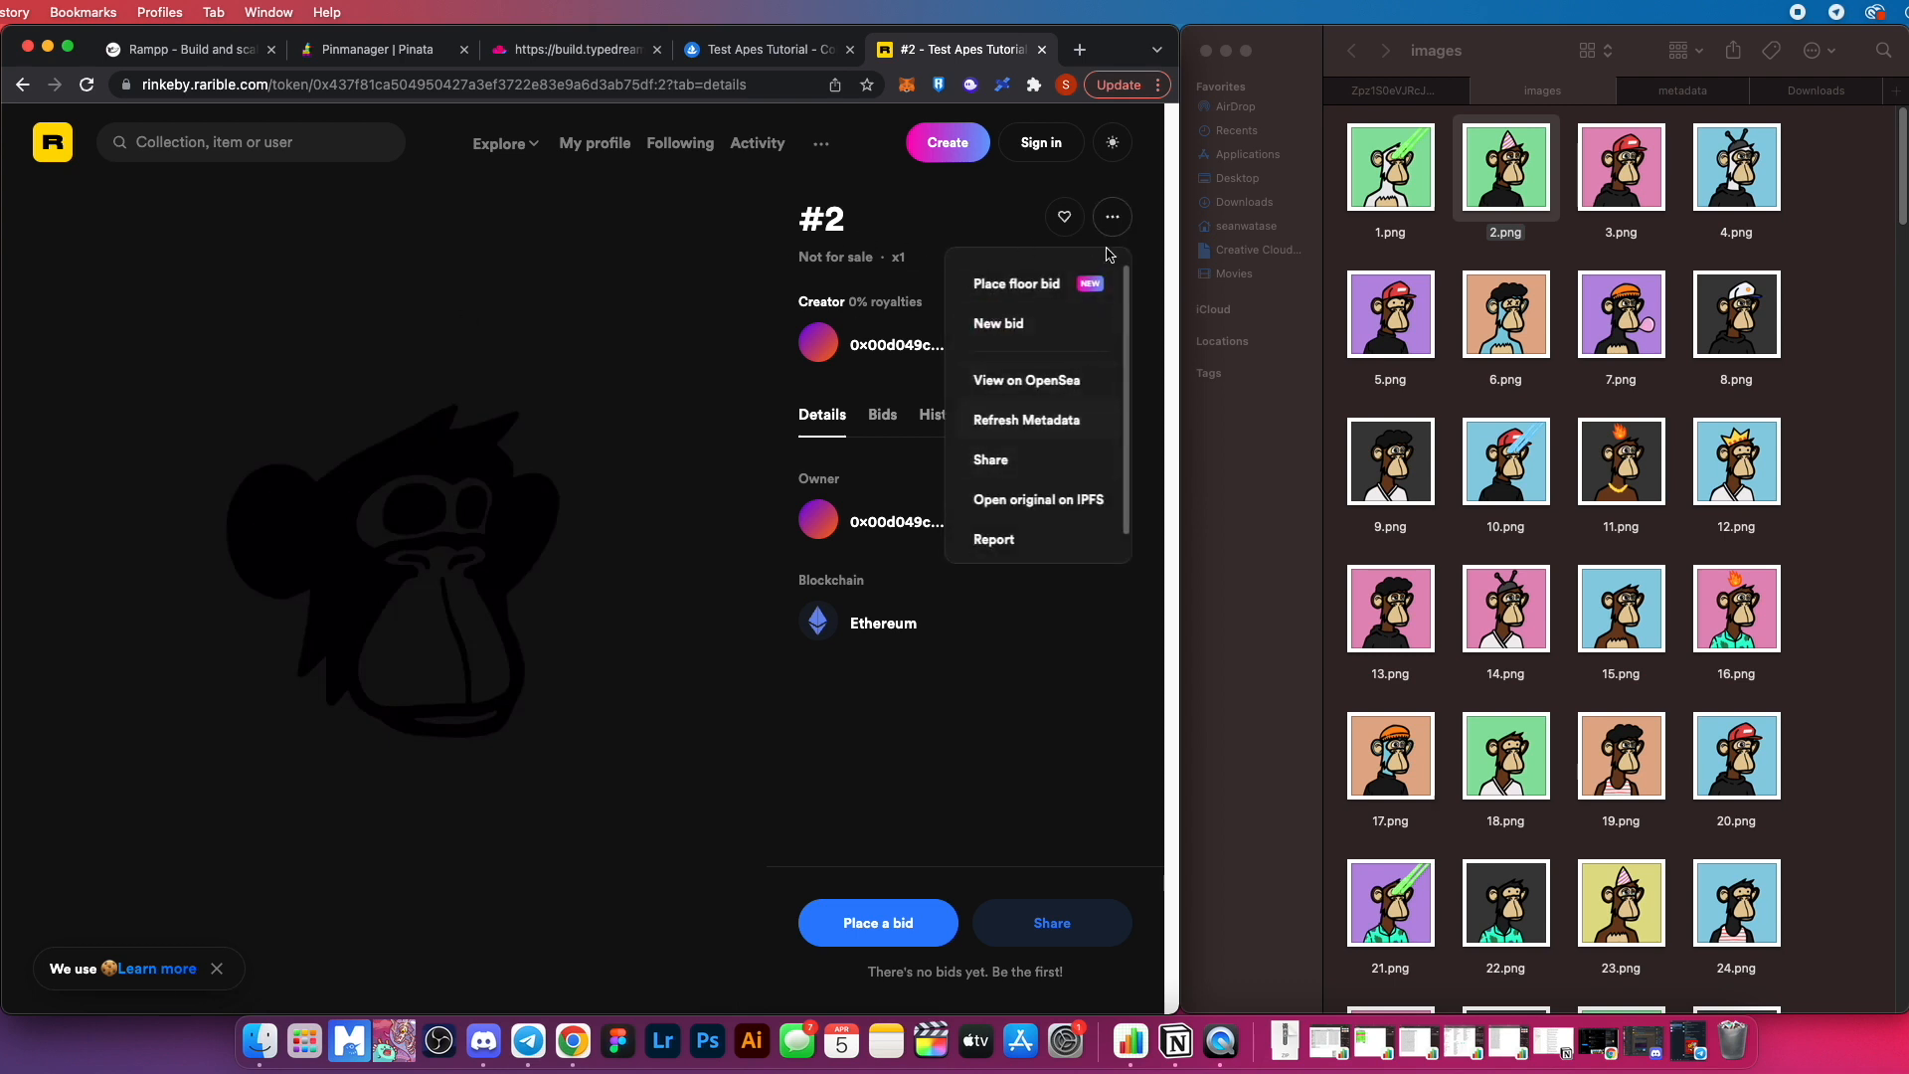
pyautogui.click(1076, 419)
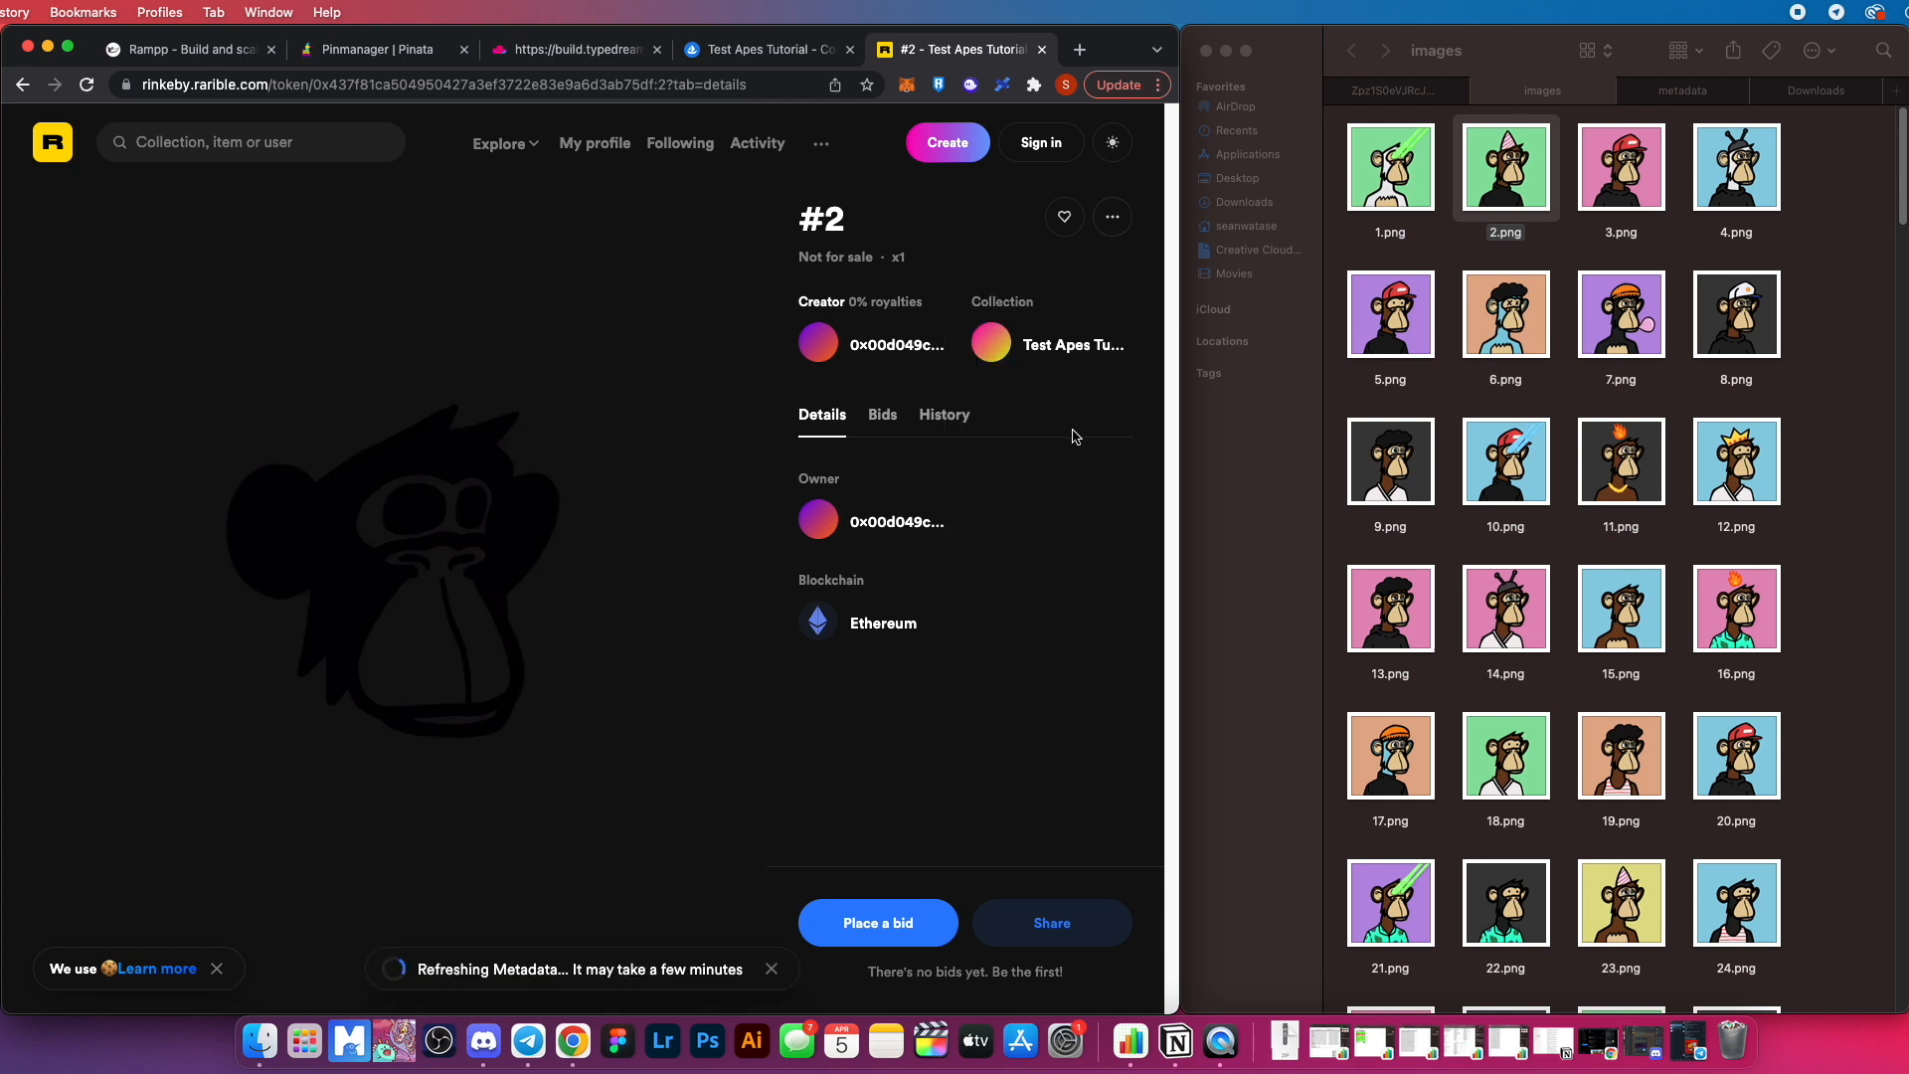
# - Refresh token #1's metadata, then check the OpenSea collection, still showing unrevealed items
pyautogui.click(21, 84)
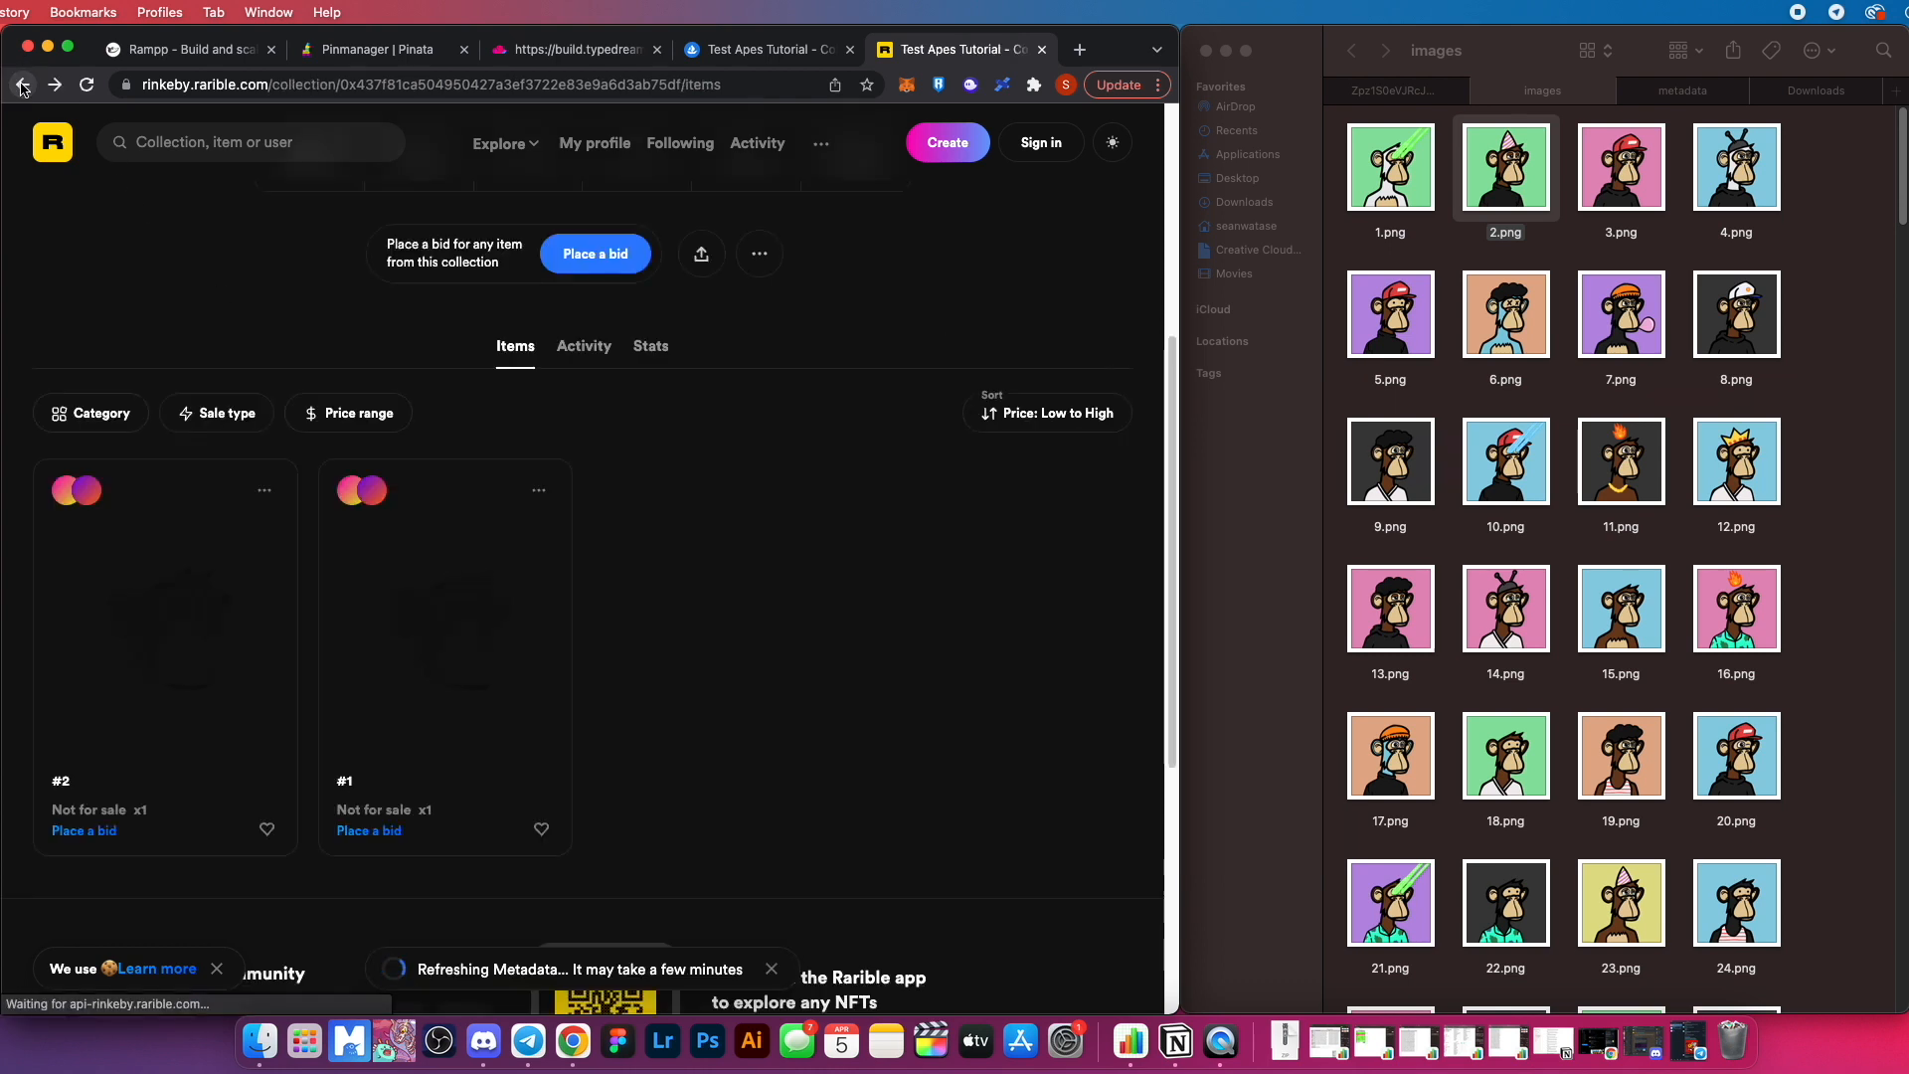
pyautogui.click(443, 648)
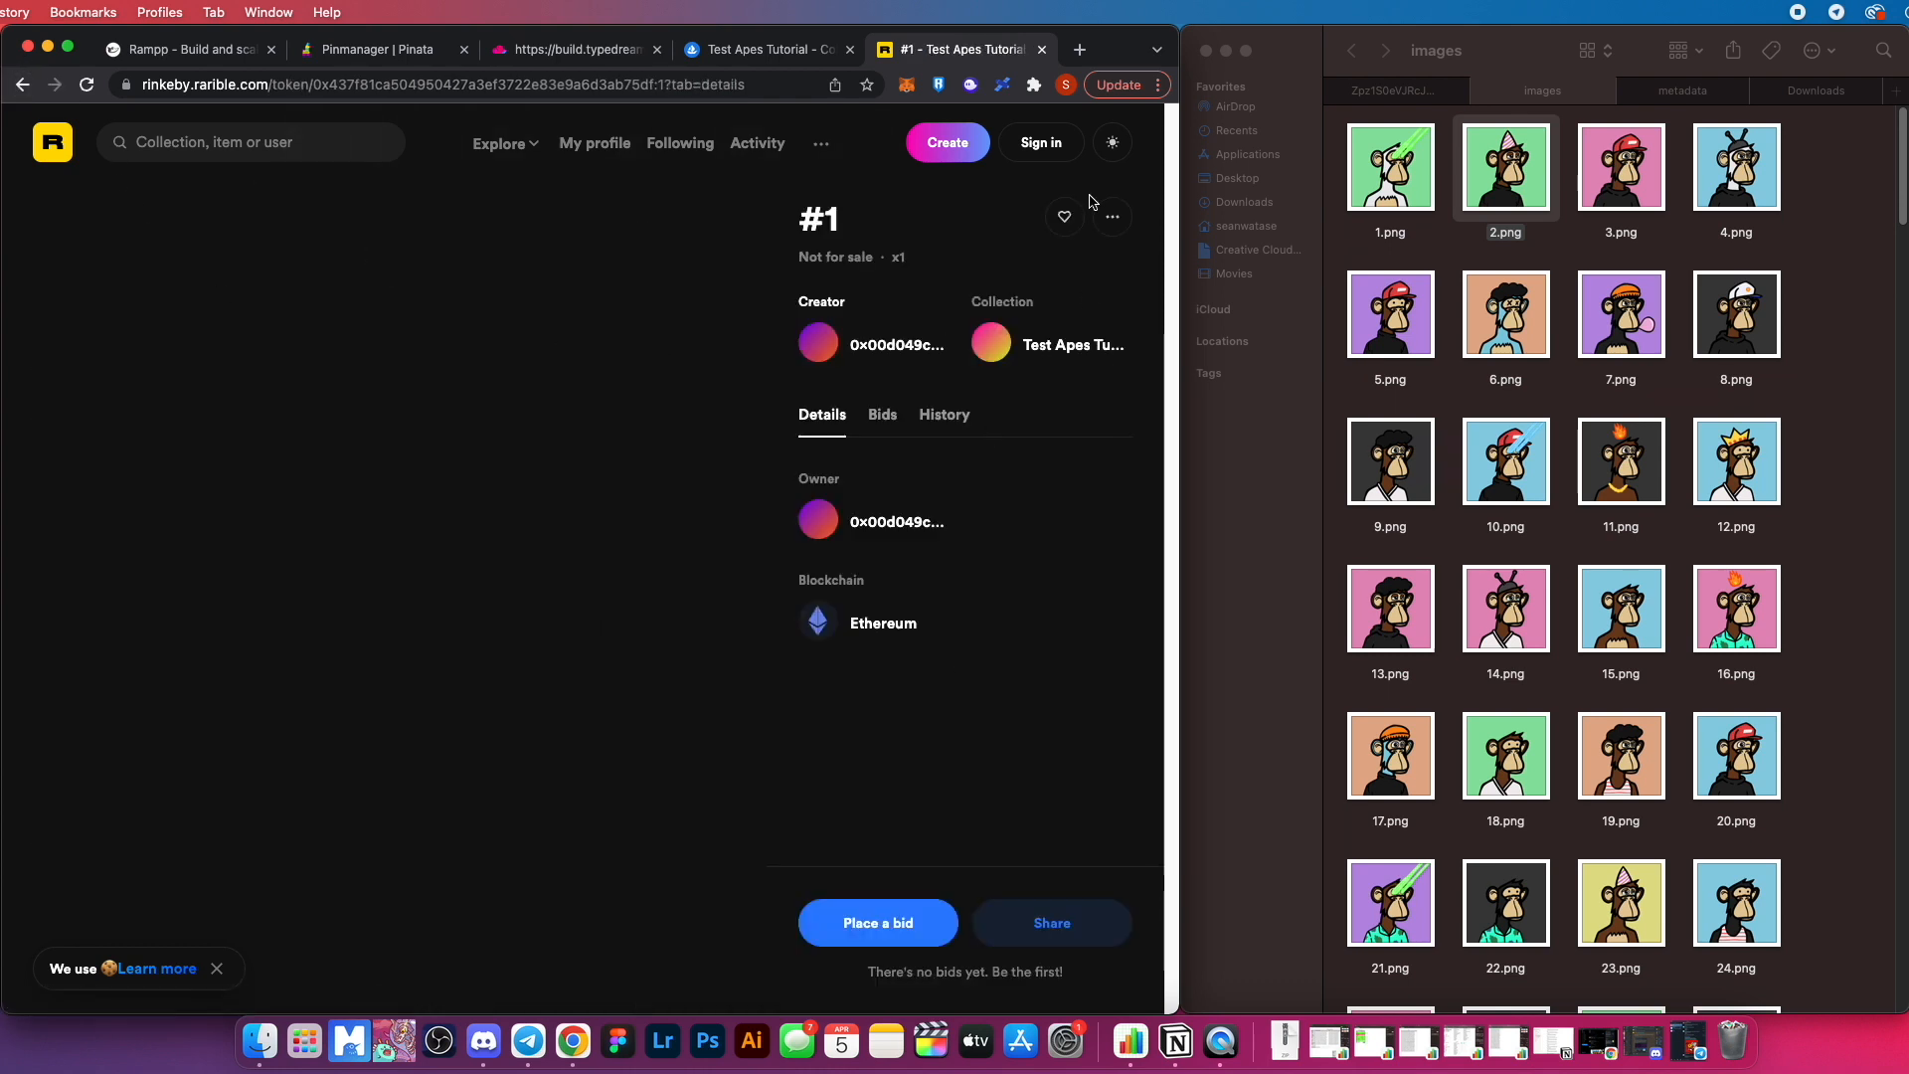
pyautogui.click(1113, 218)
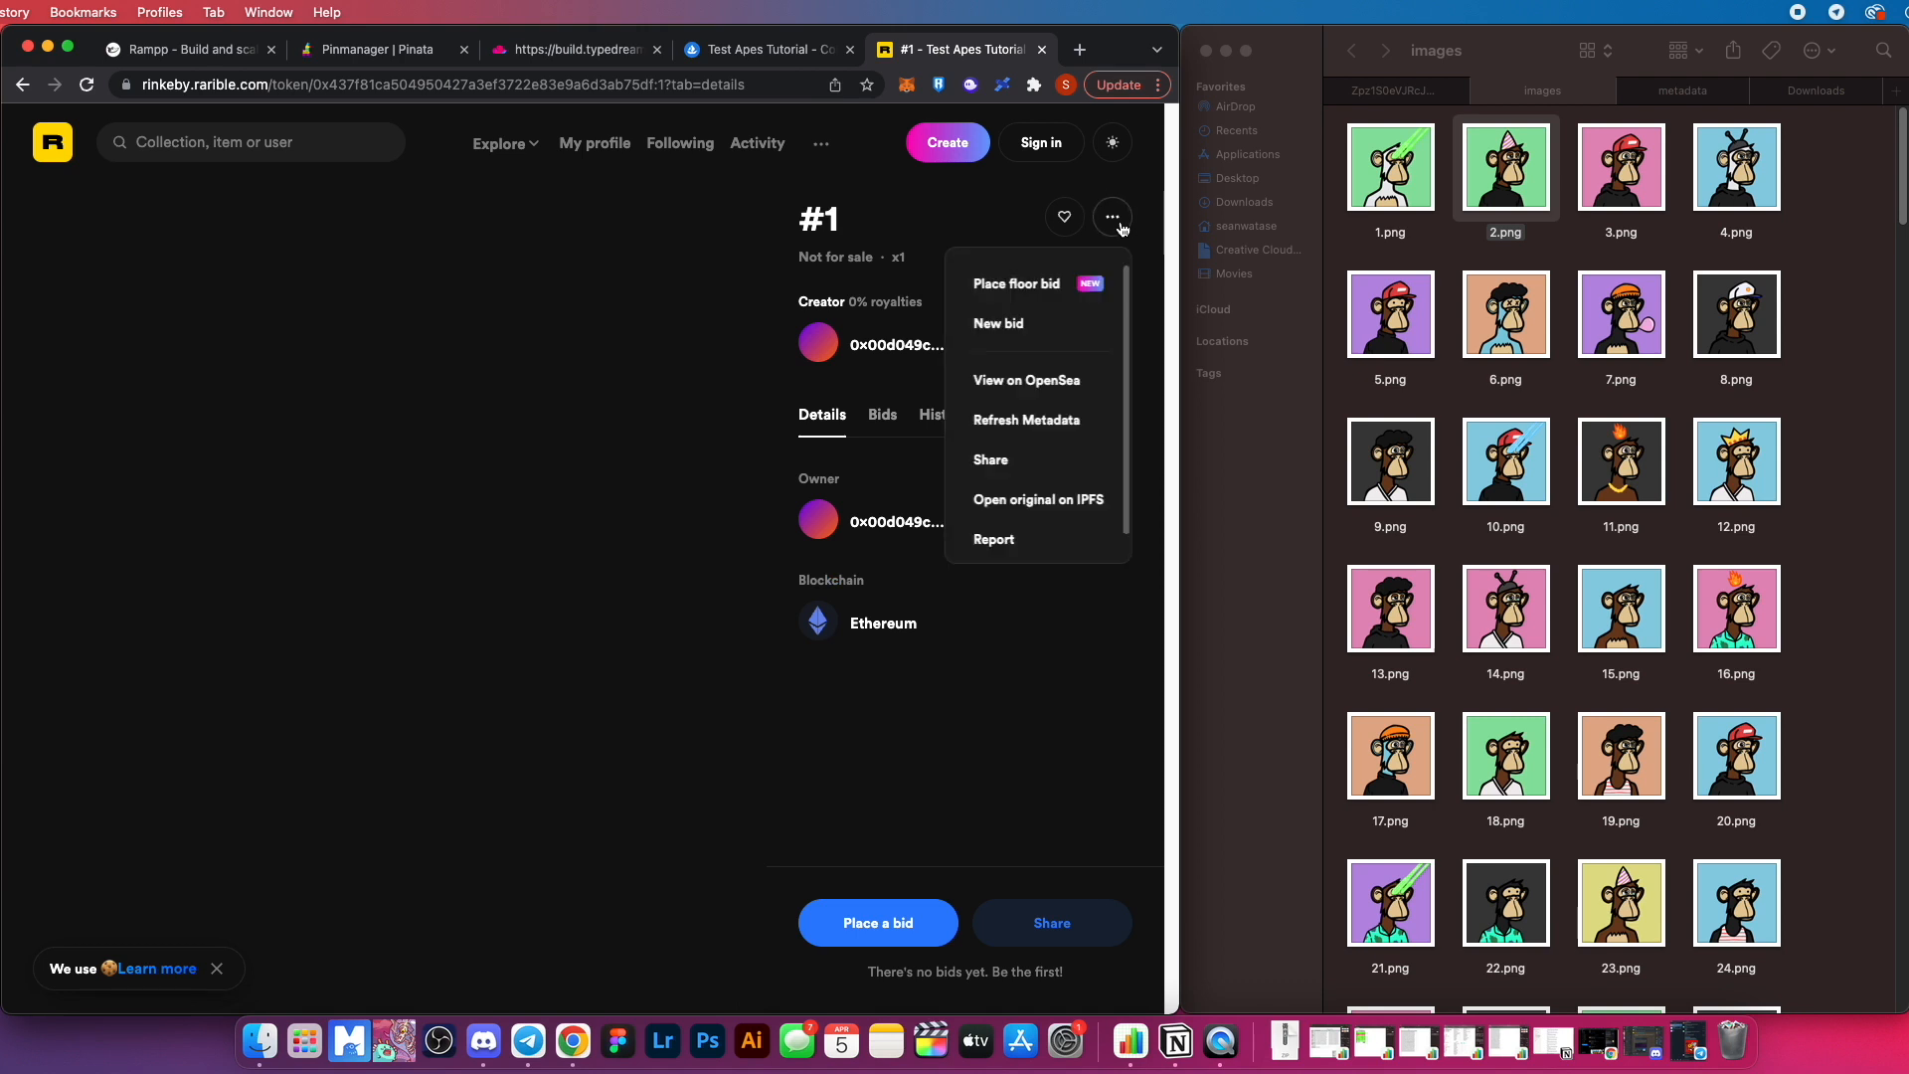
pyautogui.click(1046, 422)
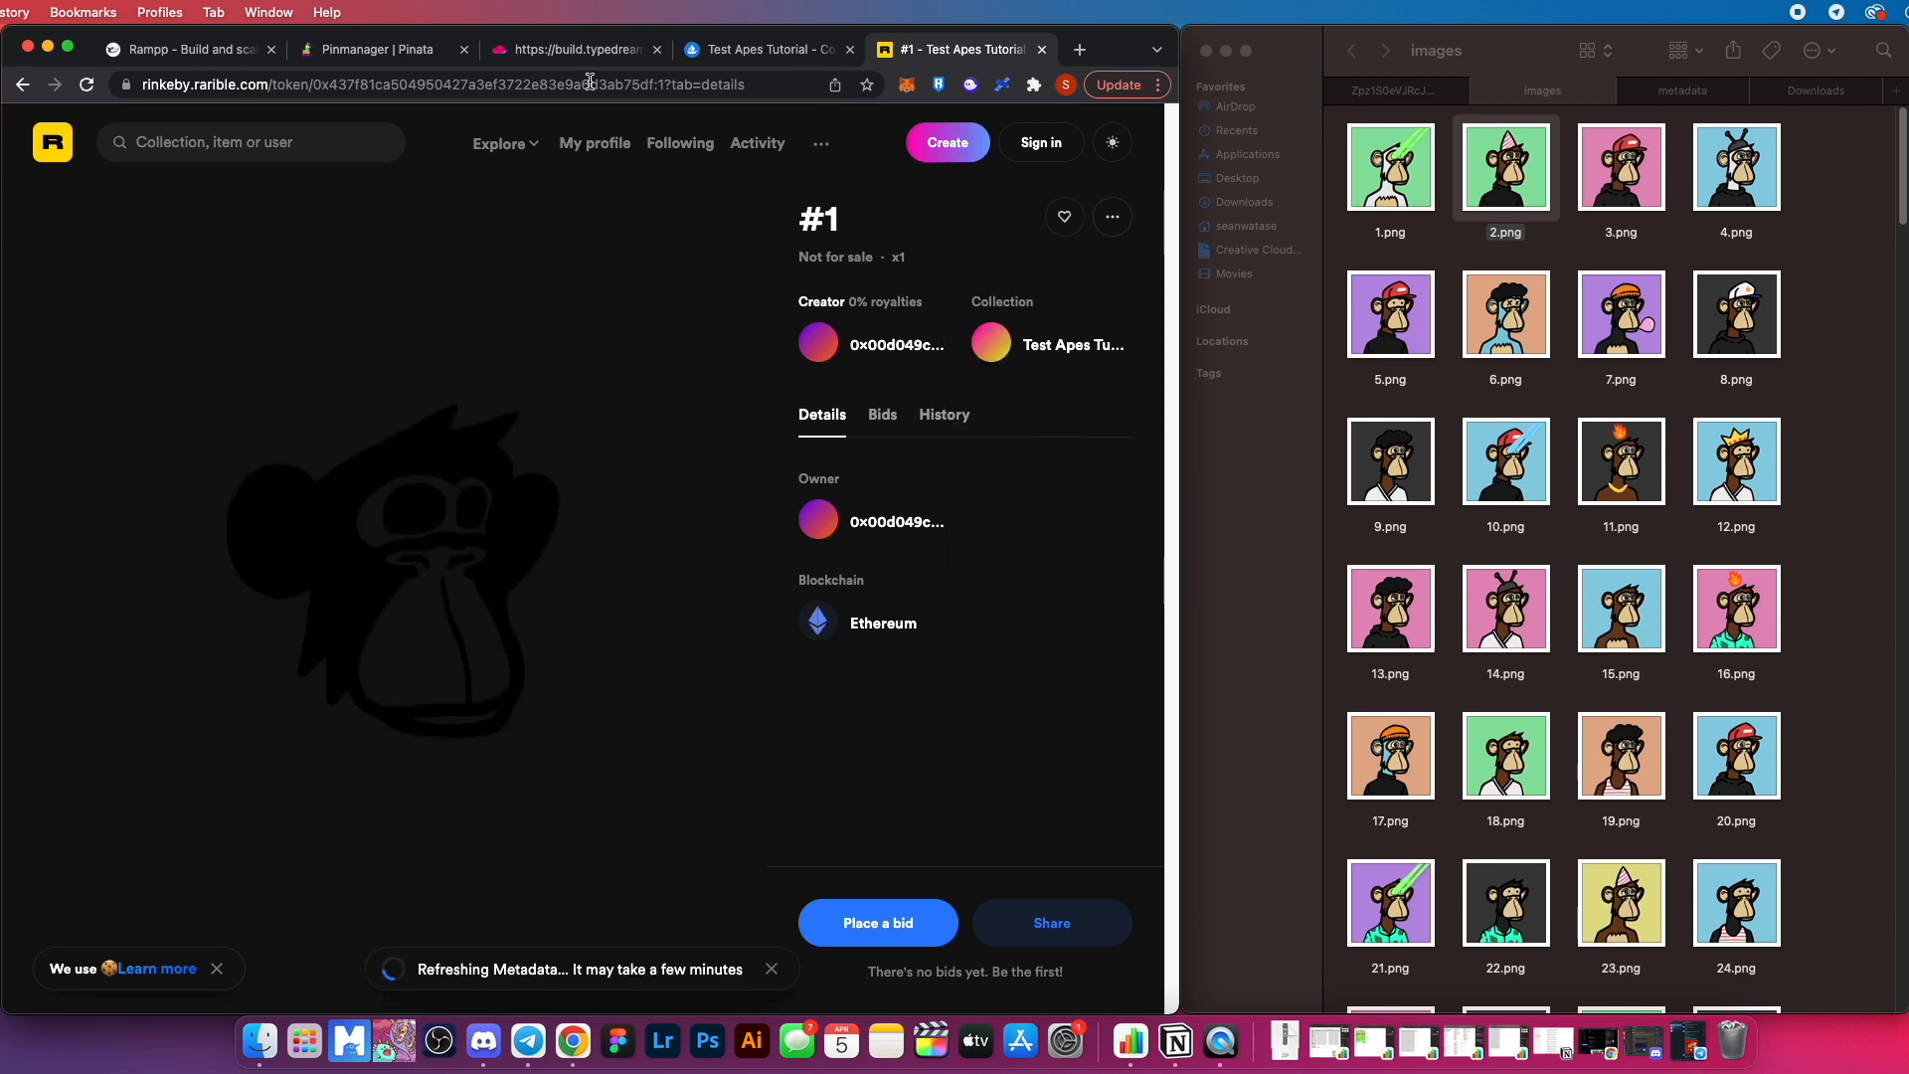
pyautogui.click(755, 49)
pyautogui.scroll(-5, 590, 488)
pyautogui.scroll(-2, 590, 494)
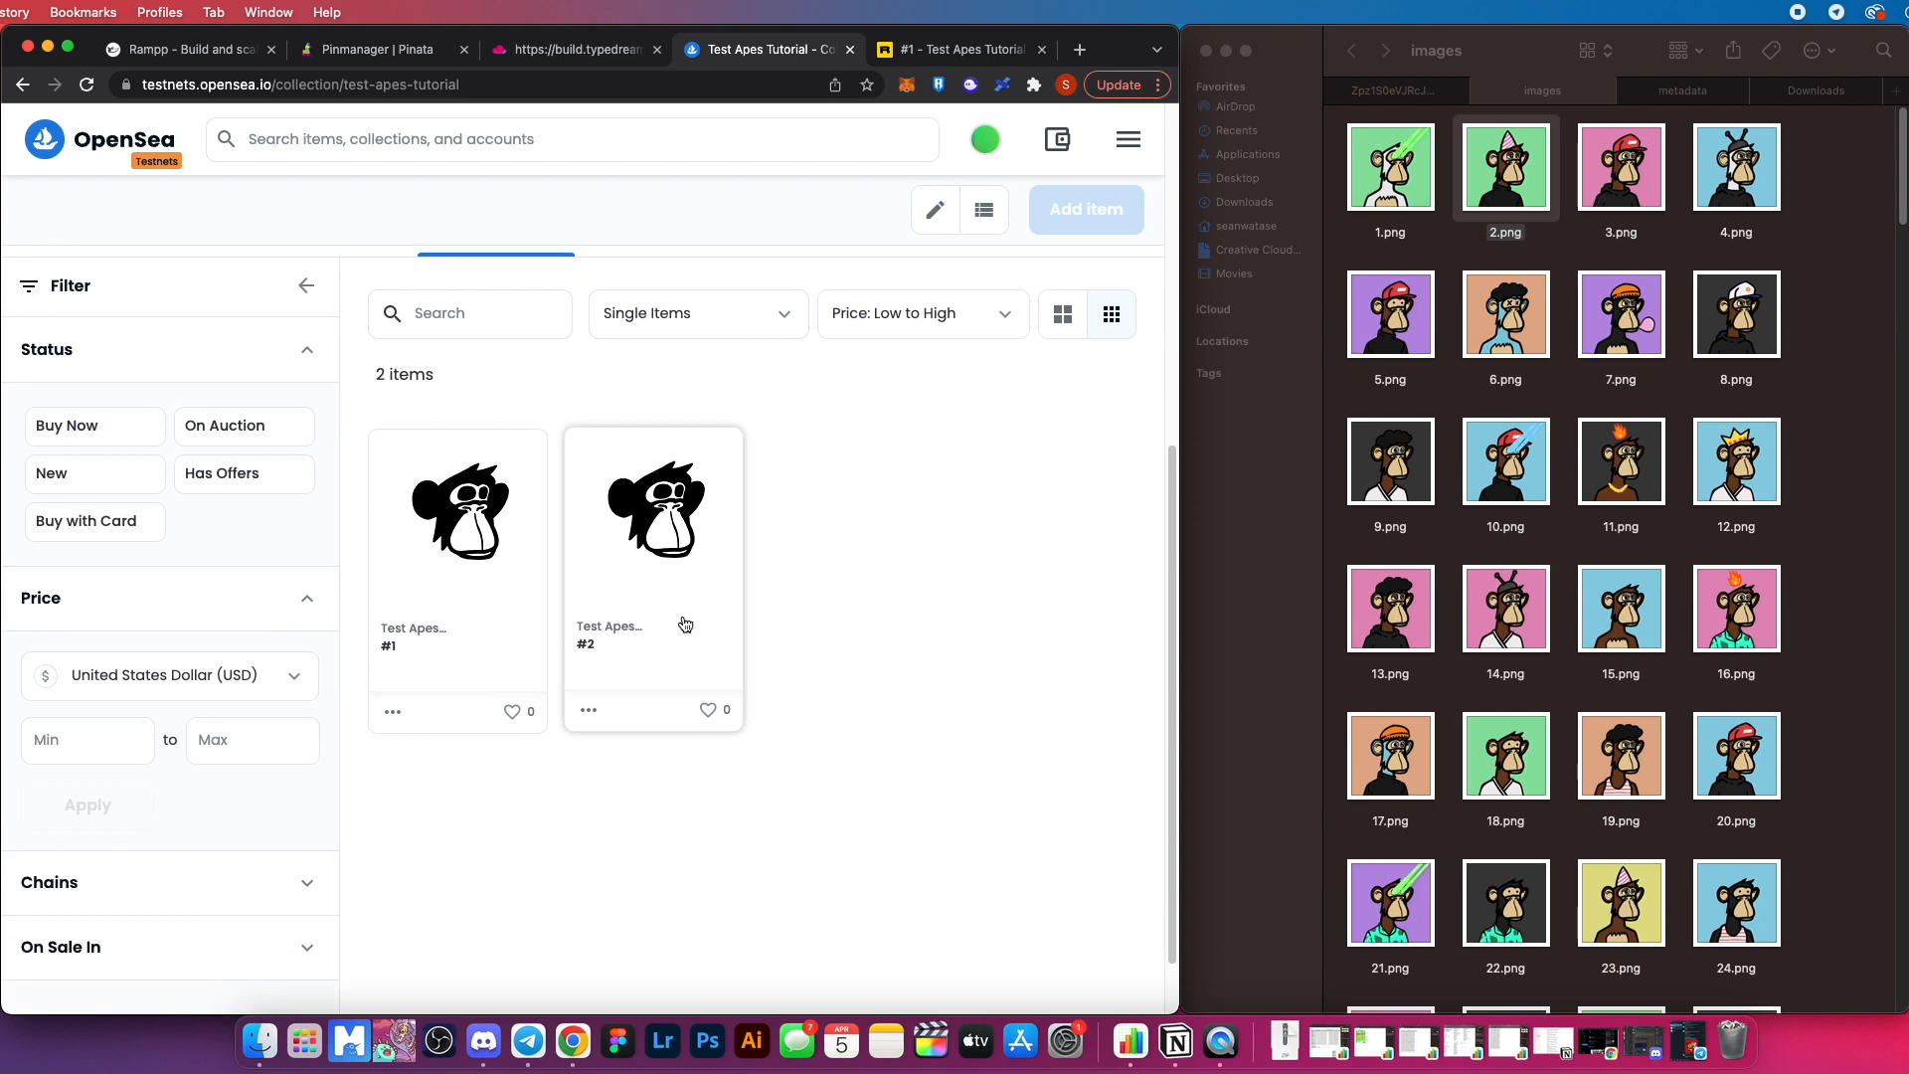
# - Refresh OpenSea metadata for TestApes #2 and #1, then return to the Test Apes Tutorial collection grid
pyautogui.click(682, 627)
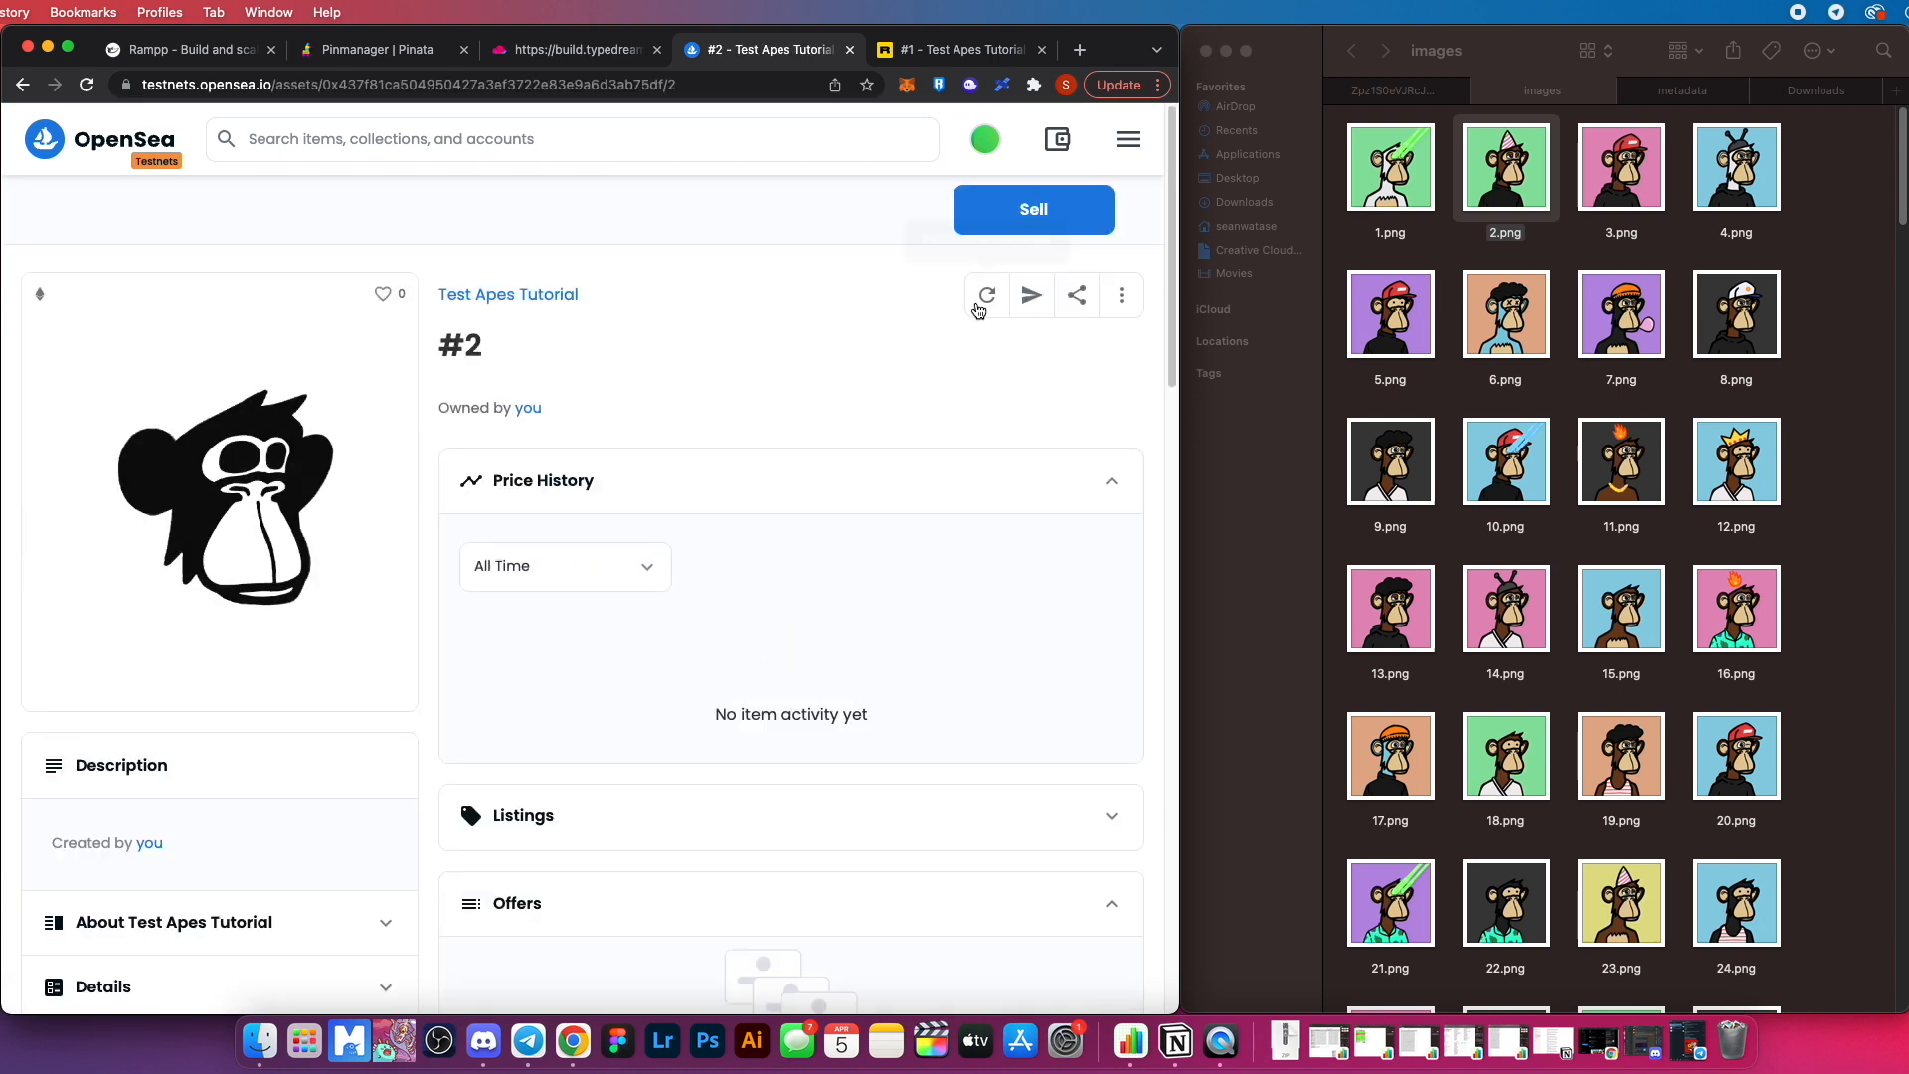
pyautogui.click(986, 296)
pyautogui.click(23, 85)
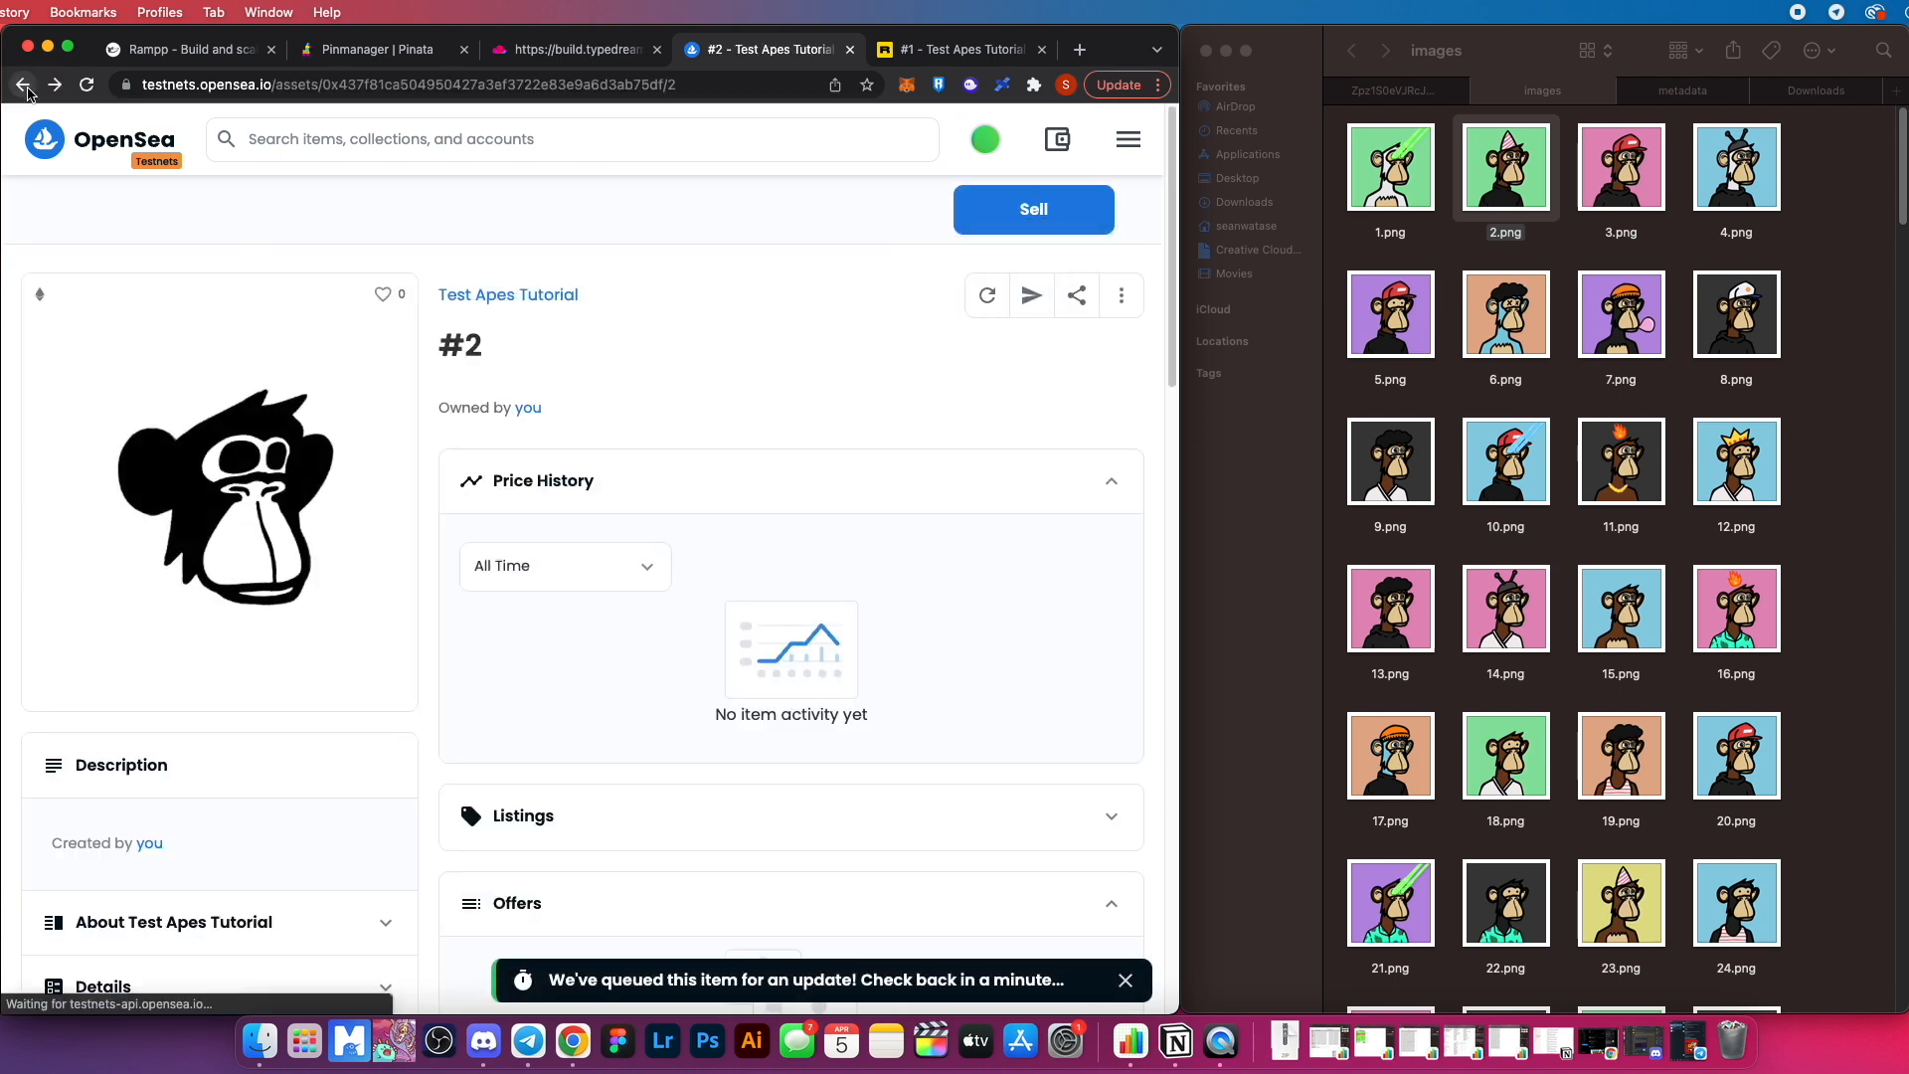
pyautogui.click(473, 497)
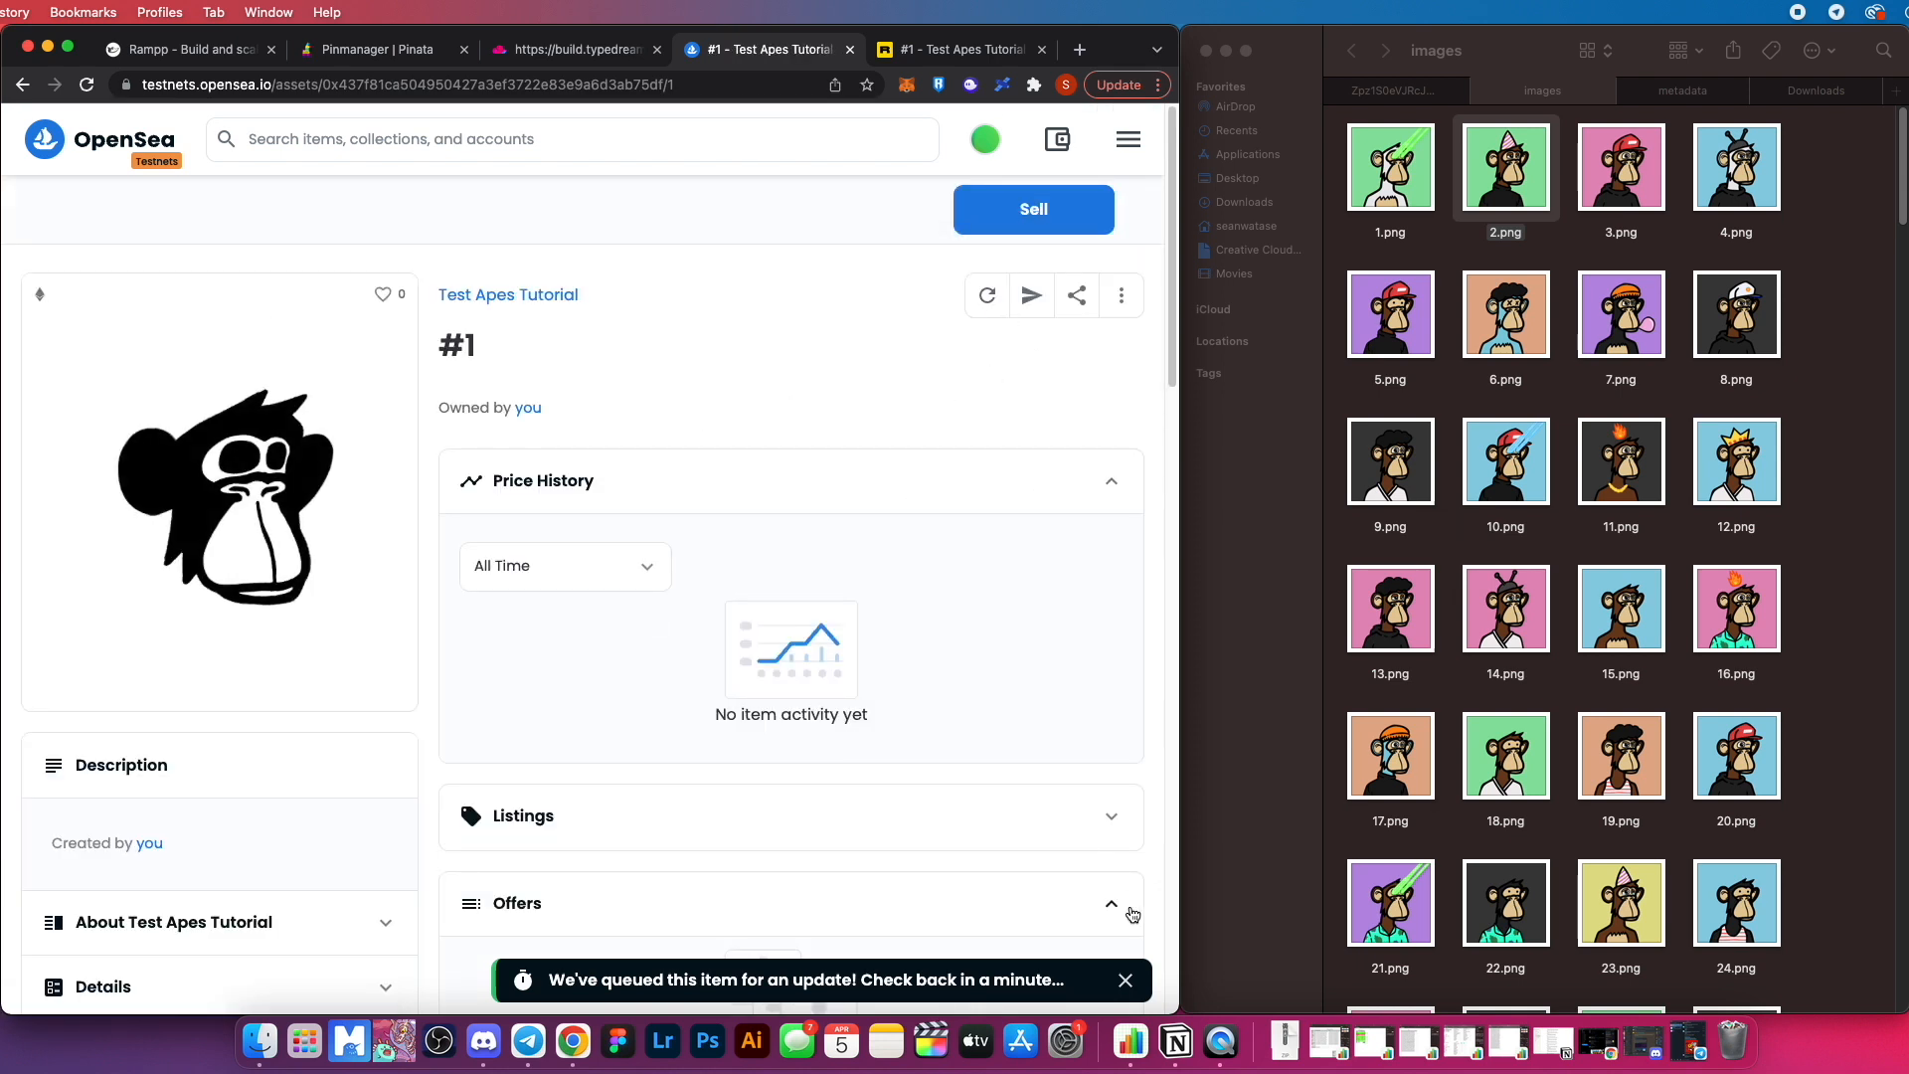
pyautogui.click(1126, 980)
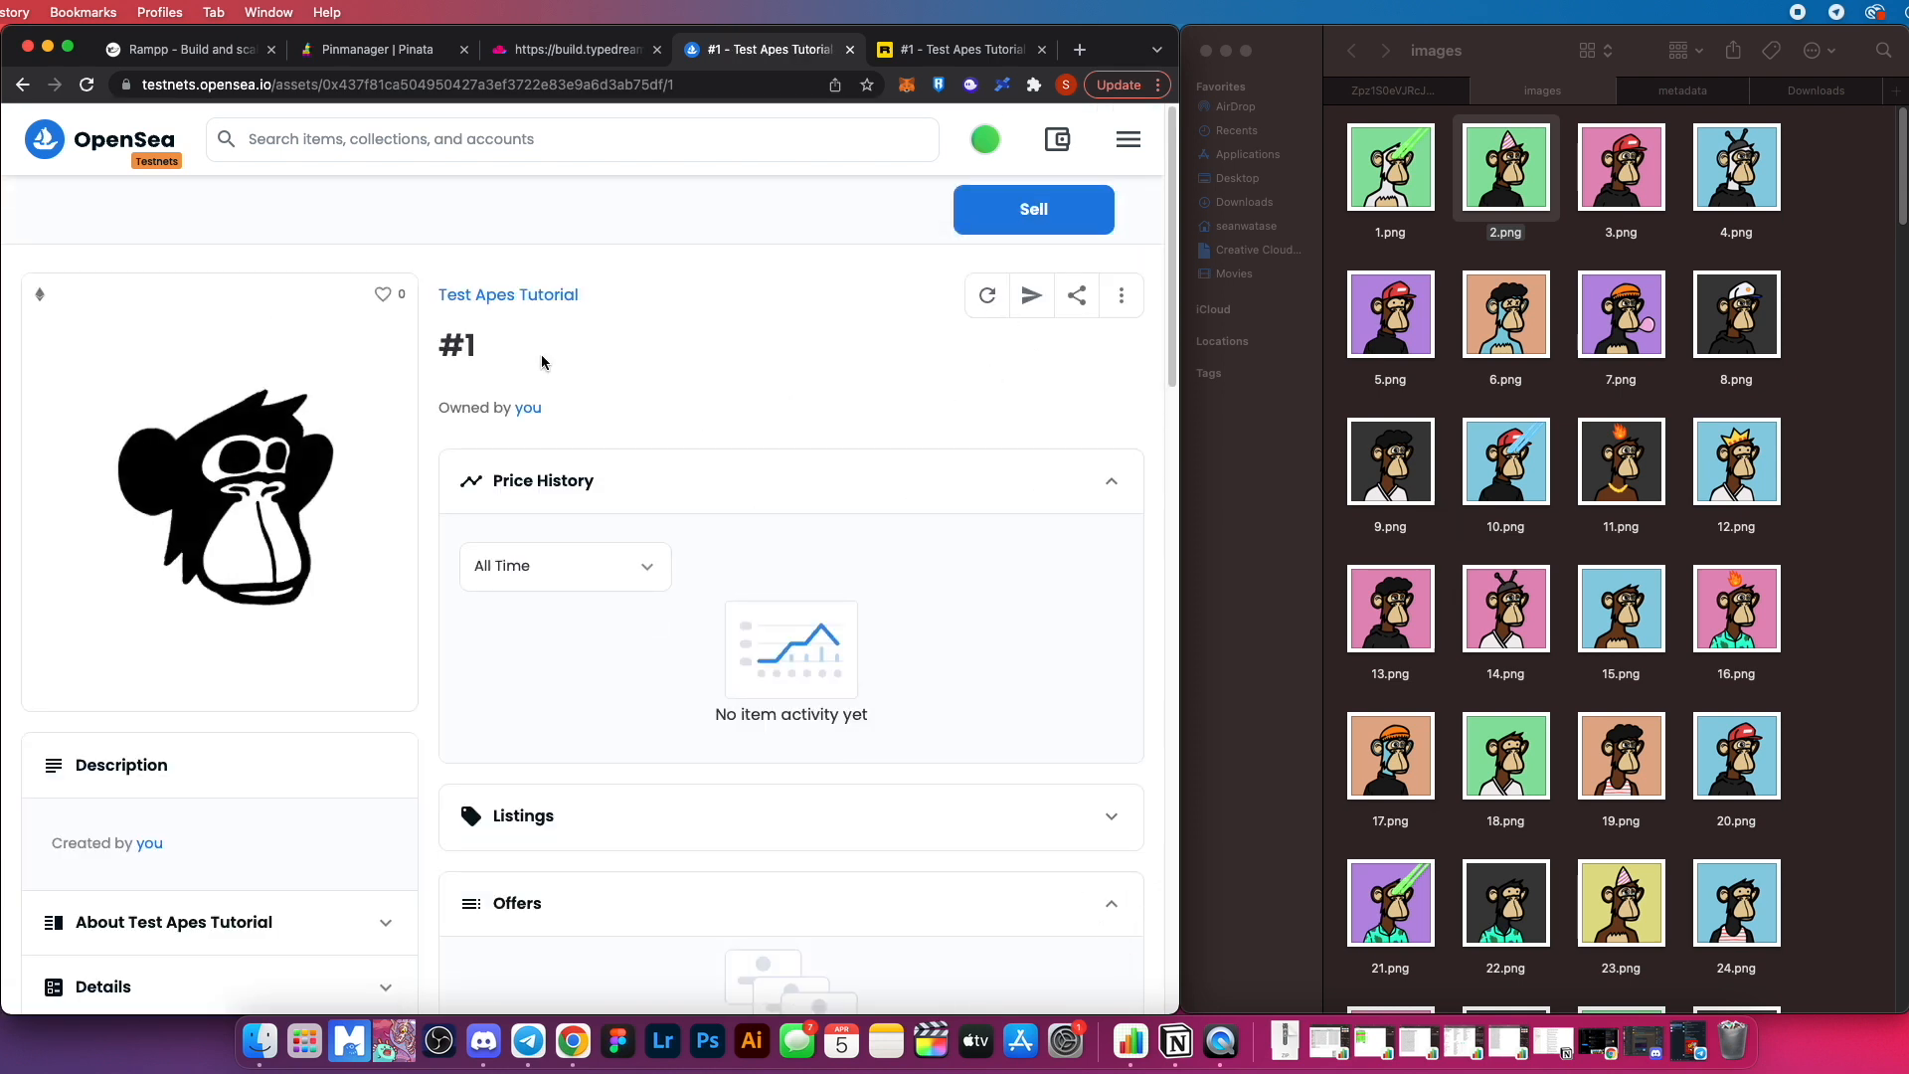
pyautogui.click(20, 87)
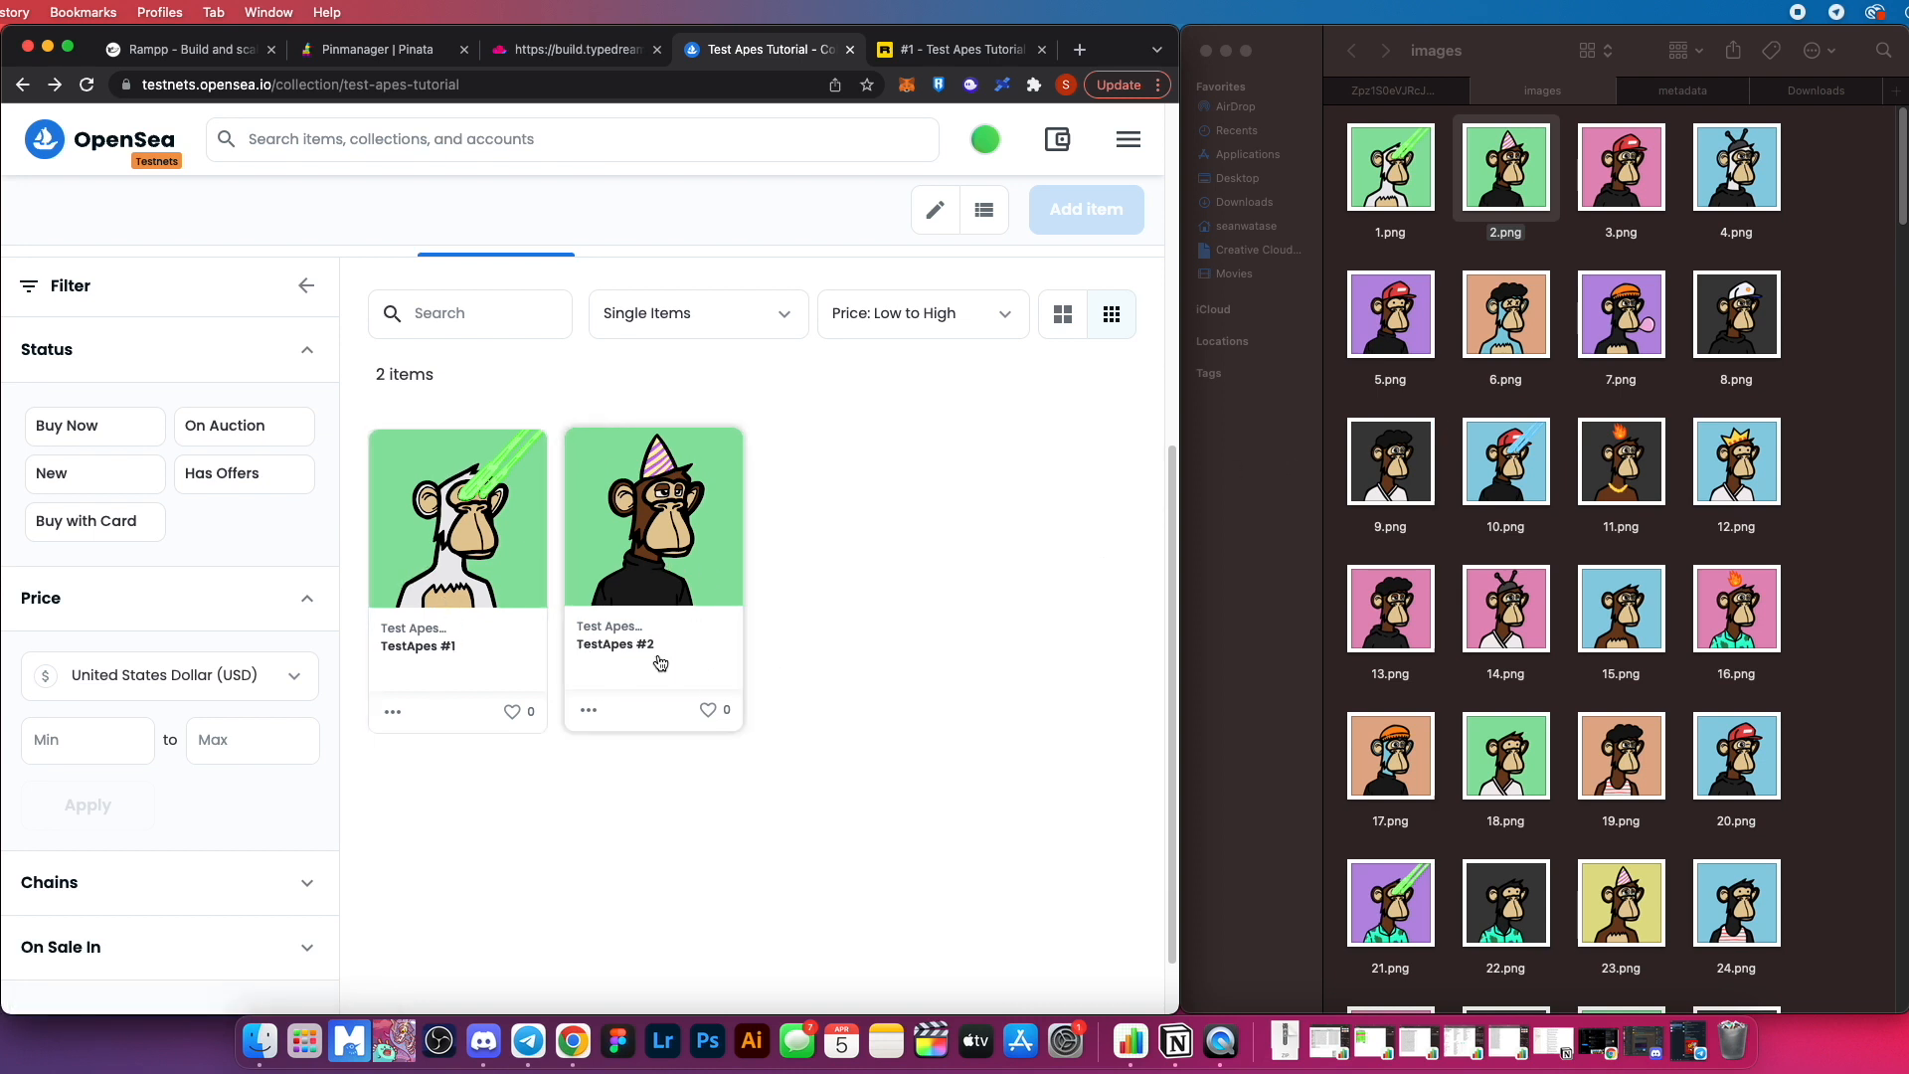
# - Preview the 1.png and 2.png ape images full size, then go back to Rarible's TestApes #1 page
pyautogui.click(1417, 197)
pyautogui.press('space')
pyautogui.press('Right')
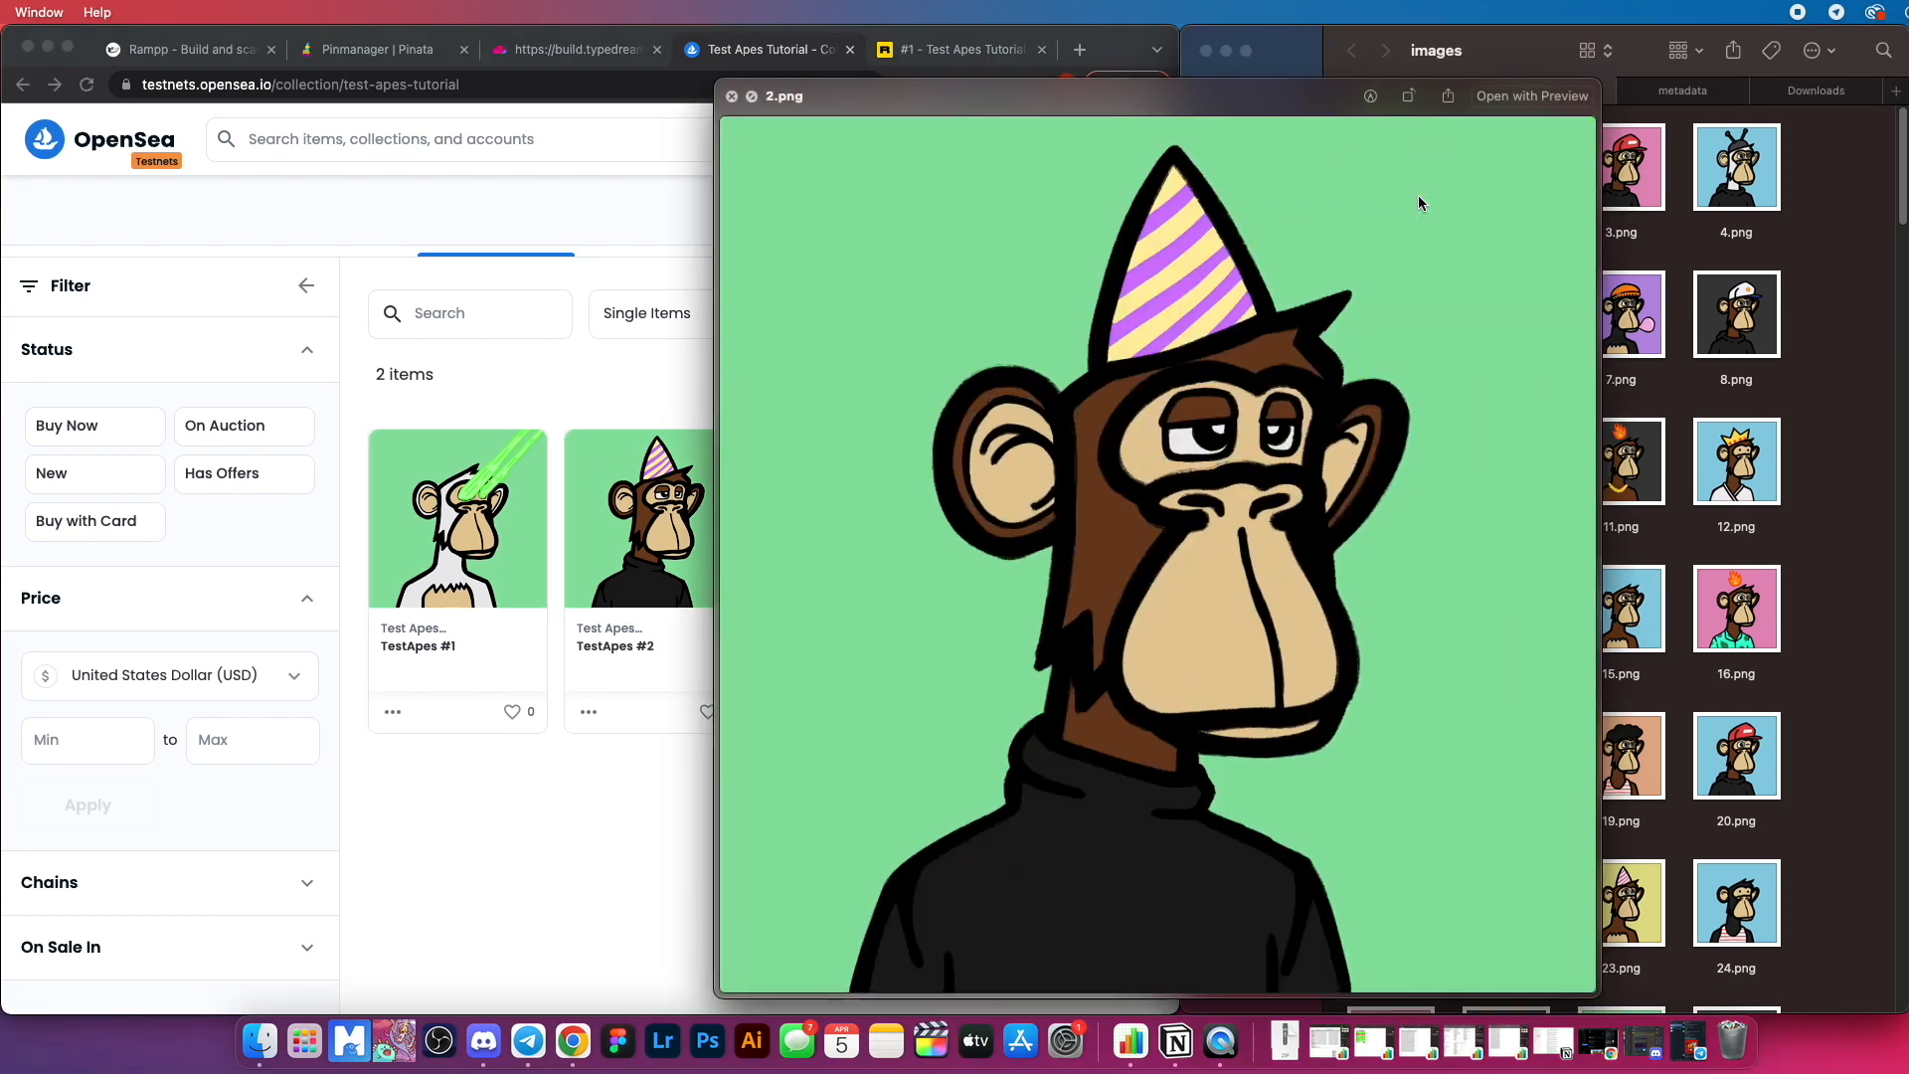
pyautogui.press('Left')
pyautogui.press('space')
pyautogui.click(974, 51)
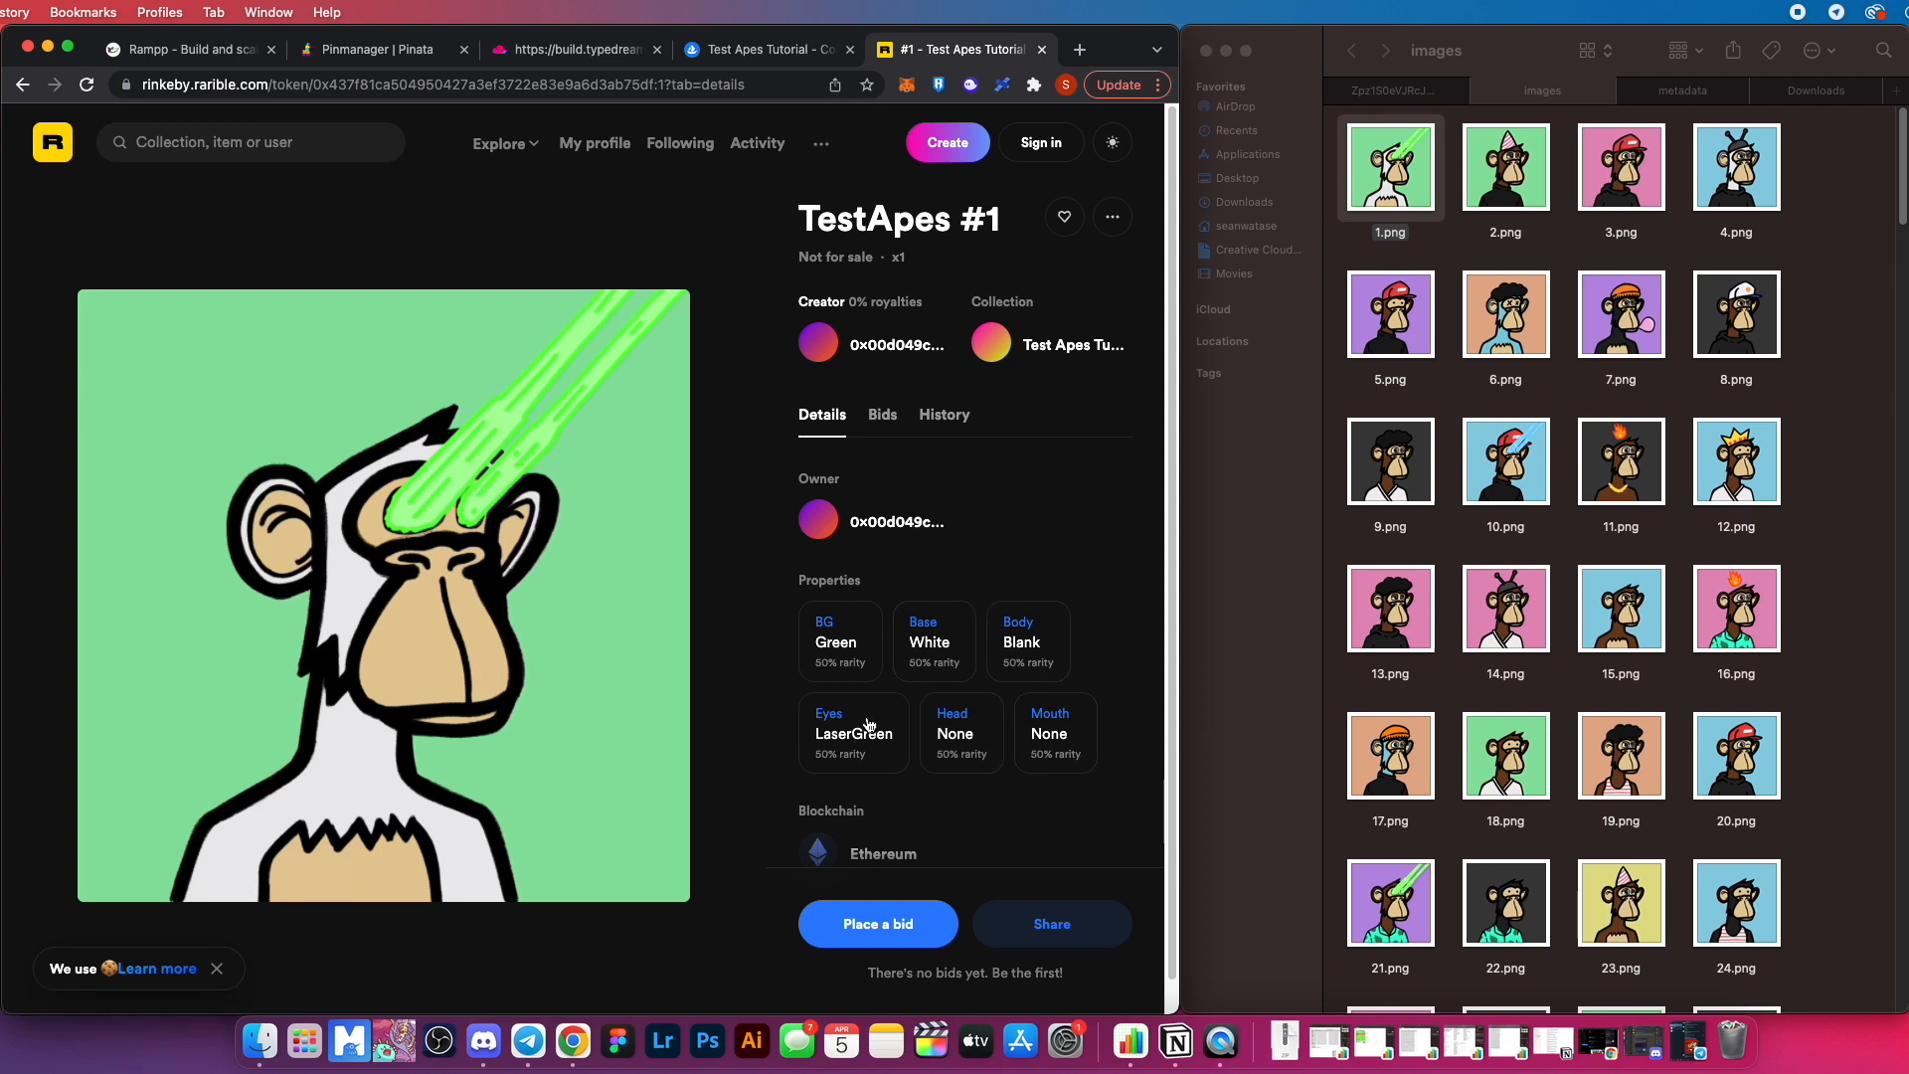
# - Review TestApes #1's six traits on OpenSea, including Head and Mouth as None, and its Details section
pyautogui.click(768, 48)
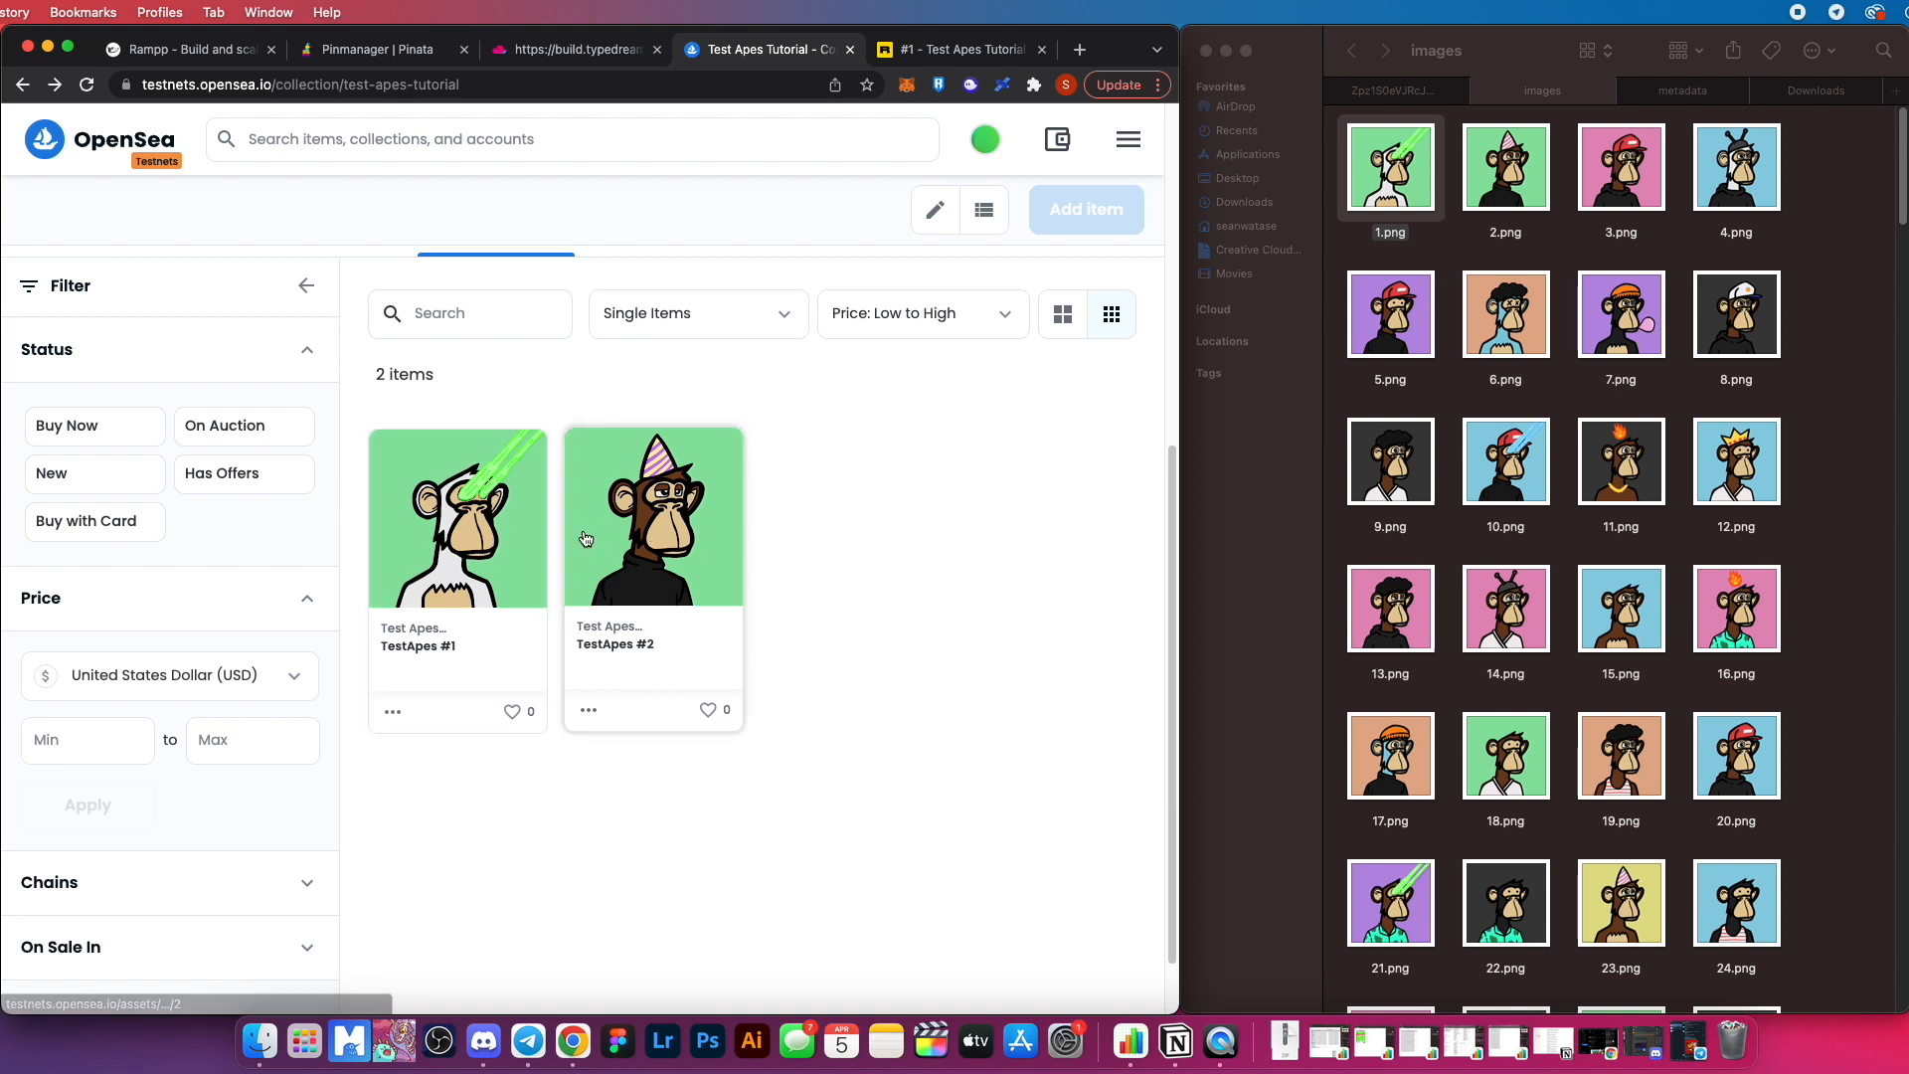
pyautogui.click(477, 546)
pyautogui.scroll(-4, 142, 637)
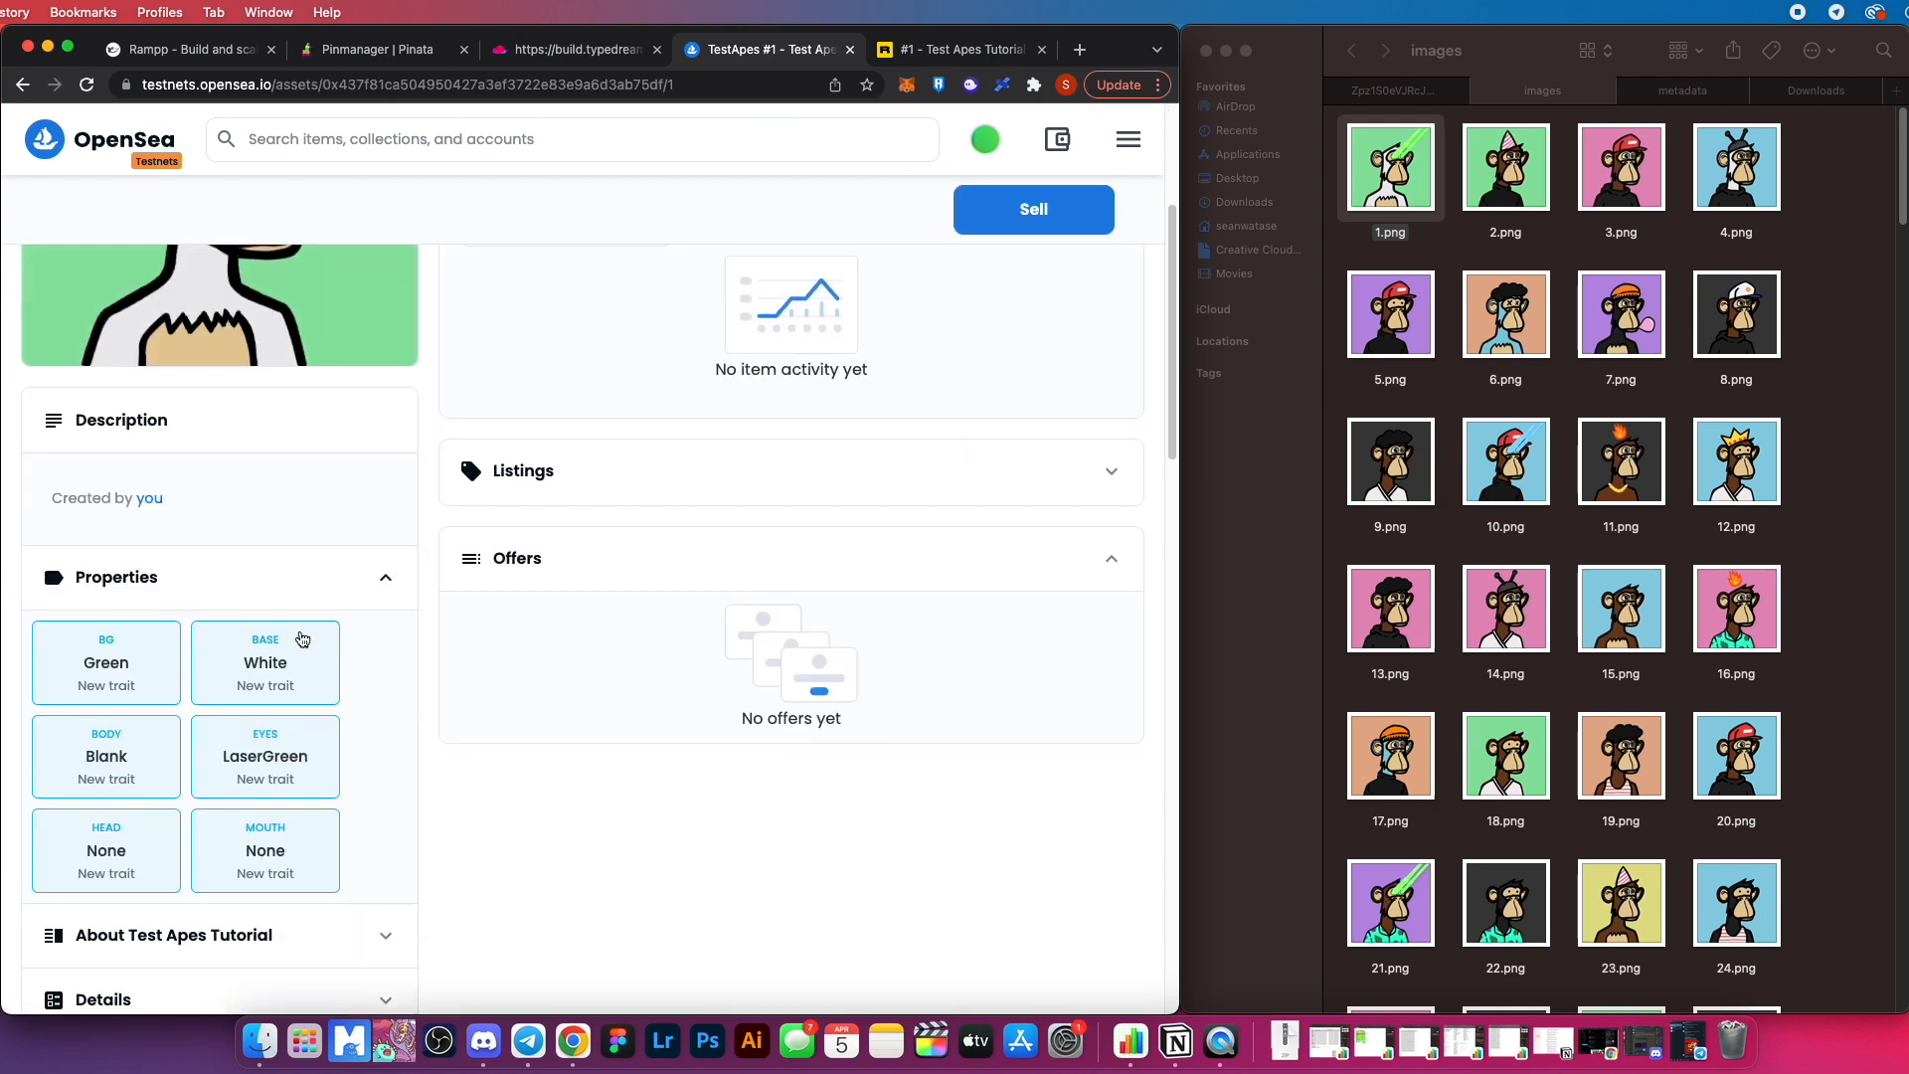
pyautogui.scroll(-2, 272, 642)
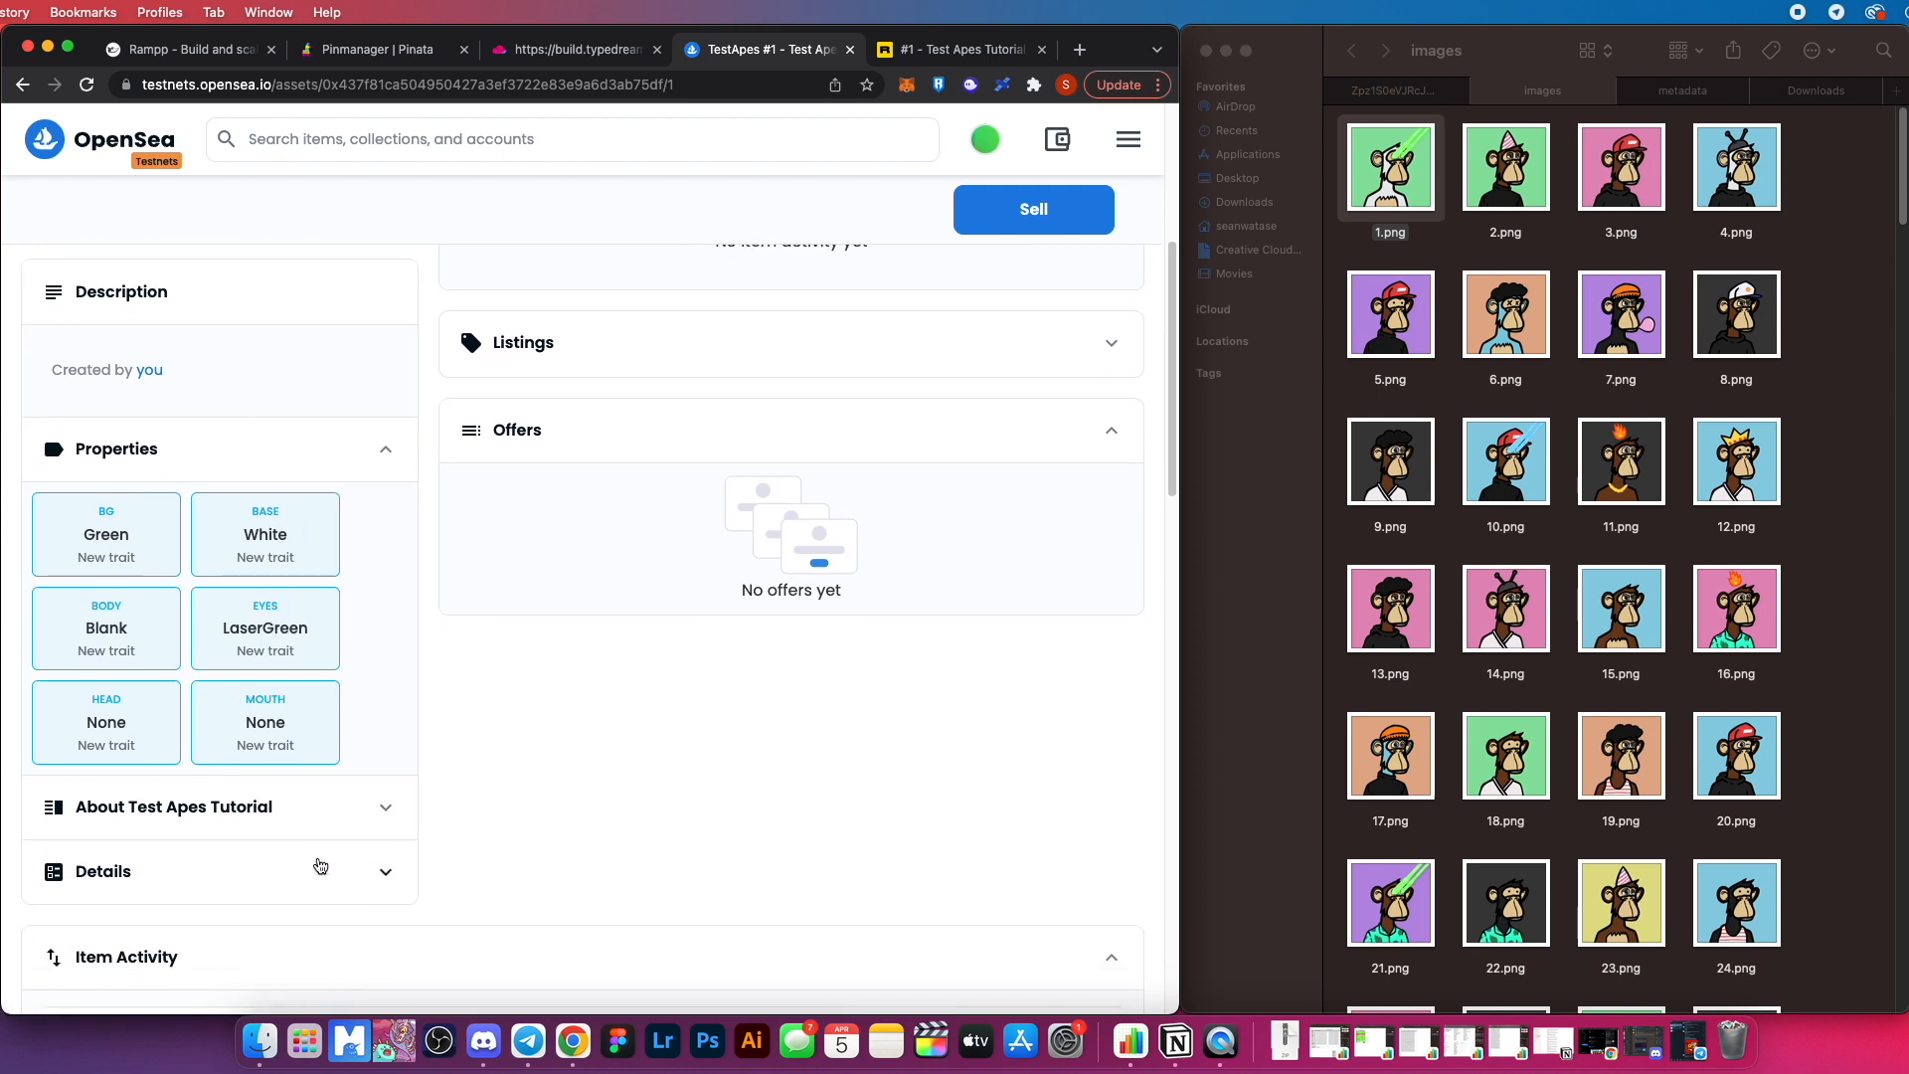
pyautogui.click(319, 867)
pyautogui.scroll(-5, 286, 807)
pyautogui.click(340, 617)
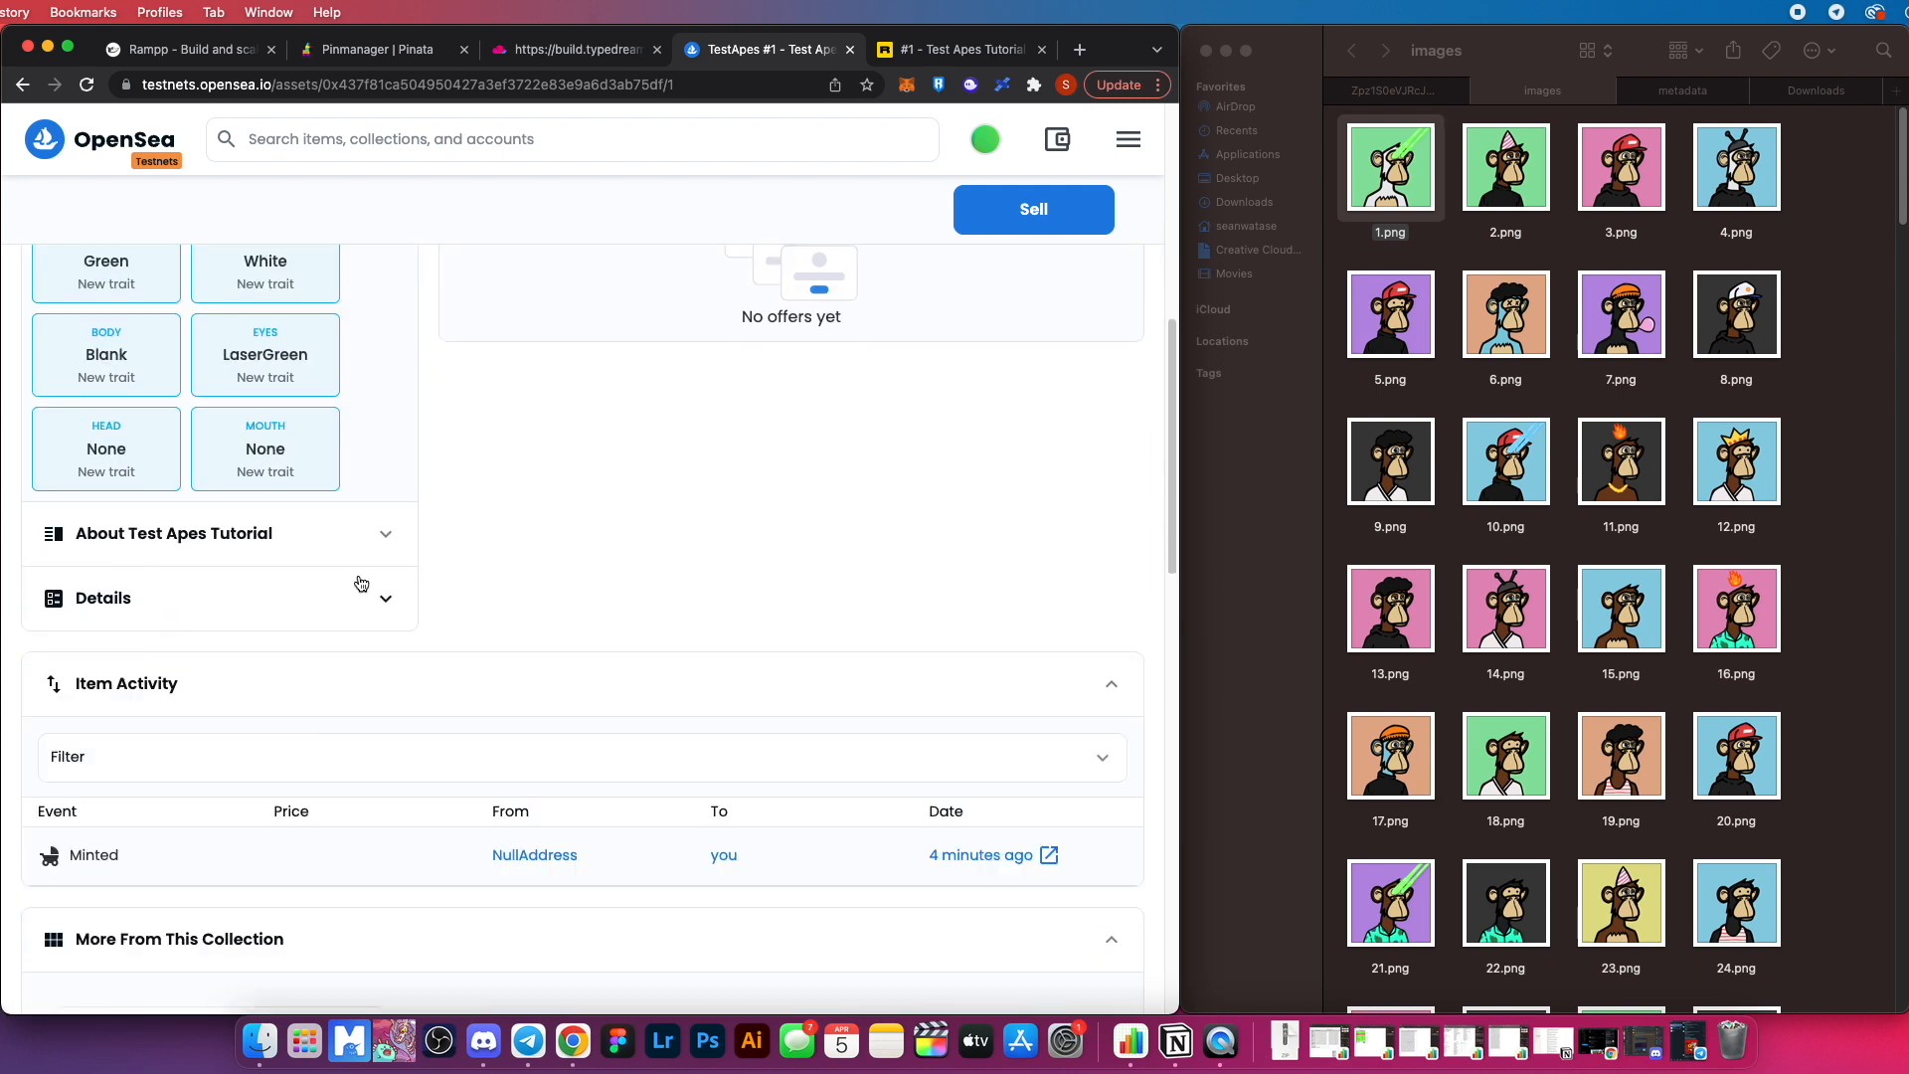
pyautogui.scroll(8, 358, 592)
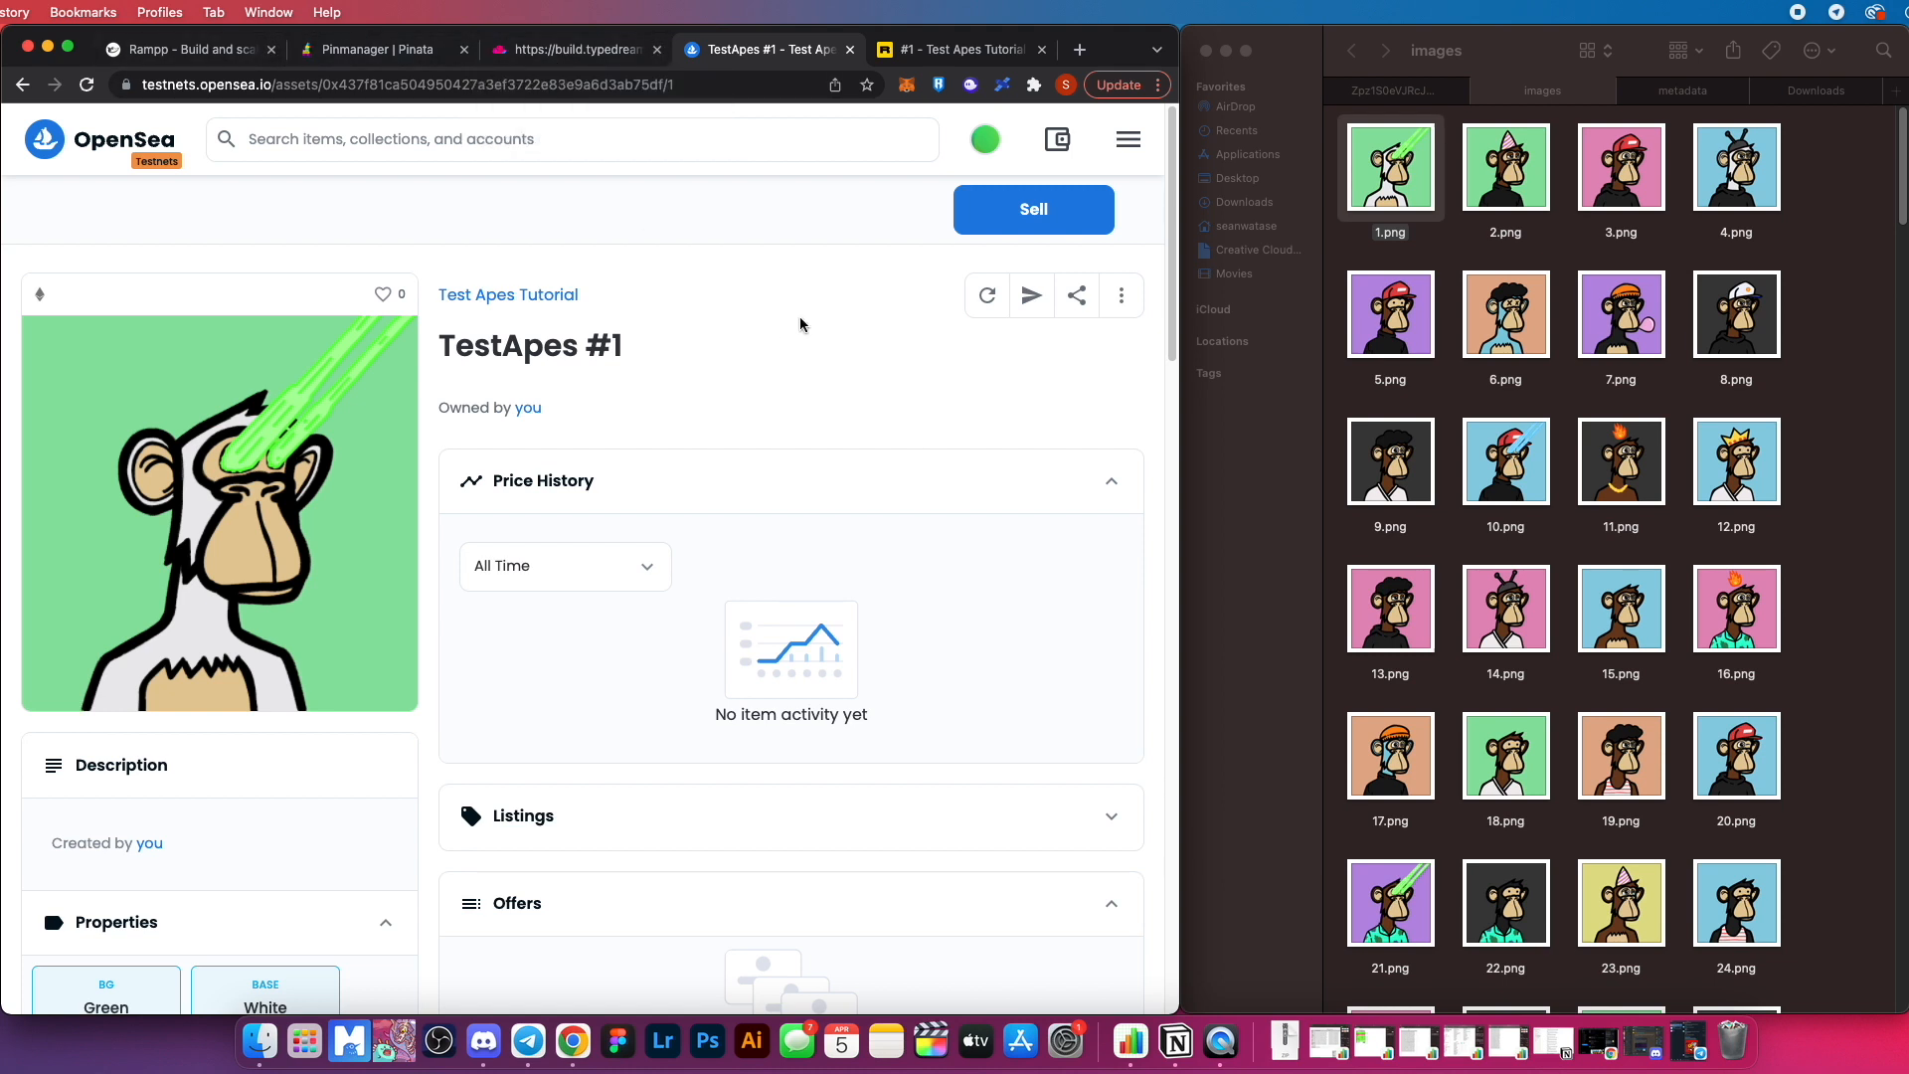
pyautogui.click(557, 54)
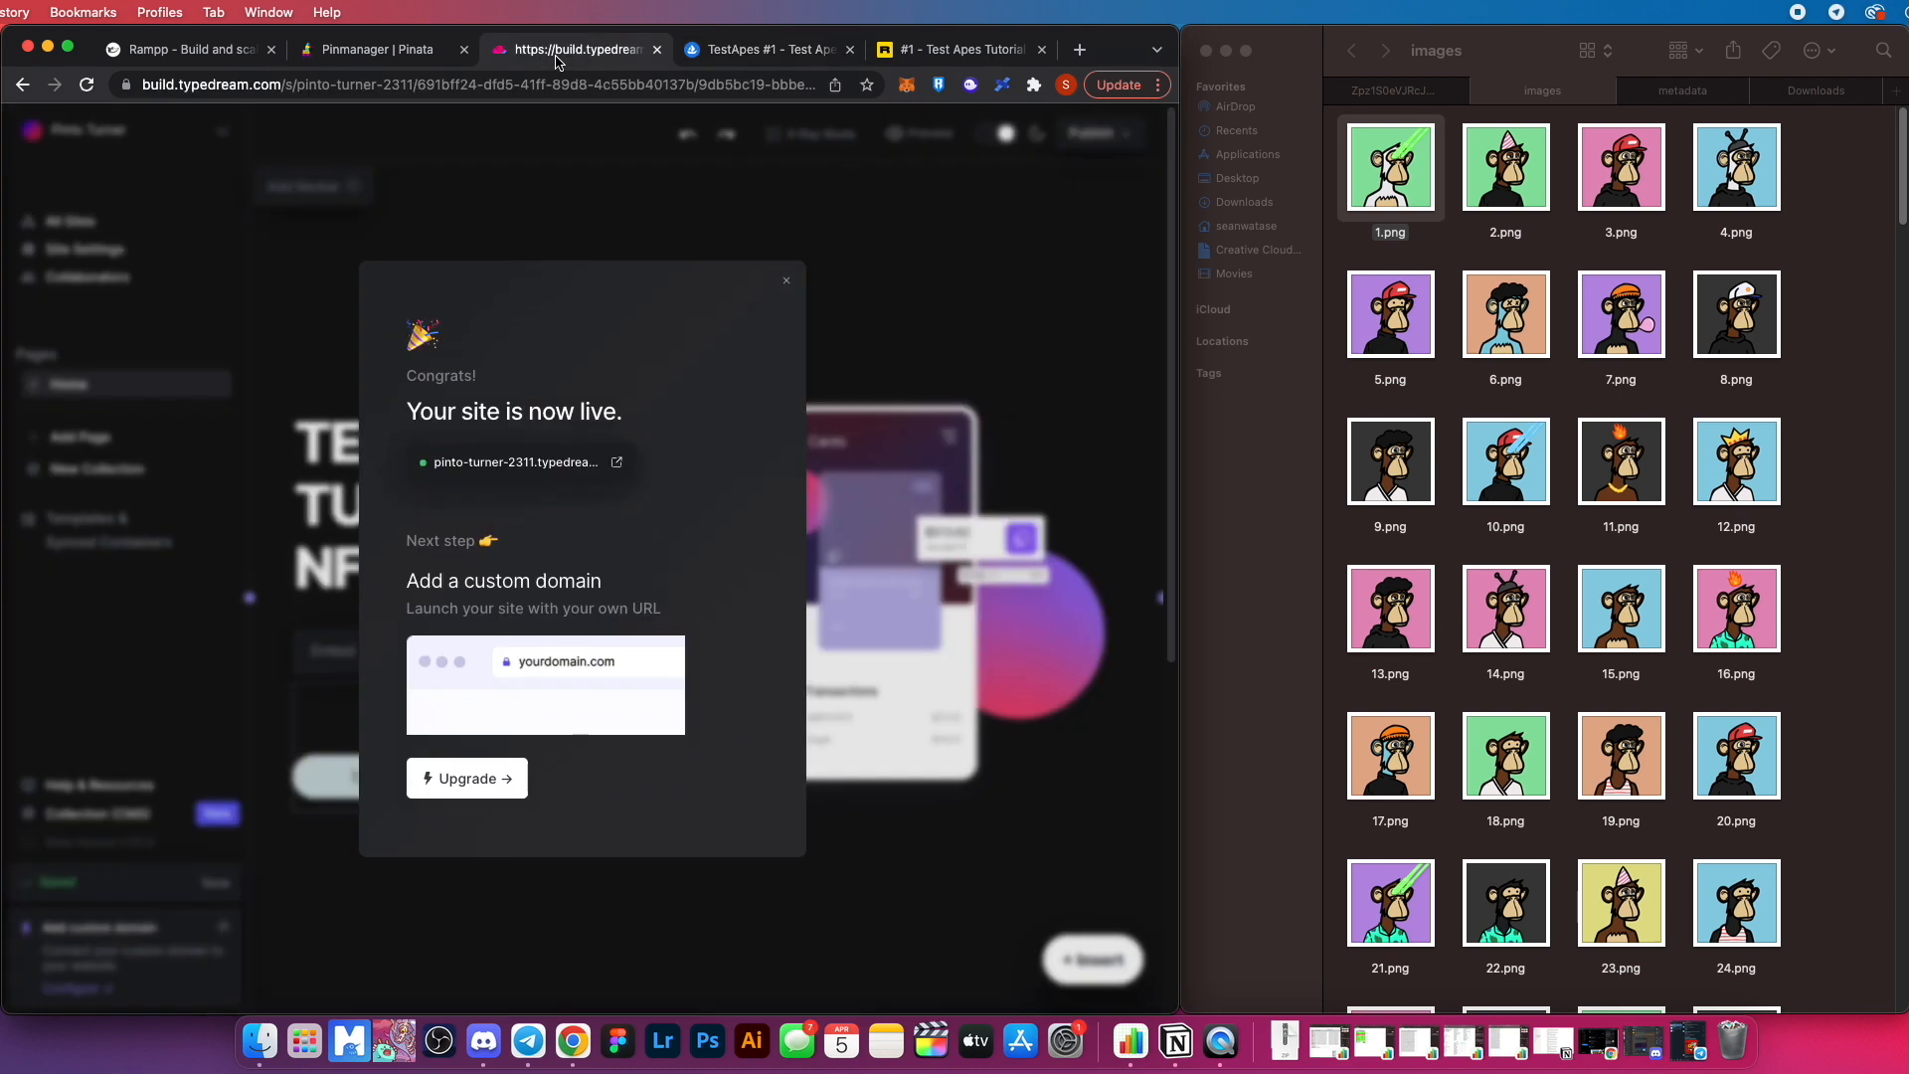
# - Dismiss Typedream's 'Your site is now live' notice and go back to the TestApes #1 OpenSea page
pyautogui.click(785, 287)
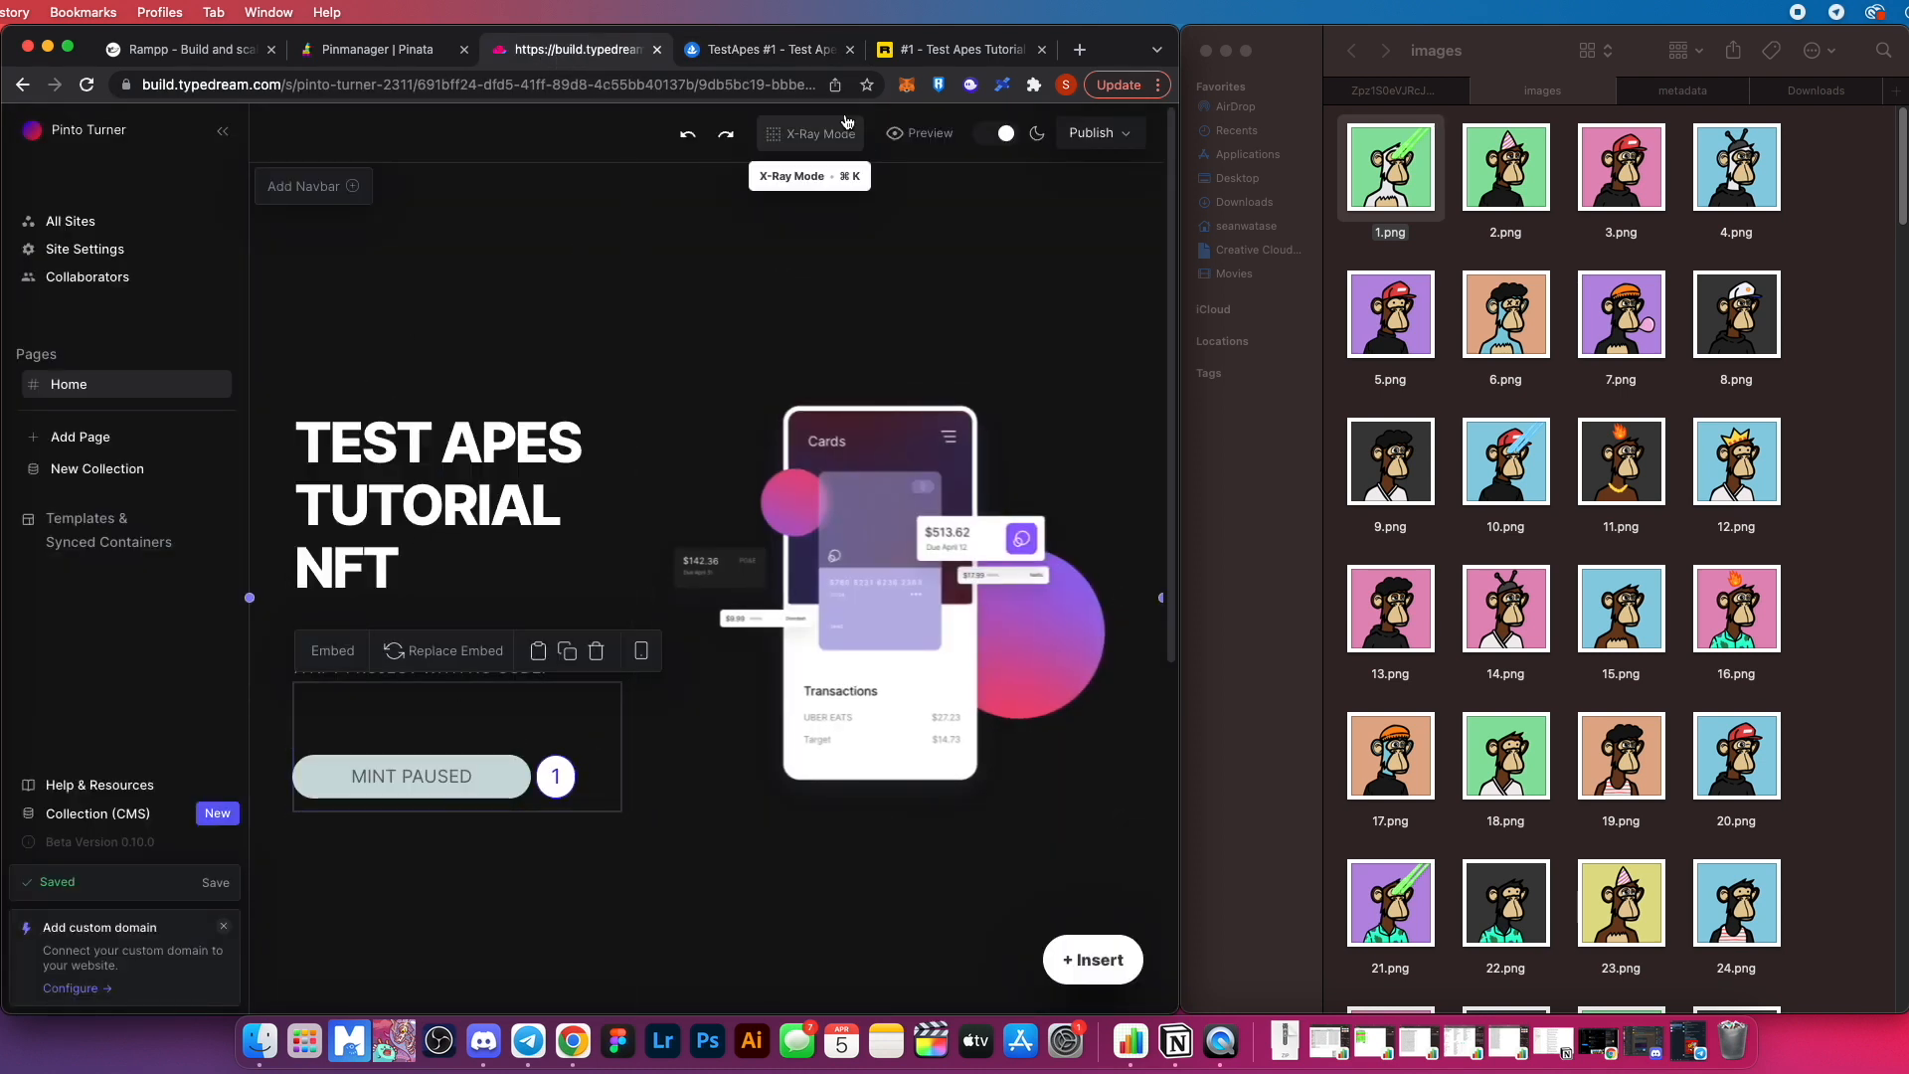
pyautogui.click(801, 51)
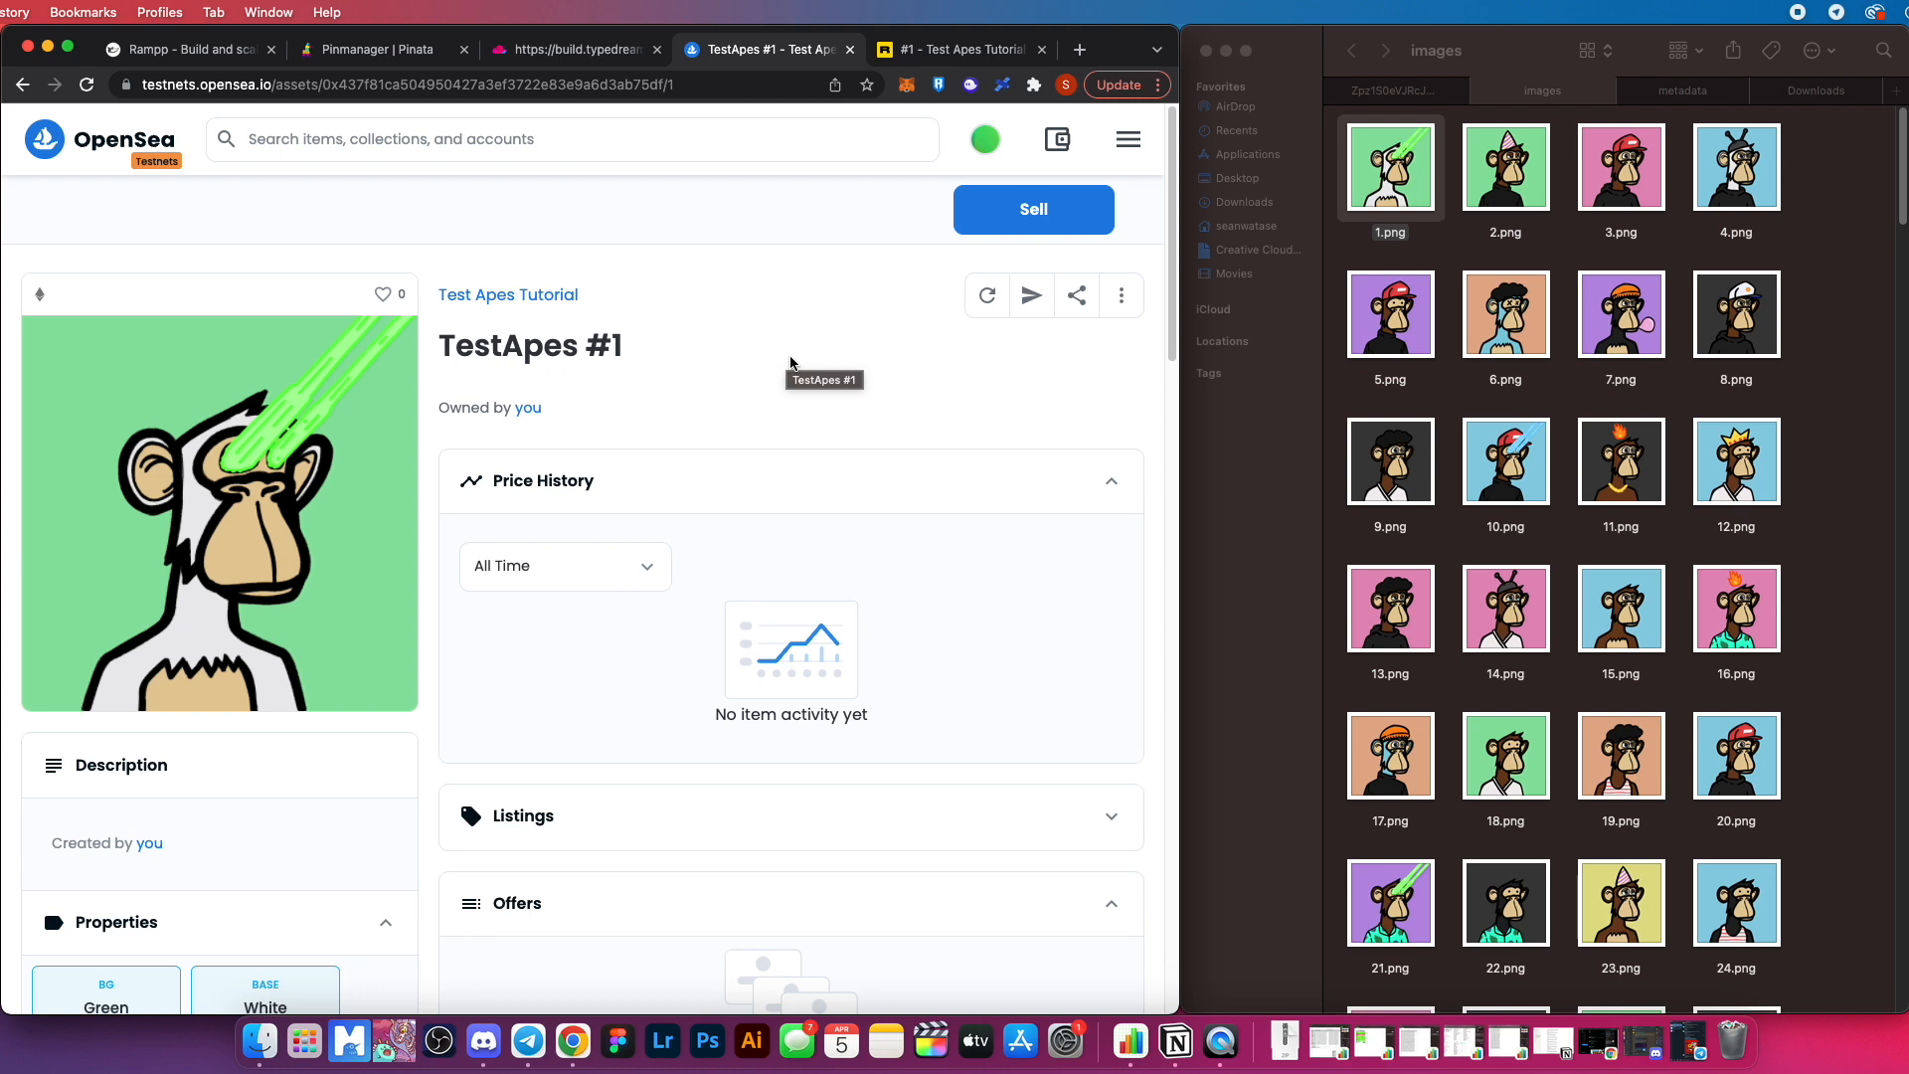
pyautogui.click(1294, 447)
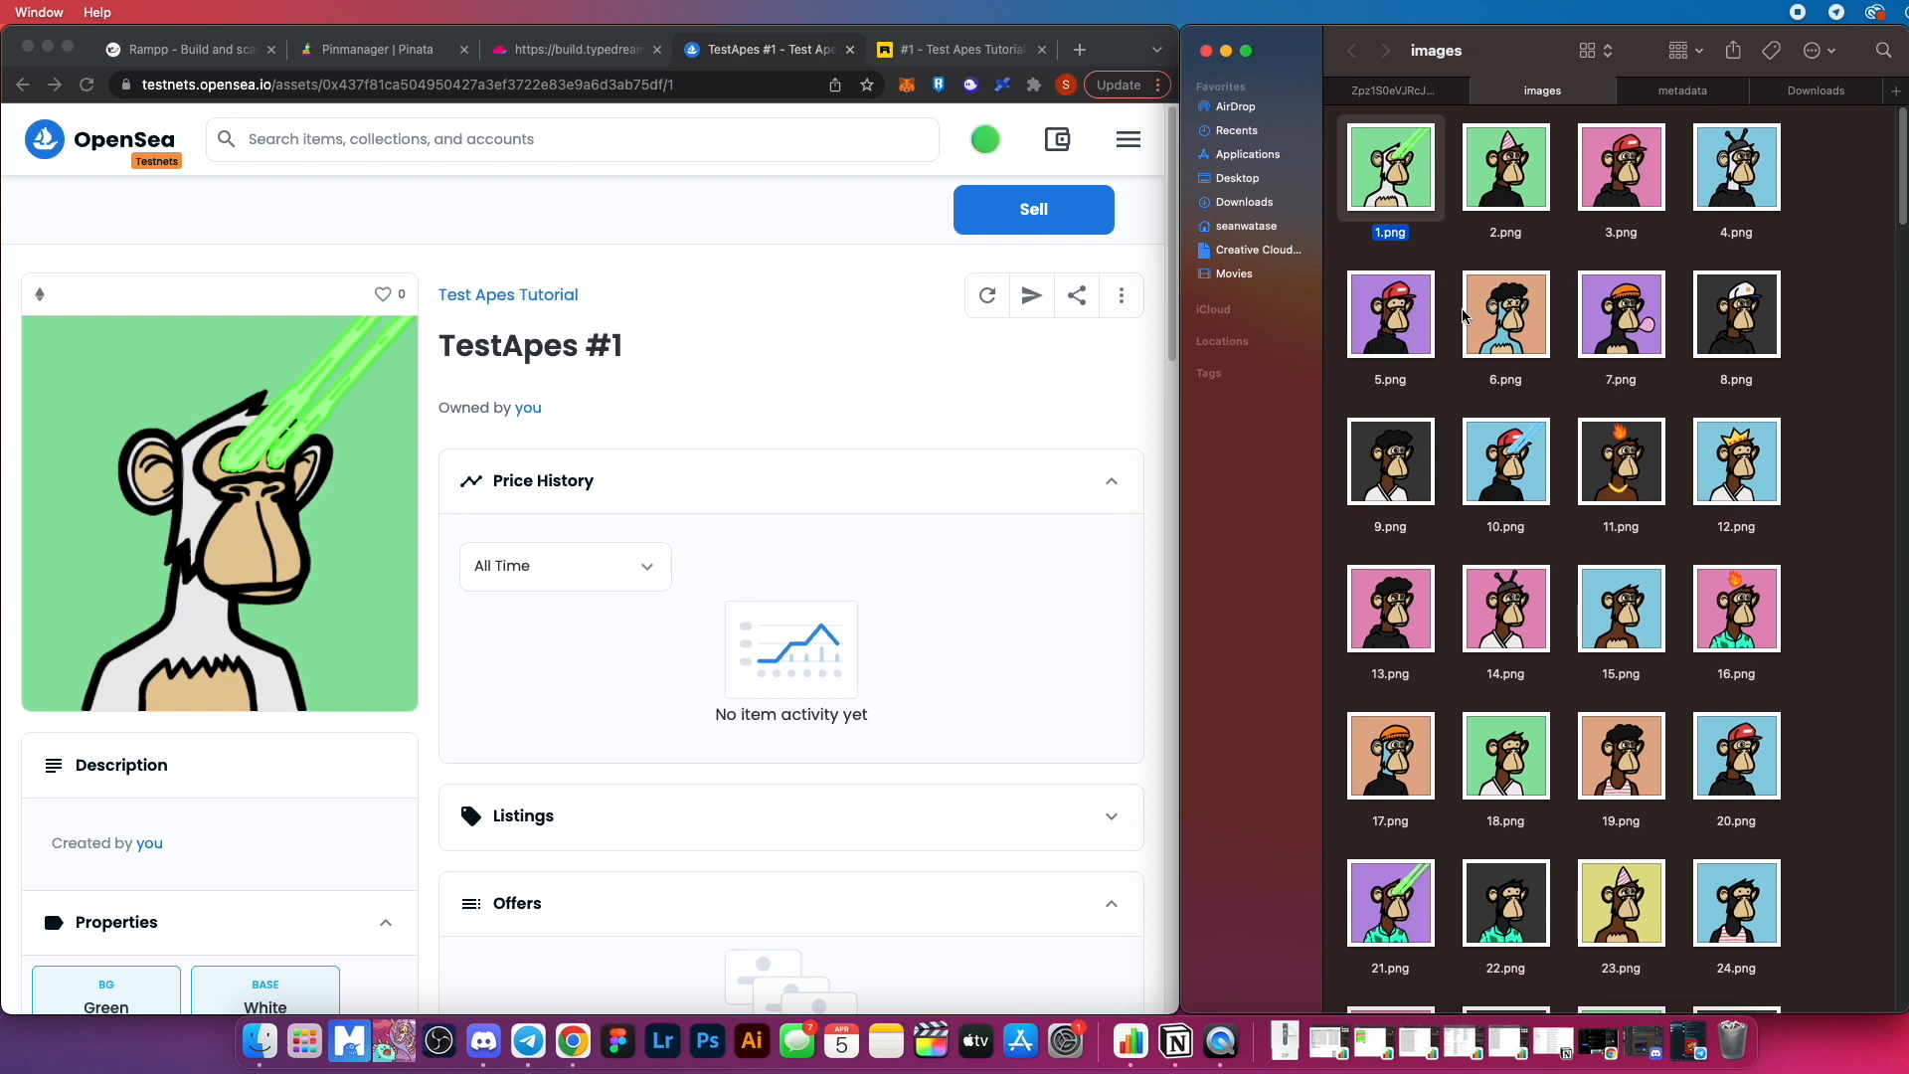
pyautogui.scroll(-2, 1465, 328)
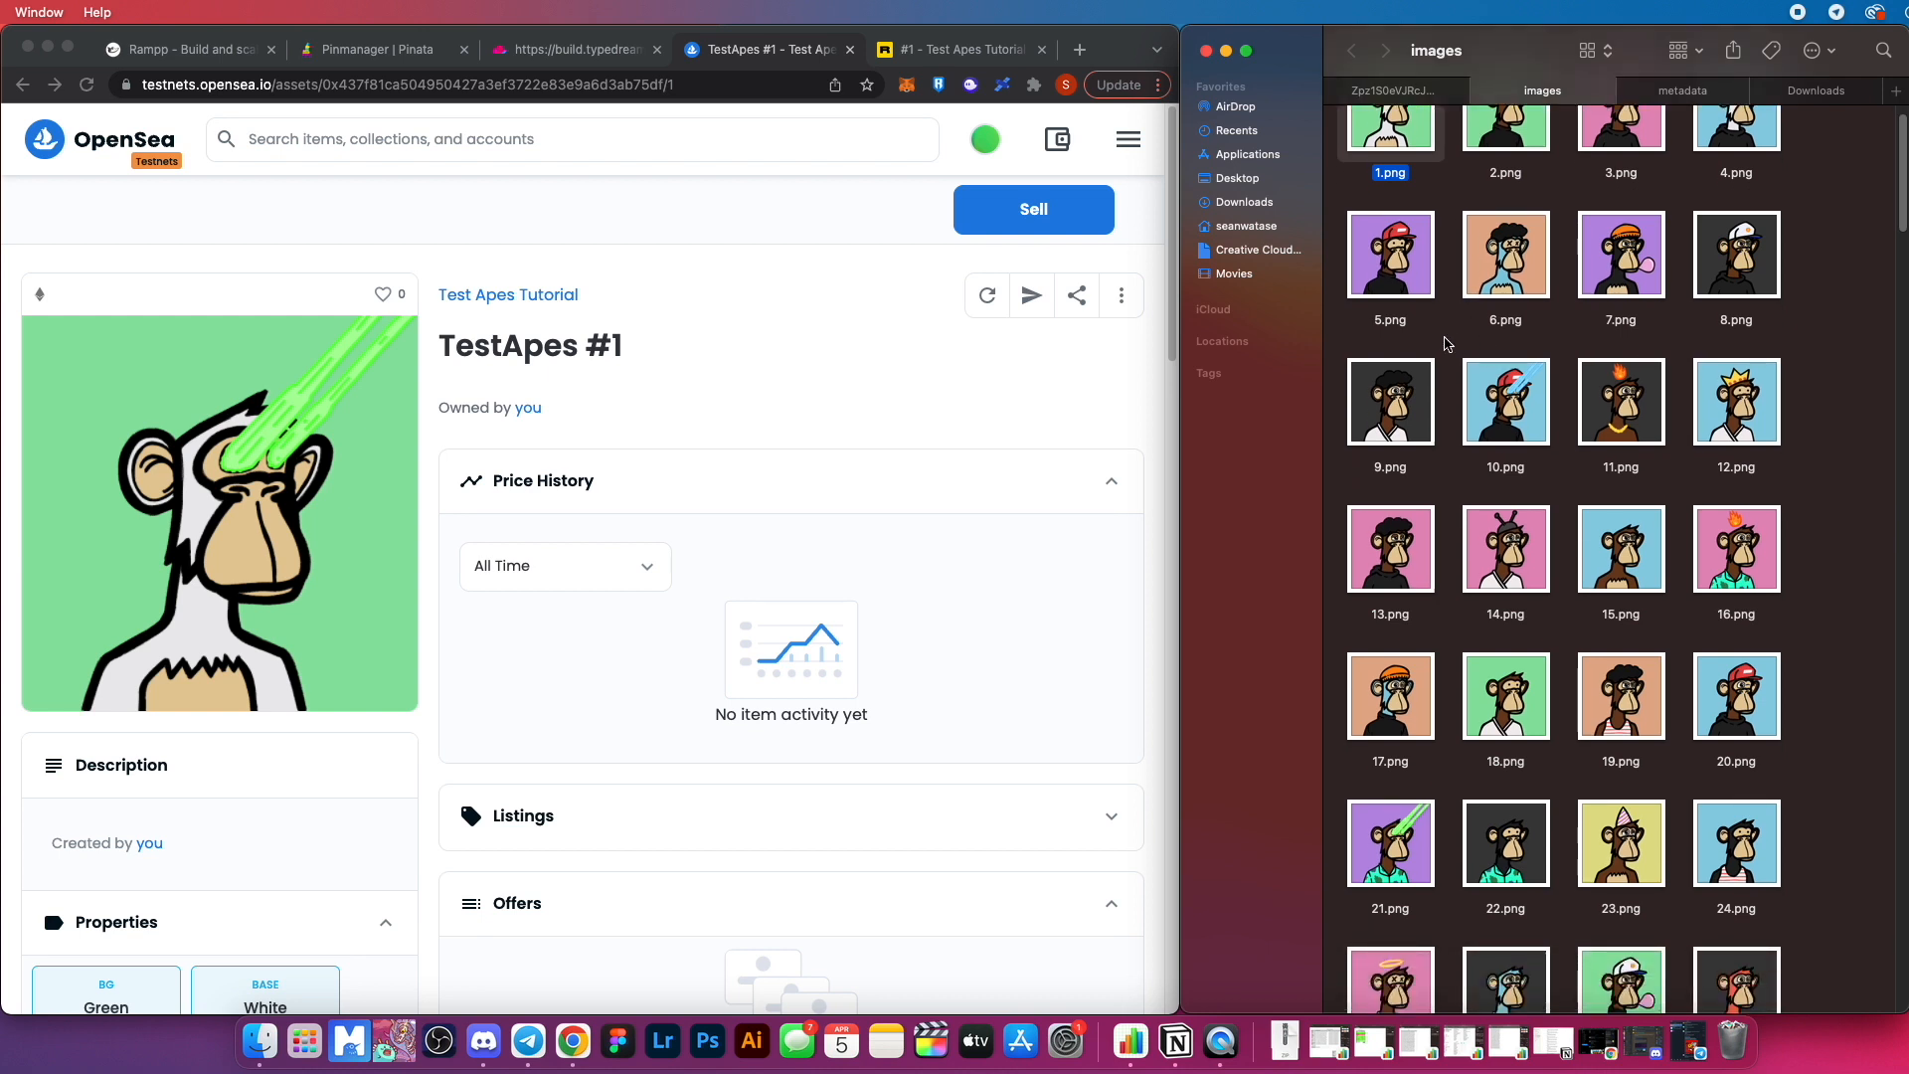
pyautogui.scroll(2, 1446, 340)
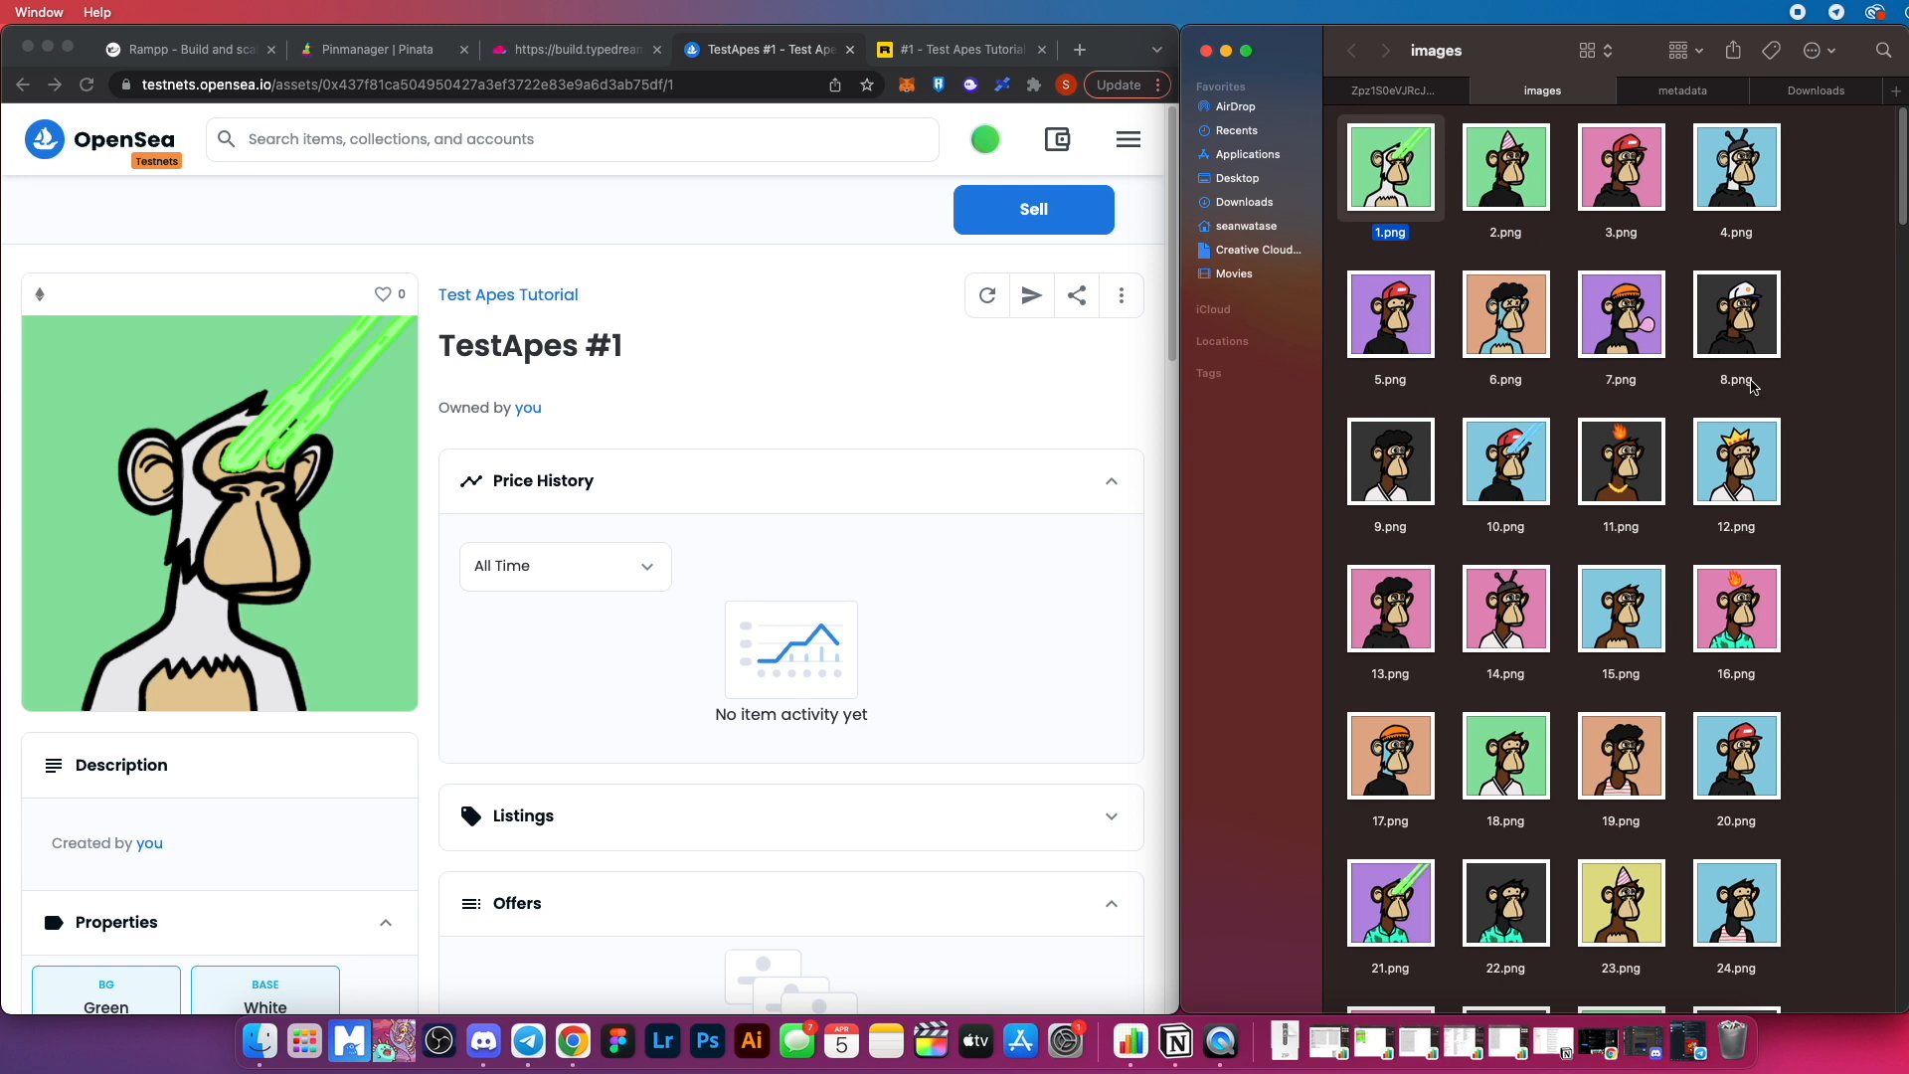
pyautogui.click(671, 57)
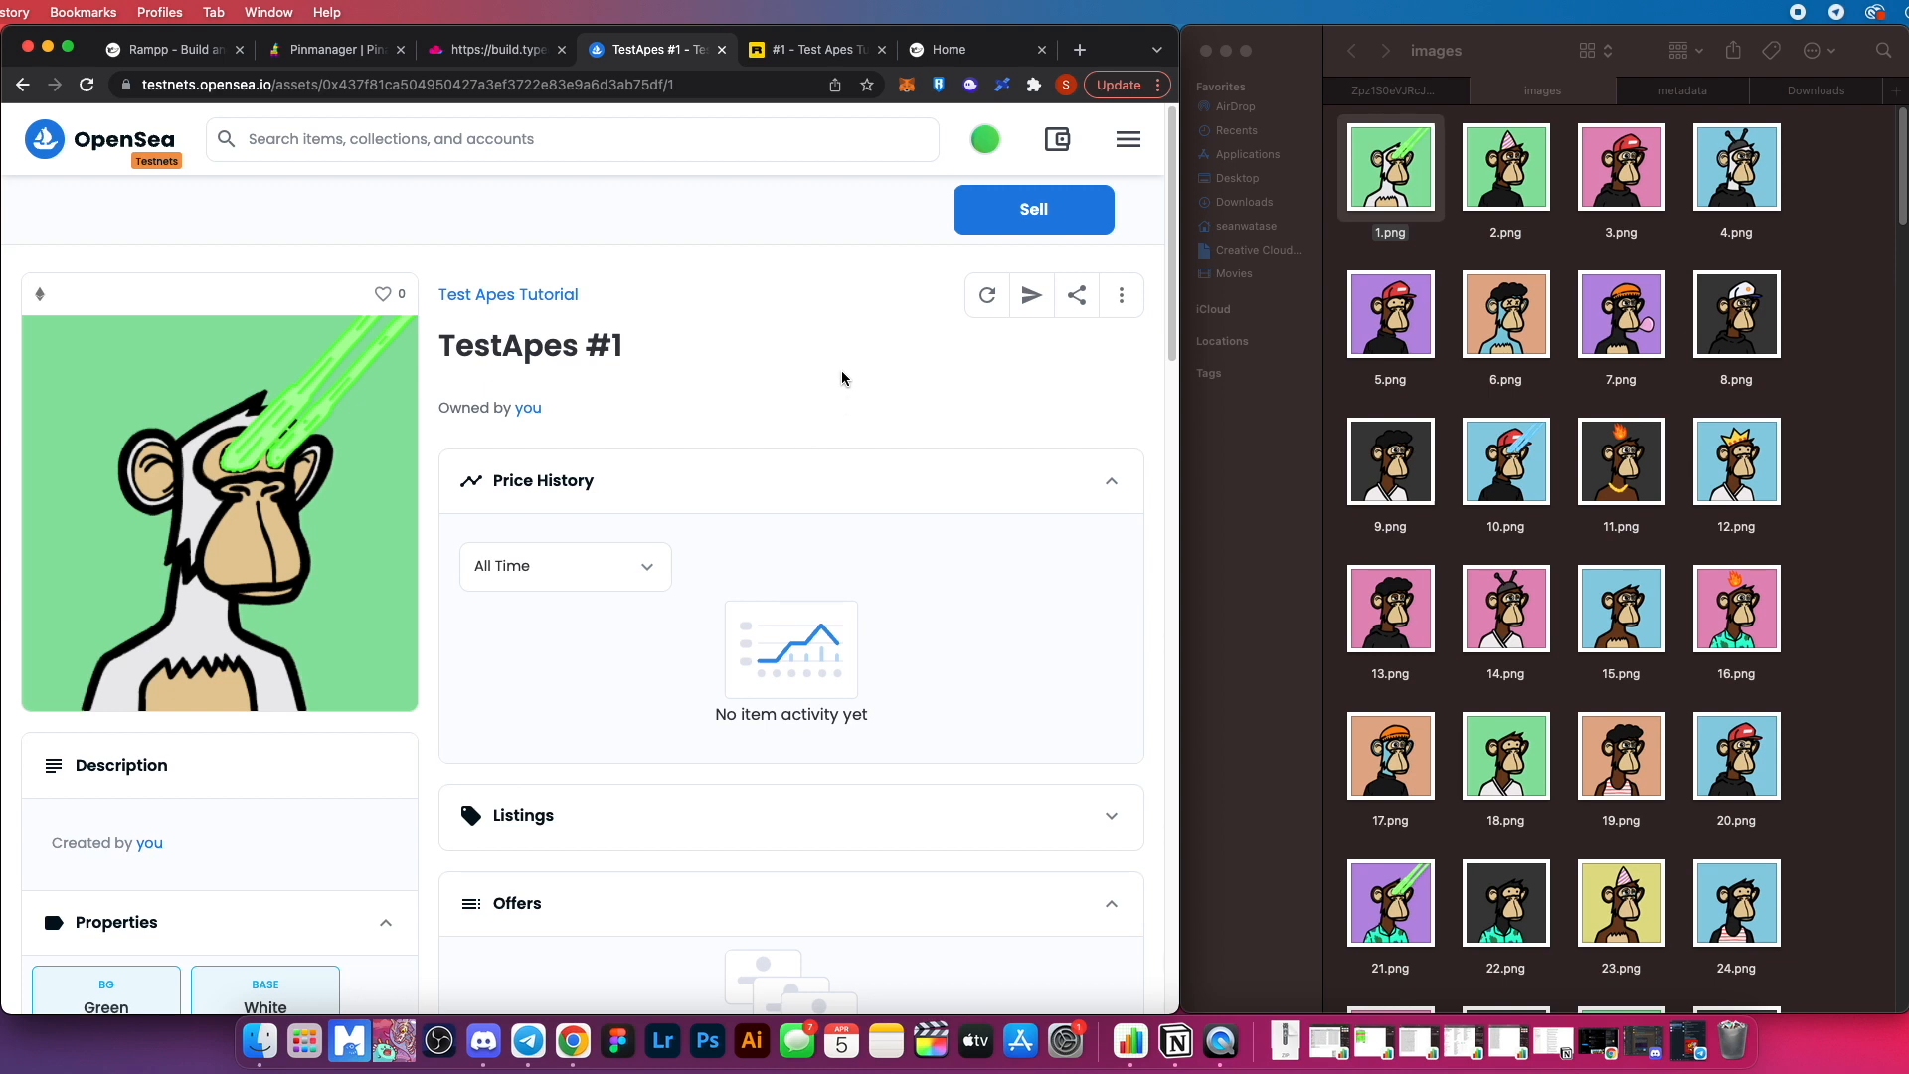
# - Browse the flightpass.rampp.xyz lifetime-access mint page, with minting opening April 6th, 2022
pyautogui.click(959, 60)
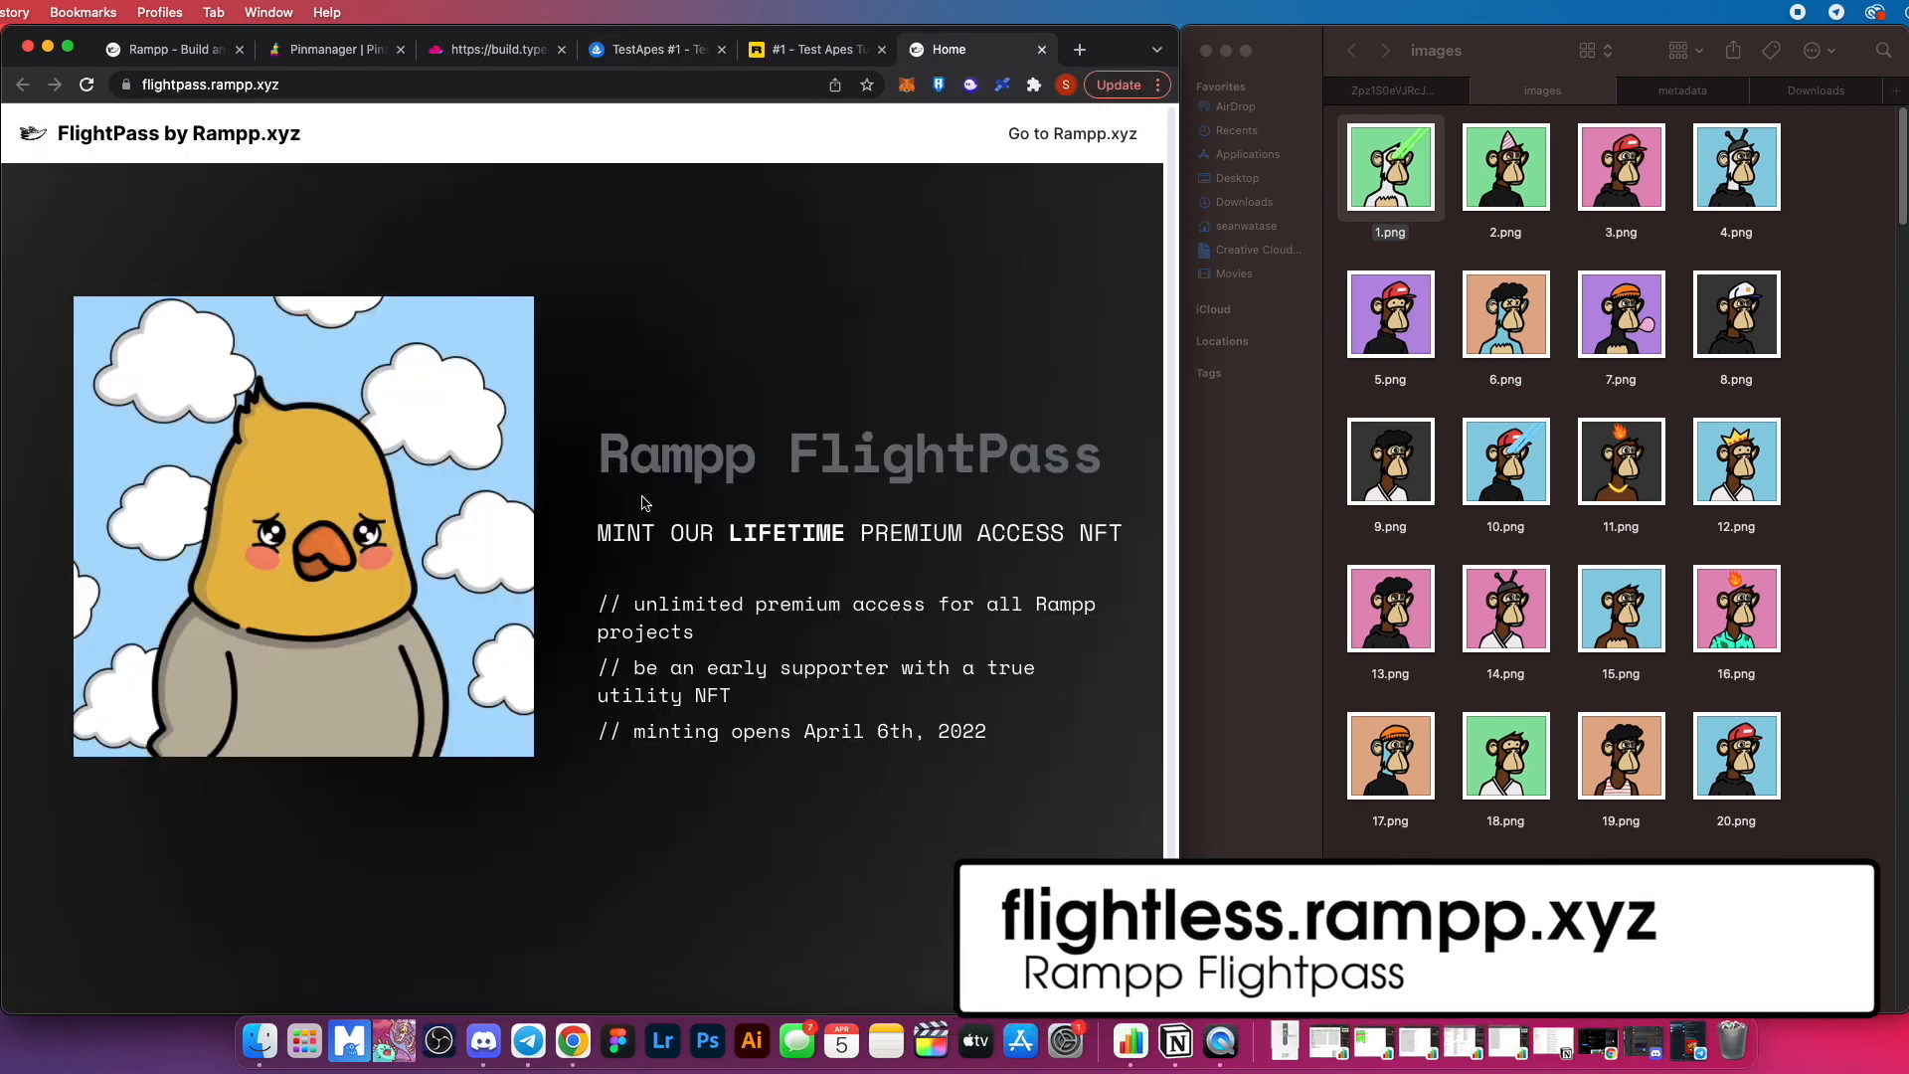
pyautogui.scroll(-2, 644, 502)
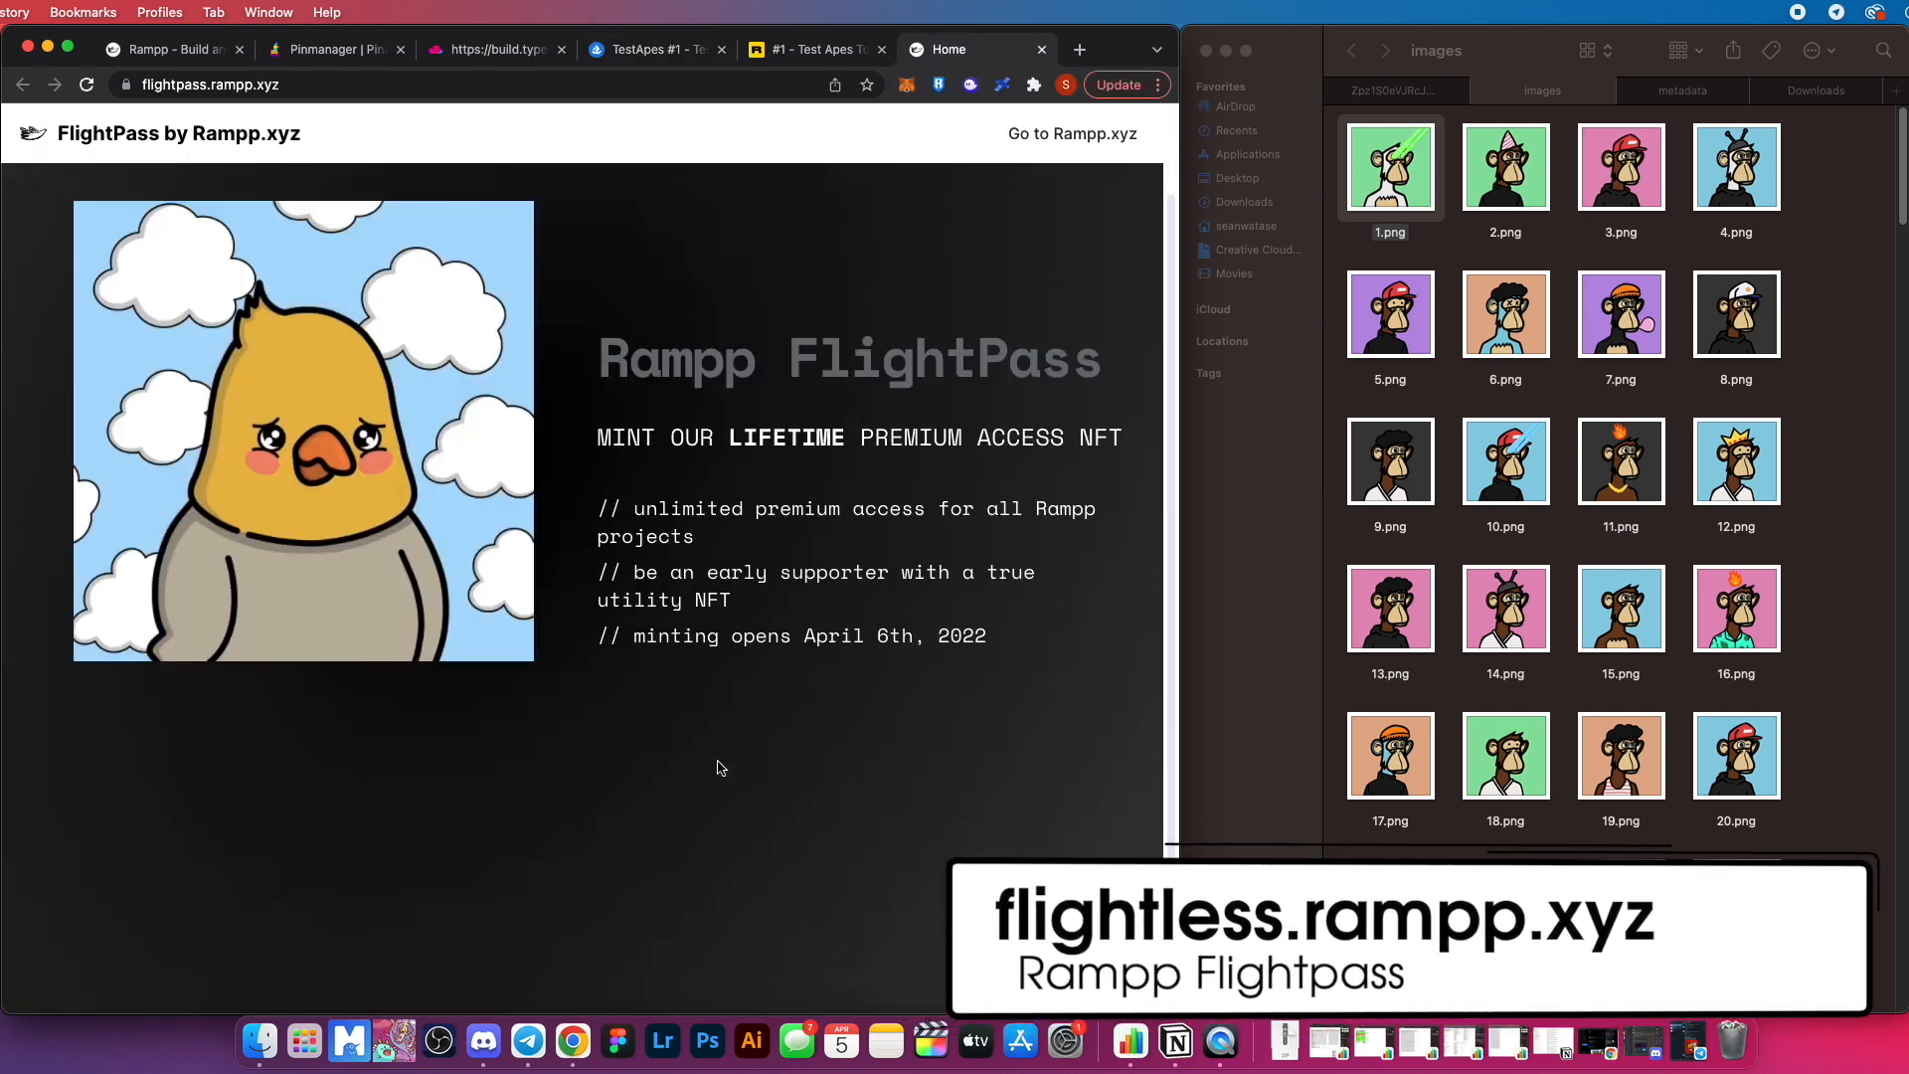
pyautogui.scroll(2, 721, 768)
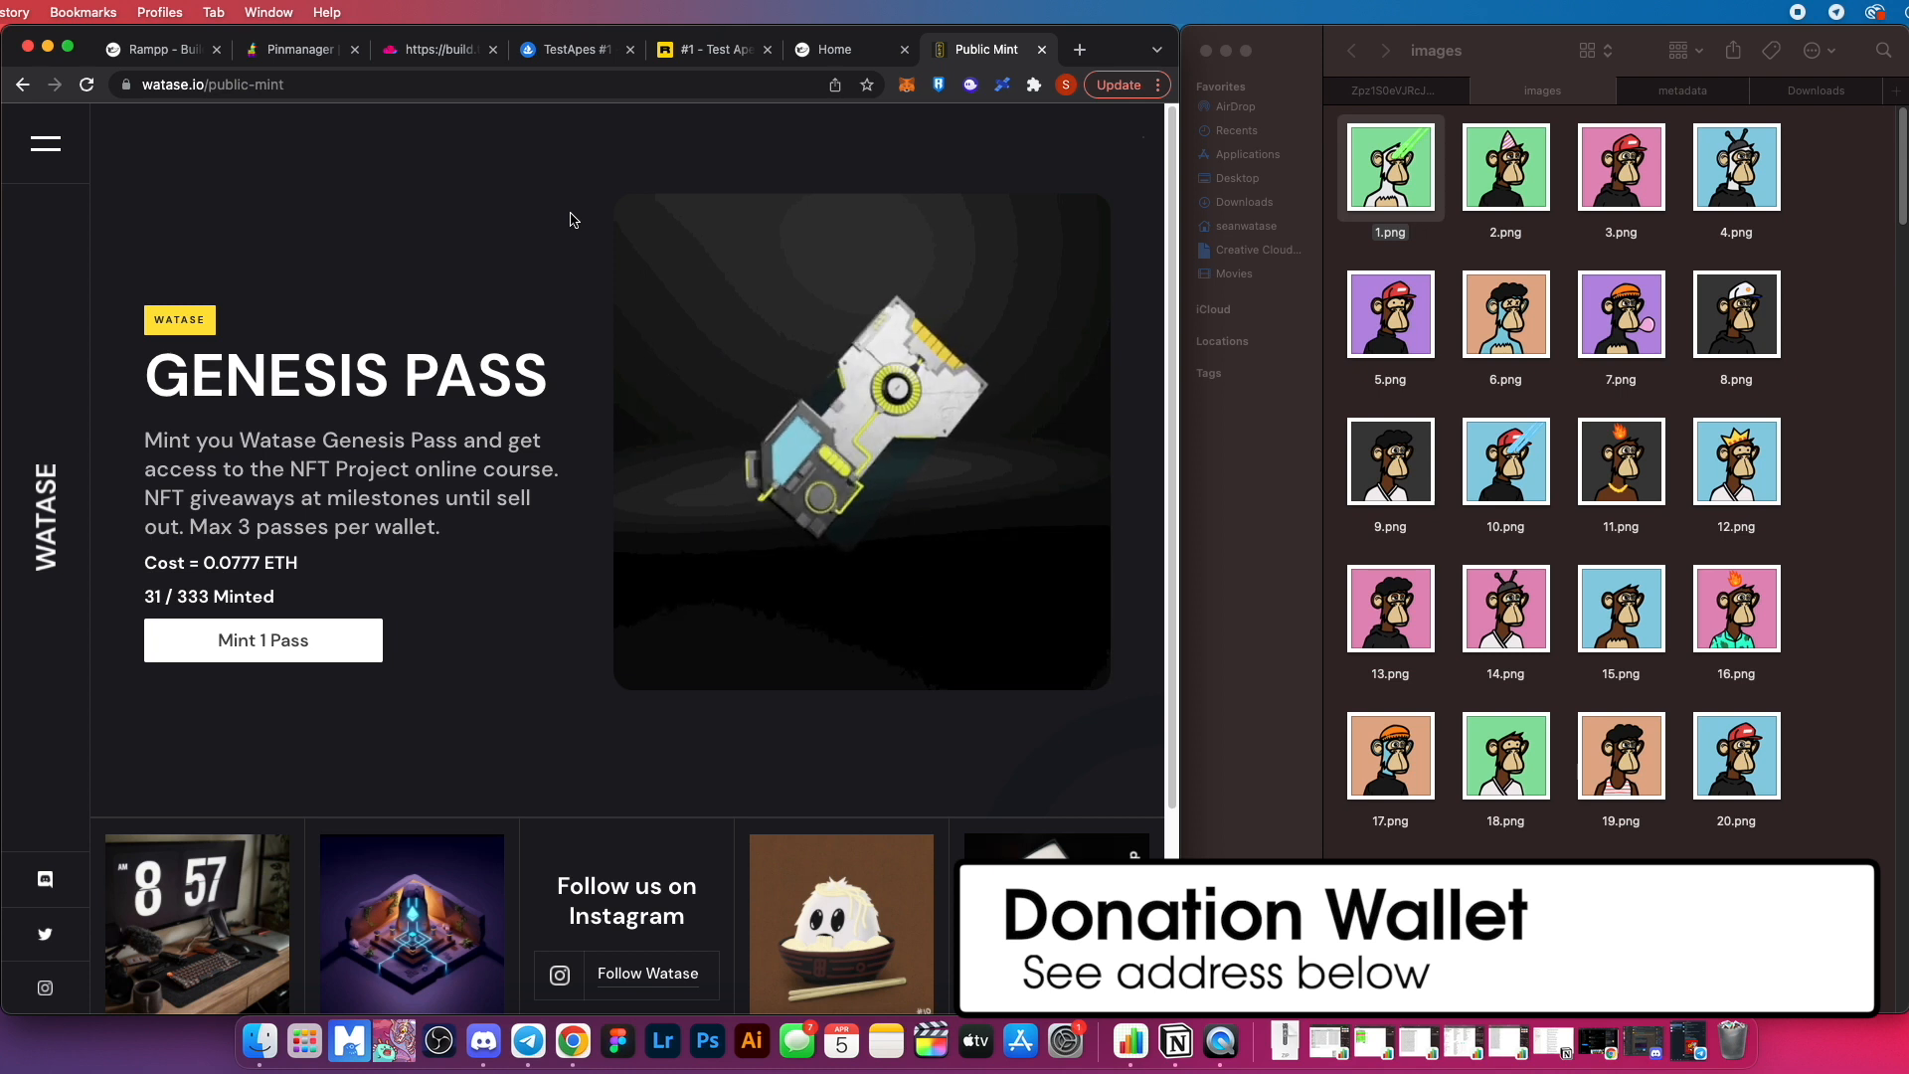
pyautogui.click(194, 47)
pyautogui.scroll(3, 596, 248)
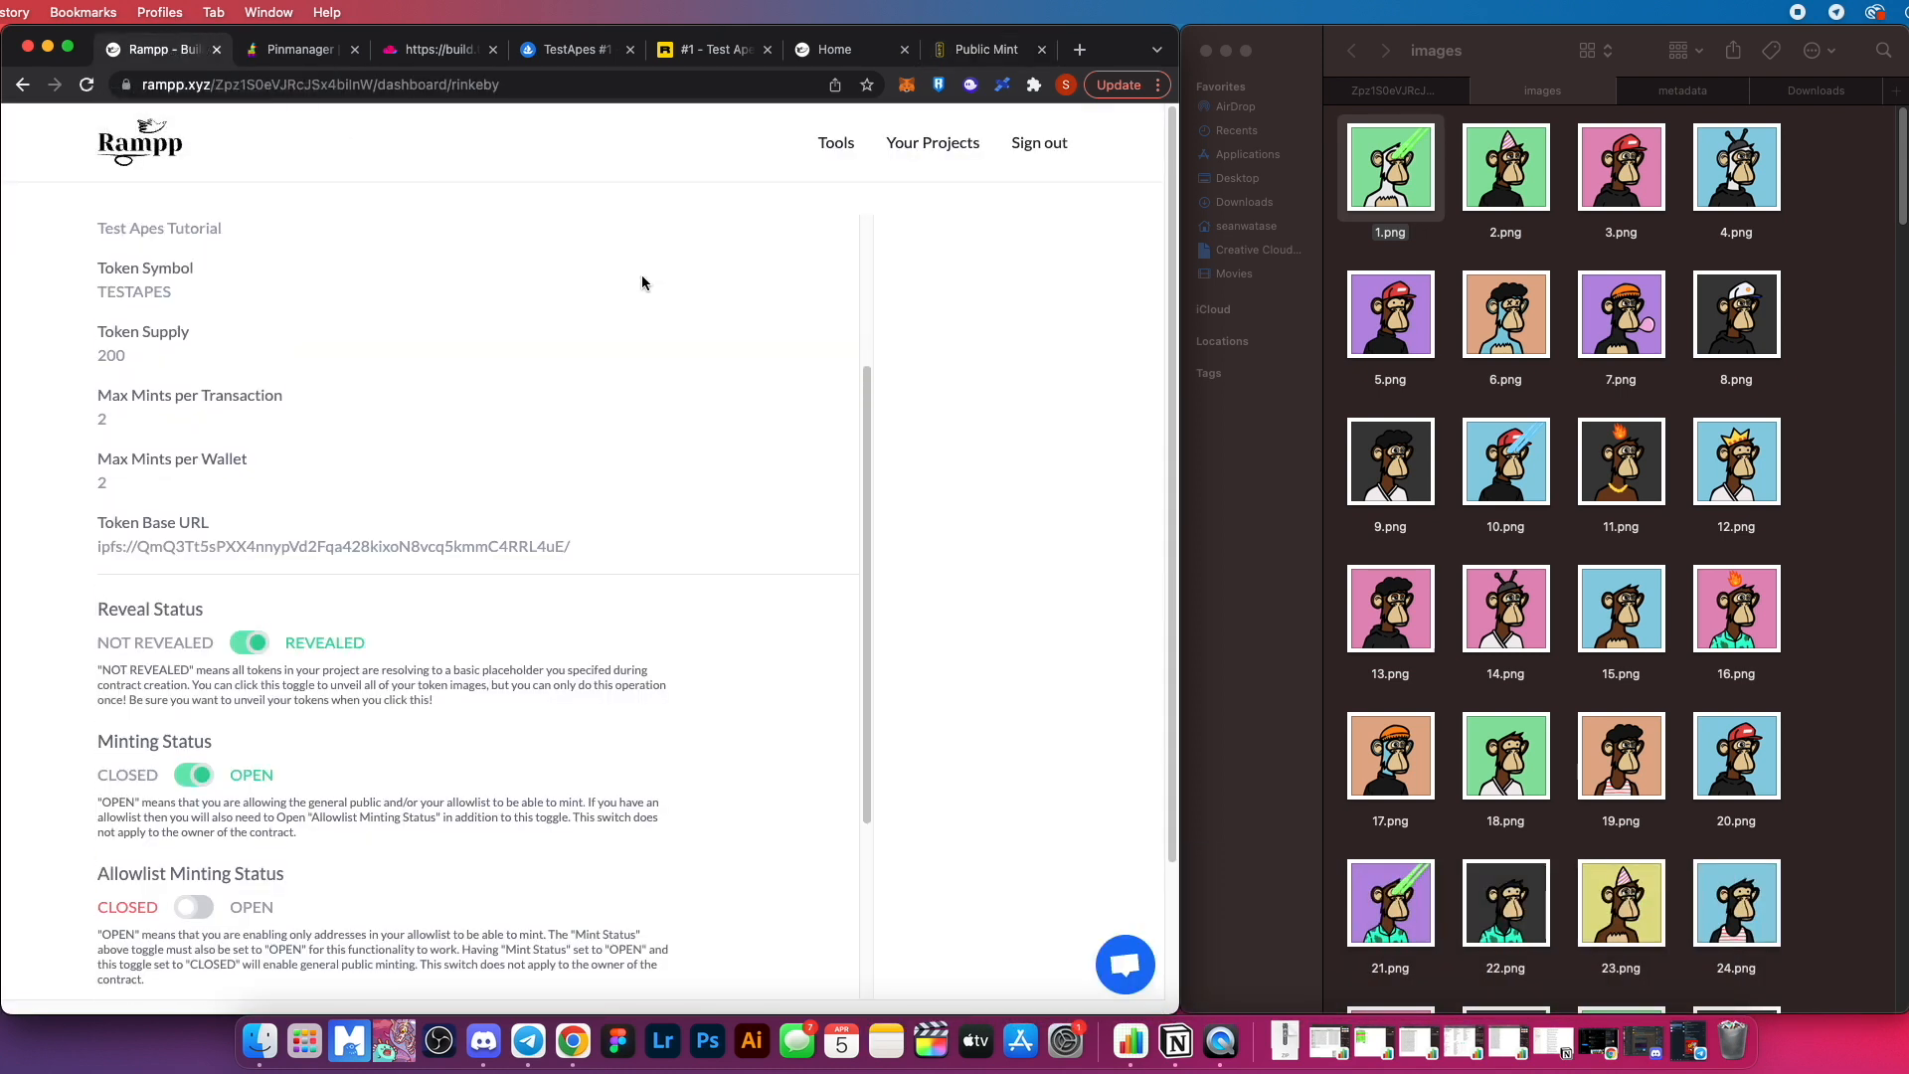
pyautogui.scroll(5, 641, 282)
pyautogui.click(149, 234)
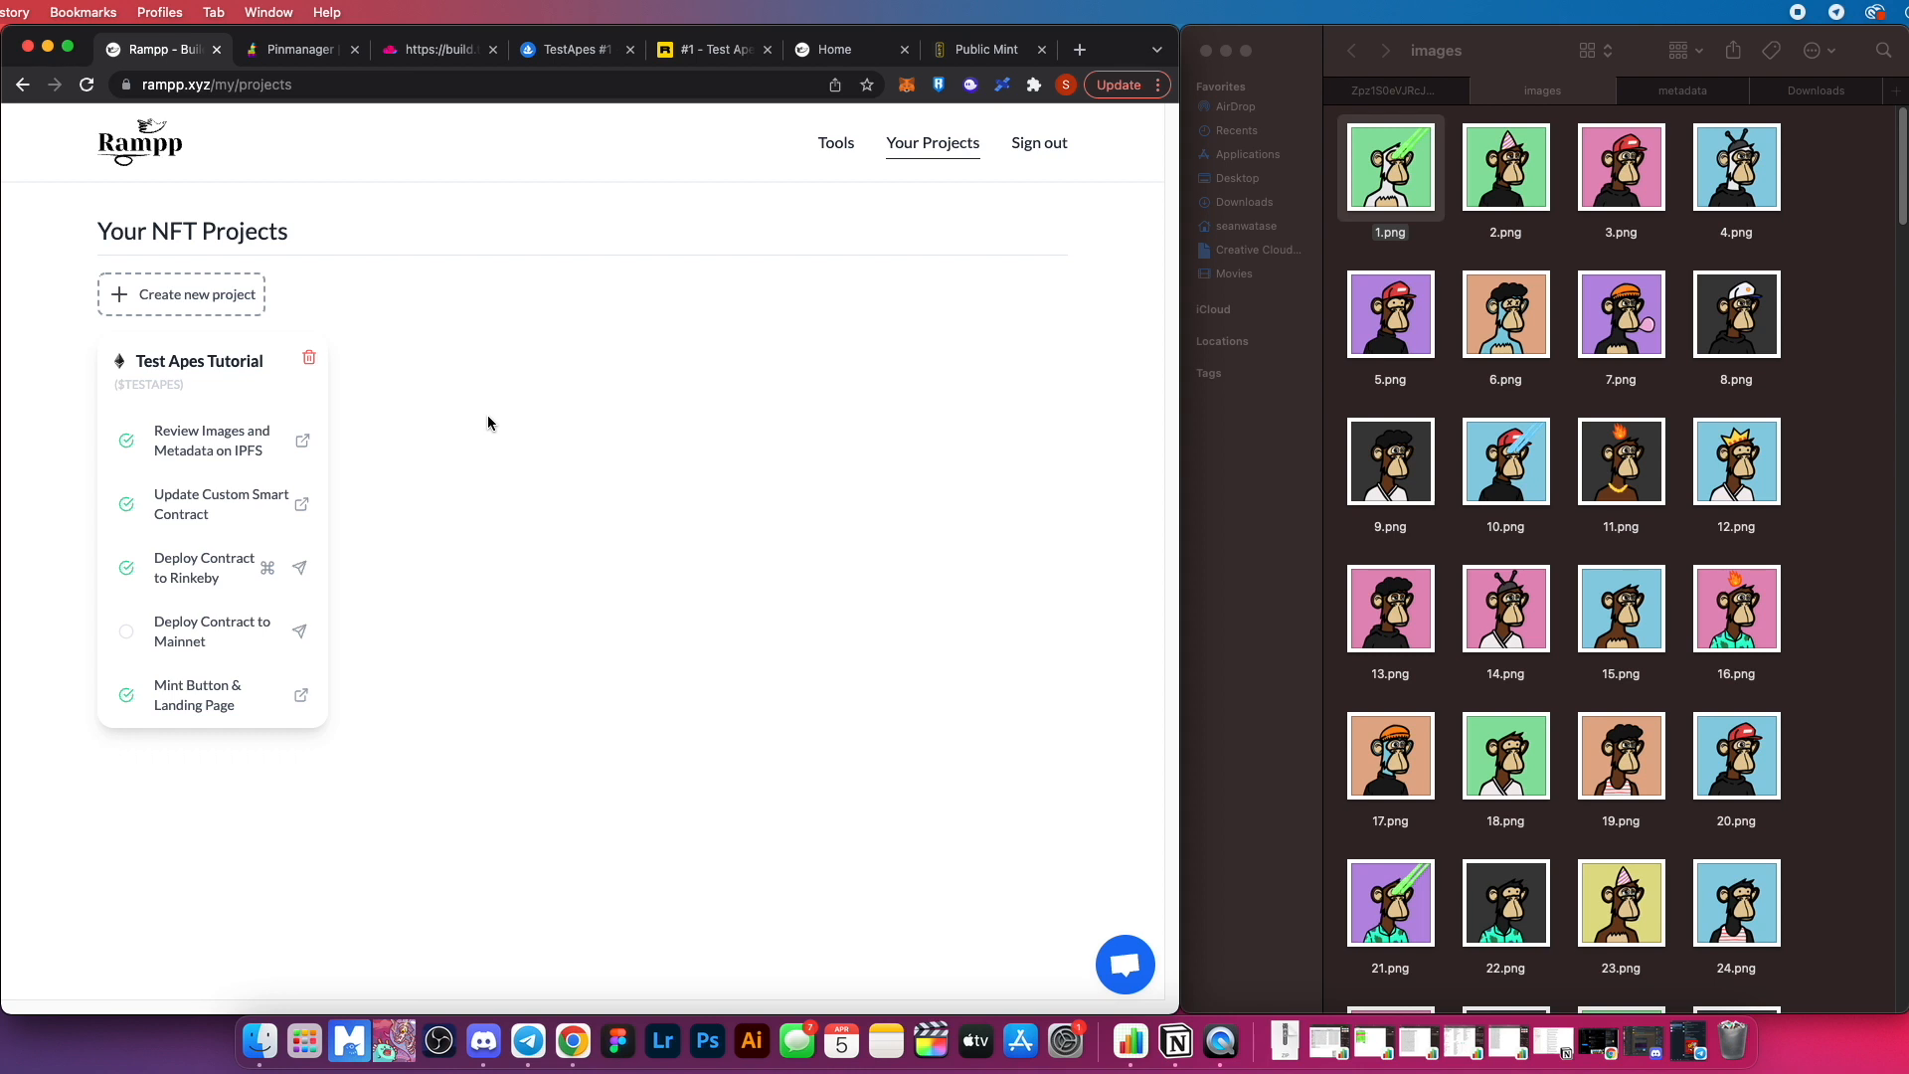
pyautogui.click(835, 46)
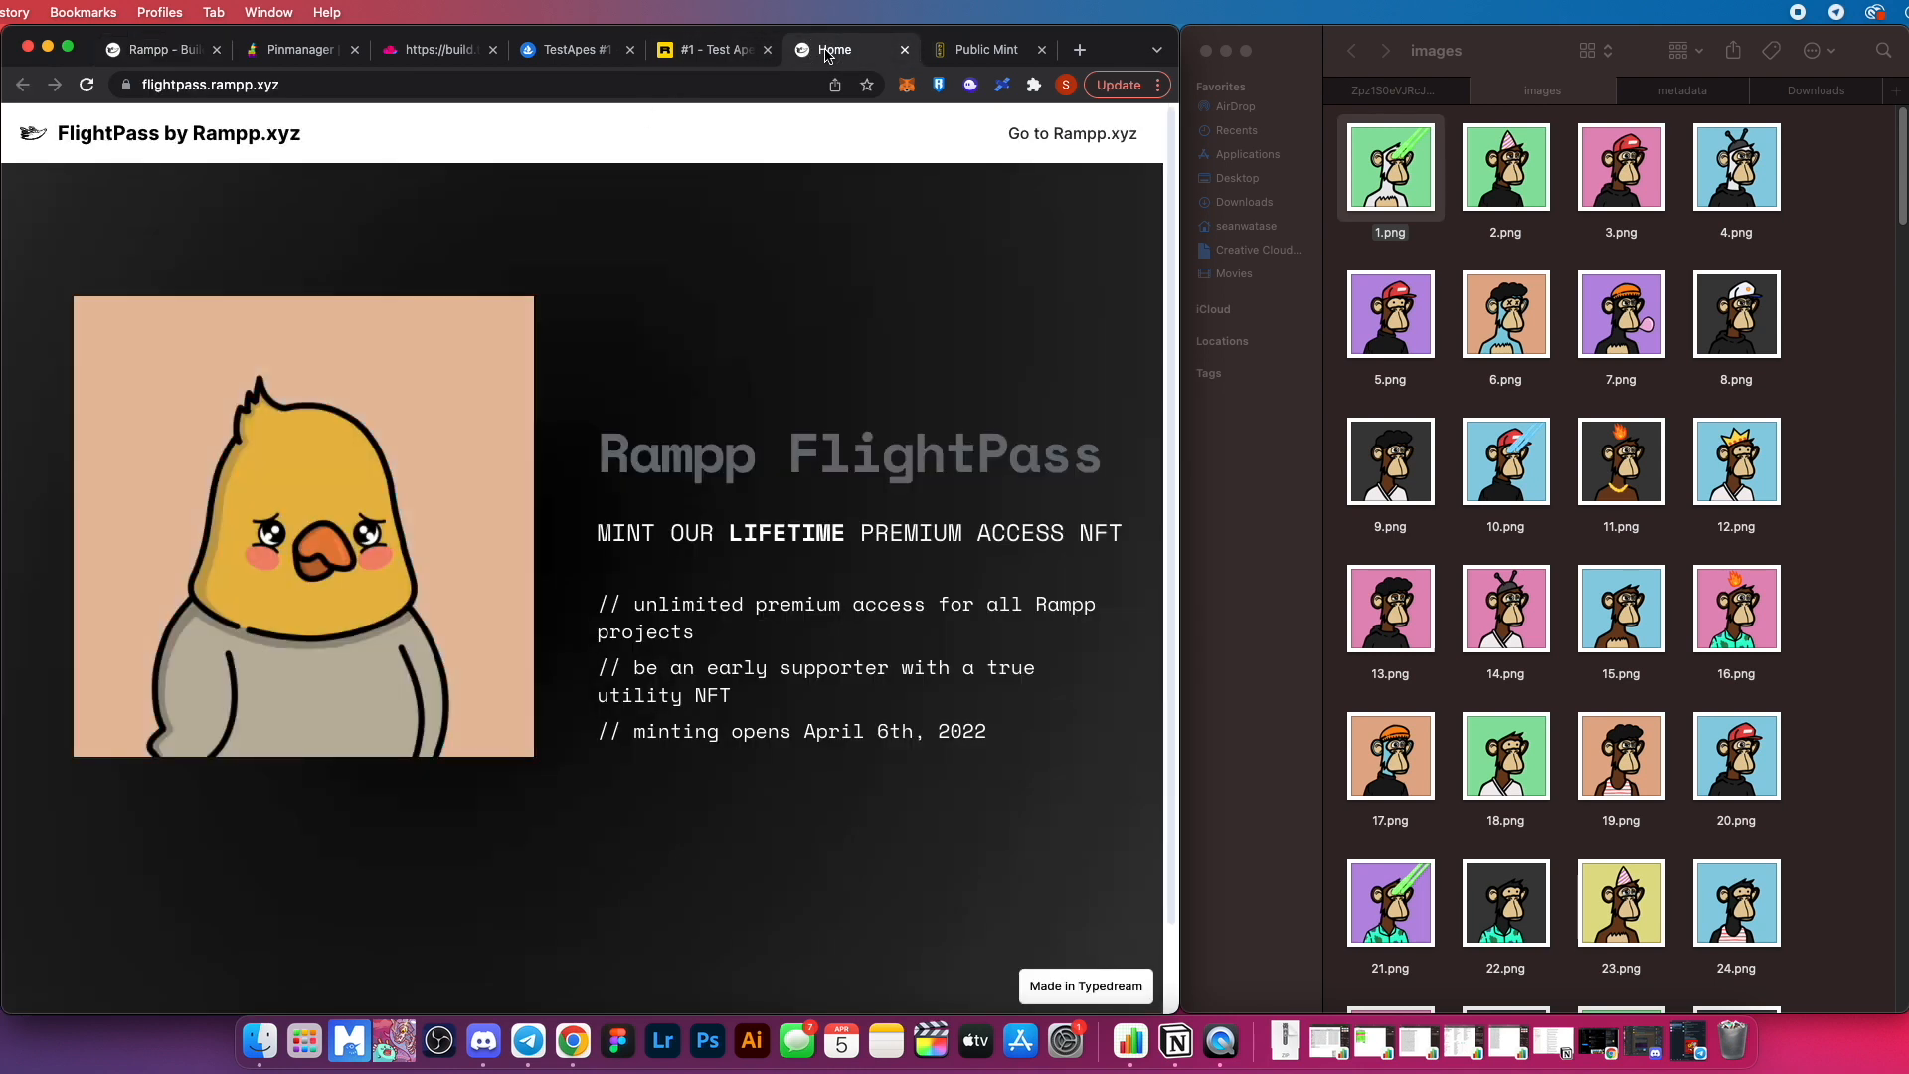
pyautogui.click(977, 52)
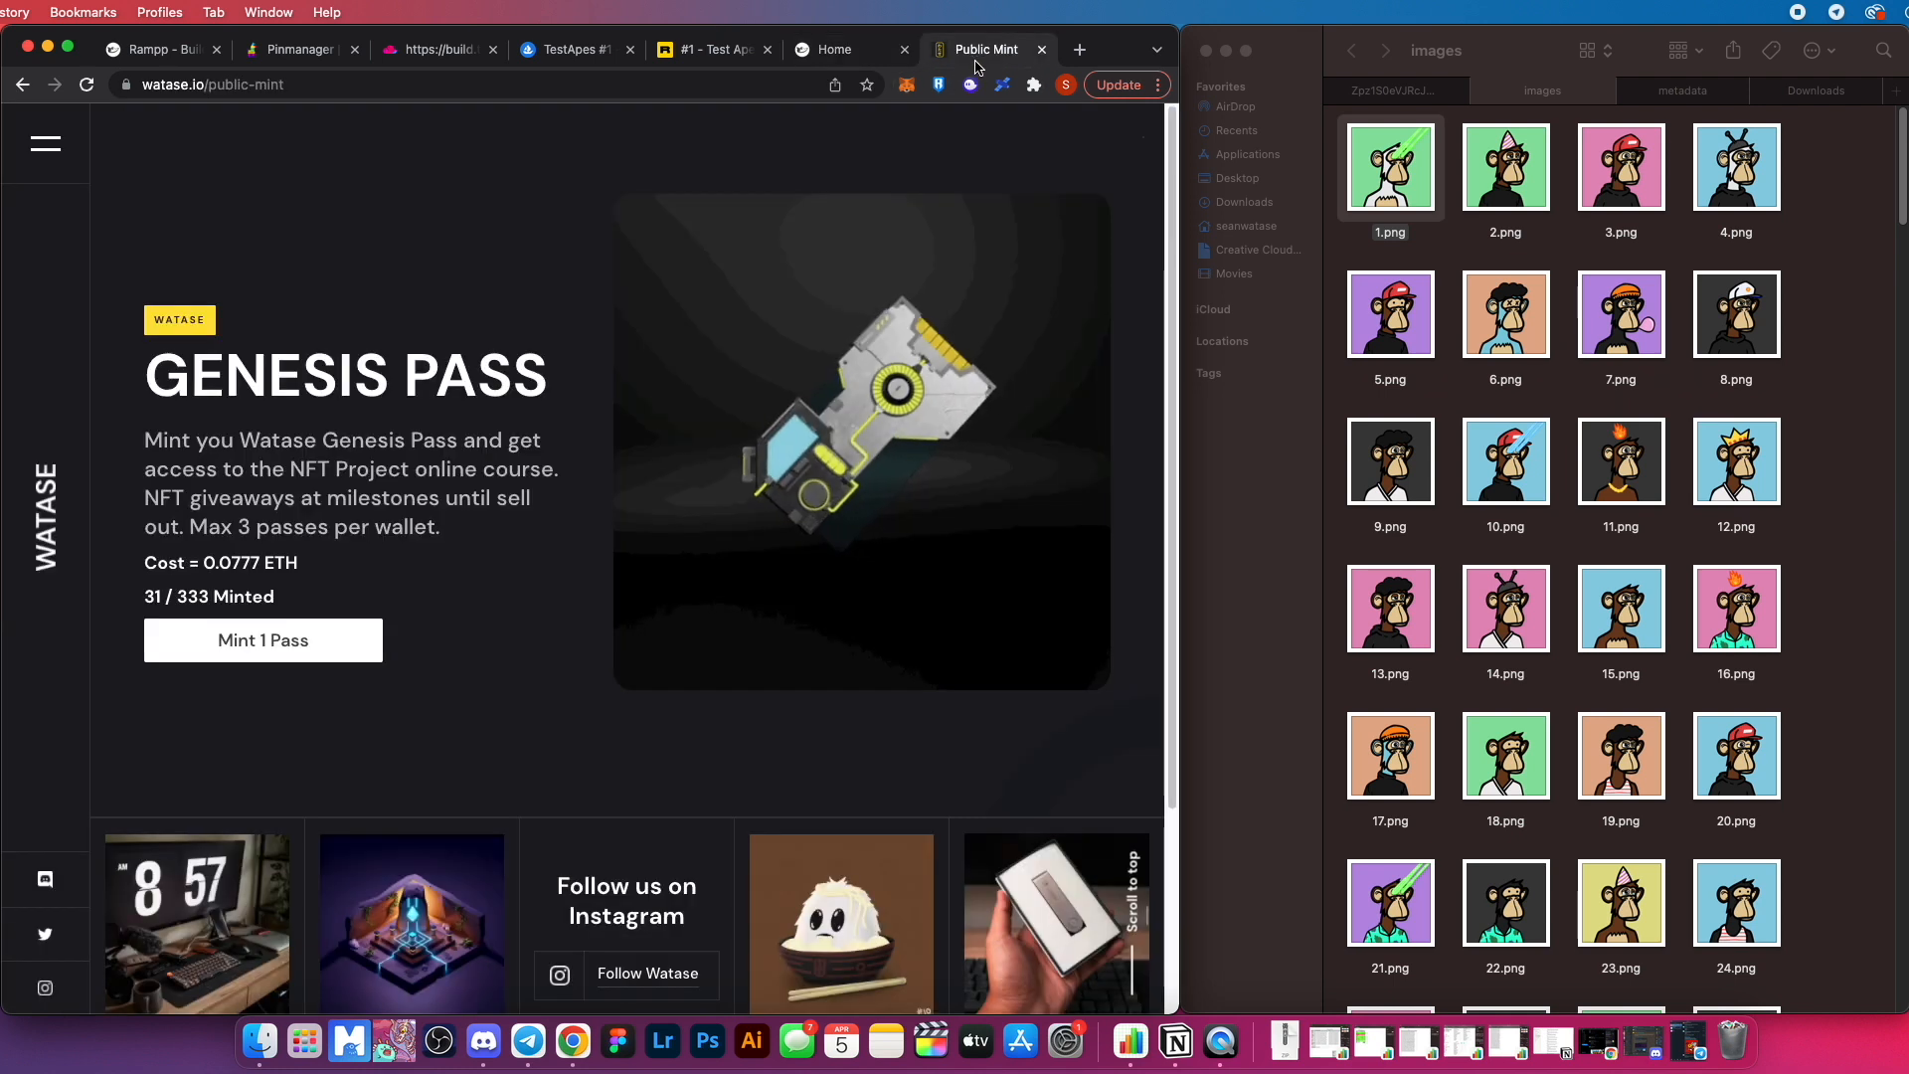